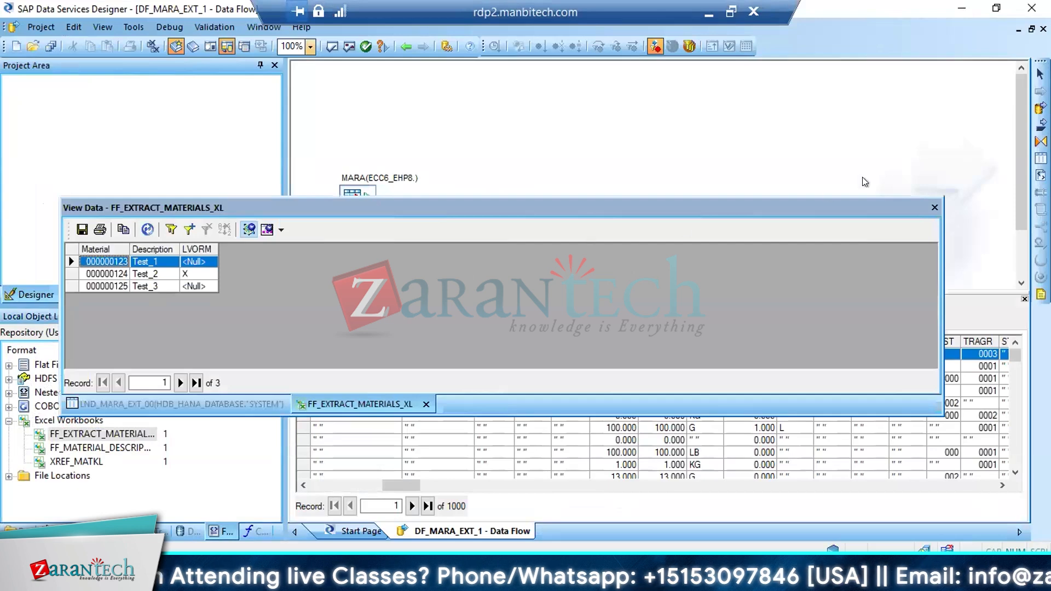
Close the FF_EXTRACT_MATERIALS_XL data preview and view the data of the FF_MATERIAL_DESCRIPTION workbook
left_click(932, 207)
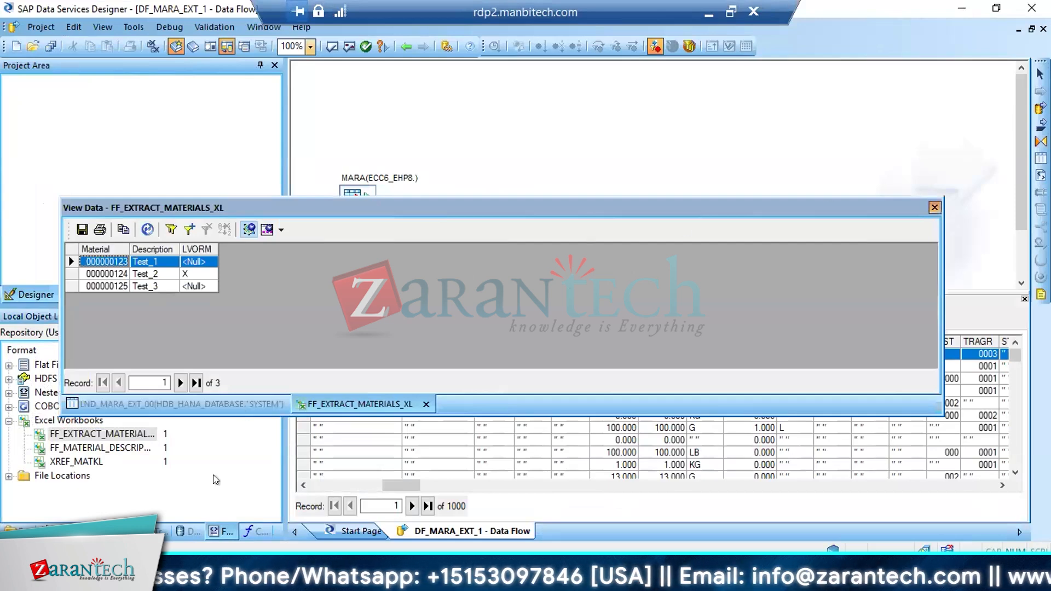
left_click(88, 446)
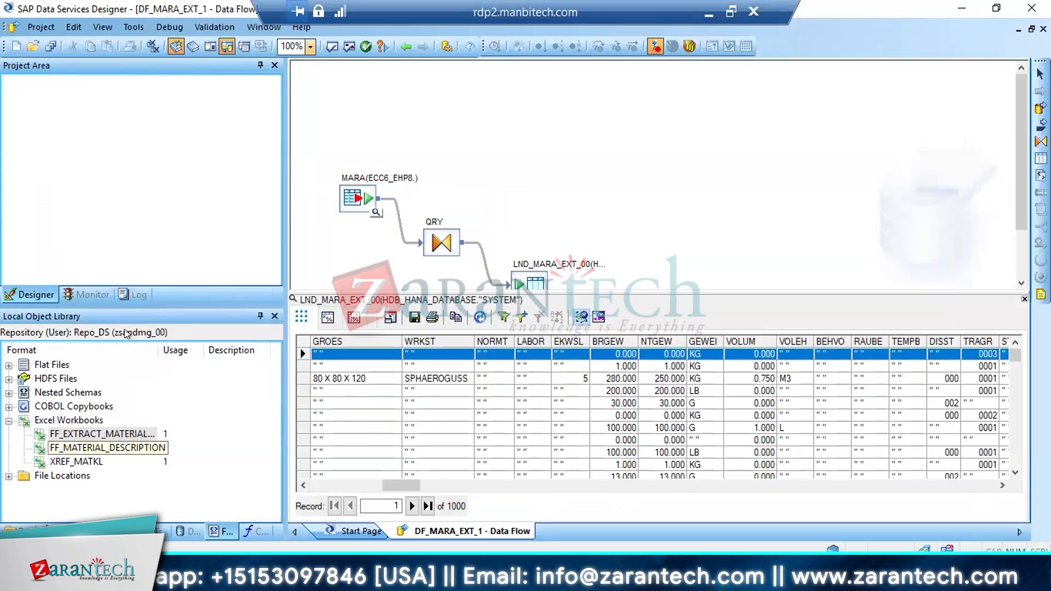
right_click(89, 447)
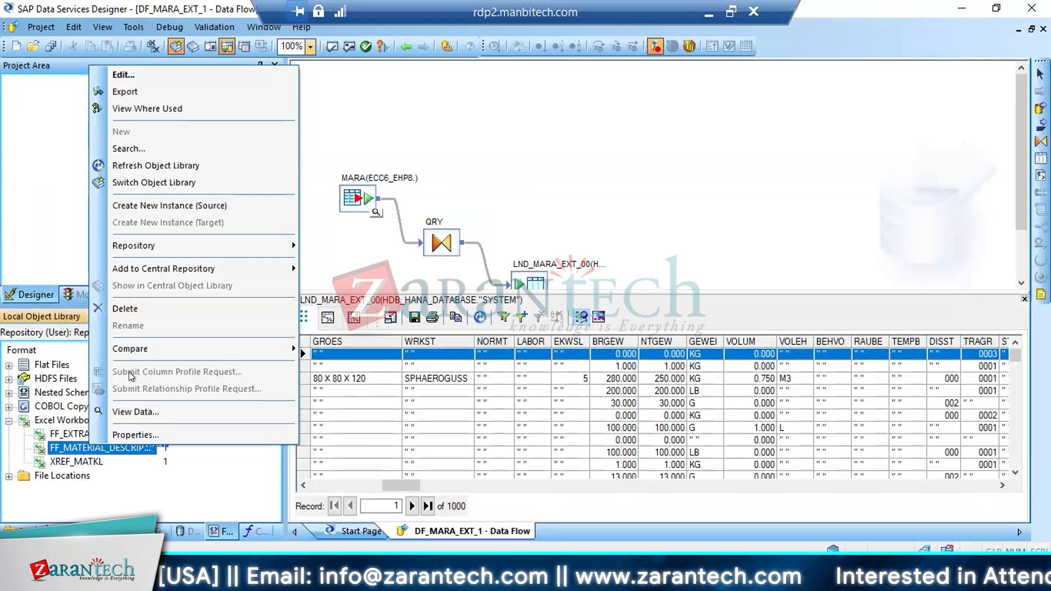
left_click(131, 411)
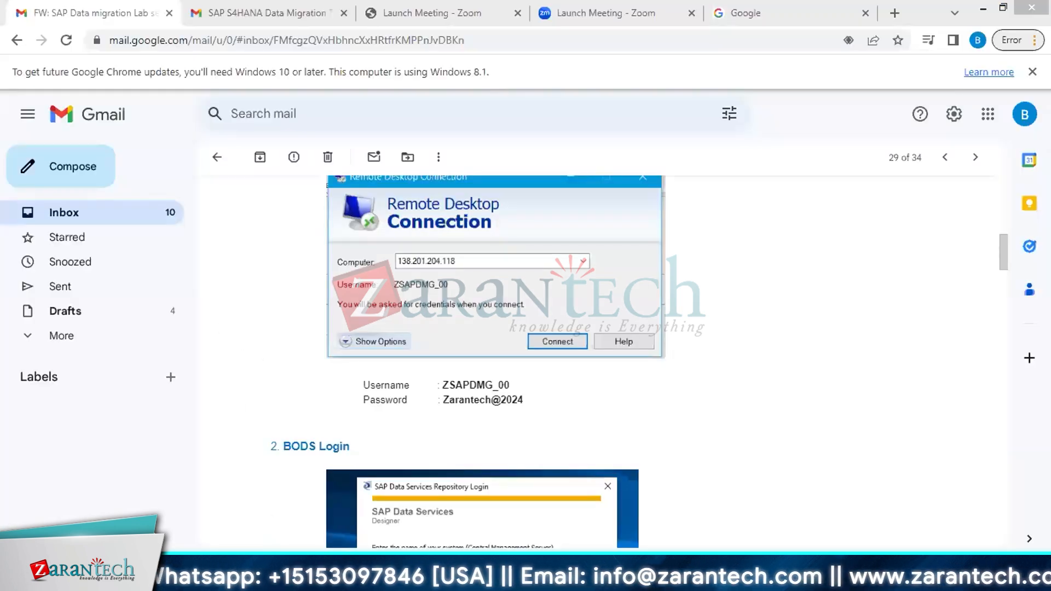
left_click(395, 575)
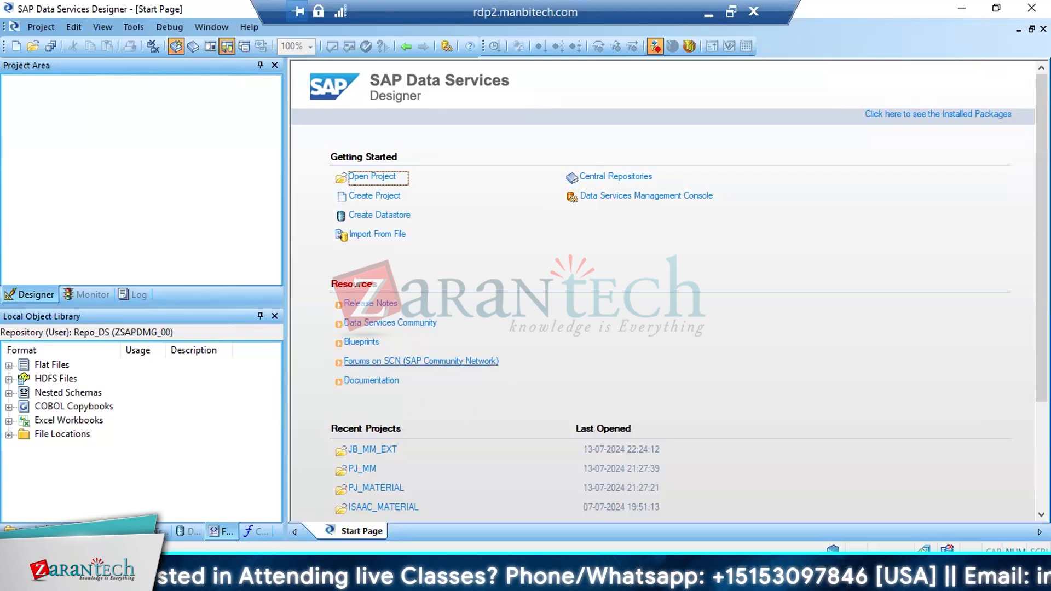
List the repository's projects and open the JB_MATERIAL_TRANS job in the PJ_MATERIAL project
left_click(18, 530)
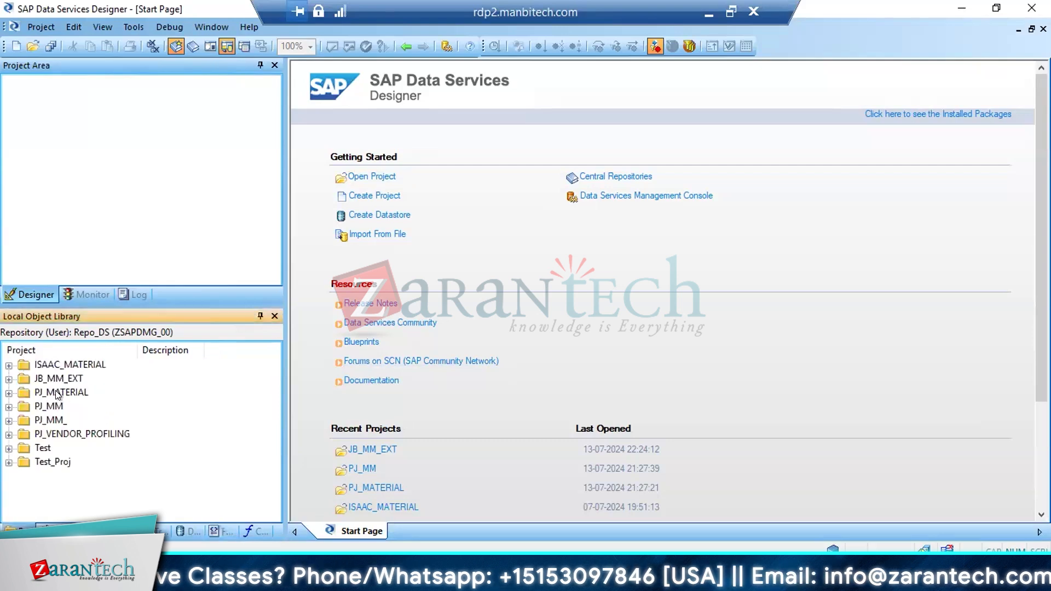
double_click(60, 392)
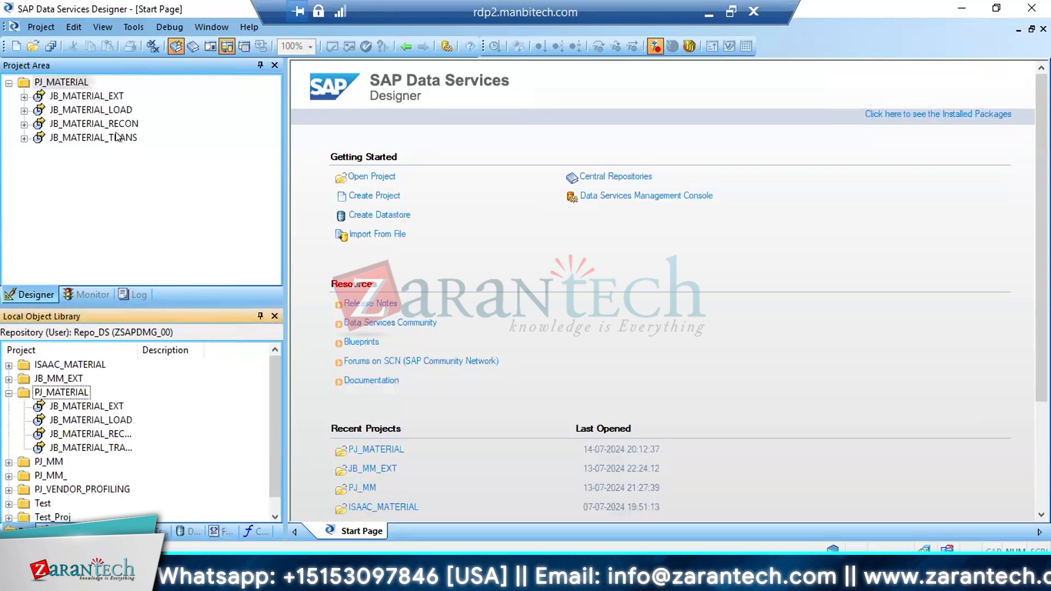
left_click(116, 136)
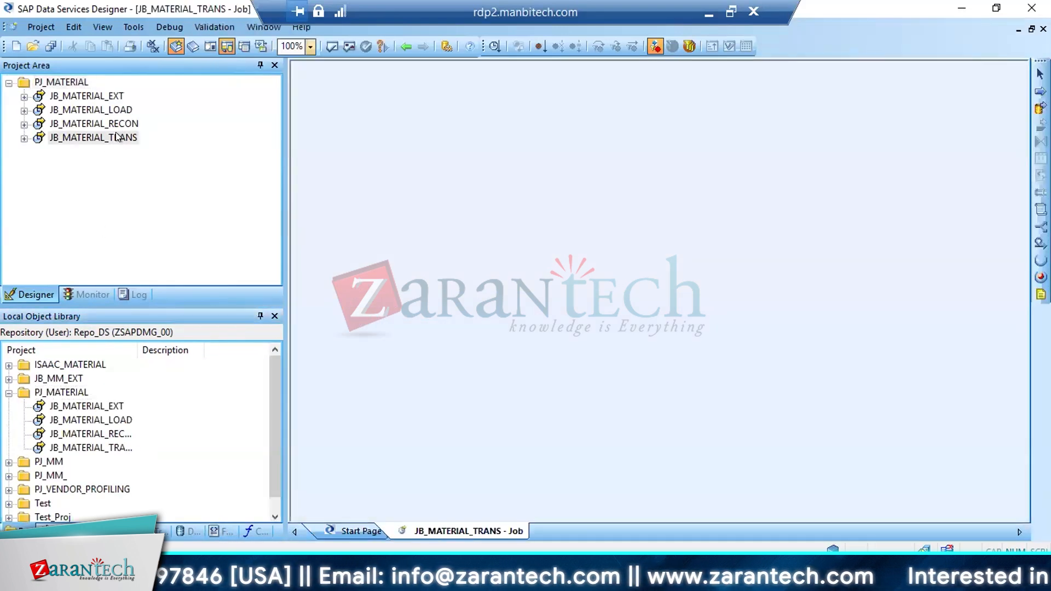
Collapse PJ_MATERIAL in the object library and open the JB_MM_TRANSFORM job of the PJ_MM project
left_click(9, 394)
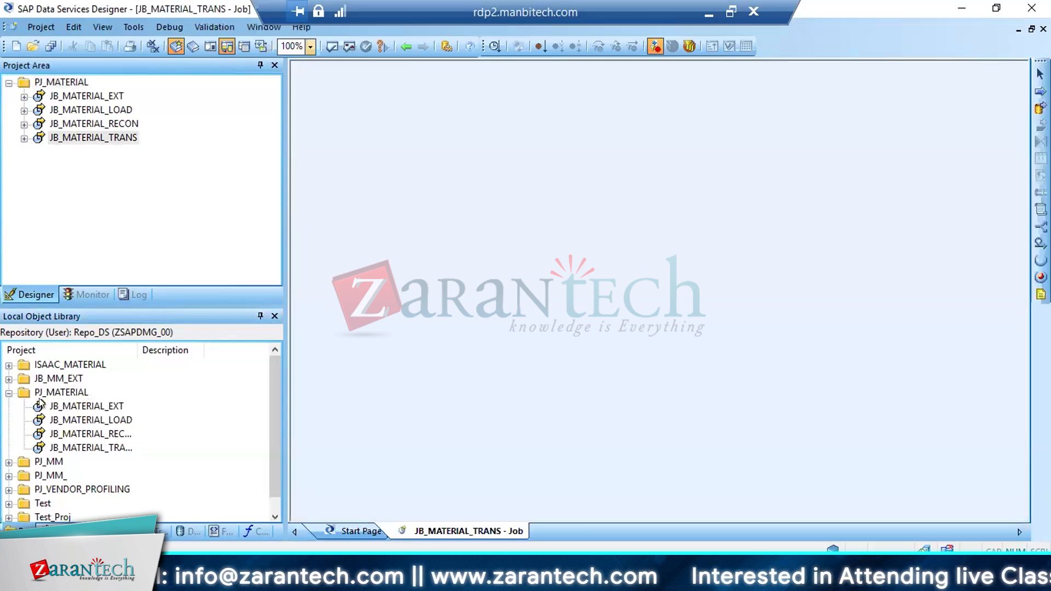
double_click(42, 406)
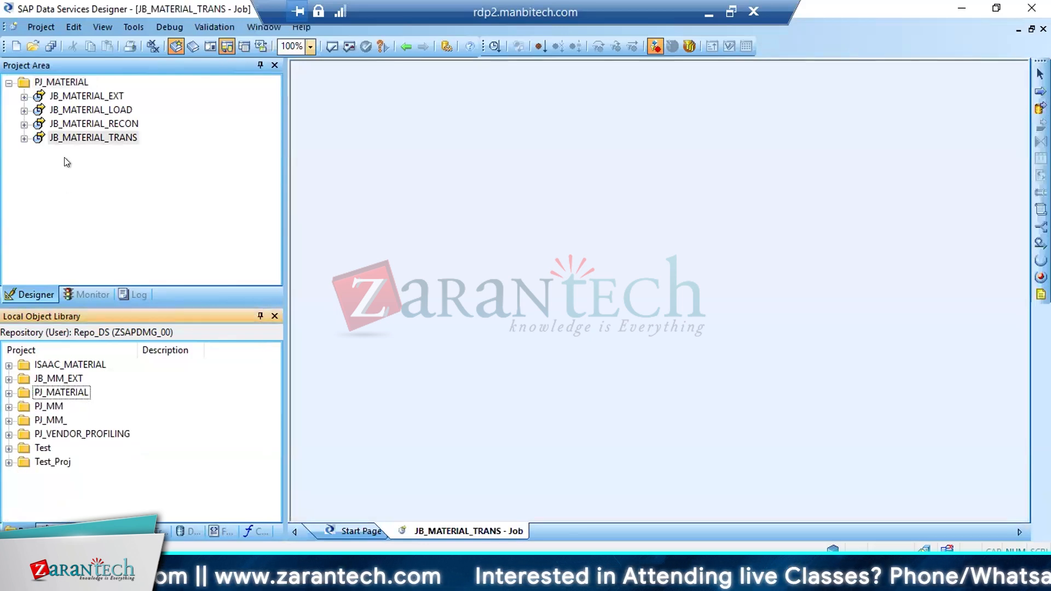
left_click(84, 135)
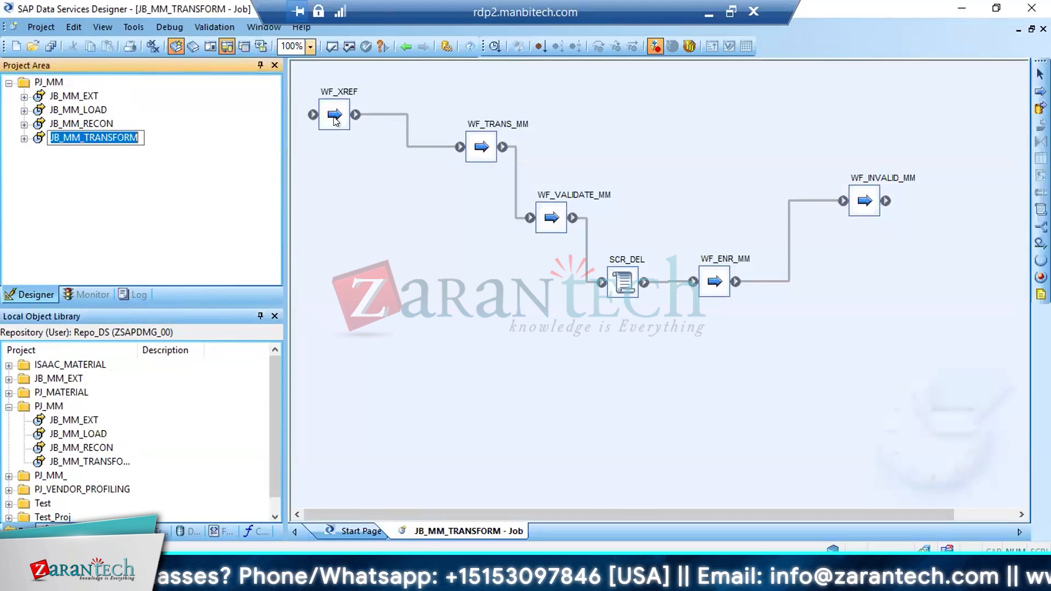
Examine the job's sequence of WF_TRANS_MM, WF_VALIDATE_MM, SCR_DEL, WF_ENR_MM and WF_INVALID_MM
left_click(478, 155)
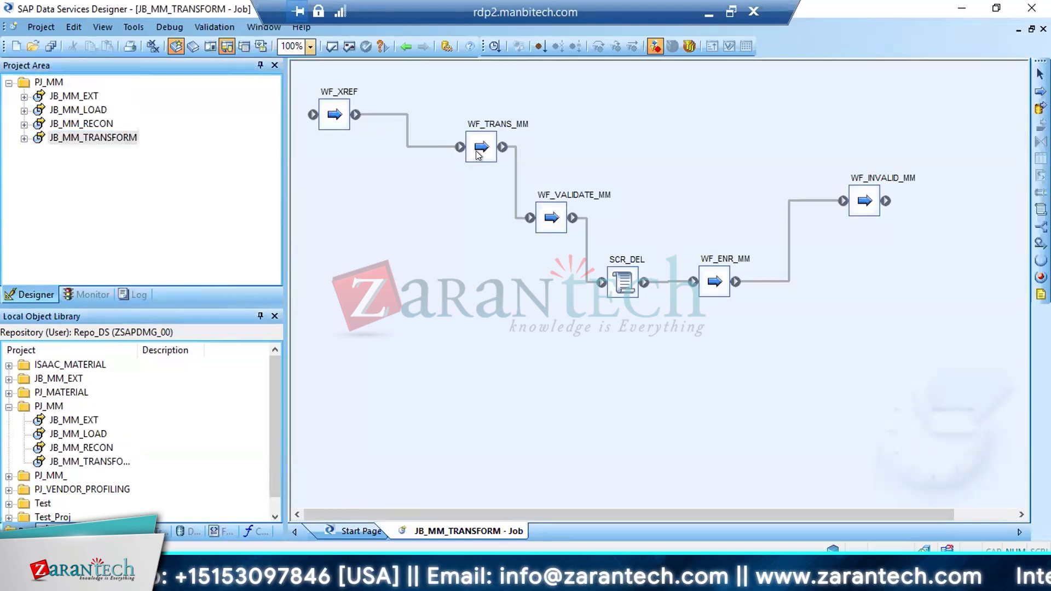
left_click(556, 222)
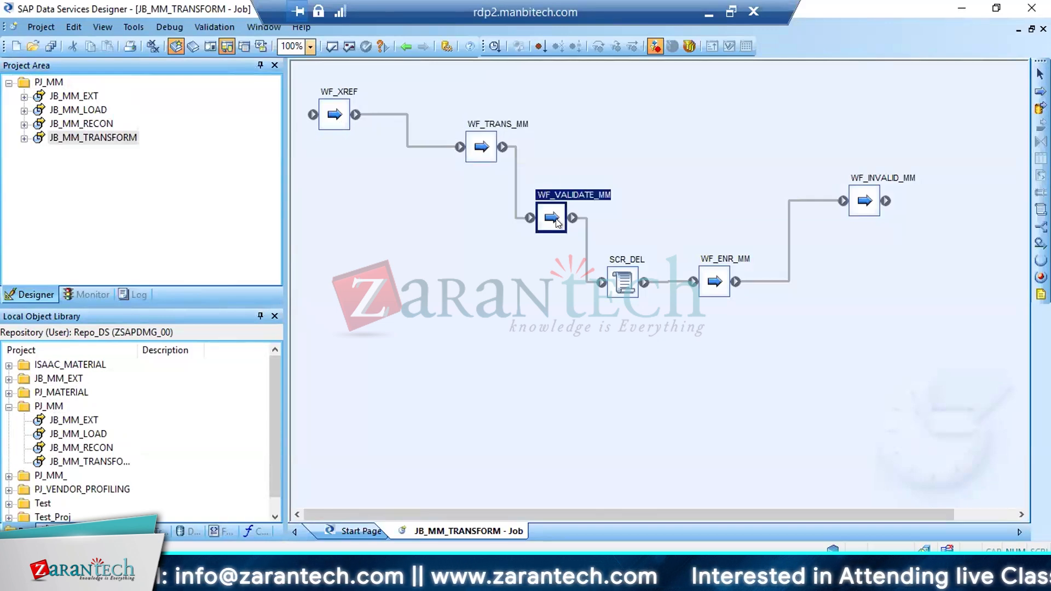
left_click(626, 285)
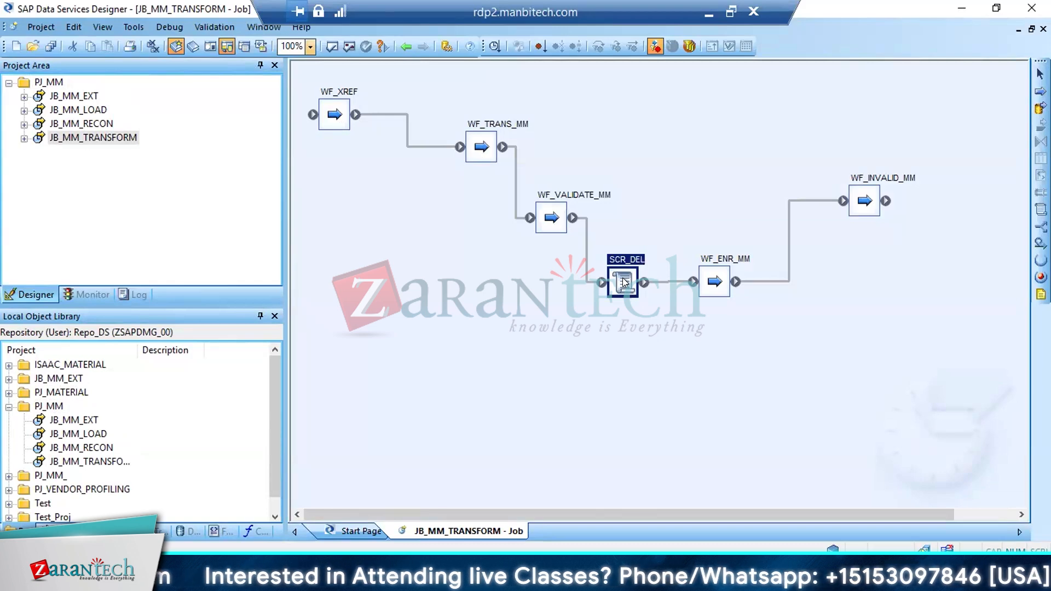
left_click(718, 279)
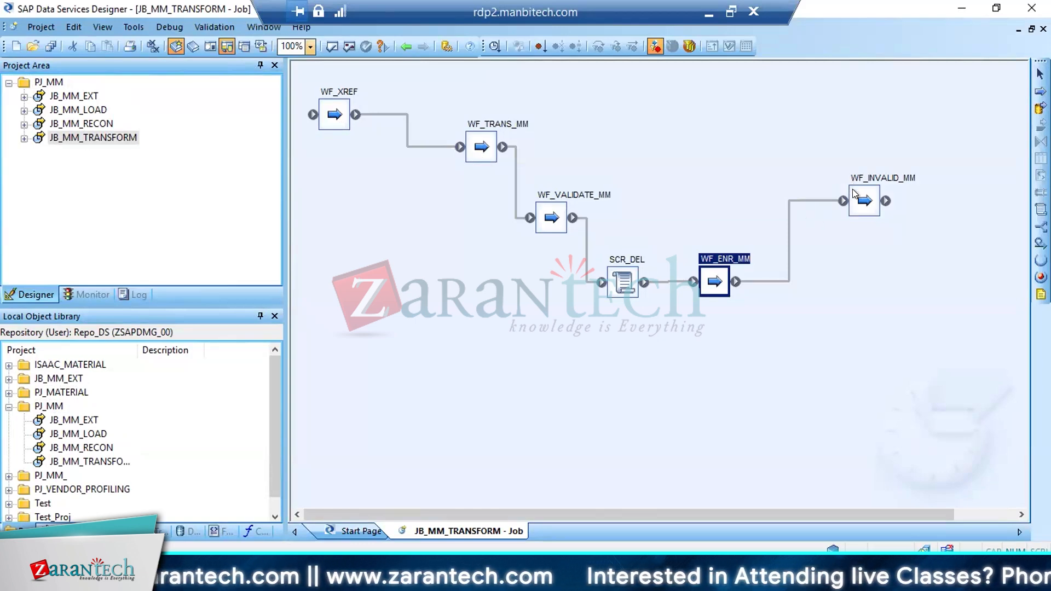
left_click(862, 209)
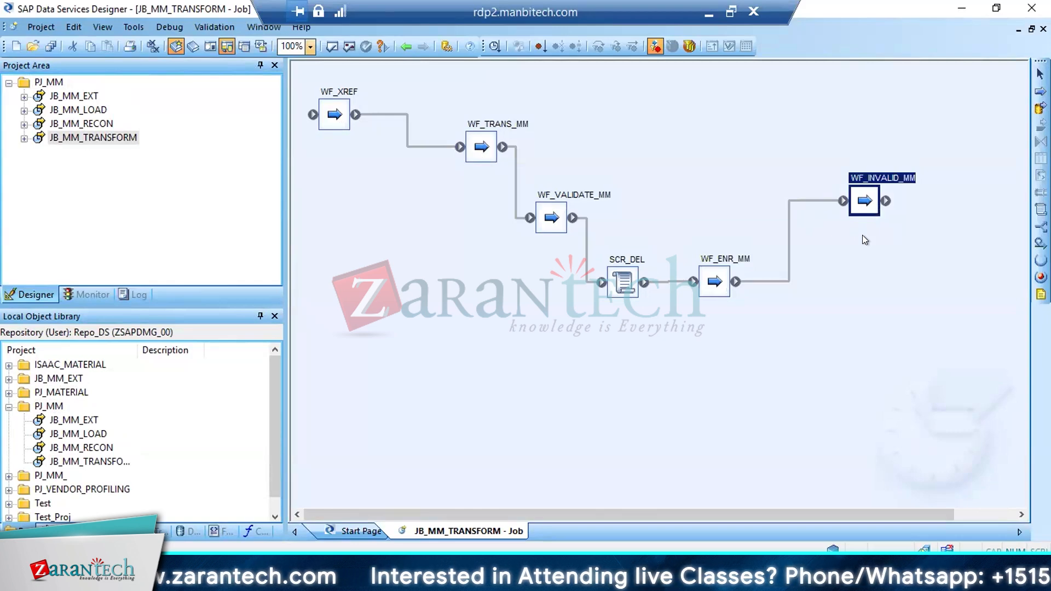
Open the QRY_TRANS query inside the DF_TRANS_MARA_MM data flow of WF_TRANS_MM
double_click(484, 153)
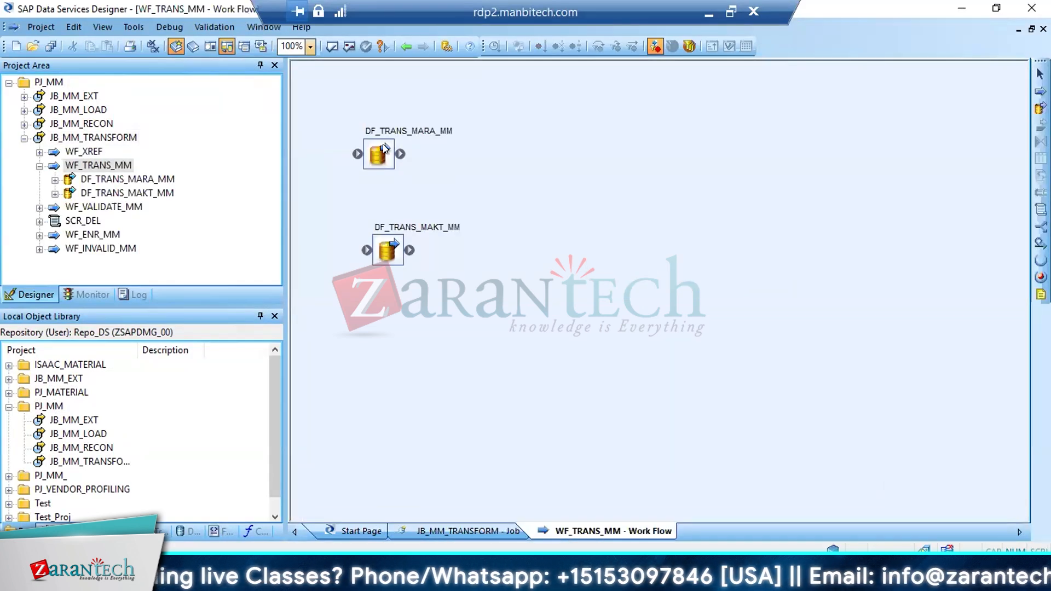
left_click(379, 158)
double_click(379, 159)
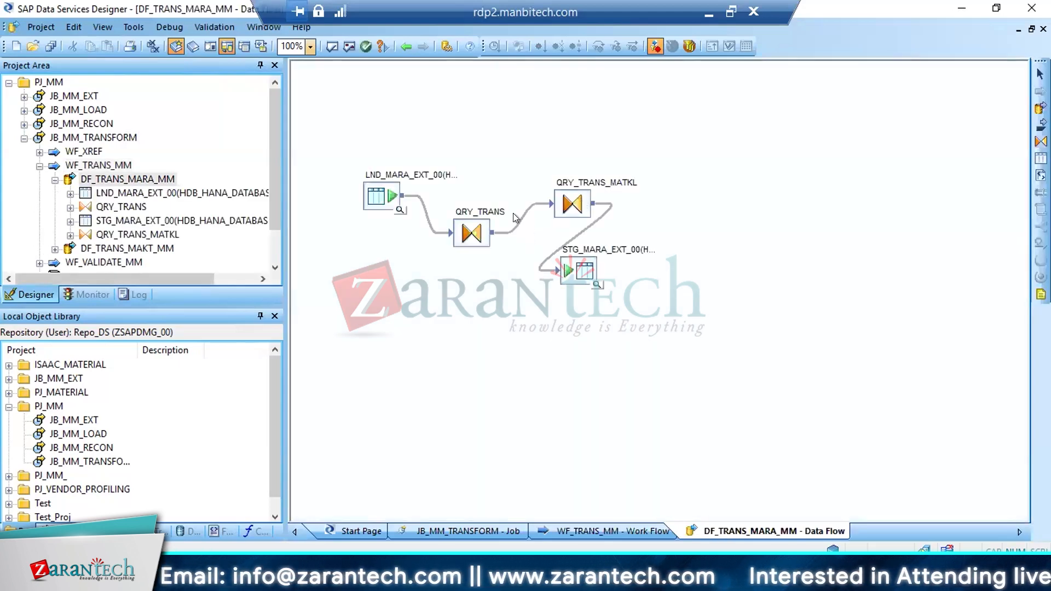
double_click(467, 235)
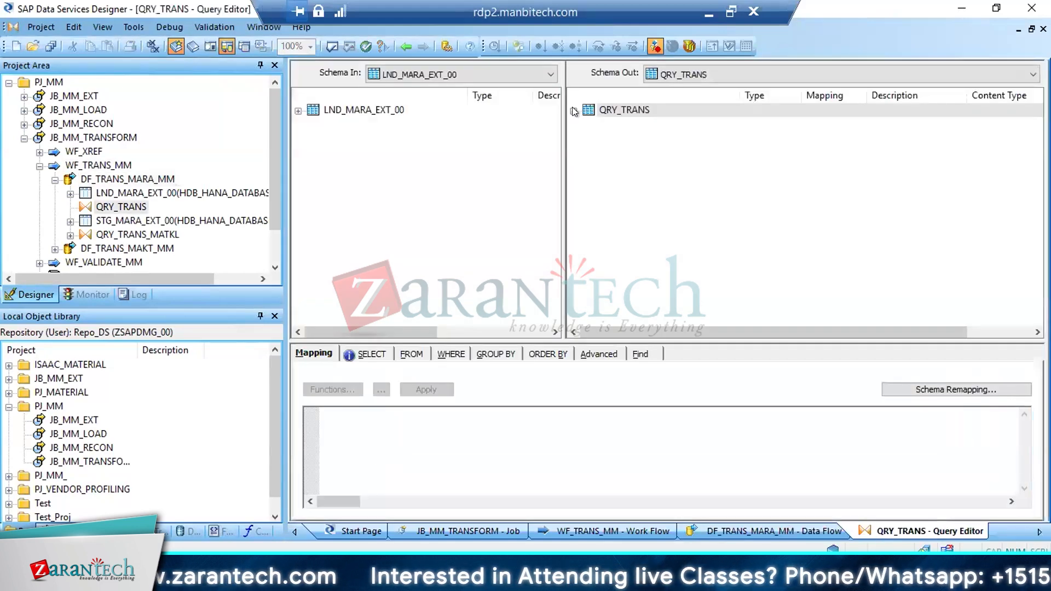
Examine the mapping expressions of the PSTAT_NEW and MATKL_NEW output columns in QRY_TRANS
left_click(574, 111)
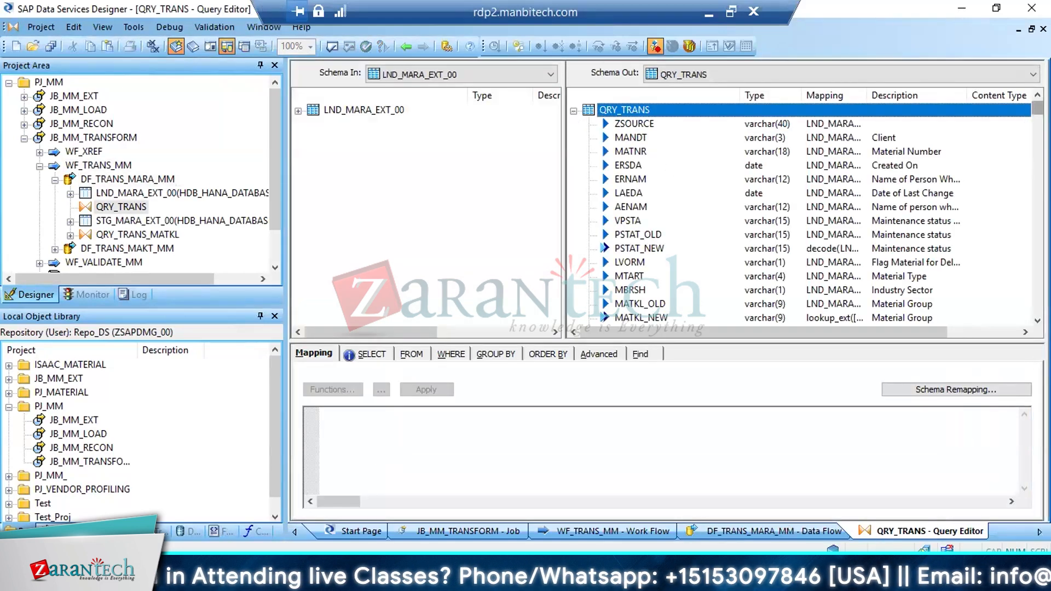
left_click(633, 249)
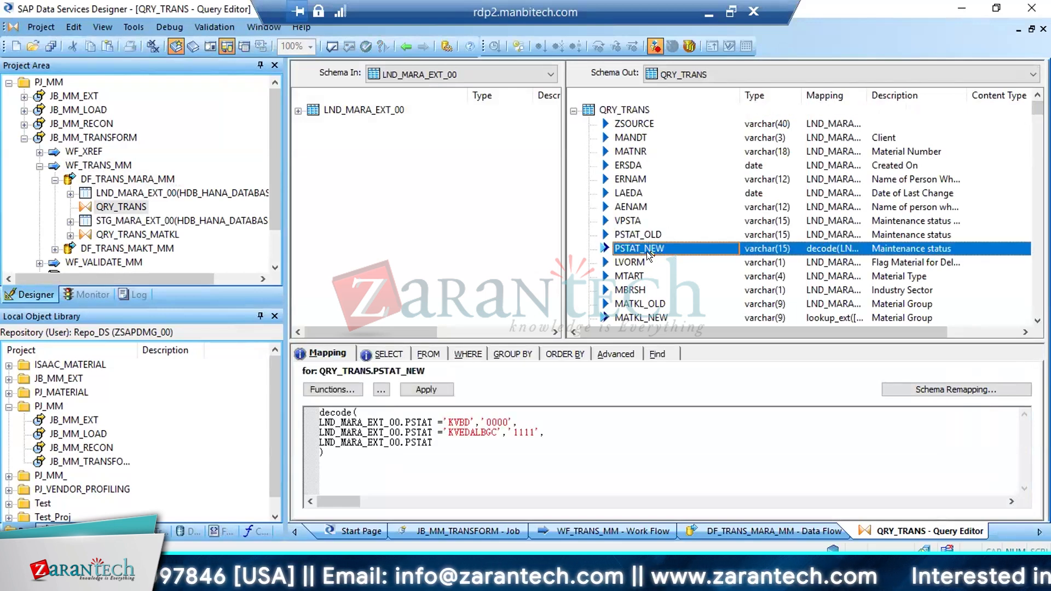
left_click(632, 317)
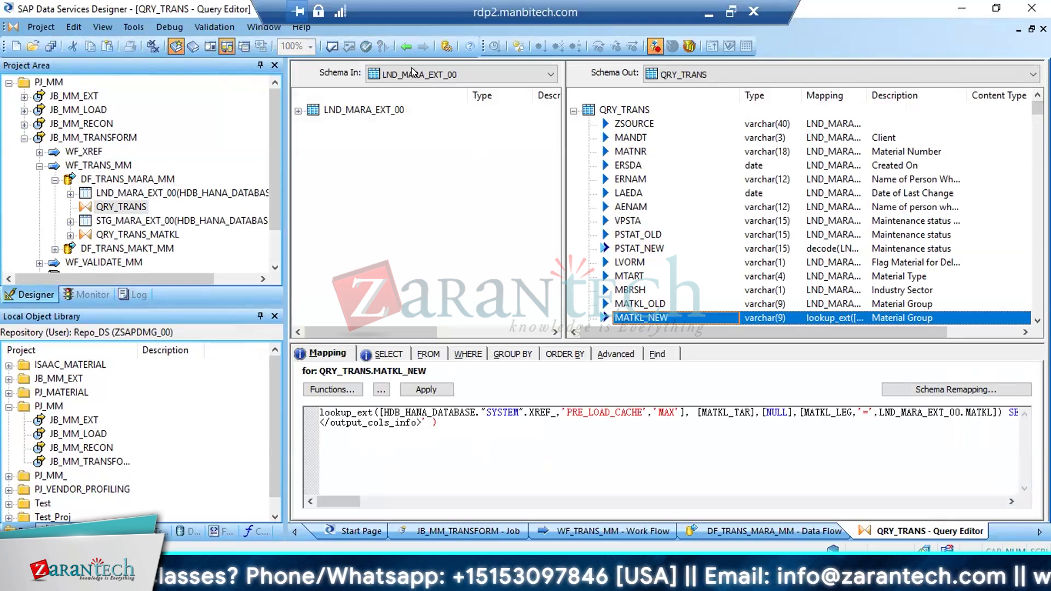
Return to the DF_TRANS_MARA_MM data flow and locate the STG_MARA_EXT_00 target table in the local object library
left_click(405, 49)
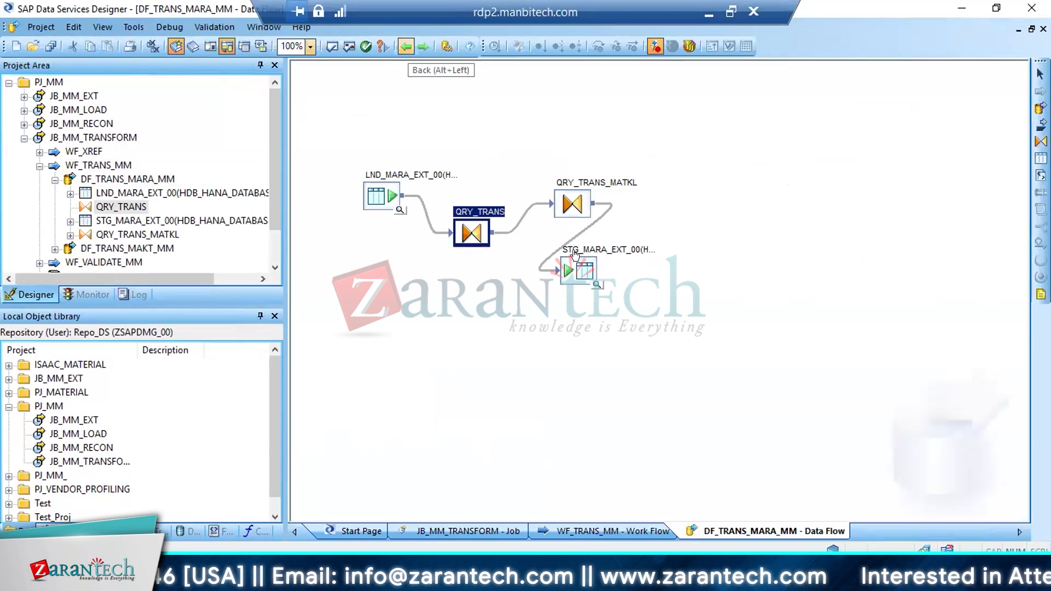
right_click(585, 268)
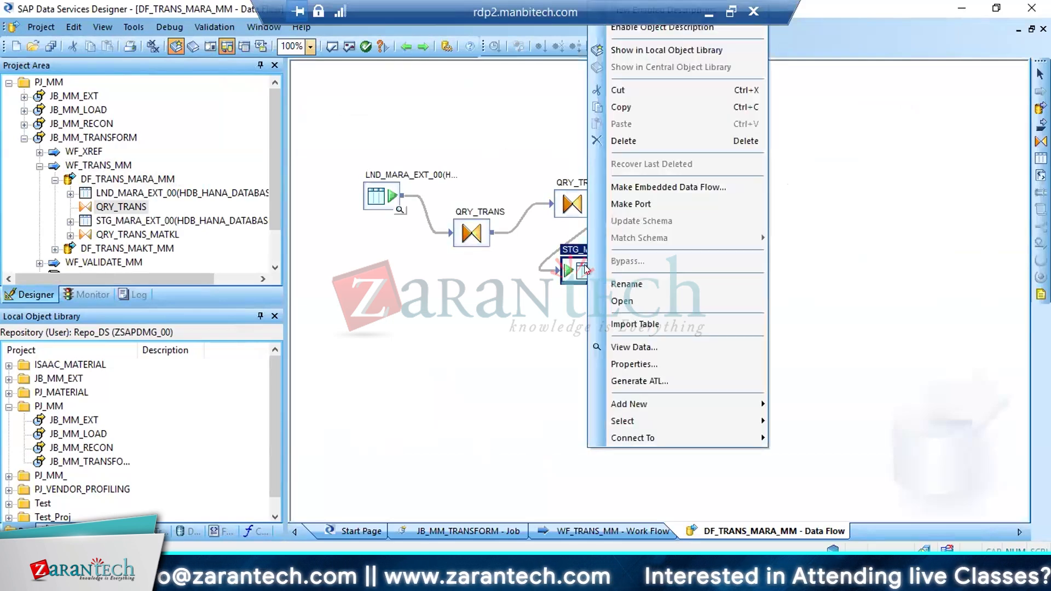
left_click(629, 52)
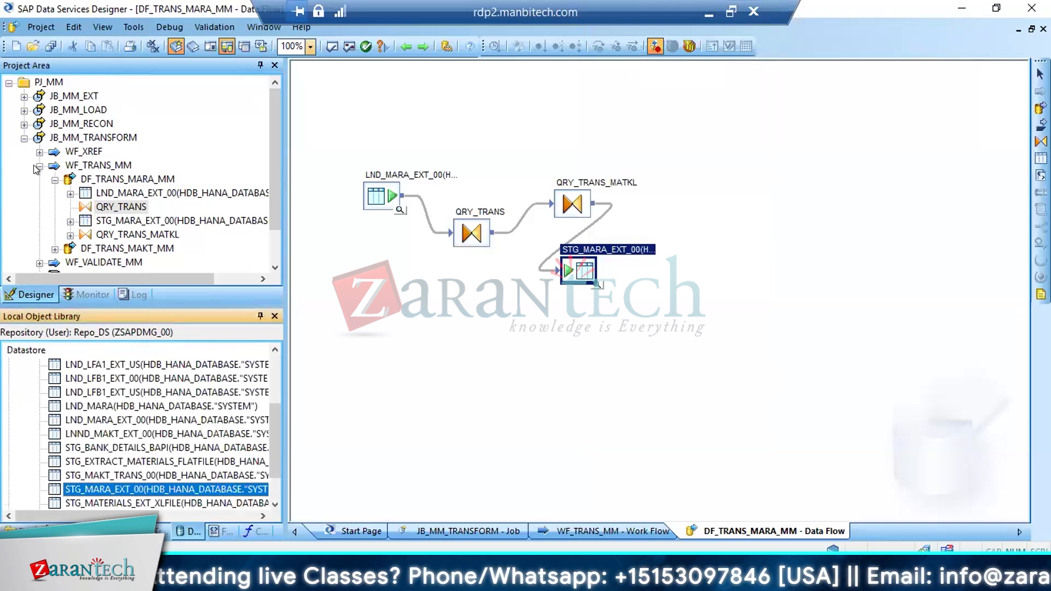
Open the QRY_TRANS query in the DF_TRANS_MAKT_MM data flow and enable Distinct rows
left_click(54, 180)
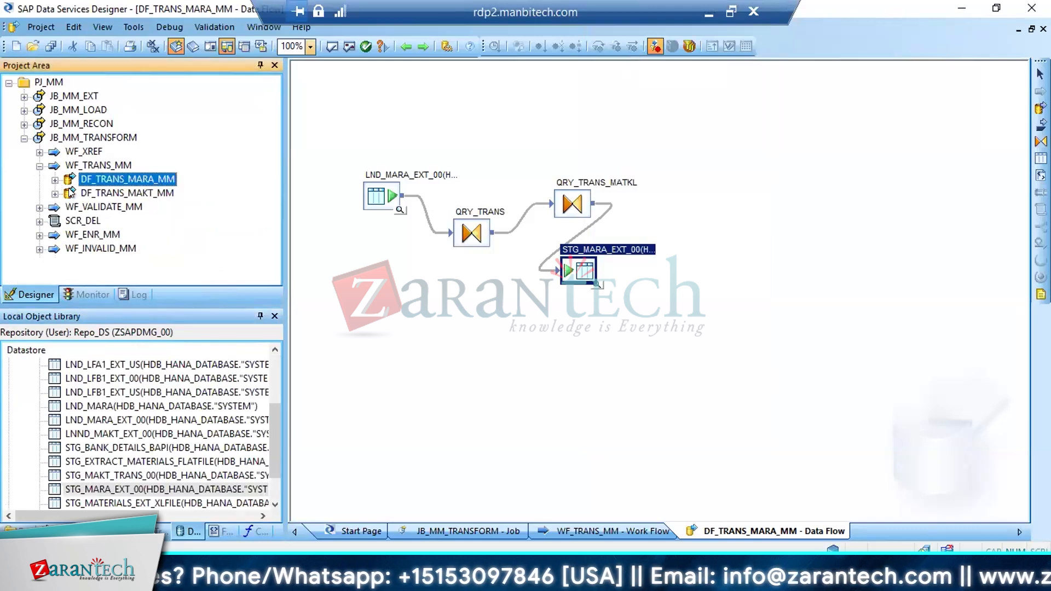
left_click(73, 192)
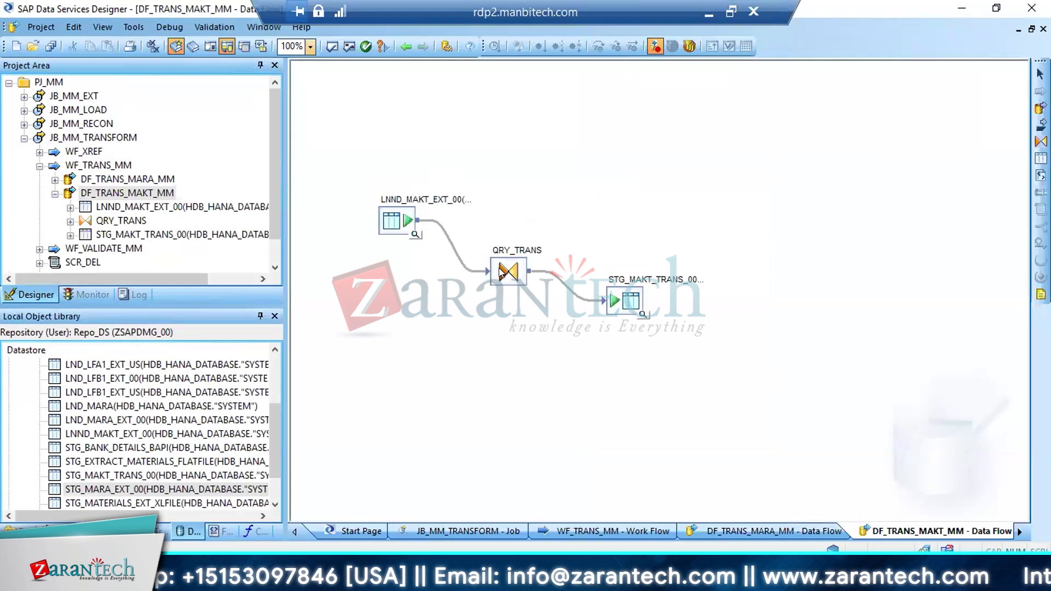
left_click(496, 266)
double_click(496, 266)
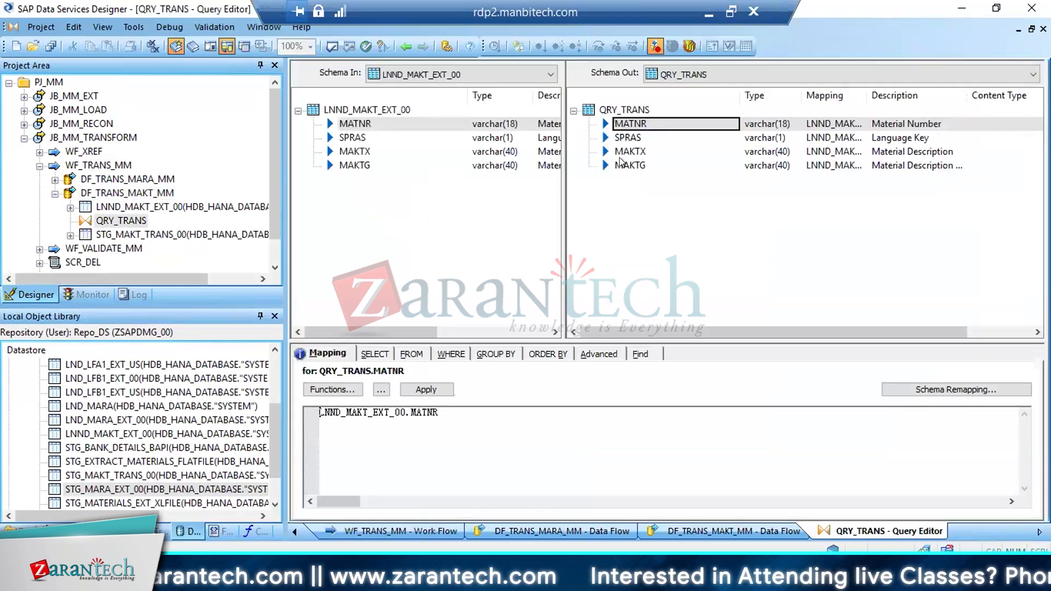
left_click(368, 355)
left_click(340, 386)
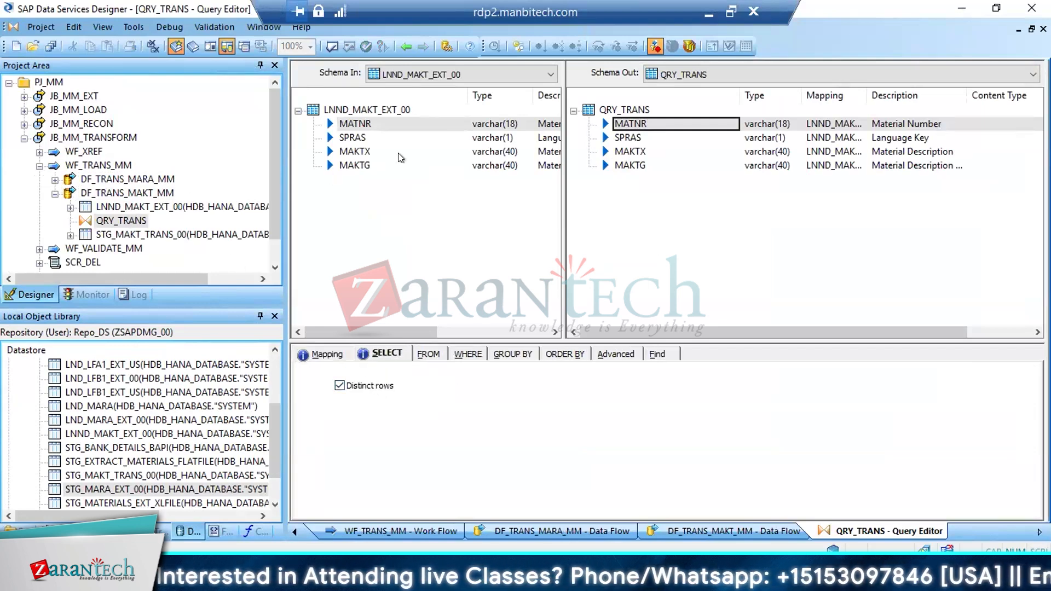
Open the WF_VALIDATE_MM work flow, then return to the DF_TRANS_MARA_MM data flow and copy its name
left_click(55, 194)
left_click(90, 207)
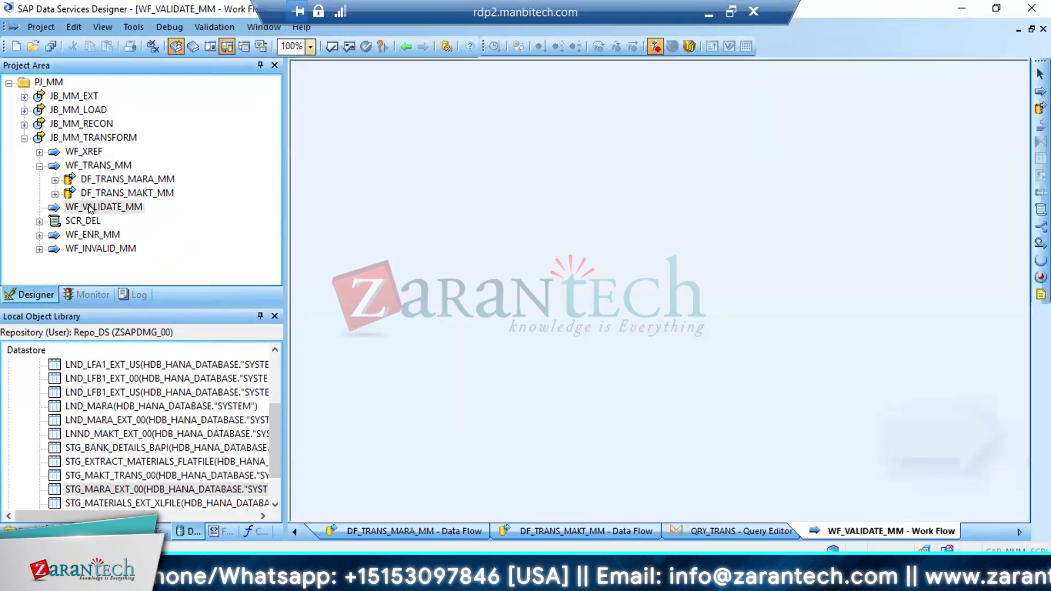
double_click(142, 179)
right_click(141, 179)
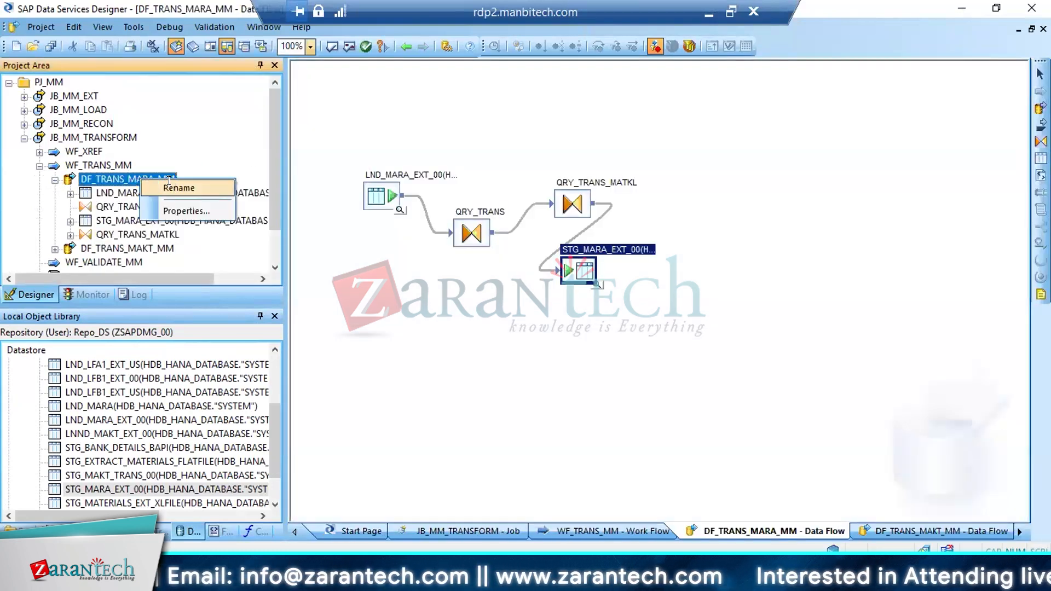
key("Escape")
left_click(55, 180)
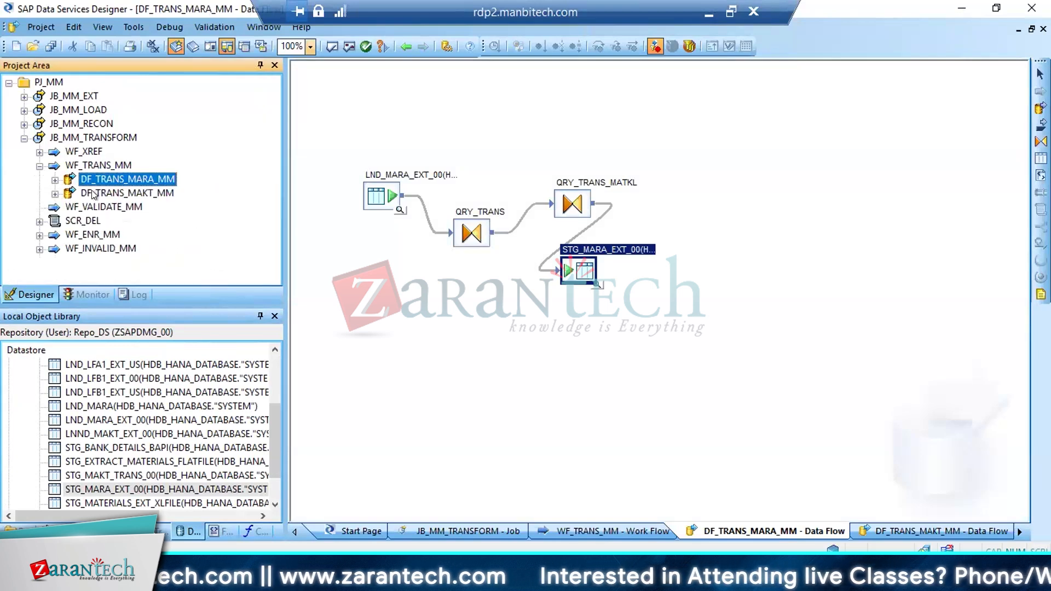
Add a data flow named DF_VALIDATE_MARA_MM to the WF_VALIDATE_MM work flow and copy its name
double_click(118, 207)
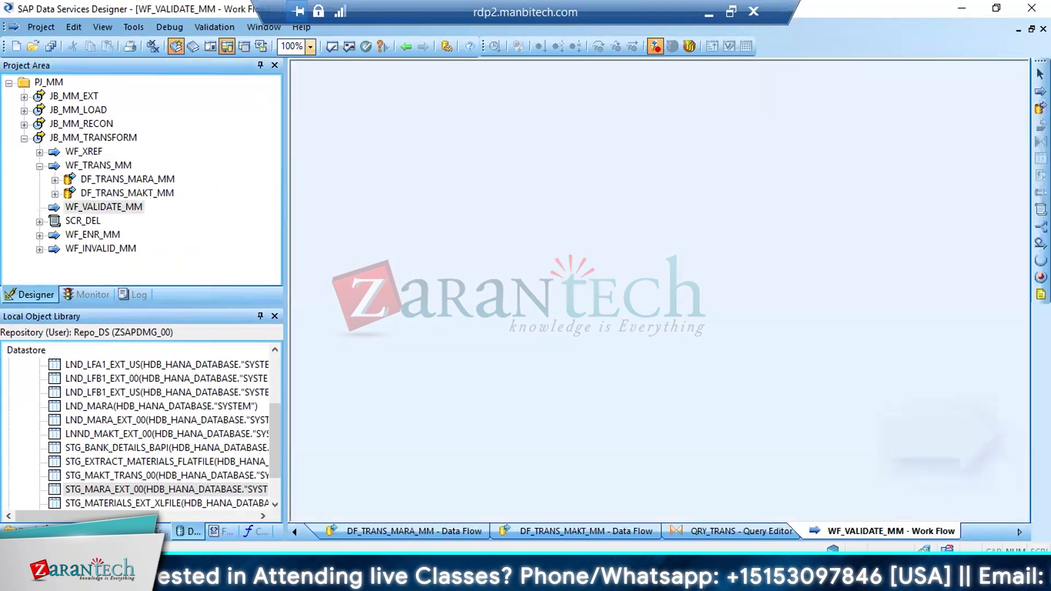
left_click(1040, 108)
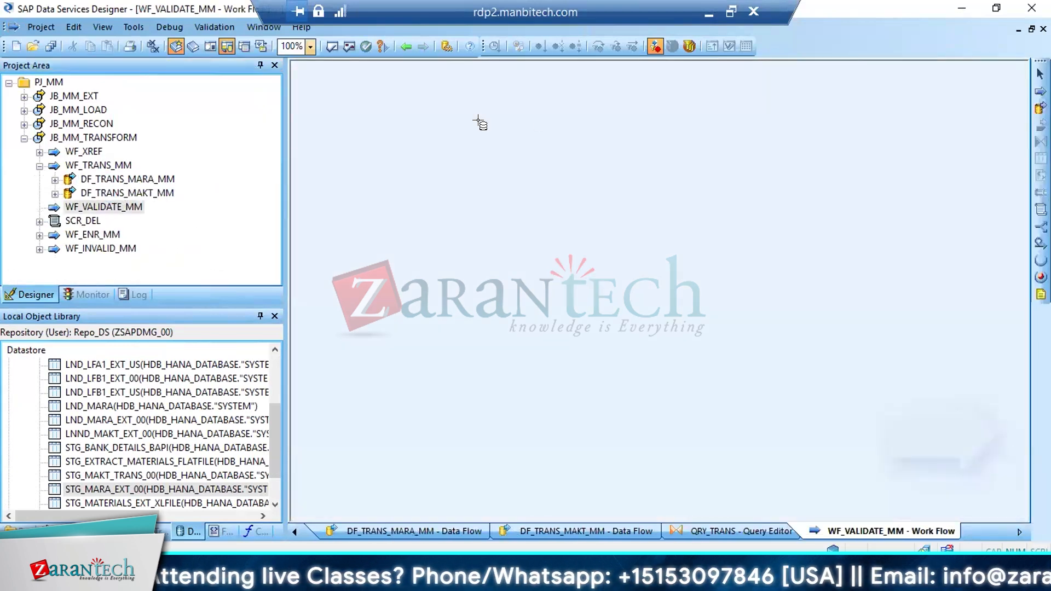
left_click(399, 142)
type("DF_TRANS_MARA_MM")
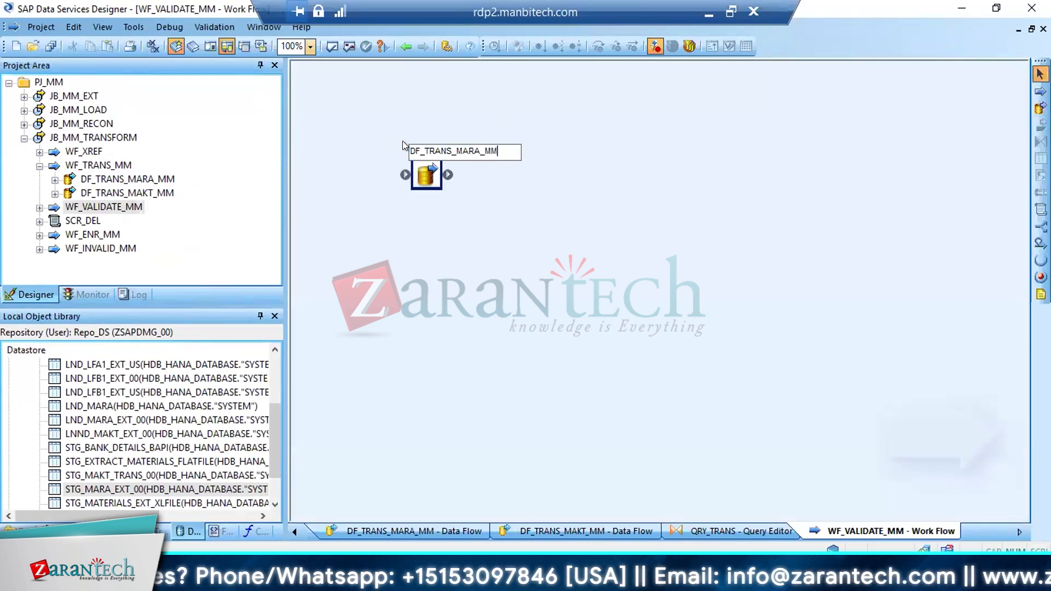
left_click(449, 145)
key("BackSpace")
key("BackSpace")
key("BackSpace")
key("BackSpace")
key("BackSpace")
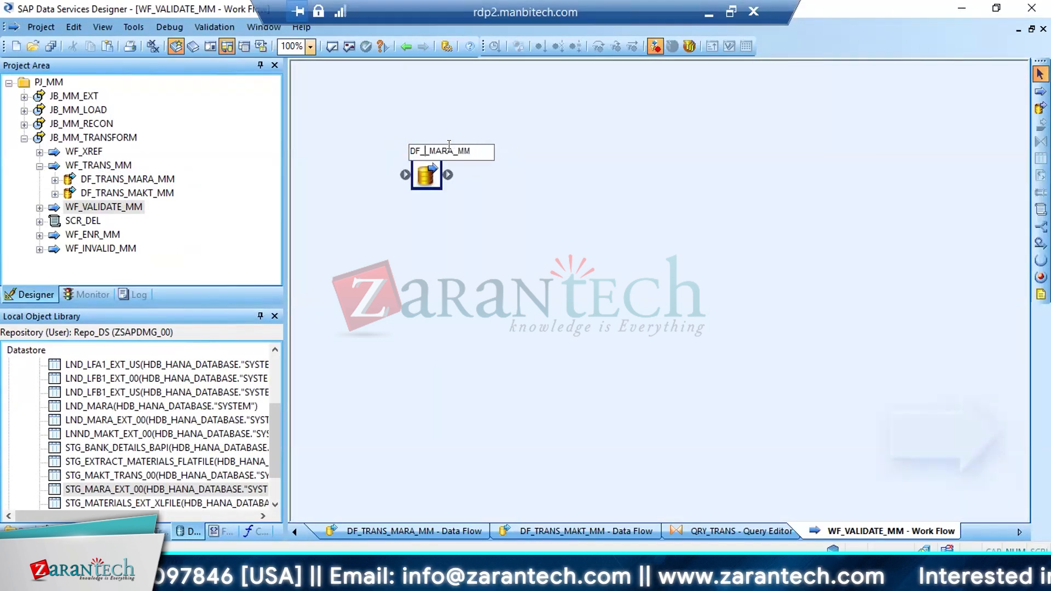
type("valida")
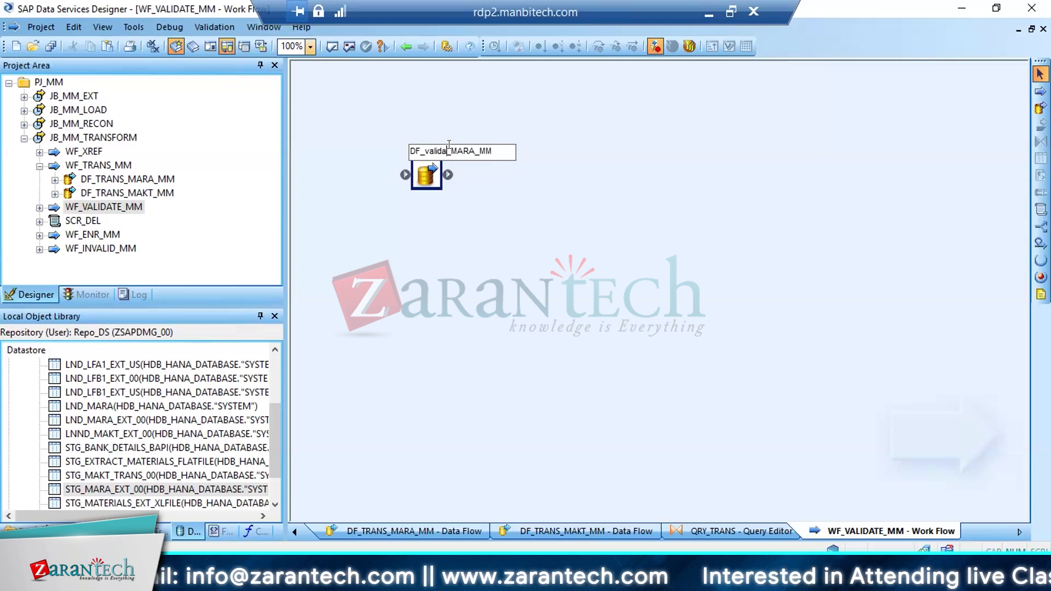
type("te")
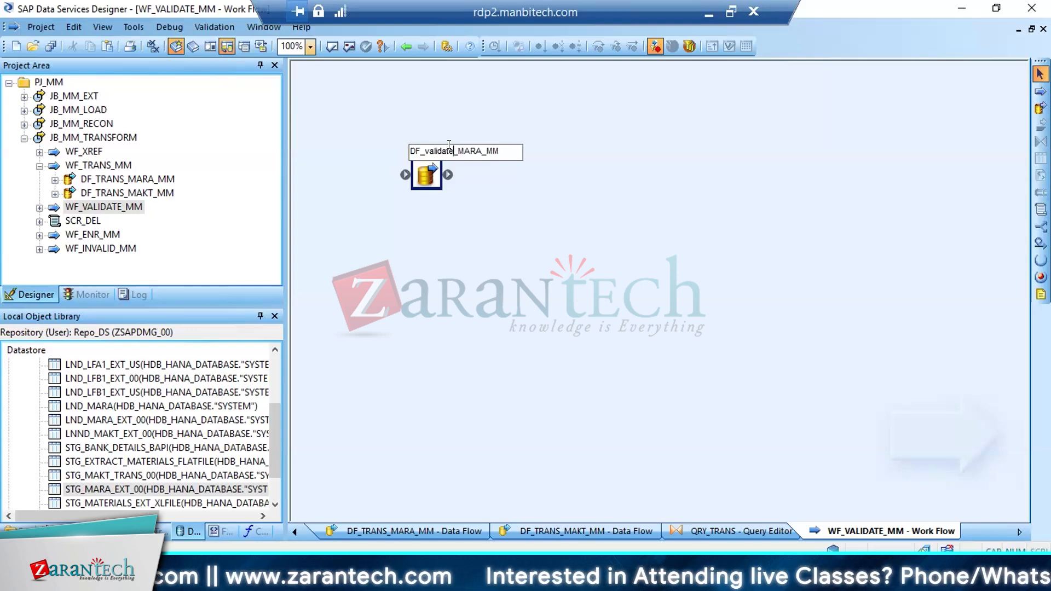
key("BackSpace")
key("BackSpace")
key("BackSpace")
key("BackSpace")
key("BackSpace")
key("BackSpace")
key("BackSpace")
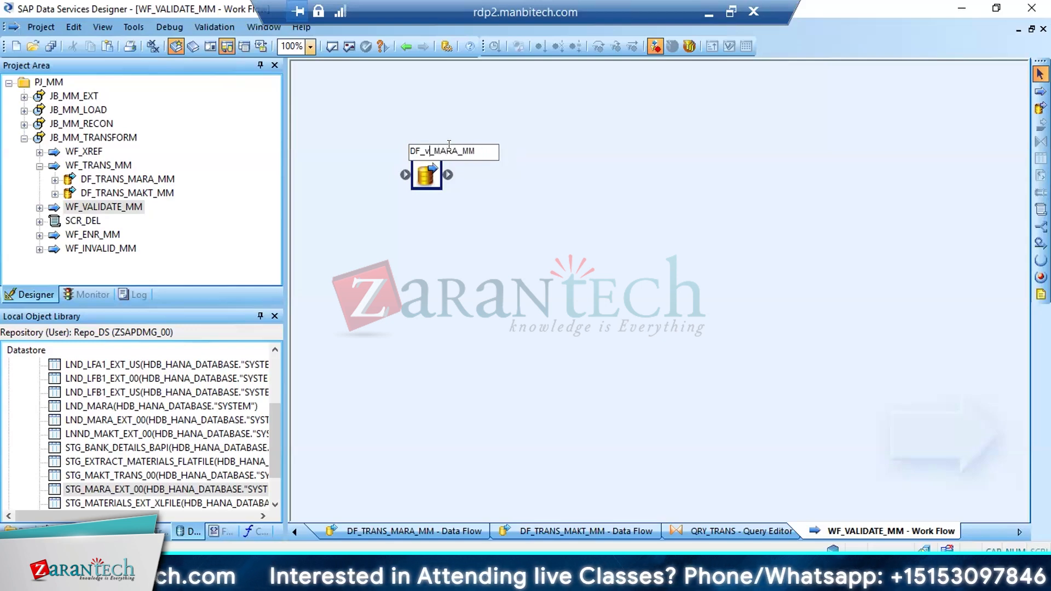
key("BackSpace")
type("VALIDATE")
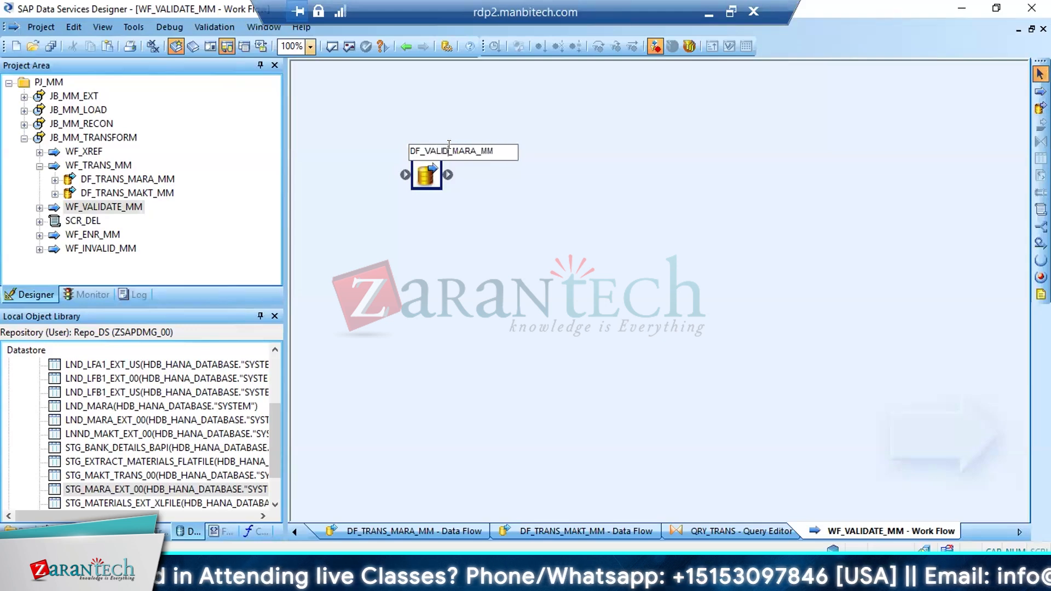
double_click(517, 154)
key("ctrl+c")
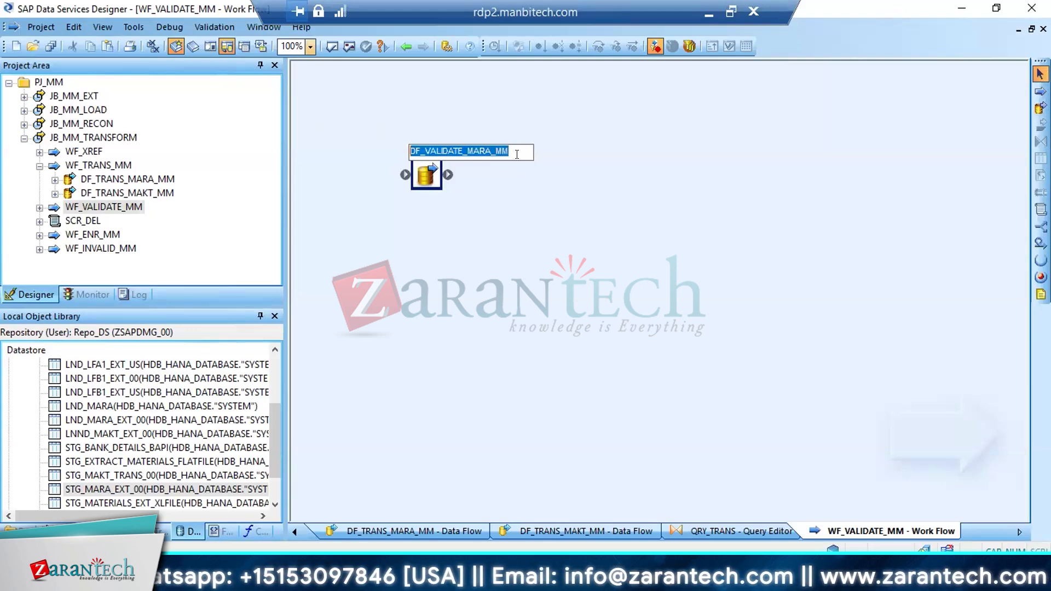
key("Return")
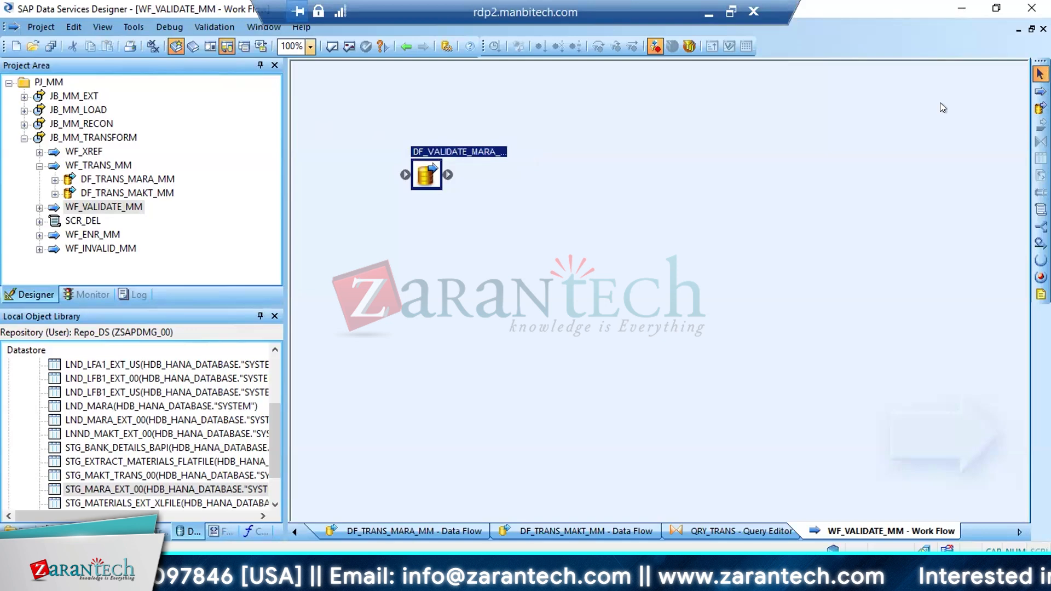
Add a second data flow named DF_VALIDATE_MAKT_MM to the work flow and save all changed objects
left_click(1039, 108)
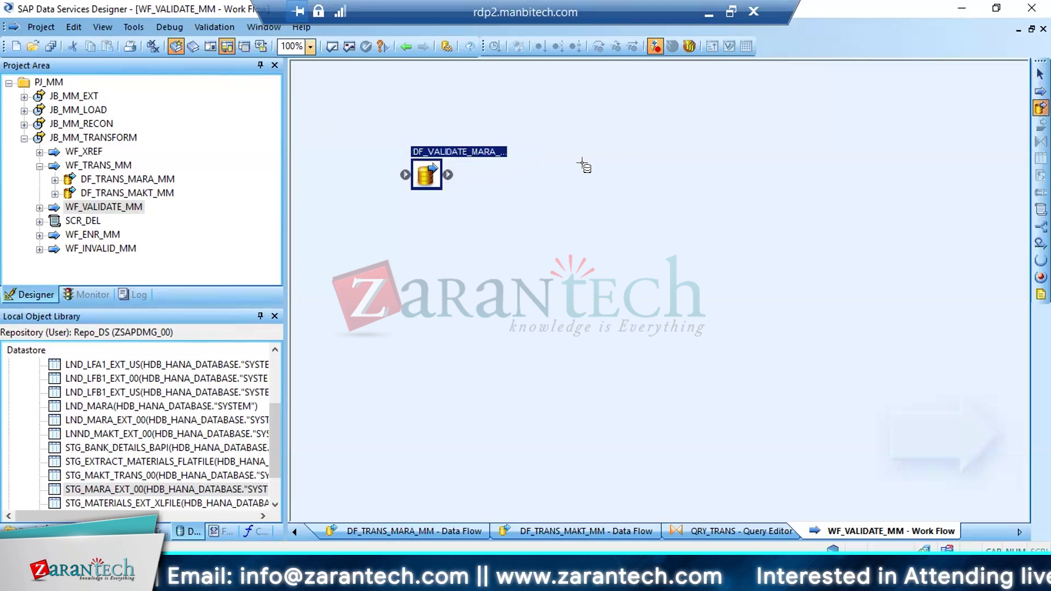
left_click(550, 215)
key("ctrl+v")
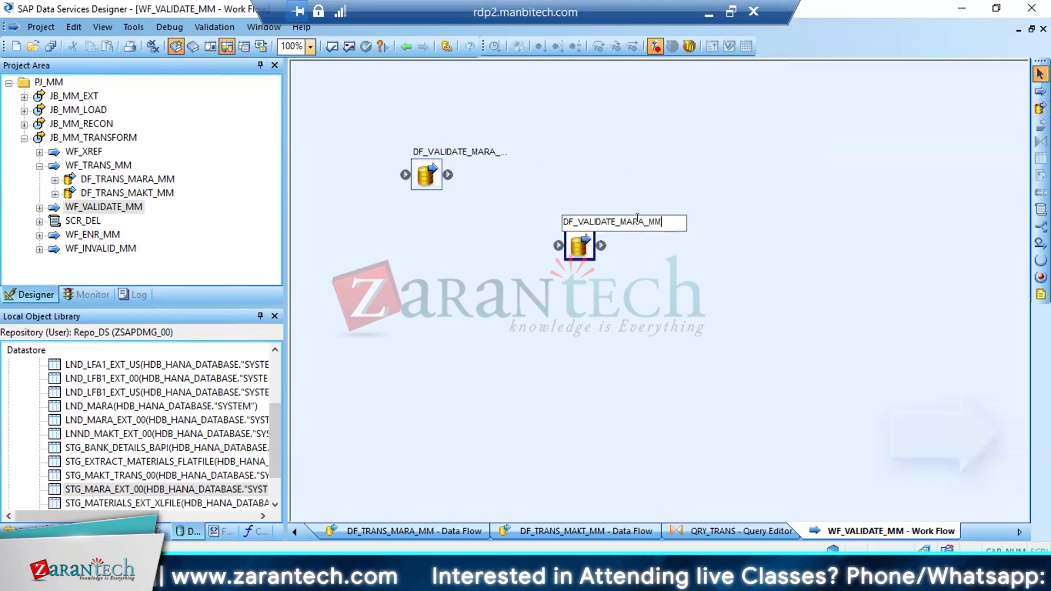
key("BackSpace")
key("BackSpace")
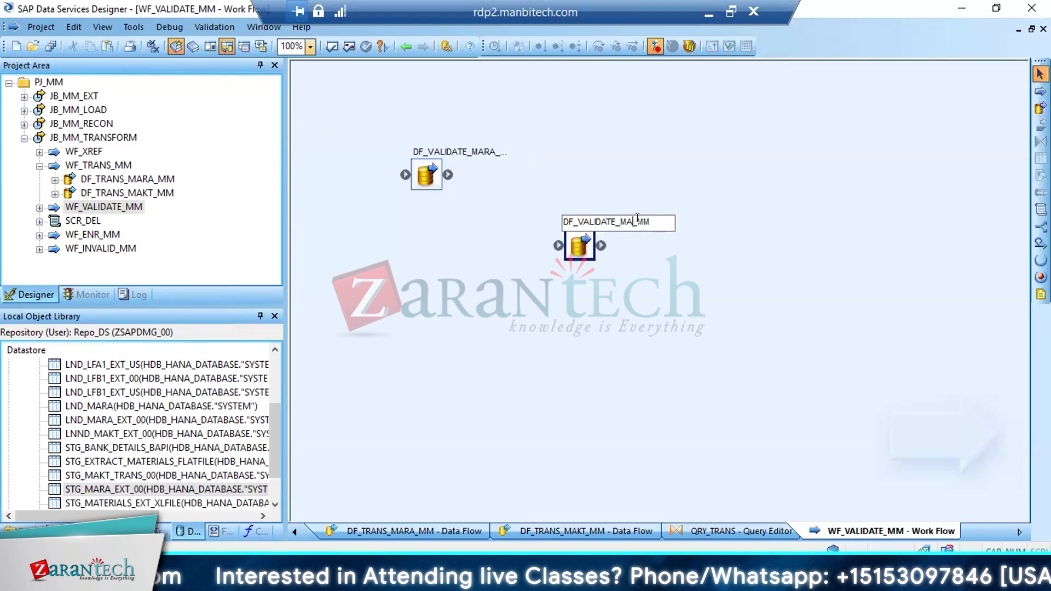
type("KT")
key("Return")
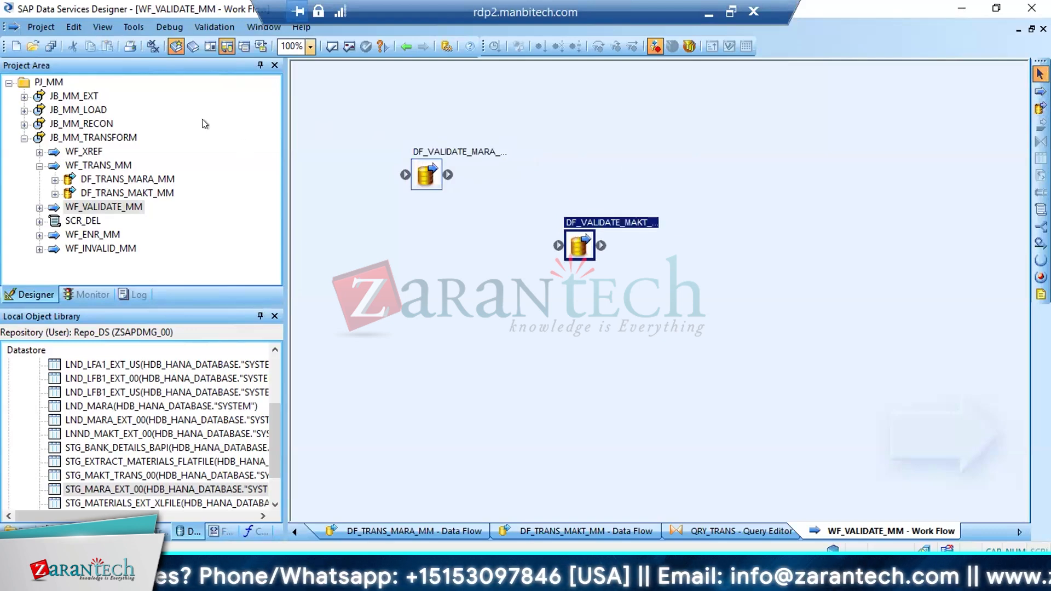
left_click(51, 46)
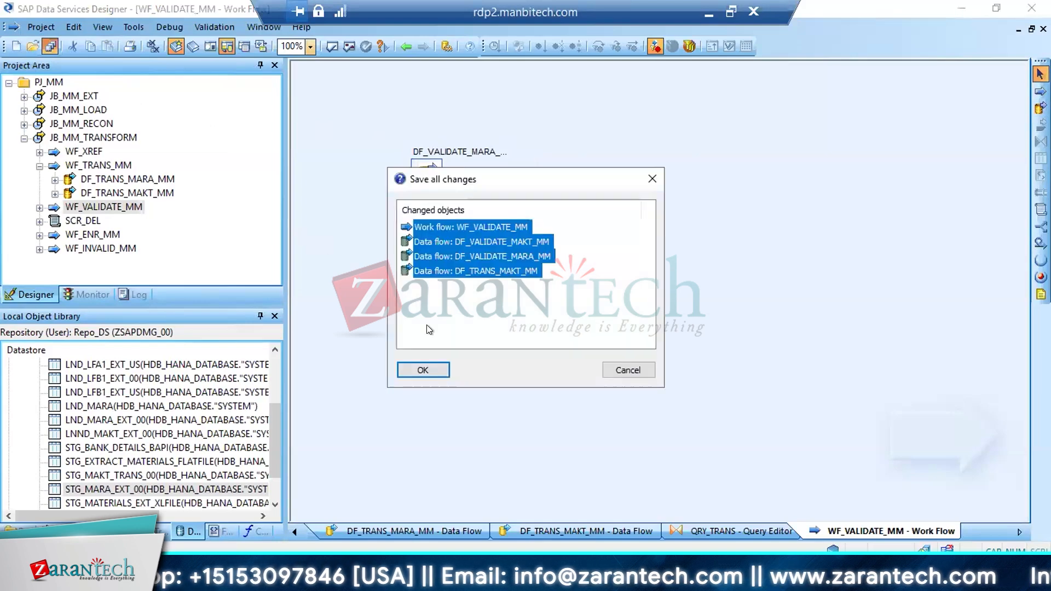
left_click(424, 371)
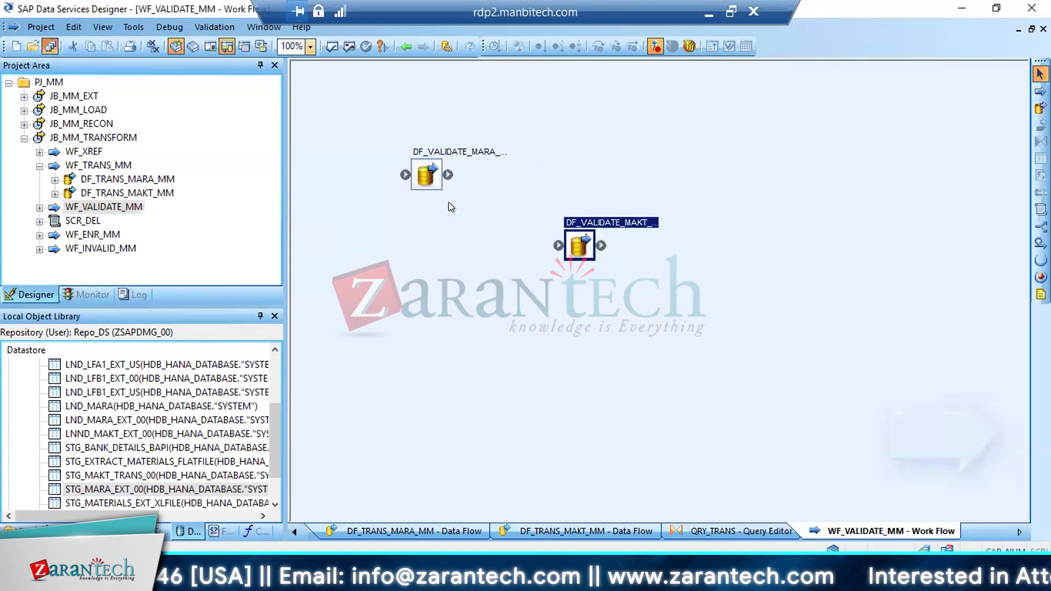
In DF_VALIDATE_MARA_MM, place STG_MARA_EXT_00 as the source table and connect it to a new query named QRY_GEN_ROW
double_click(426, 165)
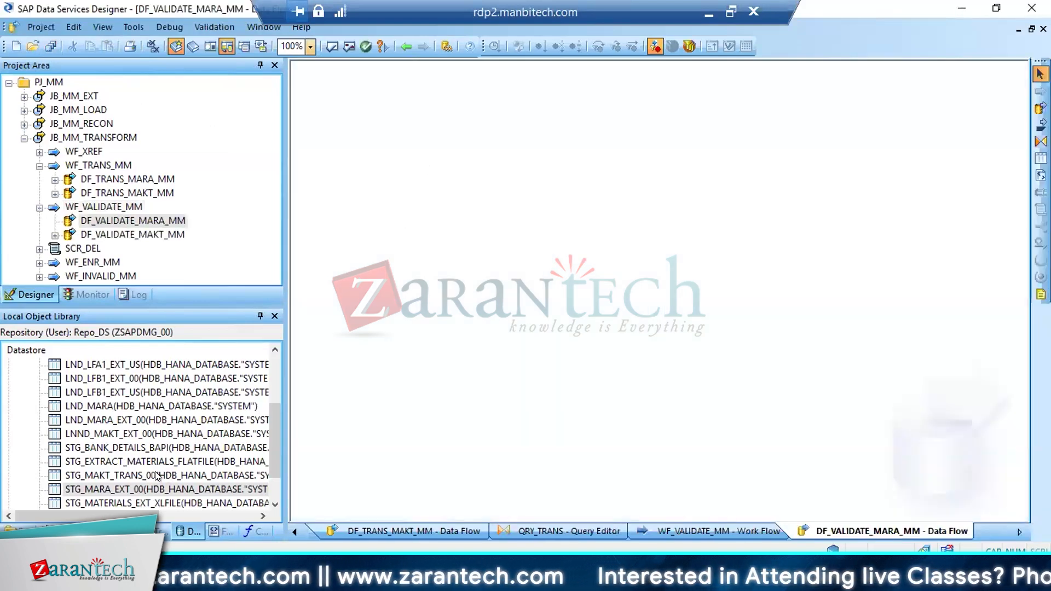
left_click_drag(90, 487, 338, 147)
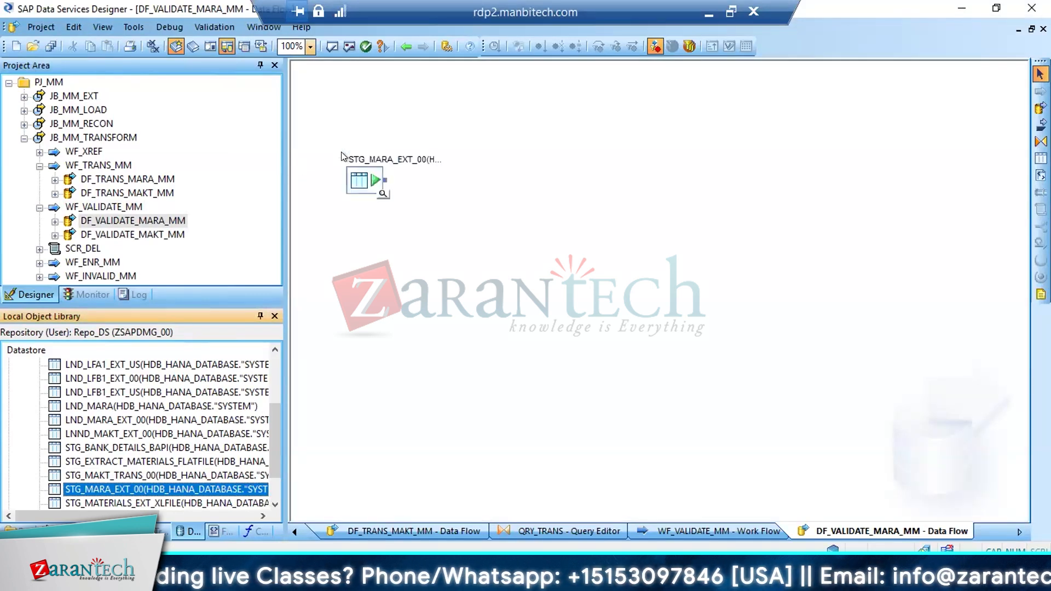
left_click(1040, 142)
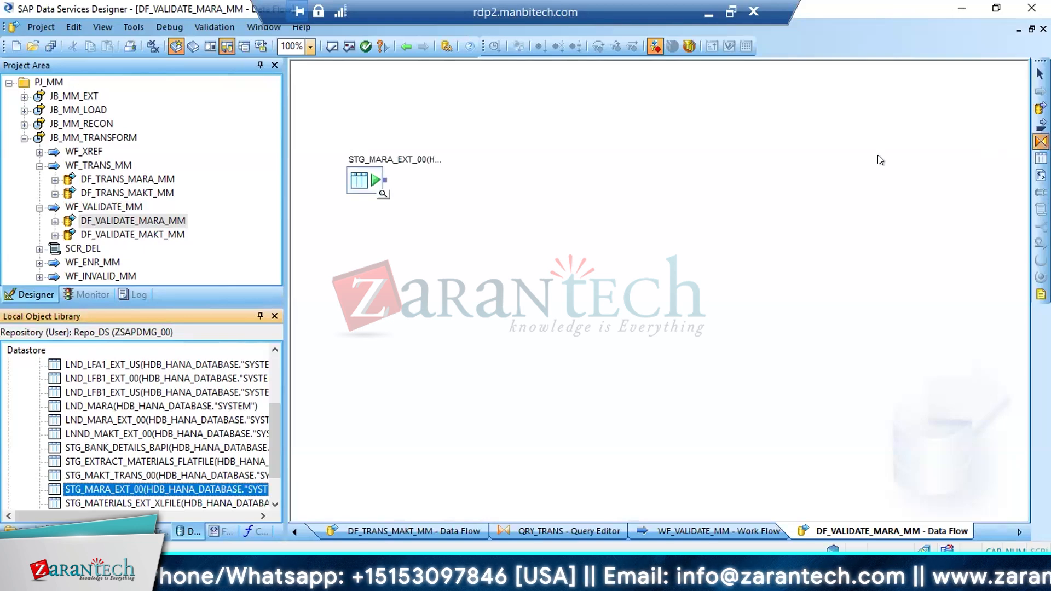
left_click(451, 207)
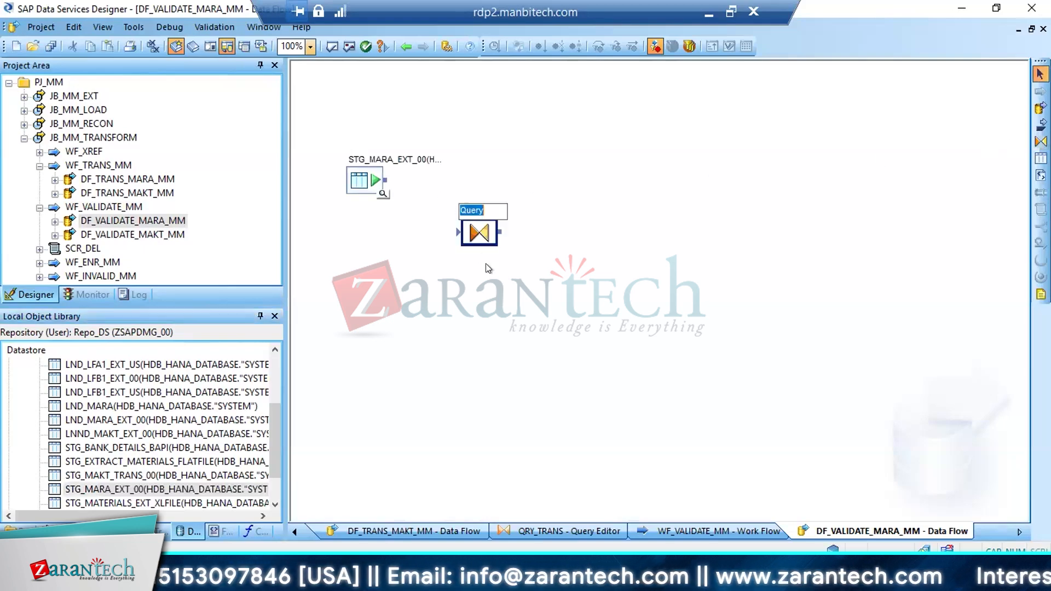
type("QRY")
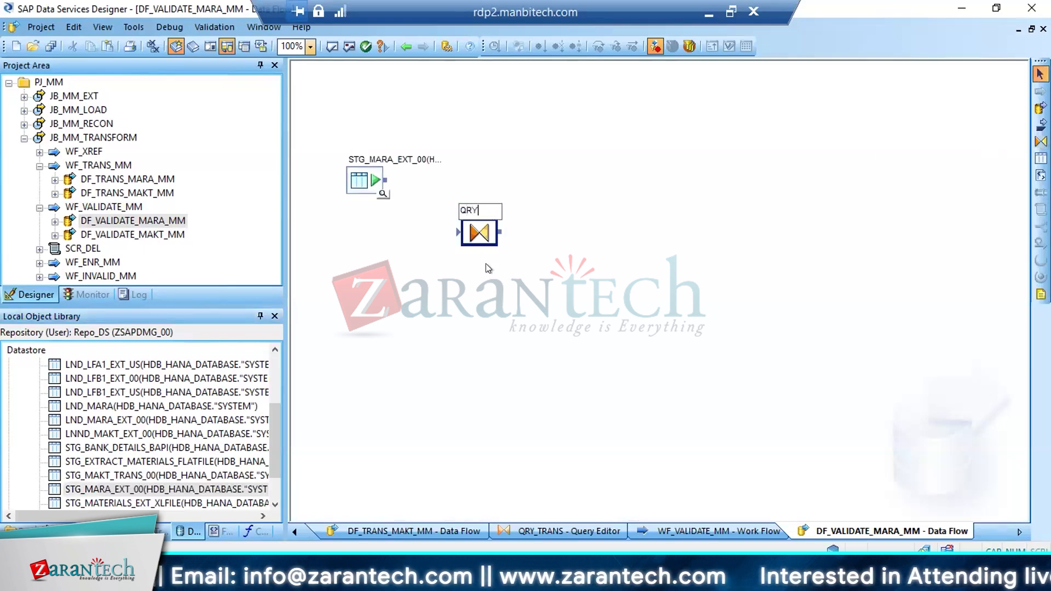
type("_GEN_ROW")
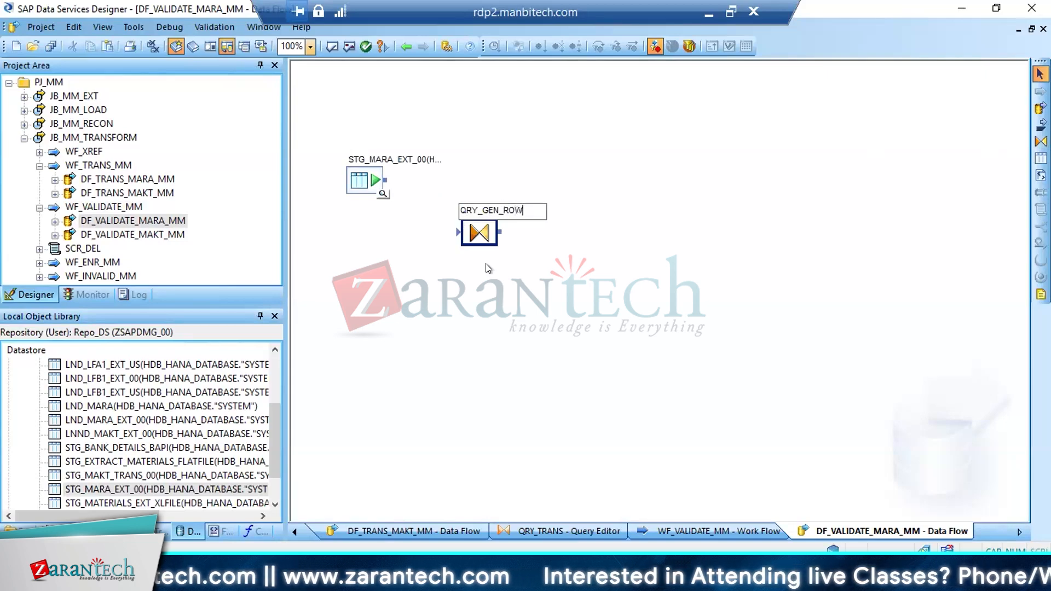
key("Return")
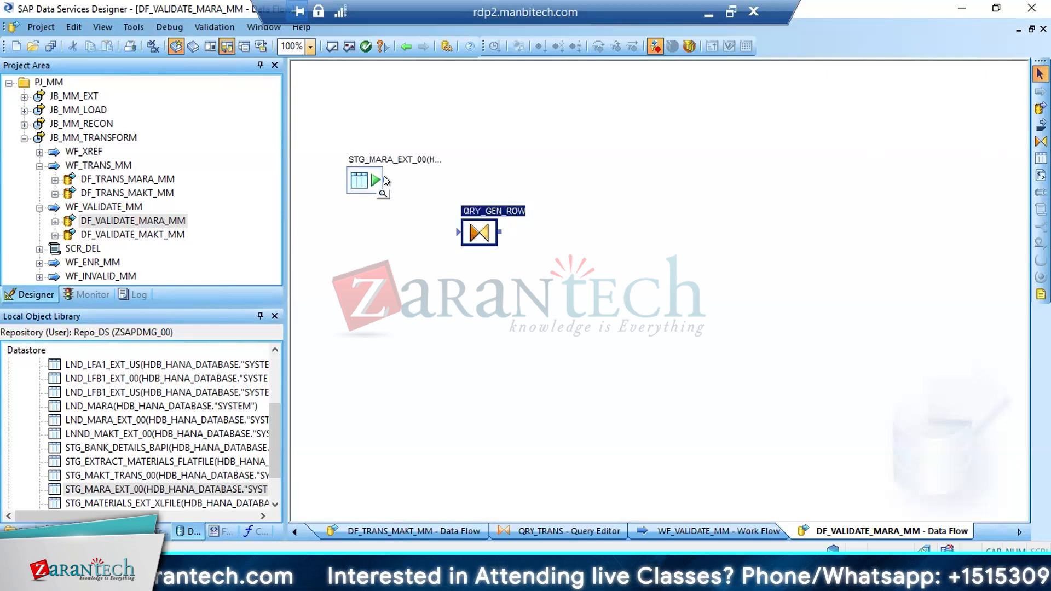
left_click_drag(388, 182, 460, 234)
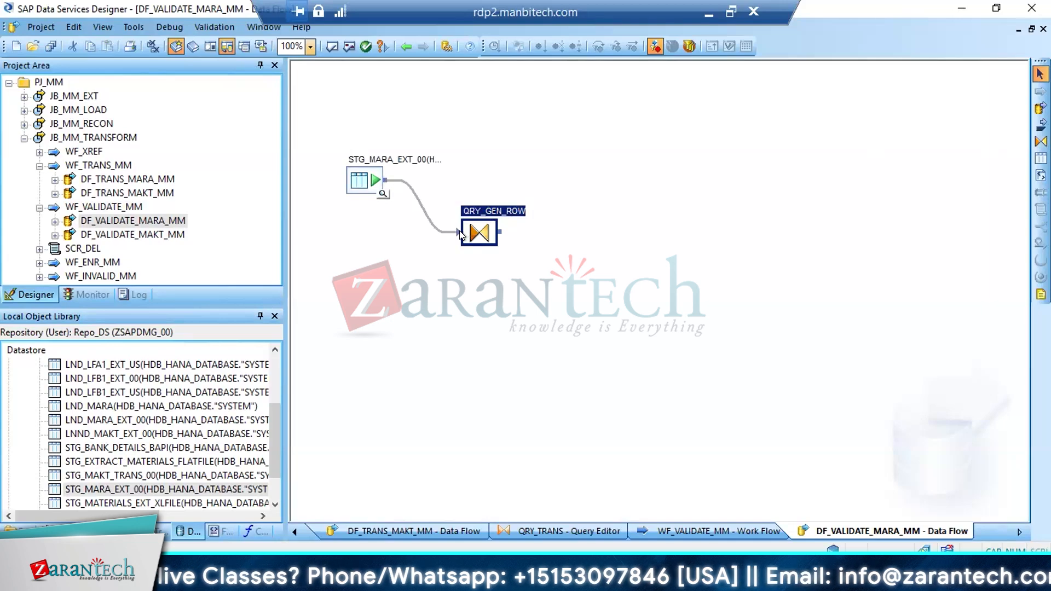
Open the QRY_GEN_ROW query and map all STG_MARA_EXT_00 input columns to its output schema
double_click(492, 232)
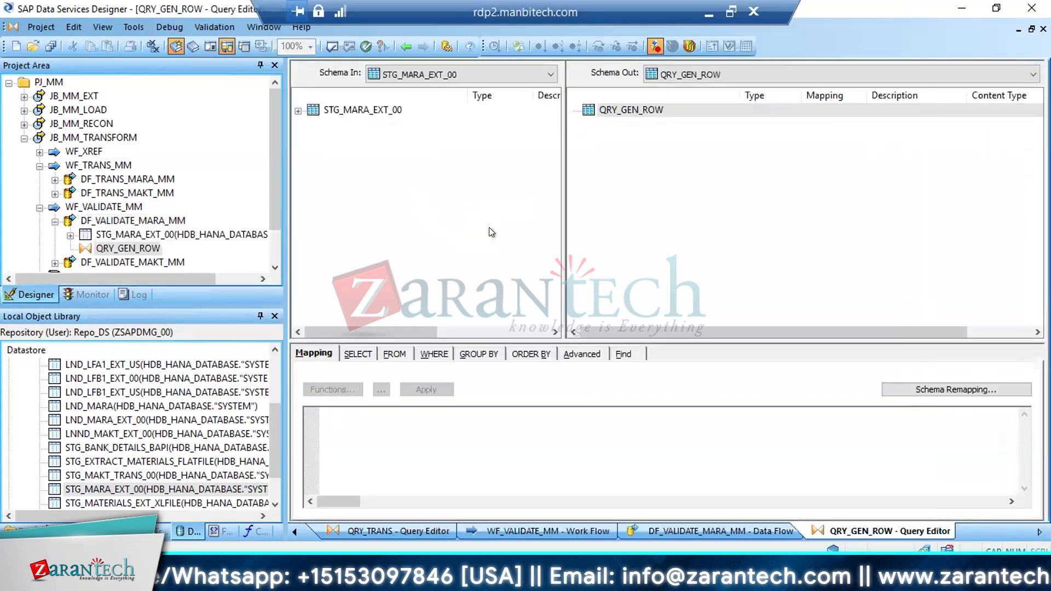
left_click(297, 110)
key("Down")
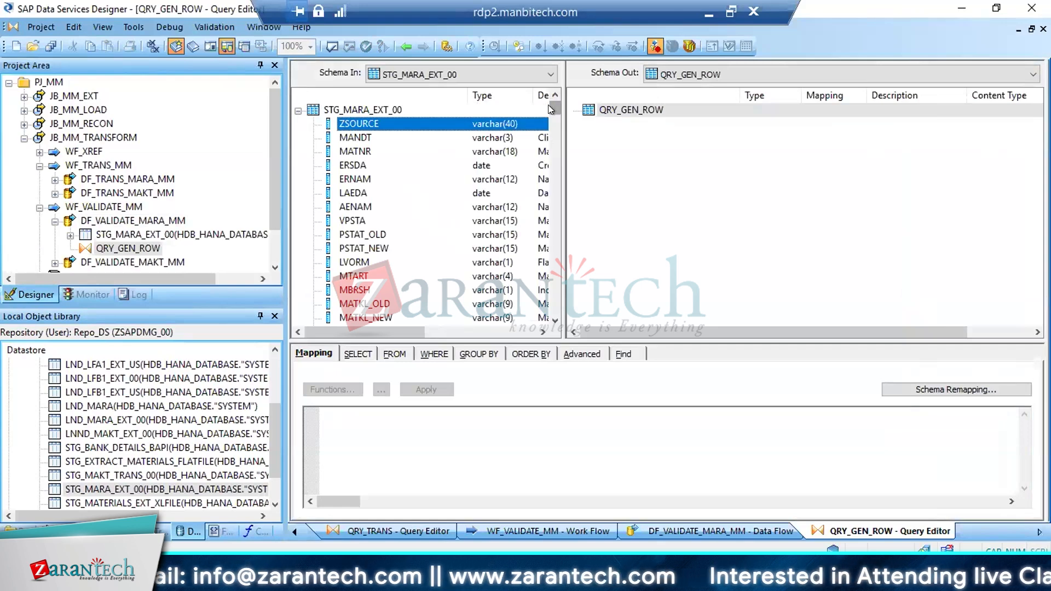
left_click_drag(550, 108, 553, 311)
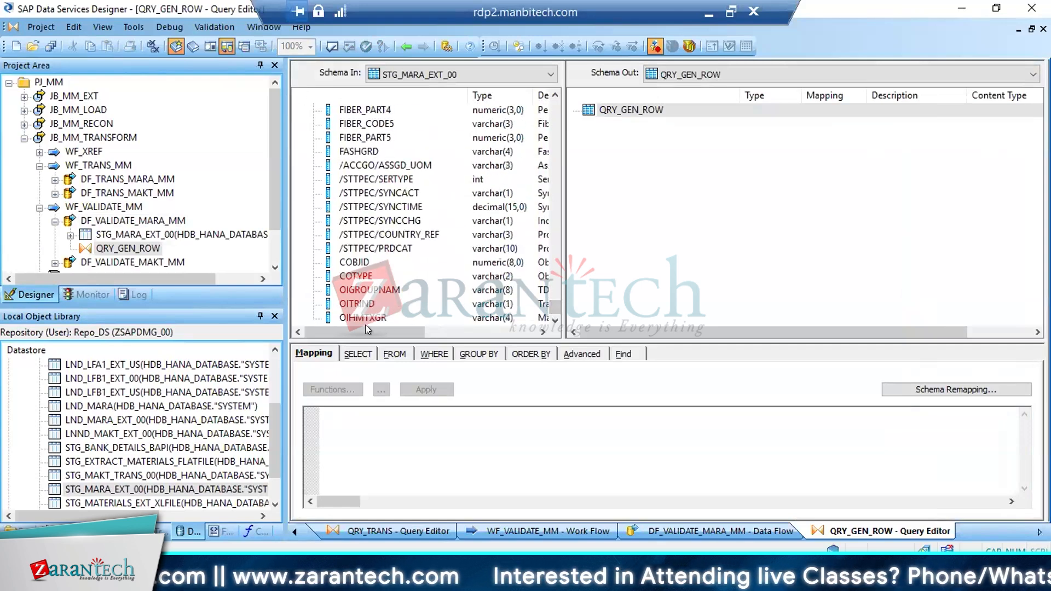
key("ctrl+a")
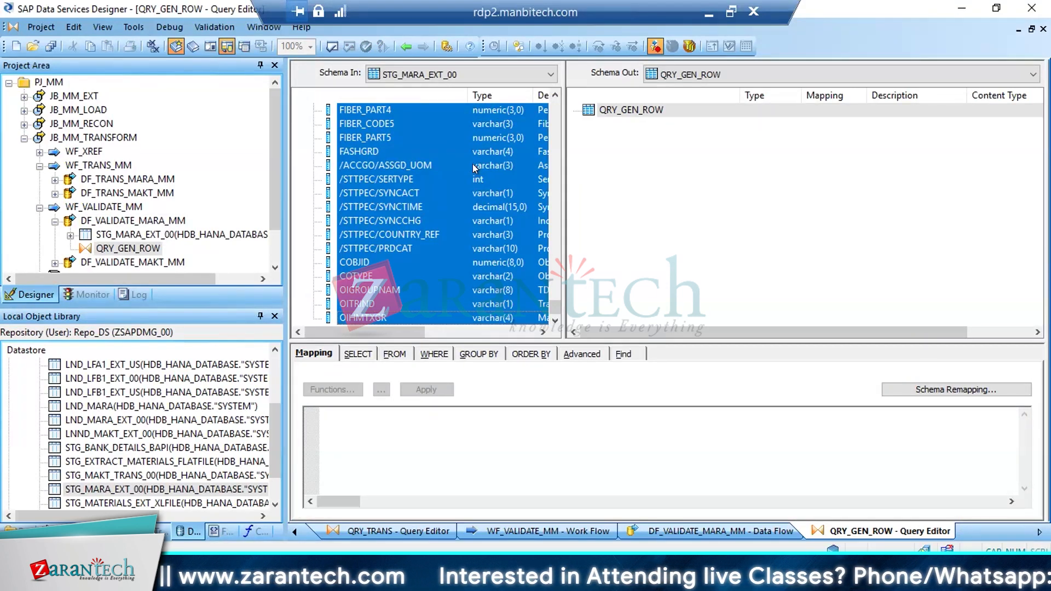
left_click_drag(471, 163, 618, 176)
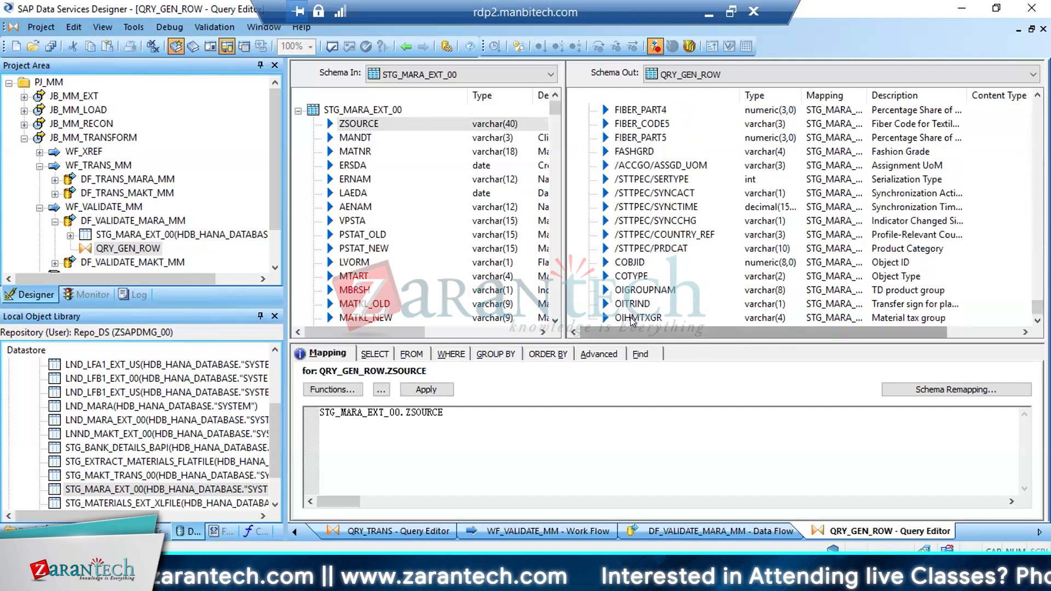
Insert a new int output column named ROW_NUM below OIHMTXGR in the QRY_GEN_ROW output schema
left_click(629, 317)
right_click(629, 317)
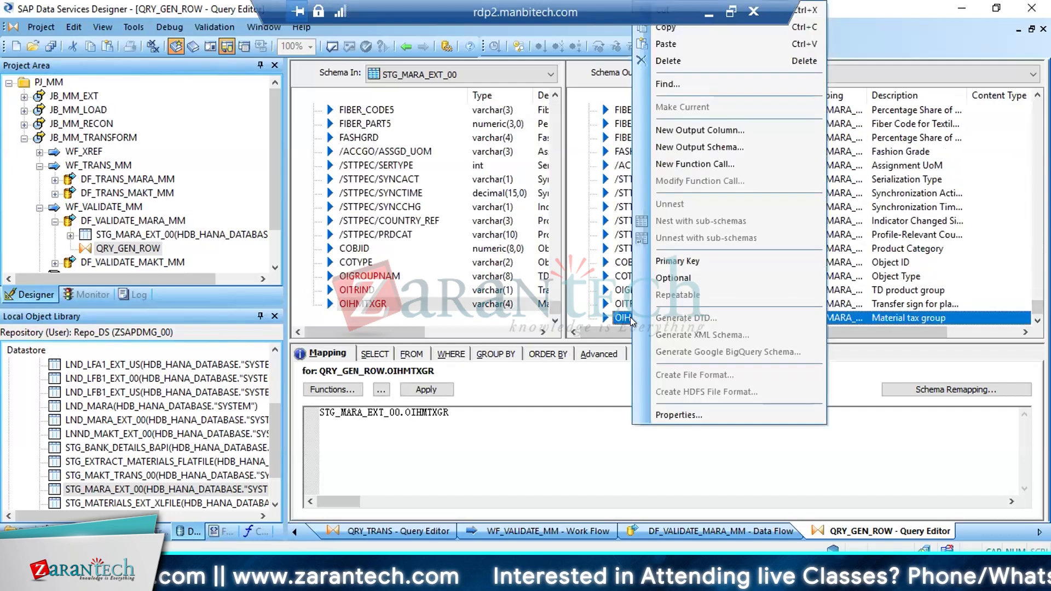
left_click(708, 129)
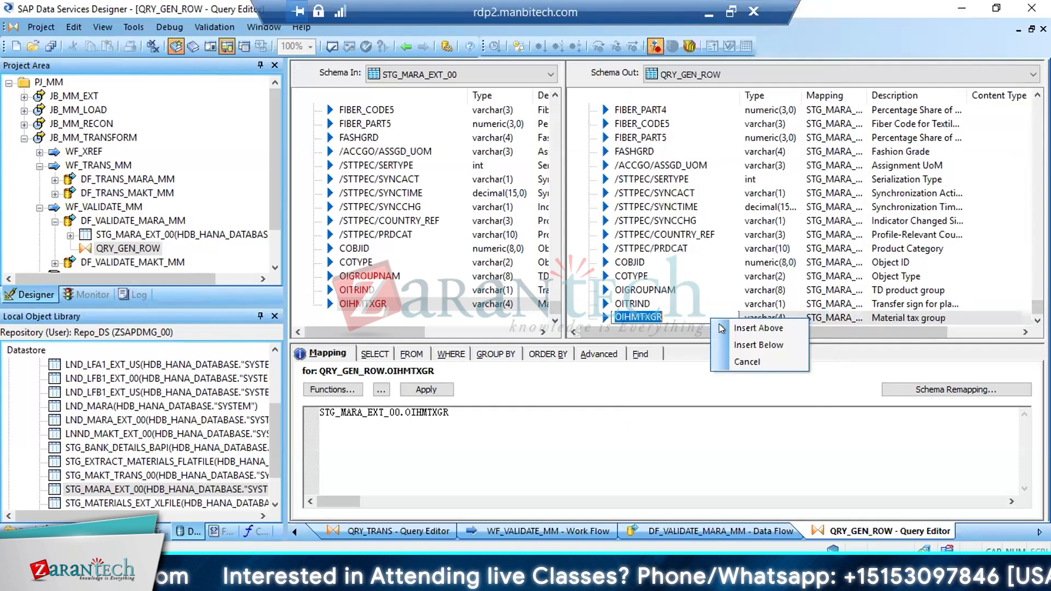
left_click(756, 345)
type("R")
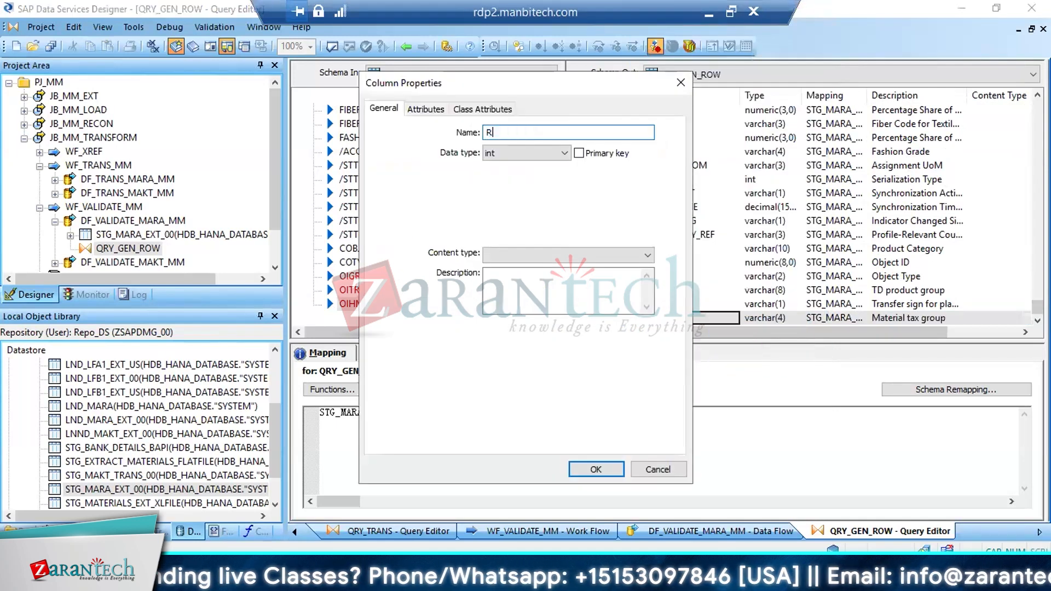
type("OW_NUM")
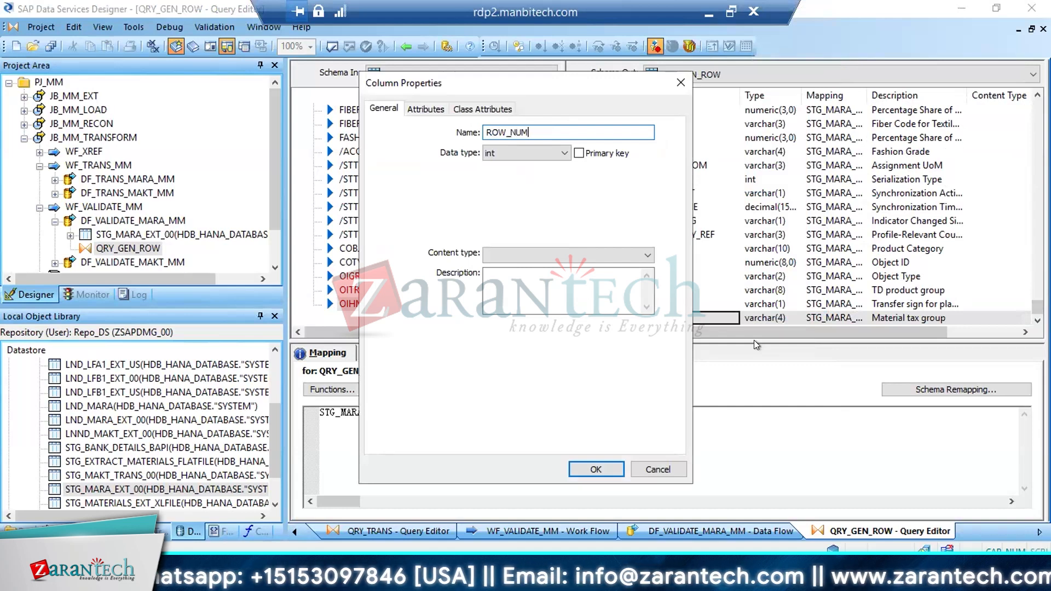
key("Return")
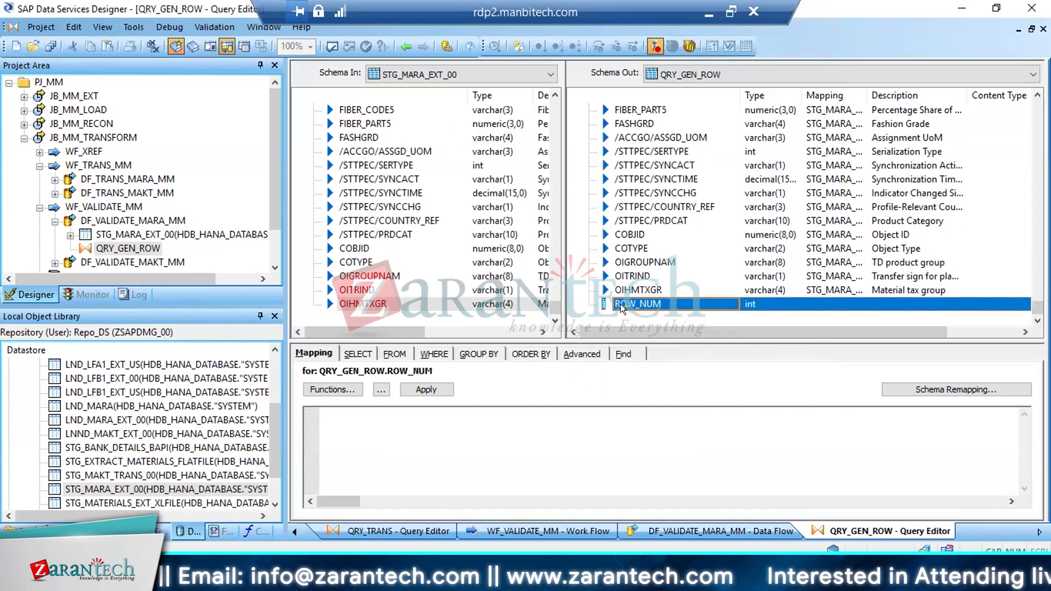
Map the ROW_NUM output column of QRY_GEN_ROW to the function gen_row_num( )
left_click(416, 419)
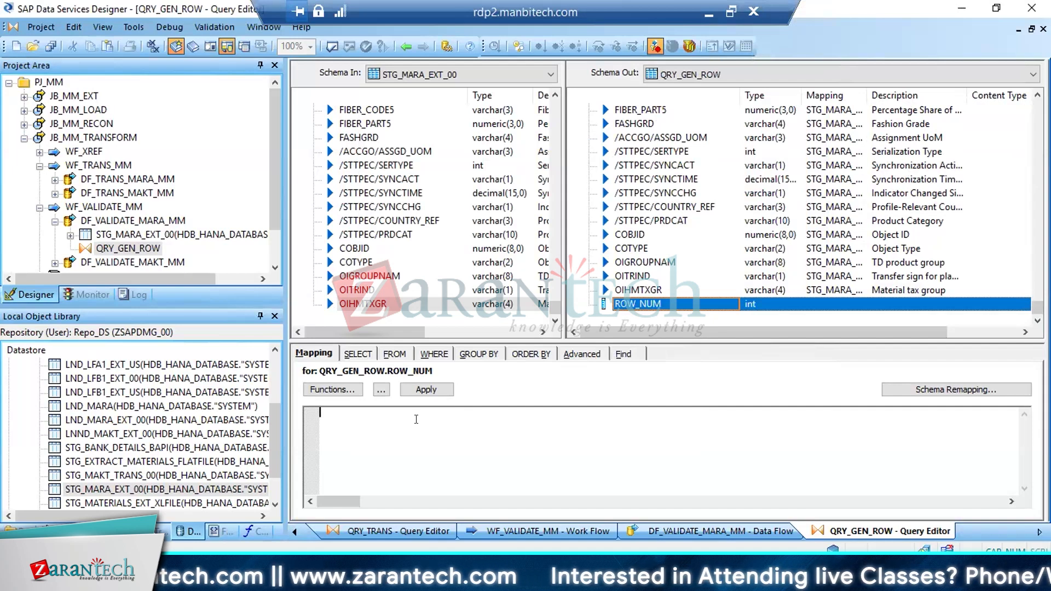
type("g")
key("Return")
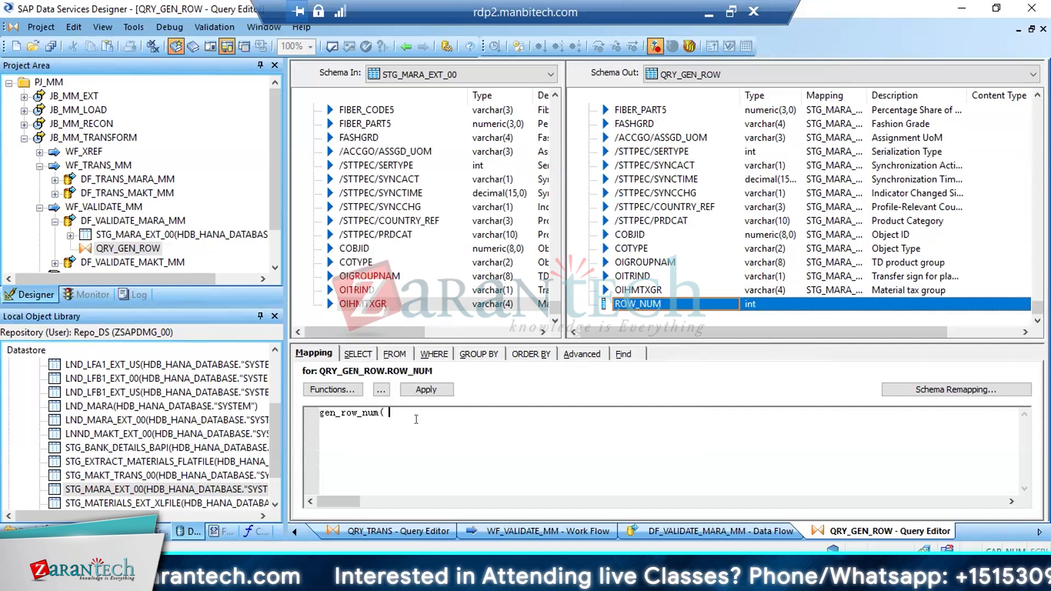
type(")")
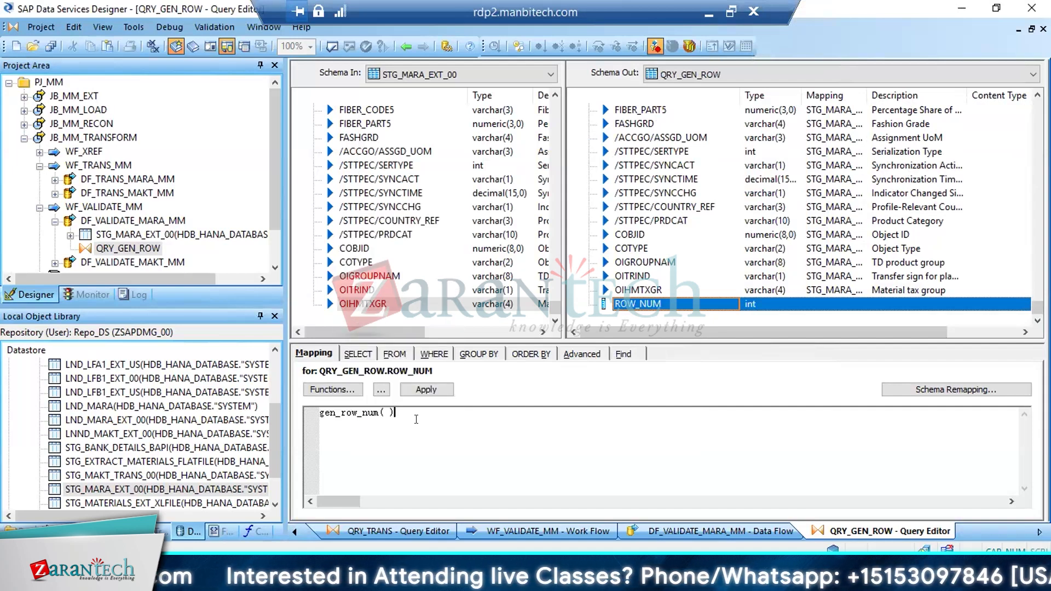
left_click(625, 290)
left_click(627, 318)
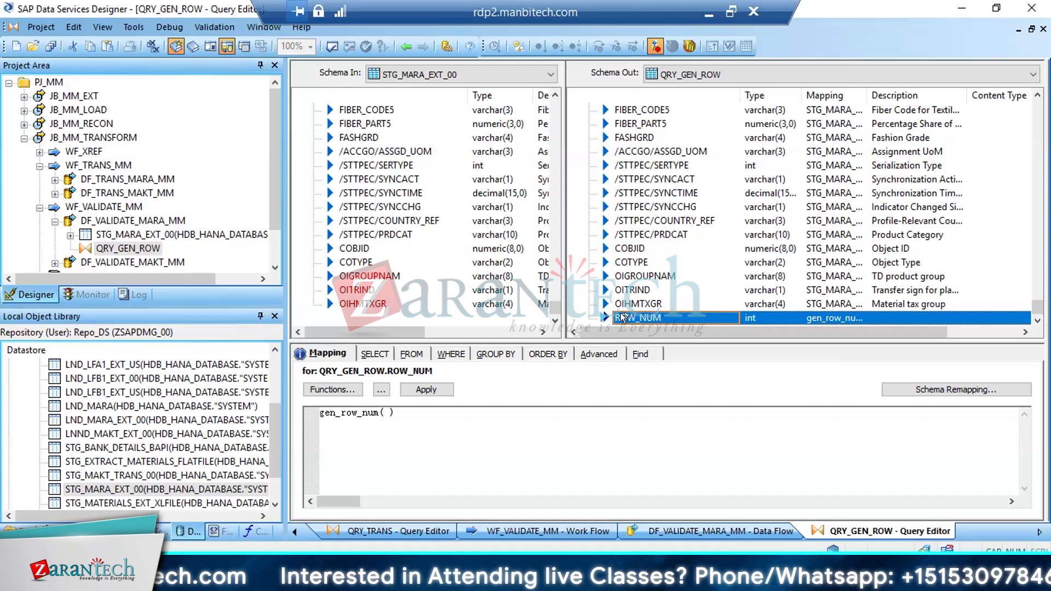
left_click(389, 414)
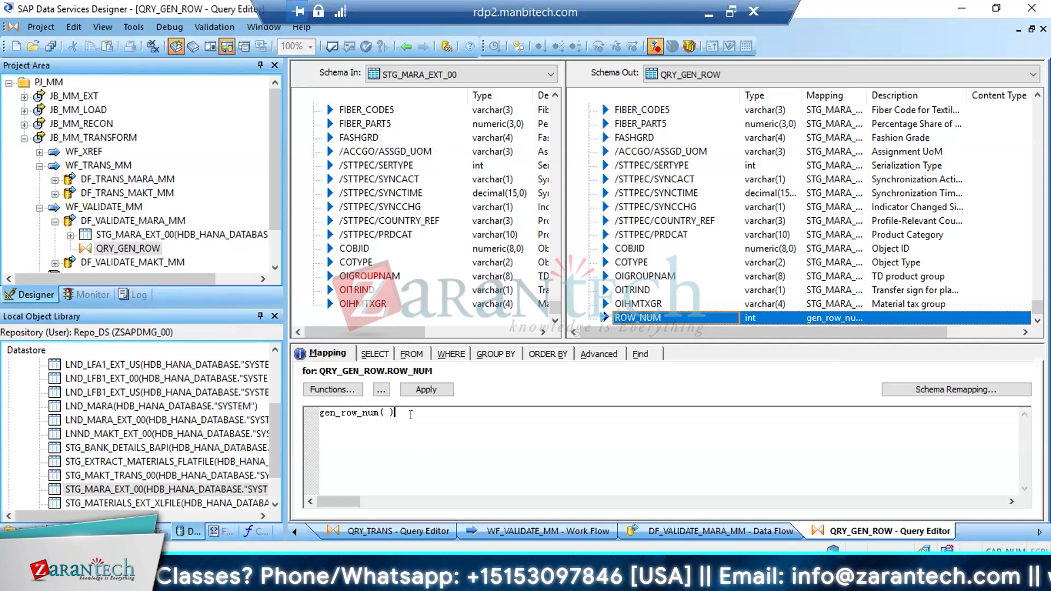
left_click_drag(395, 414, 302, 406)
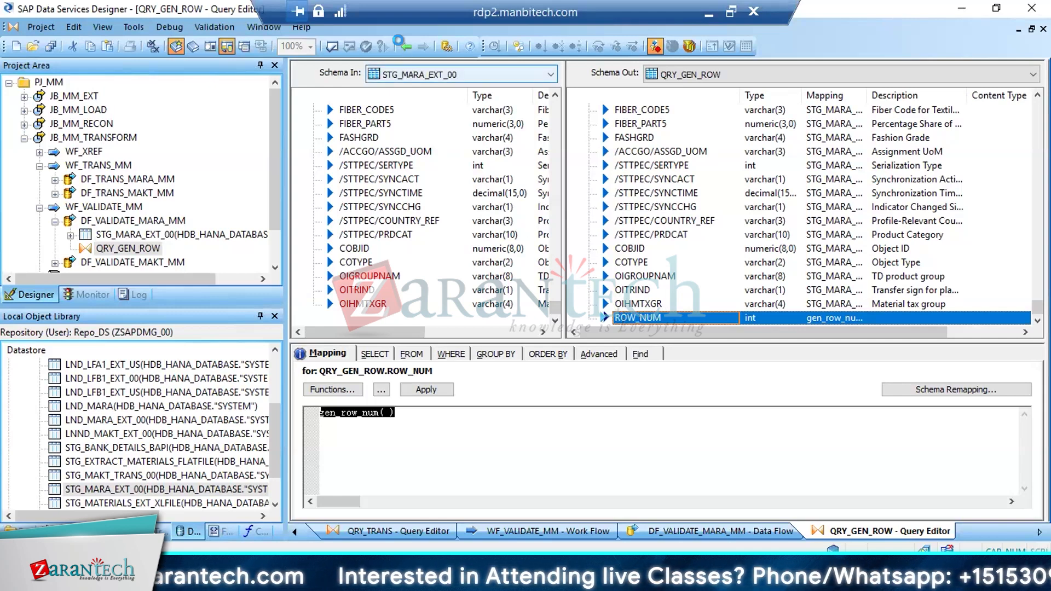
Return to the DF_VALIDATE_MARA_MM data flow and place a Validation platform transform above and beyond QRY_GEN_ROW
left_click(404, 46)
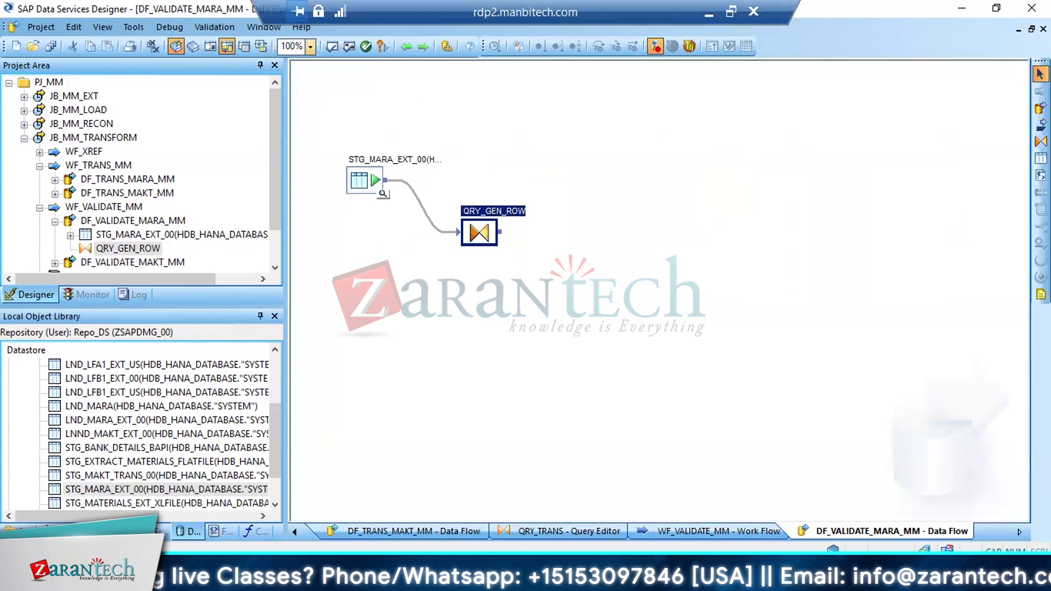
left_click(161, 531)
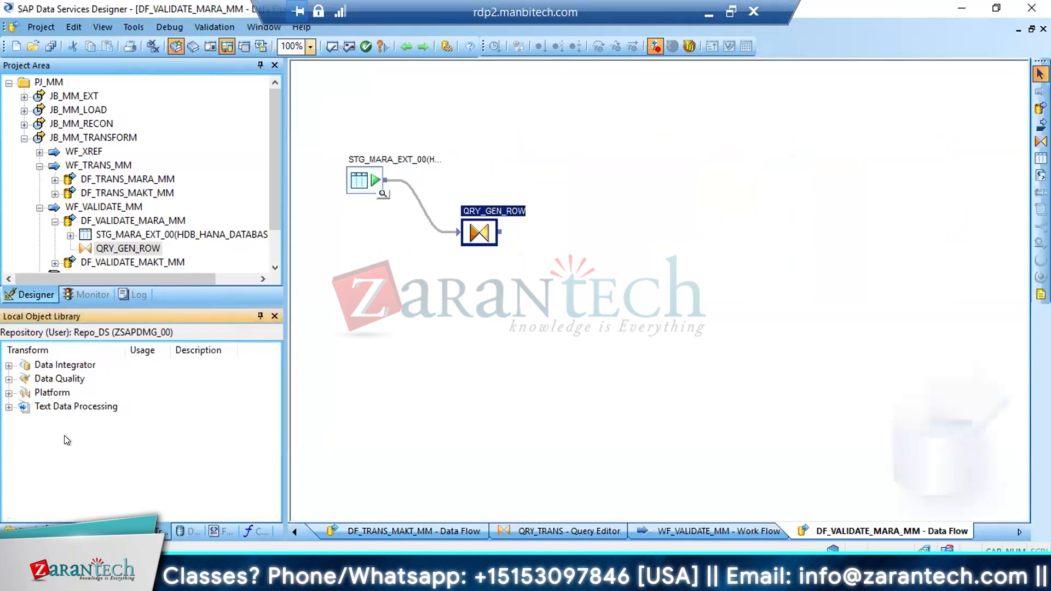
left_click(8, 393)
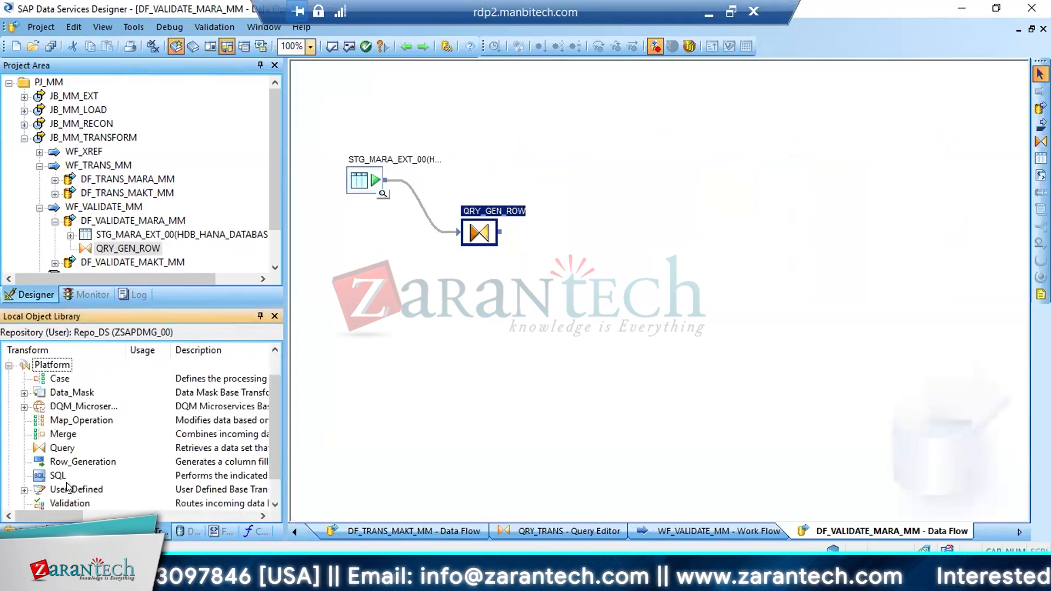
left_click_drag(69, 503, 594, 122)
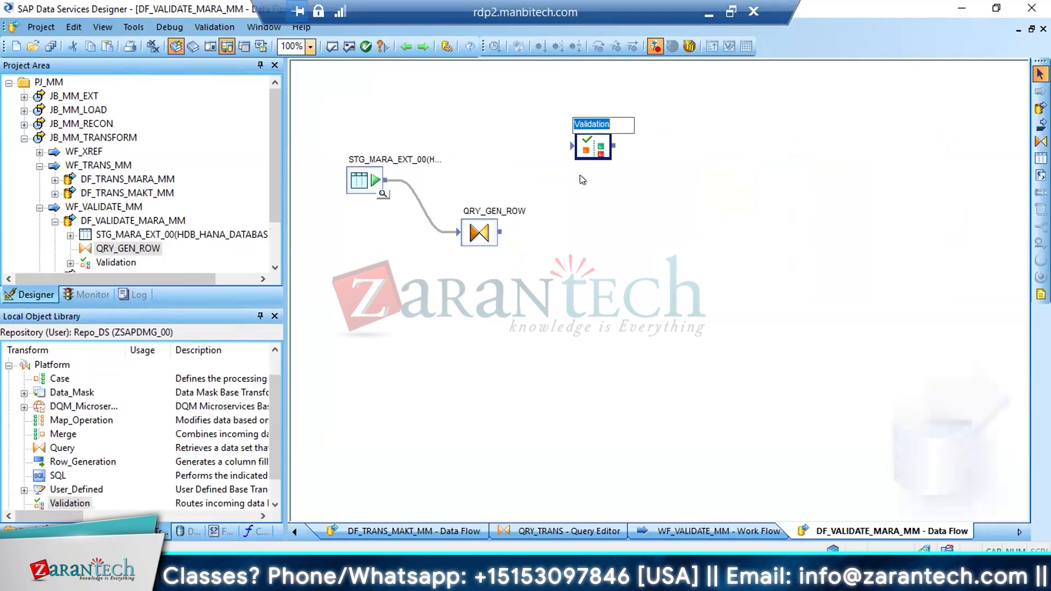
Reopen the QRY_GEN_ROW query and select ROW_NUM at the end of its output schema
double_click(470, 234)
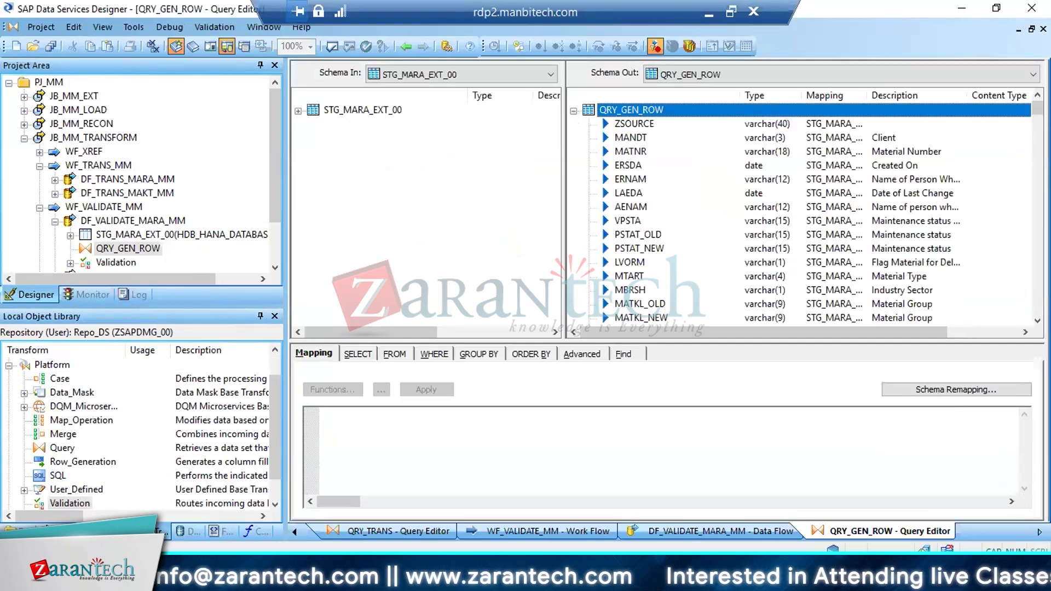
scroll(626, 315, "down", 20)
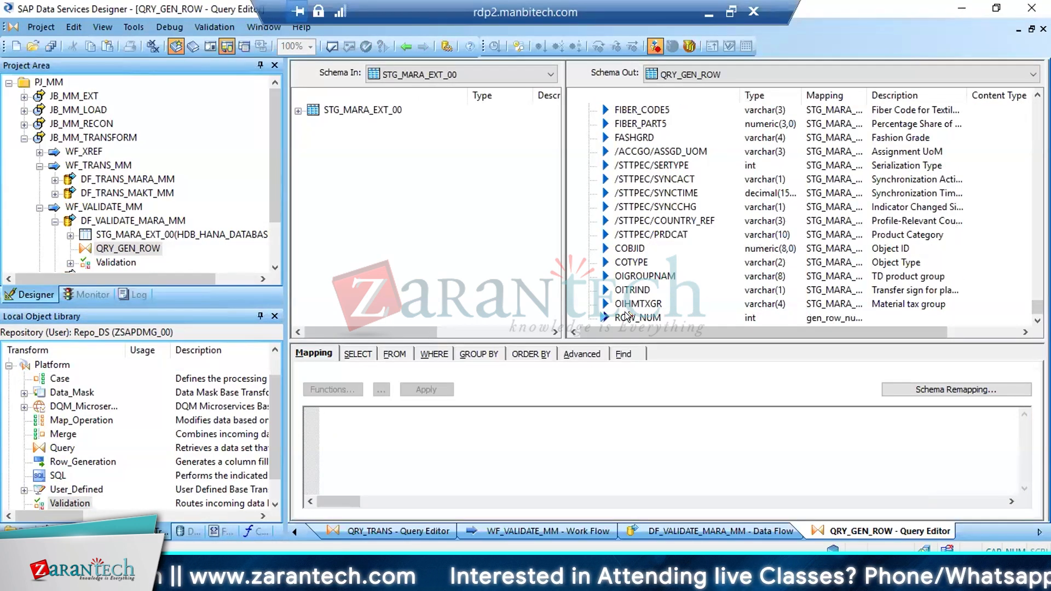
left_click(626, 316)
left_click(621, 301)
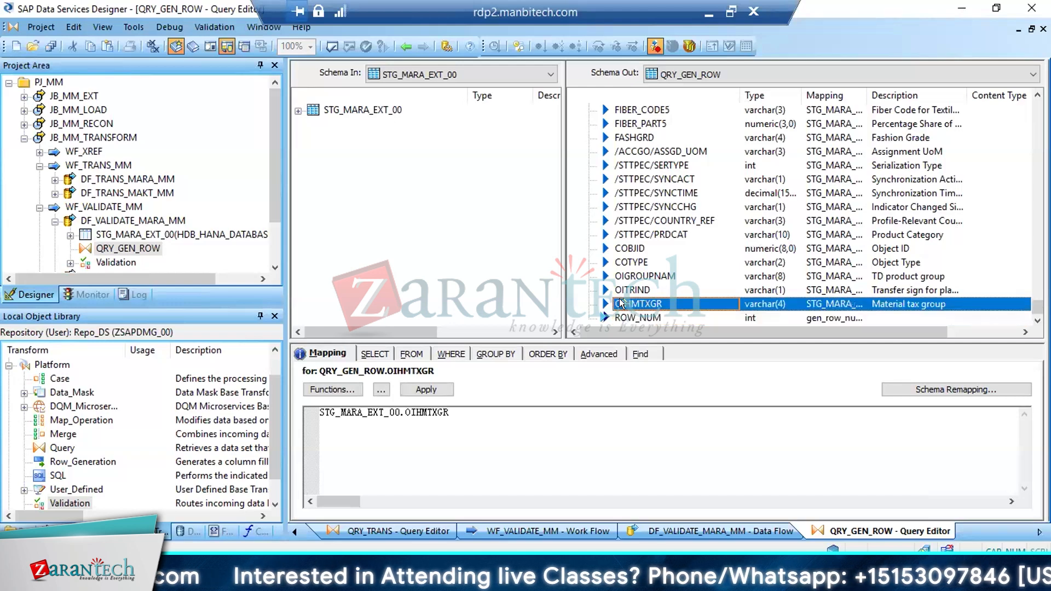
right_click(620, 301)
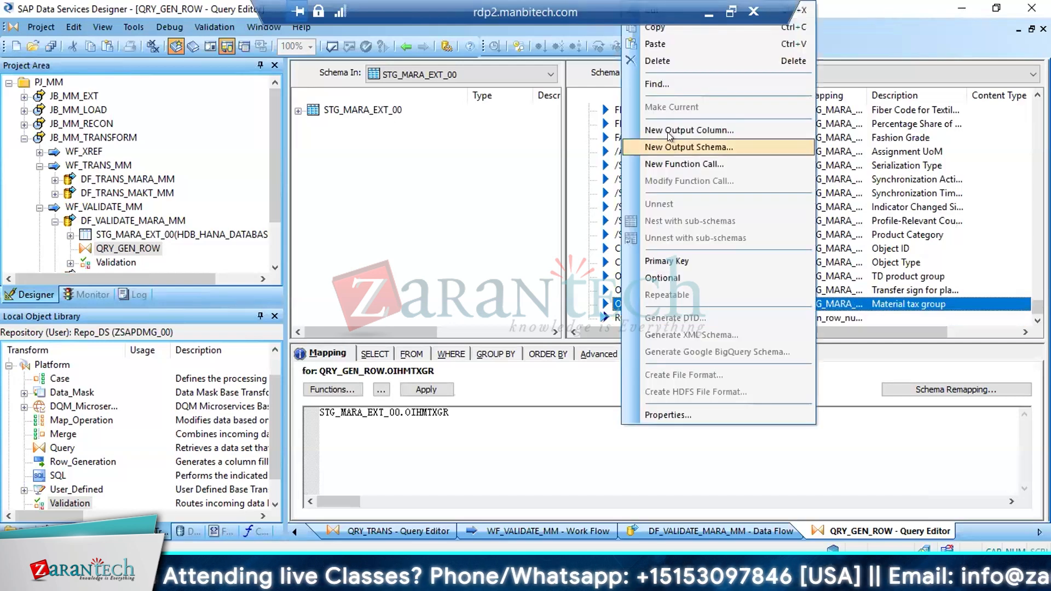
left_click(668, 130)
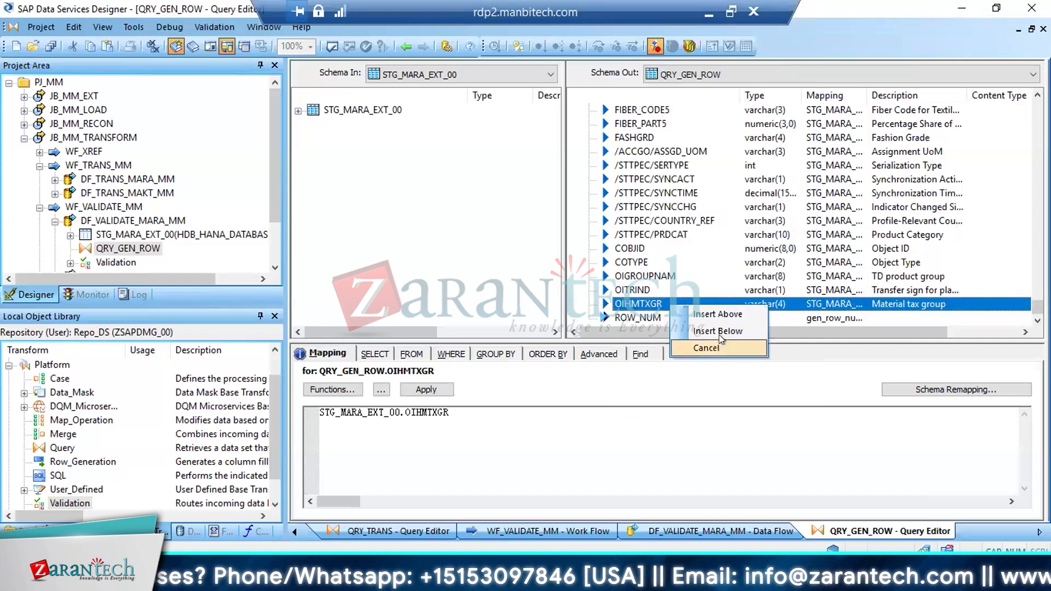
left_click(719, 330)
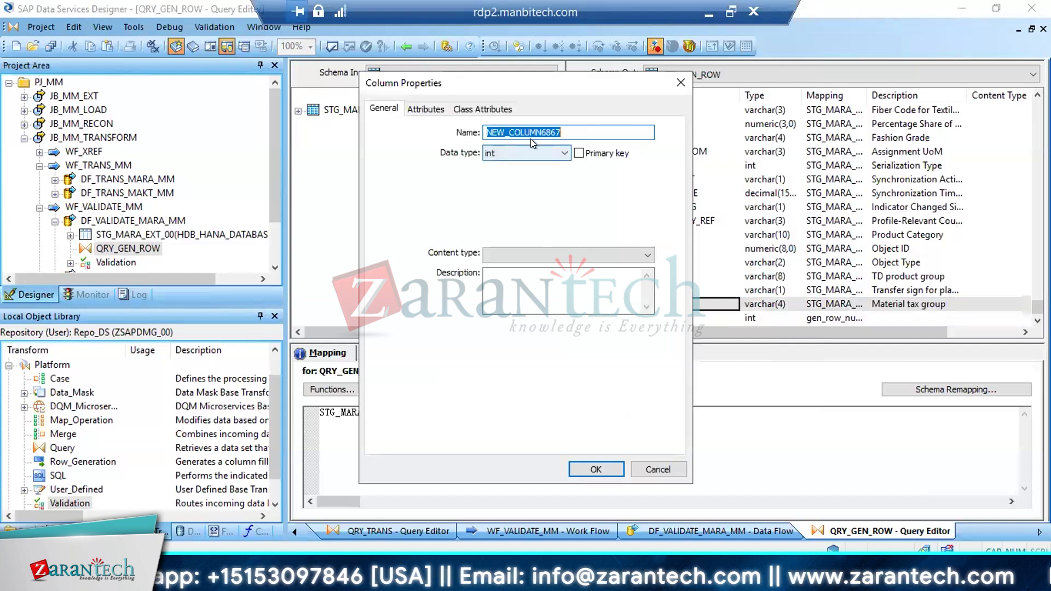
left_click(508, 153)
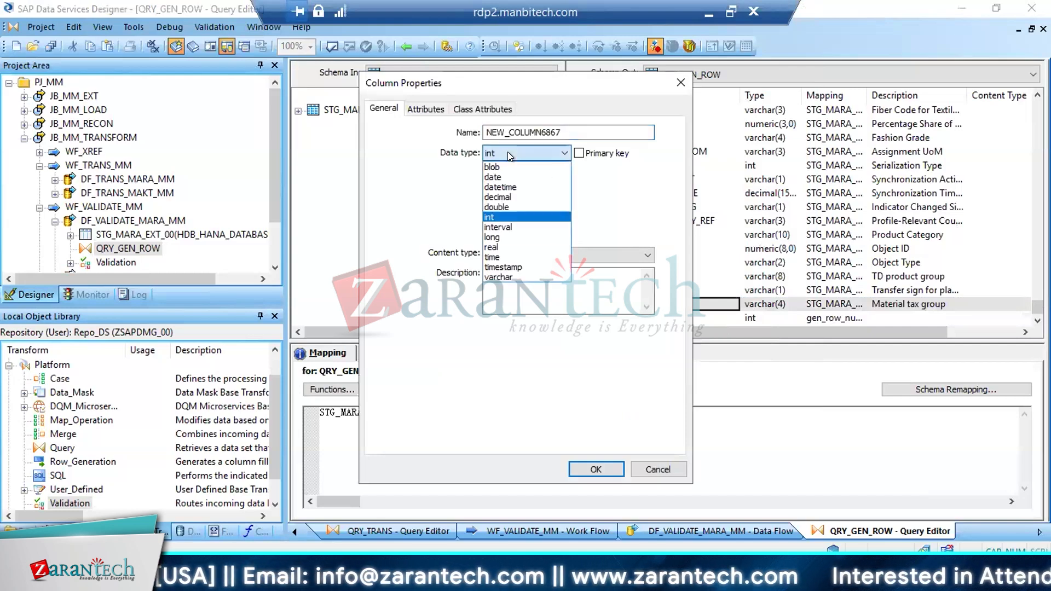
left_click(497, 218)
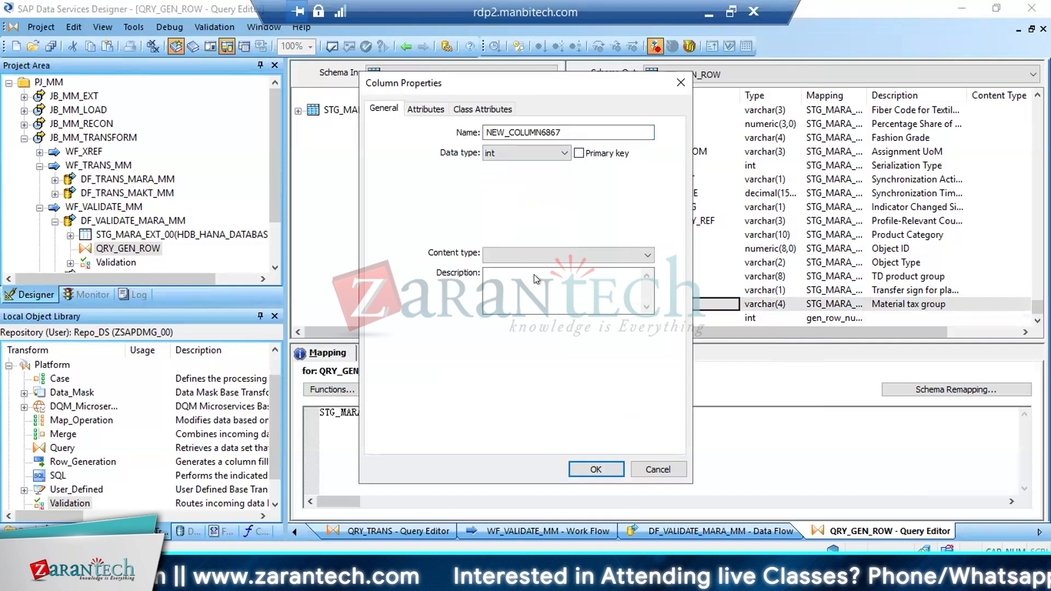
left_click(595, 469)
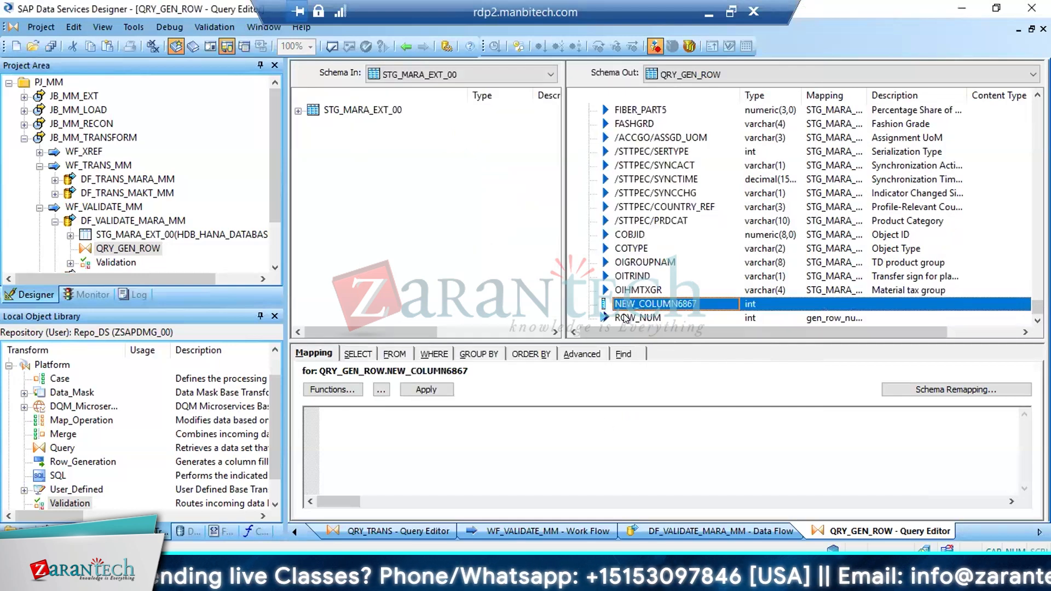
left_click(625, 318)
left_click(633, 306)
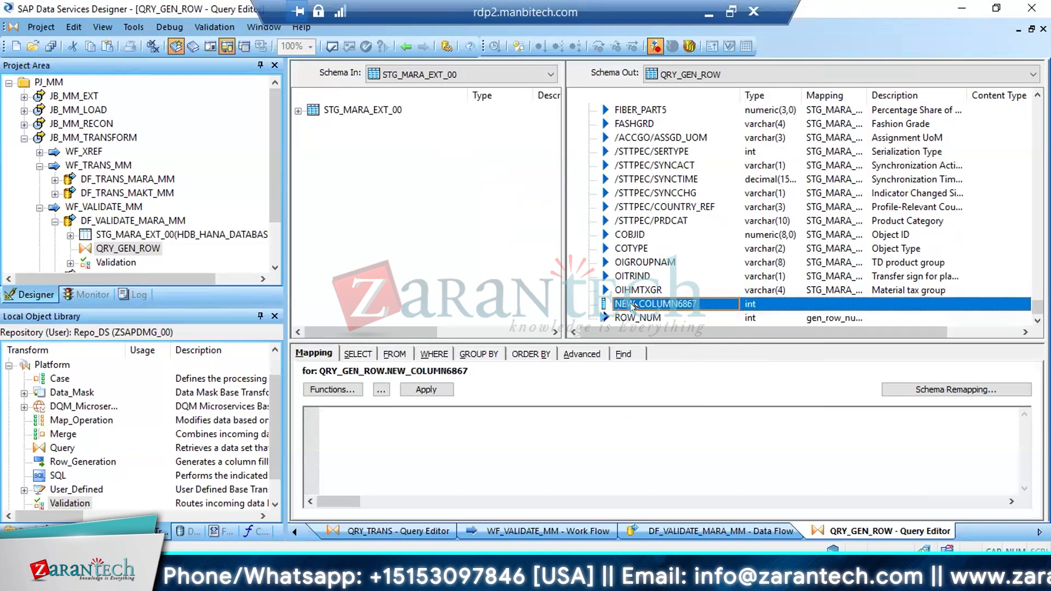
key("Delete")
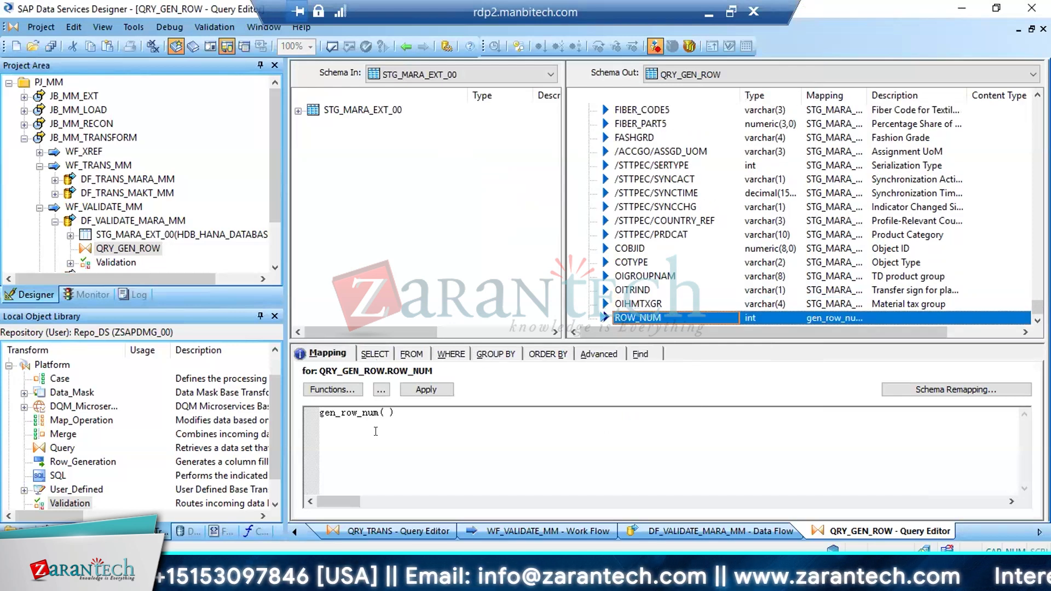
Enable distinct rows in the SELECT options of QRY_GEN_ROW and return to the DF_VALIDATE_MARA_MM data flow
left_click(368, 430)
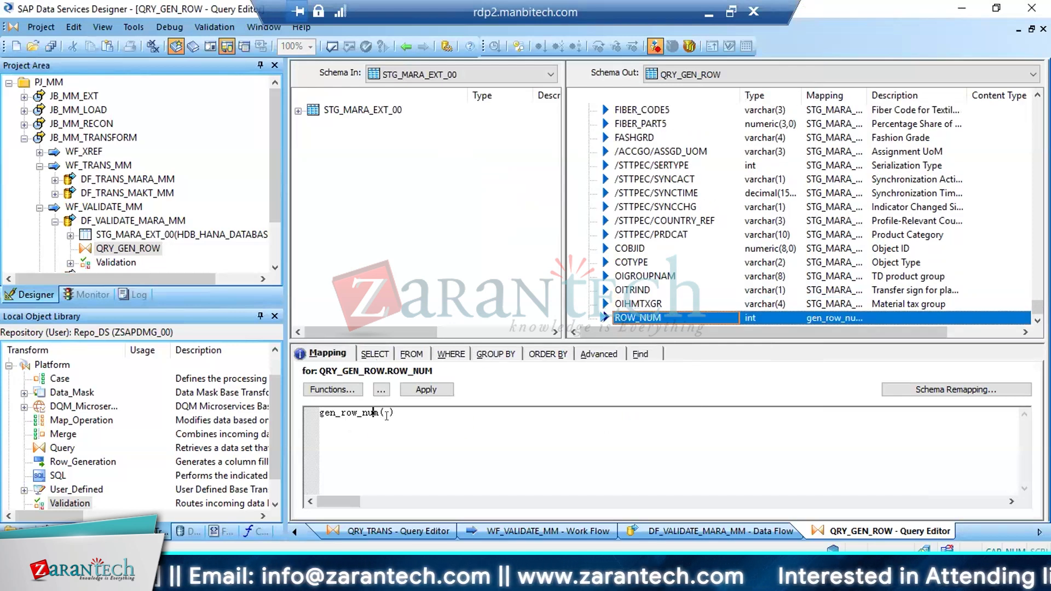
left_click(380, 356)
left_click(364, 383)
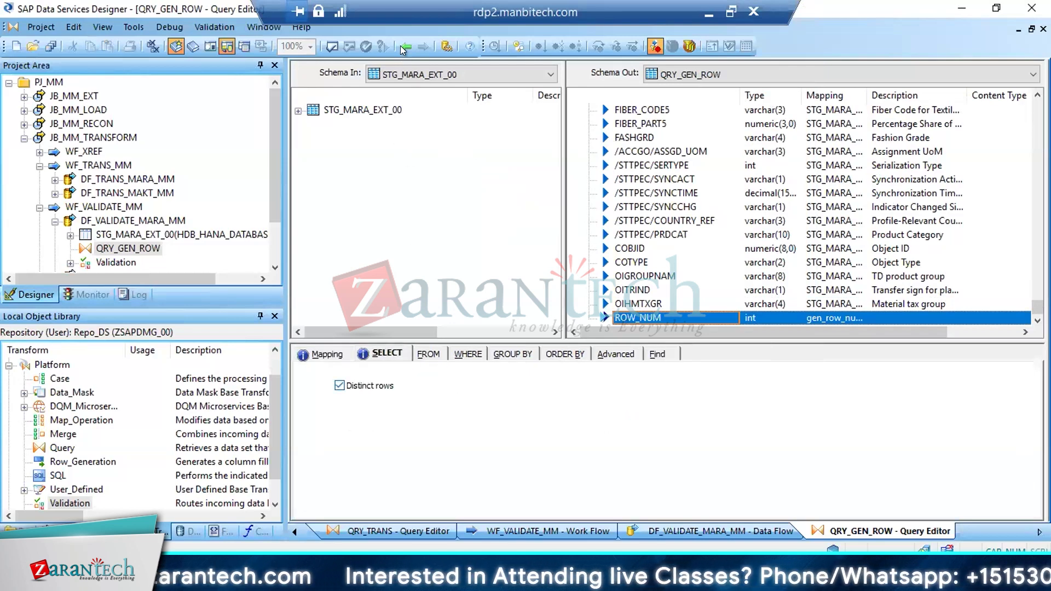
left_click(404, 46)
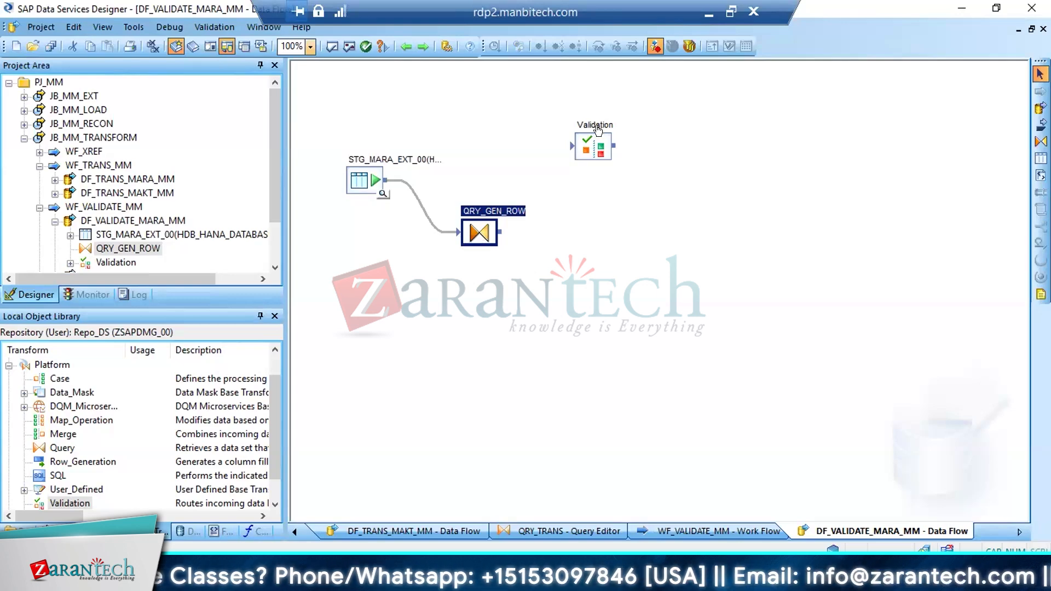
Rename the Validation transform in the data flow to VAL_MANDT
left_click(587, 145)
right_click(586, 142)
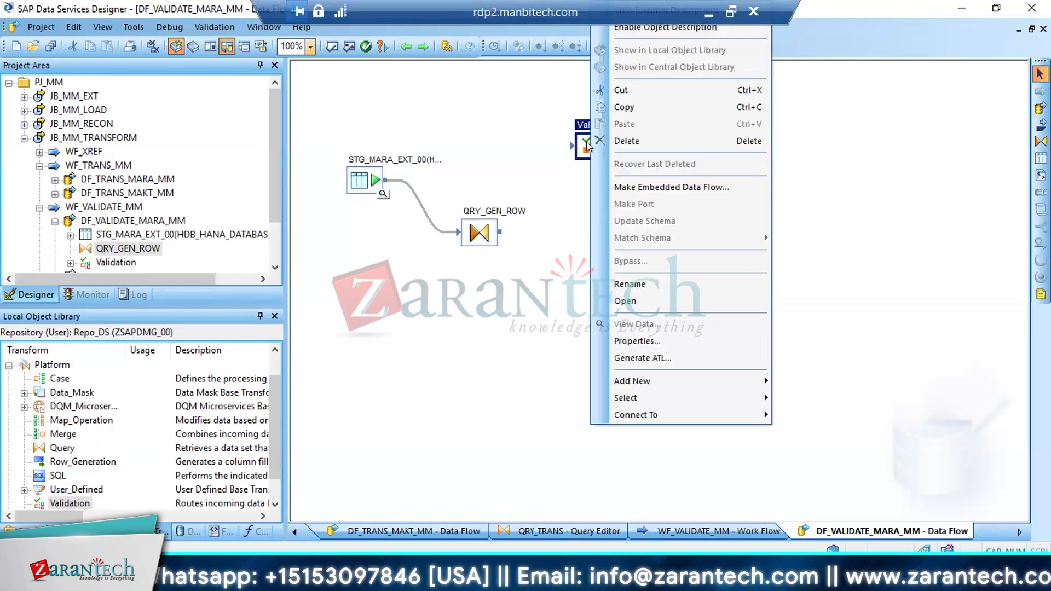
left_click(625, 282)
type("VA")
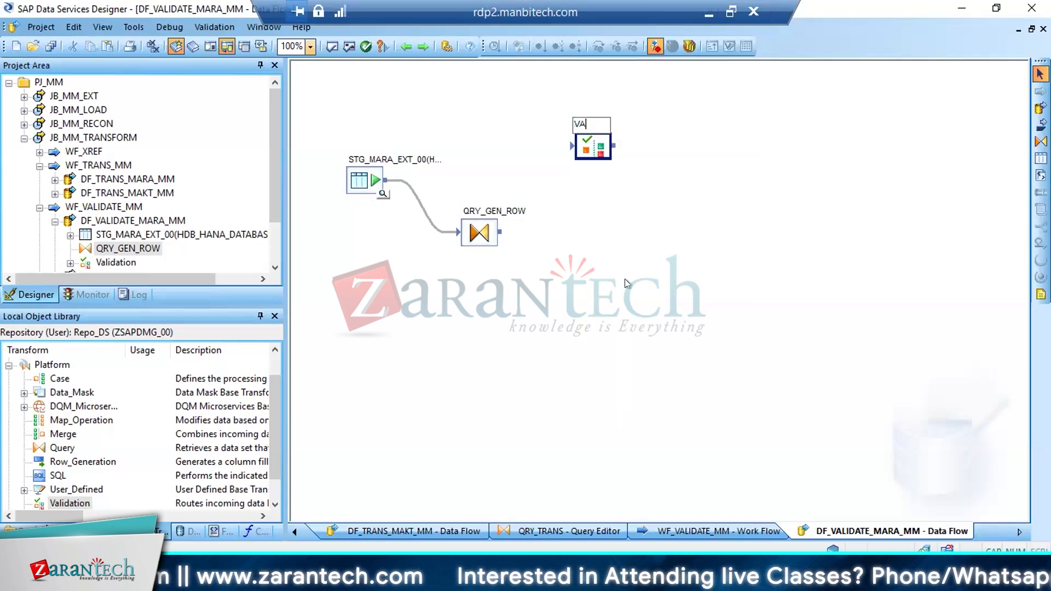
type("L_MA")
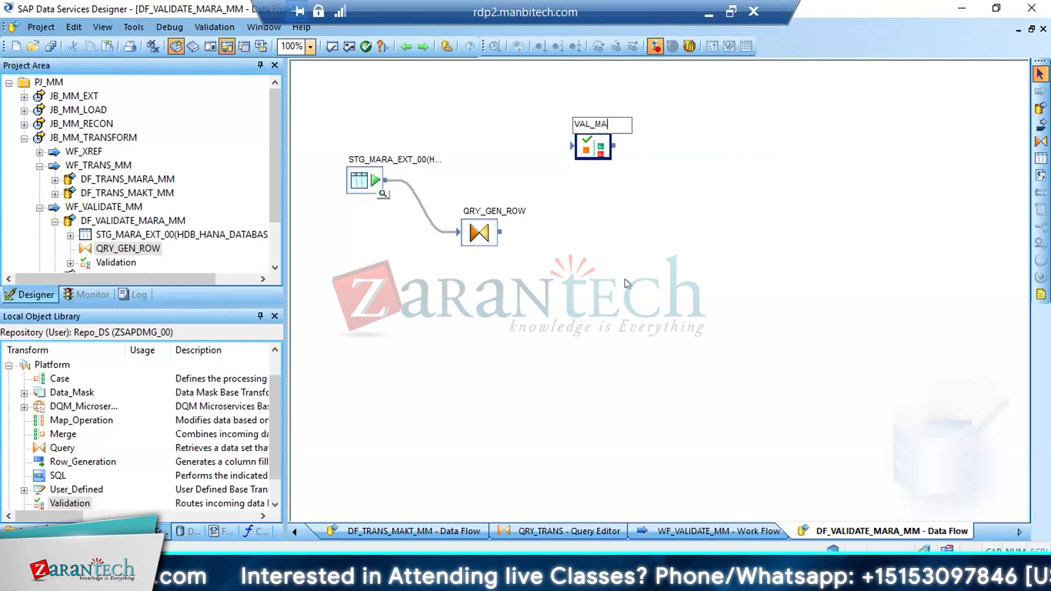
type("NDT")
key("Return")
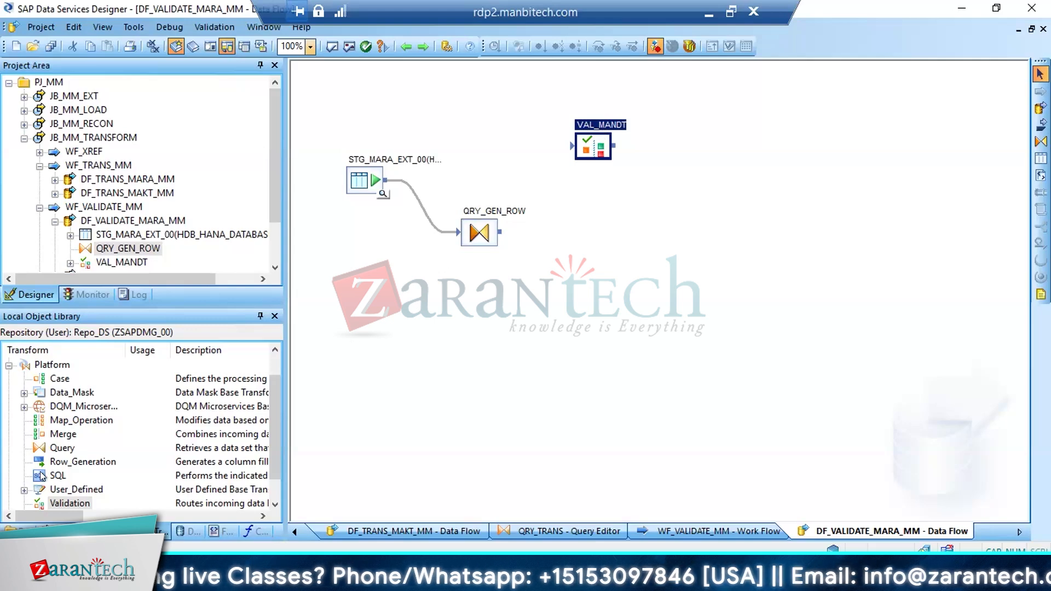
Add a second Validation transform named VAL_LKP below VAL_MANDT and save all changes to DF_VALIDATE_MARA_MM
left_click_drag(52, 504, 560, 215)
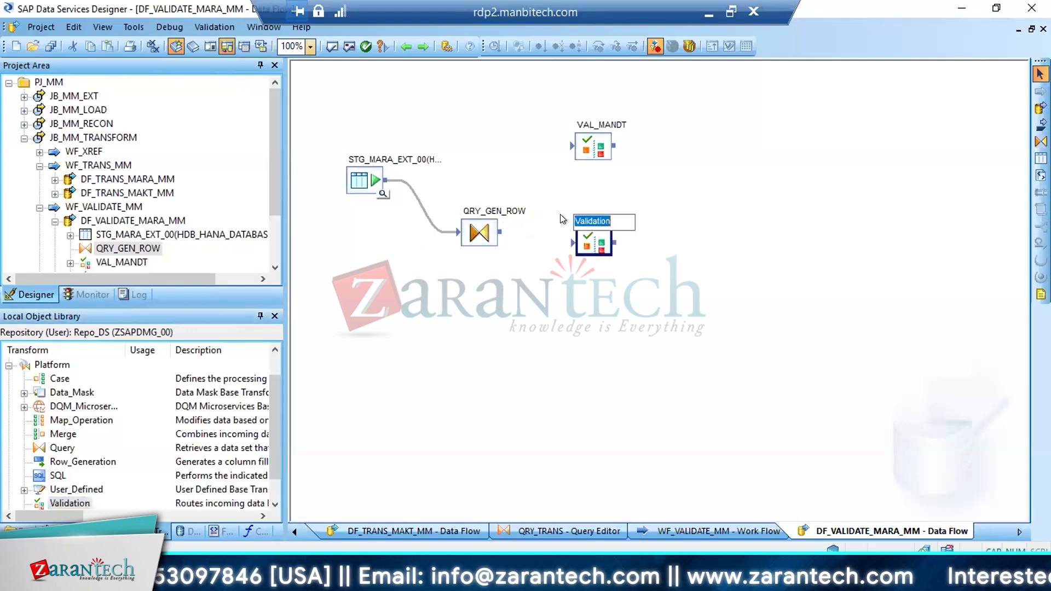
type("VAL_")
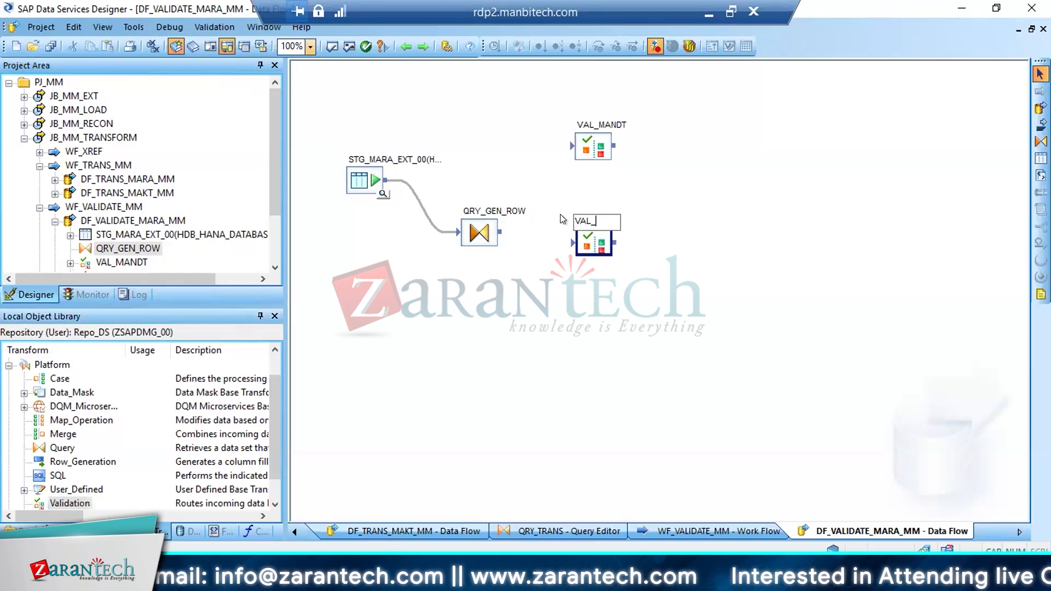
type("LKP")
key("Return")
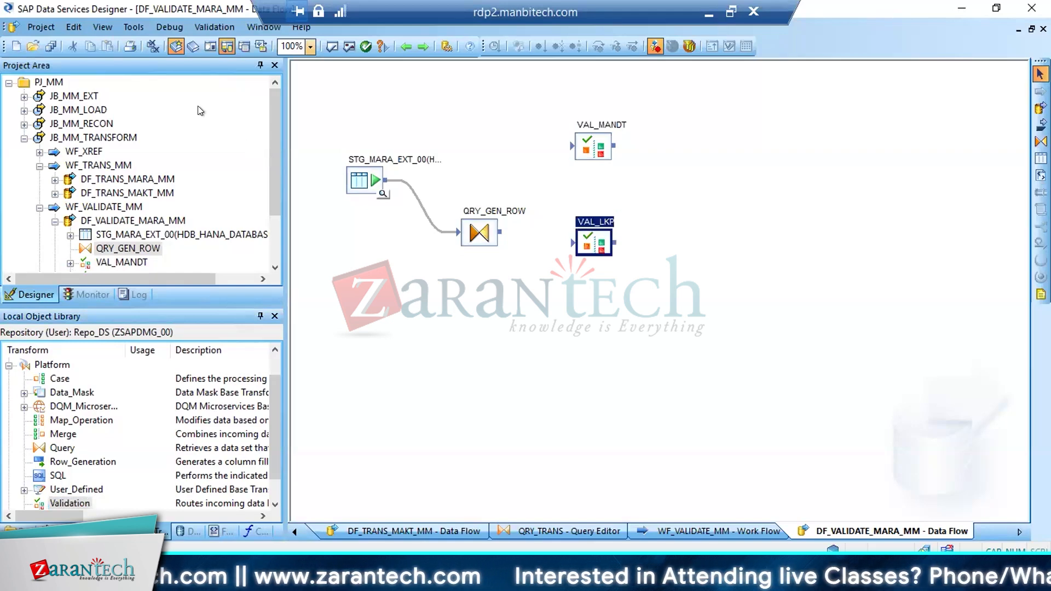
left_click(48, 45)
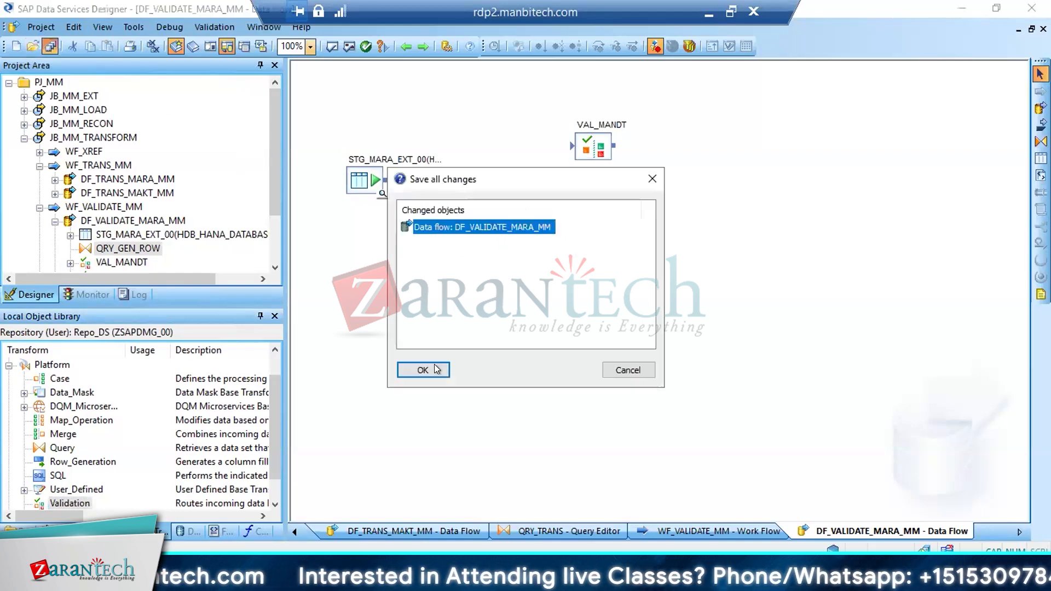
left_click(436, 370)
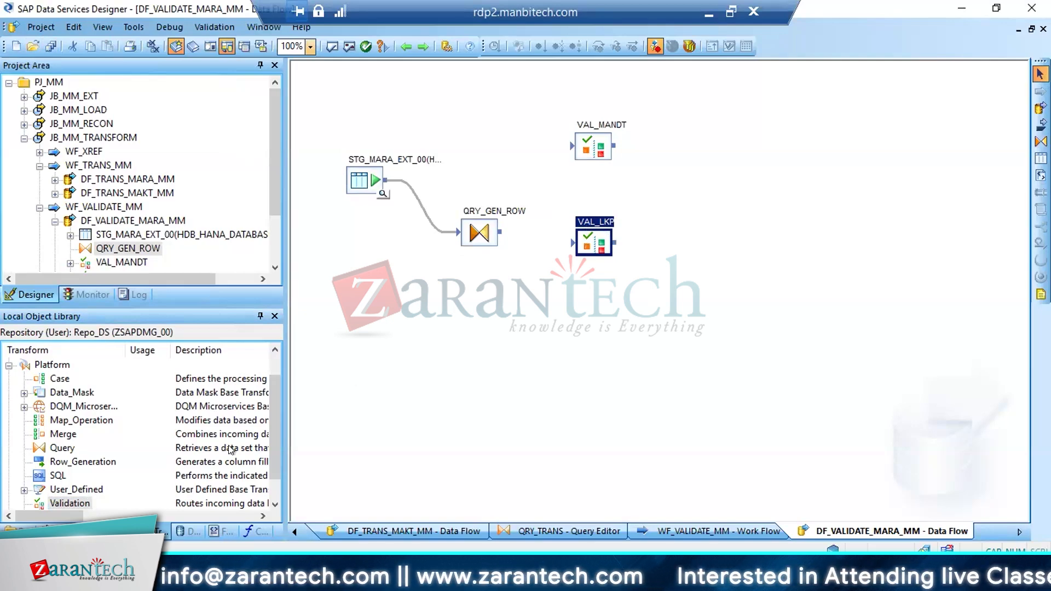
Add a third Validation transform named VAL_XREF below VAL_LKP in the DF_VALIDATE_MARA_MM data flow
left_click_drag(78, 498, 573, 304)
type("VAL")
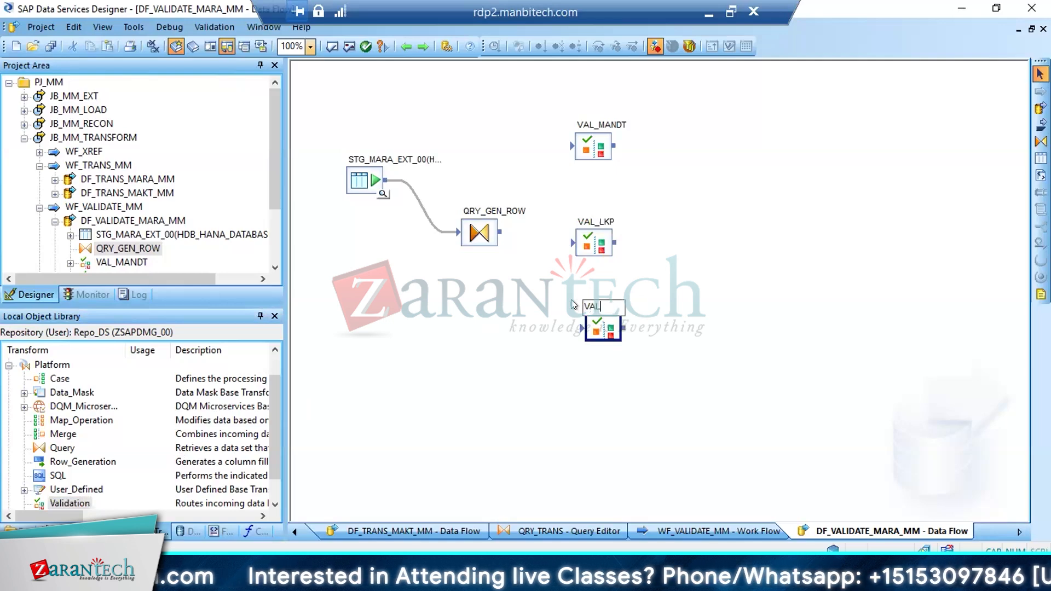
type("_XREF")
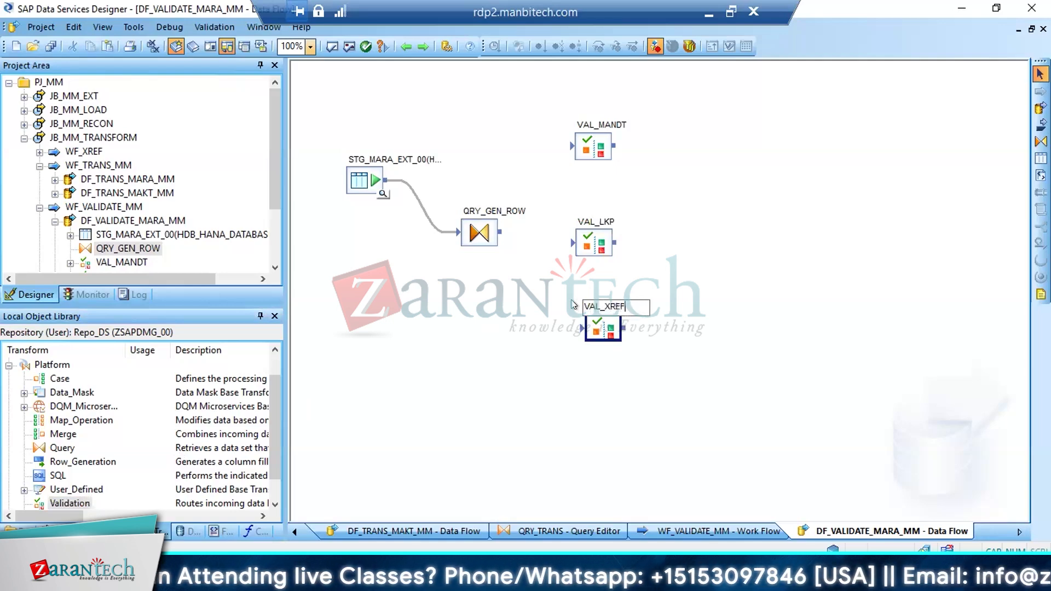
key("Return")
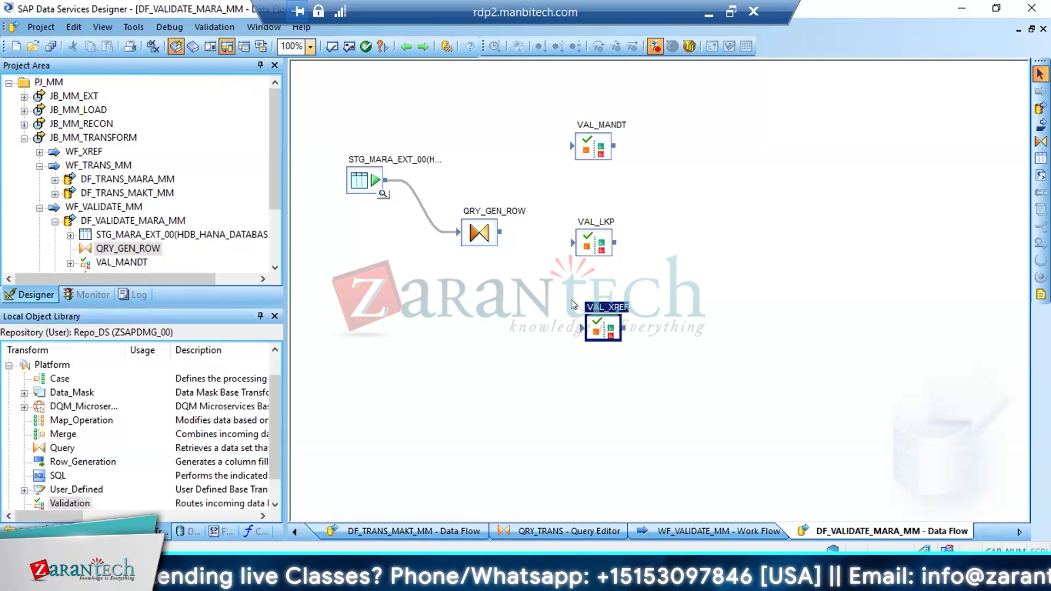
left_click(587, 145)
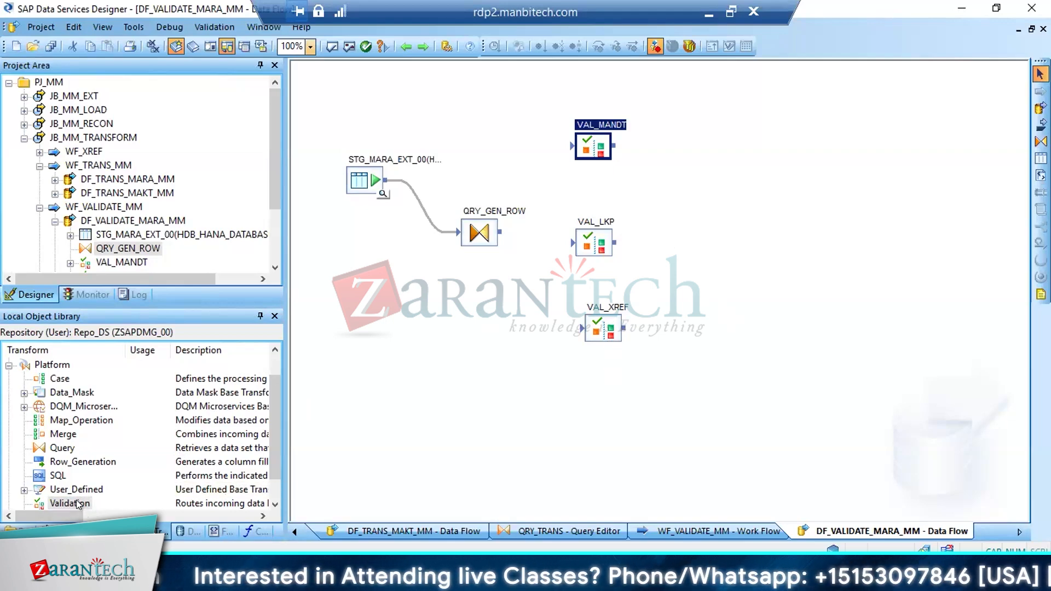
Add a fourth Validation transform named VAL_FORMAT below VAL_XREF and save all changes to DF_VALIDATE_MARA_MM
left_click_drag(76, 501, 548, 391)
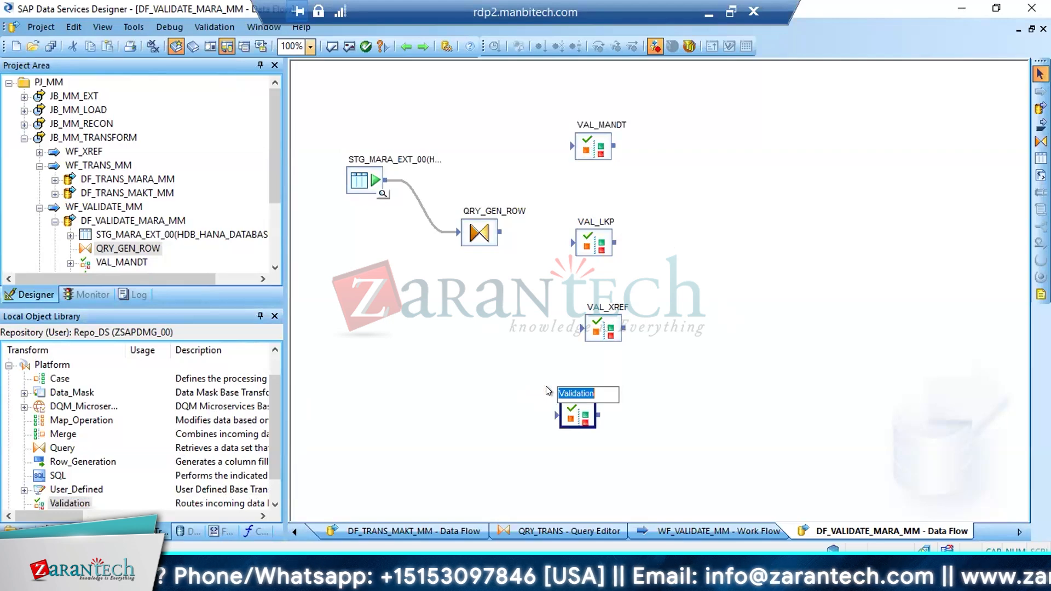
type("VAL_FOM")
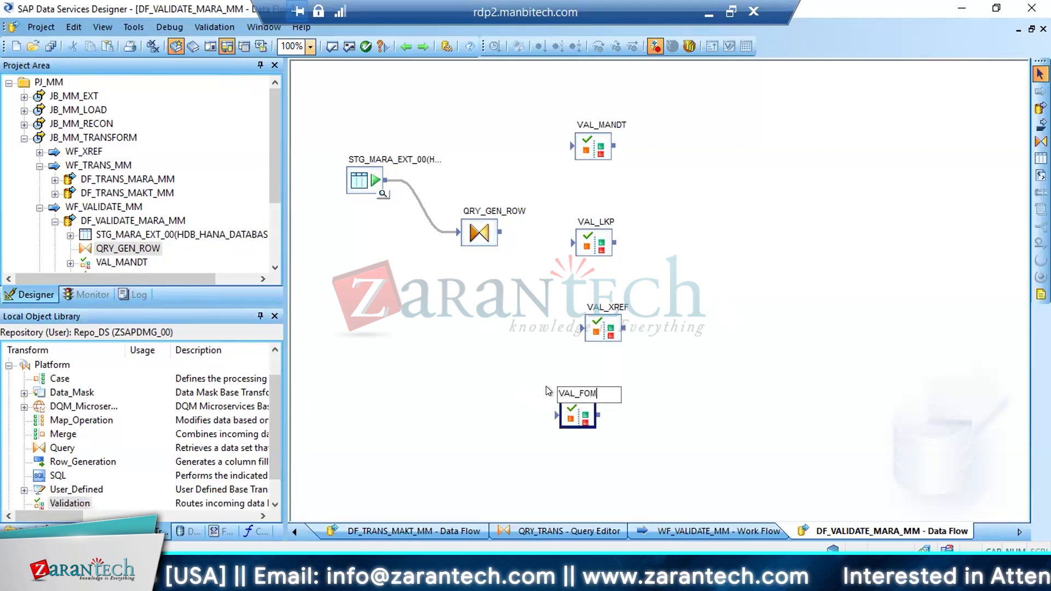
key("BackSpace")
type("RMAT")
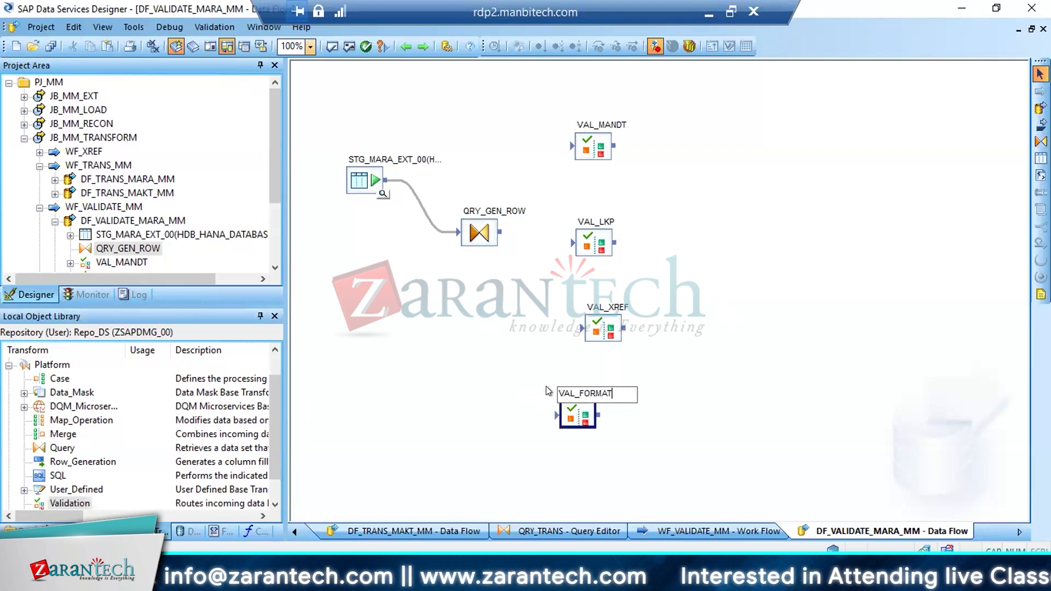
key("Return")
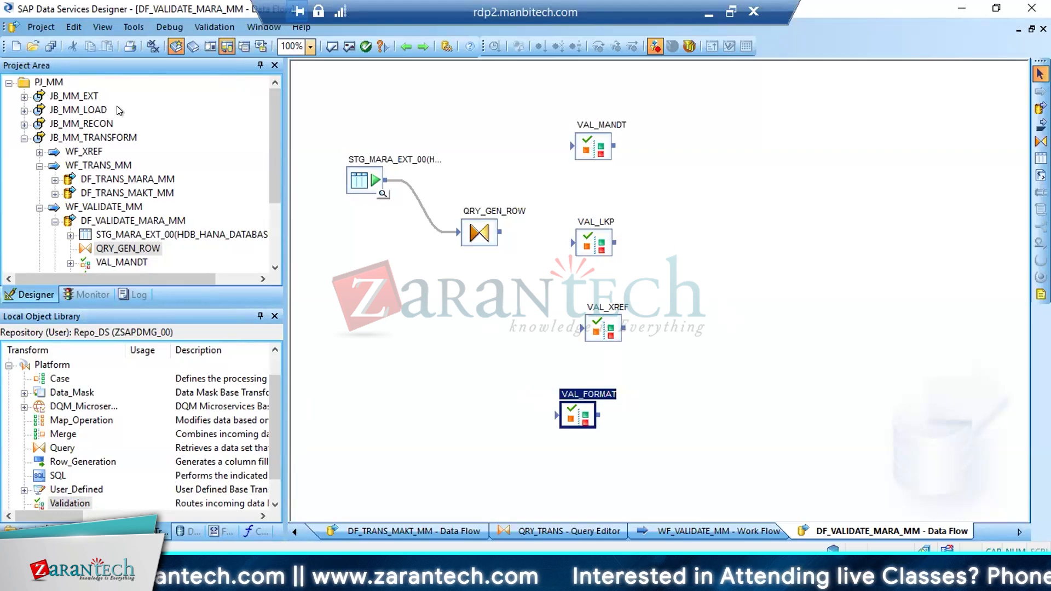
left_click(51, 45)
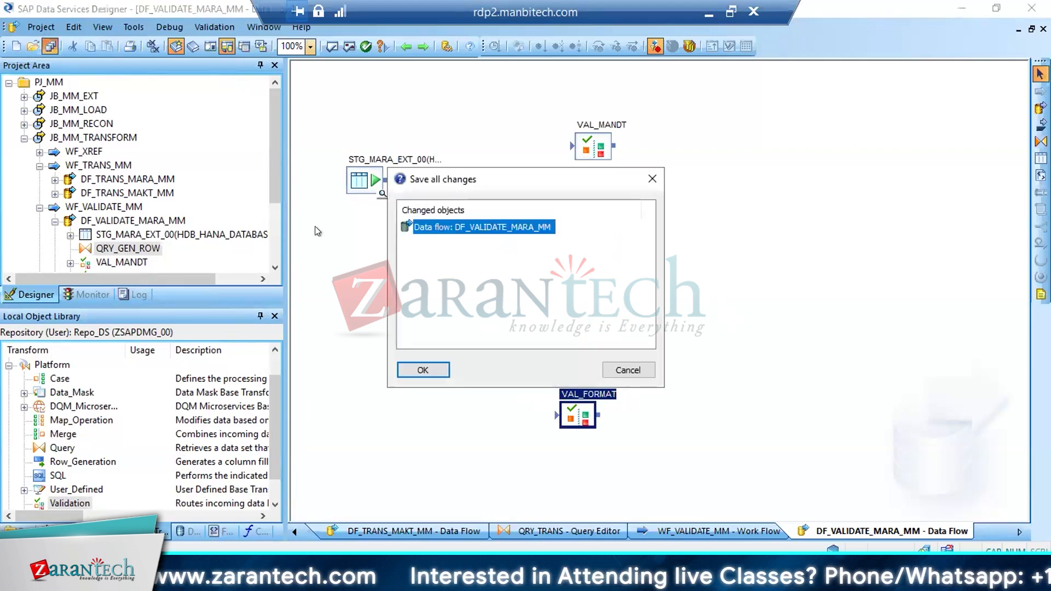
left_click(424, 370)
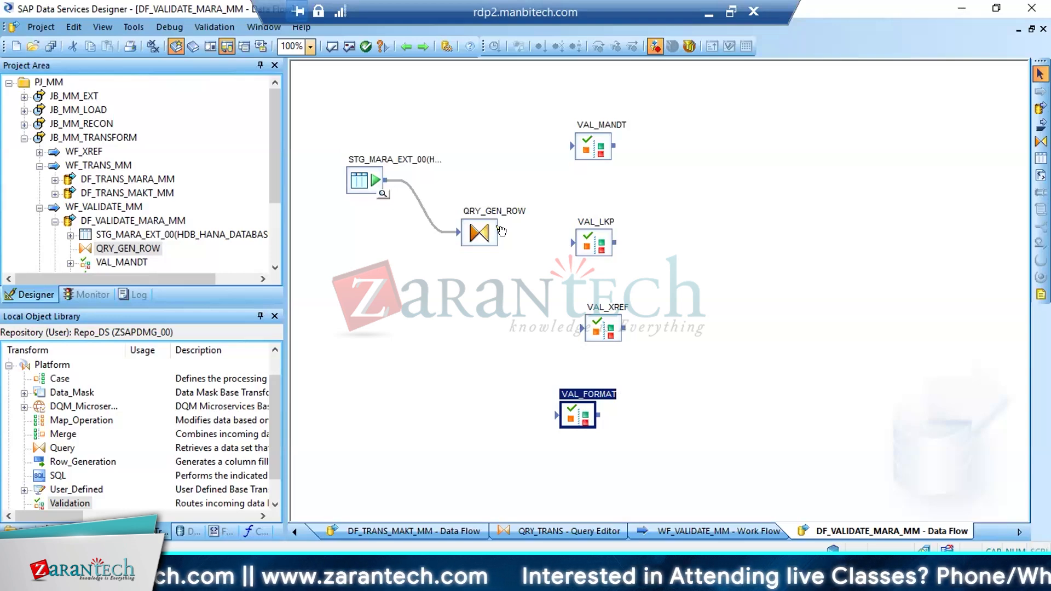
Connect QRY_GEN_ROW to VAL_MANDT, VAL_LKP, VAL_XREF and VAL_FORMAT, and save all changes to the data flow
left_click_drag(499, 232, 571, 153)
left_click_drag(499, 232, 572, 242)
left_click_drag(499, 232, 581, 329)
left_click_drag(500, 232, 560, 405)
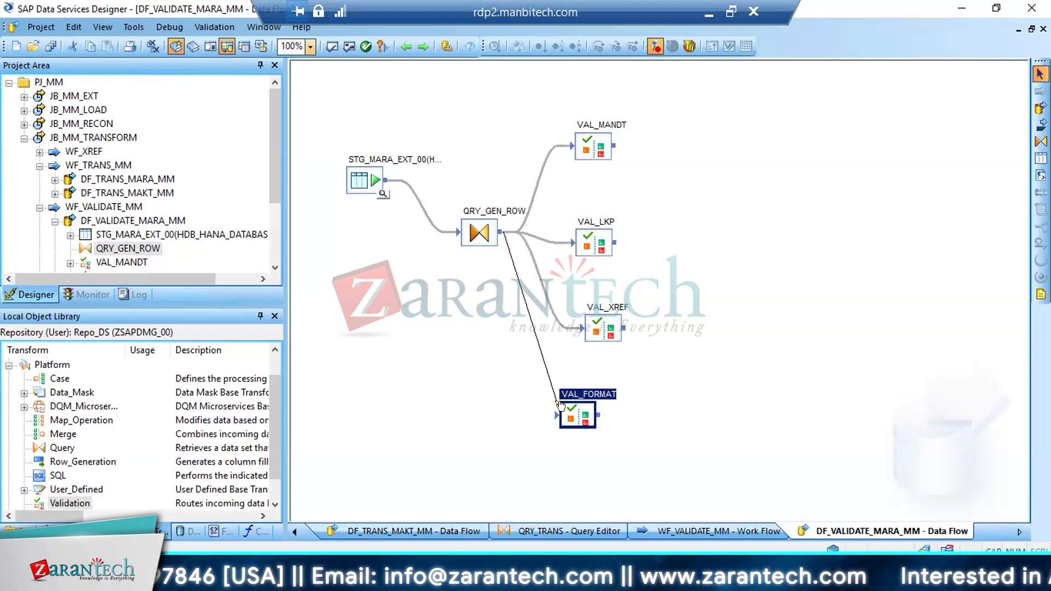
left_click_drag(560, 404, 559, 415)
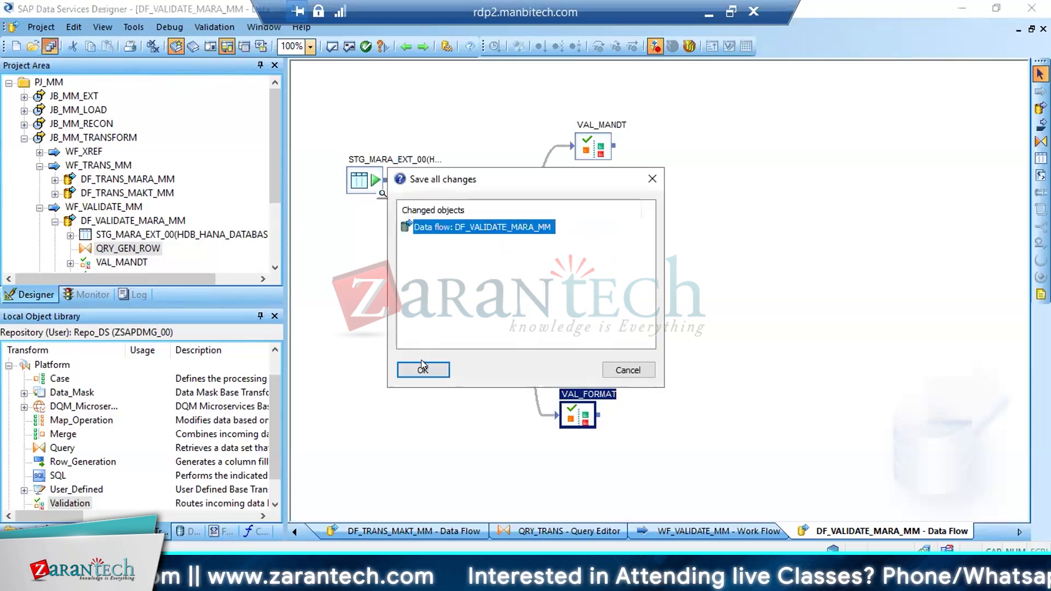
left_click(422, 365)
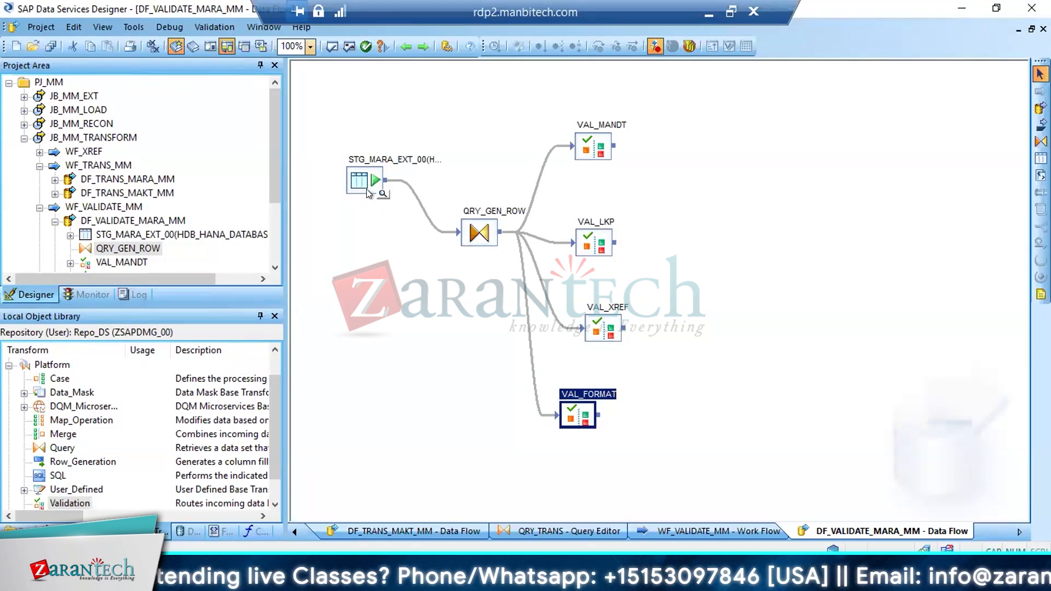
View the DF_TRANS_MARA_MM data flow inside WF_TRANS_MM, and collapse the JB_MM_TRANSFORM job in the project tree
left_click(77, 97)
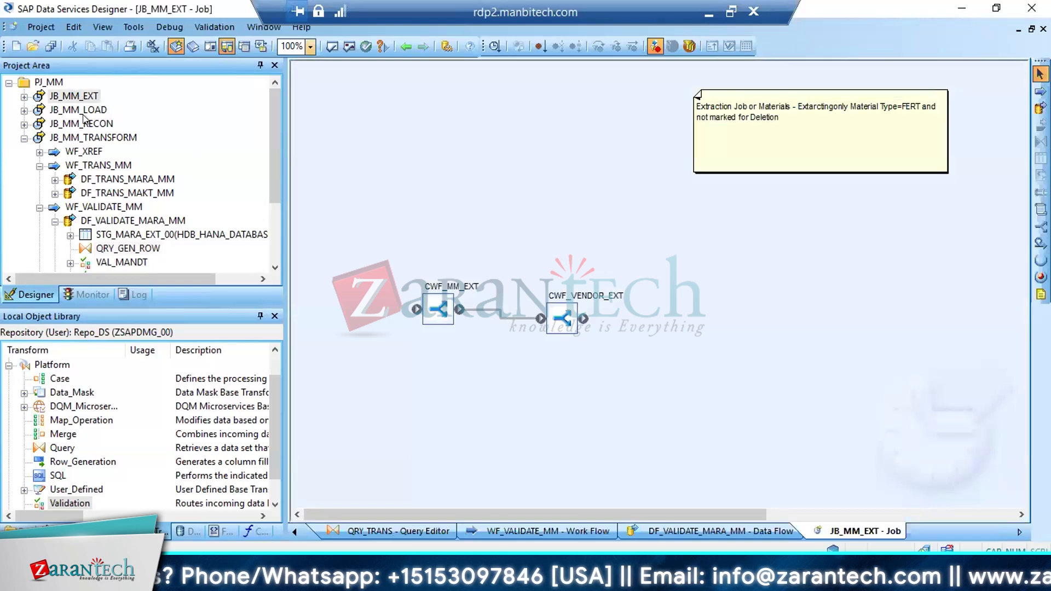
left_click(93, 137)
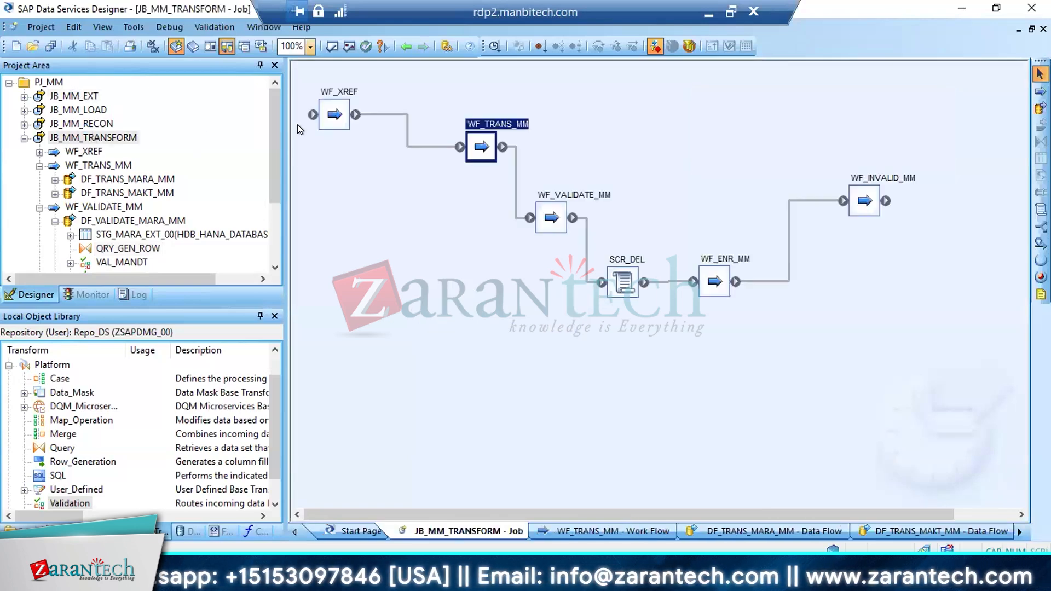
double_click(483, 144)
double_click(385, 149)
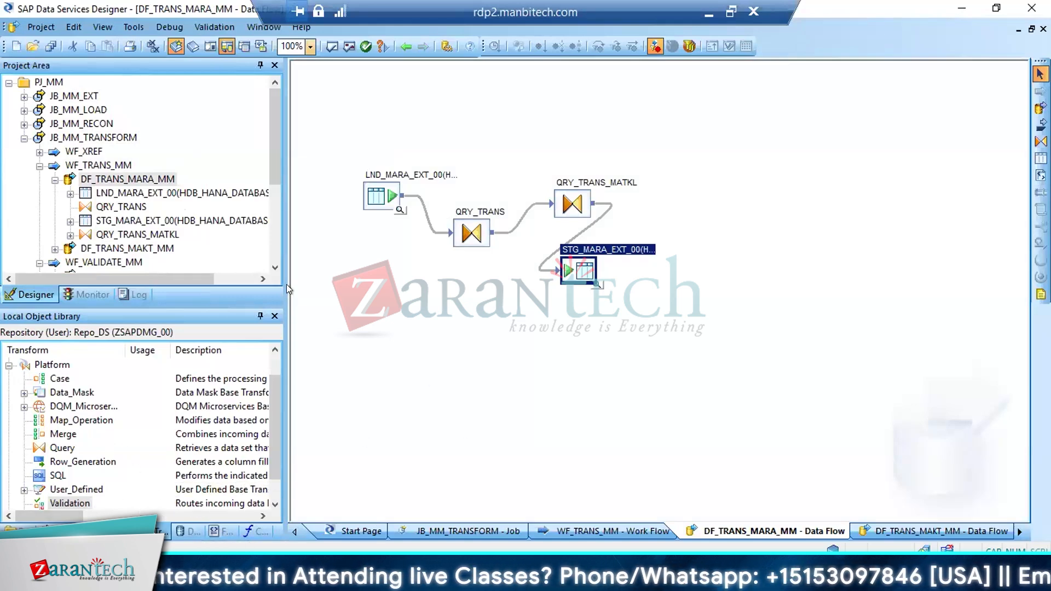
left_click(25, 138)
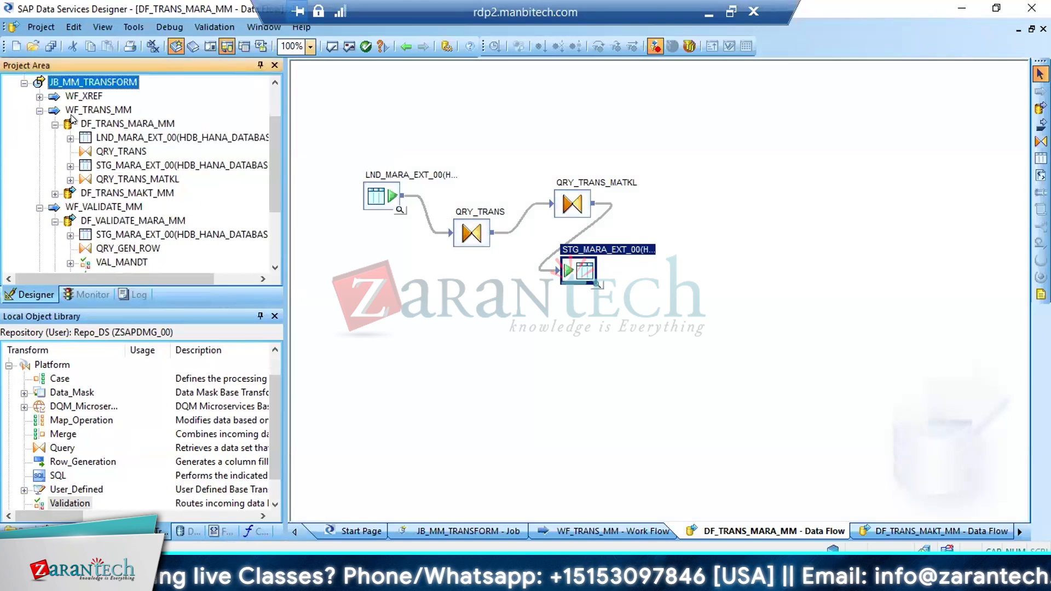
left_click_drag(275, 157, 275, 99)
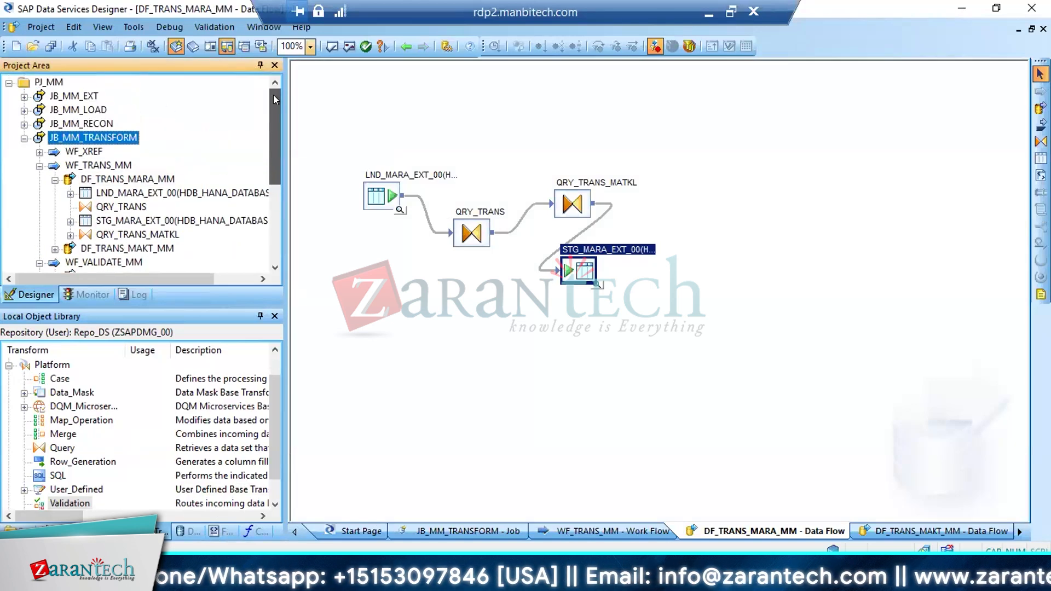
left_click(24, 138)
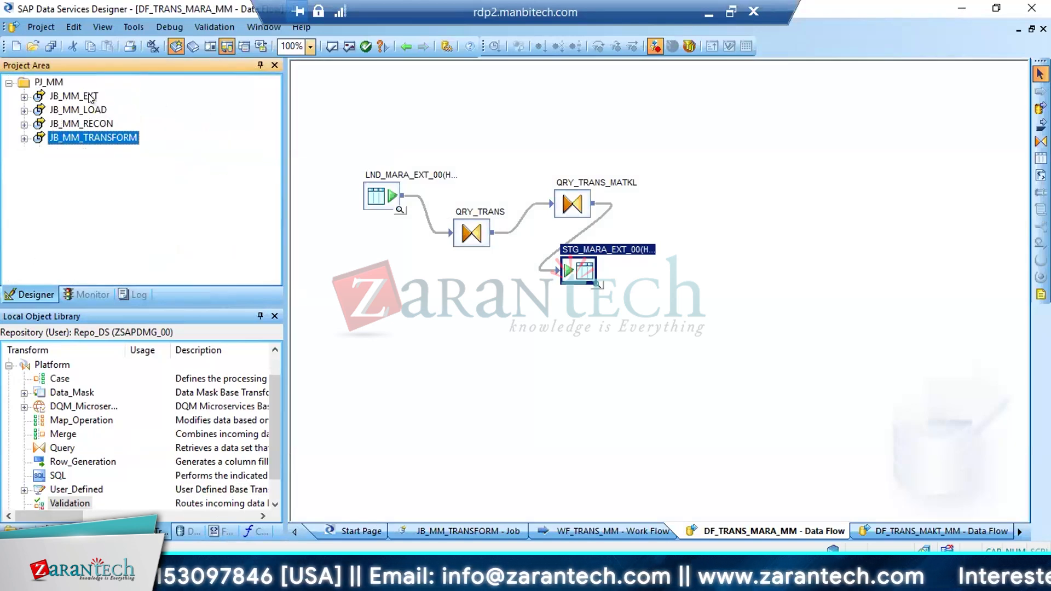
Open the DF_MARA_EXT_1 data flow of the JB_MM_EXT job and examine its MARA source and LND_MARA_EXT_00 target
double_click(90, 98)
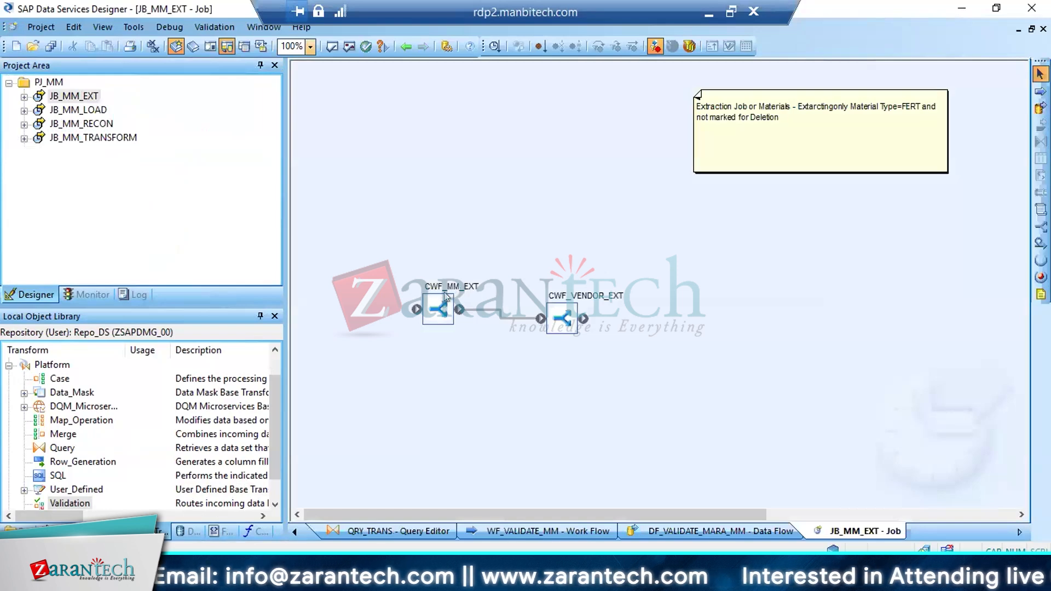
double_click(445, 295)
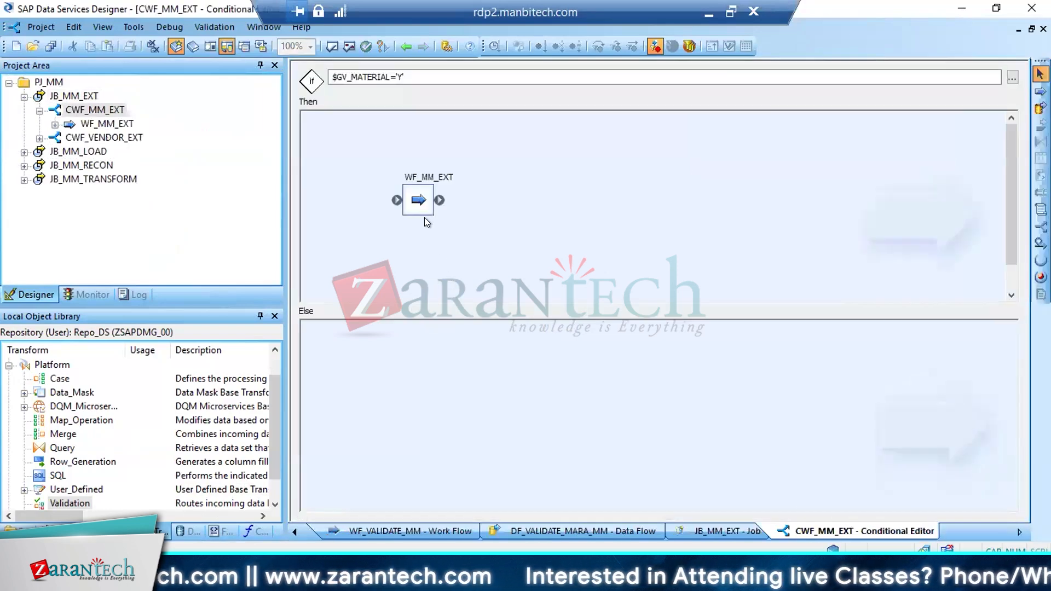
double_click(418, 201)
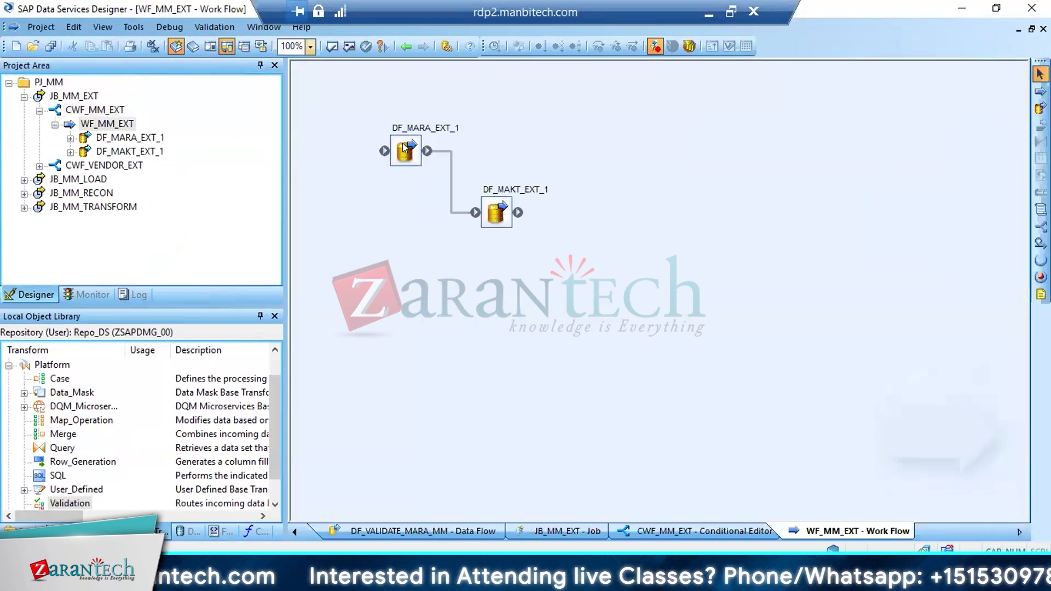
double_click(403, 148)
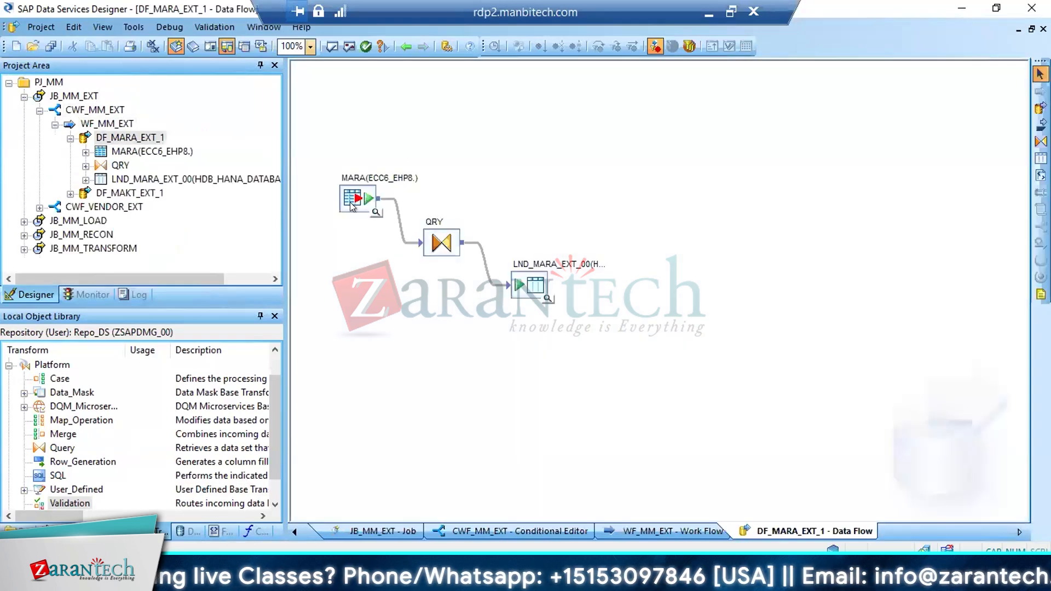
left_click(350, 207)
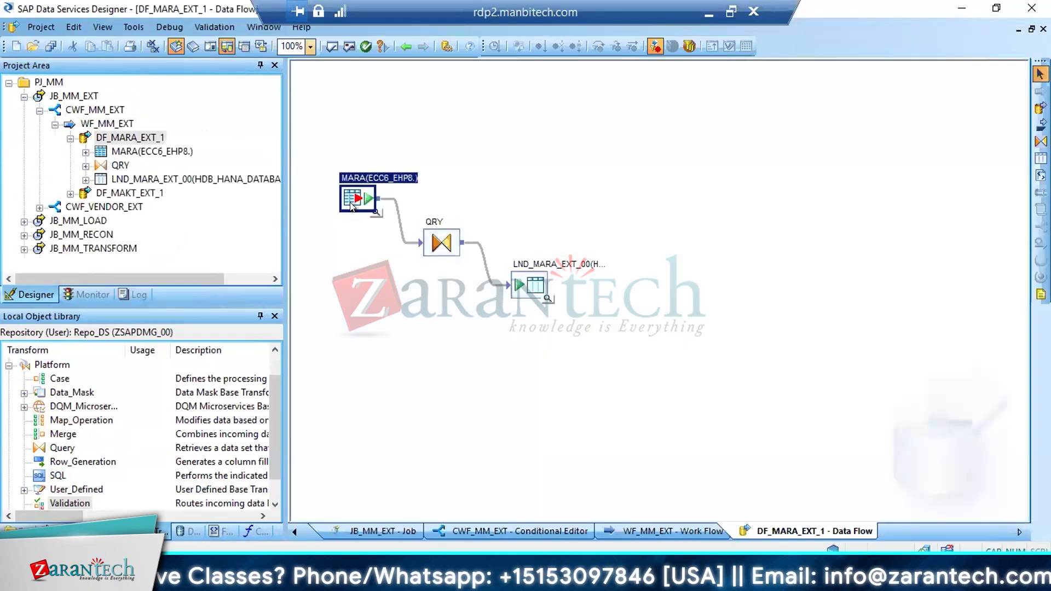
left_click(534, 283)
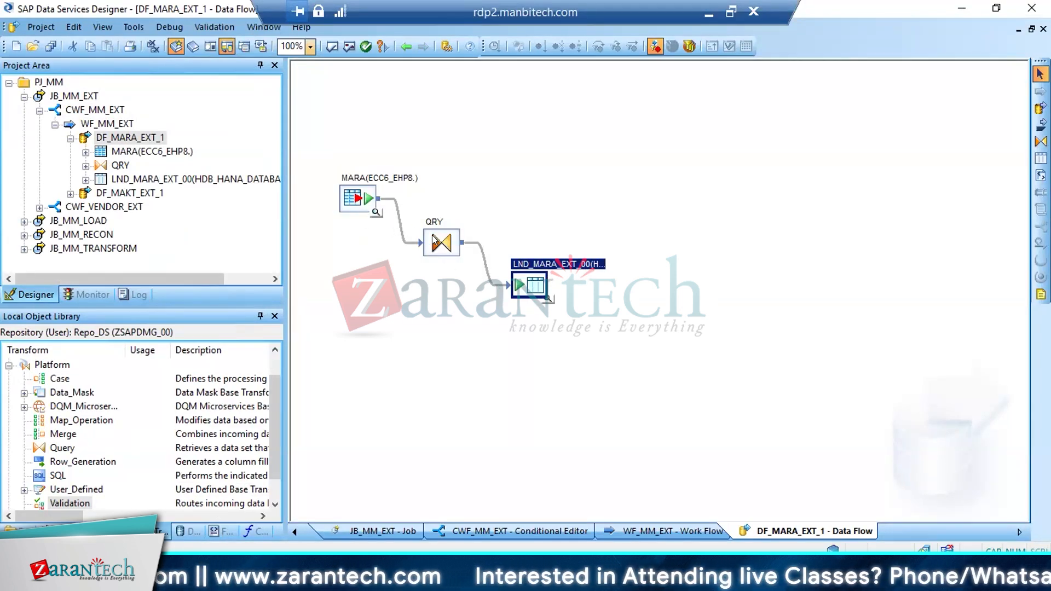
Review the WHERE condition of the QRY transform in DF_MARA_EXT_1
left_click(23, 97)
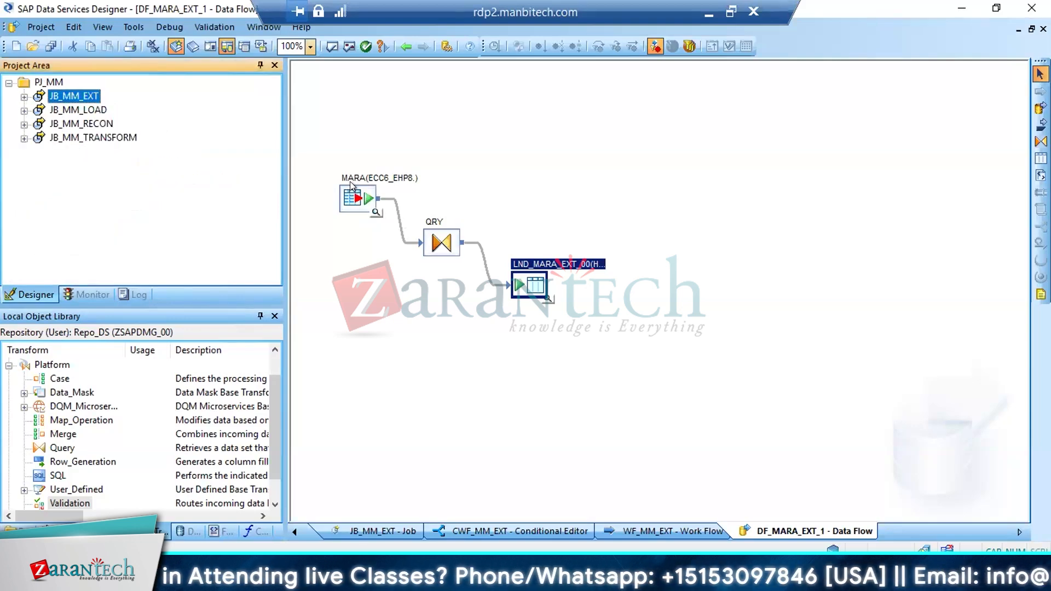
left_click(528, 282)
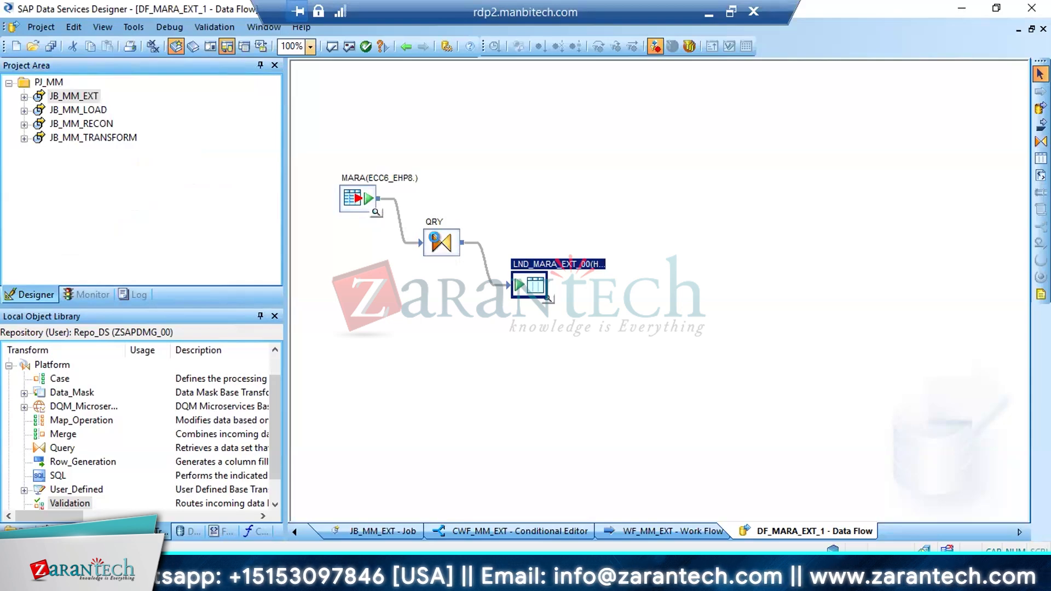
double_click(438, 245)
left_click(461, 355)
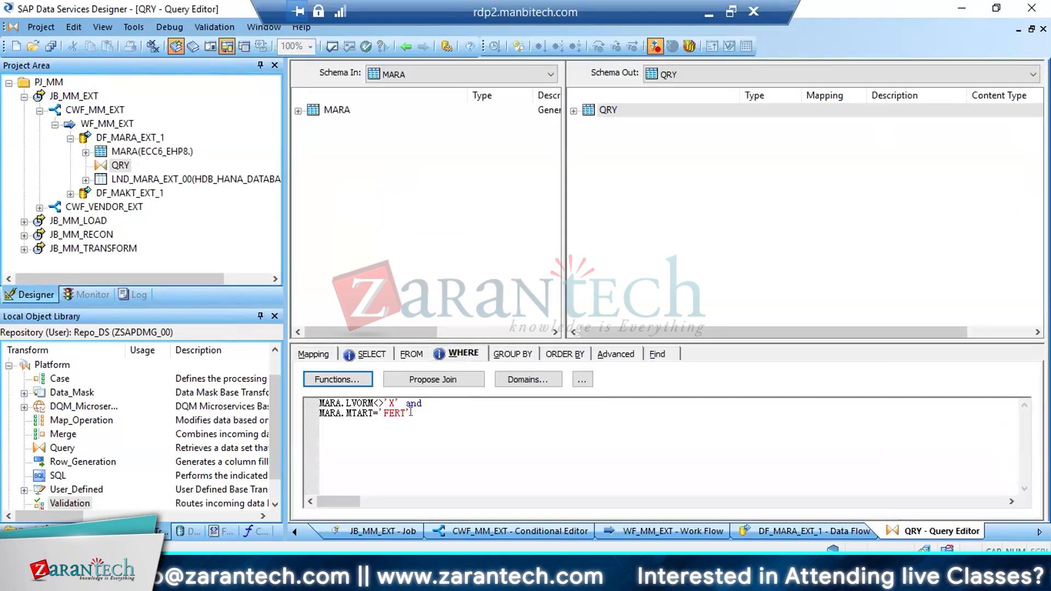
Return to the DF_TRANS_MARA_MM data flow in JB_MM_TRANSFORM and examine its LND_MARA_EXT_00 source and STG_MARA_EXT_00 target
left_click(40, 111)
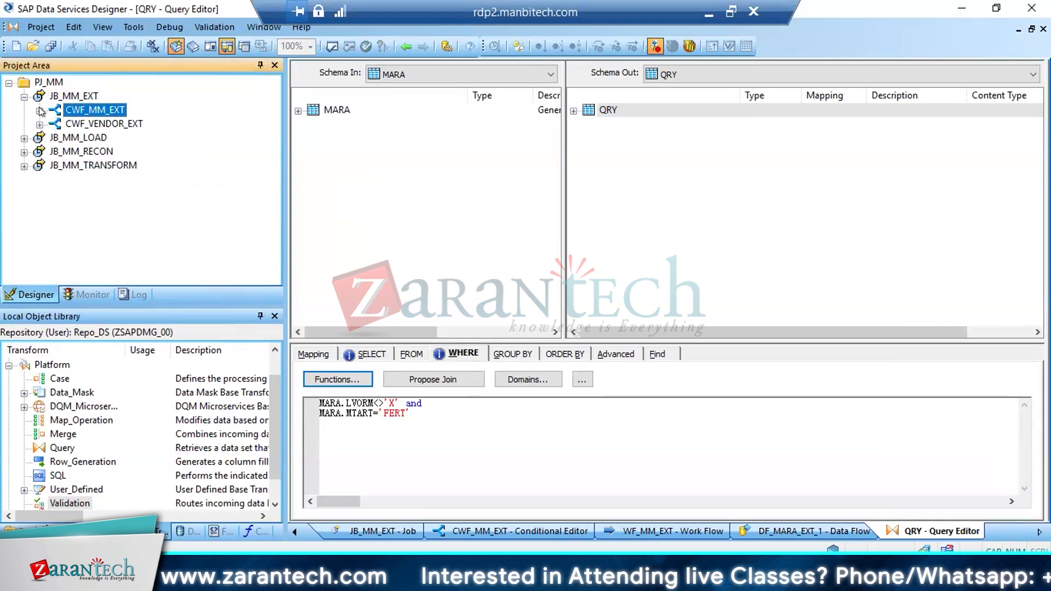
left_click(24, 97)
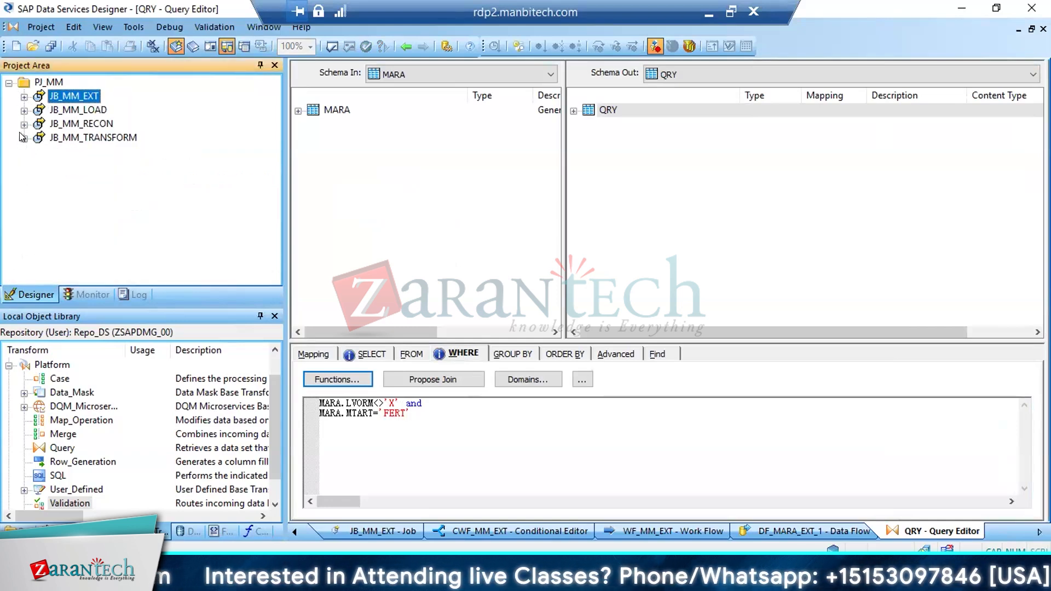
left_click(24, 138)
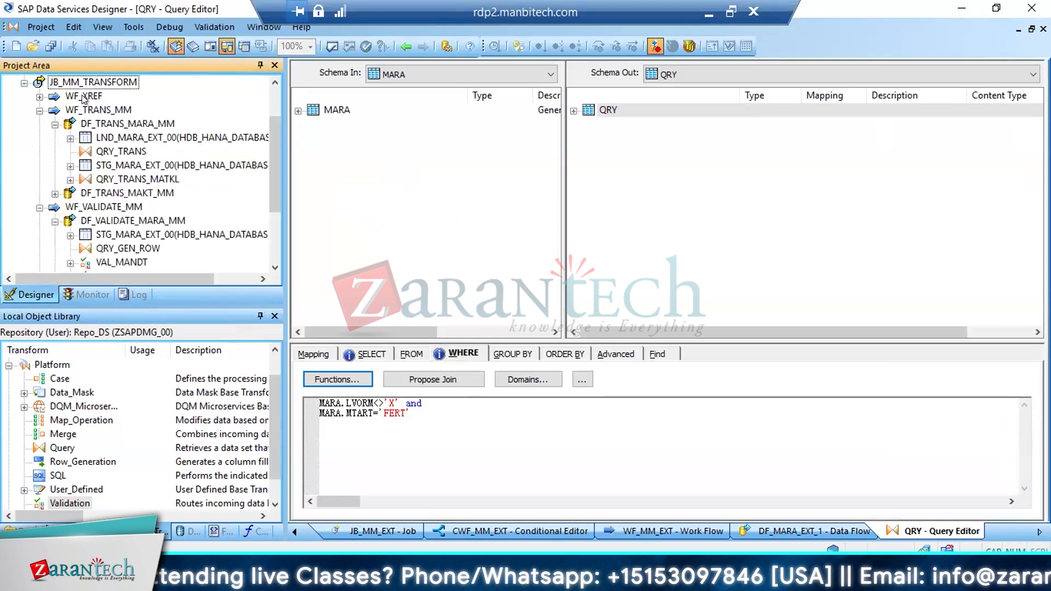
left_click(86, 109)
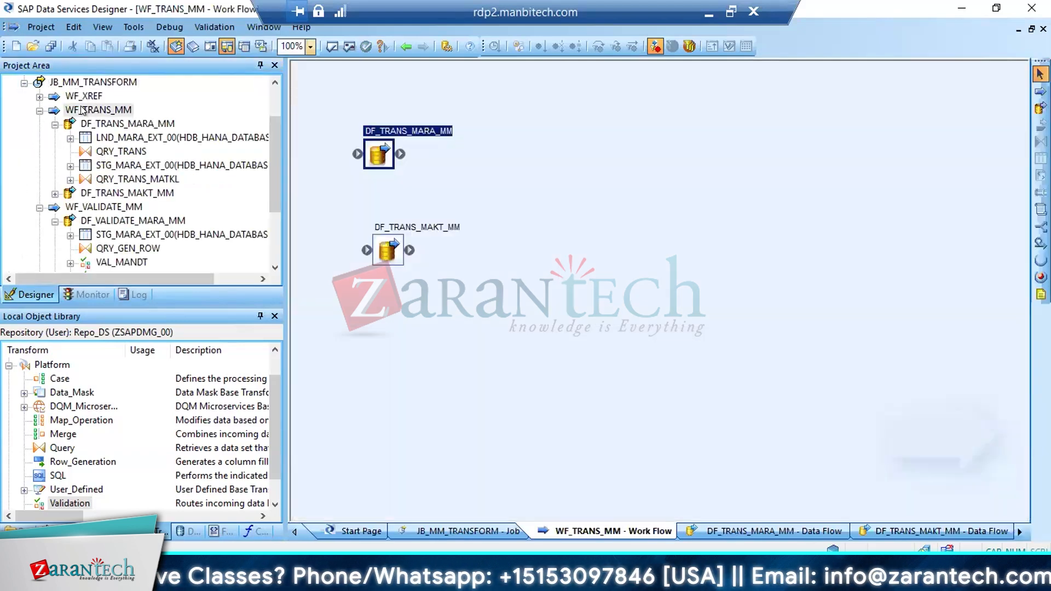
double_click(378, 156)
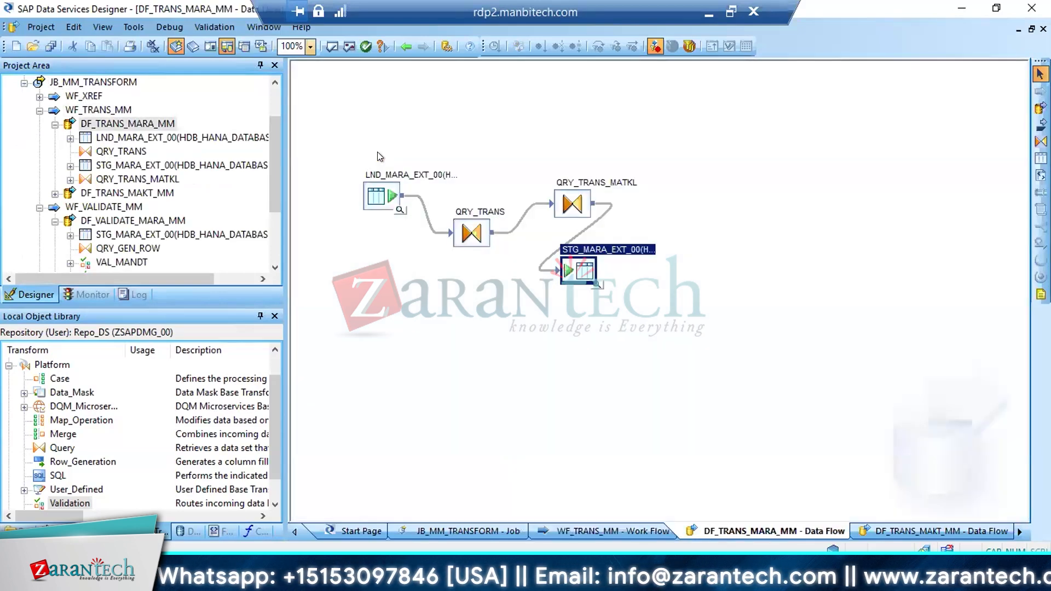
left_click(379, 198)
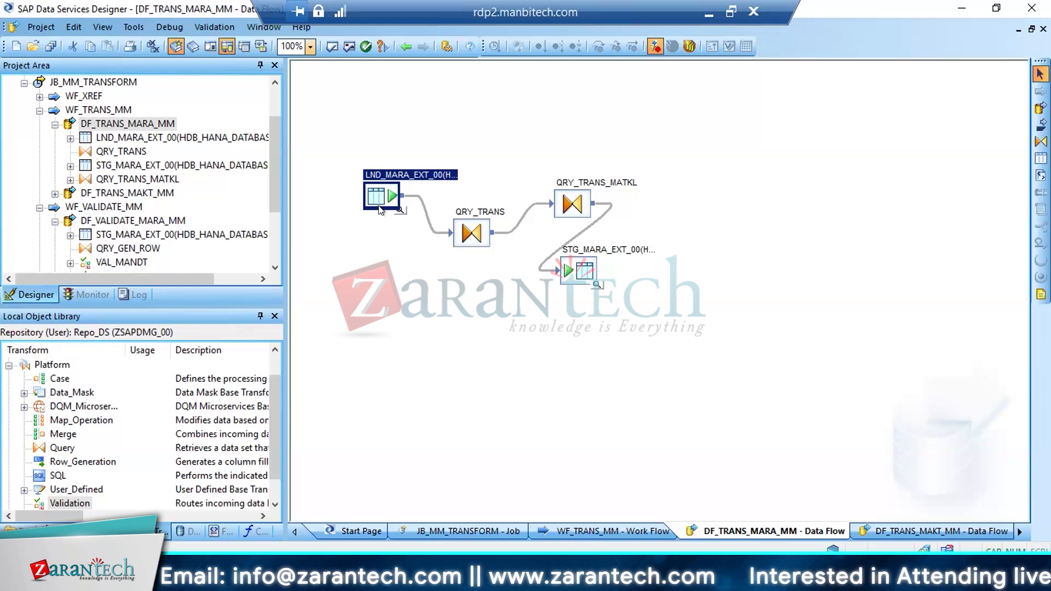
left_click(588, 270)
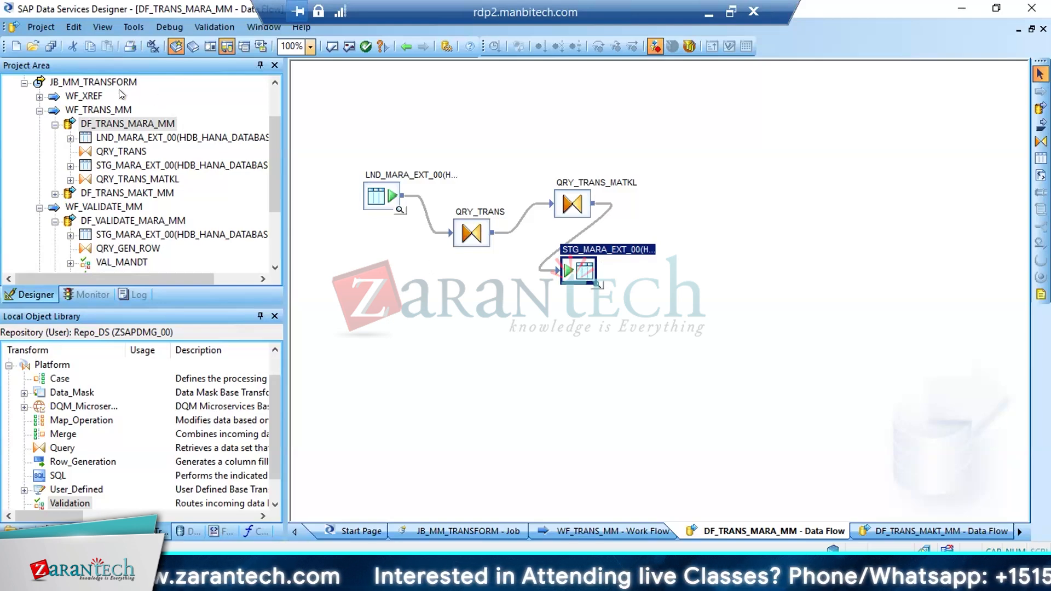
Save the changed DF_MARA_EXT_1 data flow and open the DF_VALIDATE_MARA_MM data flow of WF_VALIDATE_MM
left_click(50, 46)
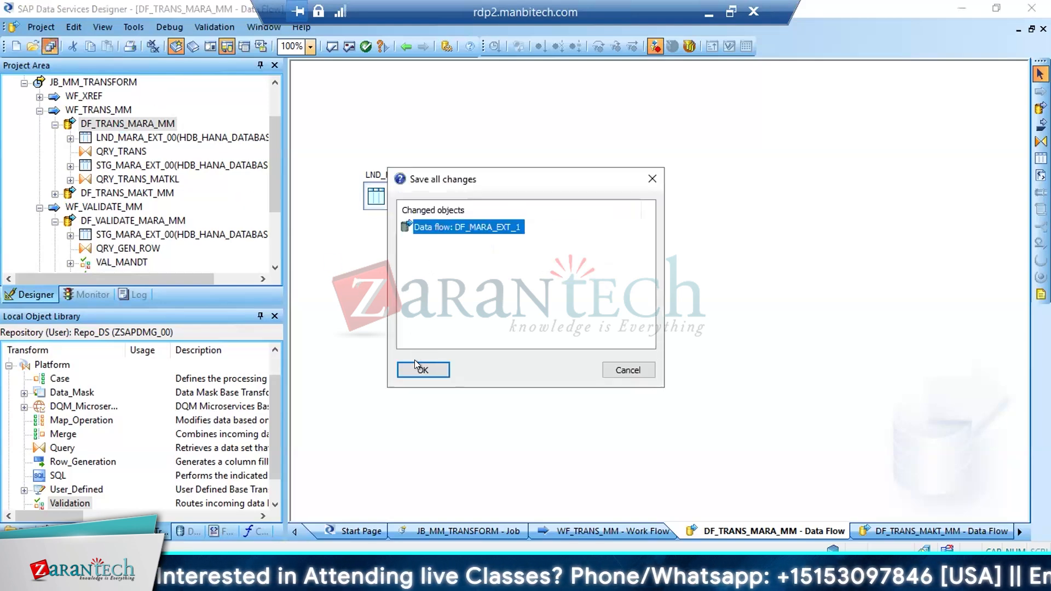
left_click(414, 360)
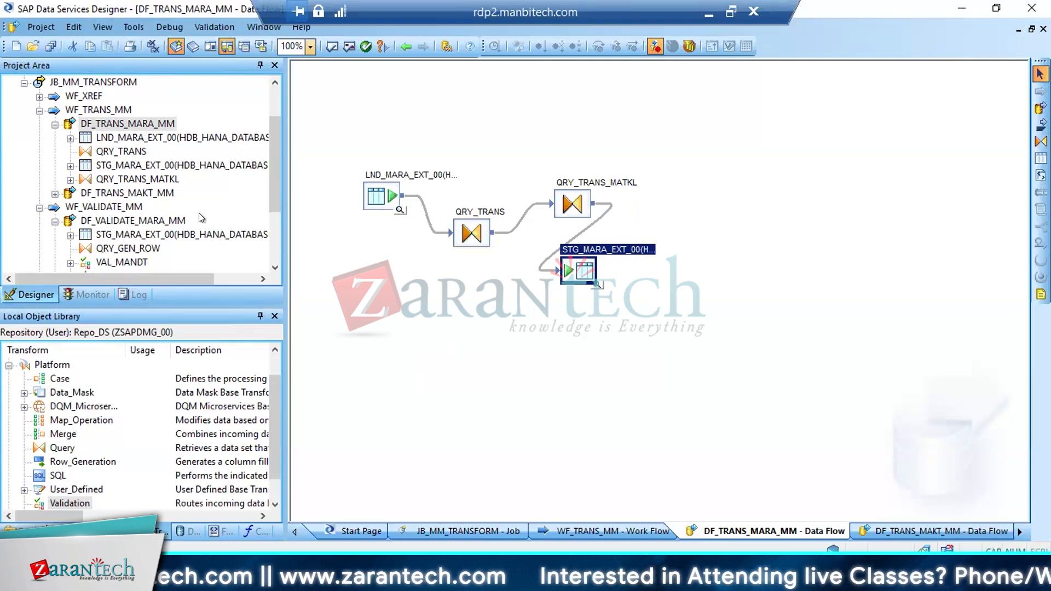
left_click(55, 125)
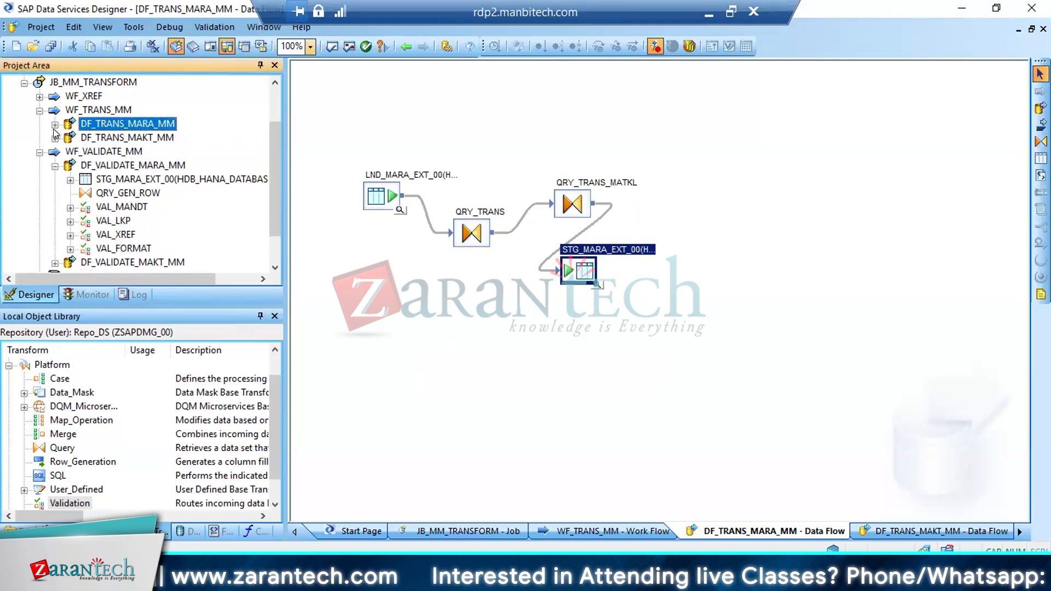
left_click(117, 165)
left_click(363, 168)
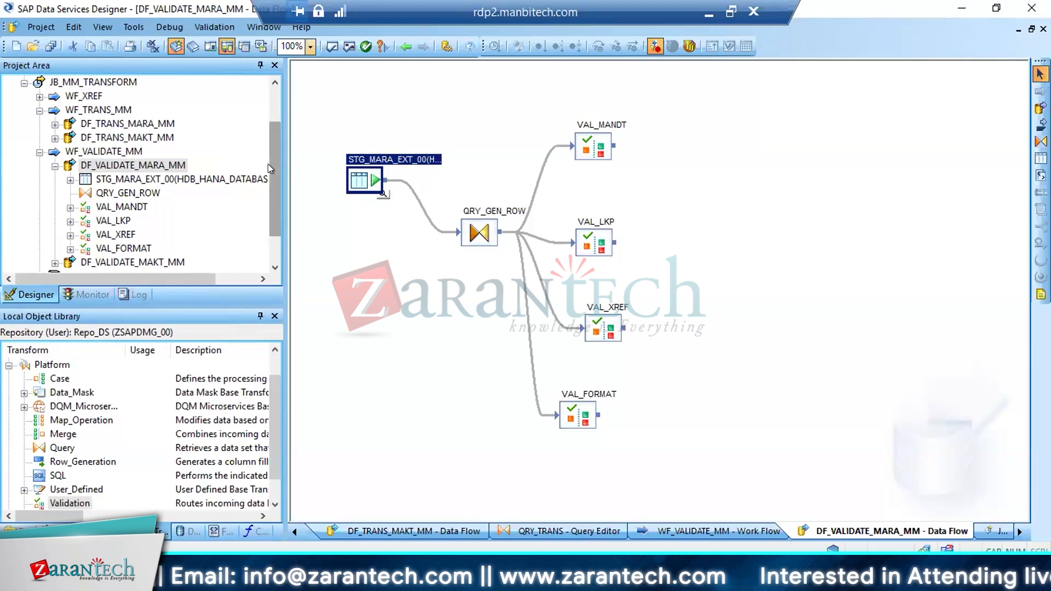
Look up where the MATMAS05 IDoc of the S4HANA_2022 datastore is used
scroll(275, 129, "up", 2)
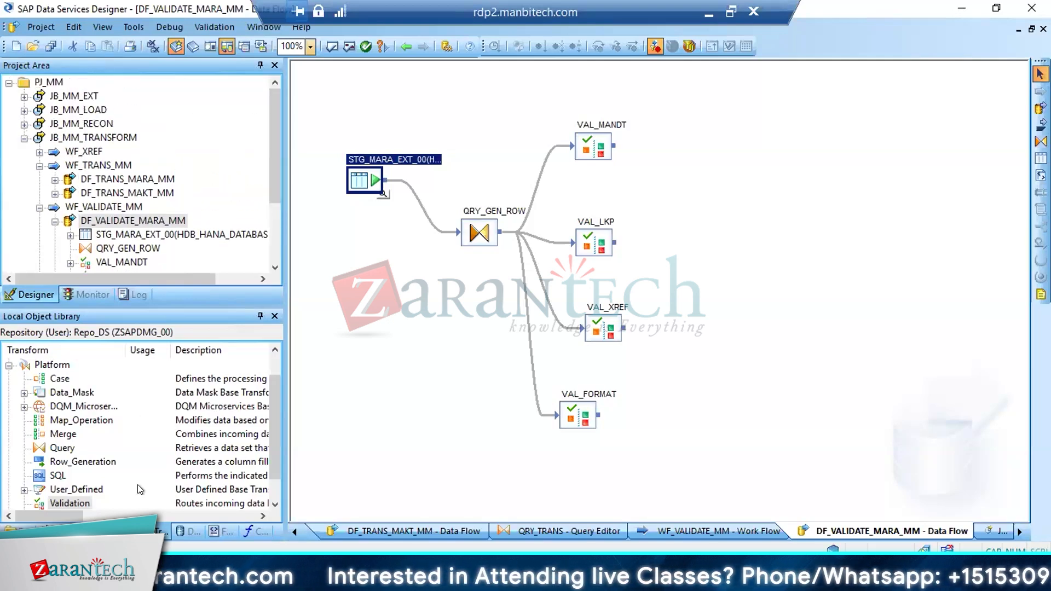
left_click(180, 530)
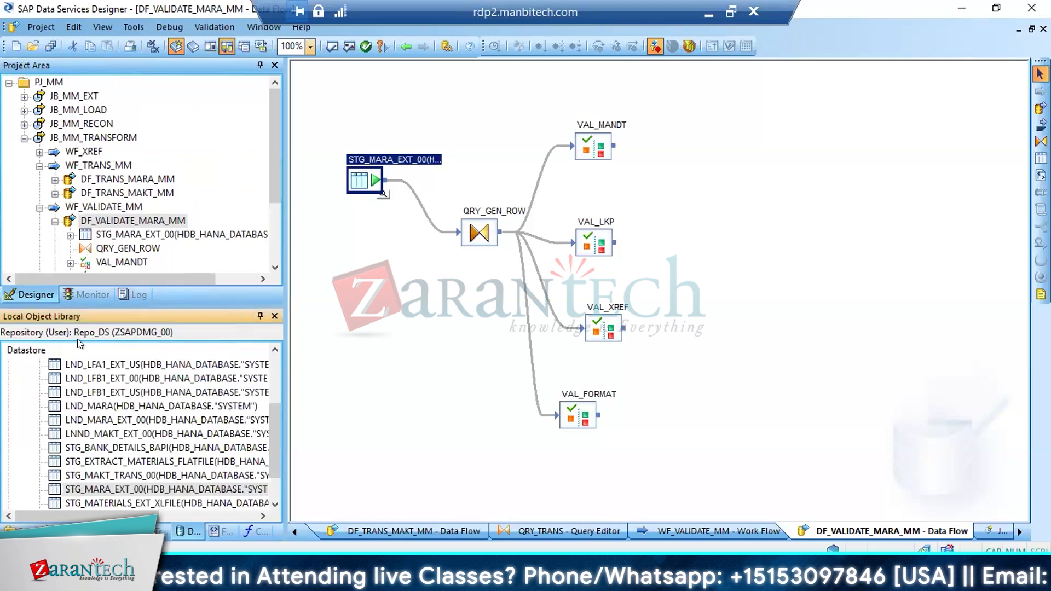
left_click_drag(277, 438, 277, 390)
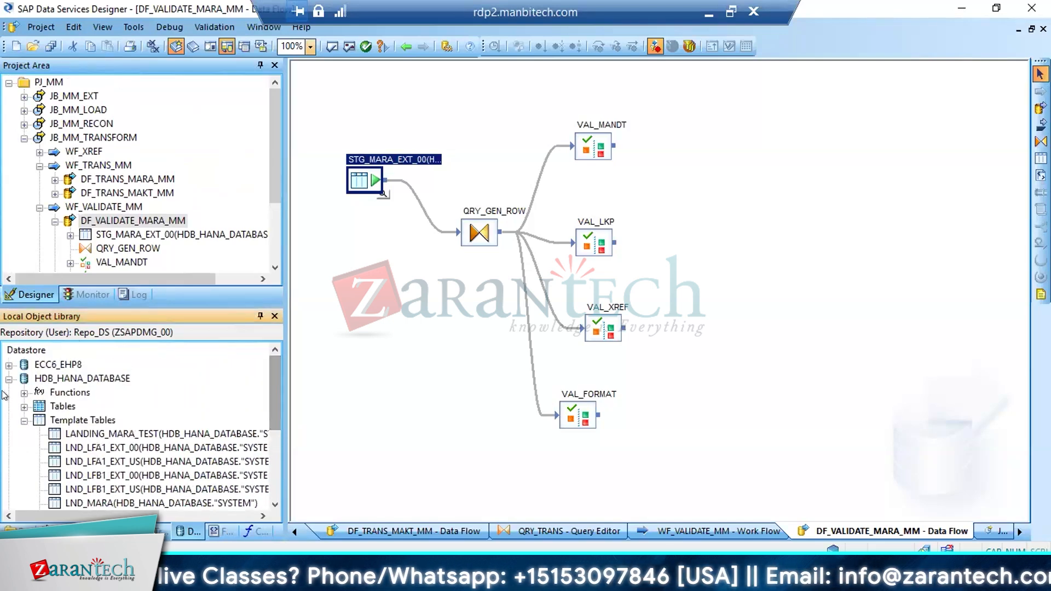
left_click(9, 378)
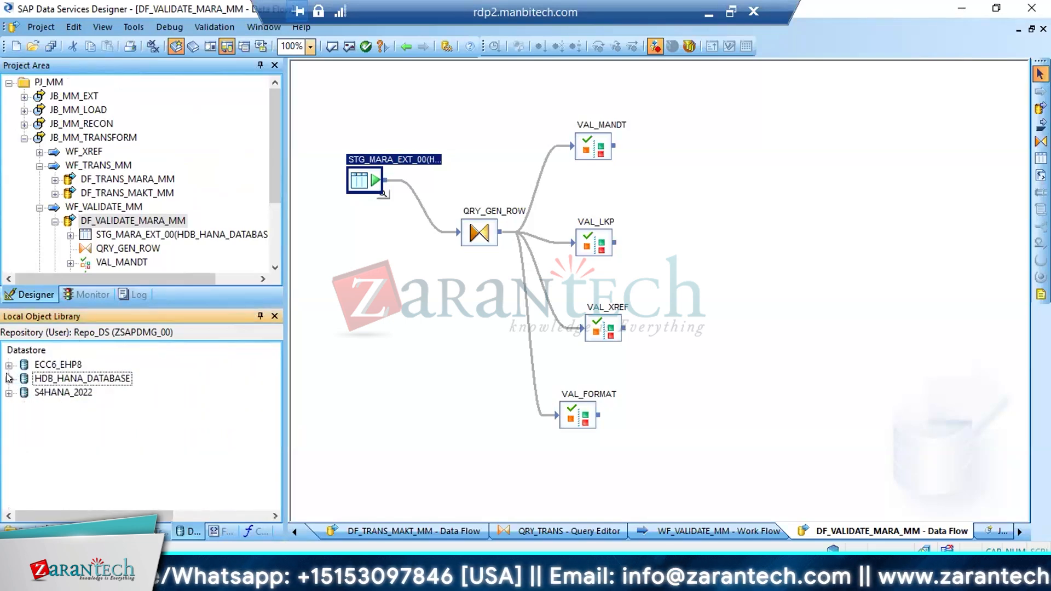
left_click(9, 379)
left_click(9, 379)
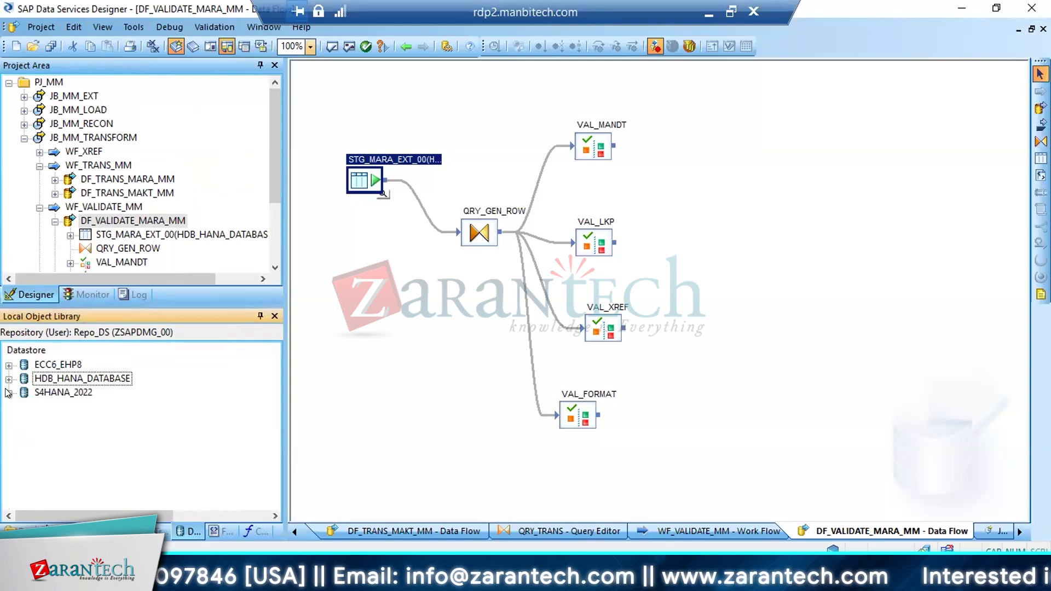
left_click(8, 392)
left_click(23, 435)
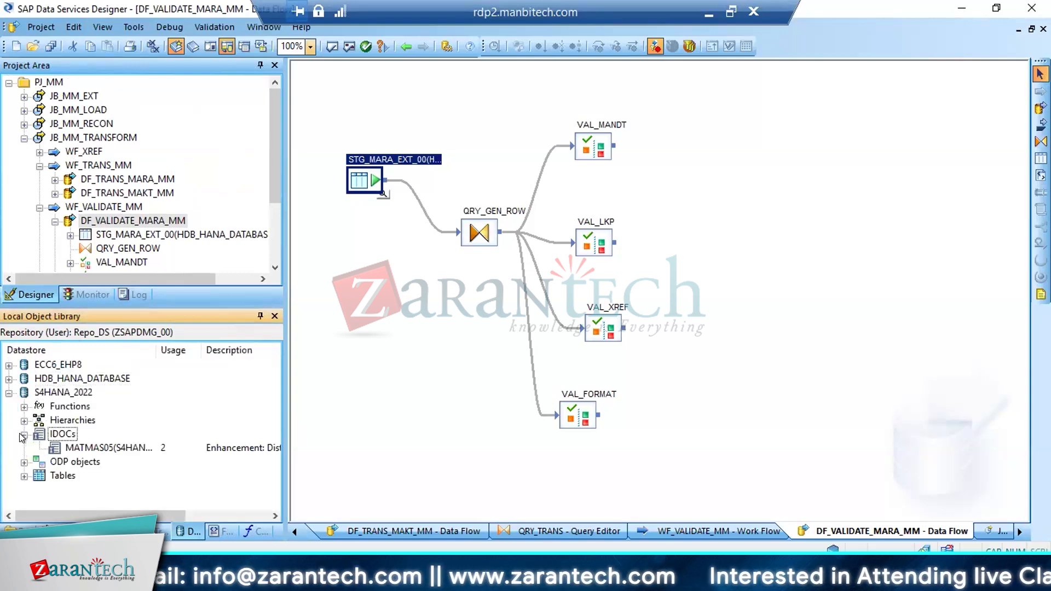
left_click(83, 446)
right_click(84, 445)
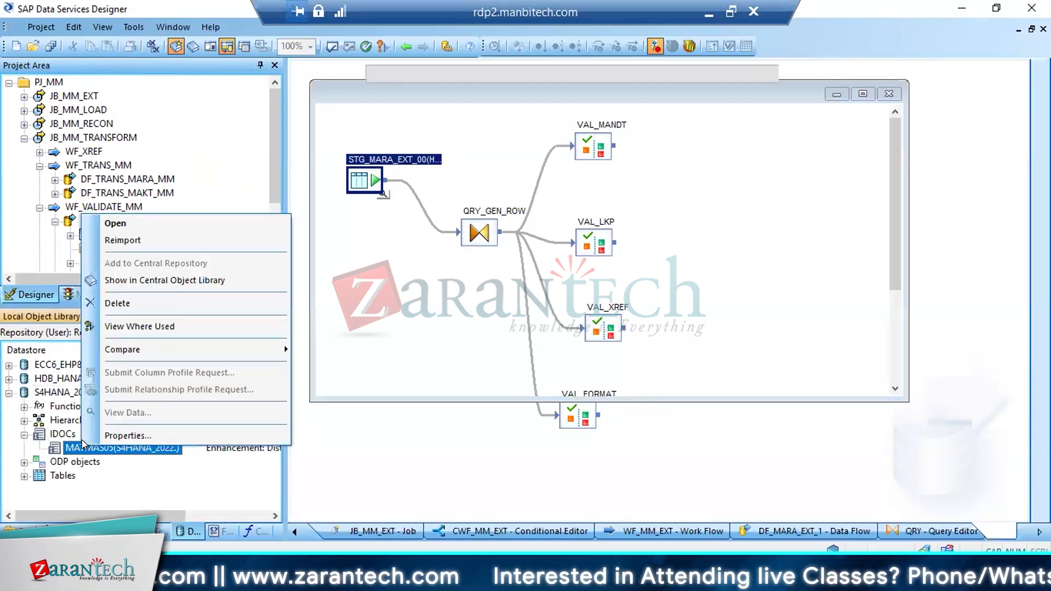
left_click(130, 327)
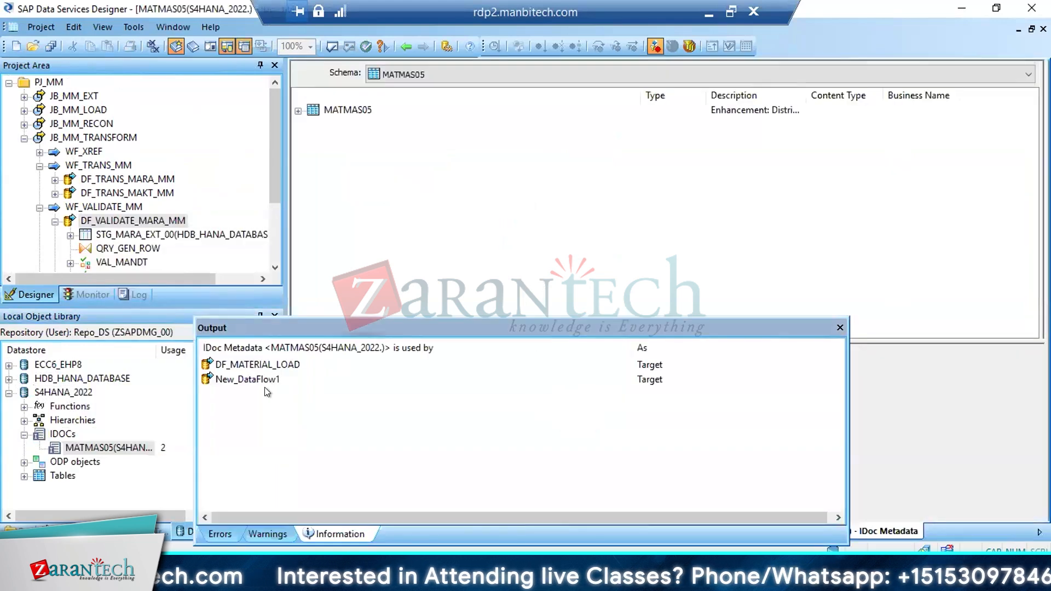
Open the DF_MATERIAL_LOAD data flow from the usage results and check the MATNR mapping in its QRY_DATA query
left_click(248, 364)
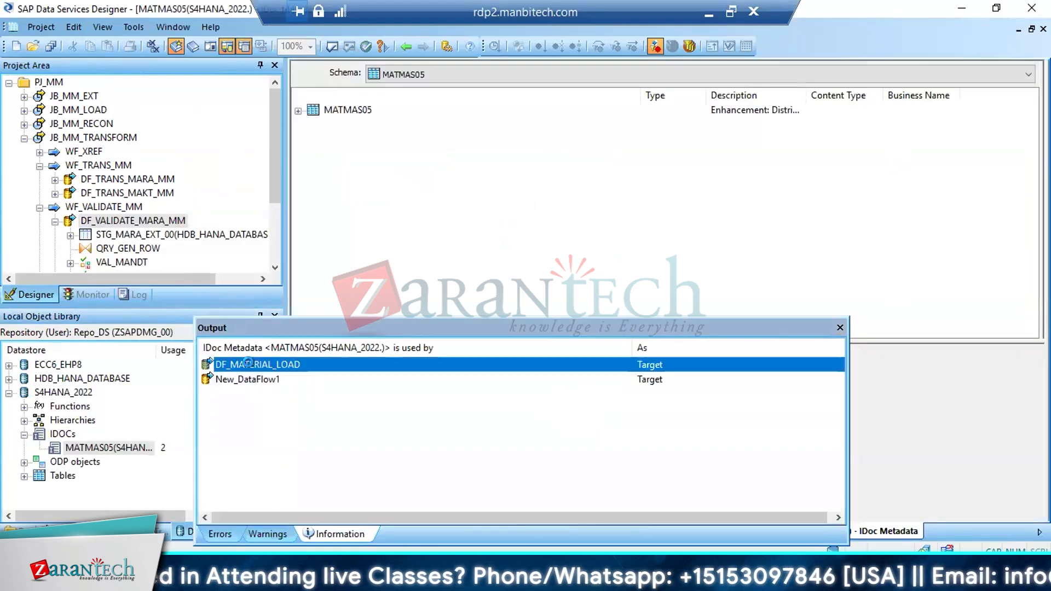
double_click(247, 364)
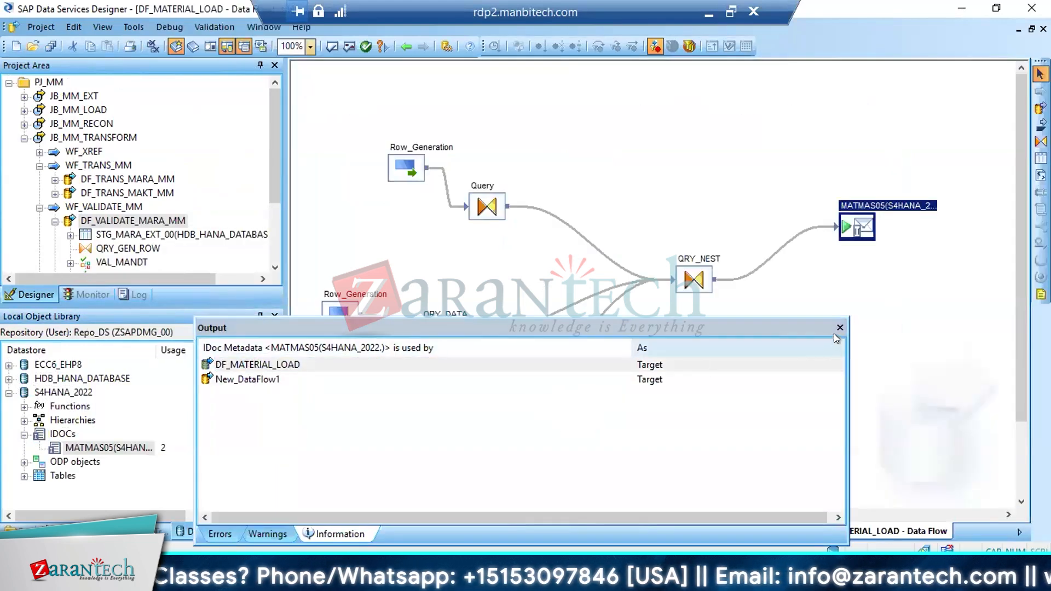
left_click(840, 328)
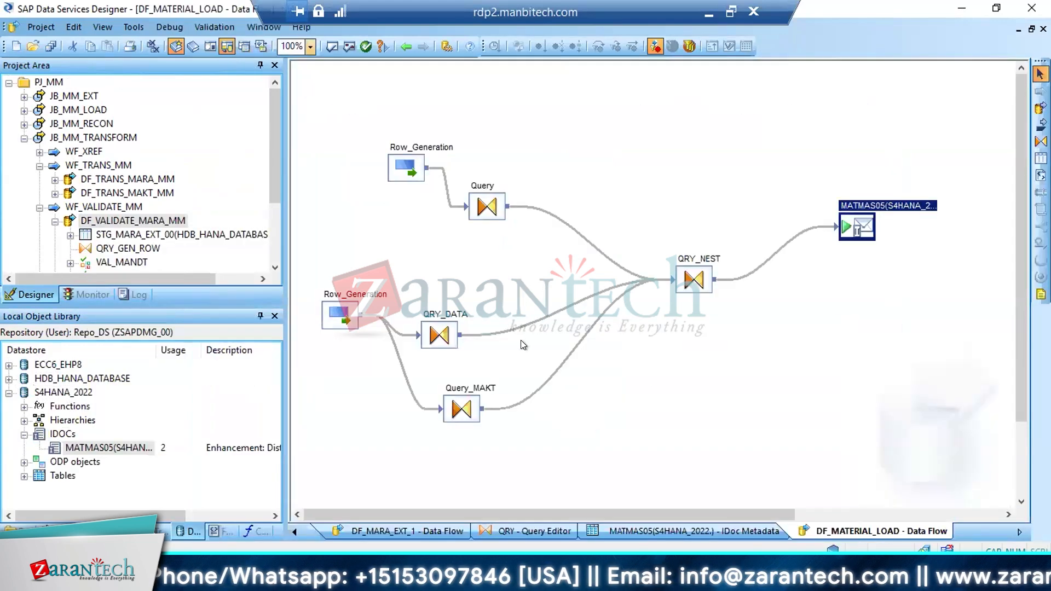
double_click(442, 333)
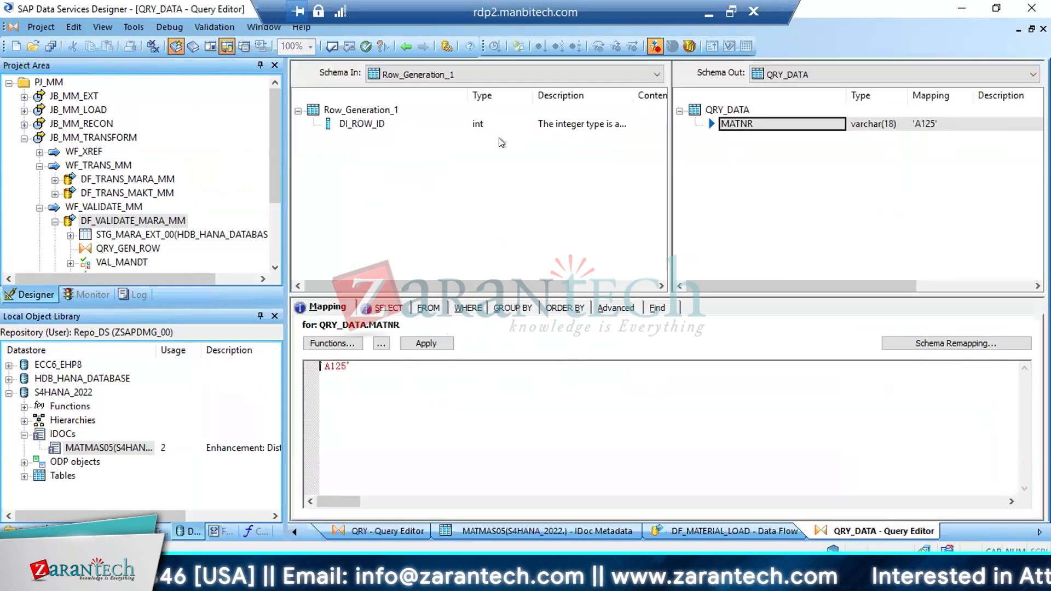
left_click(401, 45)
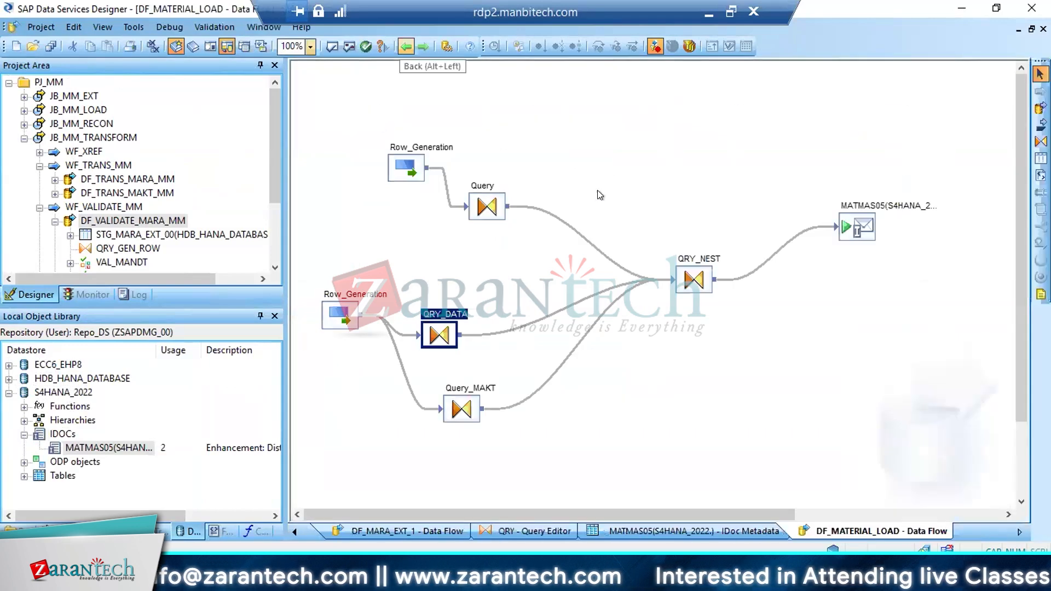
Open the QRY_NEST query and examine the field mappings of the E1MARAM segment in its output schema
double_click(683, 278)
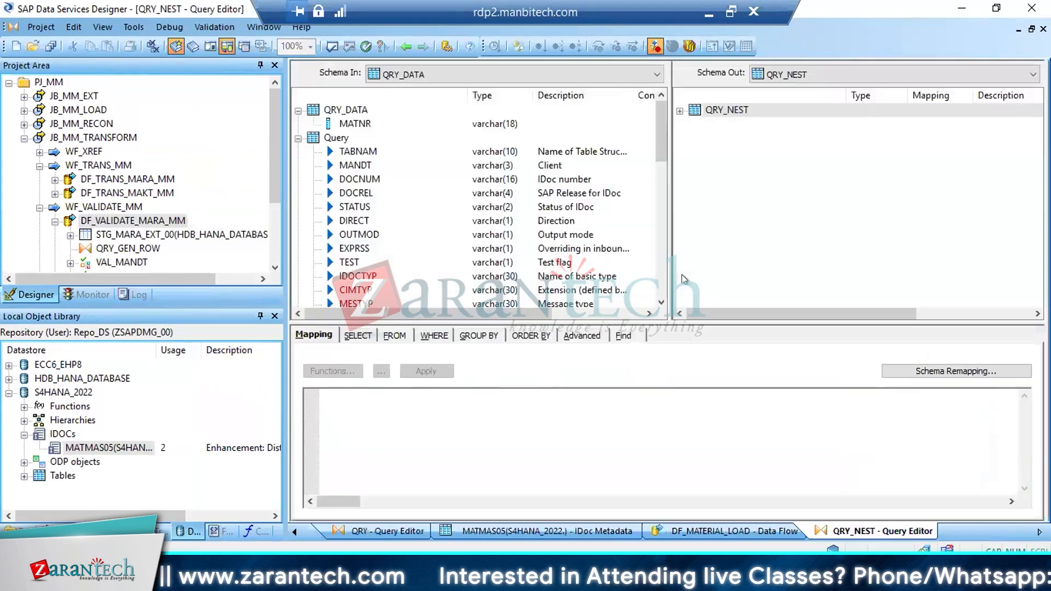
left_click(679, 112)
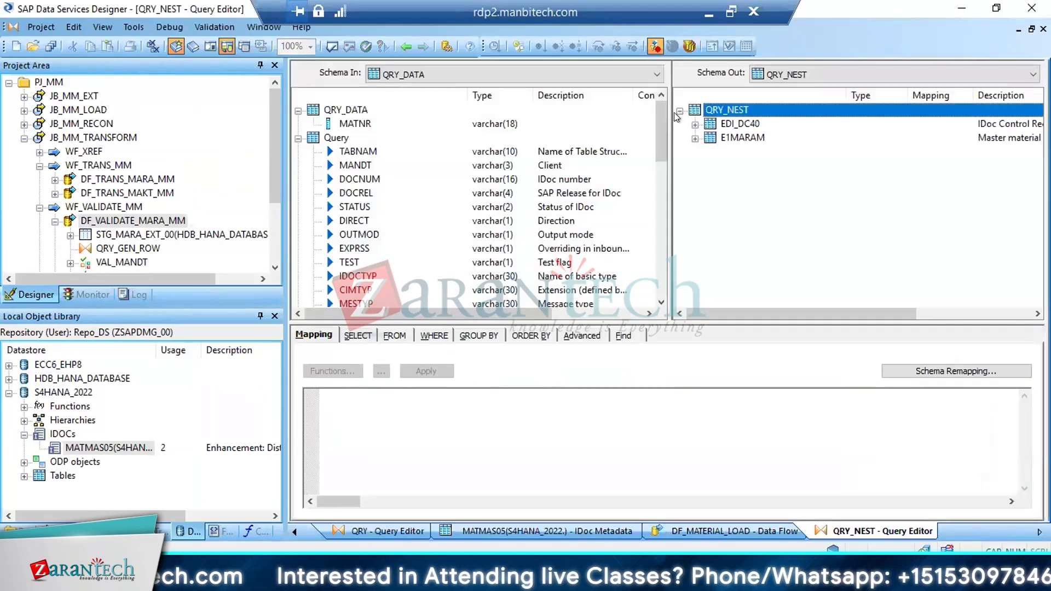
left_click(695, 139)
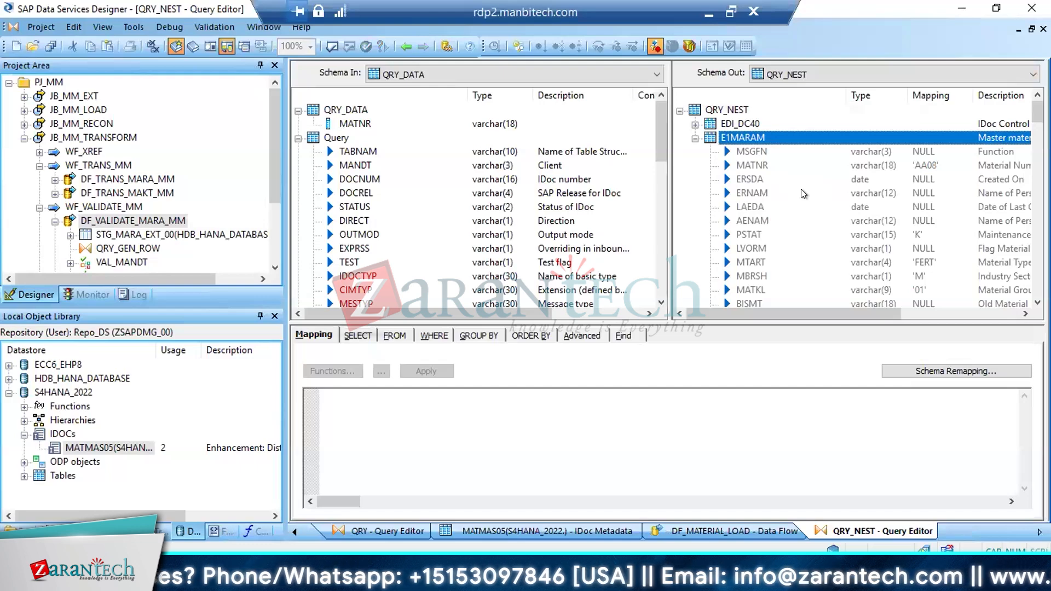
left_click(754, 235)
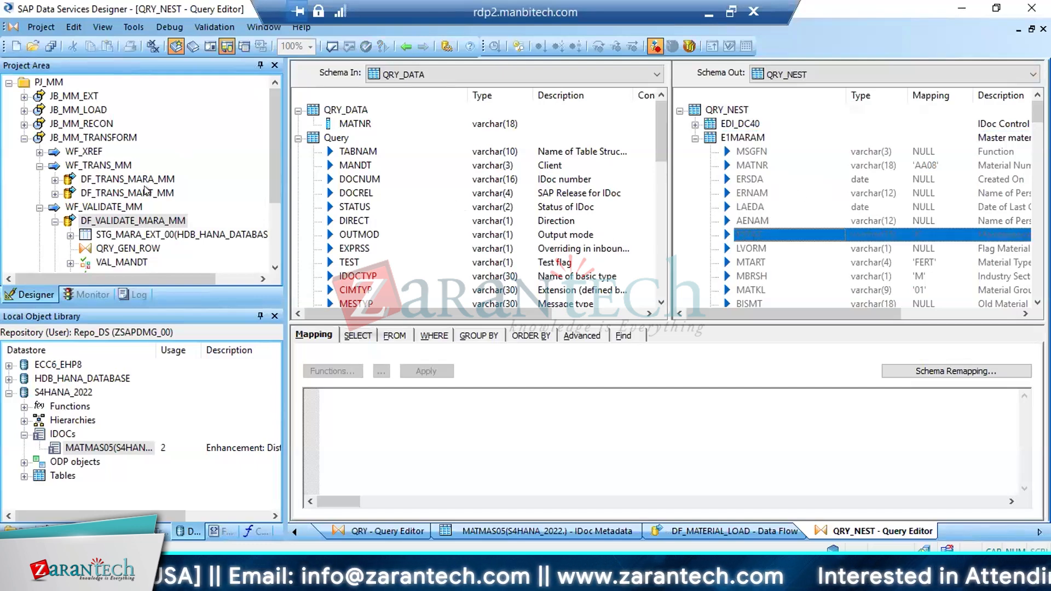
Open QRY_GEN_ROW in DF_VALIDATE_MARA_MM and delete the ZSOURCE and MANDT columns from its output schema
double_click(127, 249)
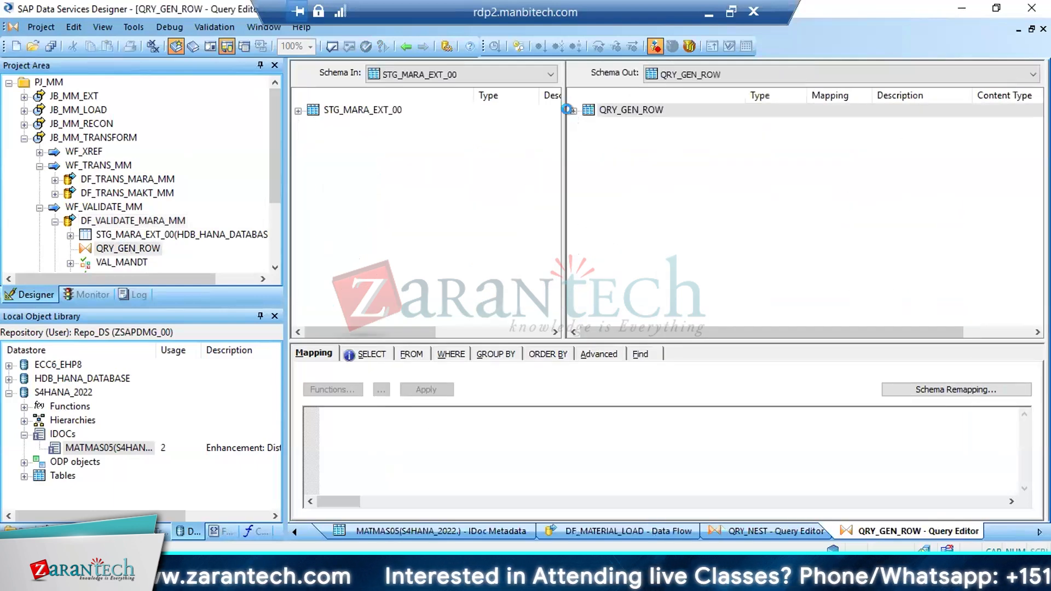
left_click(571, 111)
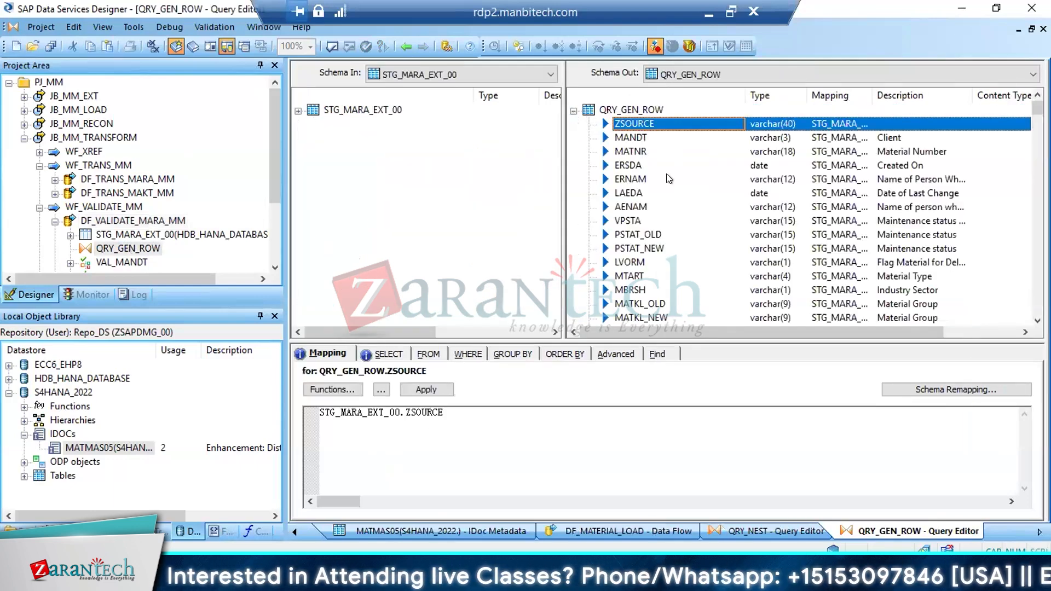
key("Delete")
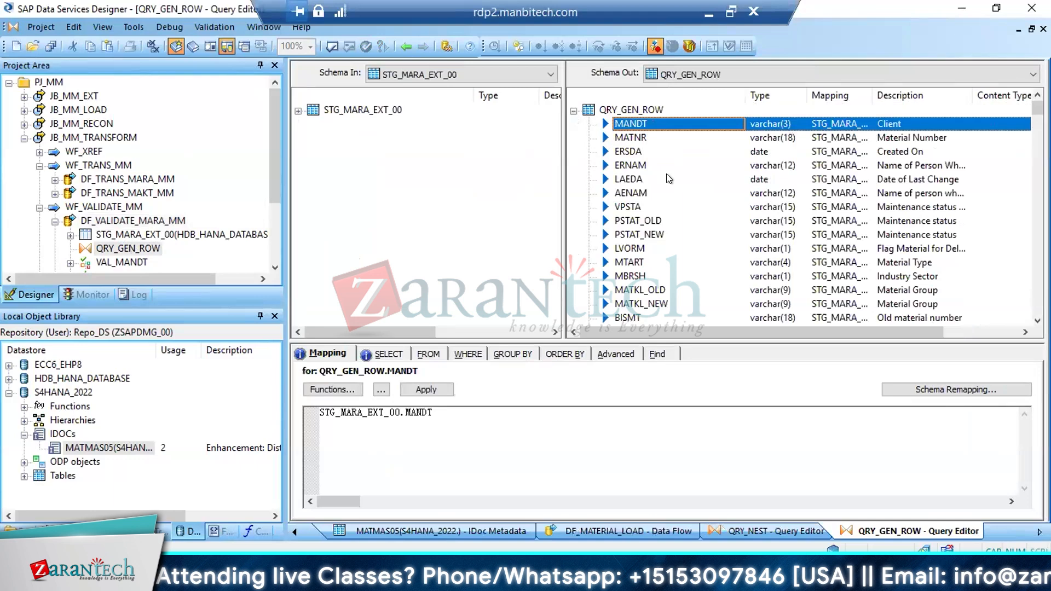
left_click(635, 138)
left_click(633, 125)
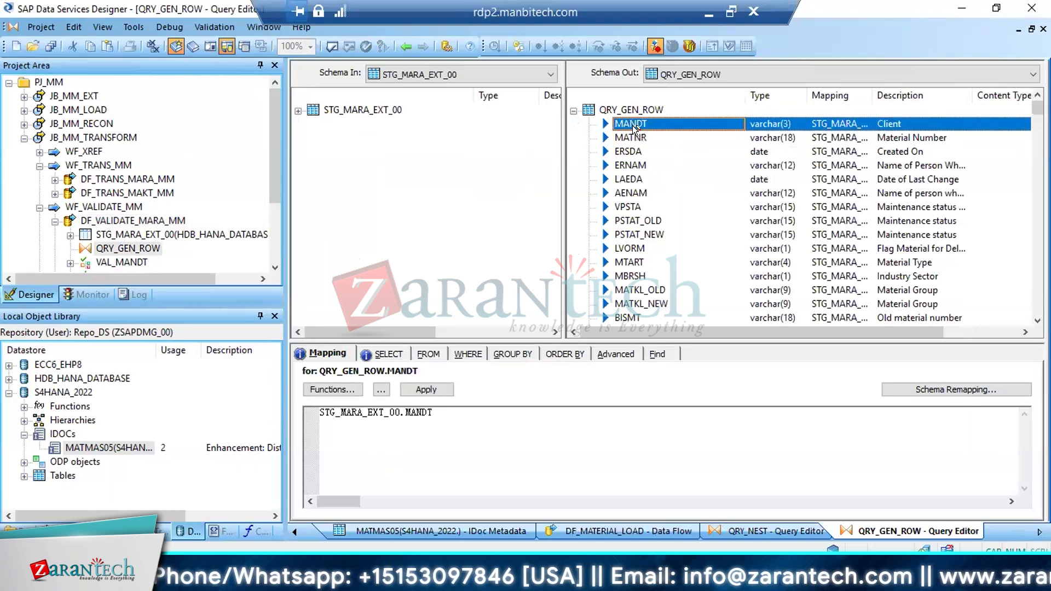
key("Delete")
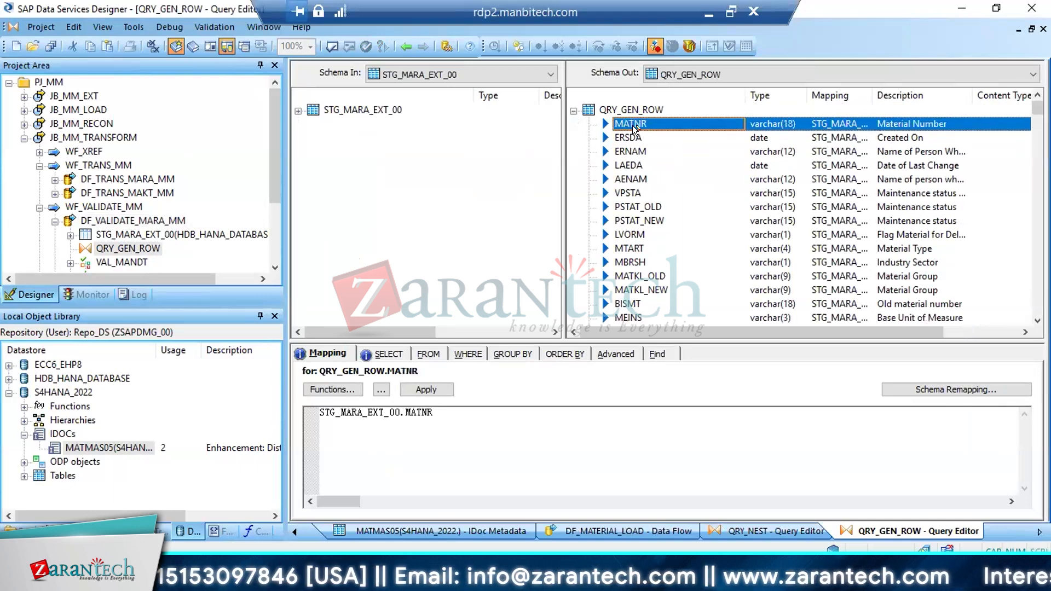
Delete the ERSDA, ERNAM, LAEDA, AENAM and VPSTA columns from the QRY_GEN_ROW output schema
key("Down")
key("shift+Down")
key("shift+Down")
key("shift+Down")
key("shift+Down")
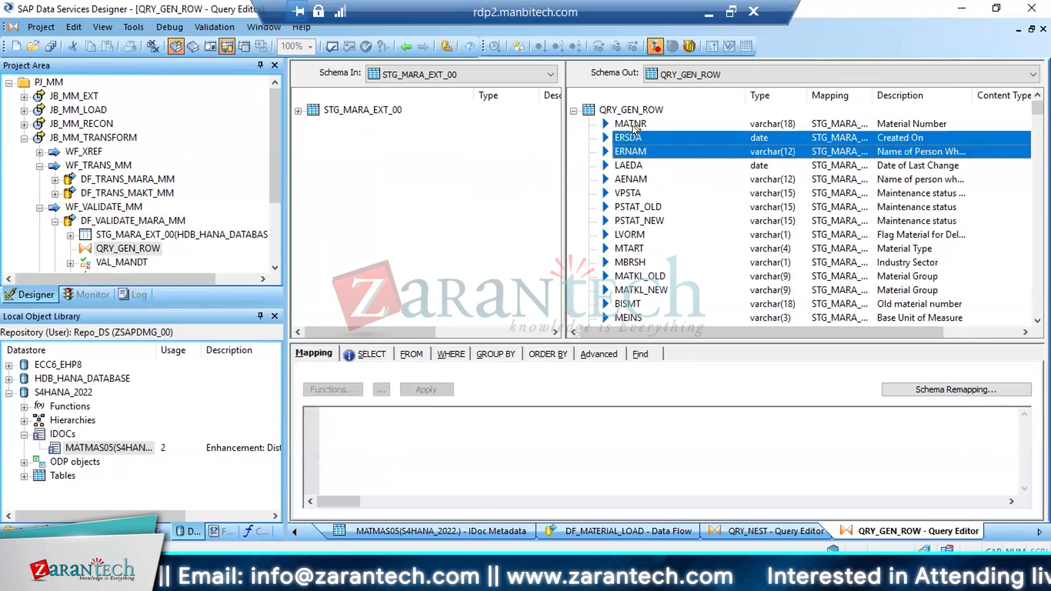
key("Delete")
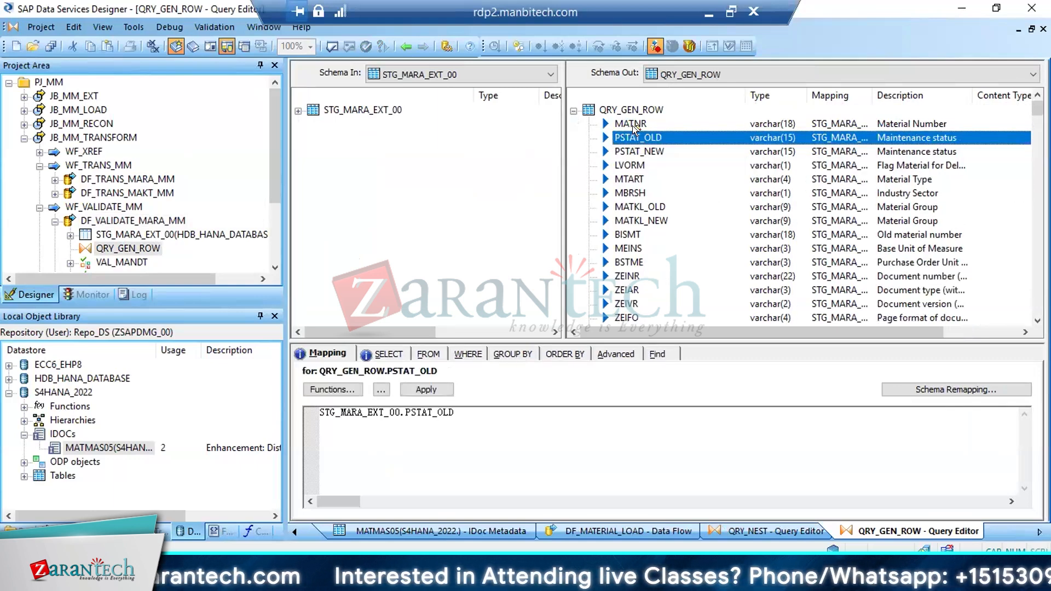
Delete the LVORM deletion-flag column from the QRY_GEN_ROW output schema
key("Down")
key("Down")
key("Down")
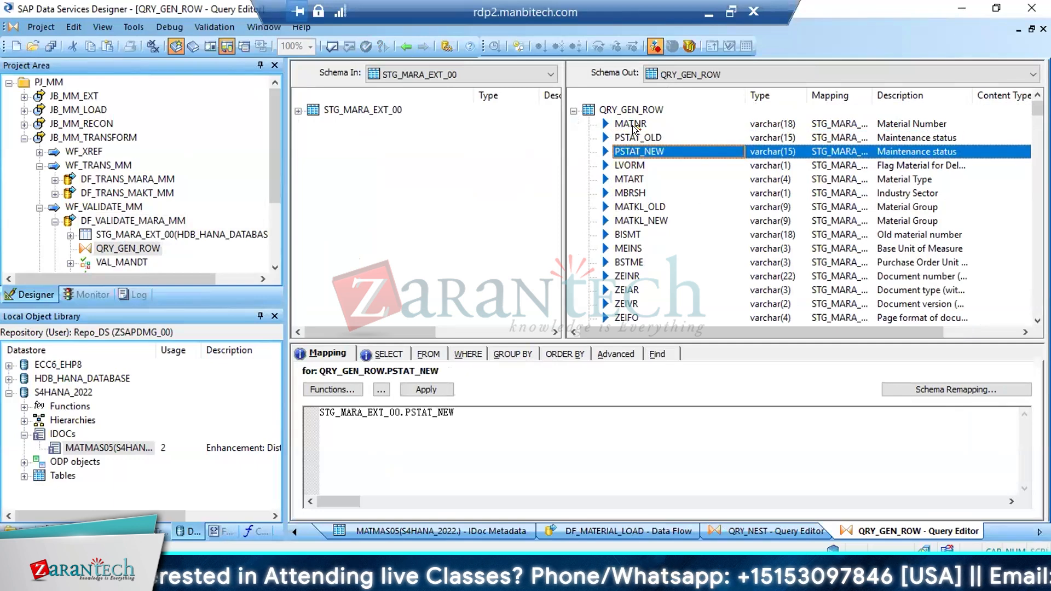
key("Delete")
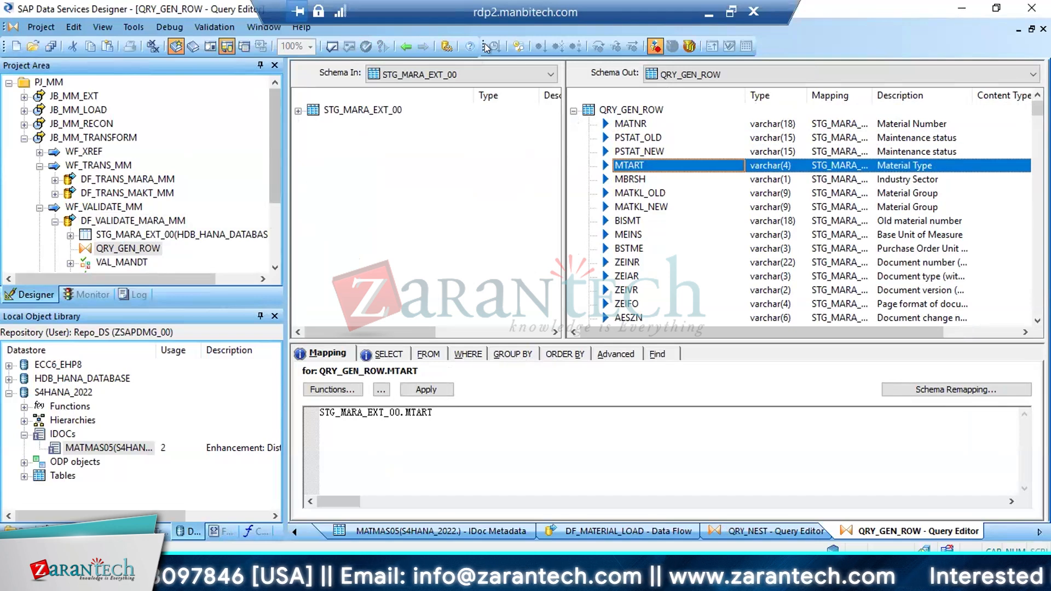
Check the QRY_NEST field mappings for comparison, and delete the BISMT column from the QRY_GEN_ROW output schema
left_click(406, 46)
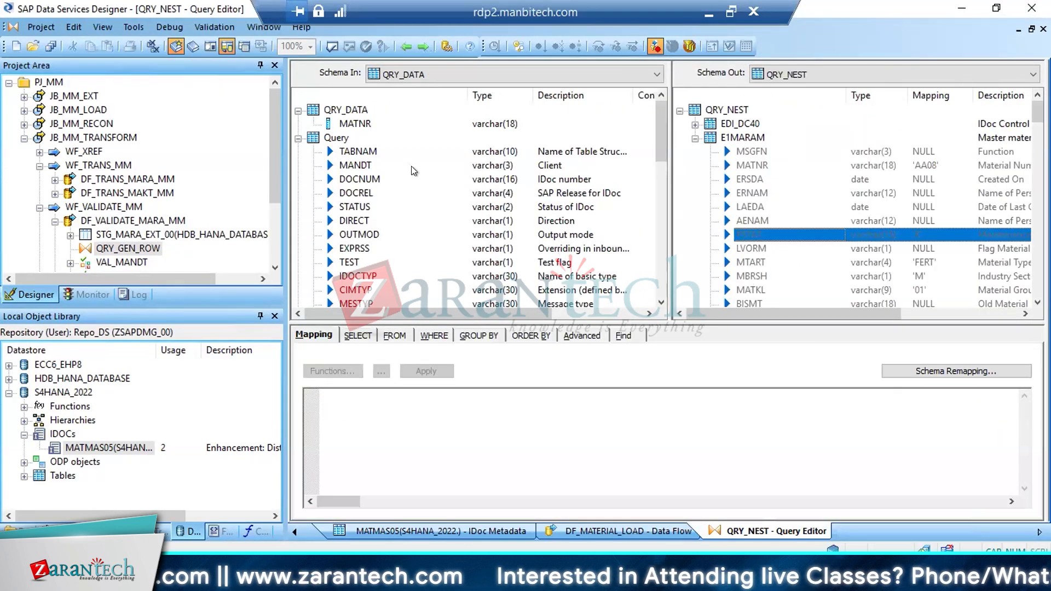
left_click(423, 46)
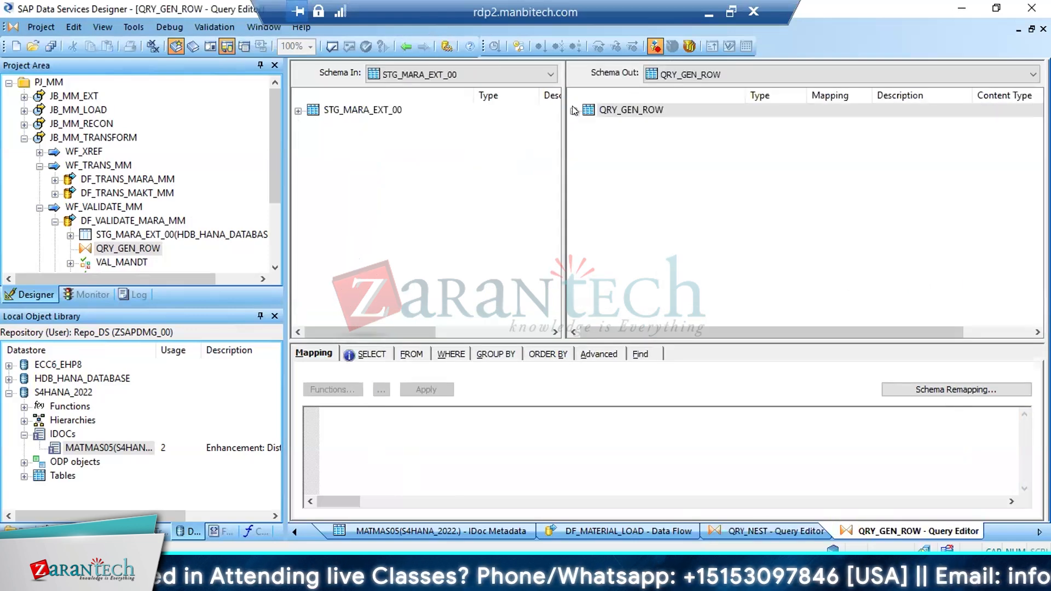
left_click(573, 110)
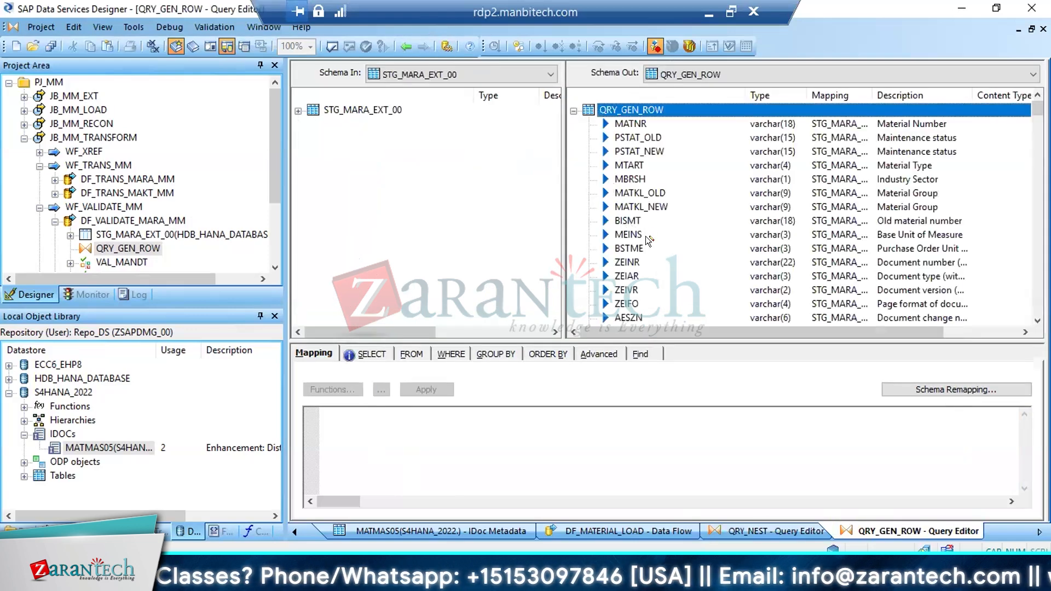
left_click(646, 222)
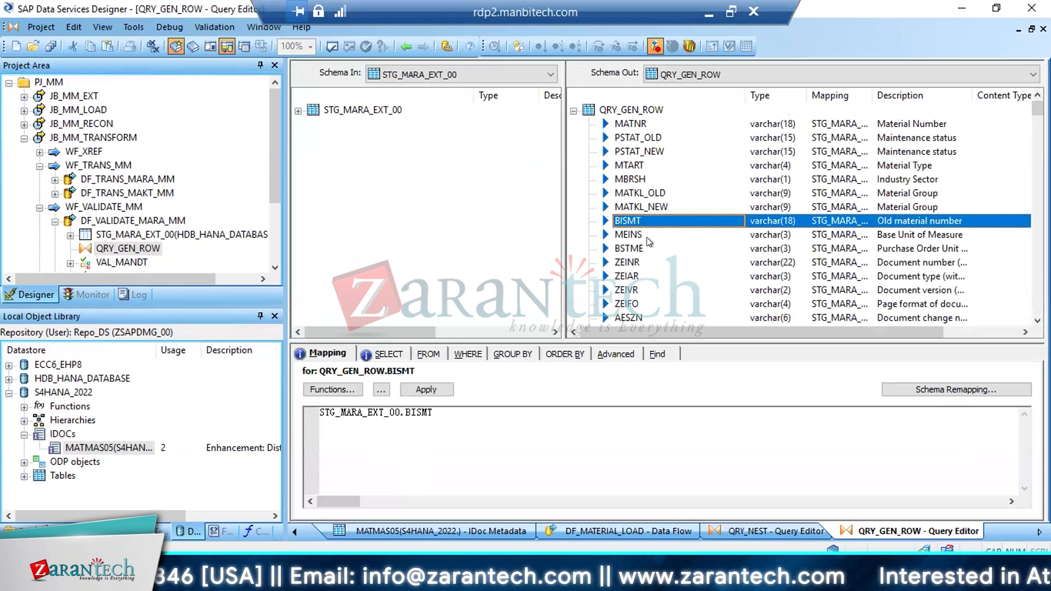
key("Delete")
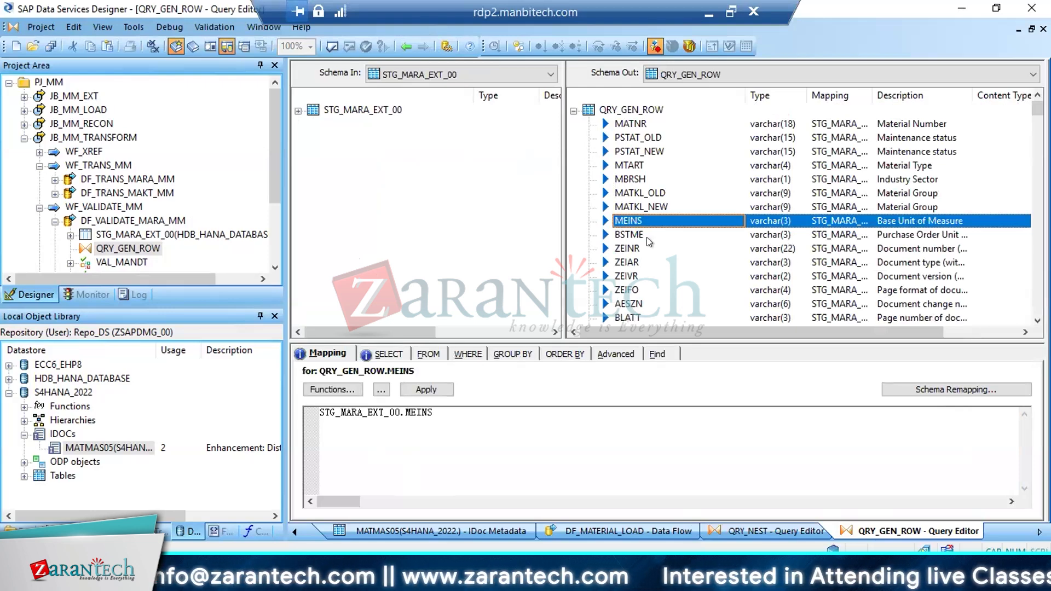
Delete all columns from MEINS through OIHMTXGR from the QRY_GEN_ROW output schema, keeping ROW_NUM
left_click(648, 238, "shift")
key("shift+Down")
key("shift+Down")
key("shift+Down")
key("shift+Down")
key("shift+Down")
key("shift+Down")
key("shift+Down")
key("shift+Down")
key("shift+Down")
key("shift+Down")
key("shift+Down")
key("shift+Down")
key("shift+Down")
key("shift+Down")
key("shift+Down")
key("shift+Down")
key("shift+Down")
key("shift+Down")
key("shift+Down")
key("shift+Down")
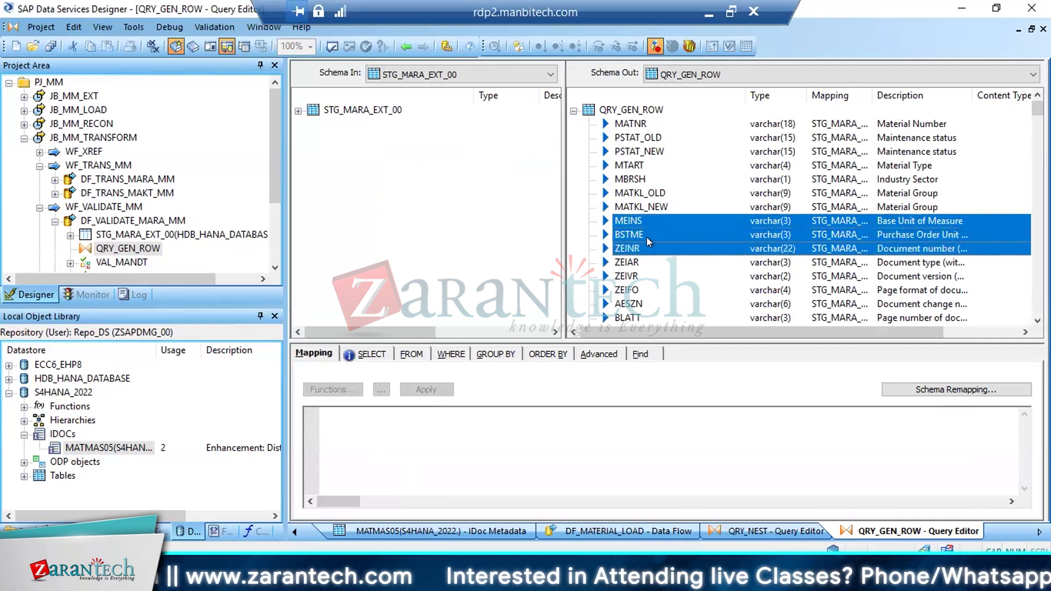
key("shift+Down")
key("shift+Down")
key("shift+Down")
key("shift+Down")
key("shift+Down")
key("shift+Down")
key("shift+Down")
key("shift+Down")
key("shift+Down")
key("shift+Down")
key("shift+Down")
key("shift+Down")
key("shift+Down")
key("shift+Down")
key("shift+Down")
key("shift+Down")
key("shift+Down")
key("shift+Down")
key("shift+Down")
key("shift+Down")
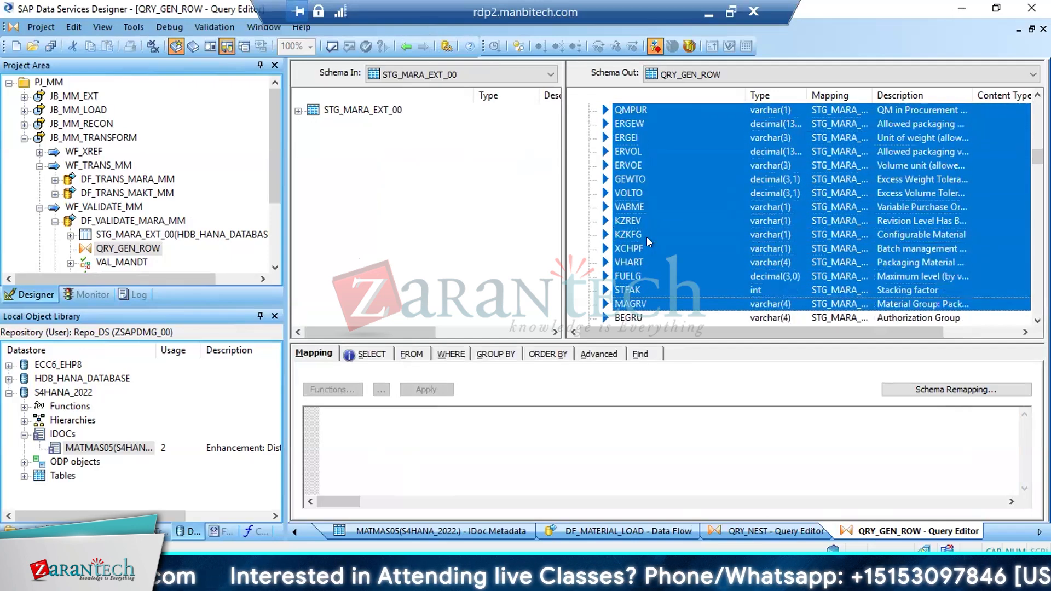
left_click_drag(1036, 167, 1026, 317)
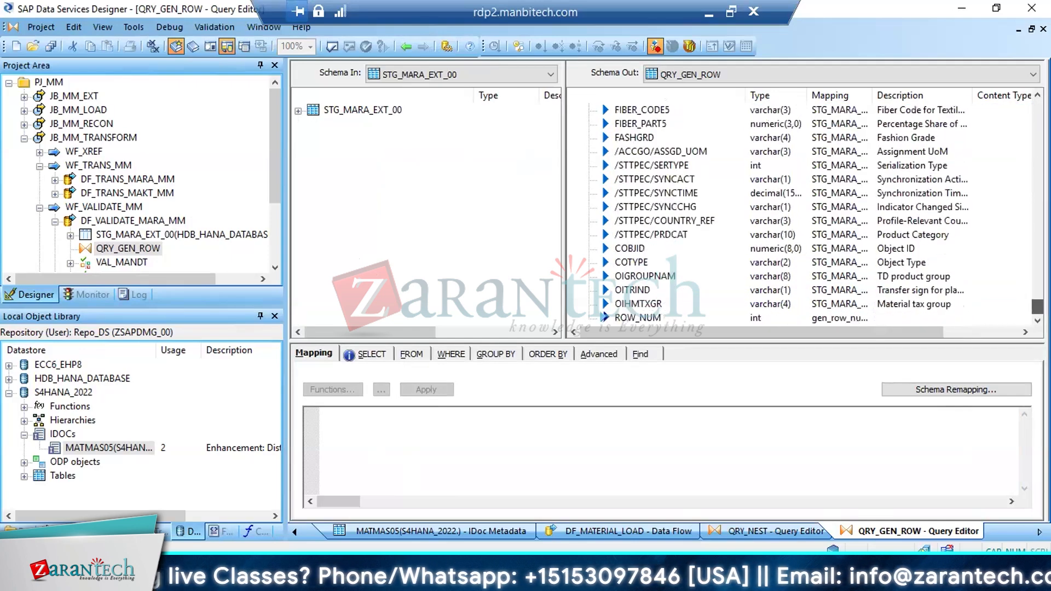
left_click(639, 303, "shift")
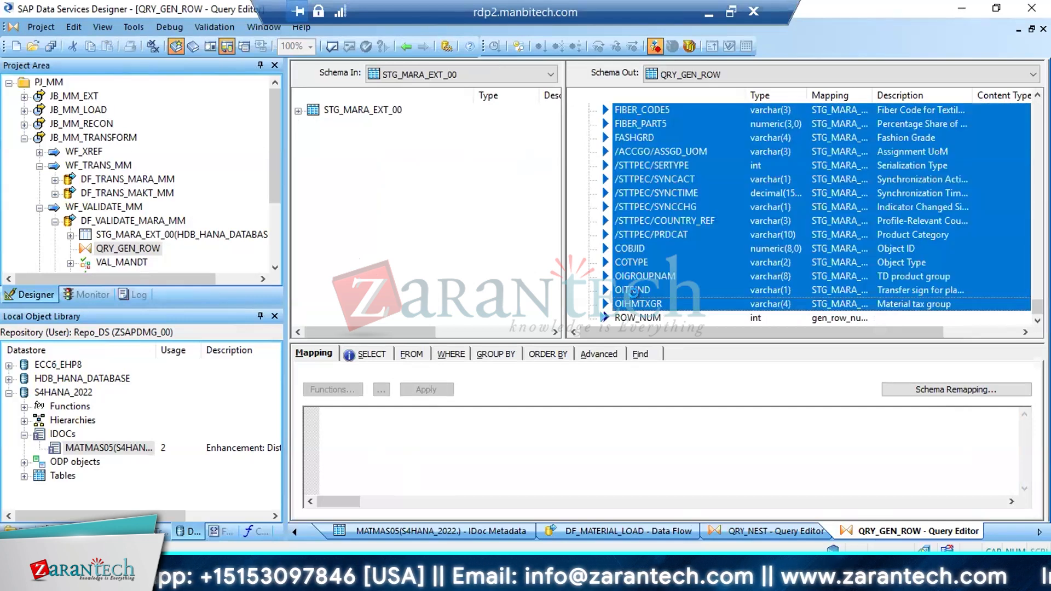
key("Delete")
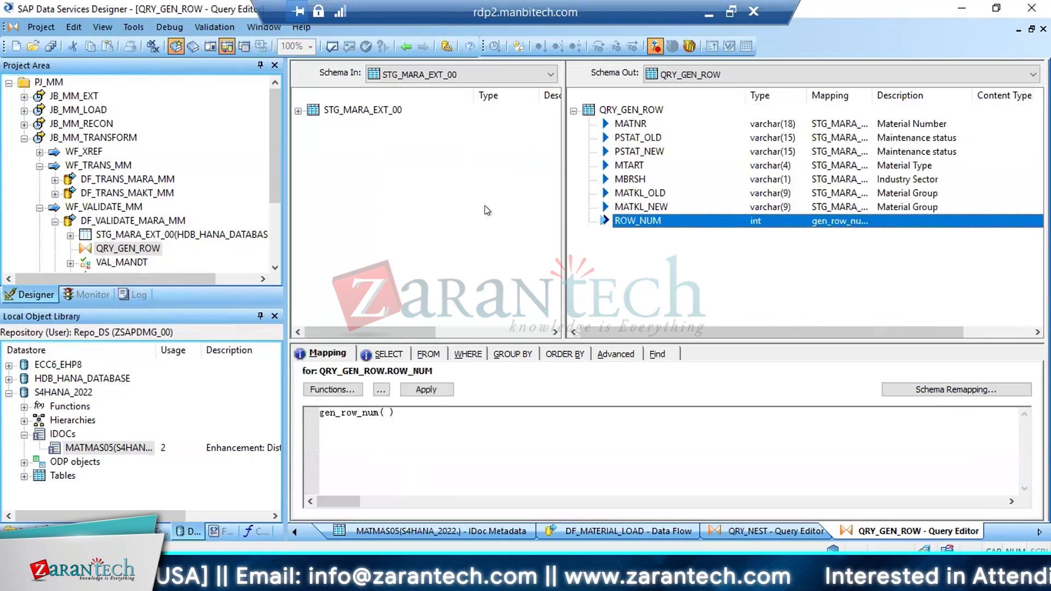
Compare the remaining QRY_GEN_ROW output columns with the fields mapped under E1MARAM in QRY_NEST, and return to QRY_GEN_ROW
left_click(298, 111)
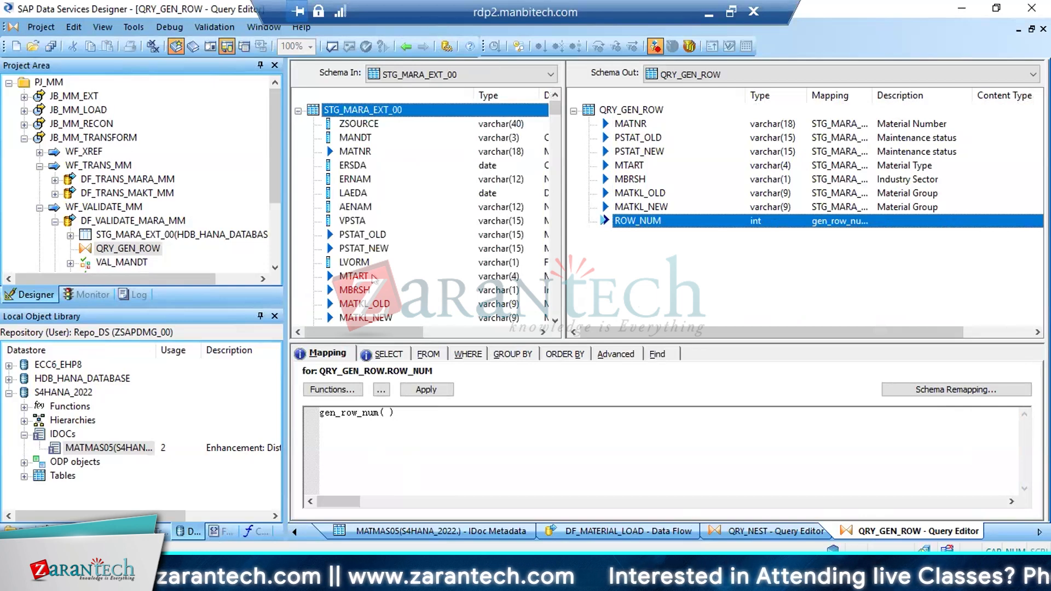
left_click(360, 290)
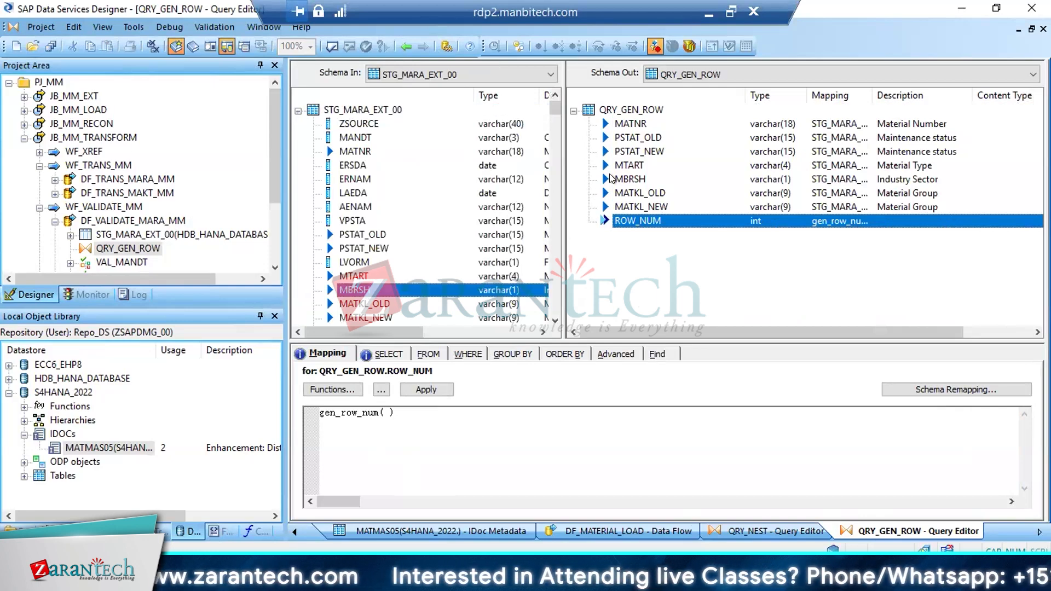
left_click(625, 179)
left_click(624, 193)
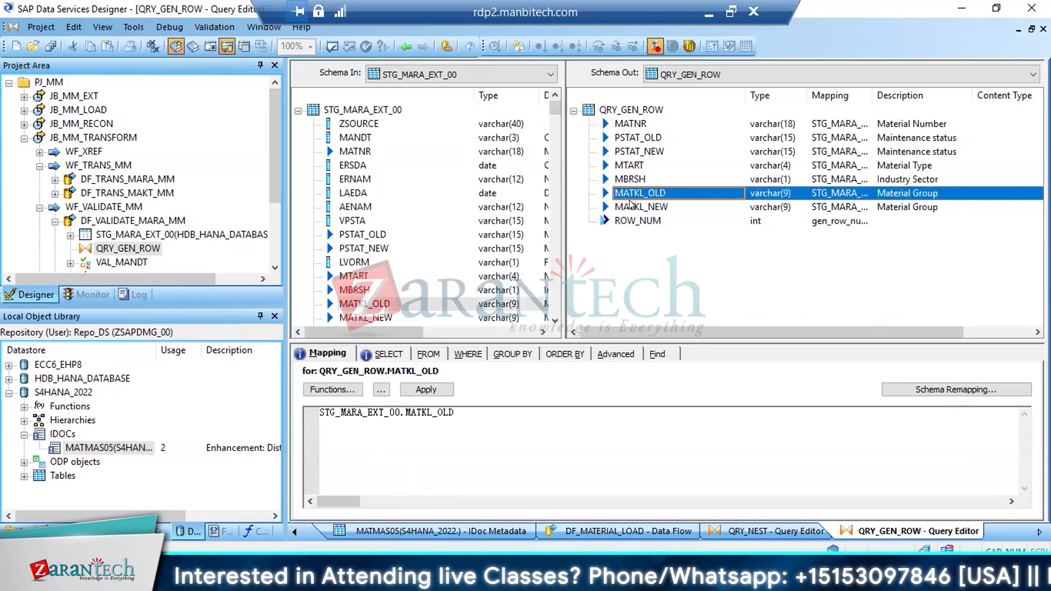
left_click(409, 42)
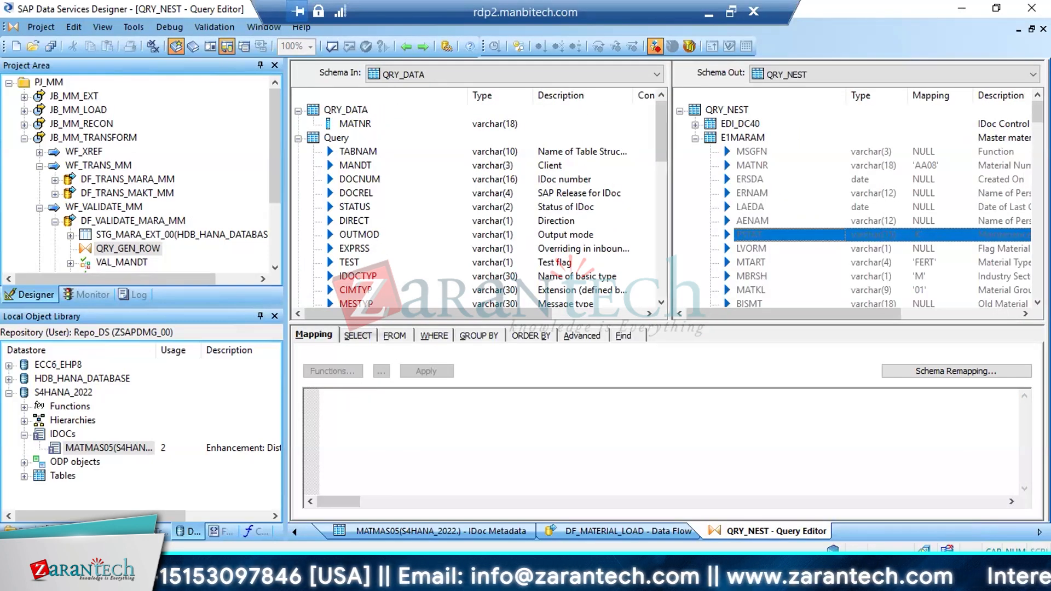
scroll(858, 205, "down", 6)
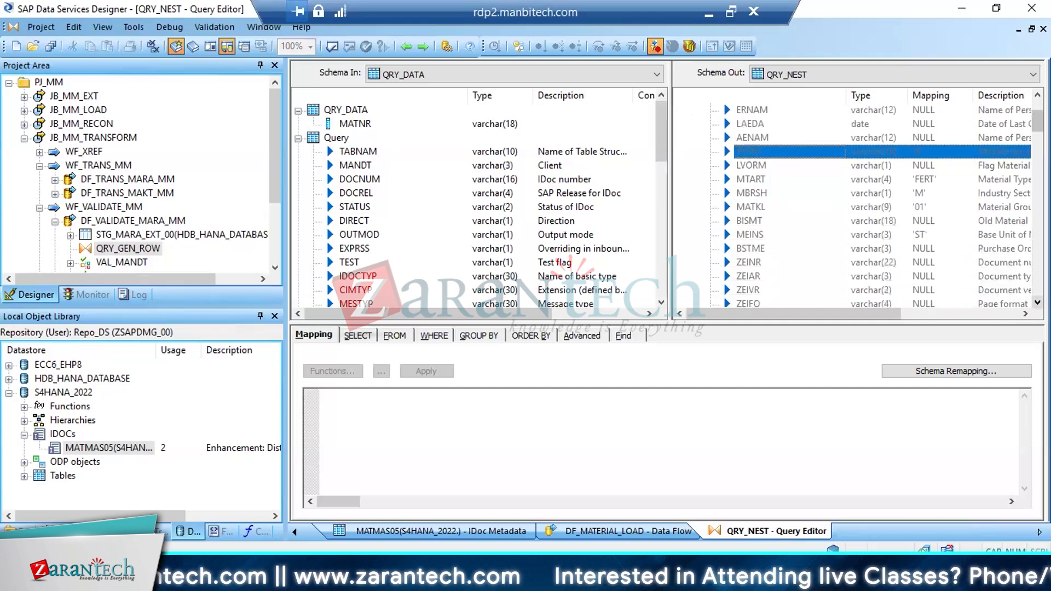
scroll(859, 206, "down", 7)
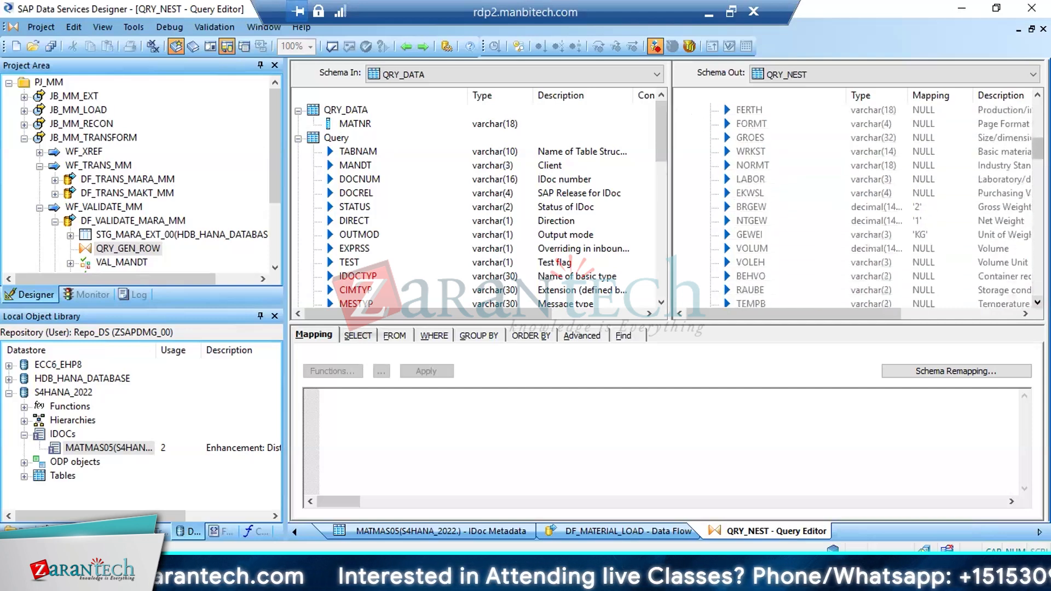
scroll(865, 206, "down", 2)
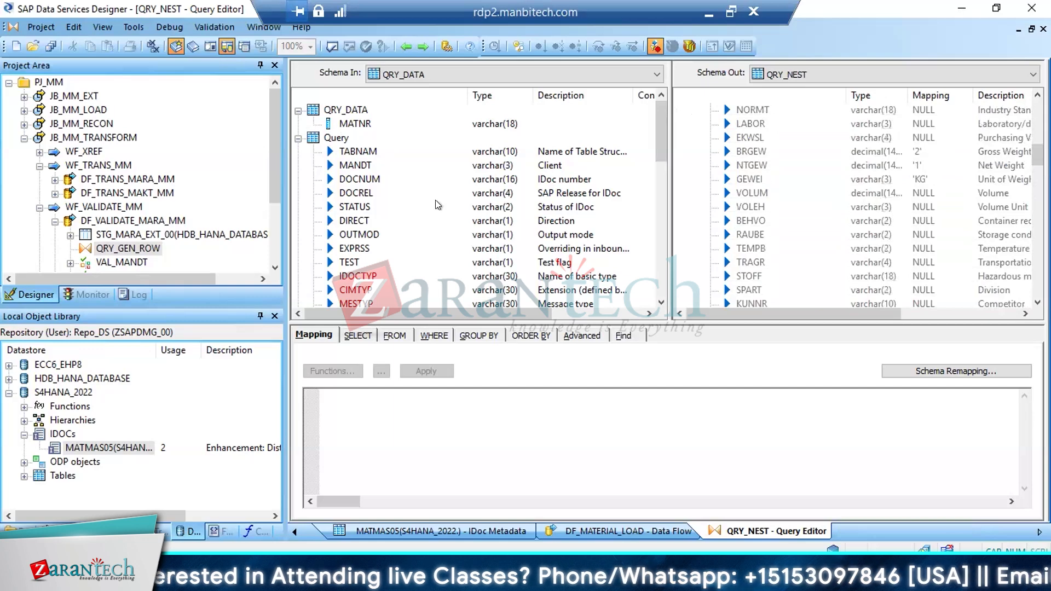
left_click(414, 43)
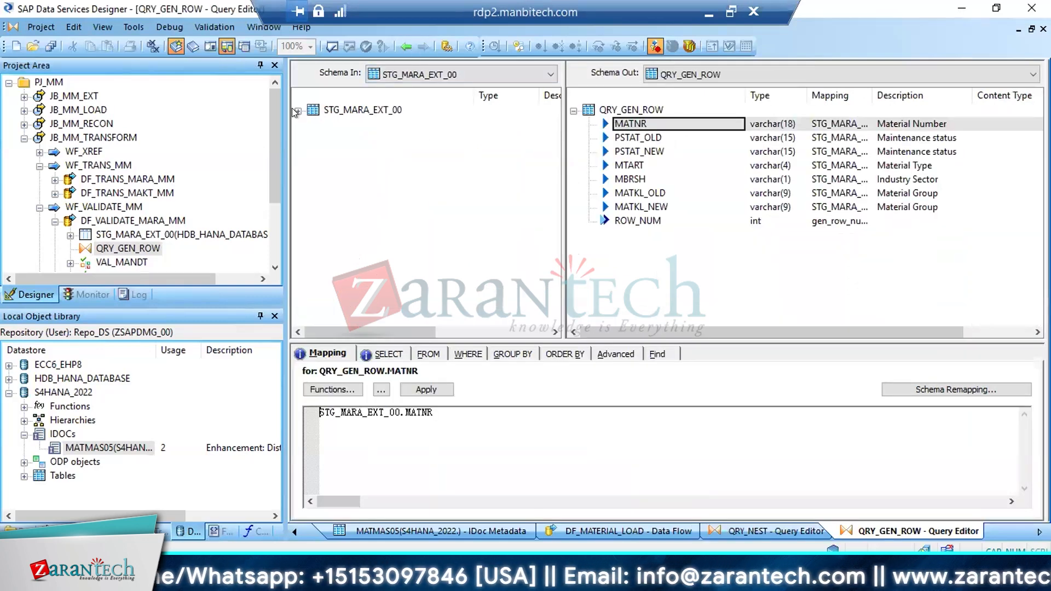
Add MEINS from STG_MARA_EXT_00 to the QRY_GEN_ROW output schema, directly below MATKL_NEW
left_click(297, 111)
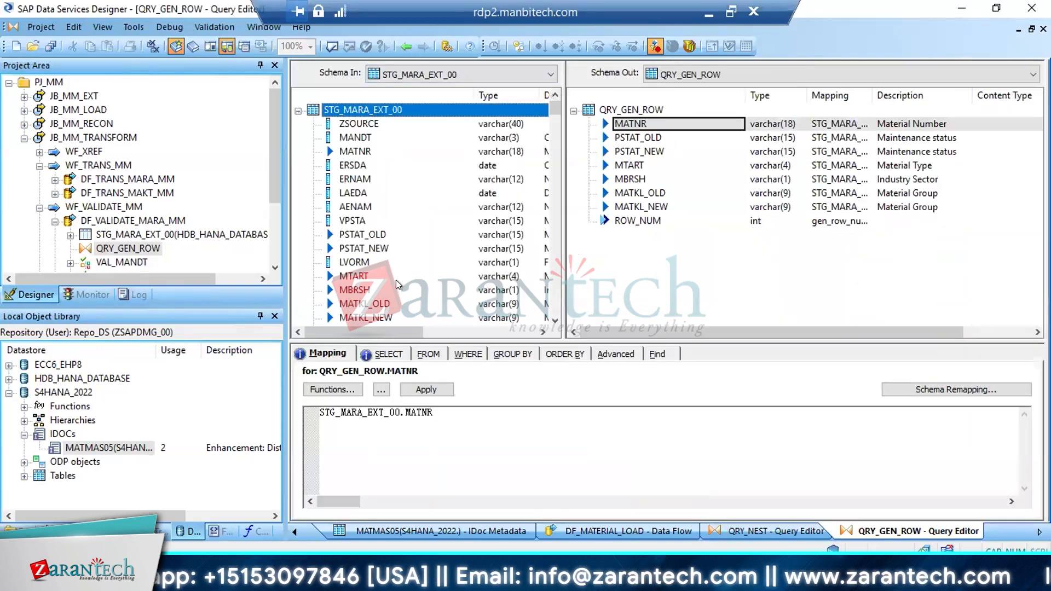
left_click(554, 321)
left_click(552, 319)
left_click(552, 318)
left_click(551, 318)
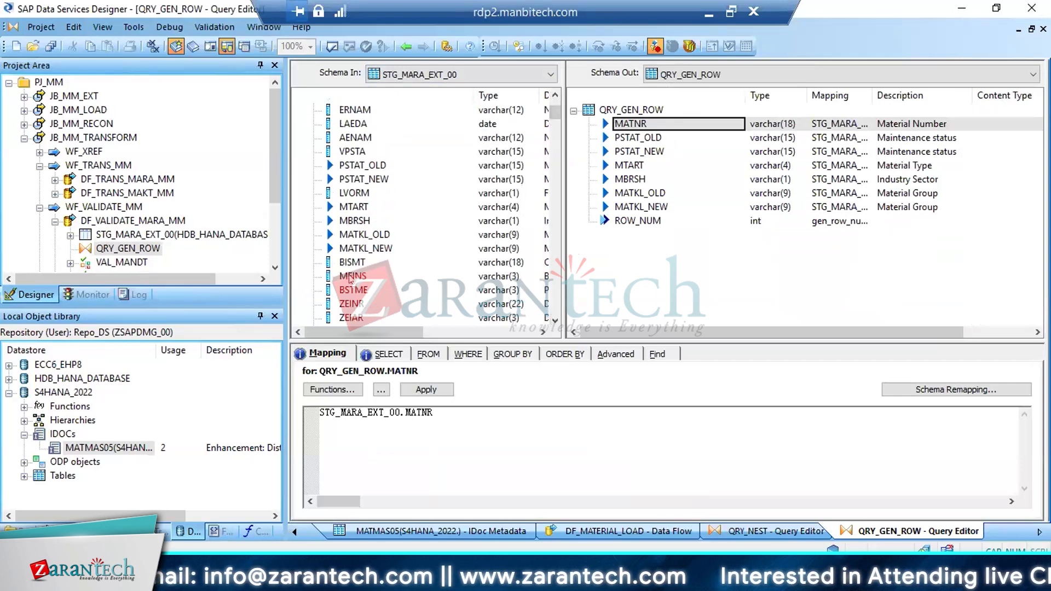
left_click_drag(349, 275, 629, 248)
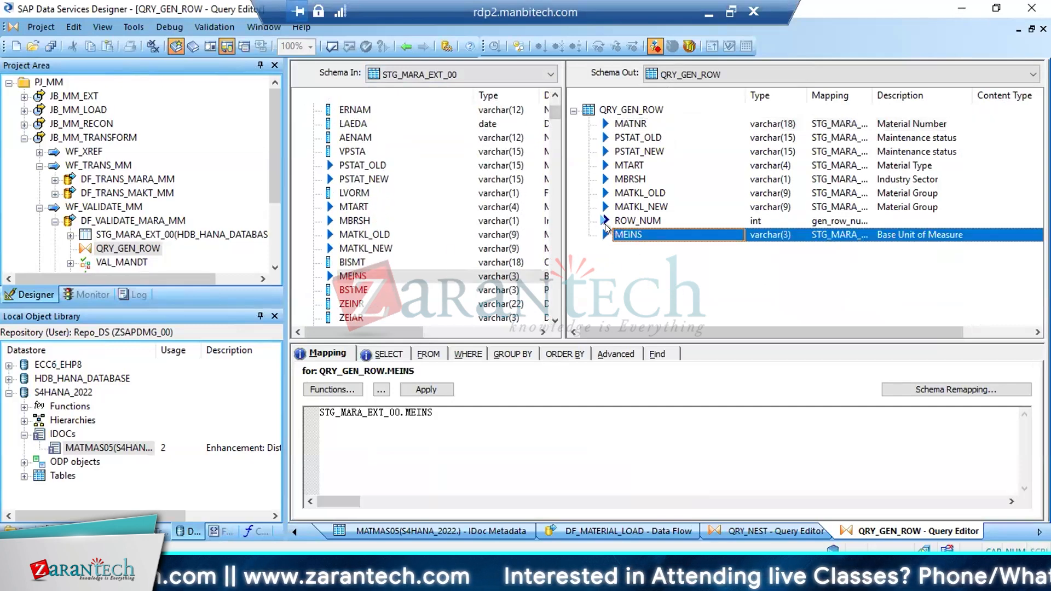
key("Delete")
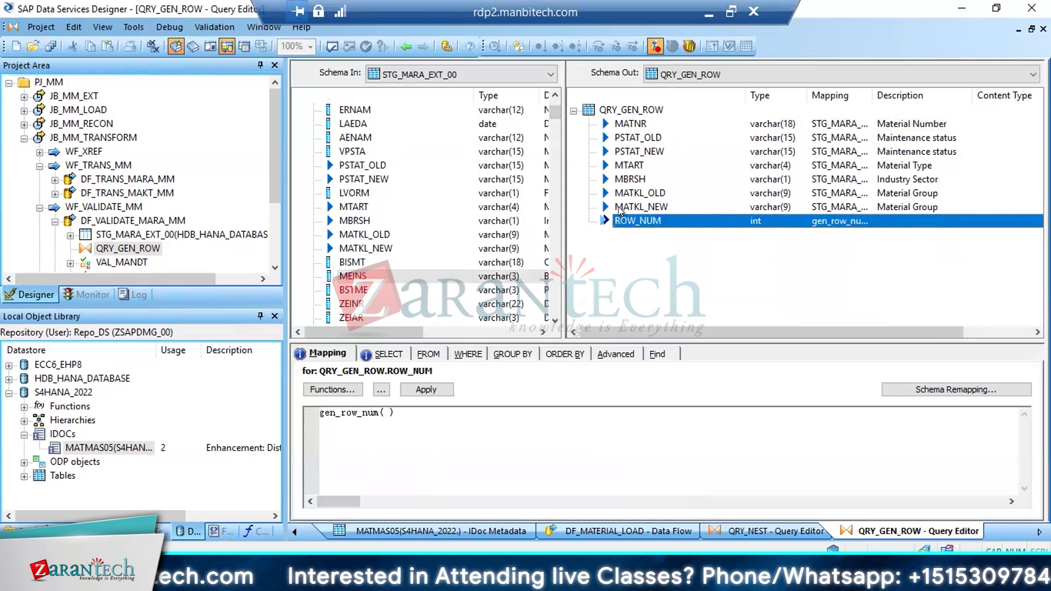
left_click(623, 208)
right_click(624, 208)
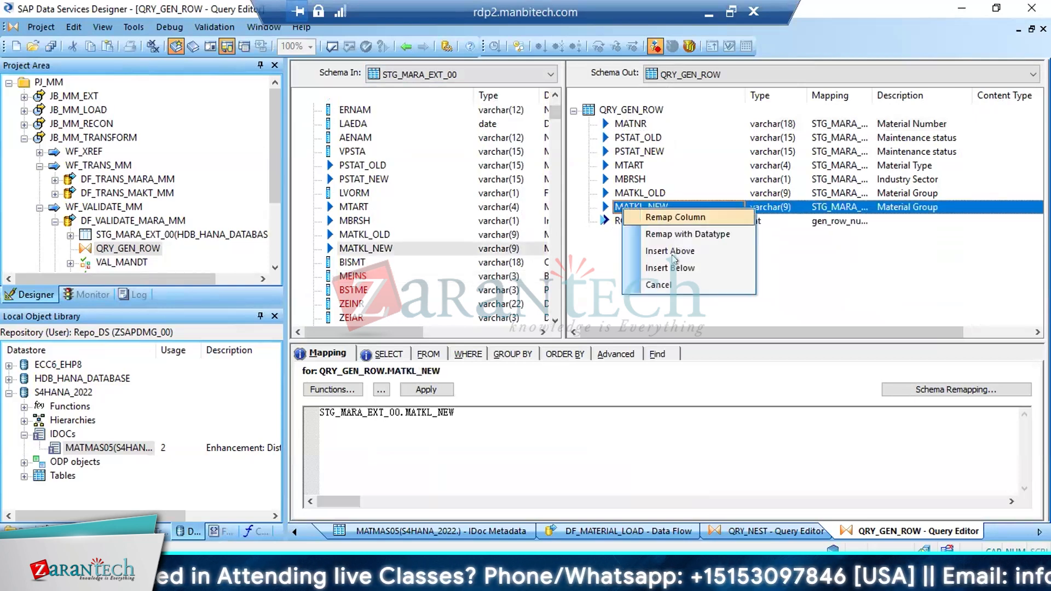
left_click(665, 266)
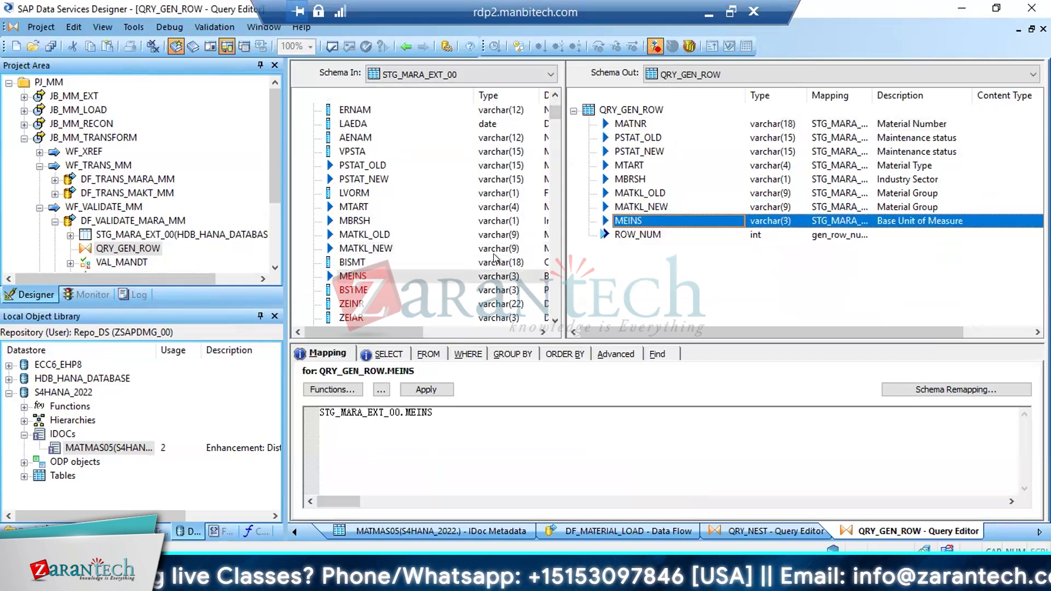
Add BRGEW and NTGEW from STG_MARA_EXT_00 to the QRY_GEN_ROW output schema, between MEINS and ROW_NUM
left_click(553, 320)
left_click(554, 321)
left_click(553, 320)
left_click(553, 320)
left_click(552, 319)
left_click(552, 319)
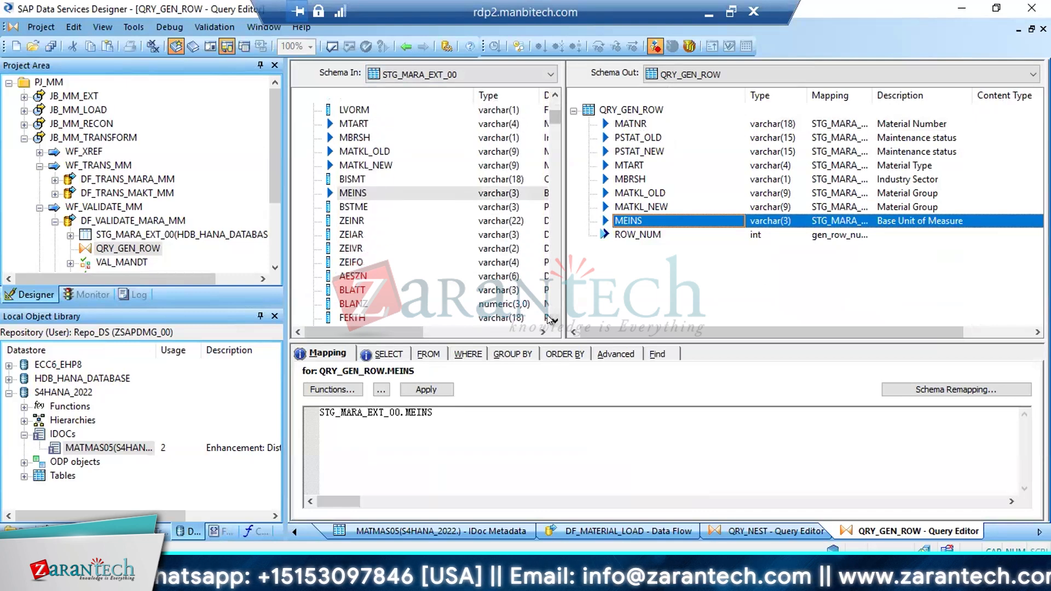
left_click(551, 320)
left_click(552, 320)
left_click(552, 319)
left_click(551, 319)
left_click(551, 320)
left_click(552, 320)
left_click(552, 319)
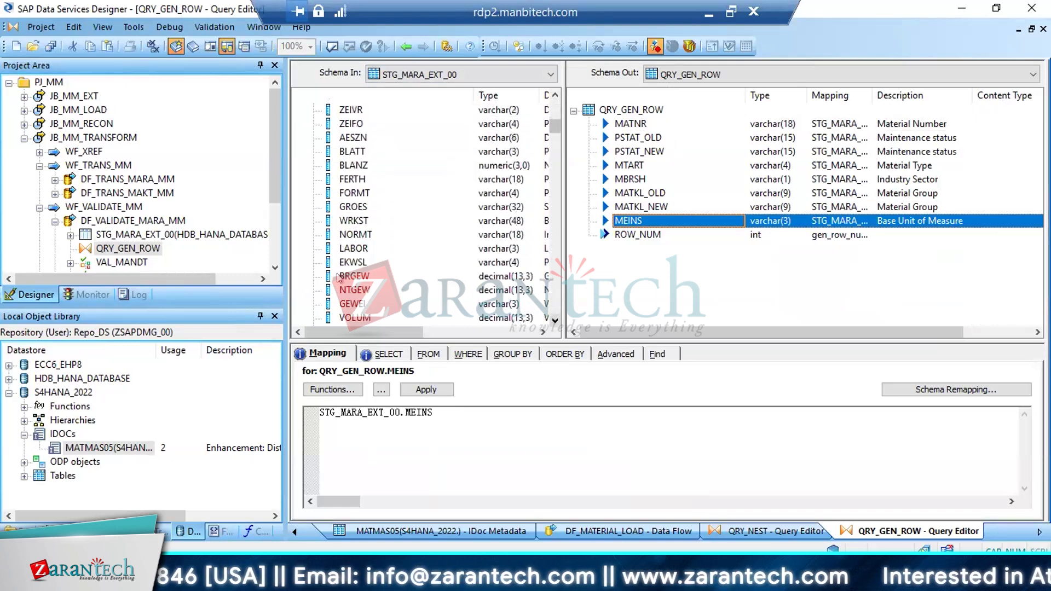
left_click(350, 280)
left_click(350, 288, "shift")
left_click_drag(351, 288, 622, 228)
left_click(660, 252)
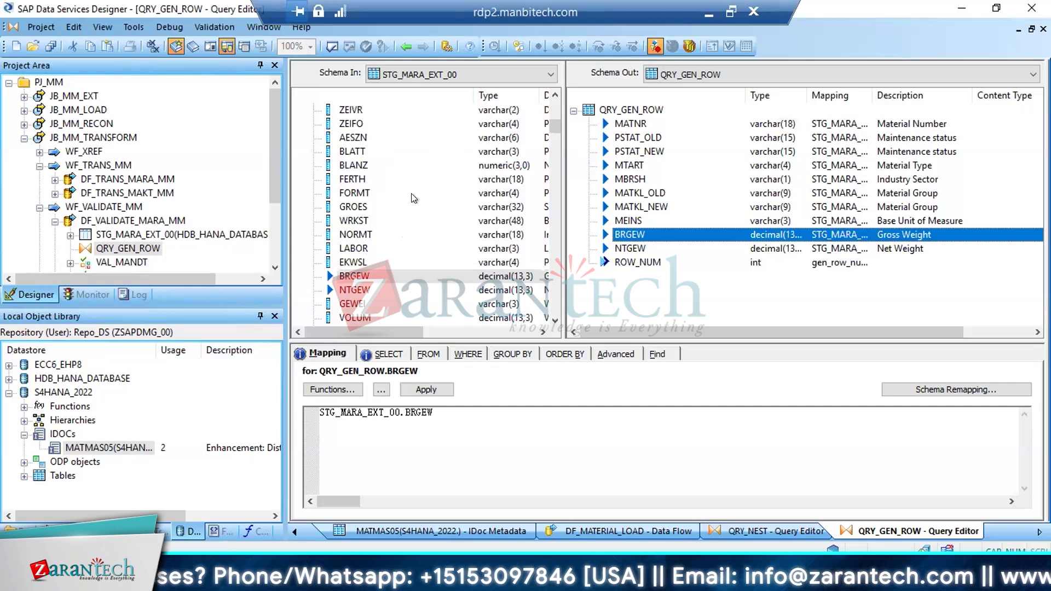
Check the QRY_NEST output fields after NTGEW for further mapped values, and return to QRY_GEN_ROW
left_click(406, 46)
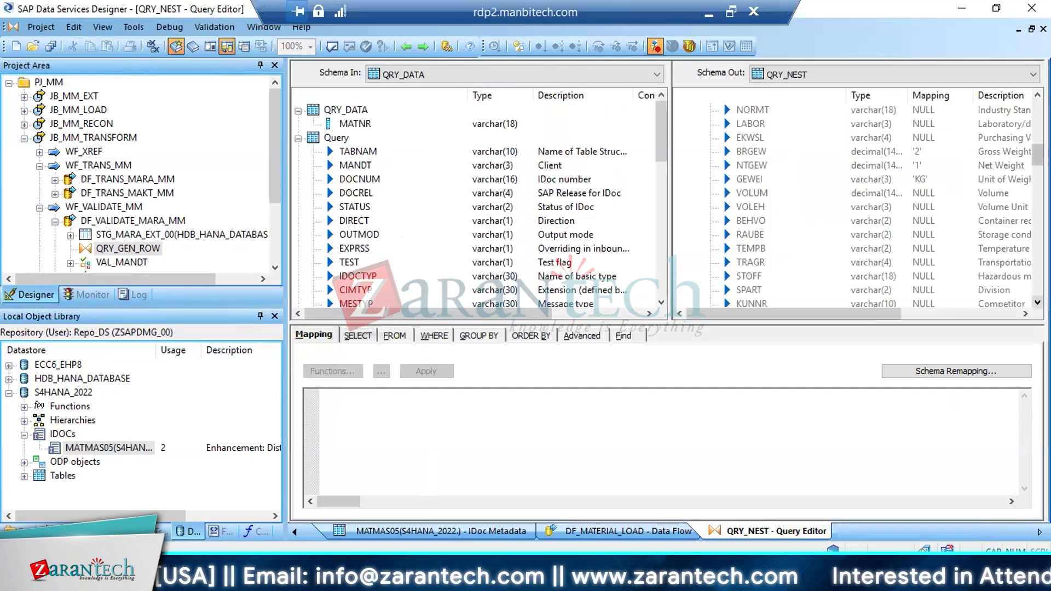
scroll(875, 208, "down", 4)
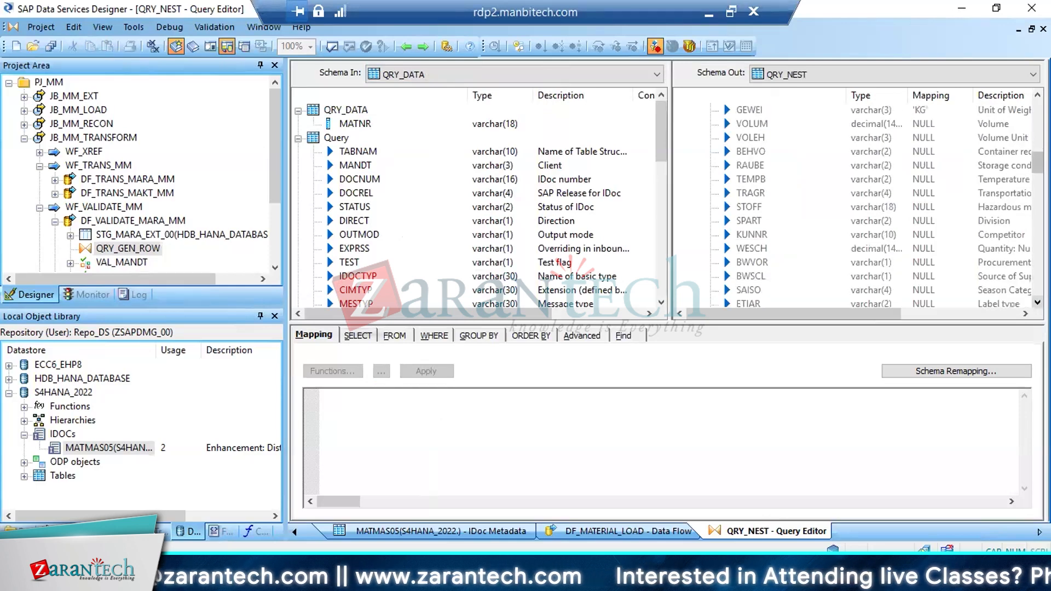
scroll(875, 208, "down", 5)
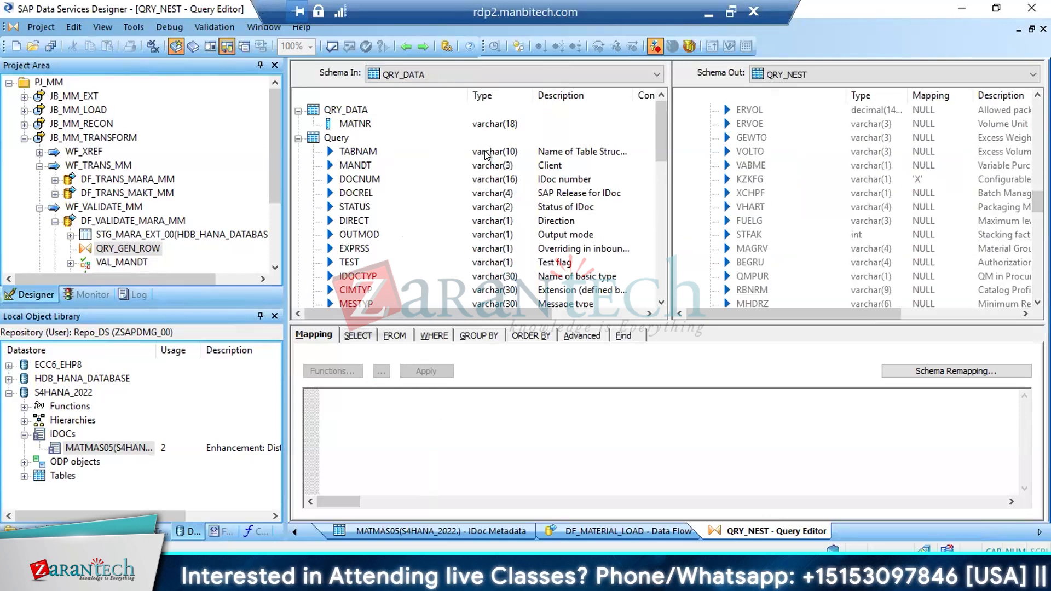
left_click(421, 51)
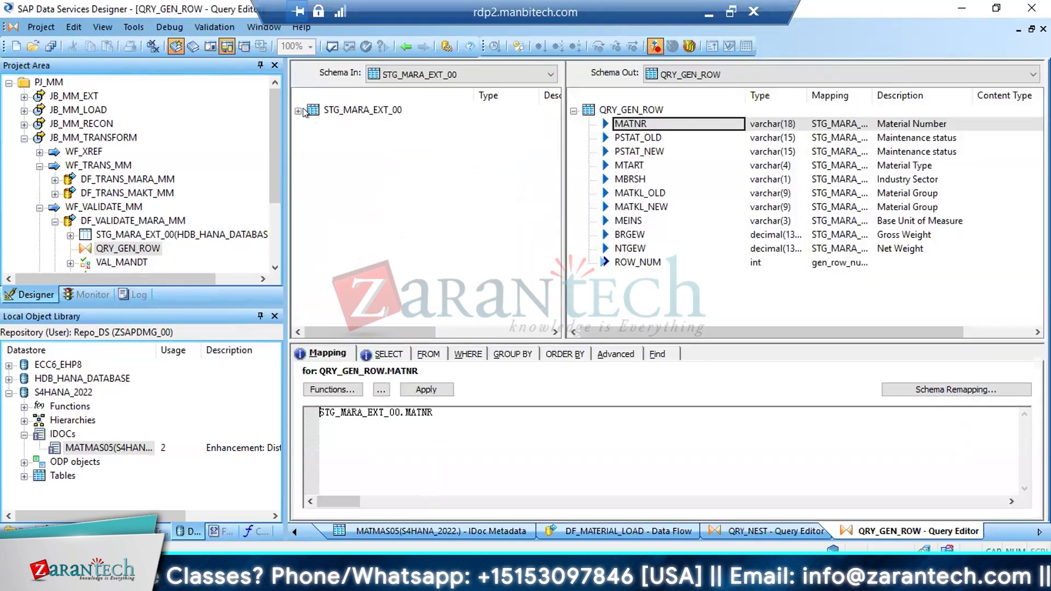
Search both schemas of QRY_GEN_ROW for the field KZFKG
left_click(657, 354)
left_click(539, 379)
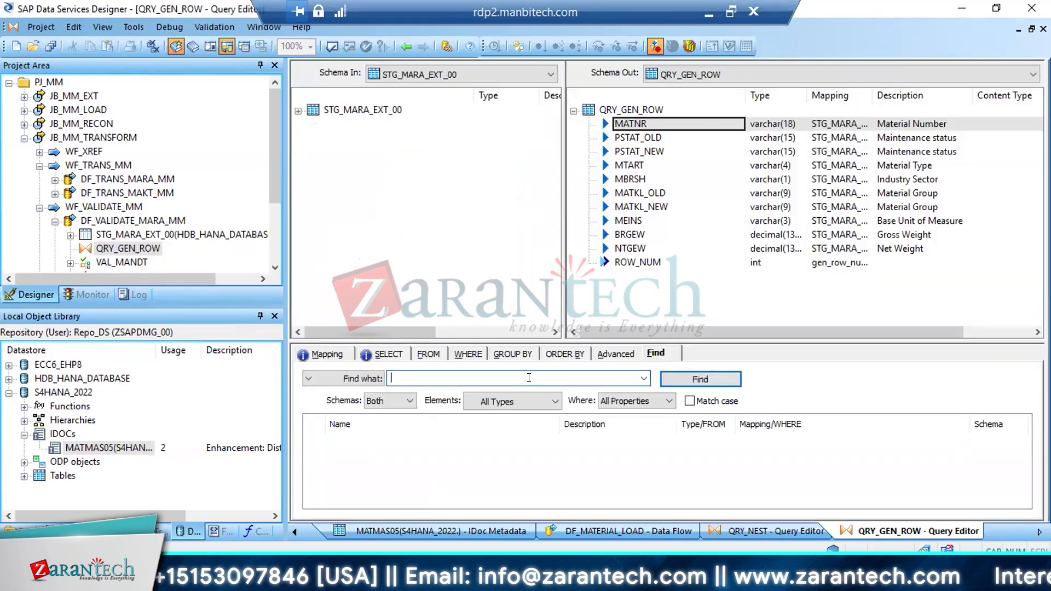
type("KZZF")
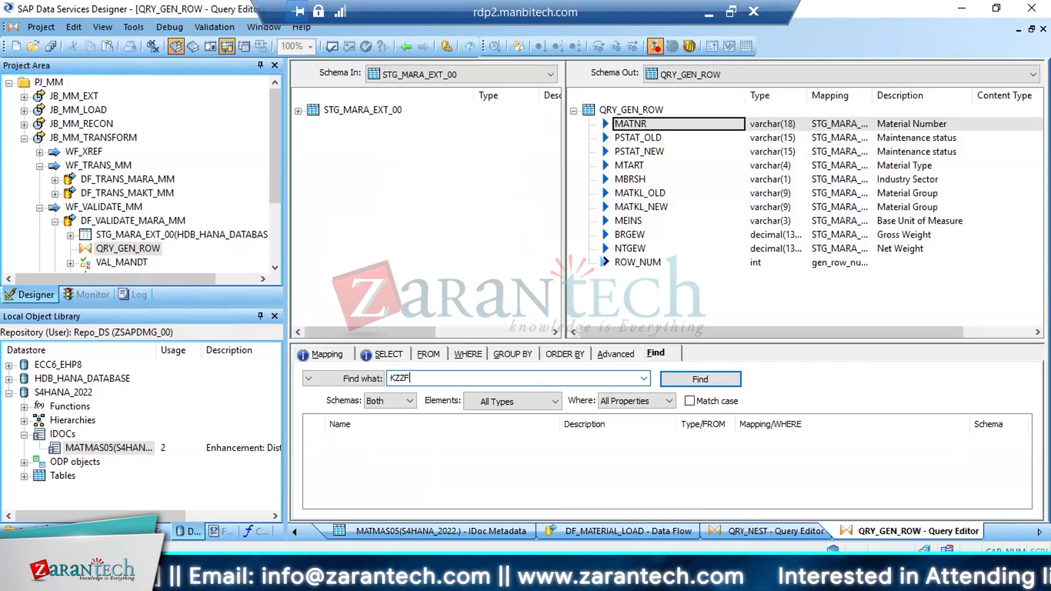
type("KG")
key("Return")
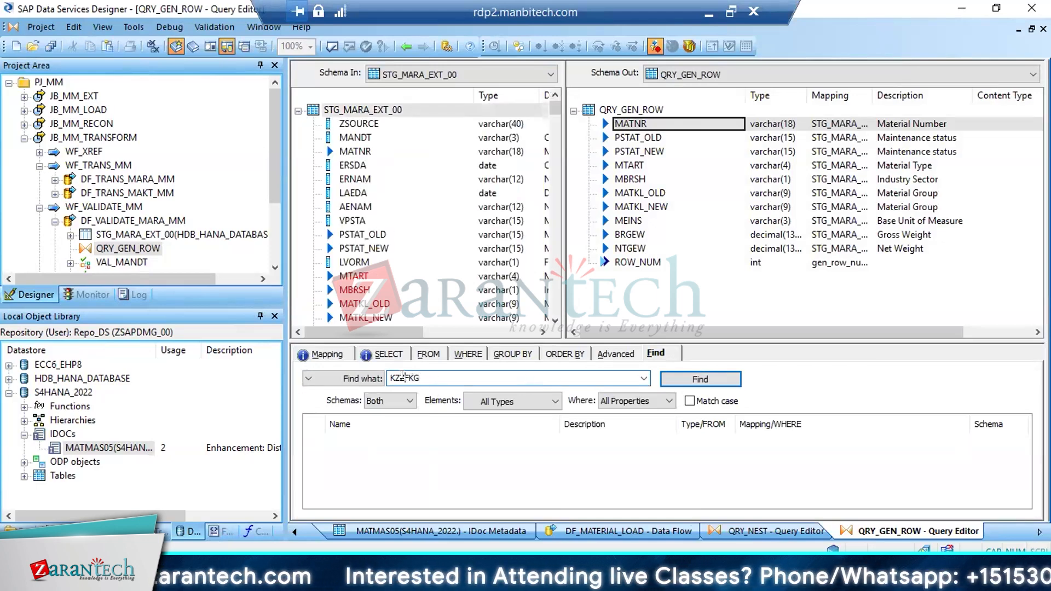
key("BackSpace")
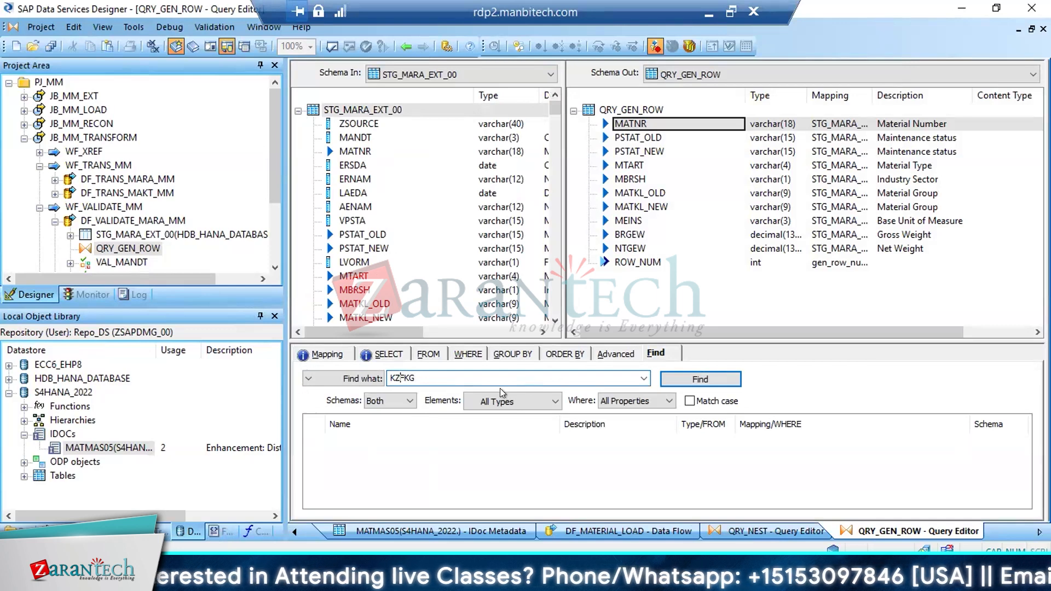
left_click(685, 379)
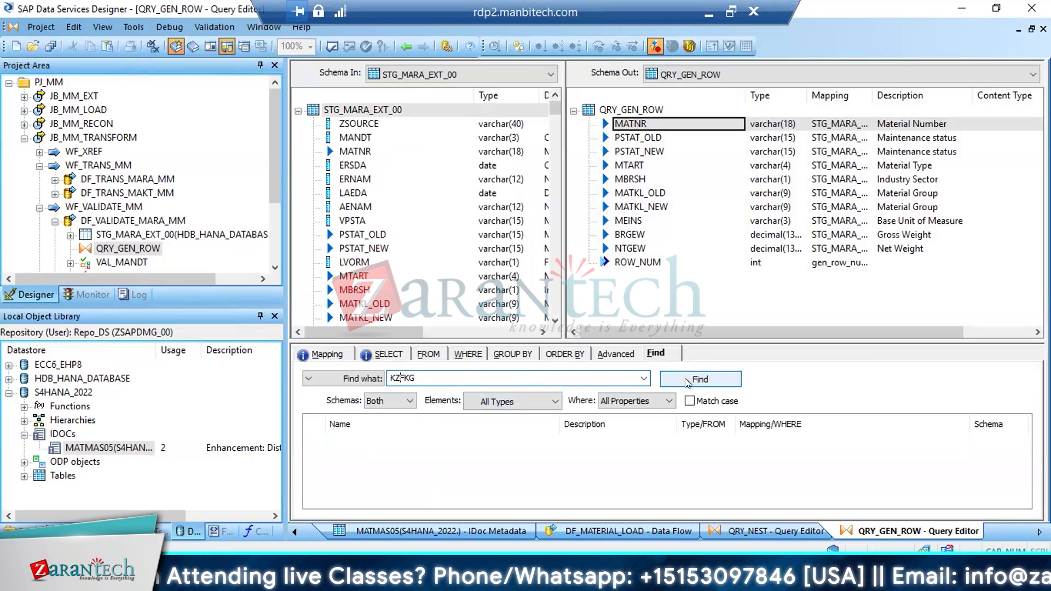
left_click(435, 376)
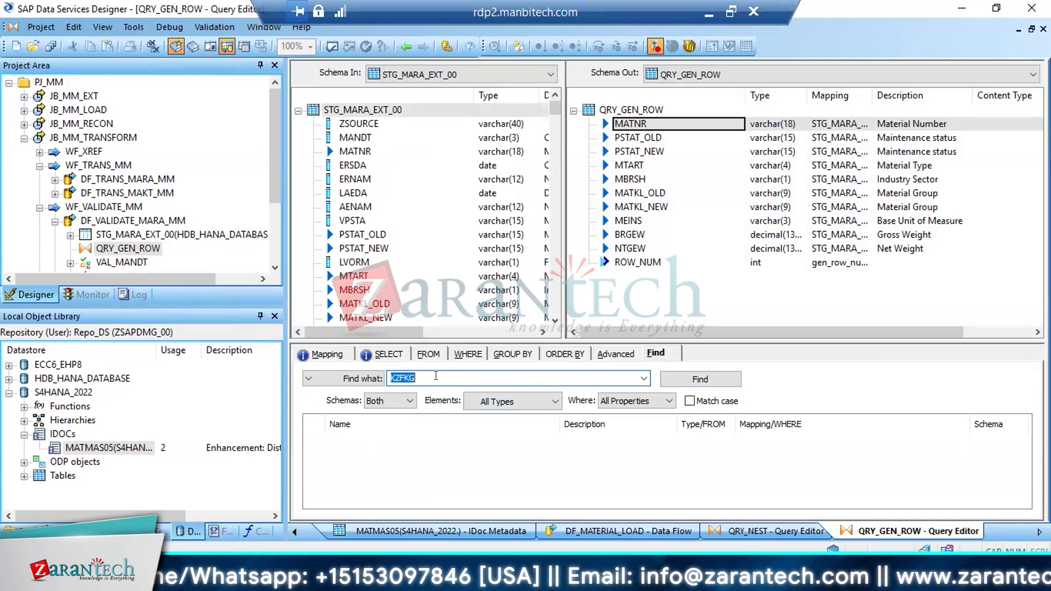
Check the exact name of the configurable-material field in the QRY_NEST output schema, and return to QRY_GEN_ROW
left_click(401, 46)
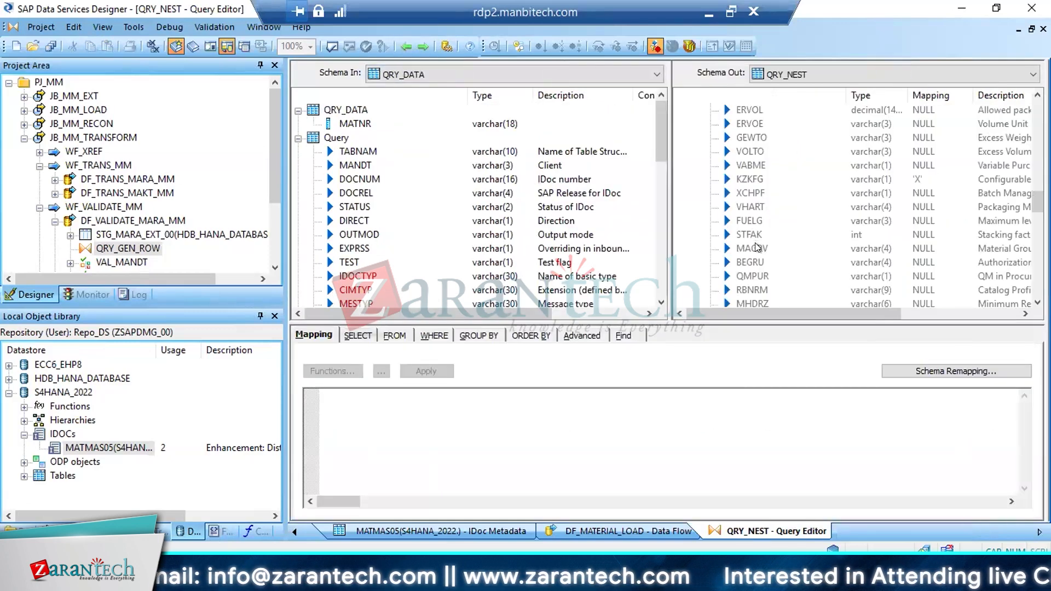
left_click(753, 181)
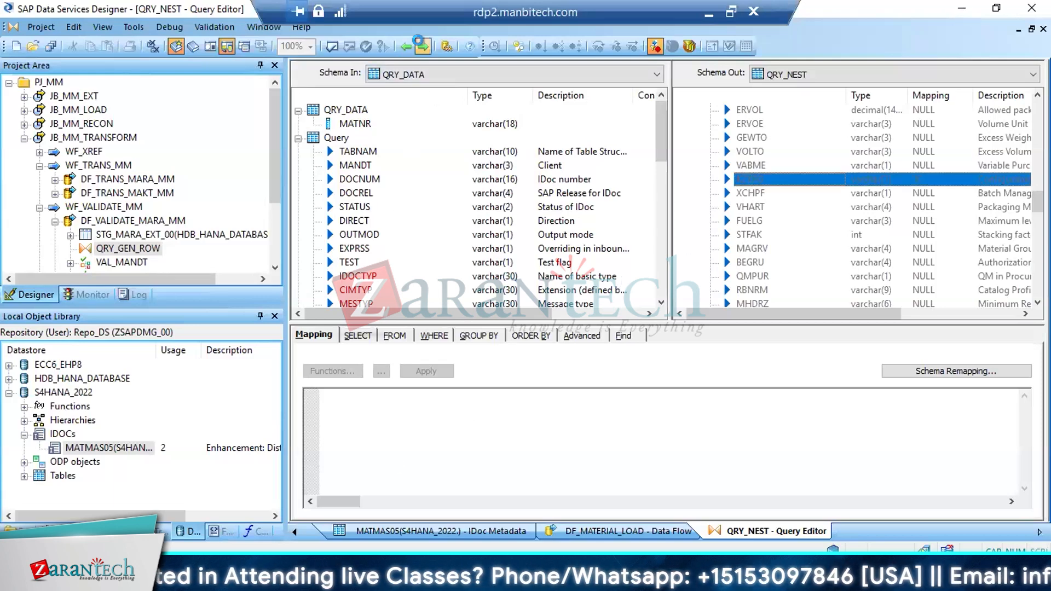
left_click(422, 46)
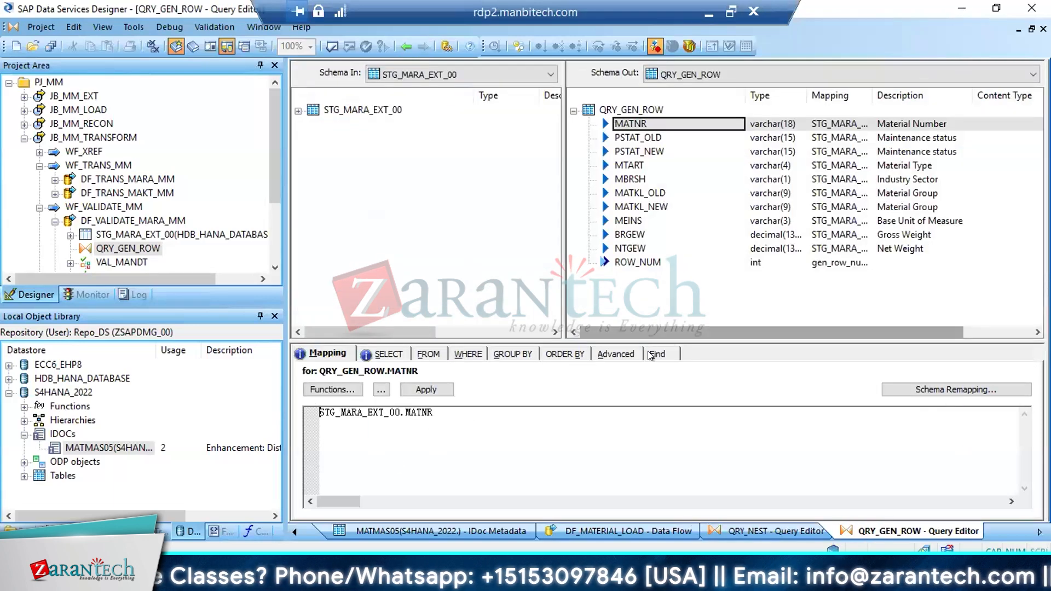
Find the field KZKFG in STG_MARA_EXT_00 and insert it below NTGEW in the QRY_GEN_ROW output schema
left_click(656, 354)
left_click(436, 376)
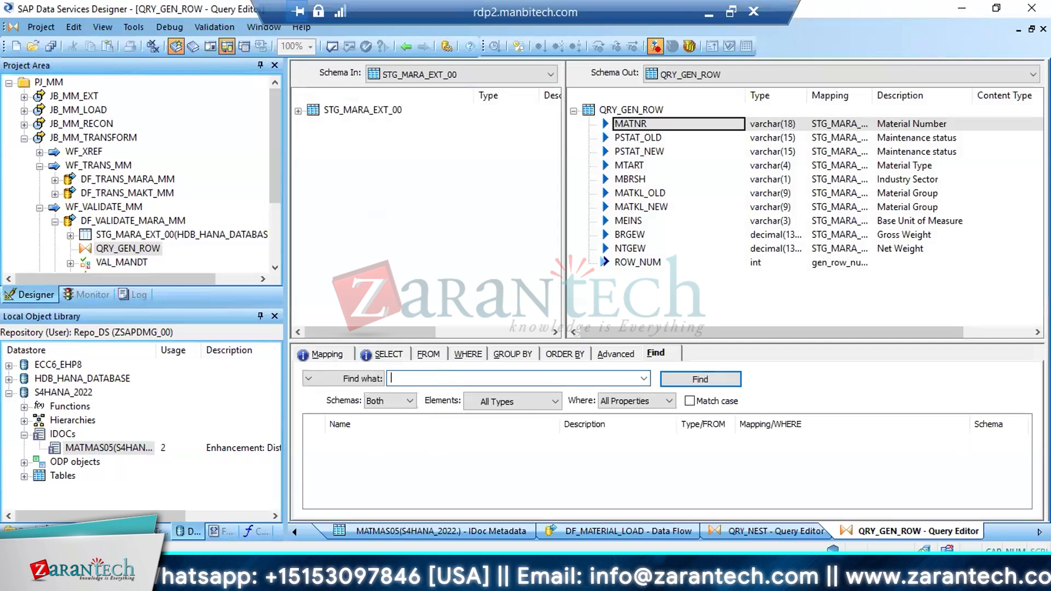
type("KZKFG")
key("Return")
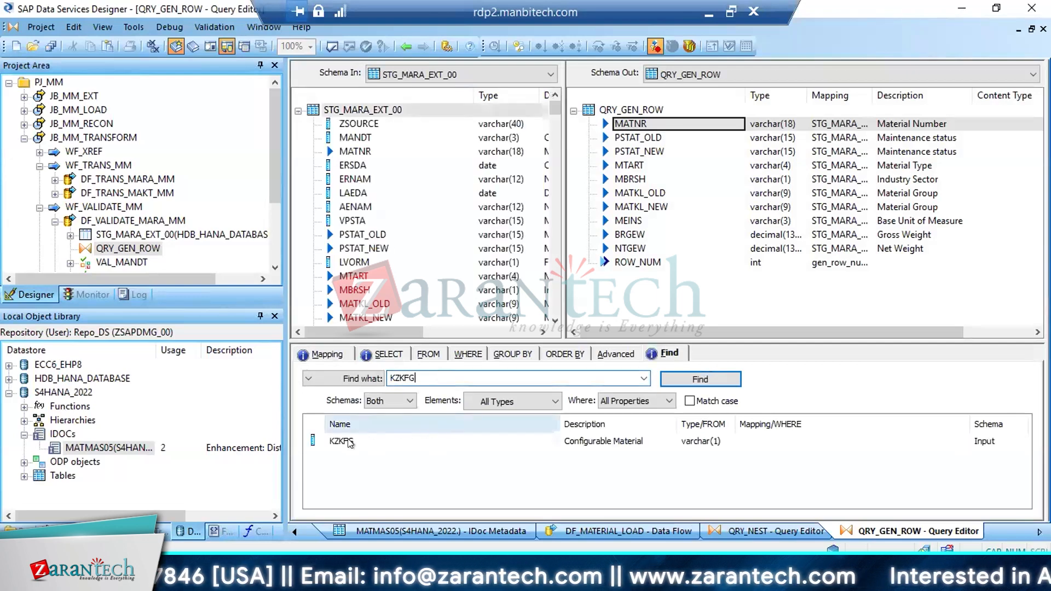
left_click_drag(341, 303, 618, 252)
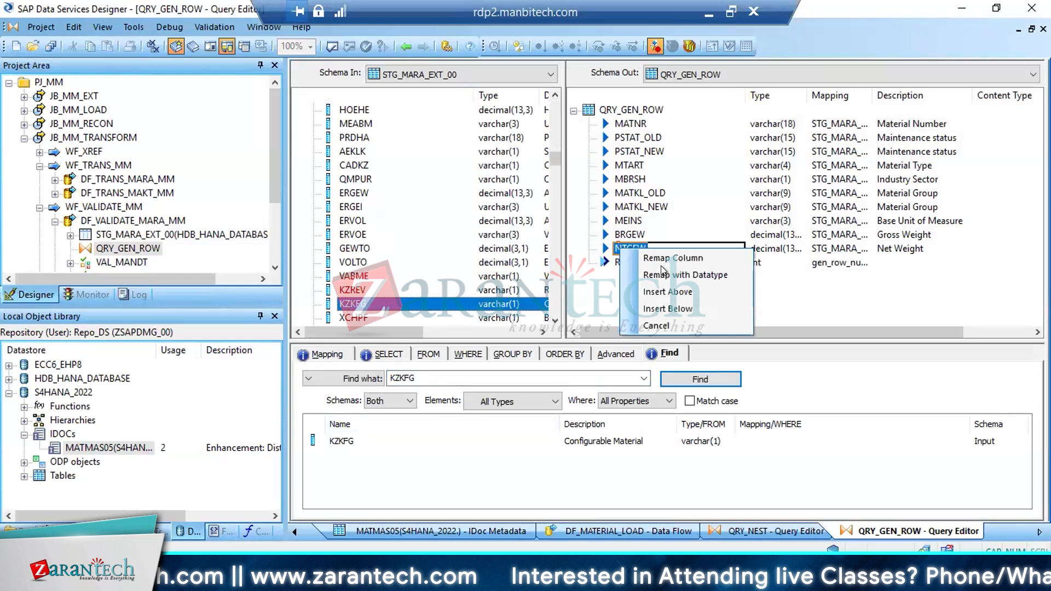
left_click(658, 308)
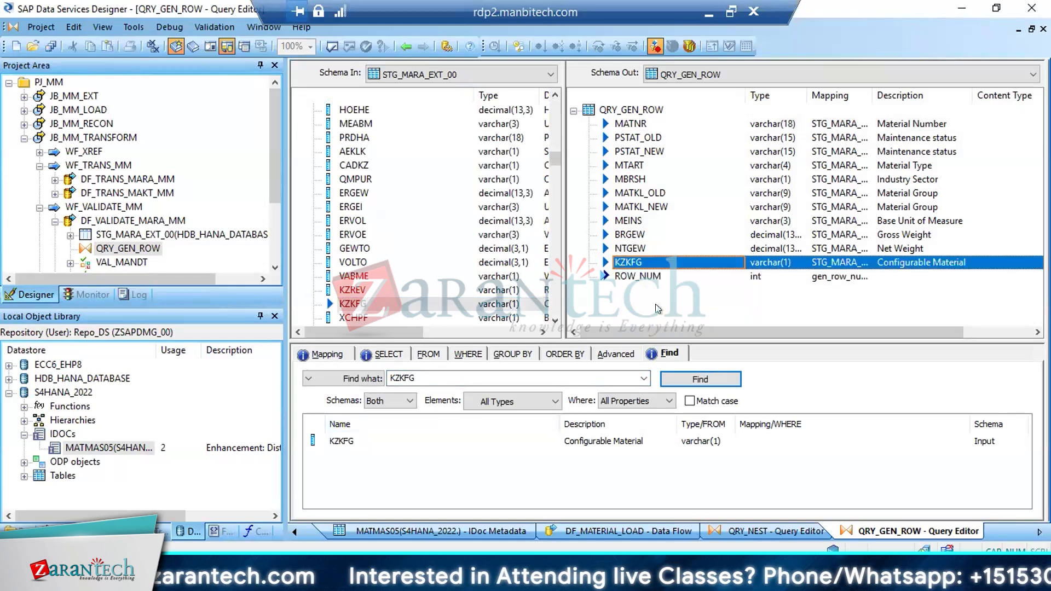
Check the QRY_NEST output fields after KZKFG for further mapped values, and return to QRY_GEN_ROW
left_click(405, 47)
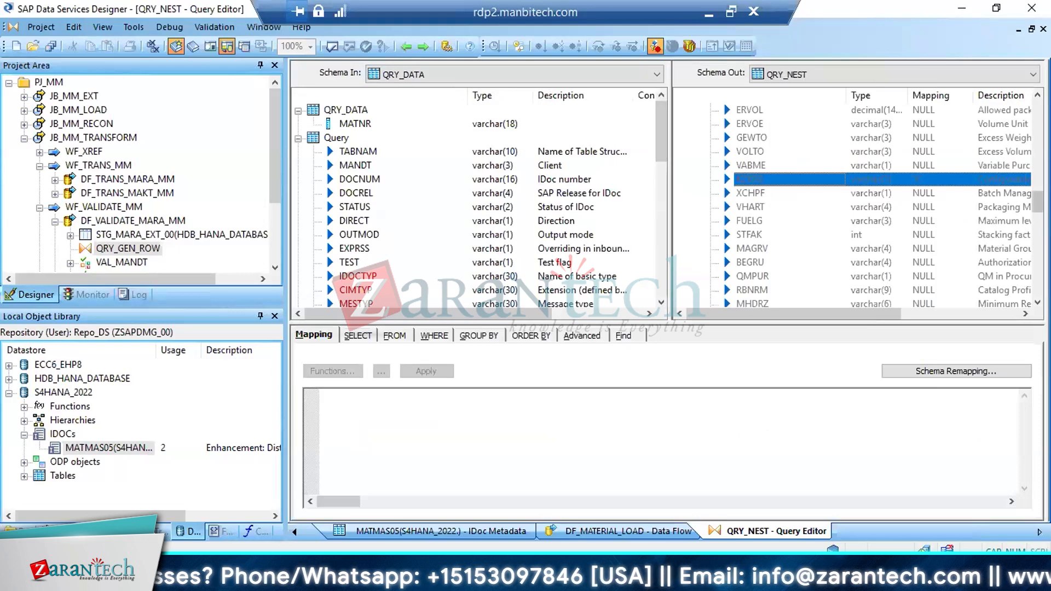
scroll(886, 206, "down", 4)
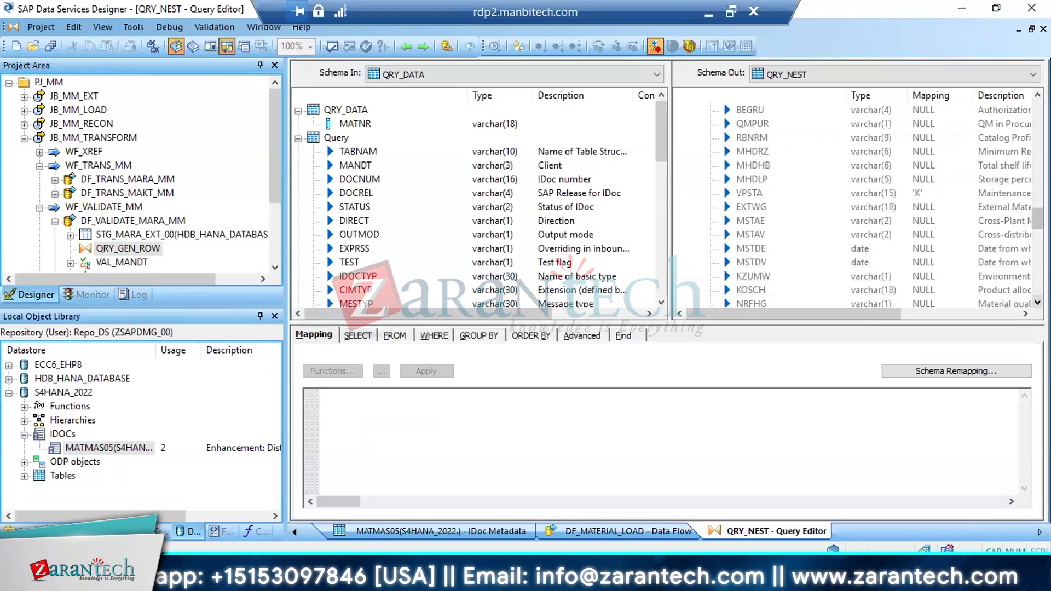
left_click(413, 41)
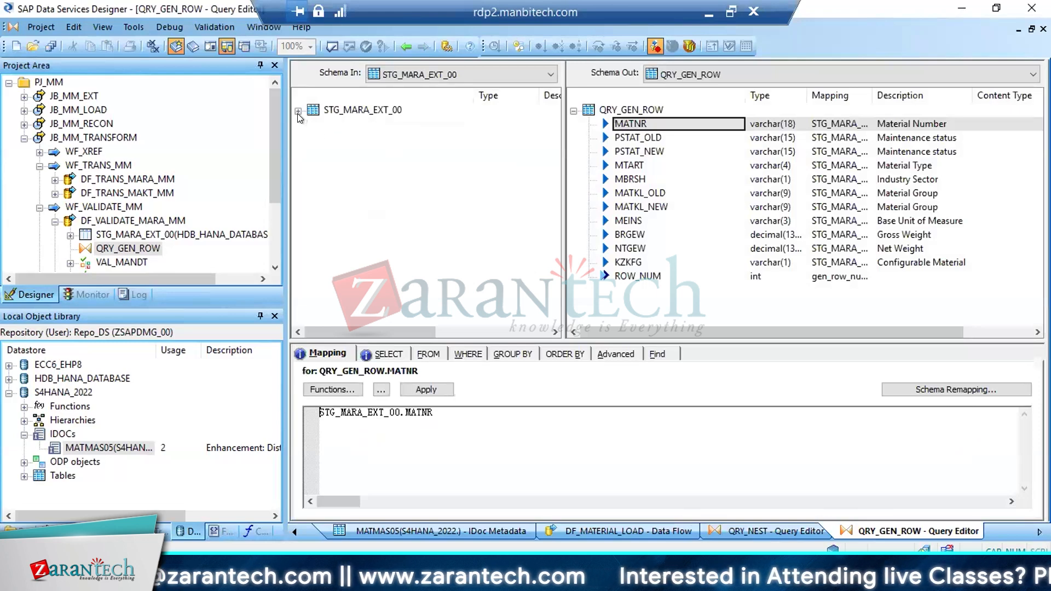
left_click(298, 112)
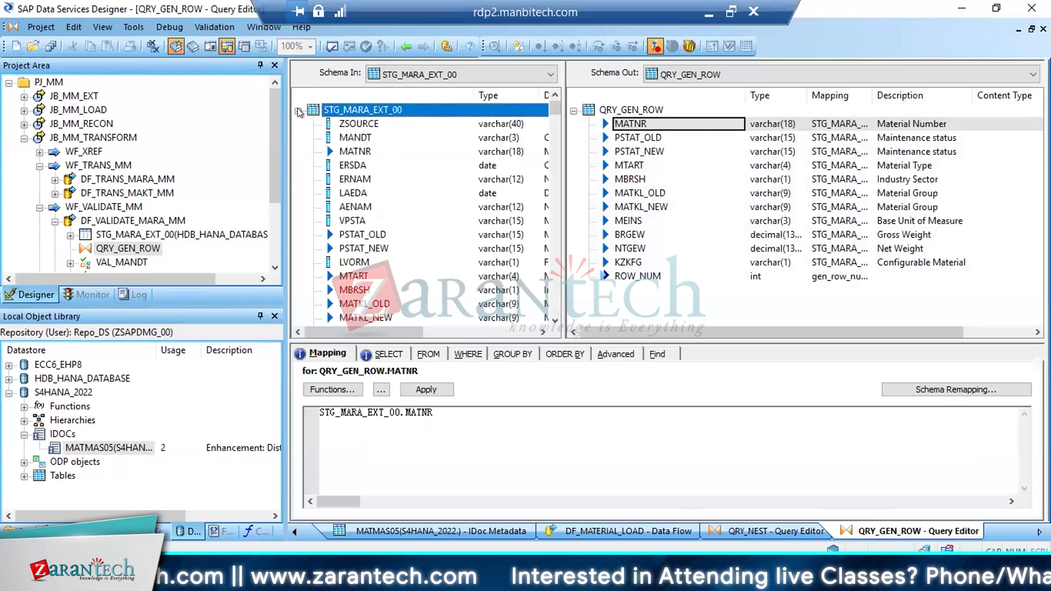
left_click(656, 354)
left_click(402, 375)
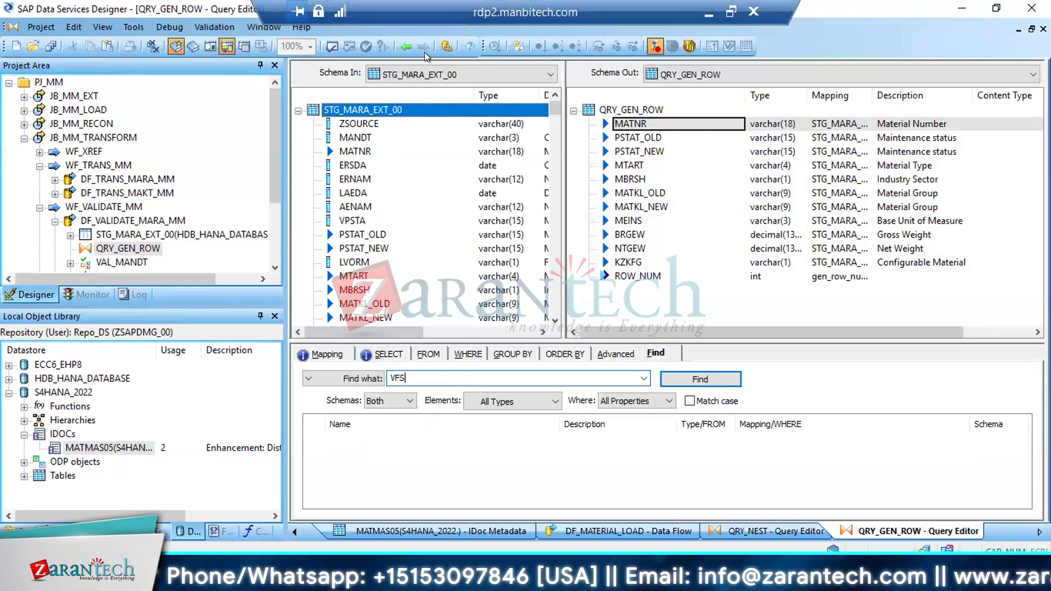
Copy the exact field name VPSTA from its column properties in the QRY_NEST output schema
left_click(406, 44)
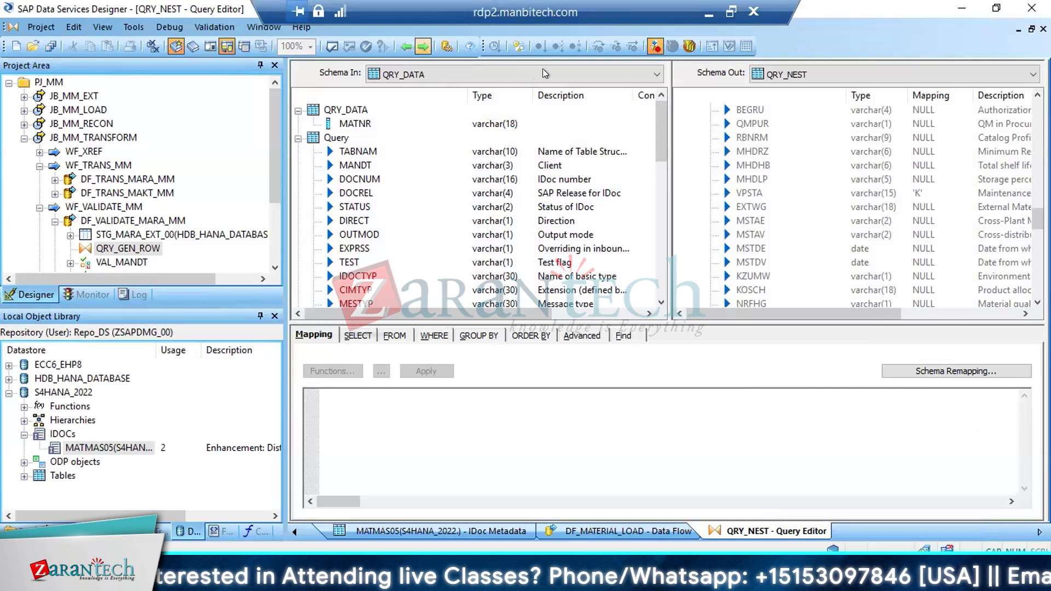
left_click(741, 194)
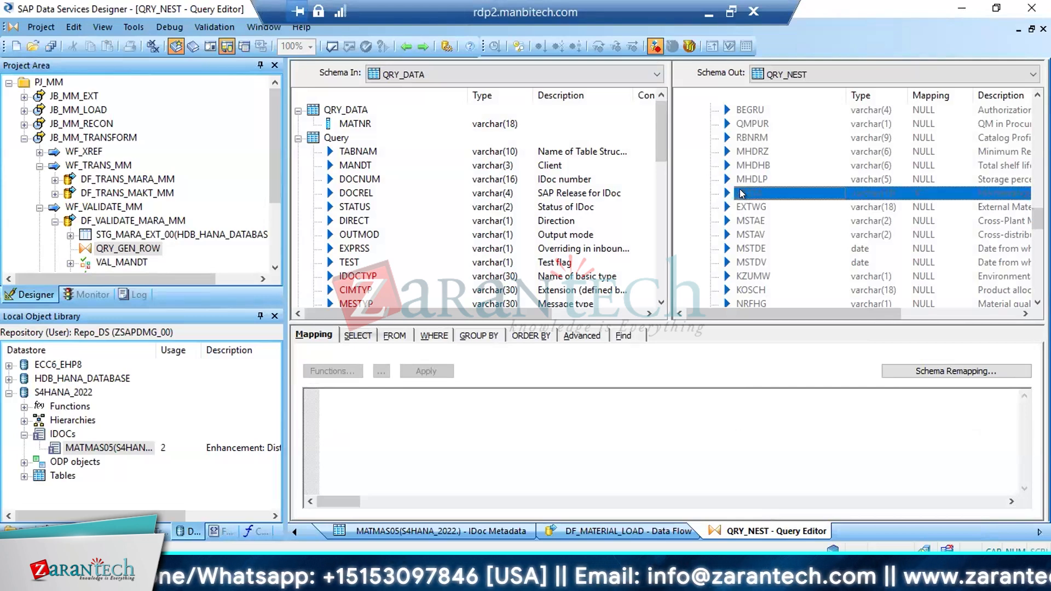
double_click(759, 278)
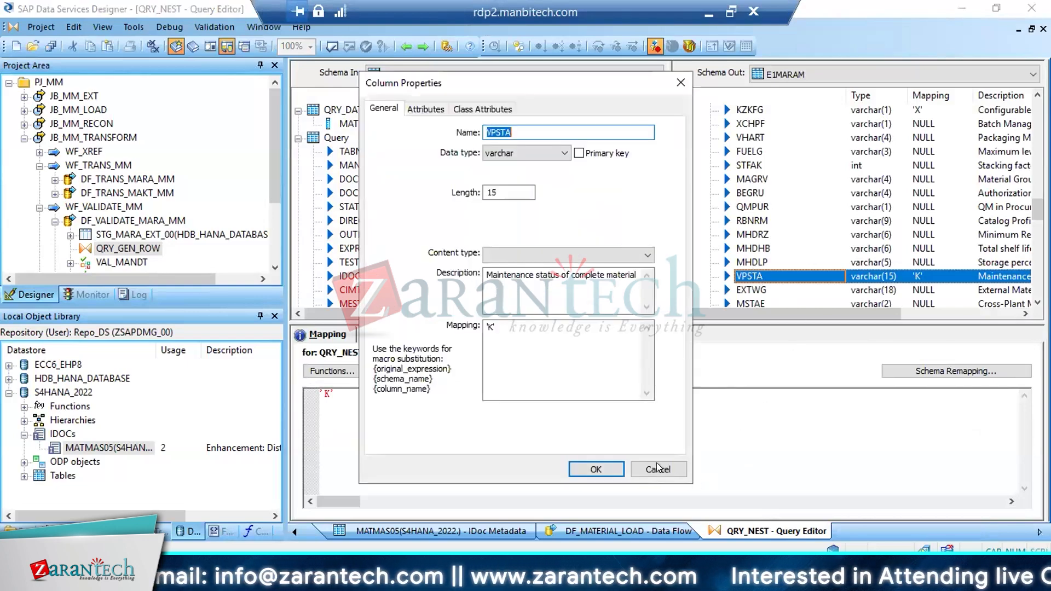
left_click(657, 468)
Check the remaining E1MARAM fields after VPSTA in QRY_NEST for mapped values, and return to QRY_GEN_ROW
left_click(1037, 303)
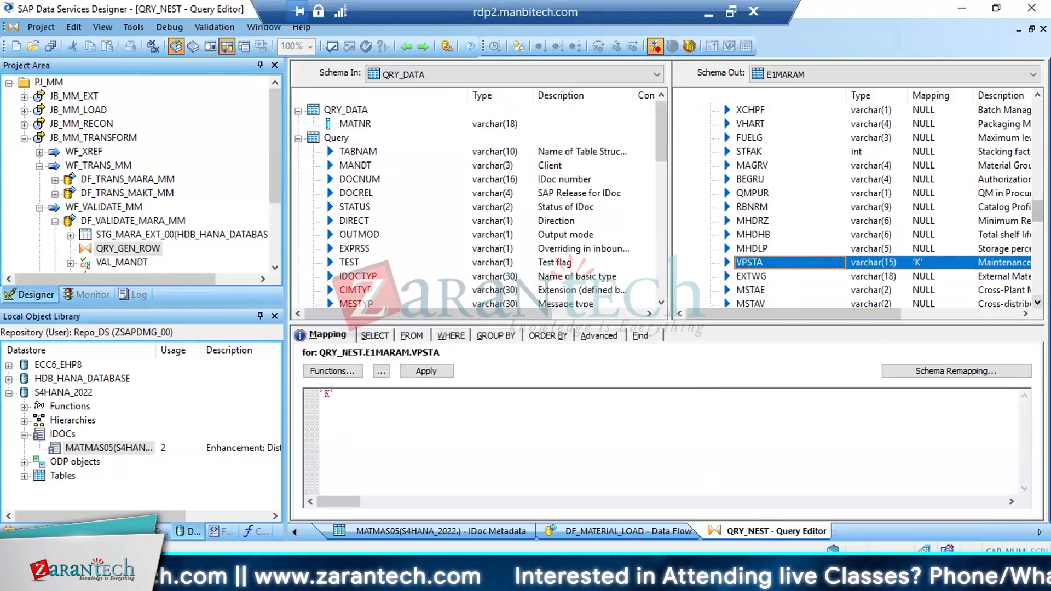
scroll(881, 208, "down", 9)
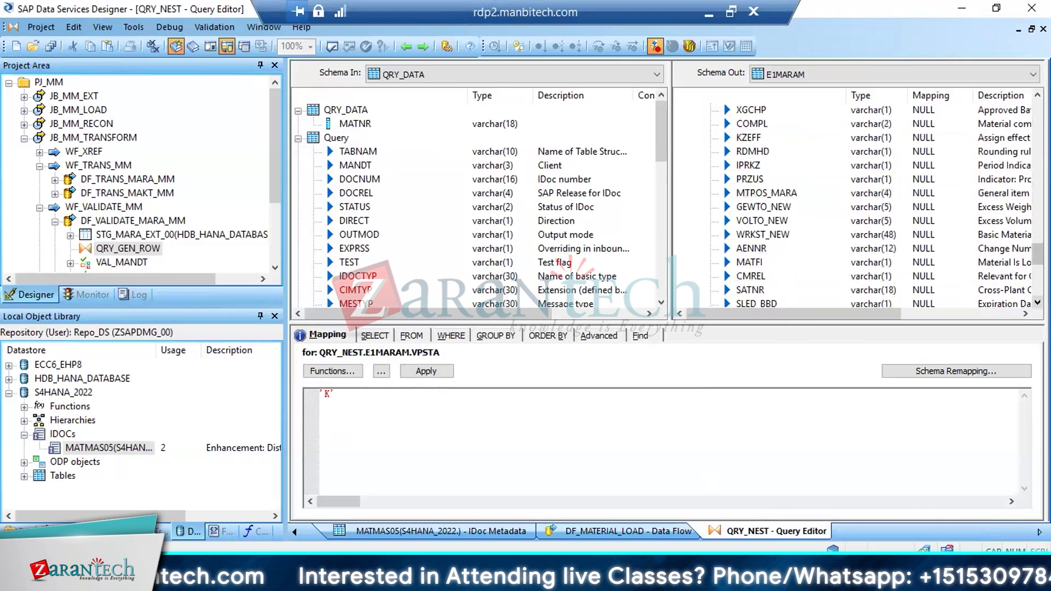
scroll(881, 208, "down", 6)
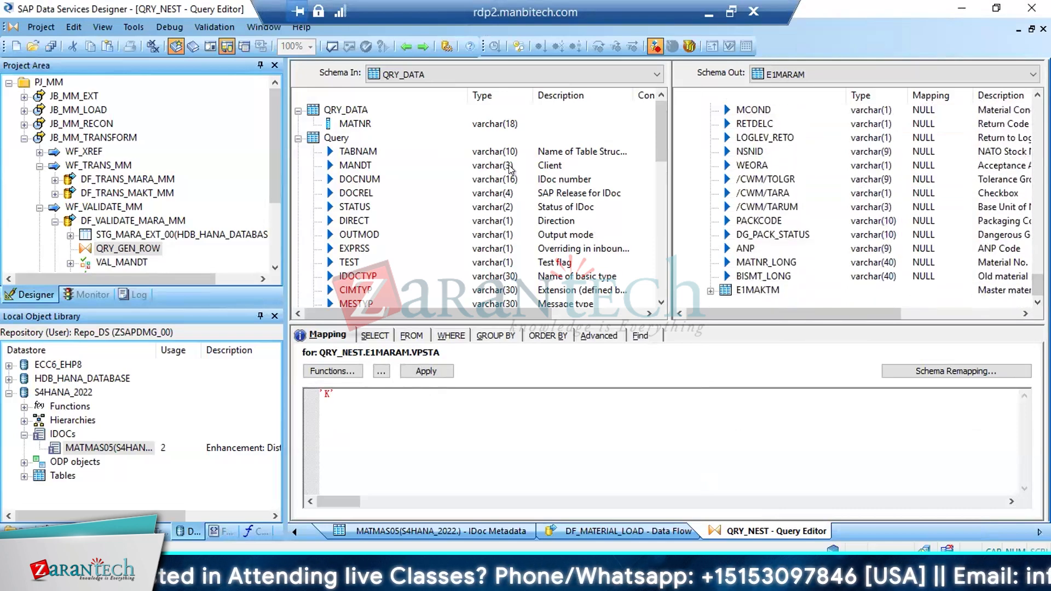
left_click(415, 41)
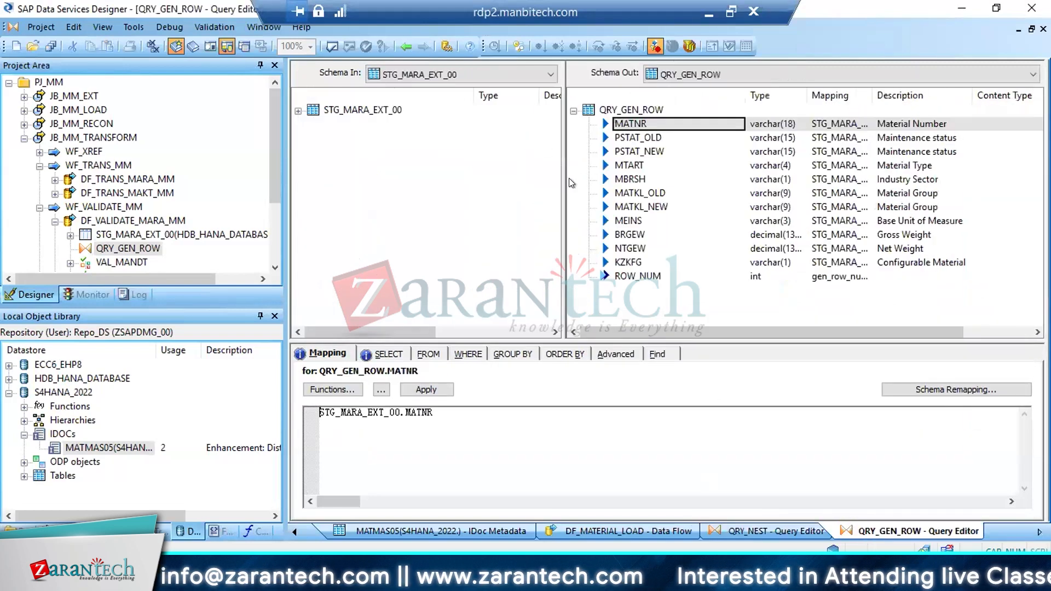
Find the field VPSTA in STG_MARA_EXT_00 and insert it below KZKFG in the QRY_GEN_ROW output schema
left_click(657, 354)
left_click(437, 377)
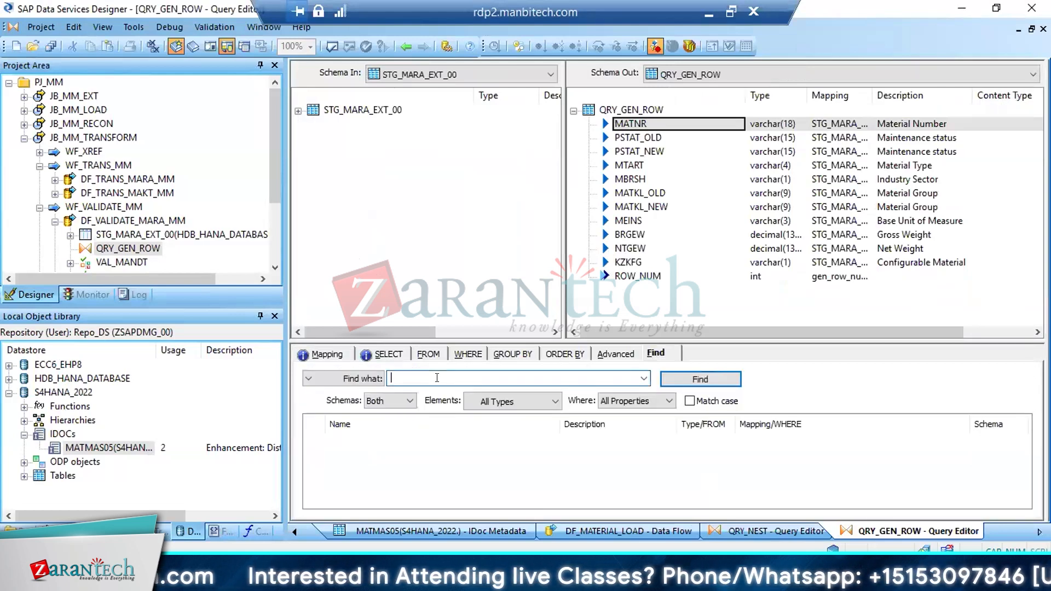
type("VPSTA")
left_click(695, 378)
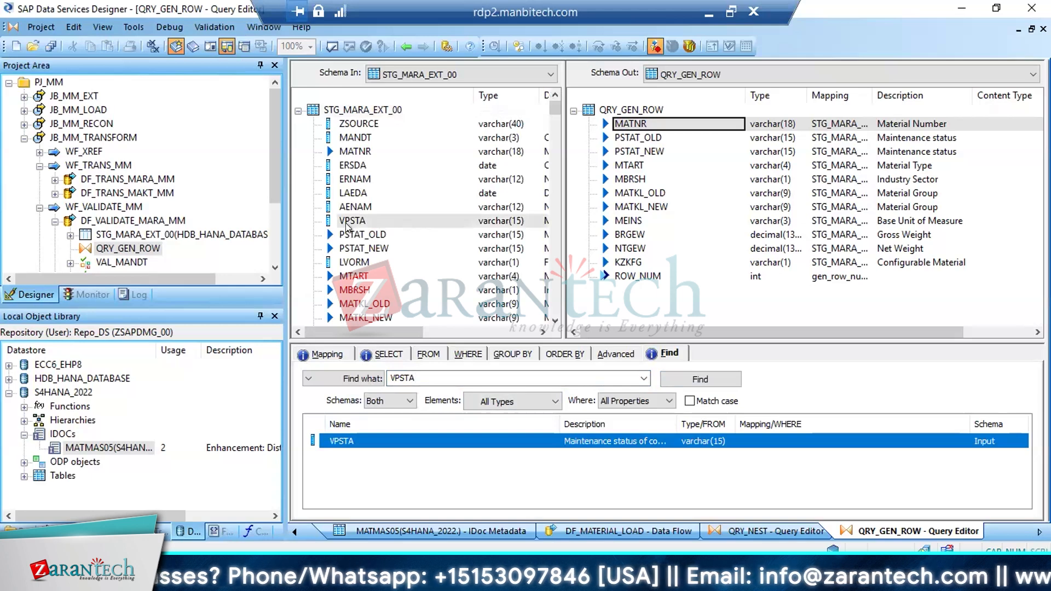
left_click_drag(347, 226, 621, 261)
left_click(667, 319)
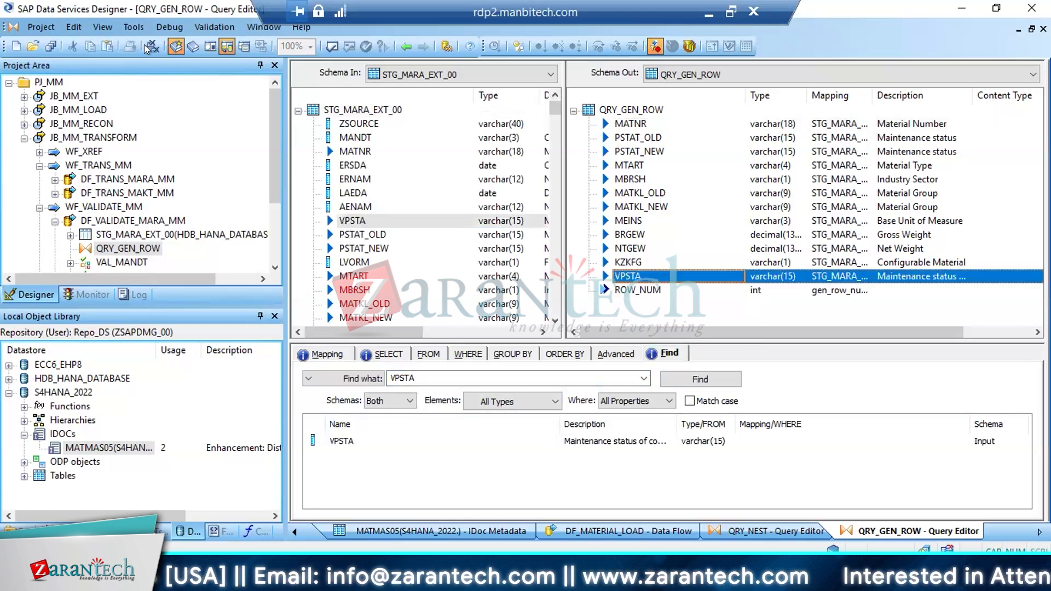
Save all changes to the data flow DF_VALIDATE_MARA_MM and return to its data flow diagram
left_click(50, 46)
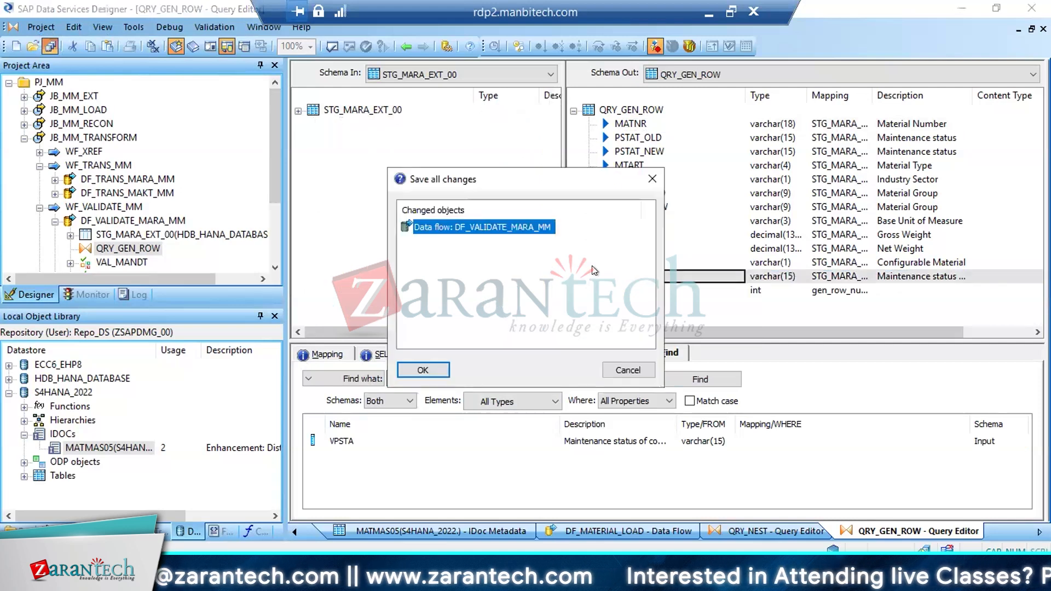
left_click(424, 365)
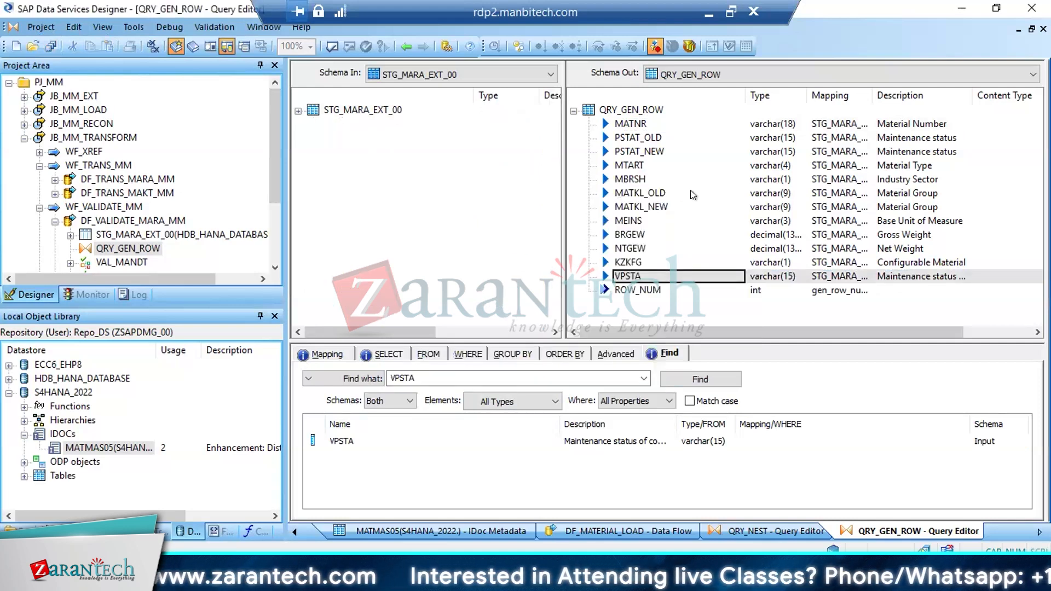
left_click(400, 44)
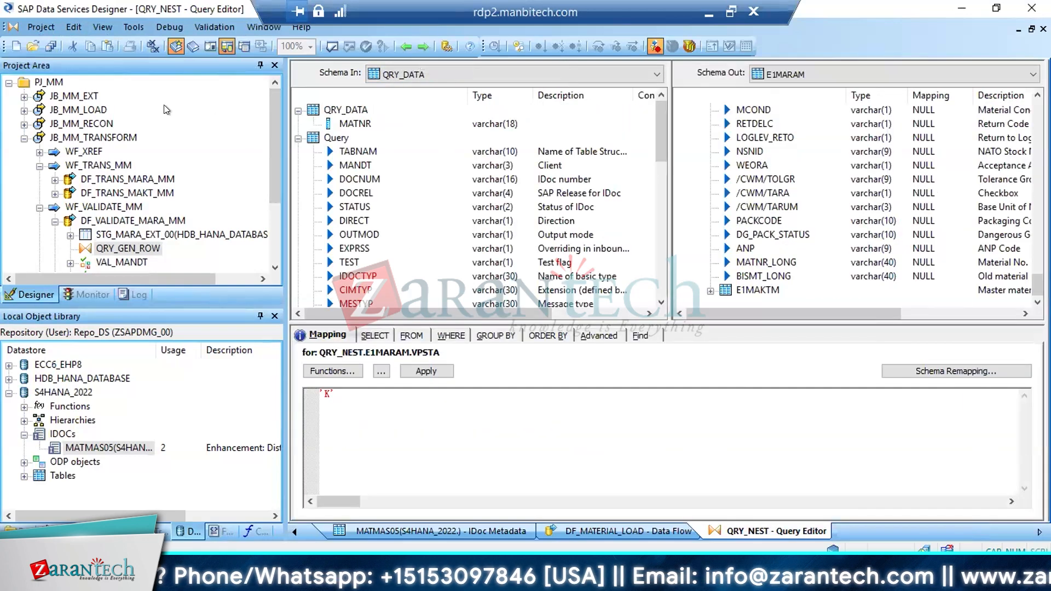
left_click(114, 220)
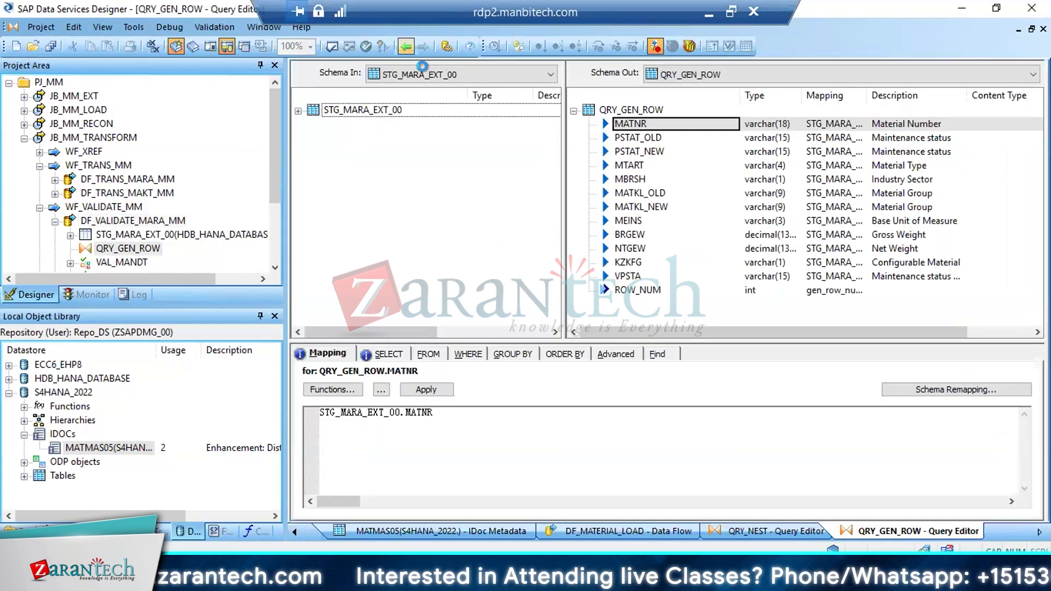
left_click(403, 47)
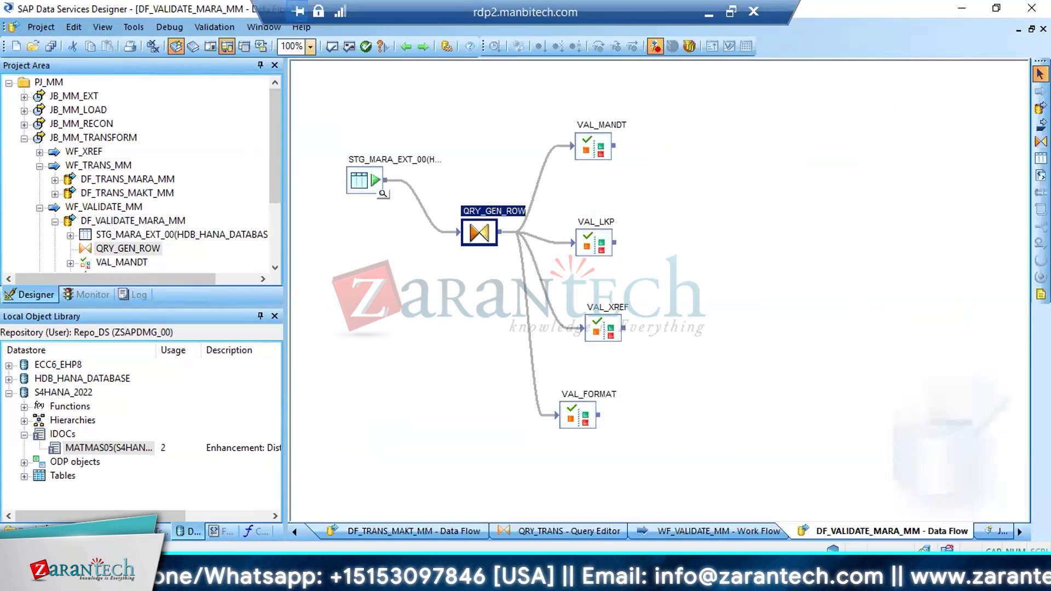
Switch to the SAP system session and open the ABAP Dictionary with transaction SE11
left_click(235, 485)
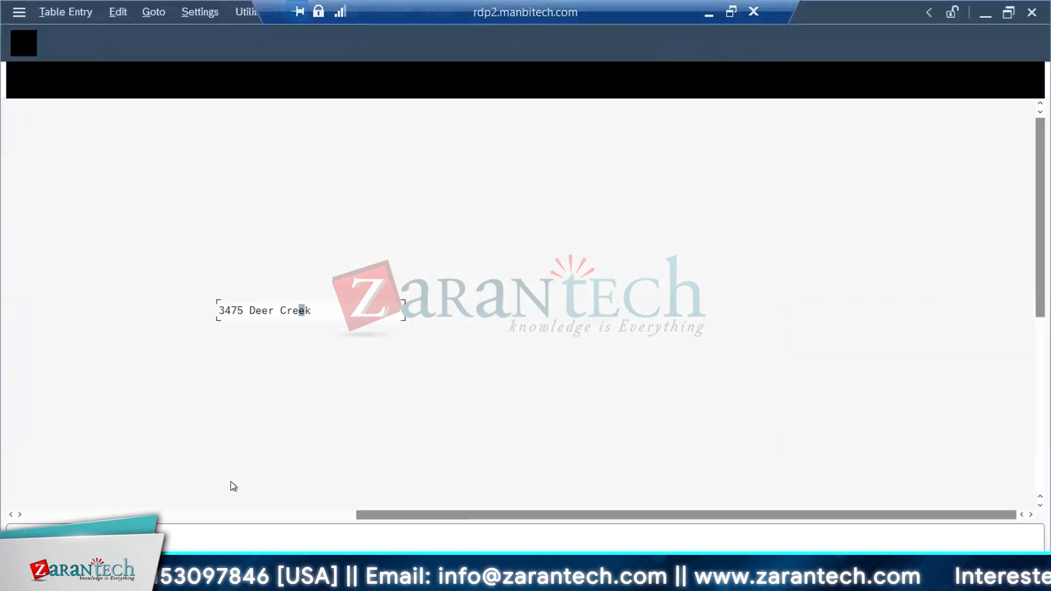
left_click(74, 74)
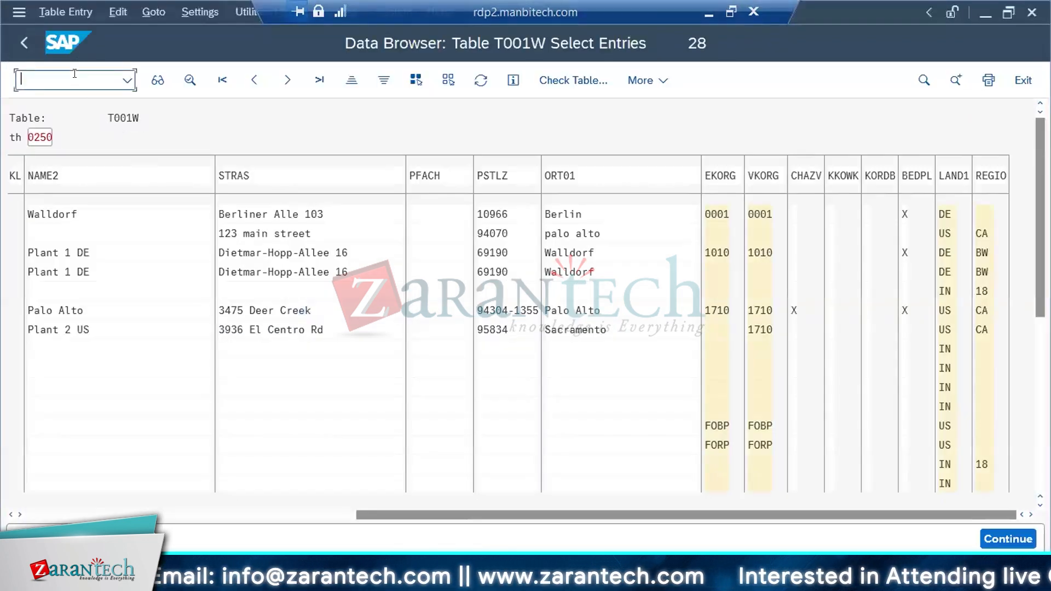
type("/nse11")
key("Return")
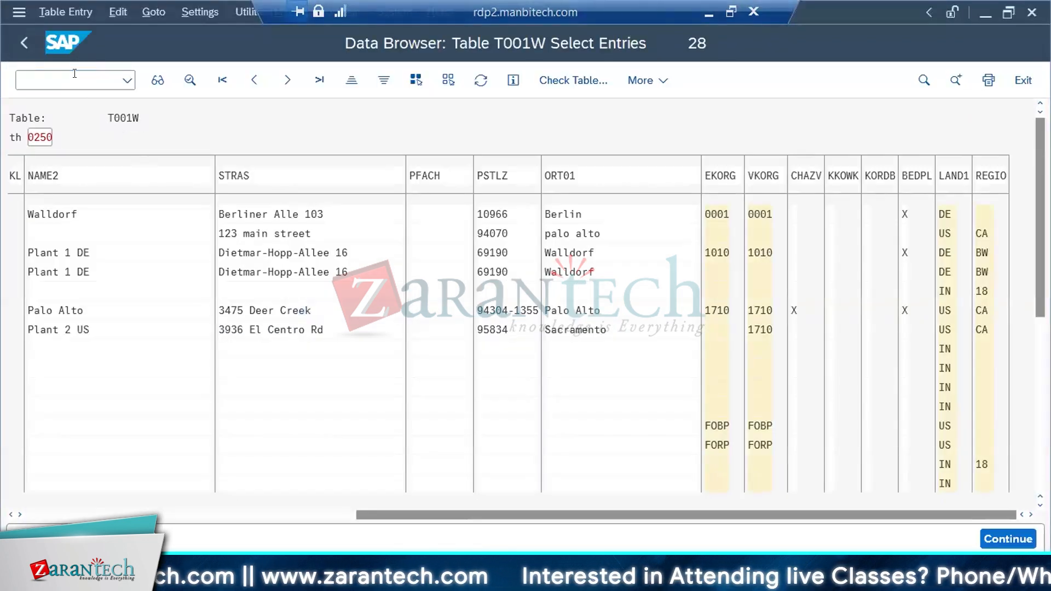
left_click(74, 74)
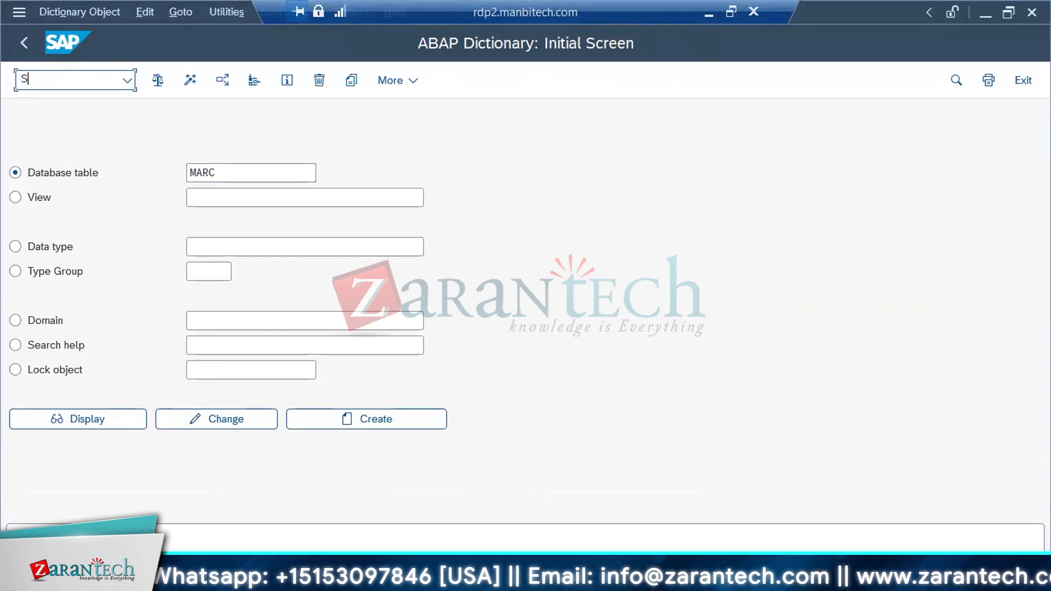
Display the definition of the database table MARA in the ABAP Dictionary
left_click(210, 169)
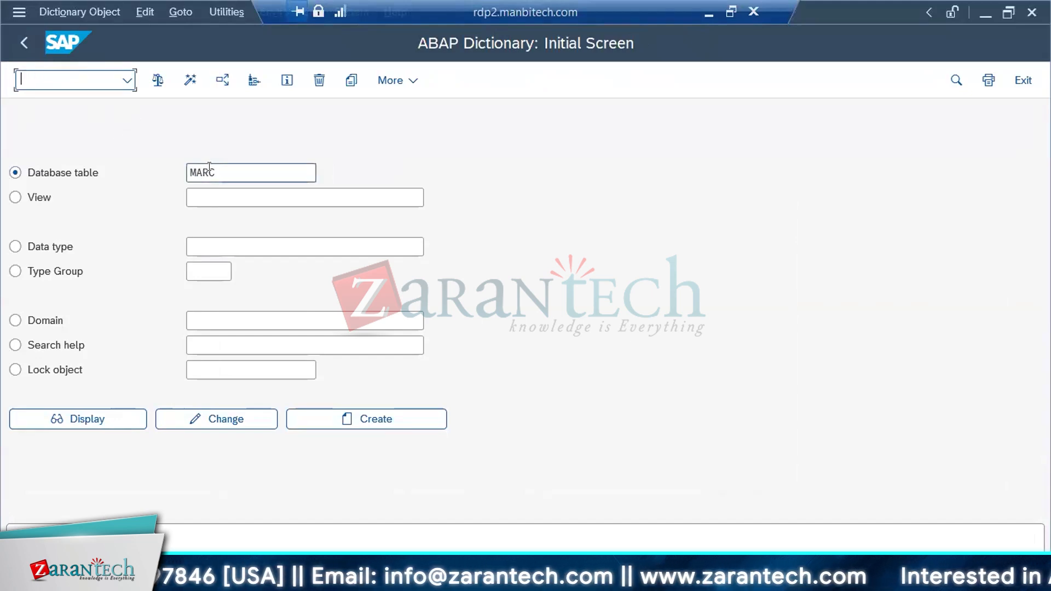
key("BackSpace")
type("A")
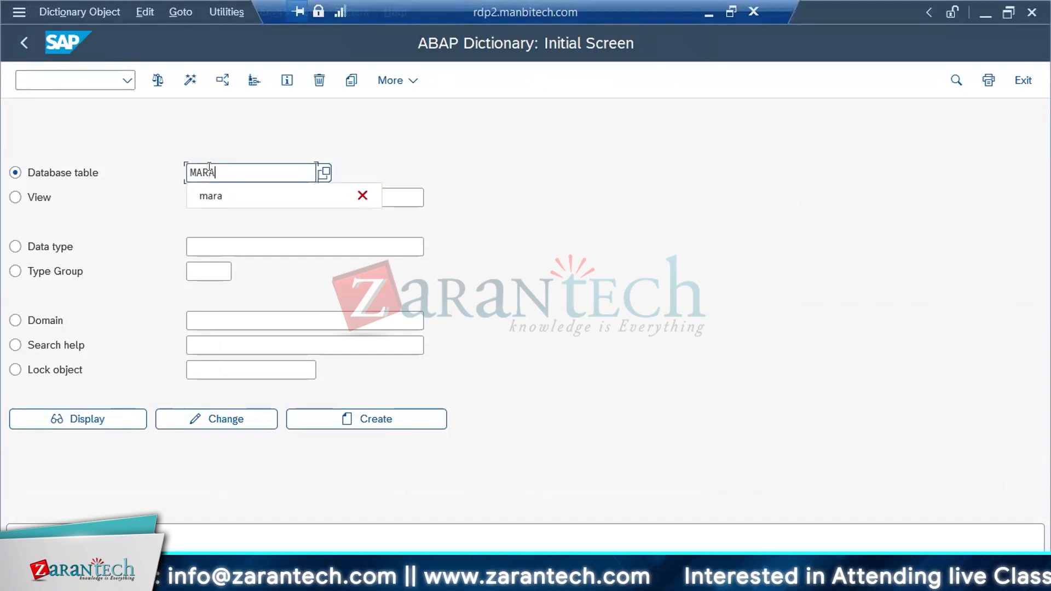
key("Return")
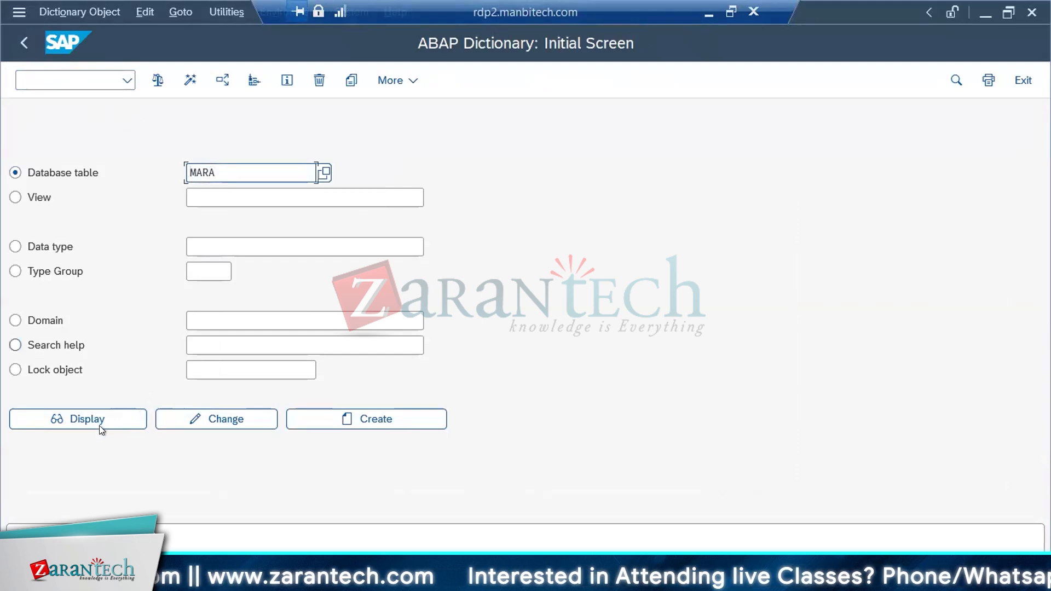
left_click(83, 422)
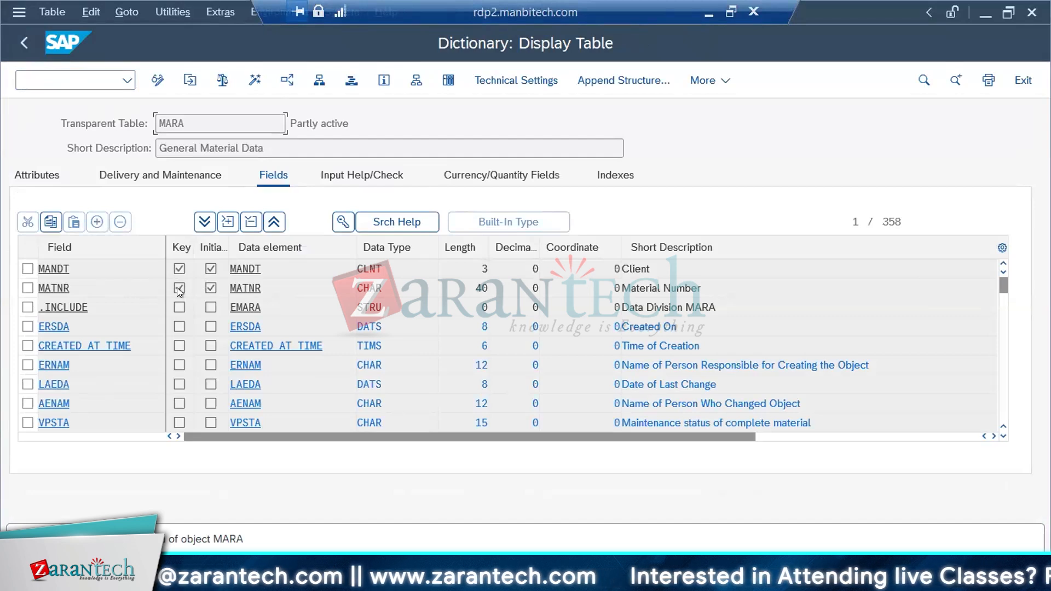
Examine the key field MATNR in the MARA field list, and switch back to SAP Data Services Designer
mouse_move(283, 579)
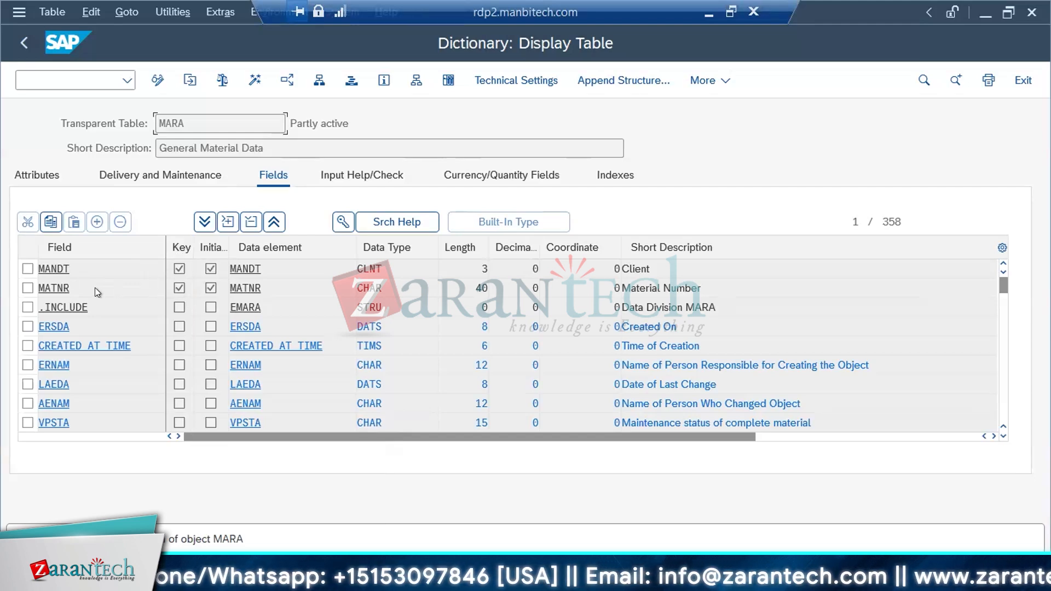
left_click(69, 286)
left_click_drag(70, 286, 13, 278)
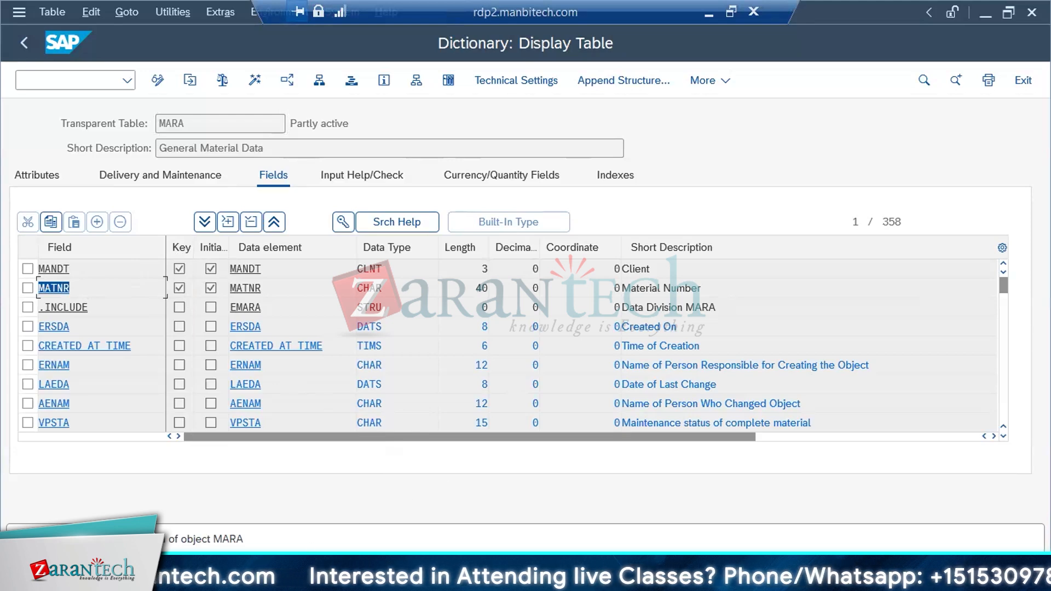
left_click(394, 575)
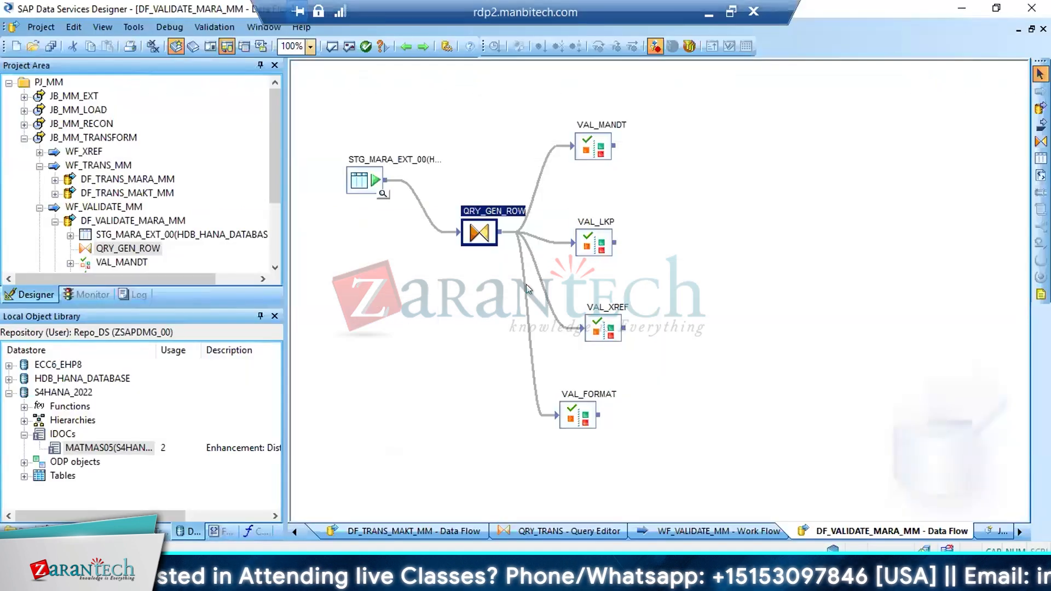
Open the VAL_MANDT validation transform, and start transaction SE11 in the SAP session that shows table T134T
double_click(586, 144)
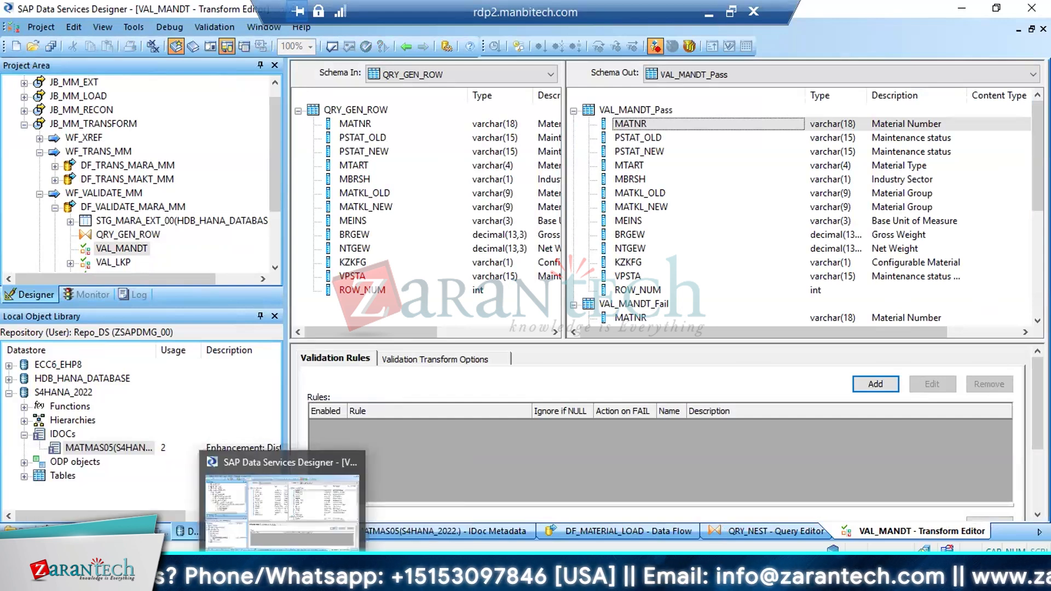
mouse_move(244, 579)
left_click(317, 534)
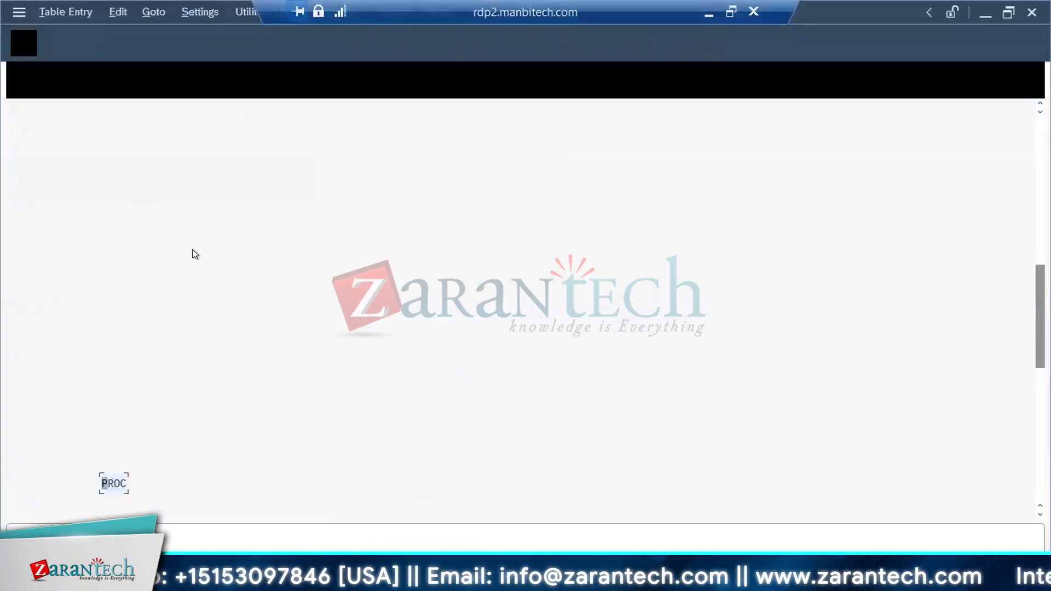
left_click(77, 84)
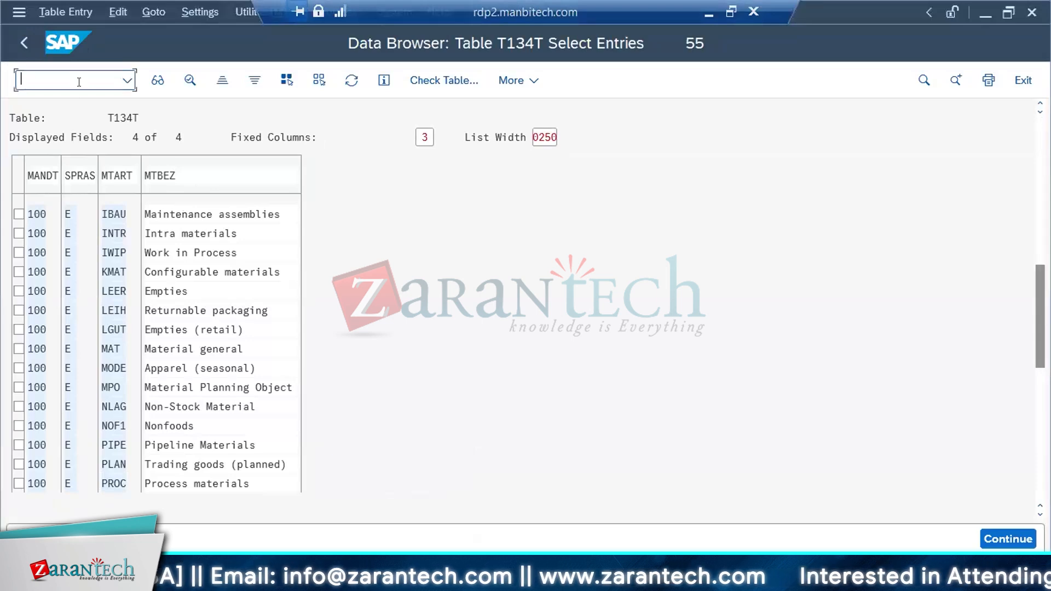
type("/NSE11")
key("Return")
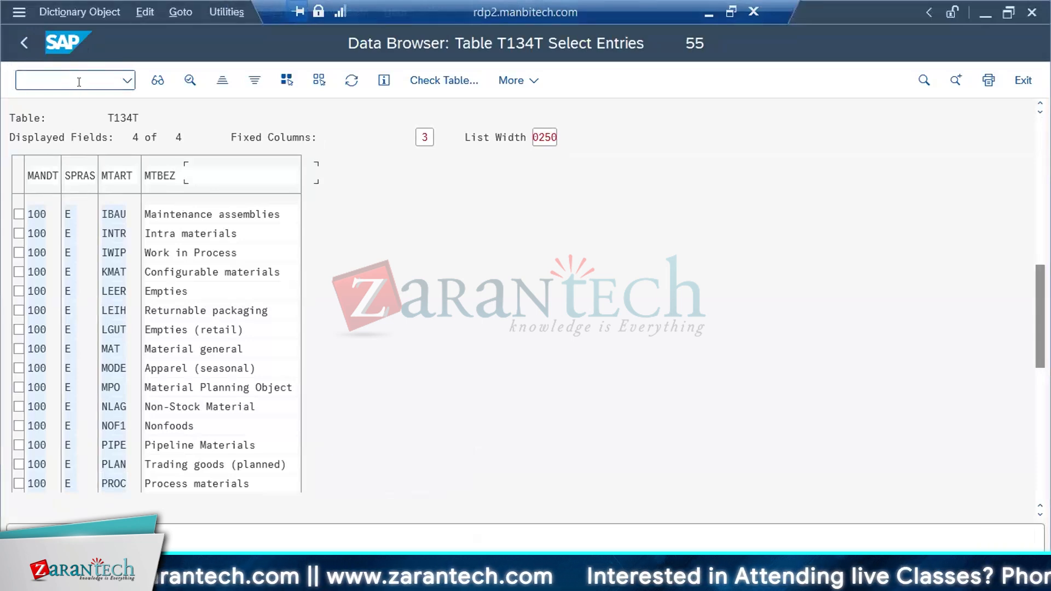
Display the definition of database table MAKT and compare its key fields with those of table MARA in the other session
type("KT")
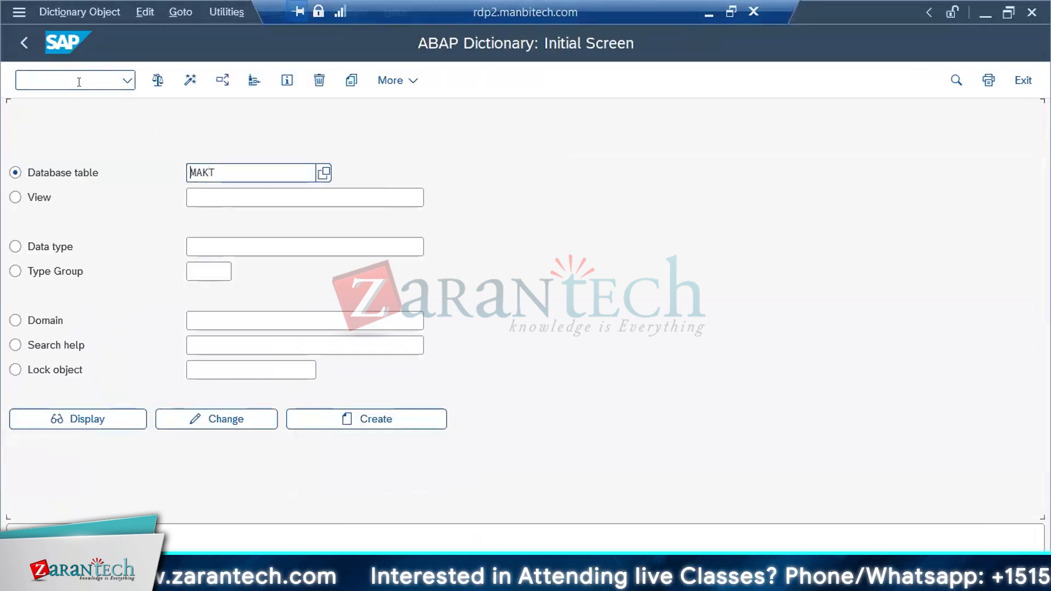
left_click(87, 420)
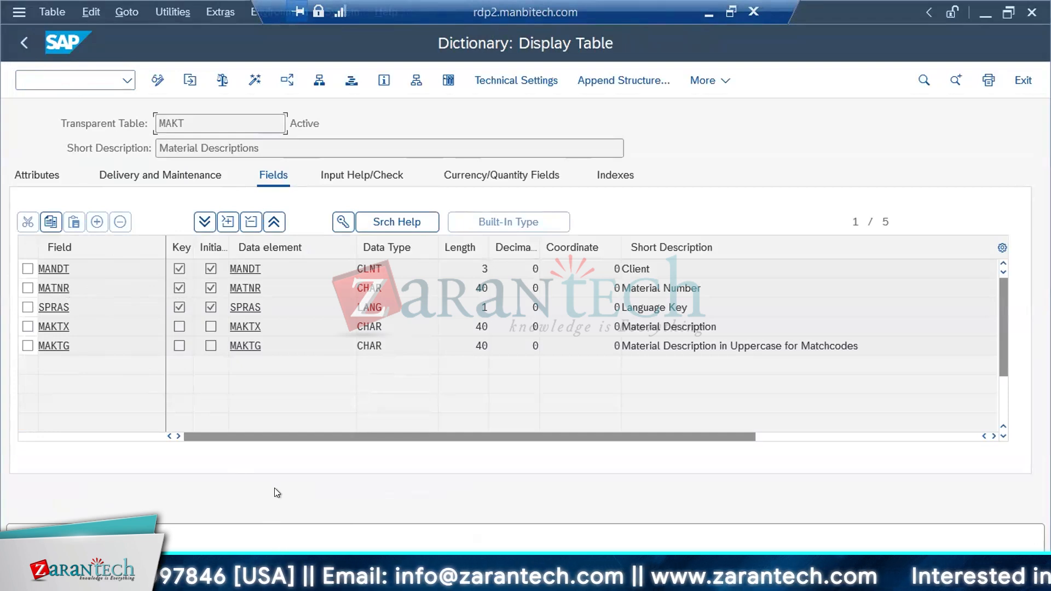
left_click(211, 269)
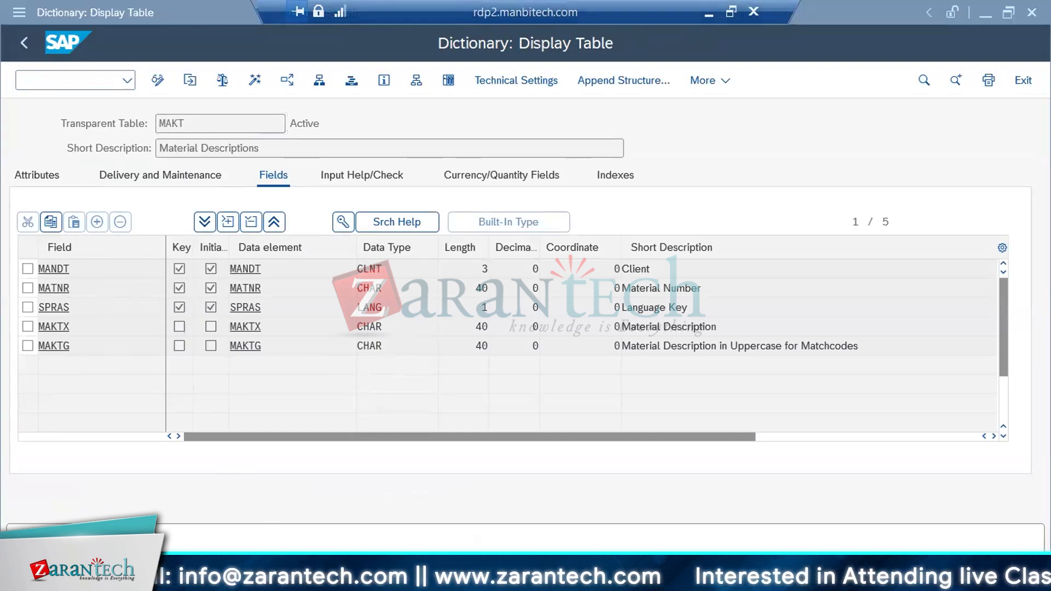
left_click(264, 488)
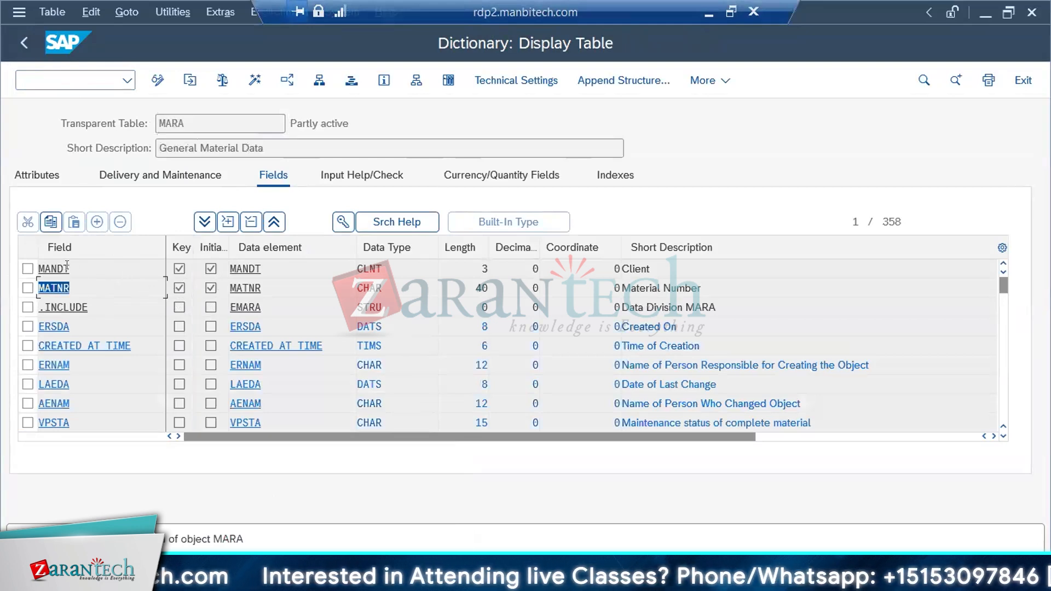
left_click_drag(70, 267, 5, 267)
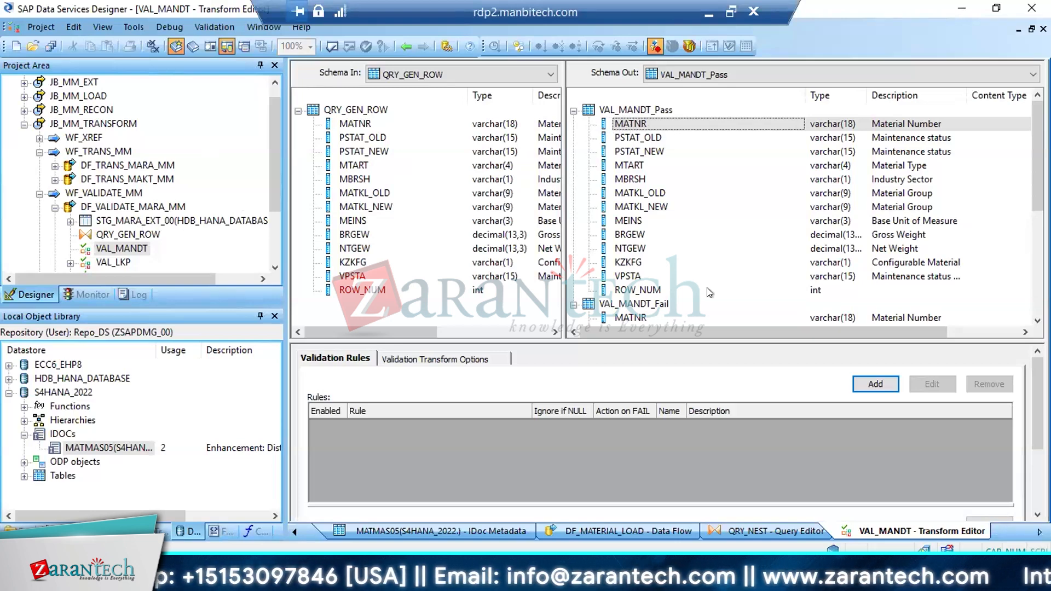
Return to DF_VALIDATE_MARA_MM in SAP Data Services Designer and add a validation rule named MATNR to the VAL_MANDT transform
left_click(120, 206)
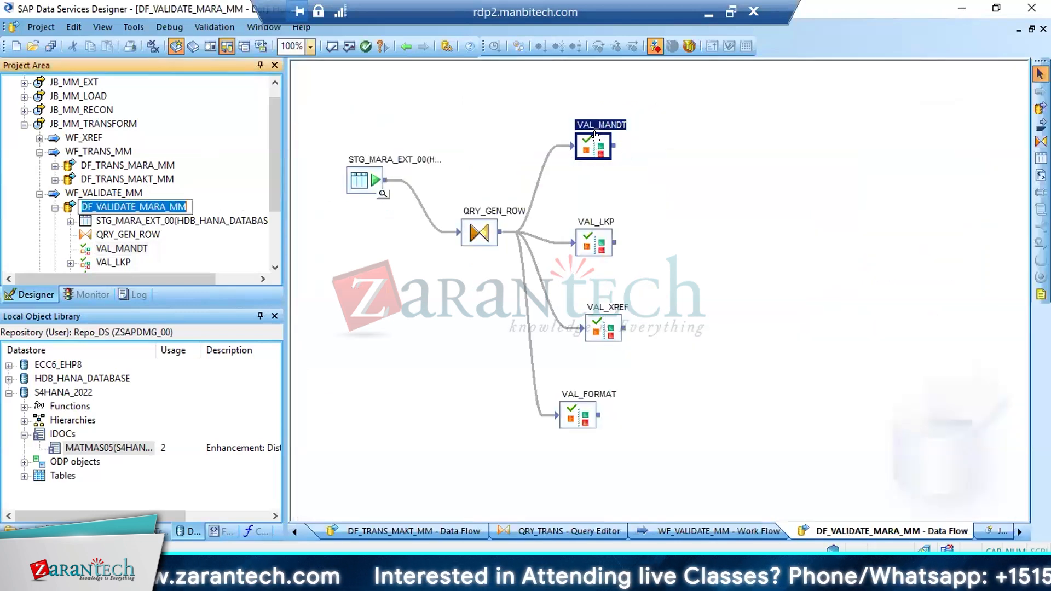
double_click(597, 144)
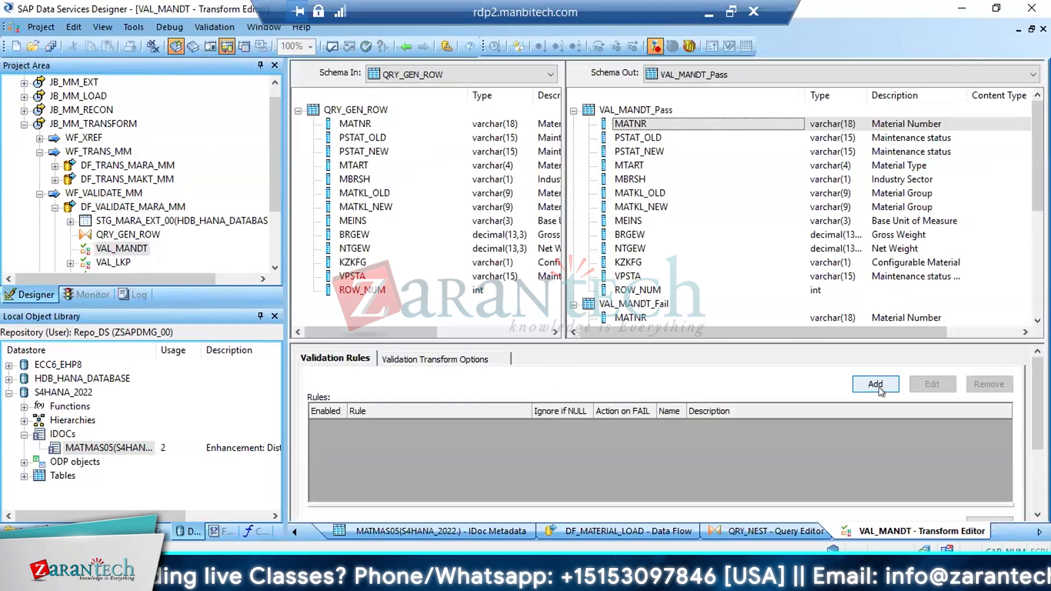
left_click(875, 384)
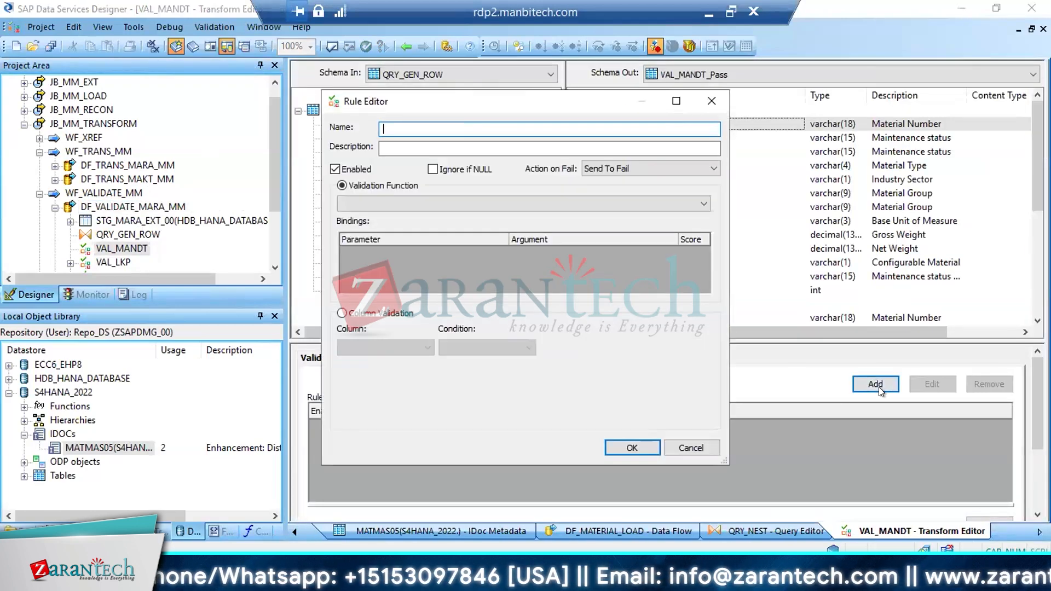
type("MATNR")
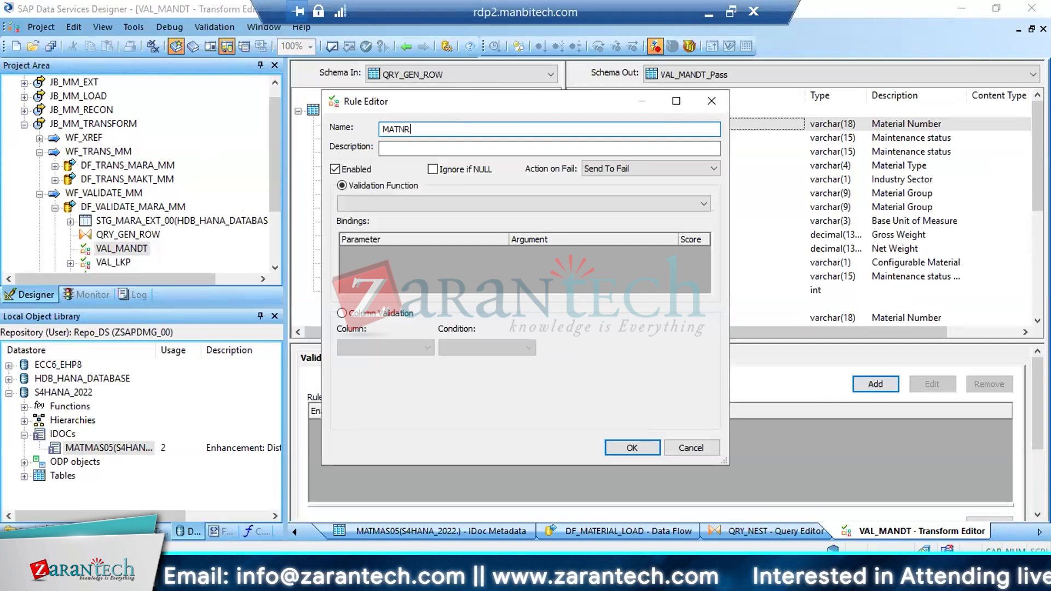
Set the MATNR rule's description to "MATERIAL IS MANDT" and select the description text
left_click(398, 143)
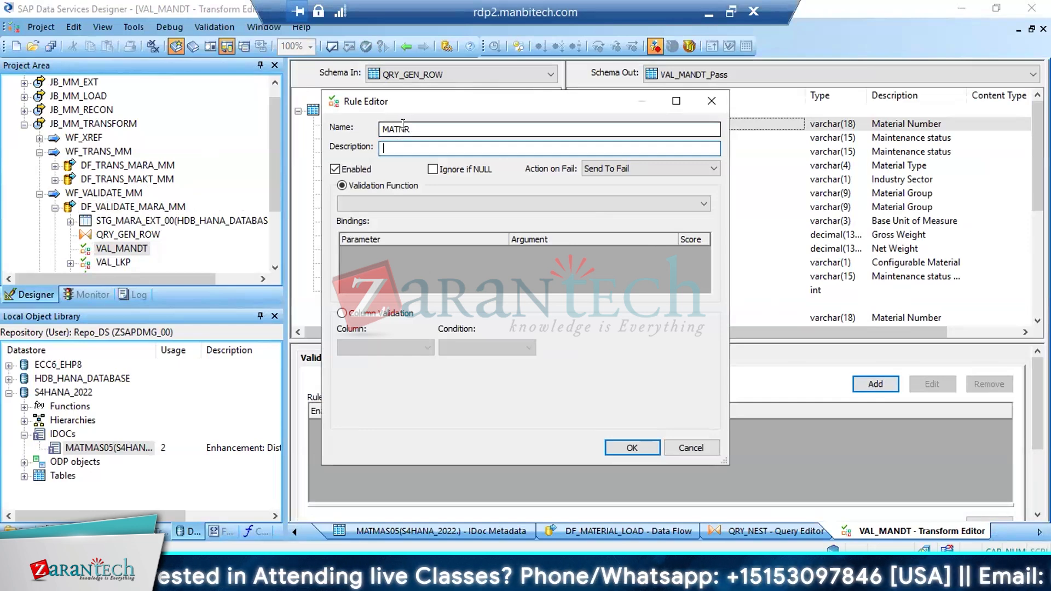
double_click(397, 129)
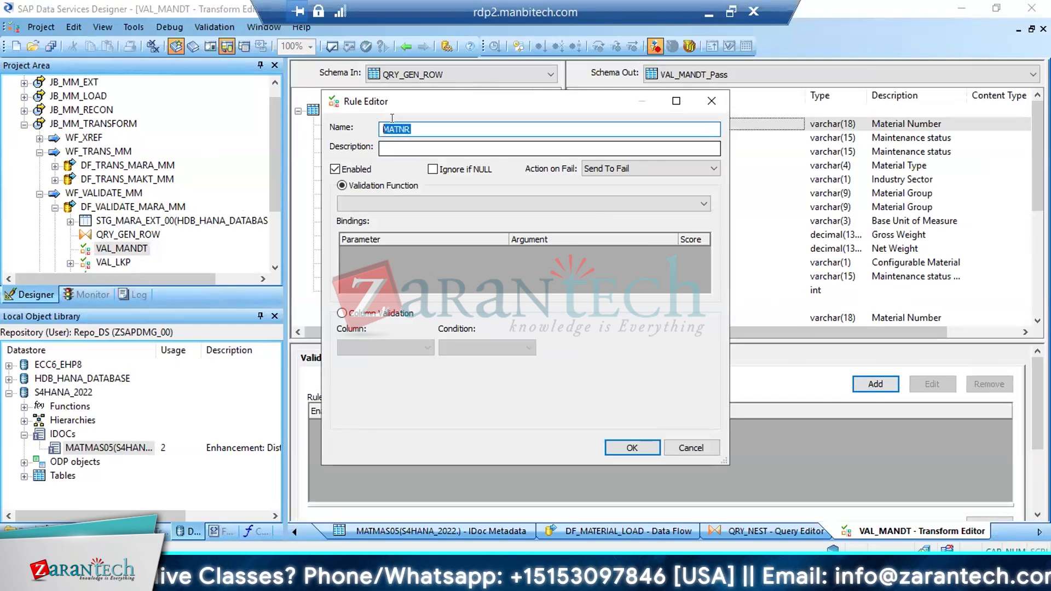
left_click(395, 143)
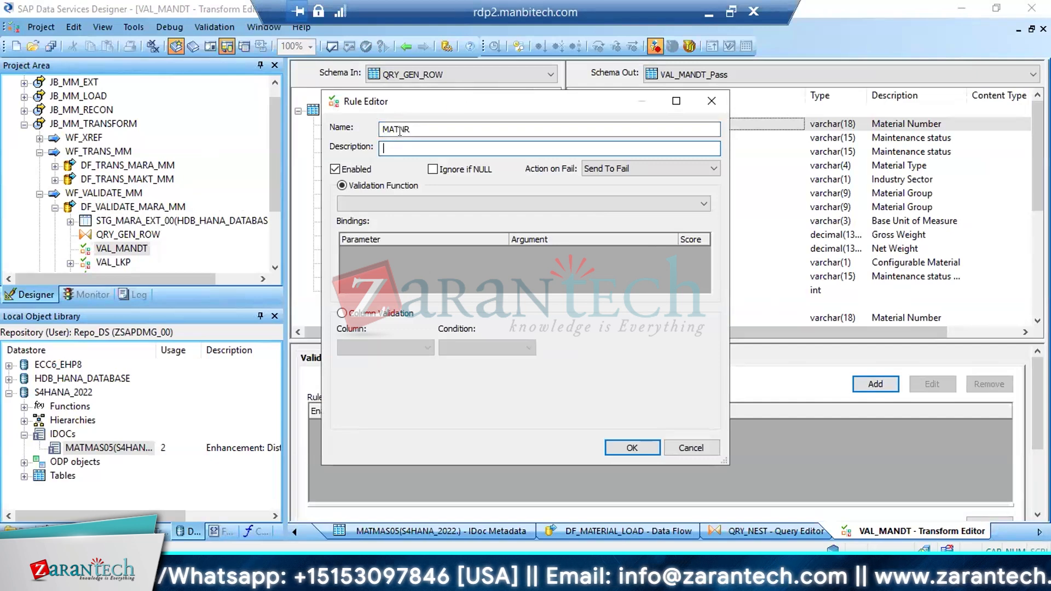
type("MATE")
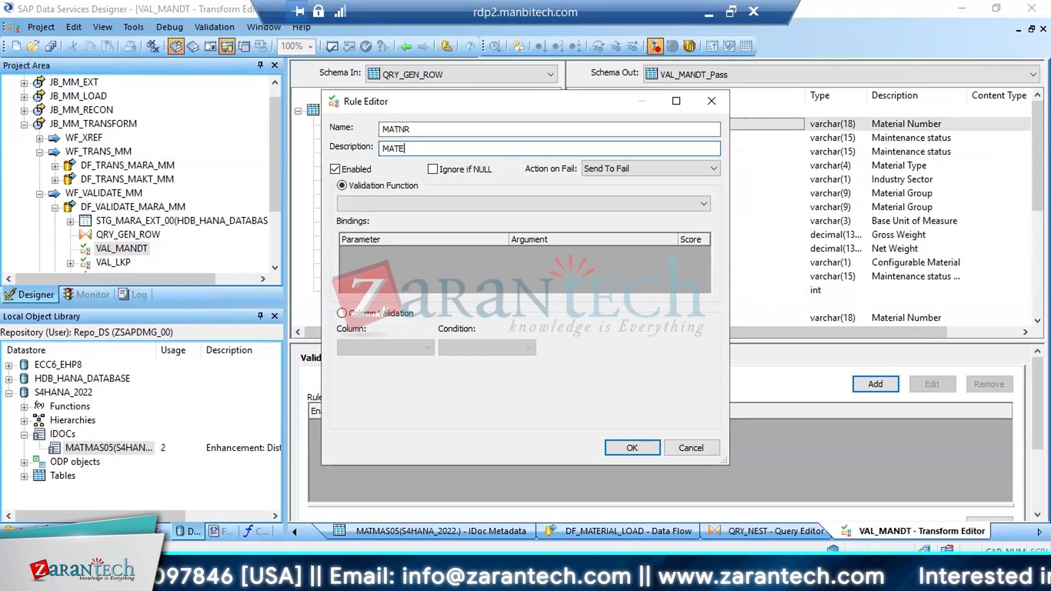
type("RIAL IS MANDT")
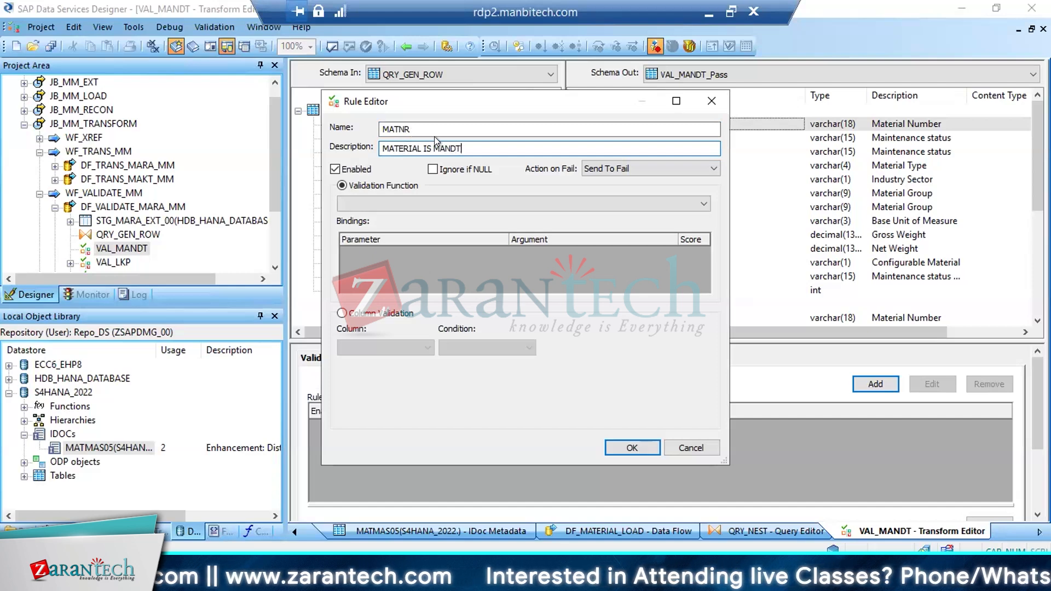
left_click_drag(465, 147, 335, 143)
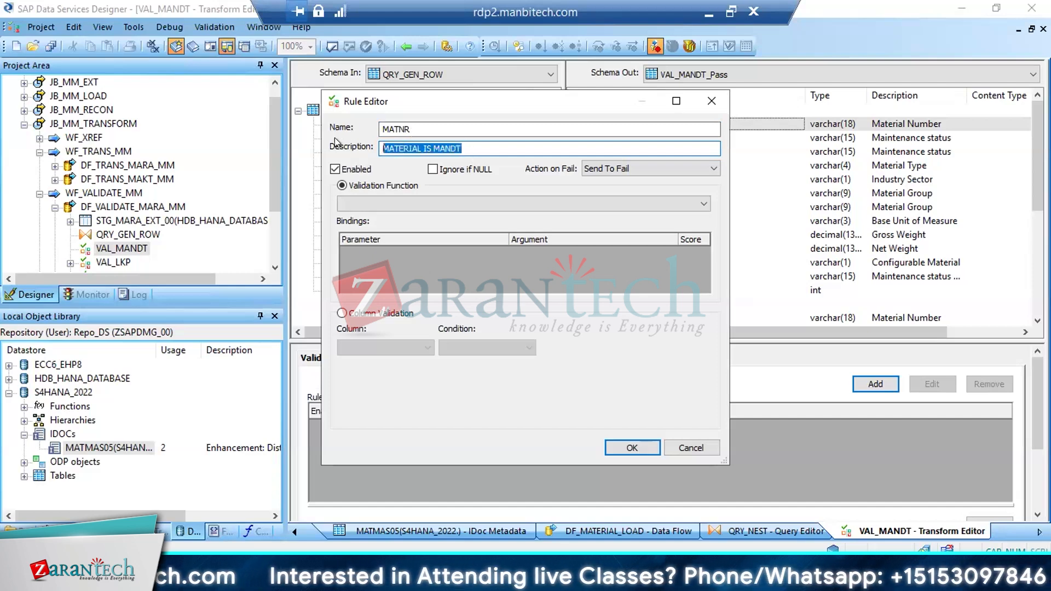
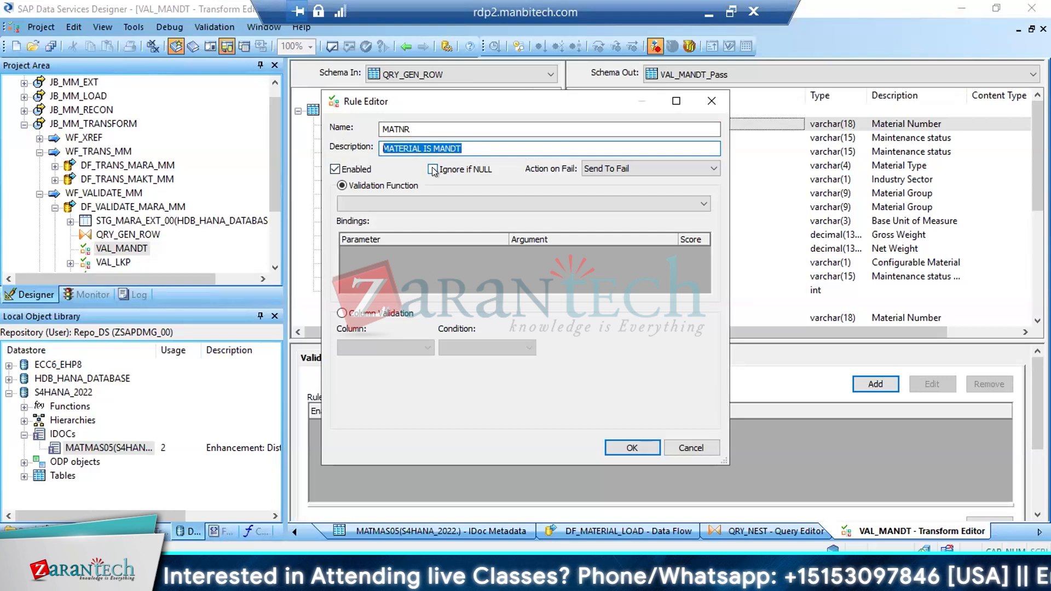
Make the MATNR rule a column validation on QRY_GEN_ROW.MATNR with the condition IS NOT NULL
left_click(433, 170)
left_click(433, 170)
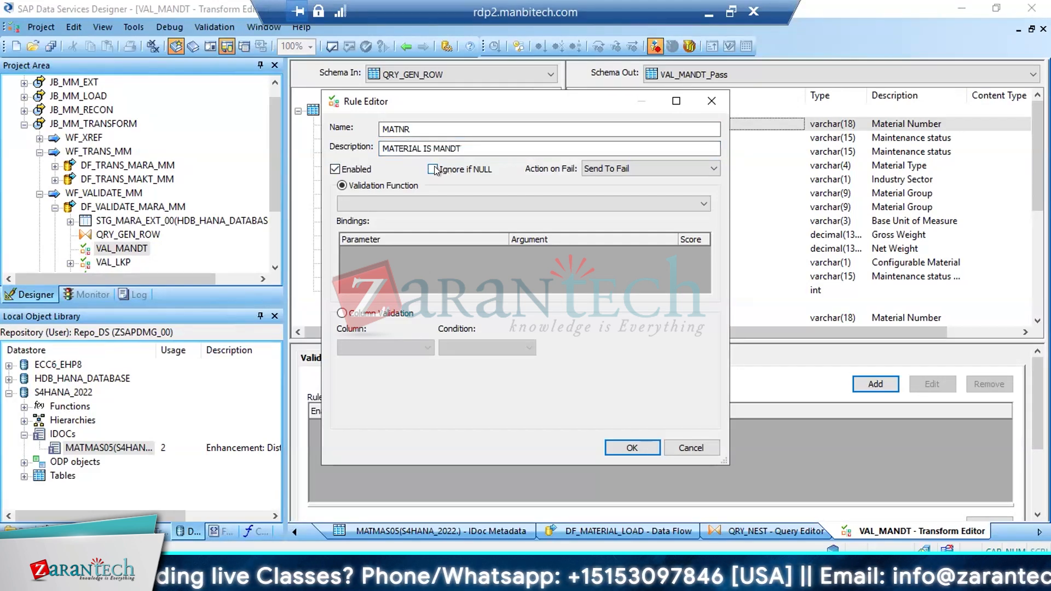
left_click(341, 313)
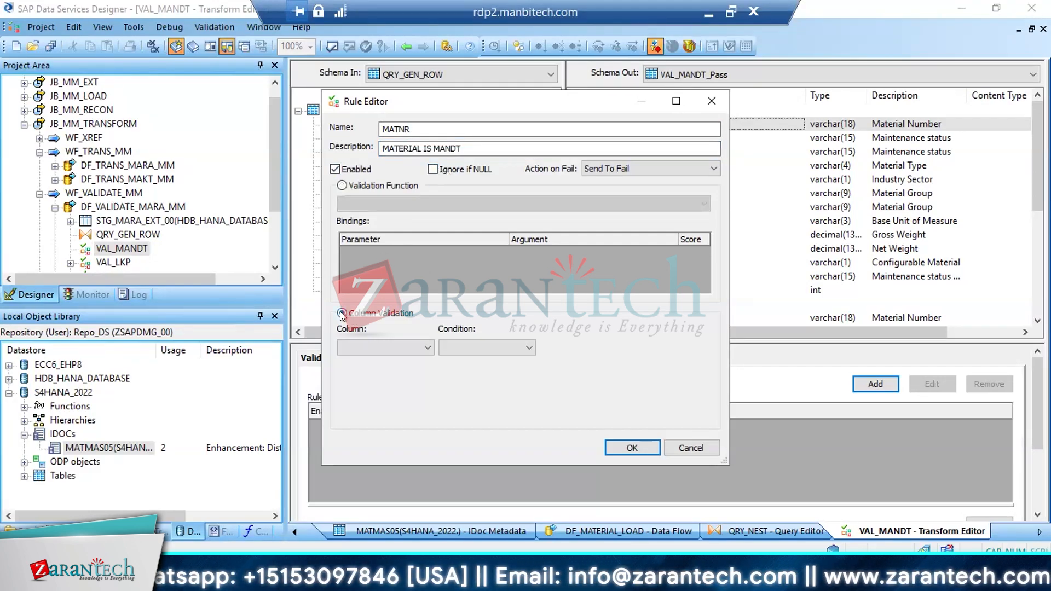
left_click(422, 345)
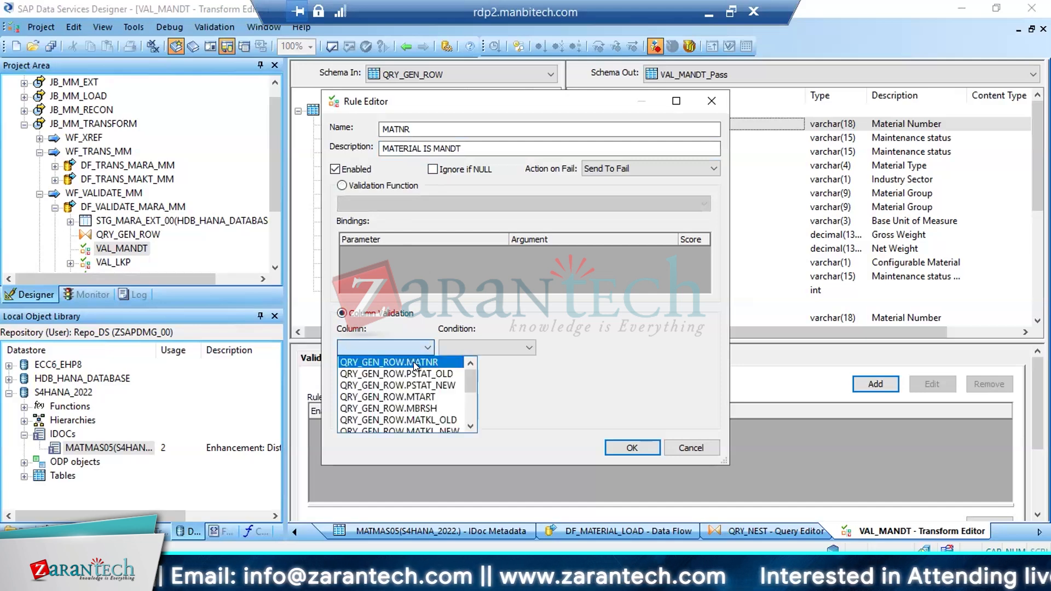
left_click(415, 364)
left_click(511, 347)
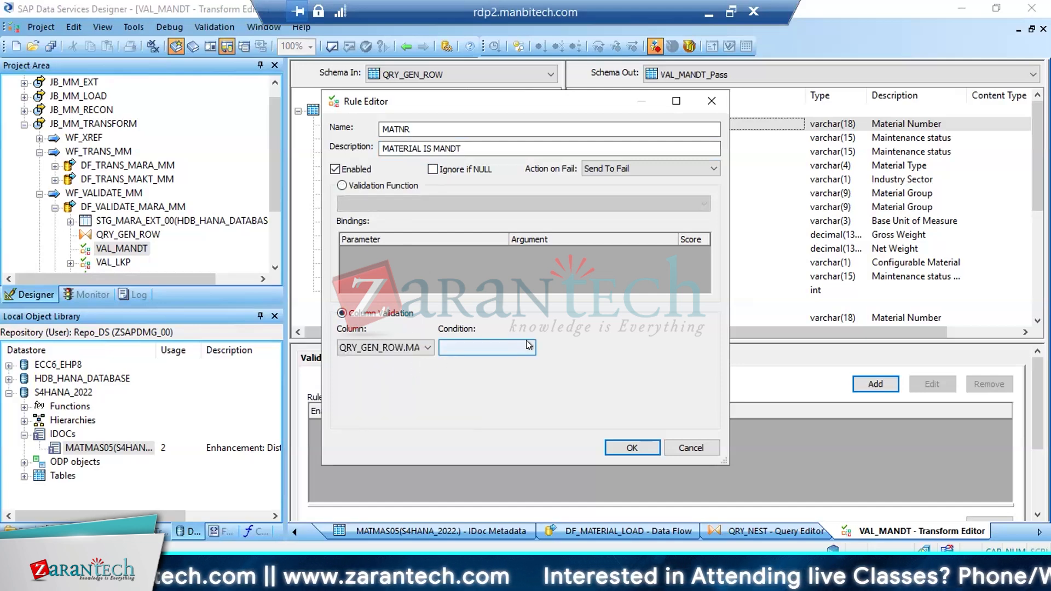
left_click(452, 432)
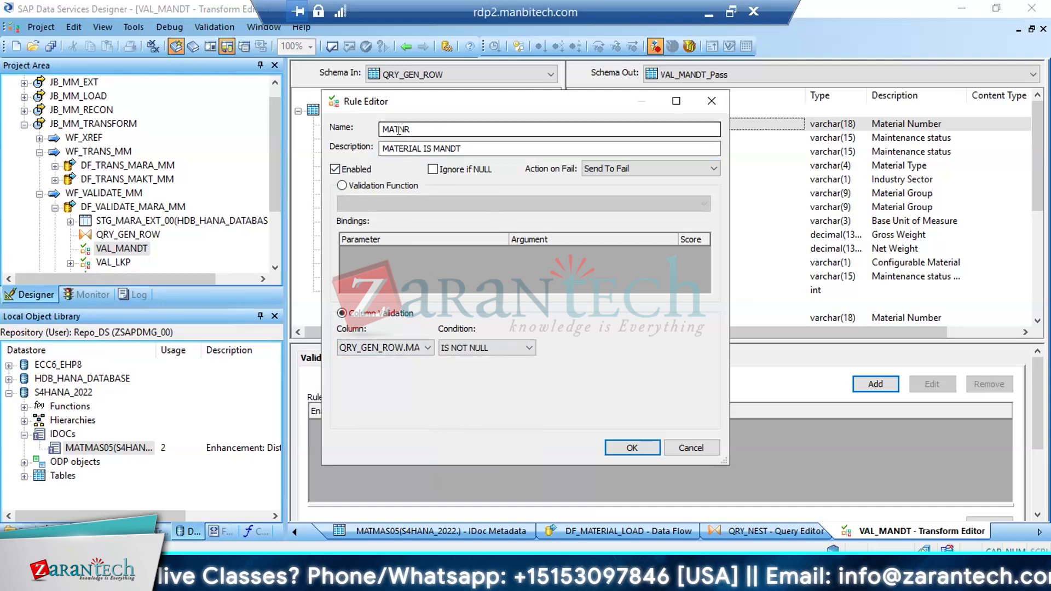
Review the MATNR rule's name, description, column and condition, confirm the rule, and save all changes to DF_VALIDATE_MARA_MM
left_click_drag(405, 130, 364, 133)
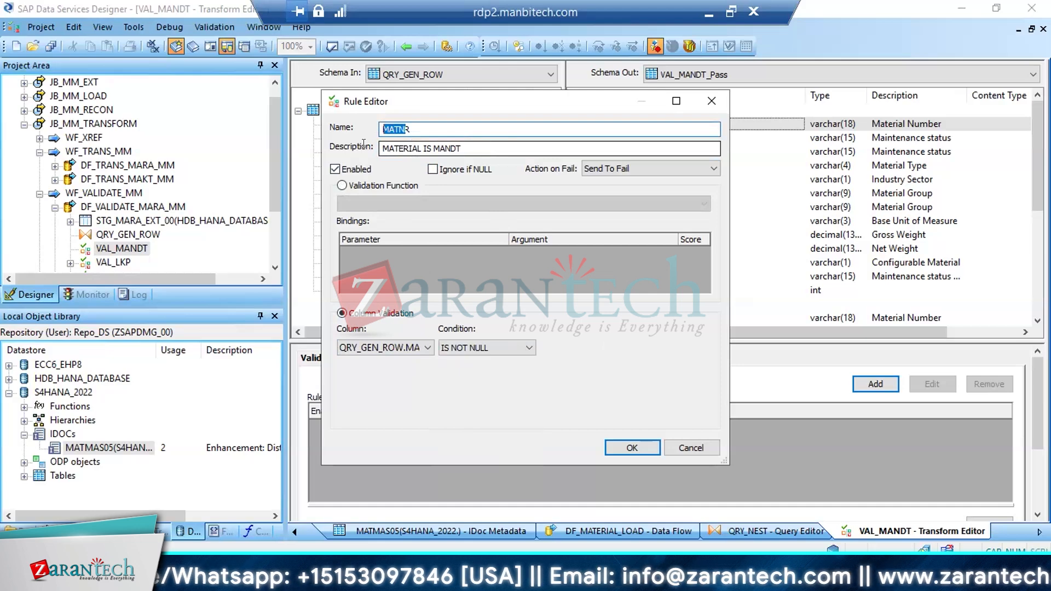
key("Tab")
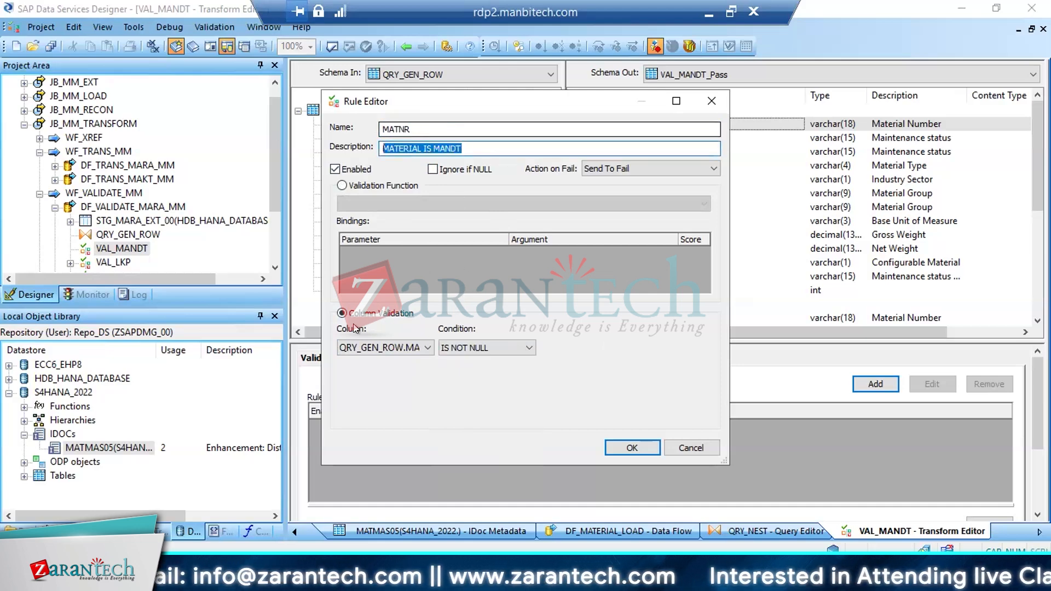
left_click(383, 348)
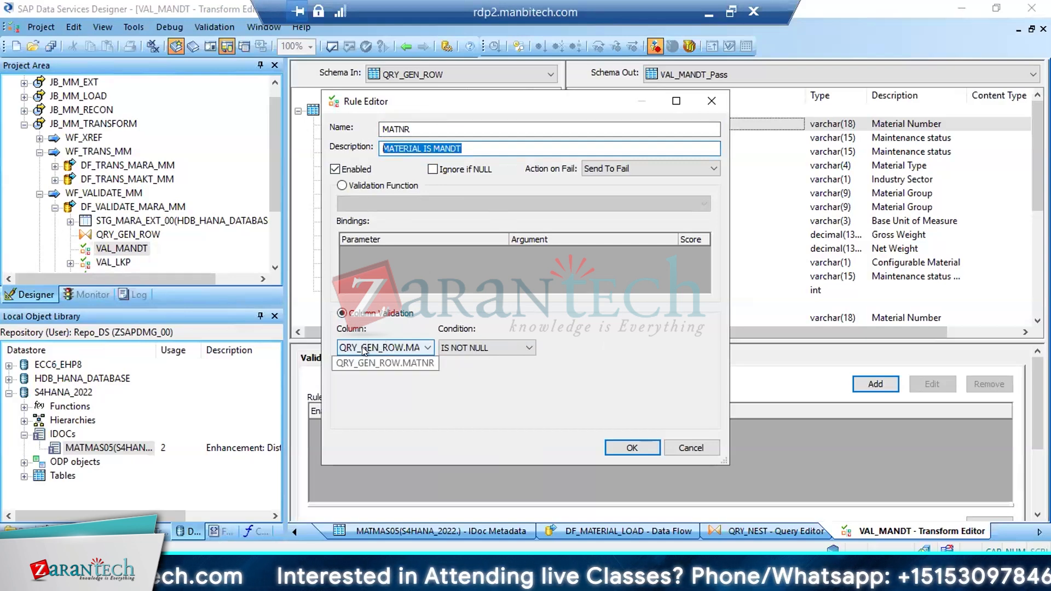
left_click(475, 349)
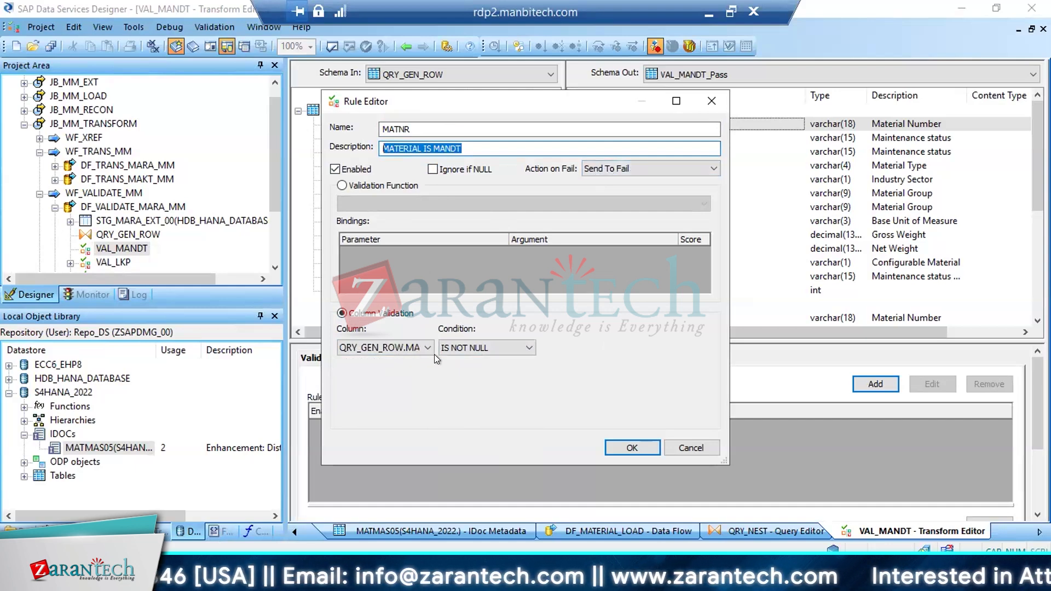
left_click(631, 446)
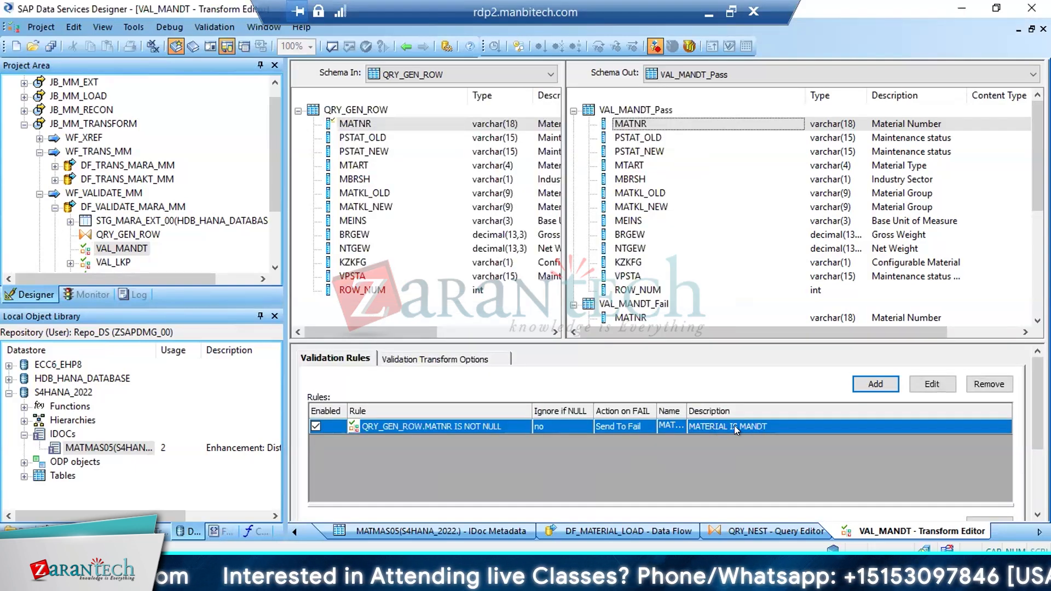
left_click(50, 46)
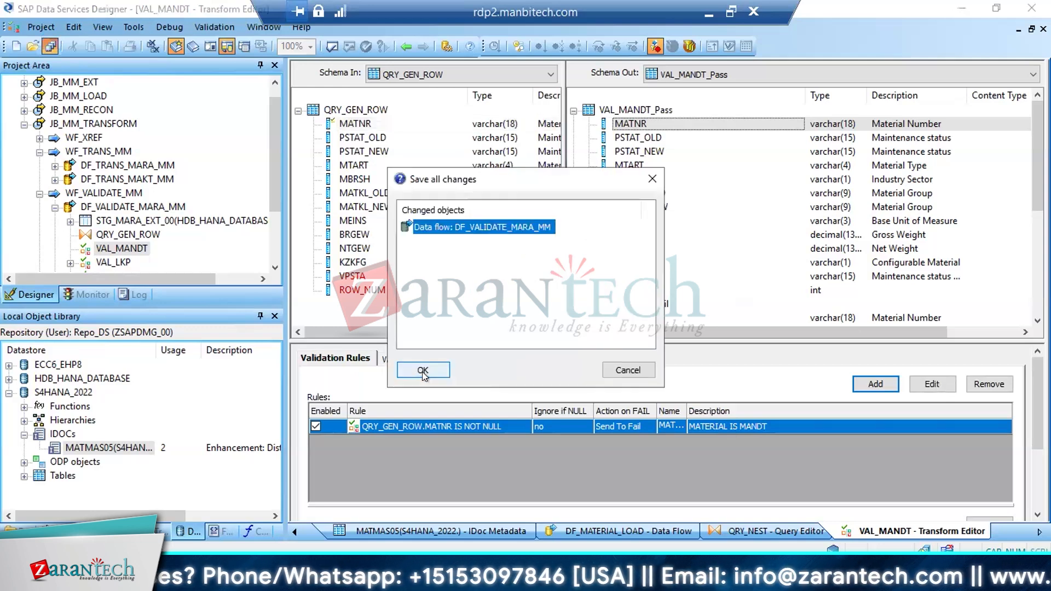
left_click(423, 371)
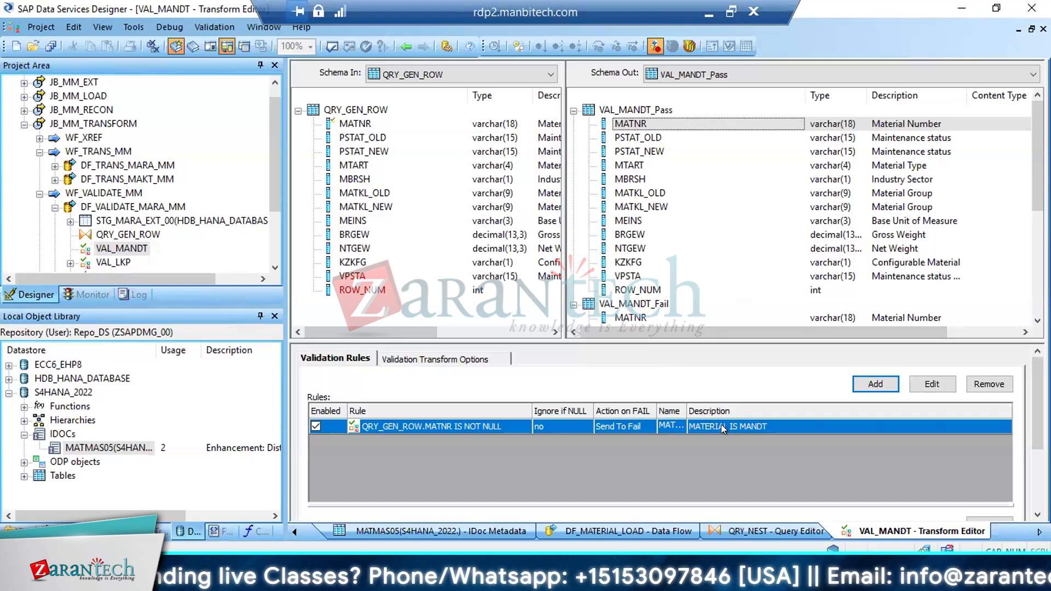
Review the QRY_GEN_ROW query and the VAL_MANDT transform's rules from DF_VALIDATE_MARA_MM, and return to the data flow
left_click(404, 46)
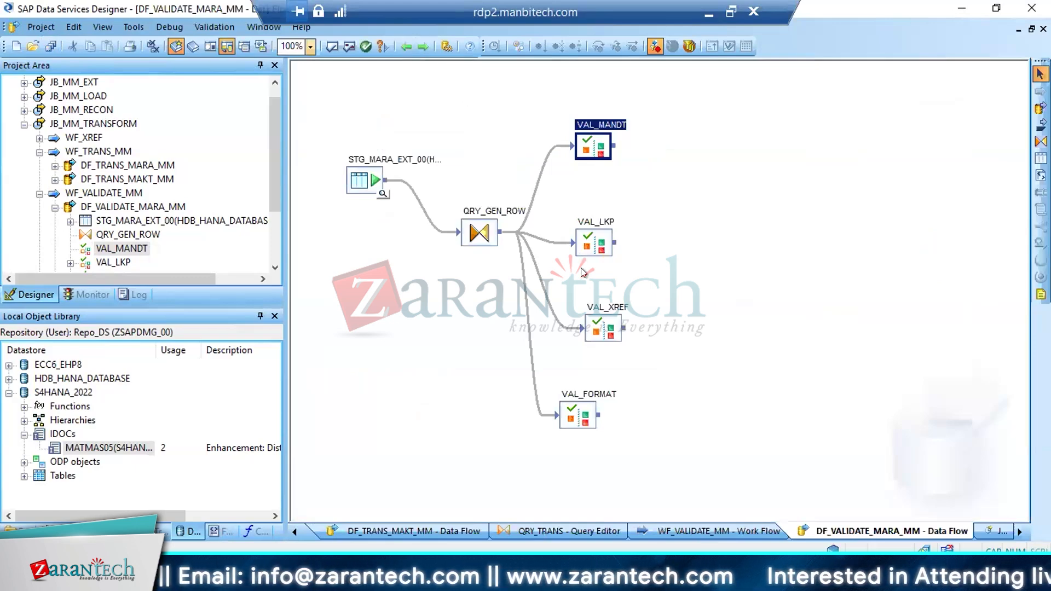
double_click(486, 235)
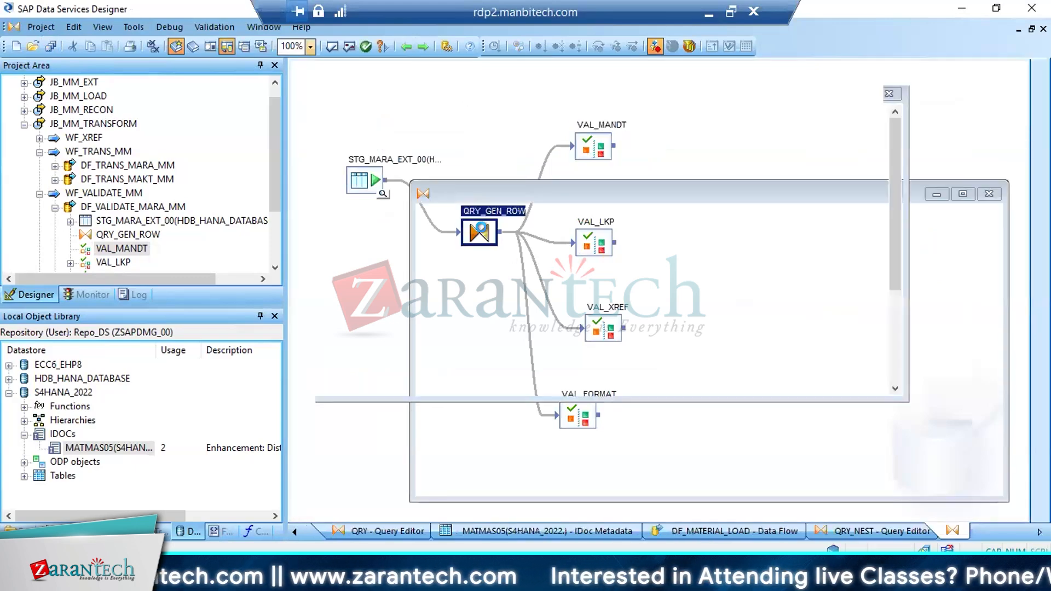
left_click(405, 46)
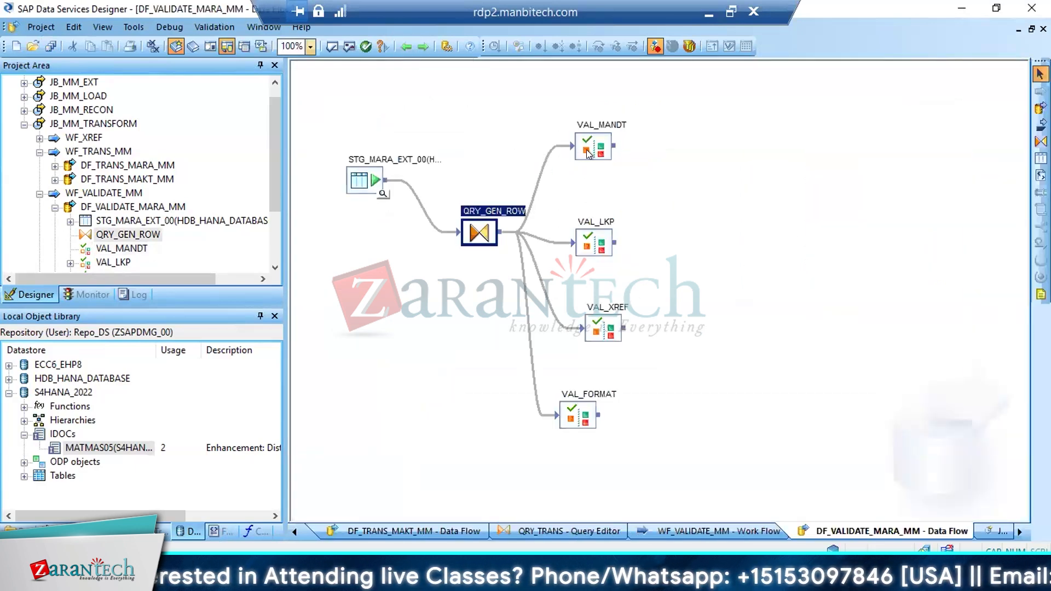
double_click(587, 154)
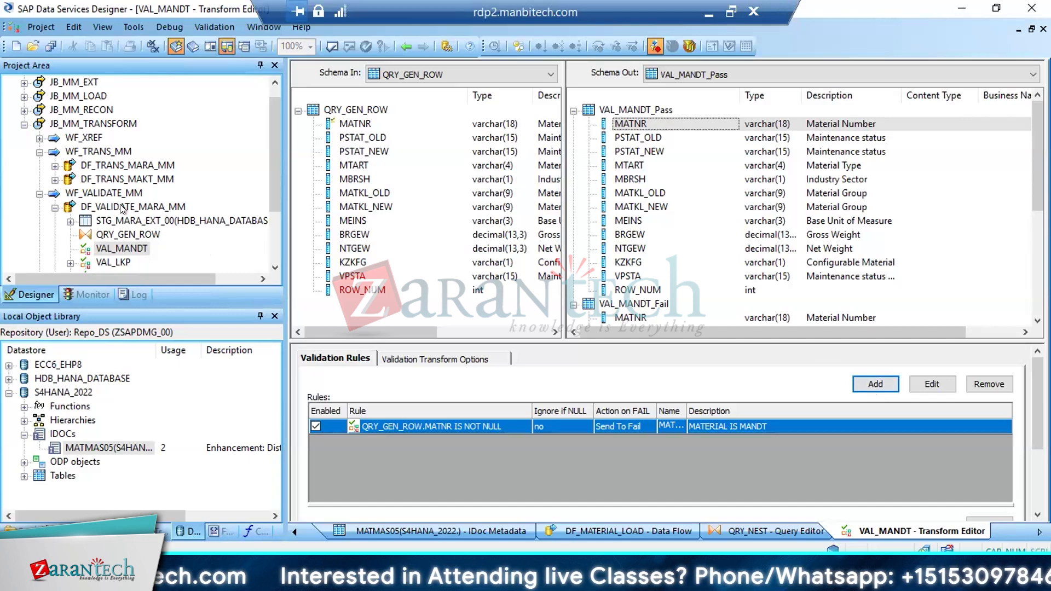
left_click(402, 46)
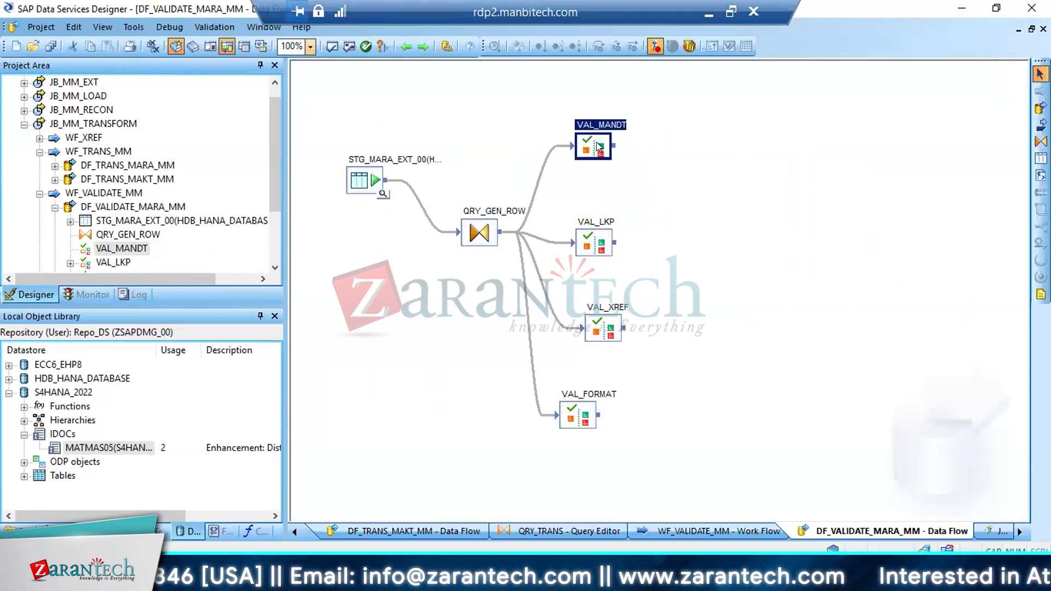
double_click(593, 154)
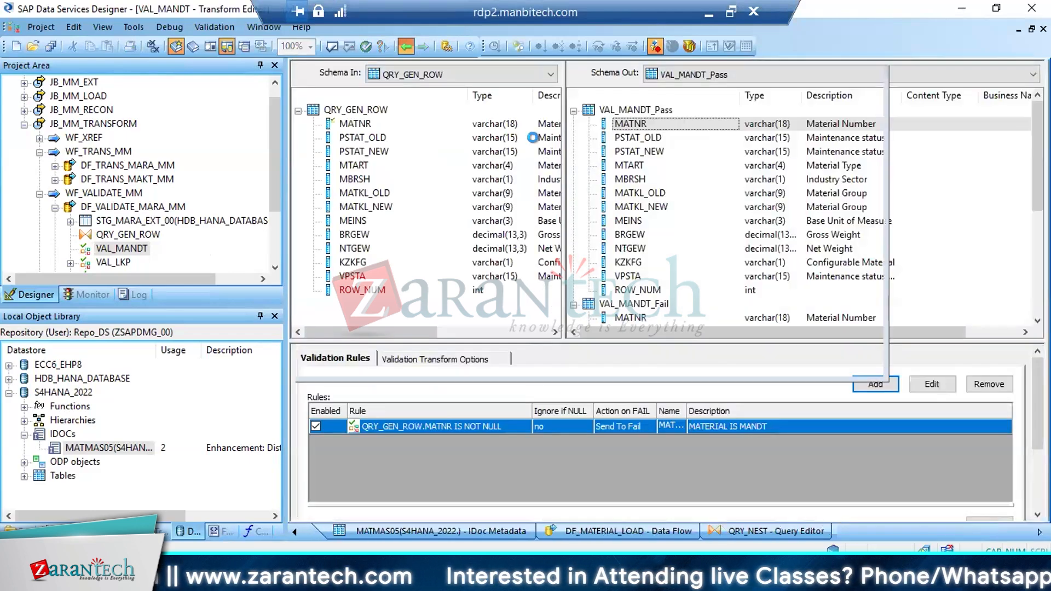
left_click(404, 45)
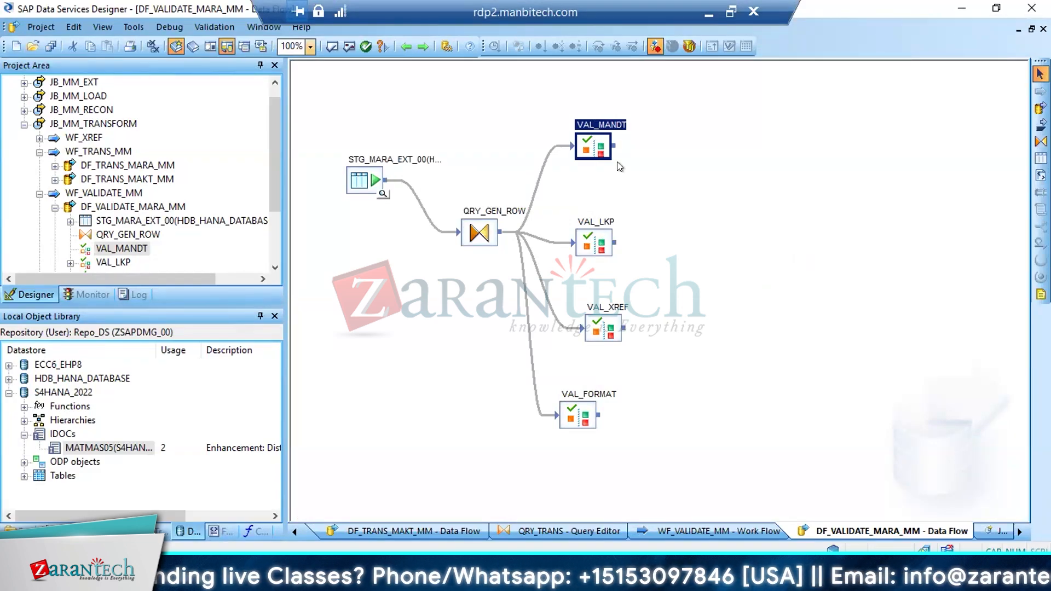
Open data flow DF_TRANS_MAKT_MM and locate its target table STG_MAKT_TRANS_00 in the local object library
left_click(55, 208)
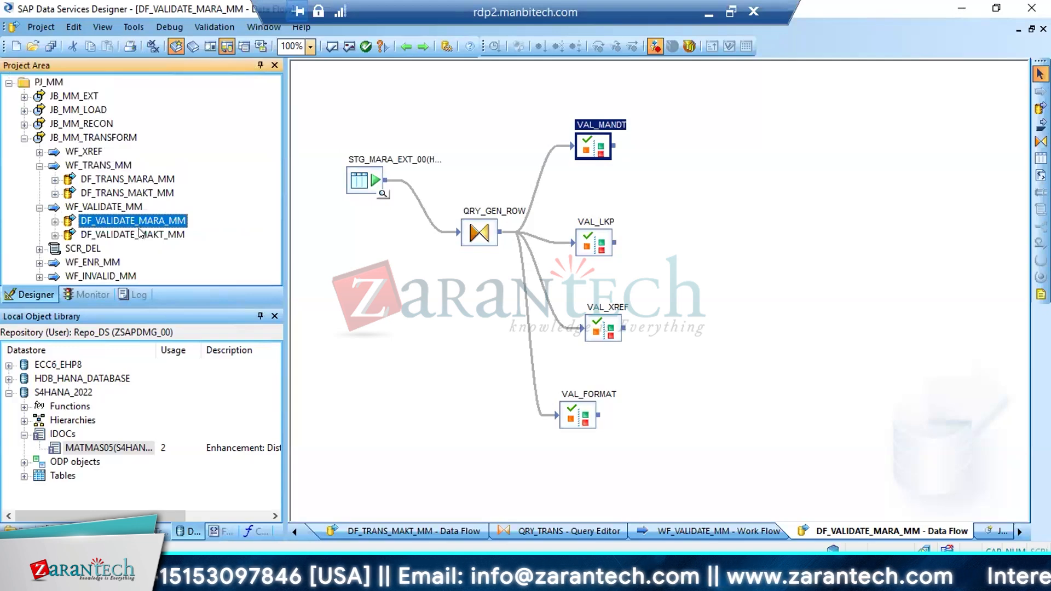
double_click(116, 192)
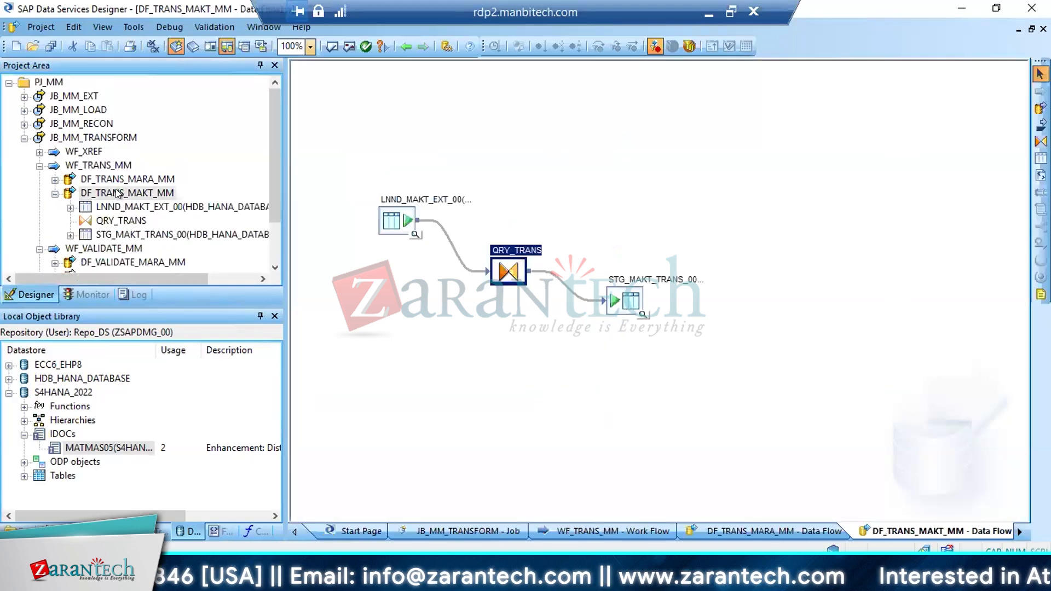
right_click(617, 296)
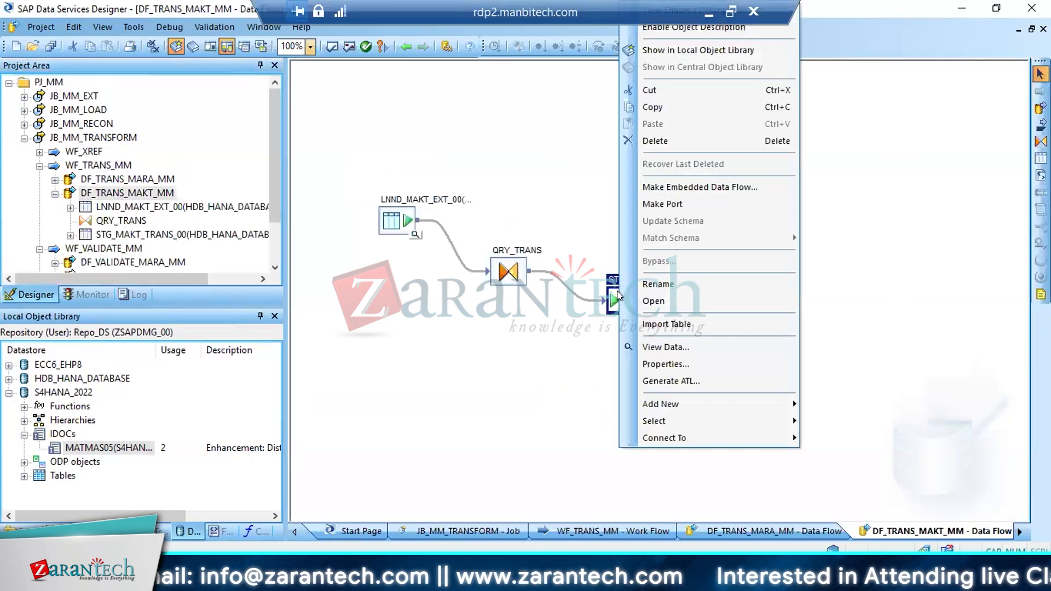
left_click(659, 54)
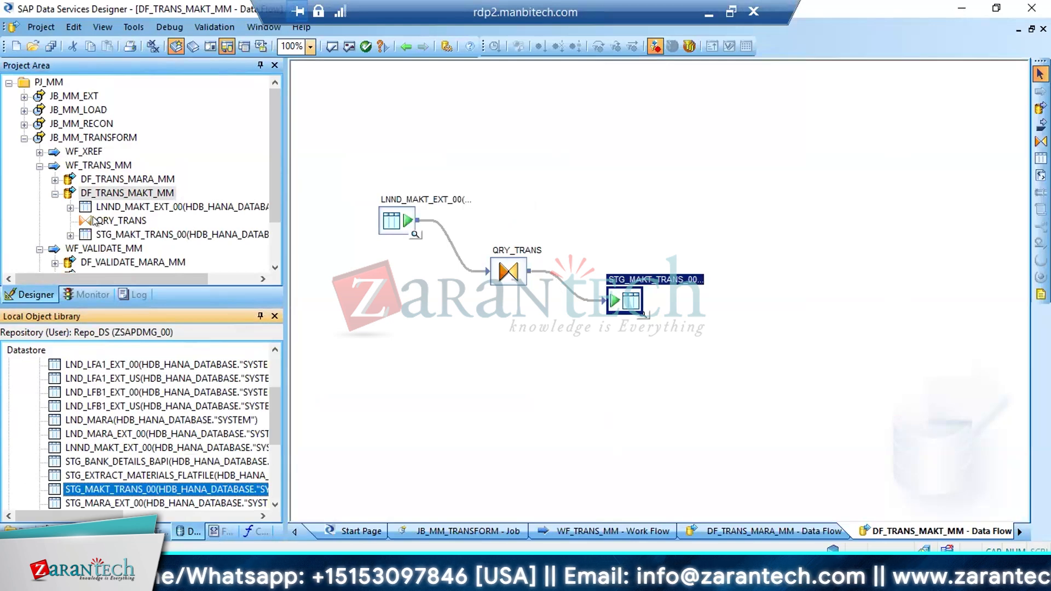
Open data flow DF_VALIDATE_MAKT_MM and add table STG_MAKT_TRANS_00 as its source
left_click(54, 194)
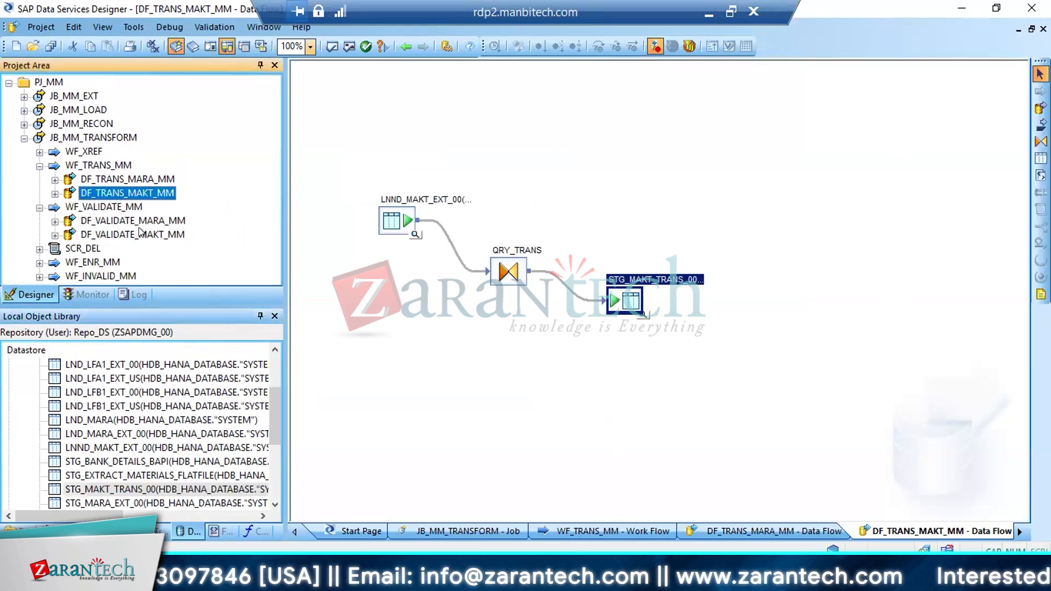
left_click(142, 234)
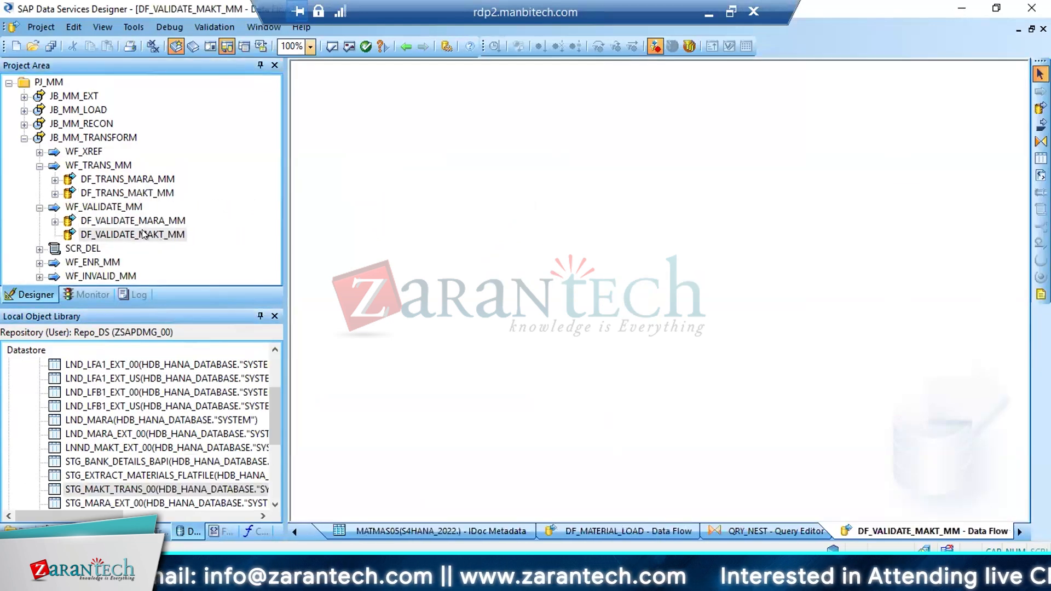
left_click(119, 488)
left_click_drag(121, 482, 325, 219)
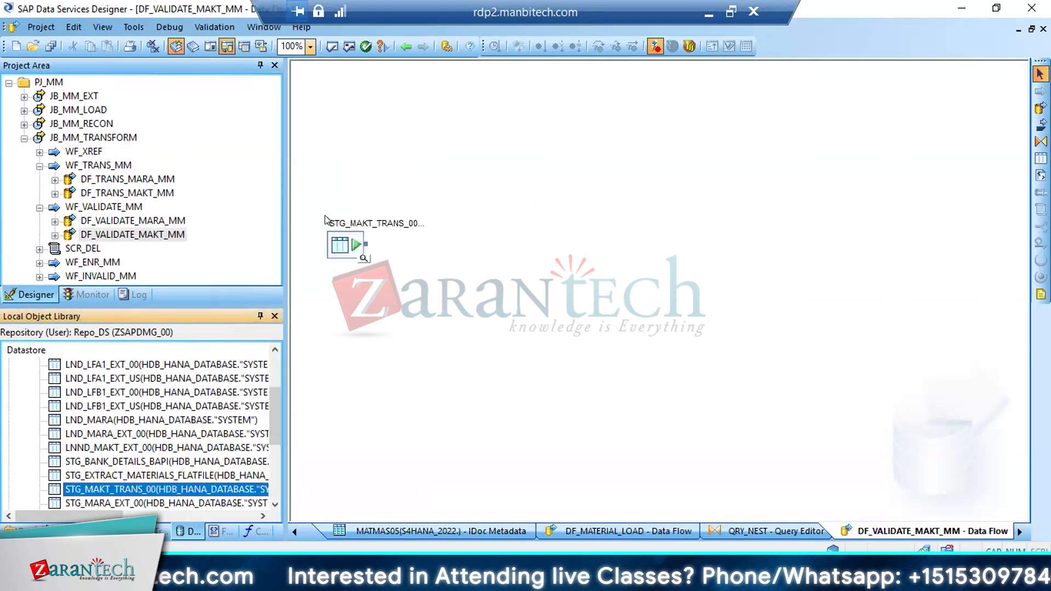
Add a query transform named QRY_GEN_ROW and connect the STG_MAKT_TRANS_00 source to it
left_click(1041, 142)
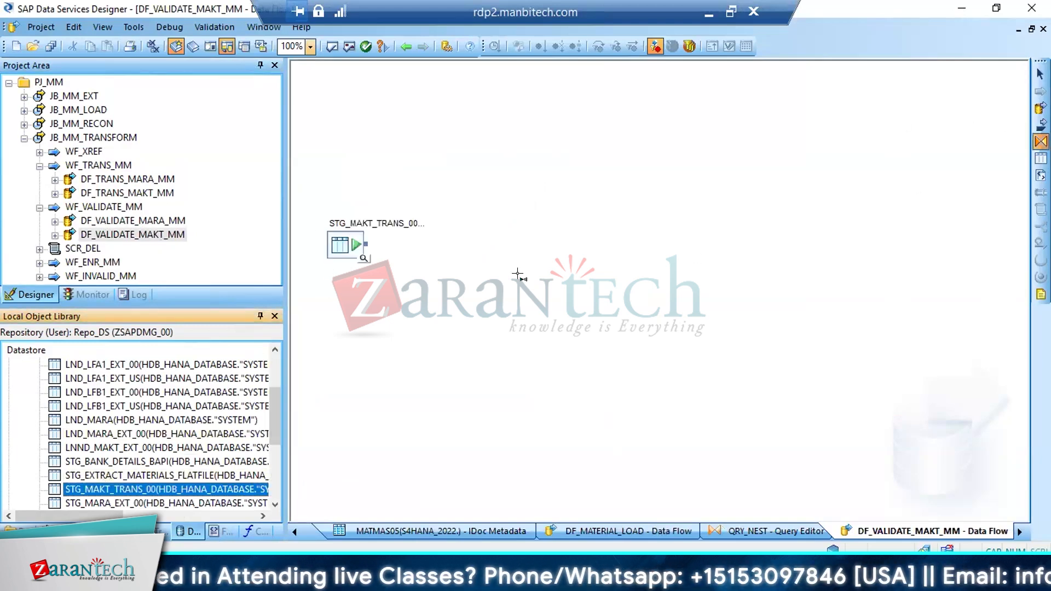
left_click(407, 258)
type("QR")
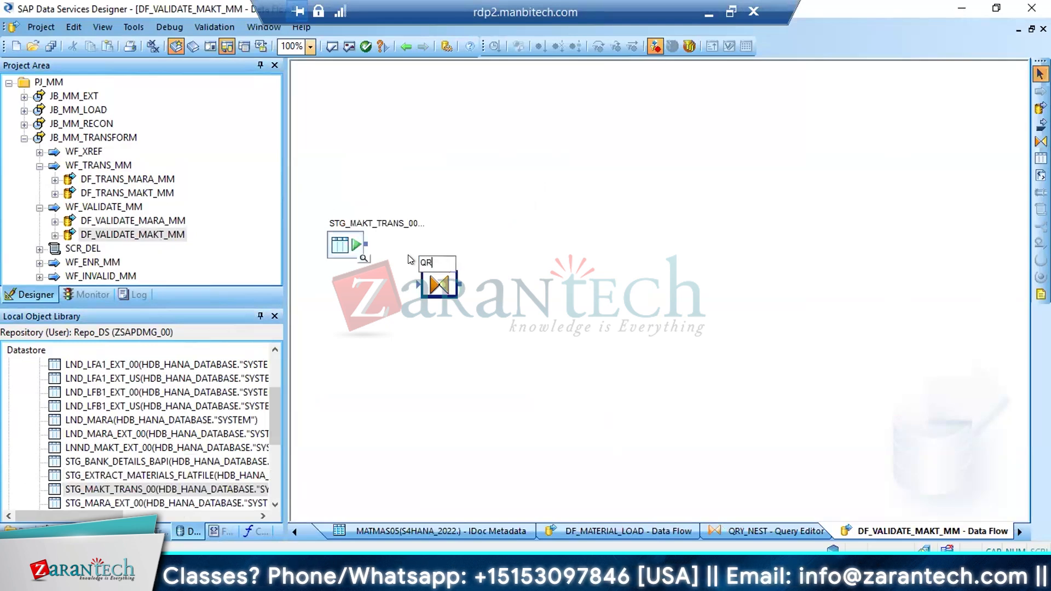
type("Y_GEN_ROW")
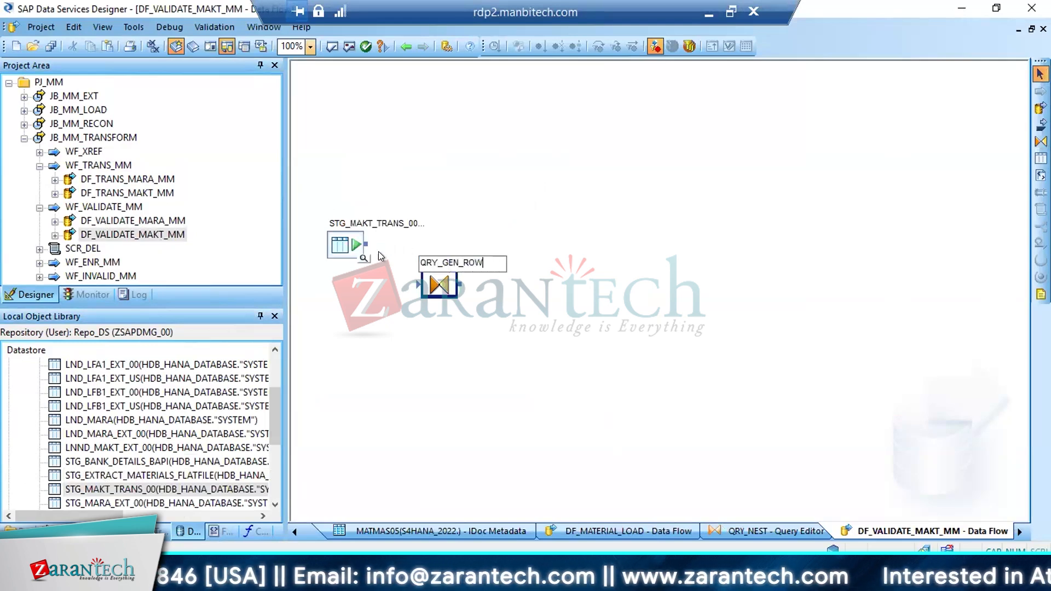
key("Return")
left_click_drag(366, 244, 422, 284)
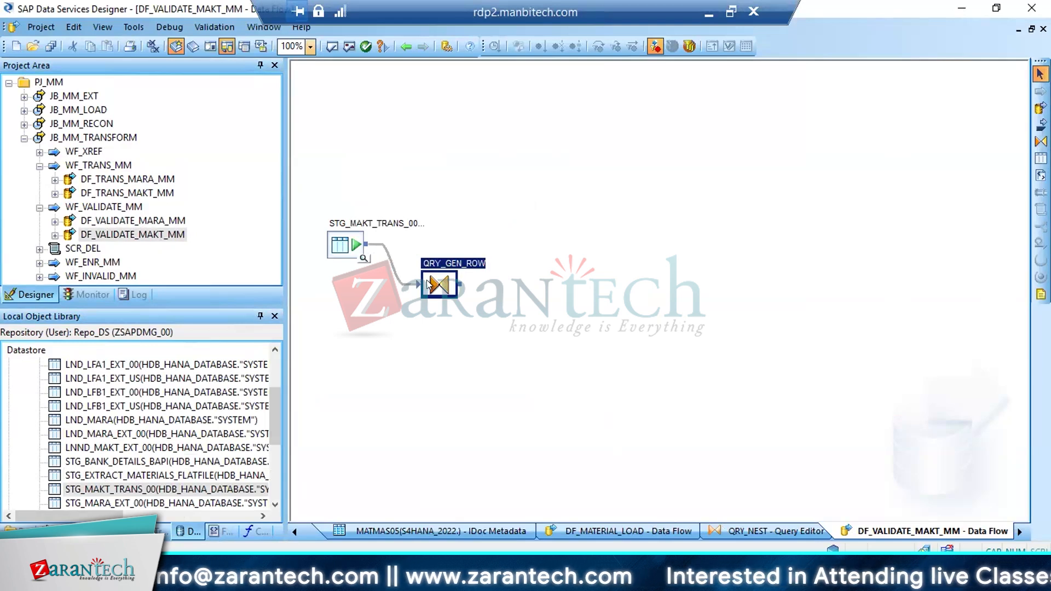
Map the columns MATNR, SPRAS, MAKTX and MAKTG from STG_MAKT_TRANS_00 to the output schema of QRY_GEN_ROW
double_click(436, 285)
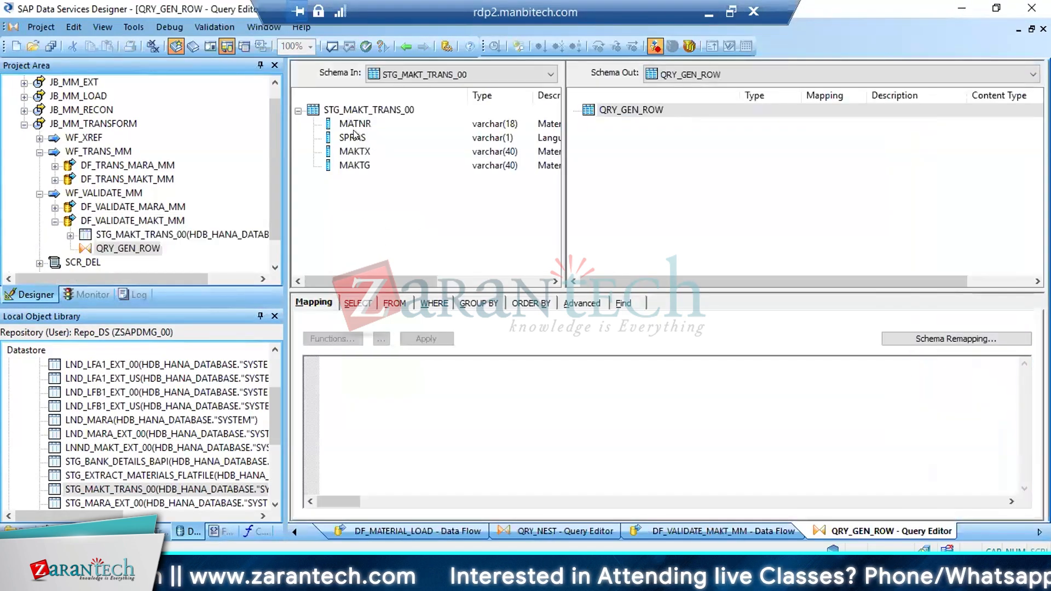
left_click(354, 125)
left_click(354, 165, "shift")
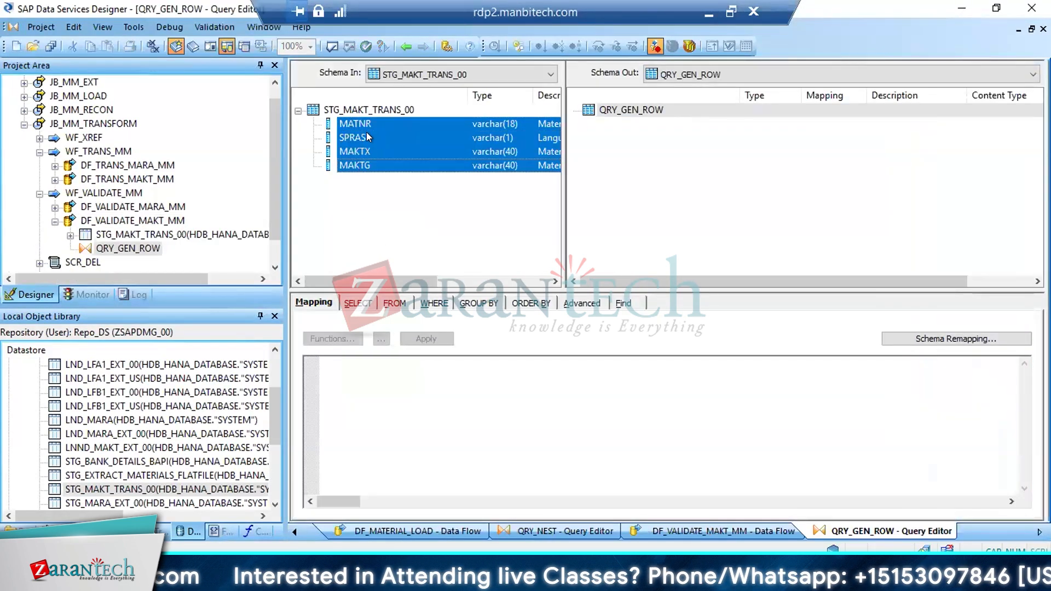
left_click_drag(354, 165, 621, 169)
left_click(620, 166)
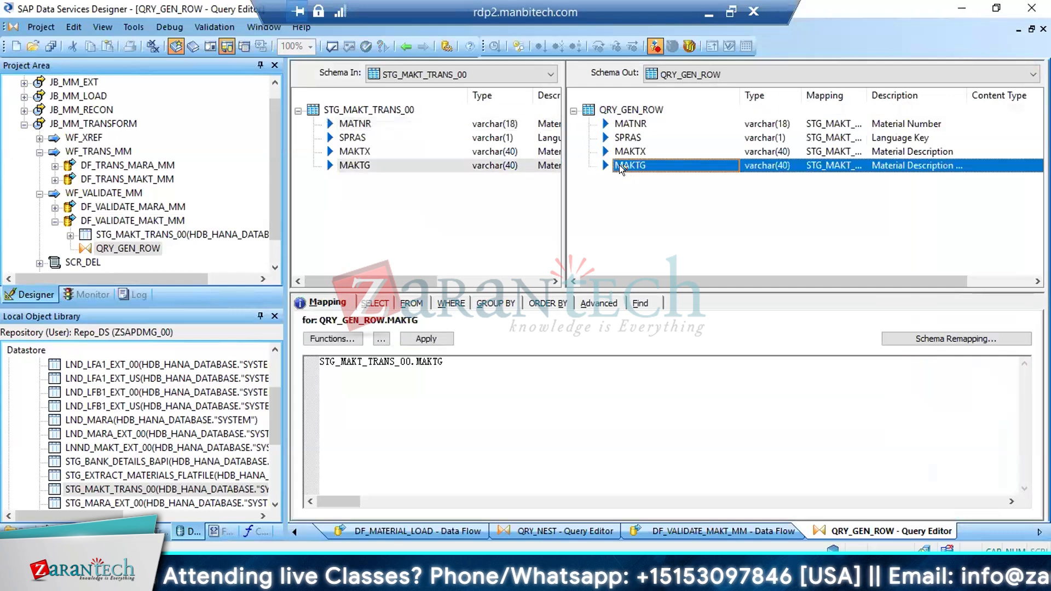
Add an int output column named ROW_NUM after MAKTG in the QRY_GEN_ROW output schema
left_click(619, 166)
right_click(605, 165)
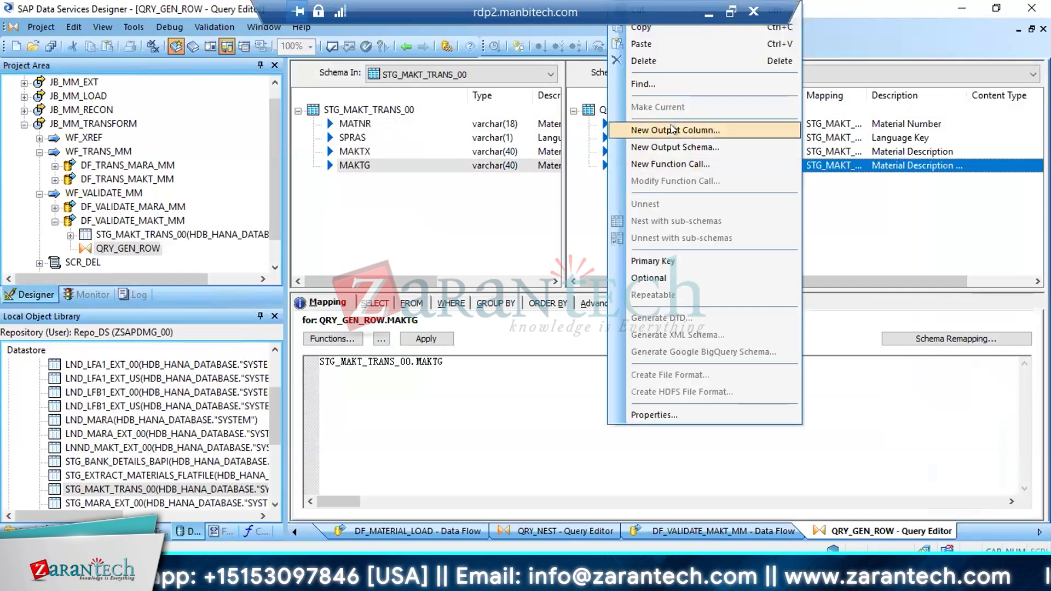
left_click(675, 130)
left_click(706, 193)
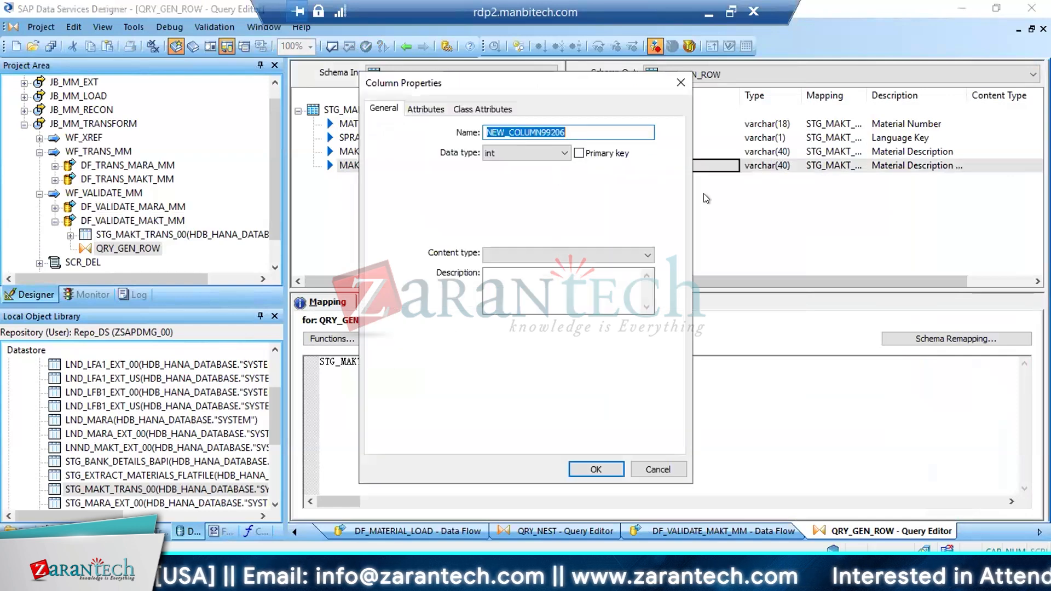
type("ROW")
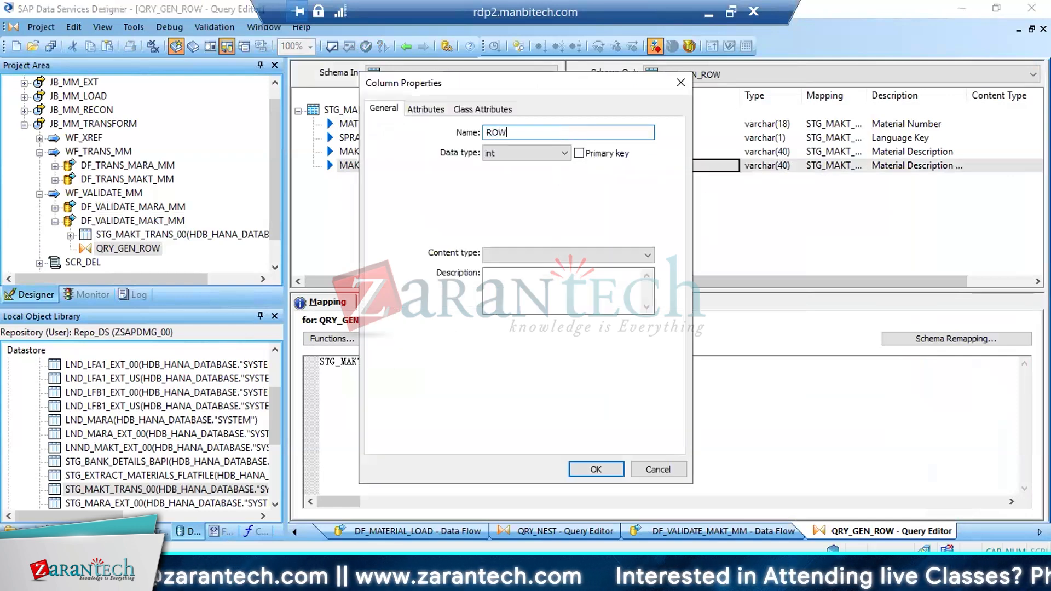
type("_NUM")
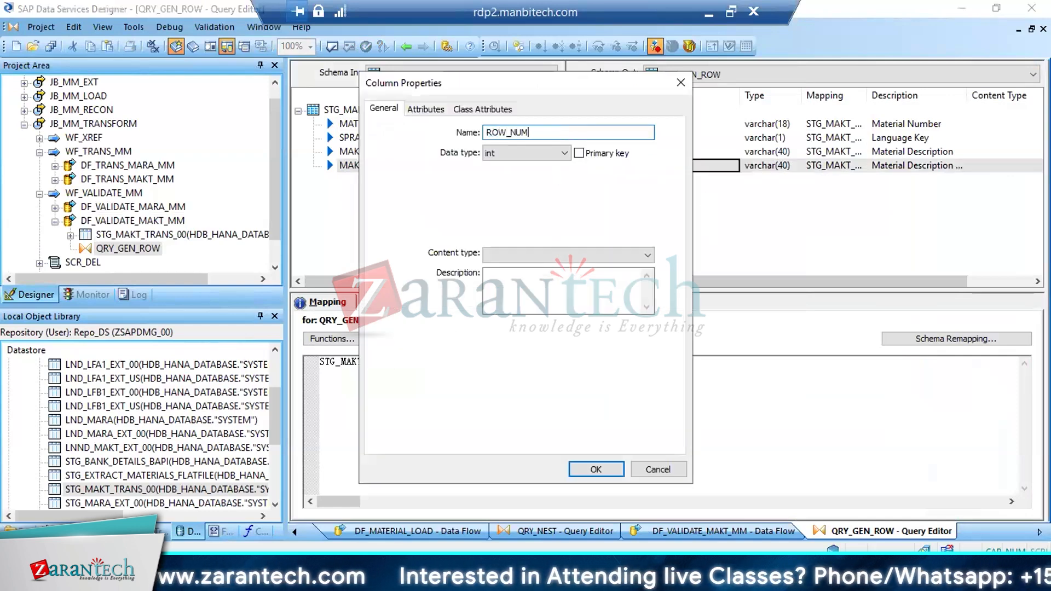
left_click(595, 469)
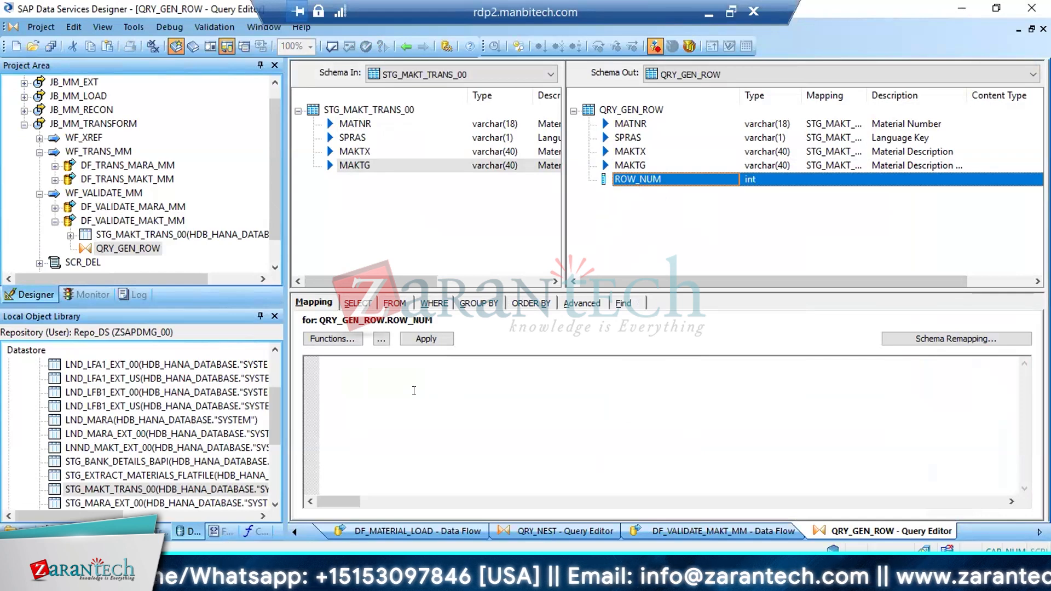
Map ROW_NUM to the function gen_row_num( ) and return to the DF_VALIDATE_MAKT_MM data flow
left_click(413, 390)
type("GN")
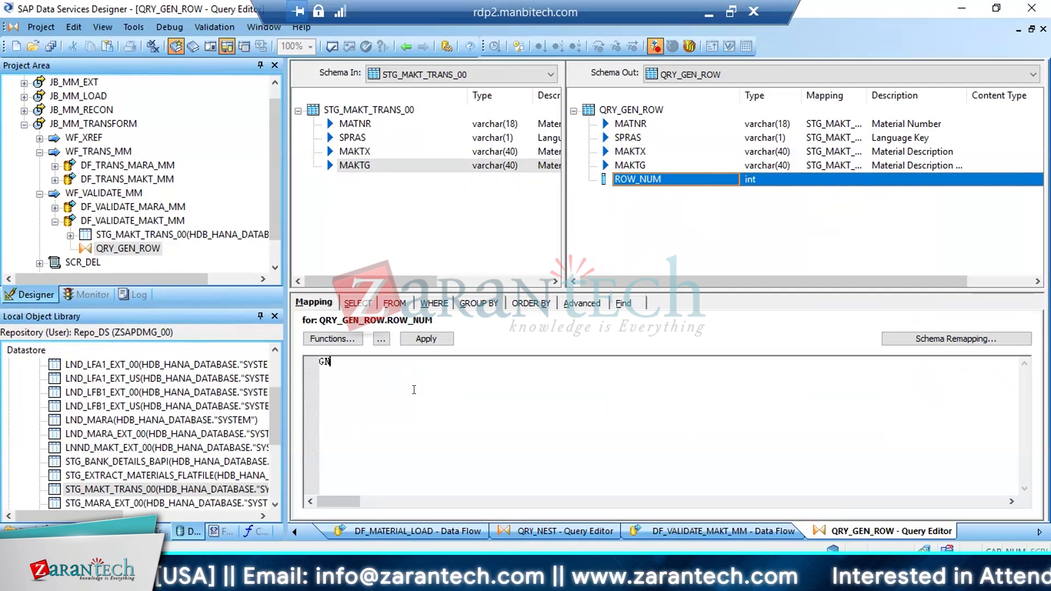
key("BackSpace")
type("EN")
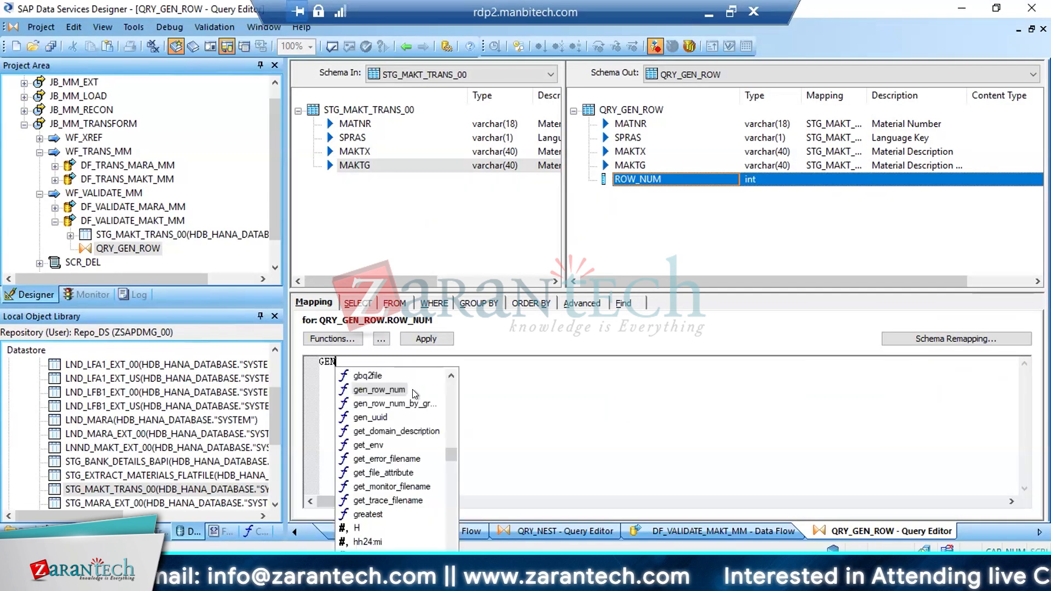
key("Return")
type(")")
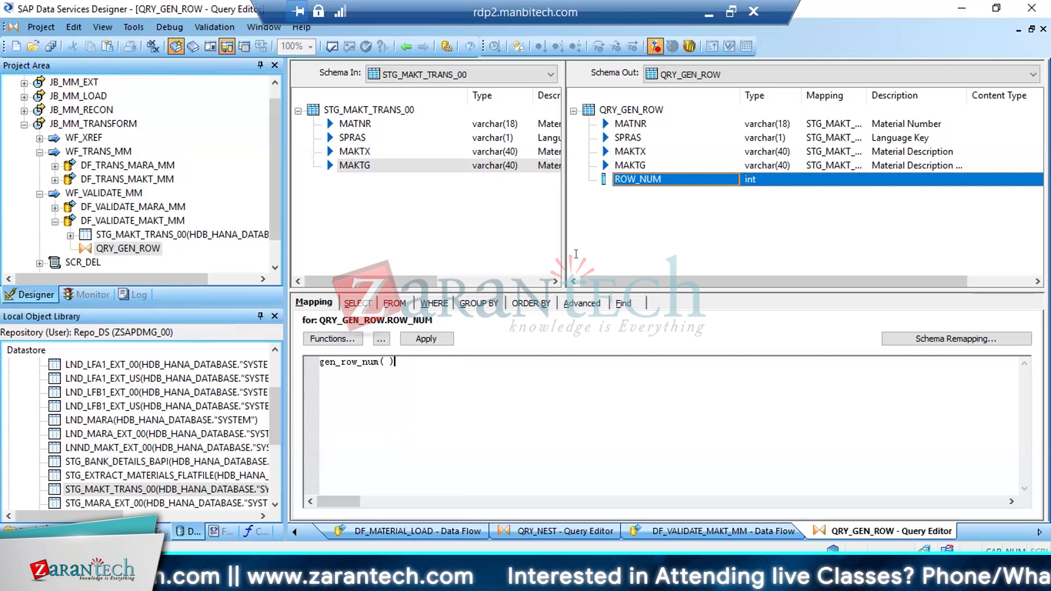
left_click(624, 125)
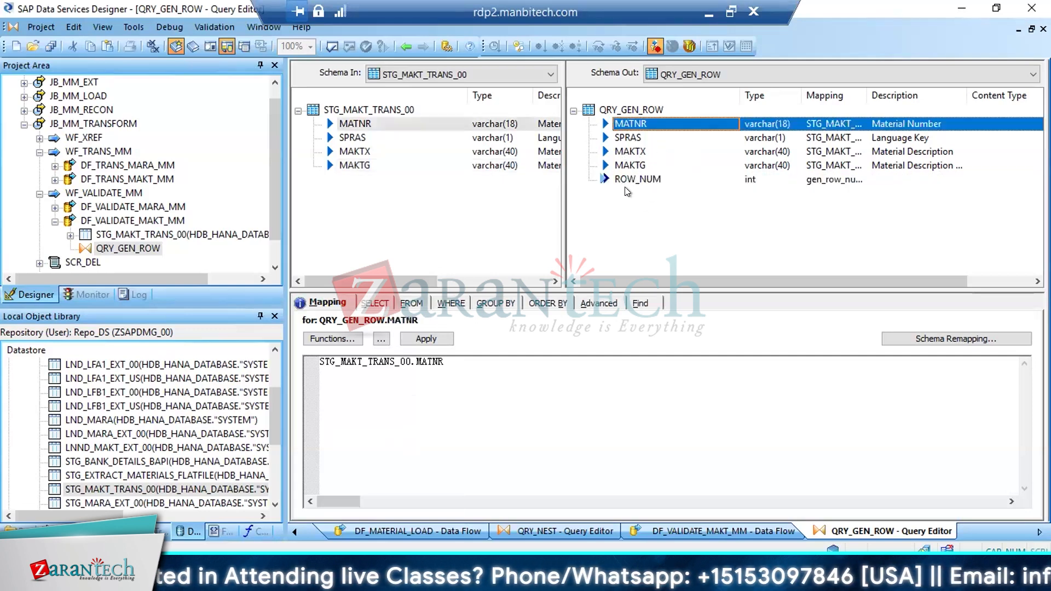
left_click(399, 40)
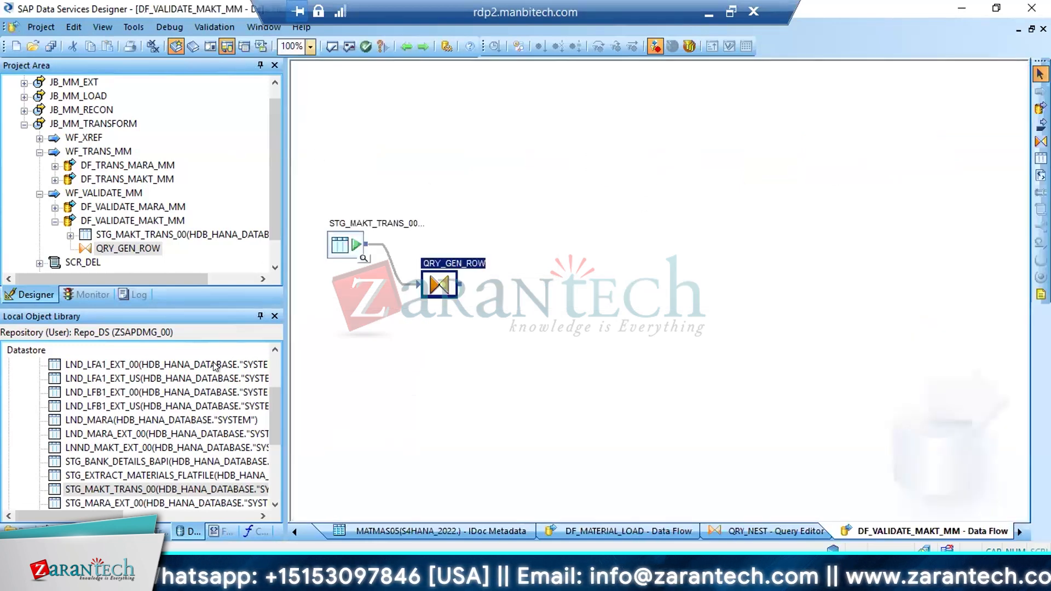
Review the workflow sequence of job JB_MM_TRANSFORM and the data flows inside WF_TRANS_MM, including DF_TRANS_MAKT_MM
left_click(163, 530)
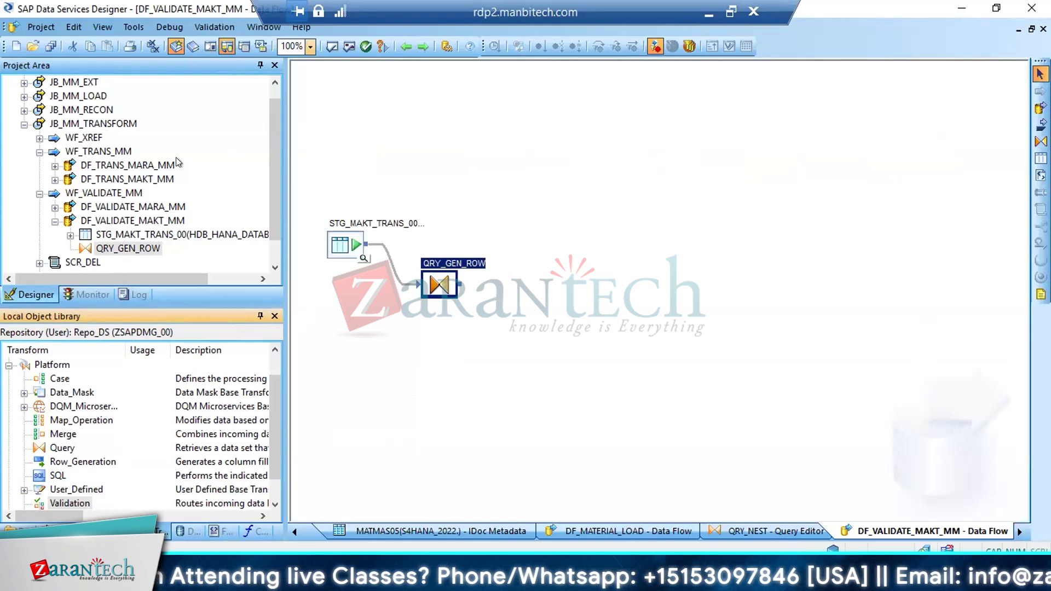
left_click_drag(274, 136, 275, 116)
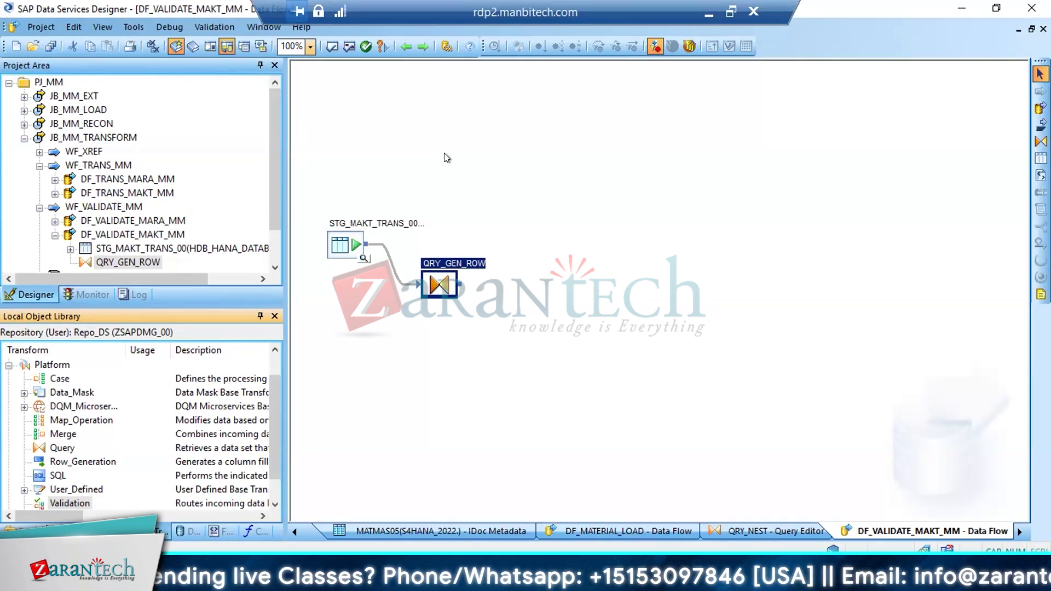
left_click(103, 139)
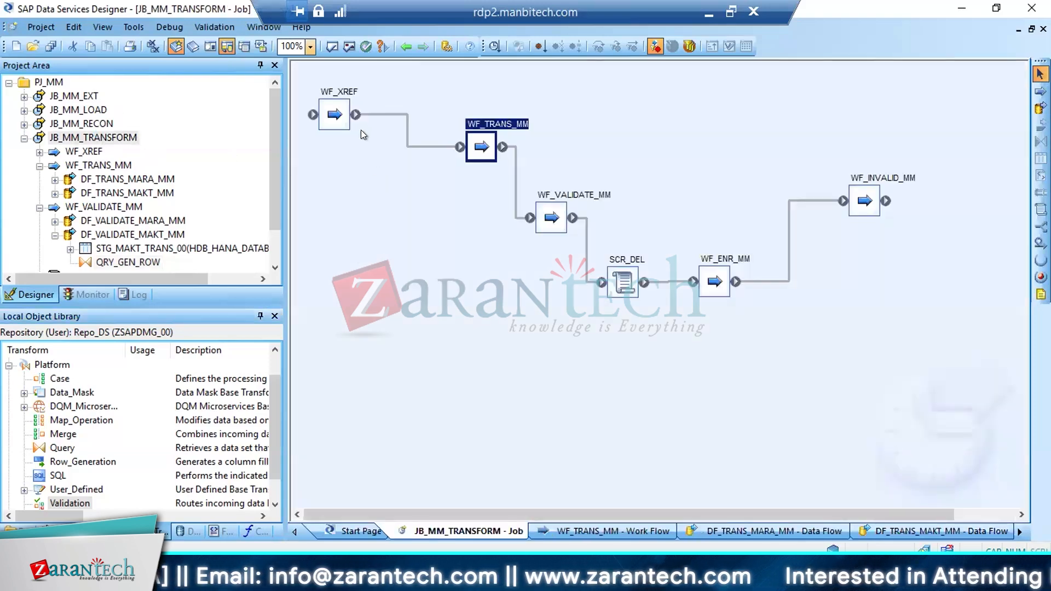
double_click(490, 150)
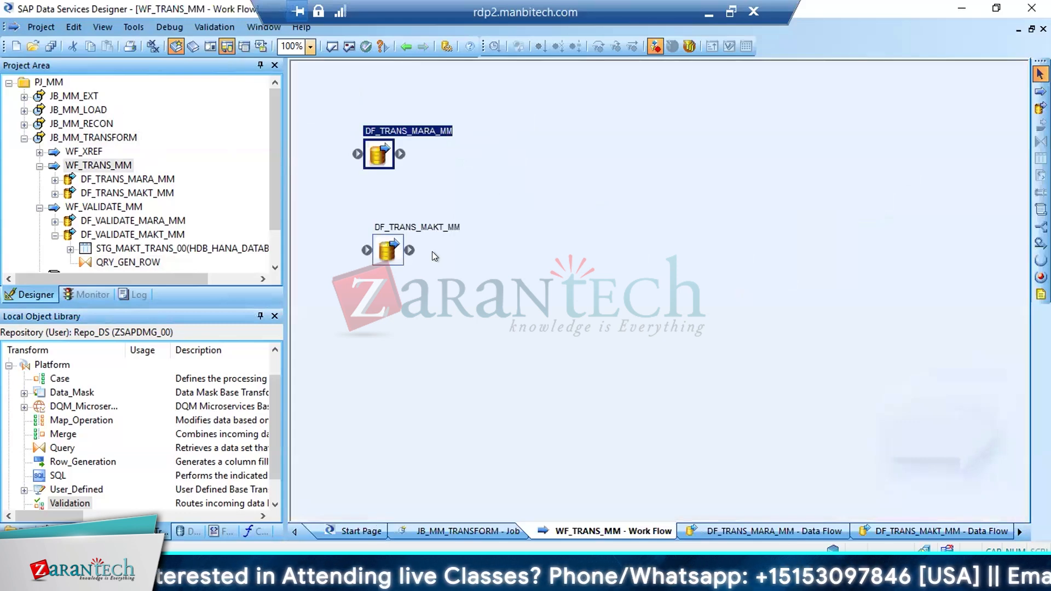
double_click(389, 249)
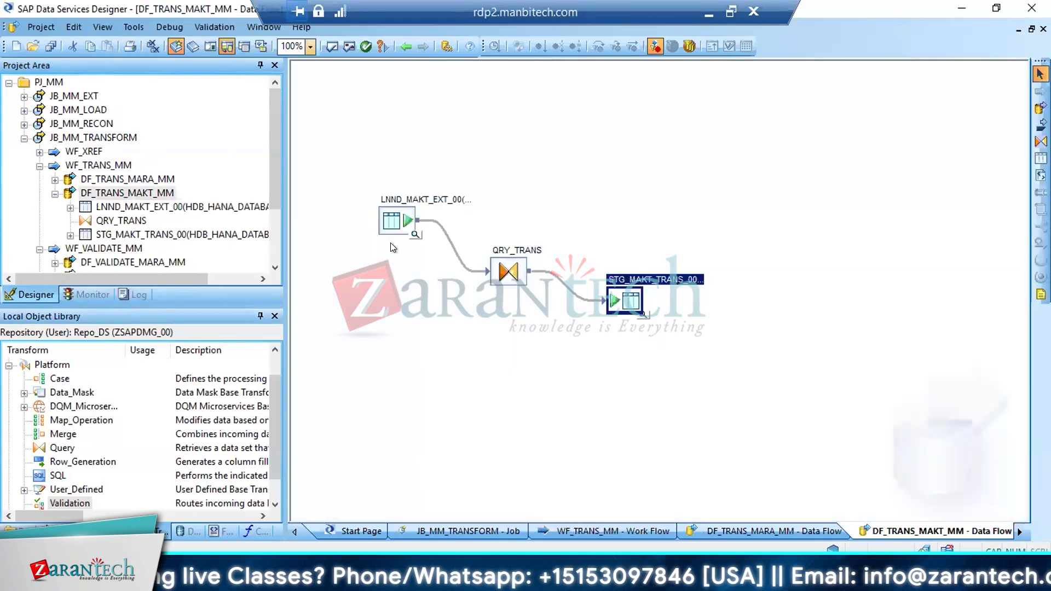
left_click(39, 166)
double_click(104, 206)
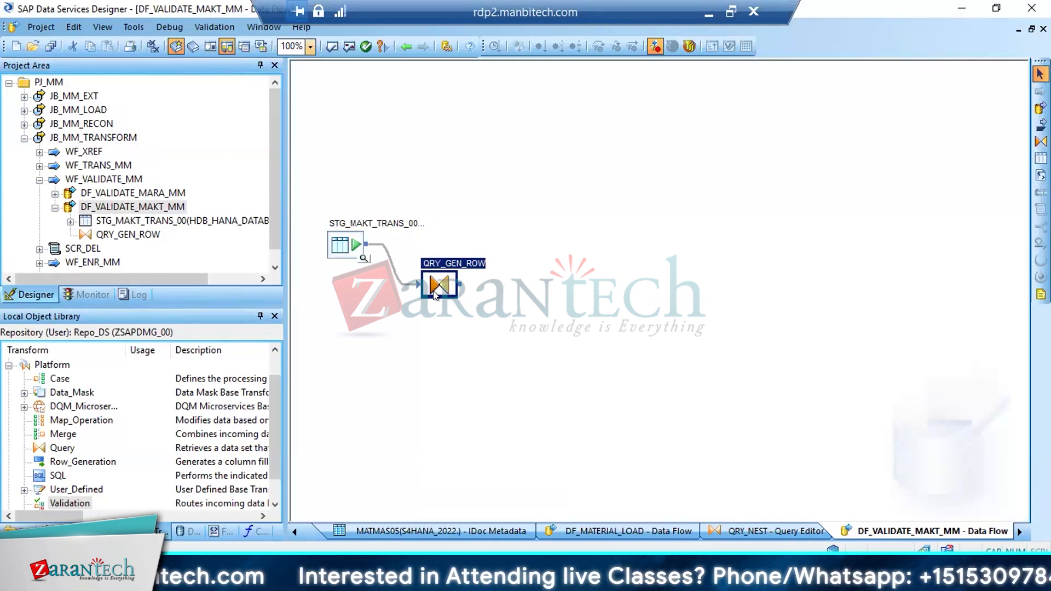
Examine the QRY_TRANS column mappings in DF_TRANS_MAKT_MM and the data of its target table STG_MAKT_TRANS_00
left_click(39, 165)
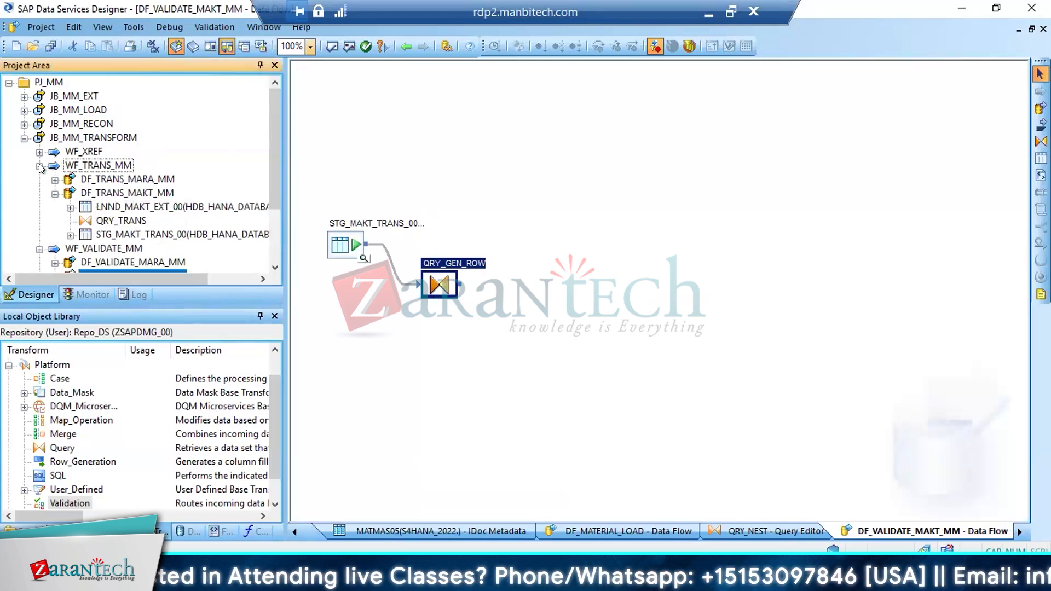
double_click(121, 194)
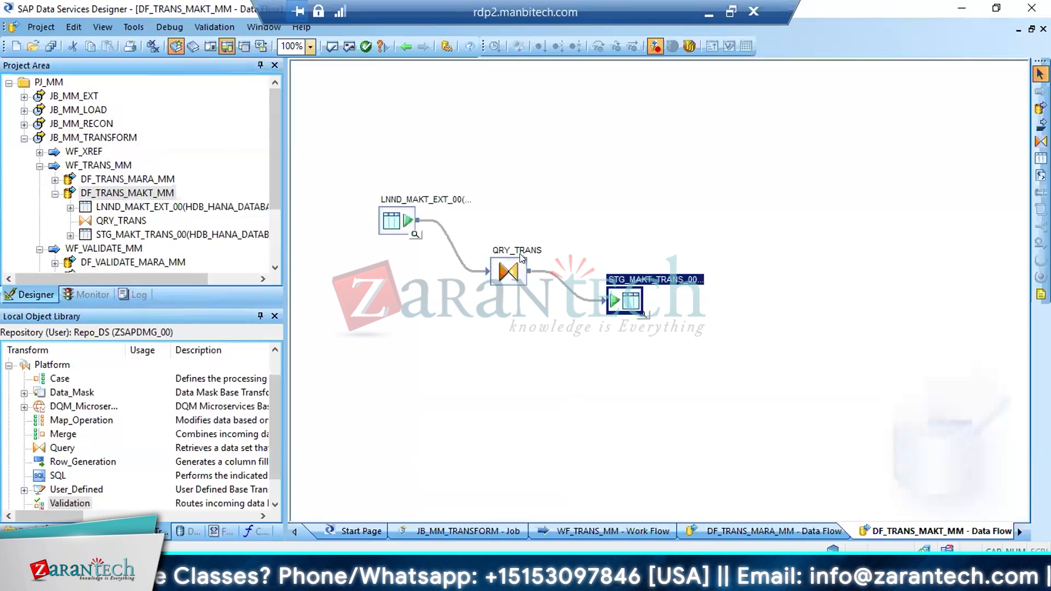
double_click(508, 272)
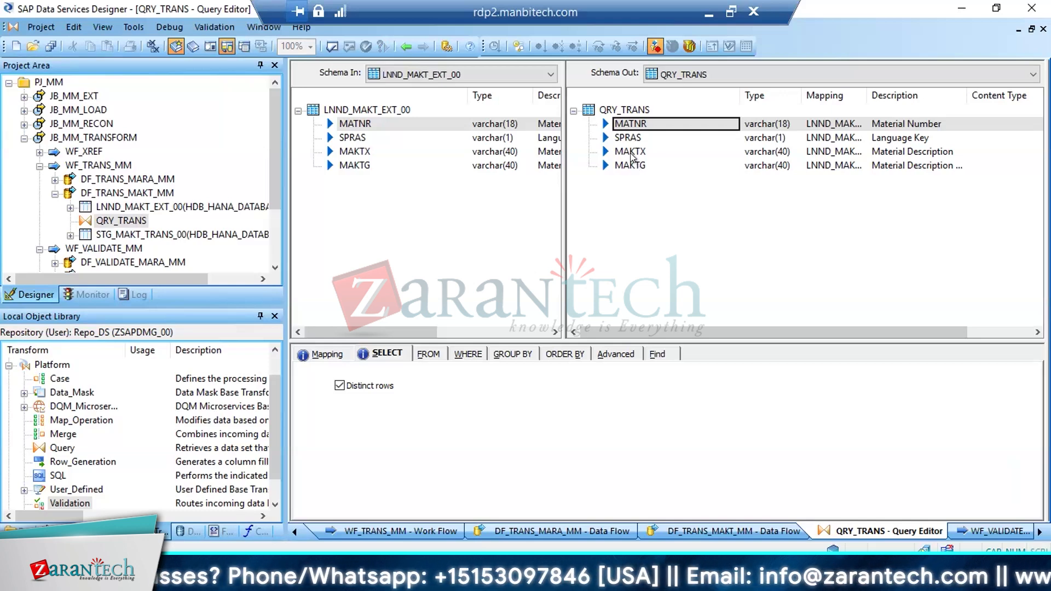
left_click(632, 153)
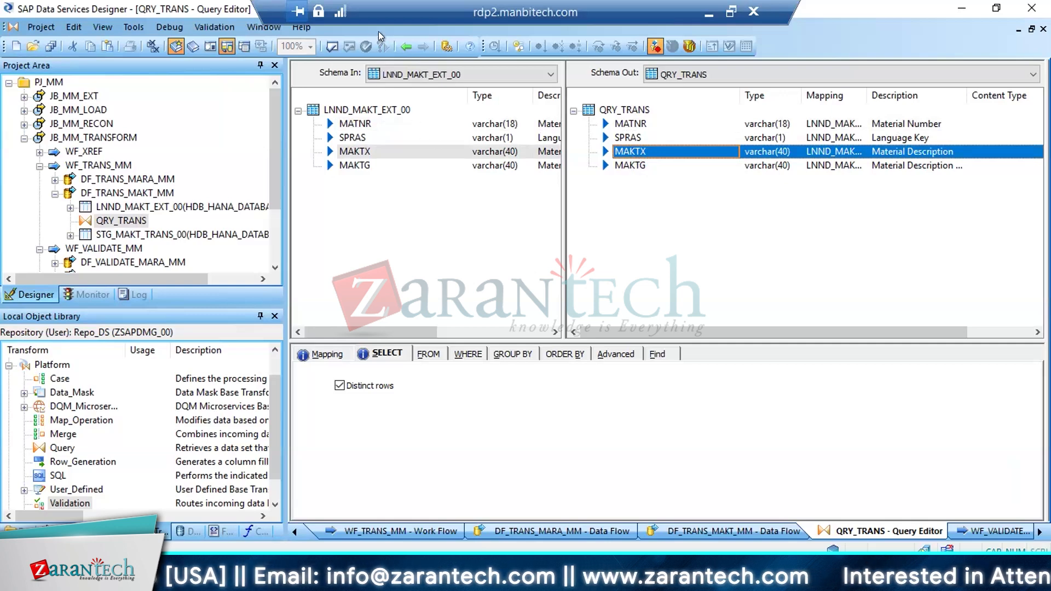
left_click(405, 46)
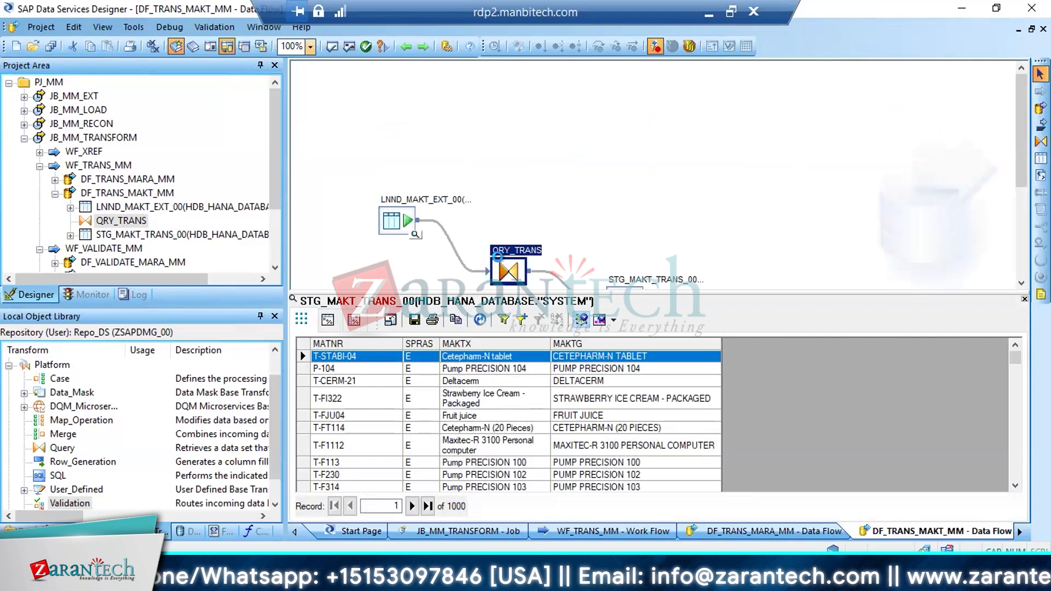
double_click(497, 258)
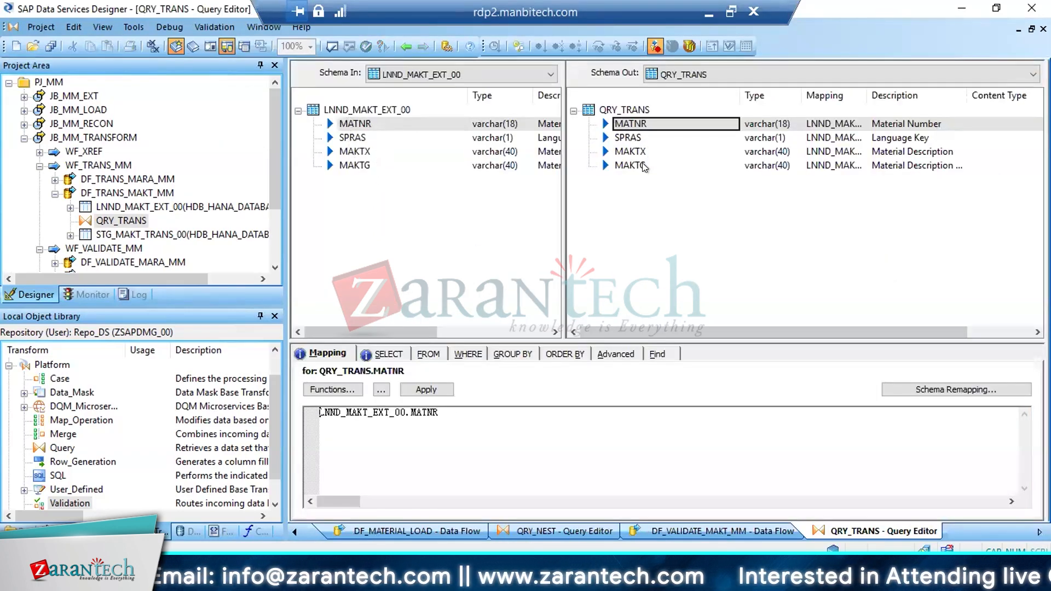
Save all changes to DF_VALIDATE_MAKT_MM and DF_VALIDATE_MARA_MM, and reopen the data flow DF_VALIDATE_MAKT_MM
left_click(50, 46)
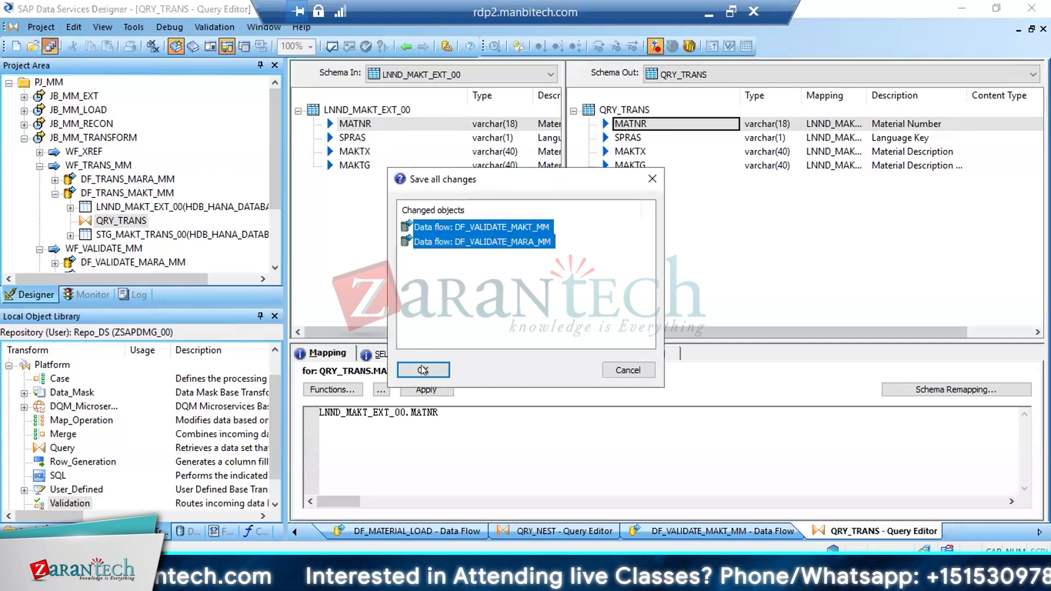
left_click(422, 370)
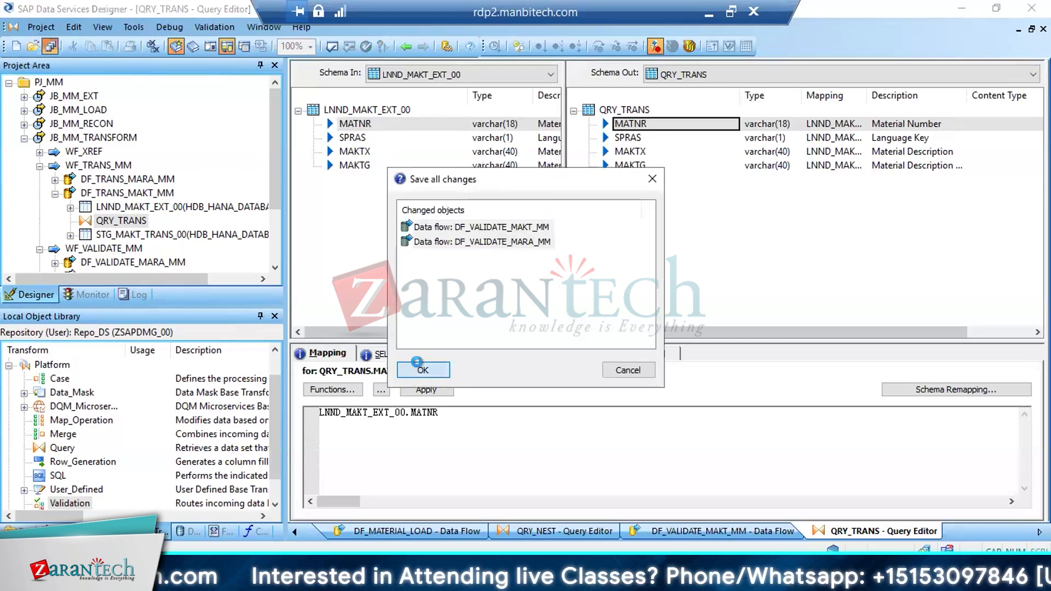
left_click(55, 192)
left_click(120, 234)
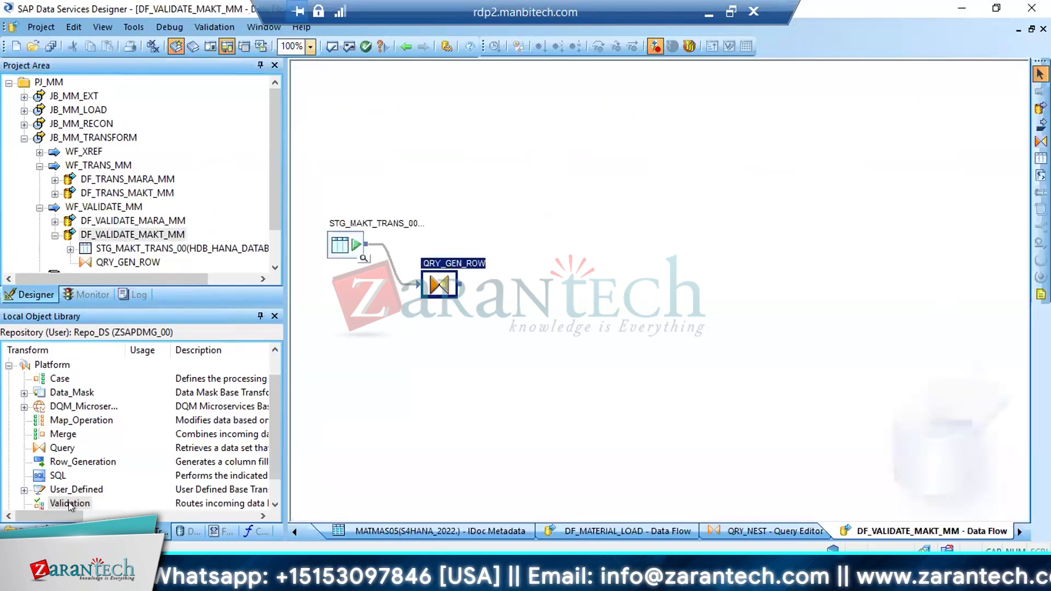
Add three Validation transforms named VAL_MANDT, VAL_LKP and VAL_XREF, stacked vertically beyond QRY_GEN_ROW in the data flow
left_click_drag(70, 506, 496, 162)
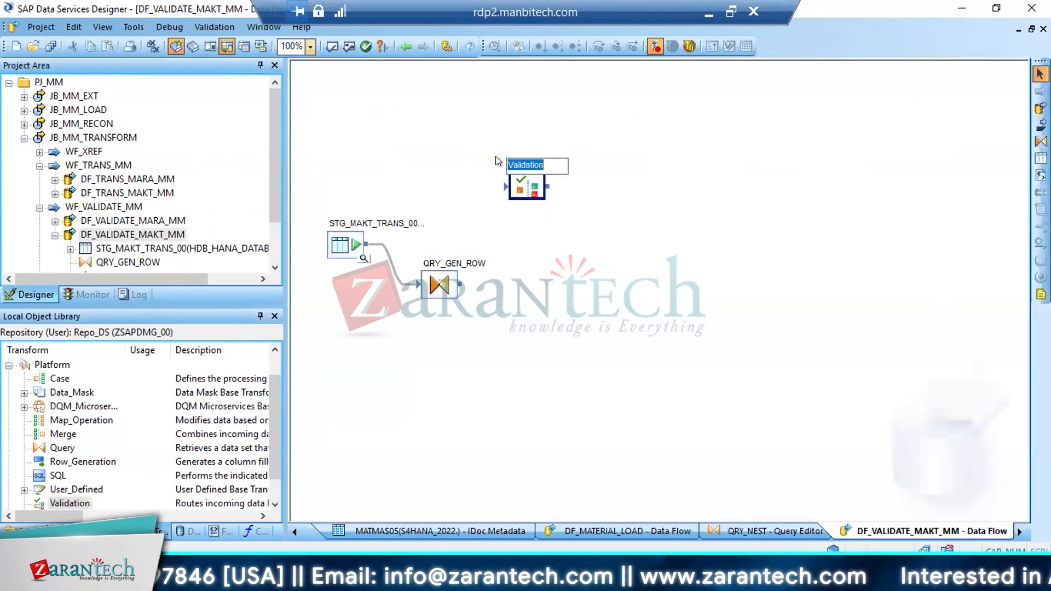
type("VAL_MANDT")
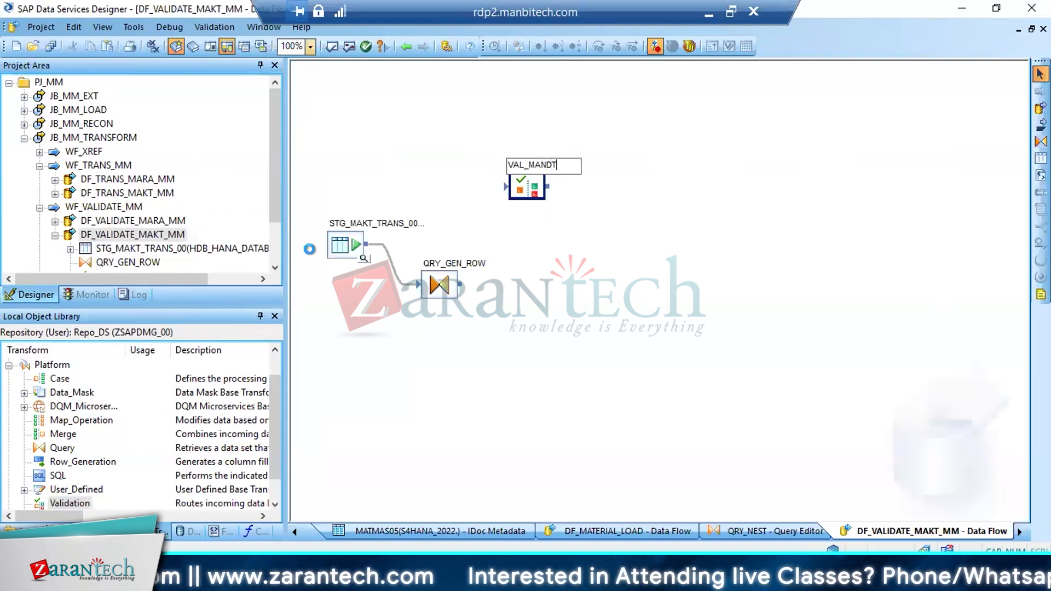
left_click_drag(77, 503, 523, 266)
type("VAL_LKP")
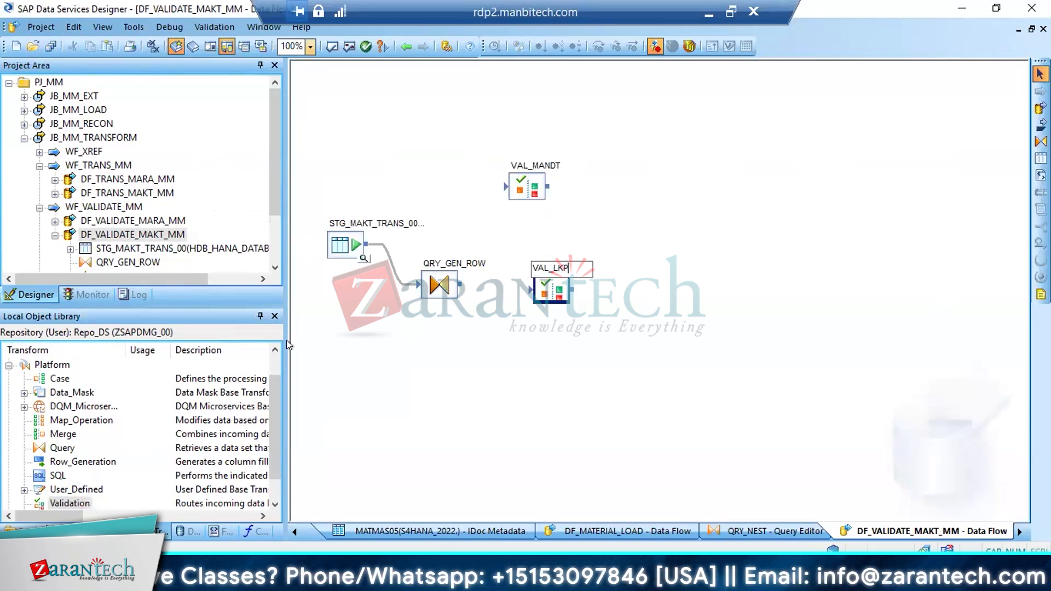
key("Return")
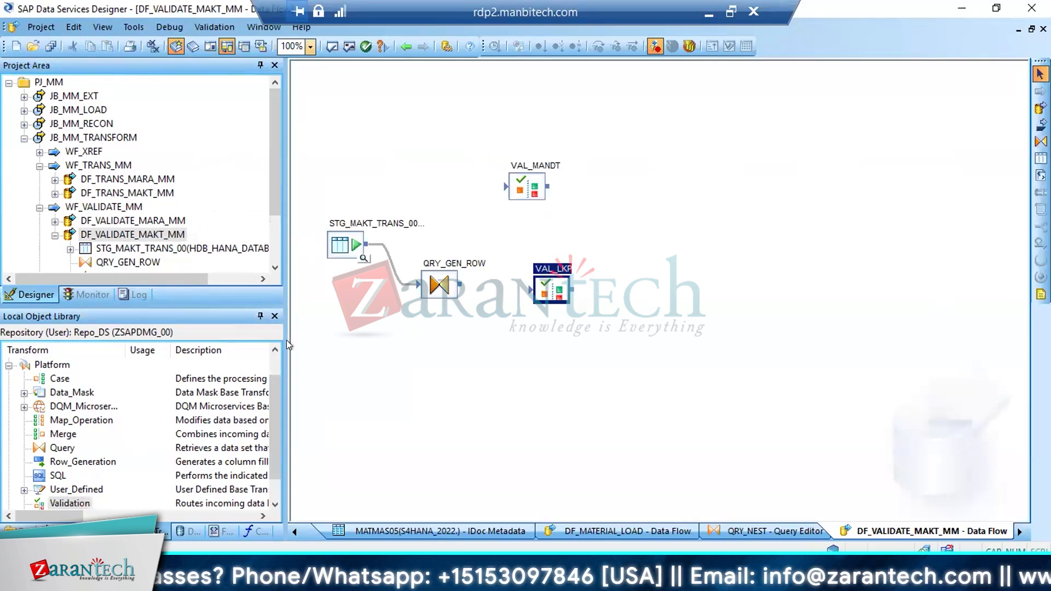
left_click_drag(70, 503, 494, 345)
type("VAL_")
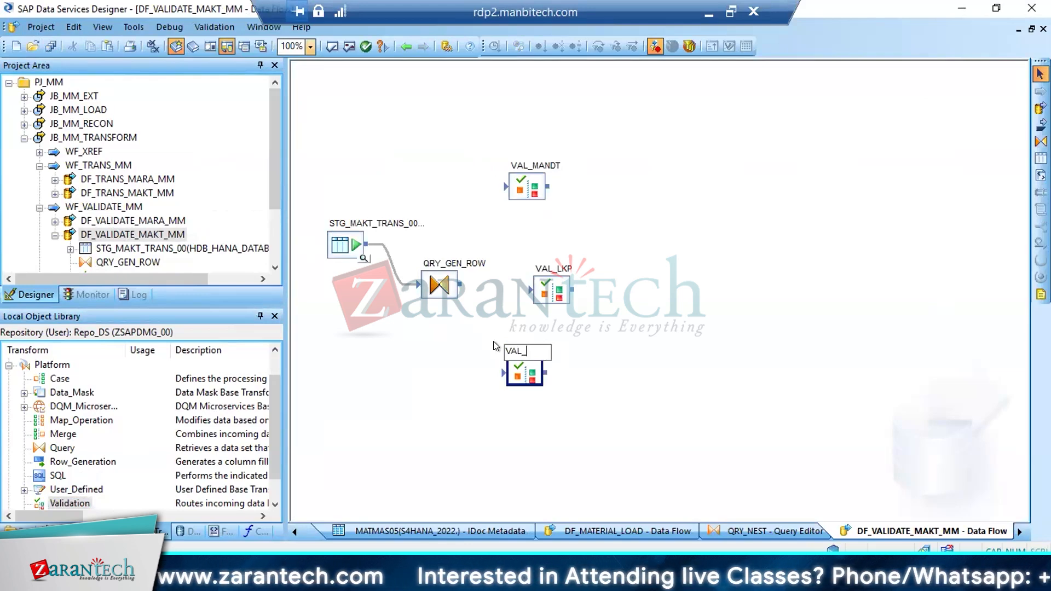
type("XREF")
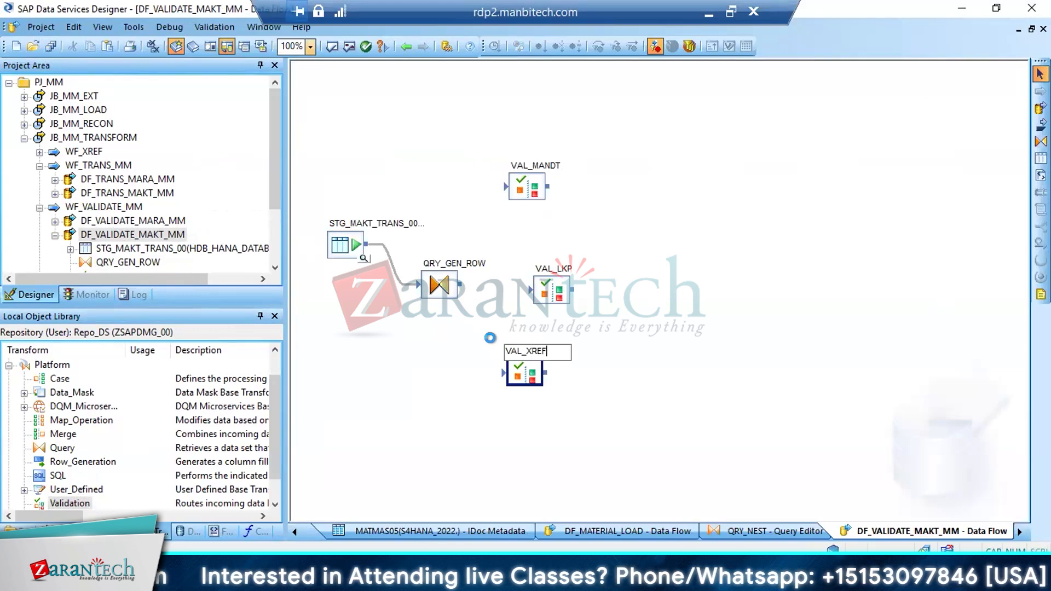
key("Return")
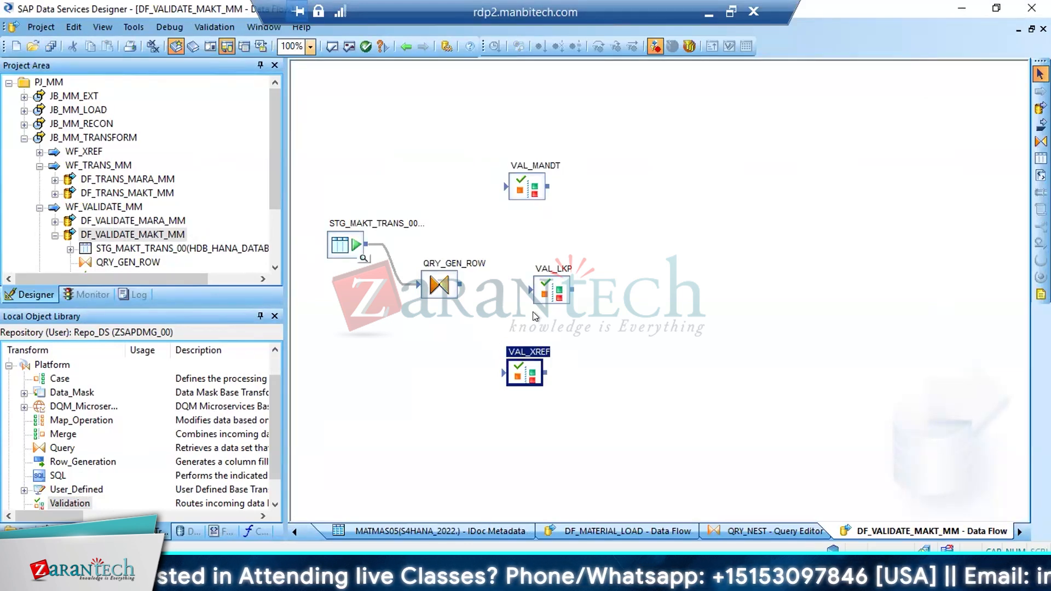
Select all objects in the data flow and shift them together upward on the canvas
left_click(523, 256)
key("ctrl+a")
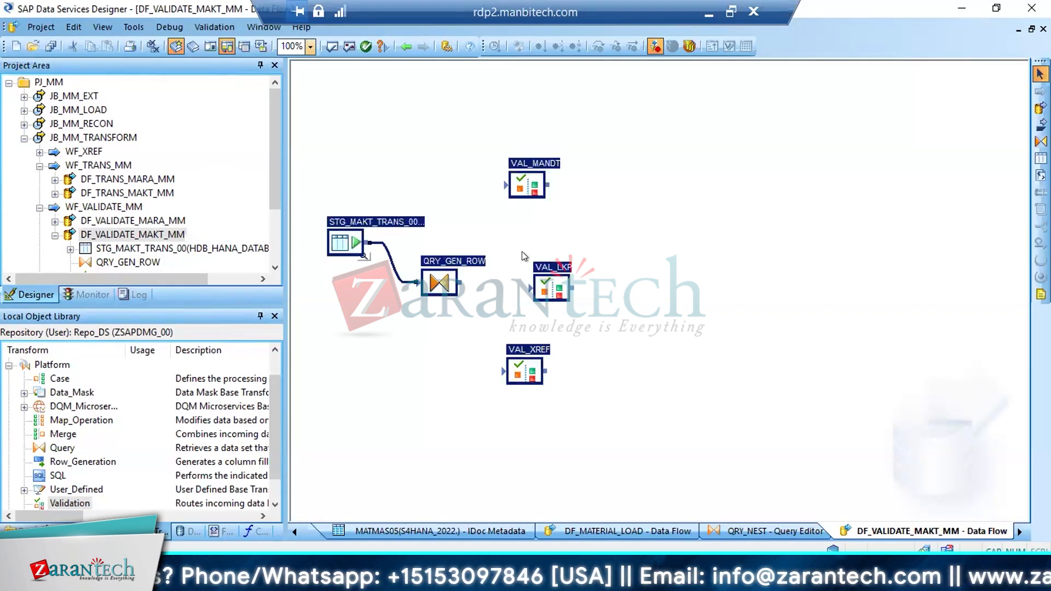
scroll(523, 256, "down", 3)
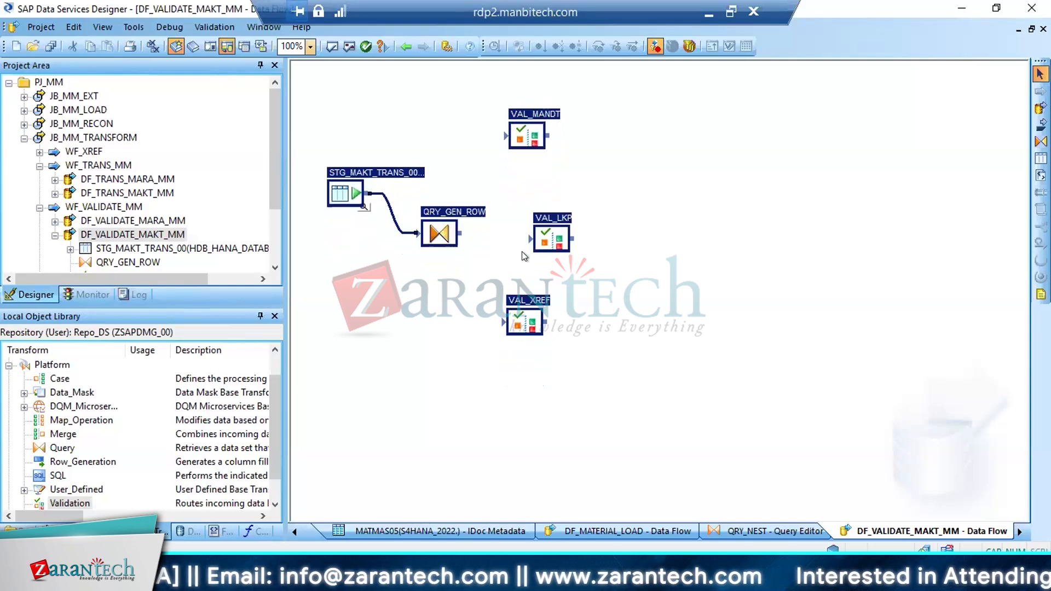
left_click(457, 275)
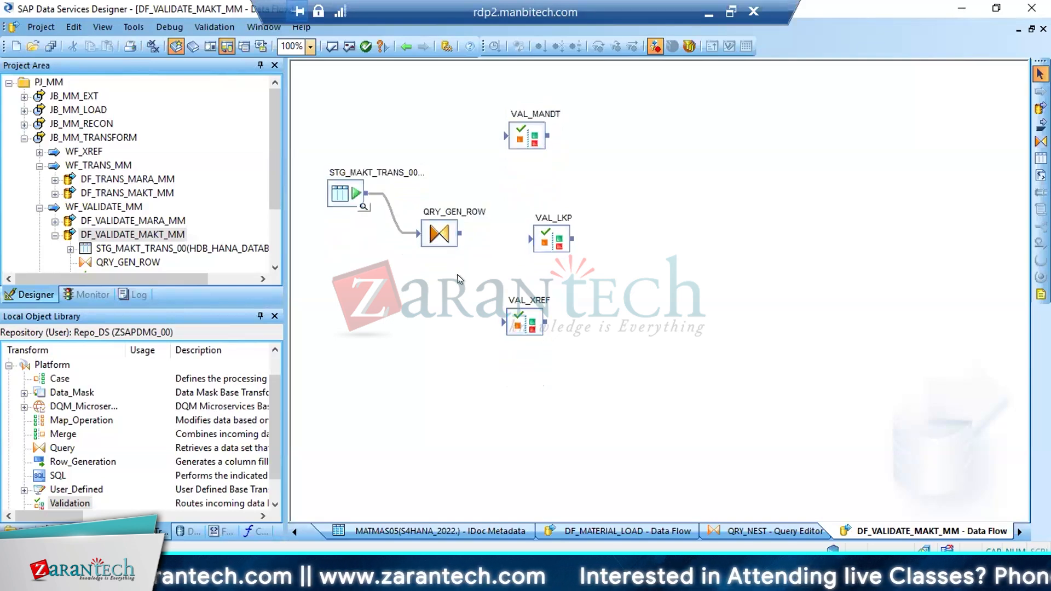
Align VAL_LKP vertically with the other validations and add a fourth Validation transform named VAL_FORMAT below VAL_XREF
left_click_drag(560, 248, 535, 238)
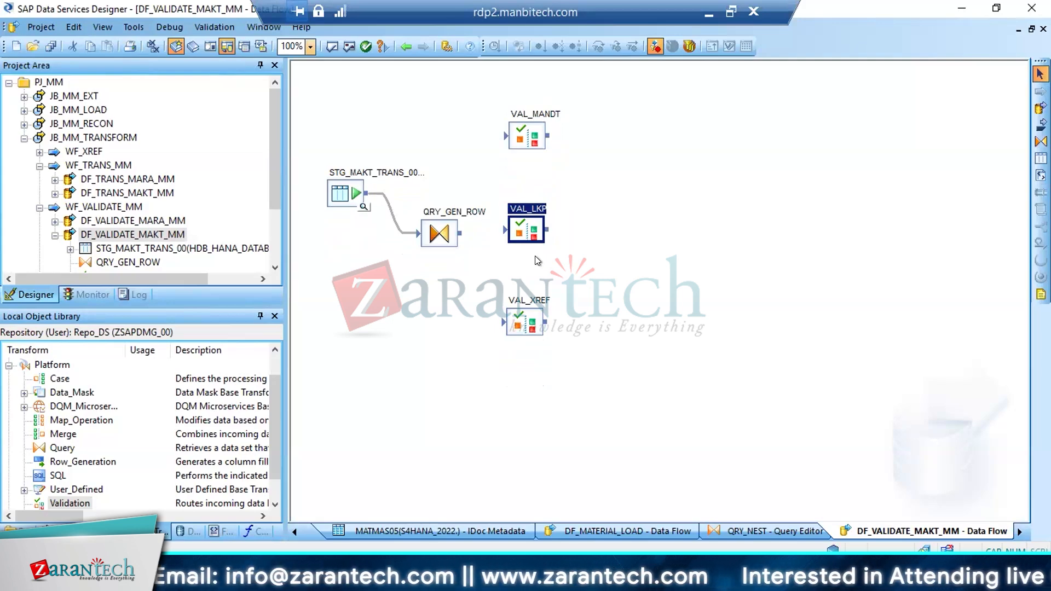
left_click_drag(69, 504, 490, 382)
type("V")
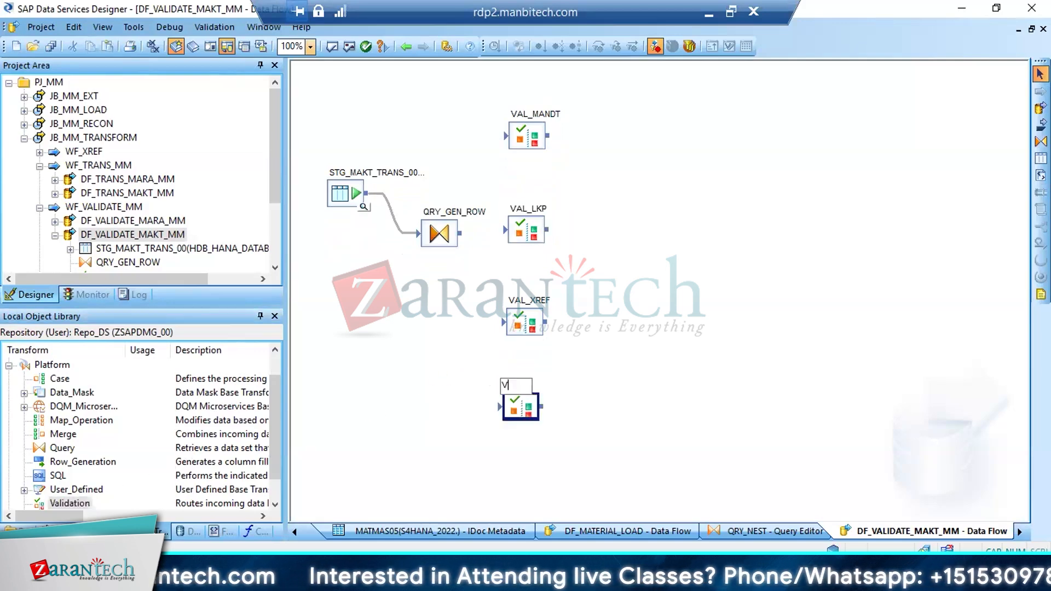
type("AL_FORMA")
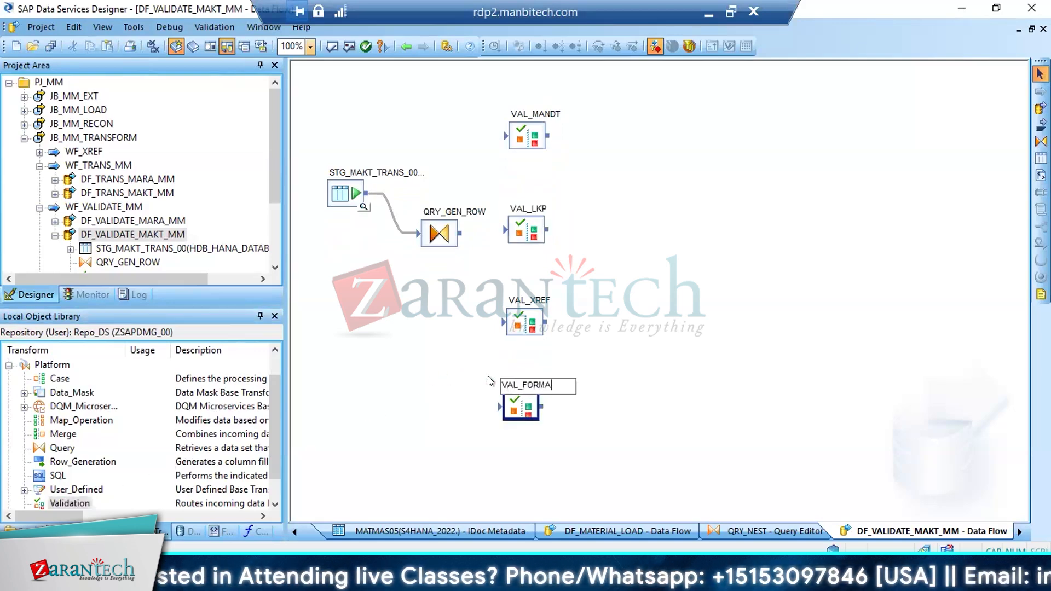
type("T")
key("Return")
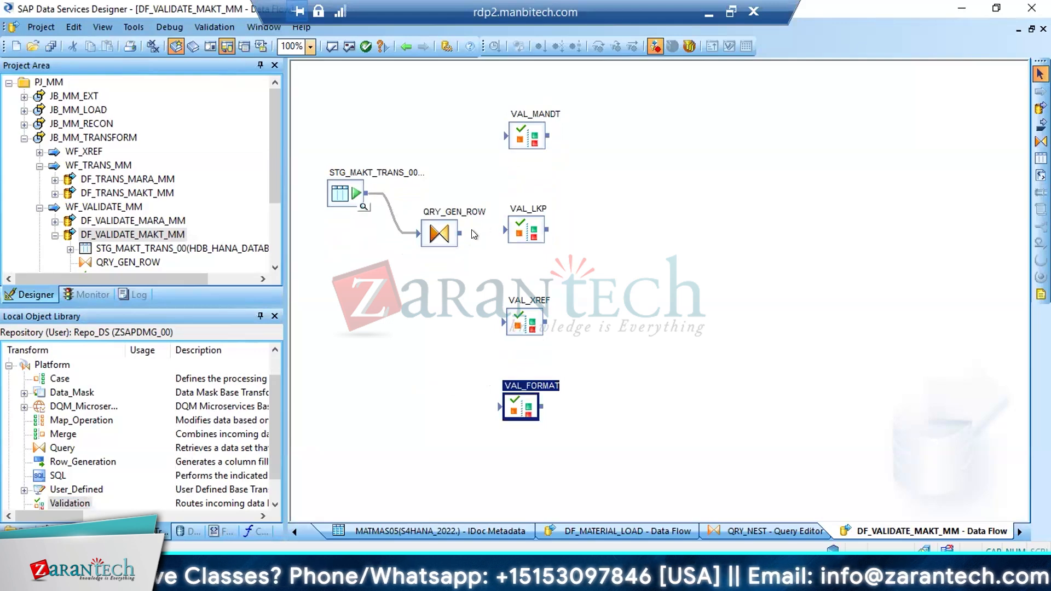
Connect the output of QRY_GEN_ROW to VAL_MANDT, VAL_LKP, VAL_XREF and VAL_FORMAT
left_click_drag(465, 234, 506, 136)
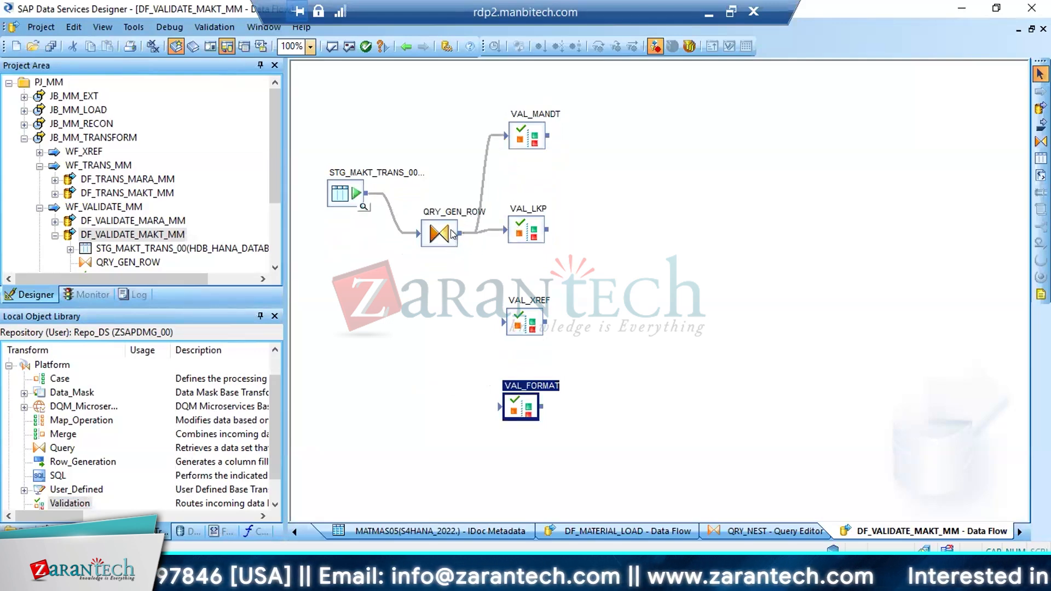
left_click_drag(465, 234, 502, 327)
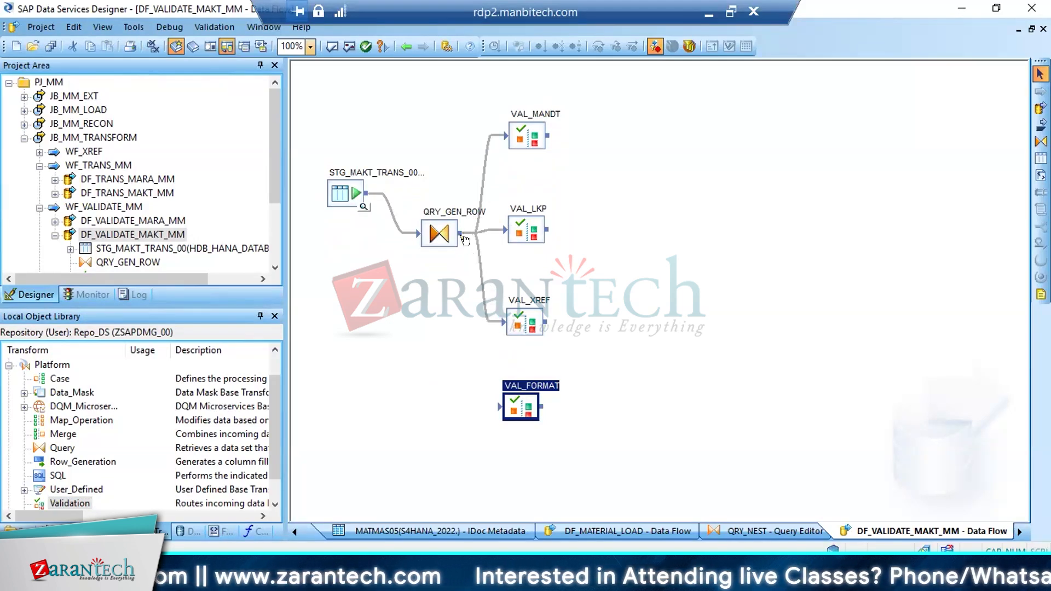
left_click_drag(464, 240, 509, 409)
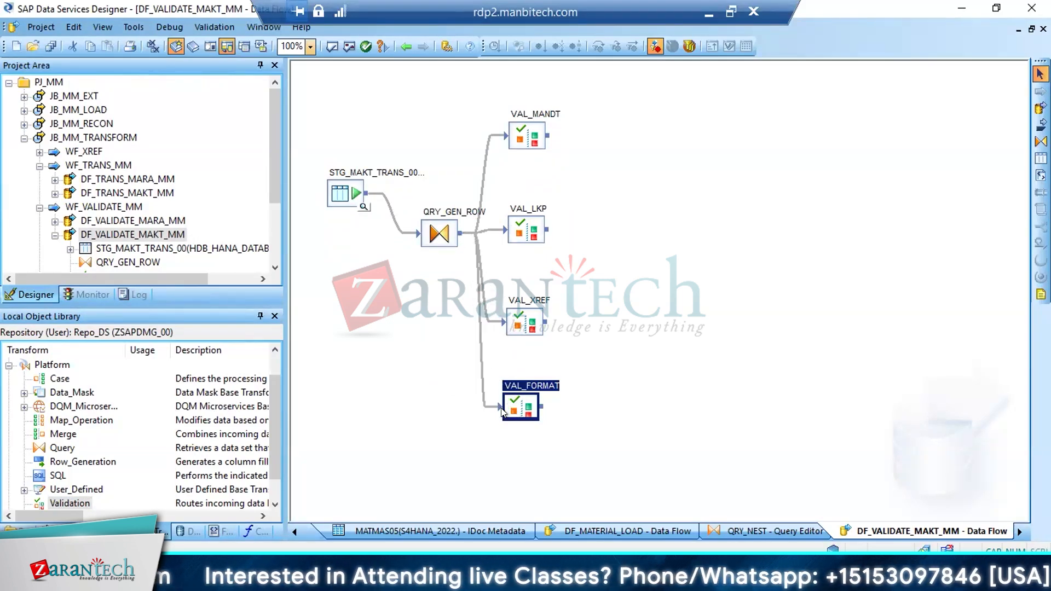
Save all changes to DF_VALIDATE_MAKT_MM and open the VAL_MANDT transform for editing
left_click(50, 46)
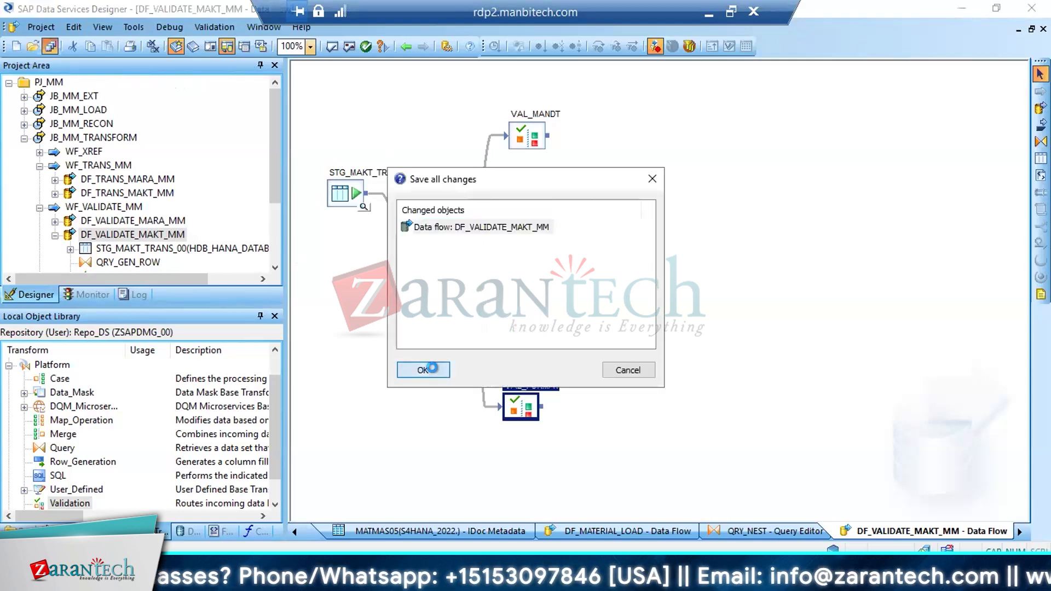
left_click(431, 367)
left_click(528, 140)
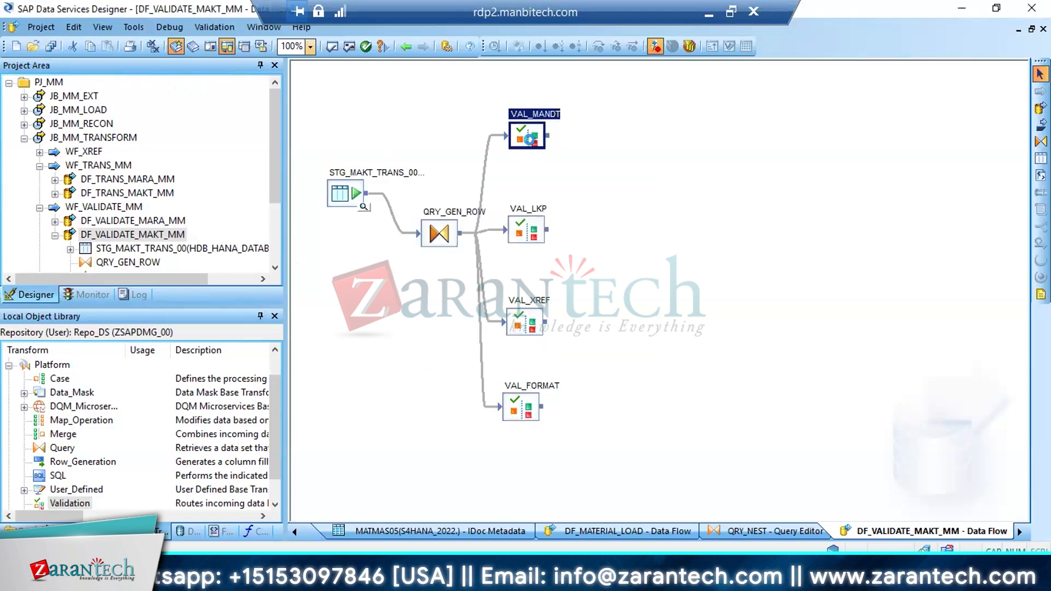
double_click(533, 142)
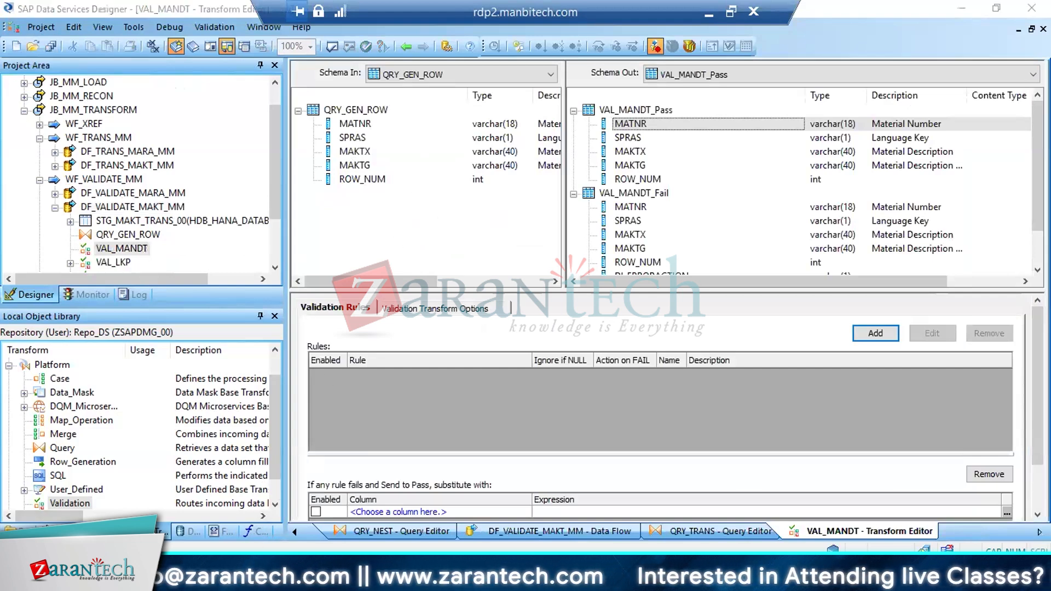
Switch to SAP GUI and display the fields of table MAKT in the ABAP Dictionary to check its key fields
left_click(214, 526)
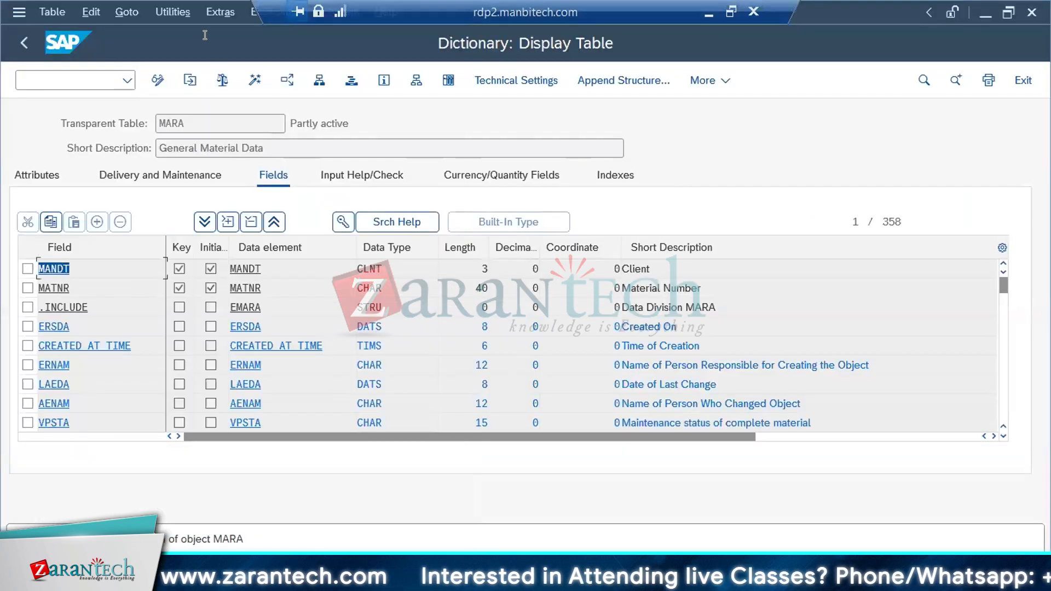
left_click(25, 43)
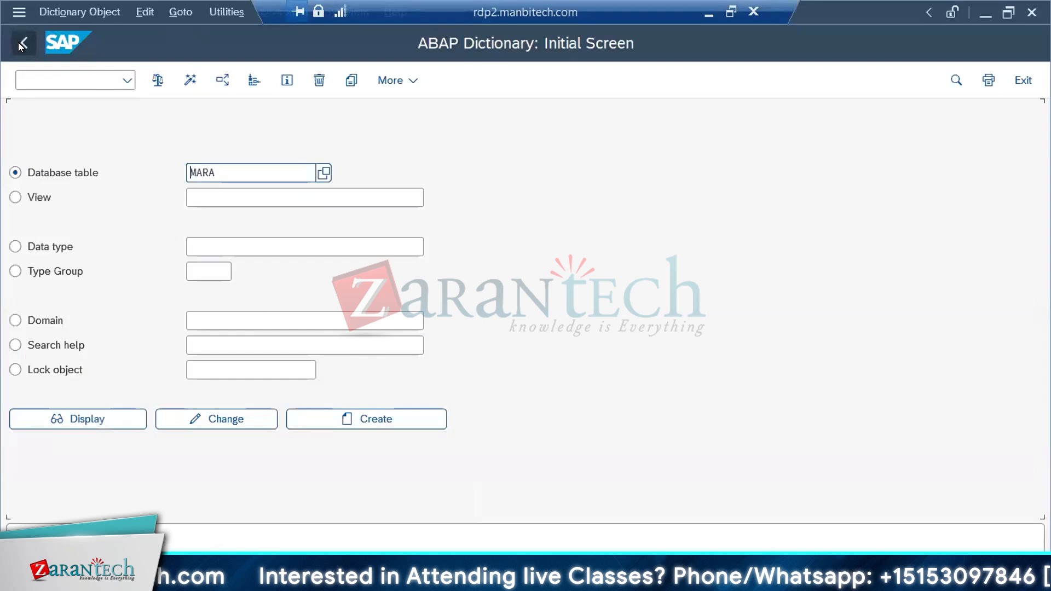
left_click(229, 170)
key("BackSpace")
key("BackSpace")
type("K")
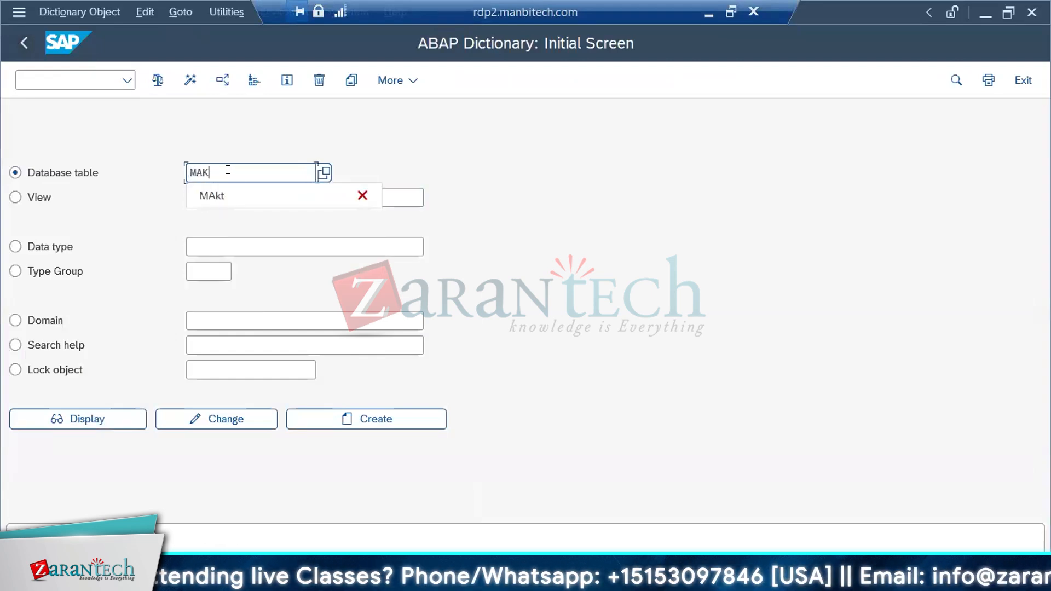
type("T")
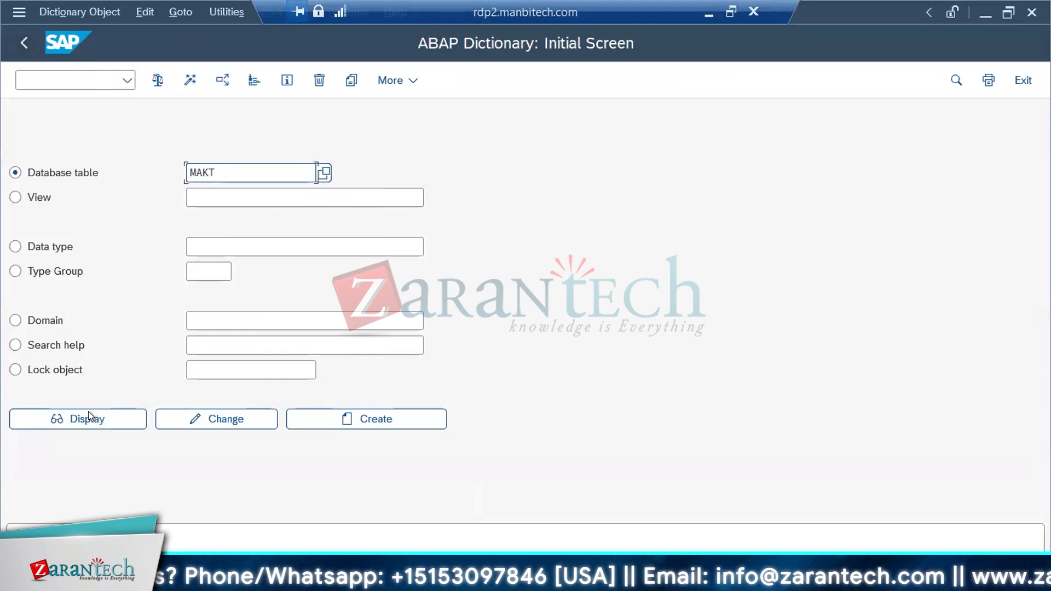
left_click(87, 418)
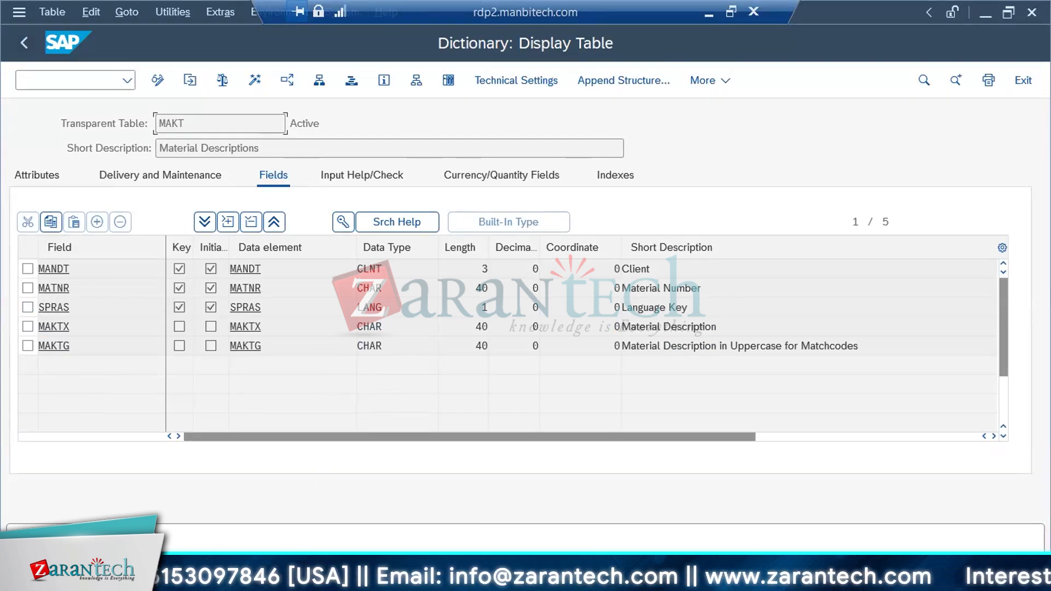
Back in Data Services Designer, add a VAL_MANDT rule named MATNR with the description MATERIAL IS MANDATORY
left_click(298, 508)
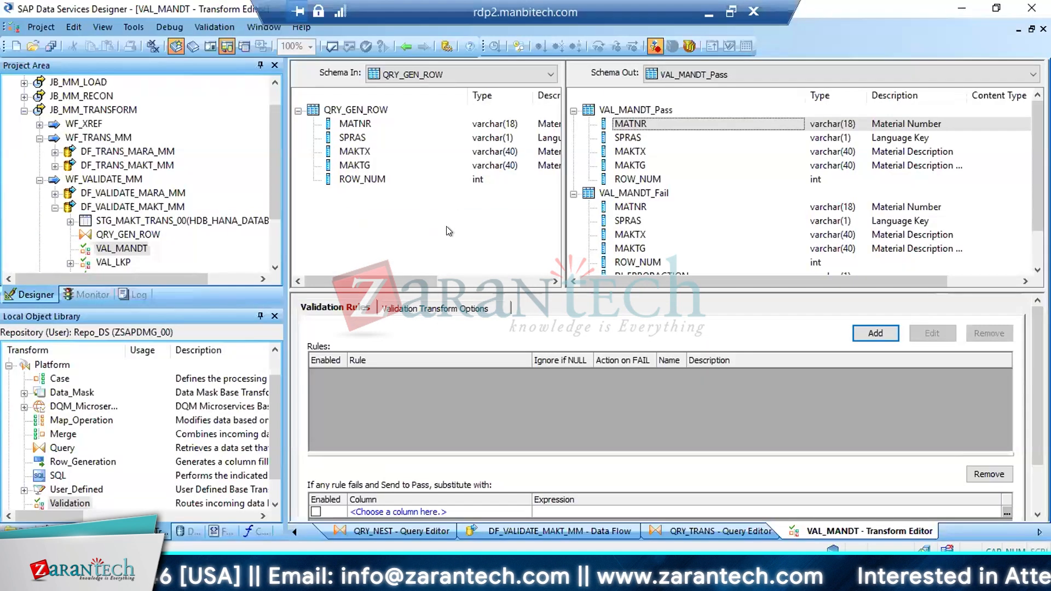
left_click(876, 333)
type("MATNR")
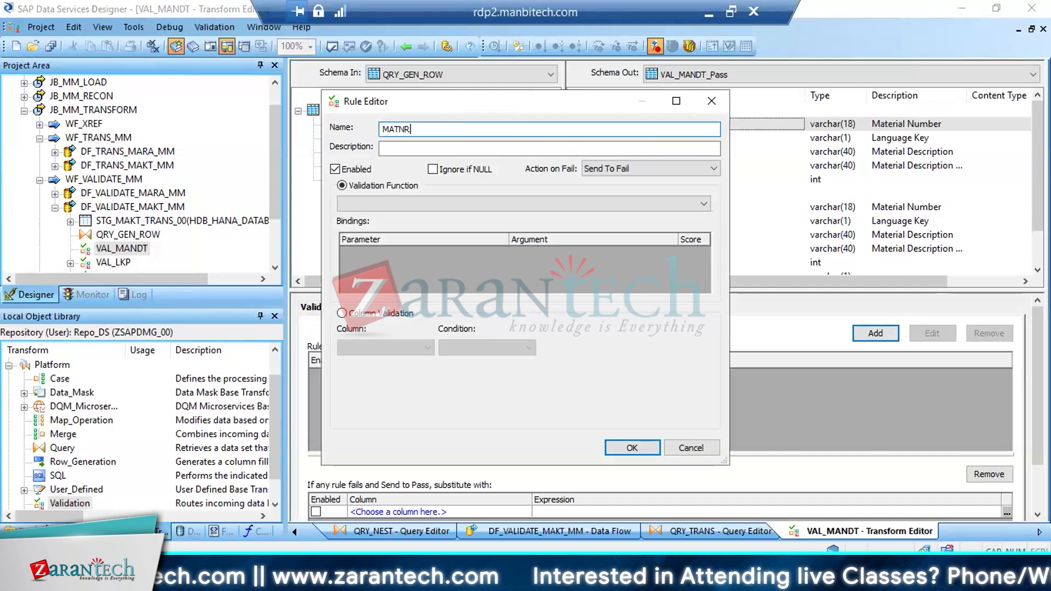
key("Tab")
type("MATERUA")
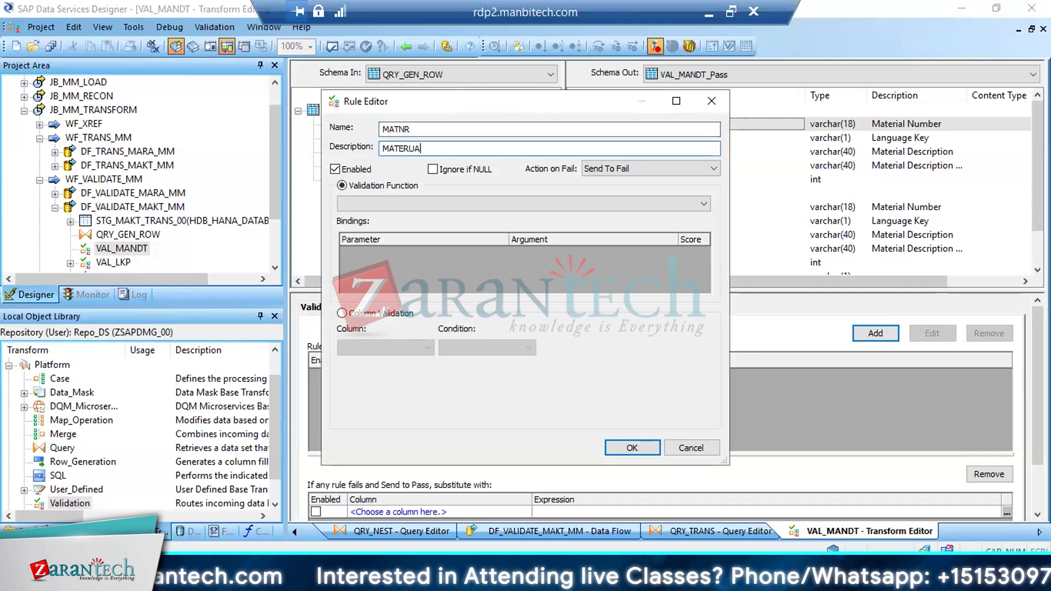
key("BackSpace")
key("BackSpace")
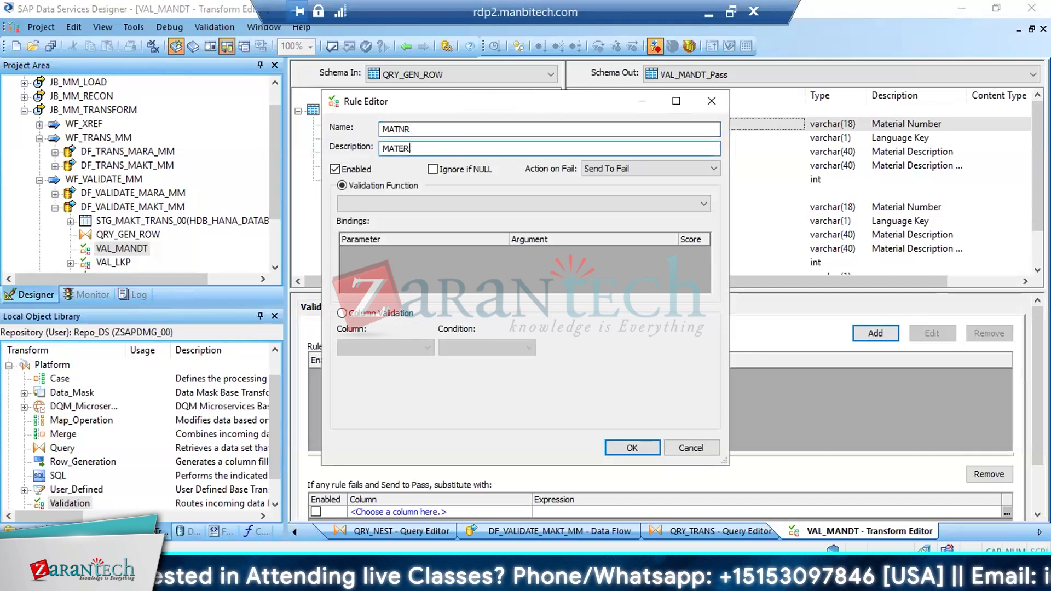
type("IAL IS MAND")
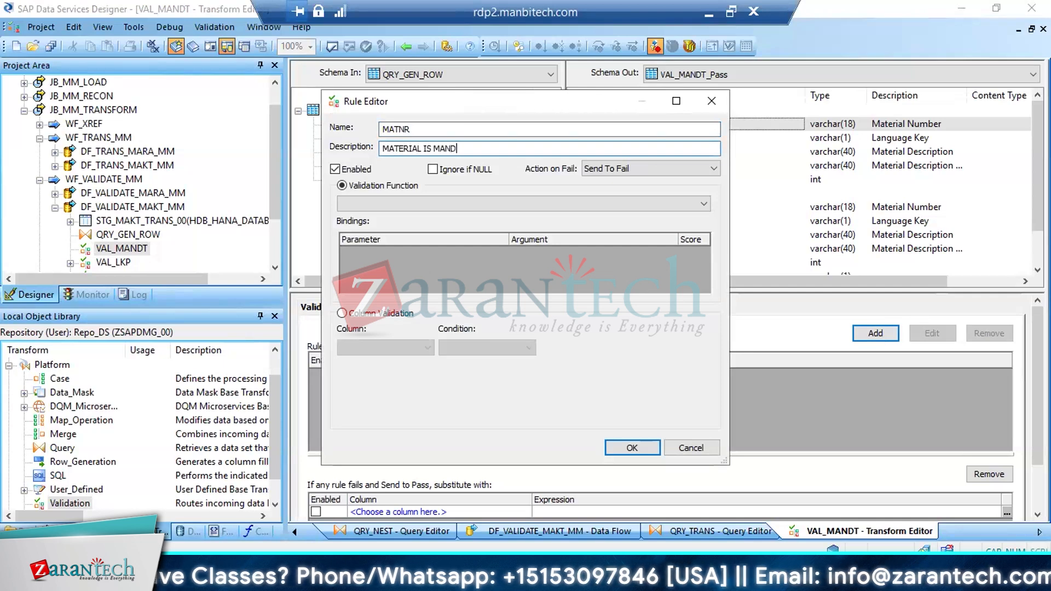
type("A")
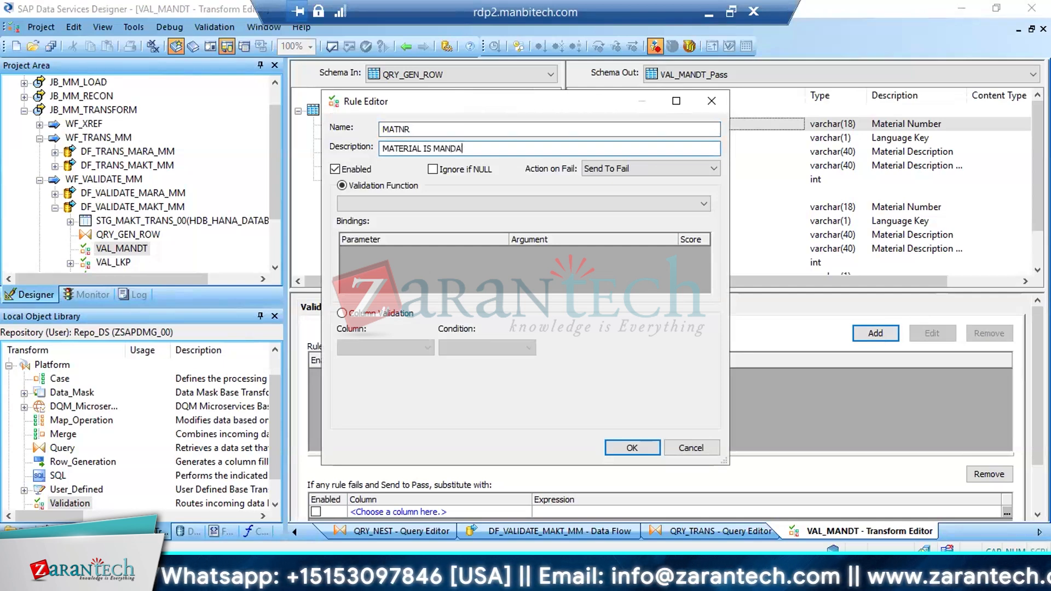
type("TORY")
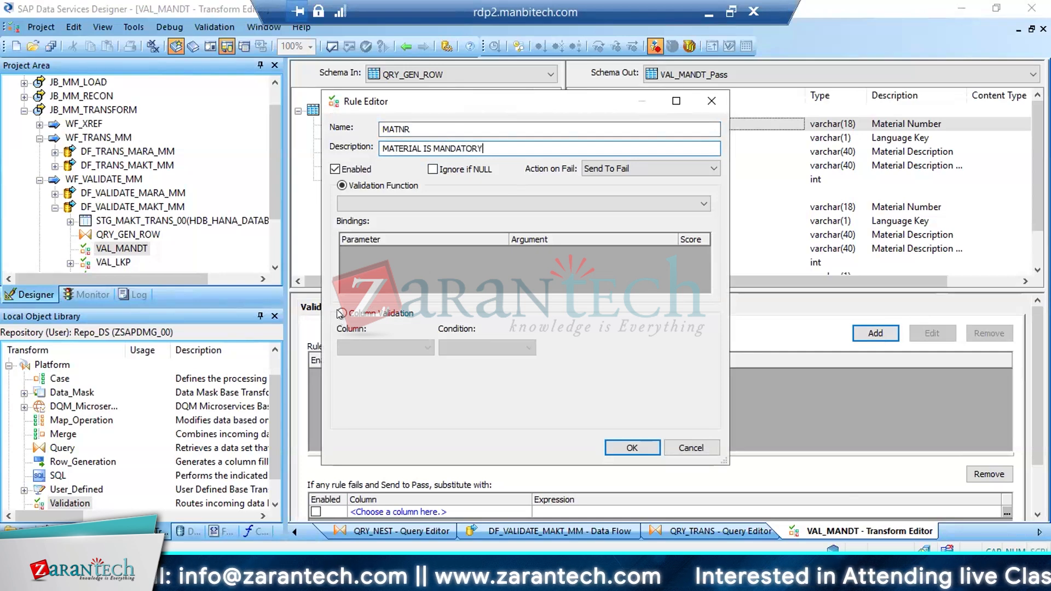
Define the MATNR rule as a column validation requiring QRY_GEN_ROW.MATNR IS NOT NULL, and accept the rule
left_click(341, 313)
left_click(428, 348)
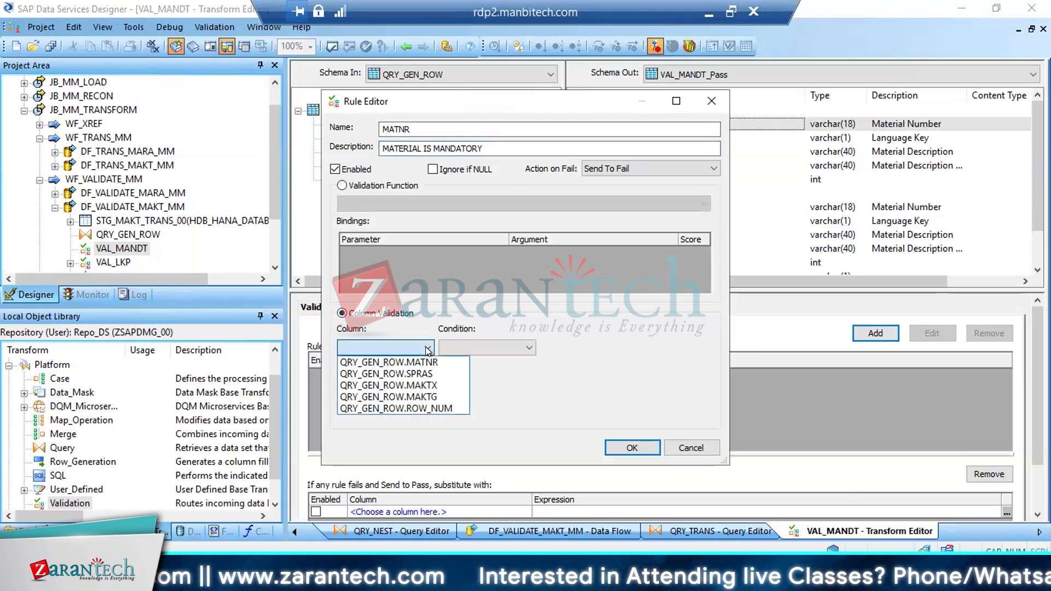
left_click(414, 361)
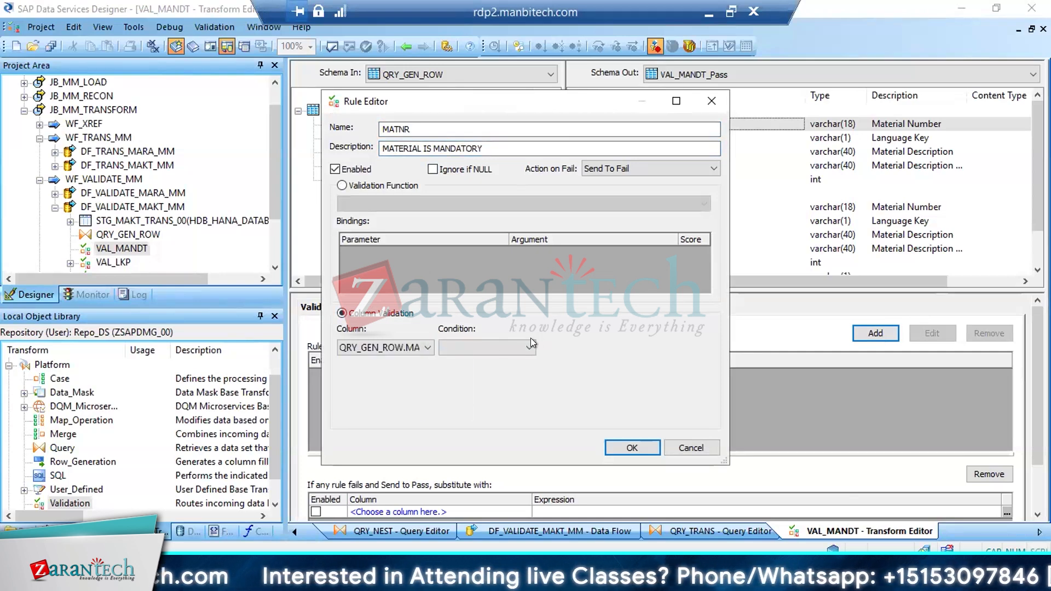
left_click(528, 347)
left_click(481, 431)
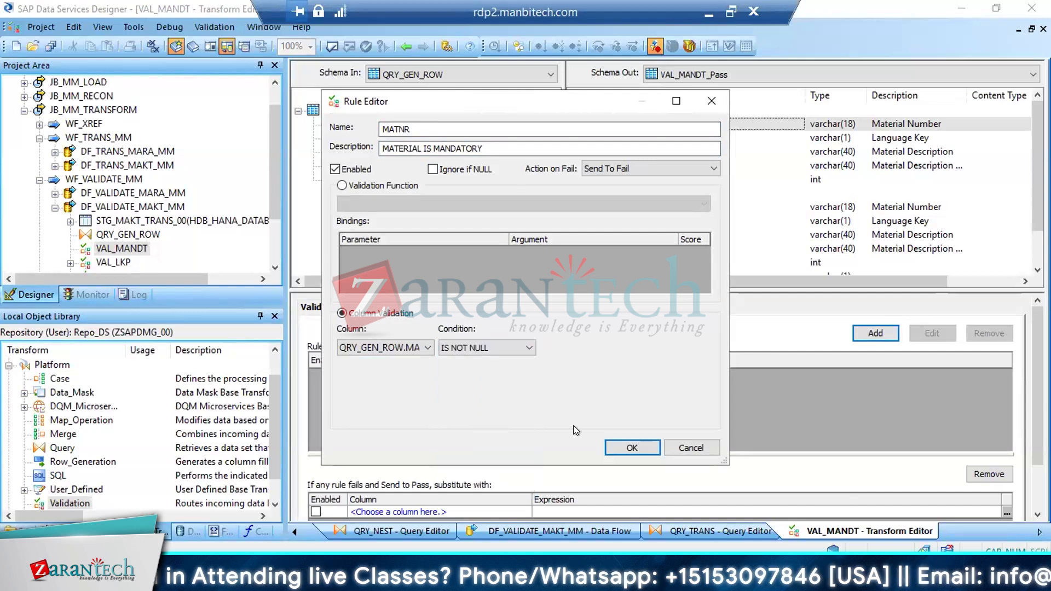
left_click(624, 446)
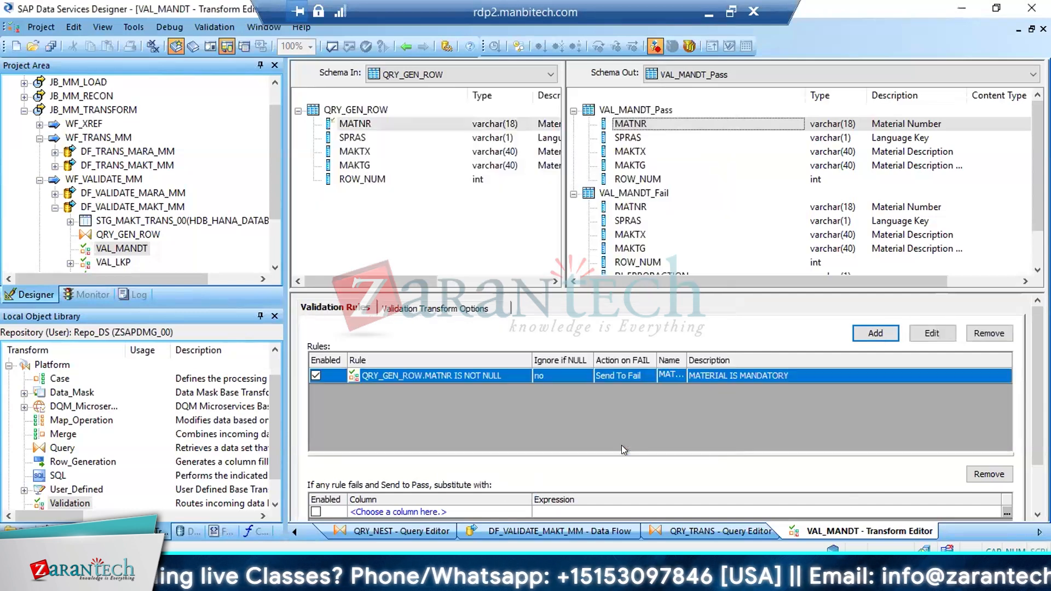
Add a rule named SPRAS, described as SPRAS IS MANDATORY, with a column validation requiring QRY_GEN_ROW.SPRAS IS NOT NULL
left_click(870, 333)
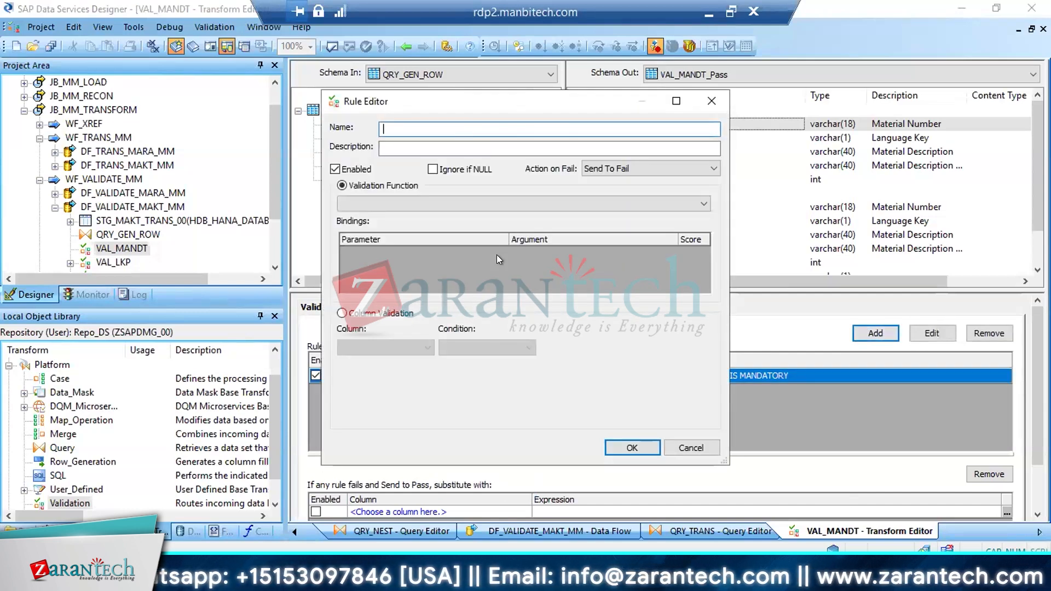
type("SPRAS")
key("Tab")
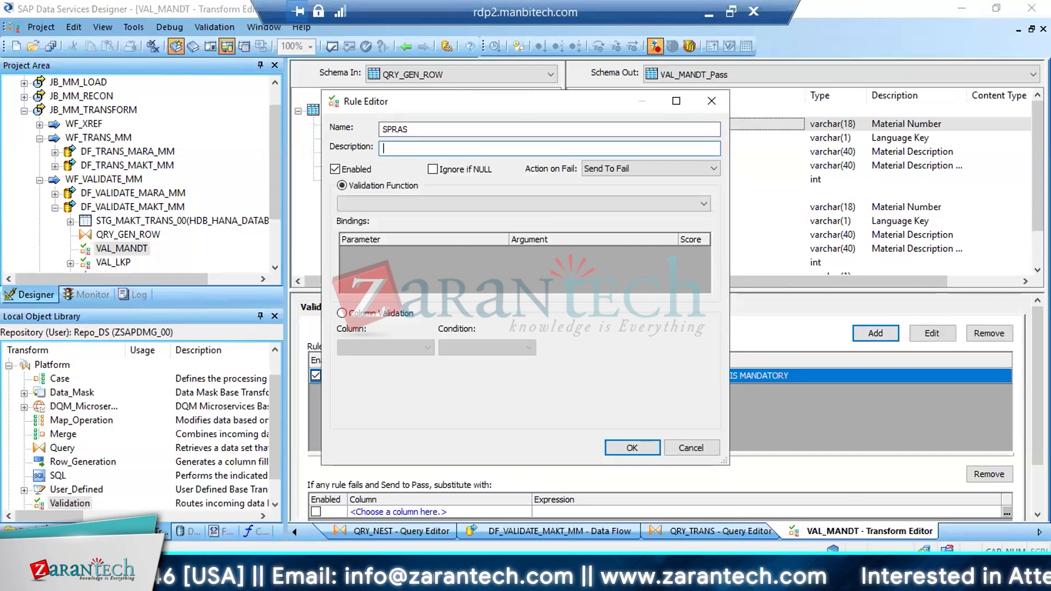
type("L")
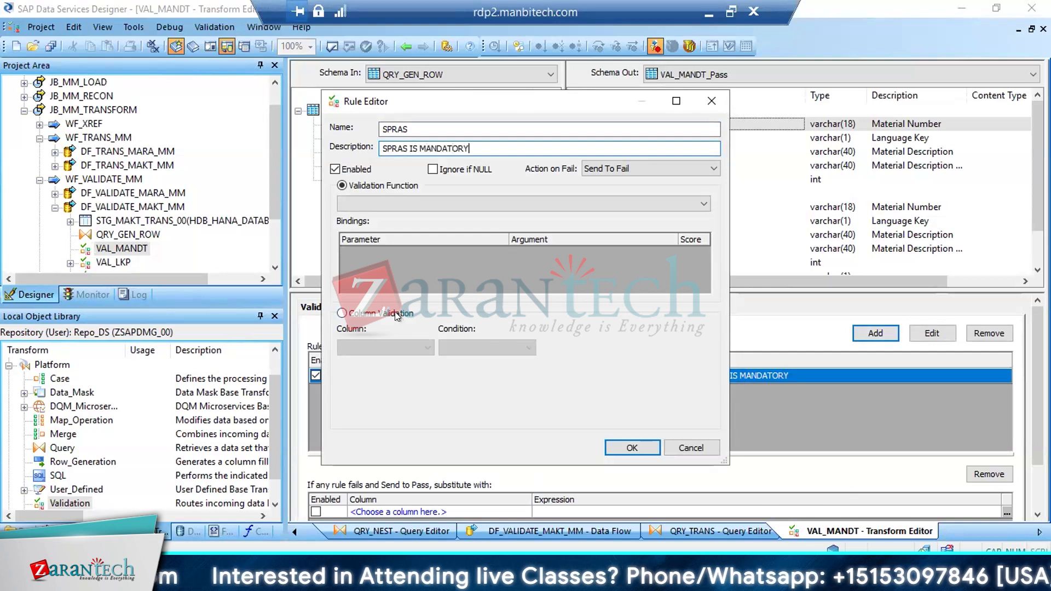
left_click(396, 317)
left_click(425, 344)
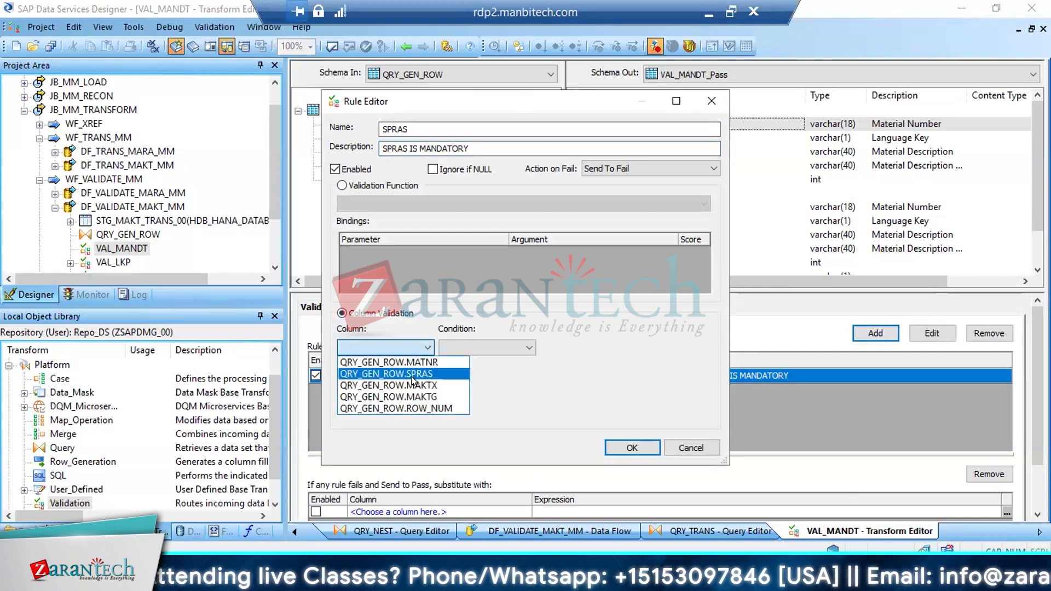
left_click(383, 374)
left_click(528, 348)
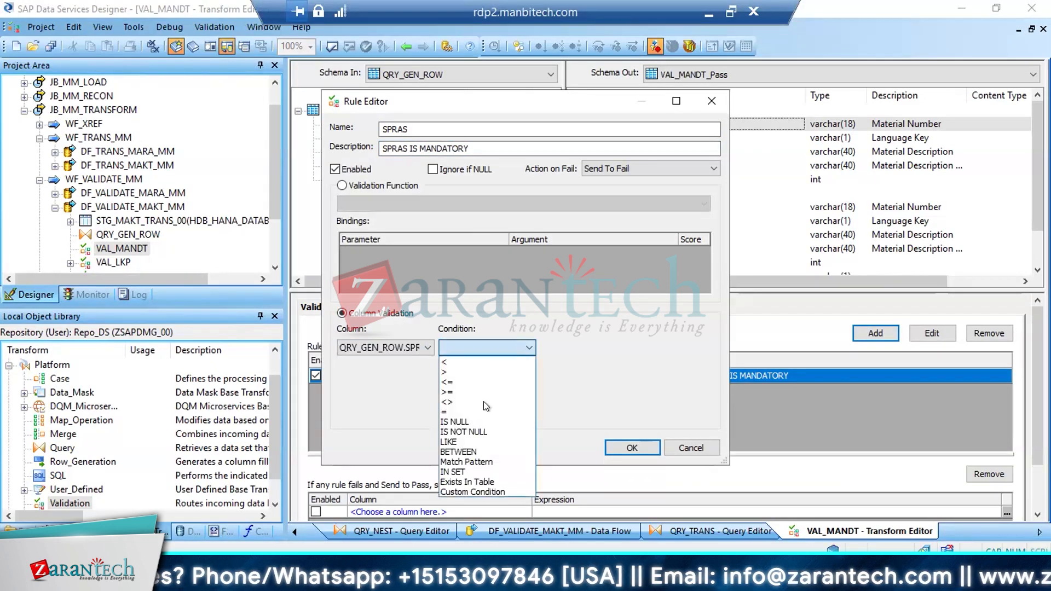
left_click(468, 432)
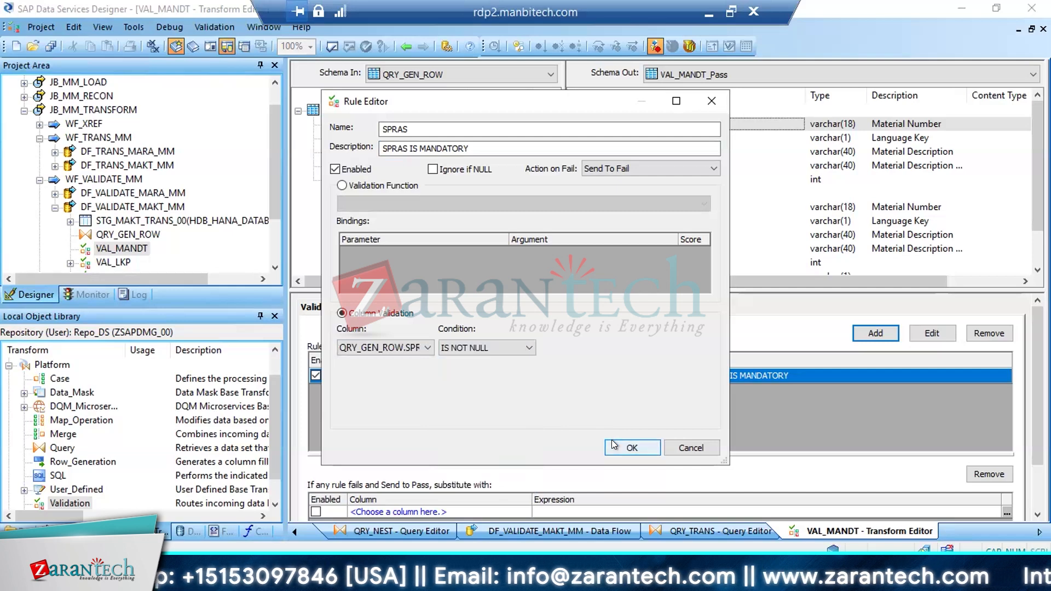
left_click(632, 447)
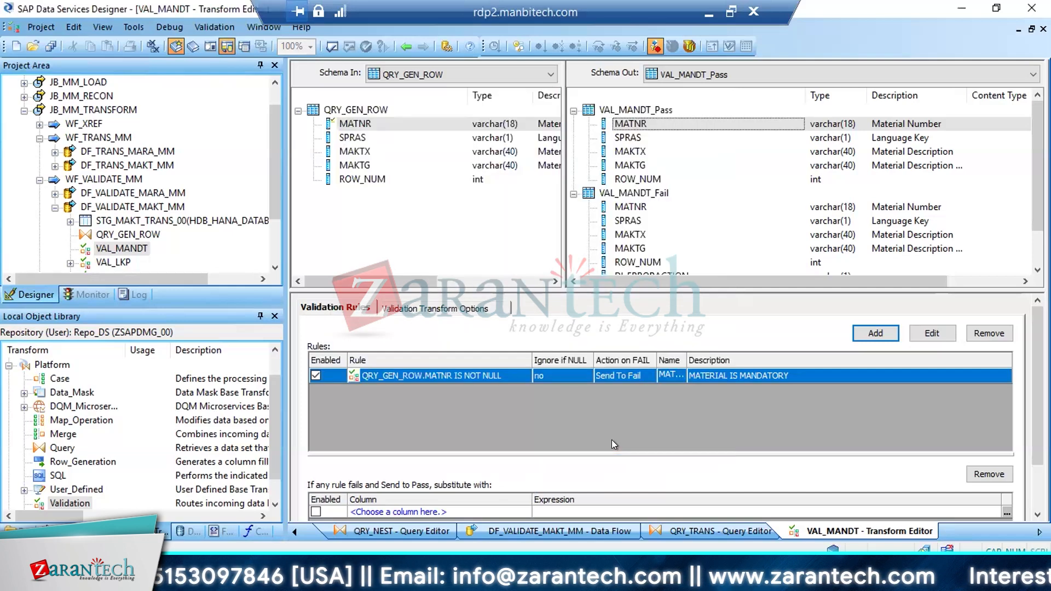
Save all changes, expand DF_VALIDATE_MARA_MM in the project tree and open its source table STG_MARA_EXT_00
left_click(49, 47)
left_click(419, 368)
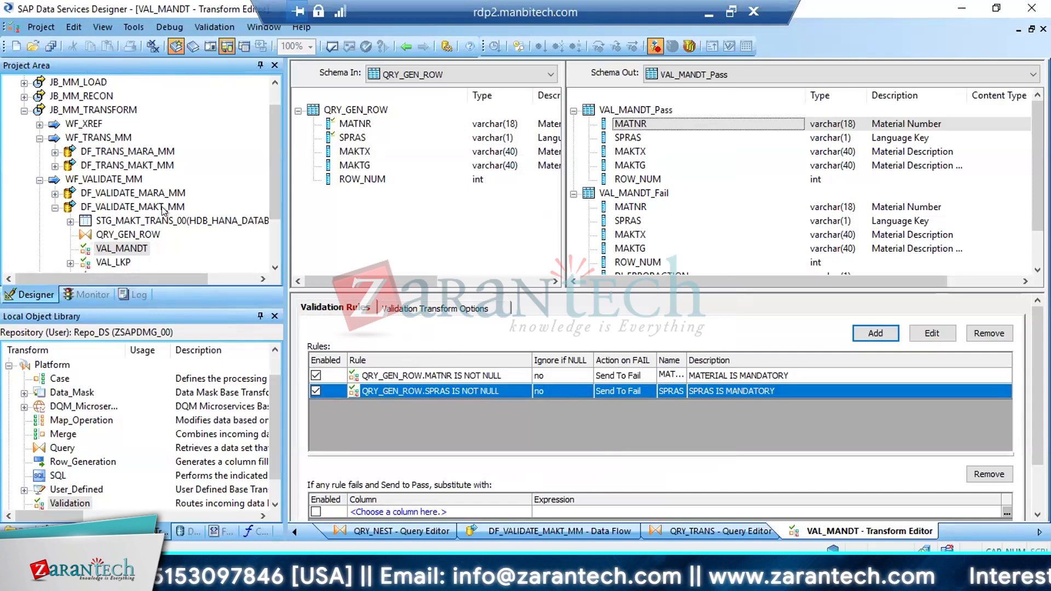
double_click(125, 194)
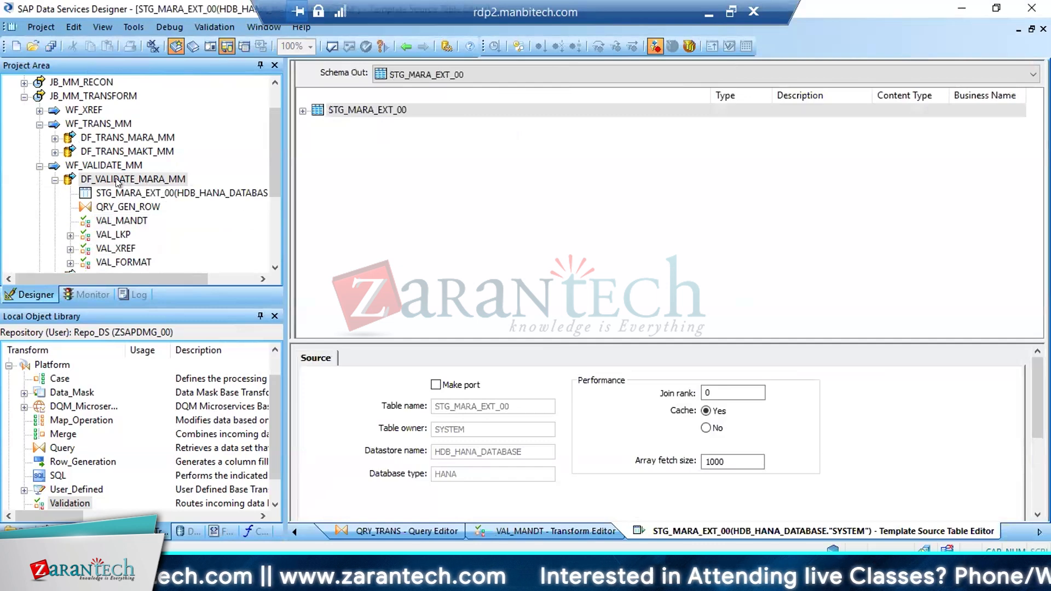
Open QRY_GEN_ROW in the DF_VALIDATE_MARA_MM data flow and review its output columns, including PSTAT_OLD, PSTAT_NEW and MATKL_NEW
double_click(112, 179)
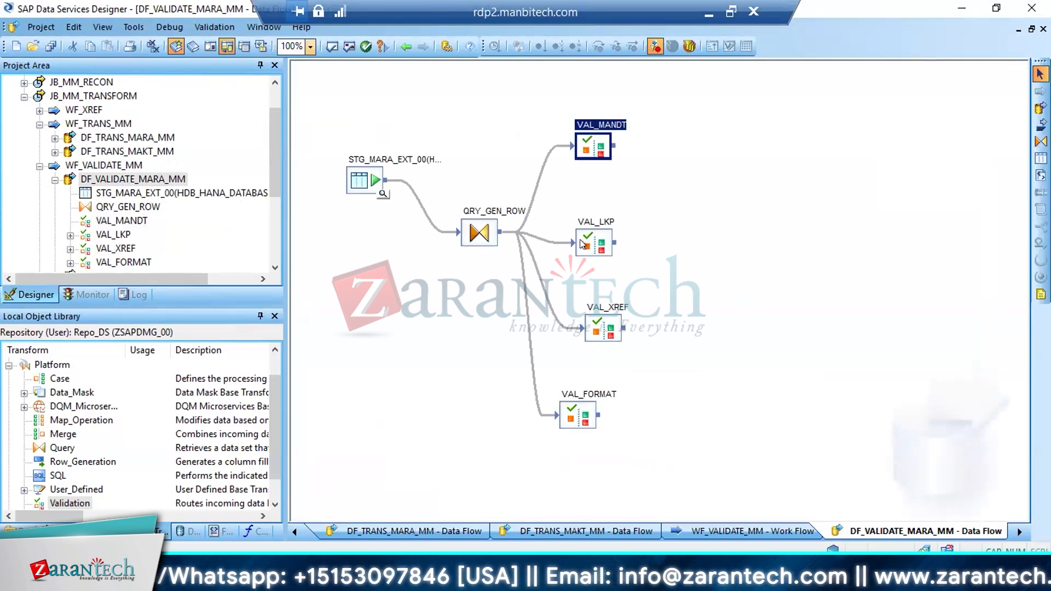
double_click(472, 233)
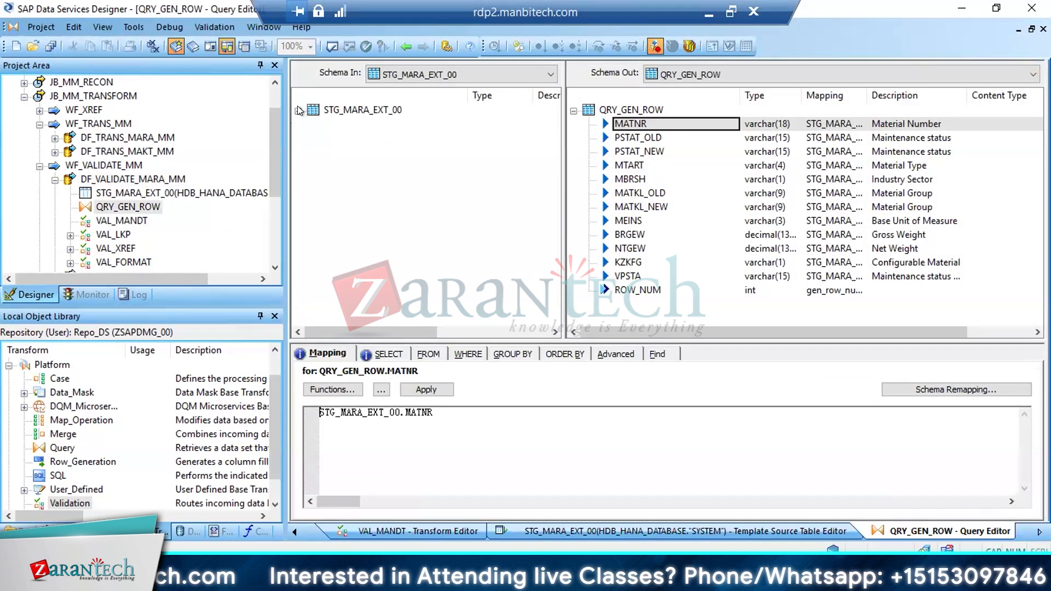
left_click(622, 279, "shift")
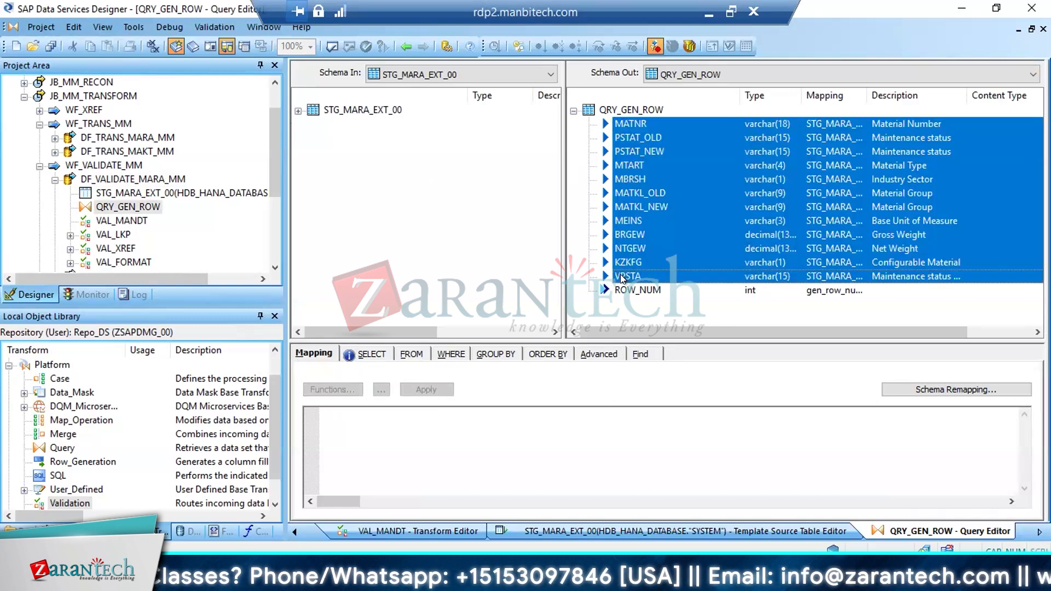
left_click(632, 138)
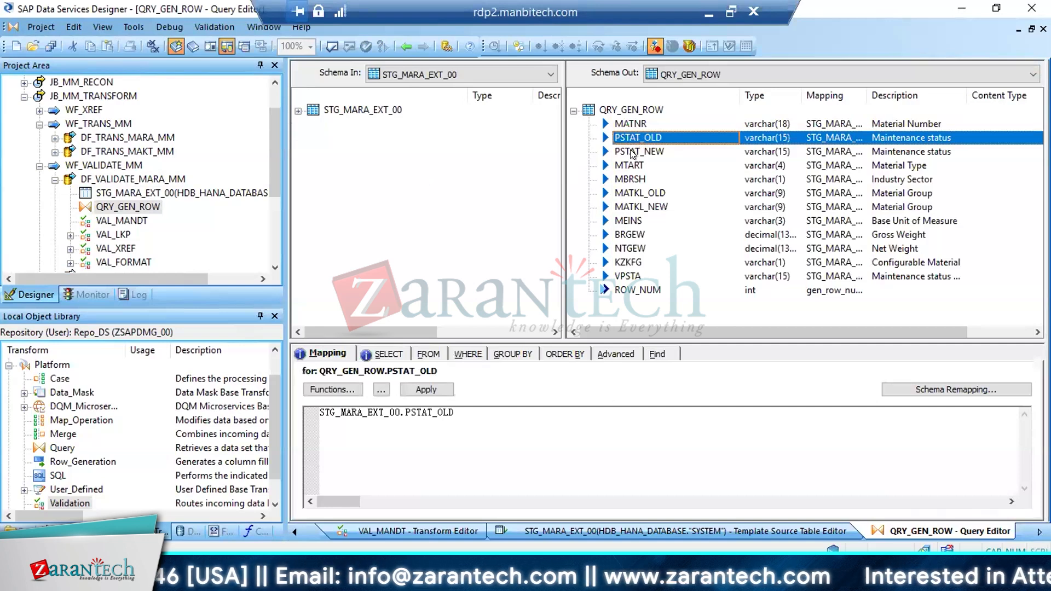
left_click(632, 153)
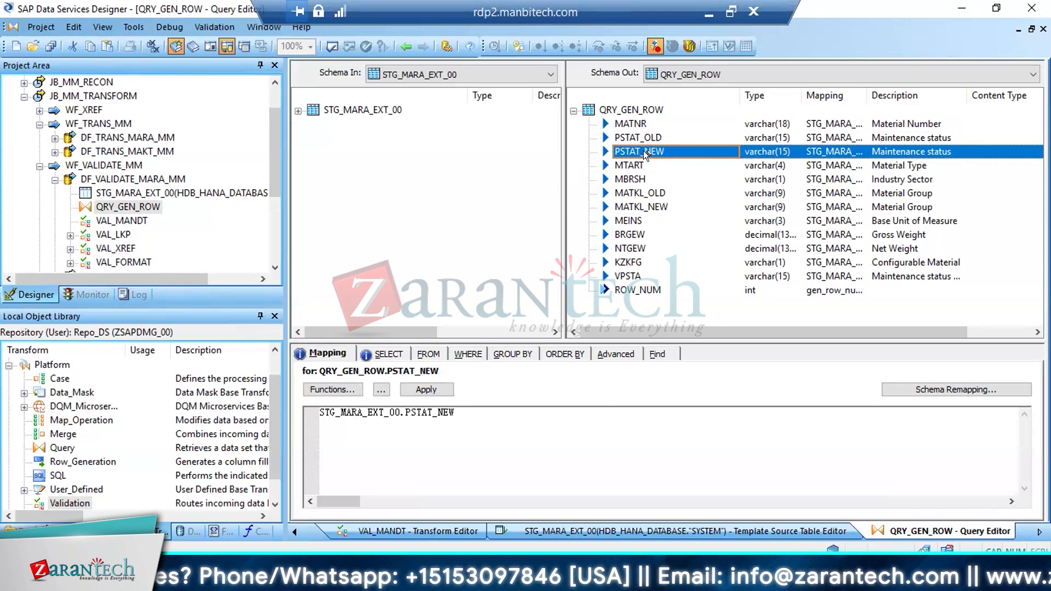
left_click(632, 207)
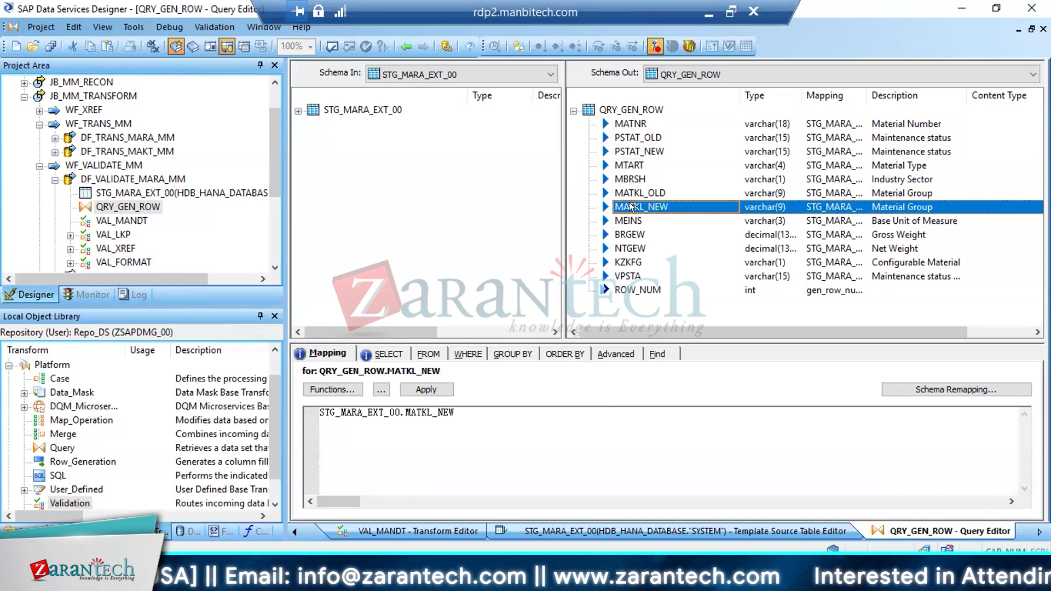
left_click(634, 140)
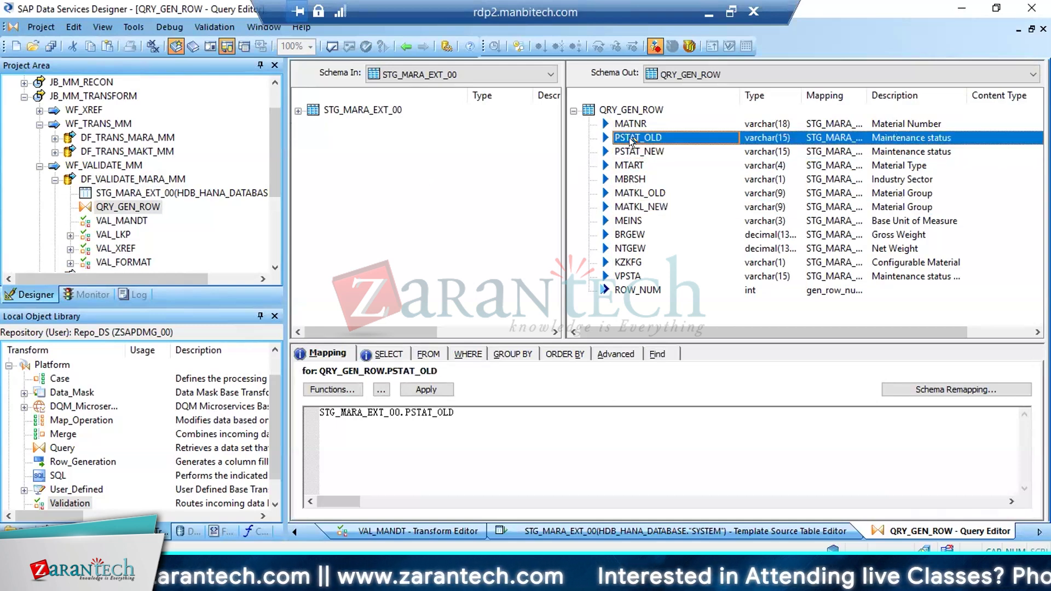
left_click(634, 152)
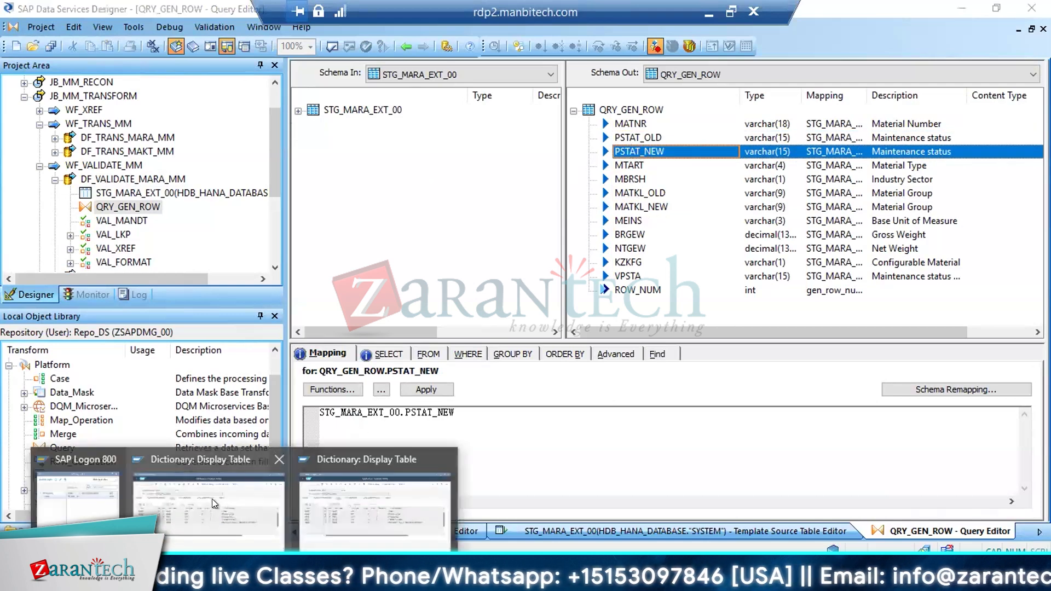
Switch to the SAP GUI session, start transaction SE11 and display the database table MARA
left_click(212, 498)
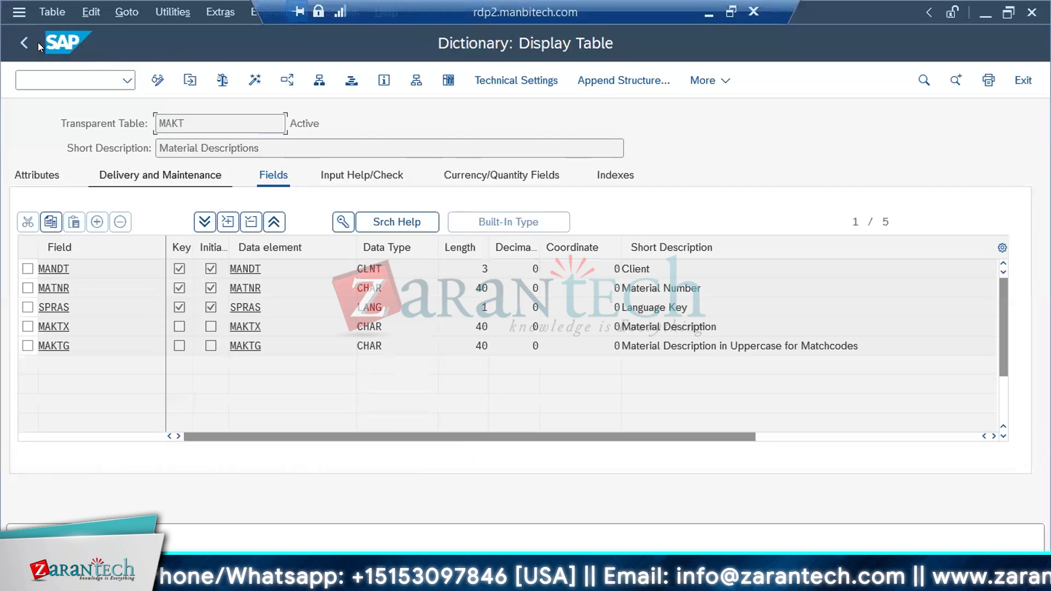
left_click(18, 38)
left_click(18, 38)
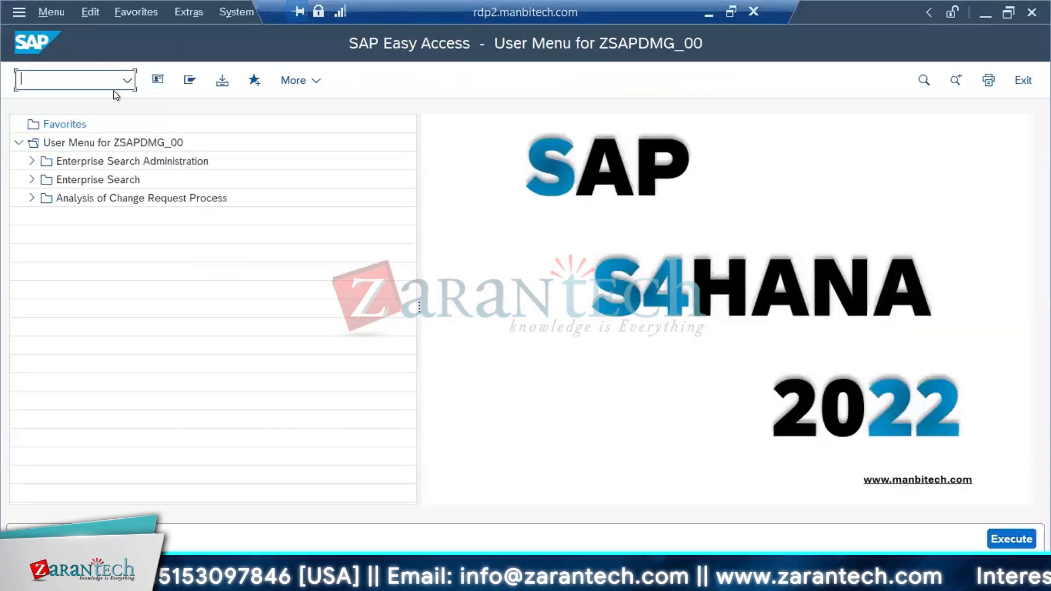
type("se11")
key("Return")
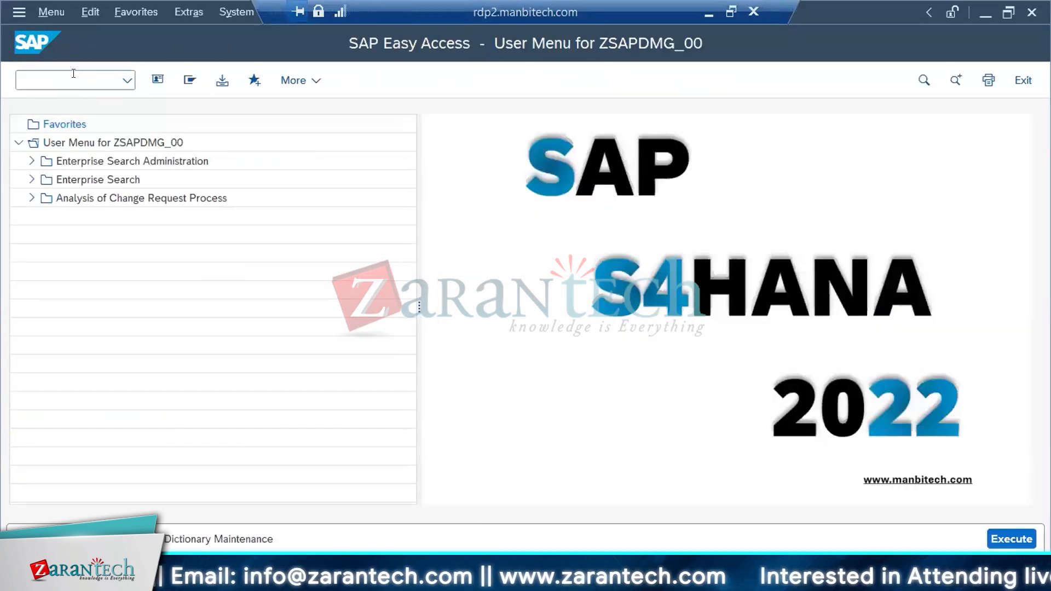
type("mara")
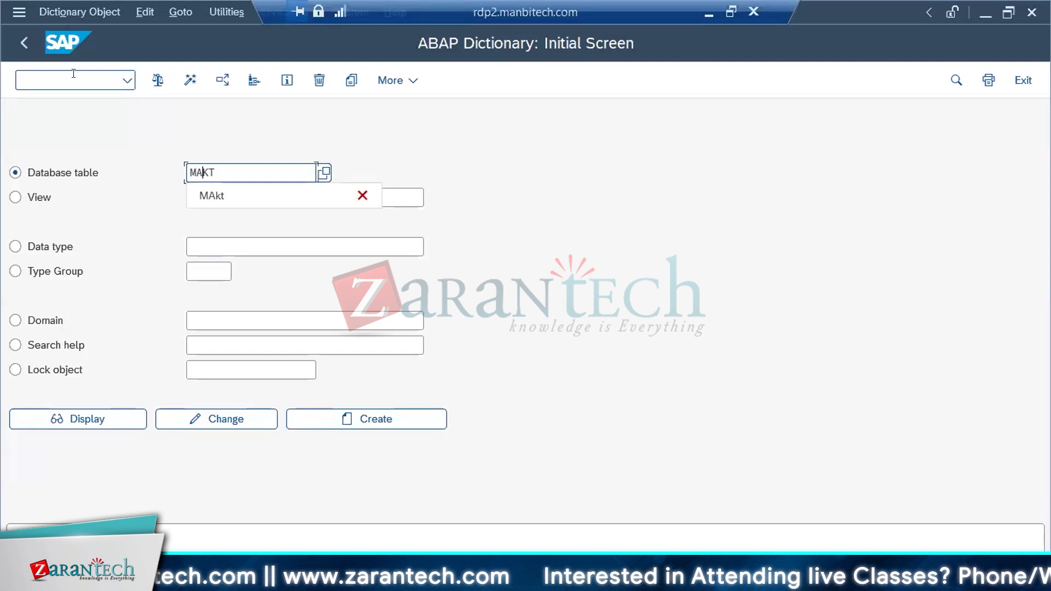
left_click(76, 418)
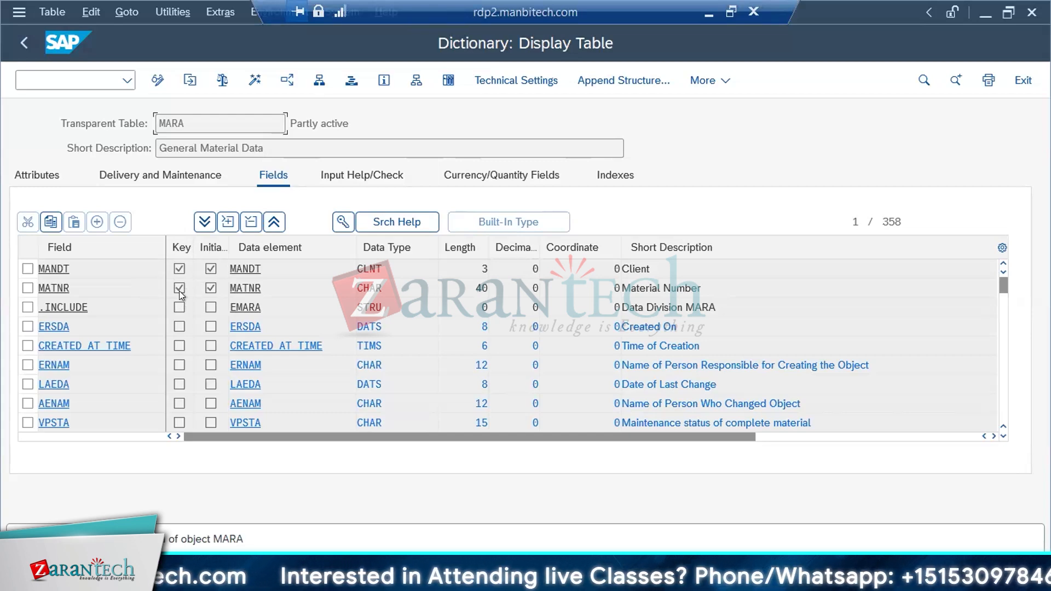
Find the PSTAT field in MARA's input help and check settings, and return to Data Services Designer
left_click(366, 178)
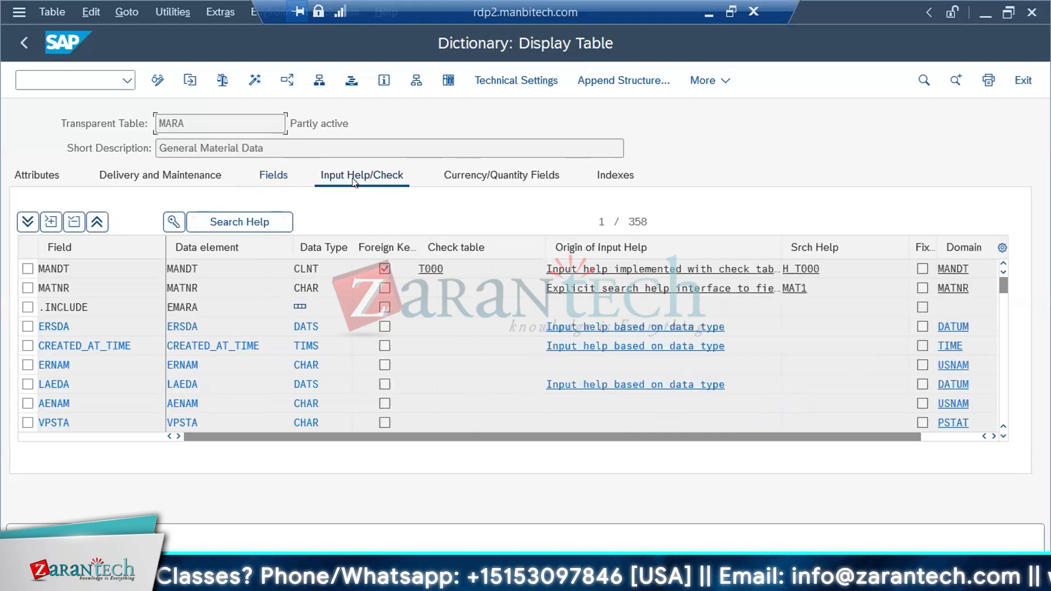
key("ctrl+f")
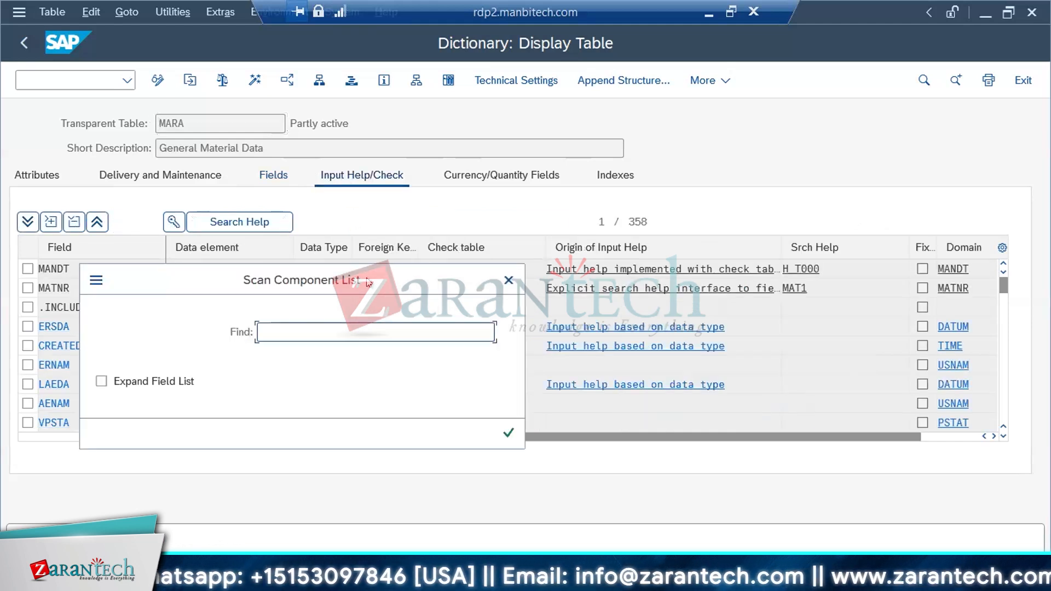
type("PSTAT")
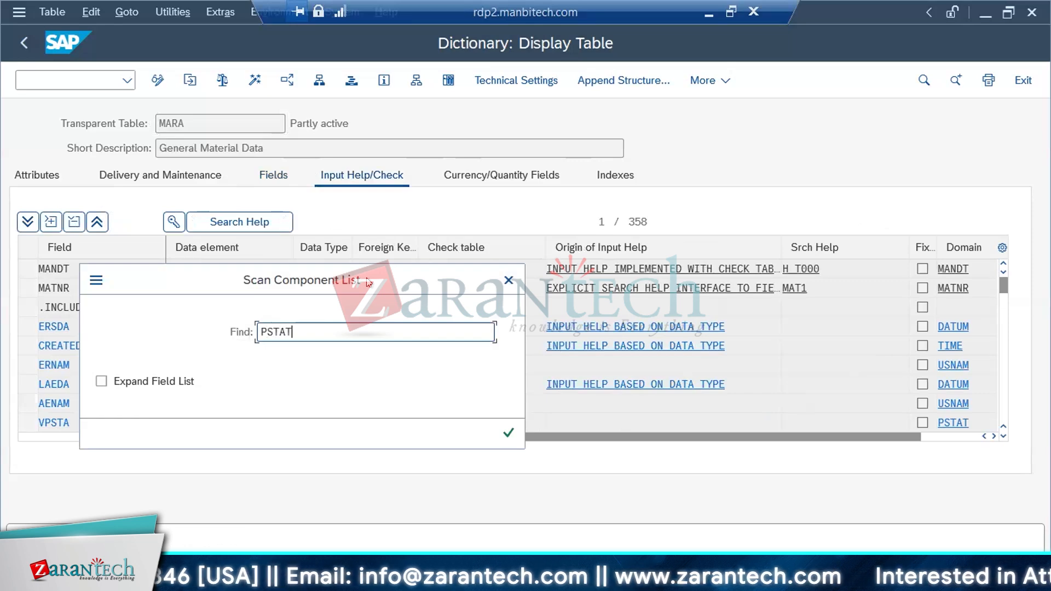
key("Return")
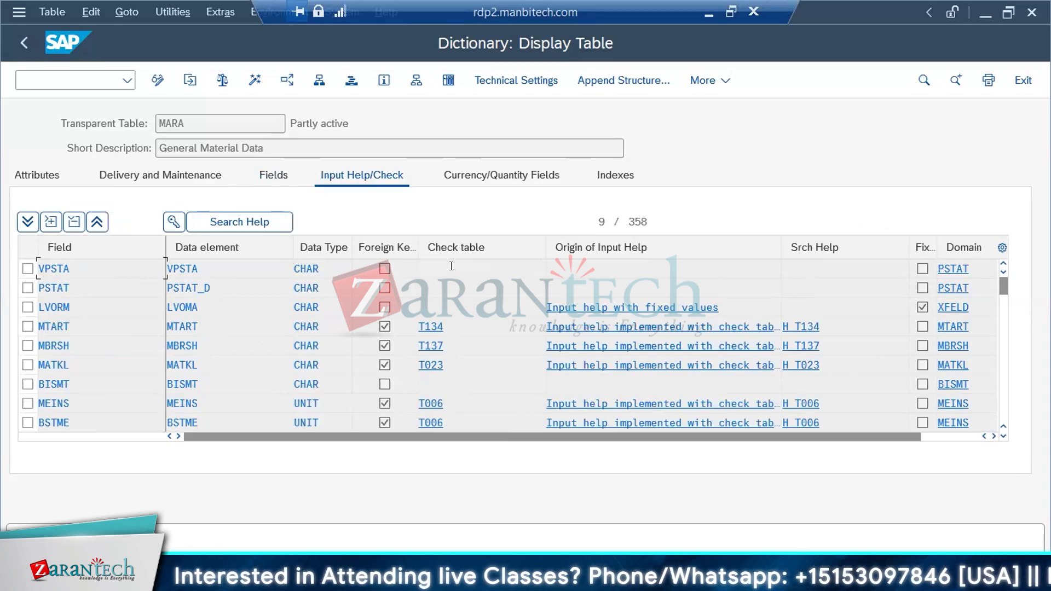
key("alt+Tab")
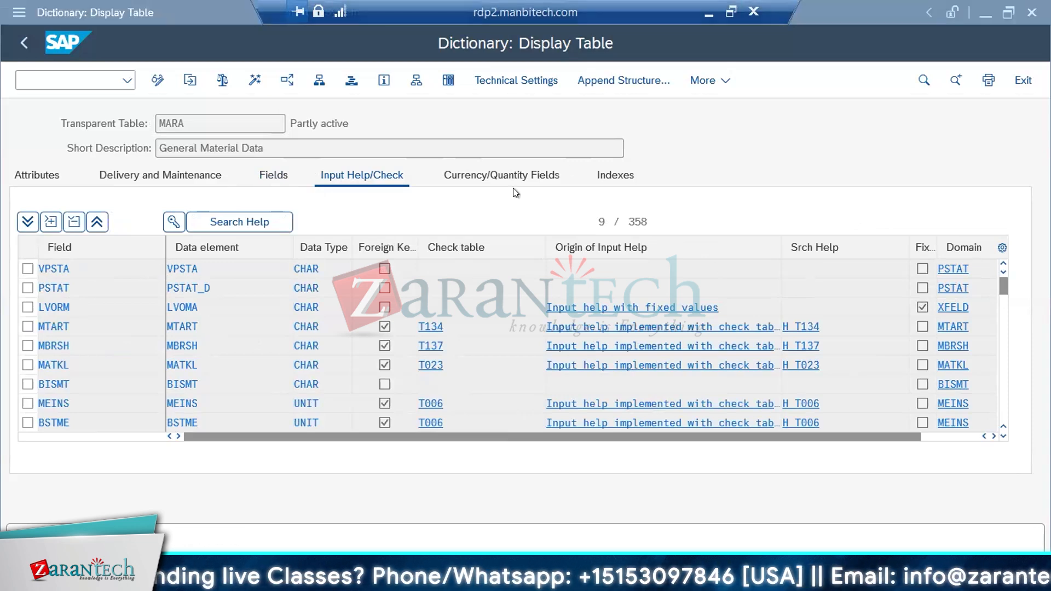
Select the MTART column of QRY_GEN_ROW, switch to SAP GUI and find MTART in MARA's input checks
left_click(625, 167)
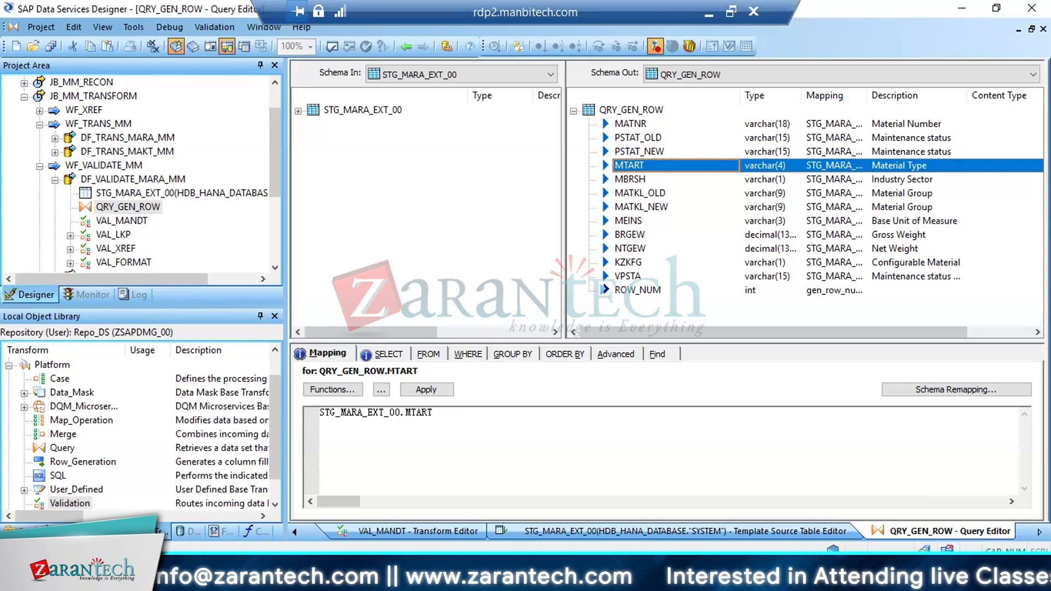
left_click(244, 580)
left_click(254, 508)
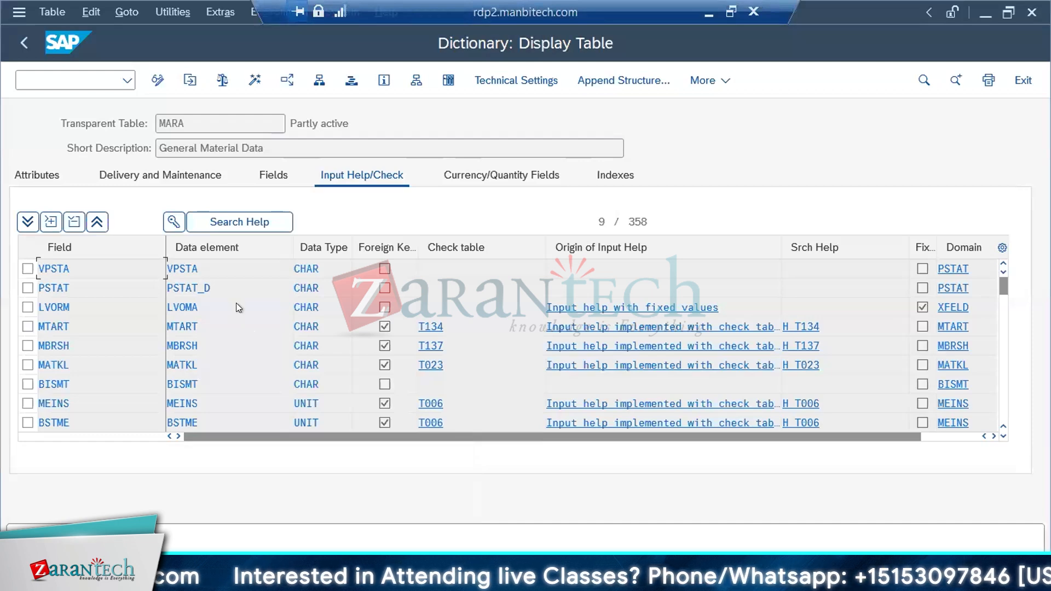
key("ctrl+f")
type("MTART")
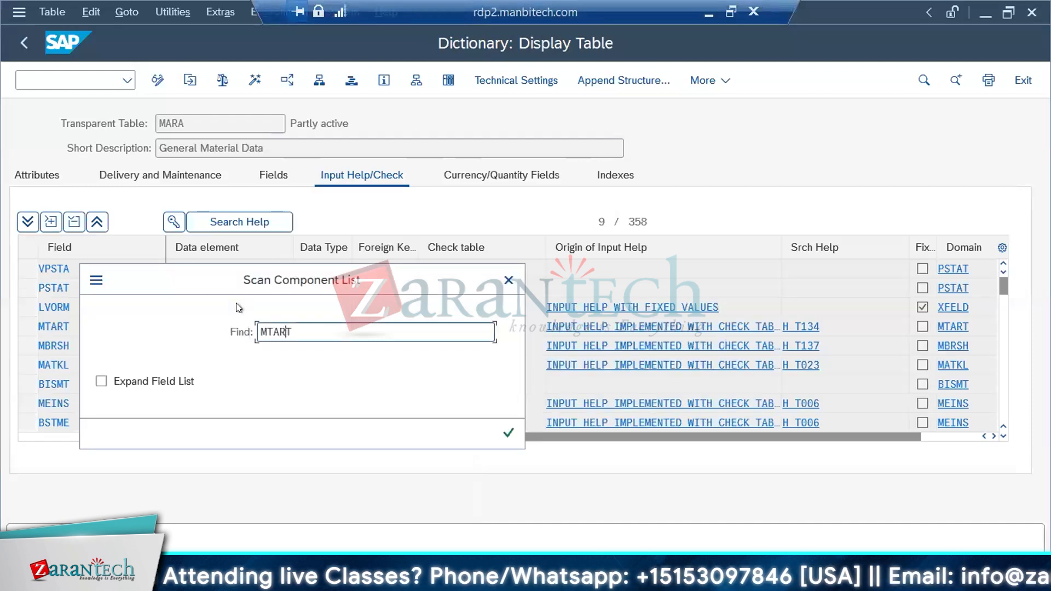
key("Return")
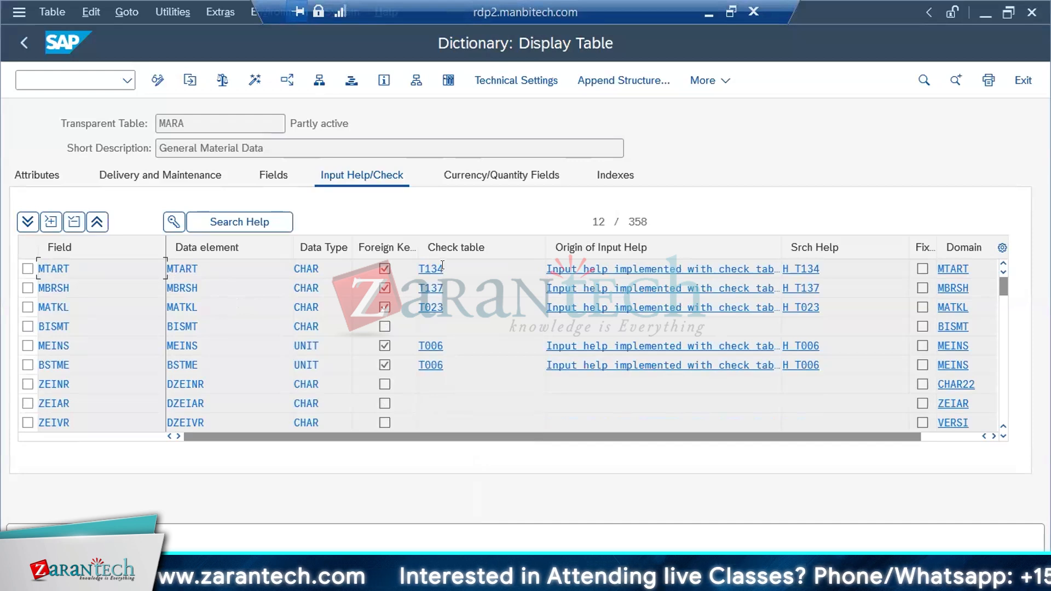
Highlight the MTART check table T134 in the MARA display and return to Data Services Designer
left_click_drag(439, 266, 415, 266)
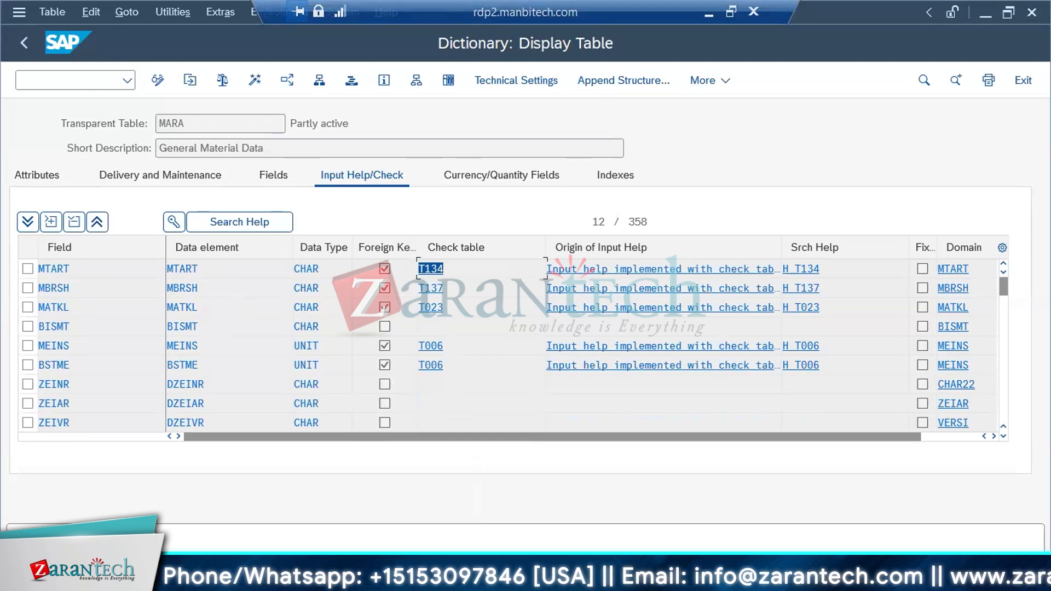
left_click(283, 579)
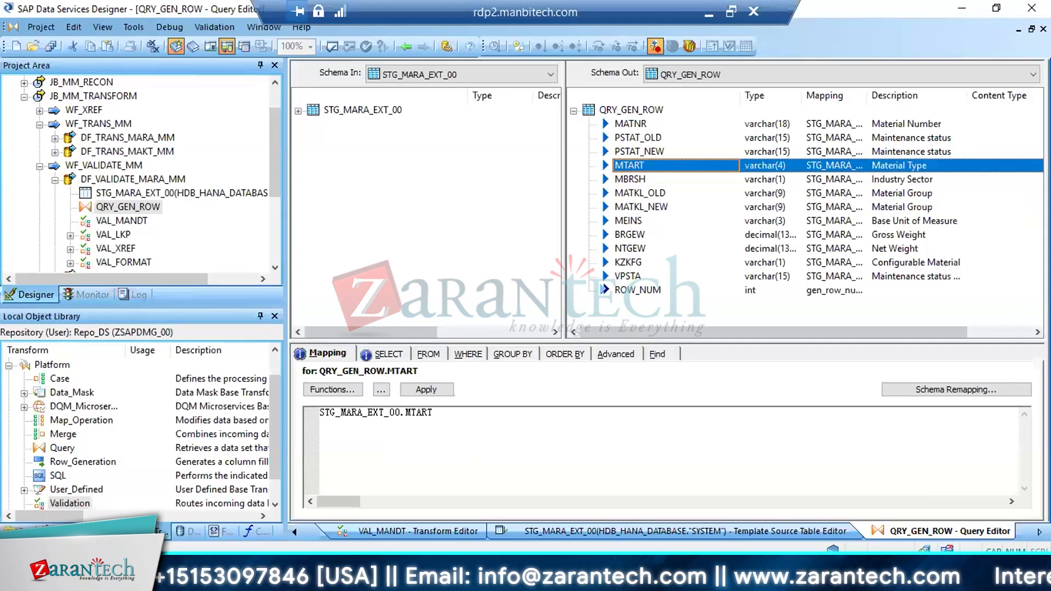
left_click(282, 579)
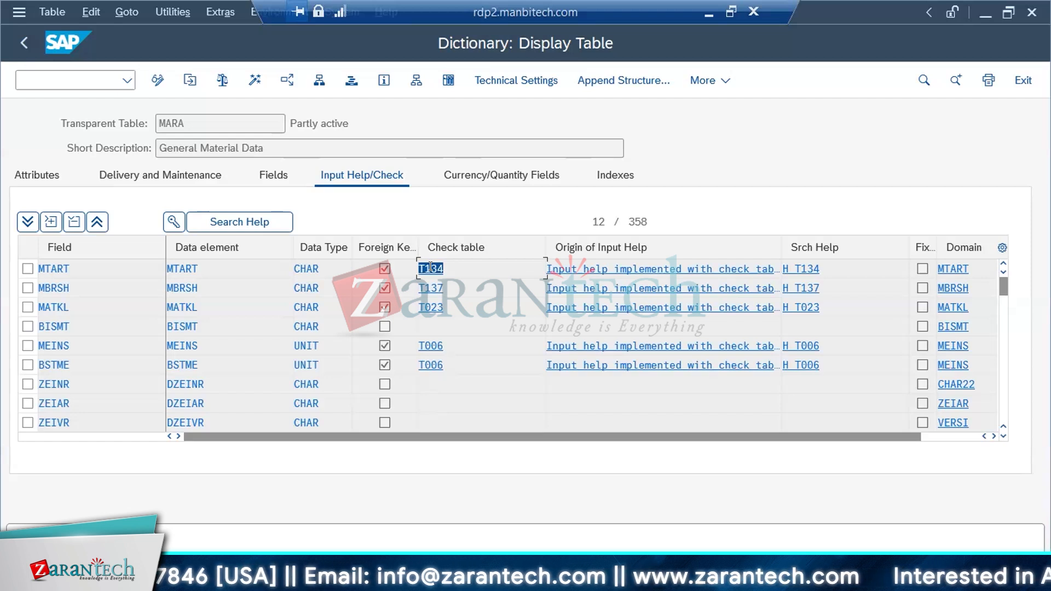
left_click_drag(442, 267, 406, 267)
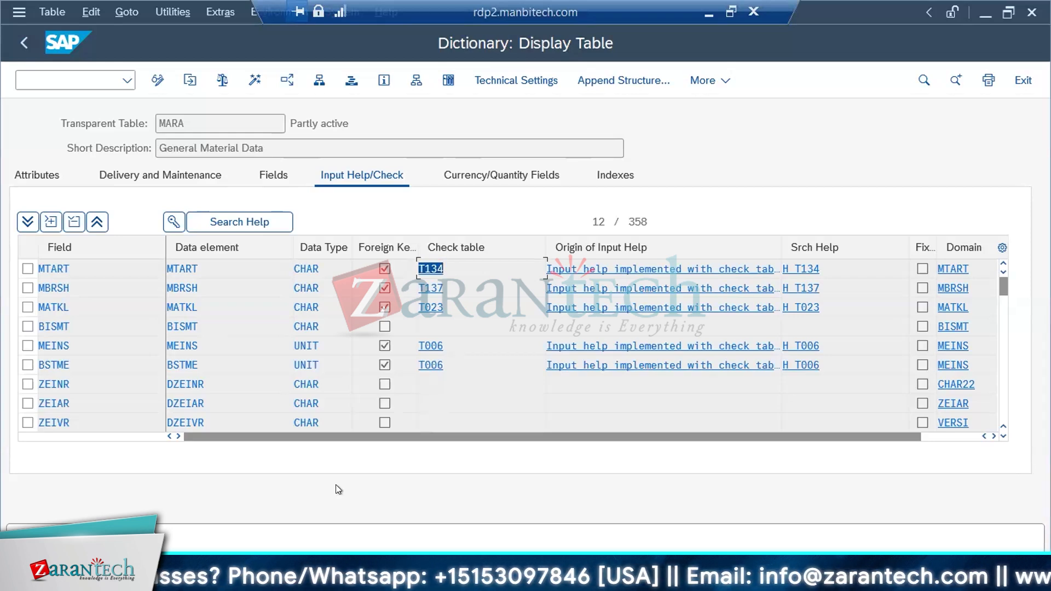
left_click(262, 580)
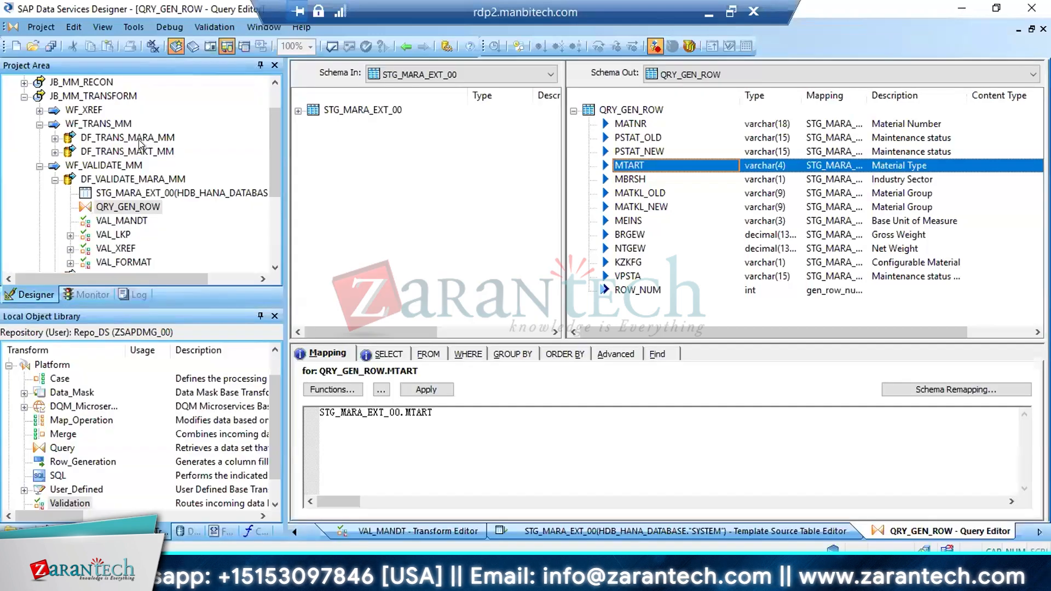
Collapse JB_MM_TRANSFORM in the project tree, open the job and move WF_XREF closer to WF_TRANS_MM
left_click(23, 97)
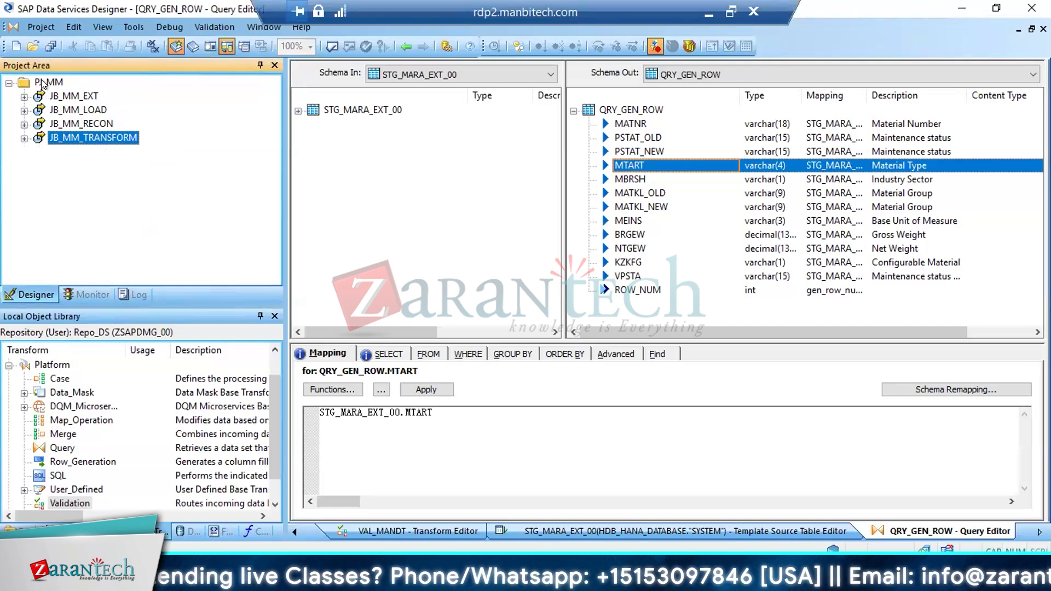
double_click(86, 137)
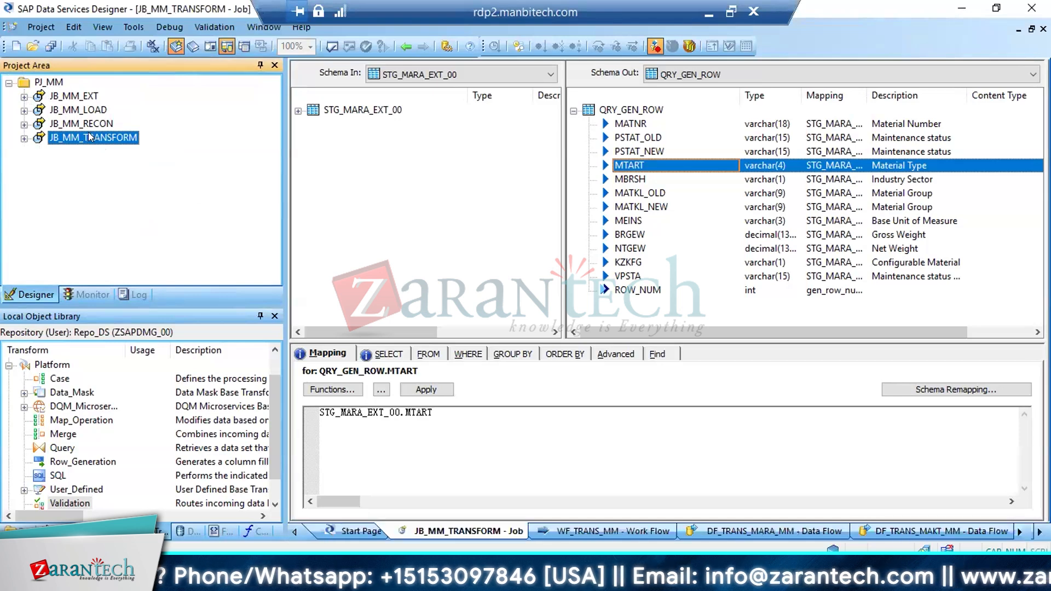
left_click(330, 112)
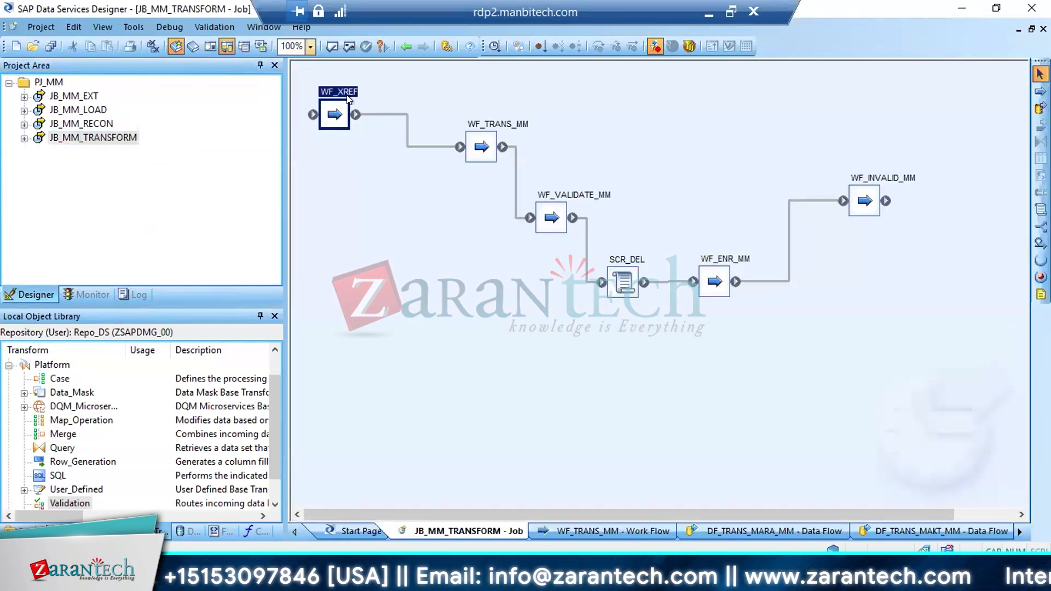
left_click_drag(341, 110, 384, 116)
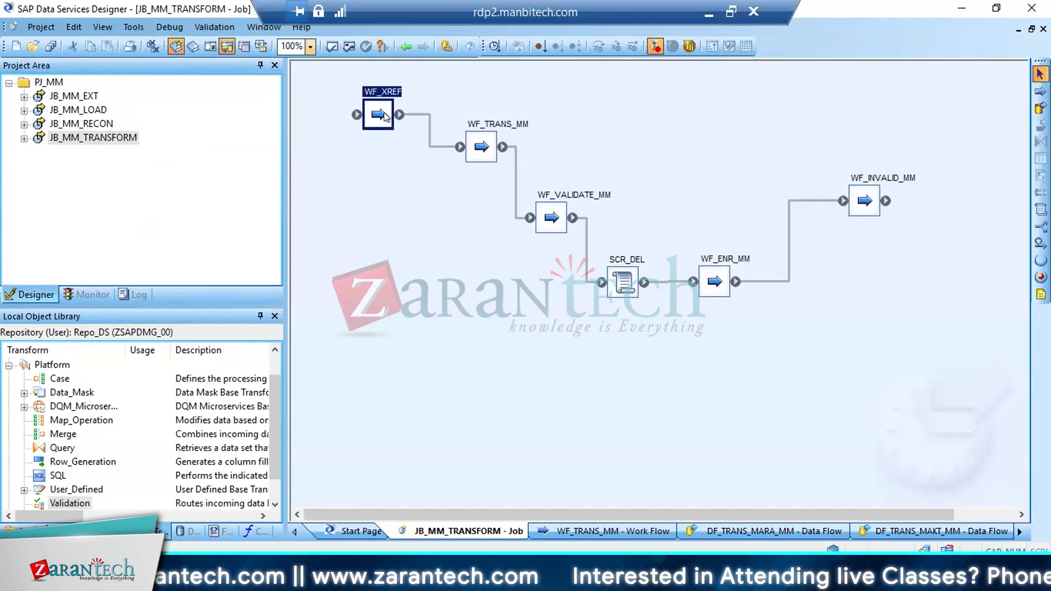
Inspect the WF_XREF work flow and its DF_XREF_MATKL data flow, and reopen the JB_MM_TRANSFORM job
double_click(385, 116)
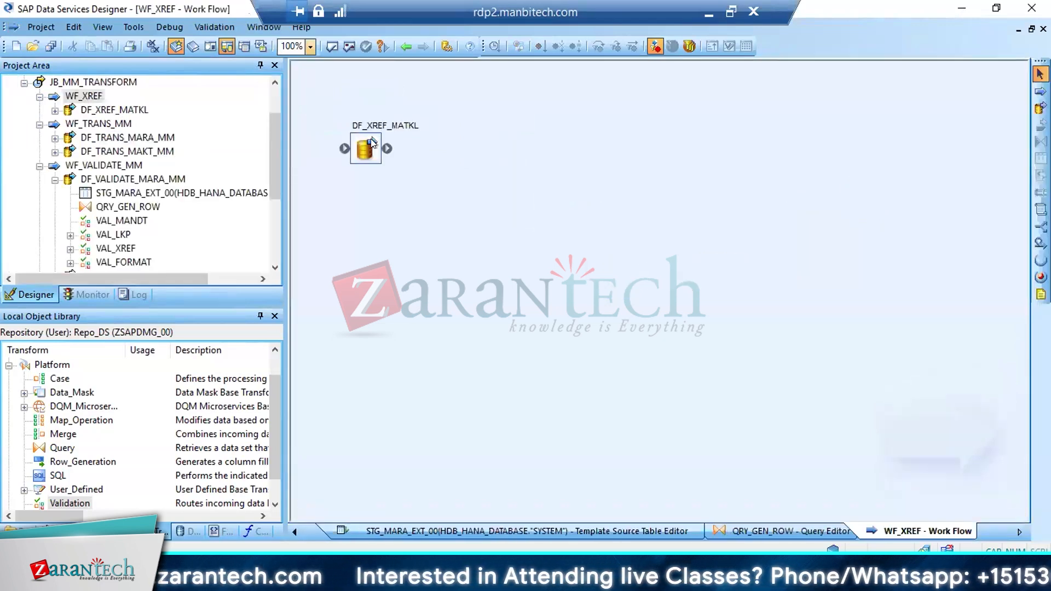
double_click(373, 142)
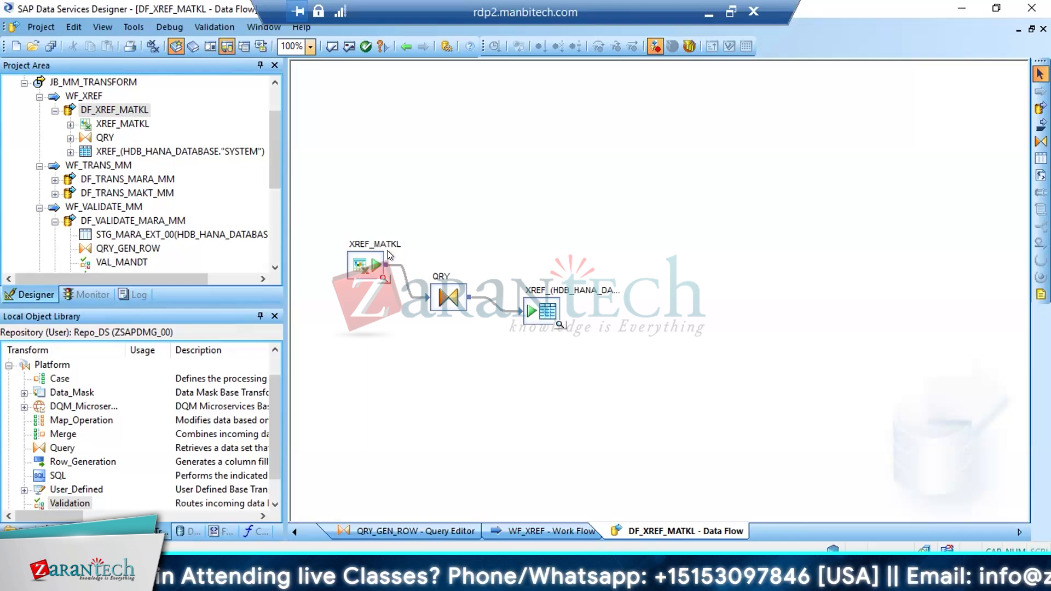
left_click(95, 84)
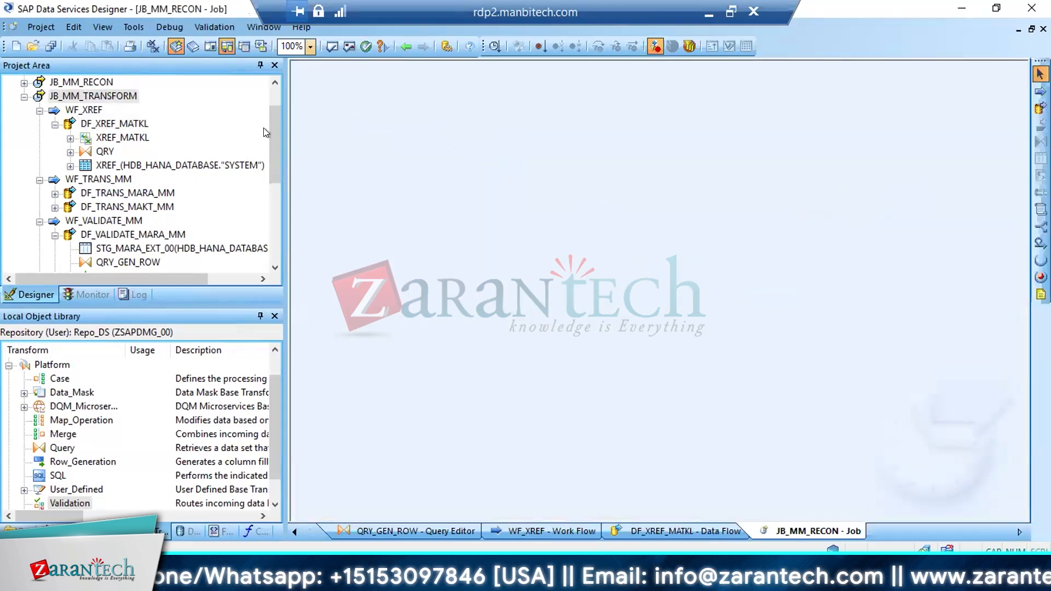
left_click(93, 96)
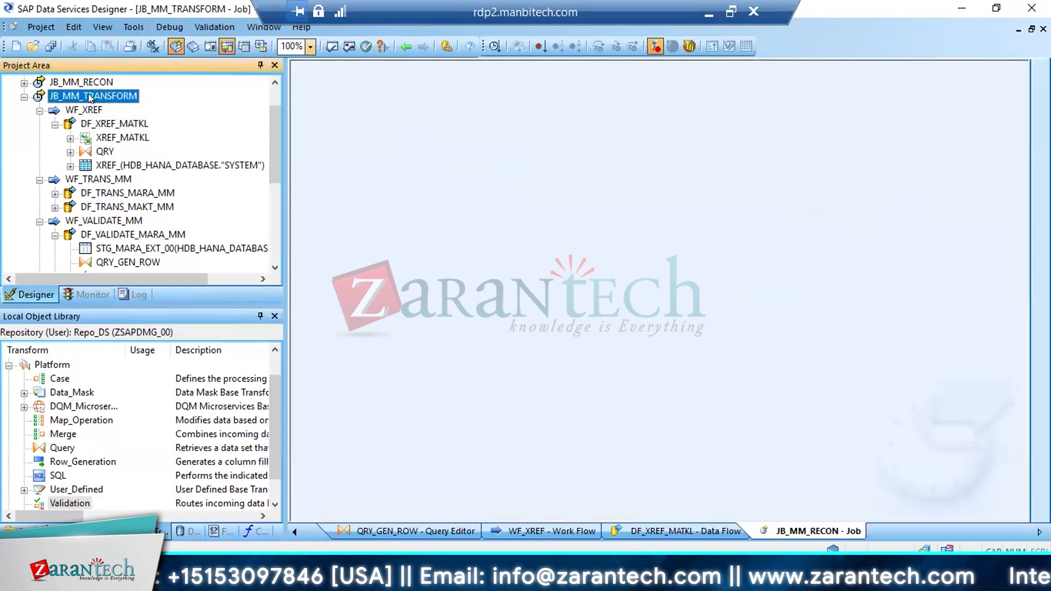
Shift all objects of the JB_MM_TRANSFORM job to the right to free space ahead of WF_XREF
left_click(397, 166)
key("ctrl+a")
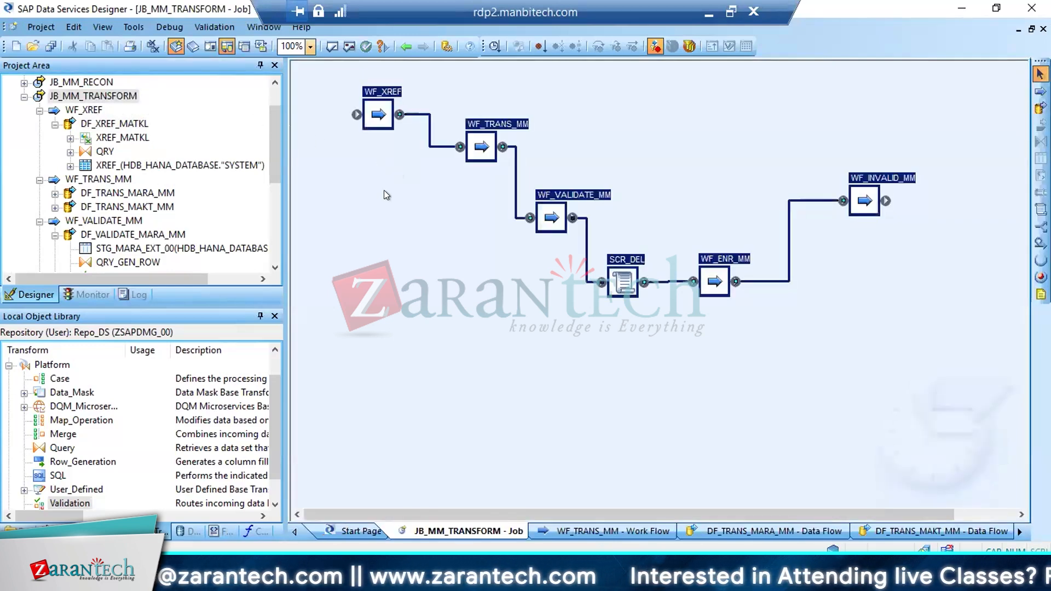
left_click(372, 199)
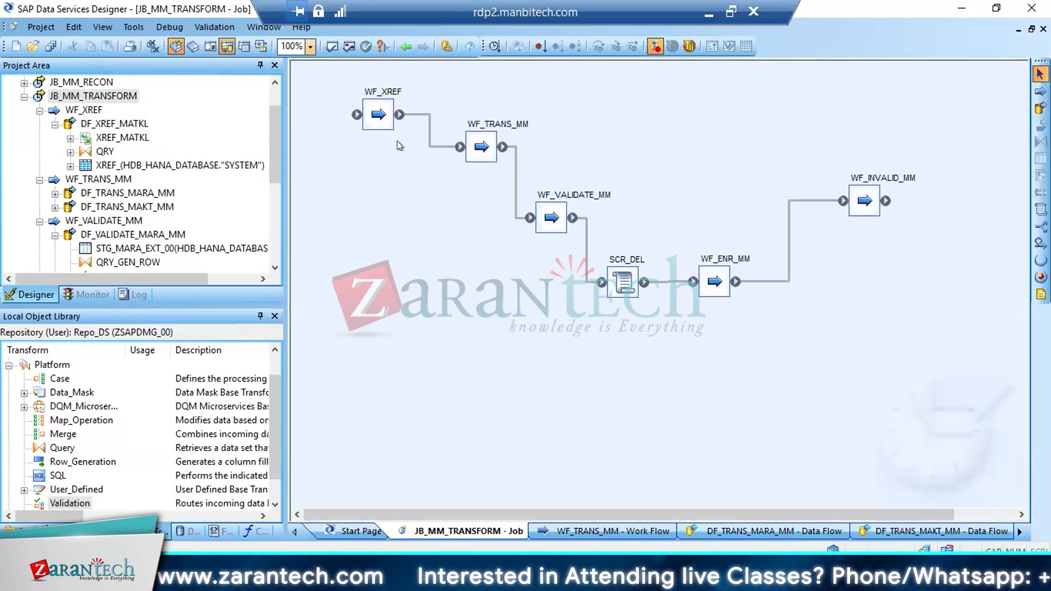
left_click(384, 118)
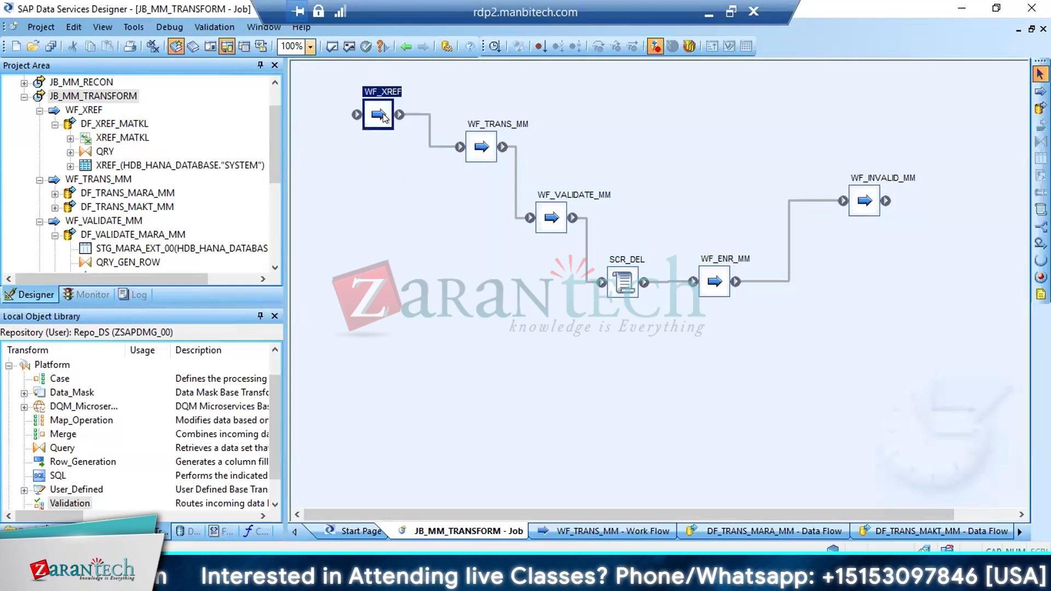
key("ctrl+a")
key("Right")
key("Right")
key("Right")
key("Right")
key("Right")
key("Right")
key("Right")
key("Right")
key("Right")
key("Right")
key("Right")
key("Right")
key("Right")
key("Right")
key("Right")
key("Right")
key("Right")
key("Right")
key("Right")
key("Right")
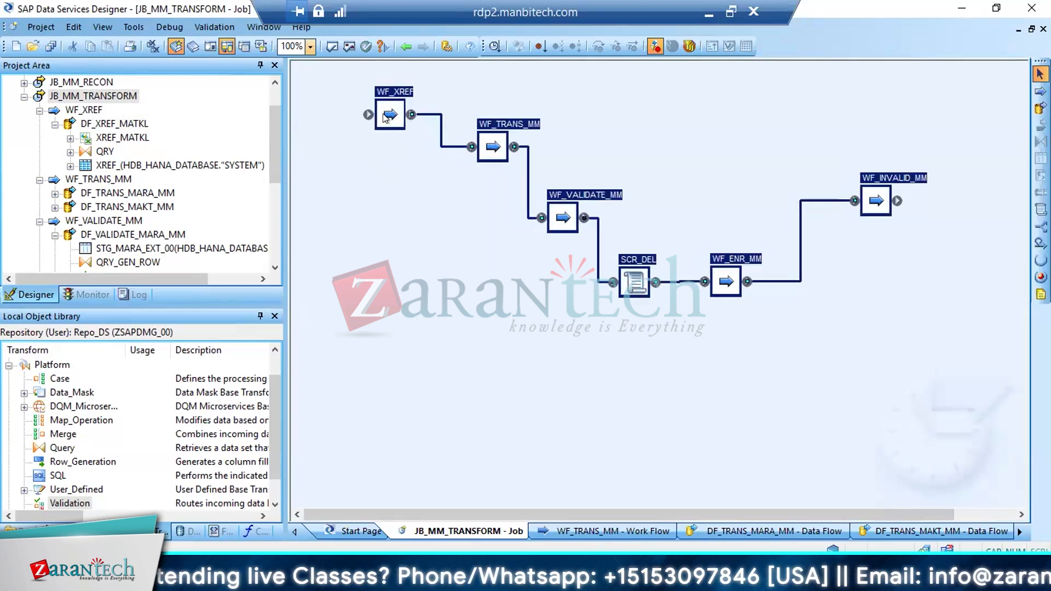
key("Right")
key("Right")
key("Right")
key("Right")
key("Right")
key("Right")
key("Right")
key("Right")
key("Right")
key("Right")
key("Right")
key("Right")
key("Right")
key("Right")
key("Right")
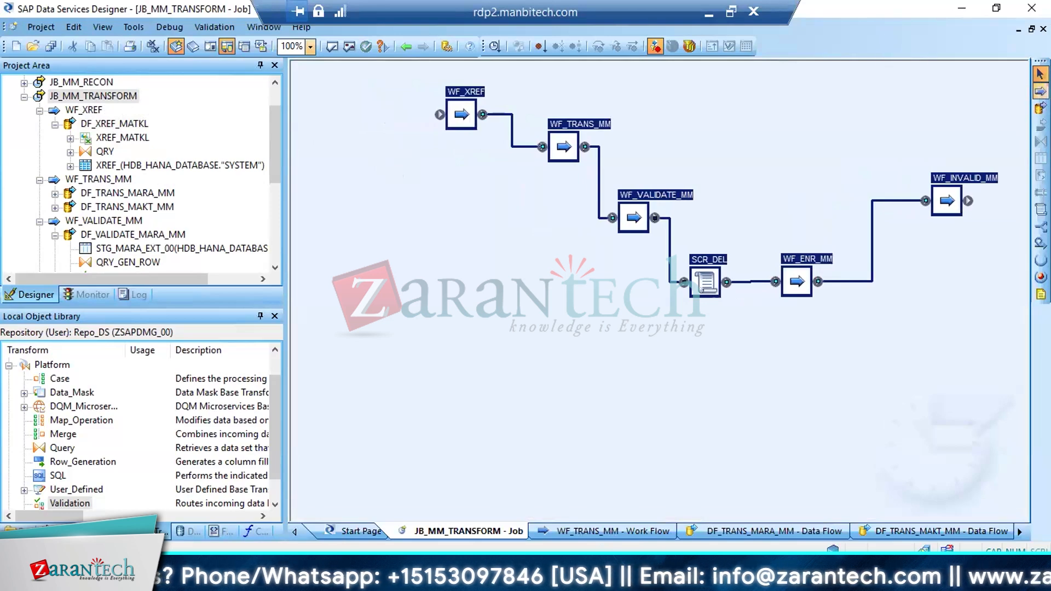
Add a new work flow named WF_EXTRACT_LKP in the free space ahead of WF_XREF
left_click(1040, 91)
left_click(312, 133)
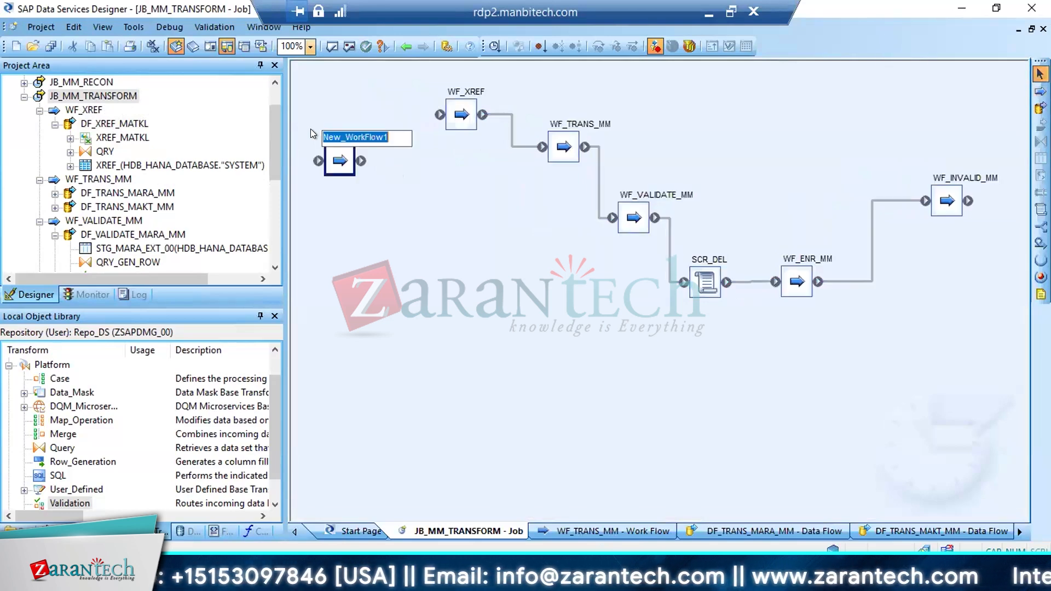
type("WF")
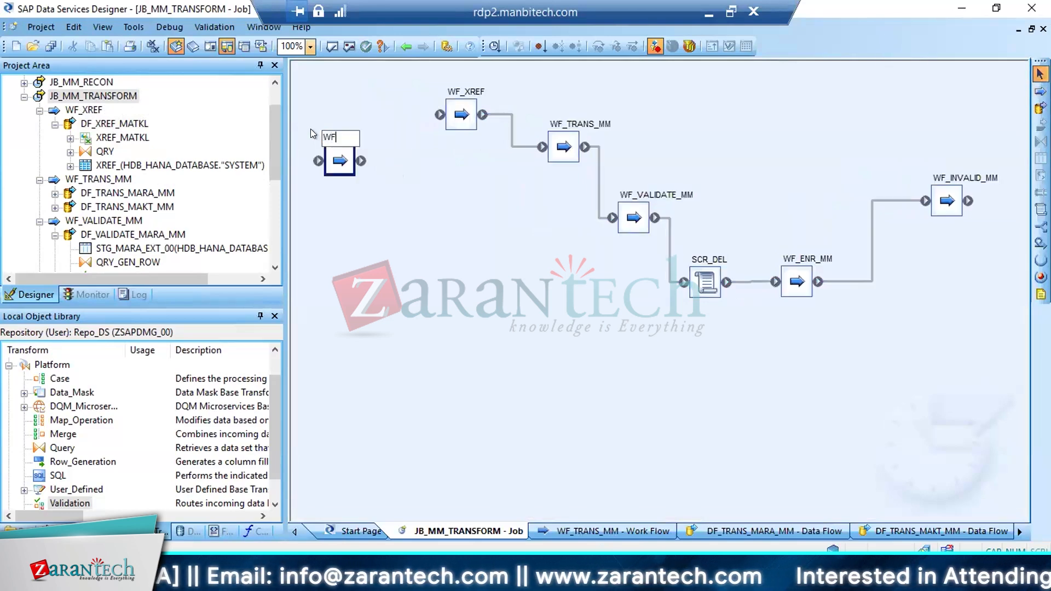
type("_")
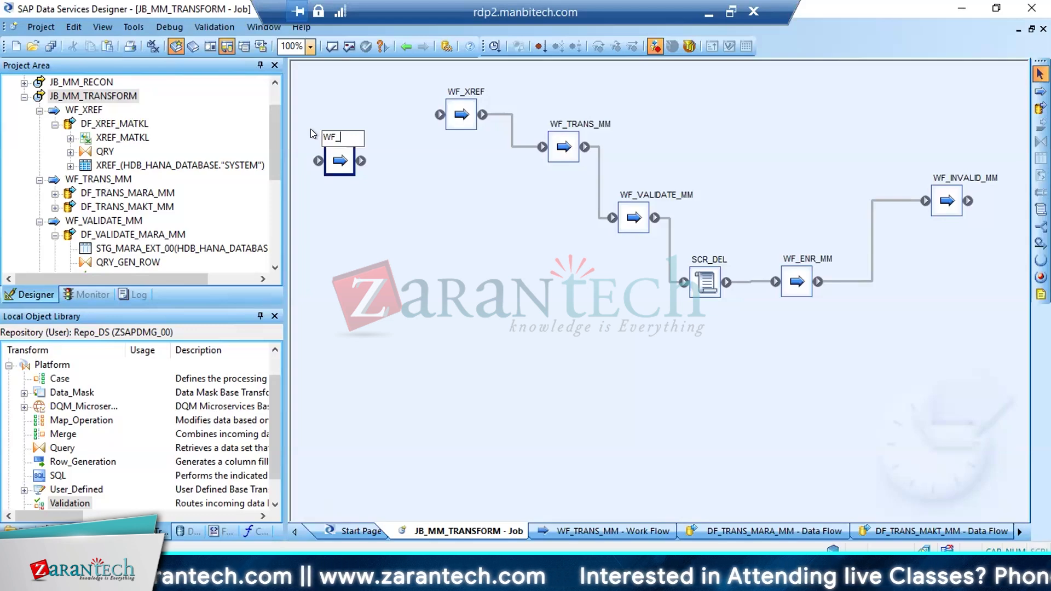
type("EXTRACT")
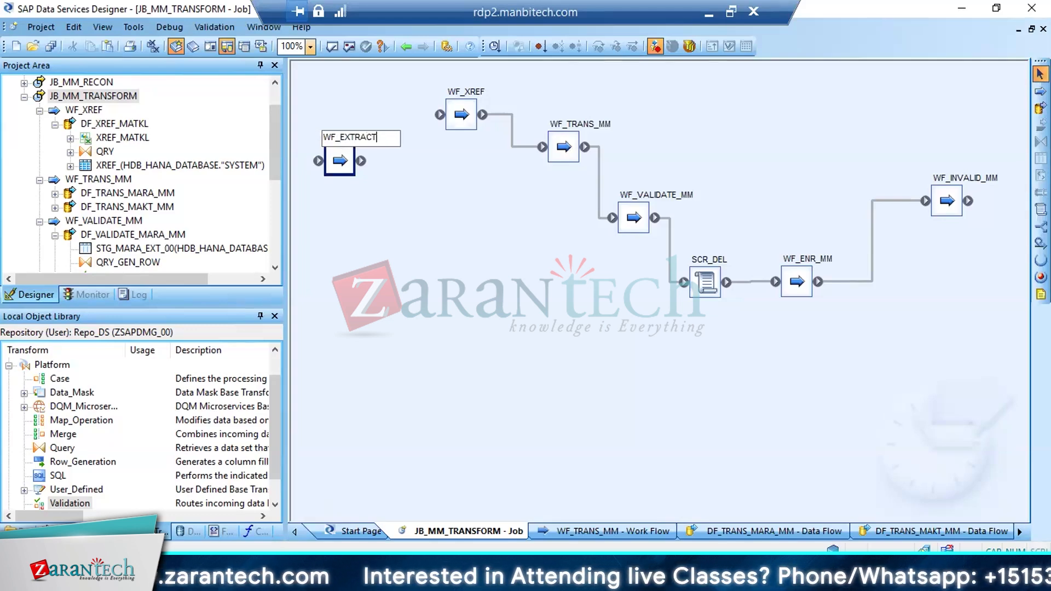
type("_LKP")
key("Return")
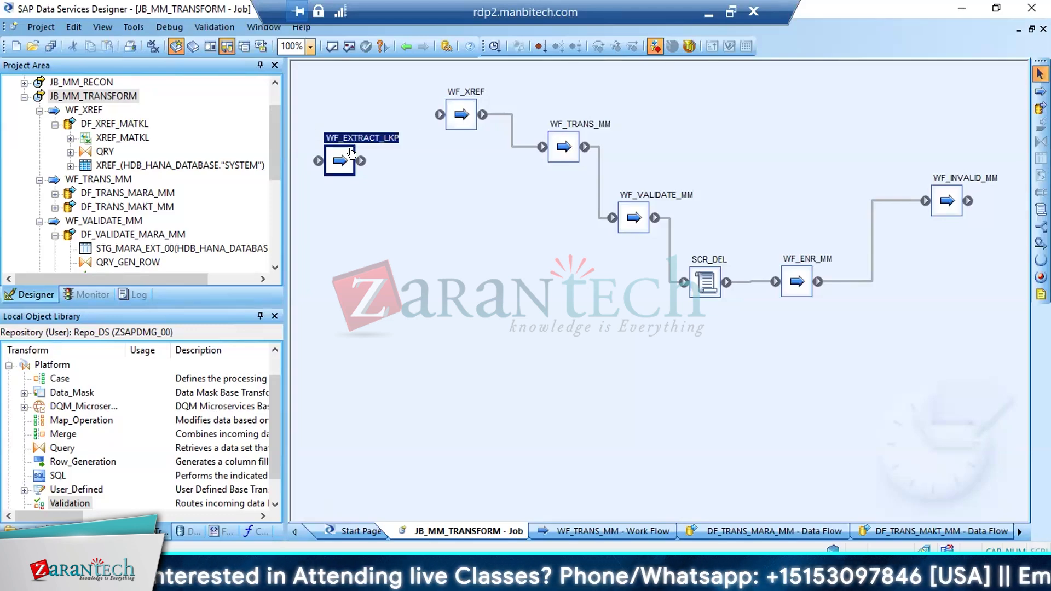
Connect WF_EXTRACT_LKP to WF_XREF and save all changed objects
left_click_drag(361, 161, 439, 114)
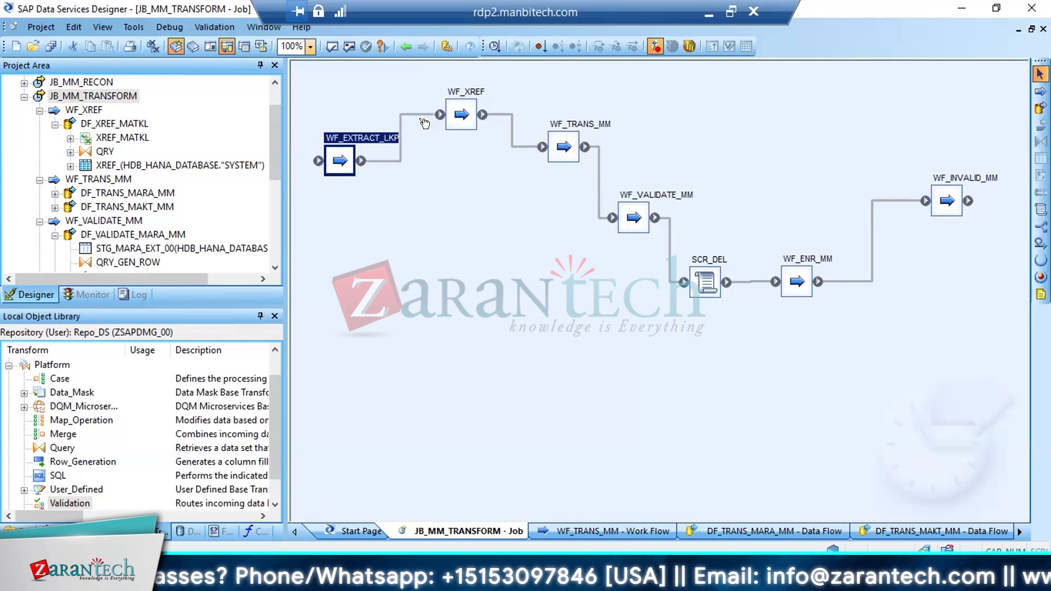
left_click(50, 46)
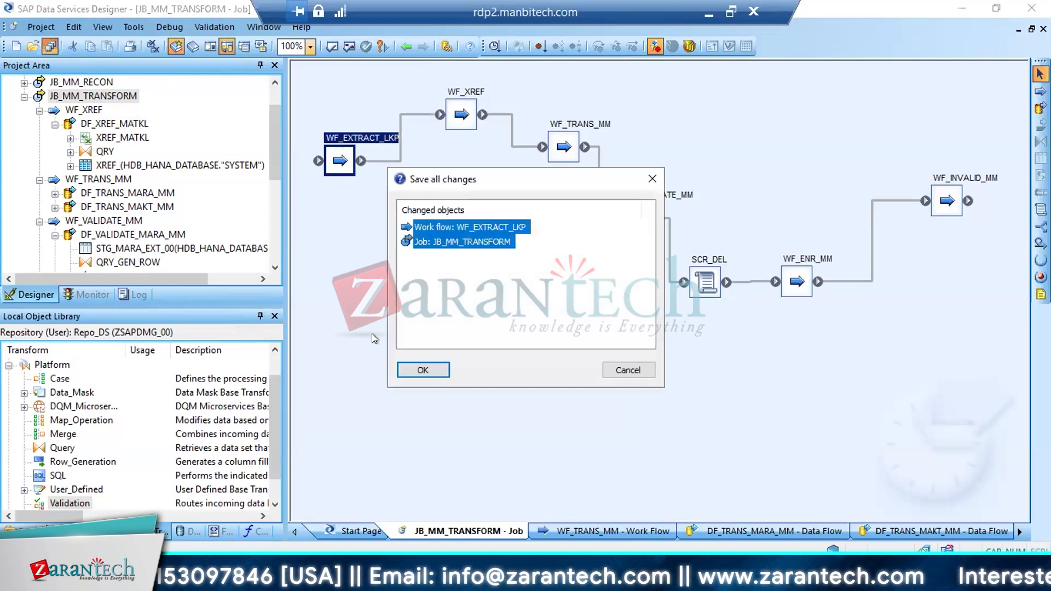
left_click(404, 369)
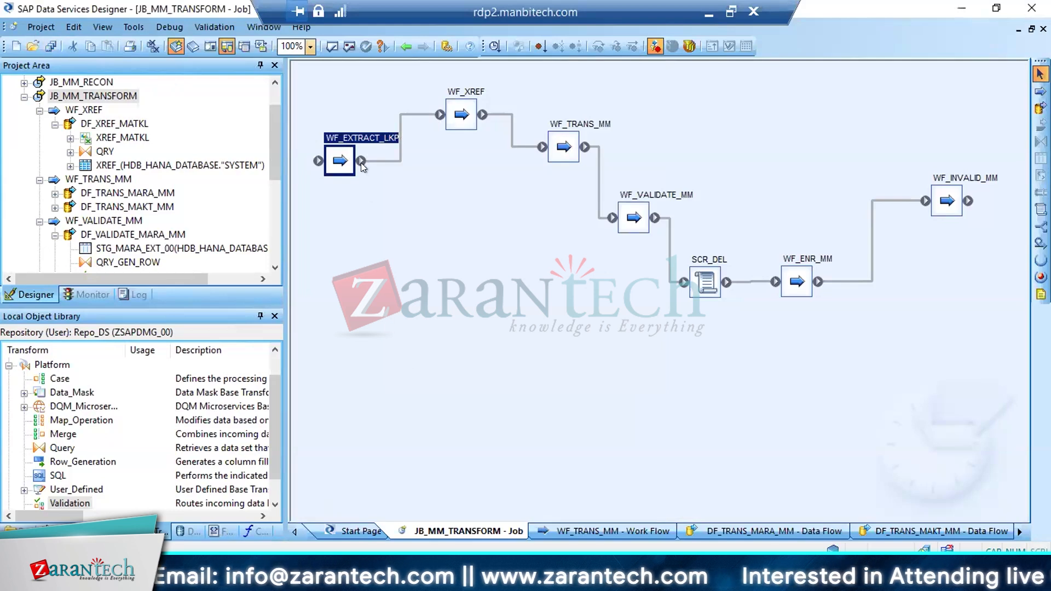
Open the WF_EXTRACT_LKP work flow and check MTART's check table in SAP GUI's MARA display, returning to Data Services Designer
double_click(347, 165)
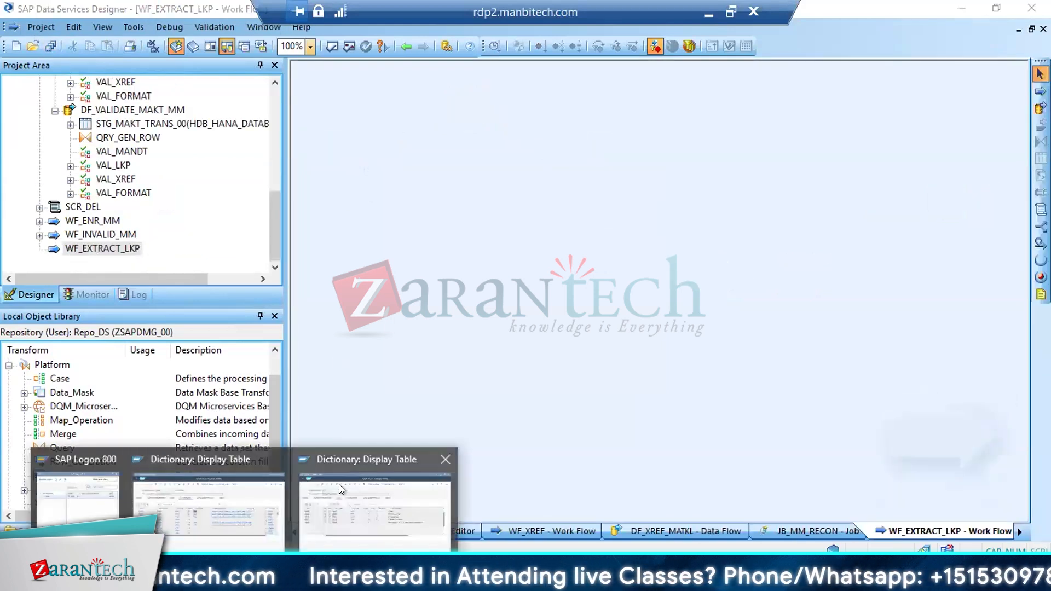
left_click(339, 485)
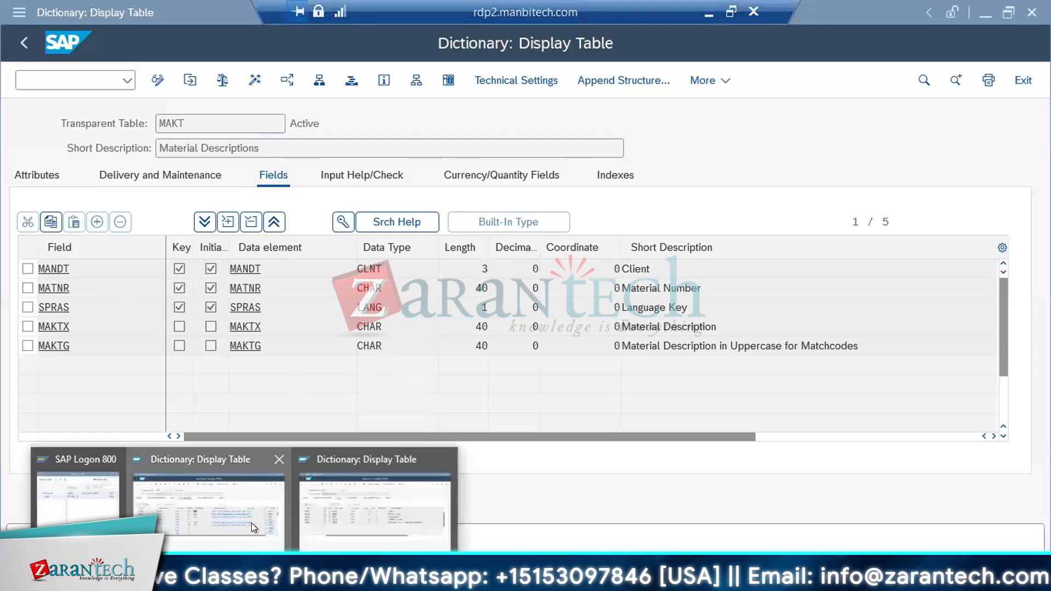
left_click(251, 523)
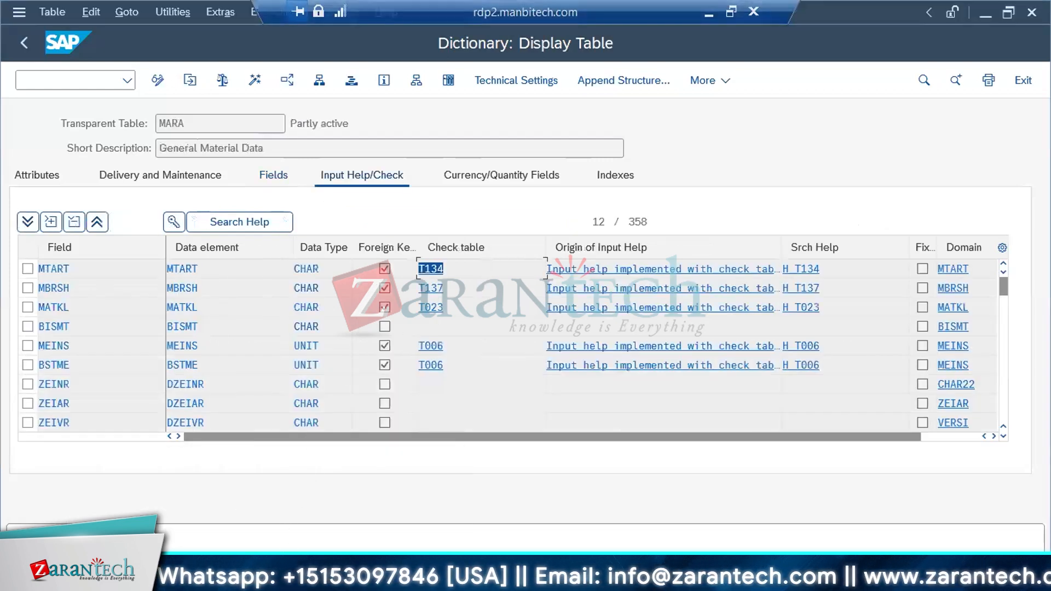
left_click(227, 578)
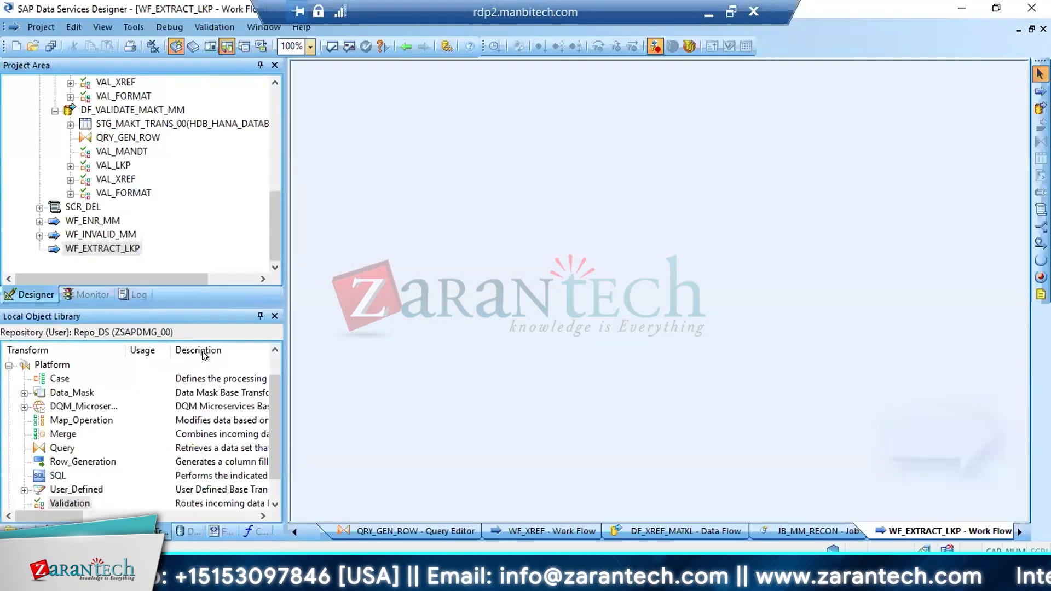
Import table T134 by name into the S4HANA_2022 datastore
left_click(178, 532)
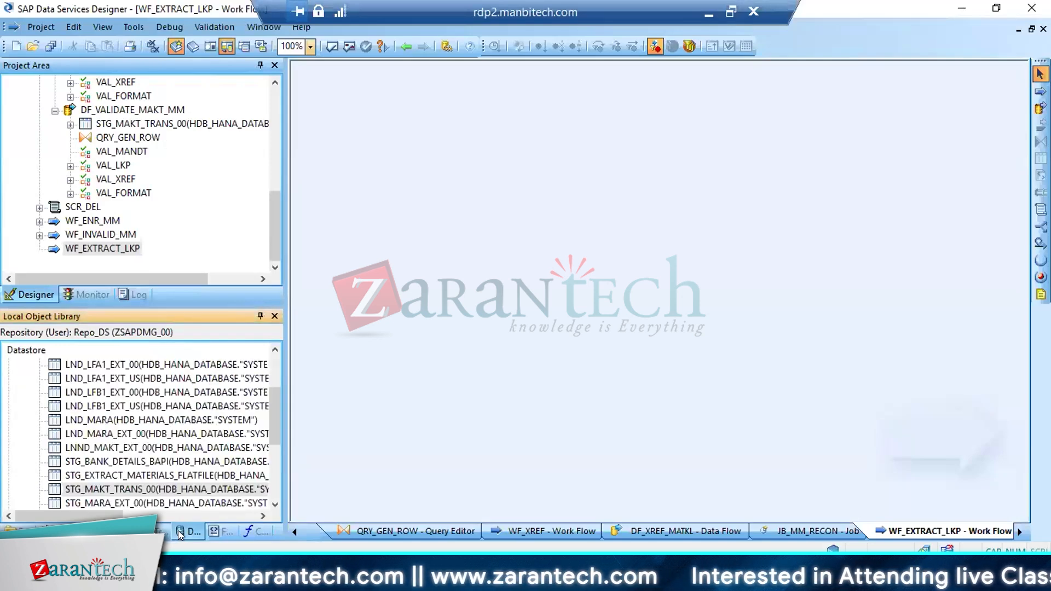
left_click_drag(275, 406, 274, 370)
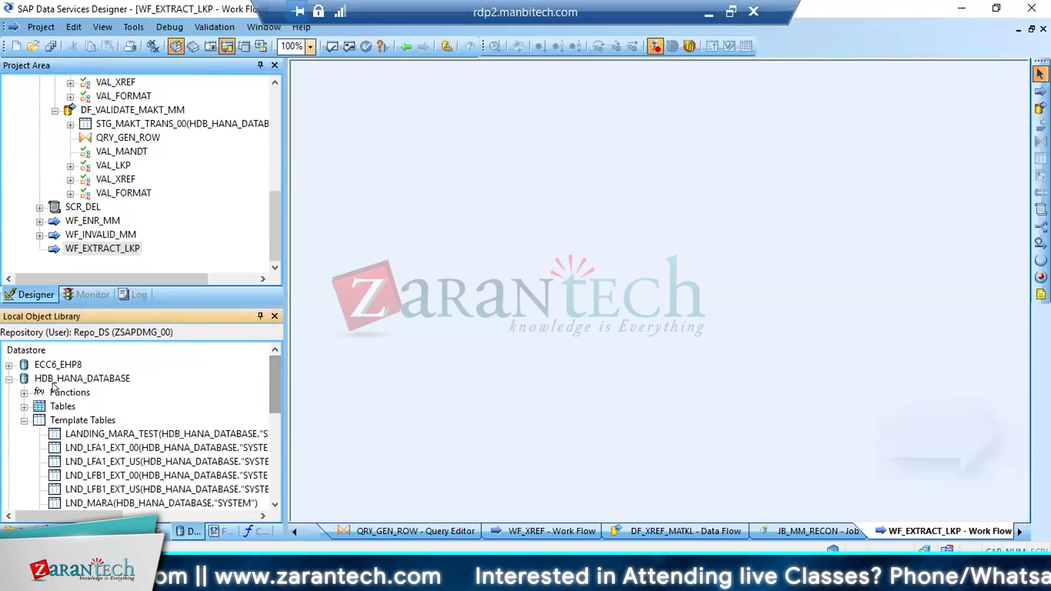
left_click(9, 378)
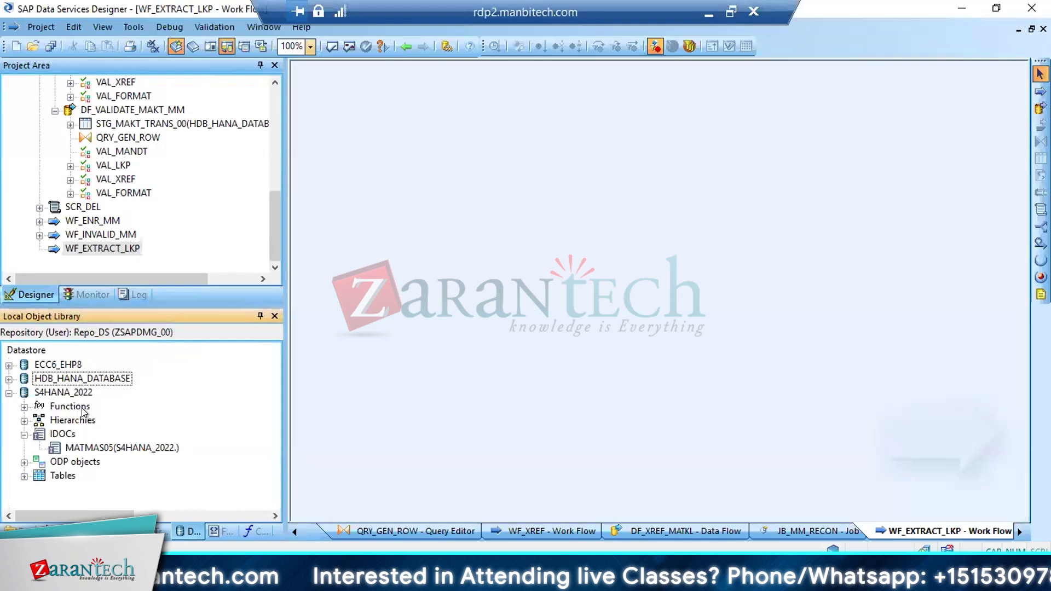
left_click(55, 392)
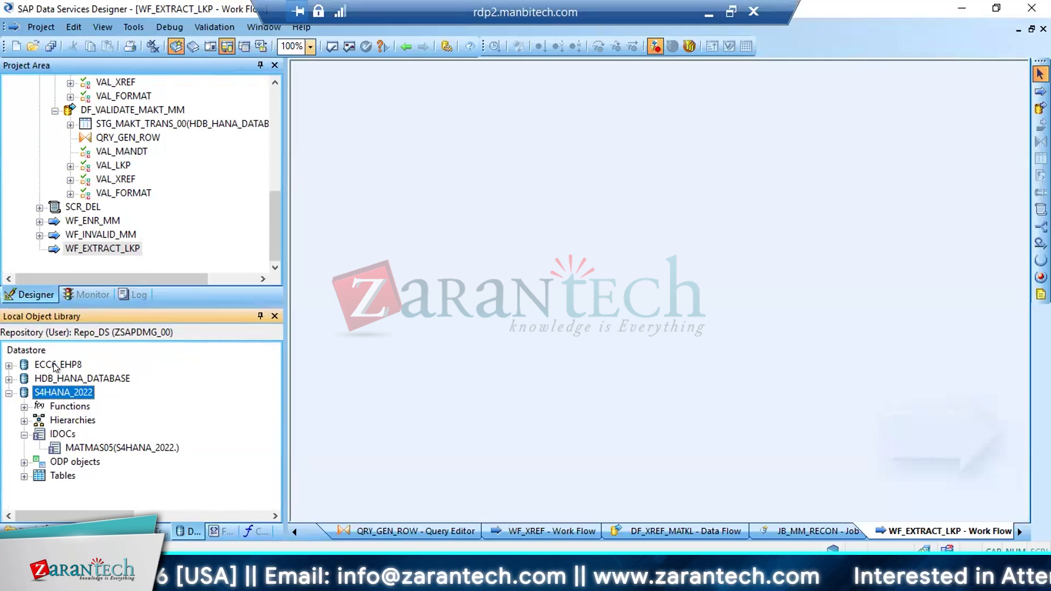
left_click(57, 475)
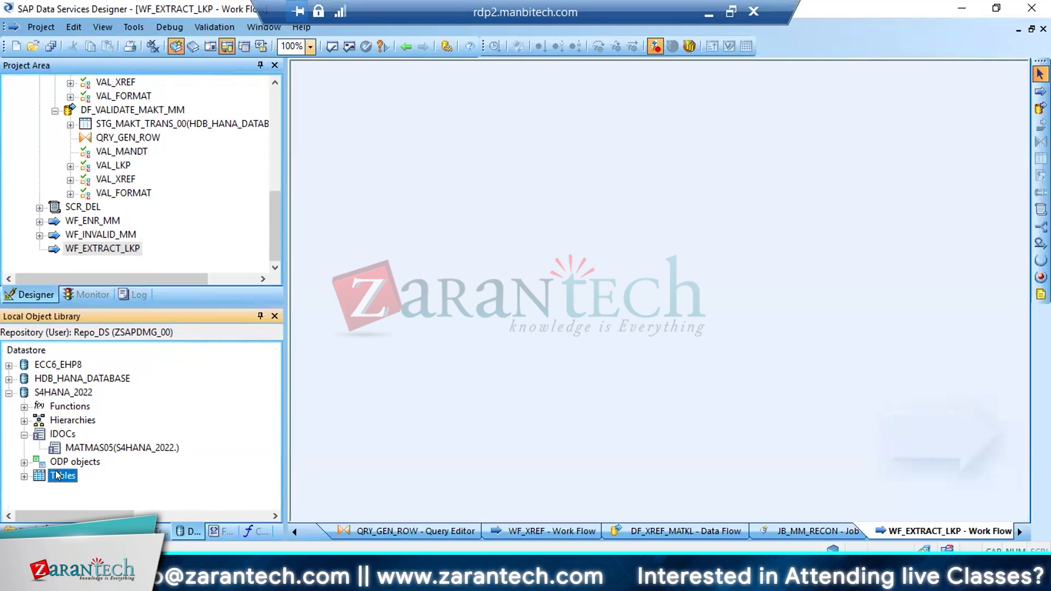
right_click(57, 475)
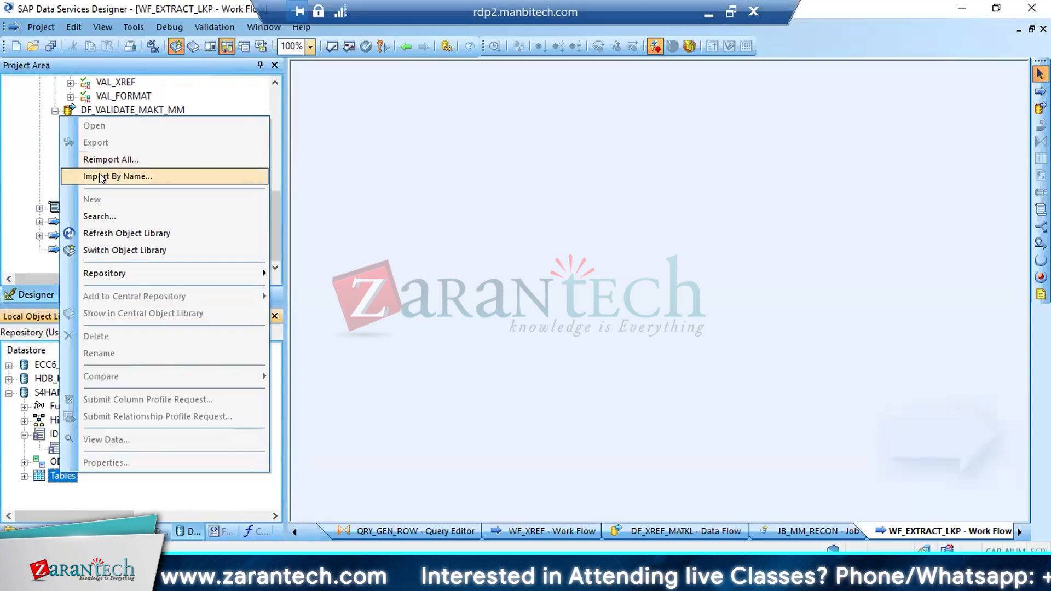
left_click(101, 177)
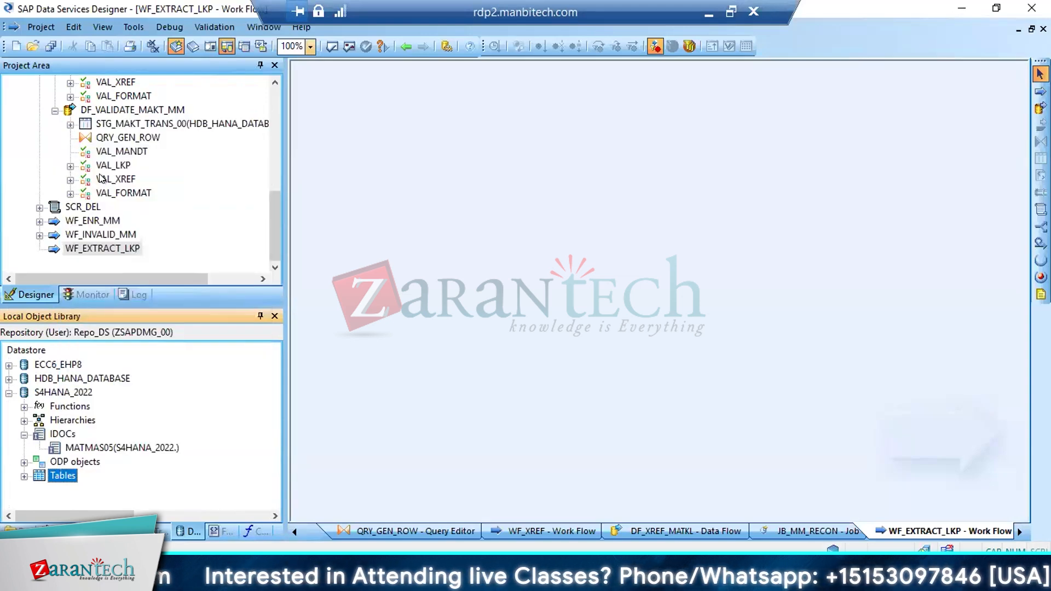
type("T13")
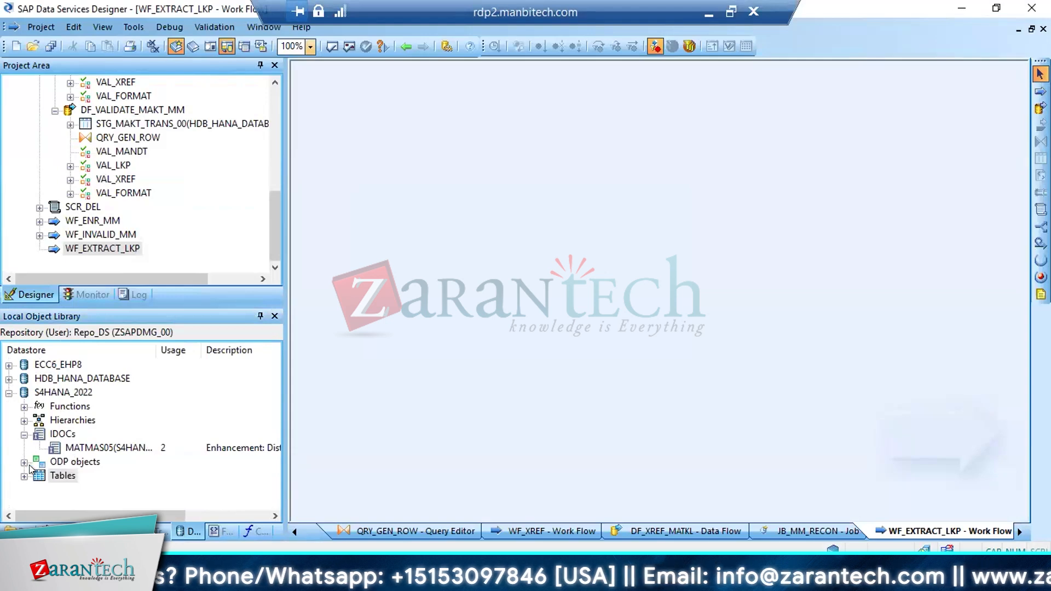
Expand the S4HANA_2022 datastore's tables and select the imported T134 table
double_click(38, 476)
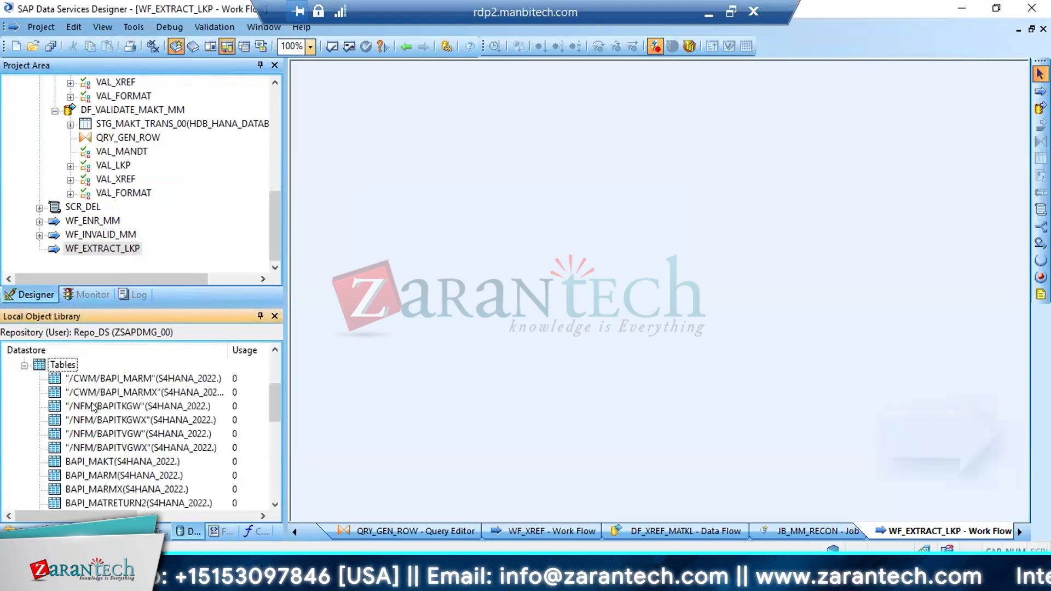
left_click(274, 505)
left_click(275, 505)
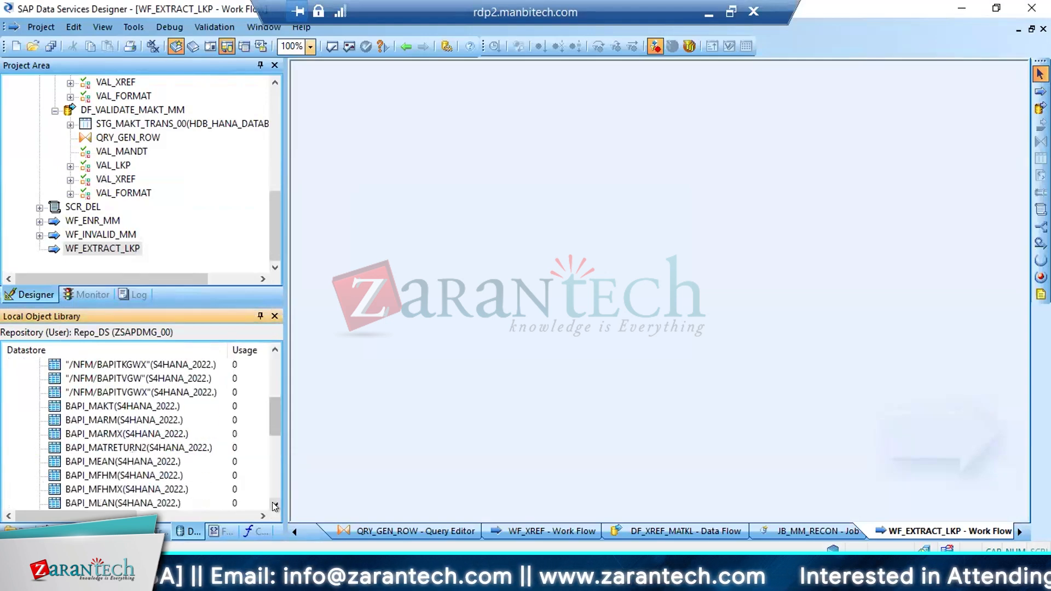
scroll(275, 505, "down", 6)
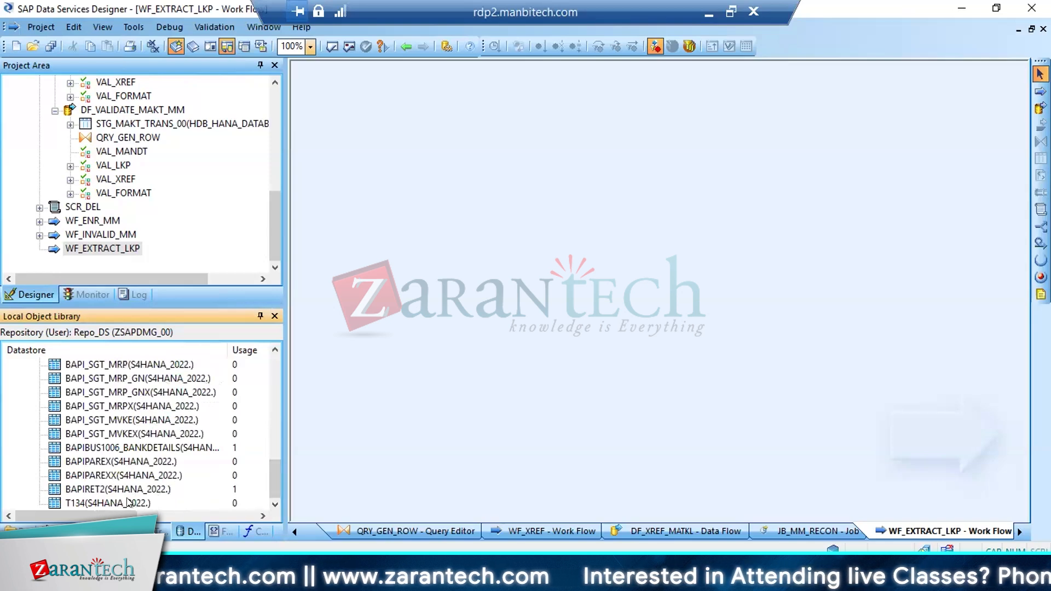
left_click_drag(116, 502, 913, 164)
Add a data flow named DF_LKP_T134 to the WF_EXTRACT_LKP work flow
left_click(1039, 107)
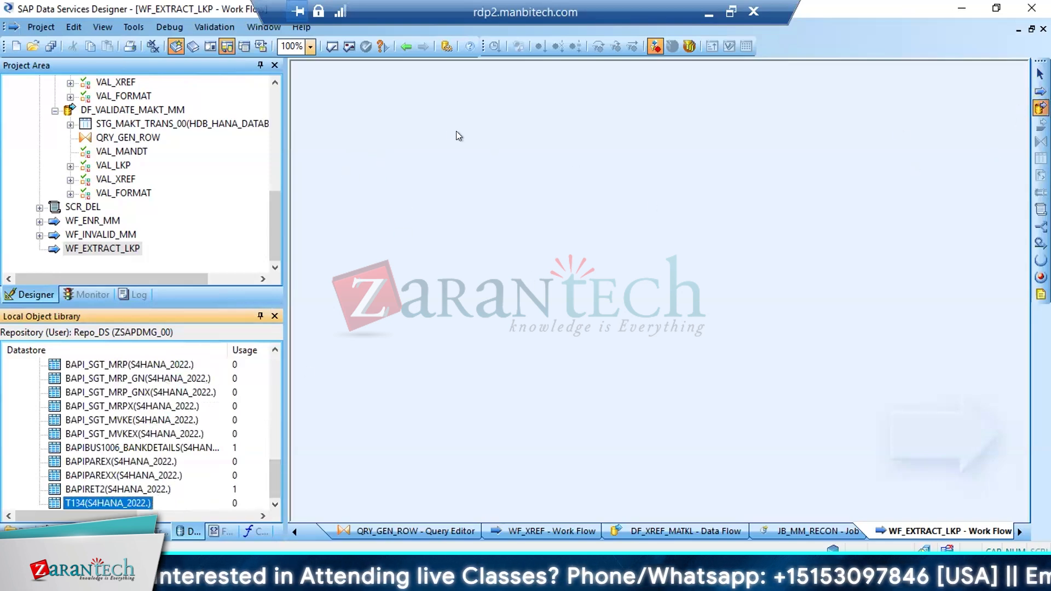
left_click(403, 122)
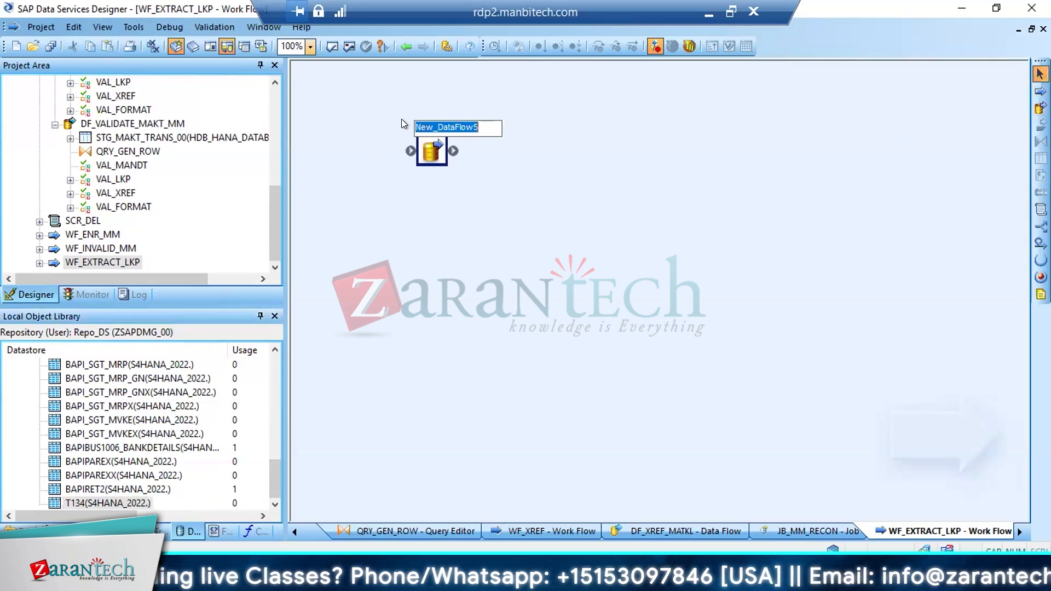
type("DF_LKP_")
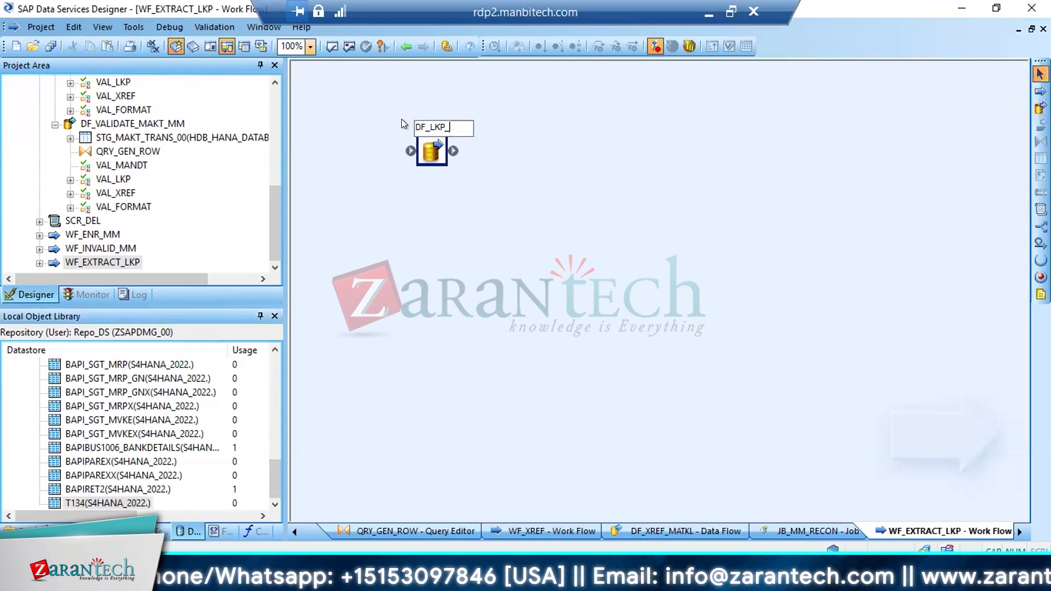
type("T134")
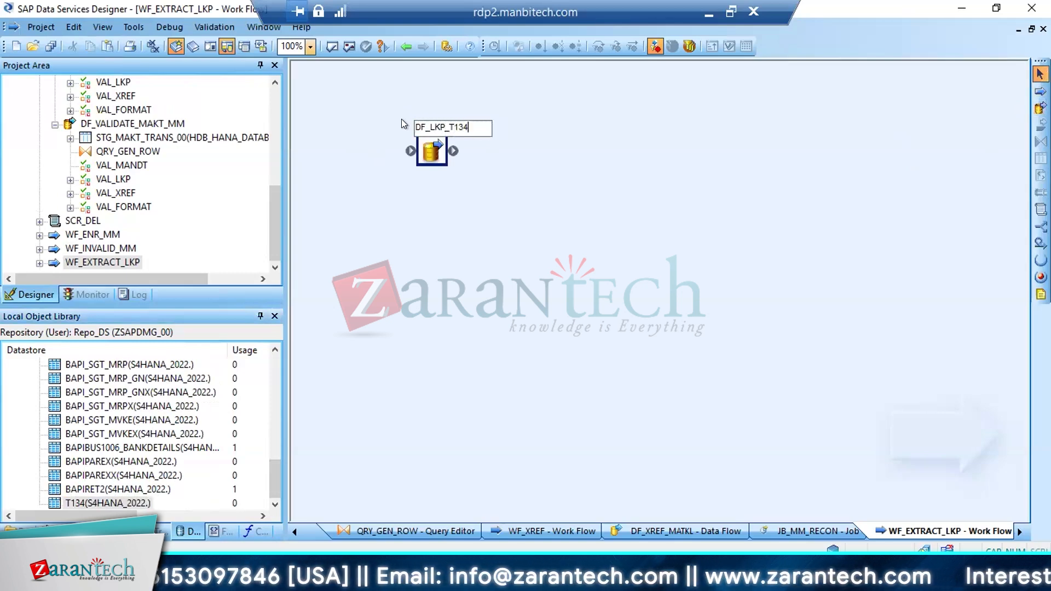
key("Return")
Open DF_LKP_T134, place T134 as the source table, and connect it to a new query named QRY
left_click(431, 158)
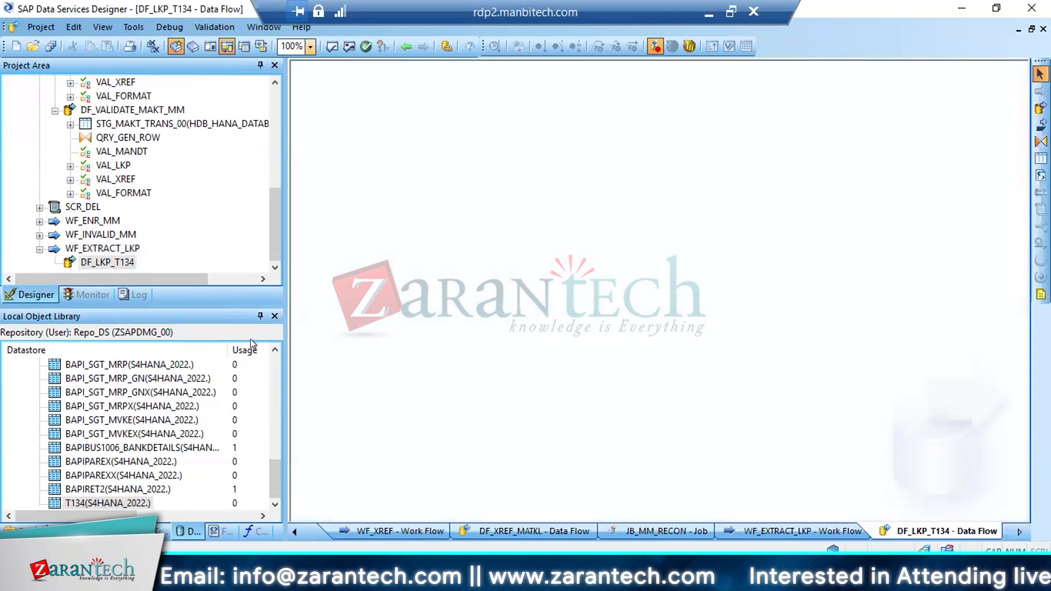
left_click_drag(107, 502, 377, 159)
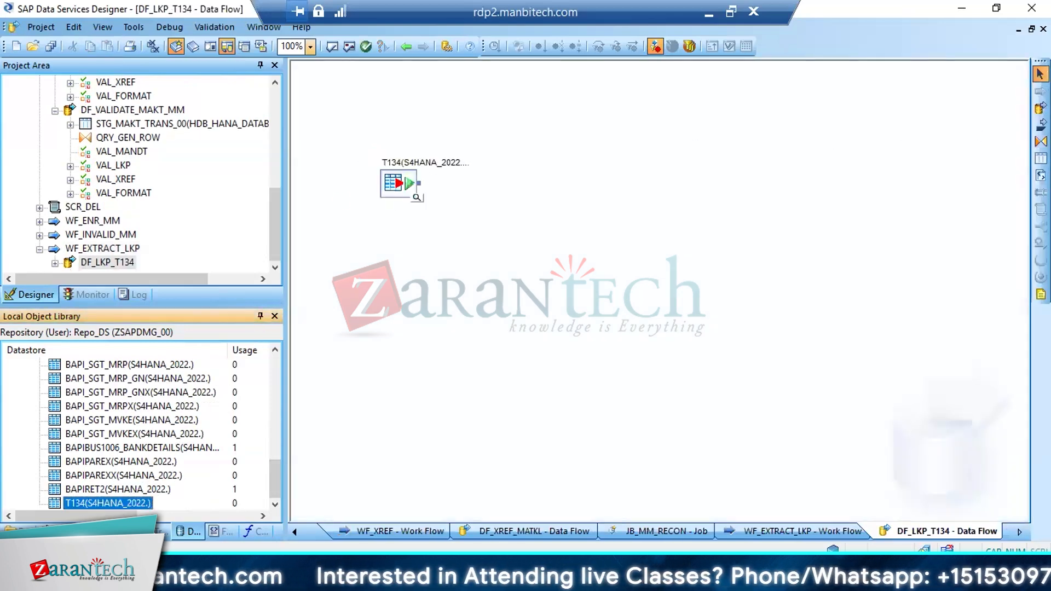
left_click(1040, 141)
left_click(465, 196)
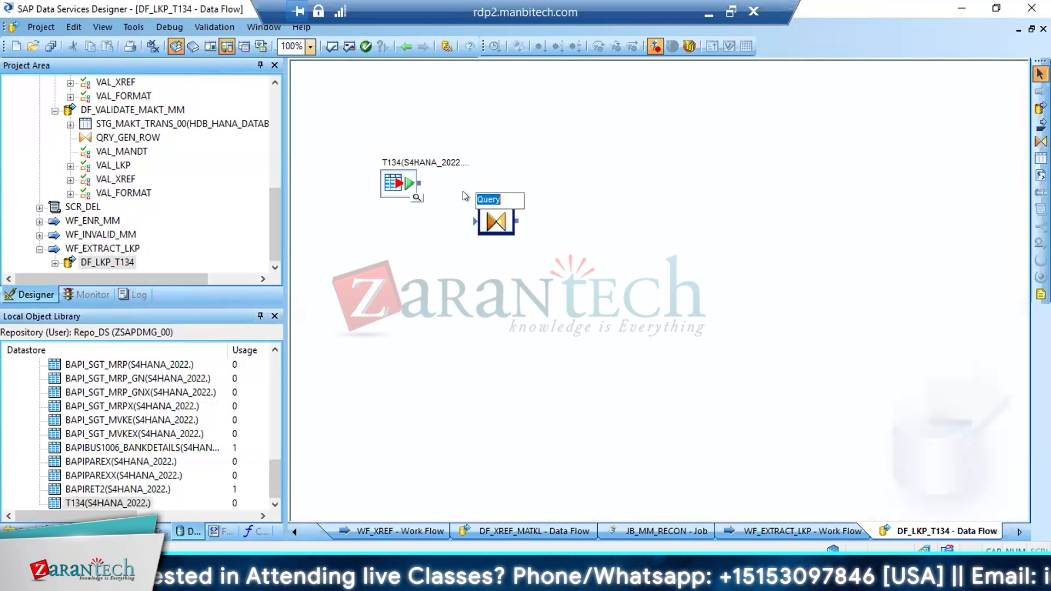
type("QRY")
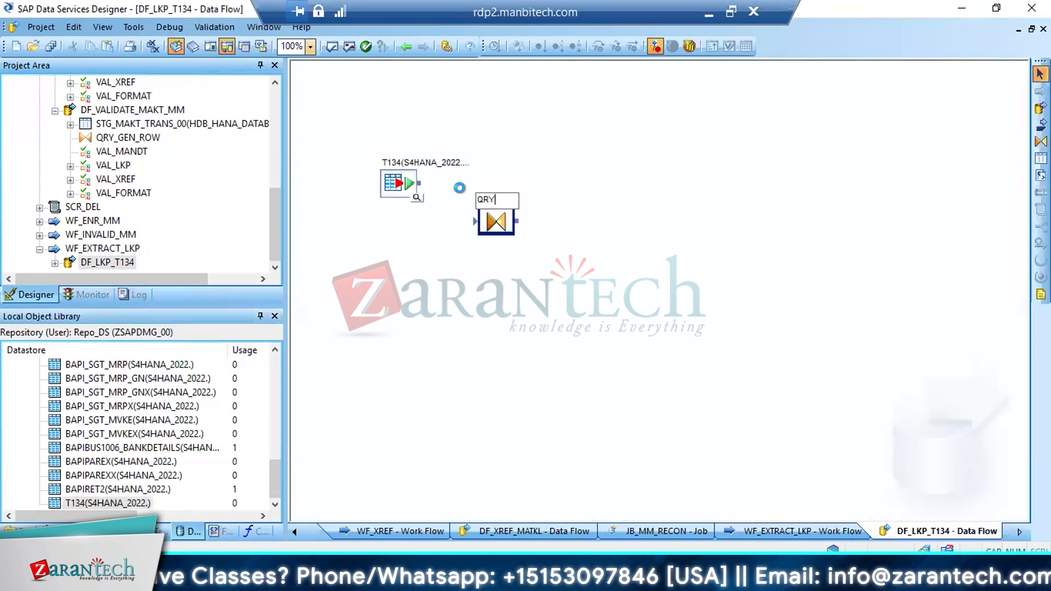
key("Return")
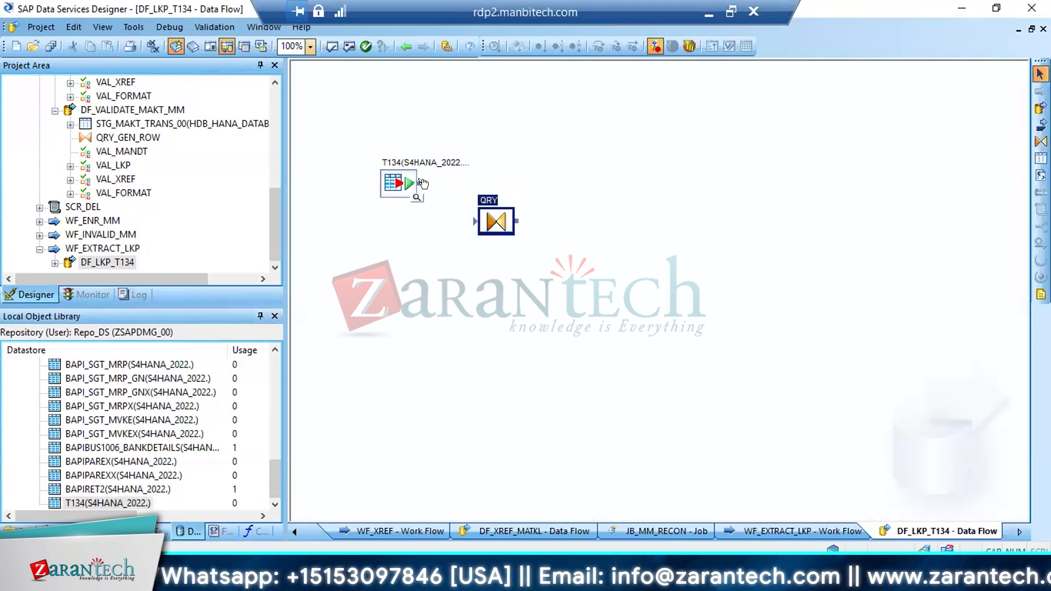
left_click_drag(423, 183, 480, 214)
Open QRY and map all T134 columns from MANDT onward to its output schema
double_click(495, 222)
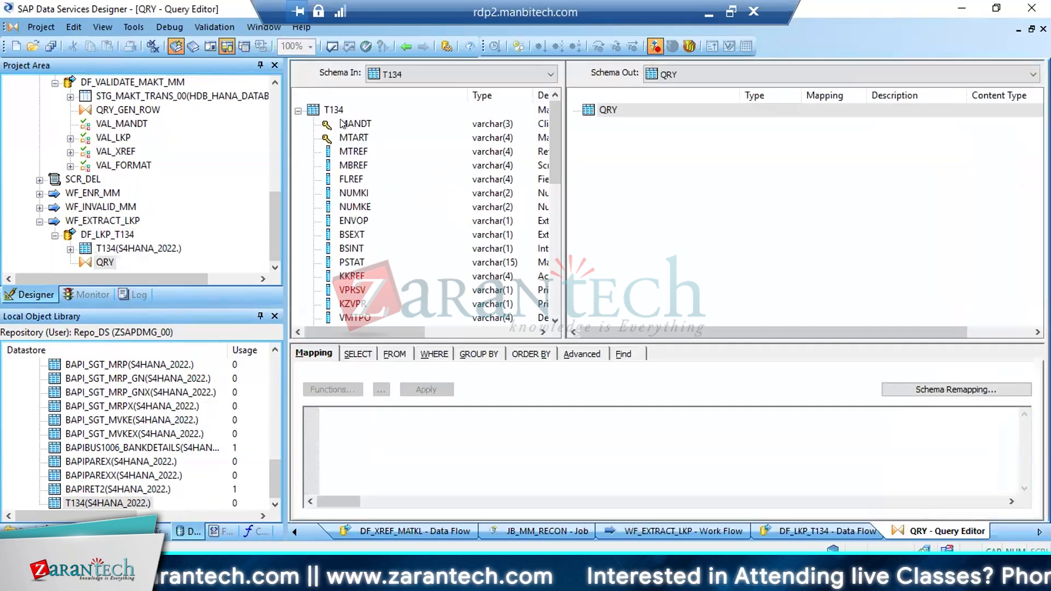
left_click(363, 137)
left_click(351, 126)
left_click(353, 138)
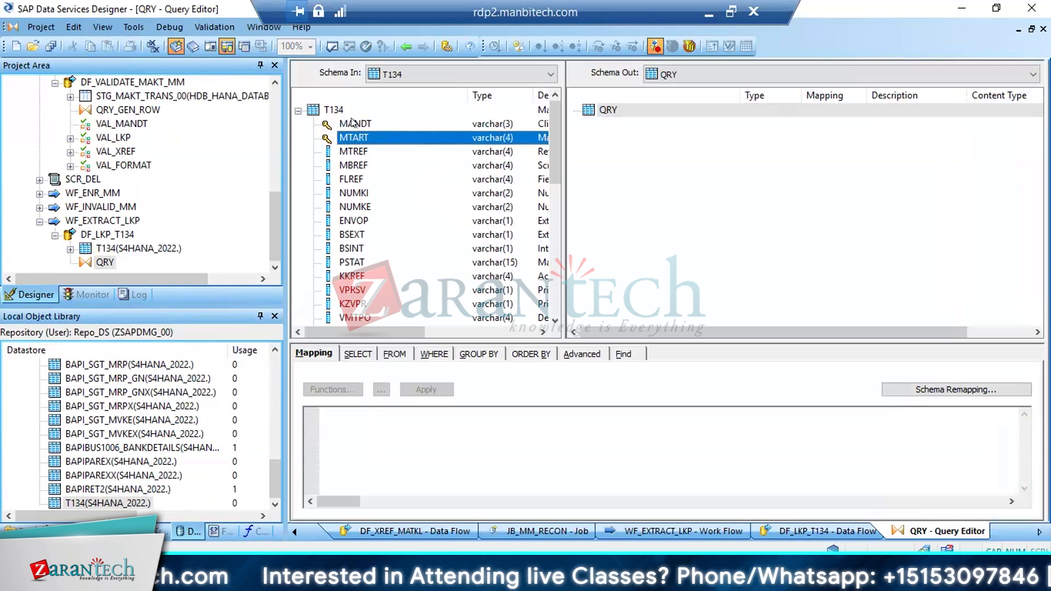
left_click(354, 125)
left_click_drag(550, 143, 551, 278)
left_click(352, 317, "shift")
left_click_drag(413, 217, 693, 176)
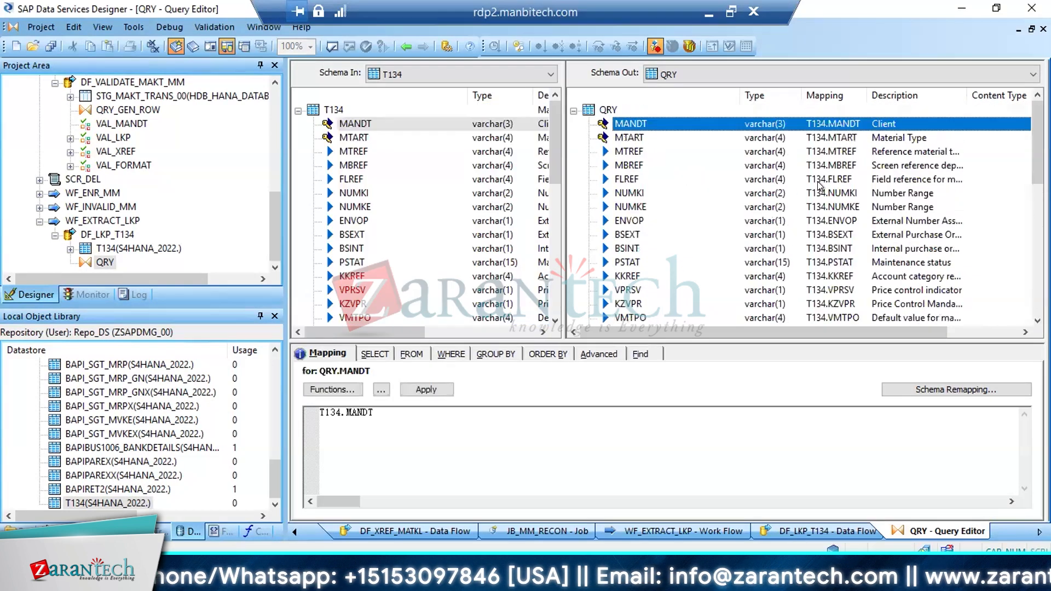
Remove the primary key setting from MANDT and MTART in QRY's output schema, and return to the data flow
left_click(633, 136, "shift")
right_click(632, 136)
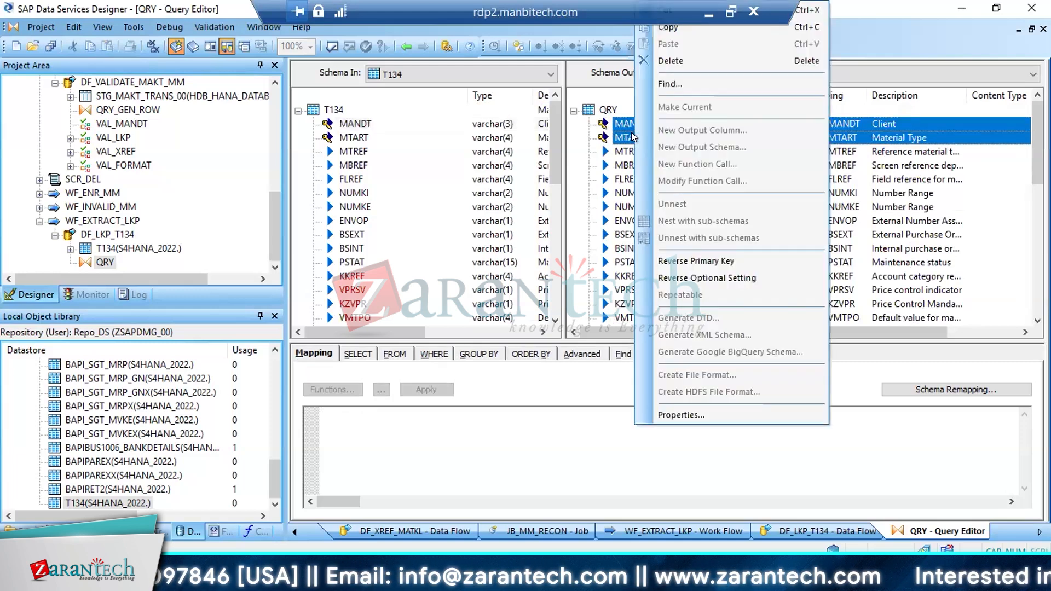
left_click(683, 263)
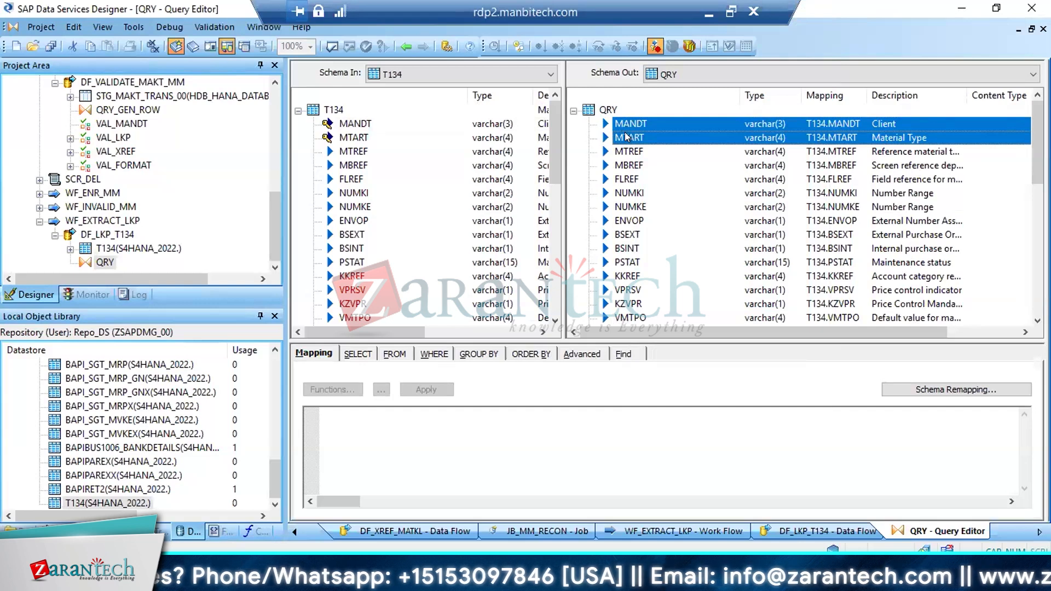
left_click(629, 138)
left_click(620, 235)
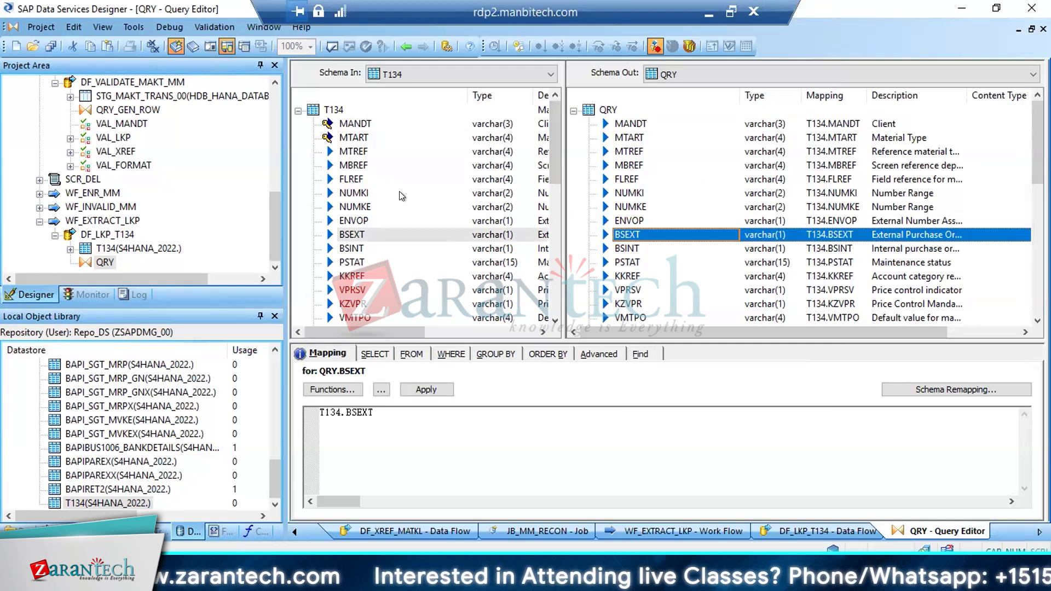
left_click(402, 51)
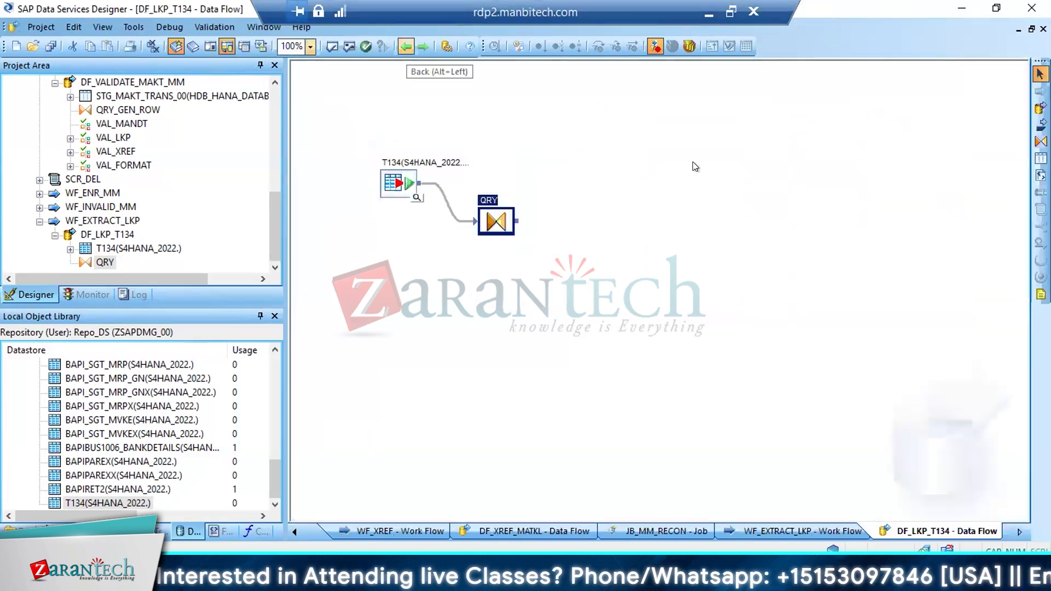
Start a target template table in DF_LKP_T134 with the name LKP_T134
left_click(1041, 158)
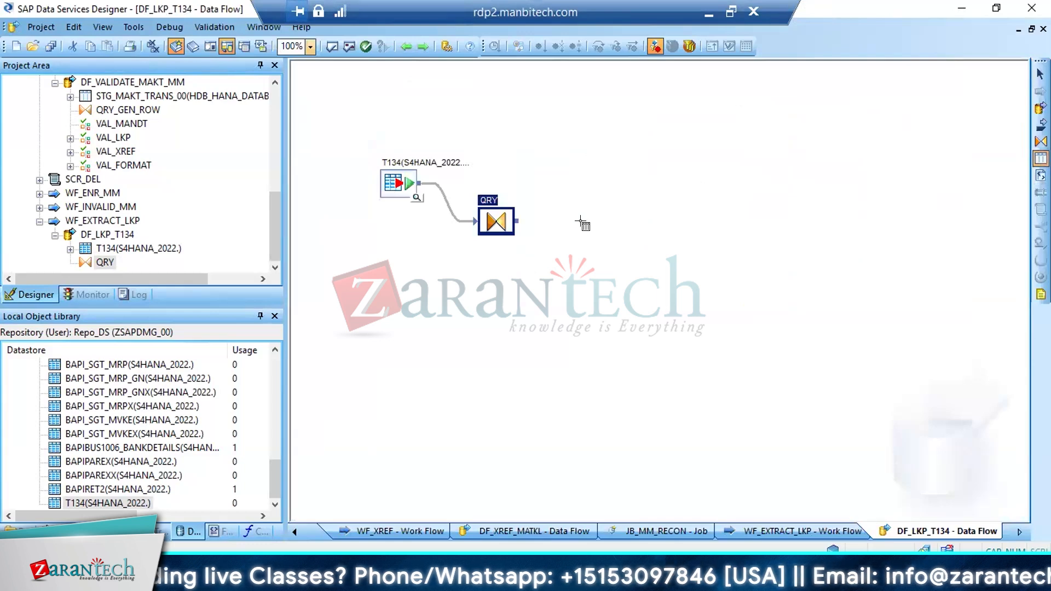
left_click(584, 224)
type("LK")
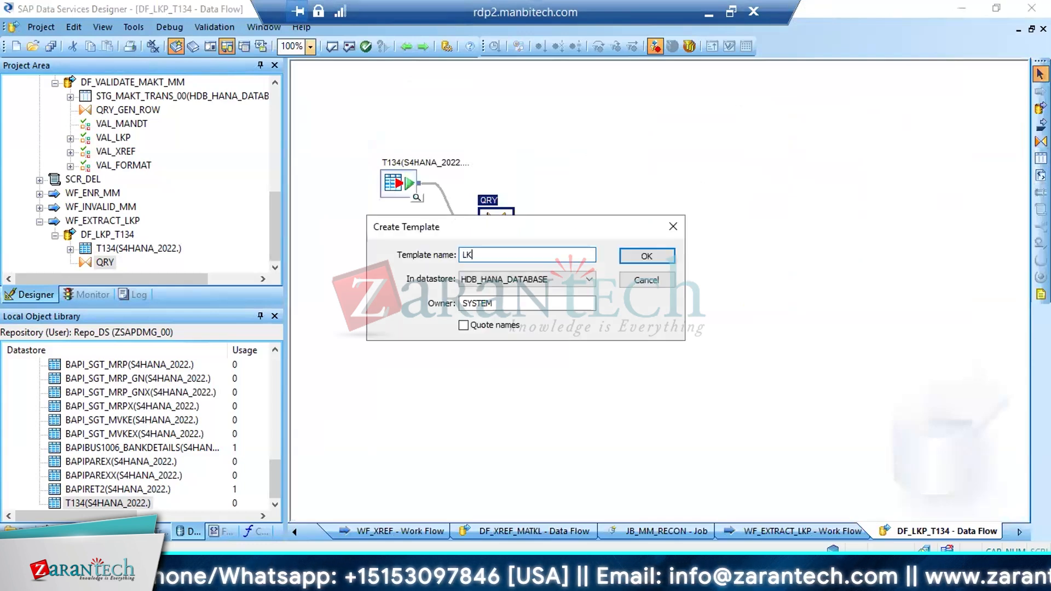
type("P_")
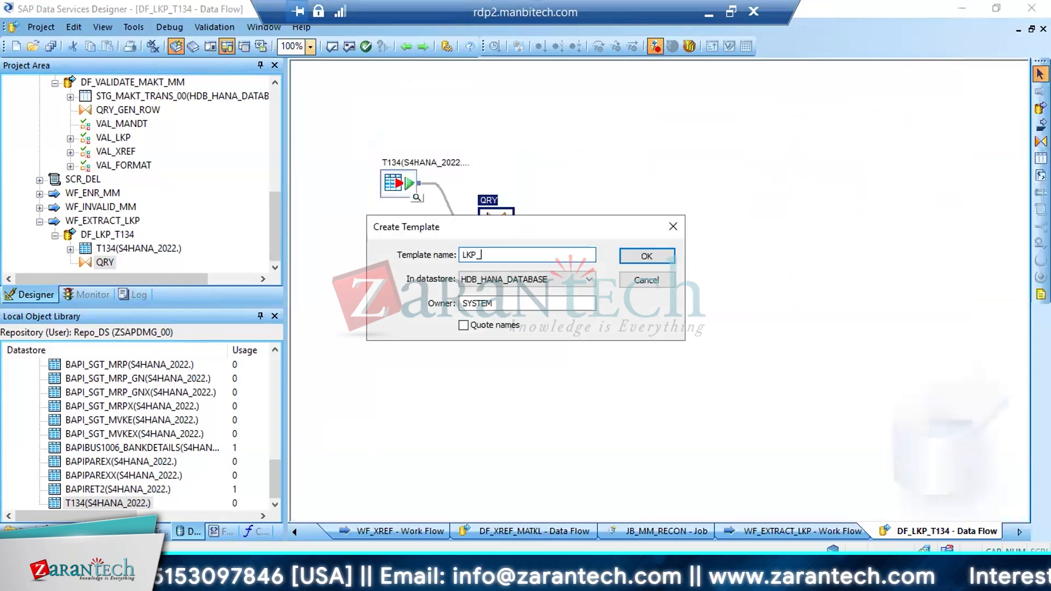
type("T34")
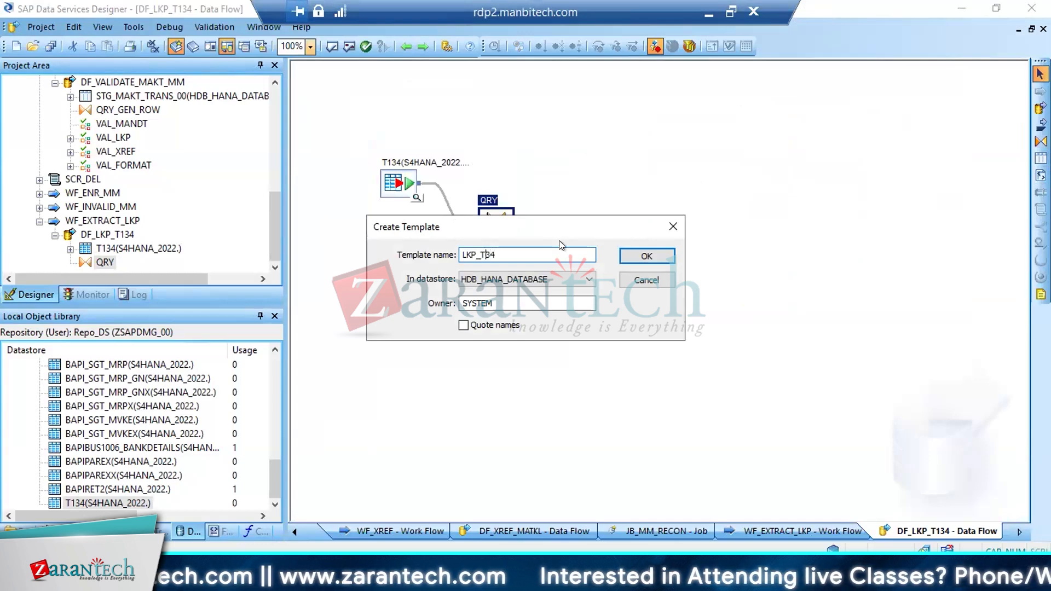
type("1")
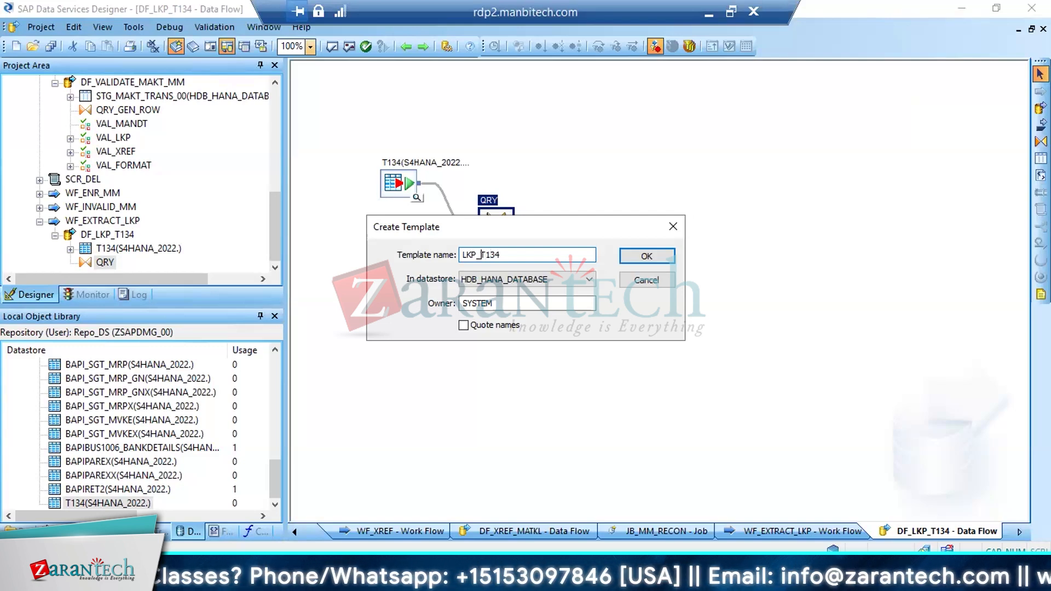
key("shift+Left")
key("shift+Left")
key("shift+Left")
key("shift+Left")
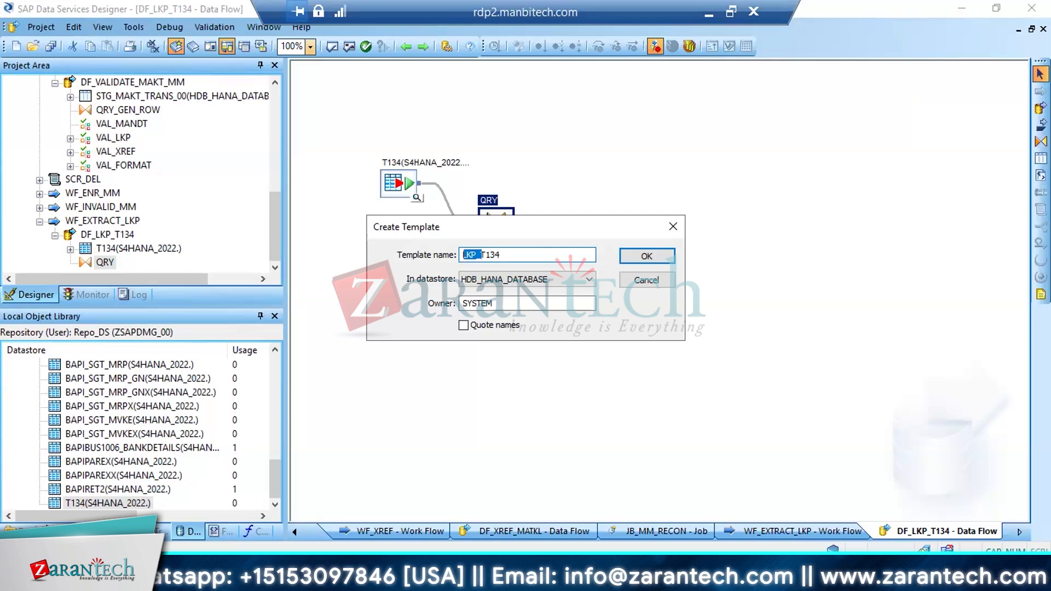
key("Right")
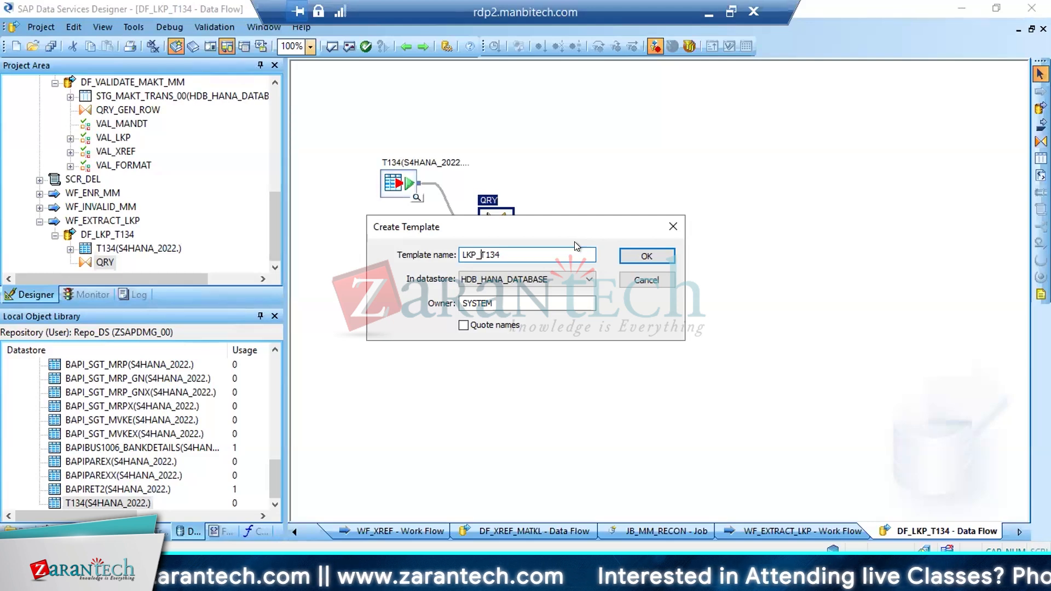
left_click_drag(479, 253, 390, 254)
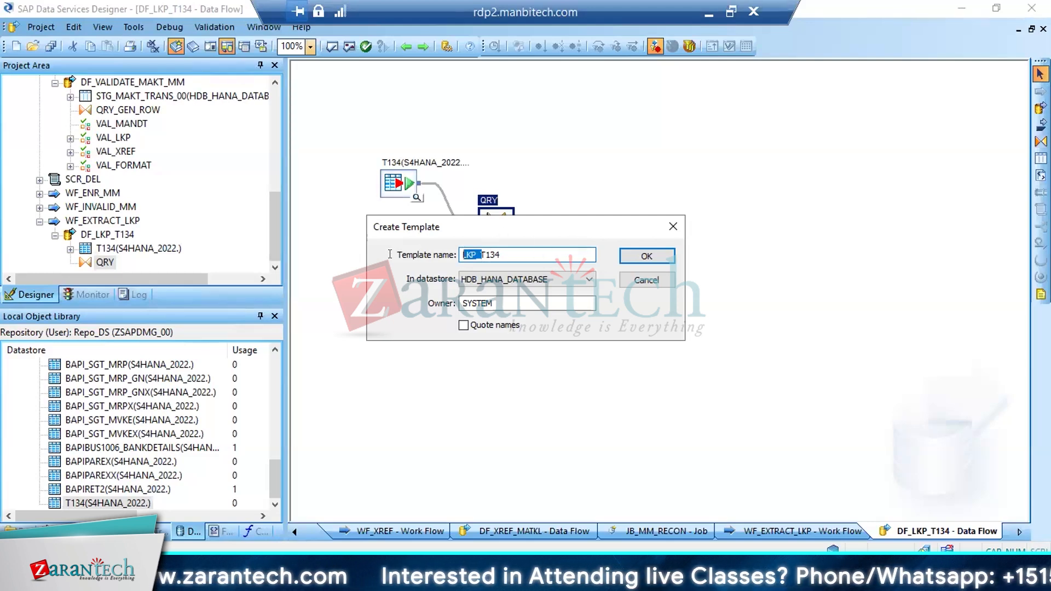
key("BackSpace")
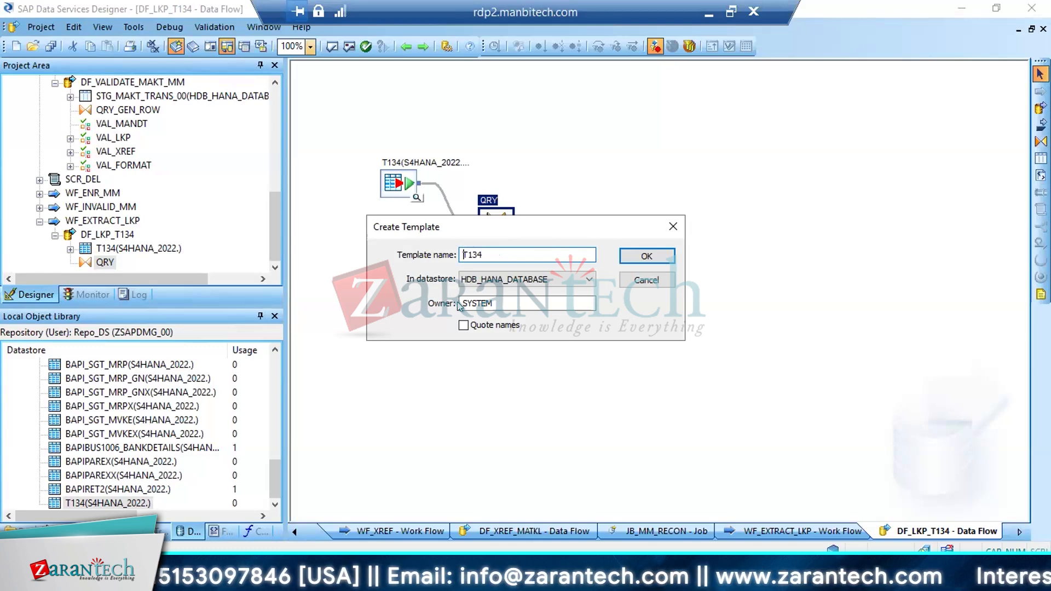
type("LKP_")
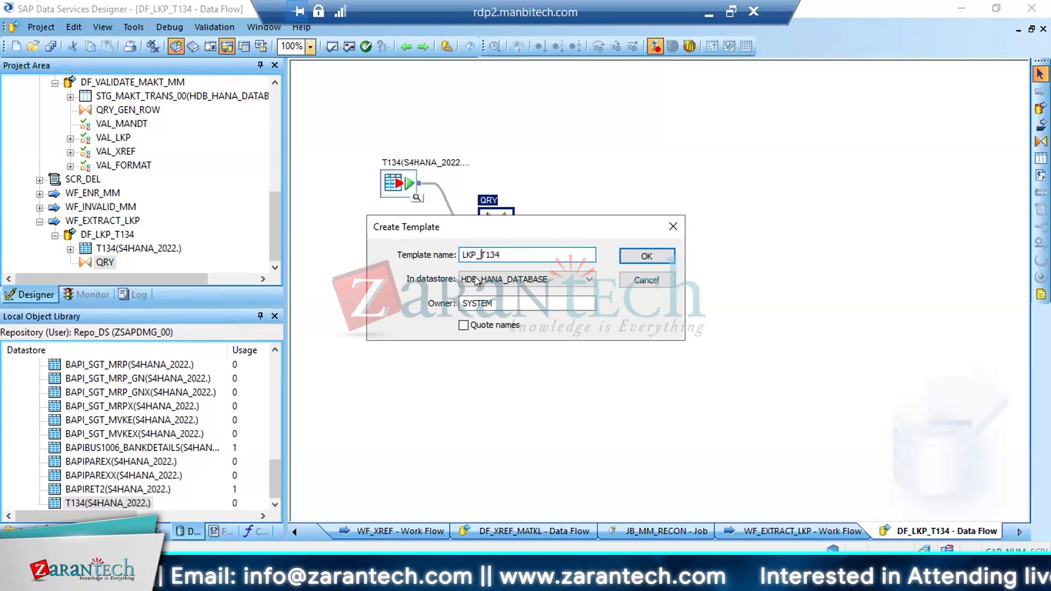
Create the template table in the HDB_HANA_DATABASE datastore and connect QRY to it
left_click(513, 253)
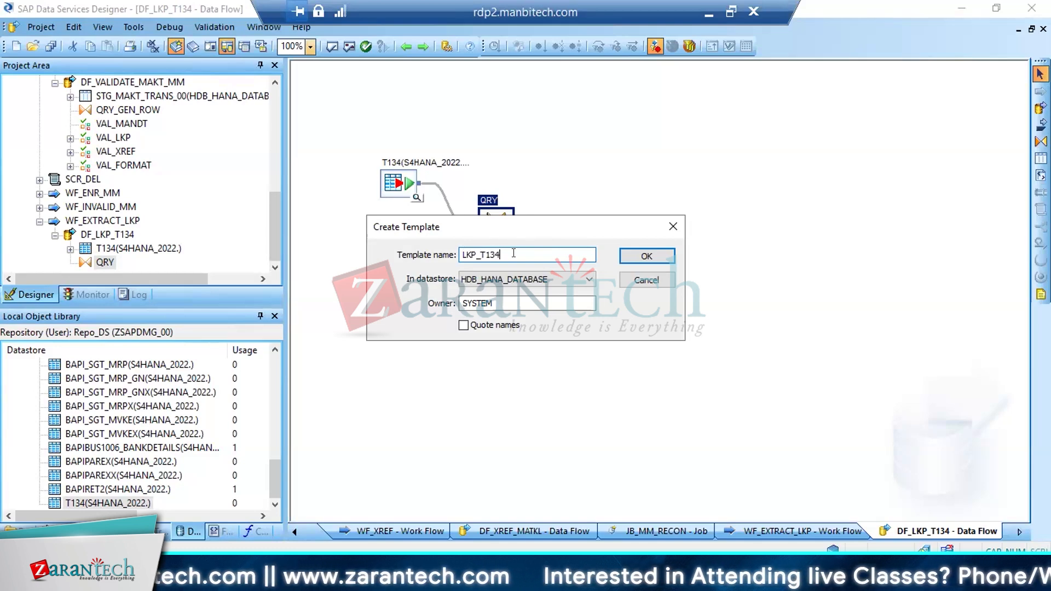
left_click(560, 279)
left_click(526, 293)
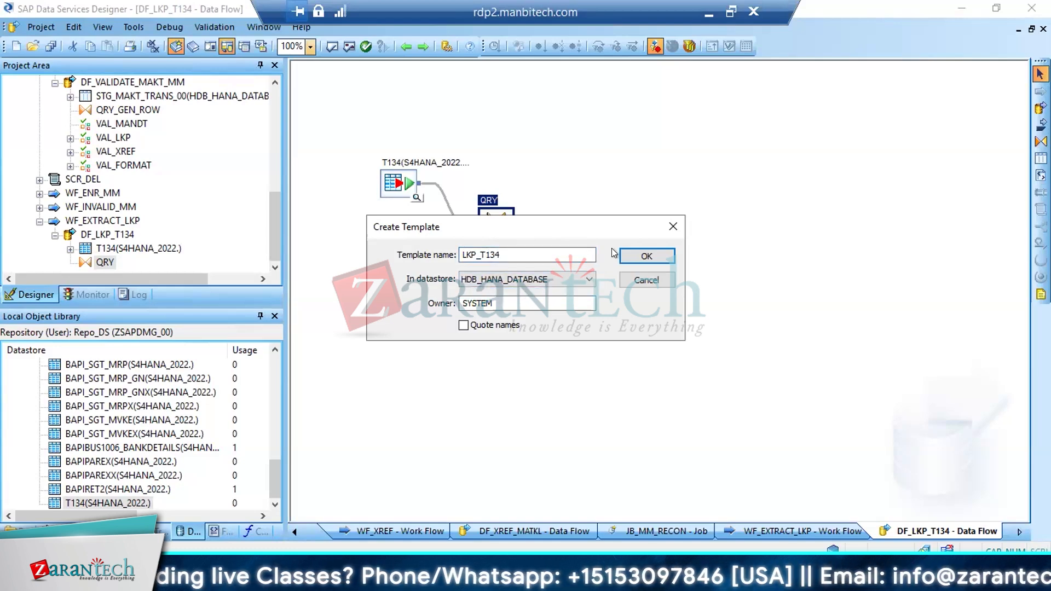
left_click(646, 255)
left_click_drag(518, 221, 599, 252)
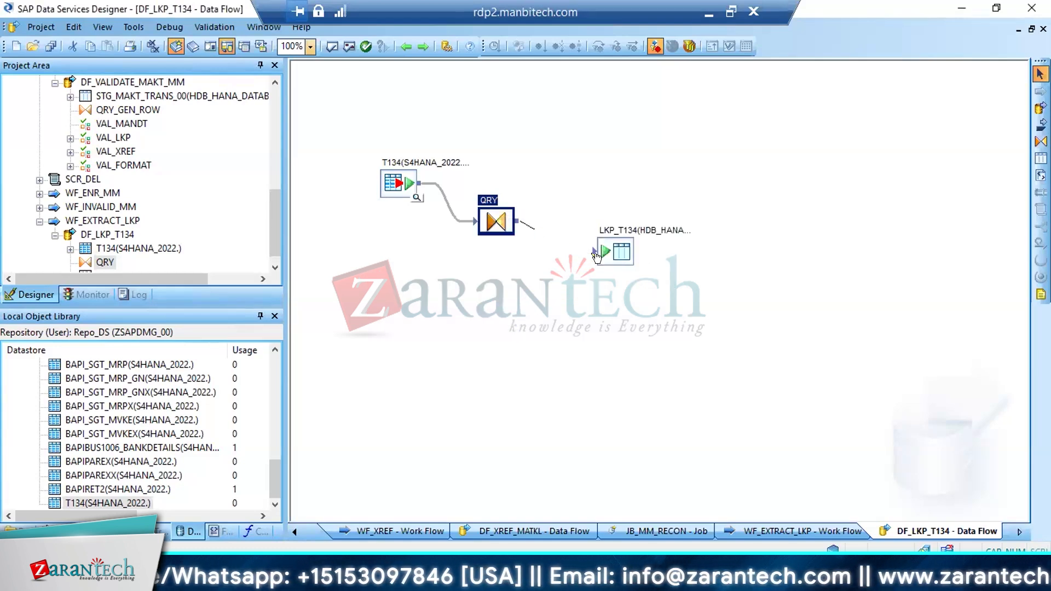
Set the LKP_T134 target table's option for using NVARCHAR for VARCHAR columns in supported databases to Yes
left_click(608, 239)
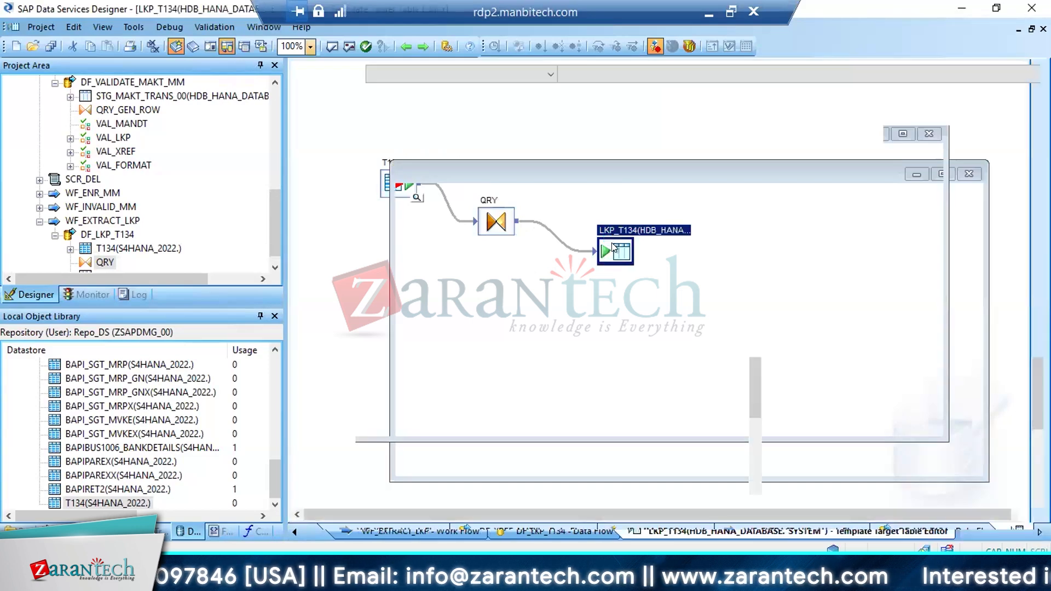
double_click(616, 250)
left_click(367, 358)
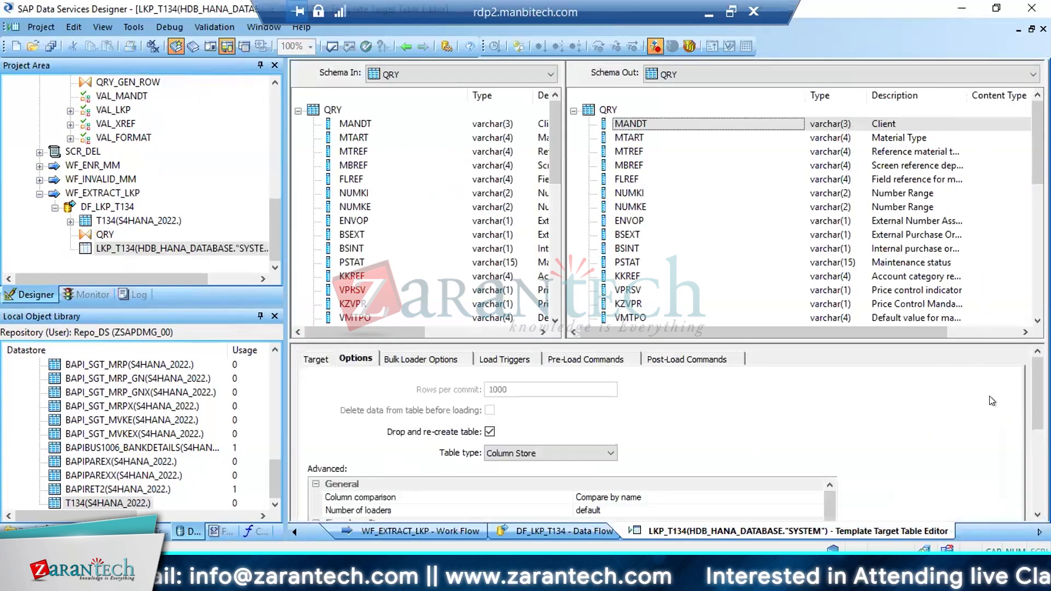
scroll(1019, 520, "down", 1)
scroll(1020, 520, "down", 5)
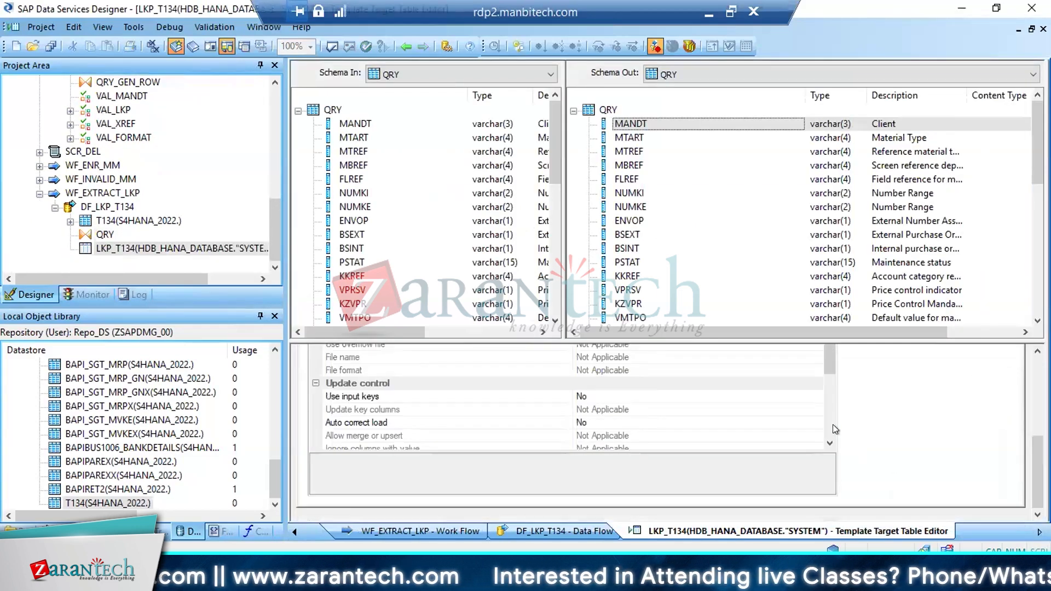
scroll(826, 403, "down", 3)
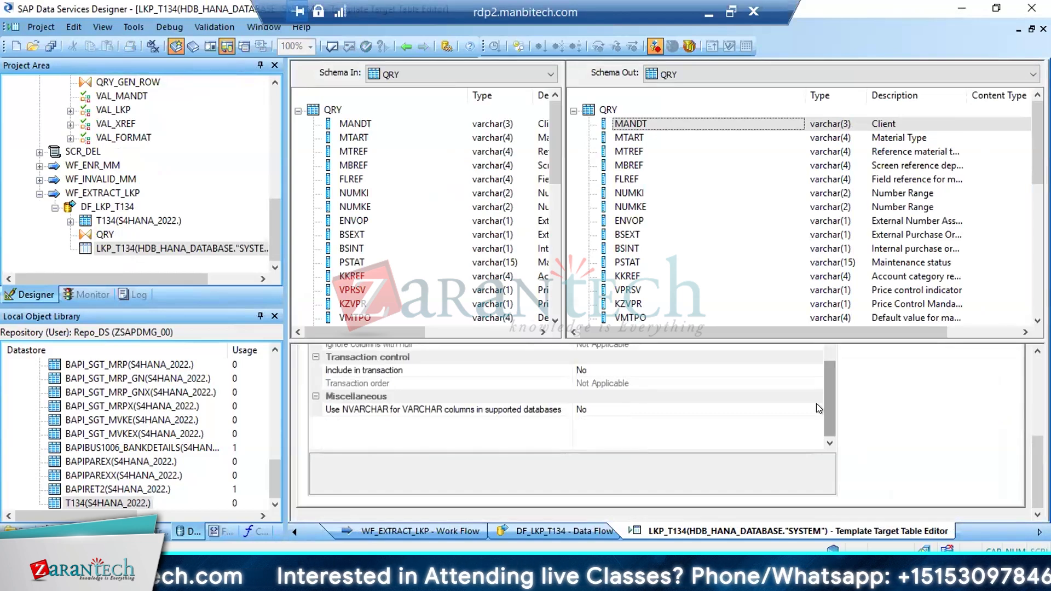
left_click(816, 406)
left_click(609, 422)
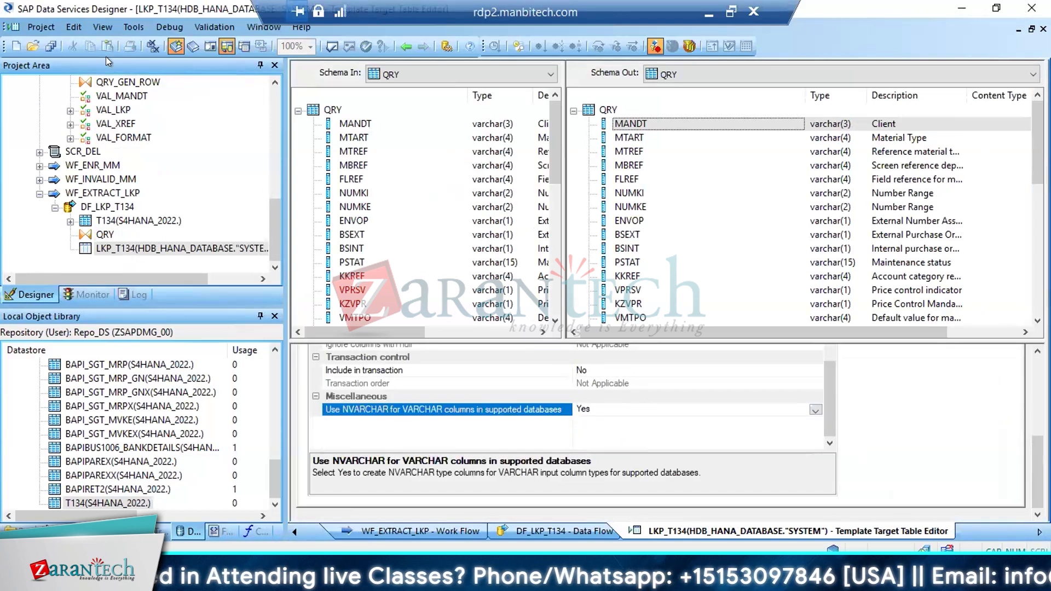
Save the changes to WF_EXTRACT_LKP and DF_LKP_T134, and return to the data flow
left_click(55, 47)
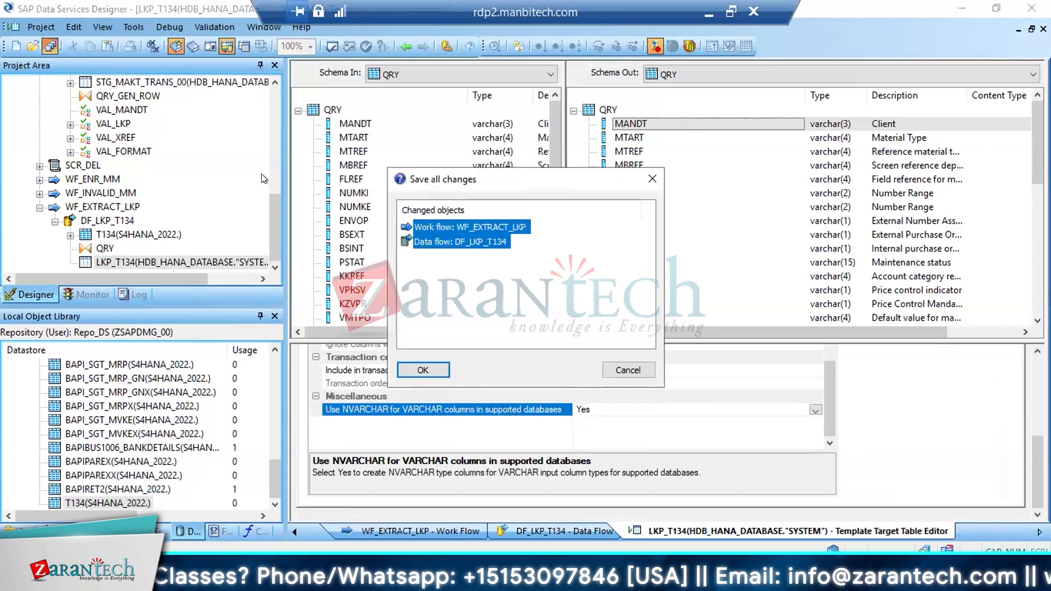
left_click(421, 370)
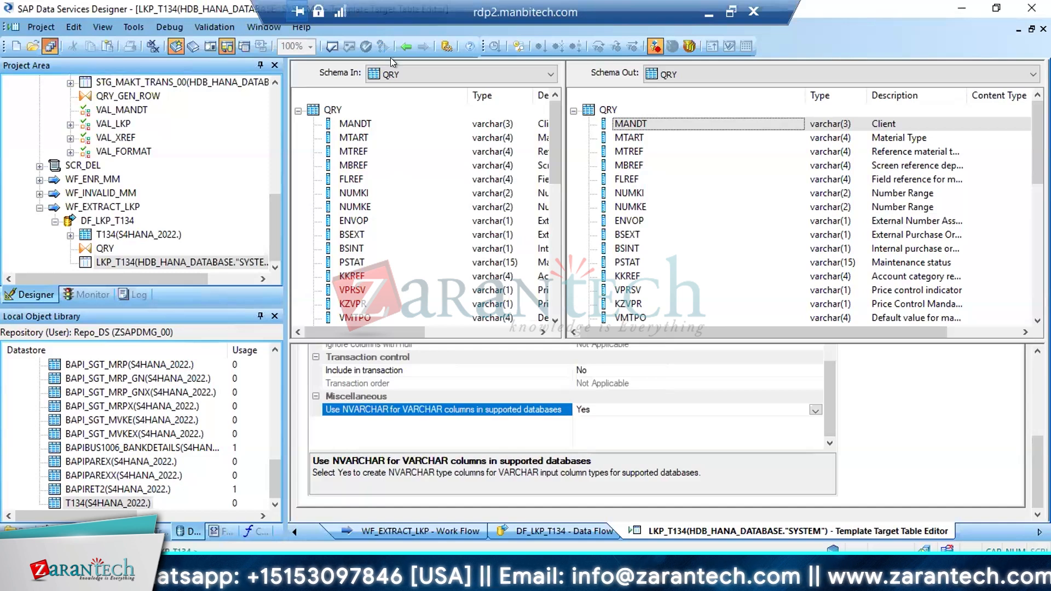
left_click(405, 47)
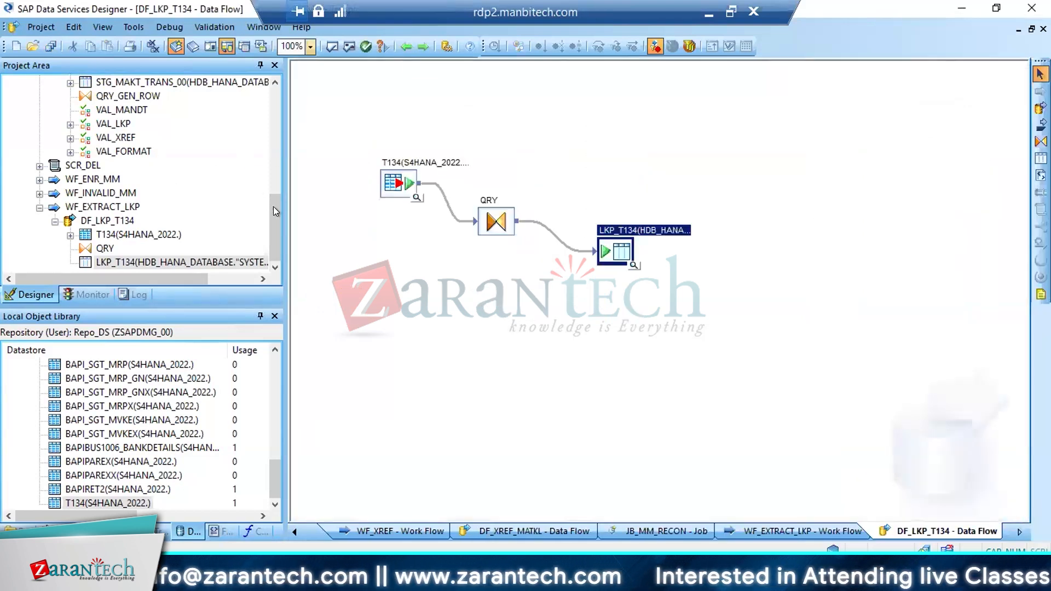
Open the DF_VALIDATE_MARA_MM data flow under WF_VALIDATE_MM
scroll(273, 169, "up", 3)
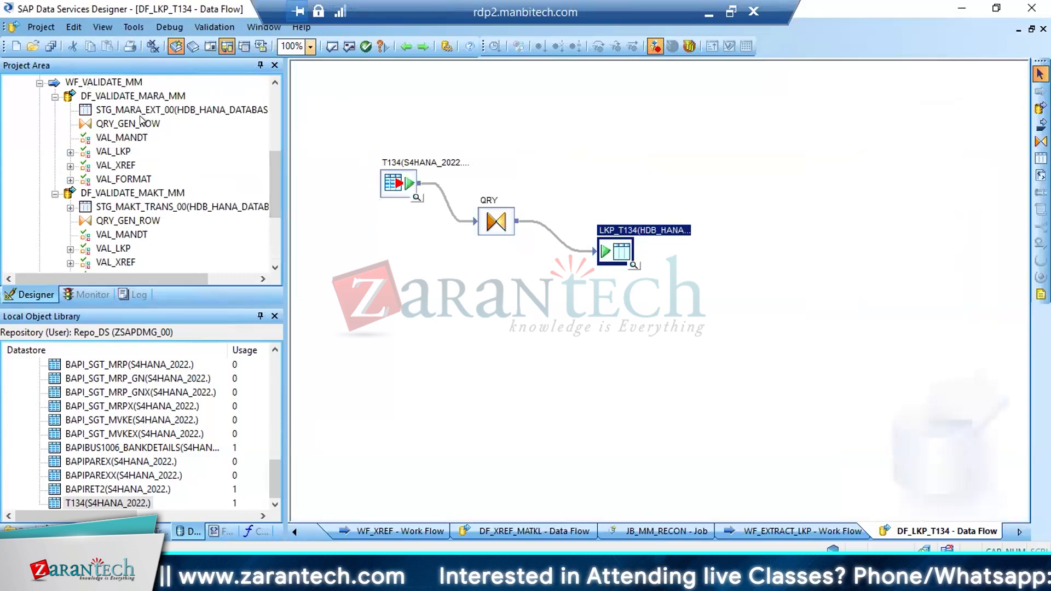
left_click(127, 97)
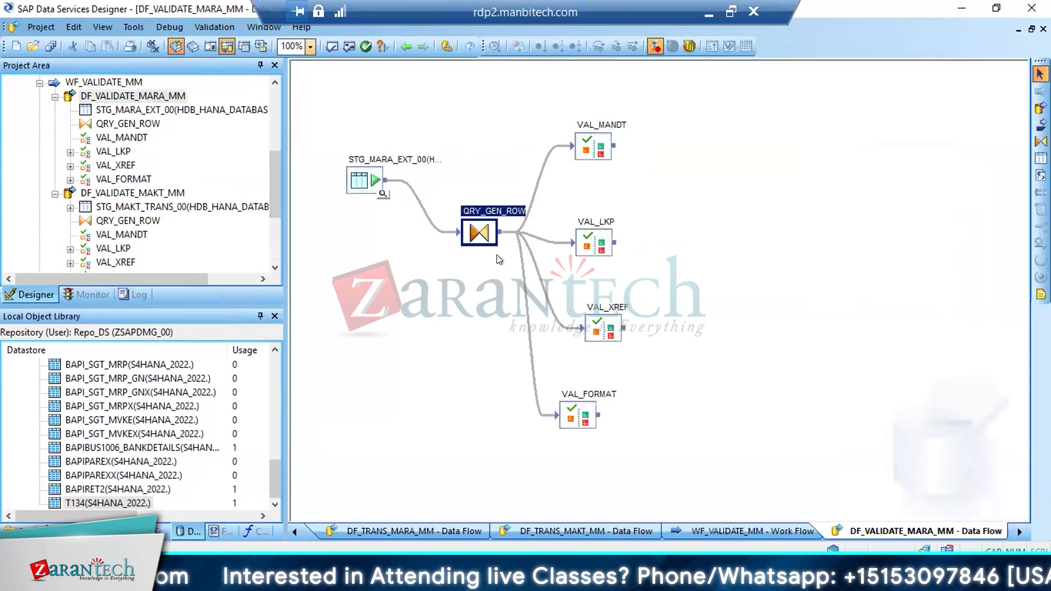
Look up the check table for the MBRSH field of QRY_GEN_ROW in SAP's MARA table display, and return to Data Services Designer
left_click(466, 230)
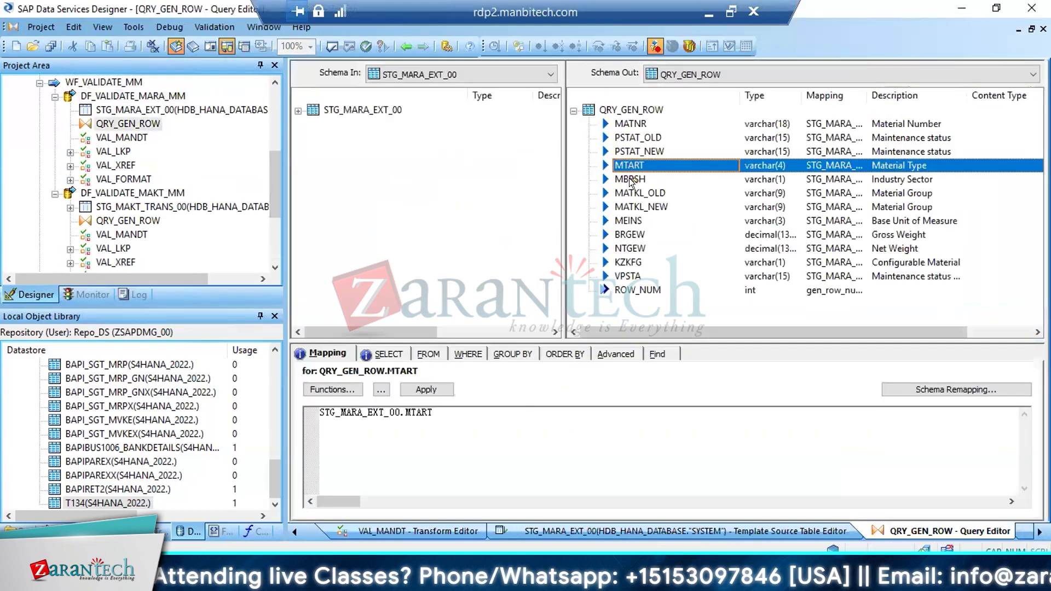
left_click(630, 179)
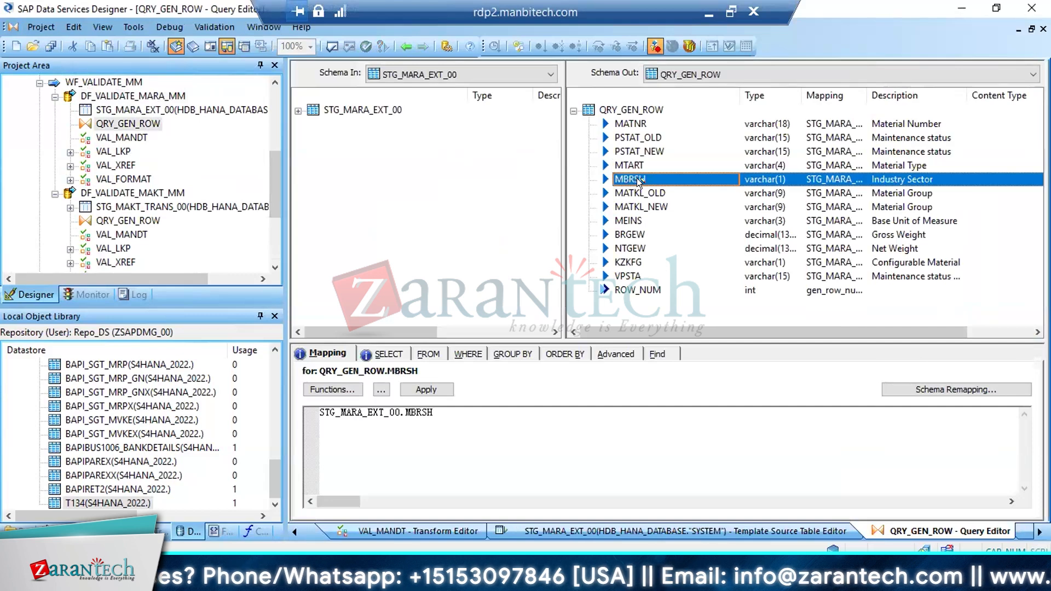
left_click(245, 579)
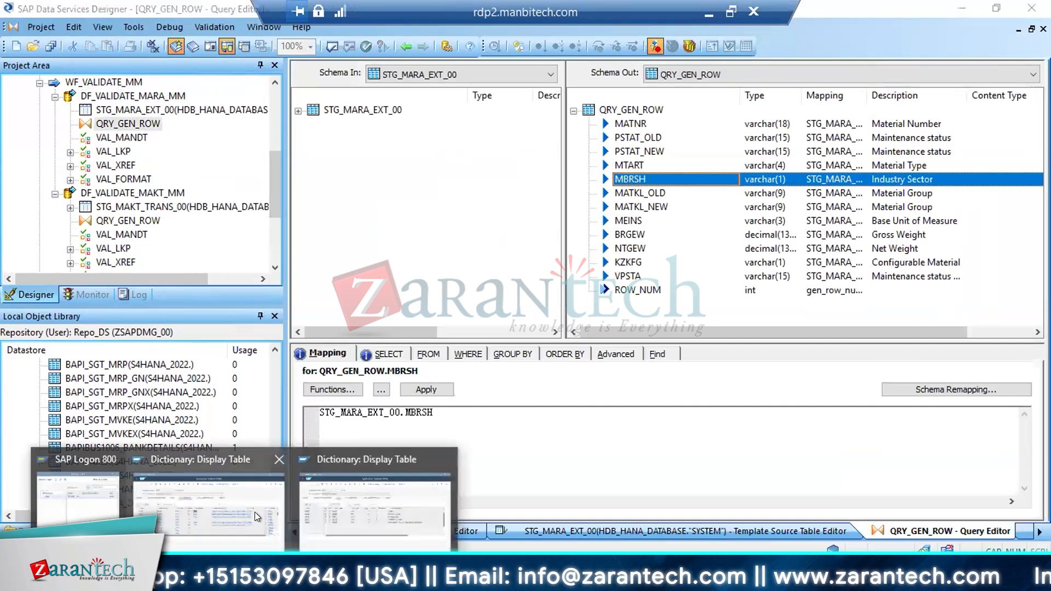
left_click(254, 511)
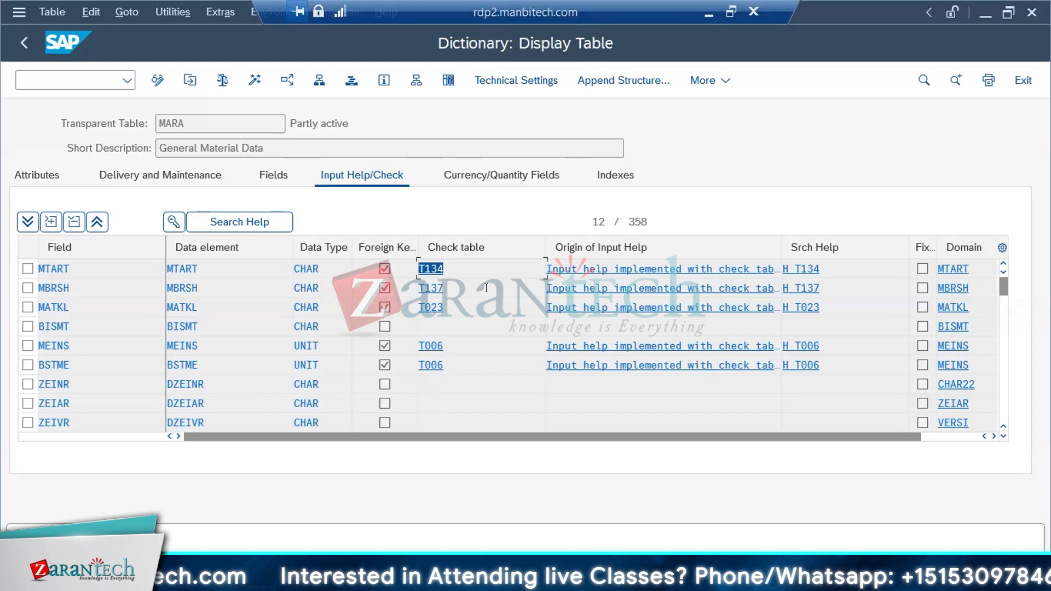
left_click(47, 289)
left_click(424, 285)
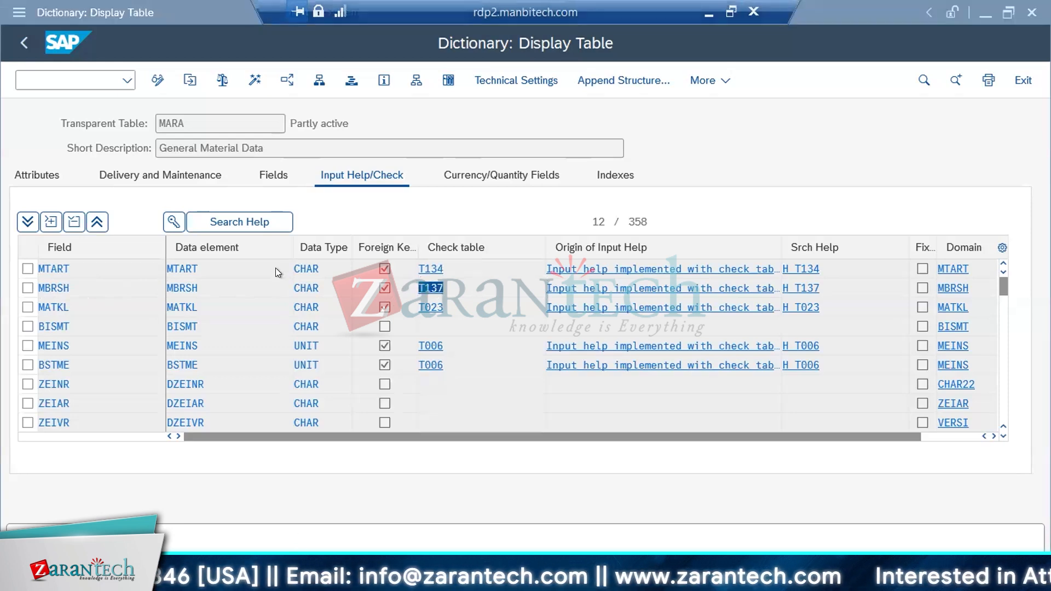
key("alt+Tab")
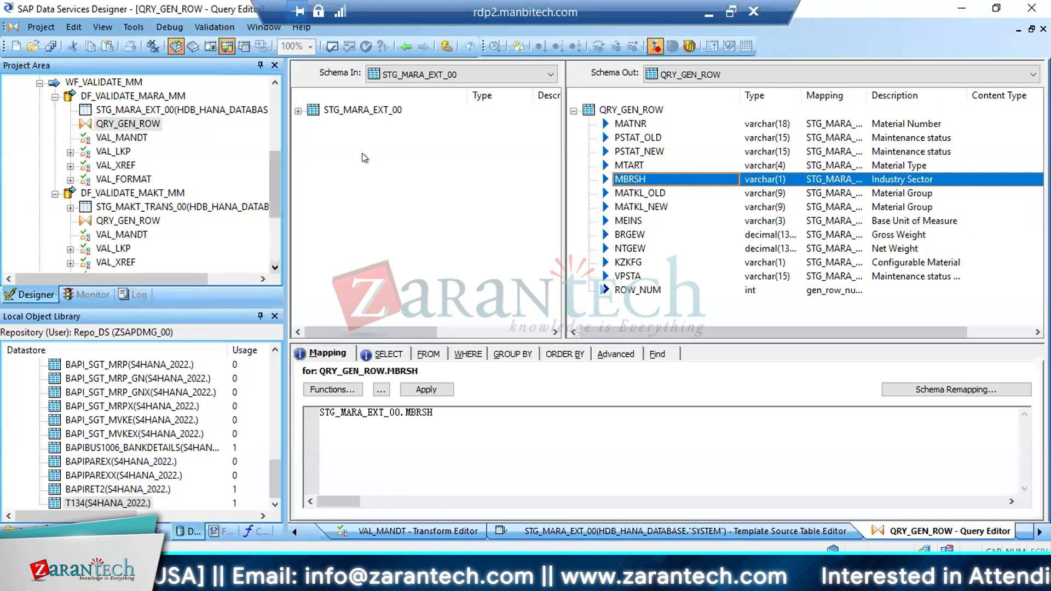
Add a data flow named DF_LKP_T137 to the WF_EXTRACT_LKP work flow
left_click(40, 83)
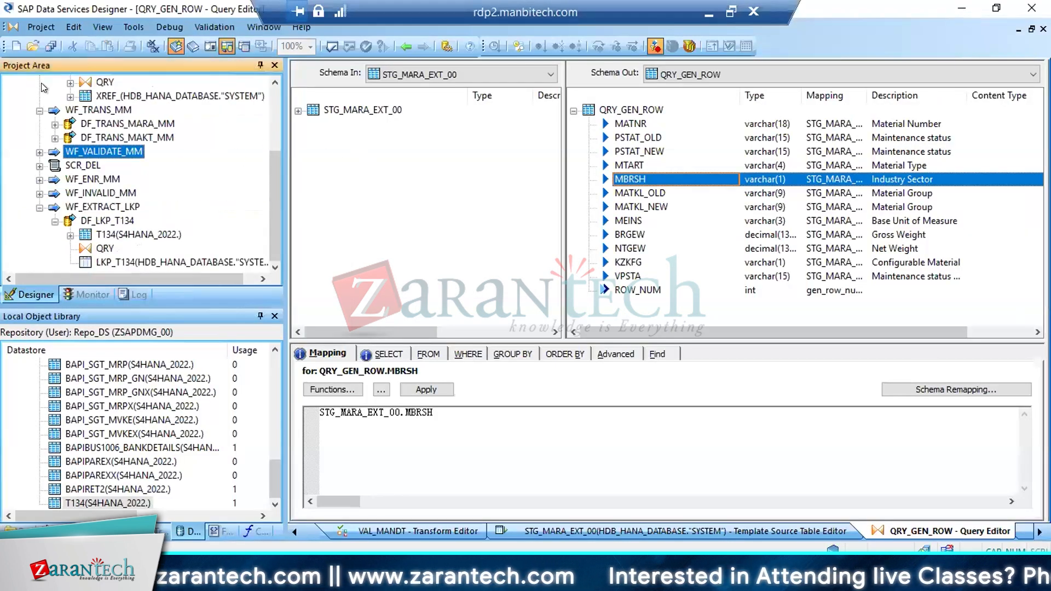
left_click(104, 207)
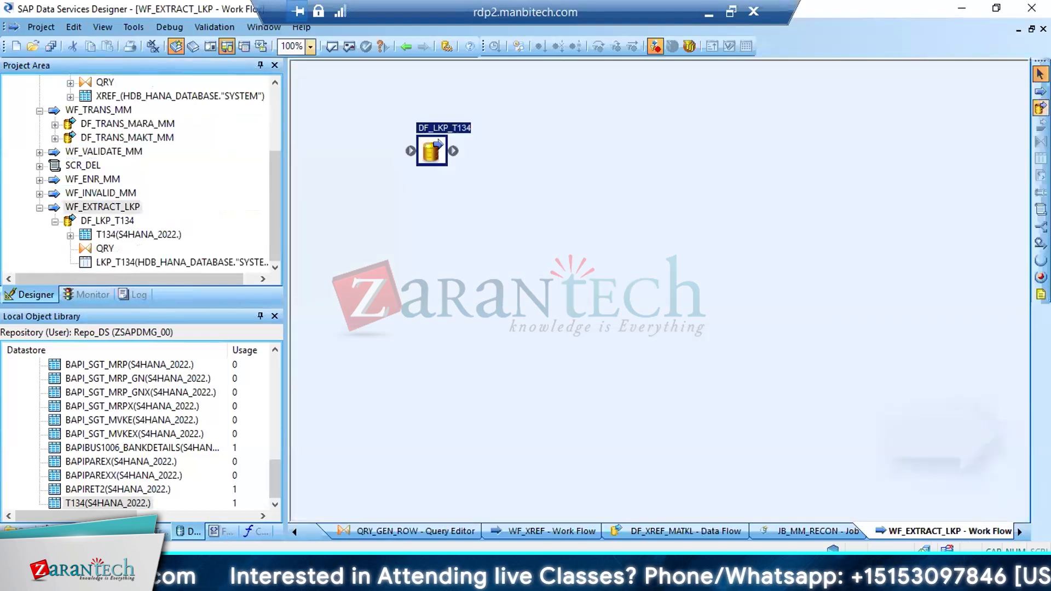
left_click(1039, 107)
left_click(499, 204)
type("DF")
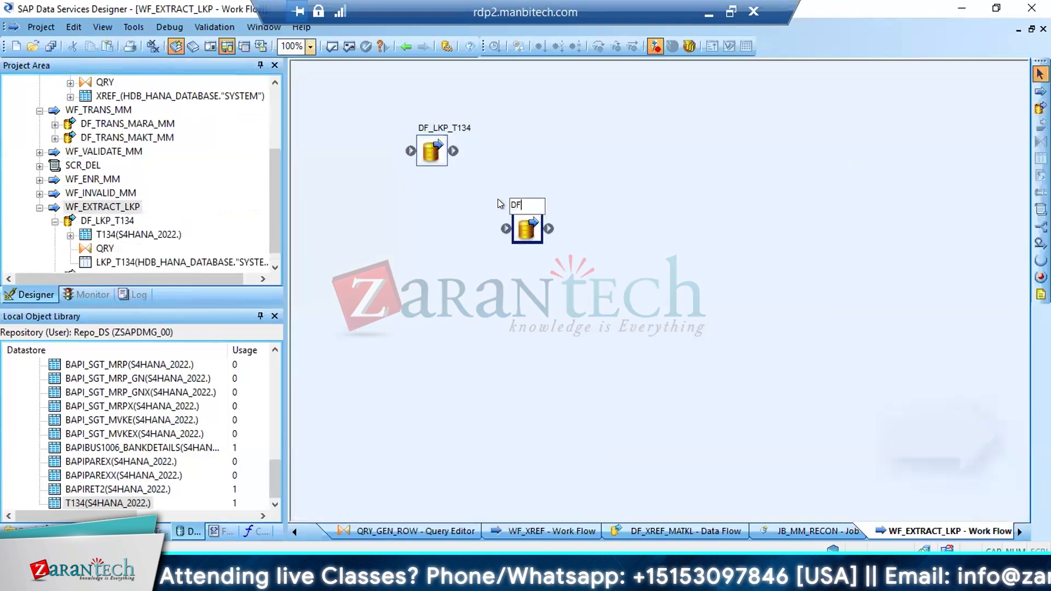
type("_LKP_")
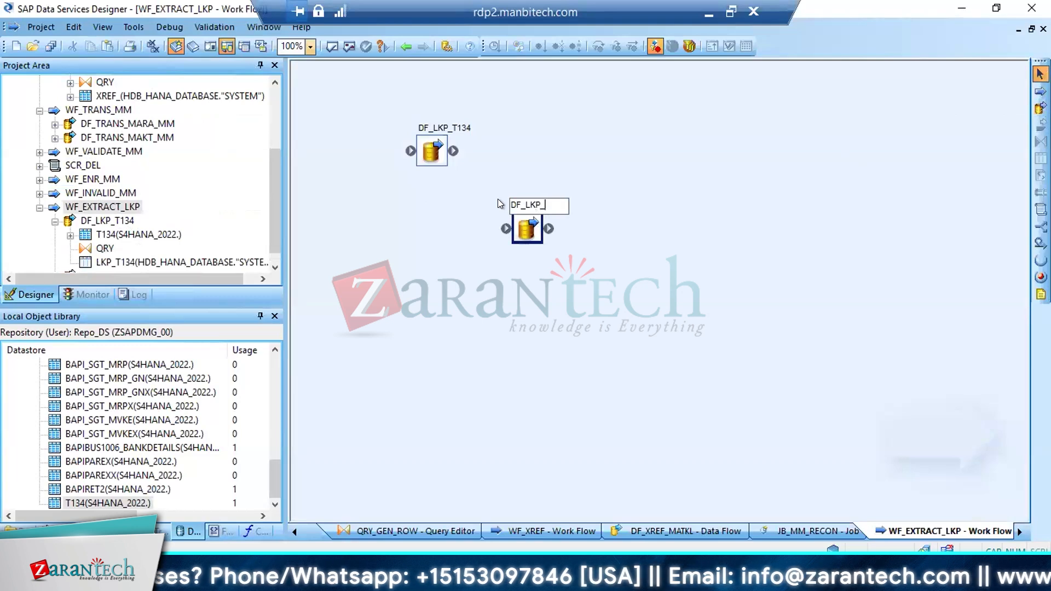
type("T137")
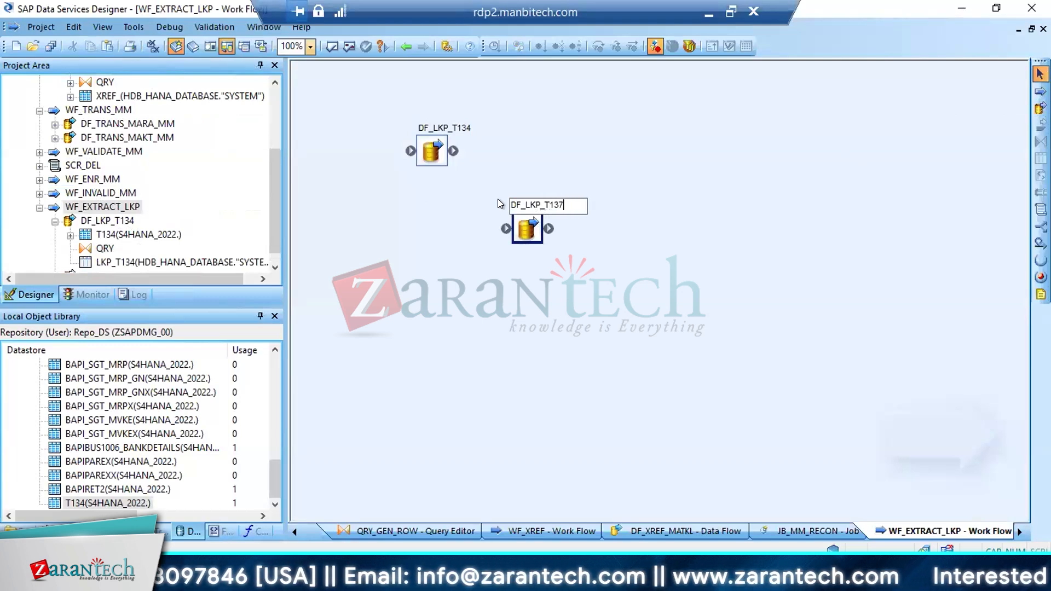
key("Return")
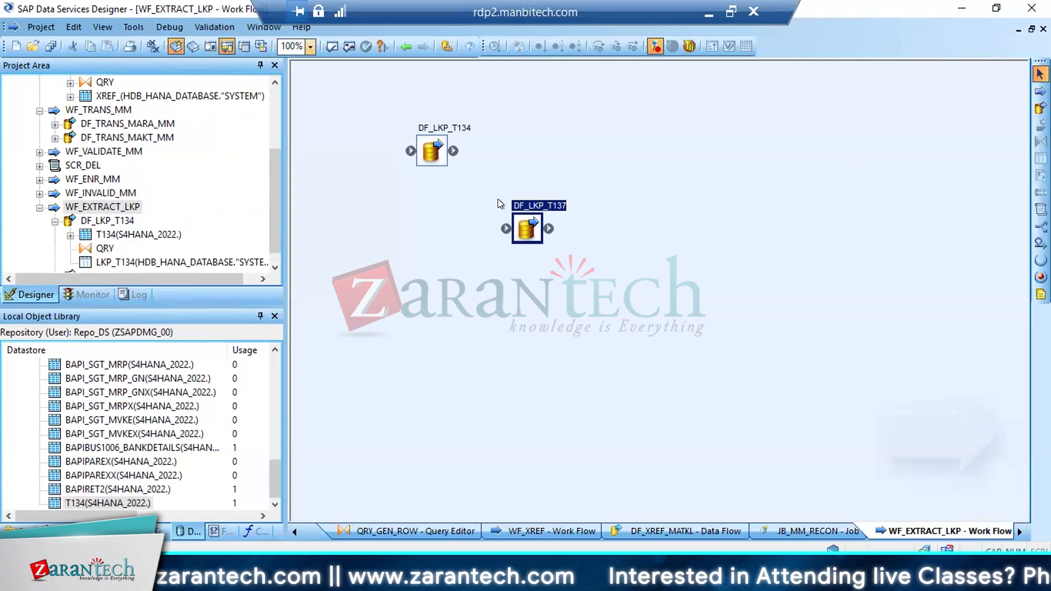
Review the source and target tables in DF_LKP_T134, and move DF_LKP_T137 closer to it in the work flow
double_click(430, 159)
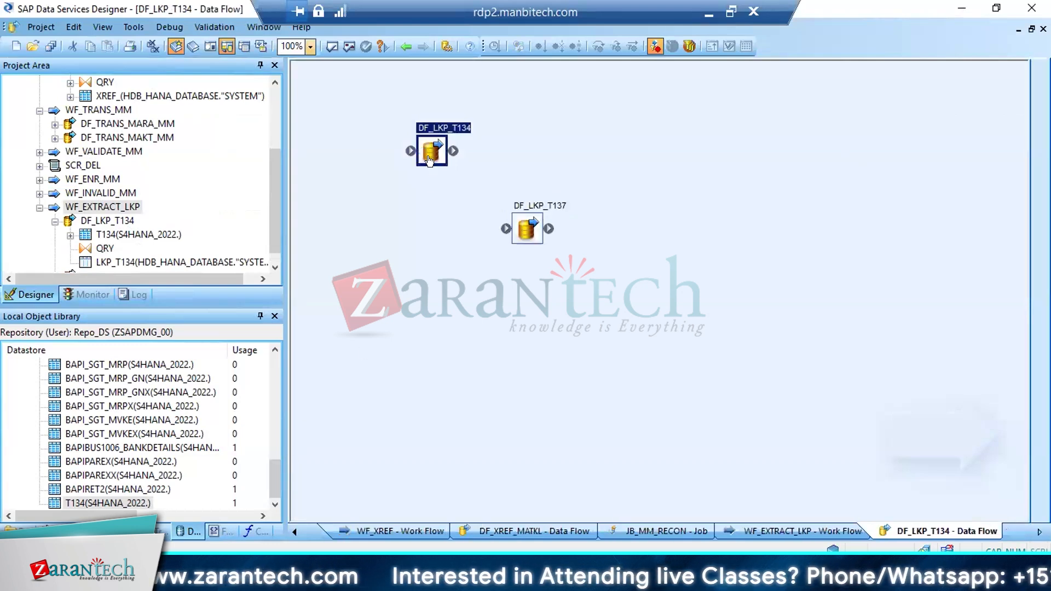
left_click(398, 185)
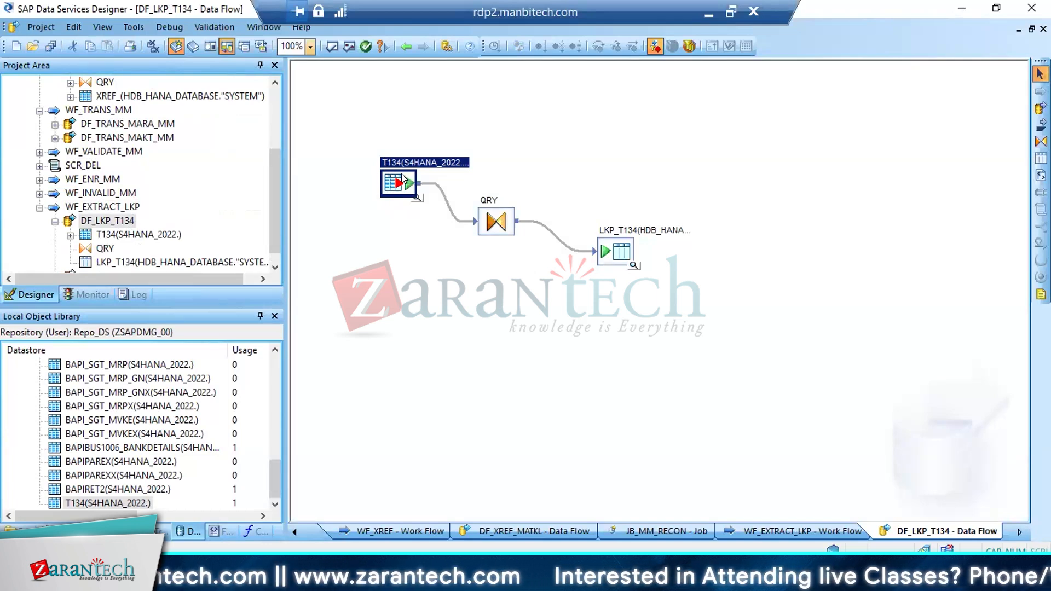
left_click(612, 267)
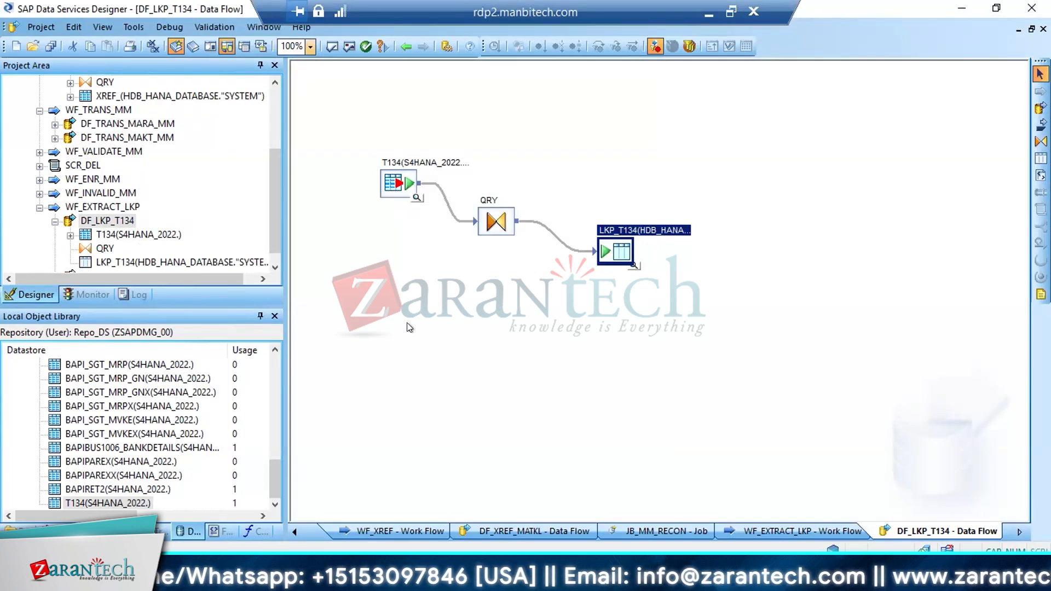
left_click(403, 48)
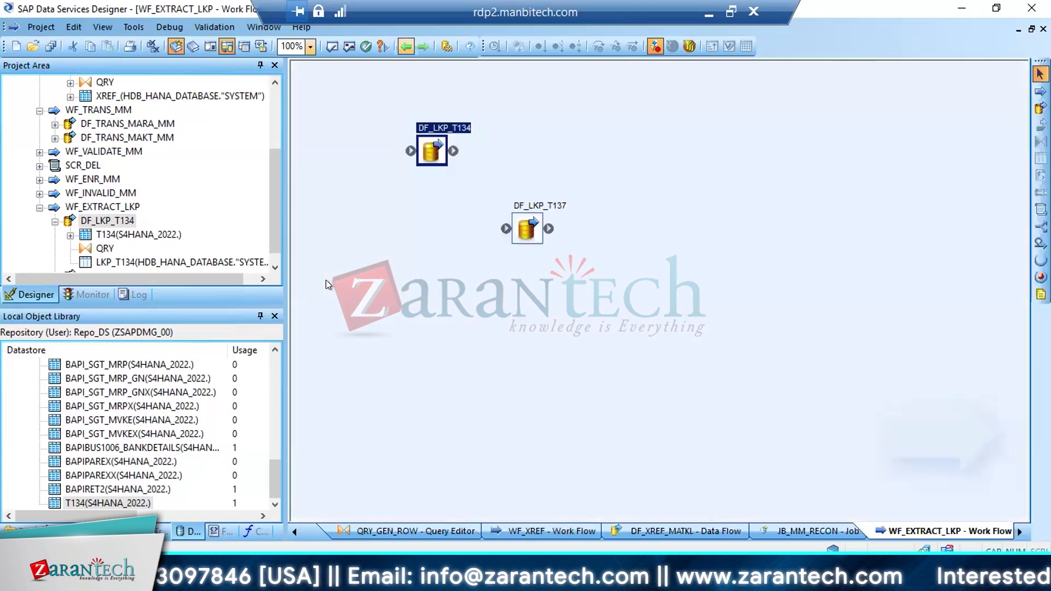
left_click_drag(524, 215, 547, 173)
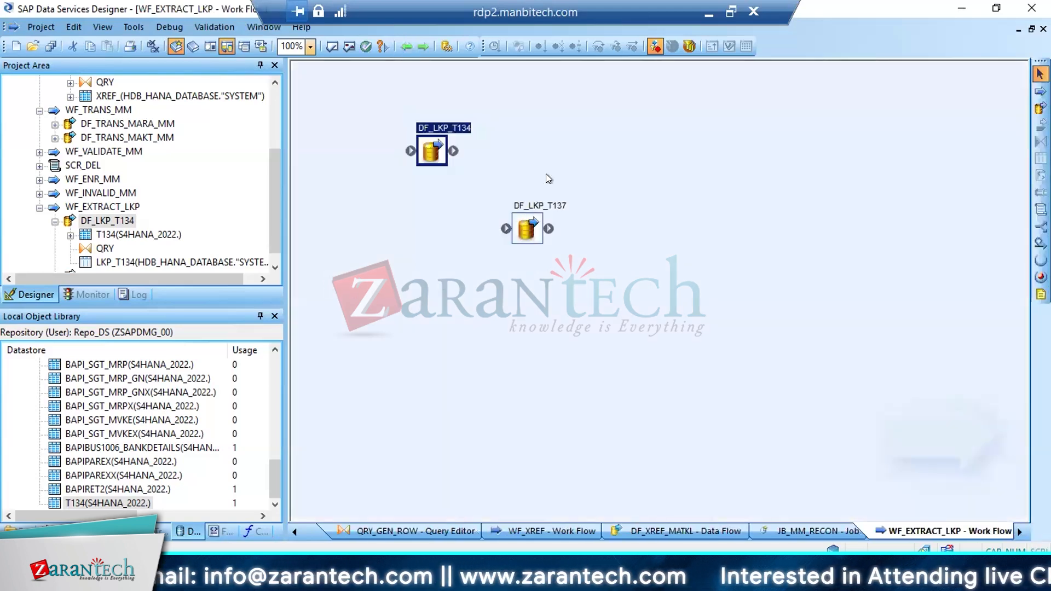
double_click(431, 151)
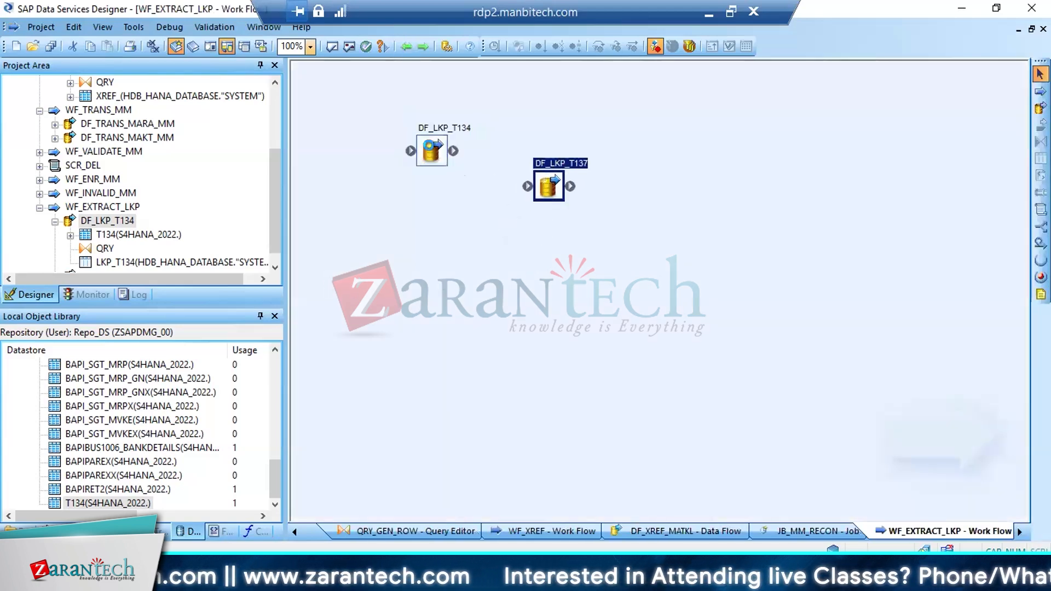
left_click(402, 180)
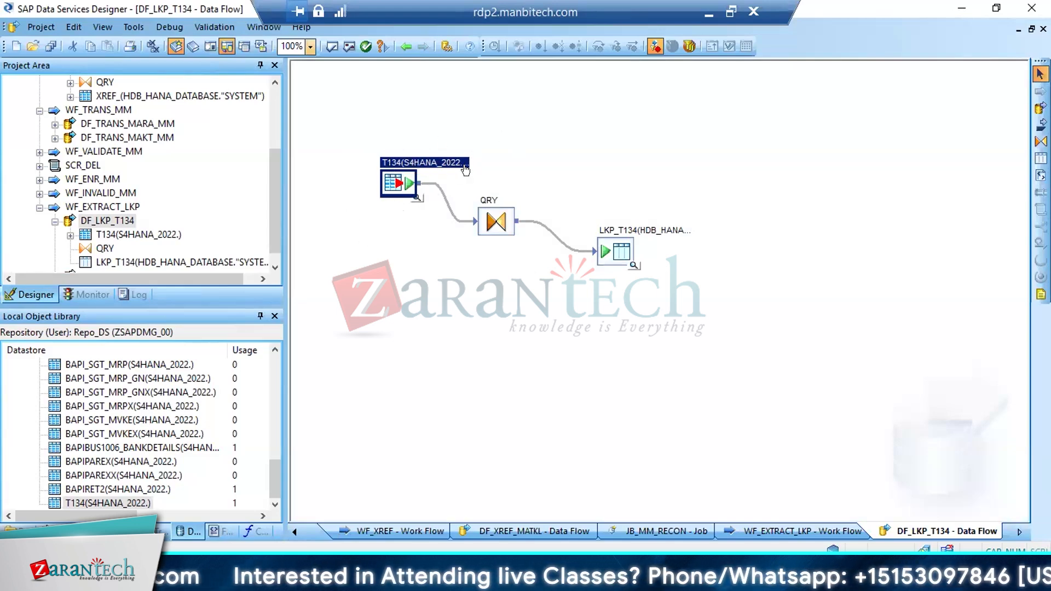
left_click(396, 41)
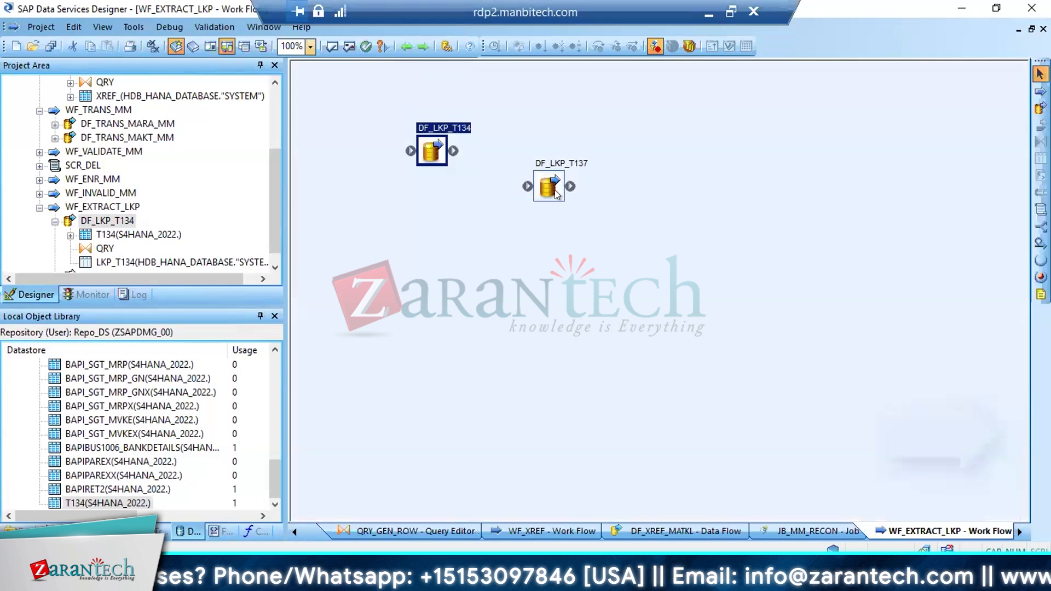
Open DF_LKP_T137 and import table T137 by name into the S4HANA_2022 datastore
double_click(549, 188)
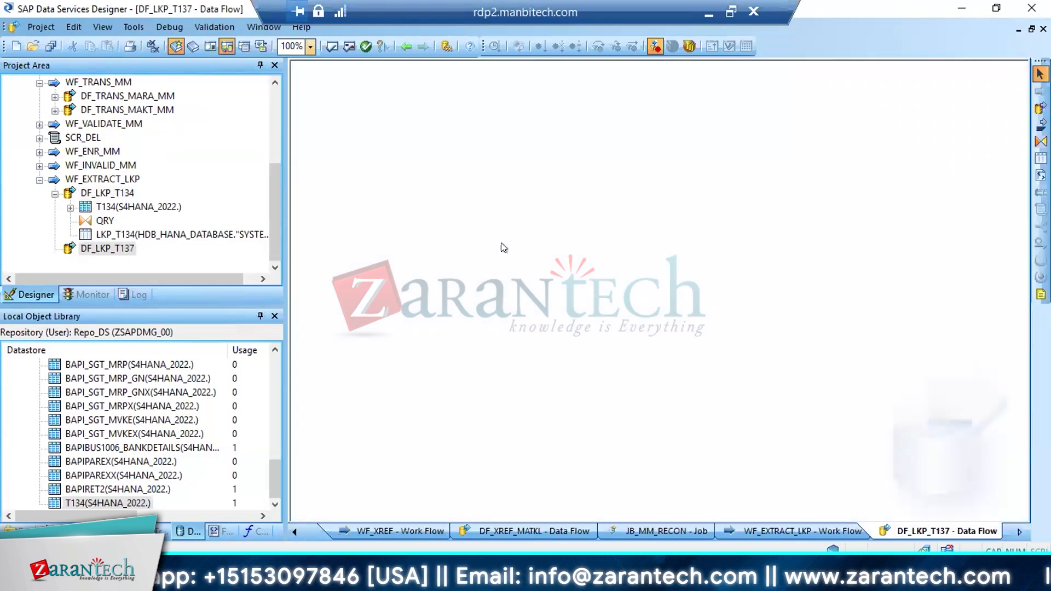
left_click_drag(273, 445, 274, 378)
right_click(55, 438)
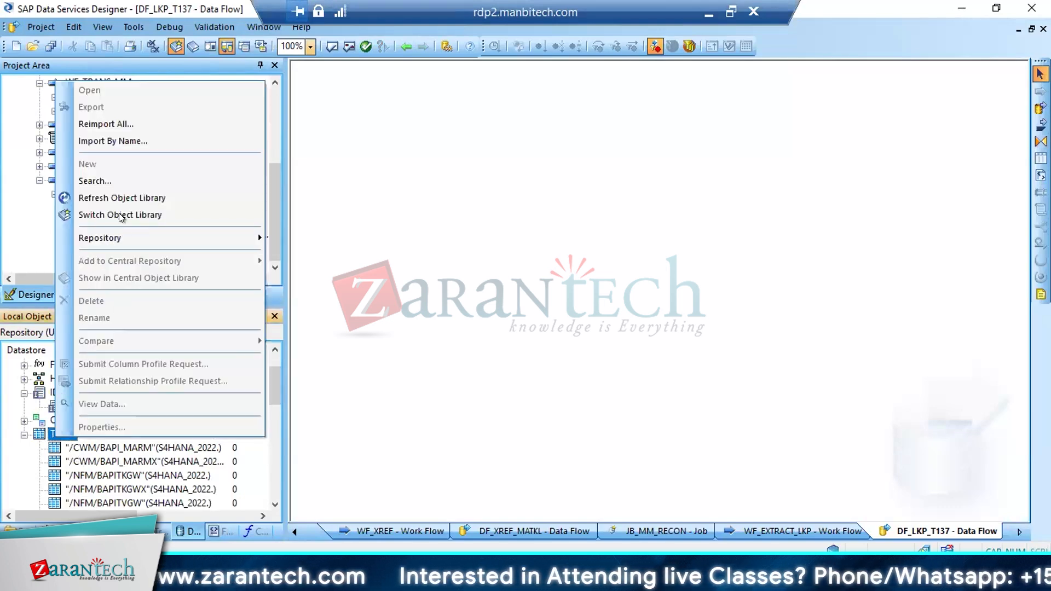
left_click(109, 141)
type("T137")
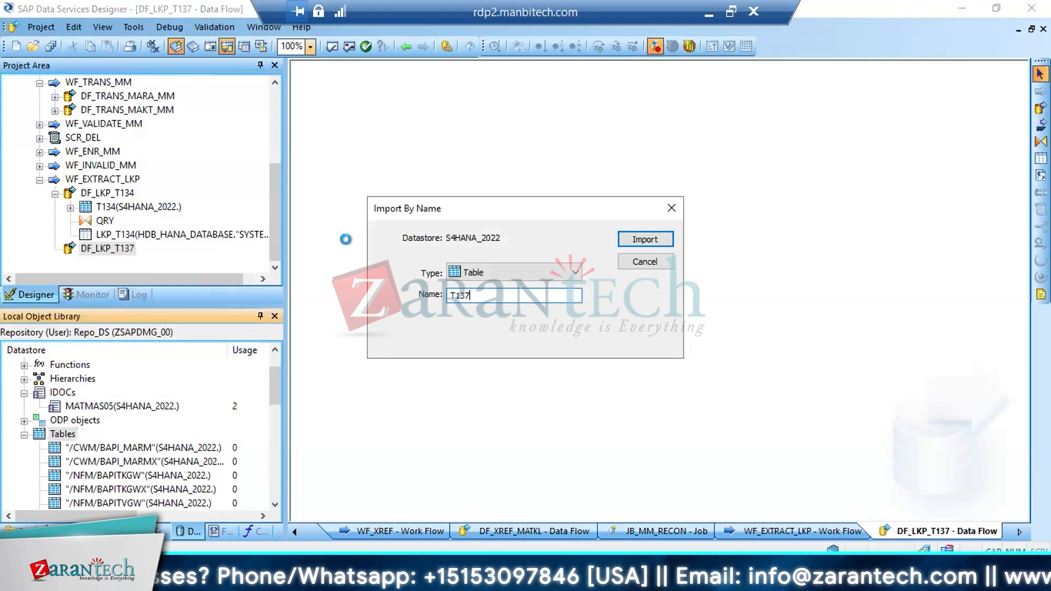
key("Return")
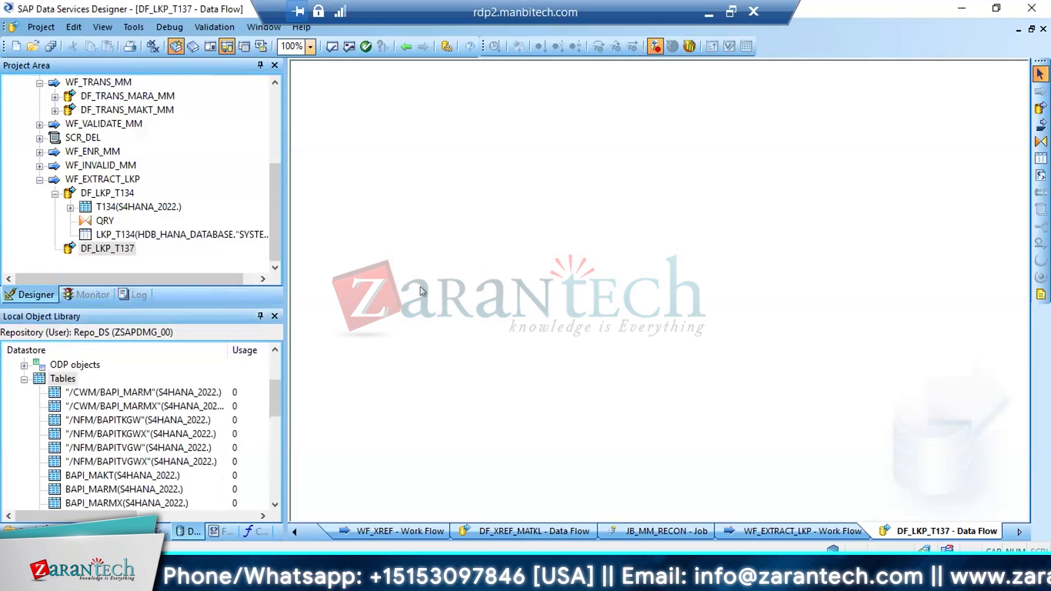
Place T137 as the source in DF_LKP_T137 and connect it to a new query transform named QRY
left_click_drag(273, 396, 123, 497)
left_click_drag(272, 399, 265, 497)
left_click_drag(90, 502, 395, 171)
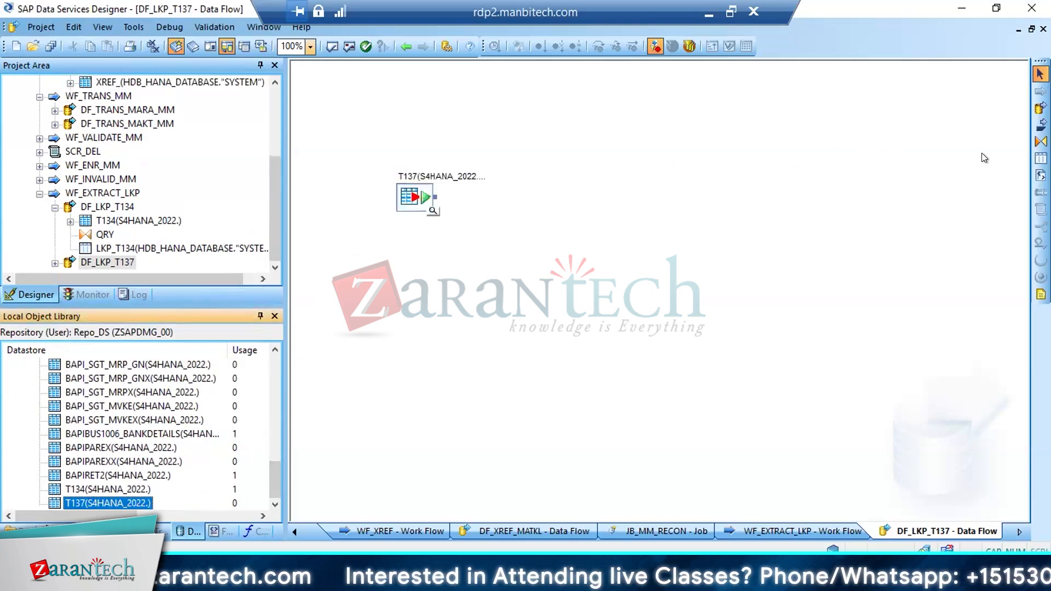
left_click(1040, 141)
left_click(482, 214)
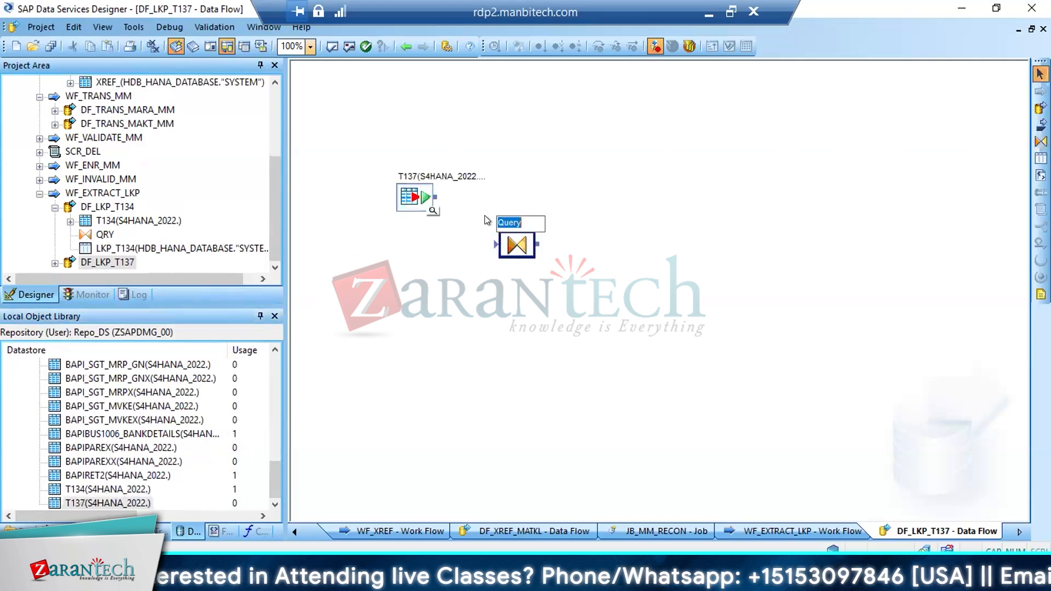
type("QRY")
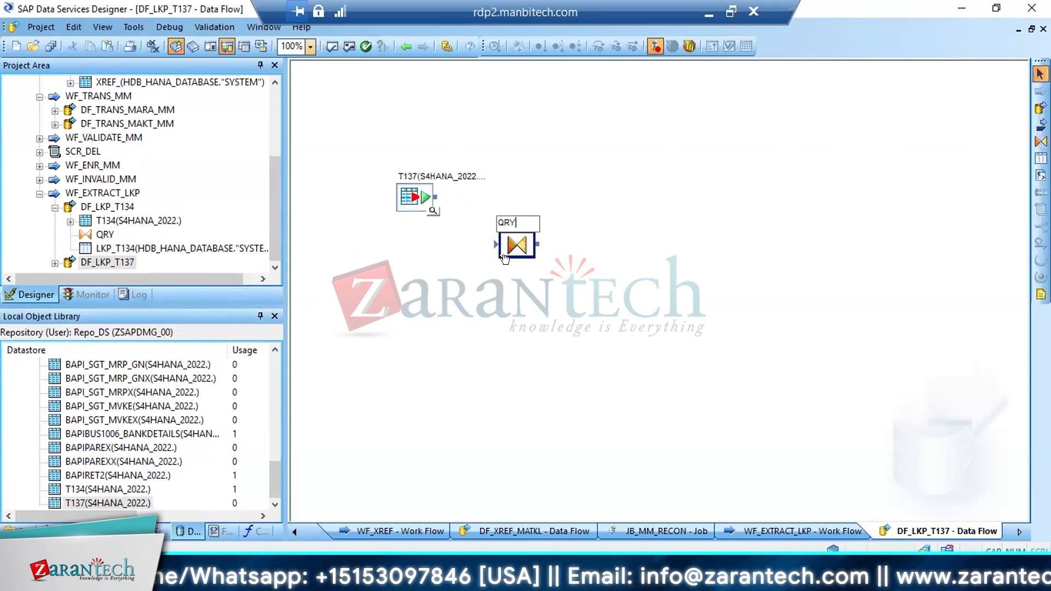
left_click_drag(436, 197, 507, 246)
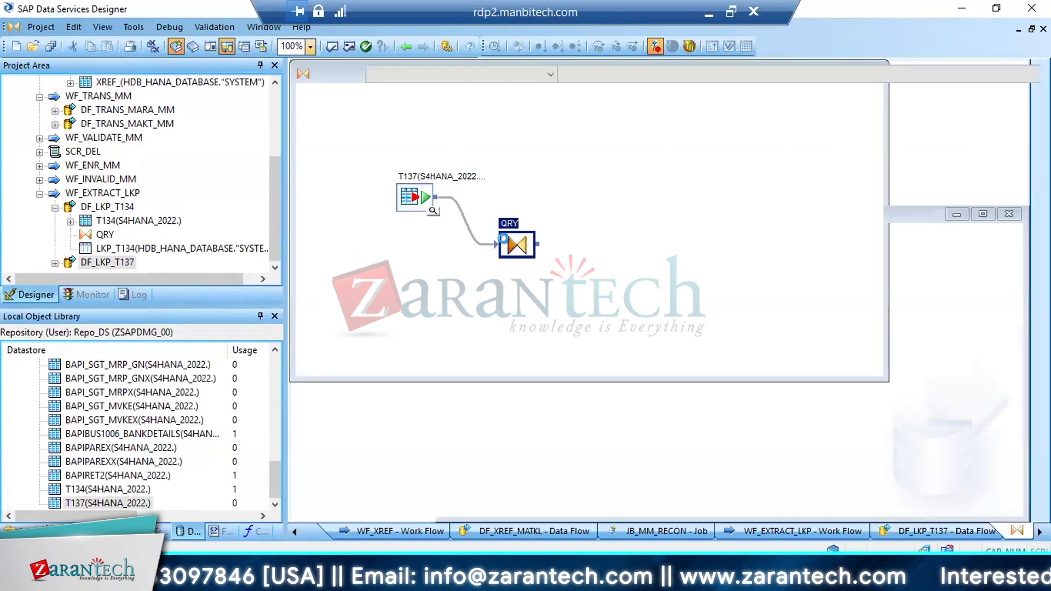
Map MBRSH, BRARE, BBREF and FLREF to the QRY output, remove the primary key from MBRSH, and return to the data flow
double_click(507, 247)
left_click(355, 138)
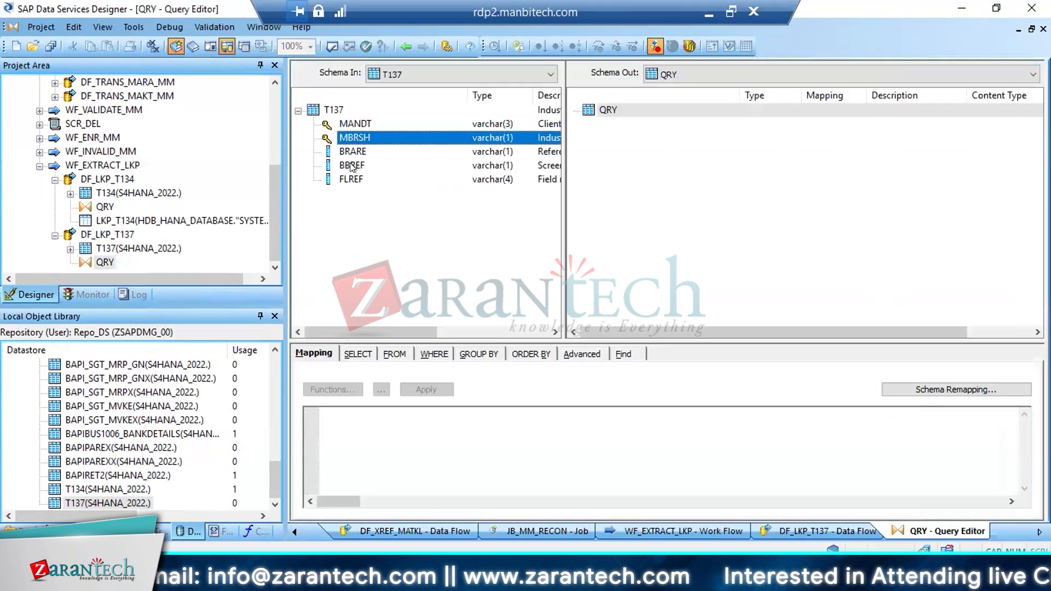
left_click(350, 179, "shift")
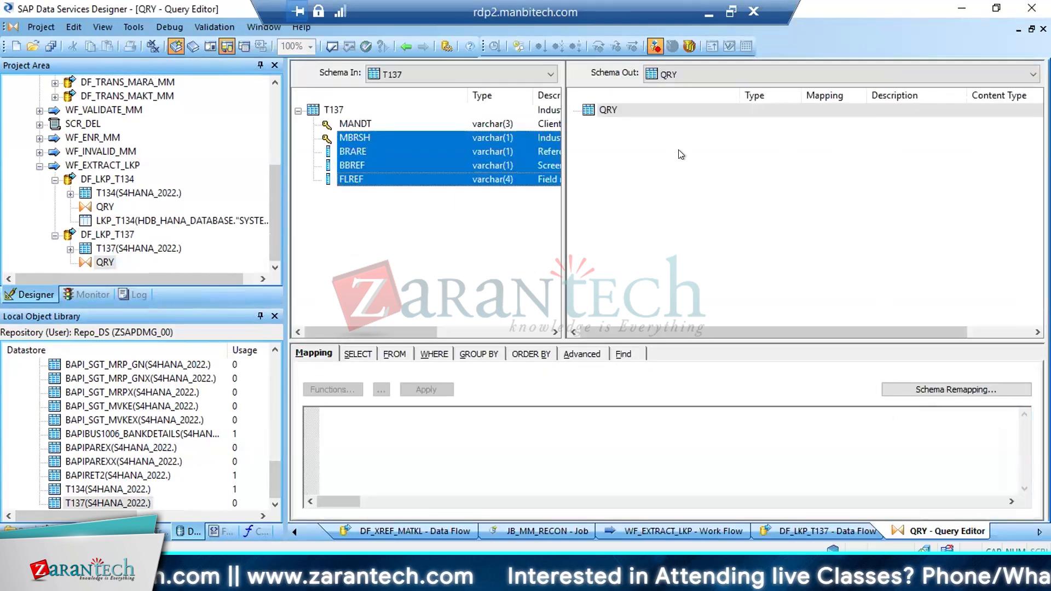
left_click_drag(378, 160, 620, 114)
left_click(620, 114)
right_click(621, 116)
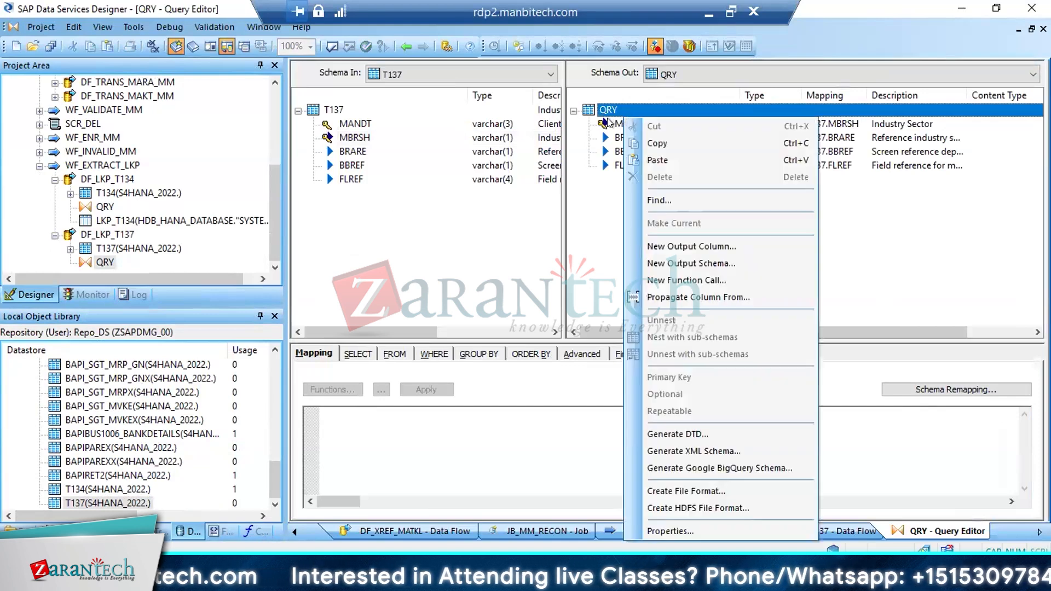
left_click(616, 124)
right_click(612, 123)
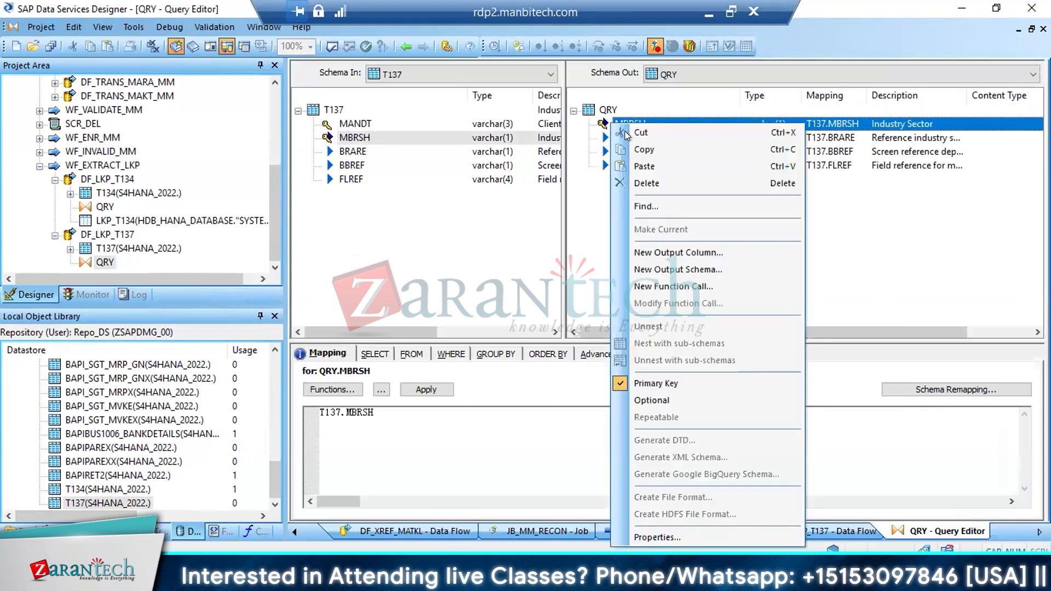
left_click(642, 383)
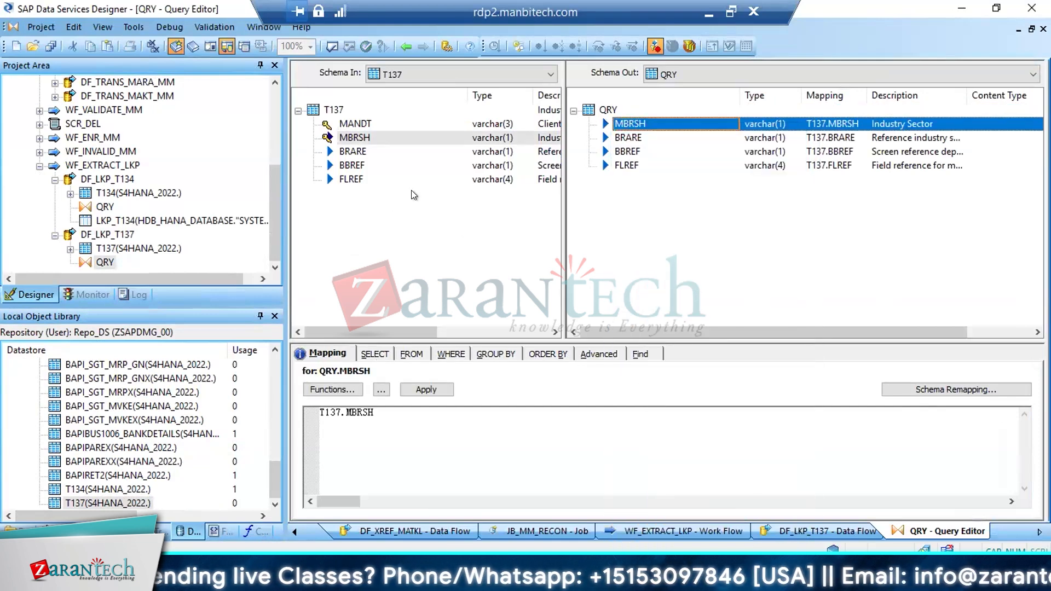
left_click(405, 46)
Add a template table named LKP_T137 in the HDB_HANA_DATABASE datastore to DF_LKP_T137 and connect QRY to it
left_click(1040, 158)
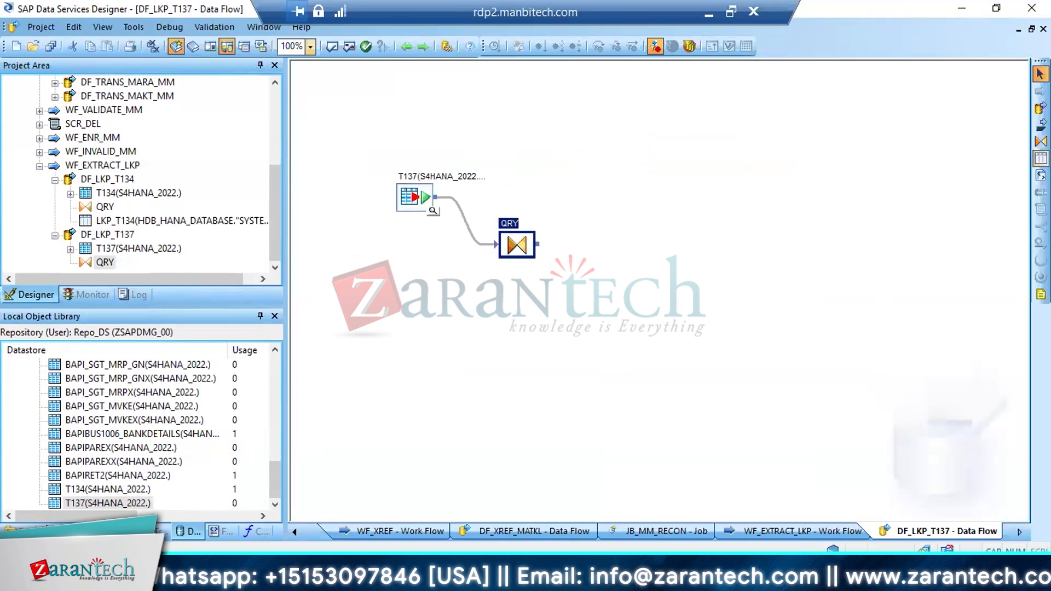
left_click(623, 212)
type("LK")
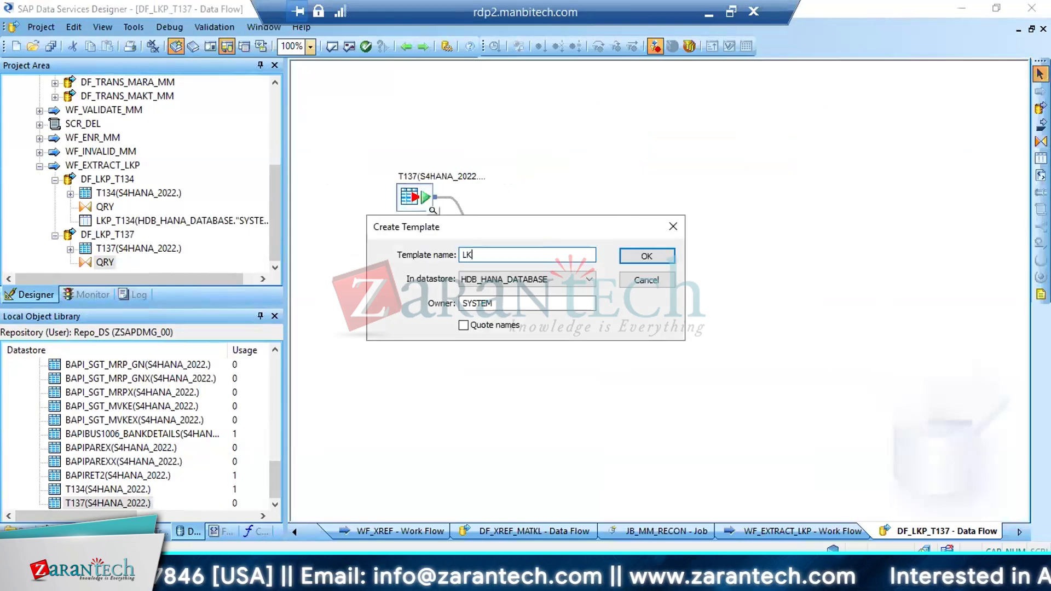
type("P_T13")
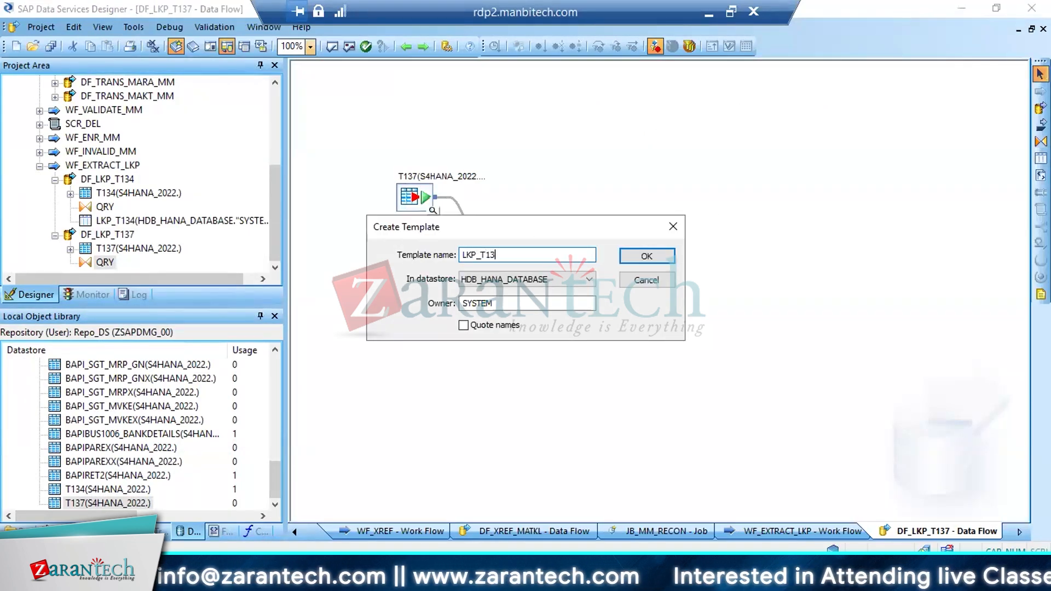
type("7")
key("Return")
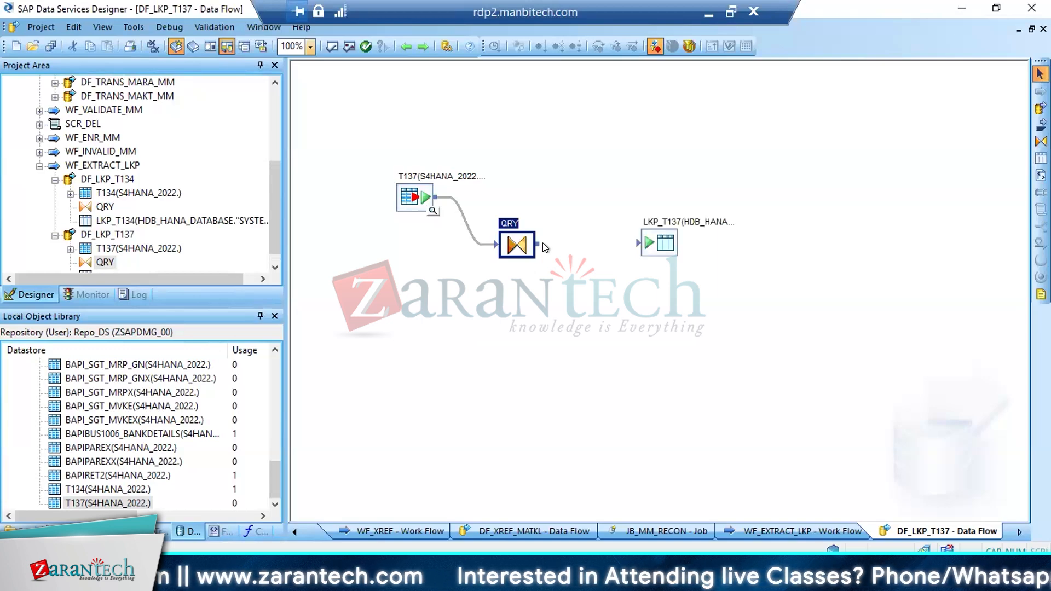
left_click_drag(536, 247, 648, 244)
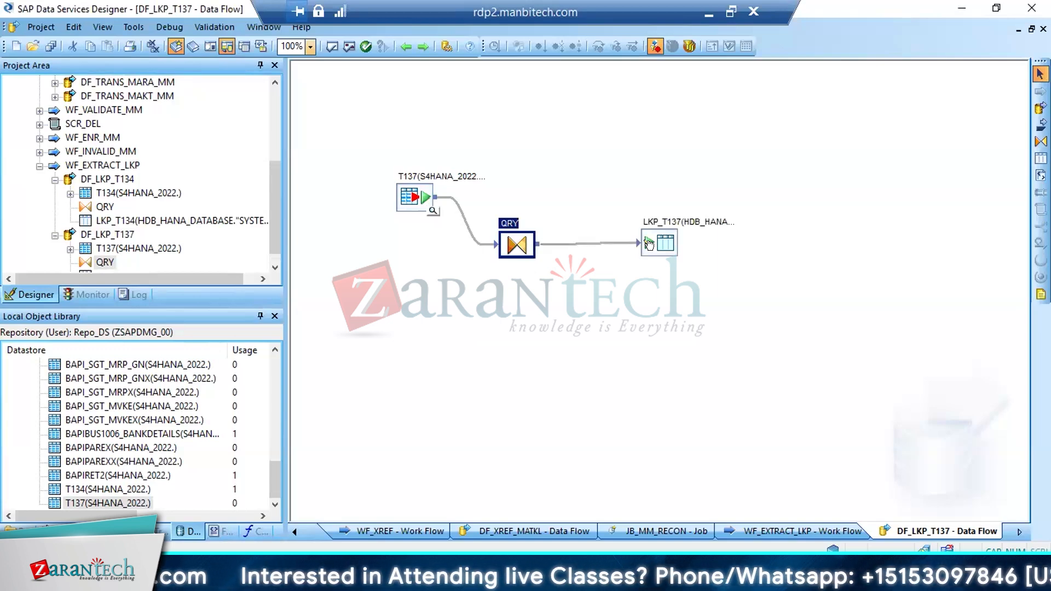
Set LKP_T137 to use NVARCHAR for VARCHAR columns in supported databases, and save all changes
double_click(647, 241)
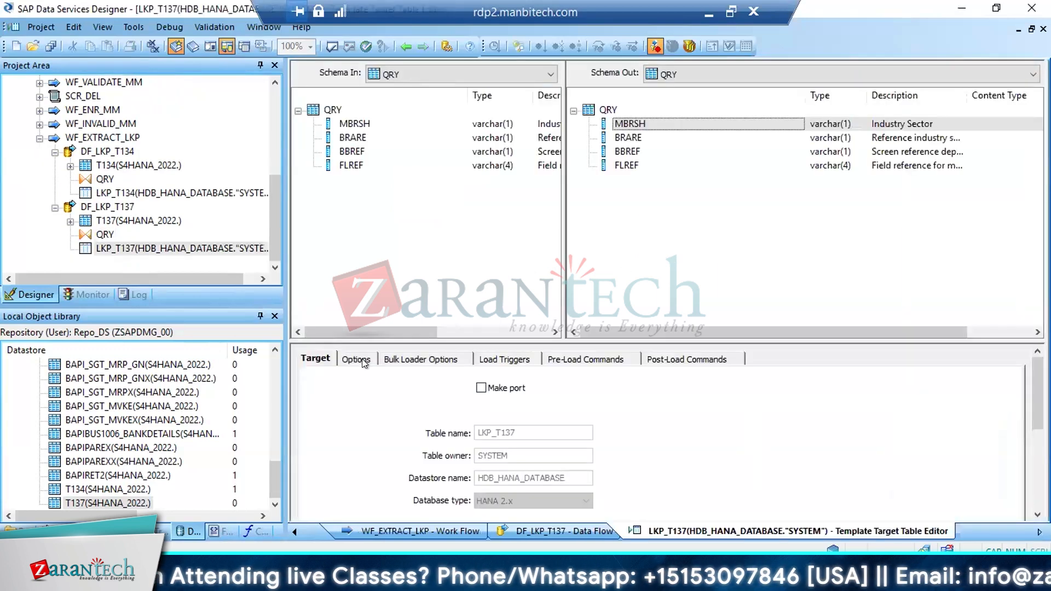
left_click(356, 358)
scroll(821, 416, "down", 5)
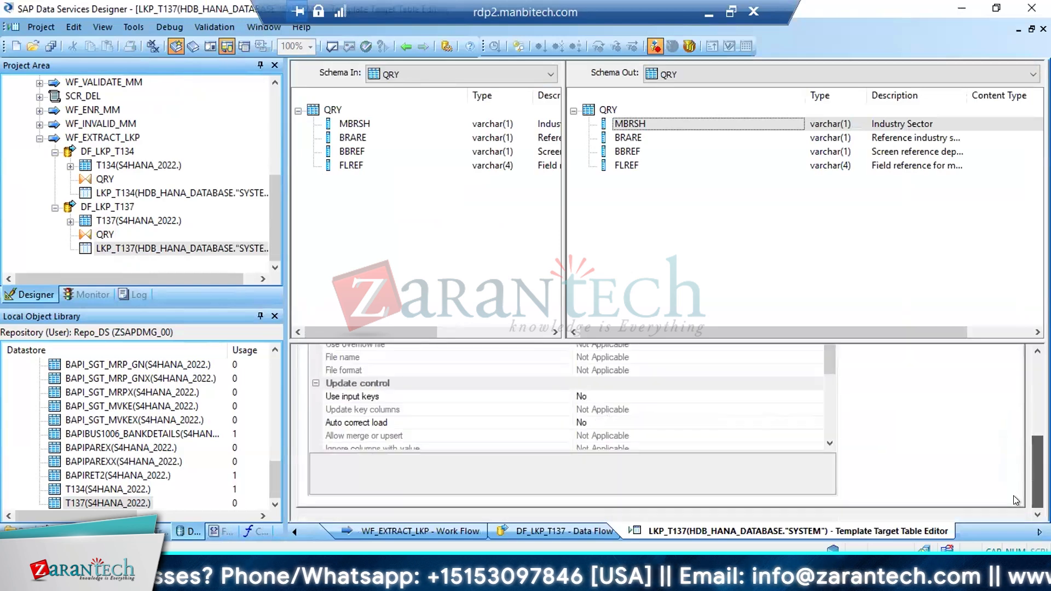
scroll(826, 409, "down", 3)
left_click(816, 409)
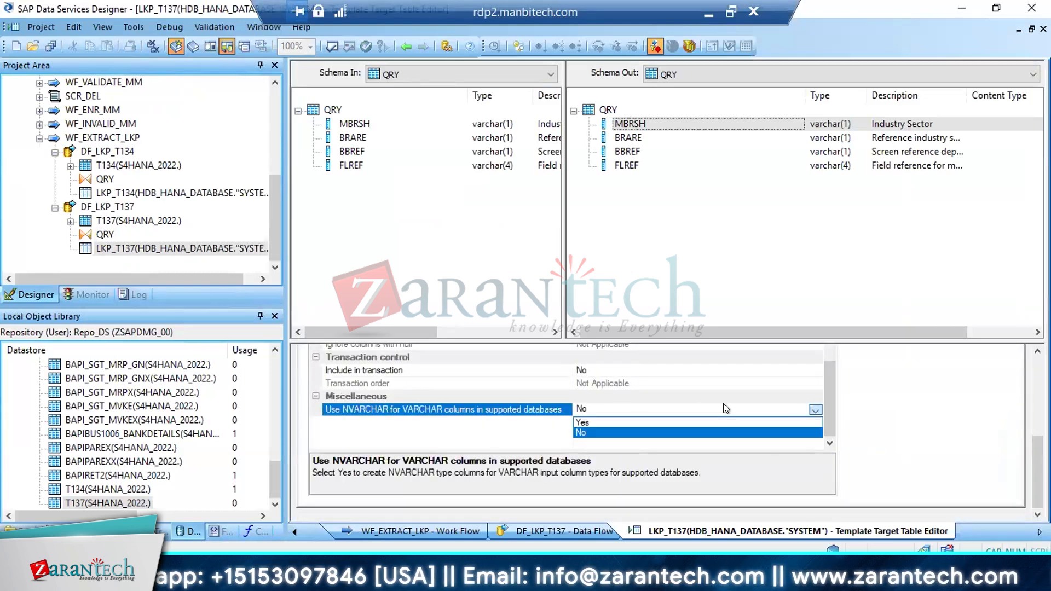
left_click(613, 431)
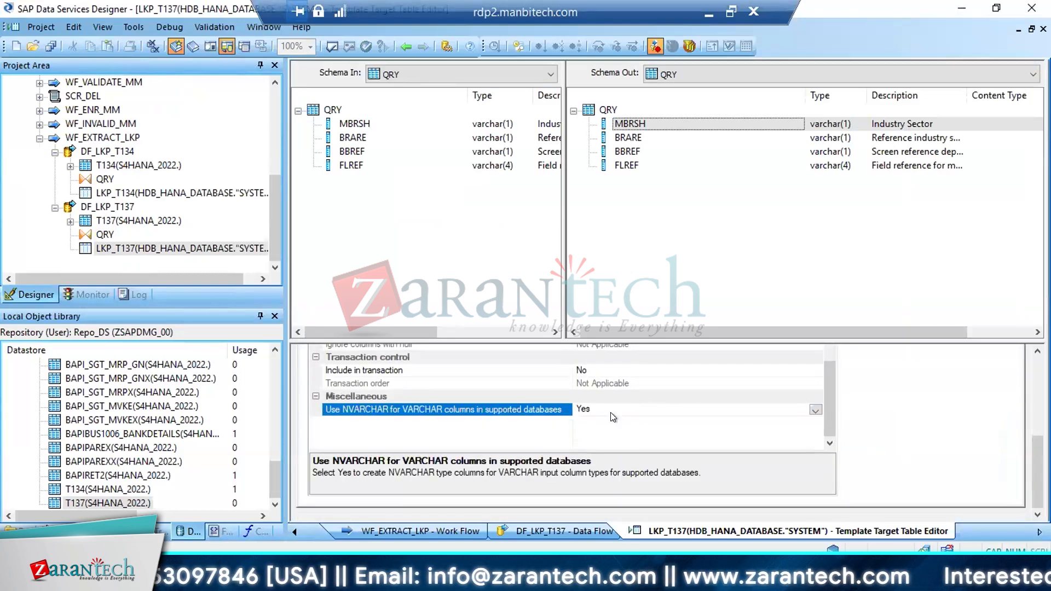
left_click(50, 46)
left_click(411, 371)
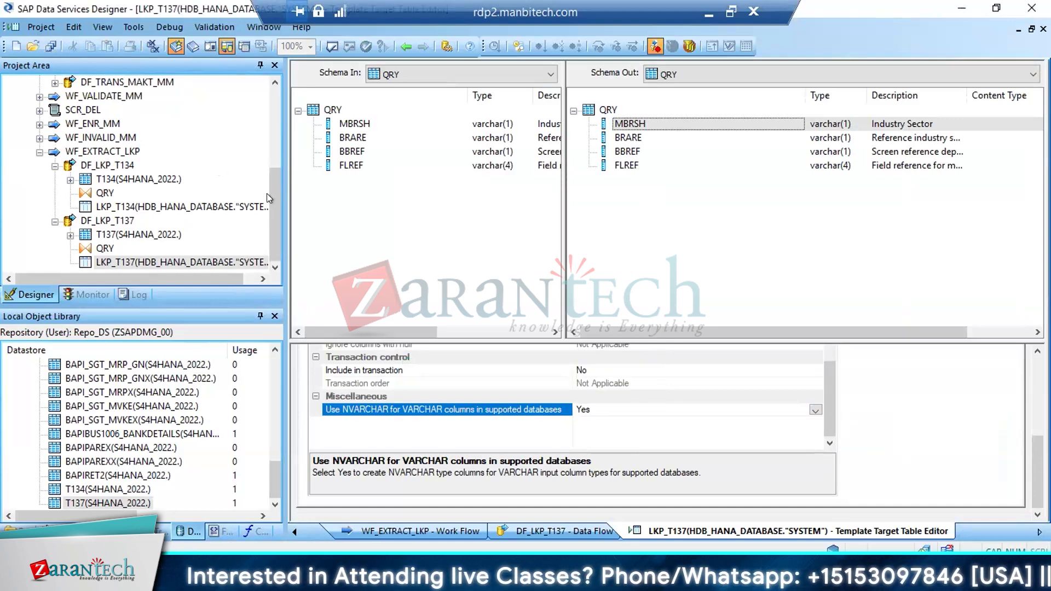
Collapse WF_XREF and WF_TRANS_MM, open QRY_GEN_ROW in DF_VALIDATE_MARA_MM, and inspect the mapping of MATKL_NEW
left_click_drag(268, 193, 275, 130)
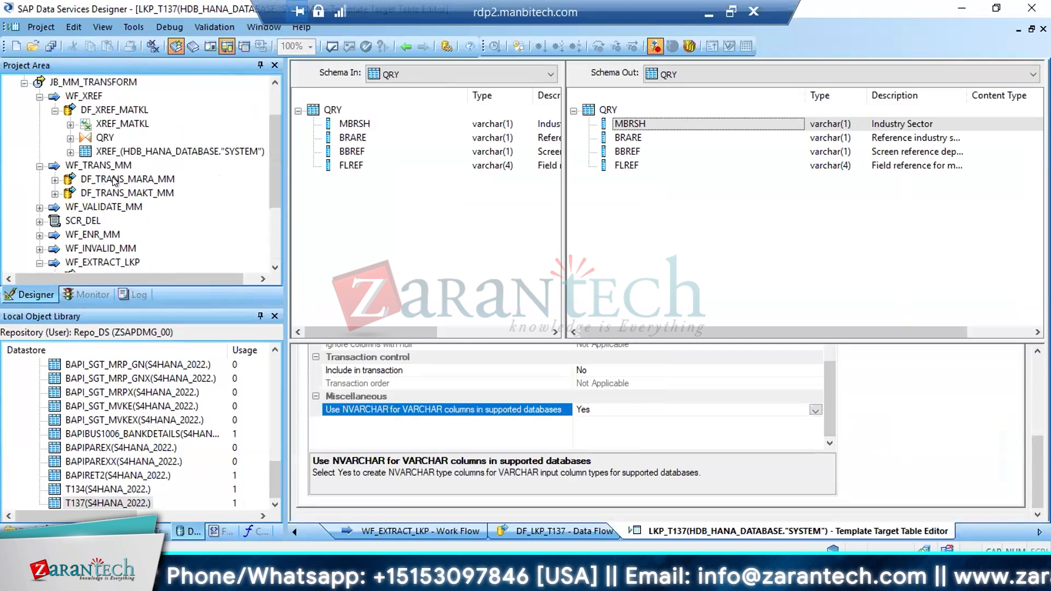
left_click(39, 97)
left_click(39, 110)
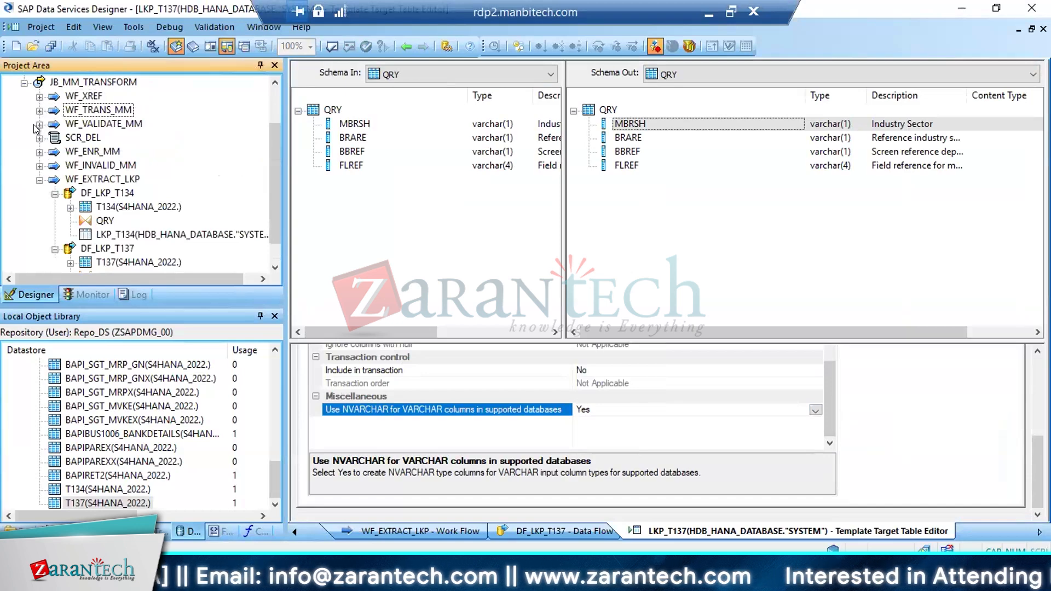
left_click(38, 125)
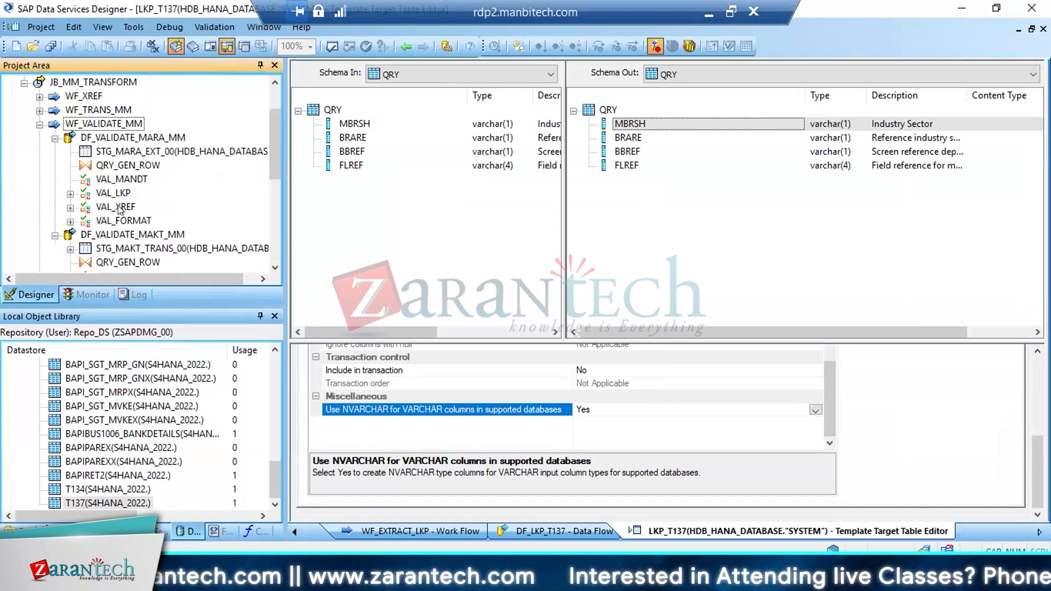
left_click(121, 165)
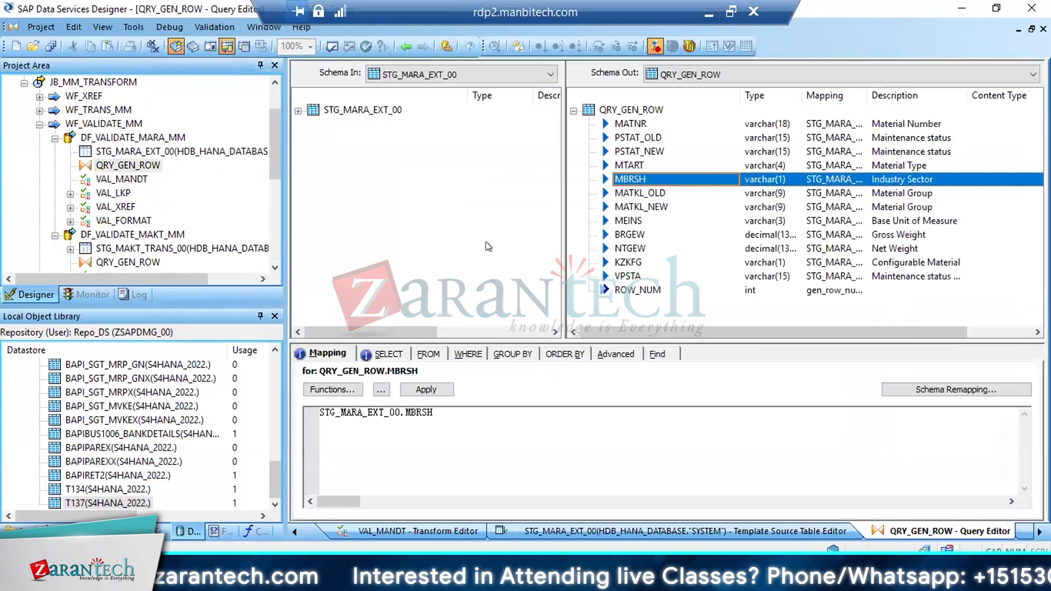
left_click(634, 207)
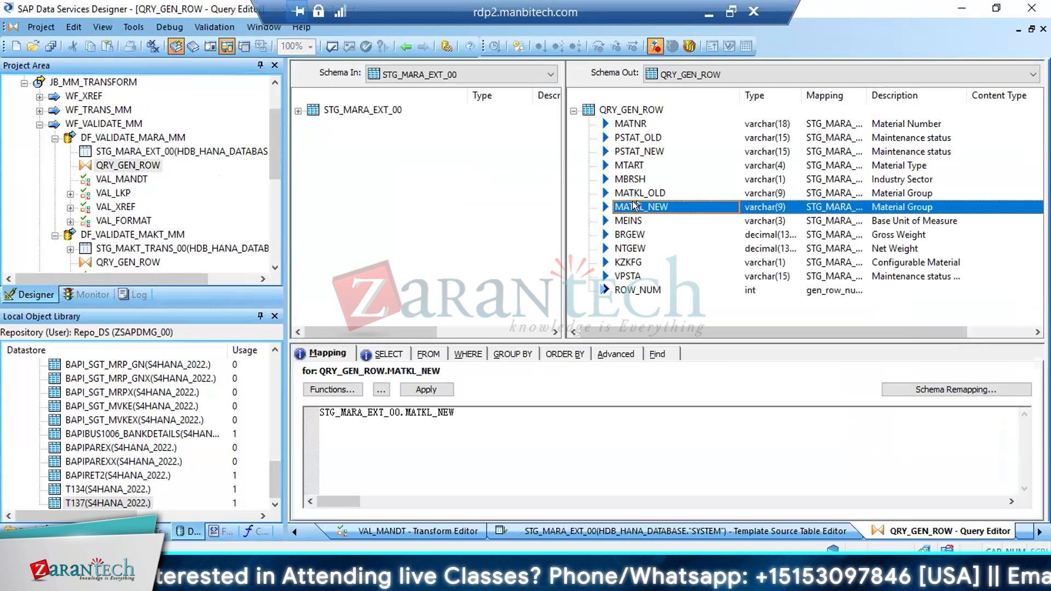
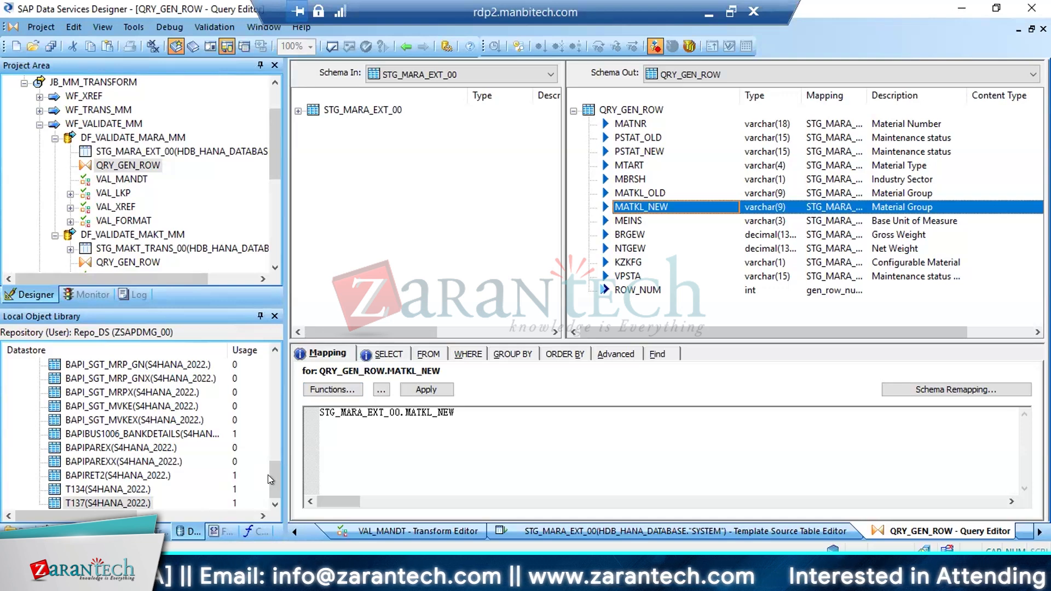
Collapse the S4HANA_2022 datastore and review the ECC6_EHP8, HDB_HANA_DATABASE and S4HANA_2022 datastores in the object library
left_click_drag(272, 474, 280, 352)
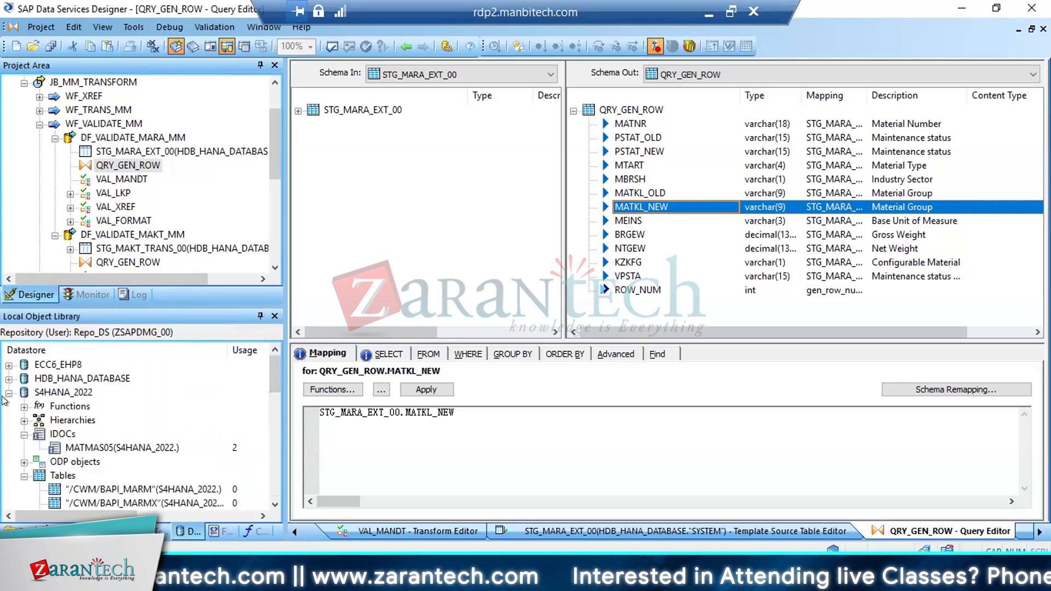
left_click(9, 392)
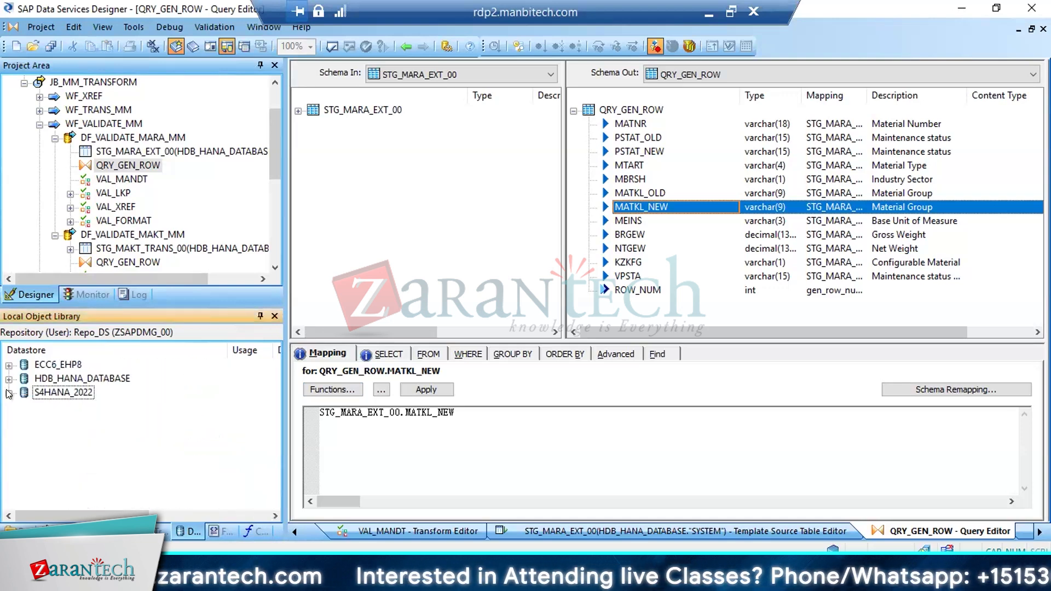
left_click(101, 377)
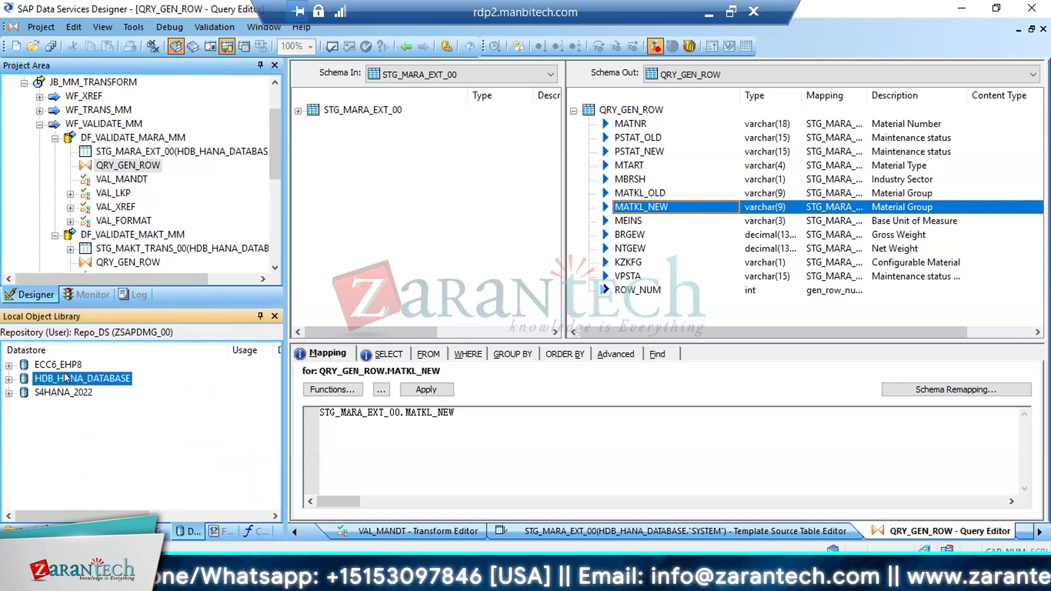
left_click(57, 365)
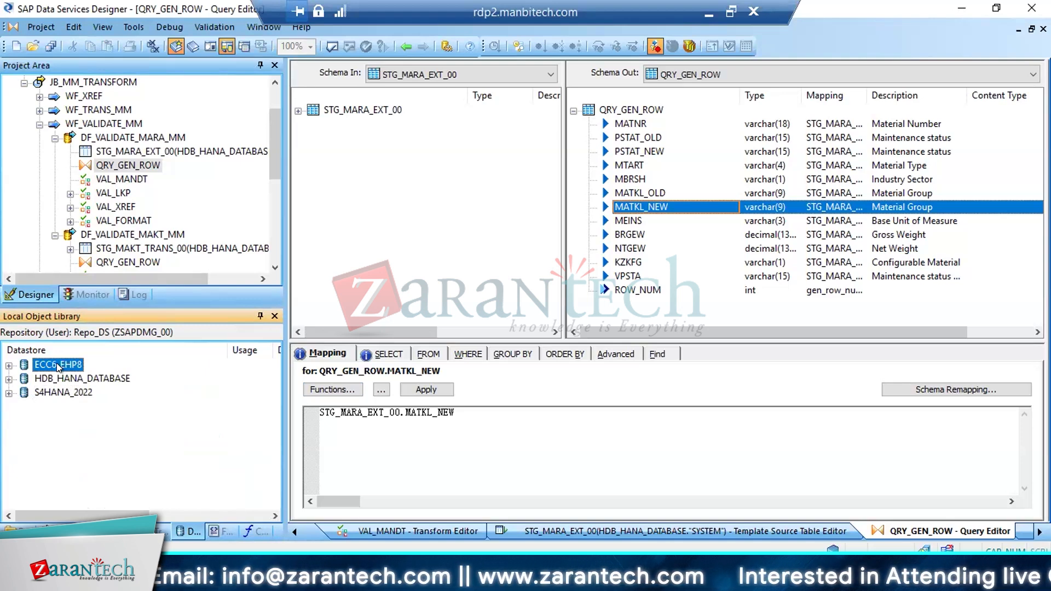
left_click(86, 378)
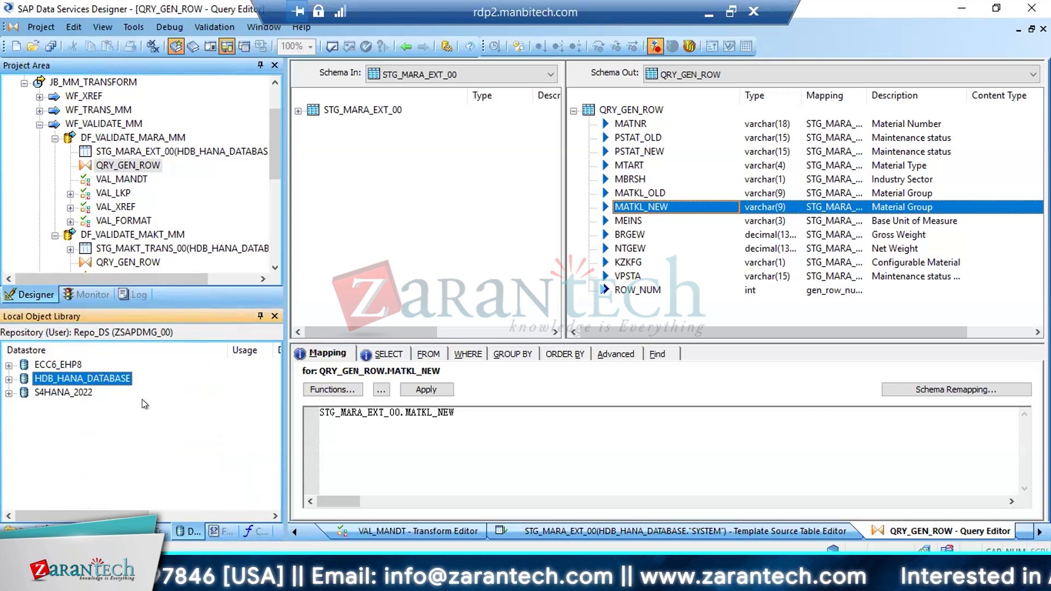
left_click(63, 393)
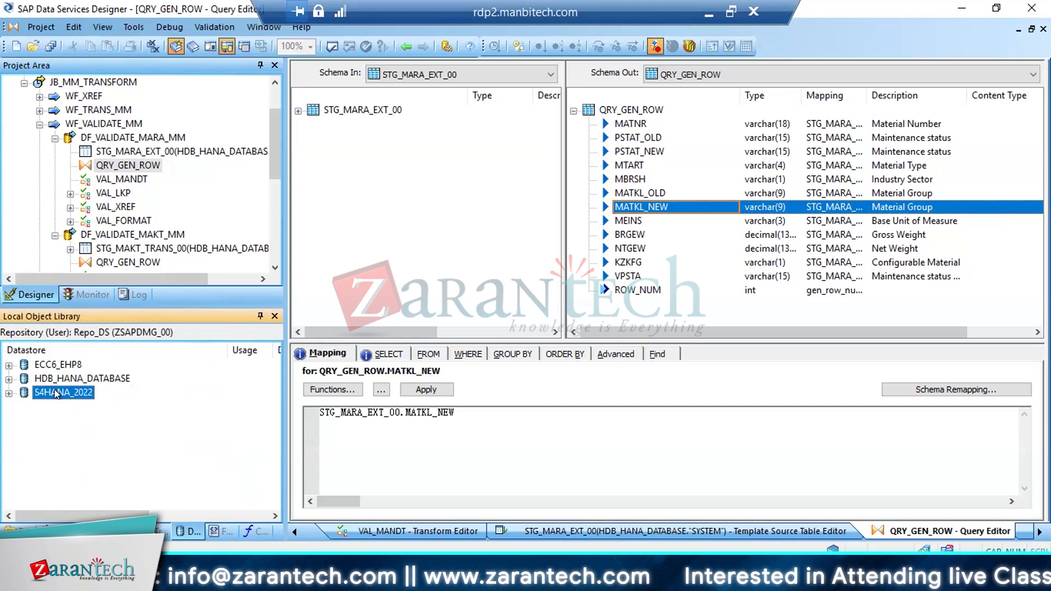
left_click(66, 365)
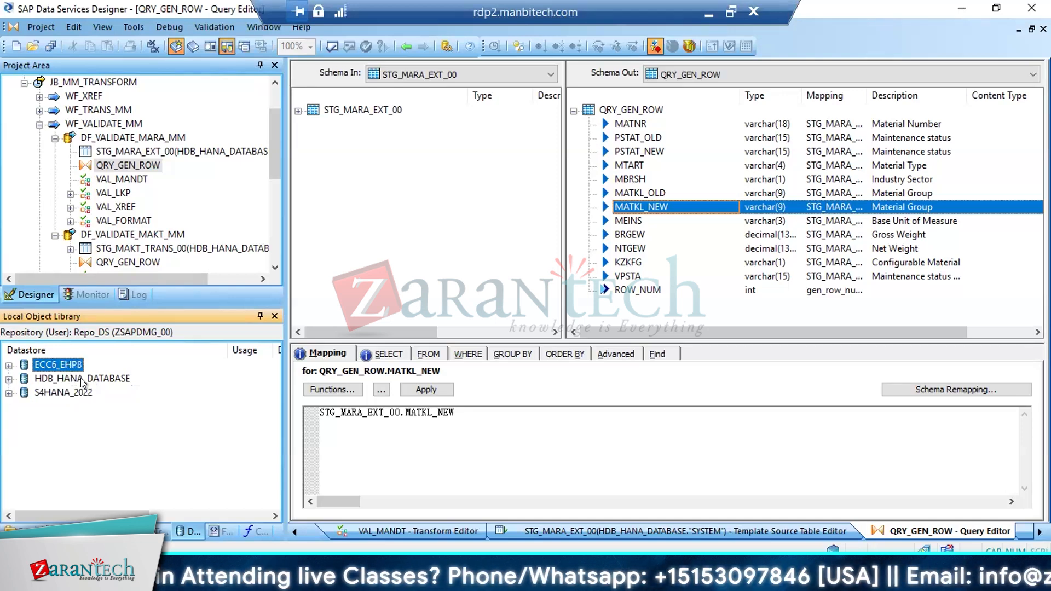
left_click(91, 380)
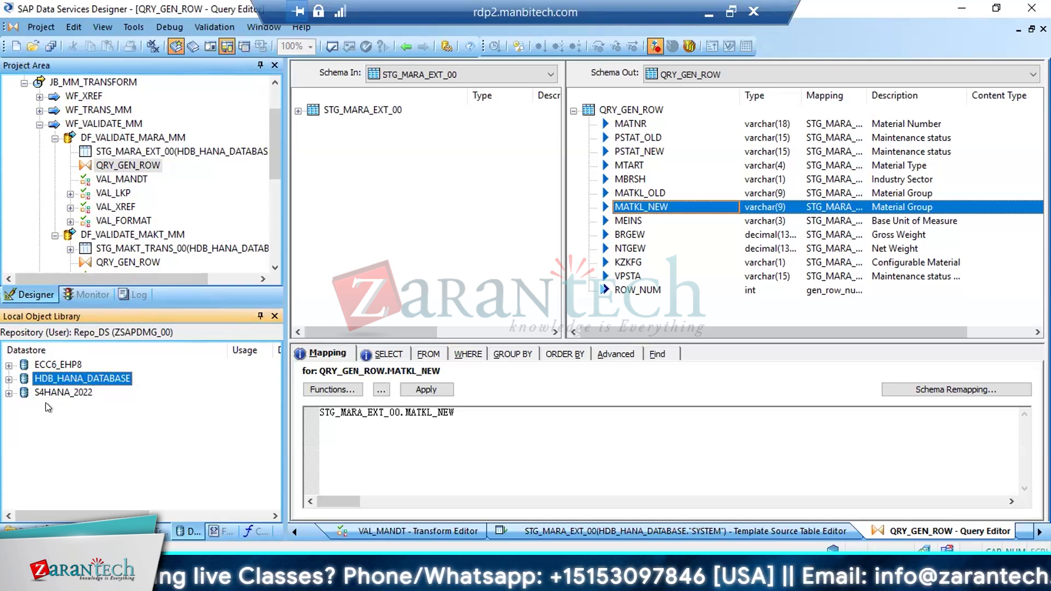
left_click(67, 390)
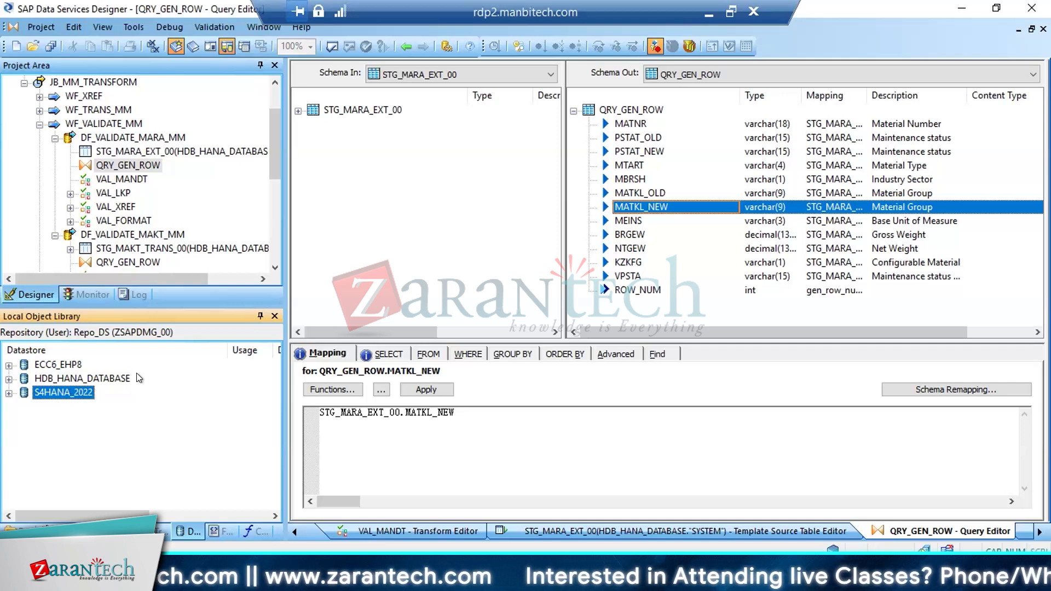
left_click(105, 377)
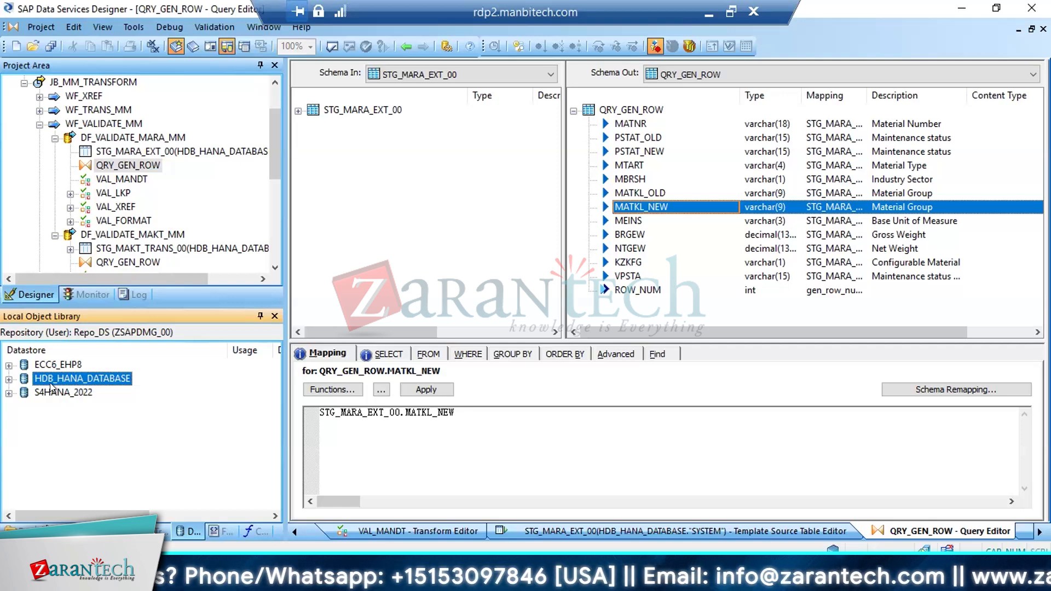
left_click(52, 365)
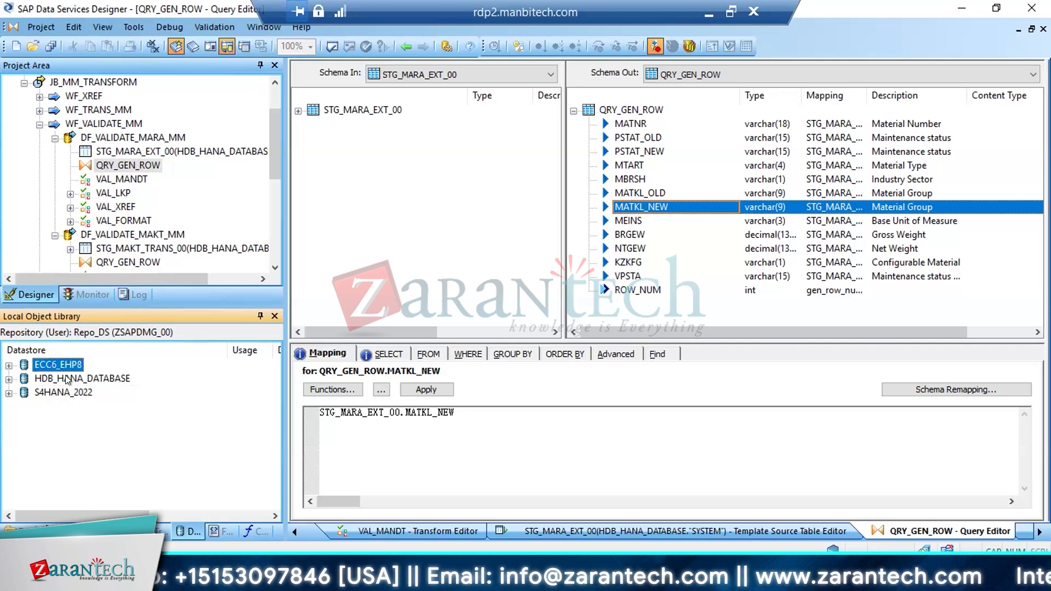
left_click(67, 379)
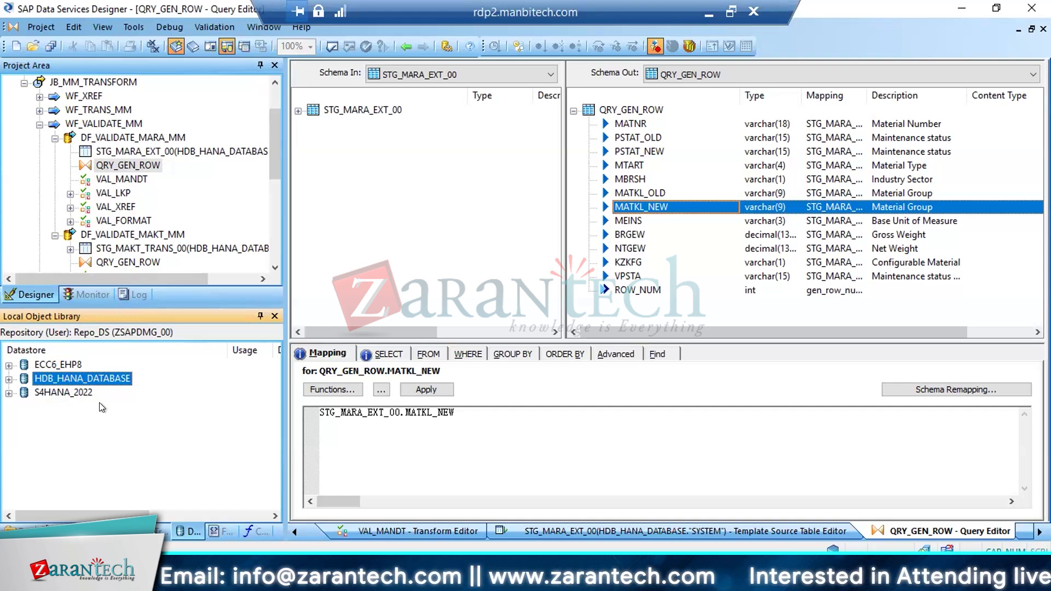
left_click(64, 365)
left_click(61, 393)
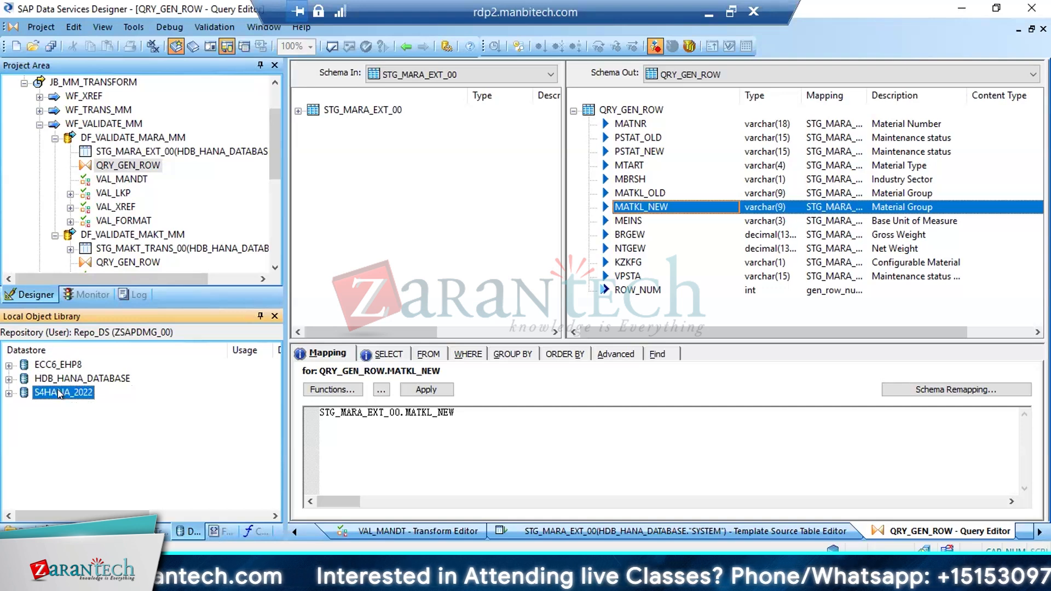
left_click(98, 379)
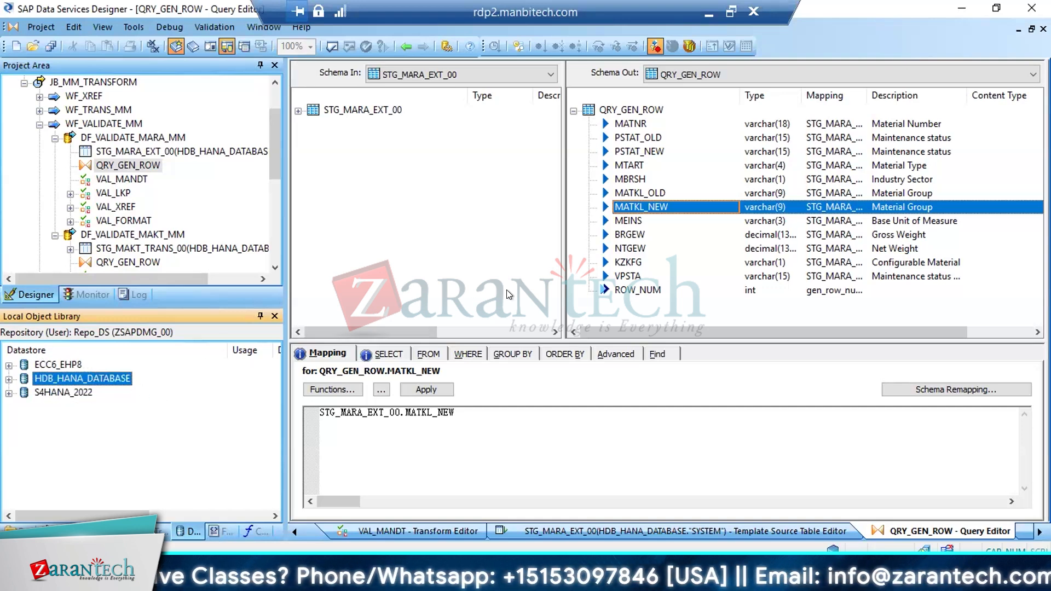
Compare the mappings of MATKL_OLD and MATKL_NEW, switch to the SAP display of table MARA and look up the check table for MATKL
left_click(643, 195)
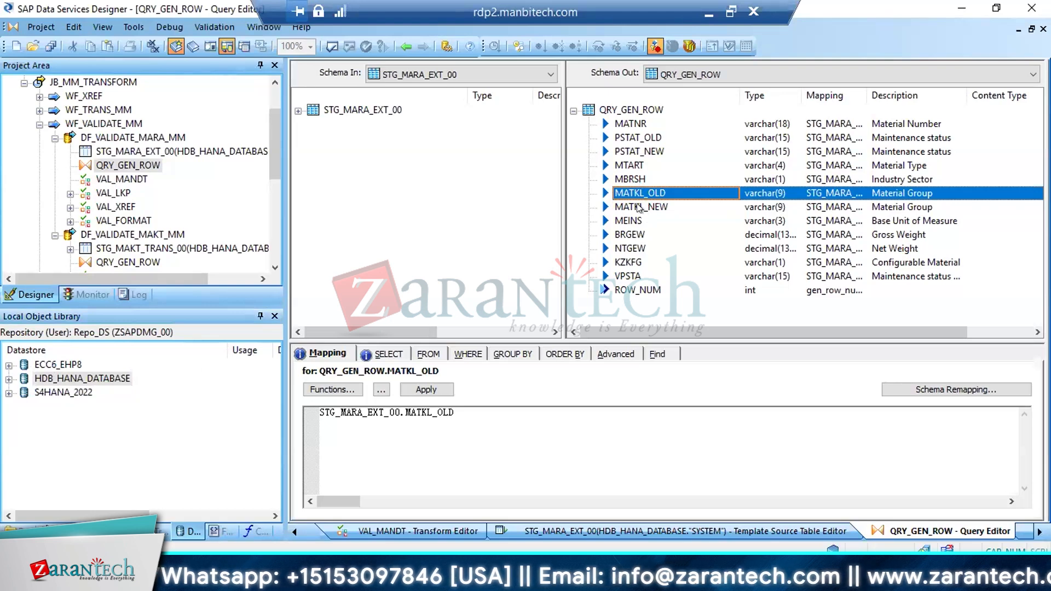
left_click(638, 207)
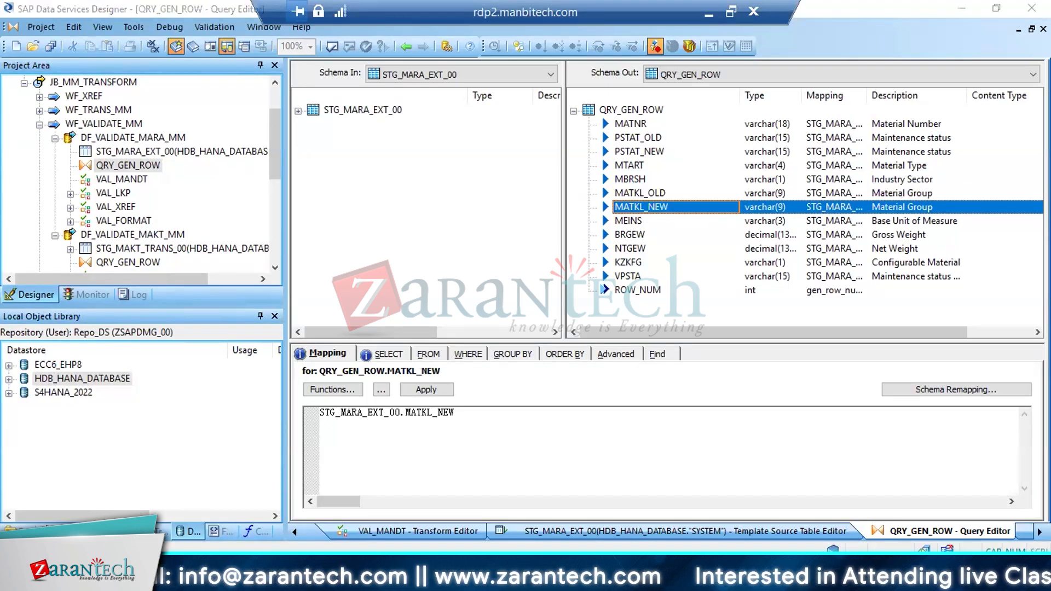
left_click(216, 498)
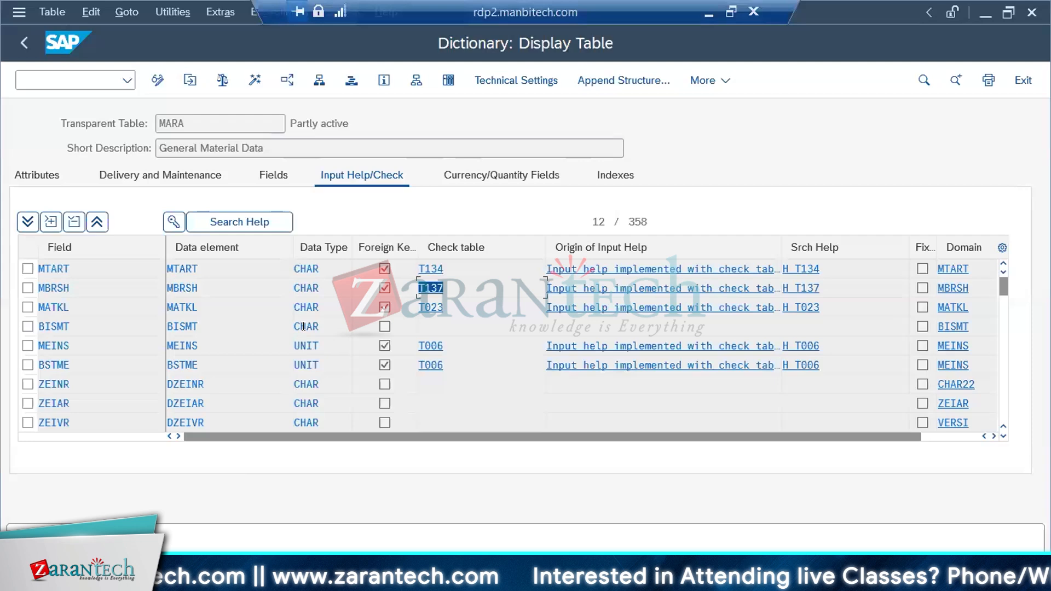
left_click(194, 302)
left_click(440, 304)
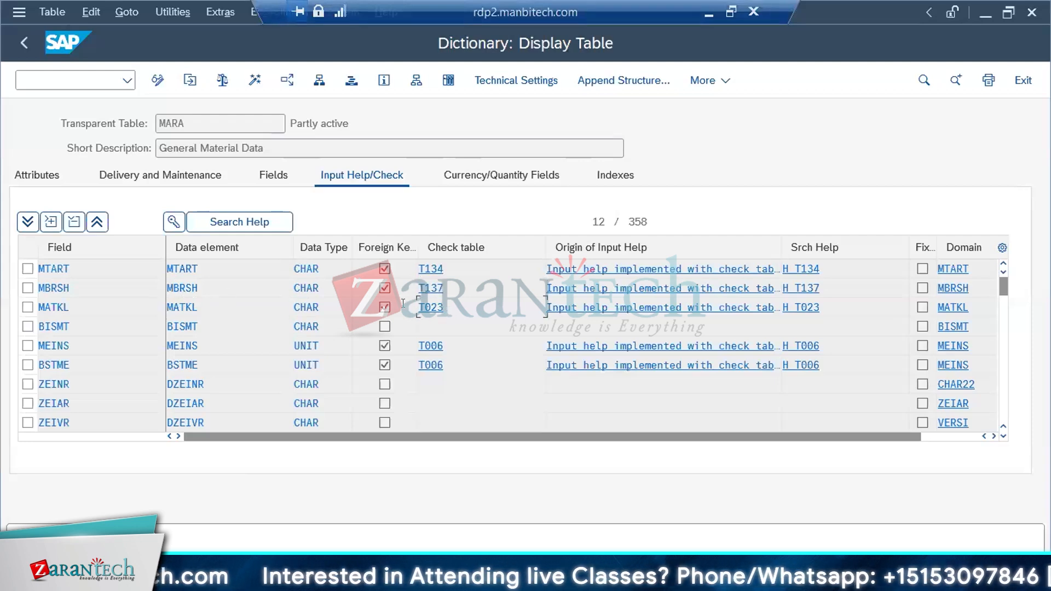
left_click_drag(442, 305, 403, 304)
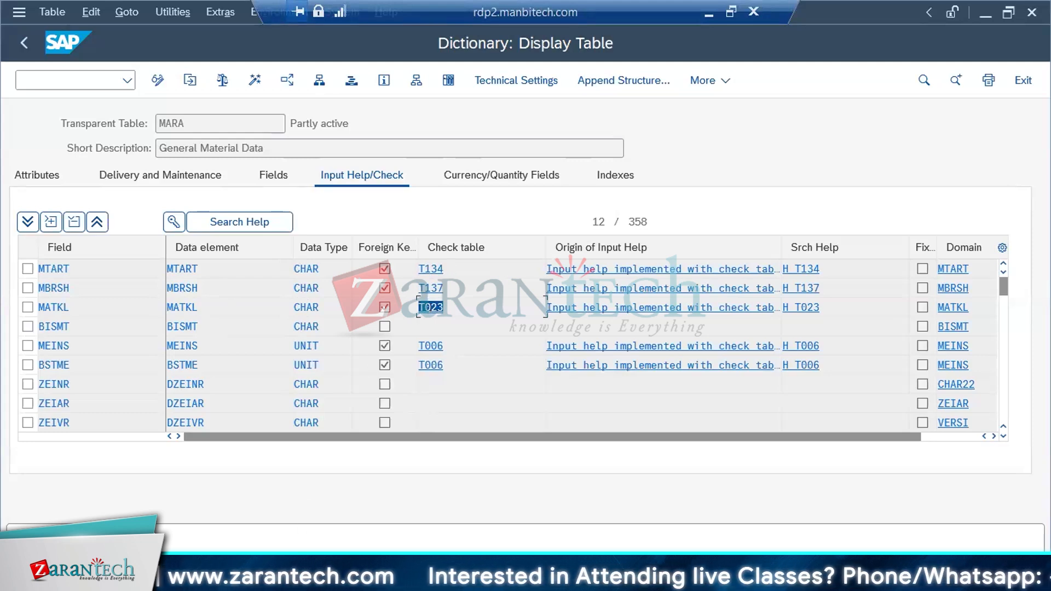
Return to Data Services Designer, collapse WF_VALIDATE_MM, and add a data flow named DF_LKP_T023 to WF_EXTRACT_LKP
key("alt+Tab")
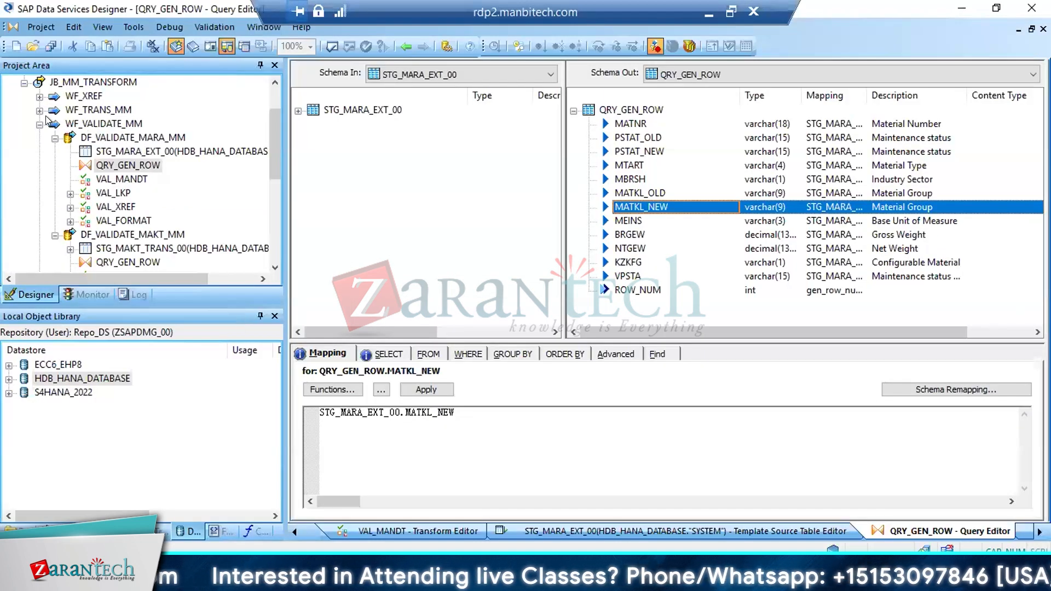
left_click(40, 124)
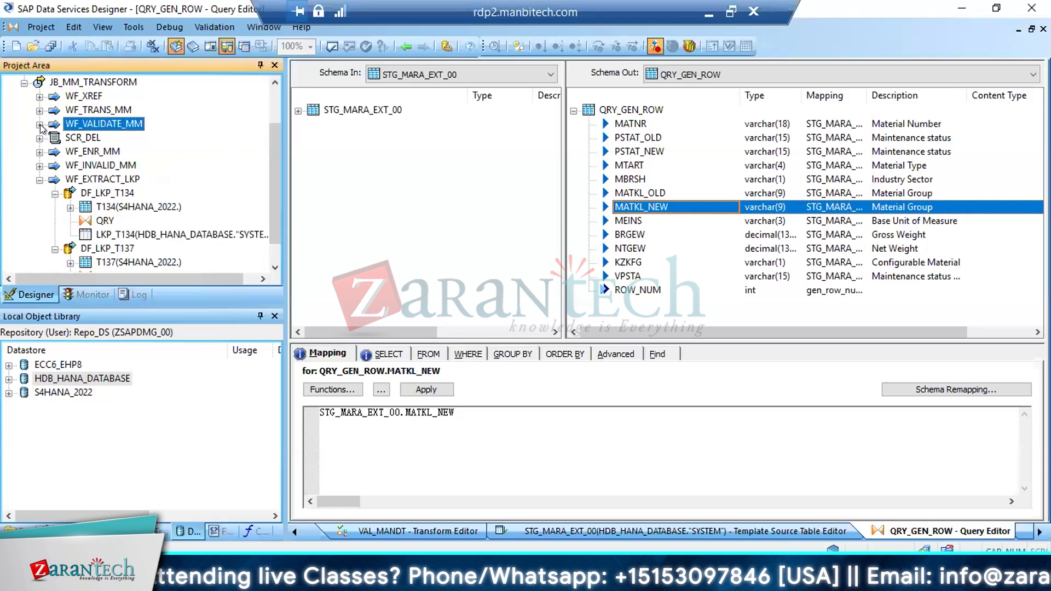
left_click(96, 178)
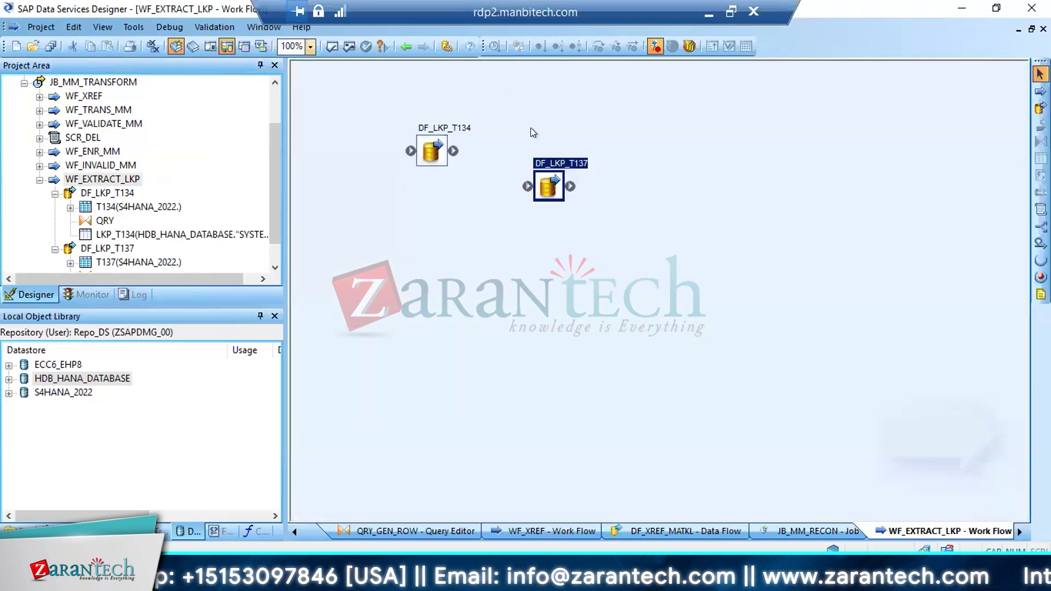
left_click(1040, 108)
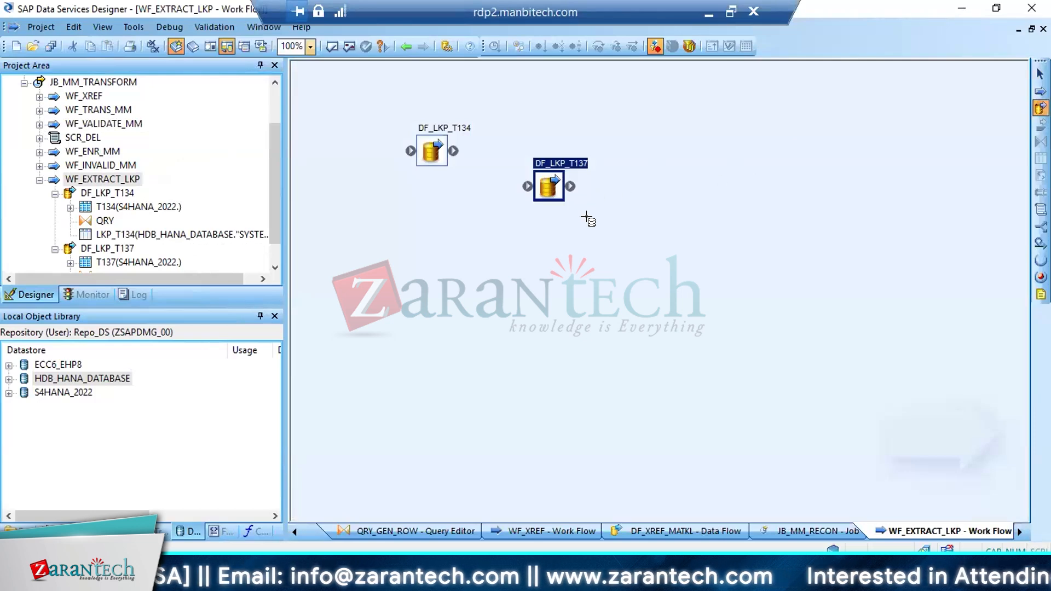
left_click(586, 215)
type("T")
key("BackSpace")
type("DF_")
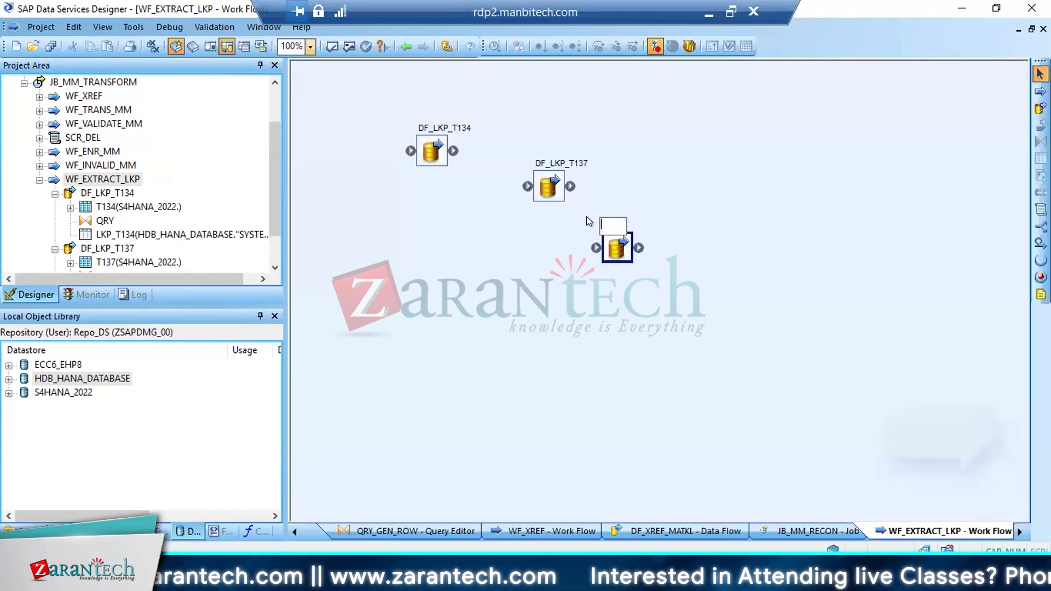
type("LKP")
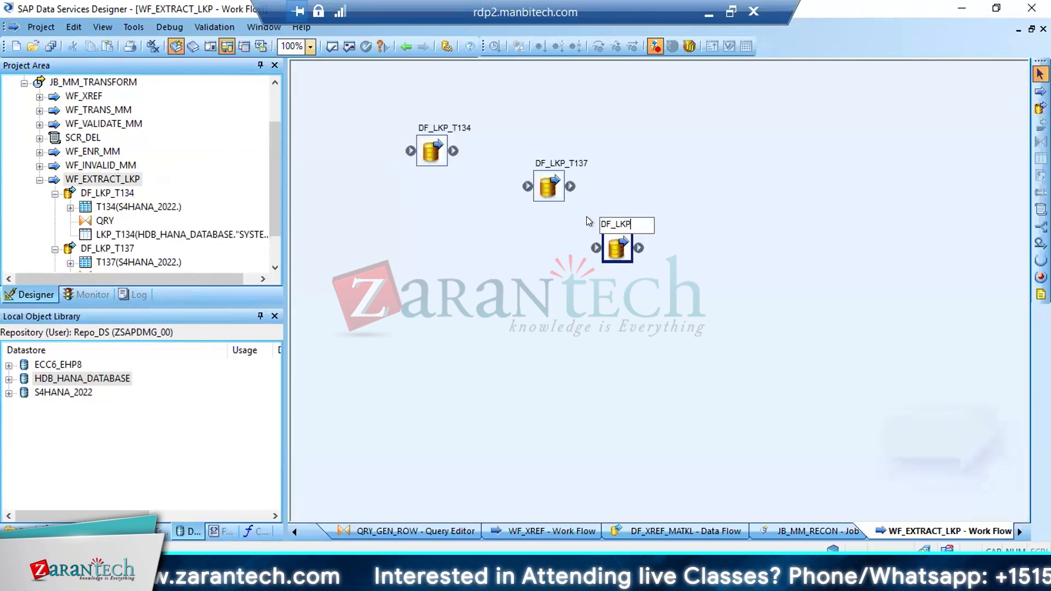
type("_T023")
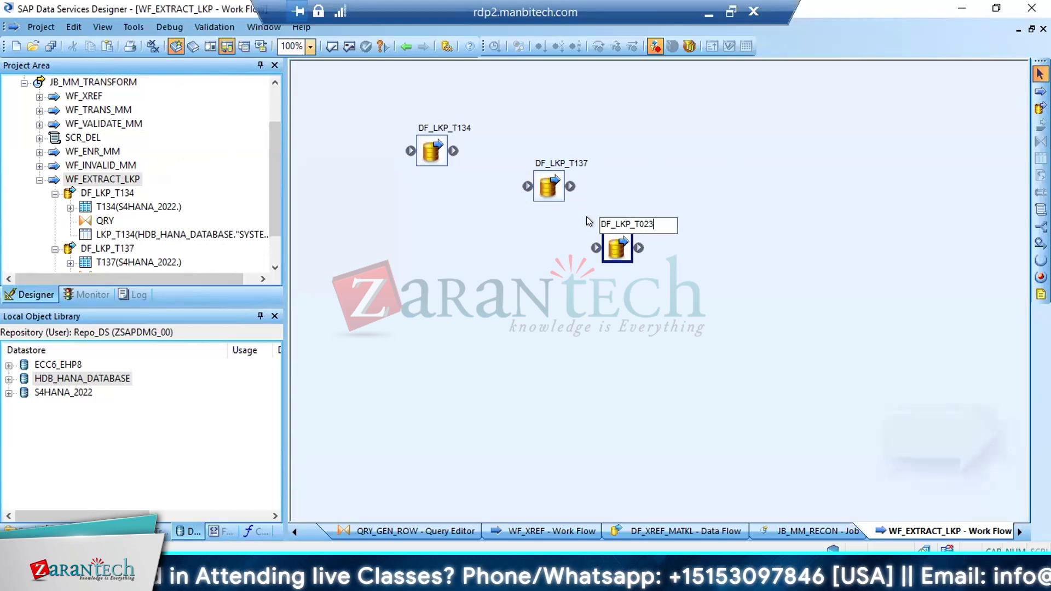
key("Return")
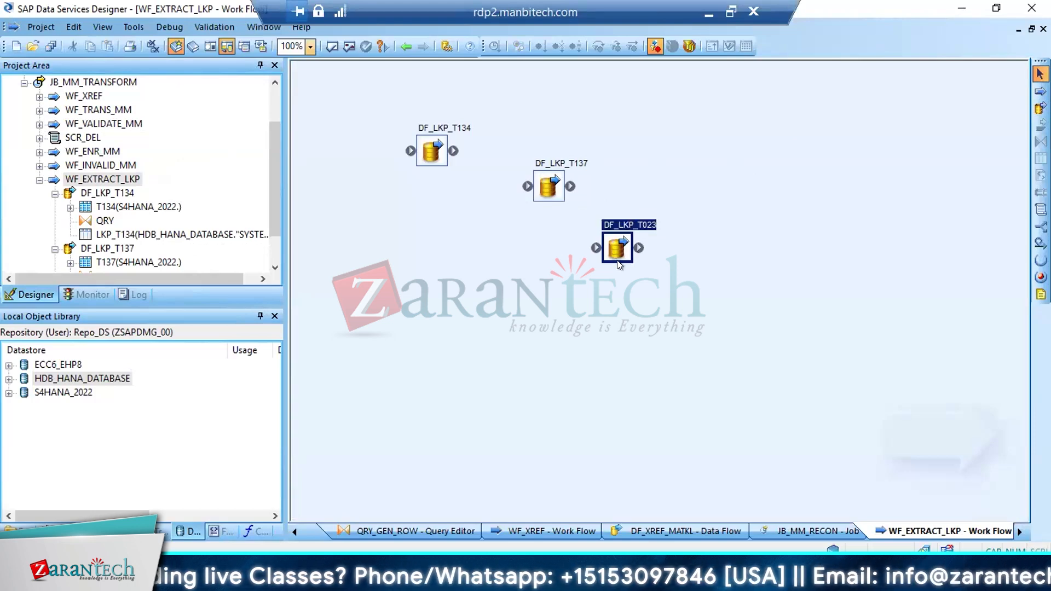
Open DF_LKP_T023 and import the table T023 by name into the S4HANA_2022 datastore
double_click(617, 261)
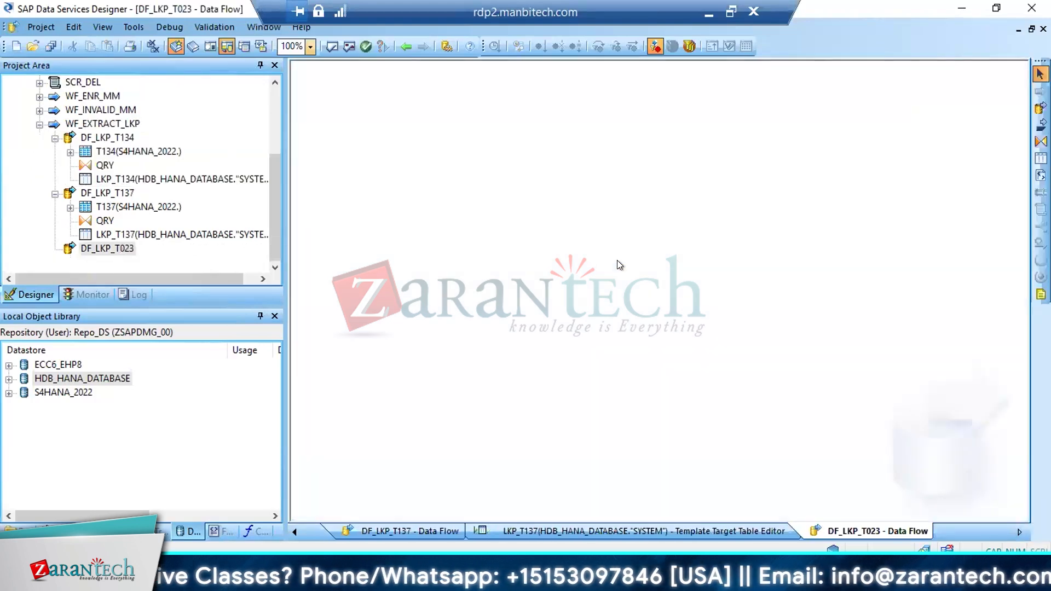
right_click(45, 392)
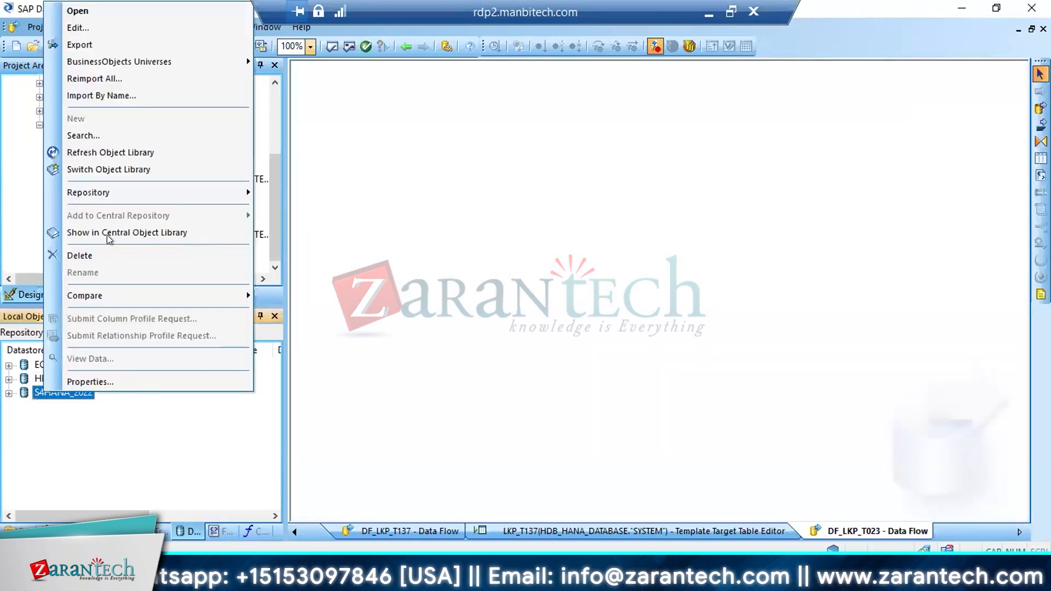
left_click(104, 97)
type("T023")
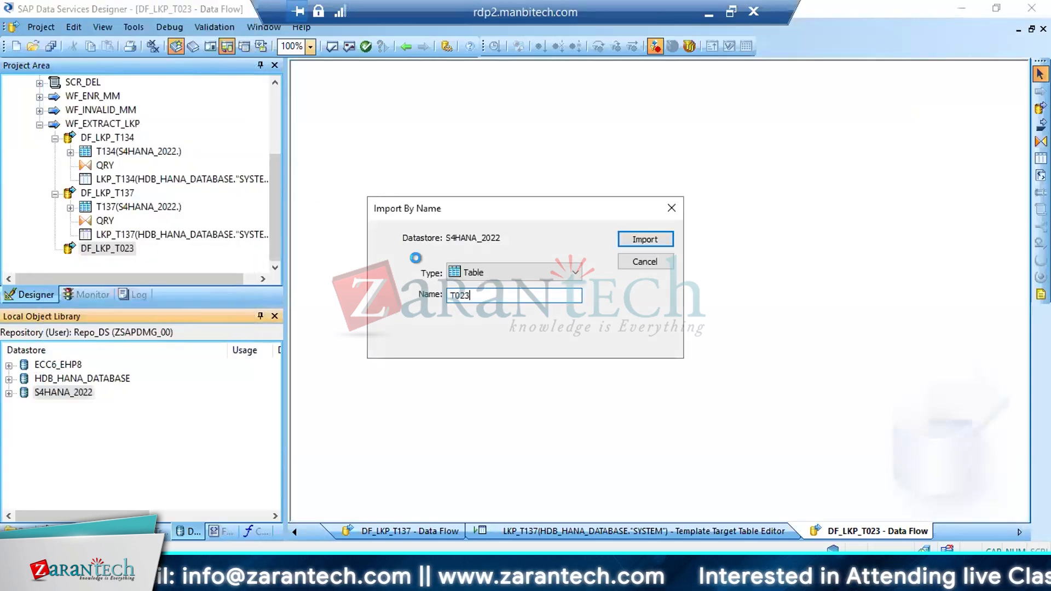
key("Return")
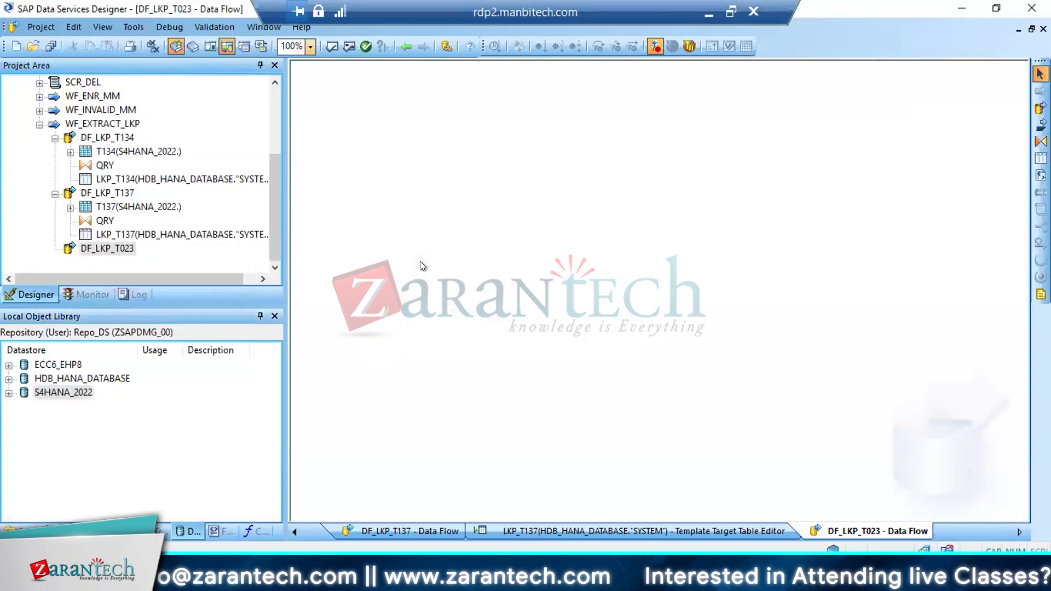
Place the T023 table from the S4HANA_2022 datastore into DF_LKP_T023 as its source
left_click(9, 392)
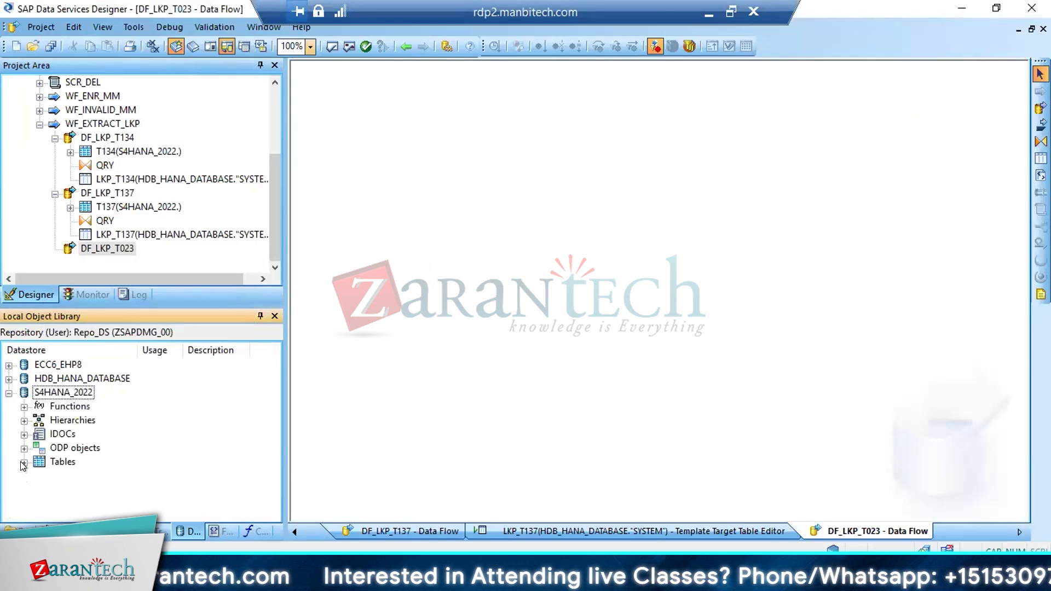
left_click(25, 462)
left_click_drag(274, 408, 269, 485)
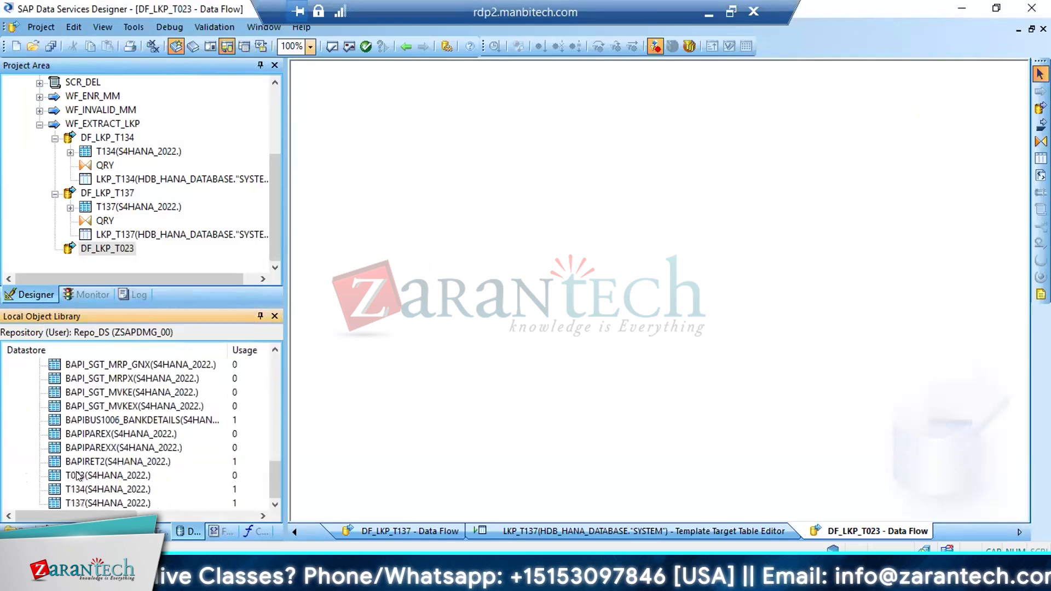
left_click_drag(79, 475, 357, 213)
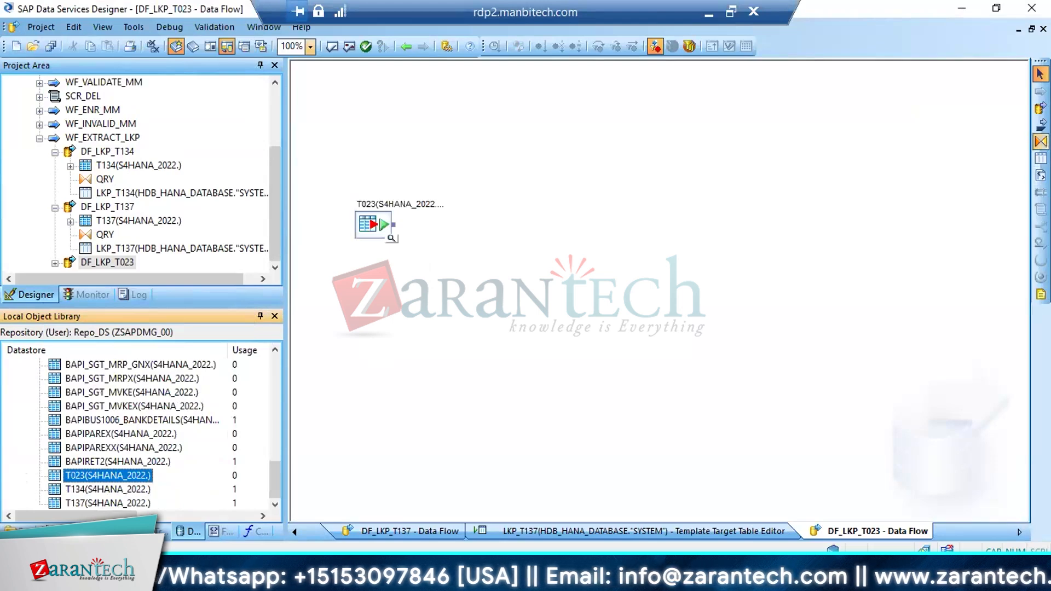
Add a query transform named QQRY to the data flow and connect the T023 source to it
left_click(1040, 141)
left_click(470, 276)
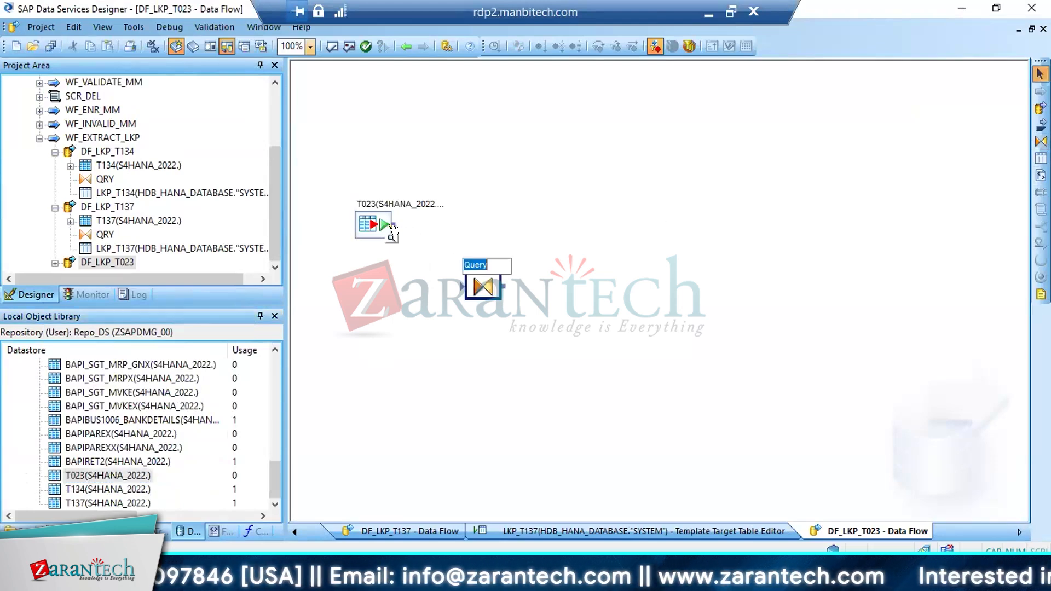
type("QQRY")
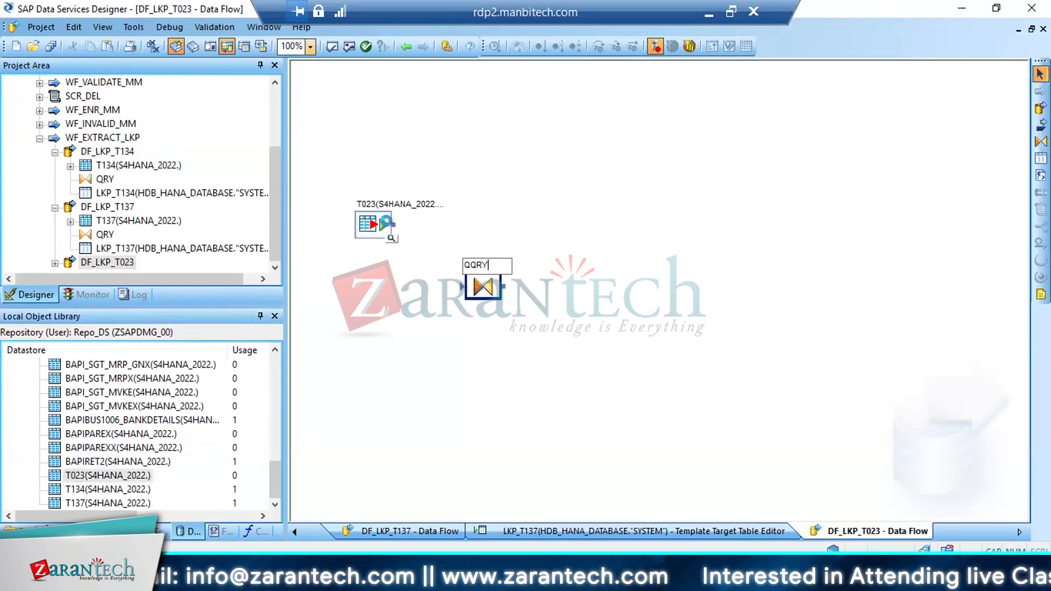
left_click_drag(393, 224, 463, 287)
Open QQRY and map all T023 columns, from MANDT through PRICE_GROUP, to its output schema
double_click(481, 285)
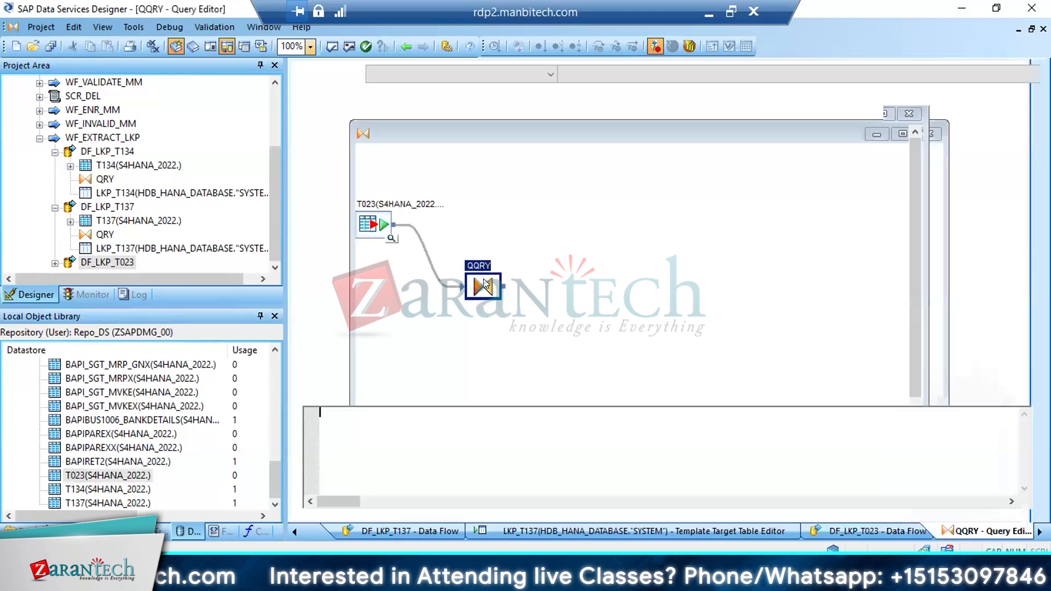
left_click(350, 125)
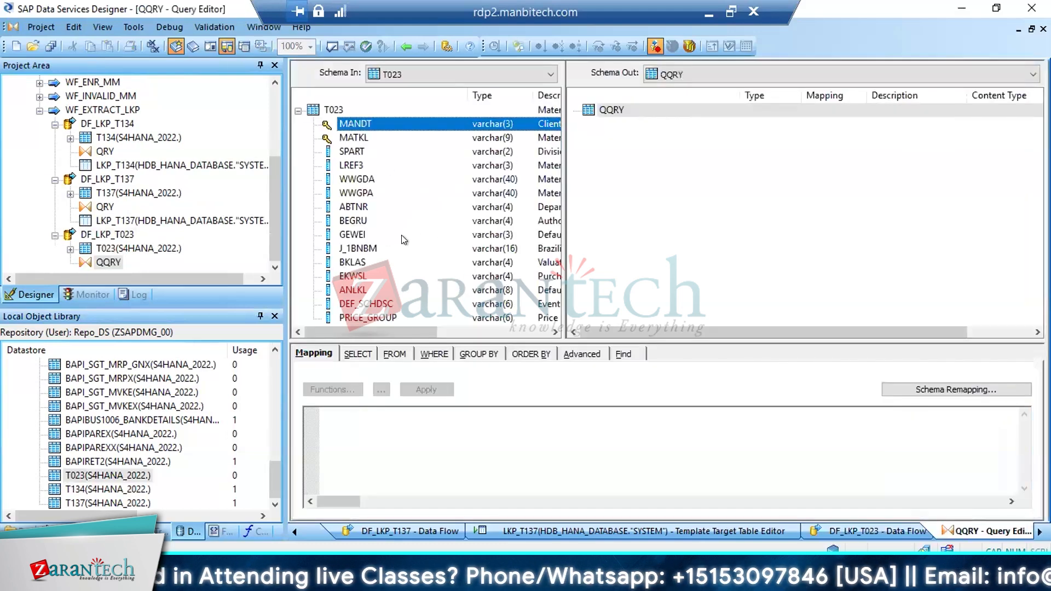
left_click(367, 317, "shift")
left_click_drag(367, 183, 694, 182)
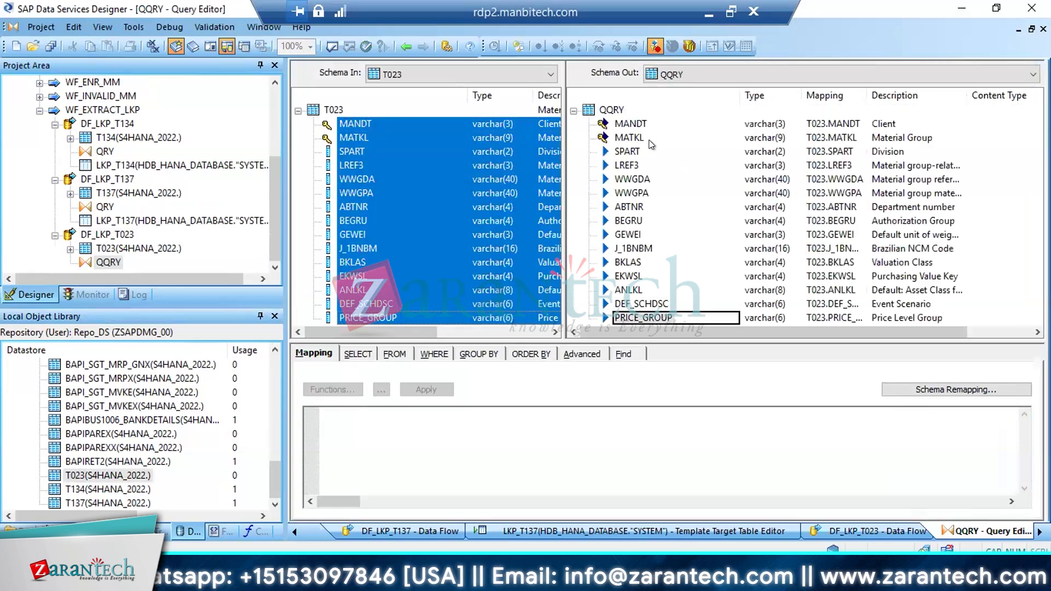
Remove the primary key setting from the MANDT and MATKL output columns and return to the data flow
left_click(629, 125)
left_click(627, 139, "ctrl")
right_click(627, 141)
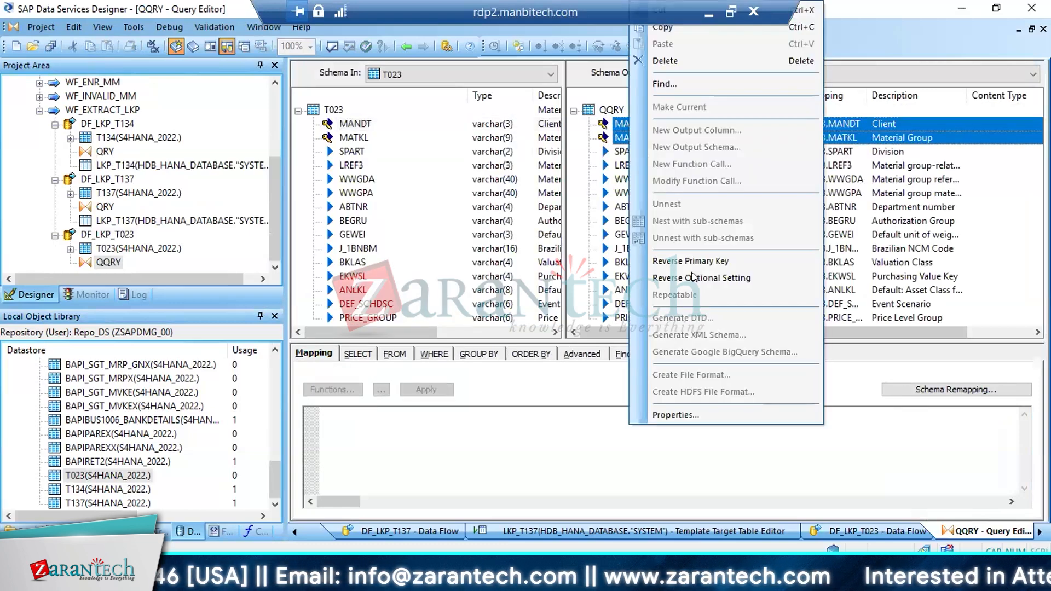
left_click(688, 264)
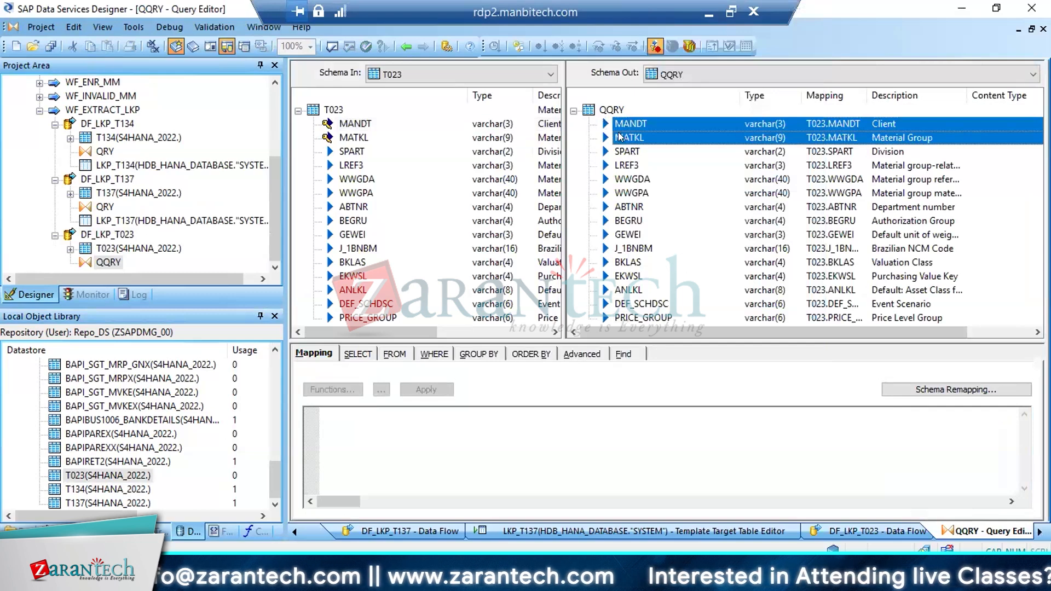
left_click(404, 46)
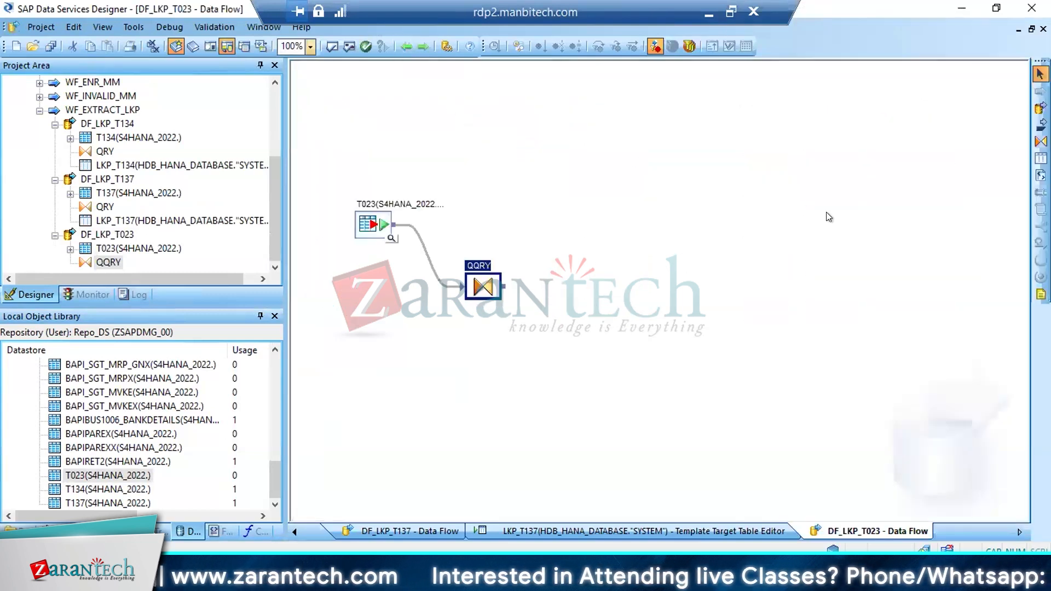
Add a template table named LKP_T023 in the HDB_HANA_DATABASE datastore and connect QQRY to it
left_click(1040, 159)
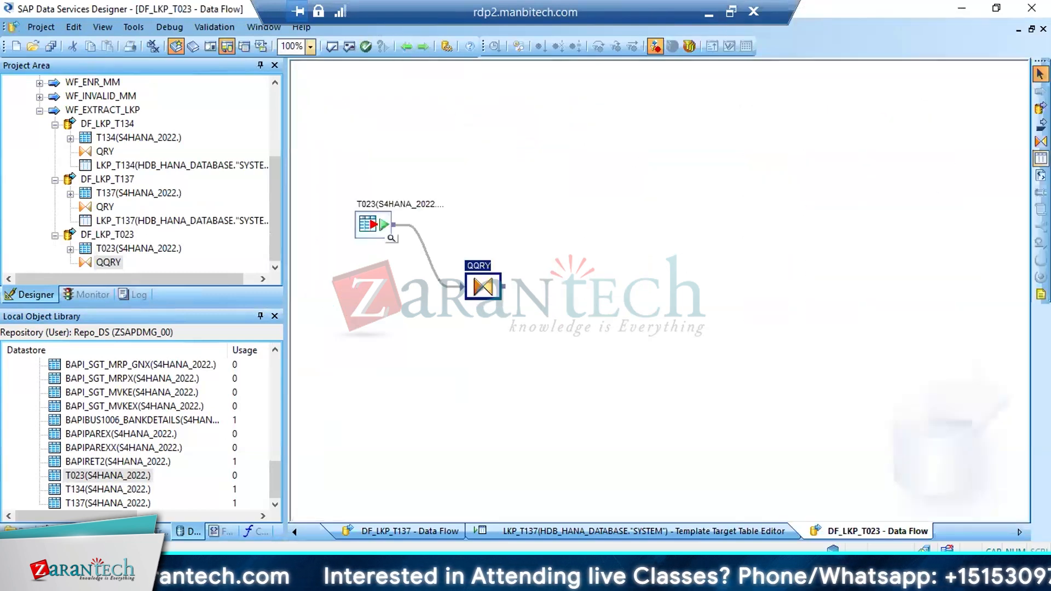
left_click(576, 273)
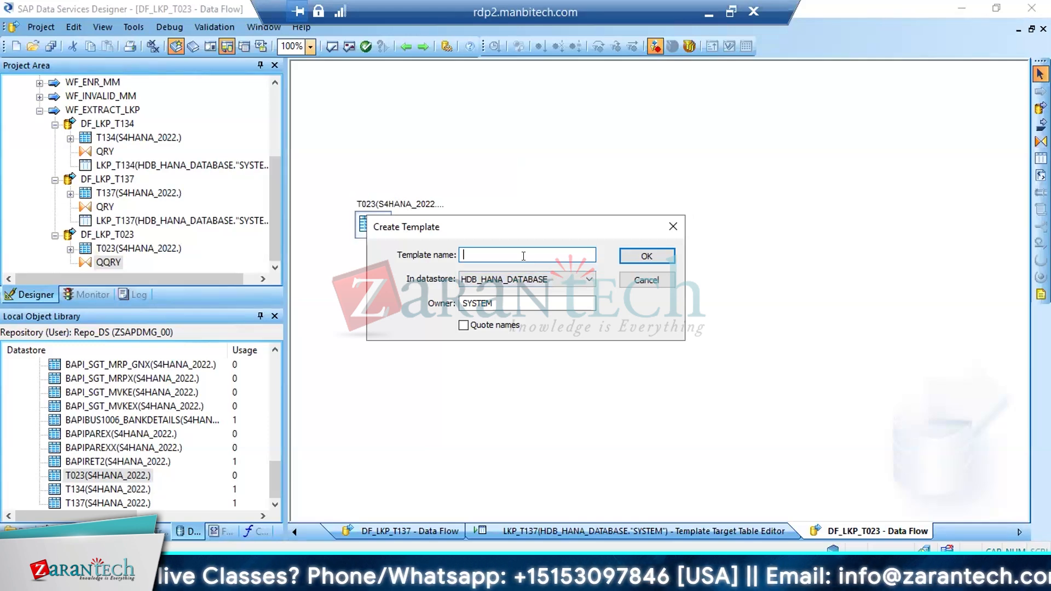
type("LKP_")
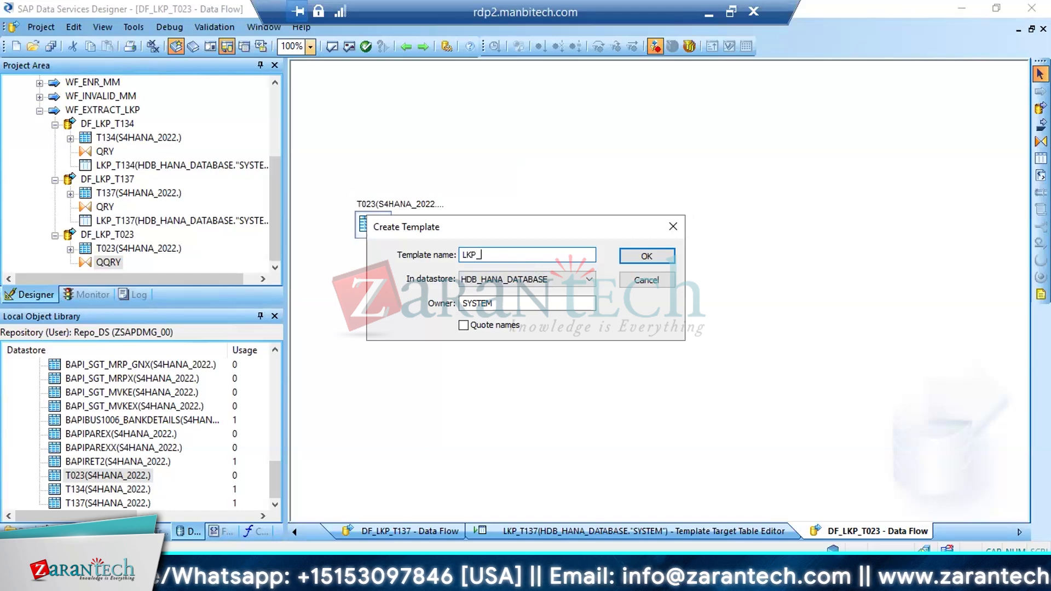
type("T023")
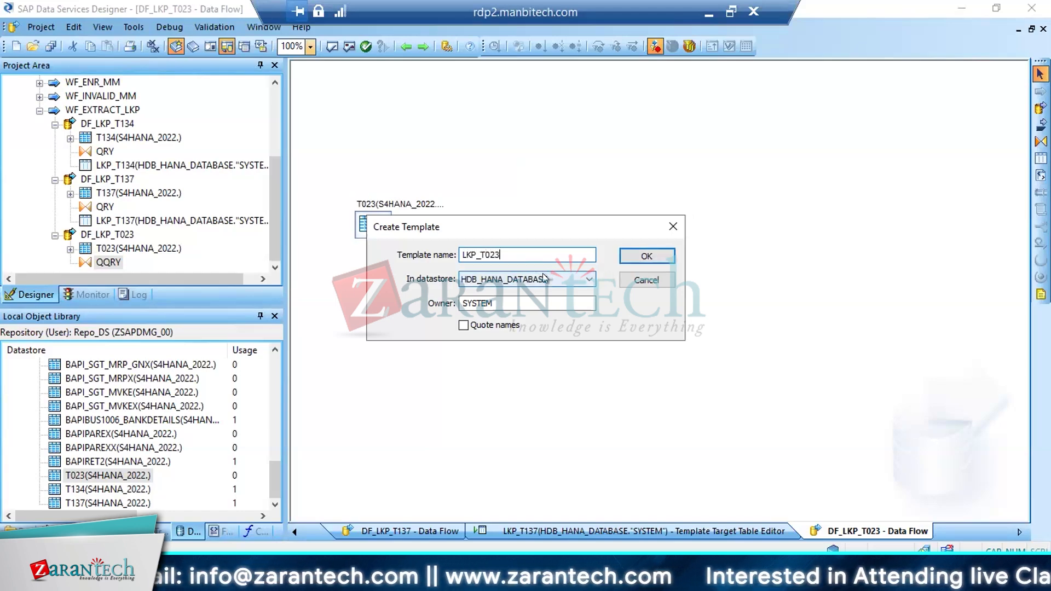
left_click(638, 255)
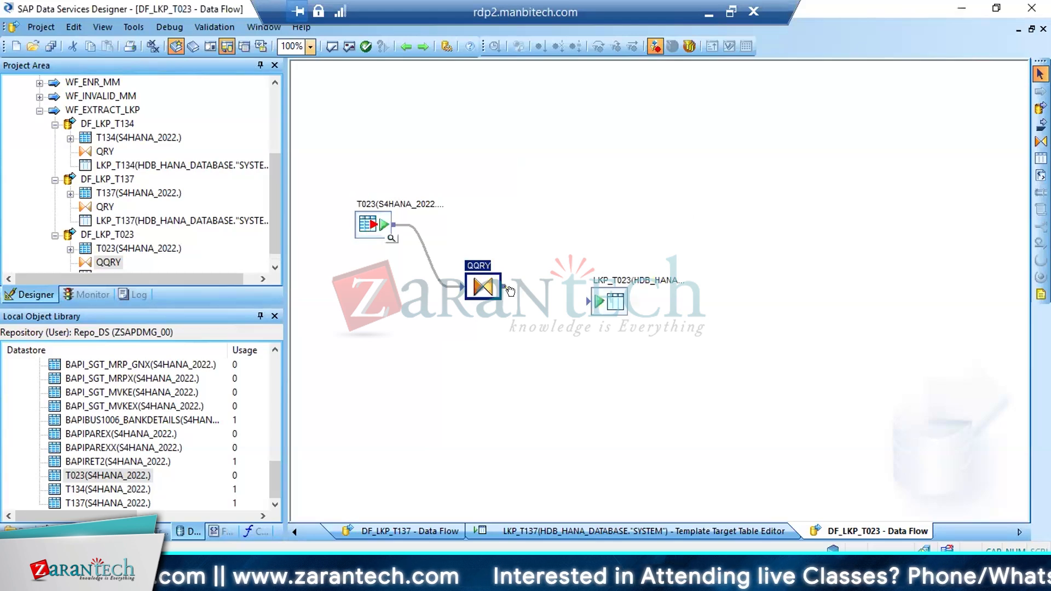
left_click_drag(503, 286, 595, 301)
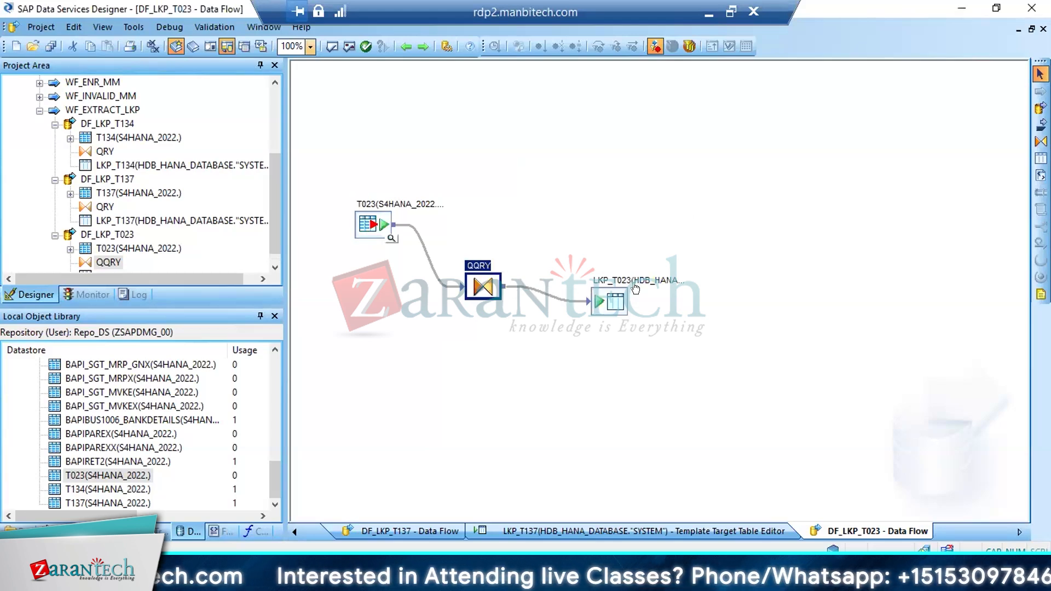
Set LKP_T023 to use NVARCHAR for VARCHAR columns, save all objects and return to the data flow
double_click(616, 300)
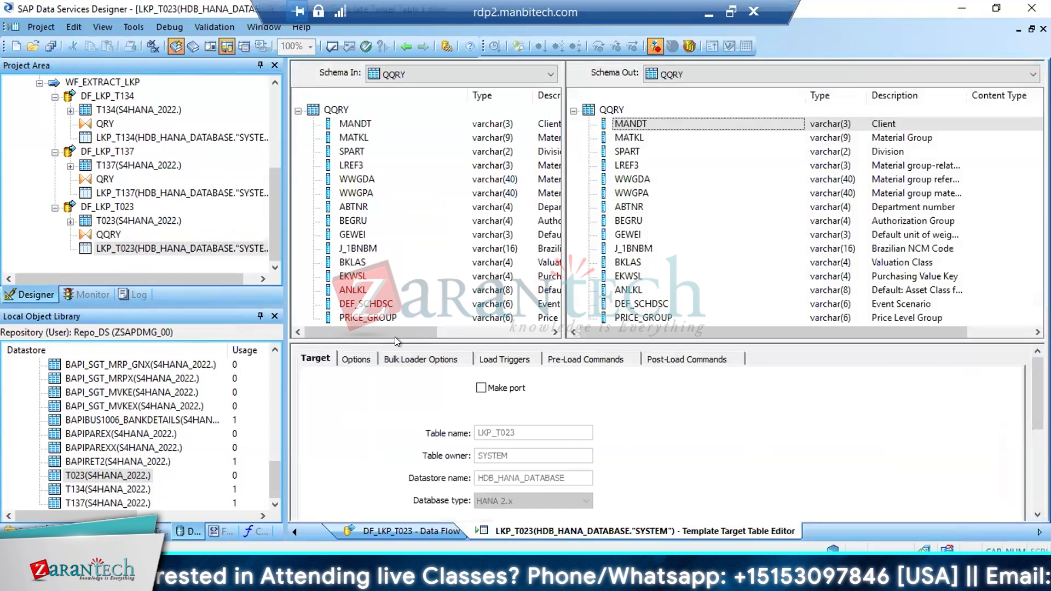
left_click(359, 356)
scroll(829, 419, "down", 10)
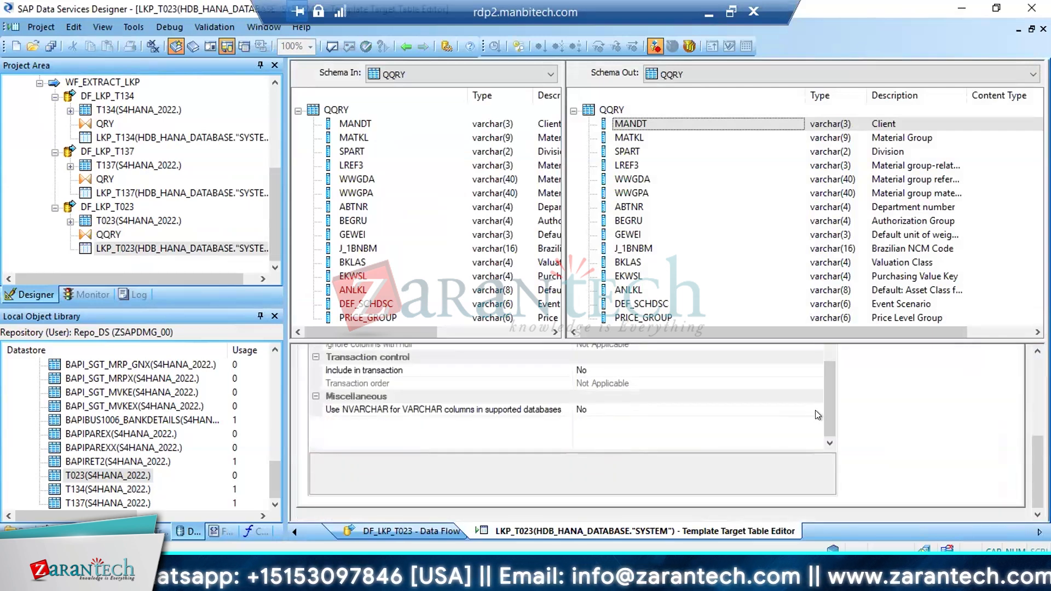
left_click(815, 409)
left_click(597, 418)
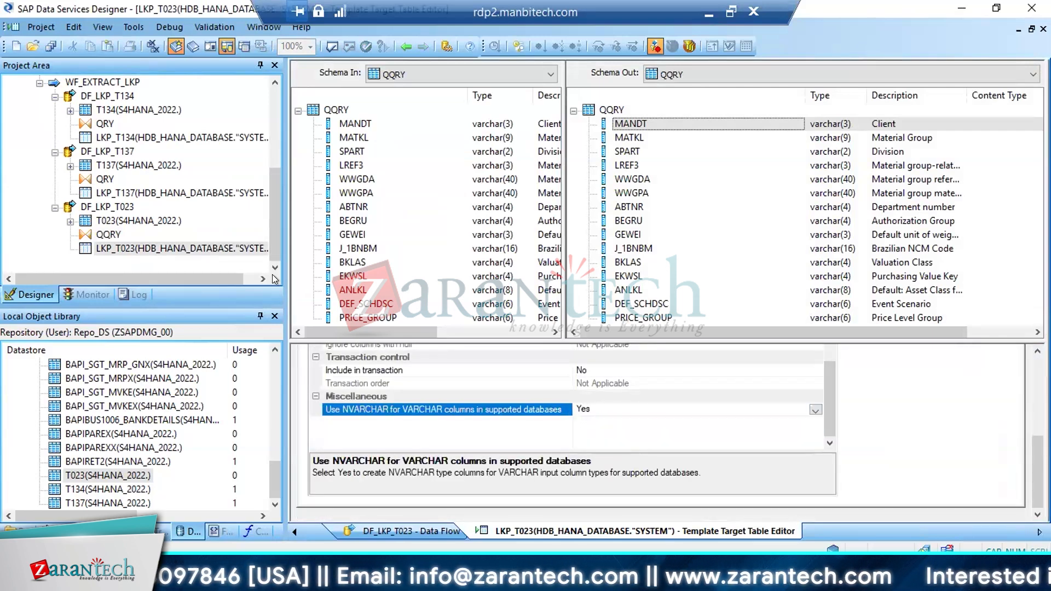
left_click(49, 45)
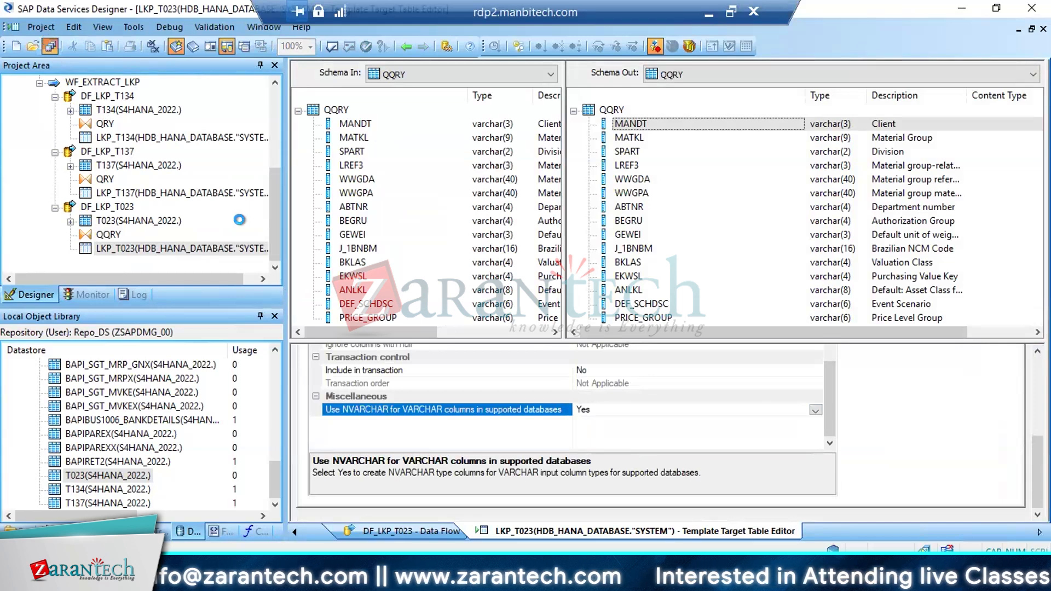
left_click(428, 372)
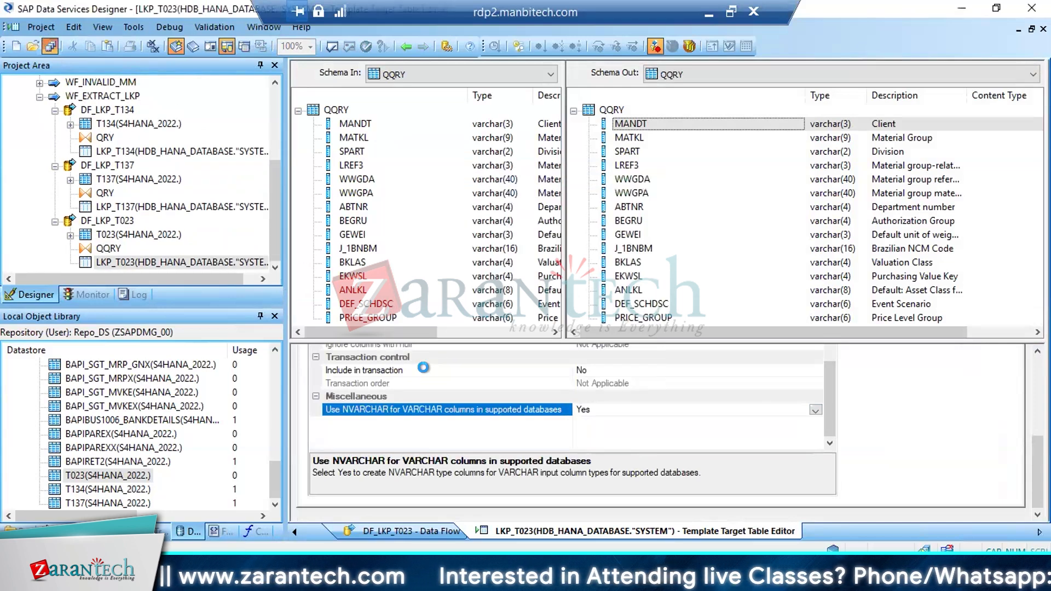
left_click(405, 47)
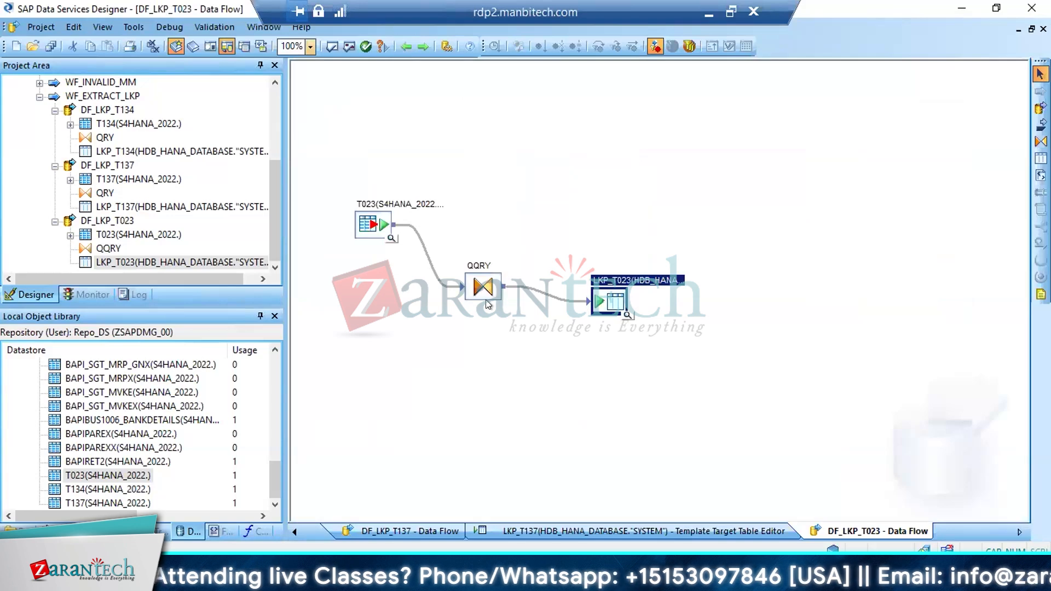
Expand WF_VALIDATE_MM, open QRY_GEN_ROW in DF_VALIDATE_MARA_MM and check the mapping of MEINS
left_click(274, 114)
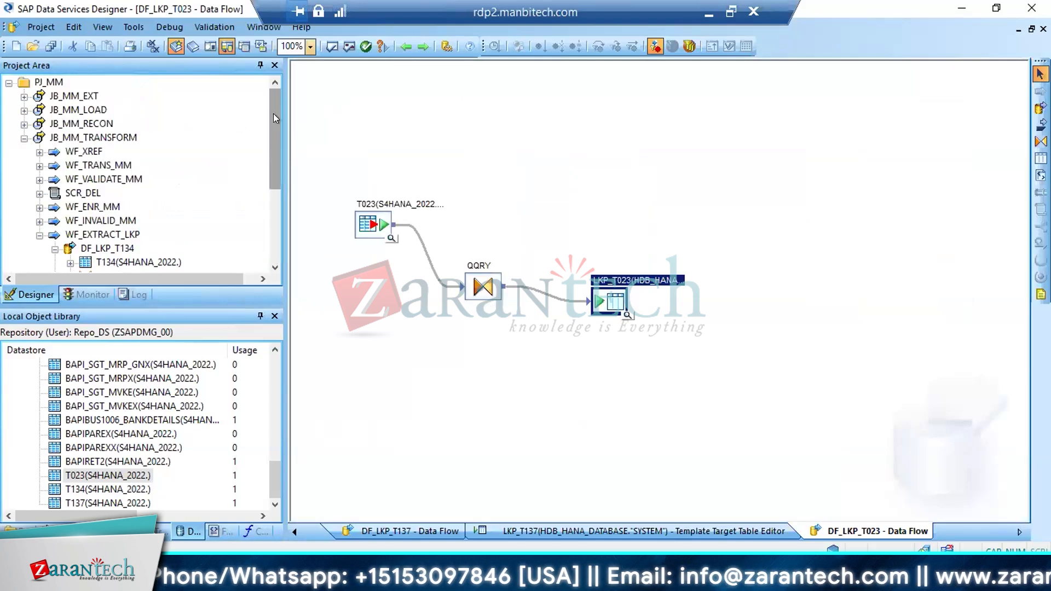
left_click(39, 180)
left_click(120, 195)
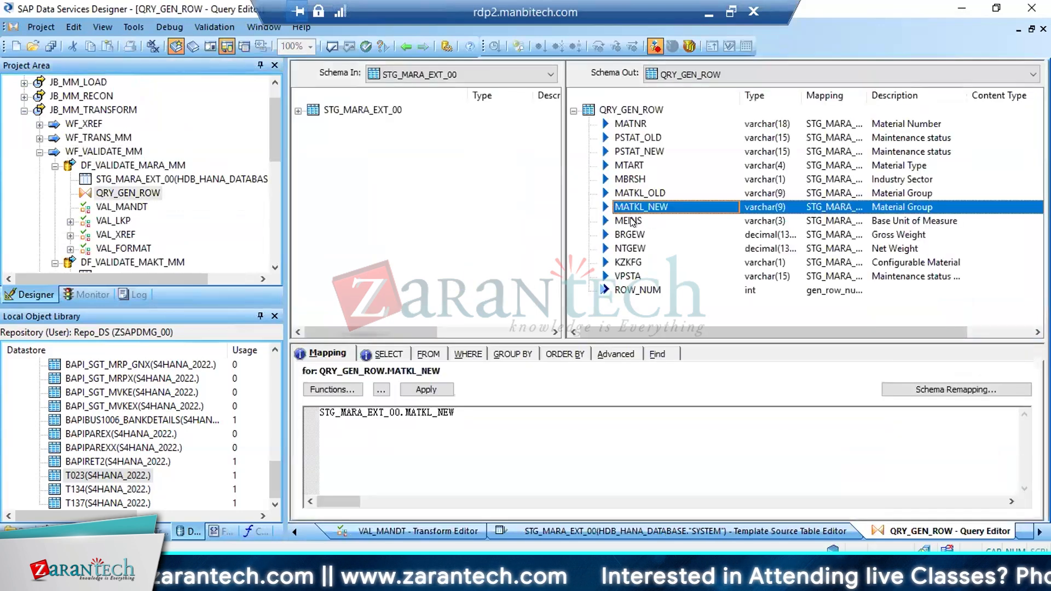
left_click(630, 221)
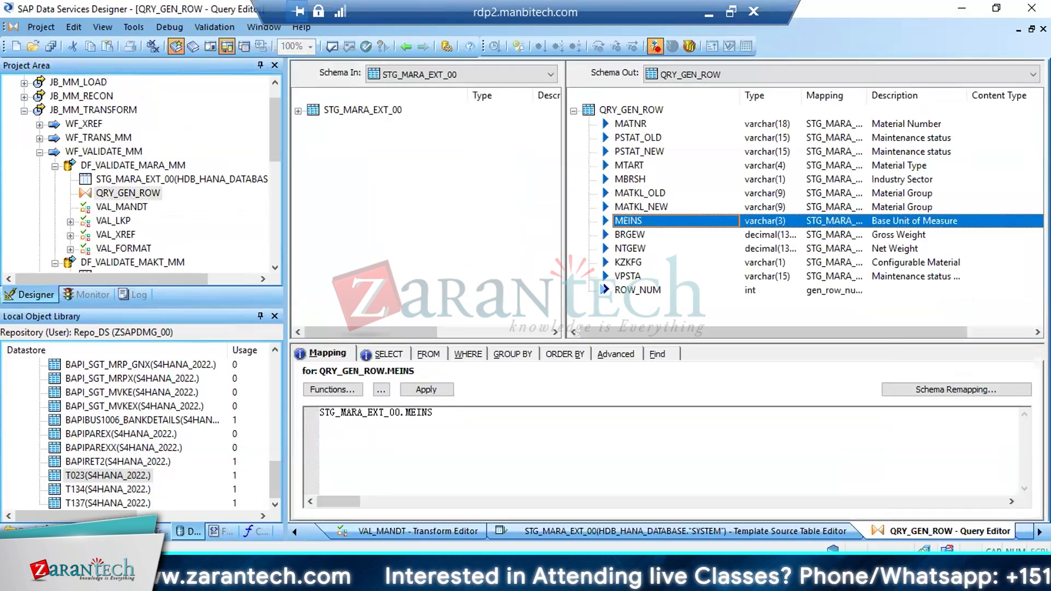
Switch to the SAP display of table MARA, find the field MEINS and select its check table name
left_click(222, 518)
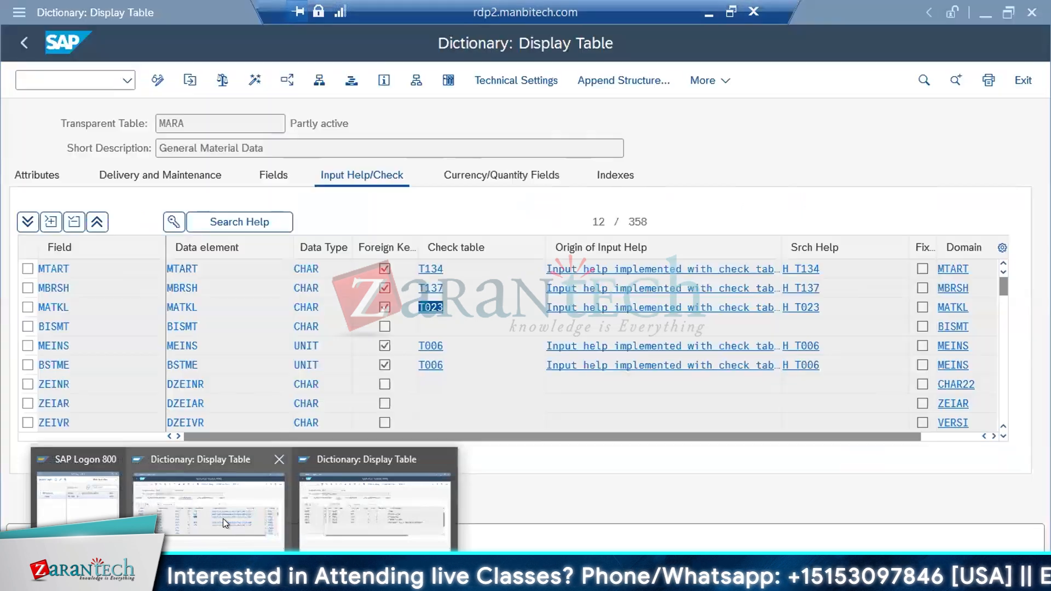
key("ctrl+f")
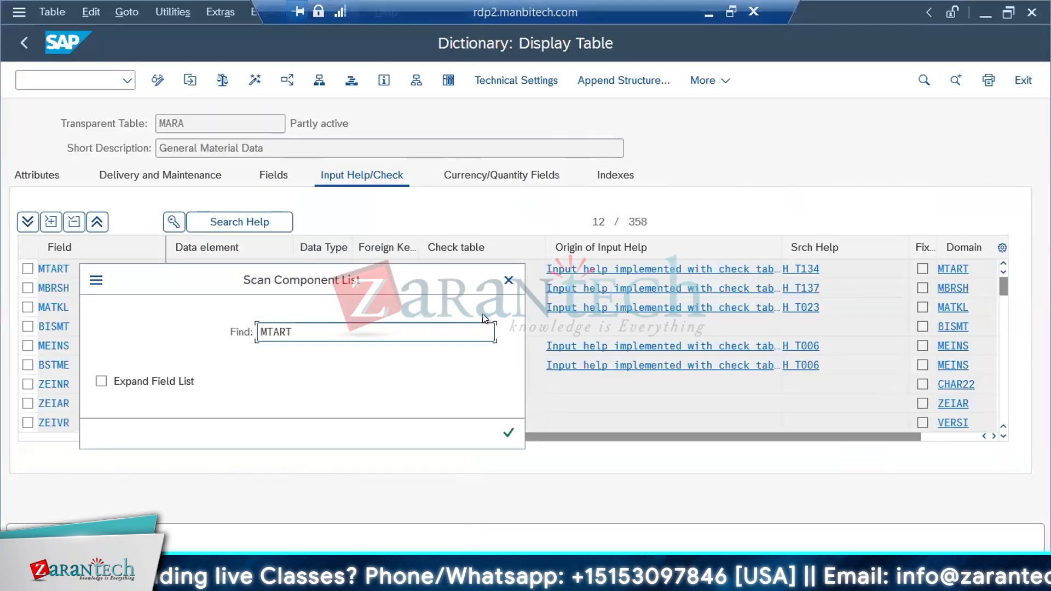
type("MEINS")
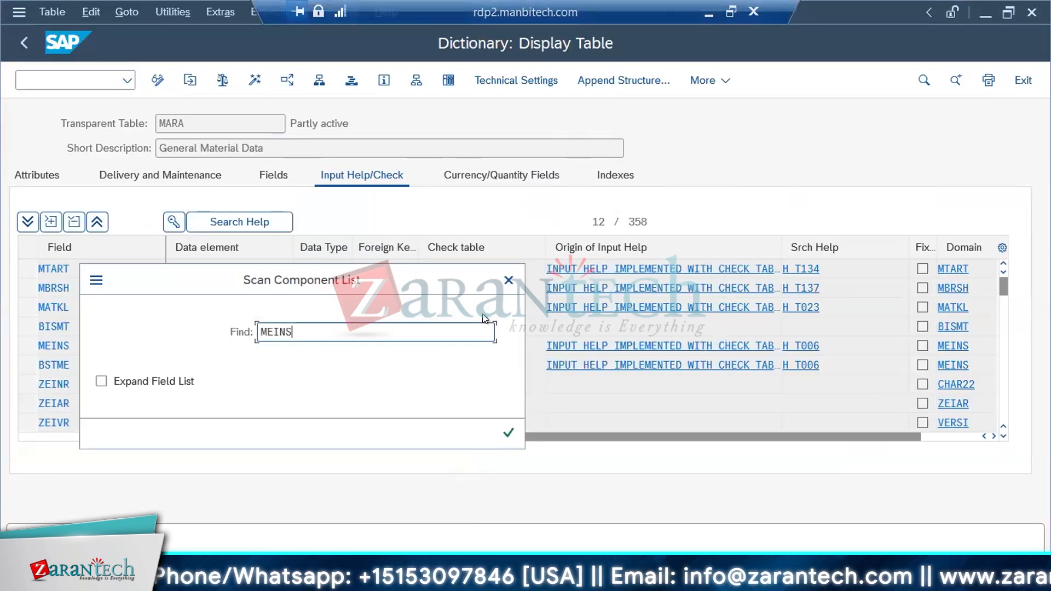
key("Return")
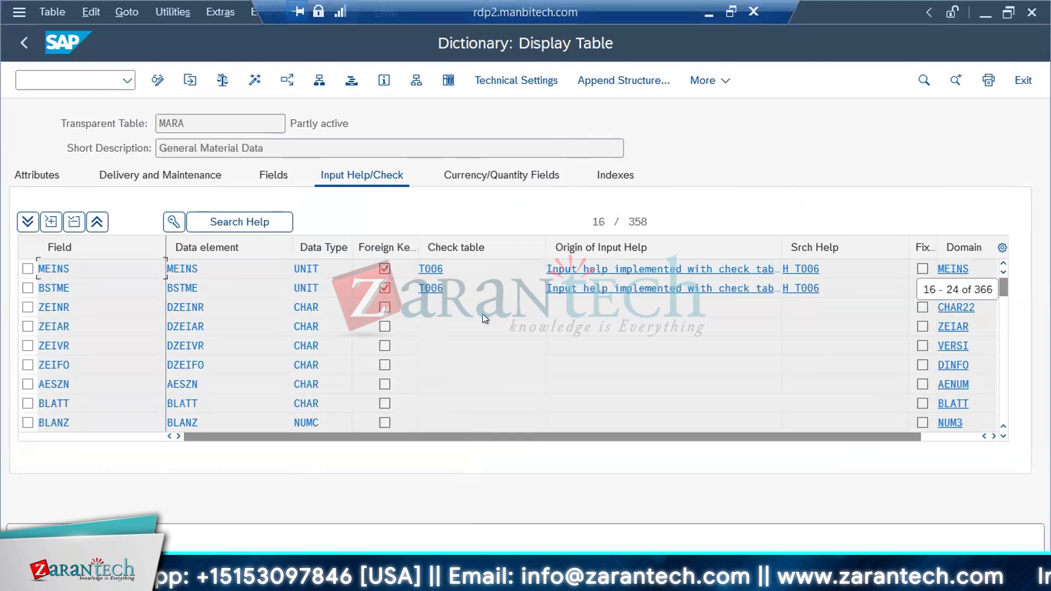
double_click(437, 270)
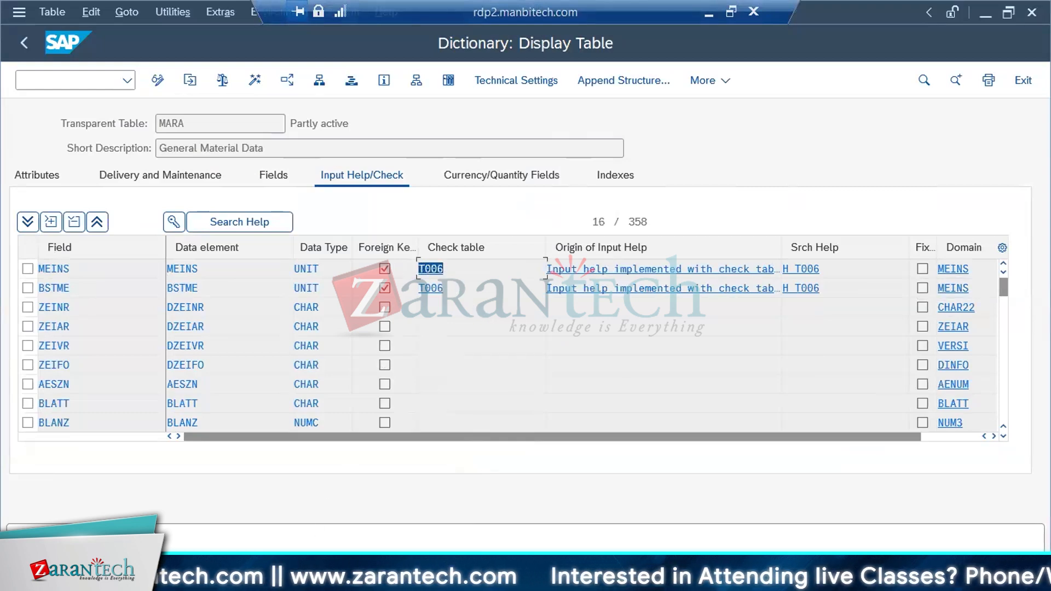
Switch back to Data Services Designer, collapse WF_VALIDATE_MM and open the WF_EXTRACT_LKP work flow
left_click(307, 579)
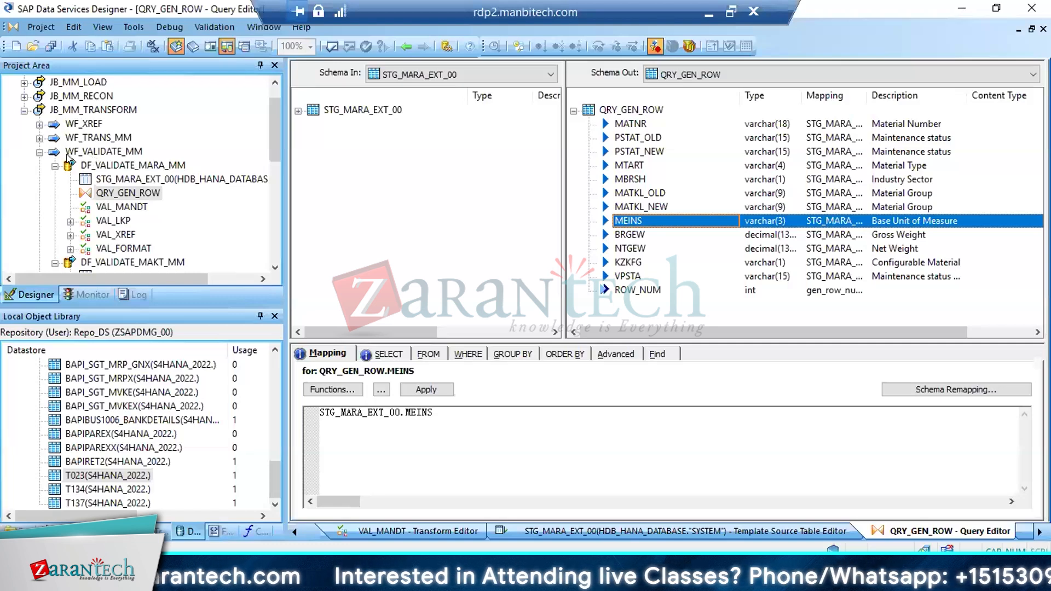
left_click(40, 151)
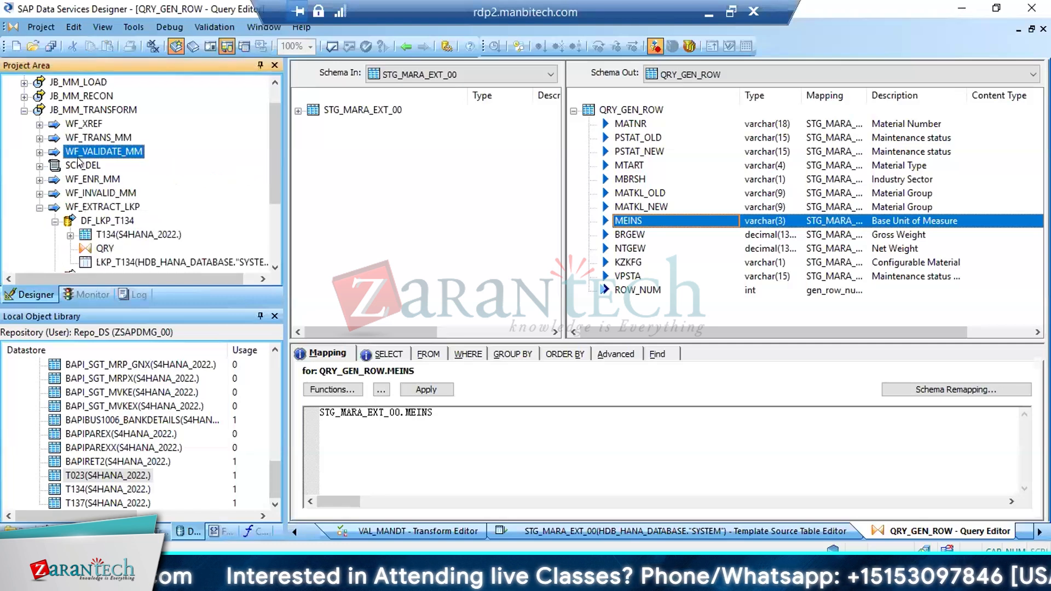
left_click(85, 207)
Open the repository metadata view of the S4HANA_2022 datastore from the object library
left_click_drag(269, 475, 271, 370)
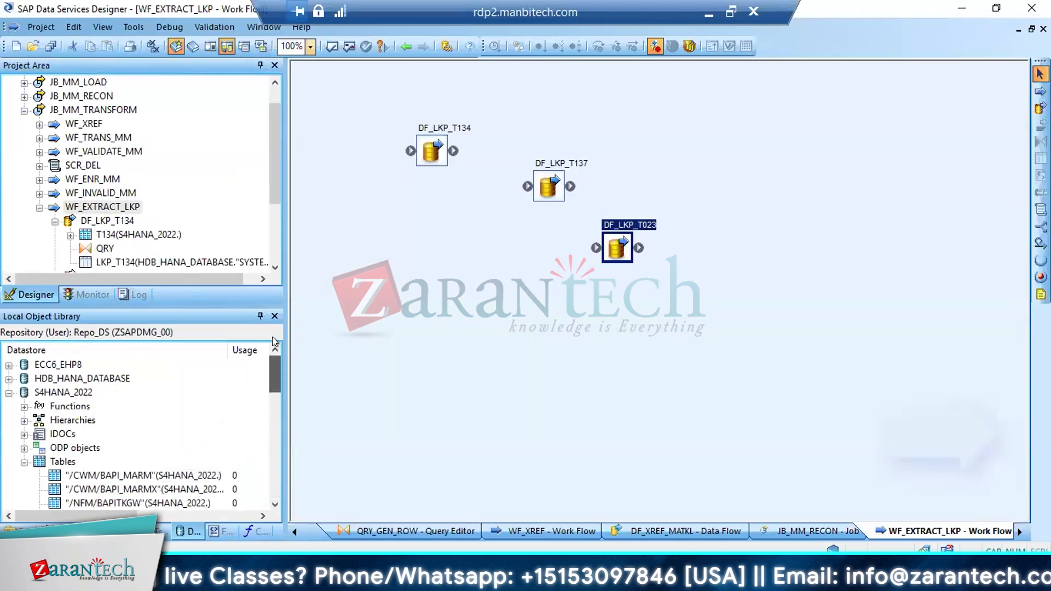
left_click(53, 391)
double_click(53, 391)
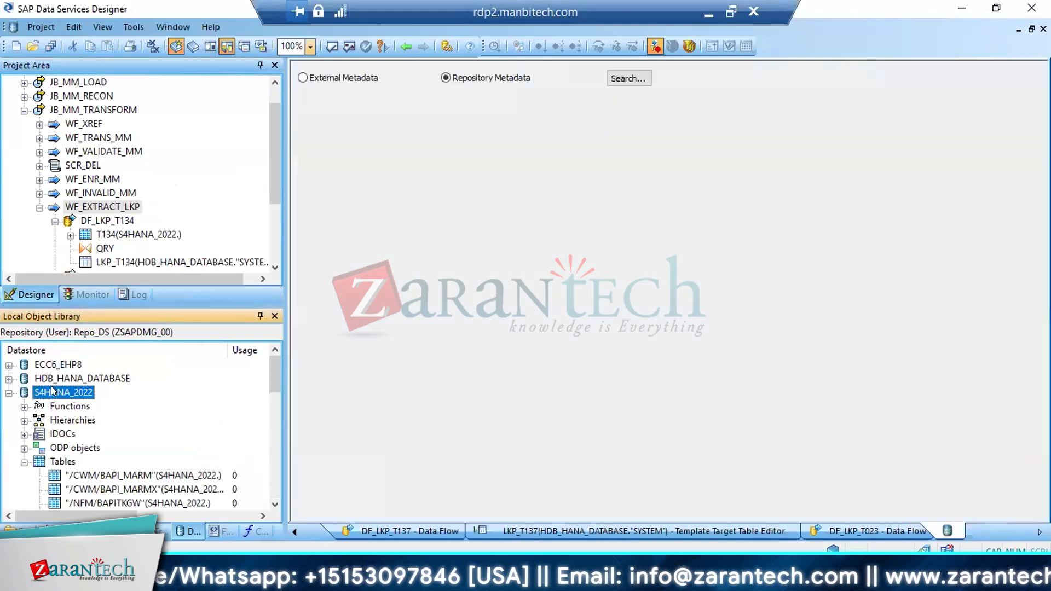
Import the table T006 by name into the S4HANA_2022 datastore
right_click(51, 385)
left_click(116, 95)
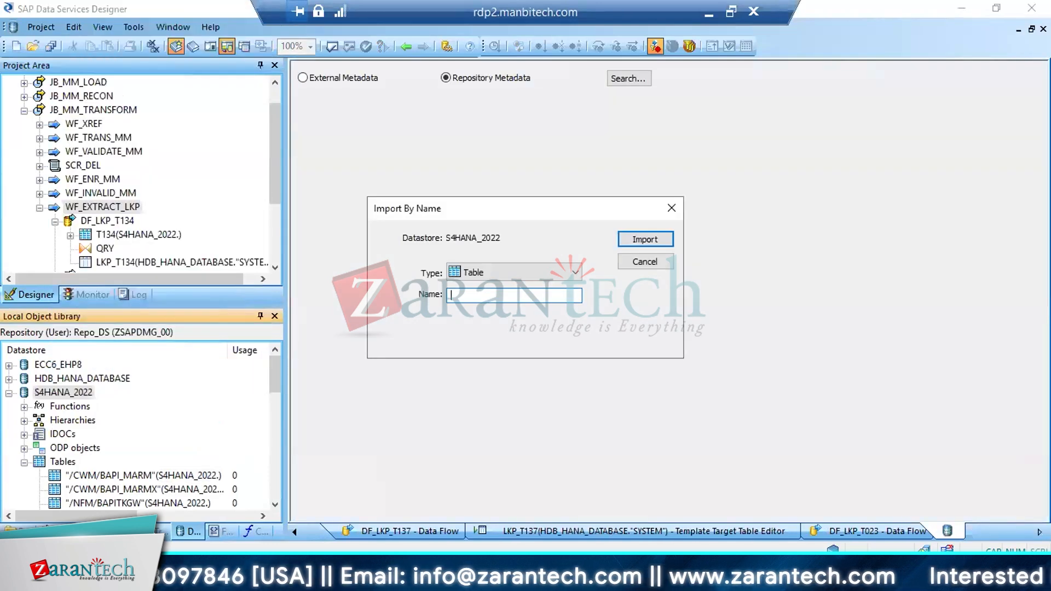
type("T006")
key("Return")
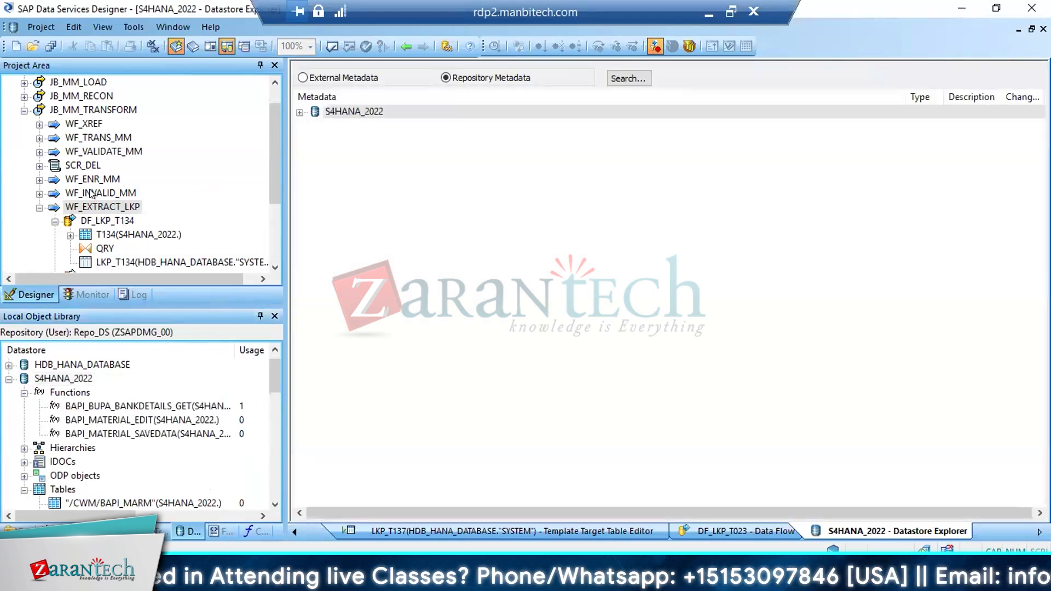
Add a data flow named DF_LKP_T006 to the WF_EXTRACT_LKP work flow
left_click(89, 200)
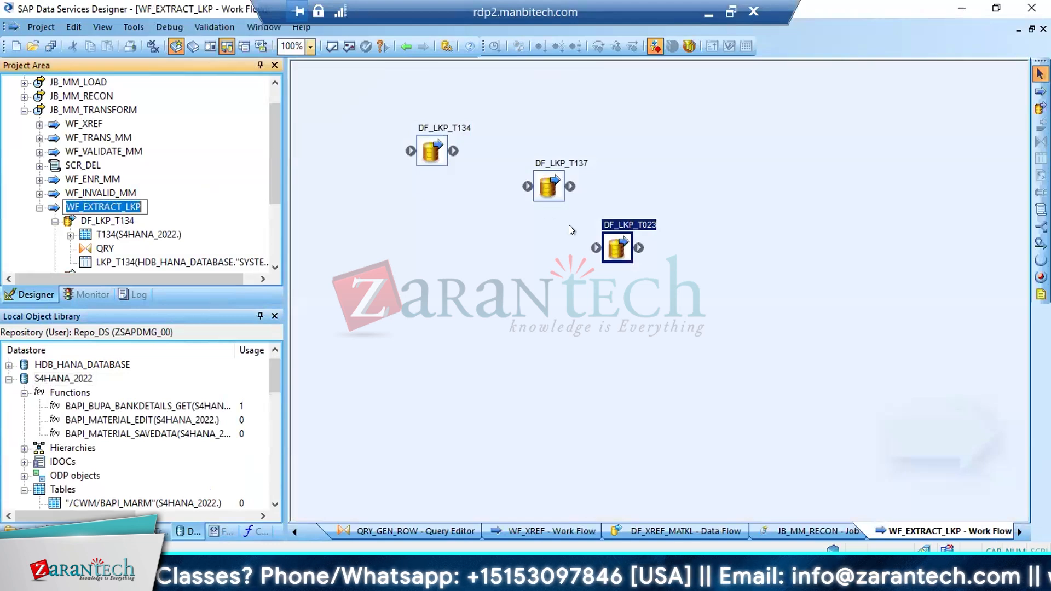
left_click(1040, 108)
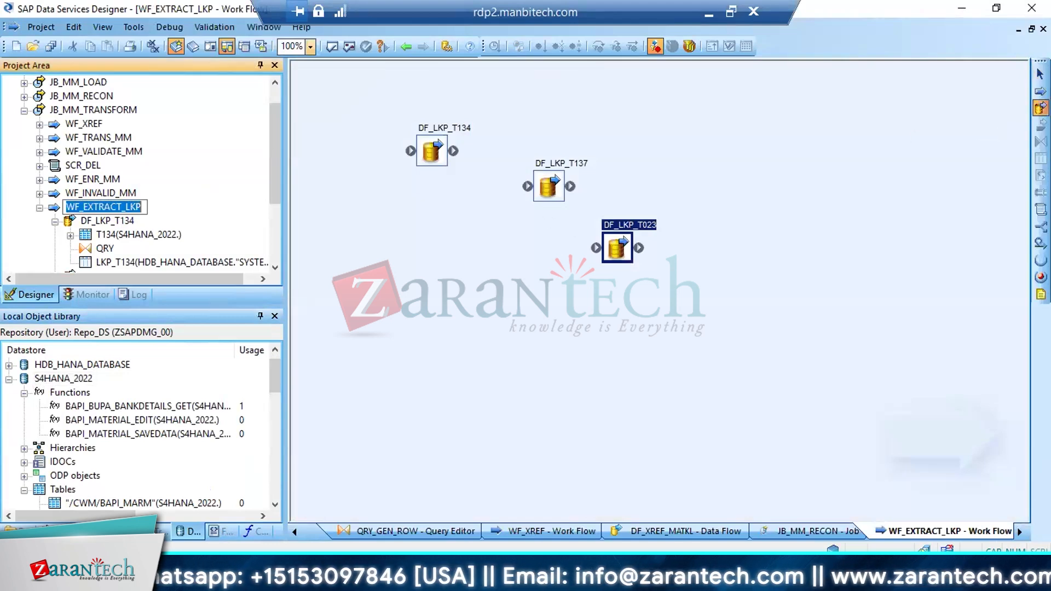
left_click(557, 317)
type("L")
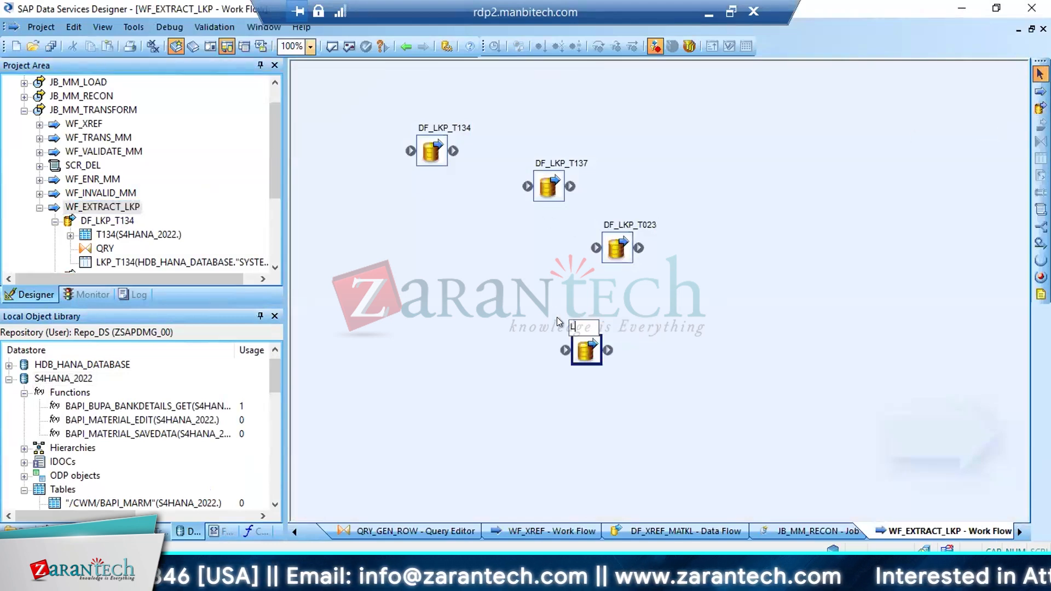
key("BackSpace")
type("DF")
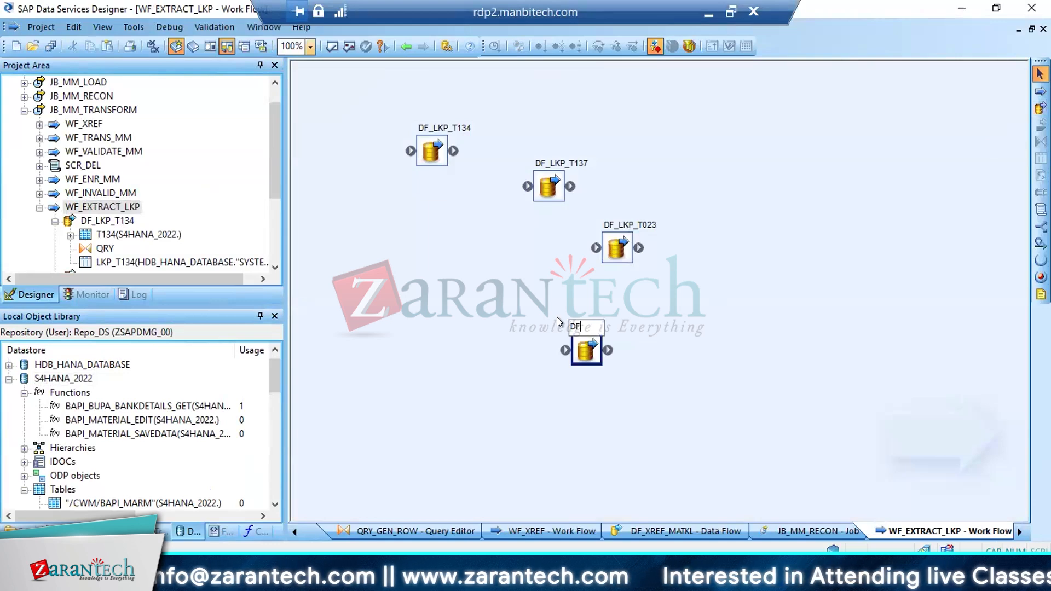
type("_LKP")
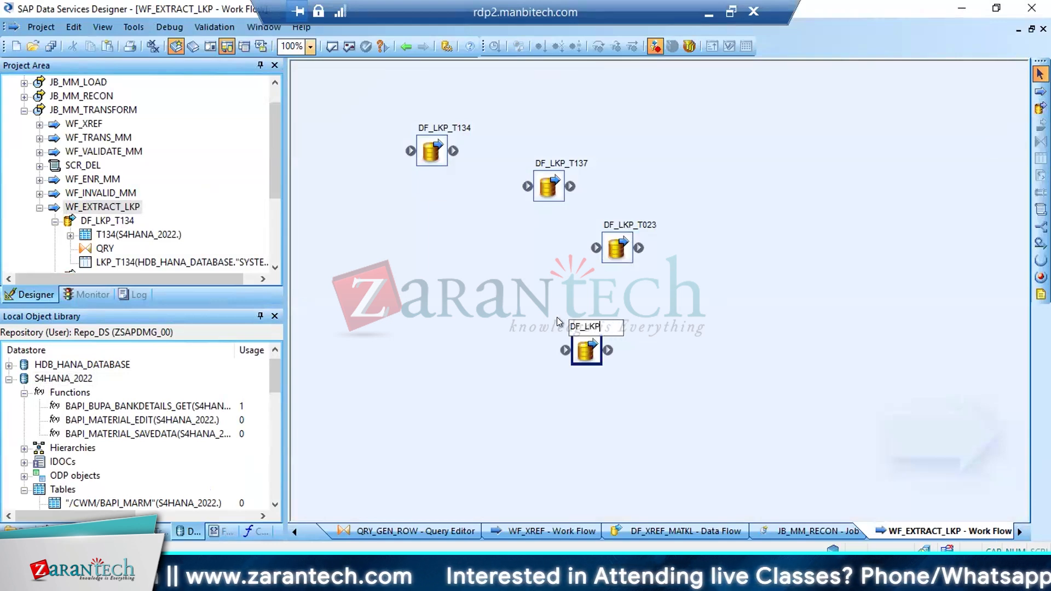
type("_T006")
key("Return")
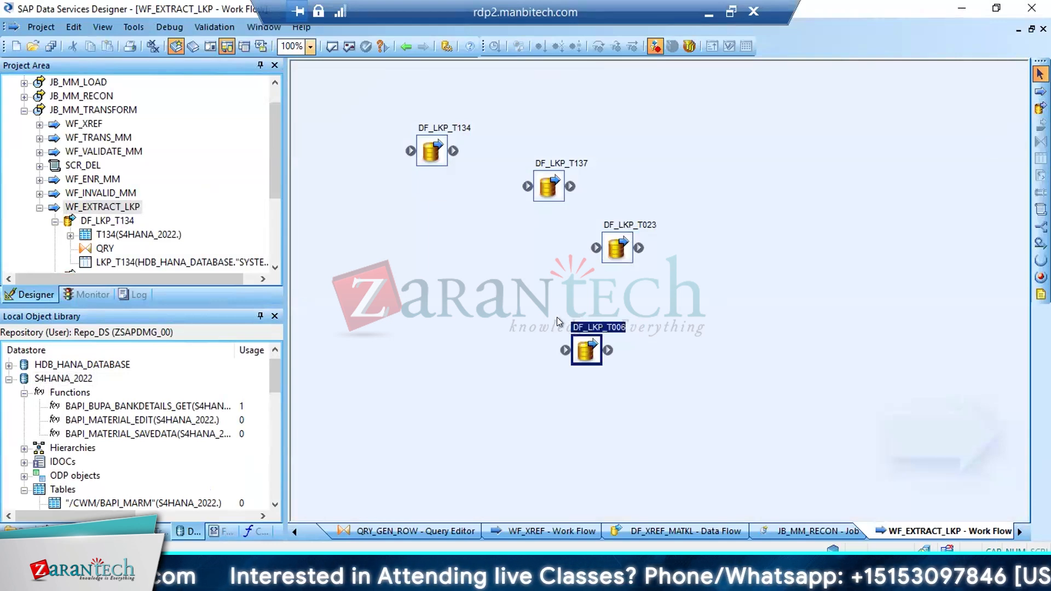
Open DF_LKP_T006, place the S4HANA_2022 table T006 as its source and connect it to a new Query transform
left_click(586, 346)
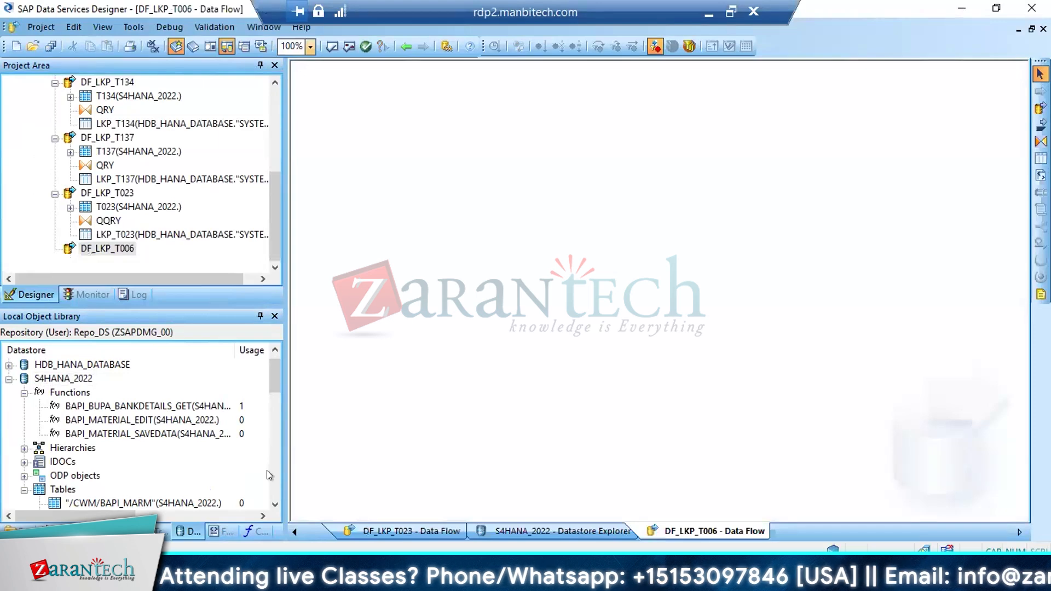
left_click(94, 503)
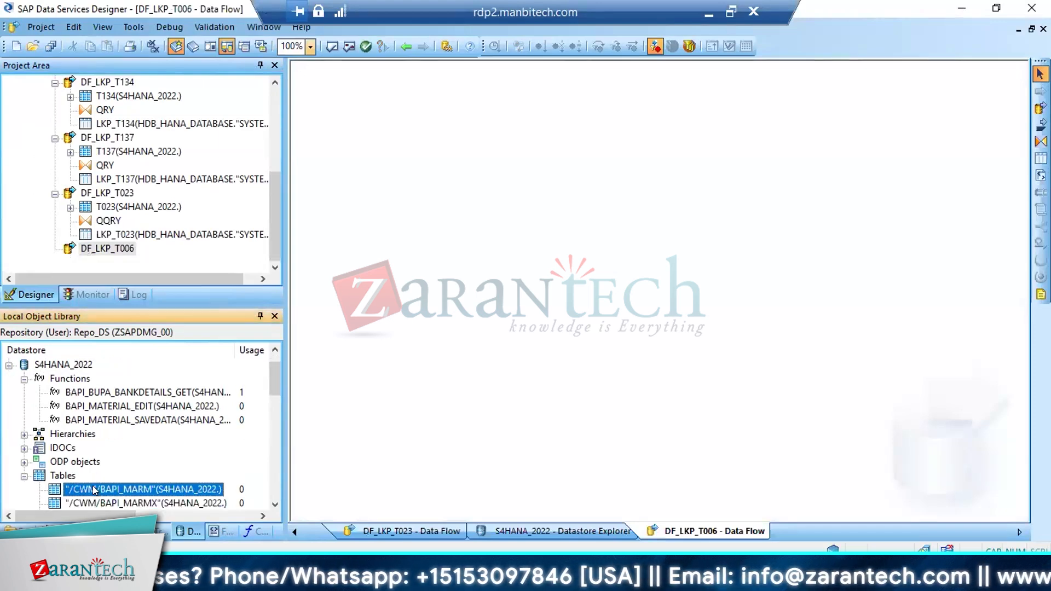
key("t")
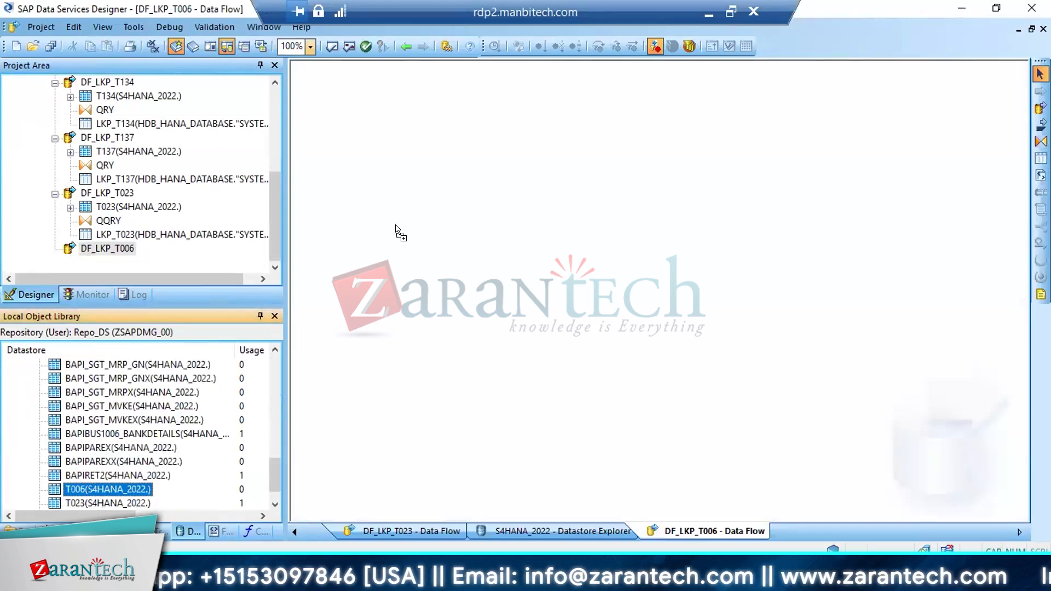
left_click_drag(396, 225, 399, 230)
left_click(1041, 142)
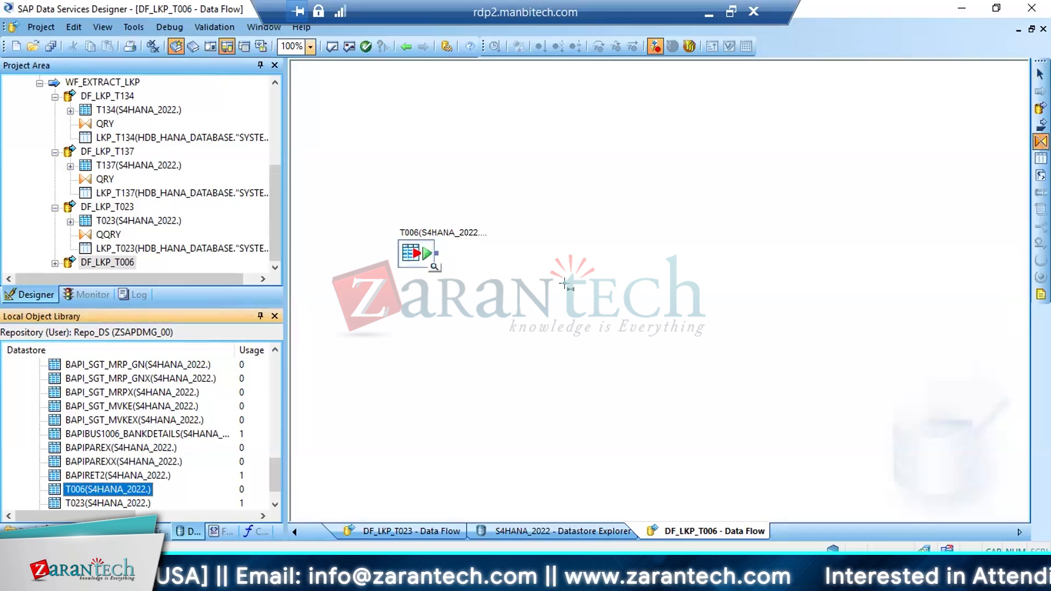
left_click(495, 270)
left_click_drag(437, 253, 501, 288)
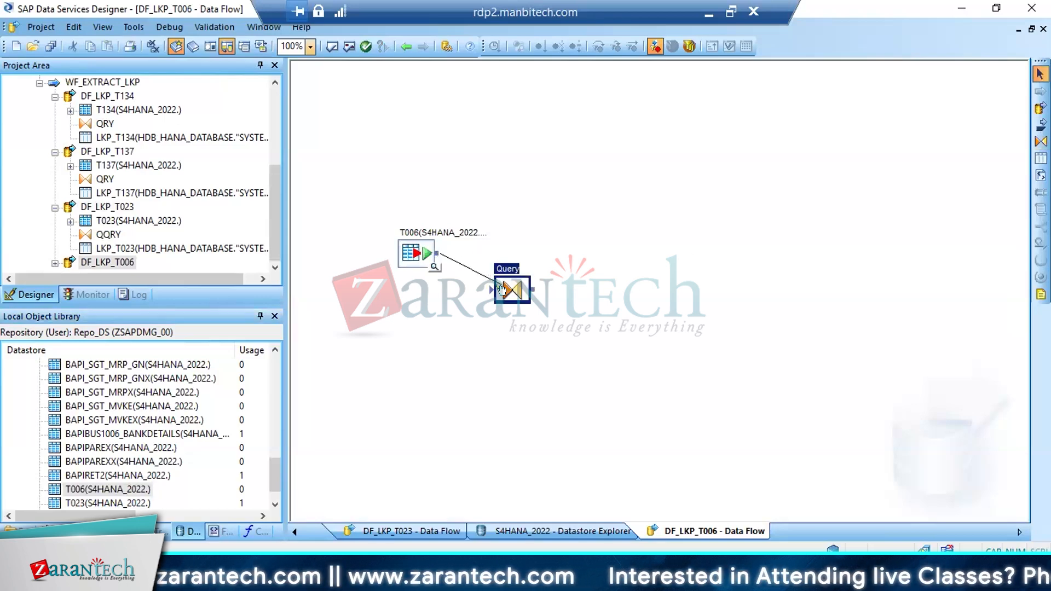
Map all T006 fields to the Query output and remove the primary key setting from MANDT and MSEHI
double_click(495, 283)
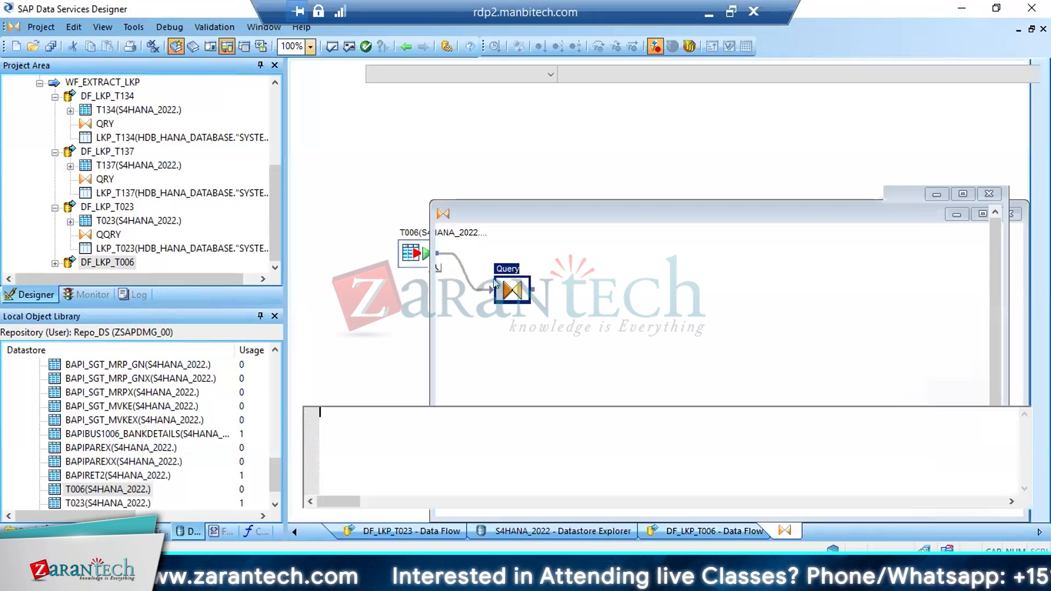
left_click_drag(348, 127, 549, 300)
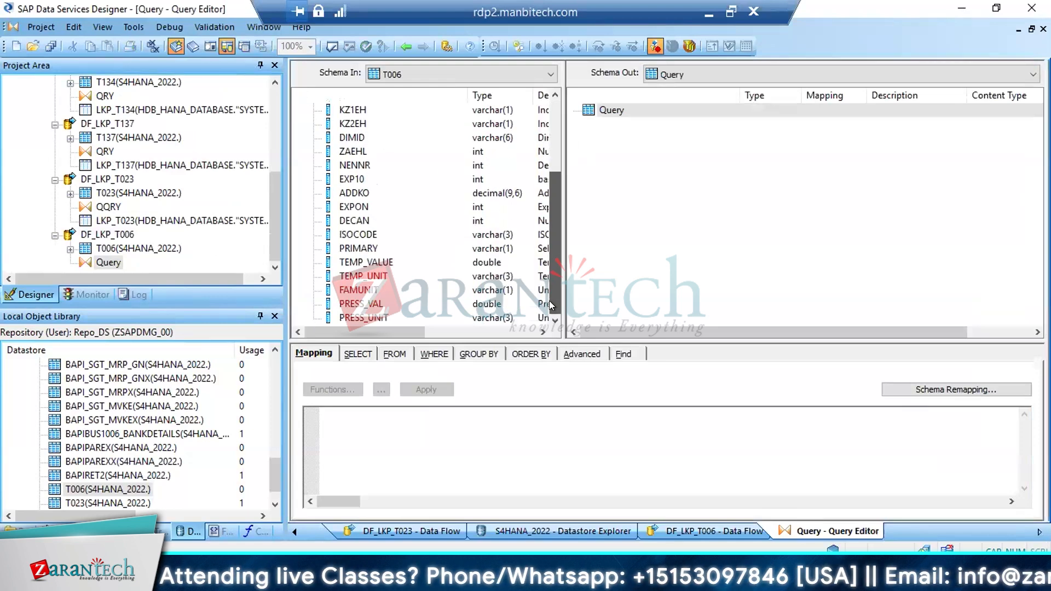
left_click(362, 317, "shift")
left_click_drag(363, 212, 681, 162)
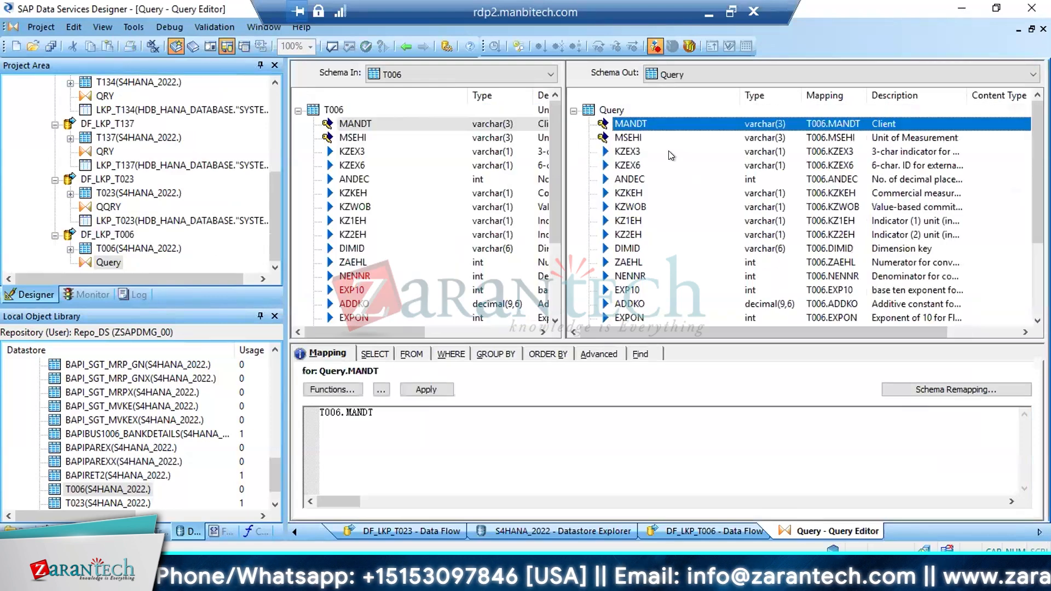
left_click(634, 135, "shift")
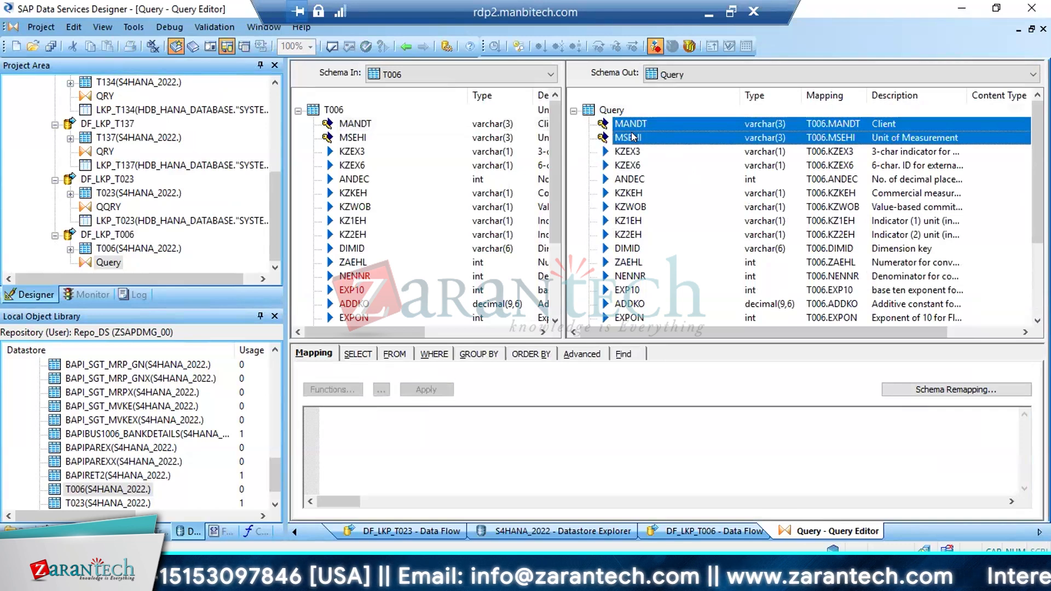
right_click(633, 136)
left_click(695, 197)
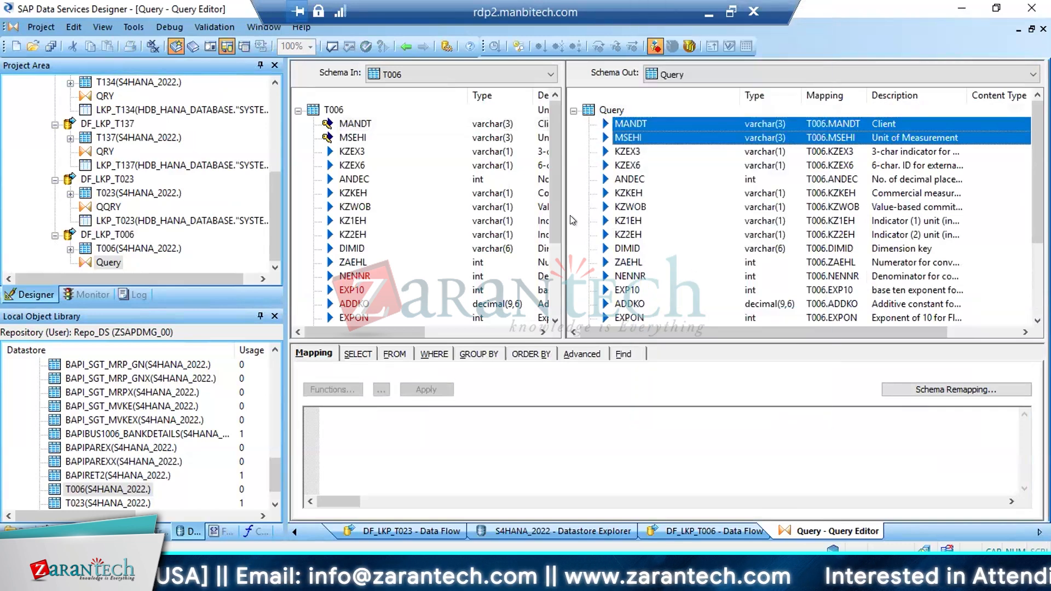
Return to DF_LKP_T006, create the template table LKP_T006 in HDB_HANA_DATABASE and connect the Query to it
left_click(402, 50)
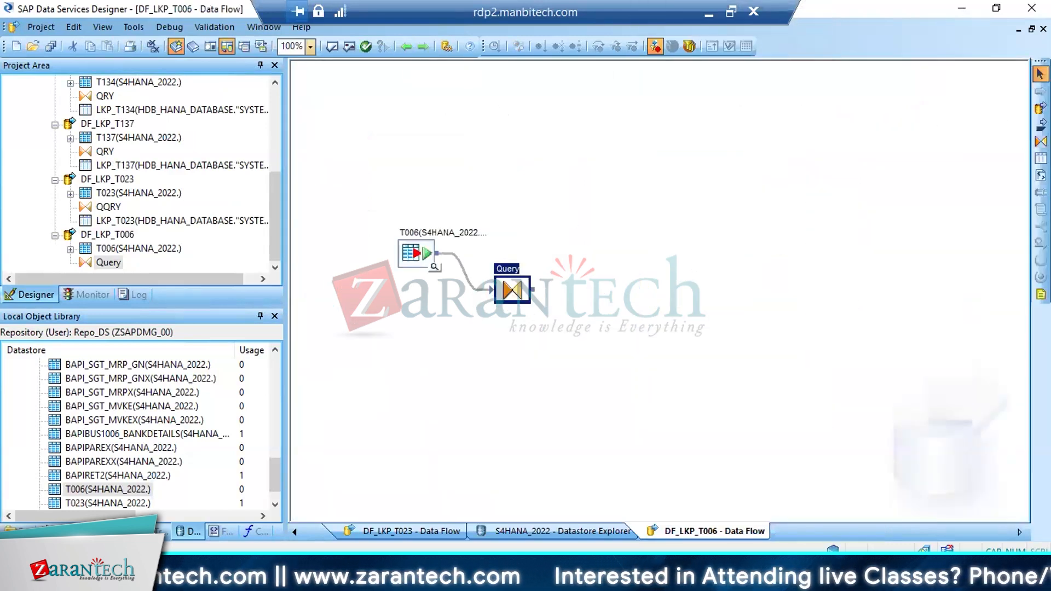
left_click(1040, 158)
left_click(627, 261)
type("L")
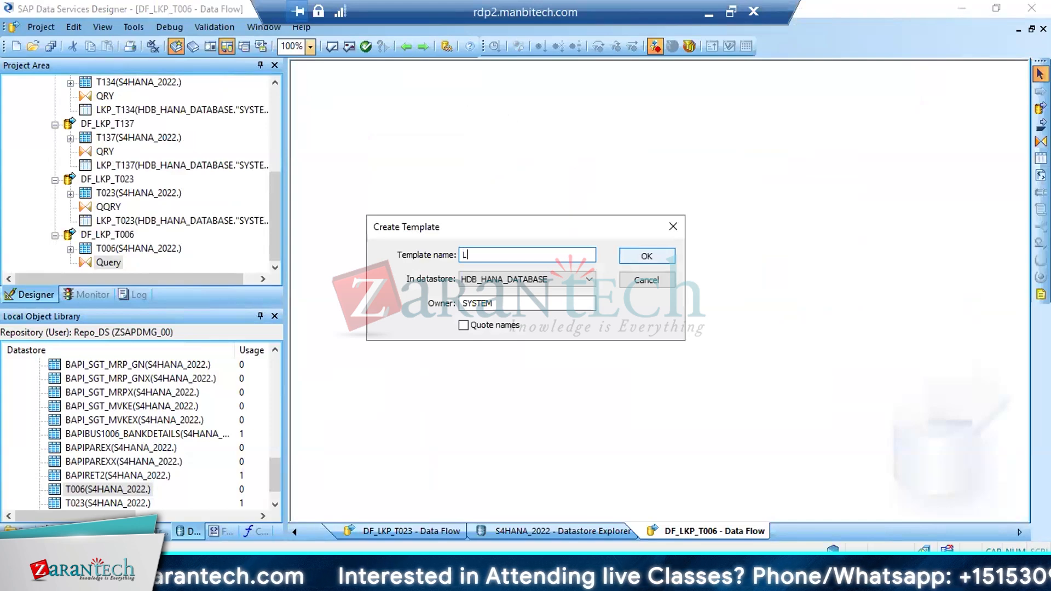
type("KP_T")
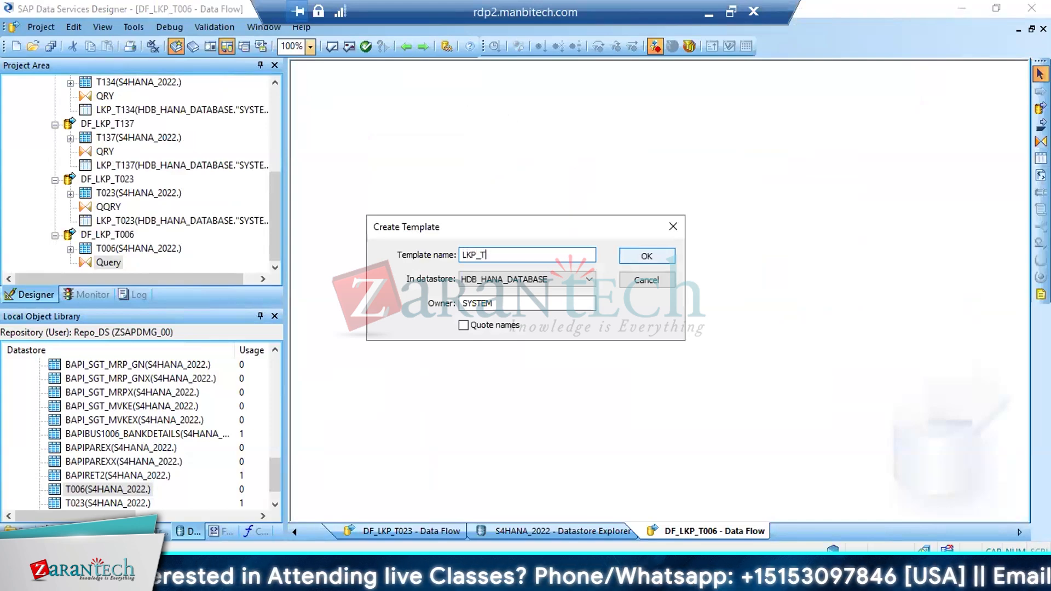
type("006")
left_click(623, 262)
left_click_drag(531, 290, 634, 292)
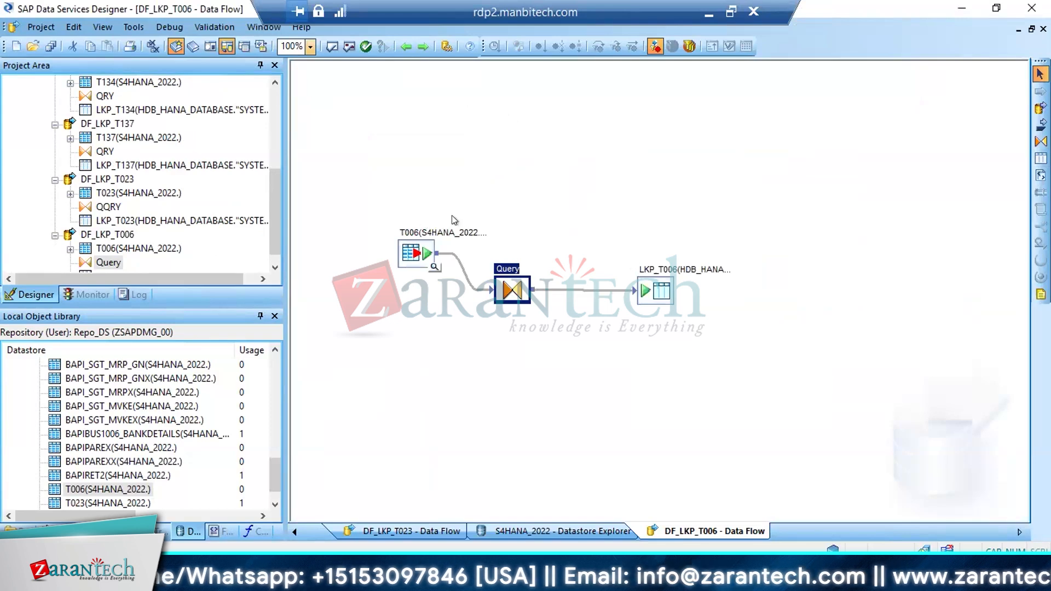
Set the LKP_T006 target option for using NVARCHAR for VARCHAR columns in supported databases to Yes
double_click(647, 277)
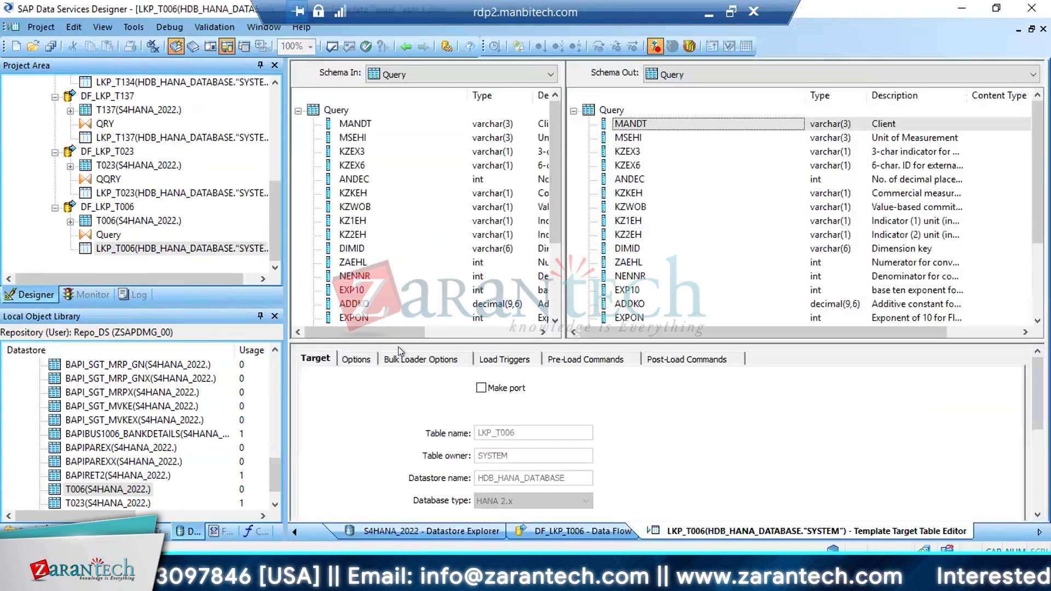
left_click(356, 359)
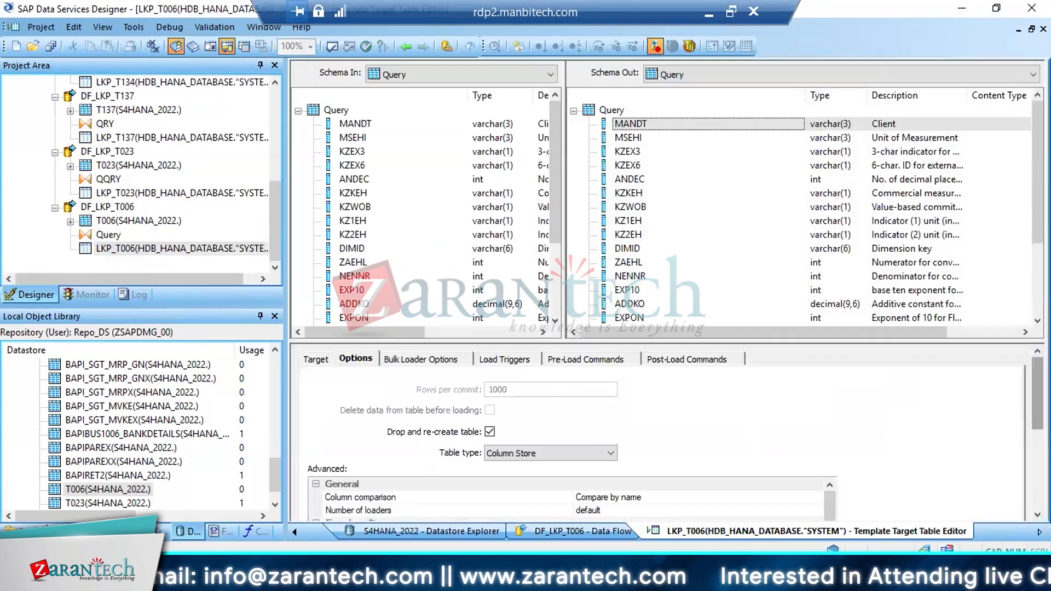
scroll(820, 413, "down", 5)
scroll(819, 415, "down", 3)
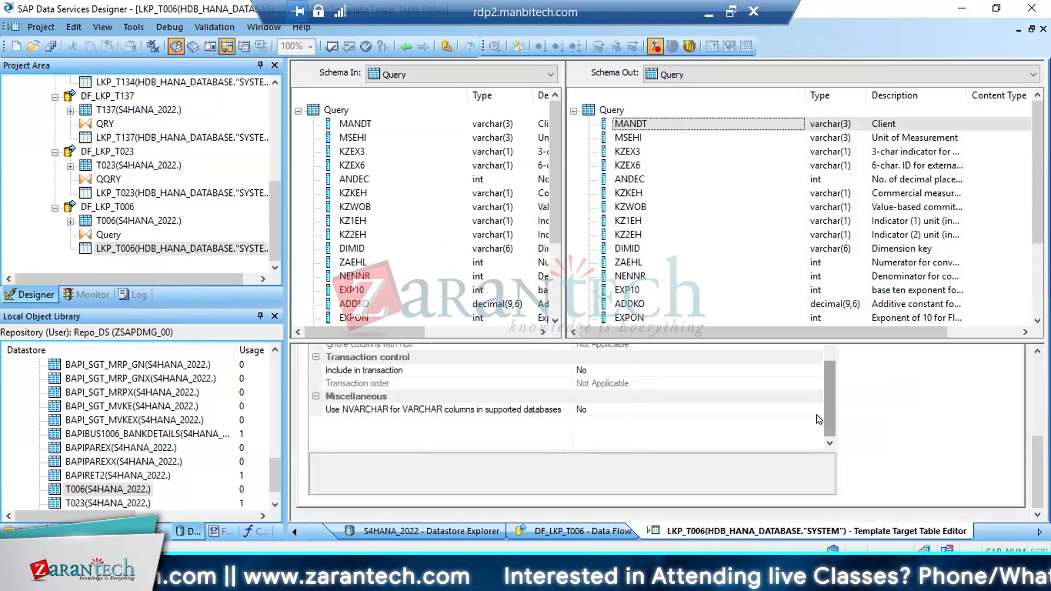
left_click(813, 409)
left_click(815, 409)
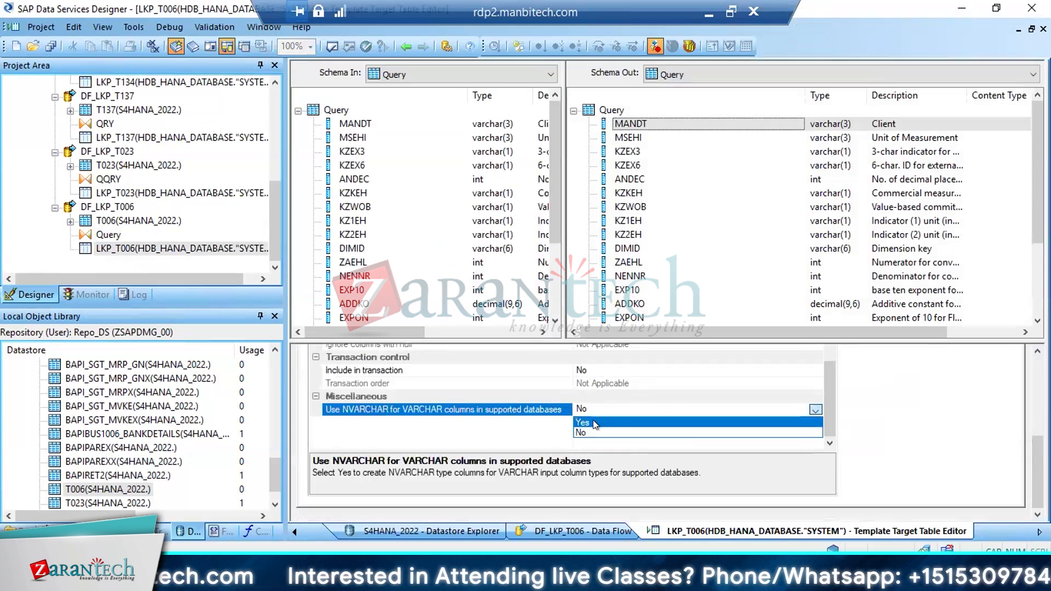
left_click(596, 433)
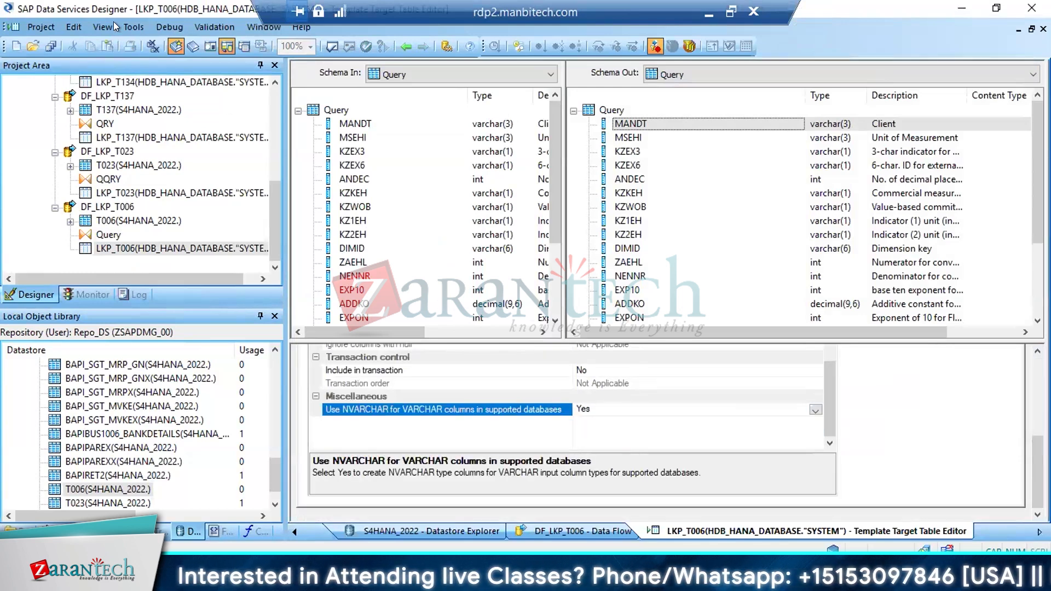
Save all changes to WF_EXTRACT_LKP, DF_LKP_T006 and DF_LKP_T023, and return to the DF_LKP_T006 data flow
left_click(51, 46)
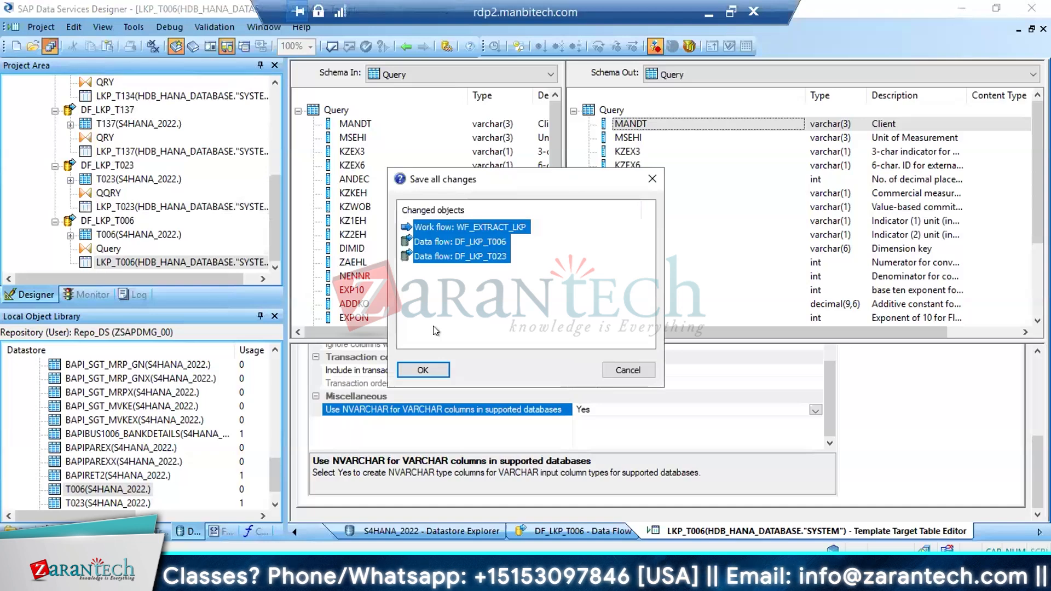
left_click(427, 363)
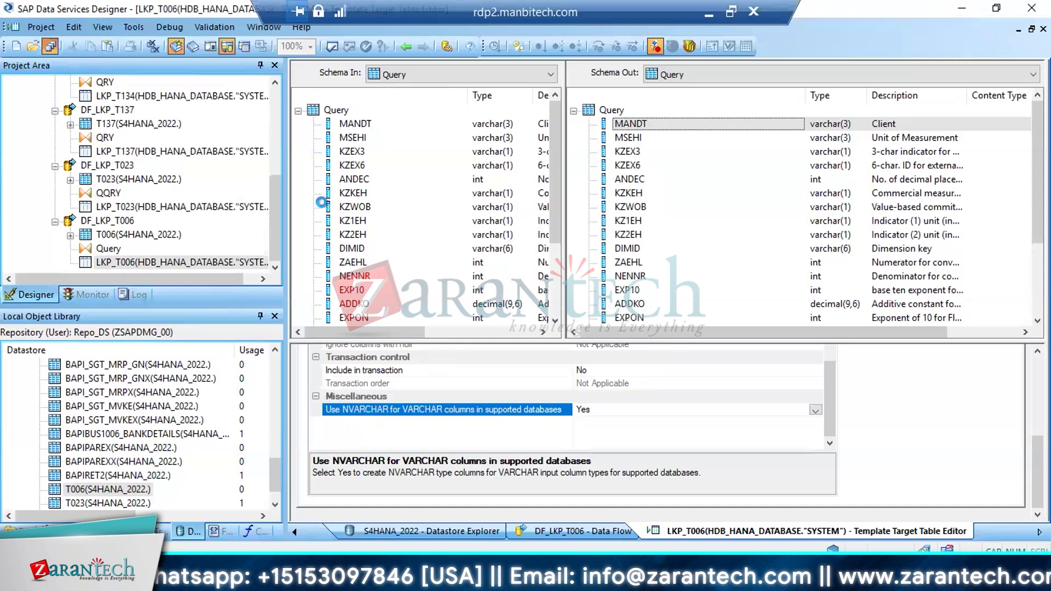
left_click(48, 48)
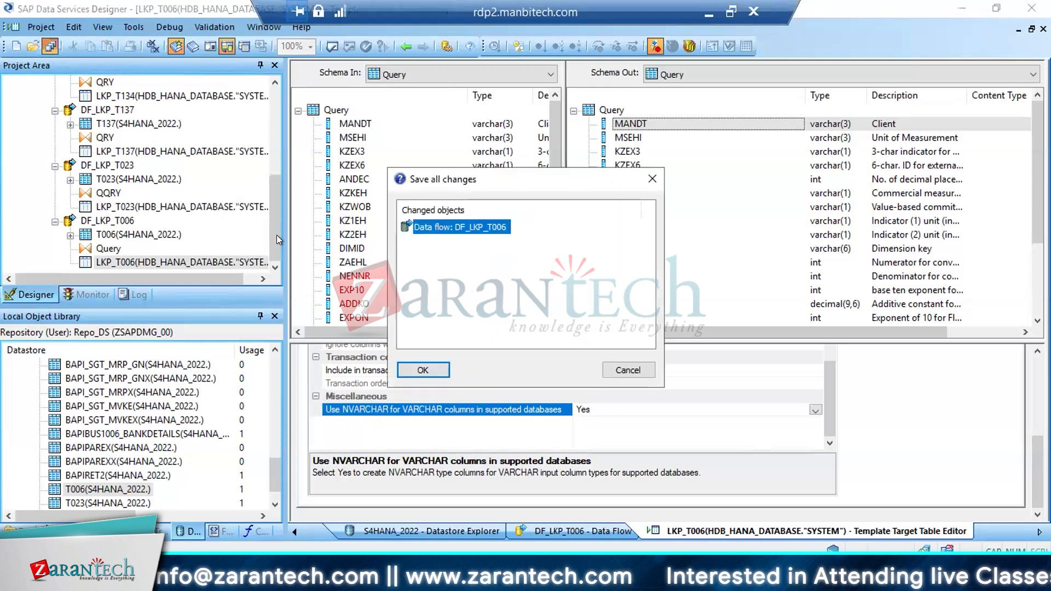
left_click(425, 370)
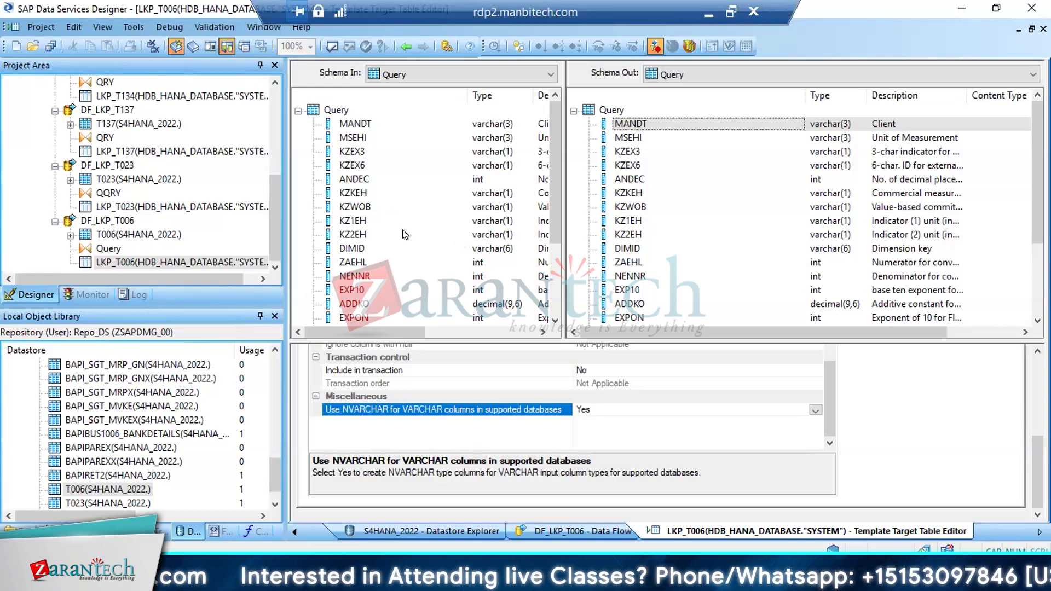
left_click(405, 47)
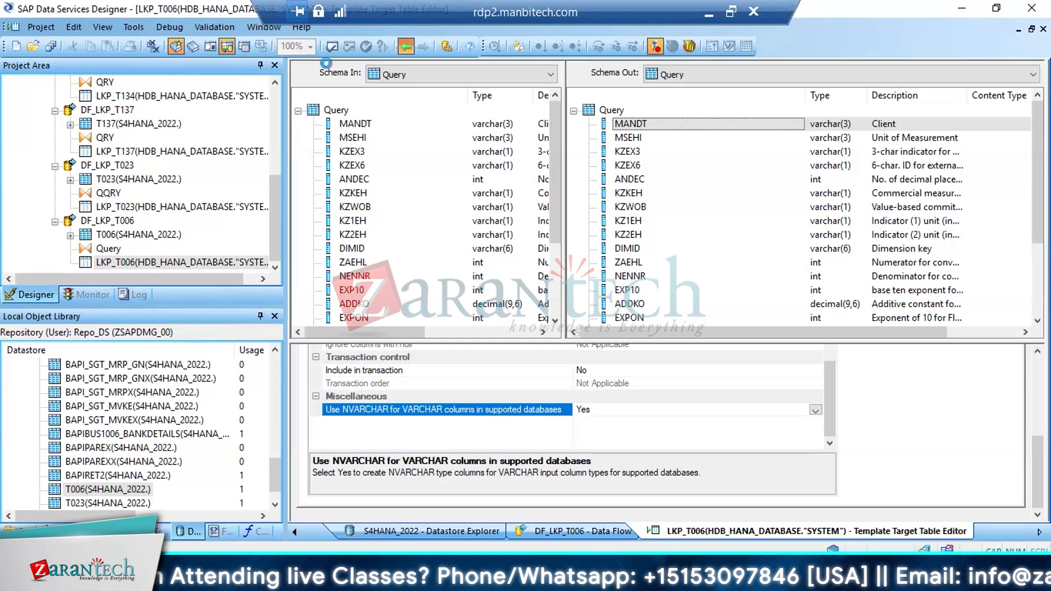
left_click(49, 46)
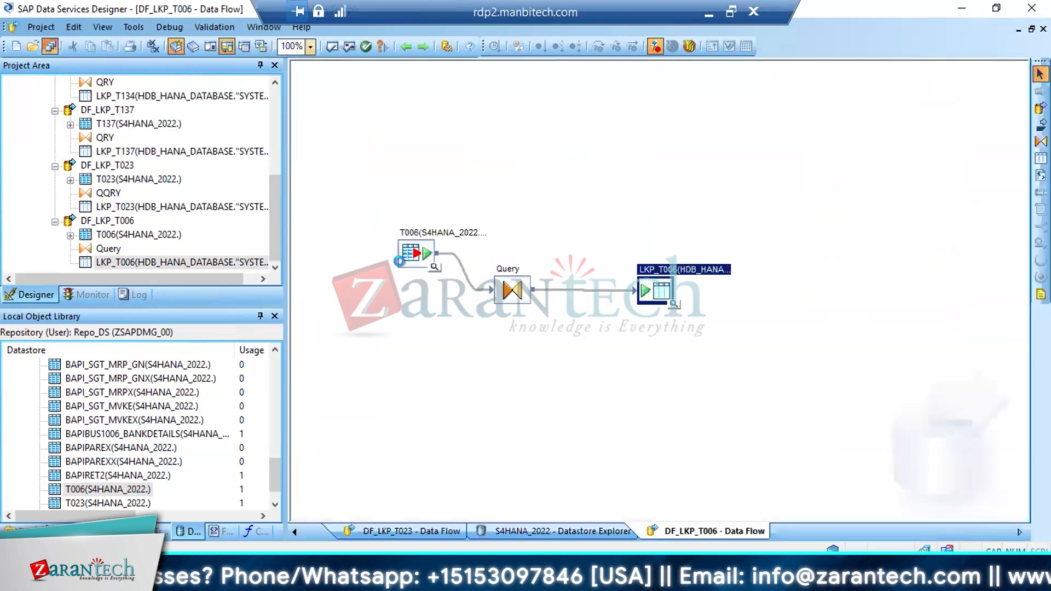
left_click(412, 372)
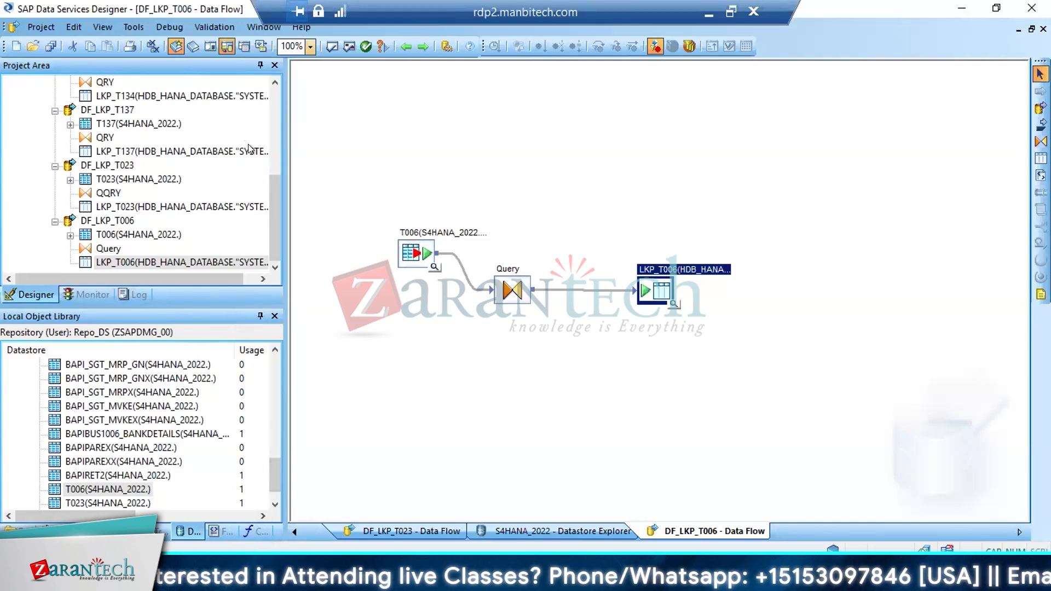
left_click_drag(272, 207, 267, 132)
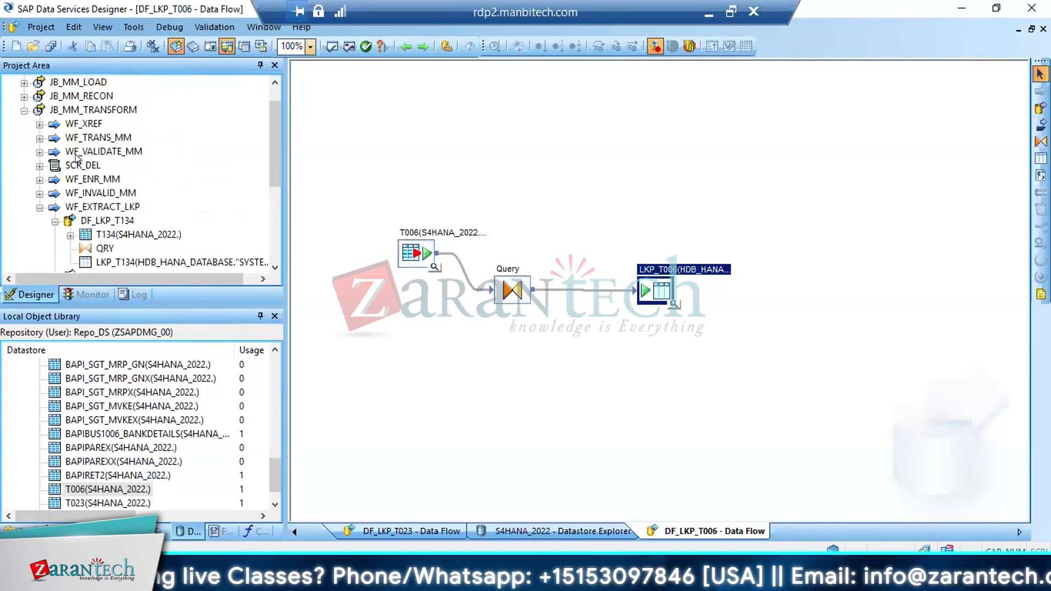
Open the QRY_GEN_ROW query of DF_VALIDATE_MARA_MM and select its output field BRGEW
left_click(39, 152)
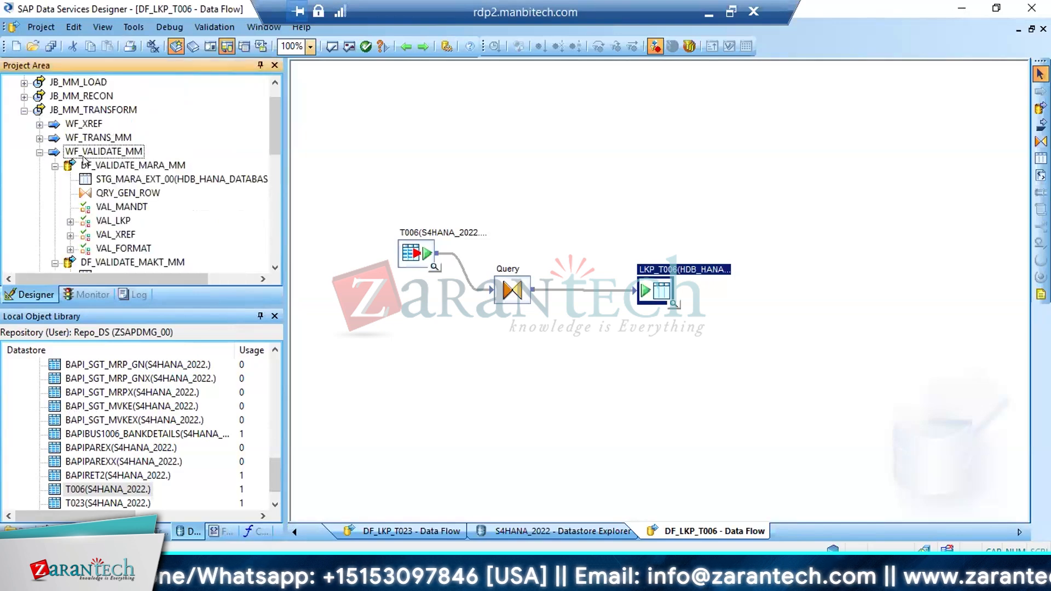
double_click(132, 192)
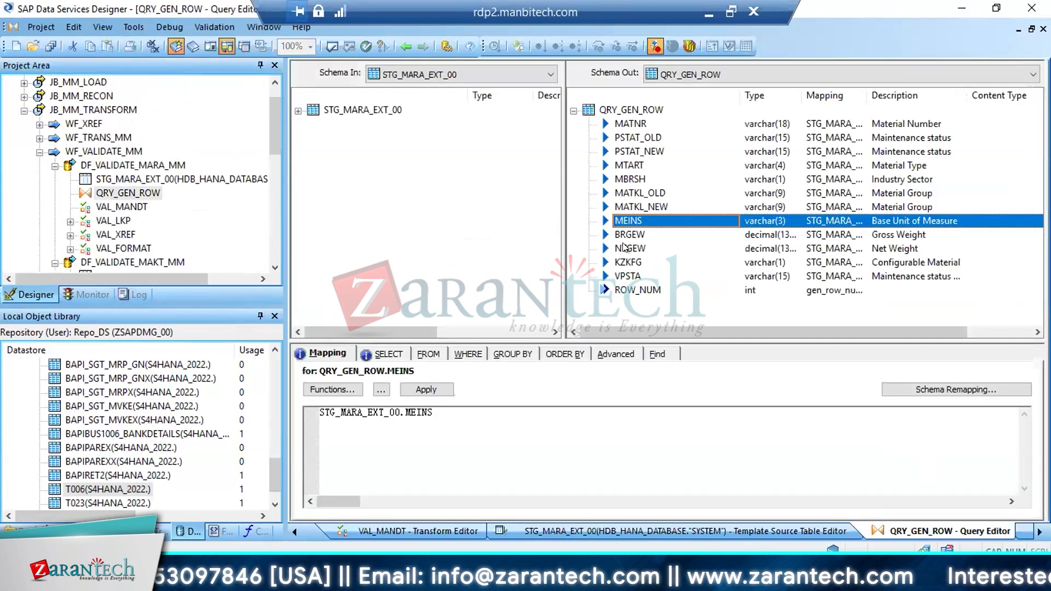
left_click(627, 236)
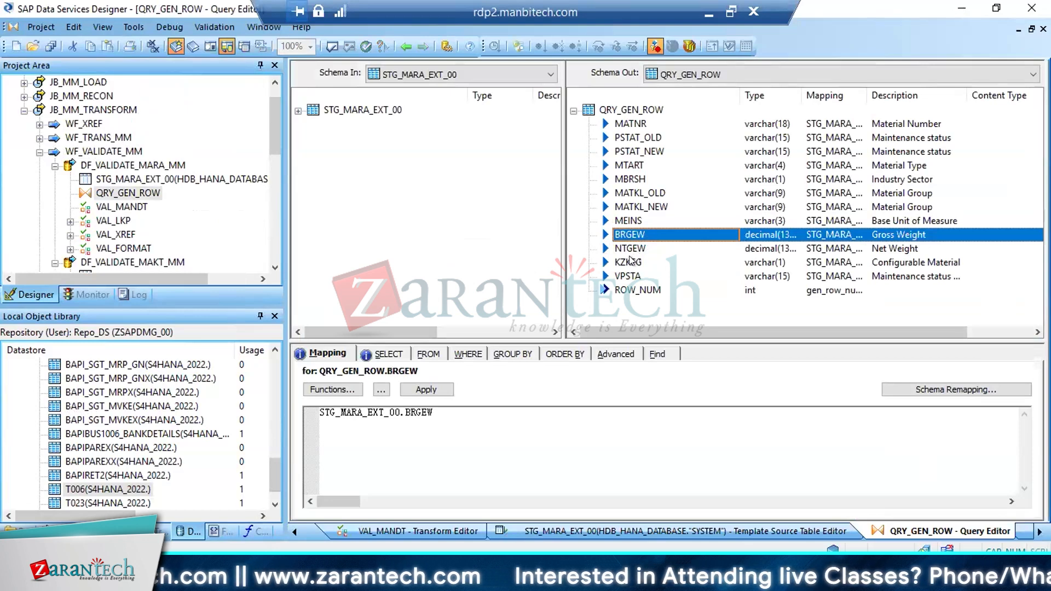
Switch to the SAP dictionary display of table MARA, find field BRGEW and inspect the check table entries for BRGEW and NTGEW
mouse_move(245, 580)
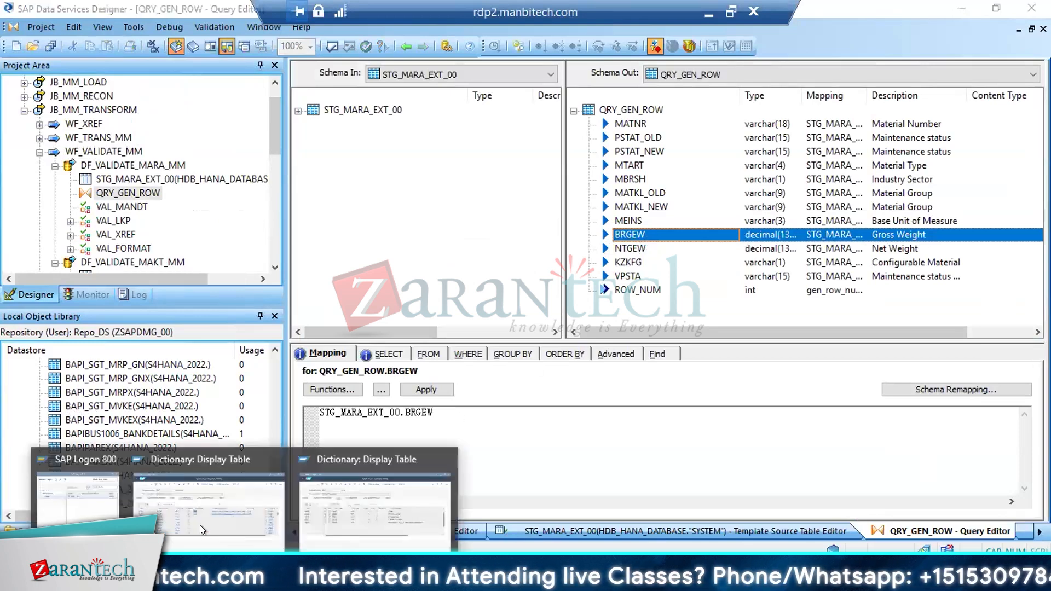
left_click(195, 526)
key("ctrl+f")
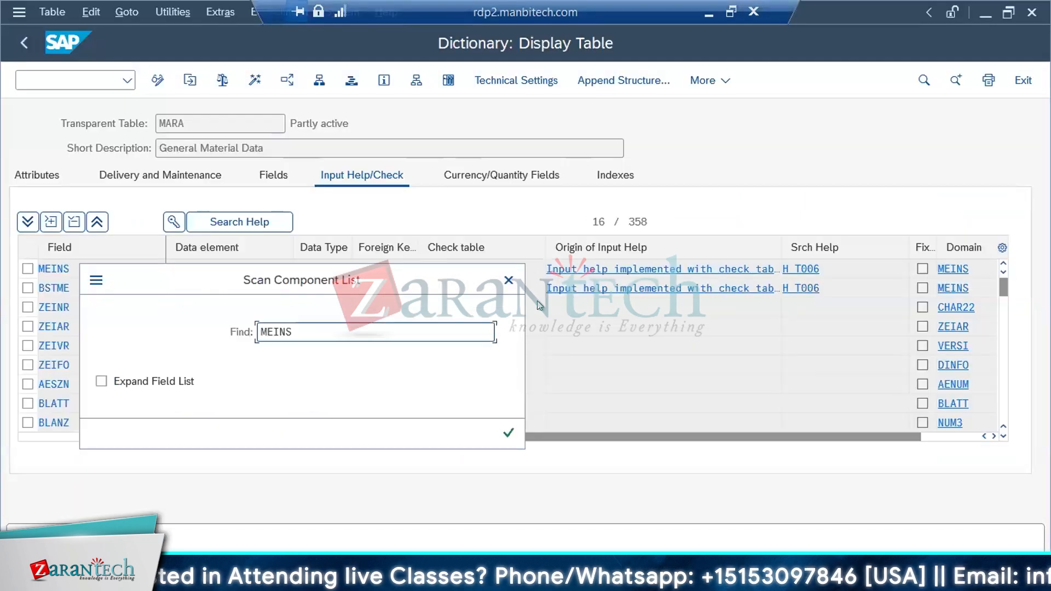
type("BRGEW")
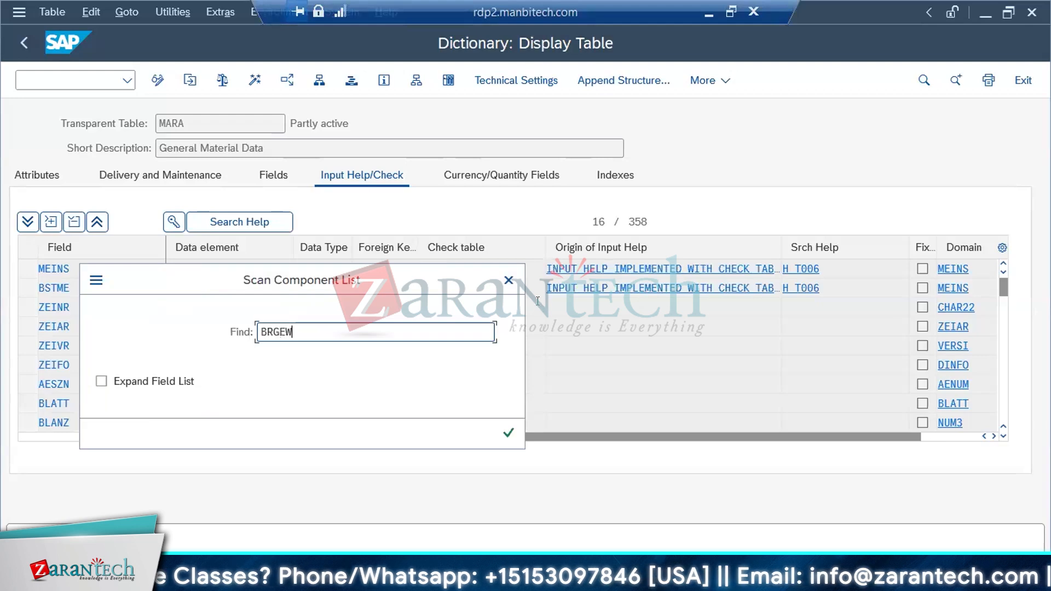
key("Return")
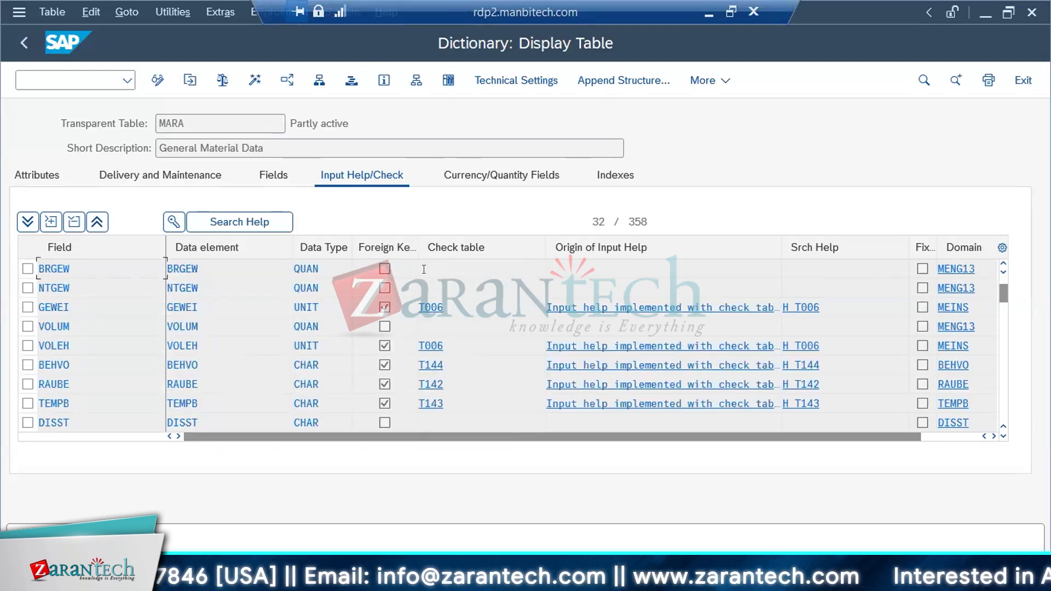
double_click(66, 291)
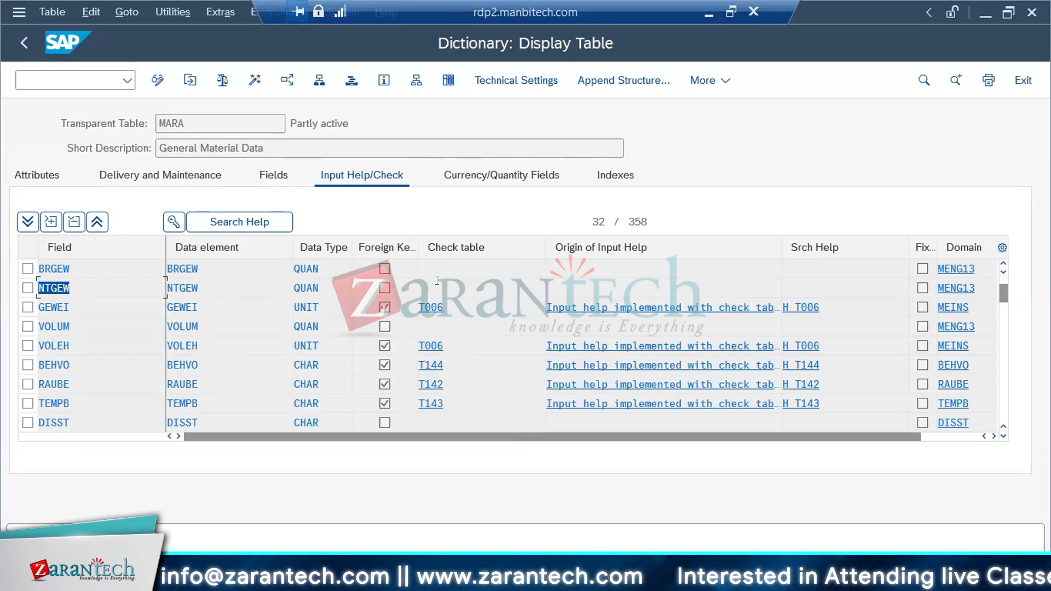
left_click(436, 280)
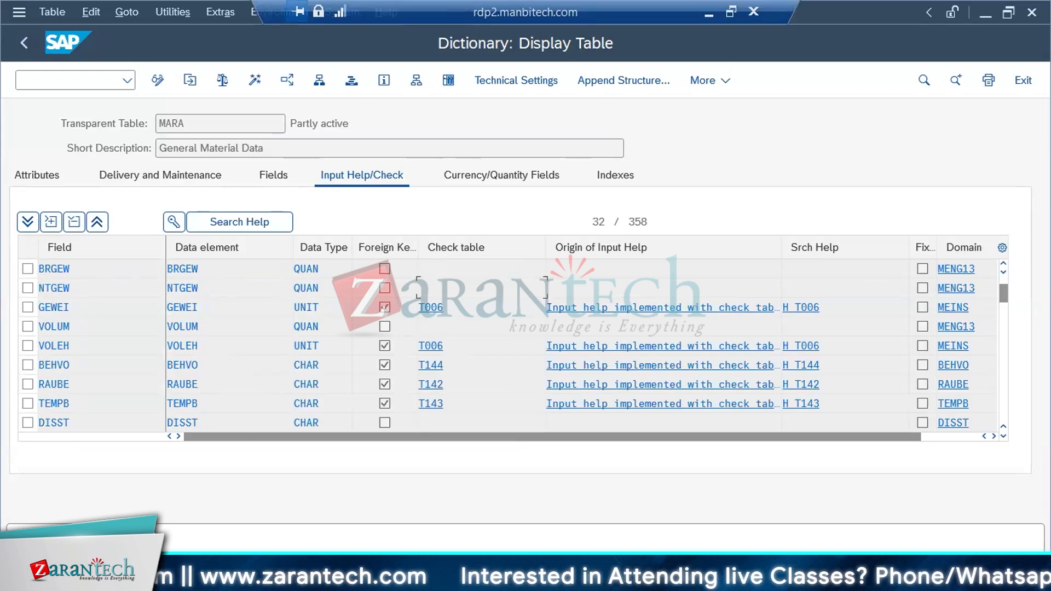
Return to Data Services Designer and copy the KZKFG field name from its column properties without changing them
left_click(241, 579)
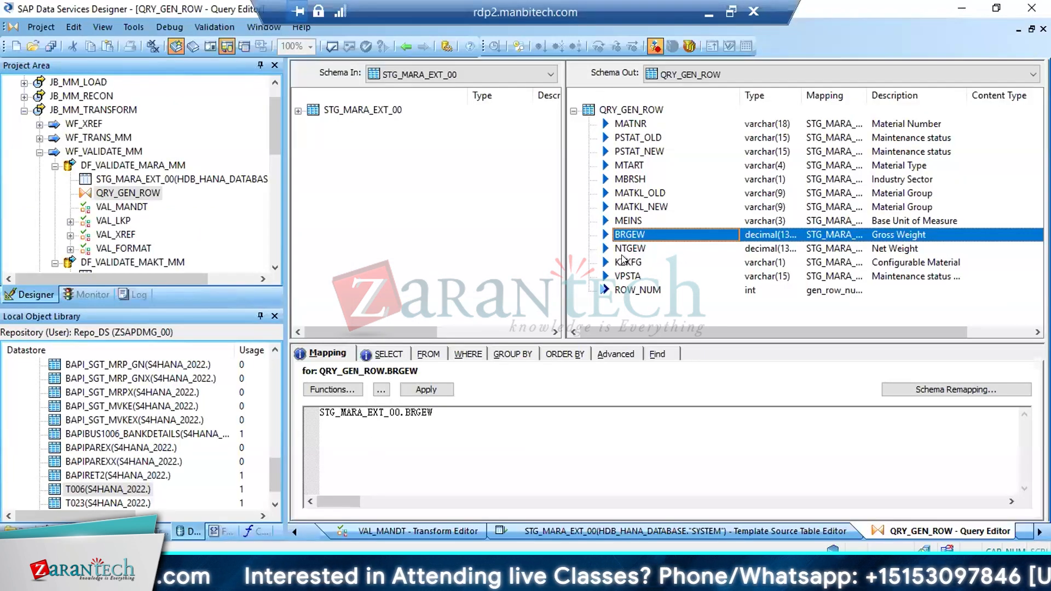
double_click(625, 256)
left_click(625, 255)
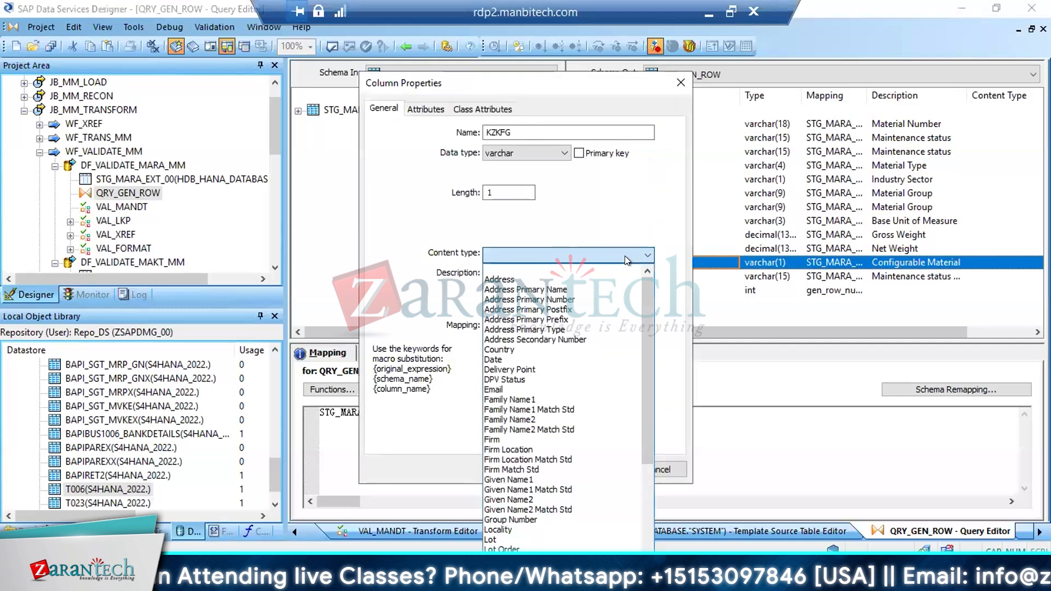
left_click(514, 131)
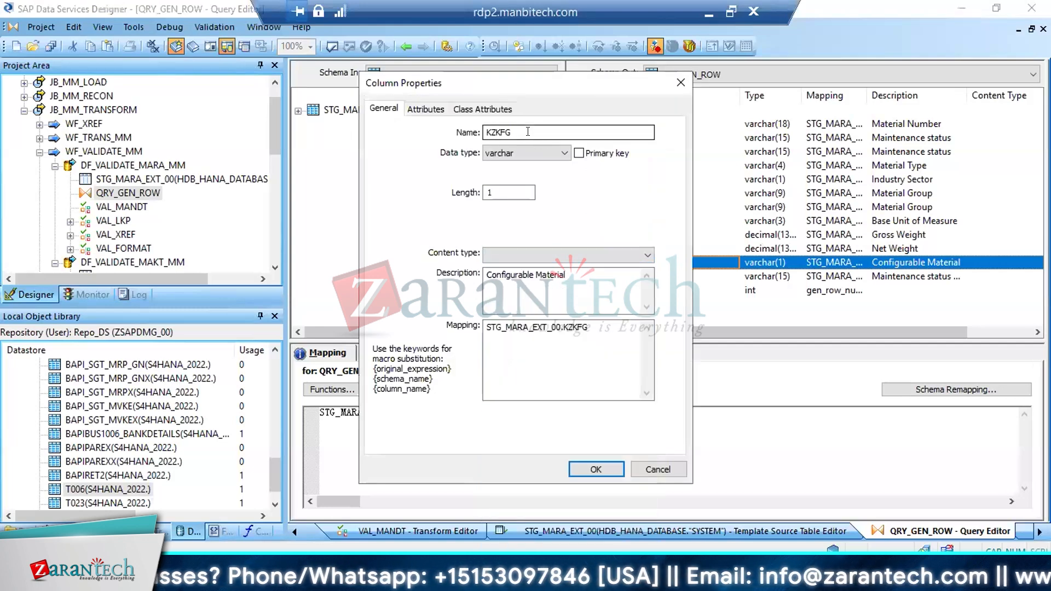
scroll(513, 132, "down", 1)
double_click(513, 132)
key("ctrl+c")
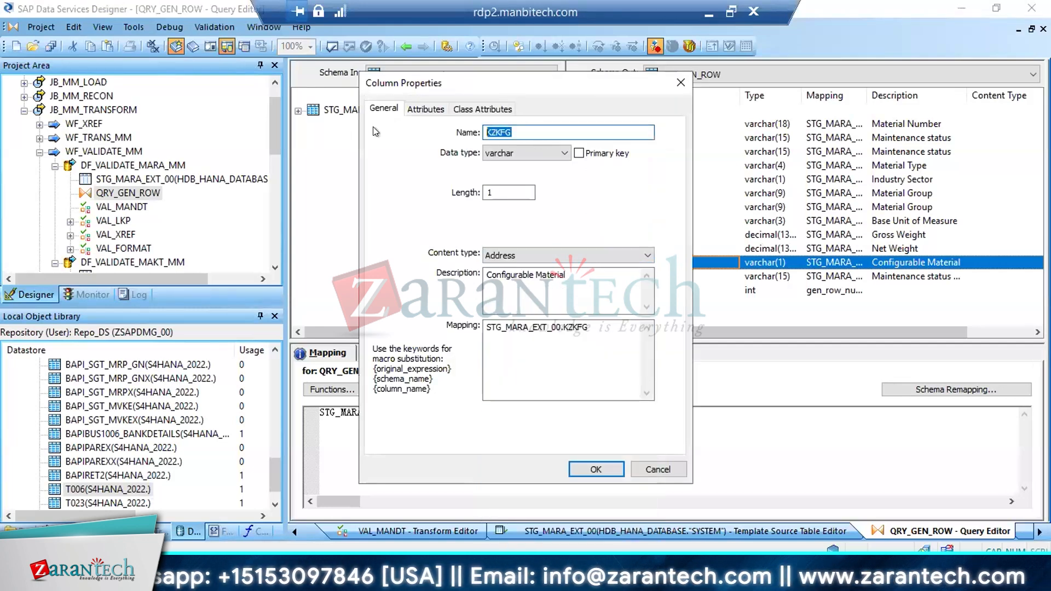
left_click(658, 469)
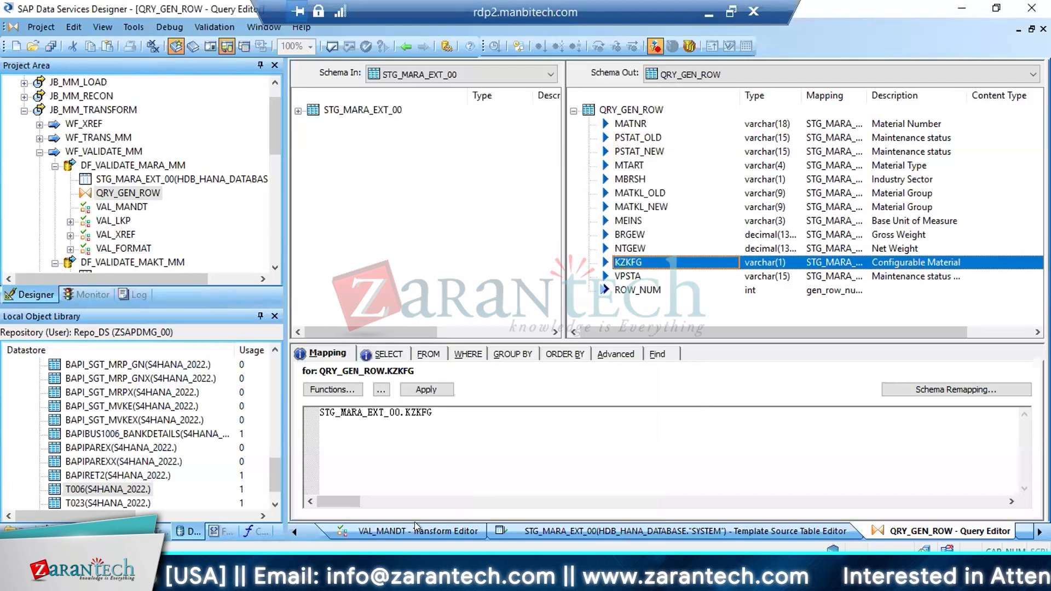
Switch to the SAP dictionary display of MARA and find field KZKFG to examine its check table and input help
mouse_move(249, 537)
left_click(235, 507)
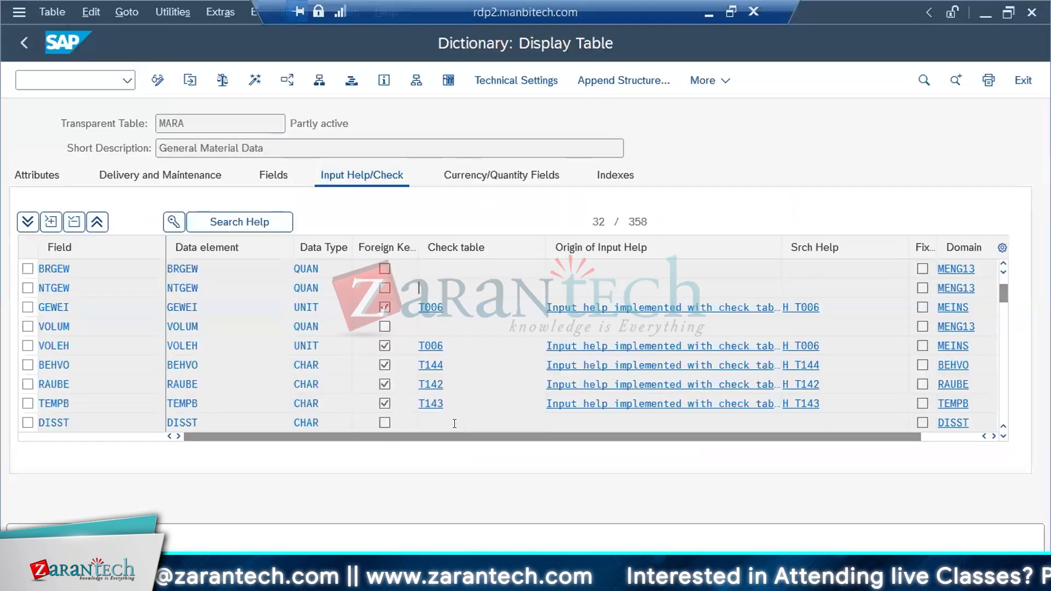
key("ctrl+f")
key("ctrl+v")
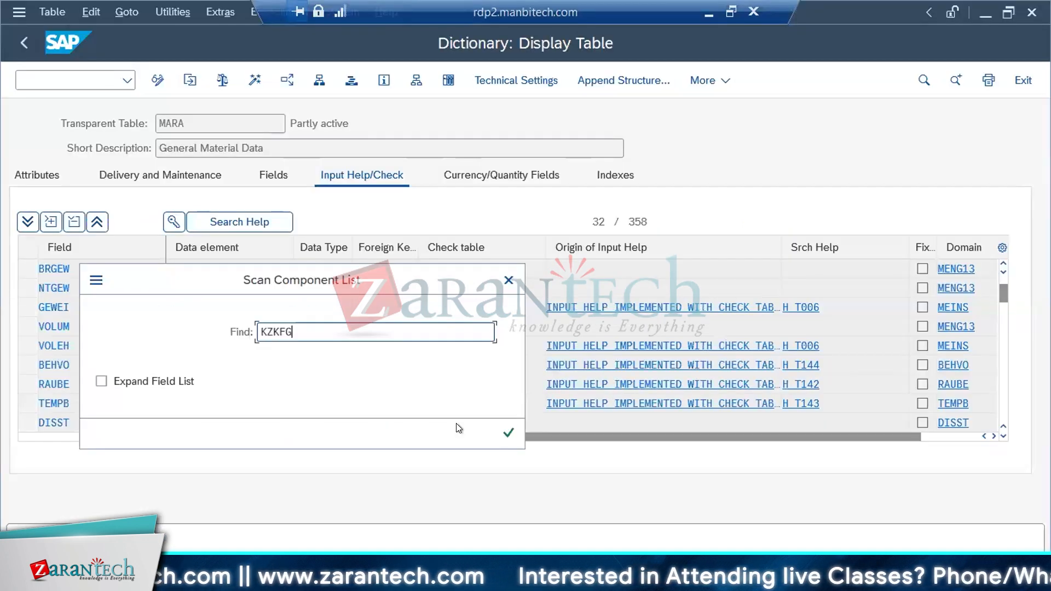
left_click(505, 433)
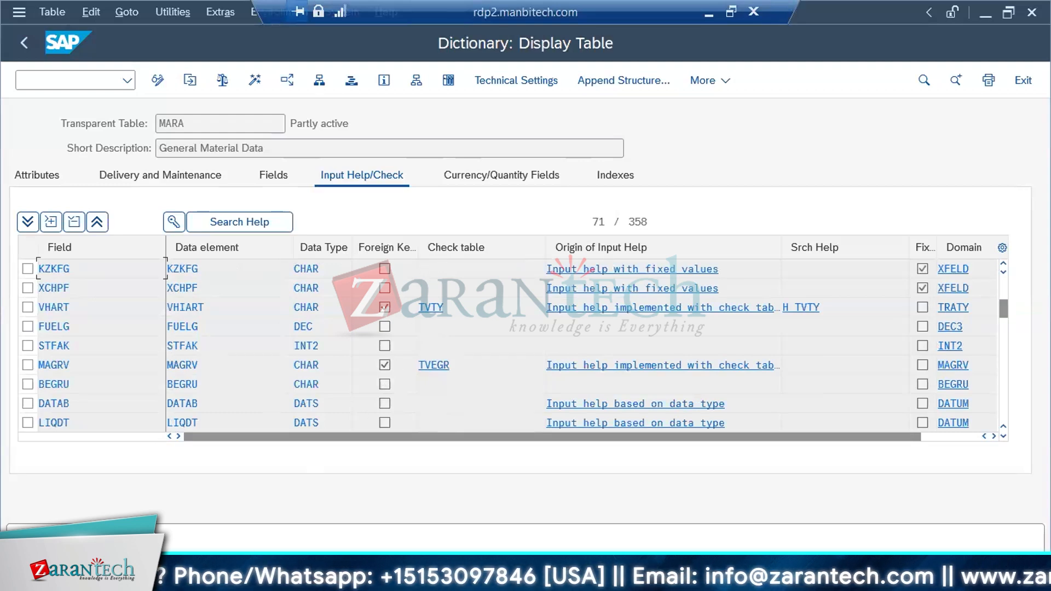
Select VPSTA in the QRY_GEN_ROW output, then find that field in SAP's MARA display to examine its check table
mouse_move(244, 578)
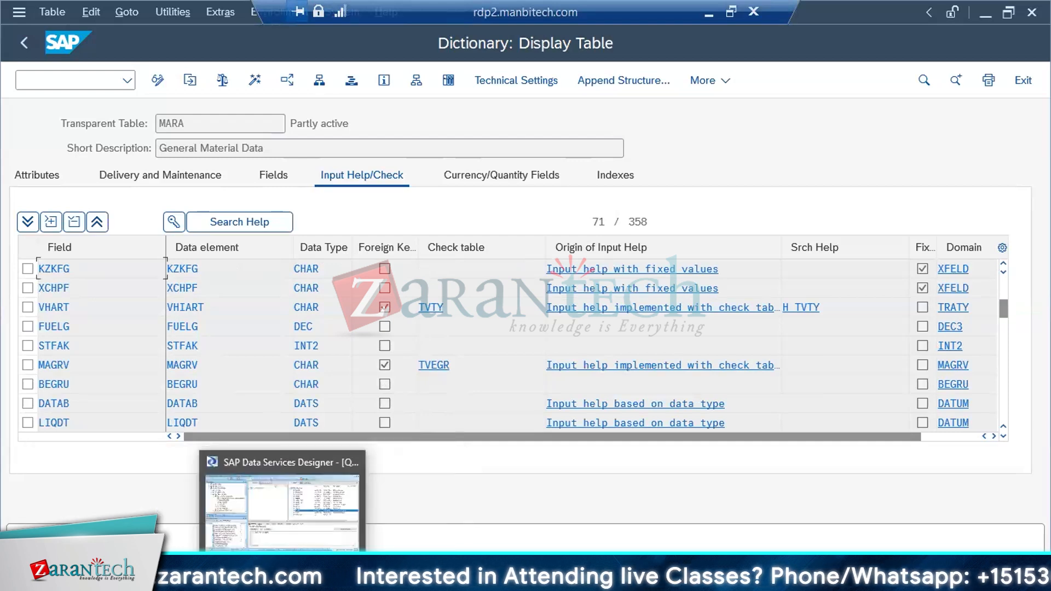
left_click(287, 463)
left_click(622, 276)
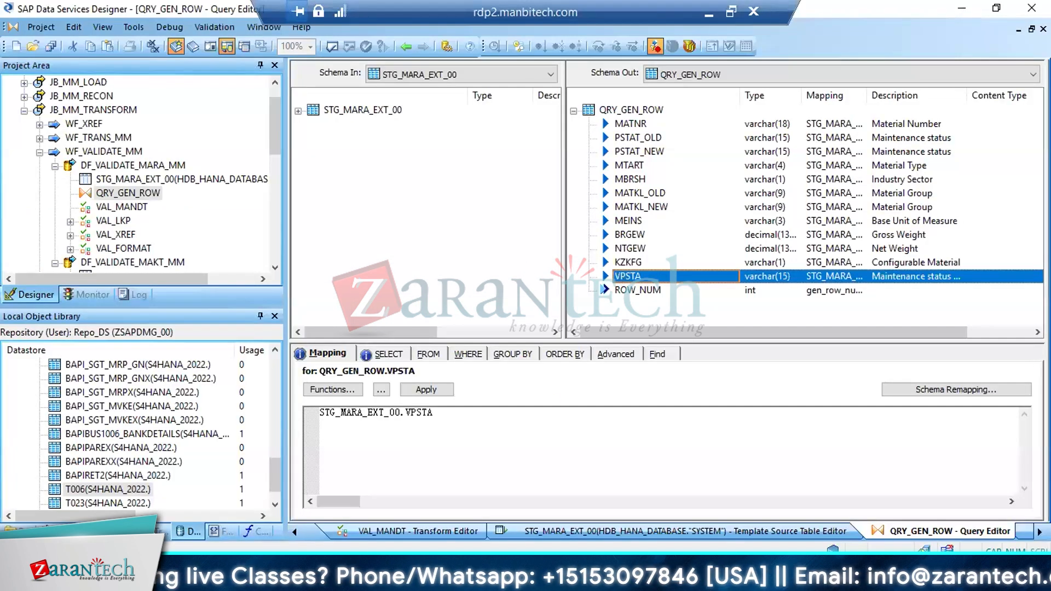
left_click(231, 502)
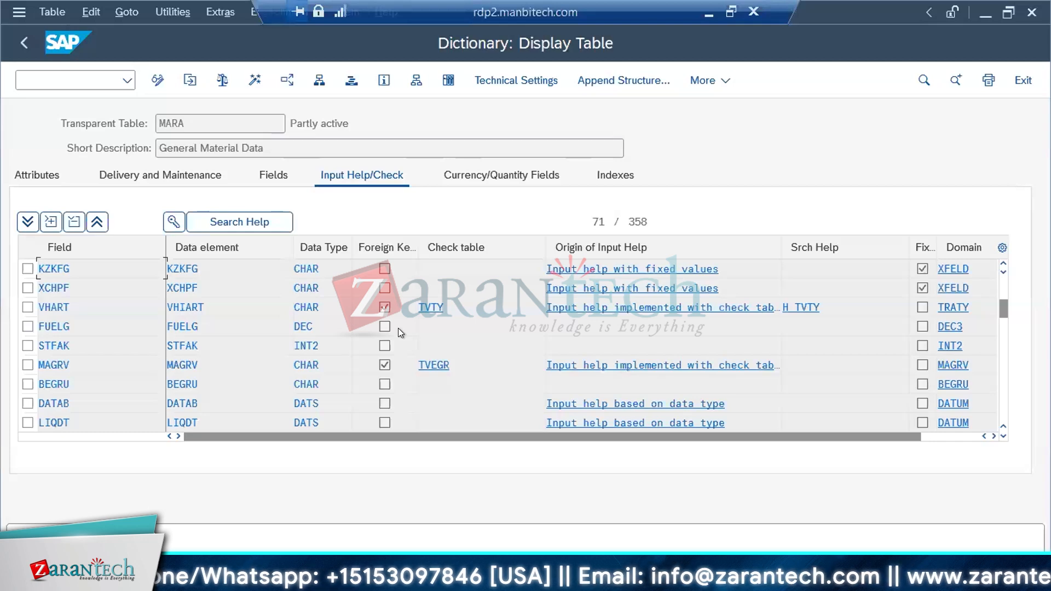
key("ctrl+f")
type("VPSRG")
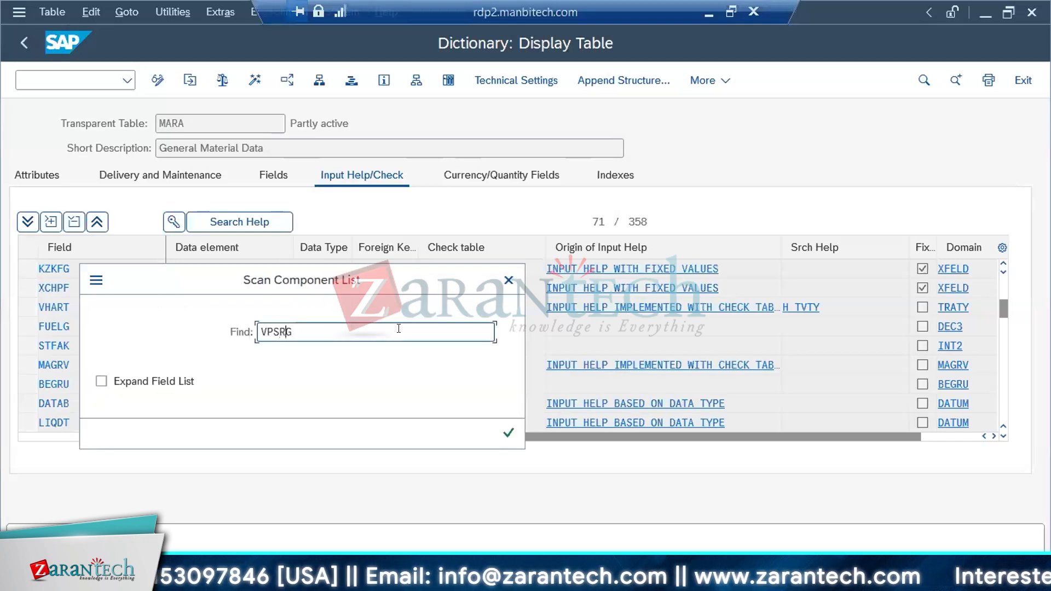
key("BackSpace")
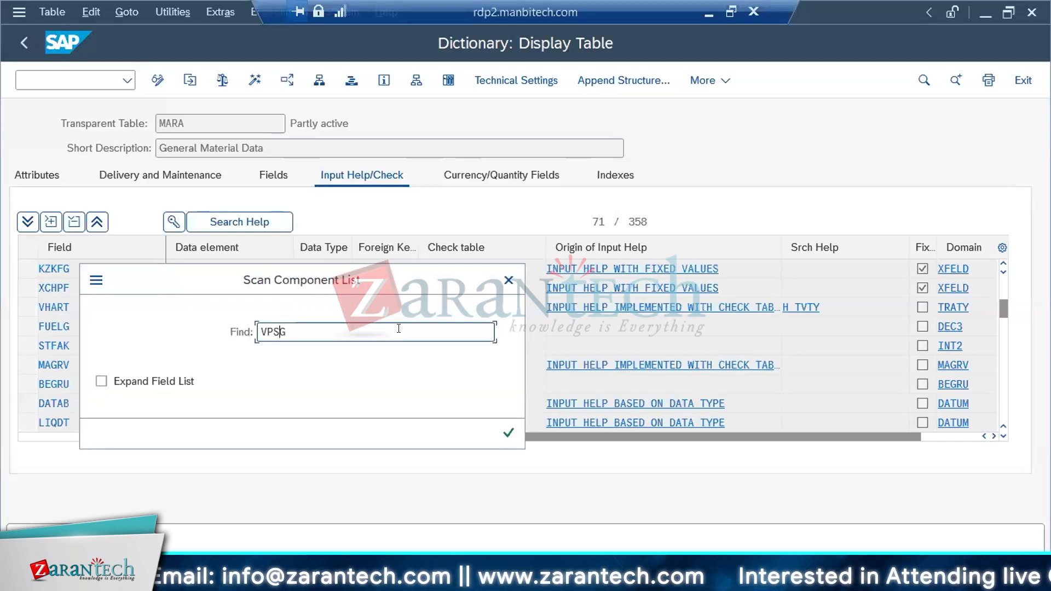
type("TA")
key("Return")
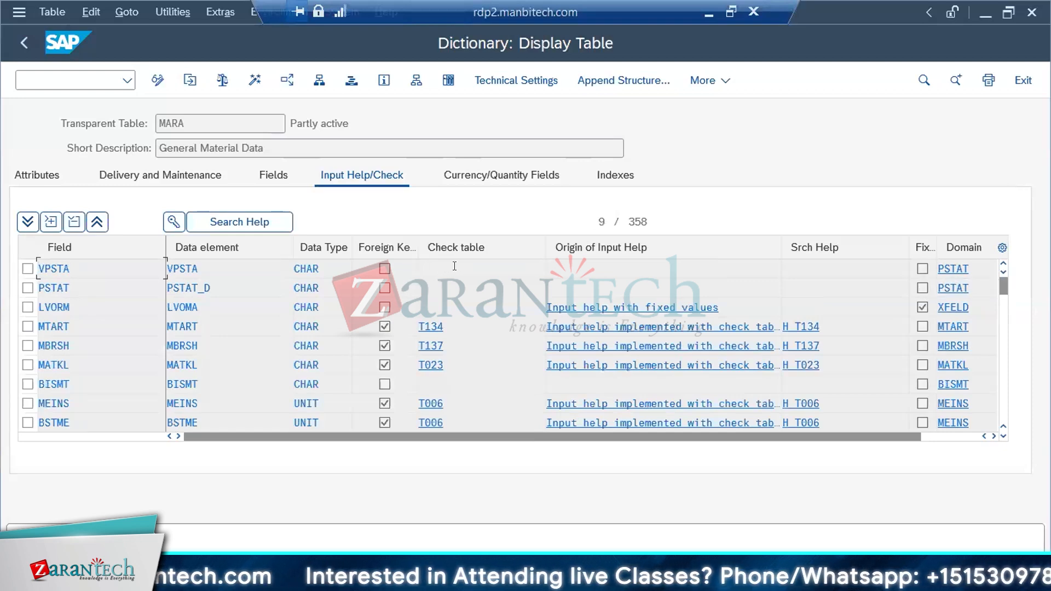
Return to Data Services Designer and open the DF_VALIDATE_MARA_MM data flow through JB_MM_TRANSFORM and WF_VALIDATE_MM
key("alt+Tab")
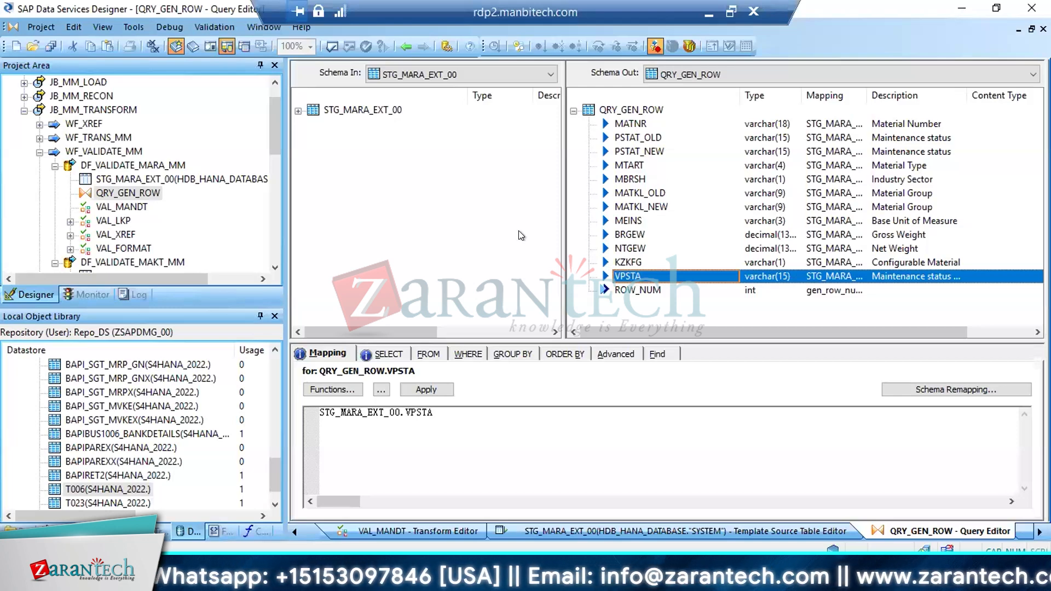
left_click(40, 151)
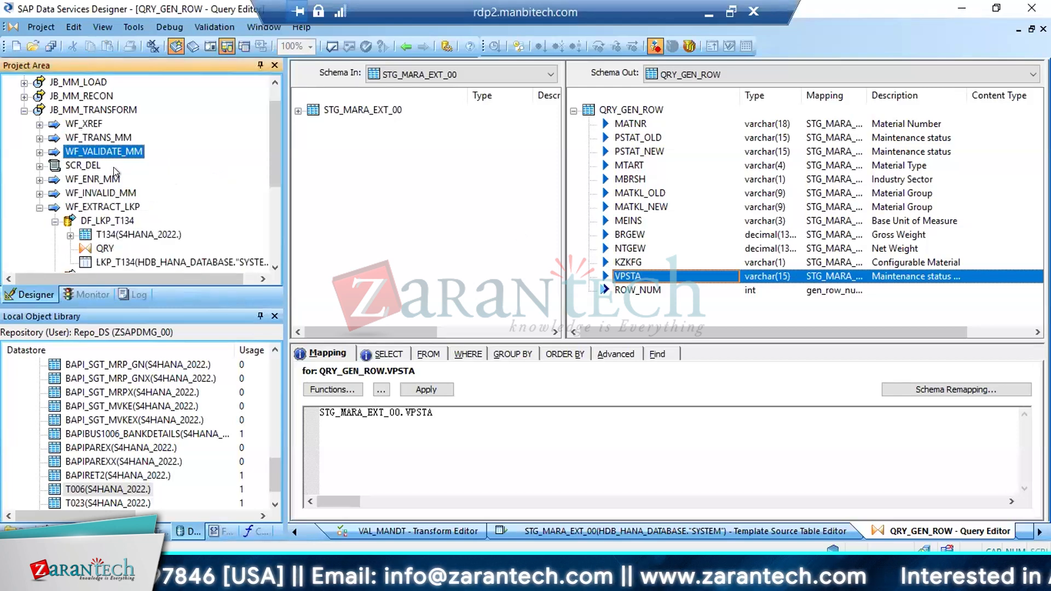
left_click(80, 111)
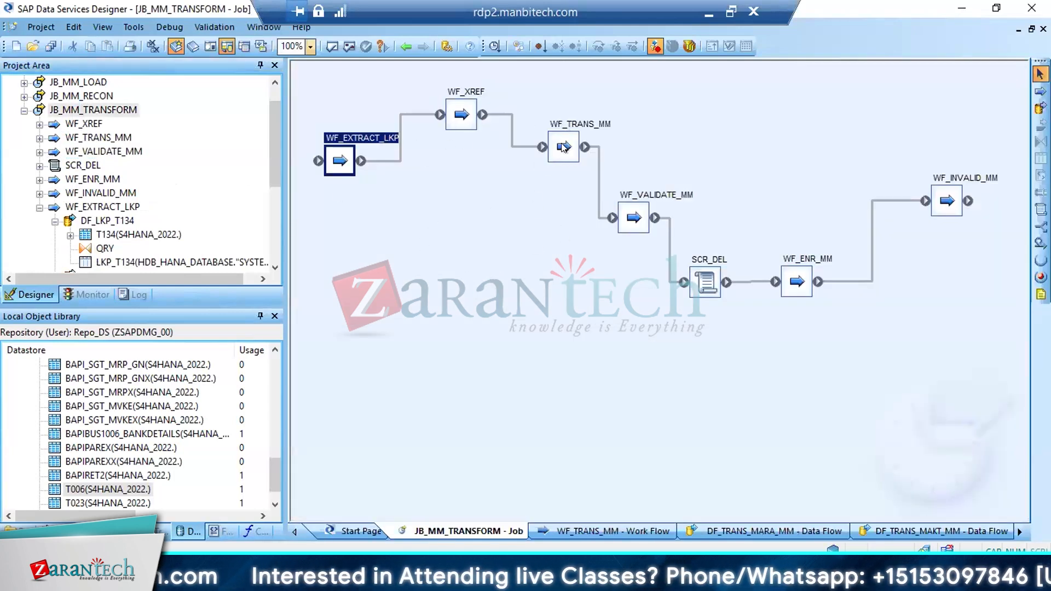
double_click(635, 218)
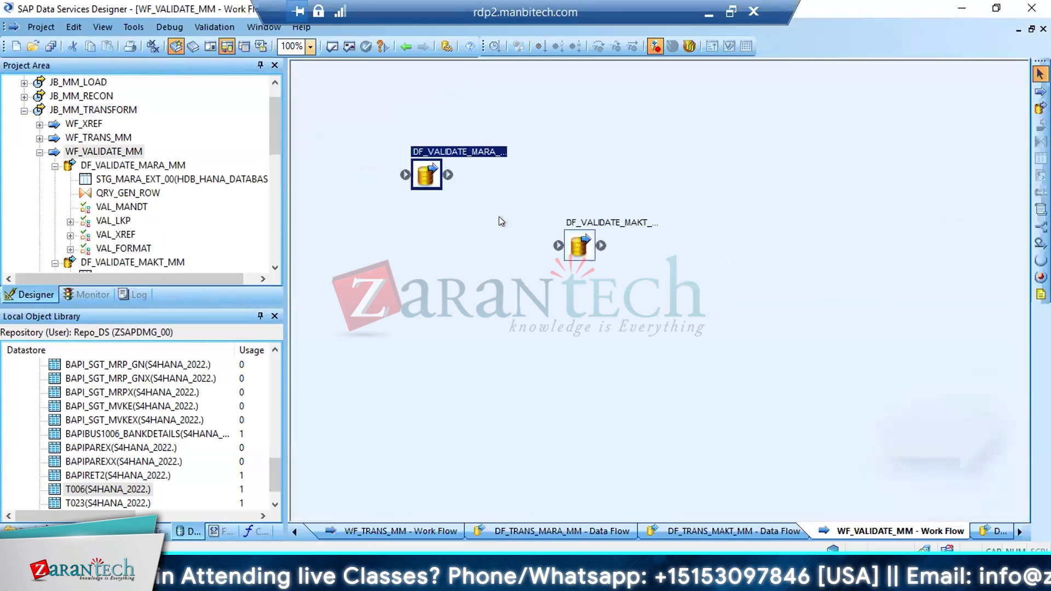
double_click(426, 174)
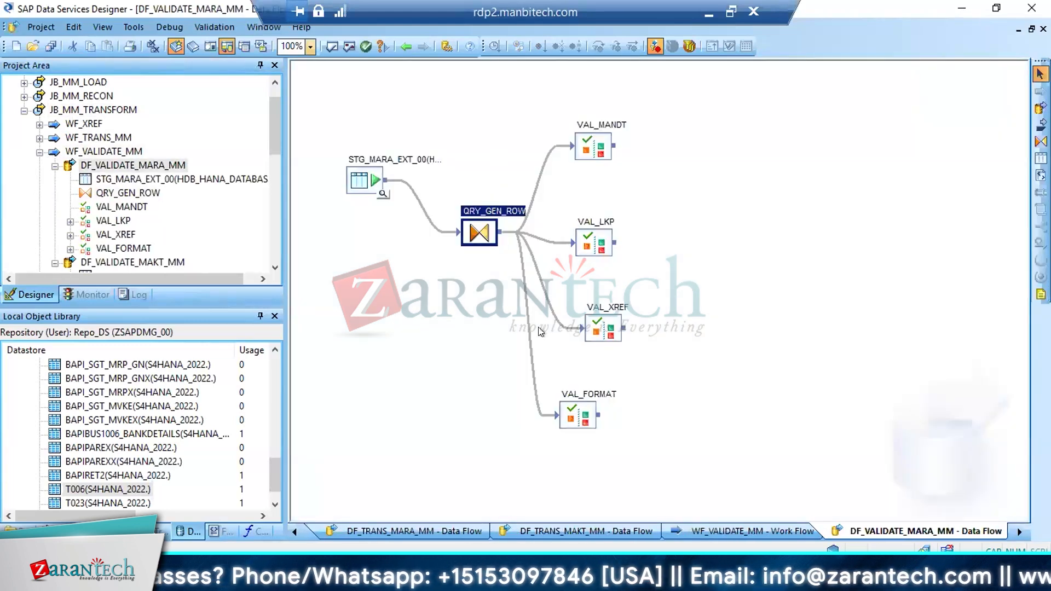
Create a new batch job in project PJ_MM, keeping the default name New_Job6
left_click(23, 110)
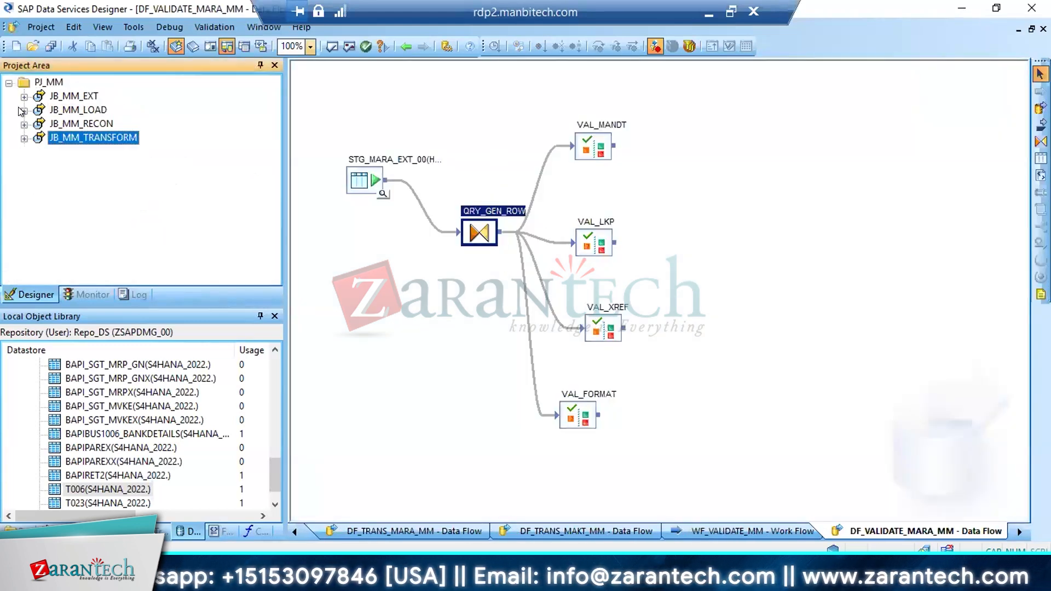
right_click(41, 82)
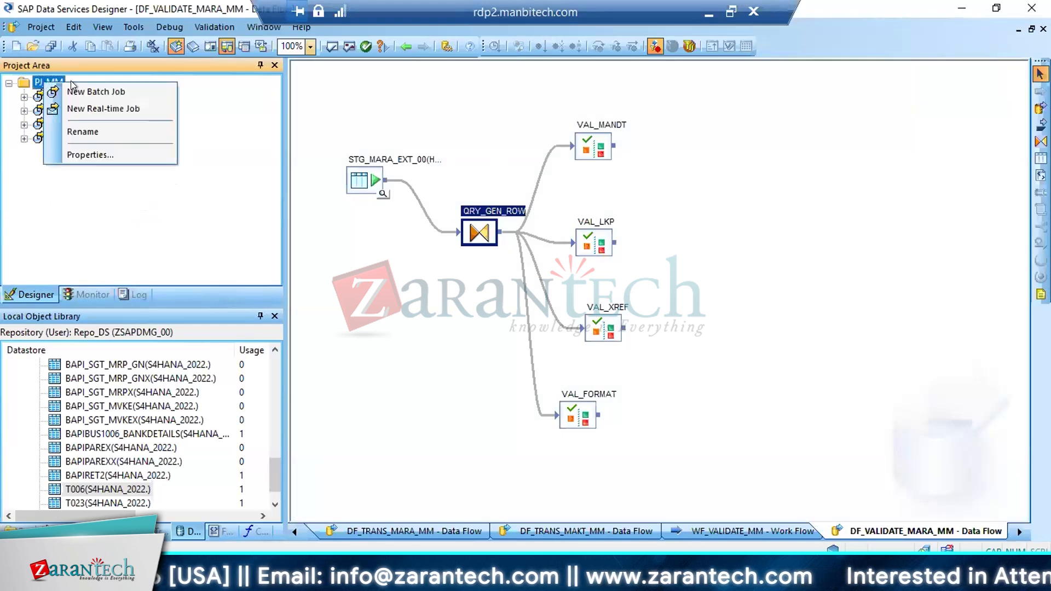
left_click(90, 88)
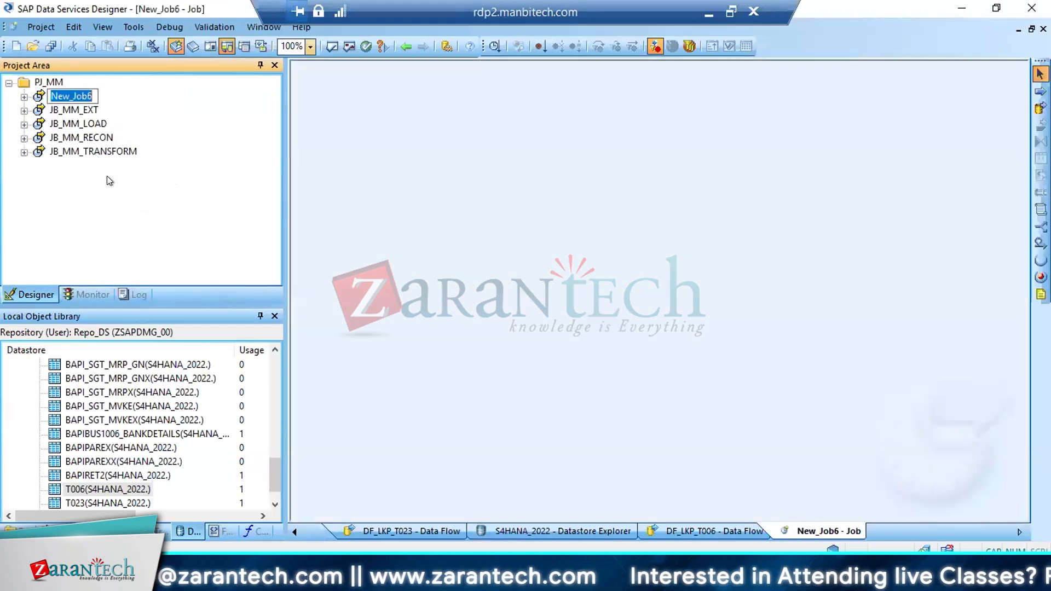
key("Return")
Locate WF_EXTRACT_LKP in the object library from JB_MM_TRANSFORM and add that work flow to New_Job6
double_click(88, 151)
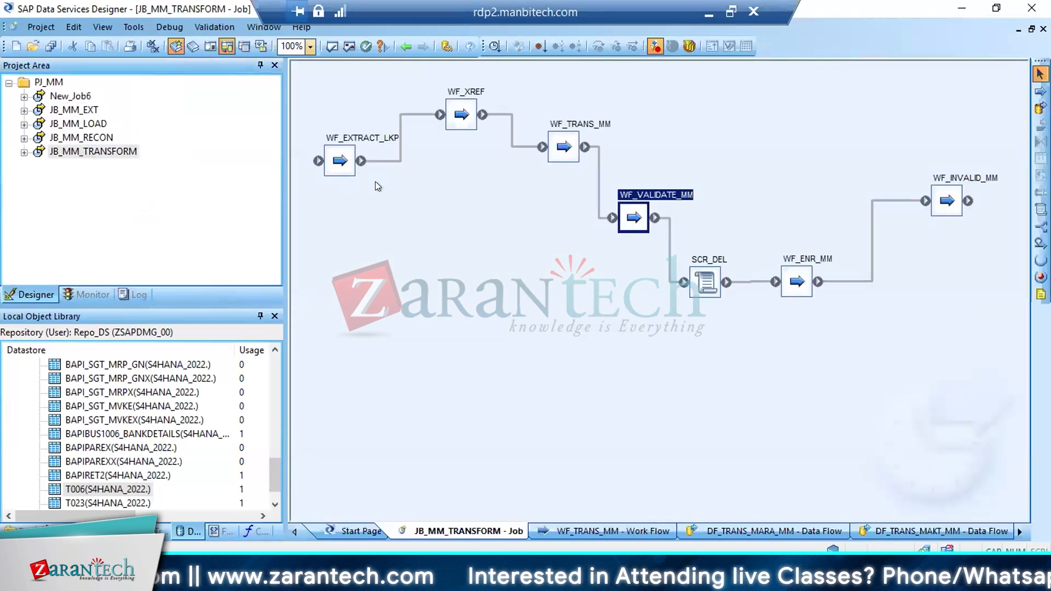
left_click(340, 160)
right_click(338, 159)
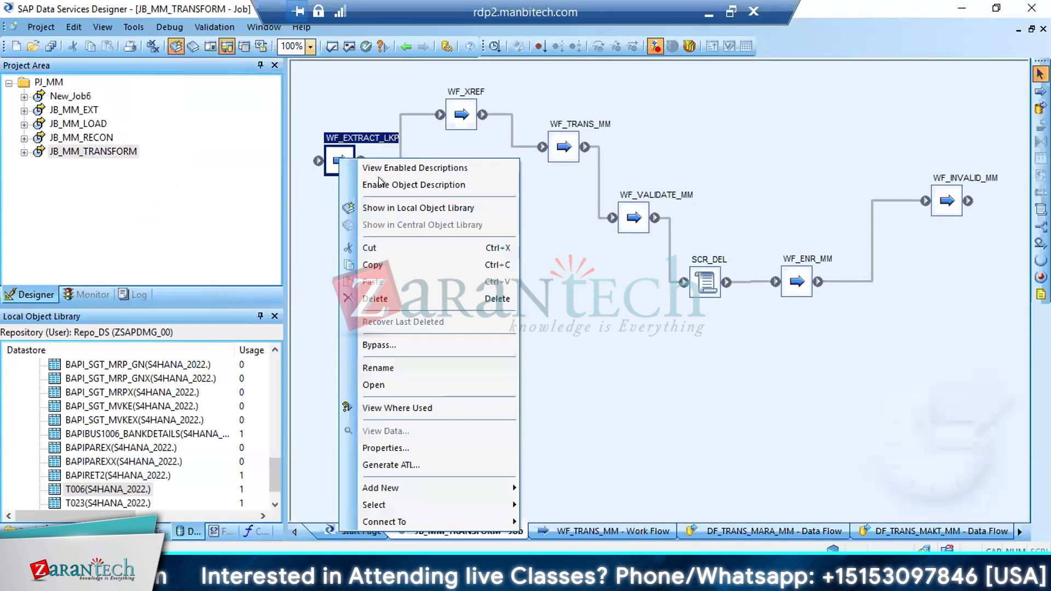
left_click(389, 206)
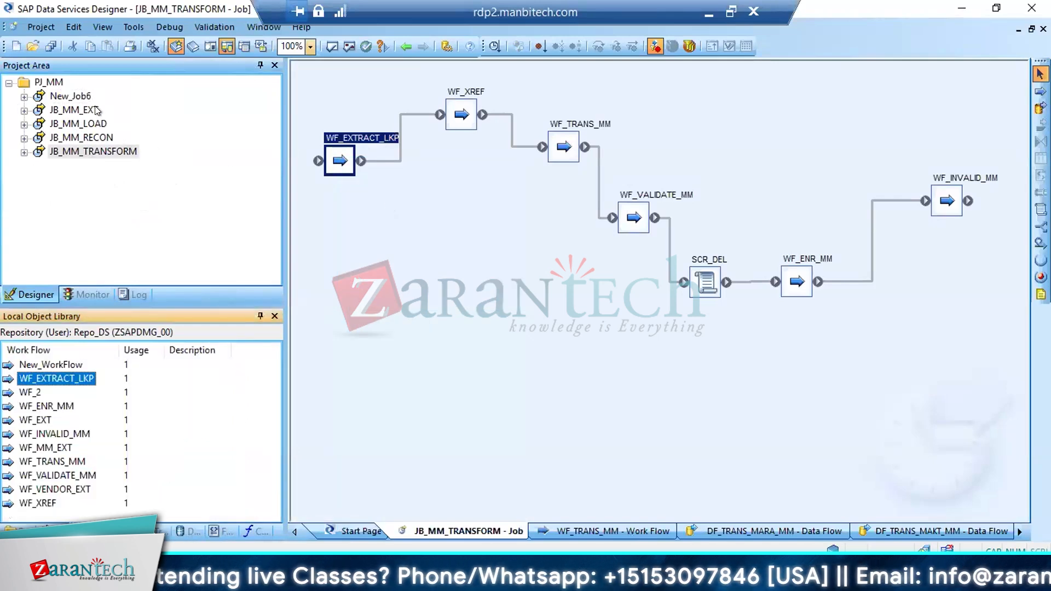
left_click(81, 95)
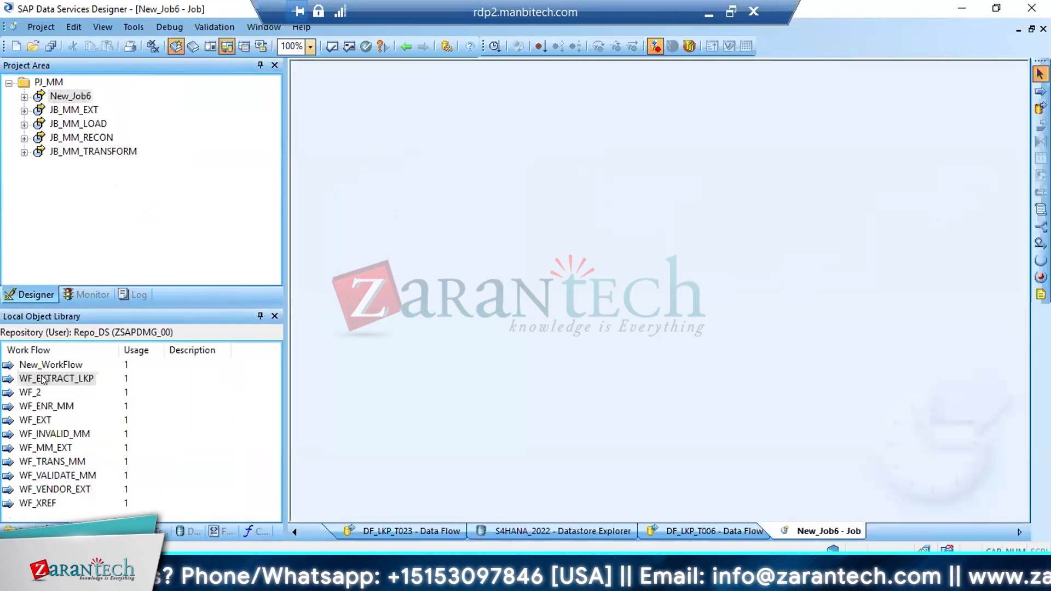
left_click_drag(44, 379, 455, 227)
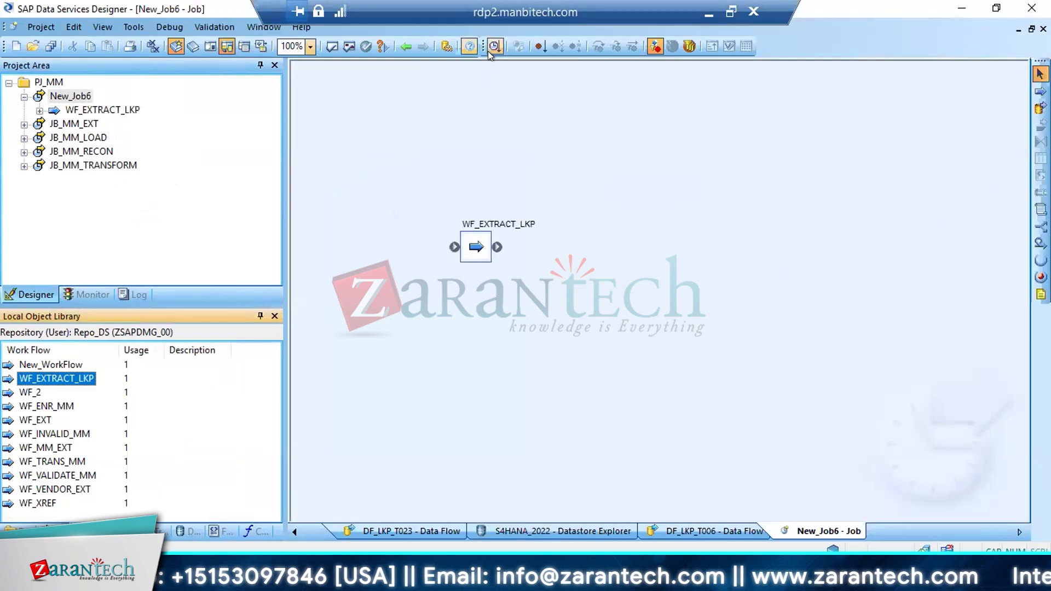
Save and execute New_Job6 with the default execution properties, and display the run's monitor statistics
left_click(488, 51)
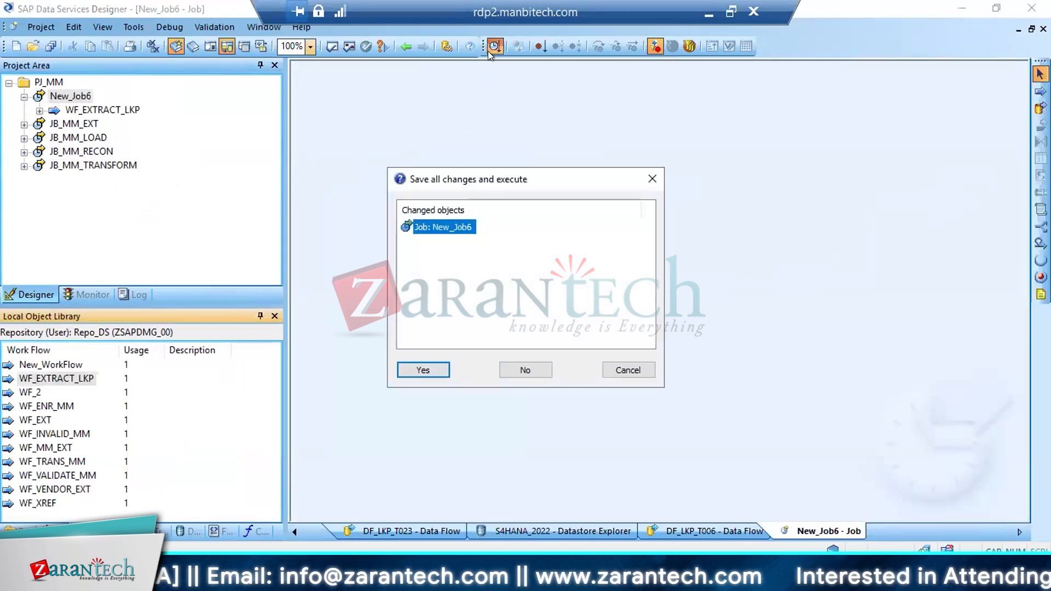
left_click(421, 370)
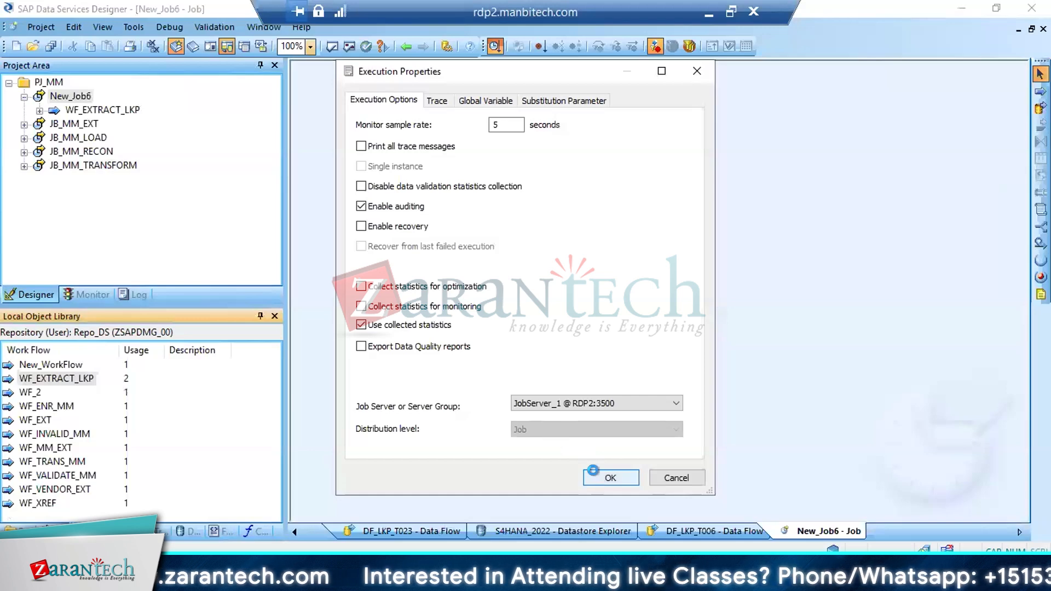
left_click(609, 477)
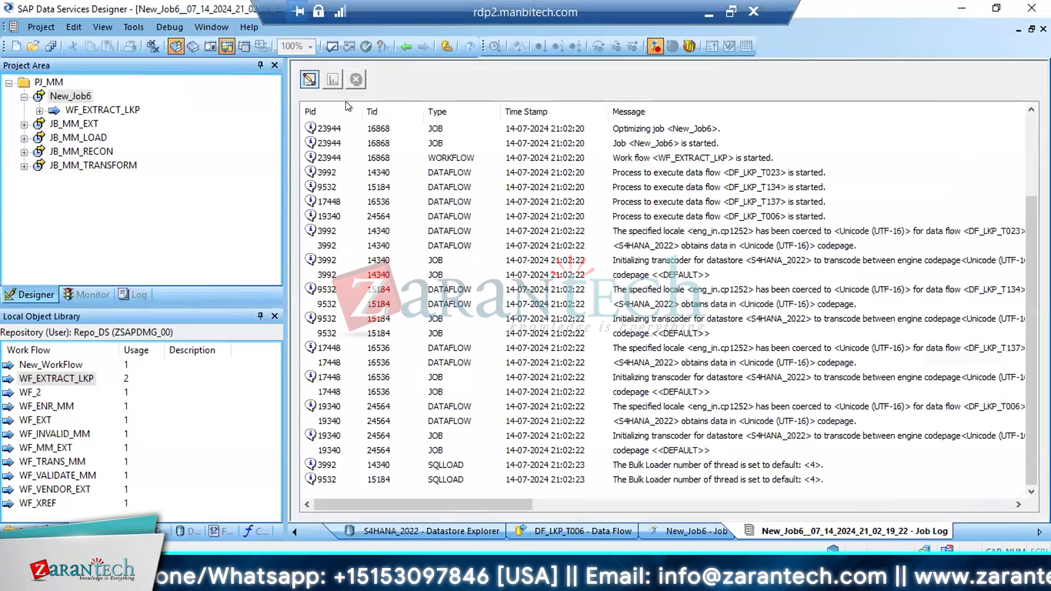
left_click(332, 79)
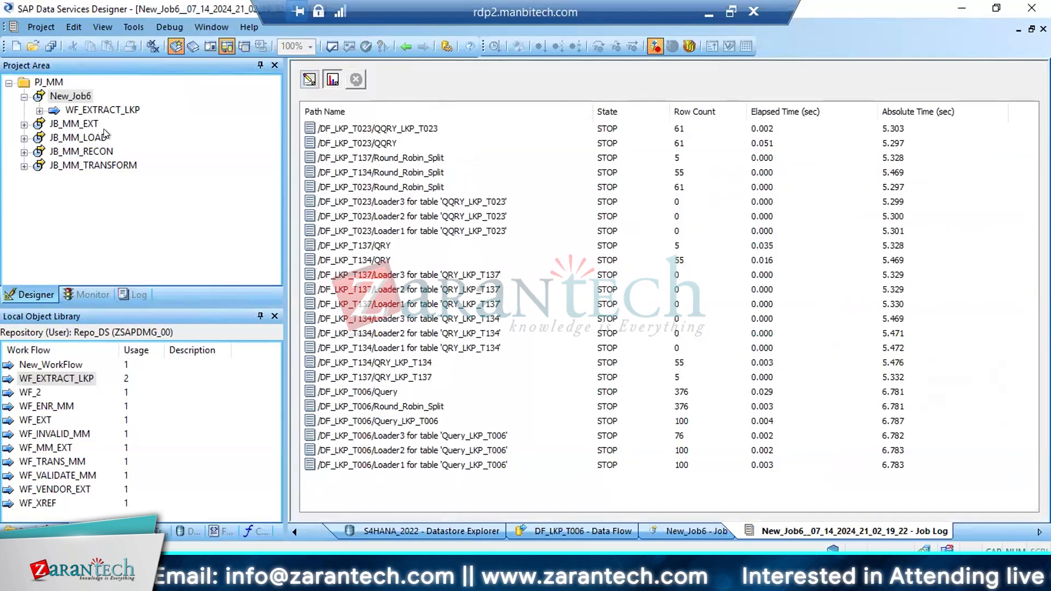
Open DF_LKP_T134 through WF_EXTRACT_LKP in New_Job6 and check the data loaded into the LKP_T134 target table
double_click(92, 110)
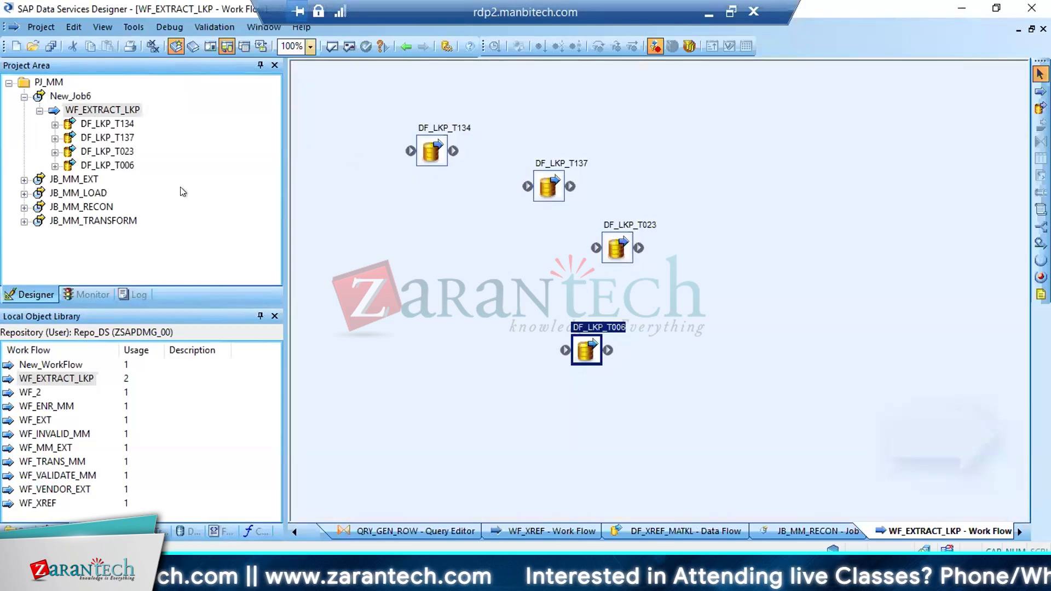
double_click(114, 121)
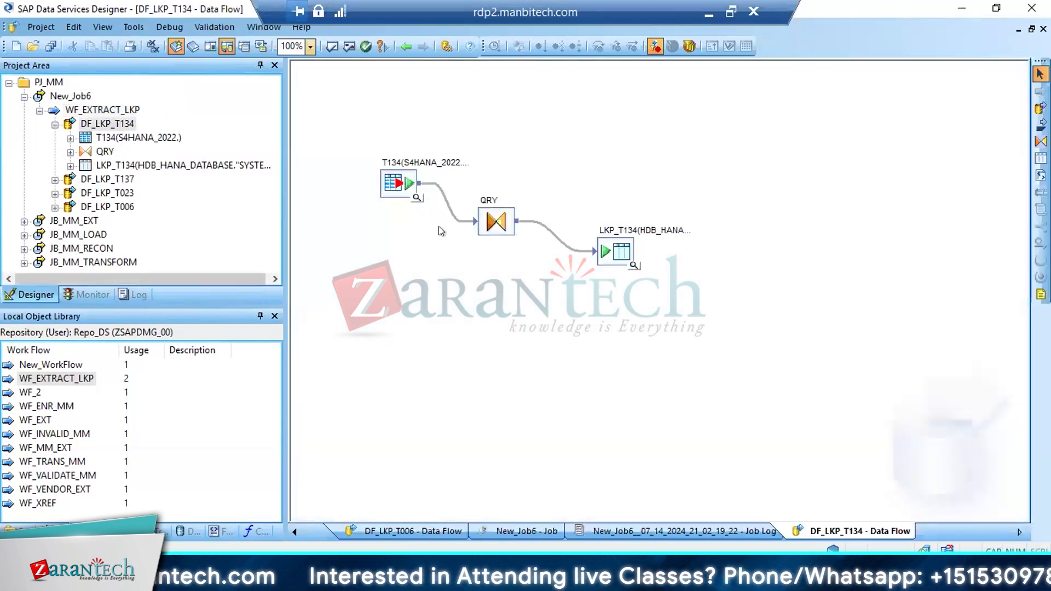
left_click(632, 262)
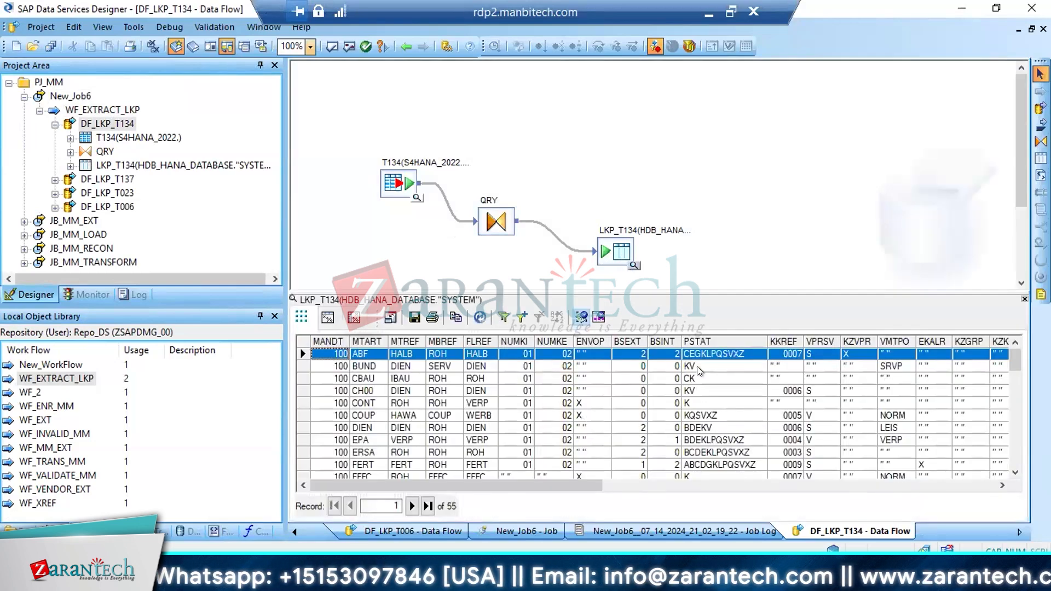
left_click(1025, 298)
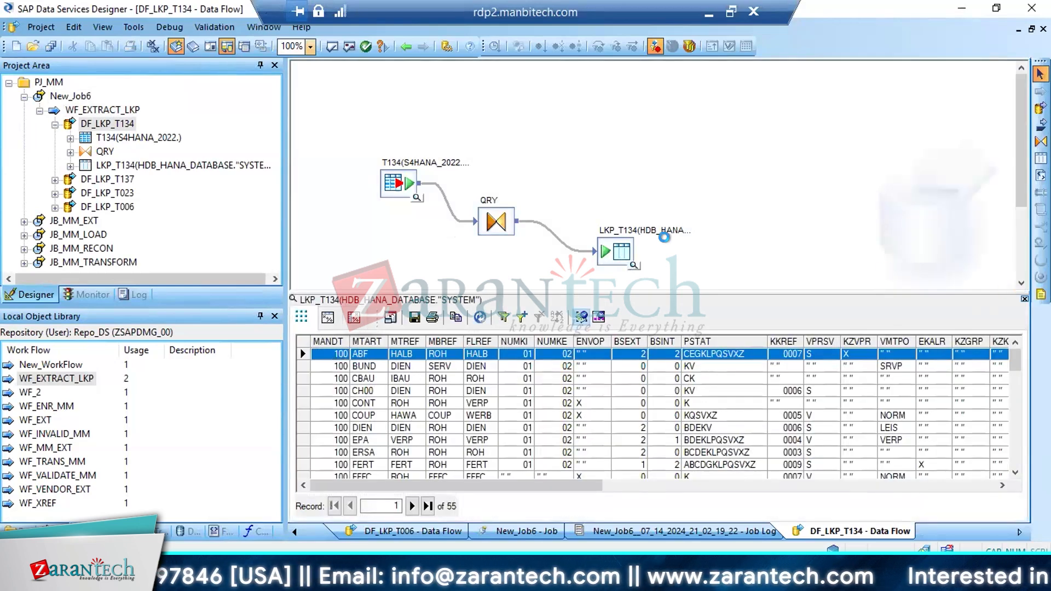
Reimport the LKP_T134 target table and set its bulk load mode to Truncate
right_click(622, 252)
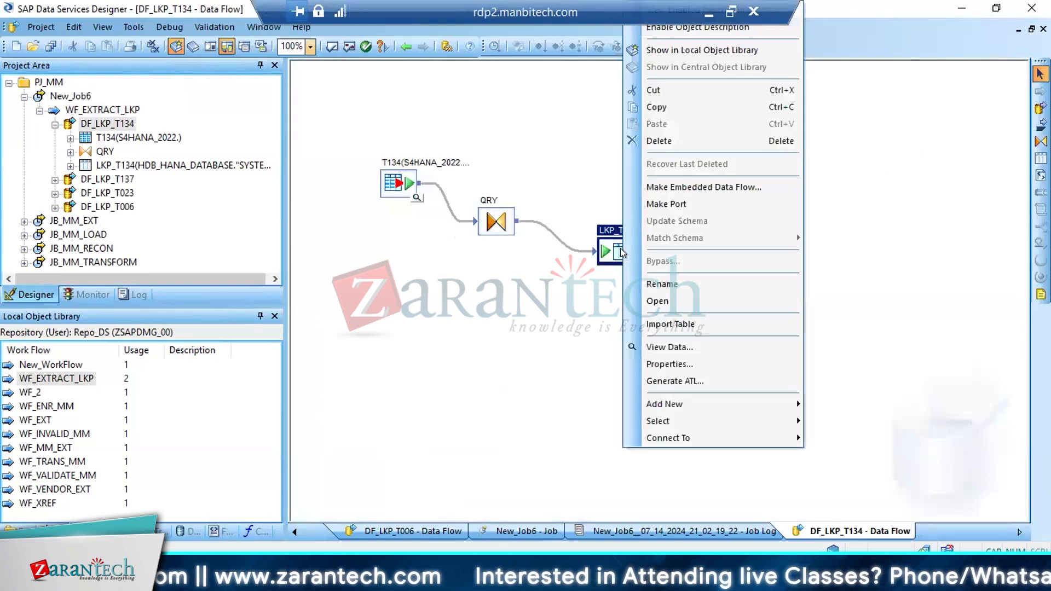
left_click(670, 326)
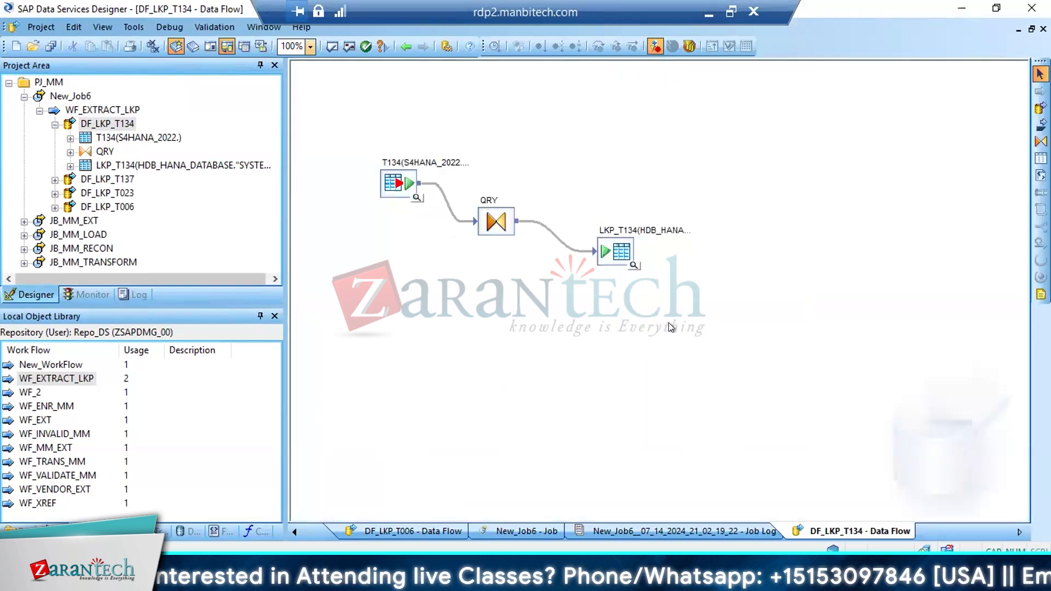
double_click(618, 257)
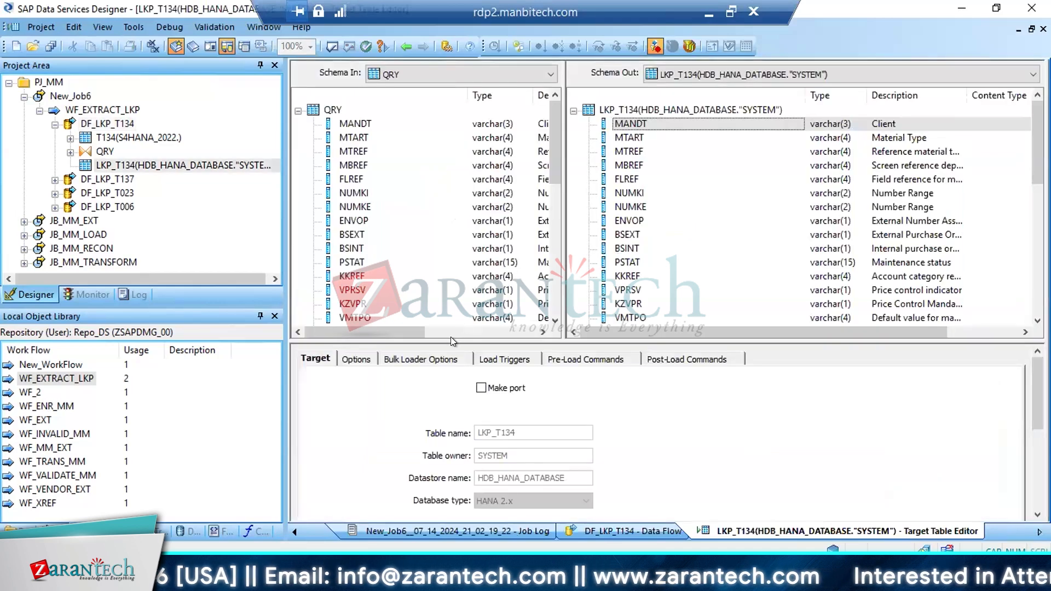
left_click(415, 359)
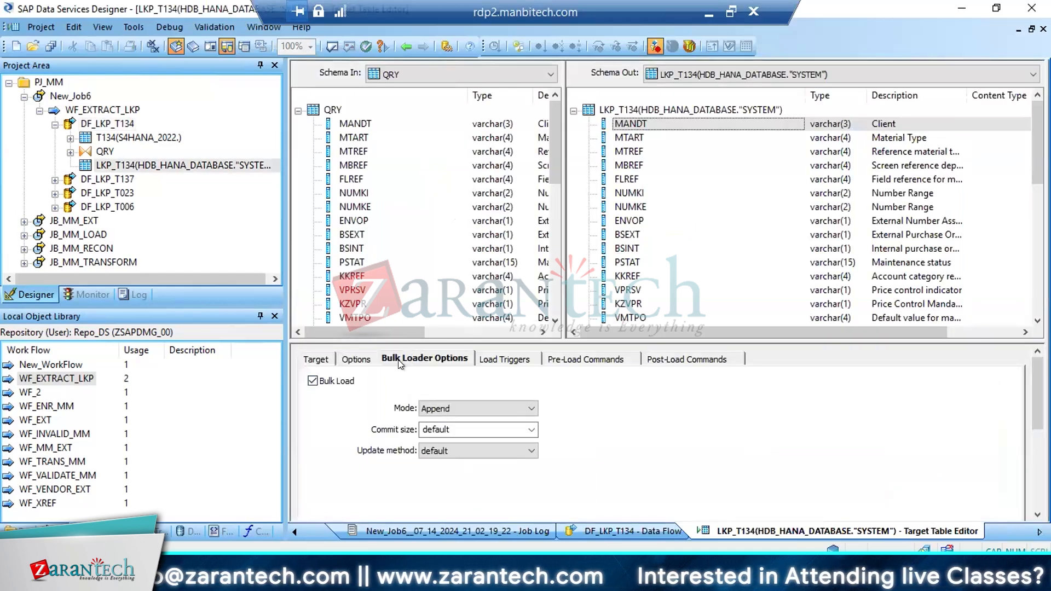
left_click(481, 406)
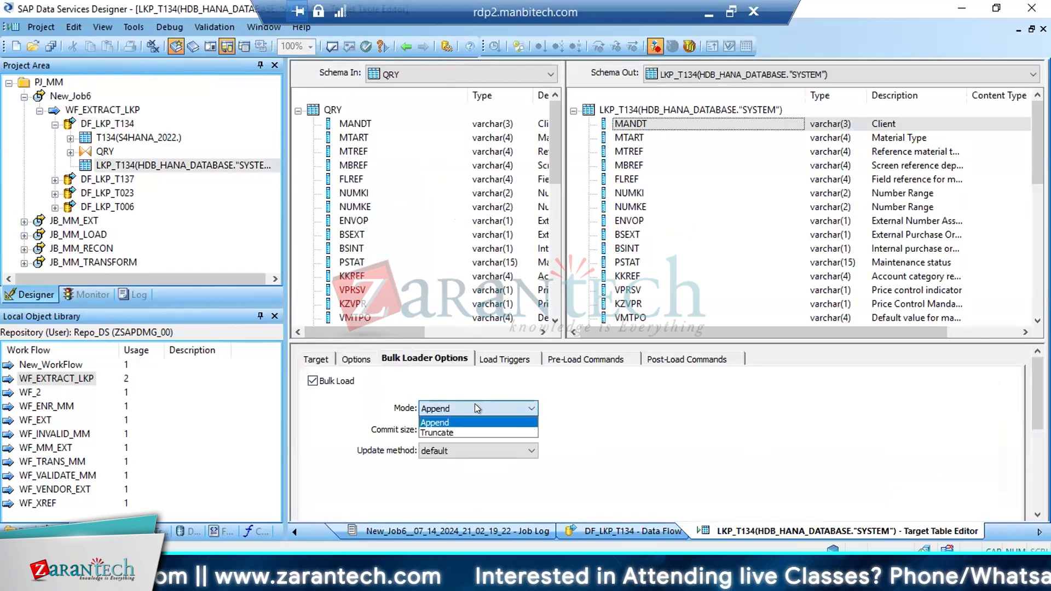
left_click(439, 432)
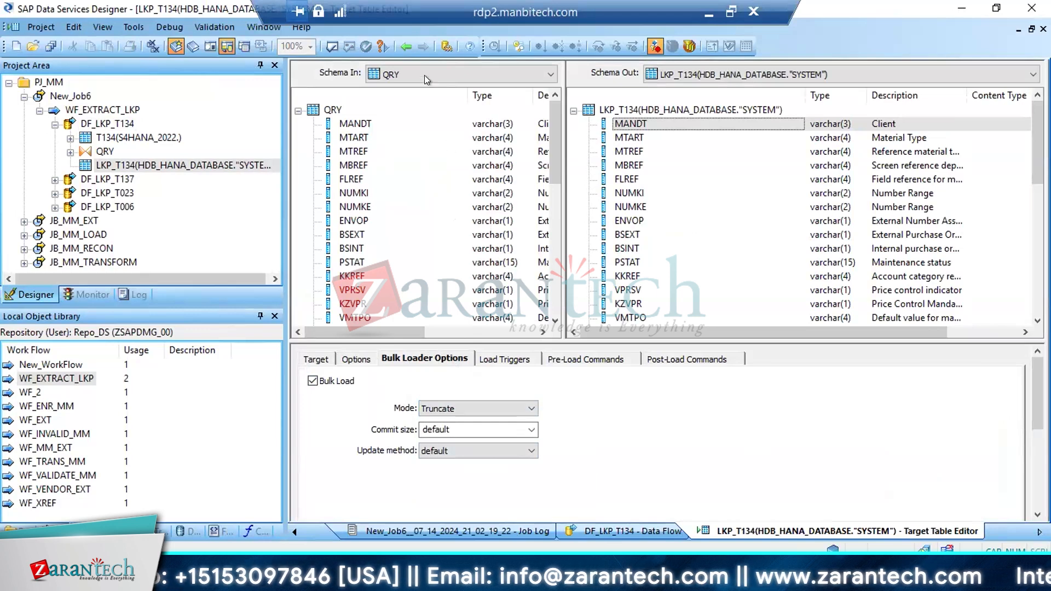
In DF_LKP_T137, reimport the LKP_T137 target table and set its bulk load mode to Truncate
left_click(54, 124)
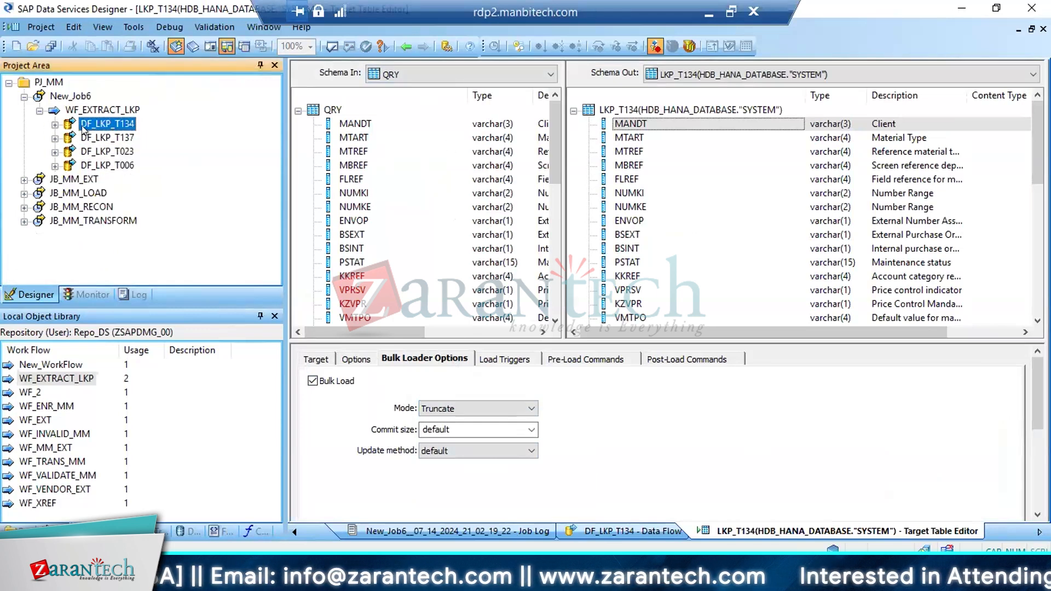
double_click(117, 141)
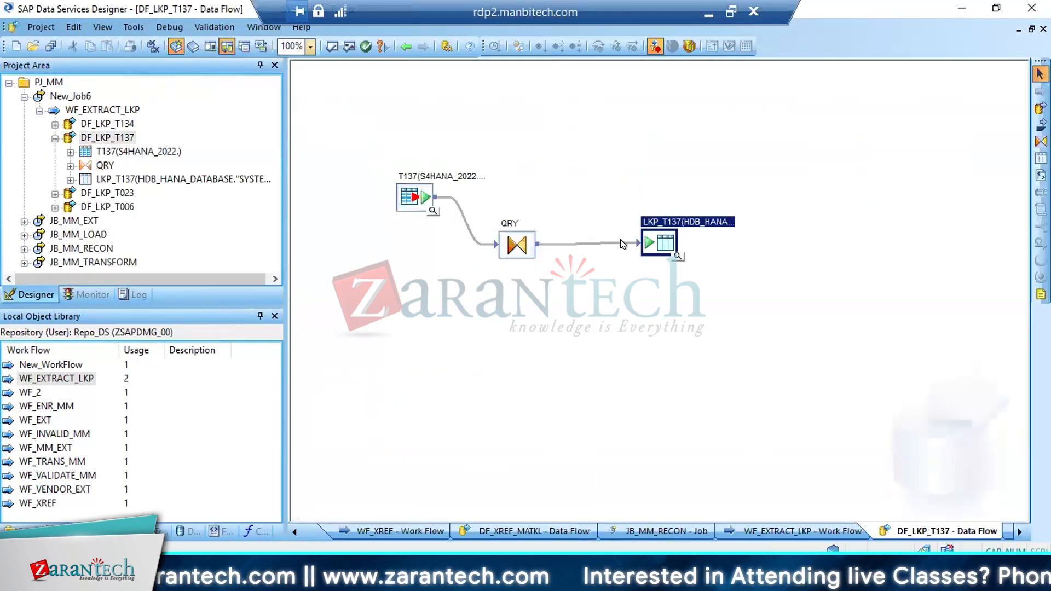
right_click(647, 242)
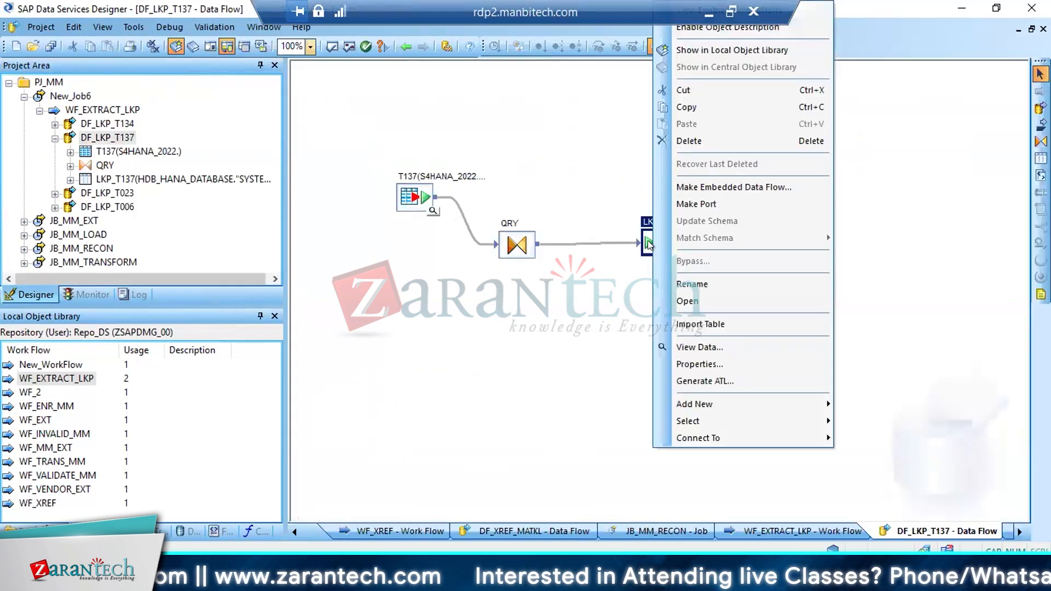
left_click(703, 324)
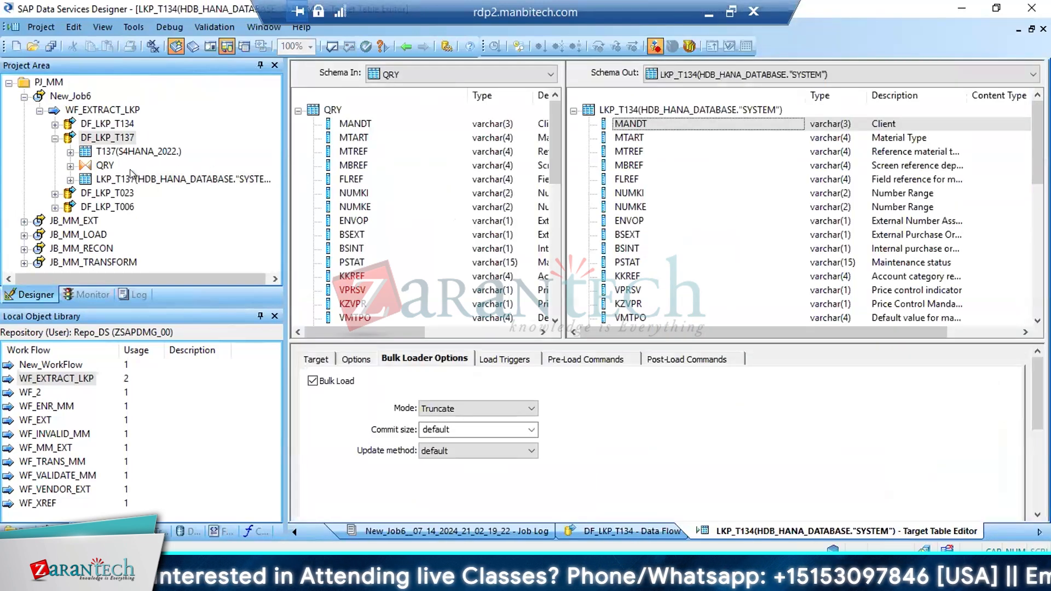
double_click(131, 173)
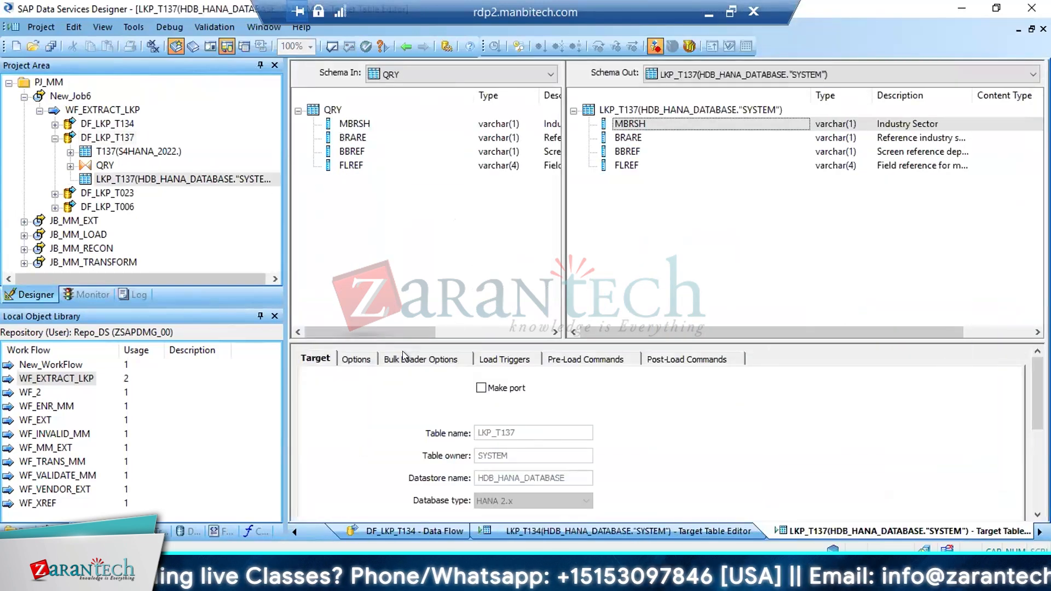
left_click(405, 359)
left_click(488, 409)
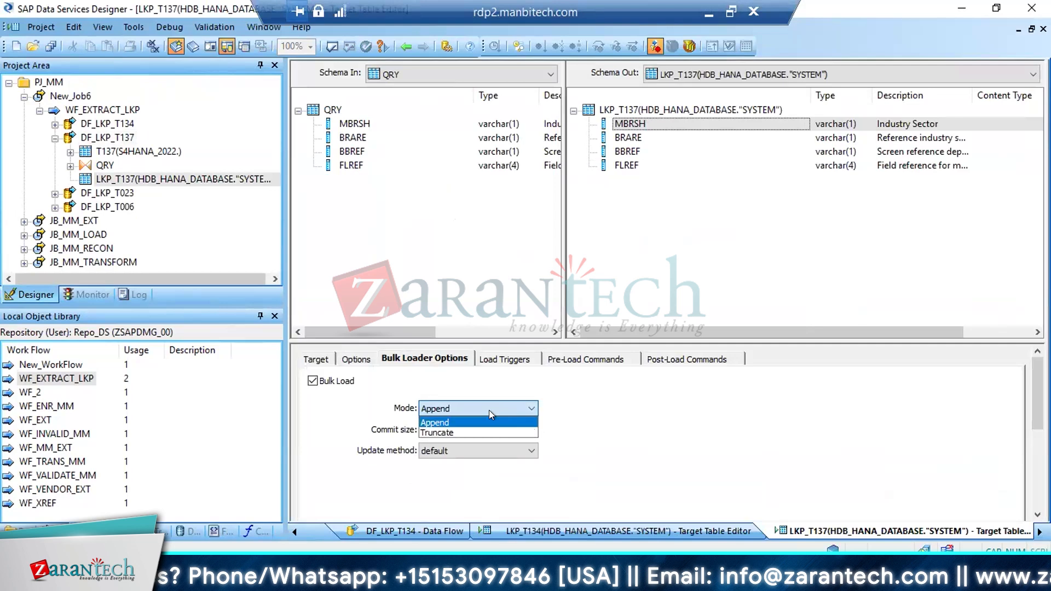
left_click(457, 432)
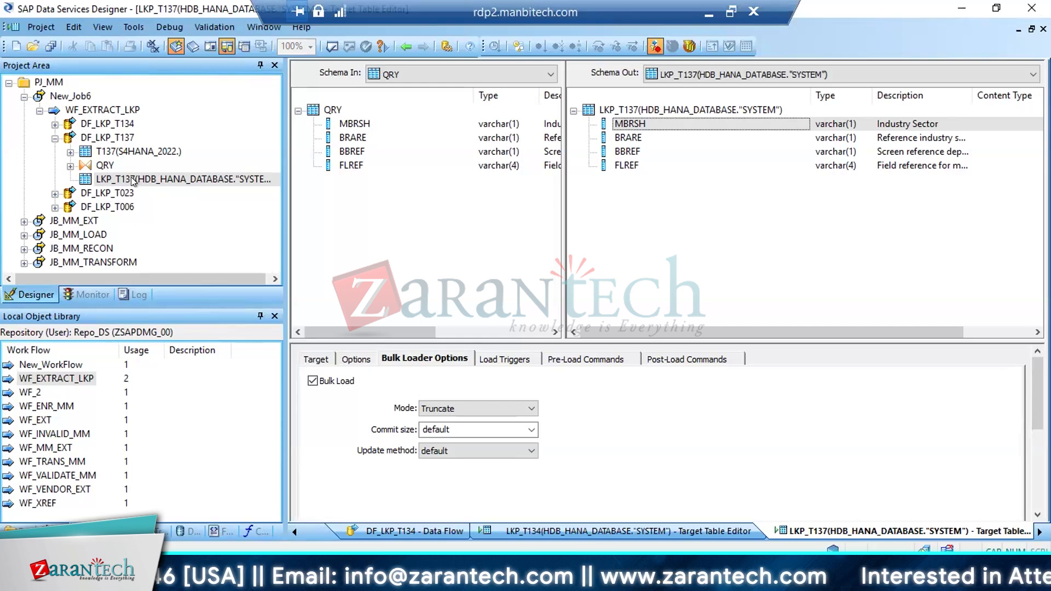
left_click(504, 408)
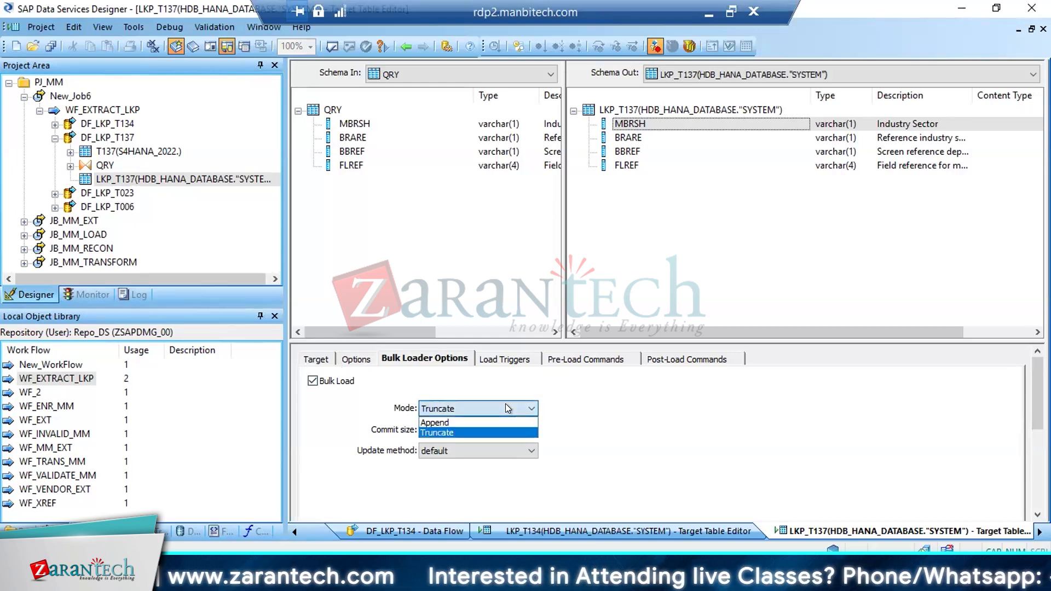
left_click(557, 405)
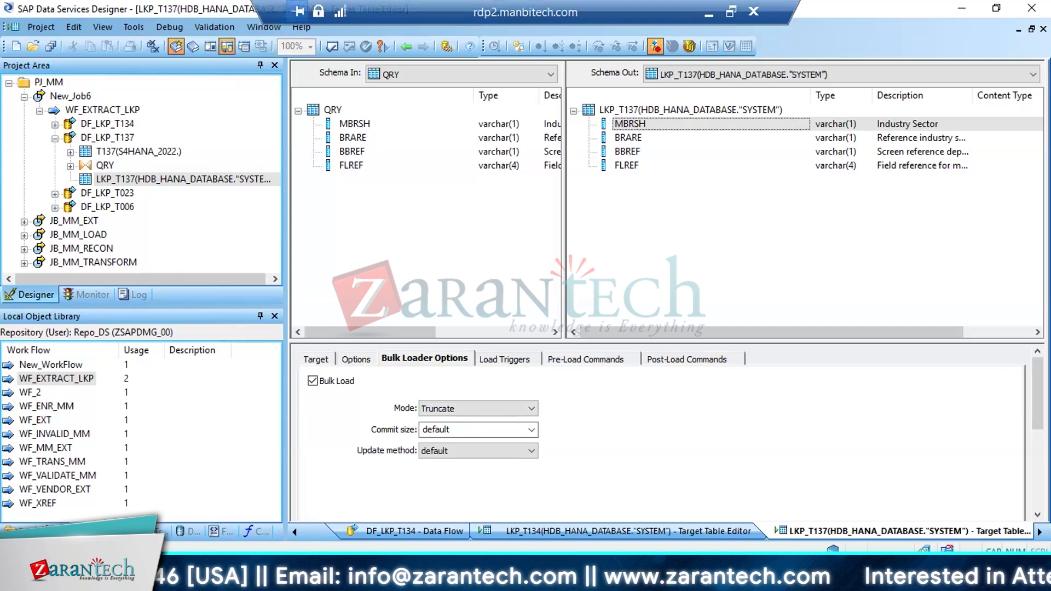
Switch to the desktop, create a new Microsoft Excel worksheet there with its default name, and open it in Excel
left_click(1049, 581)
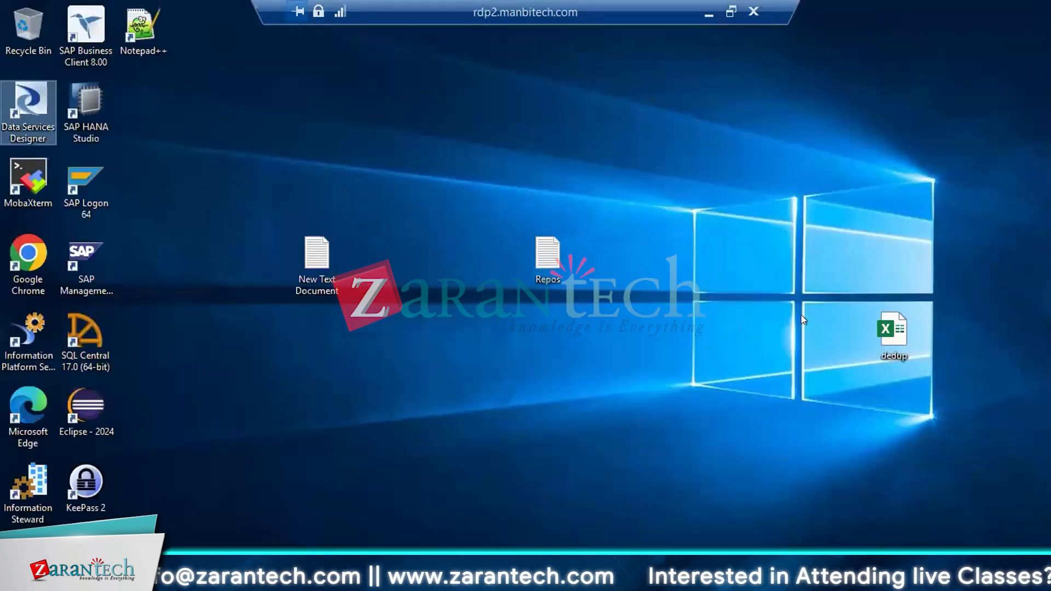
right_click(494, 347)
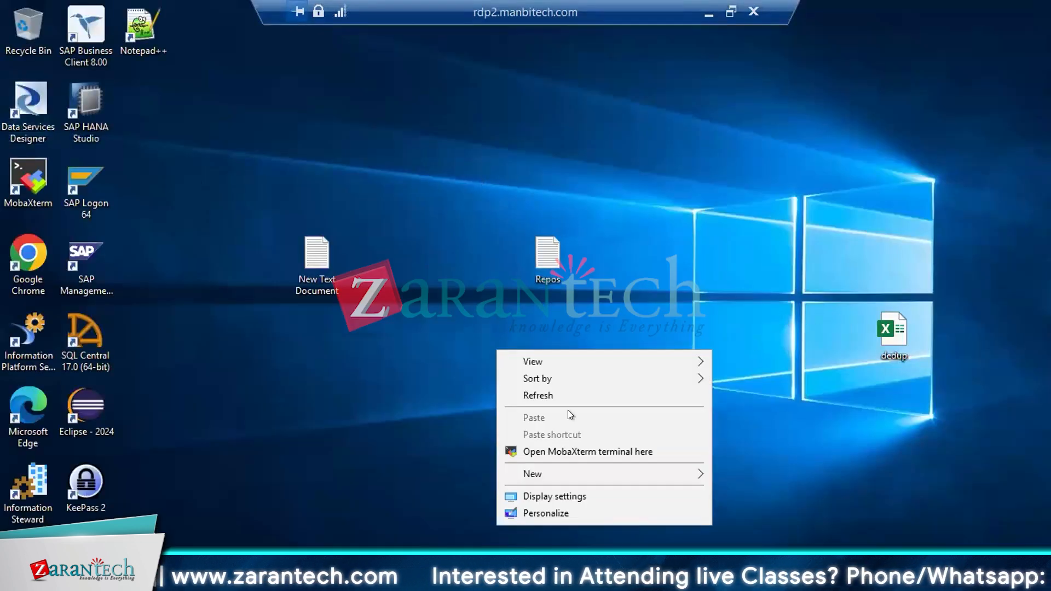
mouse_move(524, 474)
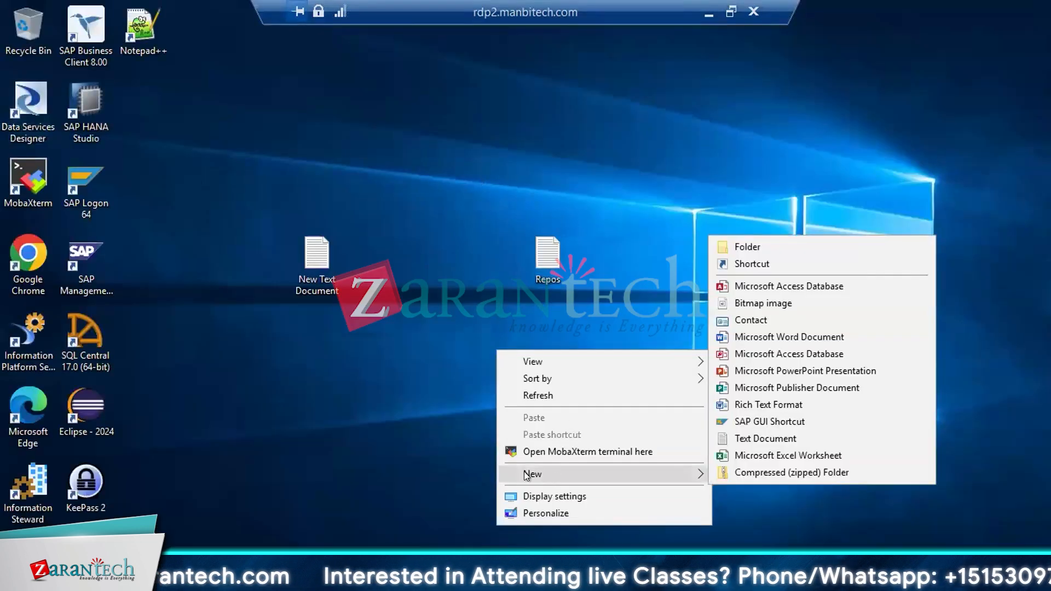
left_click(754, 455)
left_click(498, 413)
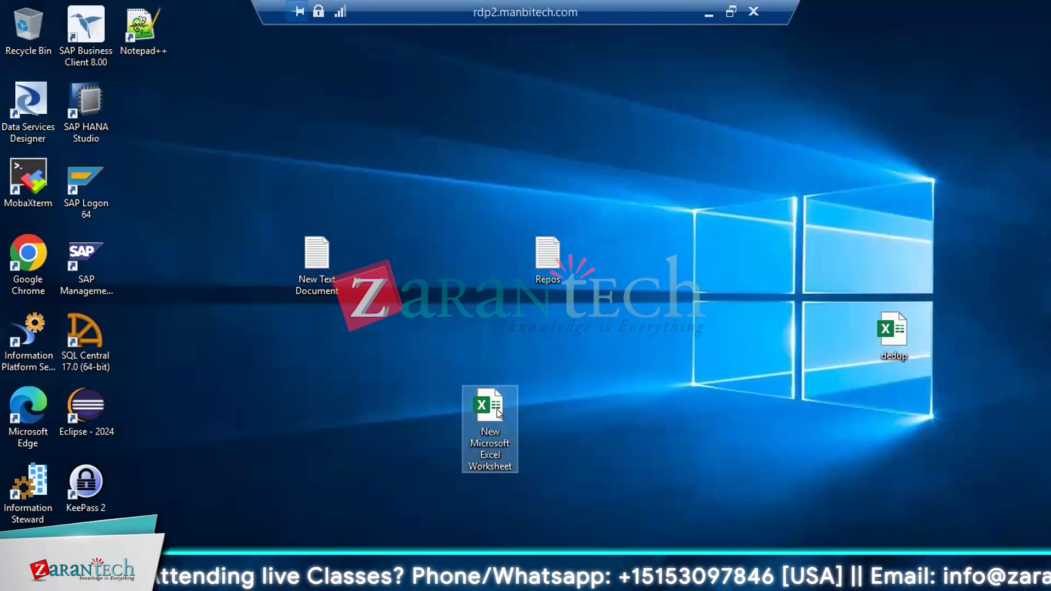
double_click(498, 413)
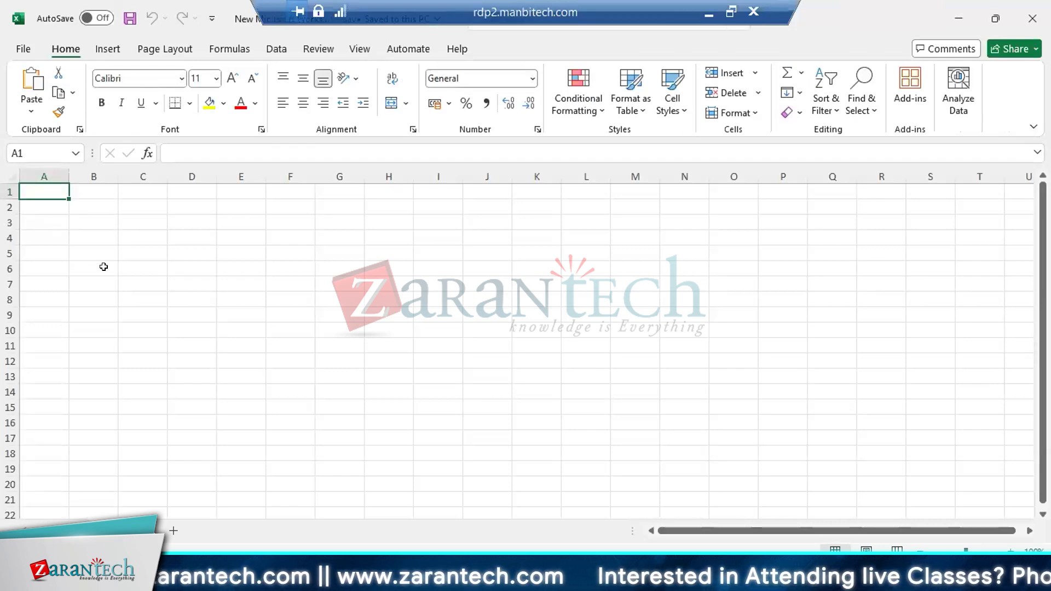
Enter the heading "RUN 1" in cell A1 and start a sample entry "a" in cell A3
type("RUN")
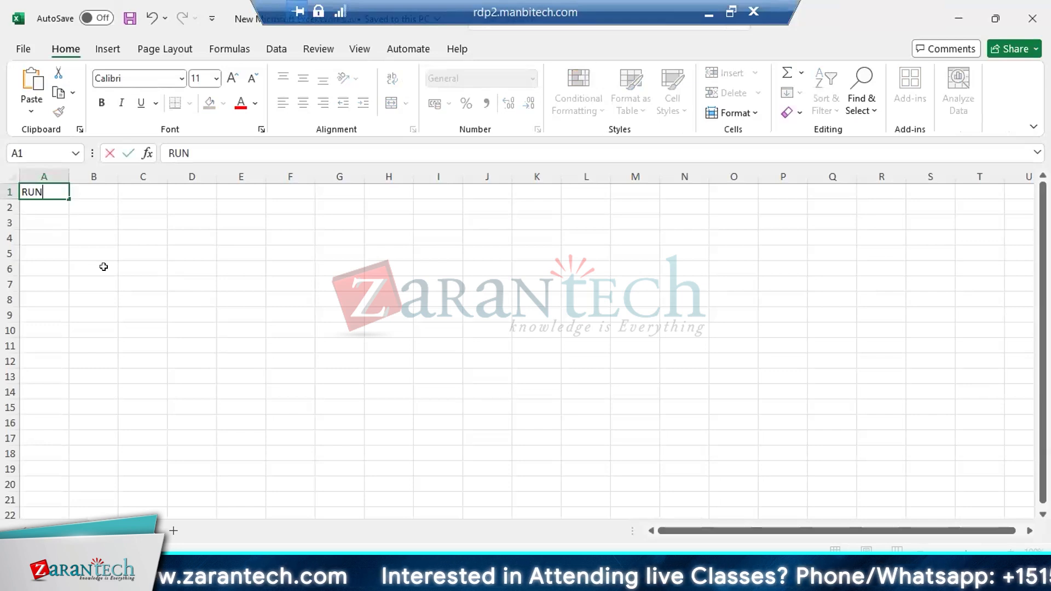
type(" 1")
key("Return")
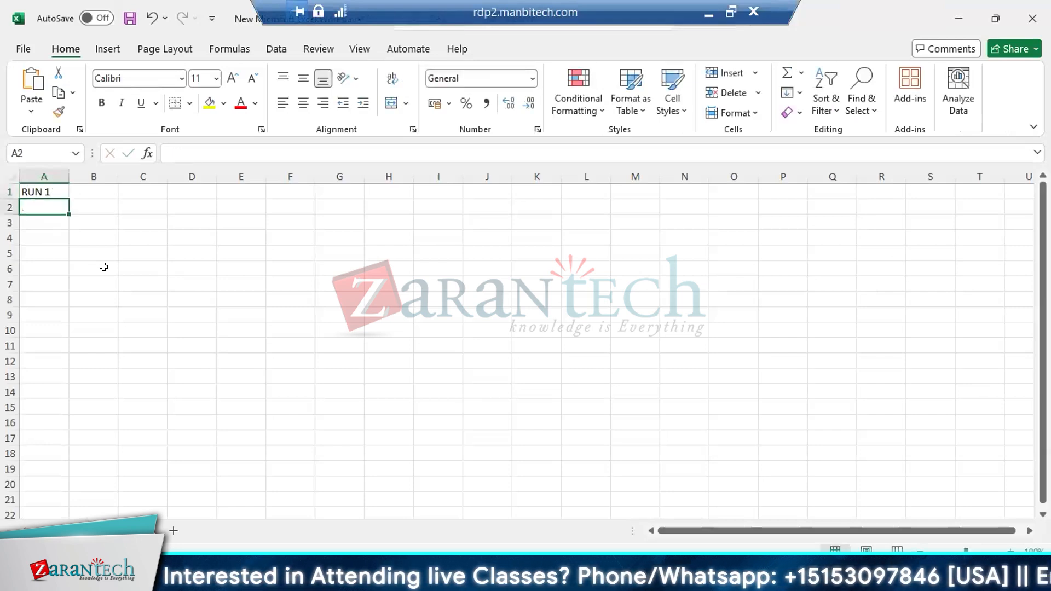
key("Return")
type("a")
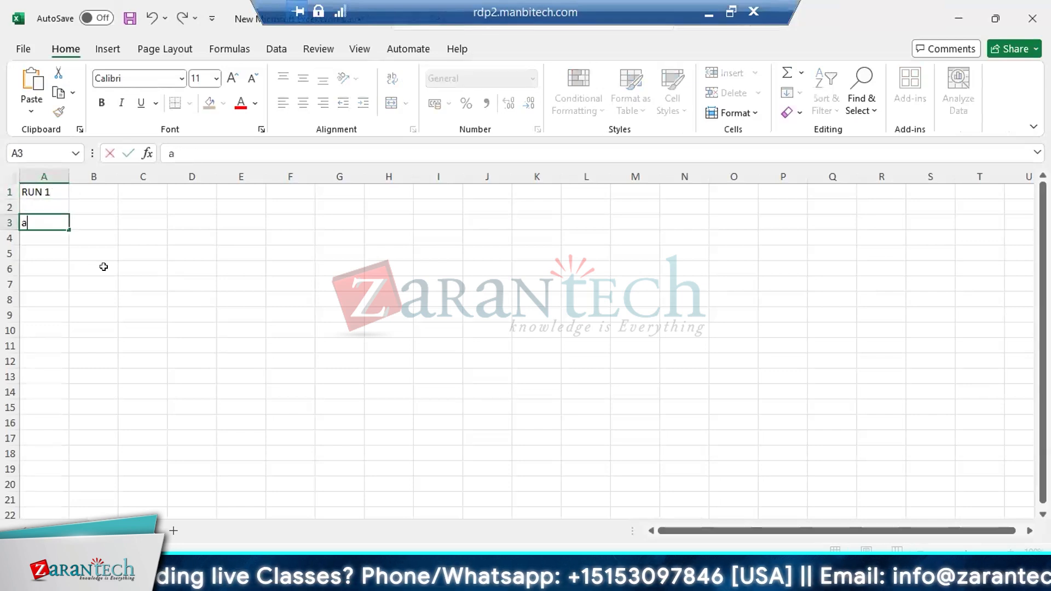
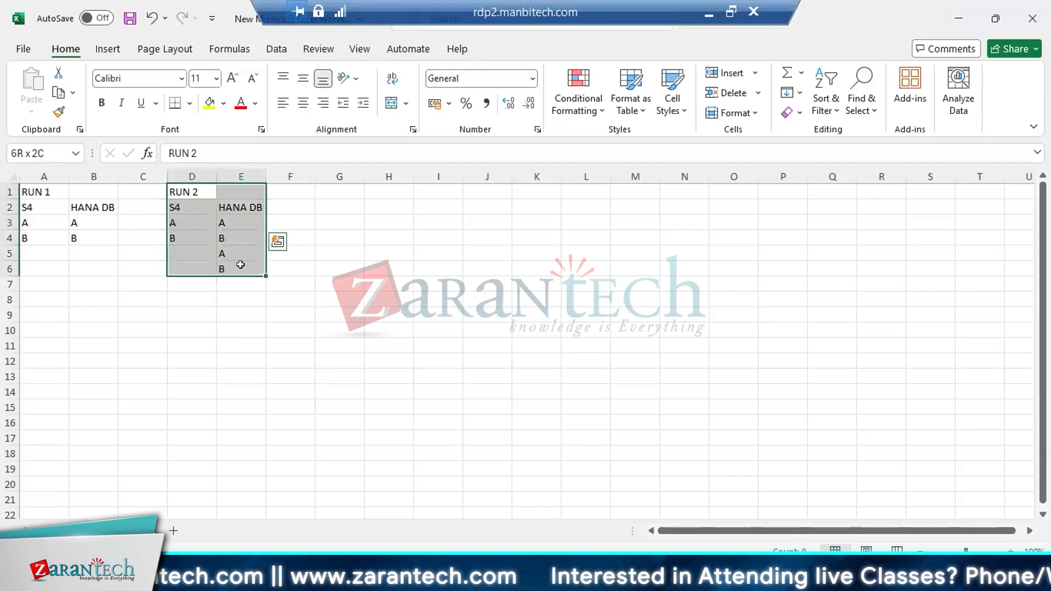
Copy the RUN 2 block in D1:E6 to H1 and change the copy's heading to "RUN 3"
key("ctrl+c")
left_click(377, 191)
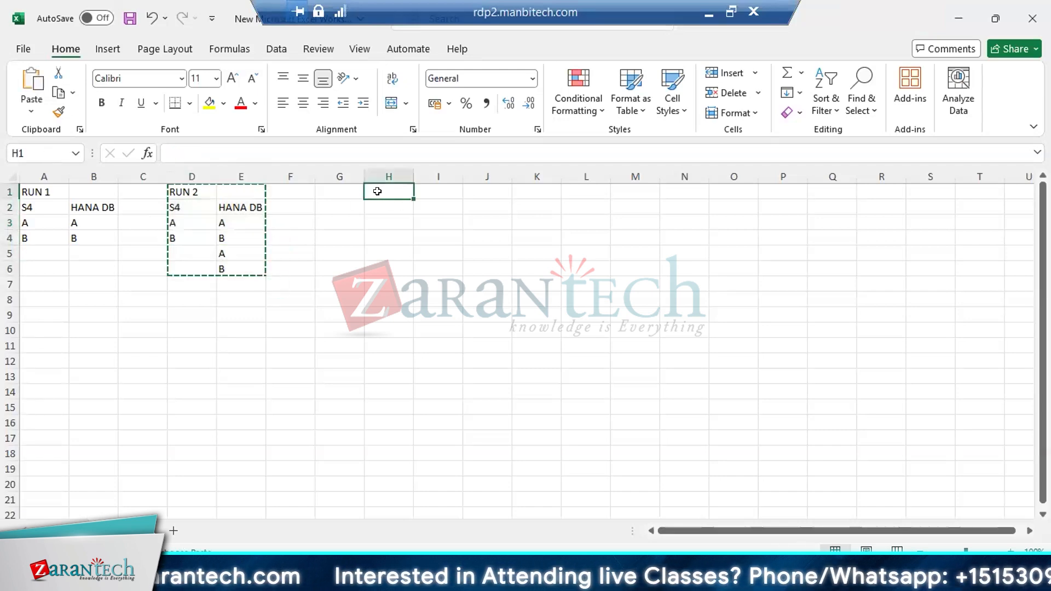
key("ctrl+v")
left_click(389, 191)
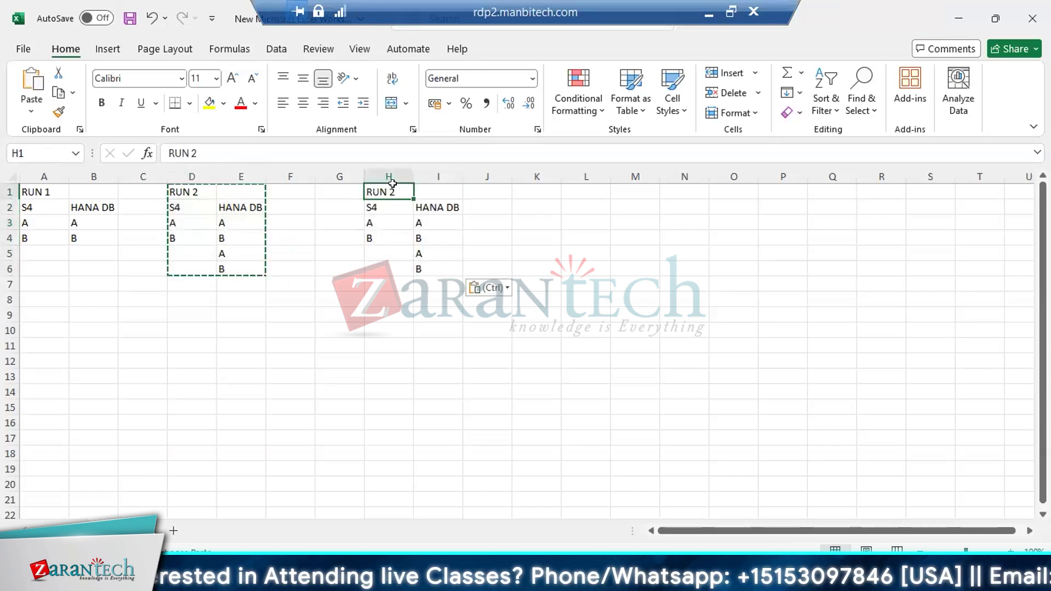
double_click(403, 192)
key("BackSpace")
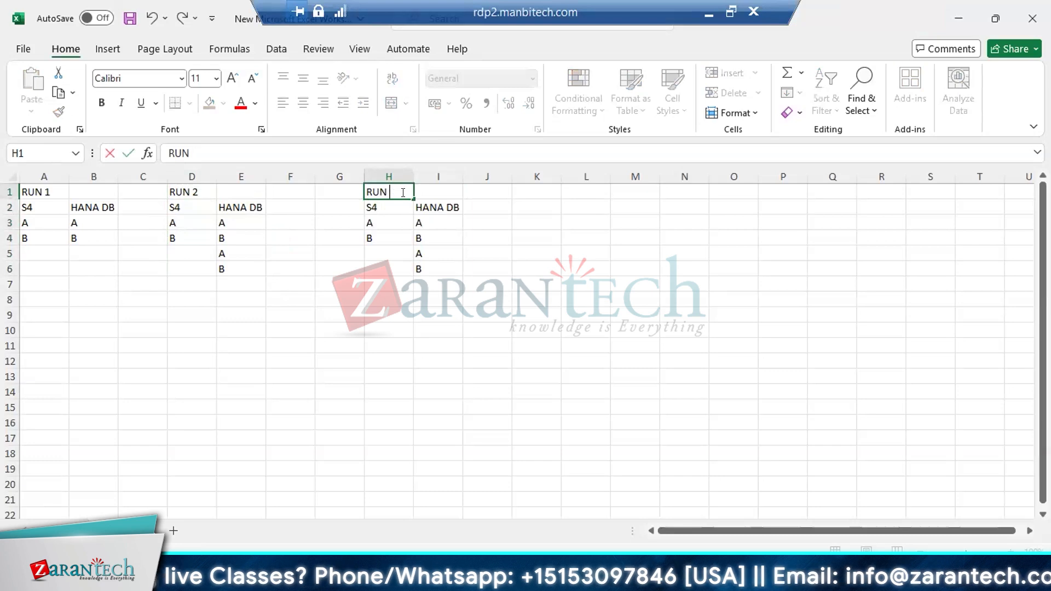
type("3")
left_click(386, 216)
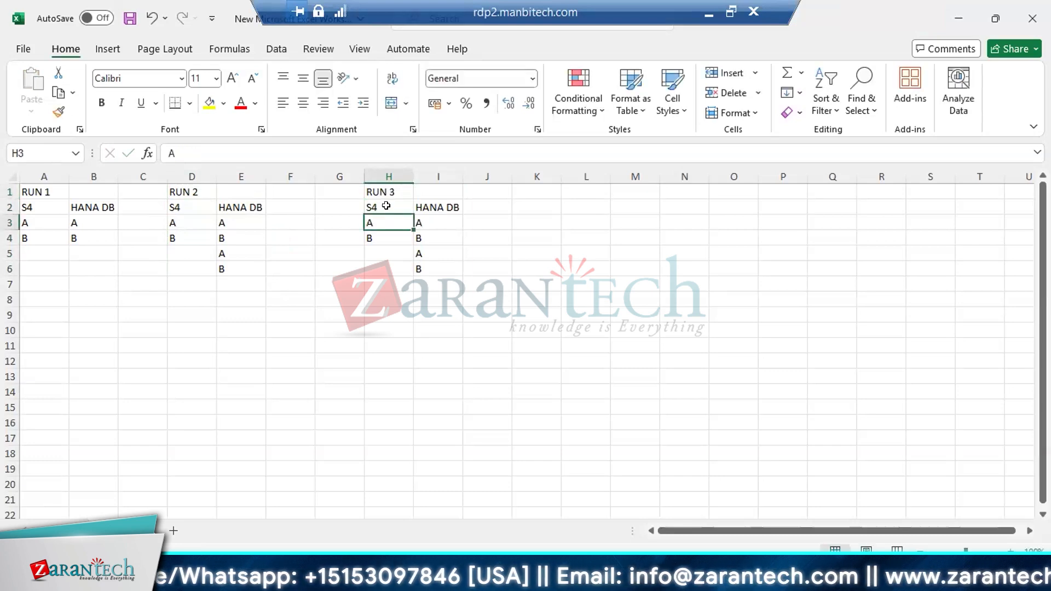
Append the entries "A" and "B" to RUN 3's HANA DB column in cells I7 and I8
left_click(387, 207)
left_click(378, 219)
left_click(378, 233)
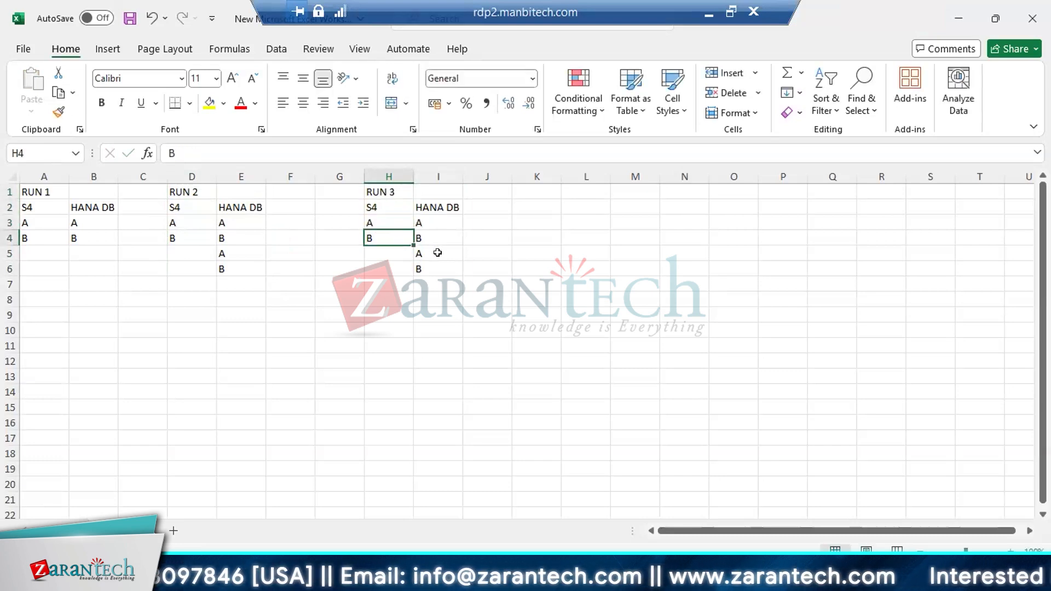
left_click(430, 232)
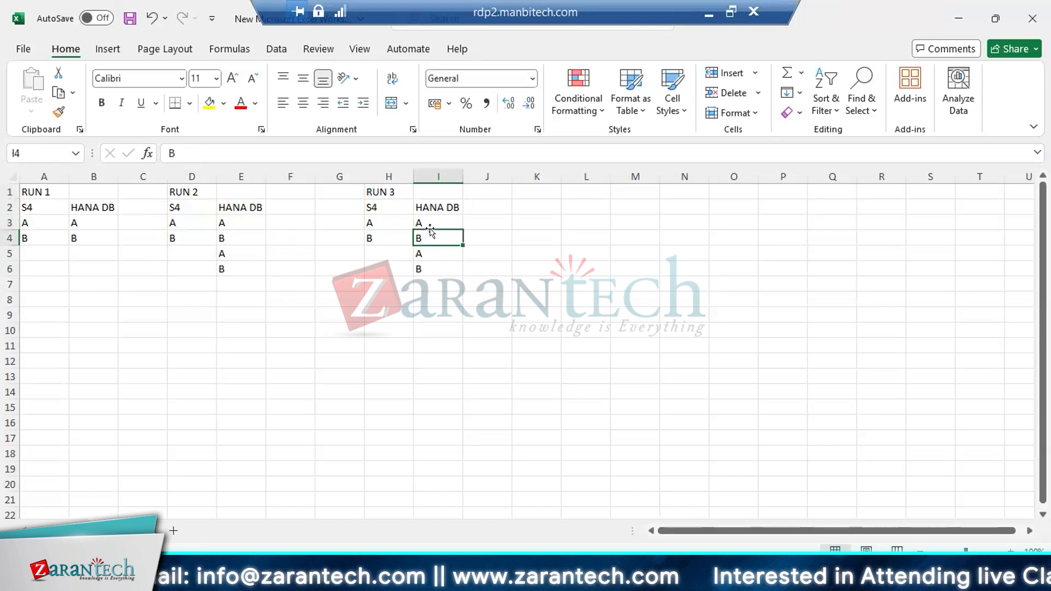
left_click(430, 230)
key("Down")
key("Down")
key("Down")
key("Down")
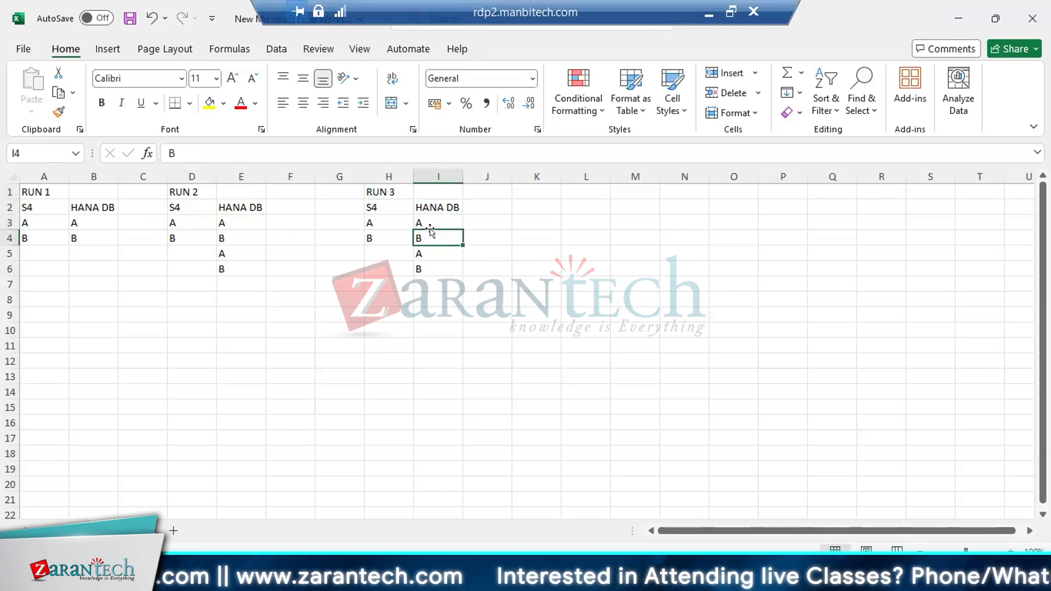
type("A")
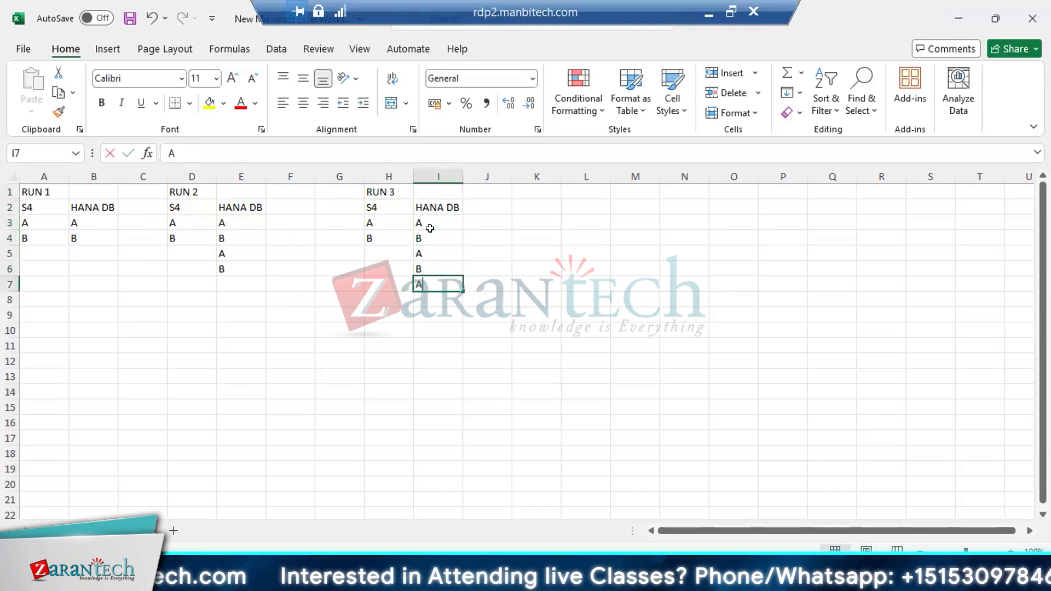
key("Return")
type("B")
key("Return")
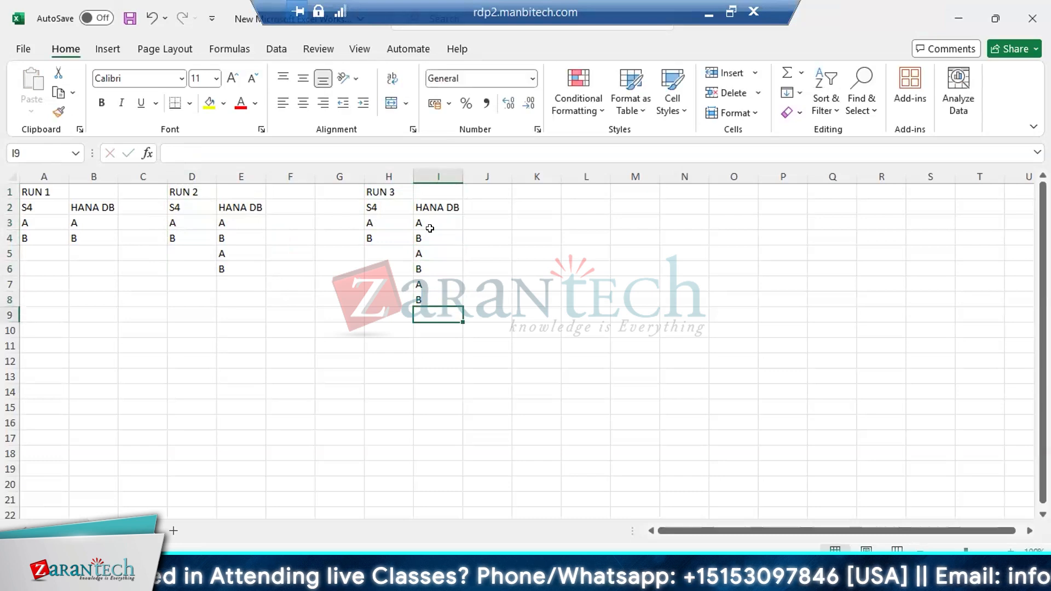
Copy the RUN 3 block in H1:I8 to L1 and clear the "B" entry from the copy's S4 column in L4
left_click(384, 192)
left_click_drag(404, 233, 426, 299)
key("ctrl+c")
left_click(573, 190)
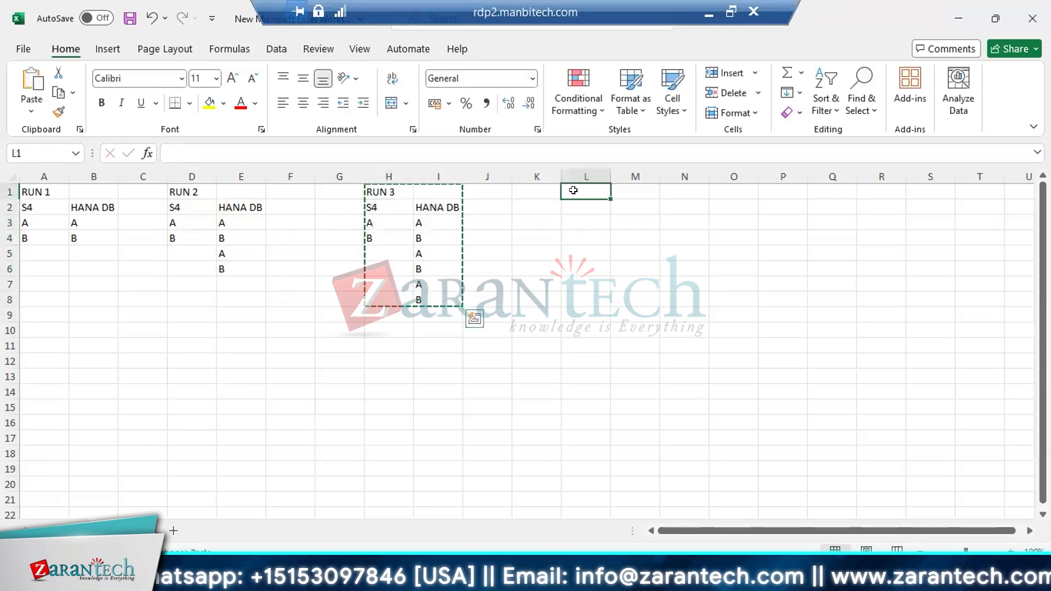
key("ctrl+v")
left_click(576, 231)
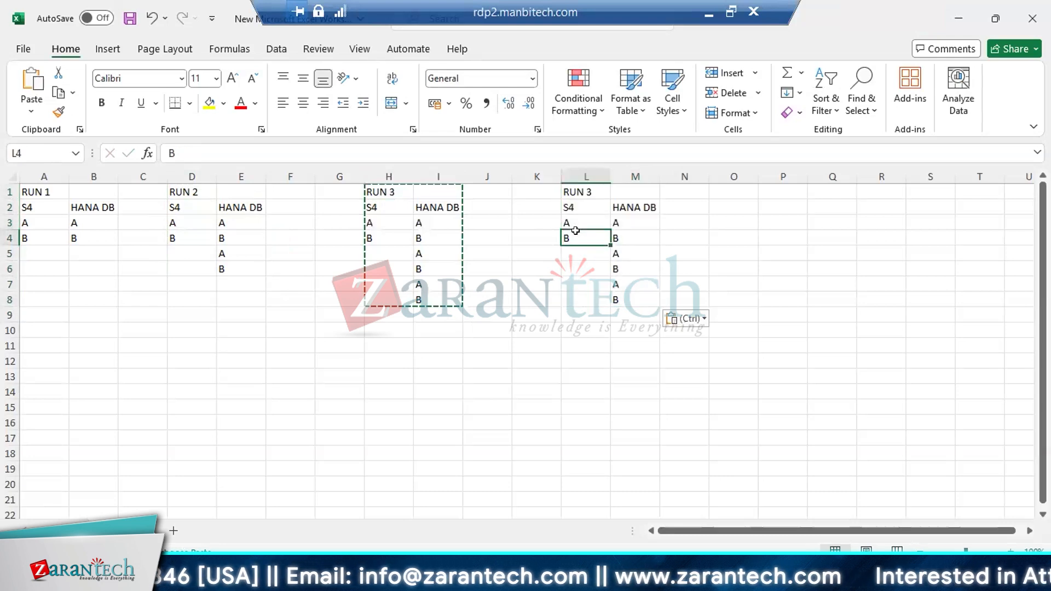
double_click(576, 232)
key("BackSpace")
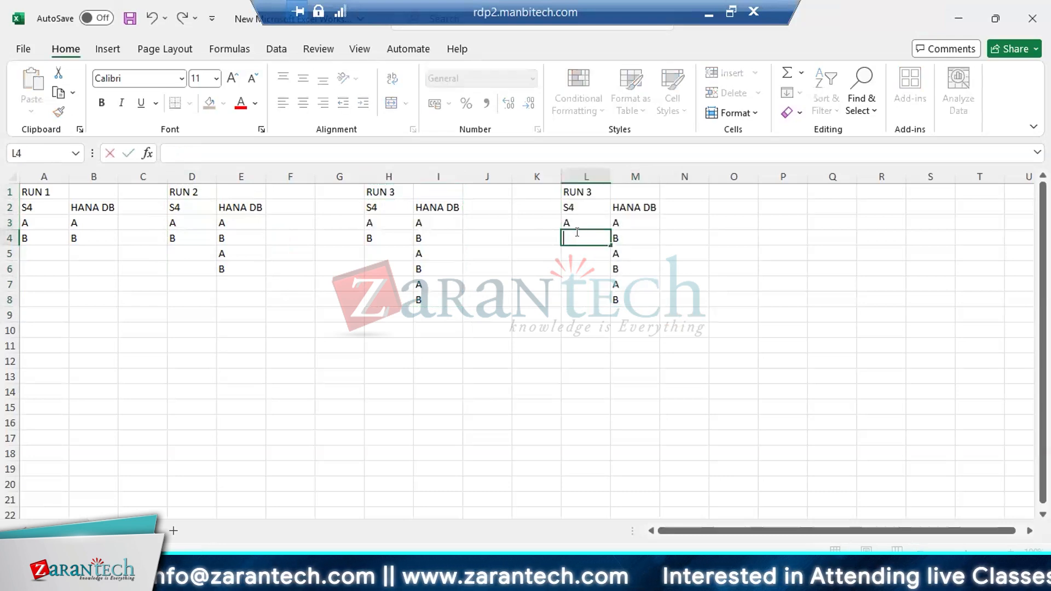
key("Return")
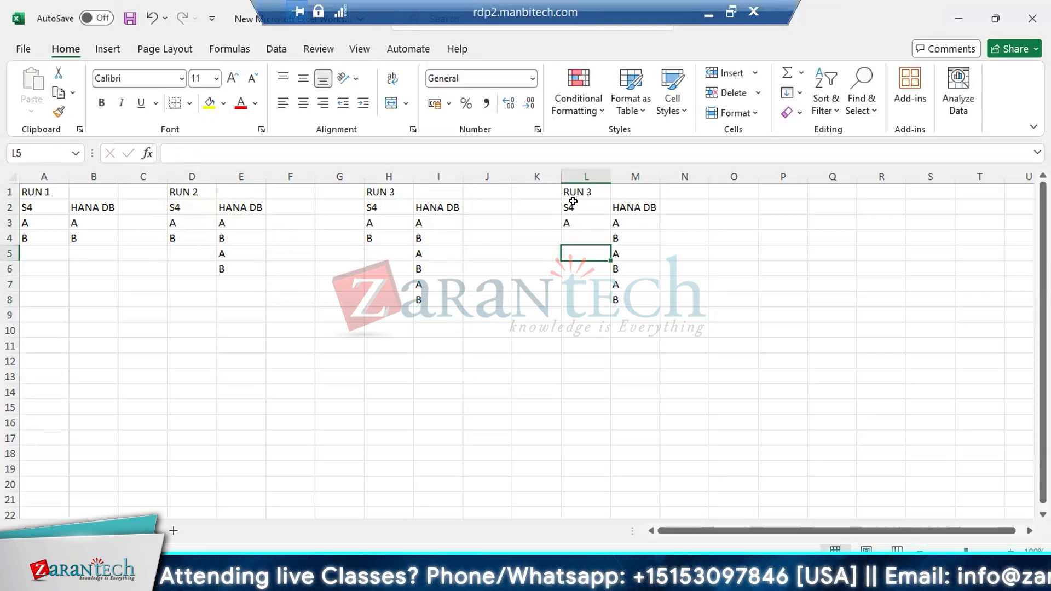
Change the heading in L1 to "RUN 4" and append "A" to its HANA DB column in M9
double_click(588, 192)
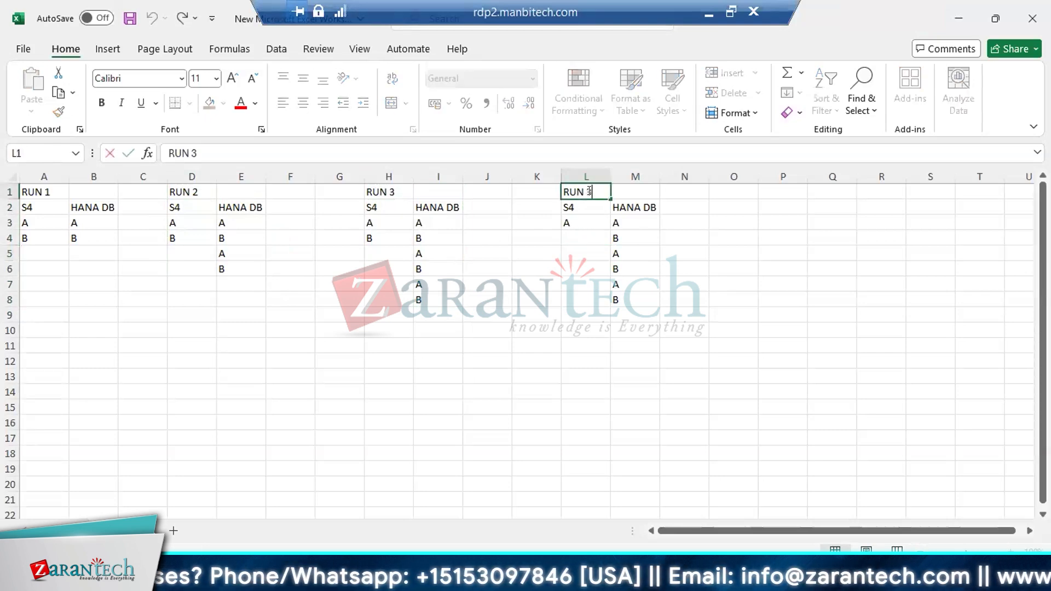
key("BackSpace")
type("4")
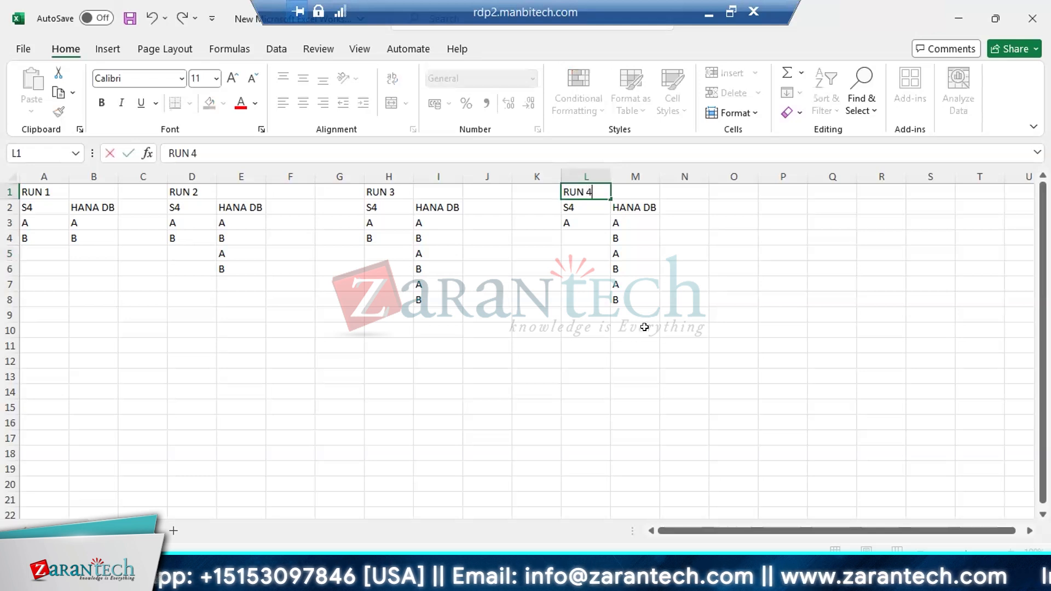
left_click(624, 308)
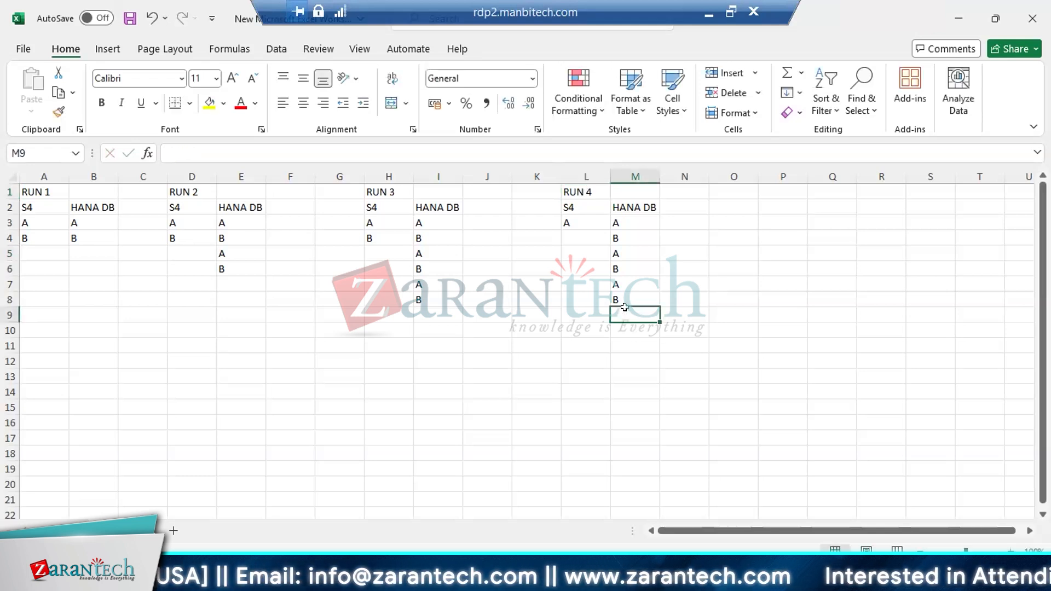
type("A")
key("Return")
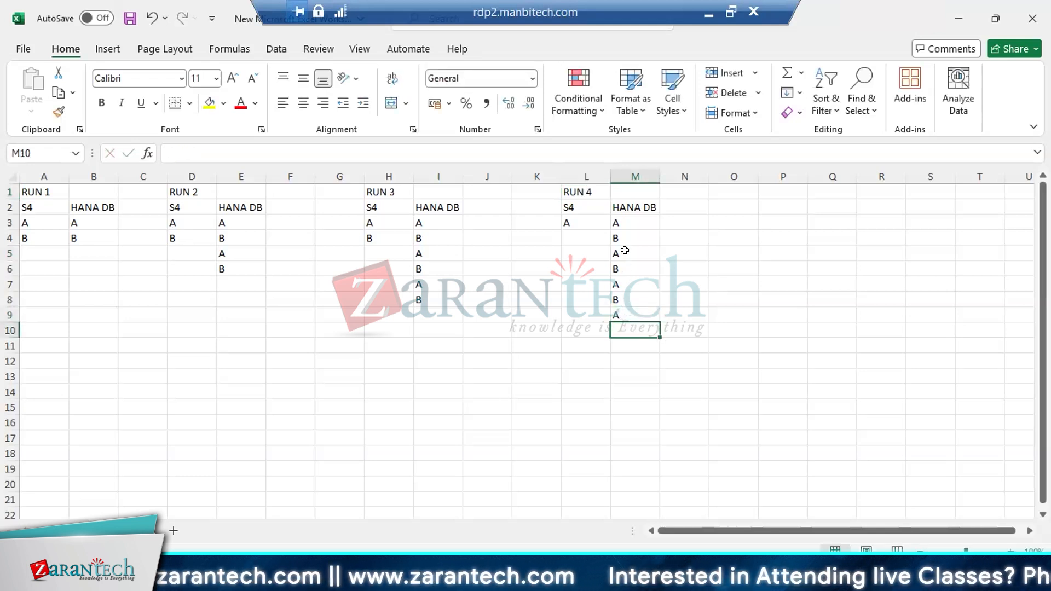
Examine RUN 4's HANA DB column for repeated and outdated entries compared with its S4 column
left_click_drag(619, 237, 622, 313)
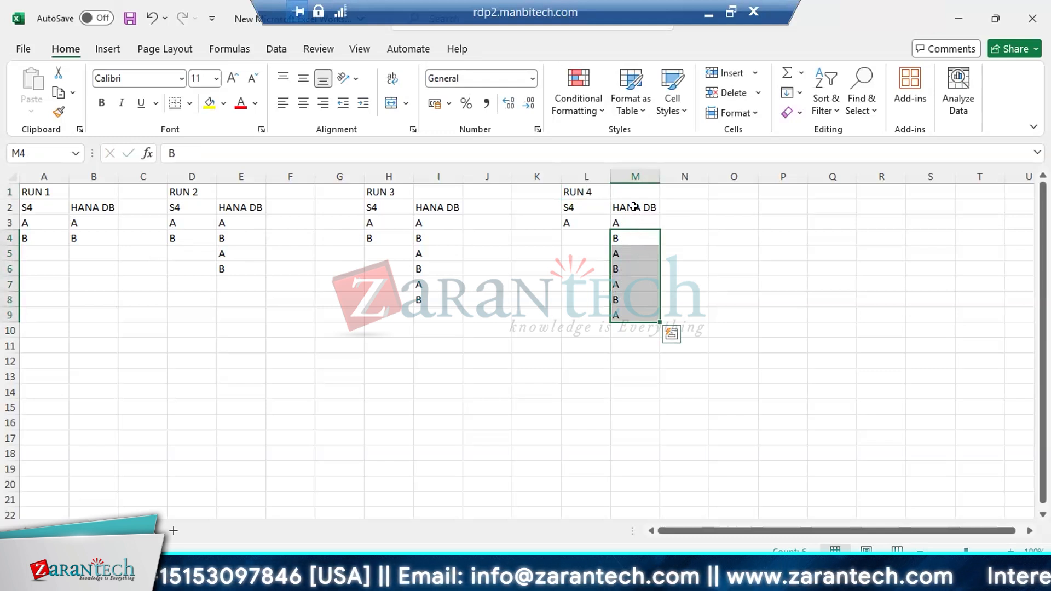
left_click(635, 176)
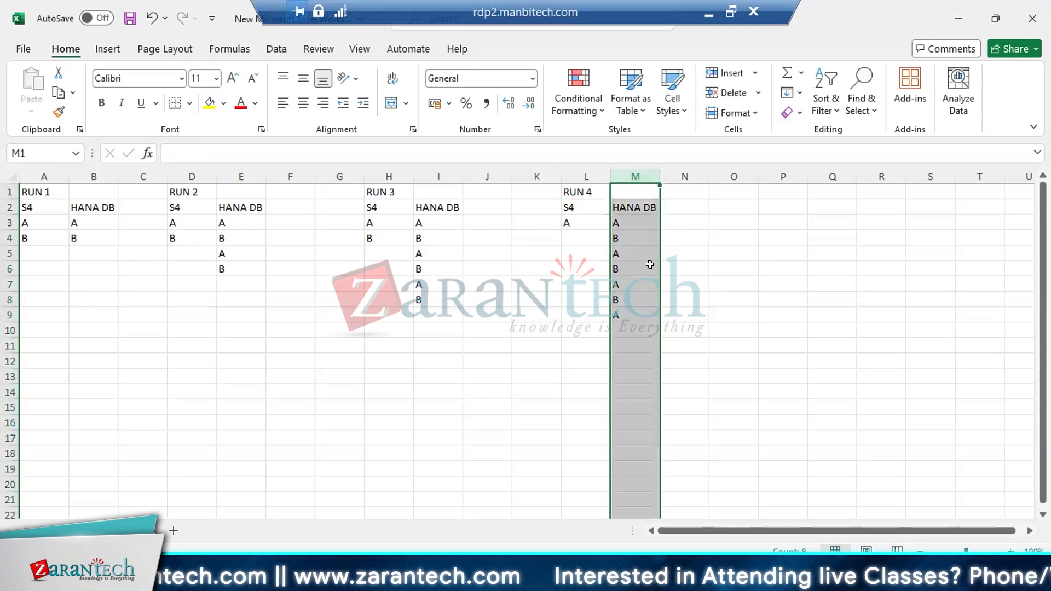
left_click(626, 241)
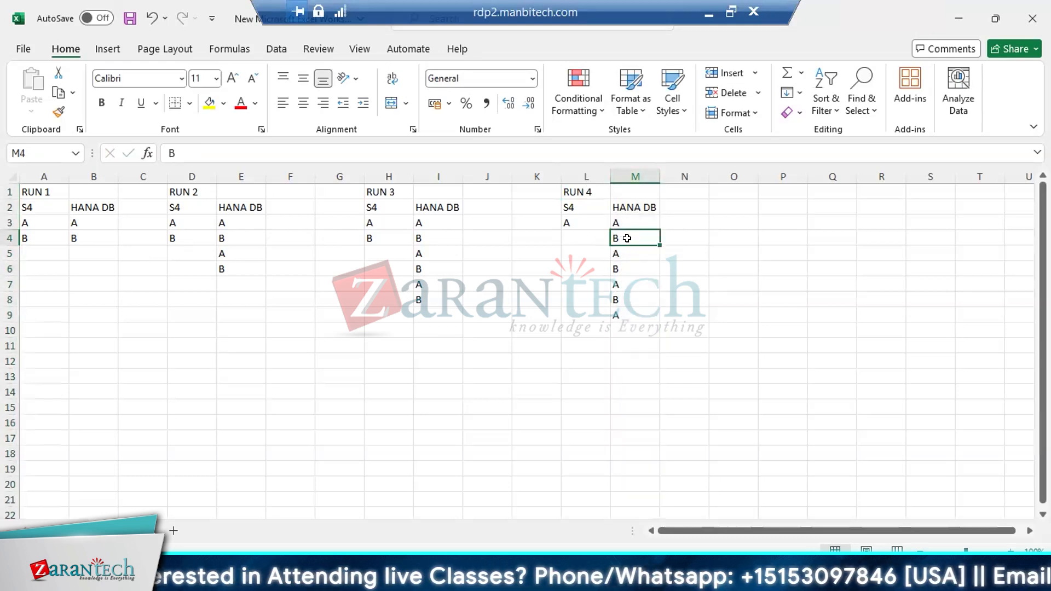
left_click(628, 173)
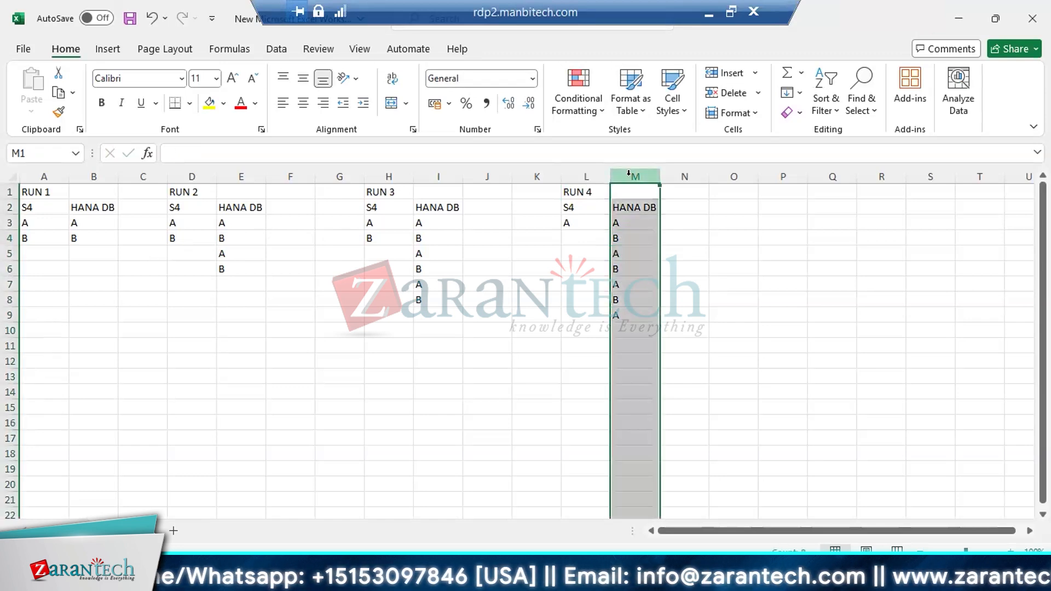
left_click_drag(574, 173, 613, 233)
left_click(577, 221)
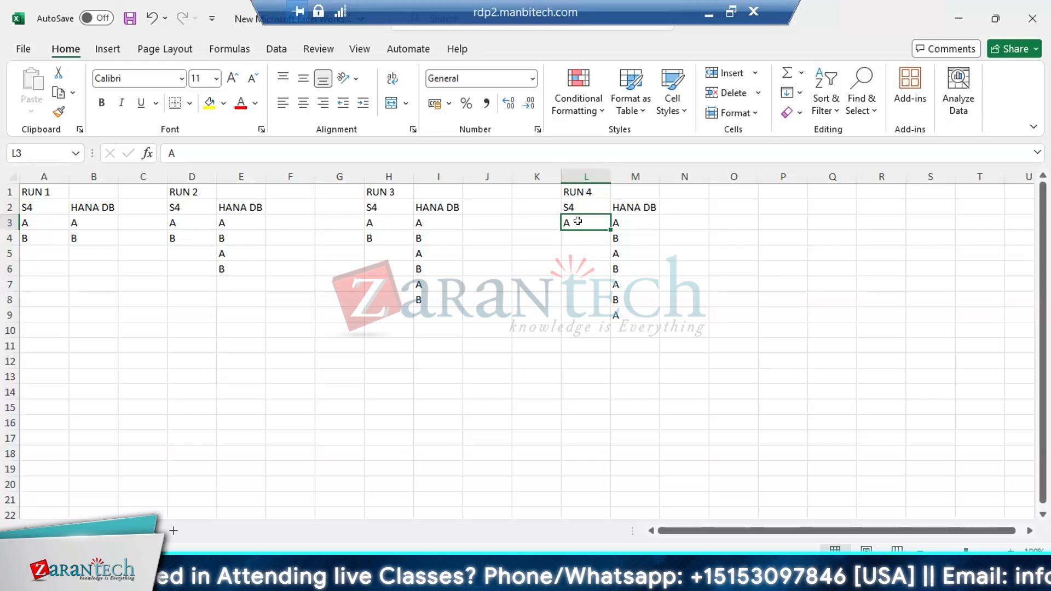
left_click(635, 174)
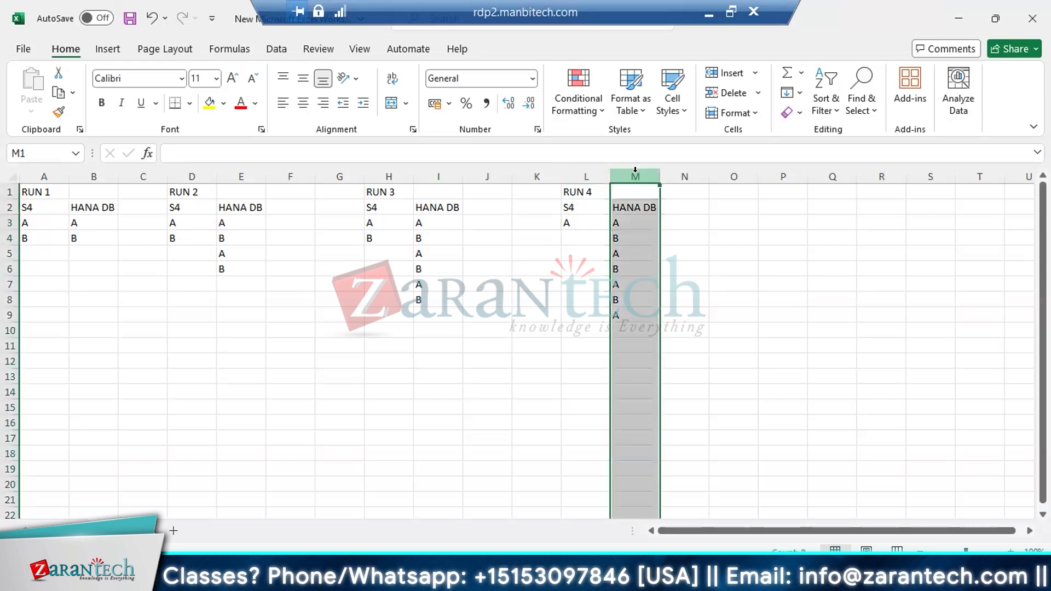
left_click(624, 238)
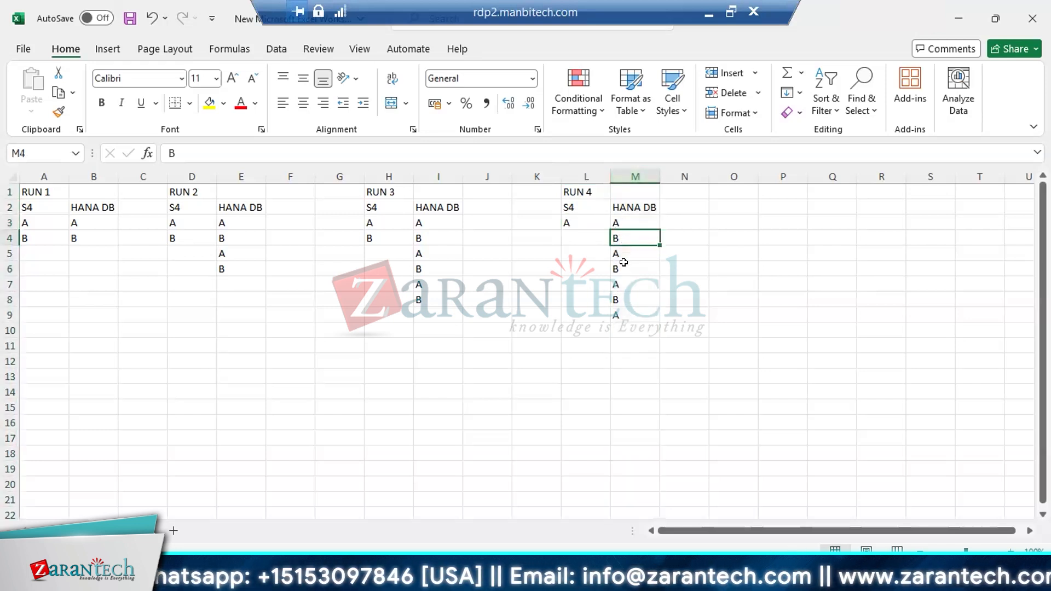
left_click(624, 264)
left_click(624, 294)
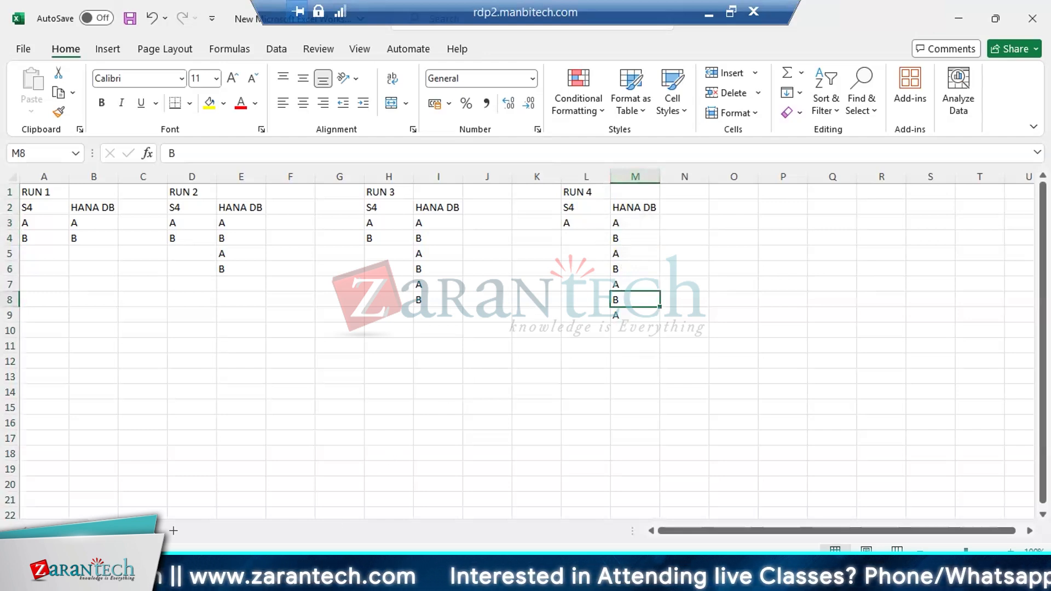
Switch to SAP Data Services Designer, check the bulk load mode of the LKP_T137 target table, and return to Excel
left_click(405, 578)
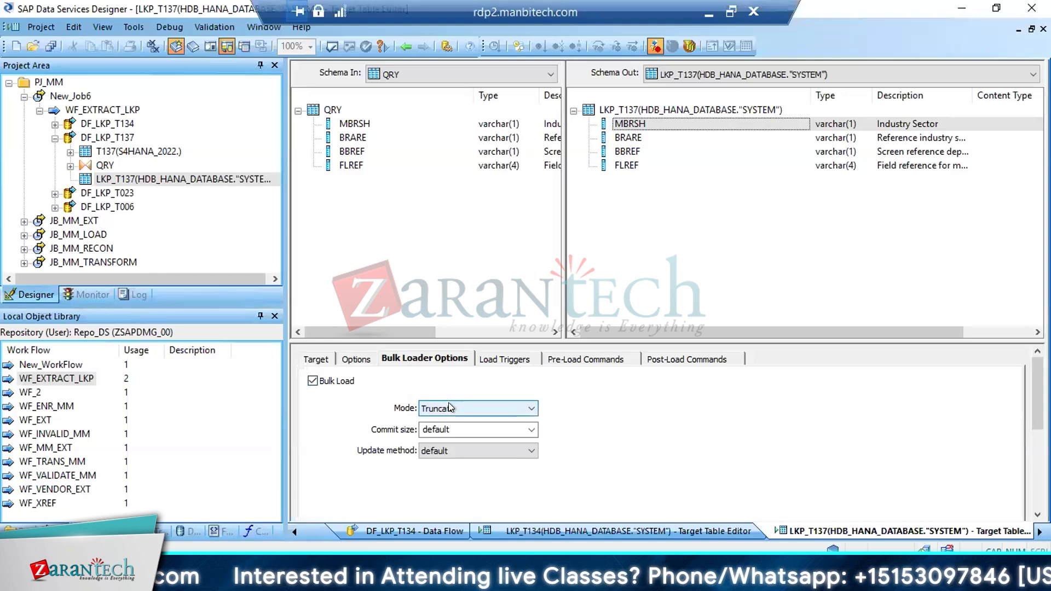
left_click(448, 408)
left_click(441, 427)
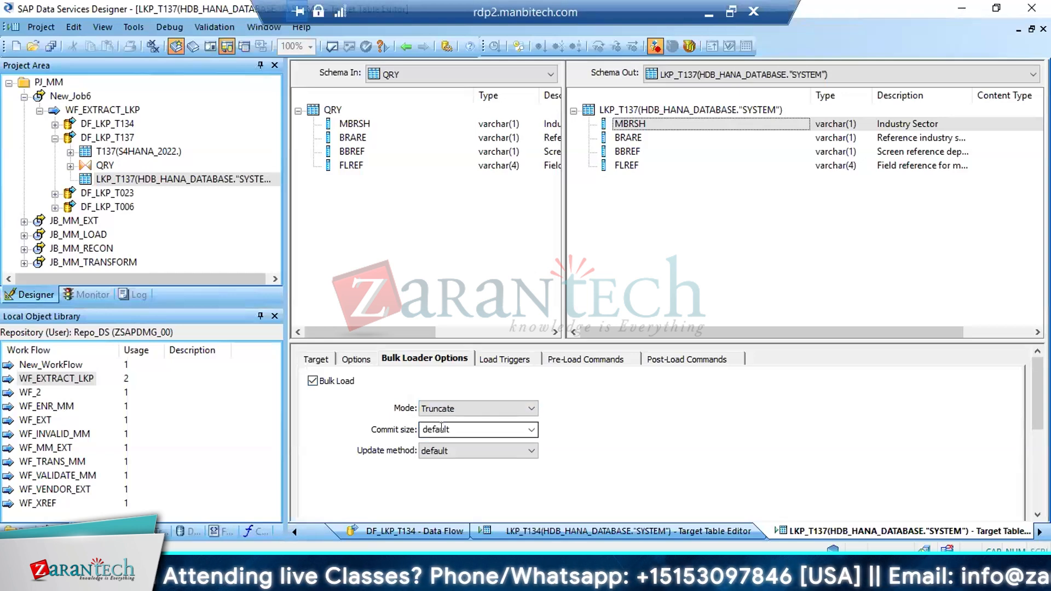
left_click(405, 577)
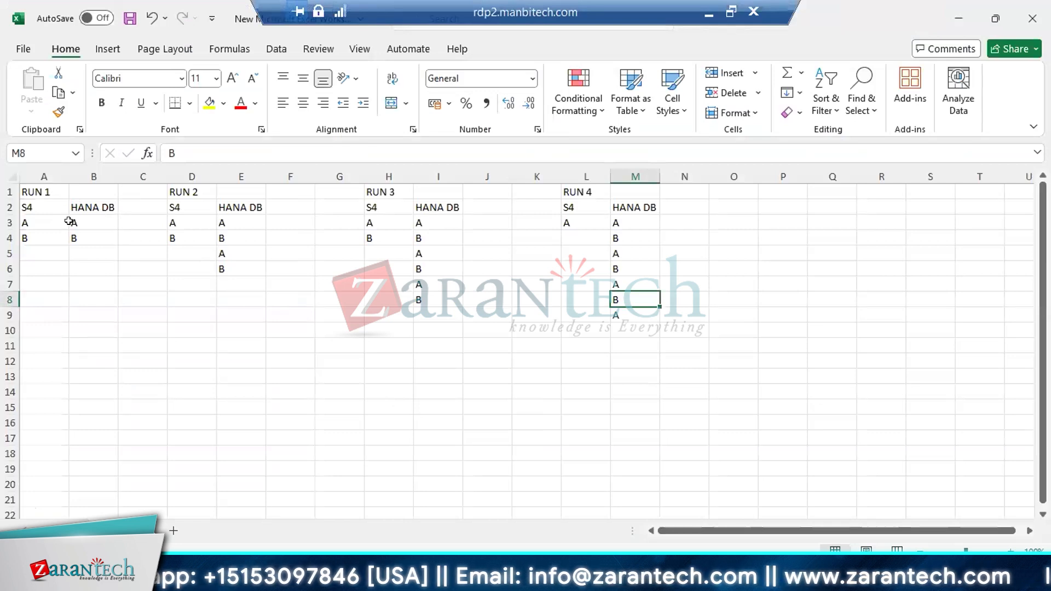
Clear all entries under RUN 2's HANA DB heading in cells E3:E6
left_click_drag(231, 219, 232, 264)
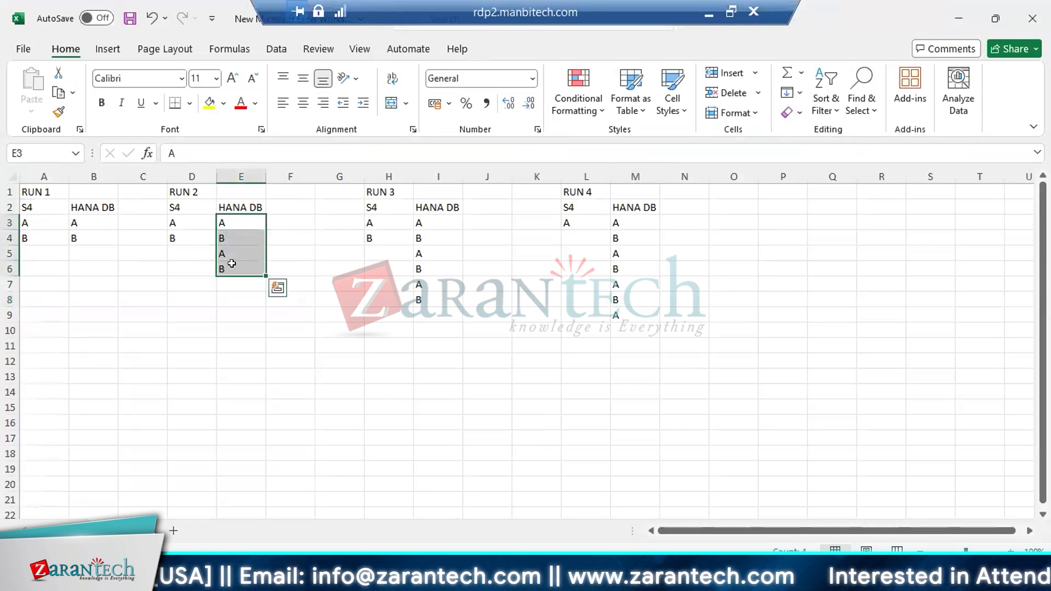
key("BackSpace")
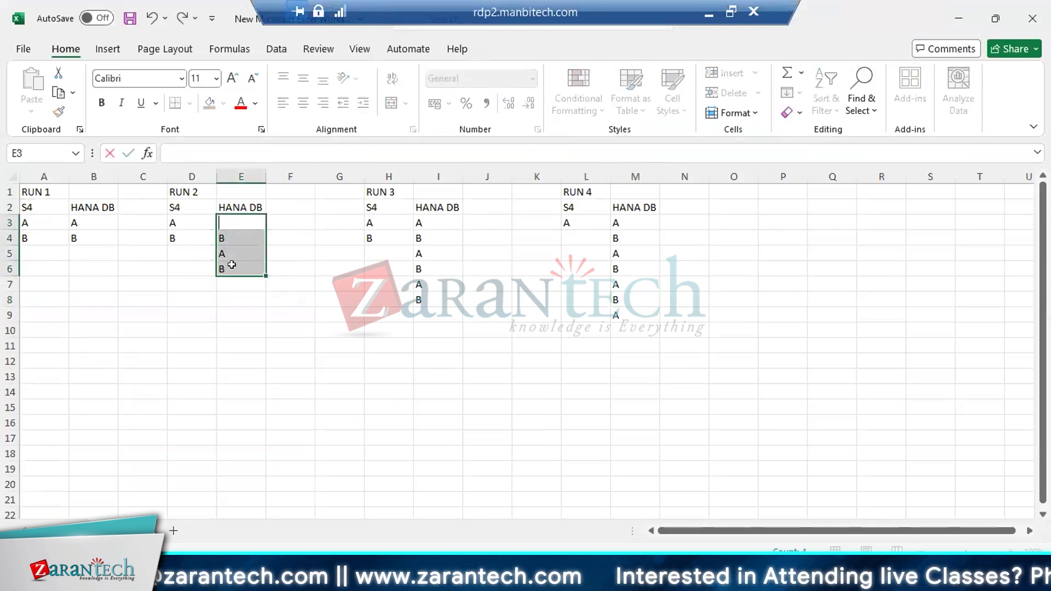
key("Return")
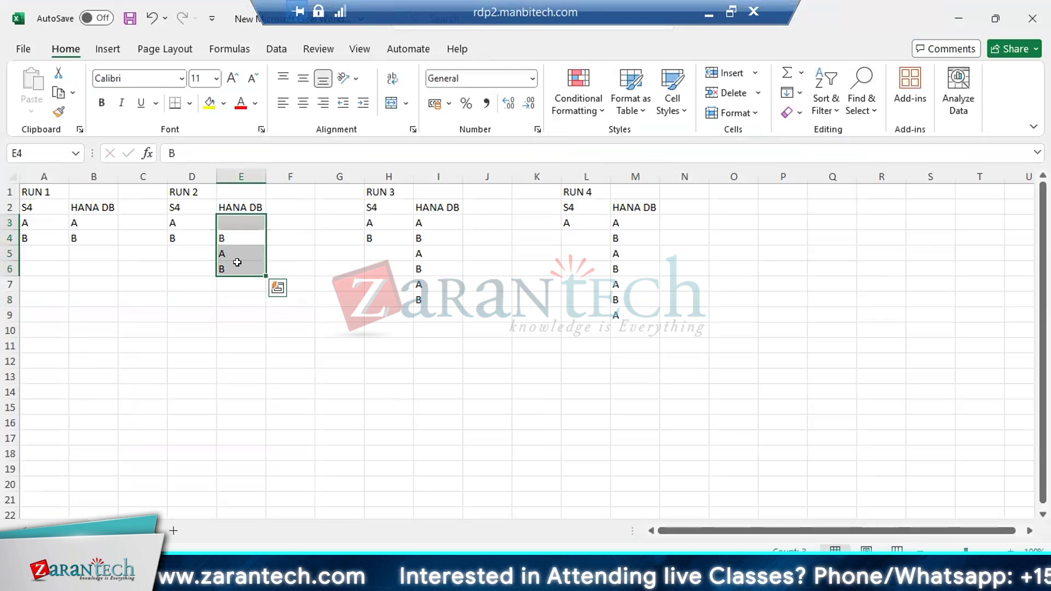
key("Down")
key("Down")
key("Down")
key("Down")
left_click(232, 240)
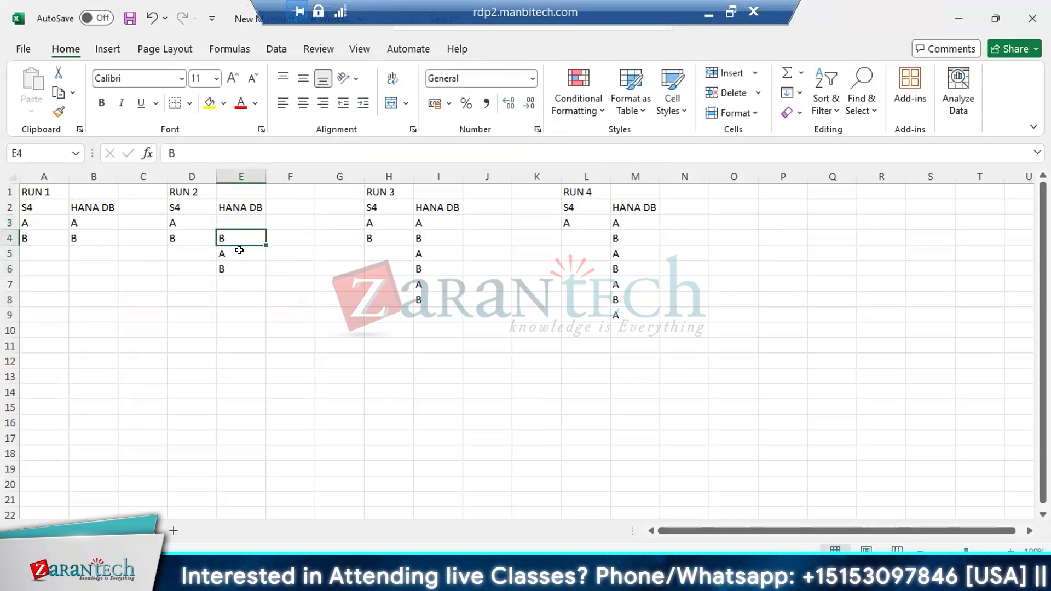
left_click(239, 251, "shift")
key("Delete")
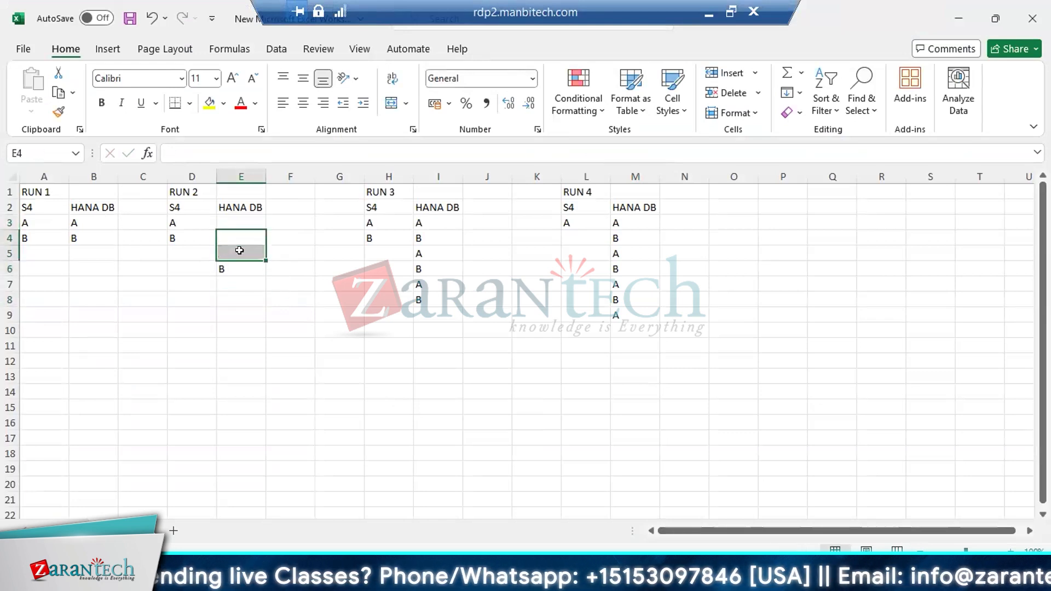
left_click(239, 250)
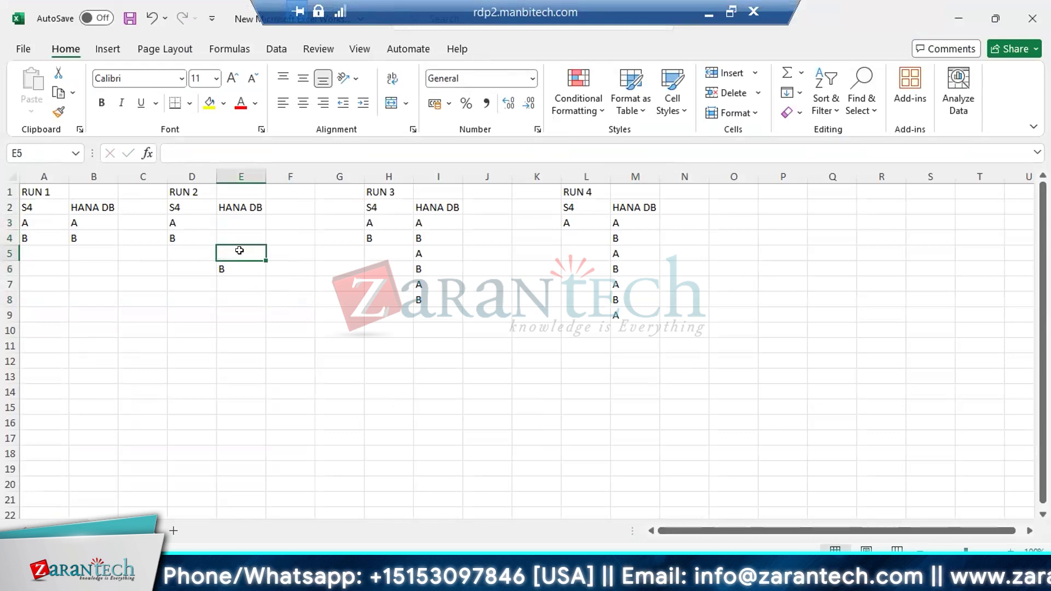
key("Down")
key("Delete")
Copy RUN 2's S4 entries "A" and "B" from D3:D4 into its HANA DB column starting at E3
left_click_drag(191, 221, 192, 238)
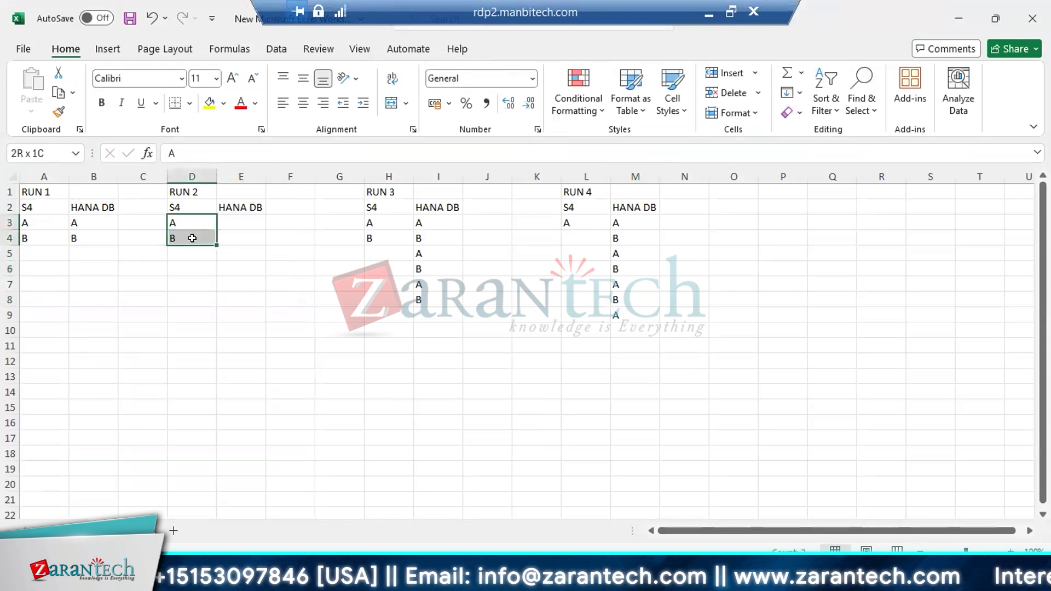
key("ctrl+c")
left_click(242, 219)
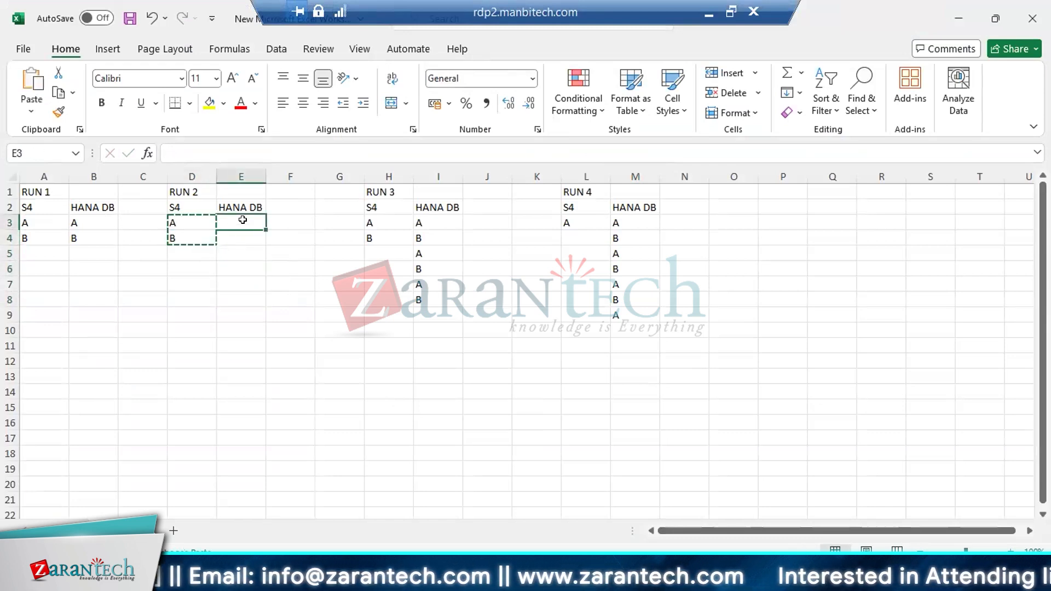
key("ctrl+v")
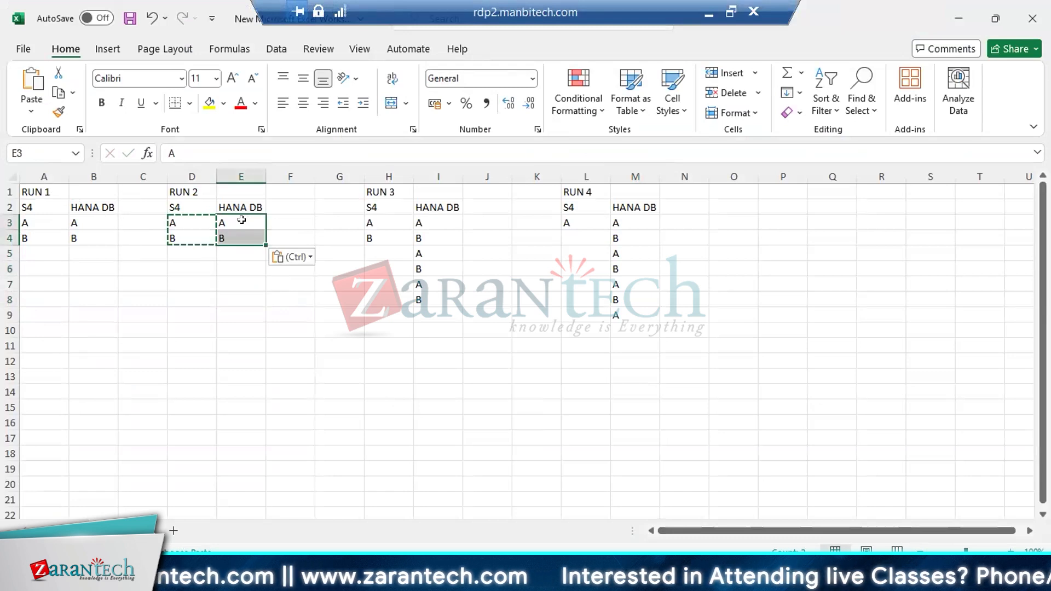
Clear the surplus HANA DB entries in I5:I8 under RUN 3 and M4:M9 under RUN 4
left_click(424, 253)
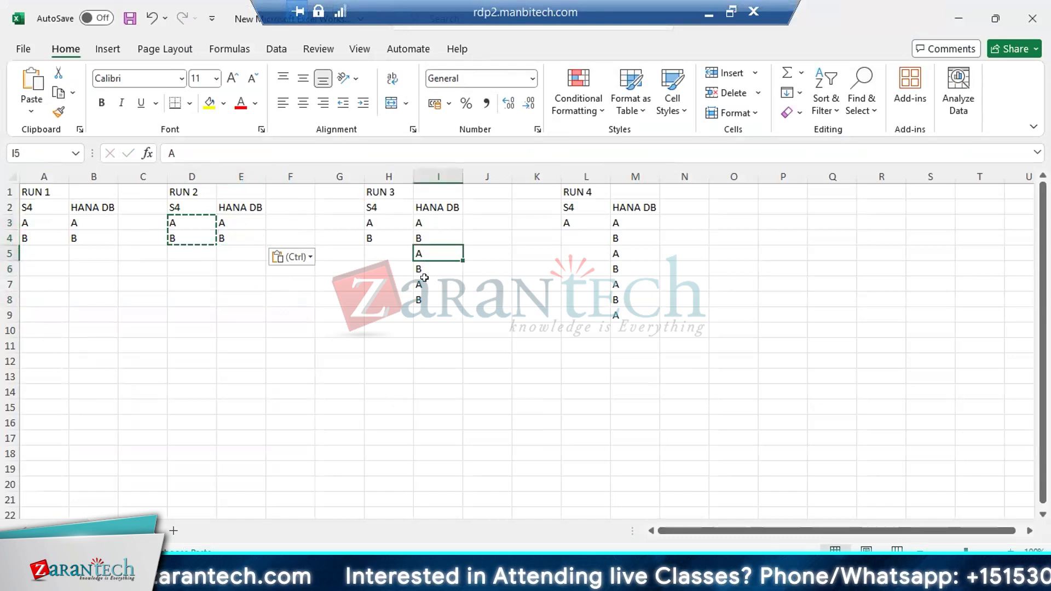
left_click_drag(425, 278, 425, 301)
key("Delete")
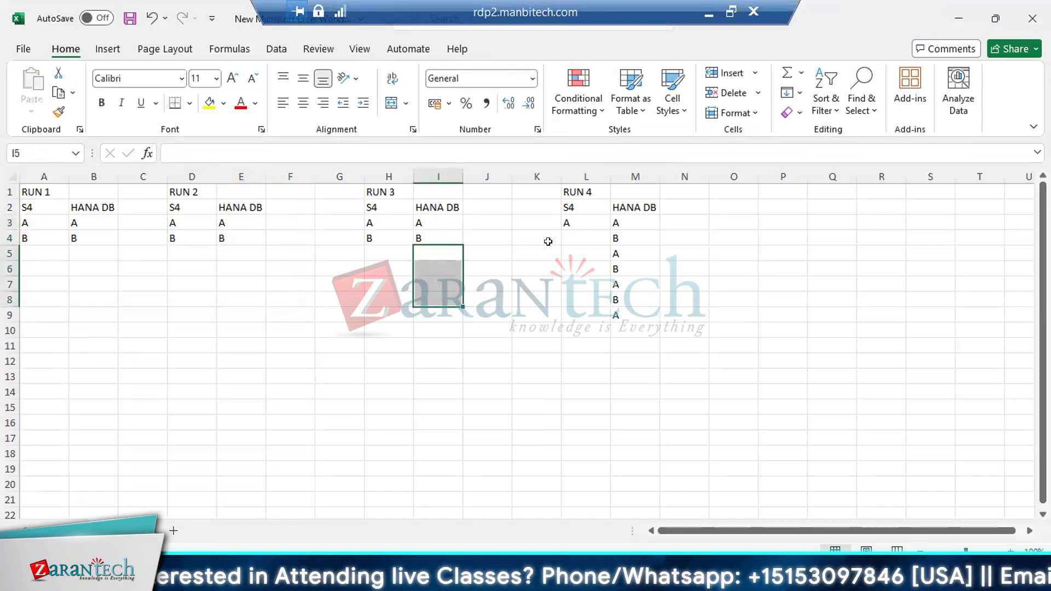
left_click_drag(618, 234, 619, 316)
key("Delete")
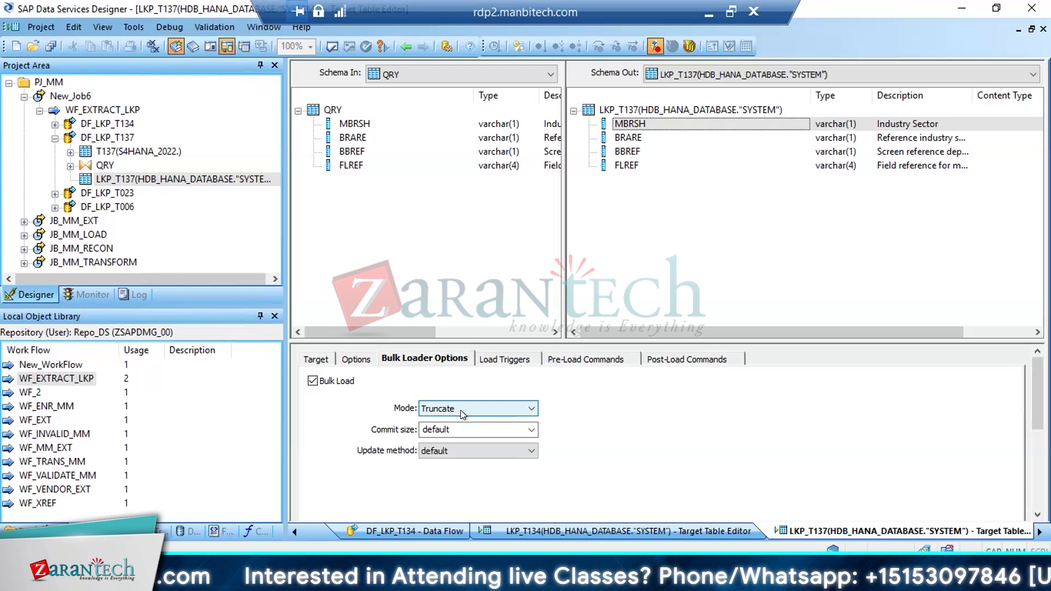
In SAP Data Services Designer, set the bulk load mode of DF_LKP_T023's LKP_T023 target table to Truncate
left_click(55, 140)
double_click(107, 151)
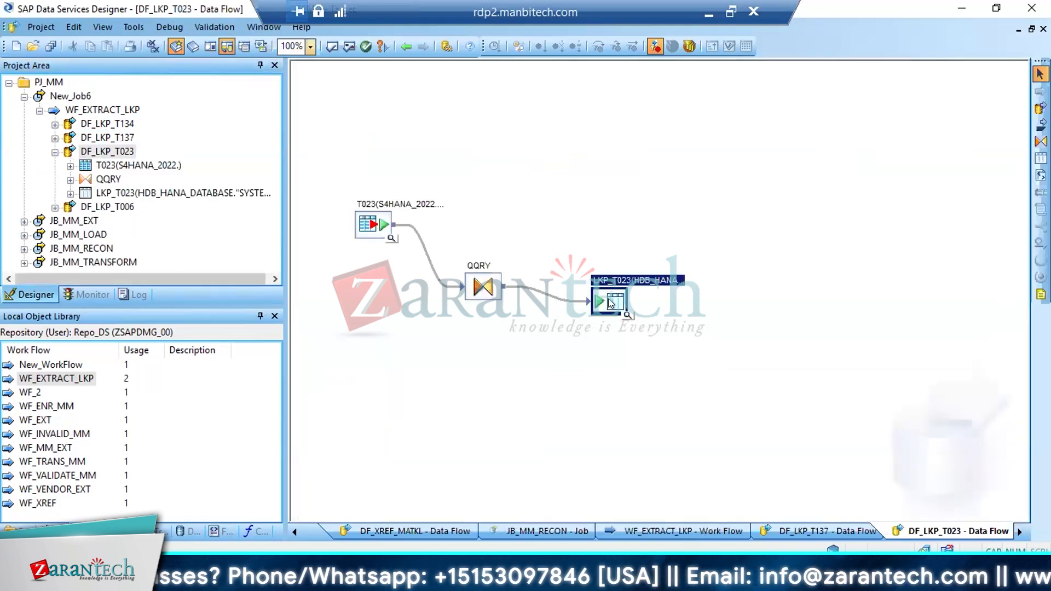
right_click(612, 304)
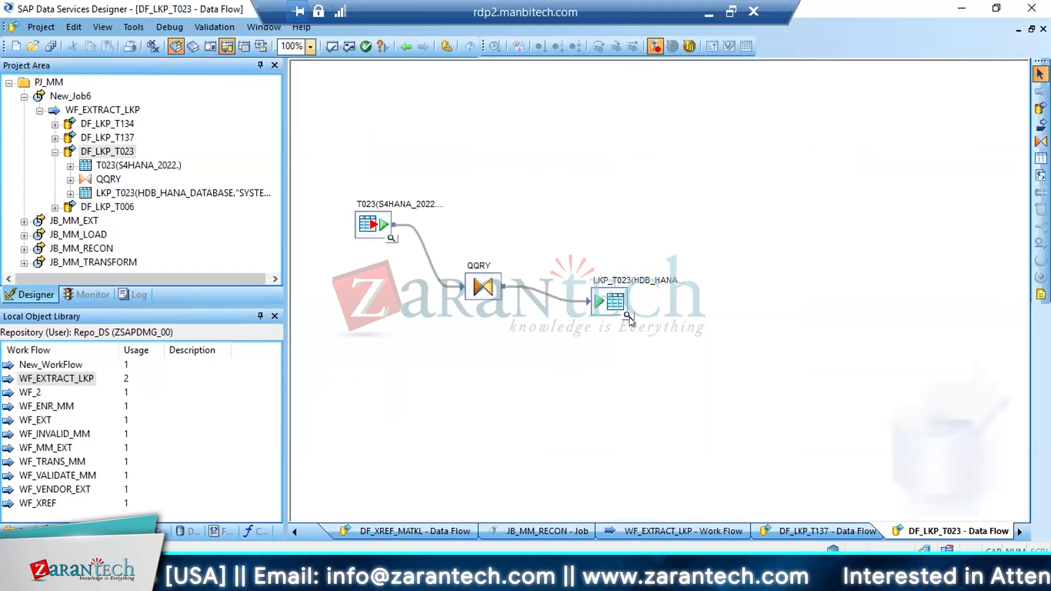
double_click(609, 298)
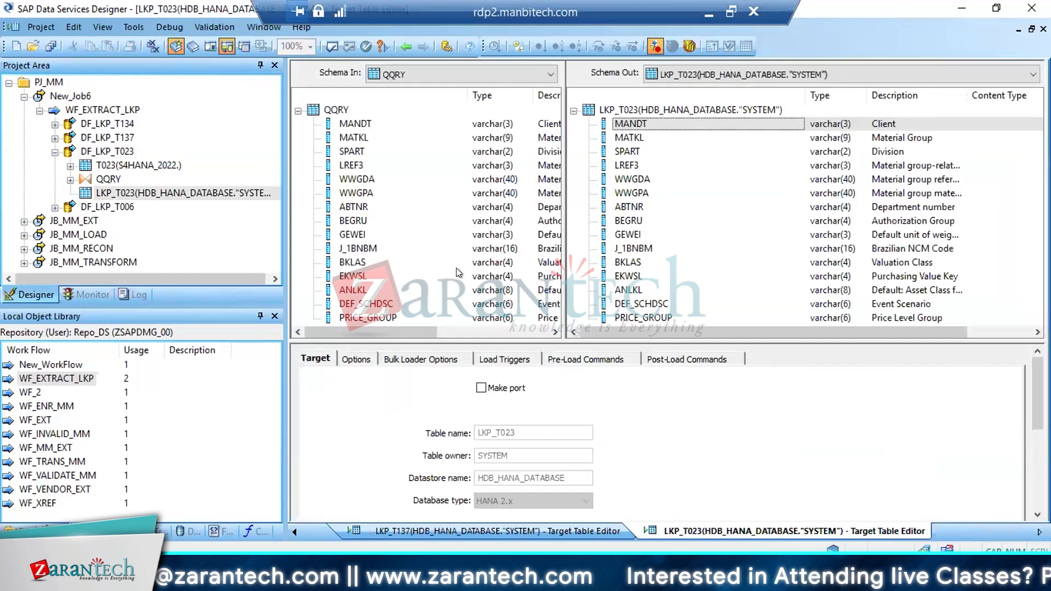
left_click(417, 358)
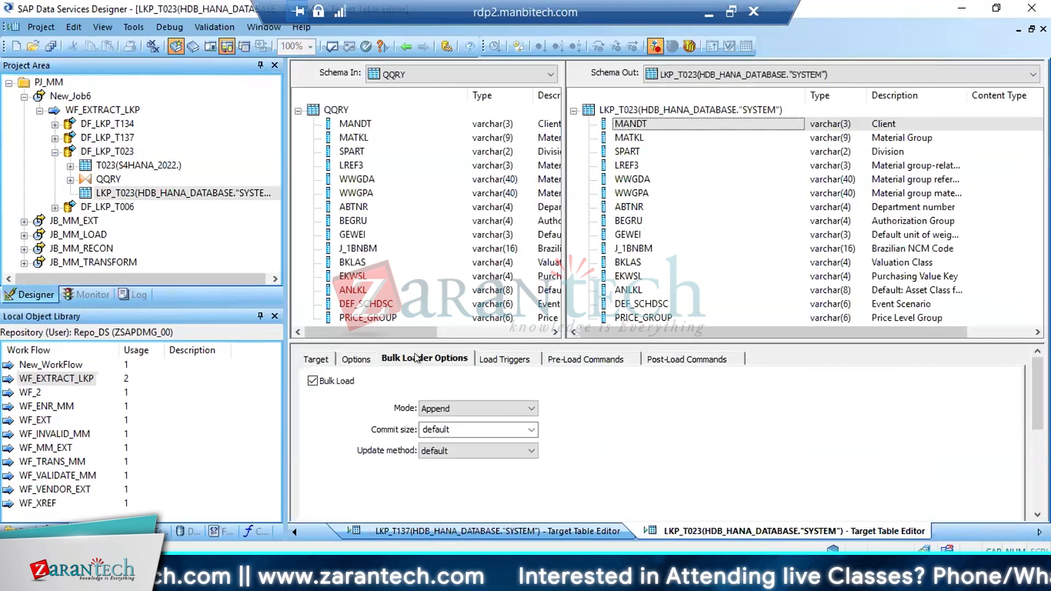
left_click(529, 408)
left_click(444, 432)
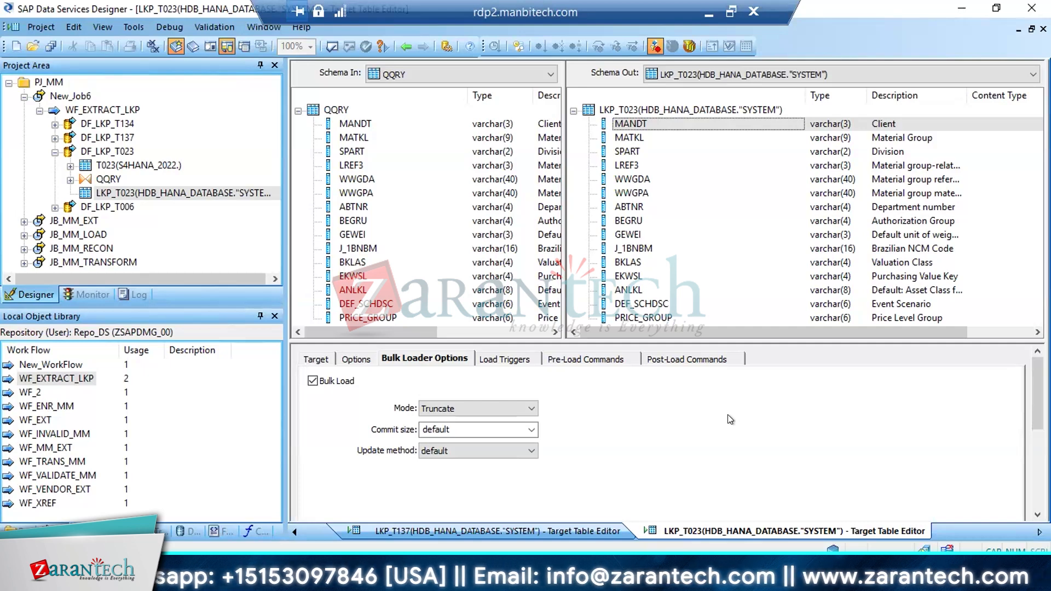
Open the LKP_T006 target table of DF_LKP_T006 and set its bulk load mode to Truncate
left_click(54, 154)
double_click(95, 166)
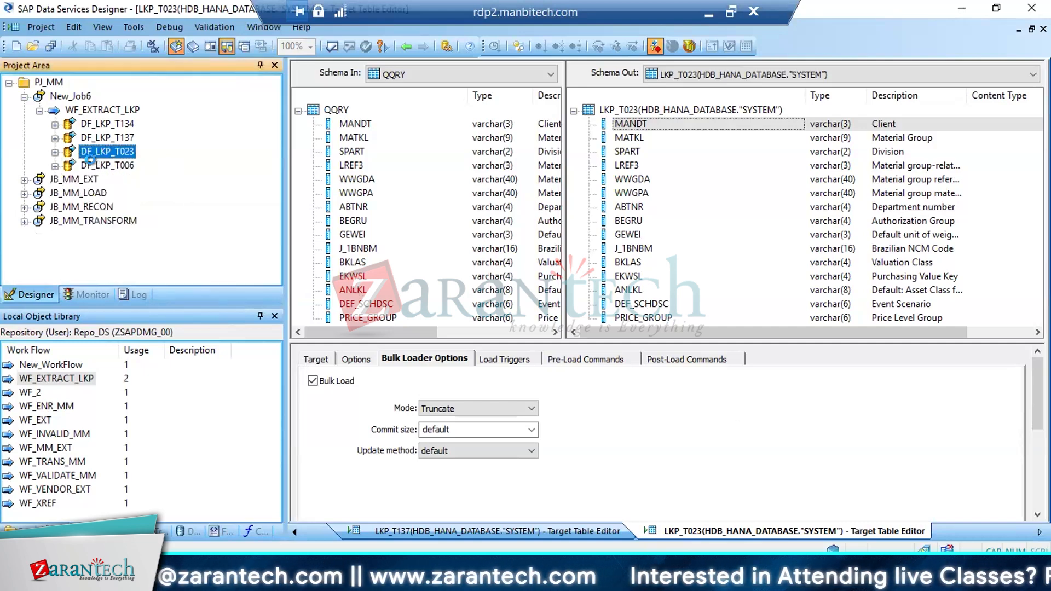
right_click(654, 284)
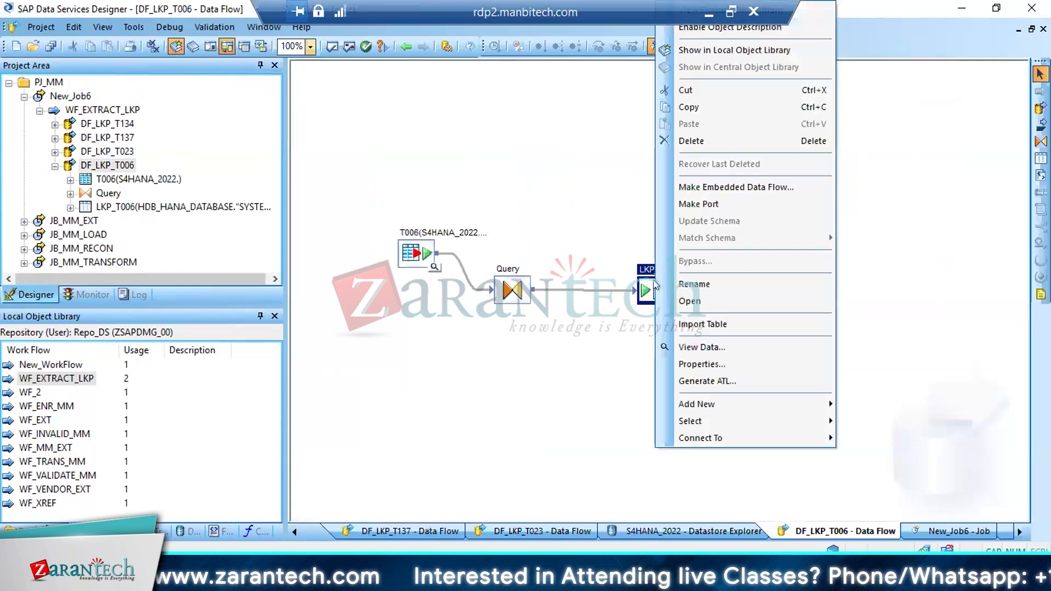
left_click(717, 323)
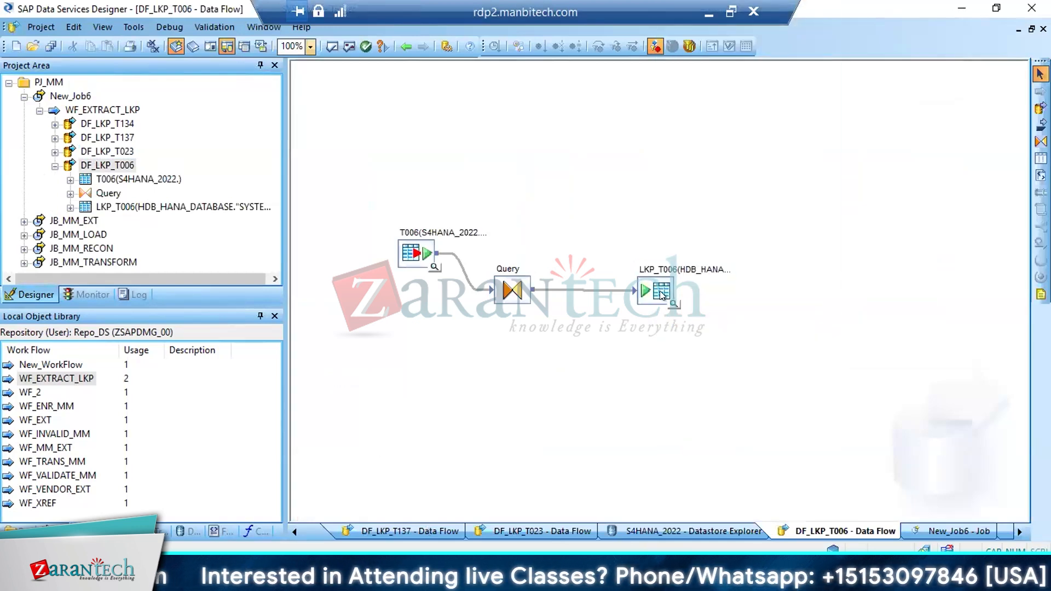
double_click(661, 295)
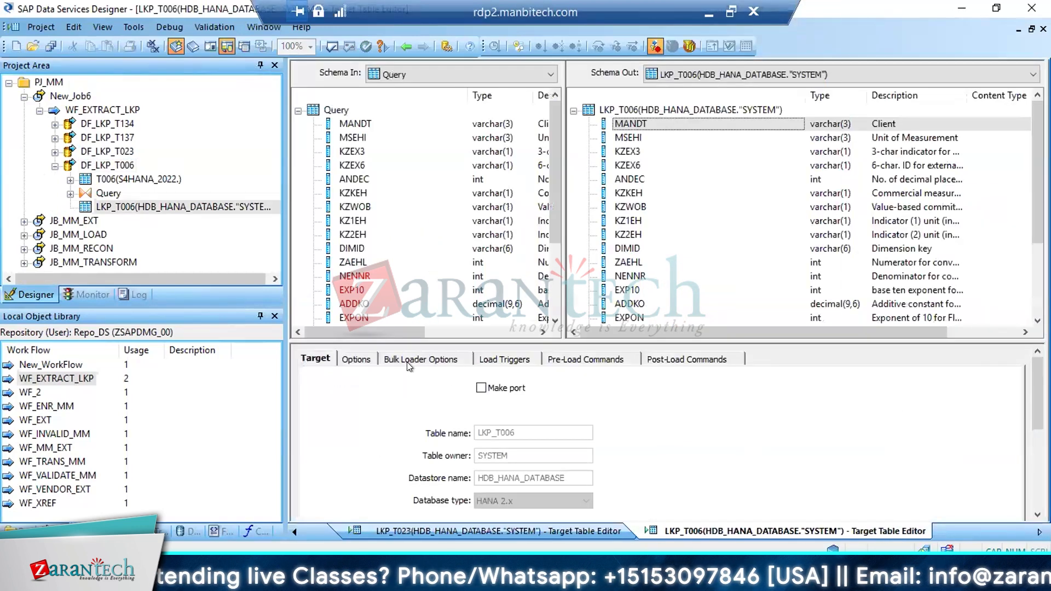
left_click(406, 361)
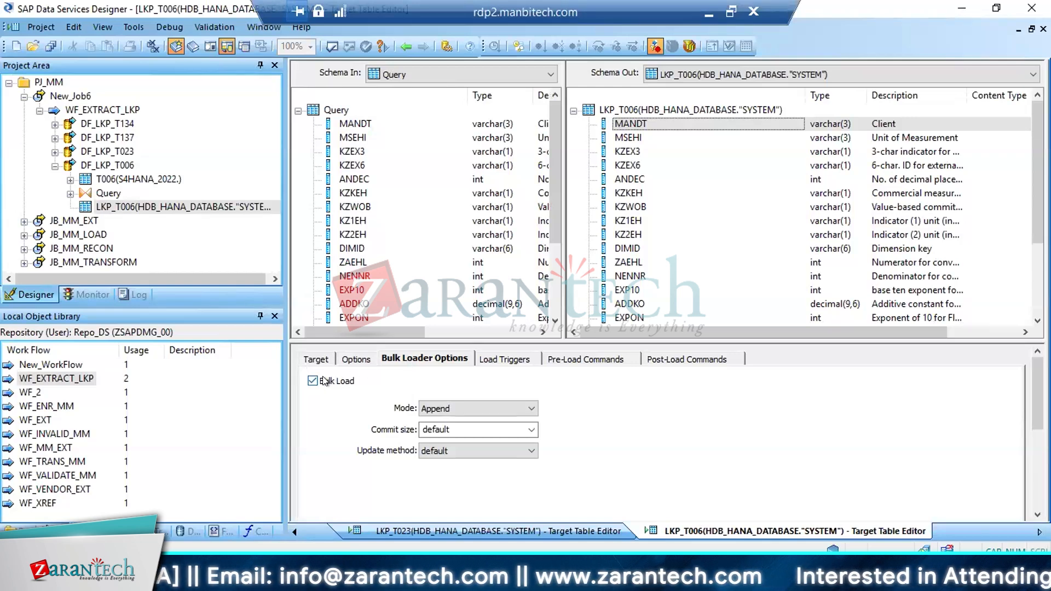
left_click(361, 361)
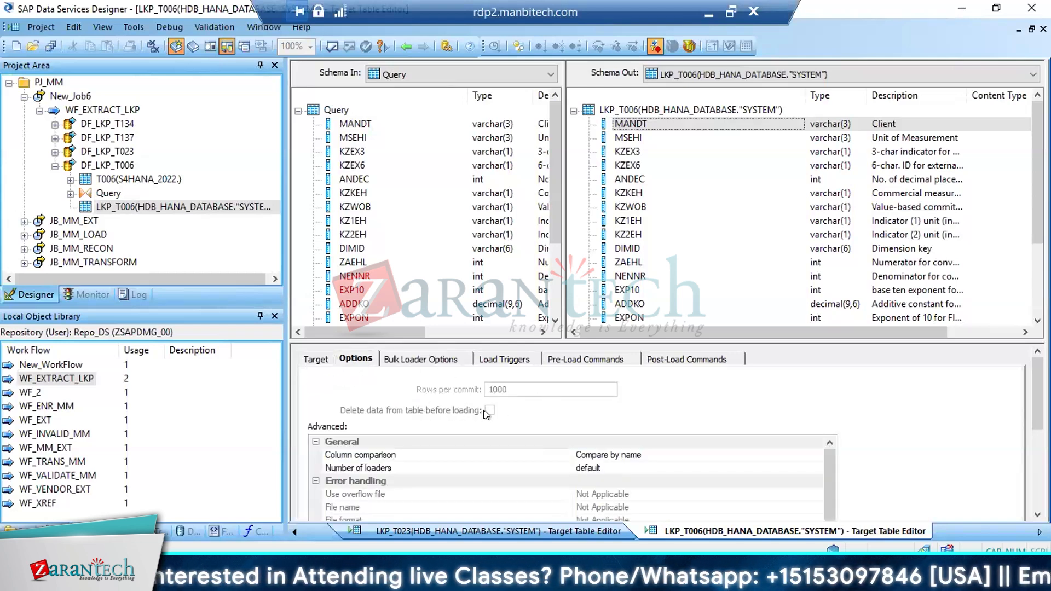
left_click(417, 358)
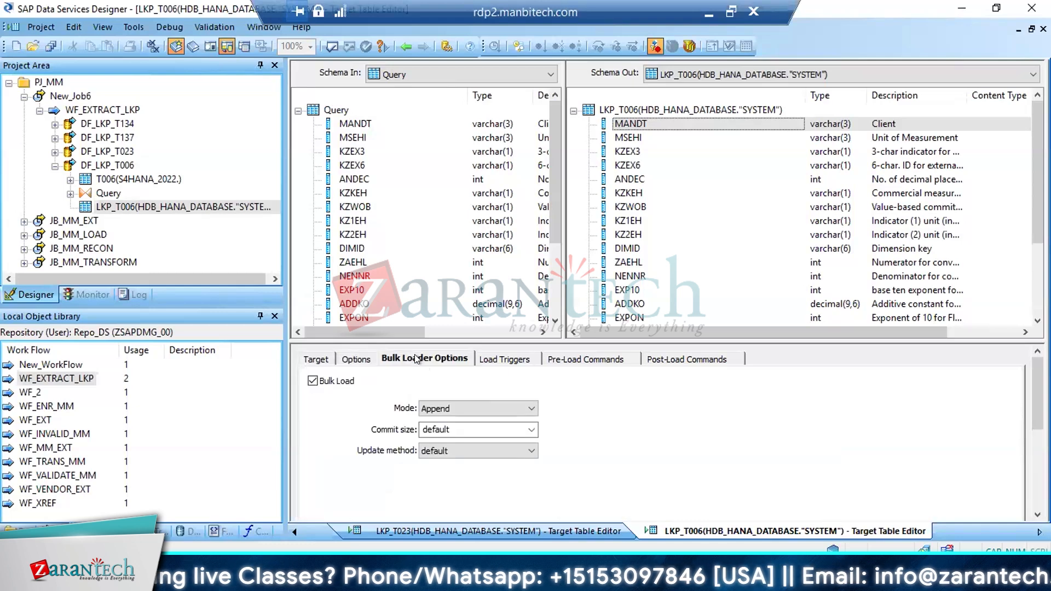
left_click(485, 406)
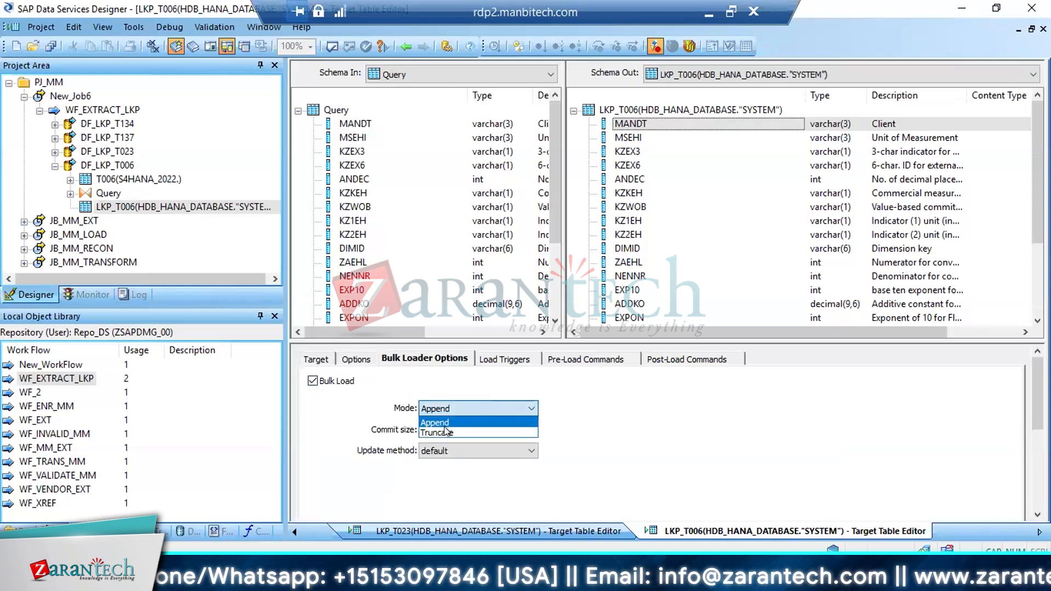
left_click(465, 432)
Try deleting data from LKP_T006 before loading with bulk load turned off, and turn bulk load back on
left_click(308, 380)
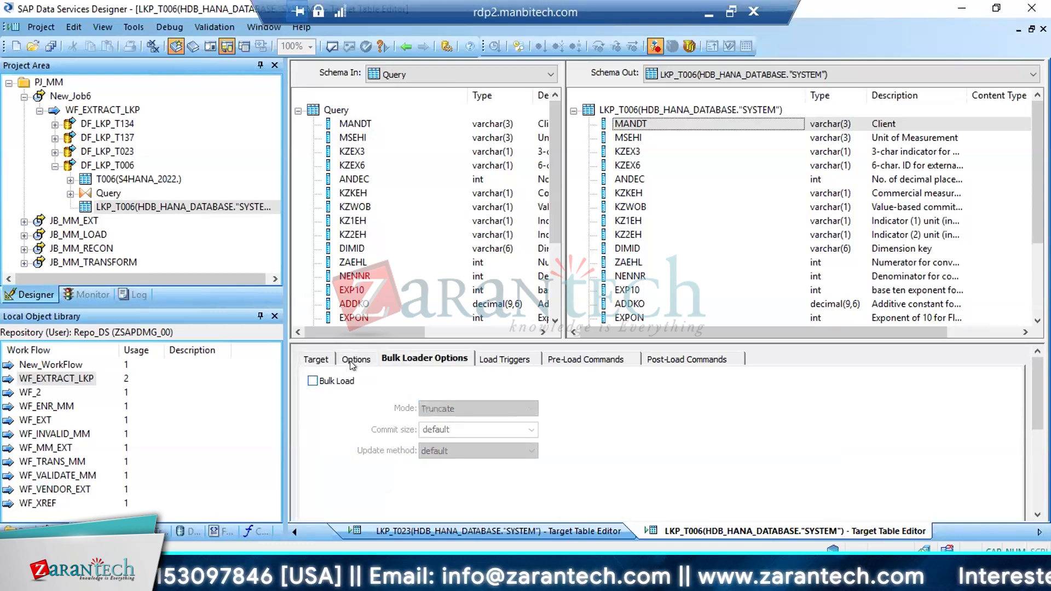
left_click(355, 360)
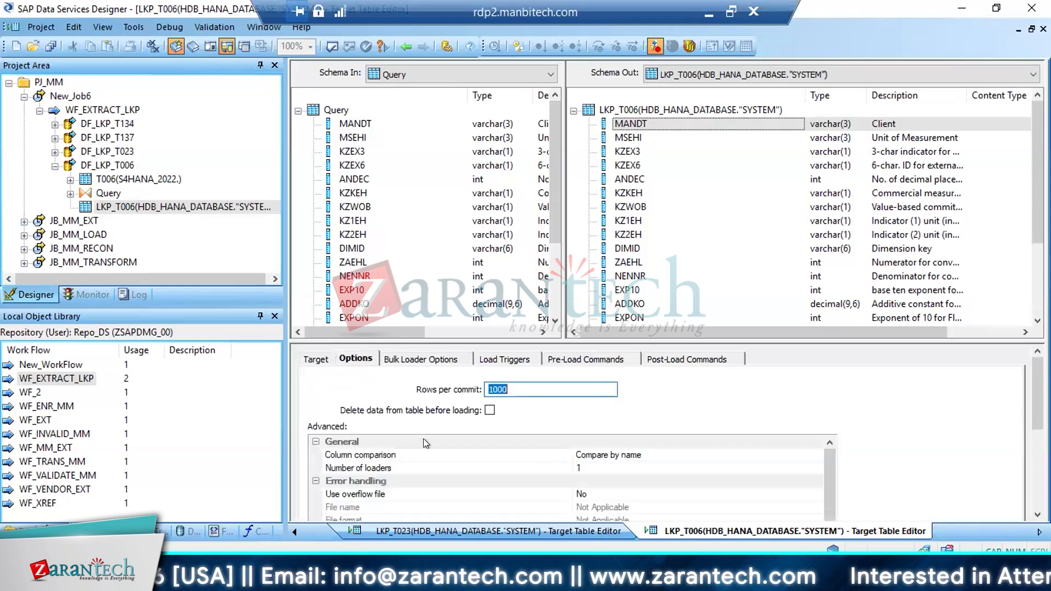
left_click(489, 411)
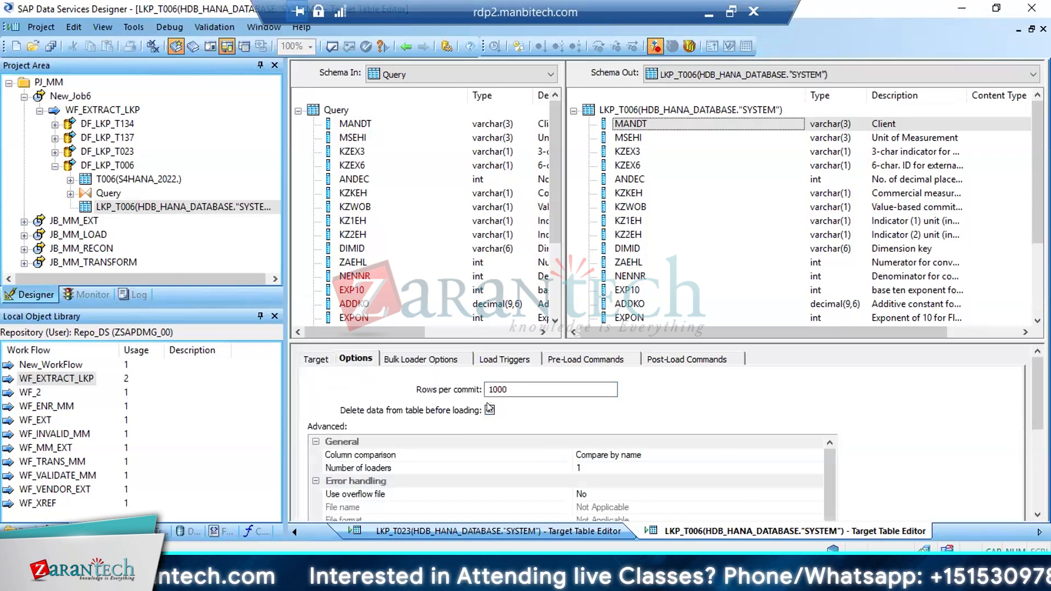
left_click(421, 353)
left_click(352, 383)
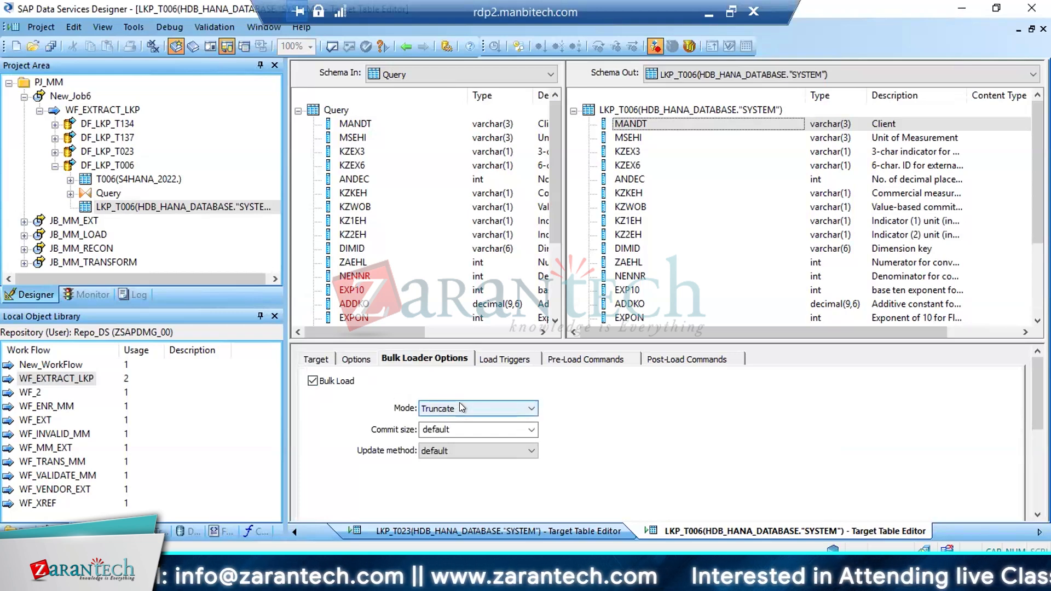
Save the changed data flows DF_LKP_T006, DF_LKP_T023, DF_LKP_T137 and DF_LKP_T134, and review the general load options of LKP_T006
left_click(50, 47)
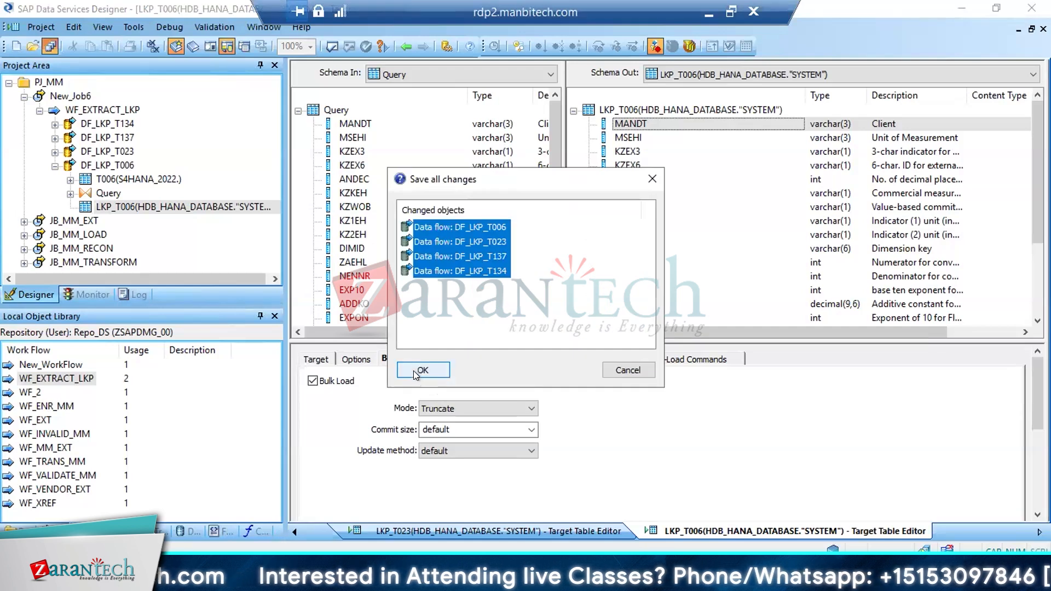
left_click(420, 371)
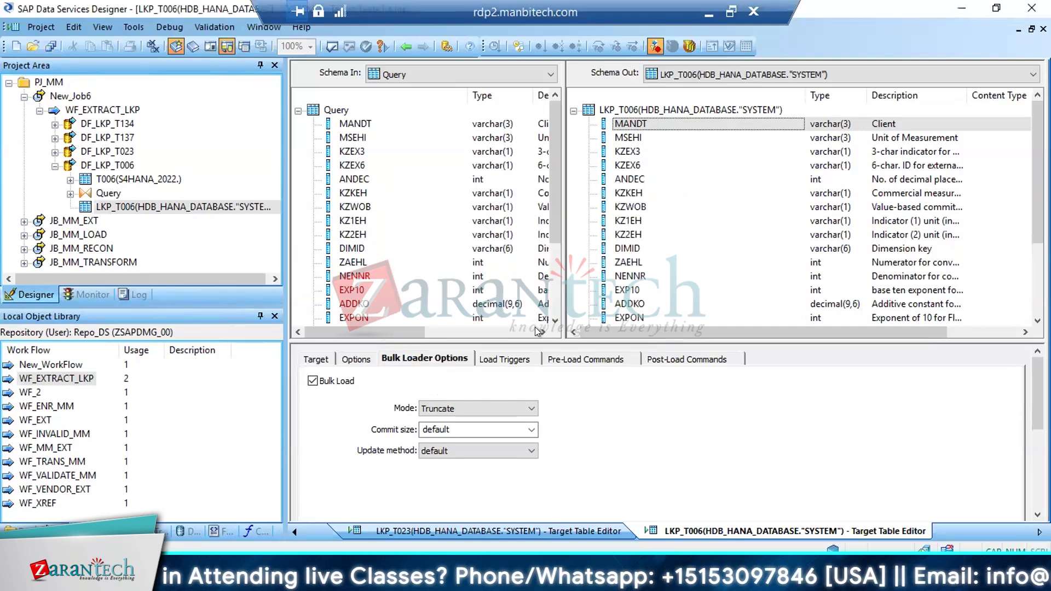
left_click(360, 358)
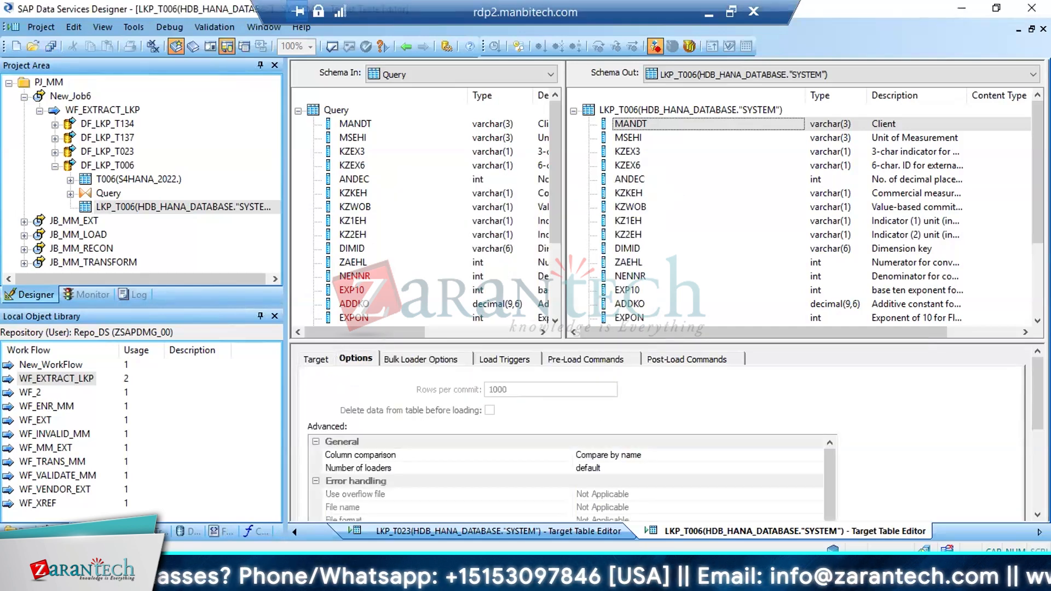
scroll(883, 429, "down", 5)
left_click_drag(828, 374, 829, 470)
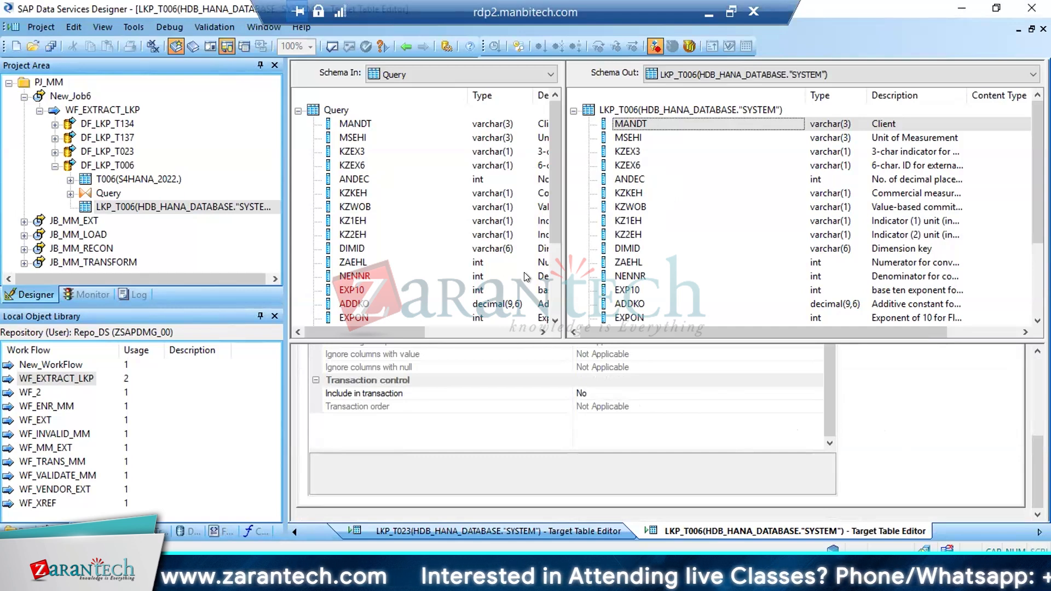
Remove New_Job6 from the PJ_MM project and save all changes
left_click(77, 165)
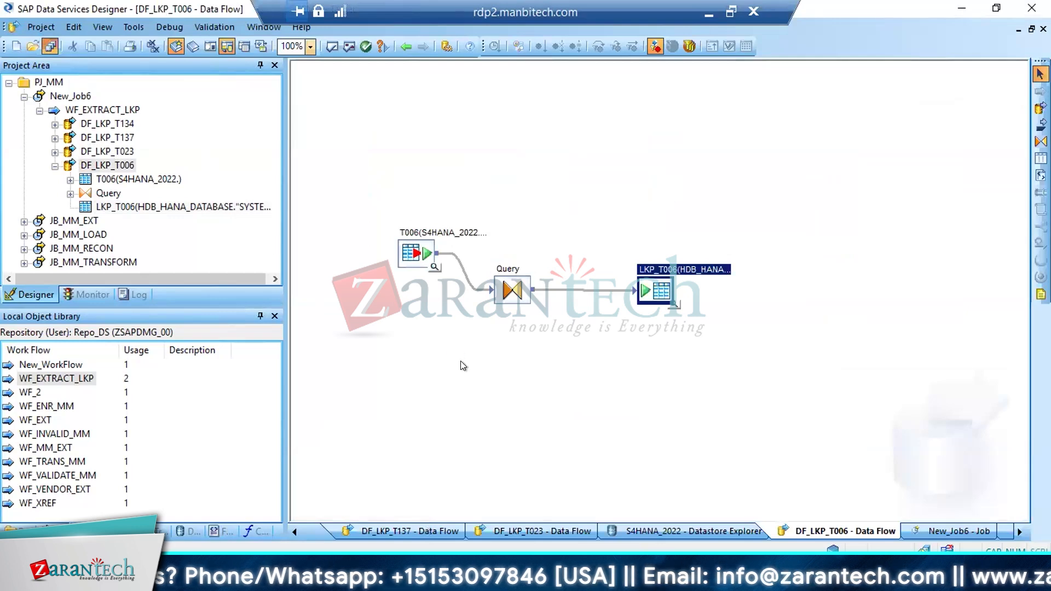
left_click(45, 95)
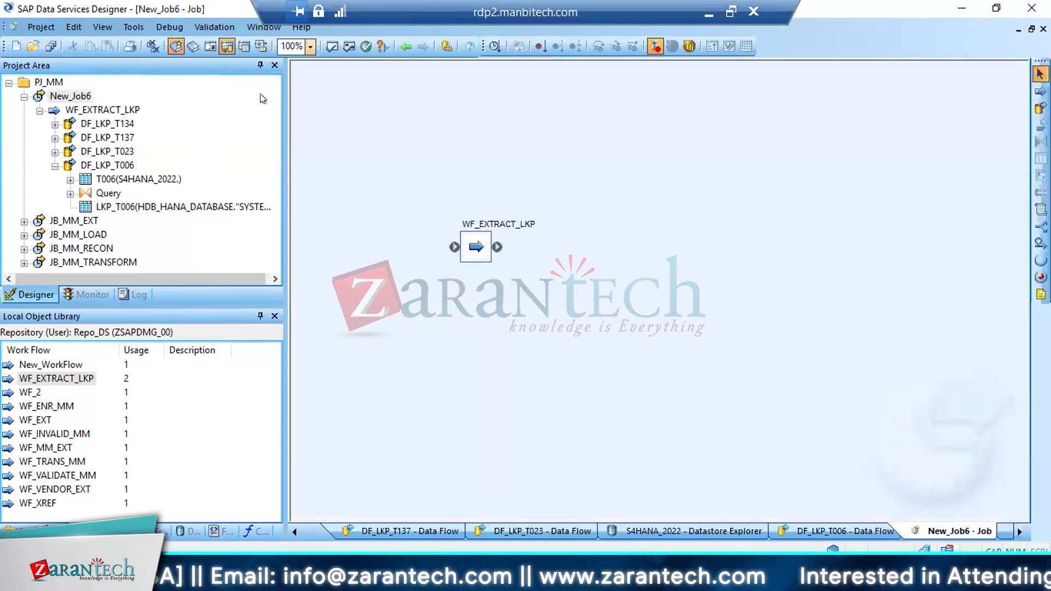
right_click(65, 96)
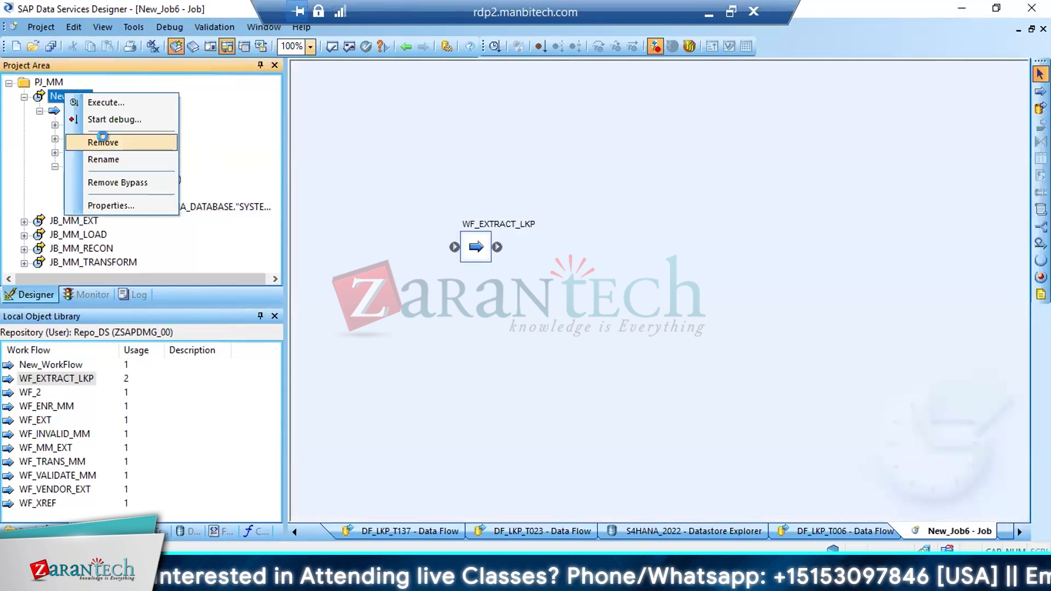
left_click(104, 143)
left_click(50, 46)
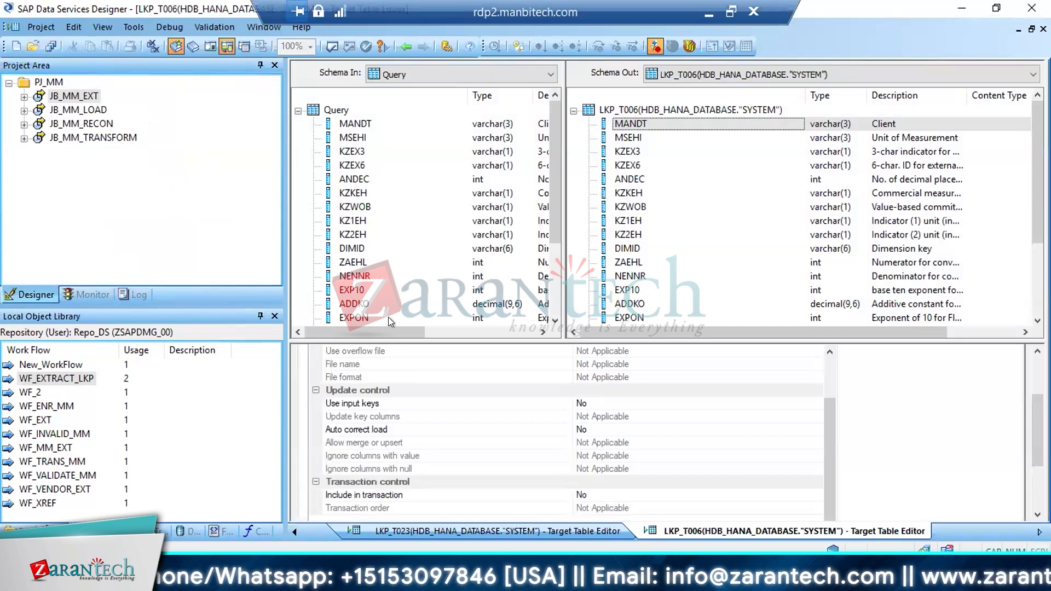
Open the JB_MM_TRANSFORM job, briefly check the Excel run comparison, and open DF_VALIDATE_MARA_MM within WF_VALIDATE_MM
left_click(103, 140)
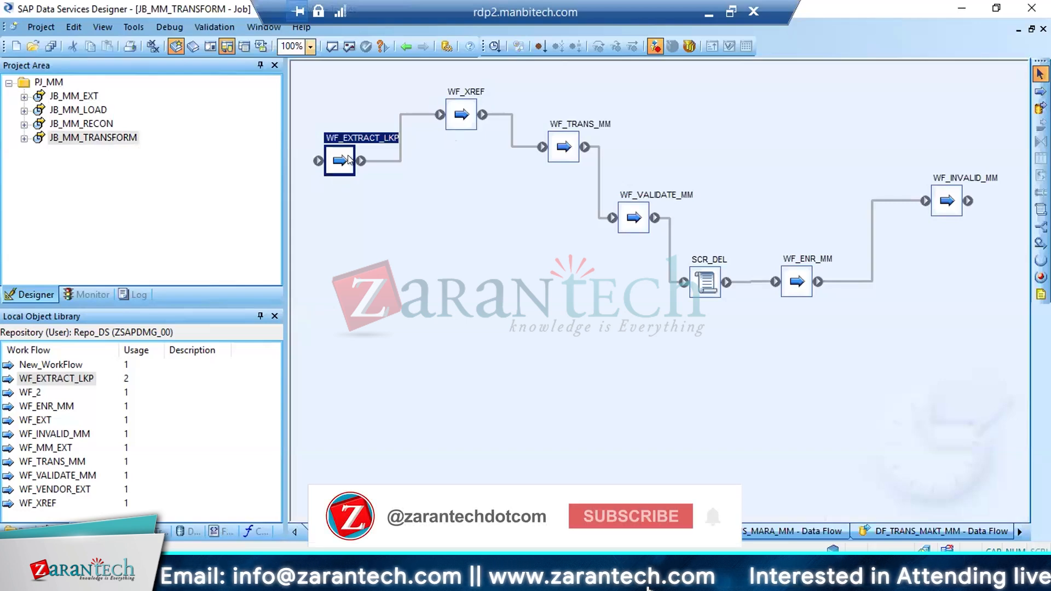
key("alt+Tab")
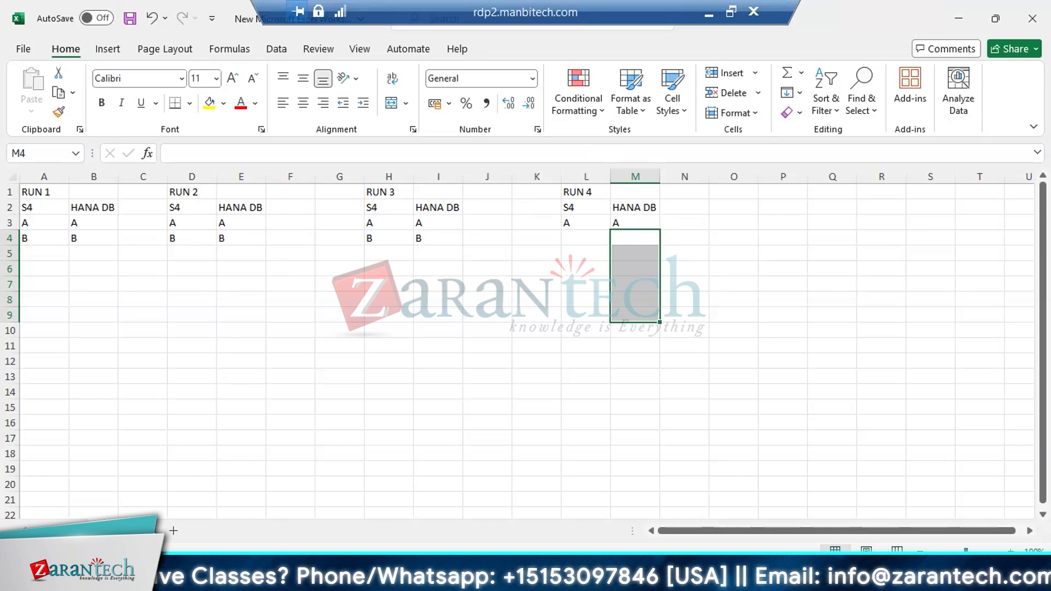
left_click(295, 579)
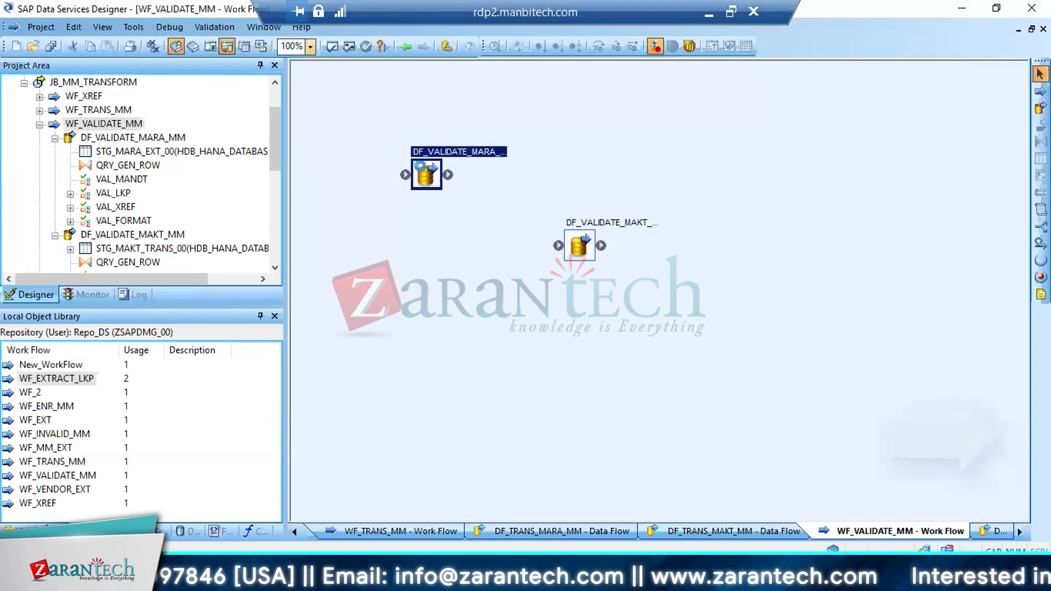
double_click(425, 172)
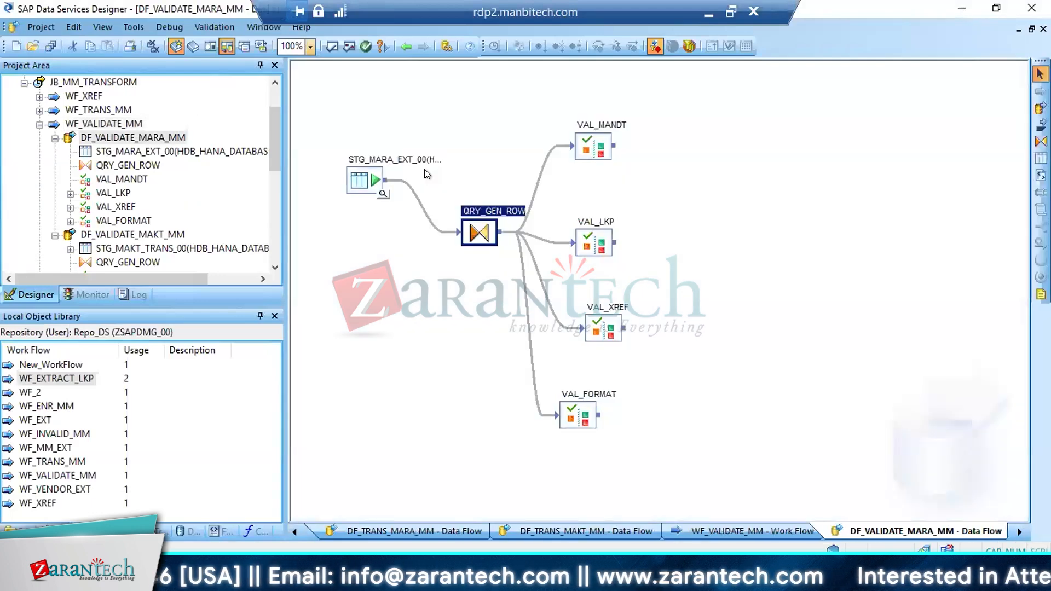
Open the VAL_LKP validation transform and search MARA's check table list in the SAP dictionary for the PSTAT field
double_click(597, 244)
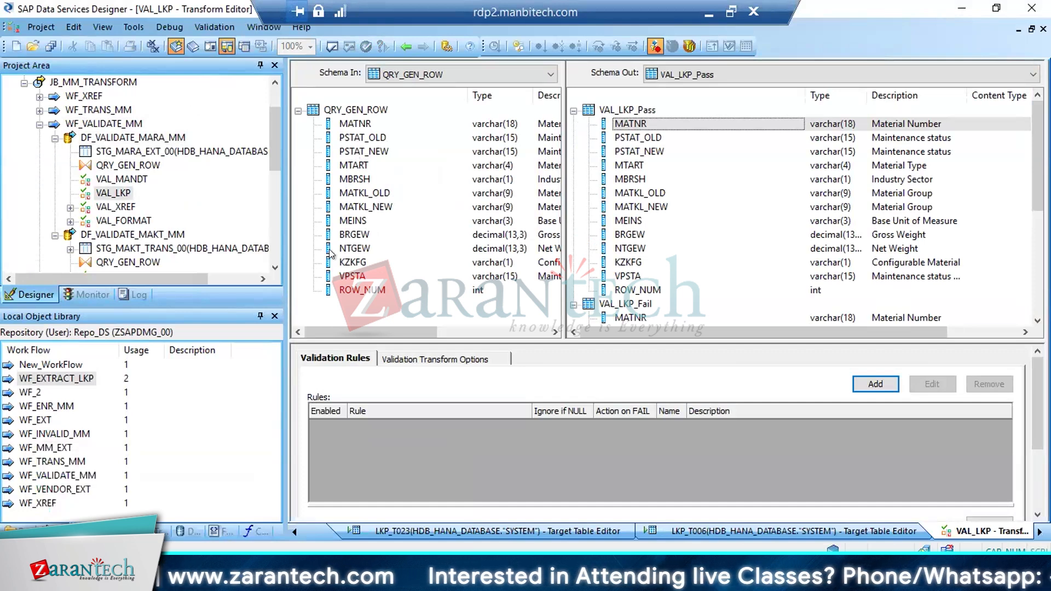
left_click(228, 521)
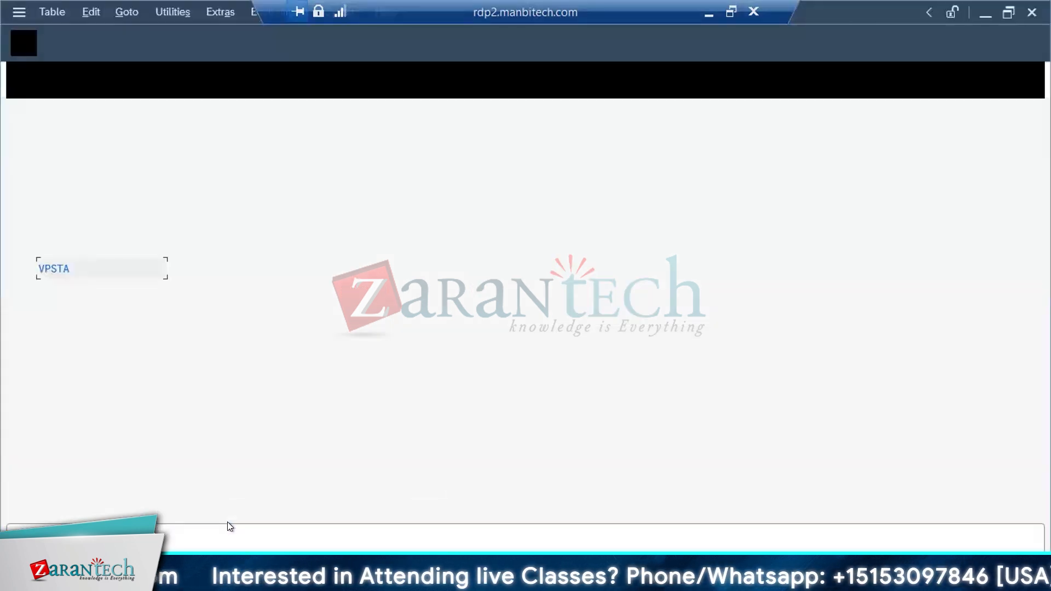
key("ctrl+f")
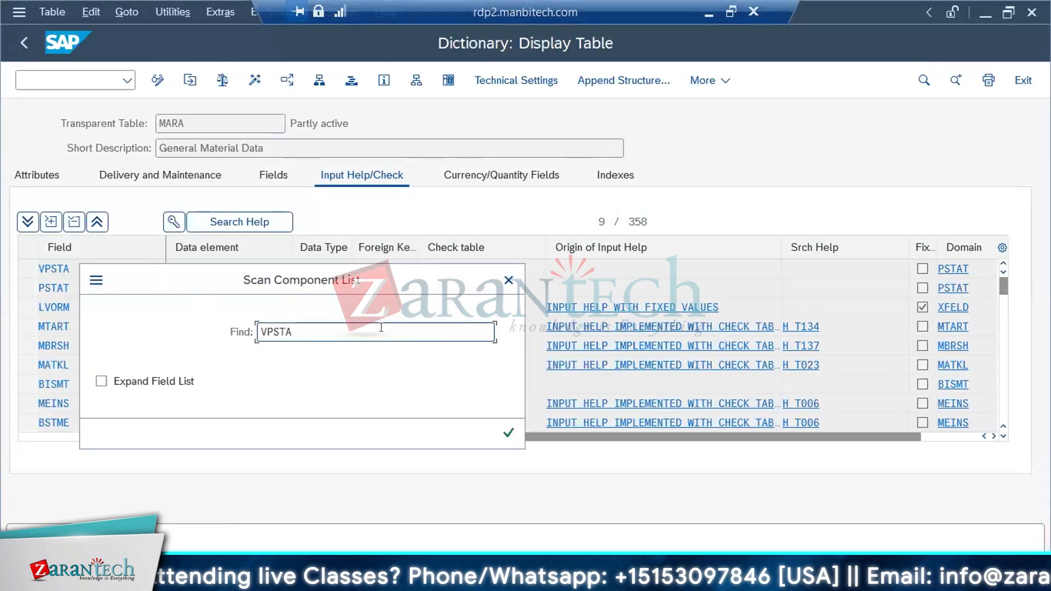
type("PSTAT")
key("Return")
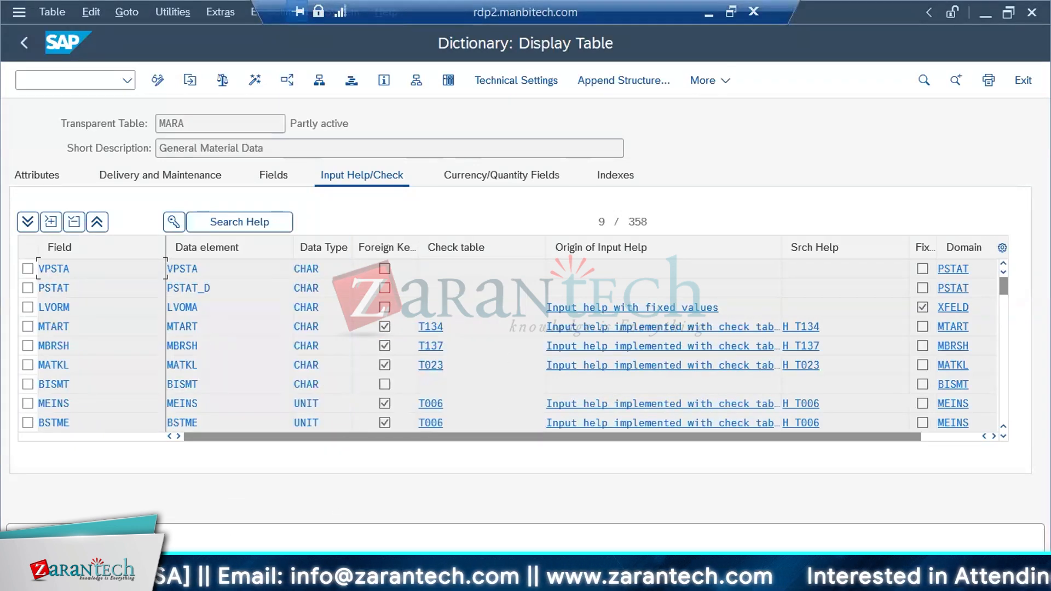
key("alt+Tab")
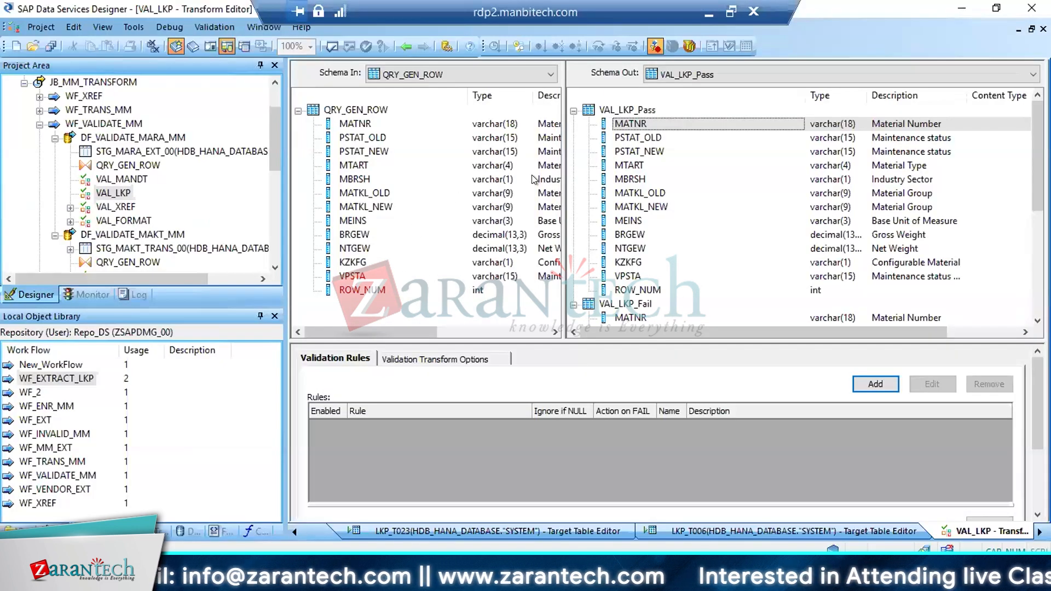
Select MTART in VAL_LKP's output schema and inspect the key fields of its check table T134 in the SAP dictionary
left_click(632, 165)
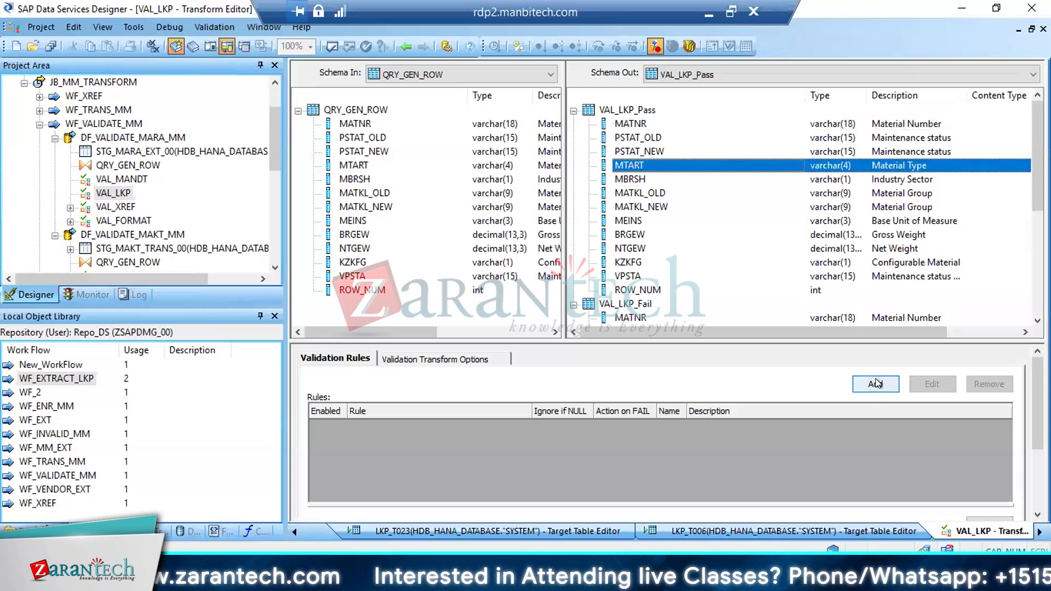
left_click(244, 579)
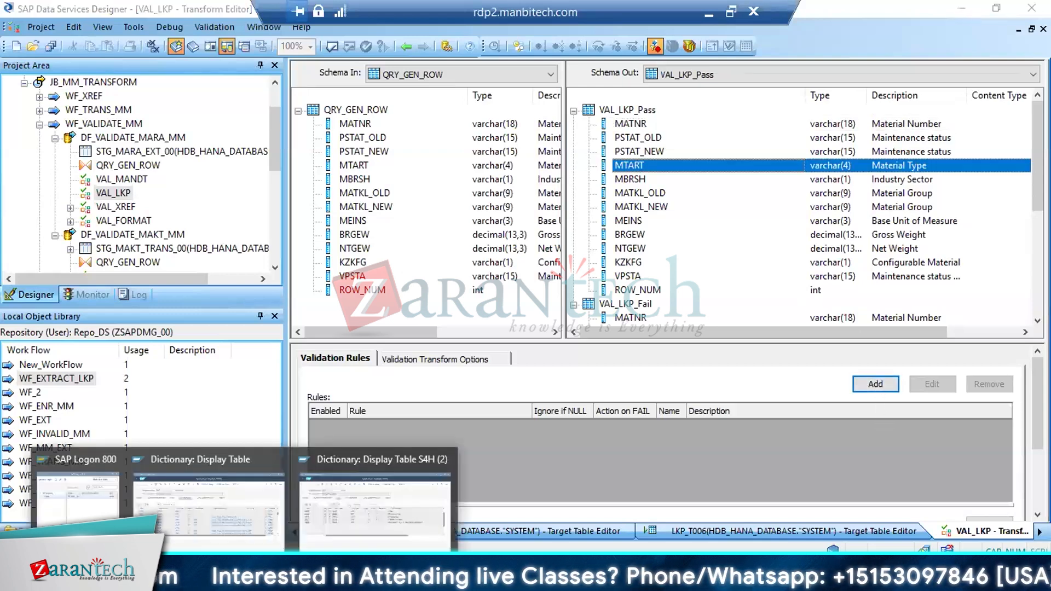
left_click(225, 498)
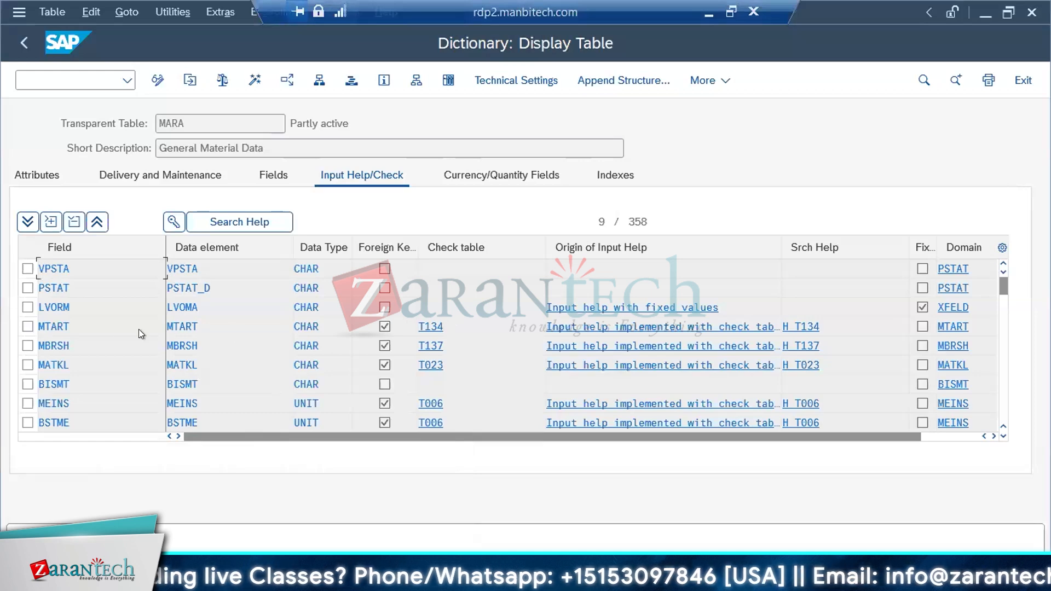
left_click_drag(443, 327, 386, 327)
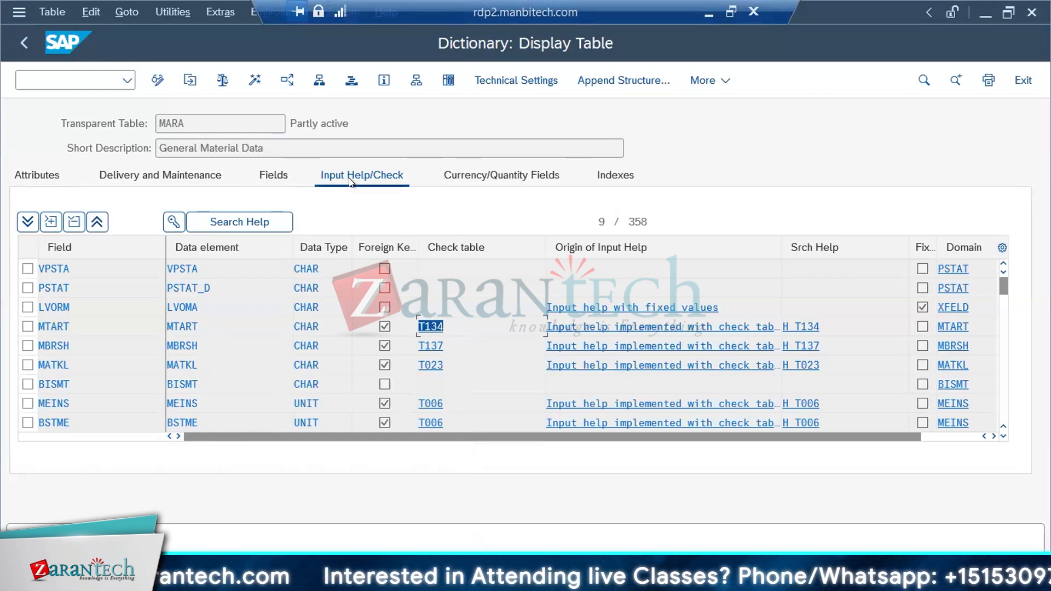
left_click(429, 326)
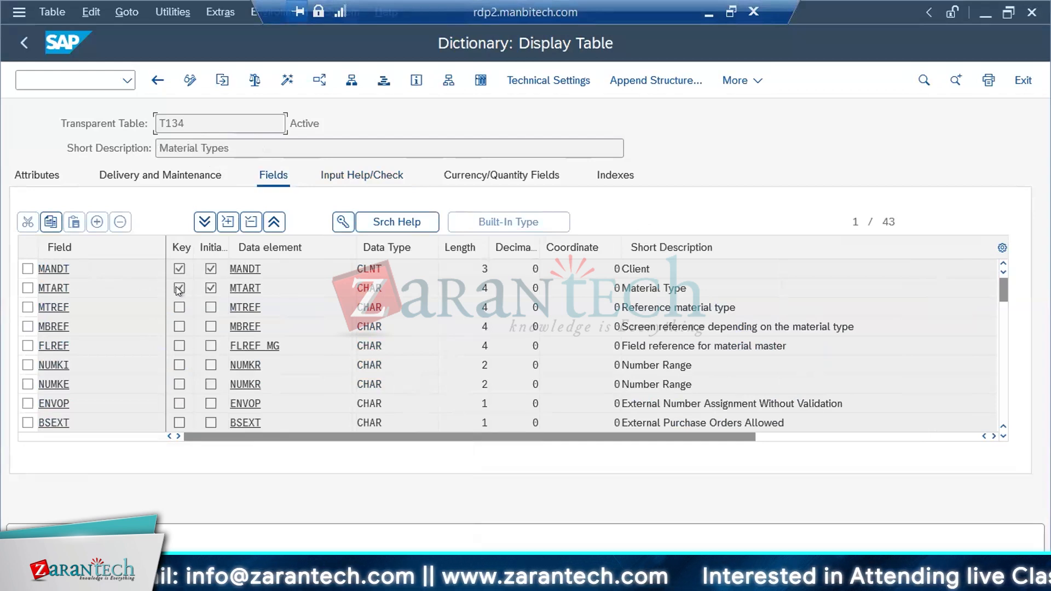
double_click(183, 121)
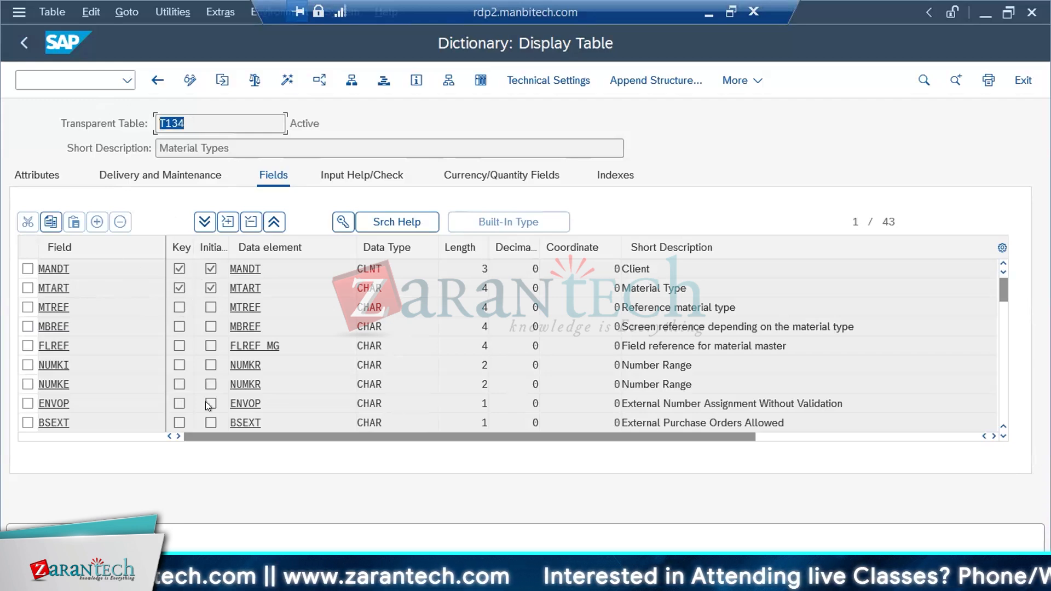
key("alt+Tab")
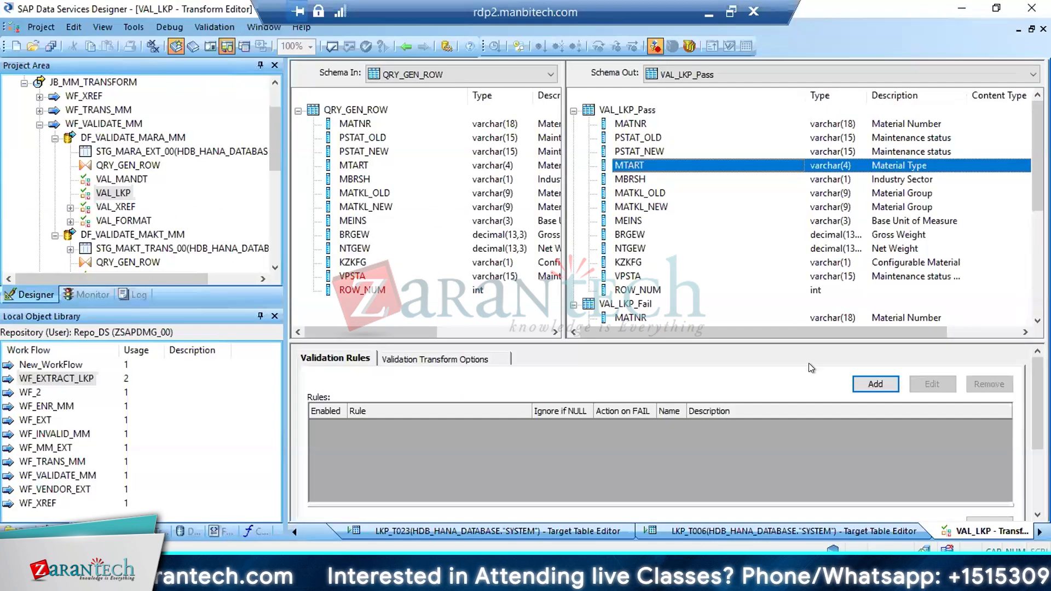
left_click(870, 384)
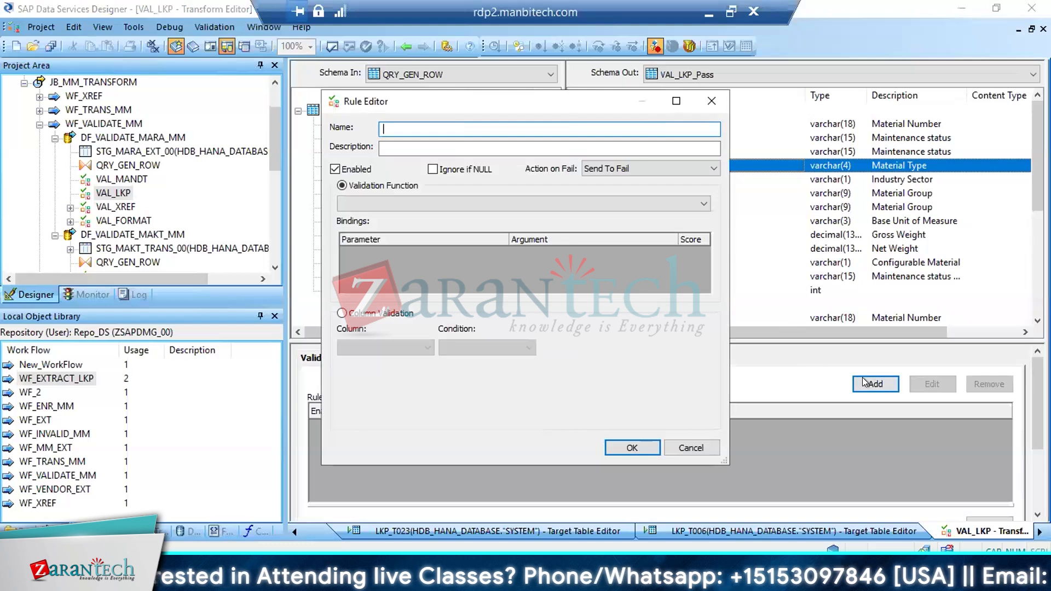
left_click(691, 447)
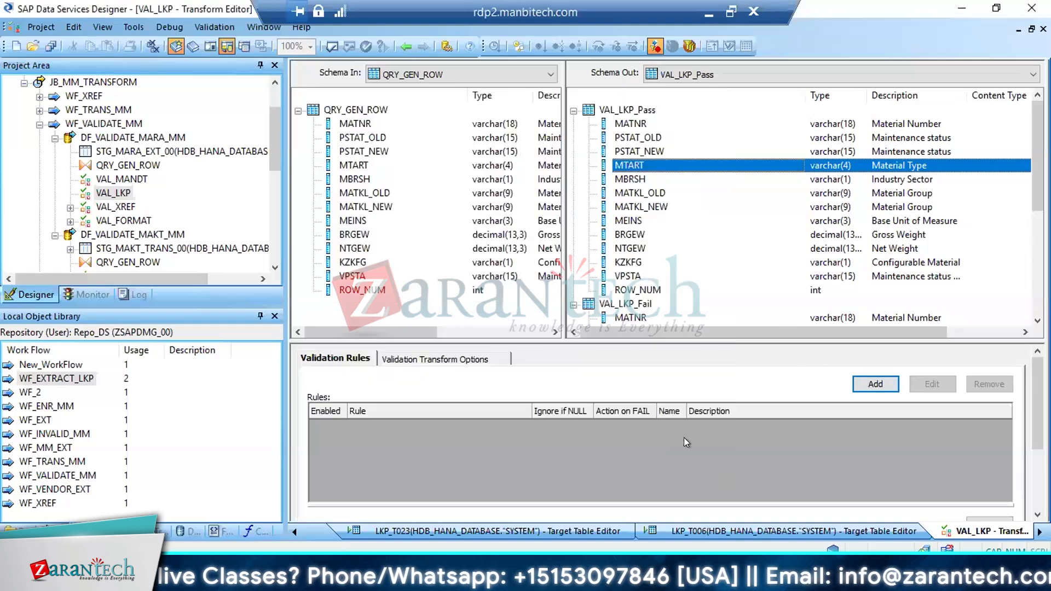
Switch to the SAP dictionary and inspect the key fields of MARA's check tables T137 and T023
key("alt+Tab")
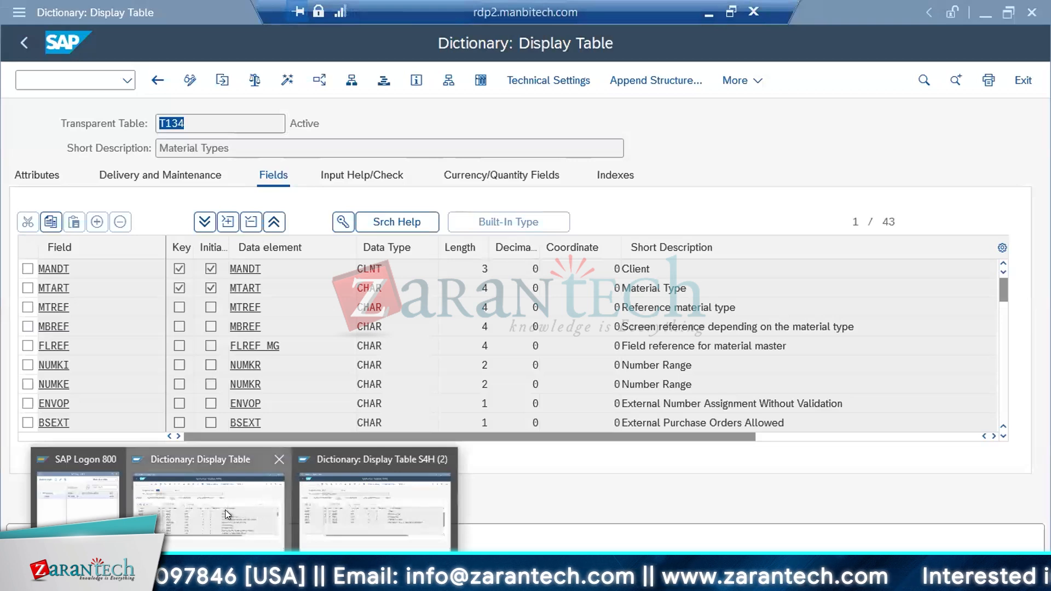
left_click(225, 511)
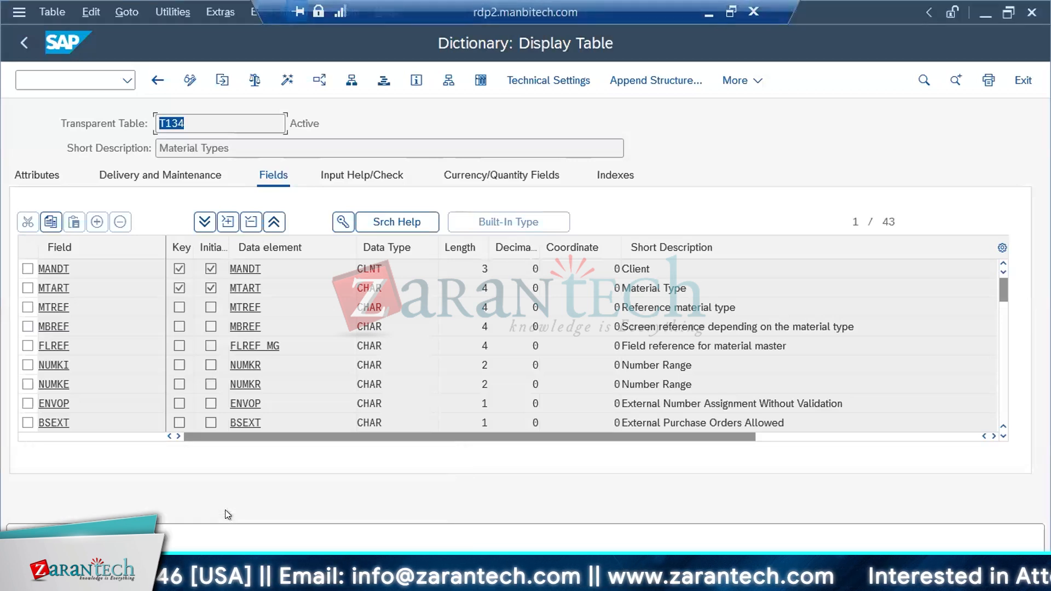
left_click(153, 80)
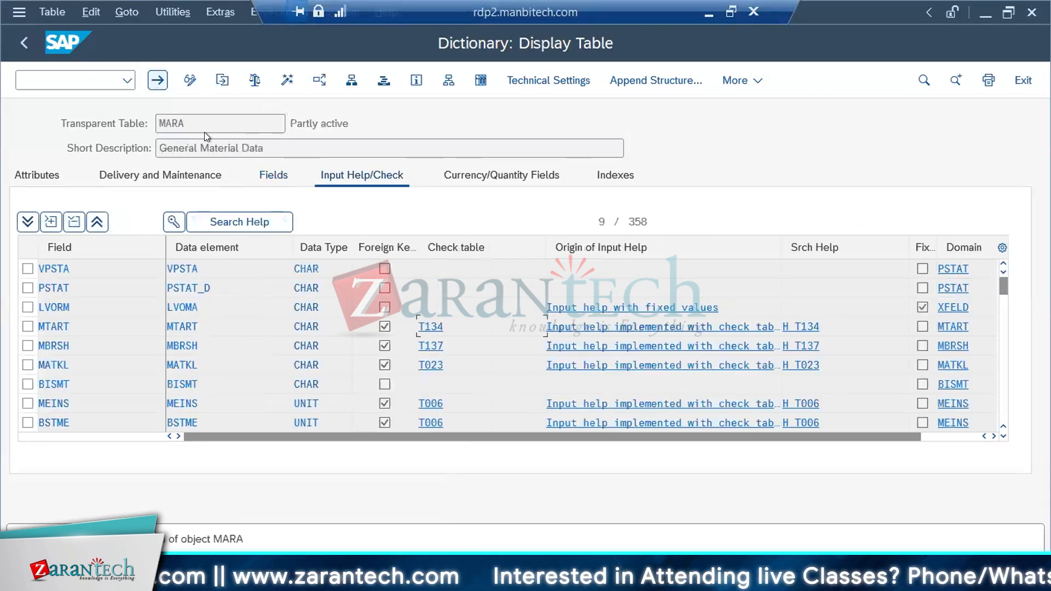
left_click(420, 345)
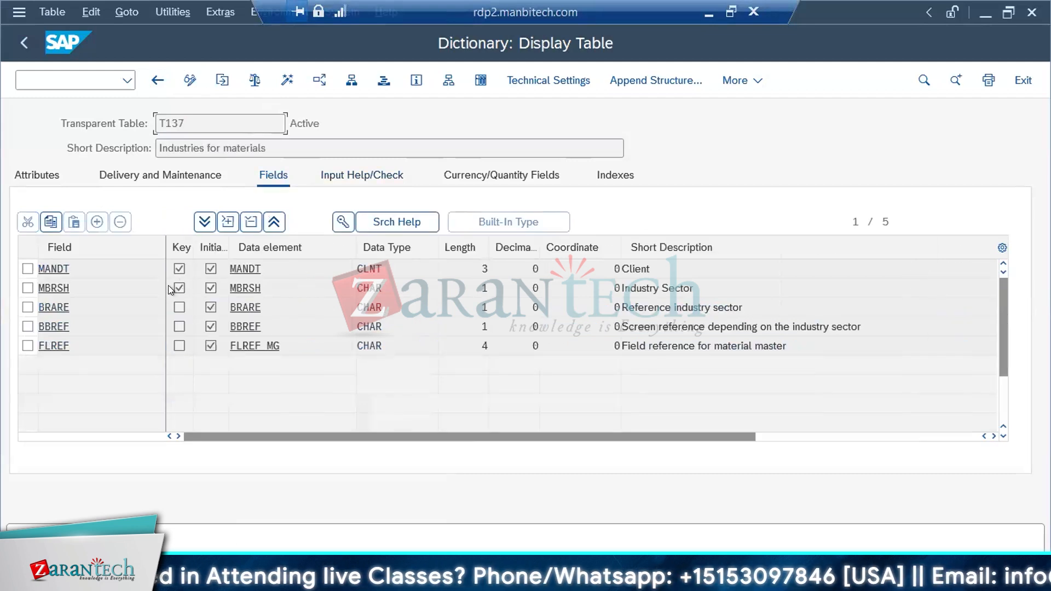
left_click(158, 80)
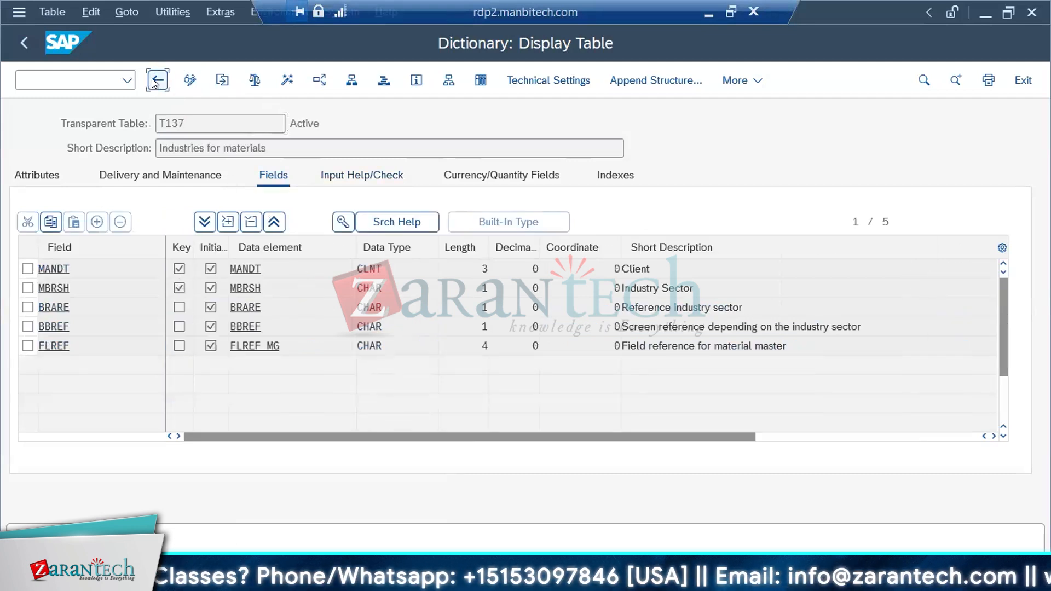
left_click(430, 365)
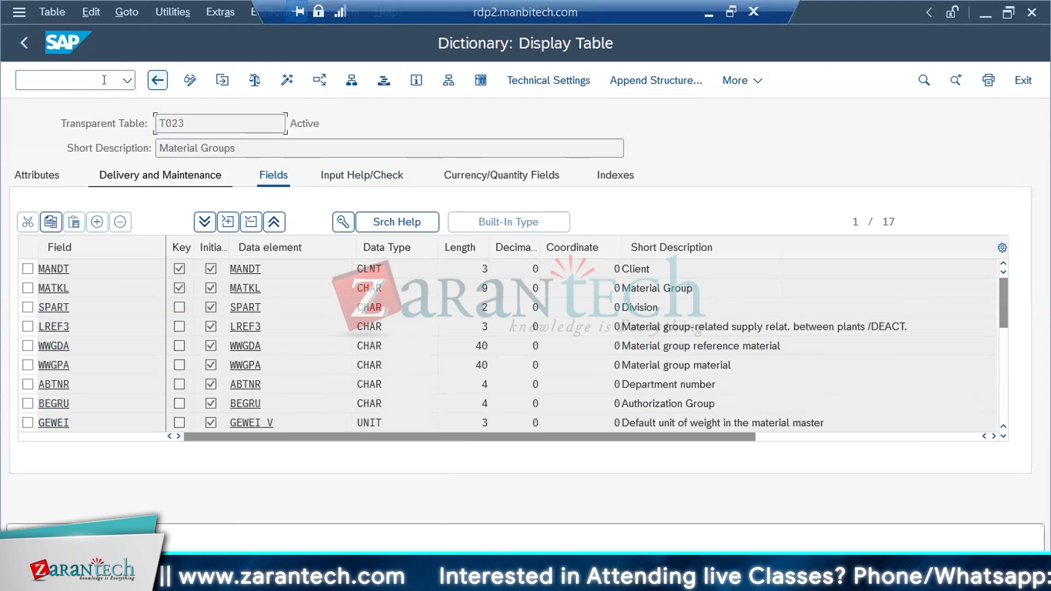
Display table ADRC in a new SE11 session and search its field list for REGION
left_click(69, 74)
type("/OSE11")
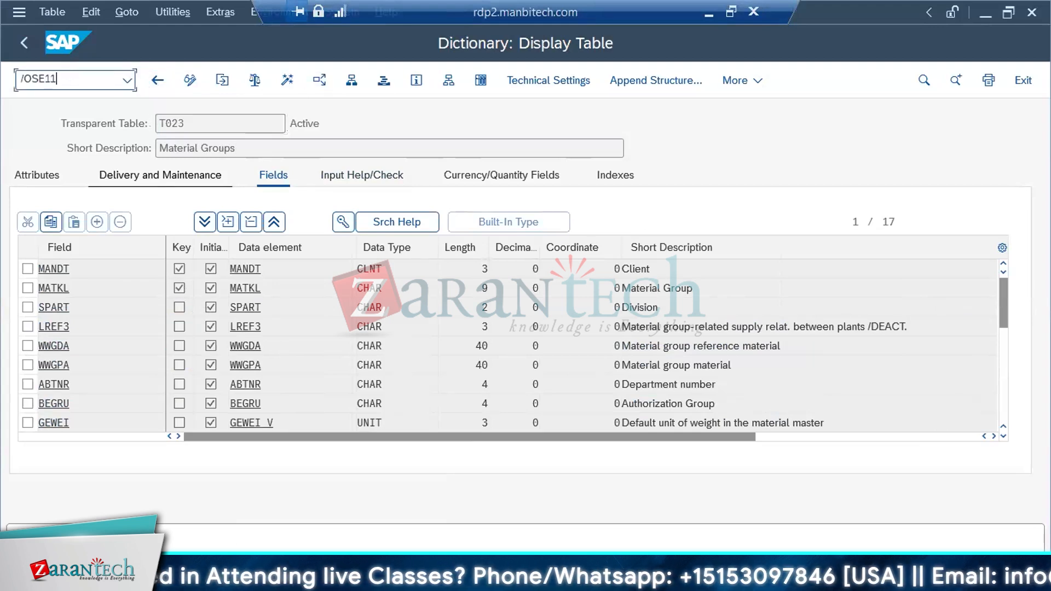
key("Return")
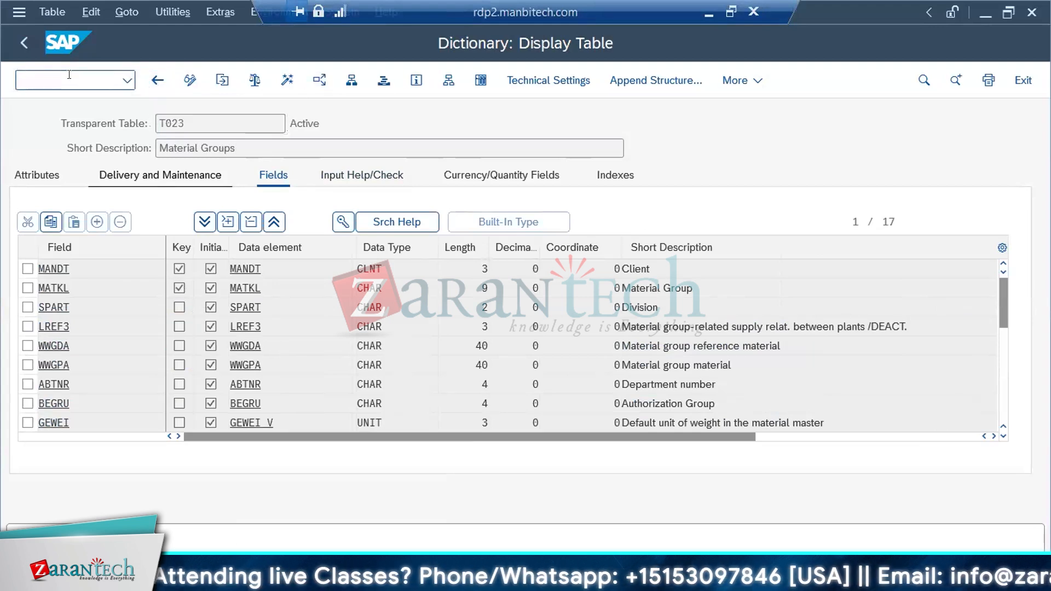
type("ADRC")
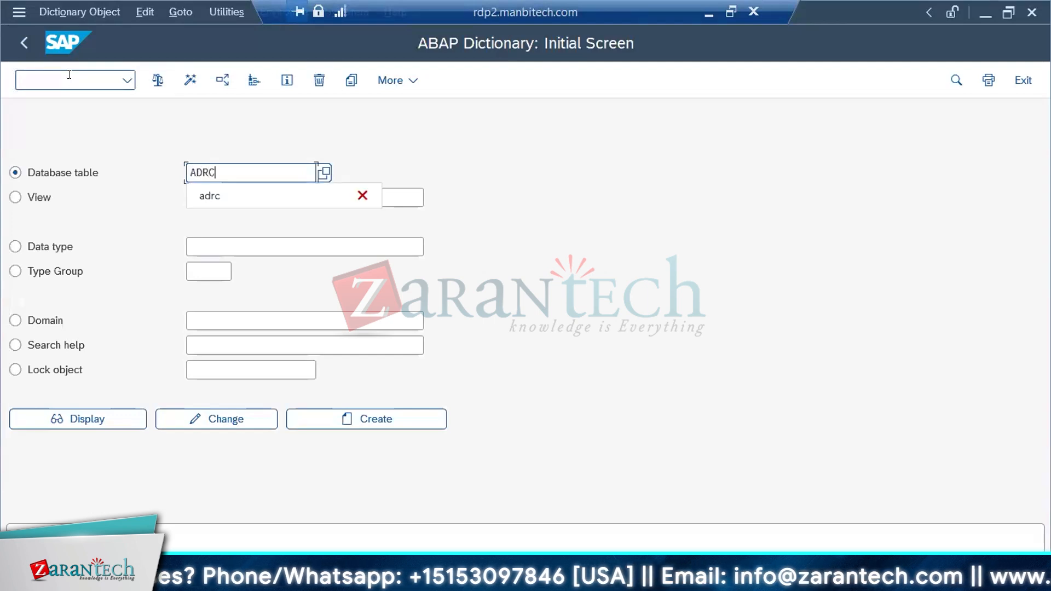
left_click(94, 415)
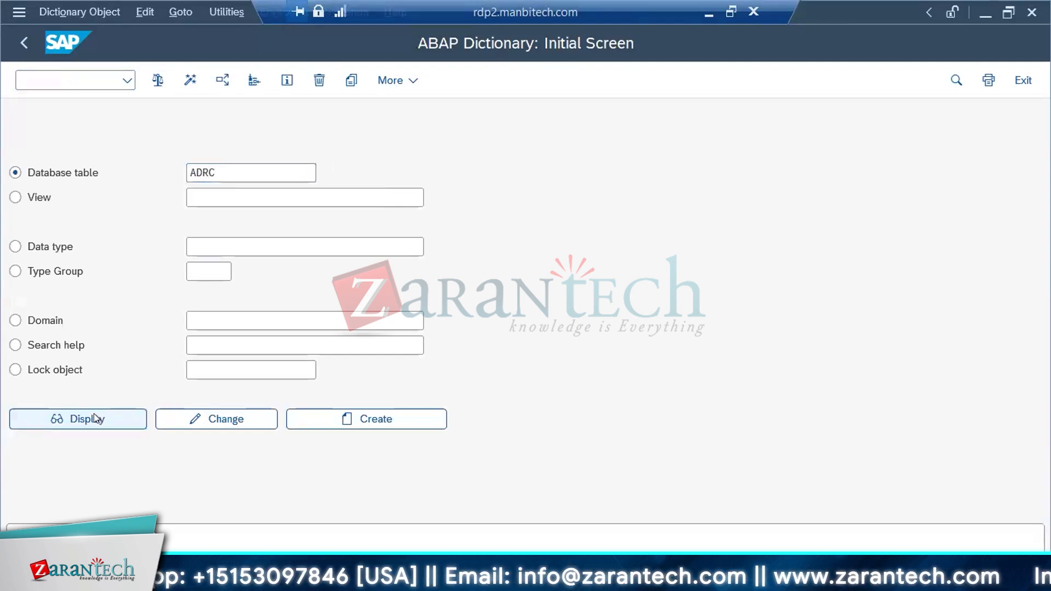
key("ctrl+f")
type("REGION")
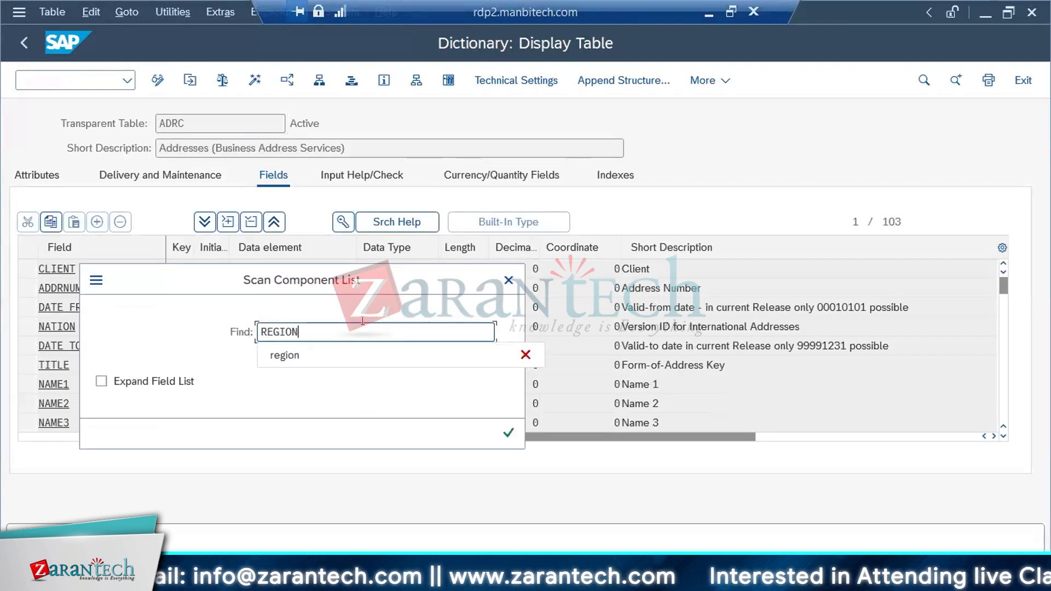
key("Return")
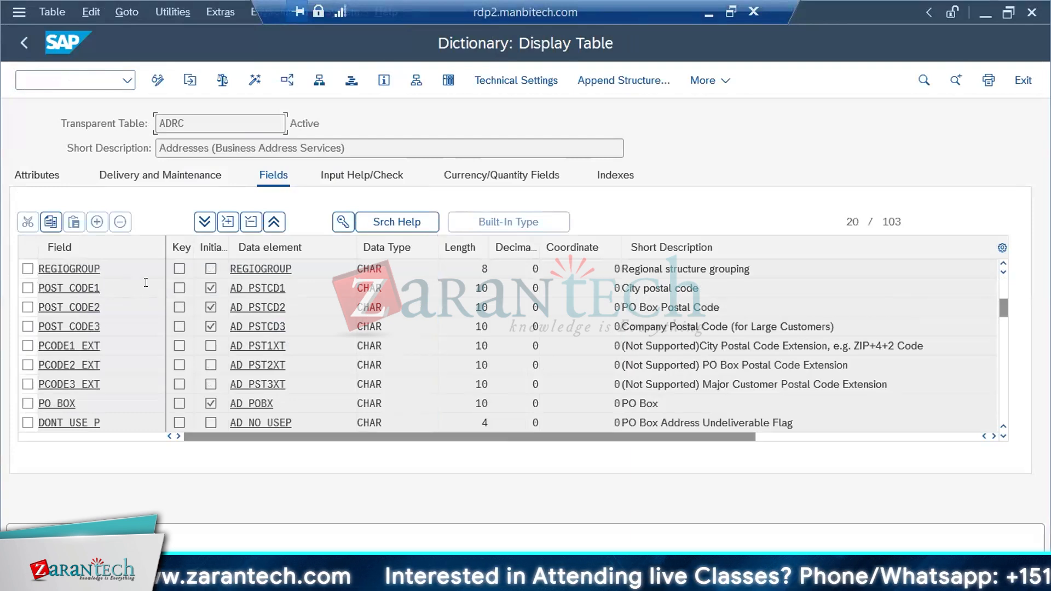
Show ADRC's check table assignments and search them for T005S
left_click(363, 175)
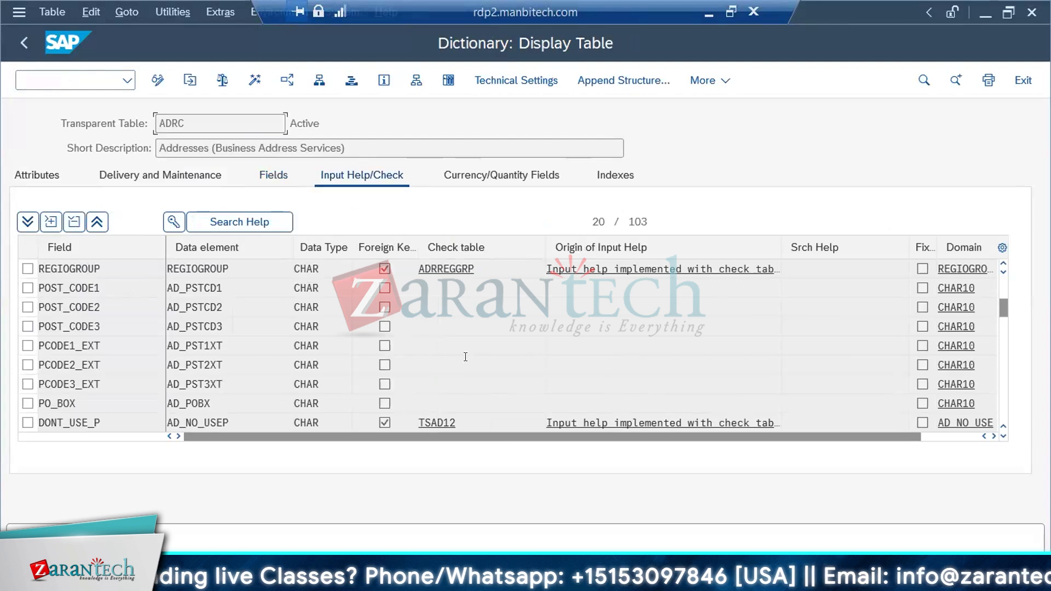
key("ctrl+f")
type("T005")
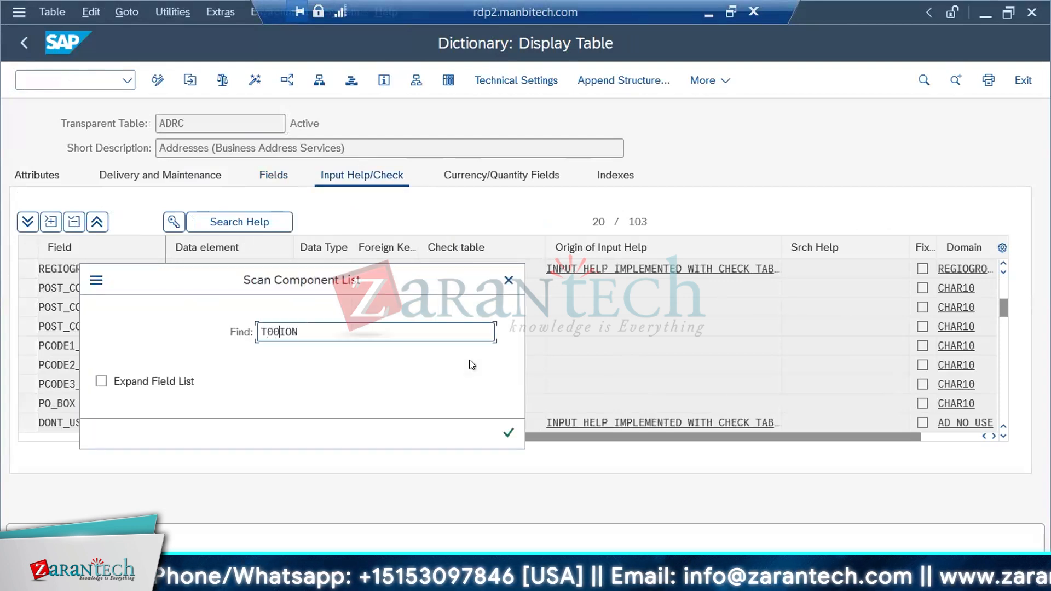
type("S")
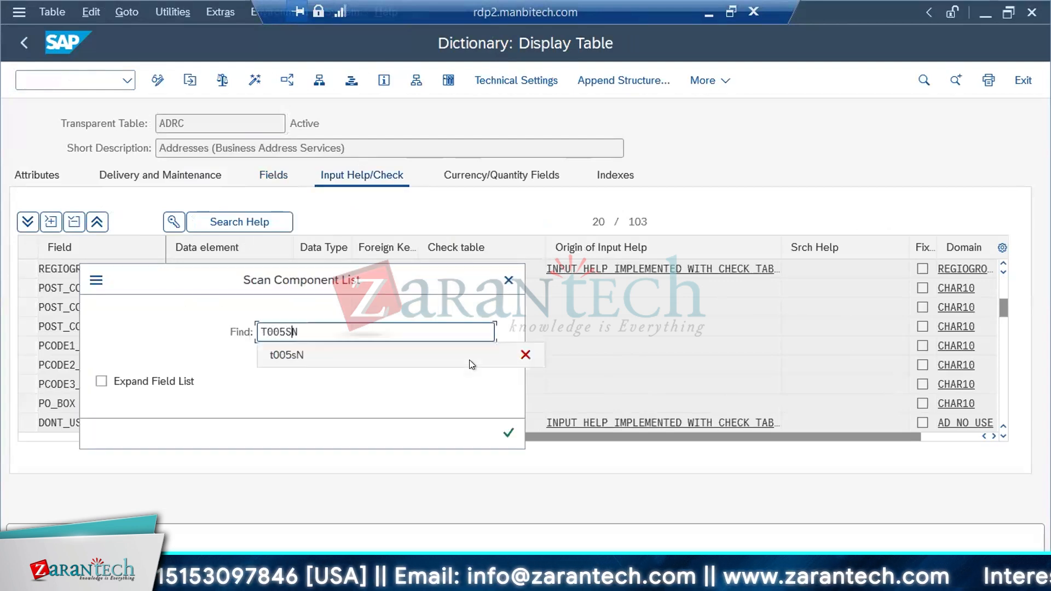
key("Return")
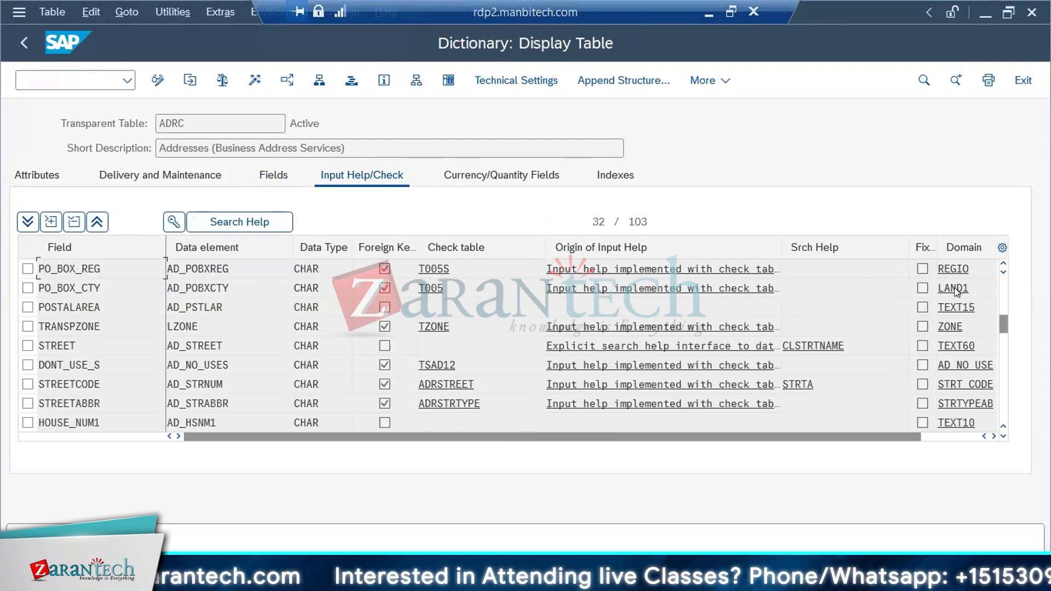
Inspect the key fields of check table T005S for ADRC's PO_BOX_REG field, return to ADRC, and select check table T005
double_click(431, 268)
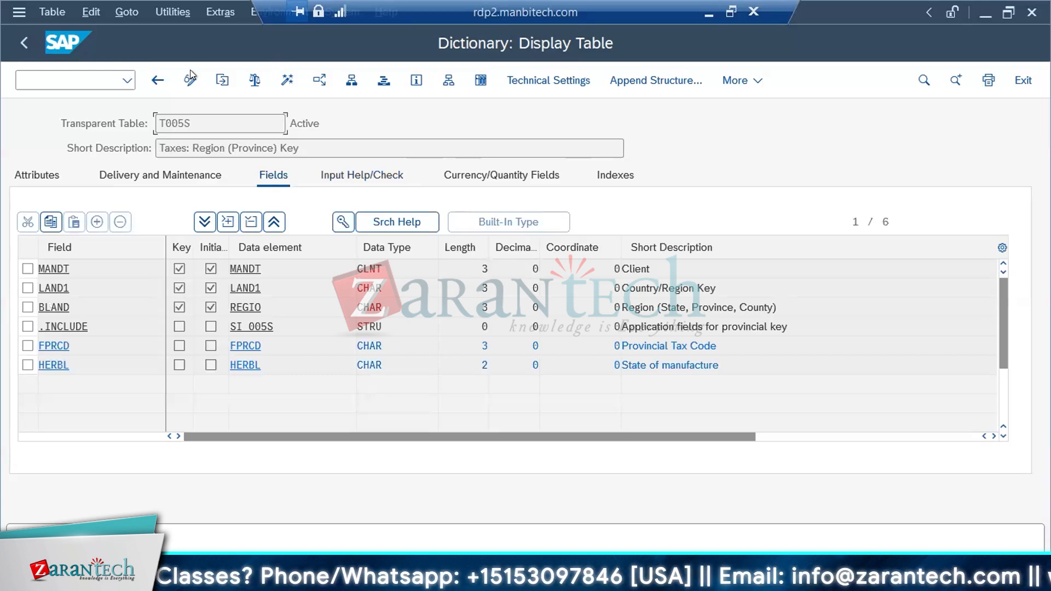
left_click(158, 81)
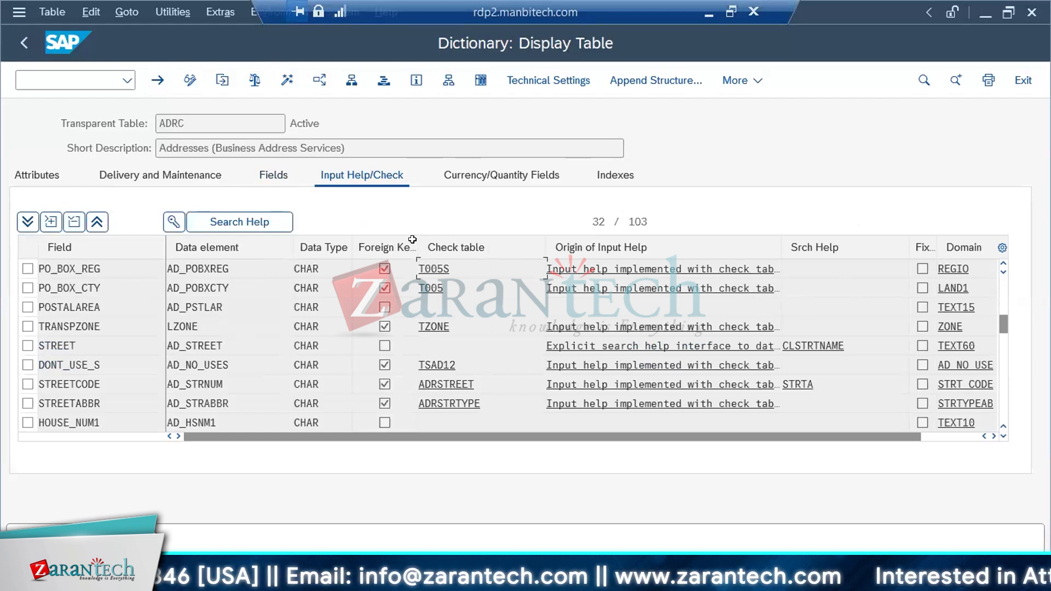
left_click(429, 268)
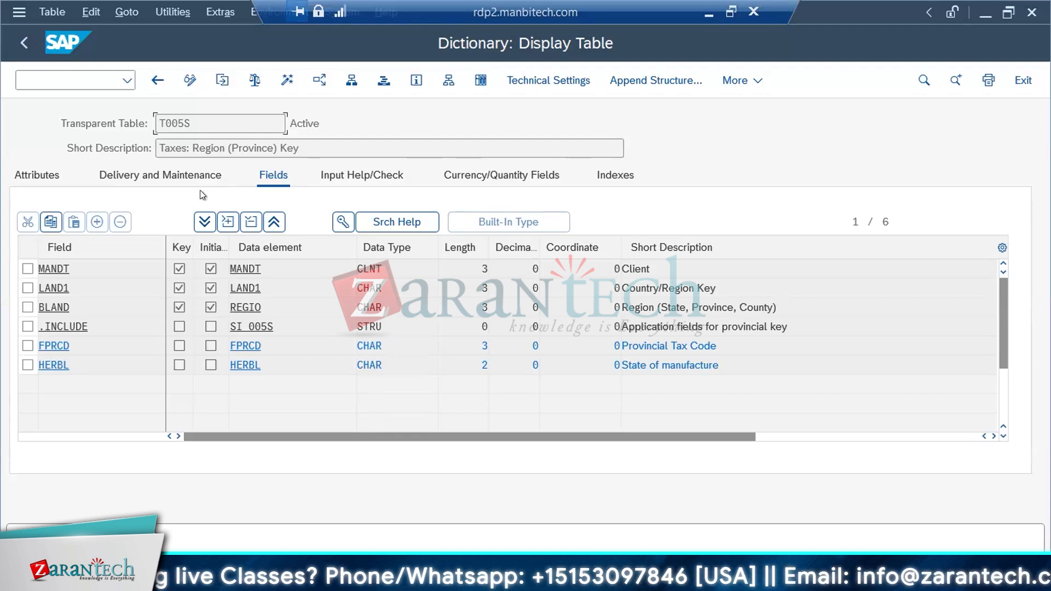
left_click(157, 82)
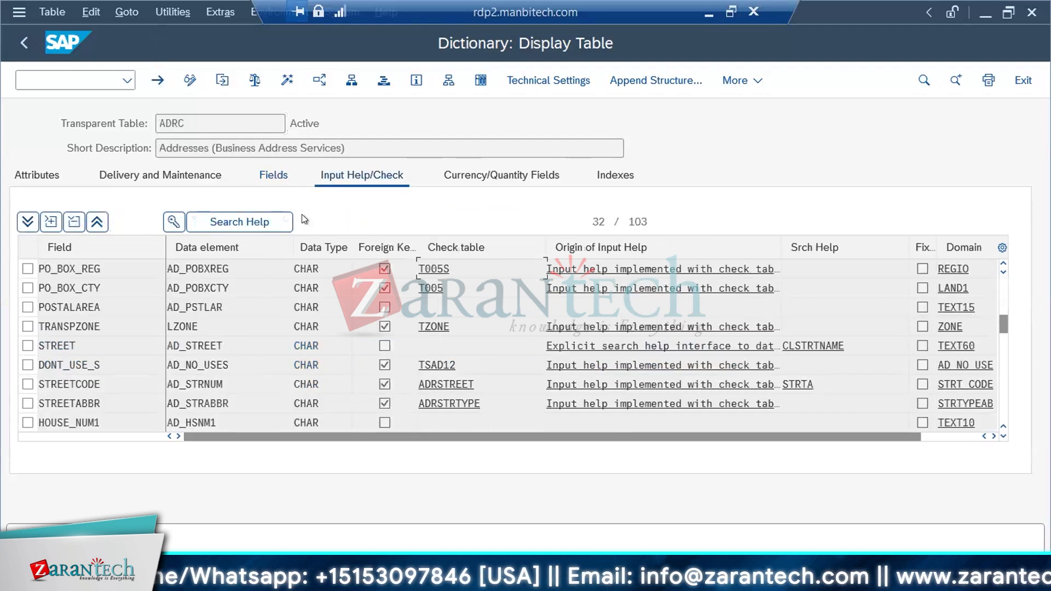
left_click(430, 289)
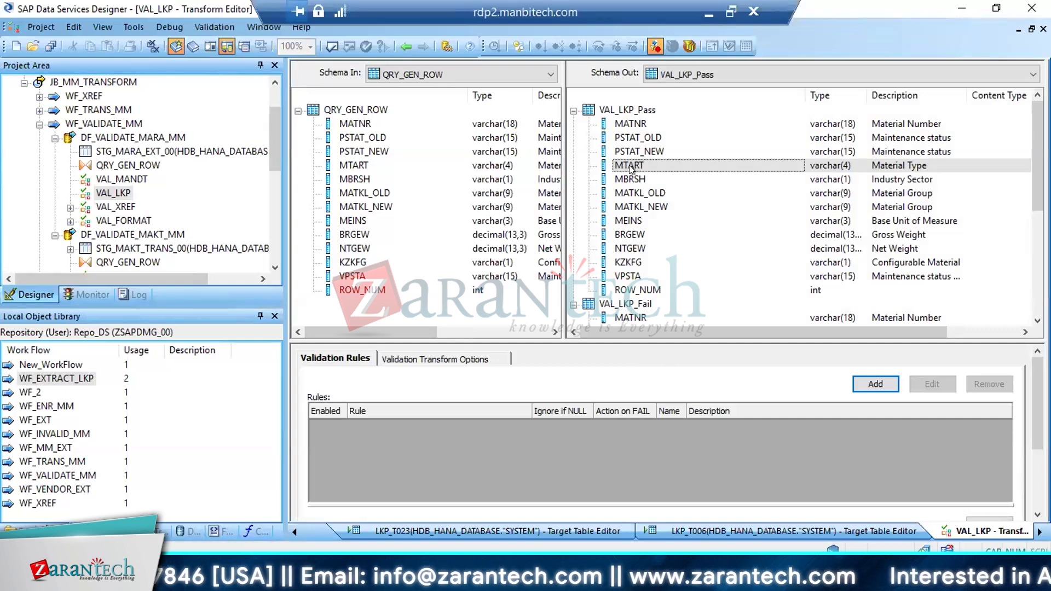
Switch to the SAP dictionary session showing check table T023 and return to table MARA
left_click(235, 579)
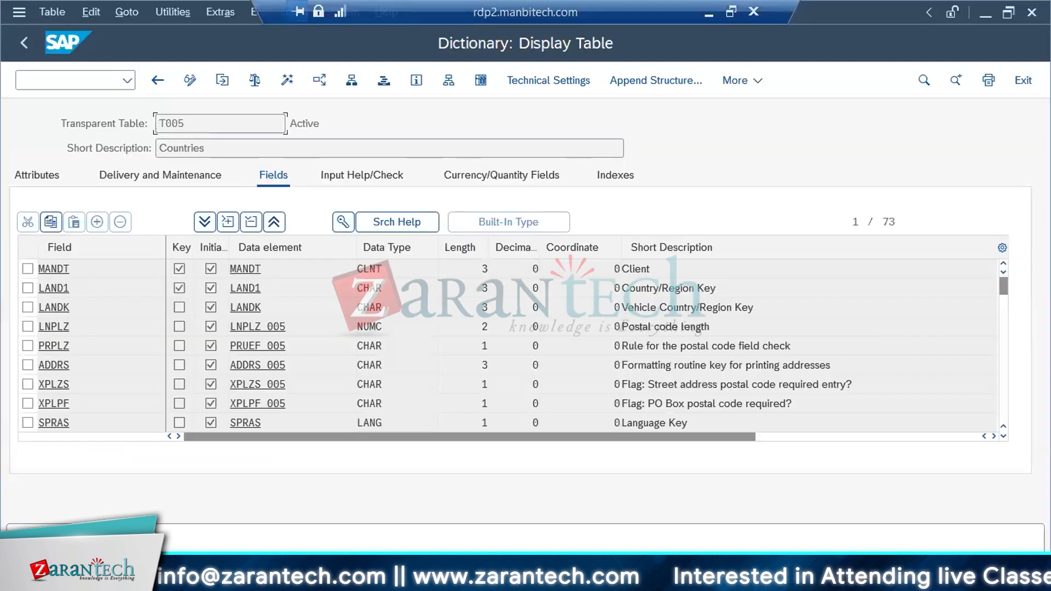
left_click(235, 579)
left_click(222, 531)
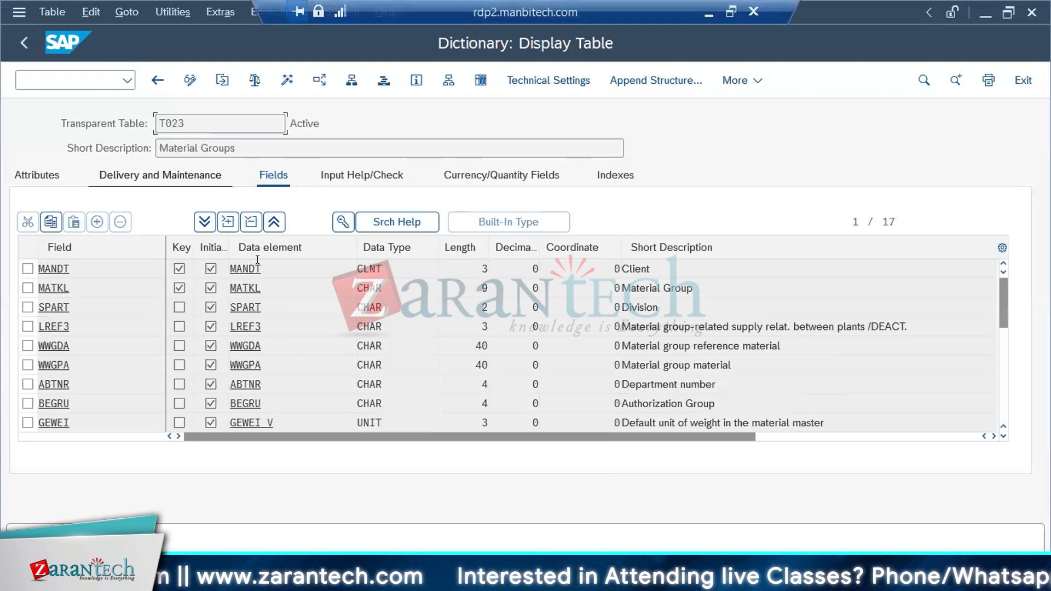
left_click(160, 80)
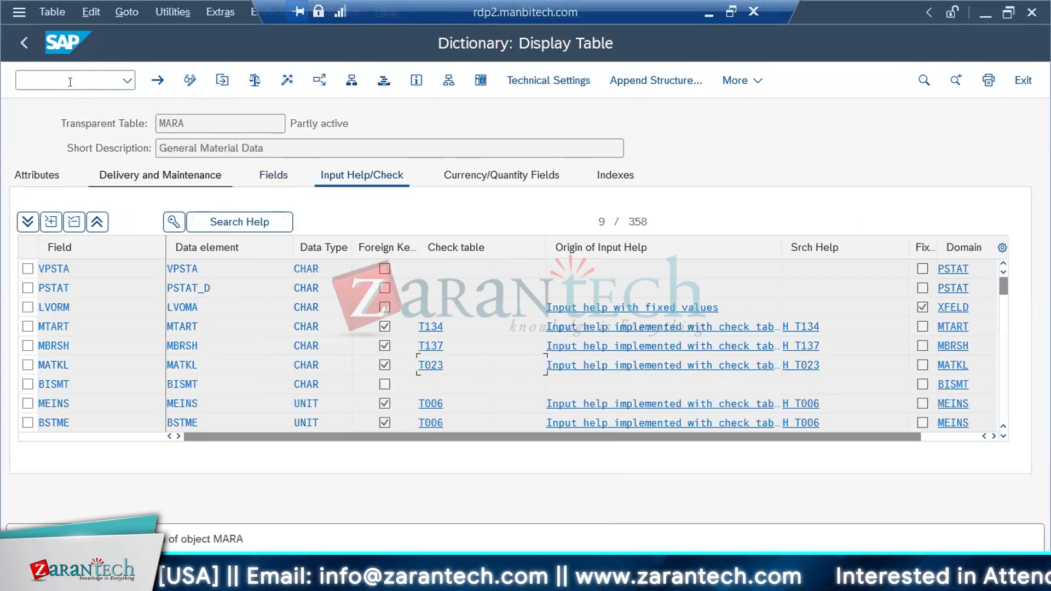
Restart transaction SE11 in this session and display table MARA
left_click(23, 79)
type("/NSE11")
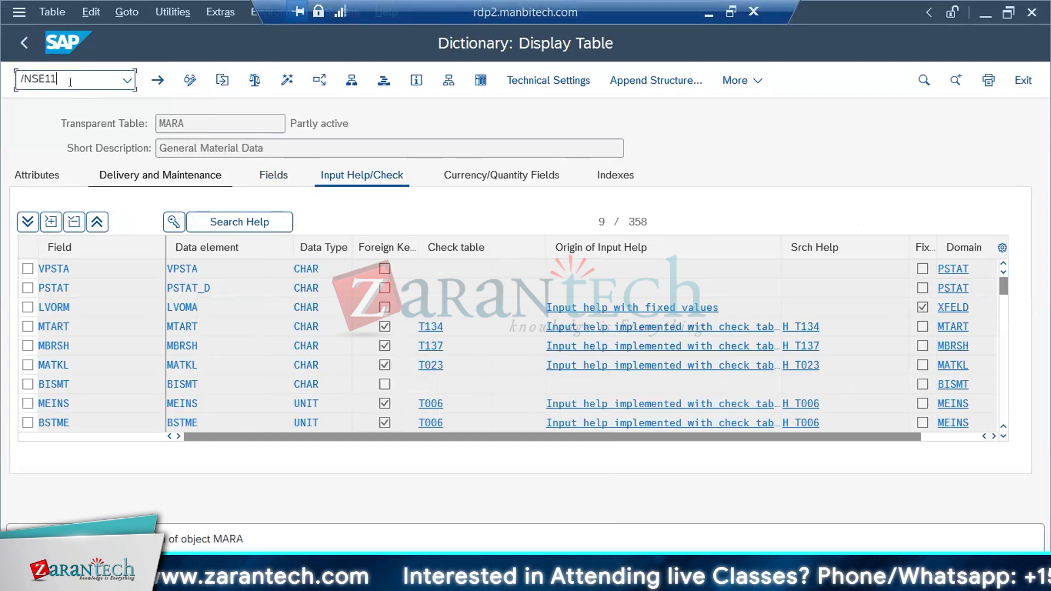
key("Return")
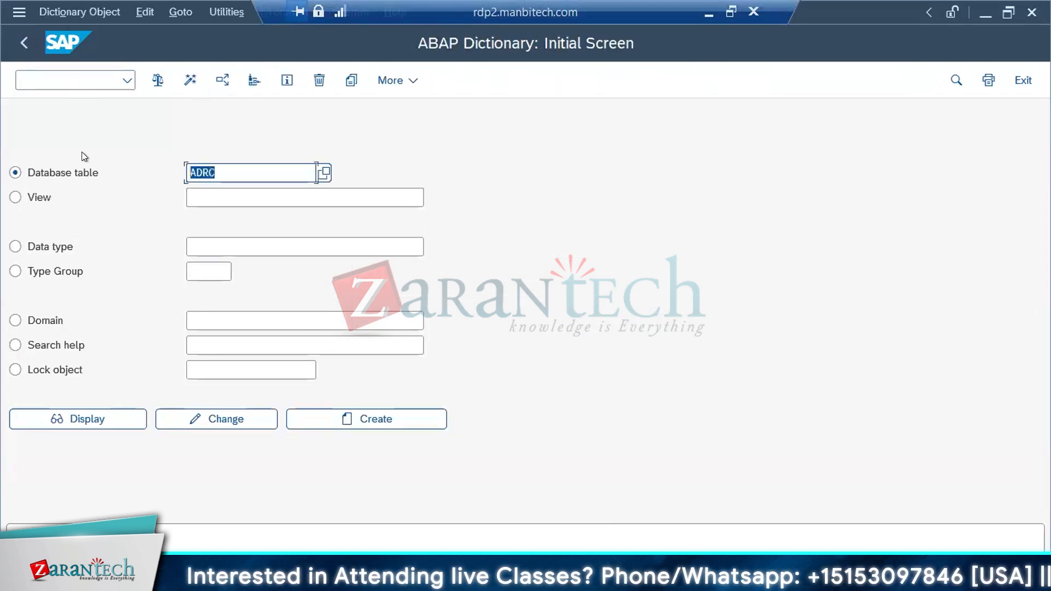
type("MARA")
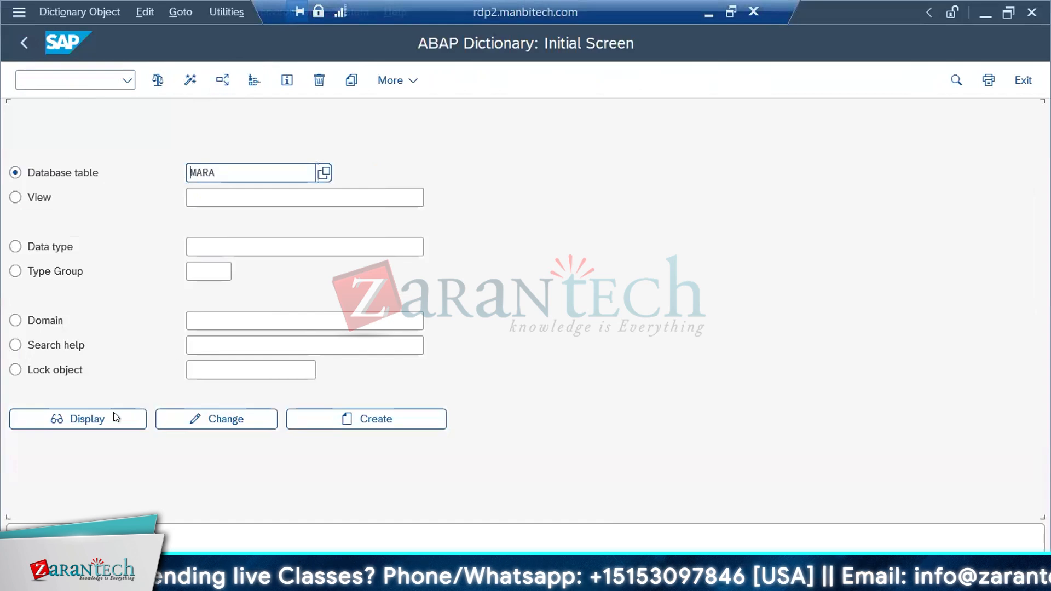
left_click(113, 416)
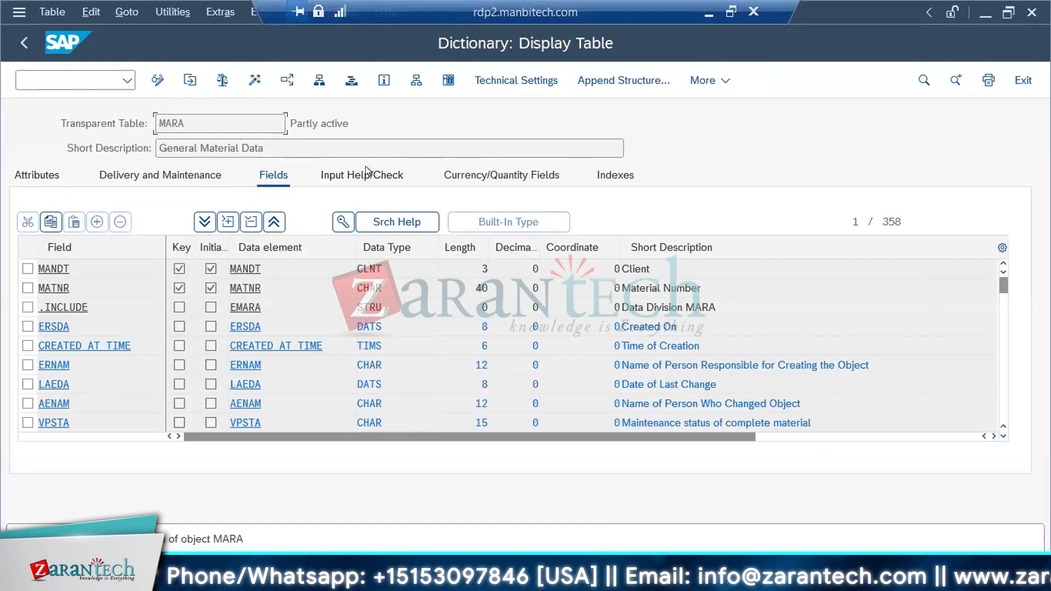
Search MARA's check table assignments for MTART and inspect the key fields of its check table T134
left_click(361, 176)
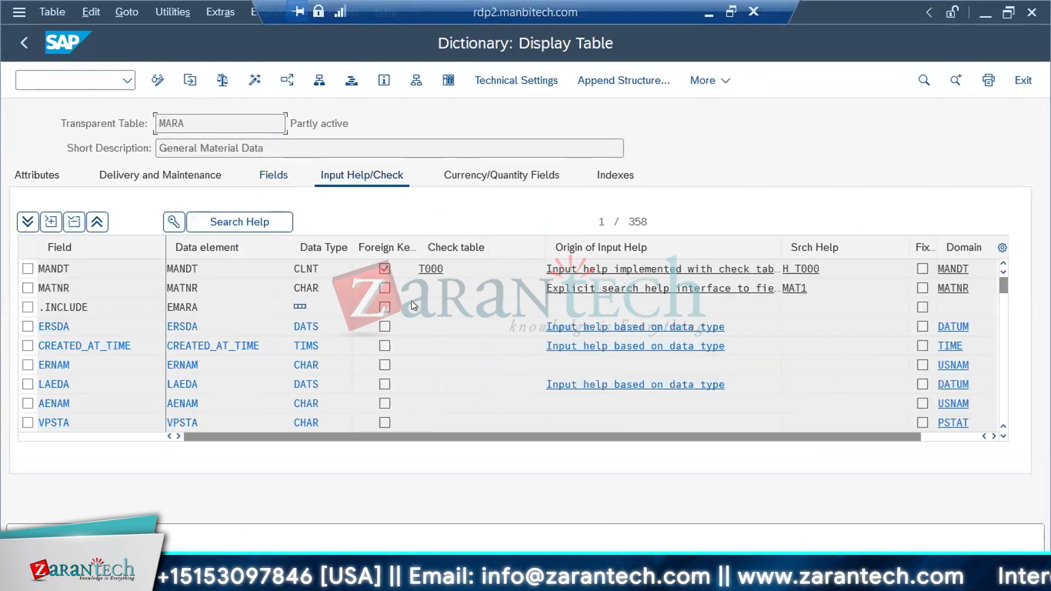
key("ctrl+f")
type("MTART")
key("Return")
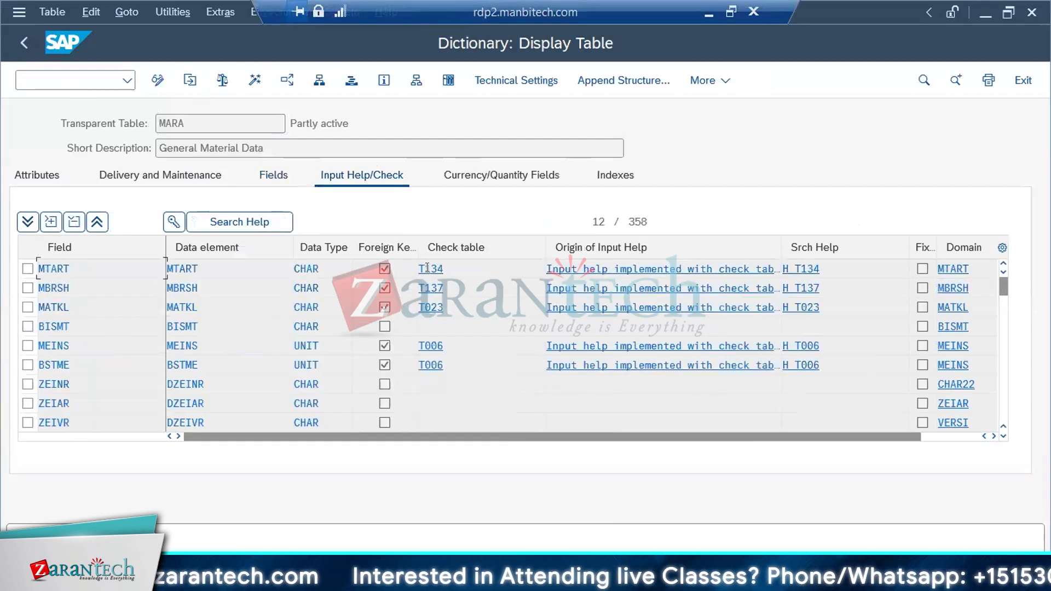
left_click(425, 268)
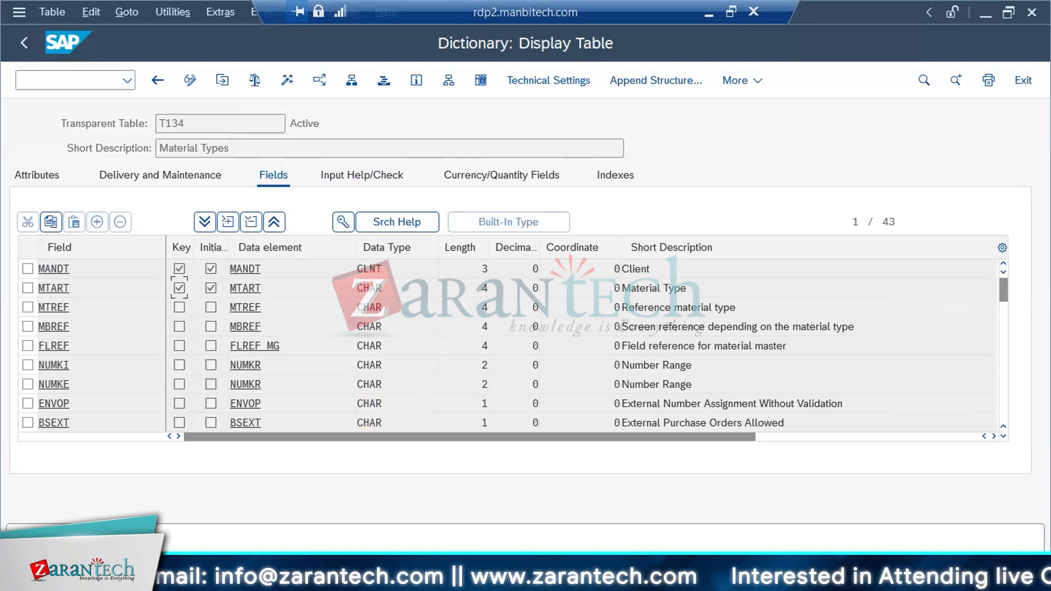
Switch back to Data Services Designer and add a VAL_LKP validation rule named MTART with the description LKP ON T134
key("alt+Tab")
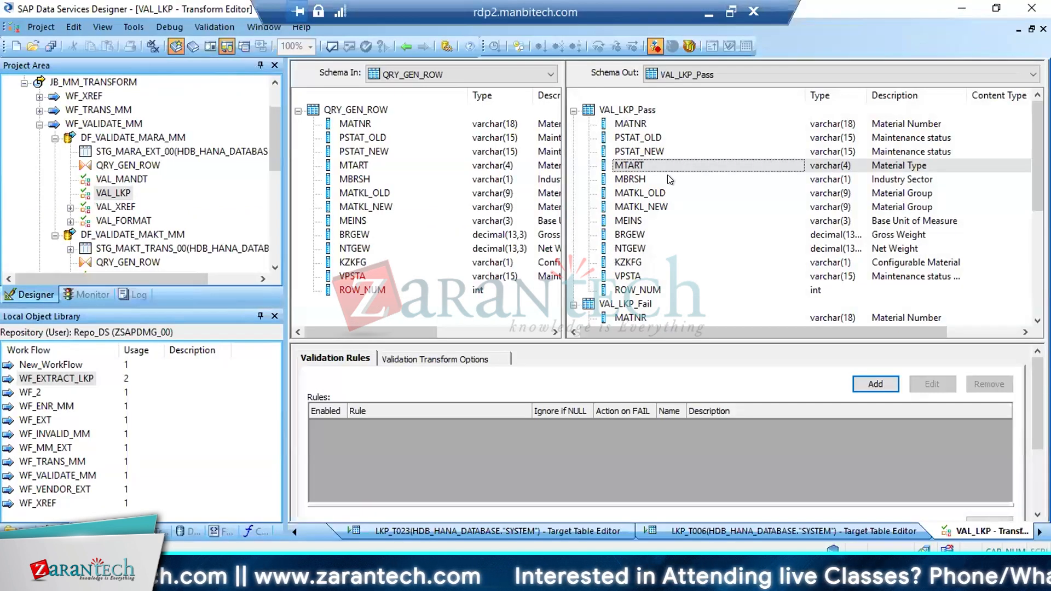
left_click(881, 383)
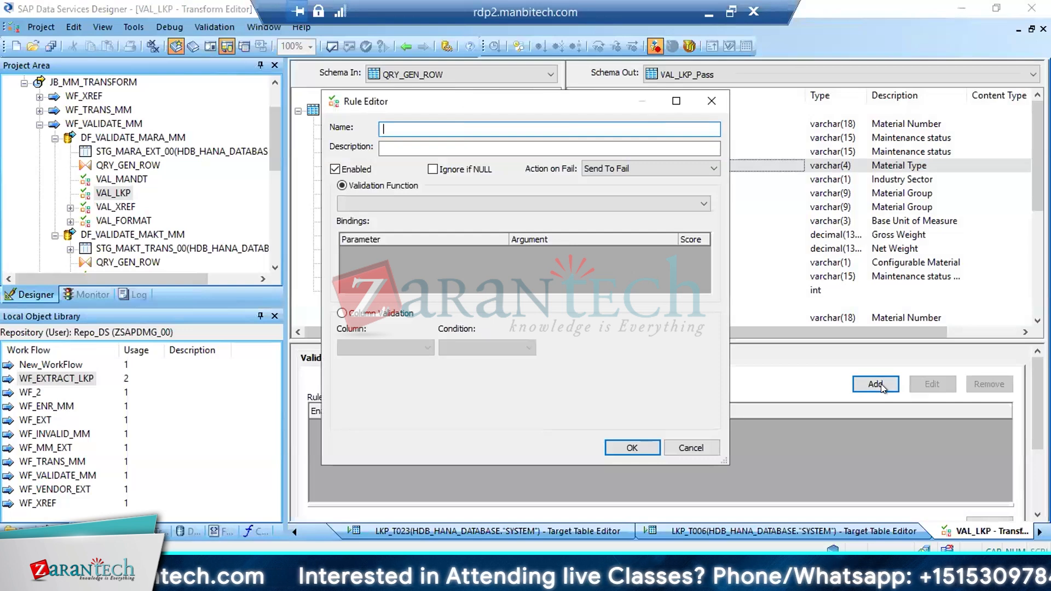
type("MTART")
key("Tab")
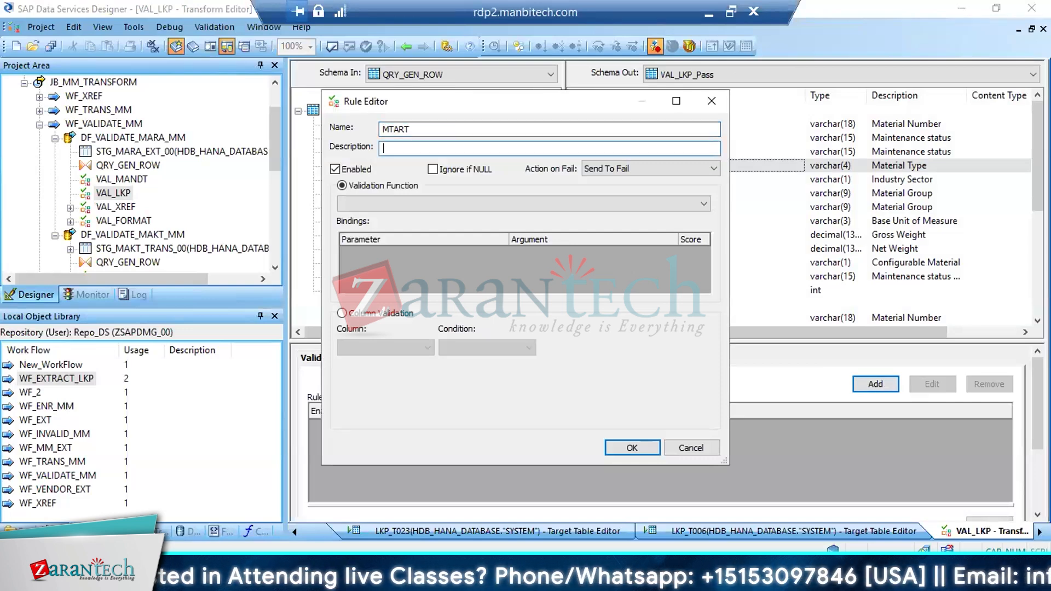
type("LKP ")
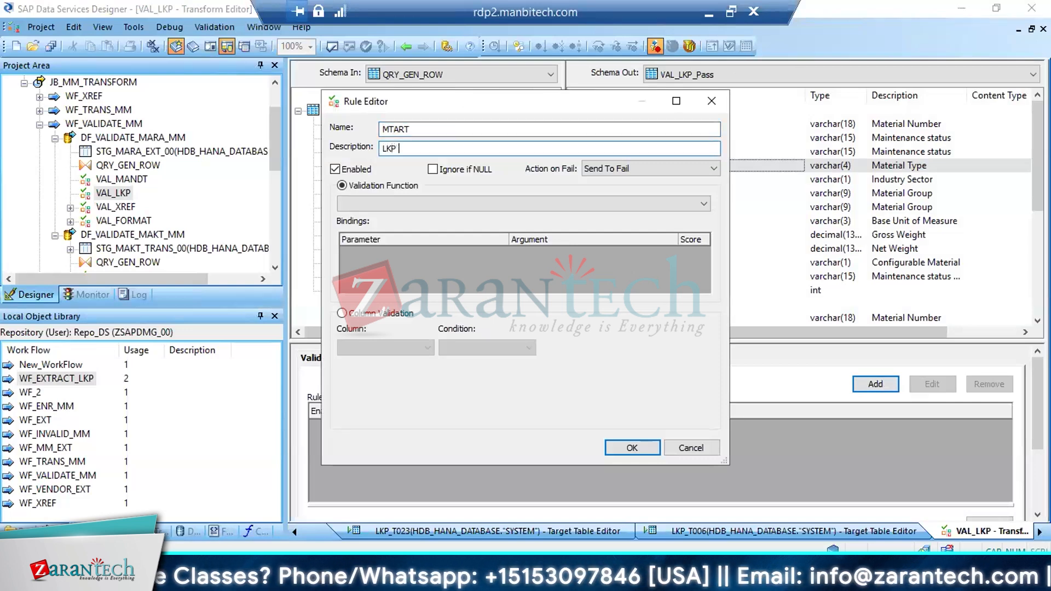
type("ON T134")
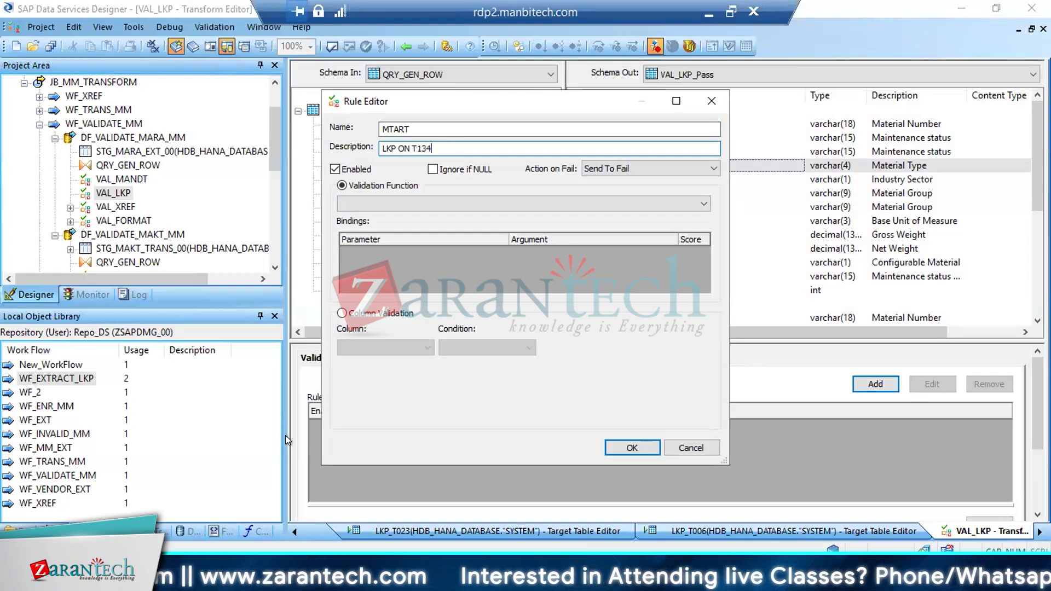
Look through the open SAP dictionary windows for the T134 and MAKT tables, then return to the rule editor
left_click(258, 579)
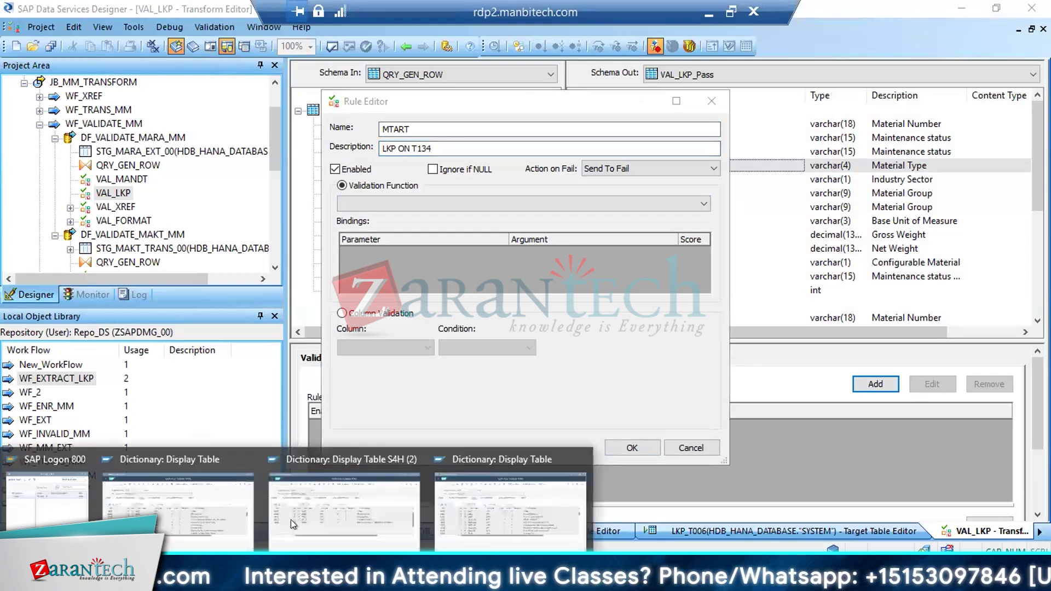
mouse_move(205, 518)
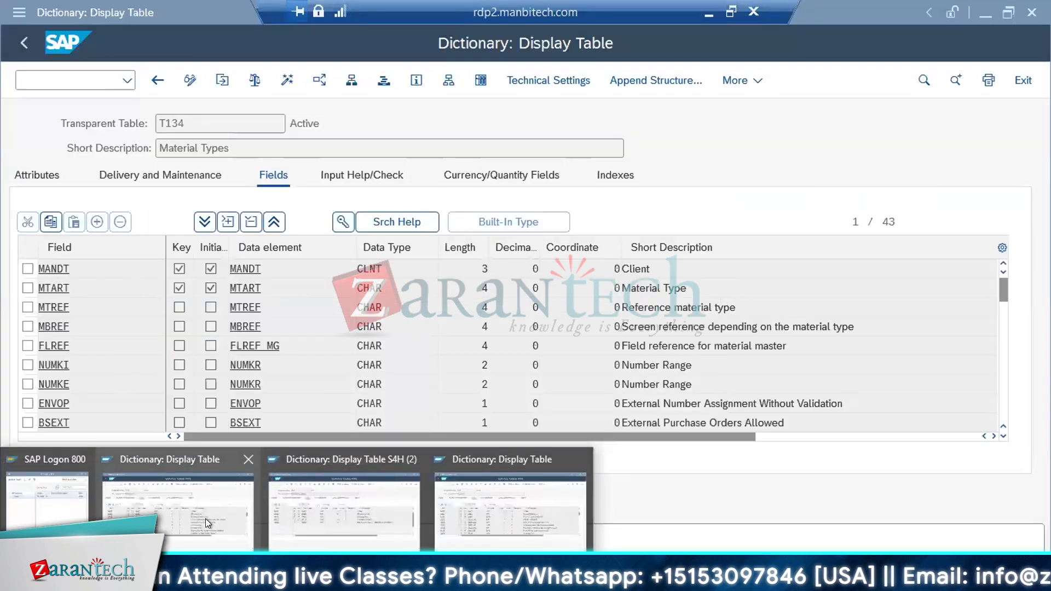
left_click(313, 501)
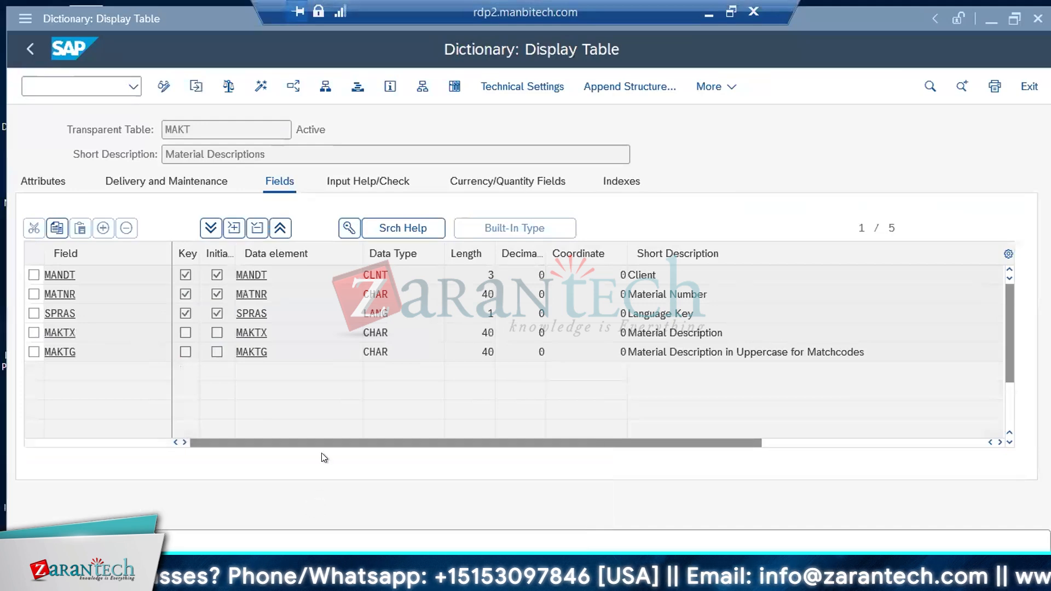
left_click(285, 579)
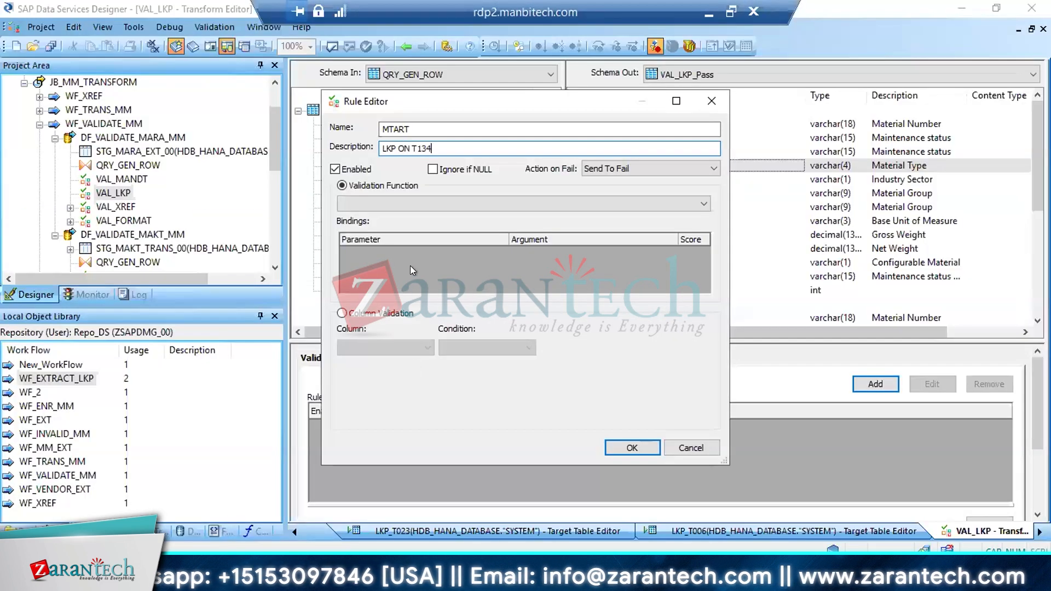
Set the MTART rule to column validation on QRY_GEN_ROW.MTART with the condition Exists In Table
left_click(366, 314)
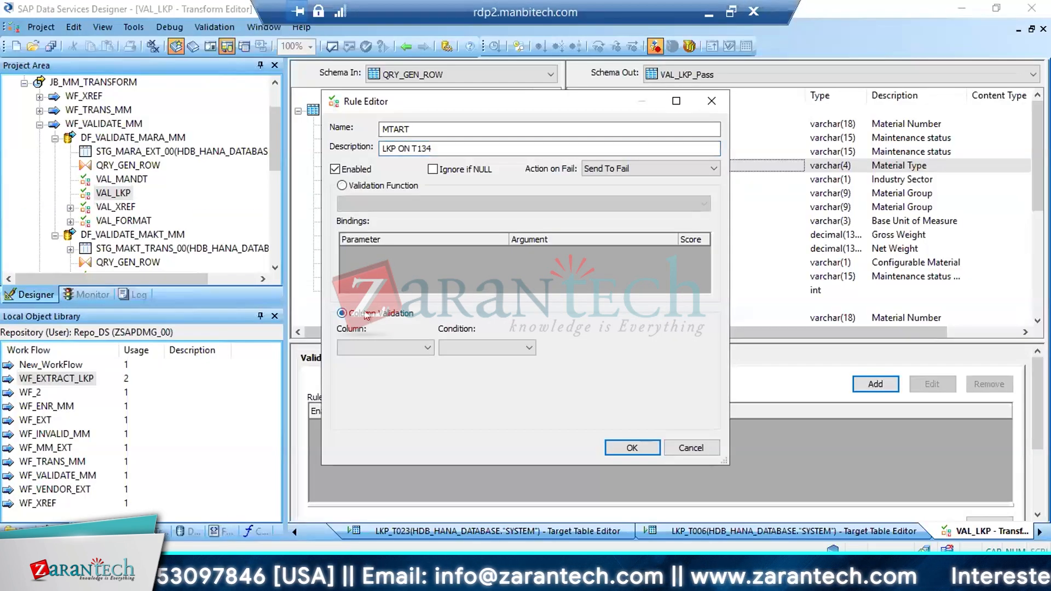
left_click(423, 344)
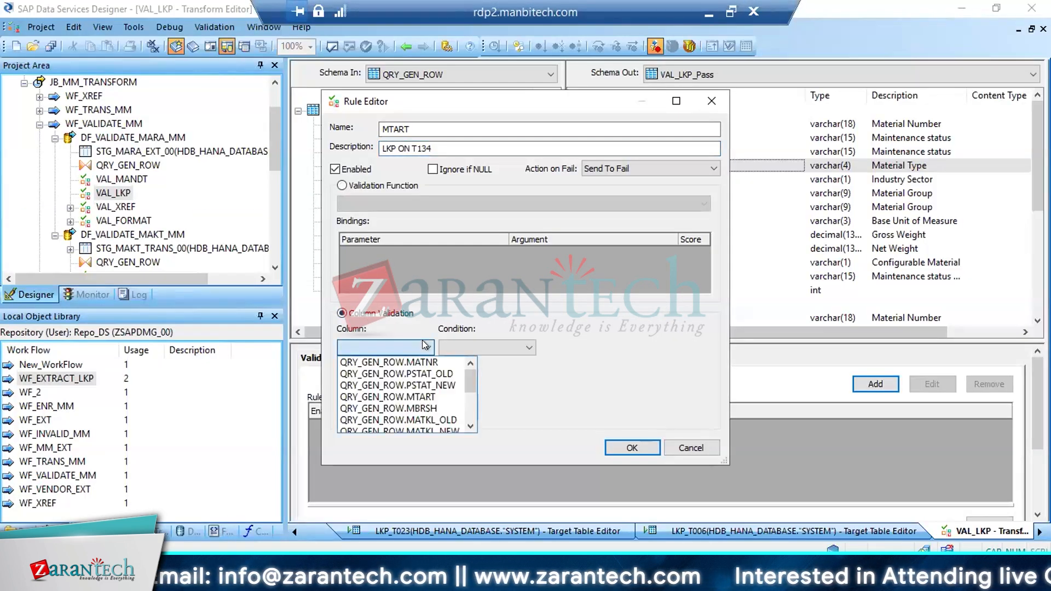
left_click(416, 395)
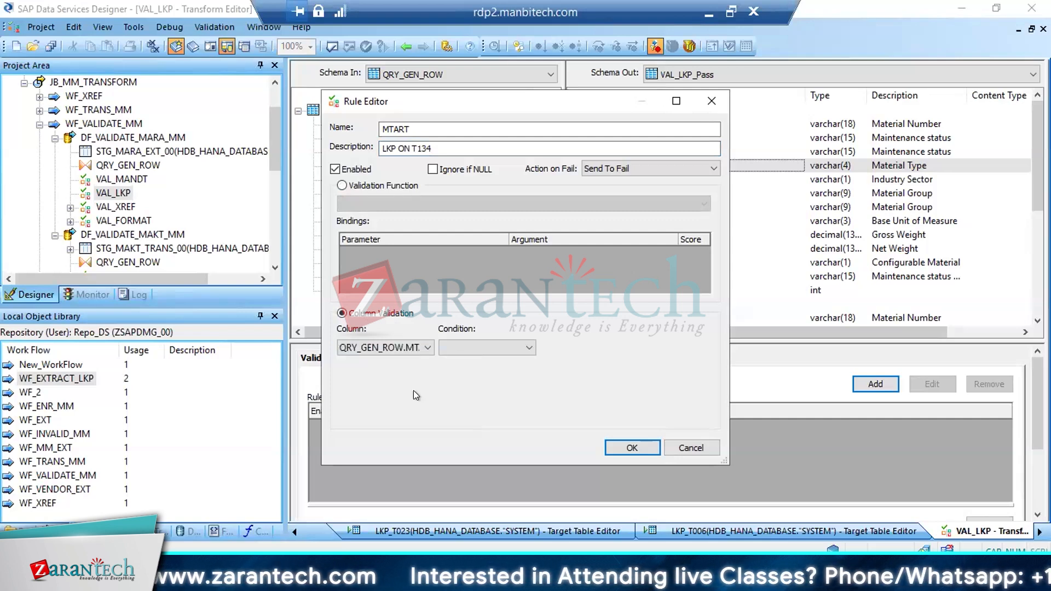
left_click(526, 348)
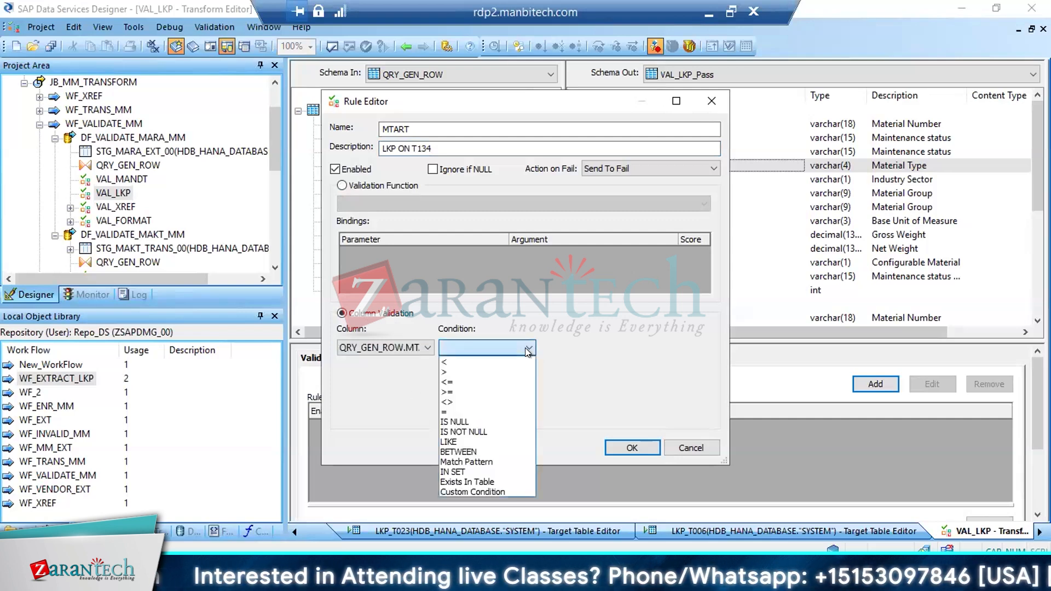
left_click(472, 481)
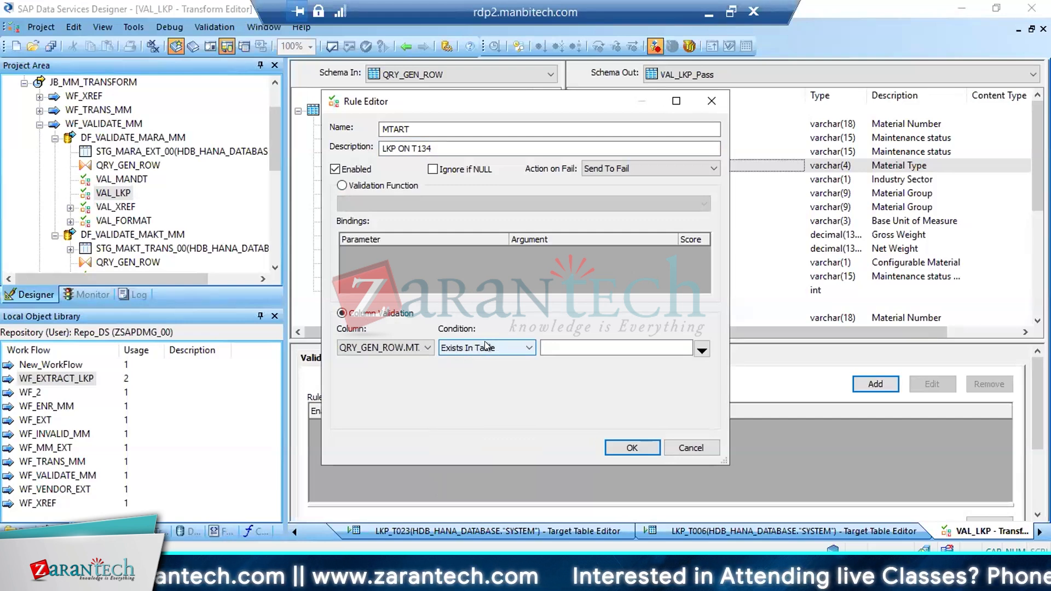
Choose the MTART column of LKP_T134 in HDB_HANA_DATABASE as the rule's lookup column and save the rule
left_click(702, 349)
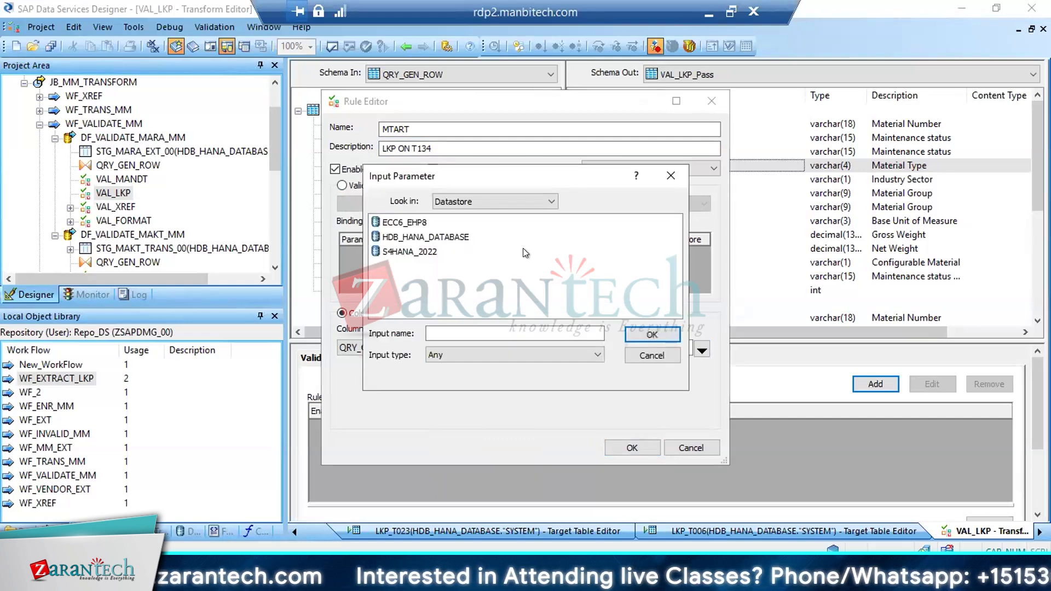
double_click(424, 237)
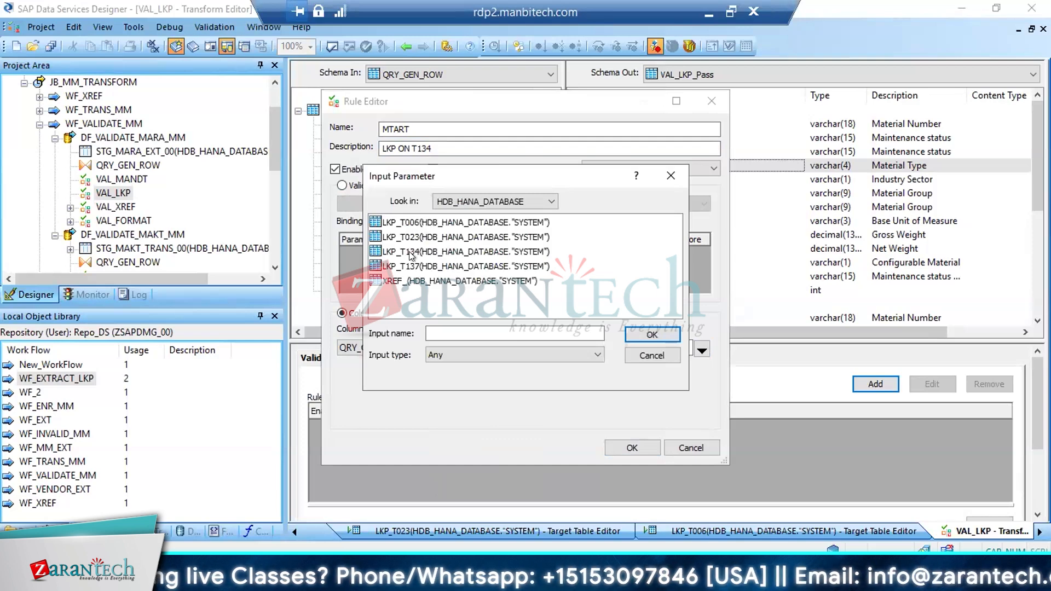
double_click(411, 251)
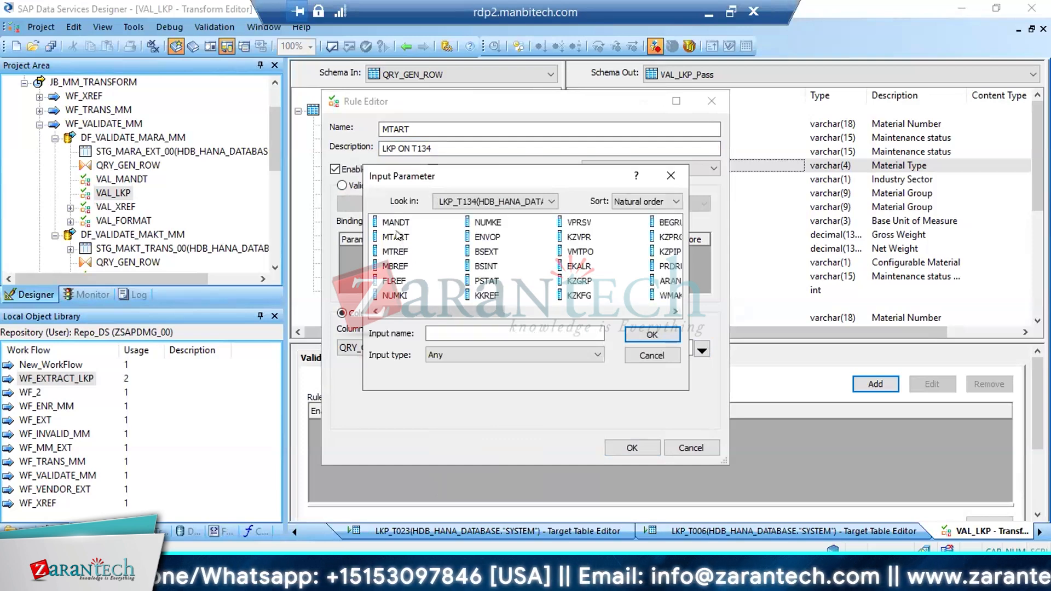
double_click(397, 237)
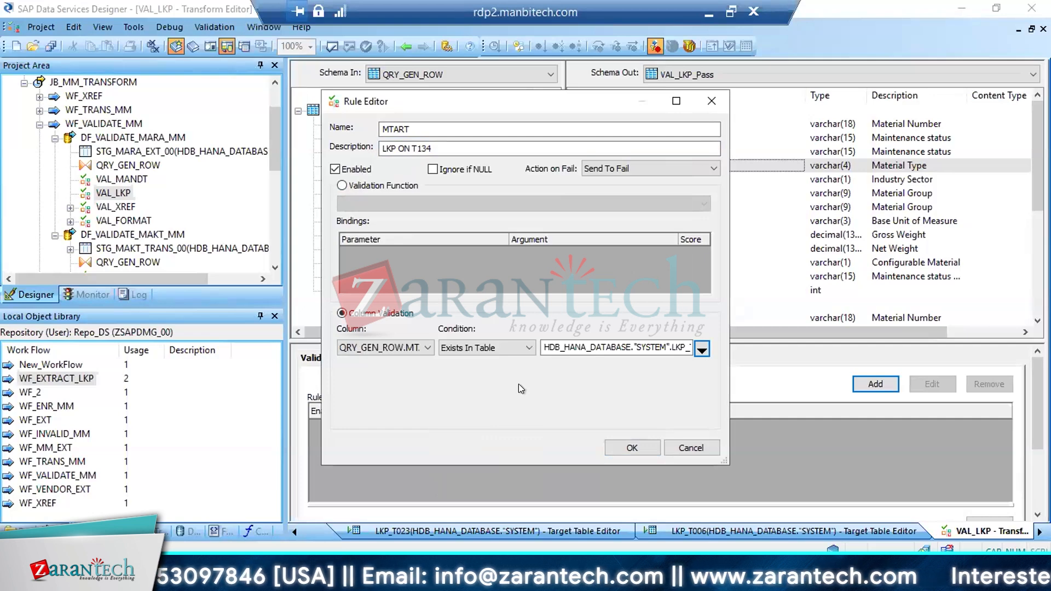
left_click(632, 450)
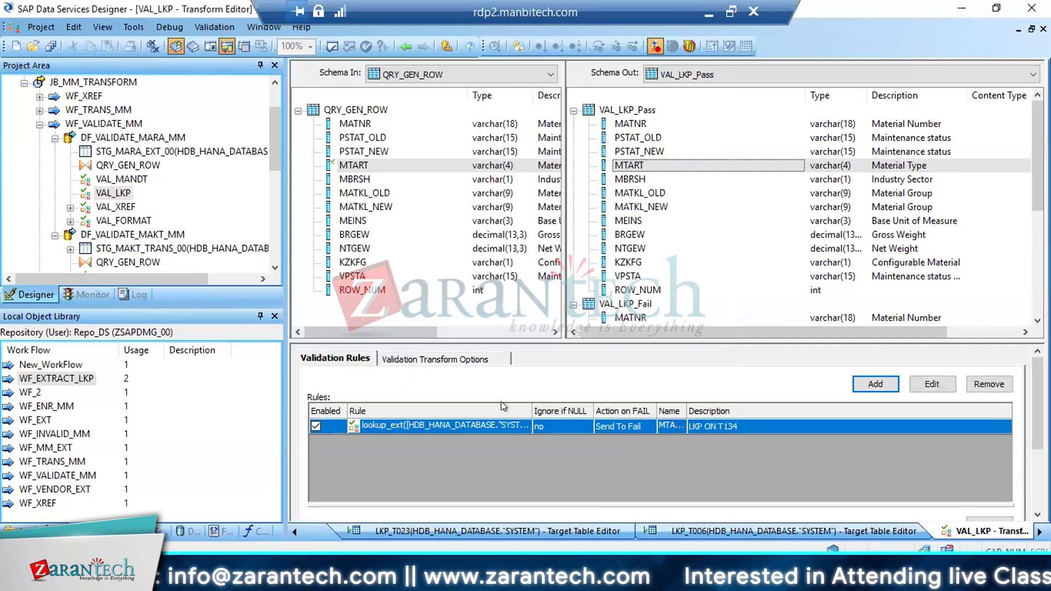
Reopen the MTART rule, review its full LKP_T134.MTART lookup reference, and close the rule editor
left_click(354, 164)
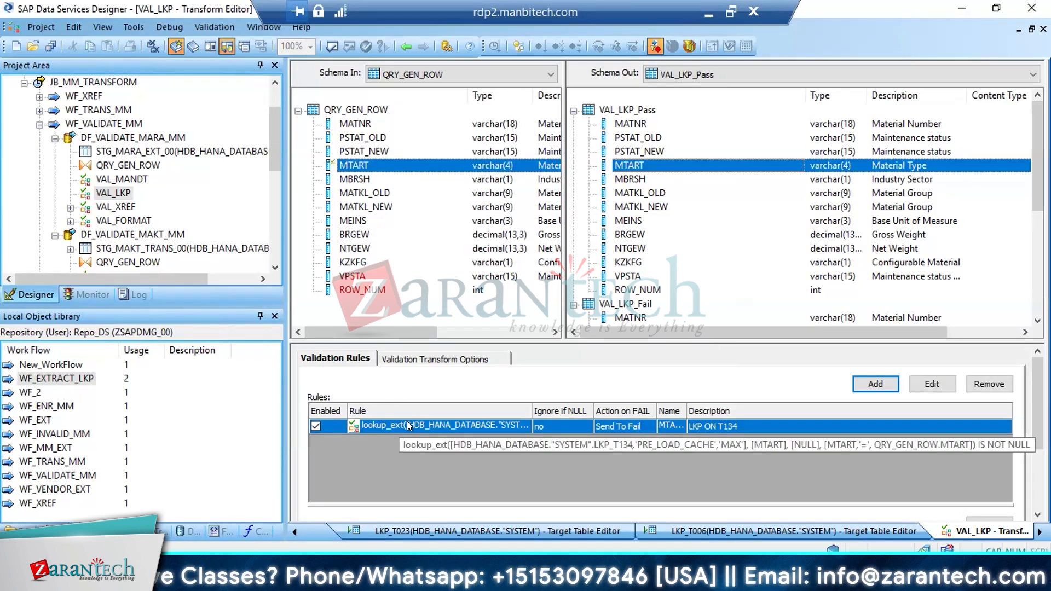
double_click(407, 424)
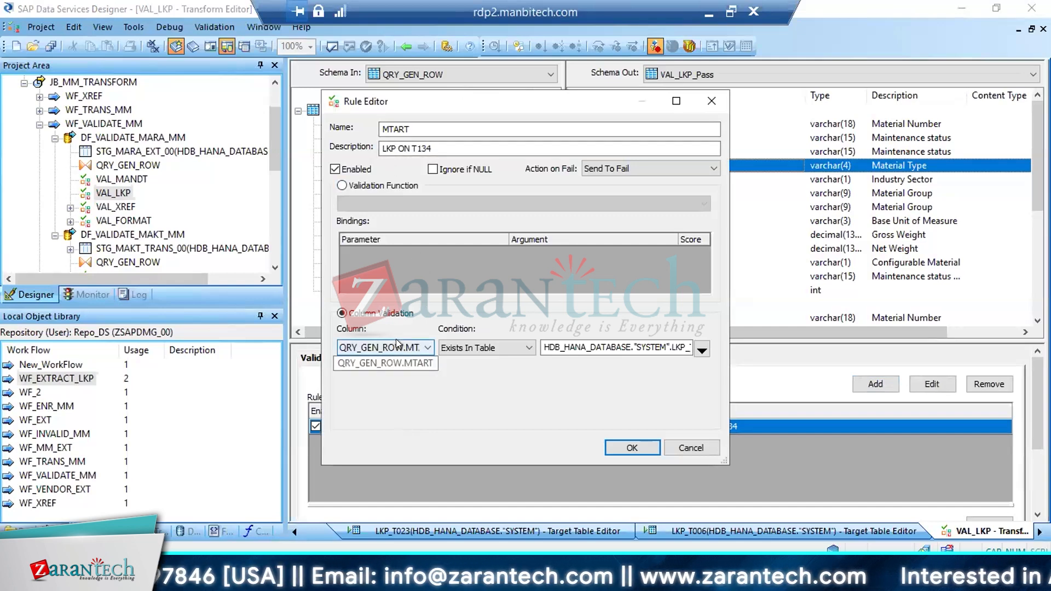
left_click(659, 342)
key("Right")
key("Right")
key("Right")
key("Right")
key("Right")
key("Right")
key("Right")
key("Right")
key("Right")
key("Right")
key("Right")
key("Right")
key("Right")
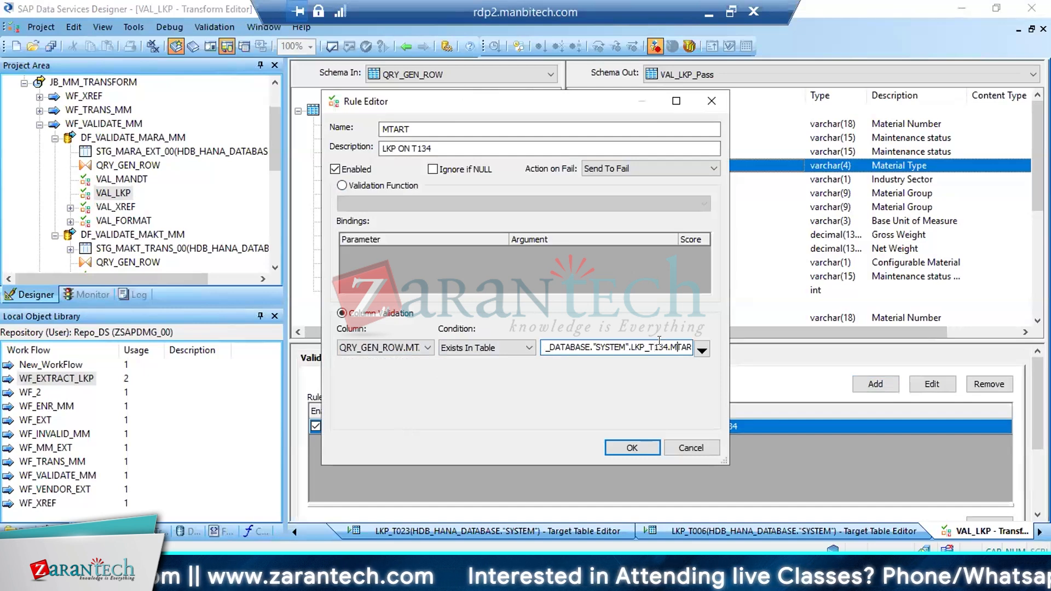
key("Right")
key("Right")
key("Right")
type("T")
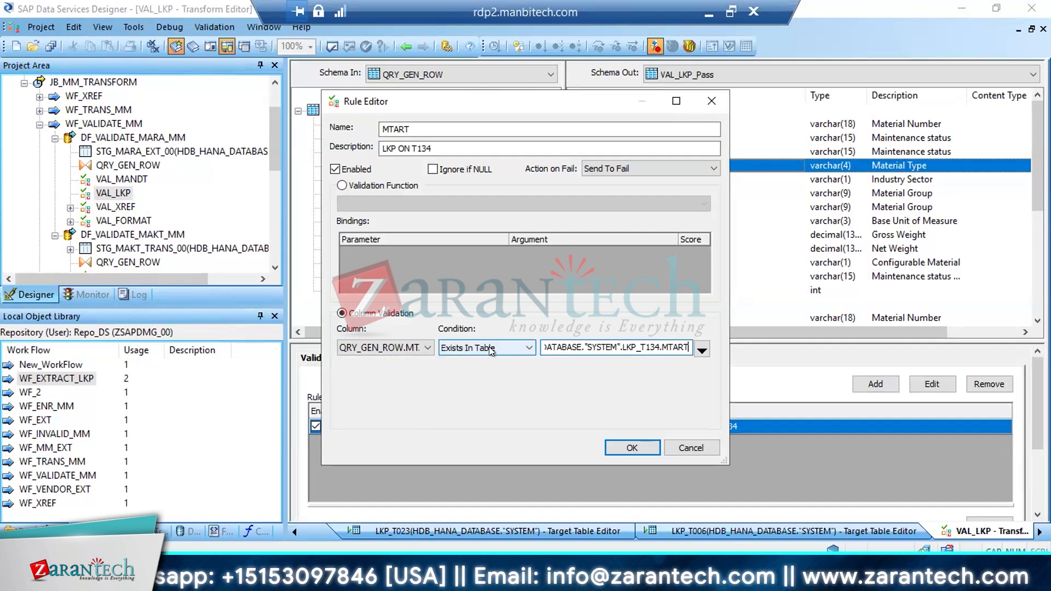
left_click(632, 448)
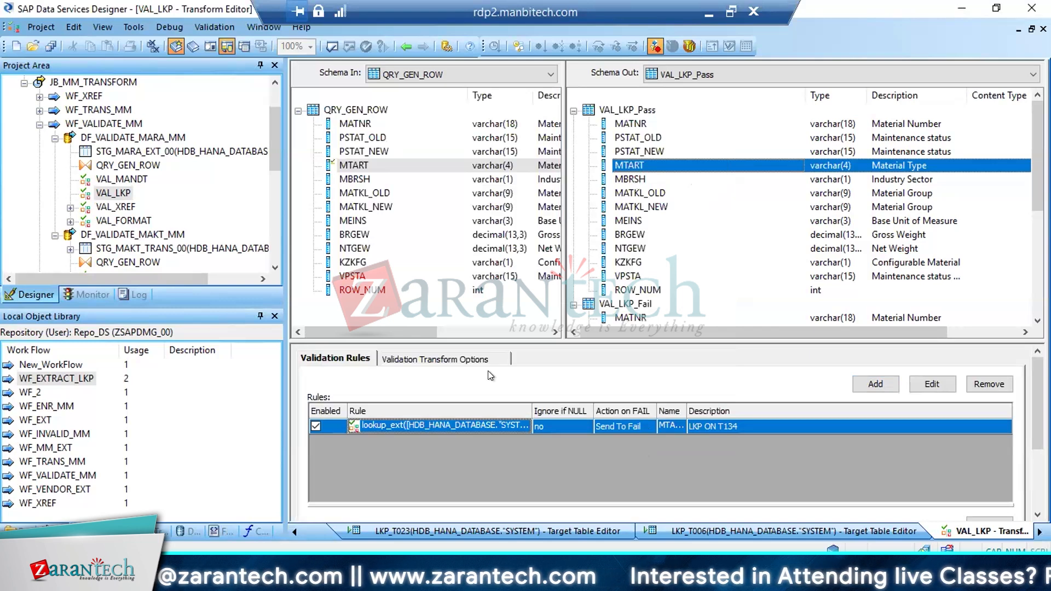
Go back from T134 to MARA in the SAP dictionary, open MBRSH's check table T137, and return to the VAL_LKP transform
mouse_move(254, 533)
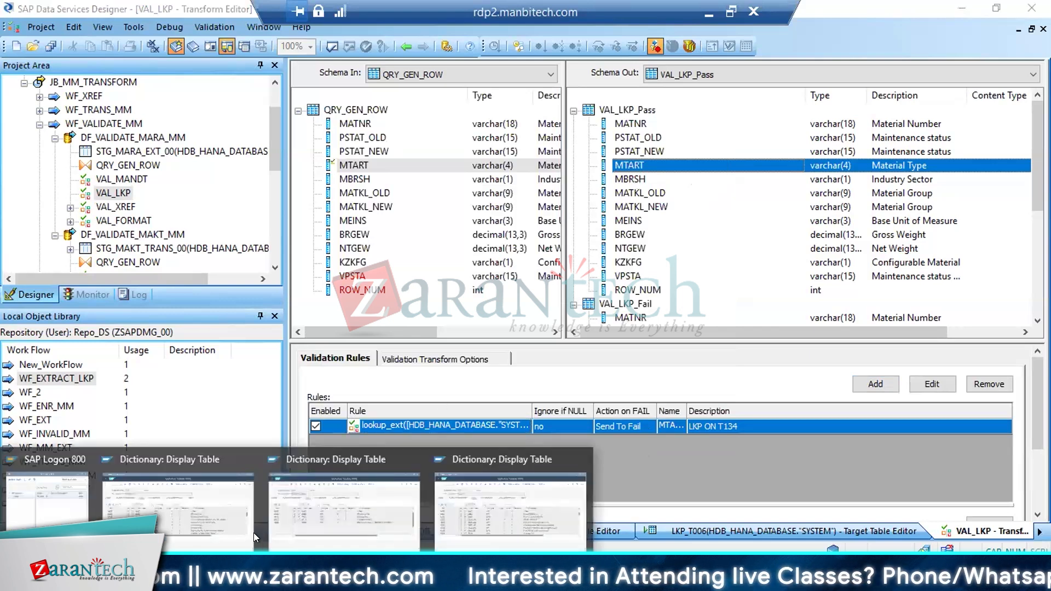
left_click(189, 530)
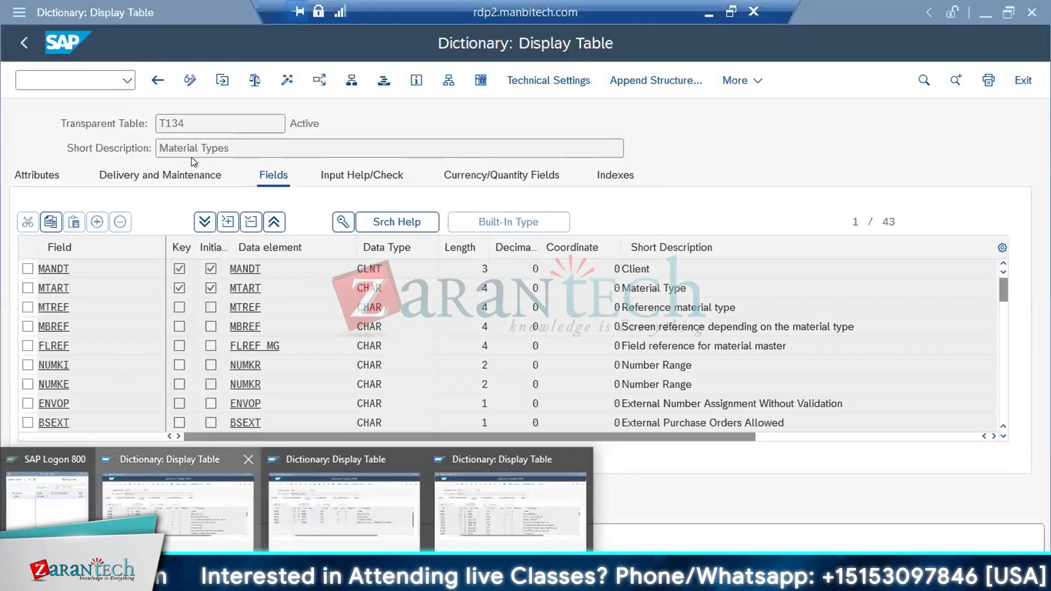
left_click(158, 80)
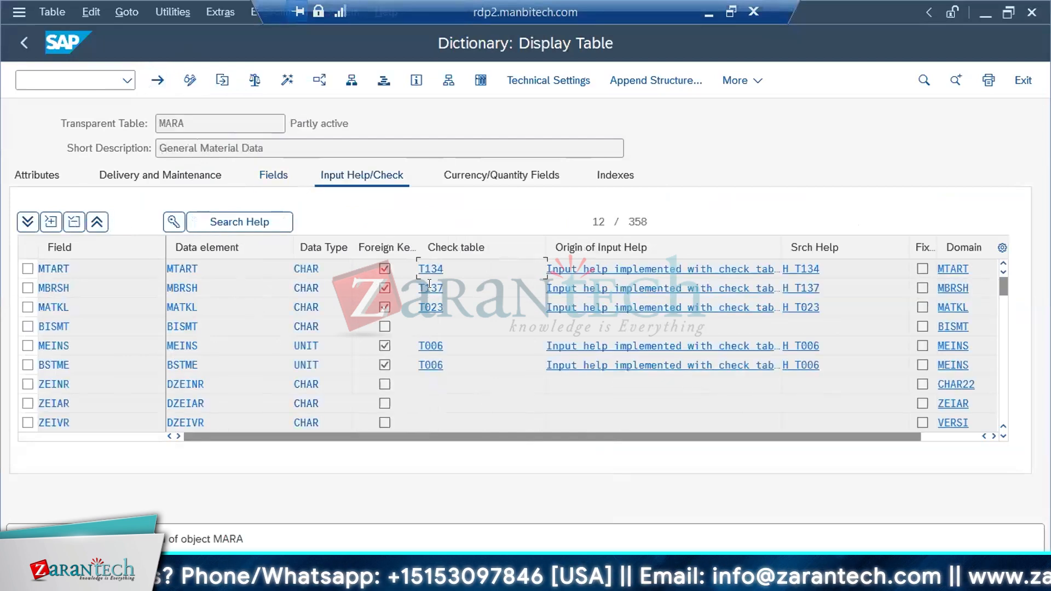
left_click(430, 288)
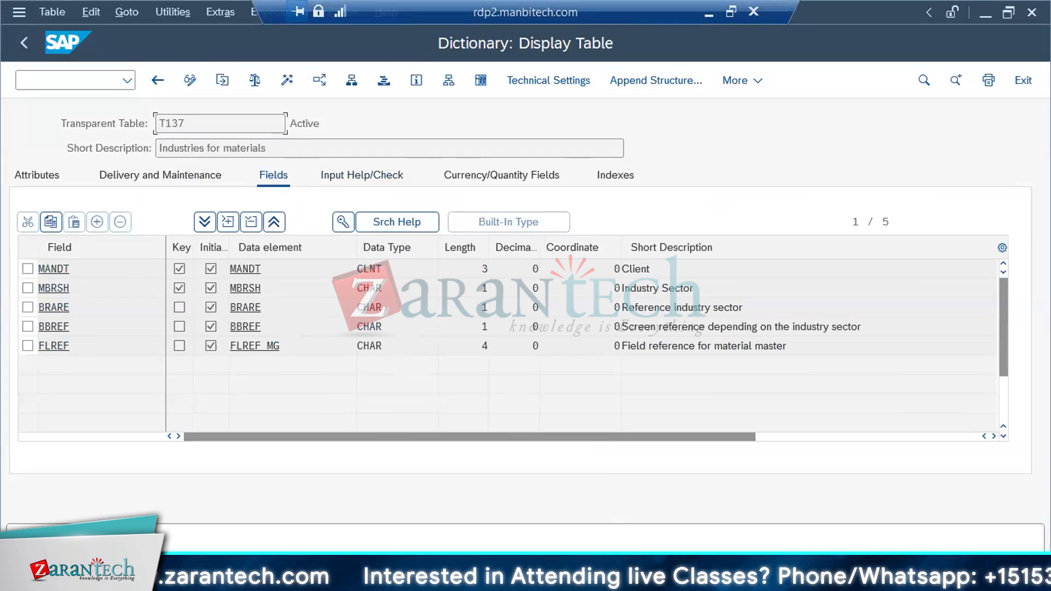
left_click(657, 579)
Add a validation rule named MBRSH with the description LKP ON T137, checking the table name in the SAP dictionary
left_click(873, 384)
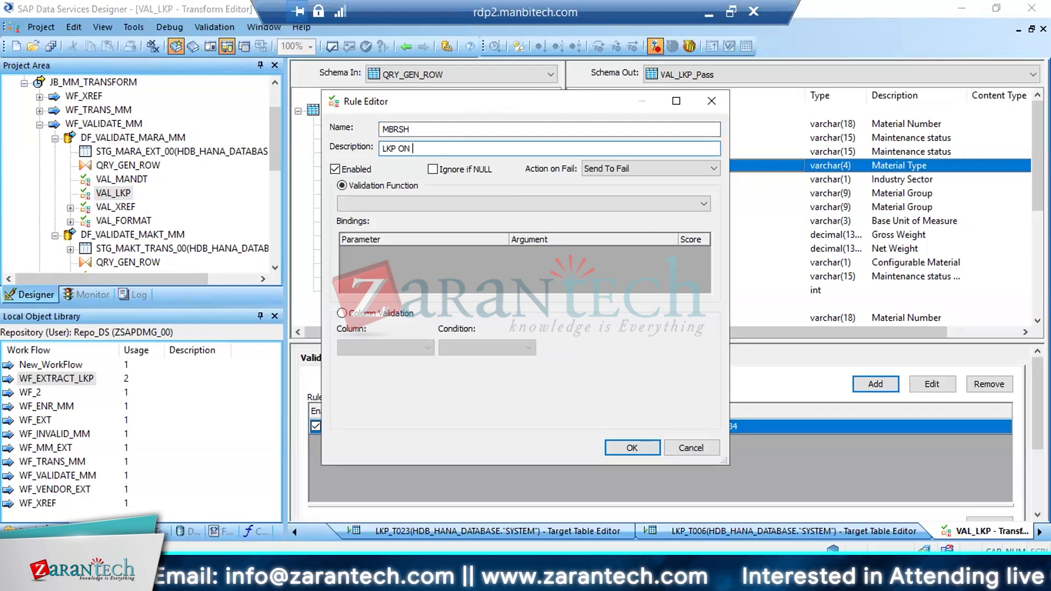
key("alt+Tab")
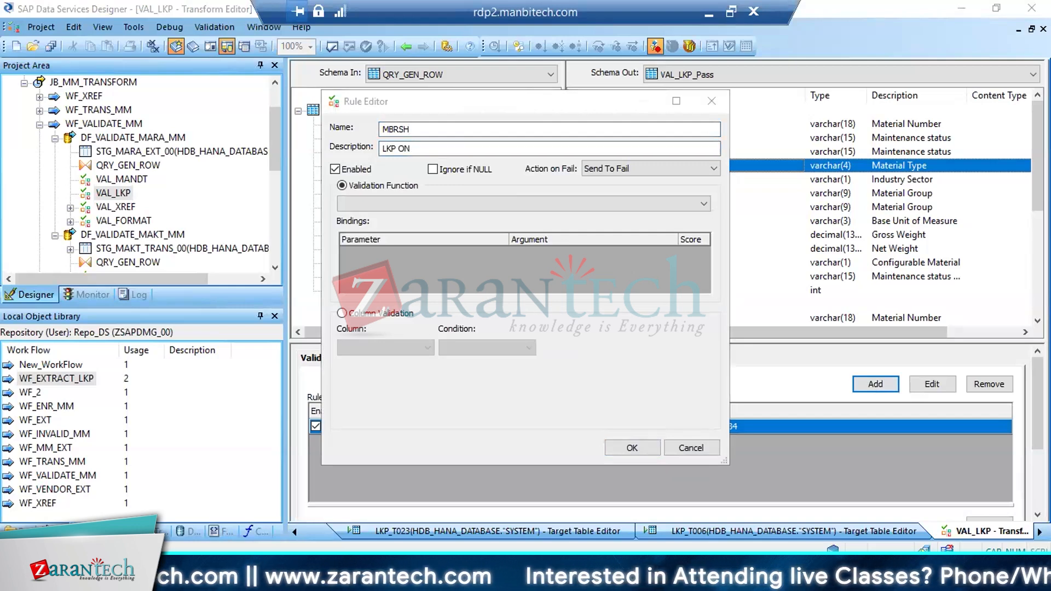
left_click(195, 513)
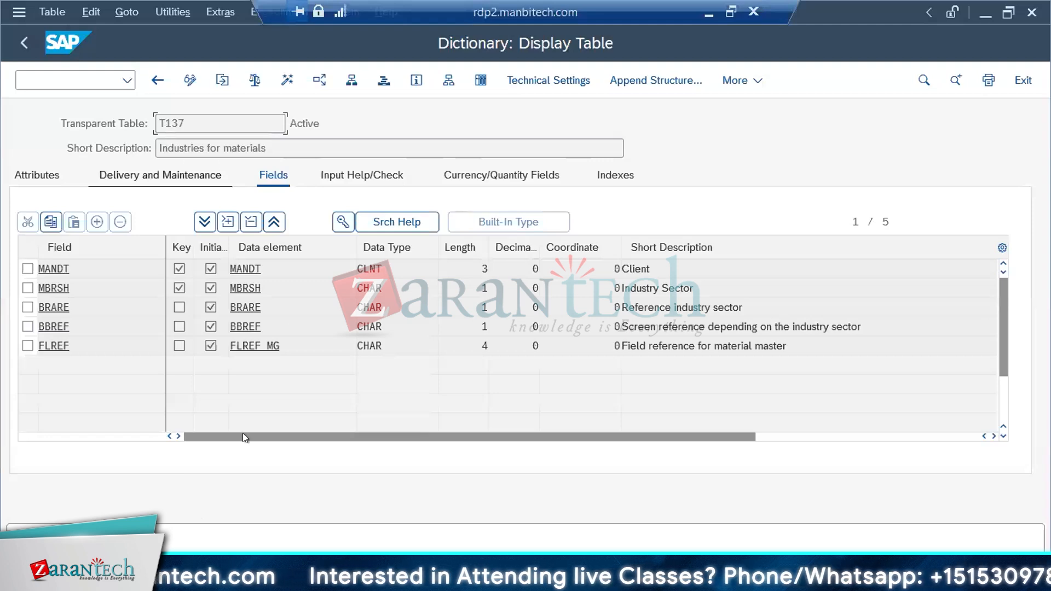
key("alt+Tab")
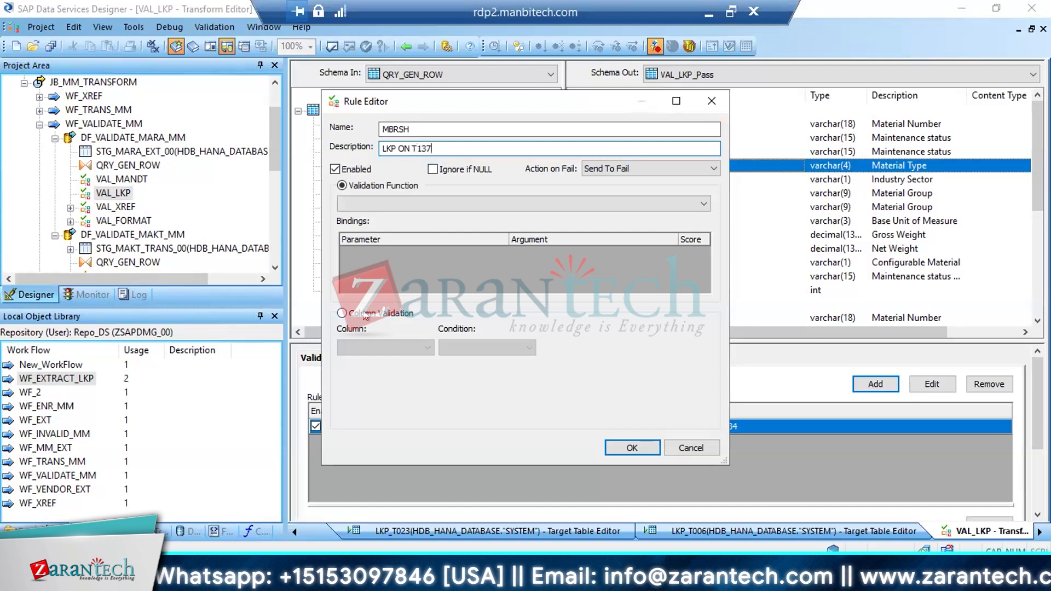
Set the MBRSH rule to column validation on QRY_GEN_ROW.MBRSH with the condition Exists In Table
left_click(365, 316)
left_click(425, 348)
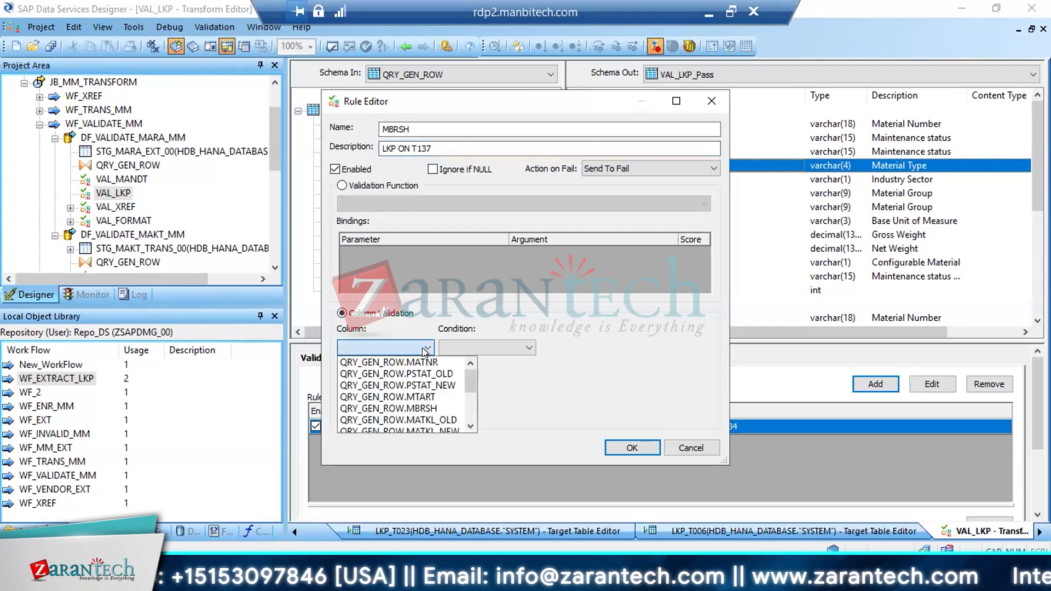
left_click(422, 408)
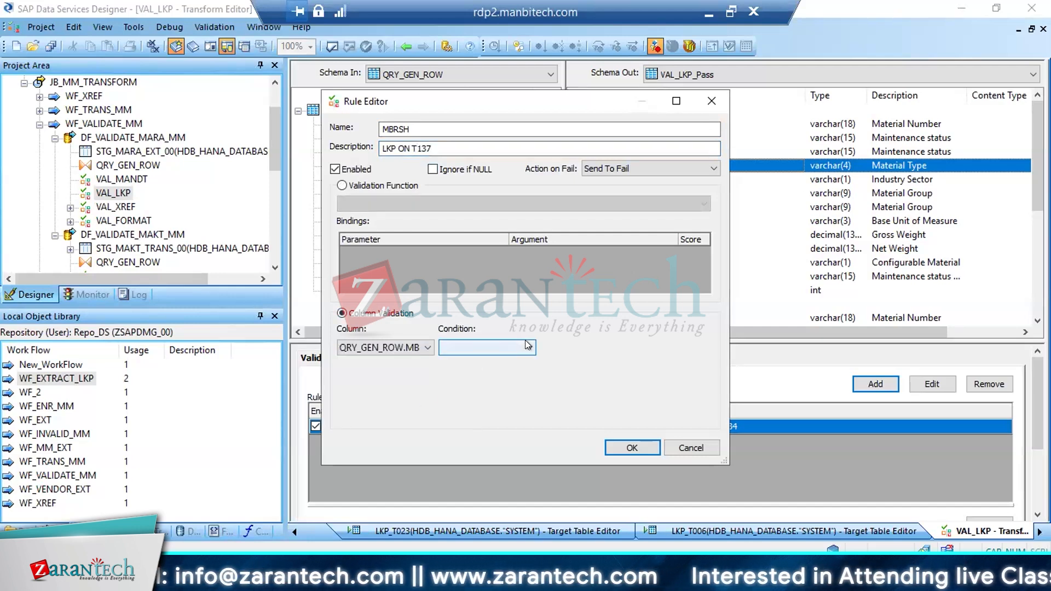
left_click(525, 345)
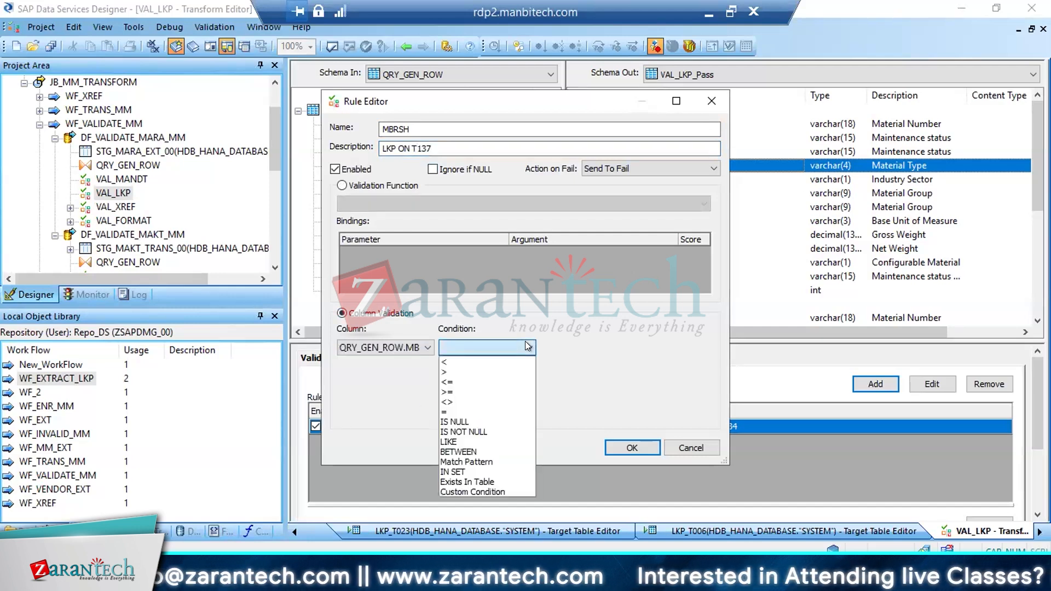
left_click(481, 476)
Choose the MBRSH column of LKP_T137 in HDB_HANA_DATABASE as the lookup column, confirm the rule, and save data flow DF_VALIDATE_MARA_MM
left_click(700, 347)
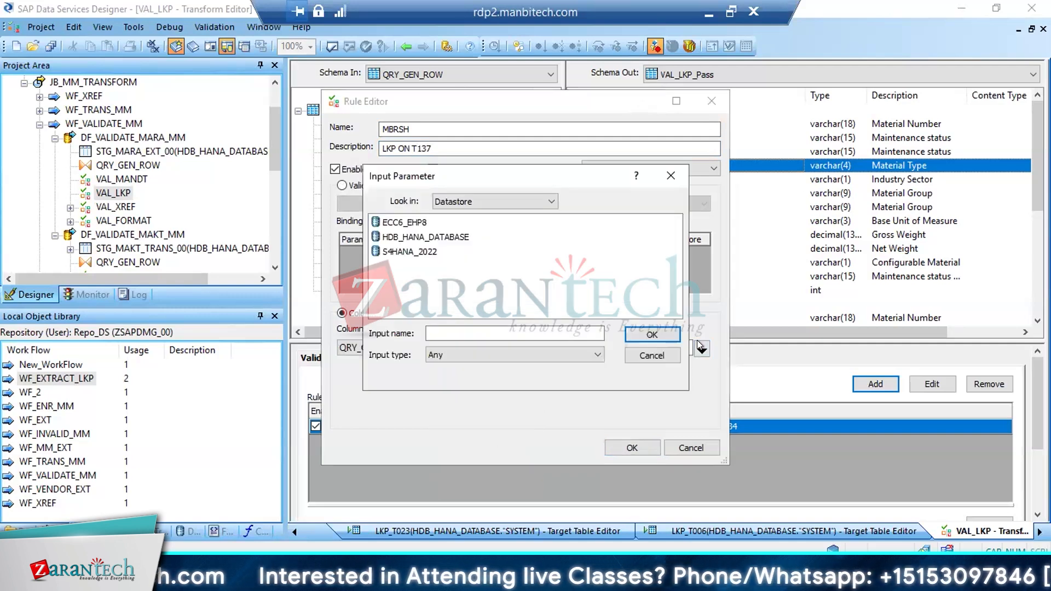
double_click(446, 237)
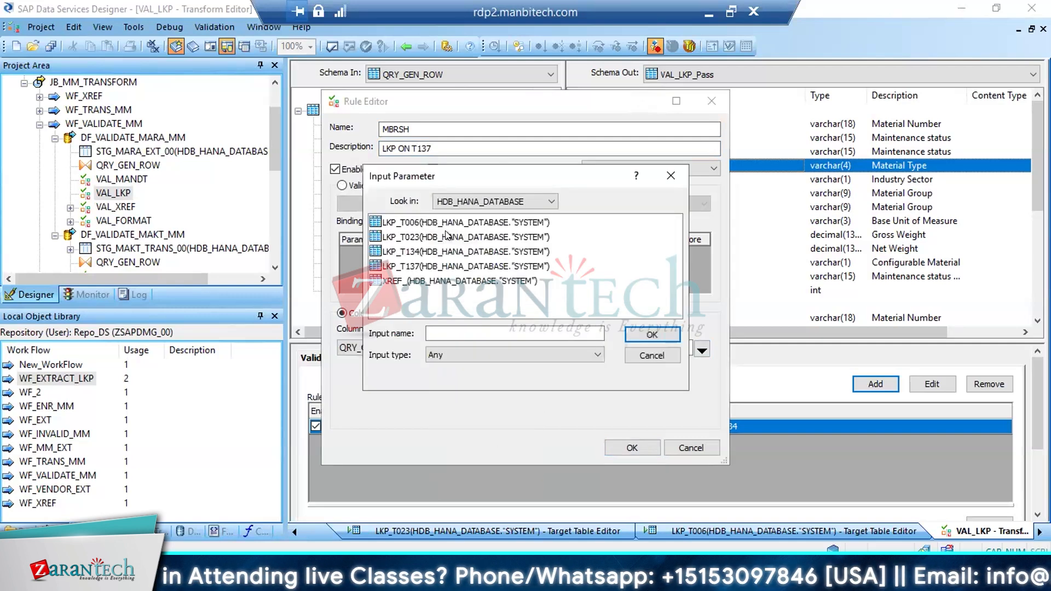
double_click(412, 267)
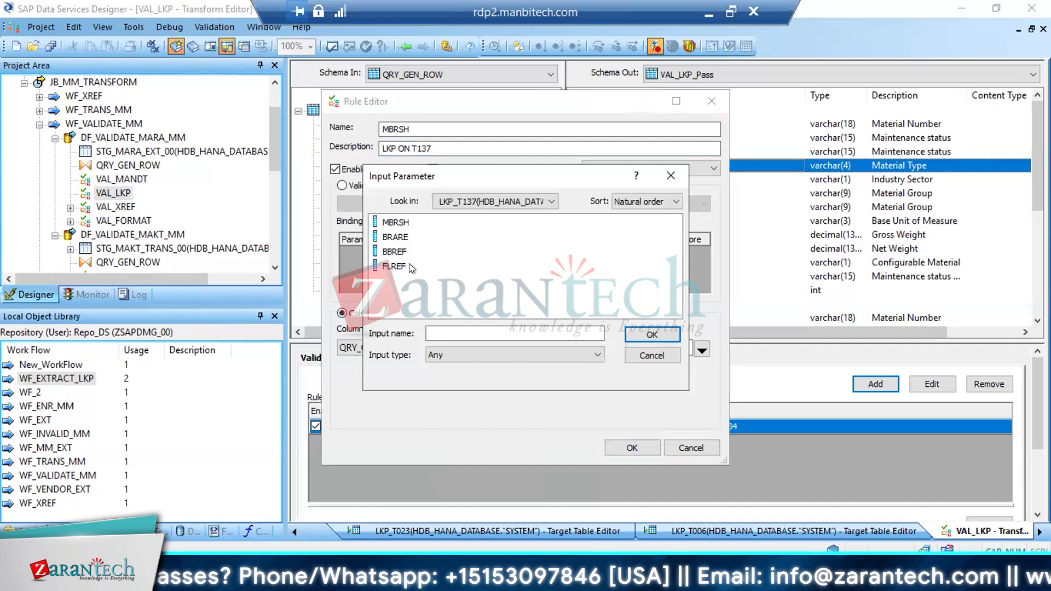
double_click(395, 222)
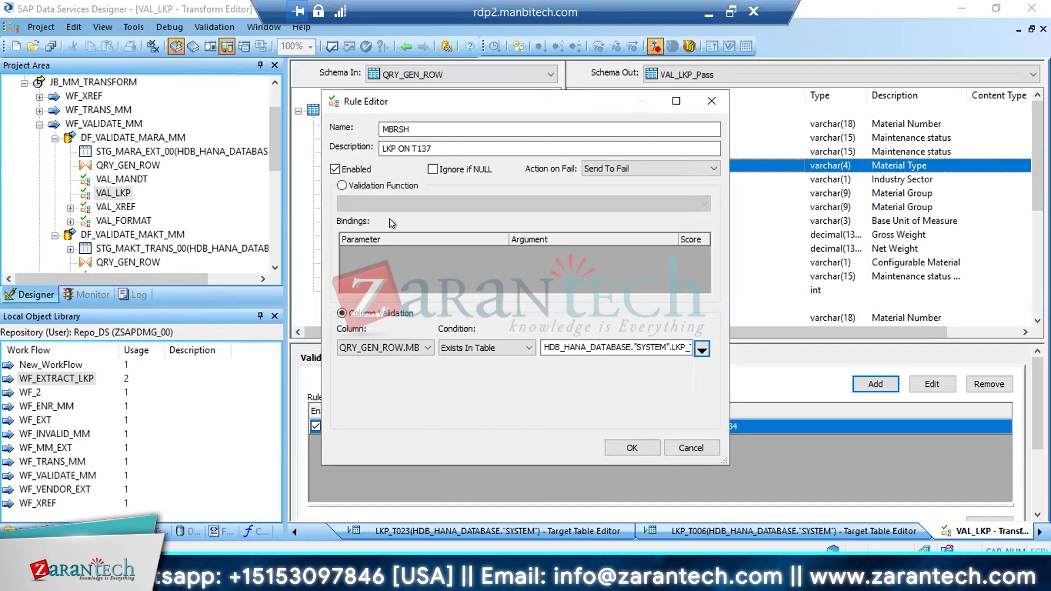
left_click(632, 448)
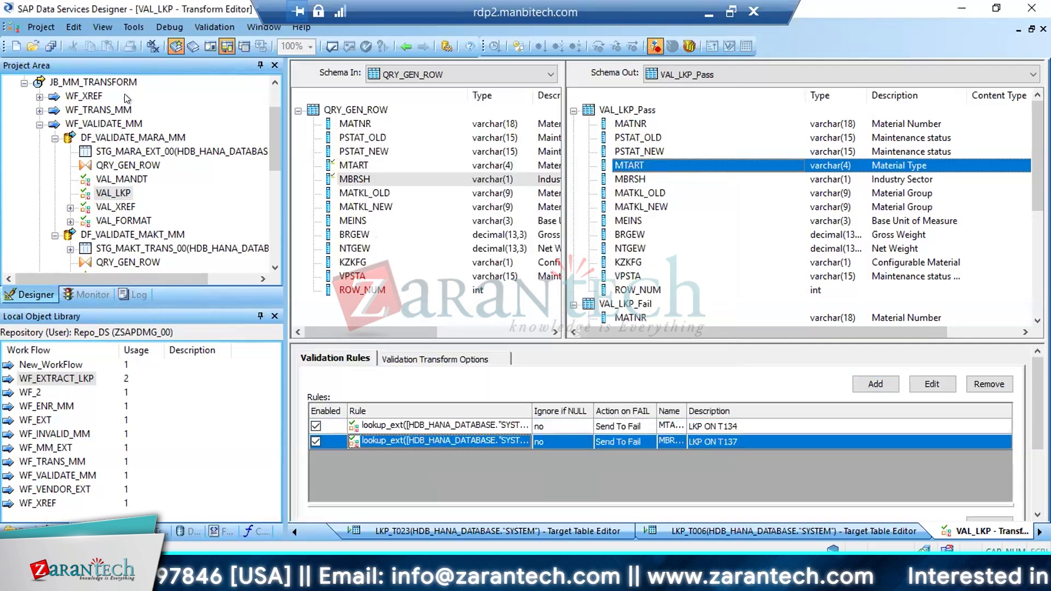
left_click(50, 46)
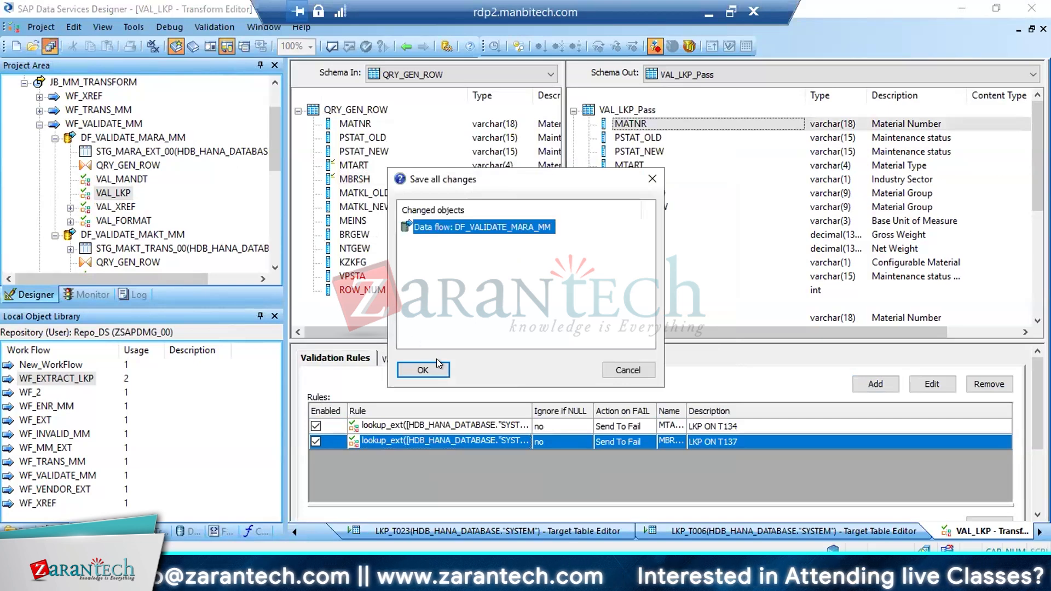
left_click(423, 370)
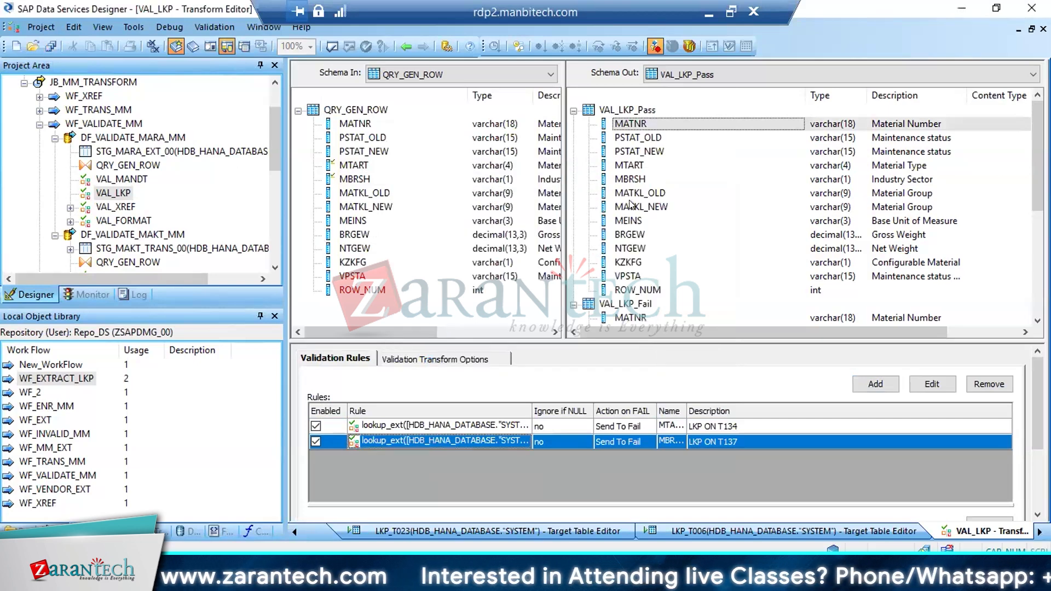
Look up the check table for MATKL in MARA's input help list in the SAP dictionary, and return to the transform
left_click(633, 207)
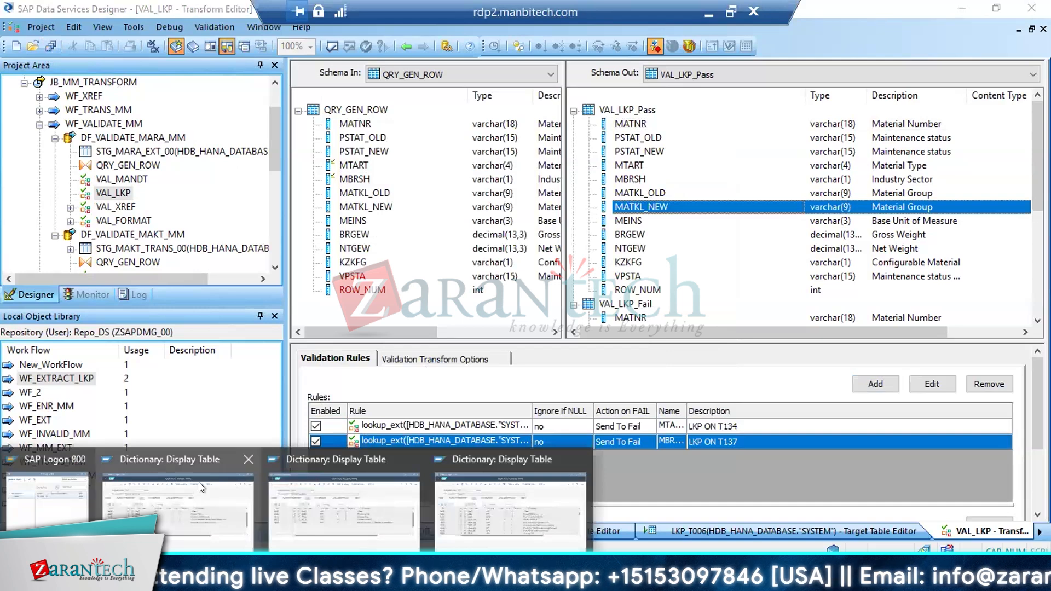
left_click(199, 481)
left_click(163, 82)
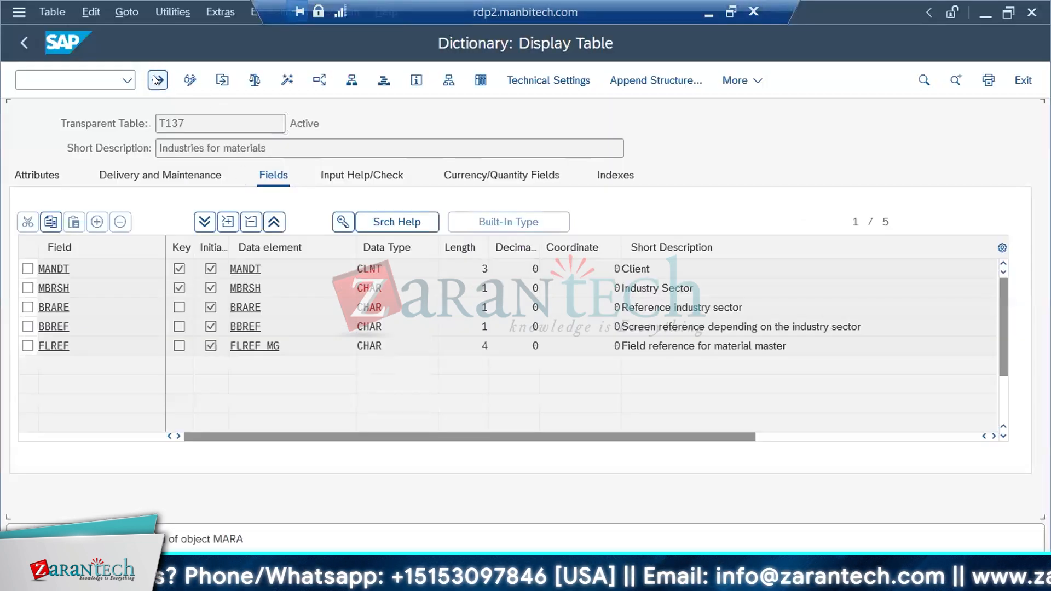
left_click_drag(440, 305, 400, 303)
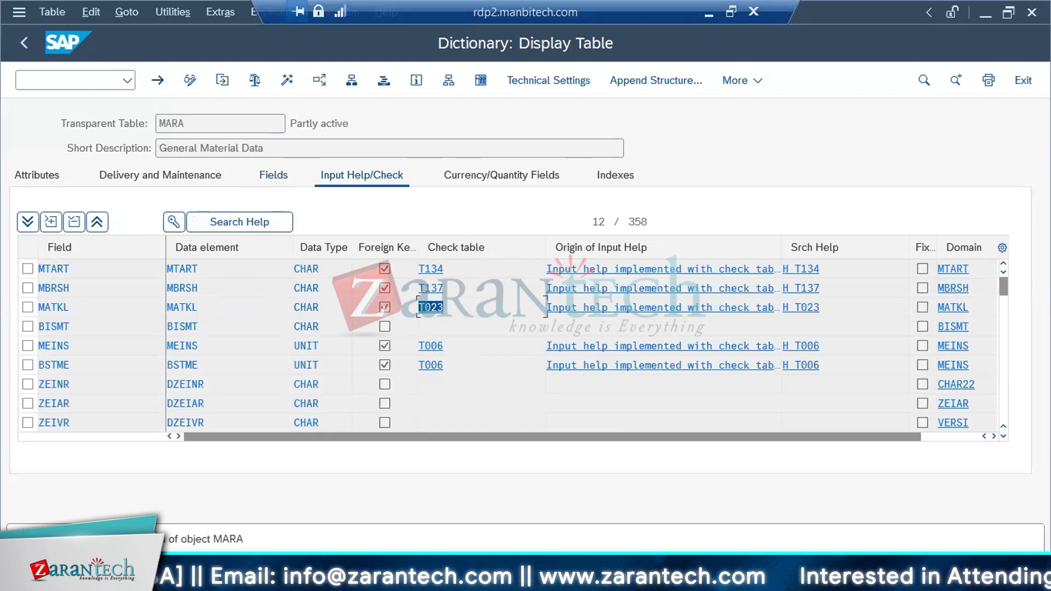
key("alt+Tab")
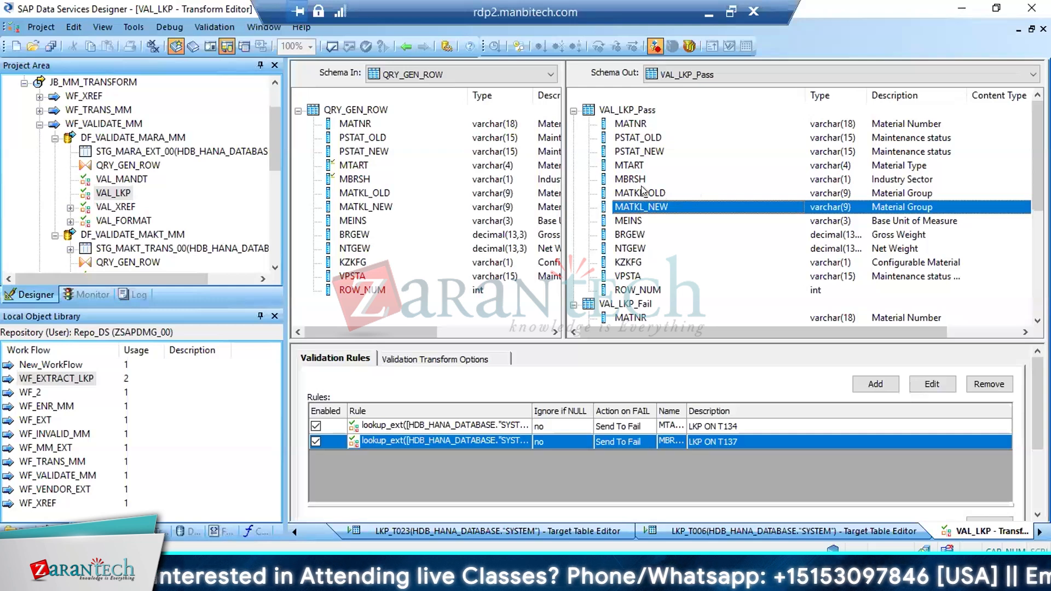
Compare the MATKL_OLD and MATKL_NEW columns in the VAL_LKP_Pass output schema
left_click(644, 191)
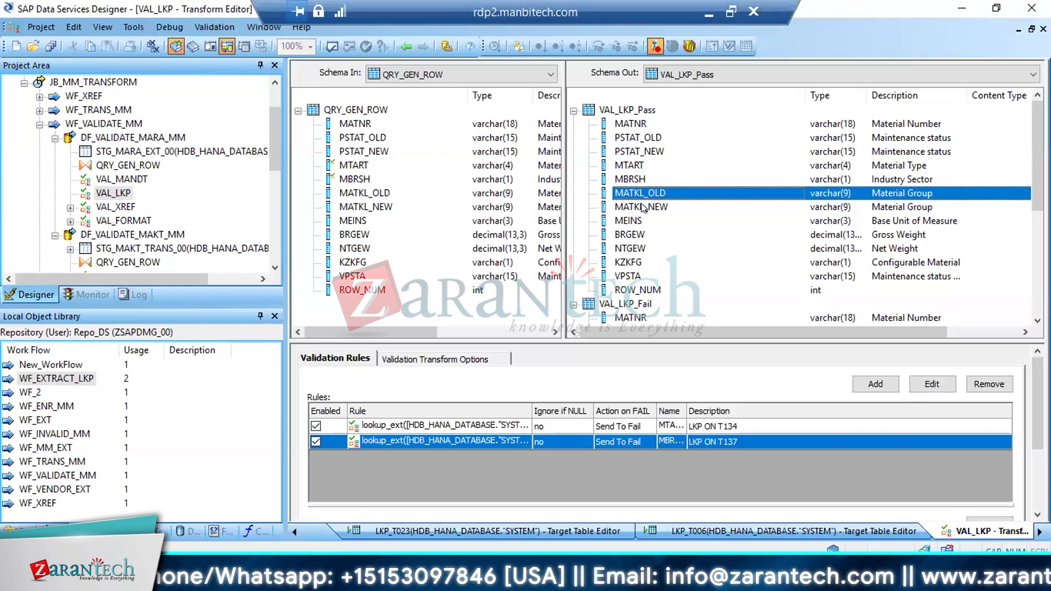
left_click(639, 208)
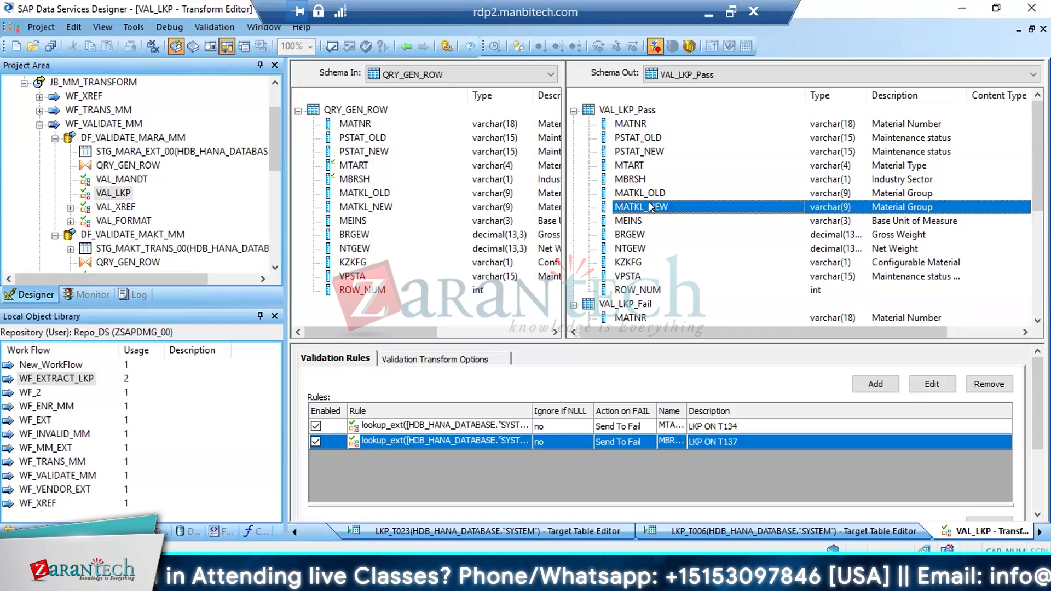
left_click(646, 193)
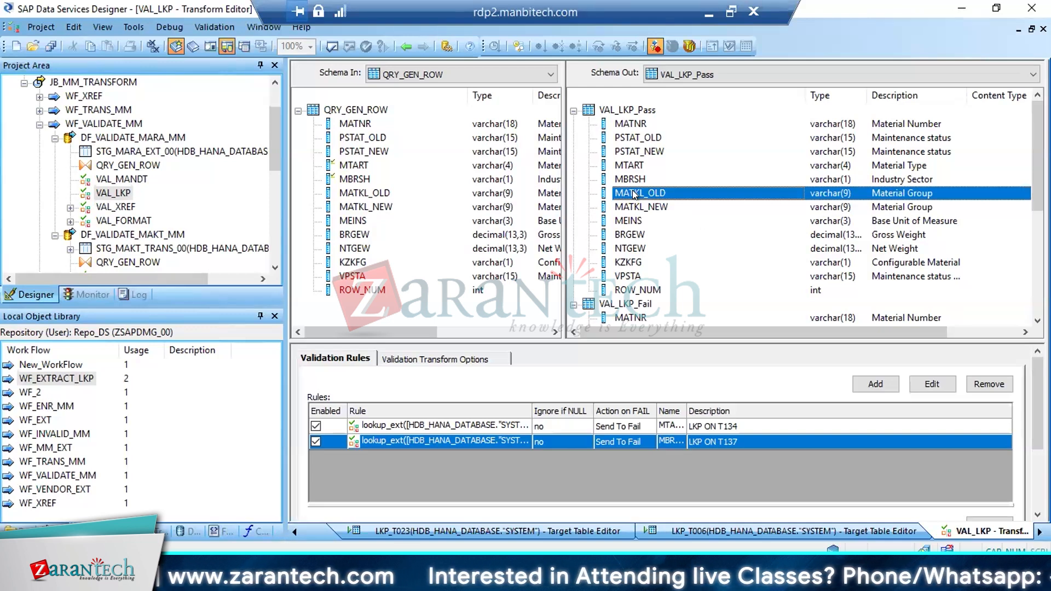
left_click(635, 208)
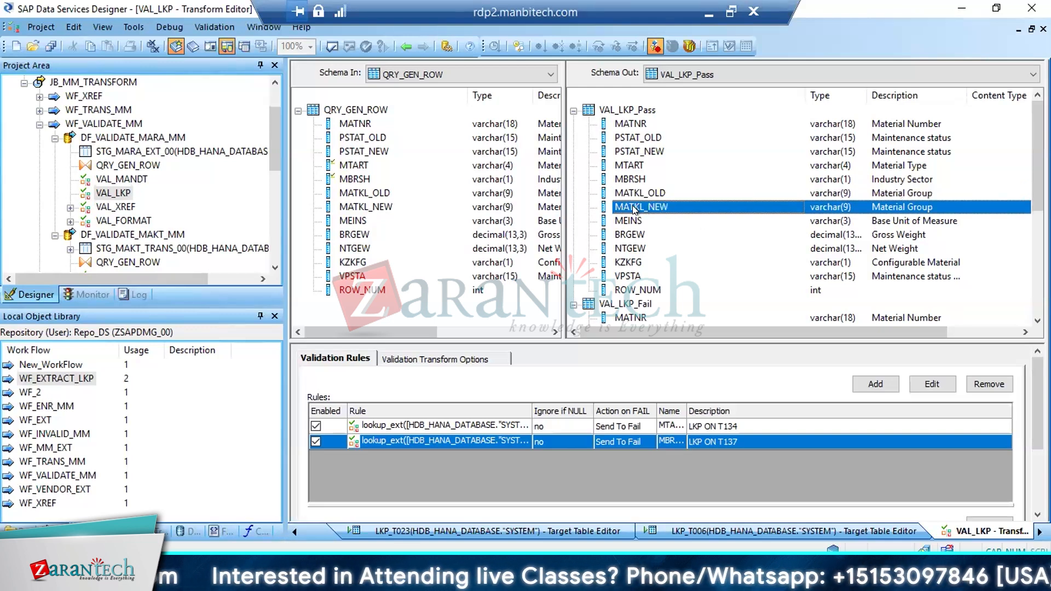
Add a validation rule named MATKL and start its description with LKP ON
left_click(876, 384)
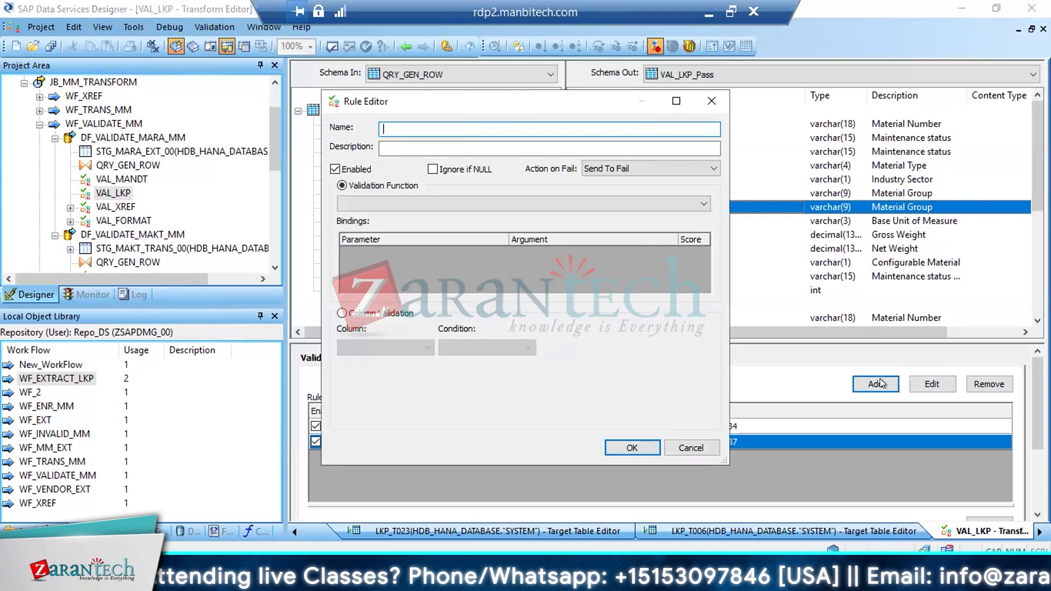
type("MATKL")
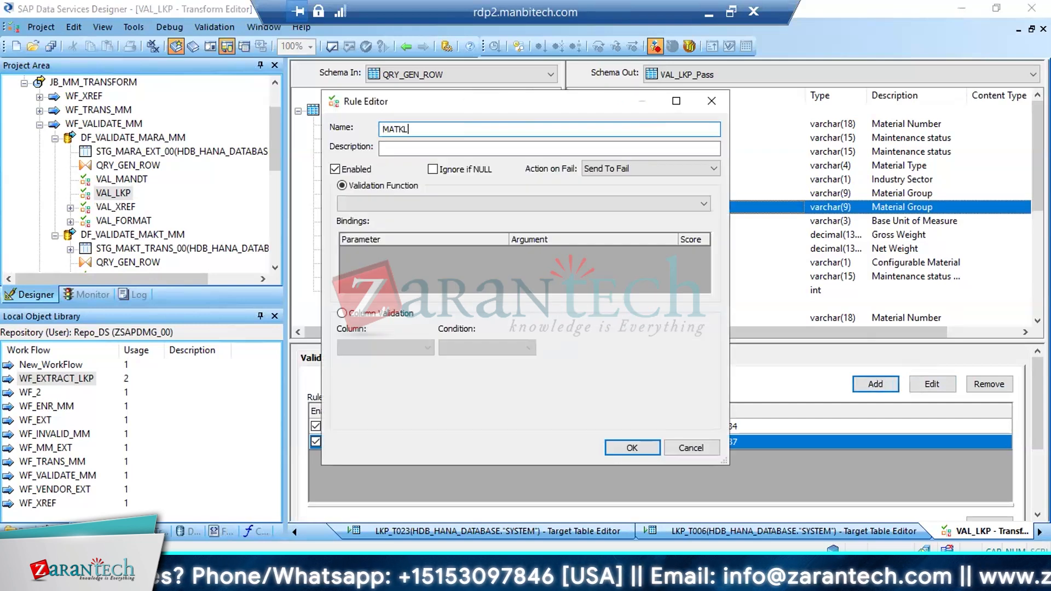
key("Tab")
type("LKP O")
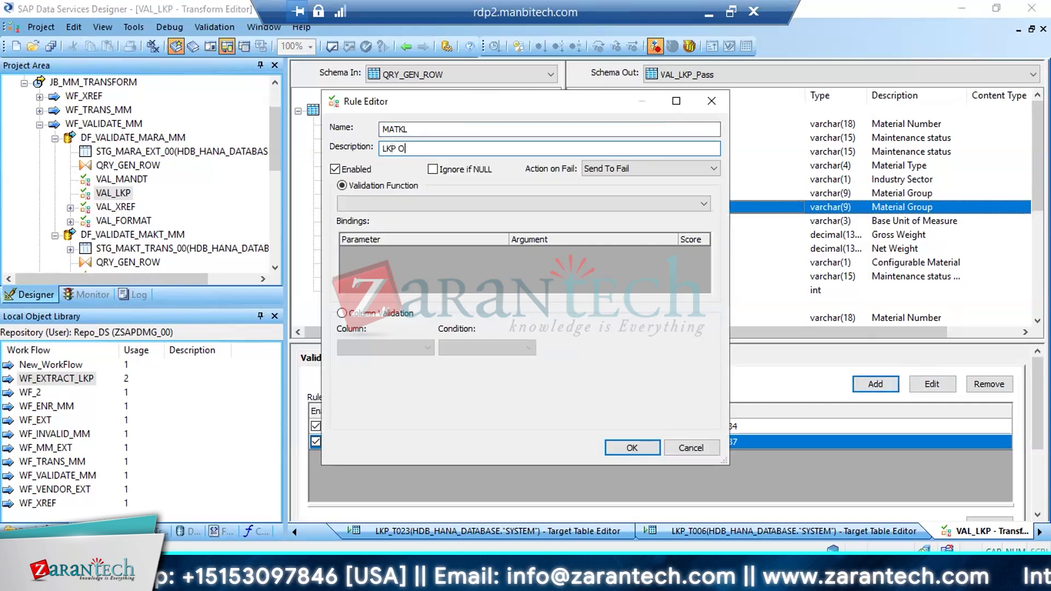
type("N")
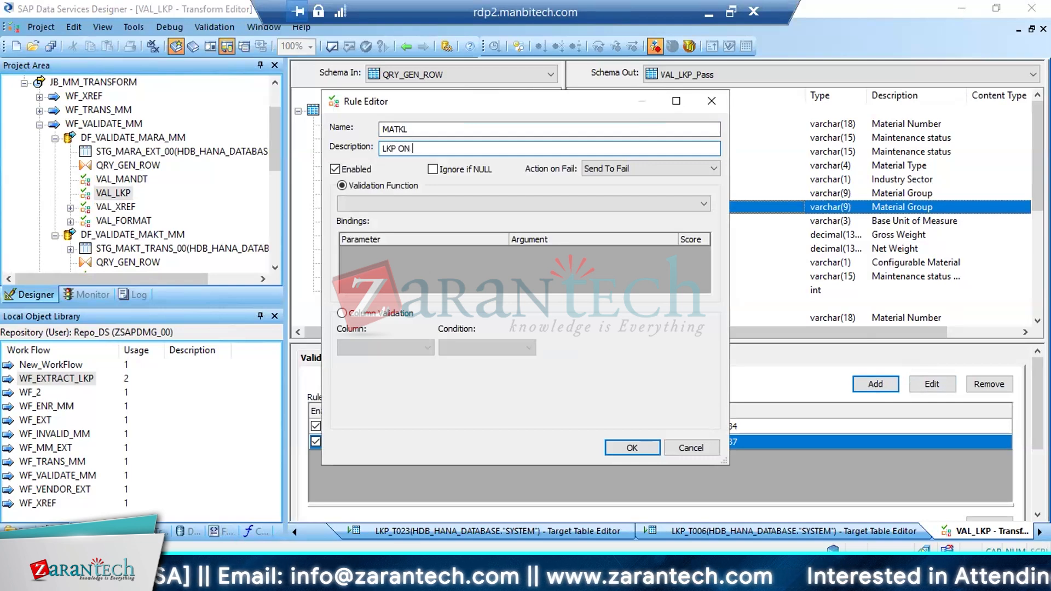
Open MATKL's check table T023 from MARA in the SAP dictionary, examine its key fields, and return to the rule editor
left_click(192, 579)
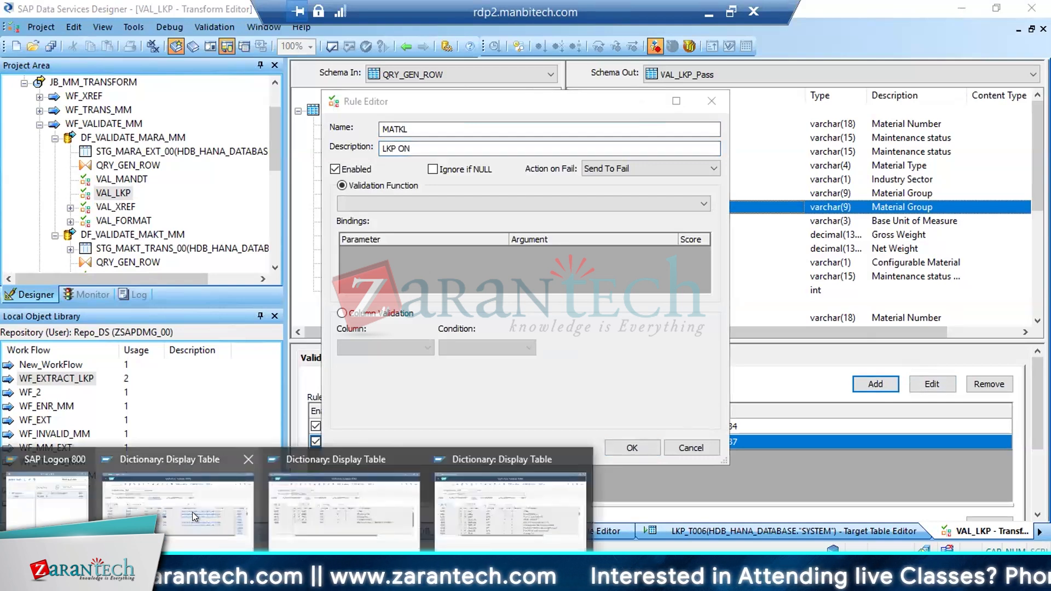
mouse_move(192, 511)
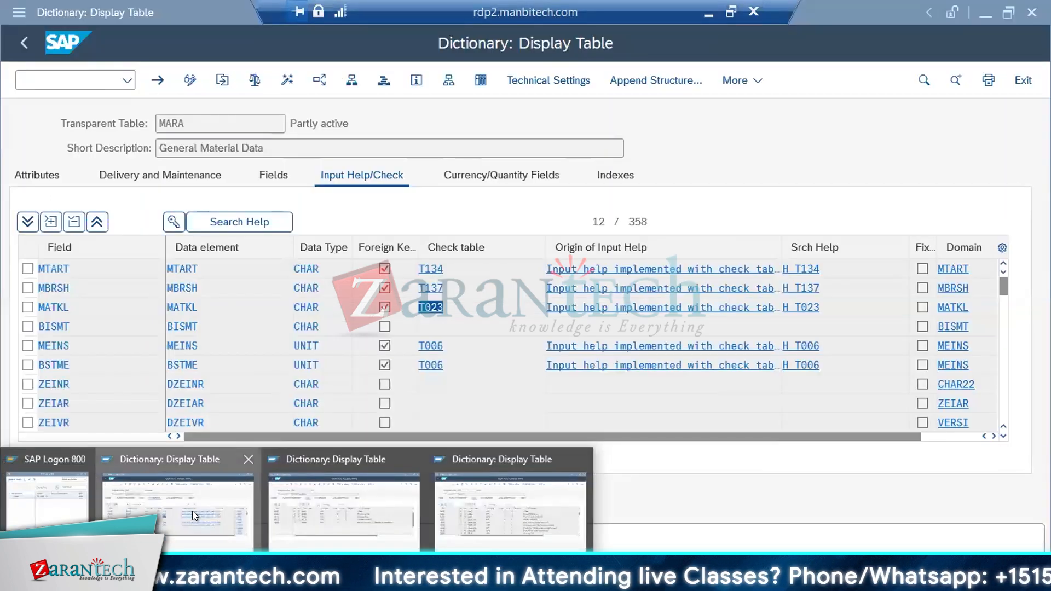
left_click(192, 510)
key("F2")
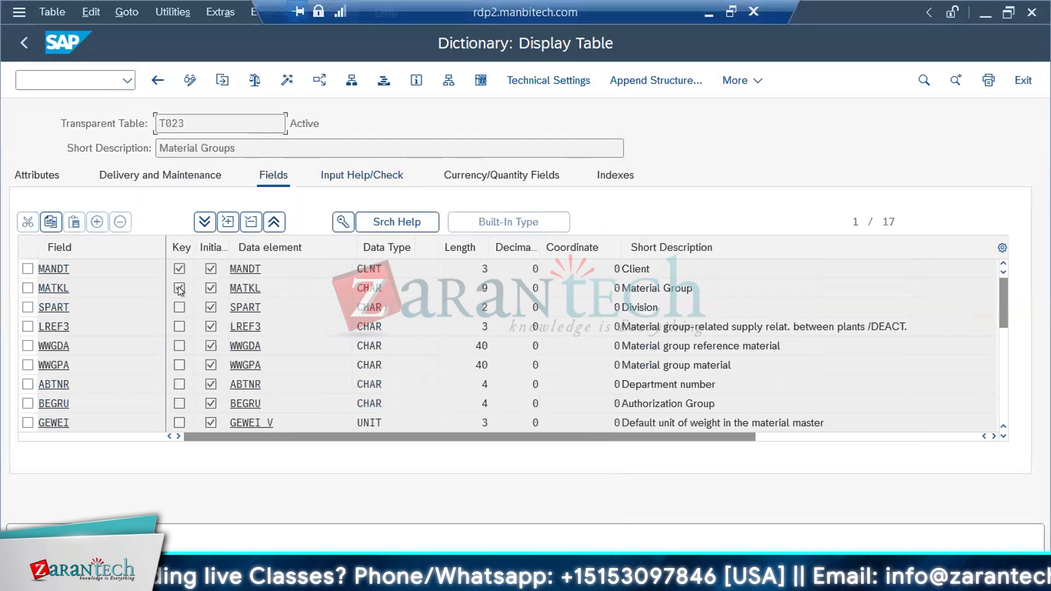
left_click(180, 579)
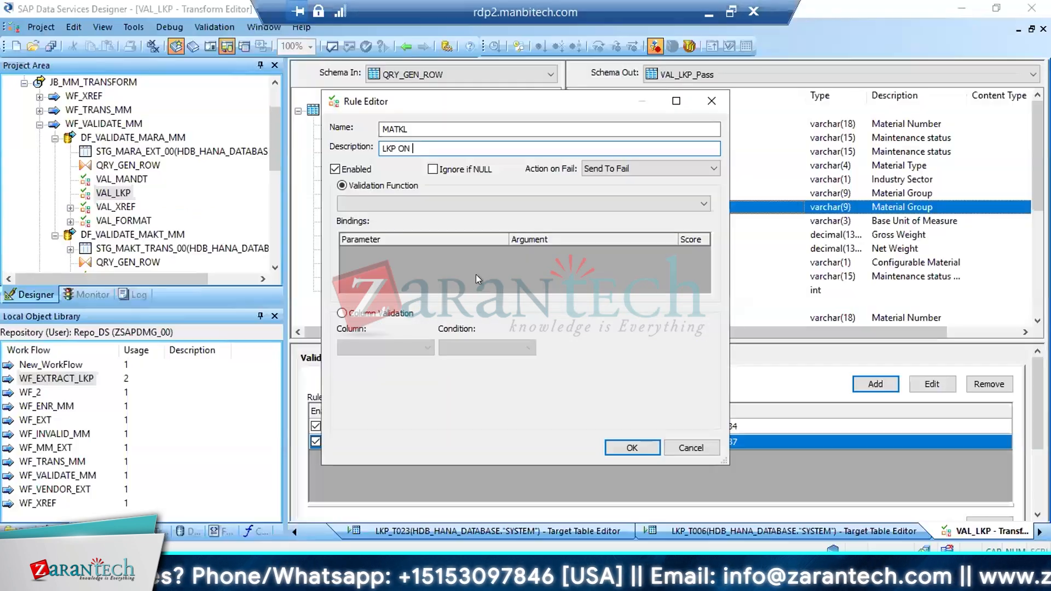
Set the MATKL rule to column validation on QRY_GEN_ROW.MATKL_NEW with the condition Exists In Table
left_click(373, 313)
left_click(427, 347)
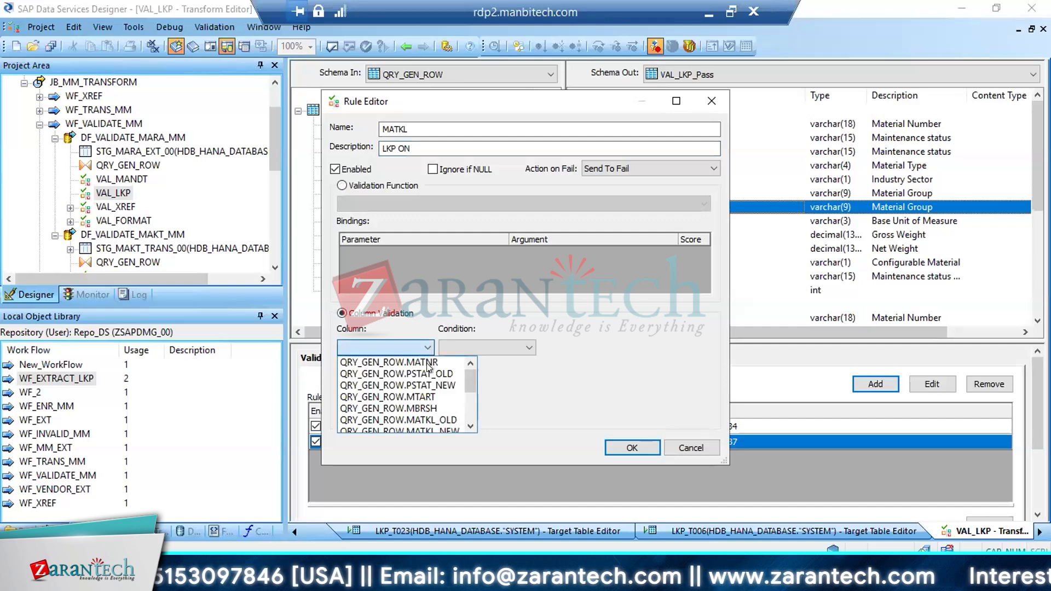
left_click(469, 425)
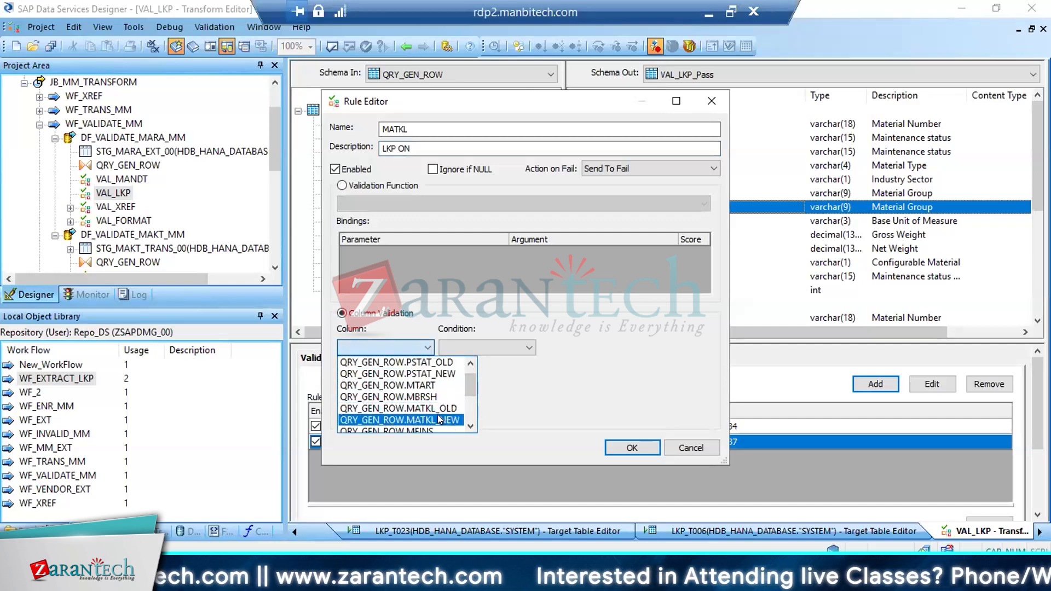
left_click(437, 419)
left_click(527, 345)
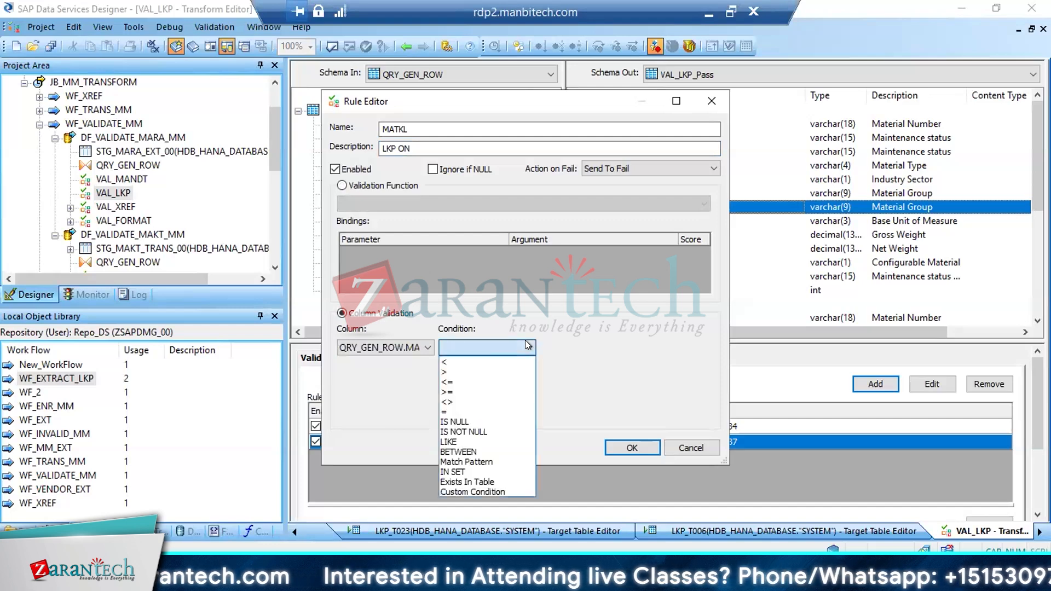
left_click(467, 482)
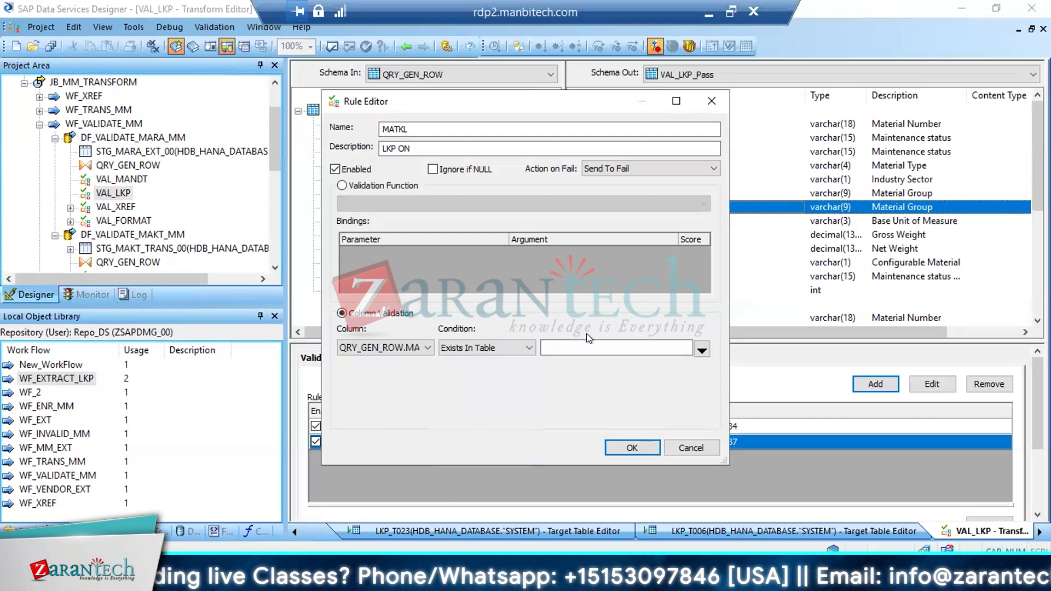
Choose the lookup column of table LKP_T023 in the HDB_HANA_DATABASE datastore as the Exists In Table reference
left_click(702, 348)
left_click(405, 238)
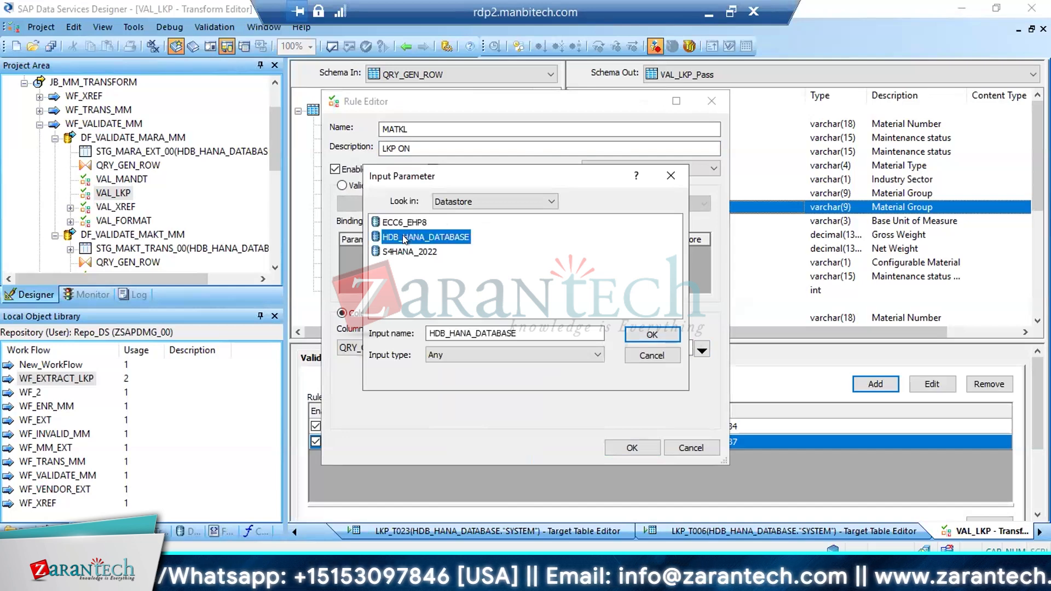
double_click(405, 237)
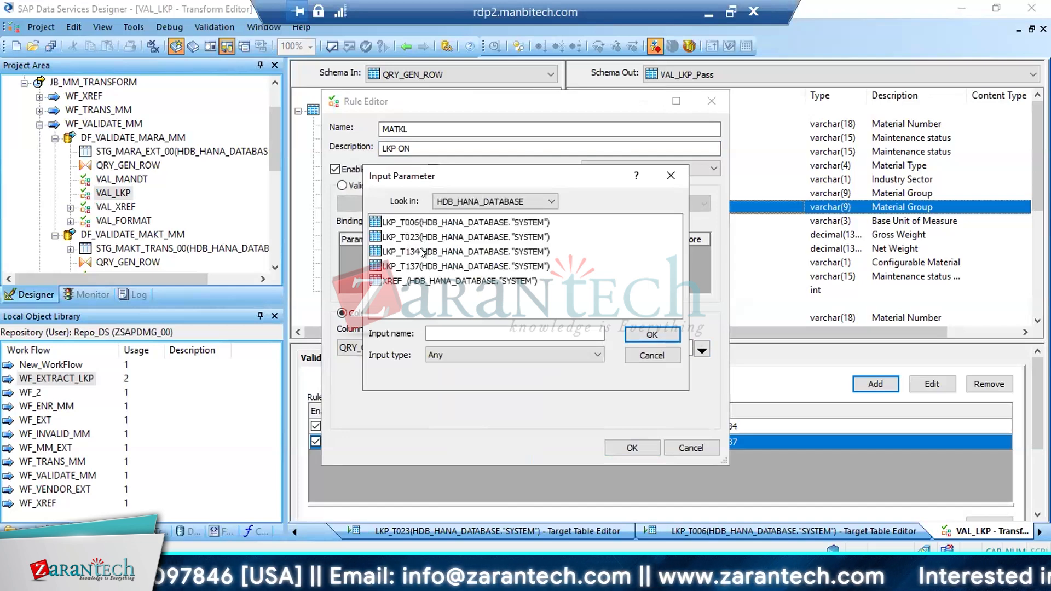
left_click(217, 579)
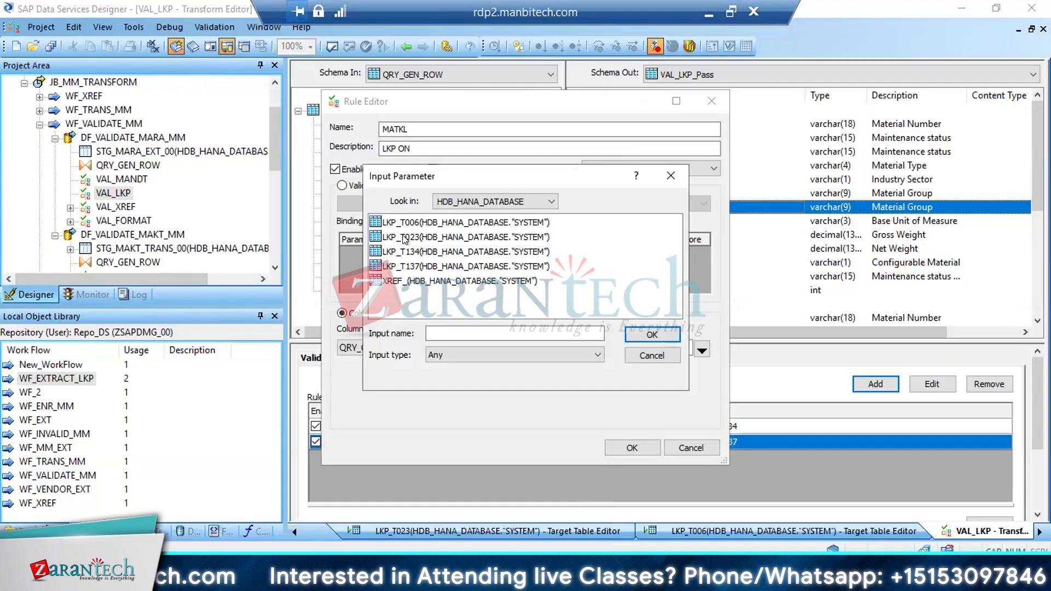
double_click(404, 237)
double_click(398, 235)
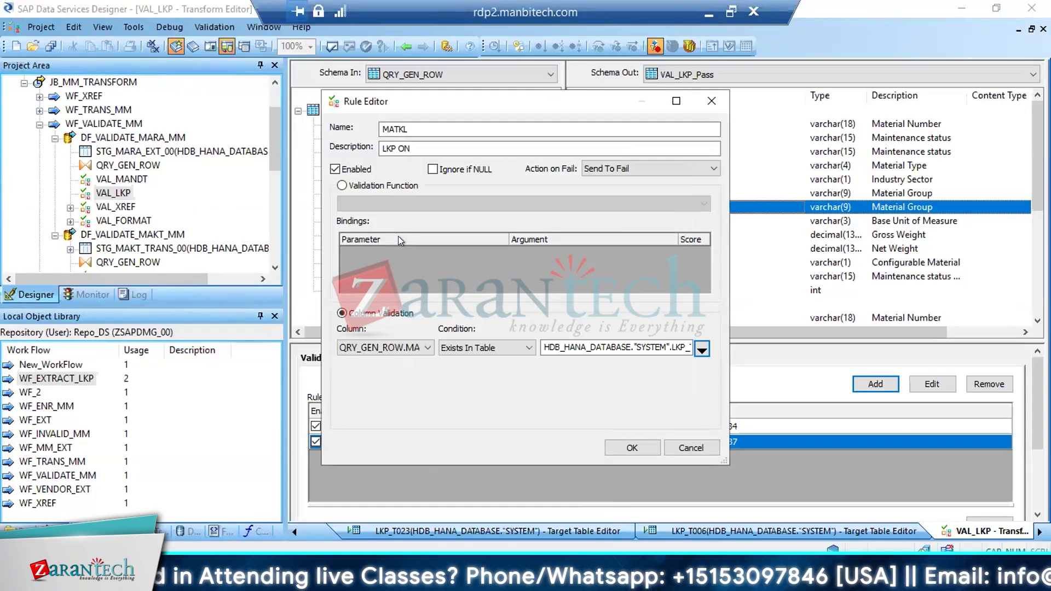
Complete the rule description as LKP ON T023, accept the rule, and save the data flow DF_VALIDATE_MARA_MM
left_click(460, 147)
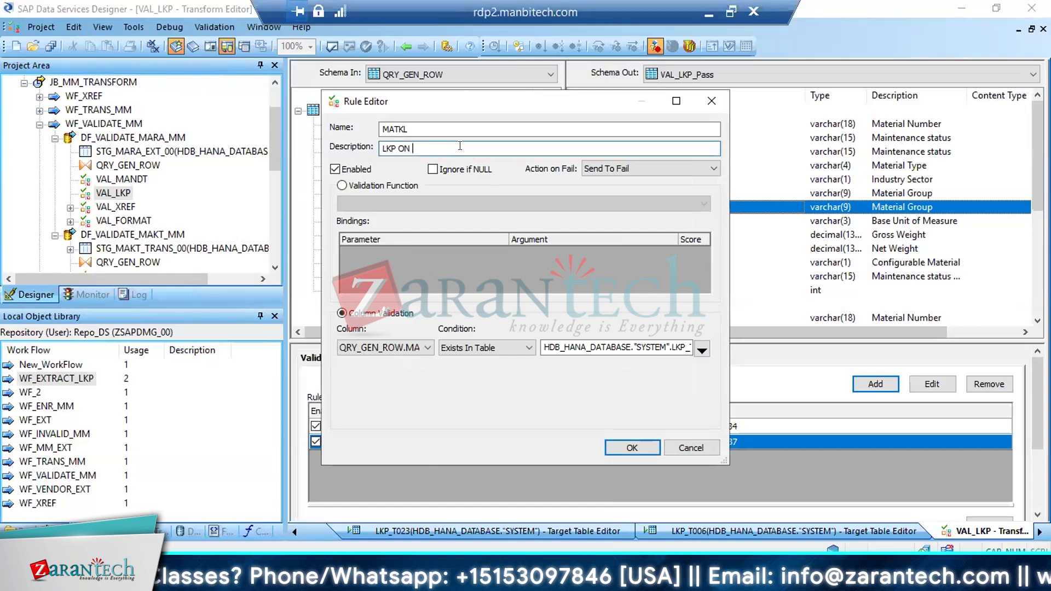
type("T023")
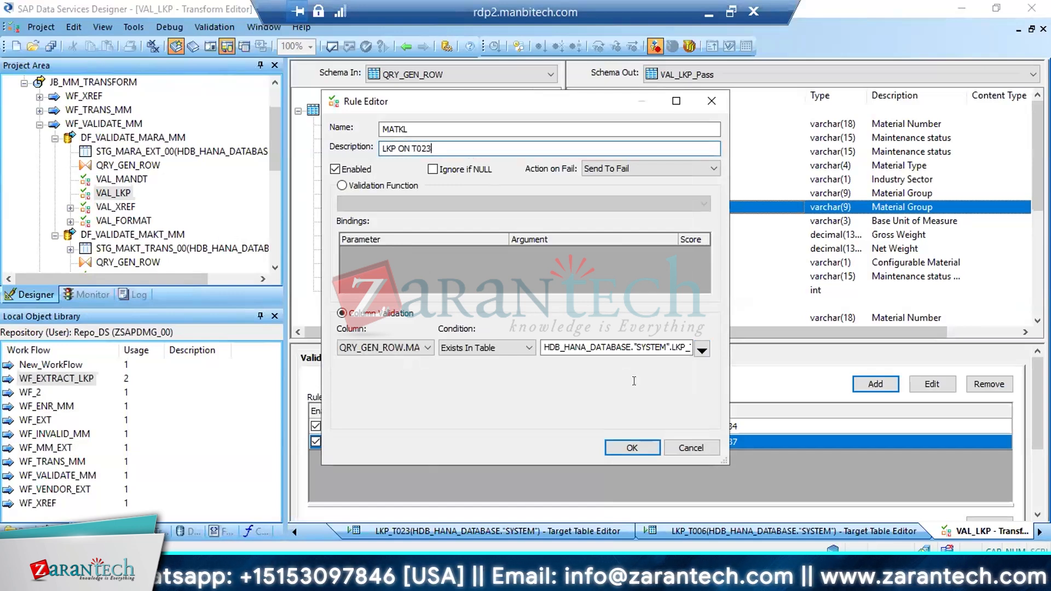
left_click(616, 445)
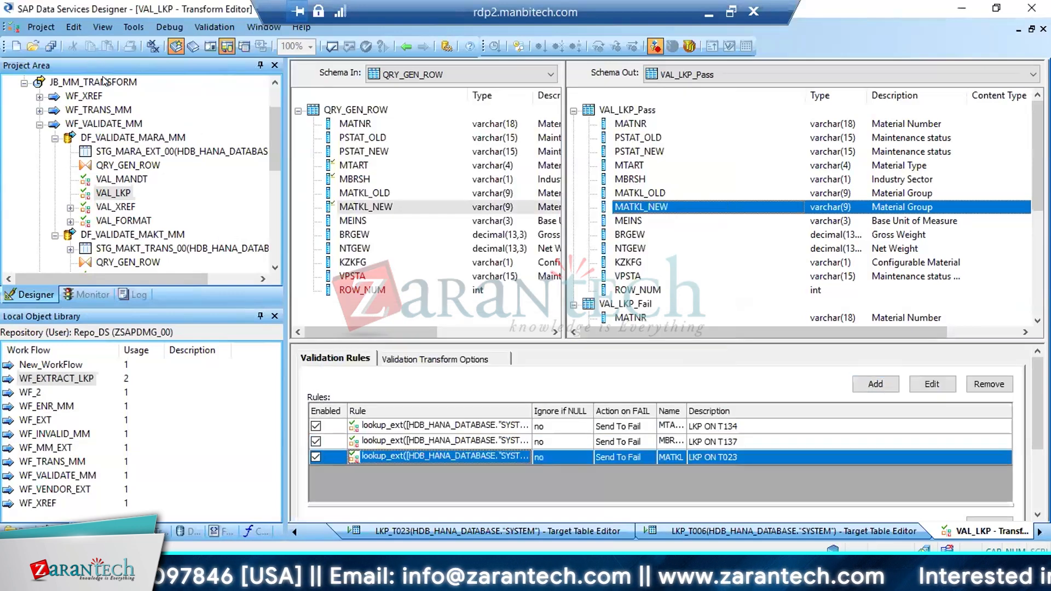
left_click(51, 46)
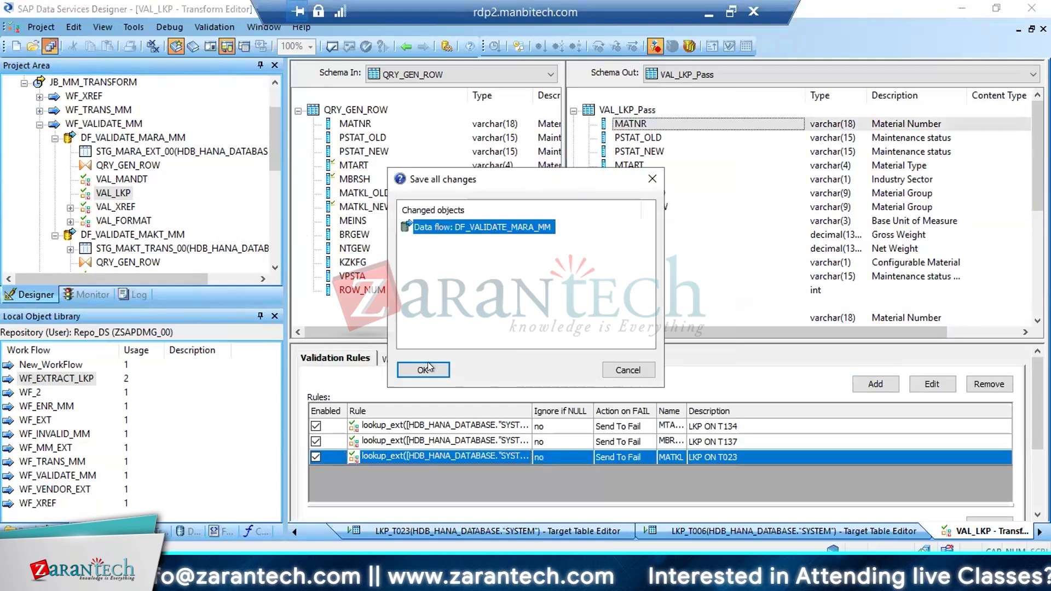
left_click(426, 369)
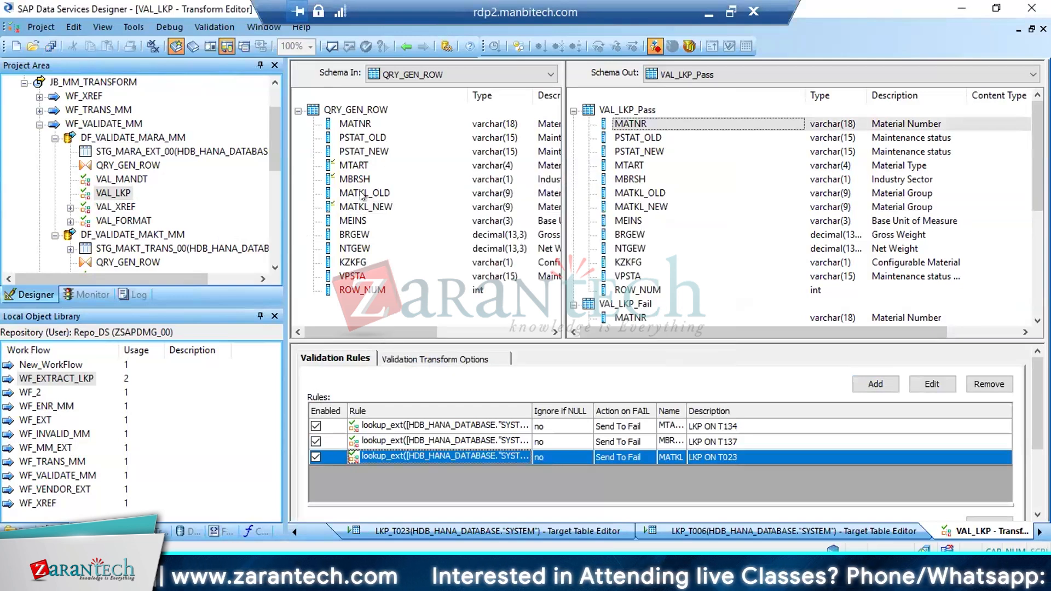
Open the check table T006 for MEINS from MARA in the SAP dictionary, examine its key fields, and return to the transform
left_click(355, 221)
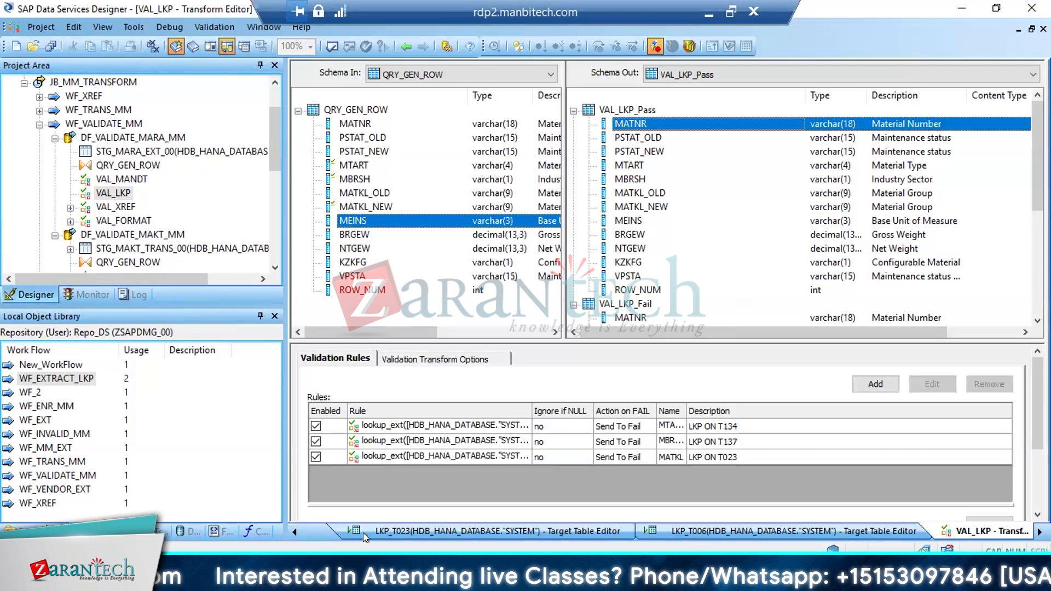
mouse_move(263, 578)
left_click(190, 507)
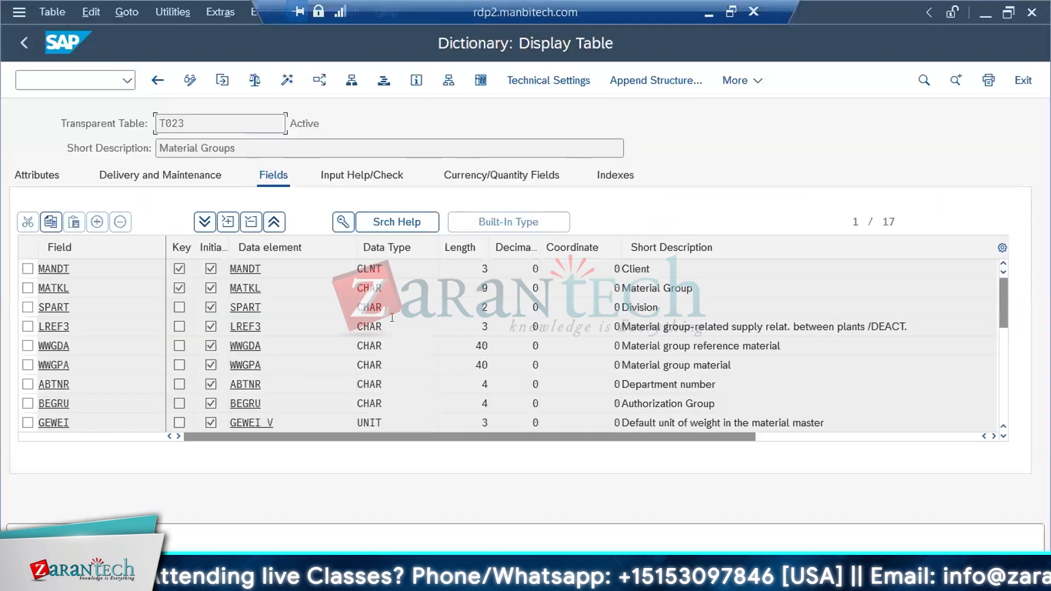
left_click(158, 80)
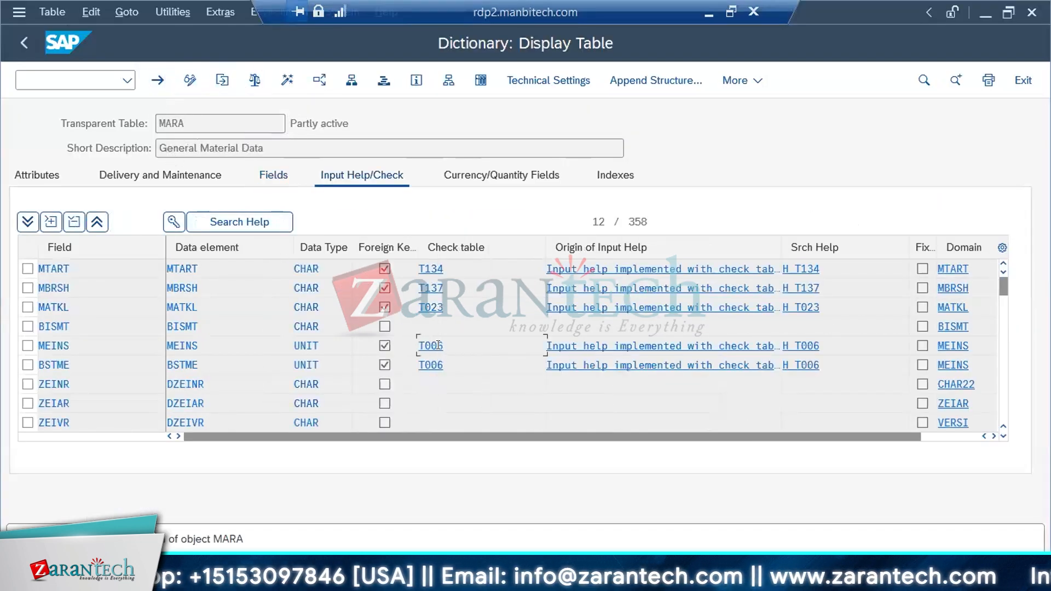
left_click(430, 346)
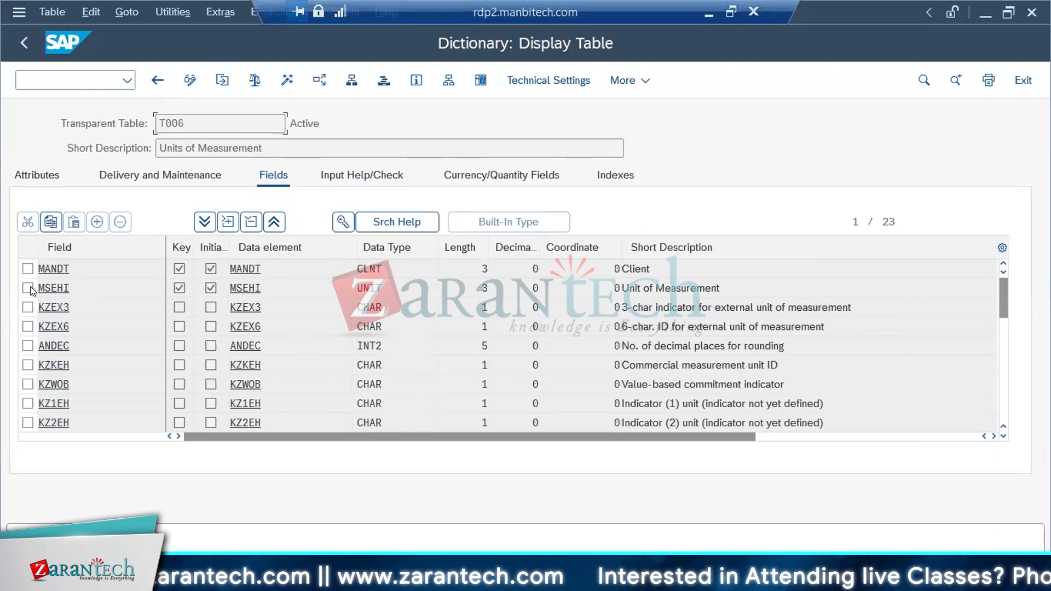
left_click_drag(67, 309, 18, 303)
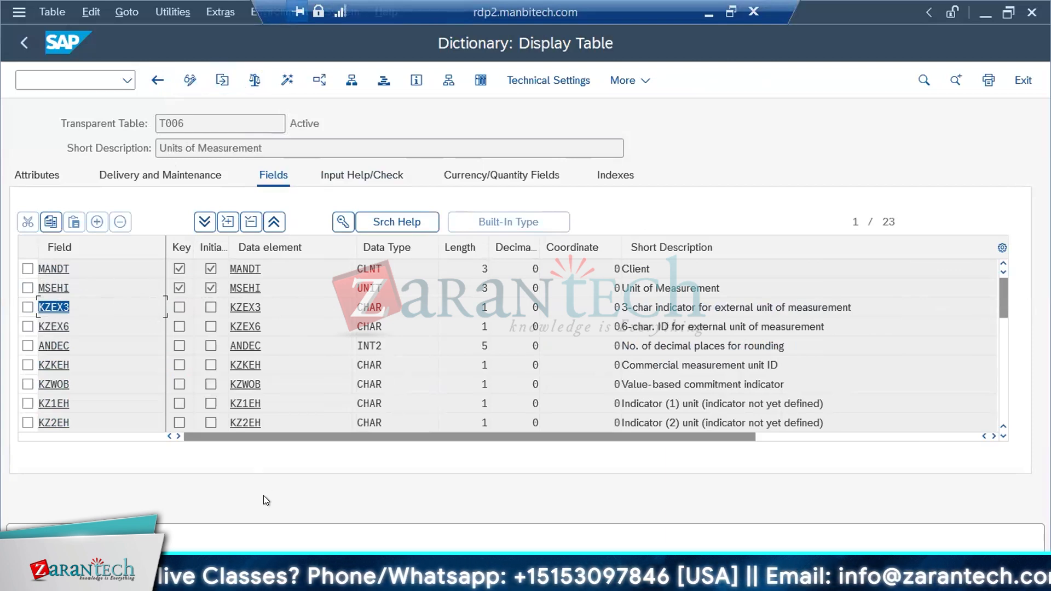
double_click(181, 116)
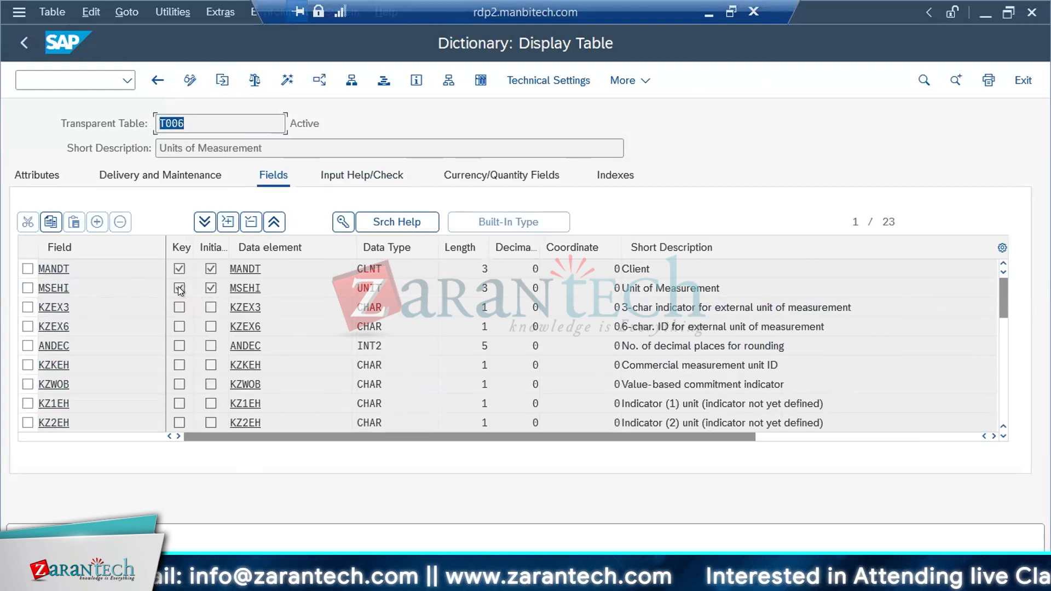
key("alt+Tab")
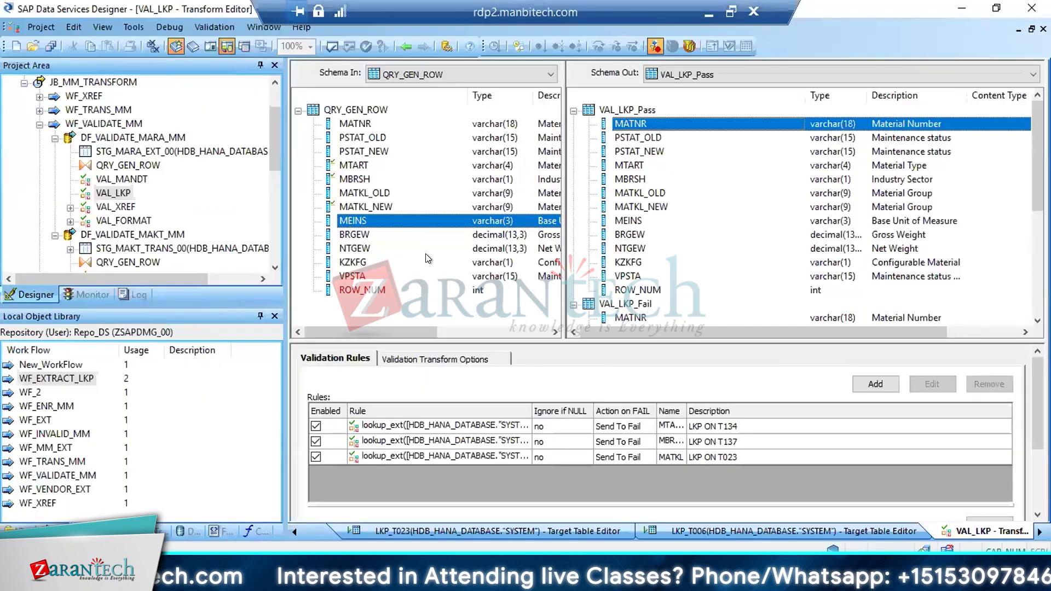
Add a validation rule named MEINS with the description LKP ON T006
left_click(856, 377)
type("MEI")
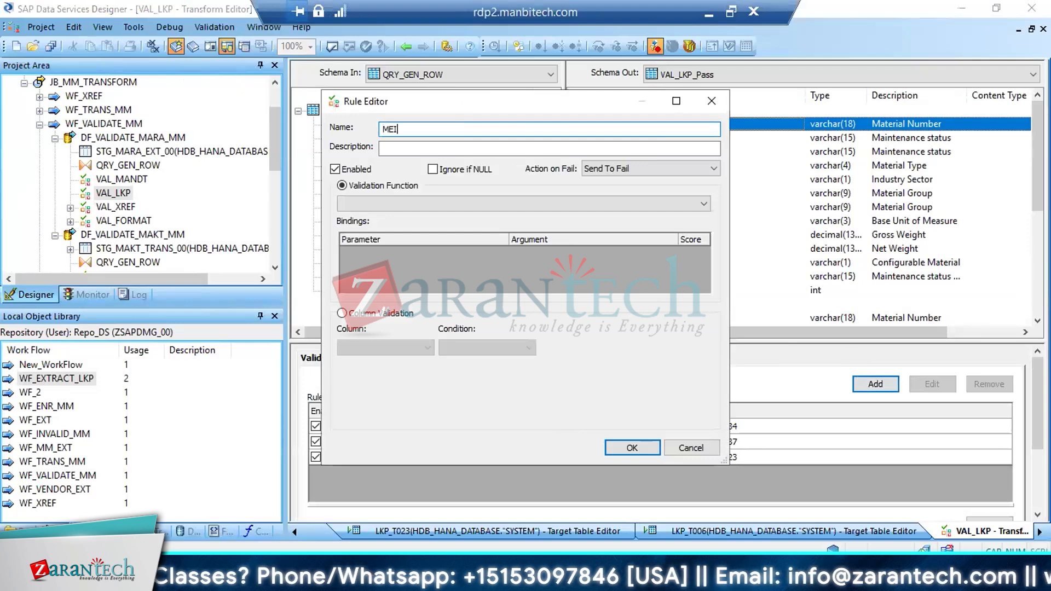
type("NS")
key("Tab")
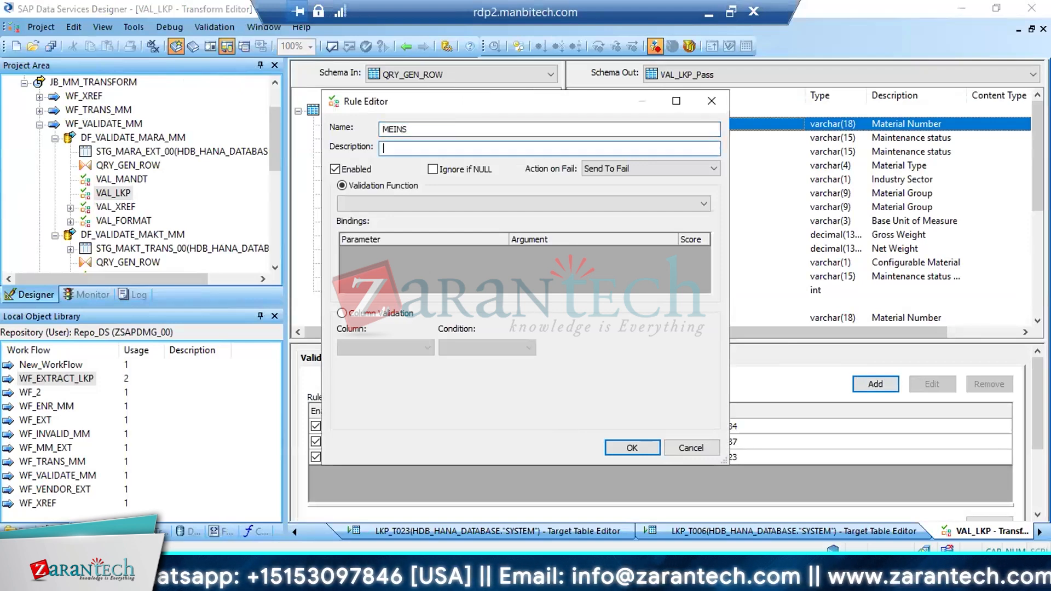
type("LKP ON 006")
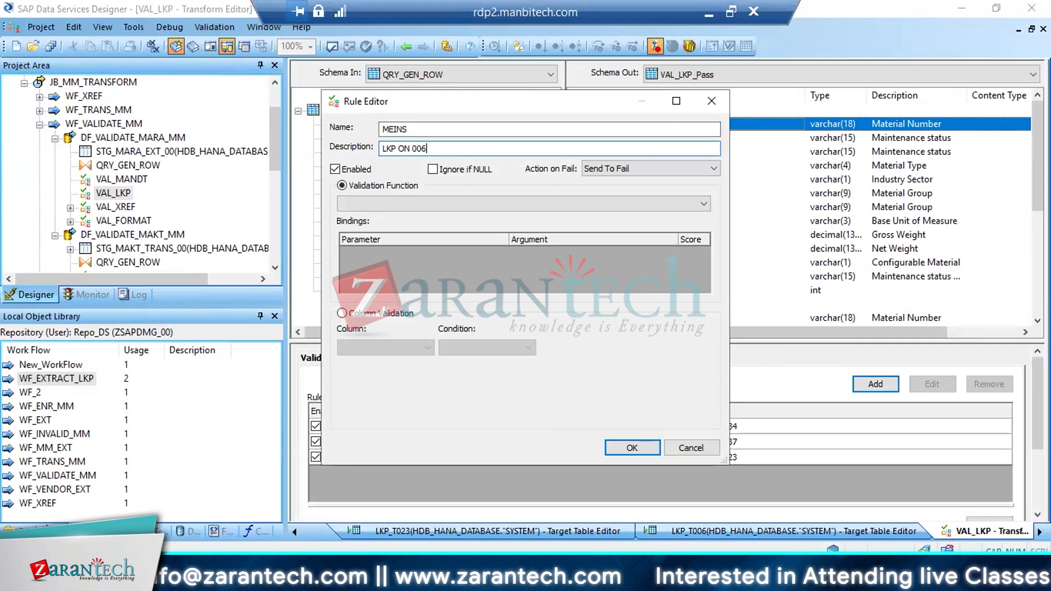
left_click(414, 148)
type("T")
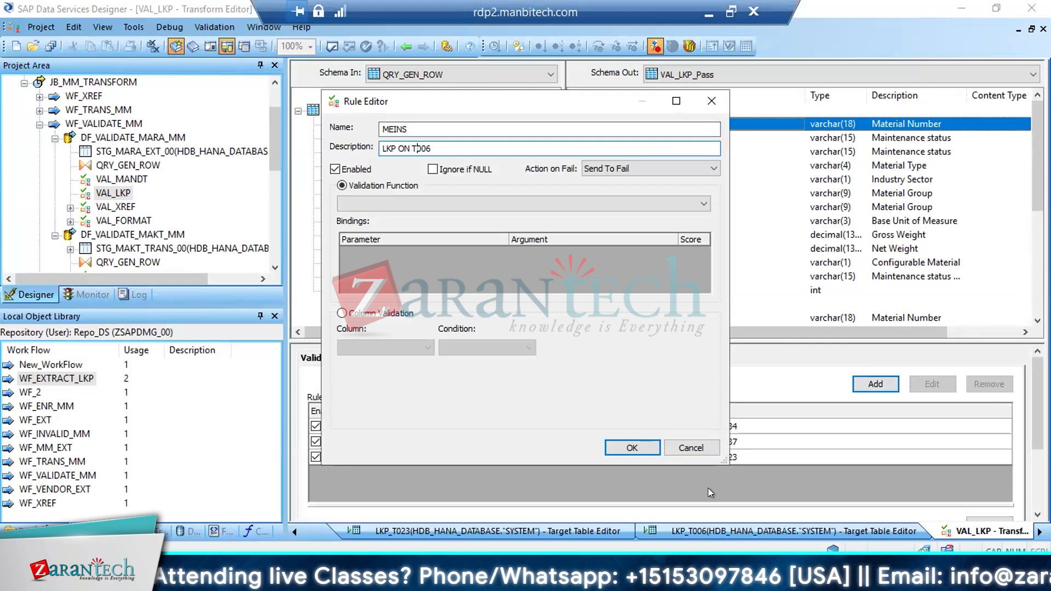
Set the MEINS rule to column validation on QRY_GEN_ROW.MEINS with a Custom Condition
left_click(396, 313)
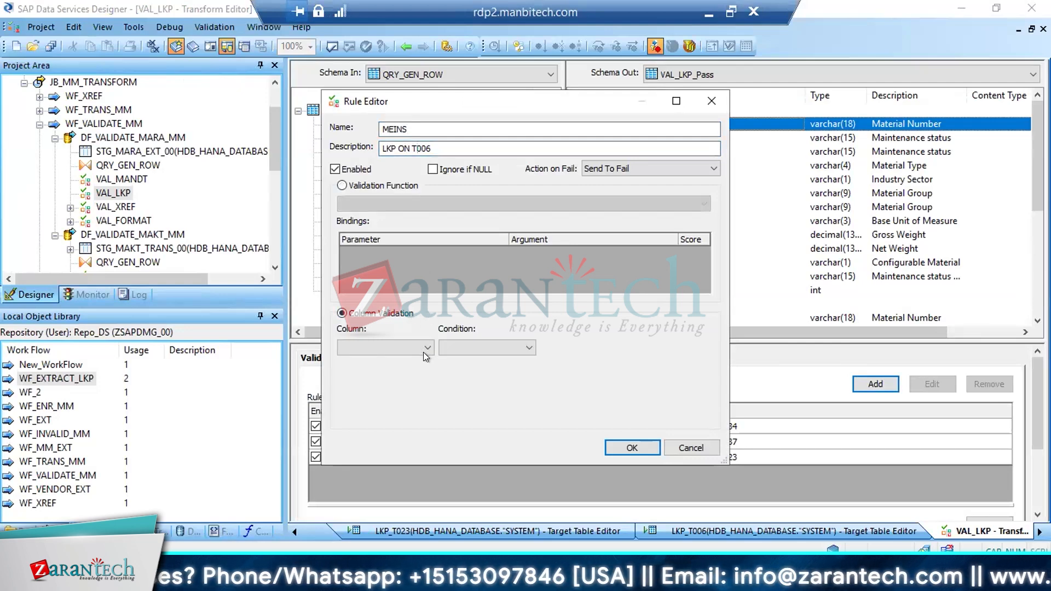
left_click(426, 347)
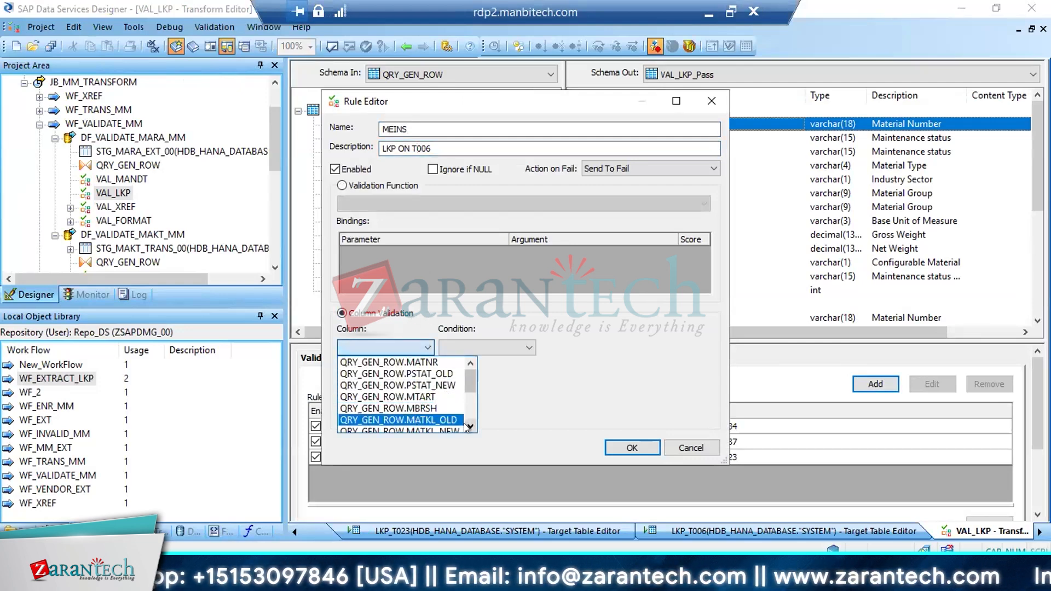
scroll(465, 424, "down", 4)
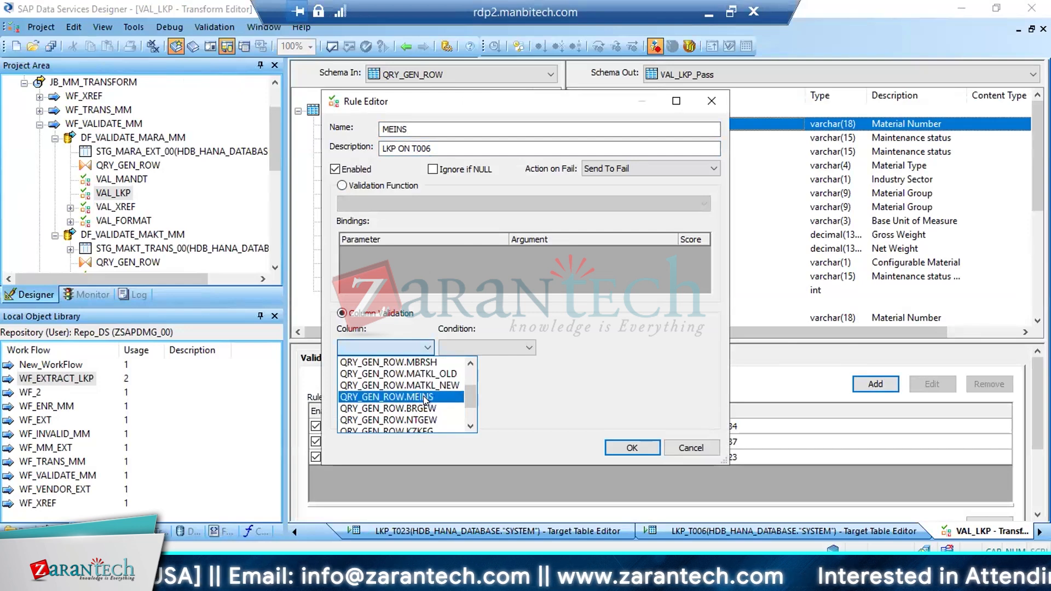
left_click(425, 396)
left_click(524, 347)
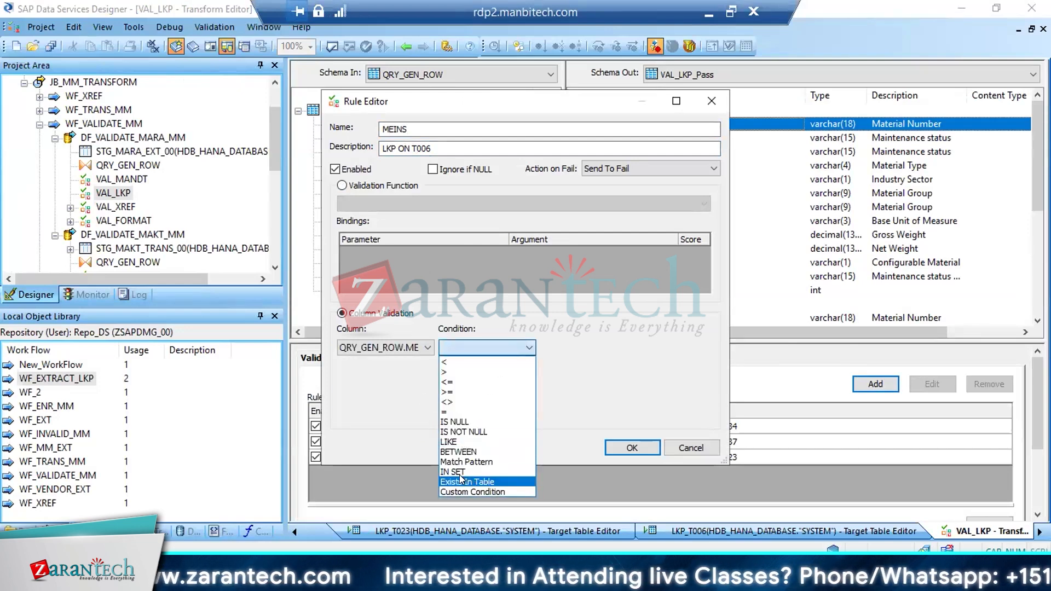
left_click(484, 491)
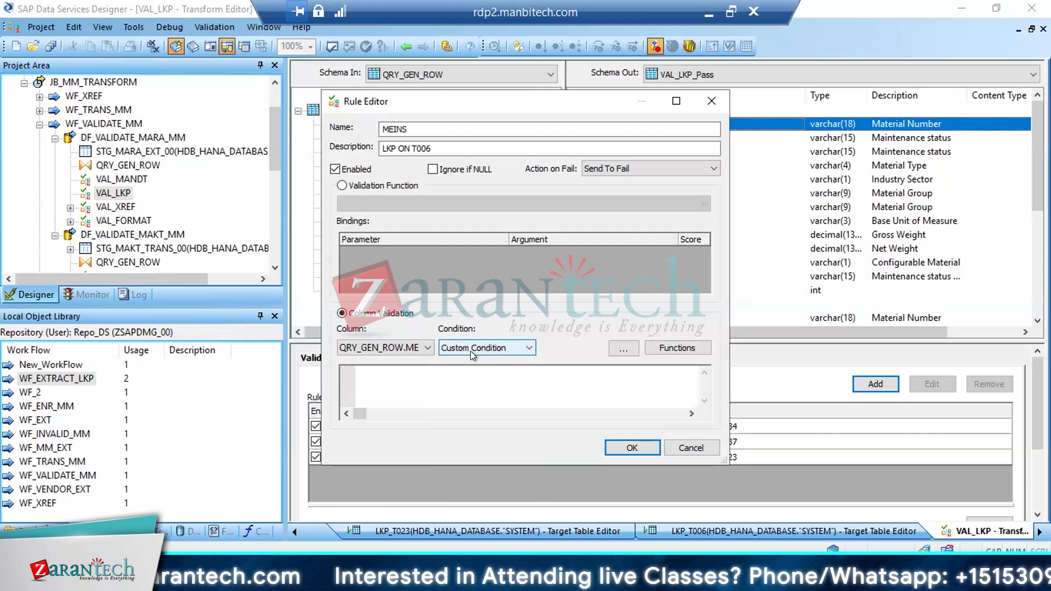
Start building the MEINS rule's custom condition with the lookup_ext function
left_click(678, 348)
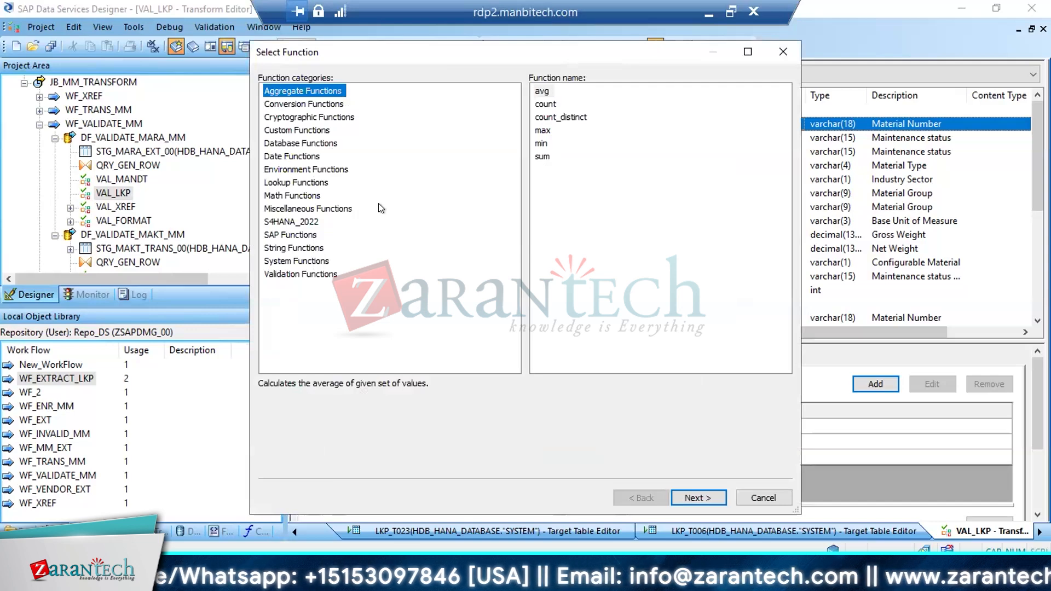
left_click(299, 183)
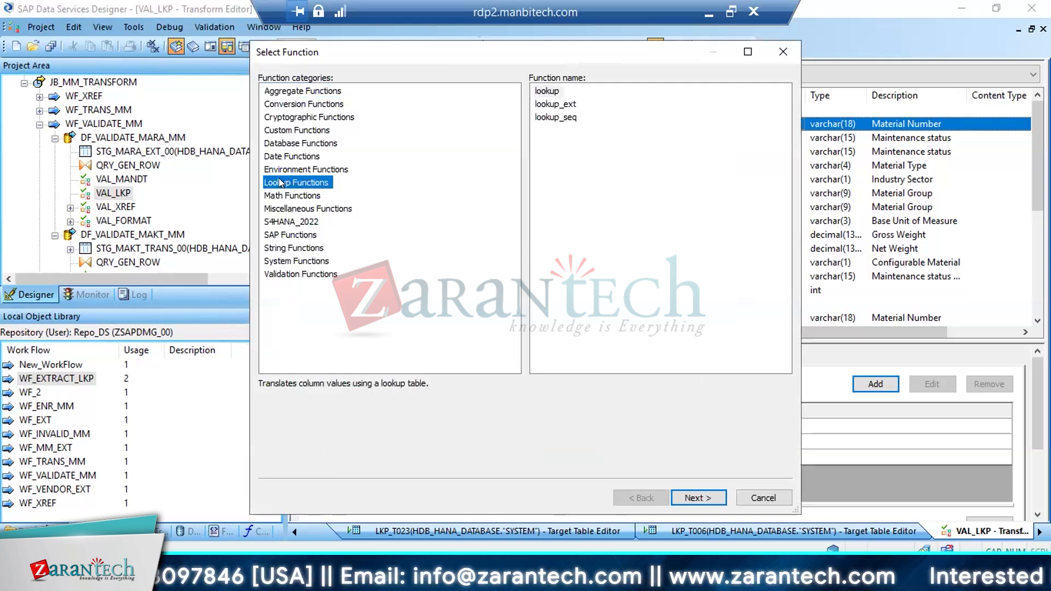
left_click(557, 105)
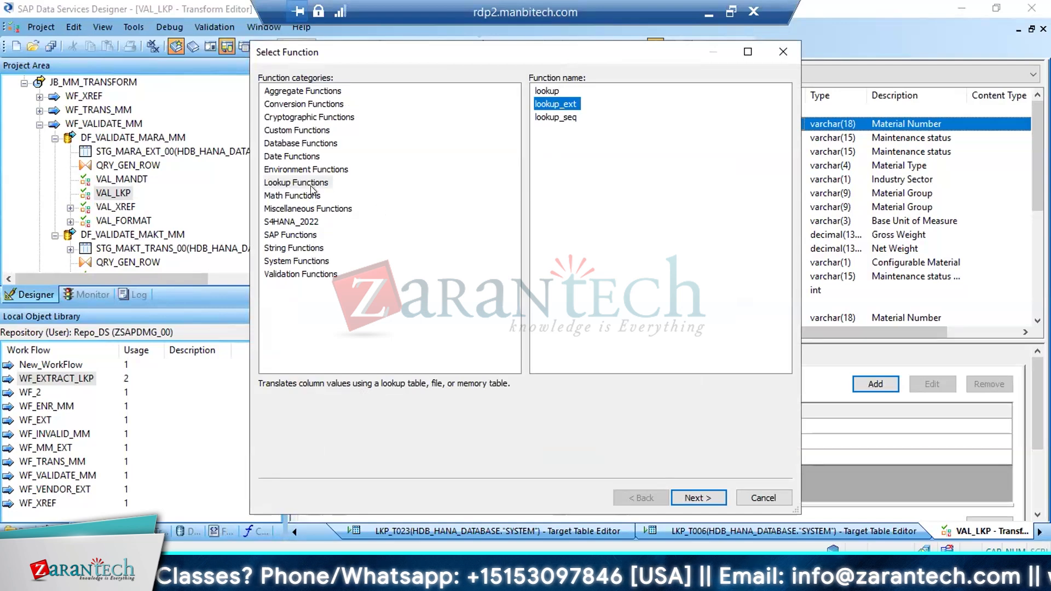
left_click(292, 183)
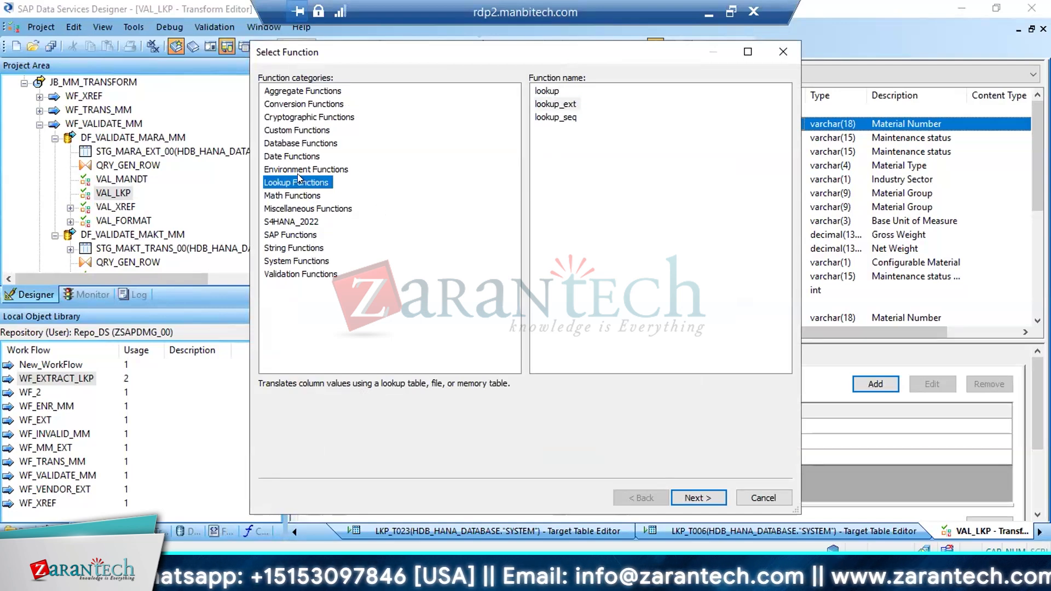
double_click(555, 104)
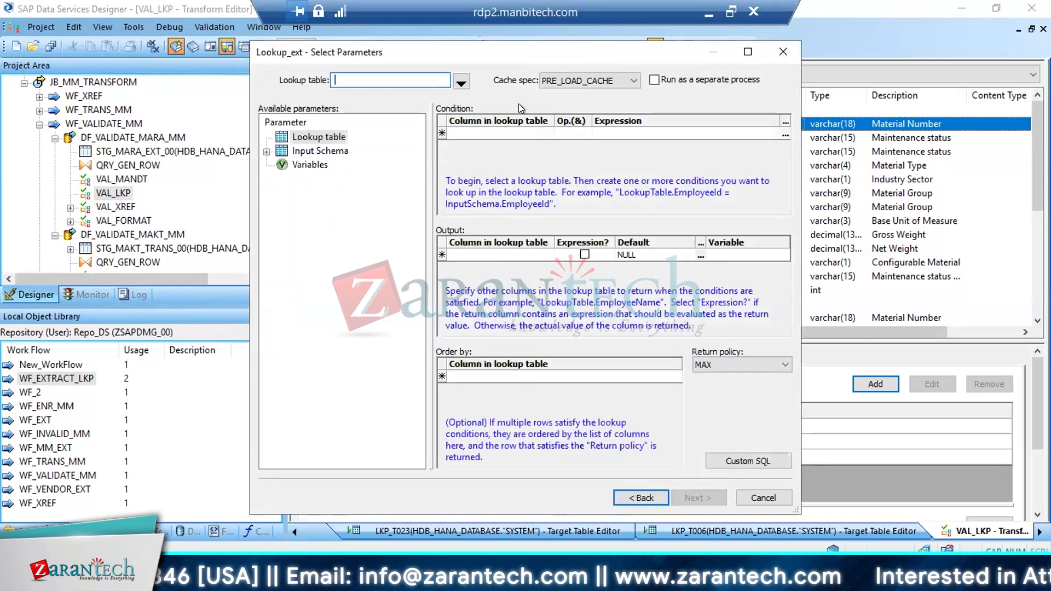
Choose LKP_T006 from the HDB_HANA_DATABASE datastore as the lookup table
left_click(461, 82)
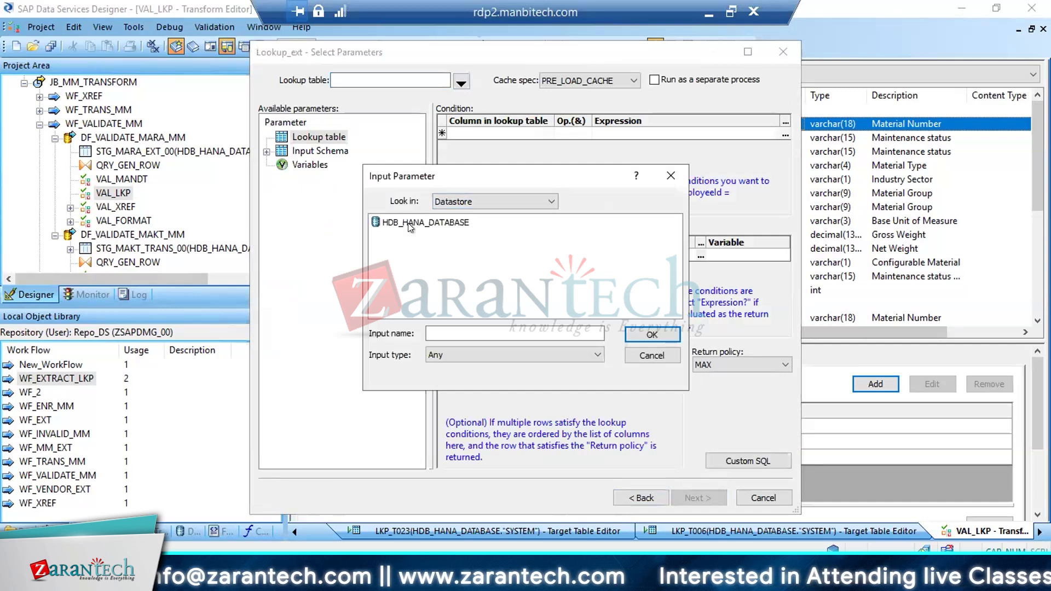
double_click(414, 217)
double_click(410, 222)
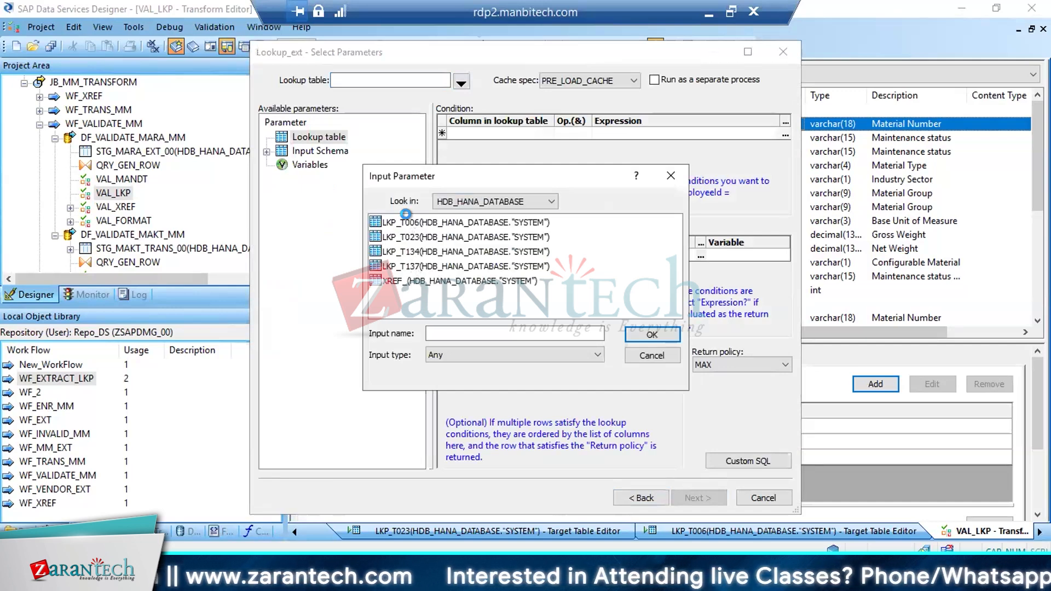
Add a lookup condition that matches the MSEHI column to QRY_GEN_ROW.MEINS
left_click(550, 133)
left_click(548, 134)
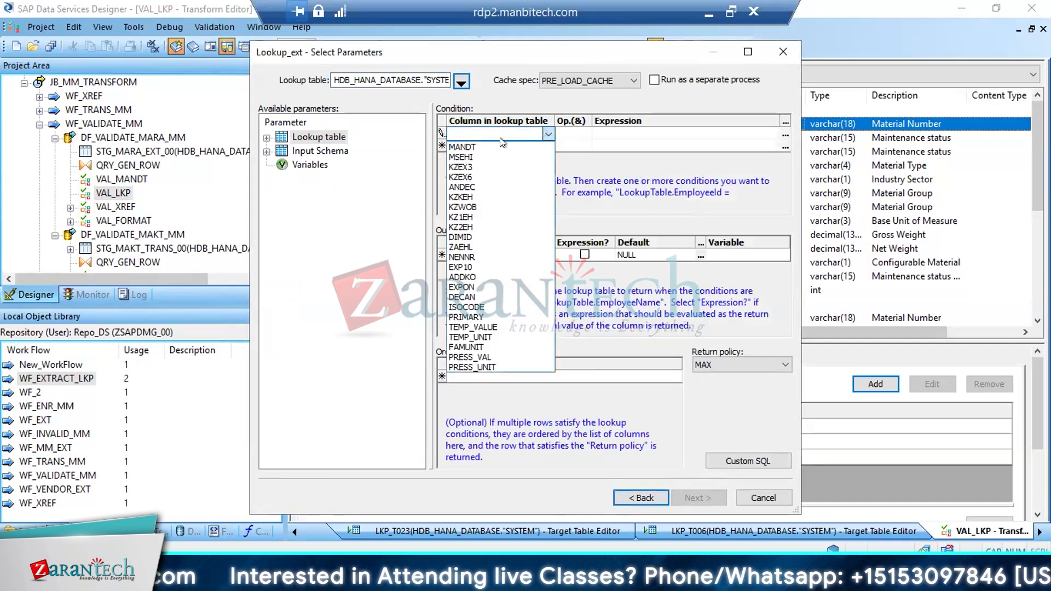
left_click(463, 157)
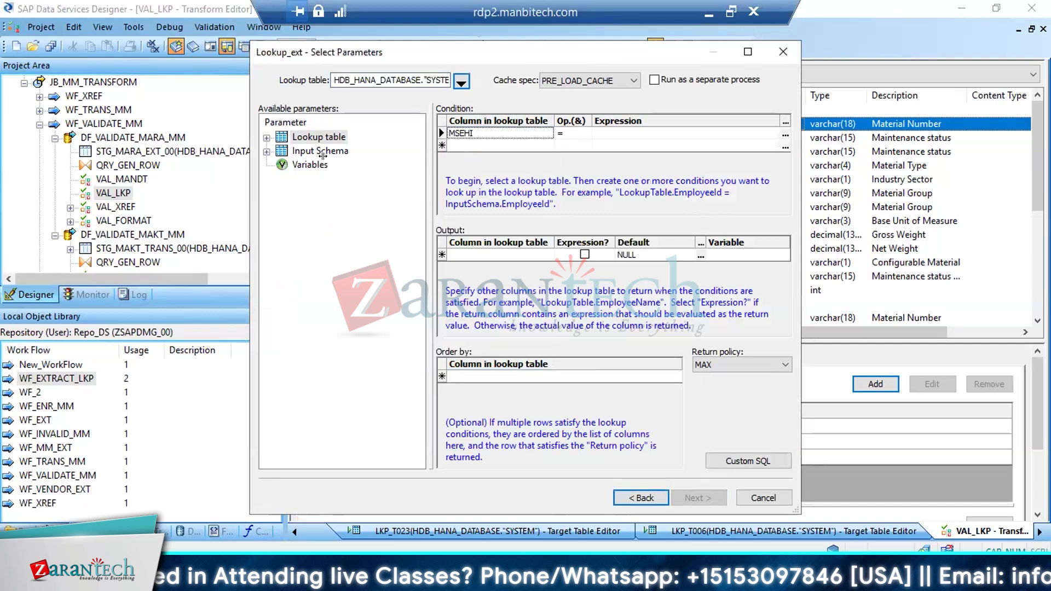
left_click(266, 152)
left_click(282, 165)
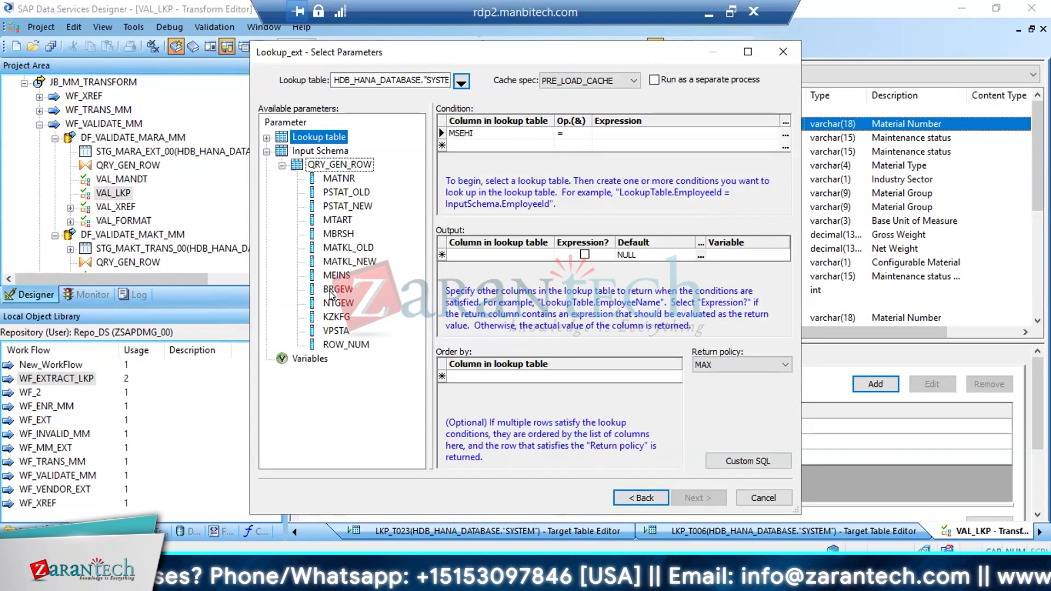
left_click(335, 275)
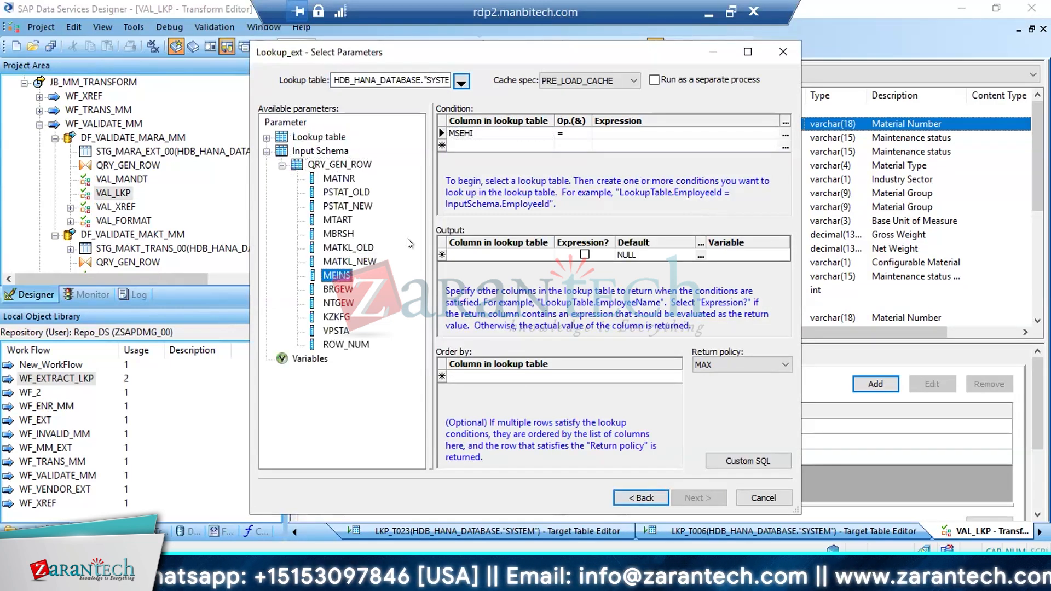
left_click(629, 133)
left_click_drag(335, 275, 632, 137)
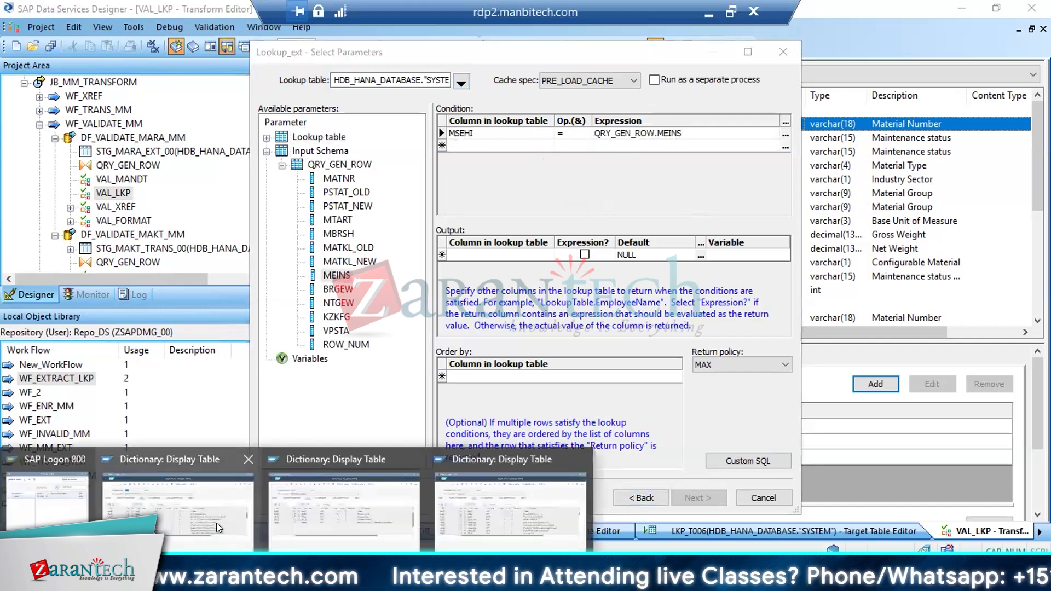
Examine the MEINS field of MARA and its check table T006 in the SAP dictionary, and return to the lookup parameters
left_click(216, 523)
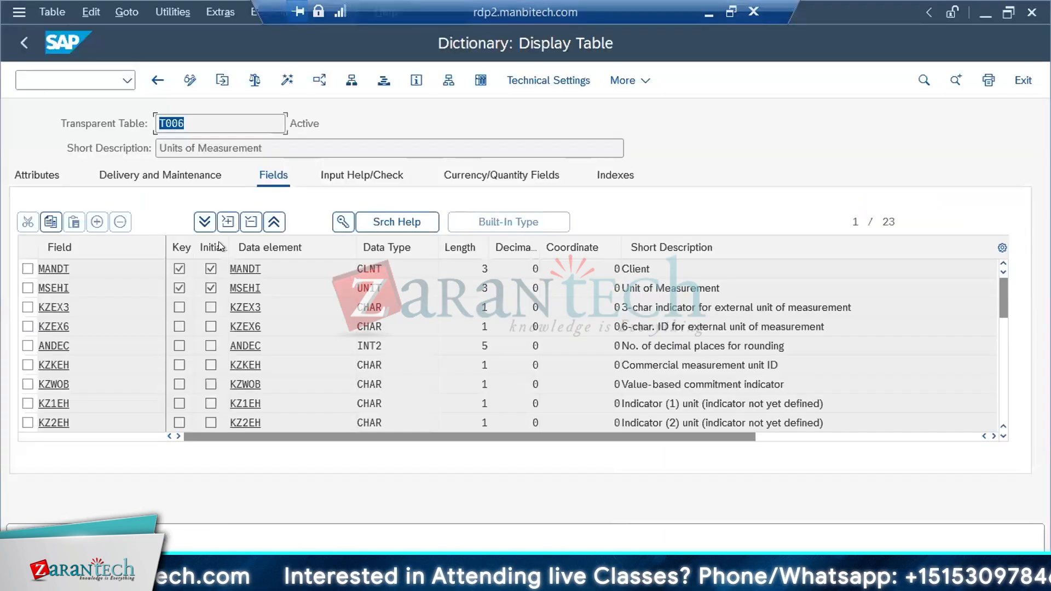
left_click(156, 79)
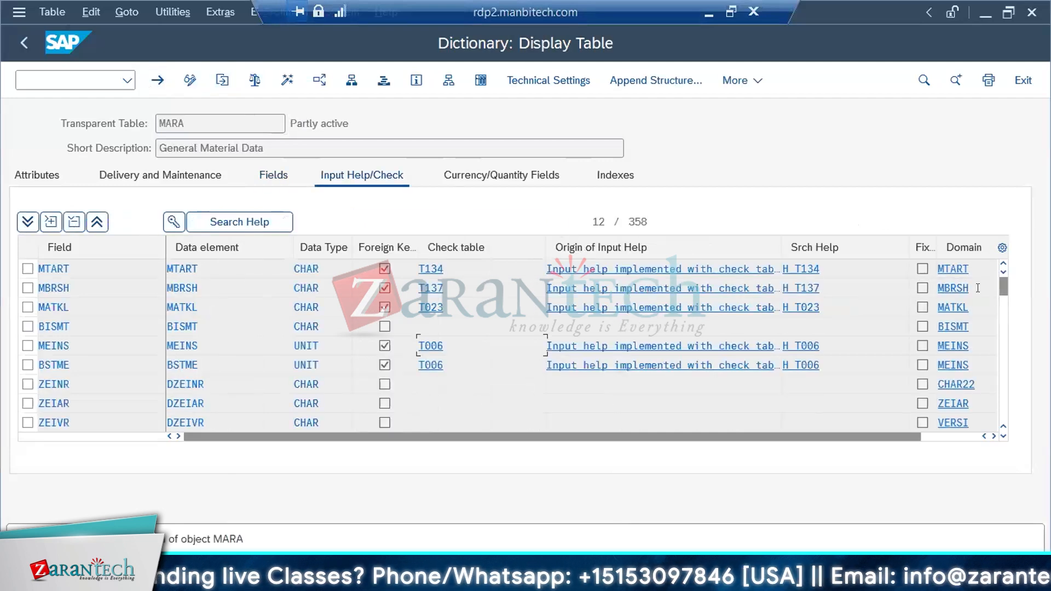
left_click(958, 364)
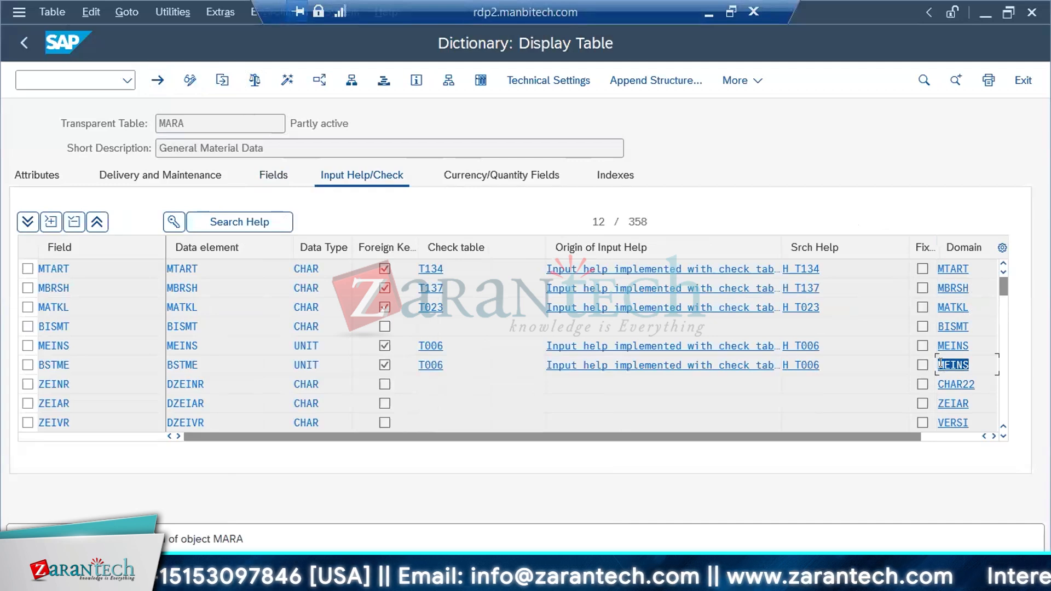
left_click(966, 343)
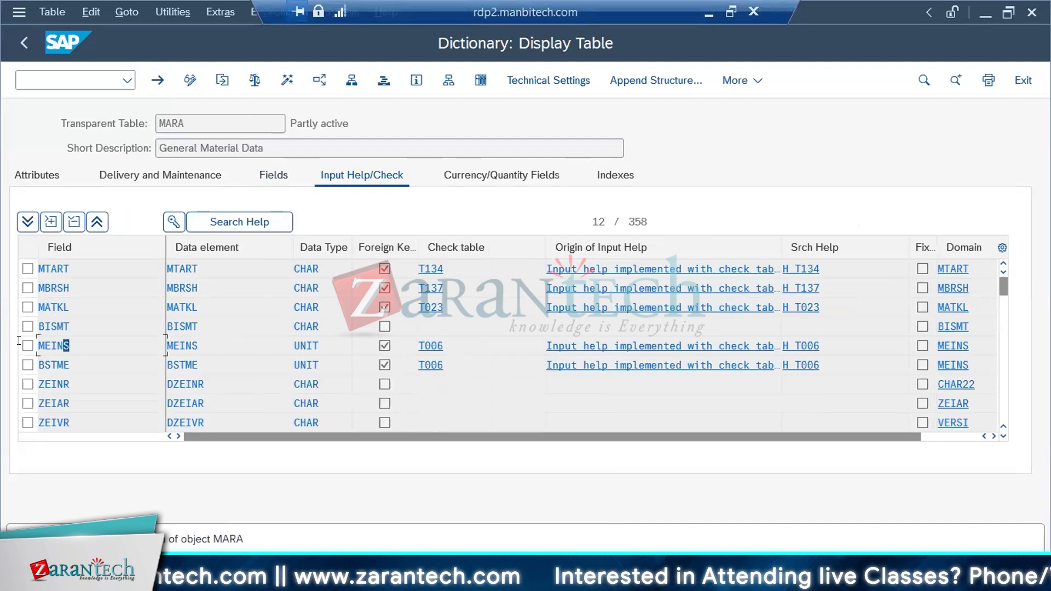
left_click(54, 345)
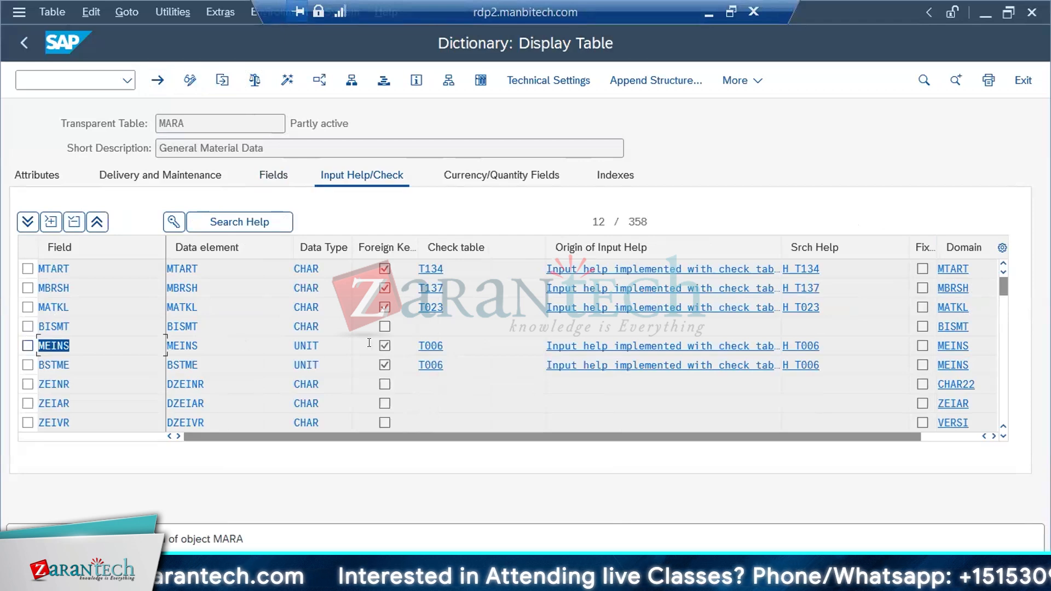
double_click(428, 343)
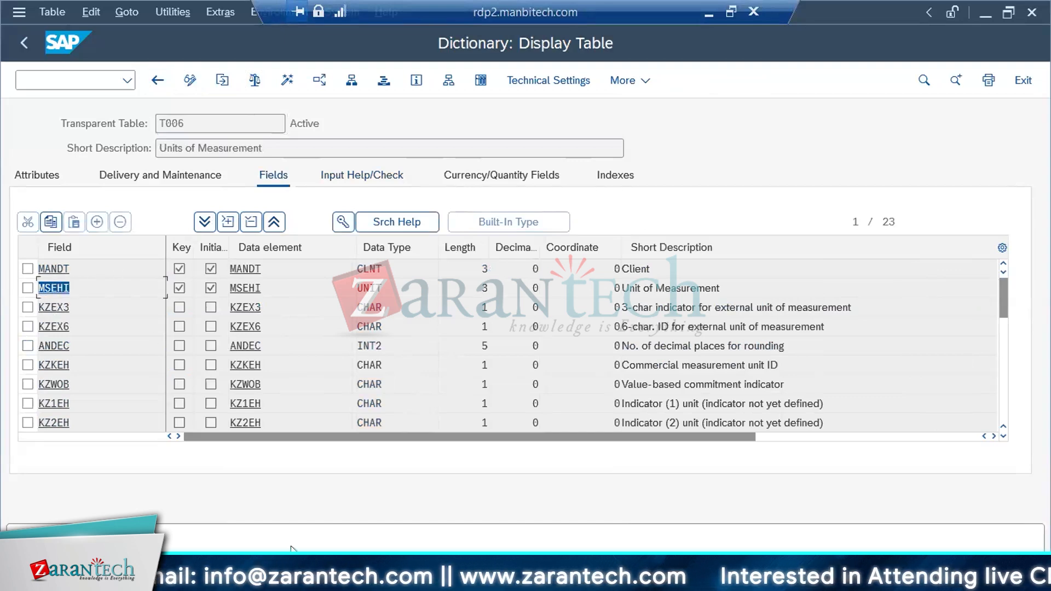
left_click(285, 579)
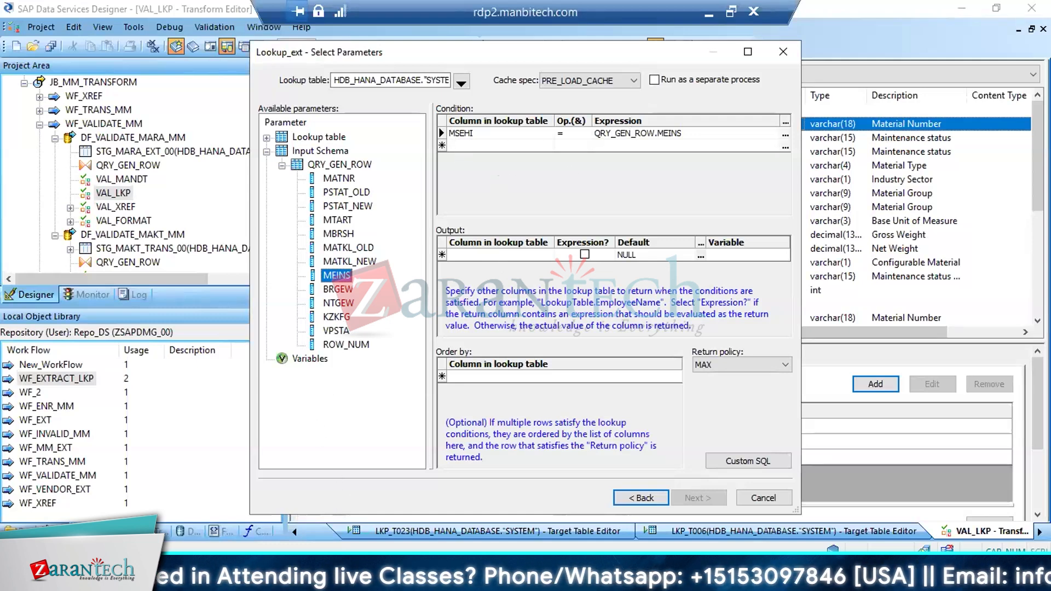
Check in the SAP dictionary whether KZEX3 is a key field of T006, and return to the lookup parameters
left_click(313, 579)
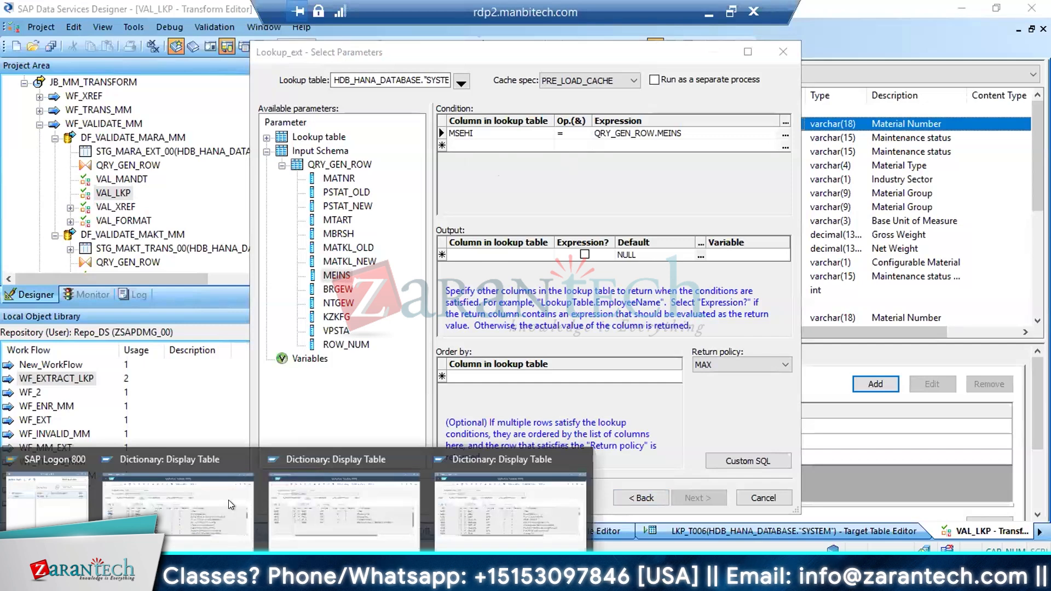
left_click(192, 495)
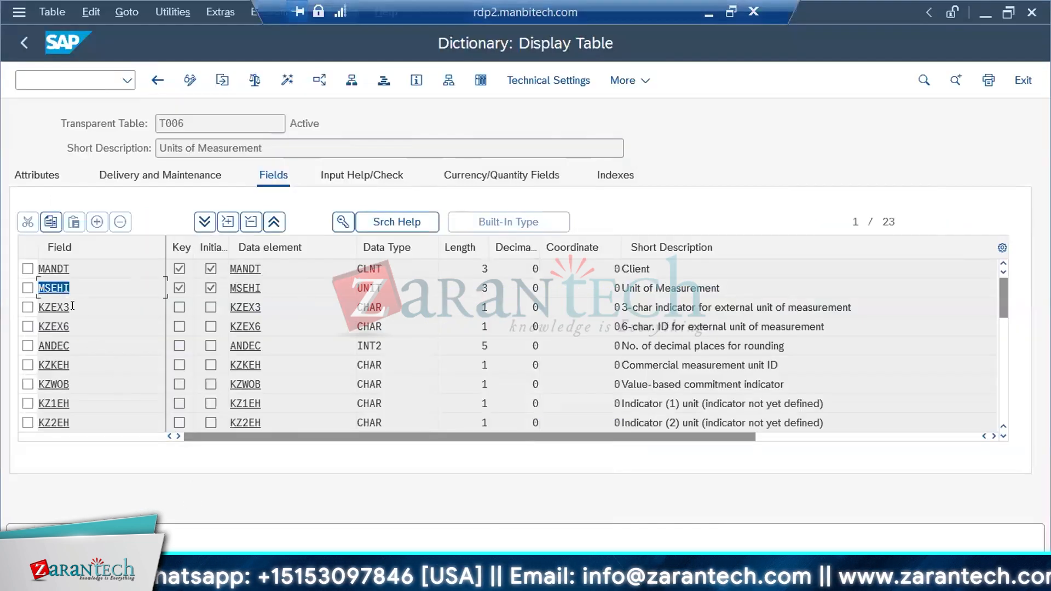
left_click_drag(70, 307, 35, 307)
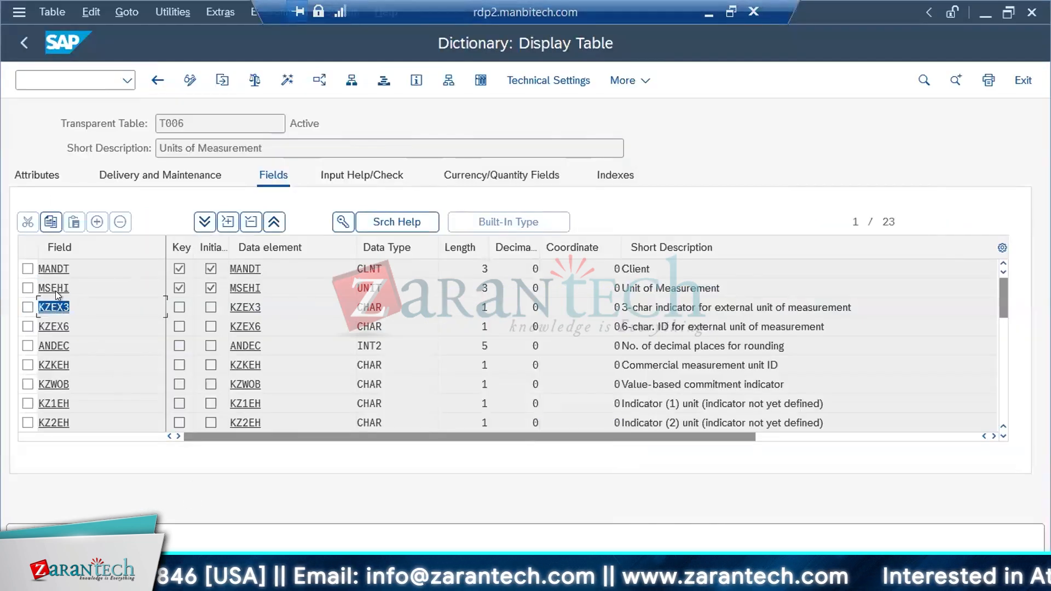
left_click(176, 305)
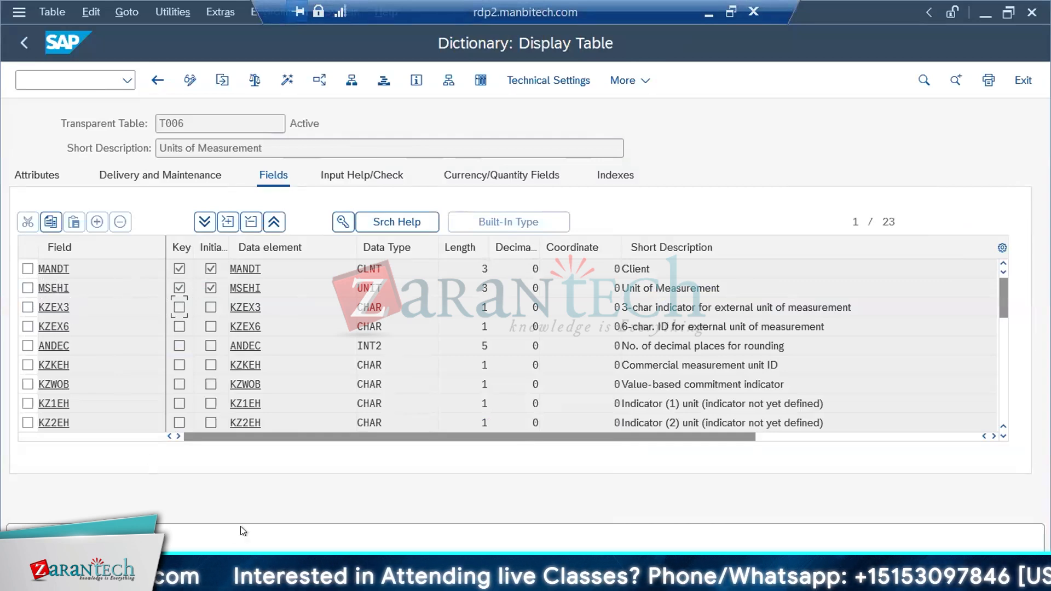
key("alt+Tab")
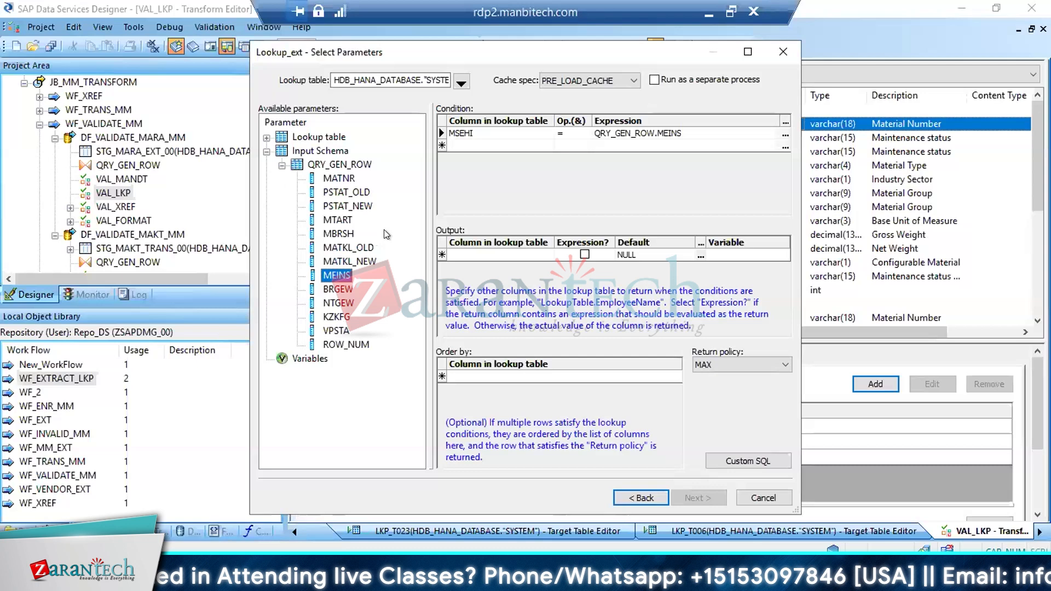
Add a second lookup condition that matches KZEX3 to QRY_GEN_ROW.MATKL_NEW, and review both conditions
left_click(545, 144)
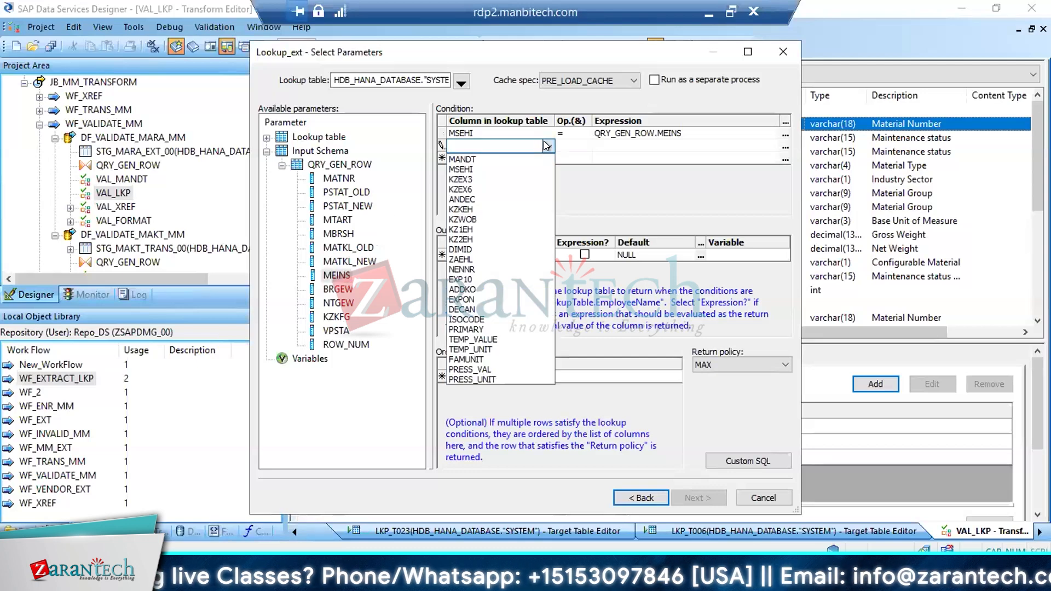
left_click(474, 180)
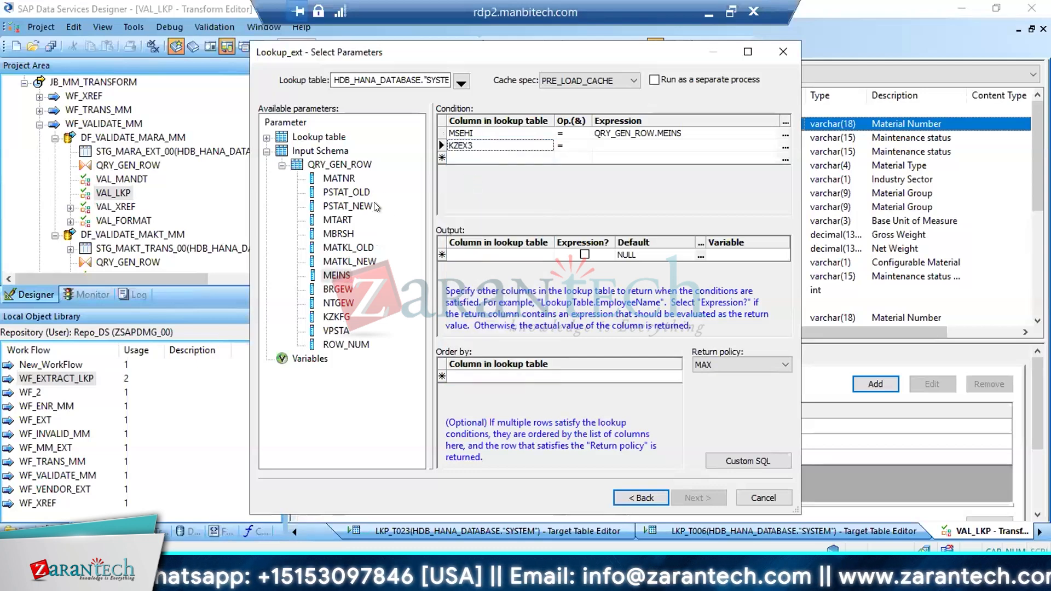
left_click(353, 263)
left_click_drag(372, 253, 635, 145)
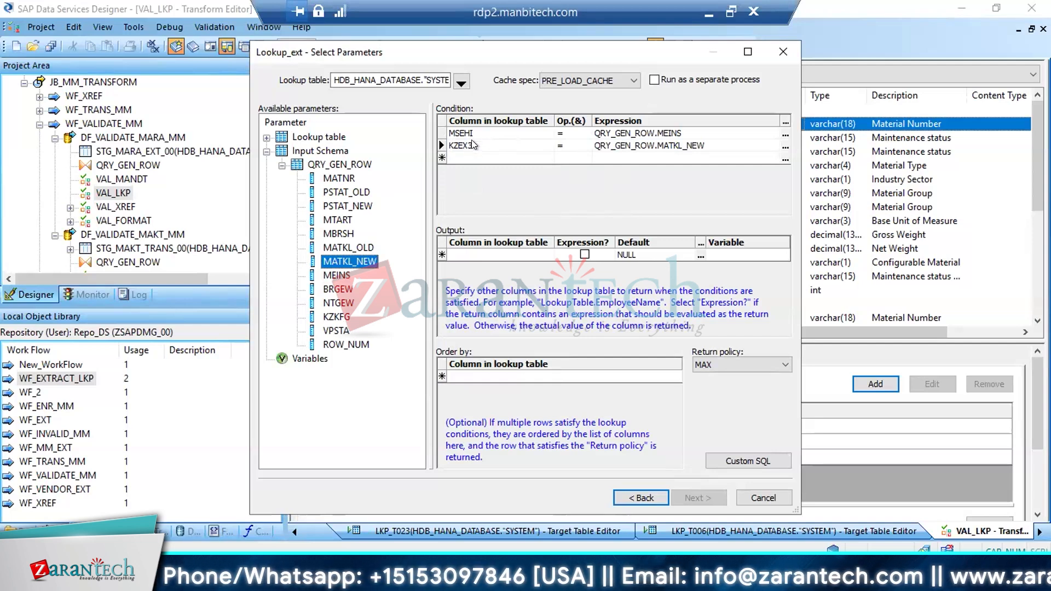
left_click(465, 134)
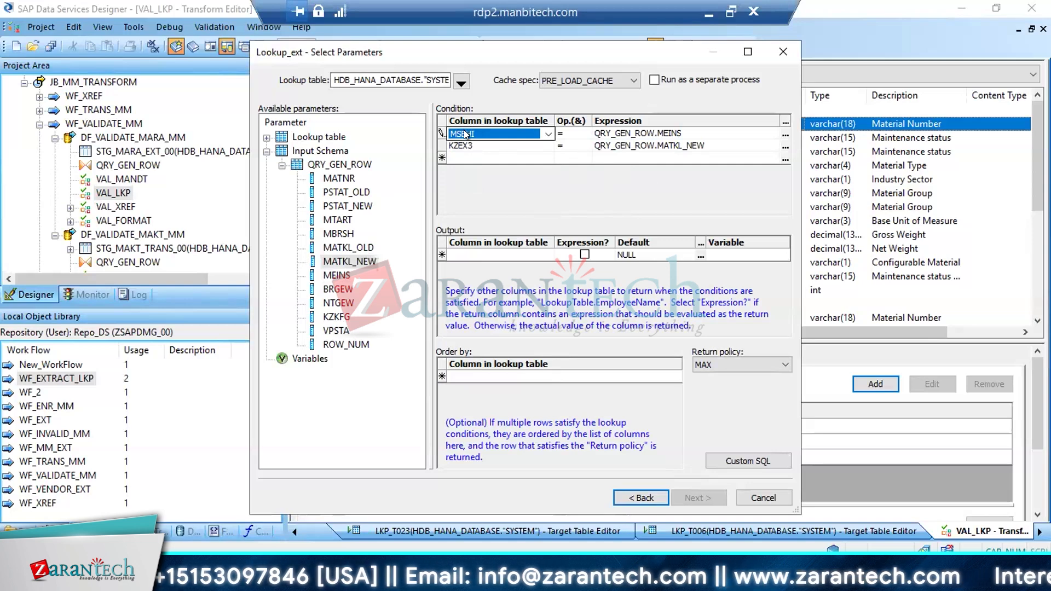
left_click(633, 132)
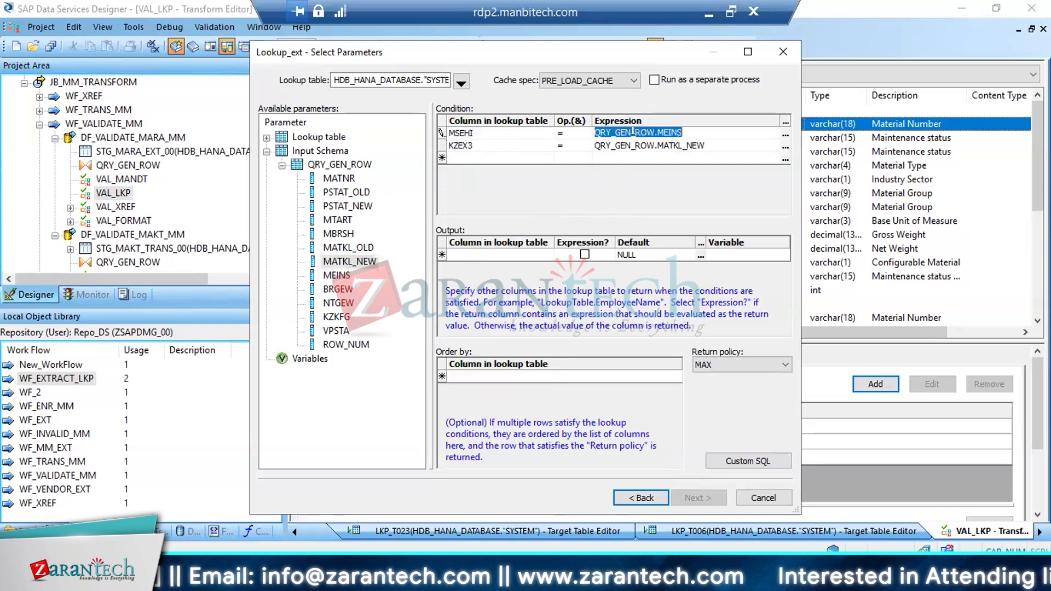
left_click(475, 144)
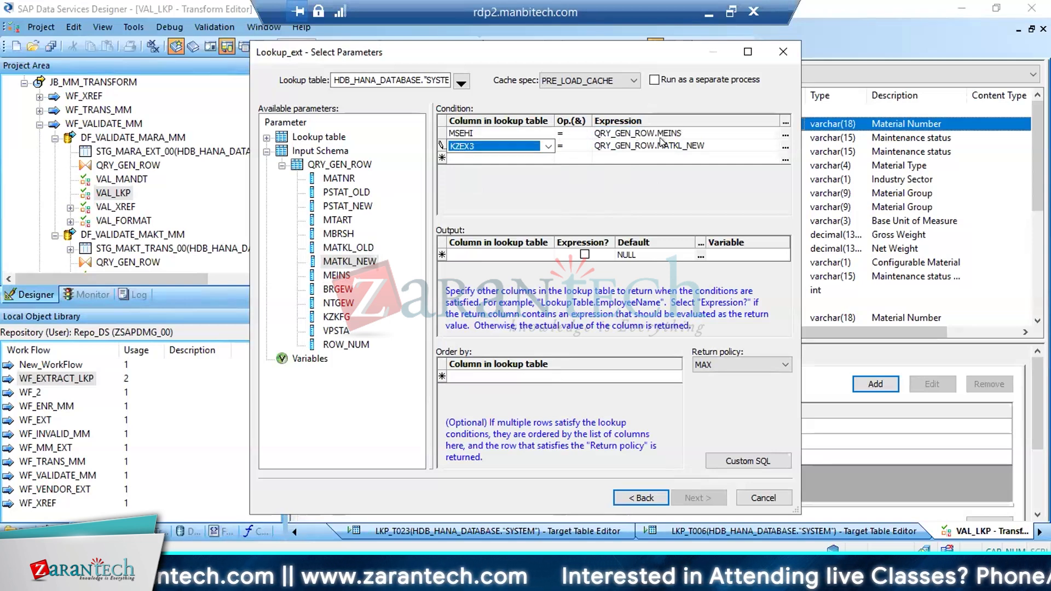
left_click(662, 144)
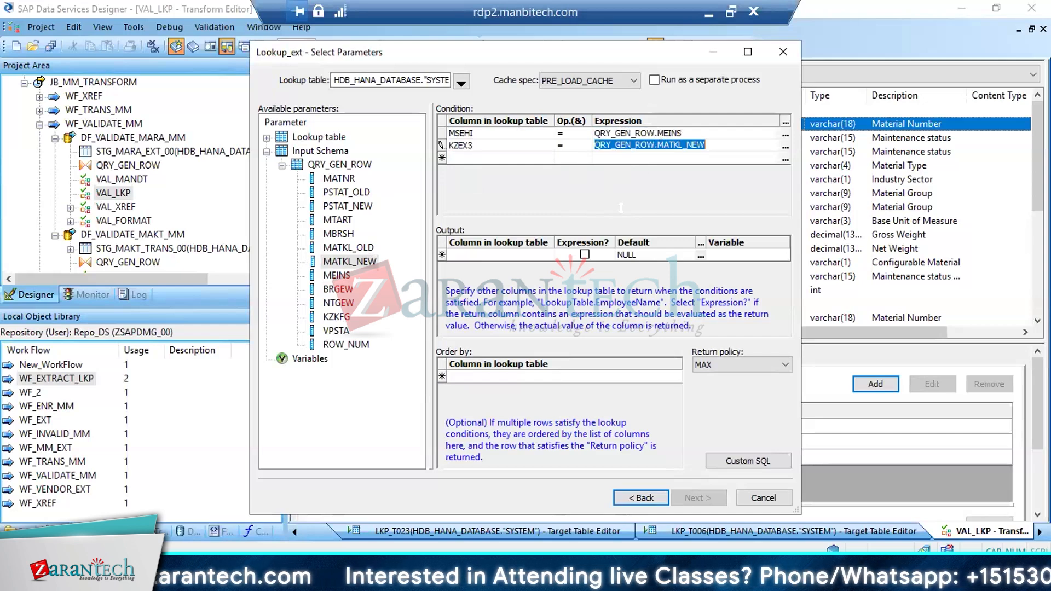
Set MSEHI as the lookup's output column
left_click(547, 255)
left_click(548, 255)
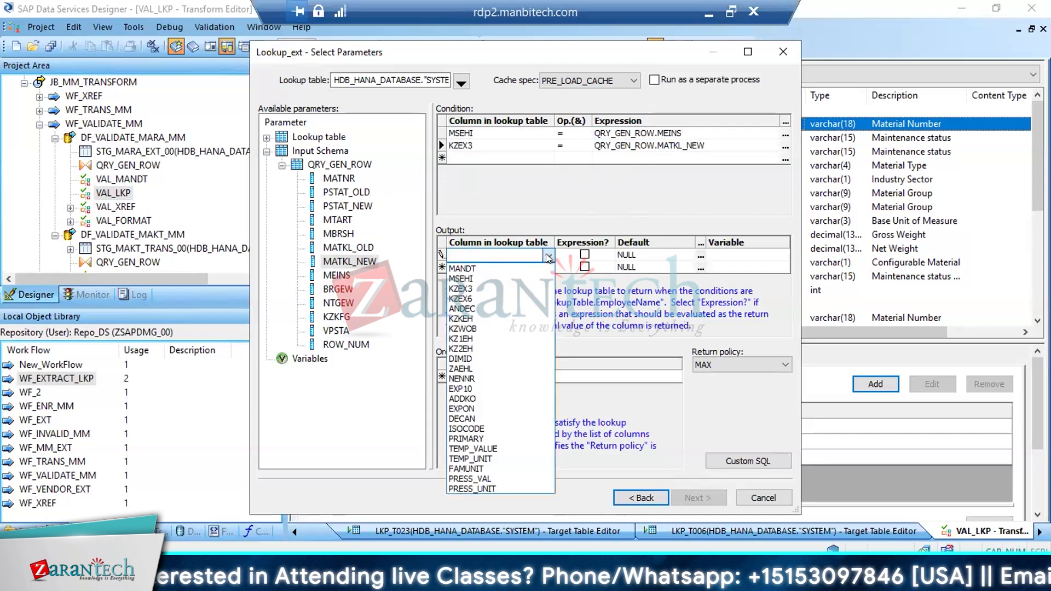
left_click(460, 278)
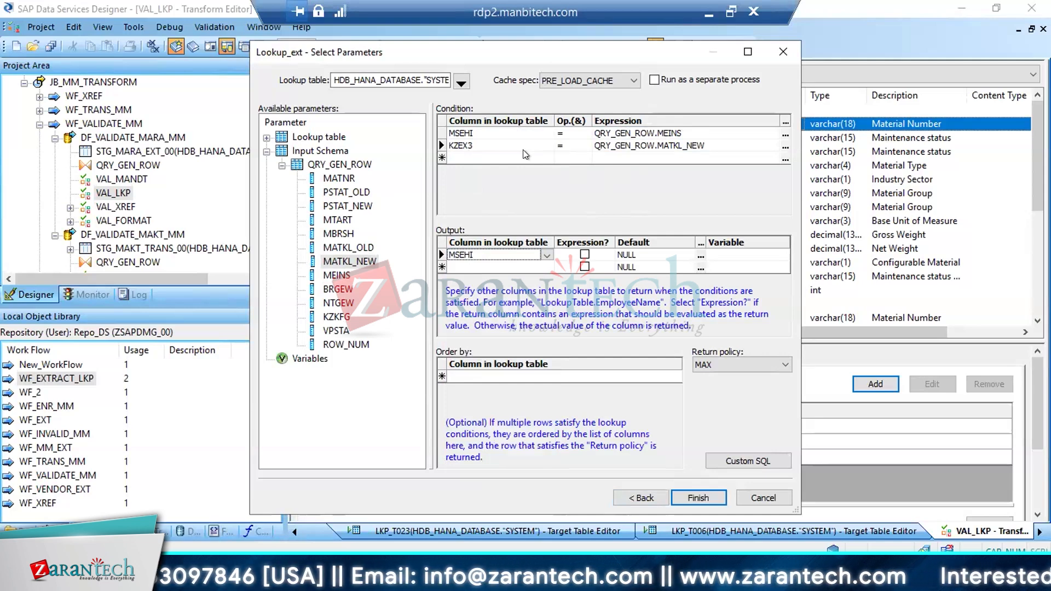
Delete the KZEX3 row from the lookup conditions
right_click(442, 144)
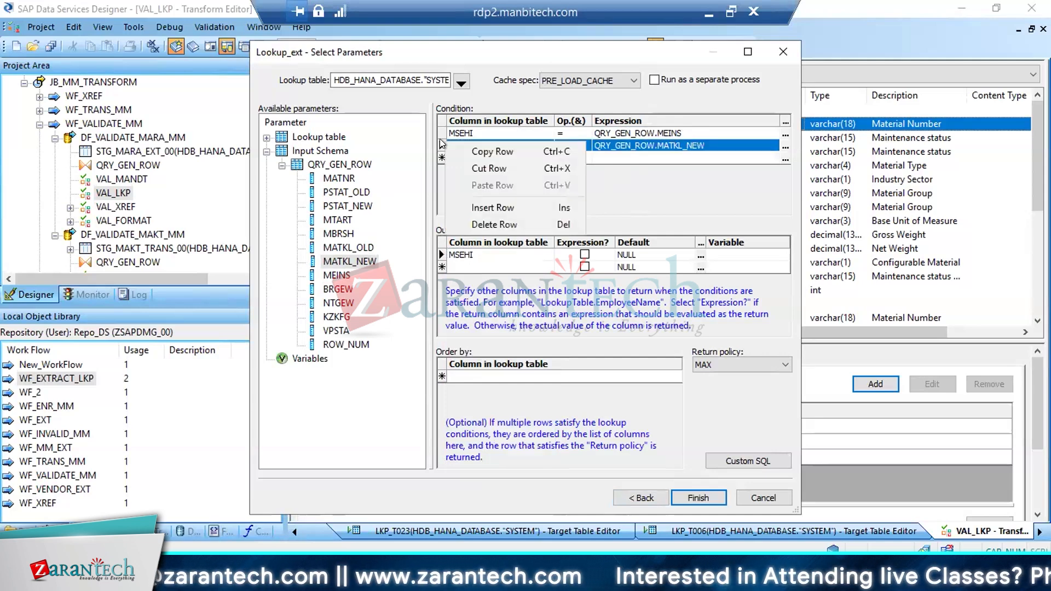
left_click(495, 219)
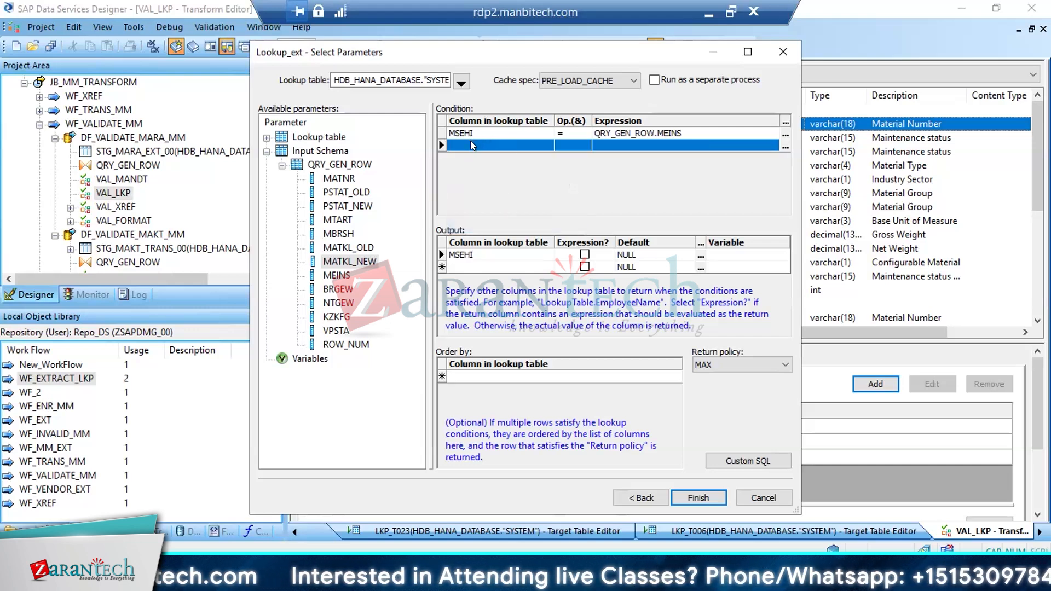
Add two more lookup conditions matching KZEX6 to QRY_GEN_ROW.PSTAT_OLD and DECAN to QRY_GEN_ROW.MBRSH
left_click(471, 141)
left_click(547, 146)
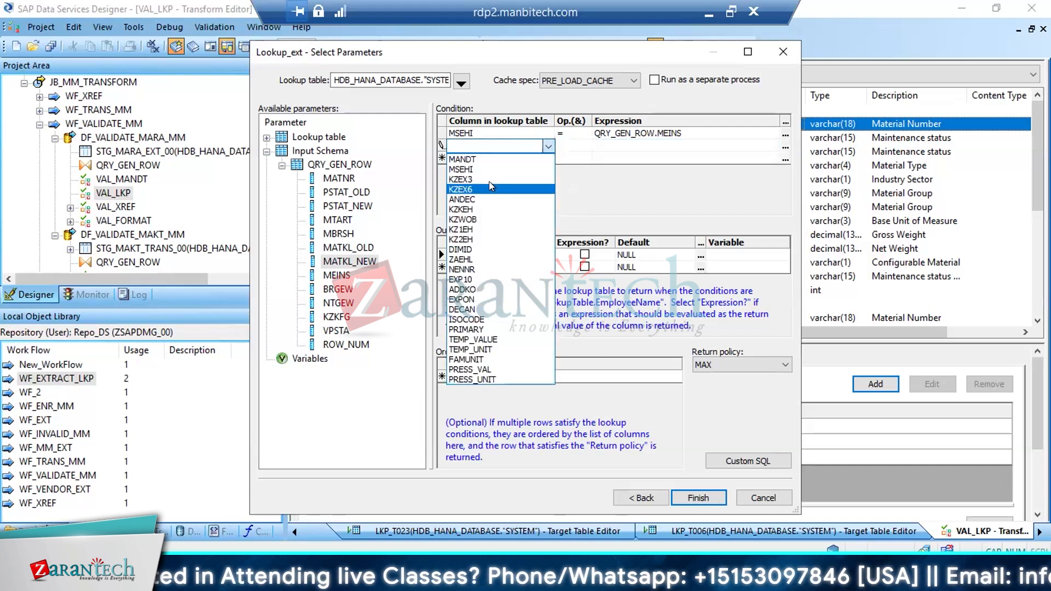
left_click(489, 189)
left_click(523, 157)
left_click(546, 158)
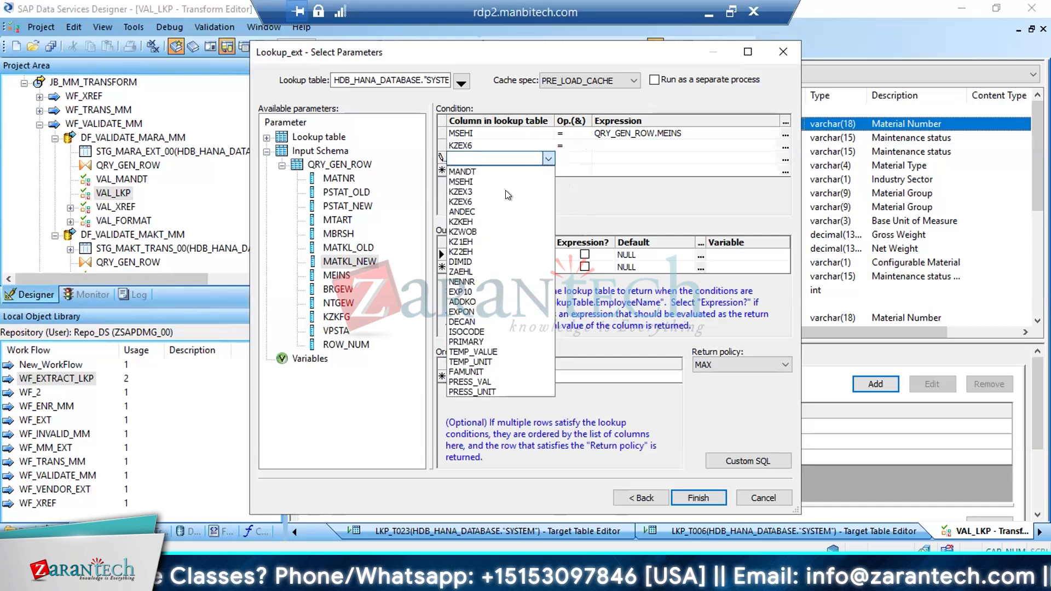
left_click(485, 189)
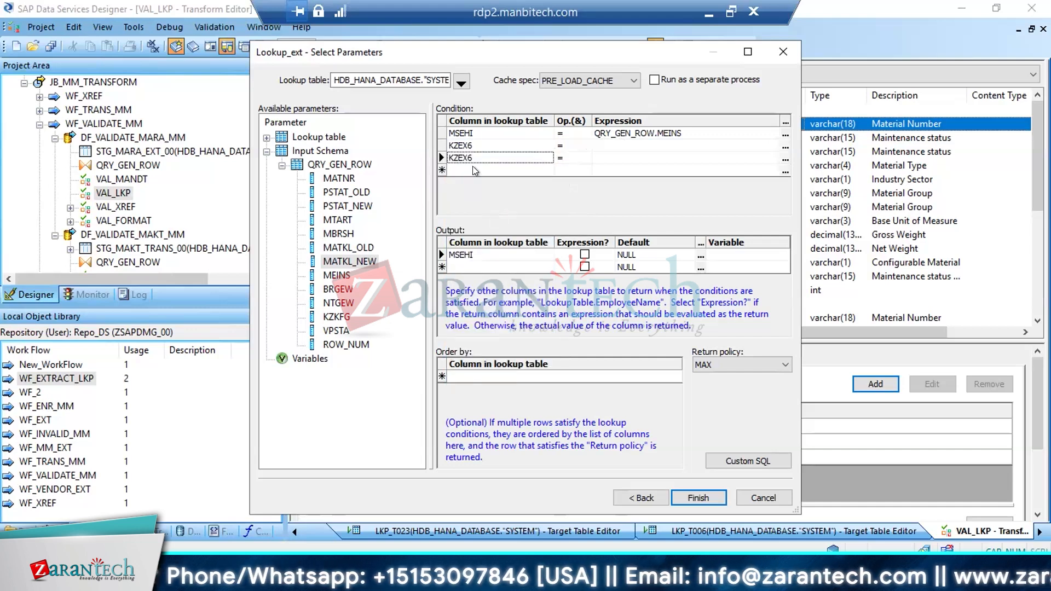
left_click(549, 158)
left_click(487, 322)
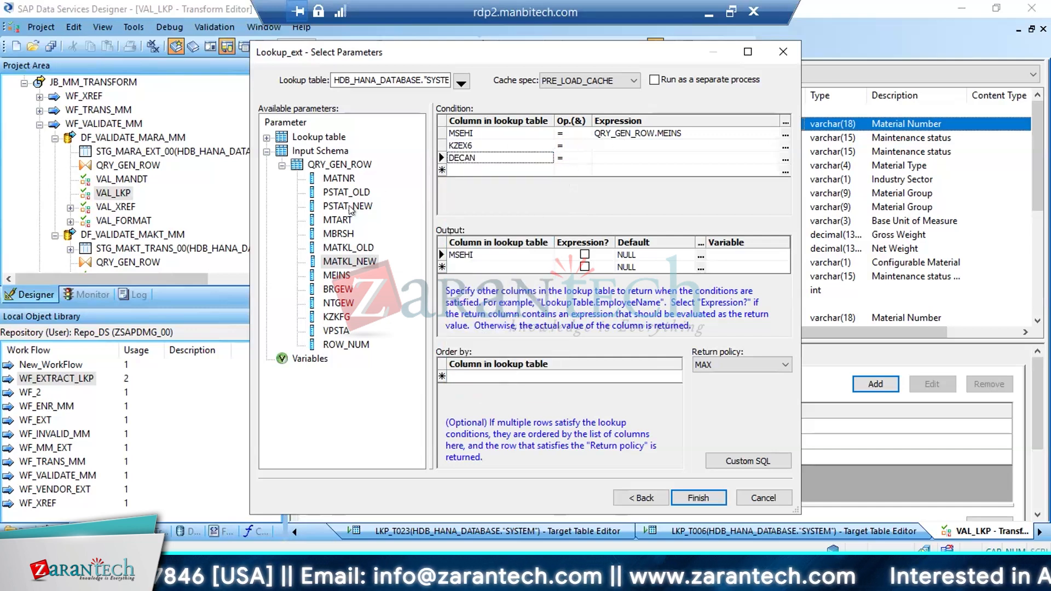
left_click_drag(340, 192, 634, 145)
left_click_drag(336, 230, 607, 158)
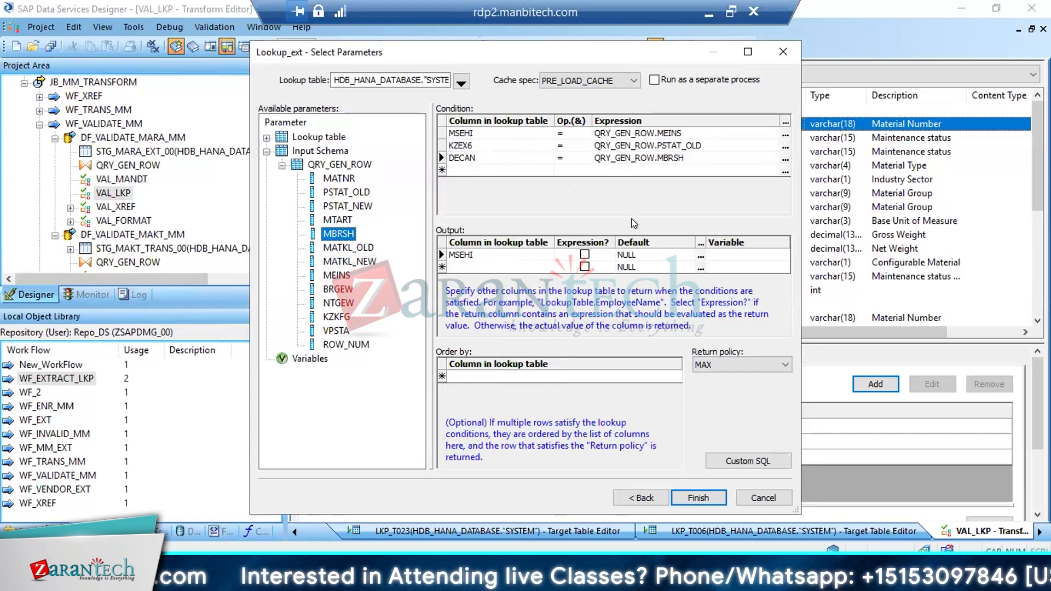
Delete the KZEX6 and DECAN rows from the lookup conditions
left_click(442, 147)
right_click(442, 146)
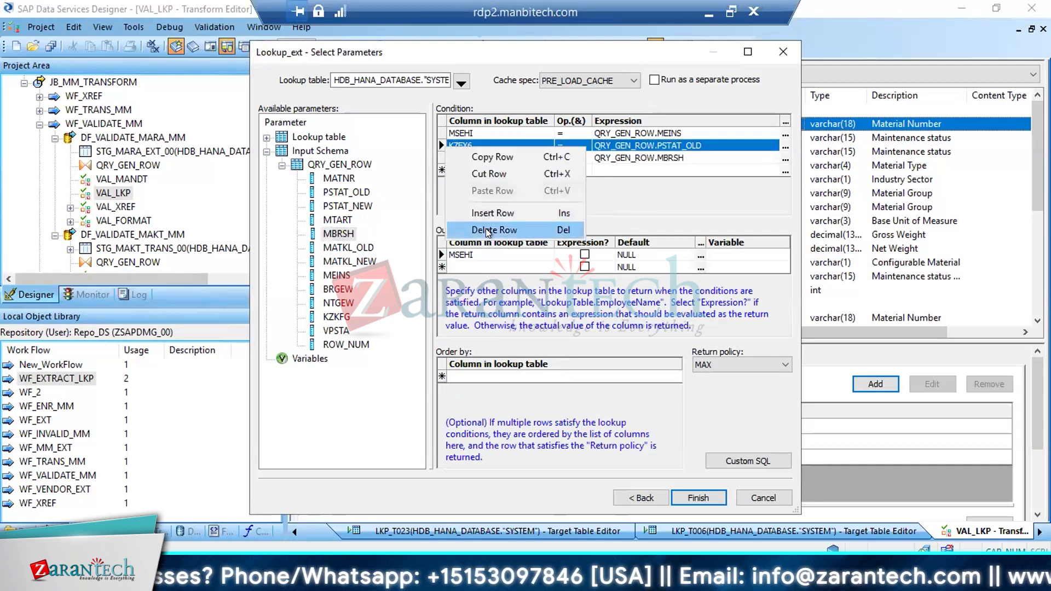
left_click(485, 228)
right_click(442, 146)
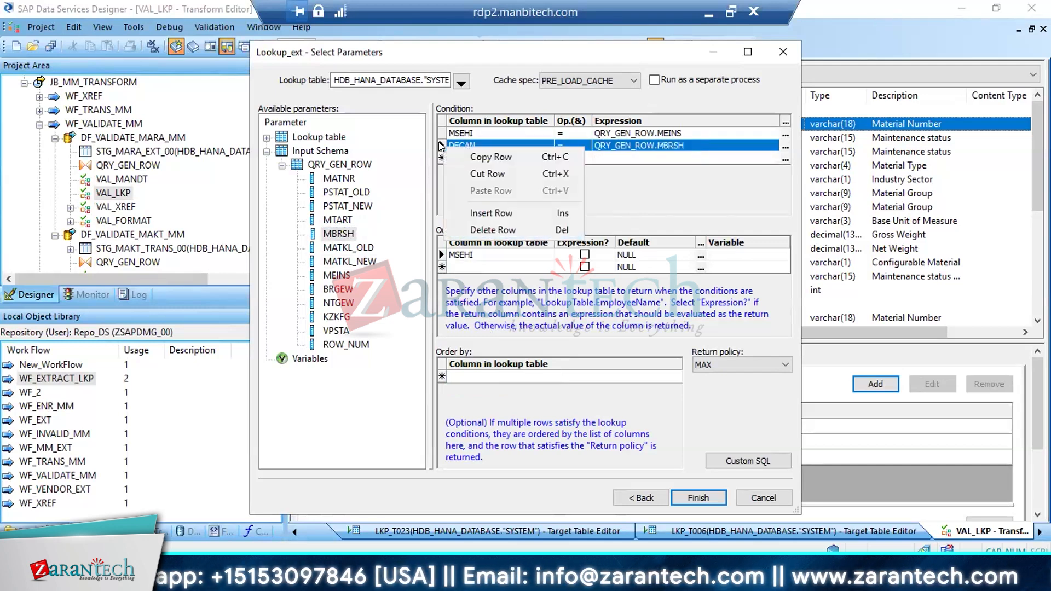
left_click(502, 231)
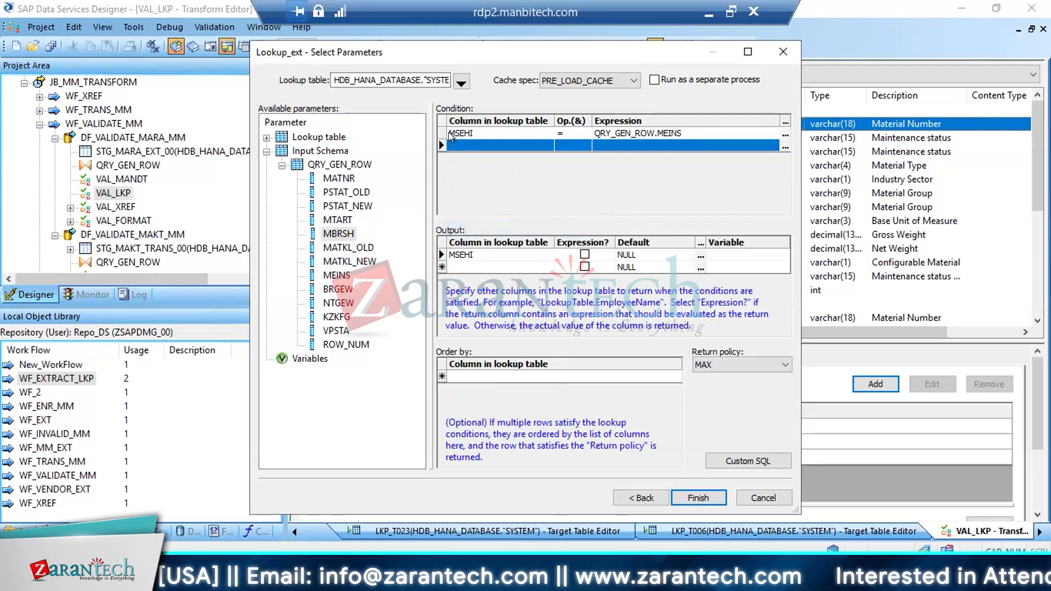
Finish the T006 lookup definition and complete the MEINS rule's custom condition with IS NOT NULL
left_click(464, 134)
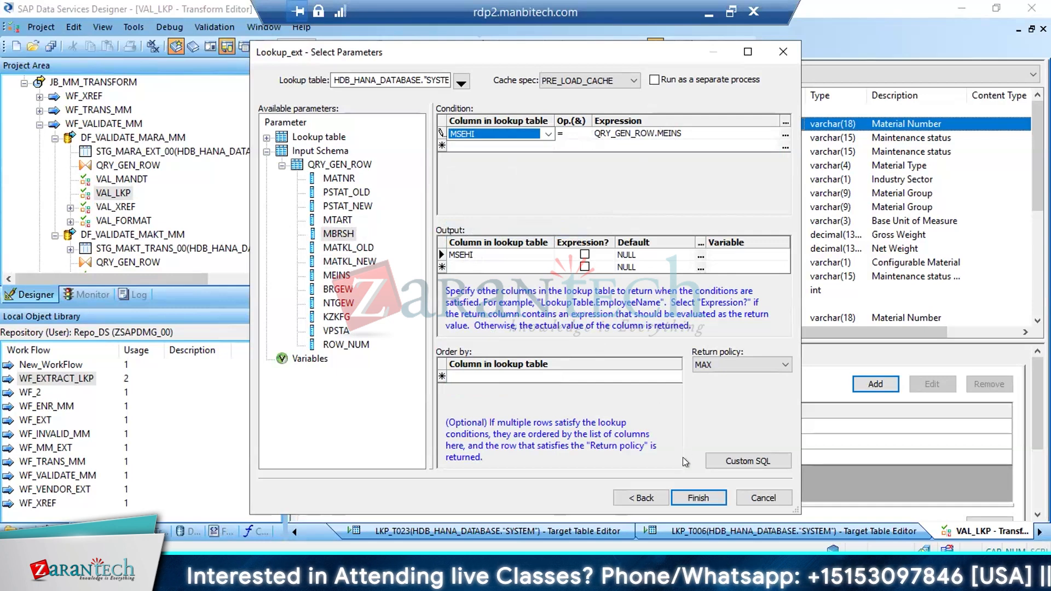
left_click(685, 488)
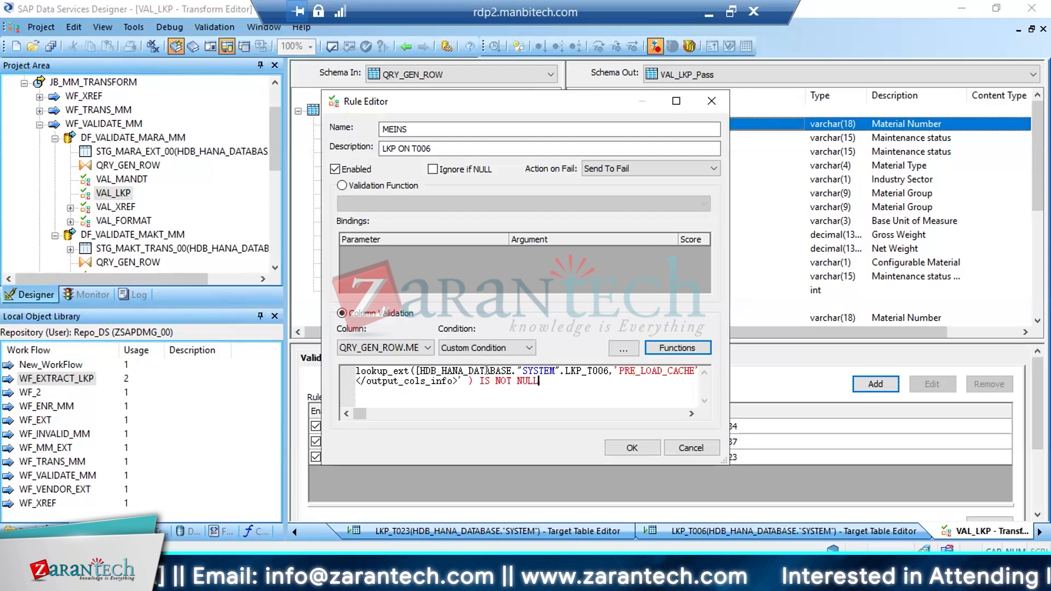
Reopen the lookup_ext call in the MEINS rule's condition to review its parameters
right_click(392, 376)
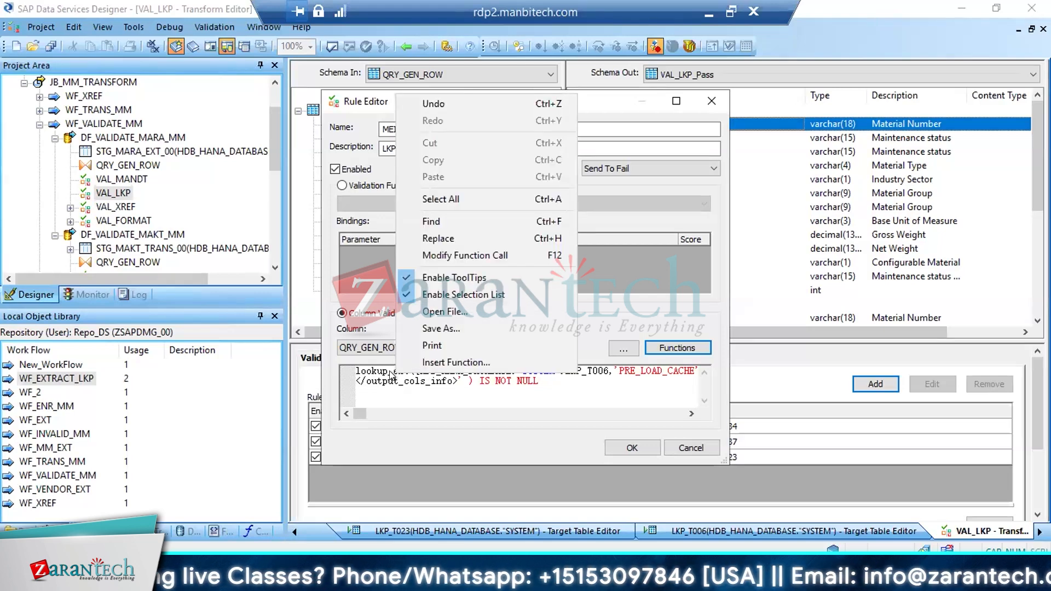
left_click(439, 255)
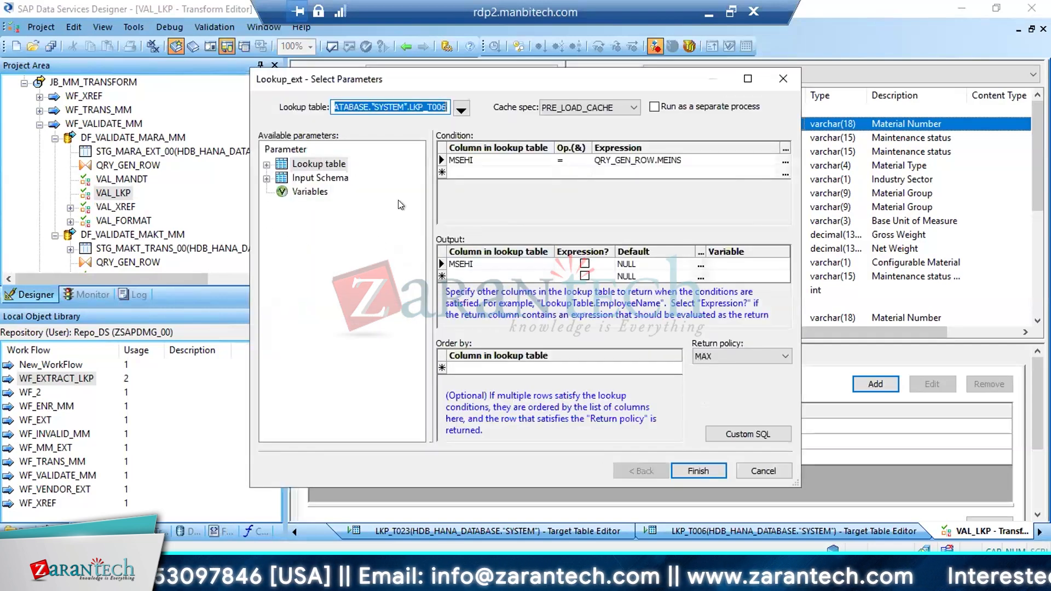
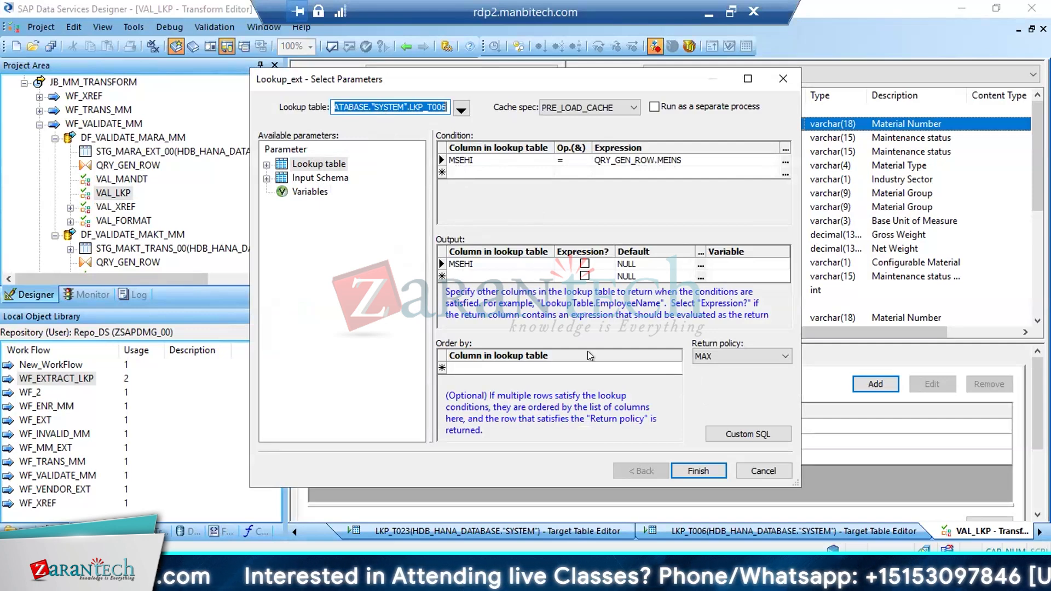
Reopen the lookup_ext call in the MEINS rule and review its lookup table, condition and output column
left_click(685, 466)
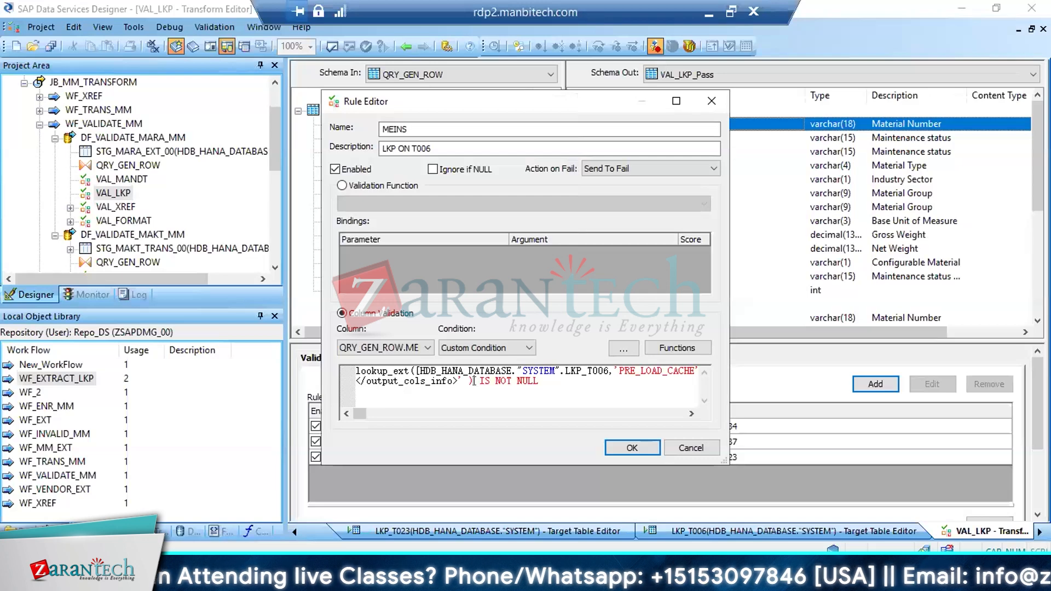
left_click_drag(474, 381, 320, 363)
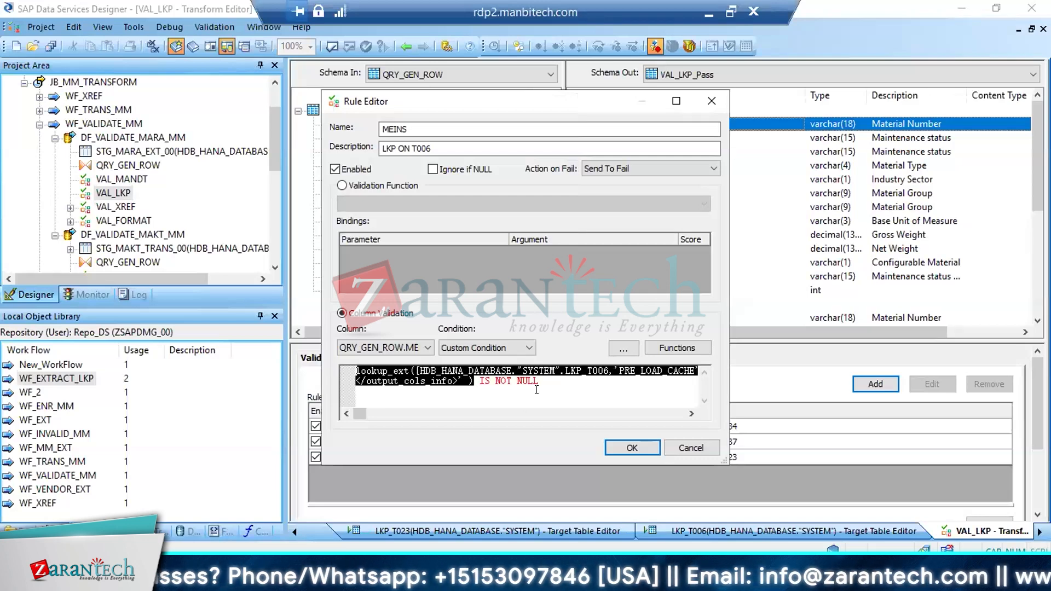
right_click(401, 371)
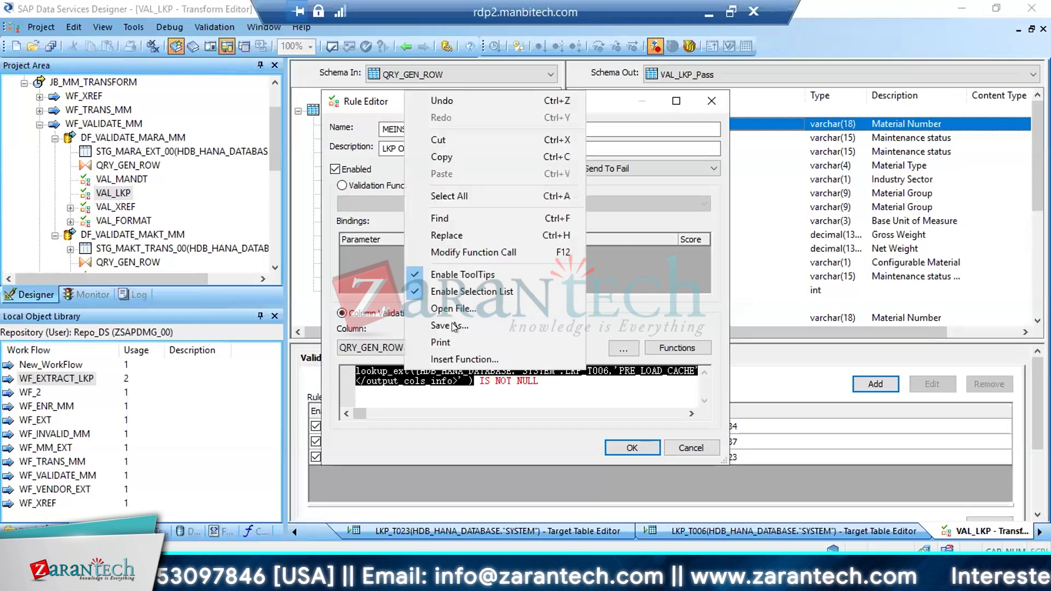
left_click(451, 251)
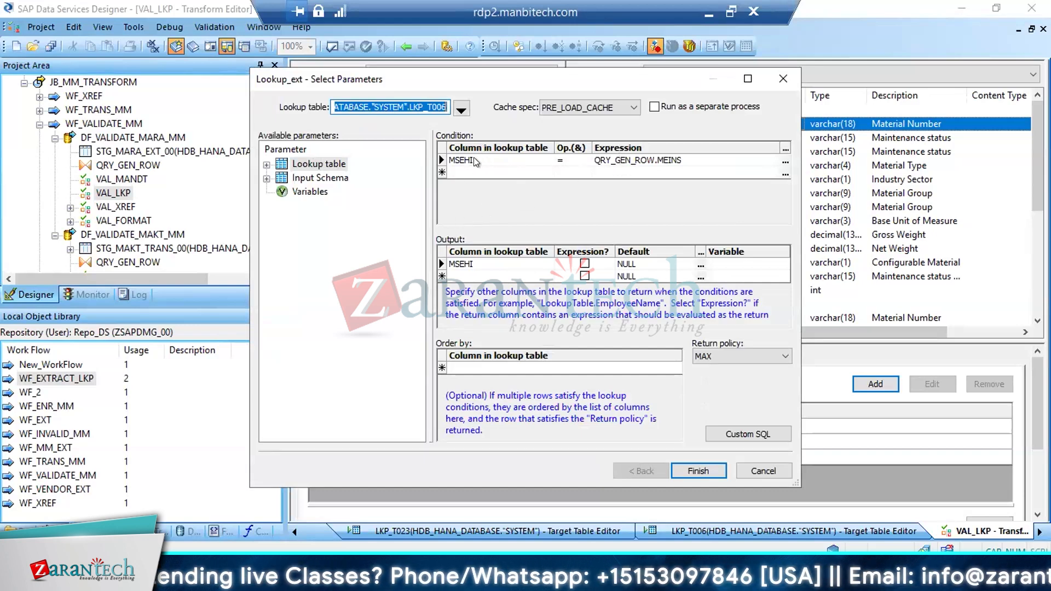
left_click(461, 263)
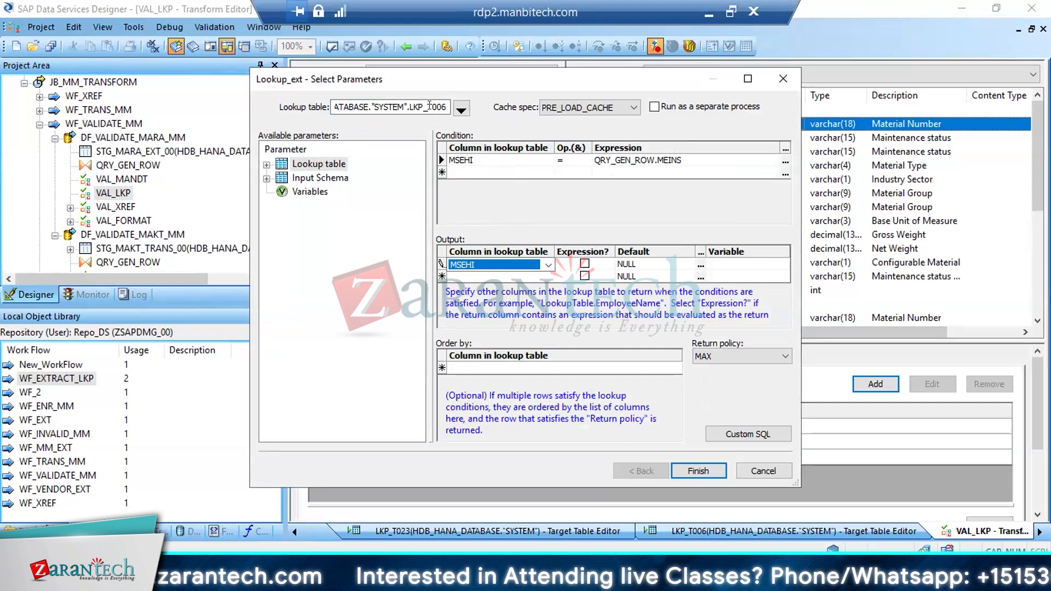
left_click(624, 161)
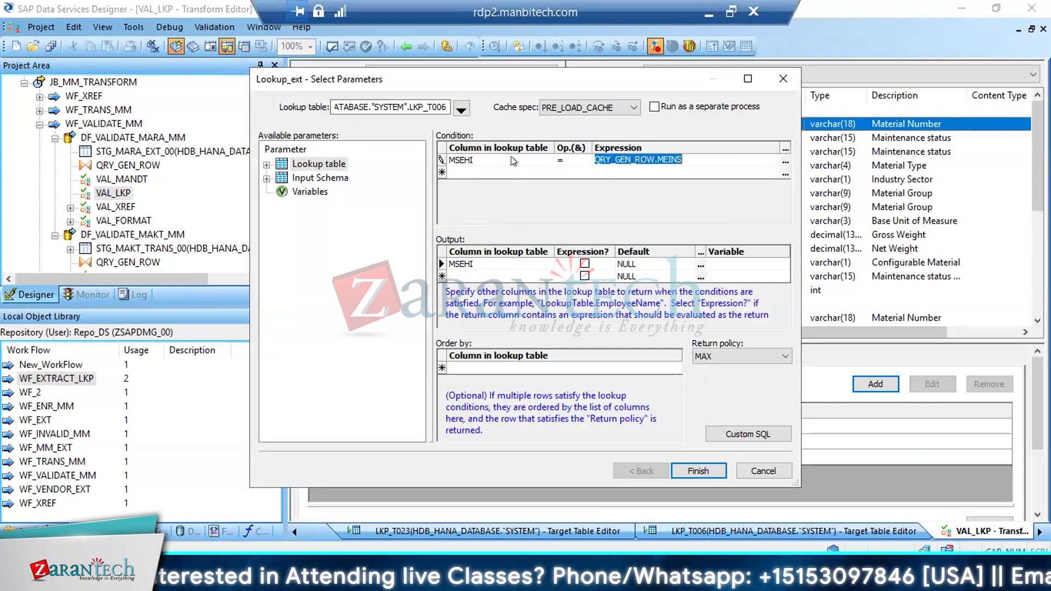
left_click(500, 161)
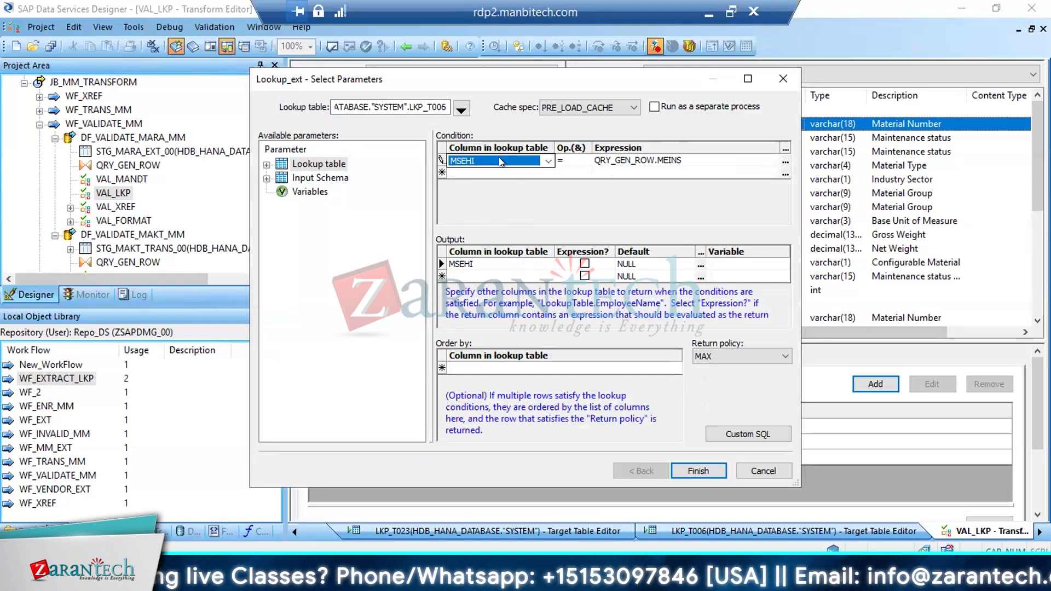
left_click(484, 263)
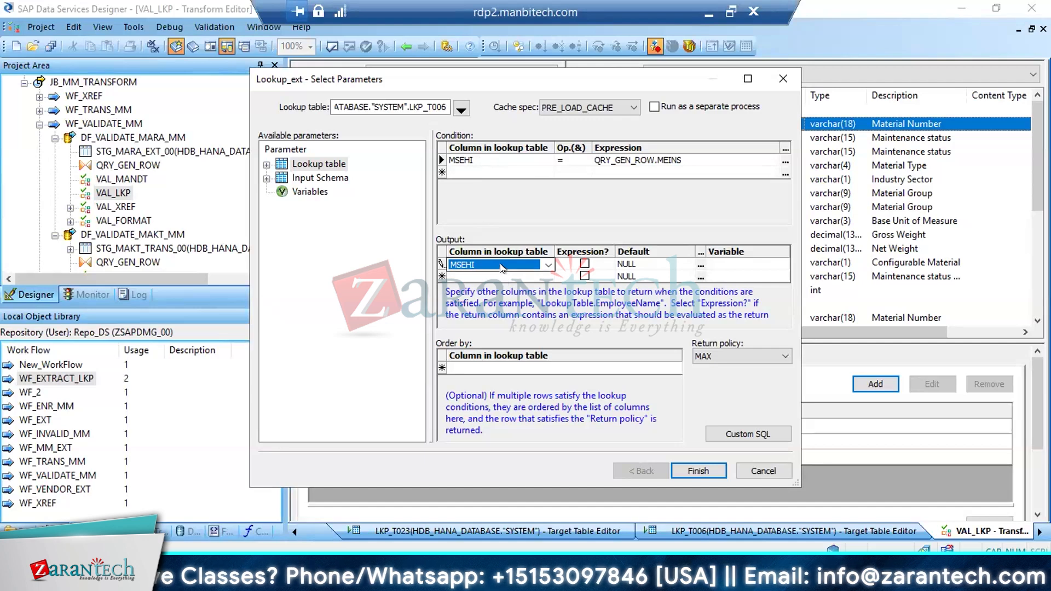
left_click(694, 470)
Examine the two parts of the MEINS custom condition: the lookup_ext call and the test that follows it
left_click_drag(479, 380, 541, 380)
left_click_drag(475, 381, 356, 371)
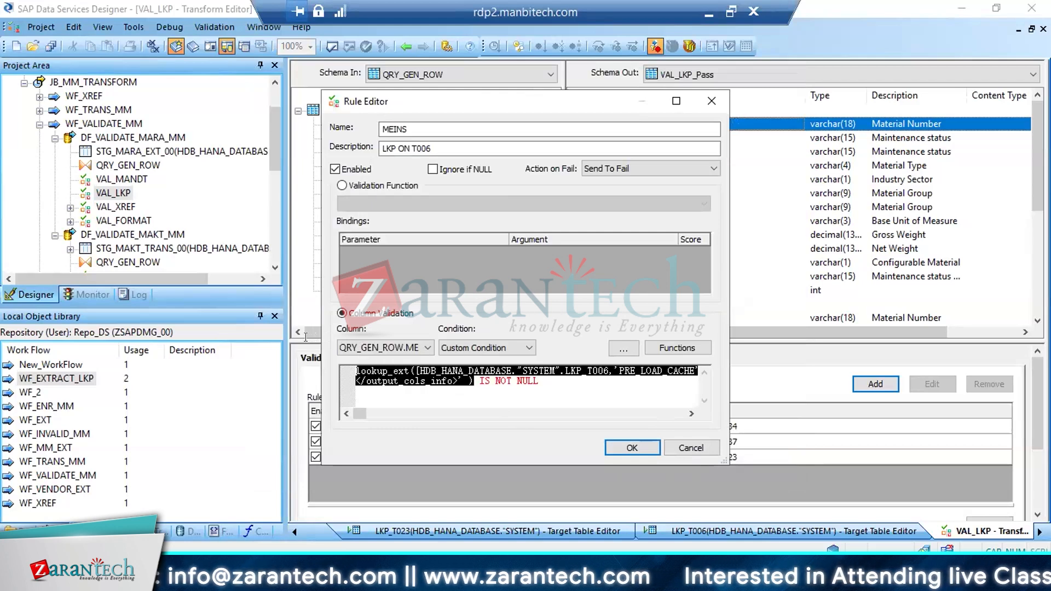
left_click_drag(537, 380, 475, 378)
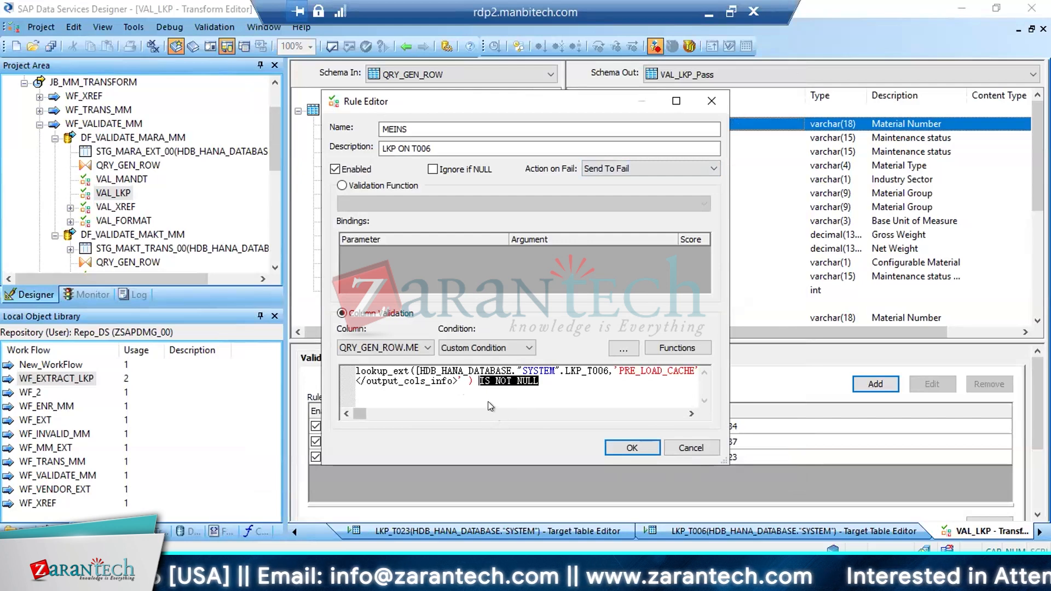
left_click(486, 382)
left_click_drag(472, 380, 355, 357)
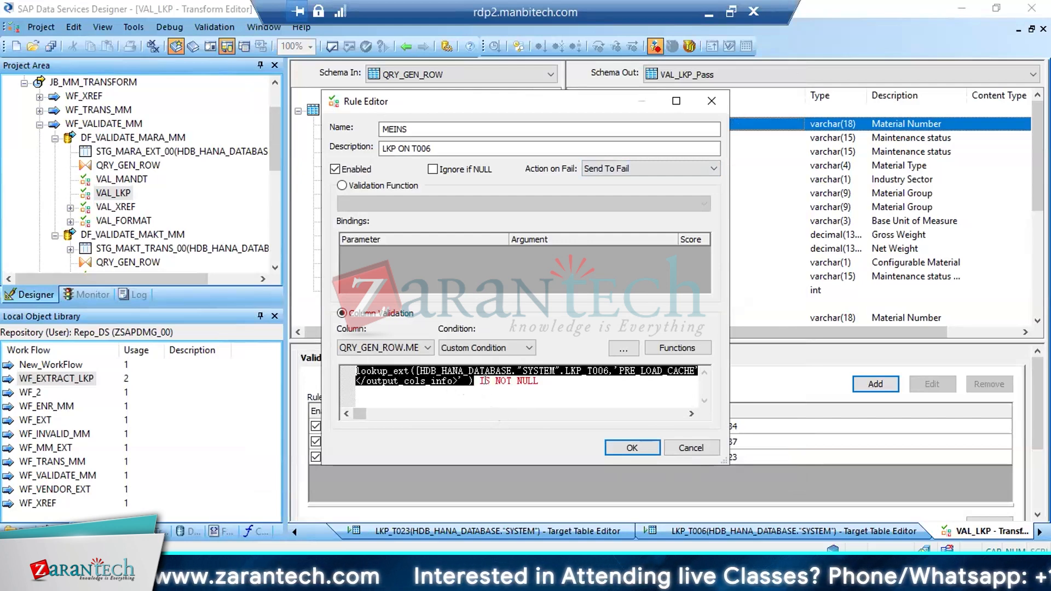
left_click(503, 380)
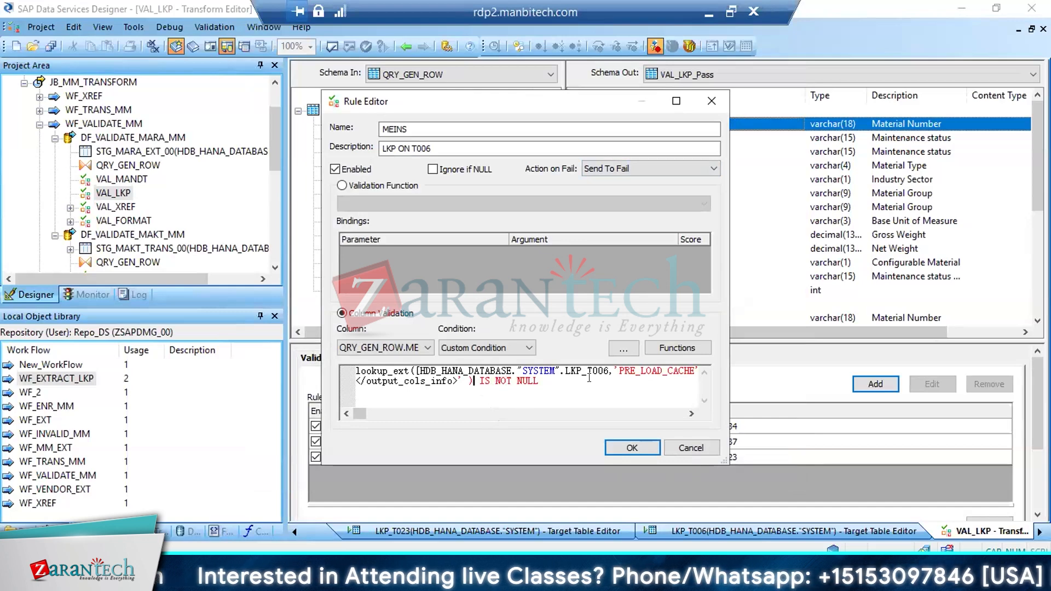
Rewrite the test after the lookup_ext call as IS NOT NULL and accept the MEINS rule
left_click_drag(474, 380, 595, 382)
type("=1")
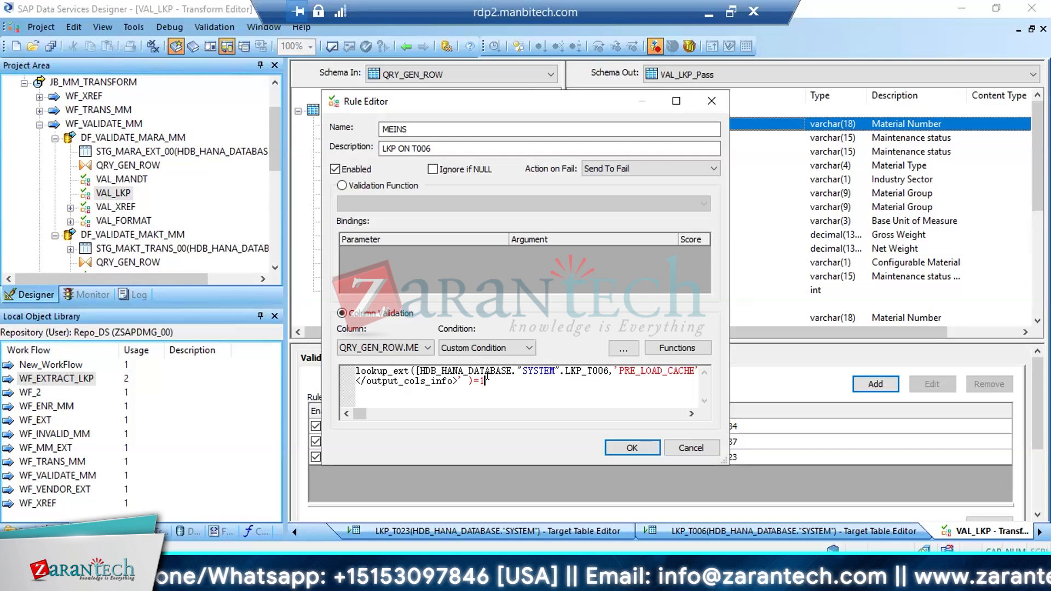
key("BackSpace")
key("BackSpace")
type("IS  N")
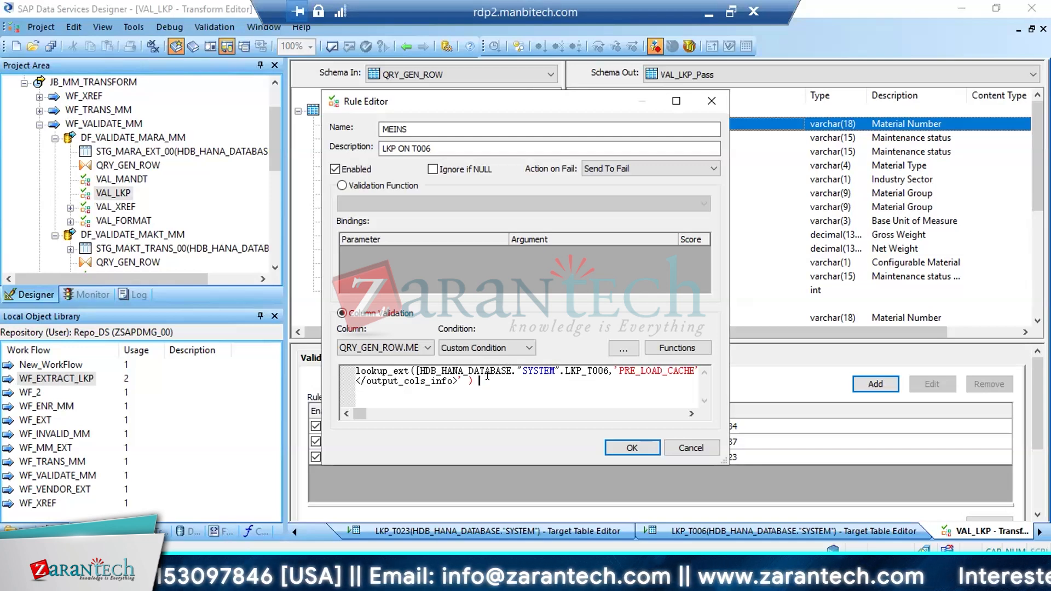
type("OT NULL")
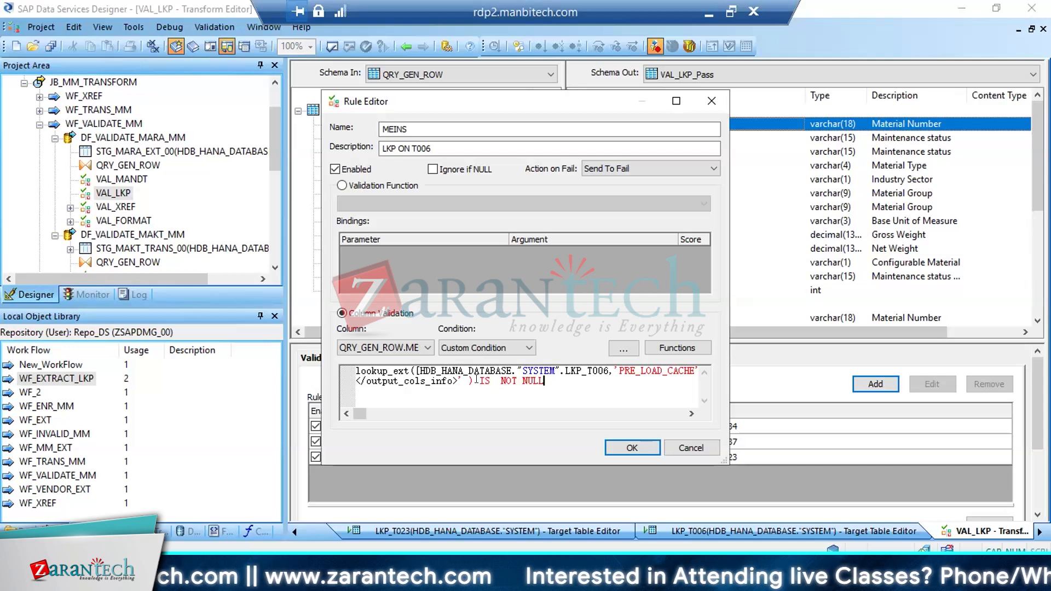
left_click_drag(478, 380, 546, 381)
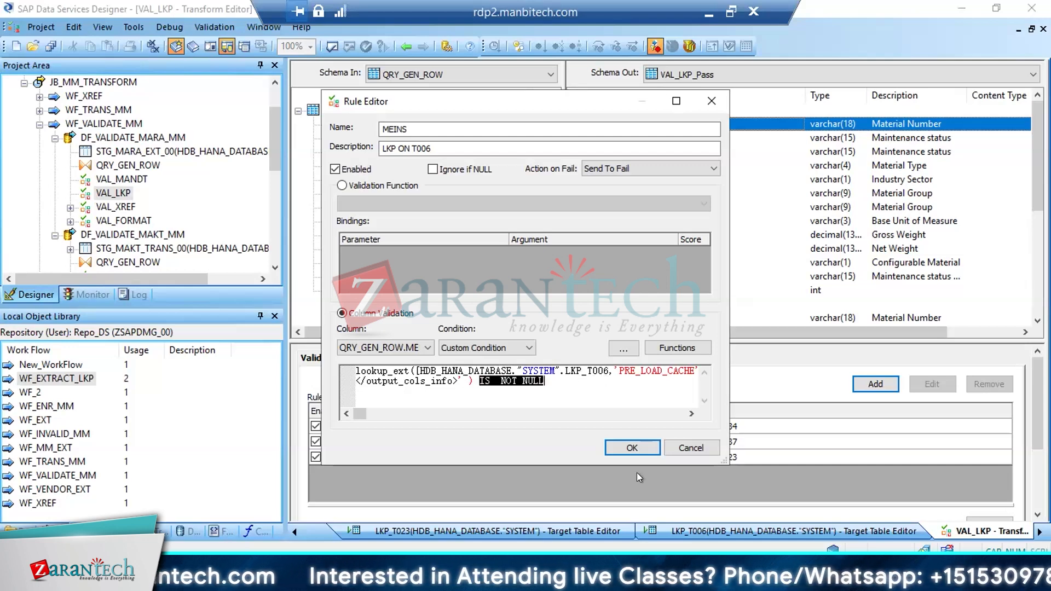
left_click(632, 448)
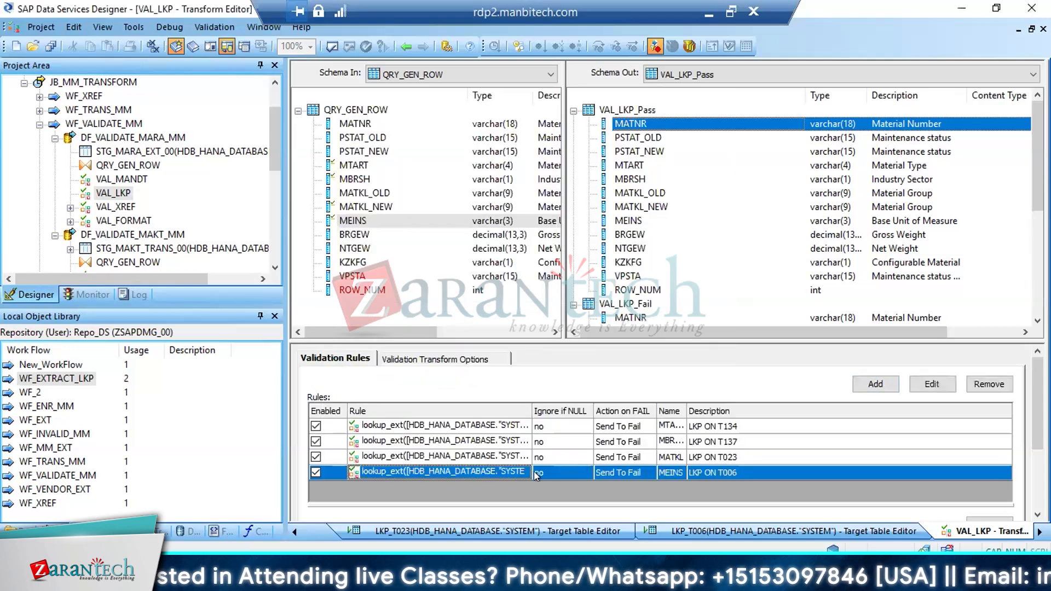
Check the condition type used in the MATKL rule and close it without changes
left_click(599, 463)
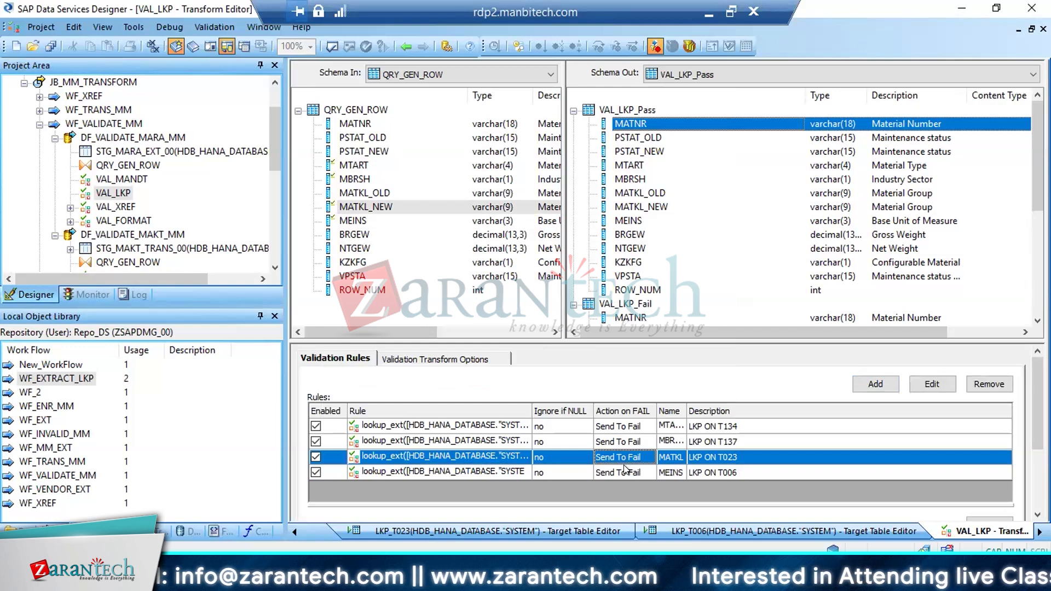
double_click(621, 457)
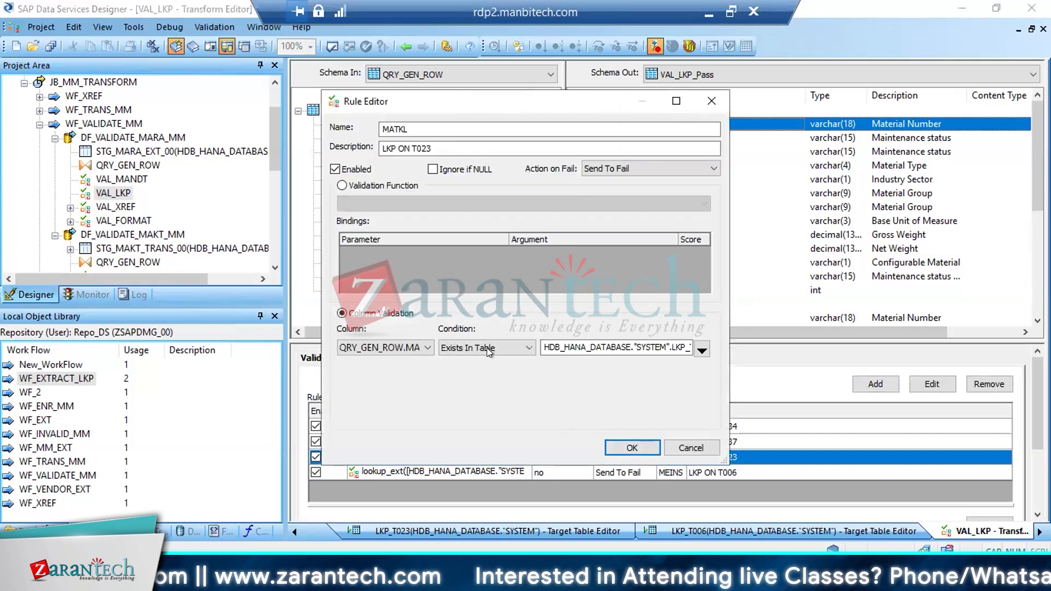
left_click(687, 447)
Open the MEINS rule for editing and look through the condition types available for column validation
double_click(586, 474)
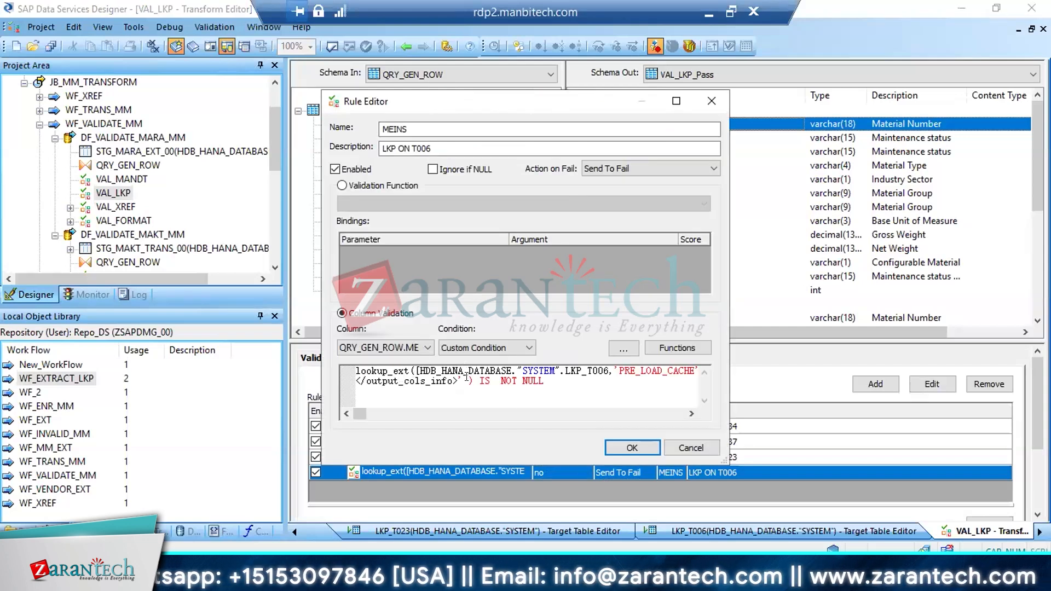
left_click(482, 348)
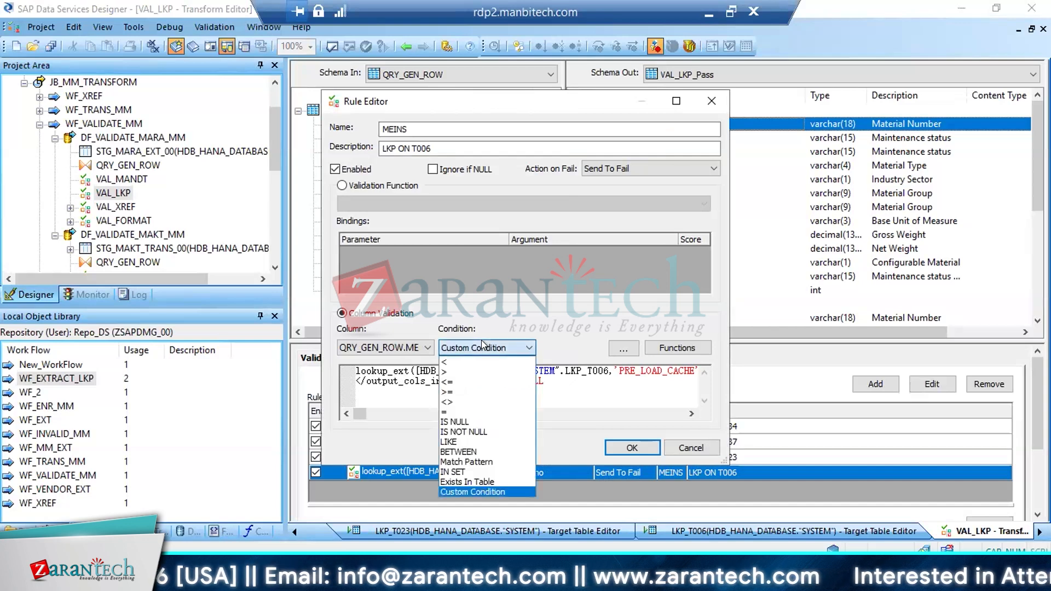
left_click(596, 409)
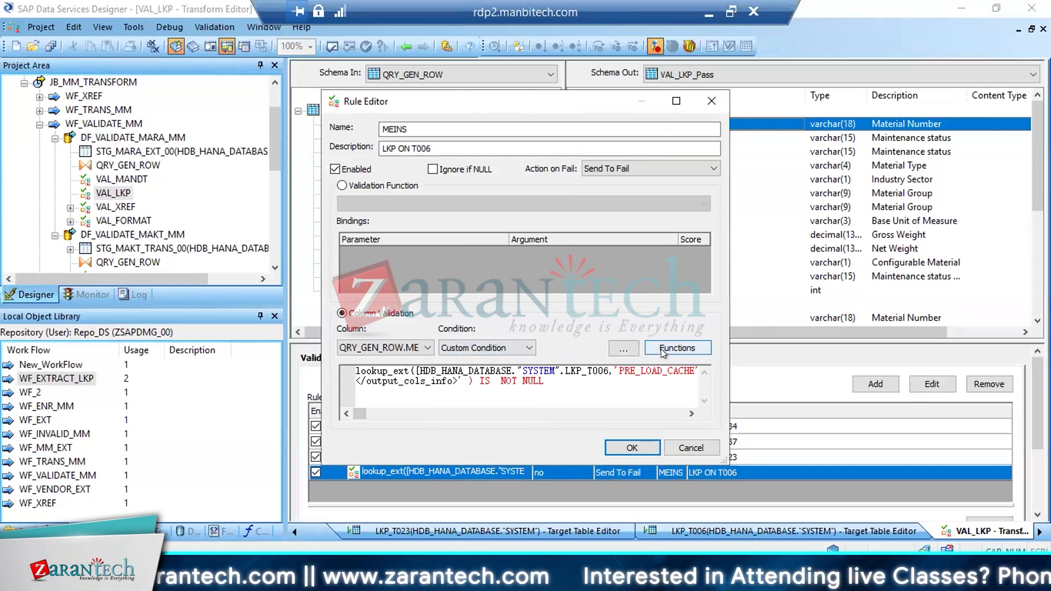
Inspect how the MEINS rule's lookup_ext function matches MSEHI to QRY_GEN_ROW.MEINS and which column it outputs
right_click(382, 369)
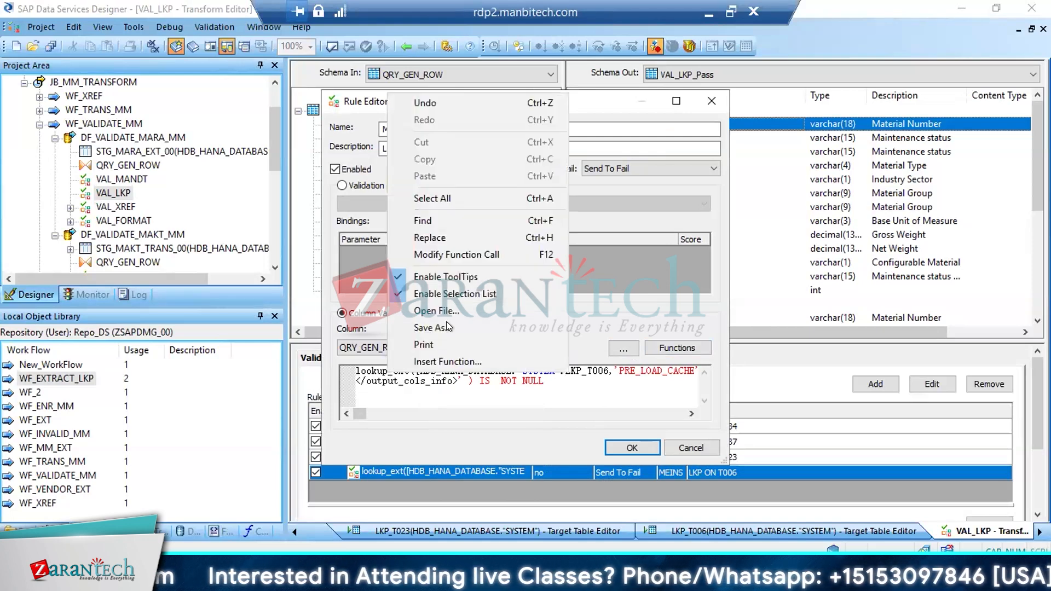
left_click(428, 255)
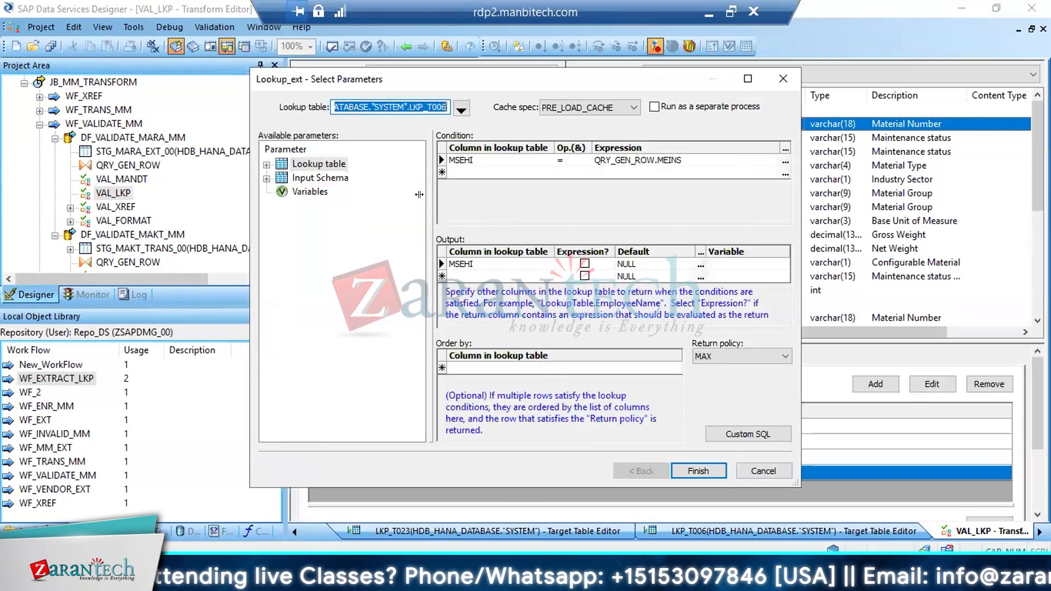
left_click(547, 161)
left_click(548, 160)
left_click(474, 184)
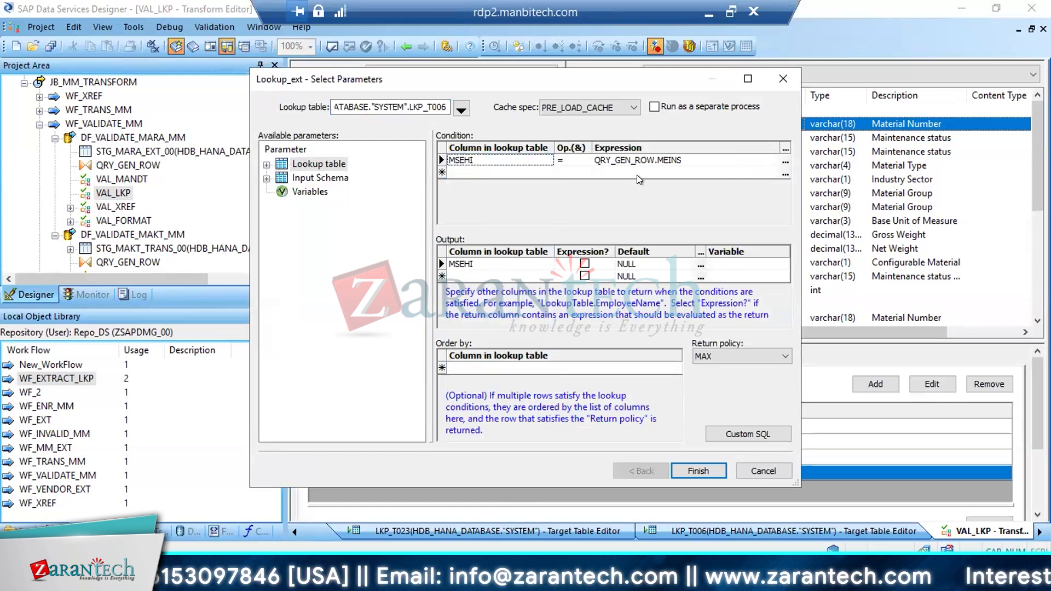
left_click(660, 159)
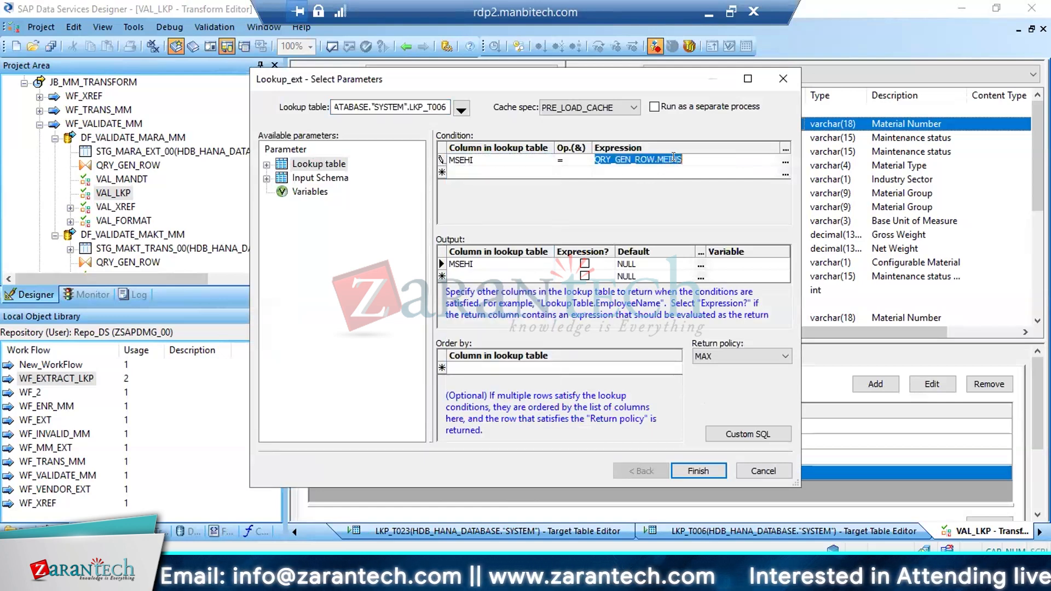
left_click_drag(686, 158, 583, 156)
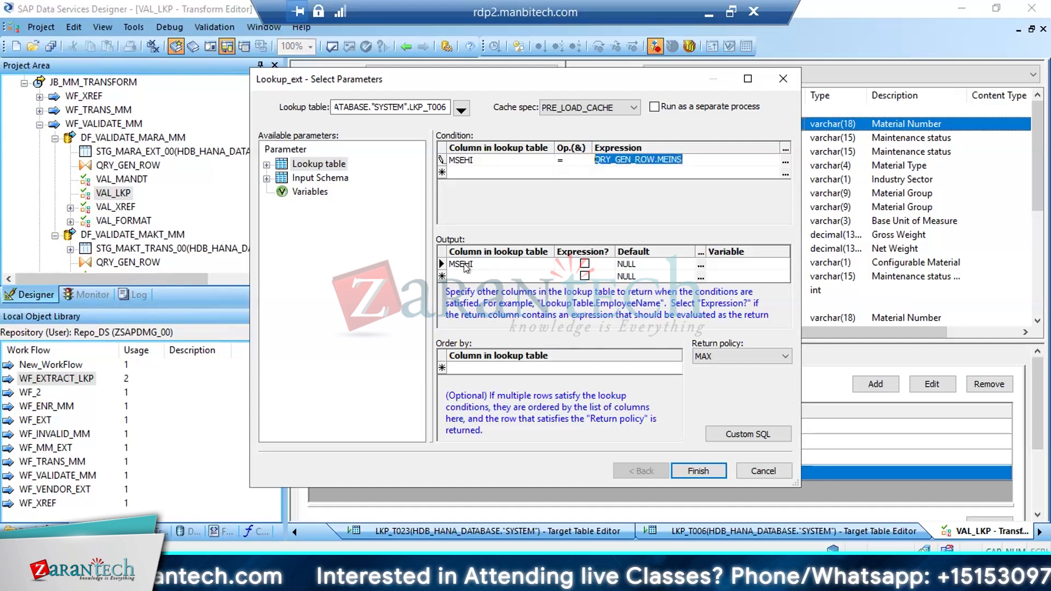
left_click(464, 267)
left_click(691, 468)
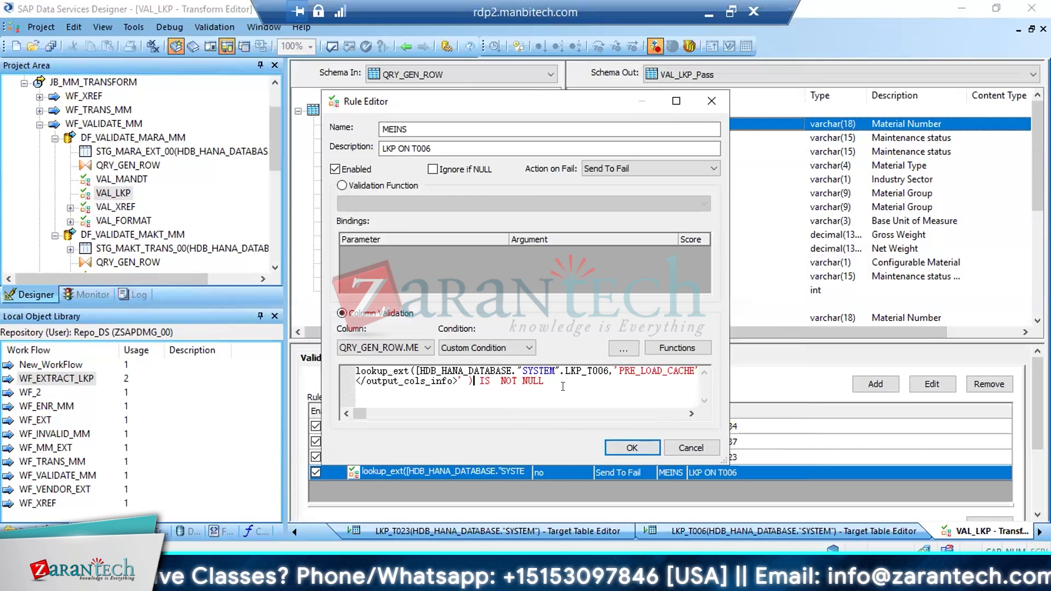
Accept the MEINS rule and save all changes to the data flow DF_VALIDATE_MARA_MM
left_click(641, 449)
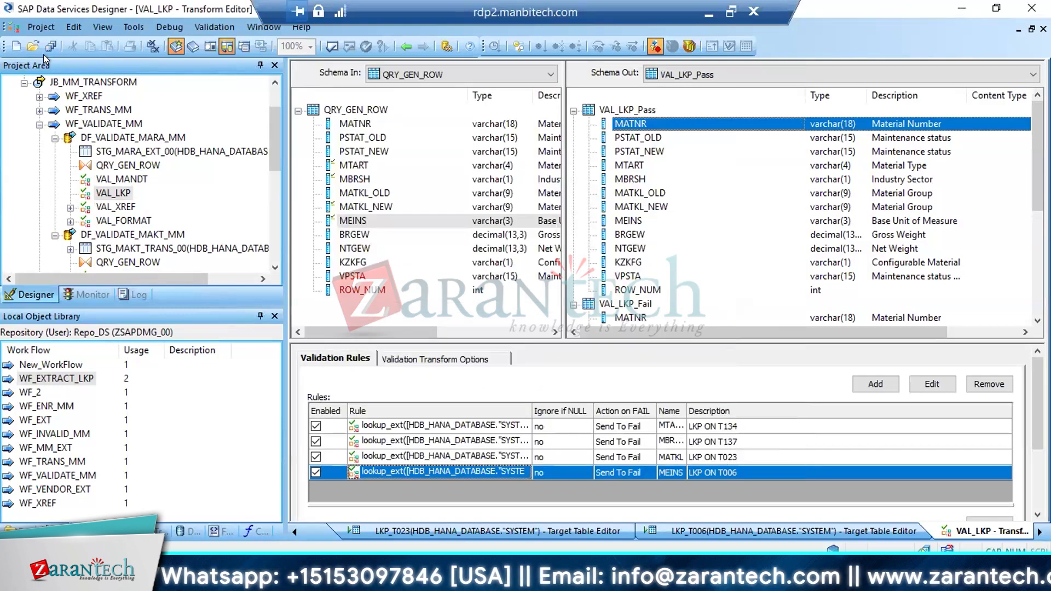
left_click(51, 46)
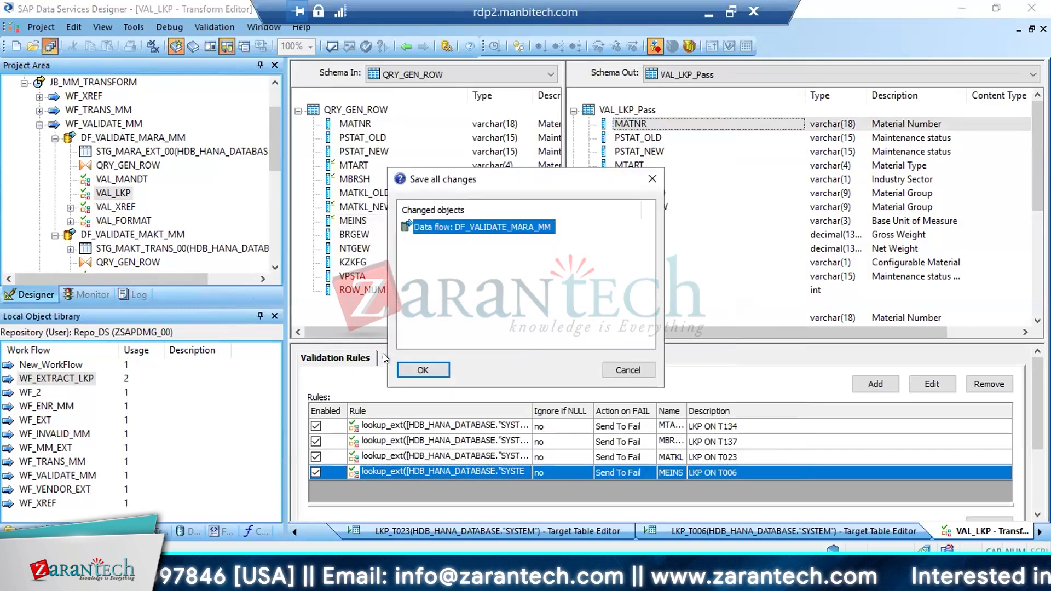
left_click(422, 369)
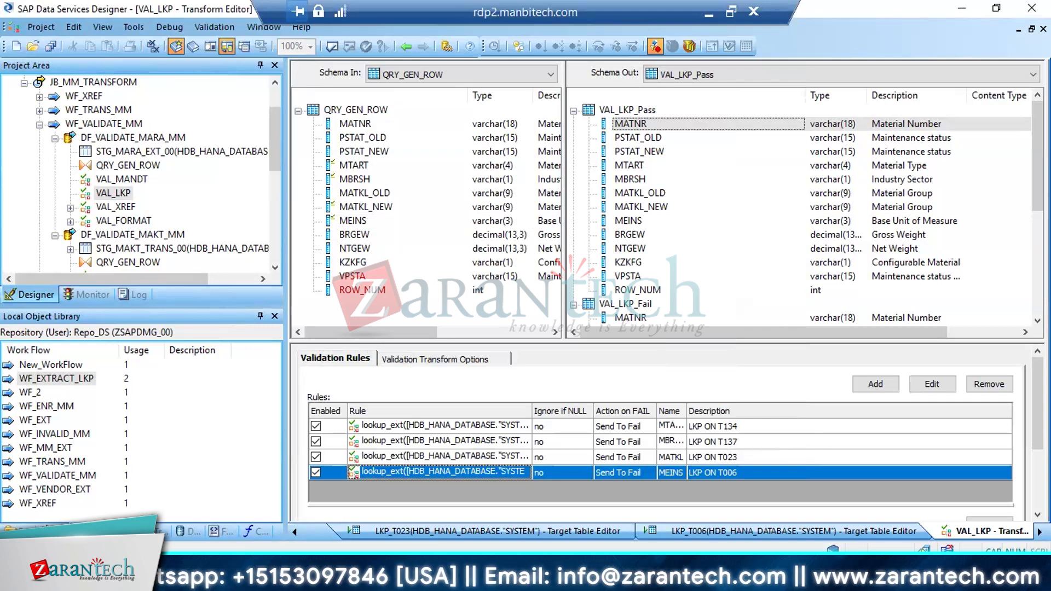
Switch to SAP GUI and return from the T006 table display to MARA's input help and check tables
mouse_move(266, 580)
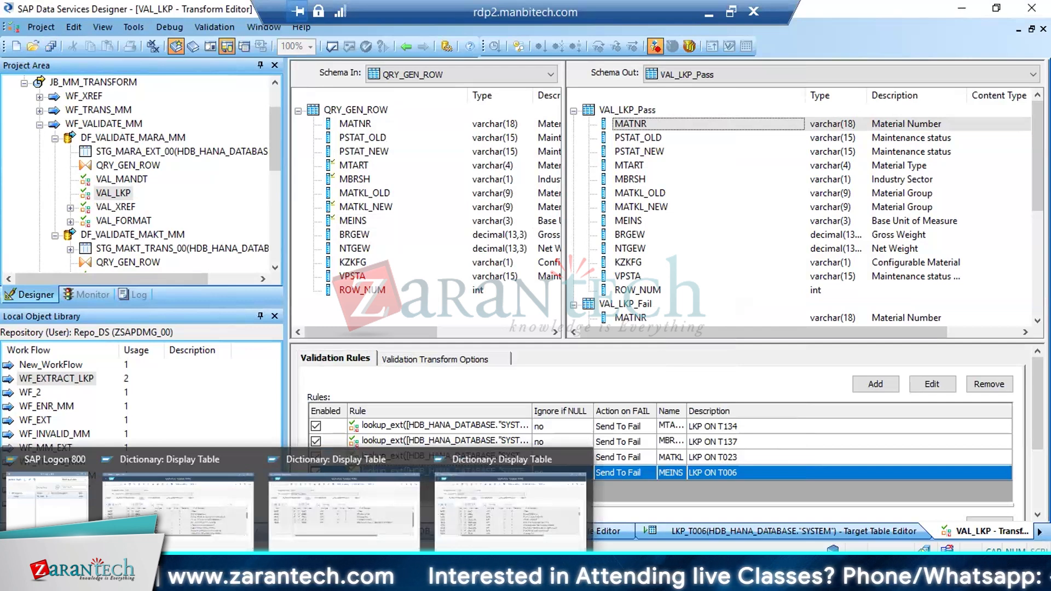
left_click(215, 523)
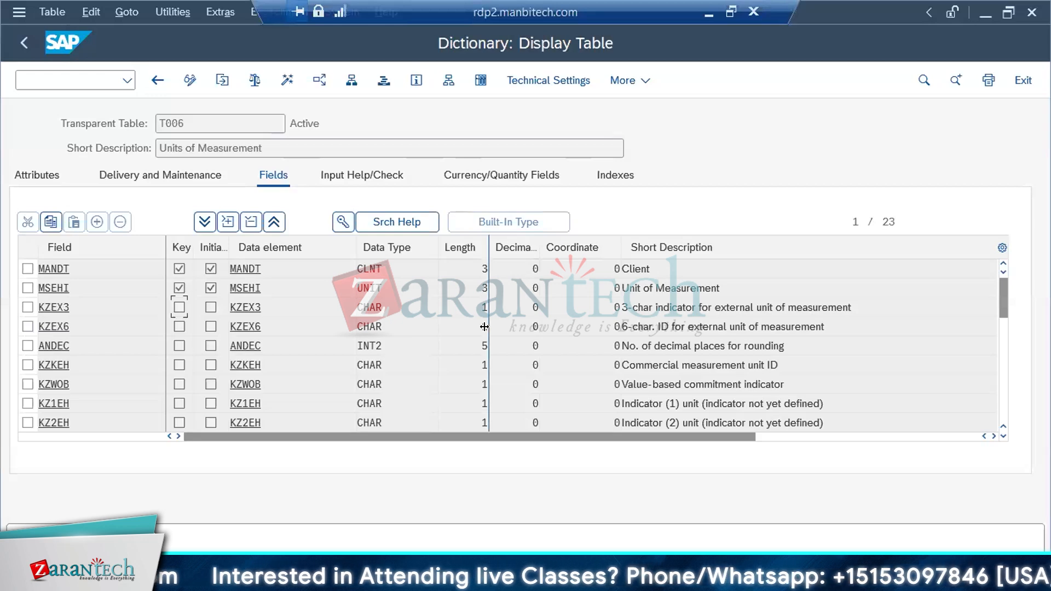
key("ctrl+f")
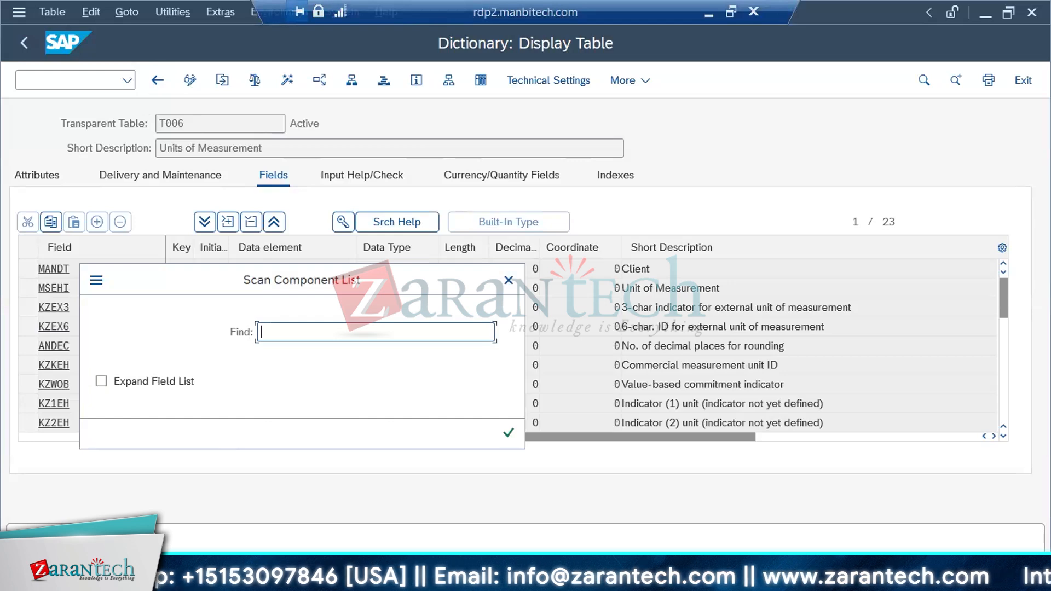
left_click(233, 578)
left_click(186, 488)
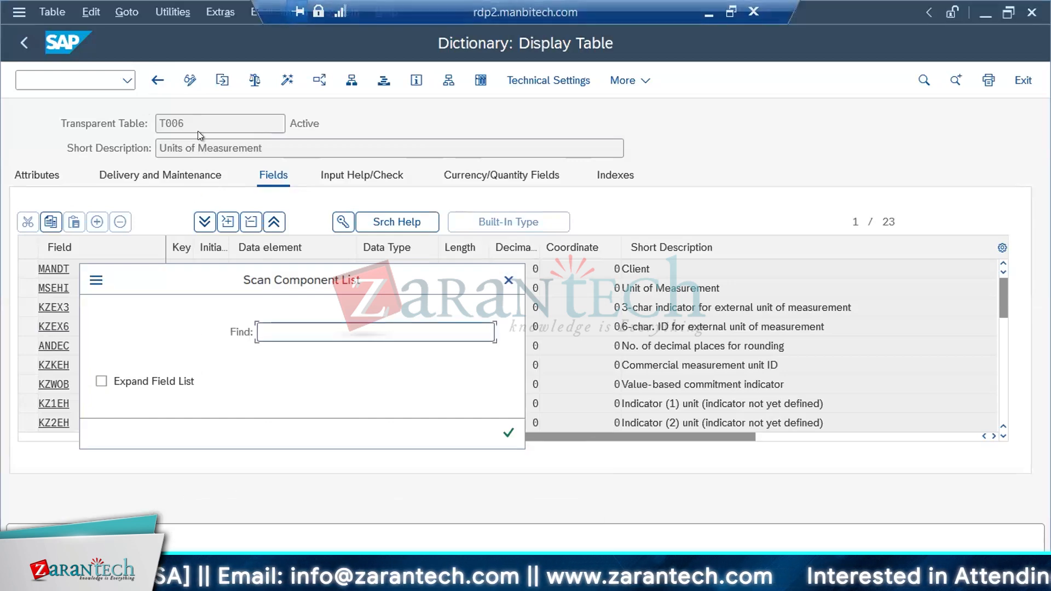
left_click(509, 281)
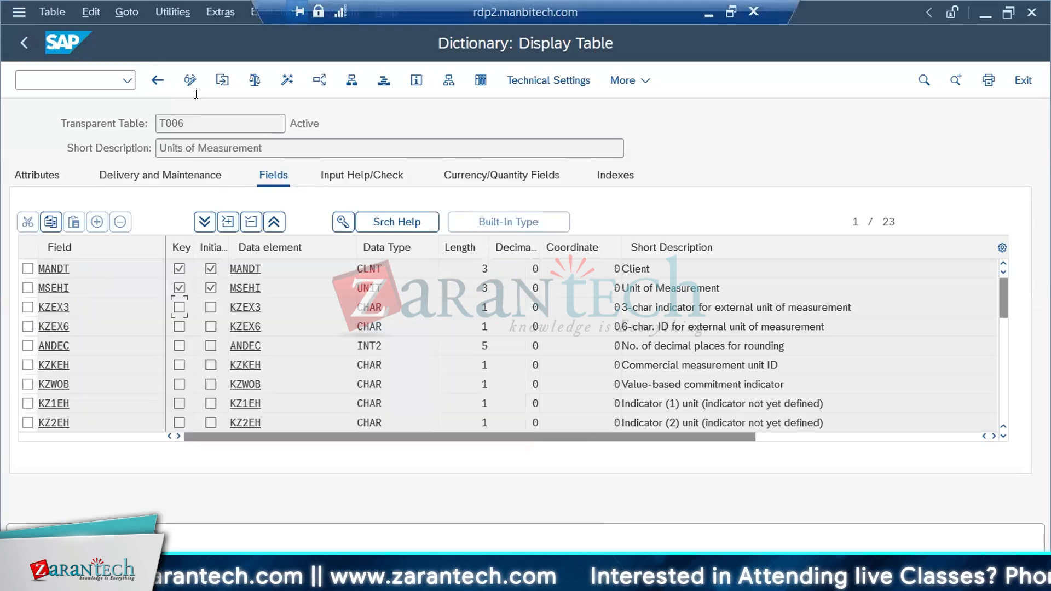
left_click(155, 80)
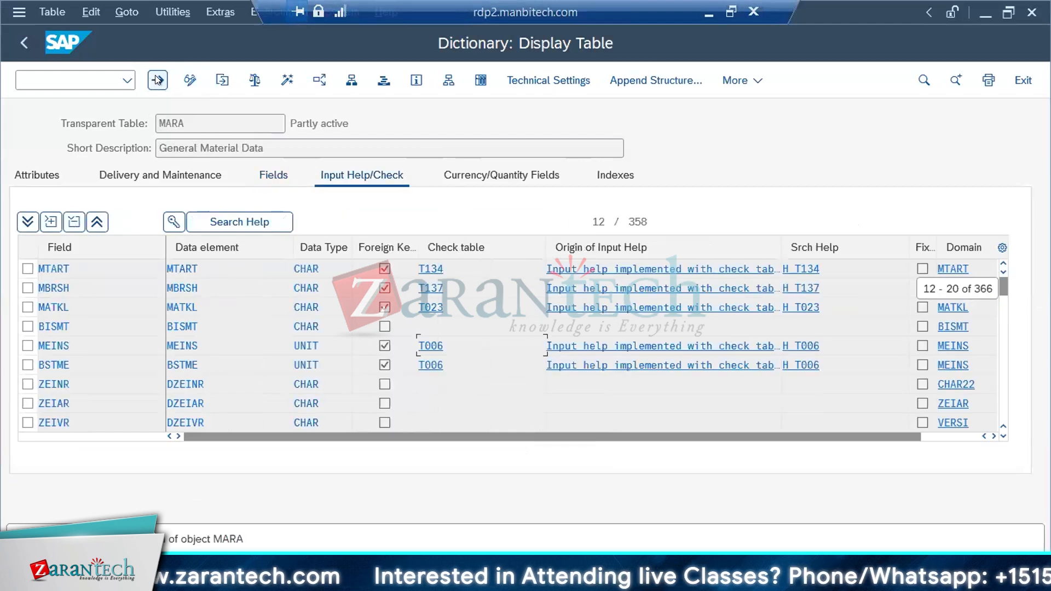
Find field KZKFG in MARA's input check list to see its check table, and return to Data Services Designer
key("ctrl+f")
type("K")
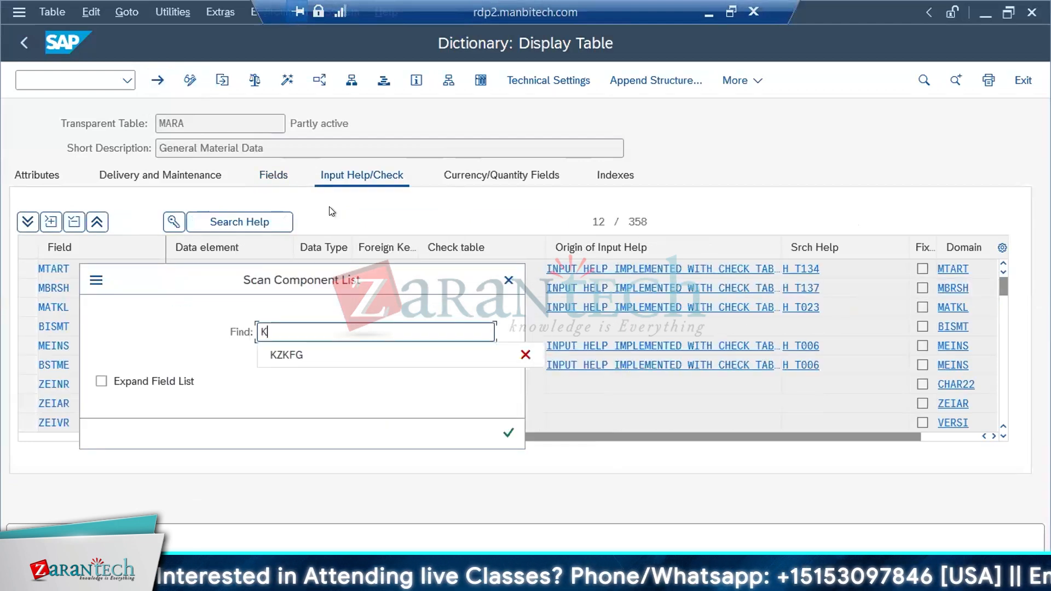
type("ZKFG")
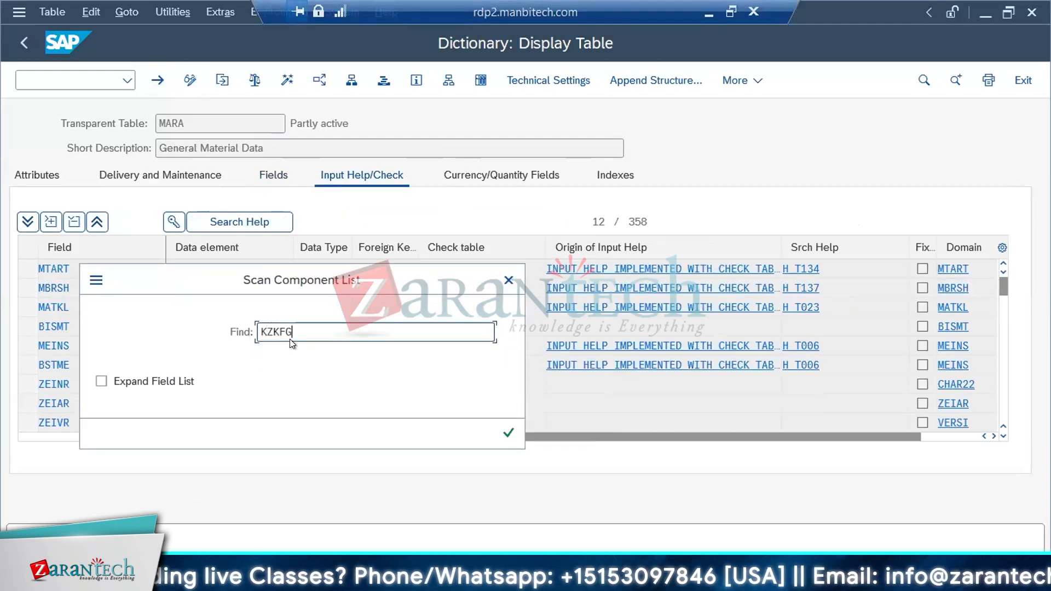
key("Return")
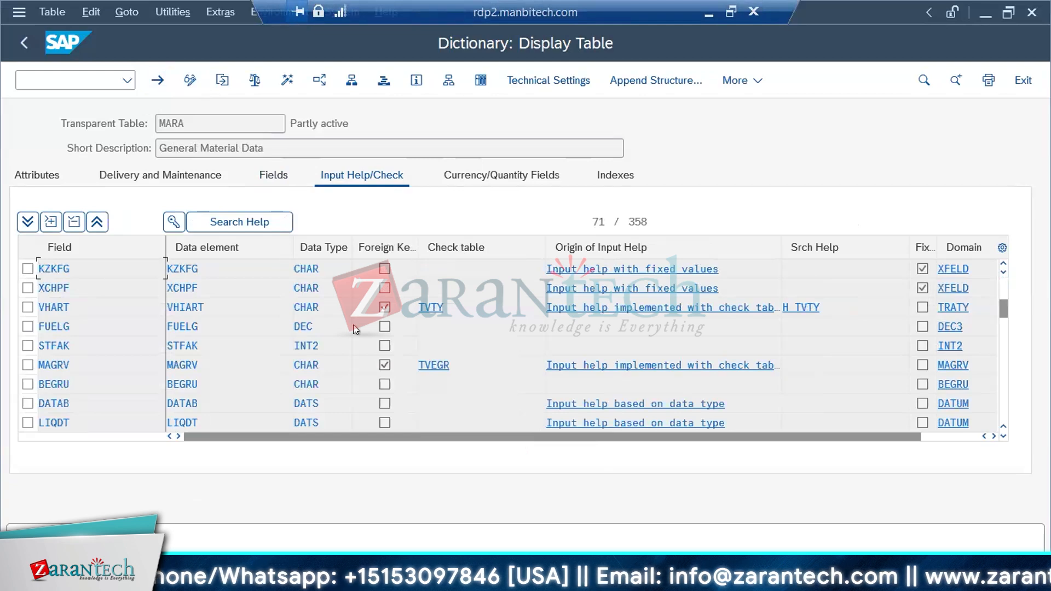
key("alt+Tab")
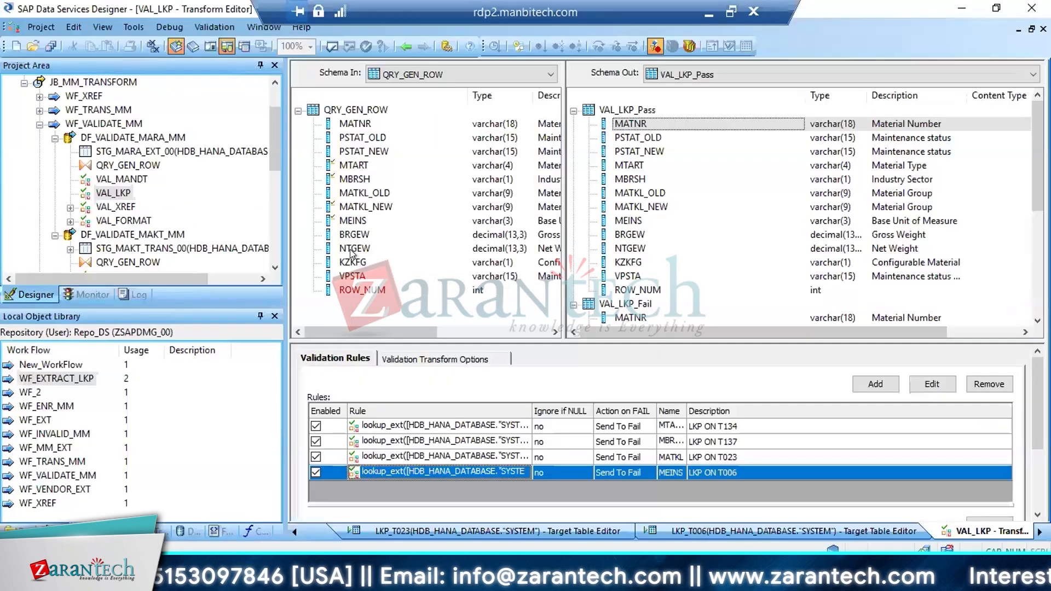
Look up the VPSTA column's check table in SAP's MARA table and return to Data Services Designer
left_click(352, 276)
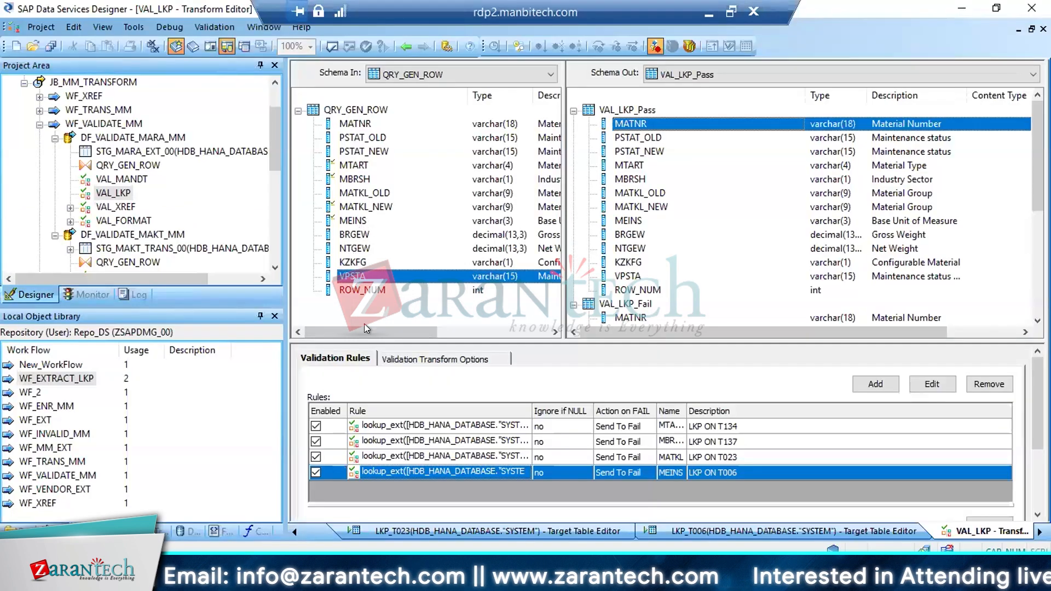
key("alt+Tab")
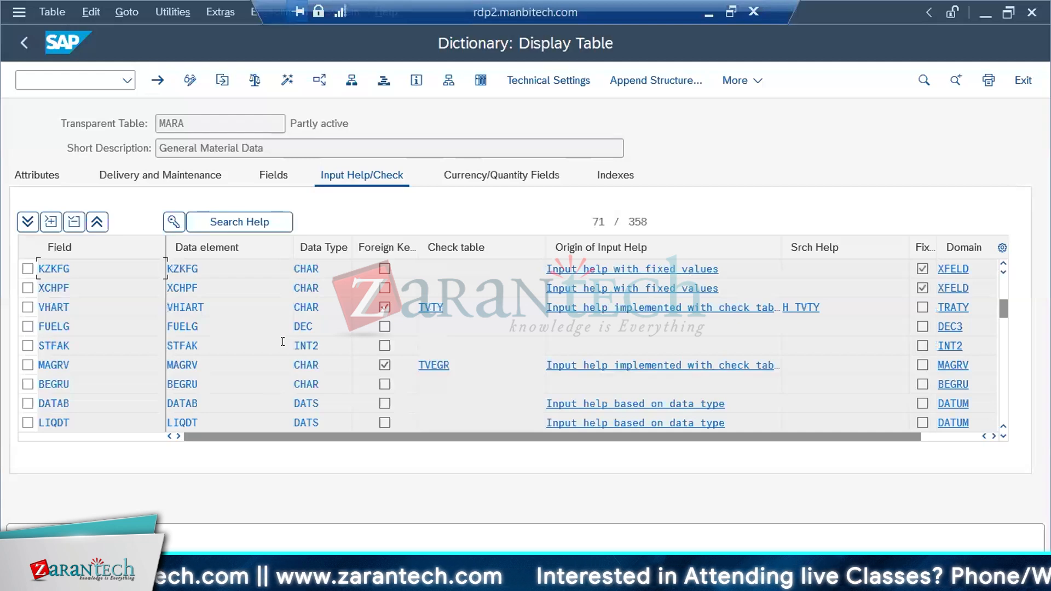
key("ctrl+f")
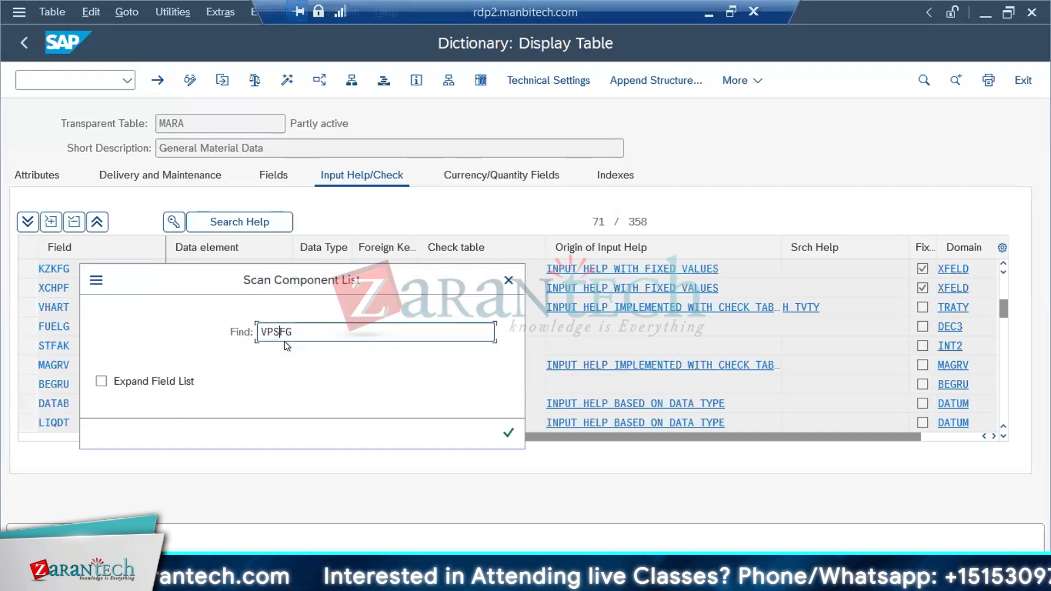
type("VPSTA")
key("Return")
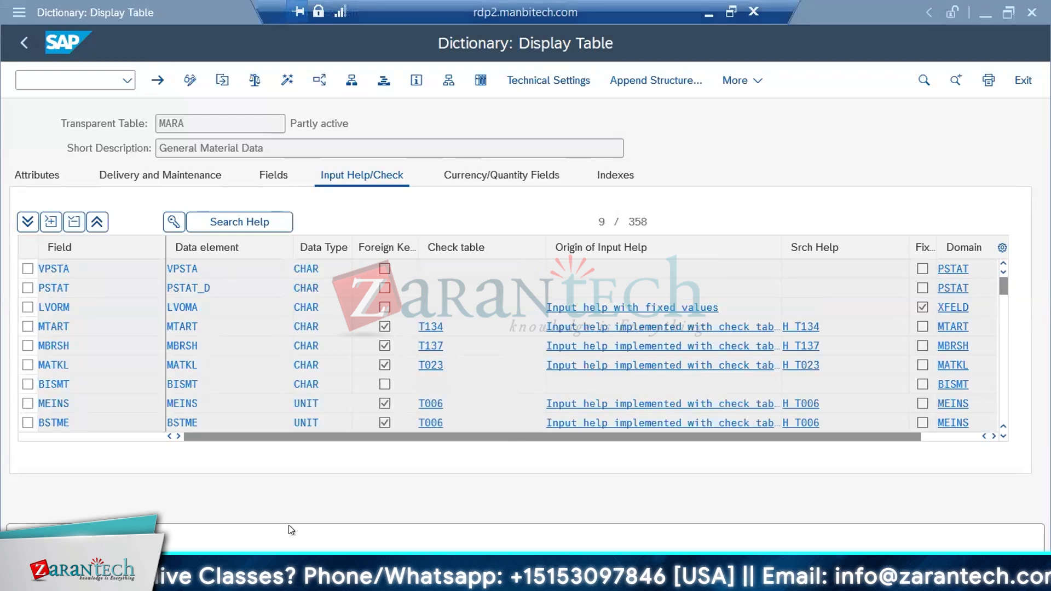
key("alt+Tab")
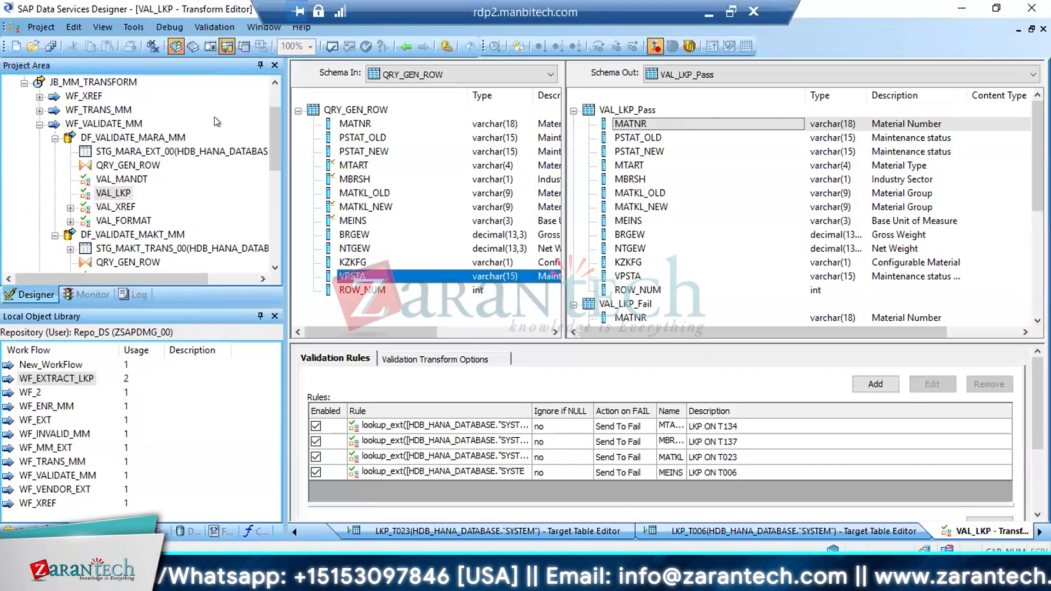
Save all changes and check the validation rules tied to the MATKL_NEW and MTART input columns
left_click(51, 46)
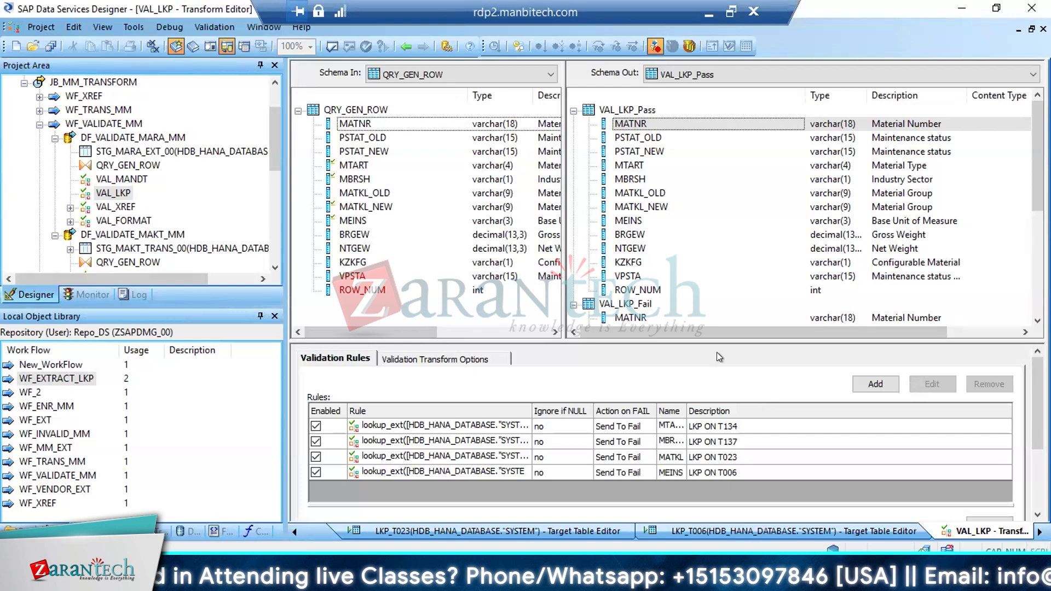
left_click_drag(688, 341, 688, 323)
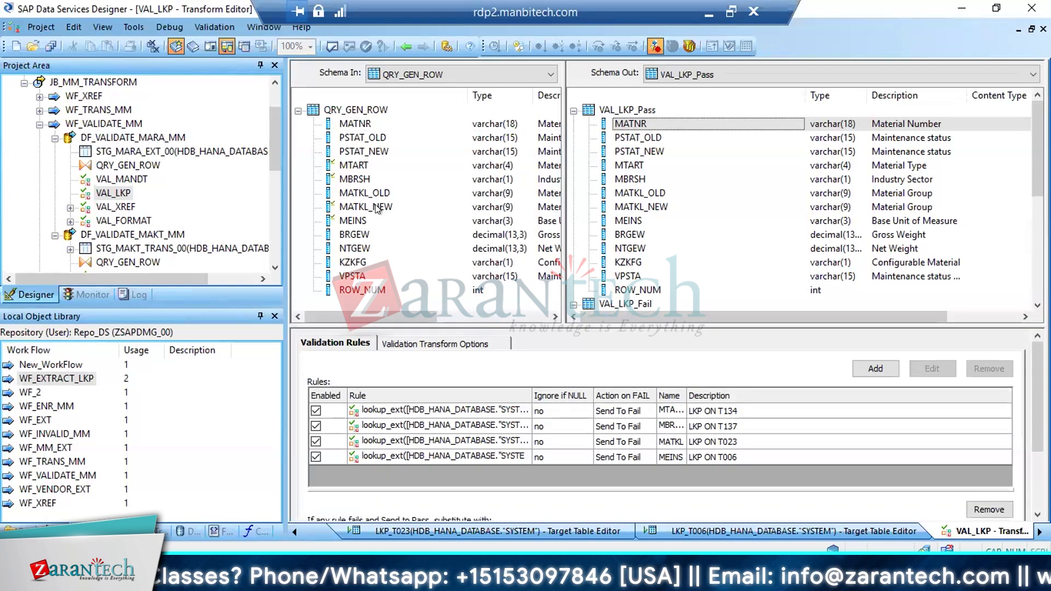
left_click(372, 207)
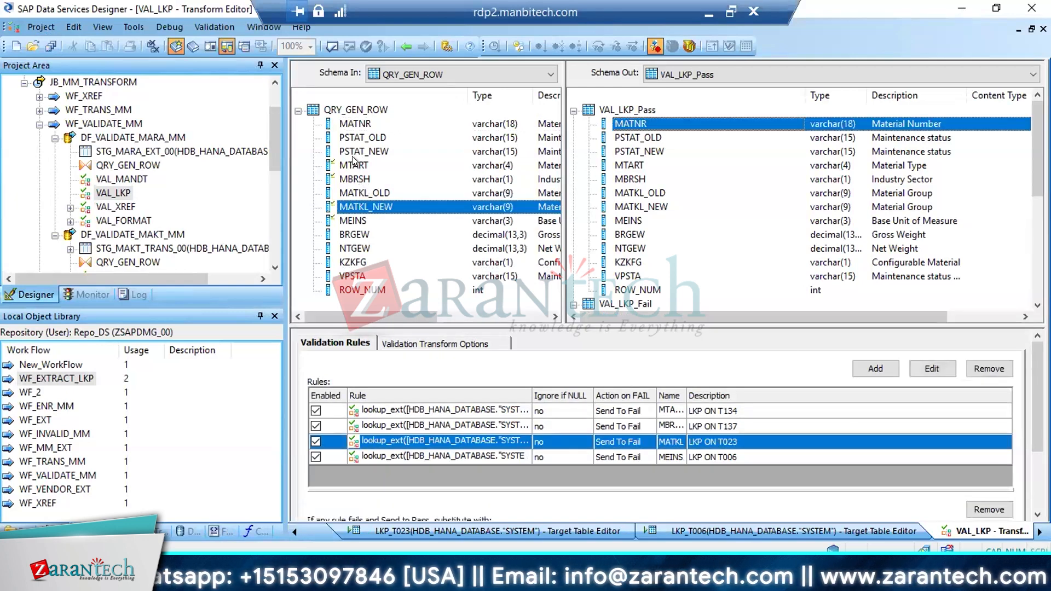
left_click(354, 165)
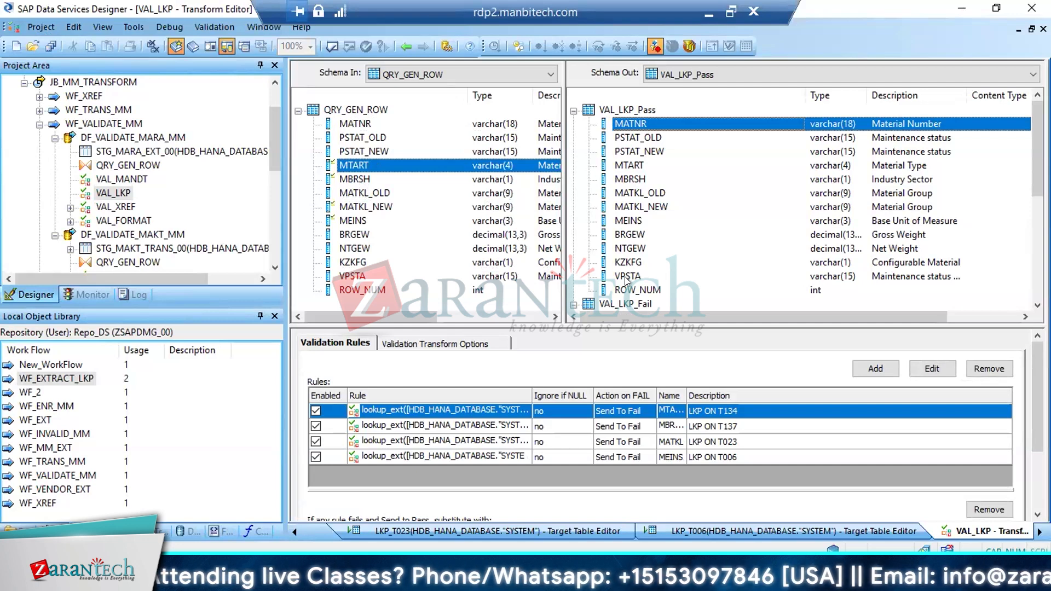
Open the MEINS rule and examine the lookup table and cache settings in its lookup_ext expression
double_click(486, 455)
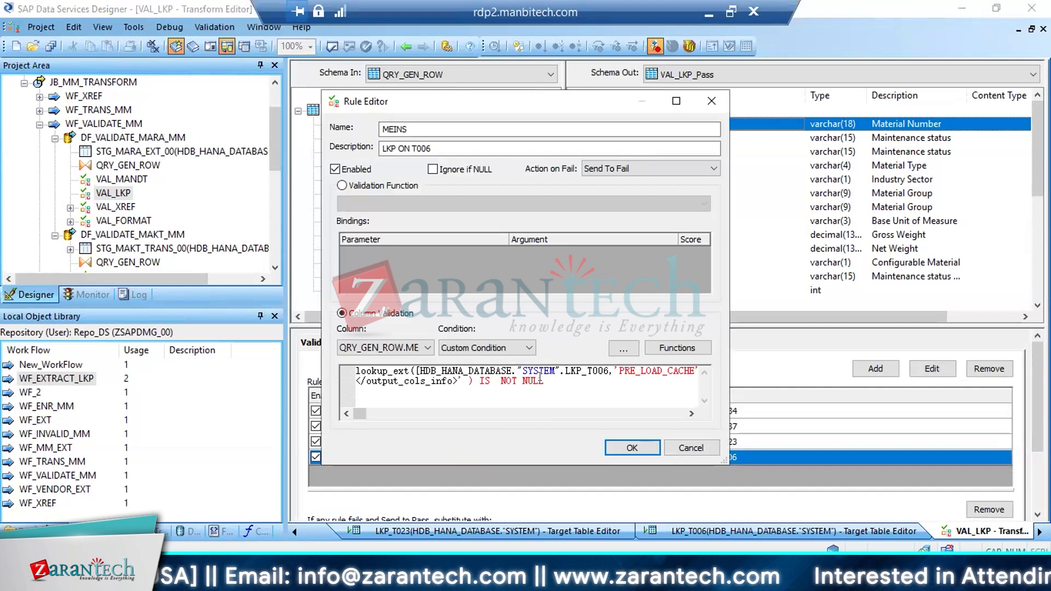
left_click_drag(539, 376, 372, 373)
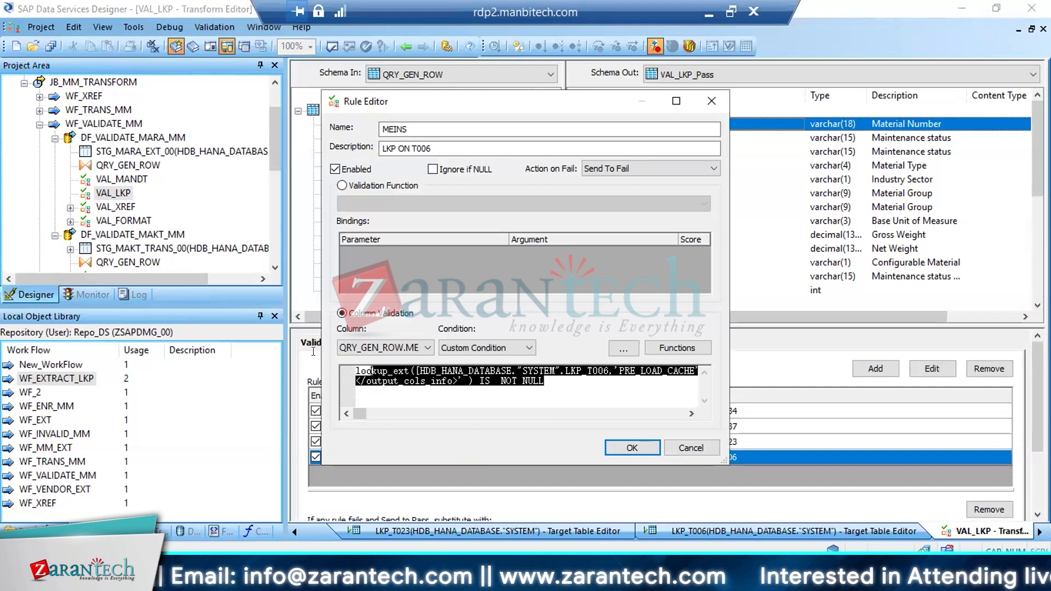
left_click(487, 380)
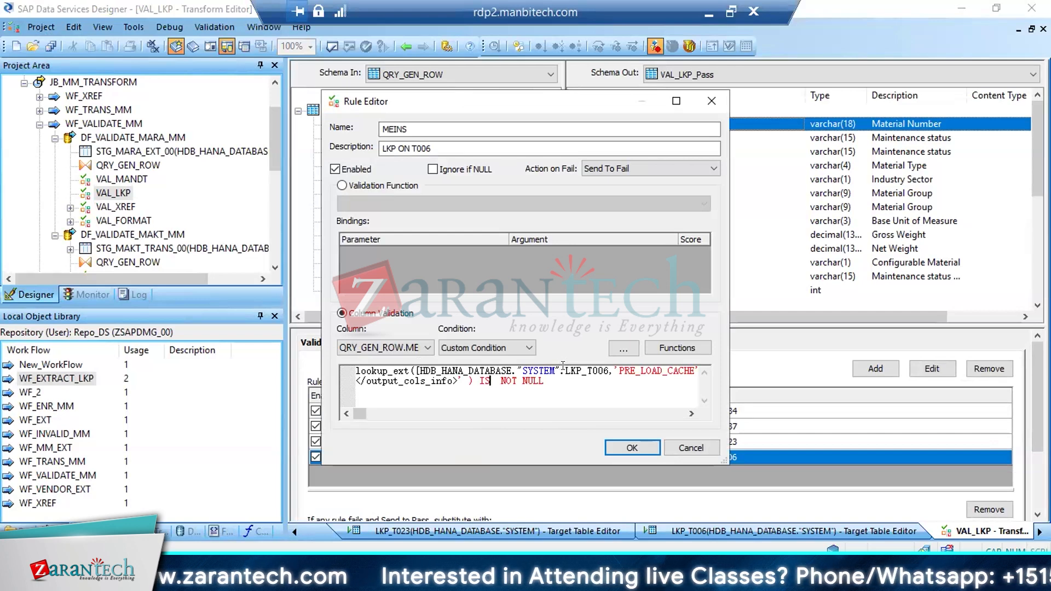
left_click_drag(562, 365, 615, 368)
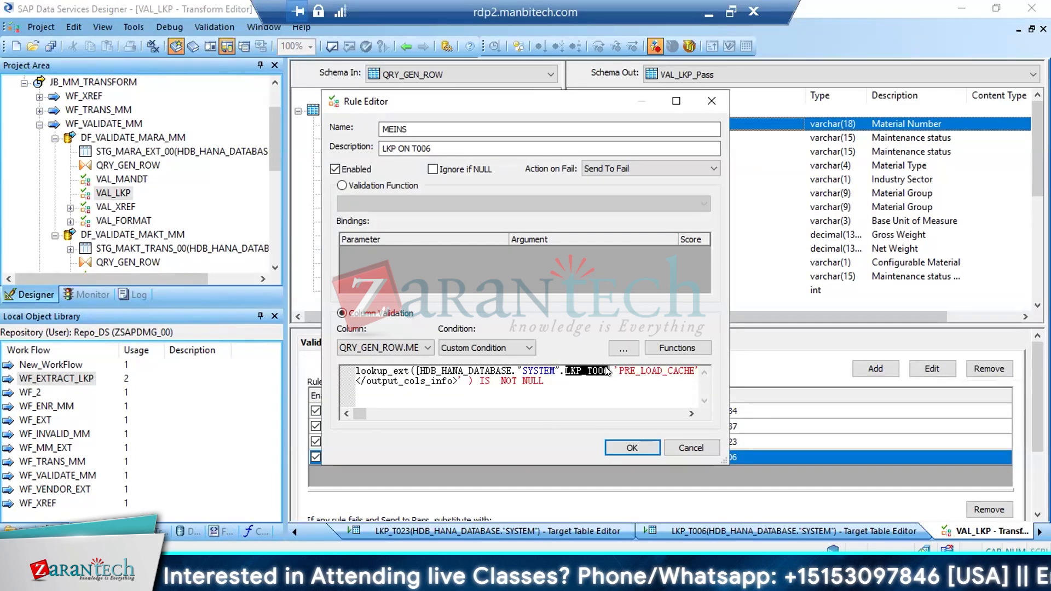
key("Right")
key("Right")
key("Right")
key("Right")
key("Right")
key("Right")
key("Right")
key("Right")
key("Right")
key("Right")
key("Right")
key("Right")
key("Right")
key("Right")
key("Right")
key("Right")
key("Right")
key("Right")
key("Right")
key("Right")
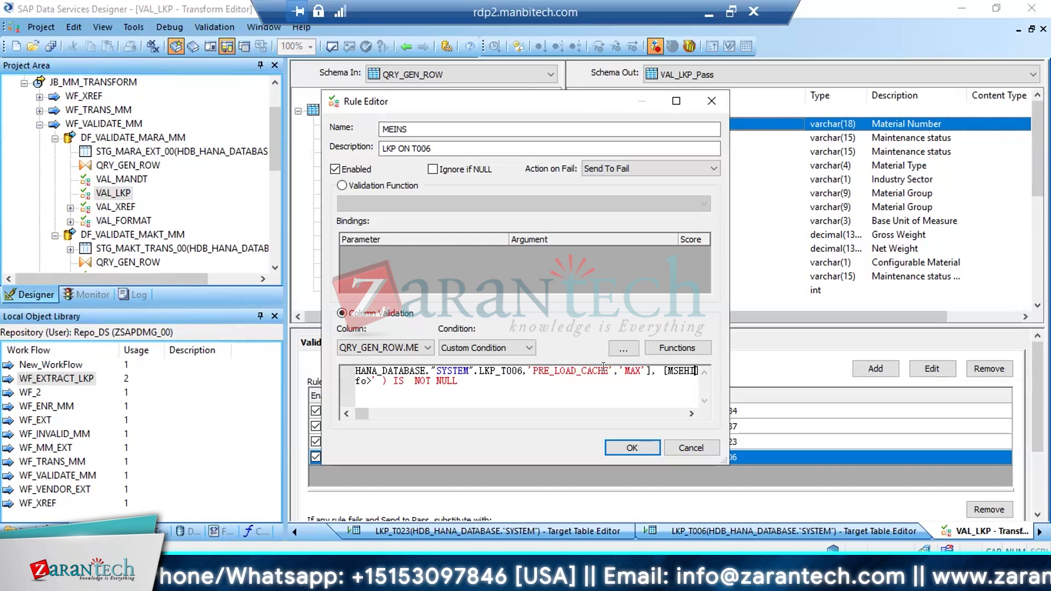
Examine the output column, default value and matching condition against QRY_GEN_ROW.MEINS in the MEINS rule's expression
key("shift+Left")
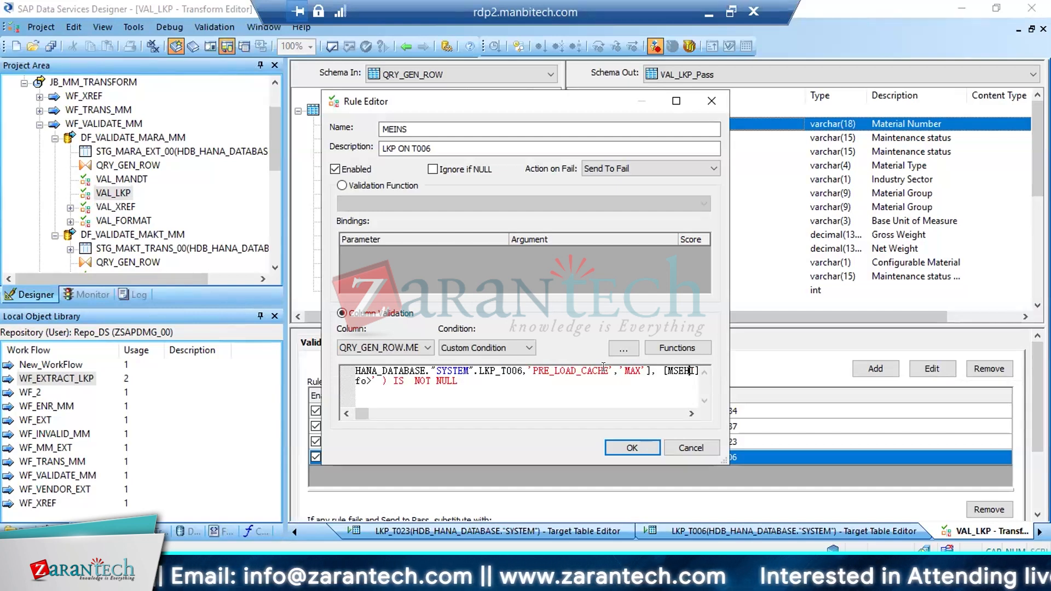
key("Right")
key("Right")
key("Right")
key("Right")
key("Right")
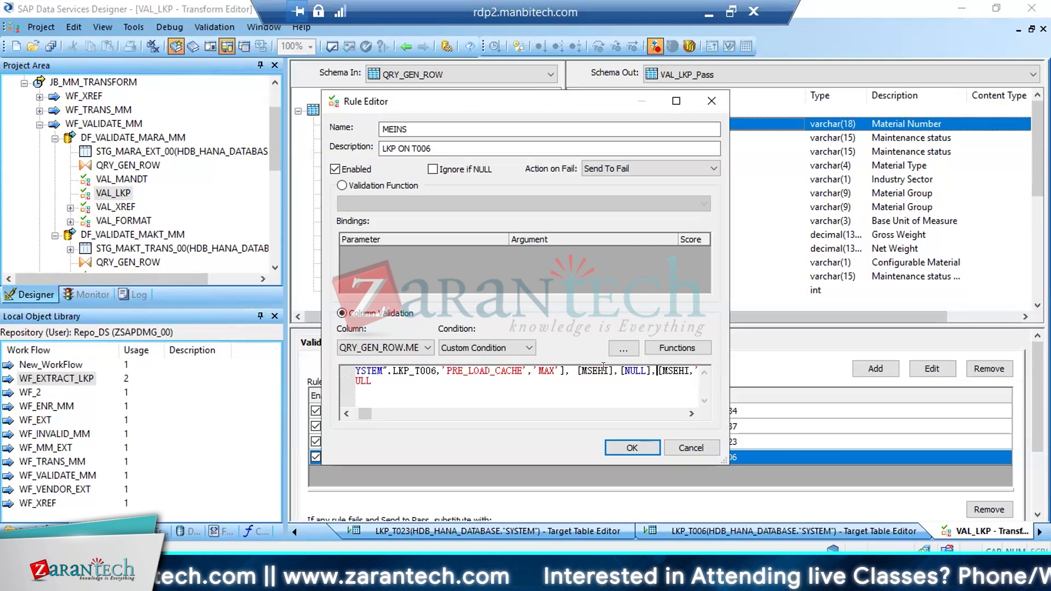
key("Right")
key("Right")
key("Right")
key("Right")
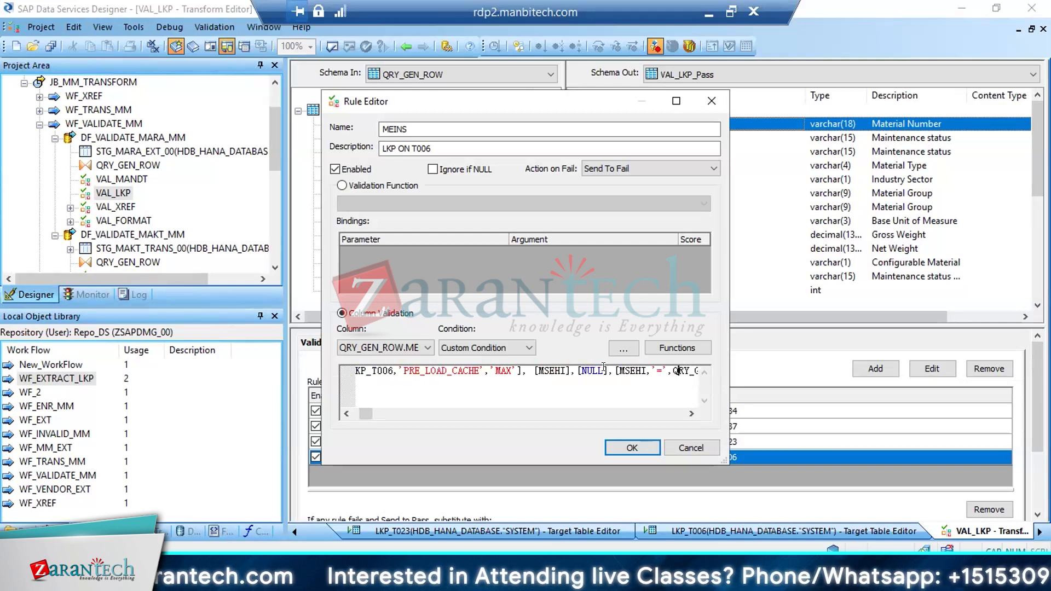
key("Right")
key("Right")
key("Right")
key("Right")
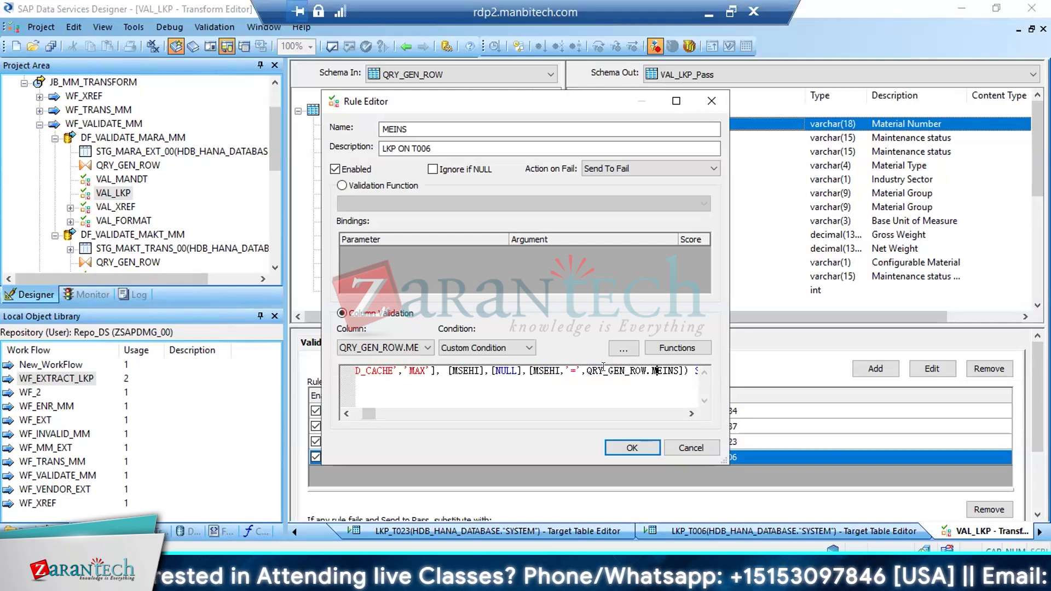
left_click(547, 366)
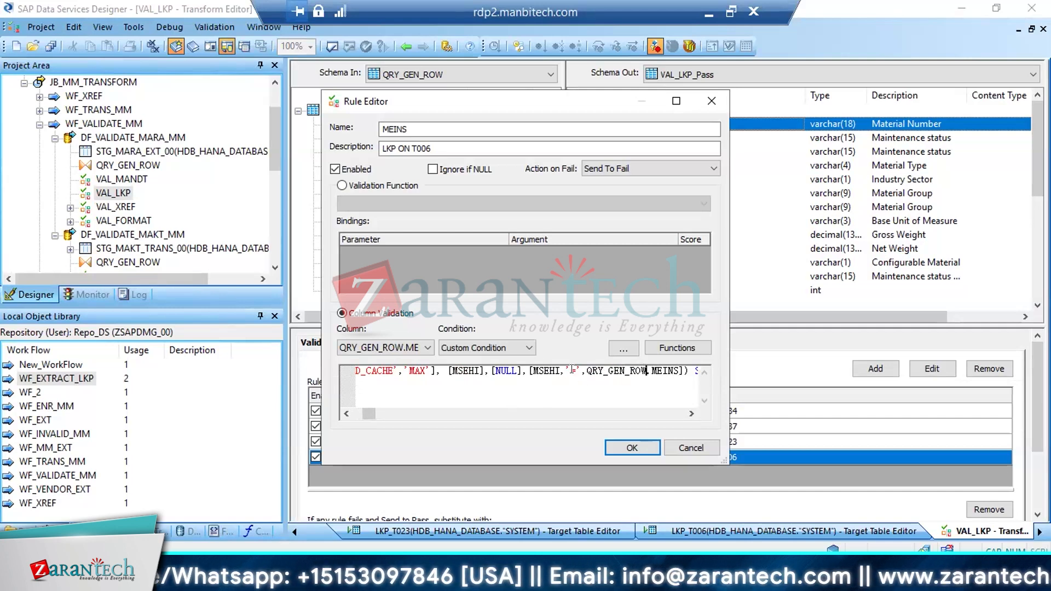
left_click(551, 371)
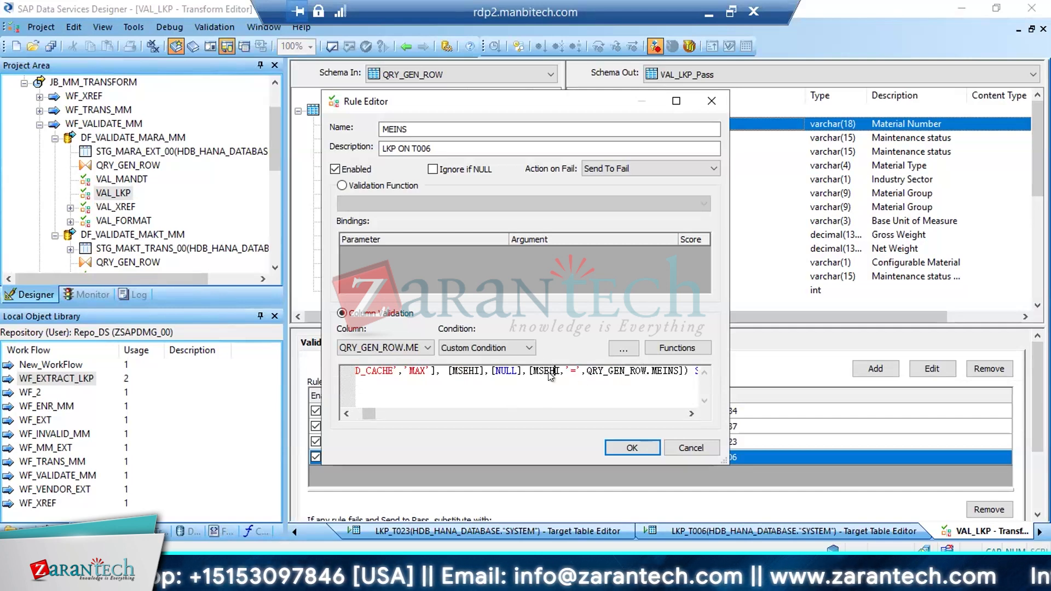
double_click(673, 370)
Read the SET options and closing null check of the MEINS rule's expression, and accept the rule
key("Right")
key("Right")
key("Right")
key("Right")
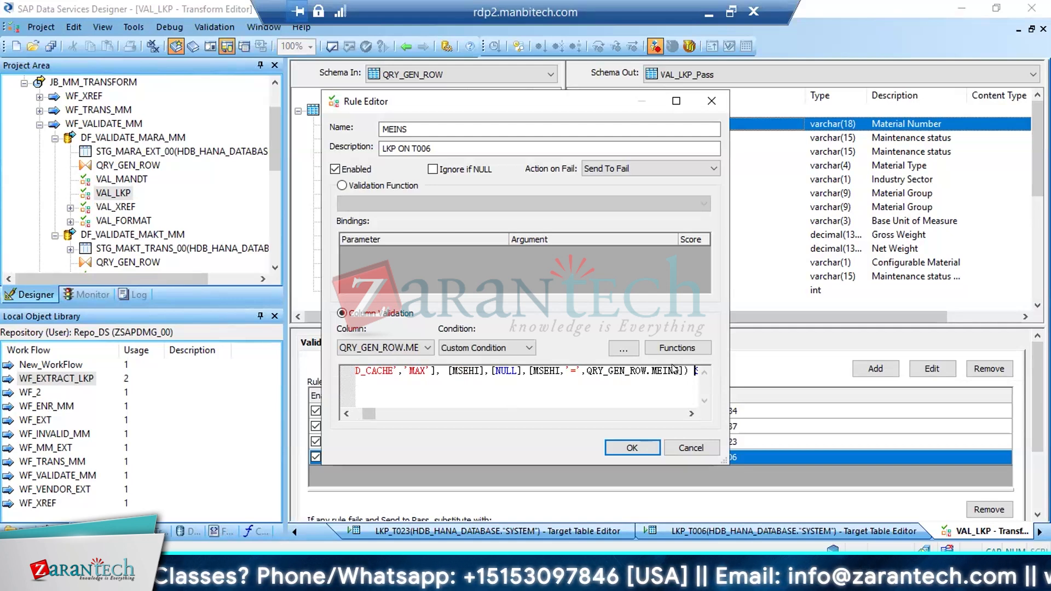
key("Right")
key("Right")
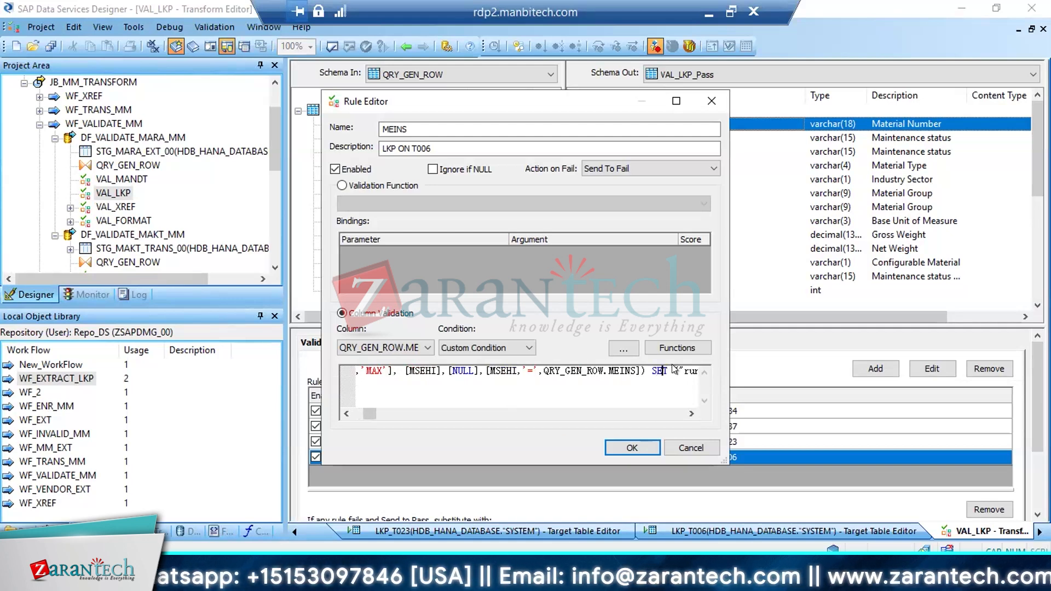
key("ctrl+Right")
key("ctrl+Right")
key("ctrl+Right")
key("ctrl+Right")
key("ctrl+Right")
key("ctrl+Right")
key("ctrl+Right")
key("ctrl+Right")
key("ctrl+Right")
key("ctrl+Right")
key("ctrl+Right")
key("ctrl+Right")
key("ctrl+Right")
key("ctrl+Right")
key("ctrl+Right")
key("ctrl+Right")
key("ctrl+Right")
key("ctrl+Right")
key("ctrl+Right")
key("ctrl+Right")
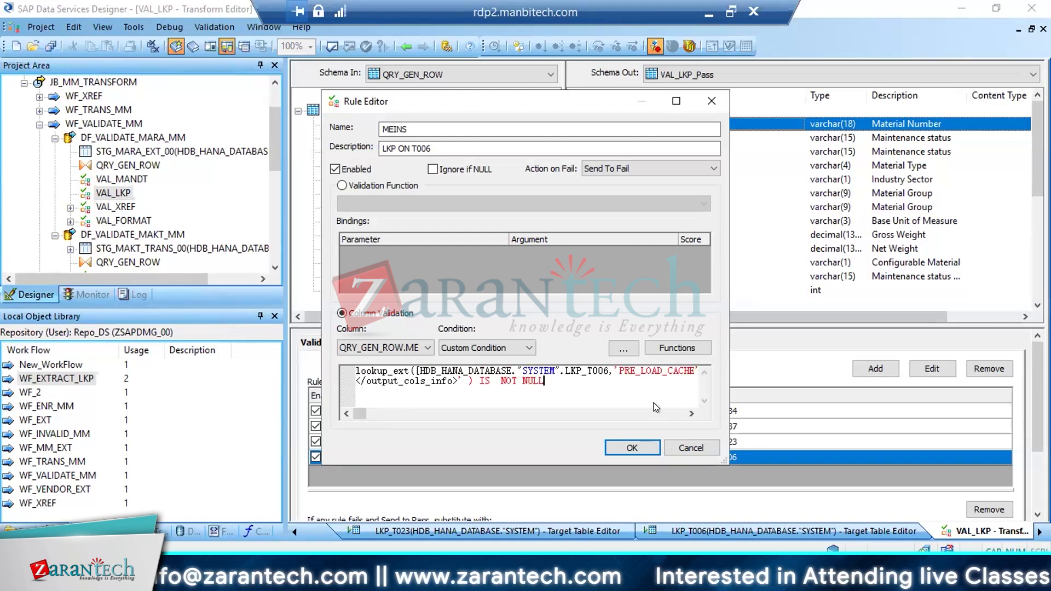
left_click(632, 448)
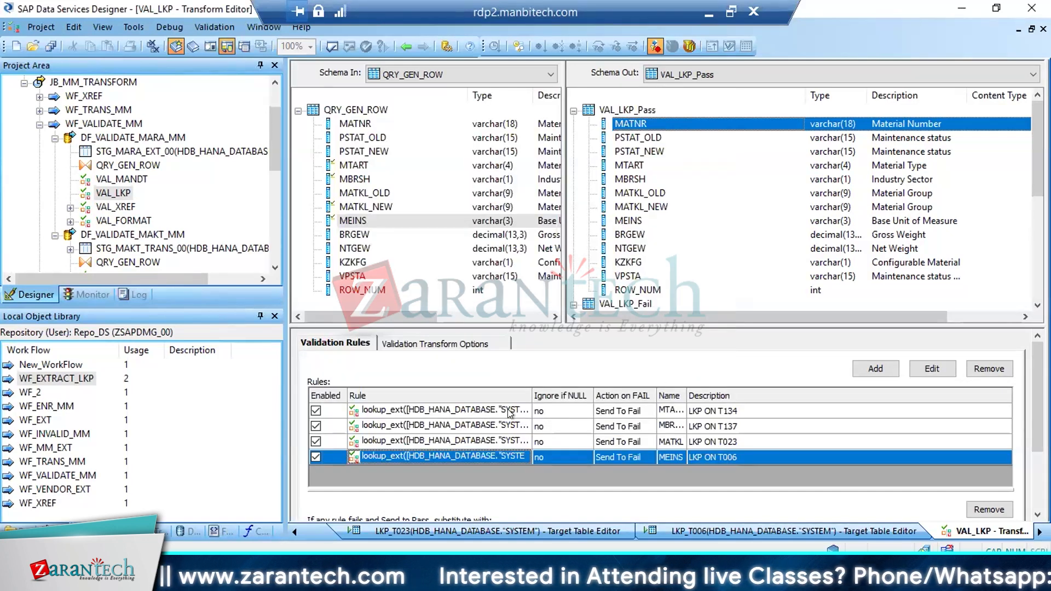
Check which validation functions are available to the MEINS rule in place of column validation, and discard the change
double_click(491, 457)
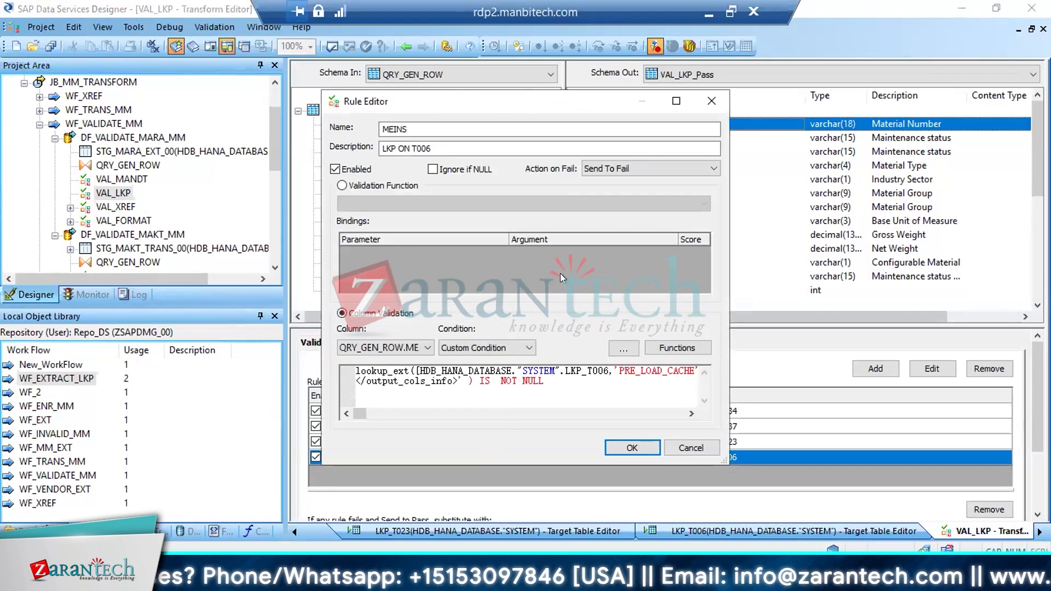
left_click(341, 185)
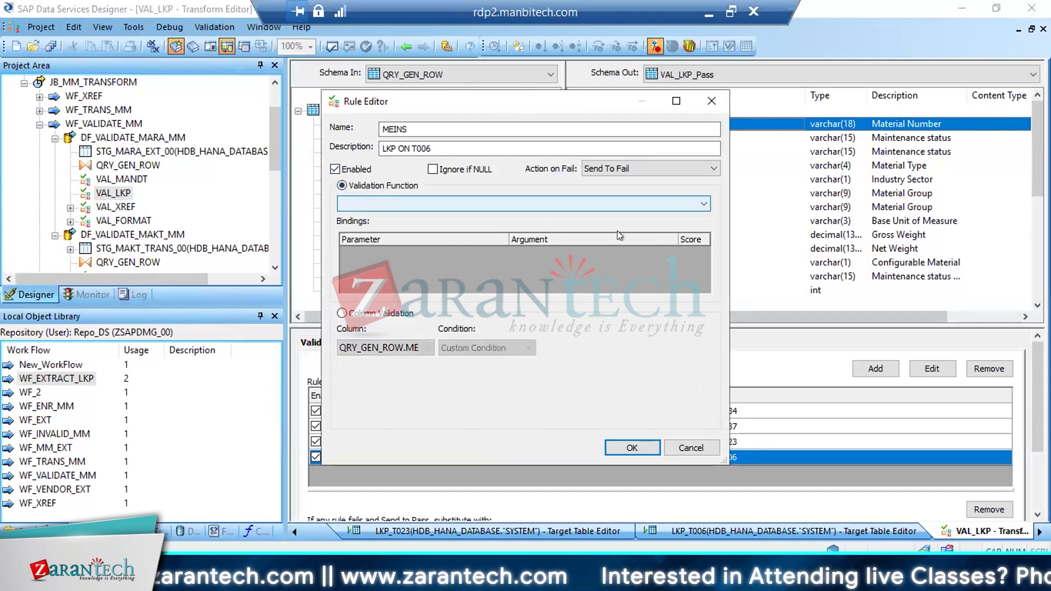
left_click(692, 205)
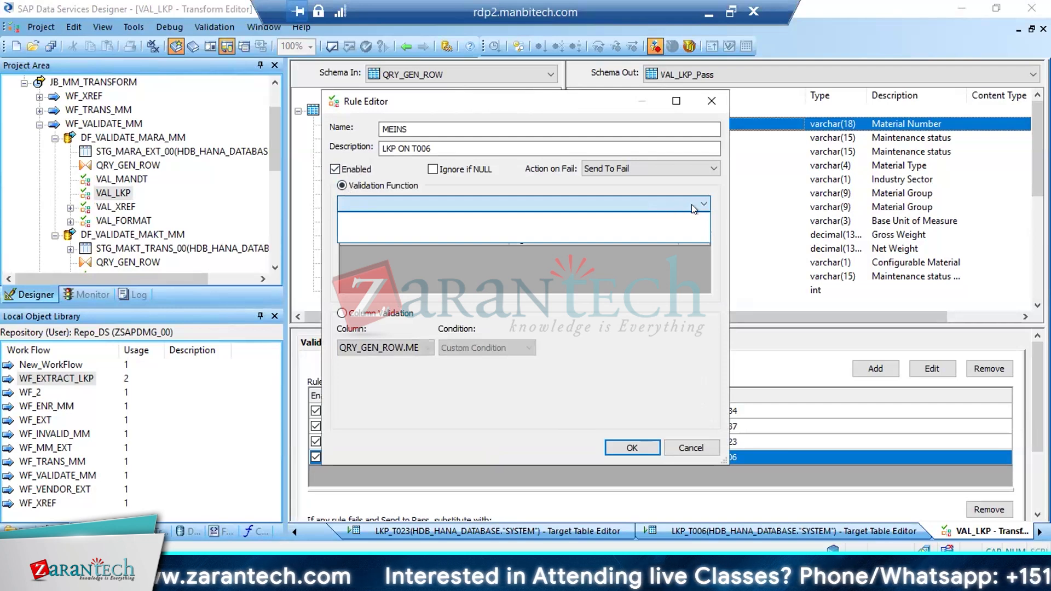
left_click(697, 203)
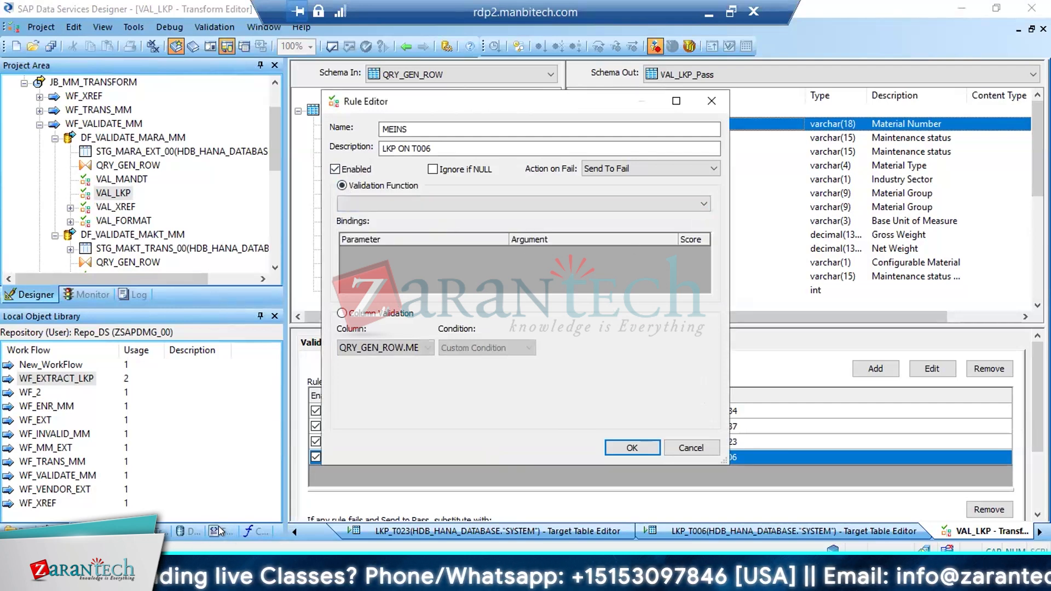
left_click(694, 443)
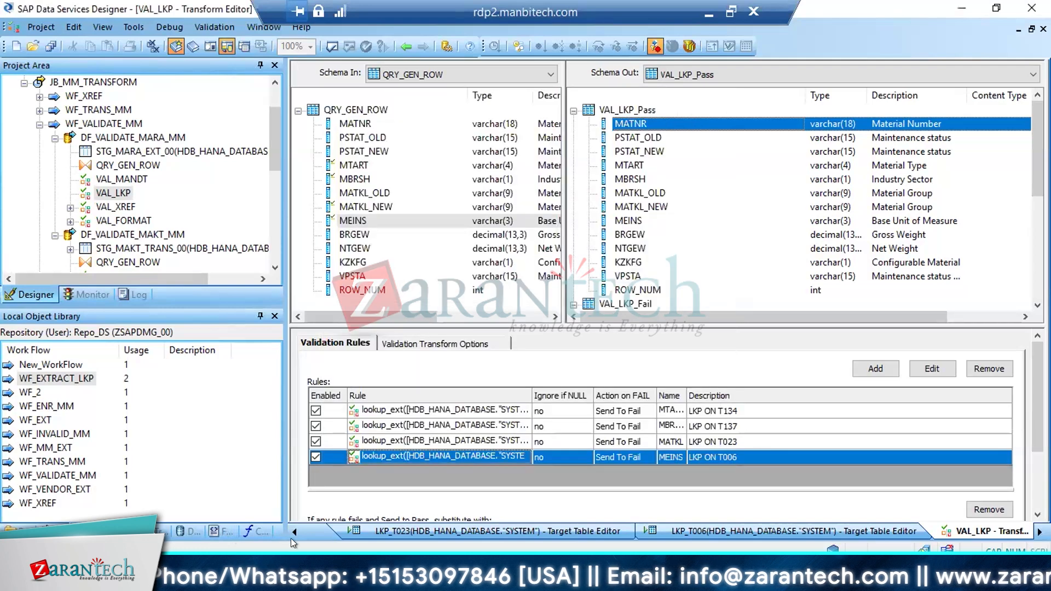
Look at the custom and validation function categories in the object library, and view the MEINS rule's column validation without changing it
left_click(250, 528)
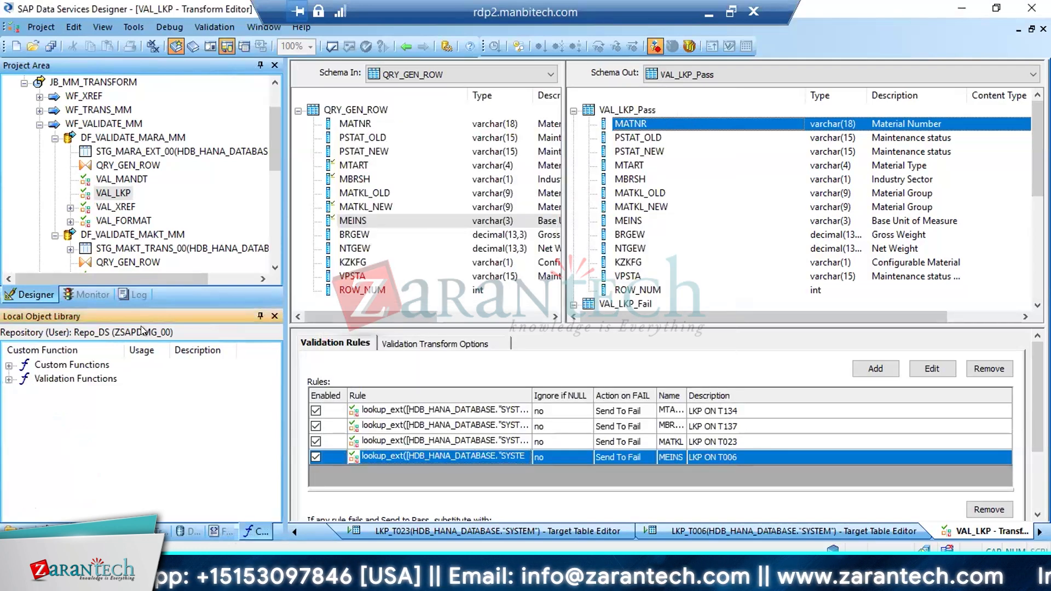
right_click(65, 368)
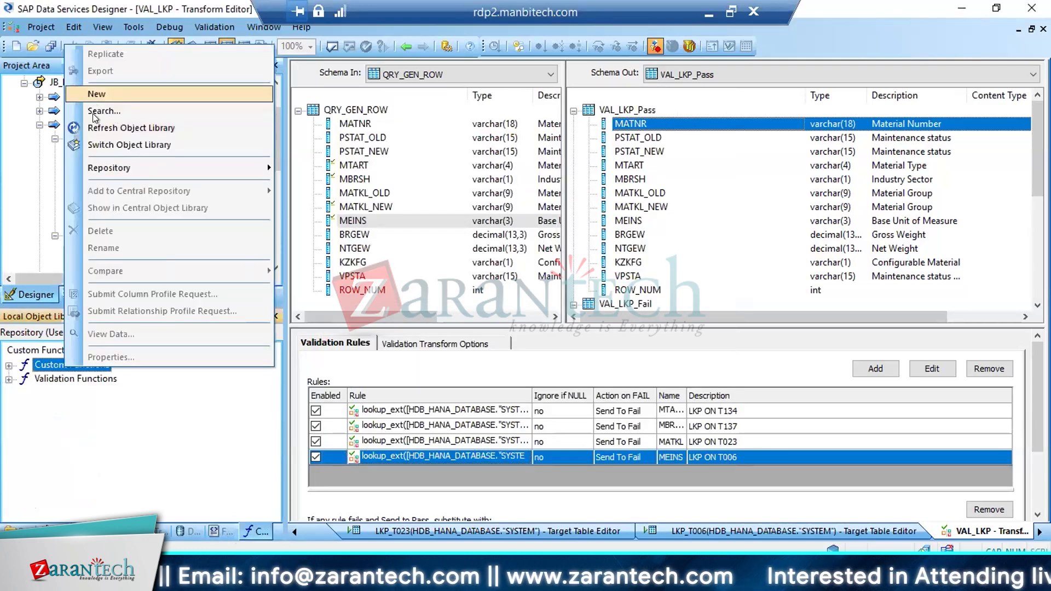
left_click(100, 435)
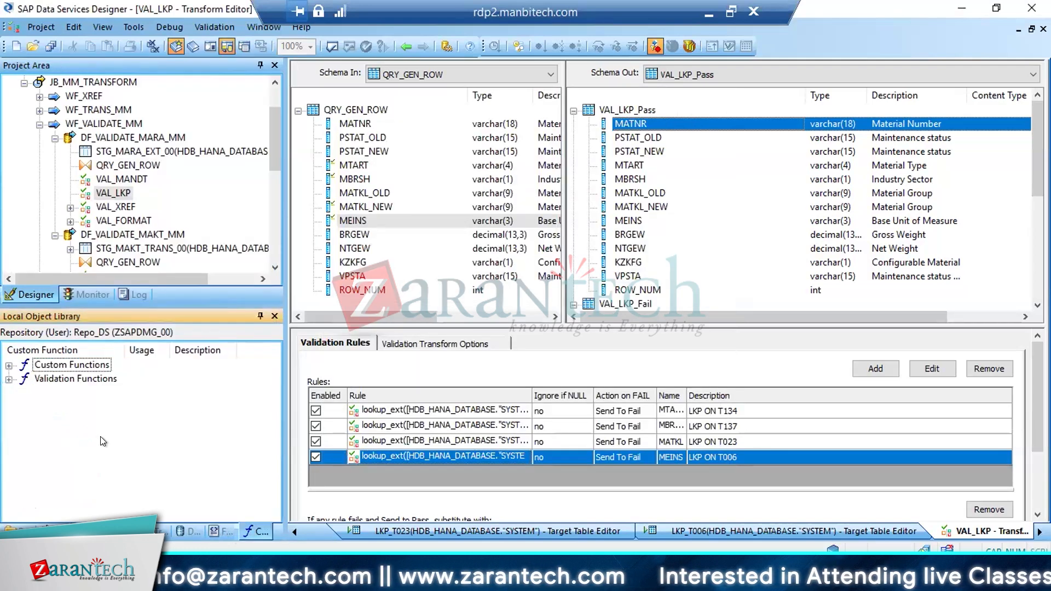
left_click(82, 380)
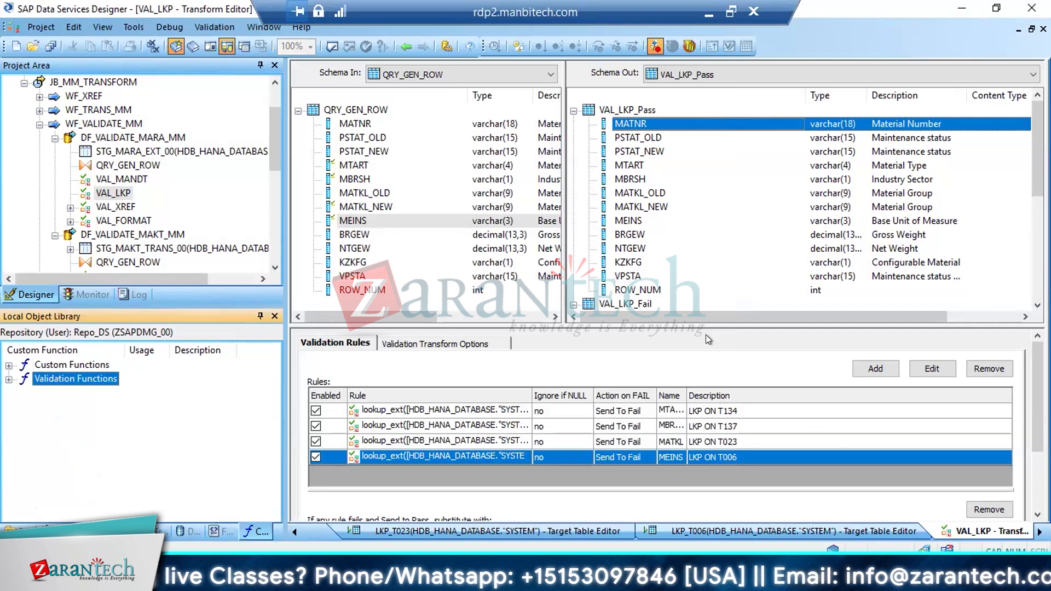
left_click(932, 368)
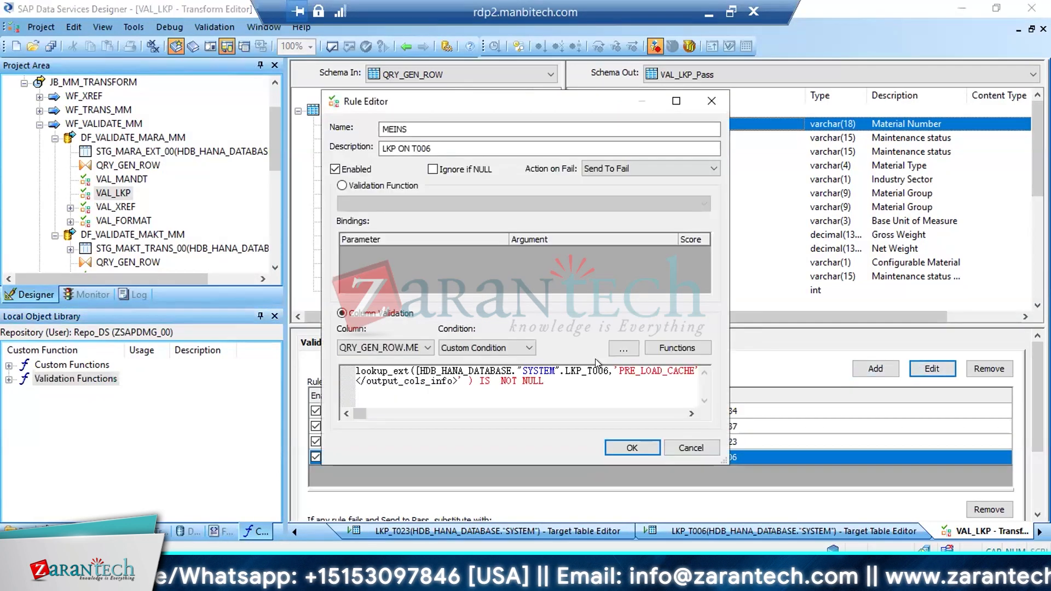
left_click(686, 445)
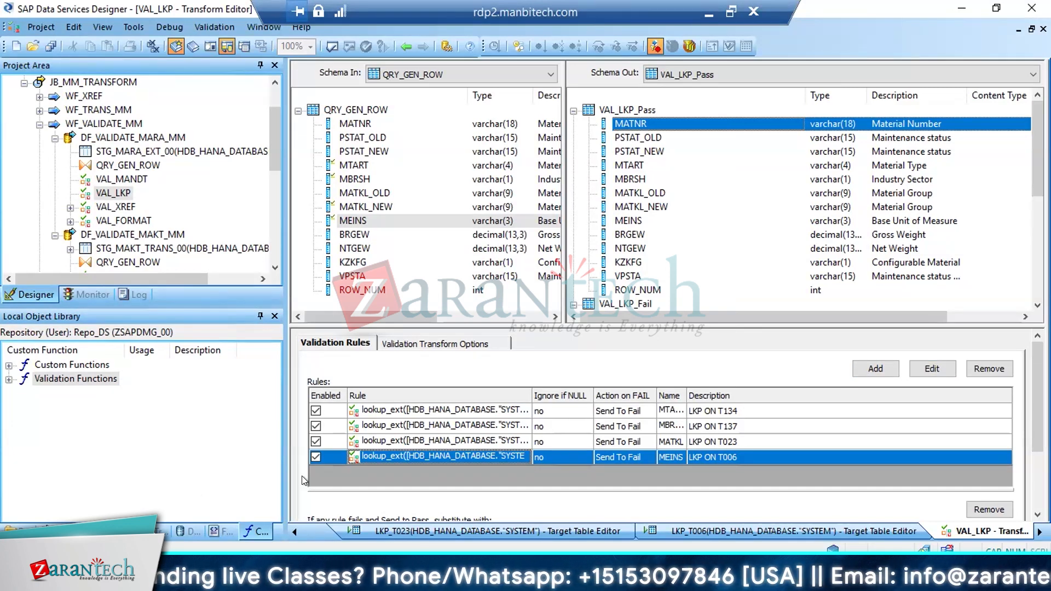
Go through the four lookup rules in the VAL_LKP rule list and check which input column each one validates
left_click(438, 409)
key("Down")
key("Down")
key("Down")
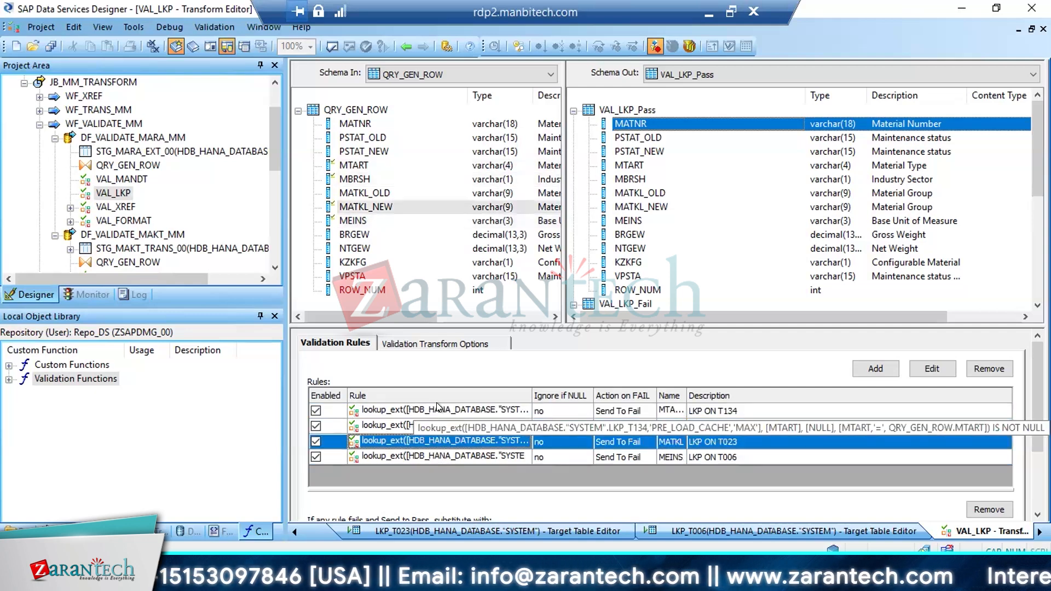
key("Up")
key("Up")
key("Up")
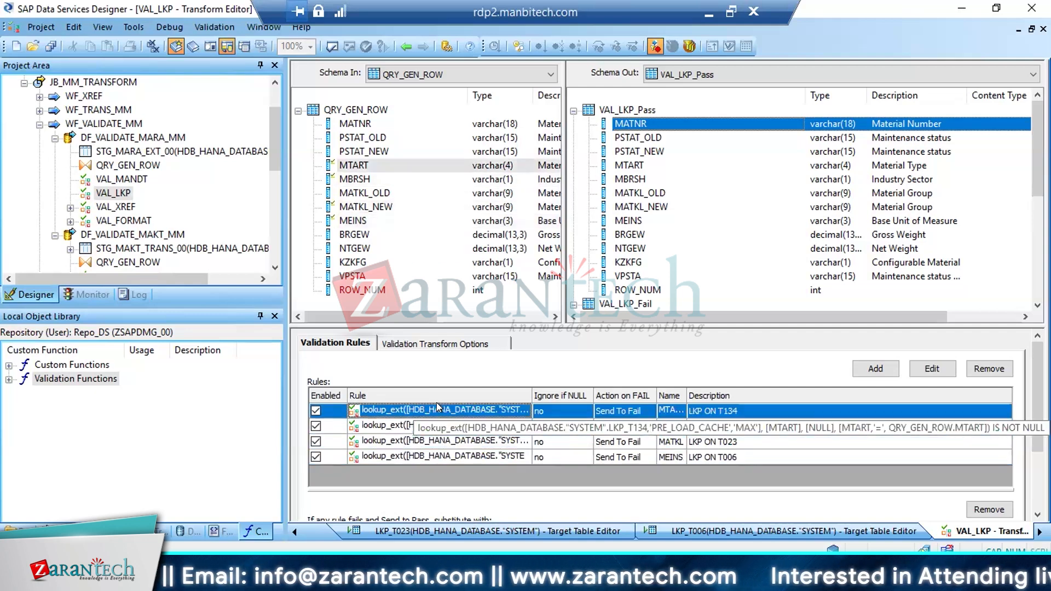
key("Down")
key("Down")
key("Down")
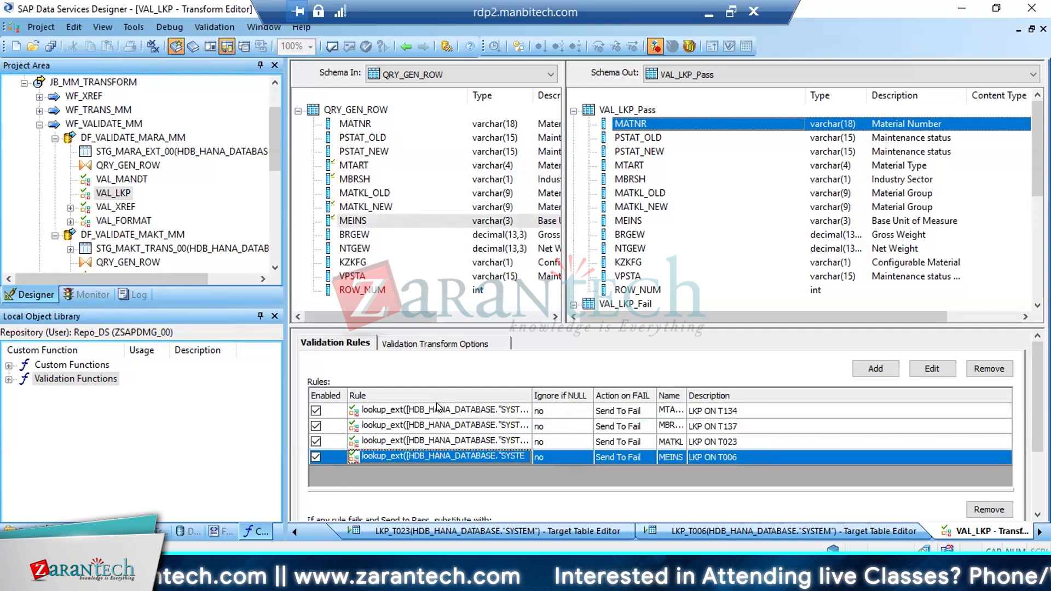
Examine the lookup_ext call and the IS NOT NULL check separately in the MEINS rule's expression, and accept the rule
double_click(486, 456)
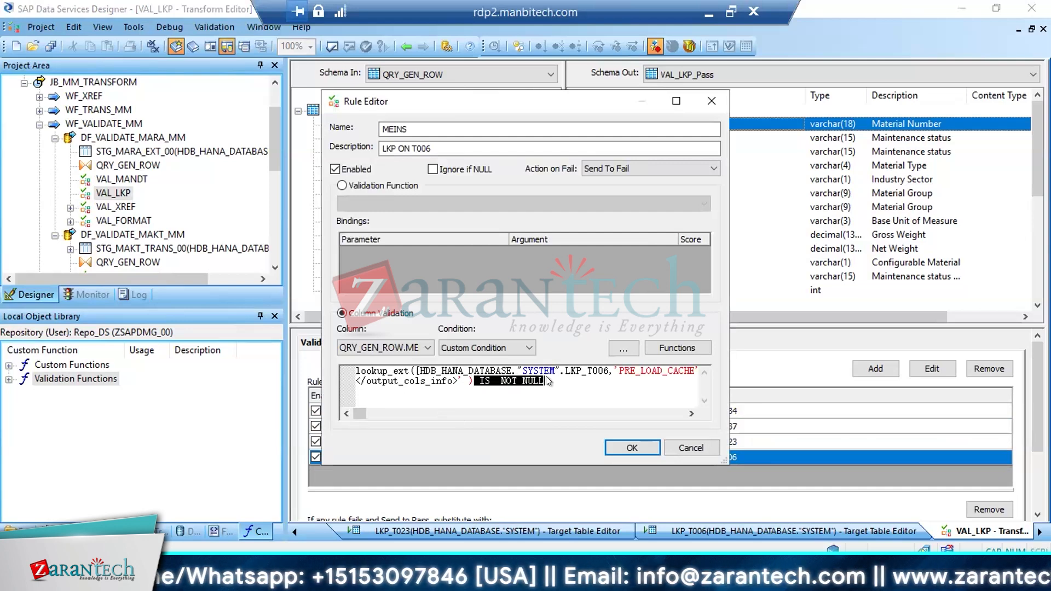
left_click(453, 380)
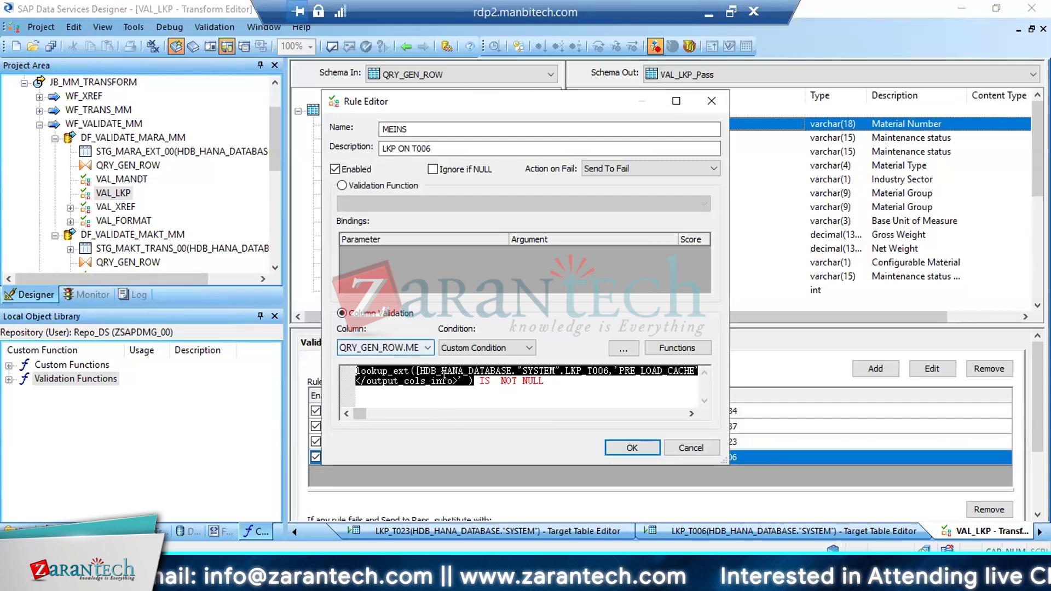
left_click(527, 381)
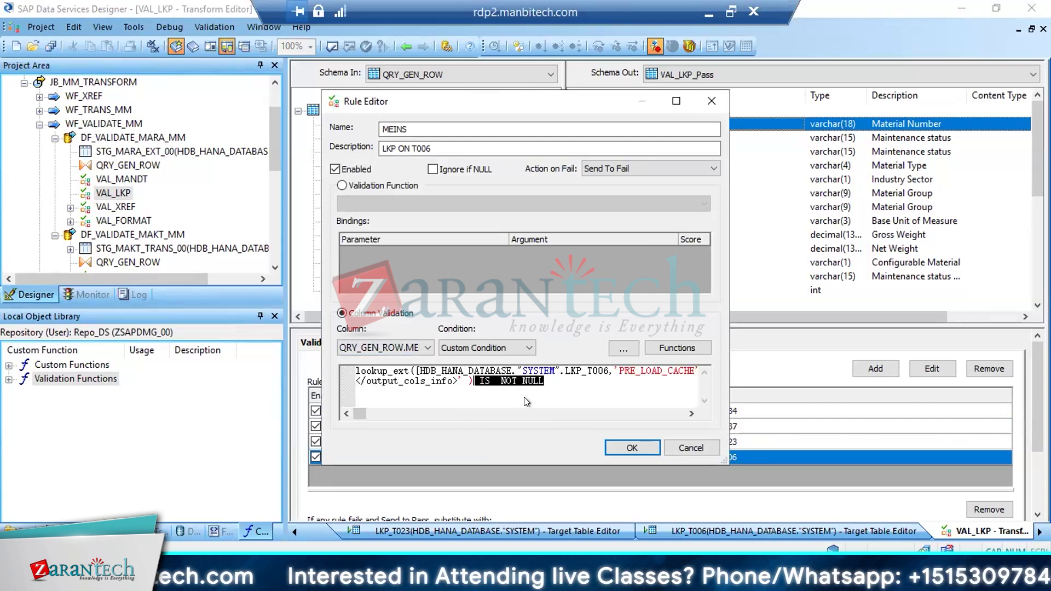
left_click(464, 379)
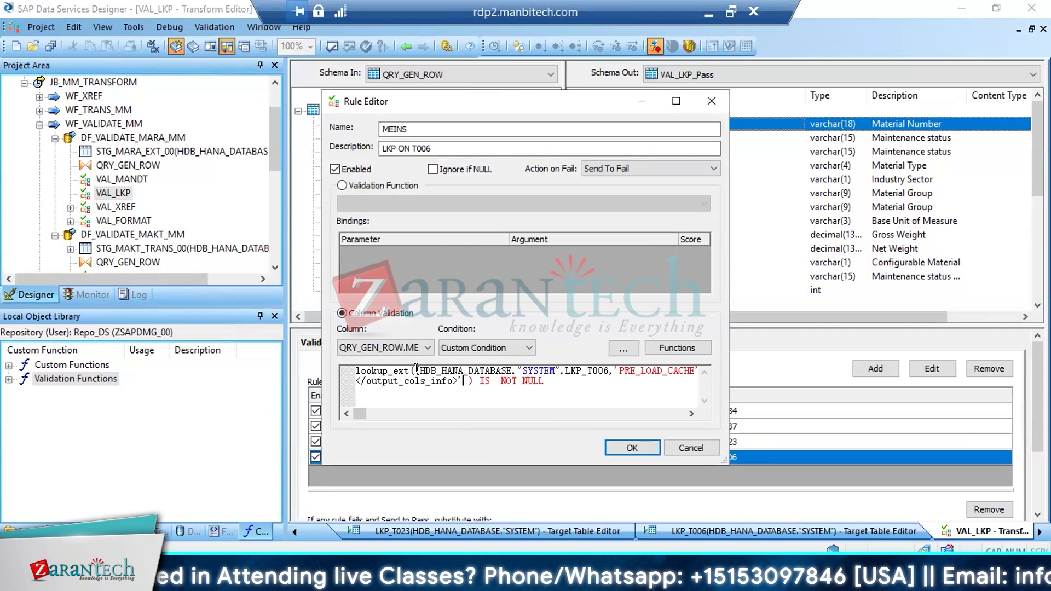
left_click_drag(473, 380, 303, 366)
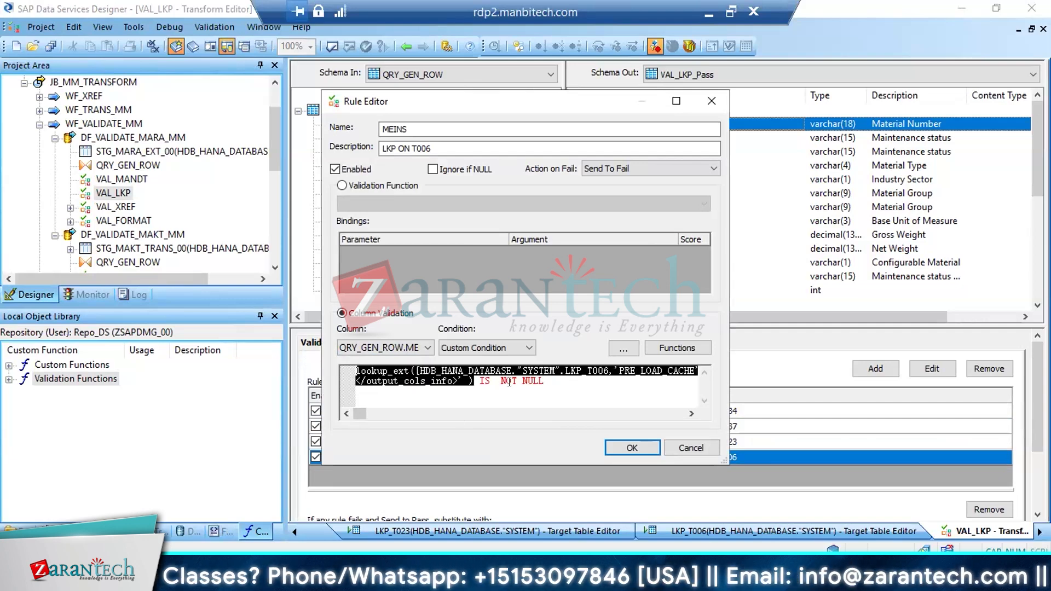
left_click(631, 448)
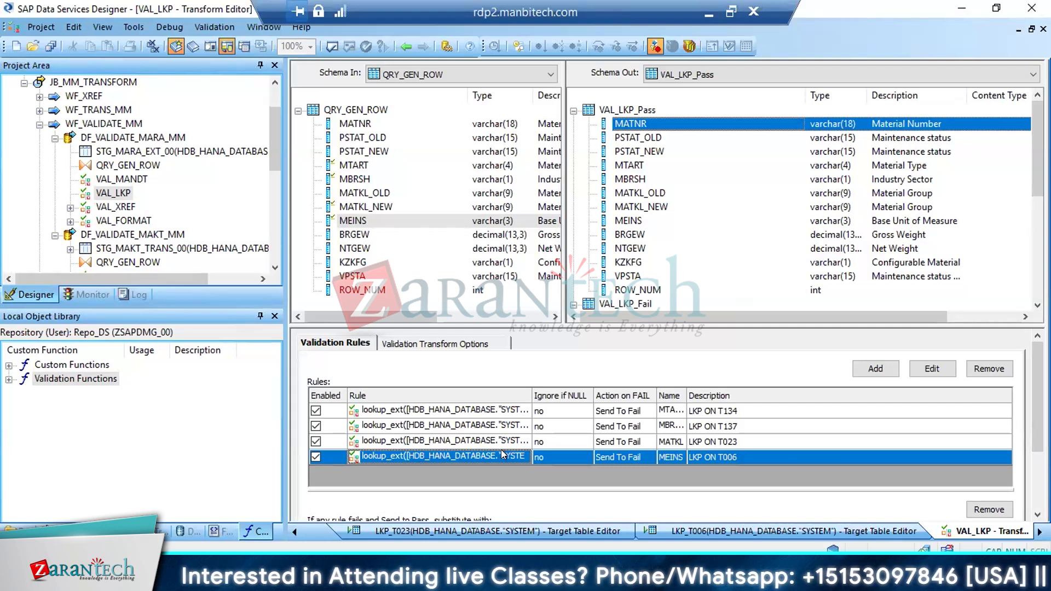
Reopen the MEINS rule, highlight its complete custom condition for review, and accept the rule
double_click(503, 455)
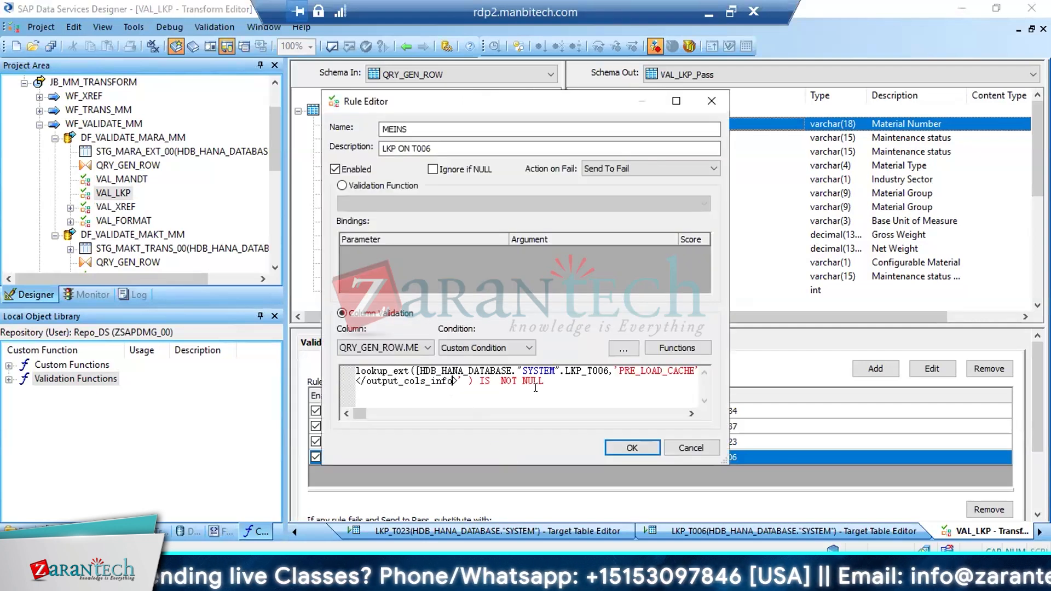
left_click_drag(543, 381, 236, 338)
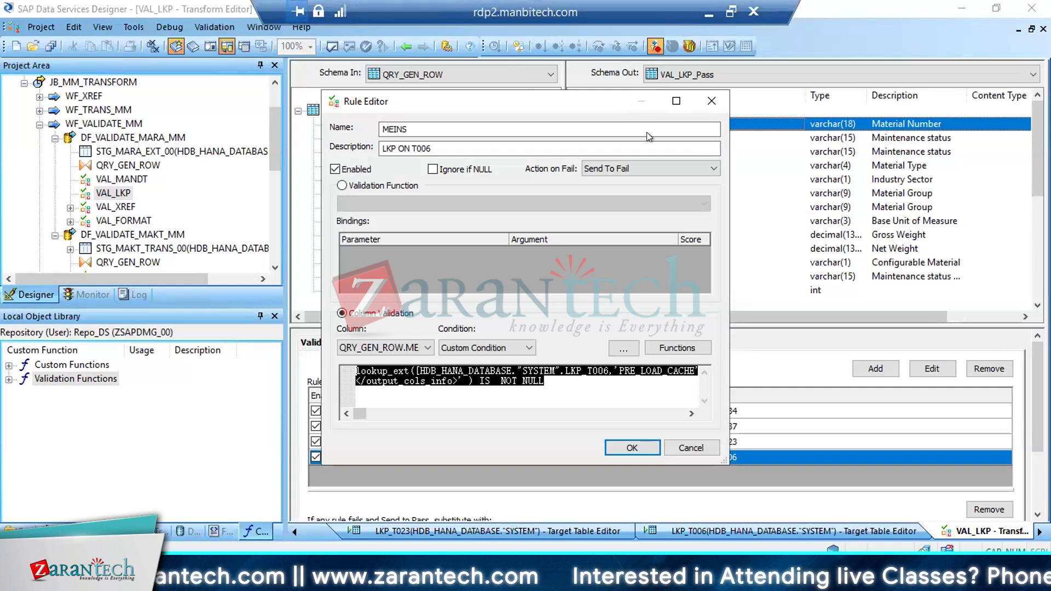
left_click(632, 448)
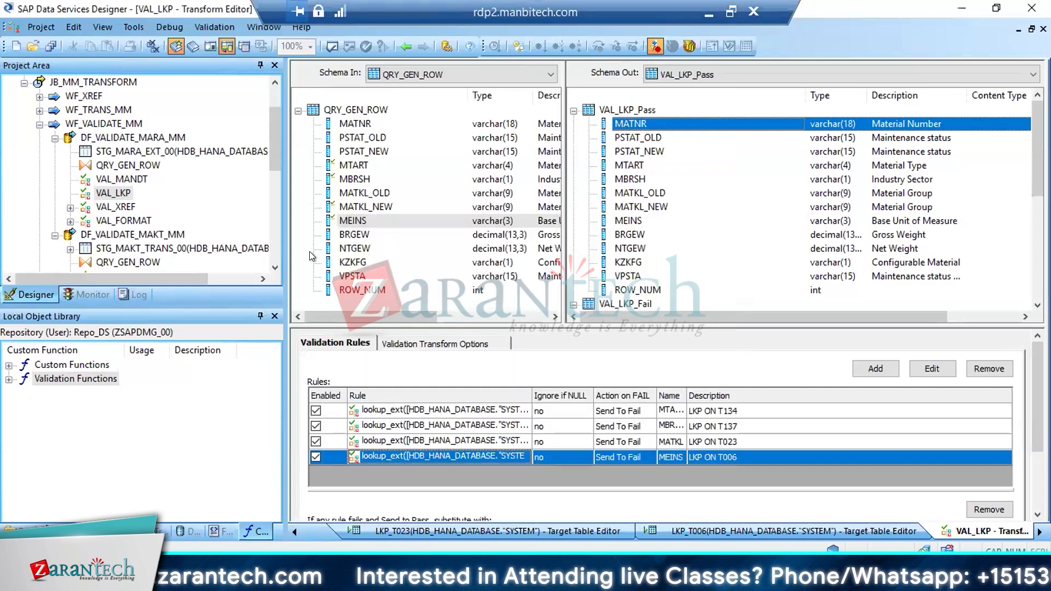
Open the VAL_XREF transform from data flow DF_VALIDATE_MARA_MM and select the PSTAT_NEW input column
double_click(108, 139)
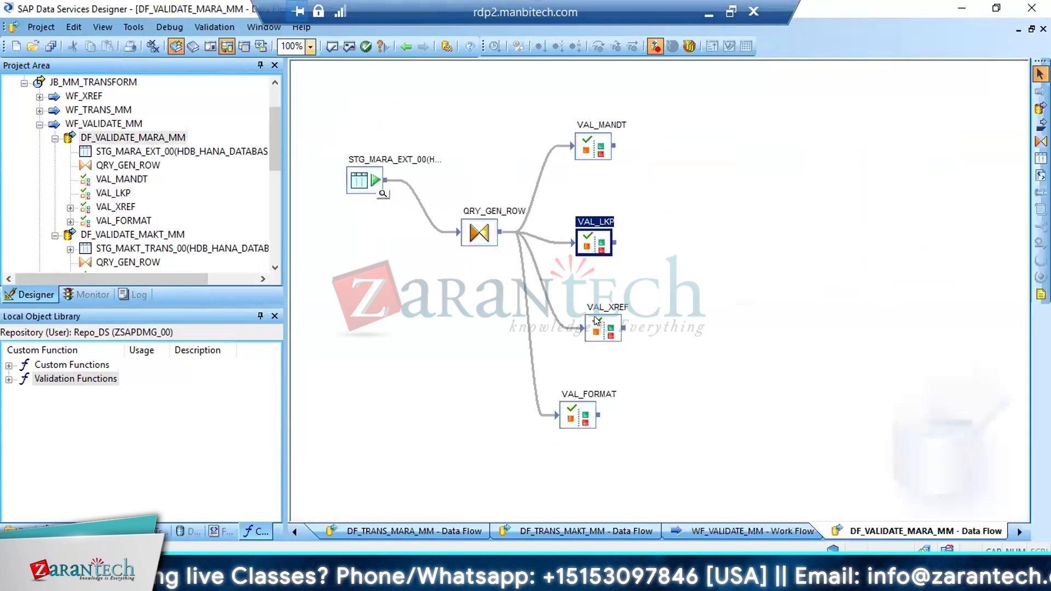
double_click(596, 323)
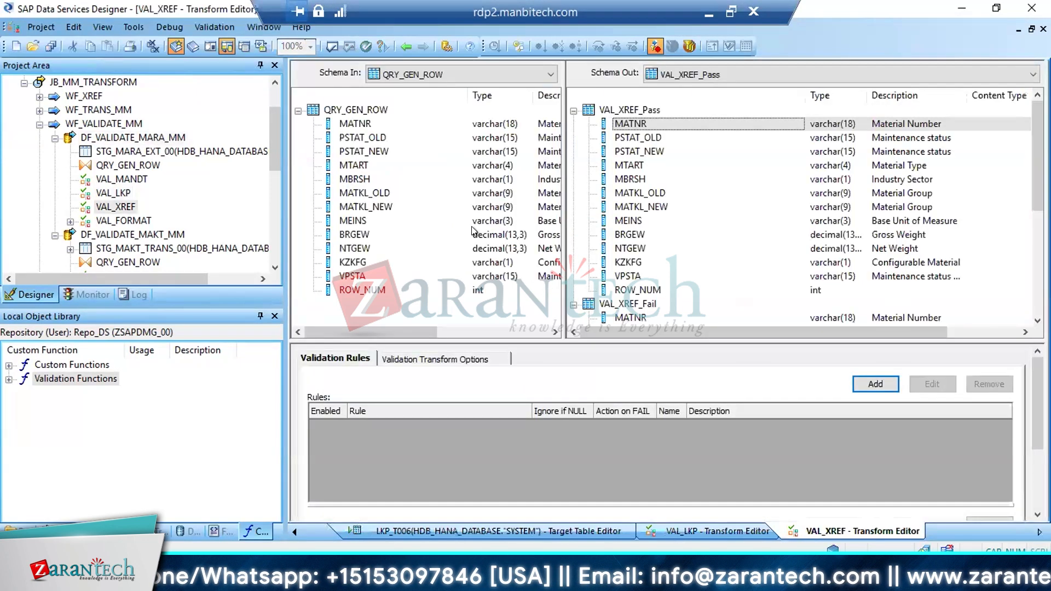
left_click(363, 208)
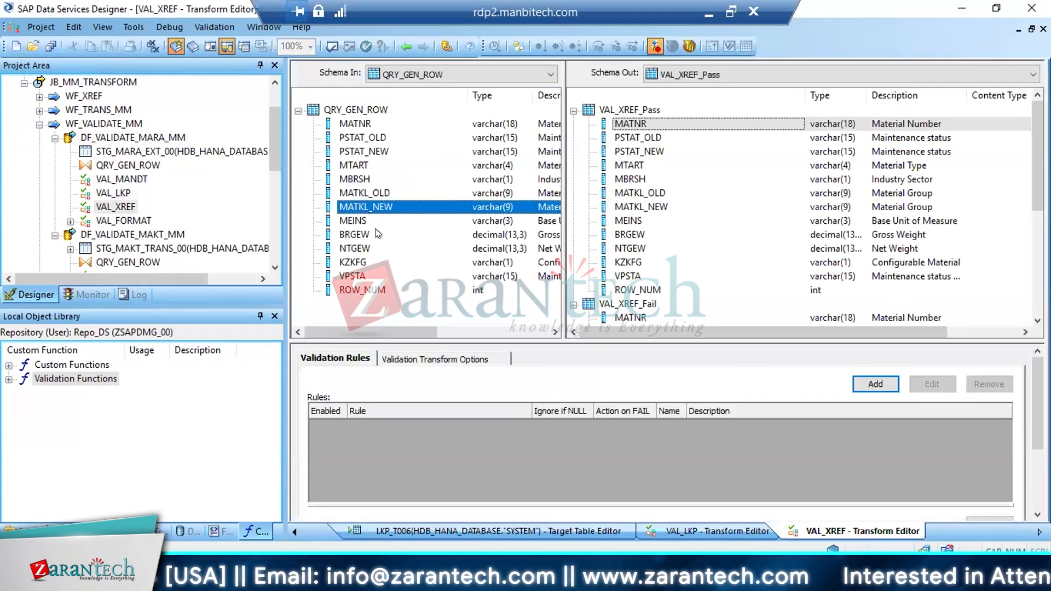
left_click(355, 151)
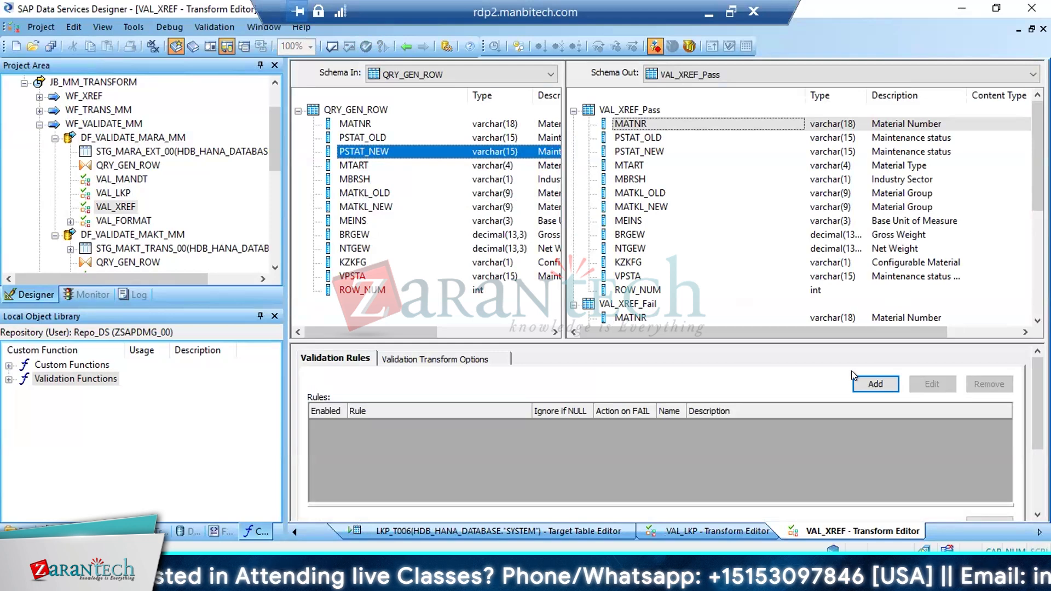
Add a validation rule to VAL_XREF named PSTAT with the description XREF
left_click(875, 384)
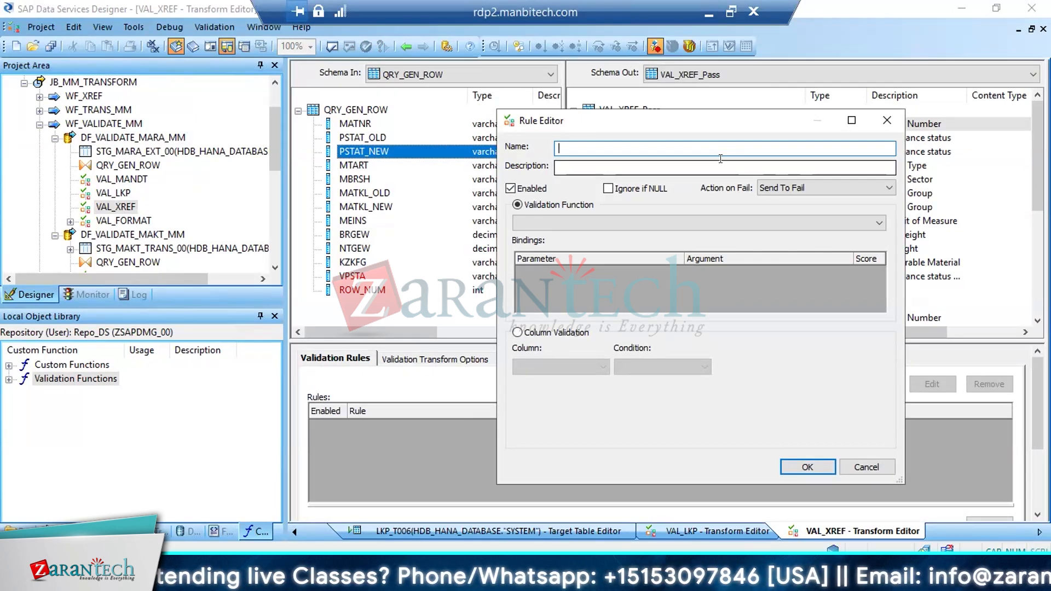
type("PSTAT")
key("Tab")
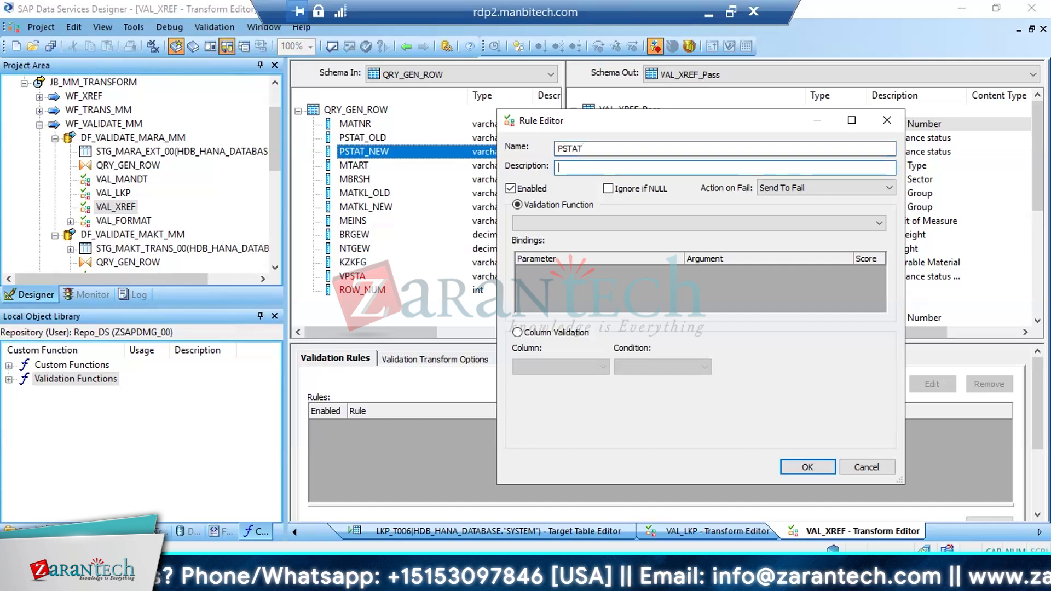
type("XREG")
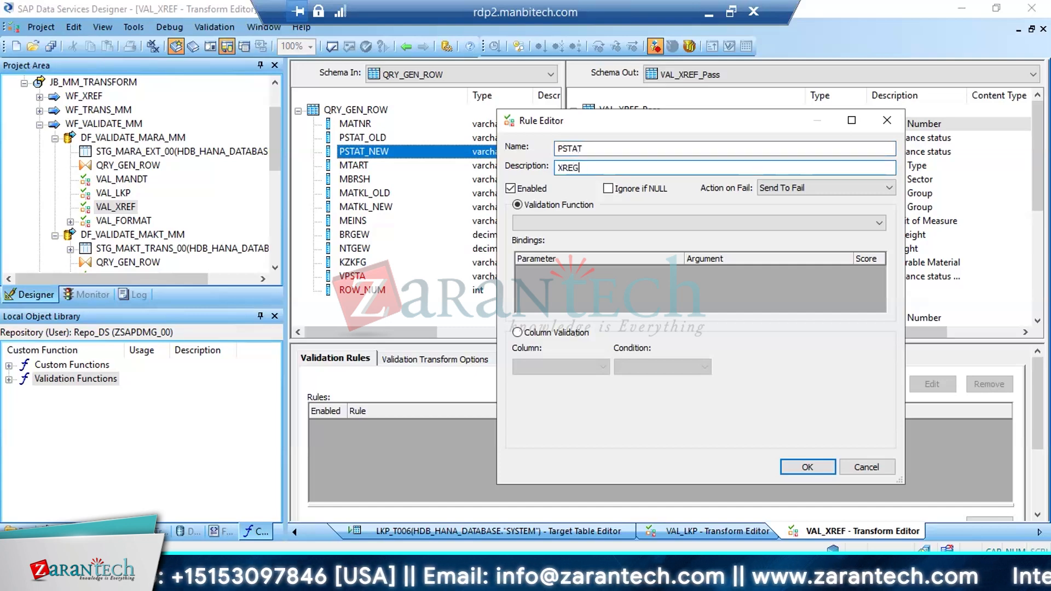
key("BackSpace")
type("F")
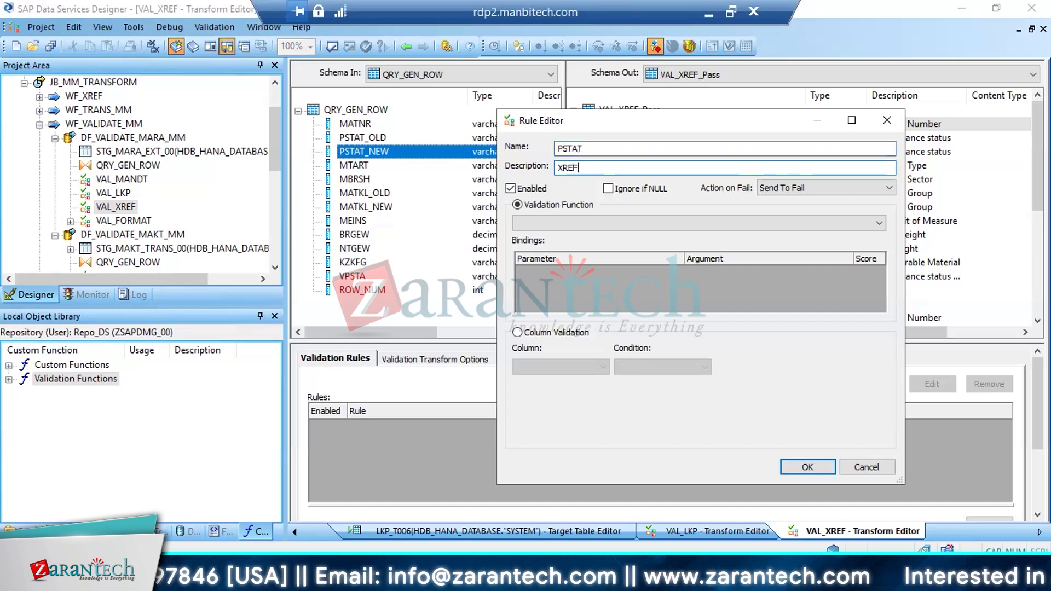
Set the PSTAT rule to column validation of QRY_GEN_ROW.PSTAT_NEW with the condition IS NOT NULL, and accept the rule
left_click(538, 331)
left_click(597, 368)
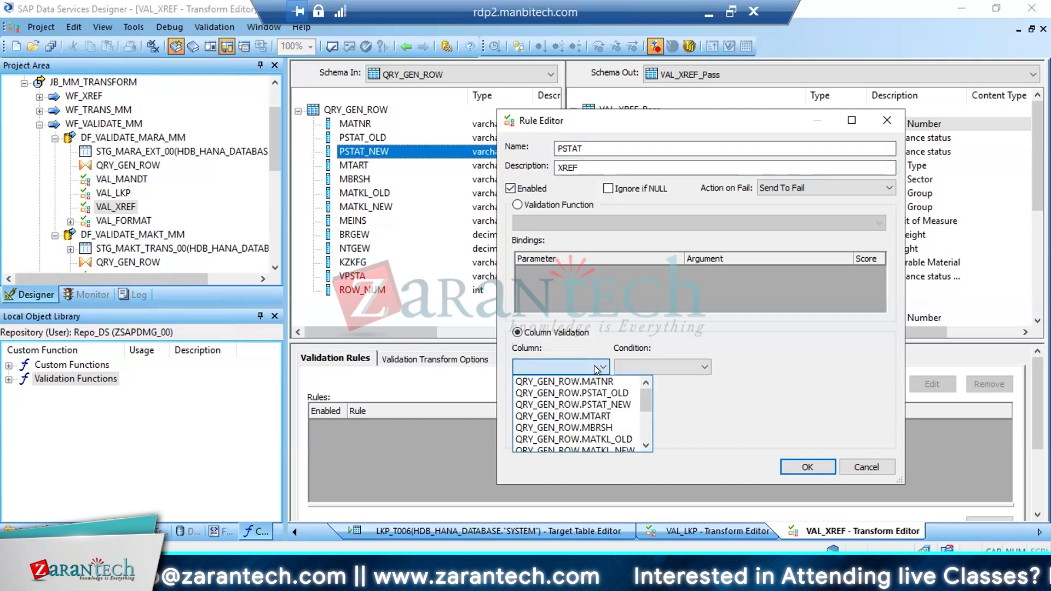
left_click(592, 405)
left_click(705, 368)
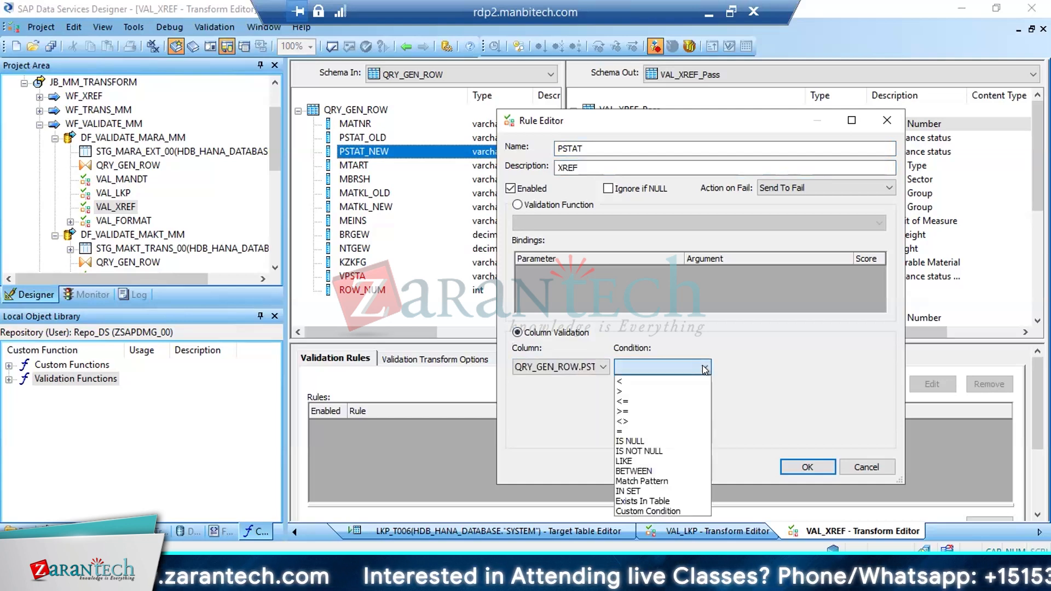
left_click(643, 451)
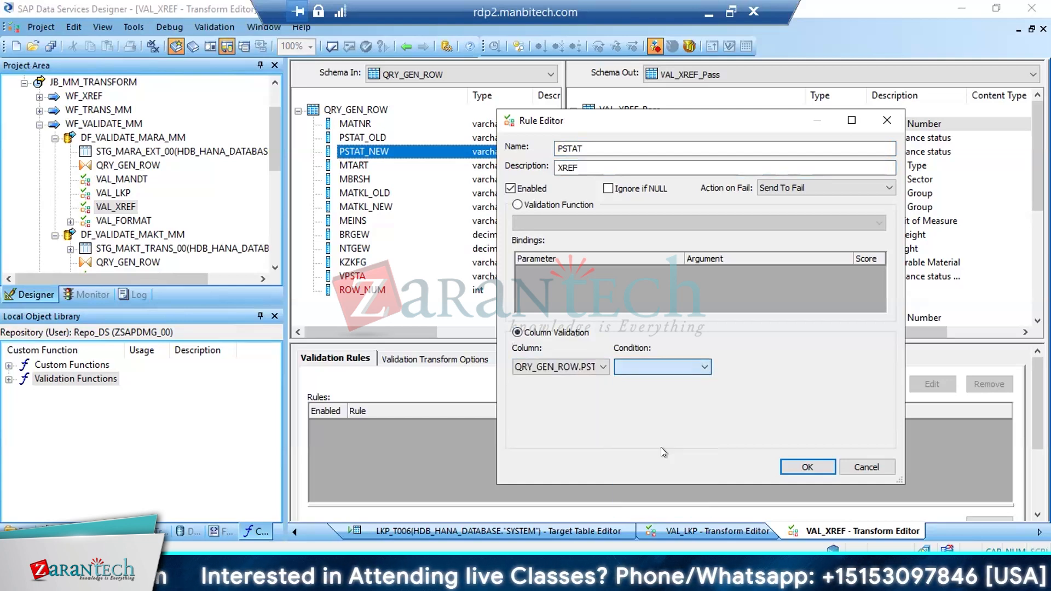
left_click(796, 466)
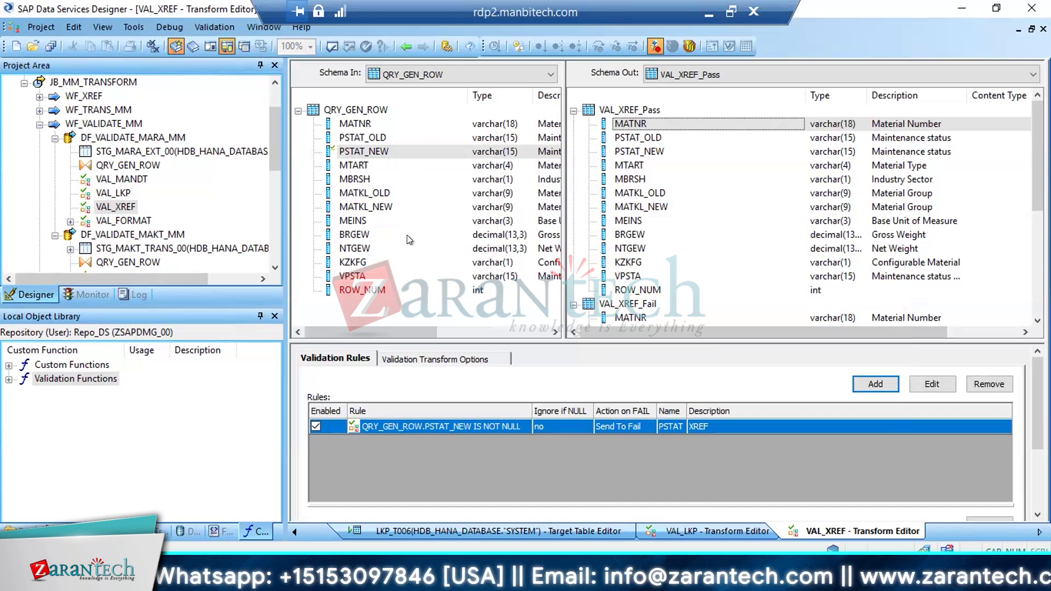
Add a validation rule for the MATKL_NEW input column to VAL_XREF, named MATKL_NEW with the description XREF
left_click(366, 207)
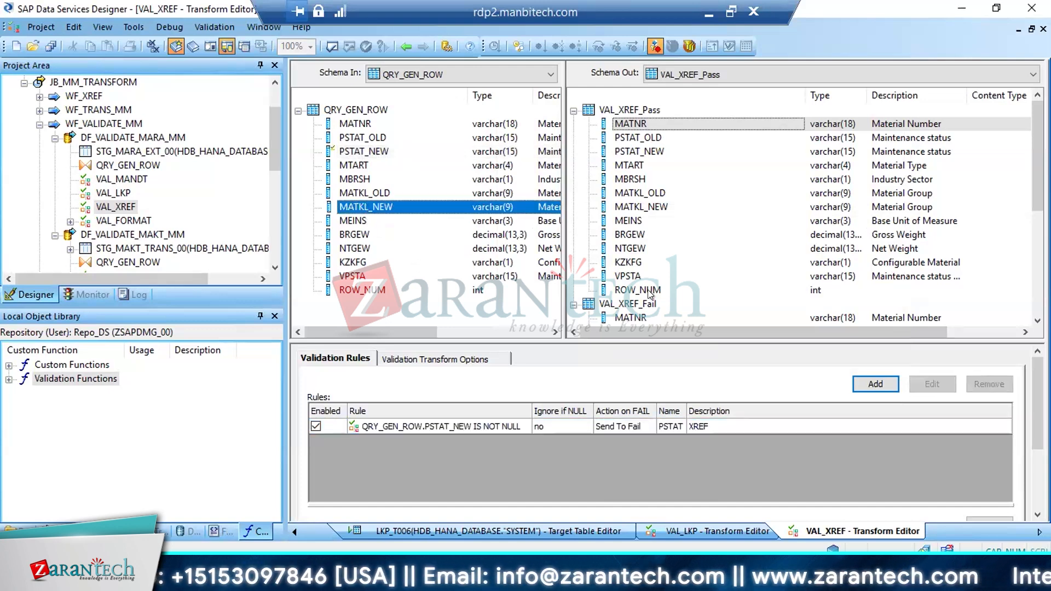
left_click(870, 387)
type("MAT")
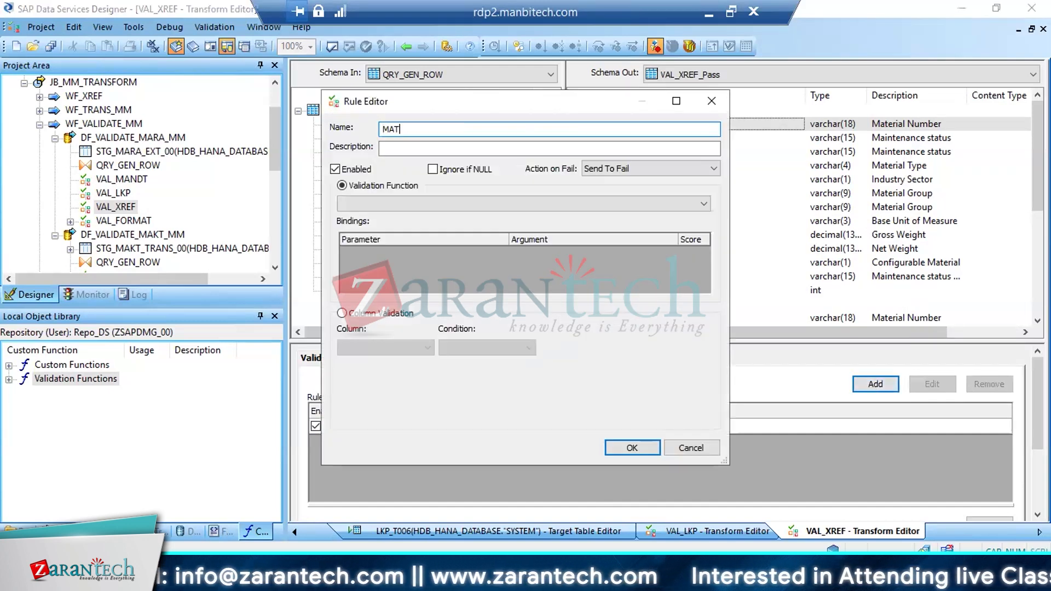
type("KL")
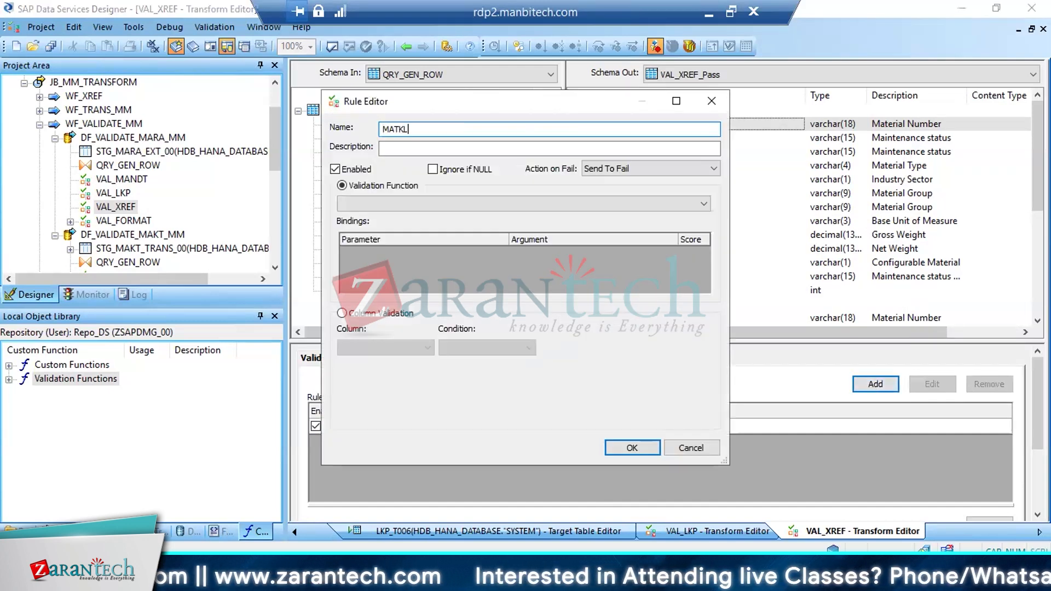
type("_NEW")
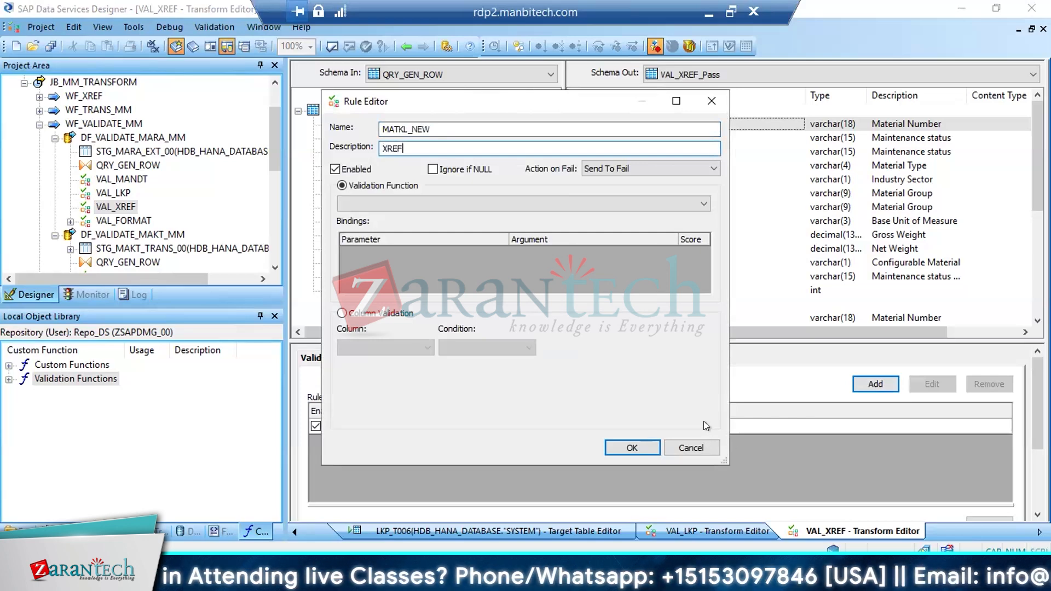
Set the MATKL_NEW rule to column validation of QRY_GEN_ROW.MATKL_NEW with the condition IS NOT NULL, and accept the rule
left_click(341, 312)
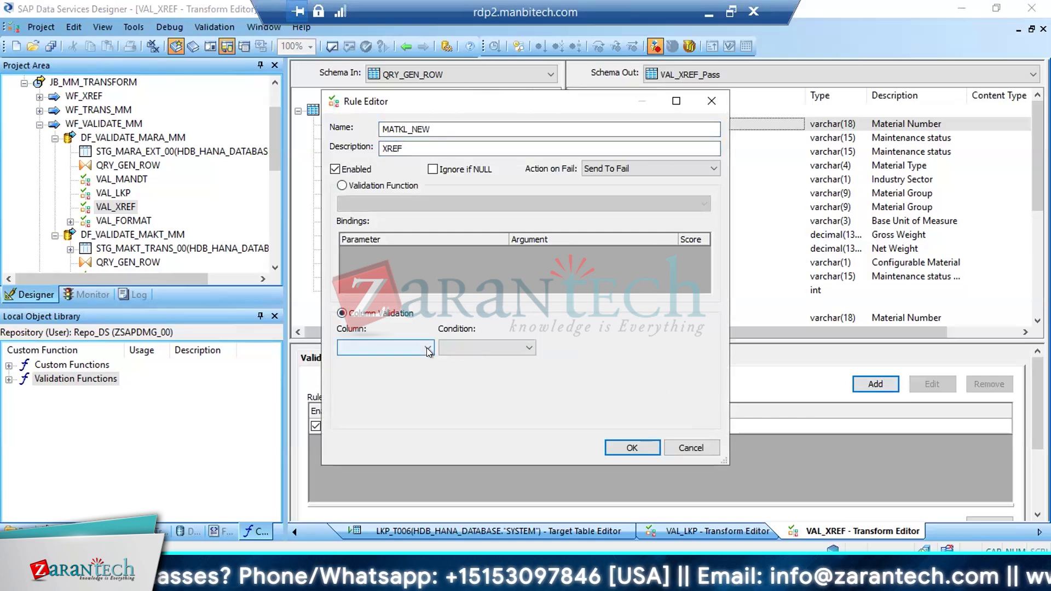
left_click(427, 348)
left_click(470, 426)
left_click(469, 426)
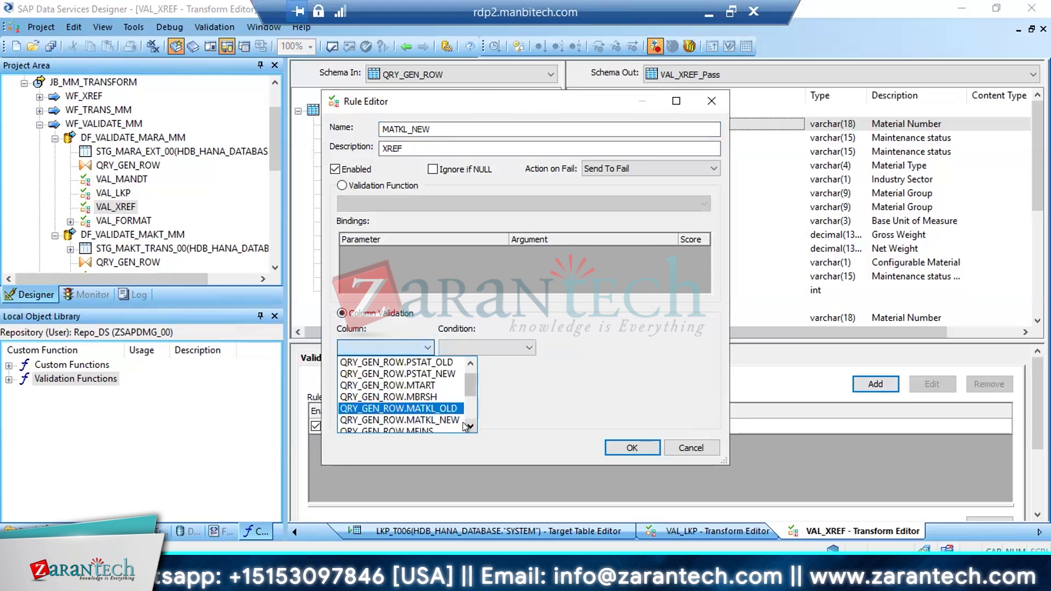
left_click(470, 426)
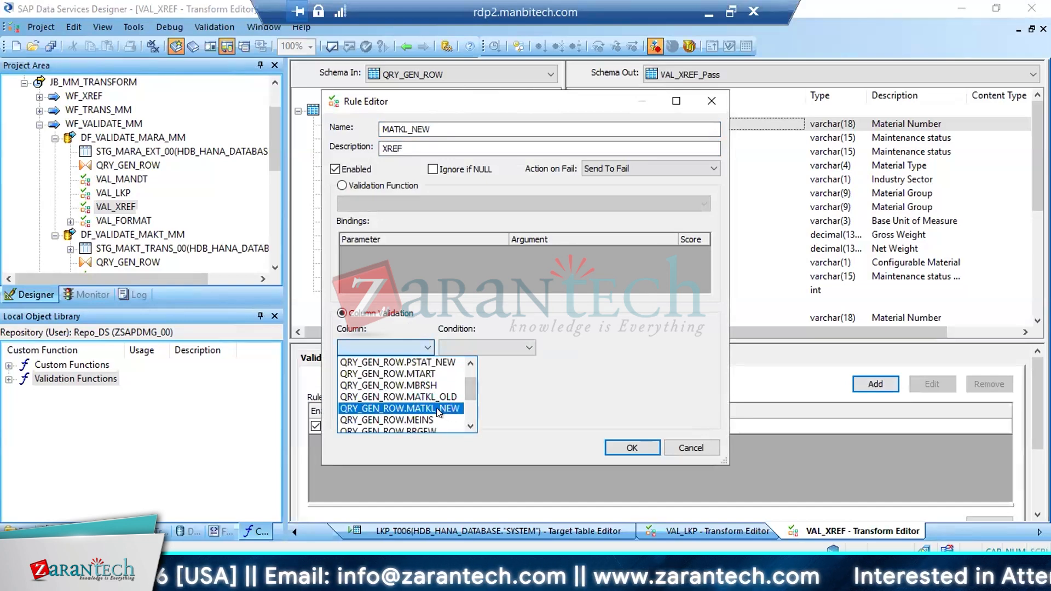
left_click(438, 408)
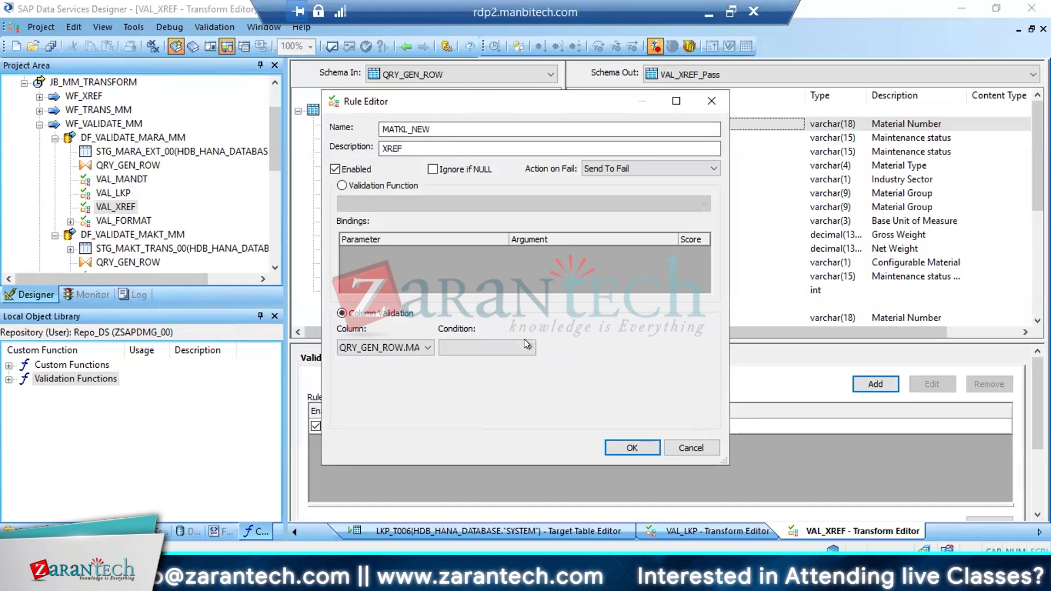
left_click(525, 347)
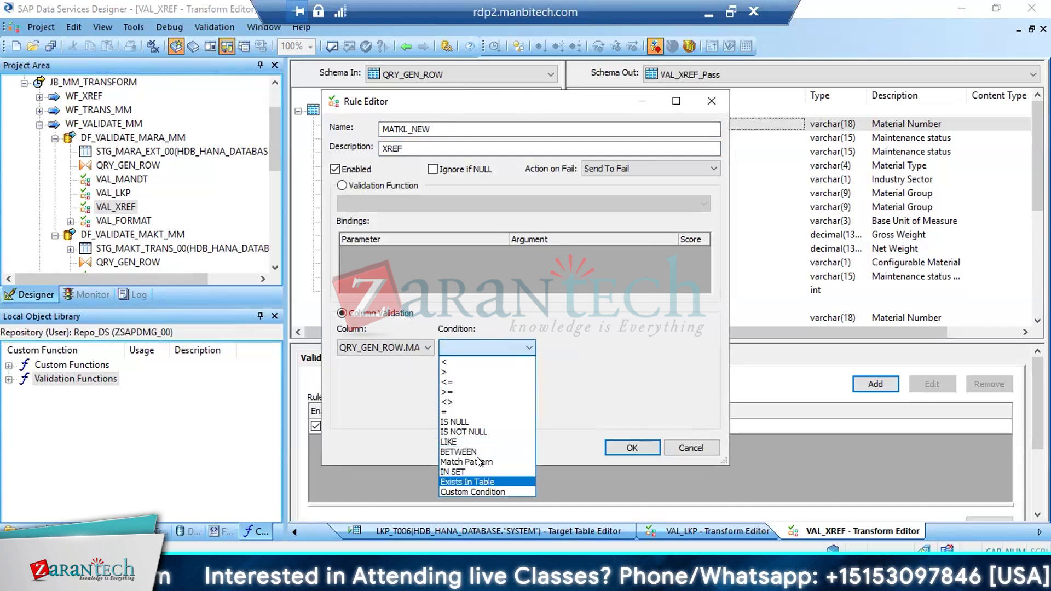
left_click(464, 432)
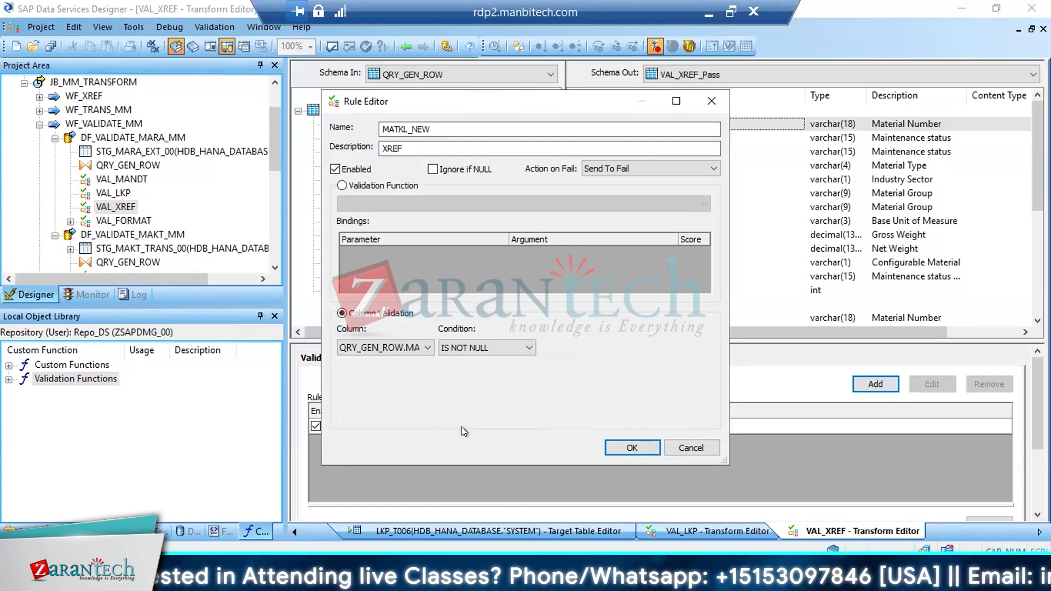
left_click(631, 448)
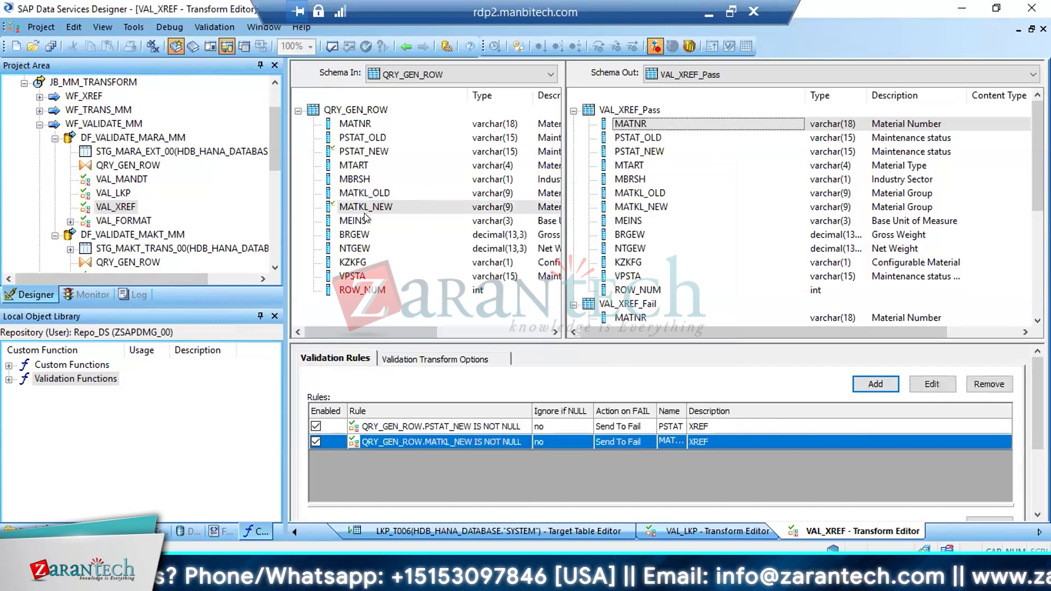
Return to data flow DF_VALIDATE_MARA_MM and save the changes
left_click(404, 47)
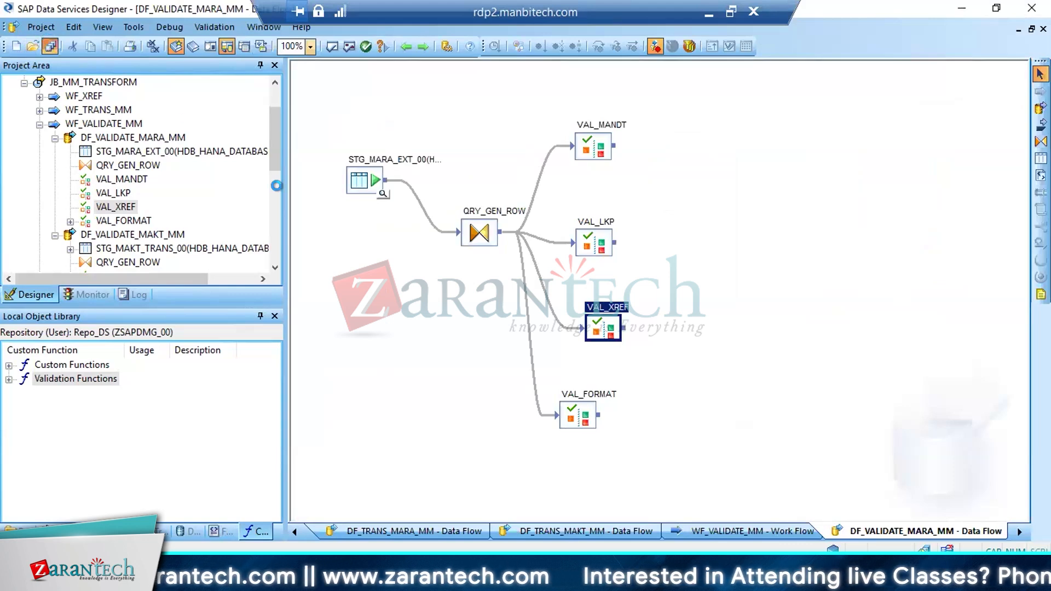
key("ctrl+s")
left_click(426, 367)
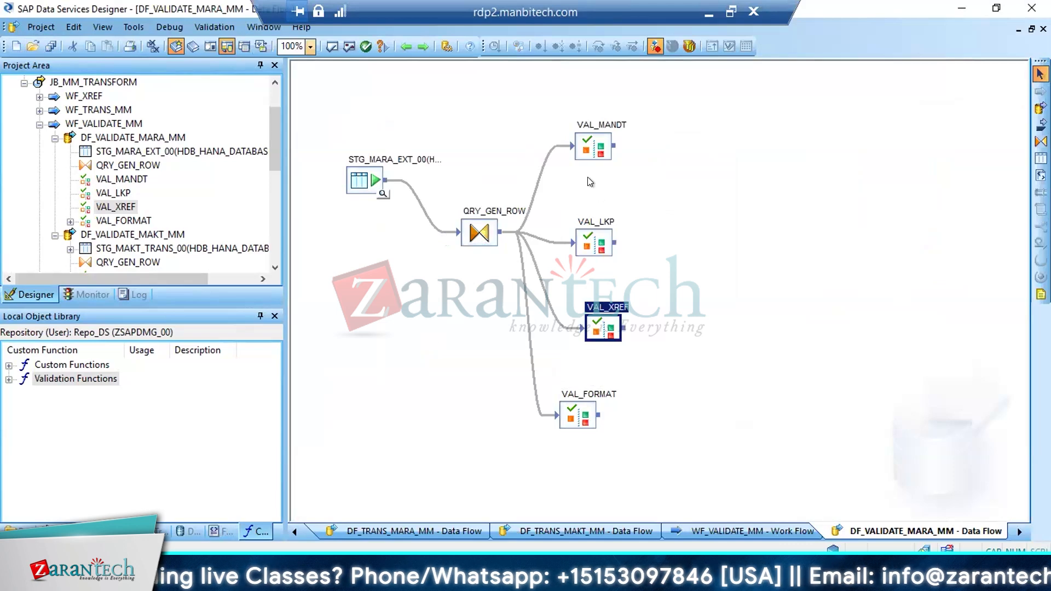
Place a Merge transform beside the validation transforms in the data flow and name it Merge_PASS
left_click(162, 531)
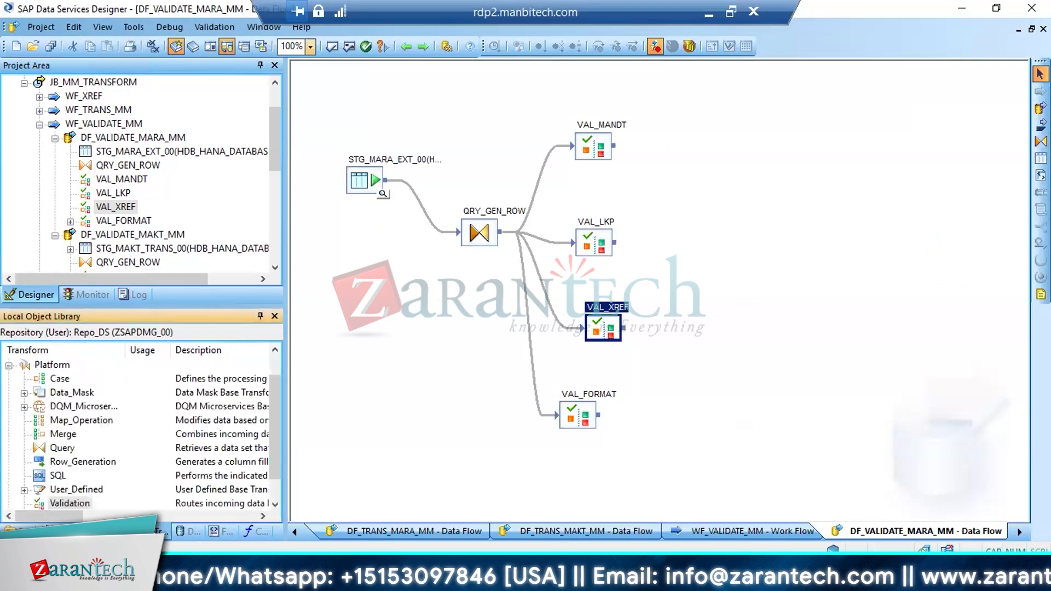
left_click_drag(64, 432, 680, 174)
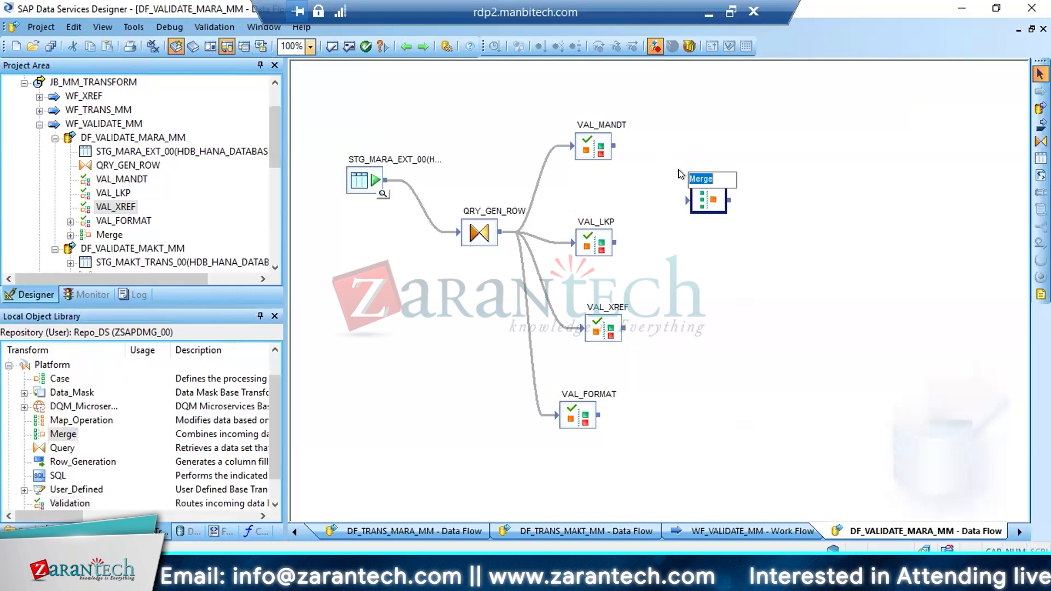
key("Right")
type("_PASS")
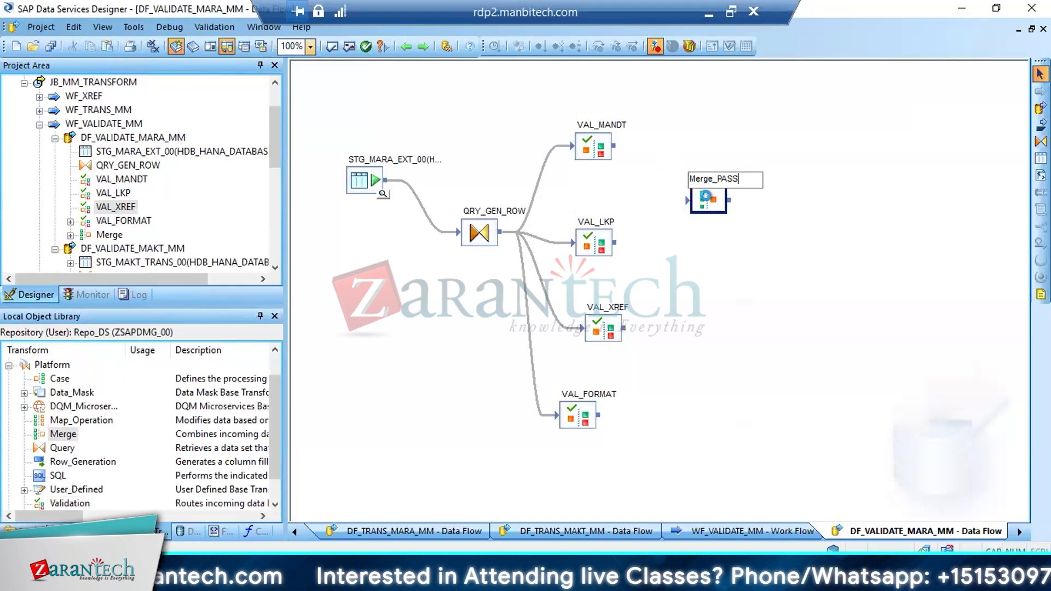
left_click(710, 202)
Place a second Merge transform below Merge_PASS and name it Merge_FAIL
left_click_drag(68, 434, 674, 305)
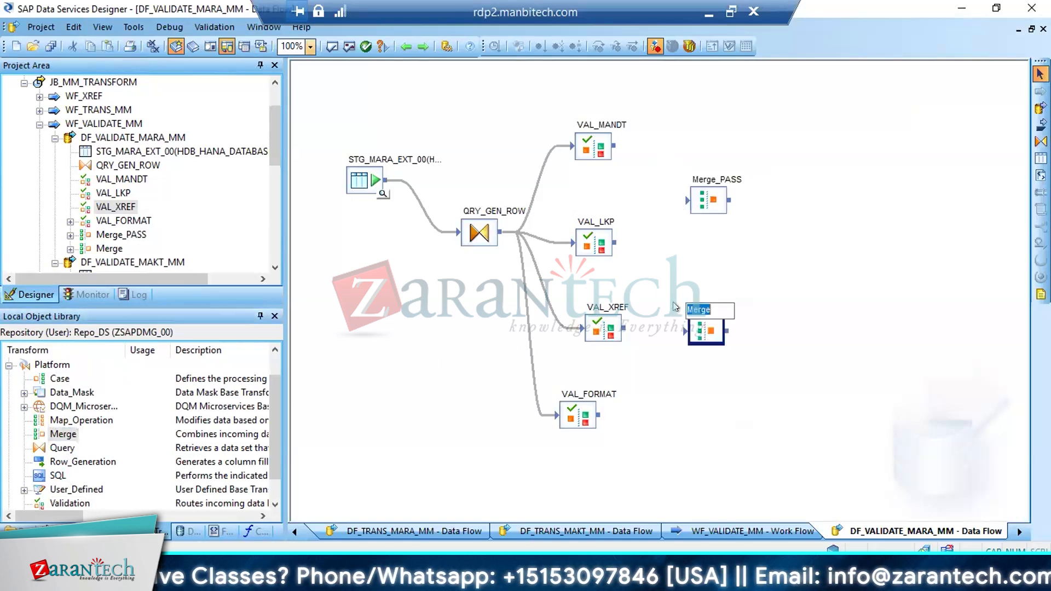
key("Right")
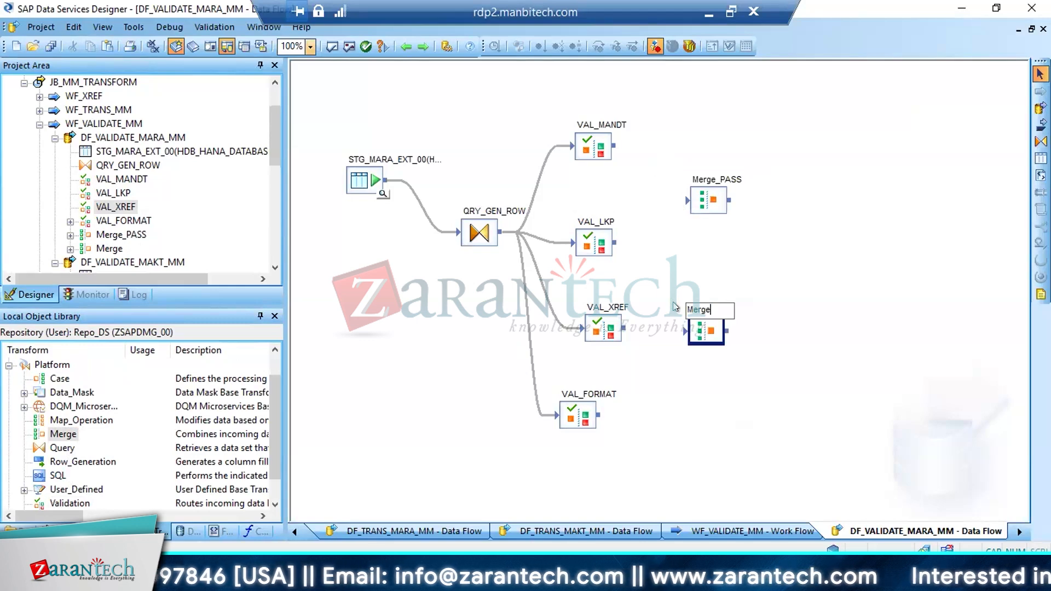
type("_")
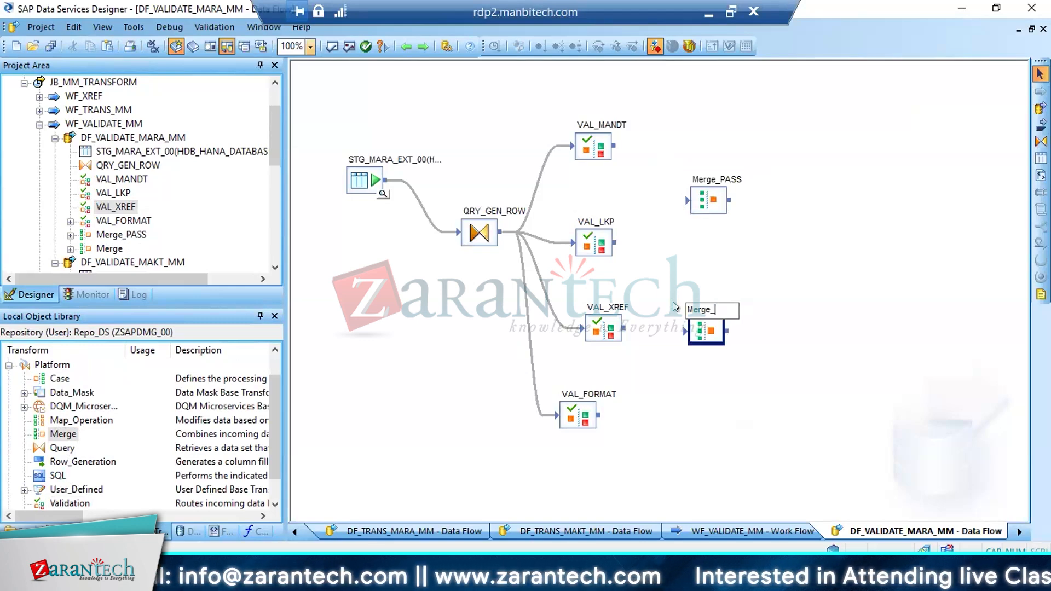
type("FO")
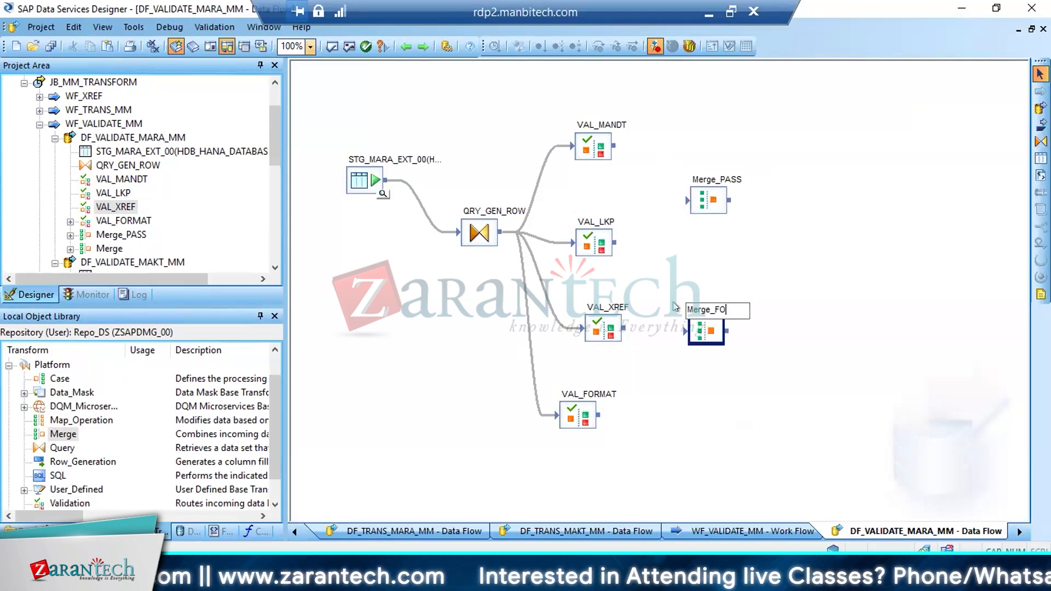
key("BackSpace")
type("AIL")
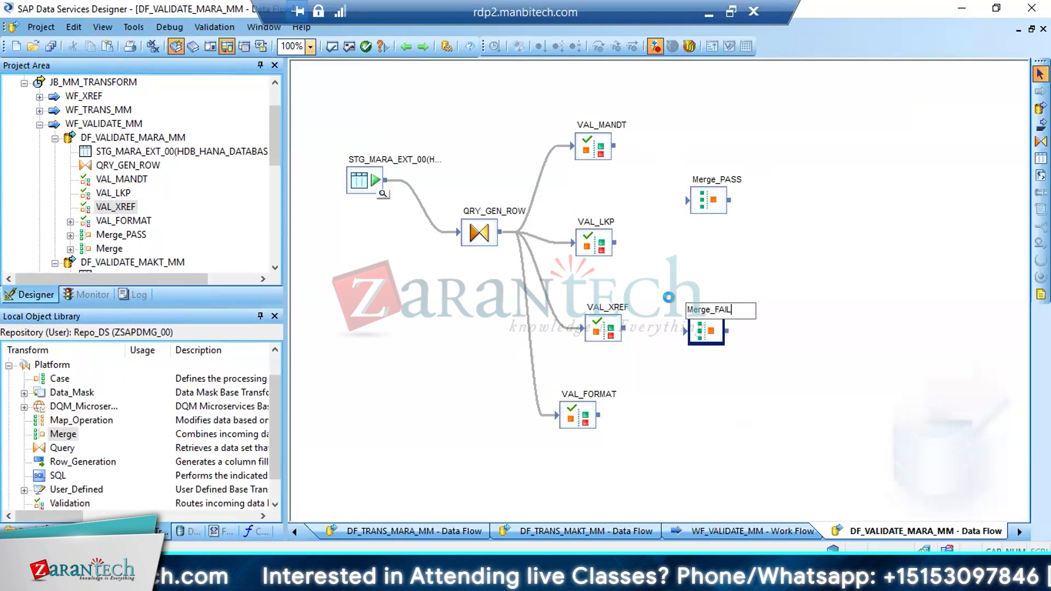
key("Return")
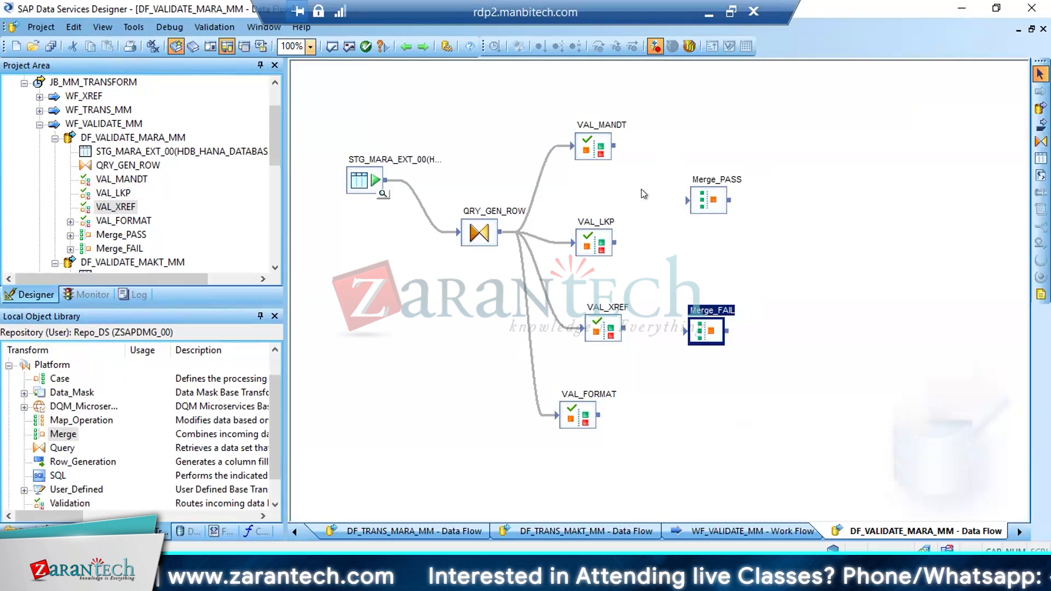
Place a Case transform below the source table and connect the QRY_GEN_ROW output to its input
left_click(605, 150)
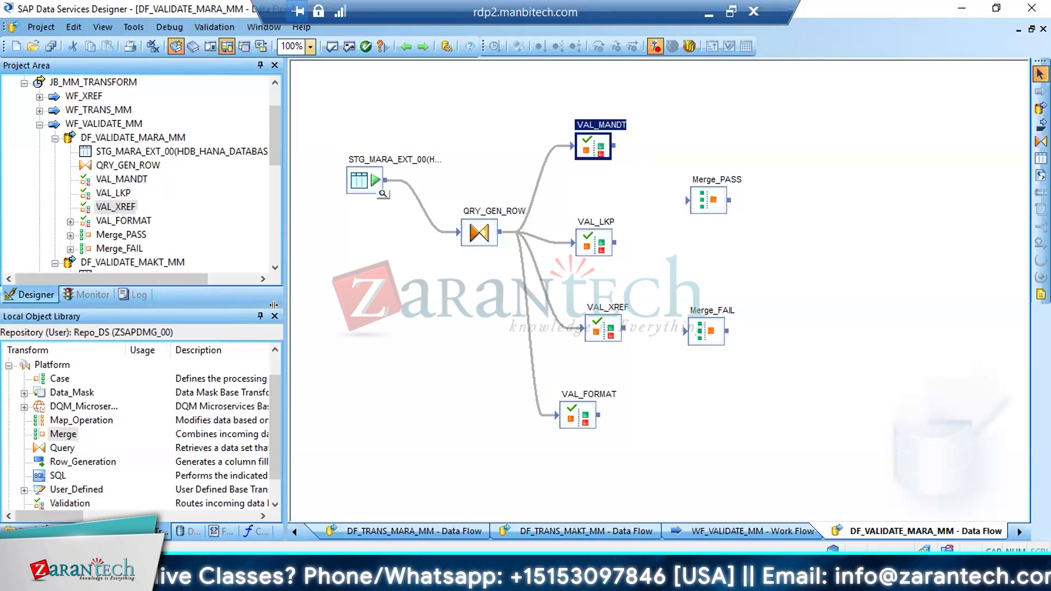
left_click(54, 378)
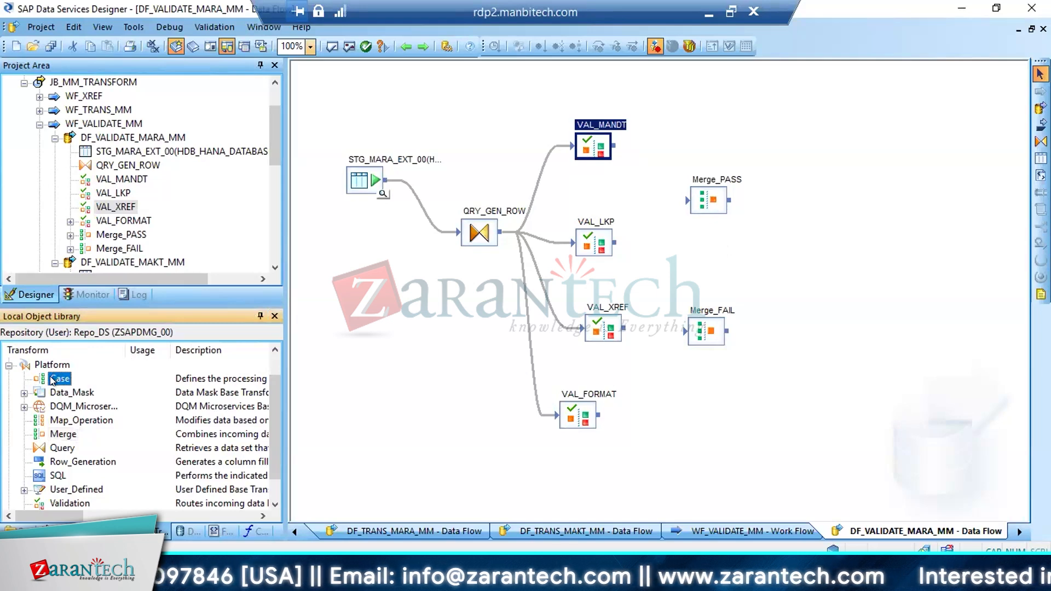
left_click_drag(52, 380, 361, 323)
left_click(409, 332)
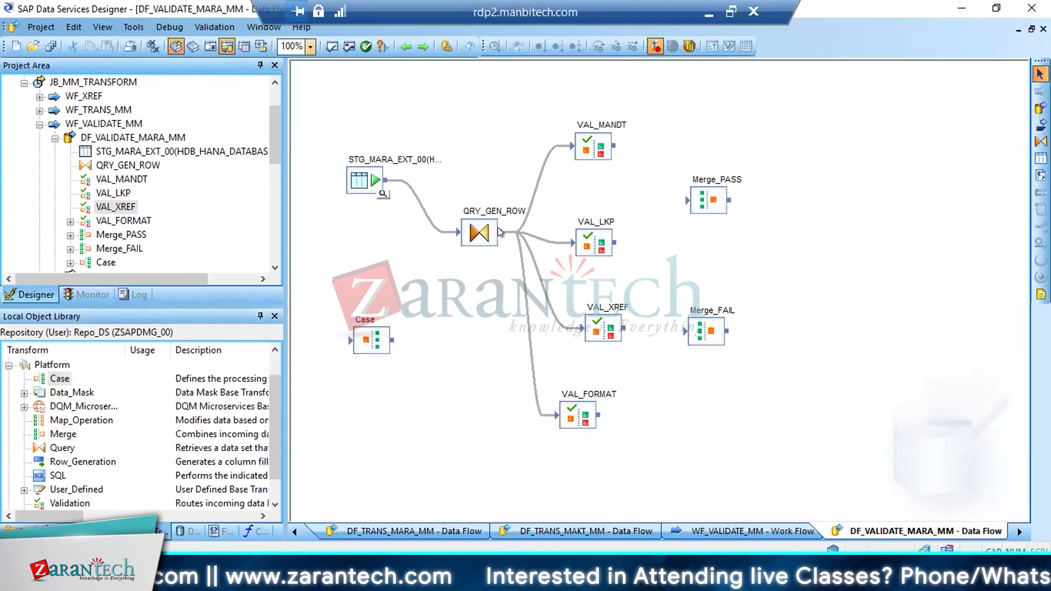
left_click_drag(499, 232, 351, 342)
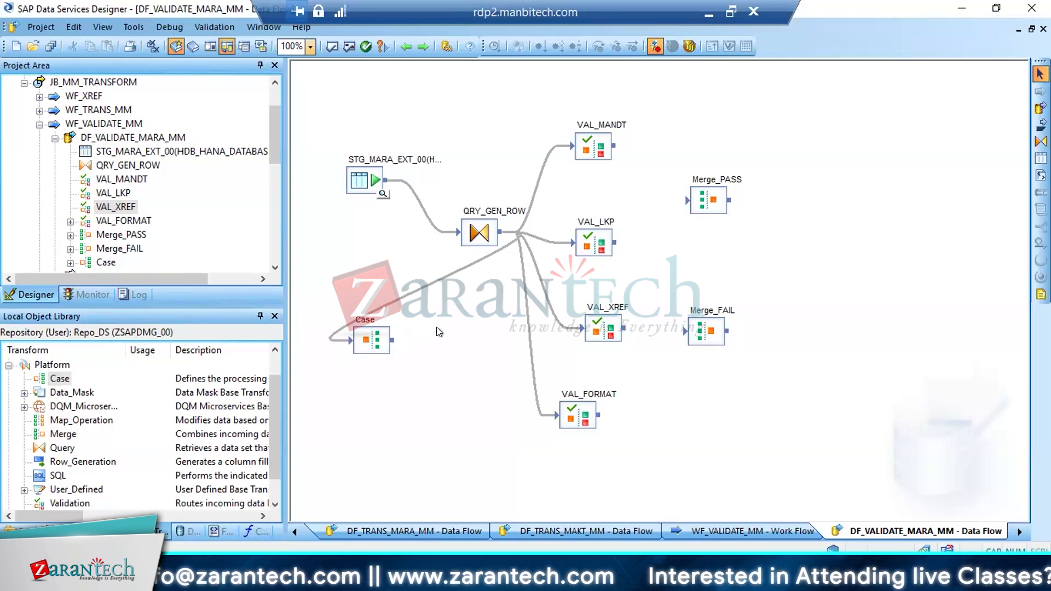
Open the Case transform, add a case, enlarge the case list area and label the case Case_FERT
left_click(711, 198)
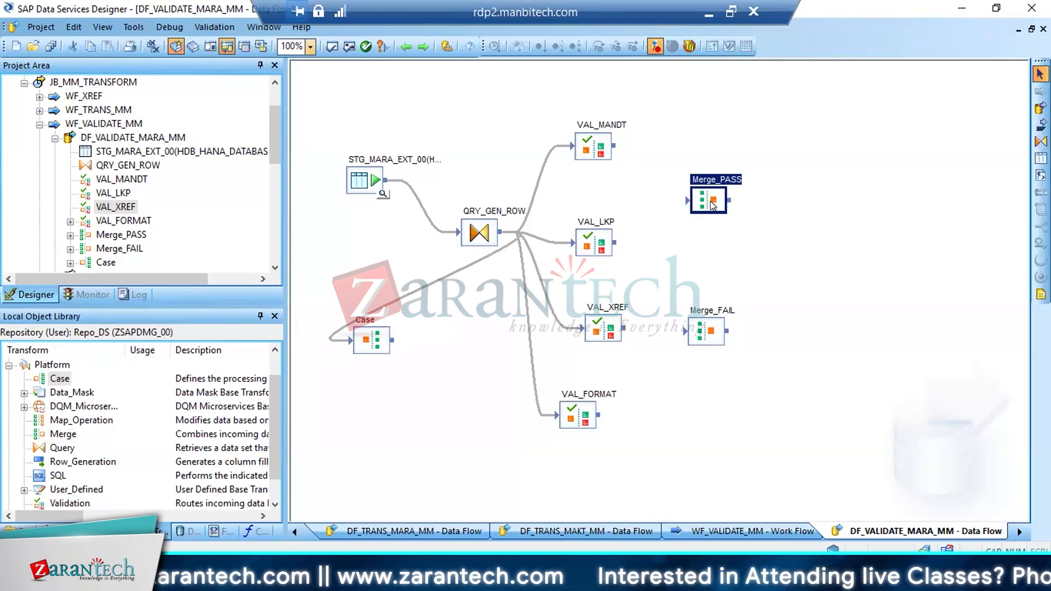
double_click(375, 340)
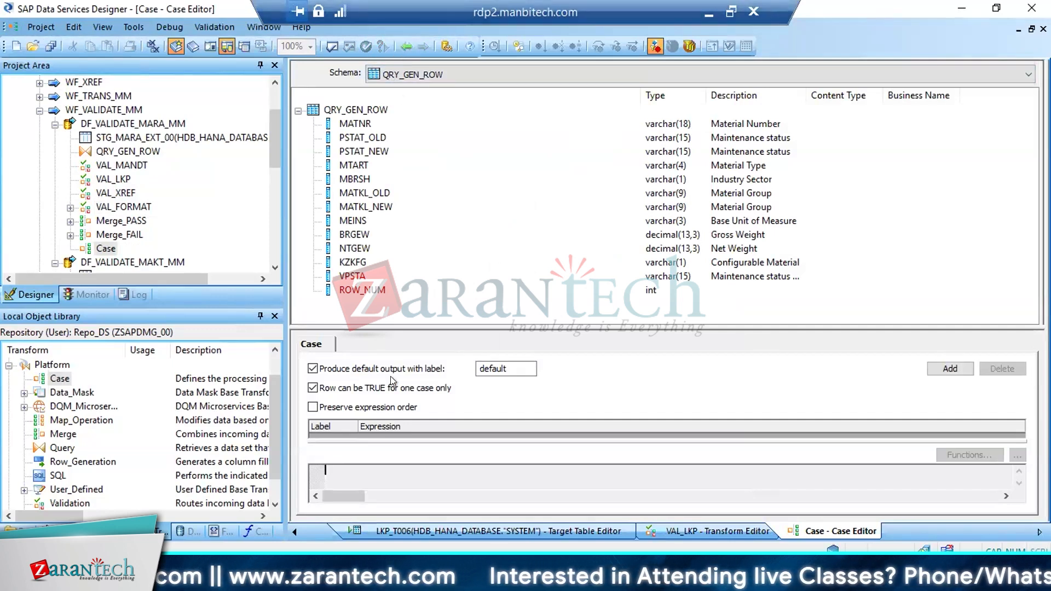
left_click(938, 370)
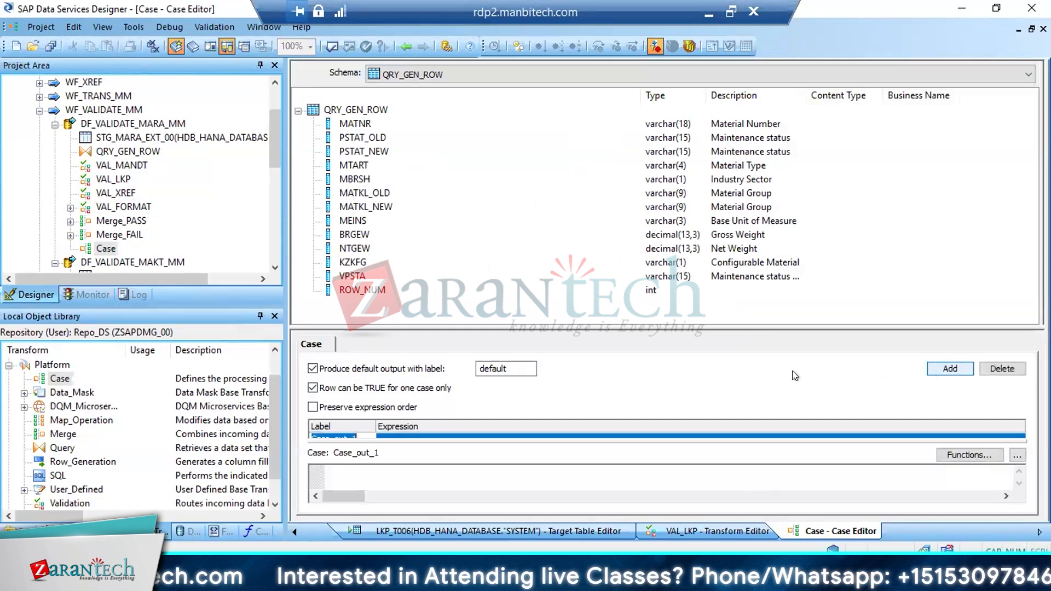
left_click_drag(527, 326, 520, 250)
left_click(353, 360)
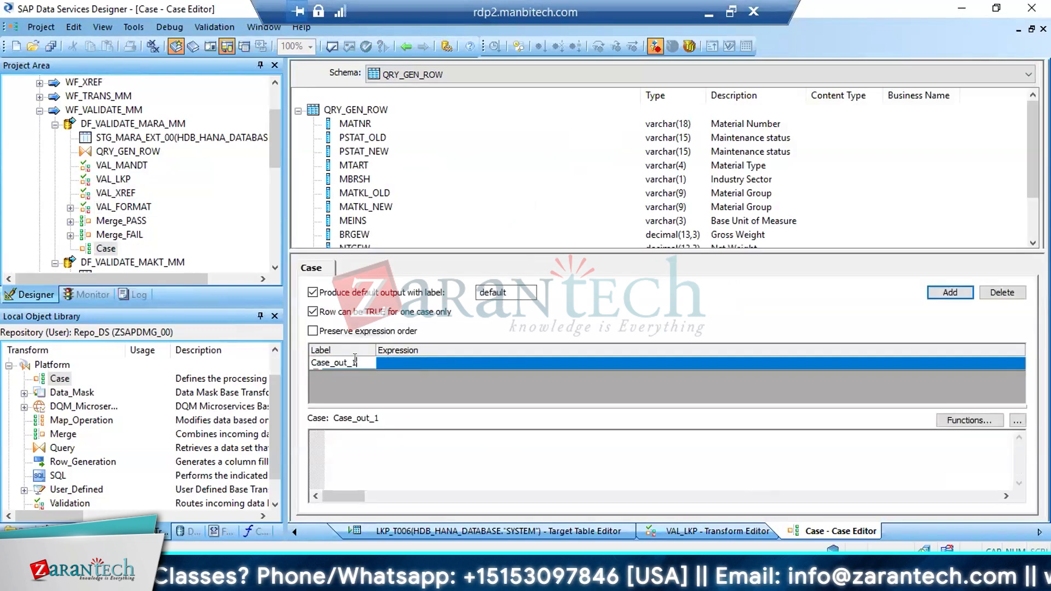
key("BackSpace")
key("BackSpace")
key("BackSpace")
key("BackSpace")
key("BackSpace")
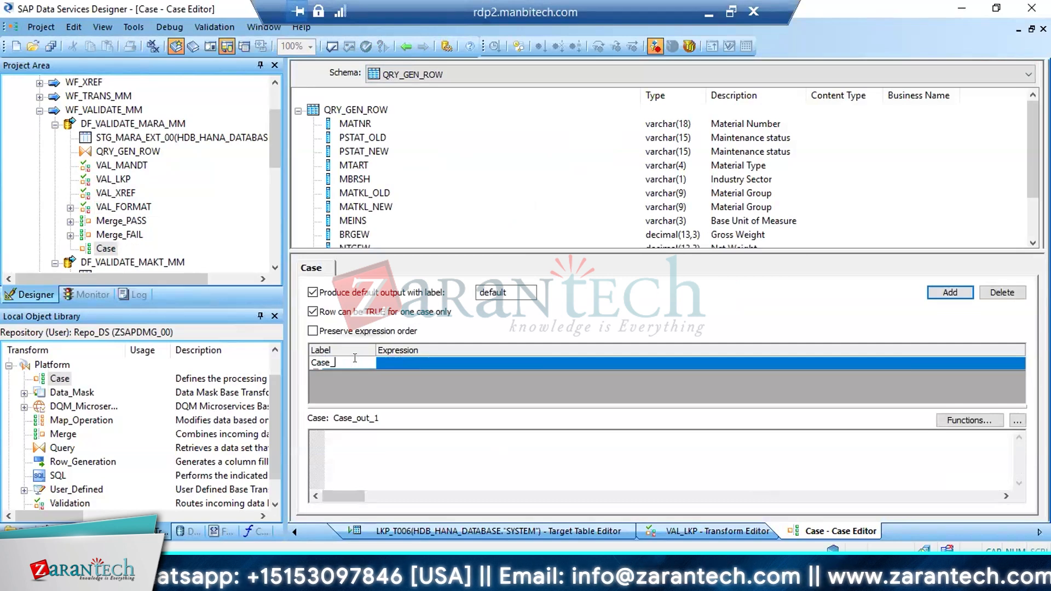
type("FERT")
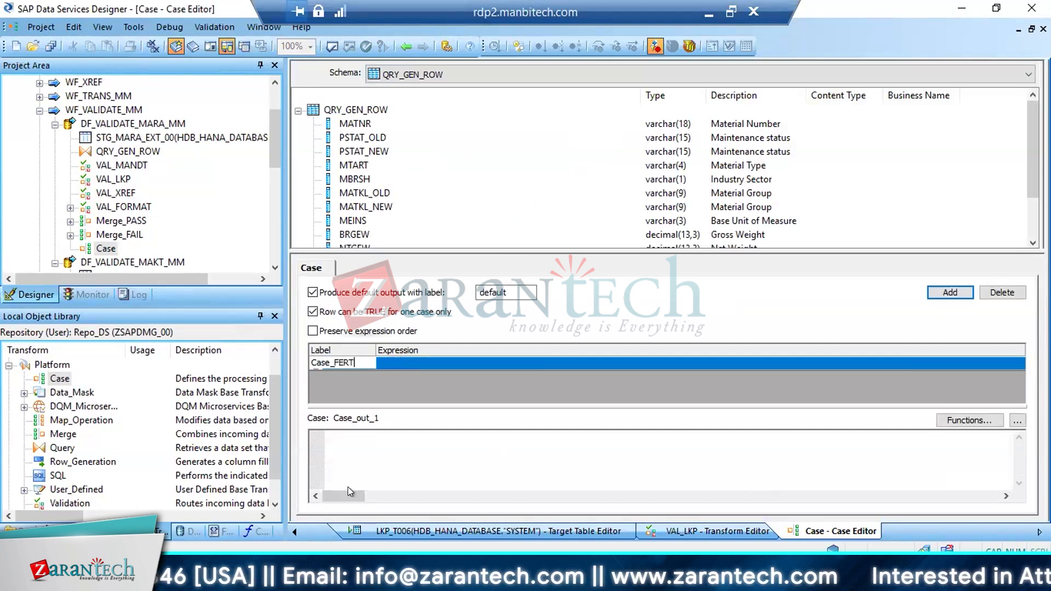
Set the Case_FERT expression to QRY_GEN_ROW.MTART='FERT'
left_click(364, 438)
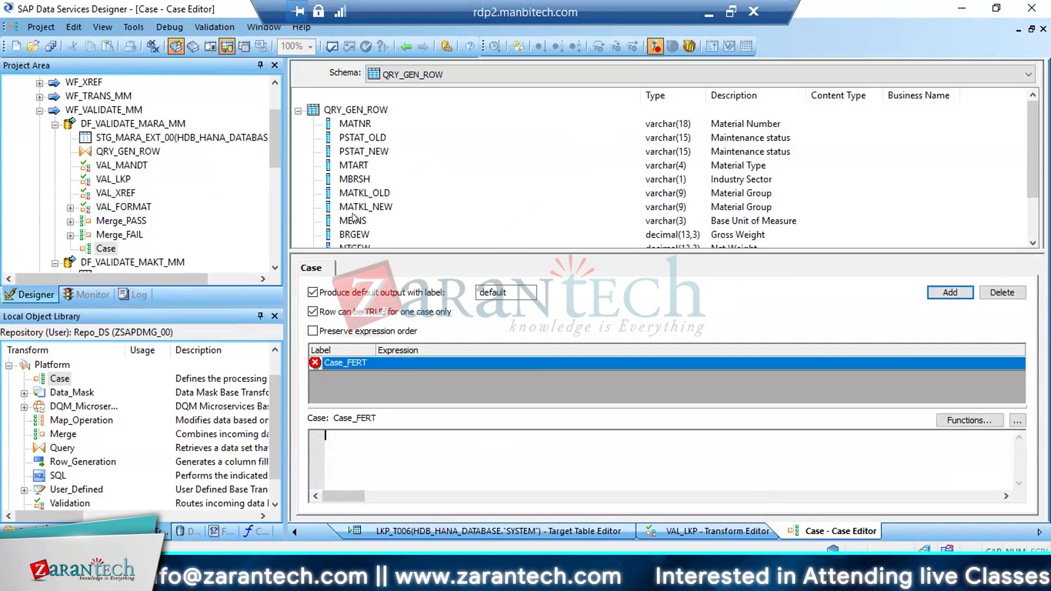
left_click_drag(361, 164, 354, 435)
type("='FERT'")
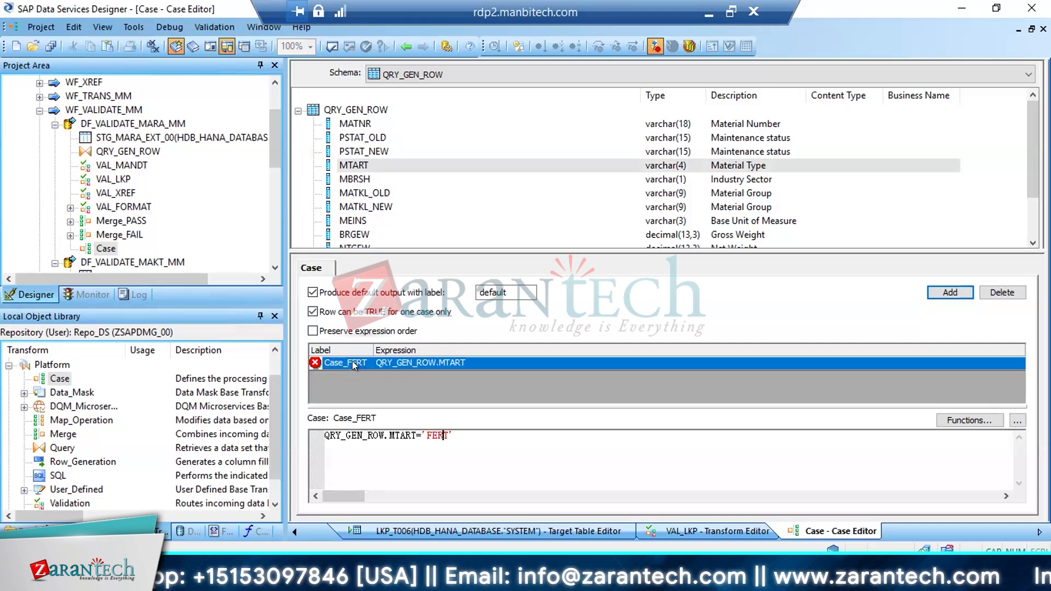
Add a second case to the Case transform and label it Case_HALB
left_click(943, 290)
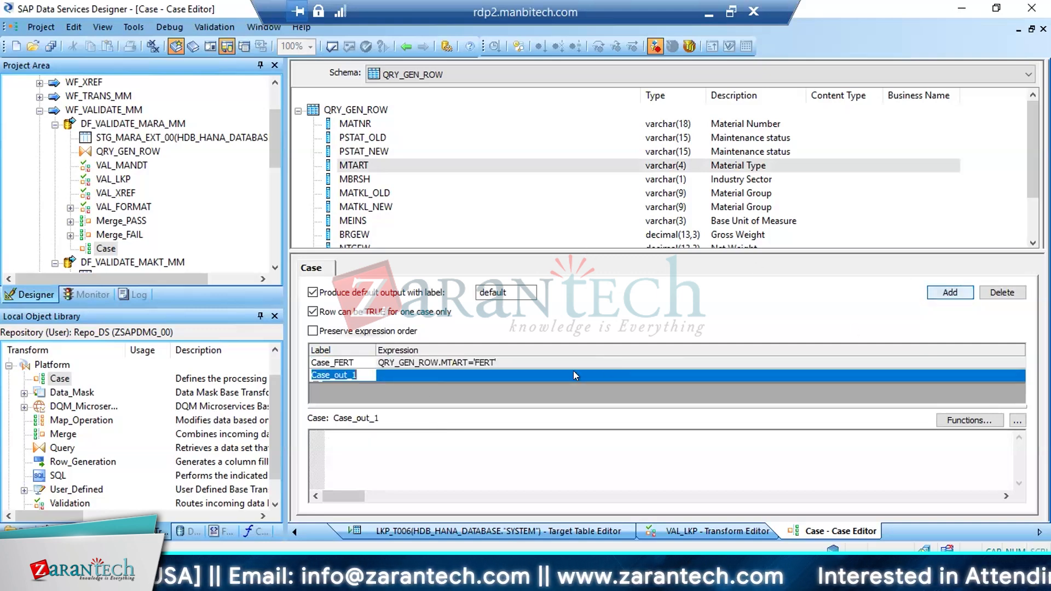
key("BackSpace")
key("BackSpace")
key("BackSpace")
key("BackSpace")
key("BackSpace")
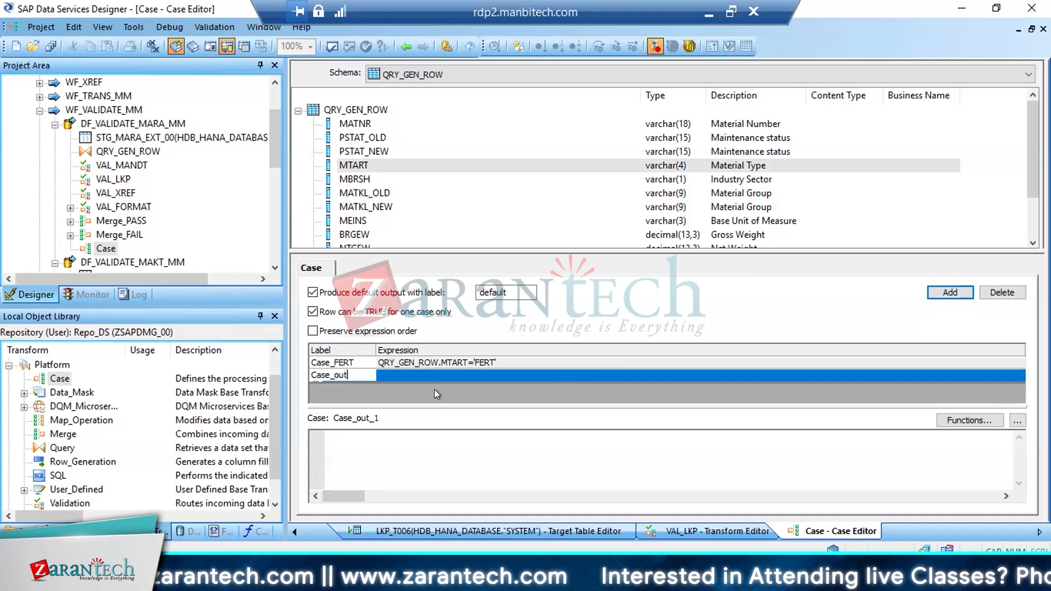
type("HA;B")
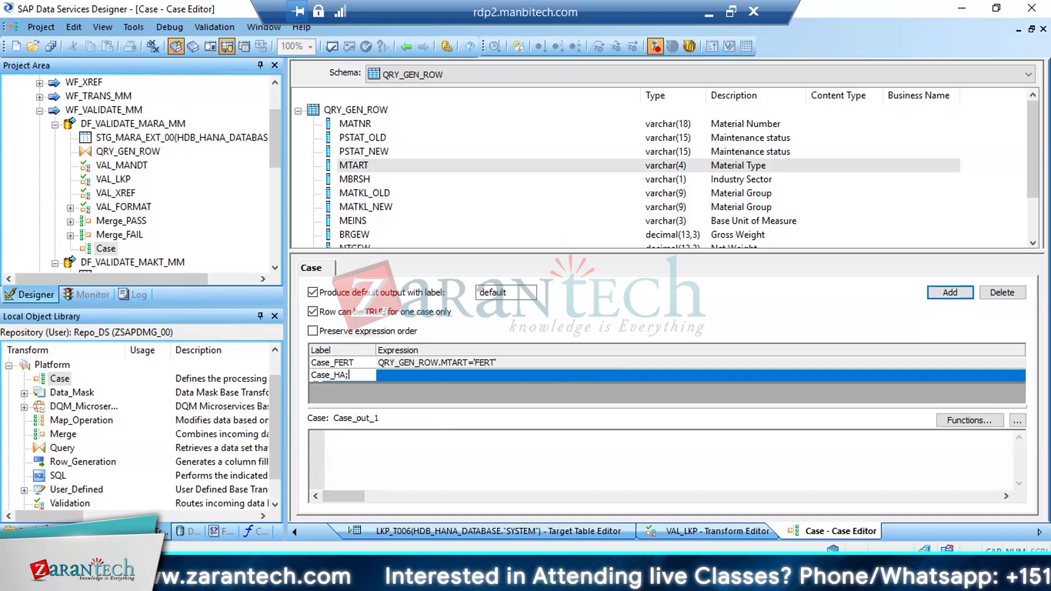
key("BackSpace")
key("BackSpace")
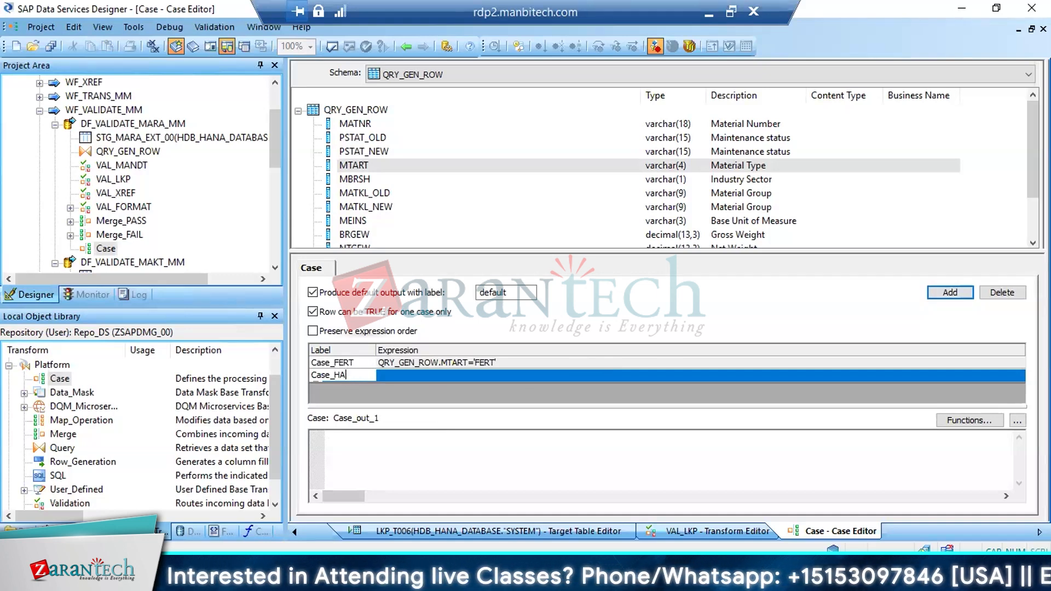
type("LB")
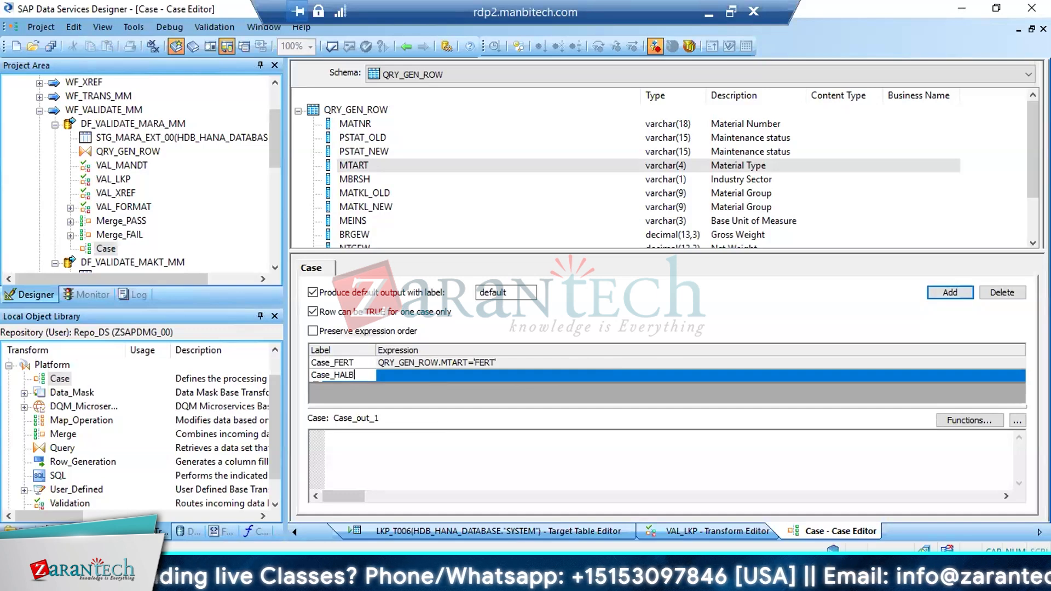
key("Return")
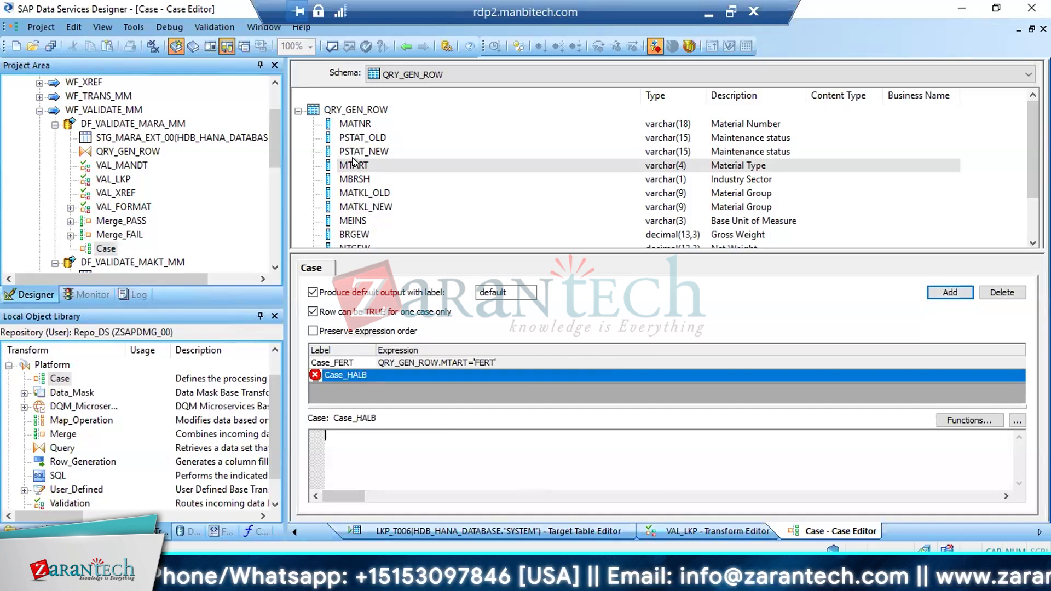
Set the Case_HALB expression to QRY_GEN_ROW.MTART='HALB' and keep the default output with the label default enabled
left_click_drag(353, 165, 337, 436)
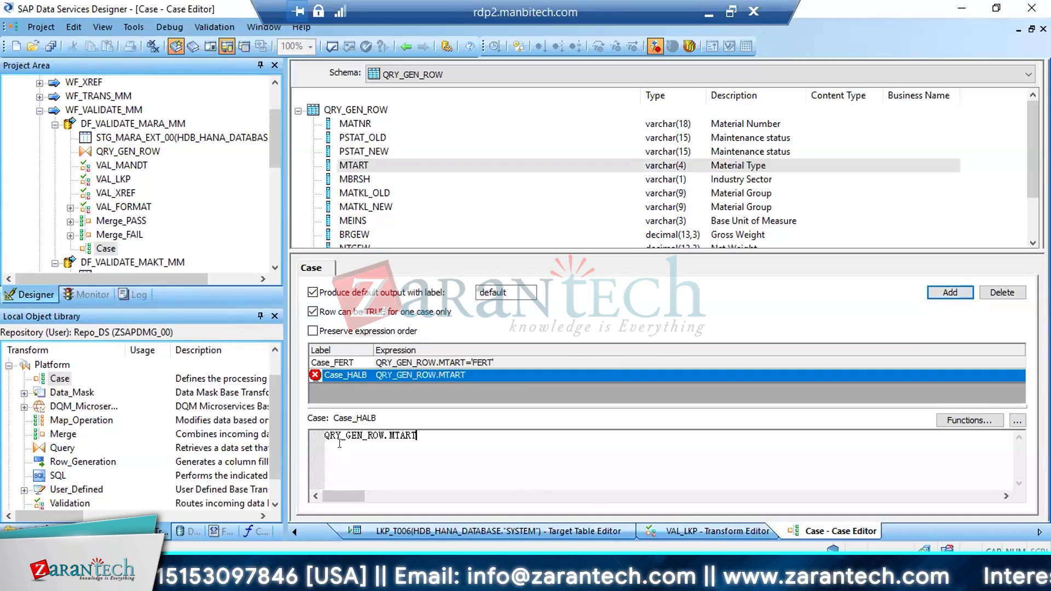
type("='")
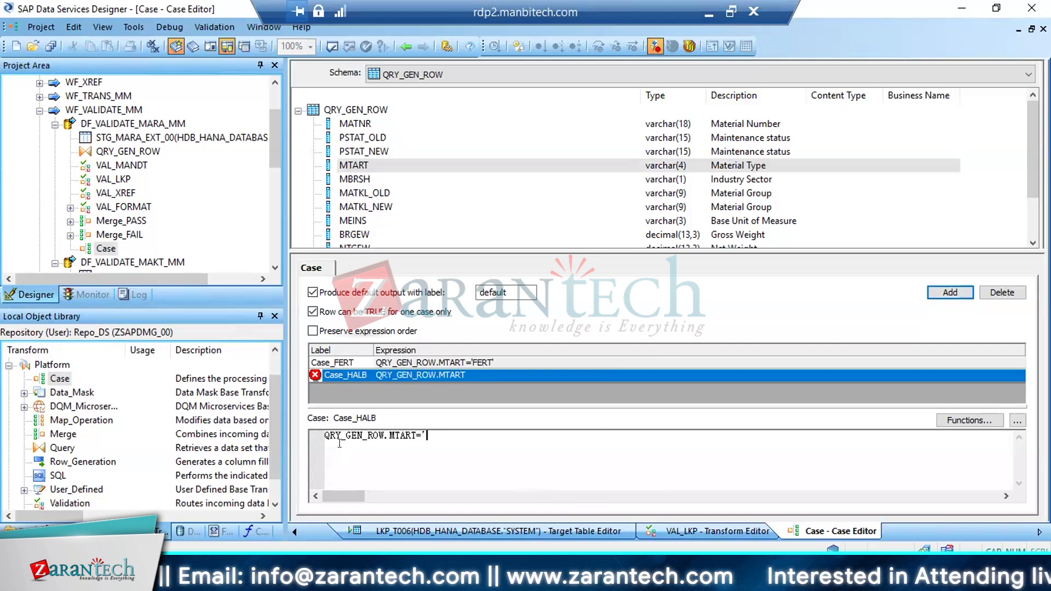
type("HALB")
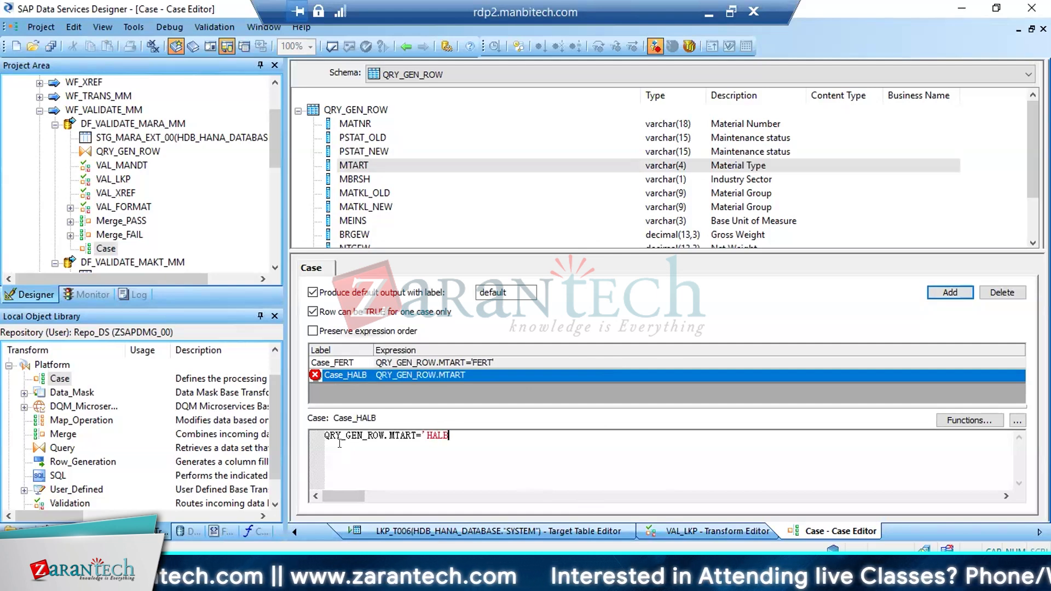
type("'")
left_click(396, 471)
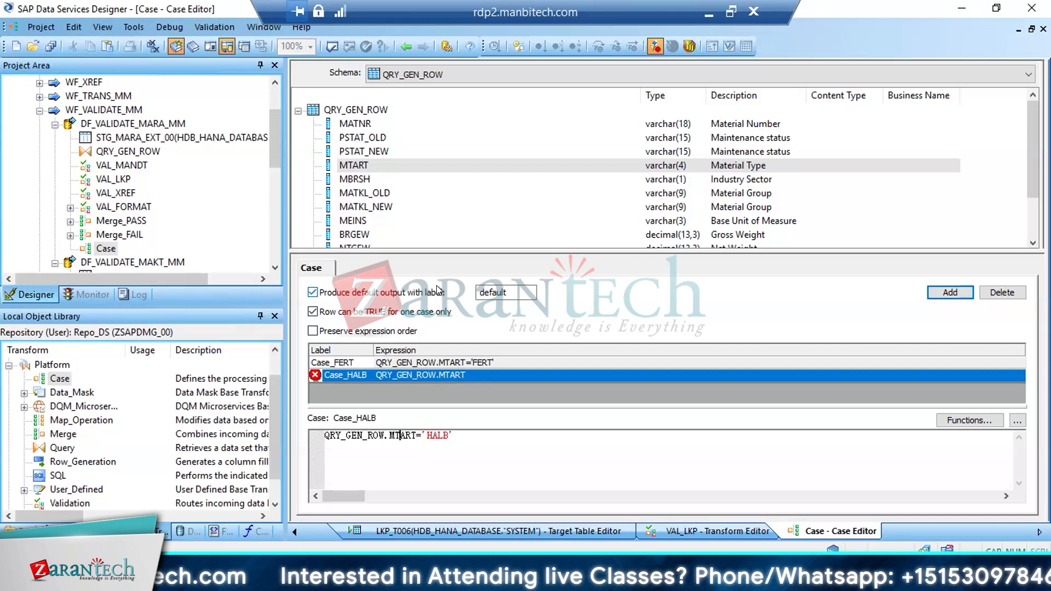
left_click(407, 220)
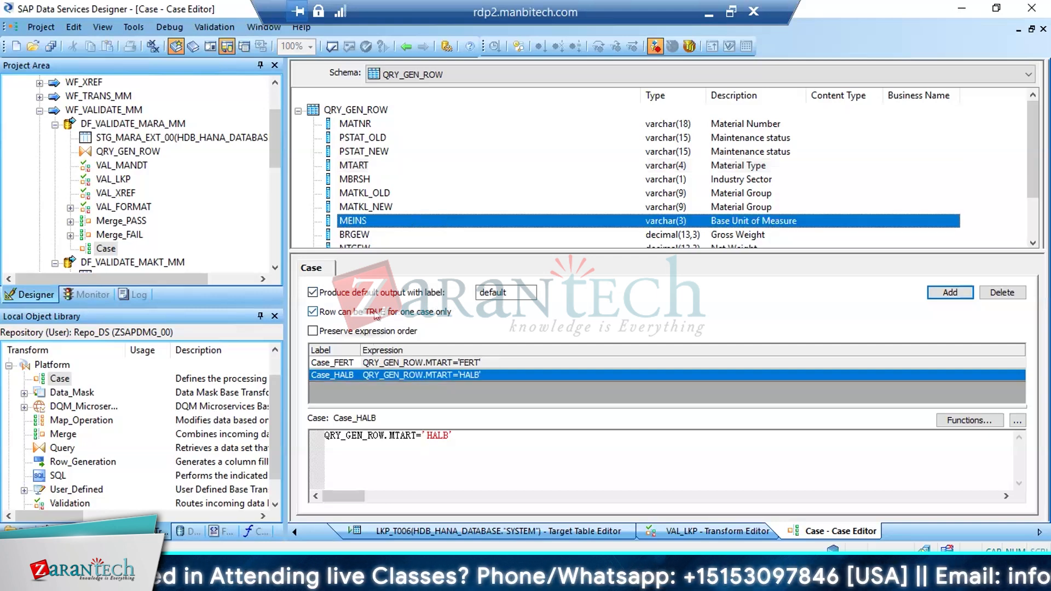
left_click(313, 293)
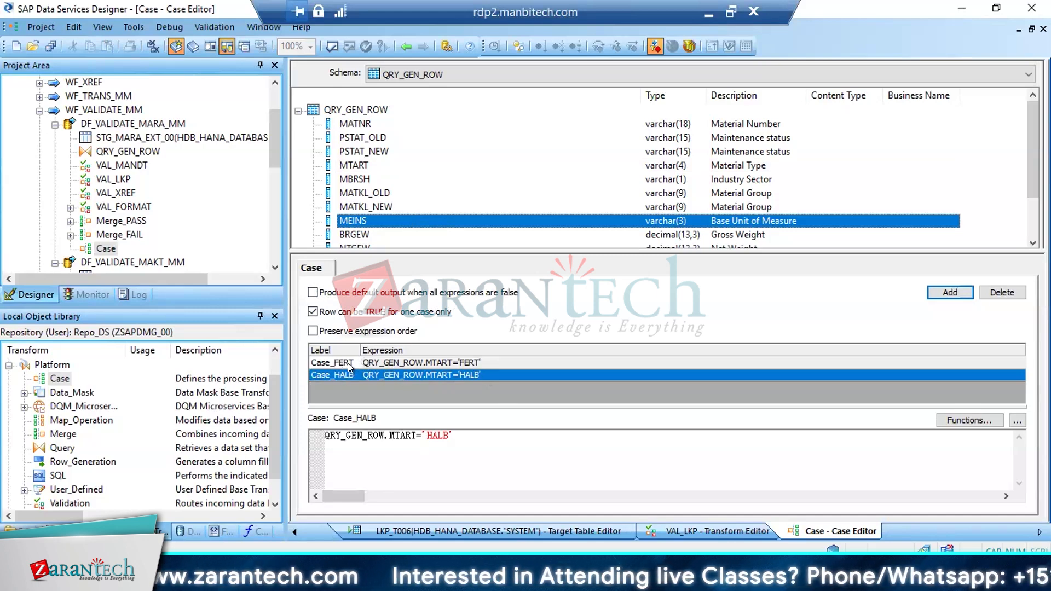
left_click(312, 293)
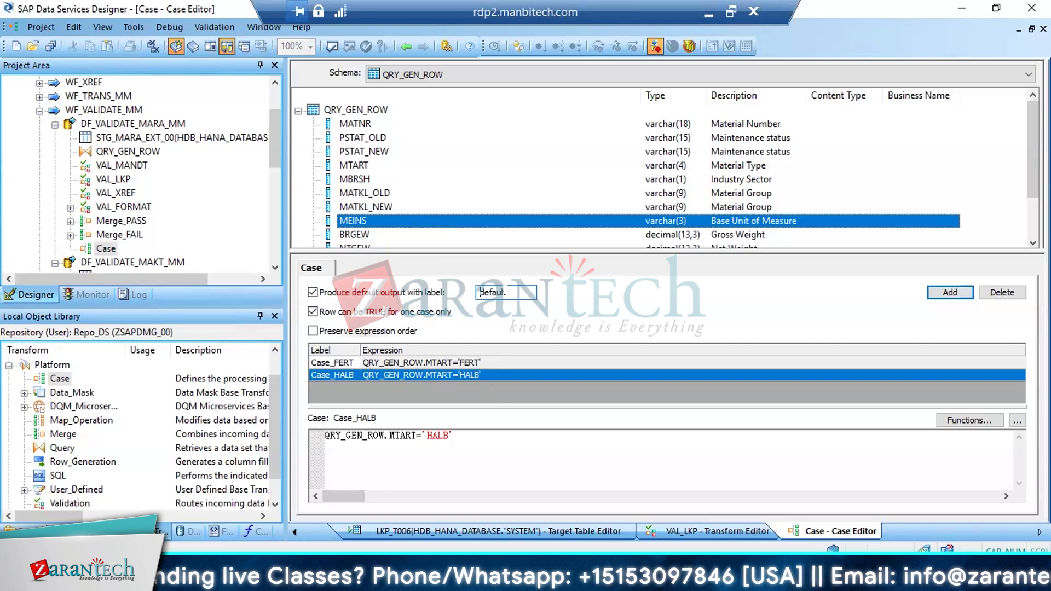
Return to the data flow, add a Query transform named QRY_FERT and place it level with the Case transform
left_click(406, 46)
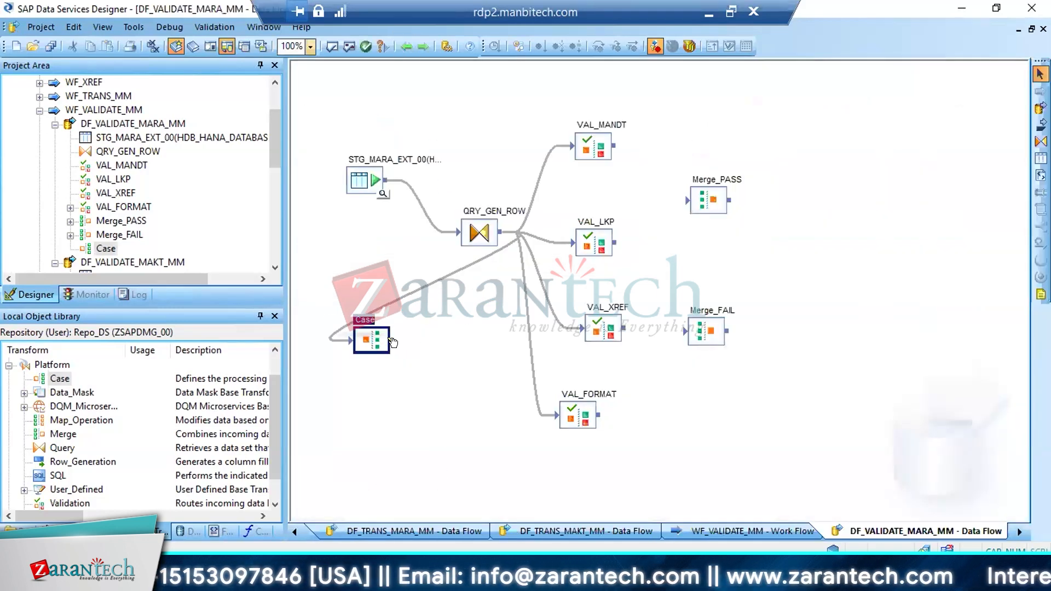
left_click(1040, 141)
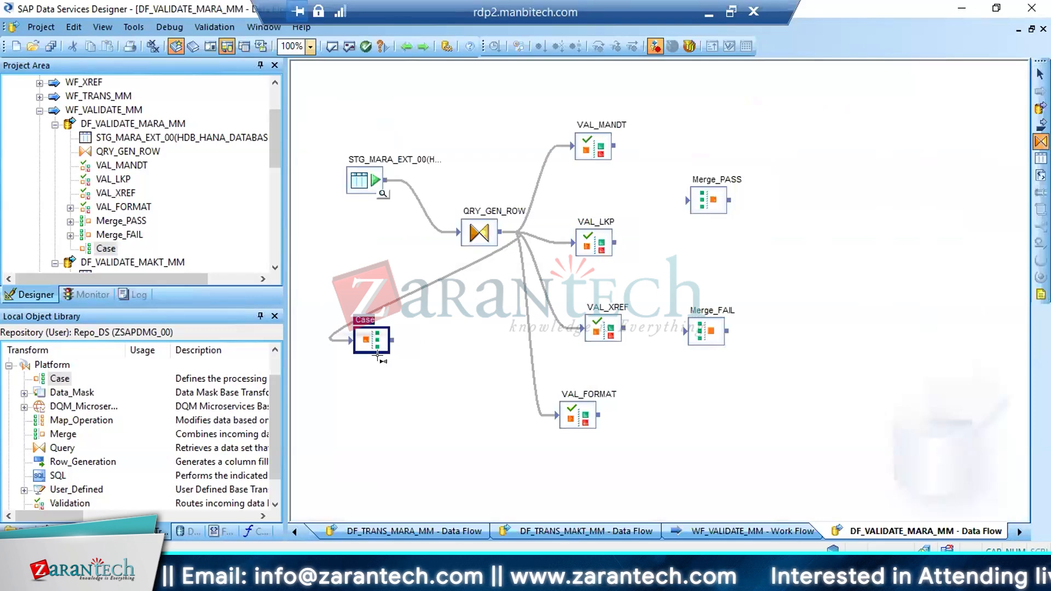
left_click(415, 367)
type("QRY")
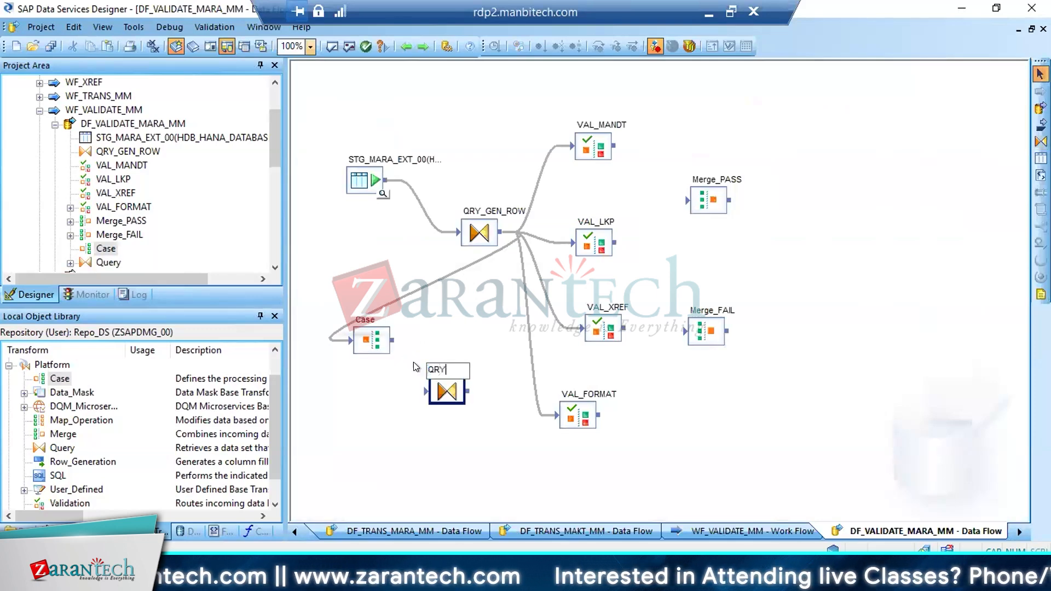
type("_FERT")
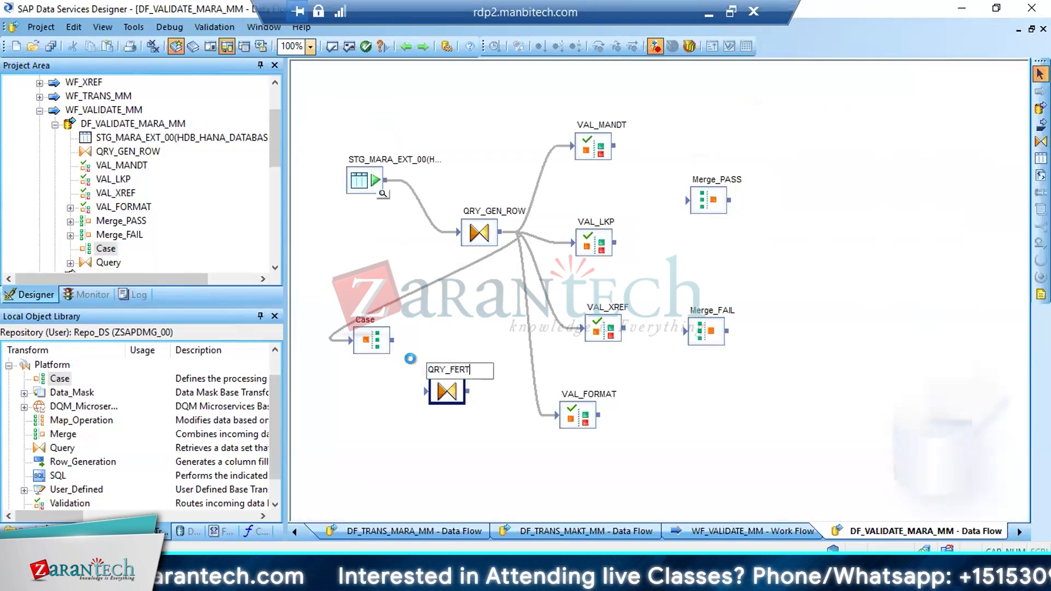
key("Return")
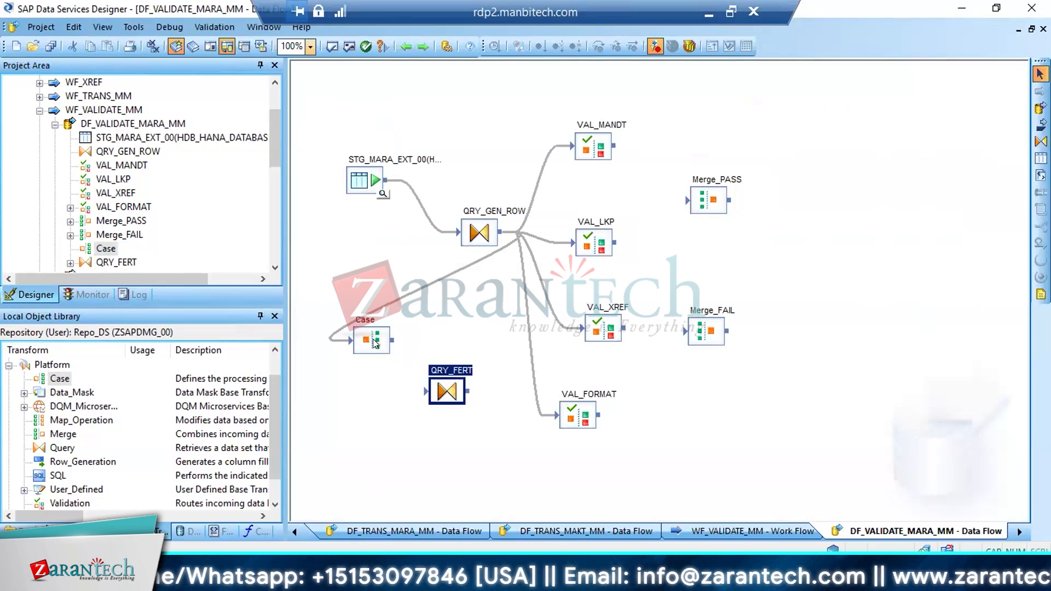
left_click_drag(444, 391, 448, 342)
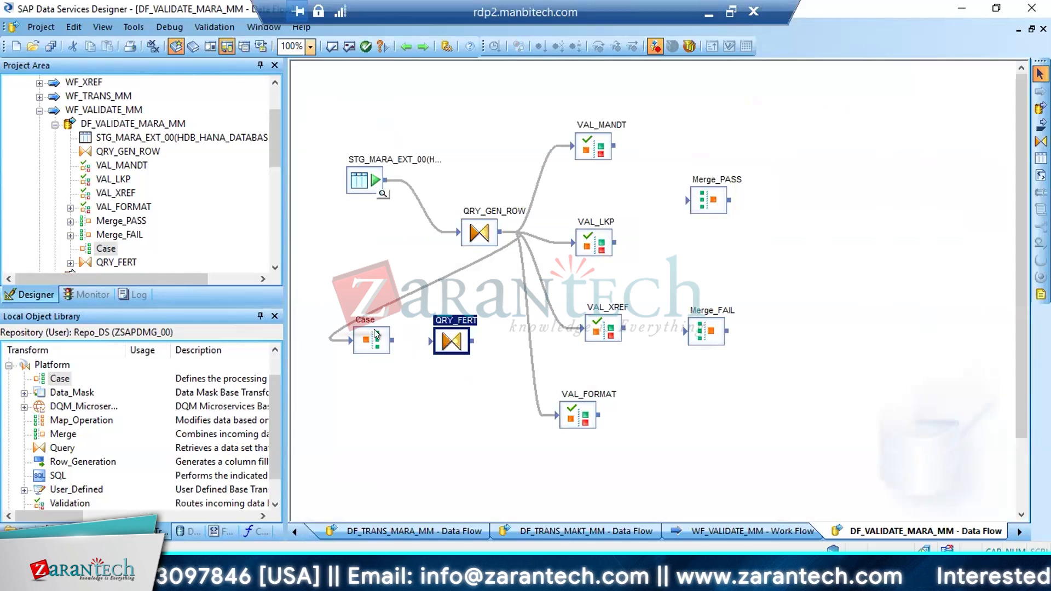
Add a second Query transform below QRY_FERT and name it QRY_HALB
left_click(1040, 142)
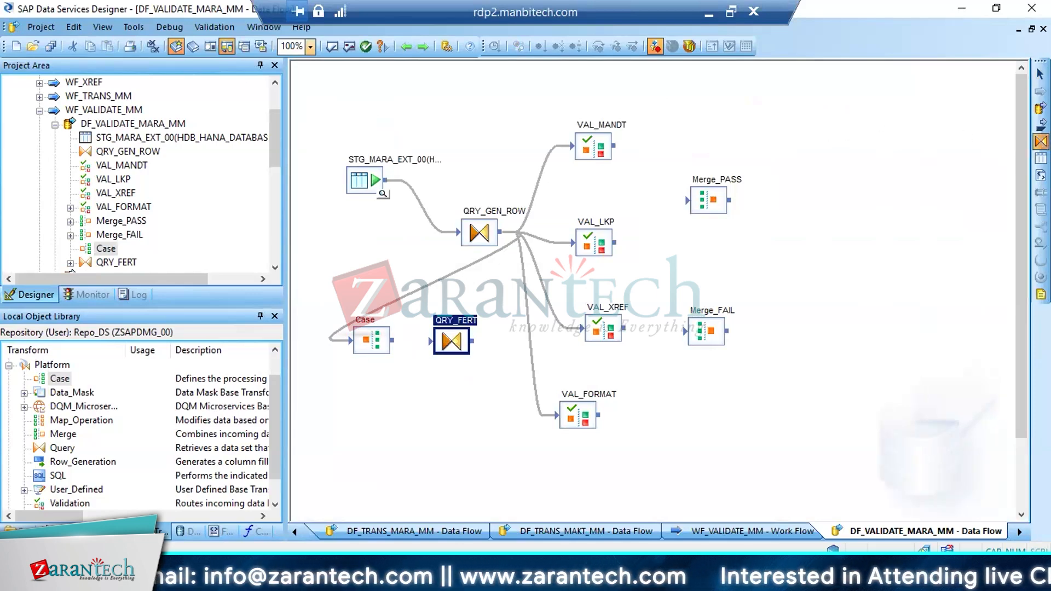
left_click(409, 390)
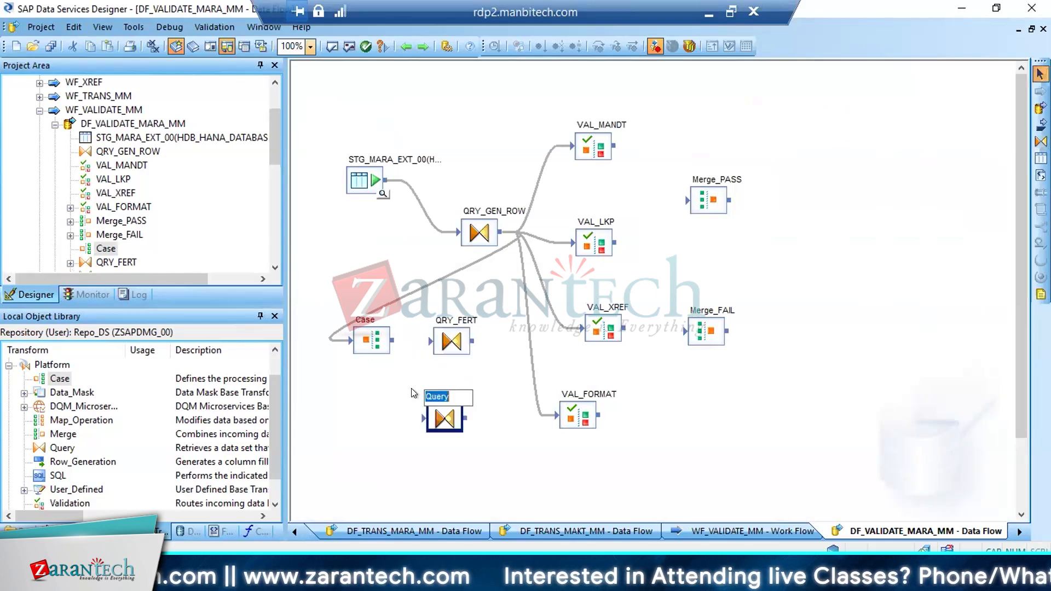
type("QRY_HALB")
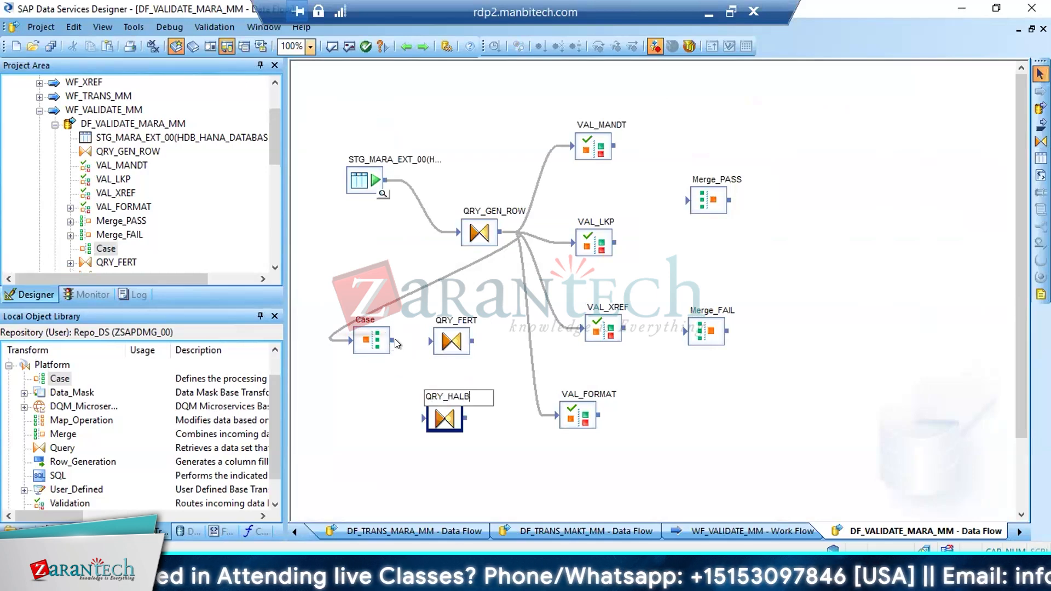
Connect the Case transform's Case_FERT output to QRY_FERT and its Case_HALB output to QRY_HALB
left_click_drag(392, 340, 429, 342)
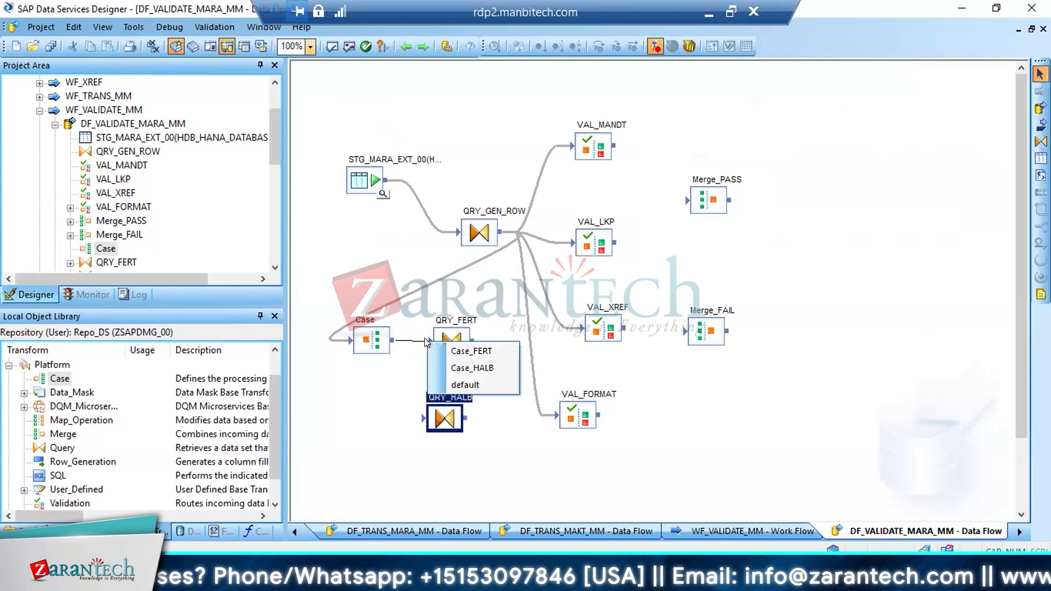
left_click(463, 353)
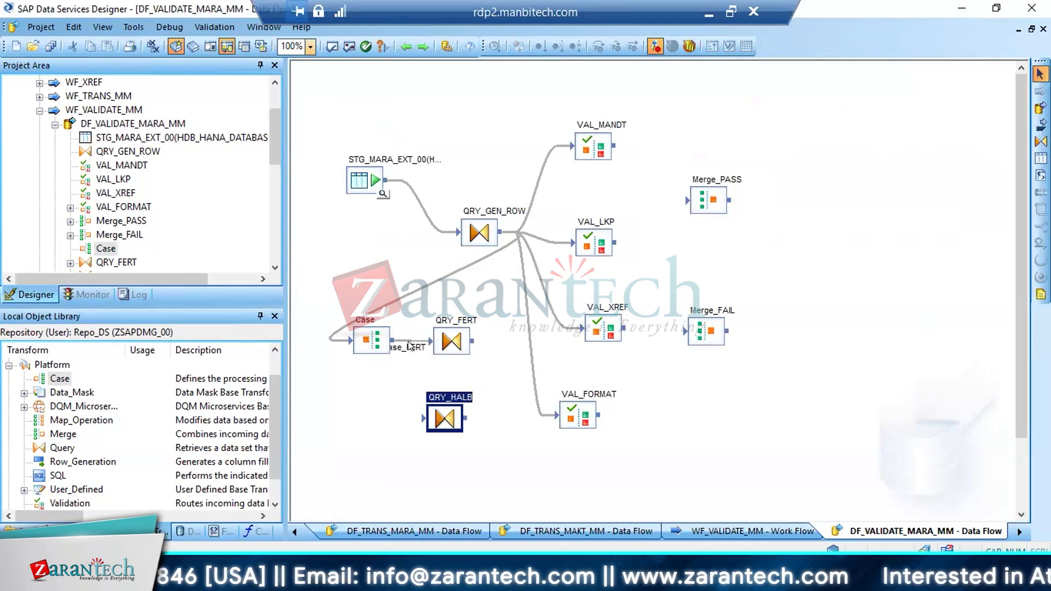
left_click_drag(393, 342, 423, 417)
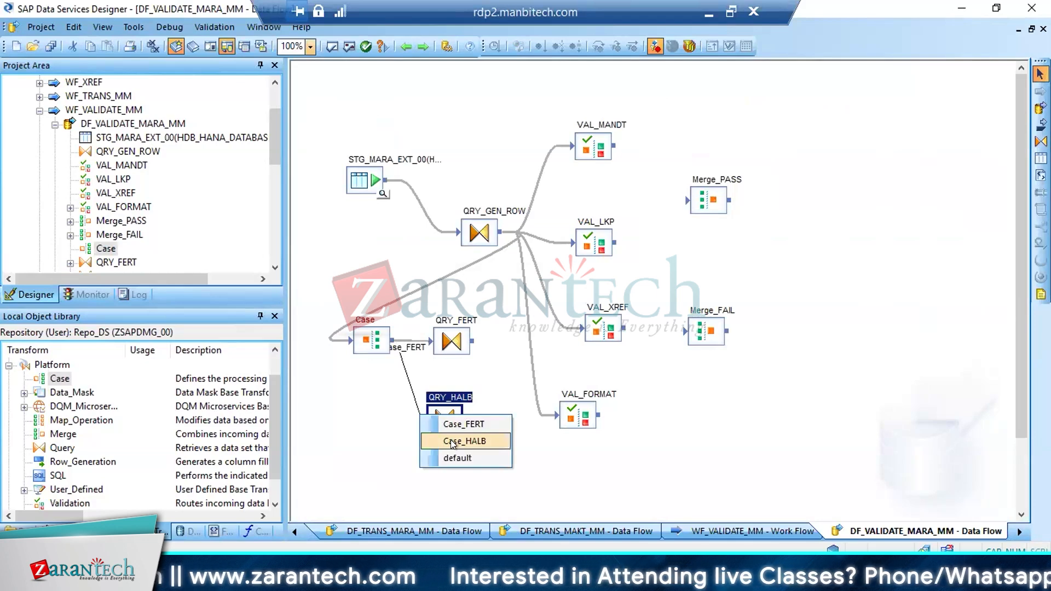
left_click(452, 443)
Add a third Query transform below QRY_HALB, keep its name Query and connect the Case transform's default output to it
left_click(1040, 142)
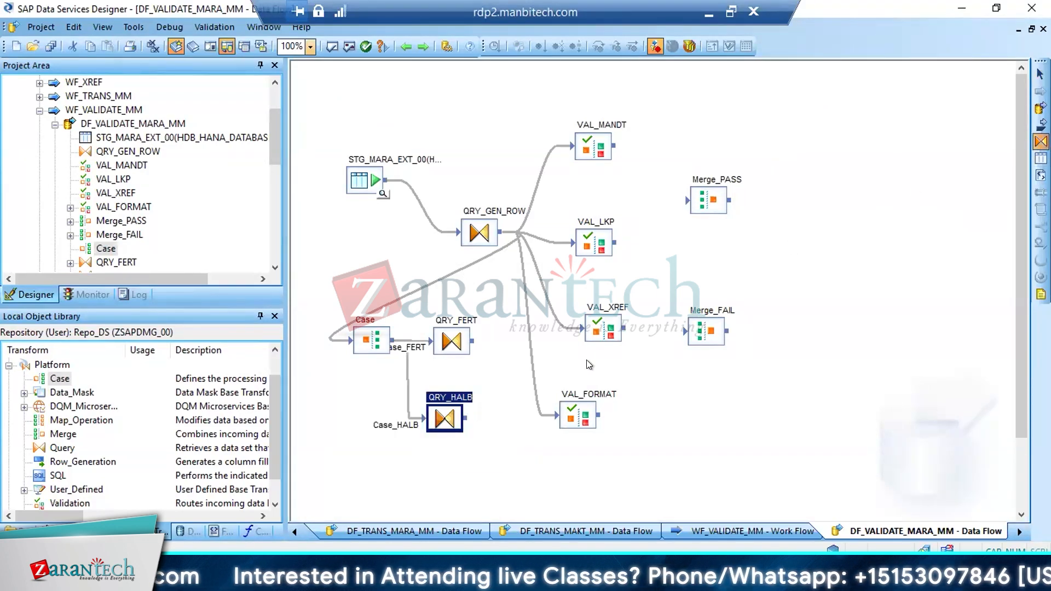
left_click(427, 456)
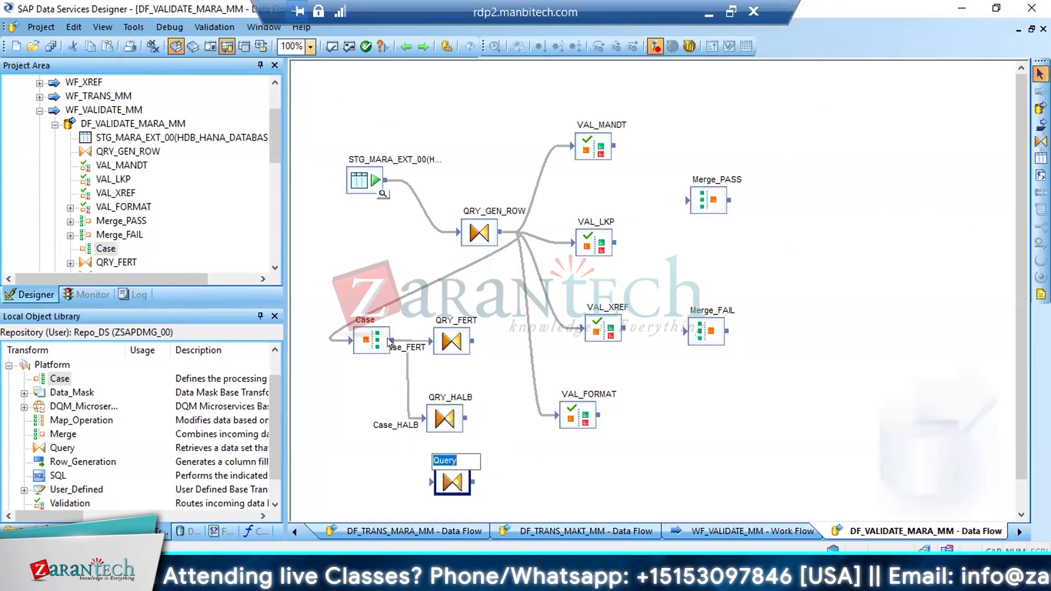
left_click_drag(398, 343, 432, 484)
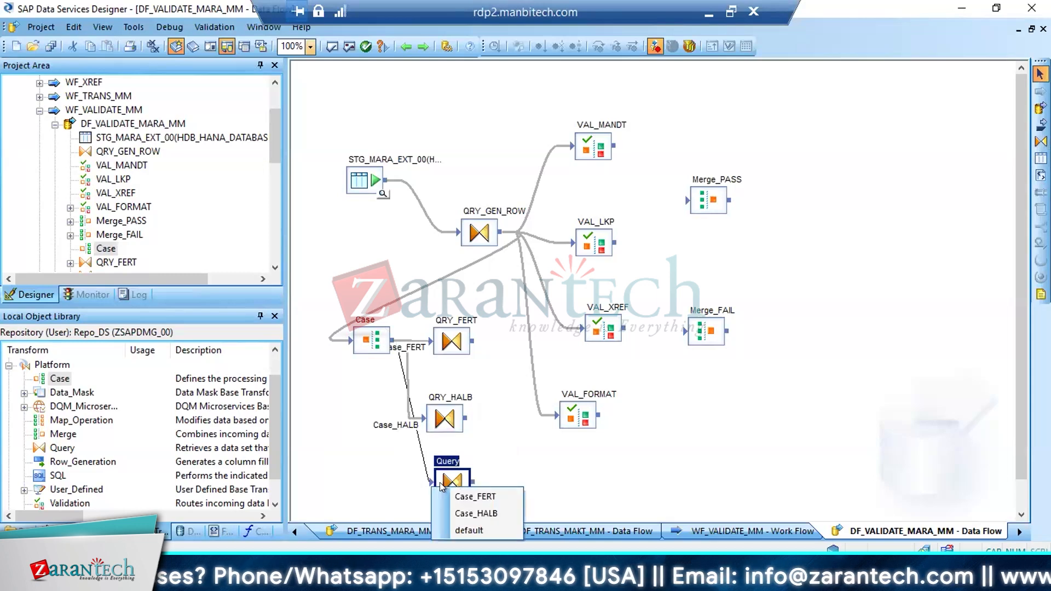
left_click(467, 529)
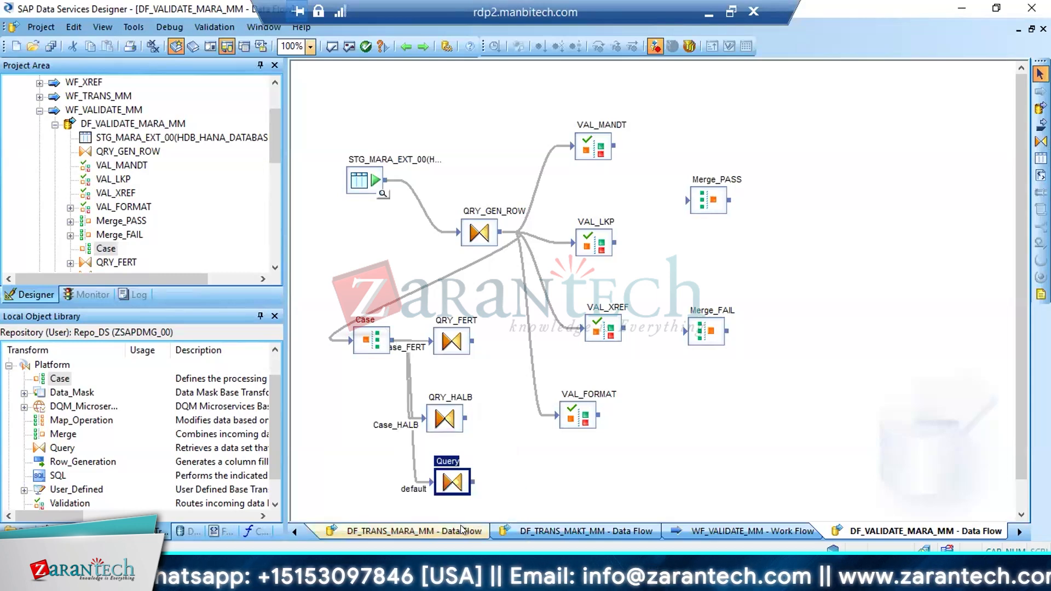
Open QRY_FERT and map all input columns from MATNR to ROW_NUM to its output schema
double_click(448, 343)
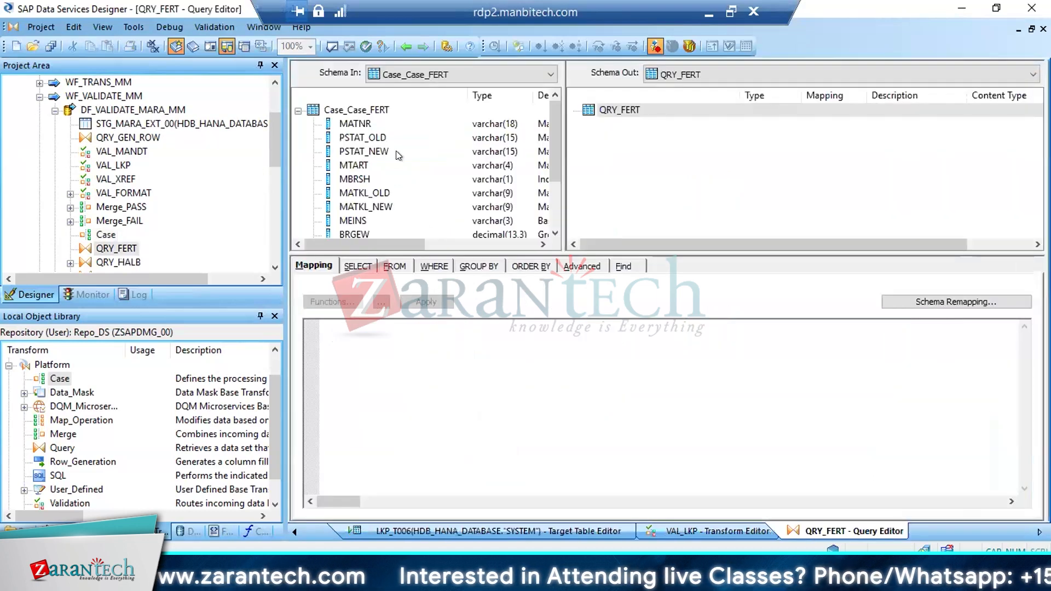
left_click(361, 129)
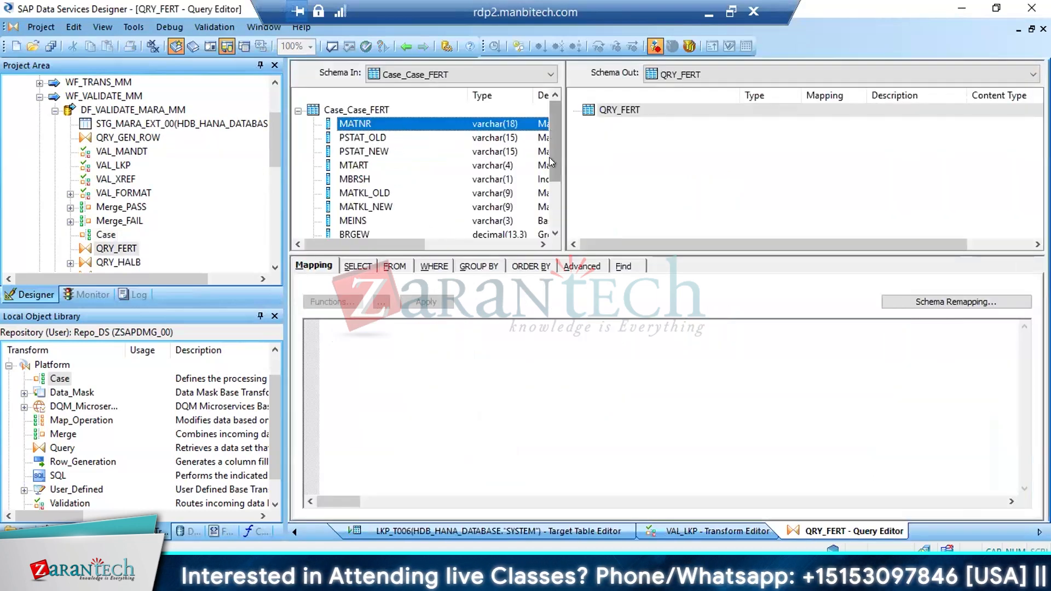
scroll(549, 157, "down", 2)
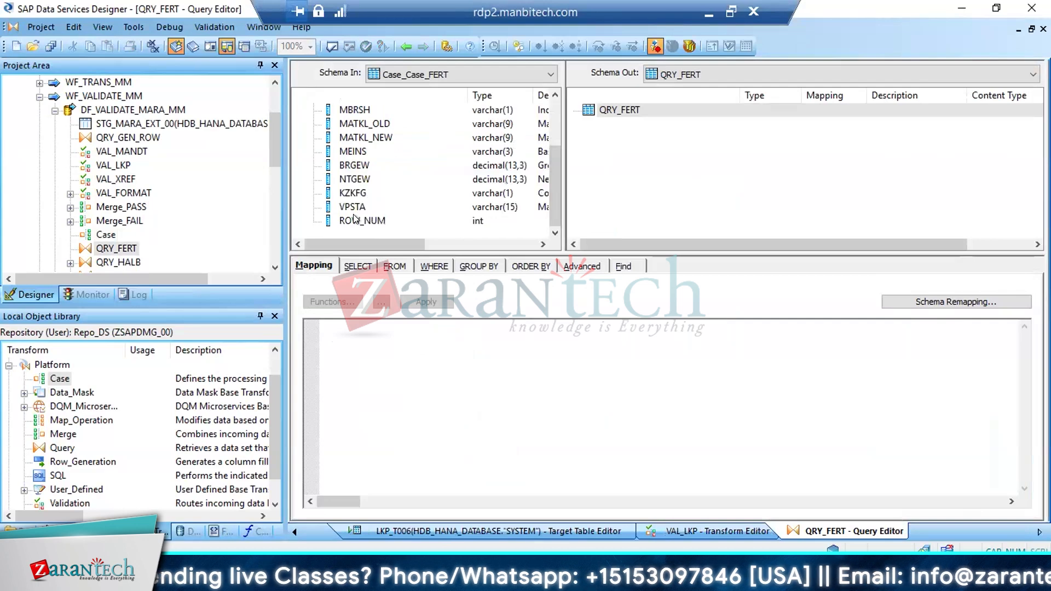
left_click(355, 219, "shift")
left_click_drag(360, 182, 645, 193)
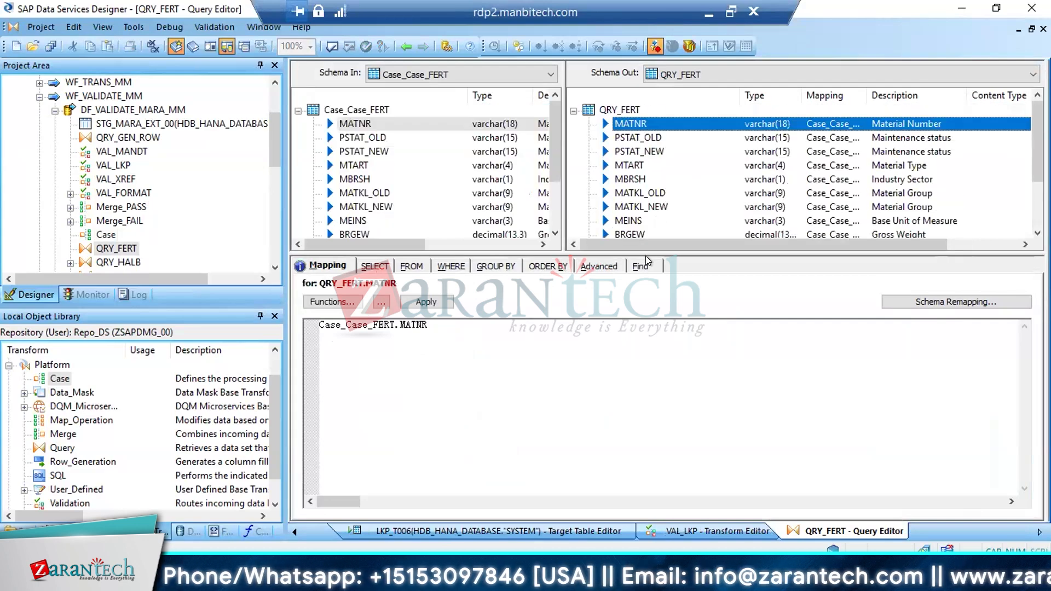
Set the mapping of QRY_FERT's MEINS output column to the constant 'PC' and return to the data flow
left_click_drag(645, 253, 646, 375)
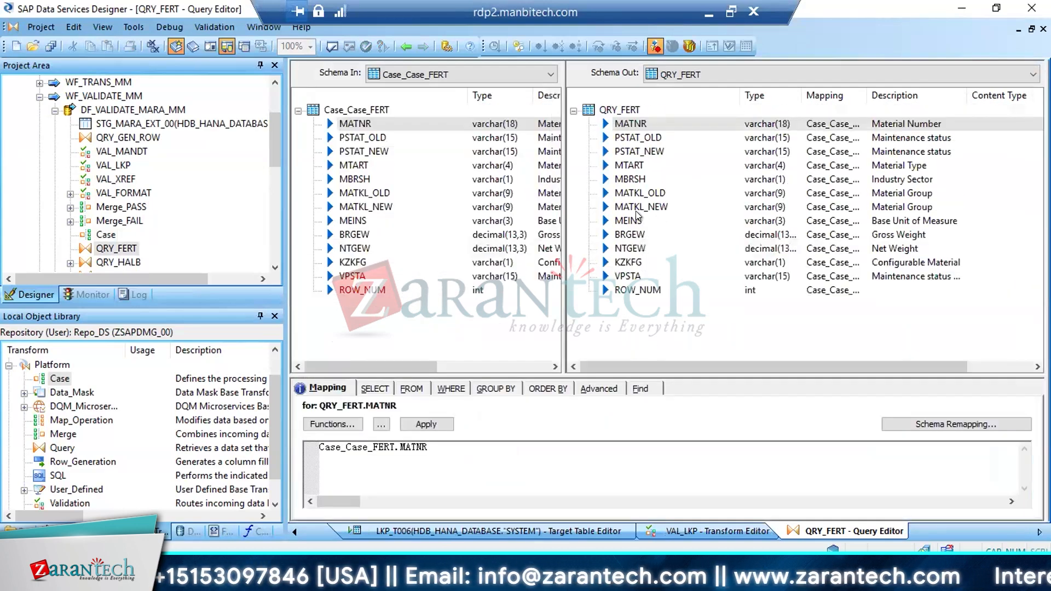
left_click(634, 222)
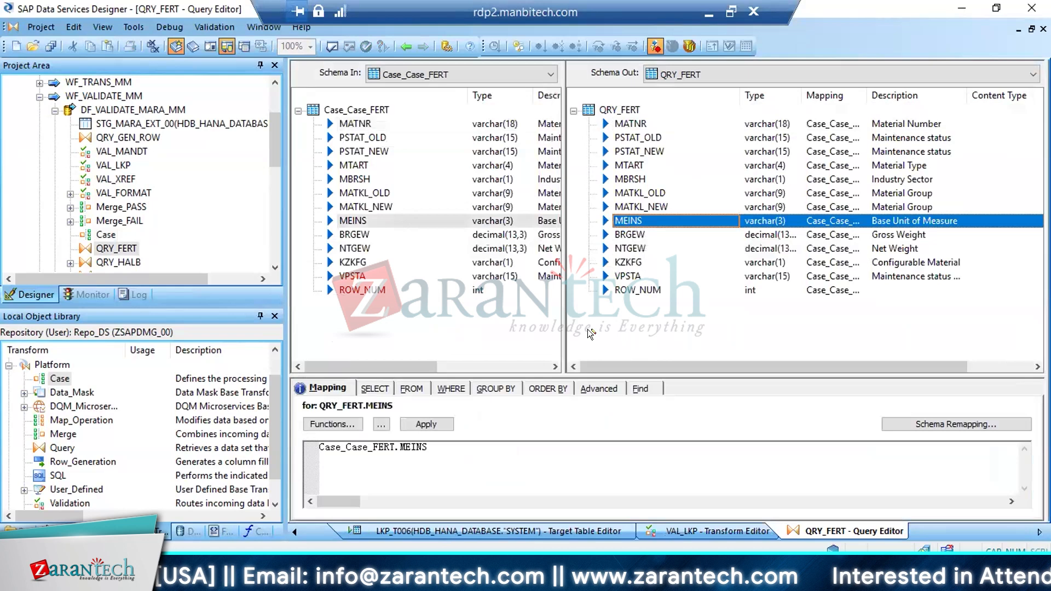
left_click(406, 465)
key("ctrl+a")
type("'po")
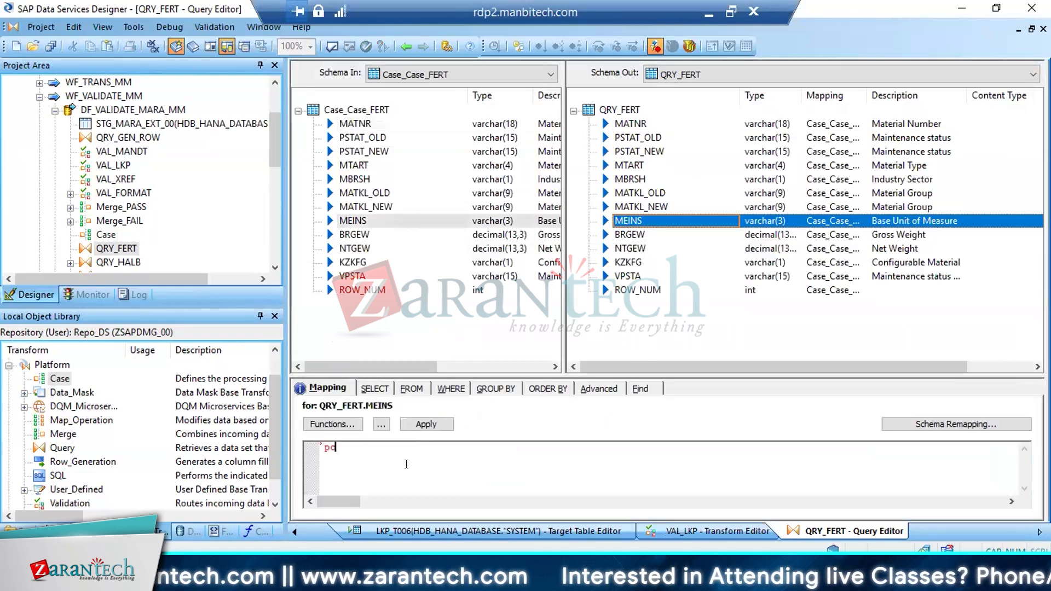
key("BackSpace")
key("BackSpace")
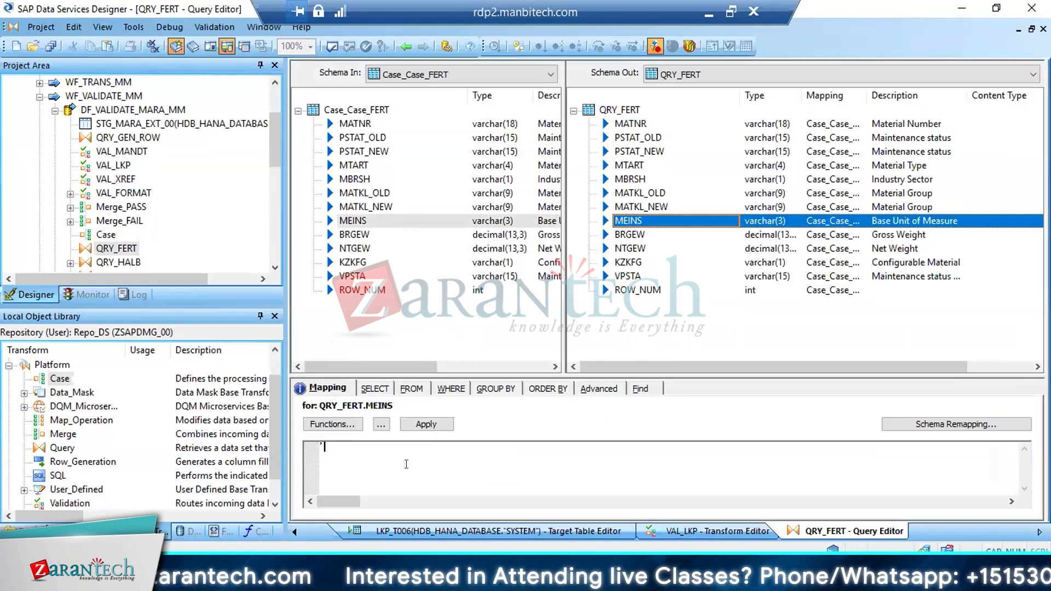
type("PS'")
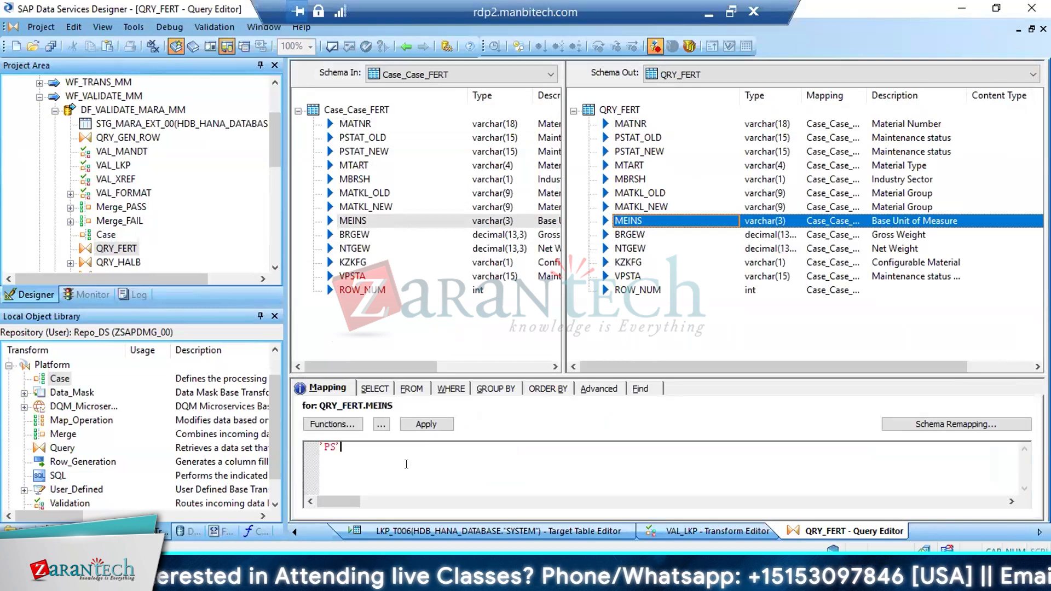
key("BackSpace")
key("BackSpace")
type("'")
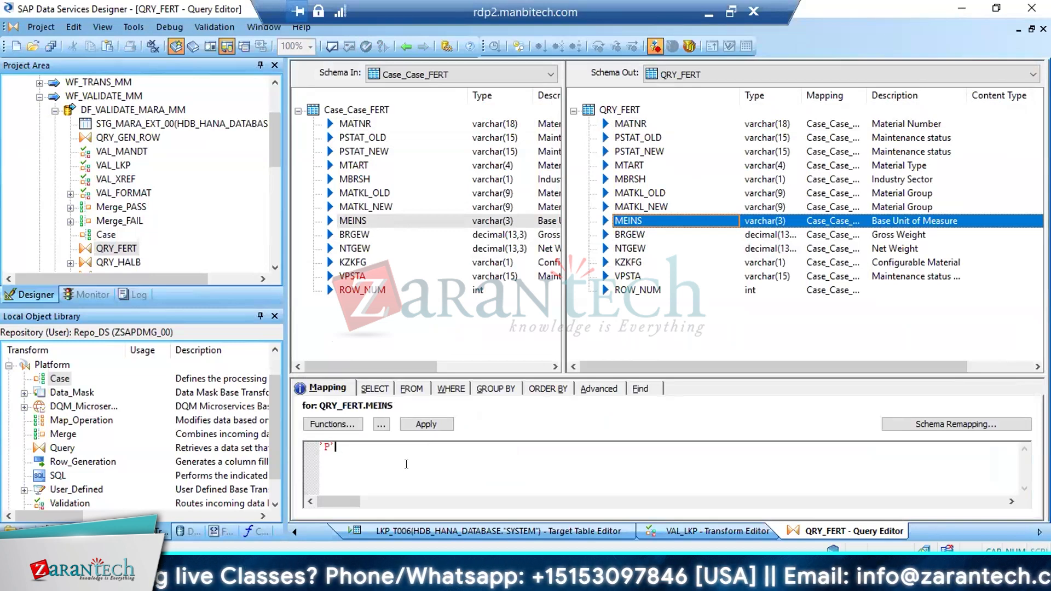
key("BackSpace")
type("C'")
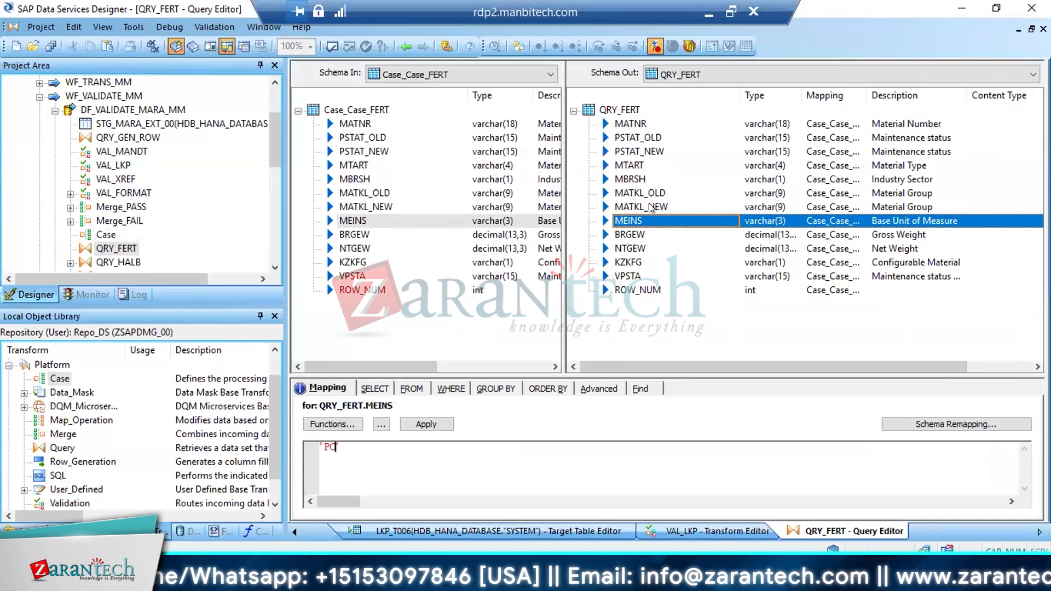
left_click(629, 233)
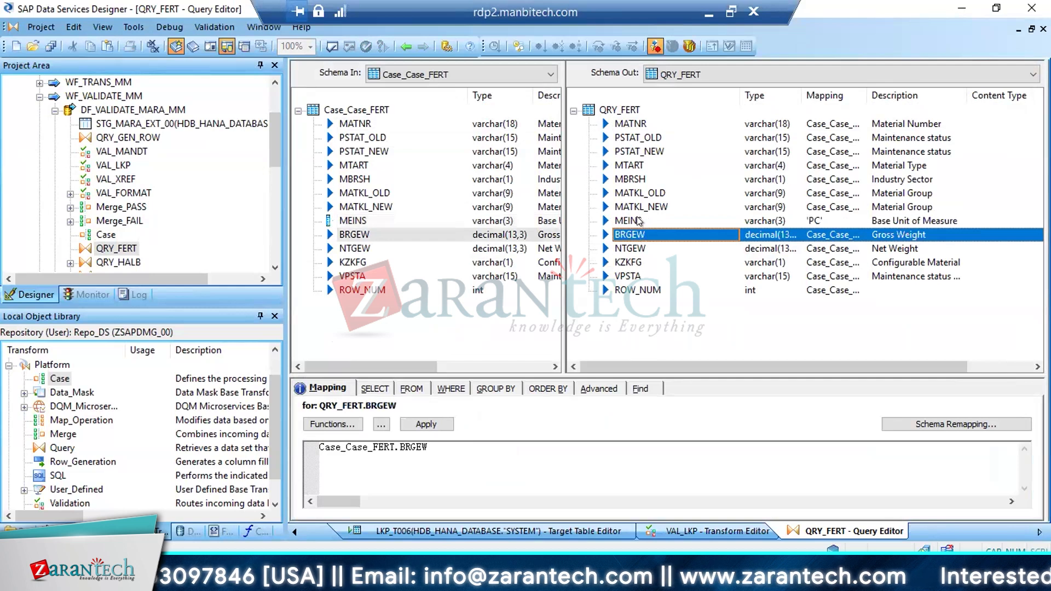
left_click(641, 220)
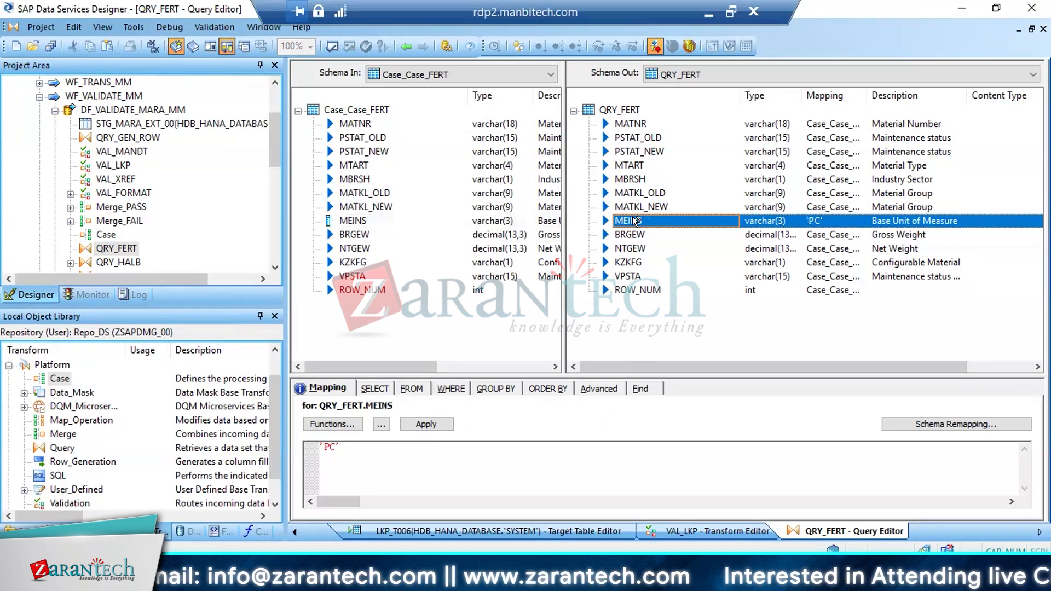
left_click(406, 46)
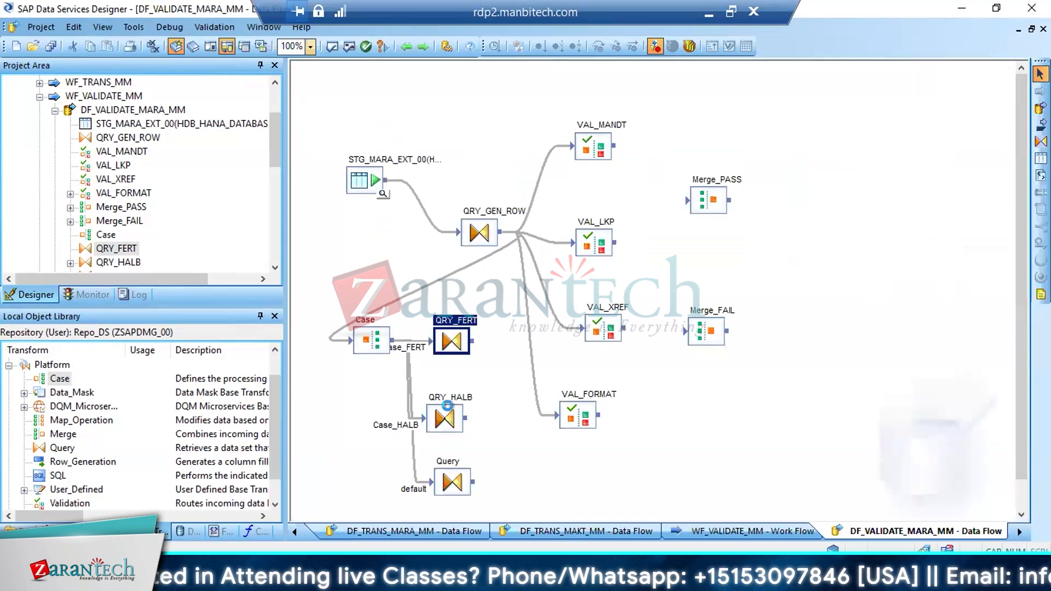
Open QRY_HALB and map all input columns from MATNR to ROW_NUM to its output schema
double_click(446, 416)
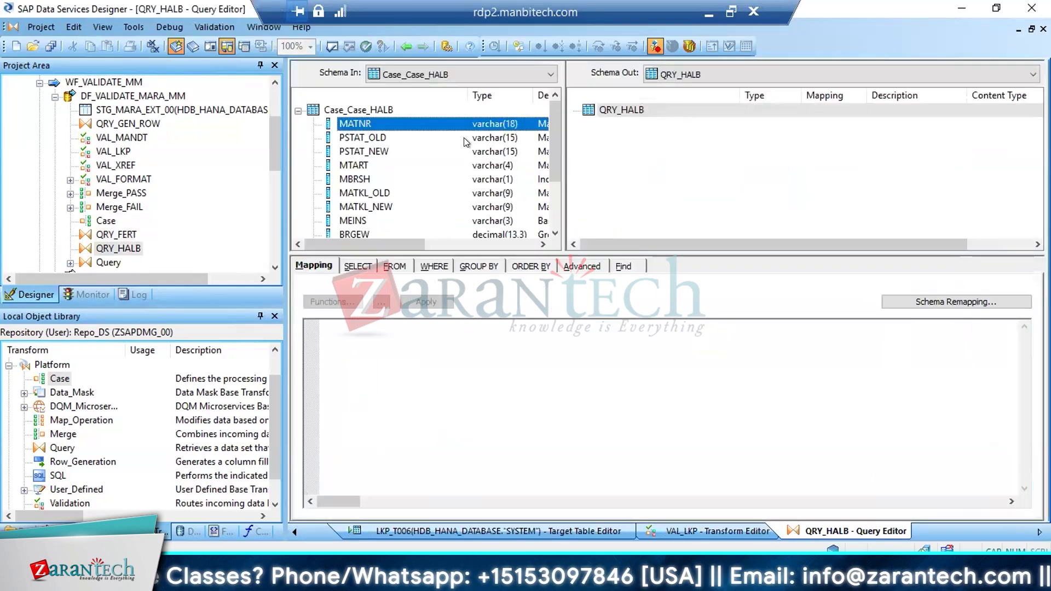
scroll(550, 156, "down", 3)
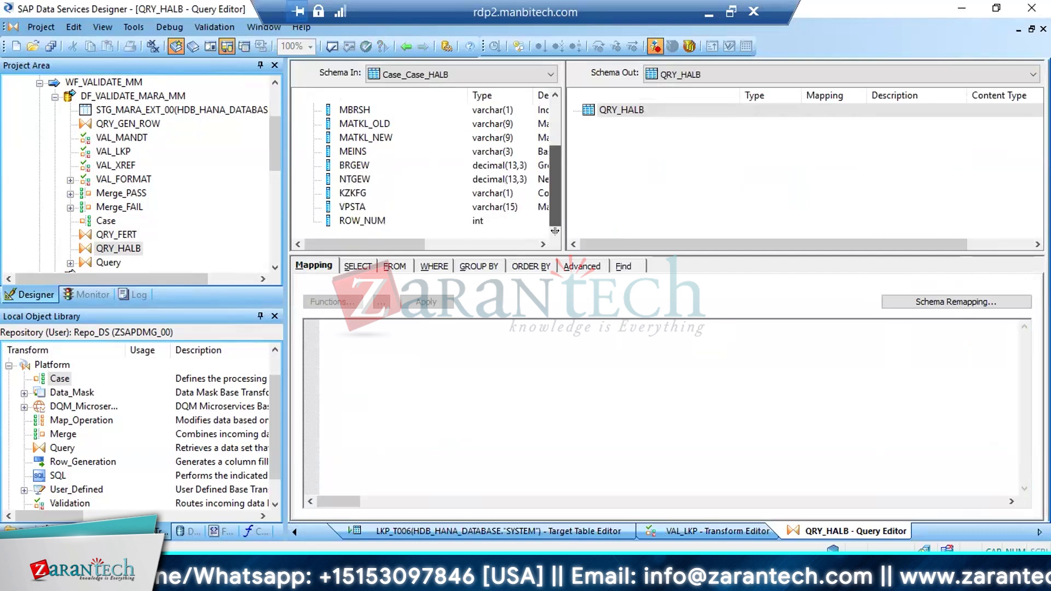
left_click(365, 220, "shift")
left_click_drag(351, 163, 651, 167)
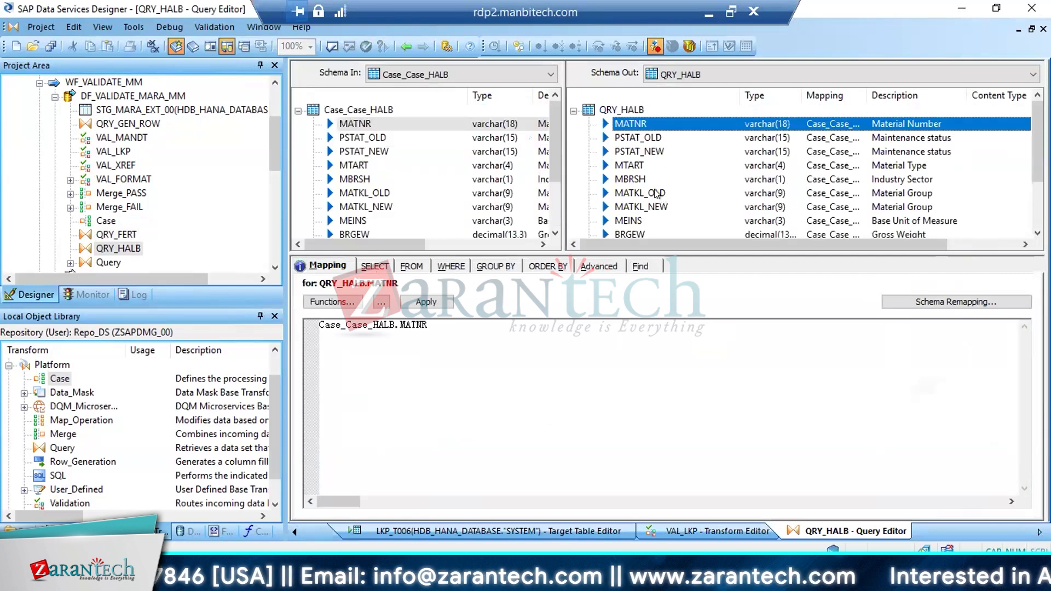
Set the mapping of QRY_HALB's MEINS output column to the constant 'KG' and return to the data flow
left_click(640, 221)
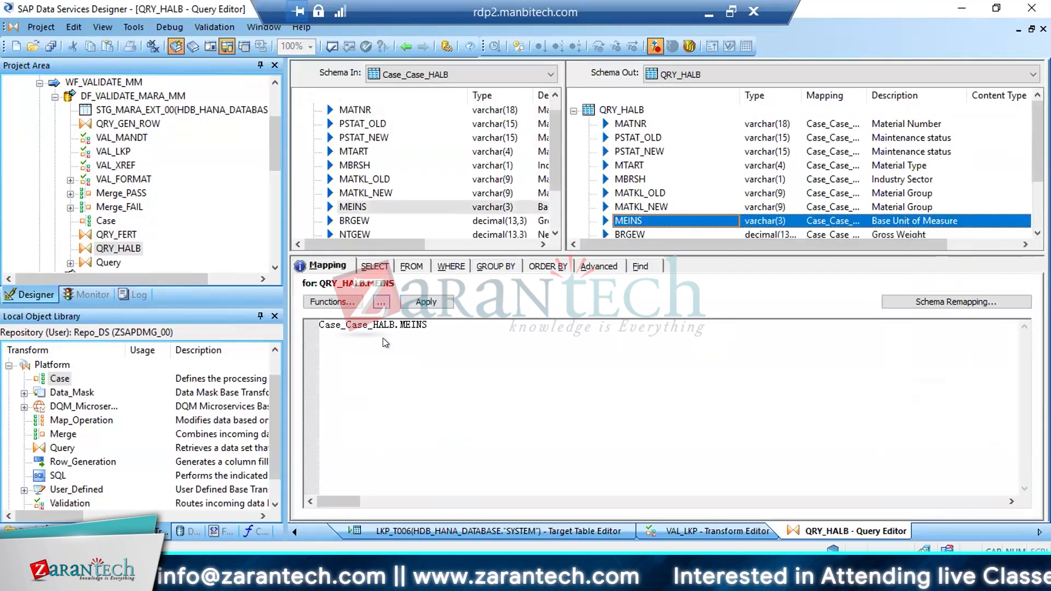
key("ctrl+a")
type("'KG'")
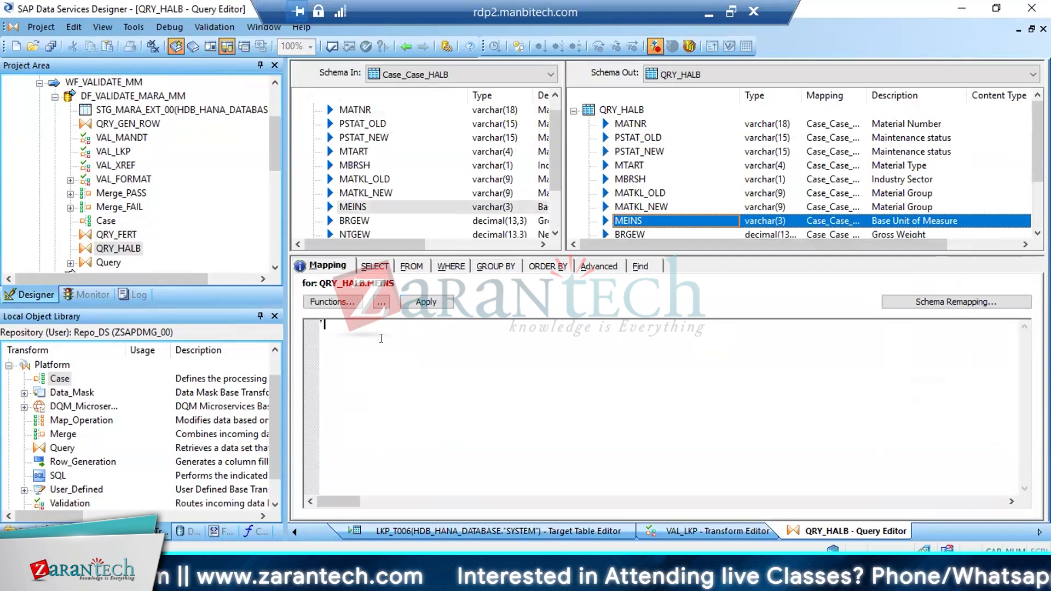
left_click(403, 46)
left_click(403, 46)
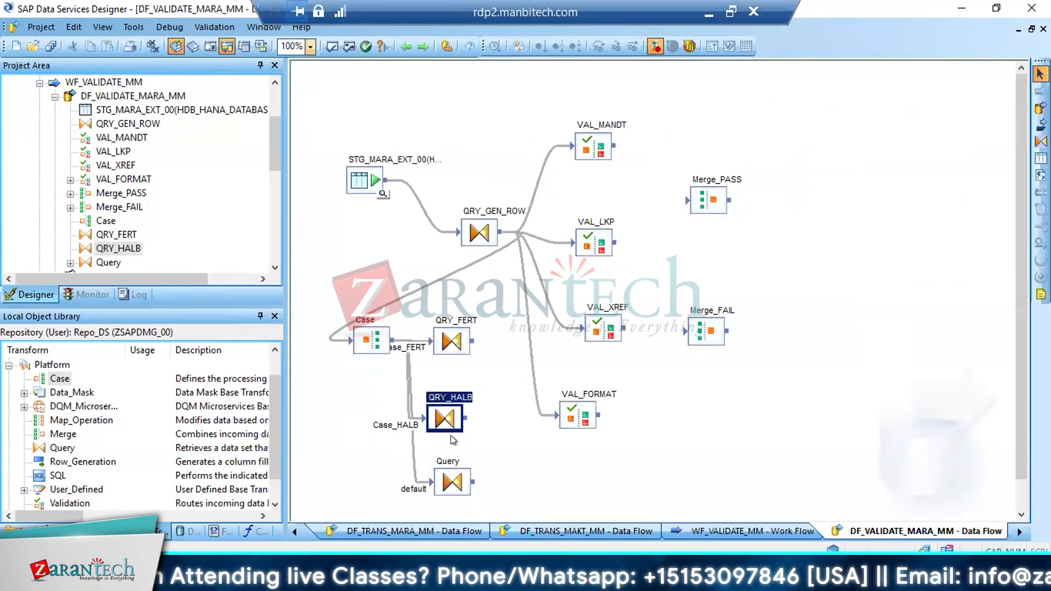
Open the default Query, map all Case_default columns from MATNR to ROW_NUM to its output, and return to the data flow
double_click(448, 478)
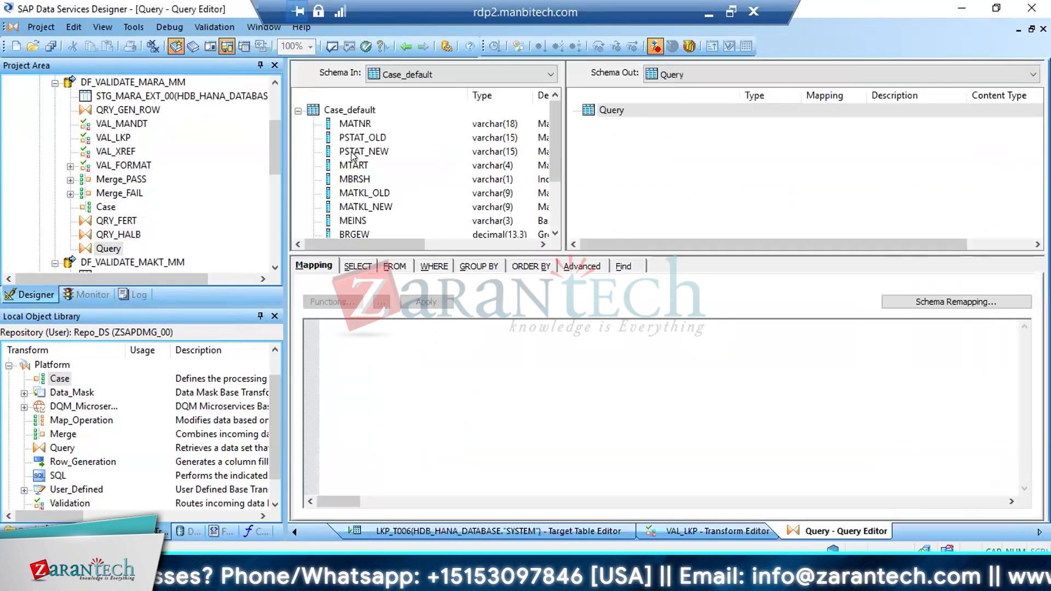
left_click(350, 122)
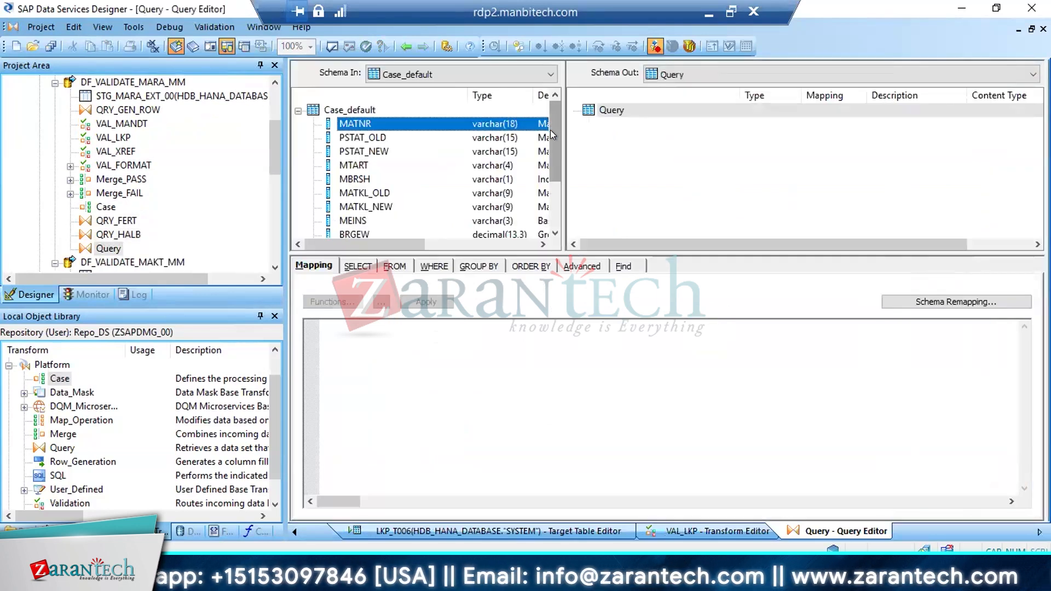
scroll(465, 198, "down", 2)
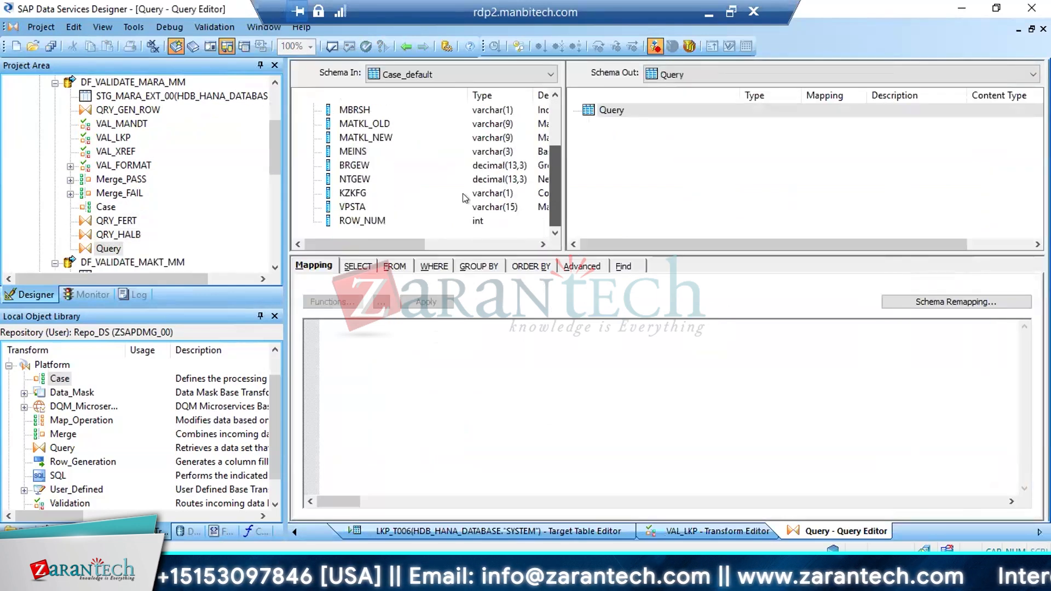
left_click(373, 218, "shift")
left_click_drag(373, 208, 691, 153)
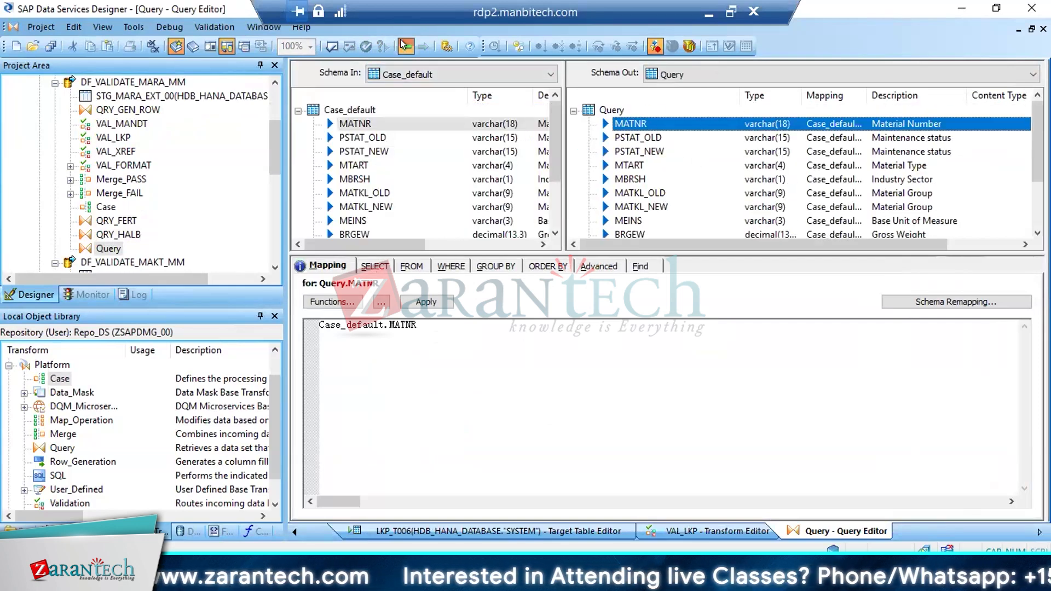
left_click(401, 41)
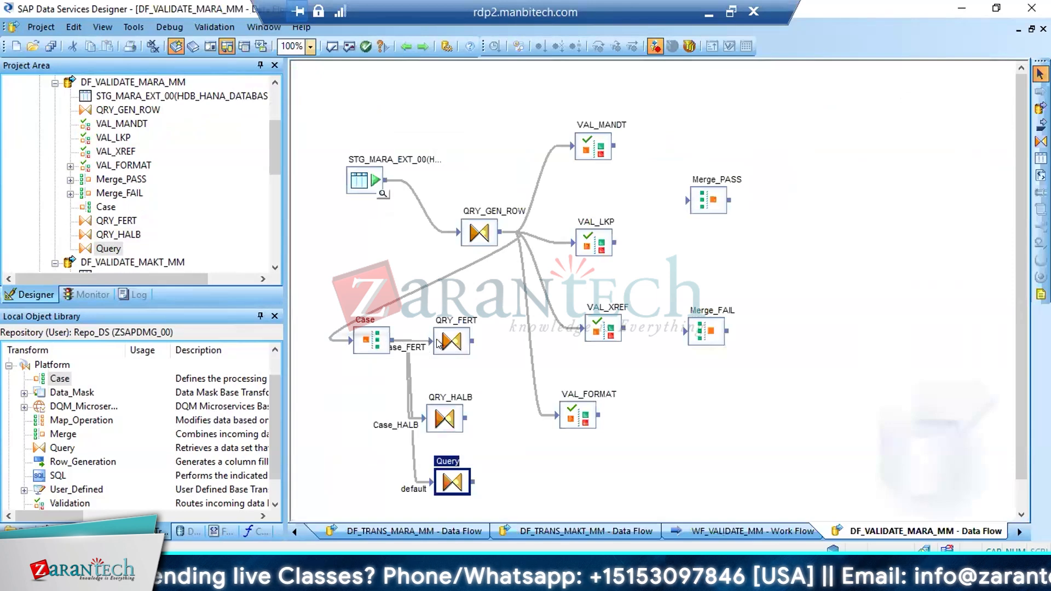
Try filtering QRY_FERT with the WHERE condition Case_Case_FERT.MTART='FERT'
double_click(459, 334)
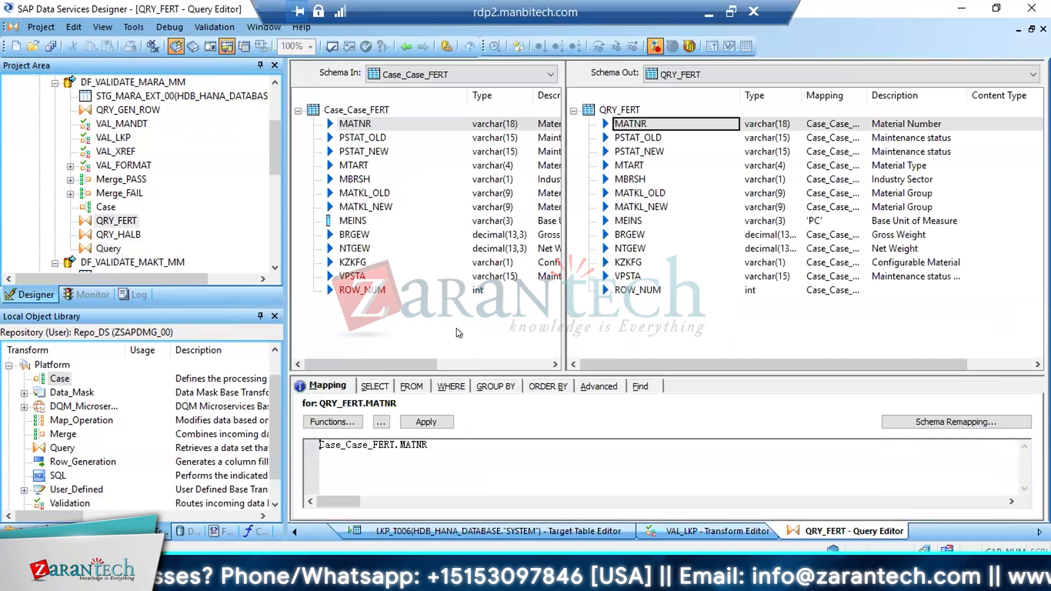
left_click(450, 385)
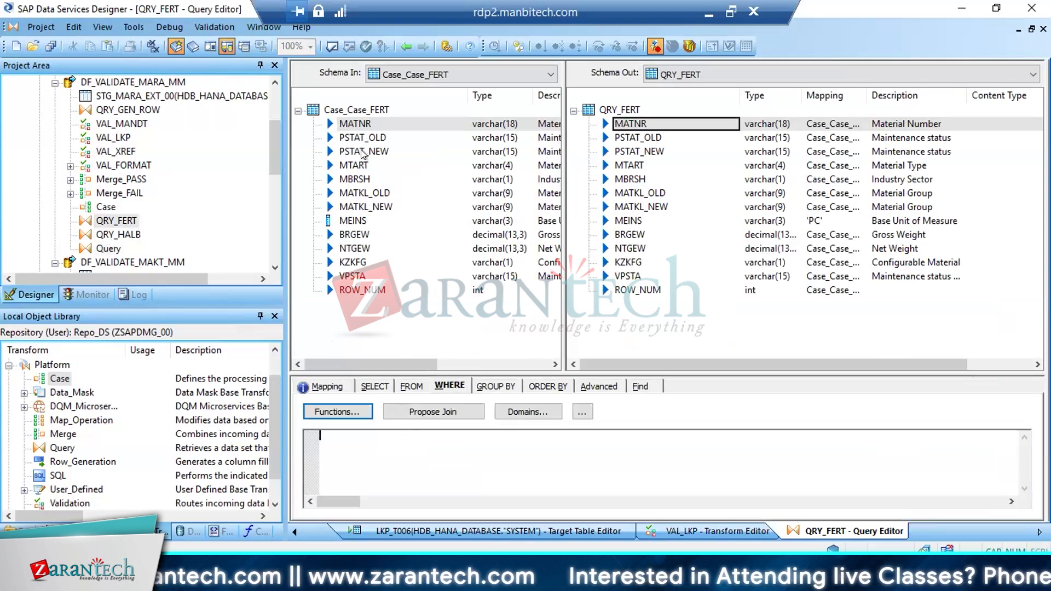
left_click(353, 166)
left_click_drag(353, 166, 374, 429)
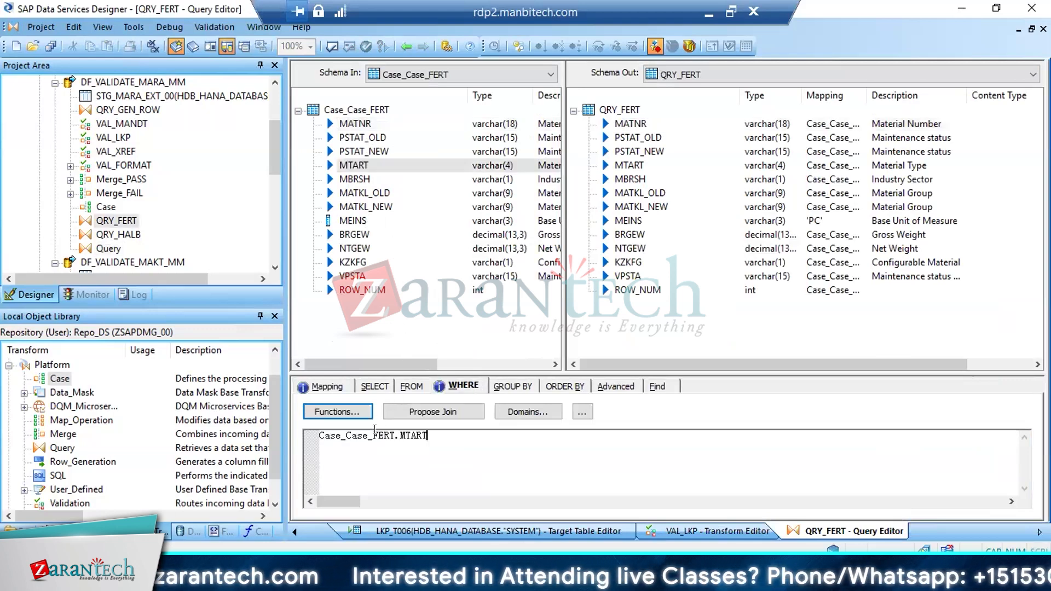
type("='FE")
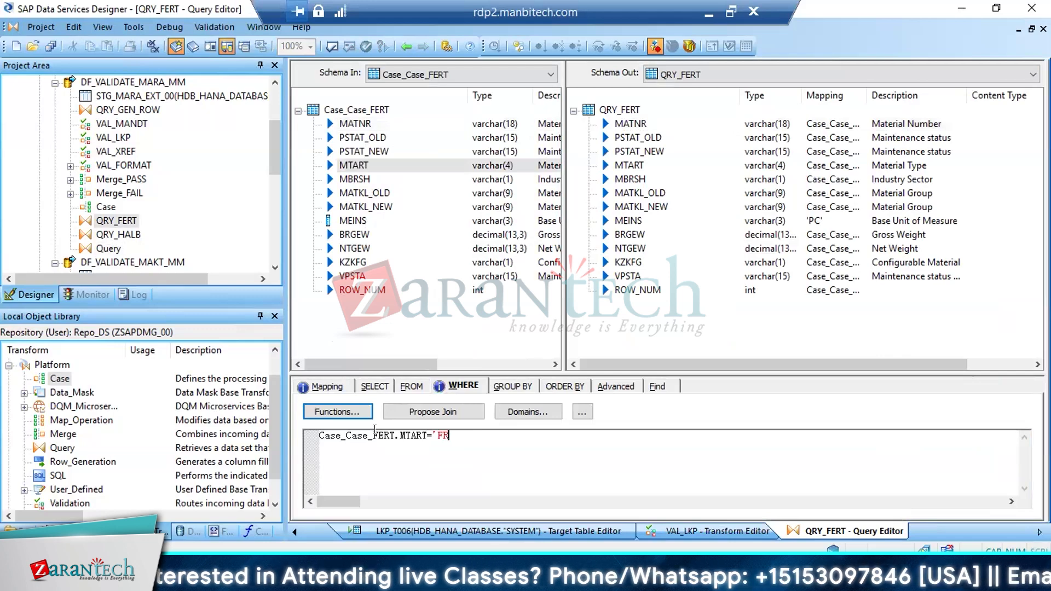
type("RT'")
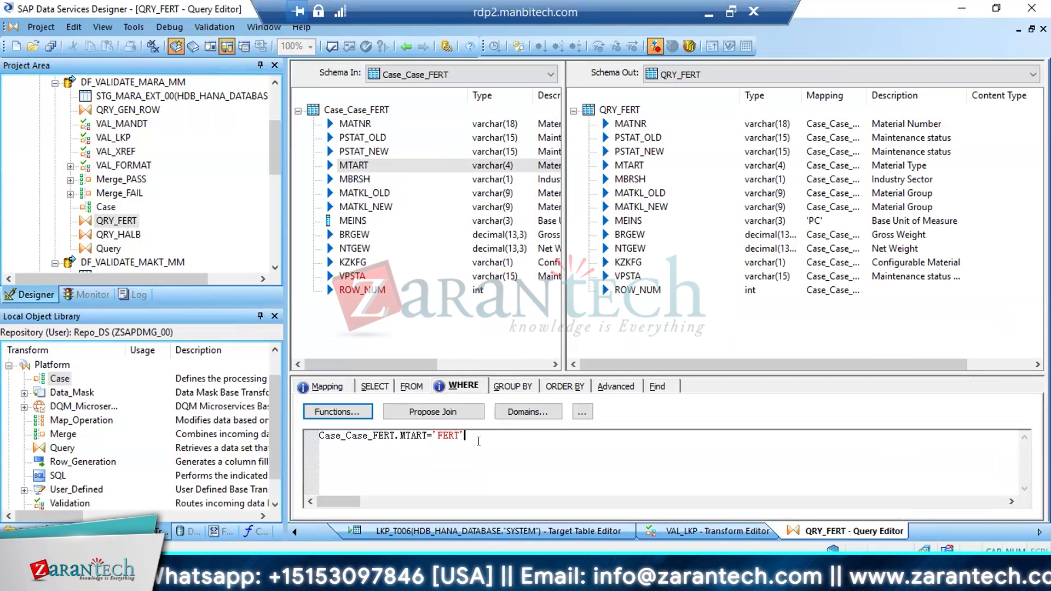
Clear the WHERE condition in QRY_FERT and return to the data flow
key("ctrl+a")
key("Delete")
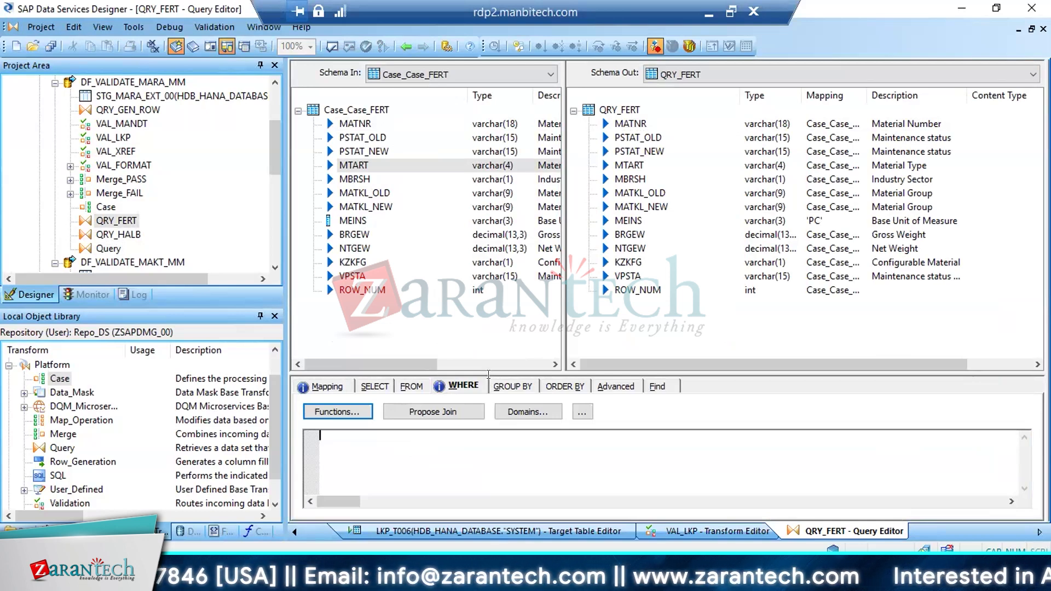
left_click(399, 41)
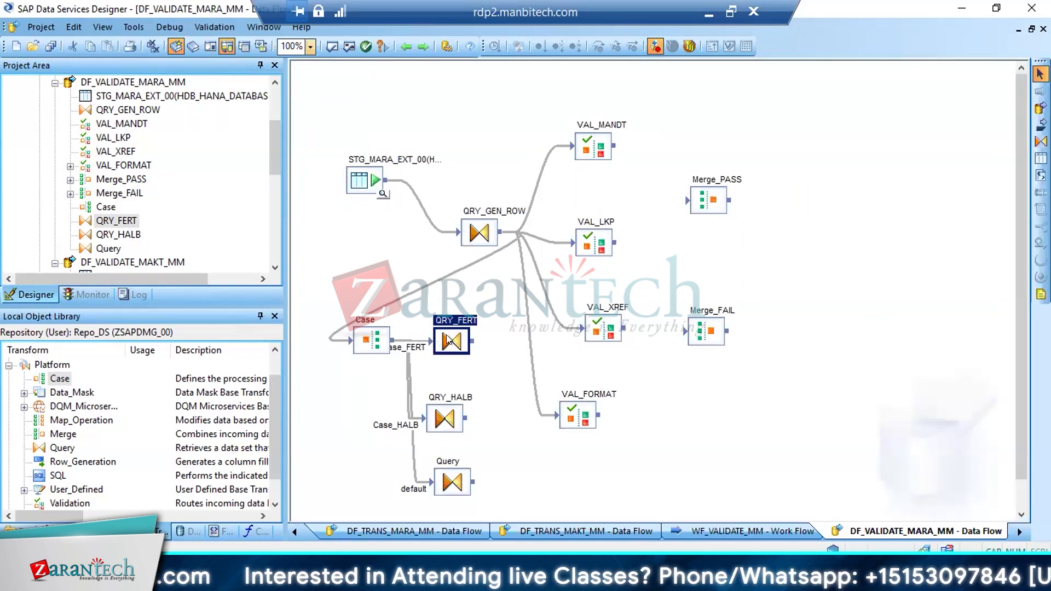
Review the default Query's column mappings and the three queries fed by the Case transform
double_click(452, 481)
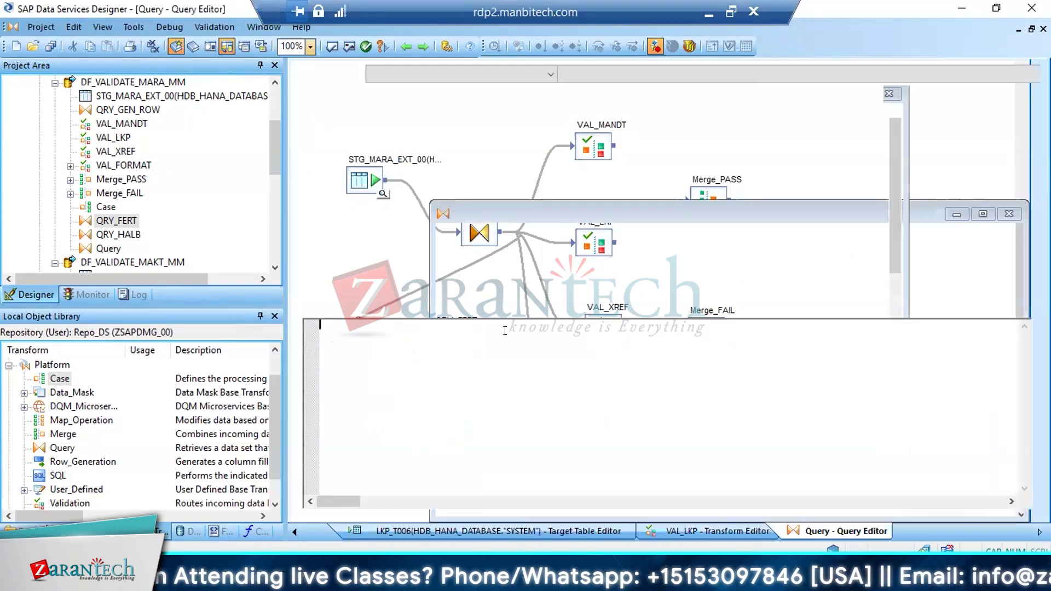
left_click_drag(676, 244, 665, 381)
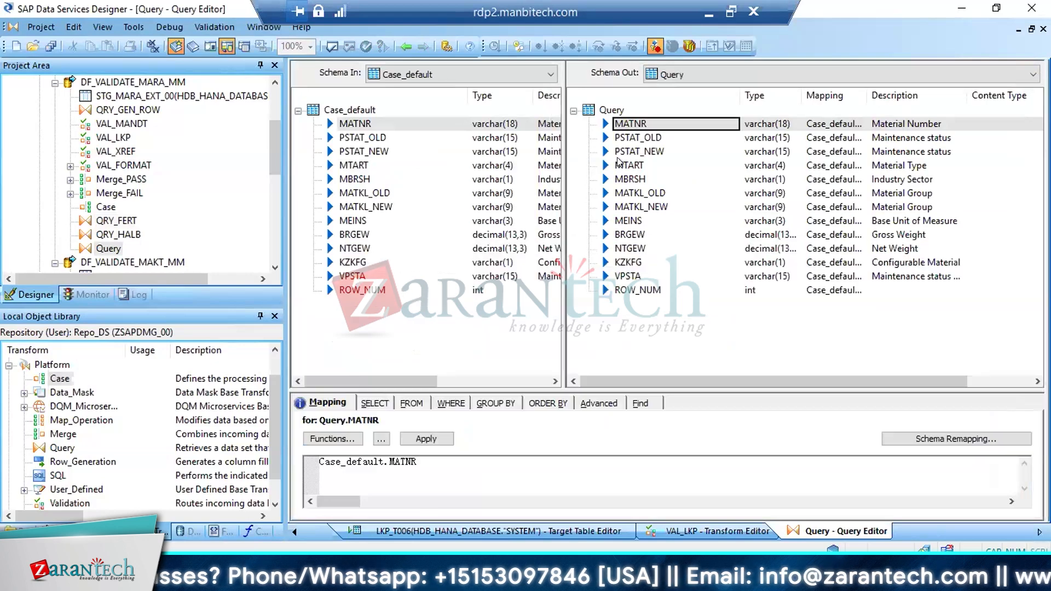
left_click(405, 46)
left_click(405, 46)
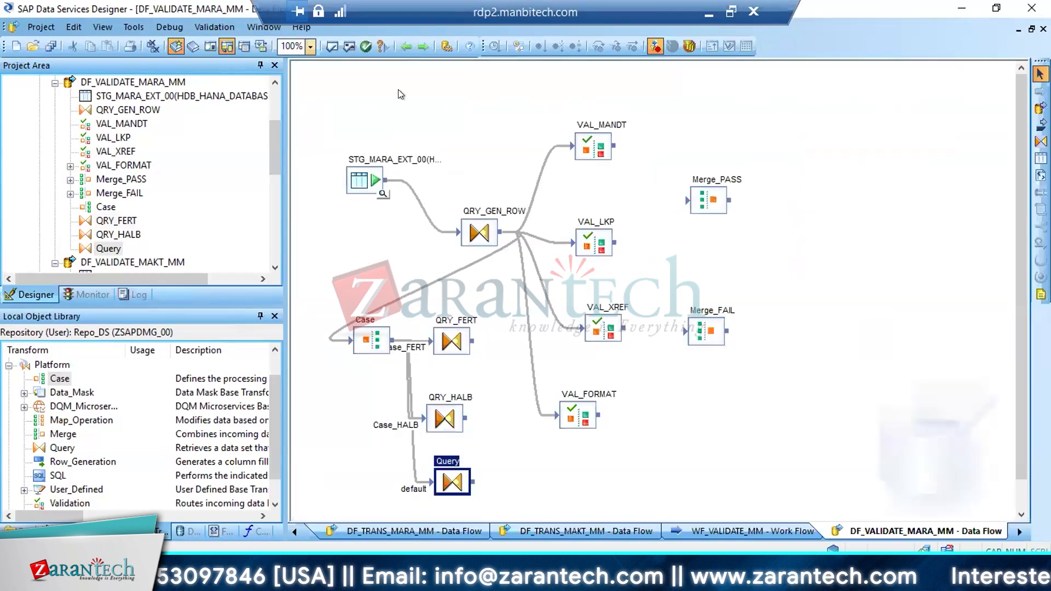
left_click(452, 342)
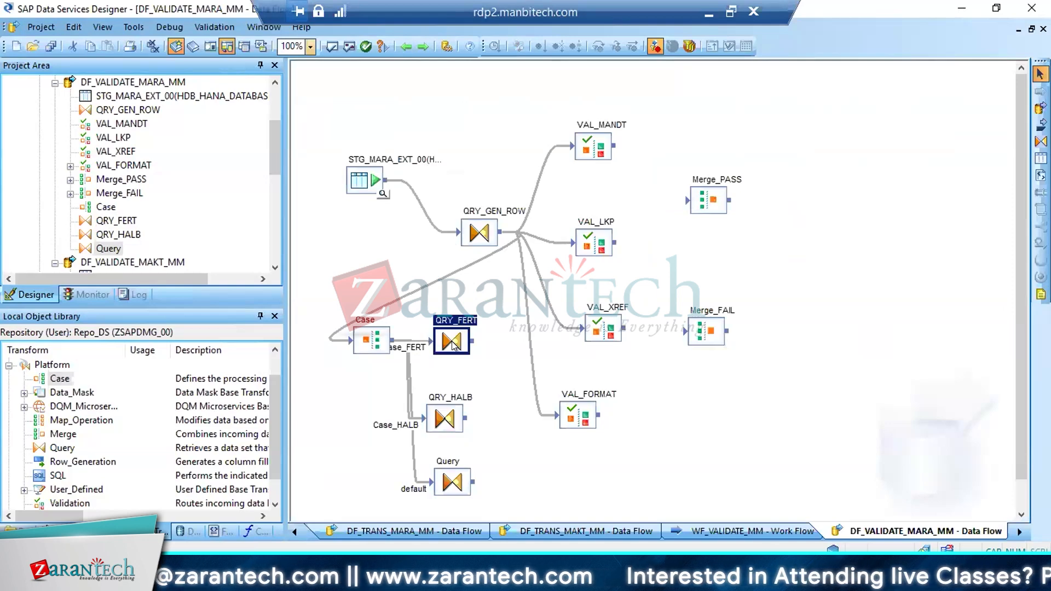
left_click(441, 406)
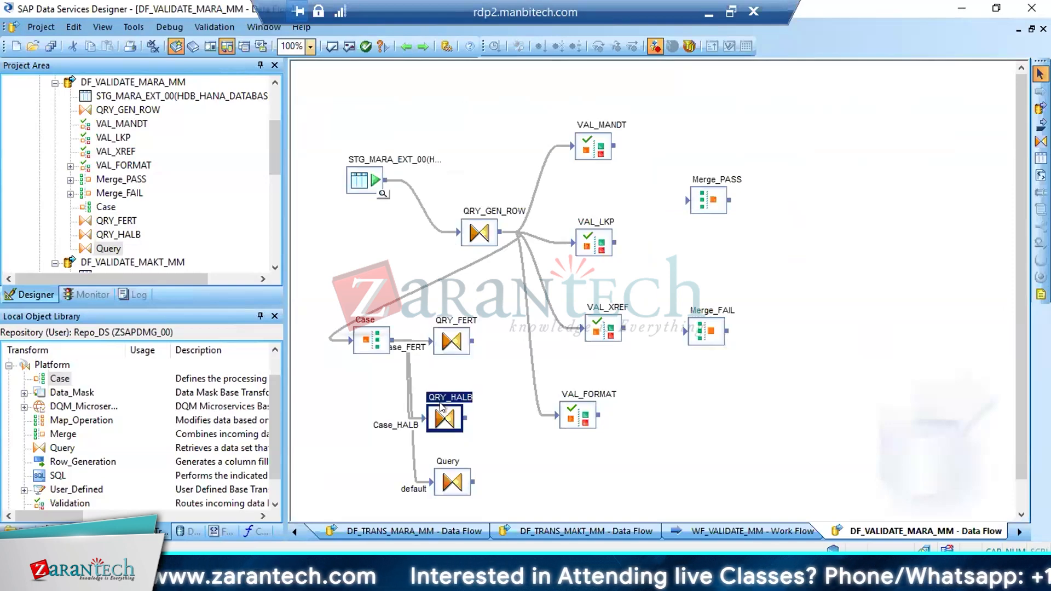
left_click(447, 479)
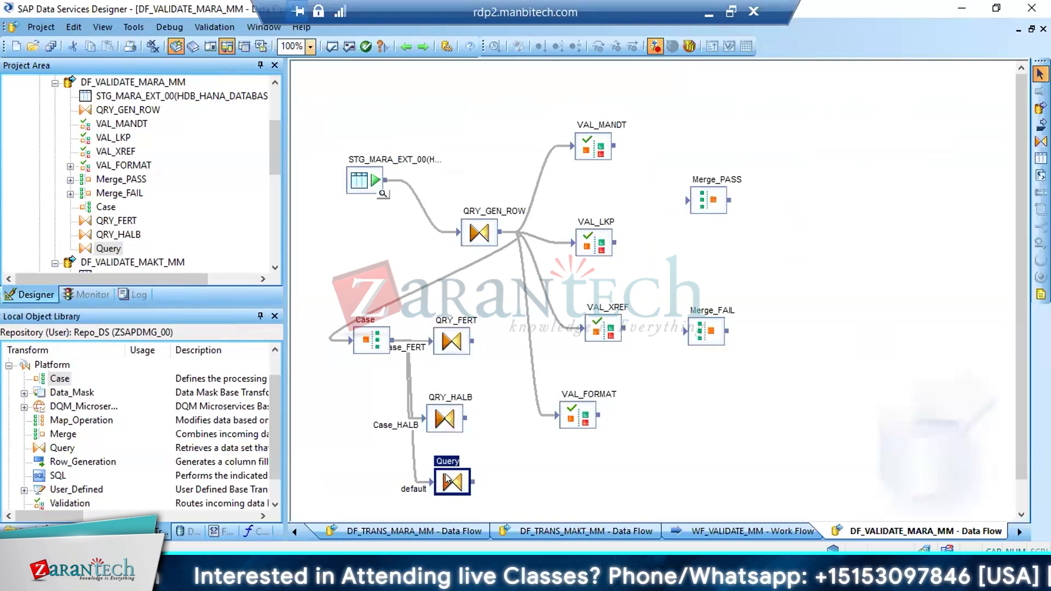
Move the VAL_FORMAT transform closer beneath VAL_XREF, away from the Case queries
left_click_drag(577, 420, 634, 397)
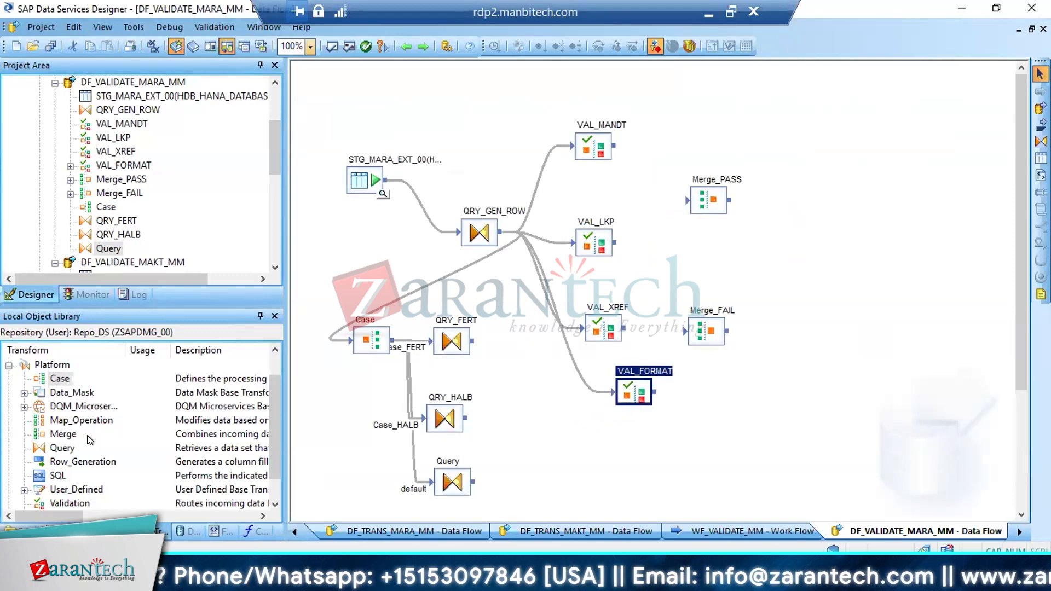
Add a Merge transform below VAL_FORMAT and feed it from QRY_FERT, QRY_HALB and the default Query
left_click_drag(63, 434, 534, 441)
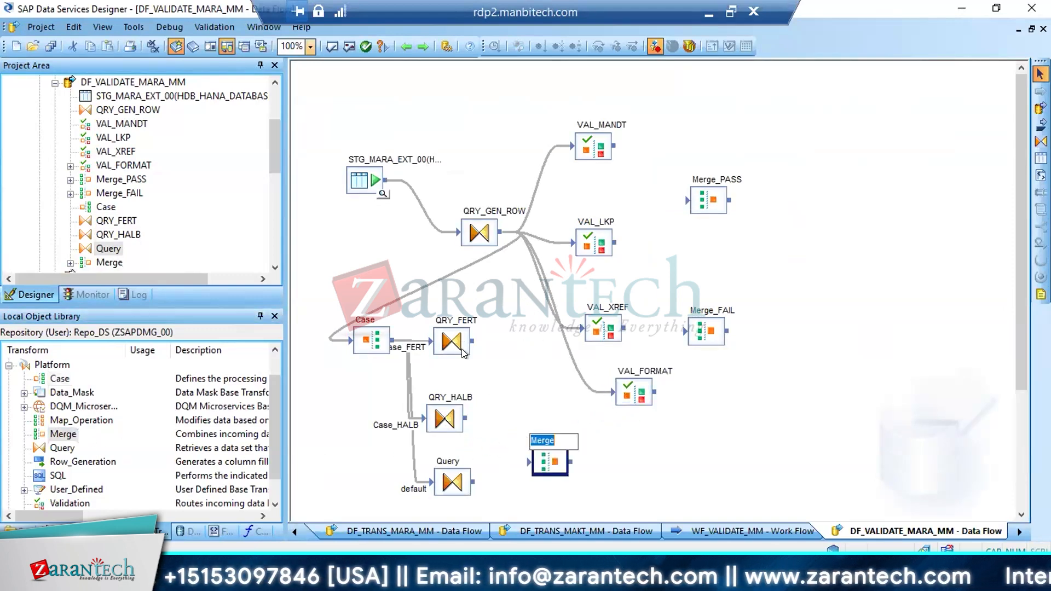
key("Return")
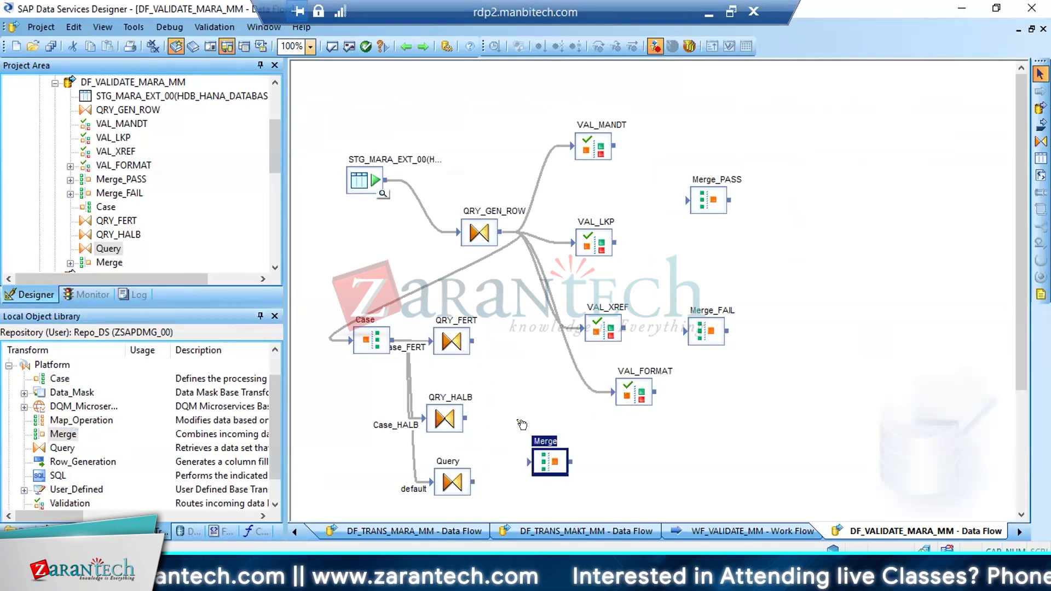
left_click_drag(472, 341, 529, 462)
left_click_drag(463, 415, 529, 461)
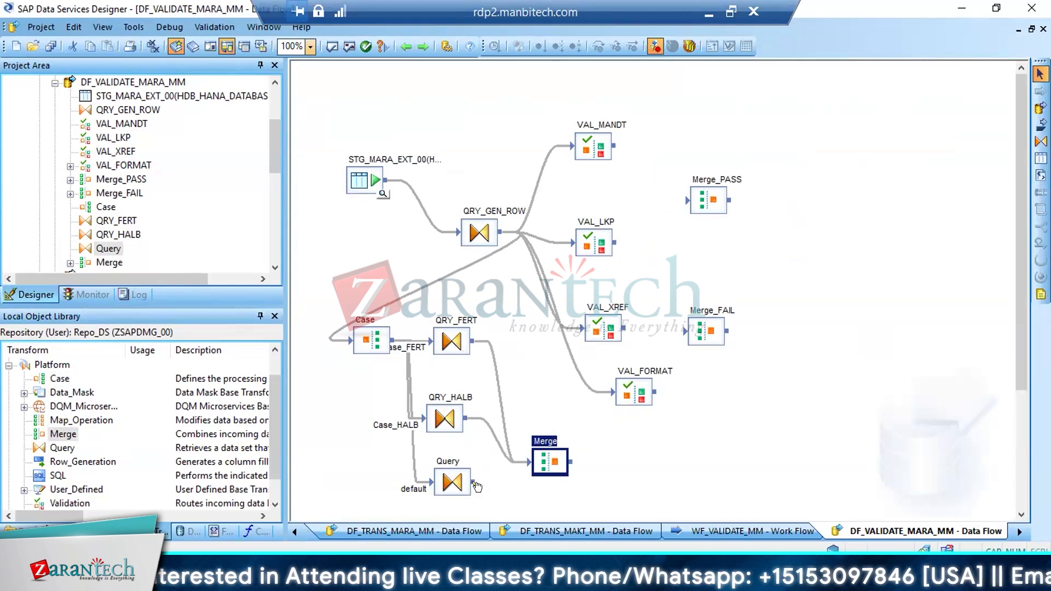
left_click_drag(472, 481, 535, 465)
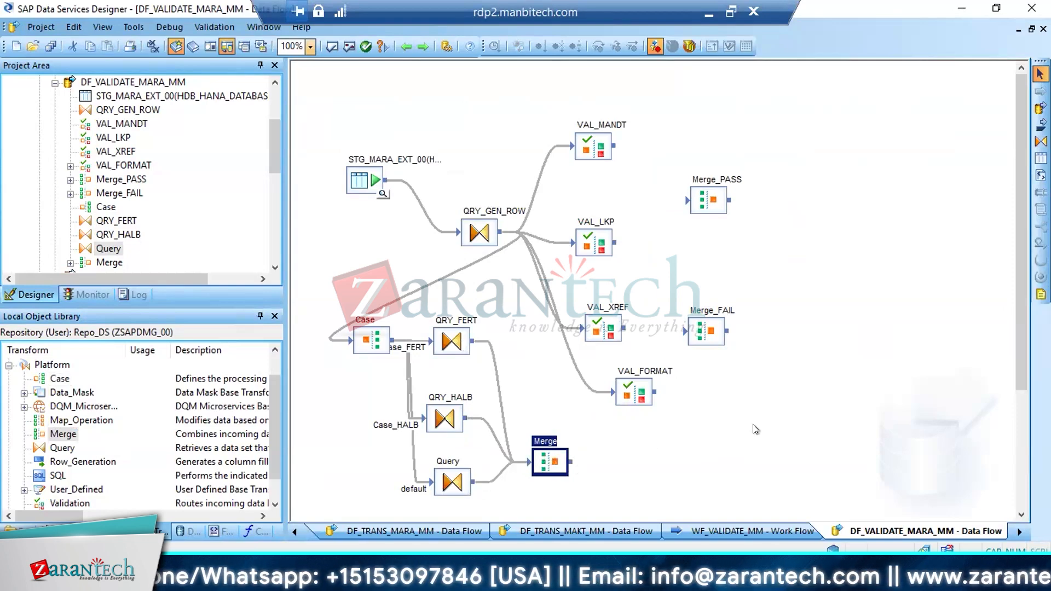
Compare the output columns of QRY_FERT and QRY_HALB, which feed the new Merge transform
left_click(372, 337)
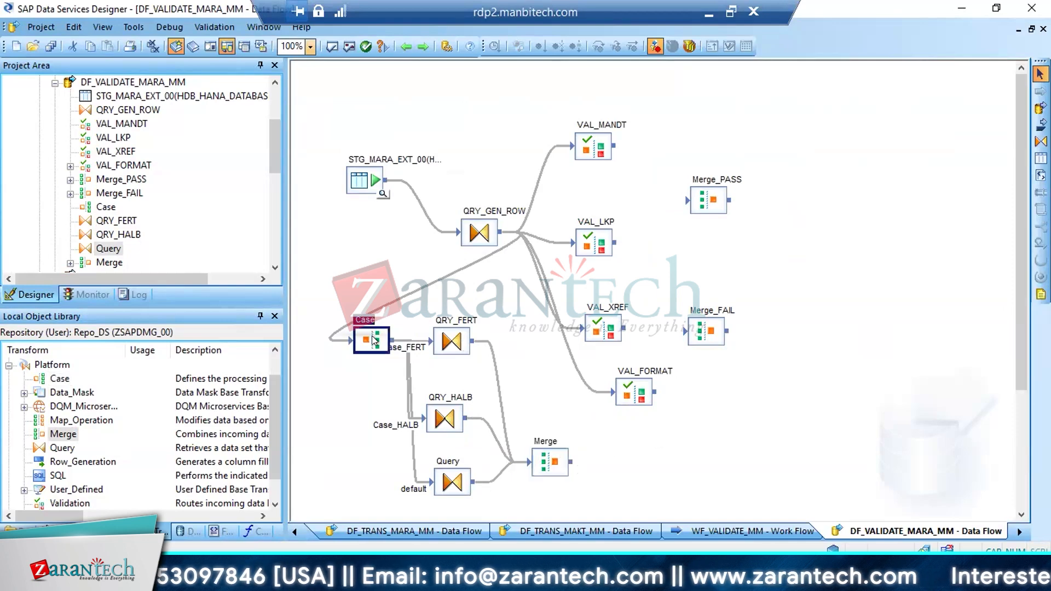
left_click(459, 331)
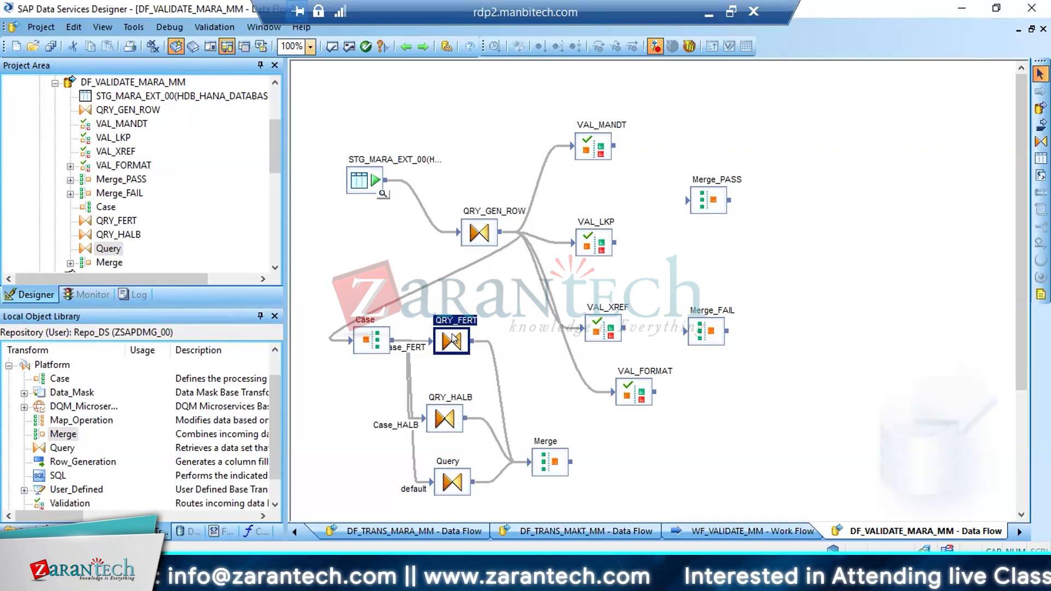
left_click(535, 459)
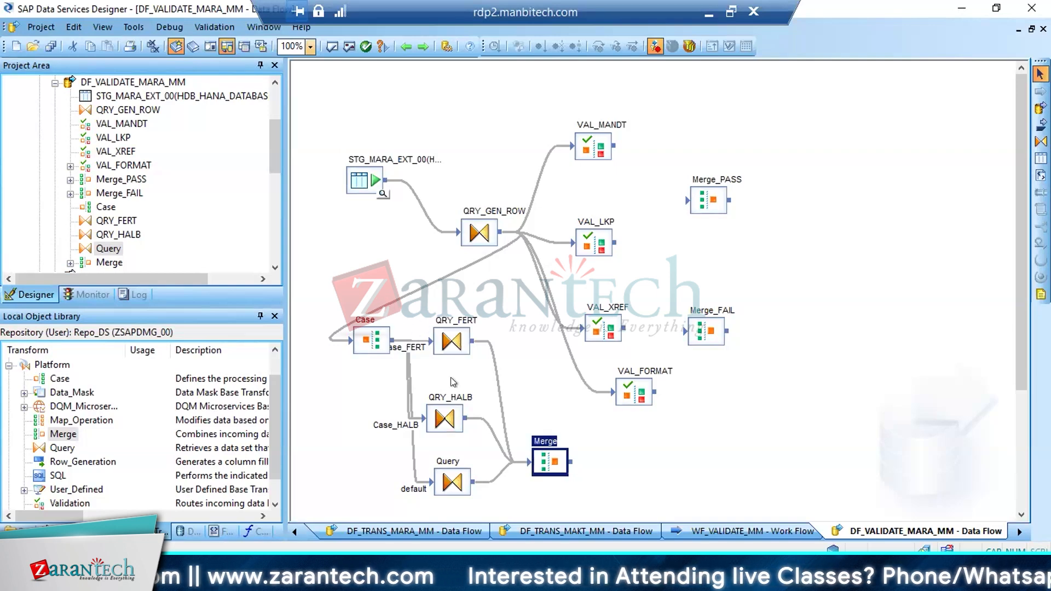
double_click(452, 340)
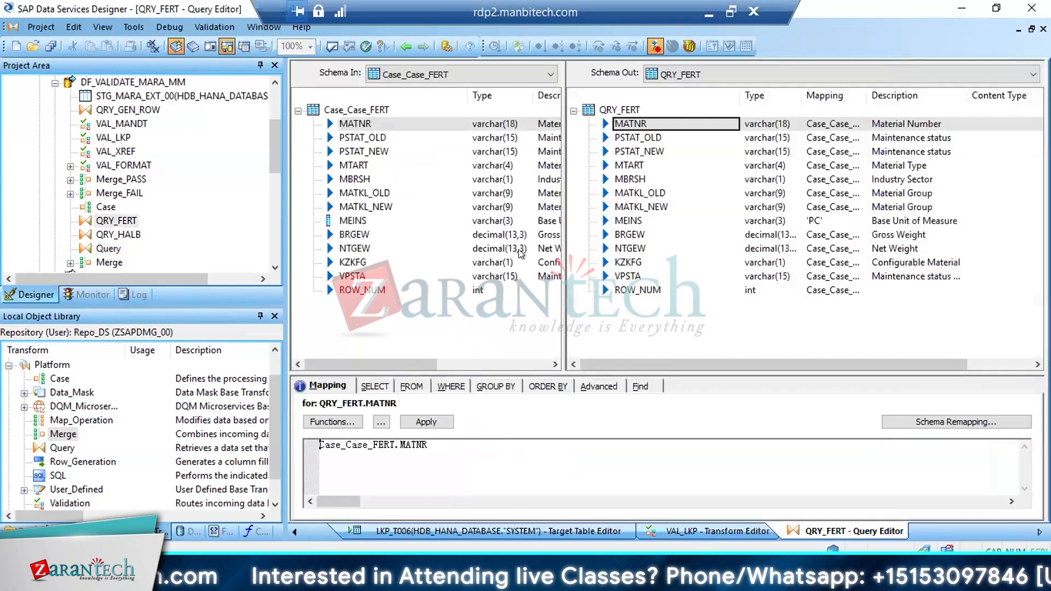
left_click(619, 290, "shift")
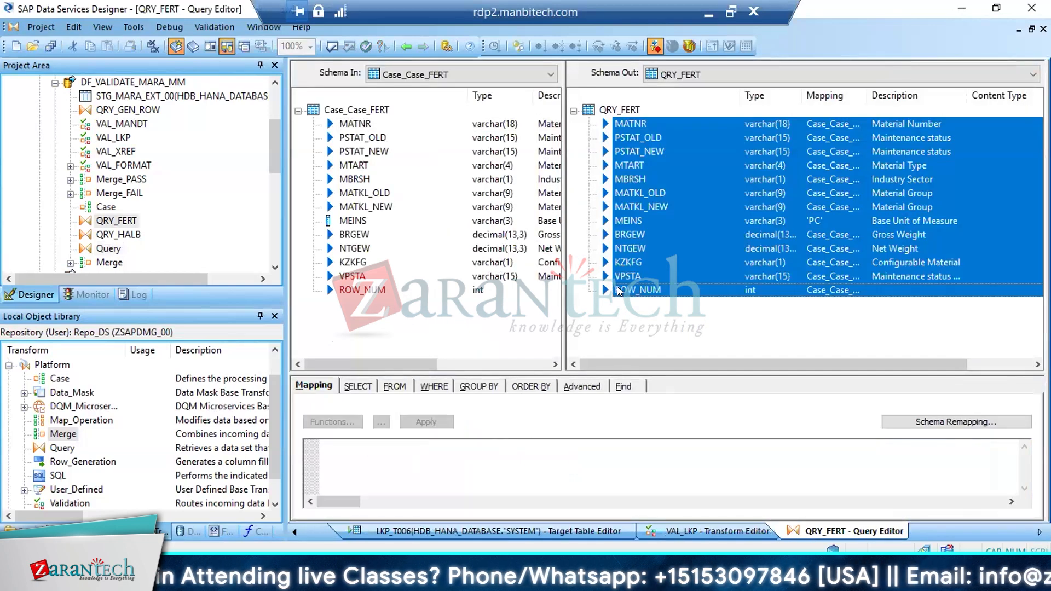
left_click(408, 46)
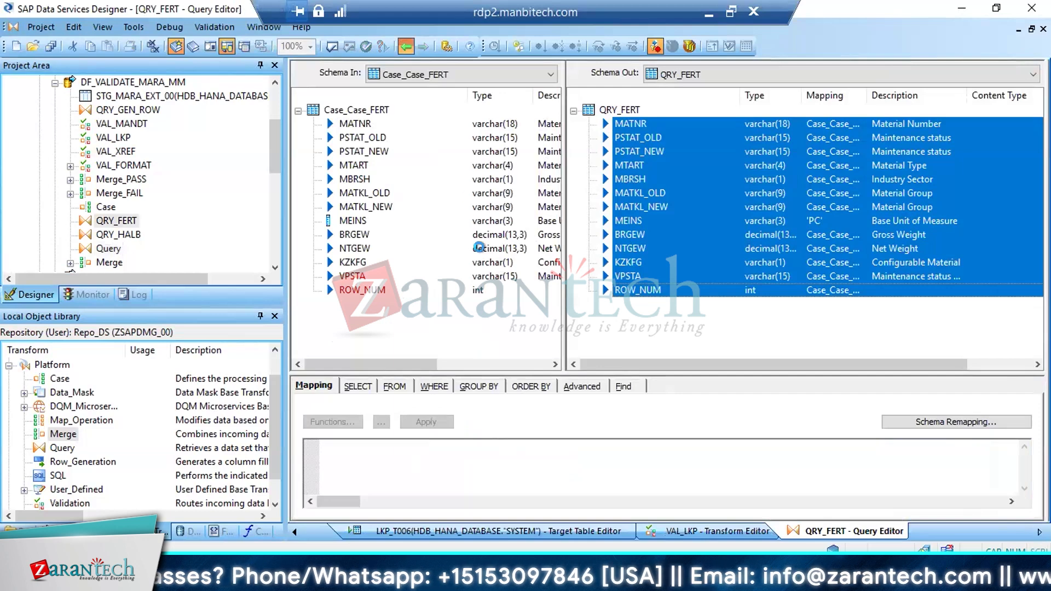
double_click(444, 418)
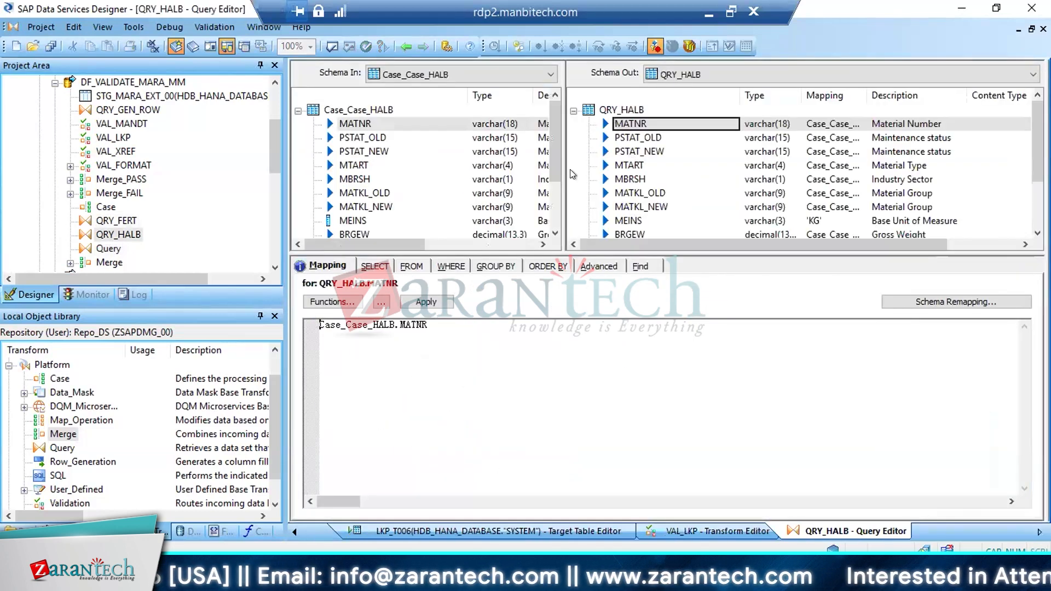
left_click(403, 46)
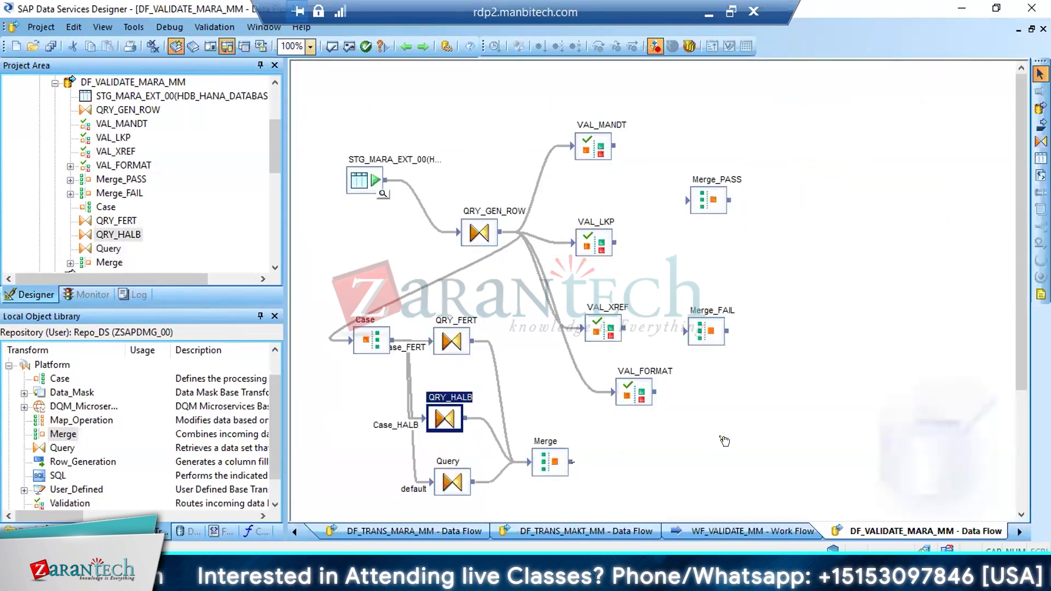
Delete the new Merge, the default Query, QRY_HALB, the Case transform and QRY_FERT, and save DF_VALIDATE_MARA_MM
left_click(1040, 158)
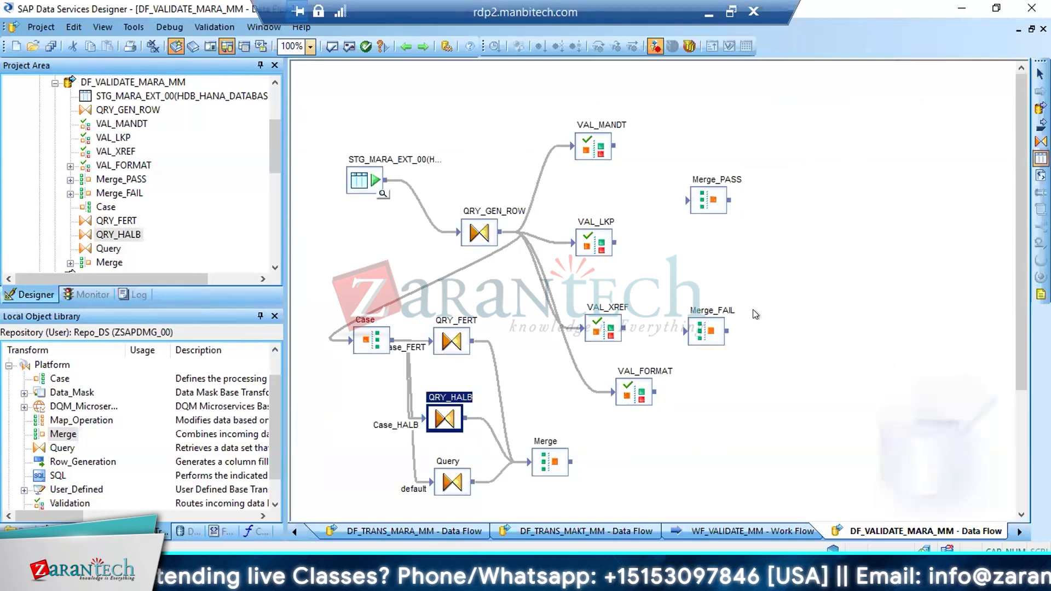
left_click(1040, 74)
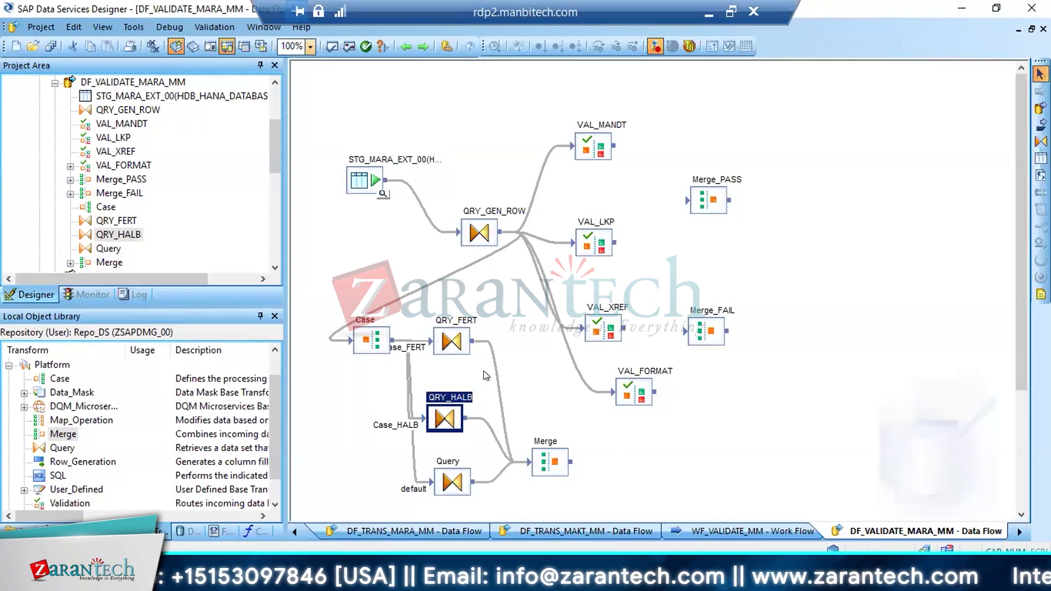
left_click(541, 462)
key("Delete")
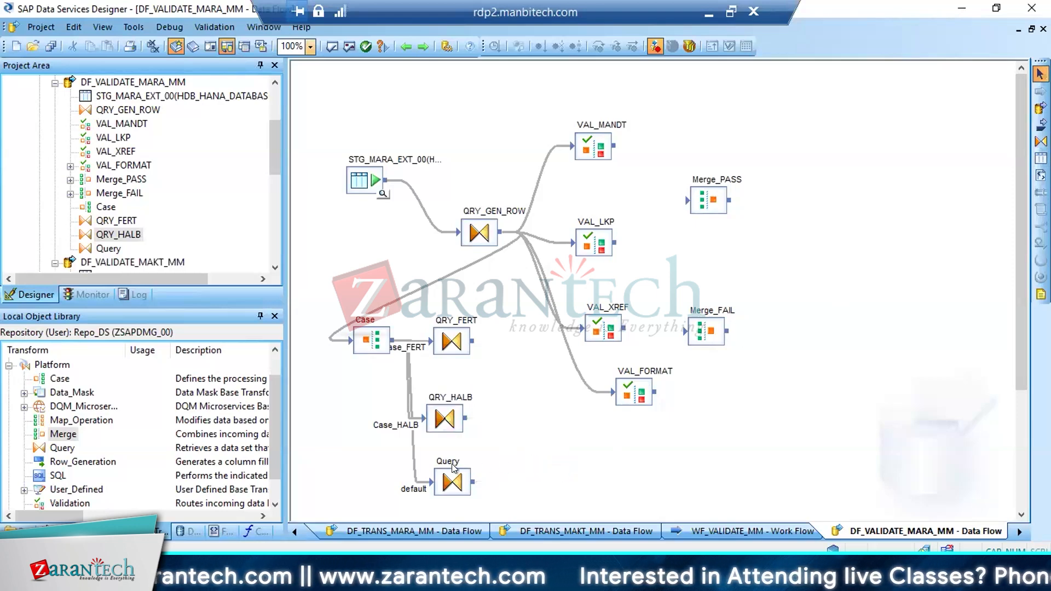
left_click(441, 478)
key("Delete")
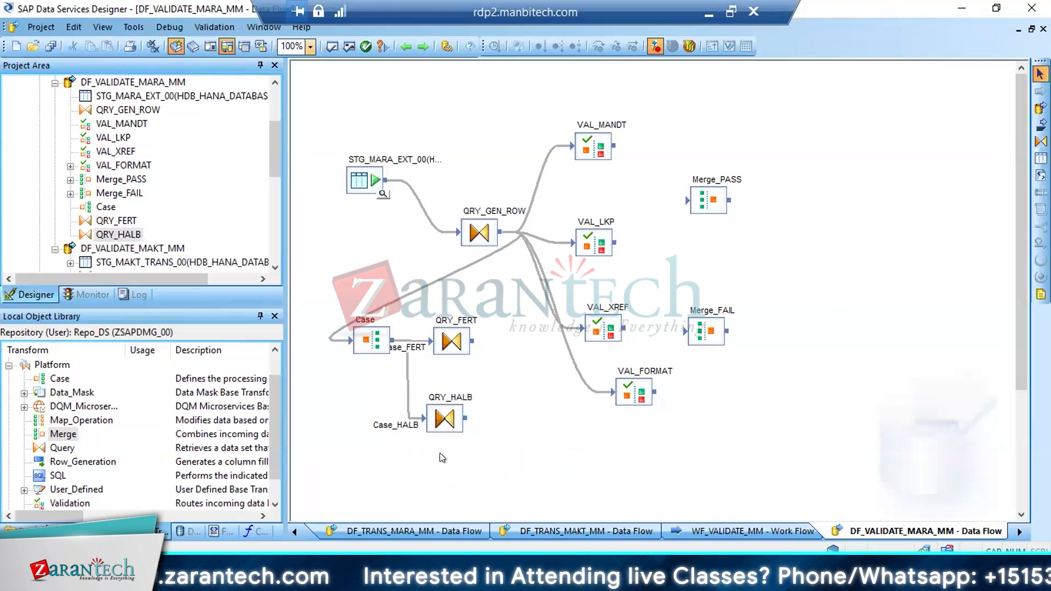
left_click(441, 420)
key("Delete")
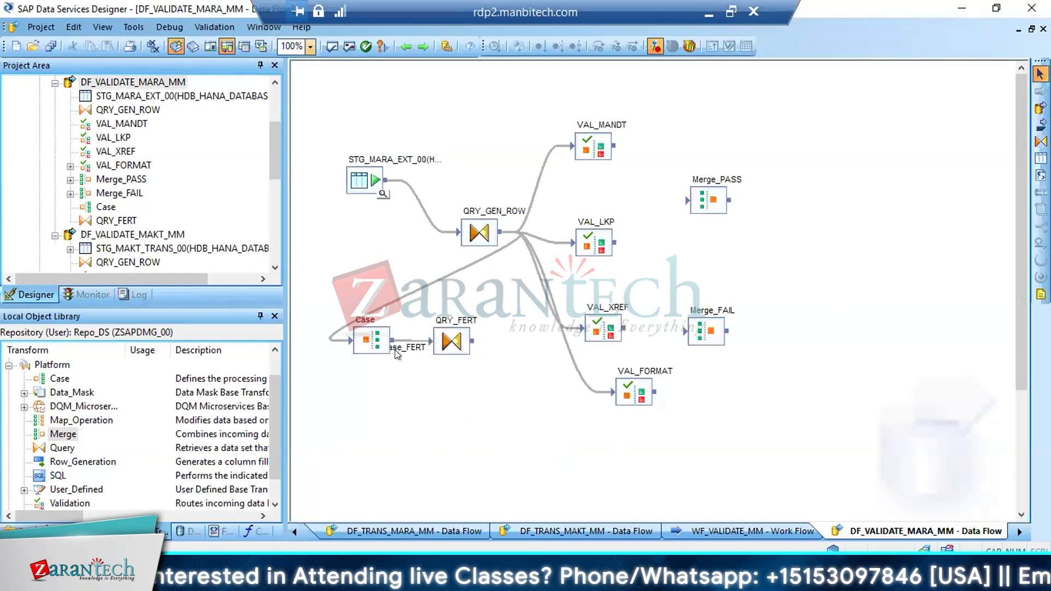
left_click(377, 331)
key("Delete")
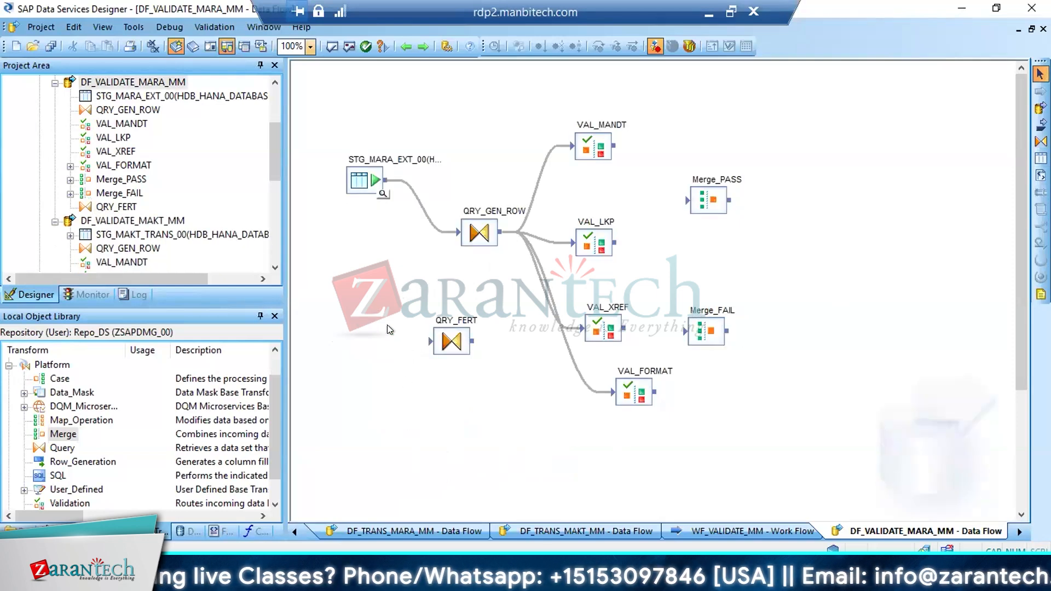
left_click(443, 341)
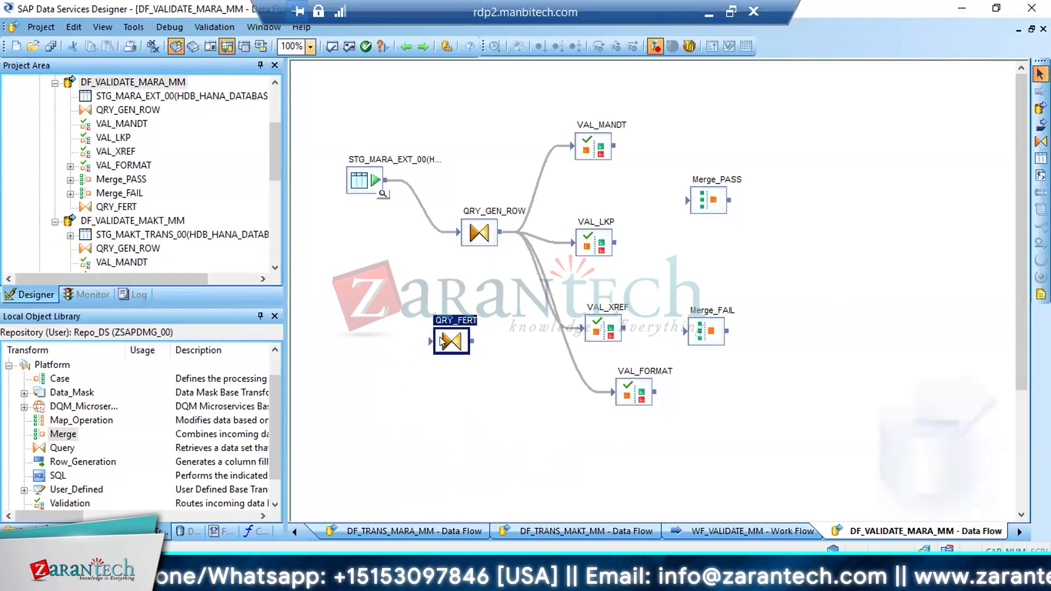
key("Delete")
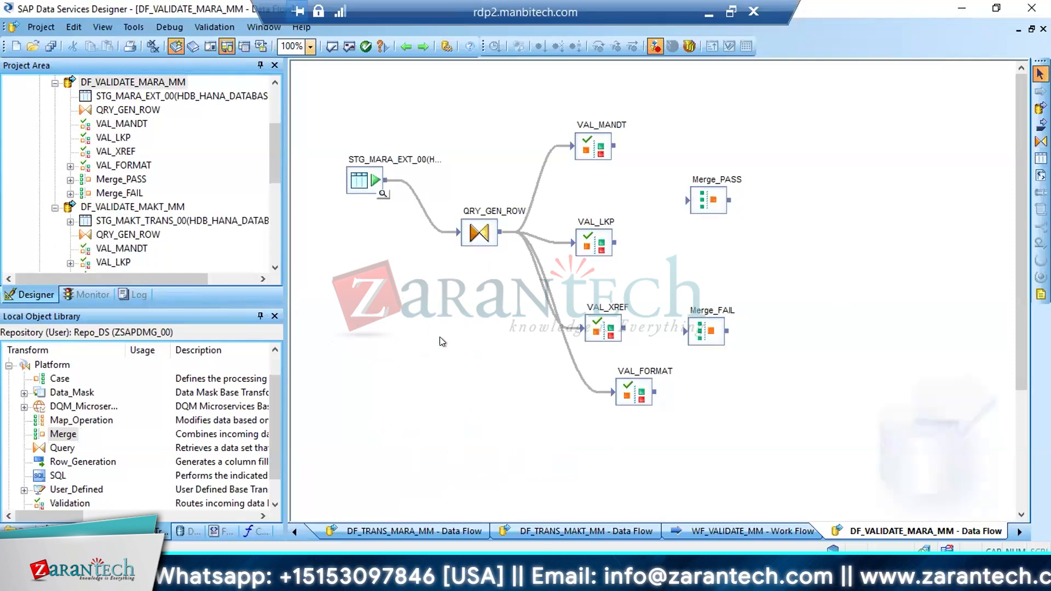
left_click(50, 47)
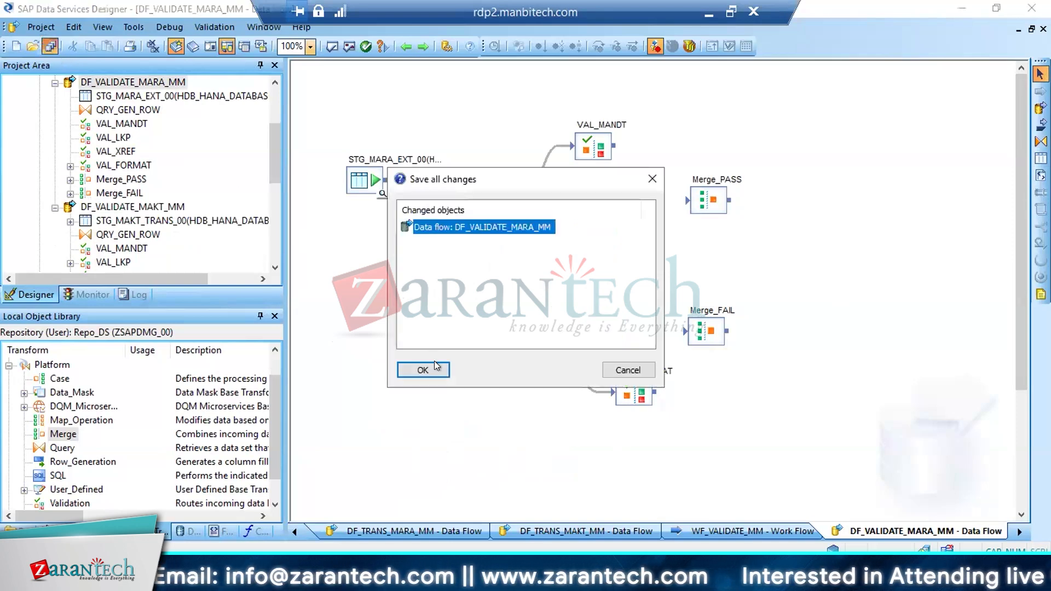
left_click(423, 370)
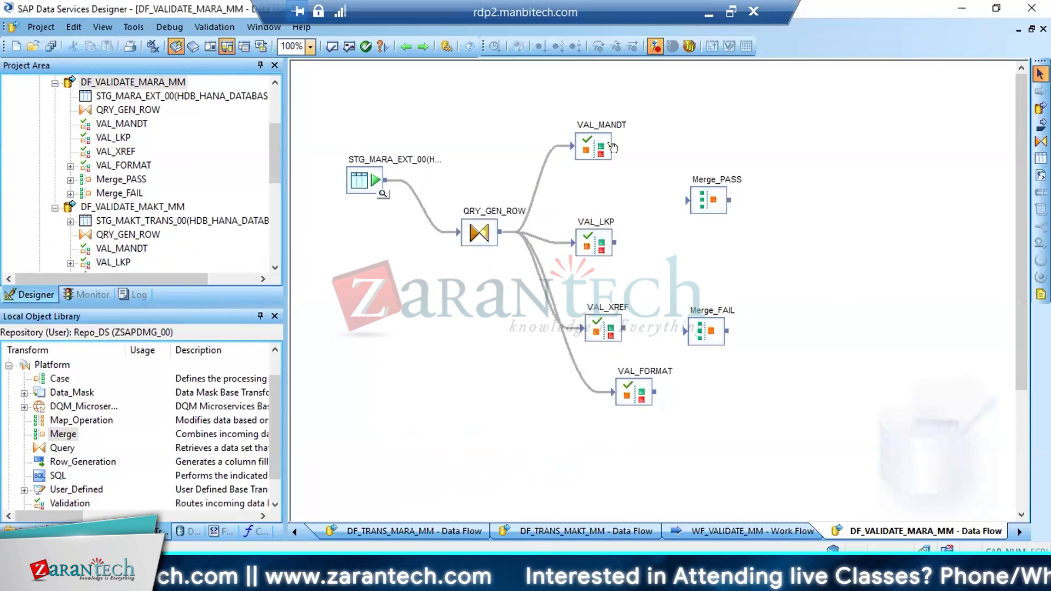
Reposition VAL_MANDT and VAL_FORMAT to line up more closely with VAL_LKP and VAL_XREF
mouse_move(613, 147)
left_mouse_down()
mouse_move(684, 188)
mouse_move(639, 152)
mouse_move(602, 158)
left_mouse_up()
left_click(623, 181)
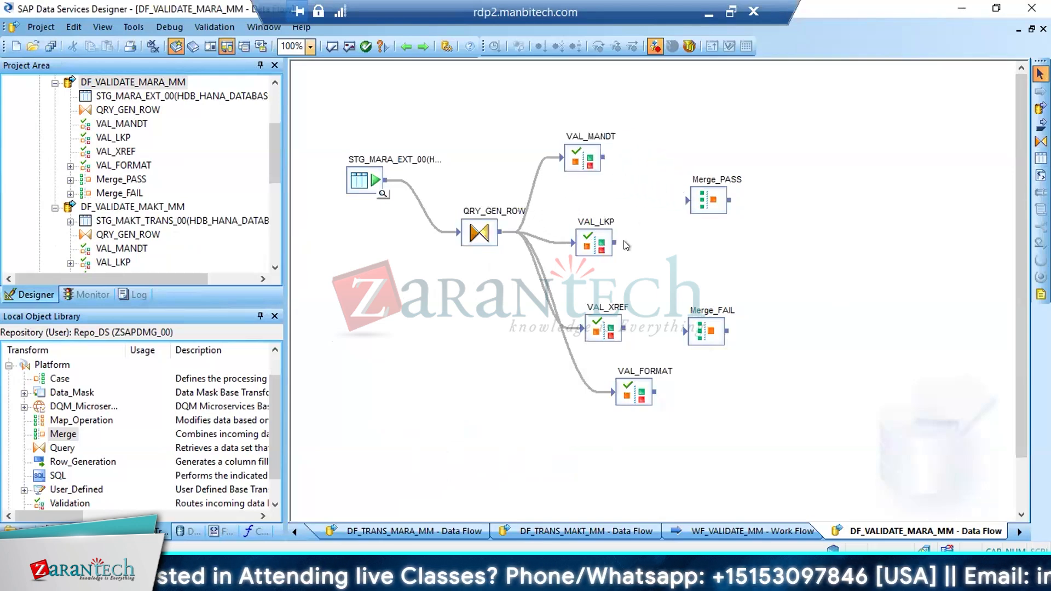
left_click_drag(633, 387, 612, 388)
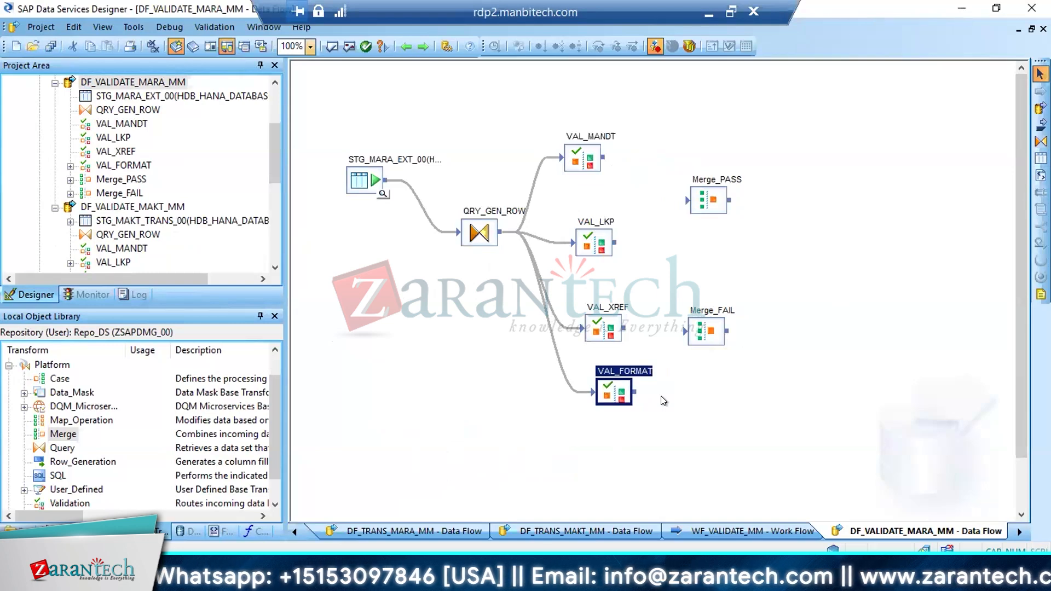
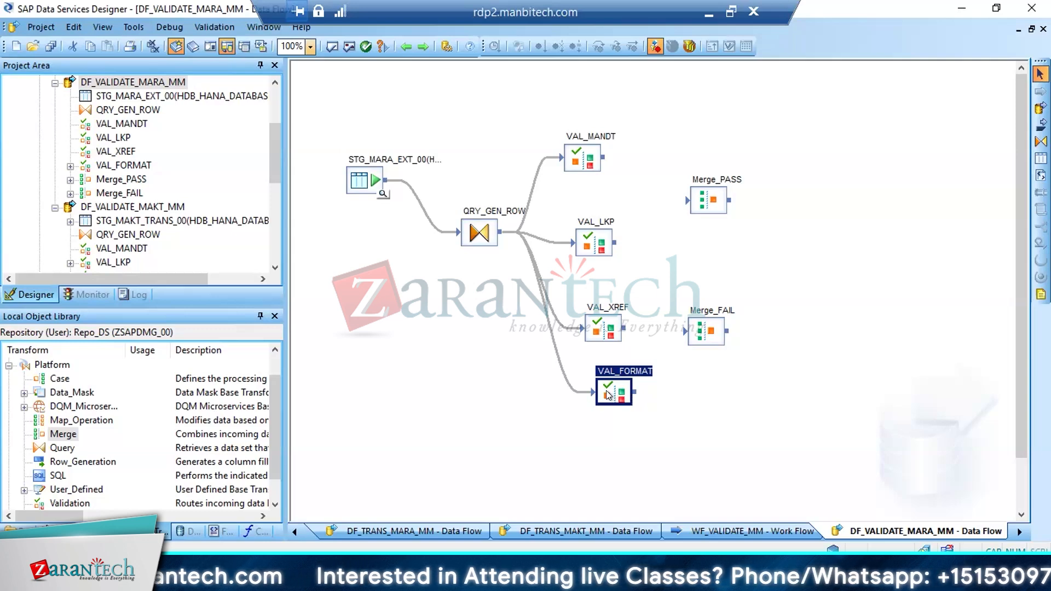
Nudge VAL_FORMAT slightly left so it sits closer in line with the other validation transforms
key("Left")
key("Left")
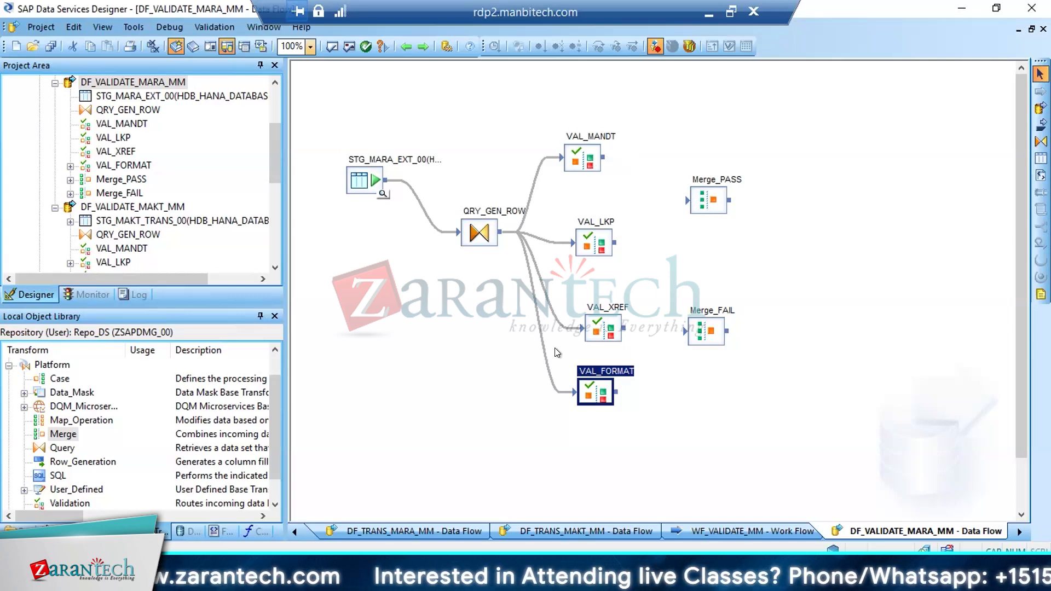
left_click_drag(57, 378, 368, 379)
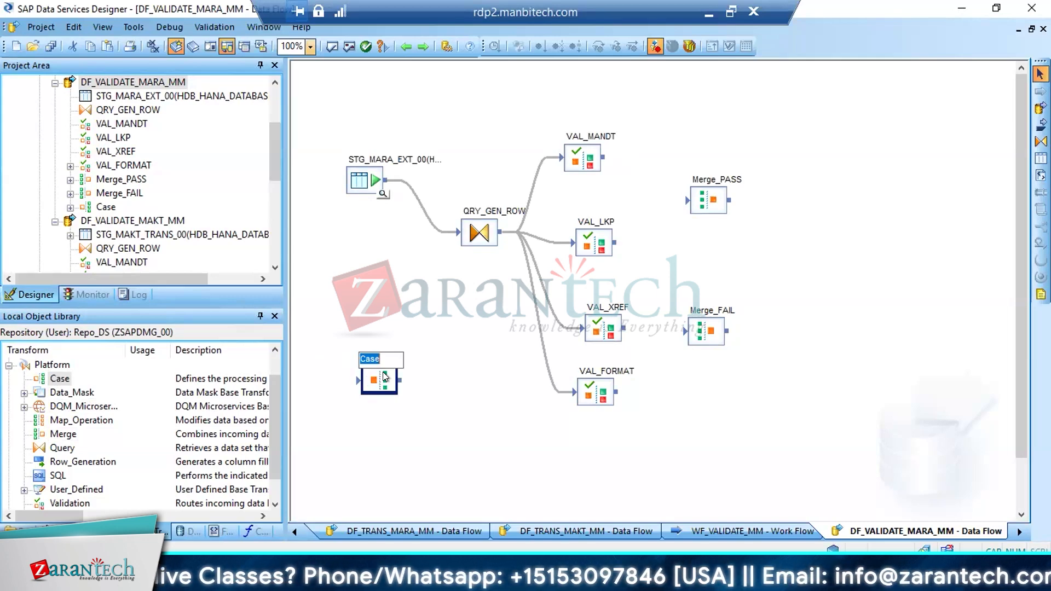
key("Return")
key("Delete")
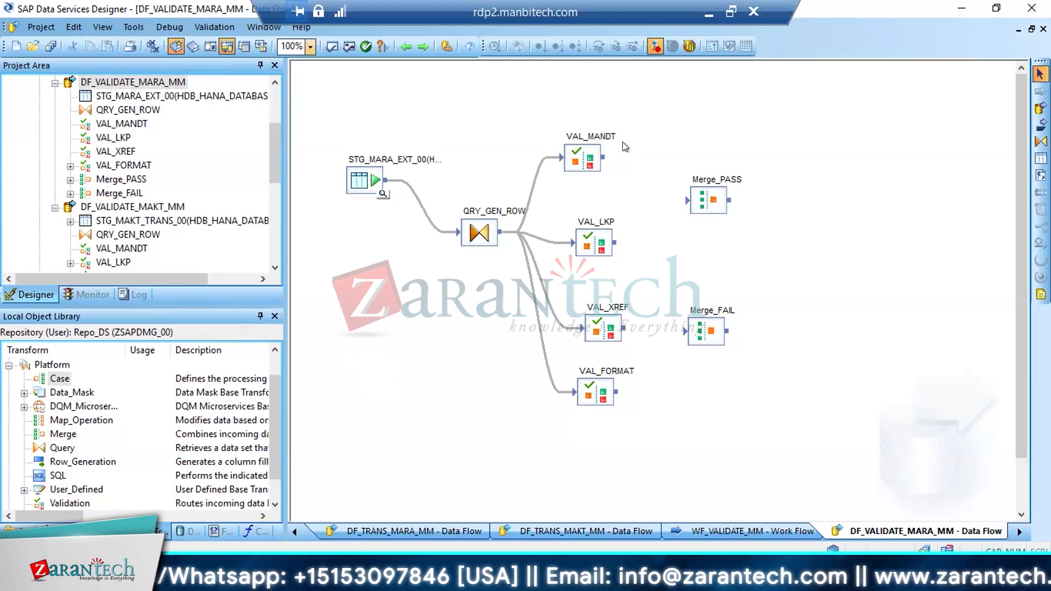
Connect VAL_MANDT to Merge_PASS using its Pass output
left_click_drag(610, 159, 694, 204)
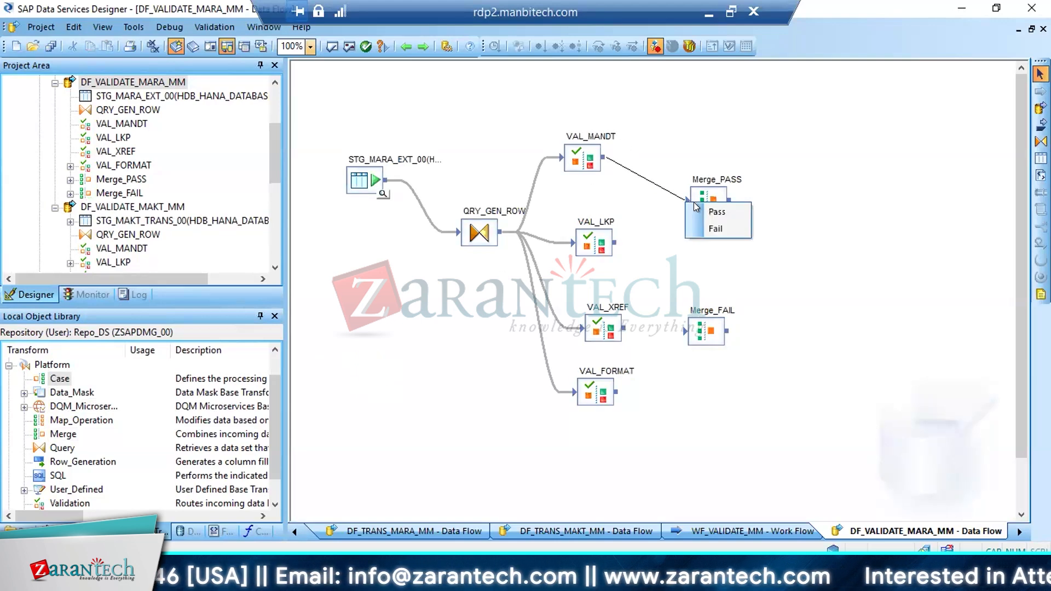
left_click(721, 216)
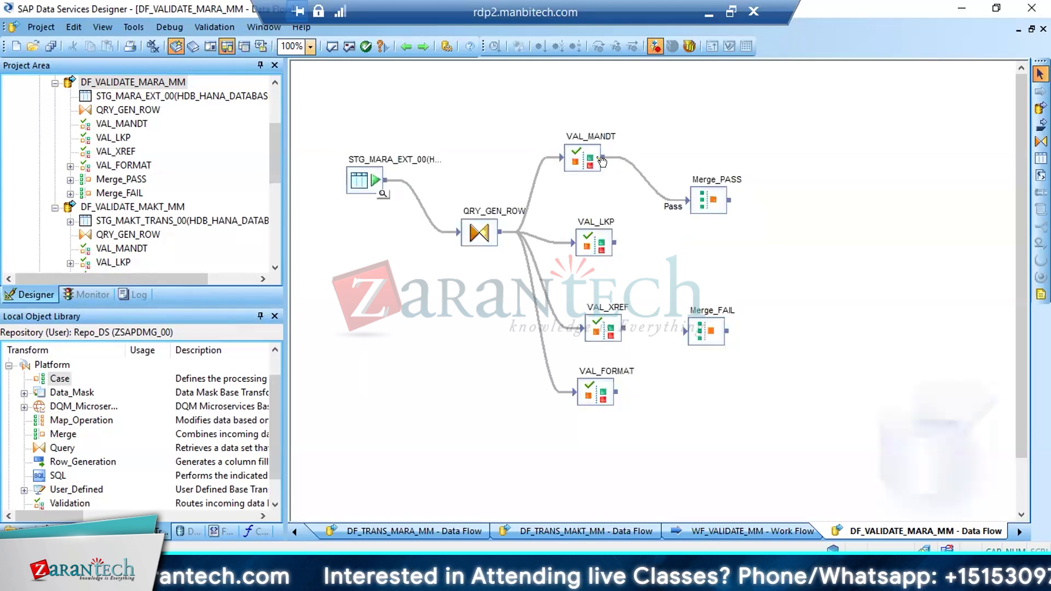
left_click(700, 198)
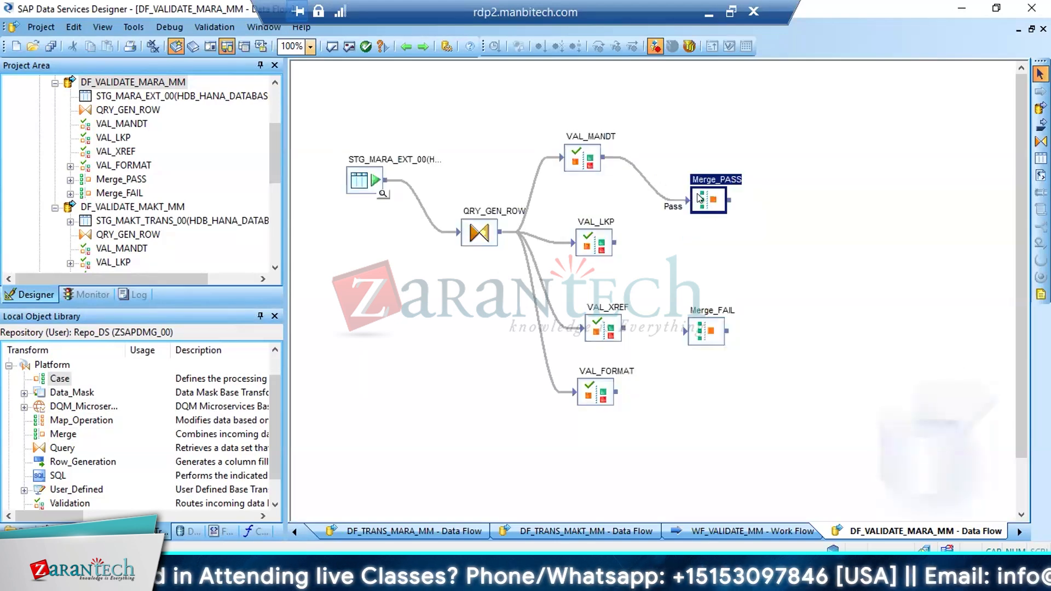
left_click(699, 332)
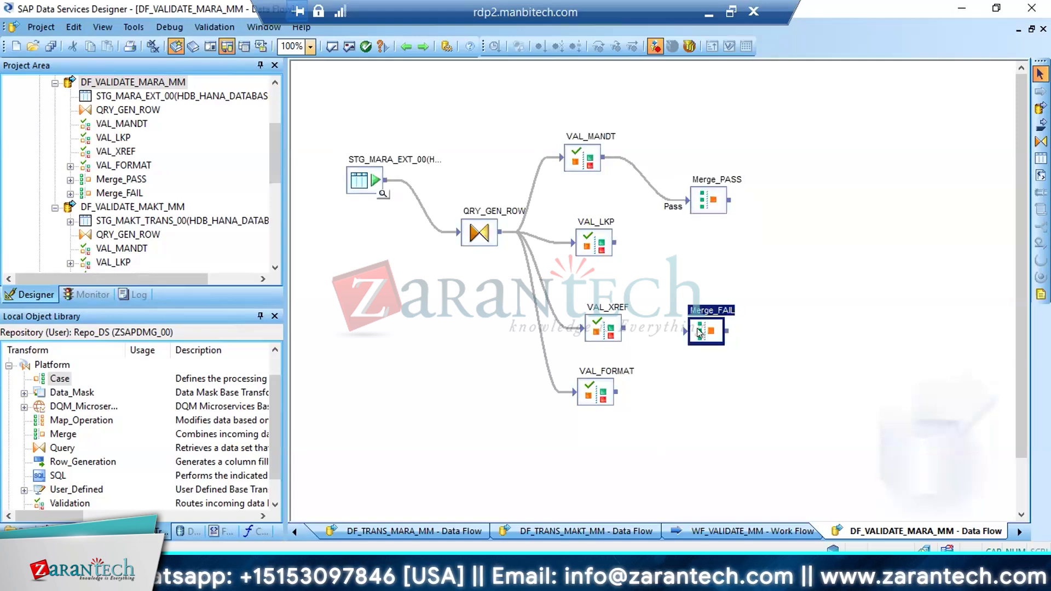
left_click(575, 168)
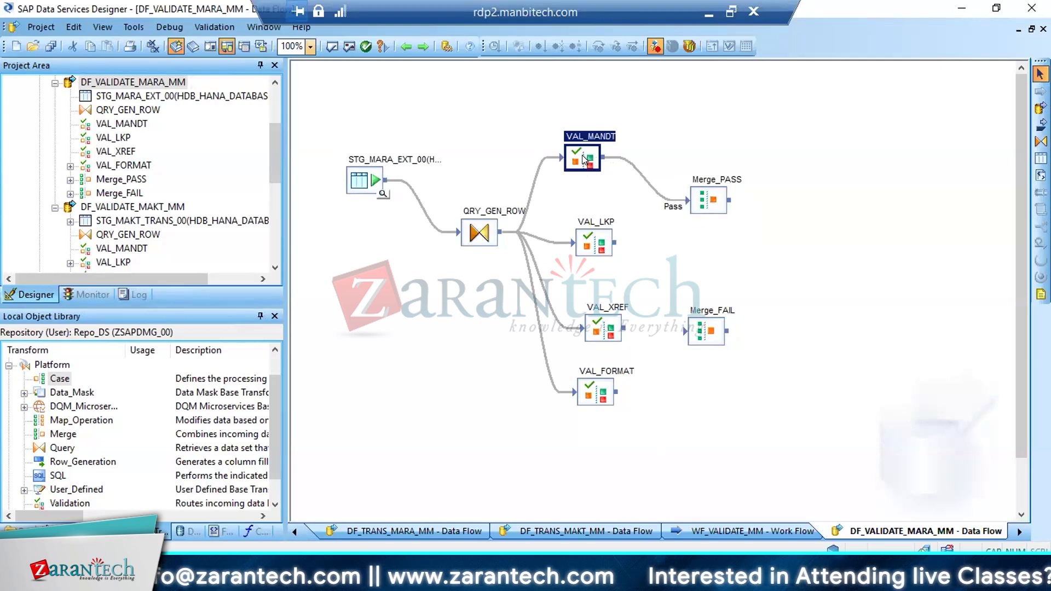
left_click(595, 232)
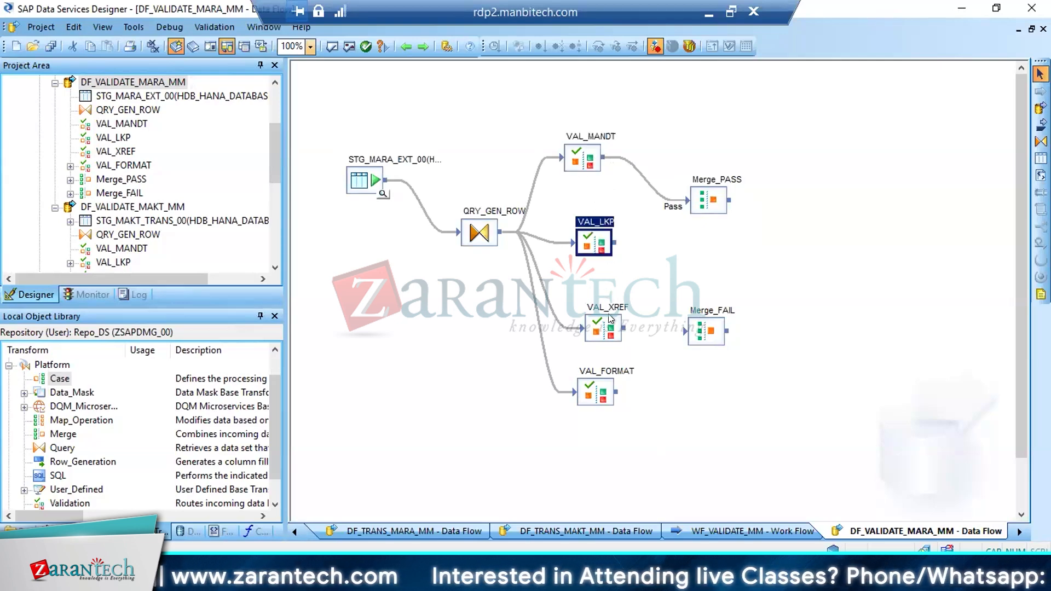
left_click(610, 320)
left_click(596, 387)
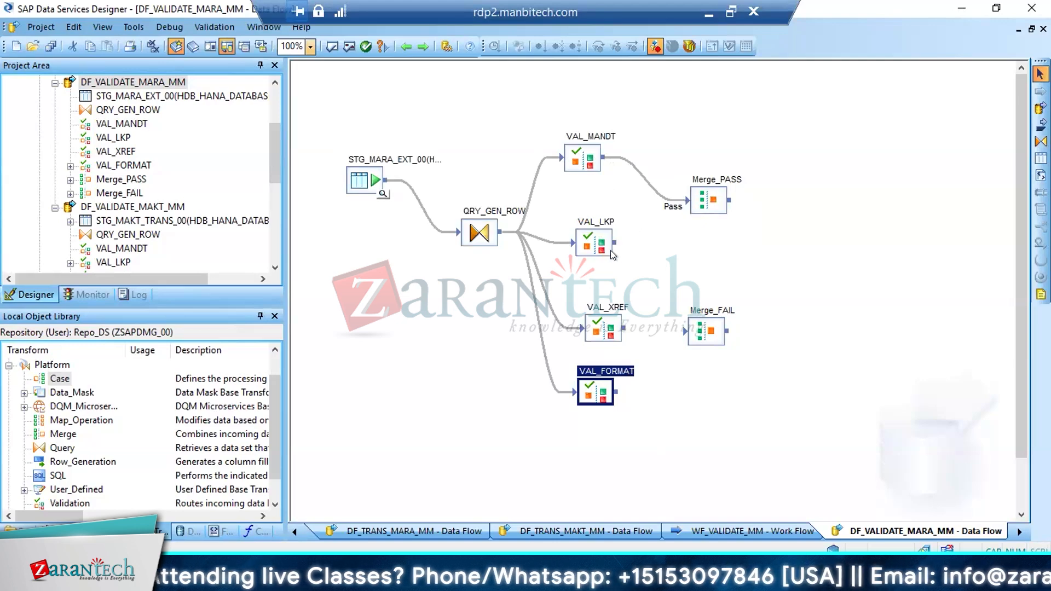
Connect VAL_LKP, VAL_XREF and VAL_FORMAT to Merge_PASS using their Pass outputs
left_click_drag(620, 245, 682, 206)
left_click(695, 211)
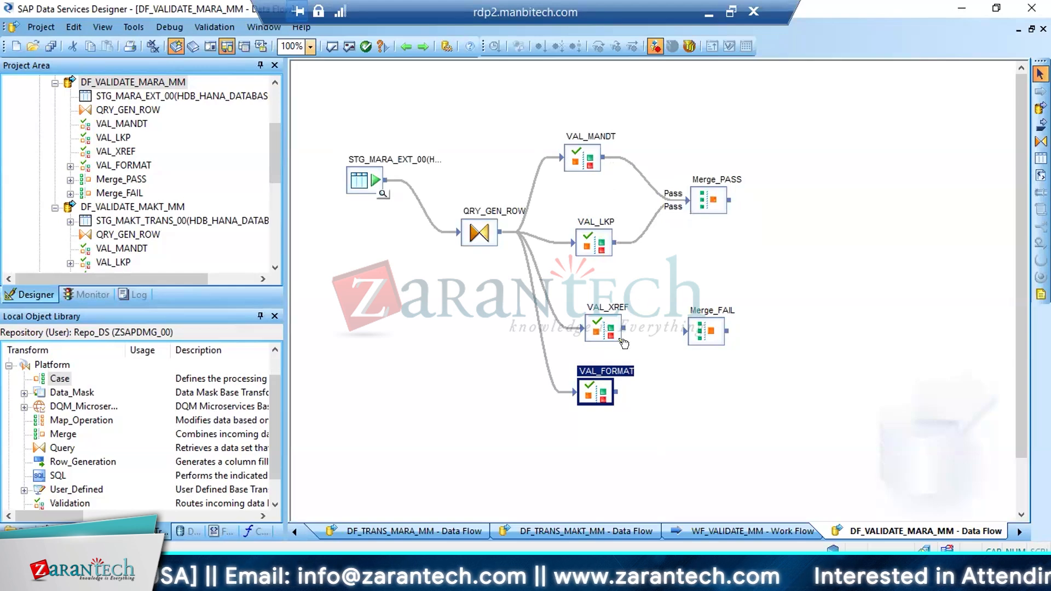
left_click_drag(624, 328, 688, 205)
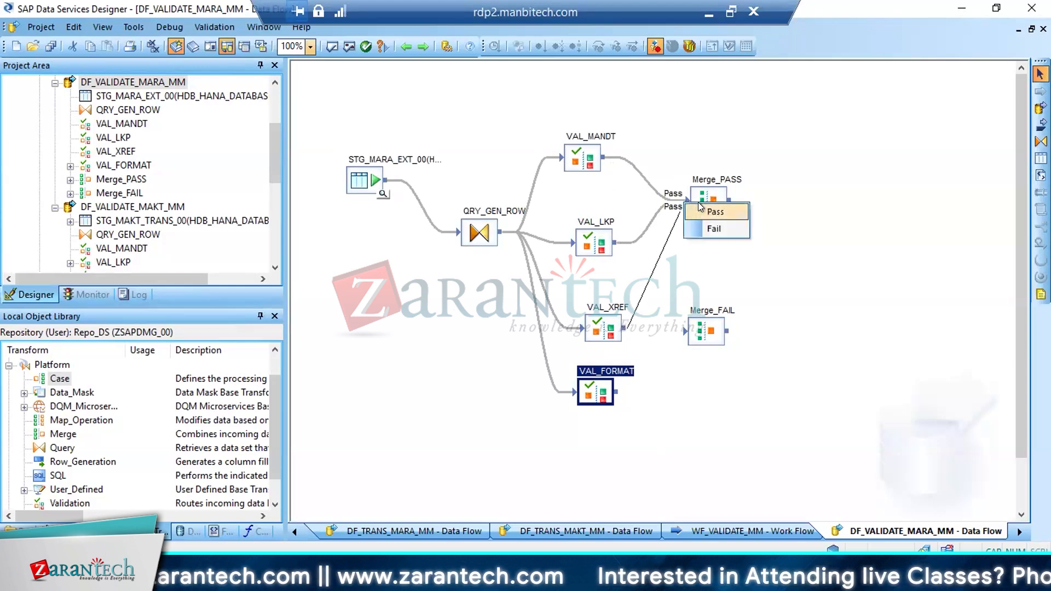
left_click(700, 211)
left_click_drag(615, 389, 692, 204)
left_click(704, 208)
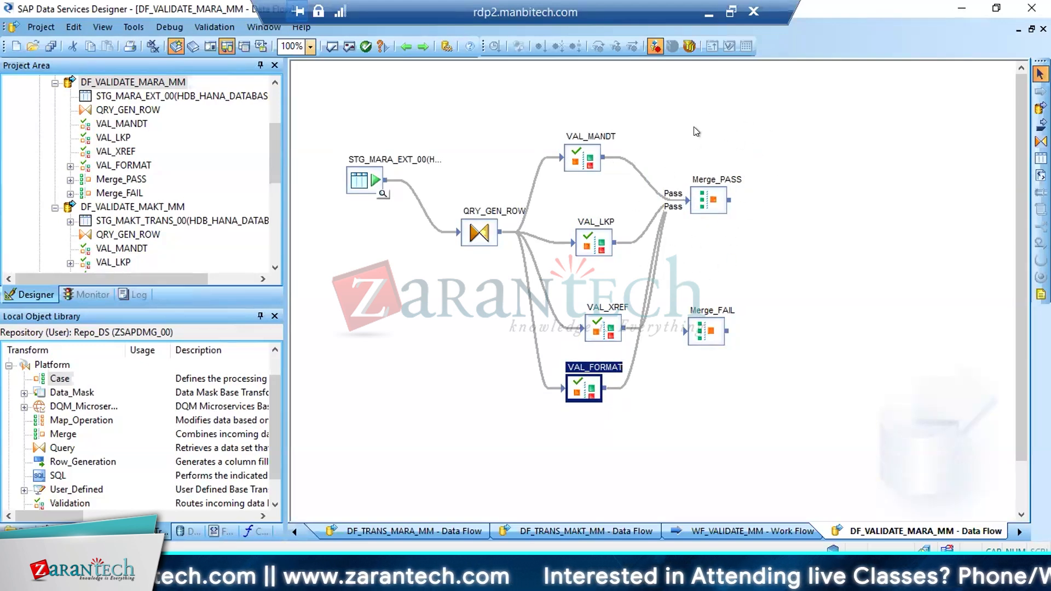
Connect VAL_MANDT, VAL_LKP, VAL_XREF and VAL_FORMAT to Merge_FAIL using their Fail outputs, and save DF_VALIDATE_MARA_MM
left_click_drag(604, 157, 684, 329)
left_click(705, 350)
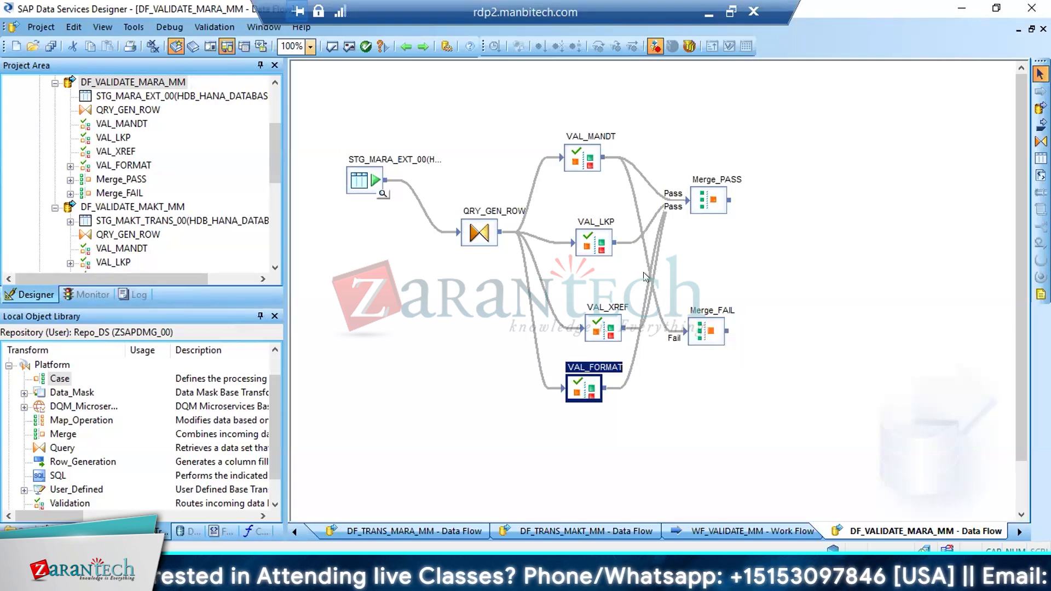
left_click_drag(620, 241, 679, 332)
left_click(707, 360)
left_click(706, 356)
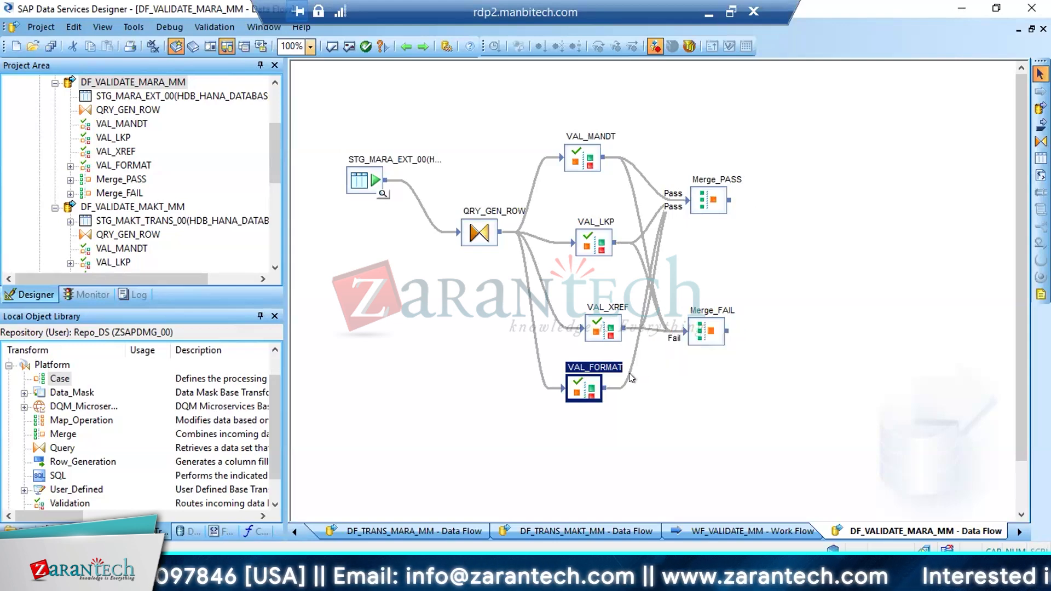
left_click_drag(609, 389, 750, 336)
left_click(708, 354)
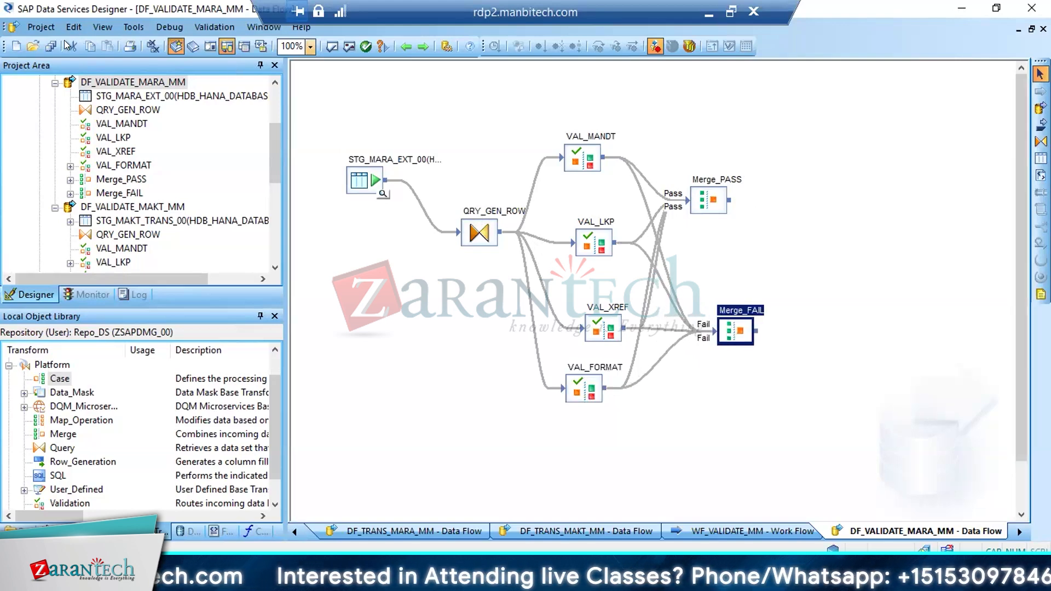
left_click(51, 45)
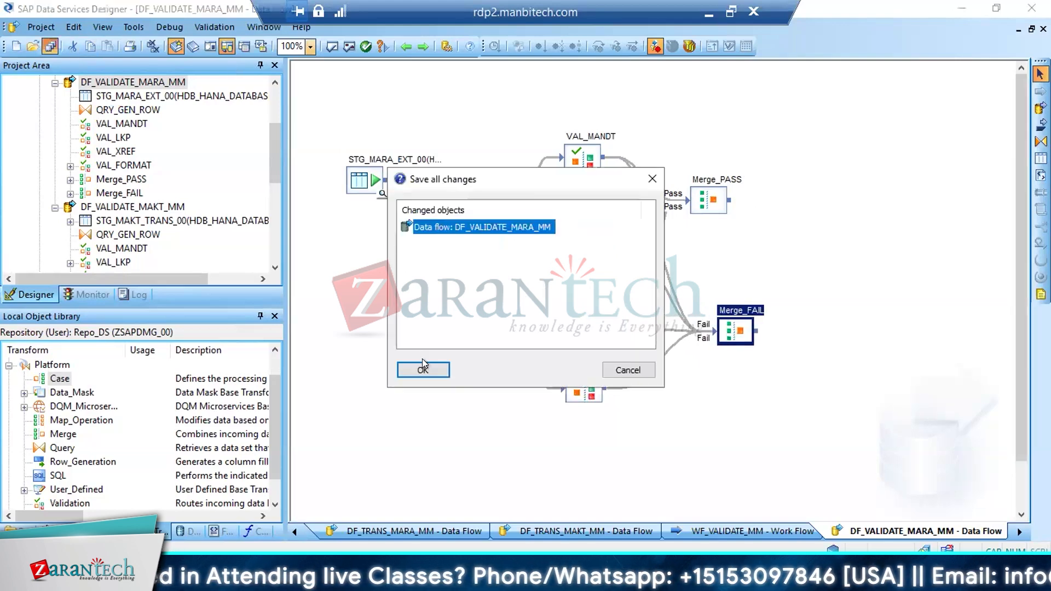
left_click(423, 367)
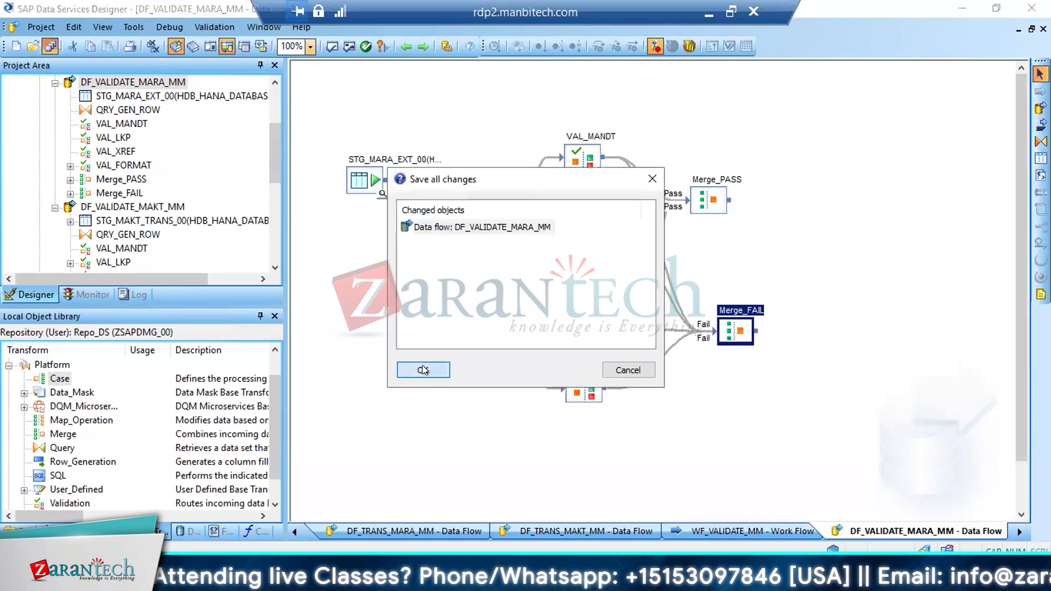
Trace the routes from VAL_MANDT and VAL_LKP to Merge_PASS and Merge_FAIL
left_click(583, 152)
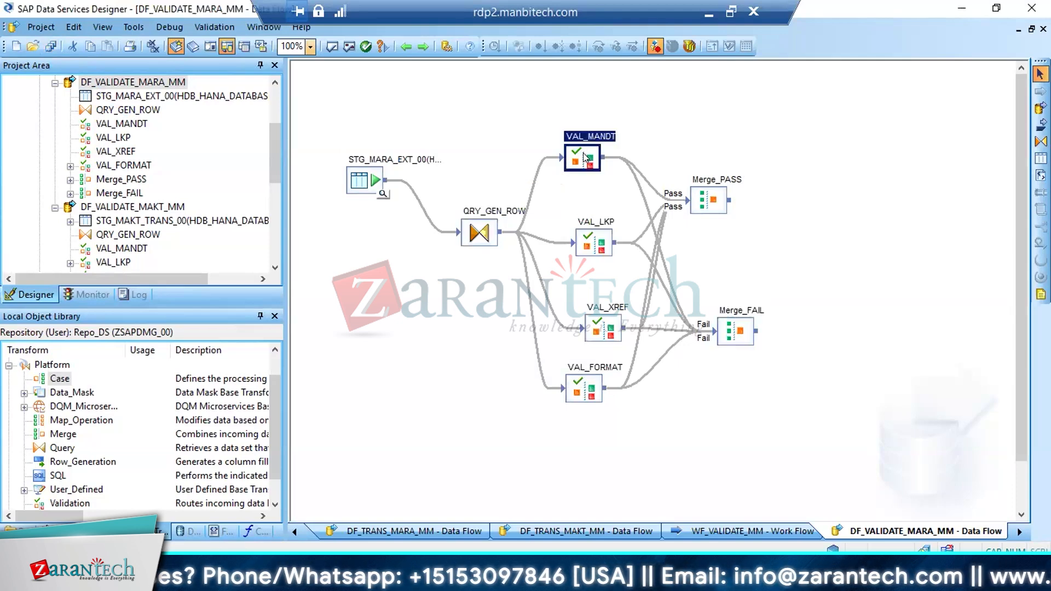
left_click(701, 197)
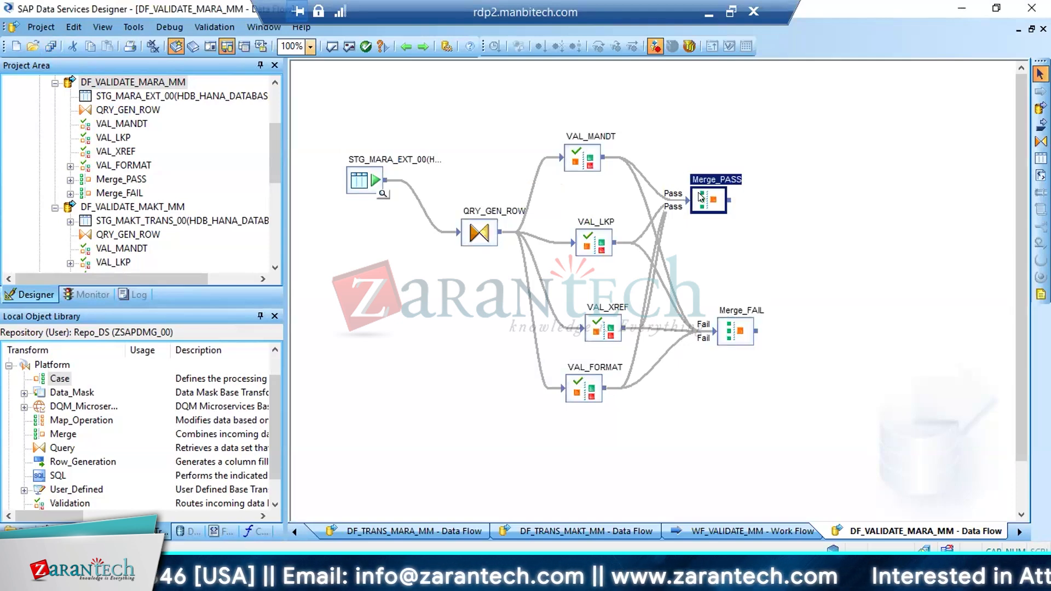
left_click(587, 243)
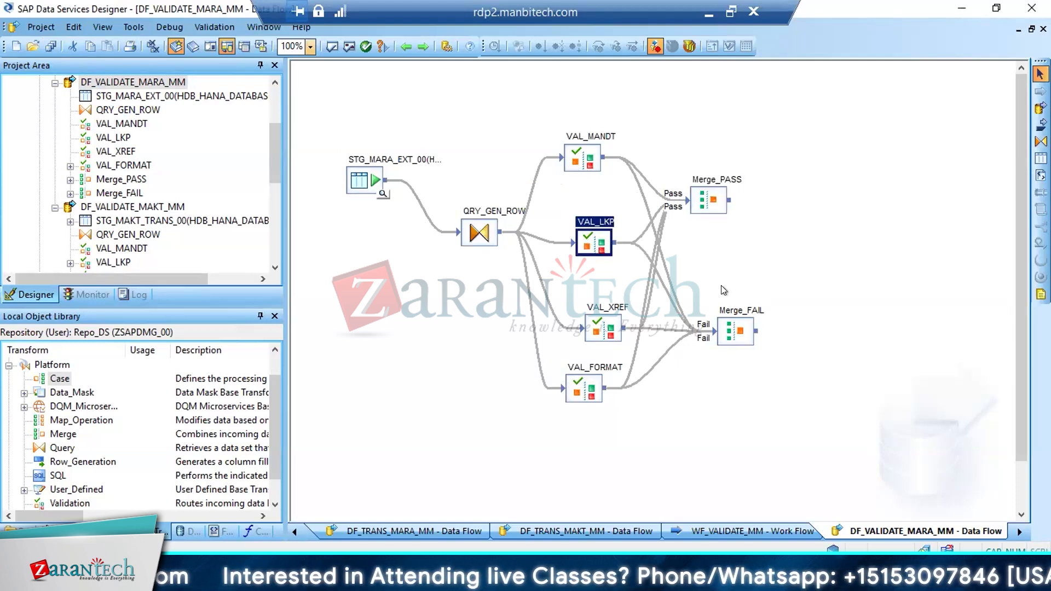
left_click(731, 334)
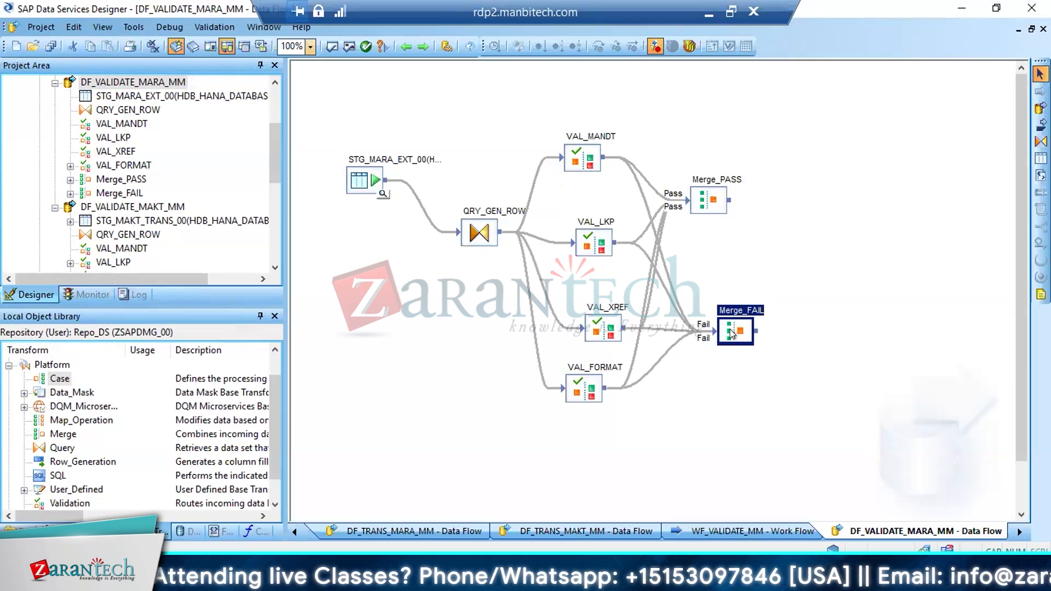
left_click(570, 145)
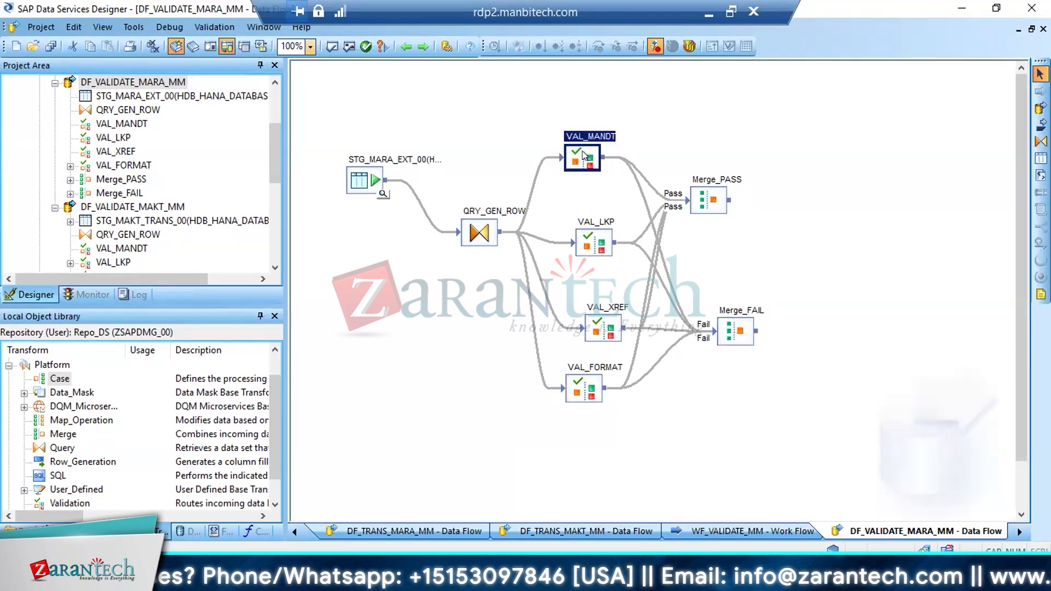
left_click(696, 191)
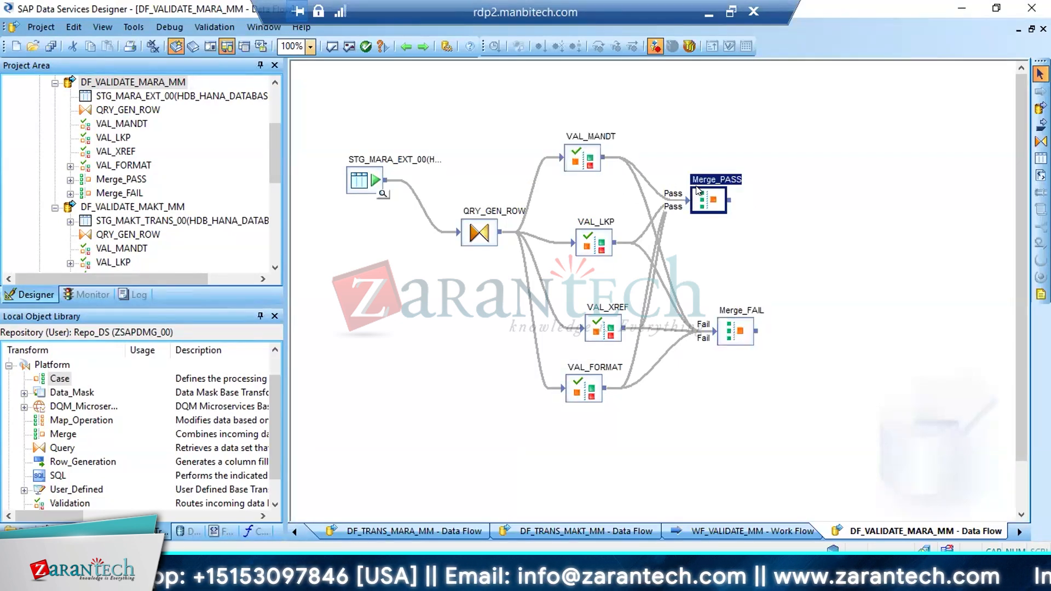
left_click(601, 241)
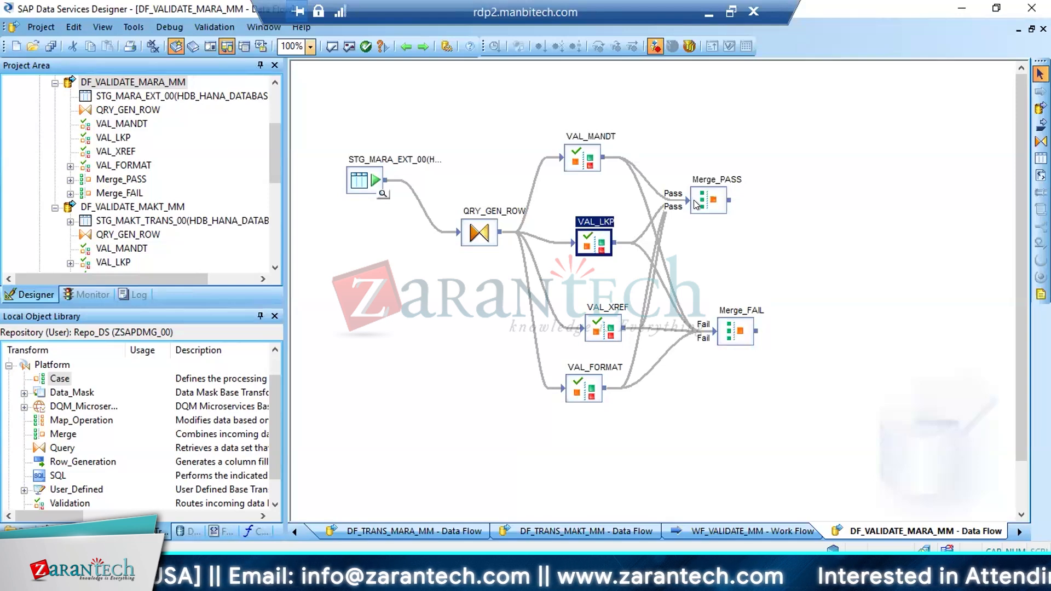
Move Merge_PASS to the right so it lines up above Merge_FAIL
left_click(696, 204)
left_click_drag(696, 204, 723, 203)
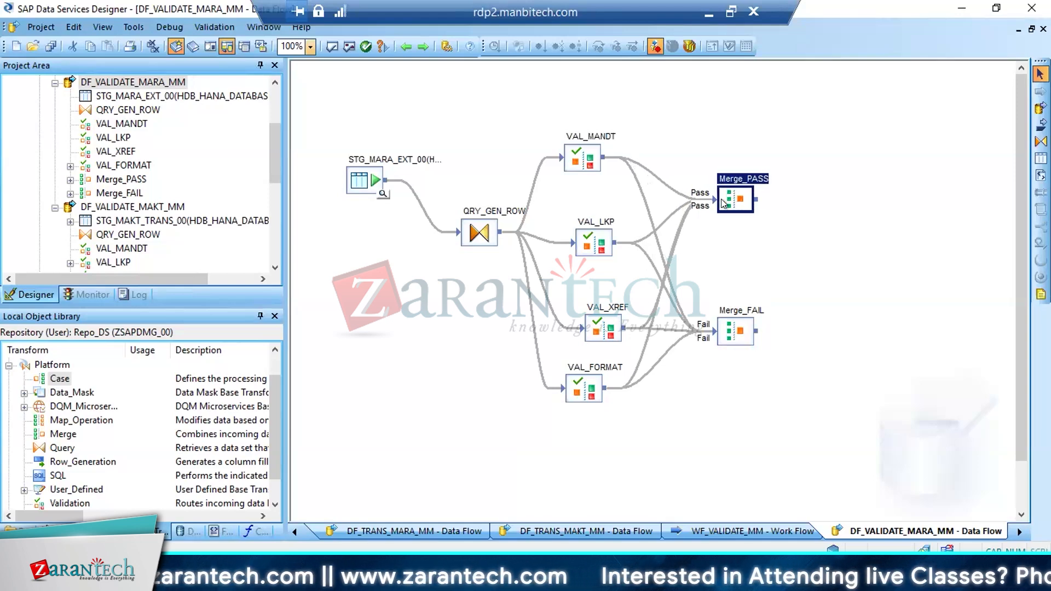
Examine how passed and failed records from the validation transforms are collected in Merge_PASS and Merge_FAIL
left_click(597, 332)
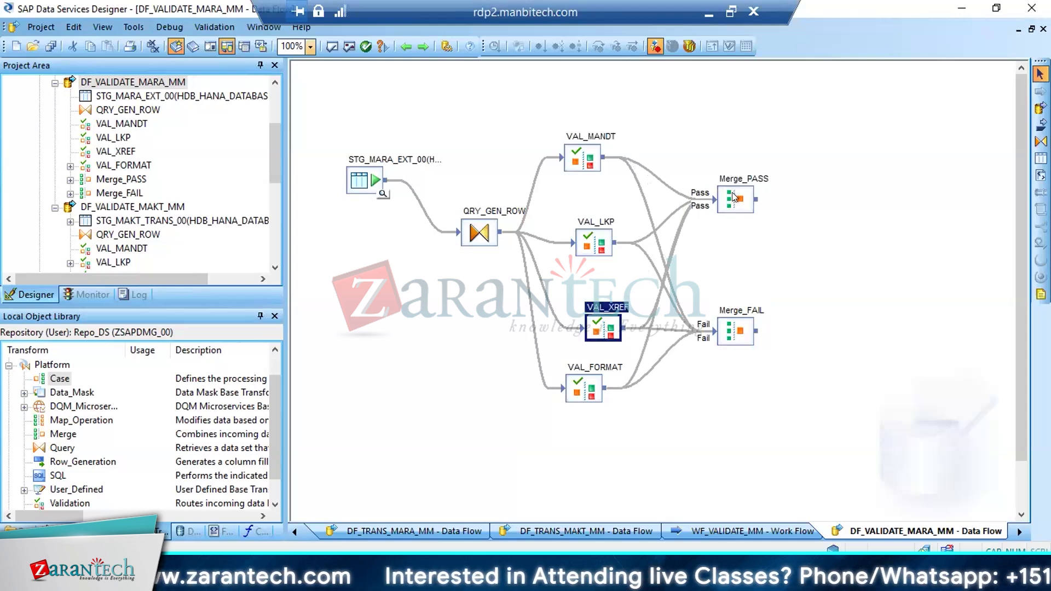
left_click(734, 197)
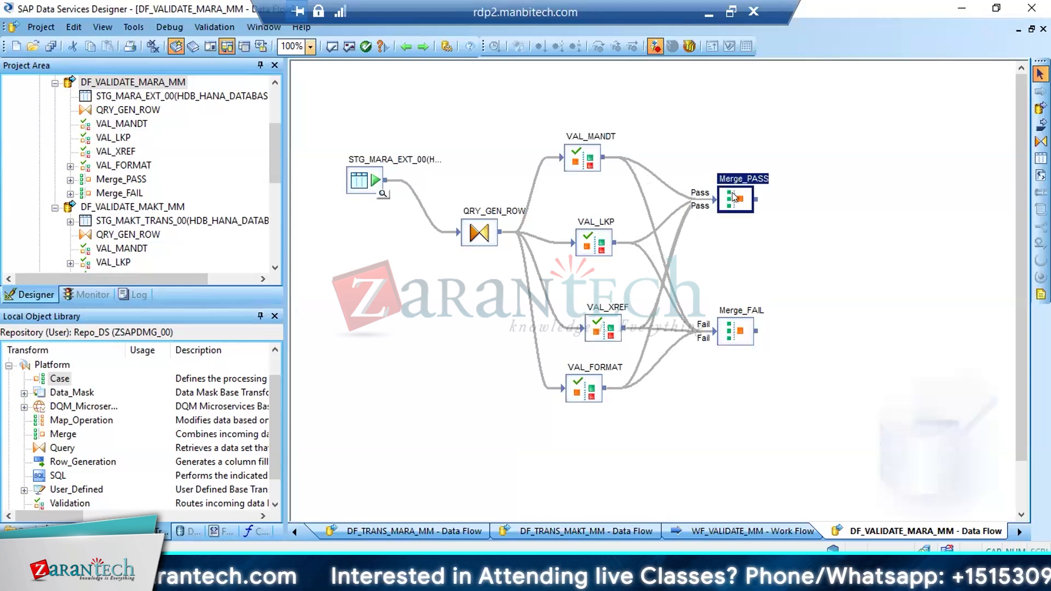
left_click(581, 156)
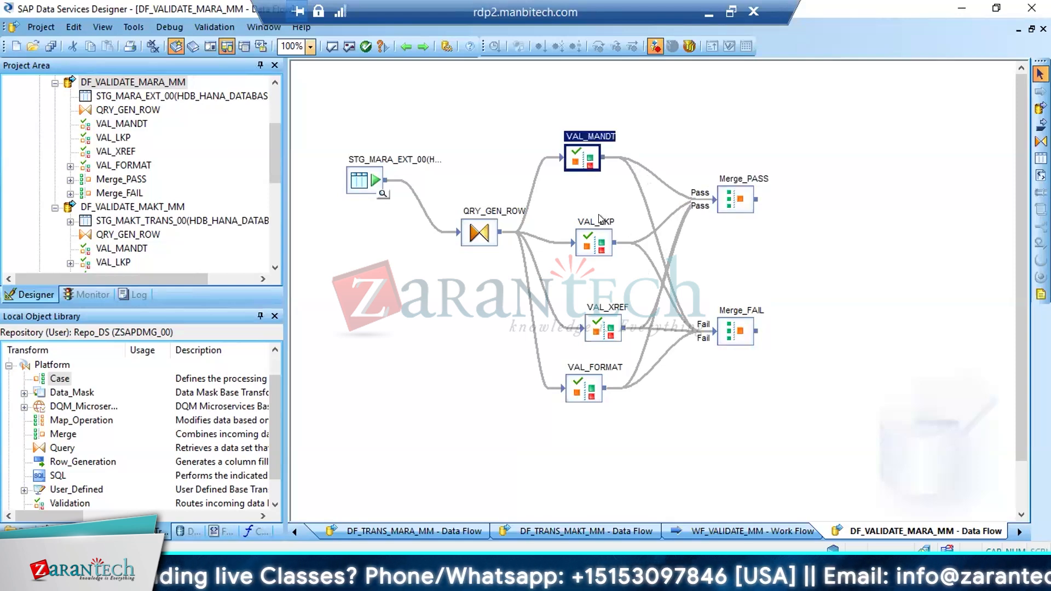
left_click(597, 240)
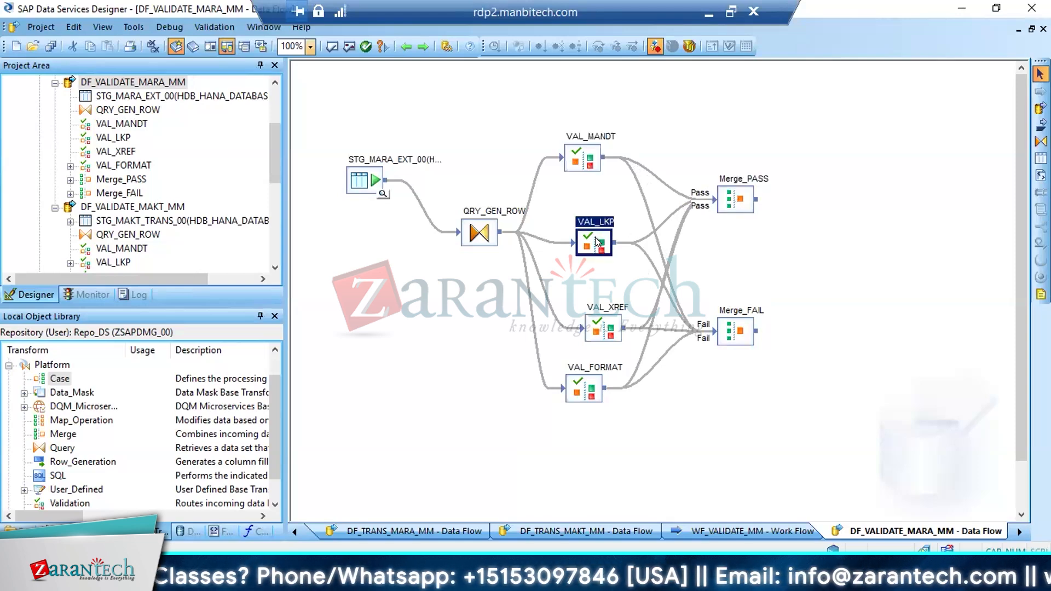
left_click(577, 164)
left_click(725, 196)
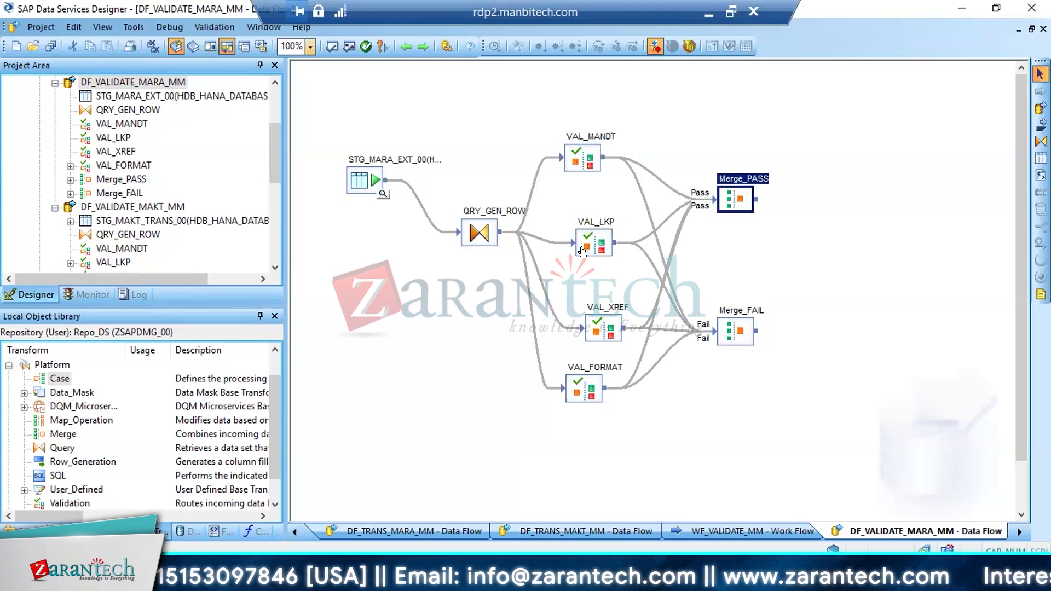
left_click(594, 240)
left_click(730, 328)
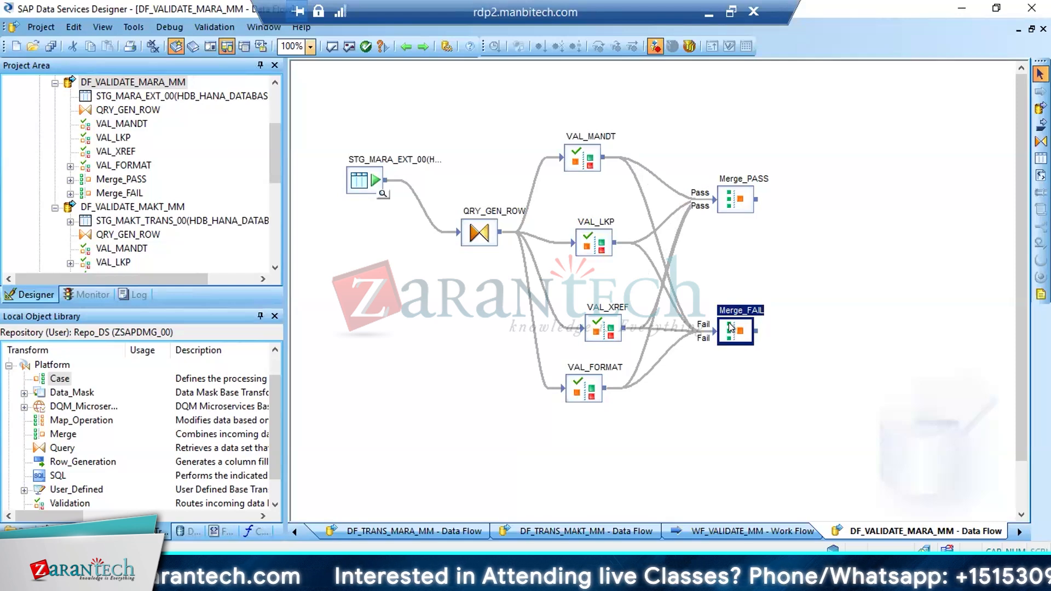
left_click(743, 192)
left_click(735, 338)
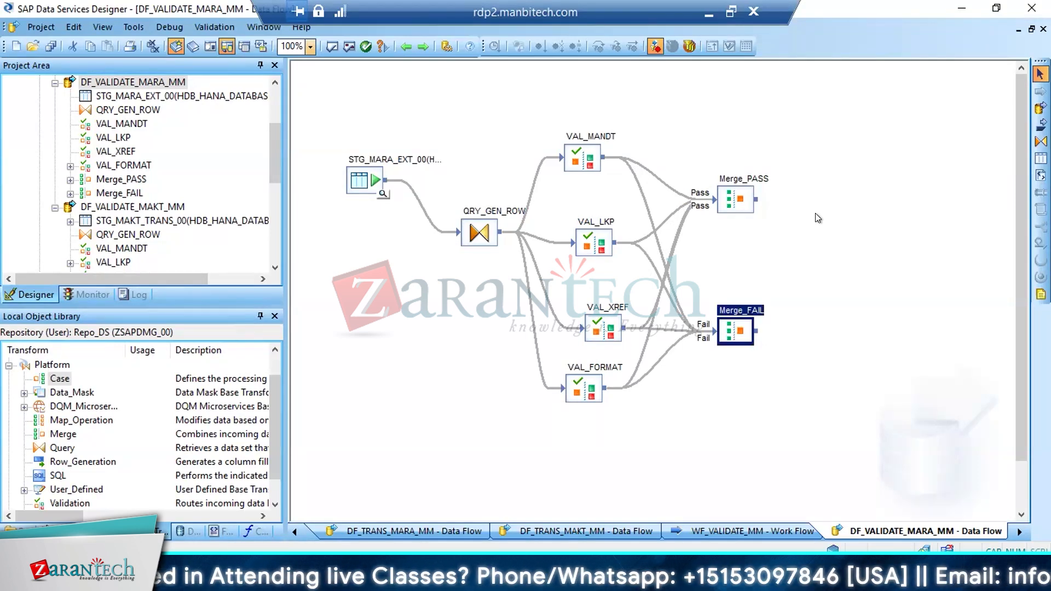
left_click(593, 162)
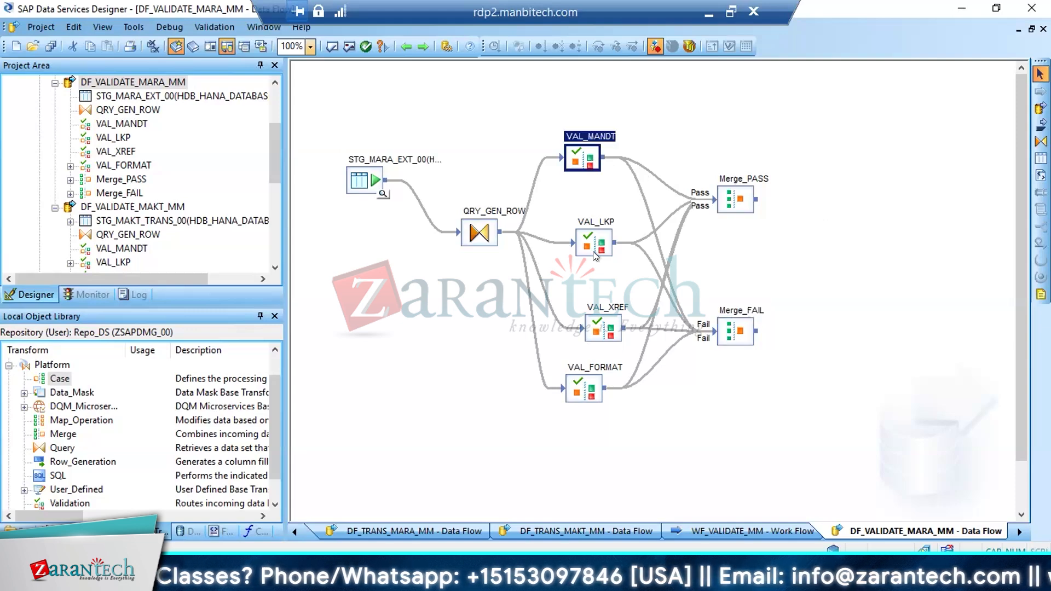
left_click(593, 252)
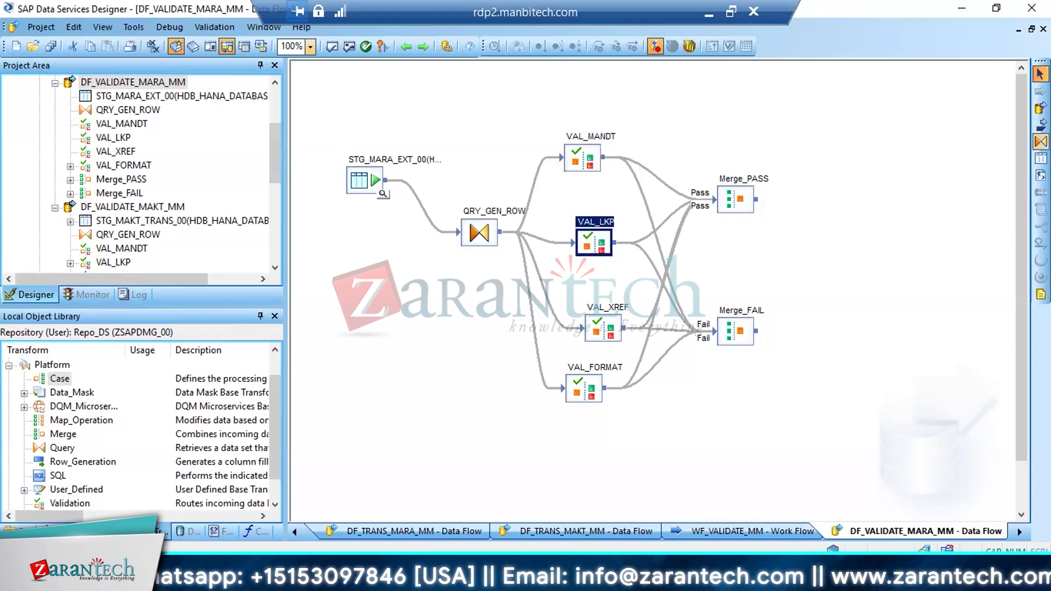
Add a Query transform named QRY_P beside Merge_PASS and another named QRY_F beside Merge_FAIL
left_click(1041, 141)
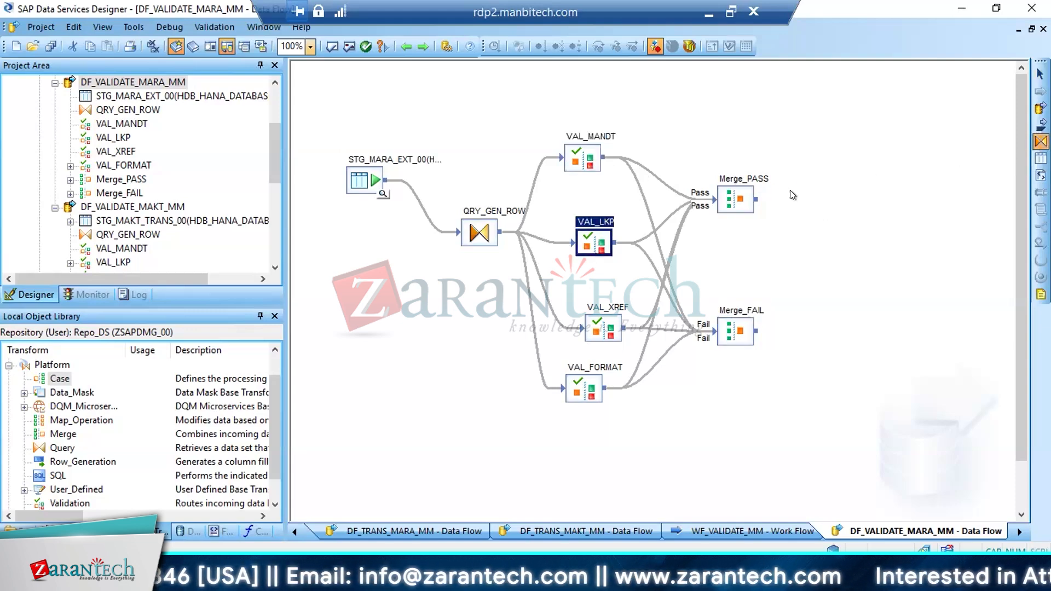
left_click(790, 189)
type("QRY_P")
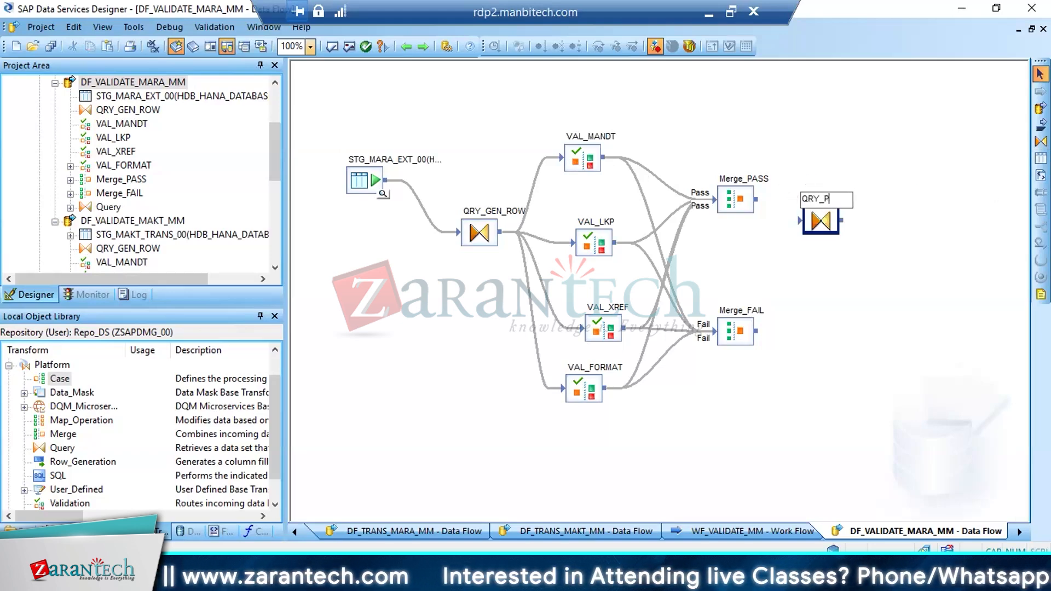
left_click(1040, 141)
left_click(780, 334)
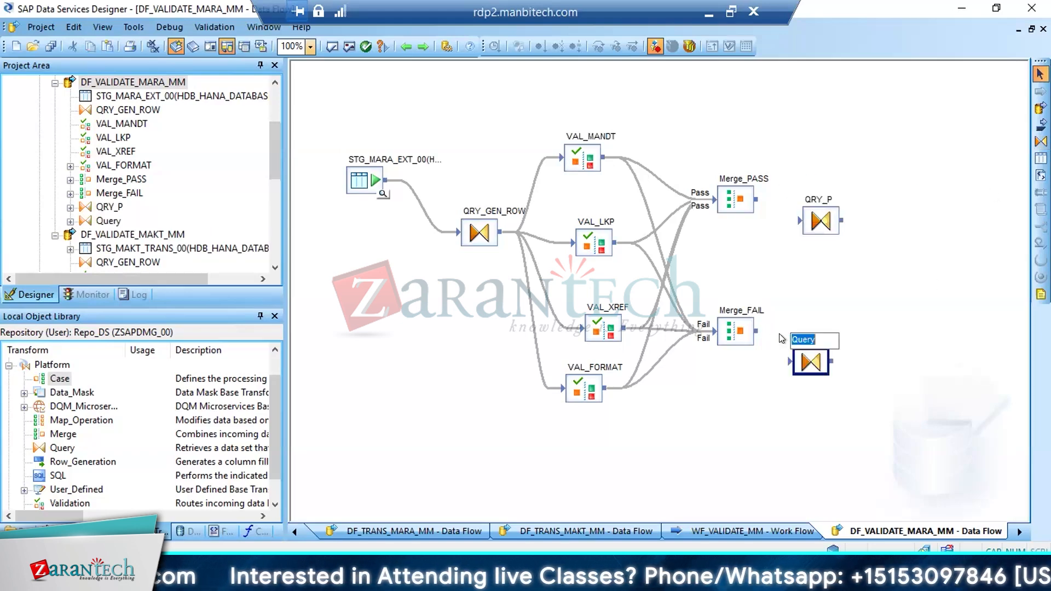
type("QRY_")
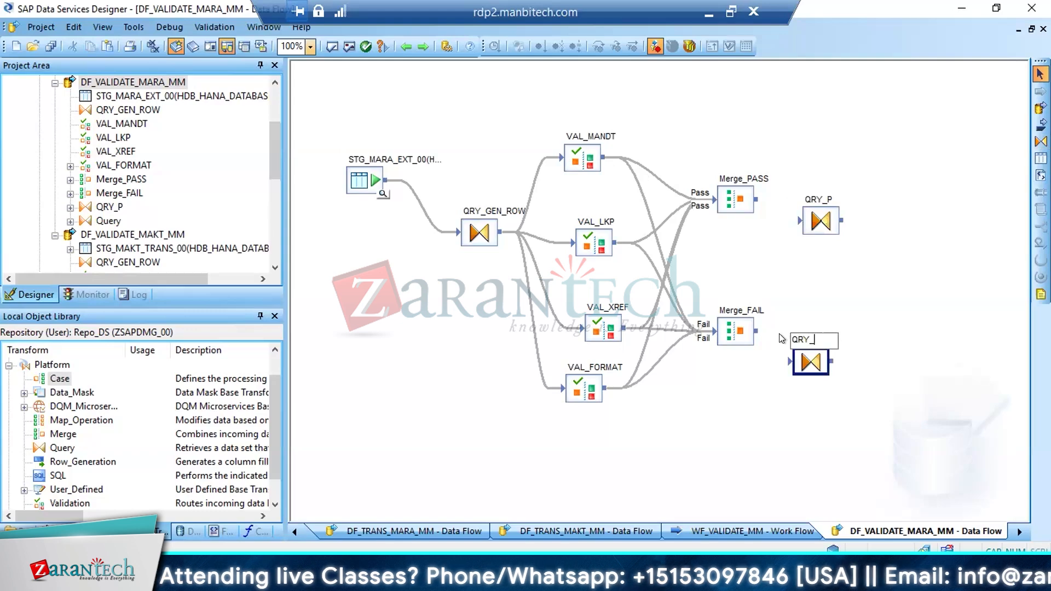
type("F")
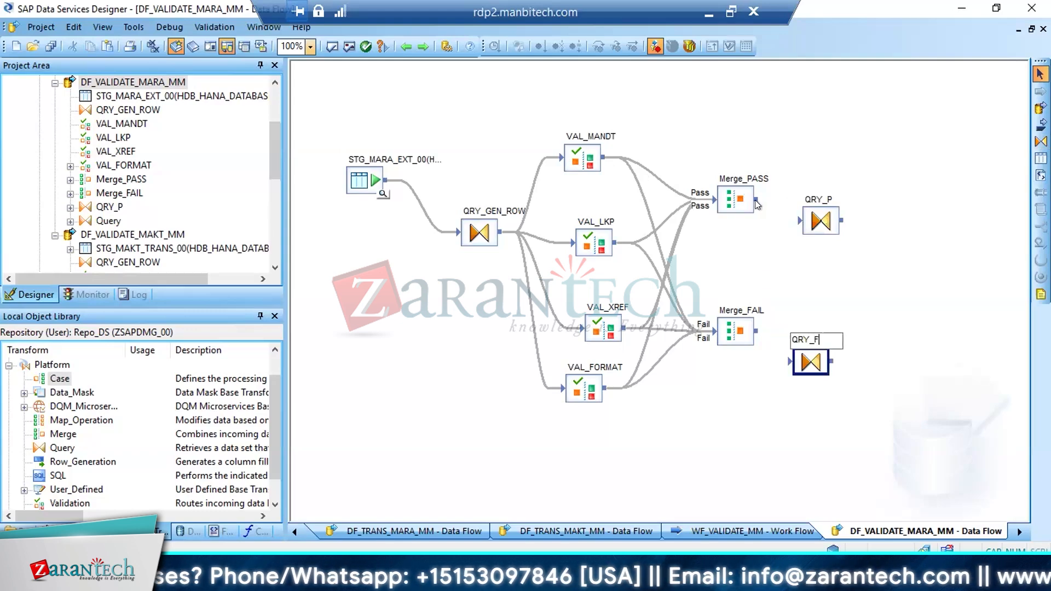
Connect Merge_PASS to QRY_P and map all its input columns, MATNR through ROW_NUM, to the output schema
left_click_drag(755, 200, 798, 221)
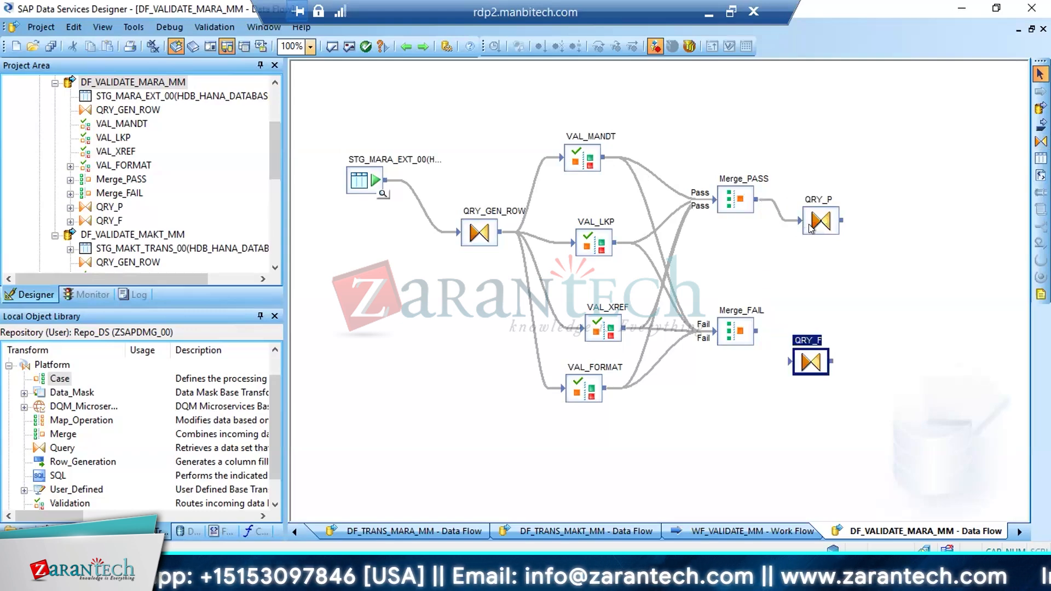
double_click(810, 227)
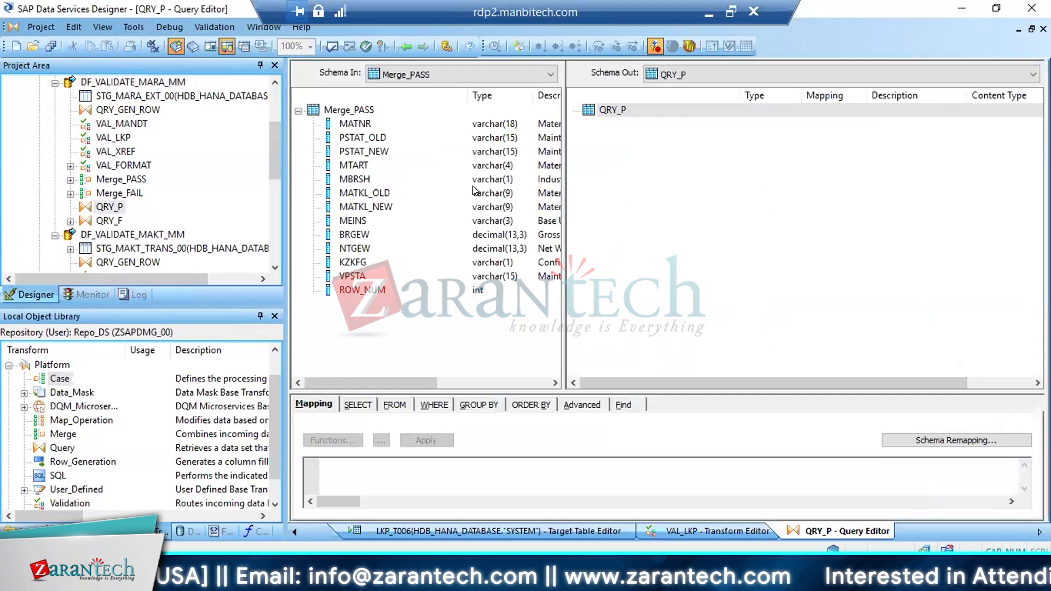
left_click(353, 124)
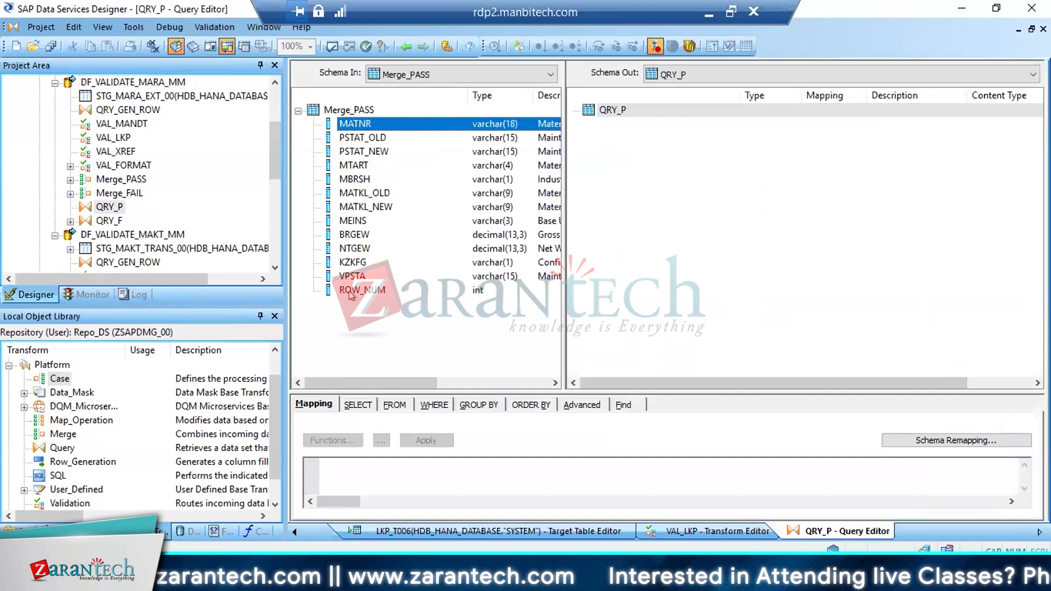
left_click(350, 296, "shift")
left_click_drag(370, 204, 632, 204)
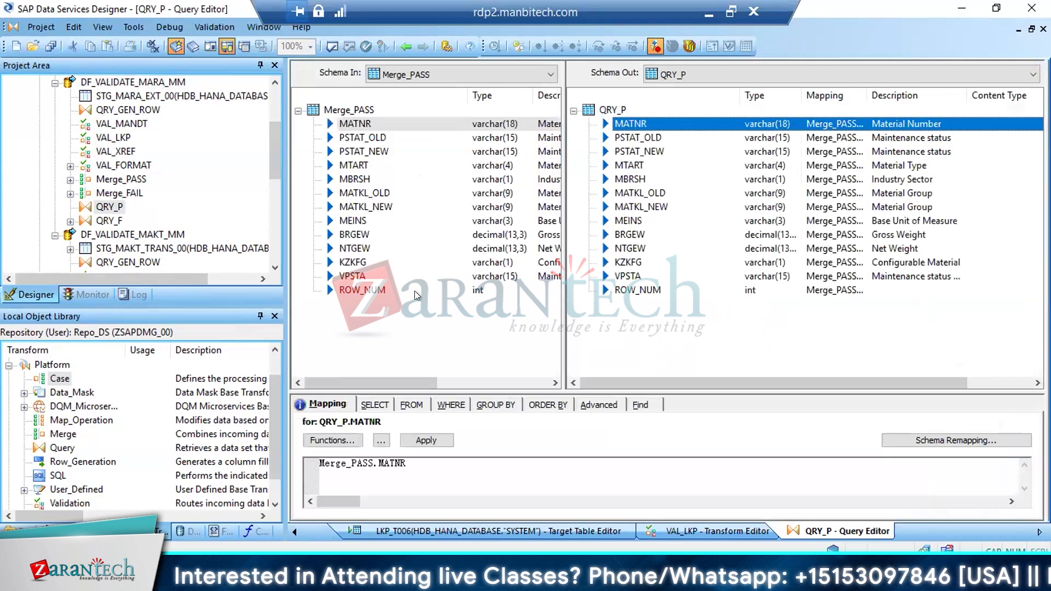
Restrict the QRY_P output to distinct rows
left_click(375, 405)
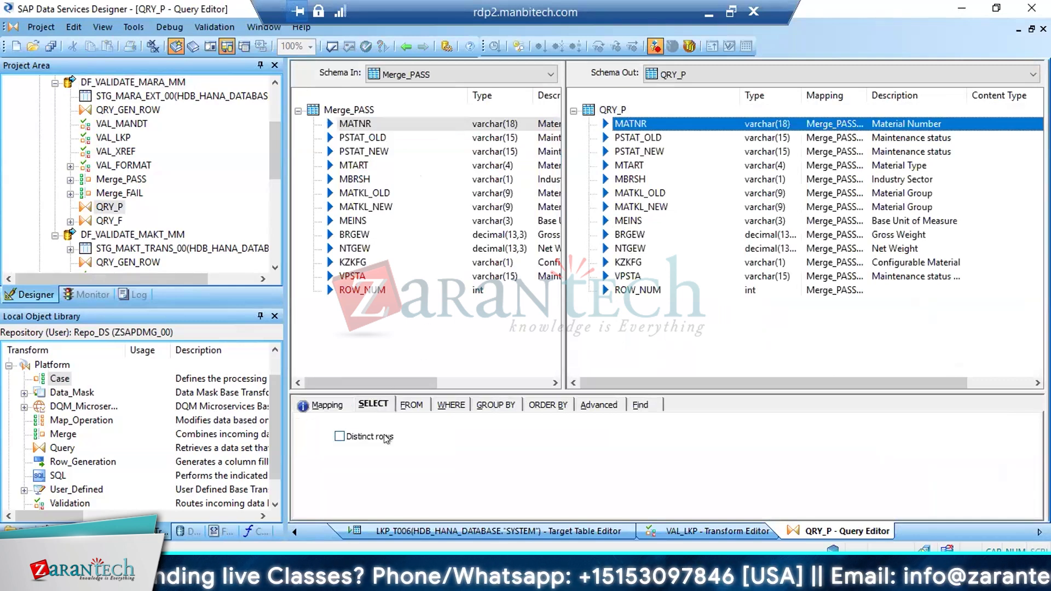
left_click(387, 438)
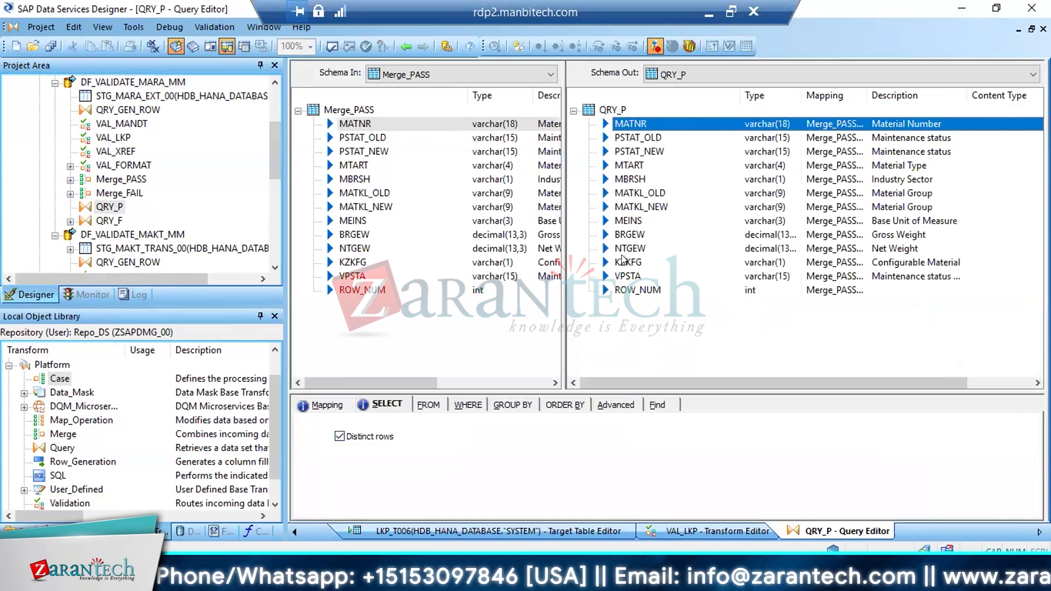
left_click(406, 46)
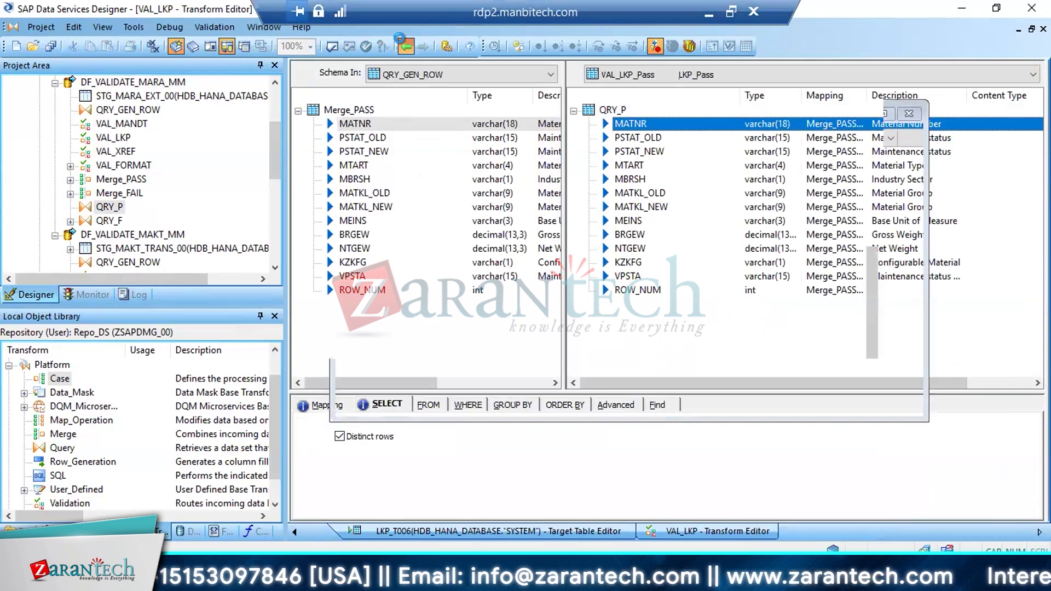
Review the column mappings in QRY_GEN_ROW and return to the DF_VALIDATE_MARA_MM data flow
left_click(405, 46)
double_click(473, 229)
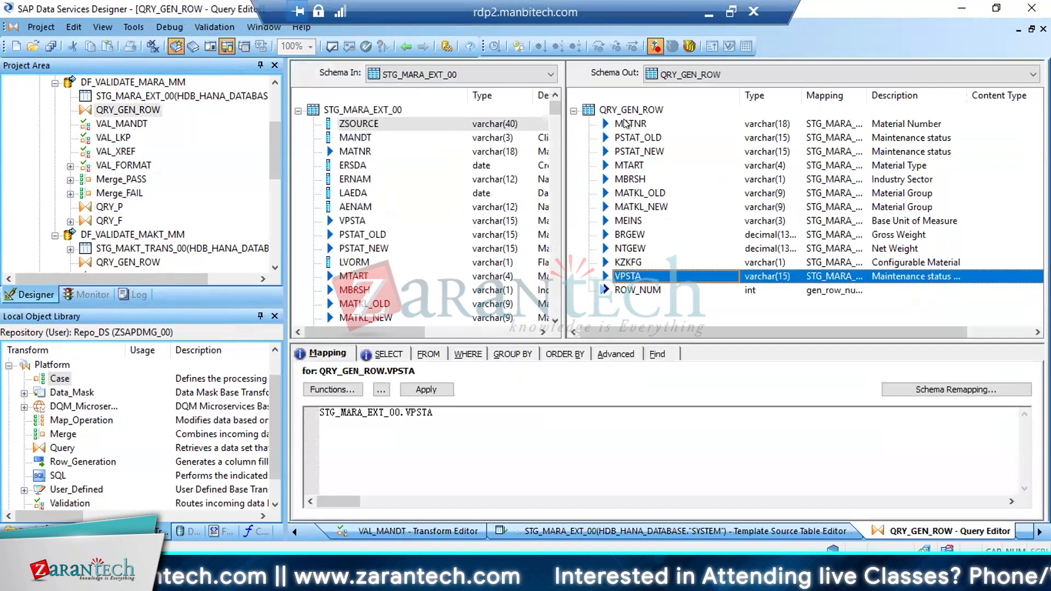
left_click(406, 45)
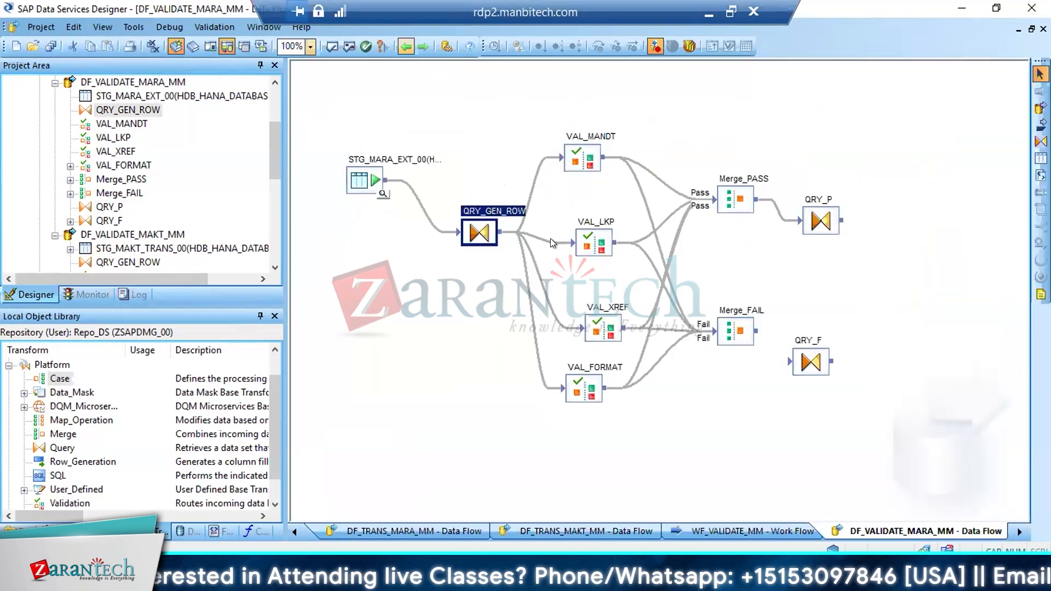
Connect Merge_FAIL to QRY_F and inspect its incoming columns DI_ERRORACTION, DI_ERRORCOLUMNS and DI_ROWID
left_click_drag(756, 330, 798, 351)
double_click(805, 358)
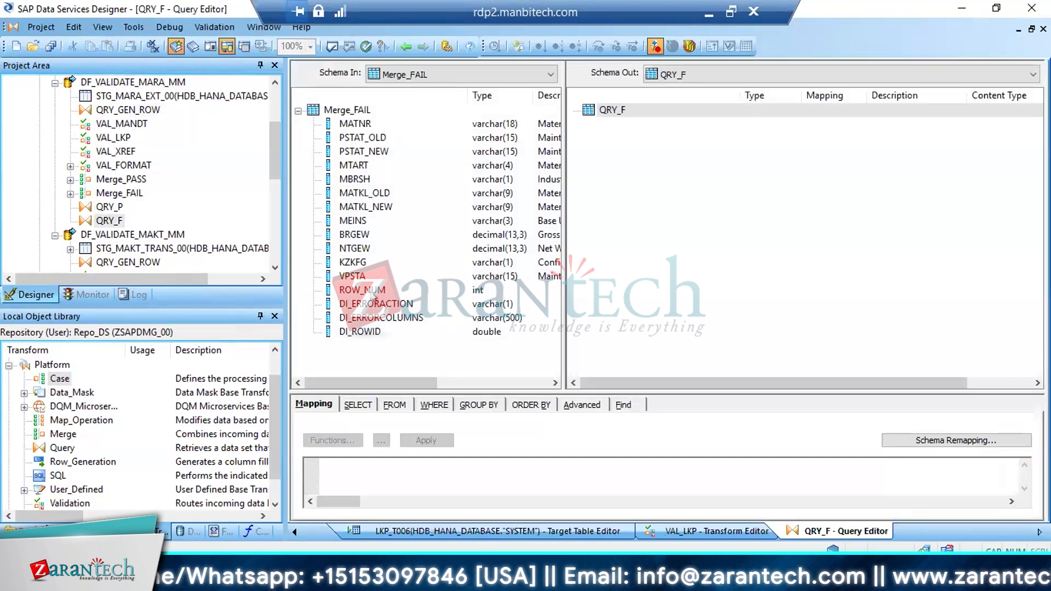
left_click(372, 293)
left_click(367, 305)
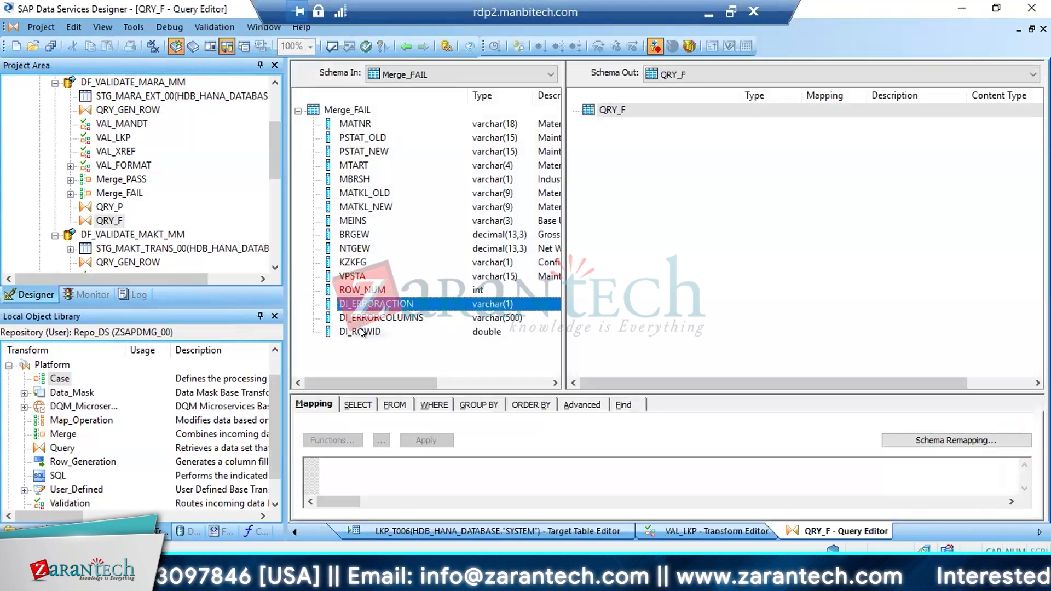
left_click(362, 333, "shift")
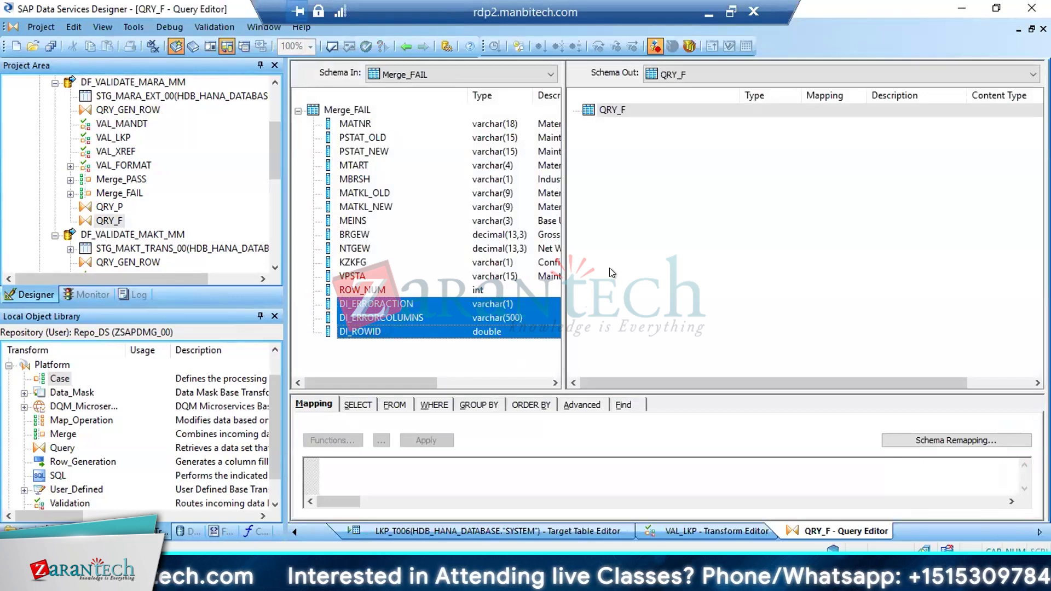
left_click(404, 48)
left_click(404, 48)
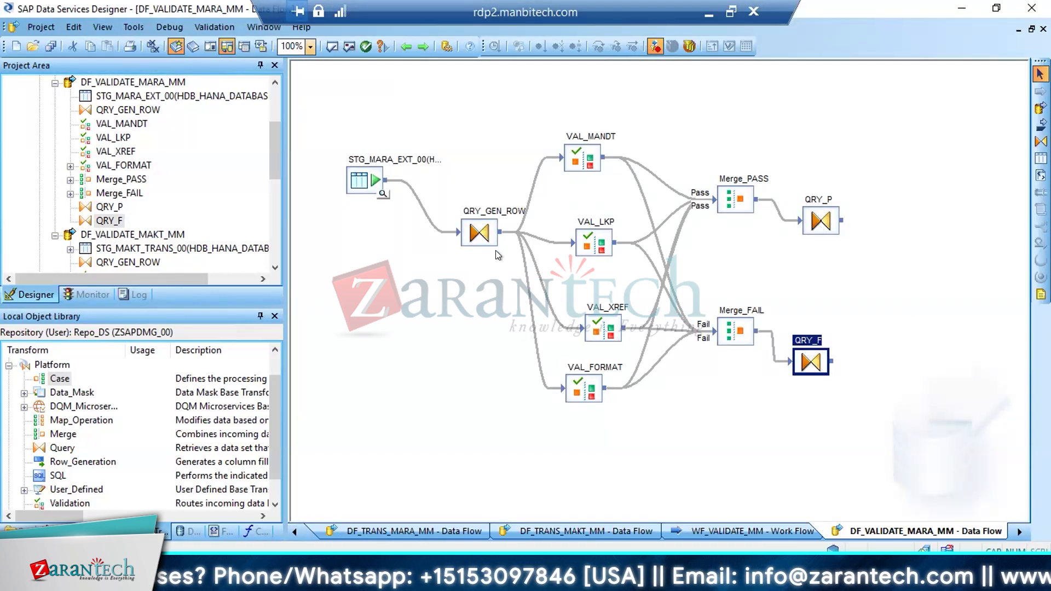
Examine the DI_ROWID, DI_ERRORCOLUMNS and DI_ERRORACTION columns individually in the input schema of QRY_F
double_click(802, 364)
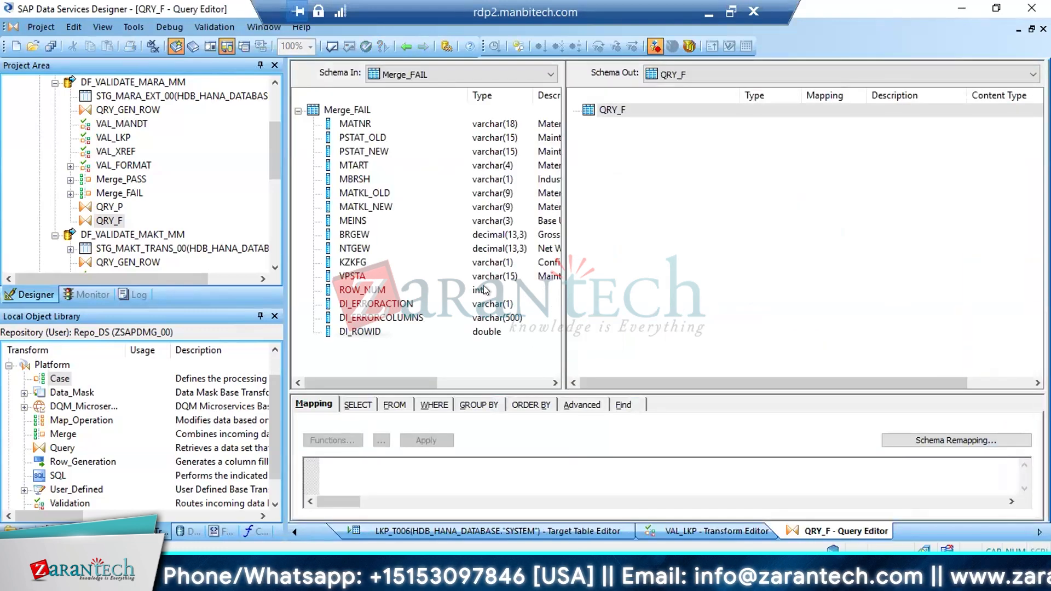
left_click(373, 306)
left_click(358, 332)
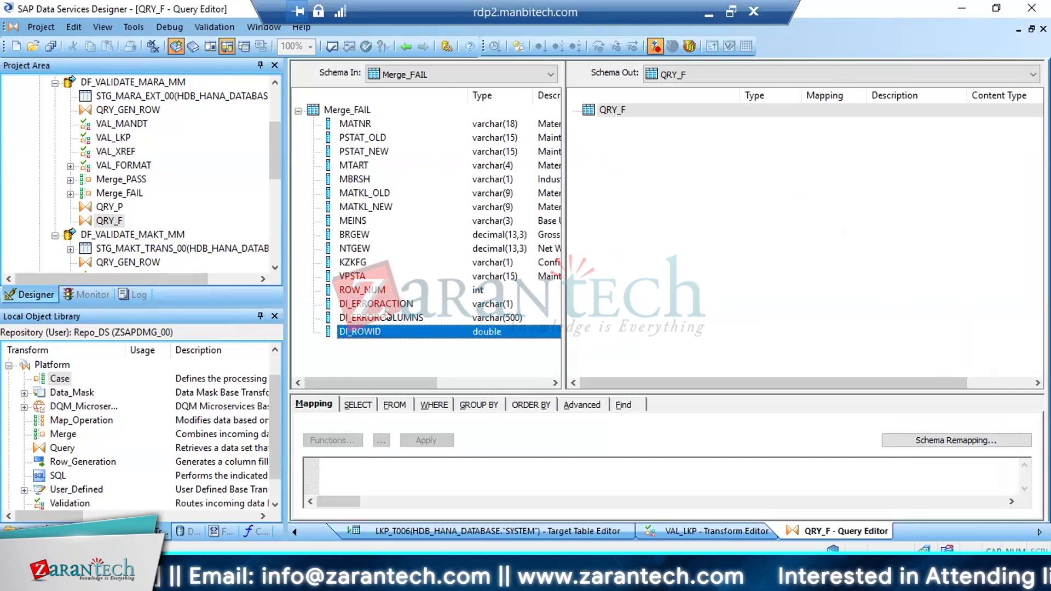
left_click(391, 319)
left_click(380, 305)
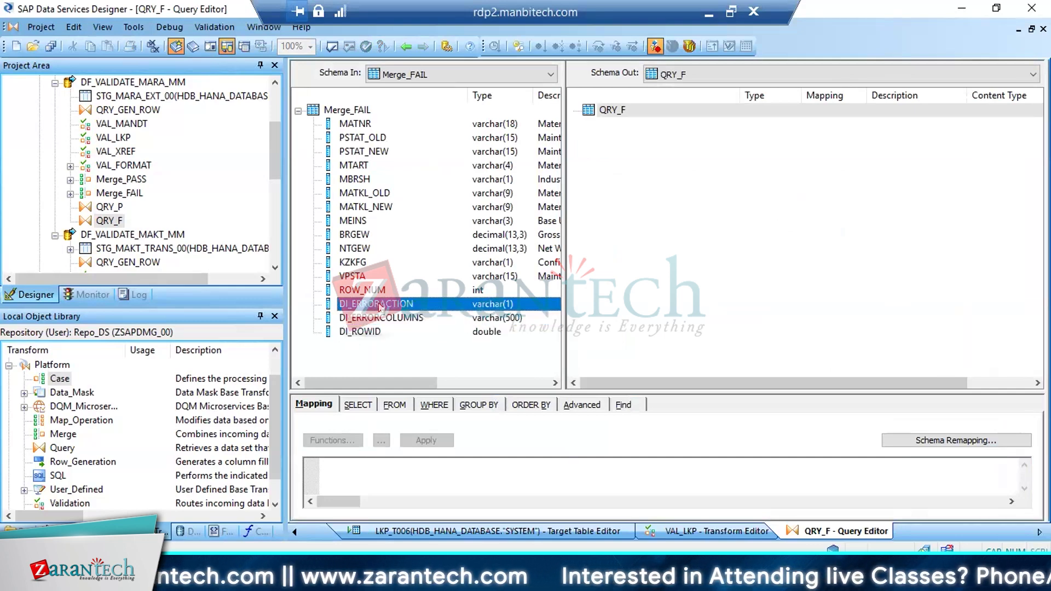
Check the action on fail of the MATNR rule in VAL_MANDT, and review the columns mapped in QRY_P
left_click(403, 46)
double_click(576, 156)
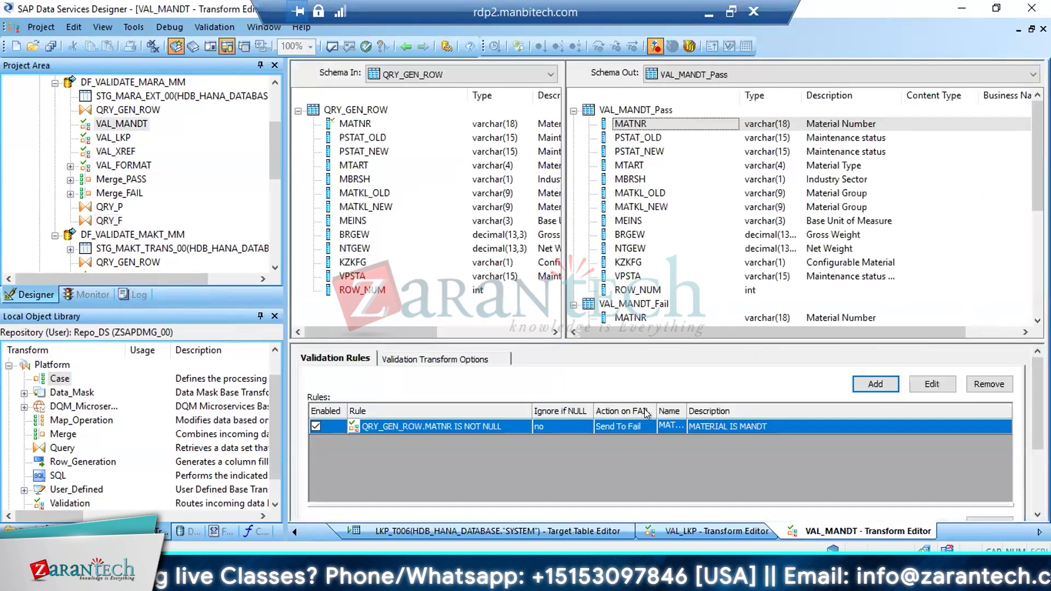
double_click(625, 425)
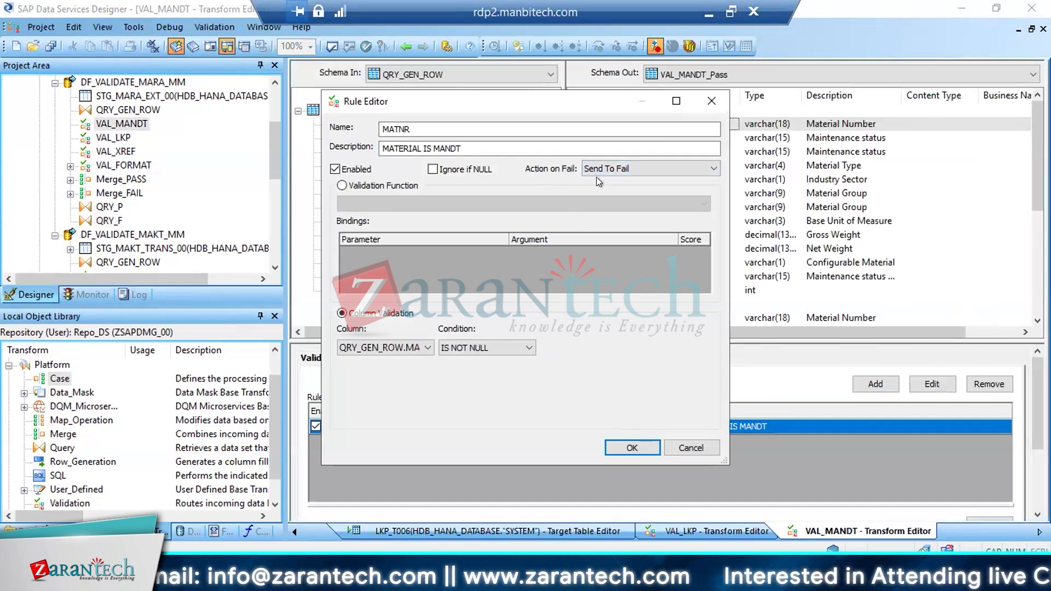
left_click(691, 448)
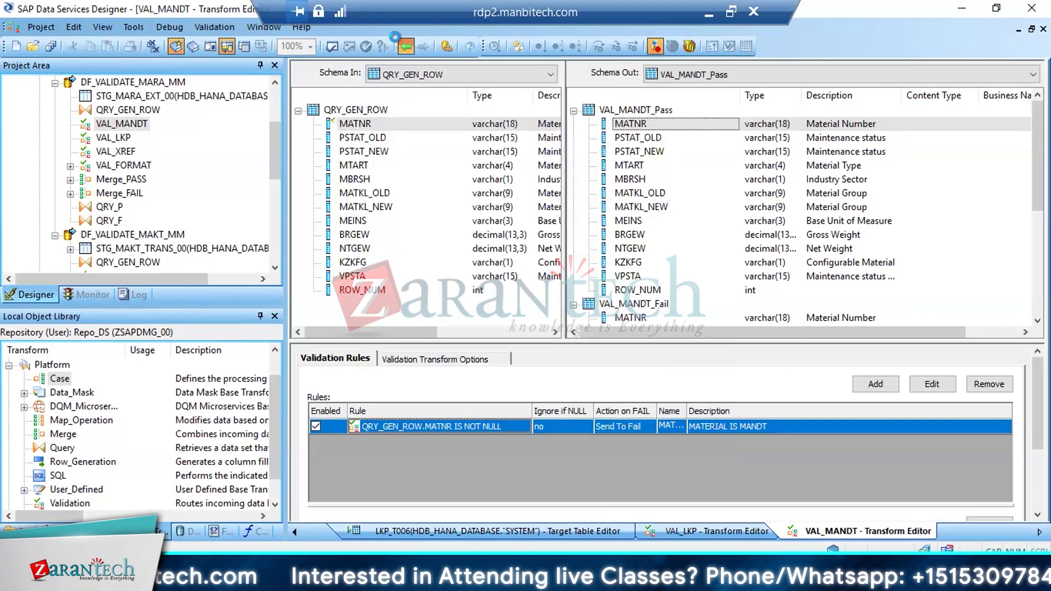
left_click(401, 44)
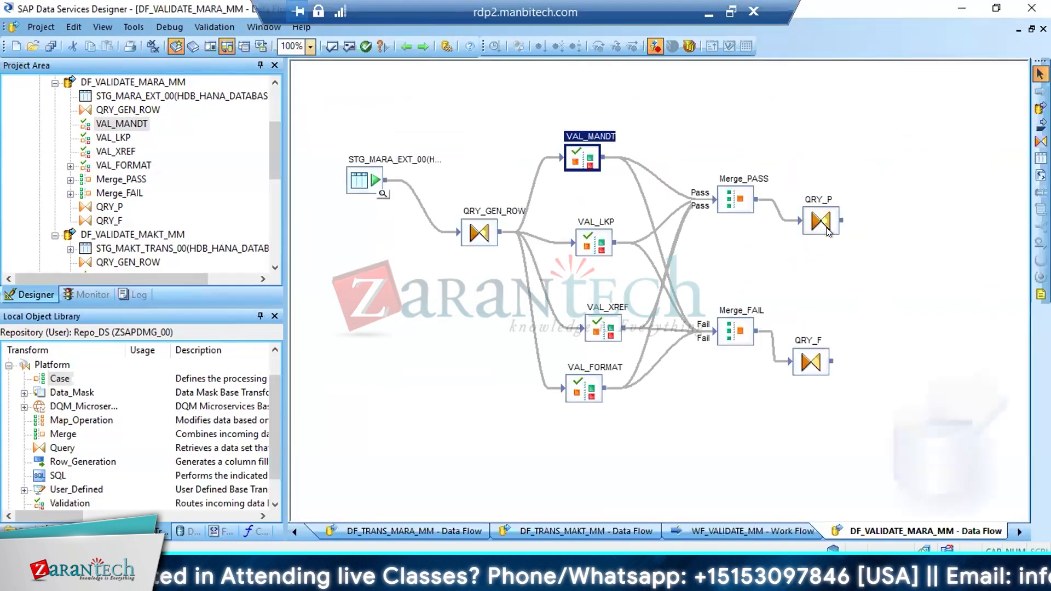
double_click(821, 222)
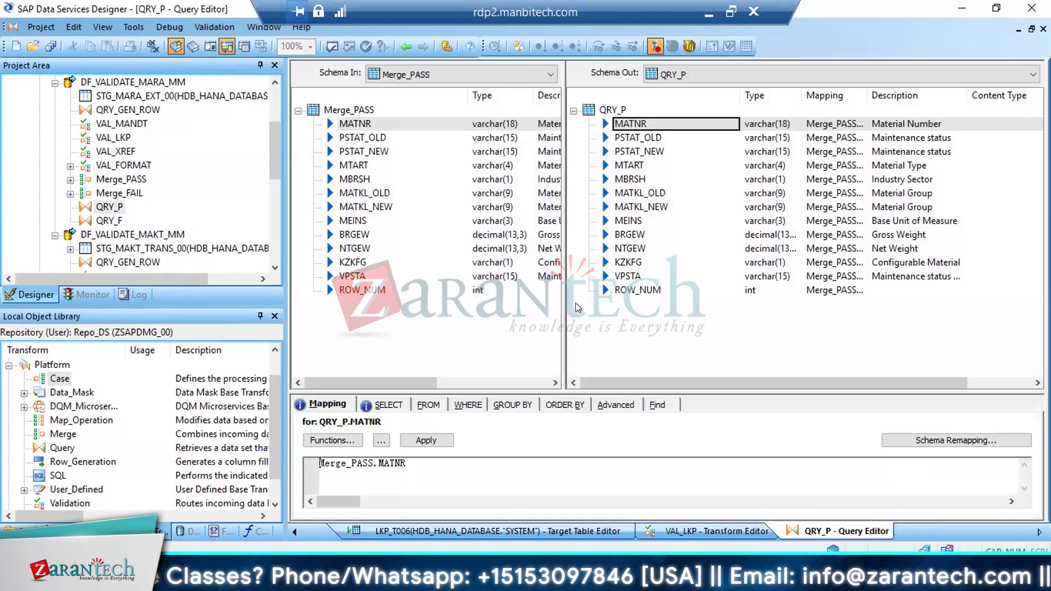
left_click(400, 45)
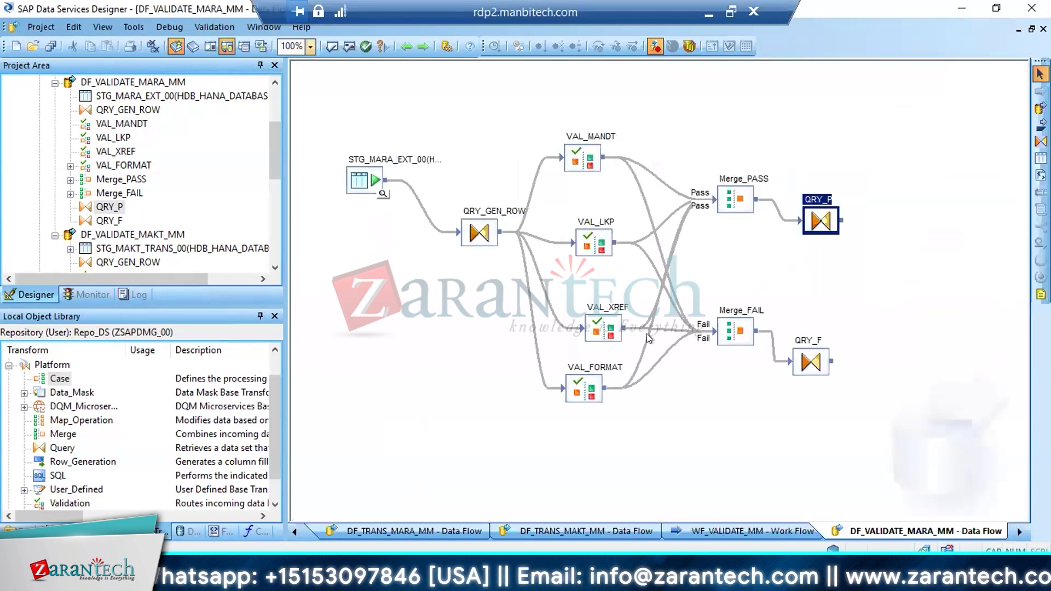
Recheck the DI error columns entering QRY_F and restrict its output to distinct rows
double_click(810, 362)
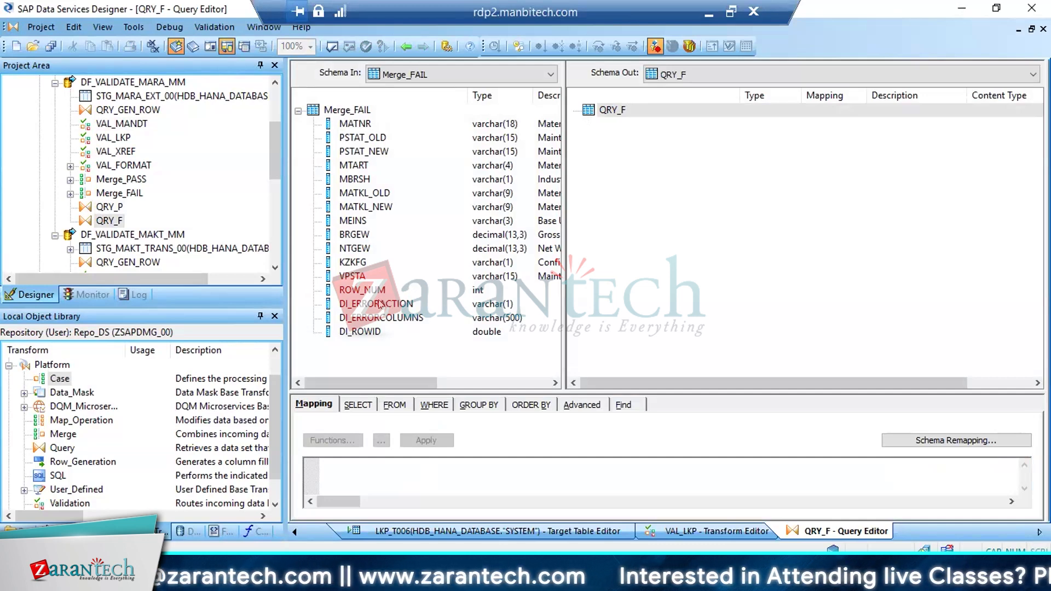
left_click(372, 332)
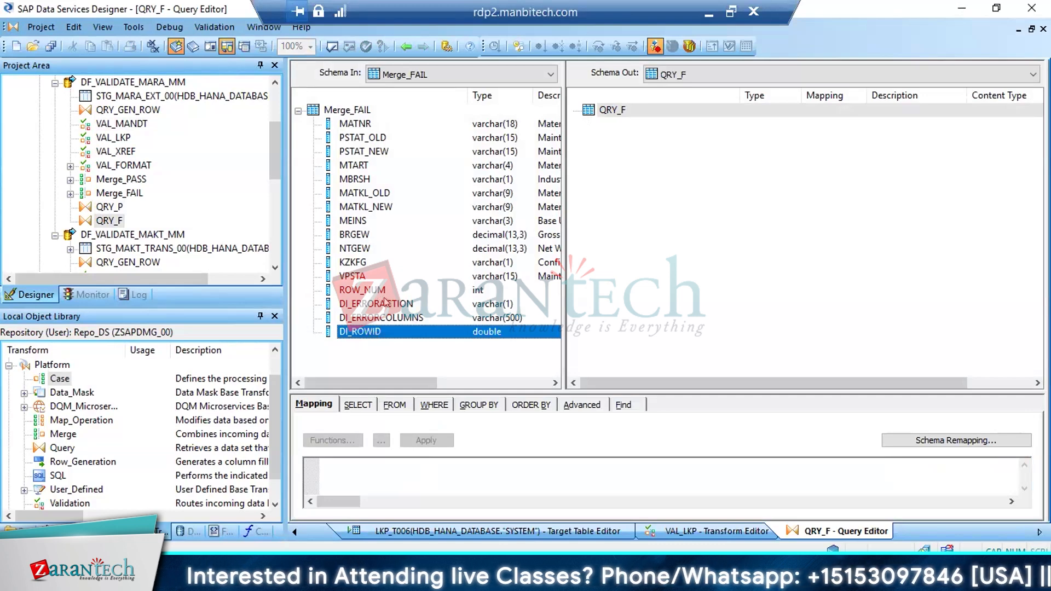
left_click(380, 305)
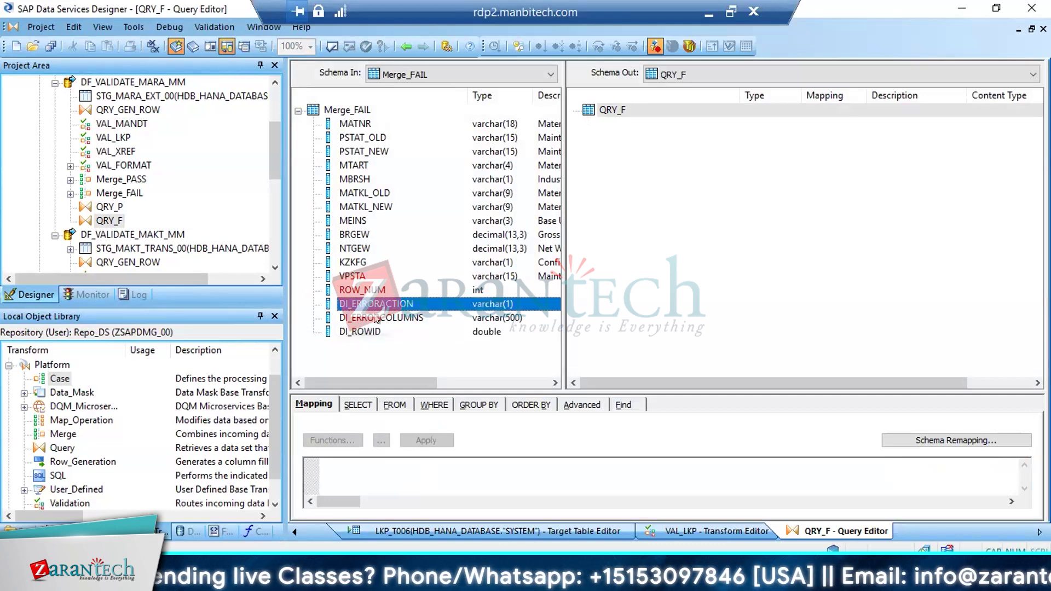
left_click(376, 318)
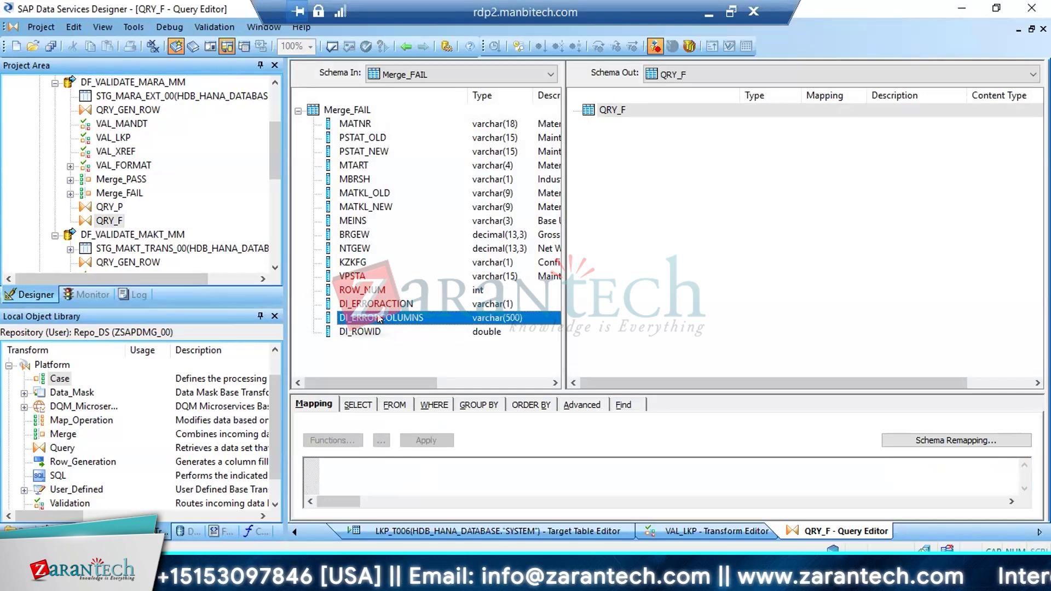
left_click(357, 405)
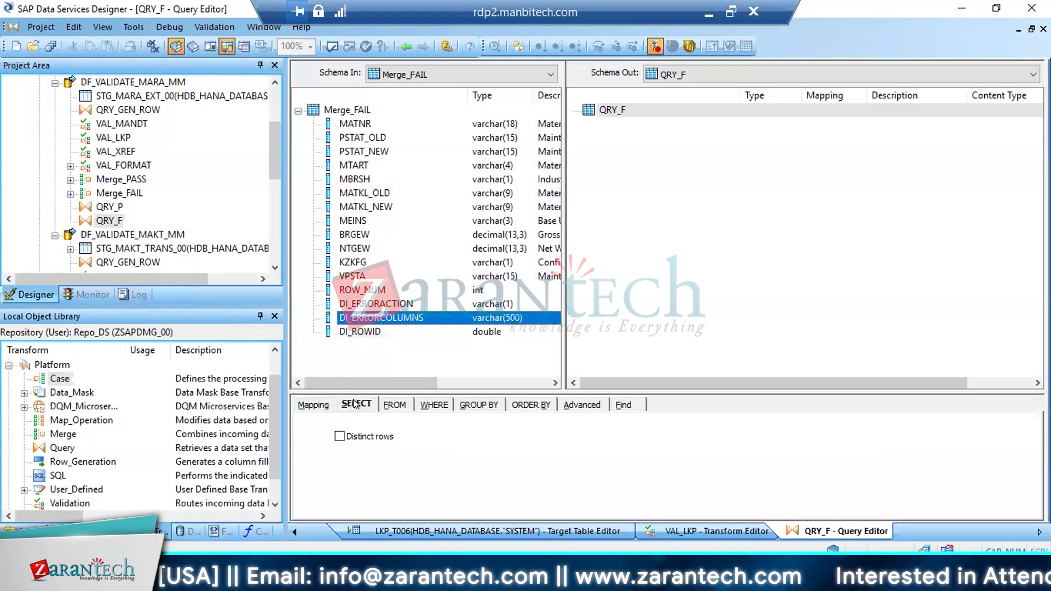
left_click(353, 436)
Map all Merge_FAIL columns from MATNR through DI_ROWID to the QRY_F output, and save the data flow
left_click(354, 123)
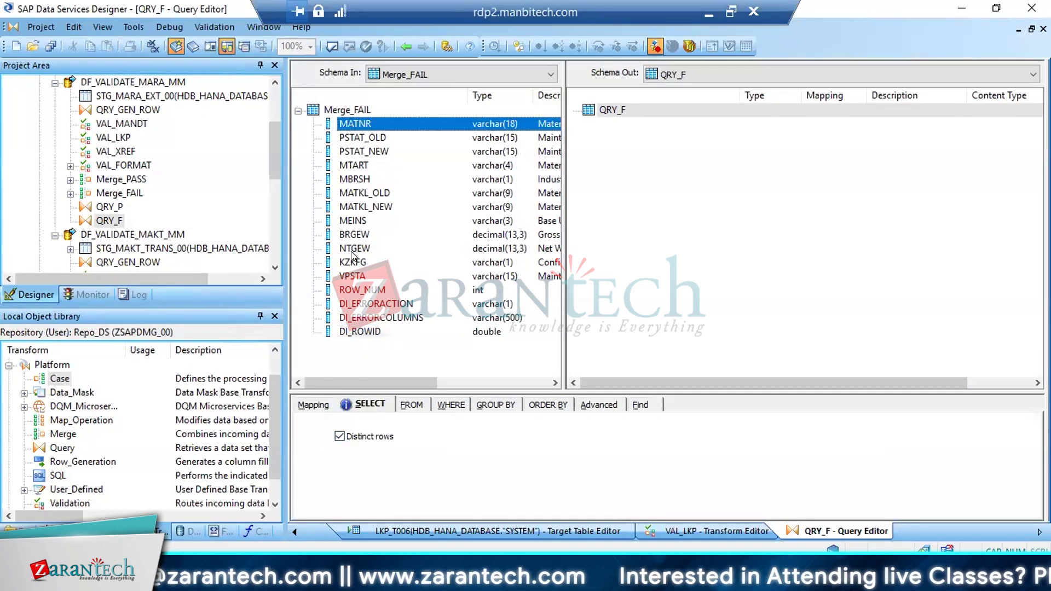
left_click(353, 331, "shift")
left_click_drag(427, 174, 638, 194)
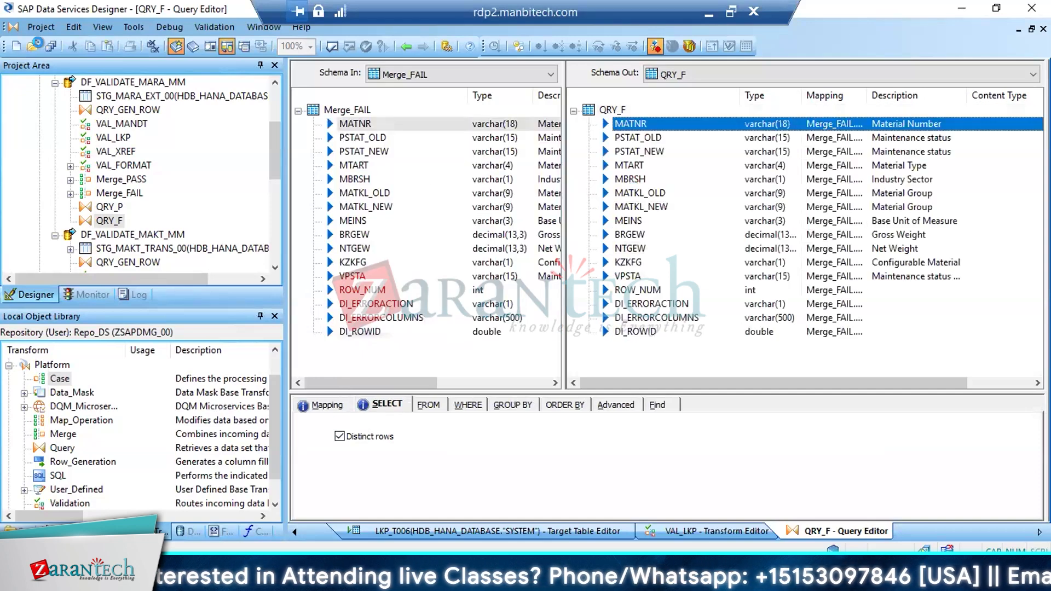
left_click(50, 46)
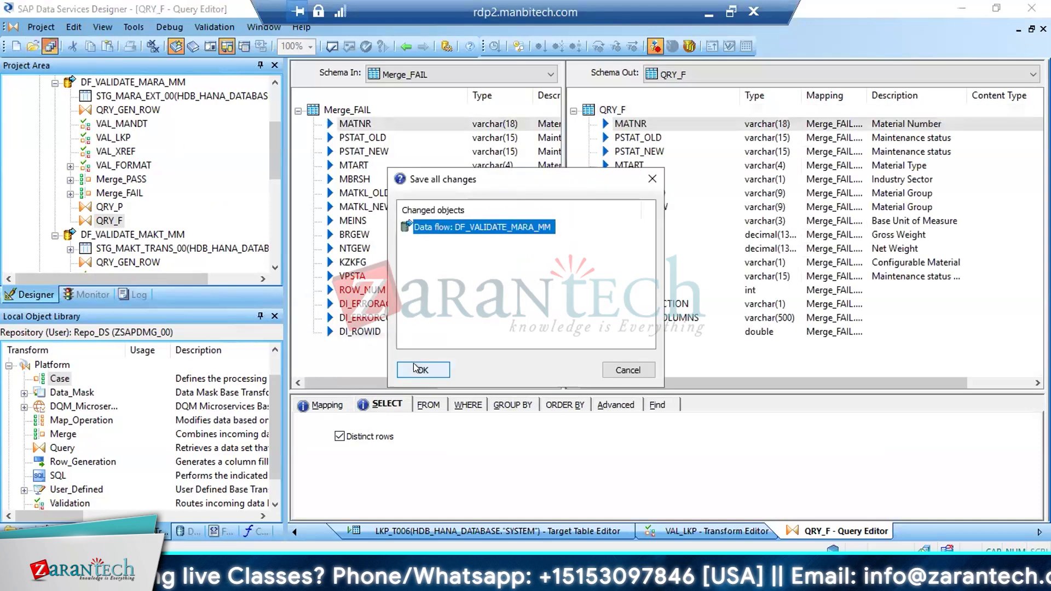
left_click(417, 369)
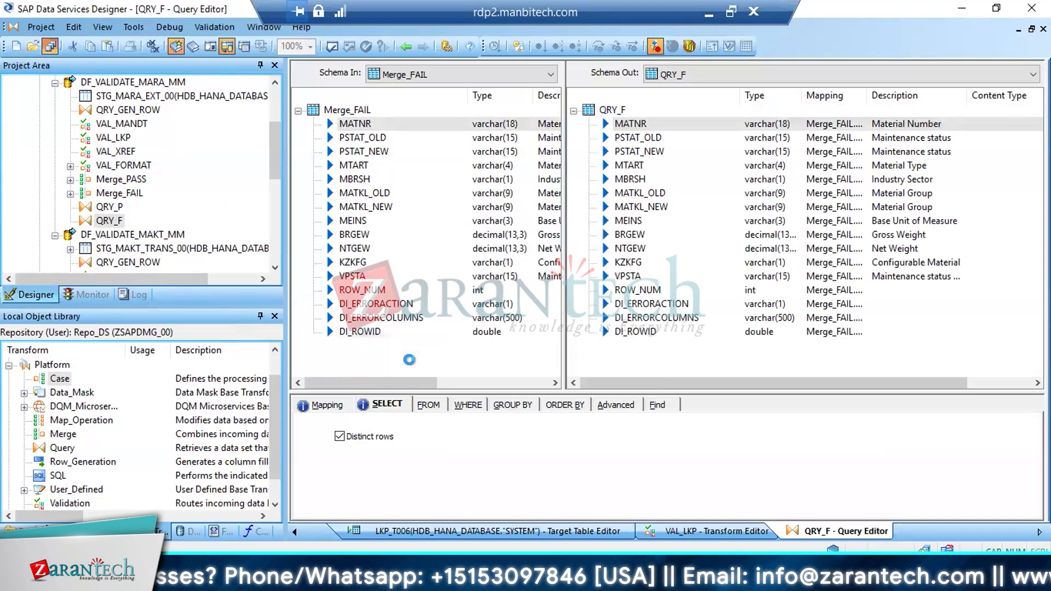
left_click(403, 47)
left_click(404, 46)
left_click(403, 47)
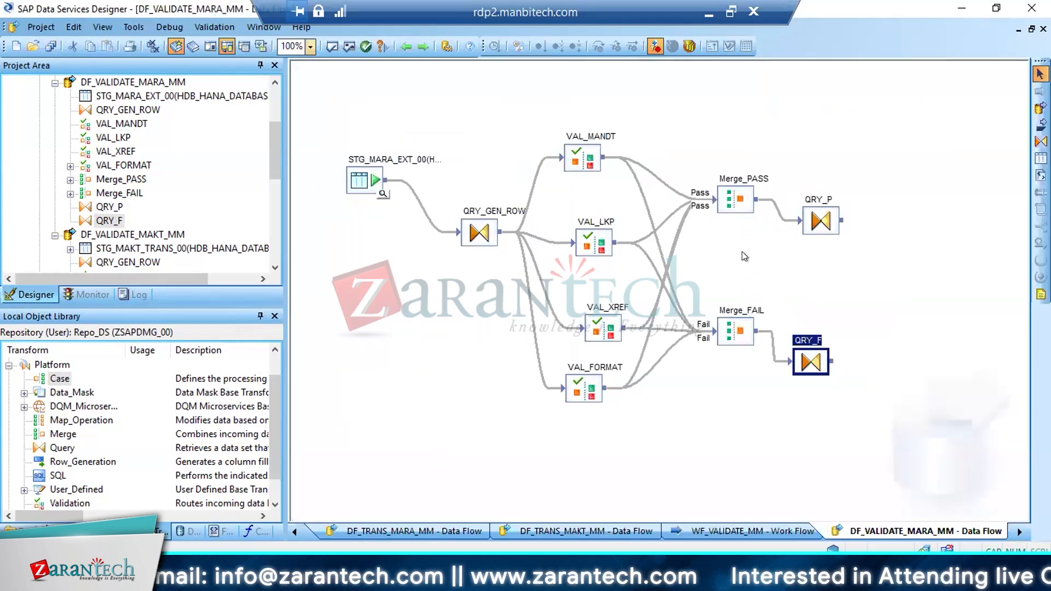
Trace how VAL_MANDT and VAL_LKP route their rows to Merge_PASS and Merge_FAIL
left_click(582, 162)
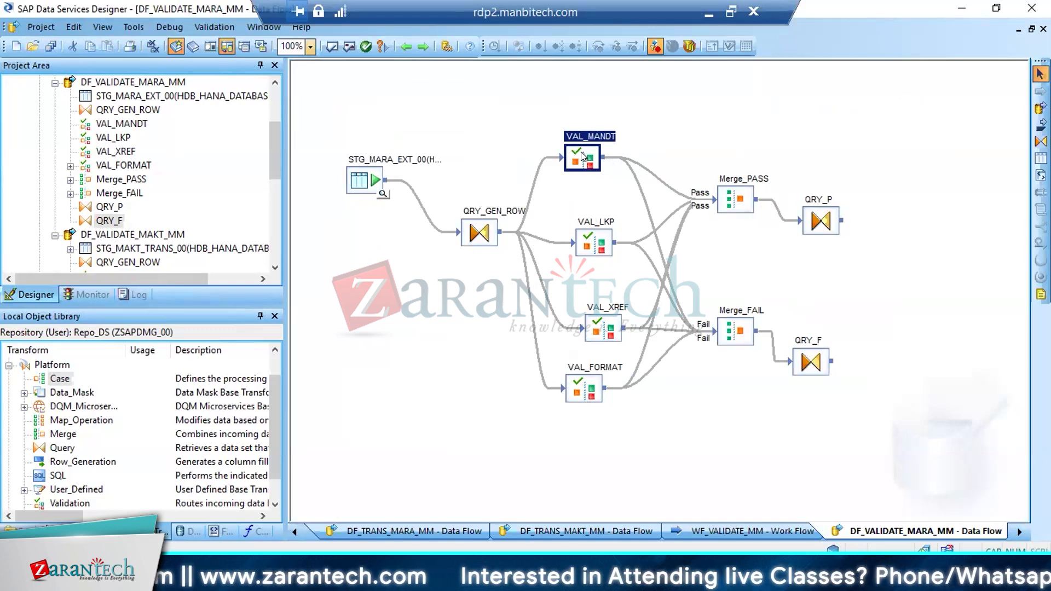
left_click(586, 239)
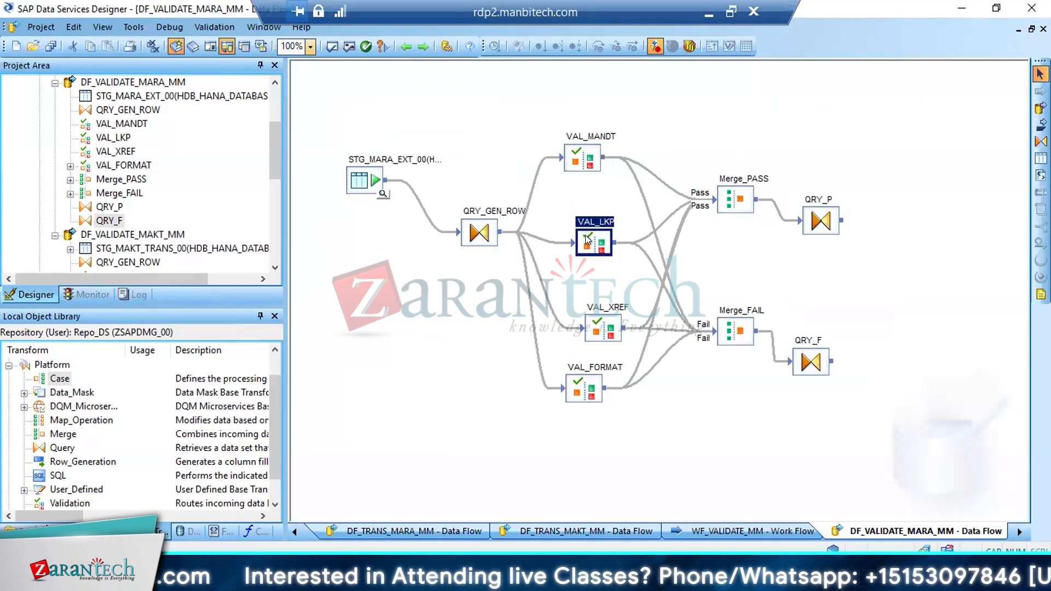
left_click(586, 158)
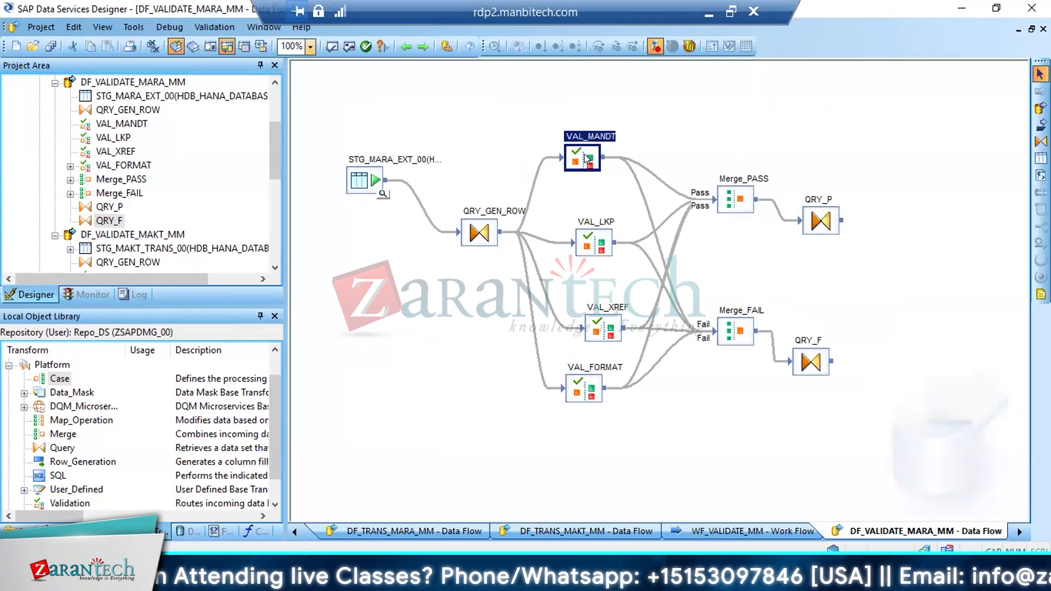
left_click(721, 194)
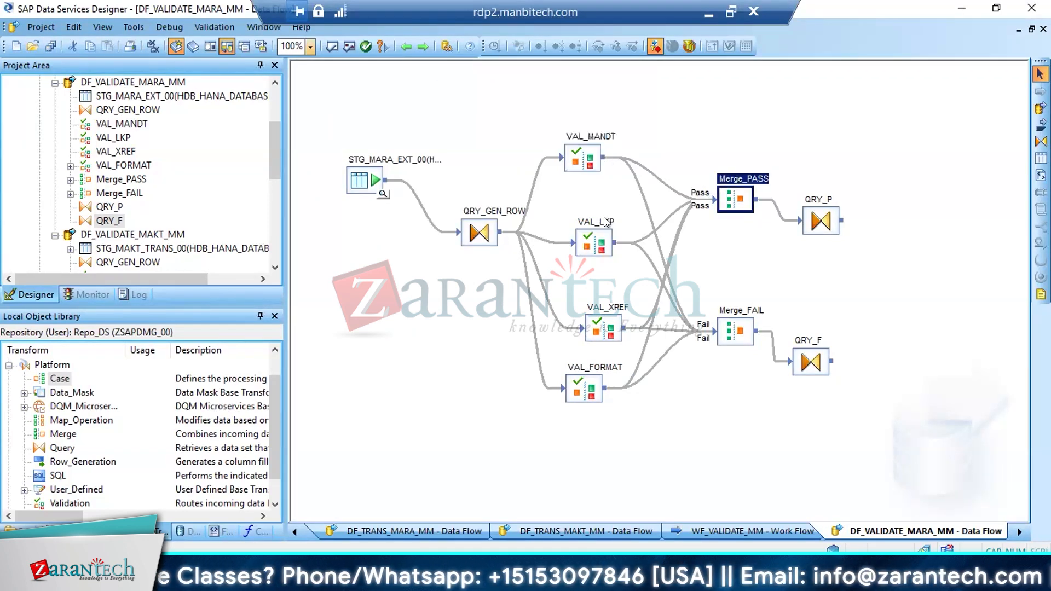
left_click(585, 243)
left_click(720, 336)
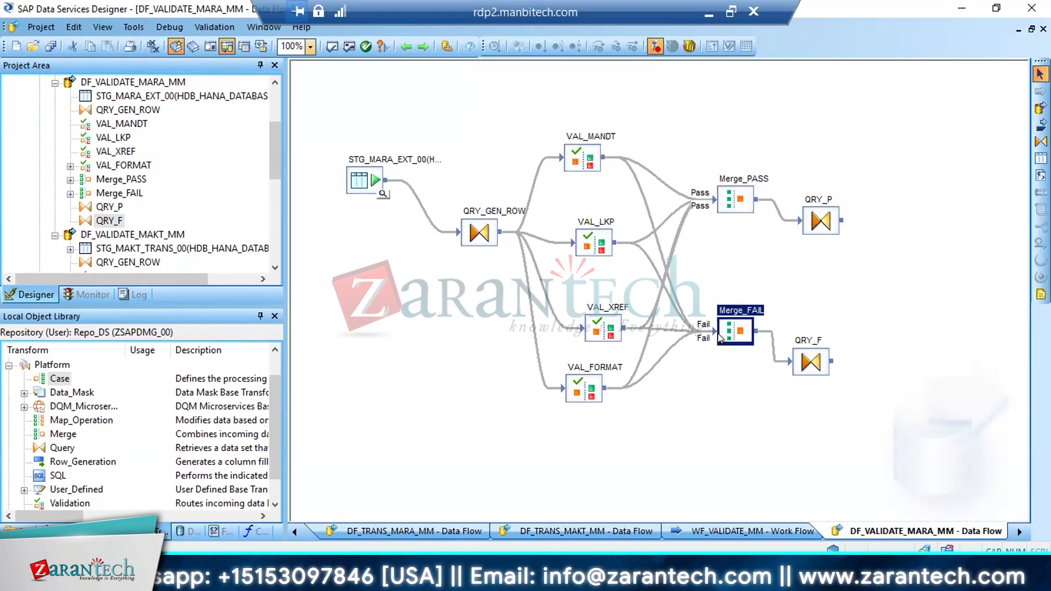
Review the lookup validation rules in VAL_LKP and compare its route to Merge_FAIL with that of VAL_MANDT
double_click(597, 250)
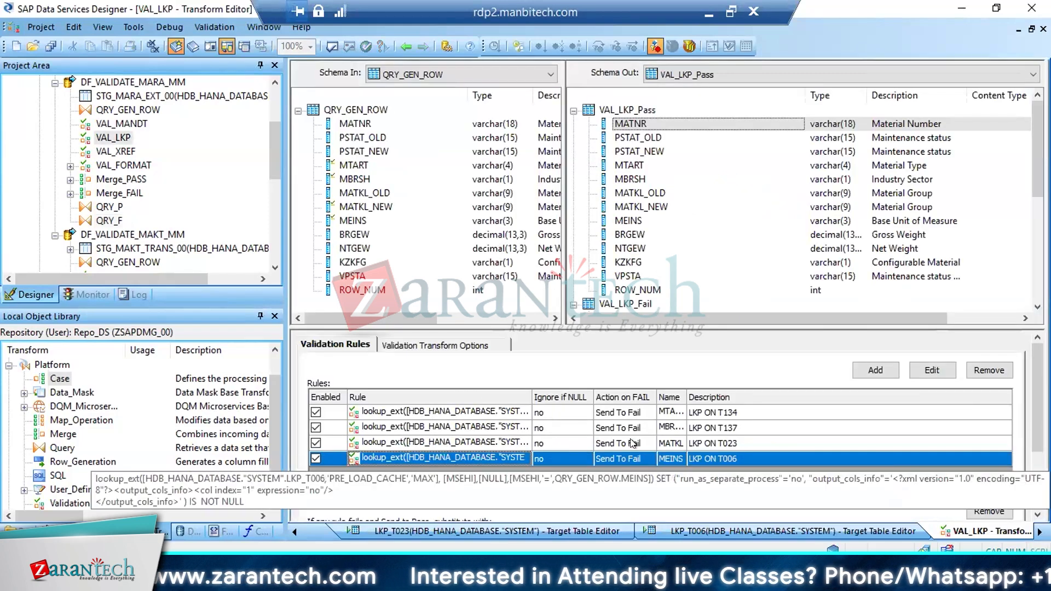
left_click(406, 46)
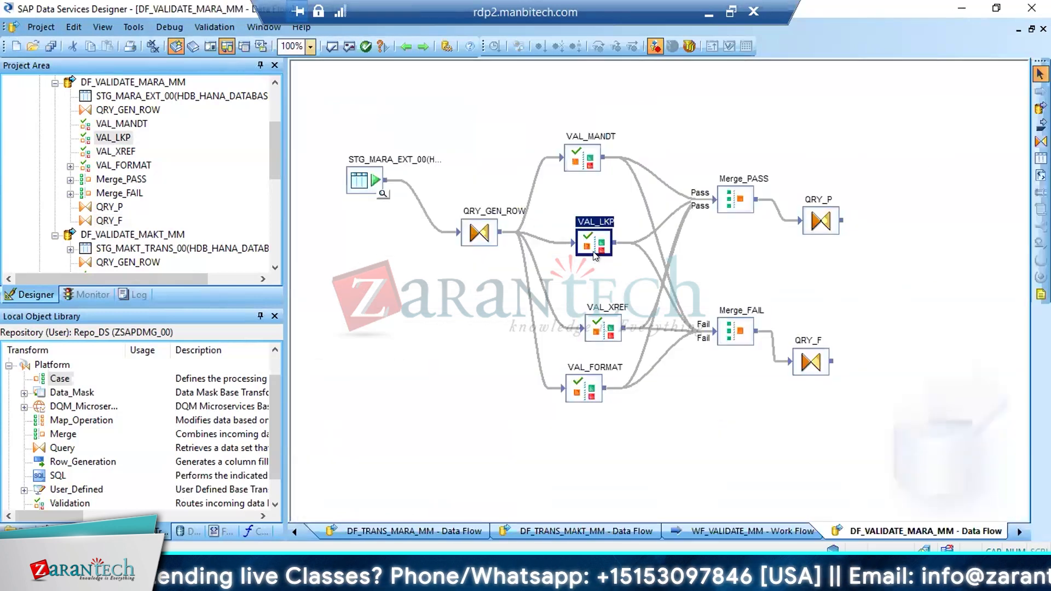
left_click(735, 337)
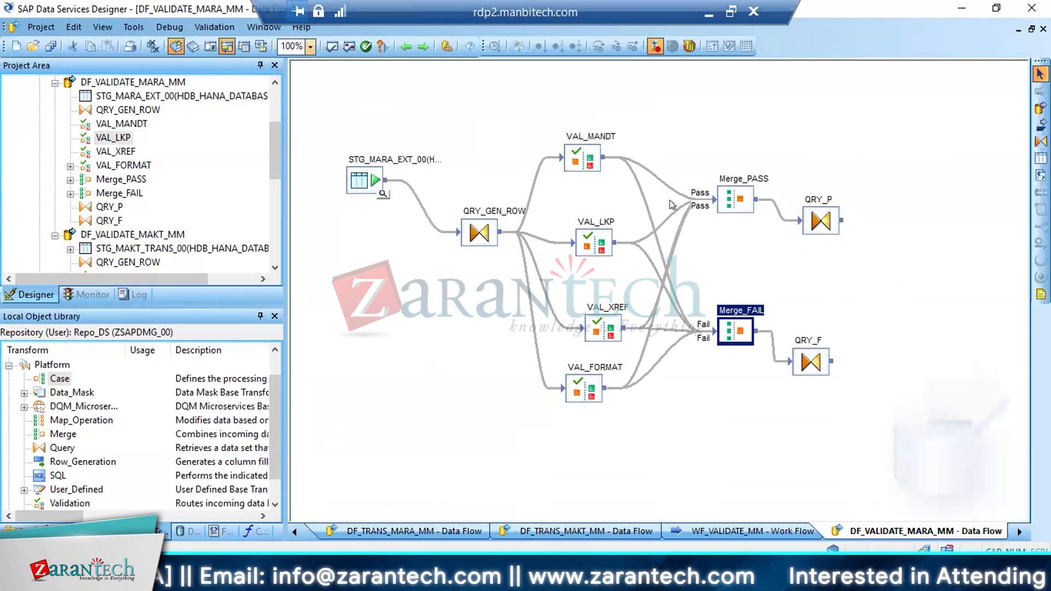
left_click(593, 166)
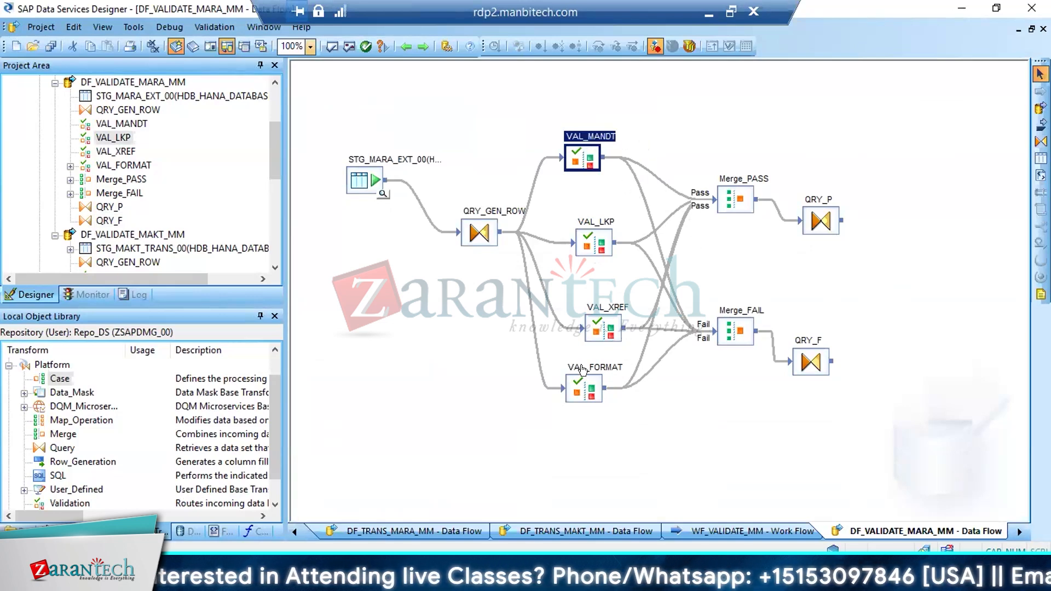
left_click(598, 240)
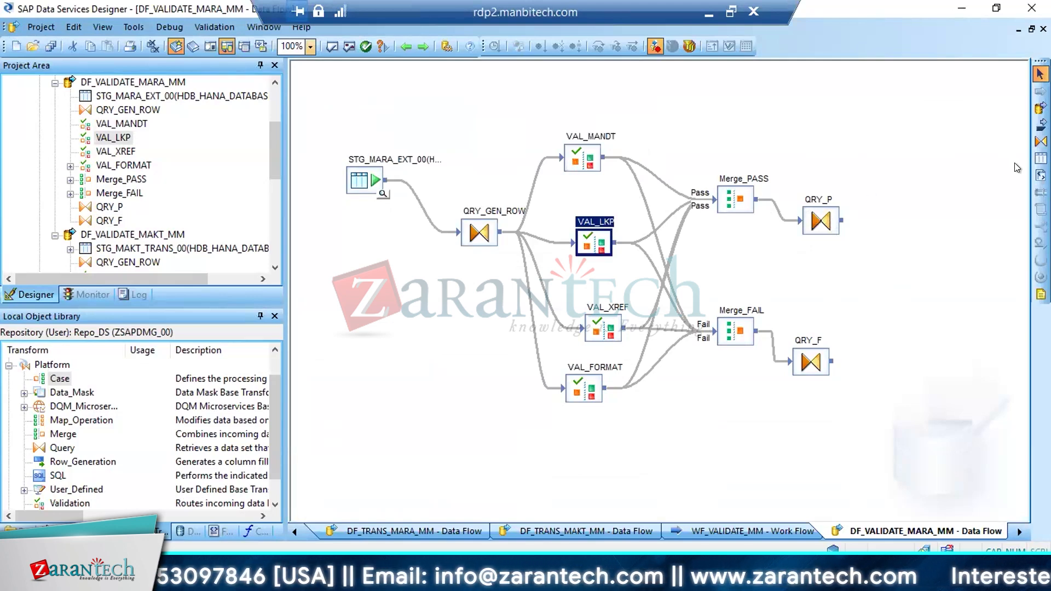
Add a template table STG_MARA_VALID_00 in datastore HDB_HANA_DATABASE and connect QRY_P to it
left_click(1041, 159)
left_click(869, 142)
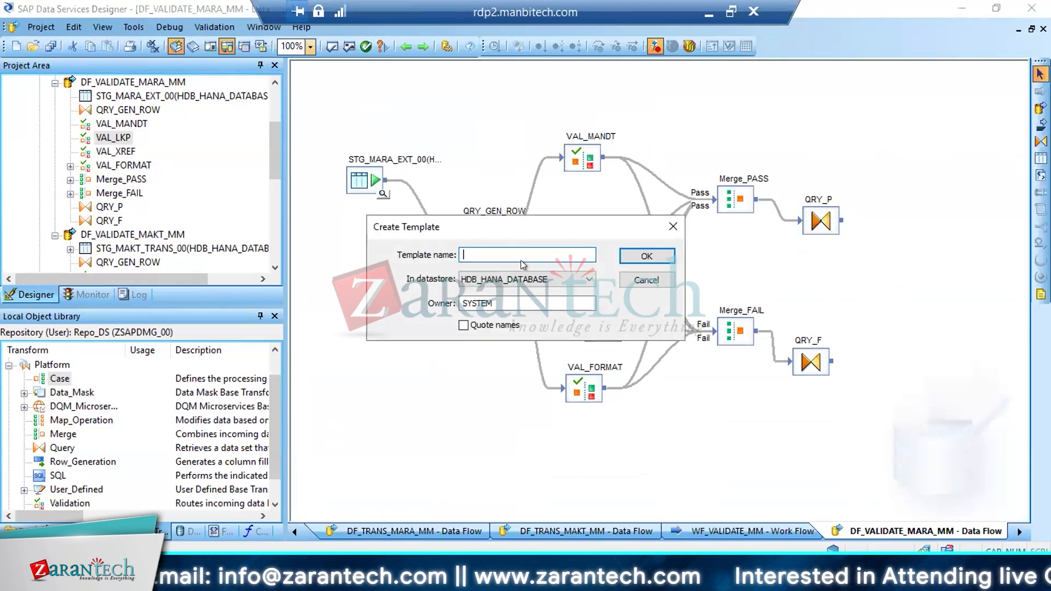
left_click_drag(472, 229, 778, 121)
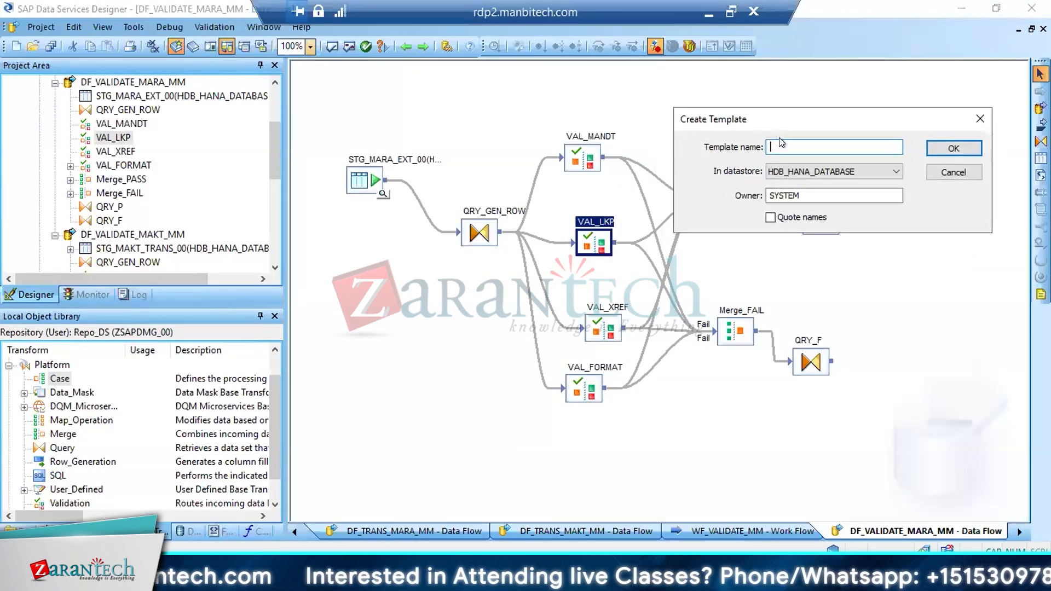
type("STG_")
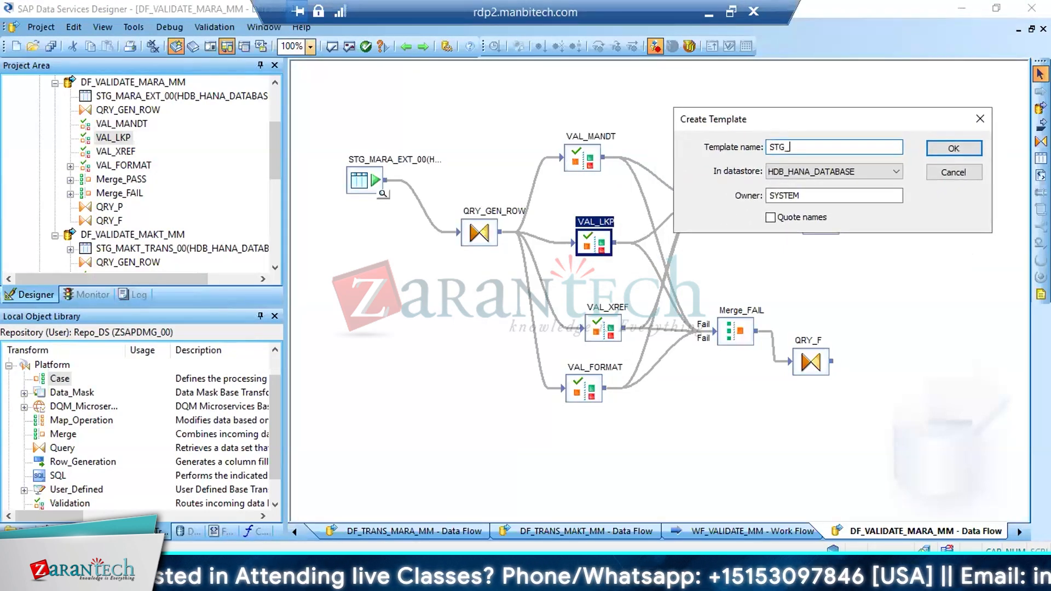
type("MARA")
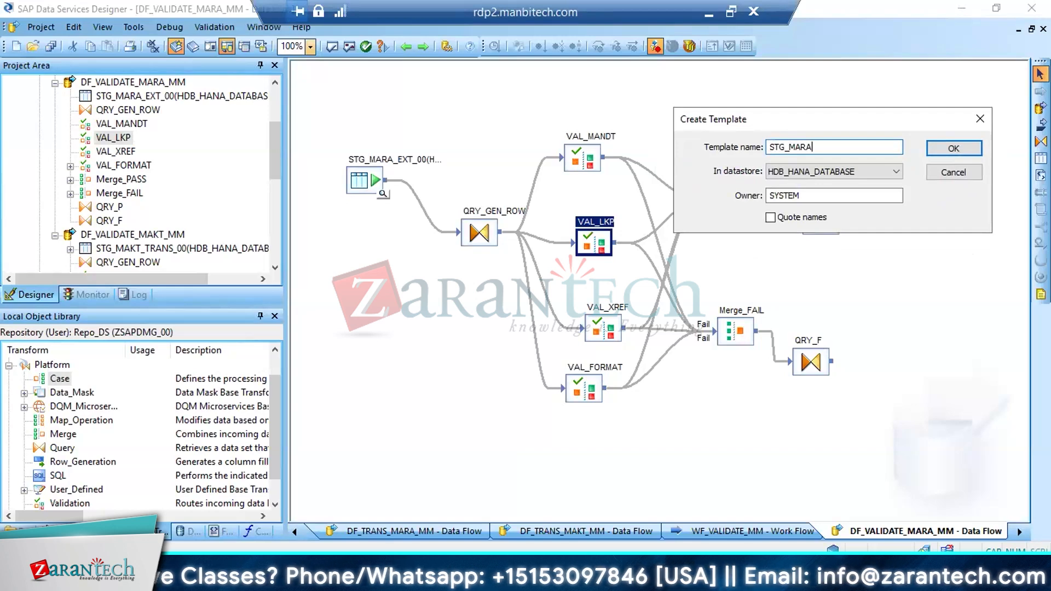
type("_VALID_00")
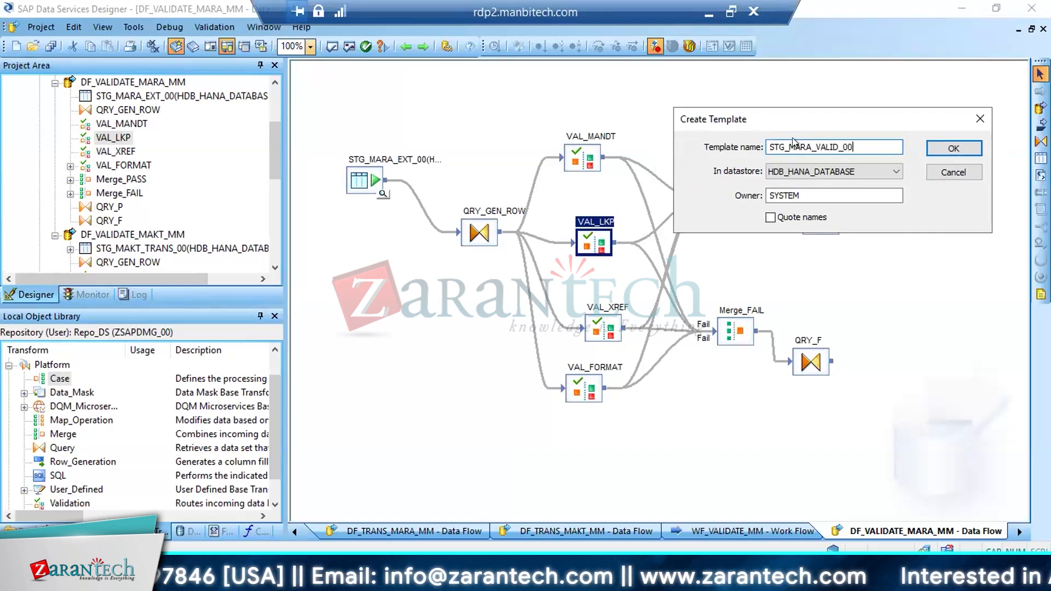
key("Return")
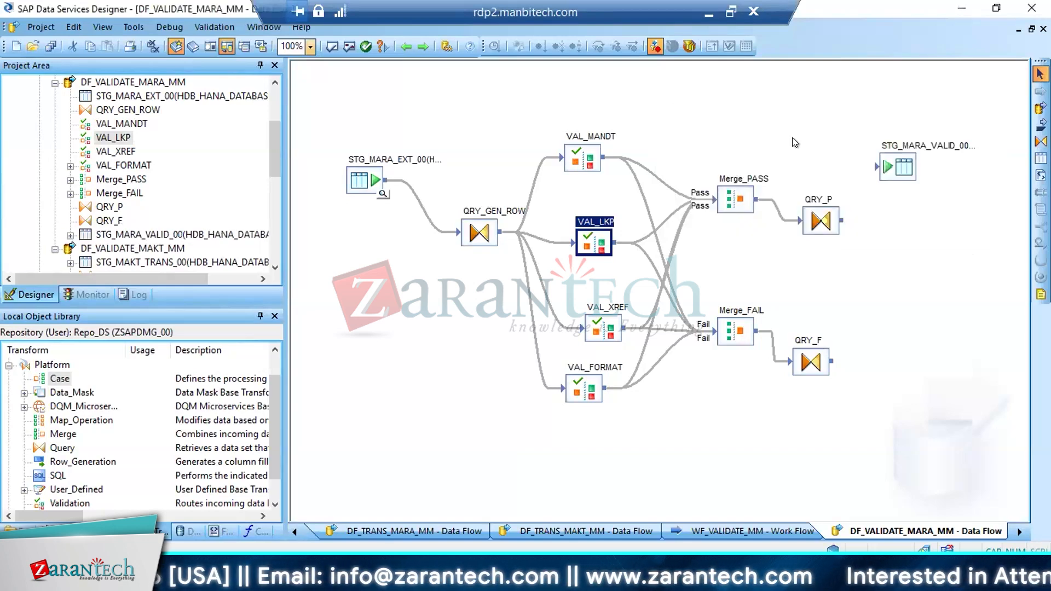
left_click(837, 215)
left_click_drag(874, 174, 877, 167)
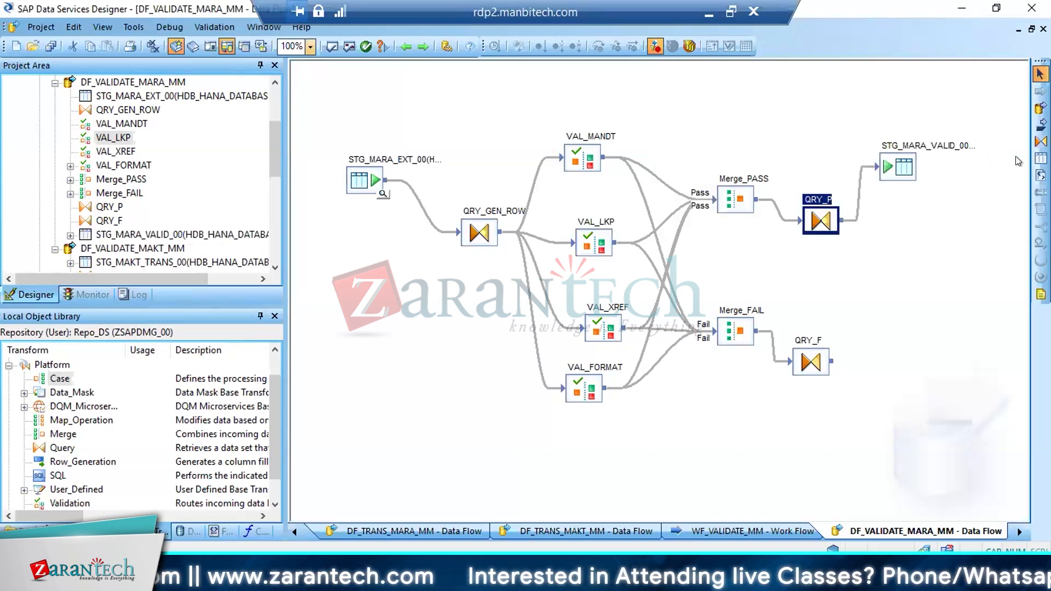
Feed QRY_F into a new template table STG_MARA_INVALID_00 in datastore HDB_HANA_DATABASE and save all changes
left_click(1040, 158)
left_click(789, 414)
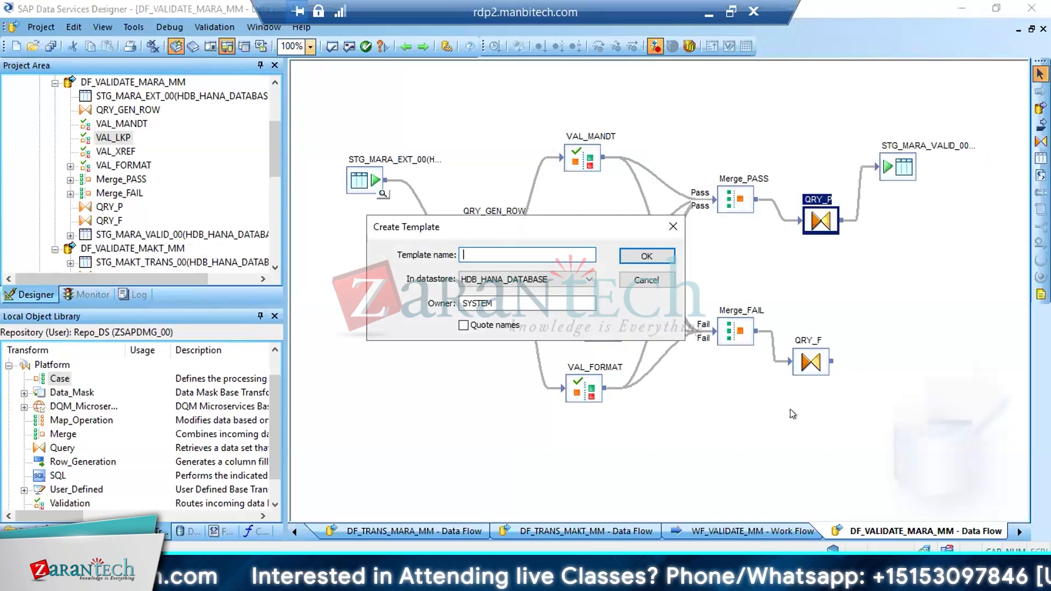
type("STG_")
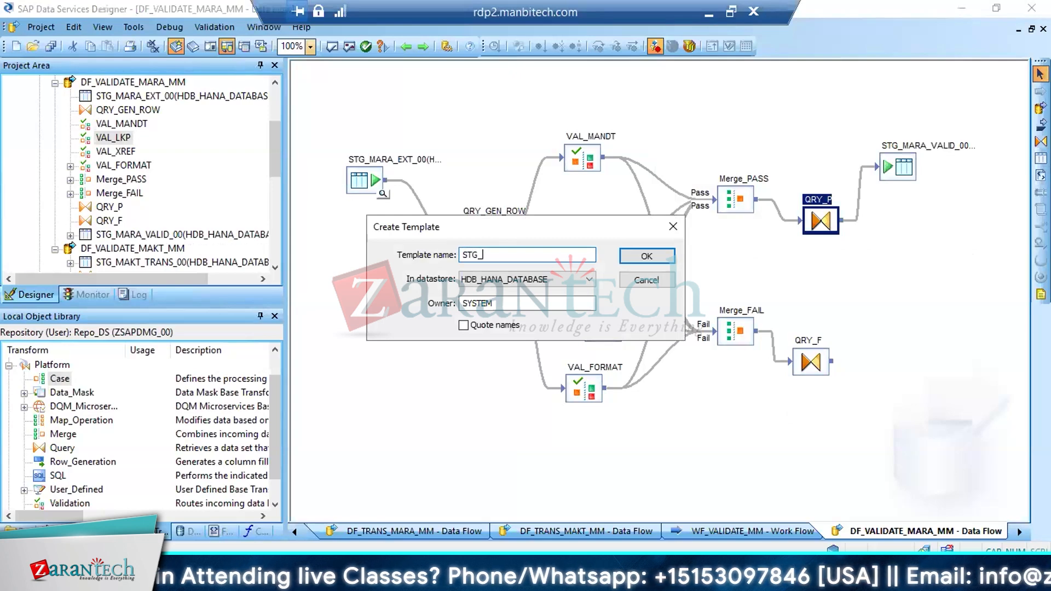
type("MARA")
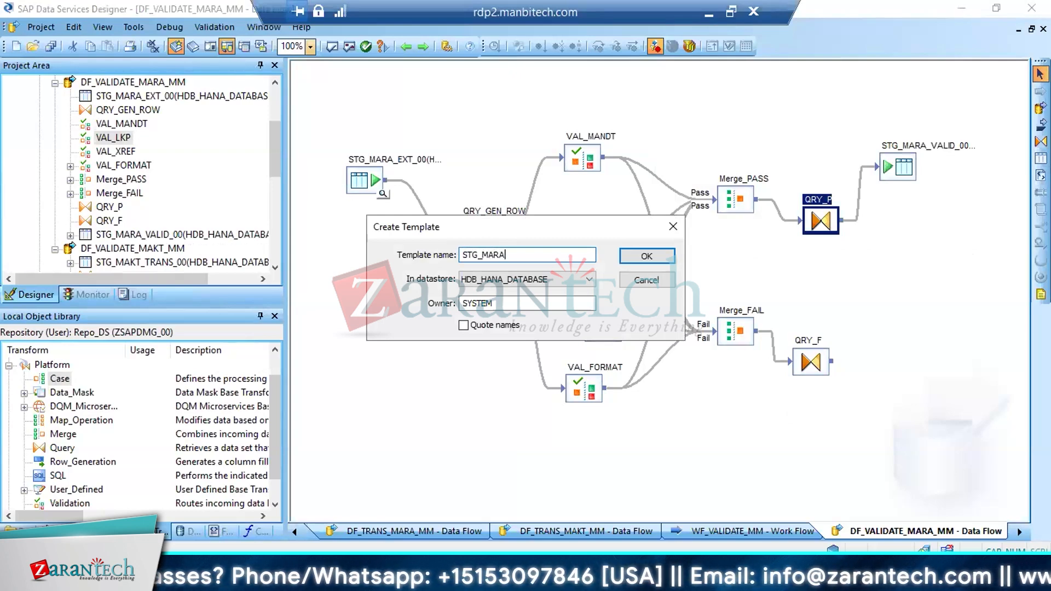
type("_INVALID_")
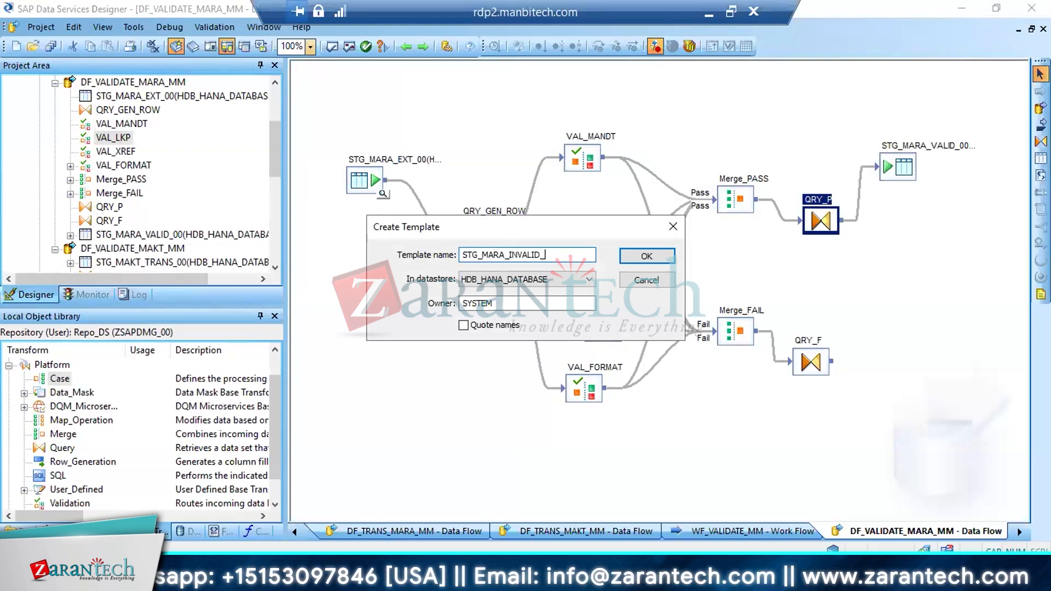
type("00")
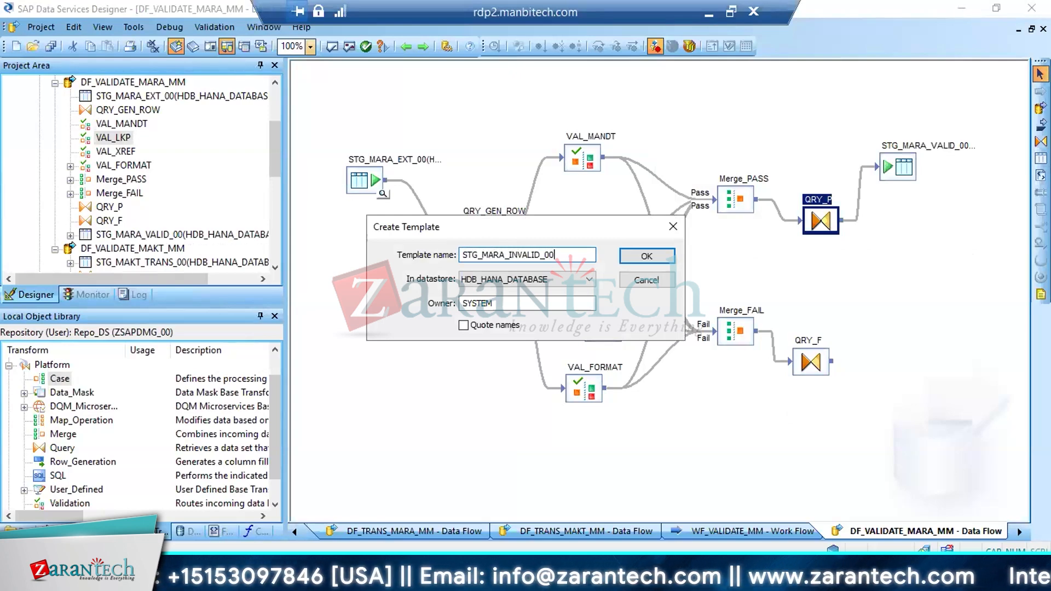
left_click(659, 264)
left_click_drag(833, 362, 799, 438)
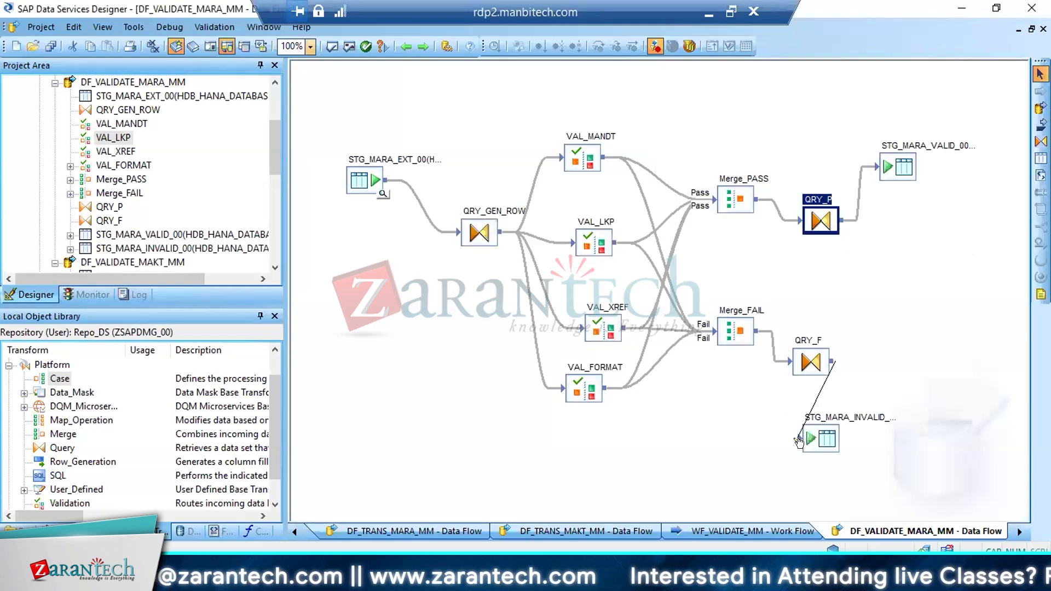
left_click(49, 46)
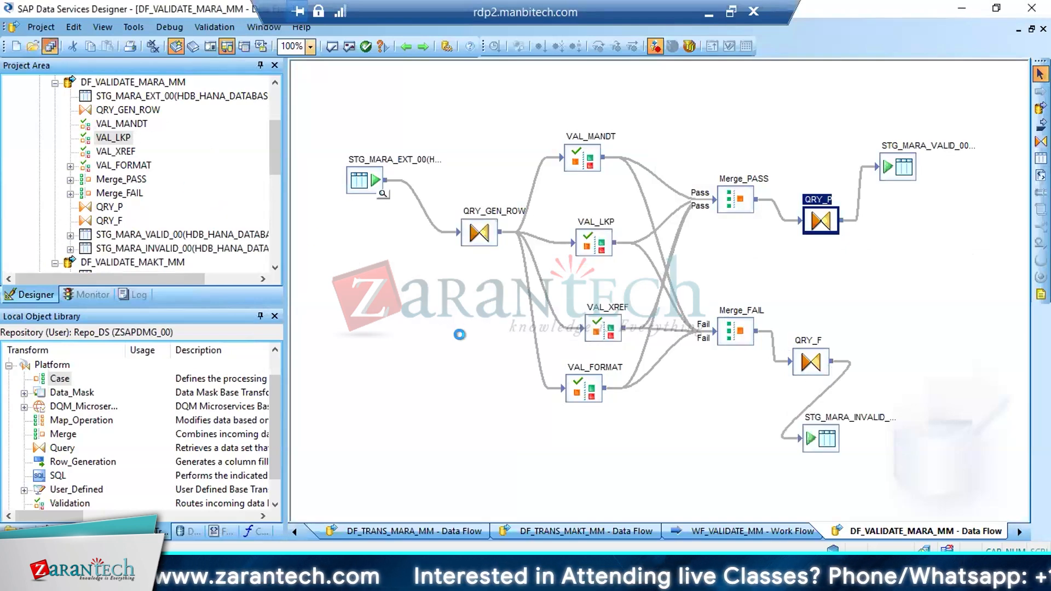
left_click(446, 370)
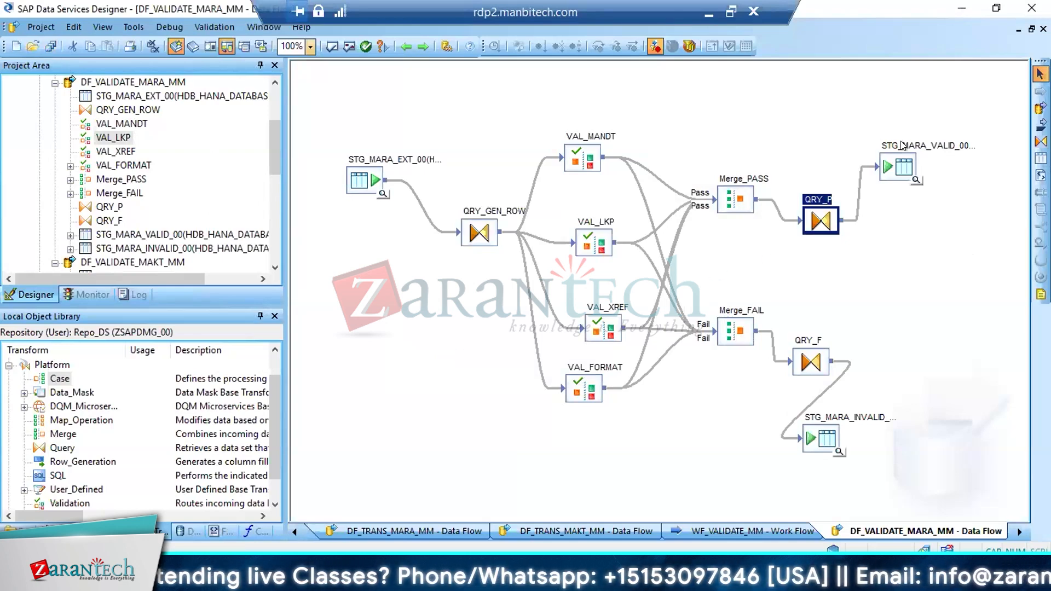
Compare the targets STG_MARA_VALID_00 and STG_MARA_INVALID_00, and inspect the ROW_NUM mapping in QRY_GEN_ROW
left_click(891, 169)
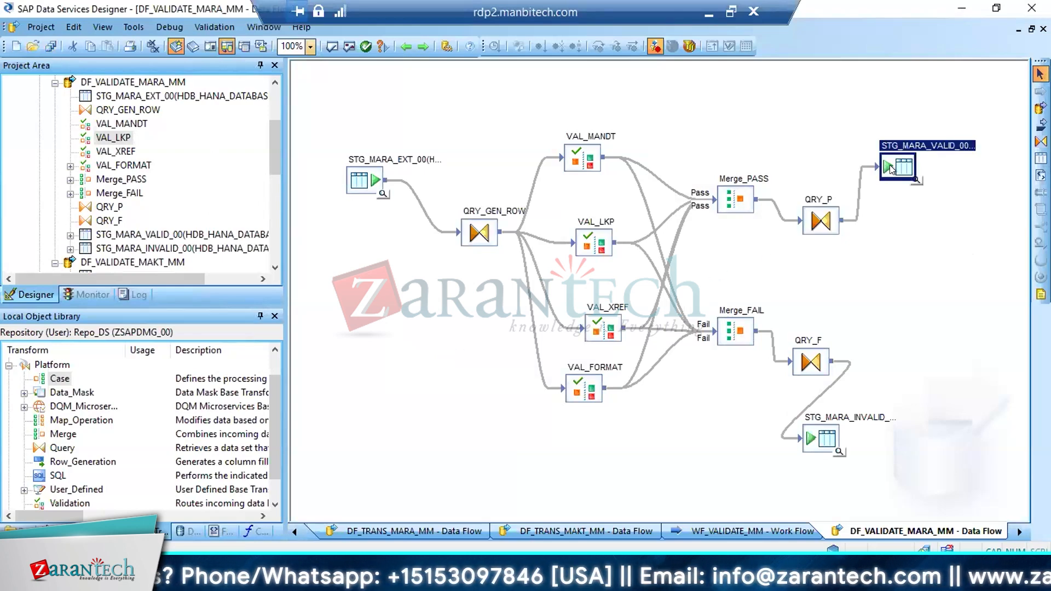
left_click(818, 443)
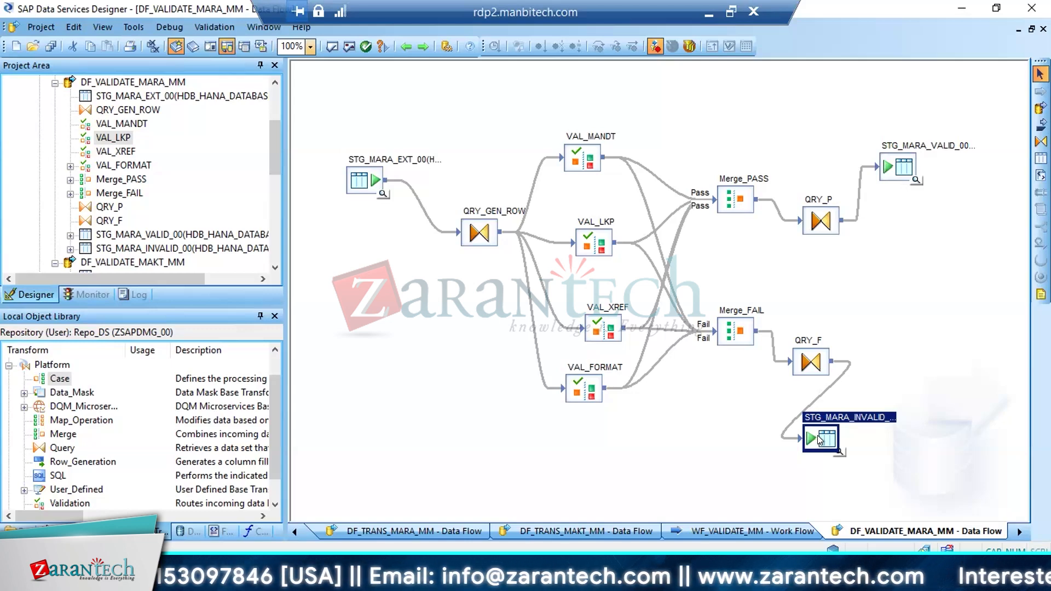
left_click(903, 173)
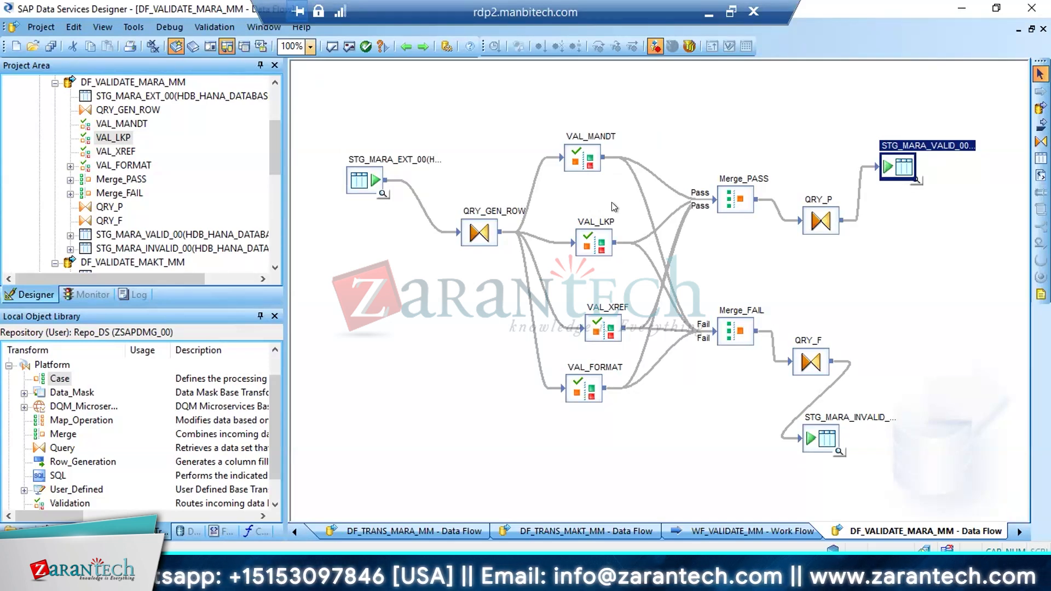
left_click(585, 160)
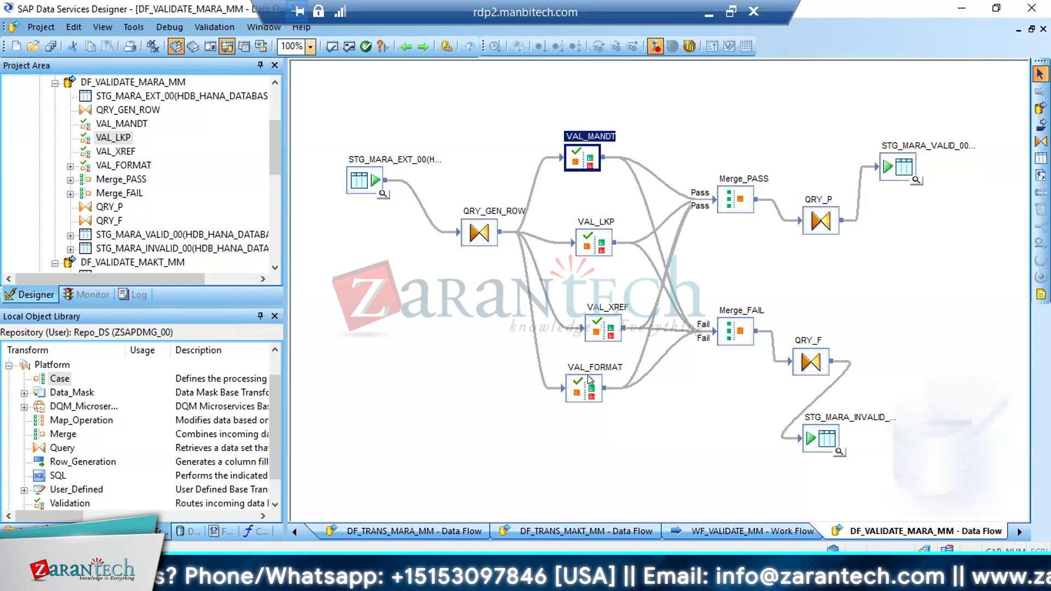
double_click(479, 233)
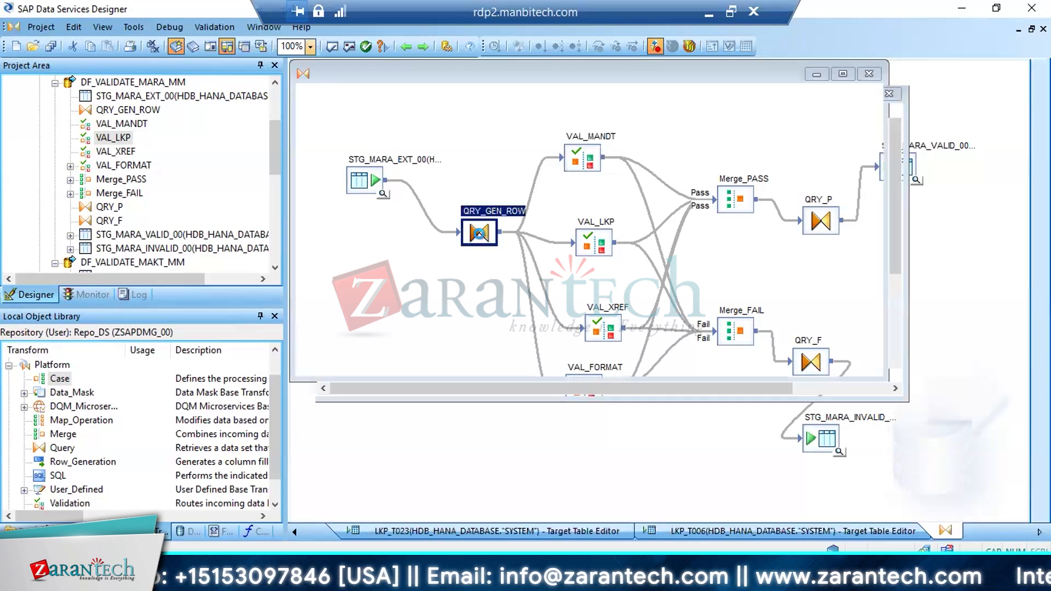
left_click(643, 291)
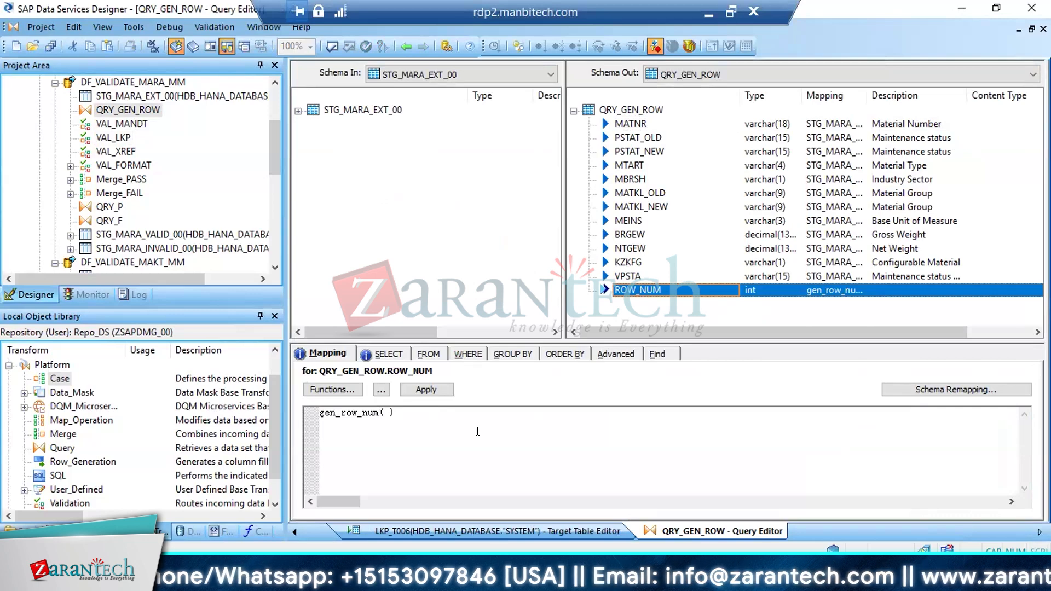
left_click(404, 46)
left_click(404, 46)
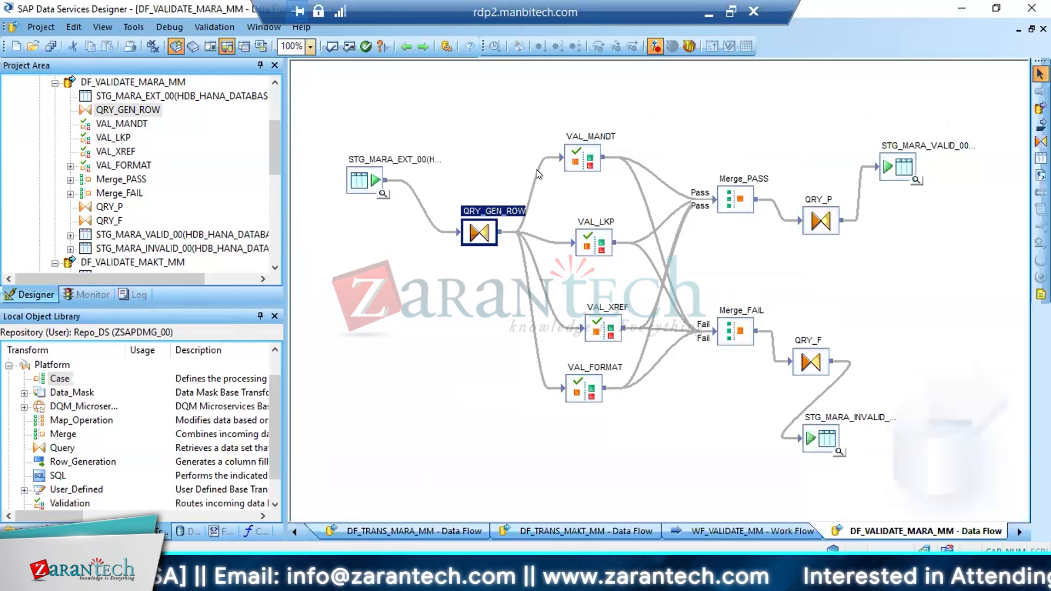
Relate VAL_MANDT to the valid target table and review the fail action of the lookup rules in VAL_LKP
left_click(583, 155)
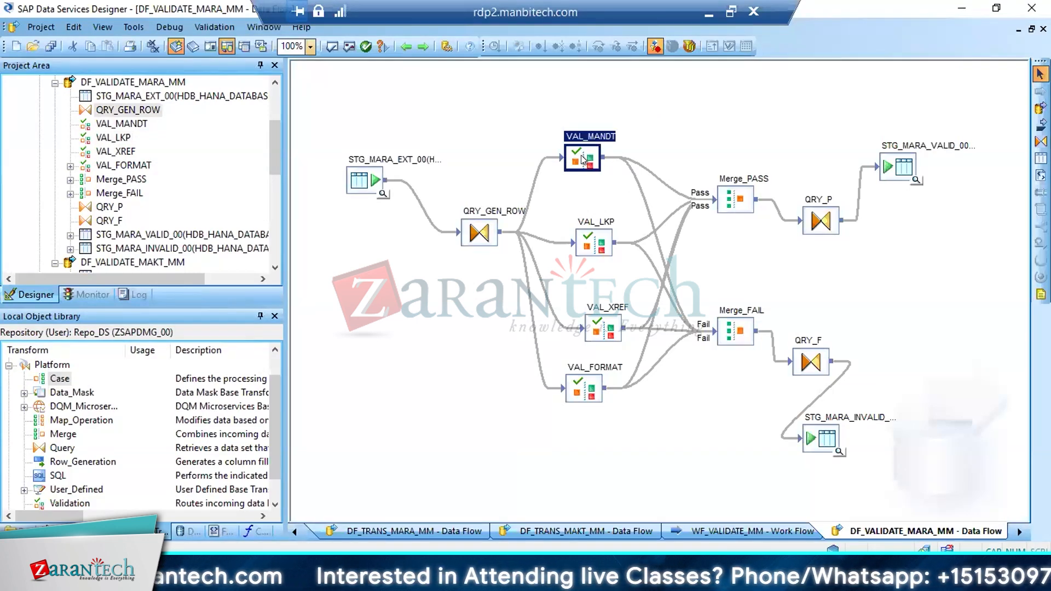
left_click(894, 166)
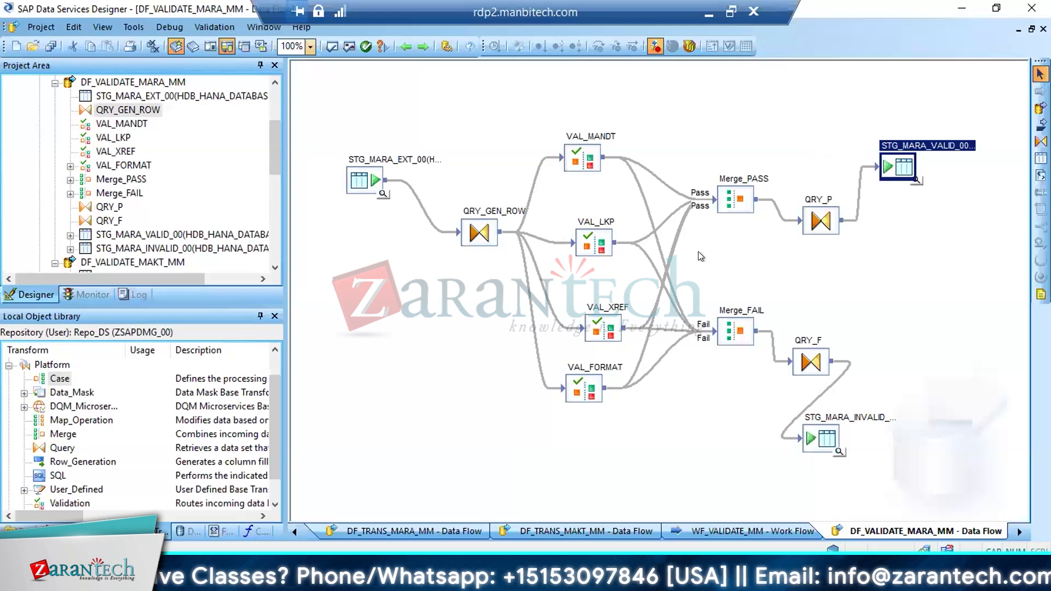
left_click(594, 244)
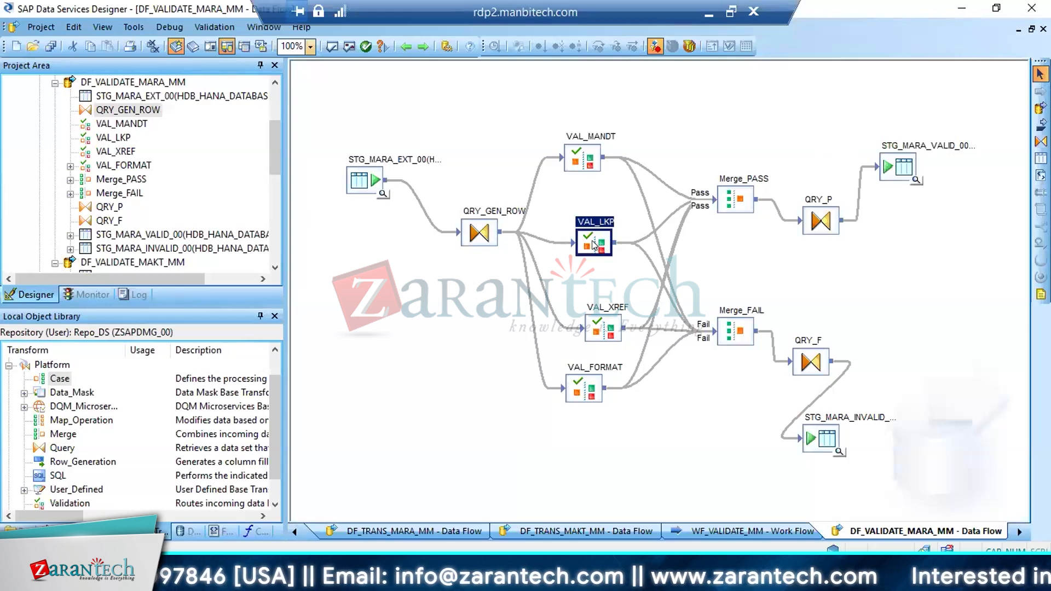
double_click(593, 244)
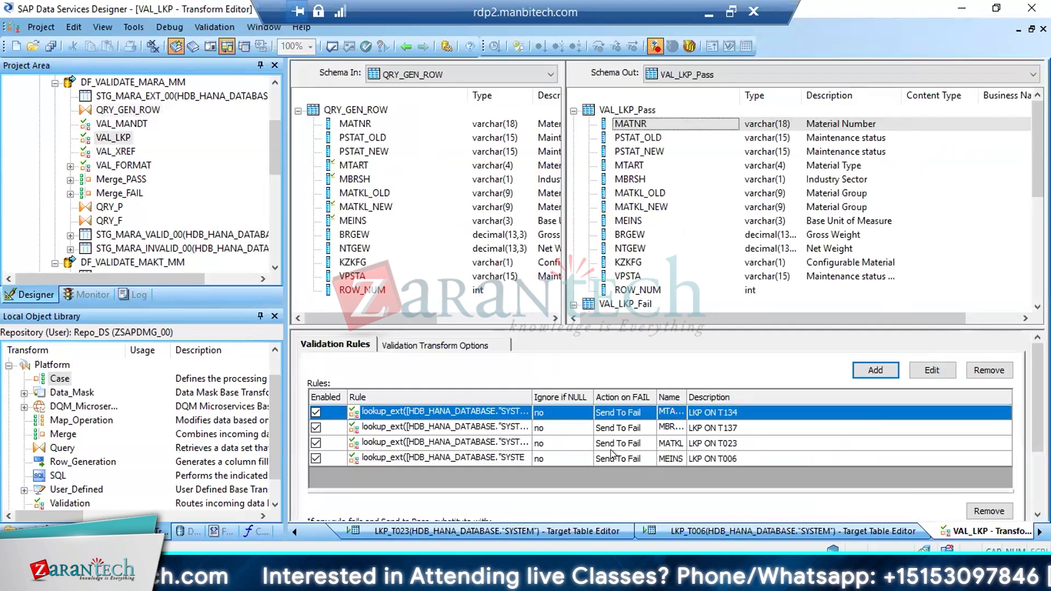
left_click(610, 448)
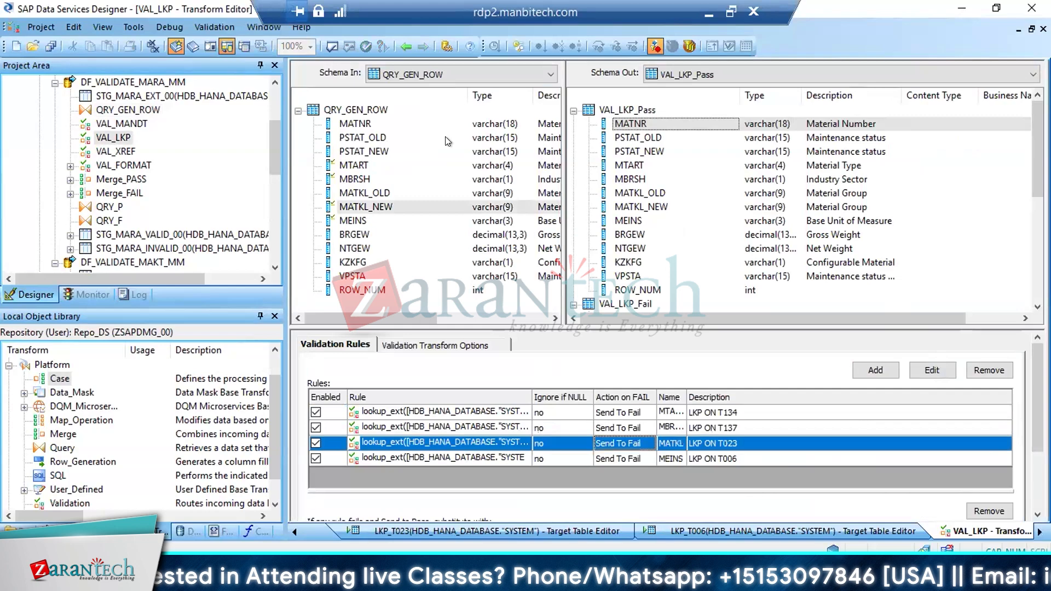
left_click(404, 47)
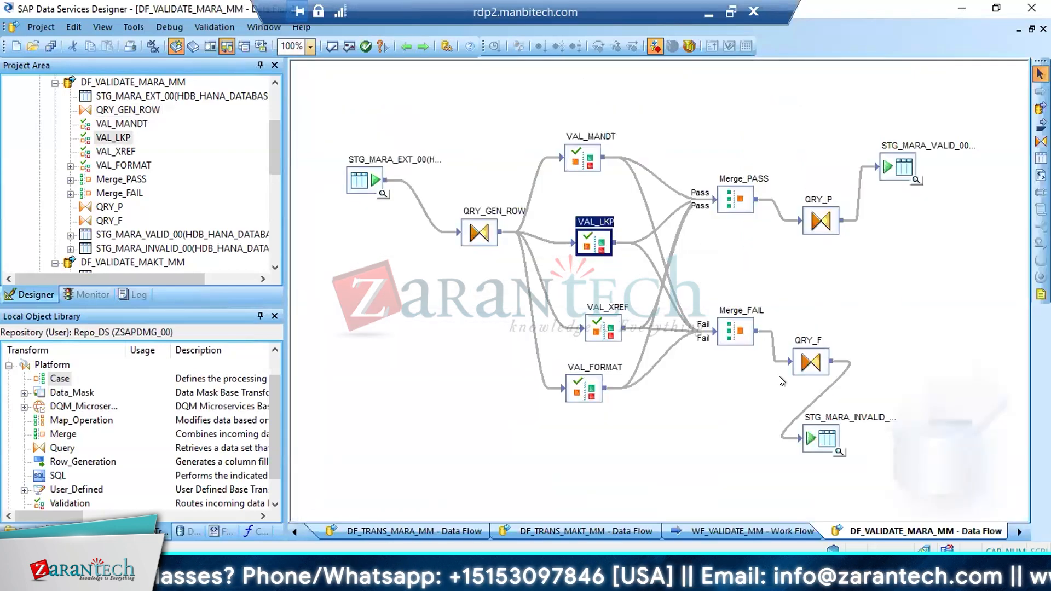
double_click(587, 229)
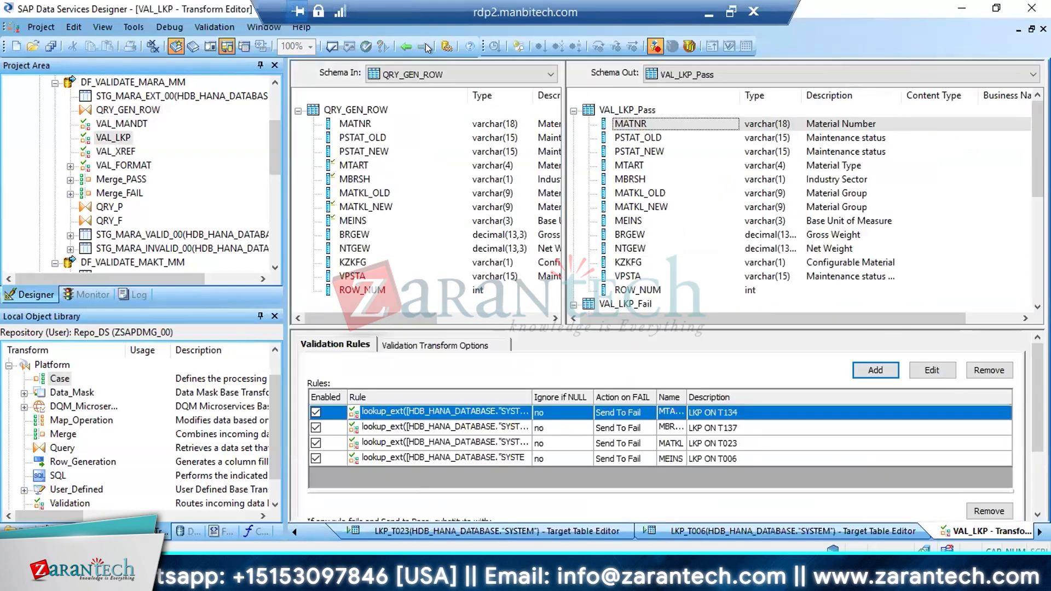
left_click(406, 45)
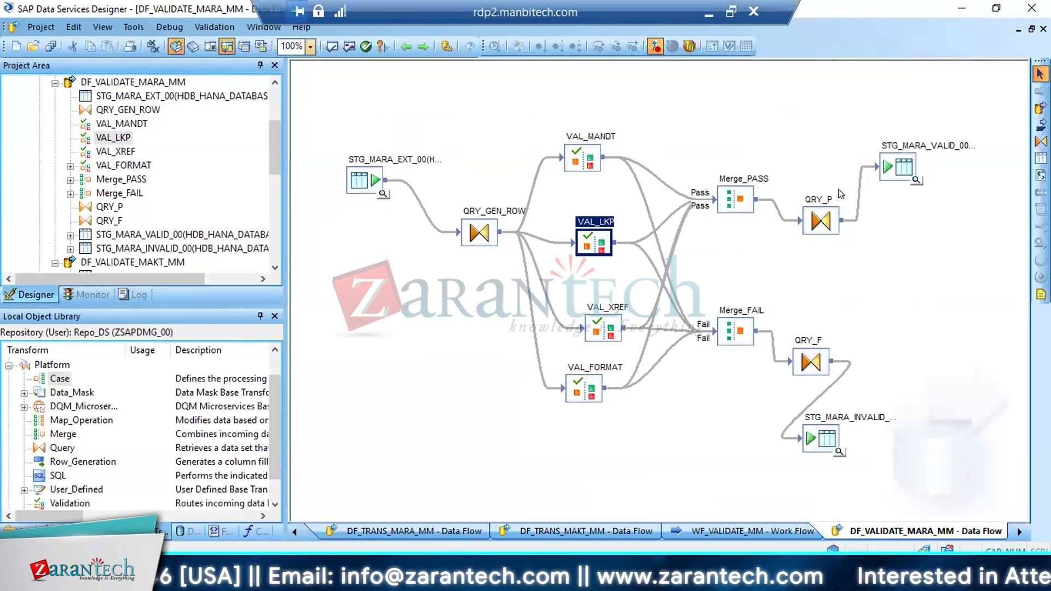
Trace the routes from the four validation transforms through Merge_PASS and Merge_FAIL to the valid and invalid target tables
left_click(892, 166)
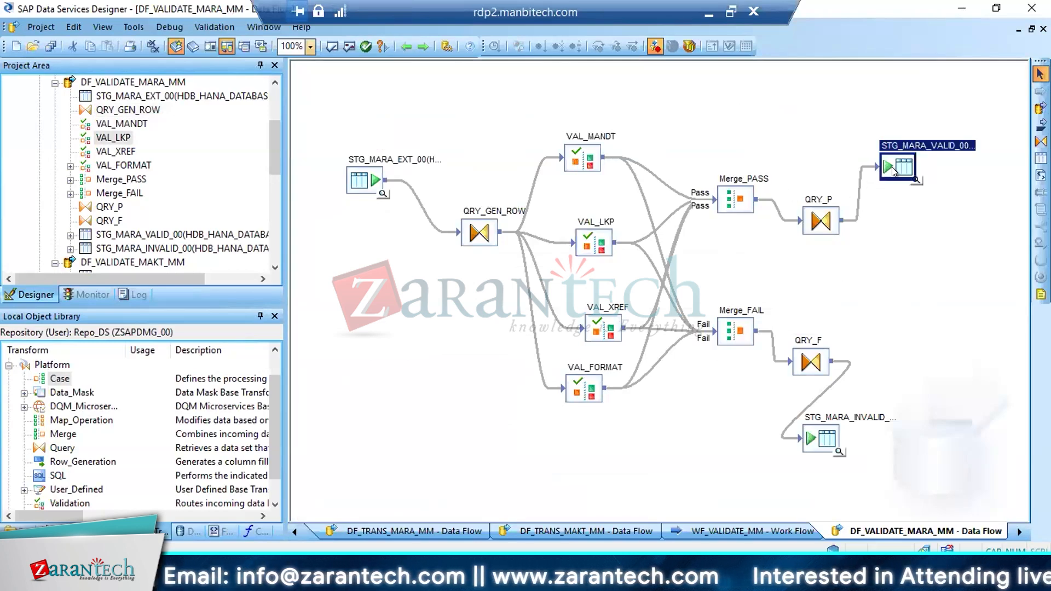
left_click(580, 165)
left_click(606, 337)
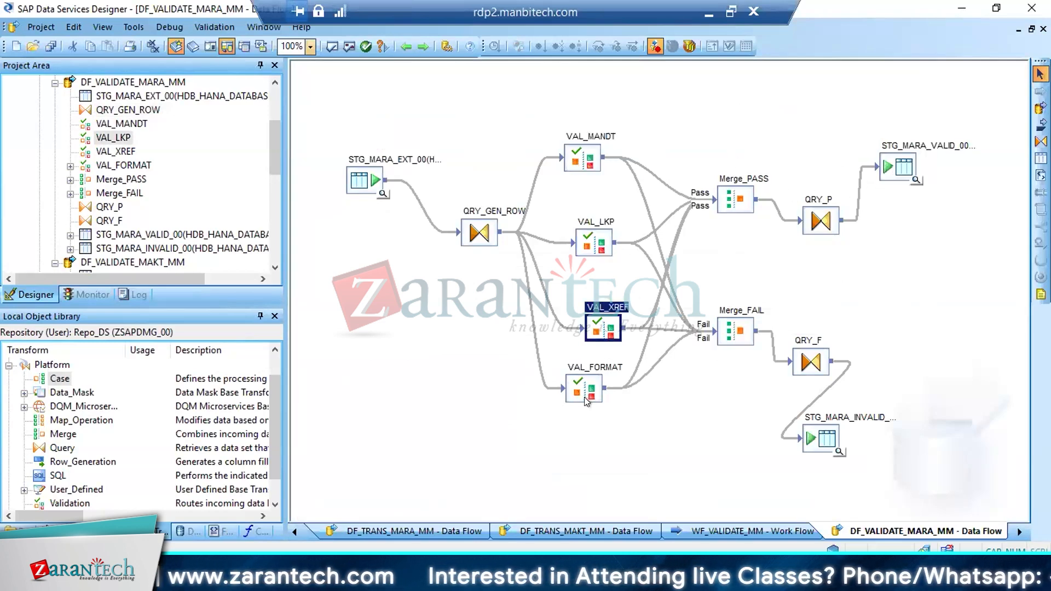
left_click(585, 398)
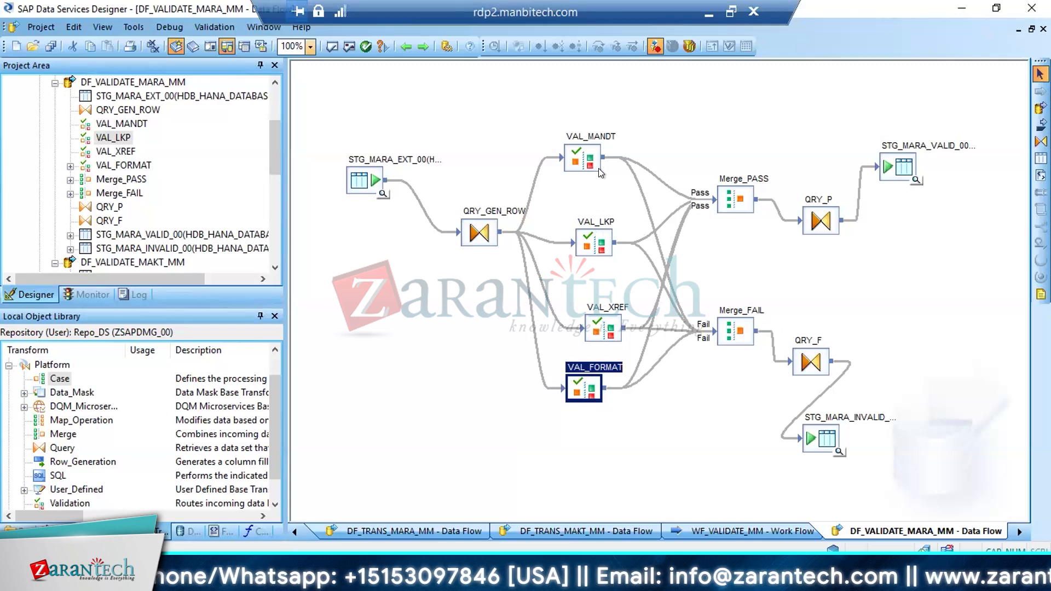
left_click(574, 158)
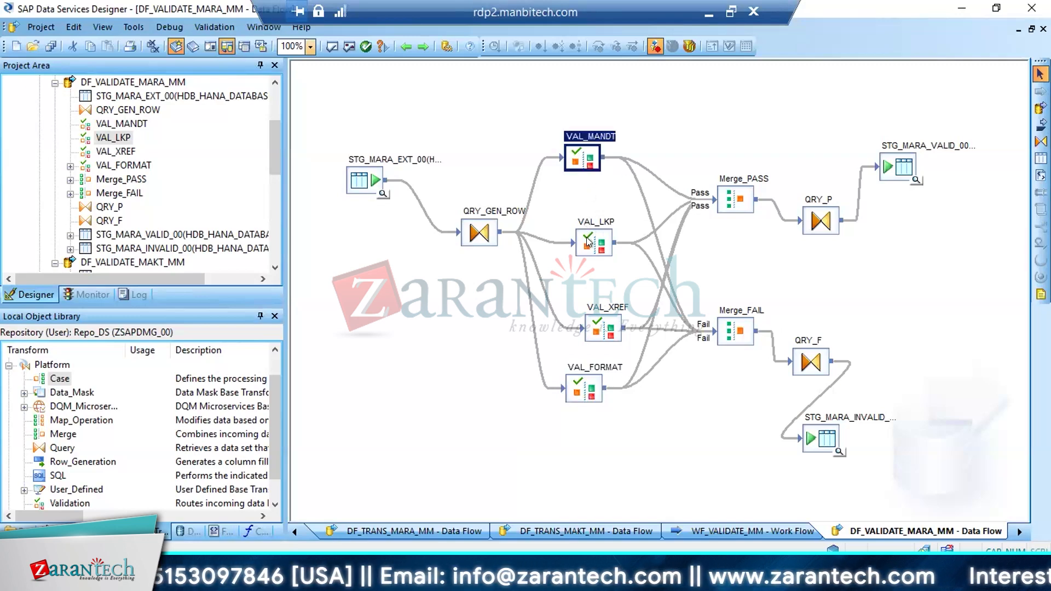
left_click(587, 234)
left_click(894, 171)
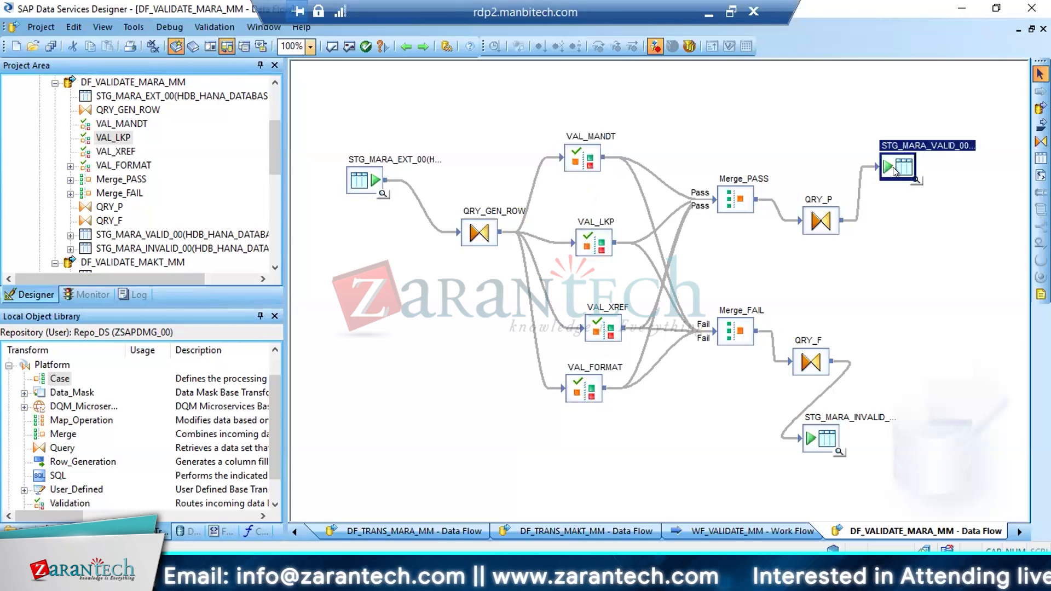
left_click(823, 447)
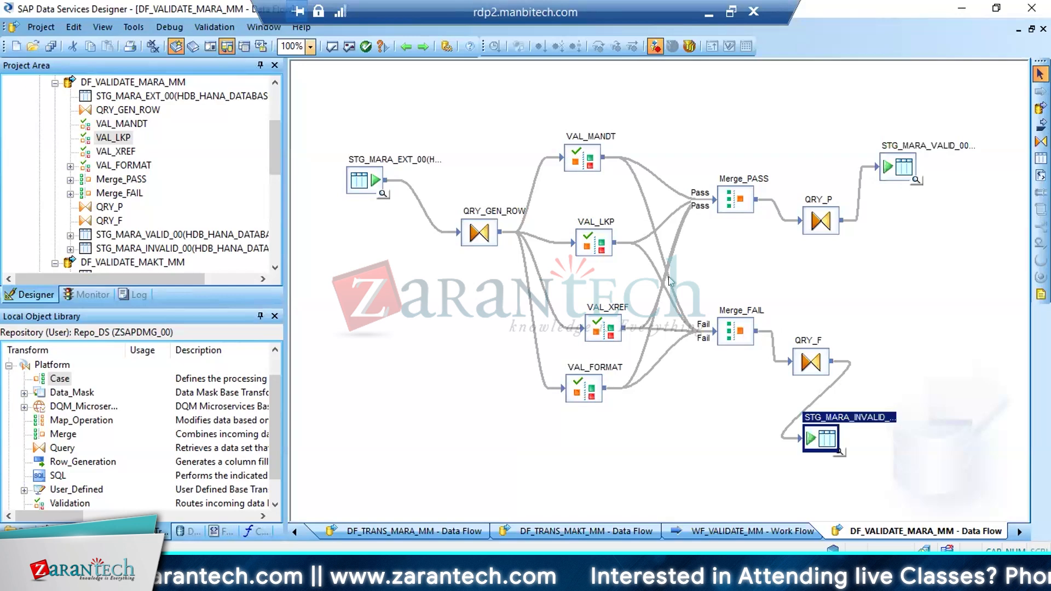
left_click(576, 156)
left_click(732, 203)
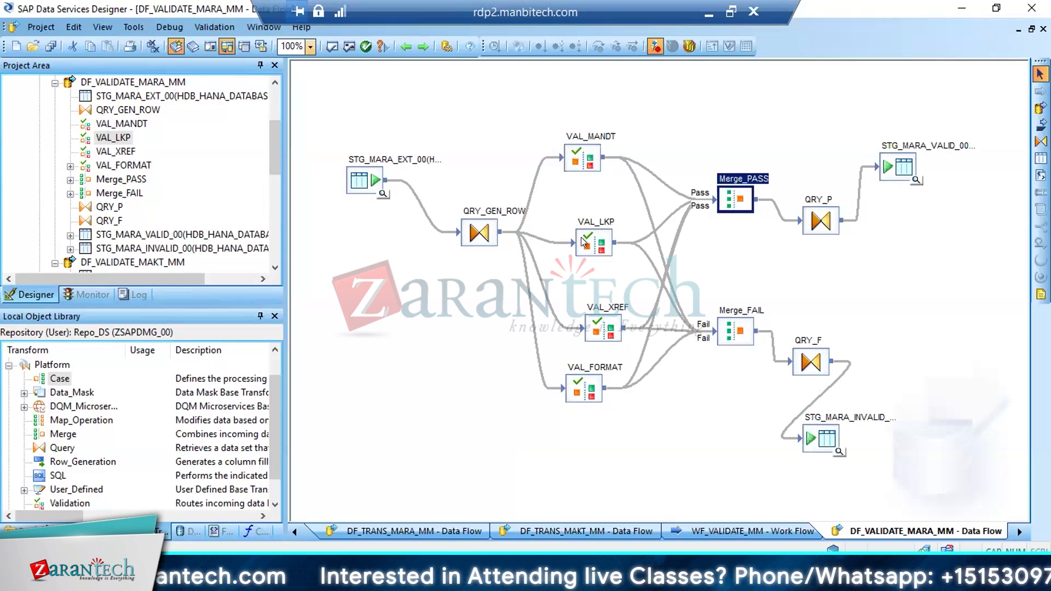
left_click(584, 242)
left_click(735, 340)
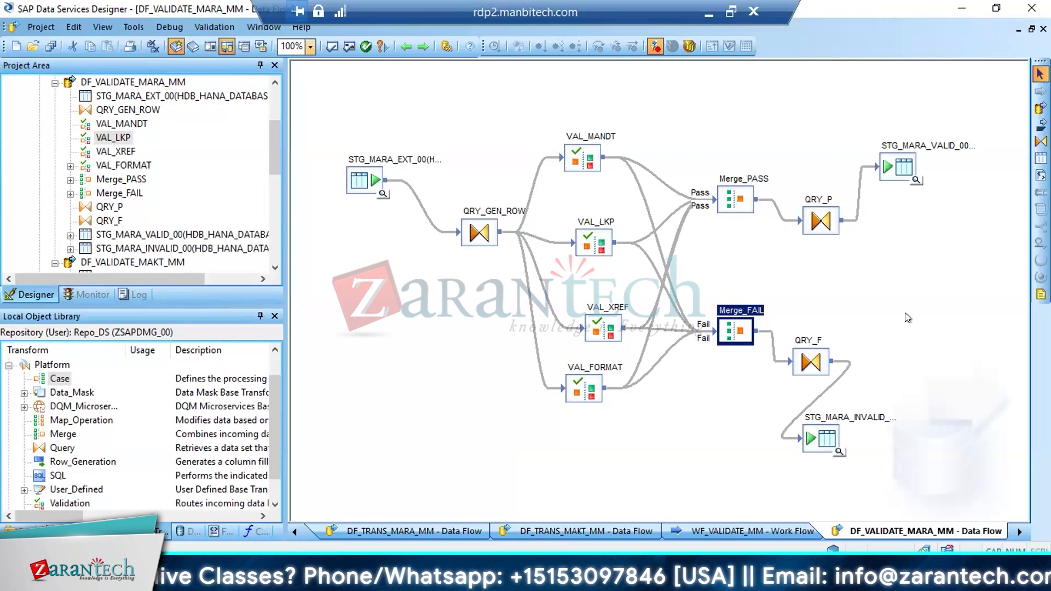
left_click(831, 432)
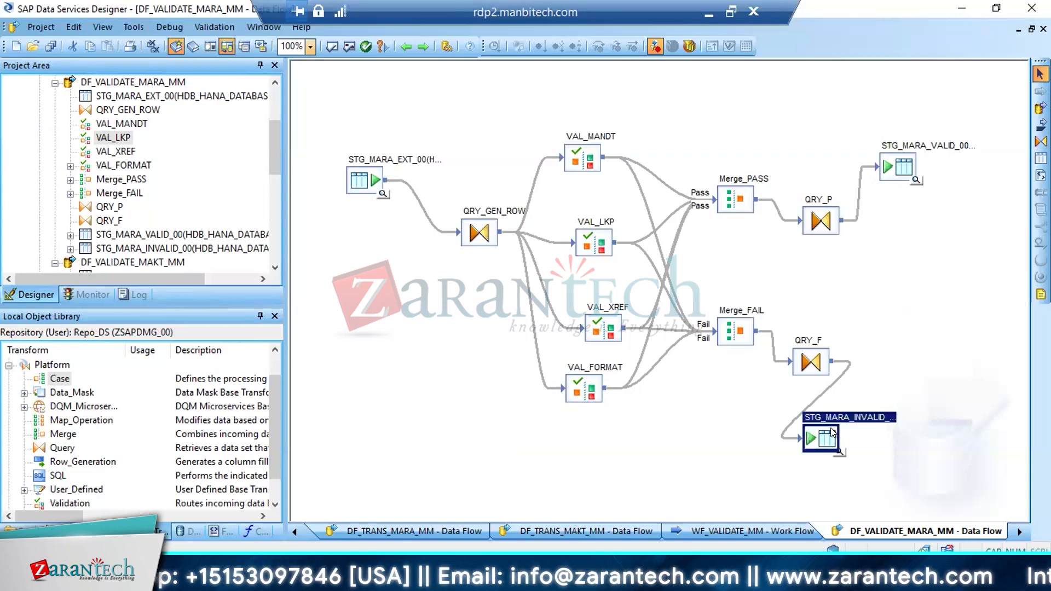
left_click(902, 168)
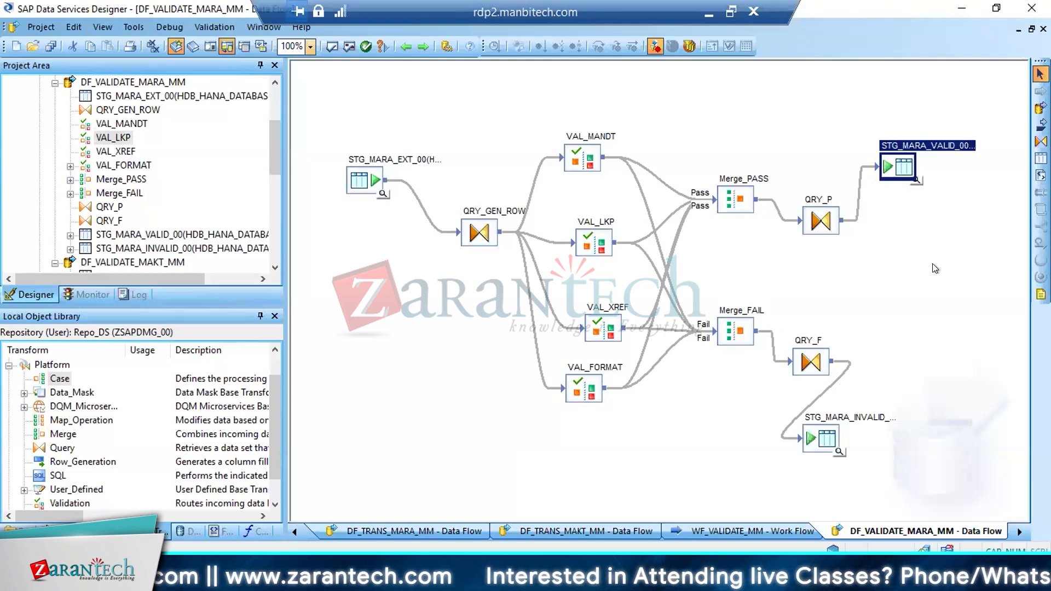
Check the ROW_NUM mapping in QRY_GEN_ROW again and return to the data flow
double_click(478, 235)
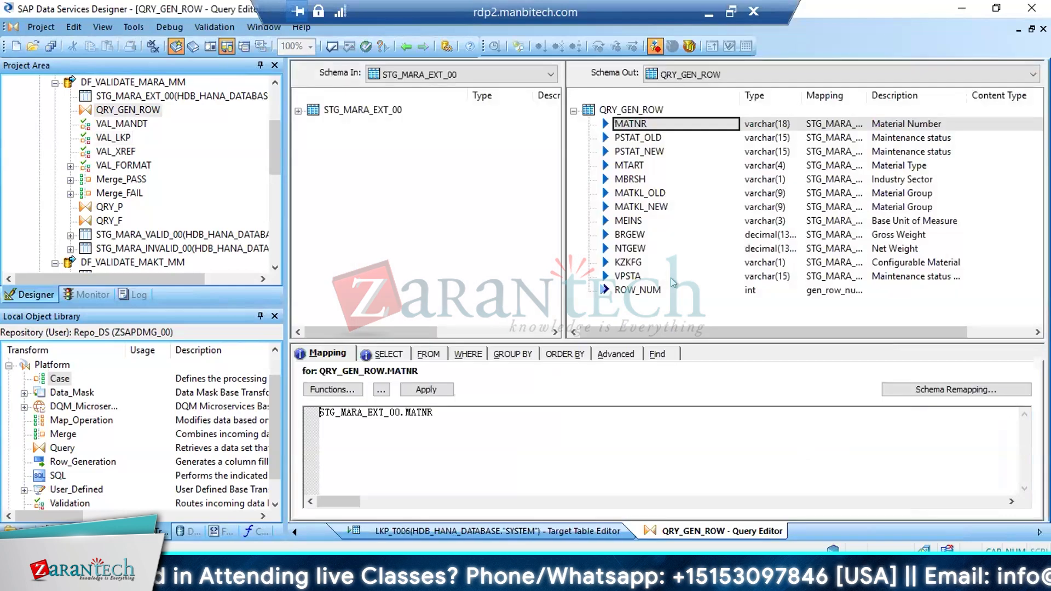
left_click(644, 291)
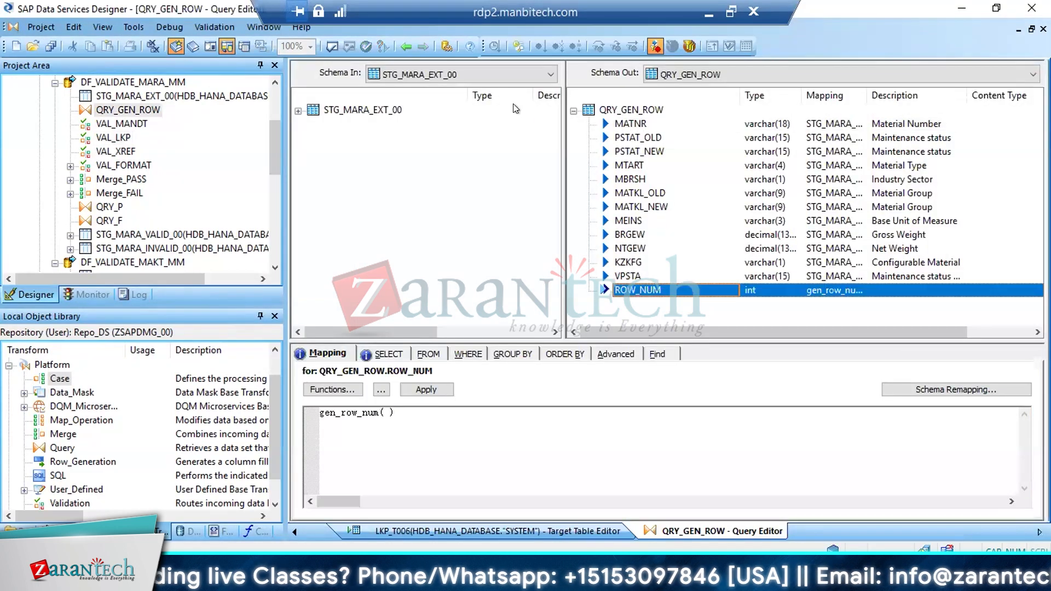
left_click(407, 46)
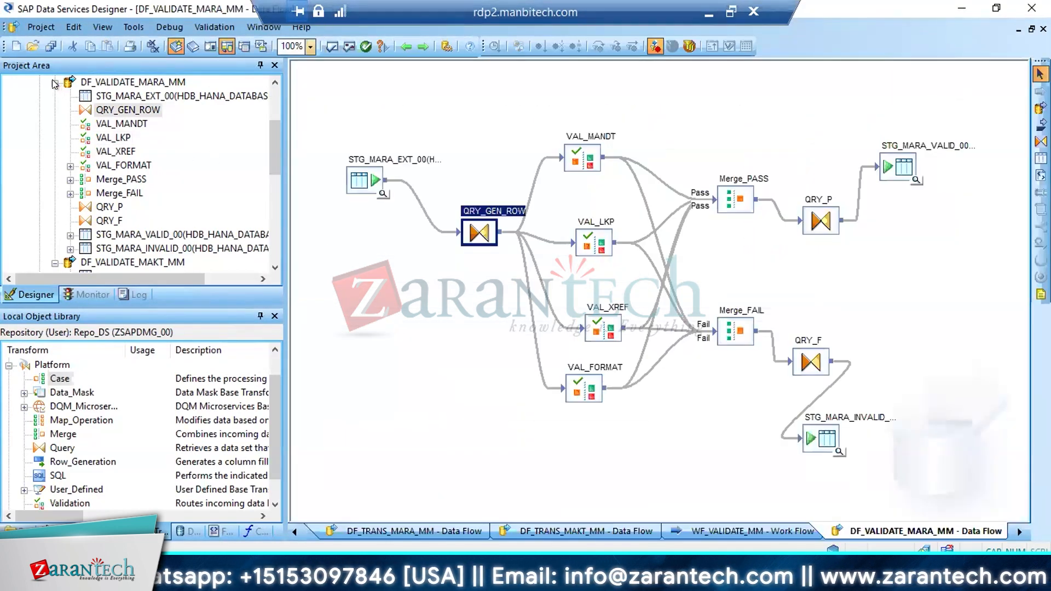
Open the script SCR_DEL and collapse the data flows DF_VALIDATE_MARA_MM and DF_VALIDATE_MAKT_MM in the project tree
left_click(55, 83)
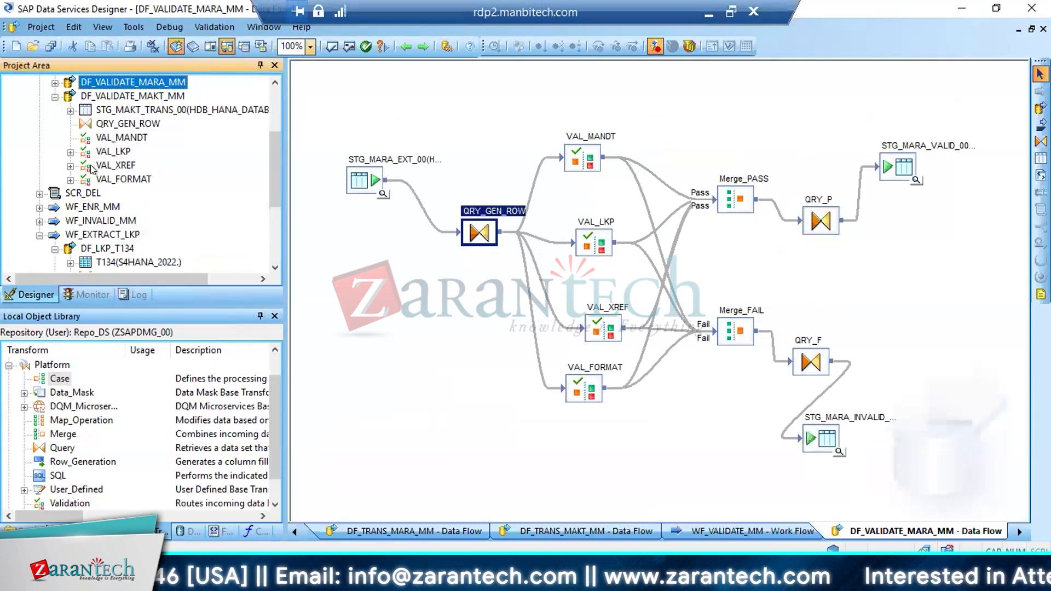
double_click(79, 192)
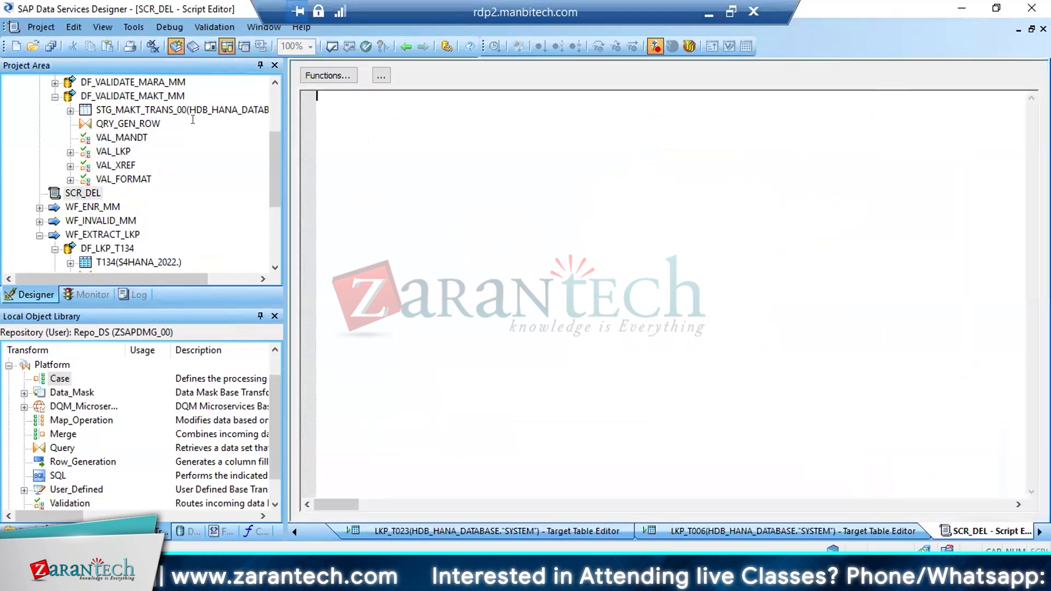
left_click(55, 97)
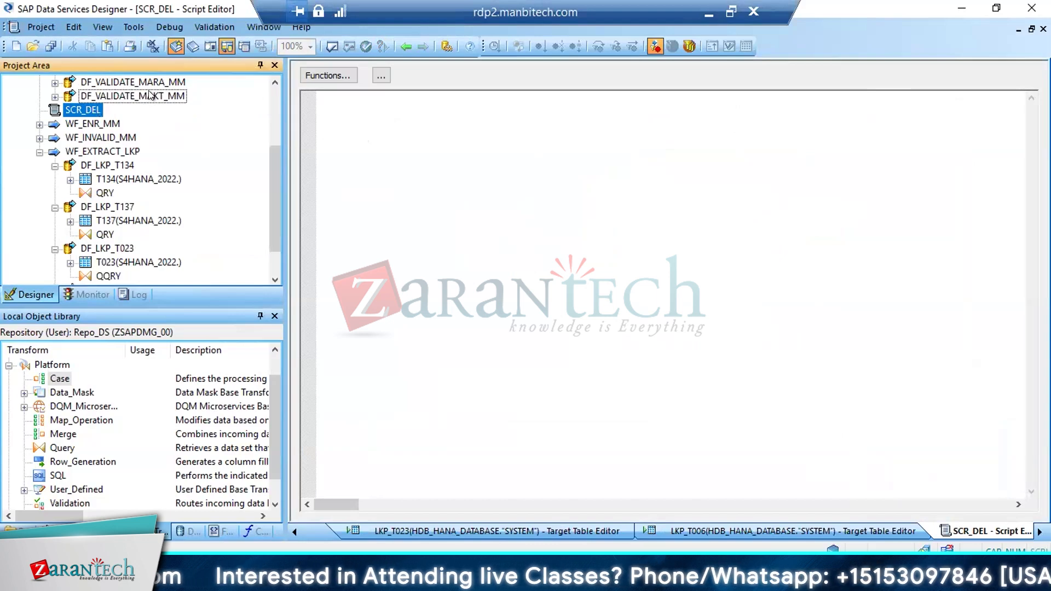
scroll(271, 176, "up", 1)
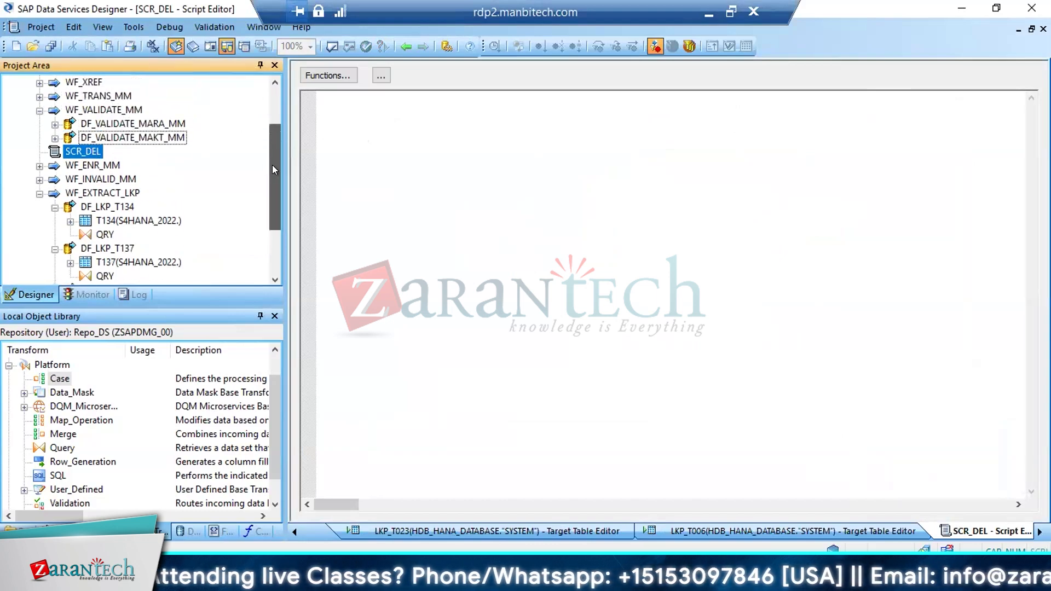
Reopen the data flow DF_VALIDATE_MARA_MM and examine its two target tables, STG_MARA_VALID_00 and STG_MARA_INVALID_00
left_click(140, 124)
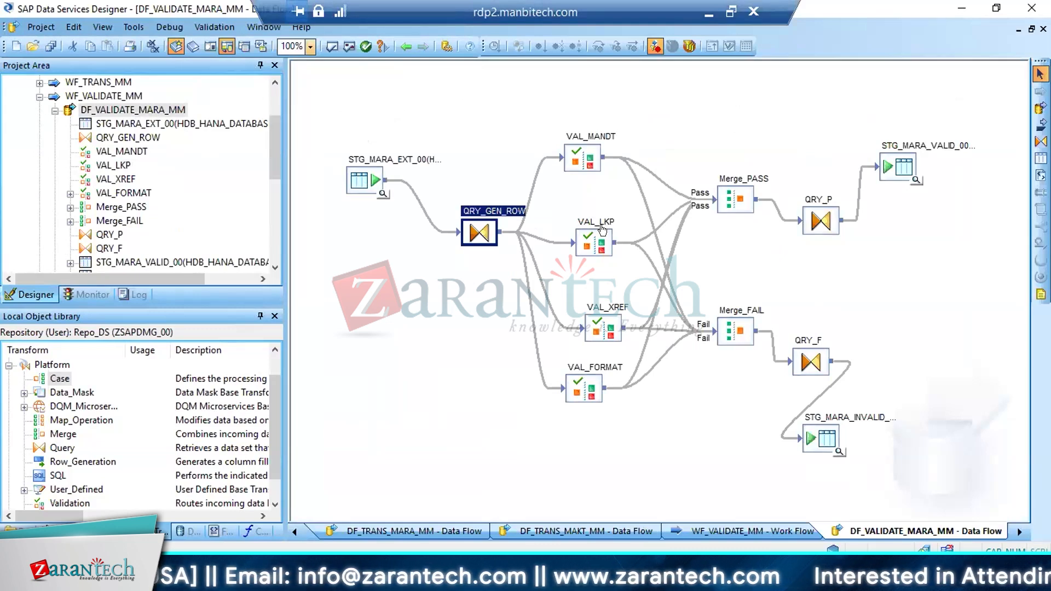
left_click(890, 168)
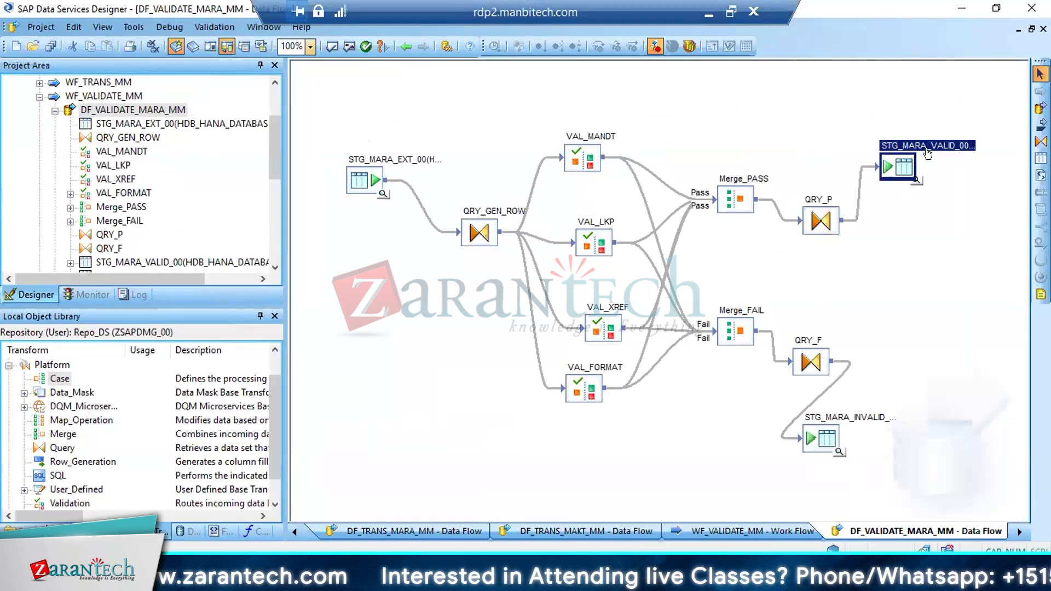
left_click(822, 450)
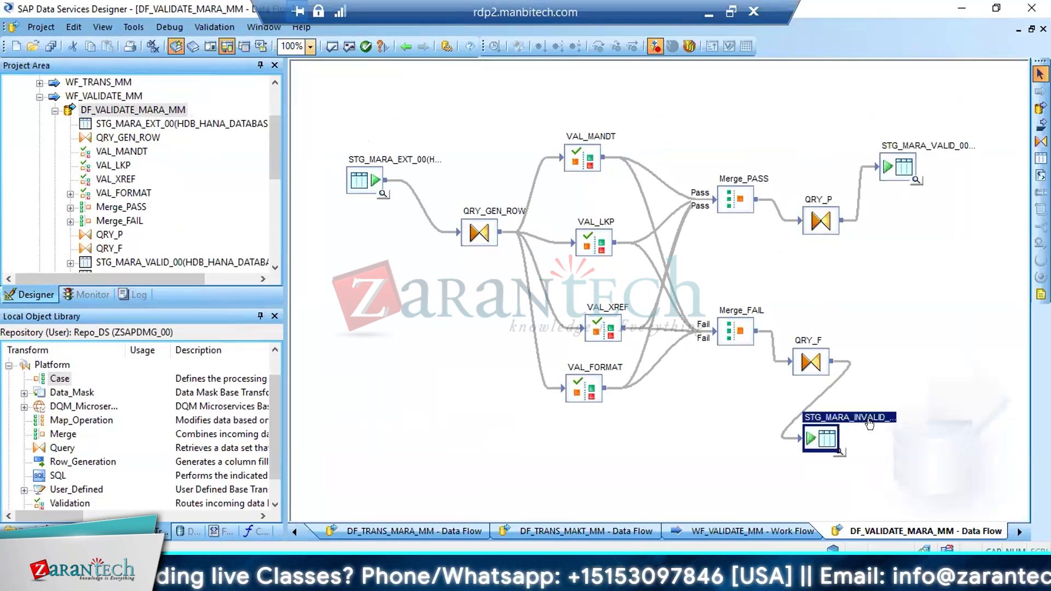
Check the script SCR_DEL that follows the validation workflow, and return to the data flow DF_VALIDATE_MARA_MM
left_click(901, 176)
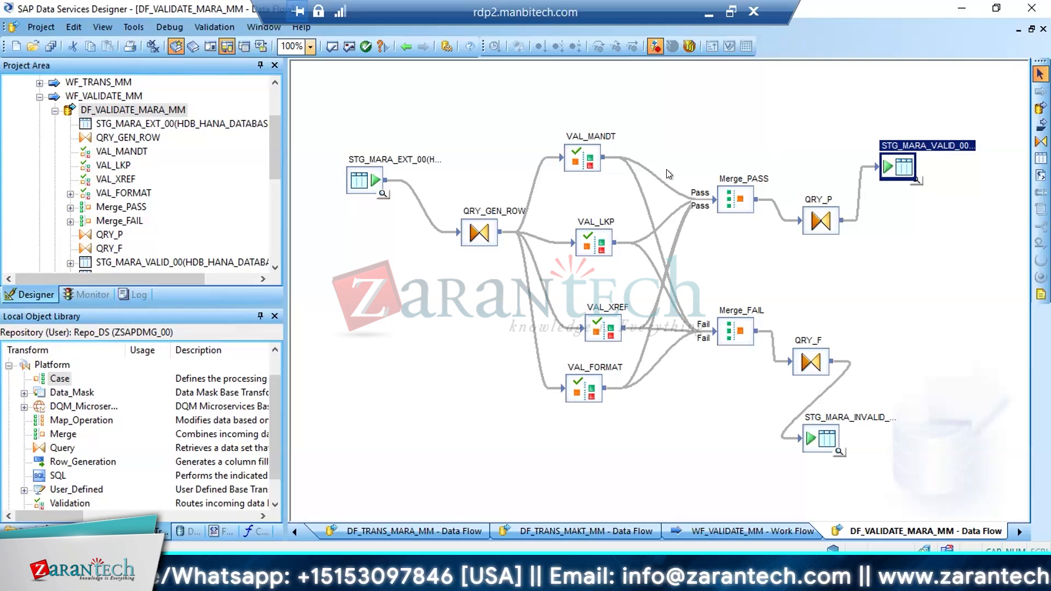
left_click(54, 111)
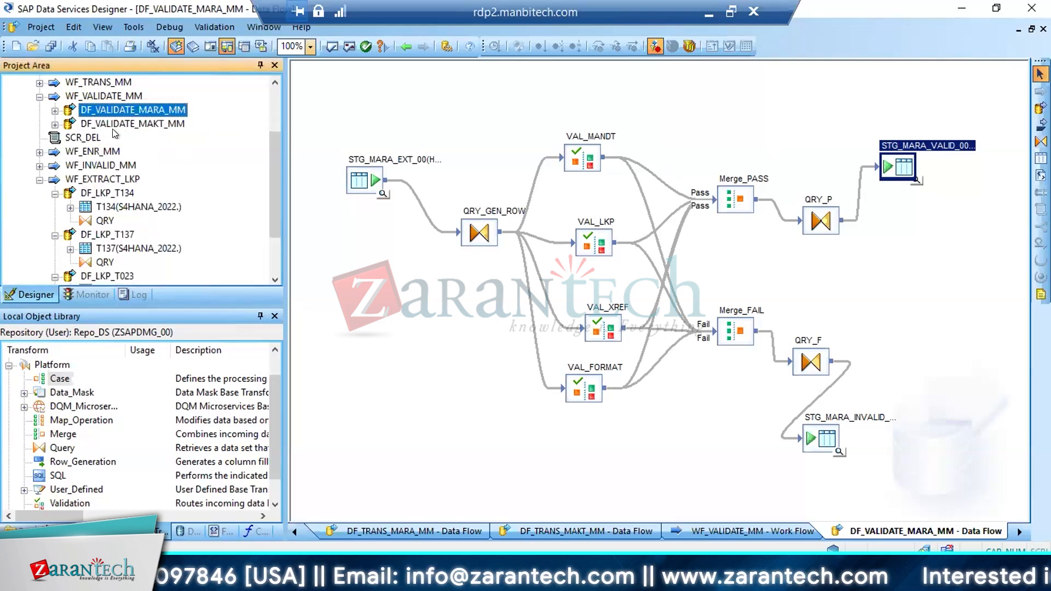
left_click(83, 138)
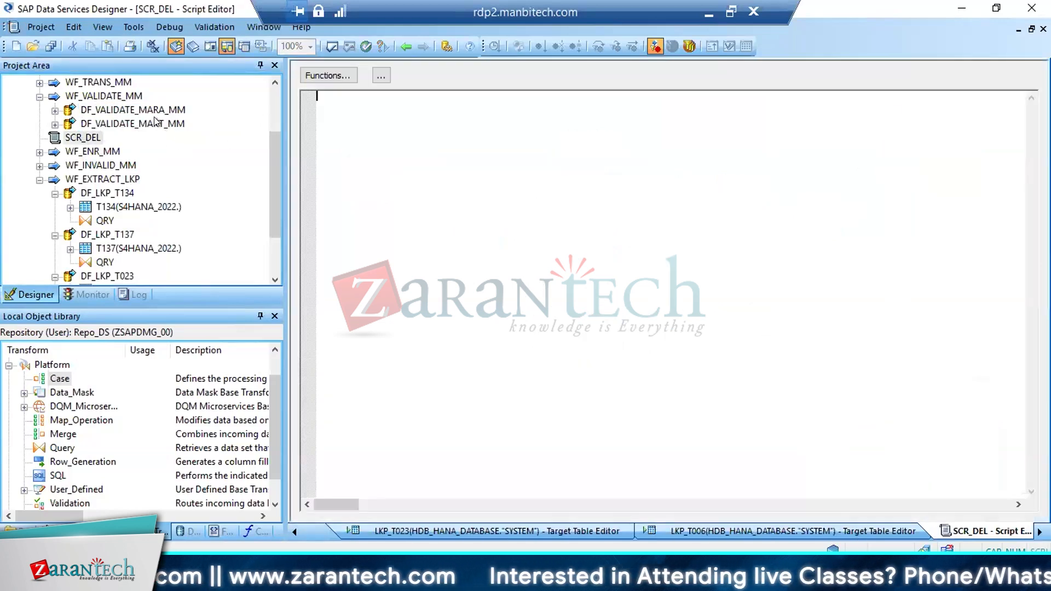
left_click(156, 110)
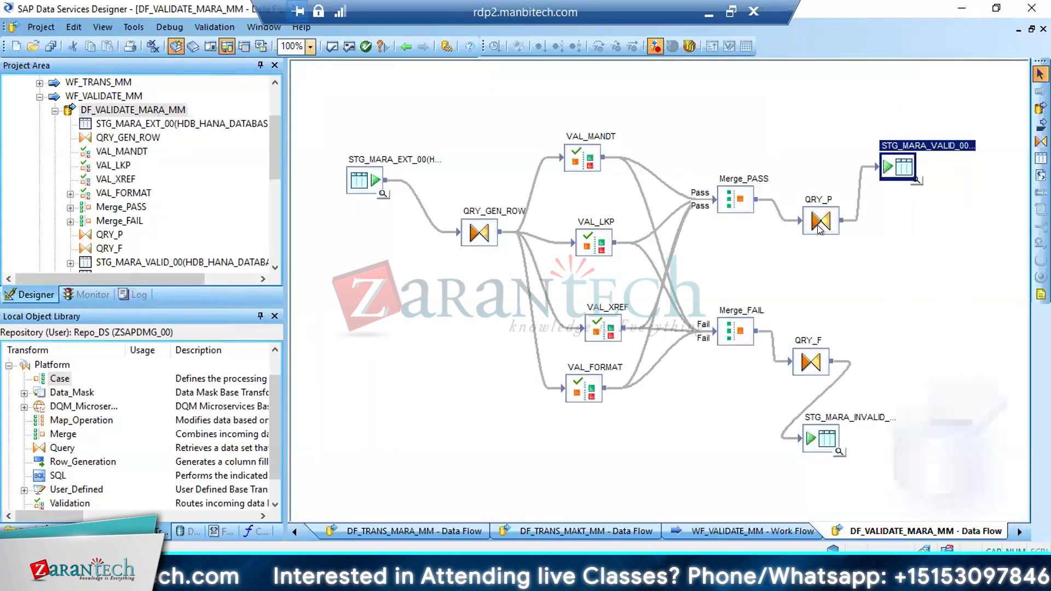
Set the target table STG_MARA_VALID_00 to use NVARCHAR for VARCHAR columns in supported databases
double_click(899, 166)
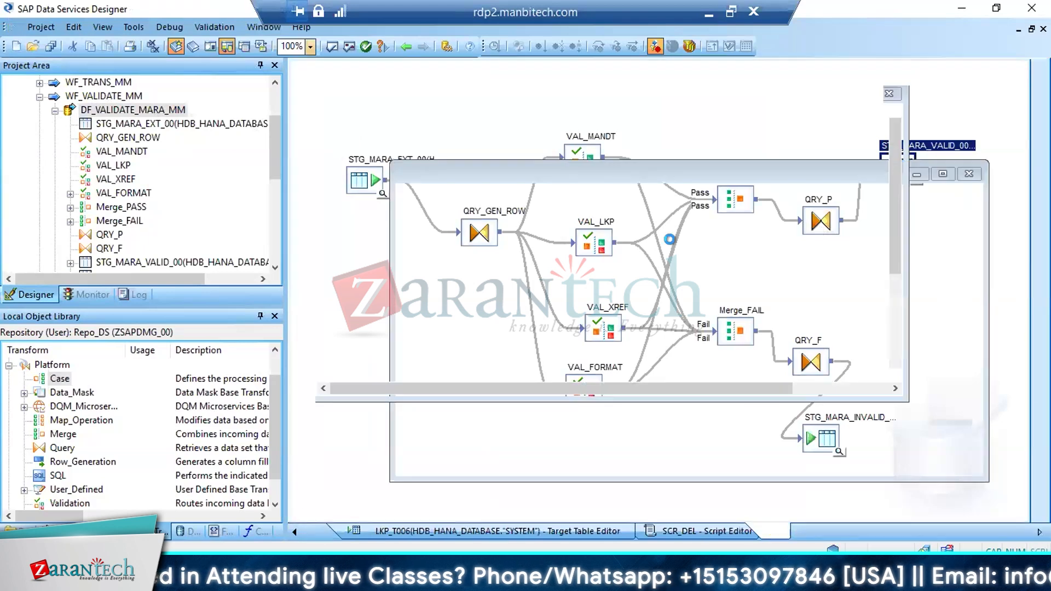
left_click(354, 411)
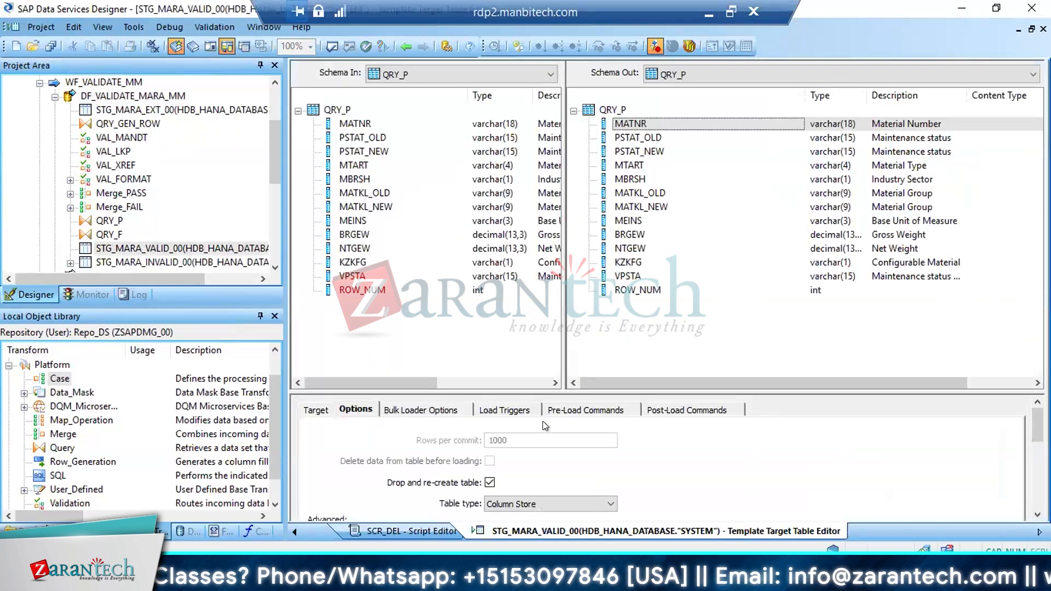
left_click_drag(1037, 425, 1037, 475)
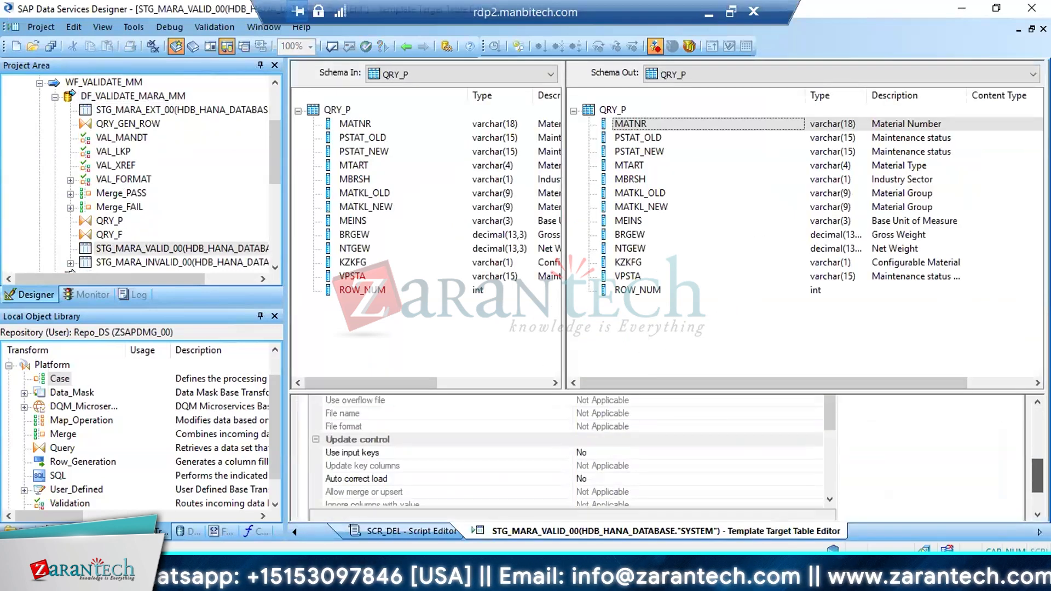
left_click(827, 484)
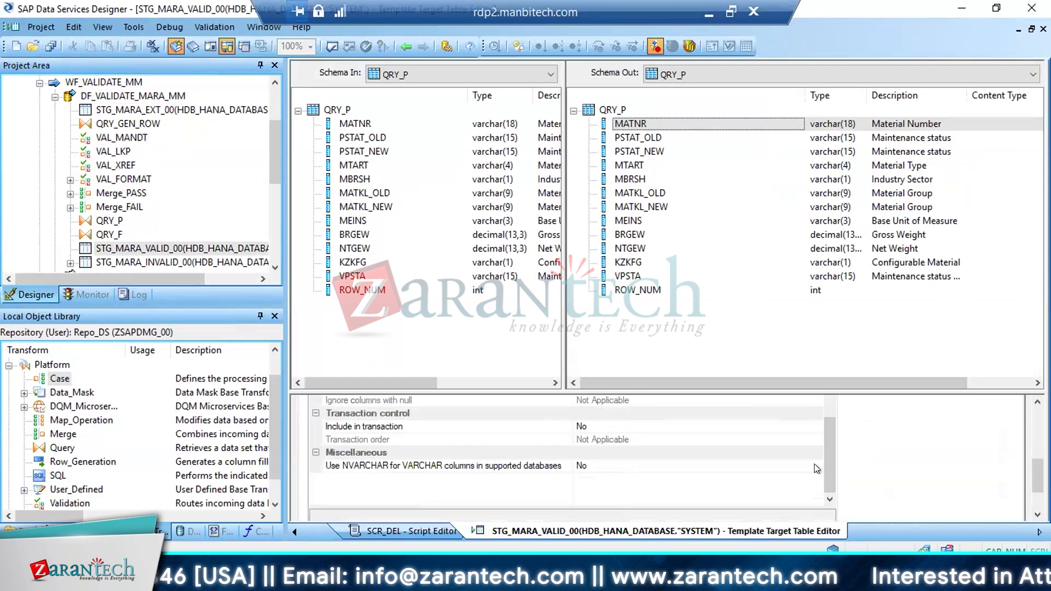
left_click(815, 465)
left_click(583, 478)
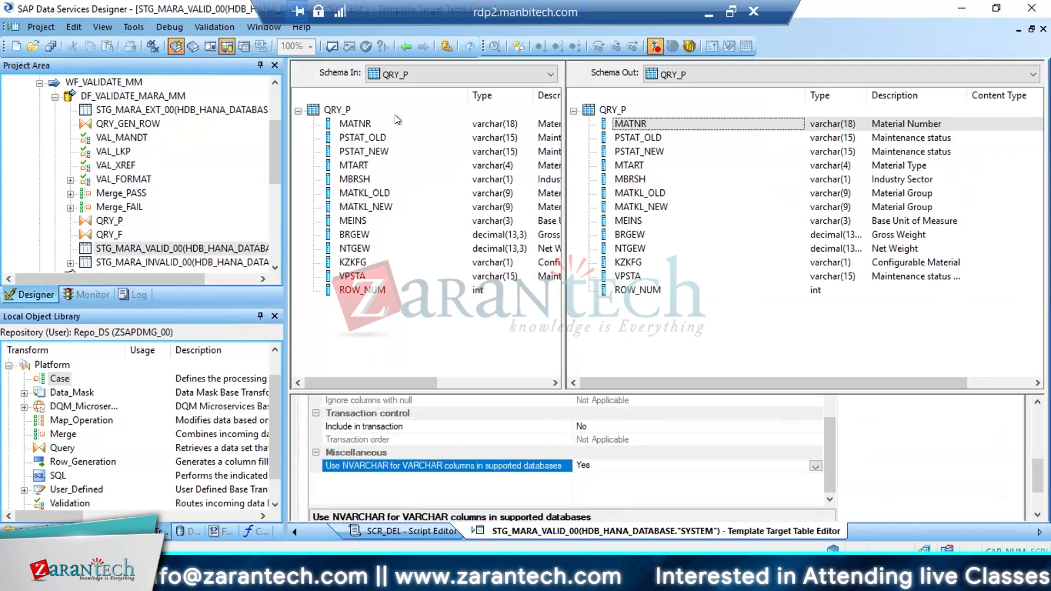
Set STG_MARA_INVALID_00 to use NVARCHAR for VARCHAR columns in supported databases, and save all changes to DF_VALIDATE_MARA_MM
double_click(159, 262)
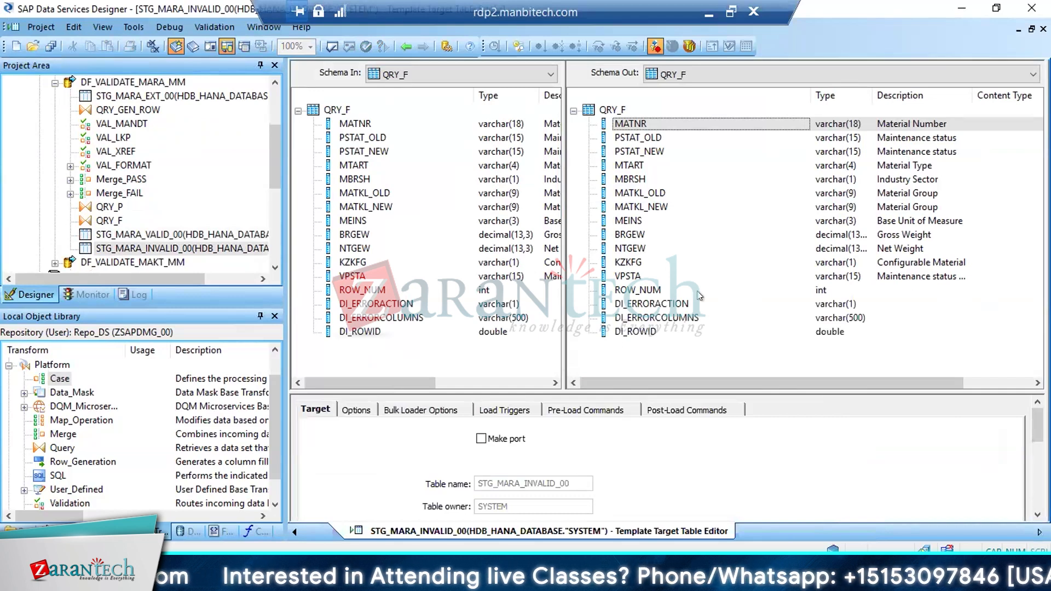
left_click(357, 407)
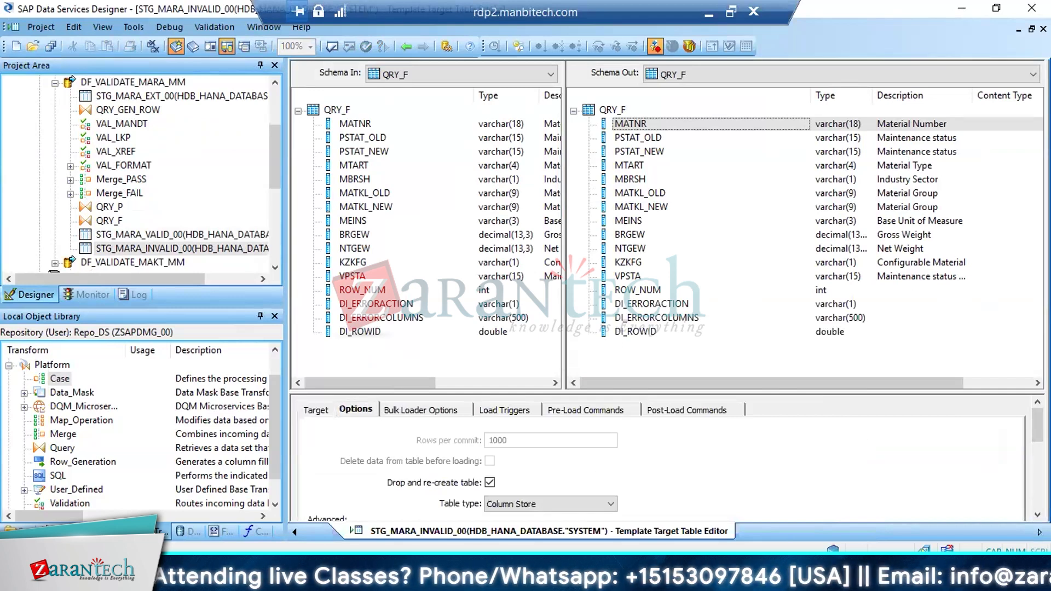
scroll(989, 458, "down", 6)
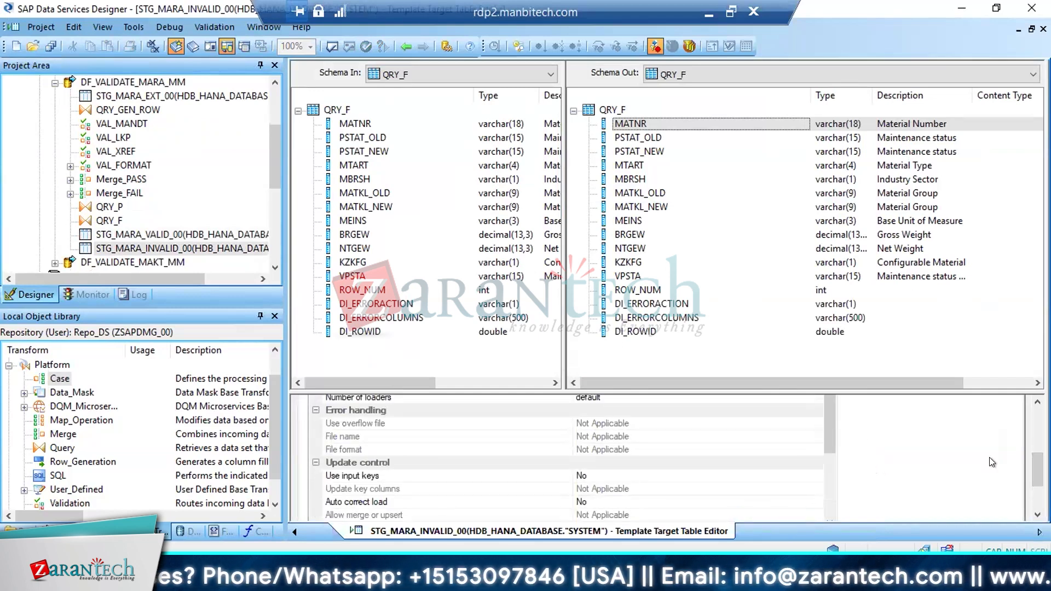
scroll(829, 425, "down", 3)
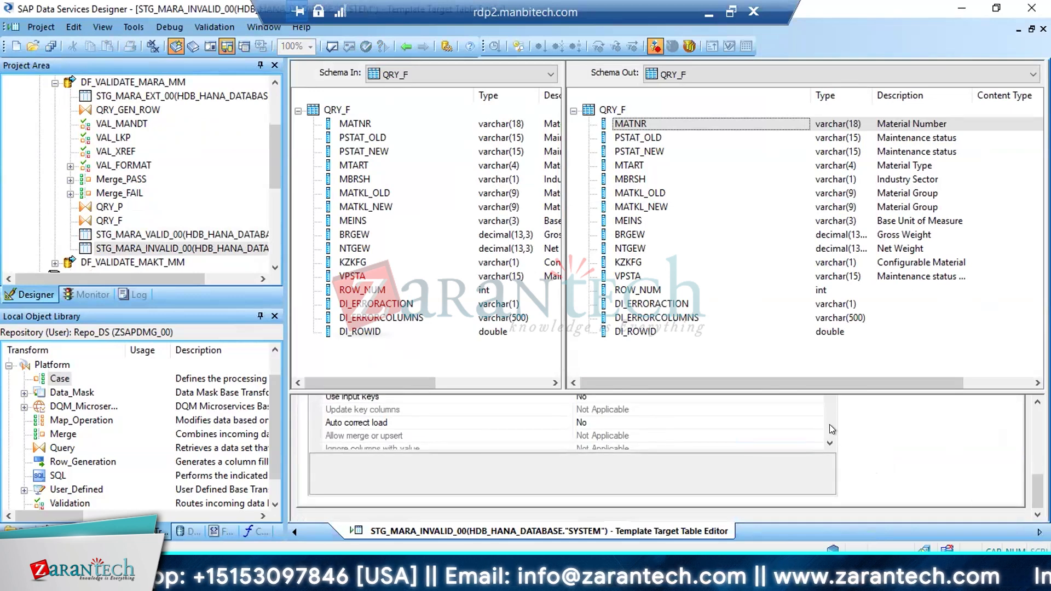
scroll(829, 425, "down", 2)
left_click(815, 410)
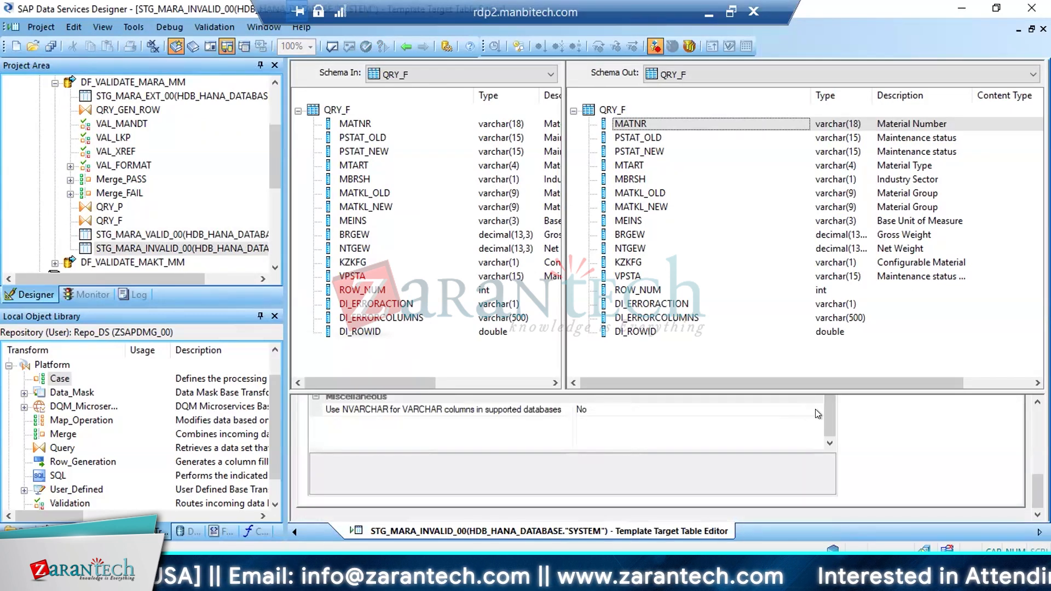
left_click(583, 422)
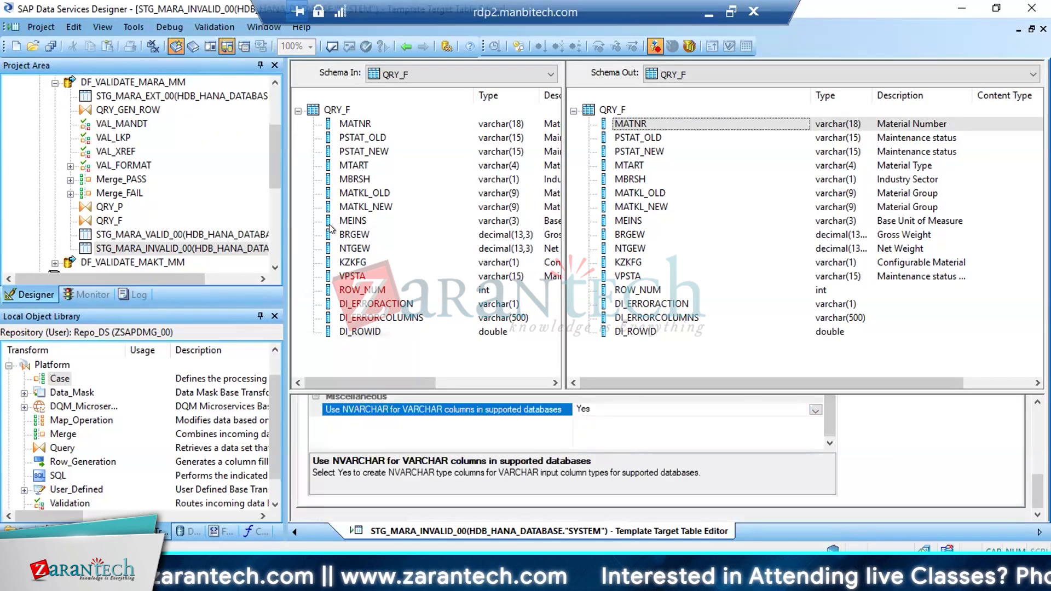
left_click(51, 46)
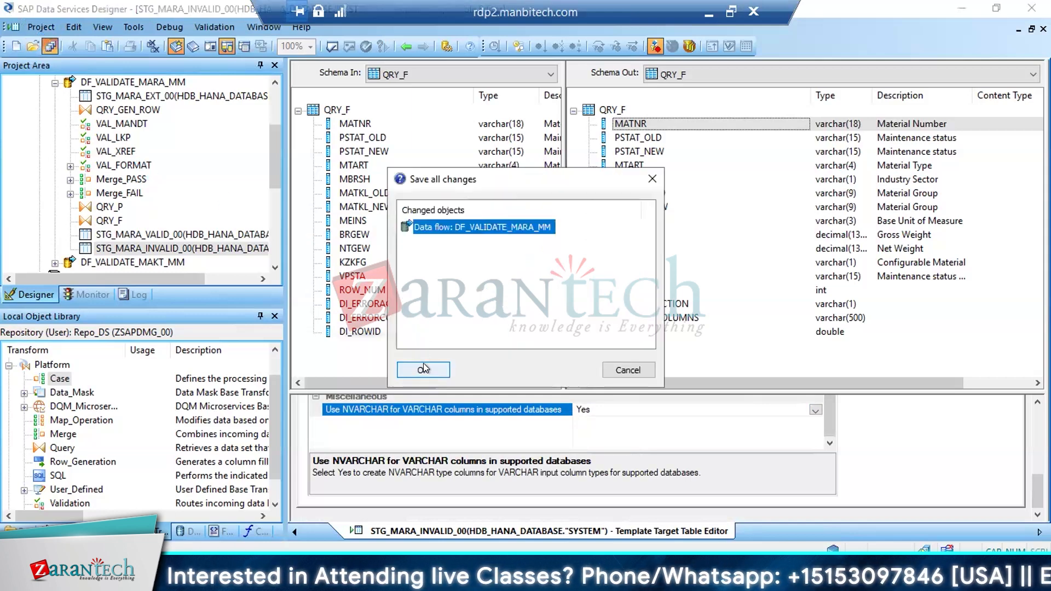
left_click(422, 369)
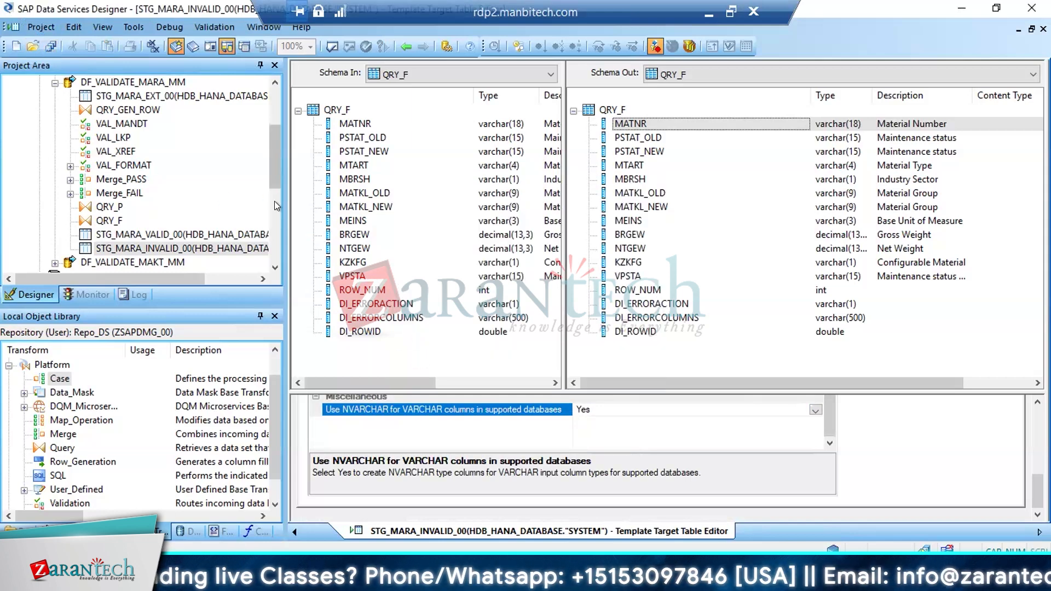
Open the data flow DF_VALIDATE_MAKT_MM, examine the validation rules in its VAL_MANDT transform and return to the flow
scroll(267, 156, "up", 2)
scroll(192, 126, "down", 1)
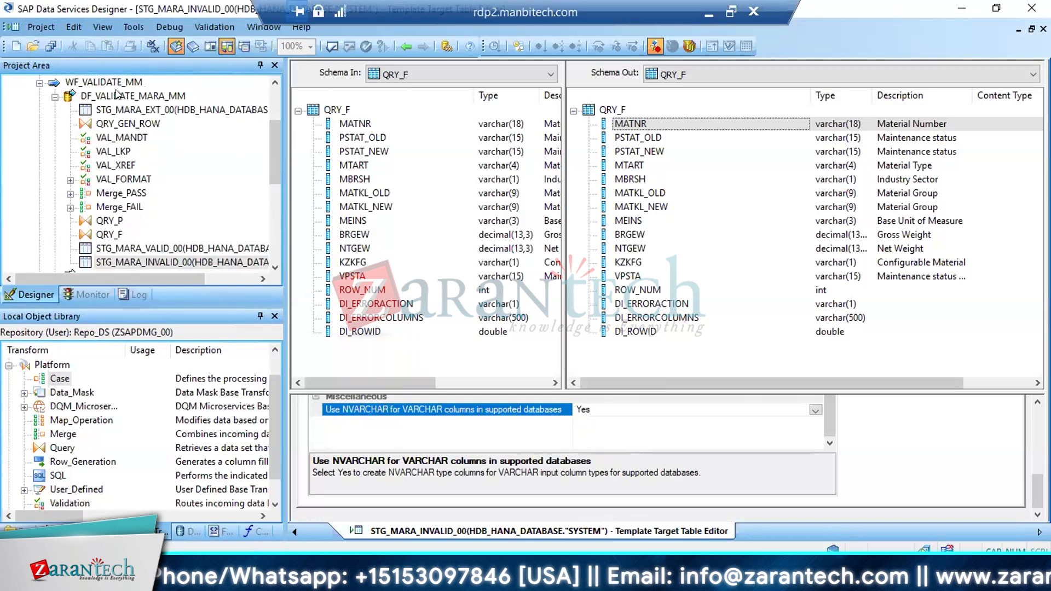
left_click(132, 95)
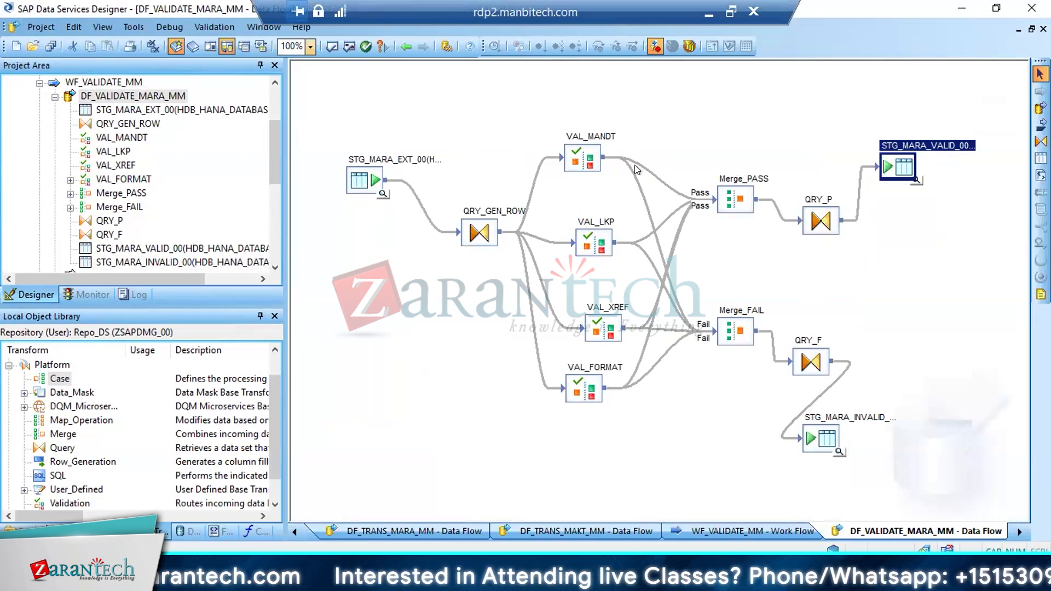
left_click(55, 97)
left_click(164, 112)
left_click(513, 143)
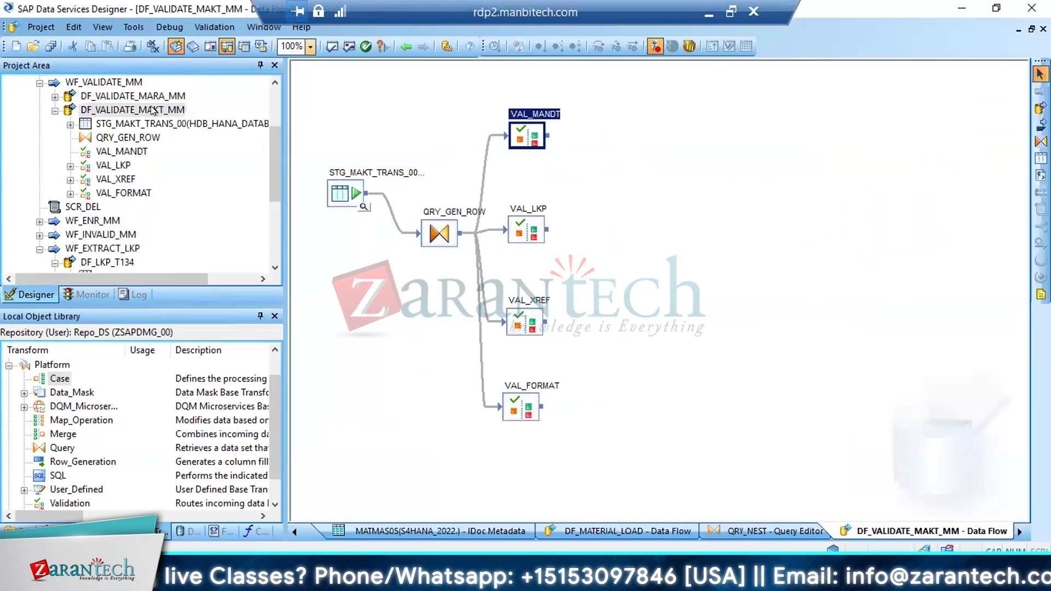
double_click(513, 144)
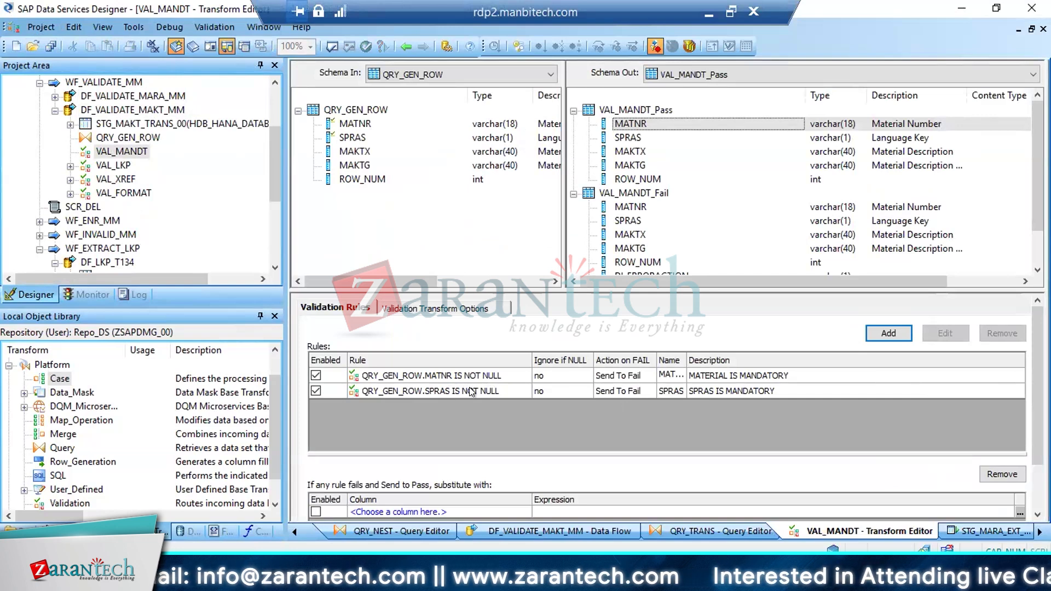
left_click(406, 46)
left_click(406, 46)
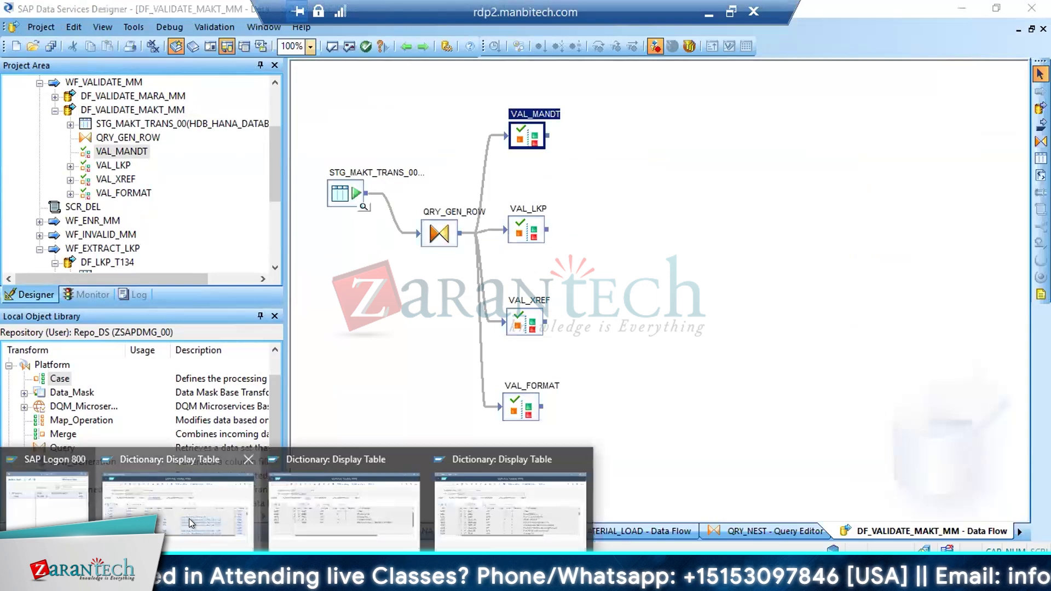
Switch to the SAP GUI dictionary session and display the fields of the database table MAKT
left_click(188, 518)
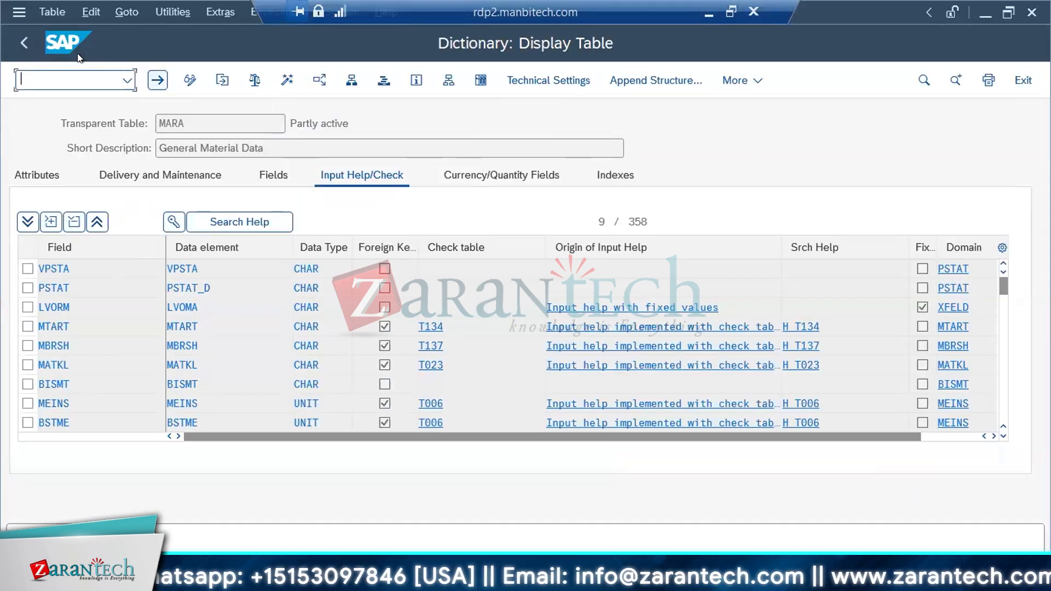
left_click(18, 45)
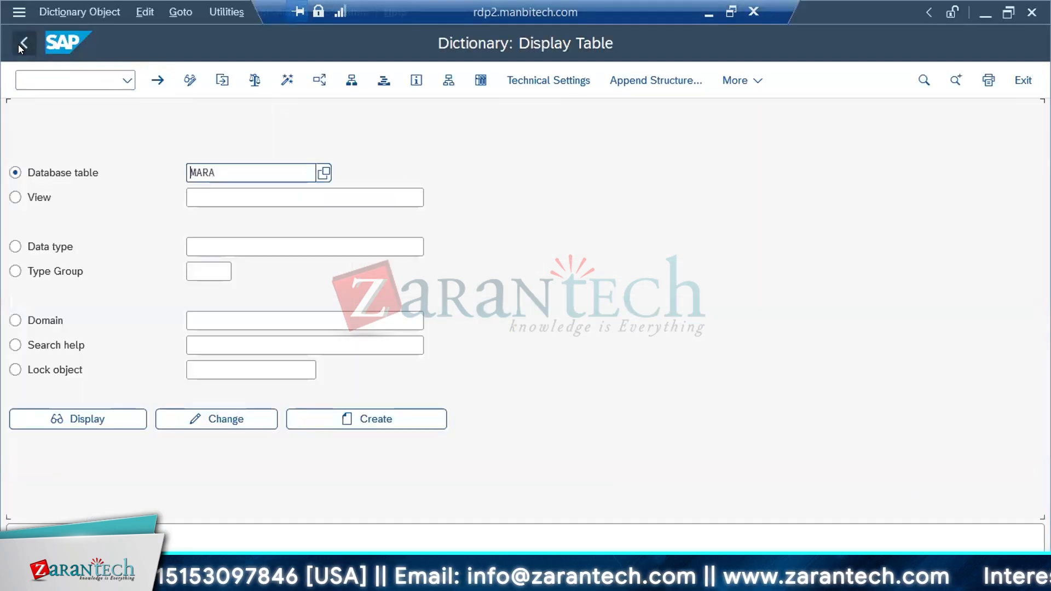
left_click(219, 170)
key("BackSpace")
key("BackSpace")
type("KT")
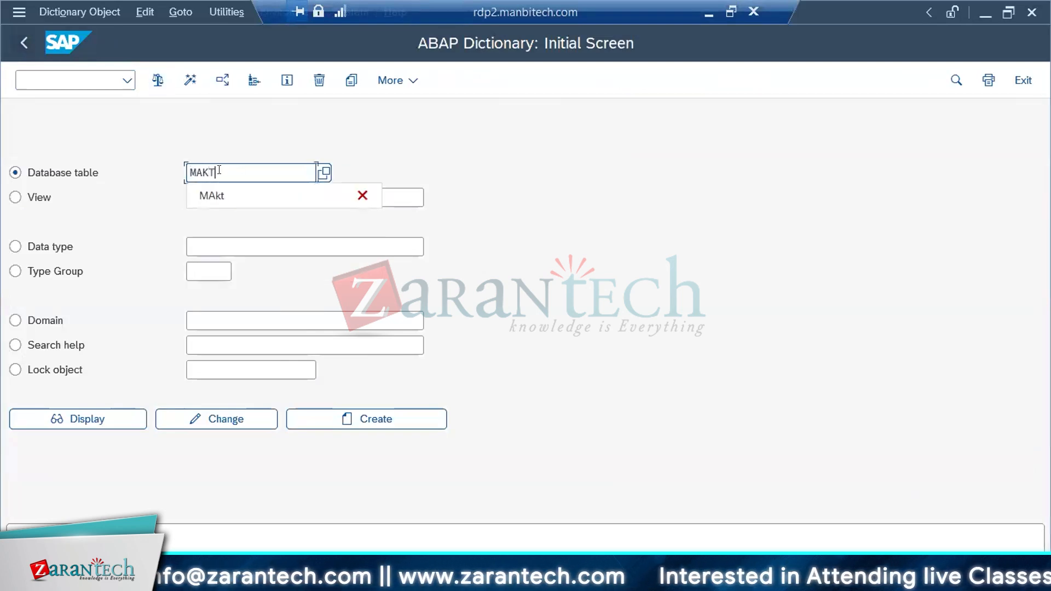
key("Return")
left_click(100, 412)
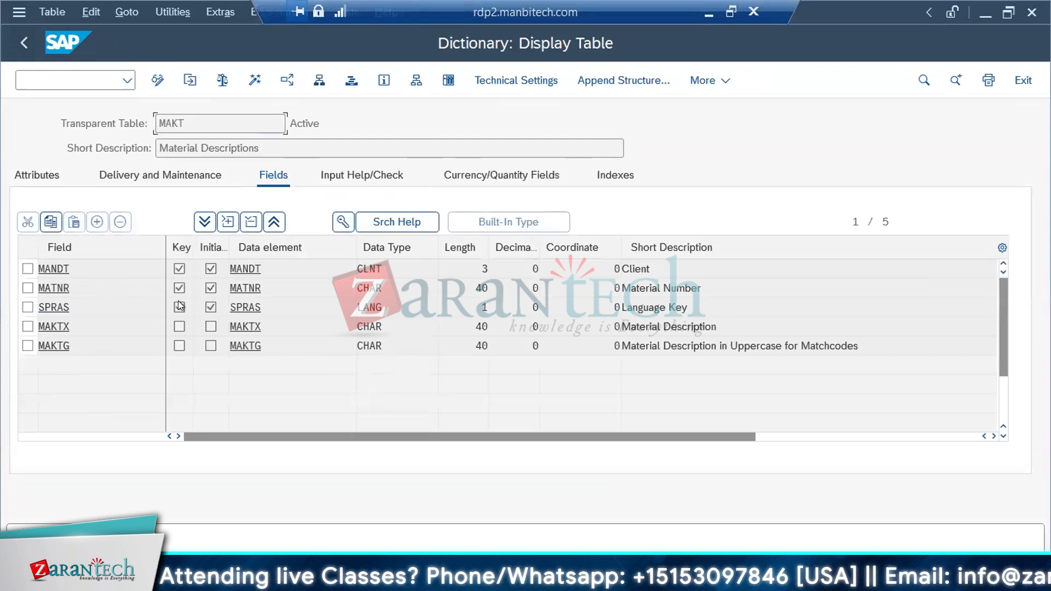
Examine the check tables of the MAKT fields and open T002, the check table for SPRAS
left_click(340, 174)
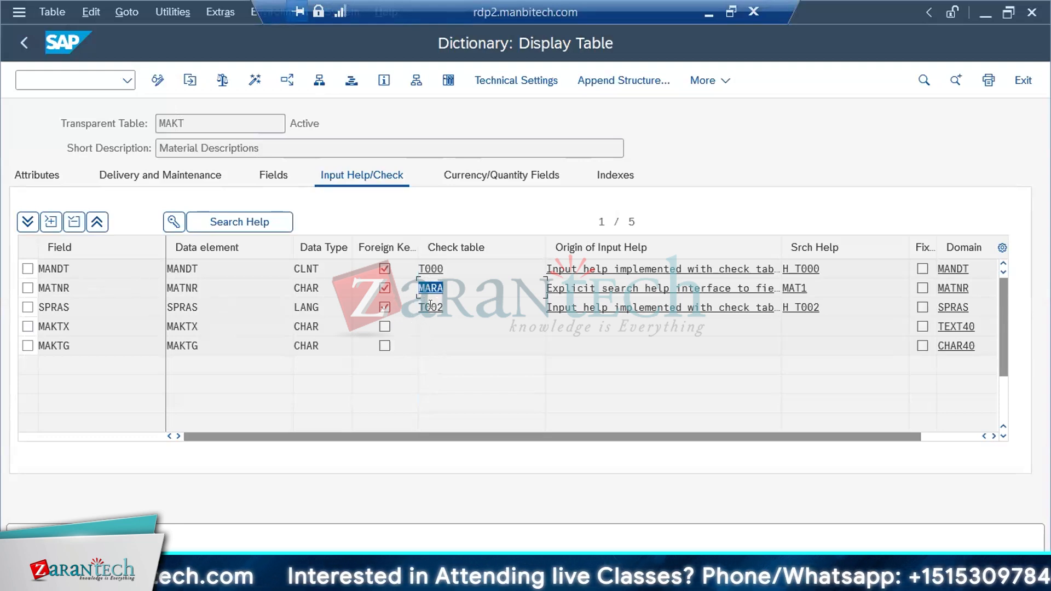
double_click(434, 307)
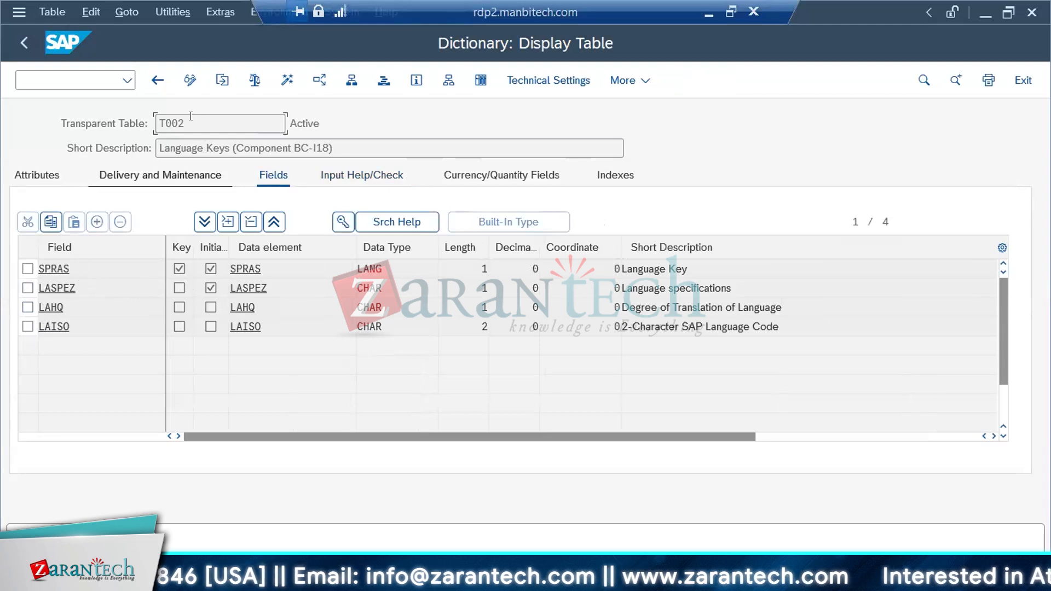
left_click(53, 143)
Switch back to SAP Data Services Designer, collapse the project tree and open the workflow WF_EXTRACT_LKP in job JB_MM_TRANSFORM
key("alt+Tab")
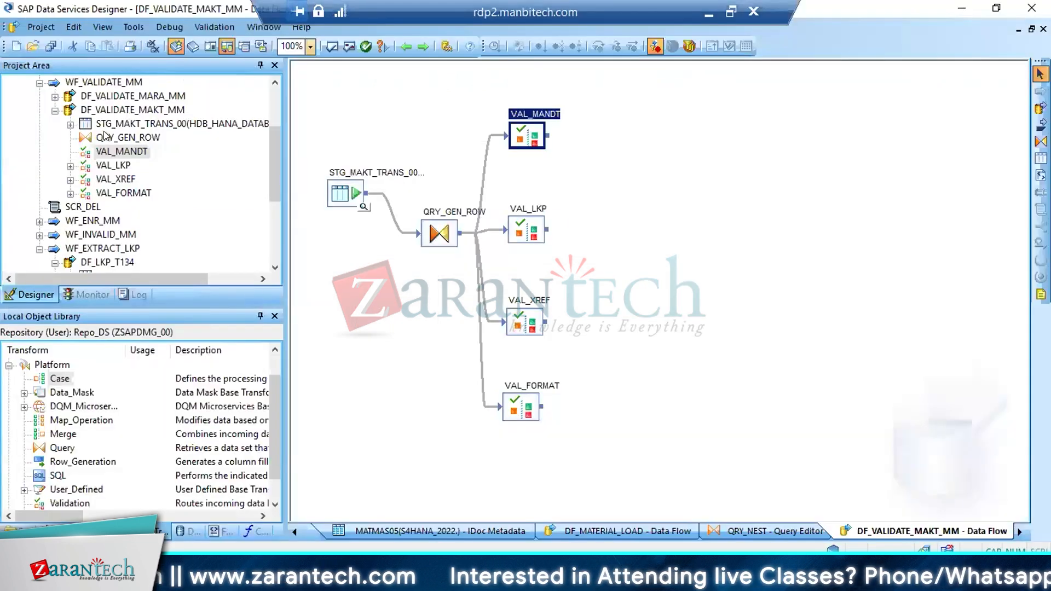
left_click(36, 82)
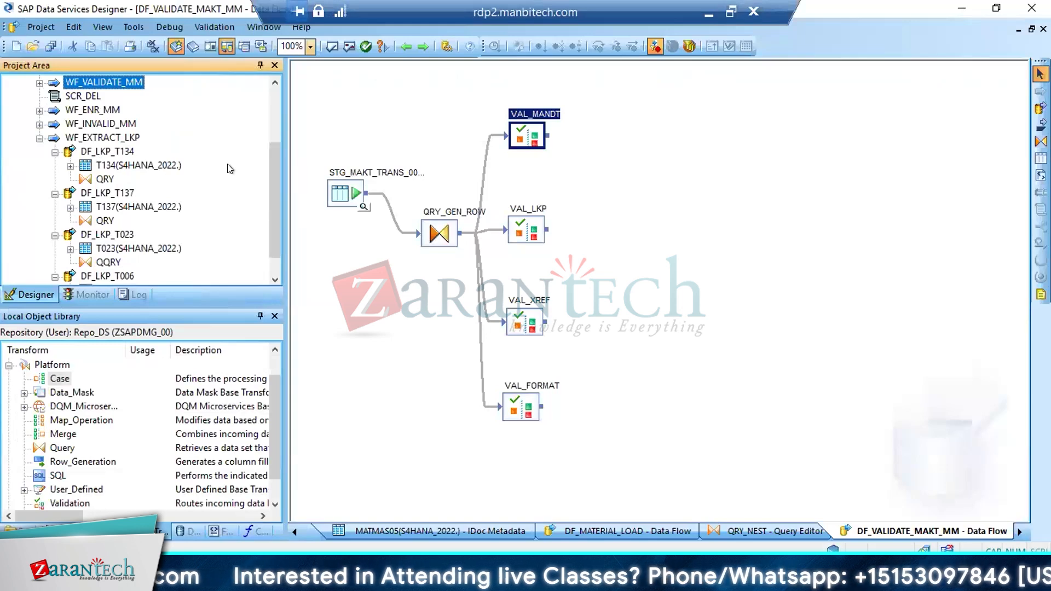
left_click(40, 139)
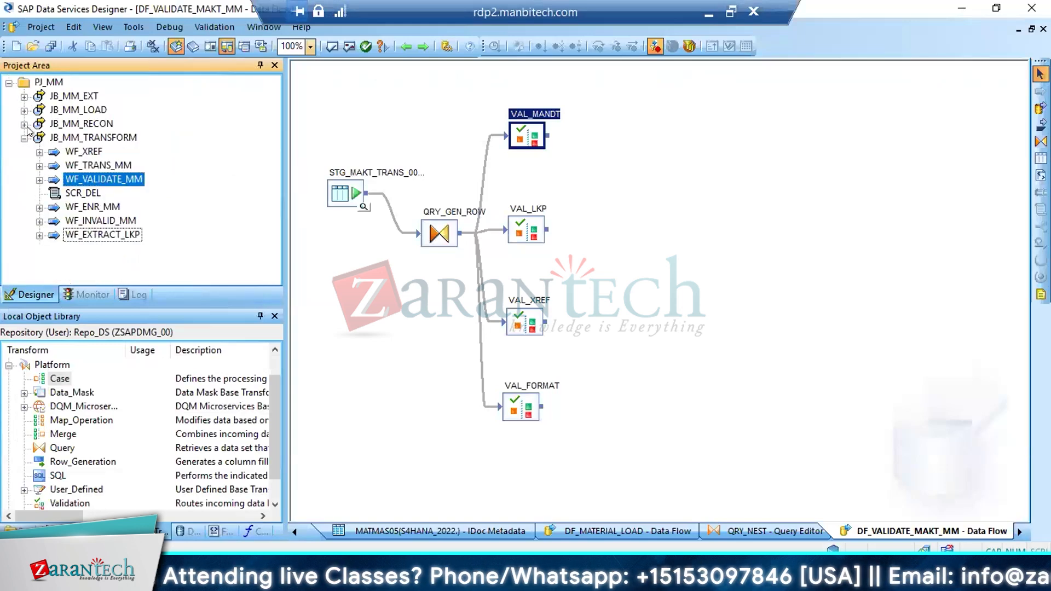
left_click(24, 138)
double_click(87, 137)
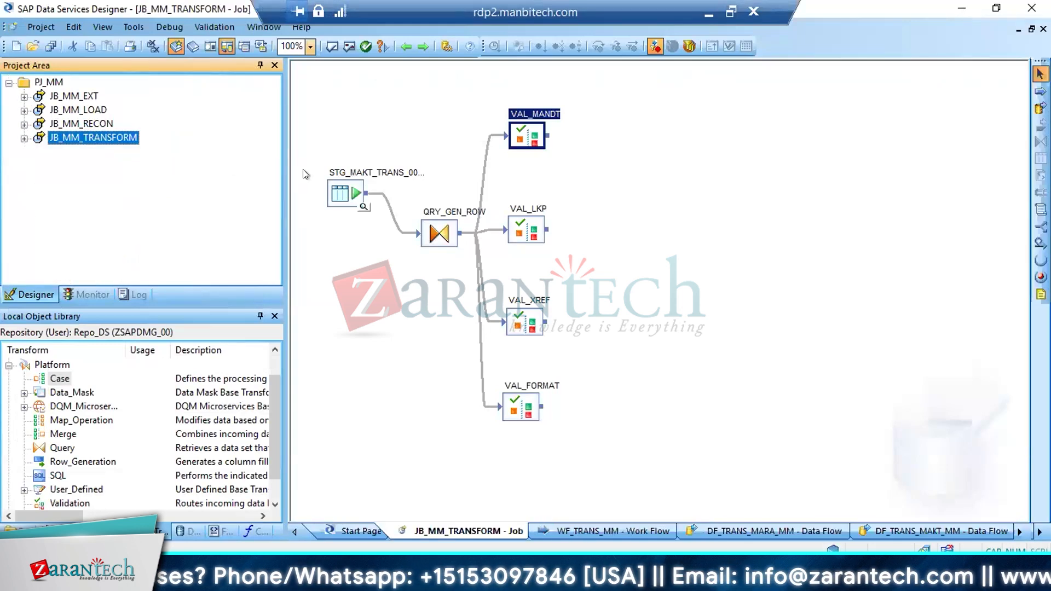
double_click(339, 160)
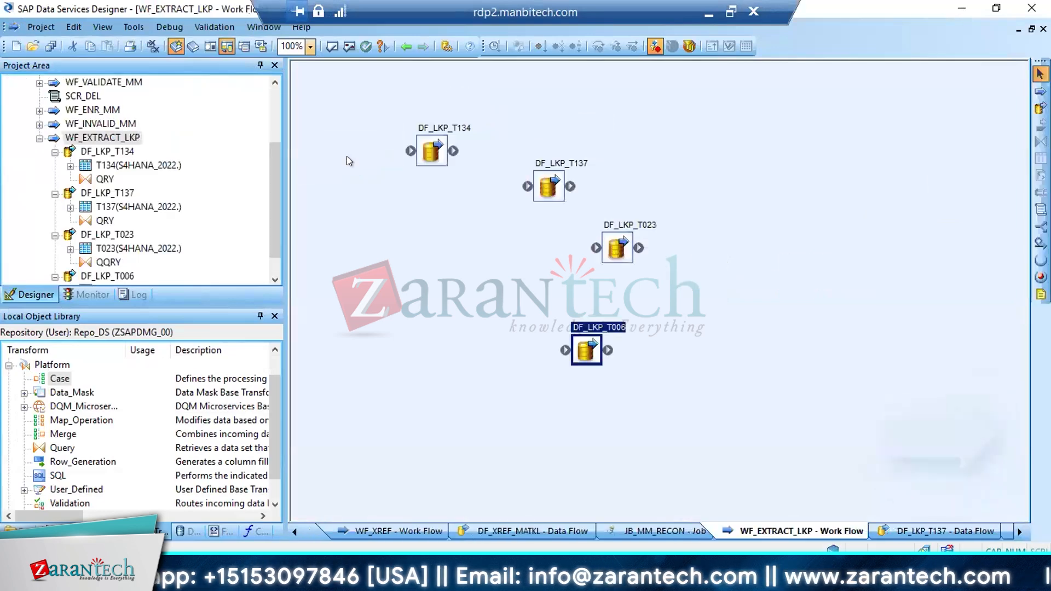
Add a data flow named DF_LKP_T002 to the workflow WF_EXTRACT_LKP and open it
left_click(1040, 108)
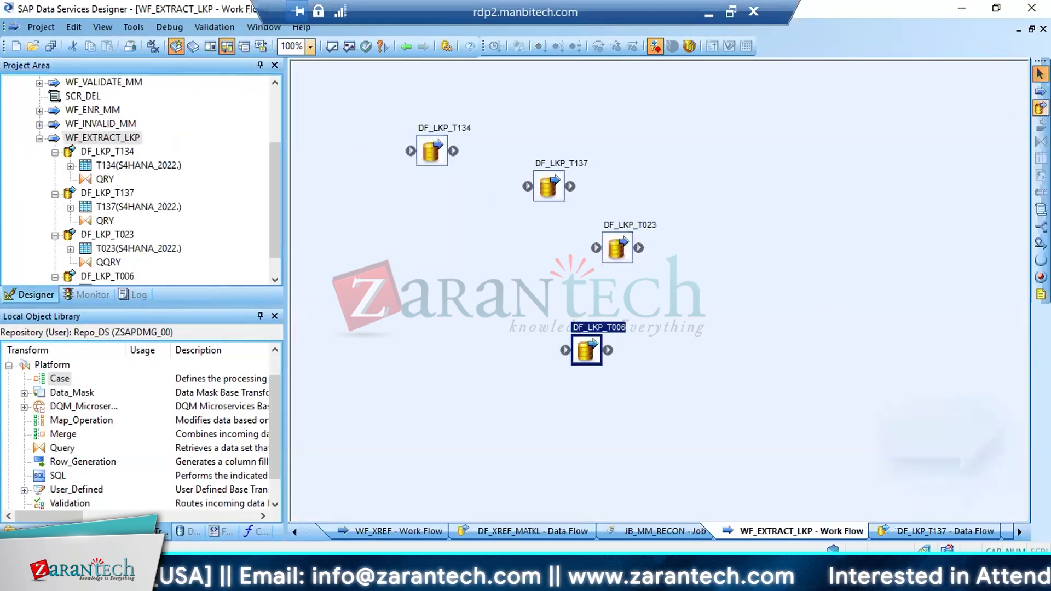
left_click(728, 224)
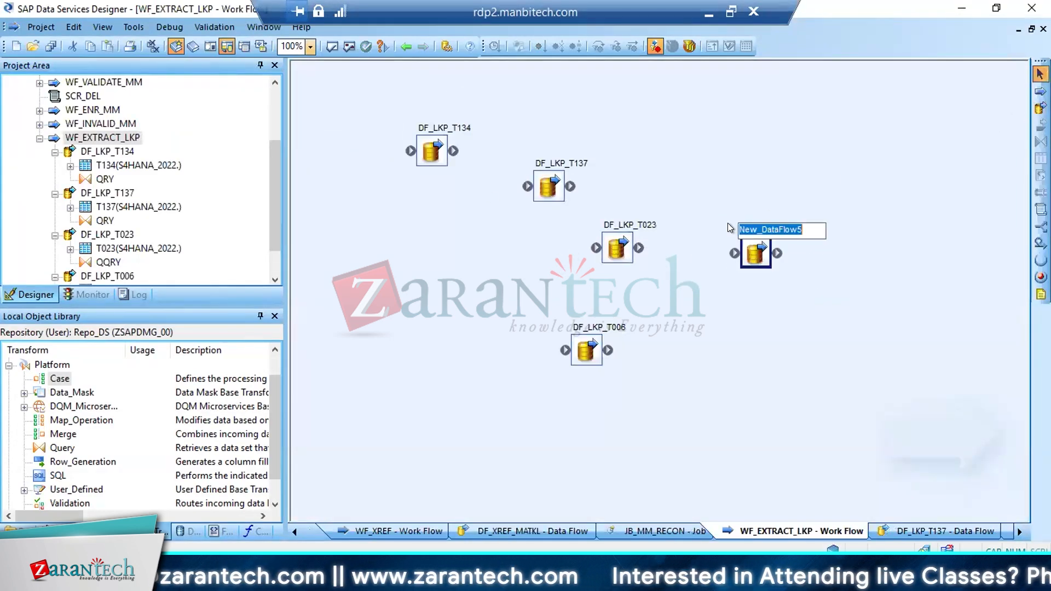
type("D")
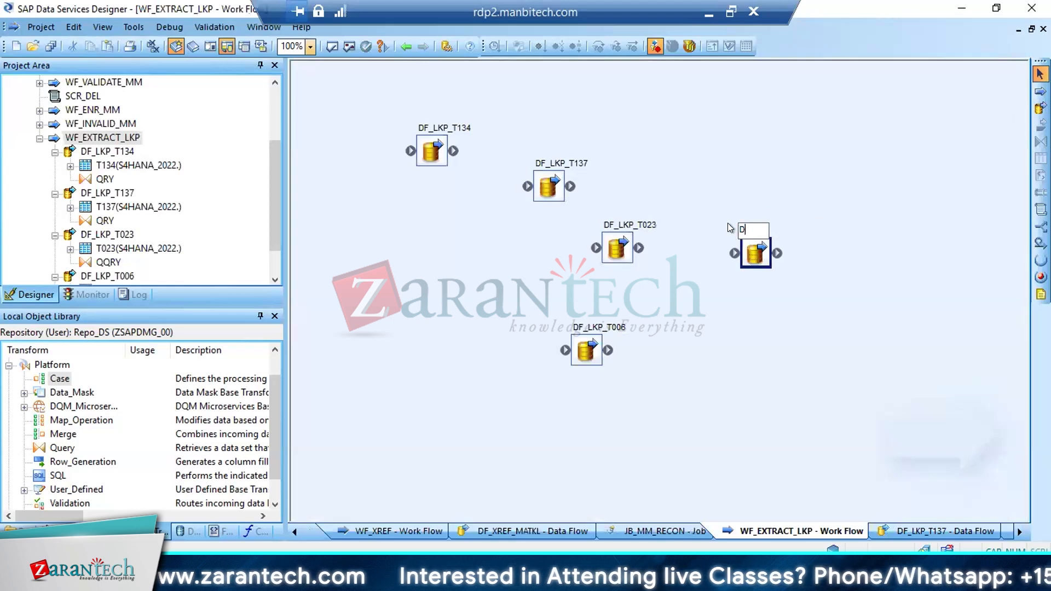
type("F_LKP_T002")
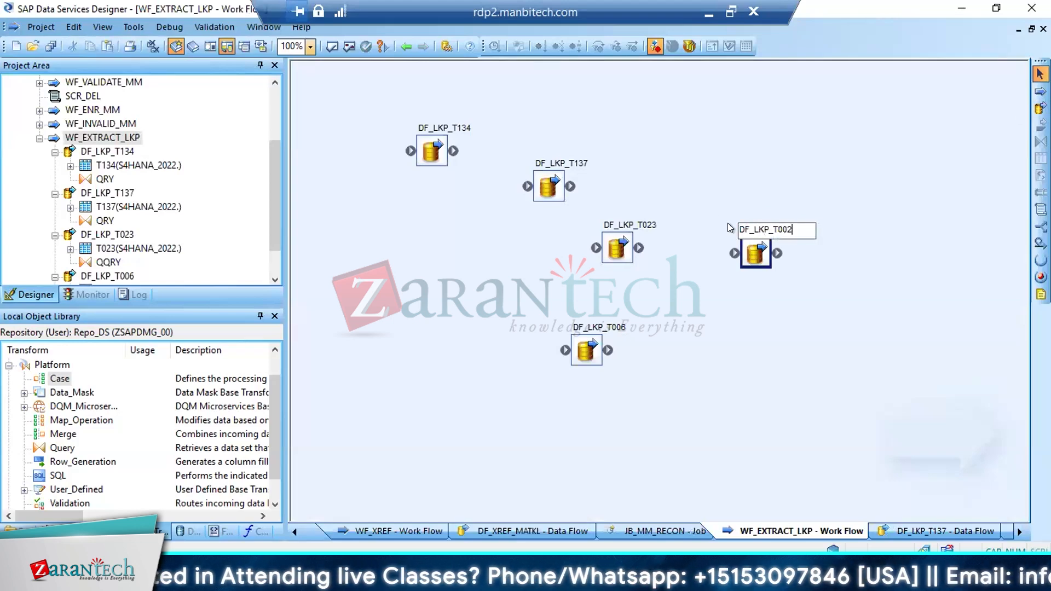
key("Return")
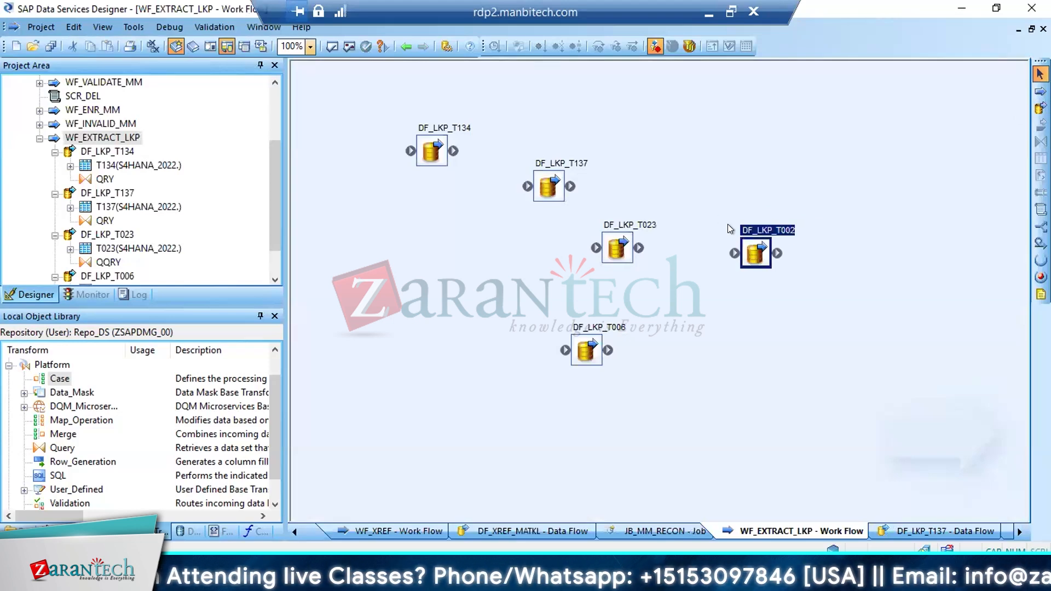
left_click(754, 253)
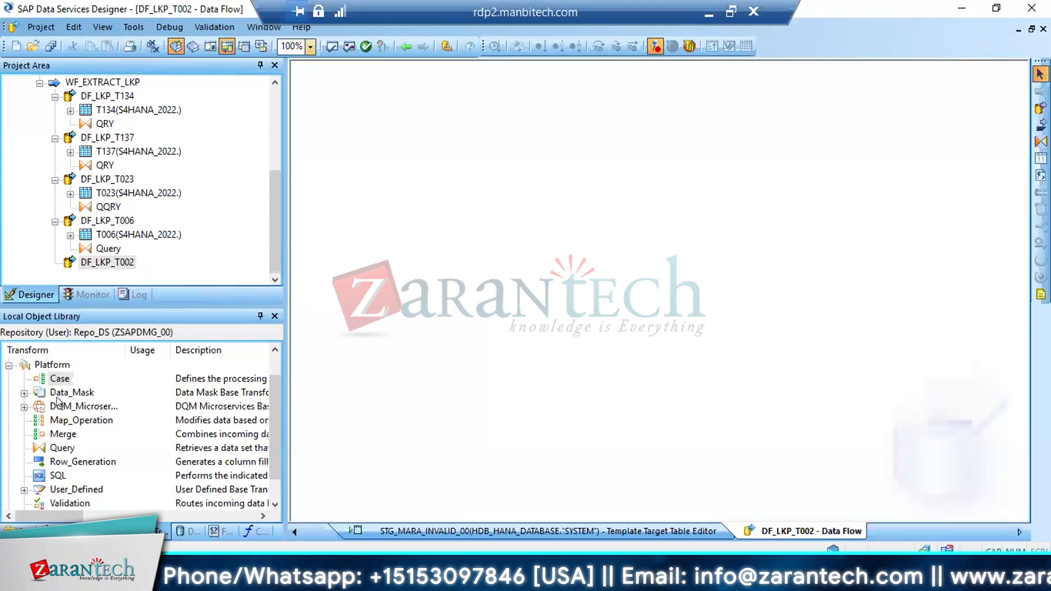
Import the table T002 by name into the datastore S4HANA_2022
left_click(188, 531)
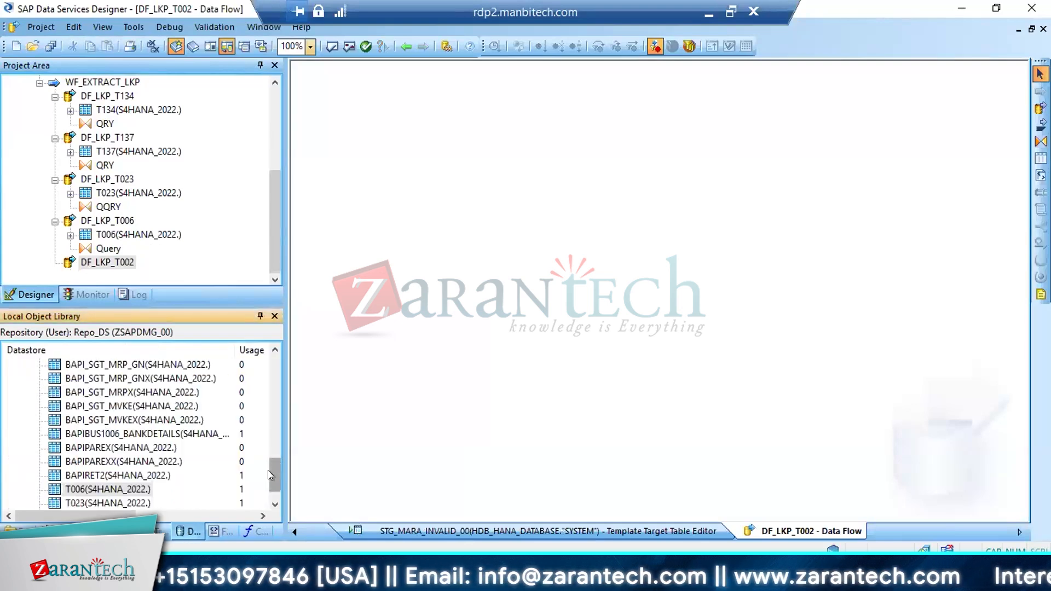
left_click_drag(275, 471, 261, 339)
right_click(44, 392)
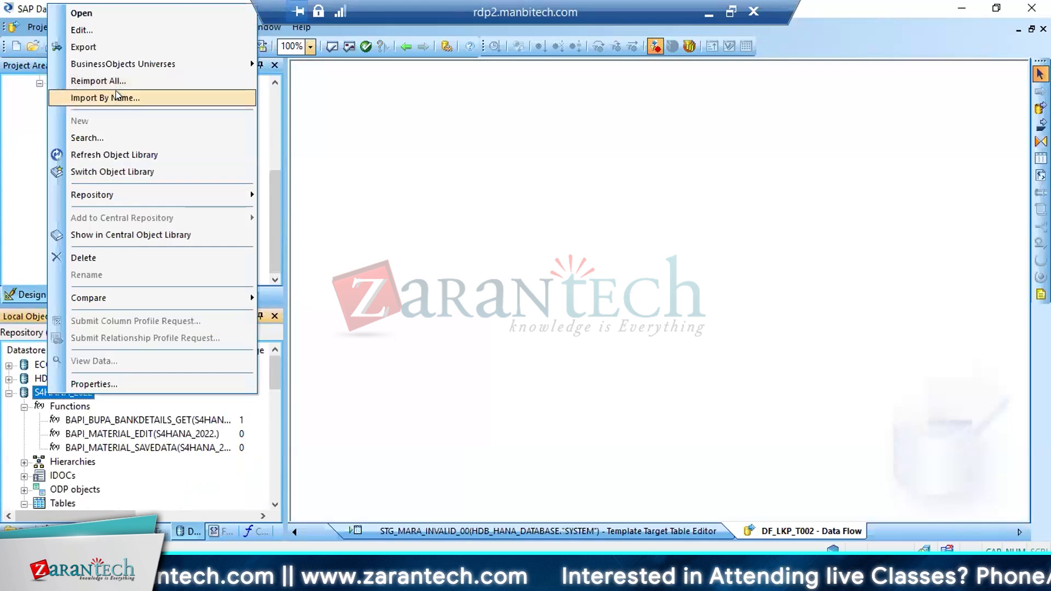
left_click(117, 94)
type("T002")
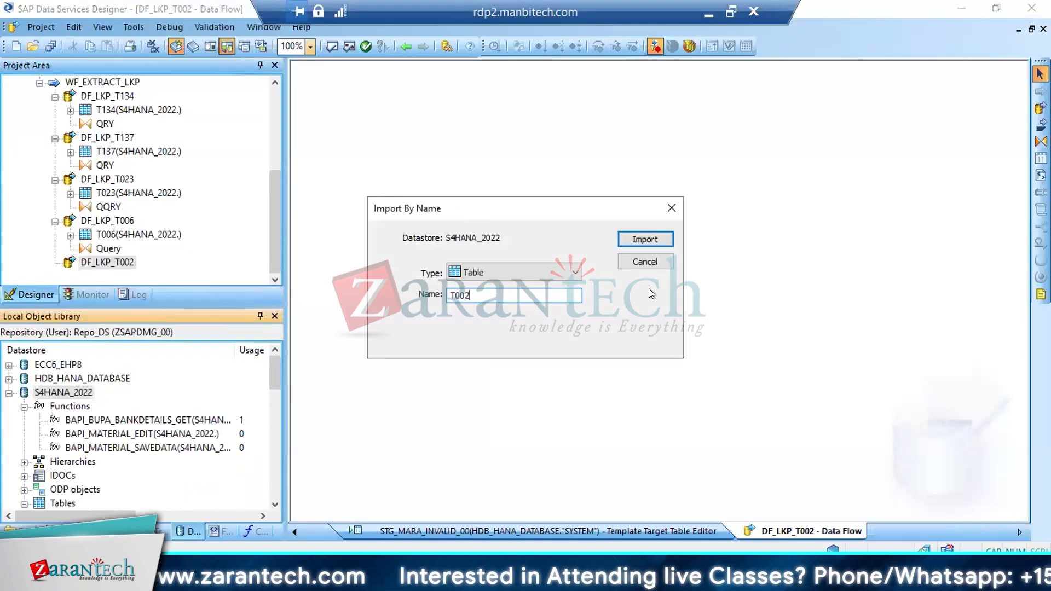
left_click(642, 237)
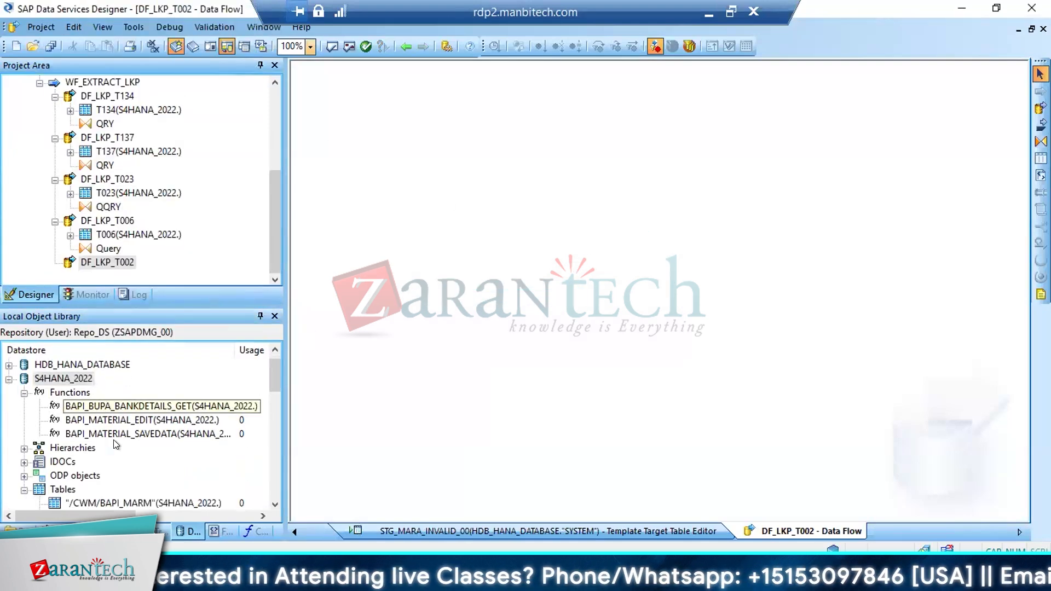
Place the S4HANA_2022 table T002 as source in DF_LKP_T002 and connect it to a new Query transform
left_click(152, 503)
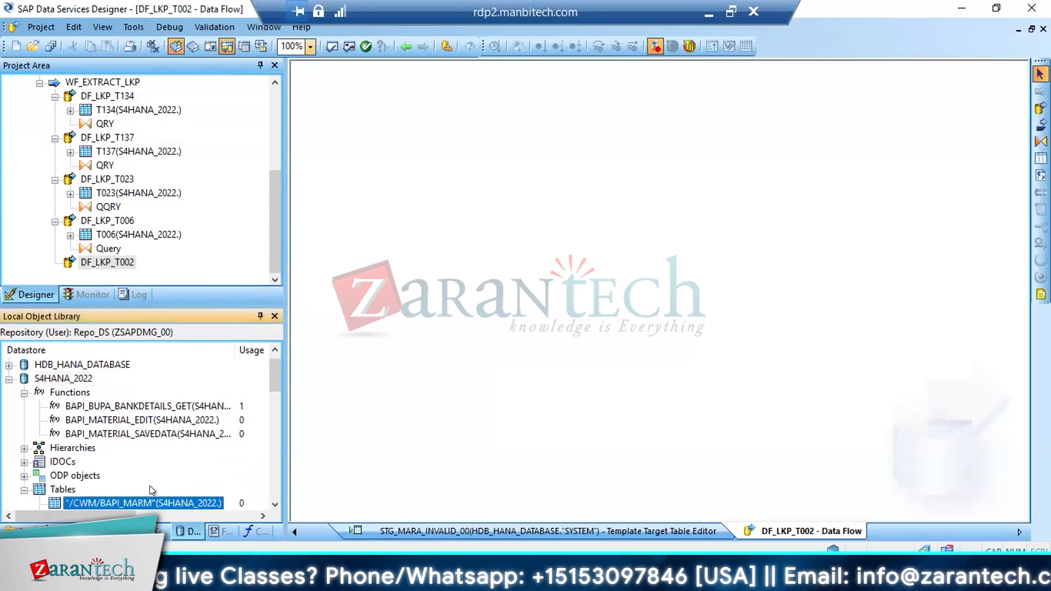
scroll(152, 493, "down", 10)
left_click(152, 490)
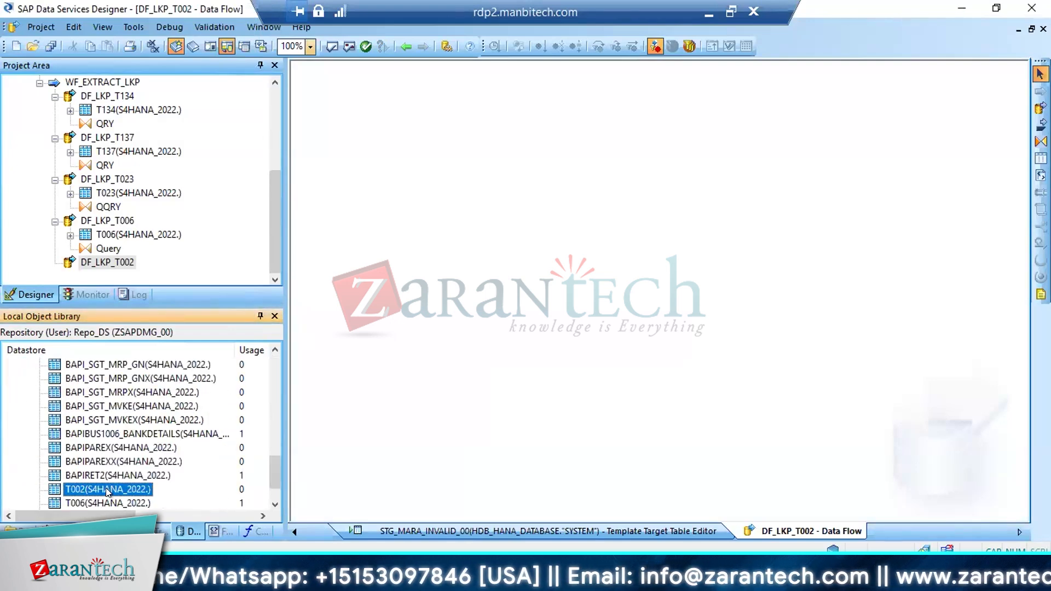
left_click_drag(80, 492, 425, 218)
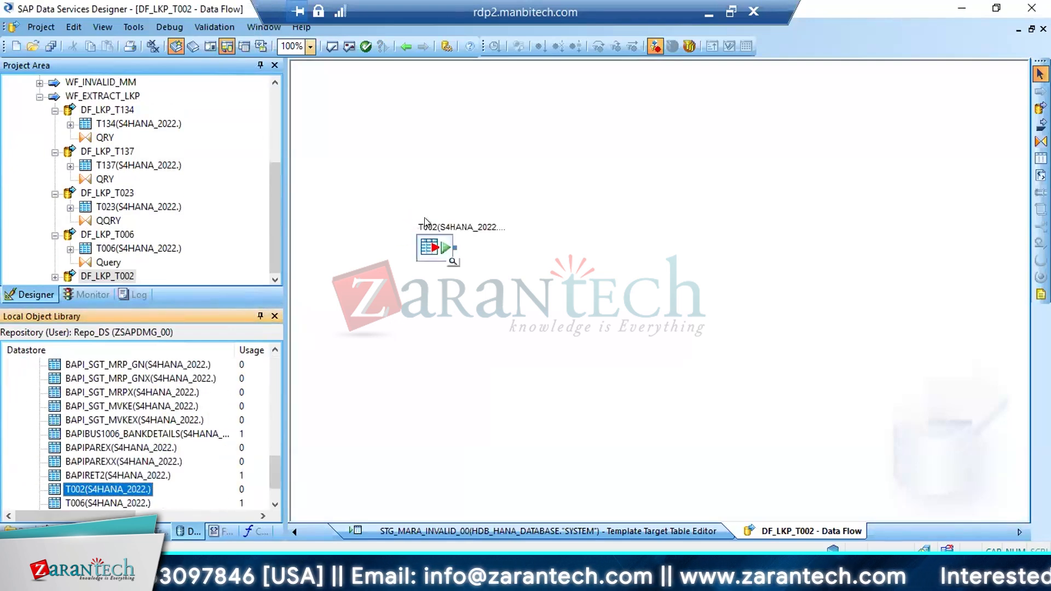
left_click(1041, 142)
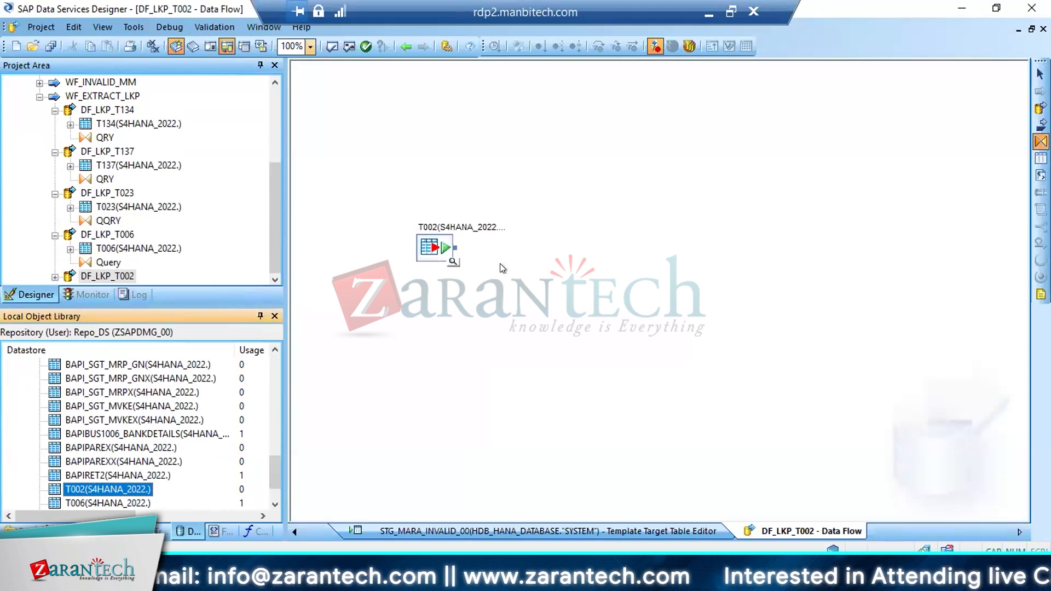
left_click(527, 289)
left_click_drag(455, 248, 523, 293)
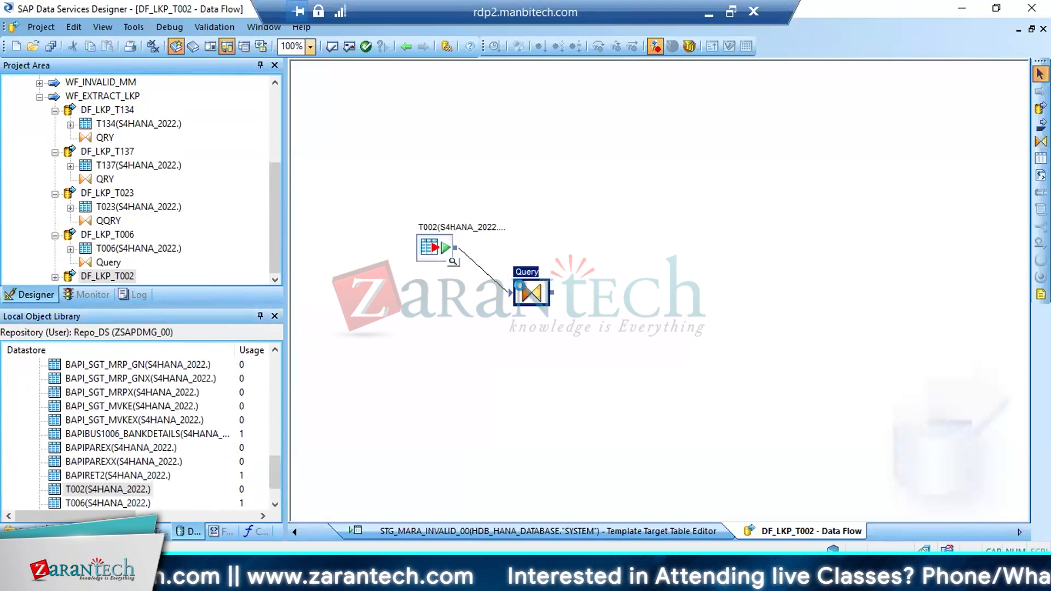
Map SPRAS, LASPEZ, LAHQ and LAISO to the Query output, remove the primary key from SPRAS and return to the data flow
double_click(526, 292)
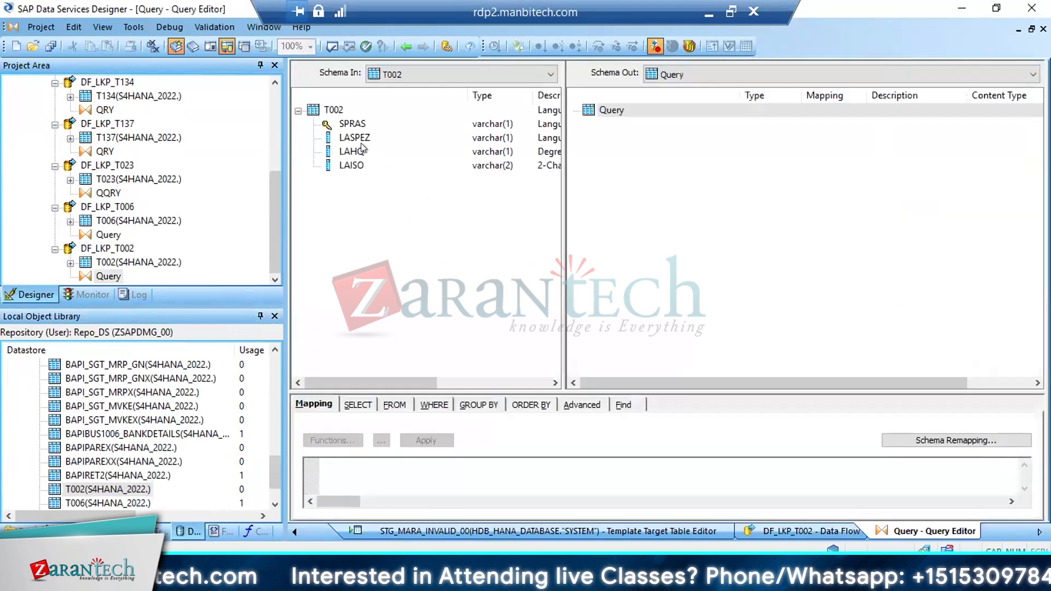
left_click(348, 132)
left_click(348, 120)
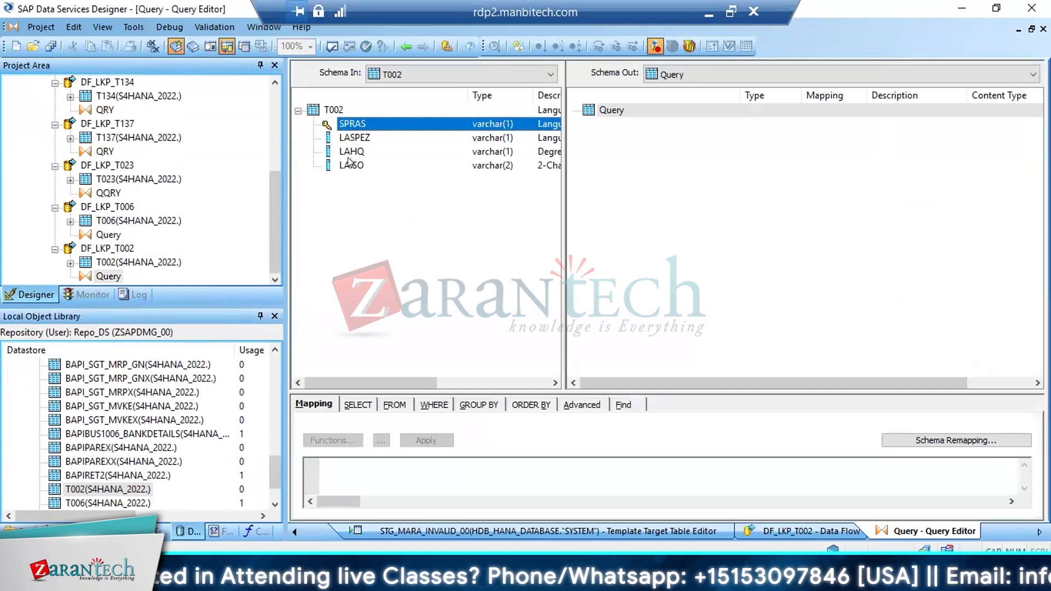
left_click(351, 165, "shift")
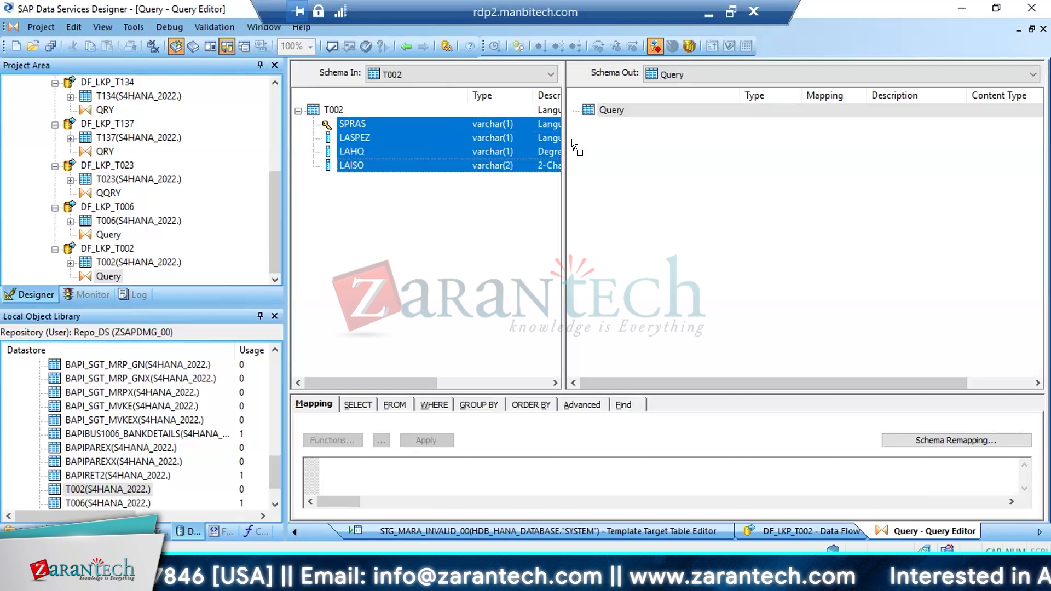
left_click_drag(573, 146, 613, 129)
right_click(612, 130)
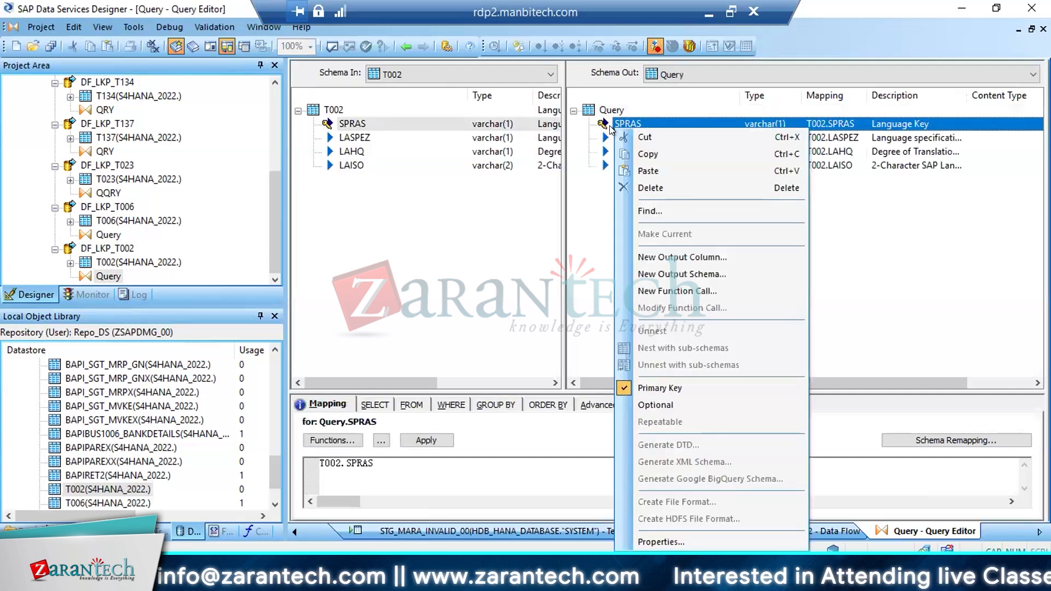
left_click(651, 388)
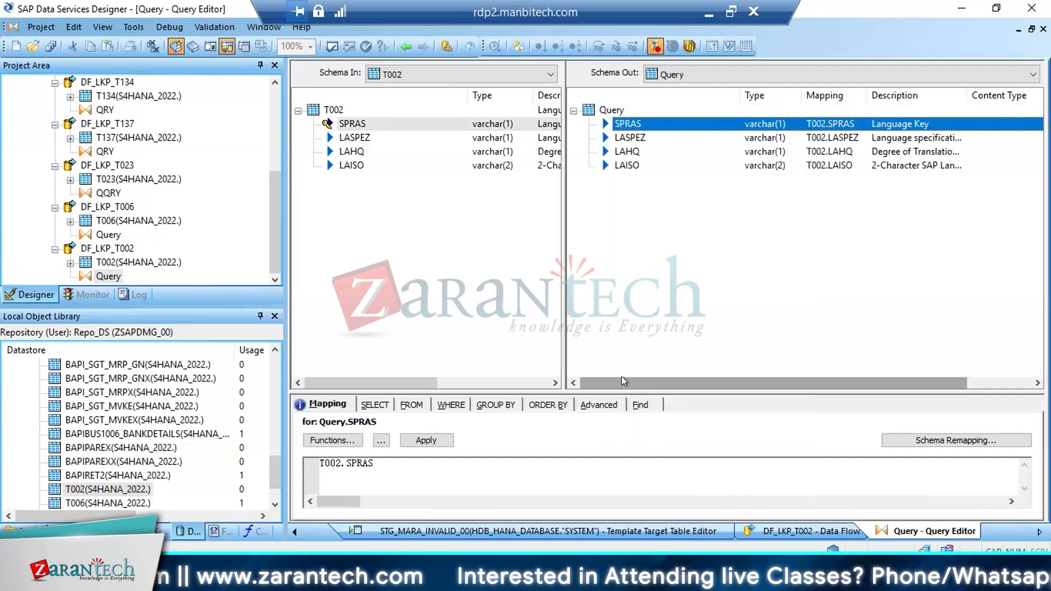
left_click(405, 46)
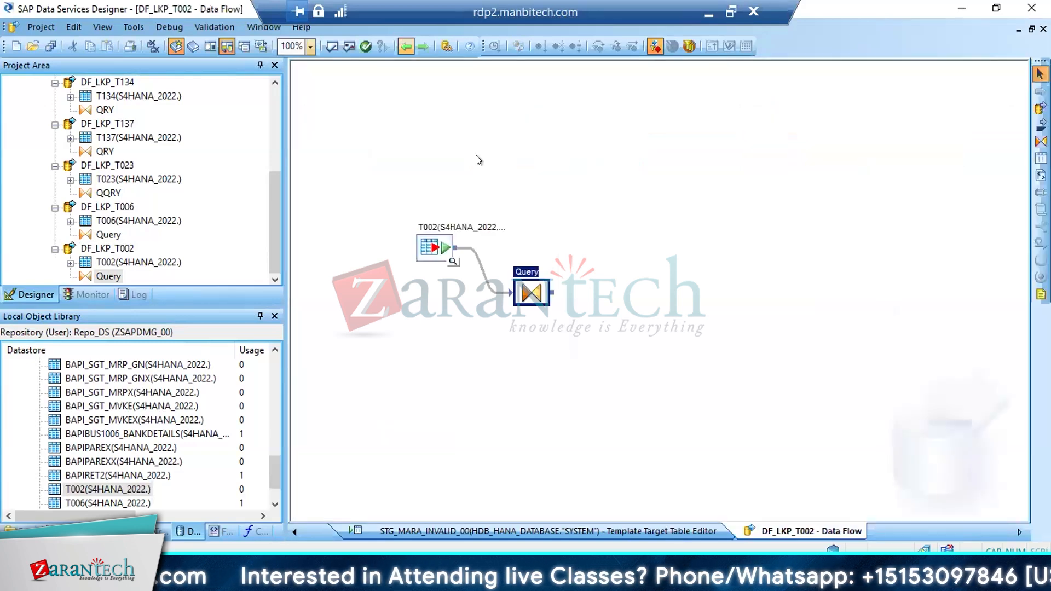
Add a template table LKP_T002 in datastore HDB_HANA_DATABASE as target and connect the Query to it
left_click(635, 287)
type("LKP_T002")
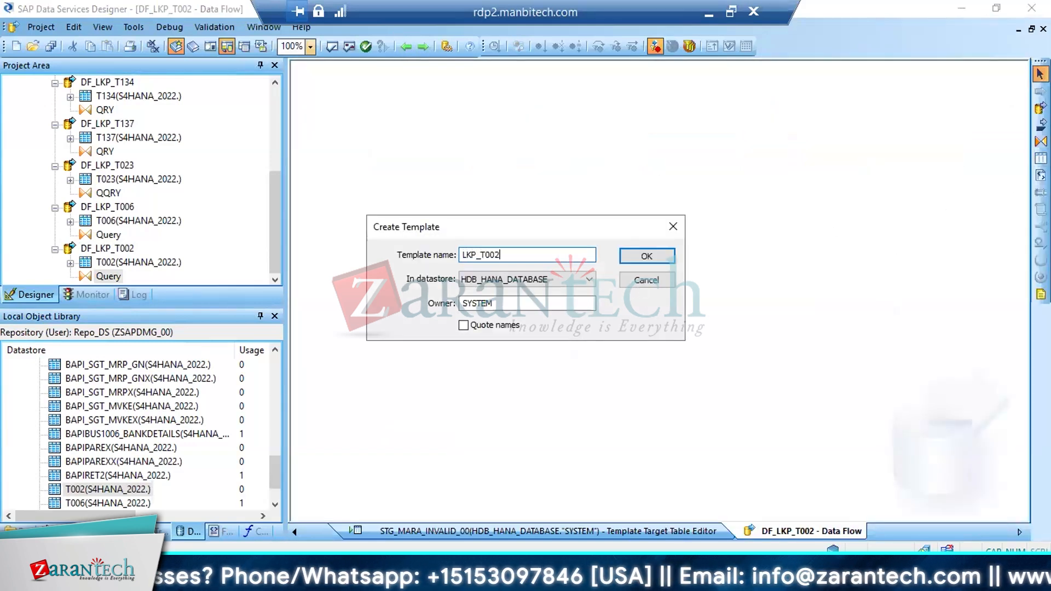
key("Return")
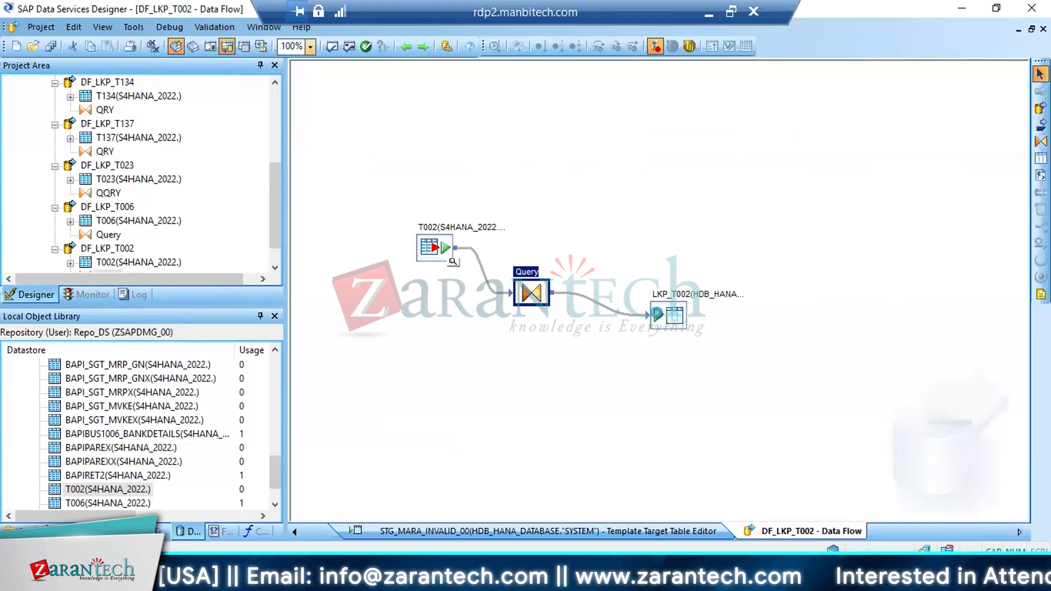
Set the LKP_T002 target option for using NVARCHAR for VARCHAR columns to Yes and save all changes
double_click(664, 320)
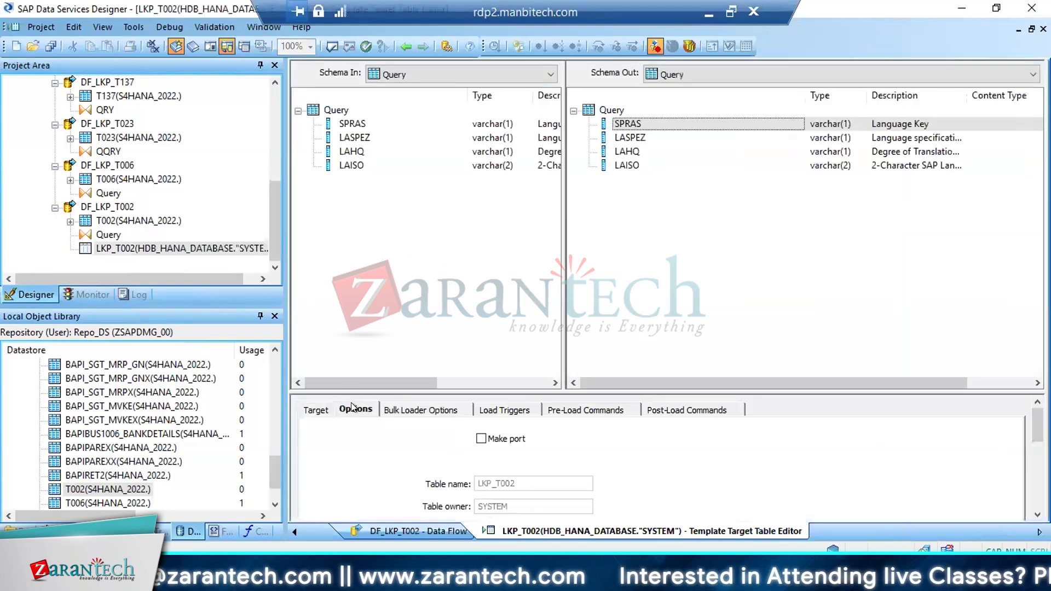
left_click(353, 408)
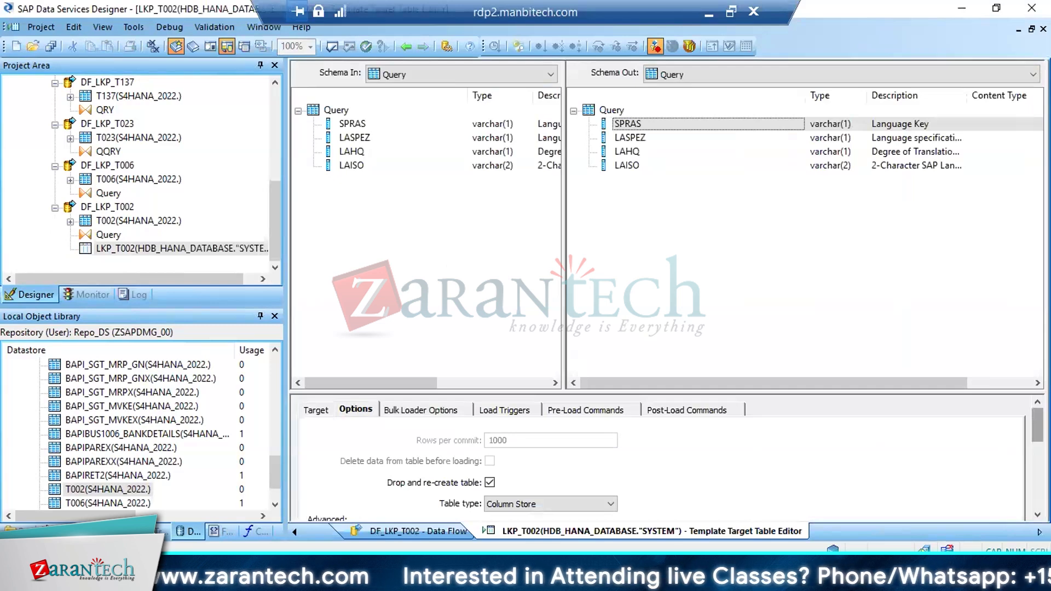
scroll(852, 441, "down", 10)
scroll(829, 428, "down", 3)
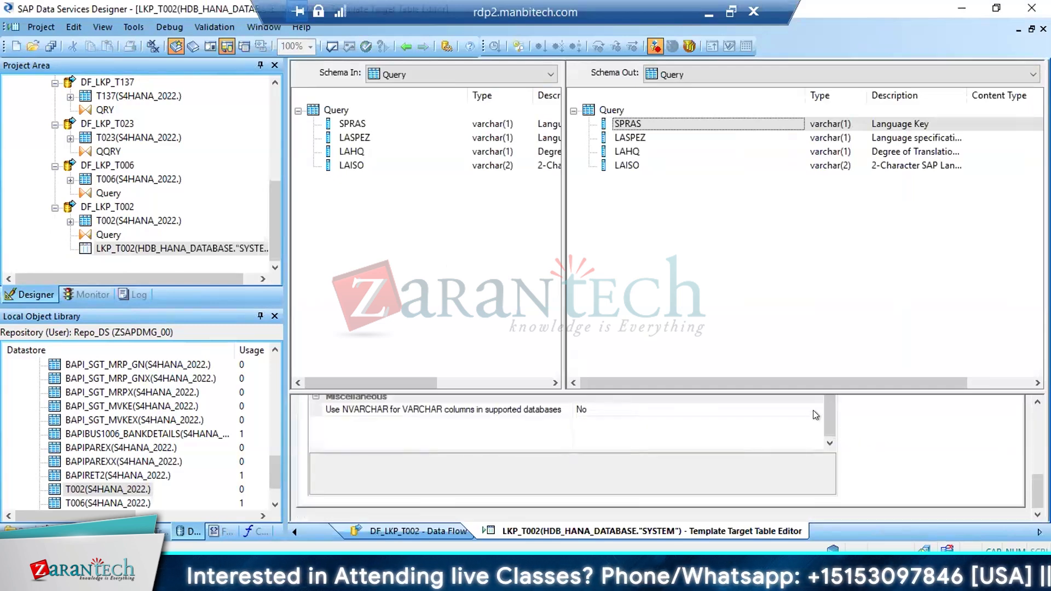
left_click(812, 410)
left_click(602, 433)
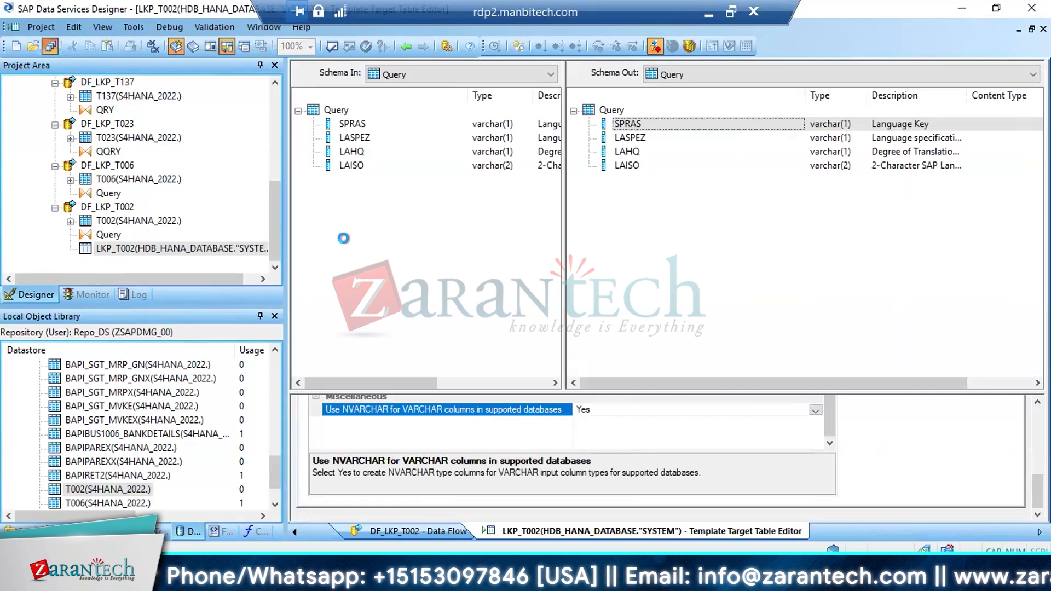
left_click(423, 369)
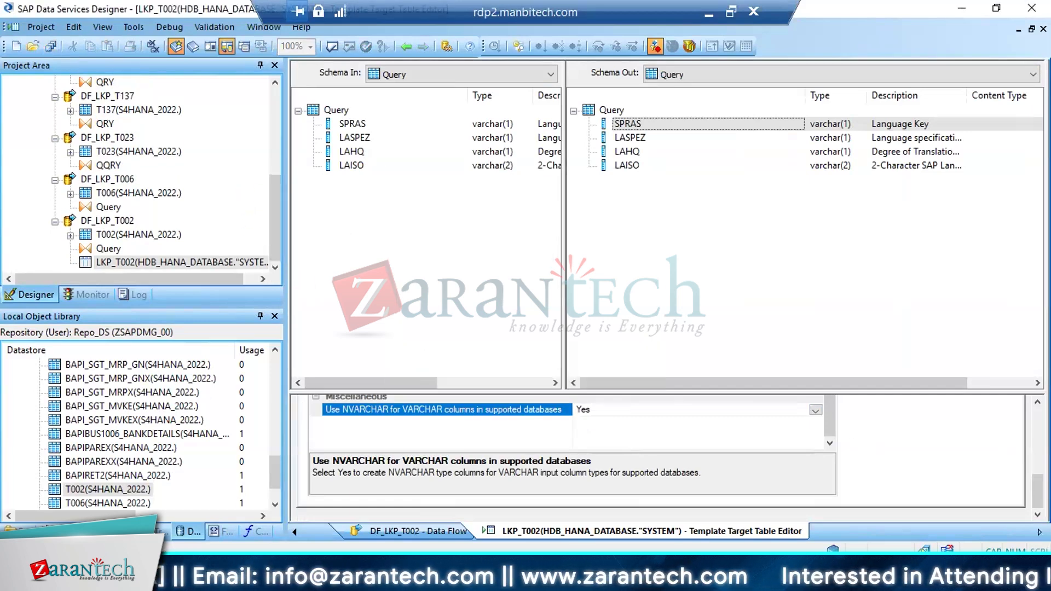
Collapse JB_MM_TRANSFORM in the project tree and add the existing batch job New_Job6 to project PJ_MM
left_click(52, 531)
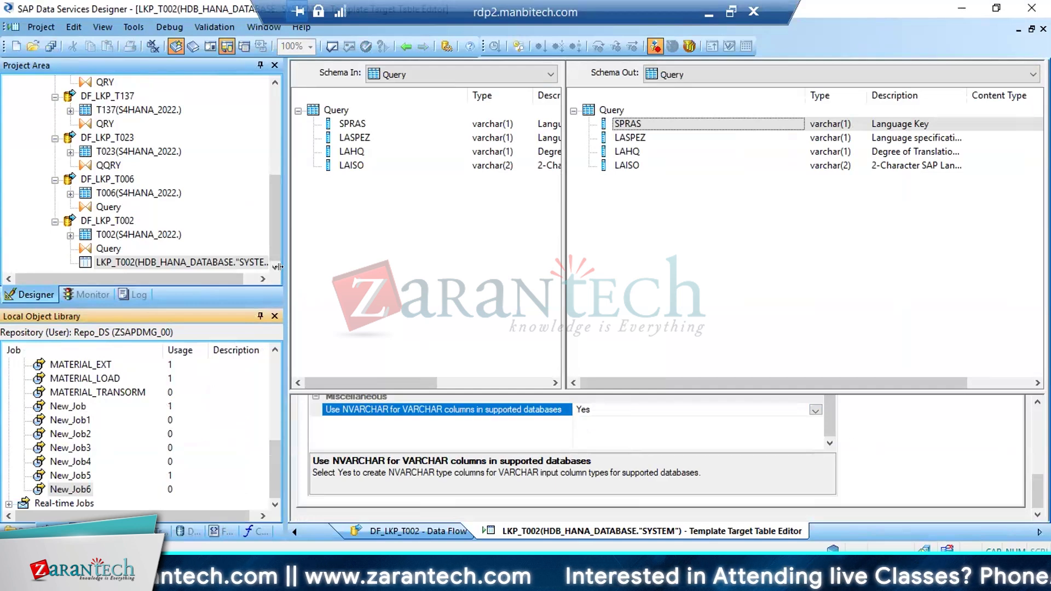
left_click_drag(274, 222, 273, 91)
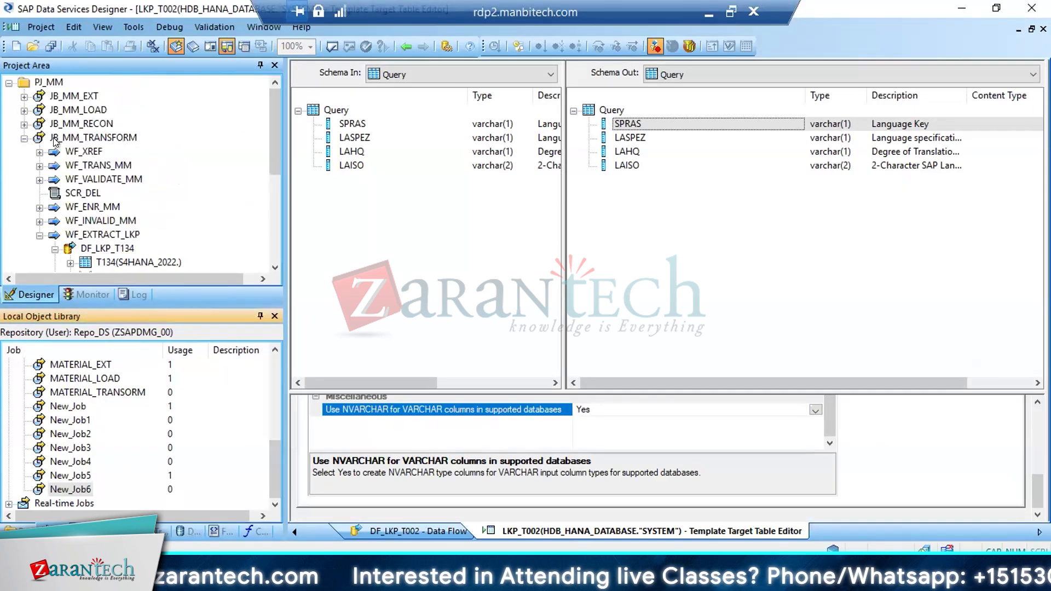
left_click(24, 138)
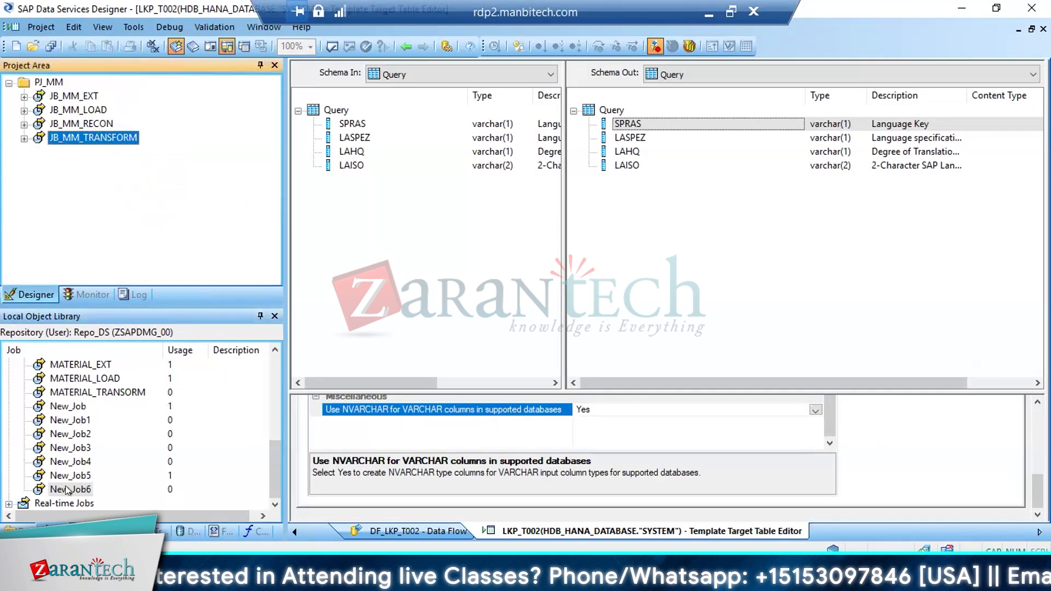
left_click_drag(65, 487, 83, 238)
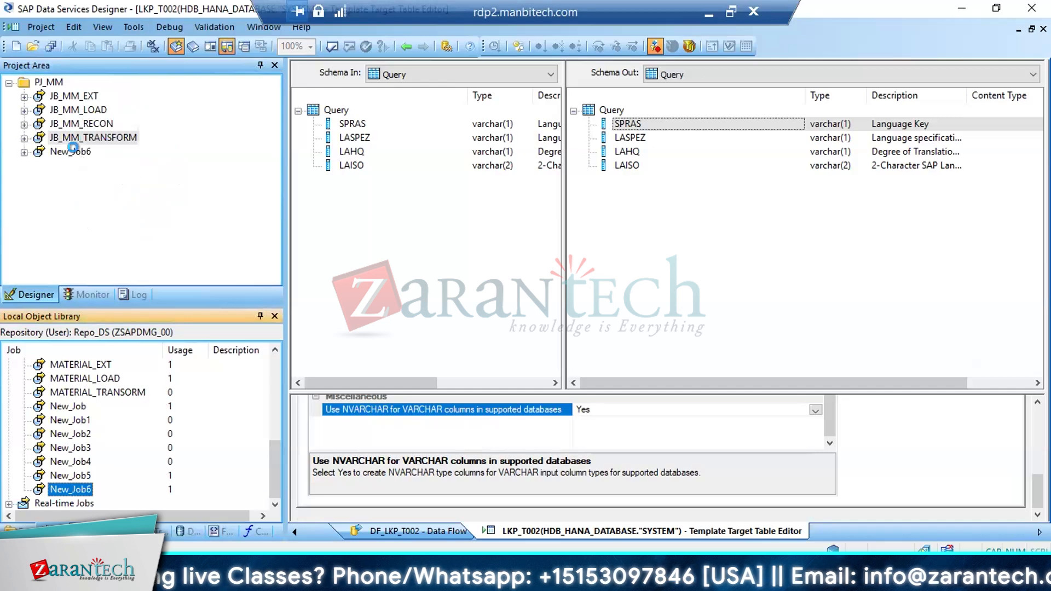
Execute batch job New_Job6 with the default execution options on JobServer_1
left_click(72, 150)
double_click(478, 249)
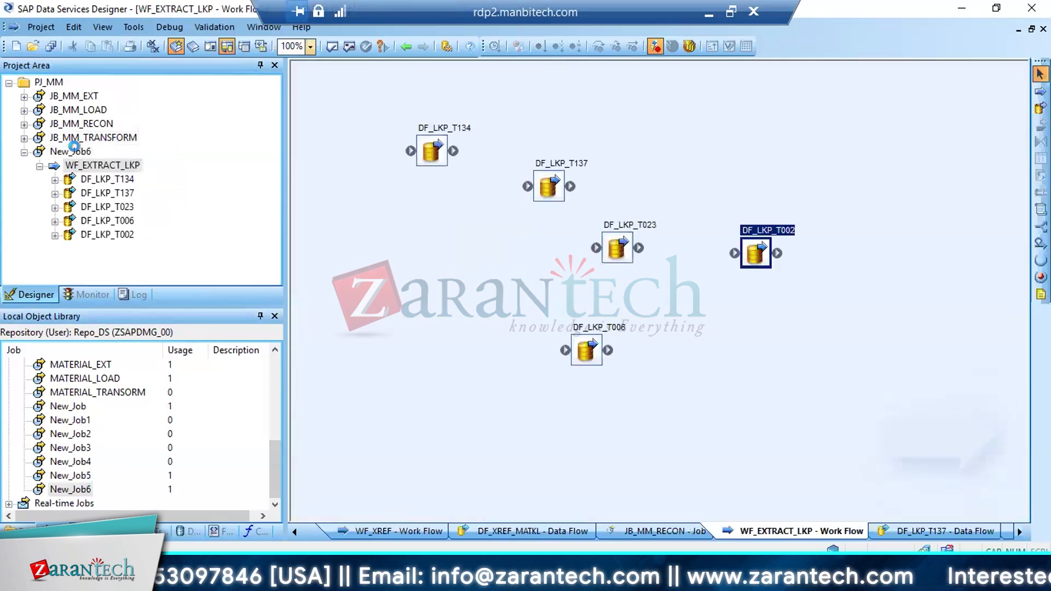
left_click(73, 147)
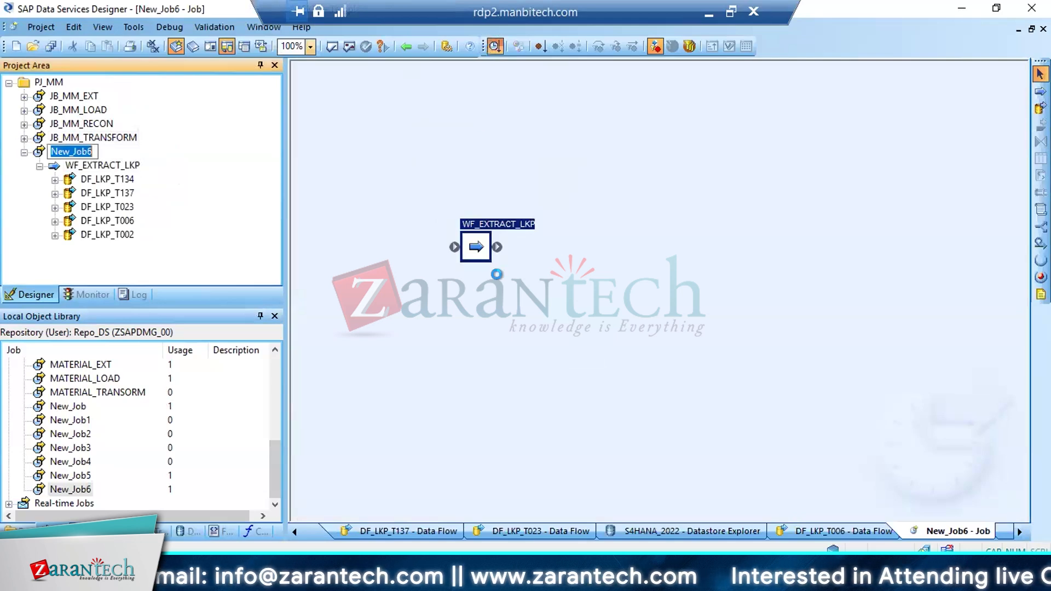
key("F8")
left_click(428, 364)
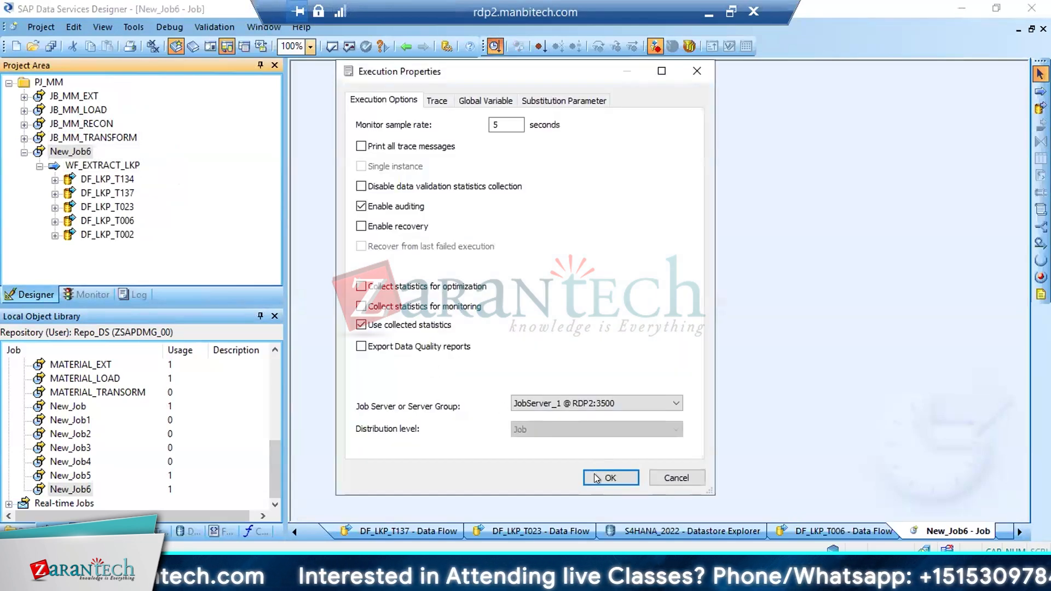
left_click(608, 478)
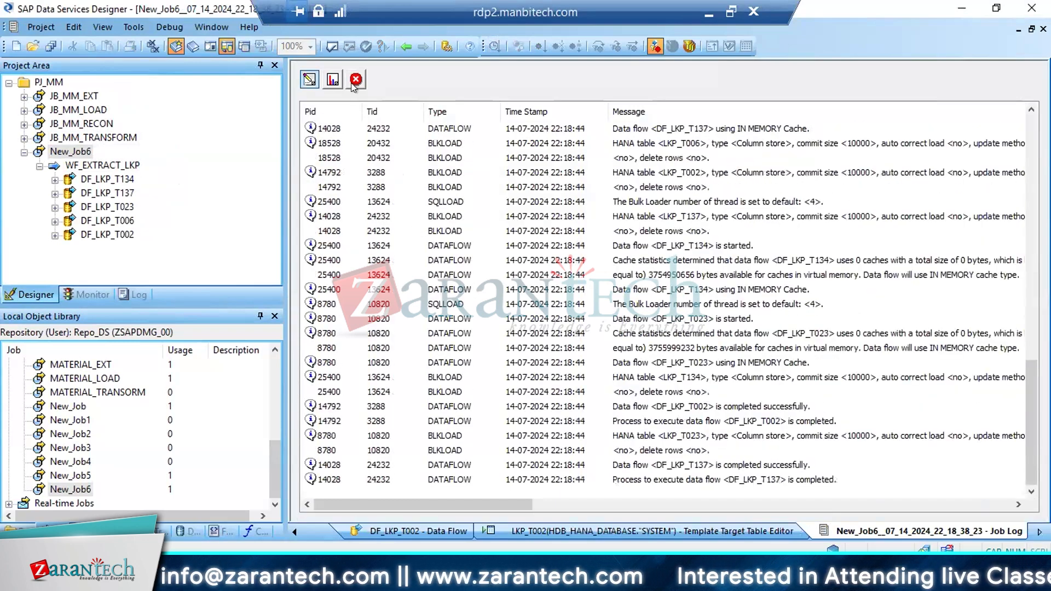
Review the error log of the New_Job6 run, including the full message texts
left_click(355, 80)
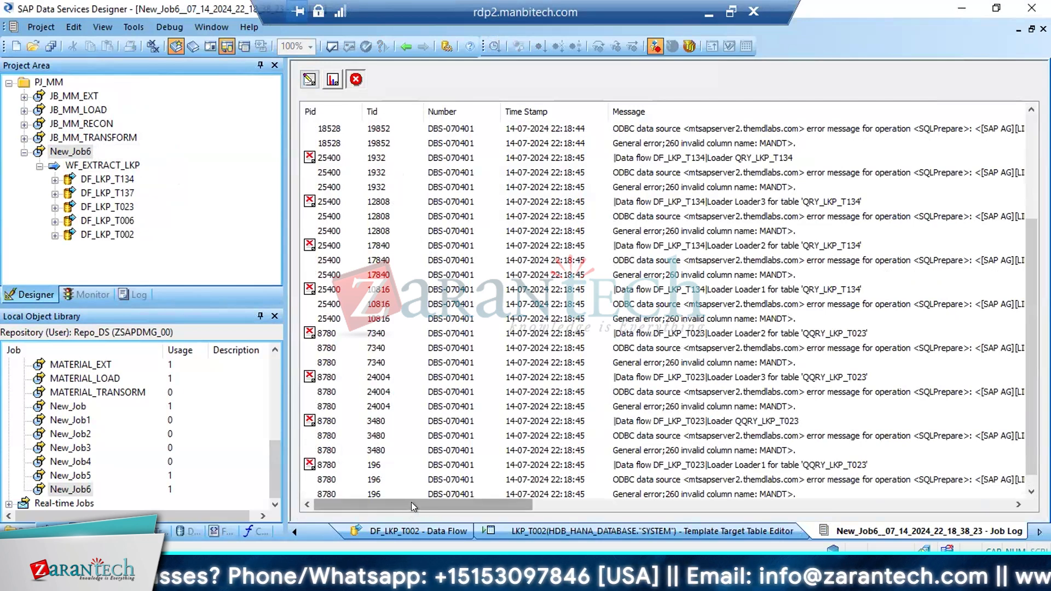
left_click_drag(412, 502, 423, 502)
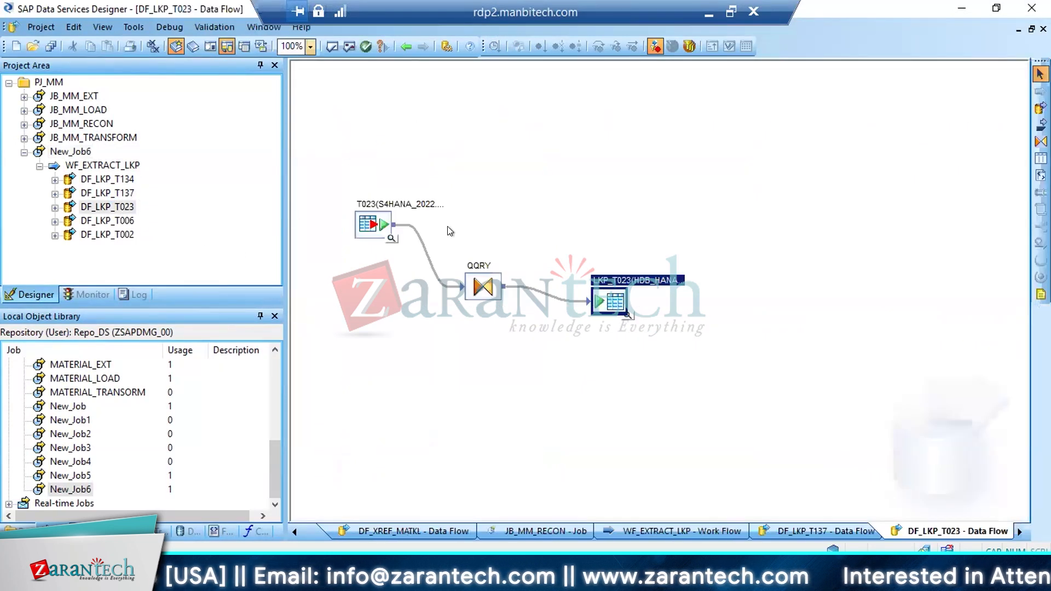
Check the MANDT and MATKL mappings in query QQRY of DF_LKP_T023 and preview the LKP_T023 target data
double_click(481, 291)
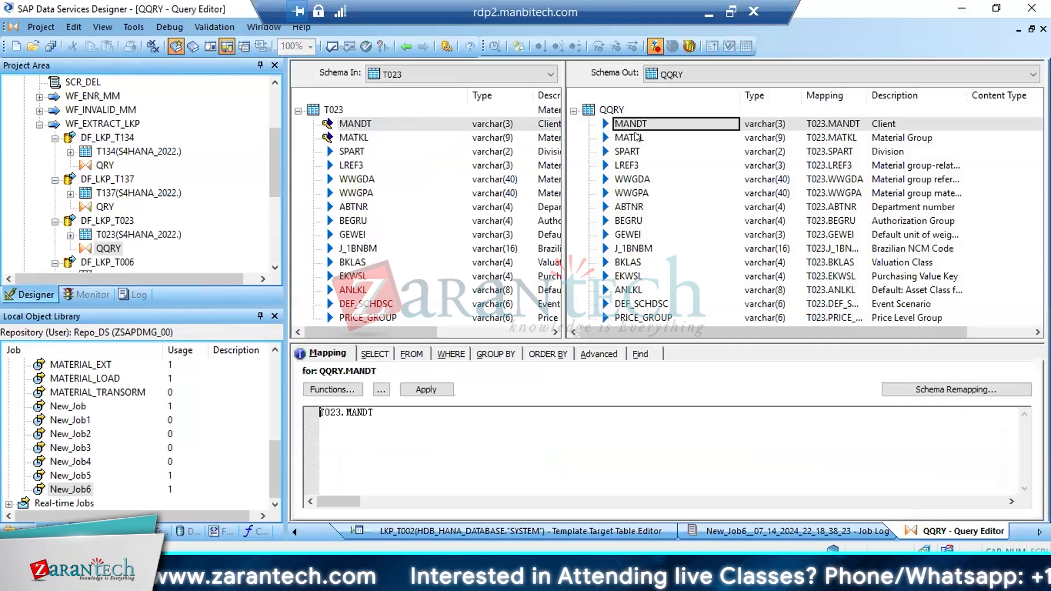
left_click(627, 134)
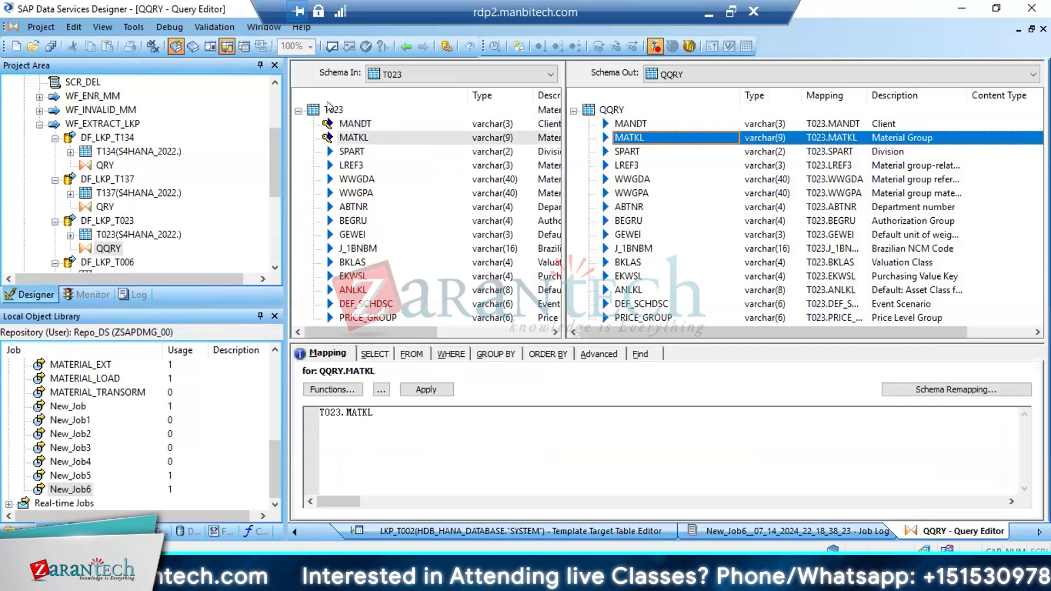
left_click(407, 46)
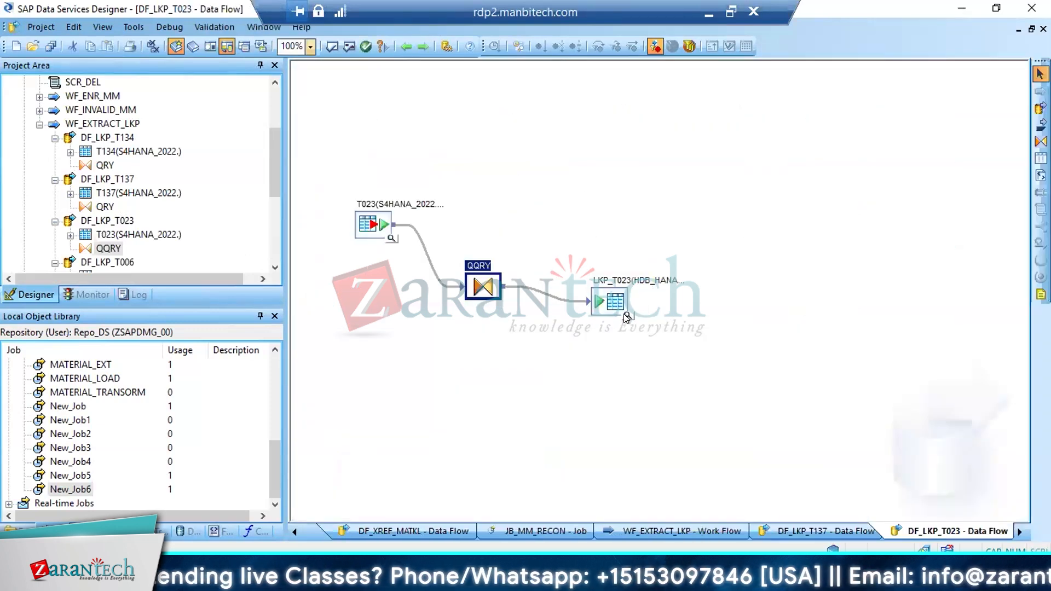
left_click(627, 316)
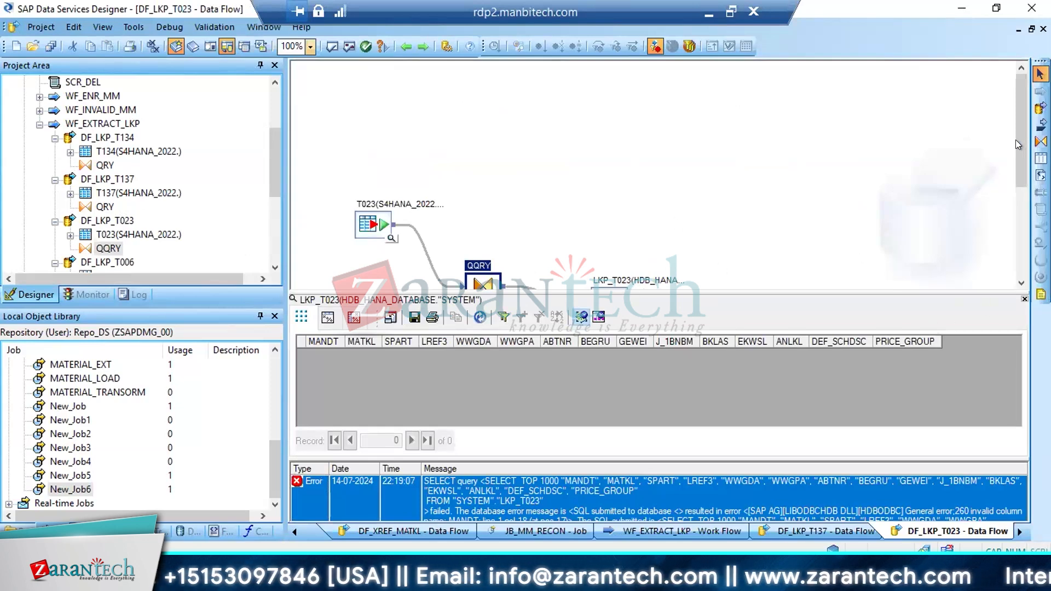
left_click_drag(1016, 140, 1022, 189)
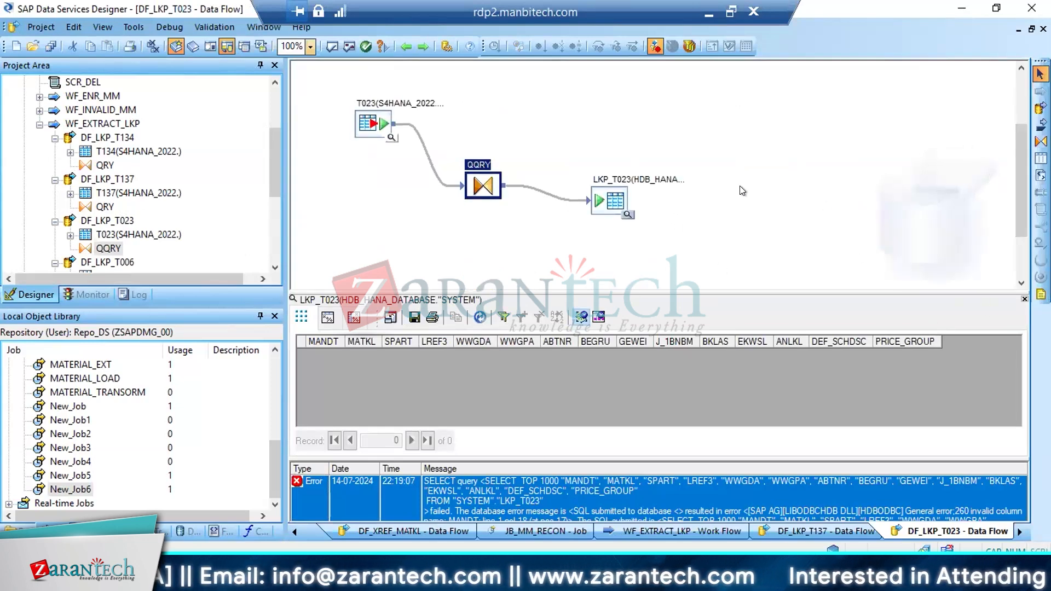
right_click(614, 193)
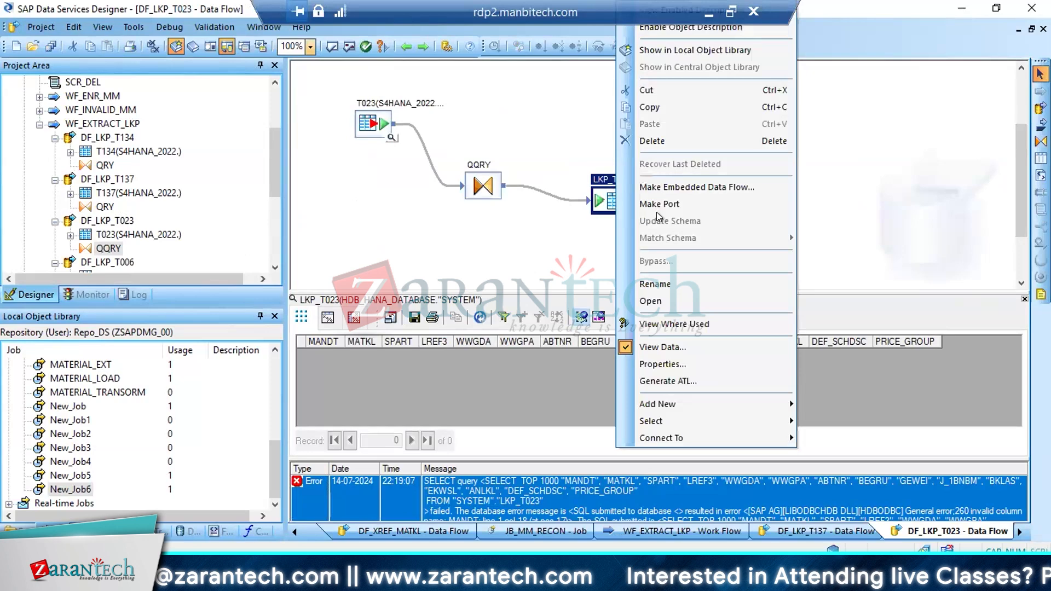
left_click(656, 287)
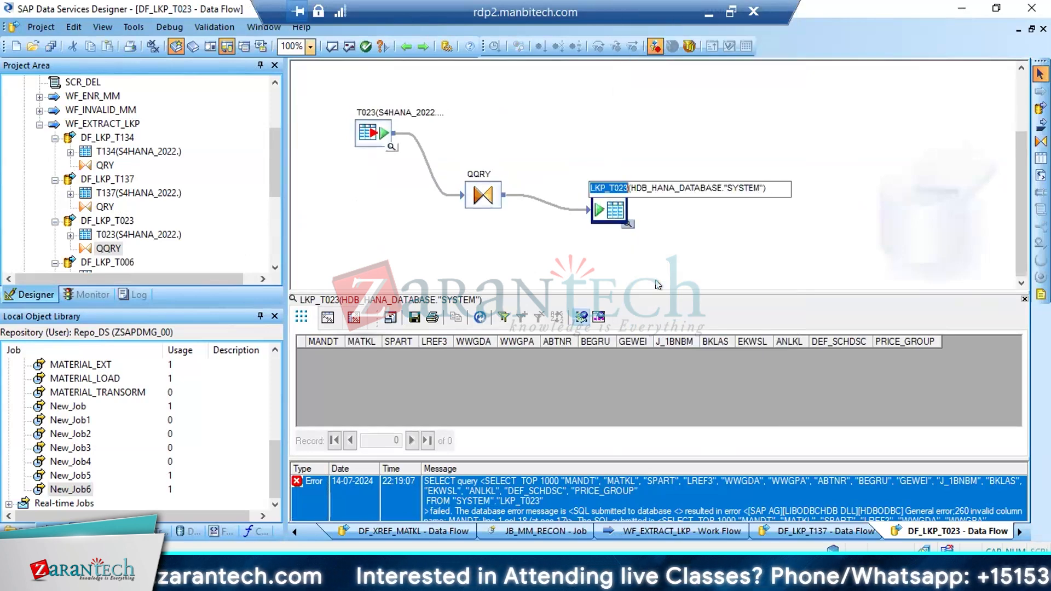
key("Return")
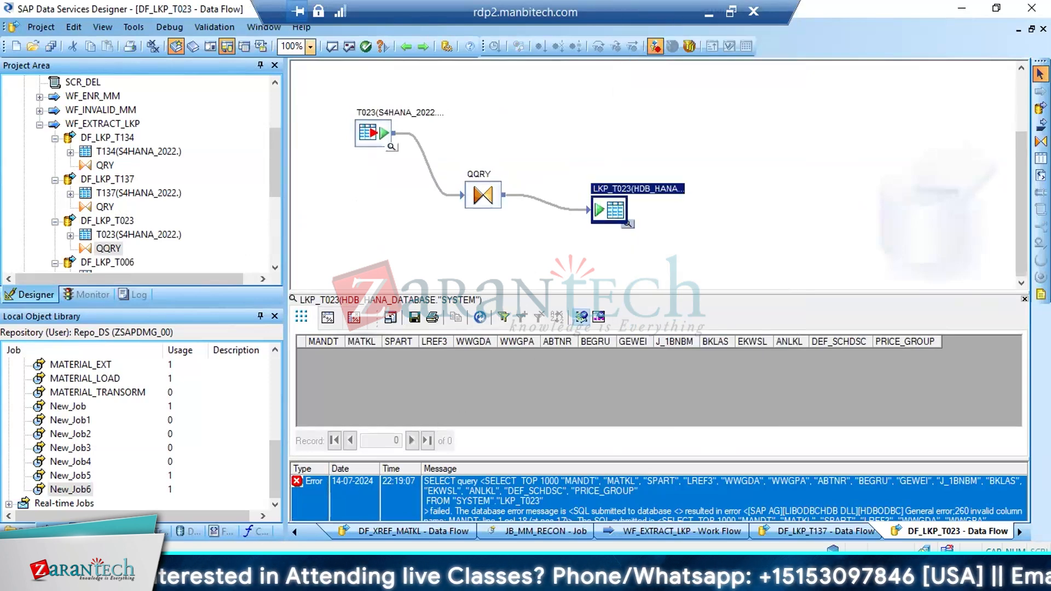
Show the desktop and launch SAP HANA Studio
key("super+d")
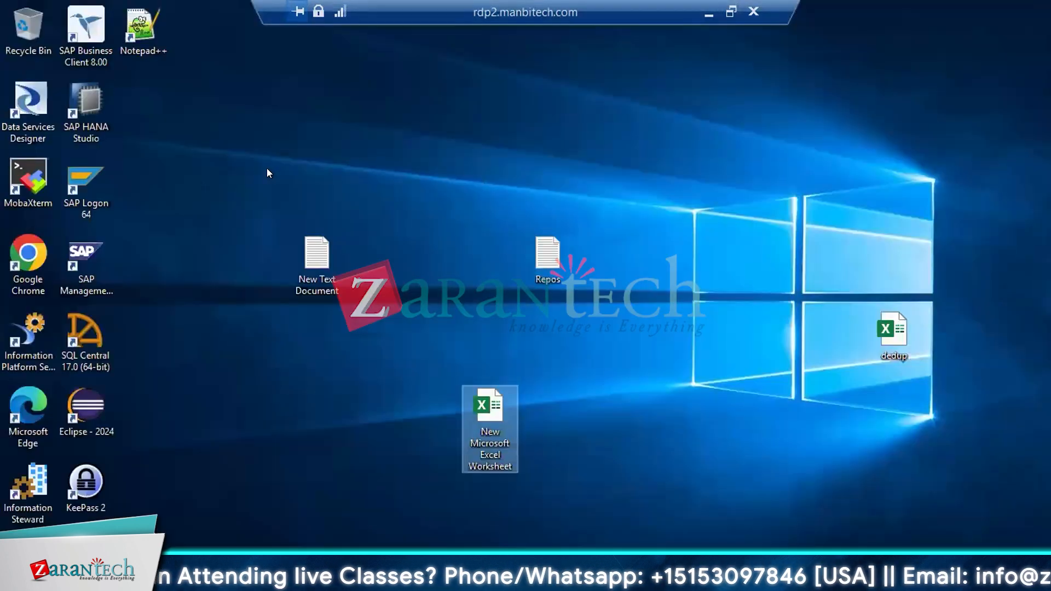
double_click(81, 101)
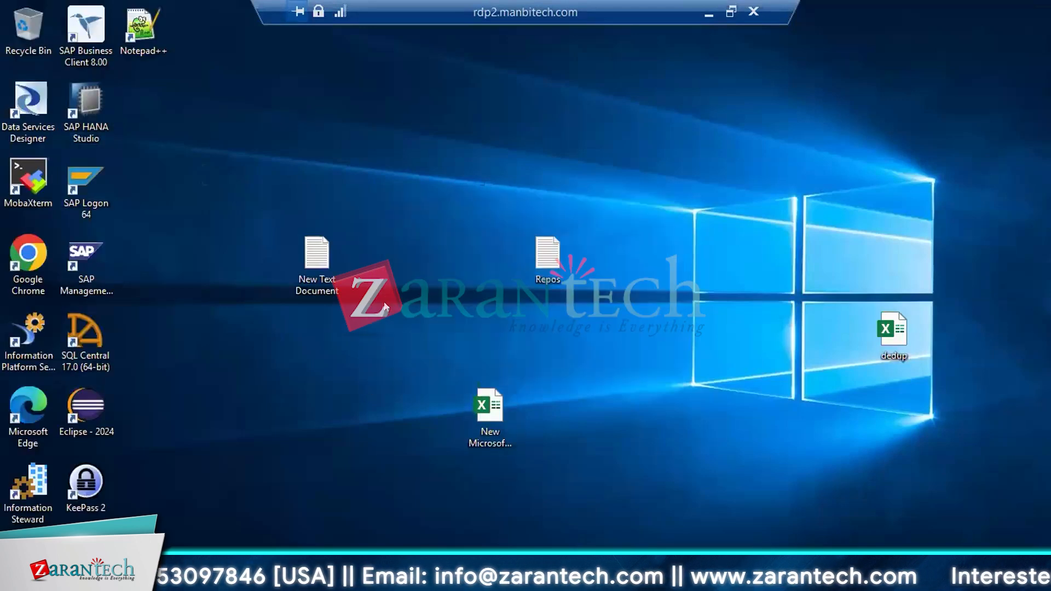
key("Return")
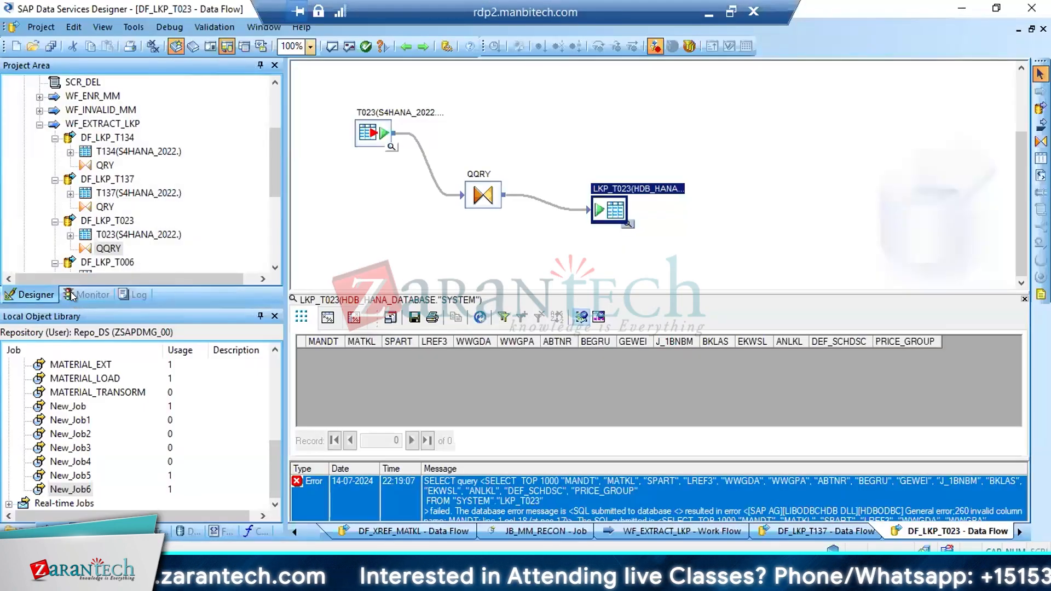
Reopen the monitored New_Job6 run in Data Services Designer and examine the column error in its error log
left_click(87, 294)
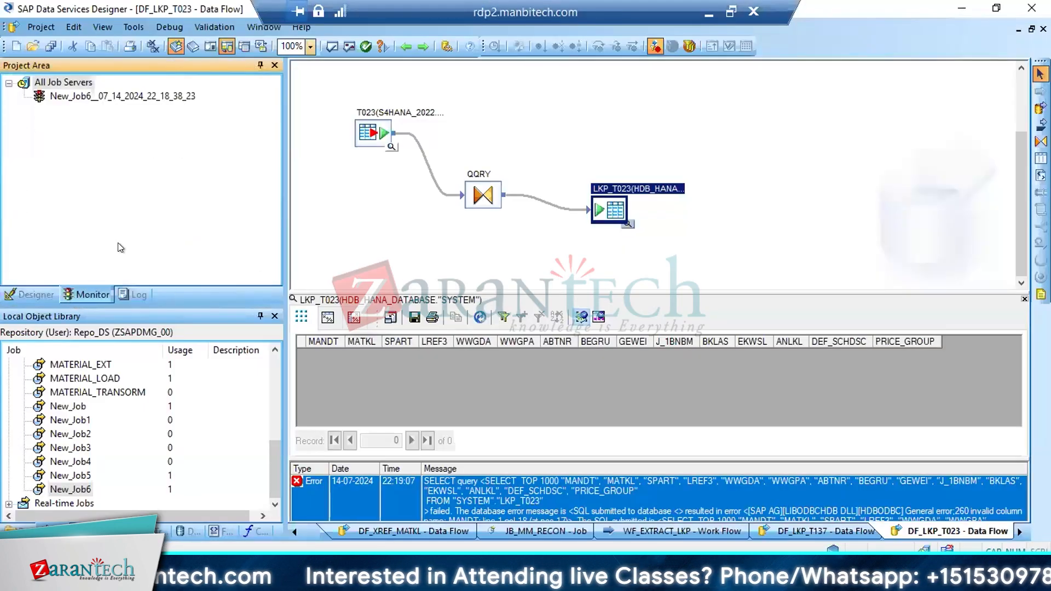
double_click(138, 97)
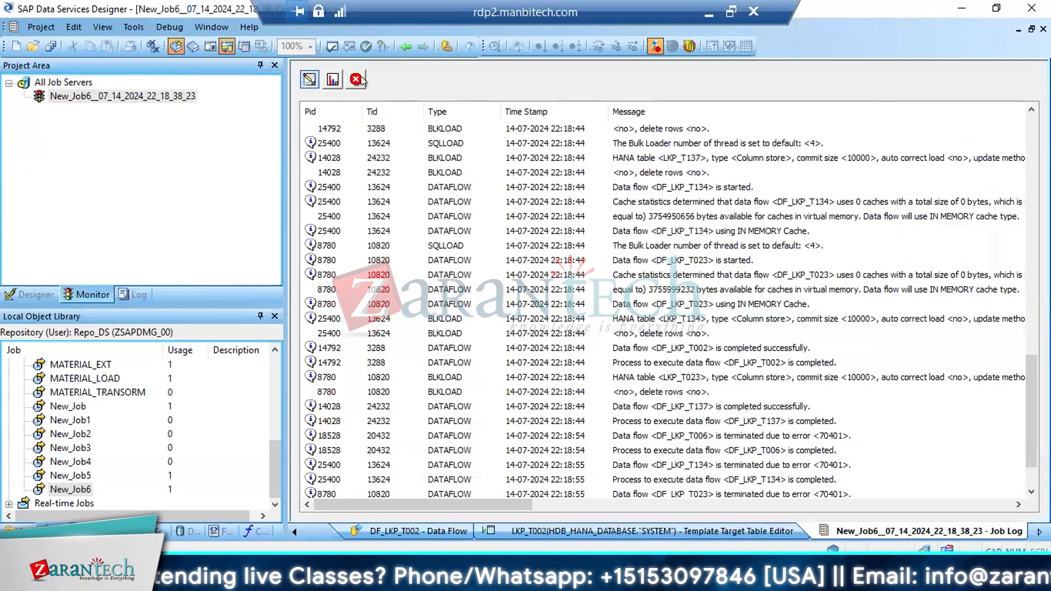
left_click(356, 79)
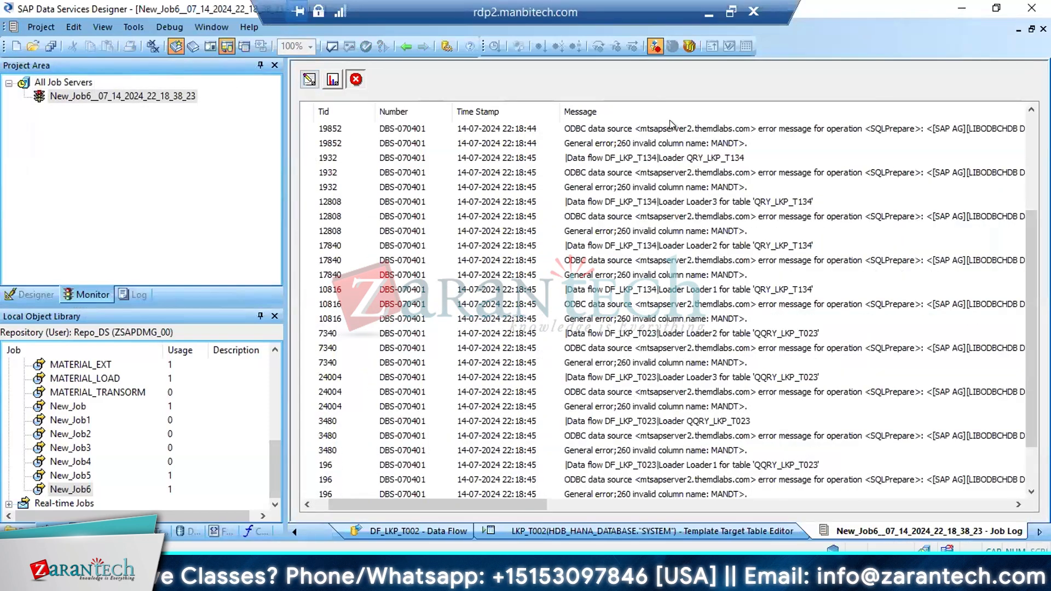
left_click(684, 143)
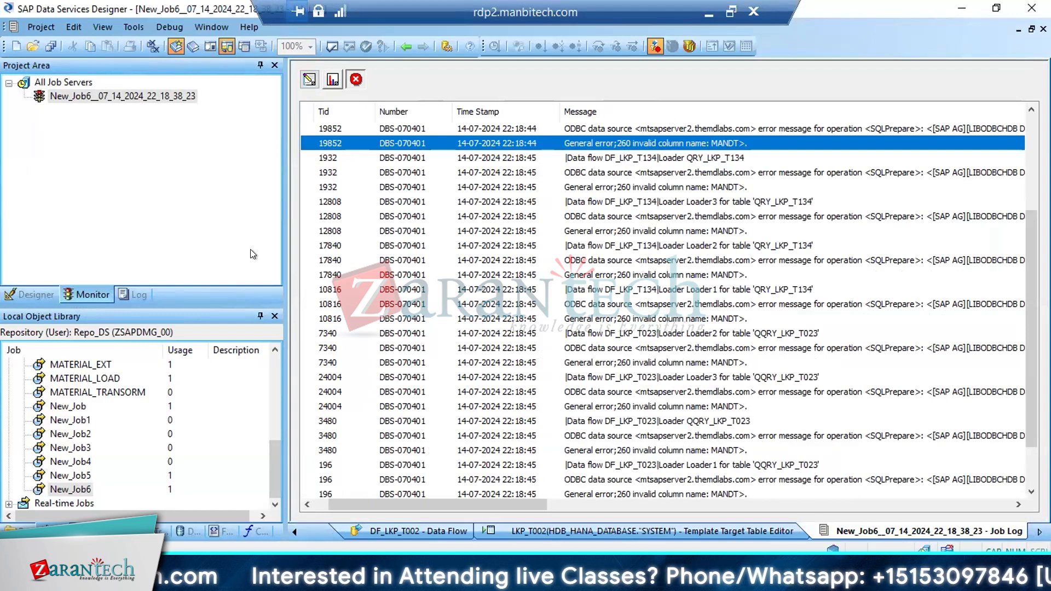
Return to the project tree and open query QQRY of data flow DF_LKP_T023 for editing
left_click(40, 296)
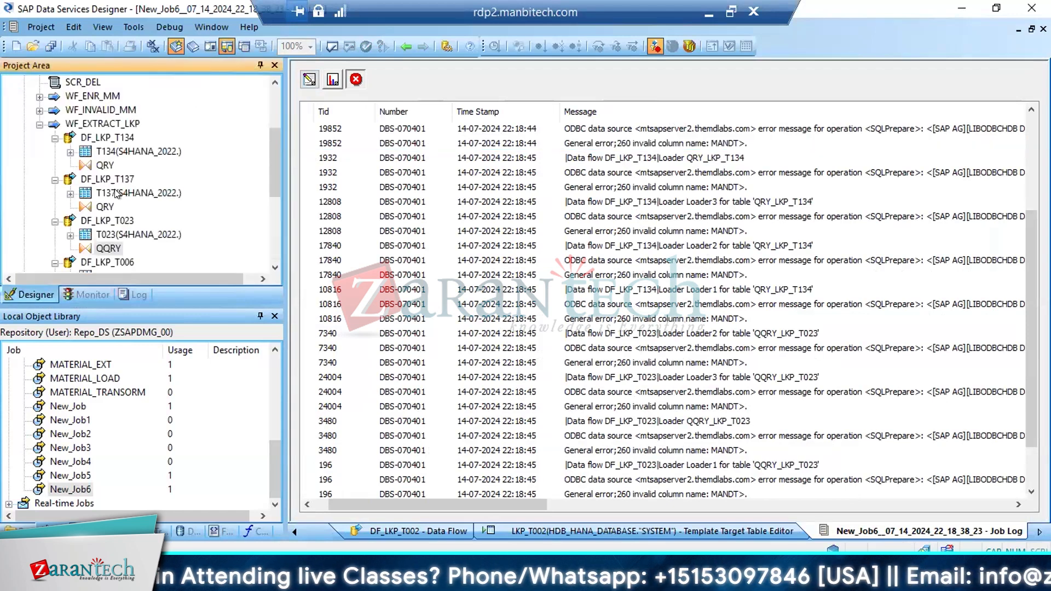
left_click(103, 221)
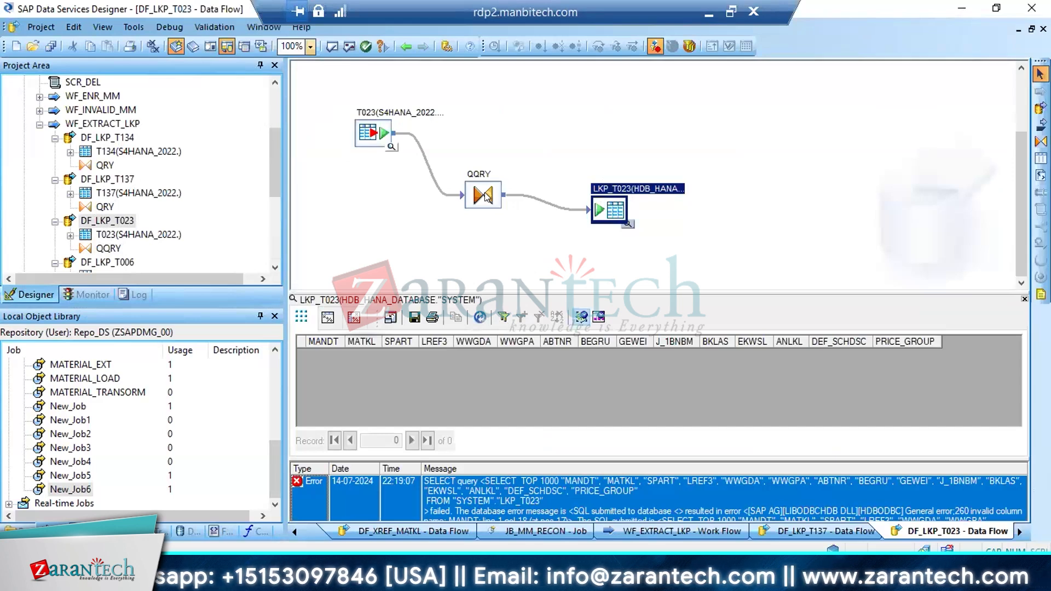
double_click(484, 195)
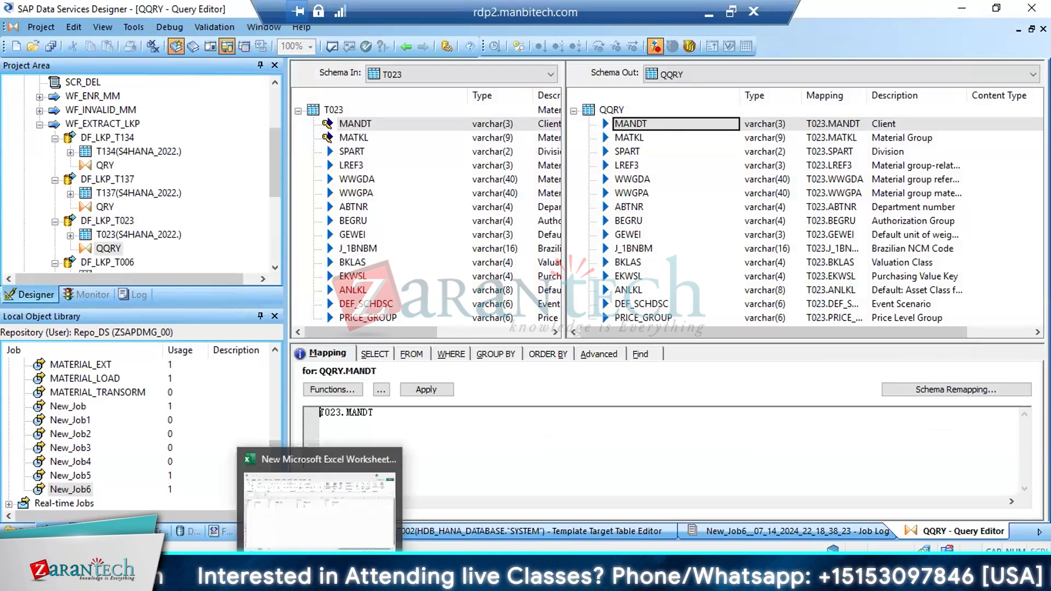
Switch to SAP HANA Studio and log on to system BI4_DS@HDB by entering the database user's password
left_click(359, 579)
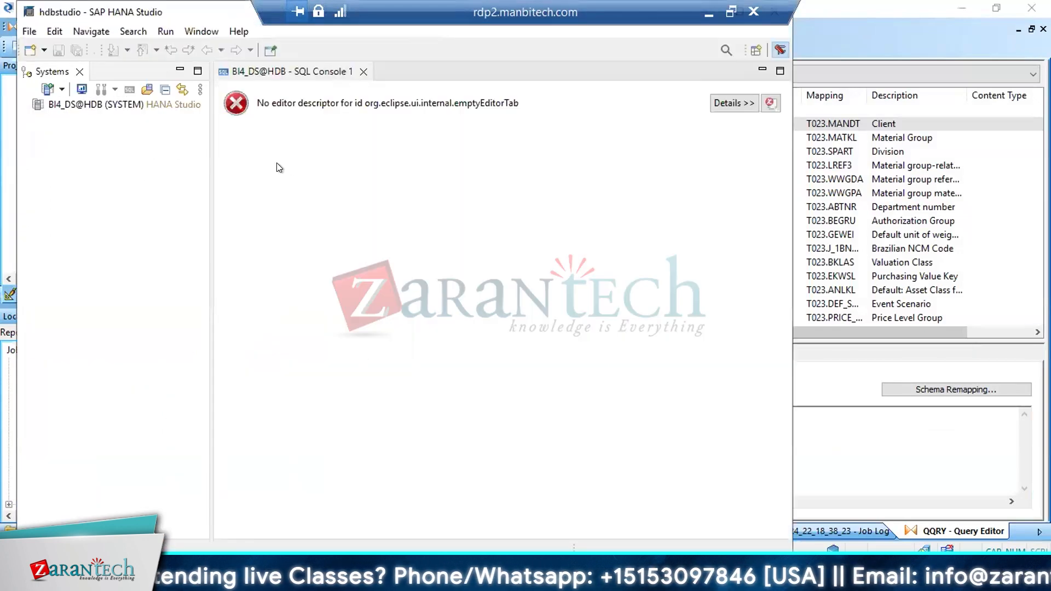
double_click(94, 106)
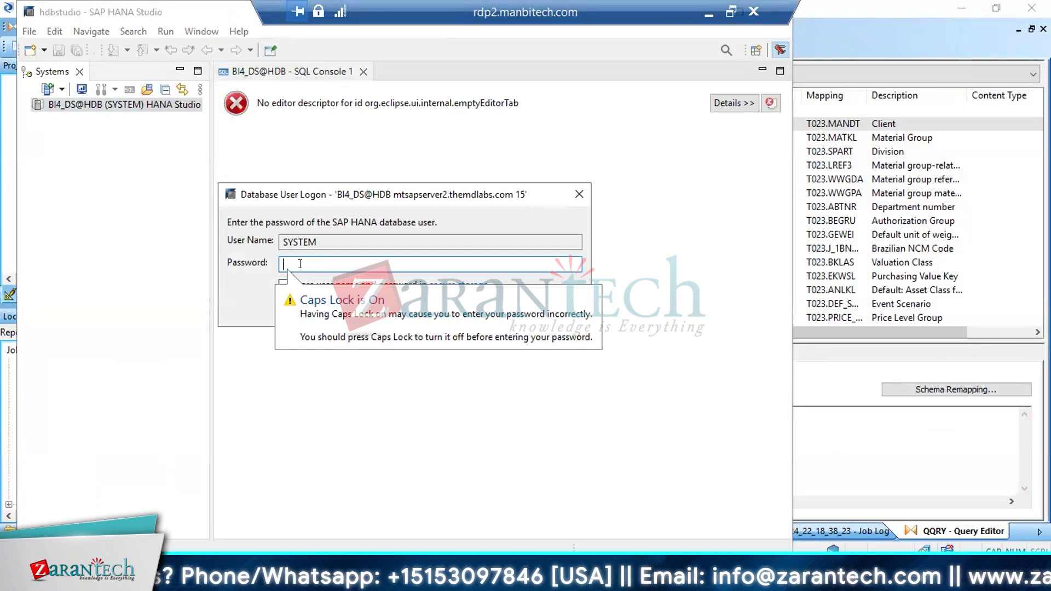
type("••")
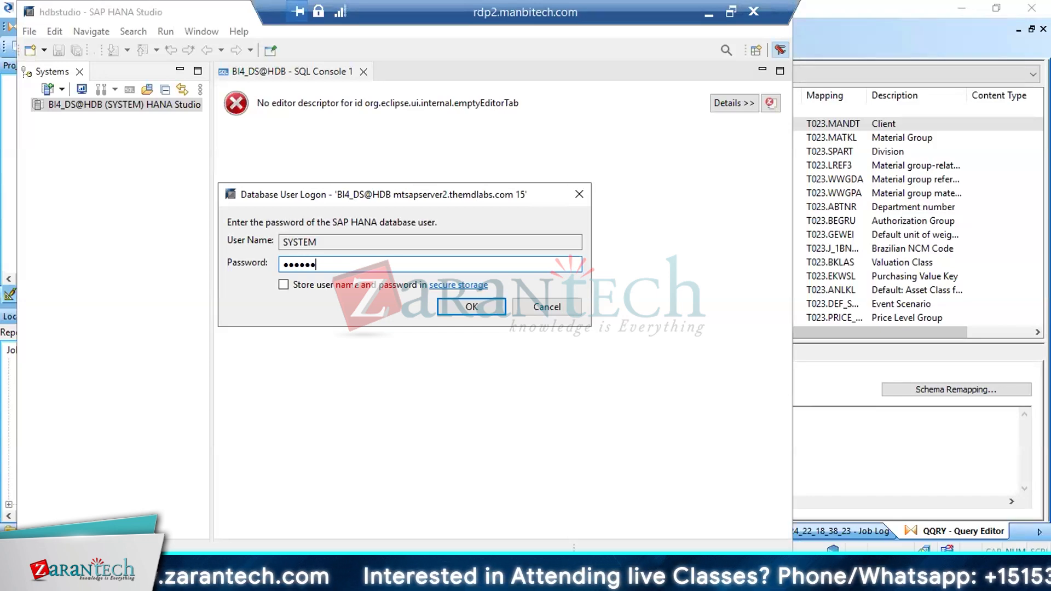
key("Return")
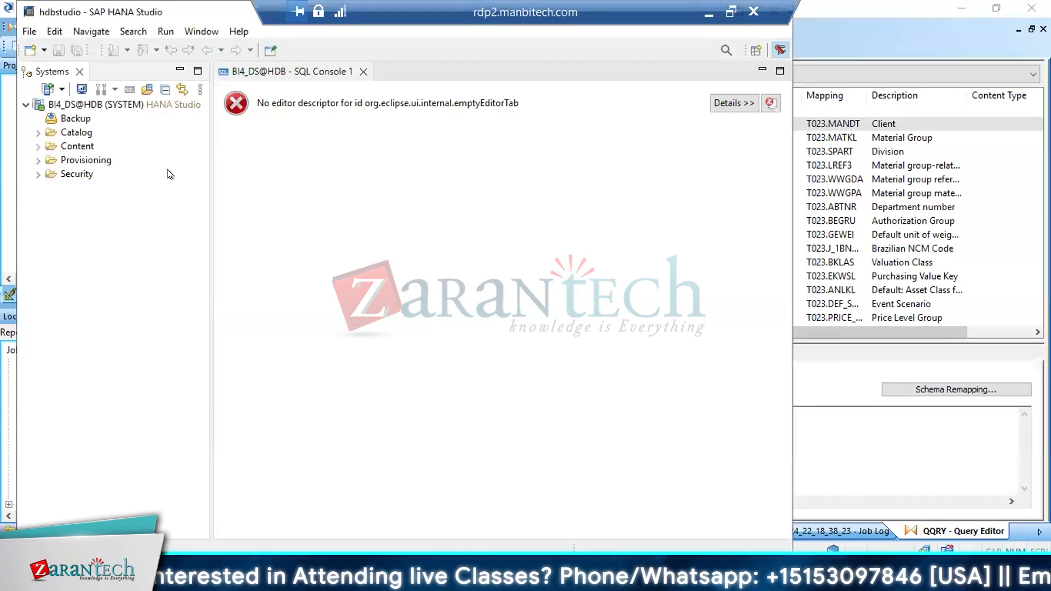
Open an SQL console for the SYSTEM schema in the catalog and run "select * from lkp_t023"
double_click(68, 136)
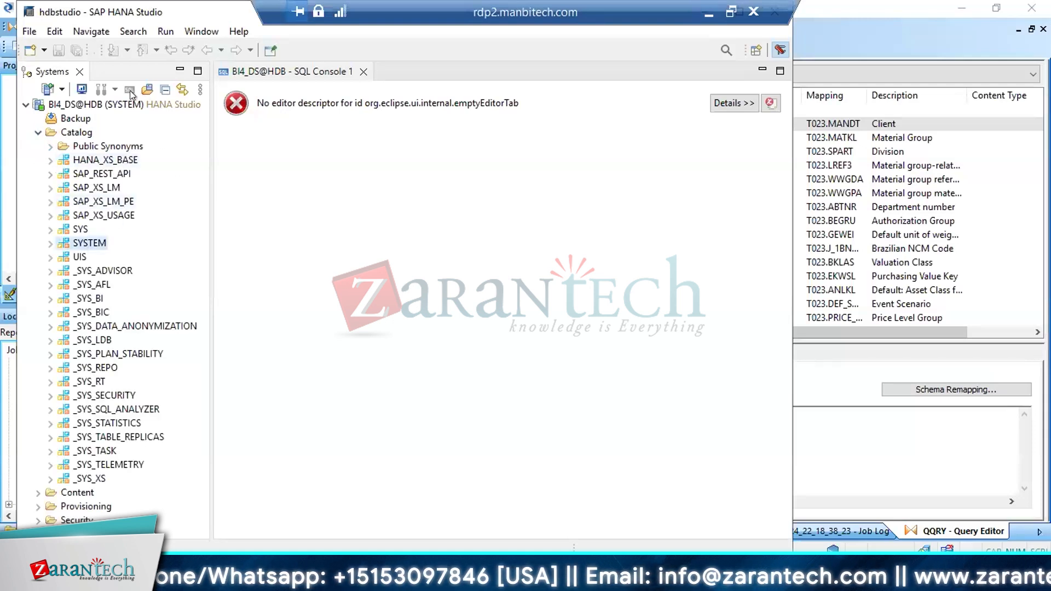
right_click(92, 243)
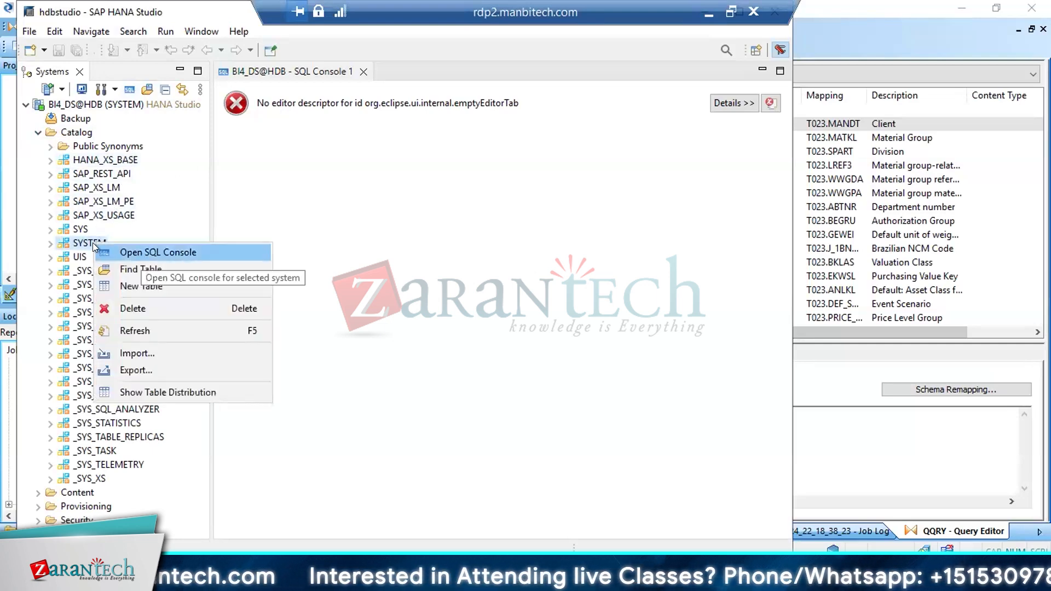
left_click(141, 253)
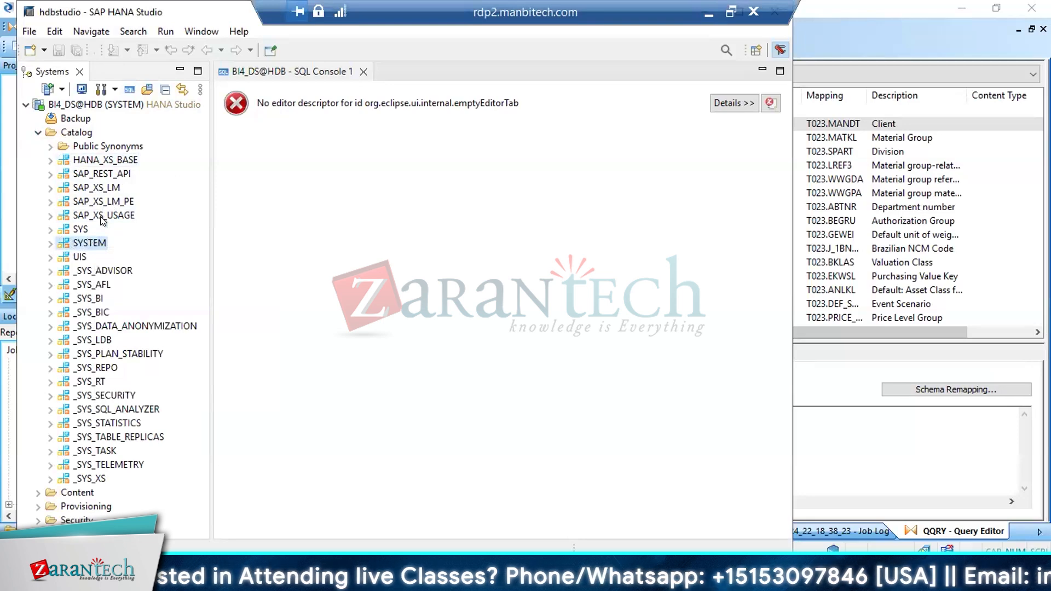
left_click(129, 91)
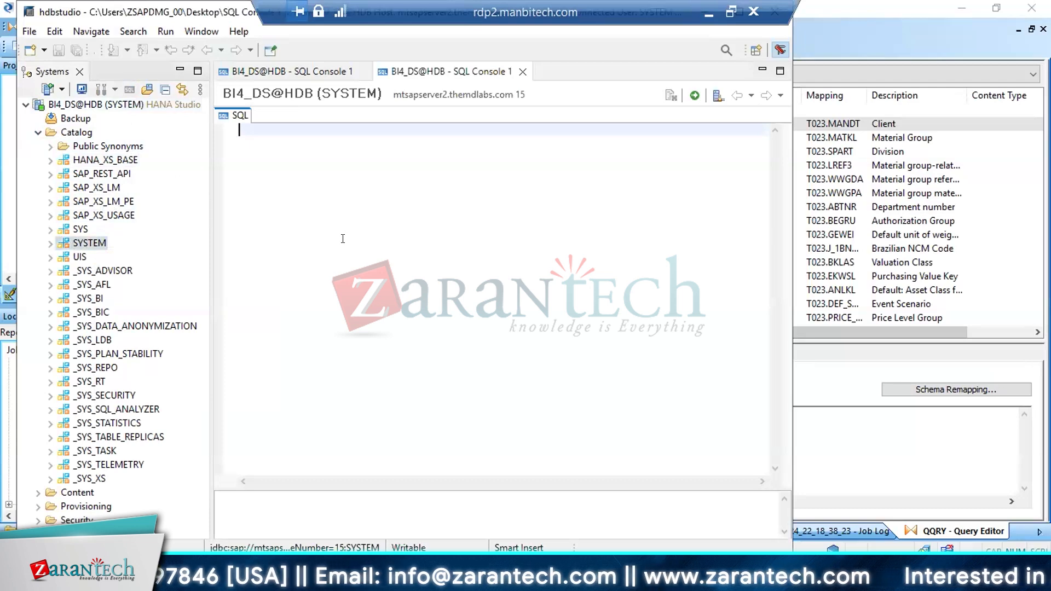
type("select * from lkp_t023")
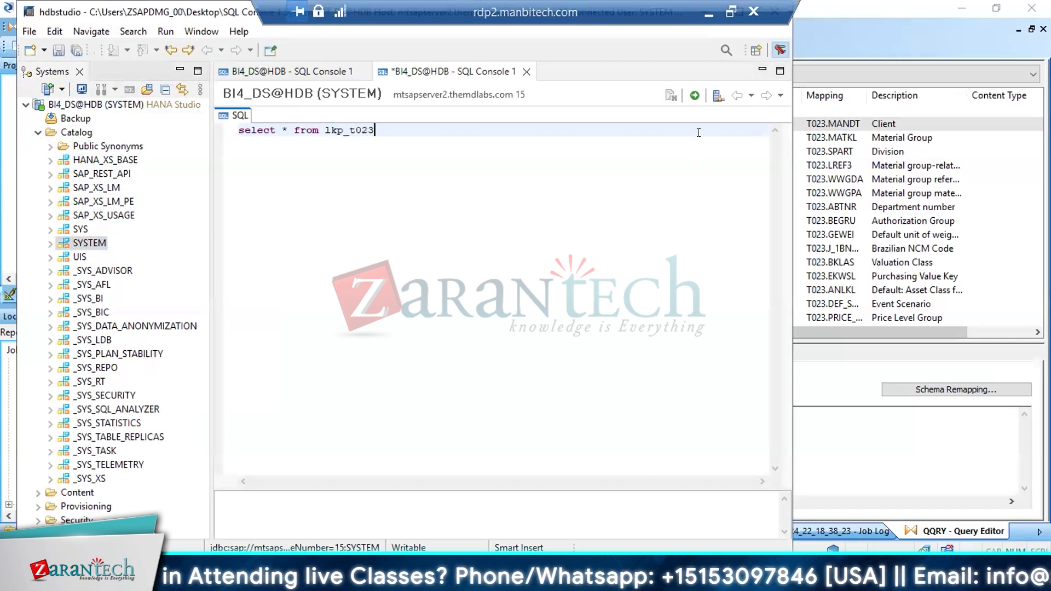
key("F8")
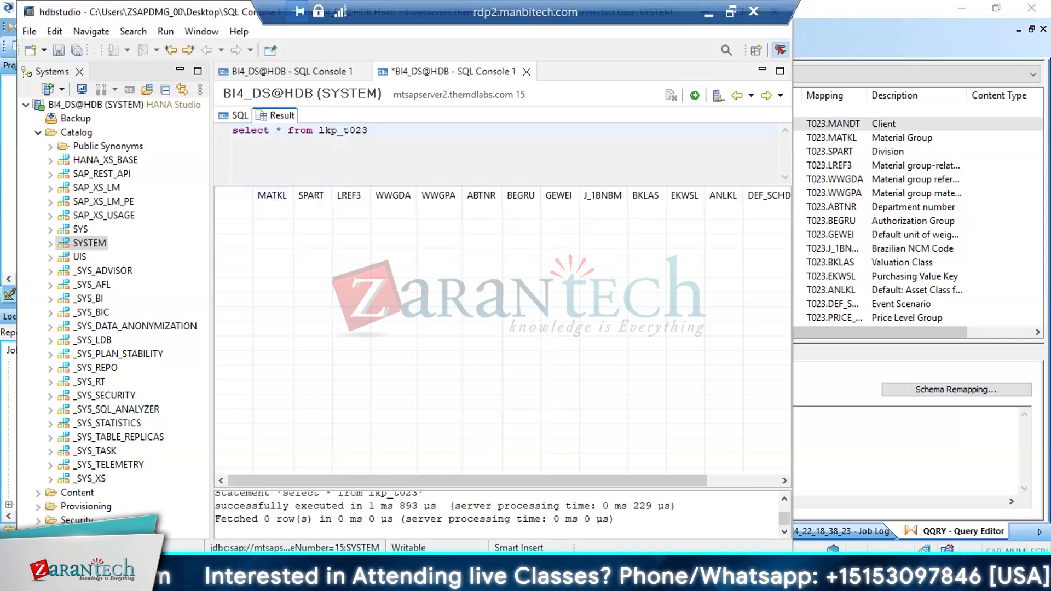
Return to Data Services Designer, delete MANDT from the output schema of query QQRY, and collapse JB_MM_TRANSFORM in the project tree
key("alt+Tab")
left_click(602, 124)
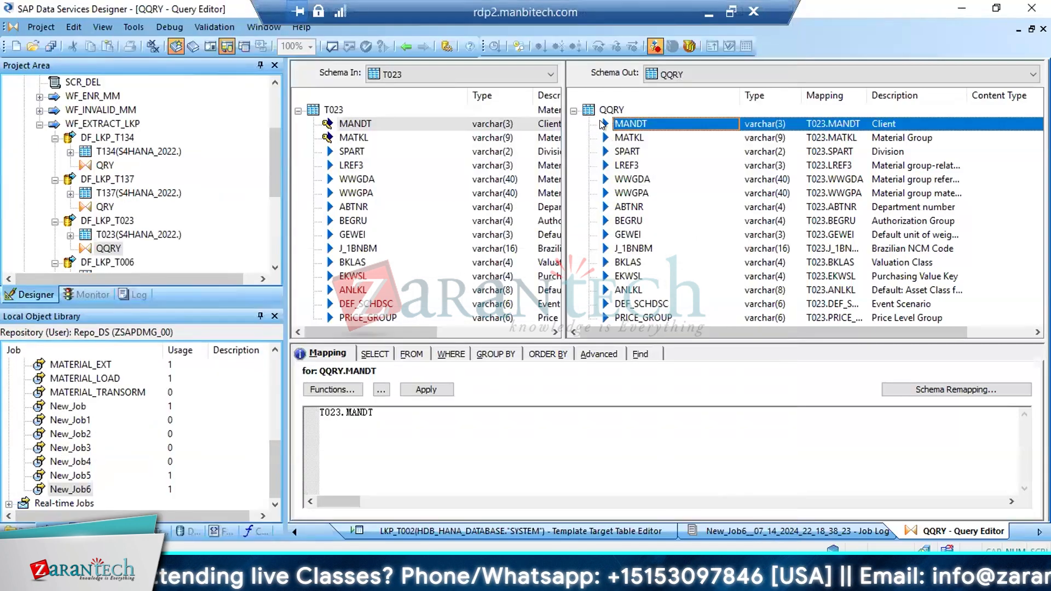
key("Delete")
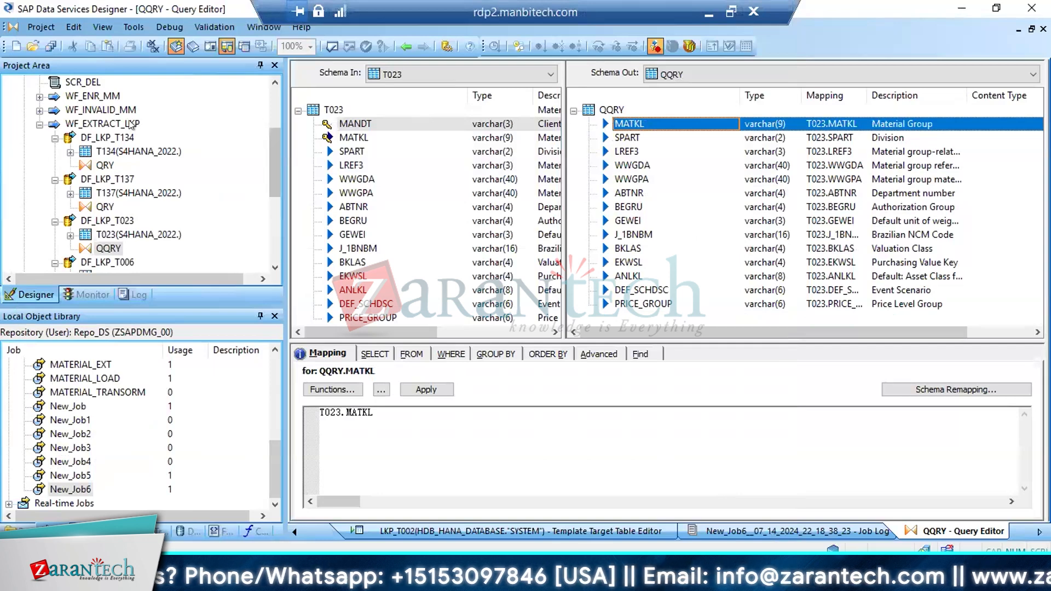
left_click_drag(277, 156, 275, 109)
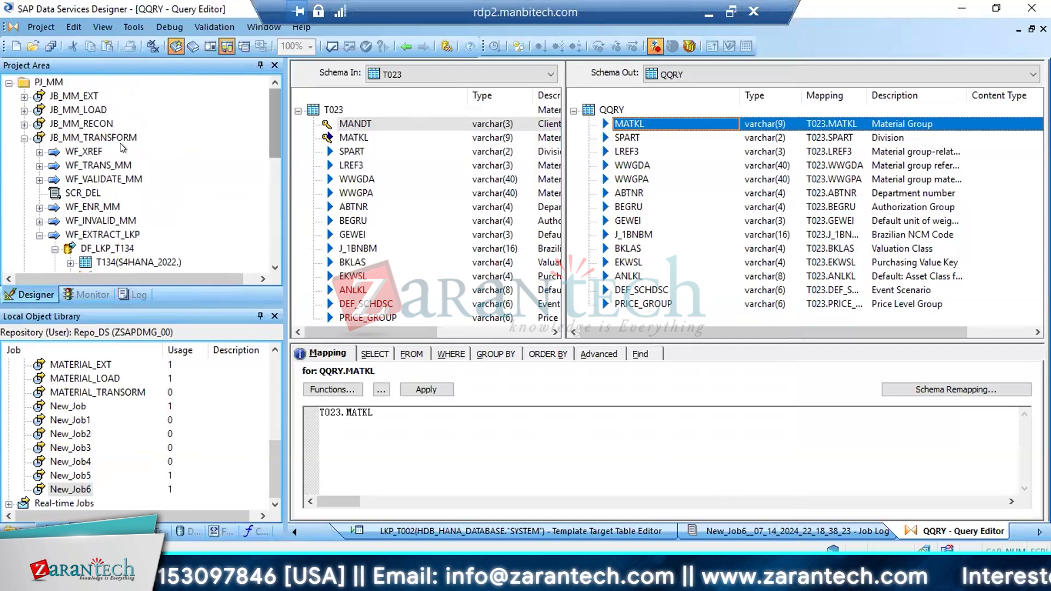
left_click(619, 137)
left_click(621, 128)
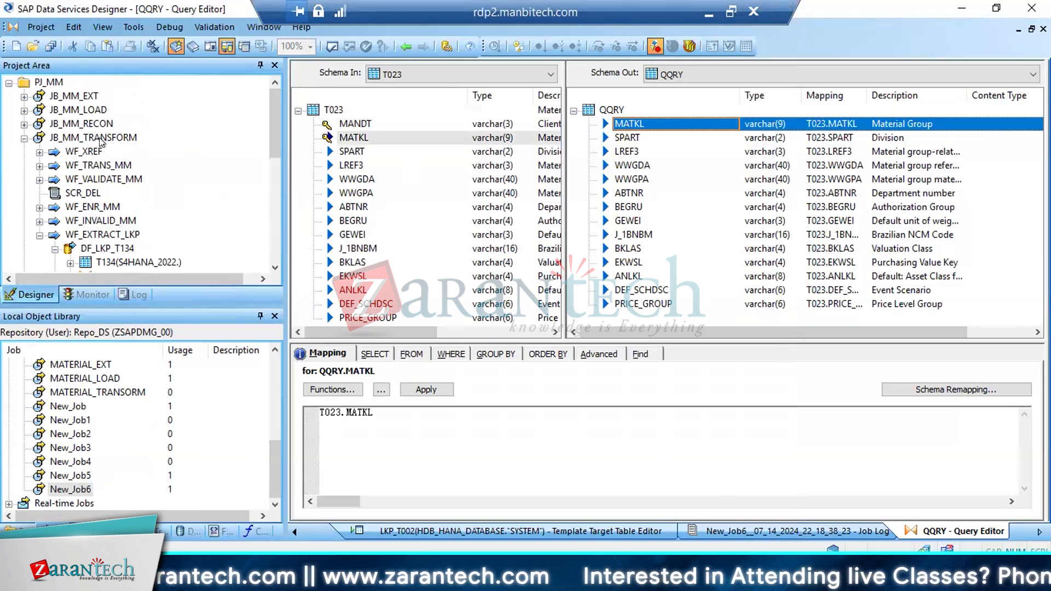
left_click(21, 141)
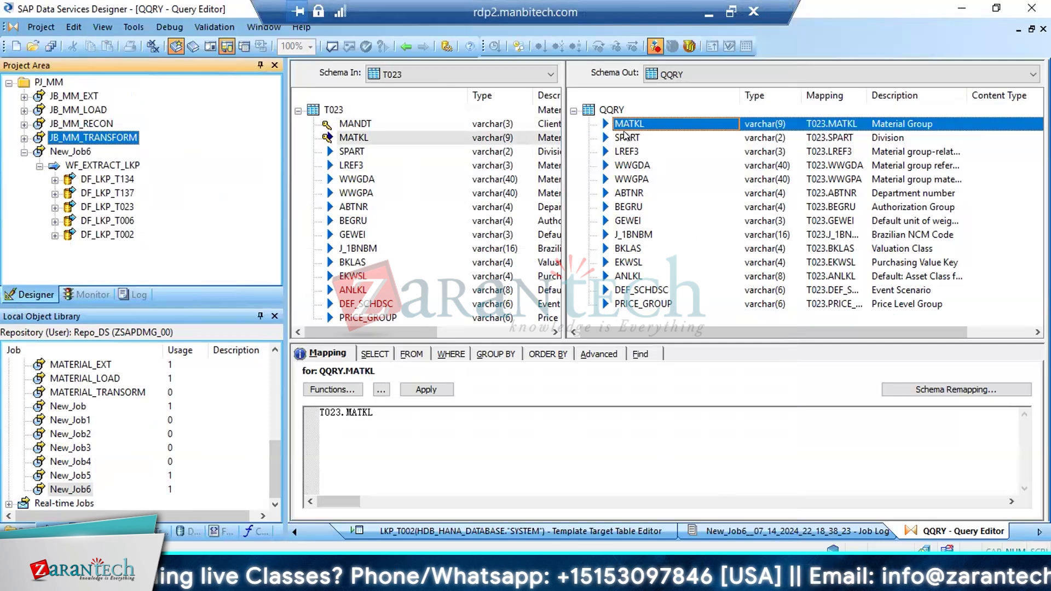
Check the lkp_t023 result columns in SAP HANA Studio and return to Data Services Designer
key("alt+Tab")
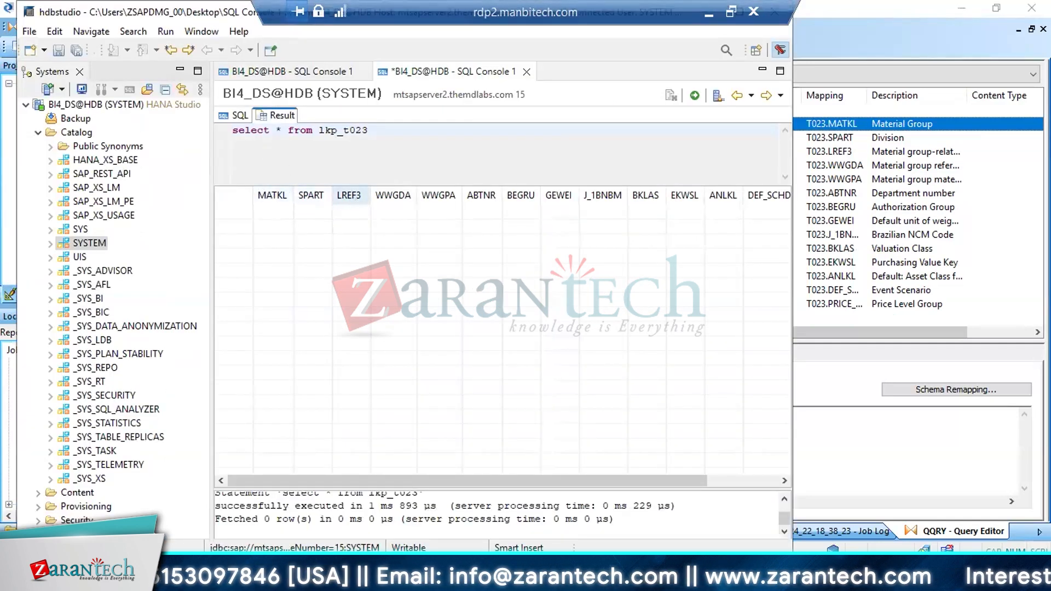
mouse_move(282, 579)
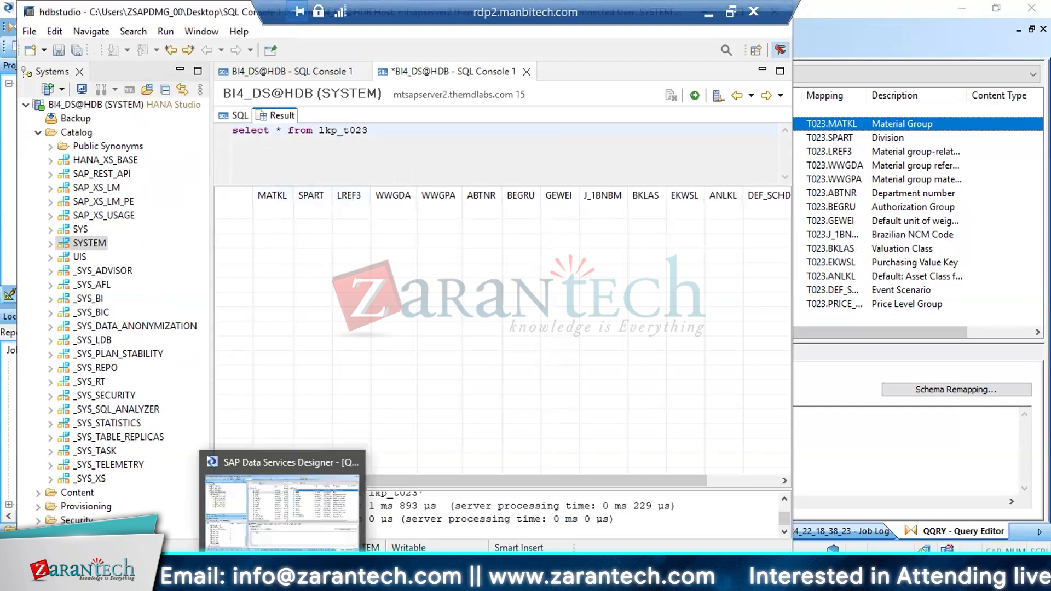
left_click(267, 515)
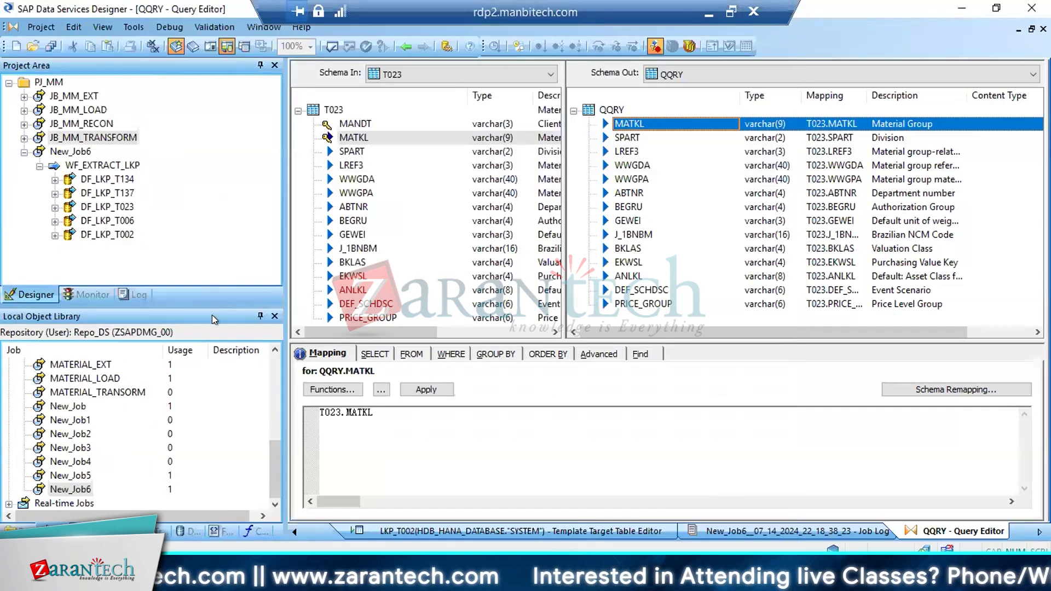
Execute New_Job6 on JobServer_1, saving the changed data flow DF_LKP_T023, and open the run's error log
left_click(82, 154)
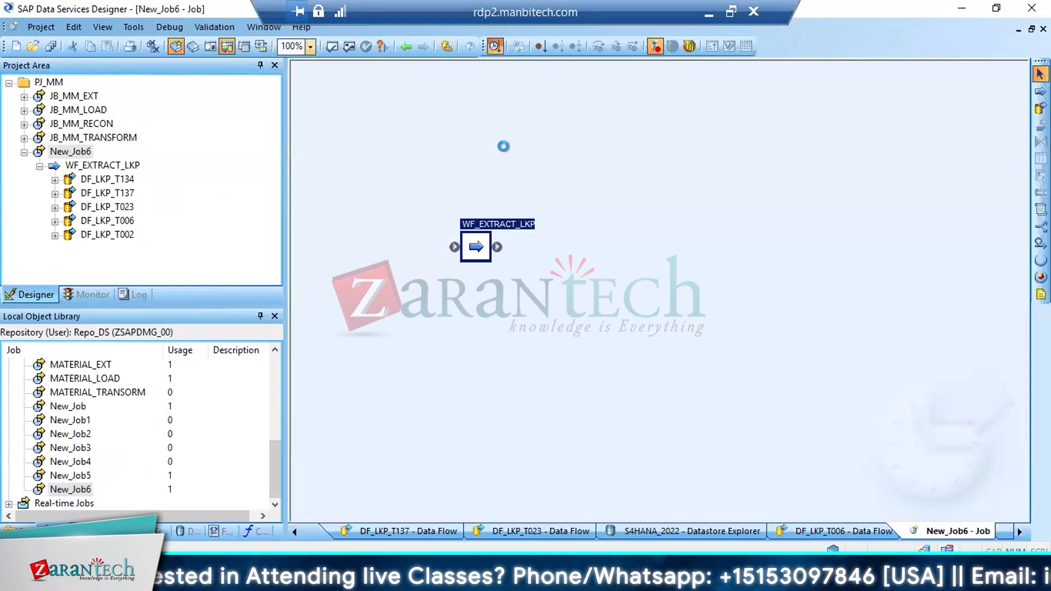
key("F8")
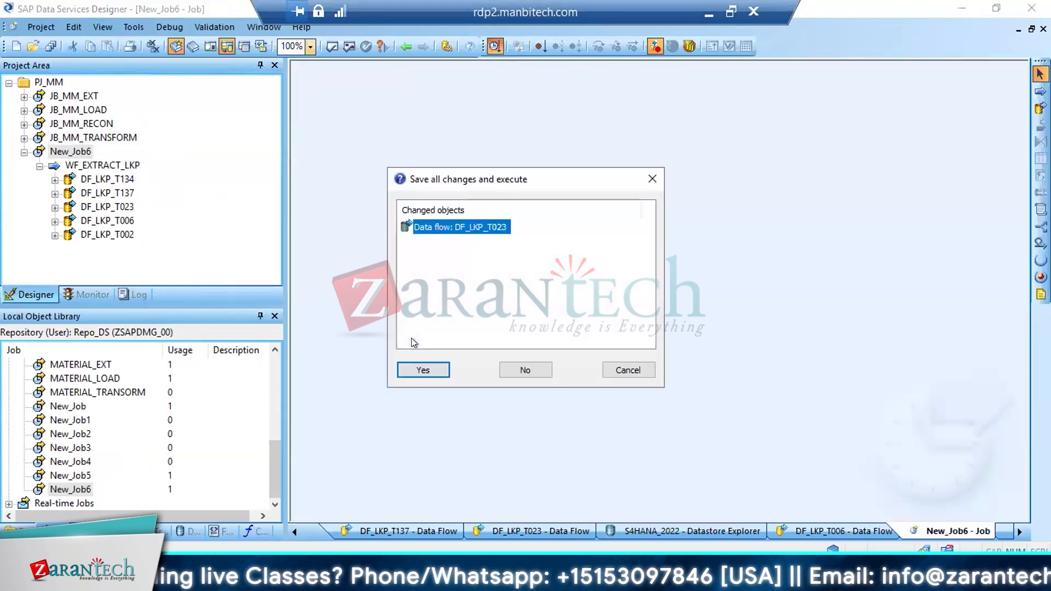
left_click(419, 370)
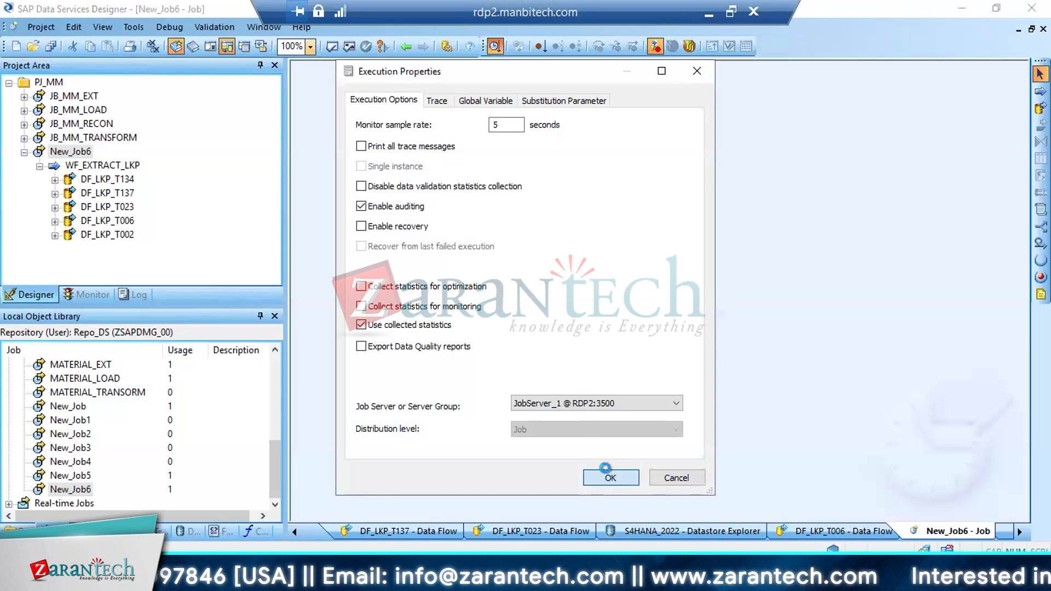
left_click(608, 476)
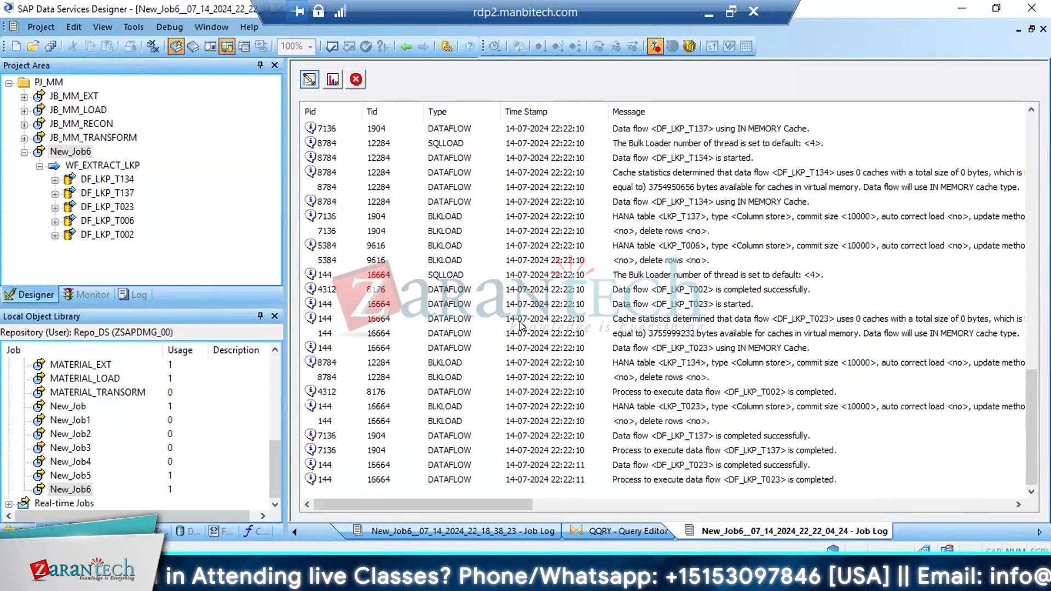
left_click(356, 80)
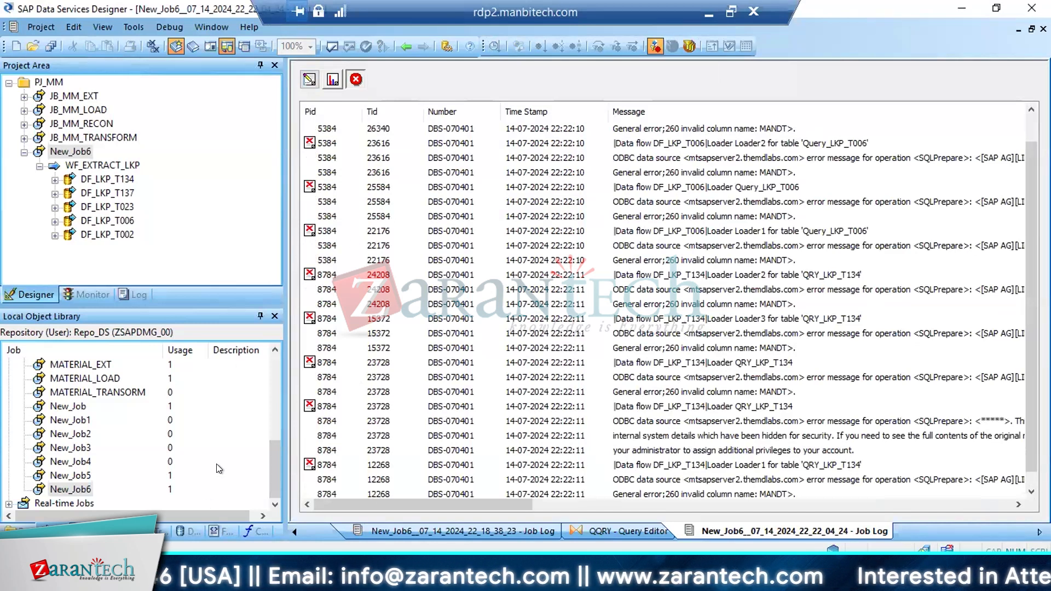
Refresh the local object library, show its datastores, and reopen project PJ_MM
right_click(237, 418)
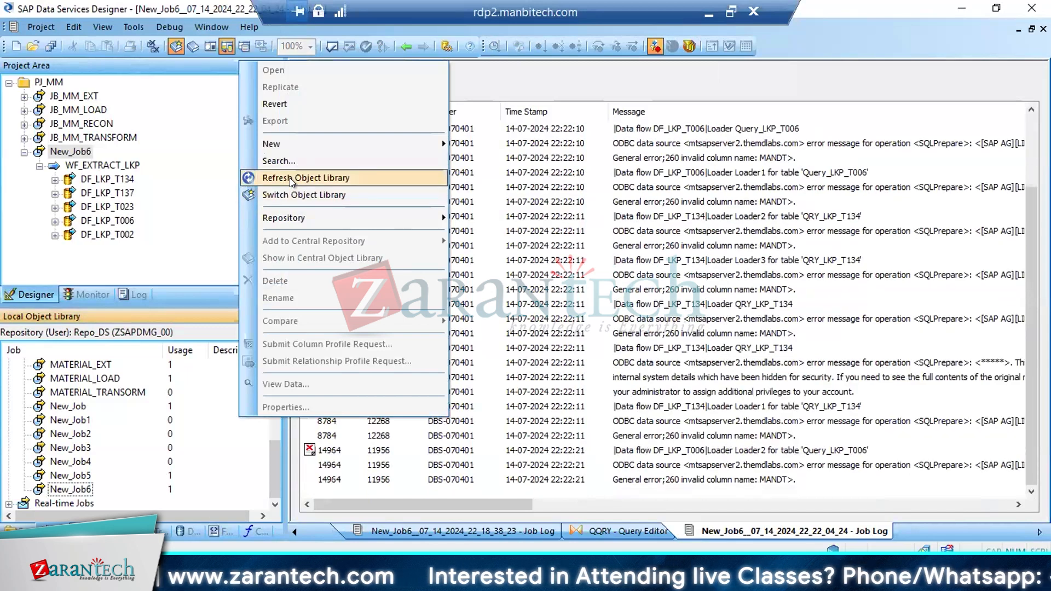
left_click(290, 178)
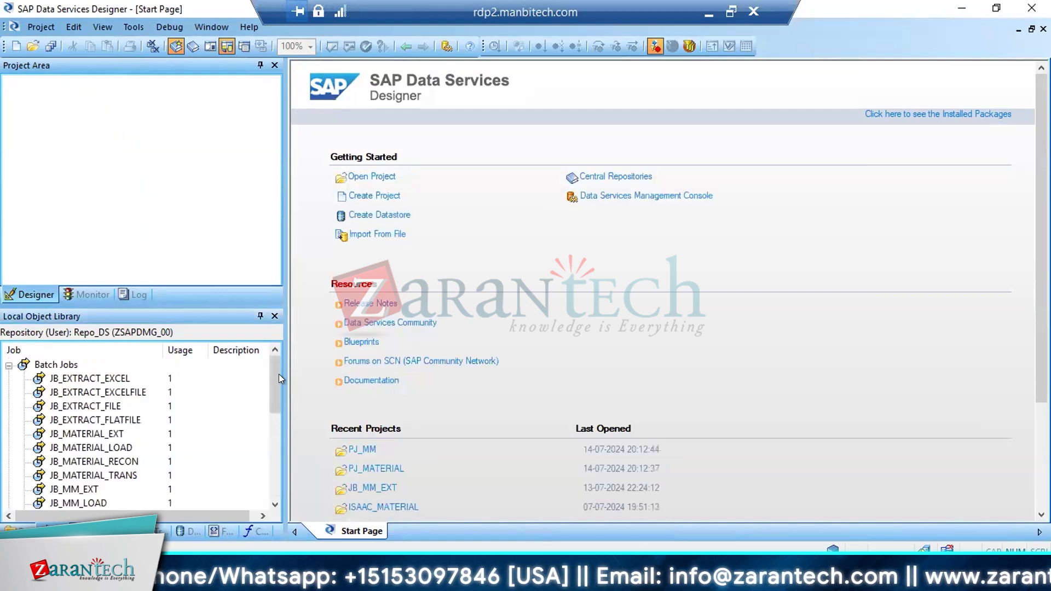
left_click(189, 529)
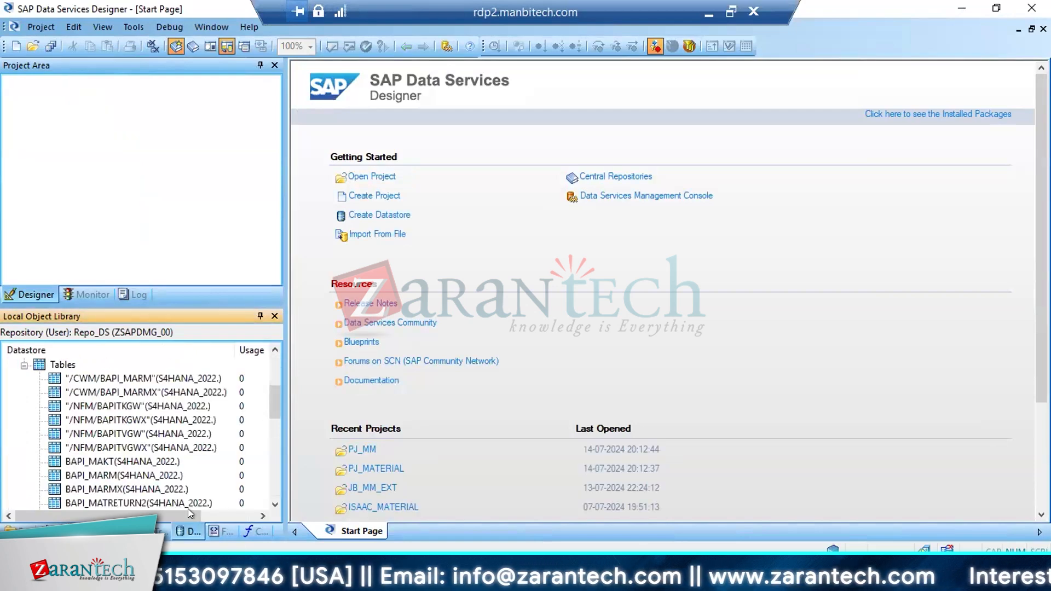
scroll(276, 355, "up", 4)
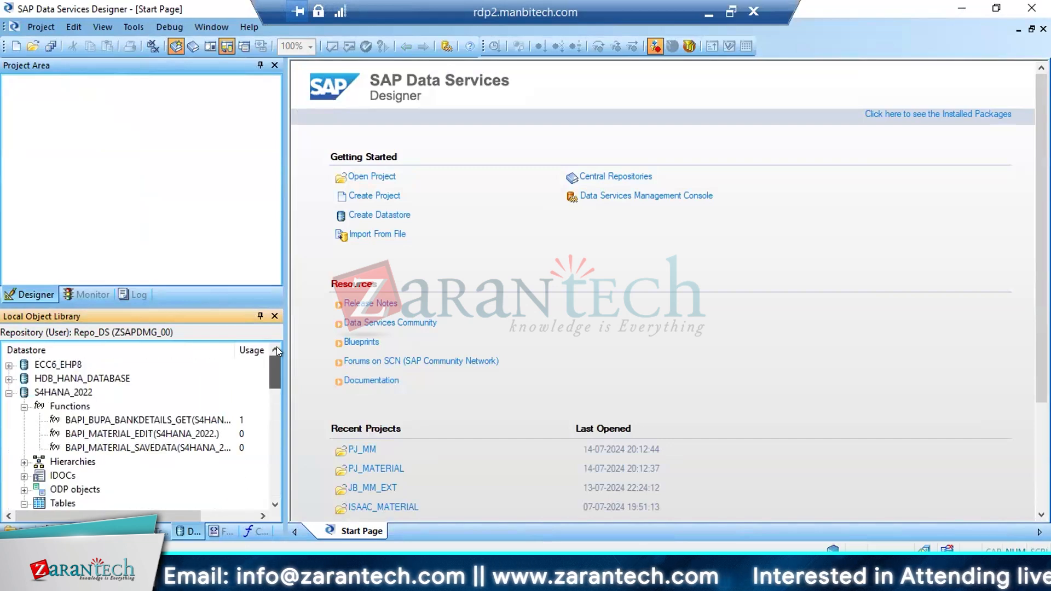
left_click(363, 449)
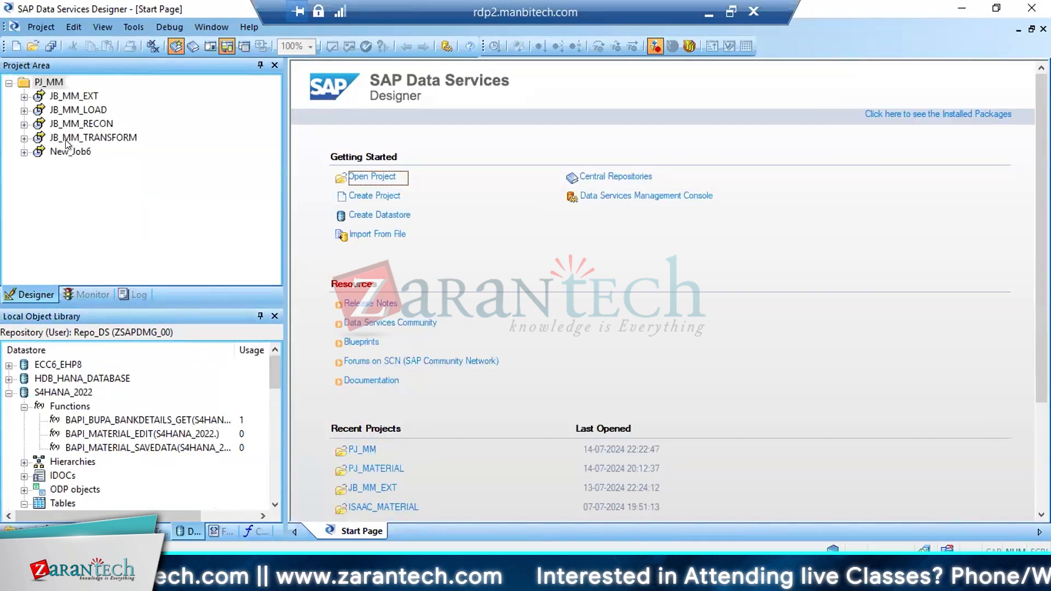
Open DF_LKP_T023 through WF_EXTRACT_LKP of New_Job6 and preview the data of its target table LKP_T023
double_click(60, 151)
left_click(129, 154)
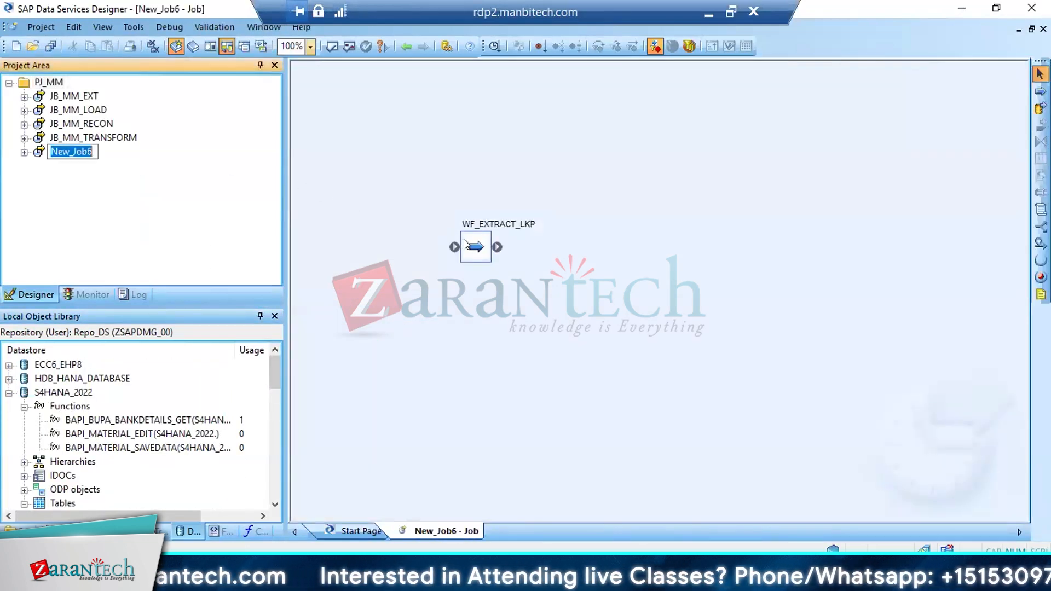
double_click(465, 245)
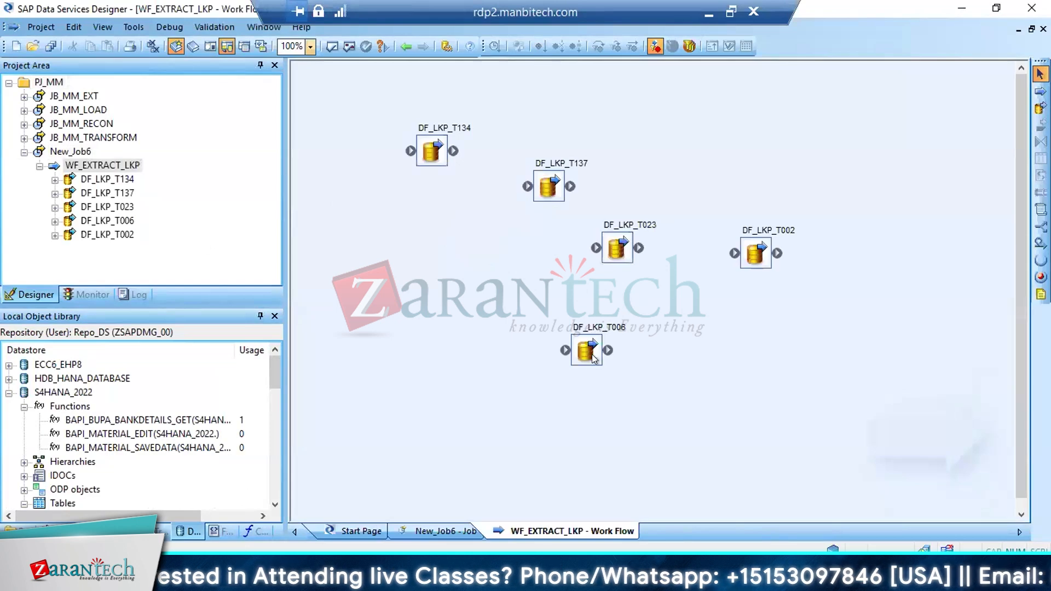
double_click(604, 234)
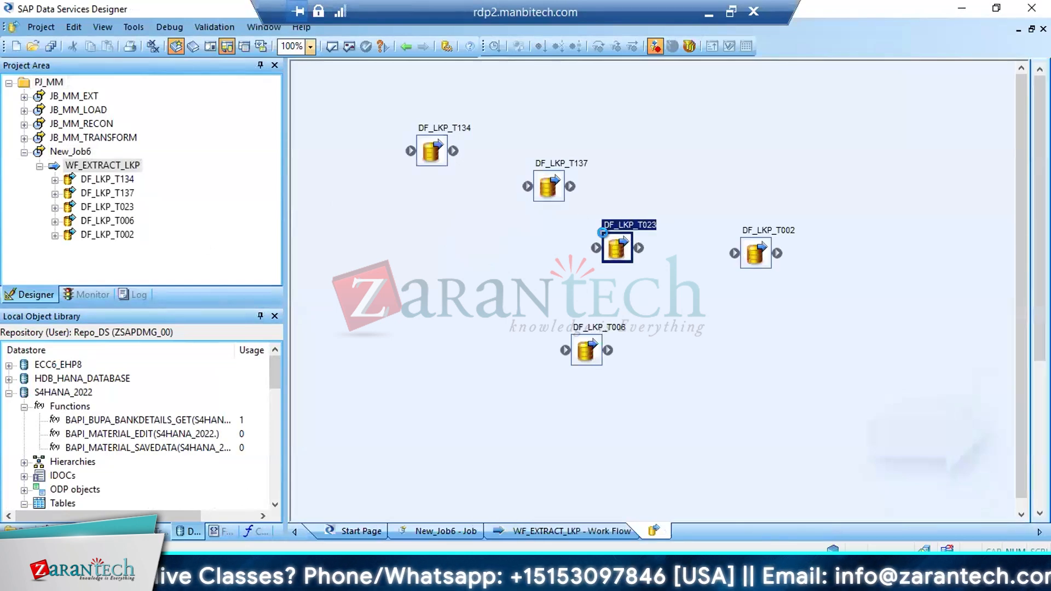
left_click(628, 315)
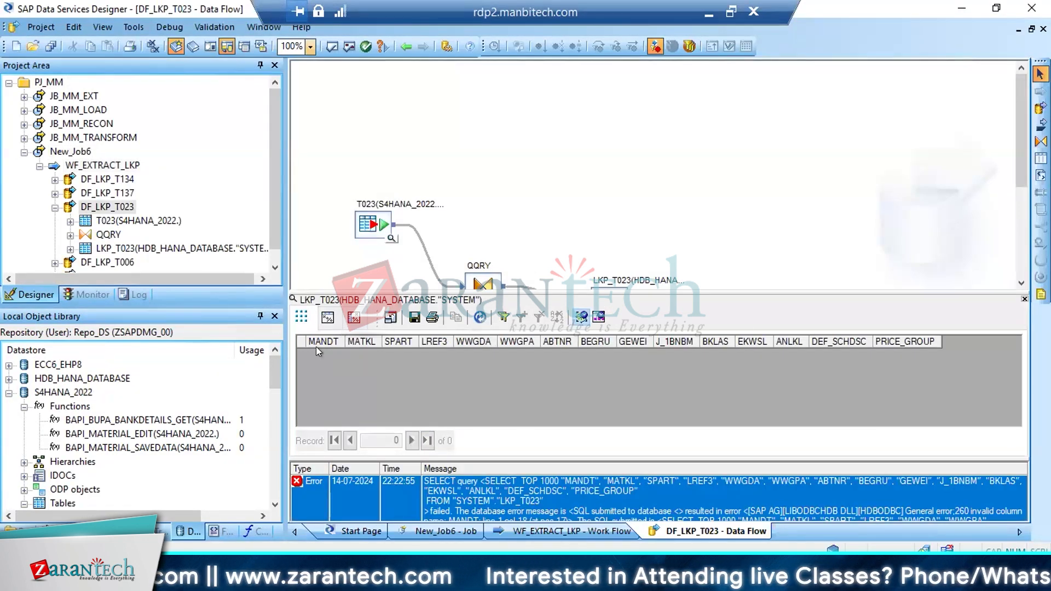
left_click(1024, 298)
Reimport table LKP_T023 in datastore HDB_HANA_DATABASE, and check its data and the output columns of QQRY
right_click(606, 306)
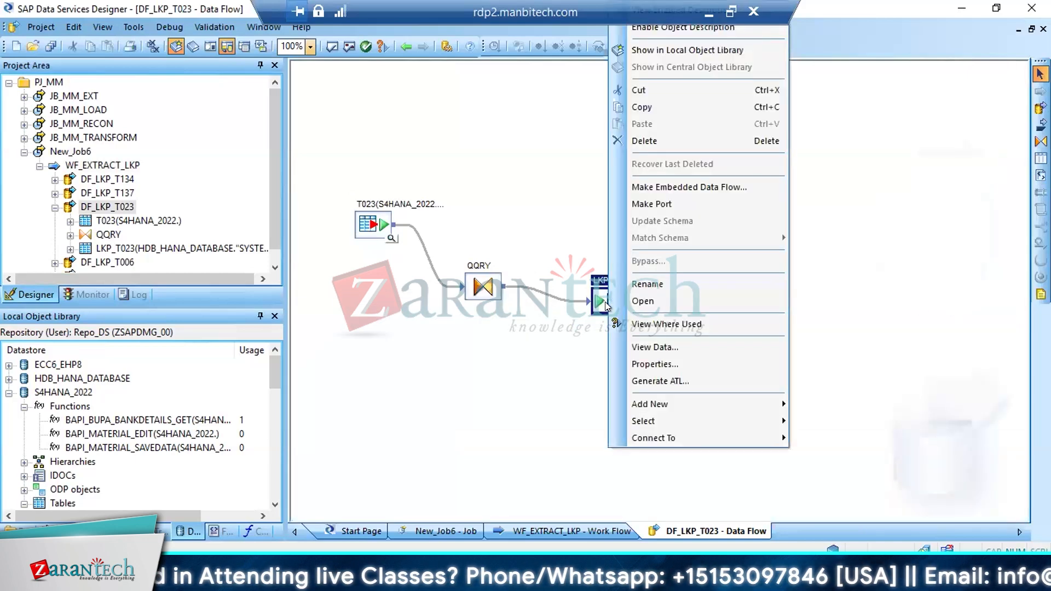
left_click(655, 51)
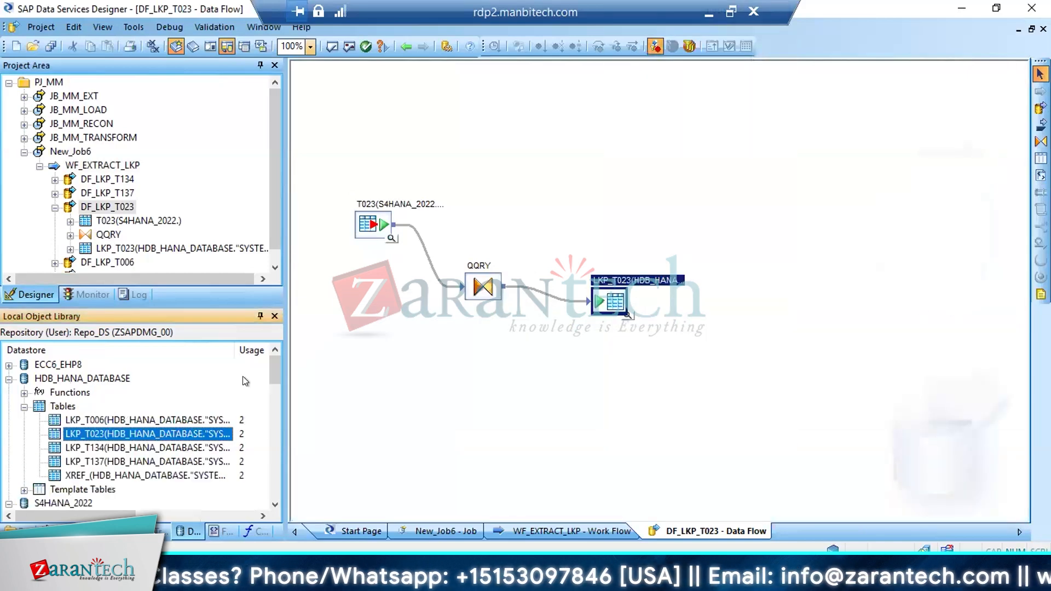
right_click(81, 428)
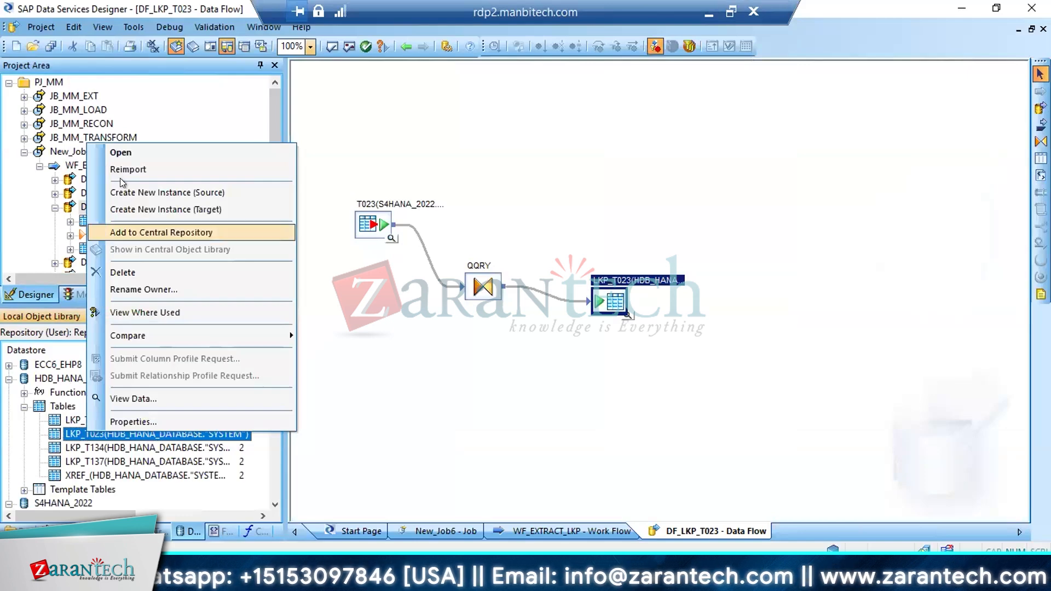
left_click(144, 169)
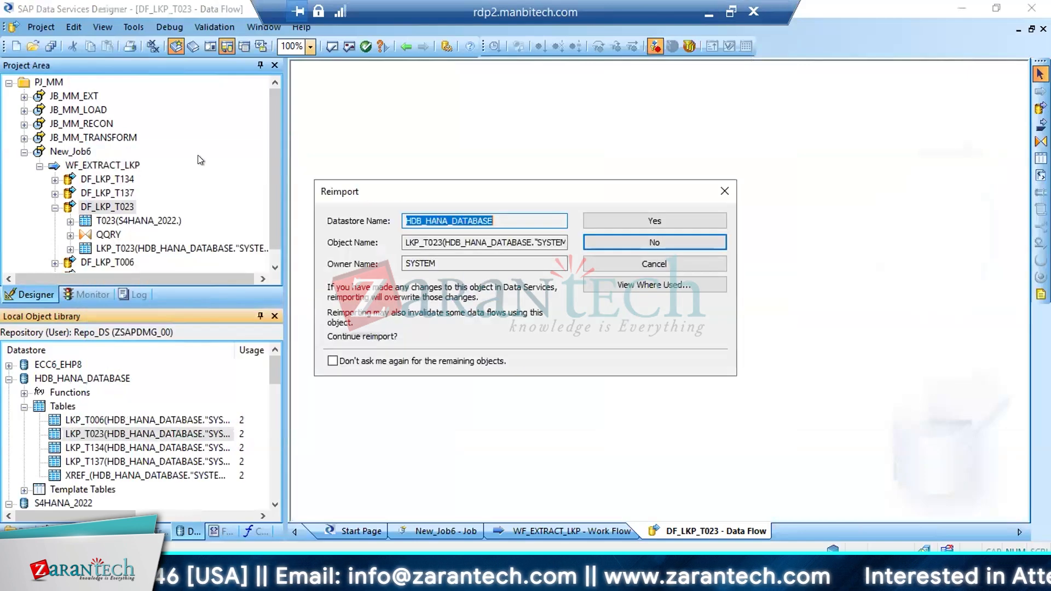
left_click(666, 218)
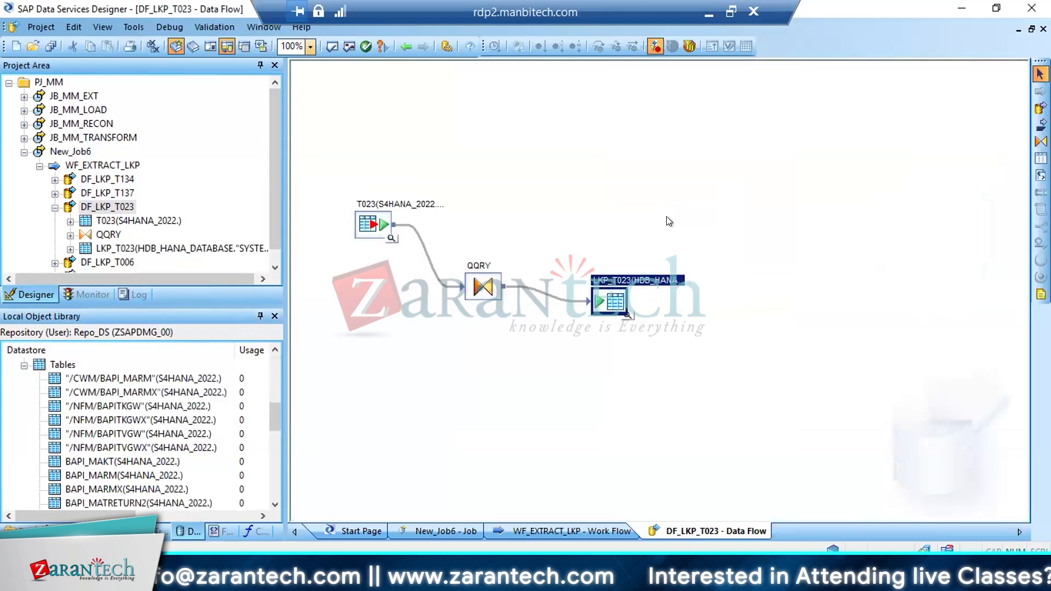
left_click(627, 316)
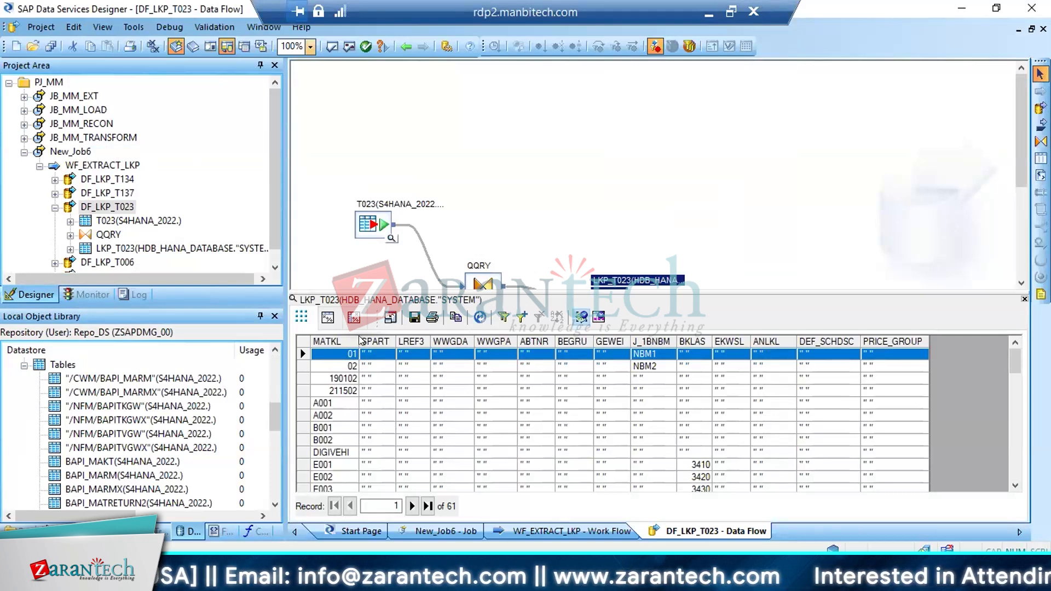
double_click(487, 274)
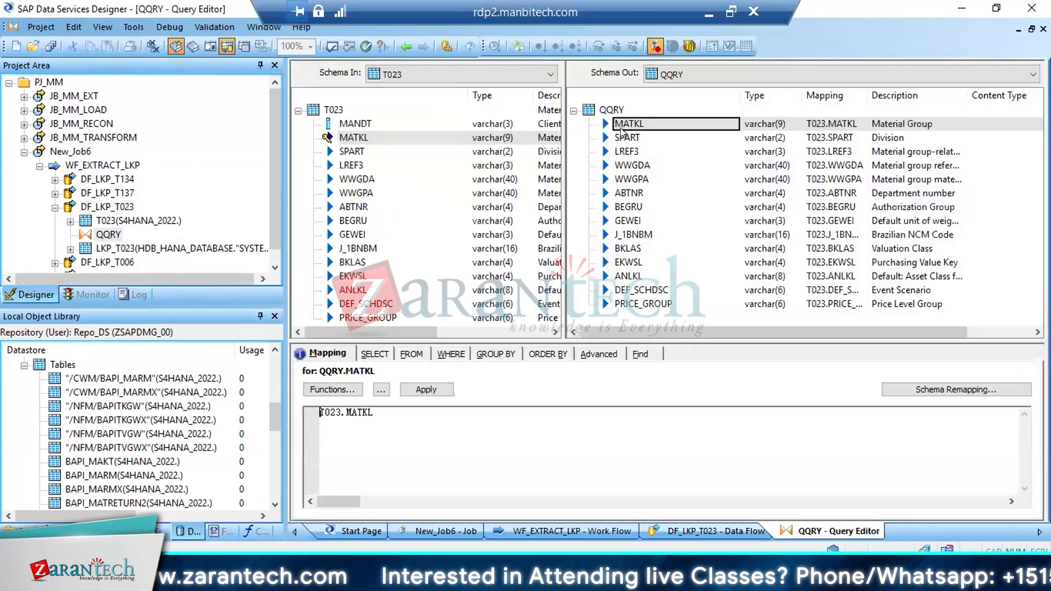
Execute New_Job6 again with the existing execution properties and examine the error log of the new run
left_click(77, 153)
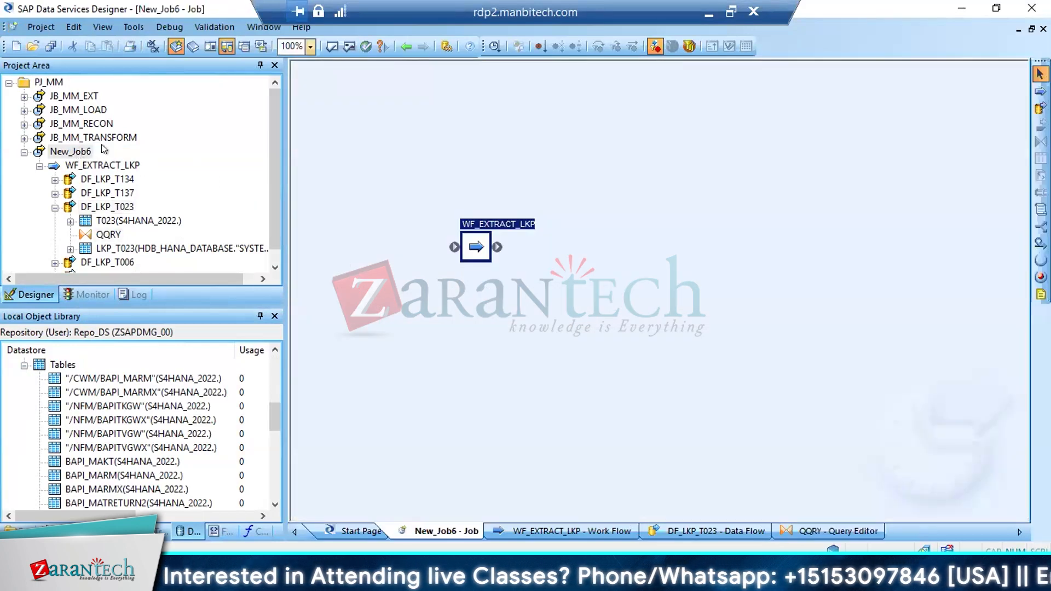
left_click(492, 47)
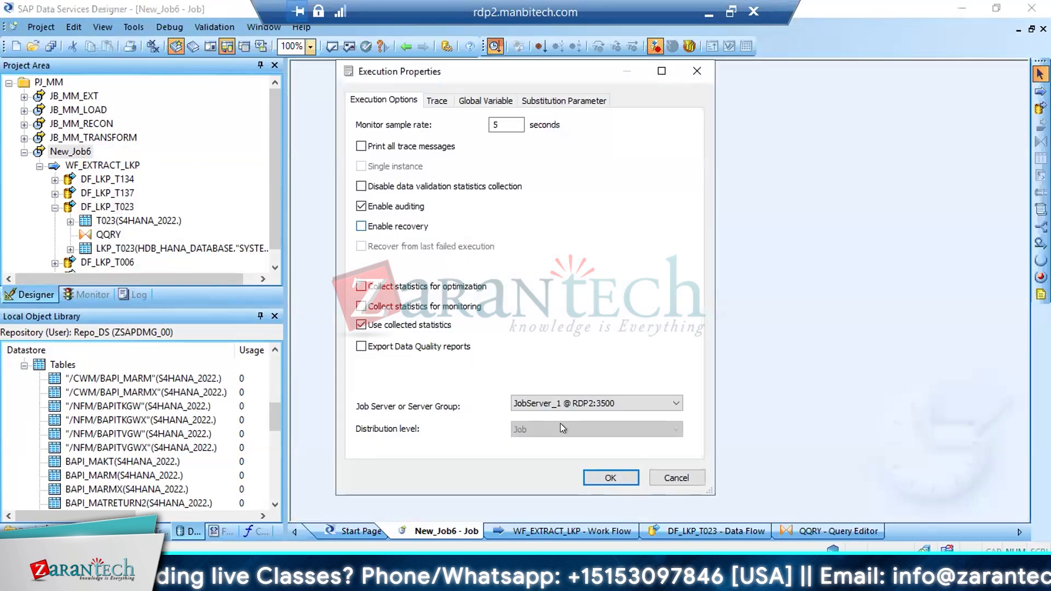
left_click(601, 475)
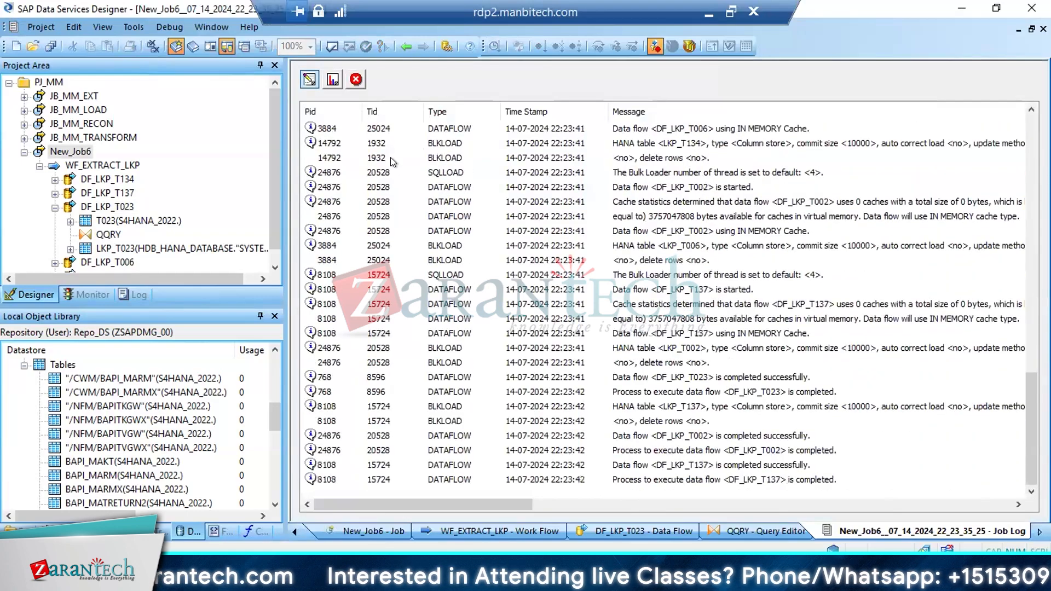
left_click(356, 80)
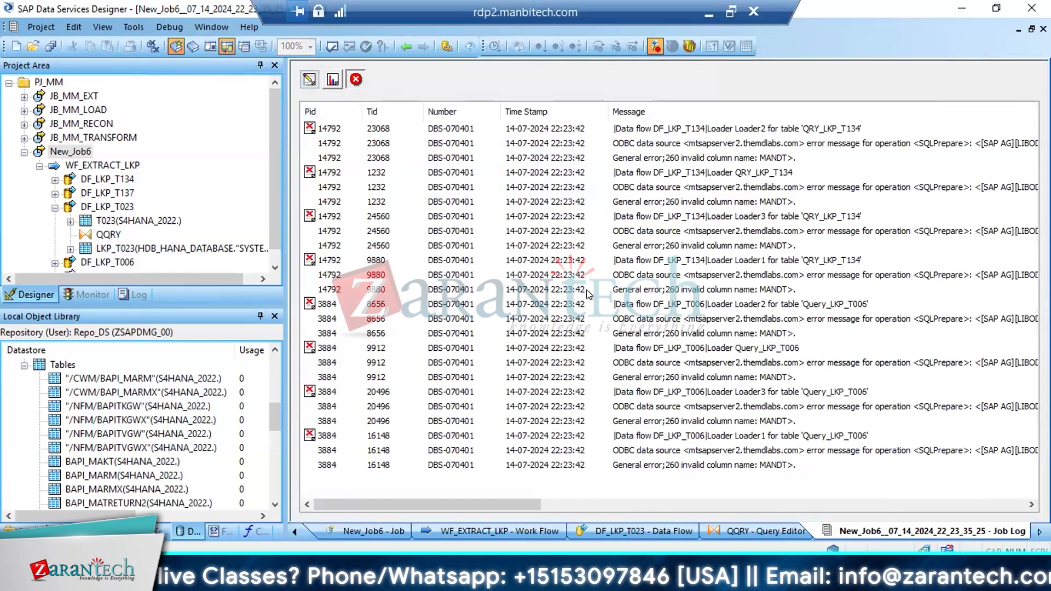
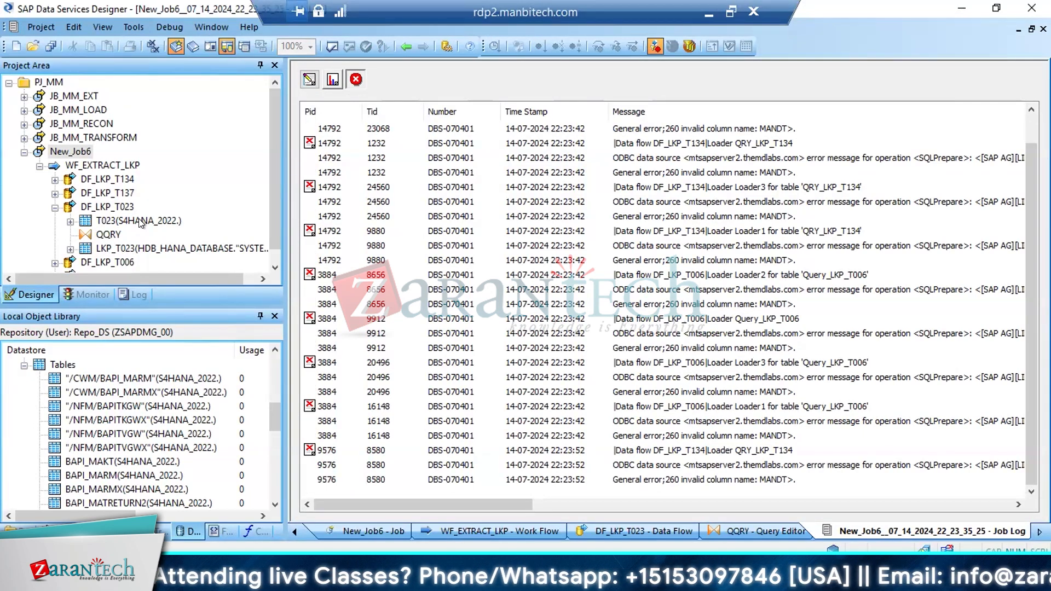
Connect the data flows in WF_EXTRACT_LKP in the sequence DF_LKP_T134, T137, T023, T002, T006, and save all changes
left_click(331, 81)
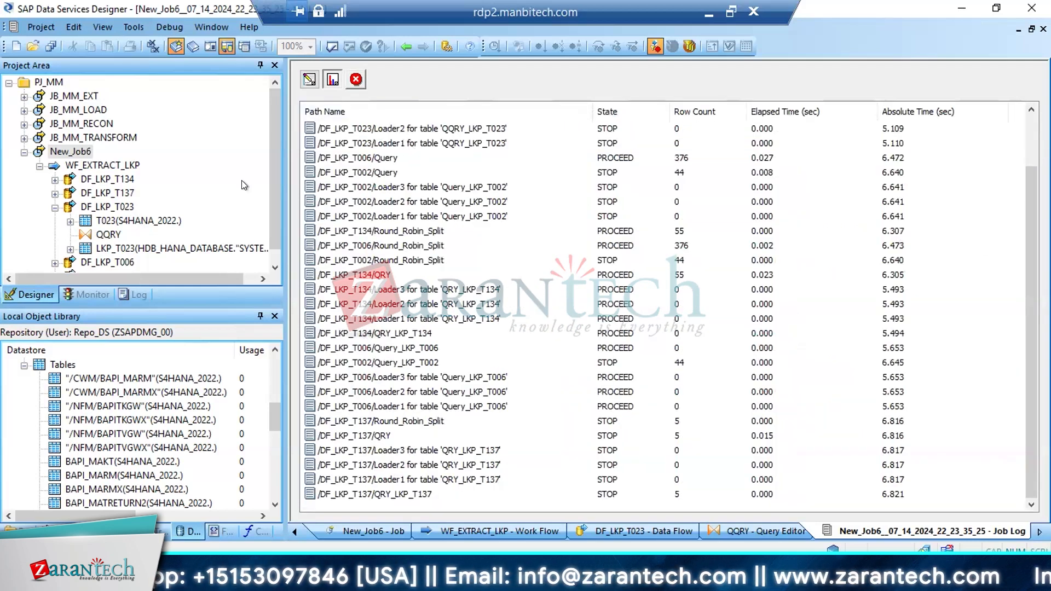
double_click(85, 165)
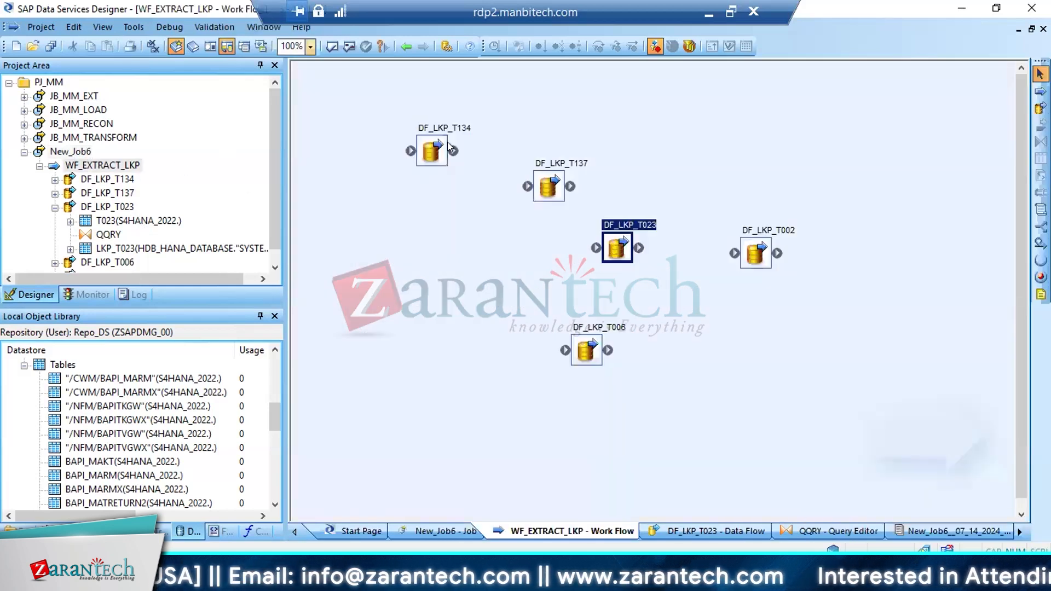
left_click_drag(451, 150, 531, 192)
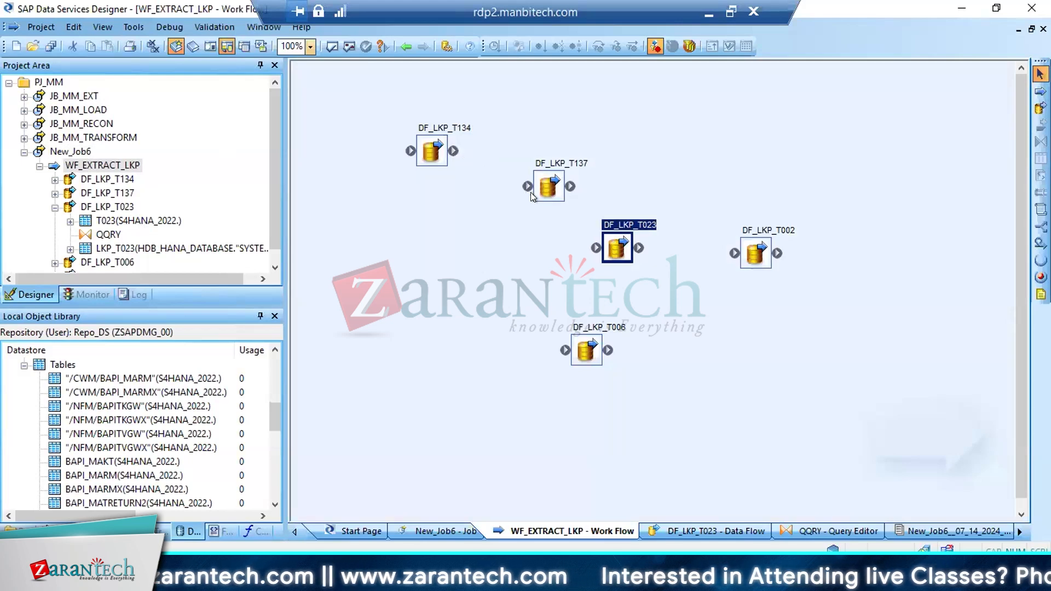
left_click_drag(453, 150, 527, 187)
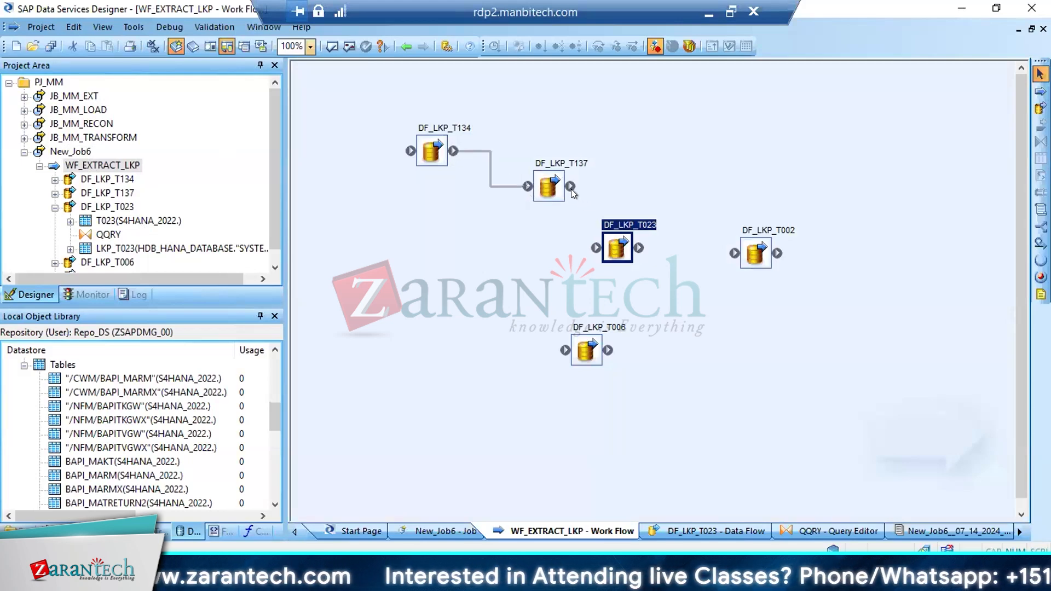
left_click_drag(600, 239, 565, 350)
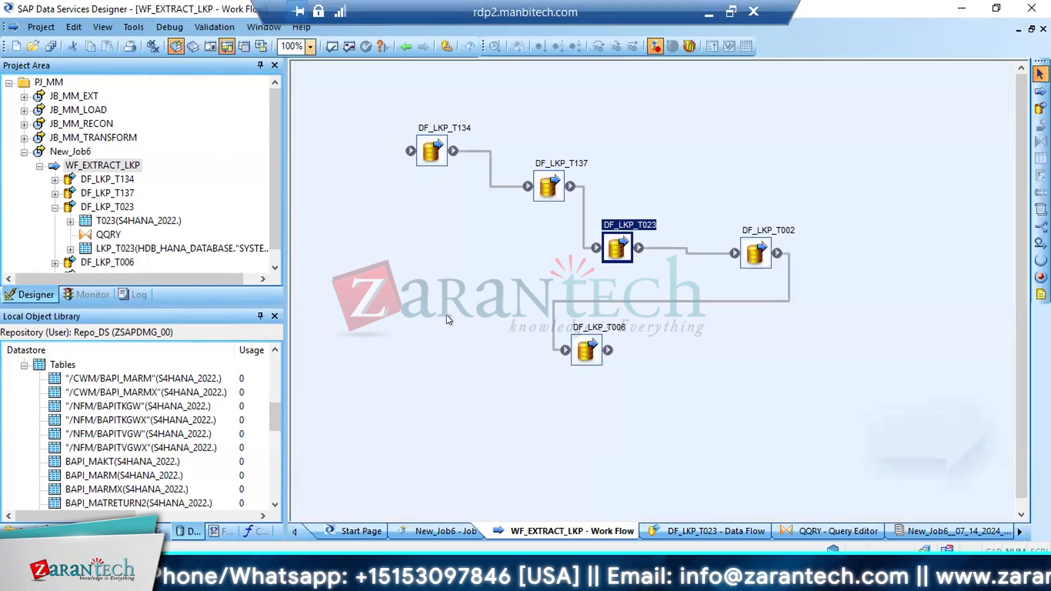
left_click(50, 46)
left_click(423, 369)
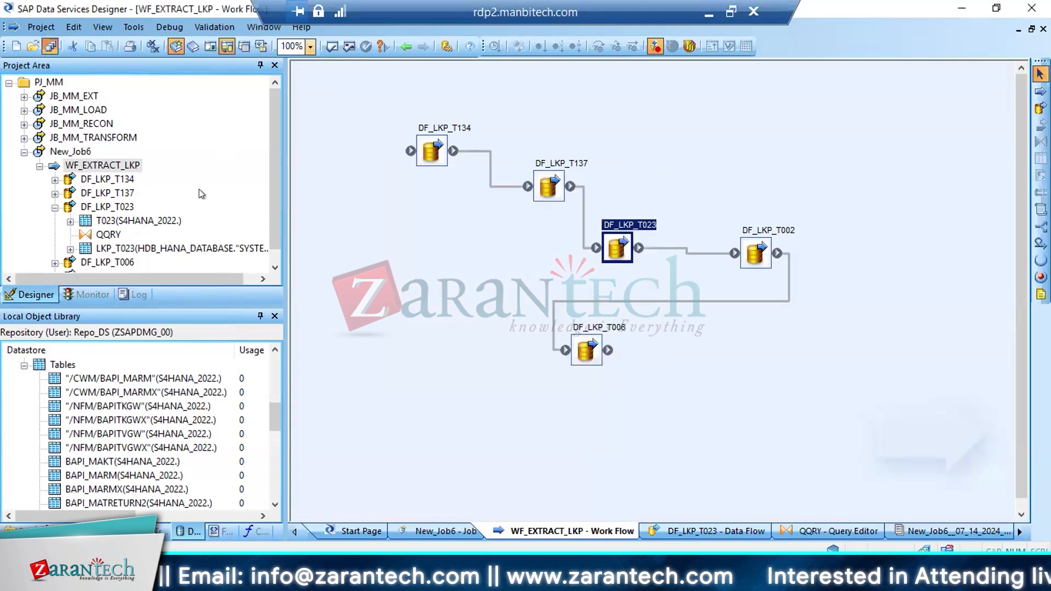
Execute New_Job6 with the existing execution properties and examine the monitor and error log of the run
left_click(67, 150)
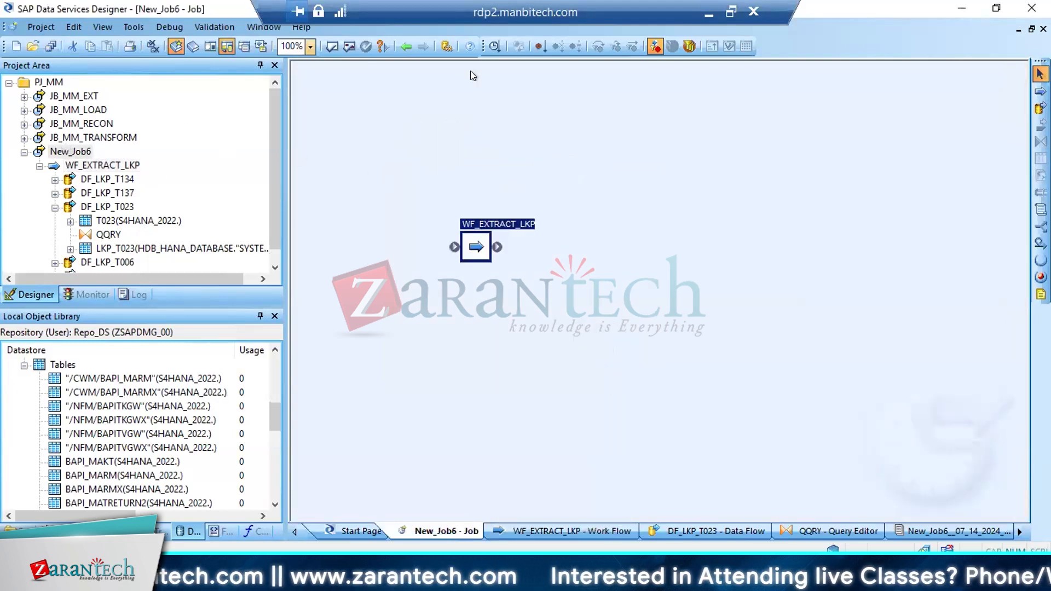
left_click(491, 47)
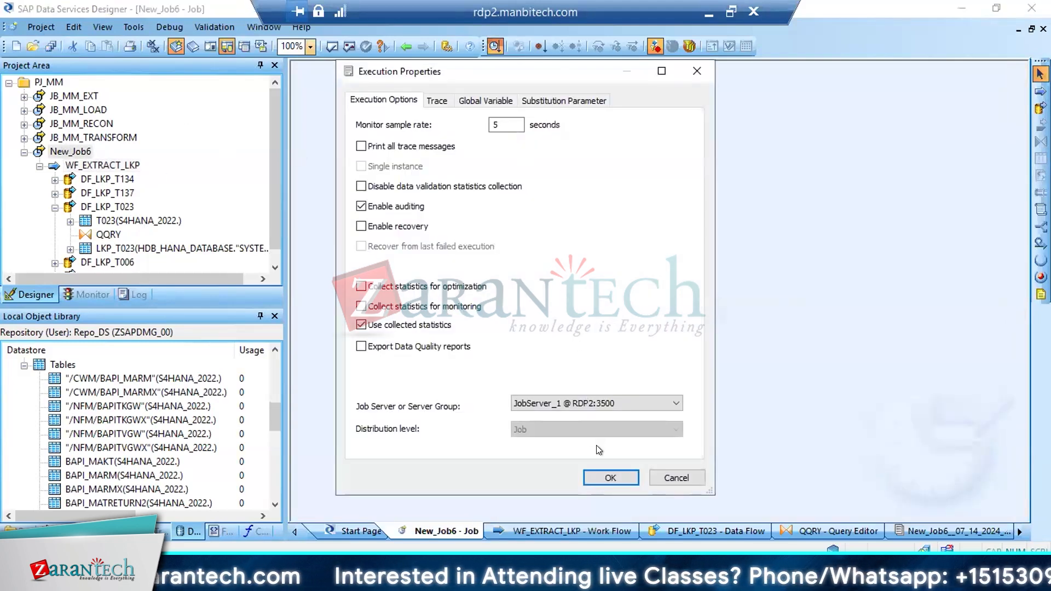
left_click(608, 478)
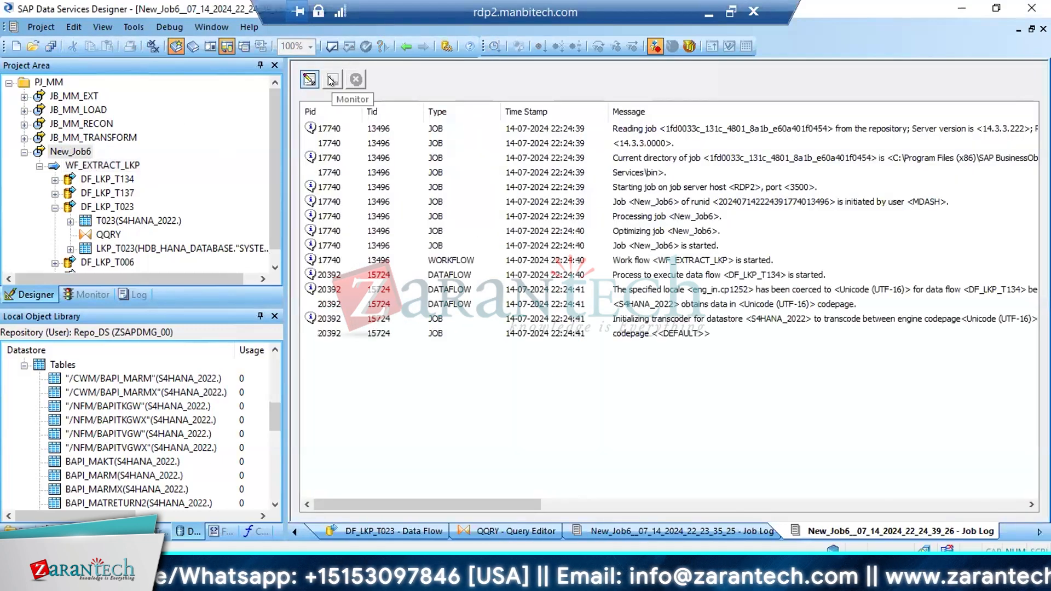
left_click(331, 80)
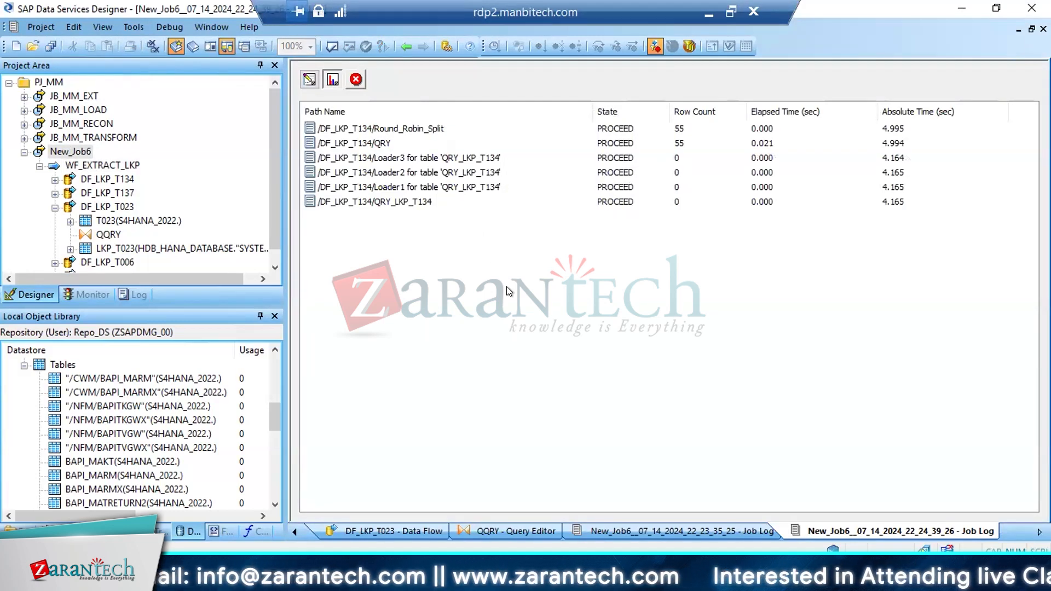
left_click(355, 79)
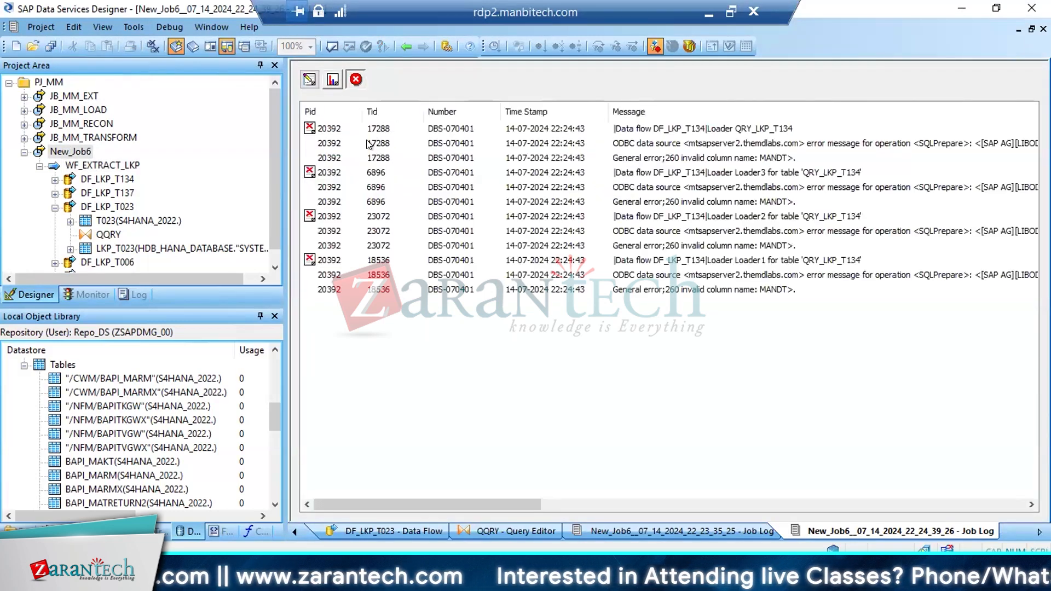
Reimport target table LKP_T134 of data flow DF_LKP_T134 from the local object library and preview its data
double_click(112, 179)
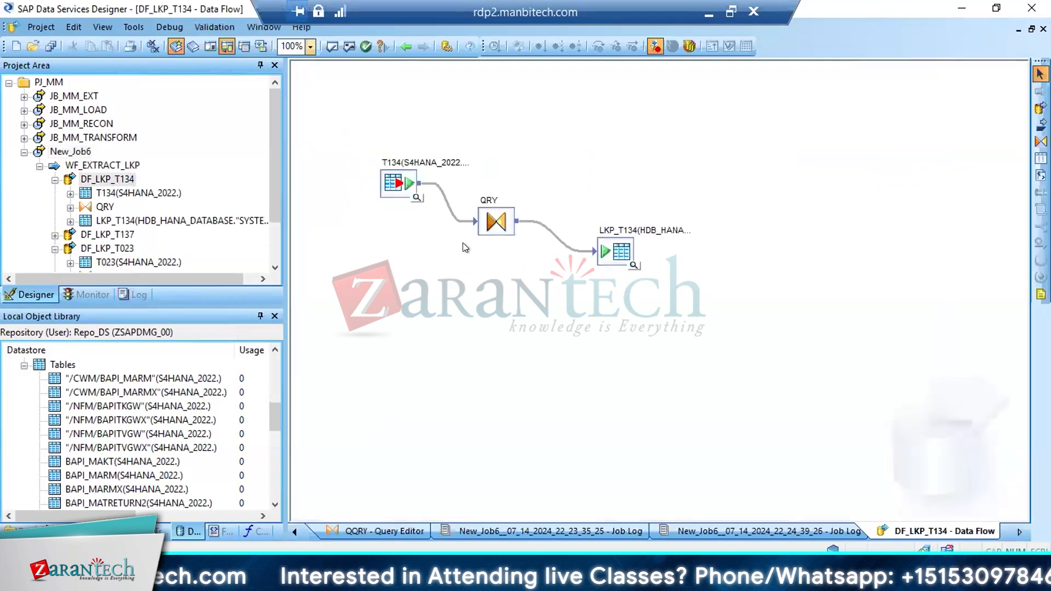
right_click(601, 251)
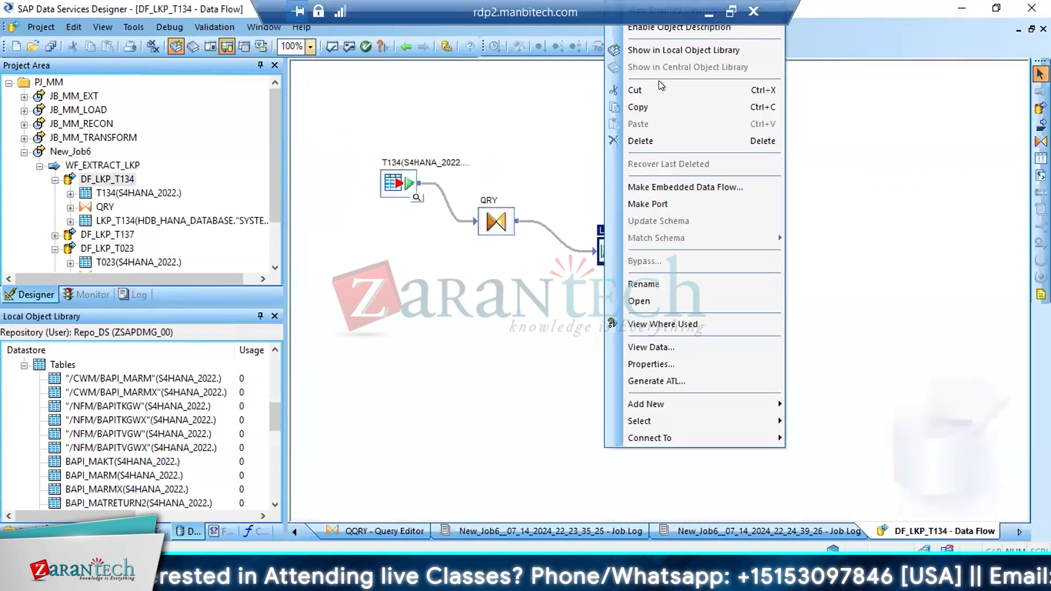
left_click(660, 52)
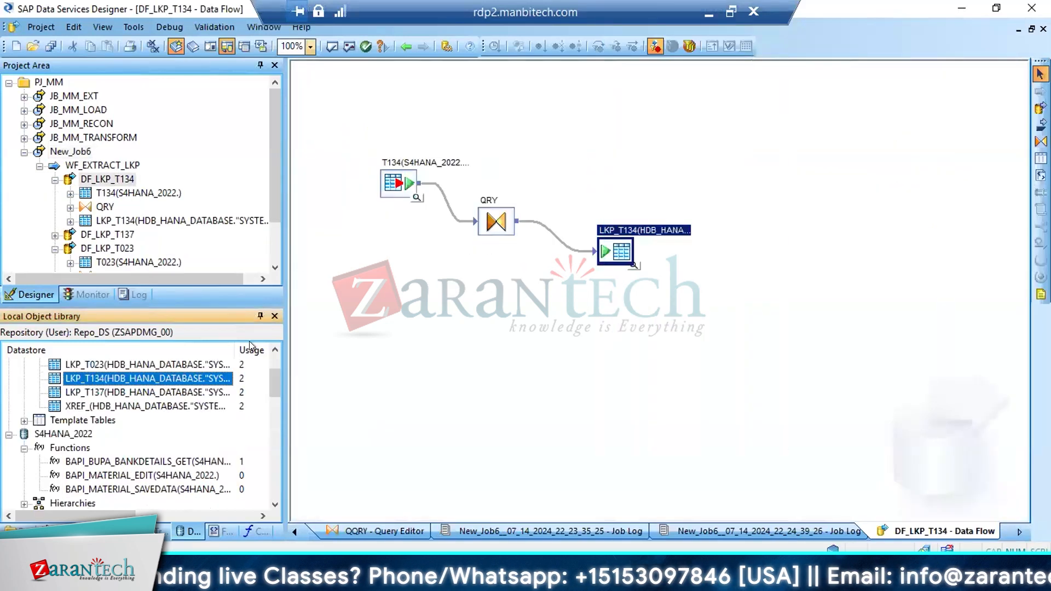
right_click(113, 379)
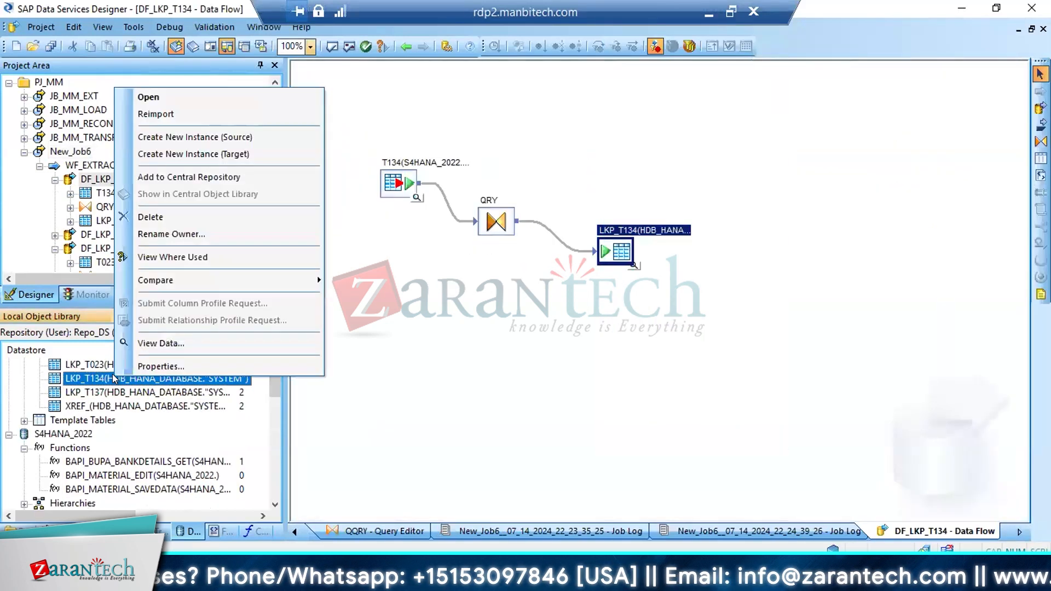
left_click(166, 114)
left_click(656, 221)
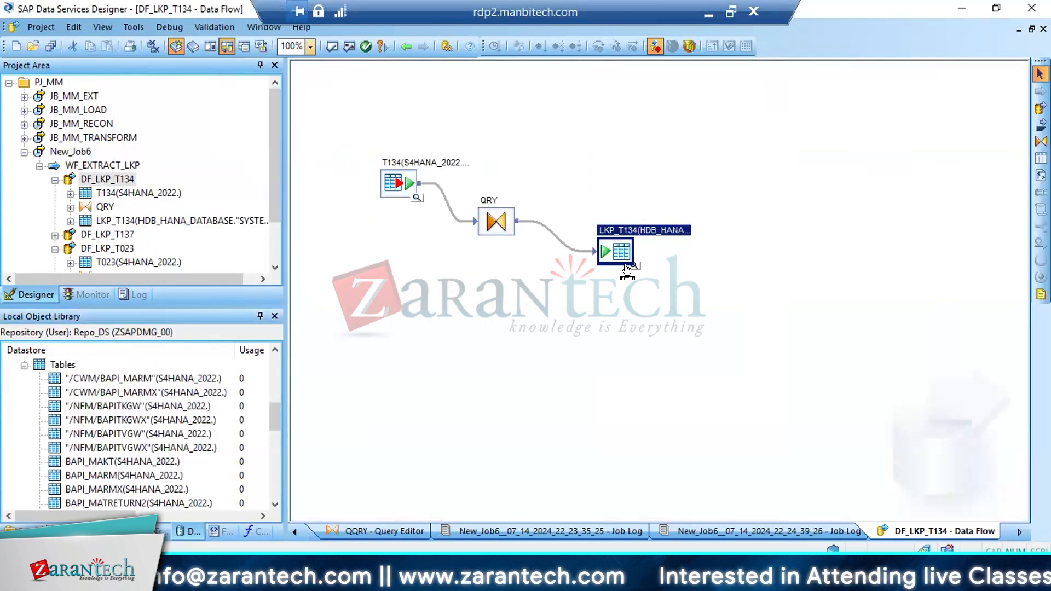
left_click(628, 269)
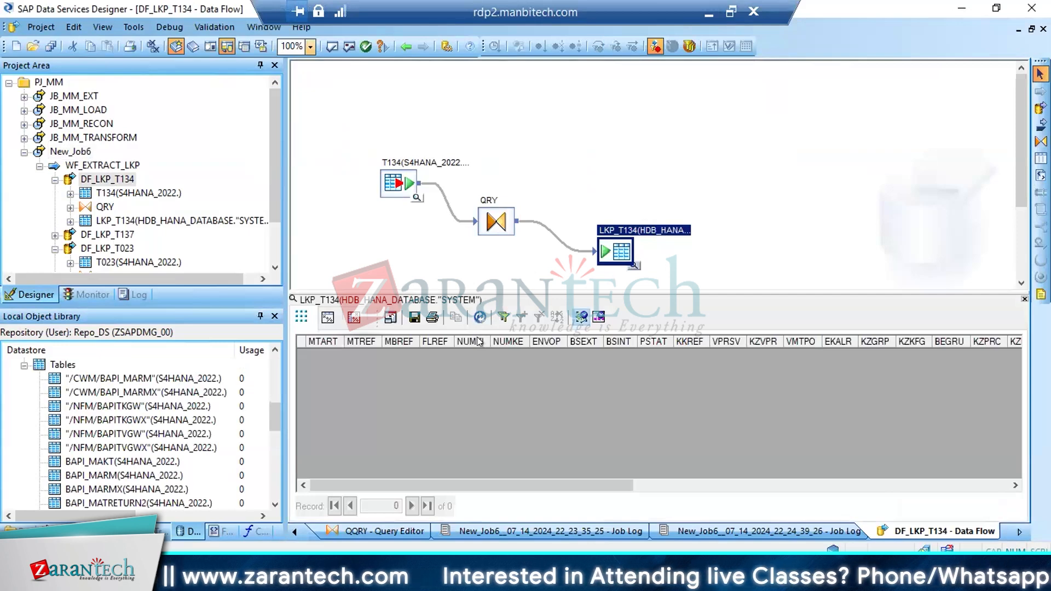
Delete the MANDT column from the output schema of QRY in DF_LKP_T134
double_click(490, 229)
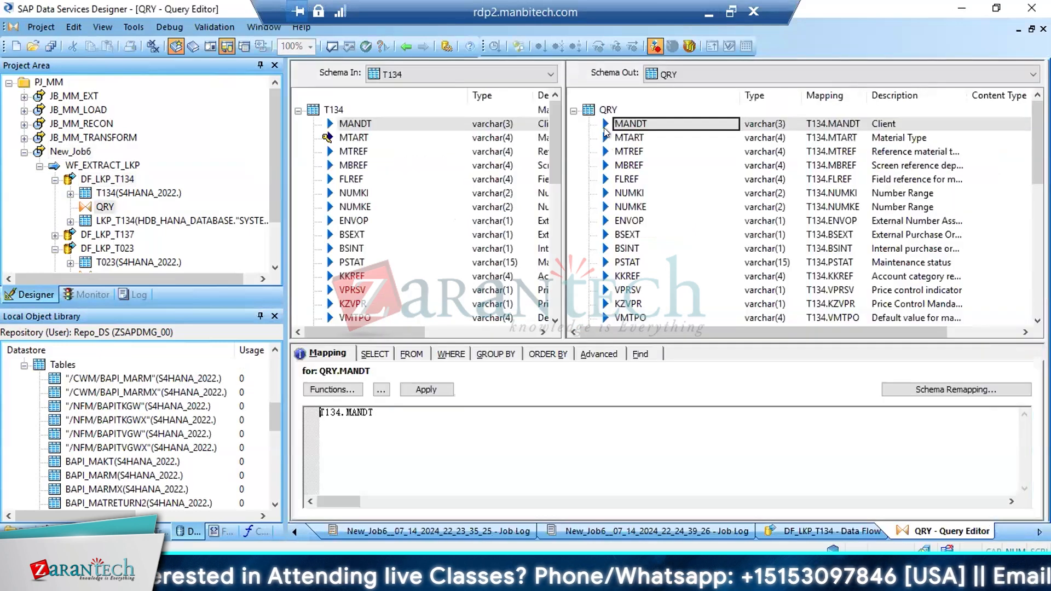
left_click(606, 123)
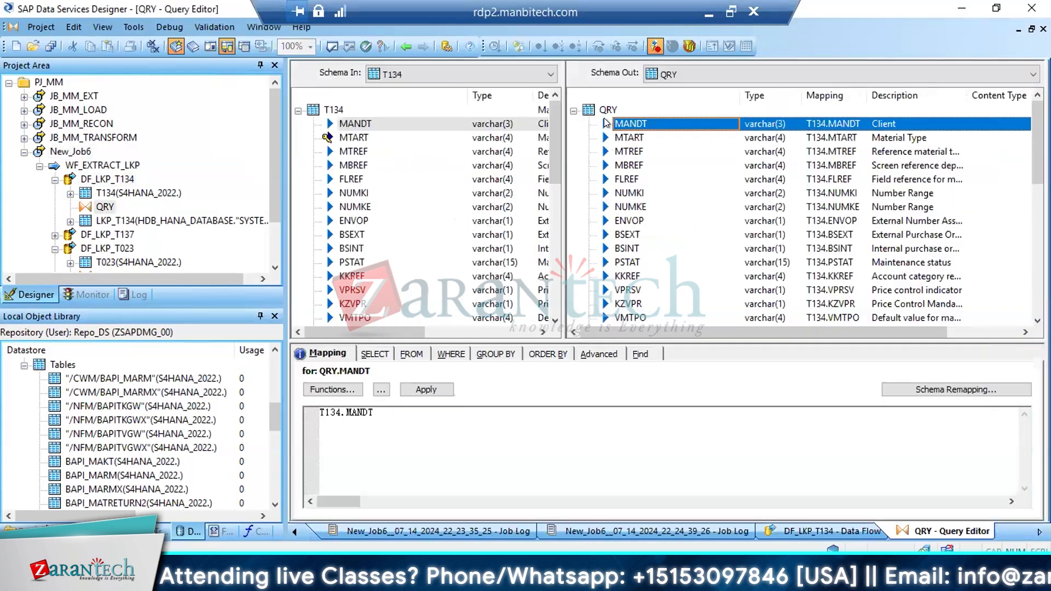
key("Delete")
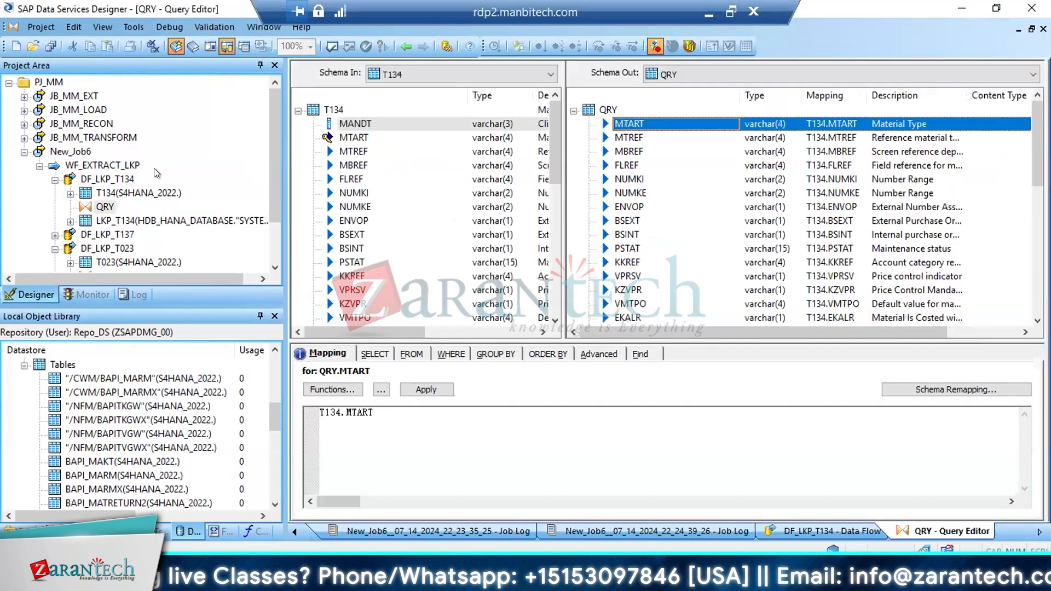
left_click(55, 180)
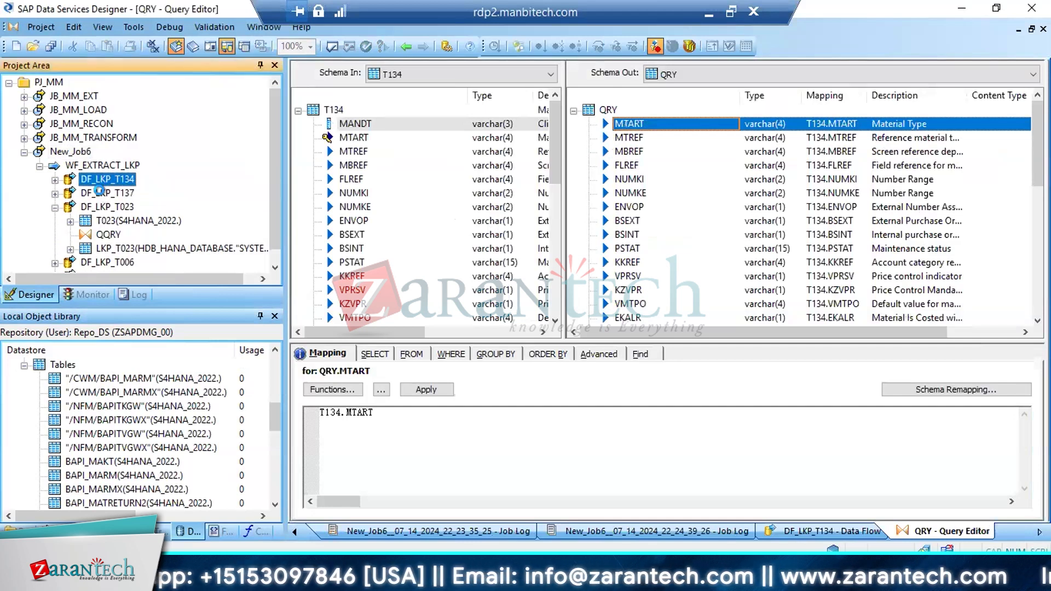
Open DF_LKP_T137 and preview the data of its target table LKP_T137
double_click(103, 193)
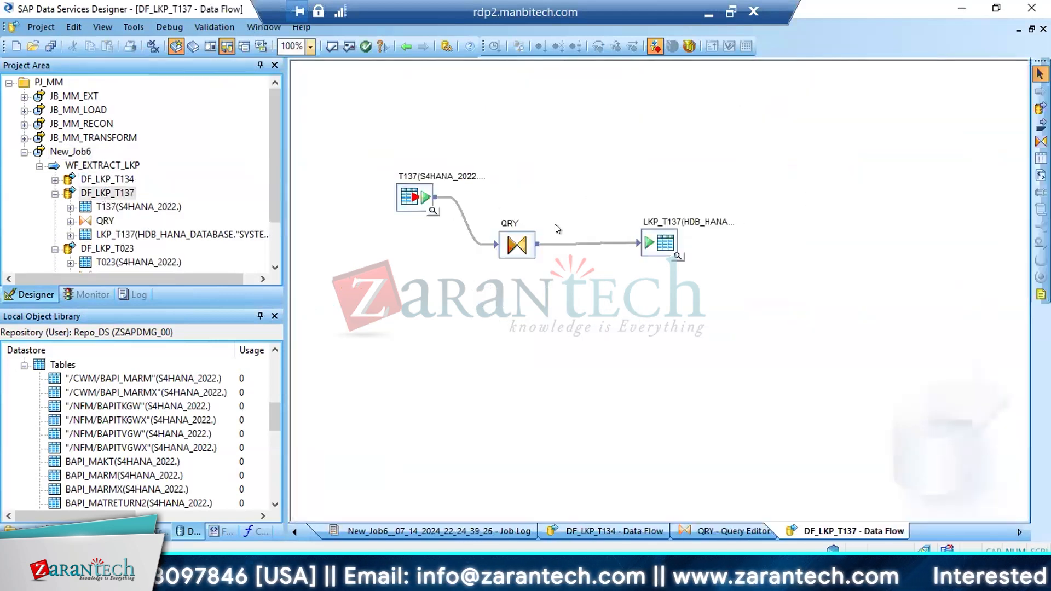
left_click(677, 256)
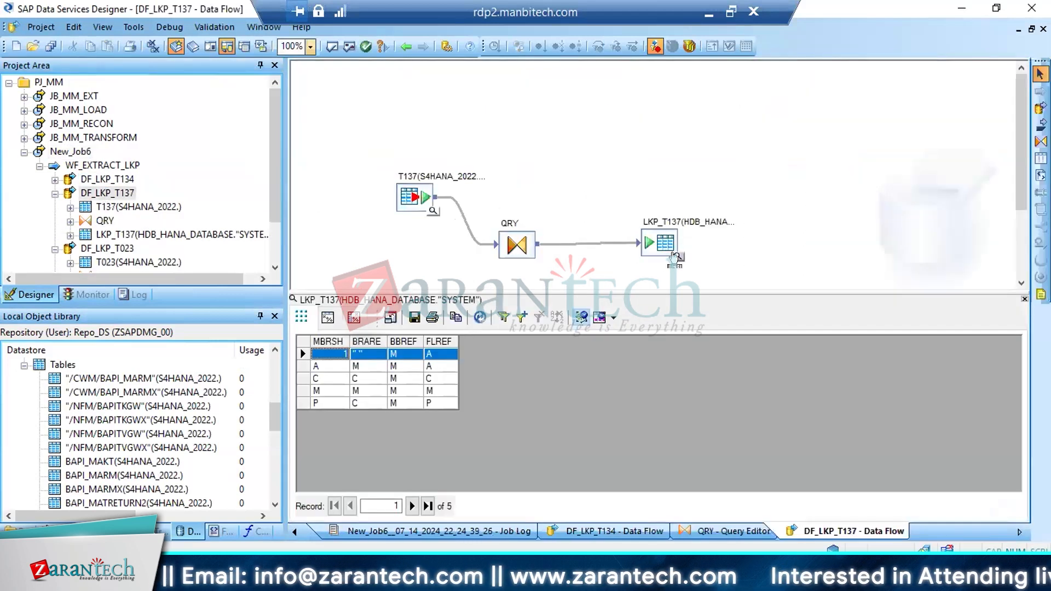
left_click(55, 193)
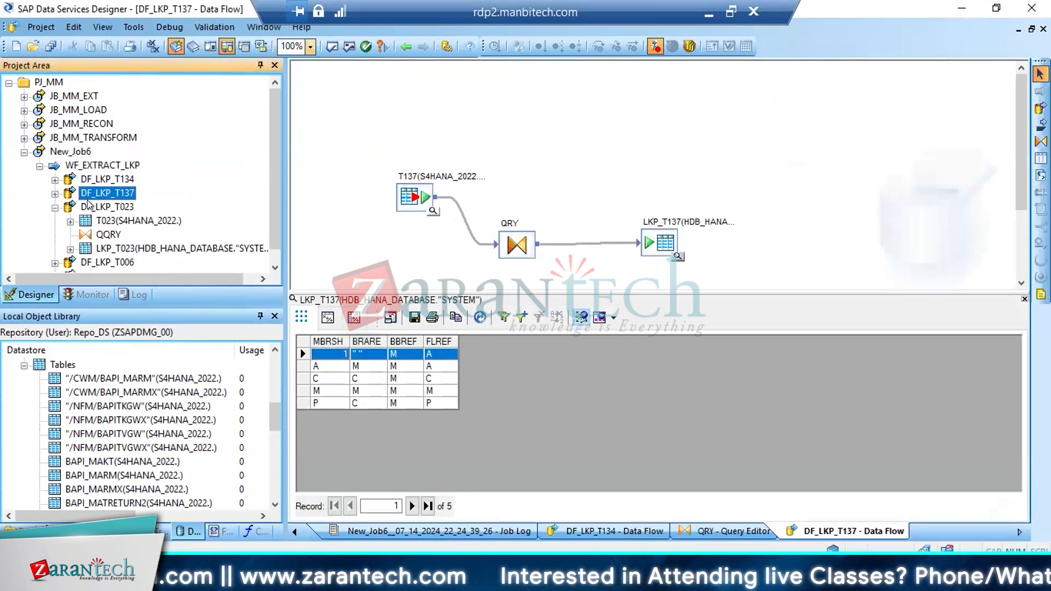
Execute New_Job6, saving the changed data flow DF_LKP_T134 and keeping the existing execution properties, and examine the error log
double_click(66, 153)
left_click(494, 46)
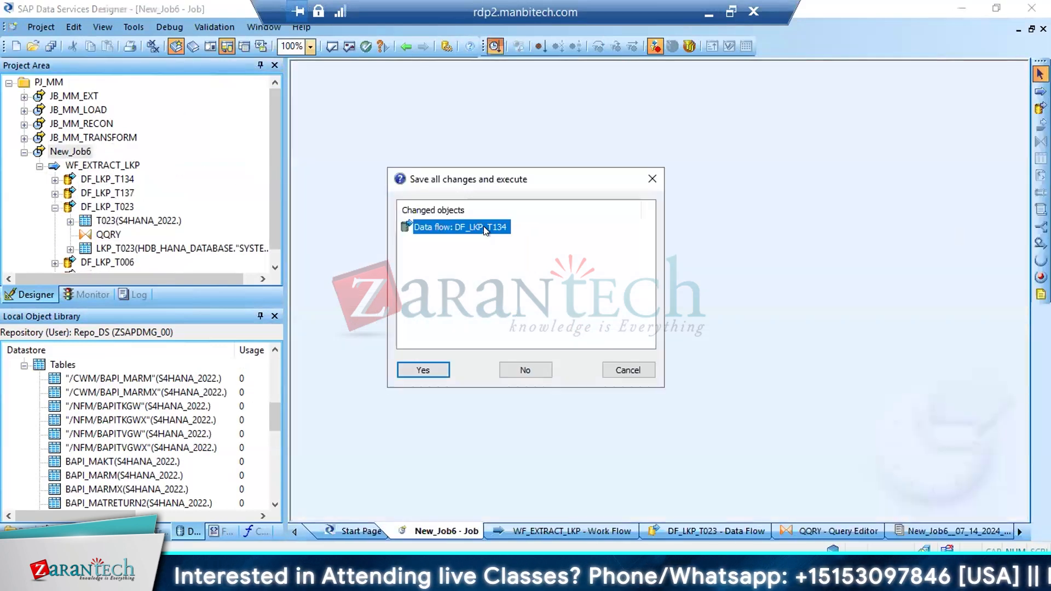
left_click(424, 367)
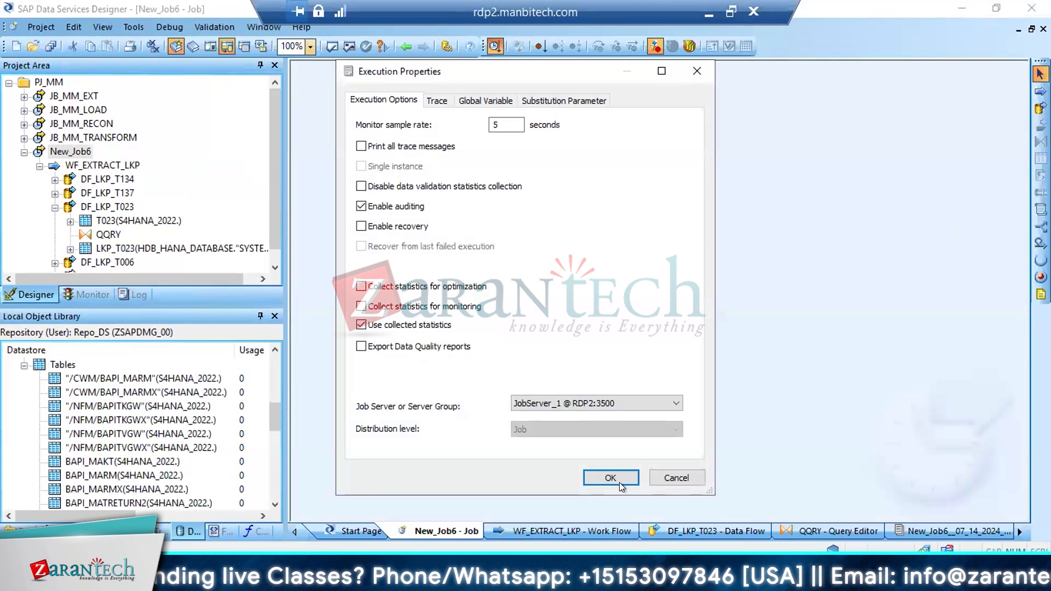
left_click(622, 486)
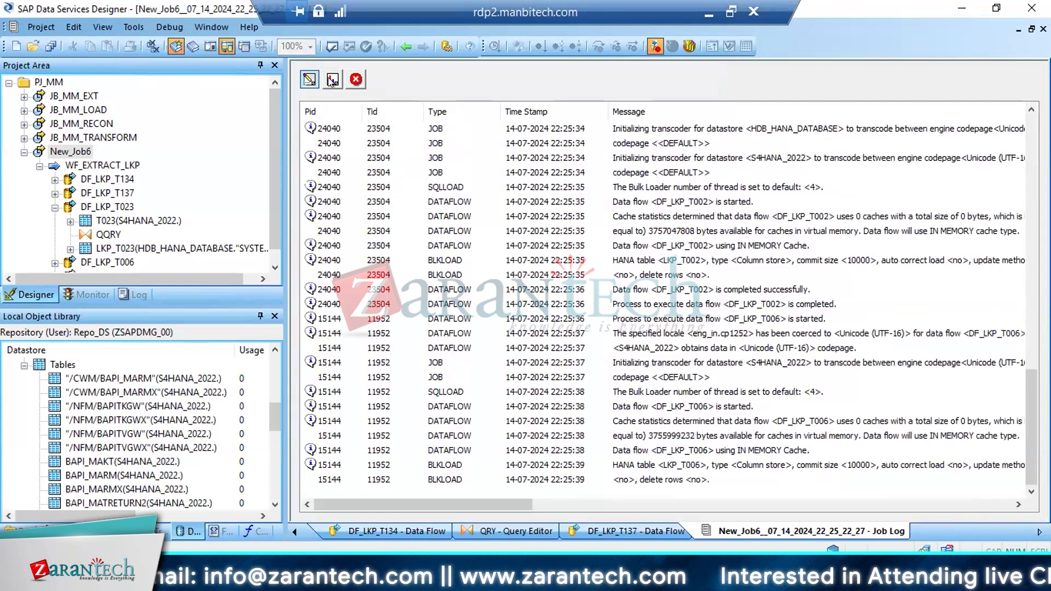
left_click(356, 79)
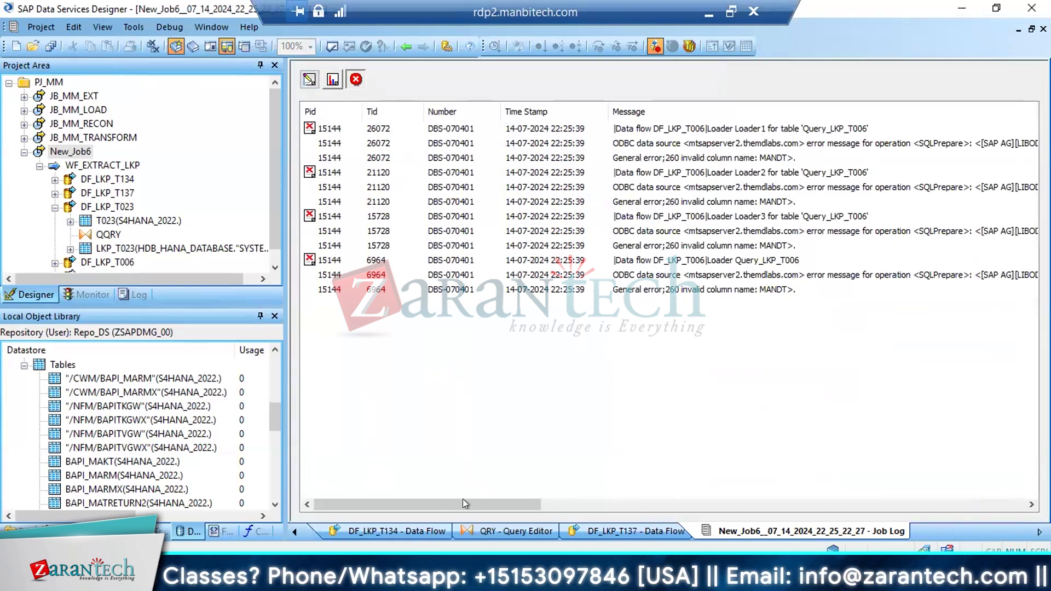
left_click_drag(464, 503, 489, 503)
Open DF_LKP_T006, reimport its target table LKP_T006 in datastore HDB_HANA_DATABASE, and preview the table's data
left_click(55, 208)
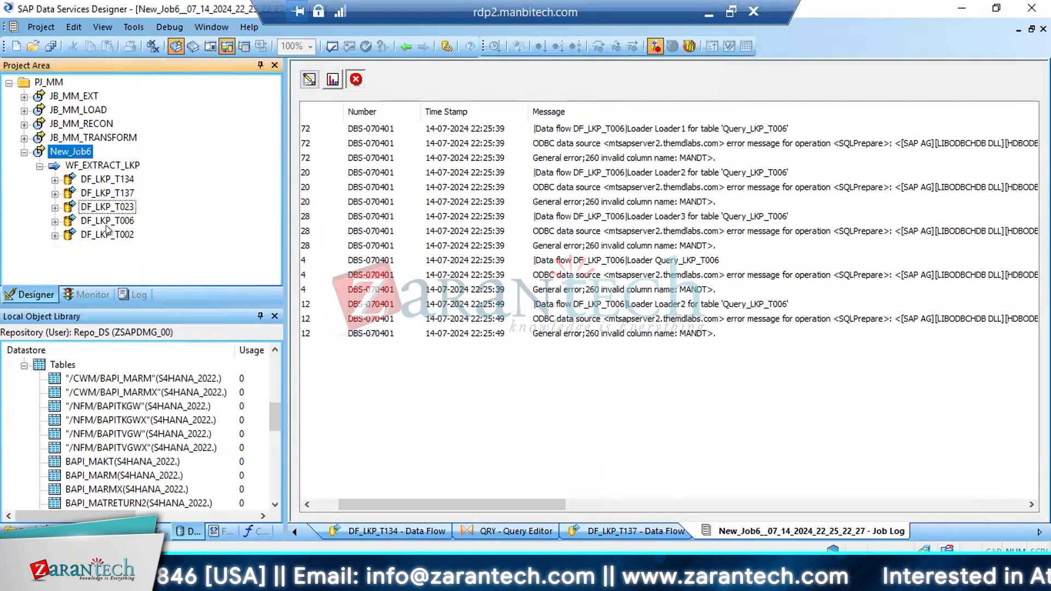
double_click(107, 221)
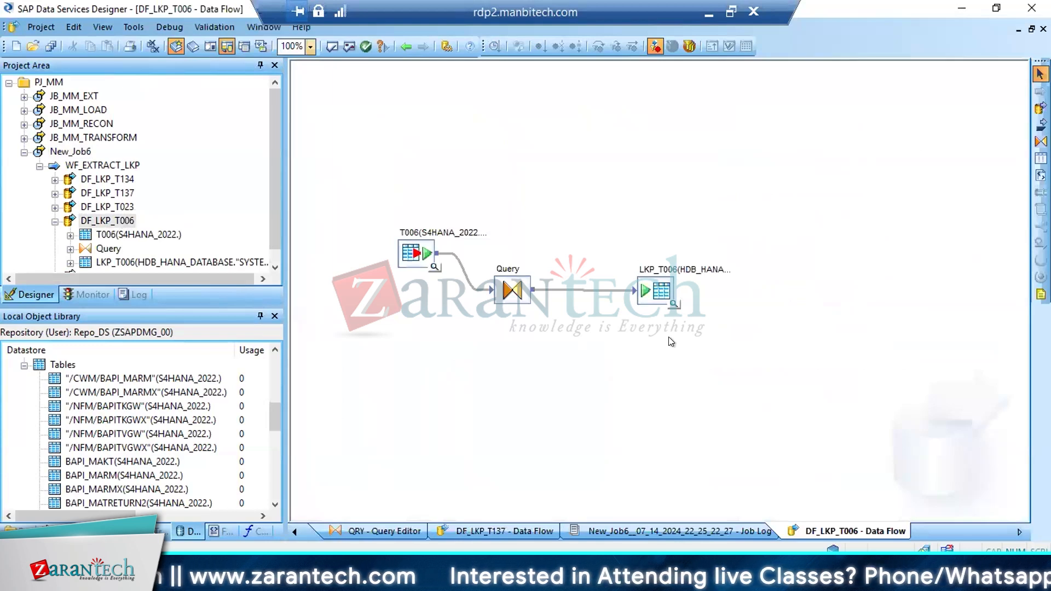
right_click(650, 291)
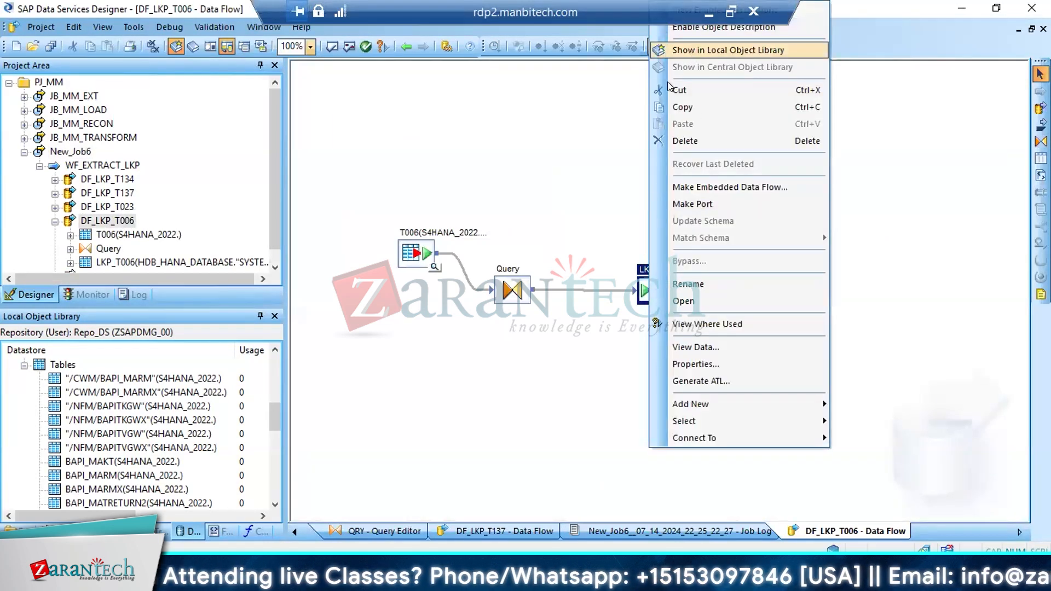
left_click(706, 50)
right_click(105, 378)
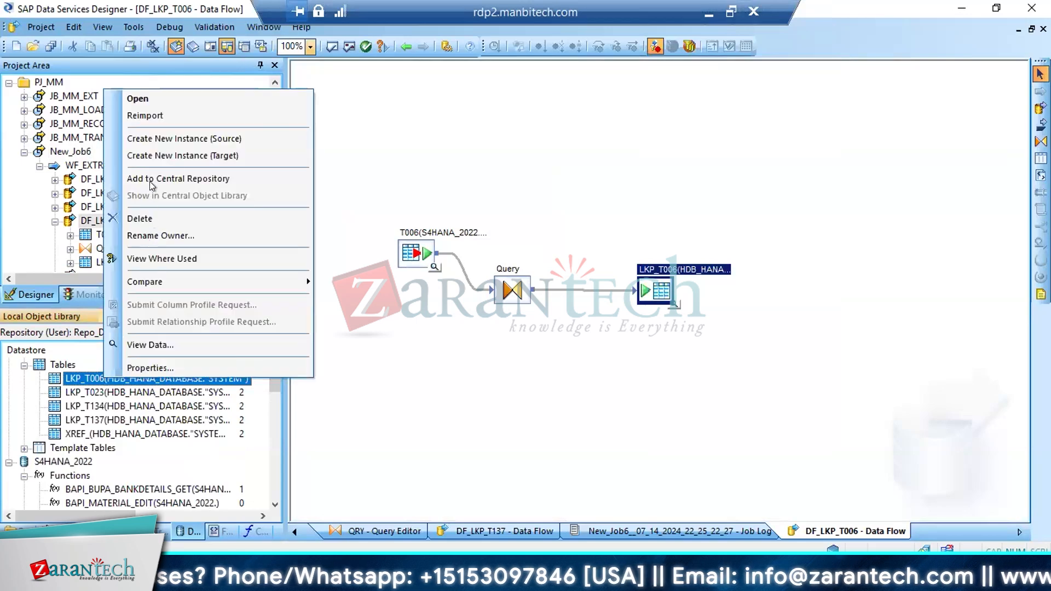
left_click(146, 116)
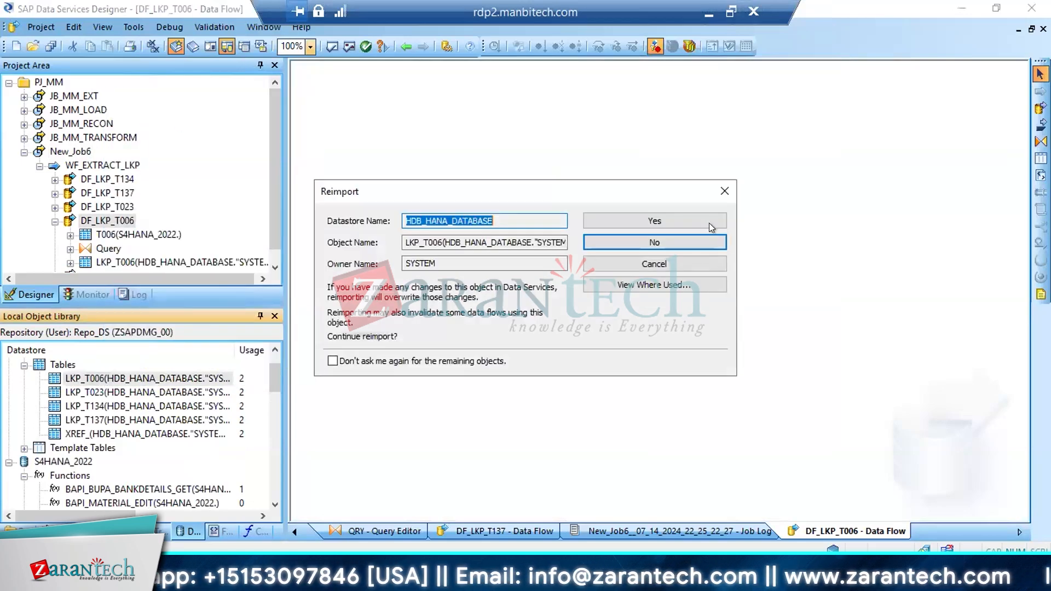
left_click(654, 221)
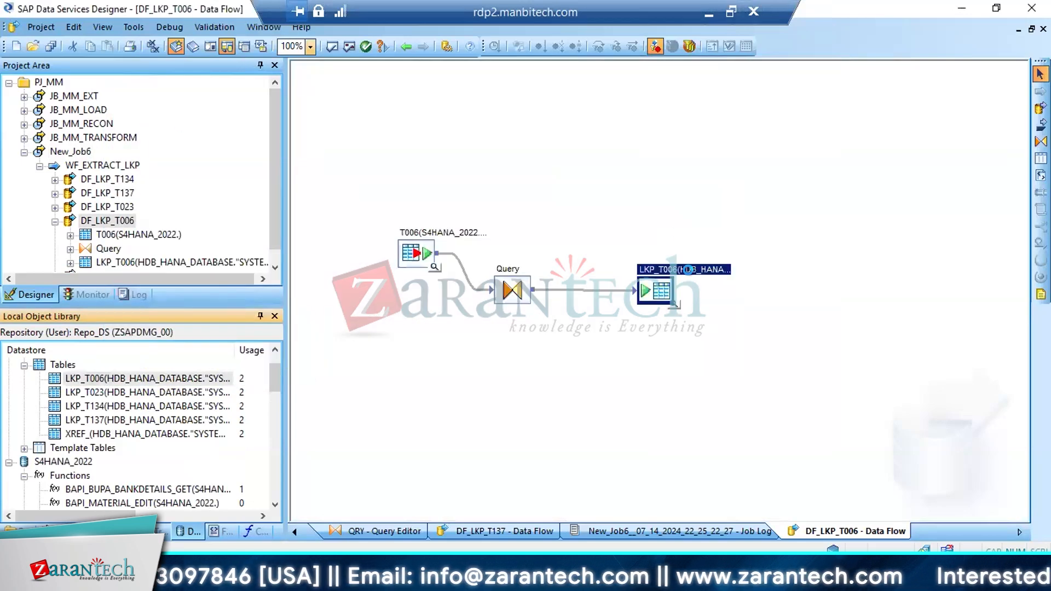
left_click(669, 299)
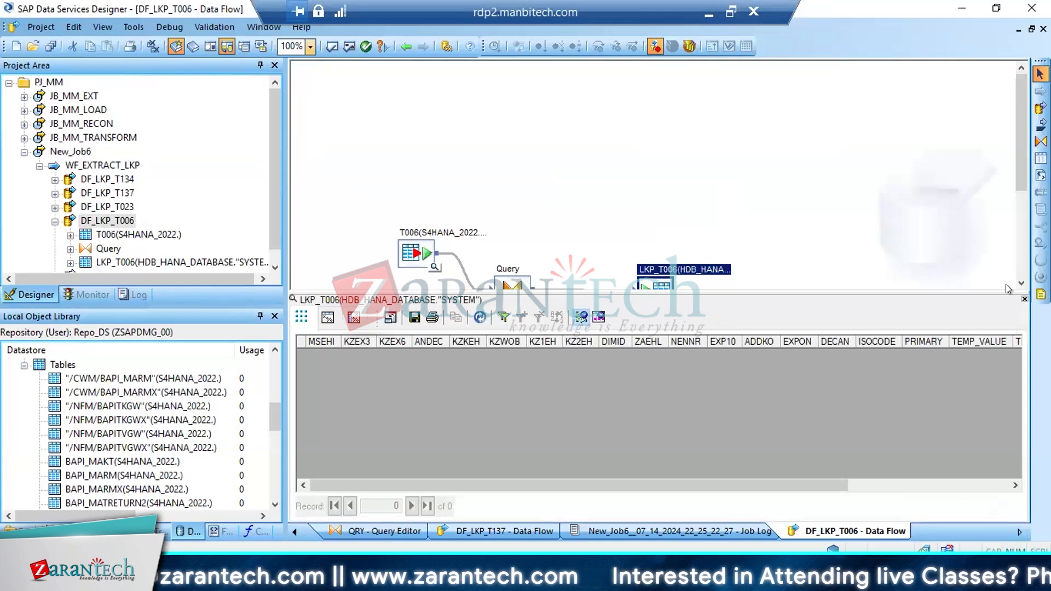
Delete the MANDT column from the output schema of Query in DF_LKP_T006
left_click(1024, 298)
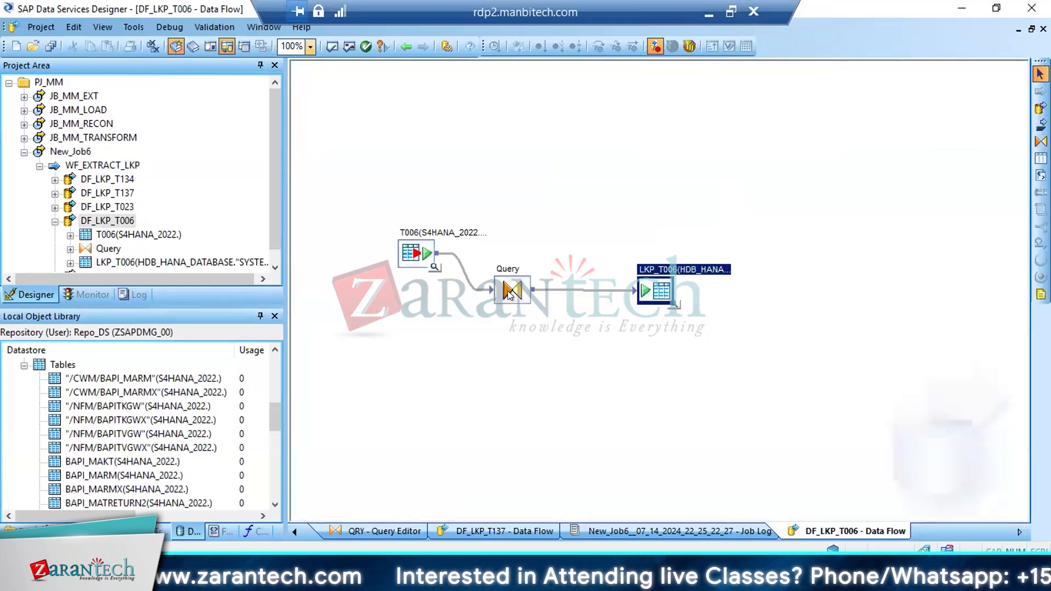
double_click(504, 289)
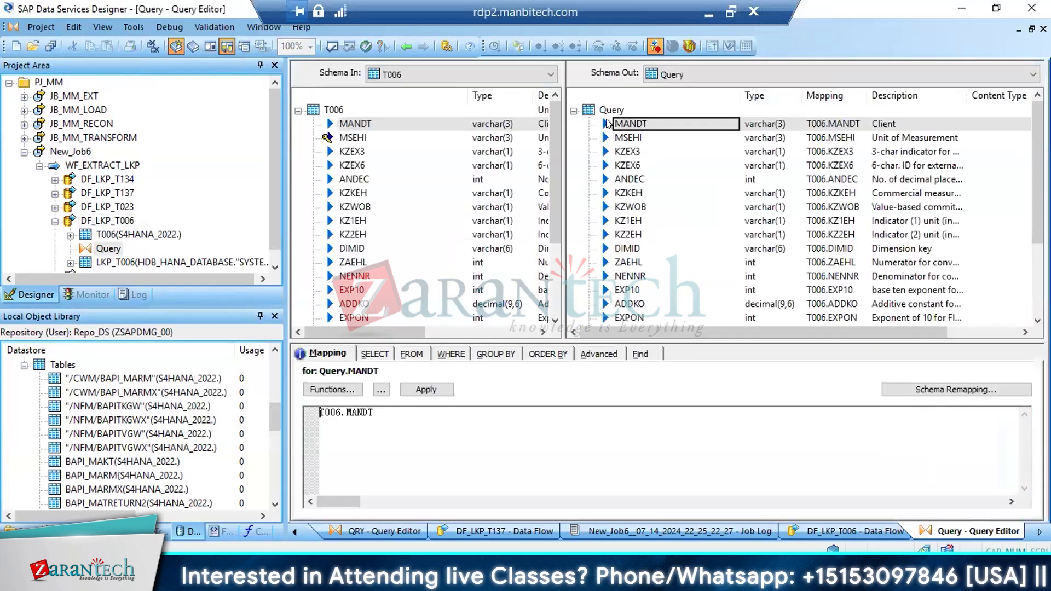
left_click(607, 123)
key("Up")
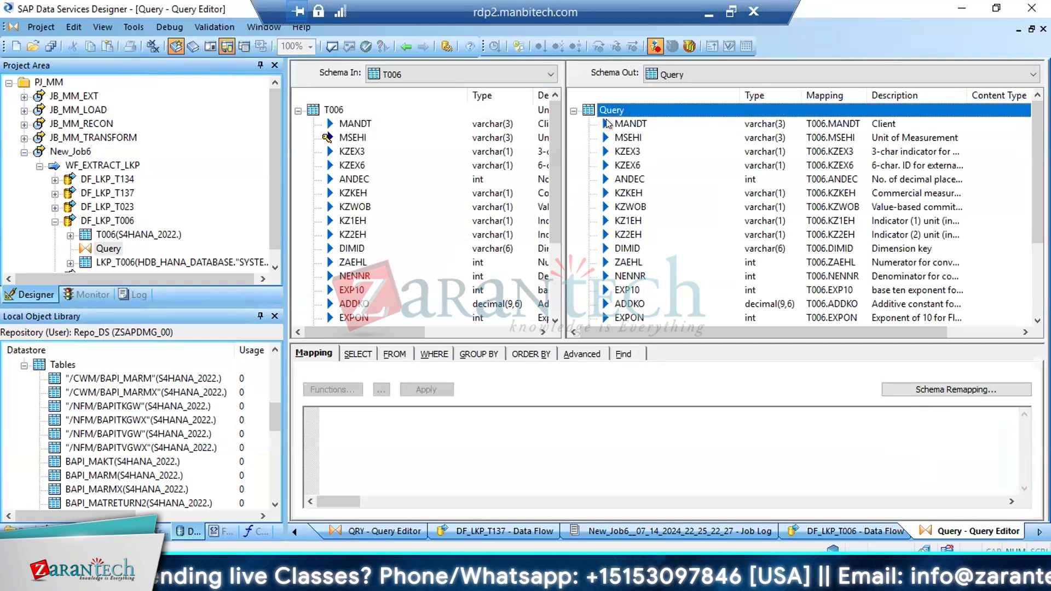
left_click(607, 124)
key("Delete")
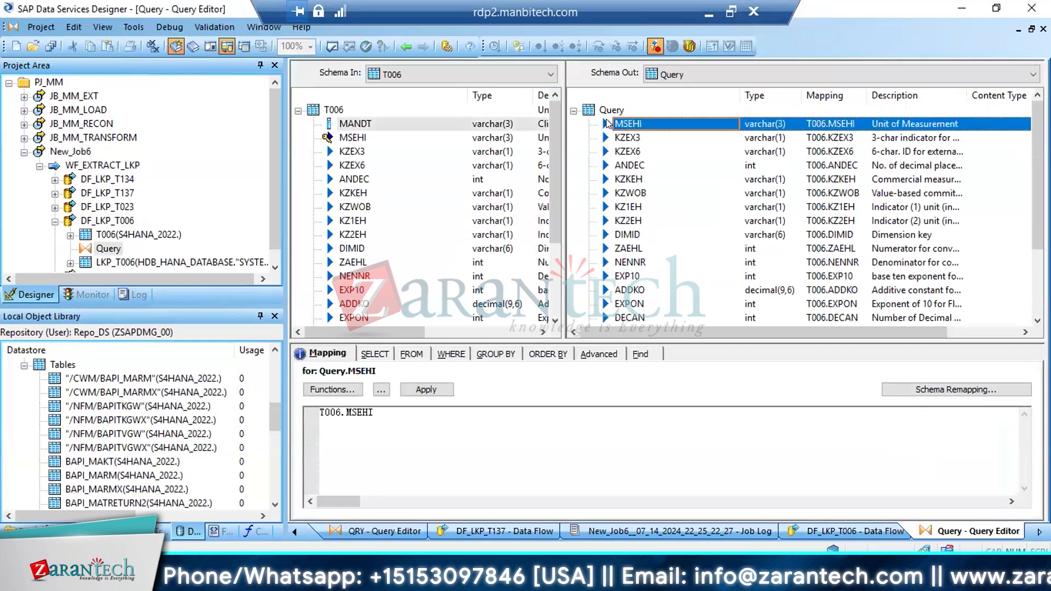
Execute New_Job6, saving the changed data flow DF_LKP_T006 and keeping the existing execution properties
left_click(65, 152)
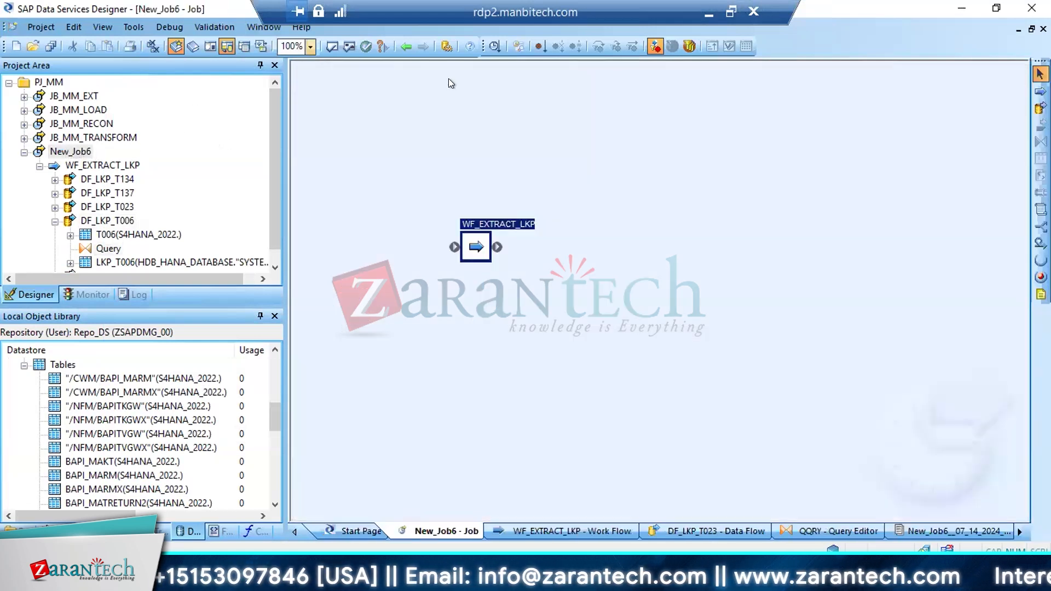
left_click(495, 46)
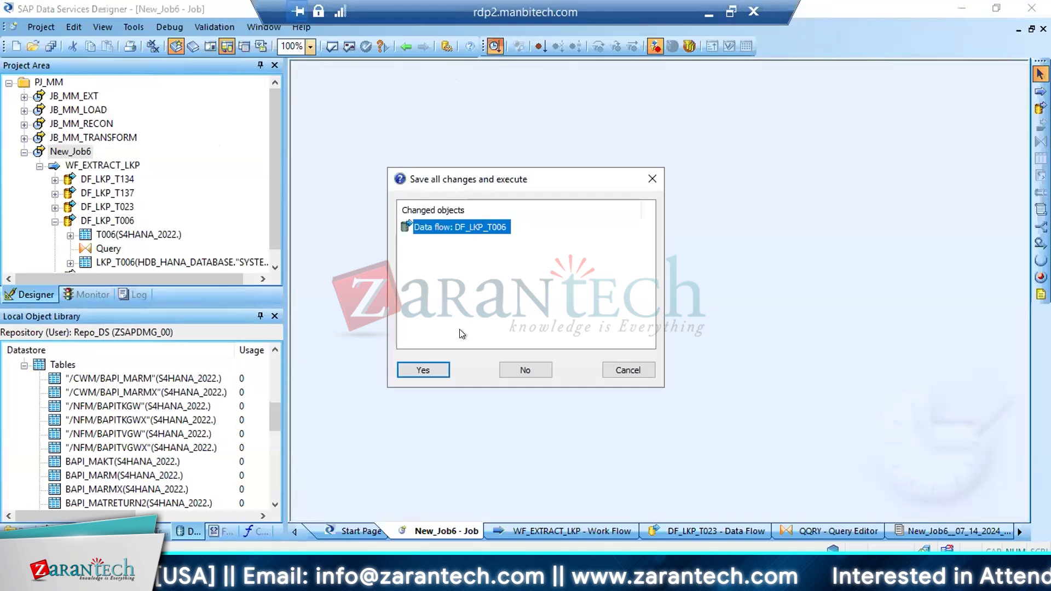
left_click(430, 360)
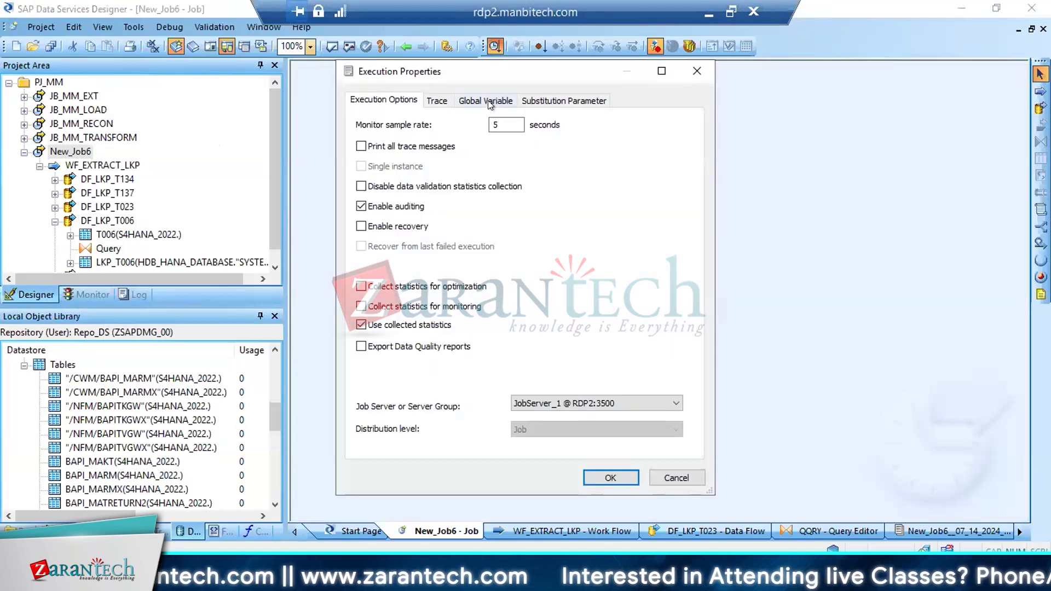
left_click(489, 101)
left_click(602, 477)
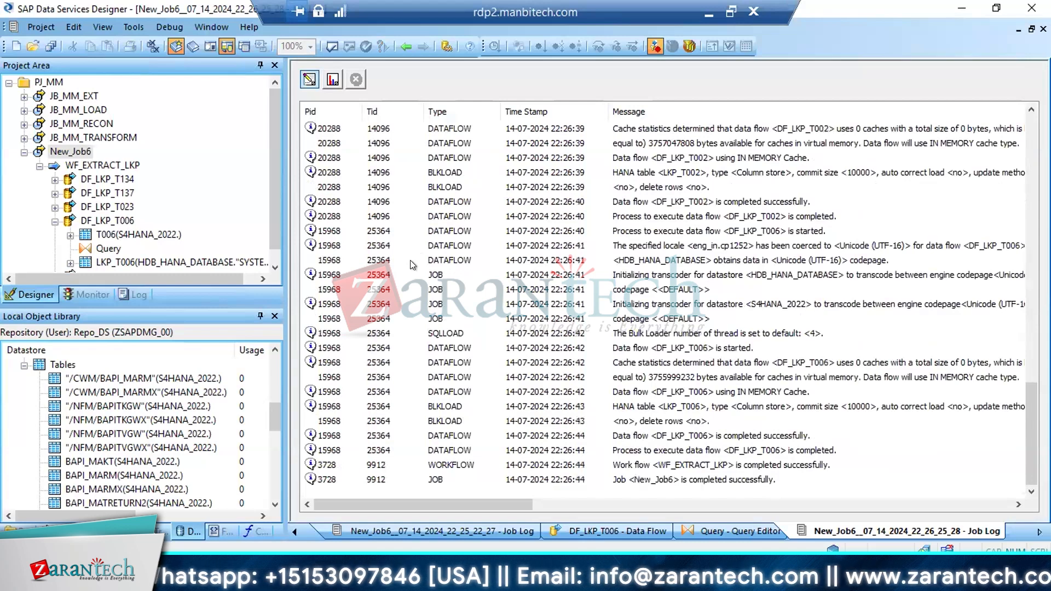
Open DF_LKP_T002, preview the data of its target table LKP_T002, and reimport that table
left_click(55, 221)
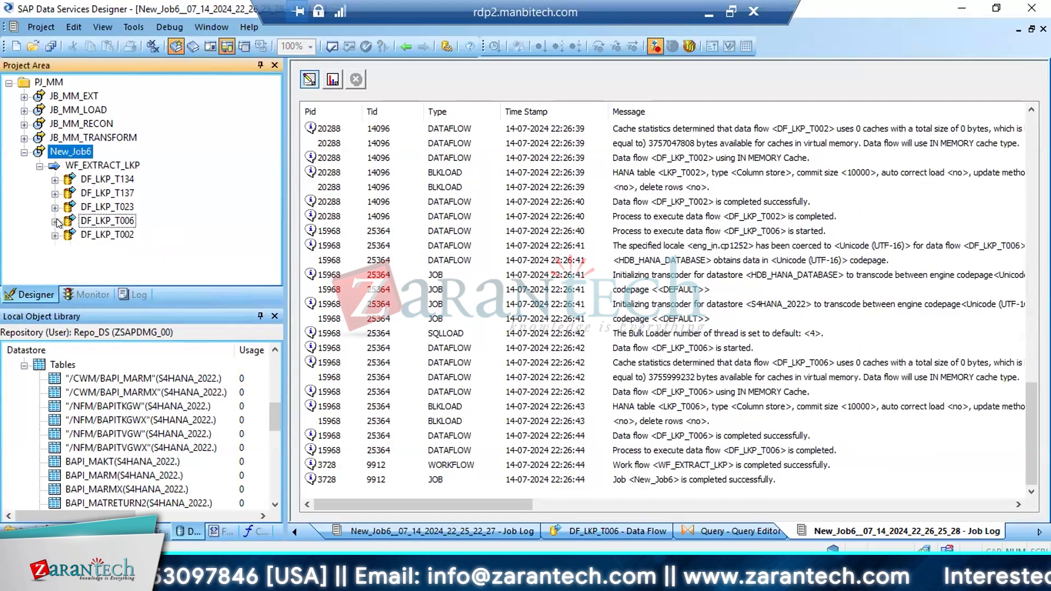
double_click(108, 235)
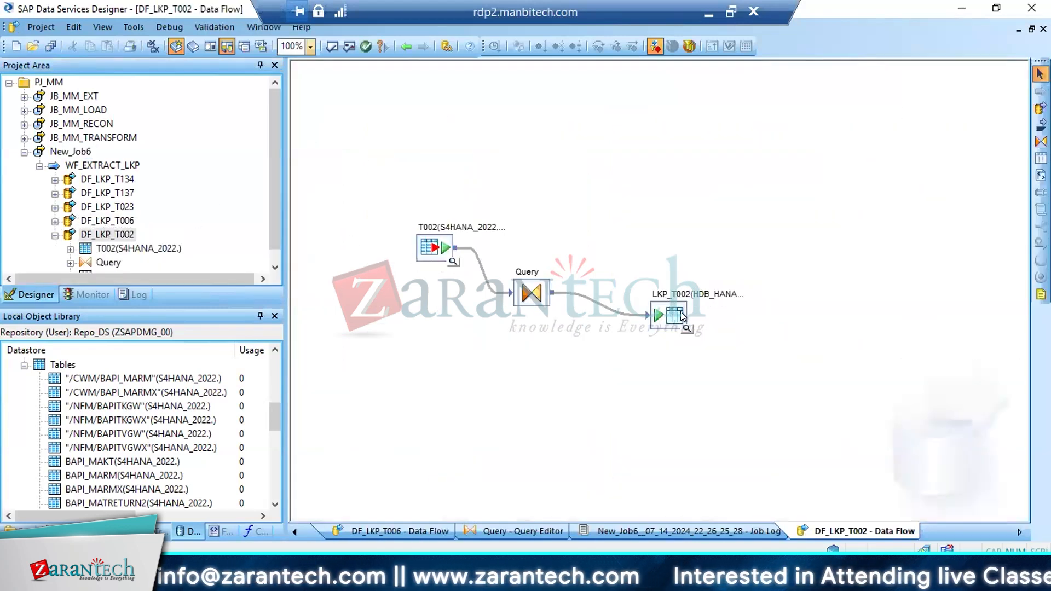
left_click(685, 328)
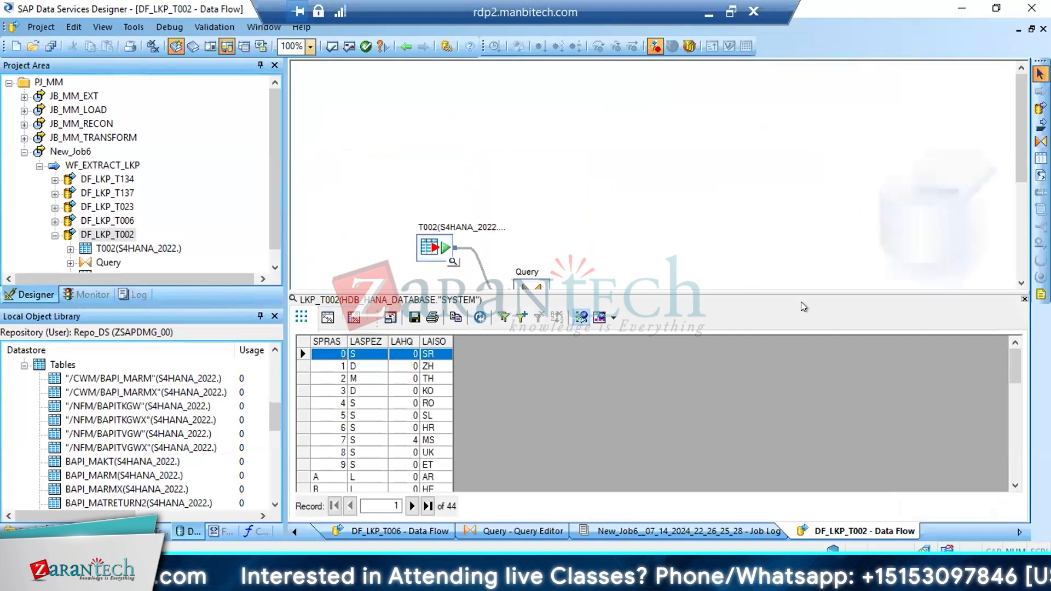
left_click(1022, 300)
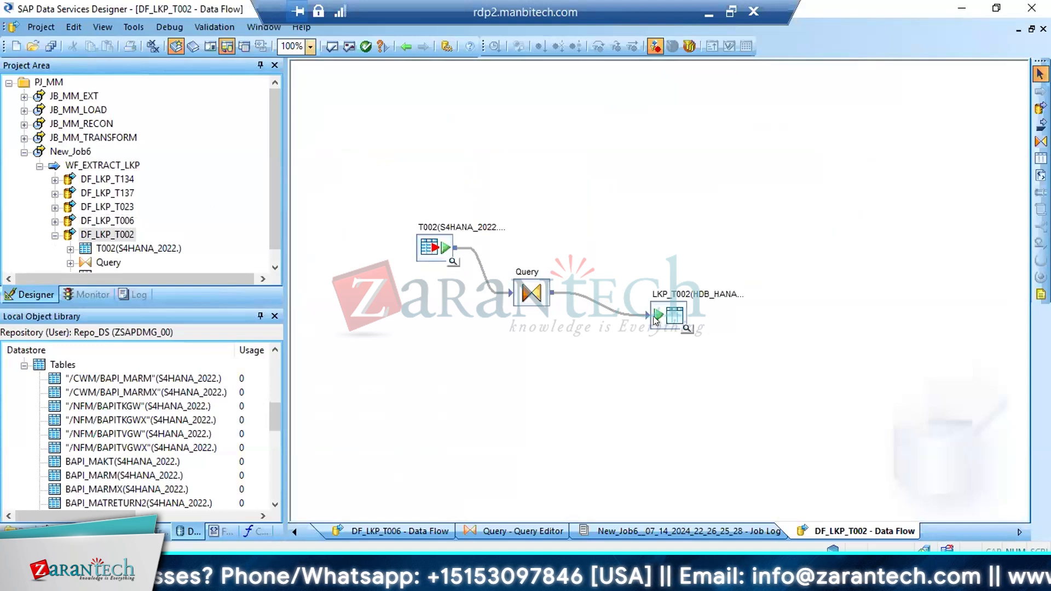
right_click(661, 313)
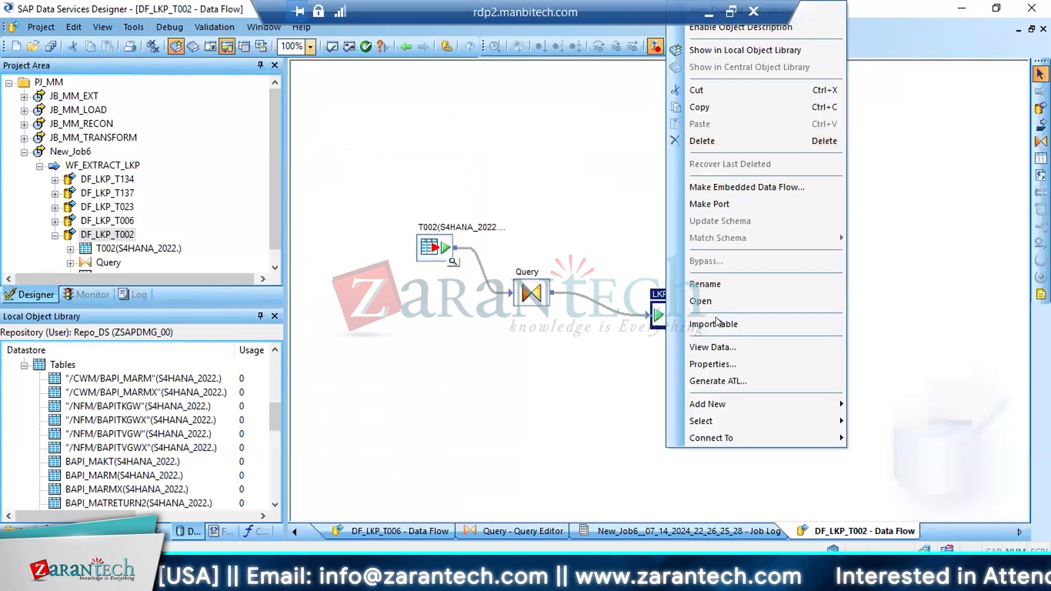
left_click(715, 320)
Set the bulk loader mode of target table LKP_T002 to Truncate and save all changes
double_click(672, 320)
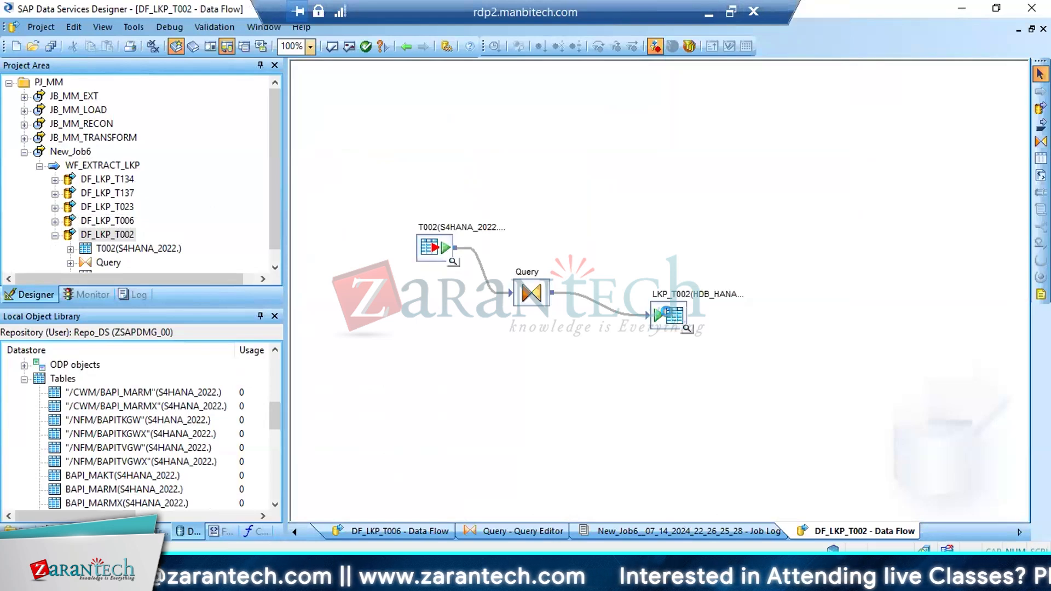
left_click(391, 409)
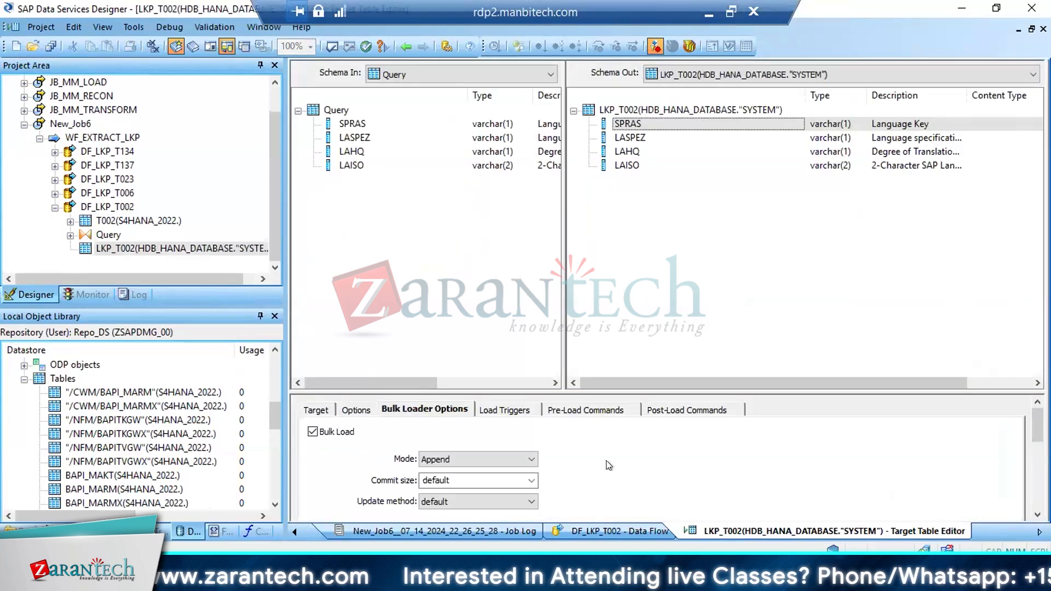
left_click(525, 459)
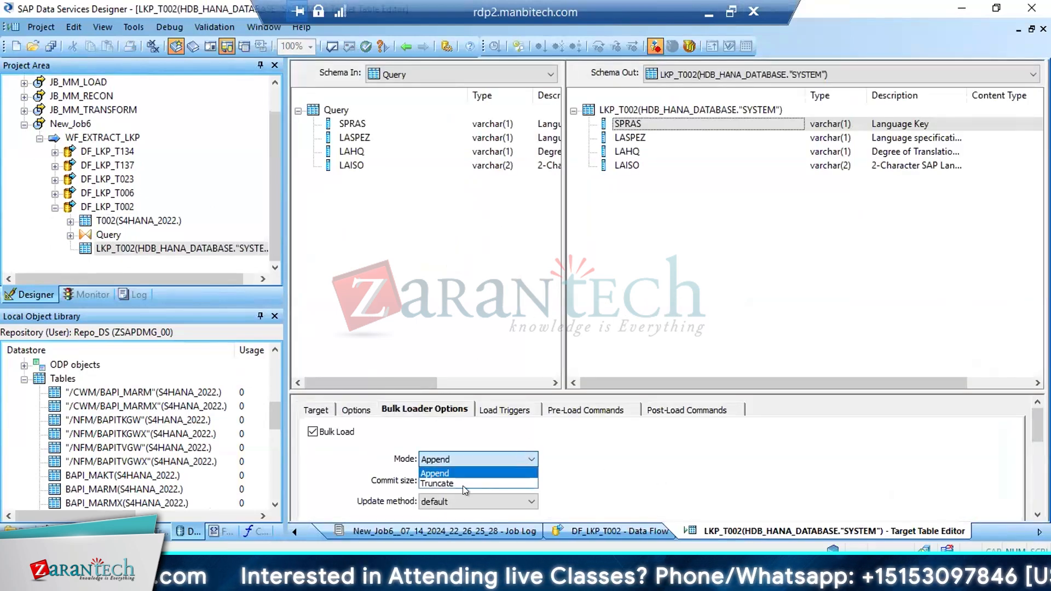
left_click(434, 483)
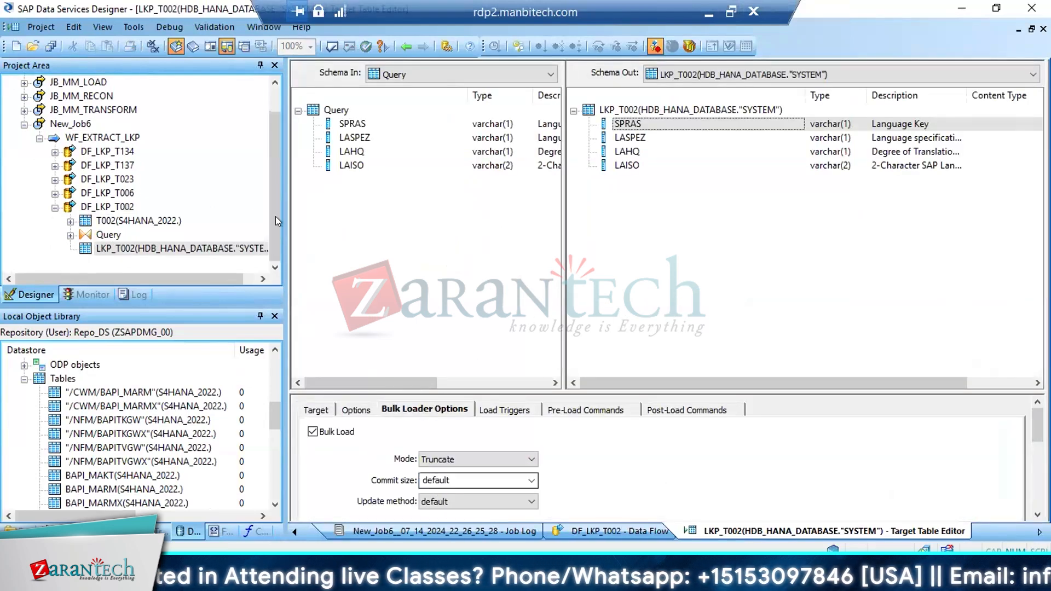
left_click(51, 46)
left_click(417, 368)
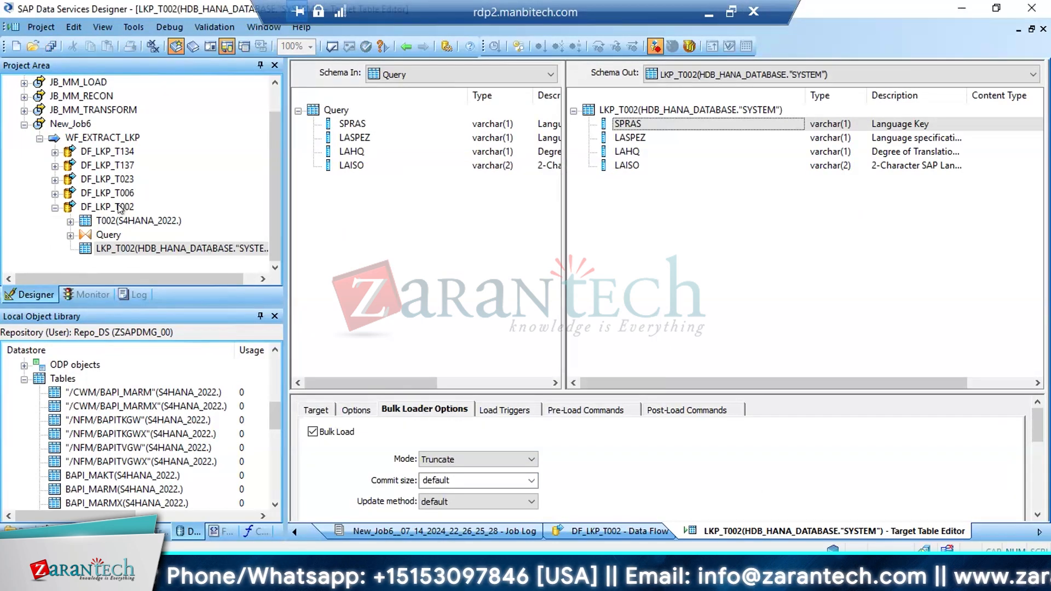
Return to DF_LKP_T002 and check the data of target table LKP_T002 again
left_click(119, 206)
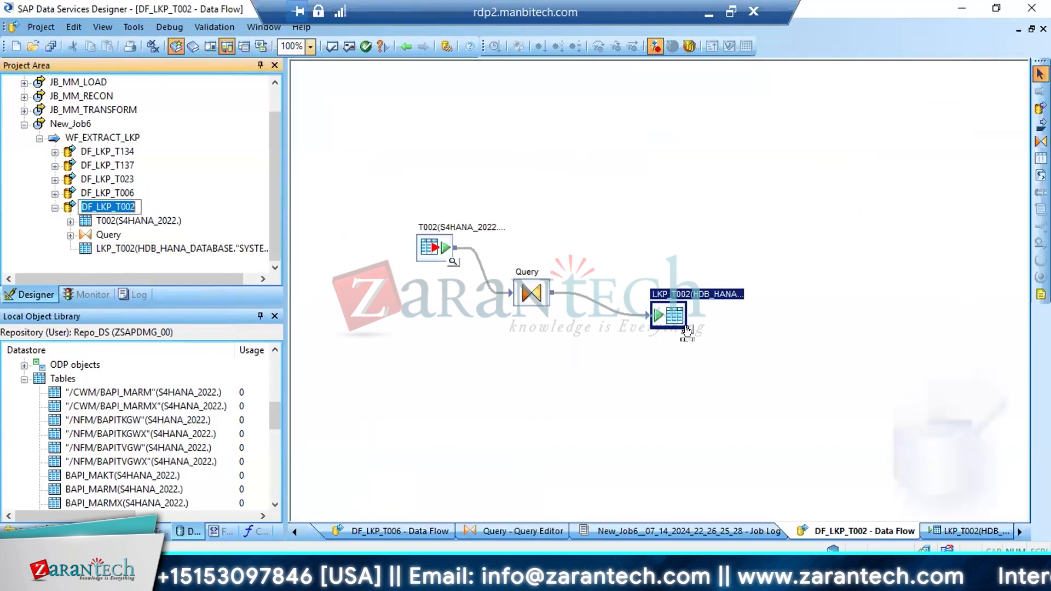
left_click(691, 330)
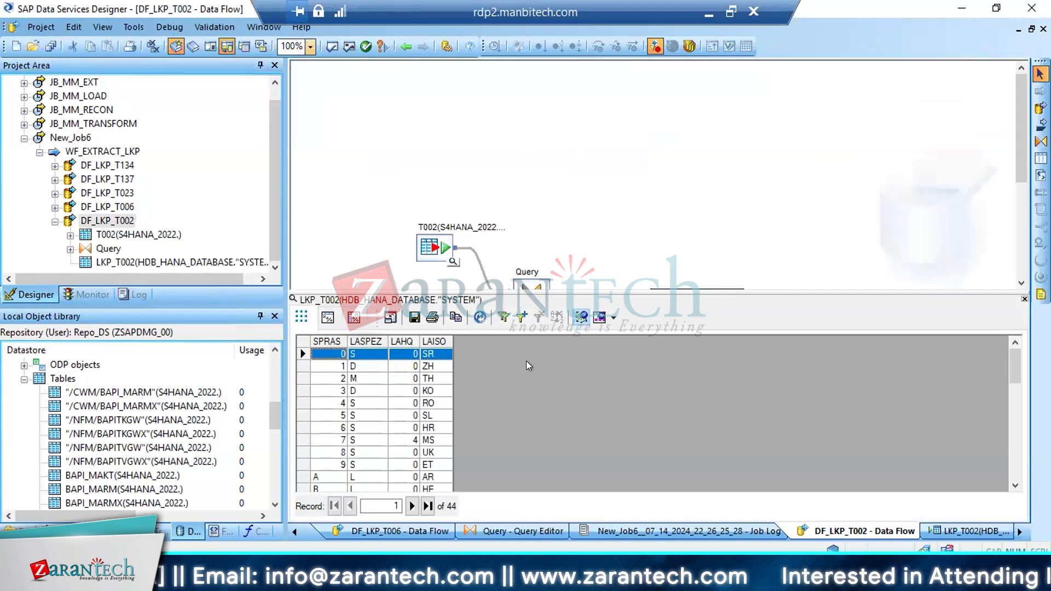
left_click(1024, 299)
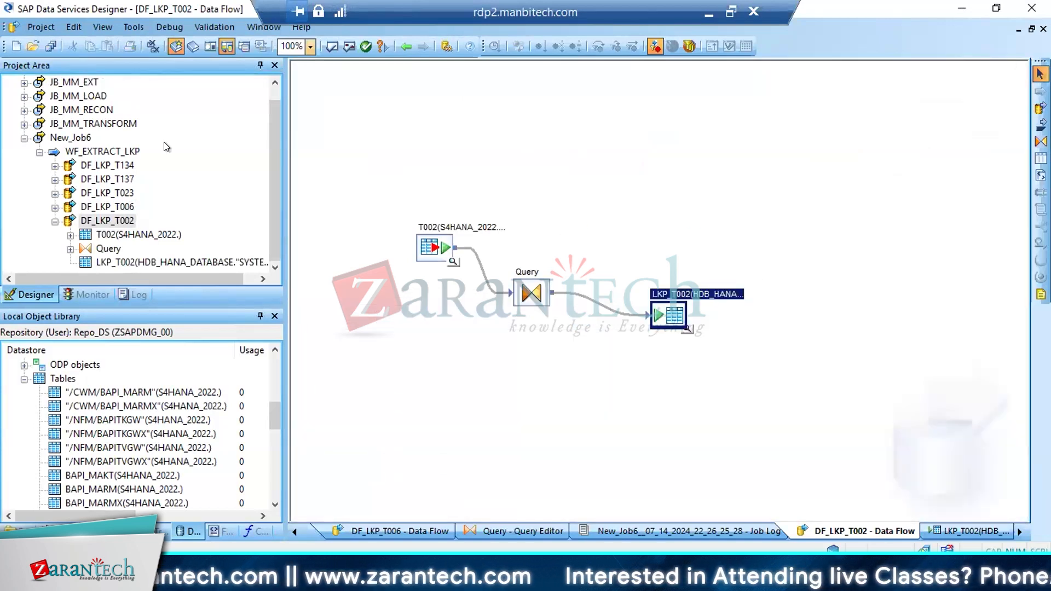
Open the VAL_LKP transform of DF_VALIDATE_MAKT_MM through WF_VALIDATE_MM in job JB_MM_TRANSFORM
left_click(24, 138)
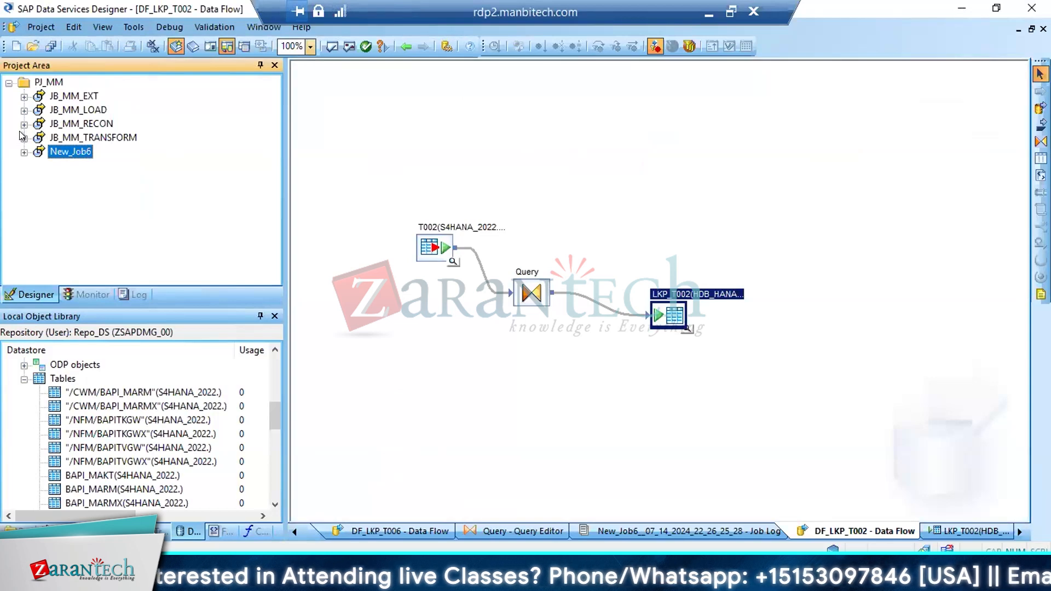
left_click(24, 138)
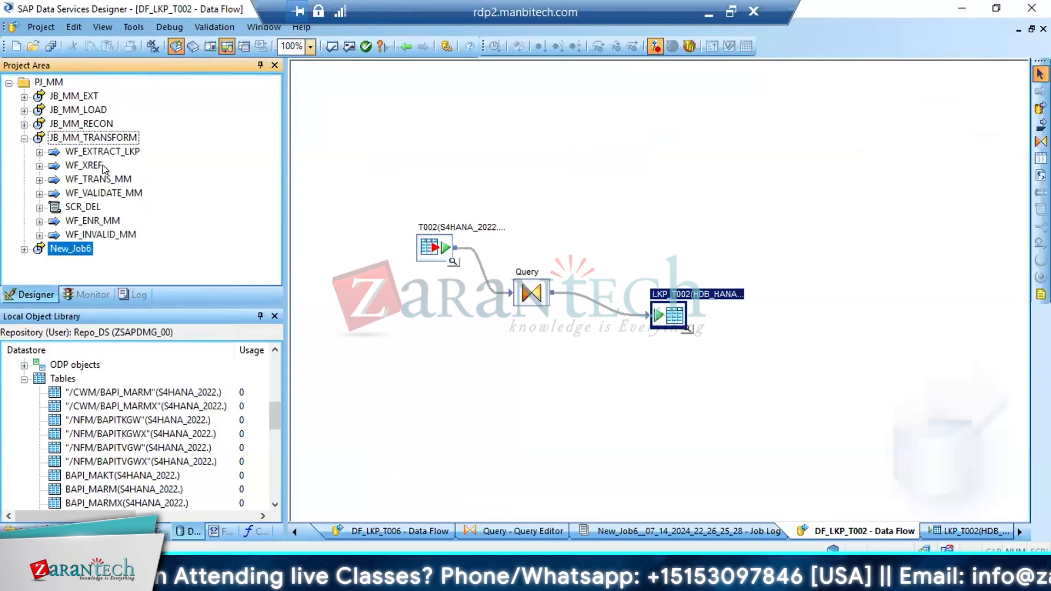
left_click(103, 193)
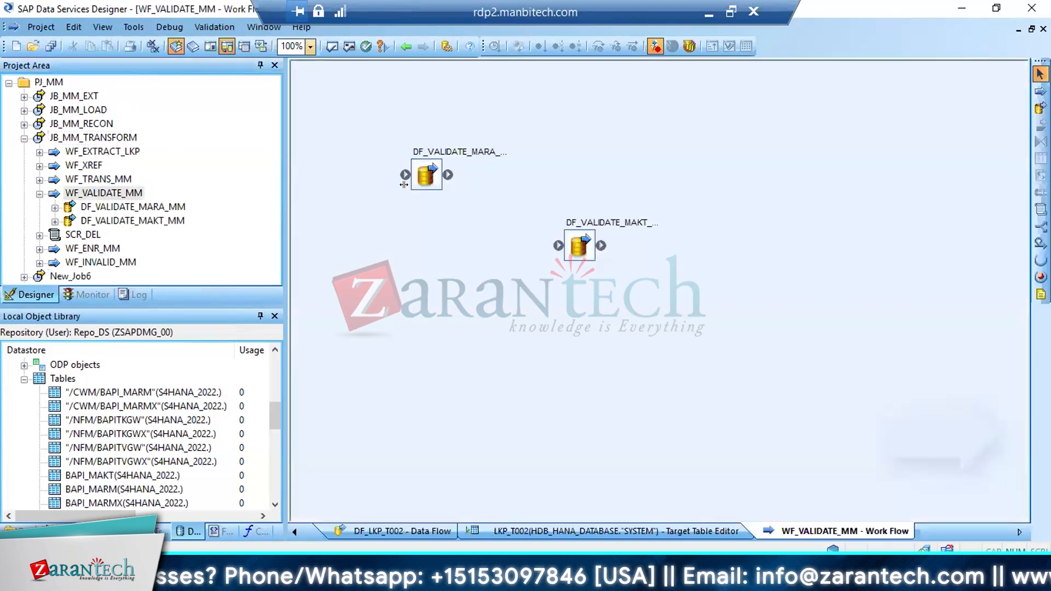
double_click(578, 244)
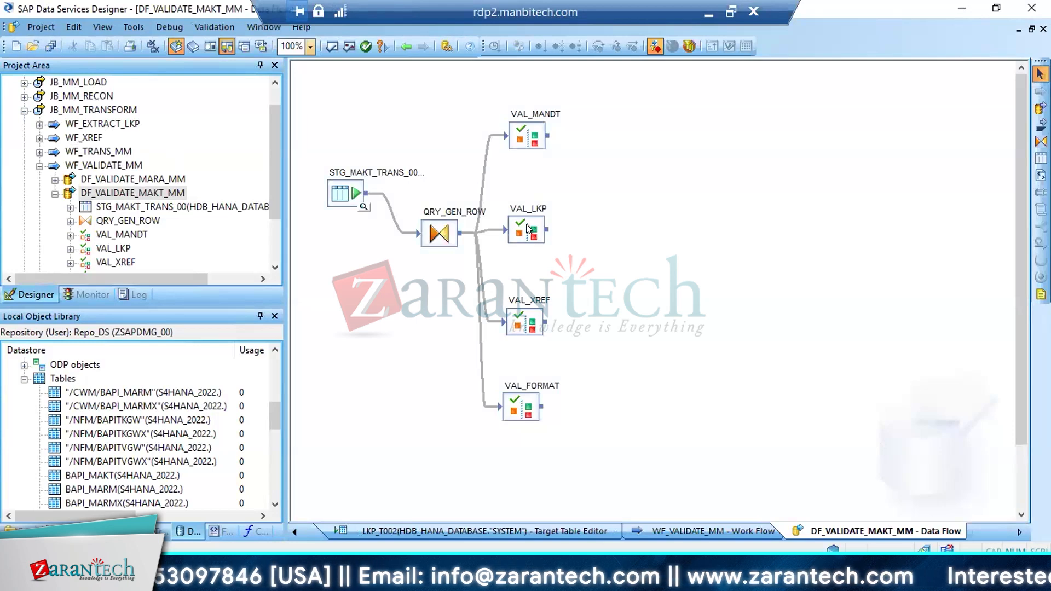
double_click(527, 224)
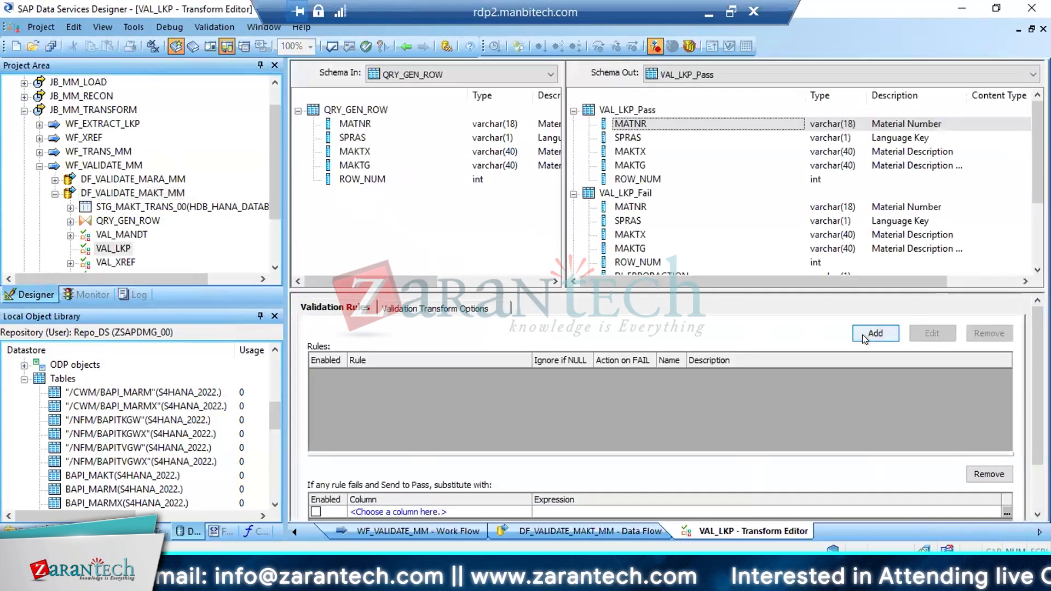
Add a validation rule to VAL_LKP named SPRAS with the description LKP ON T002
left_click(863, 333)
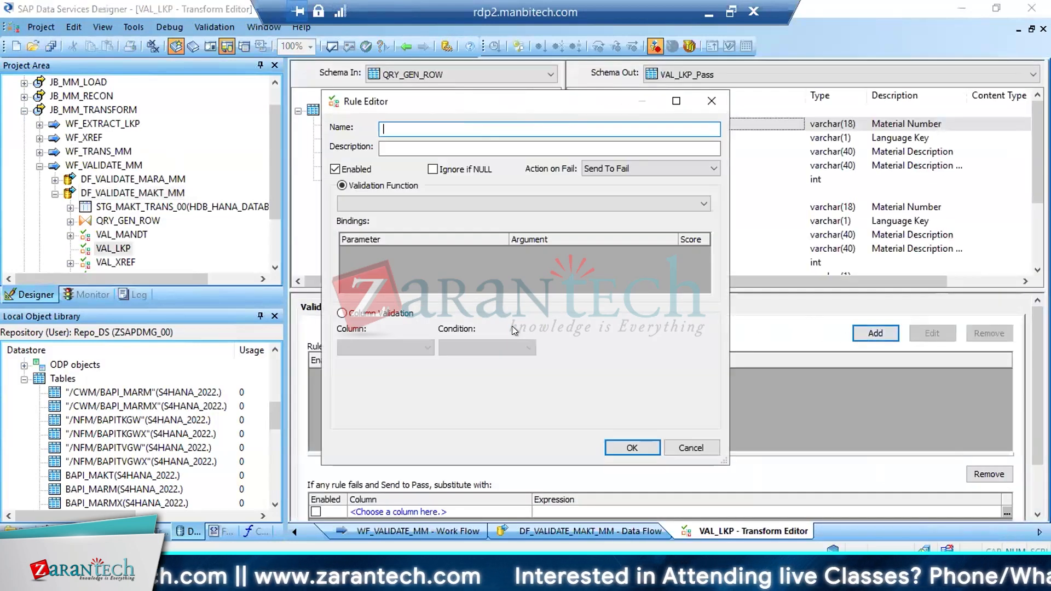
type("spras")
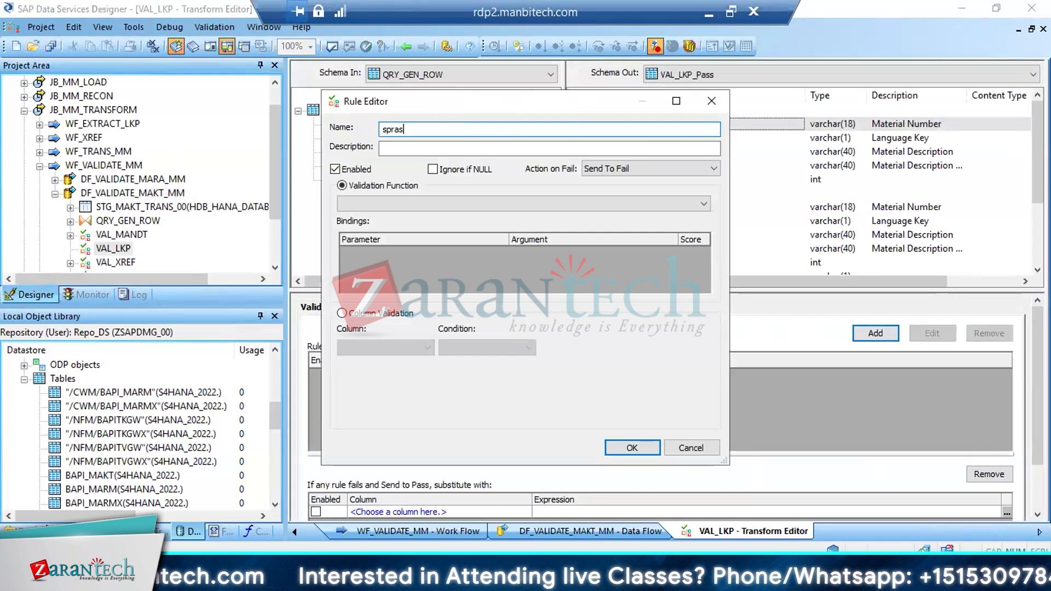
key("BackSpace")
key("BackSpace")
key("BackSpace")
key("BackSpace")
key("BackSpace")
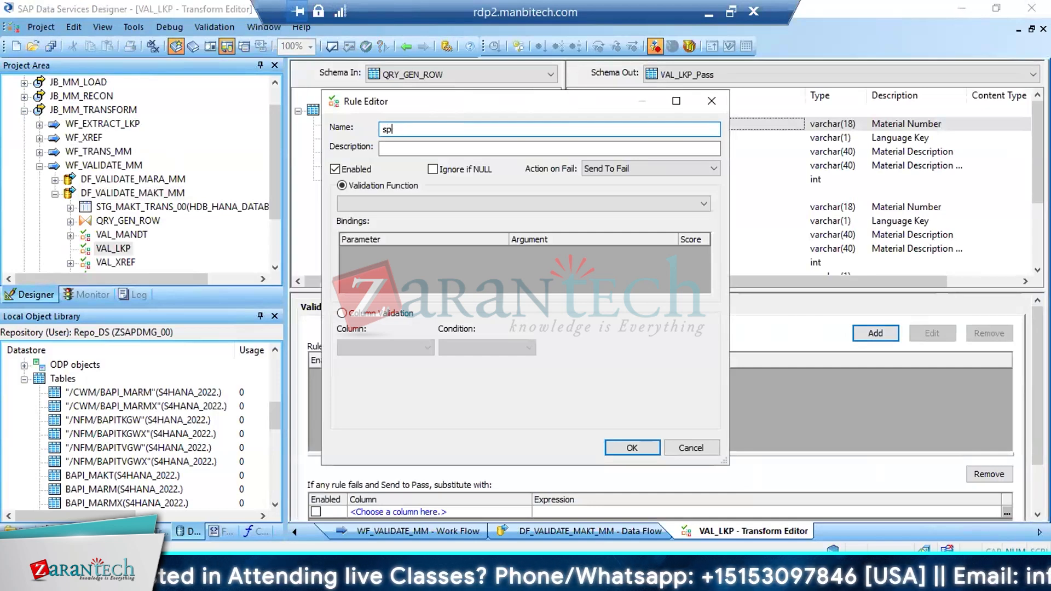
type("SPRAS")
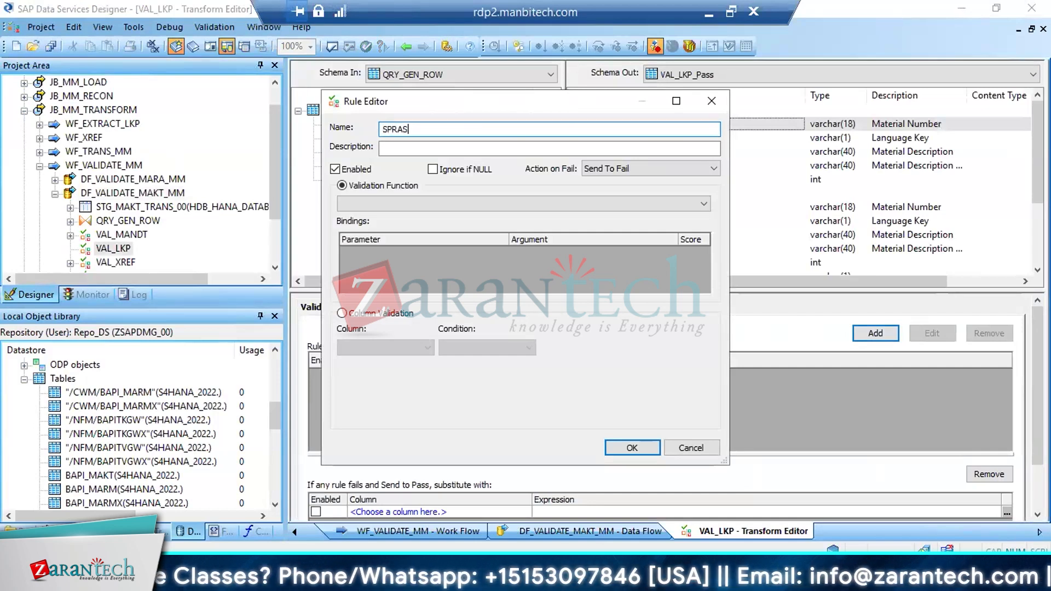
key("Tab")
type(";")
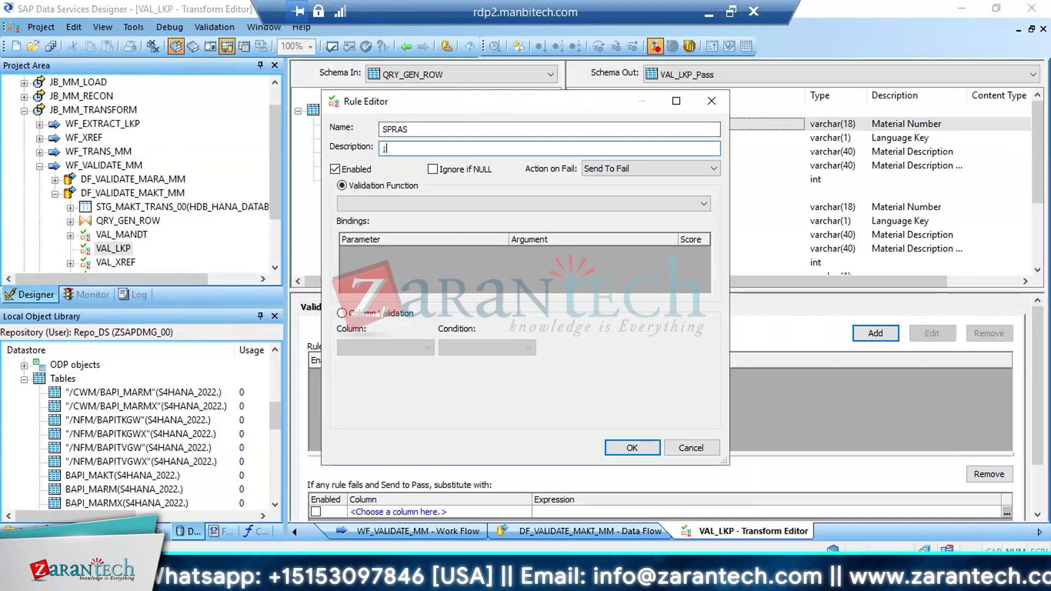
key("BackSpace")
type("LKP ON T")
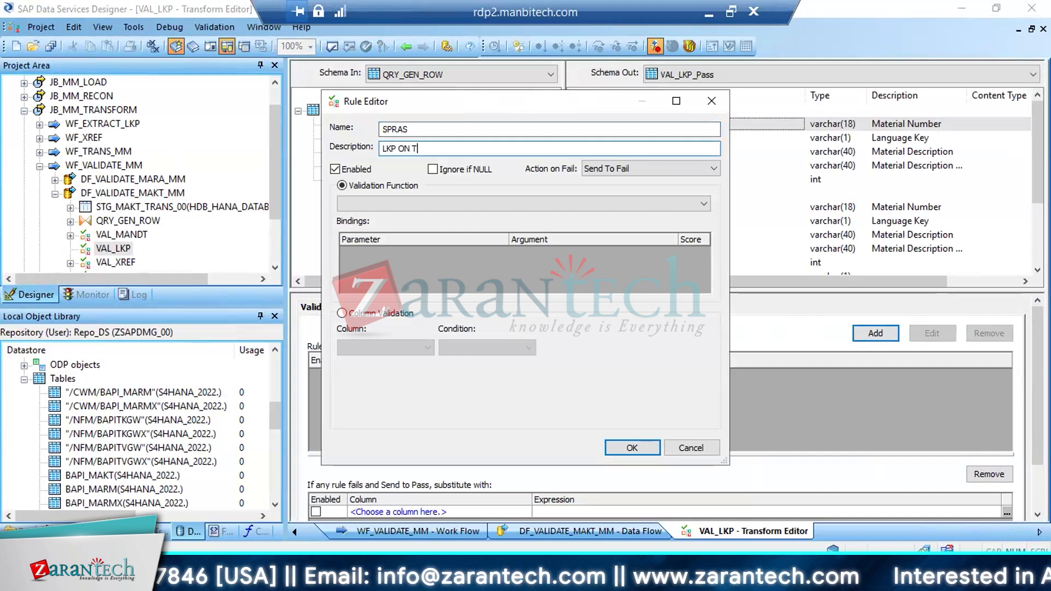
type("002")
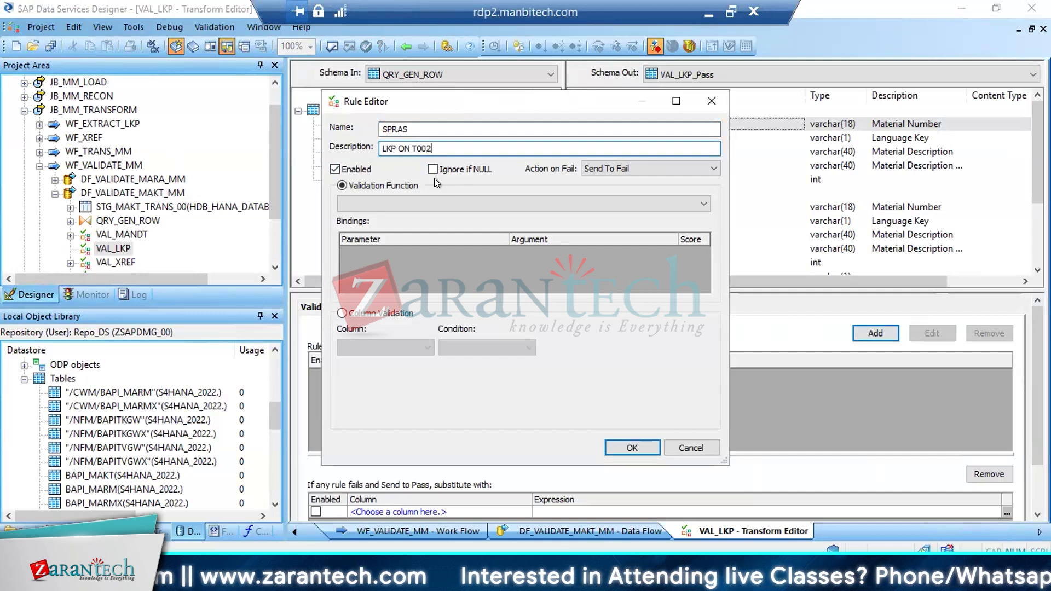
Make the SPRAS rule a column validation on QRY_GEN_ROW.SPRAS with the condition Exists In Table
left_click(353, 315)
left_click(422, 342)
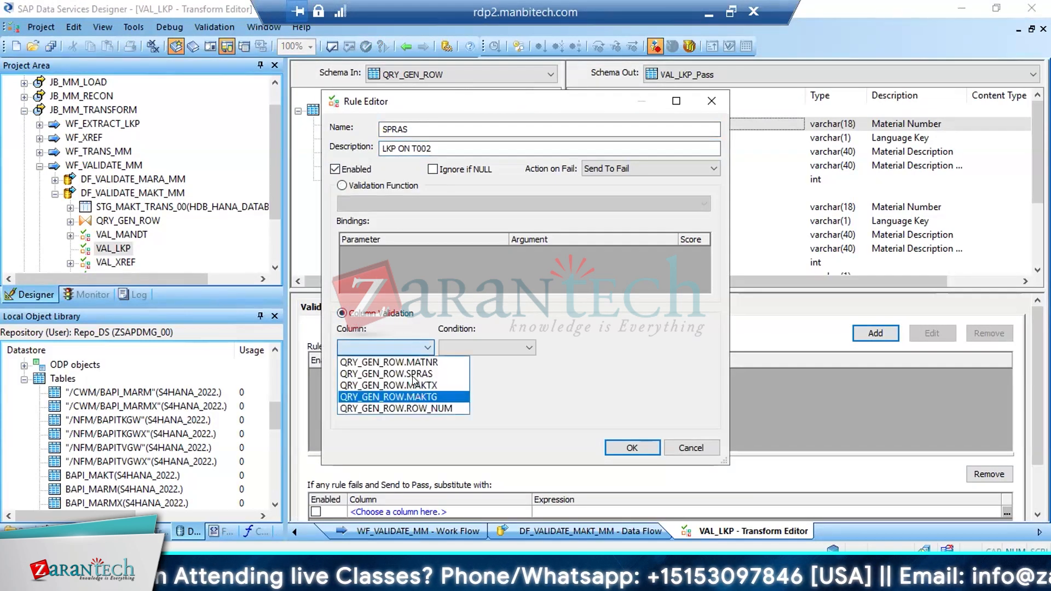
left_click(413, 373)
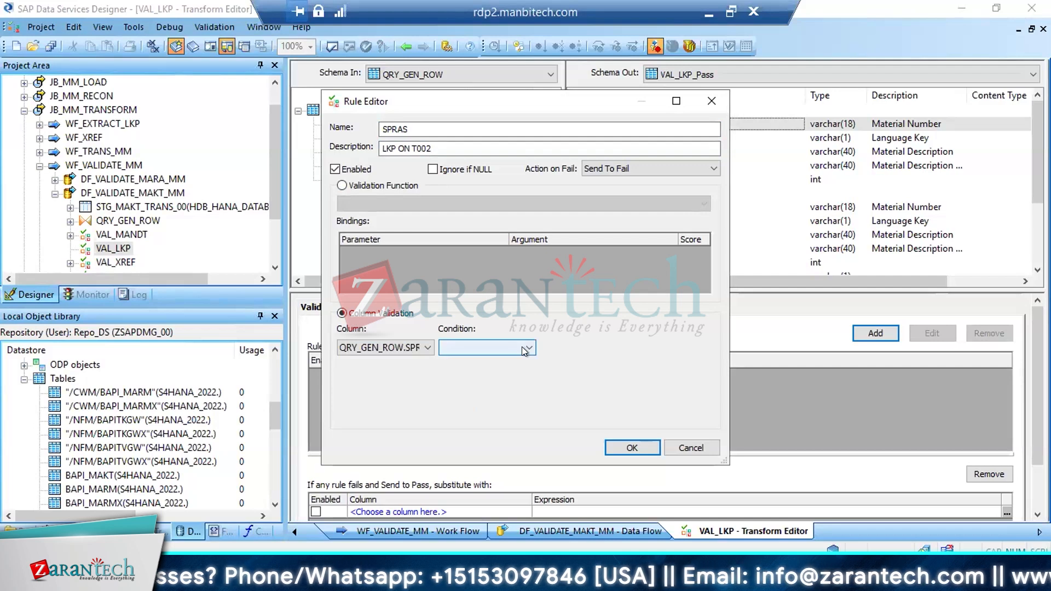
left_click(487, 348)
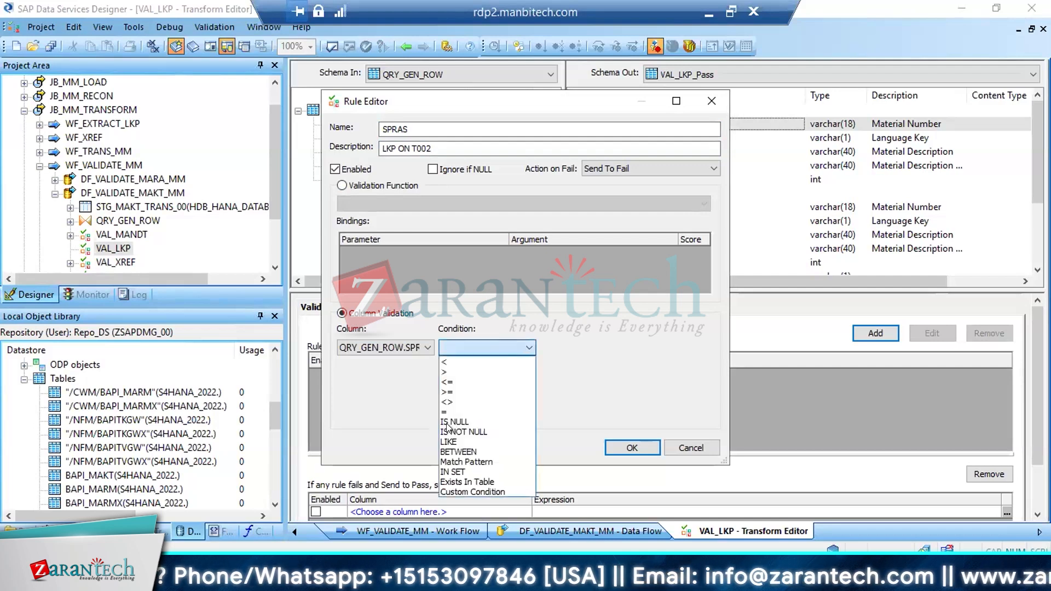
left_click(466, 481)
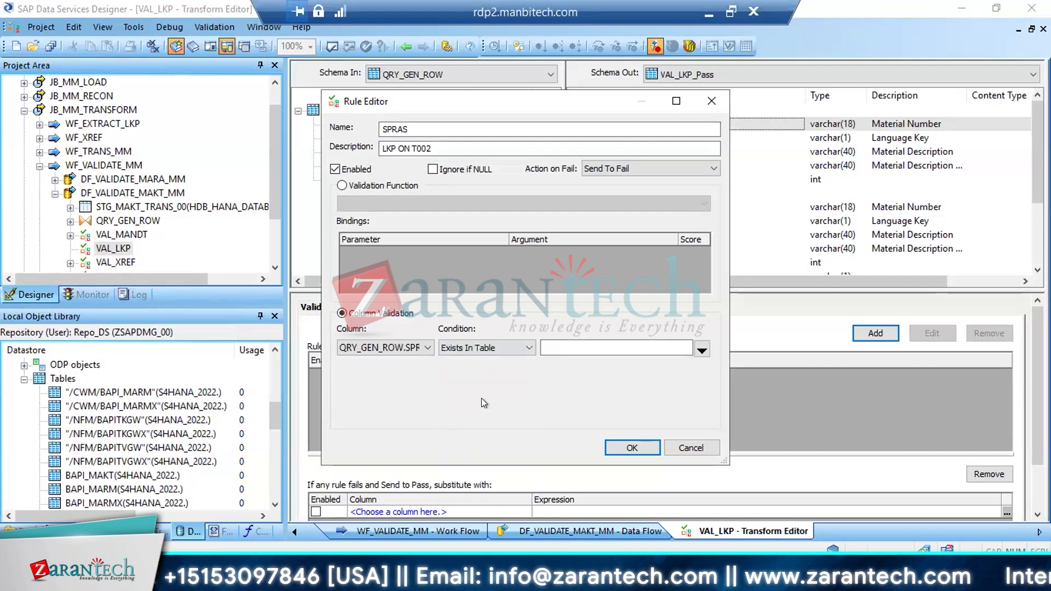
Choose the SPRAS column of LKP_T002 in HDB_HANA_DATABASE as the rule's lookup value, confirm the rule, and save all changes
left_click(701, 349)
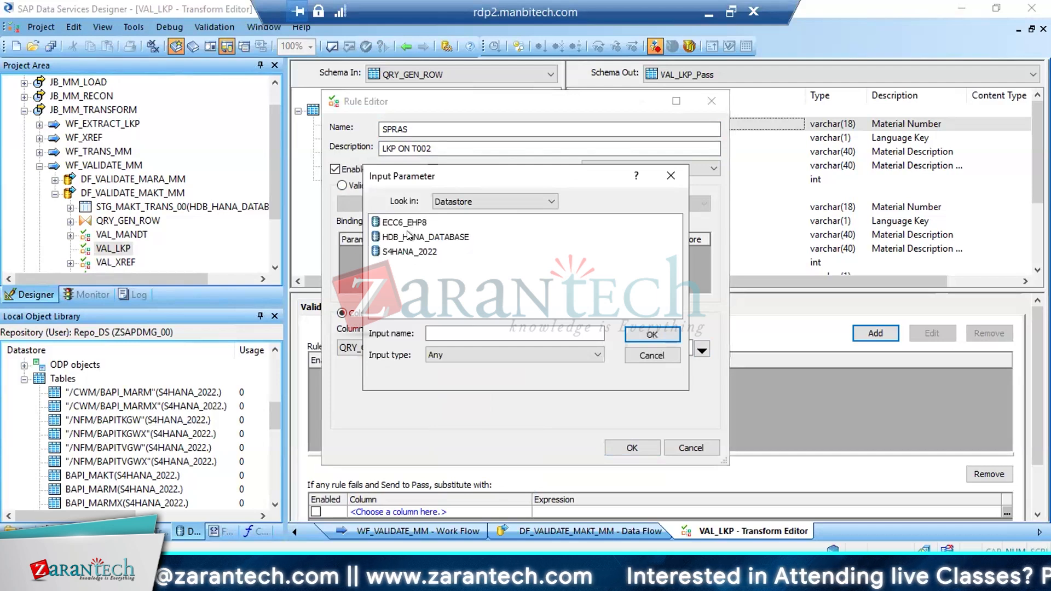
left_click(408, 235)
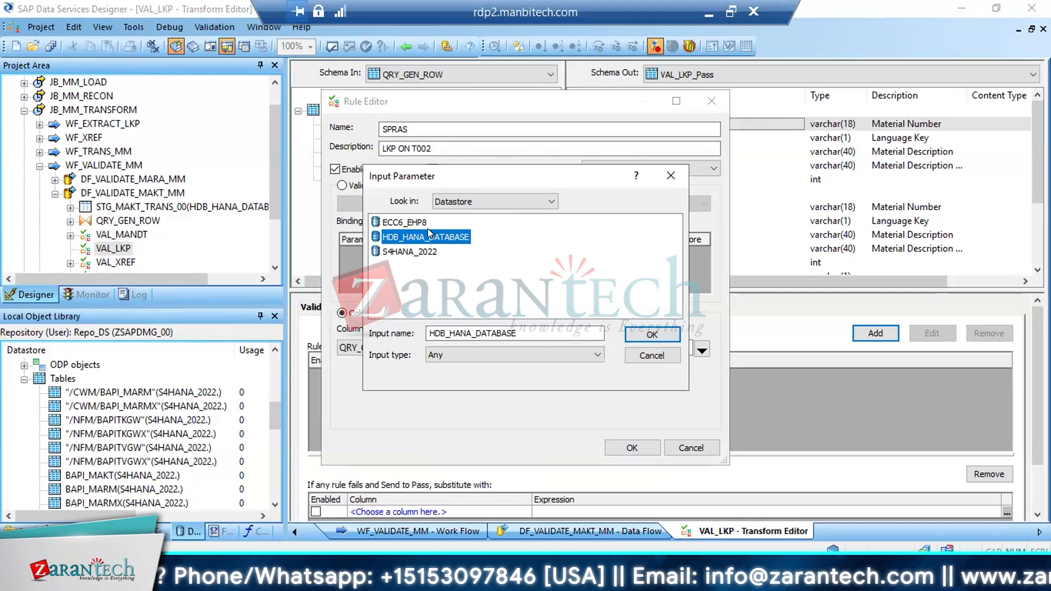
double_click(403, 238)
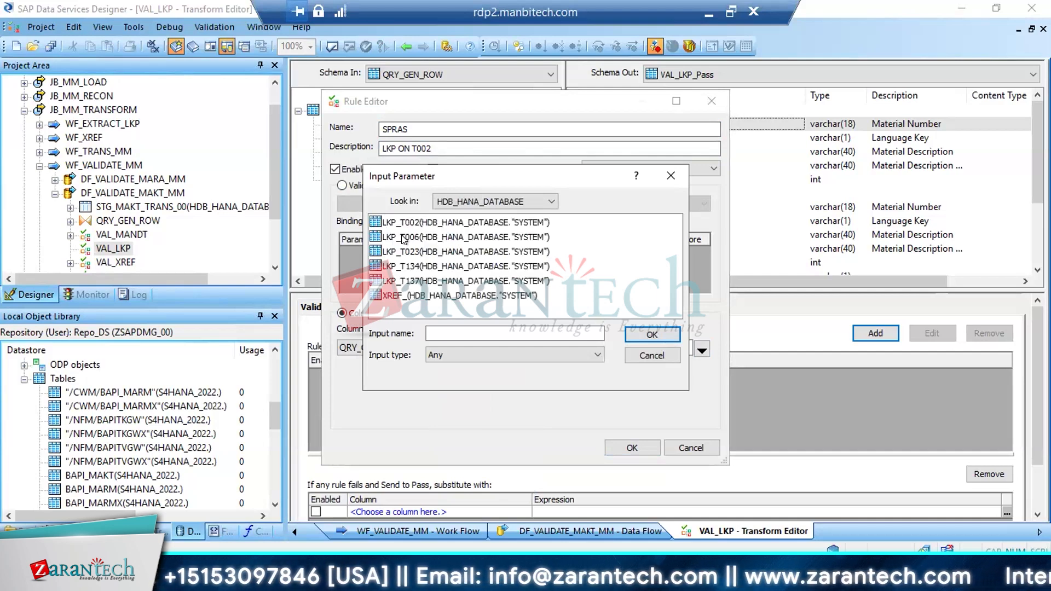
left_click(412, 222)
double_click(411, 222)
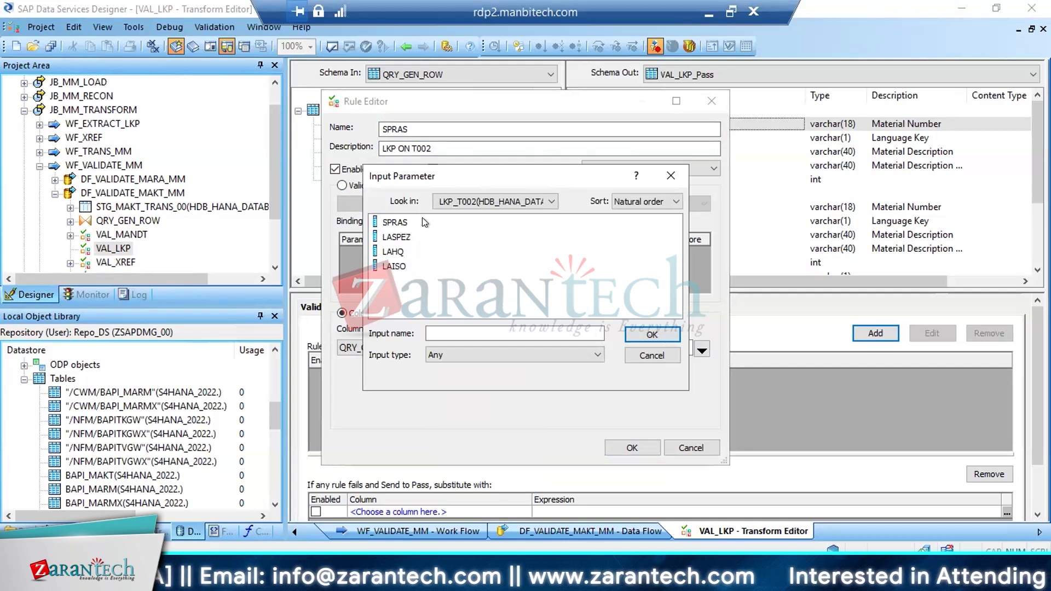
double_click(403, 224)
left_click(632, 446)
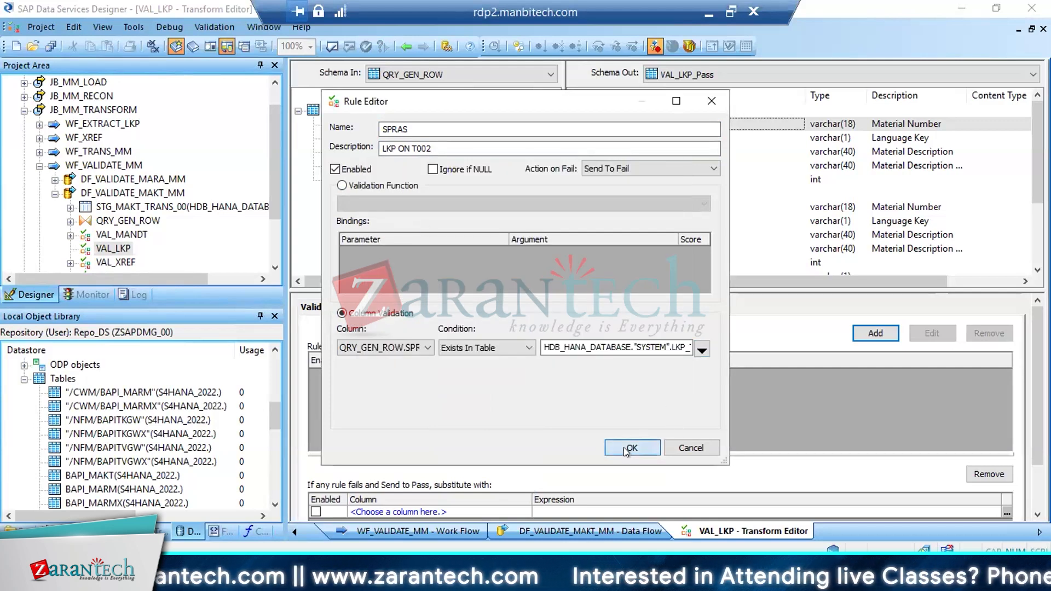
left_click(49, 46)
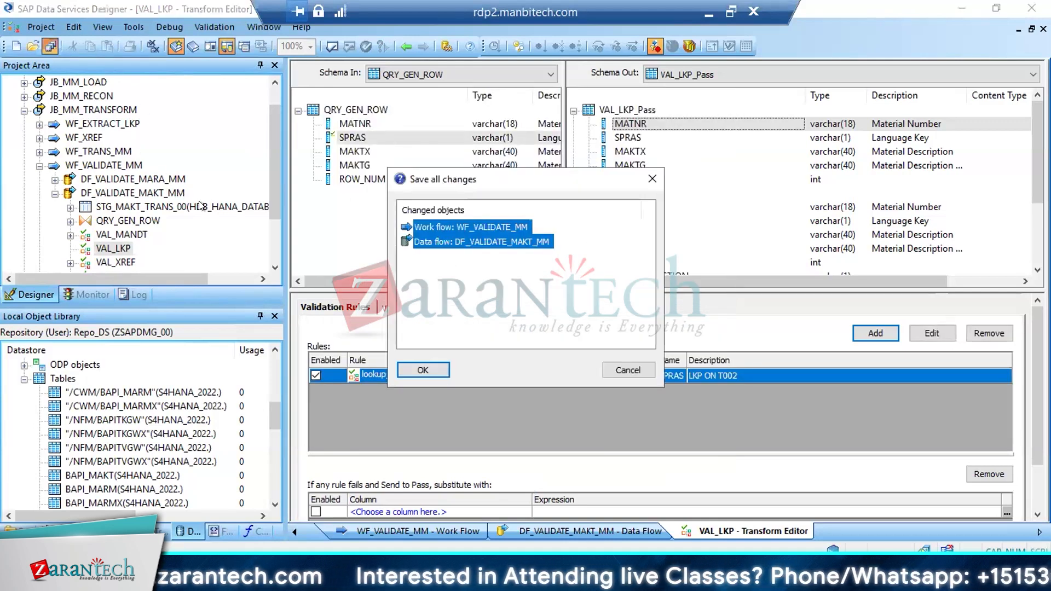
left_click(429, 369)
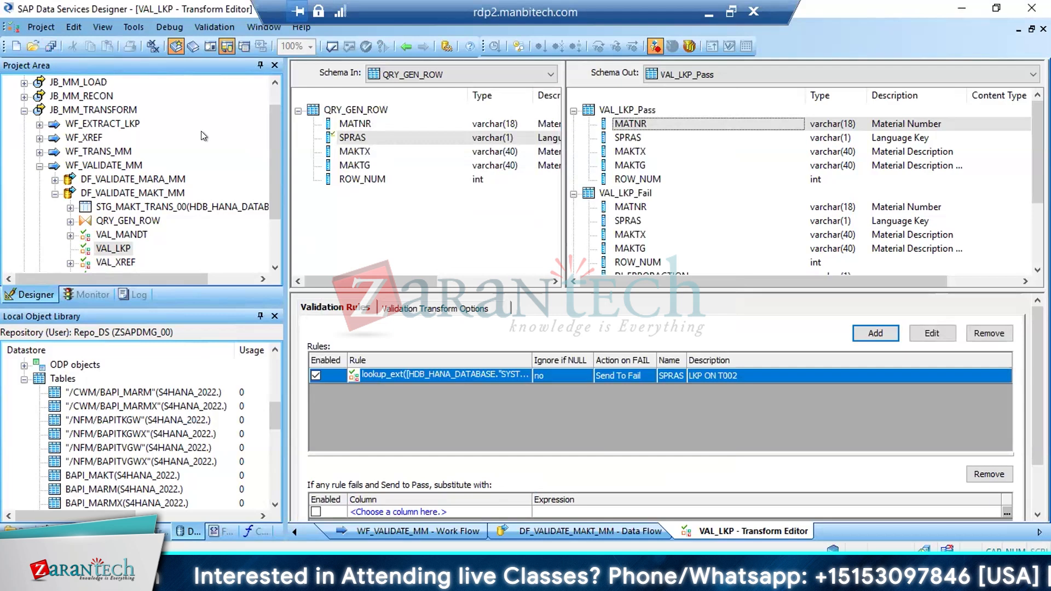
Open WF_EXTRACT_LKP from job JB_MM_TRANSFORM to review its lookup data flows
left_click(90, 110)
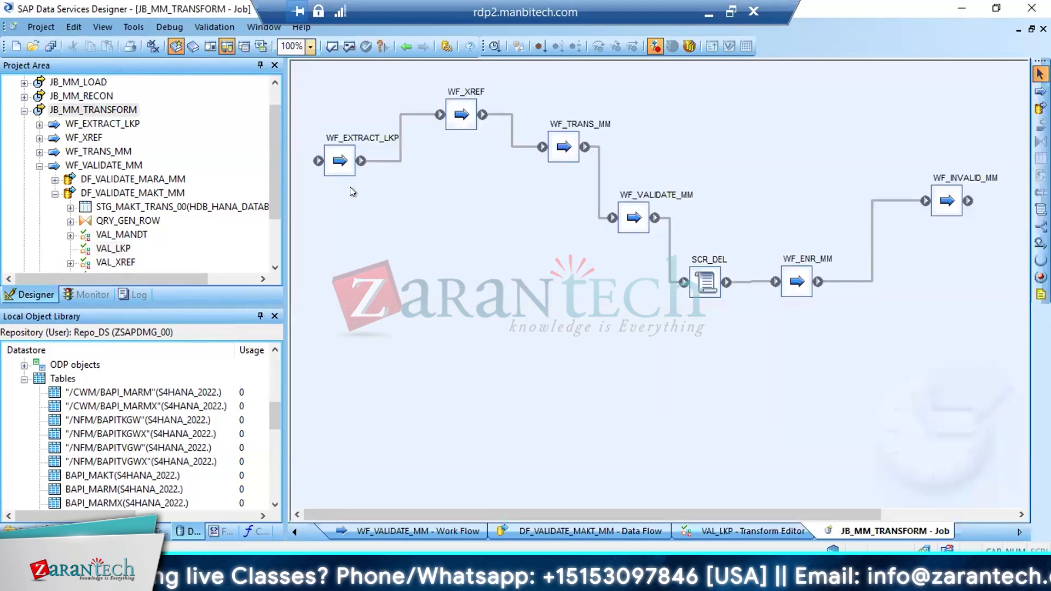
left_click(339, 164)
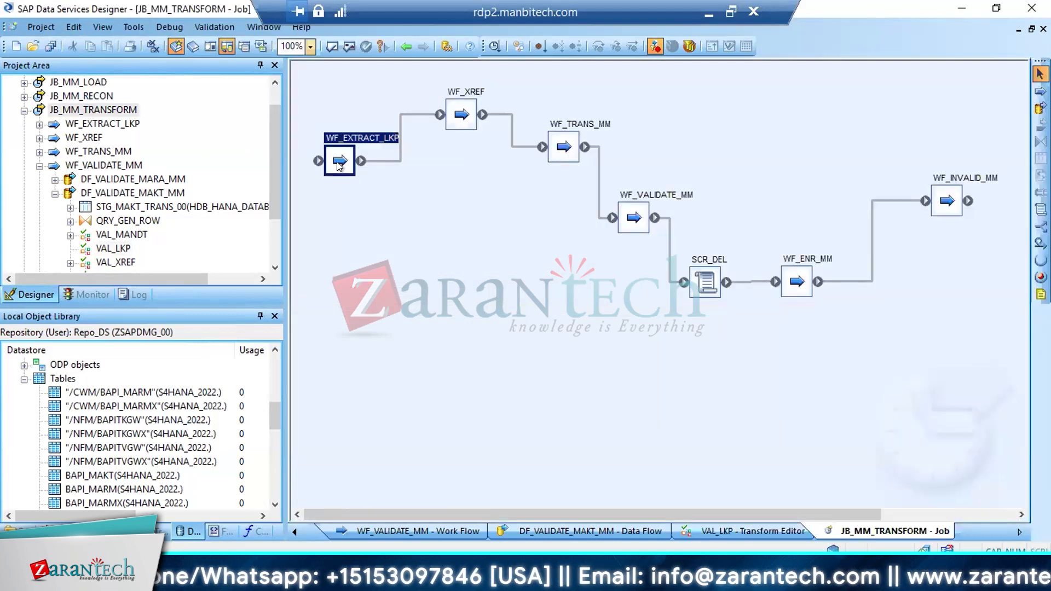
double_click(339, 162)
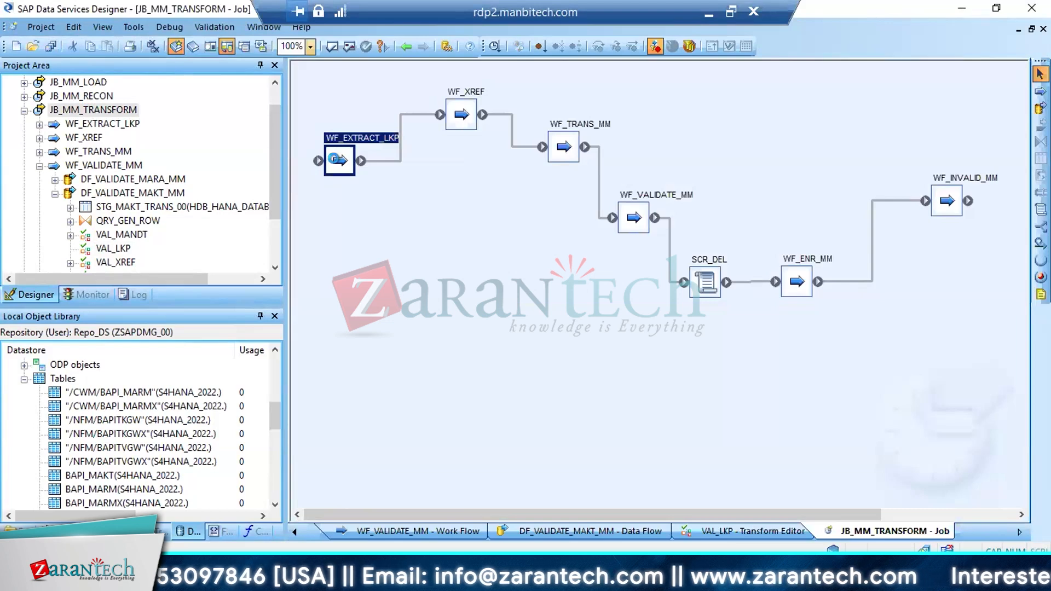
left_click(687, 337)
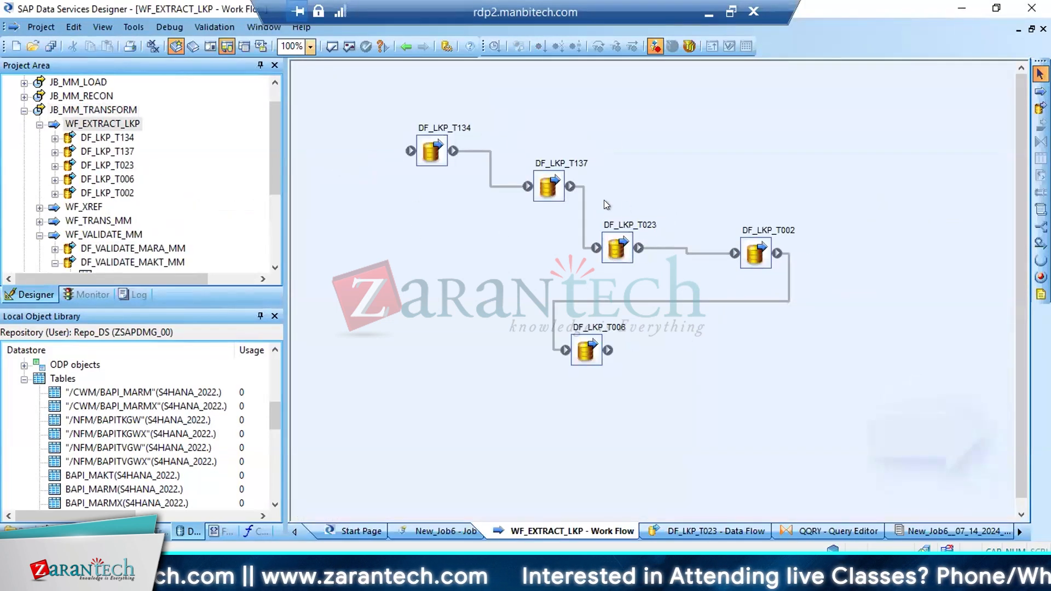
Return to job JB_MM_TRANSFORM and review the sequence of WF_EXTRACT_LKP, WF_XREF and WF_TRANS_MM
left_click(101, 111)
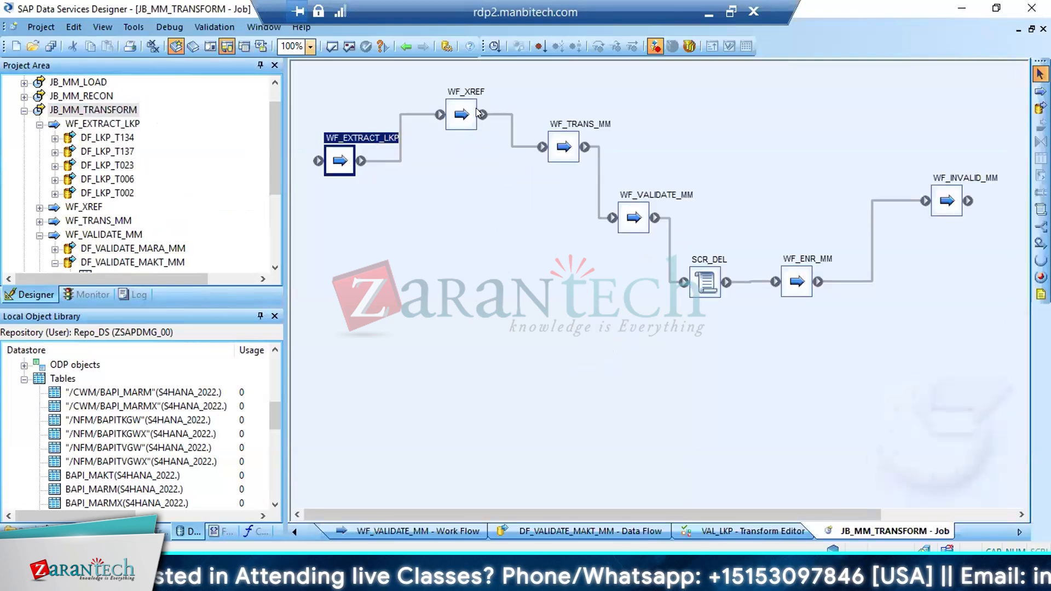
left_click(462, 113)
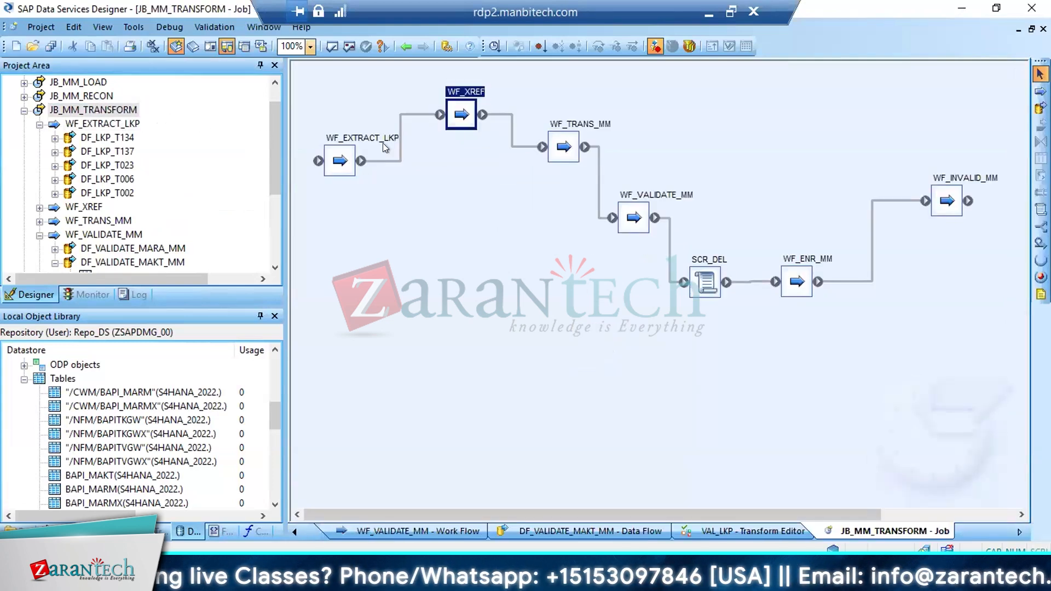
left_click(348, 157)
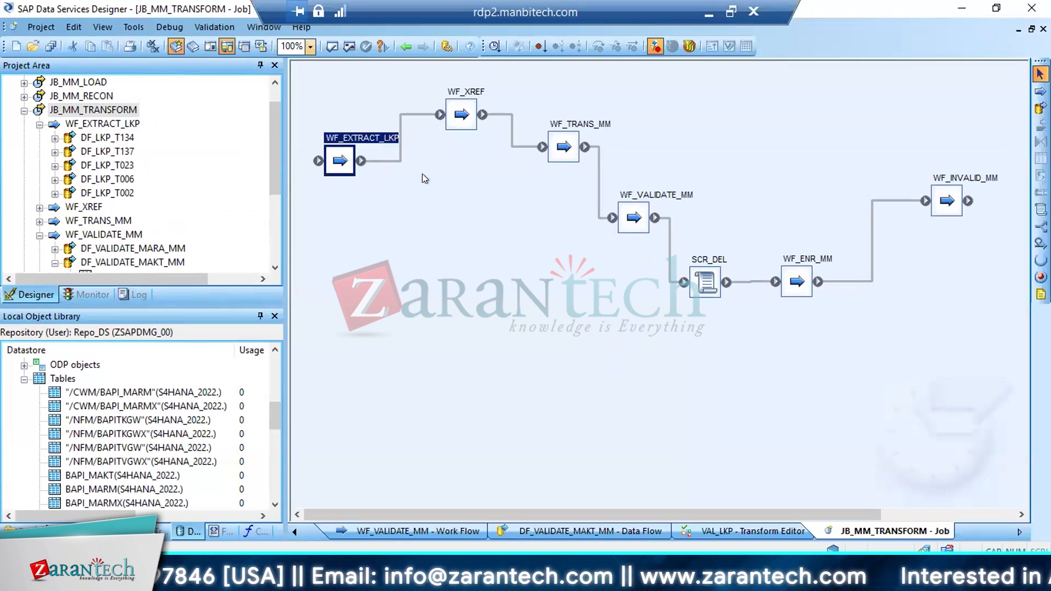
left_click(552, 155)
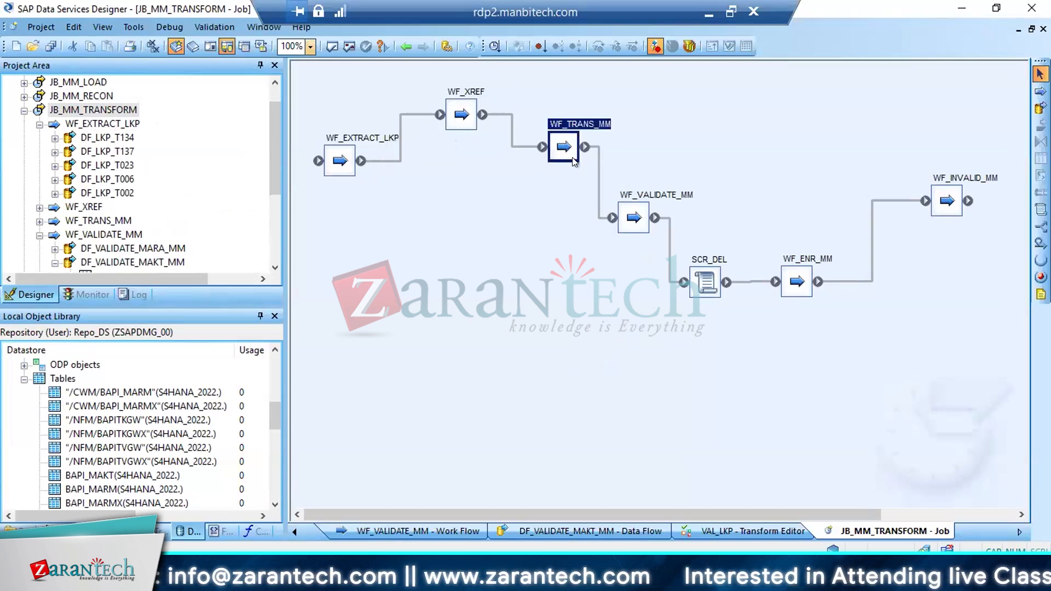
left_click(462, 120)
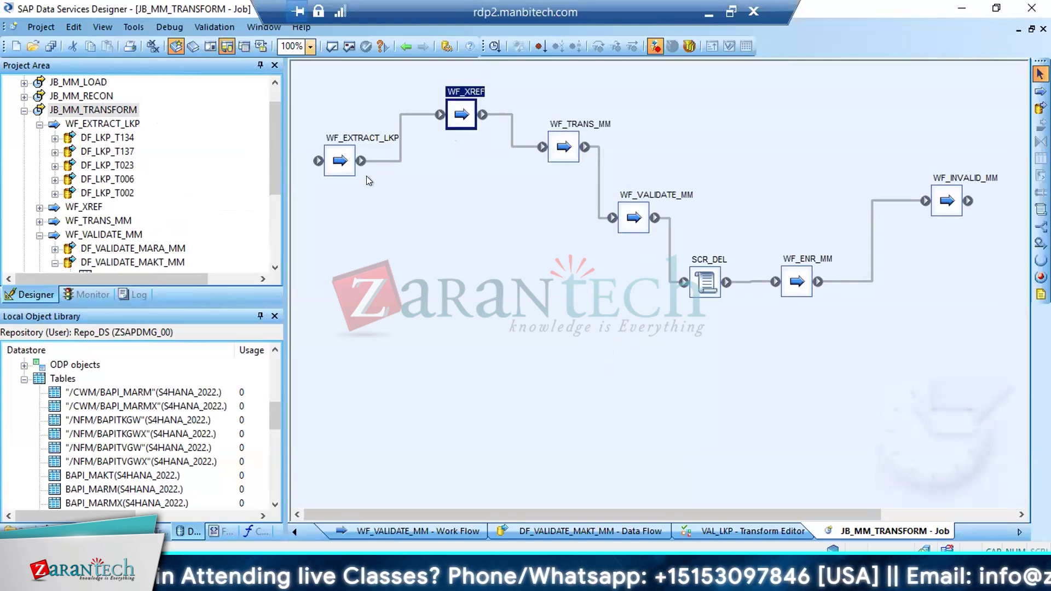
left_click(338, 160)
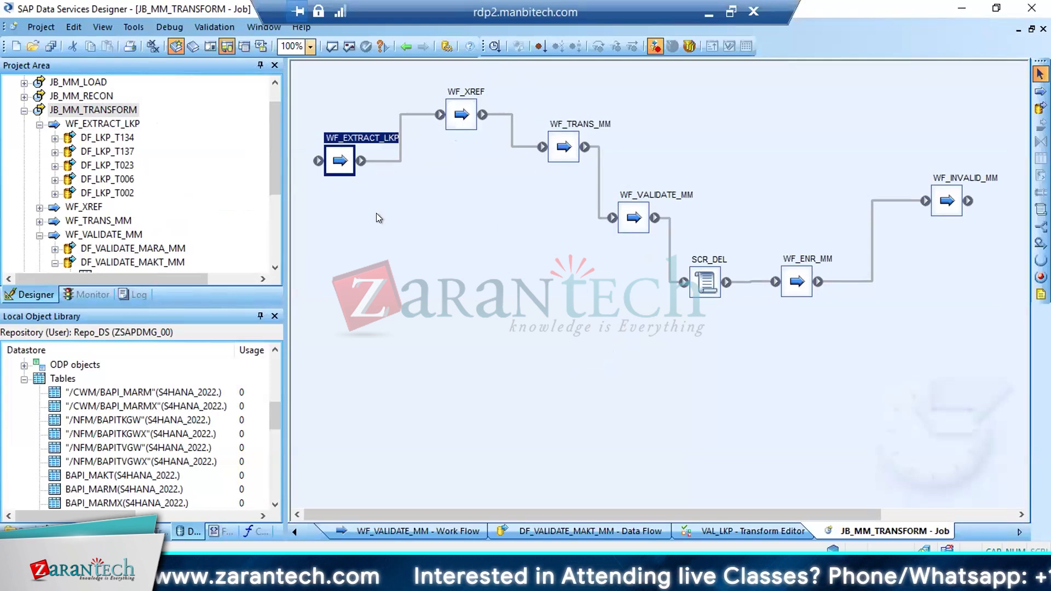
Collapse the HDB_HANA_DATABASE and S4HANA_2022 datastores in the object library and review the ECC6_EHP8 and HDB_HANA_DATABASE entries
left_click_drag(272, 139, 273, 116)
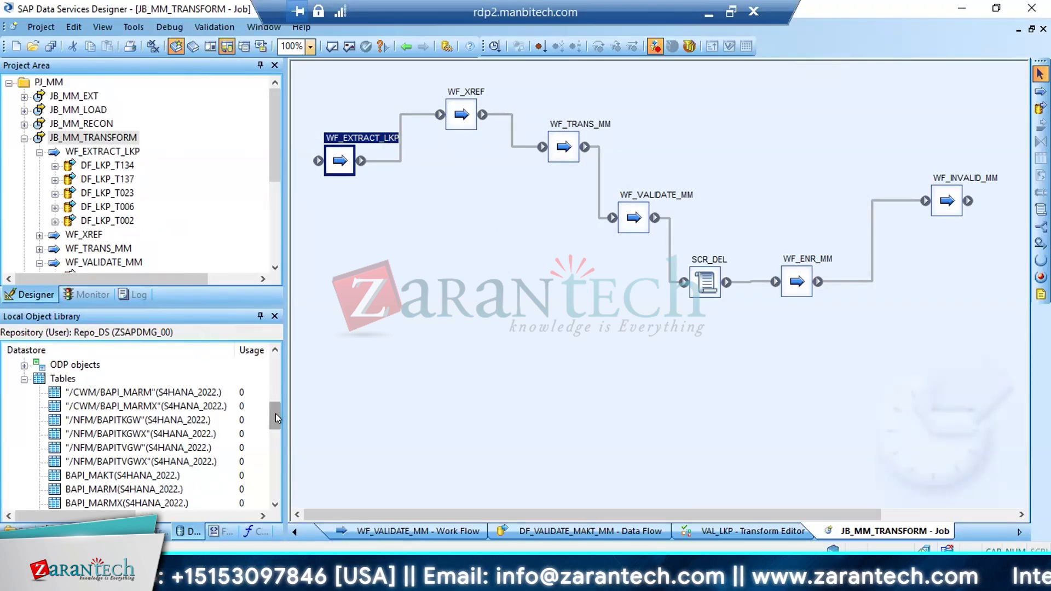
left_click_drag(274, 413, 272, 365)
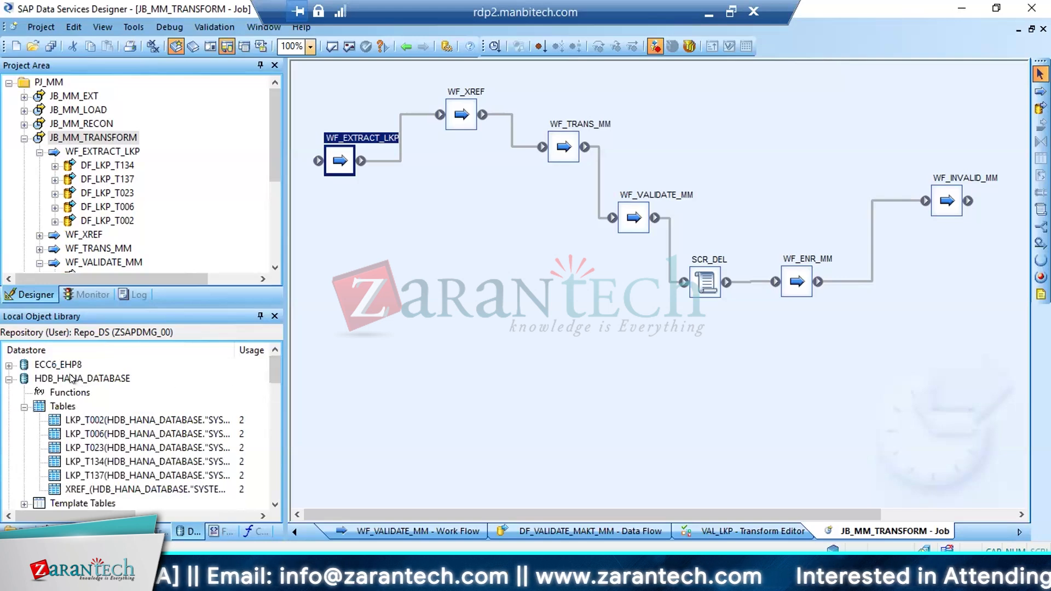
left_click(9, 378)
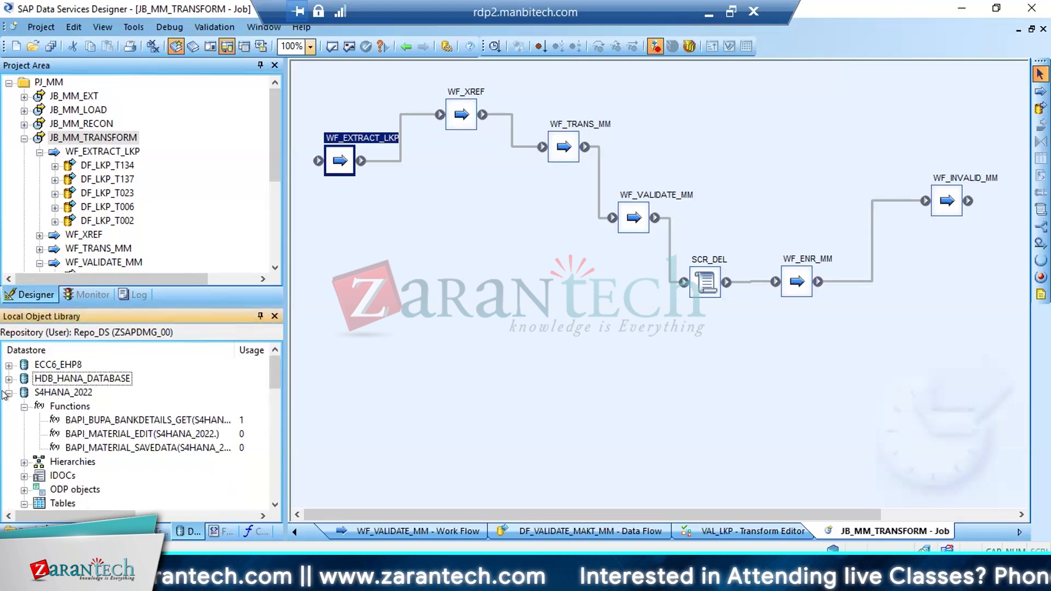
left_click(9, 392)
left_click(70, 365)
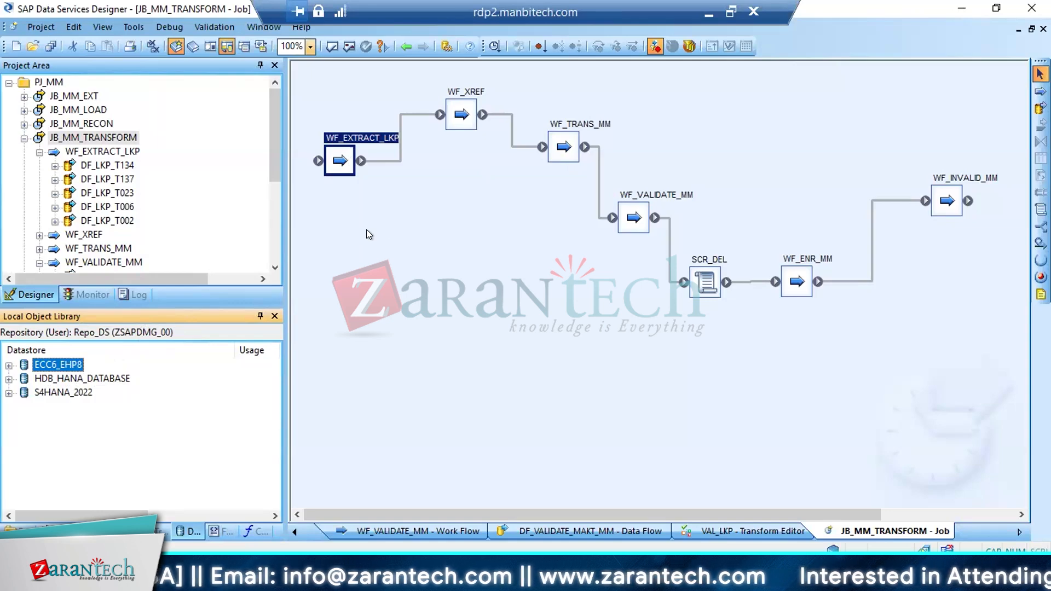
left_click(73, 379)
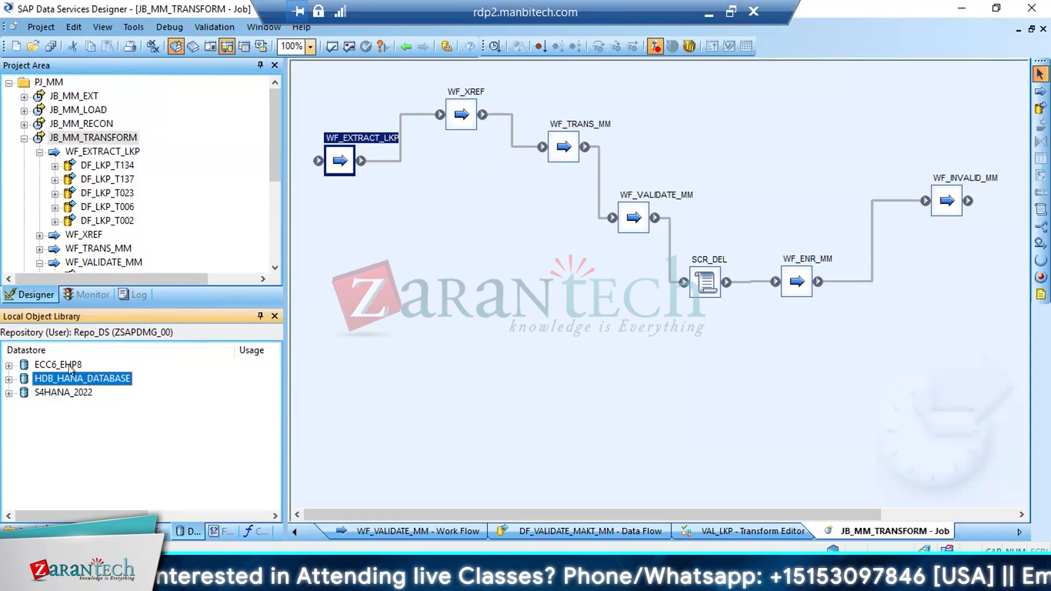
left_click(70, 367)
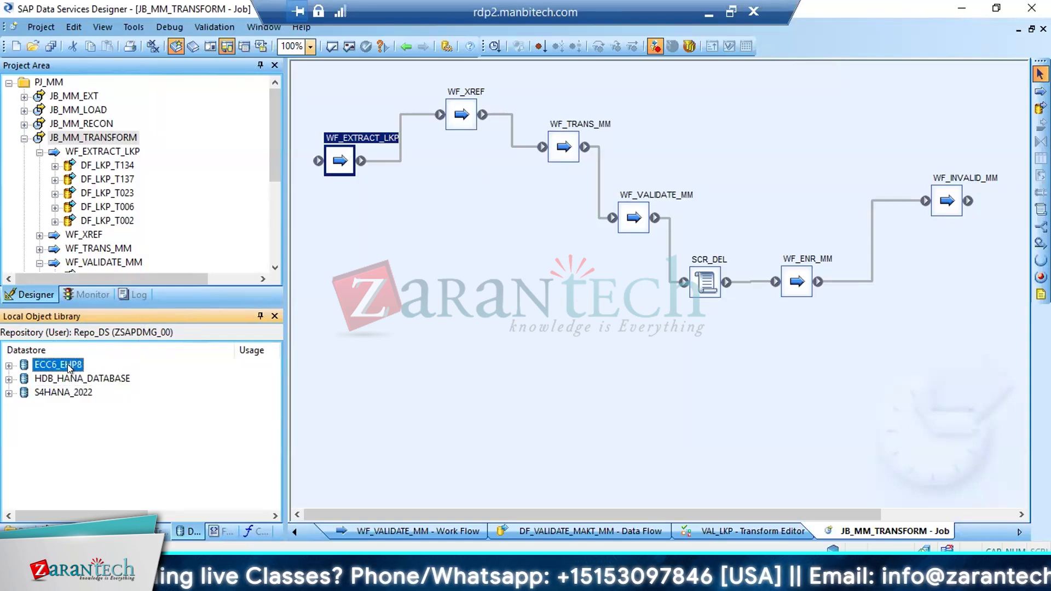
left_click(70, 378)
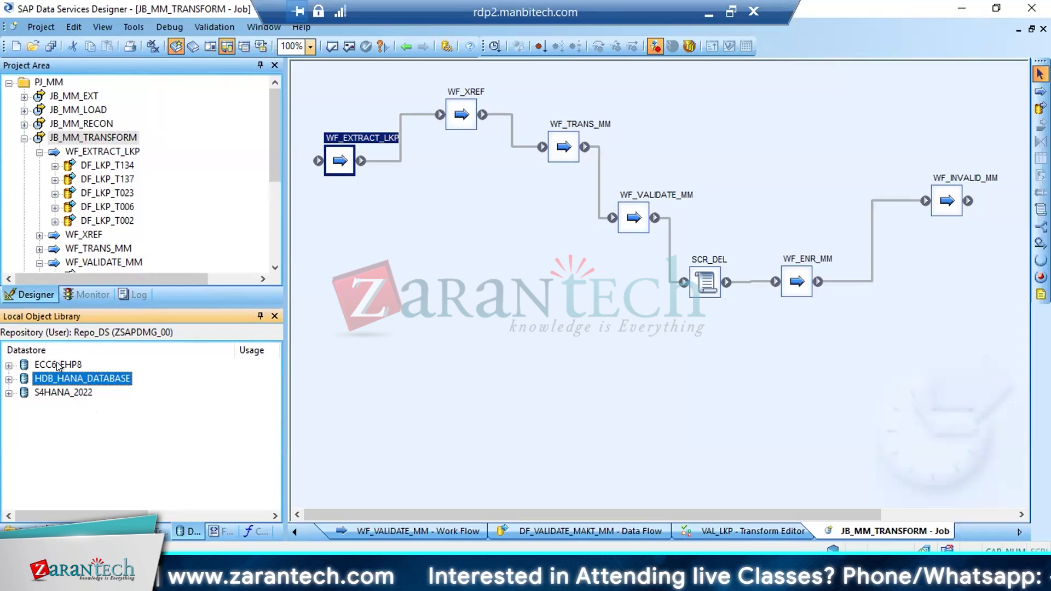
View the connection settings of the HDB_HANA_DATABASE datastore and close them without making changes
right_click(85, 445)
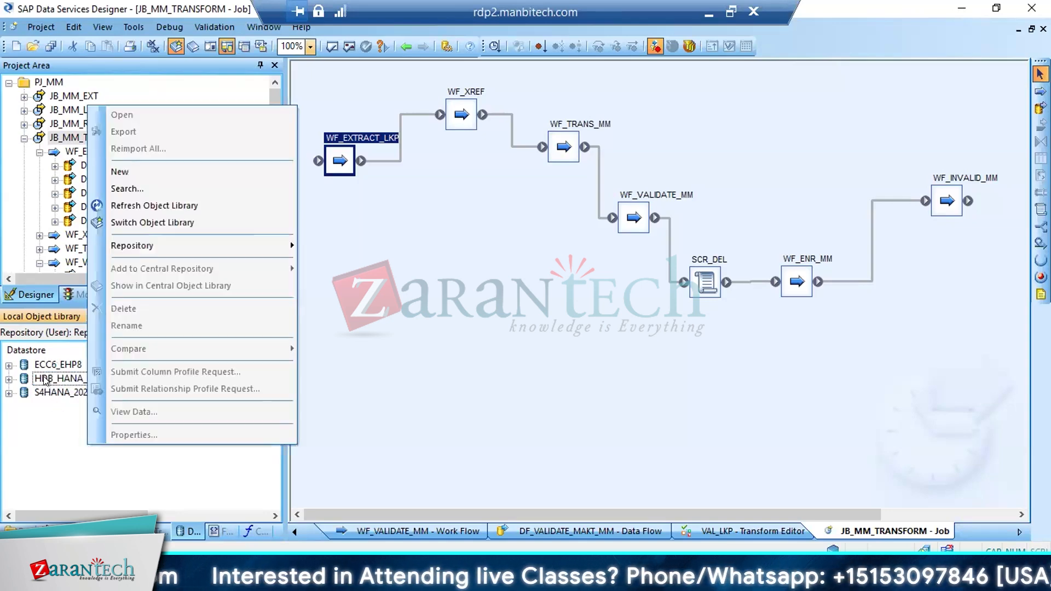
right_click(44, 380)
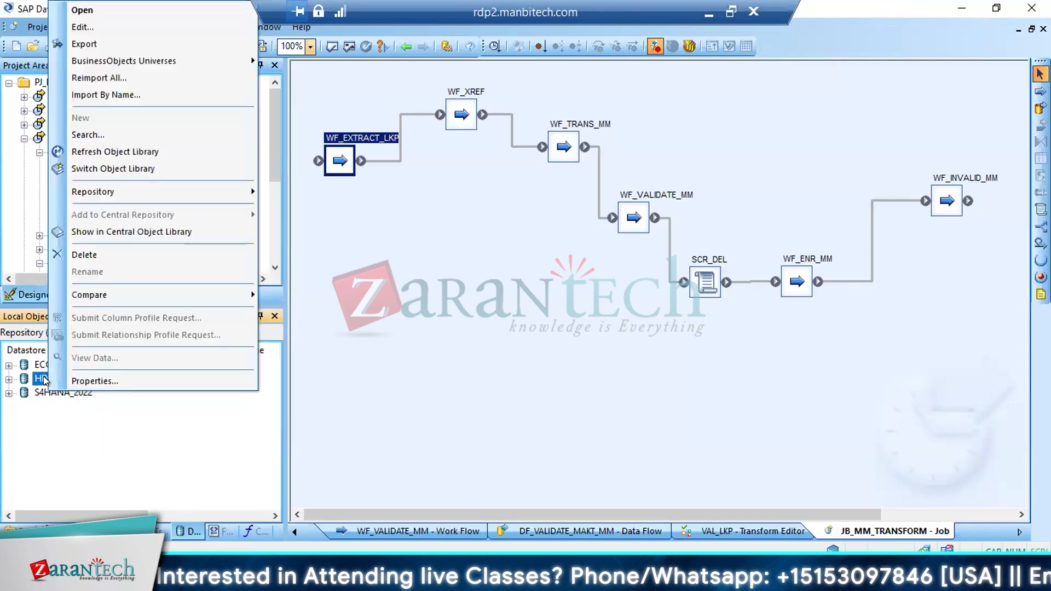
left_click(98, 31)
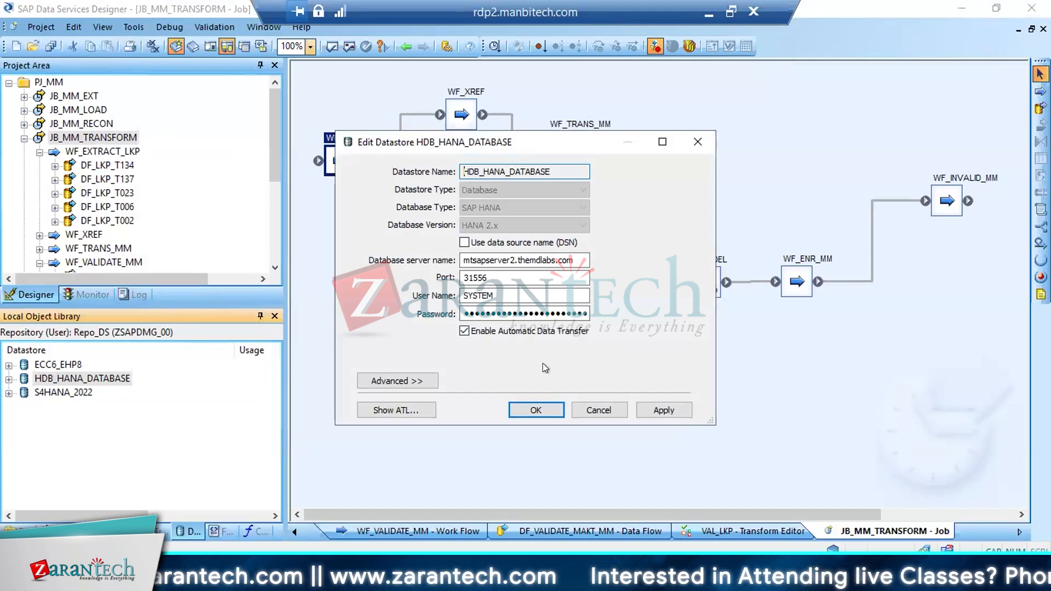
left_click(600, 410)
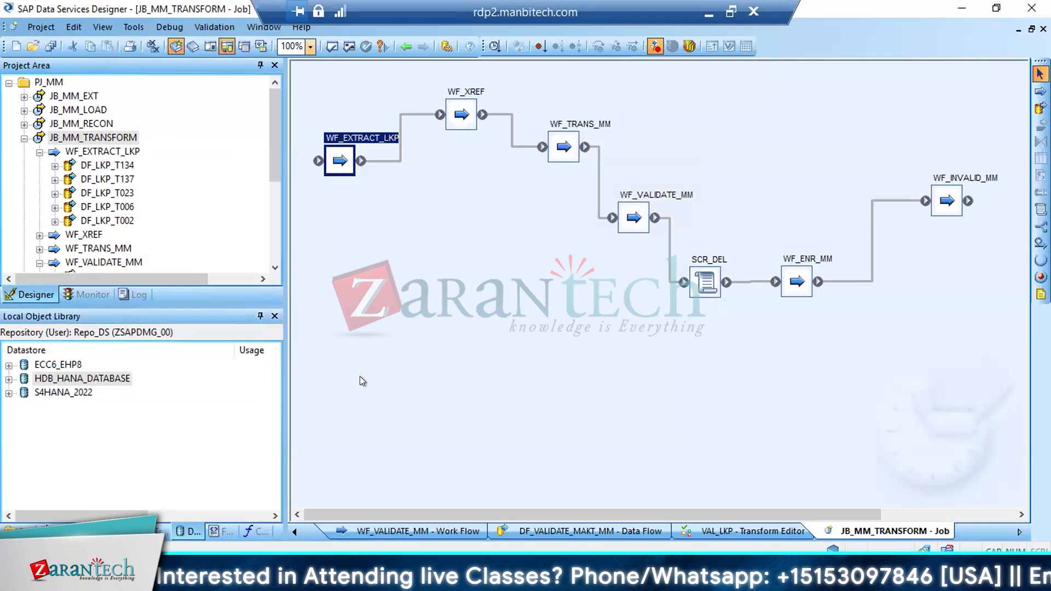
left_click(181, 404)
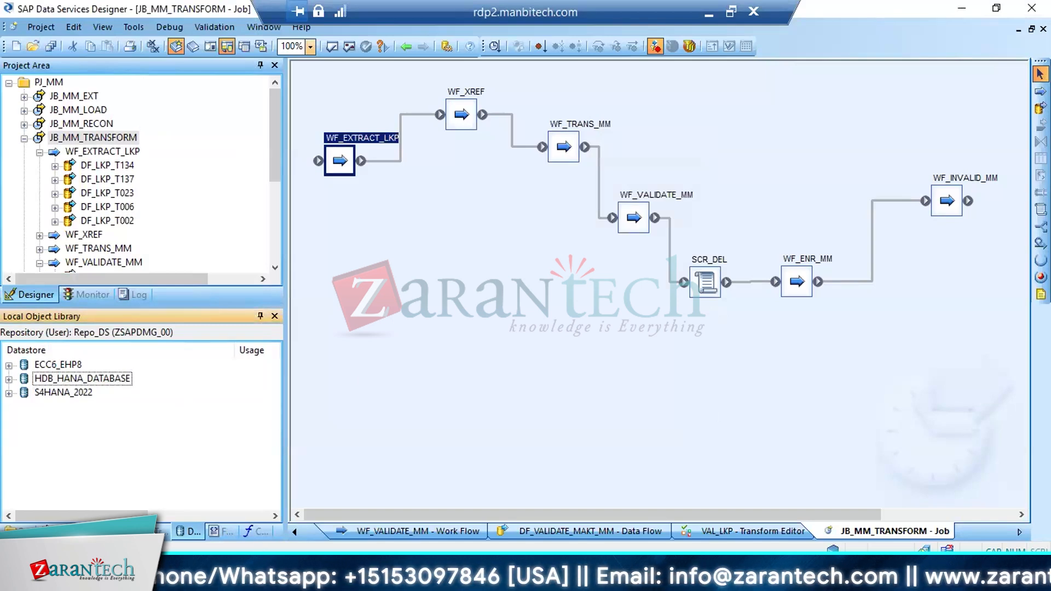
Switch to SAP HANA Studio to view the lkp_t023 query result, and return to Data Services Designer
left_click(359, 577)
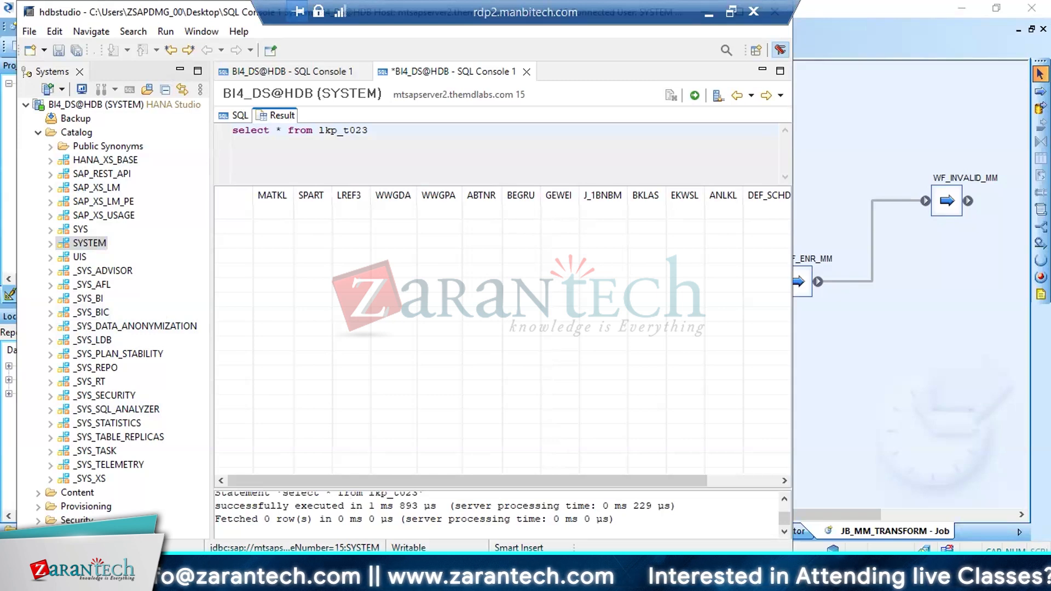
left_click(164, 579)
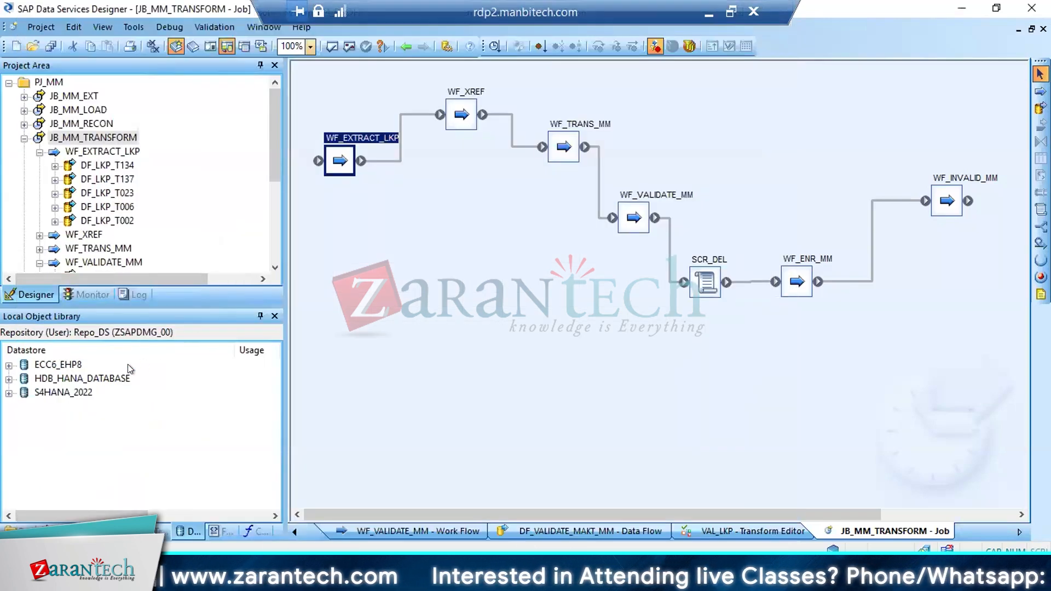
View the advanced connection settings of the HDB_HANA_DATABASE datastore and close them without making changes
left_click(90, 379)
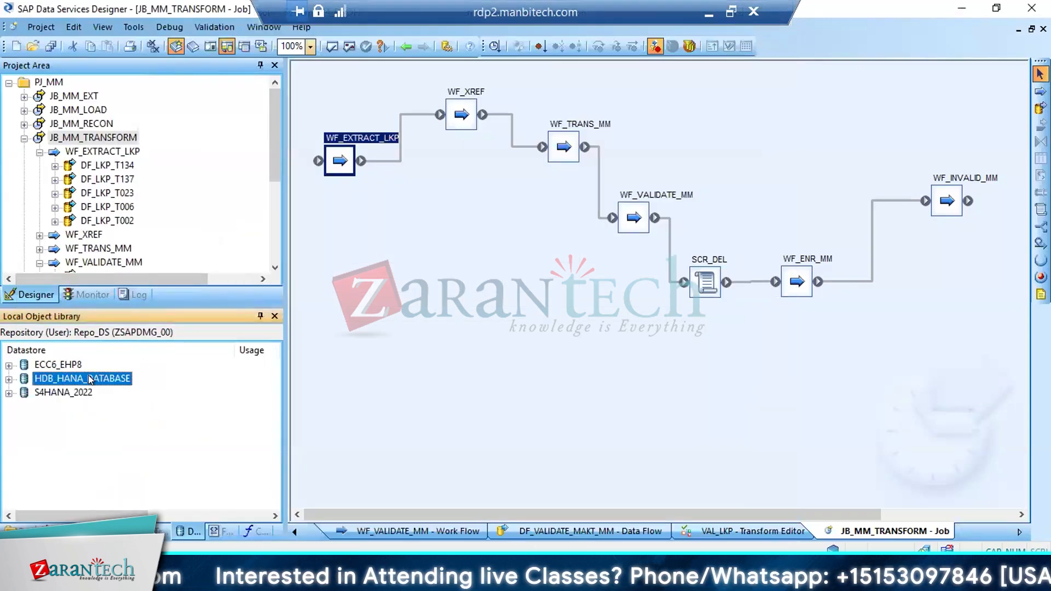
right_click(90, 378)
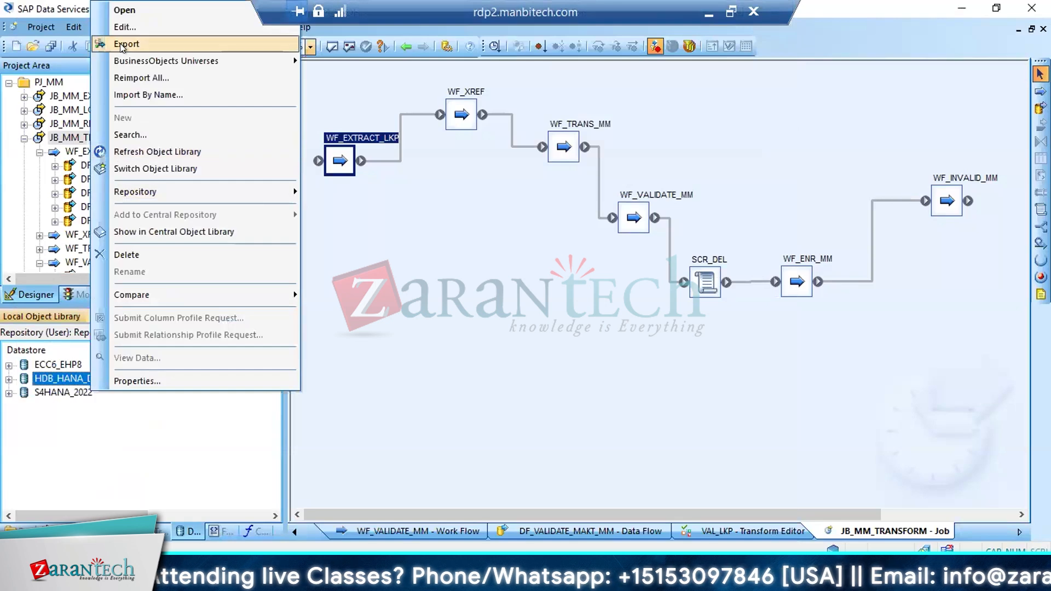
left_click(121, 26)
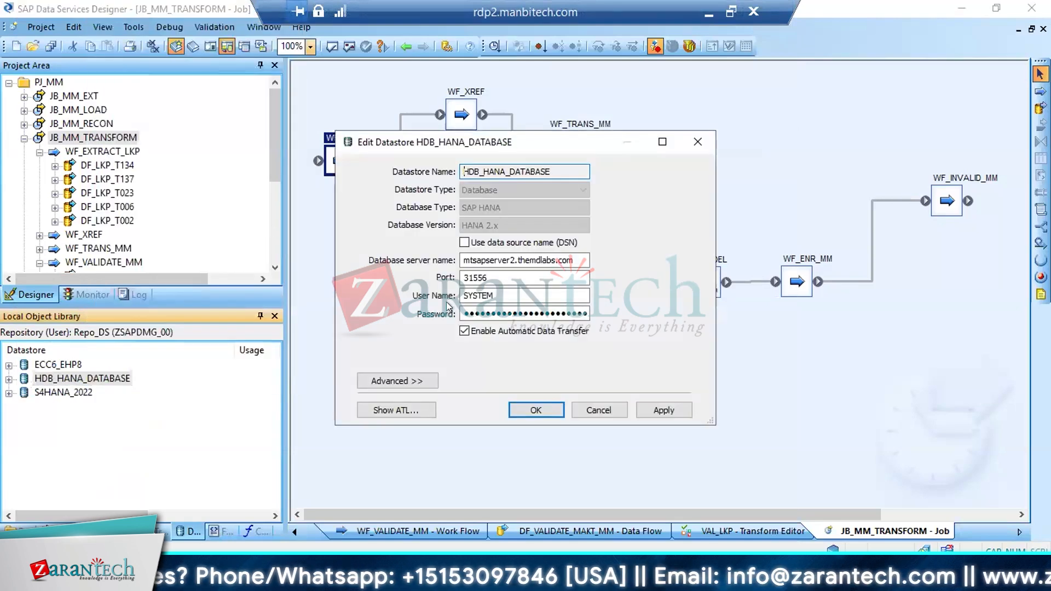
left_click(406, 379)
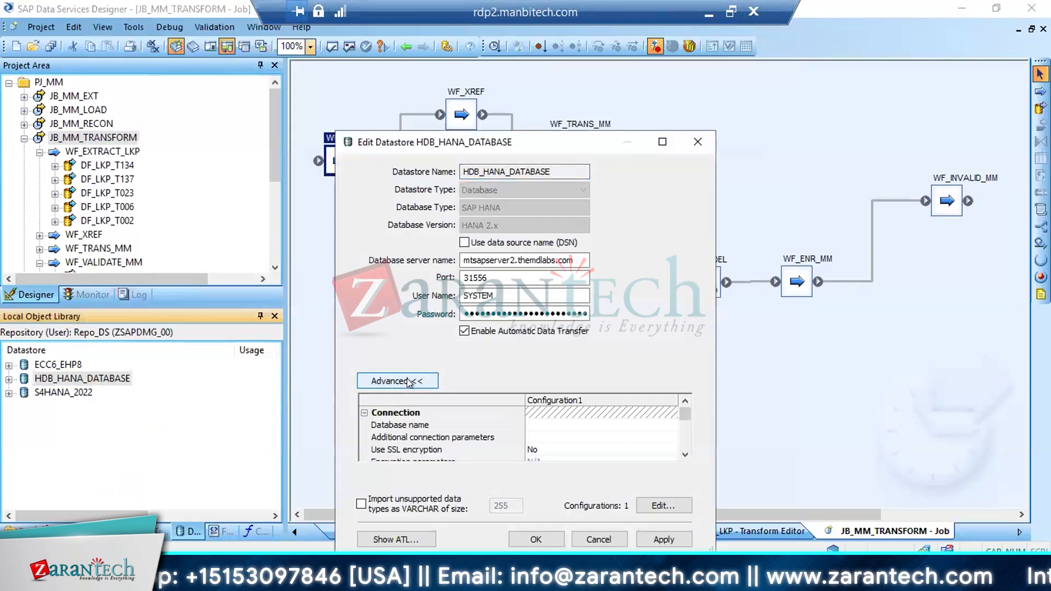
left_click(599, 541)
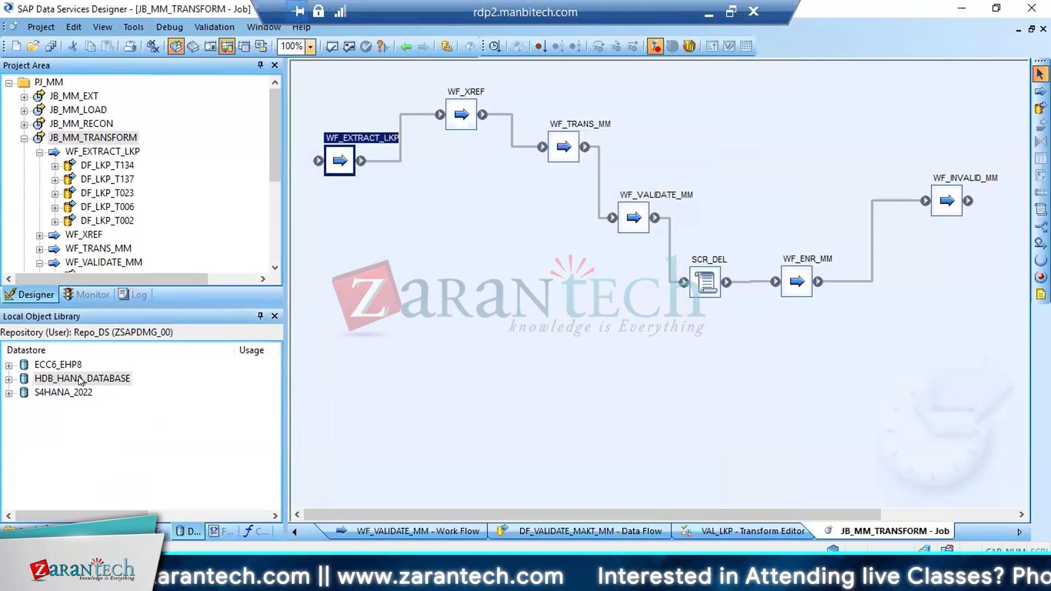
Examine the full Configuration1 details of the HDB_HANA_DATABASE datastore in an enlarged view, and exit the datastore settings
right_click(78, 377)
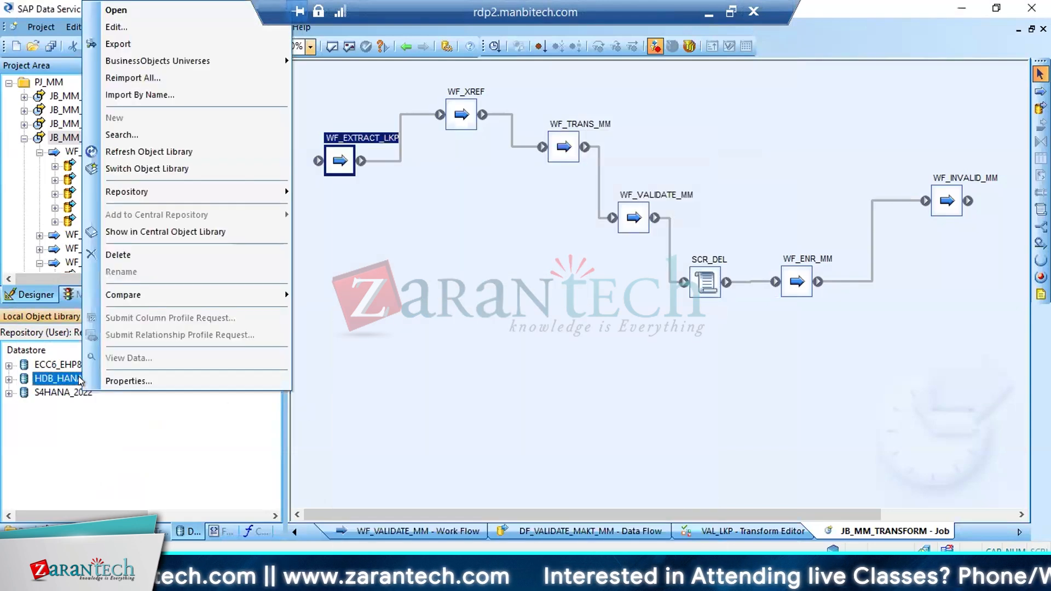
left_click(116, 27)
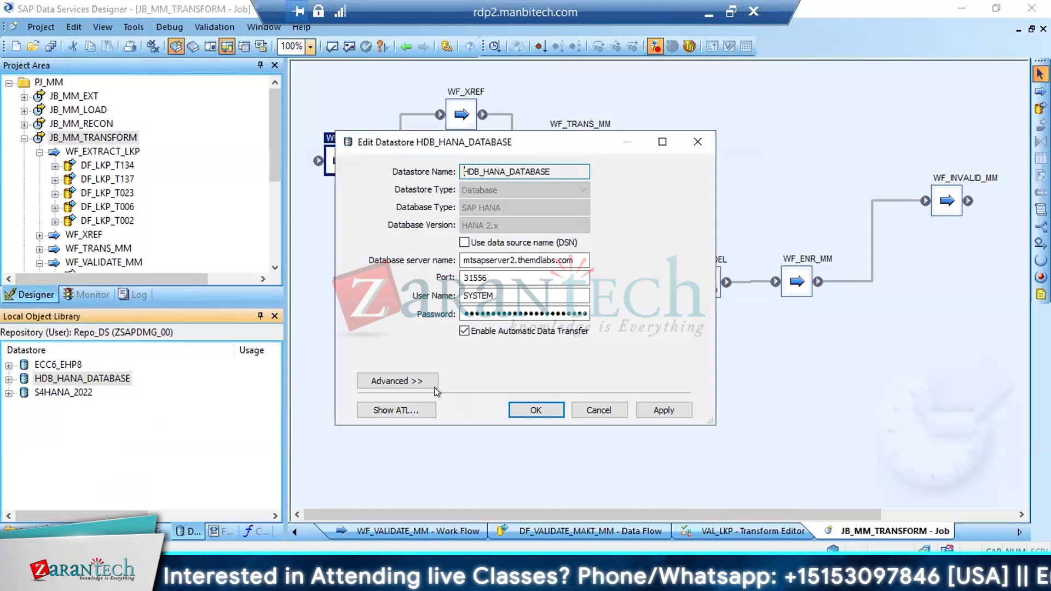
left_click(412, 376)
left_click(655, 508)
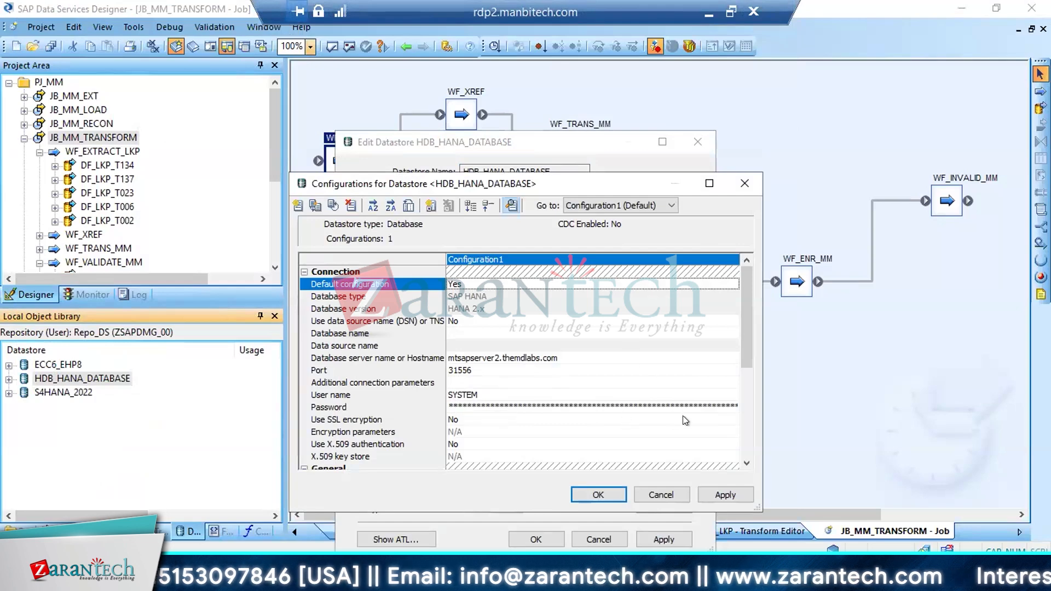
left_click(708, 176)
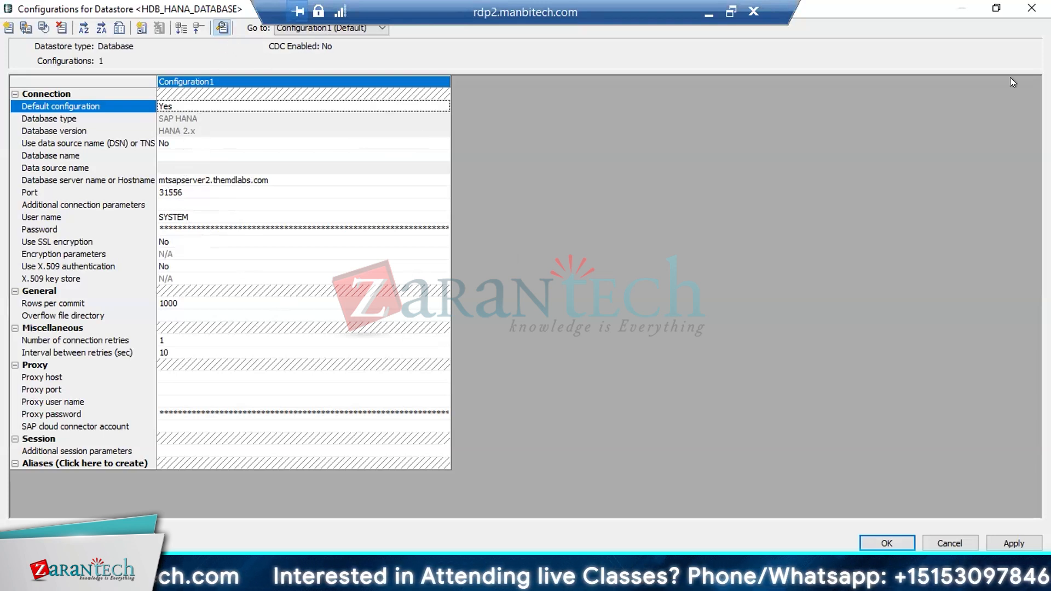
left_click(979, 204)
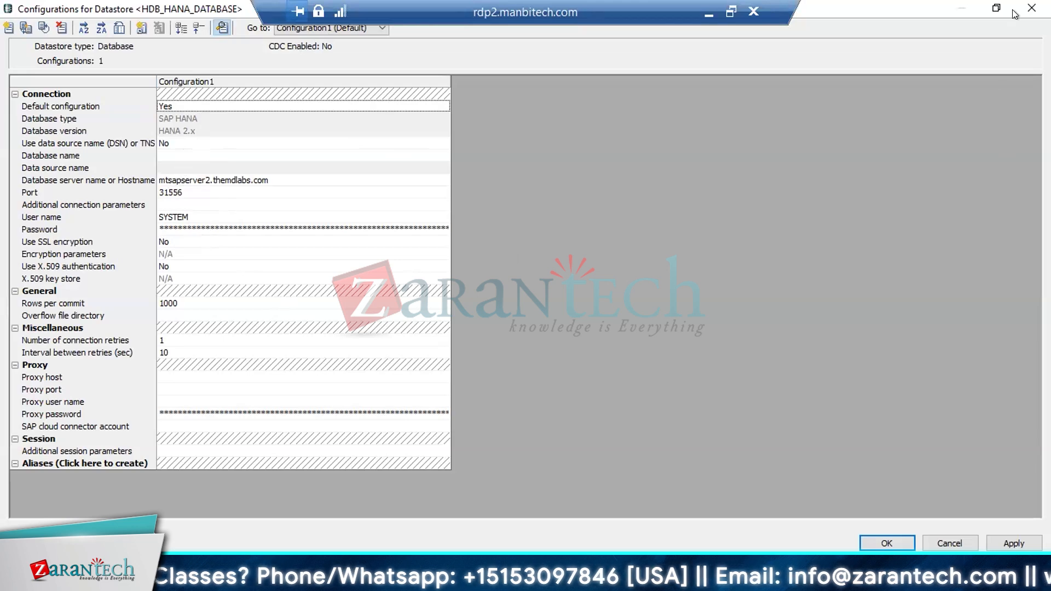
left_click(887, 543)
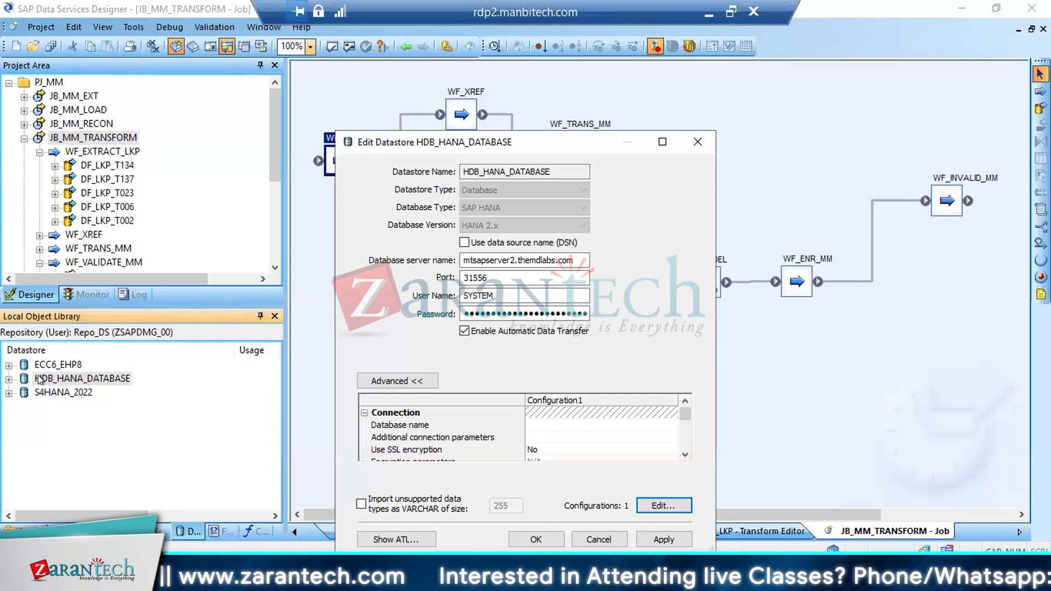
left_click(593, 540)
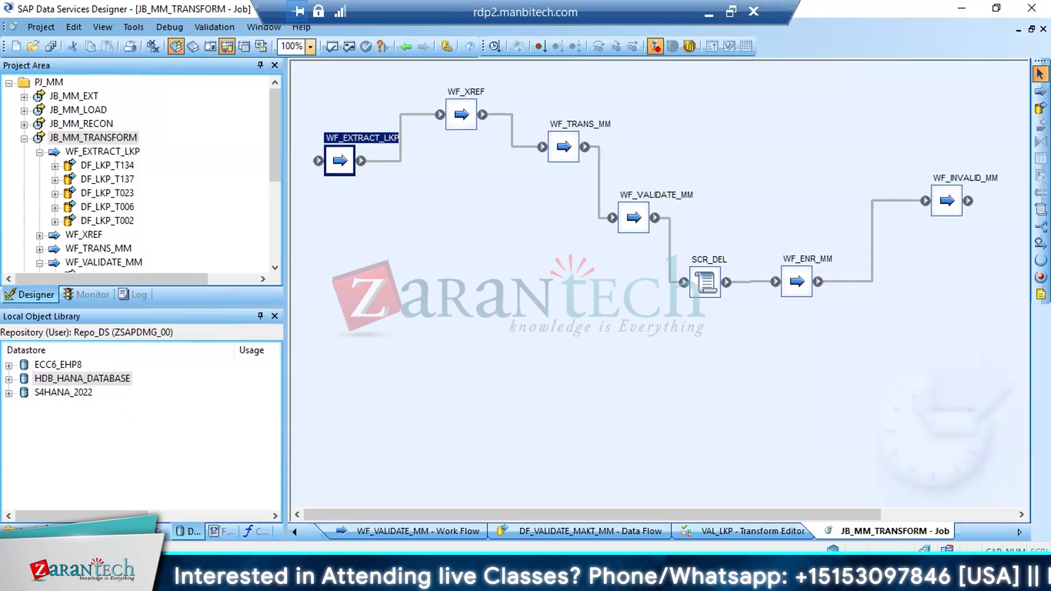
Check the HANA Studio schemas, return to Data Services Designer, and view HDB_HANA_DATABASE's external metadata with its object library entry collapsed
left_click(339, 580)
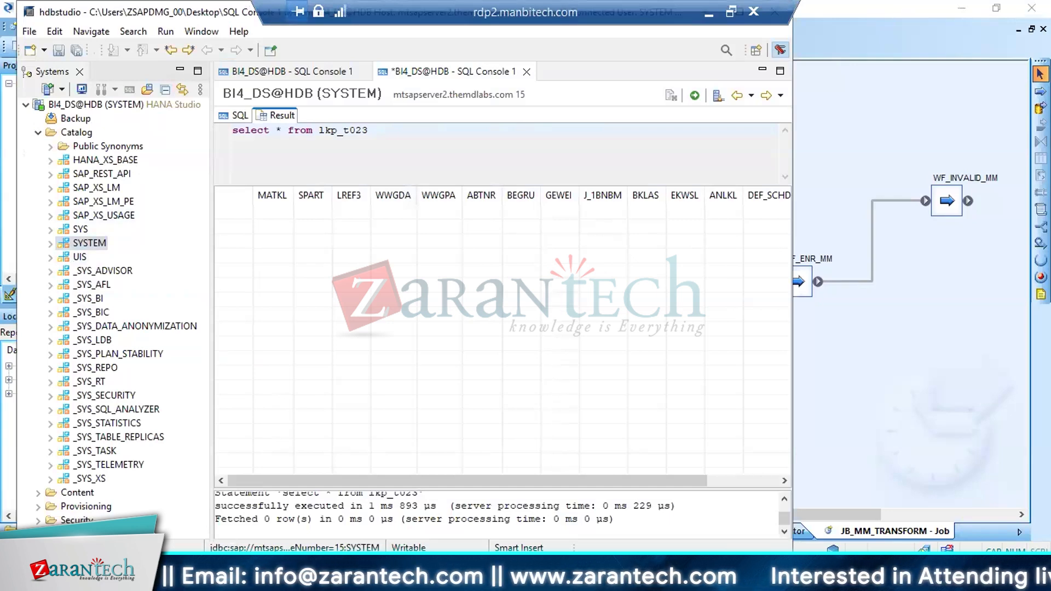
left_click(263, 580)
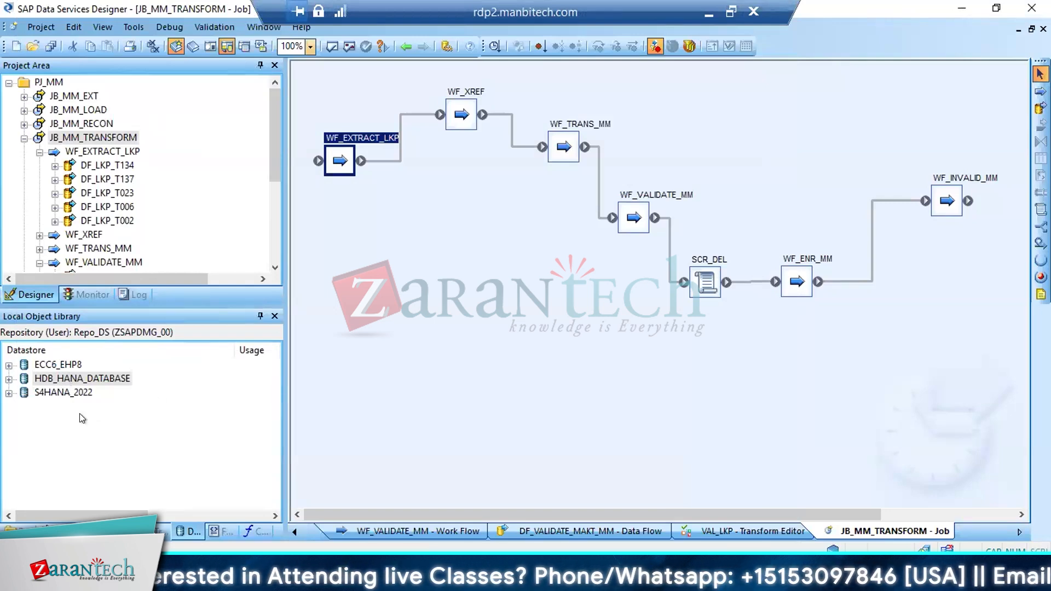
left_click(68, 379)
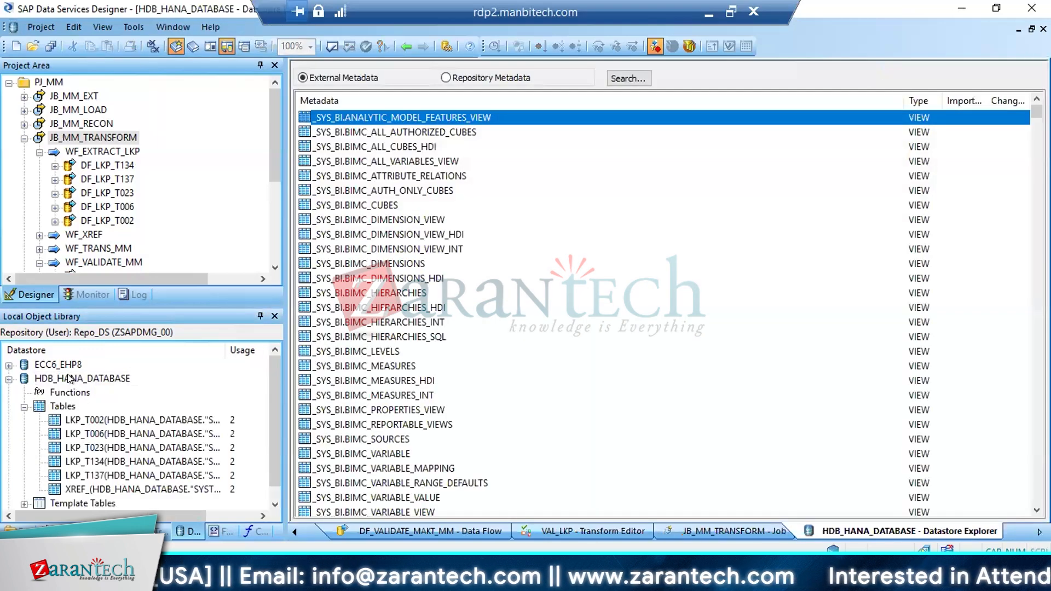
left_click(8, 379)
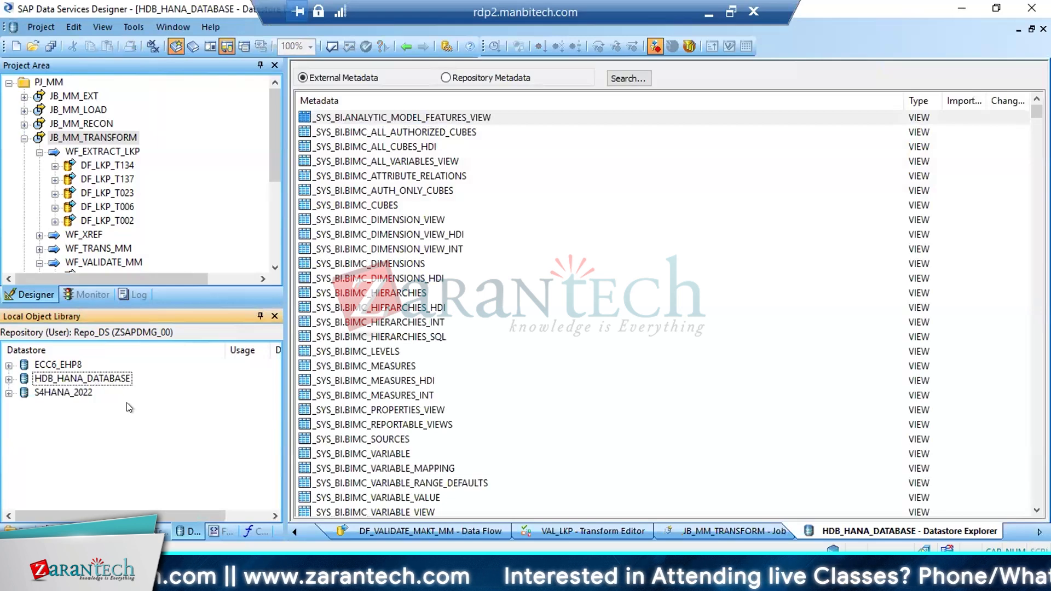
left_click(101, 376)
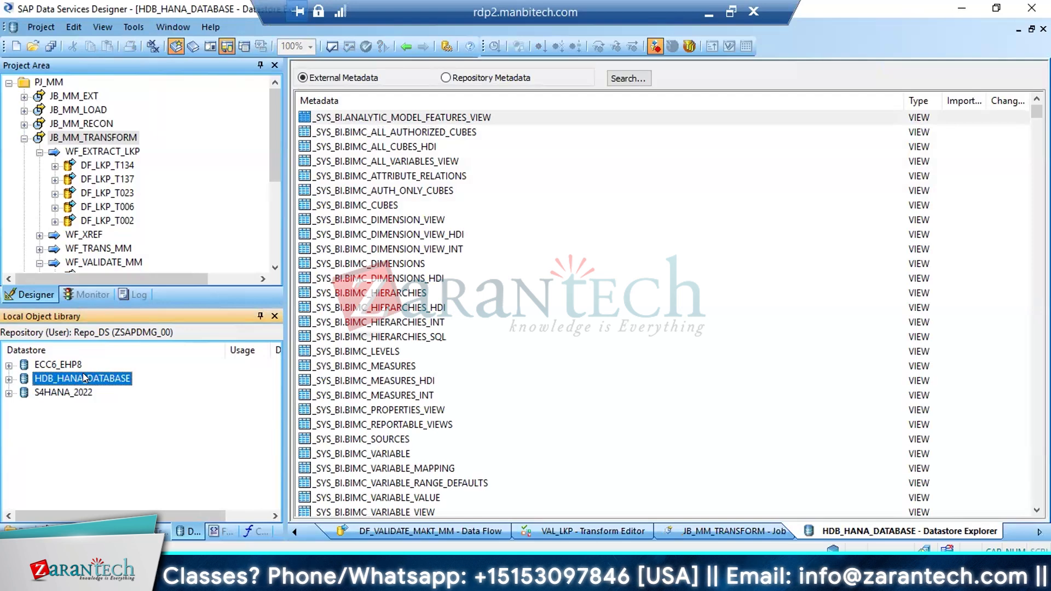
Open data flow DF_LKP_T134 and check which datastores a new template table can use, without creating the table
left_click(118, 166)
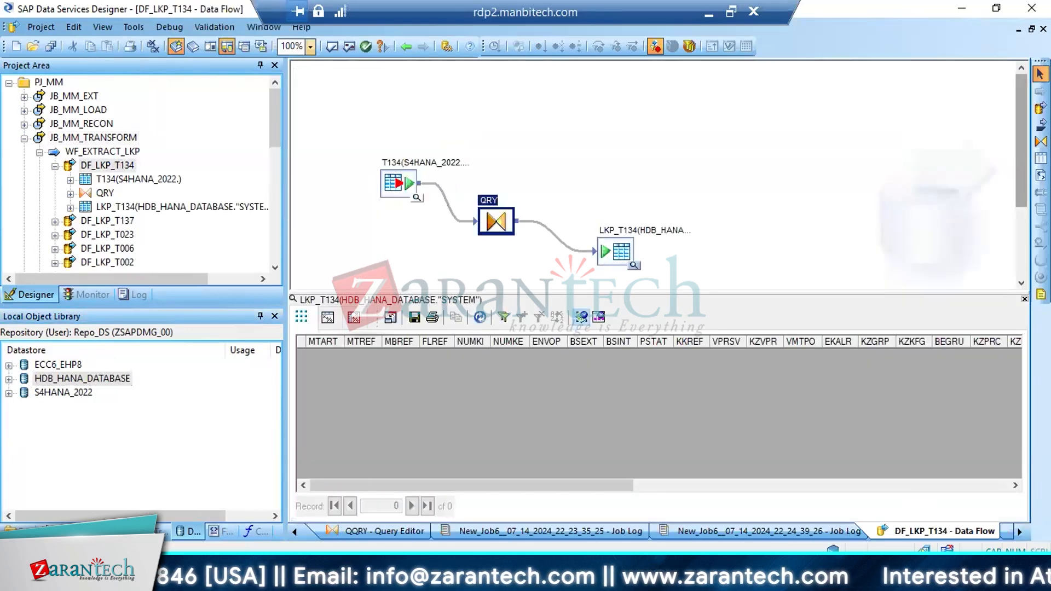
left_click(1040, 159)
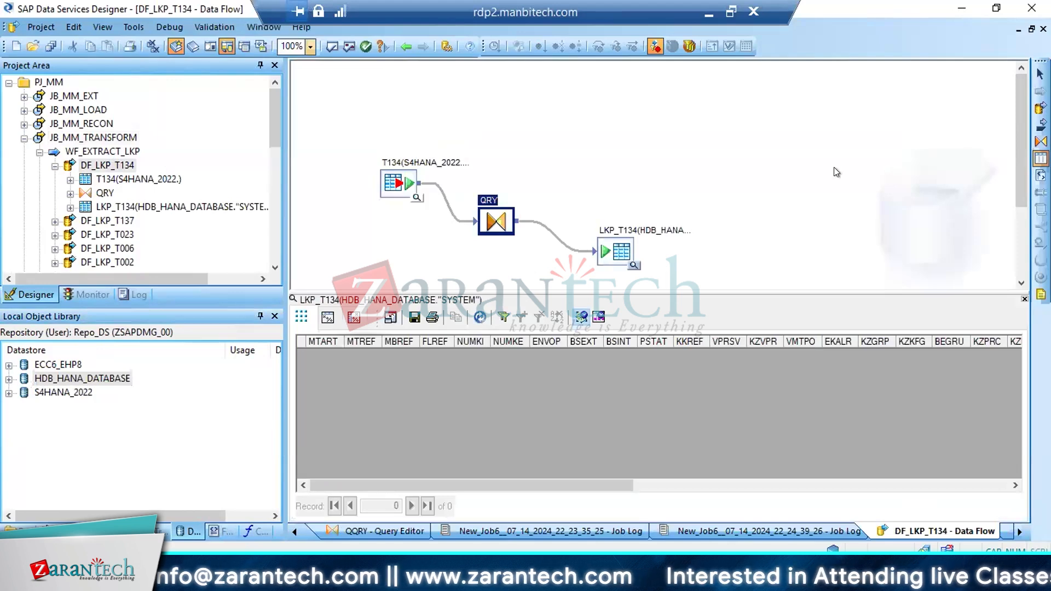
left_click(815, 167)
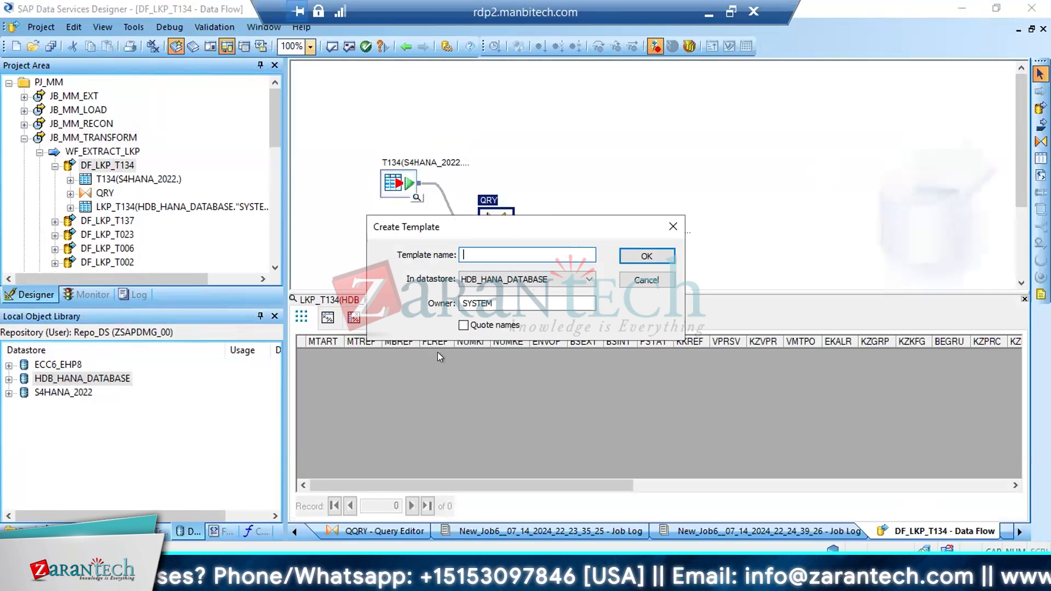
left_click(575, 278)
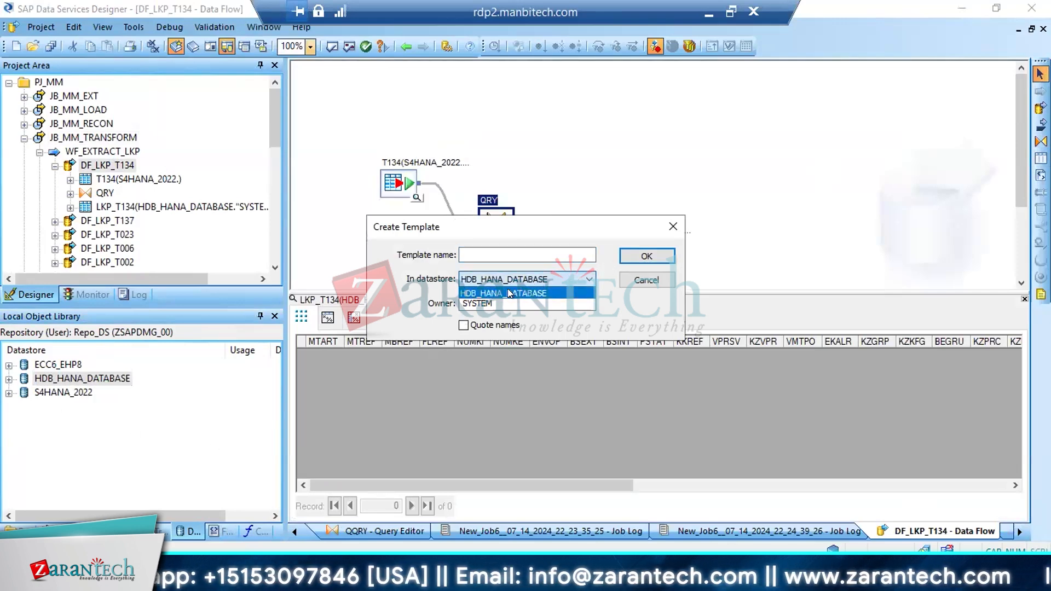
left_click(534, 292)
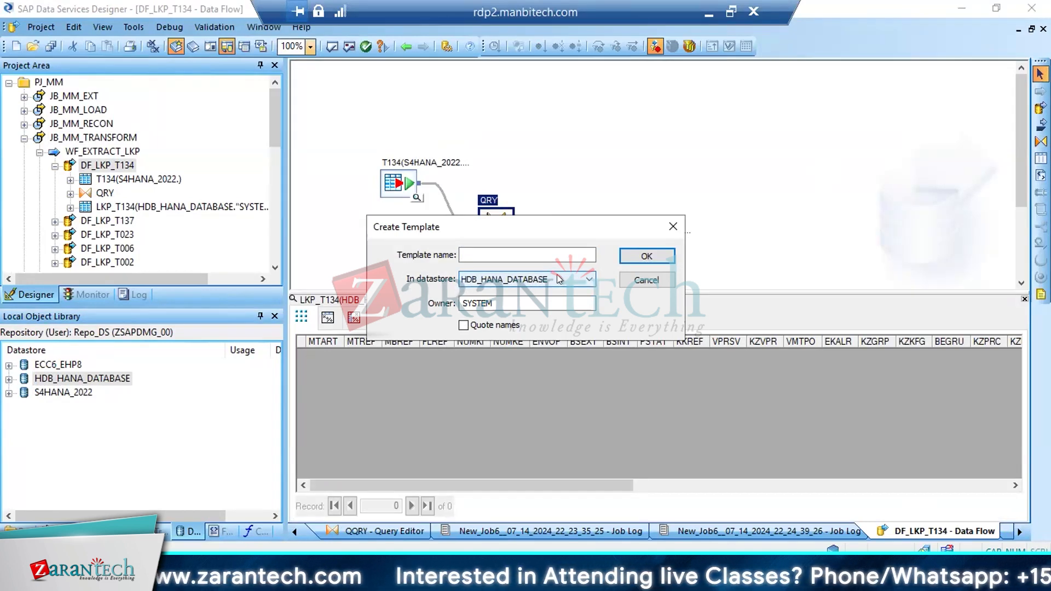
key("Escape")
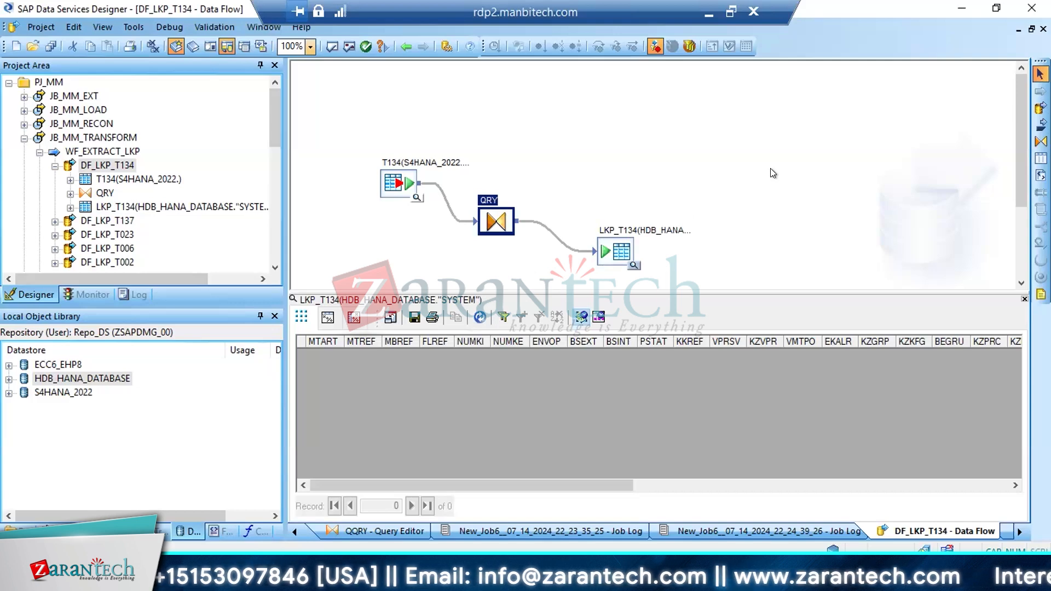
Review the LKP_T134 target against the HDB_HANA_DATABASE datastore and the SYSTEM schema in SAP HANA Studio, and return to Data Services Designer
left_click(135, 416)
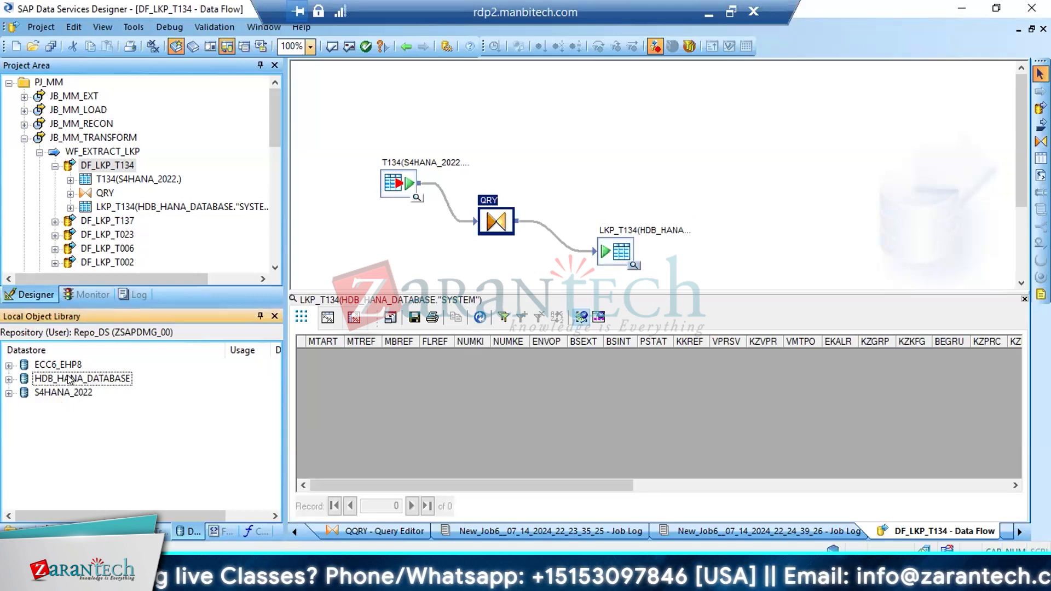
left_click(67, 379)
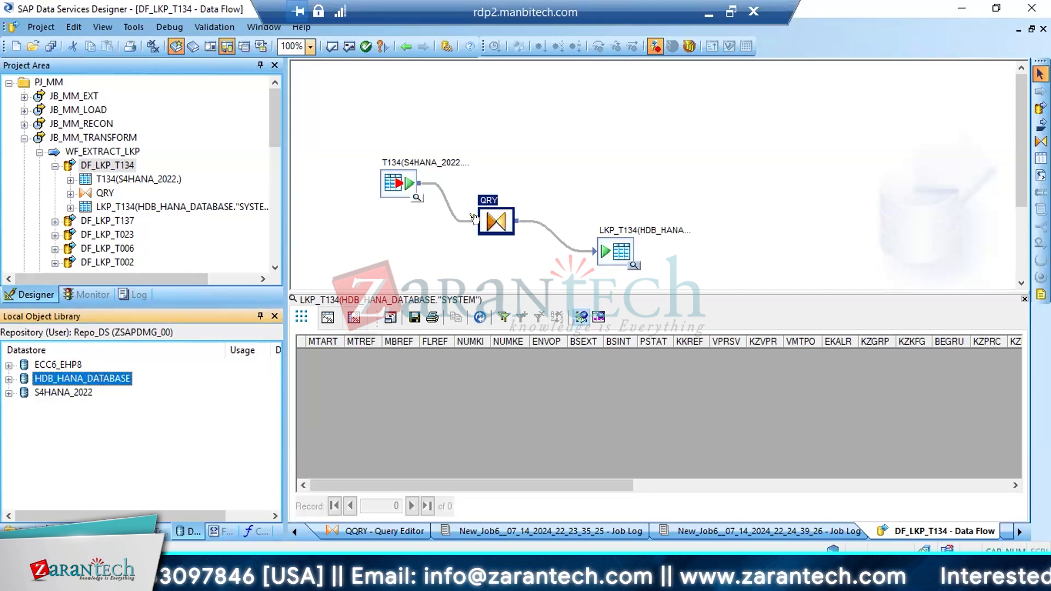
left_click(613, 253)
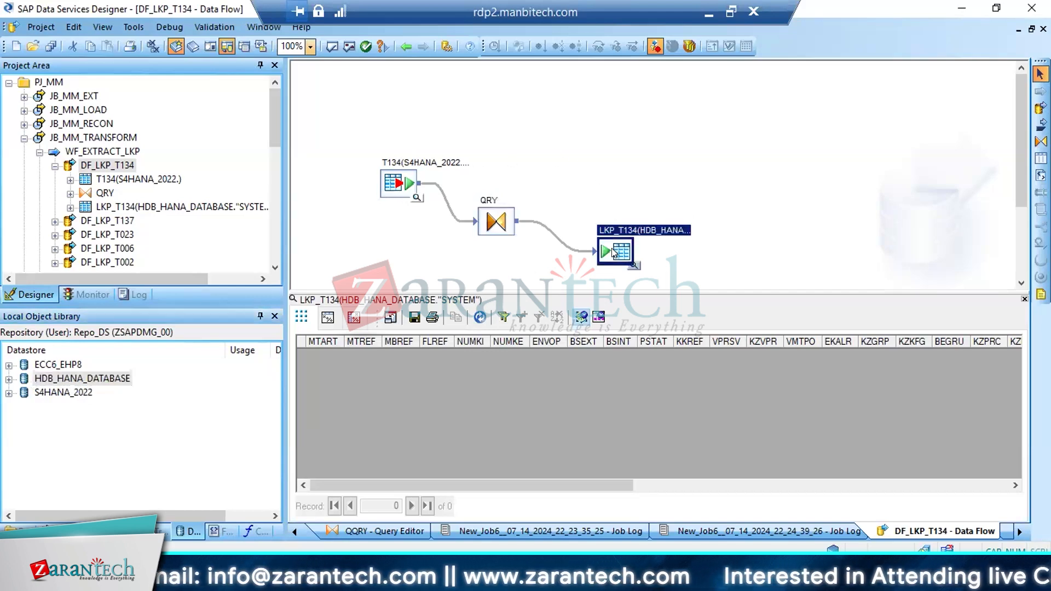
key("alt+Tab")
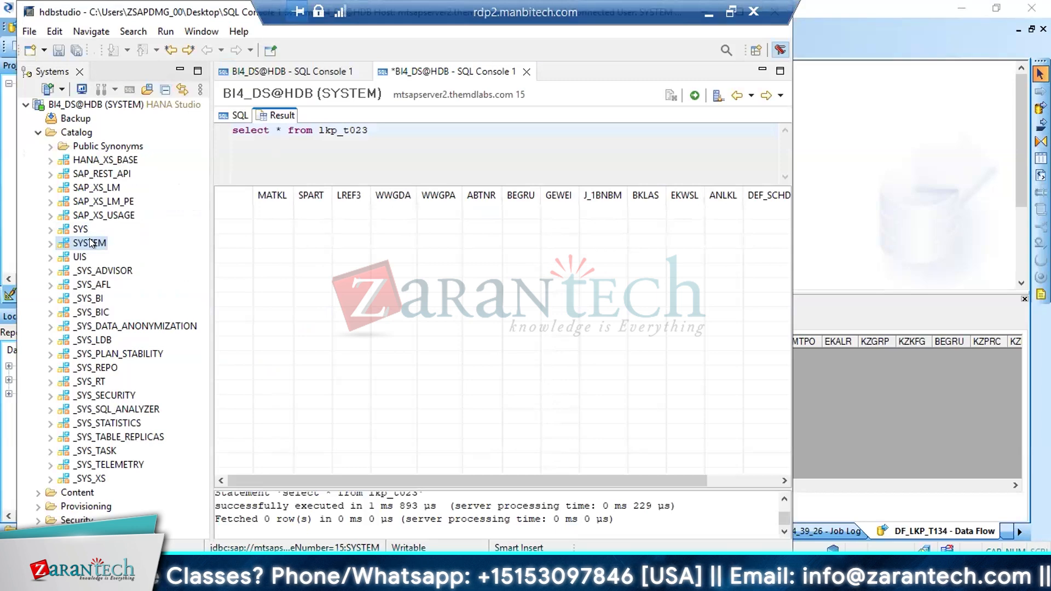
key("alt+Tab")
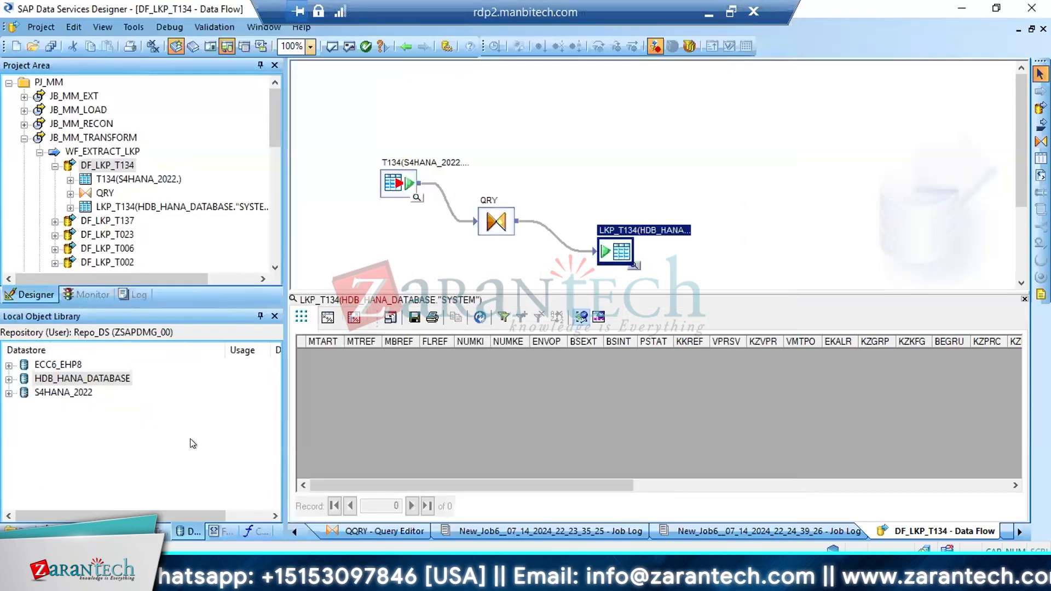
left_click(65, 408)
right_click(66, 407)
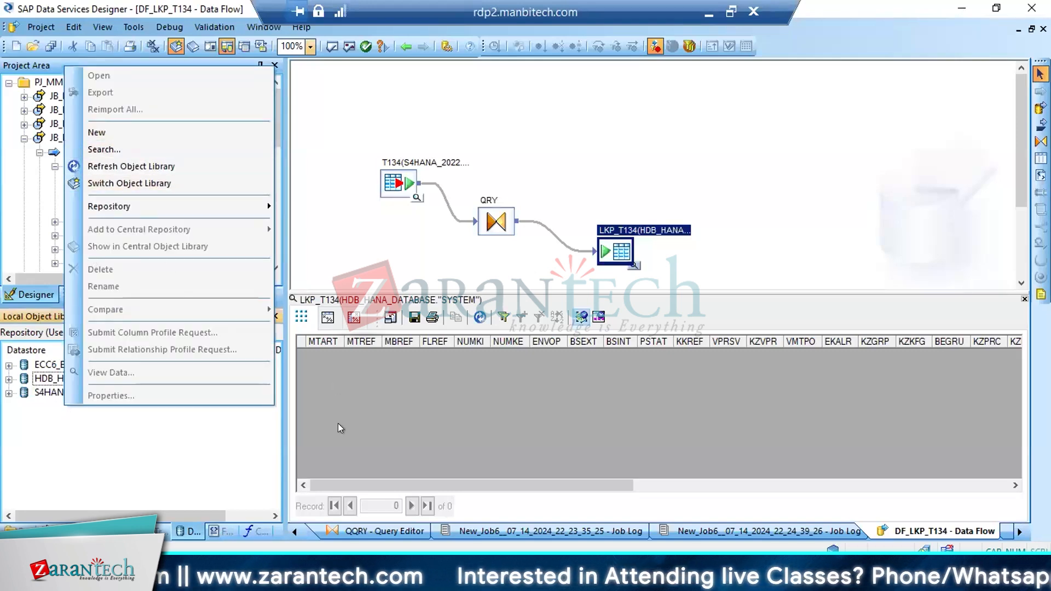
left_click(181, 452)
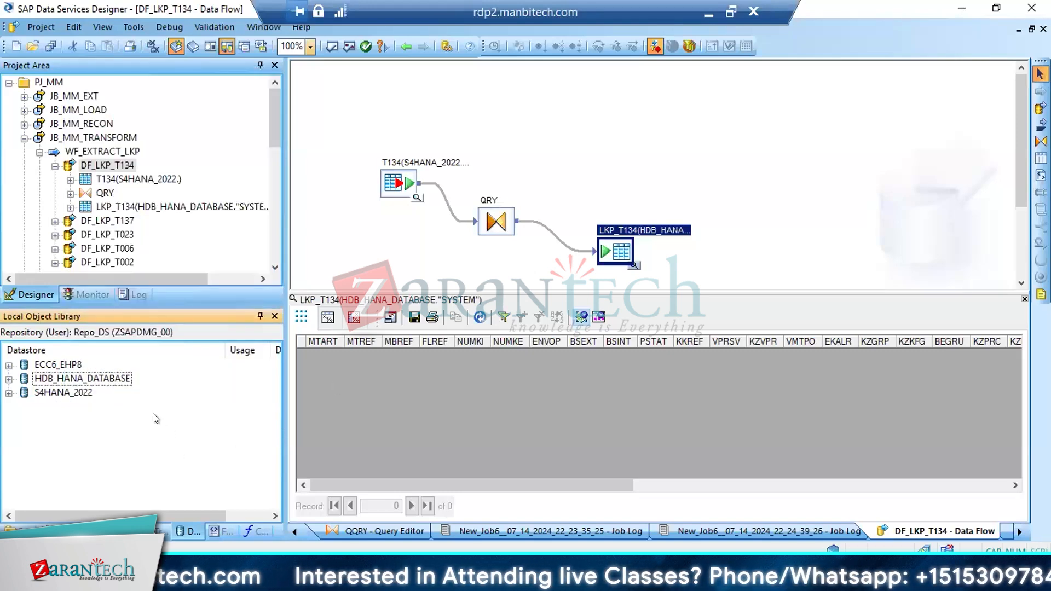
left_click(109, 380)
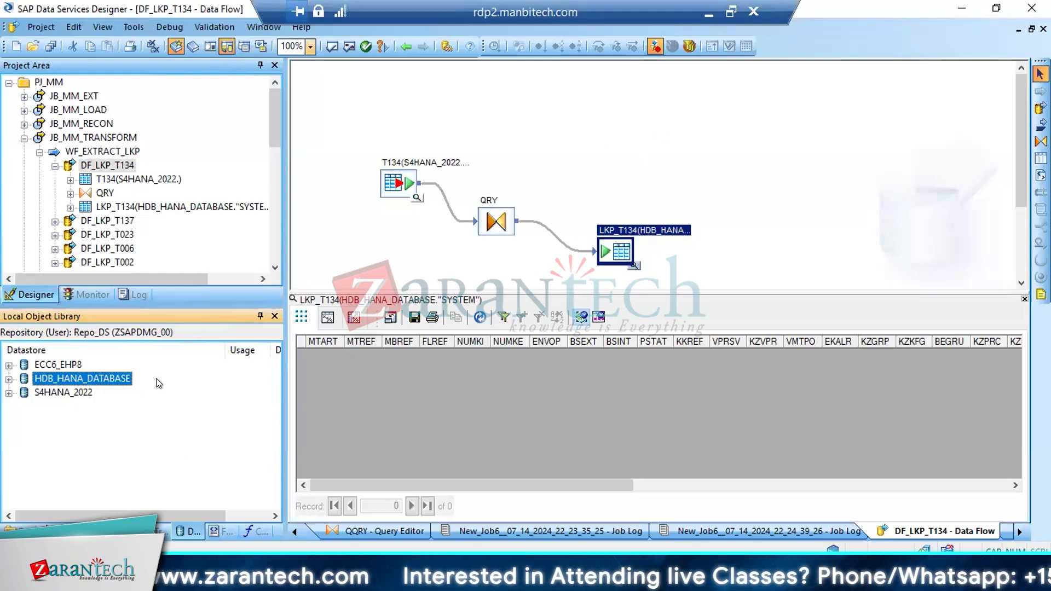
right_click(47, 406)
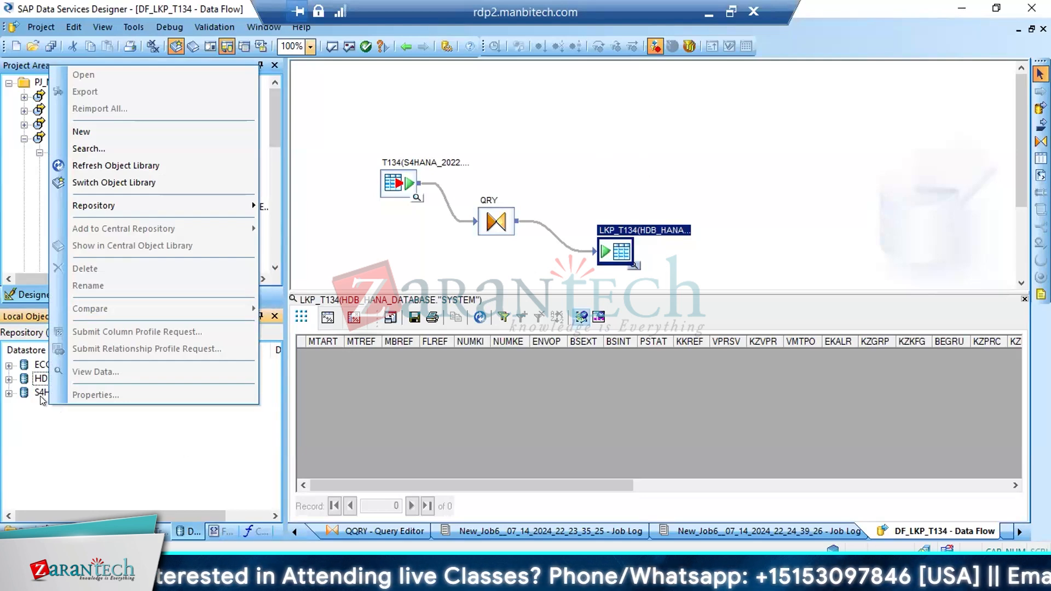
left_click(108, 442)
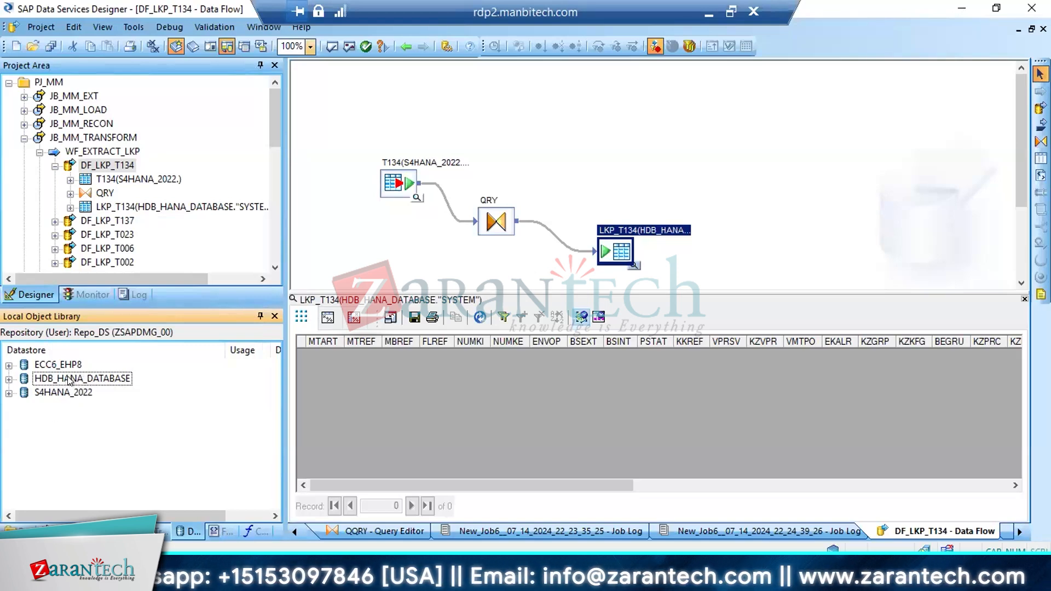
left_click(70, 379)
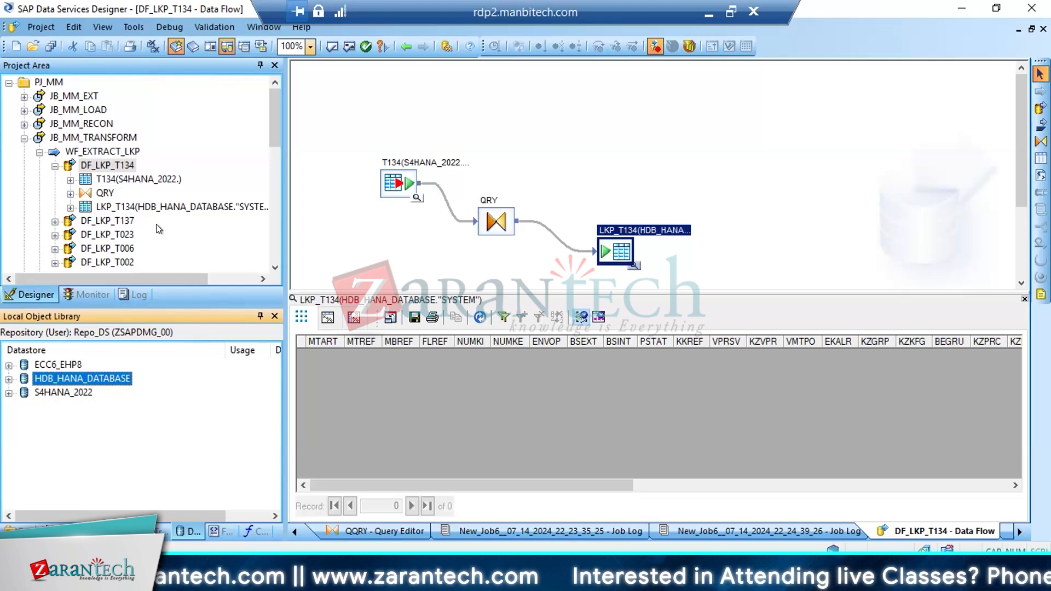
Collapse the JB_MM_TRANSFORM and New_Job6 trees, and open data flow DF_VALIDATE_MAKT_MM through JB_MM_TRANSFORM and WF_VALIDATE_MM
left_click(24, 139)
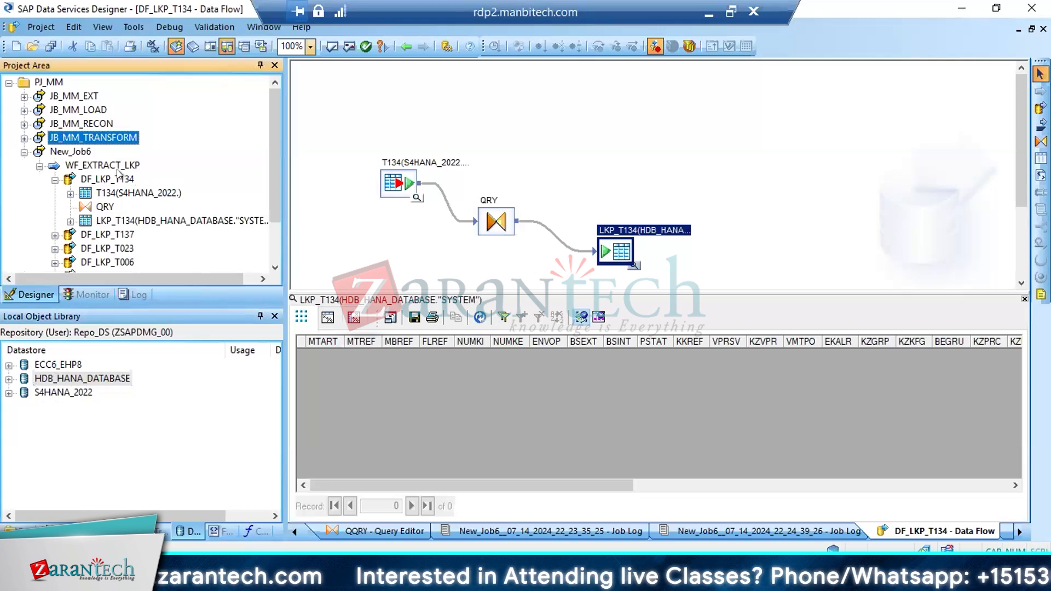
left_click(24, 152)
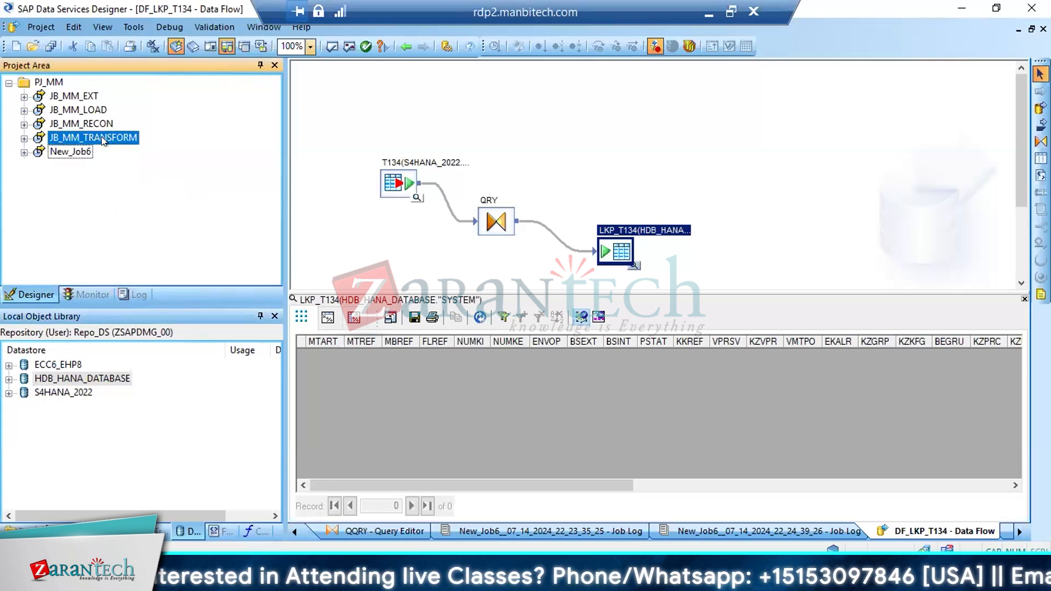
double_click(92, 138)
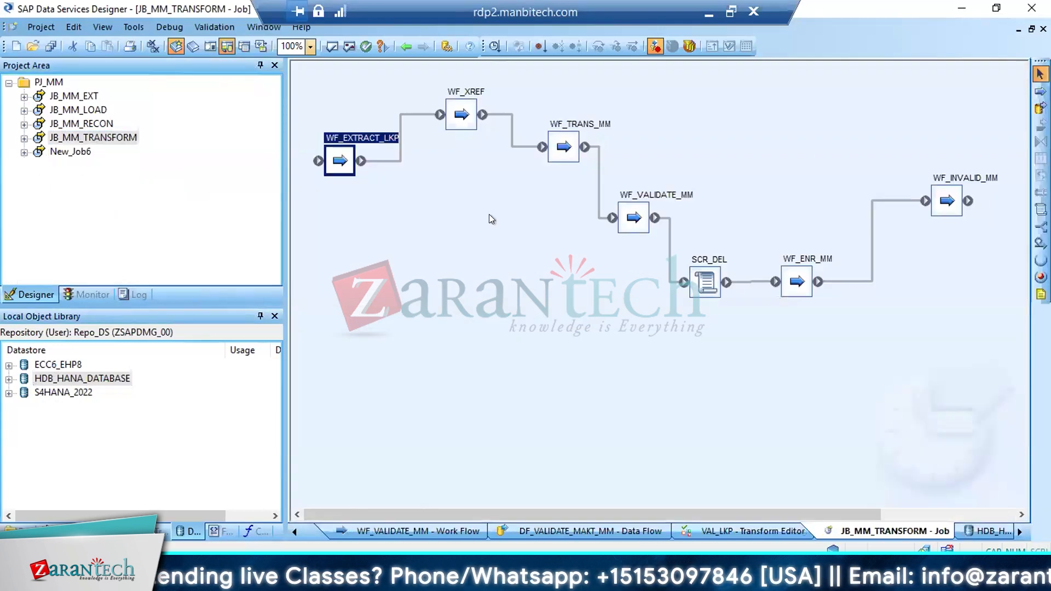
double_click(633, 218)
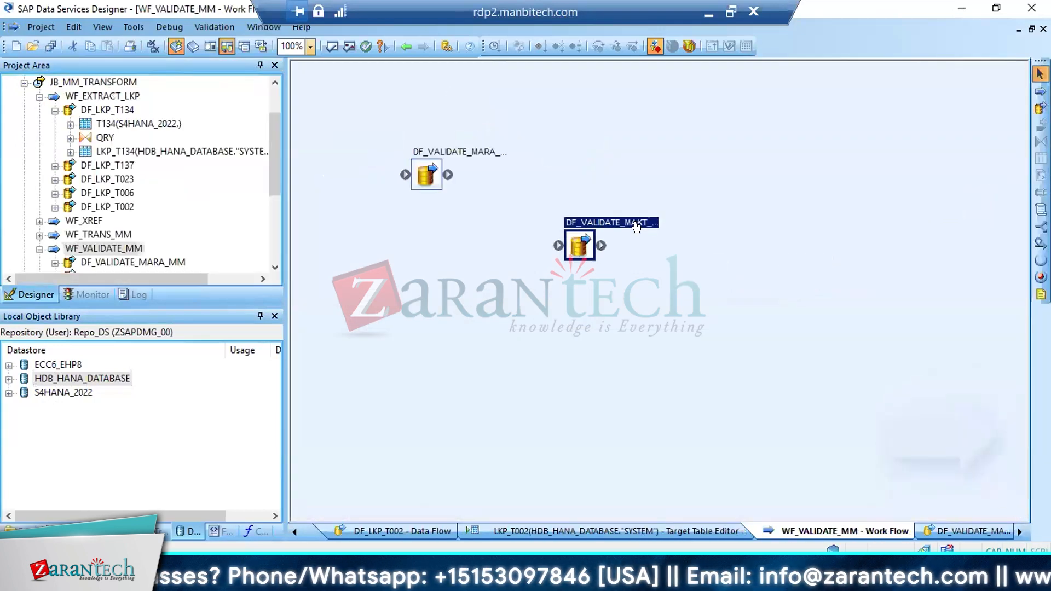
double_click(574, 245)
Check the VAL_LKP validation rules, return to the data flow, and preview the STG_MAKT_TRANS_00 source data
double_click(529, 222)
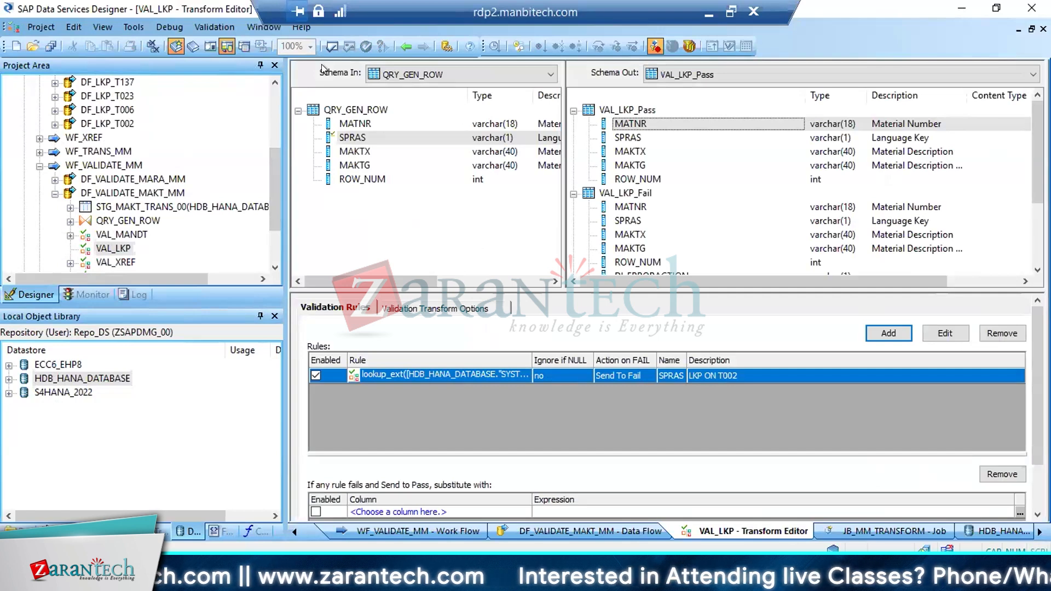
left_click(406, 48)
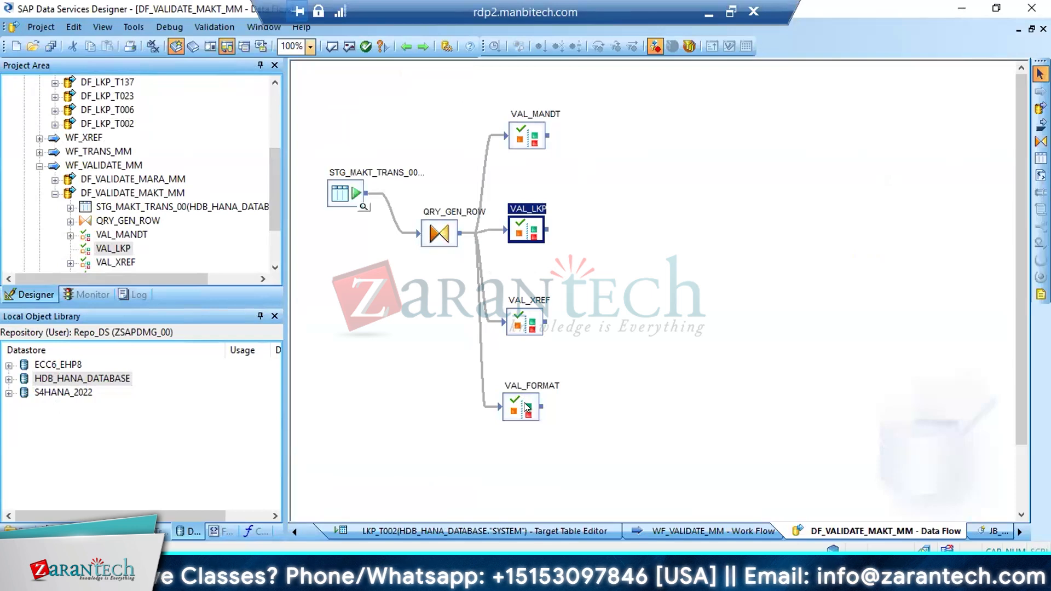
left_click(363, 207)
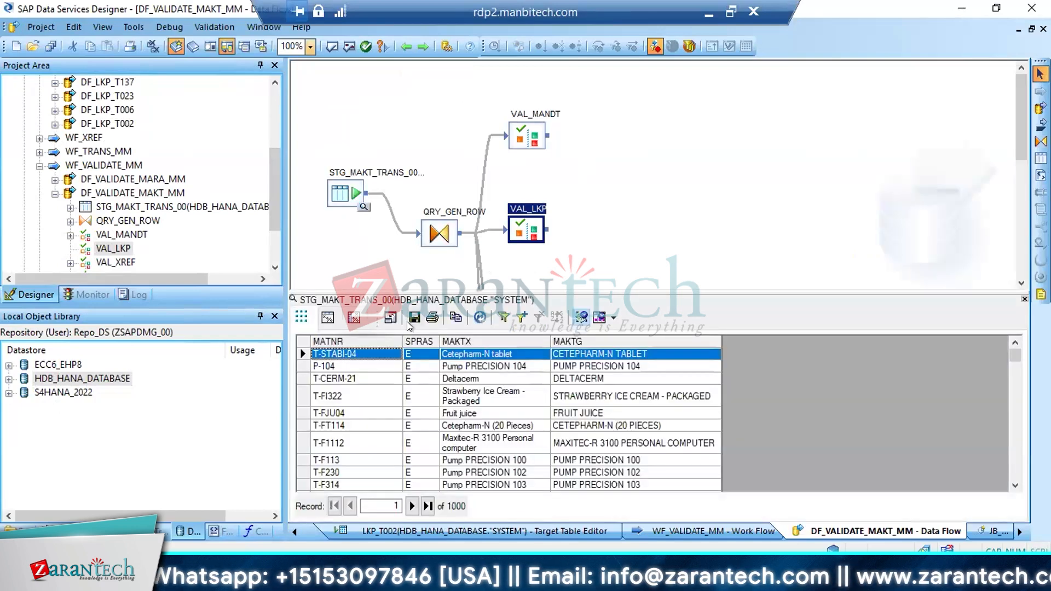
left_click(487, 354)
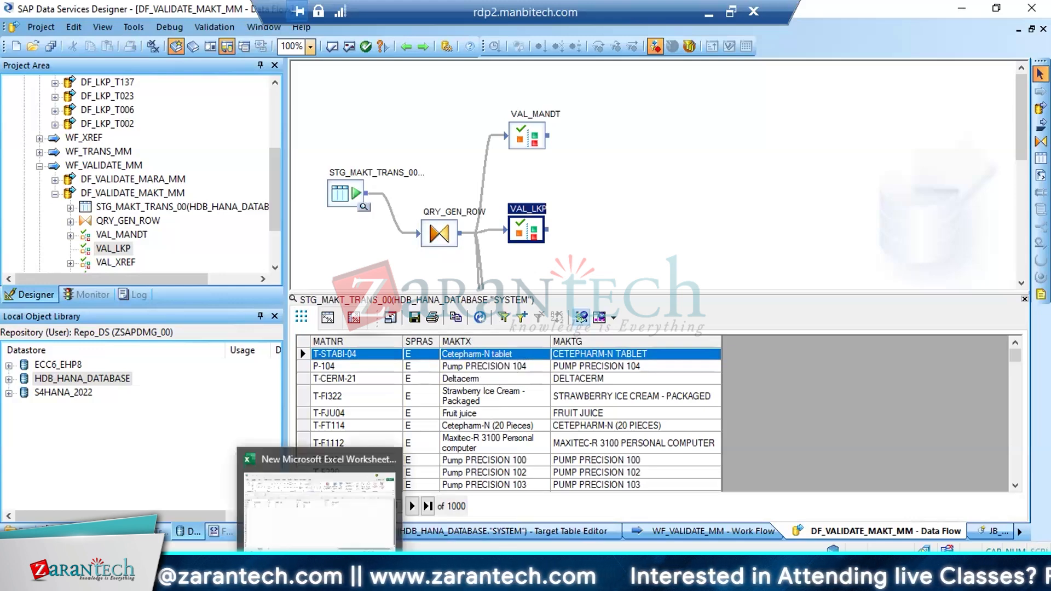
Switch to SAP GUI, check the MAKTX and MAKTG field lengths in the MAKT table definition, and return to Data Services Designer
left_click(289, 578)
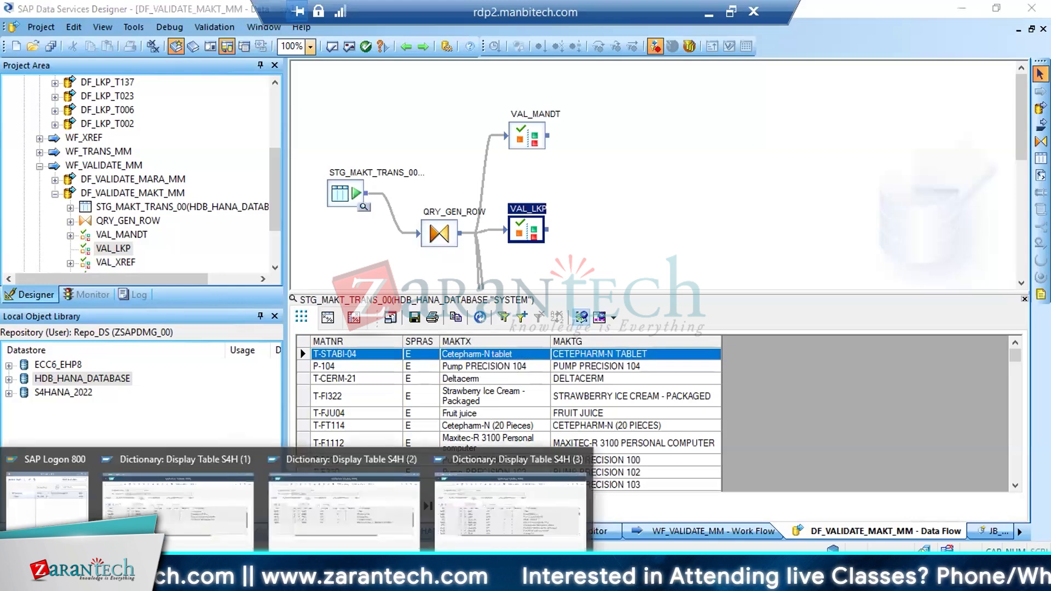
left_click(218, 510)
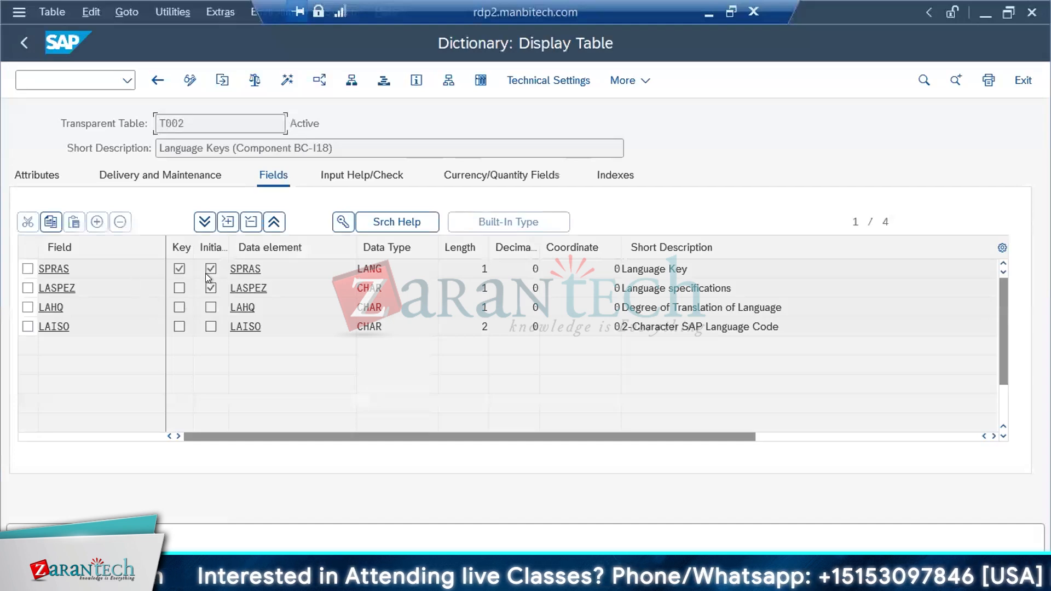
left_click(158, 80)
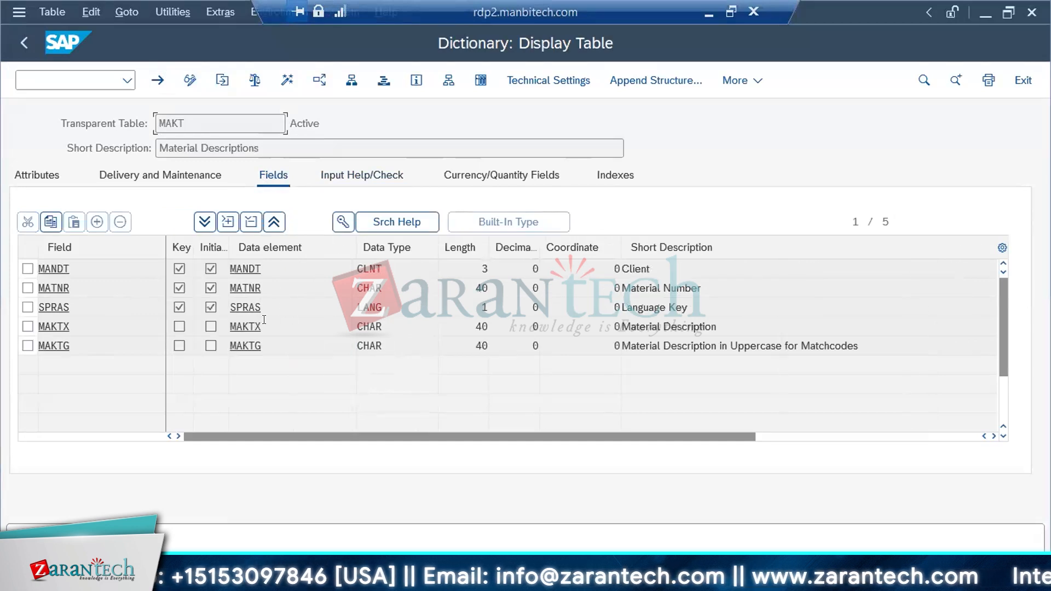
left_click_drag(475, 327, 527, 326)
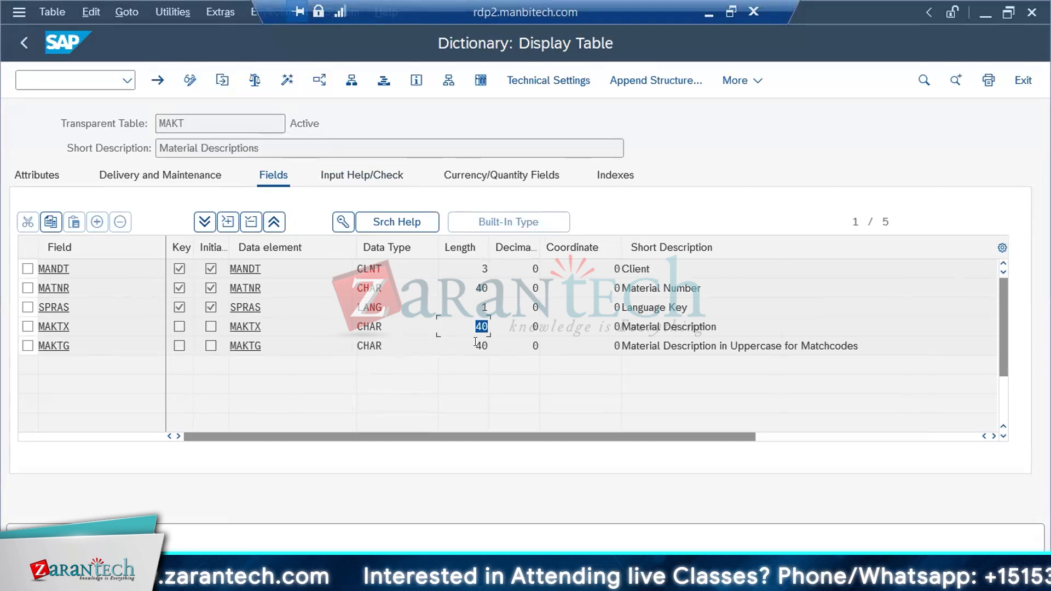
left_click_drag(466, 344, 513, 341)
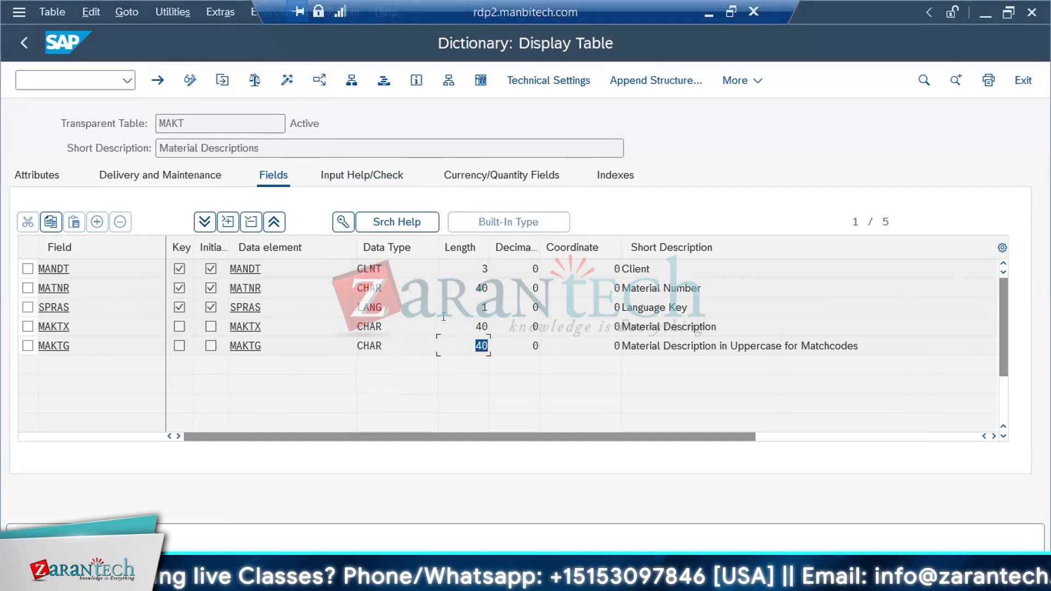
double_click(463, 327)
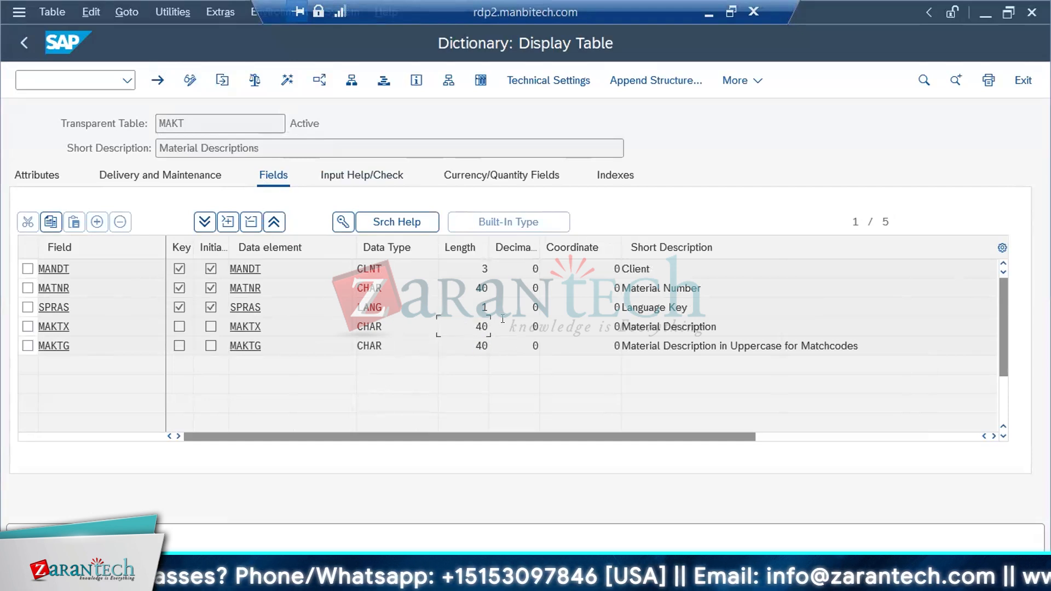
double_click(71, 326)
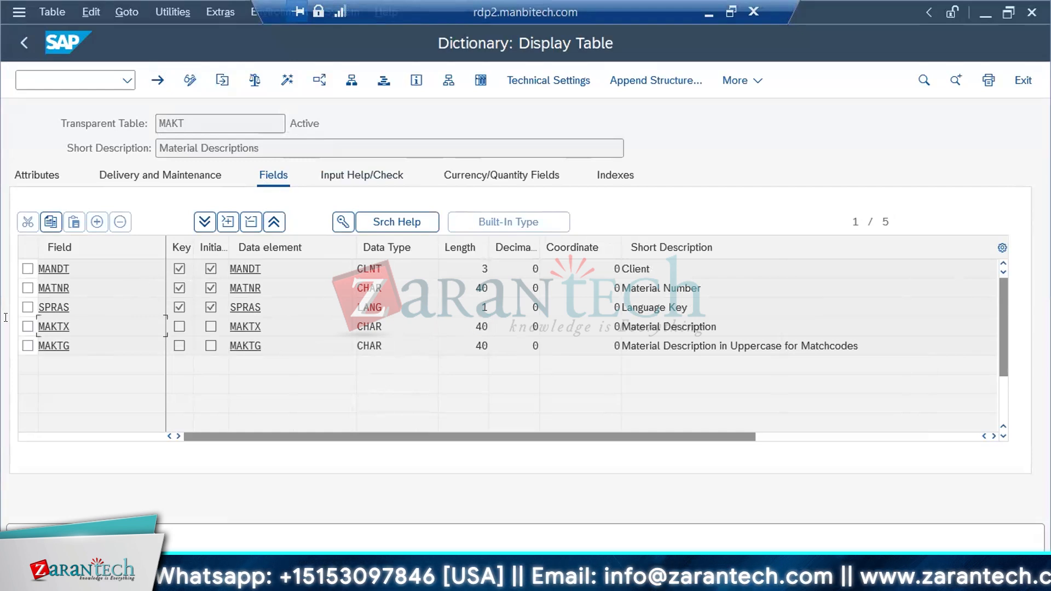
double_click(474, 319)
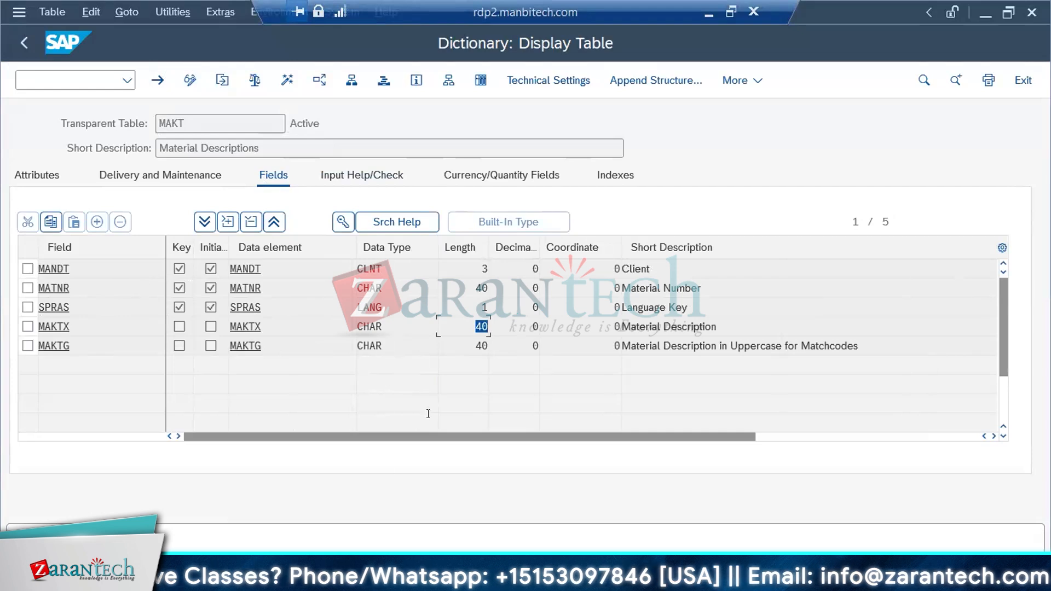
key("alt+Tab")
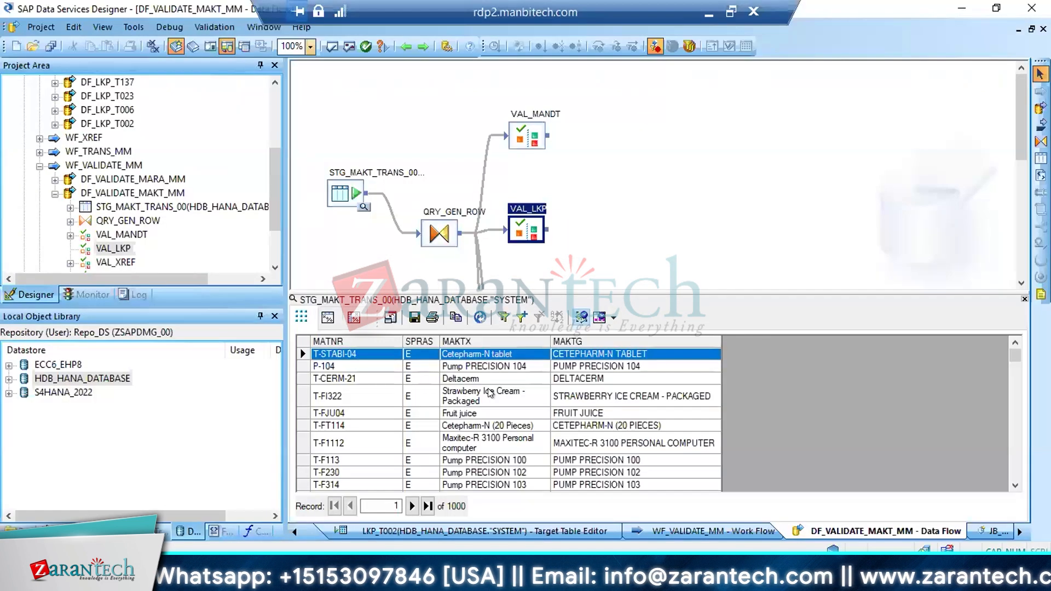
Add a validation rule named MAKTX with the description "LENGTH LESS THAN 40" to the VAL_FORMAT transform
left_click_drag(1014, 114, 1013, 180)
double_click(512, 244)
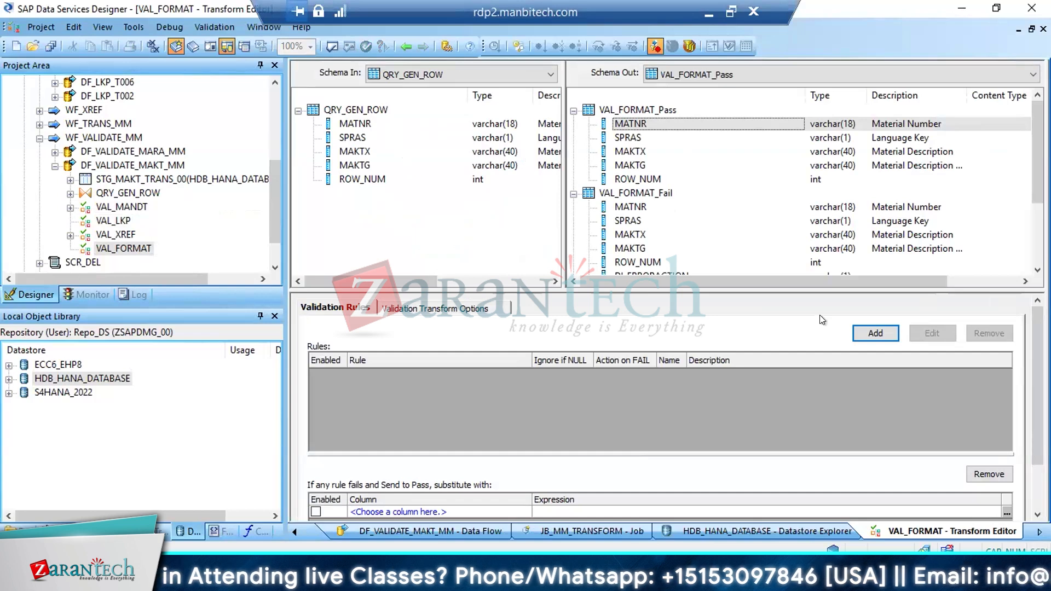
left_click(872, 332)
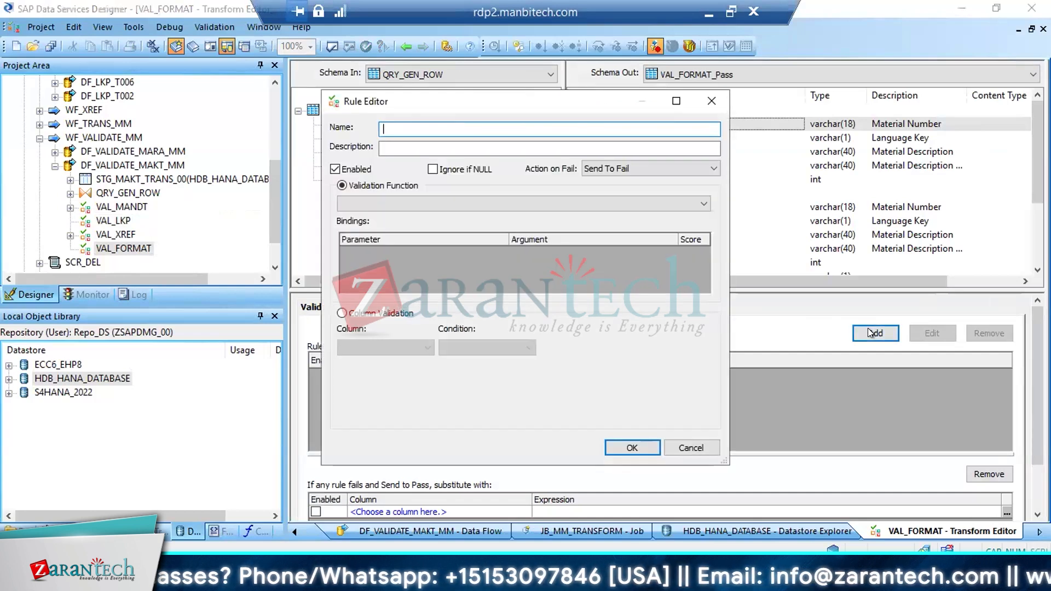
type("MAKTX")
key("Tab")
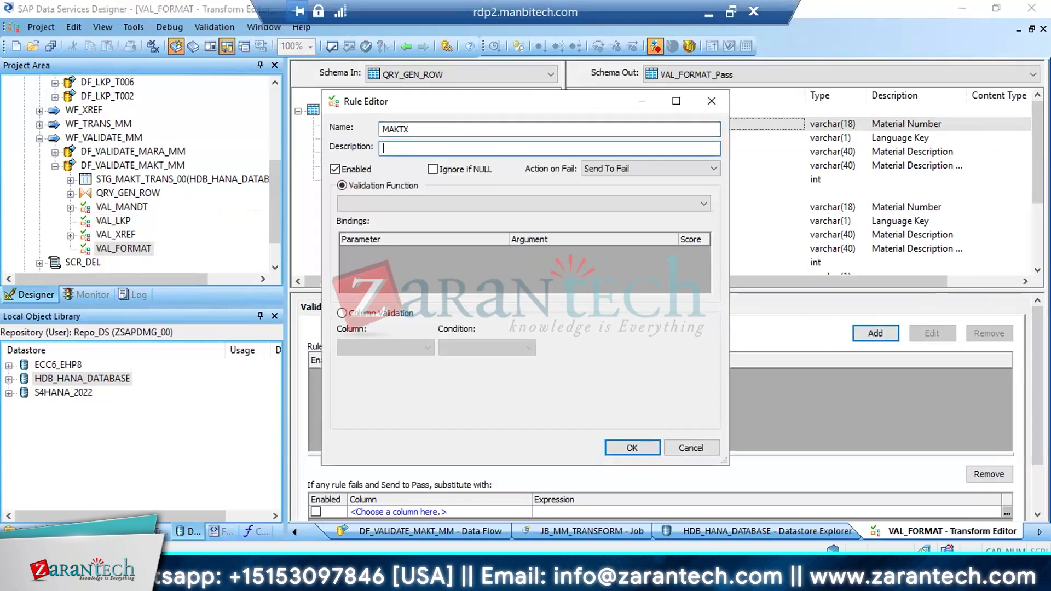
type("LENGTH ")
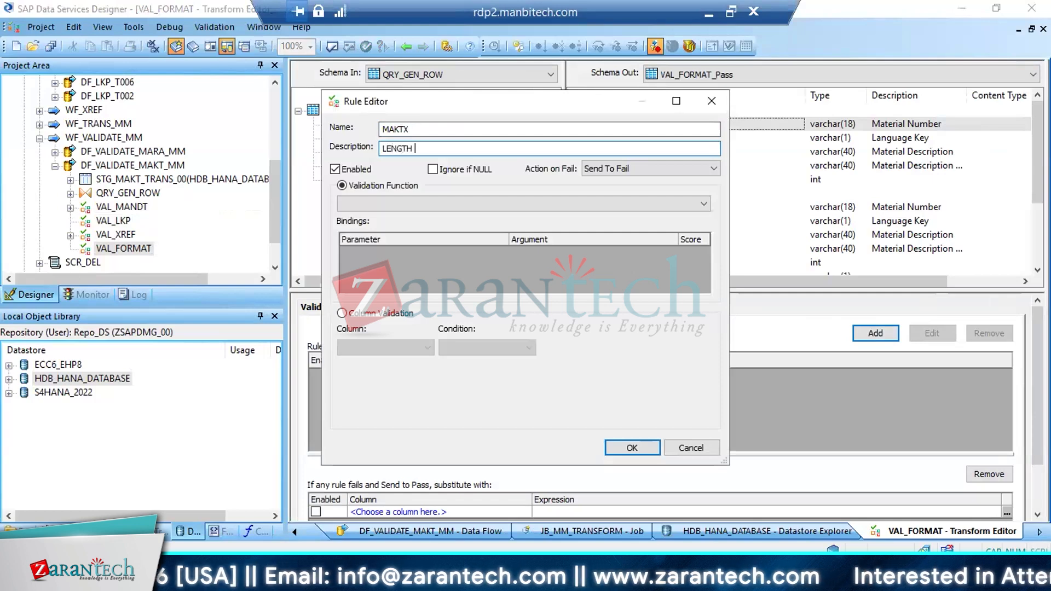
type("LESS")
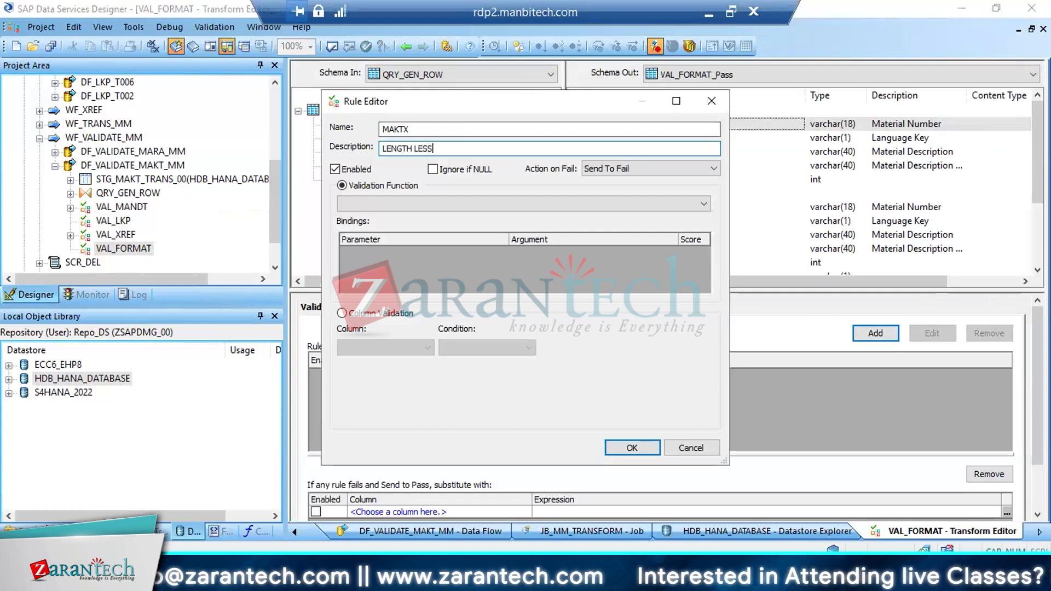
type(" THAN 40")
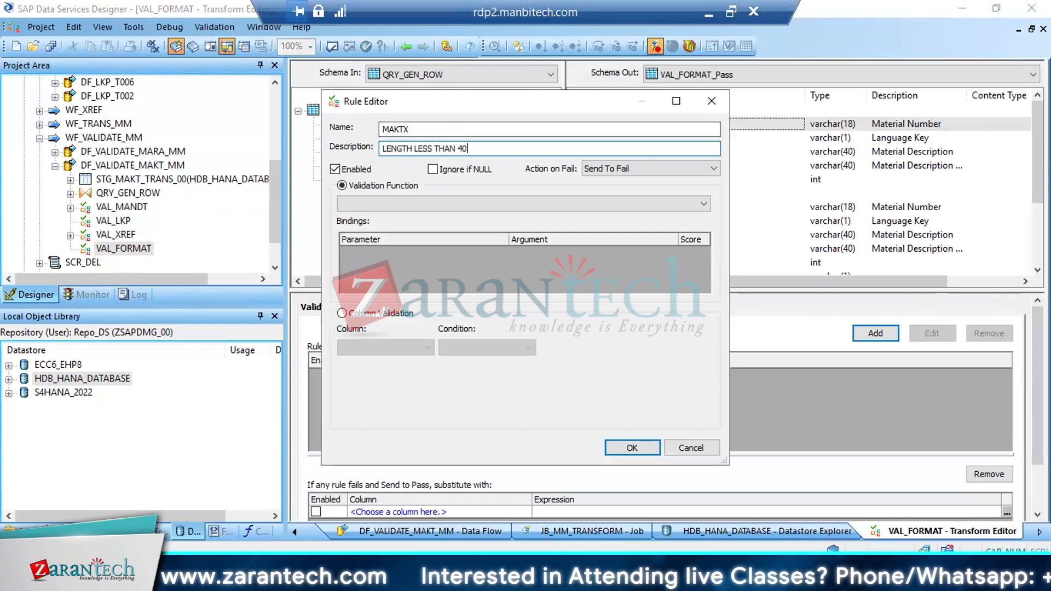
Set the MAKTX rule to column validation on QRY_GEN_ROW.MAKTX with a Custom Condition
left_click(388, 311)
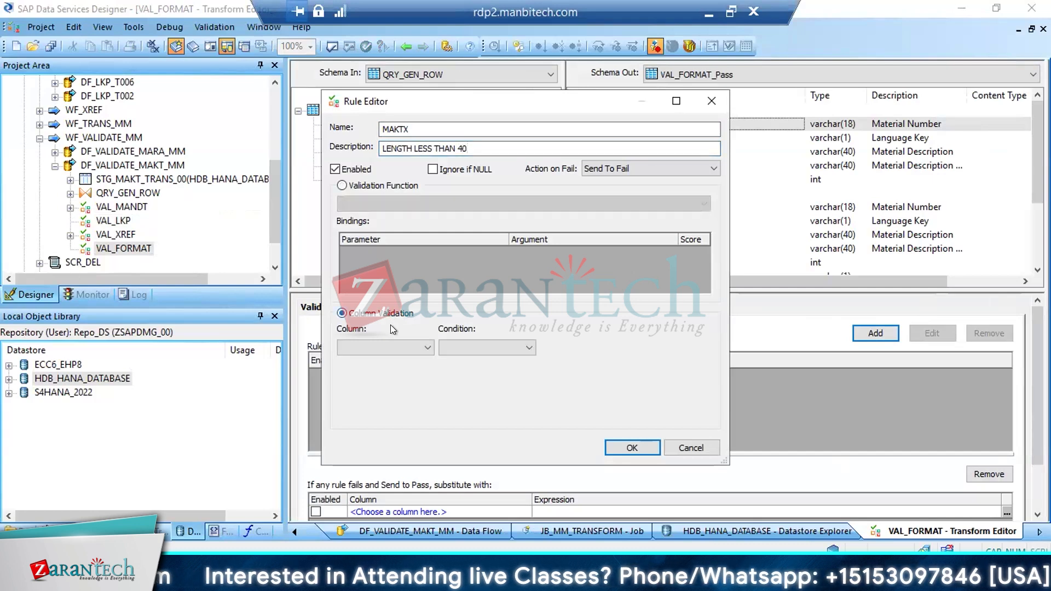
left_click(424, 346)
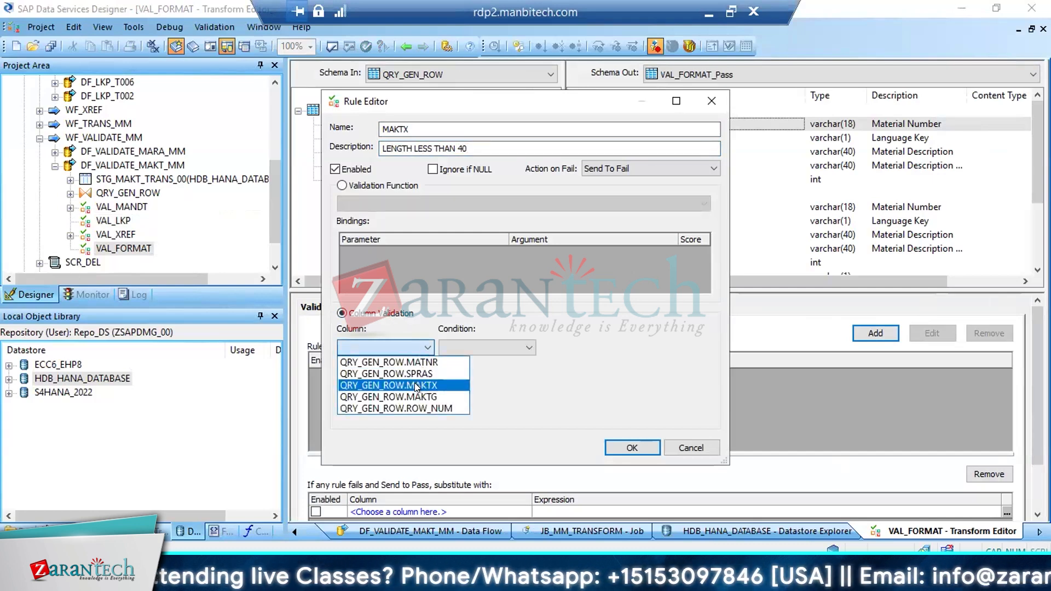
left_click(421, 388)
left_click(525, 346)
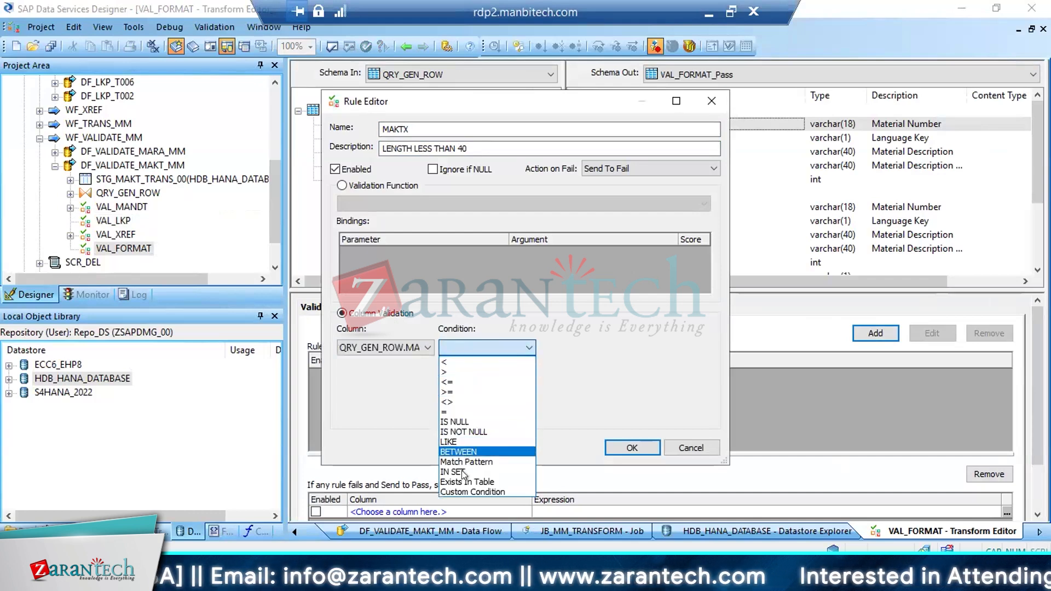
left_click(465, 491)
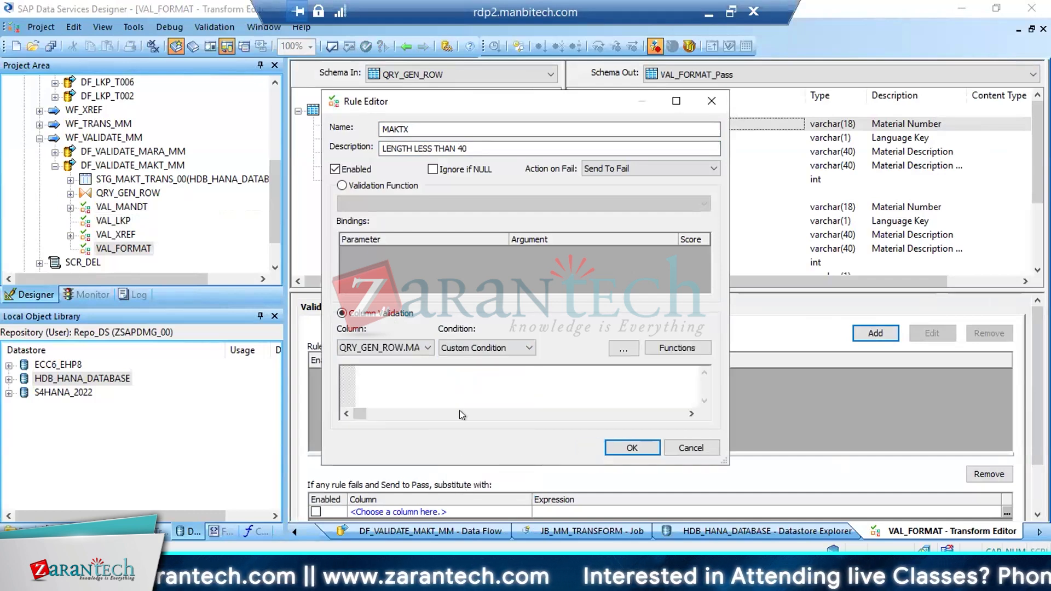
Insert the length string function with MAKTX from QRY_GEN_ROW as its input into the MAKTX rule's custom condition
left_click(673, 342)
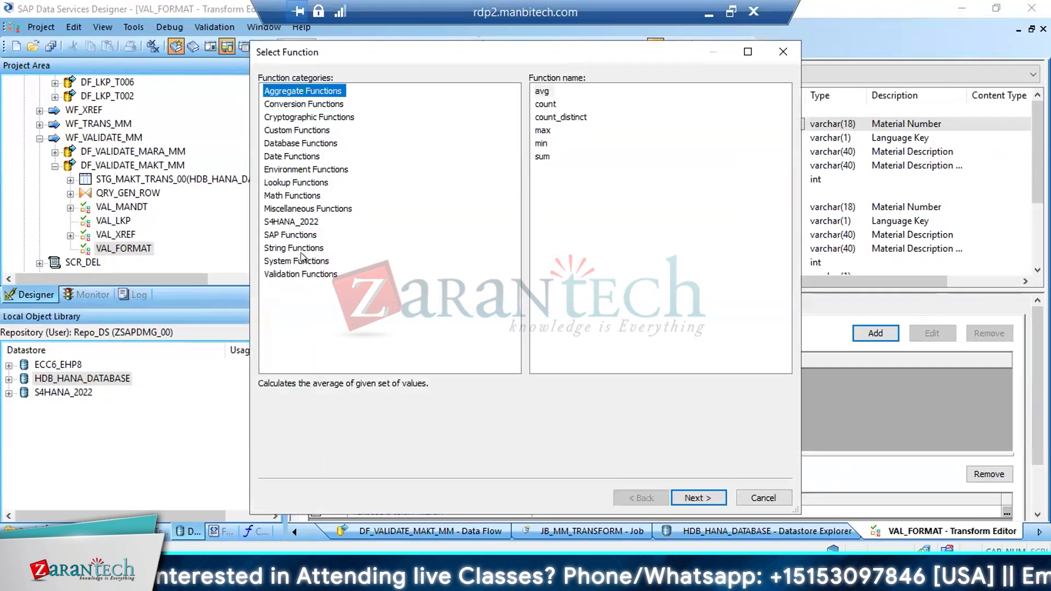
left_click(300, 247)
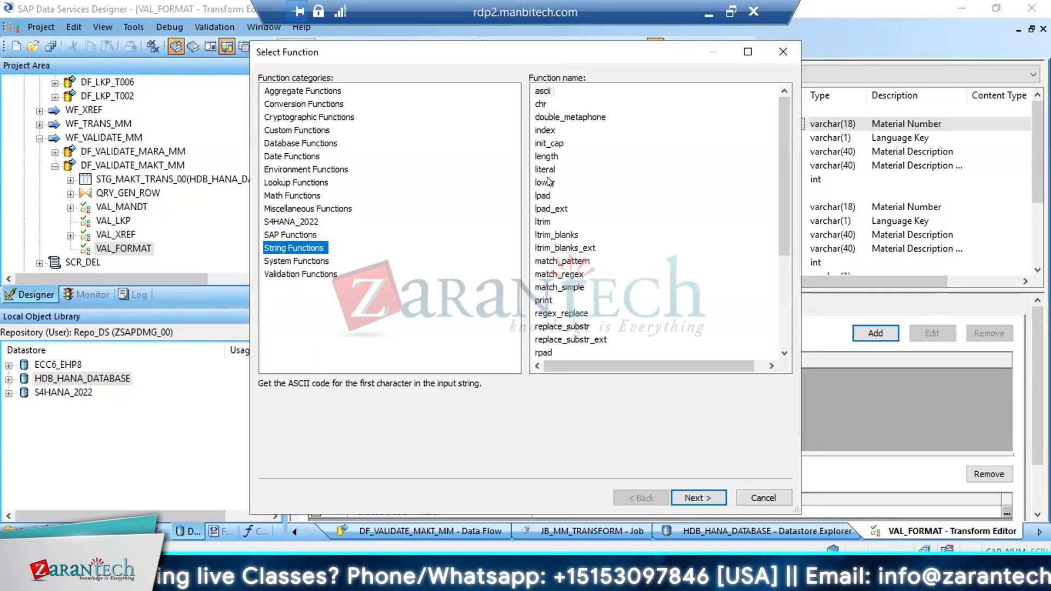
double_click(545, 156)
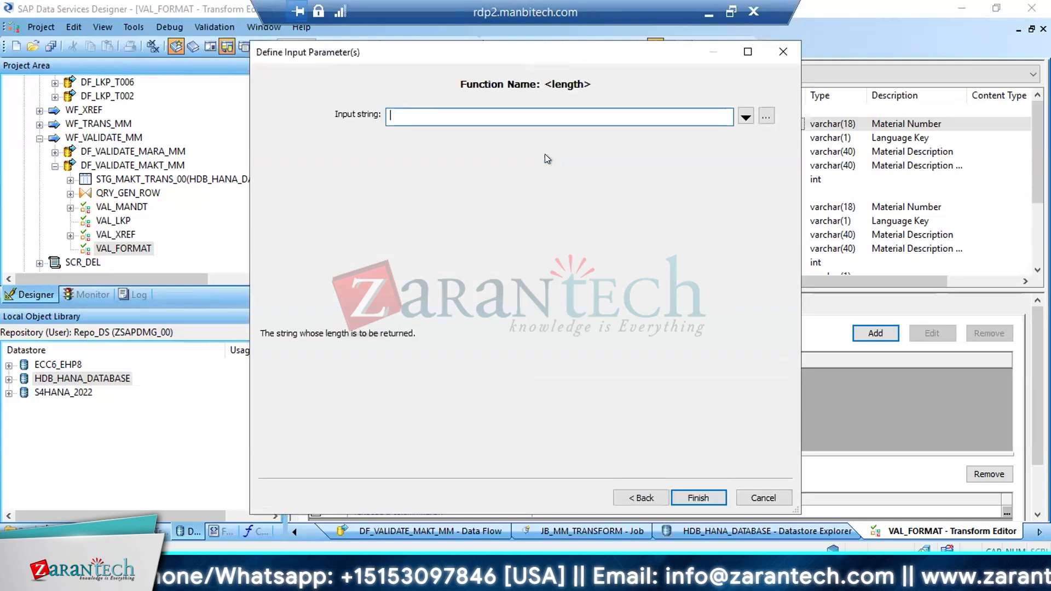
left_click(752, 119)
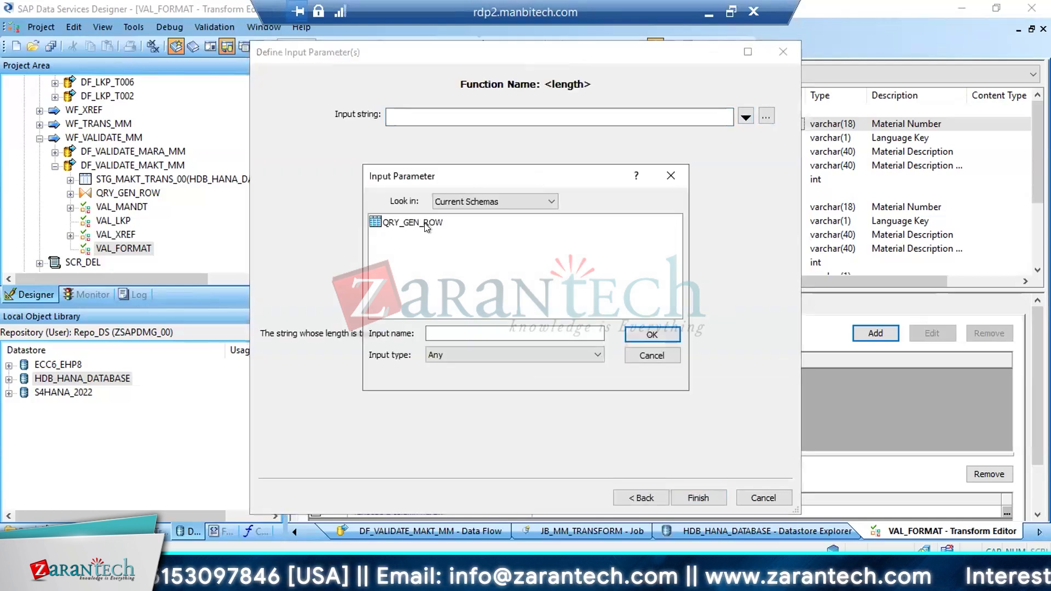
double_click(416, 224)
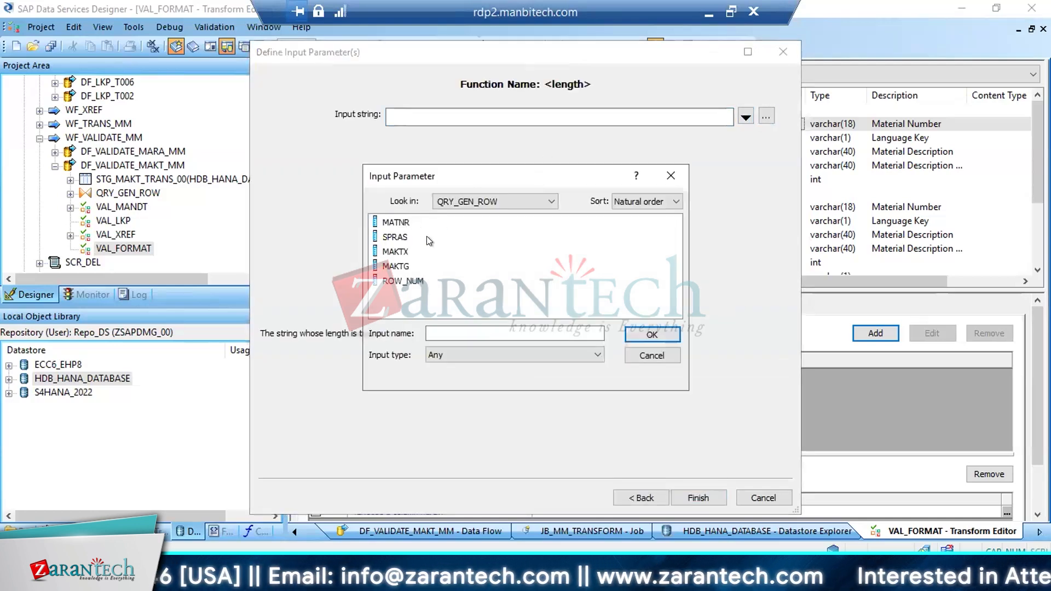
left_click(400, 253)
double_click(400, 253)
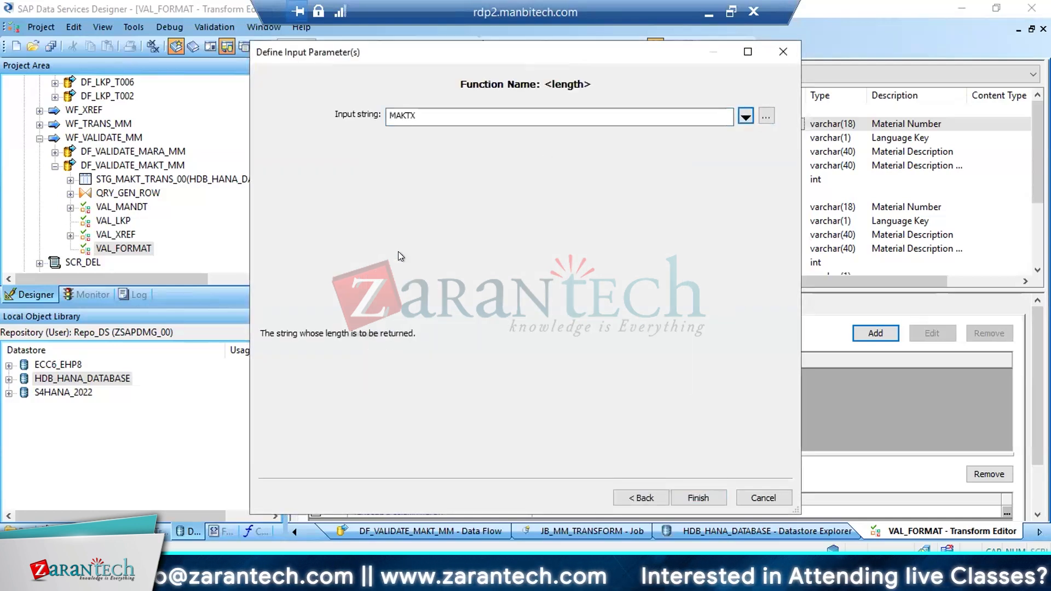
left_click(690, 495)
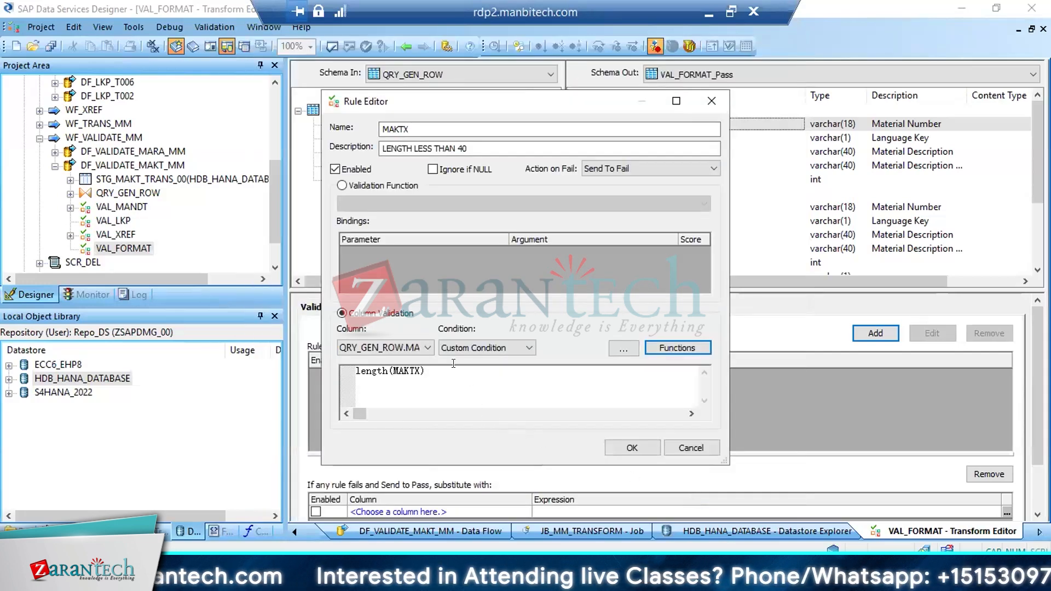
Complete the MAKTX rule's condition as length(MAKTX)<=40 and save the rule
left_click(461, 380)
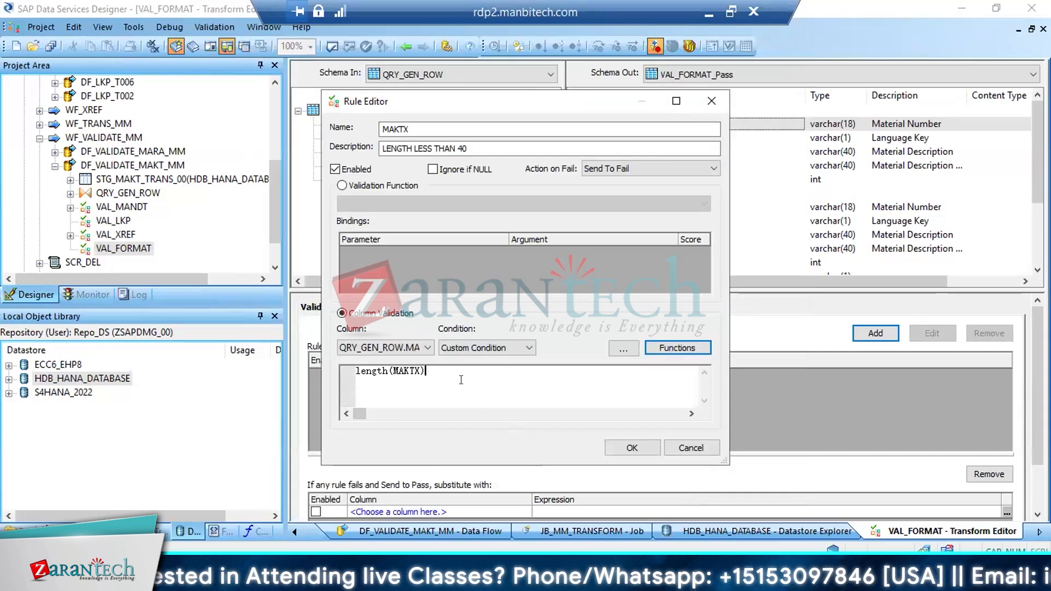
type("<=40")
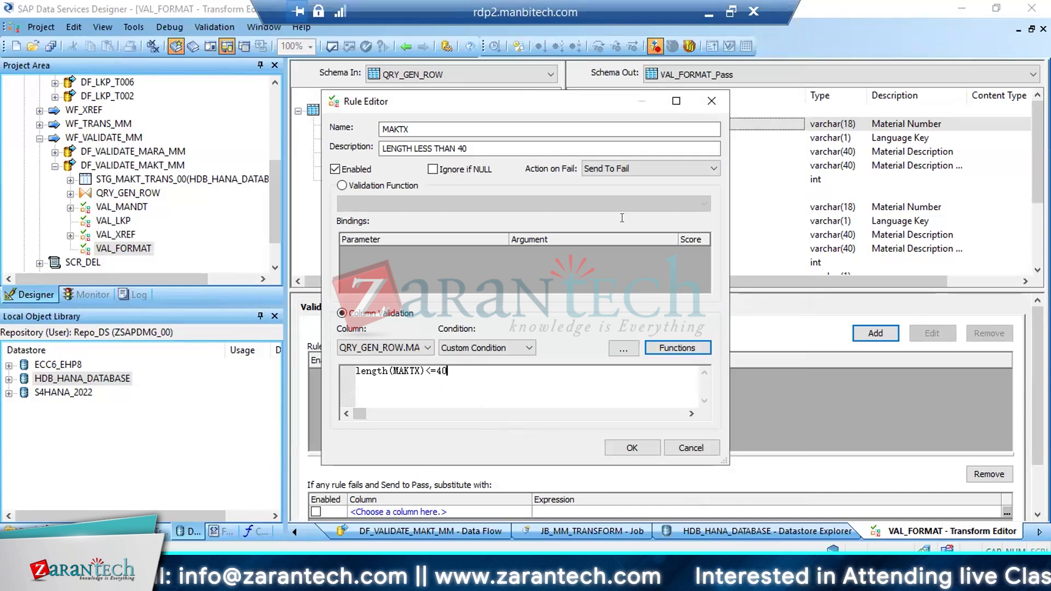
left_click(626, 446)
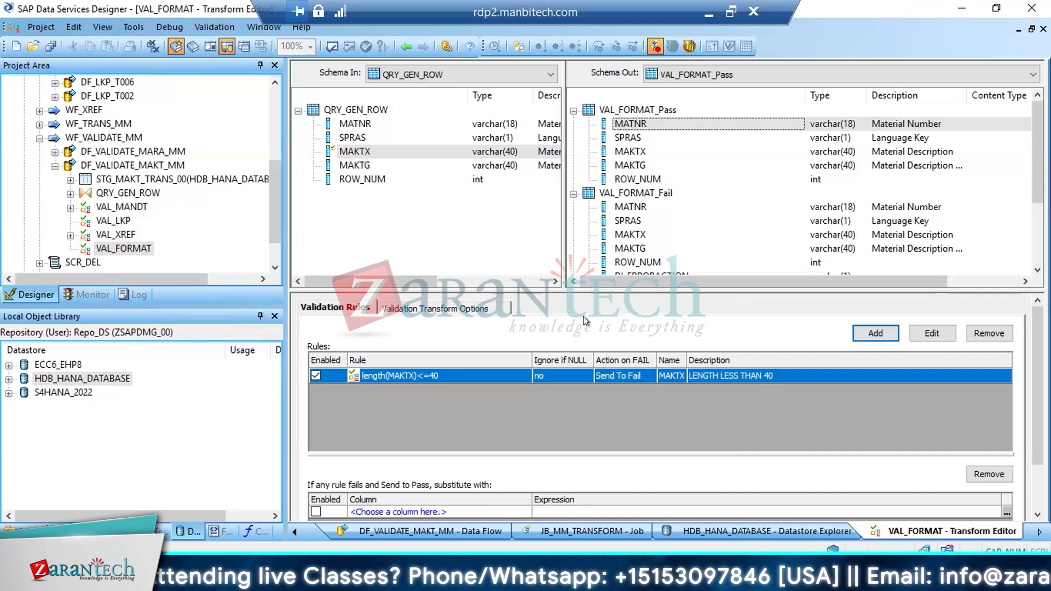
Return to the DF_VALIDATE_MAKT_MM data flow and close the STG_MAKT_TRANS_00 data preview
left_click(413, 58)
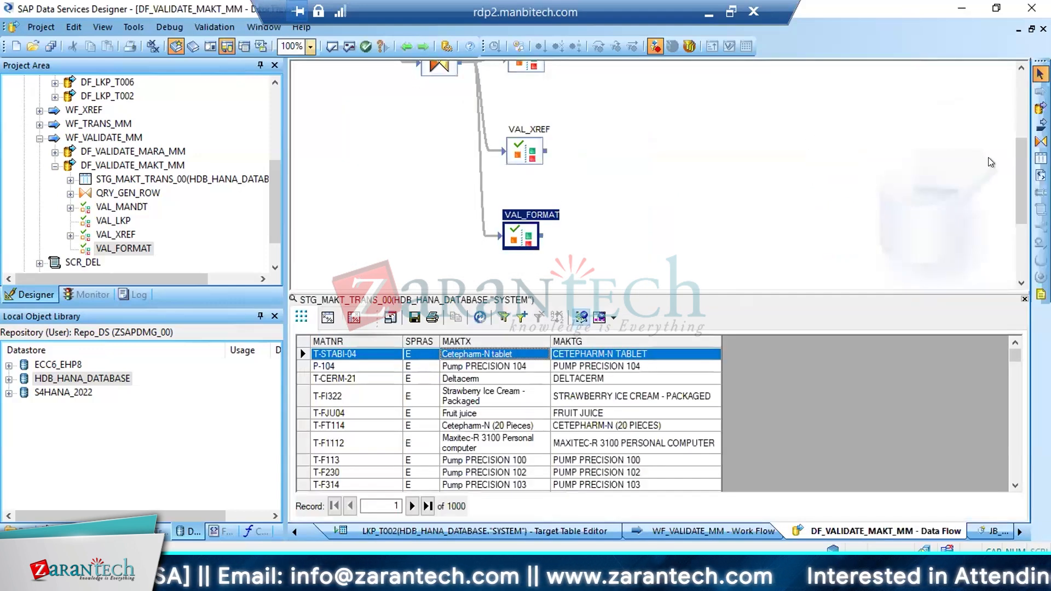
left_click_drag(1015, 169, 1013, 128)
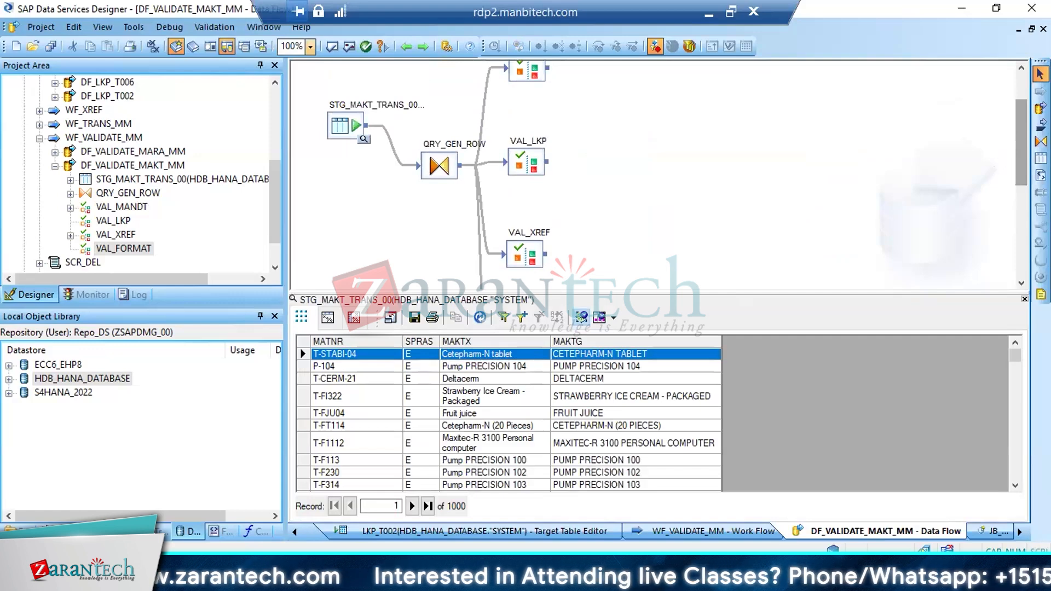
left_click(1024, 299)
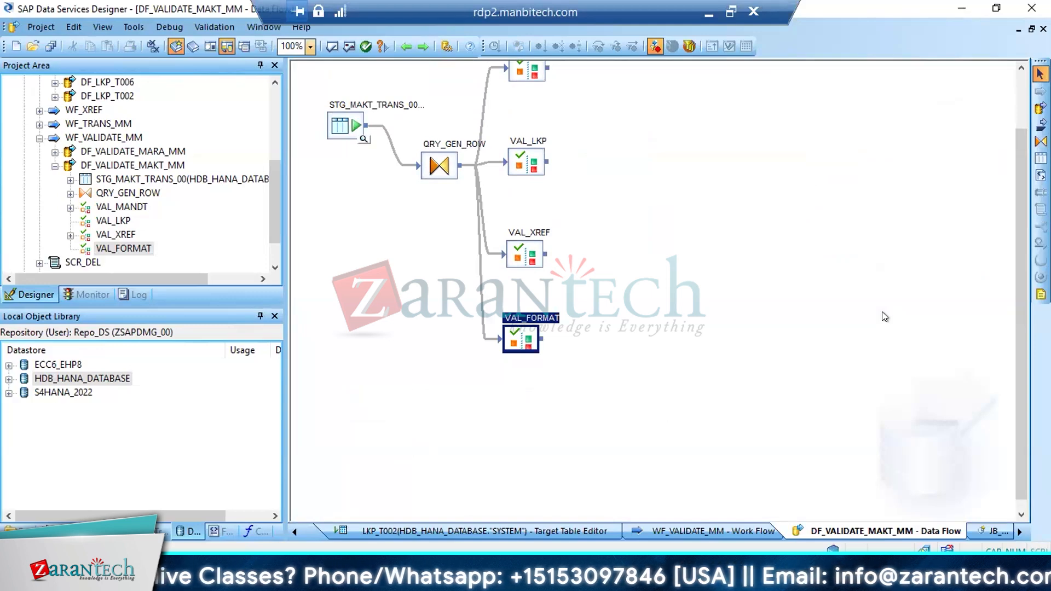
left_click_drag(1014, 313, 1010, 251)
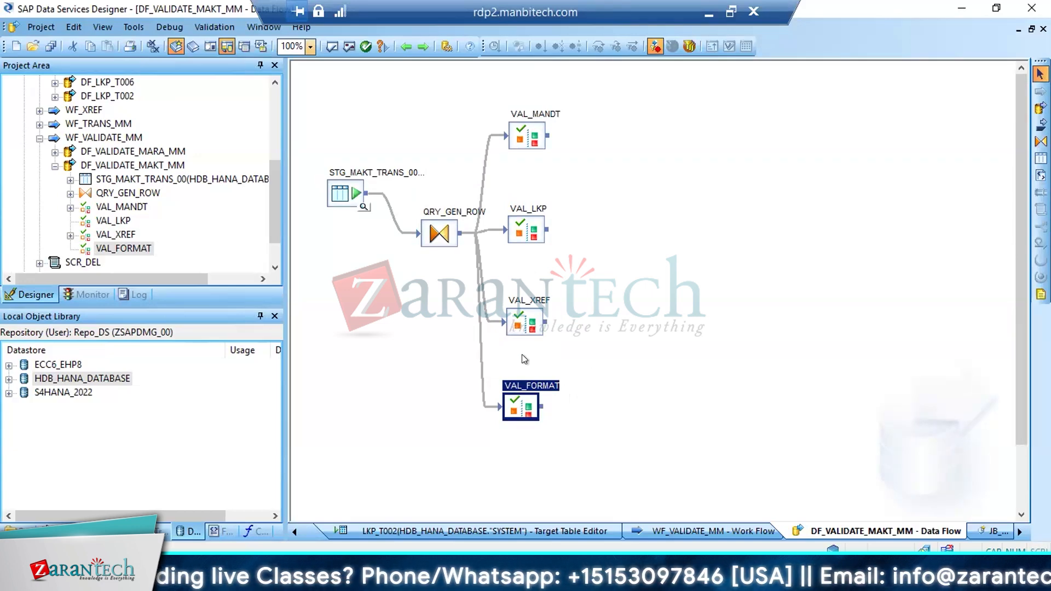
Add a Merge transform named Merge_PASS to the data flow, beyond the VAL_MANDT and VAL_LKP transforms
left_click(161, 531)
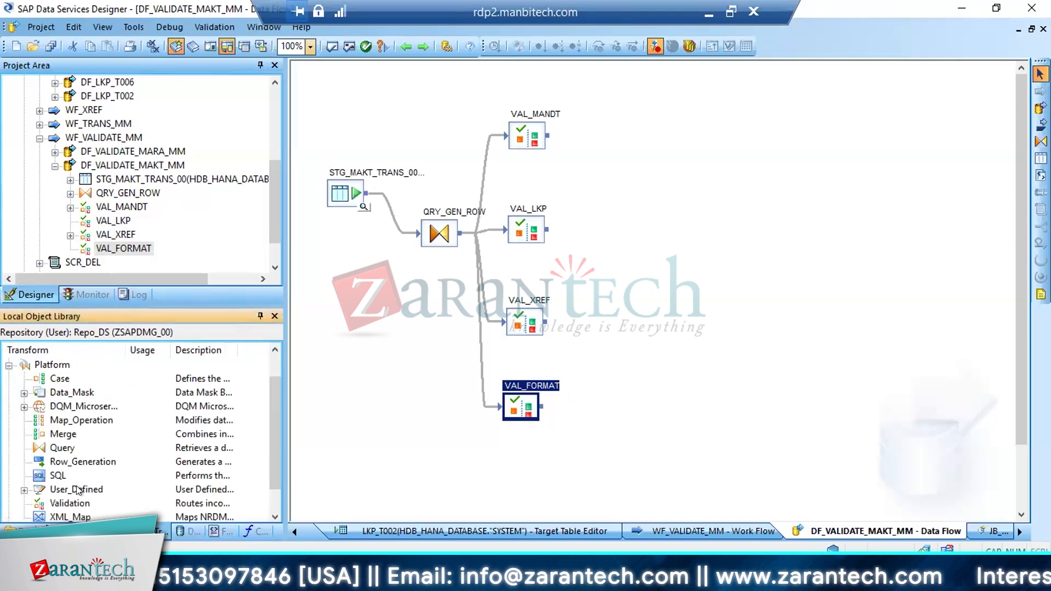
left_click_drag(83, 490, 405, 296)
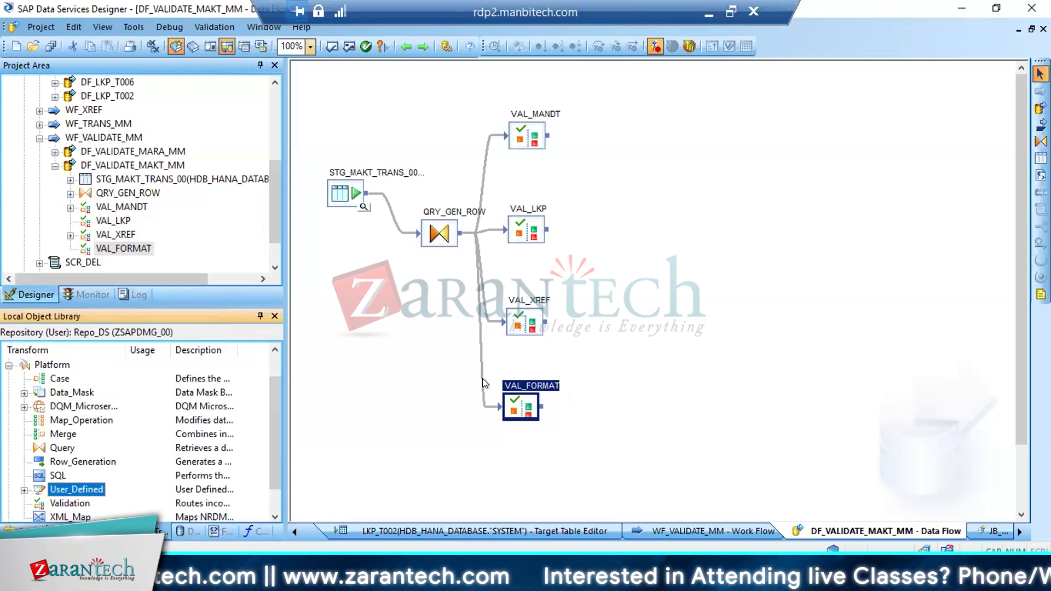
left_click_drag(63, 434, 632, 182)
type("_P")
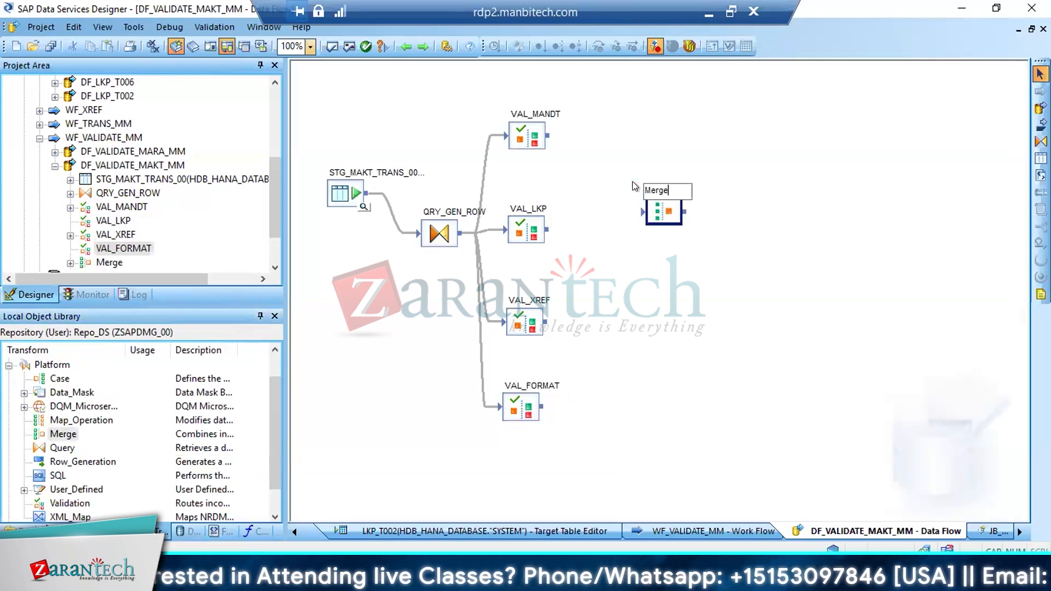
type("ASS")
key("Return")
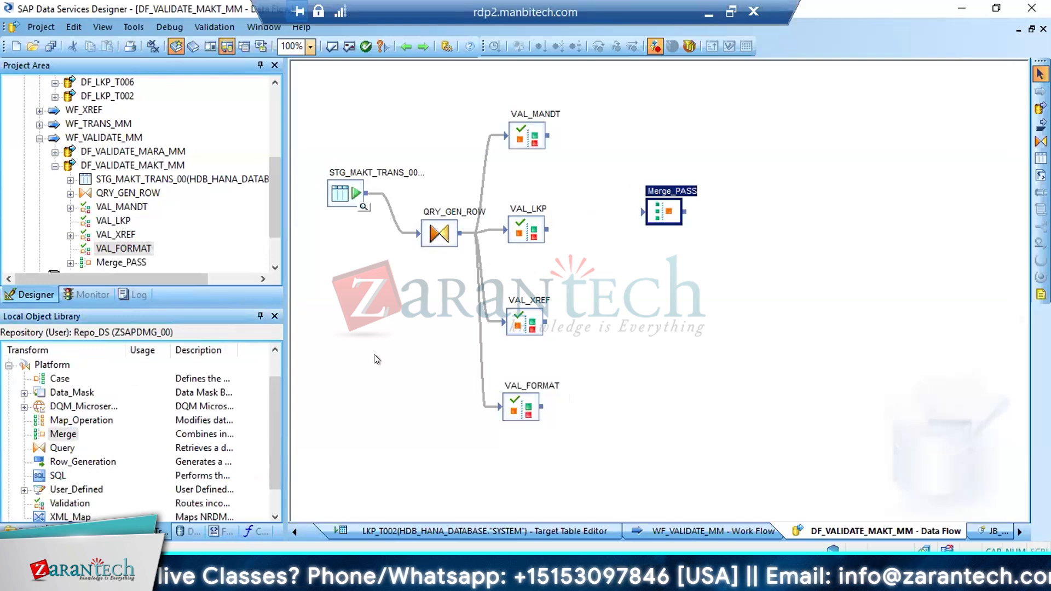
Add a second Merge transform named Merge_FAIL below Merge_PASS
left_click_drag(63, 434, 632, 304)
key("End")
type("_")
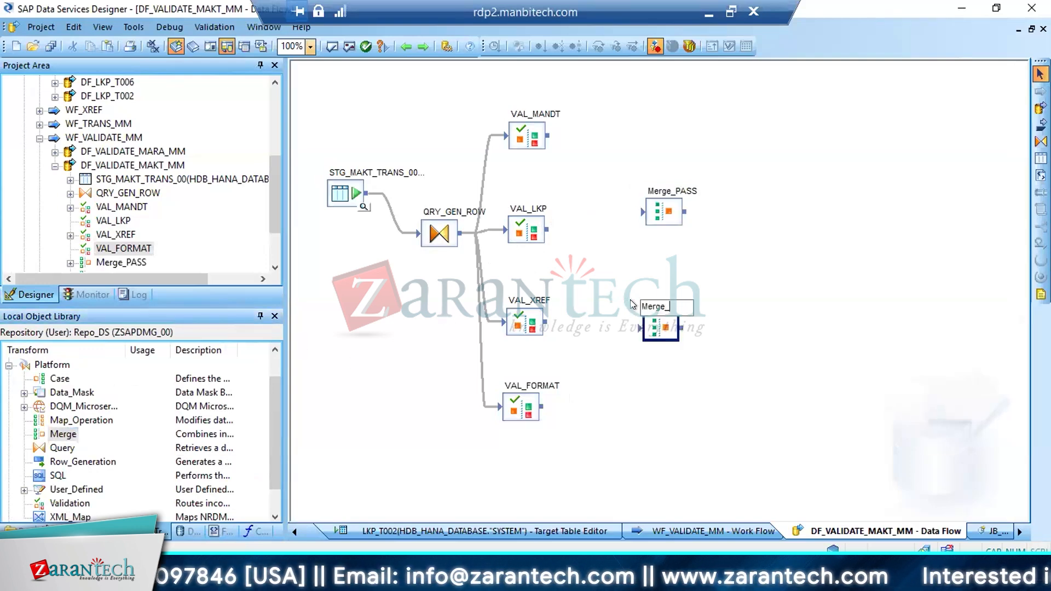
type("FAIL")
key("Return")
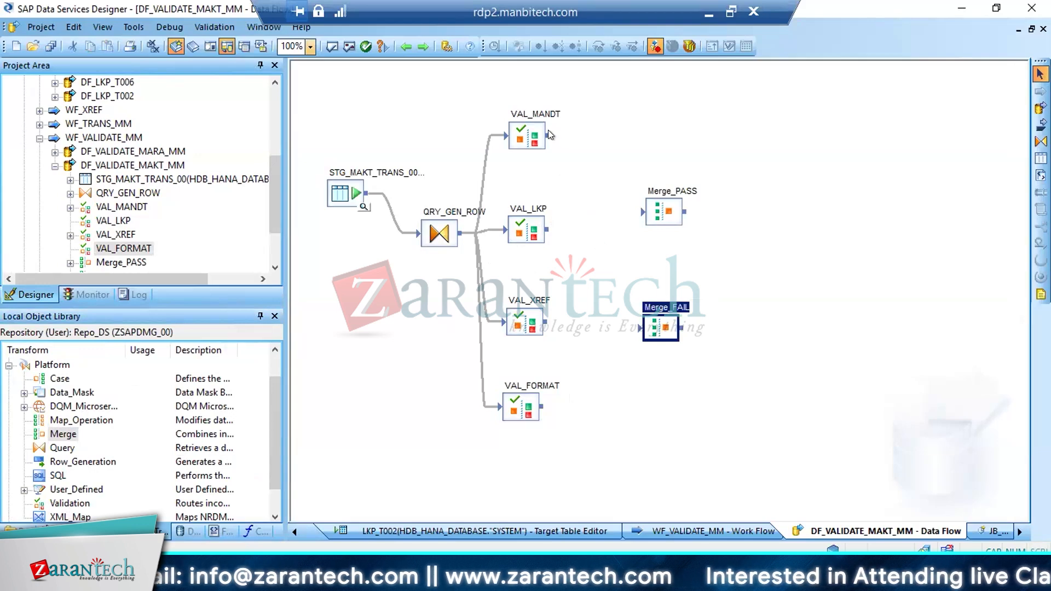
Connect the Pass outputs of VAL_MANDT, VAL_LKP, VAL_XREF and VAL_FORMAT to Merge_PASS
left_click_drag(550, 135, 643, 211)
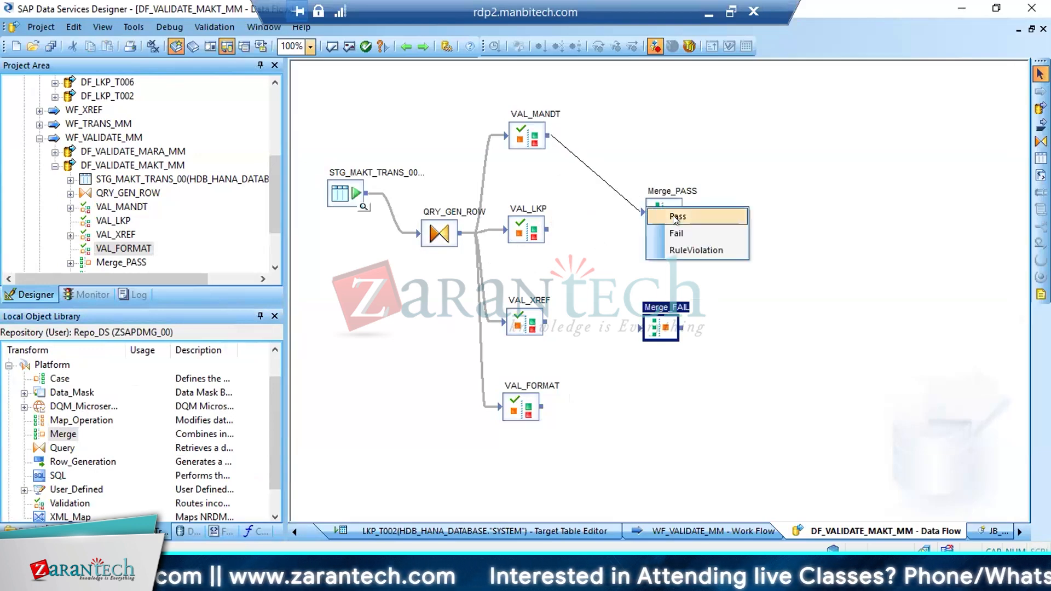
left_click(672, 215)
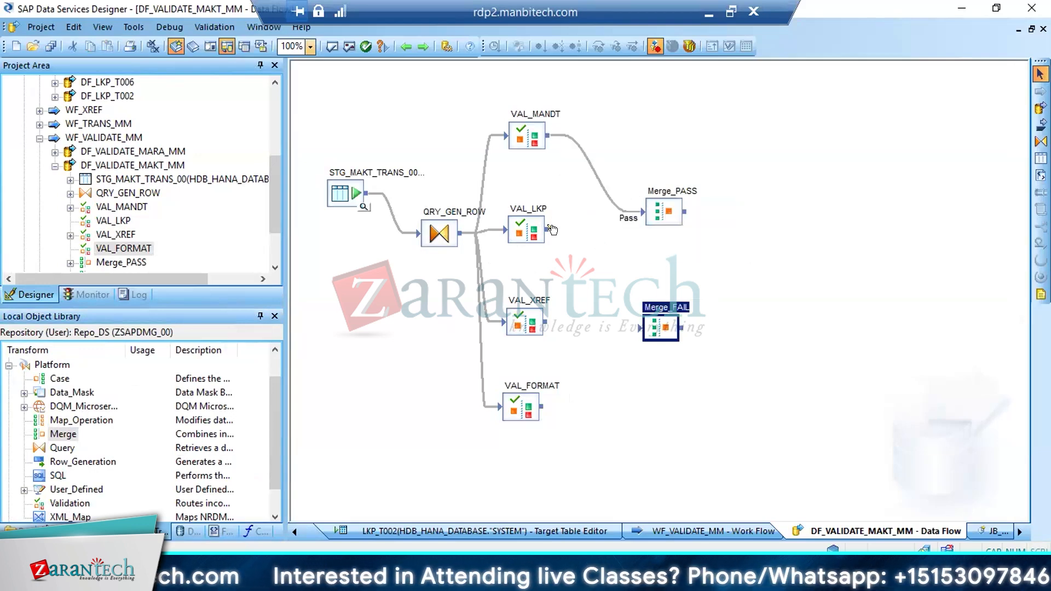
left_click_drag(548, 230, 651, 214)
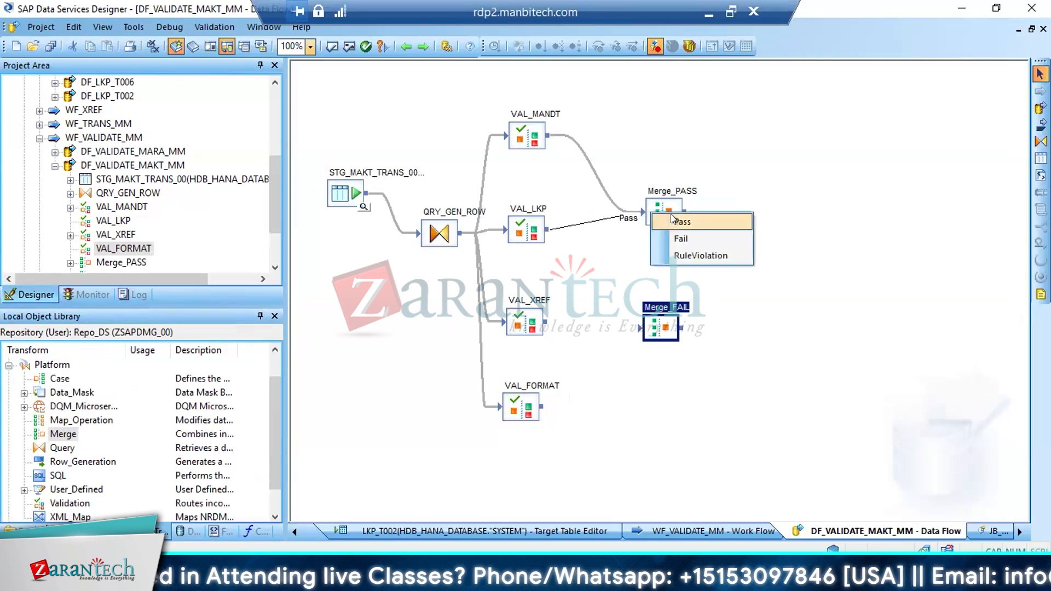
left_click(670, 216)
left_click_drag(547, 323, 661, 328)
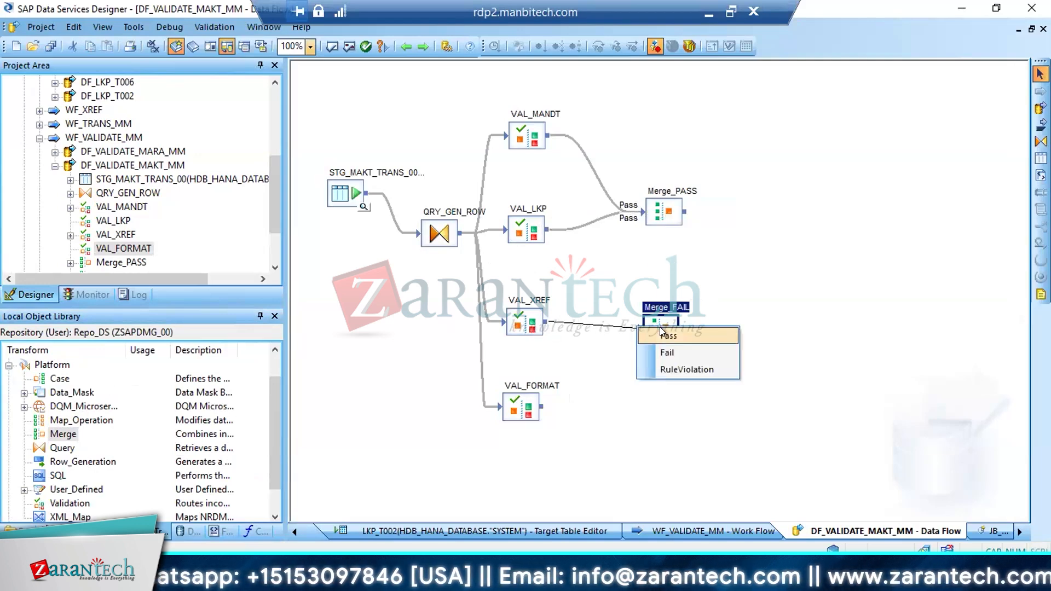
left_click(549, 322)
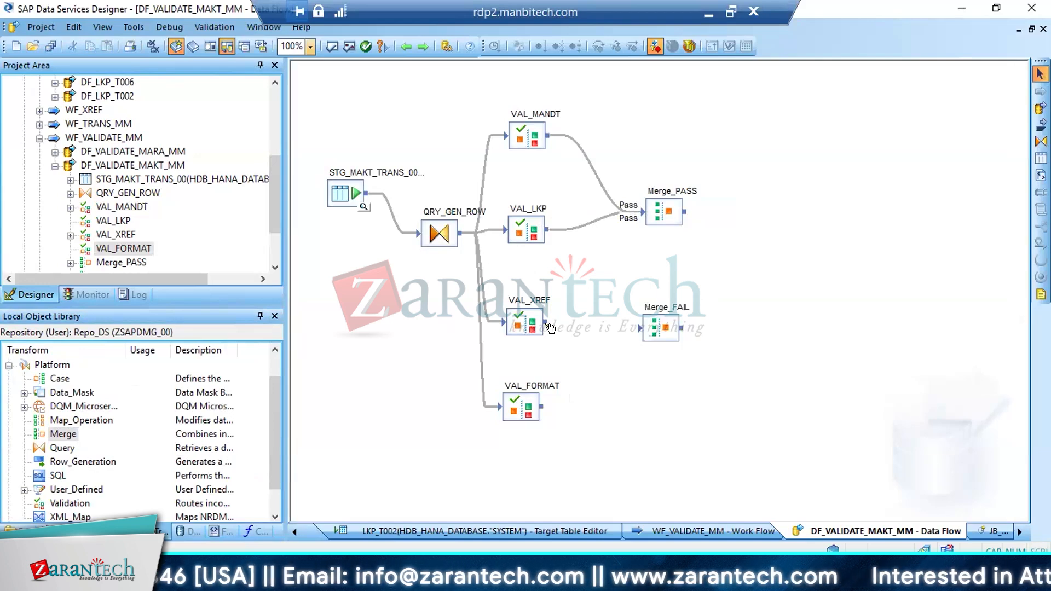
left_click_drag(549, 324, 650, 219)
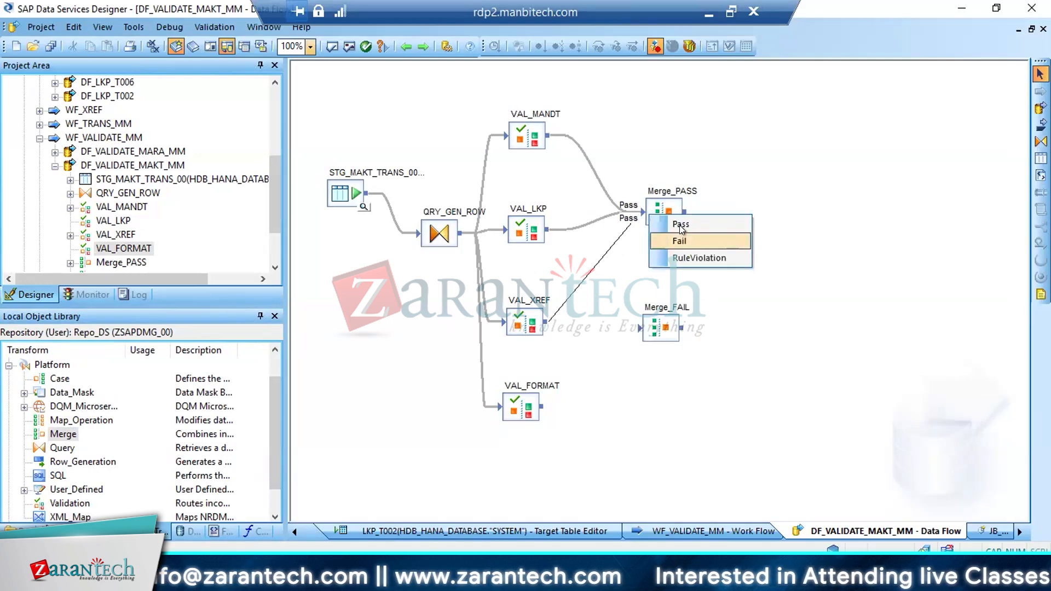
left_click(680, 224)
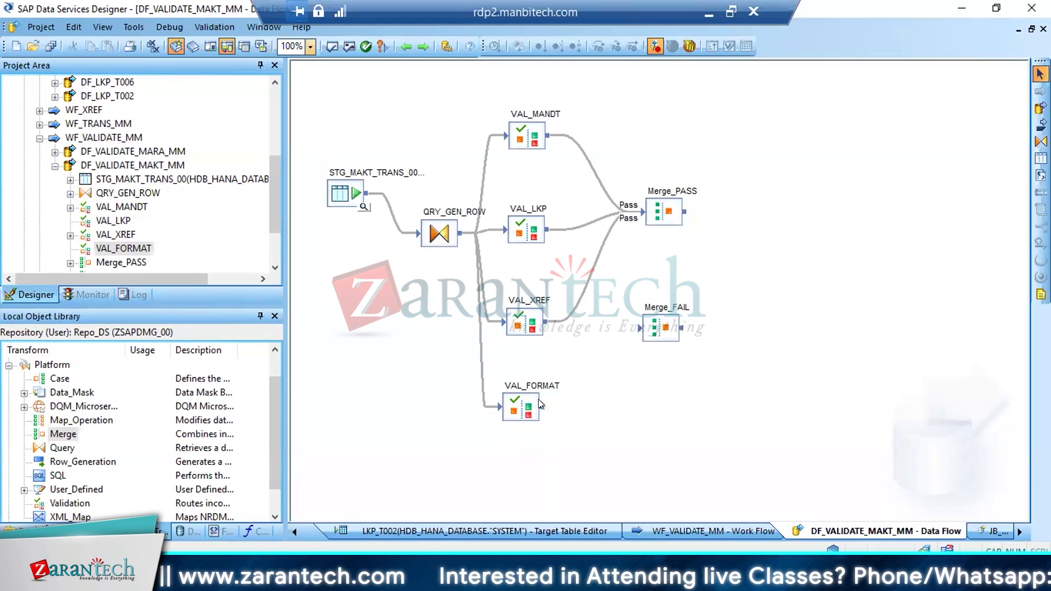
left_click_drag(541, 402, 638, 206)
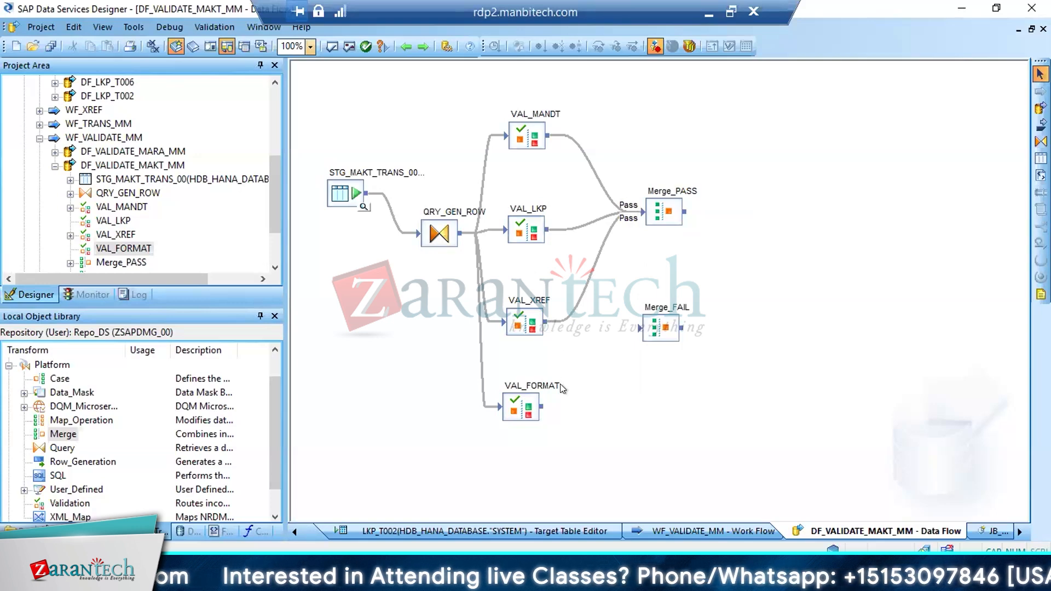
left_click_drag(544, 406, 659, 222)
left_click(659, 222)
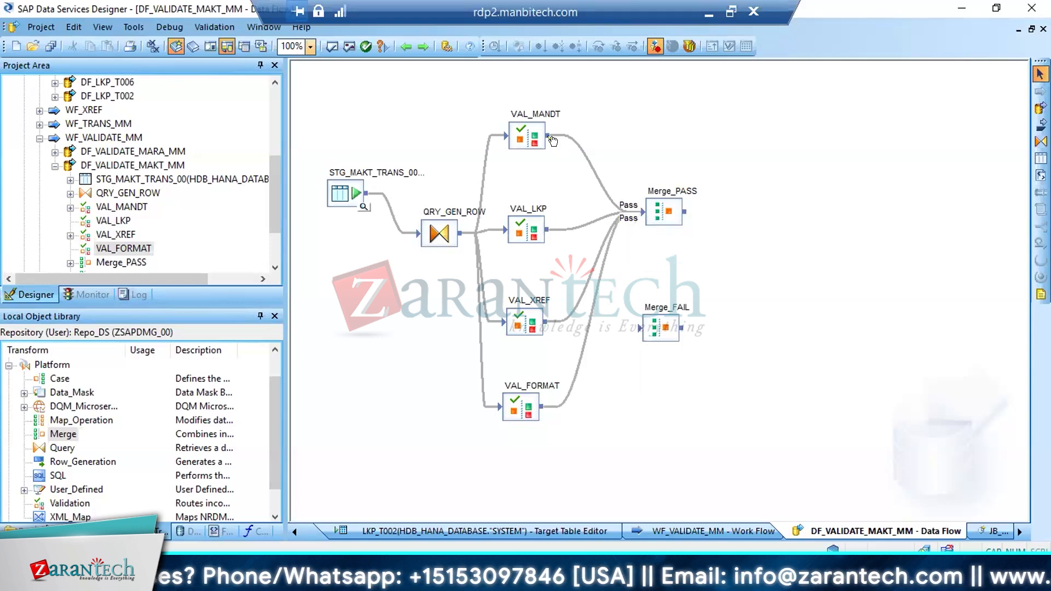
Connect the Fail outputs of VAL_MANDT, VAL_LKP, VAL_XREF and VAL_FORMAT to Merge_FAIL
left_click_drag(553, 141, 641, 327)
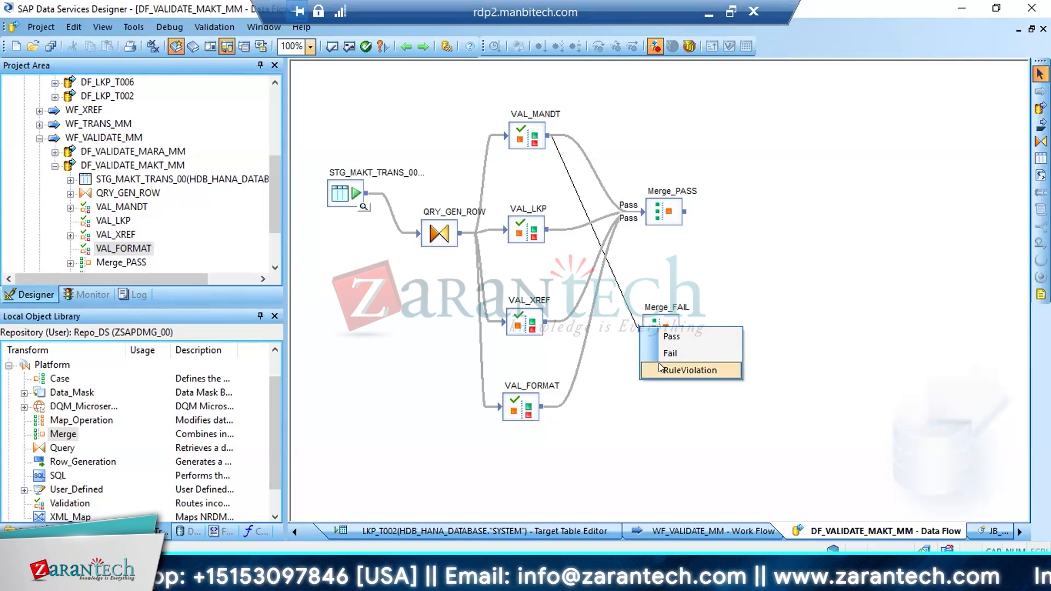
left_click(672, 354)
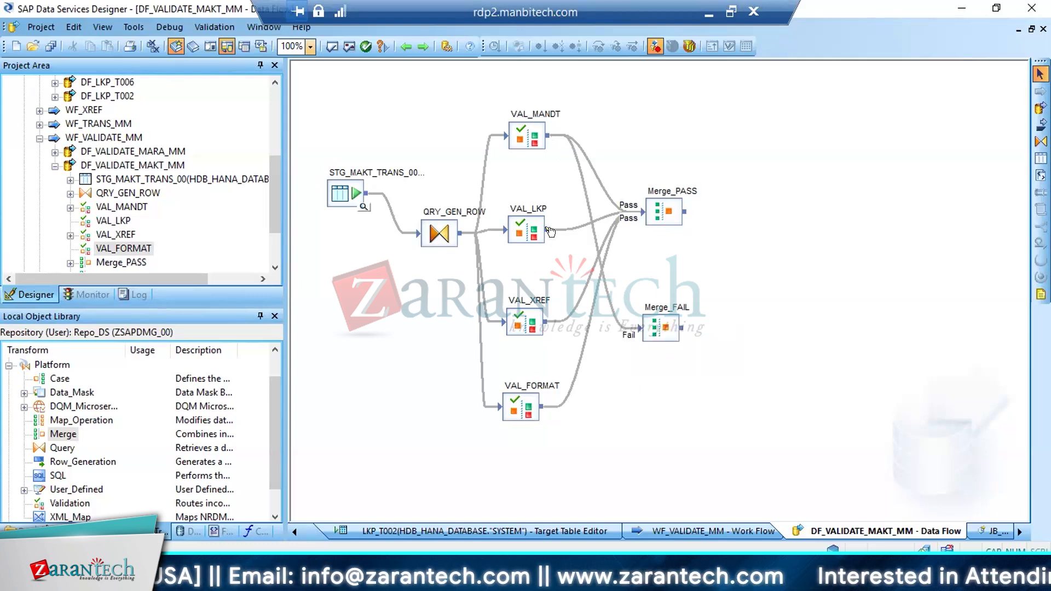
left_click_drag(549, 230, 647, 330)
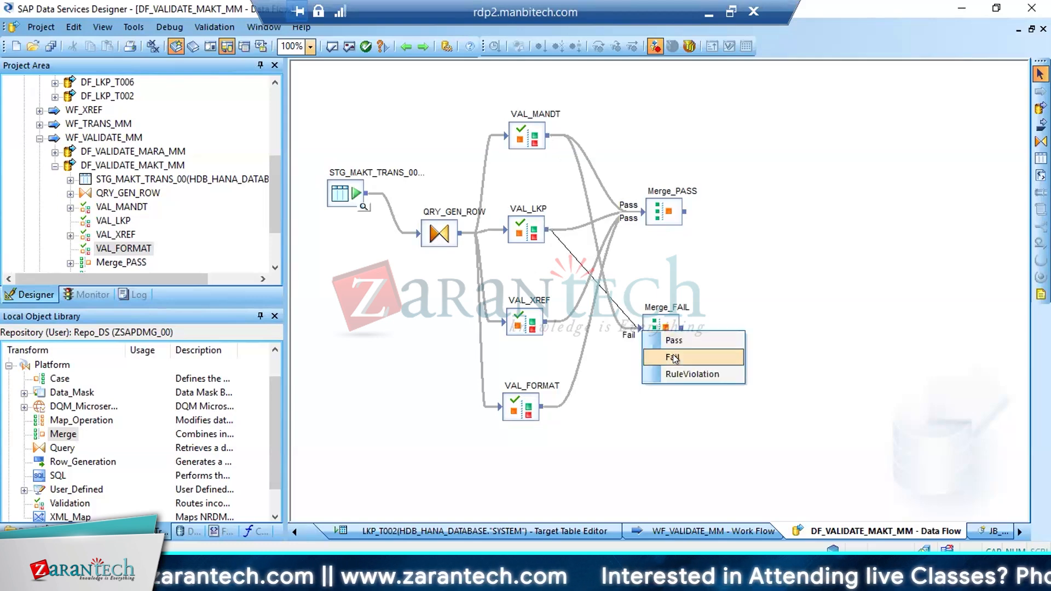
left_click(672, 354)
left_click_drag(547, 322, 647, 330)
left_click(675, 353)
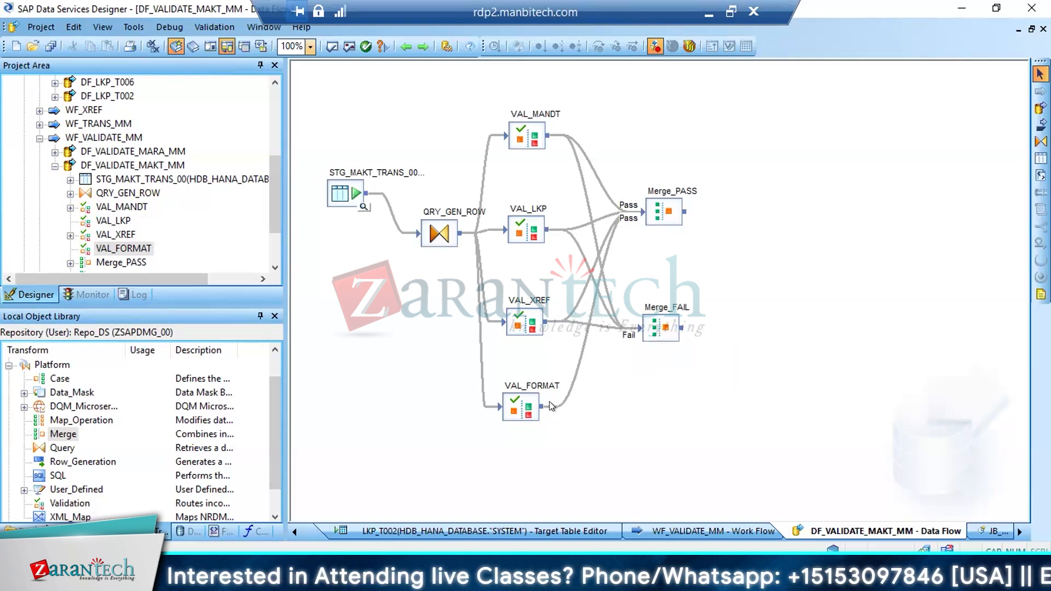
left_click_drag(550, 407, 645, 331)
left_click(673, 354)
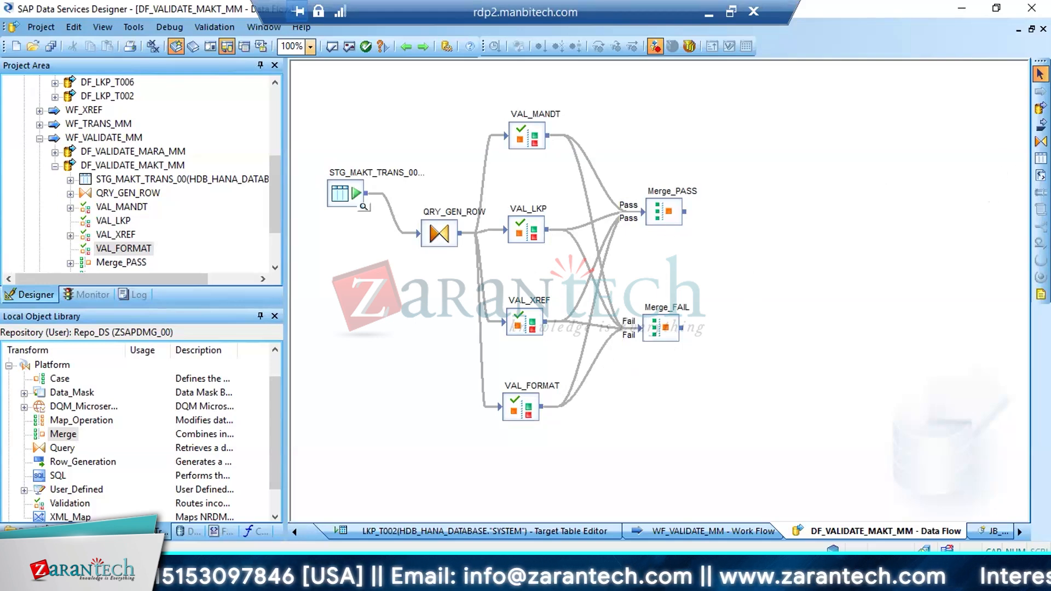
Add a Query transform named QRY_PASS to the data flow, beyond Merge_PASS
left_click(1041, 142)
left_click(734, 209)
type("QRY_")
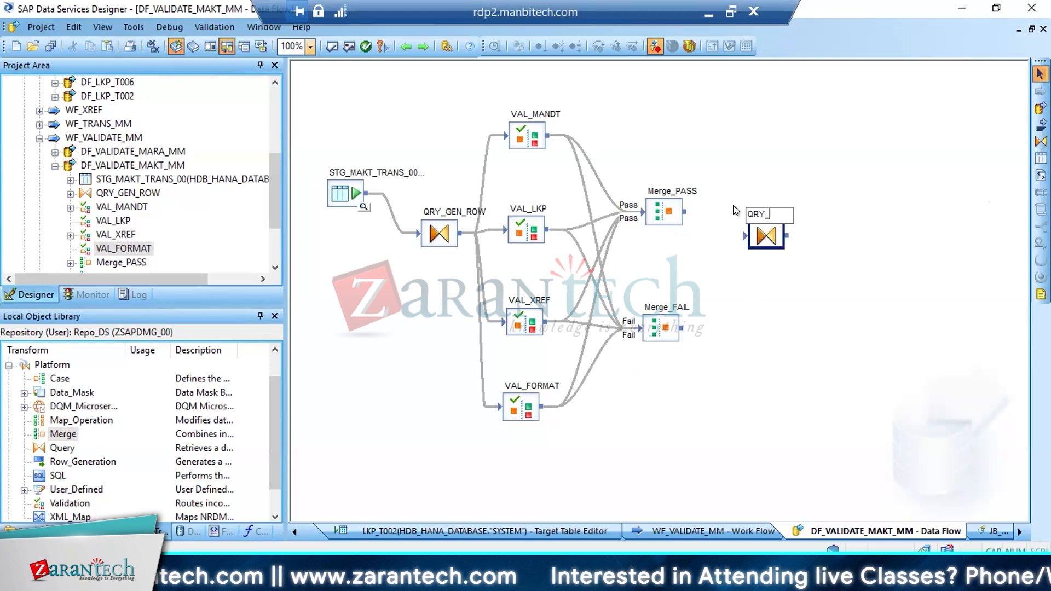
type("PASS")
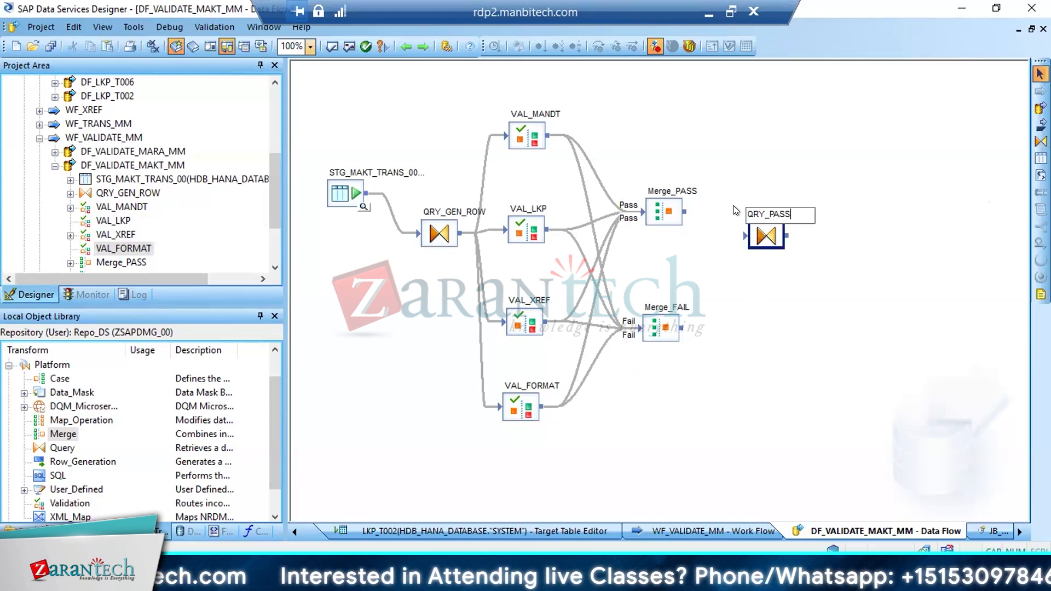
key("Return")
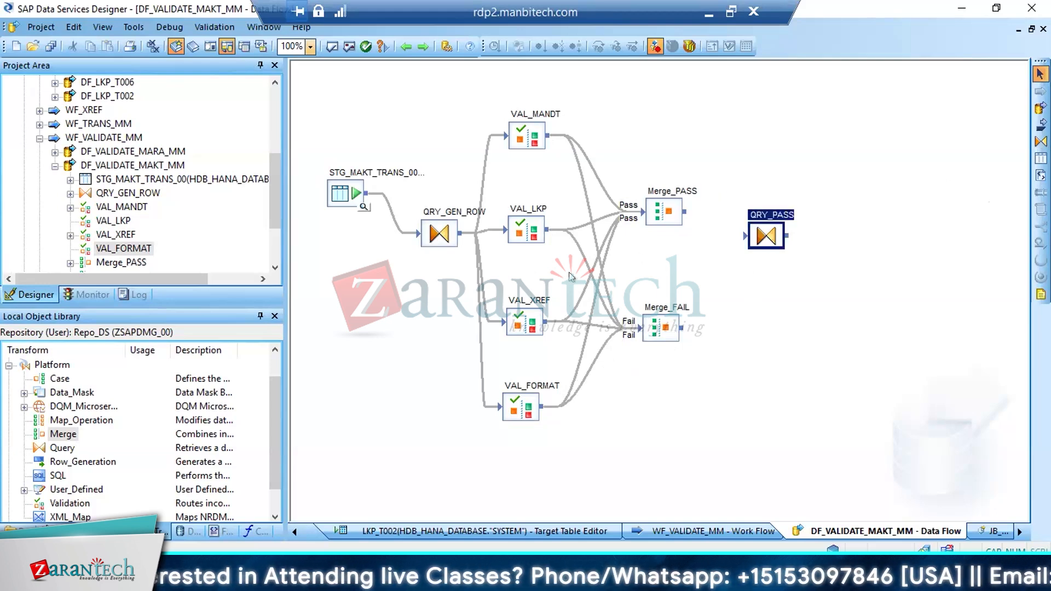
left_click(434, 240)
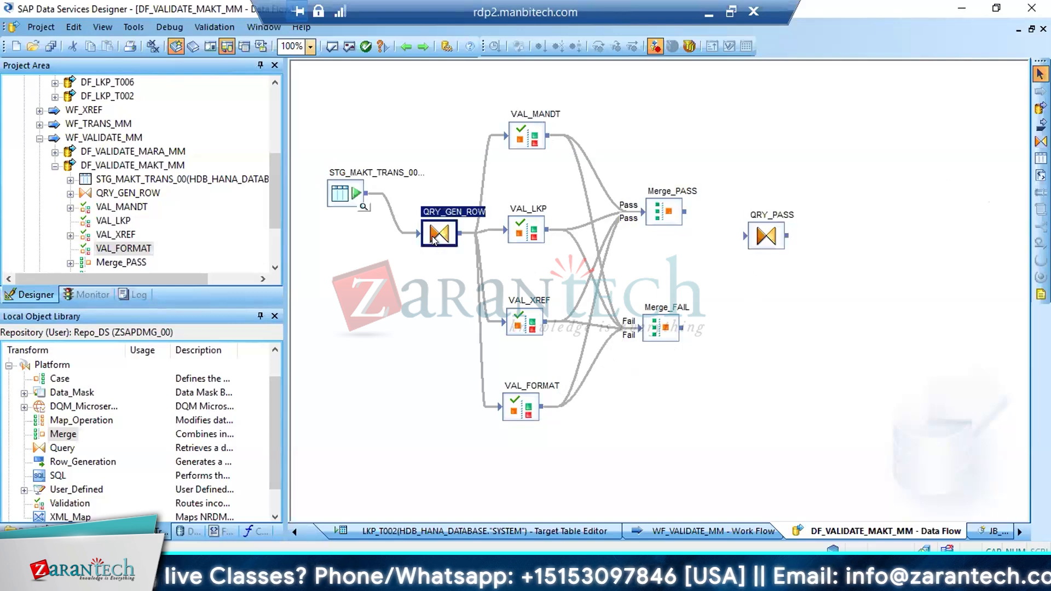
left_click(524, 132)
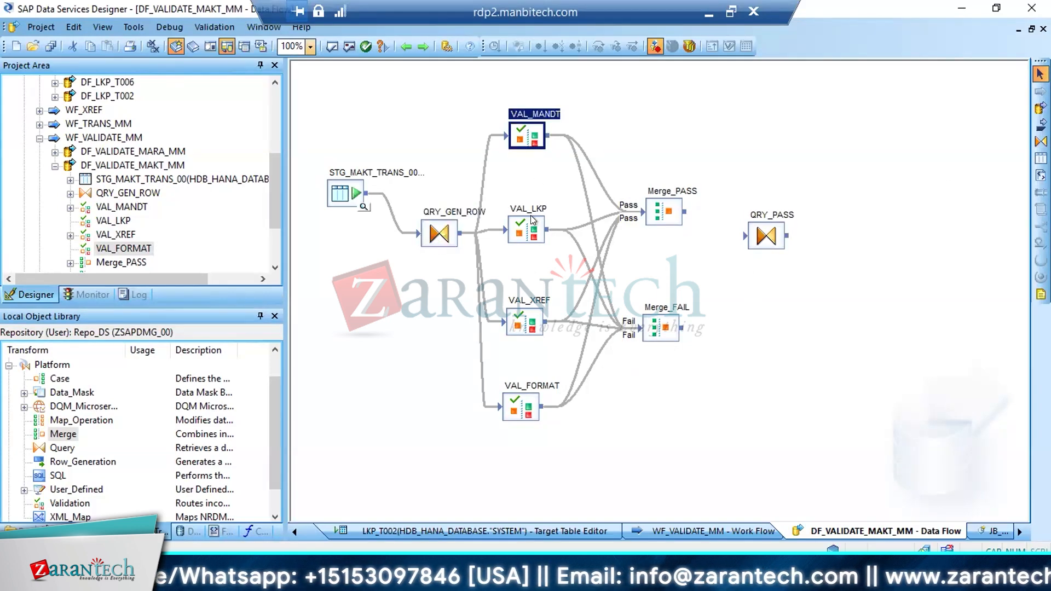
left_click(526, 225)
left_click(522, 315)
left_click(520, 416)
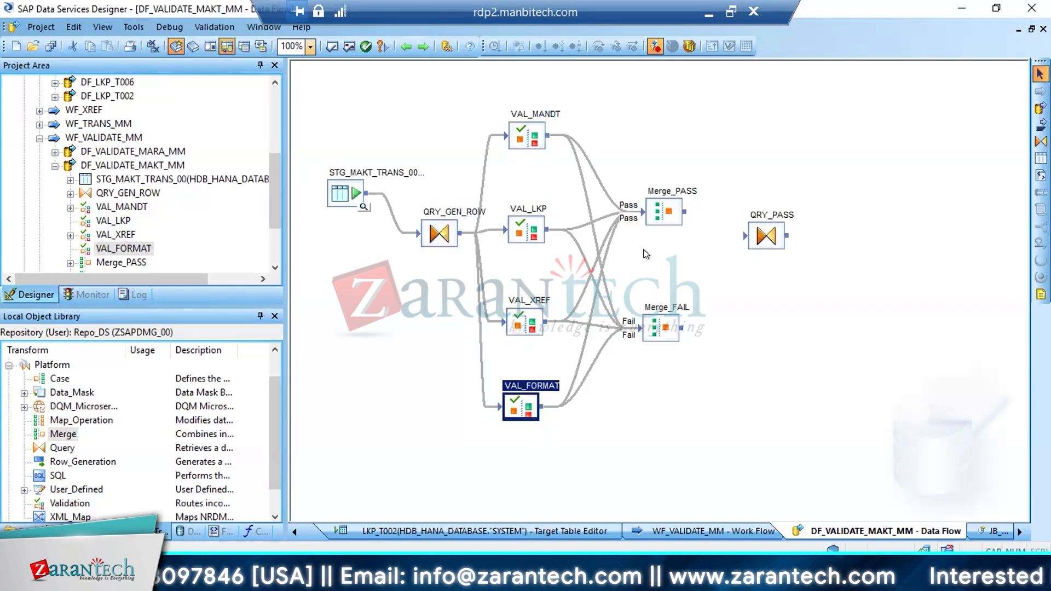
left_click(663, 213)
left_click(660, 327)
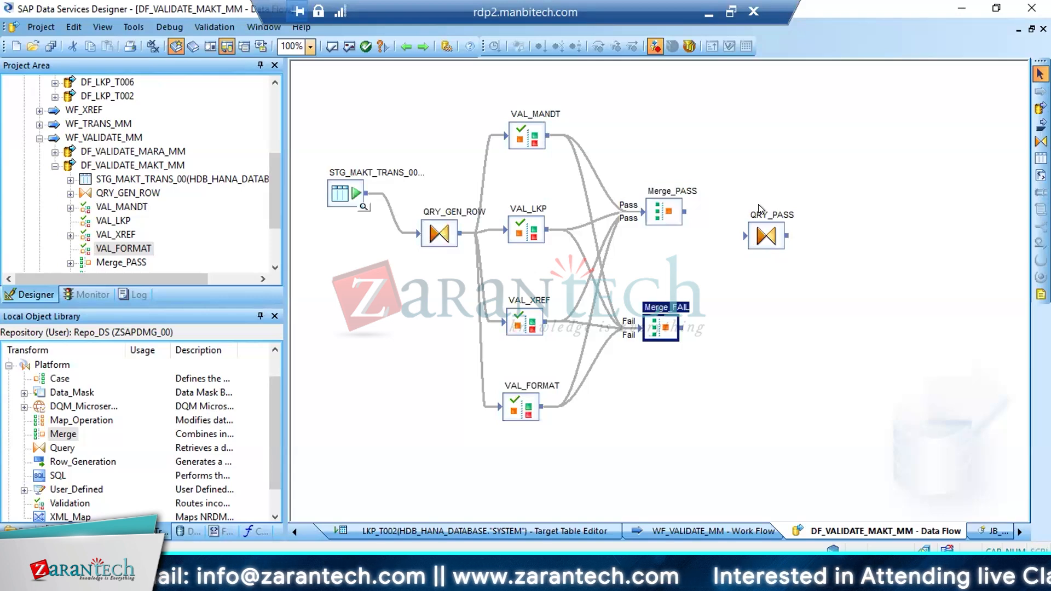
left_click(892, 172)
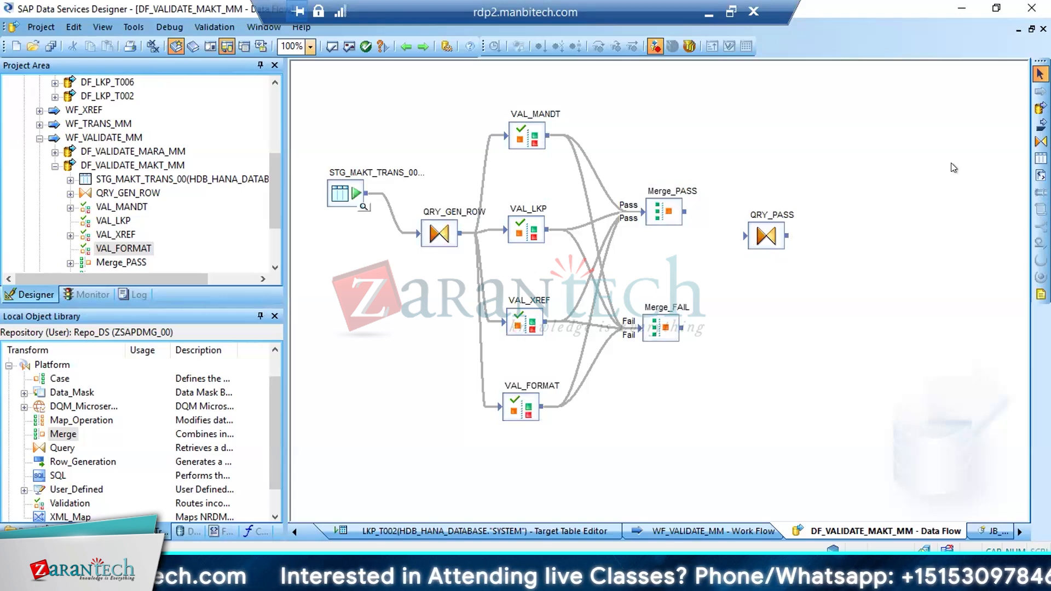
left_click(758, 244)
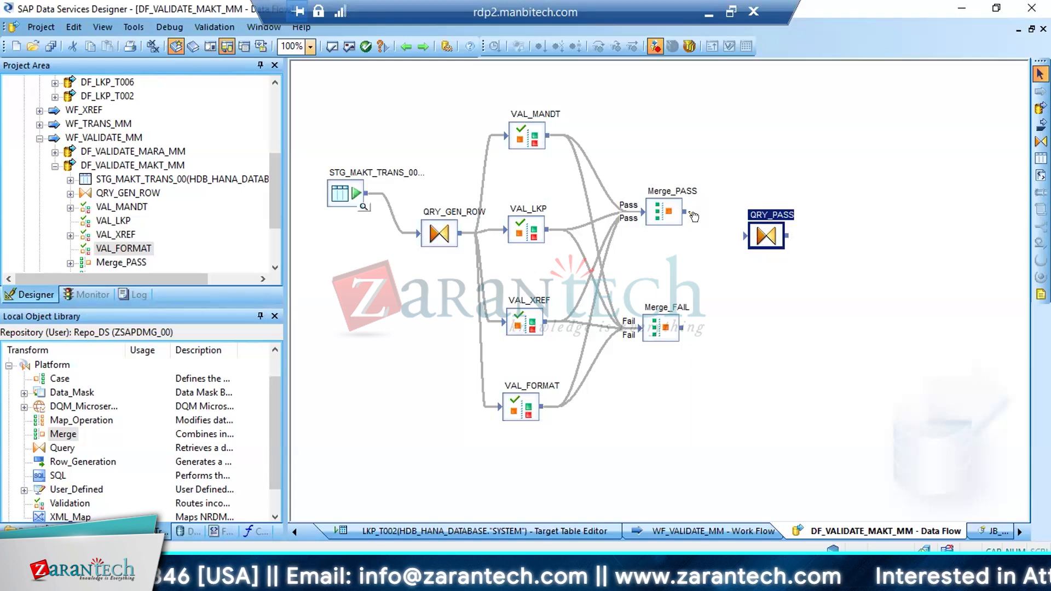
Connect Merge_PASS to QRY_PASS and map all input columns from MATNR to ROW_NUM to the query's output schema
left_click_drag(685, 212, 747, 238)
double_click(764, 236)
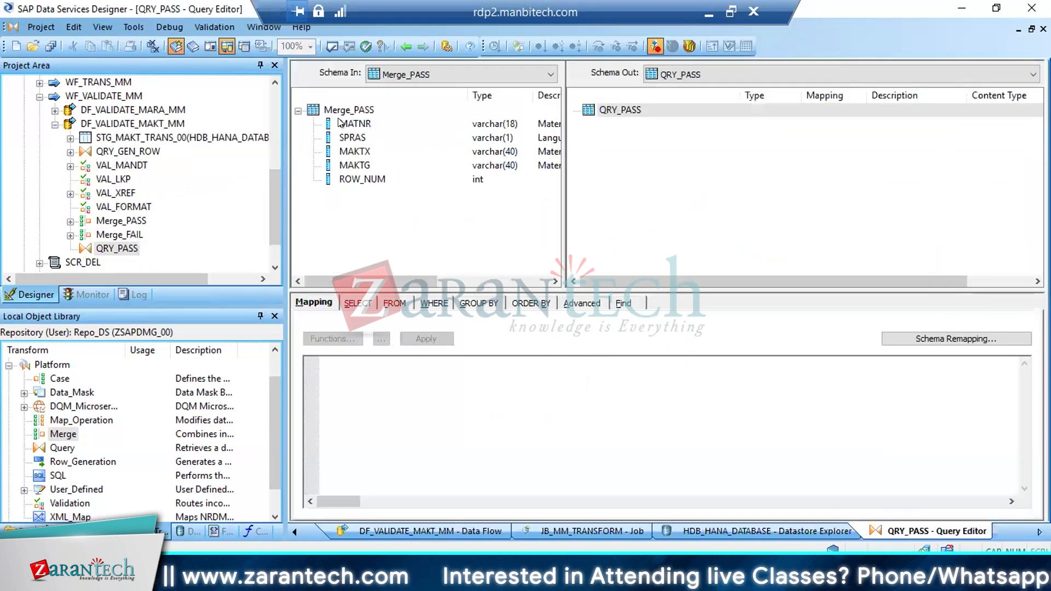
left_click(340, 124)
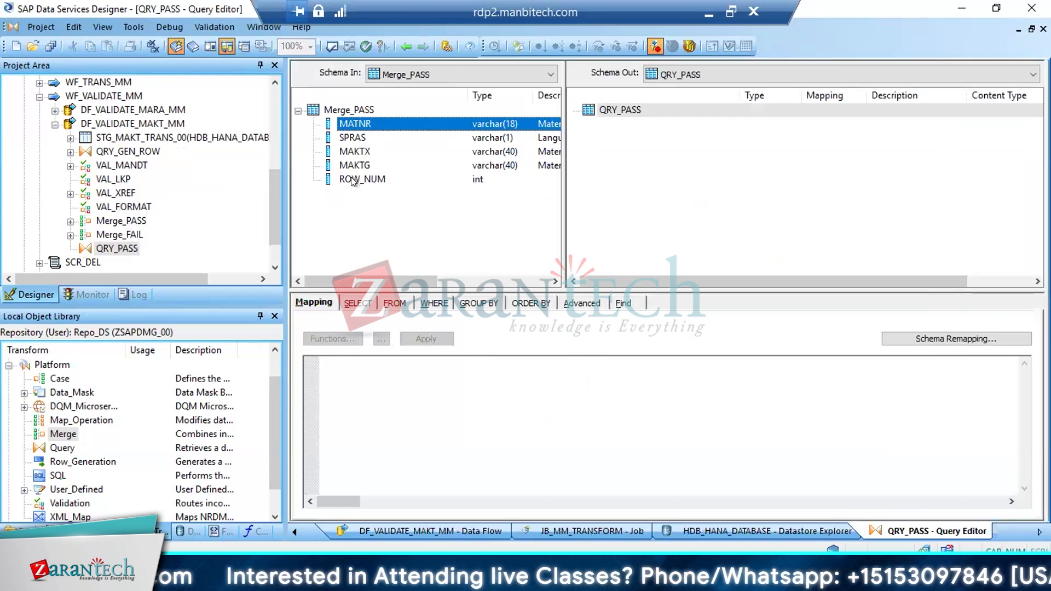
left_click(351, 179, "shift")
left_click_drag(353, 156, 652, 166)
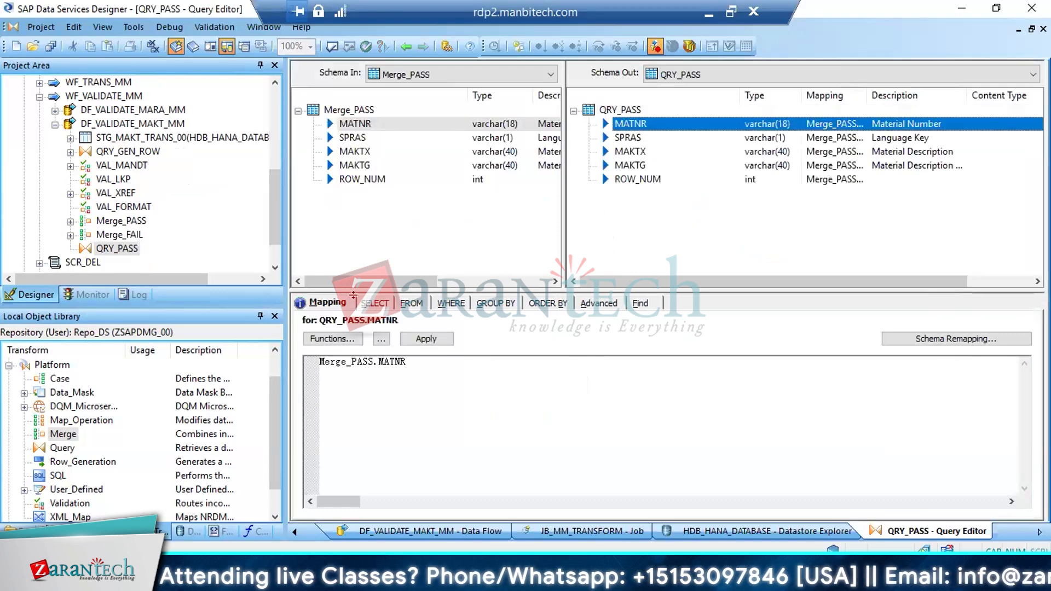
Make QRY_PASS select distinct rows only, and return to the data flow
left_click(372, 304)
left_click(340, 335)
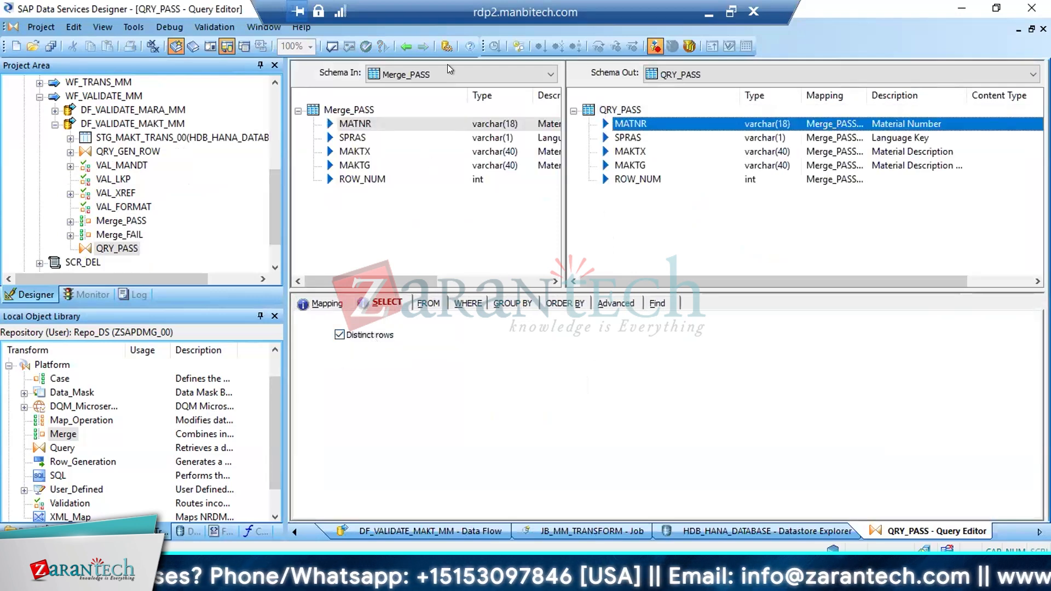
left_click(406, 46)
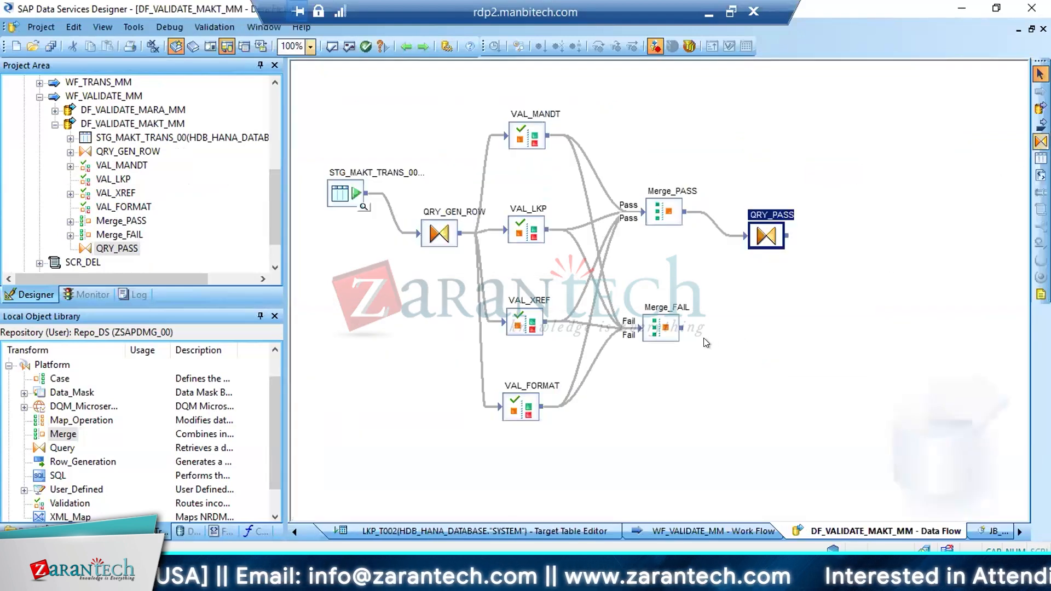
left_click(1040, 158)
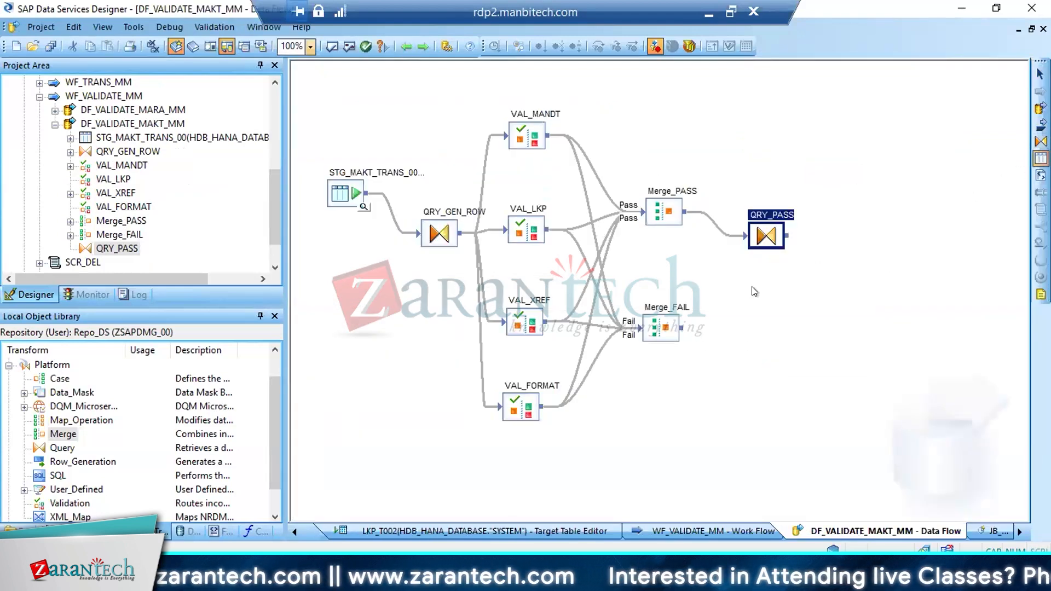
left_click(745, 316)
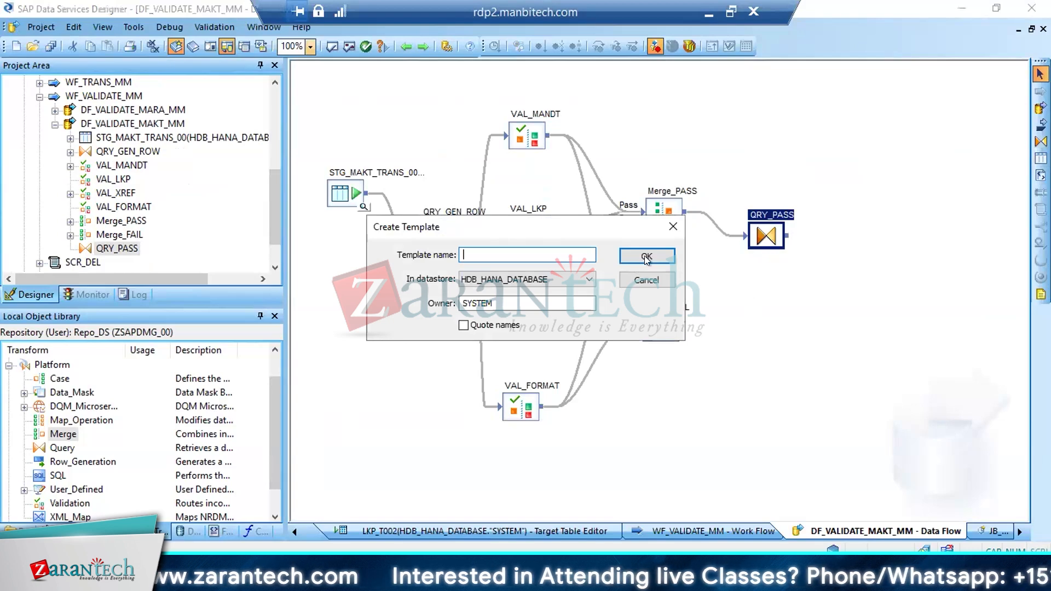
left_click(673, 226)
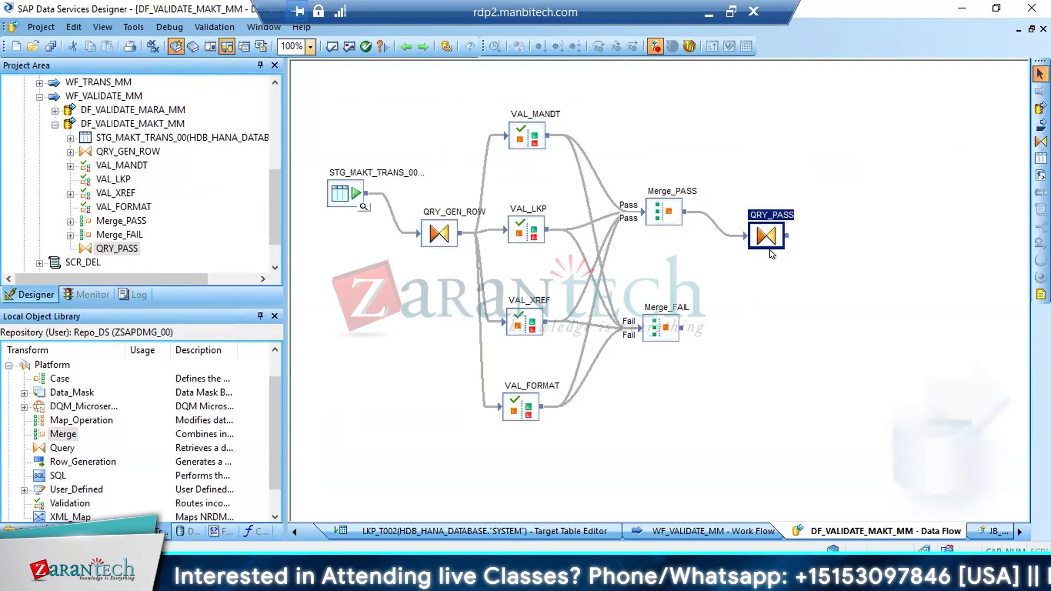
Add a Query transform named QR_FAIL below QRY_PASS and connect Merge_FAIL to it
left_click(1041, 141)
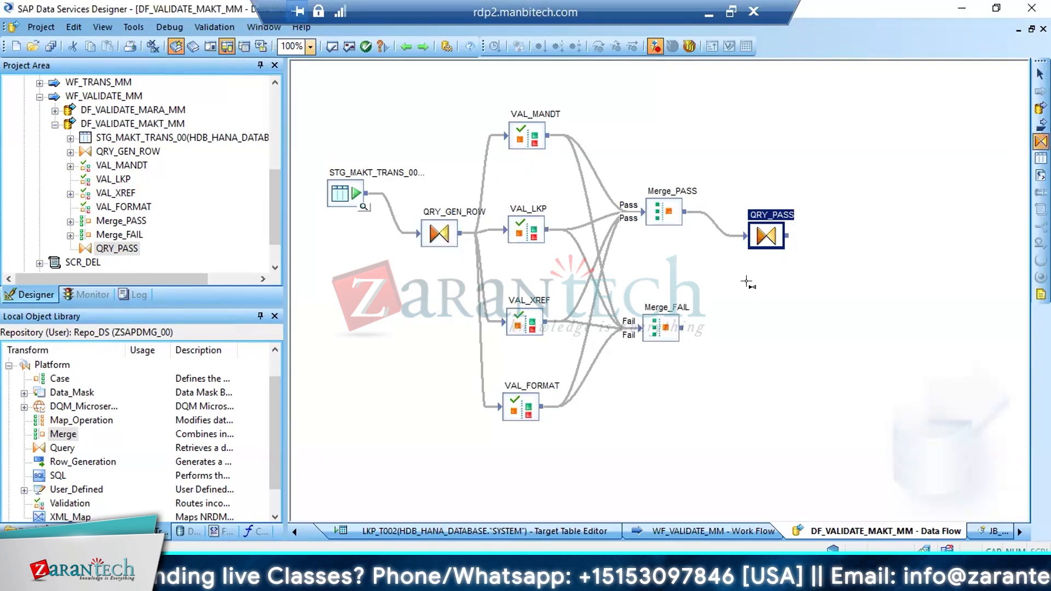
left_click(730, 319)
type("QR")
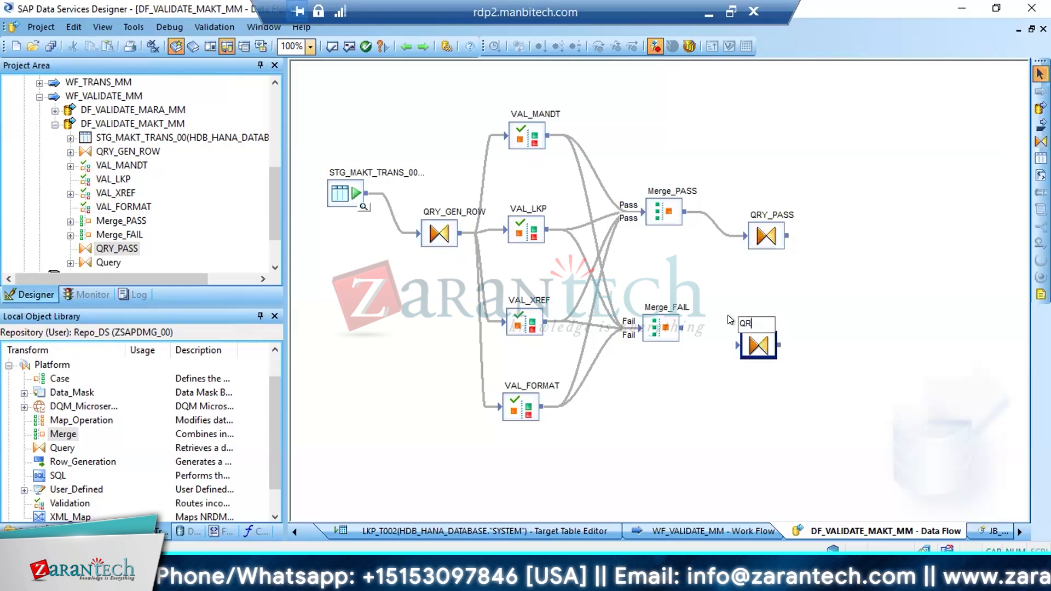
type("_FAIL")
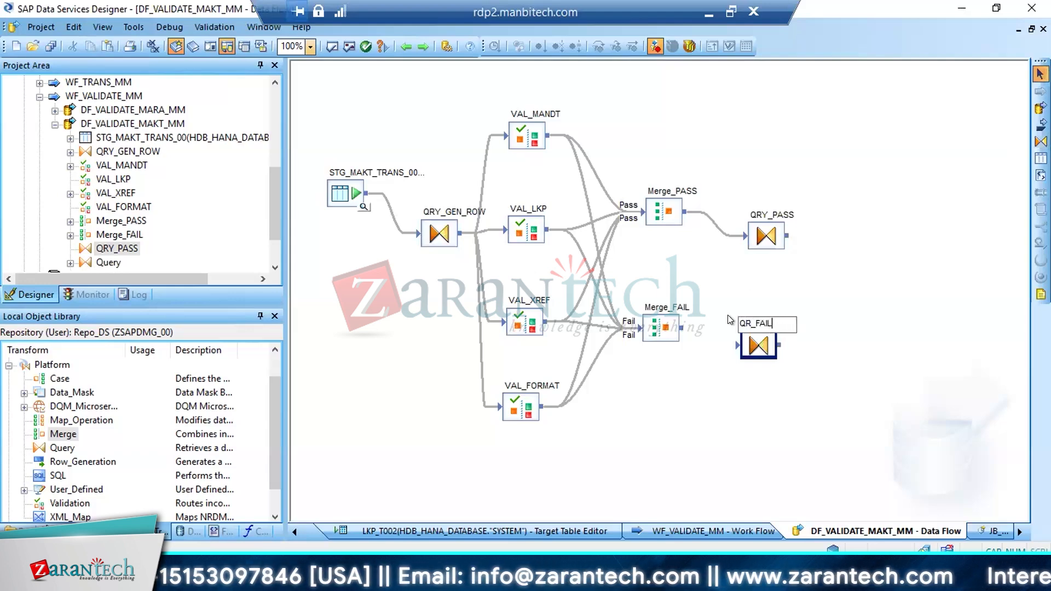
key("Return")
left_click_drag(683, 327, 738, 343)
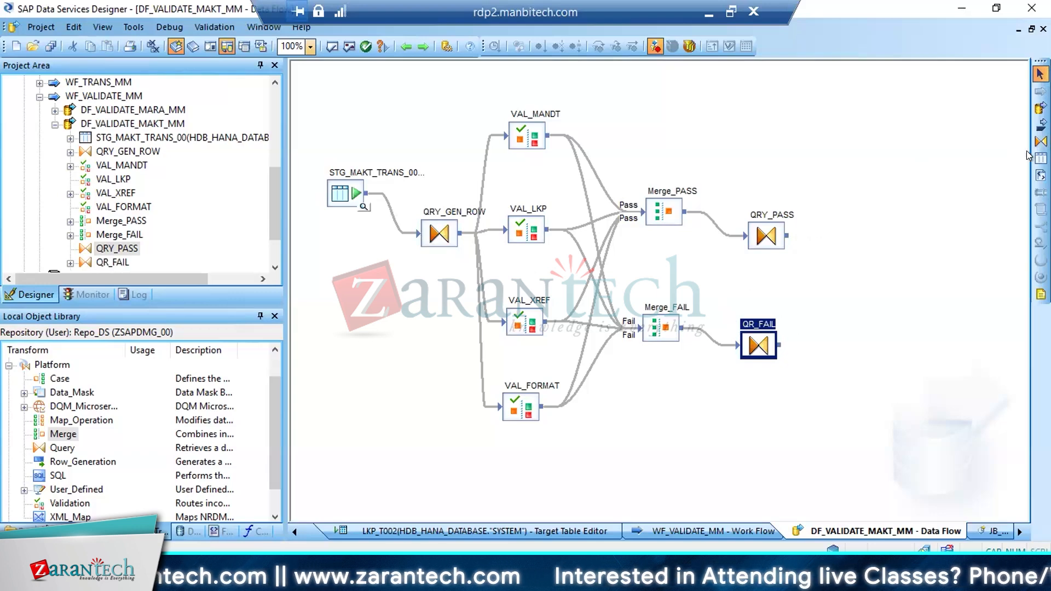
Add template tables STG_MAKT_VALID_00 and STG_MAKT_INVALID_00 from datastore HDB_HANA_DATABASE beyond the pass and fail queries
left_click(1041, 158)
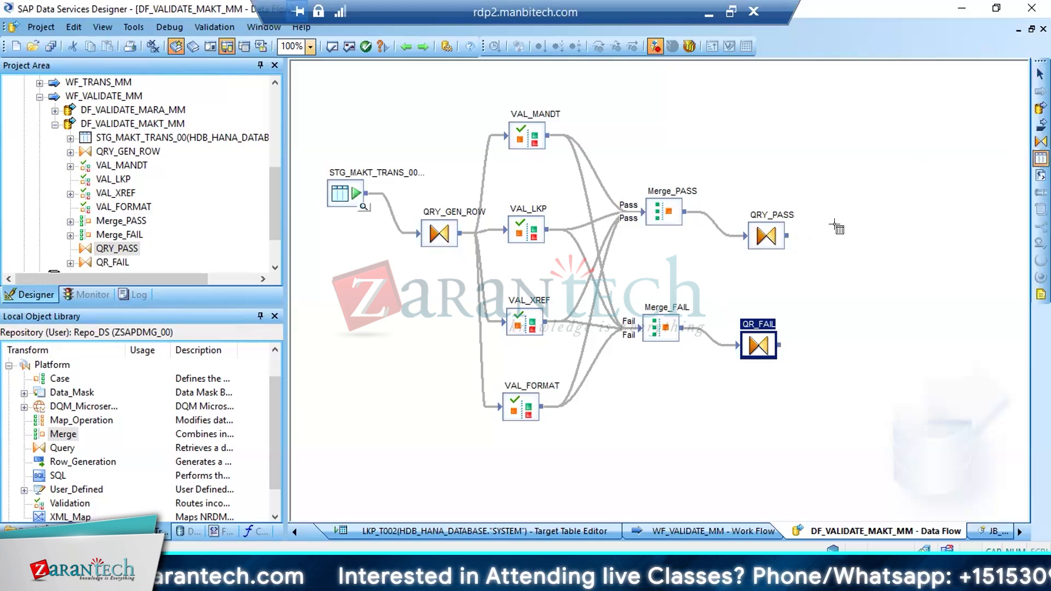
left_click(836, 232)
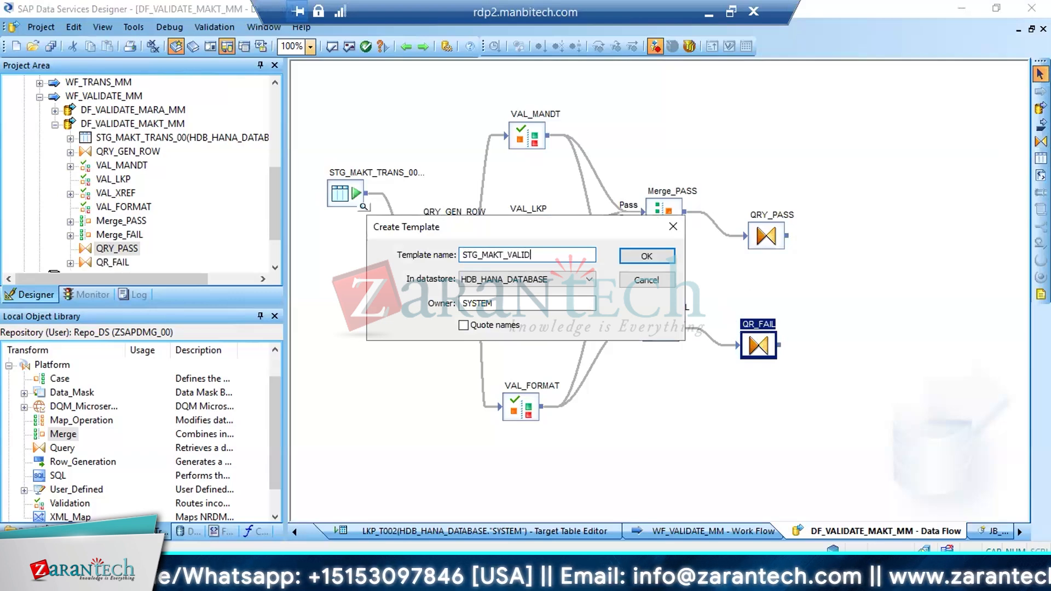
key("Return")
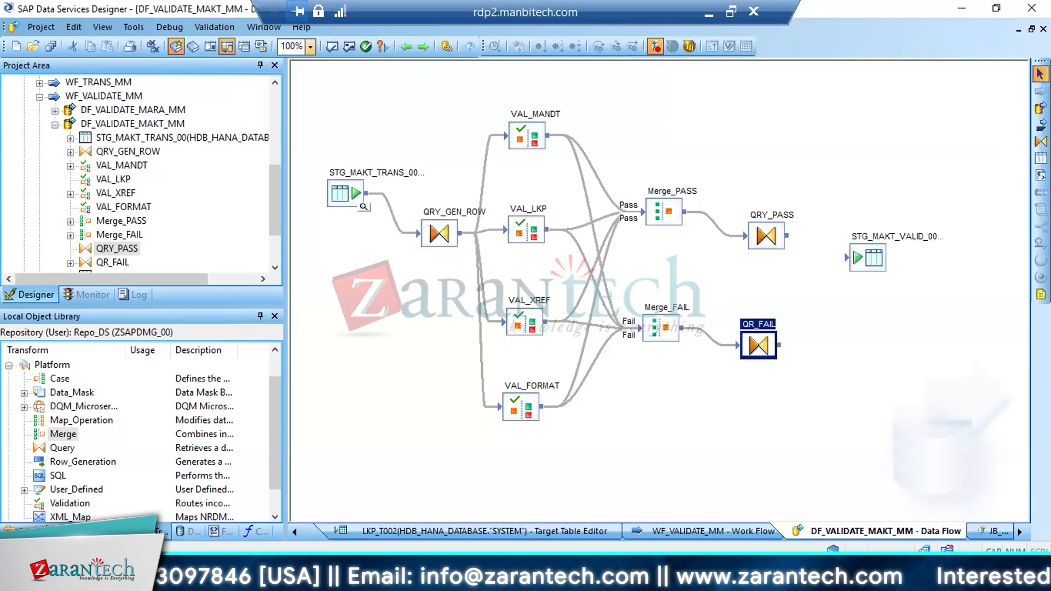
left_click(1040, 158)
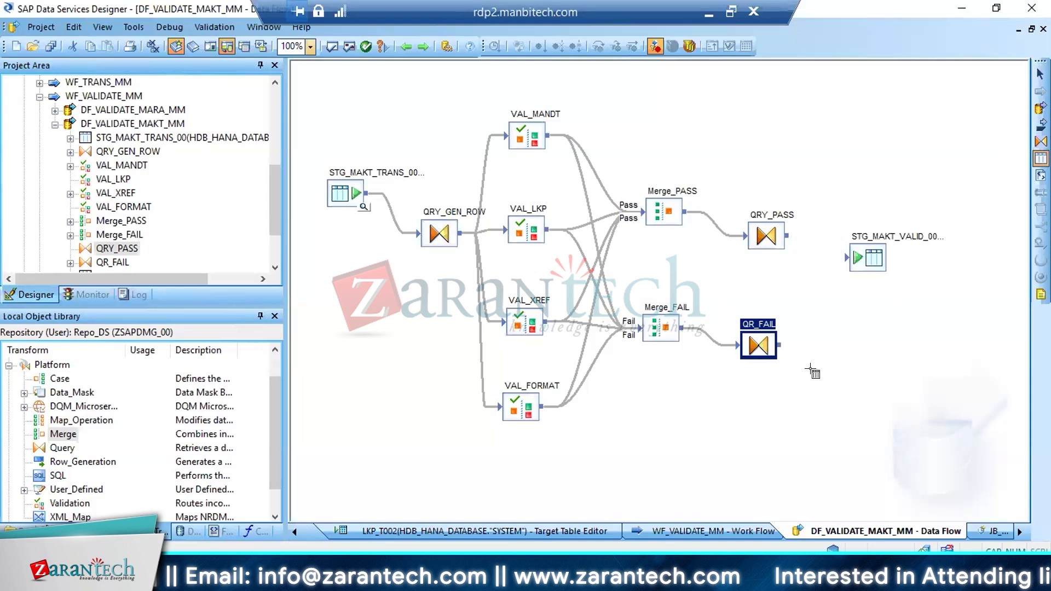
left_click(829, 327)
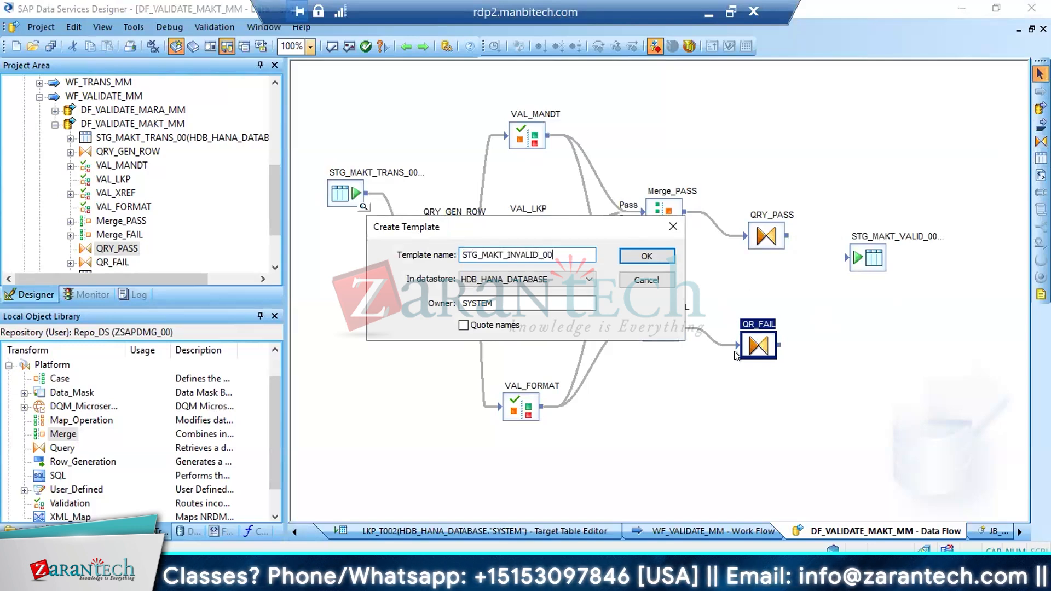
left_click(637, 257)
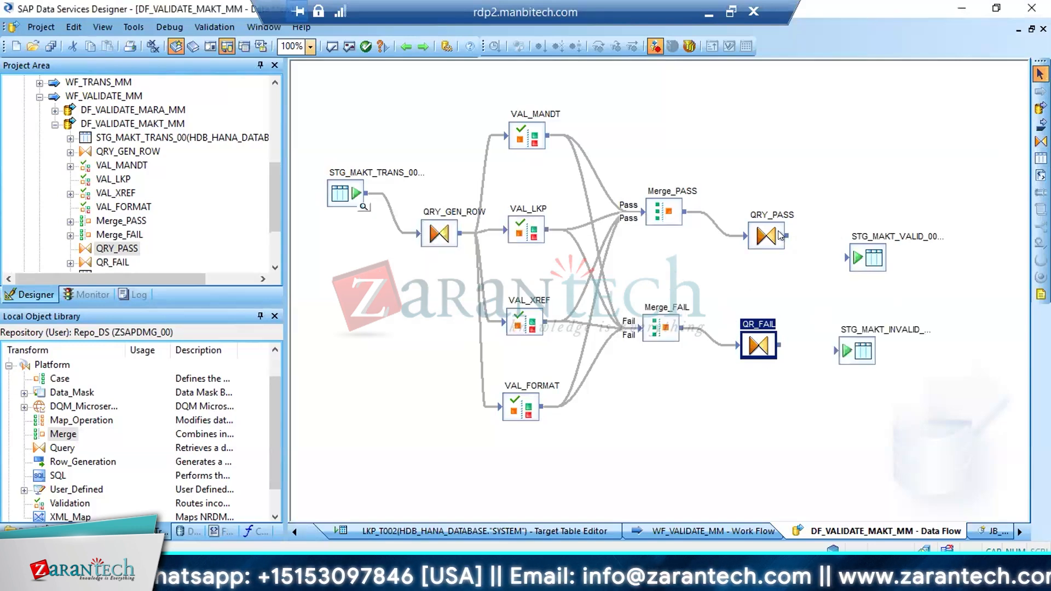
Connect QRY_PASS to STG_MAKT_VALID_00 and QR_FAIL to STG_MAKT_INVALID_00
left_click_drag(789, 236, 848, 257)
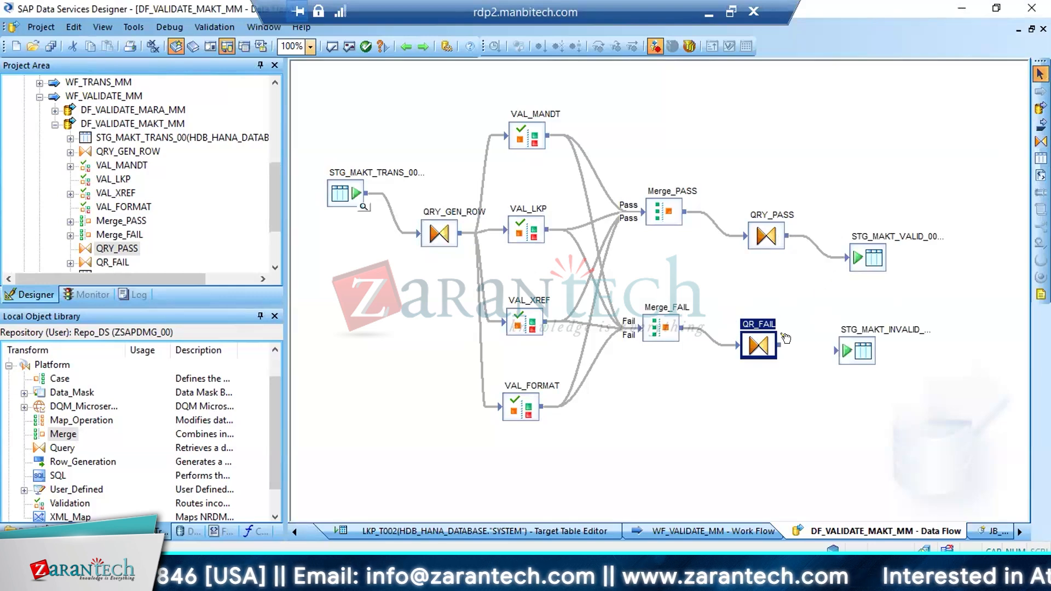
left_click_drag(780, 345, 833, 350)
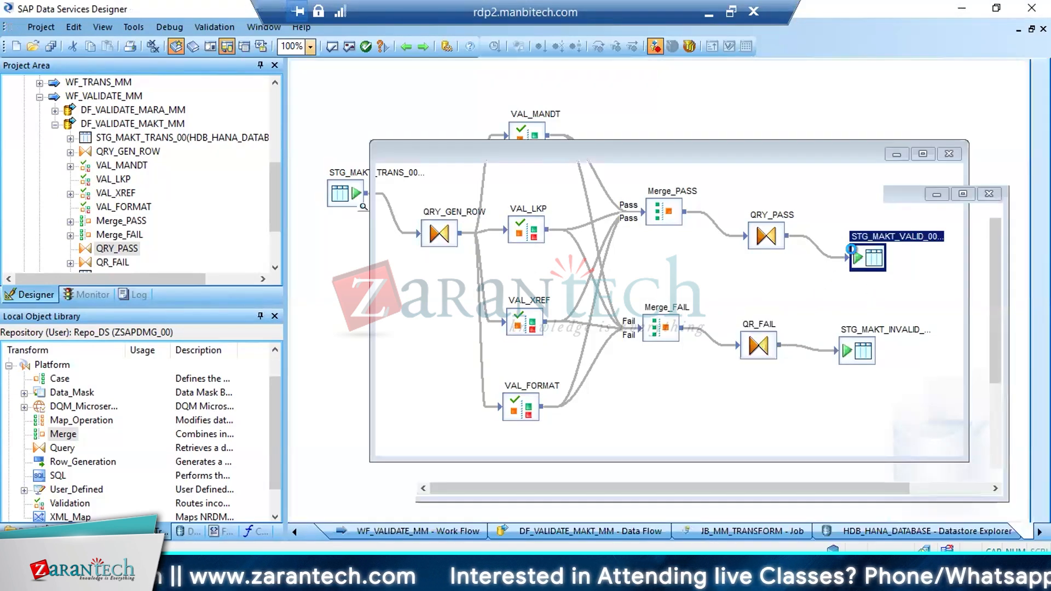
Set "Use NVARCHAR for VARCHAR columns in supported databases" to Yes for STG_MAKT_VALID_00, and return to the data flow
double_click(855, 254)
left_click(355, 308)
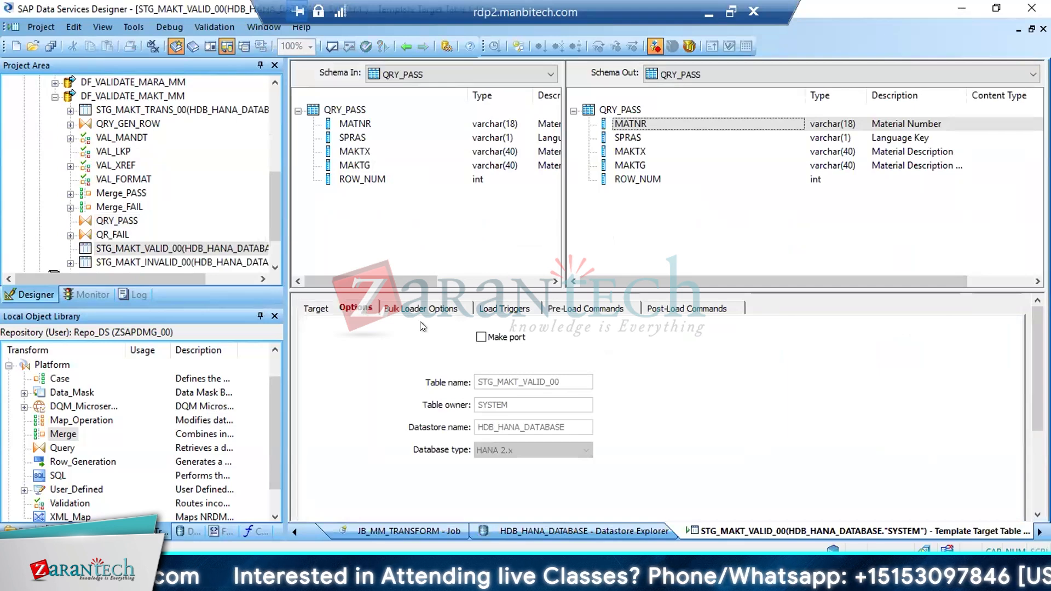
scroll(881, 449, "down", 3)
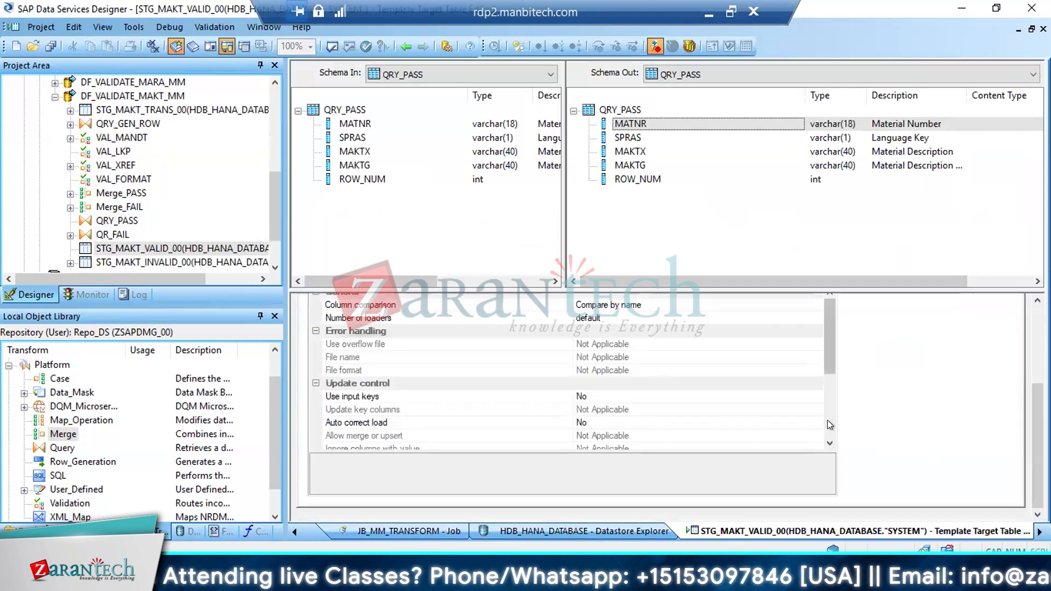
scroll(826, 419, "down", 3)
left_click(815, 409)
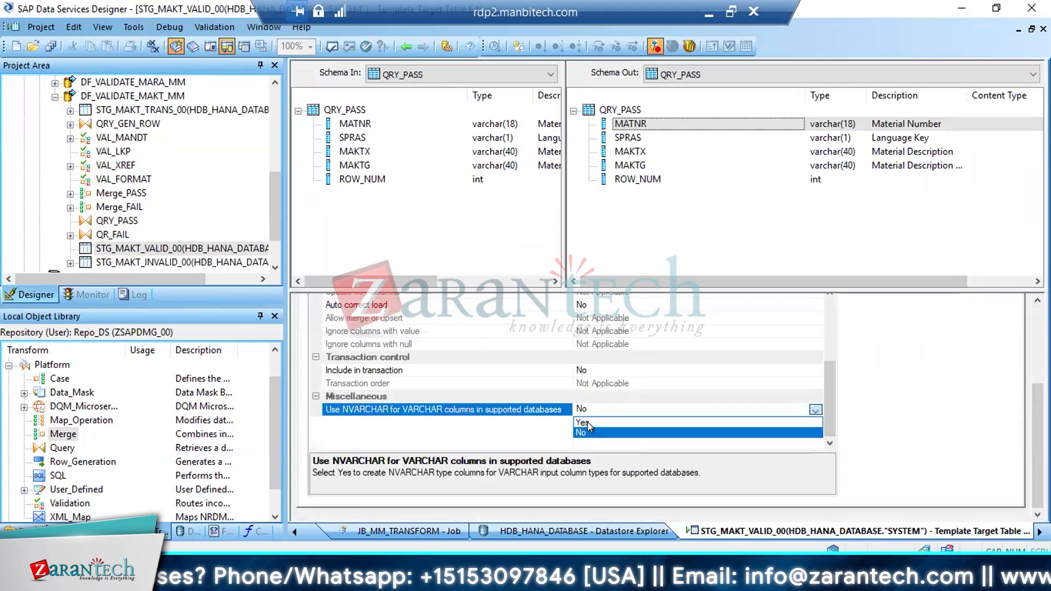
left_click(584, 423)
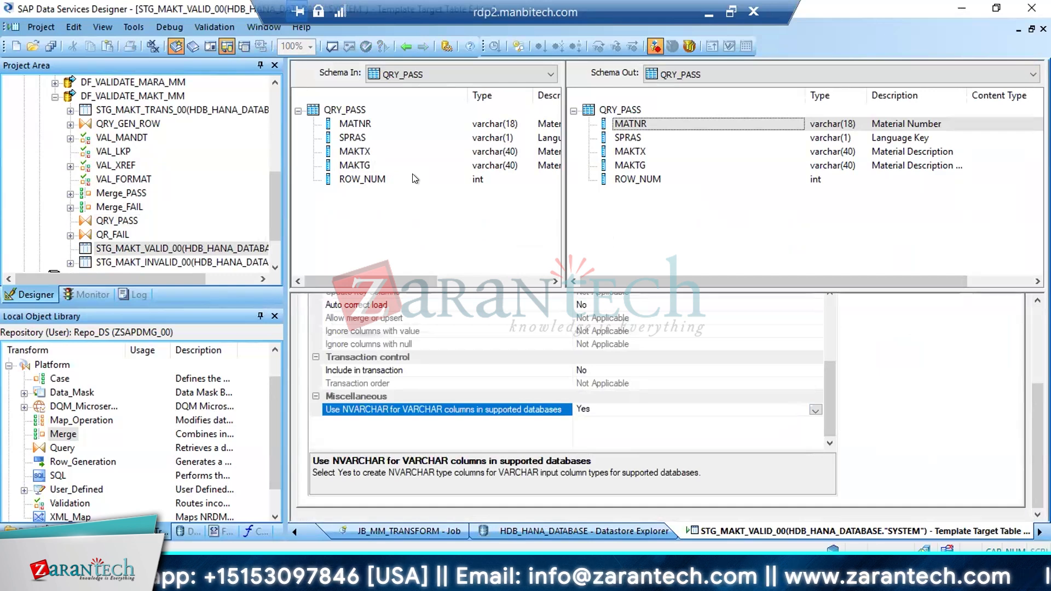
left_click(405, 46)
left_click(406, 46)
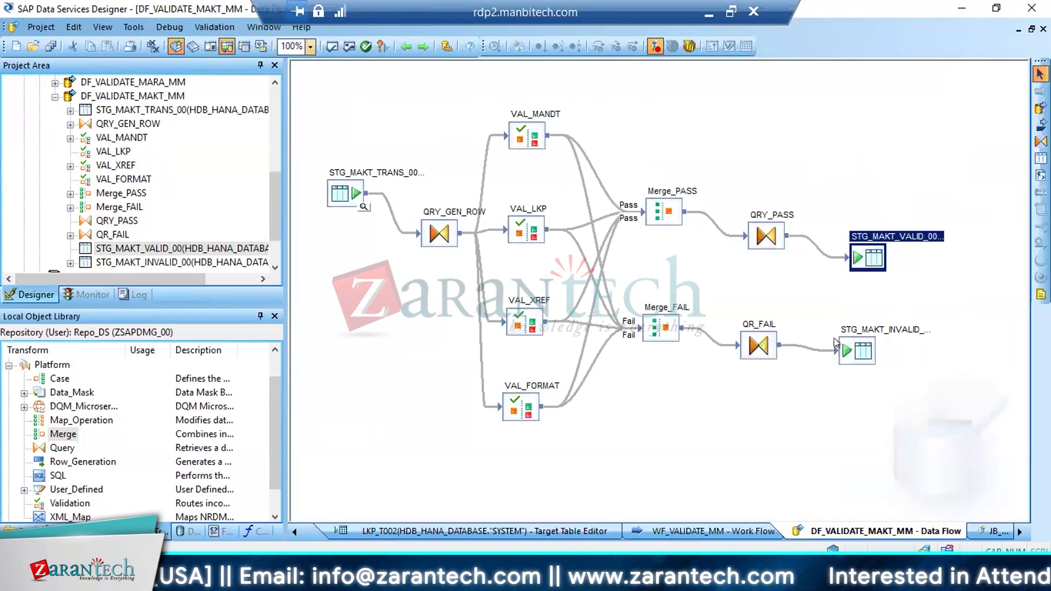
Set "Use NVARCHAR for VARCHAR columns in supported databases" to Yes for STG_MAKT_INVALID_00, save all changes, and return to the data flow
double_click(857, 352)
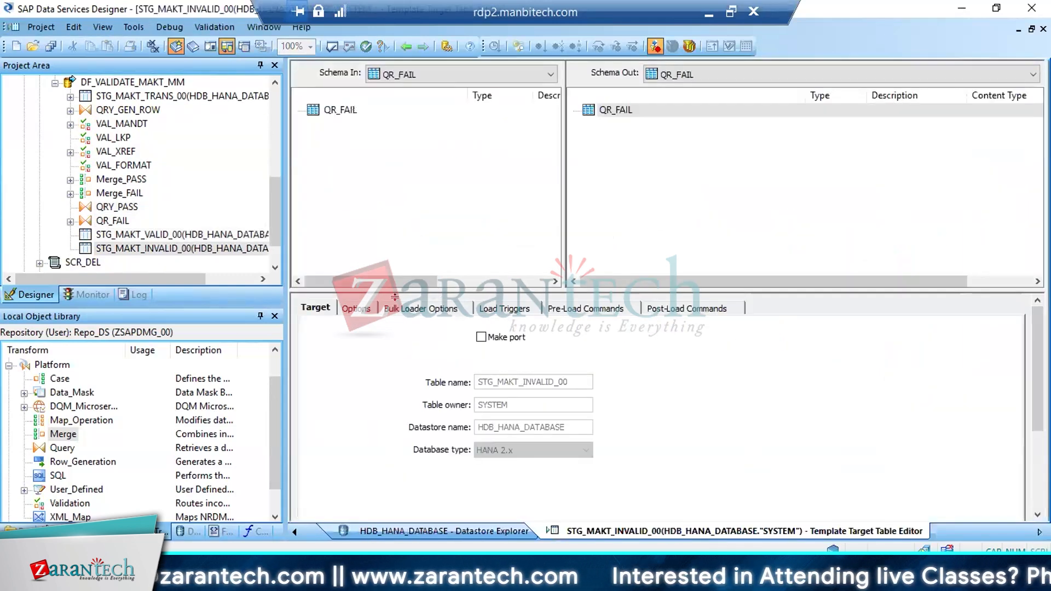
left_click(356, 308)
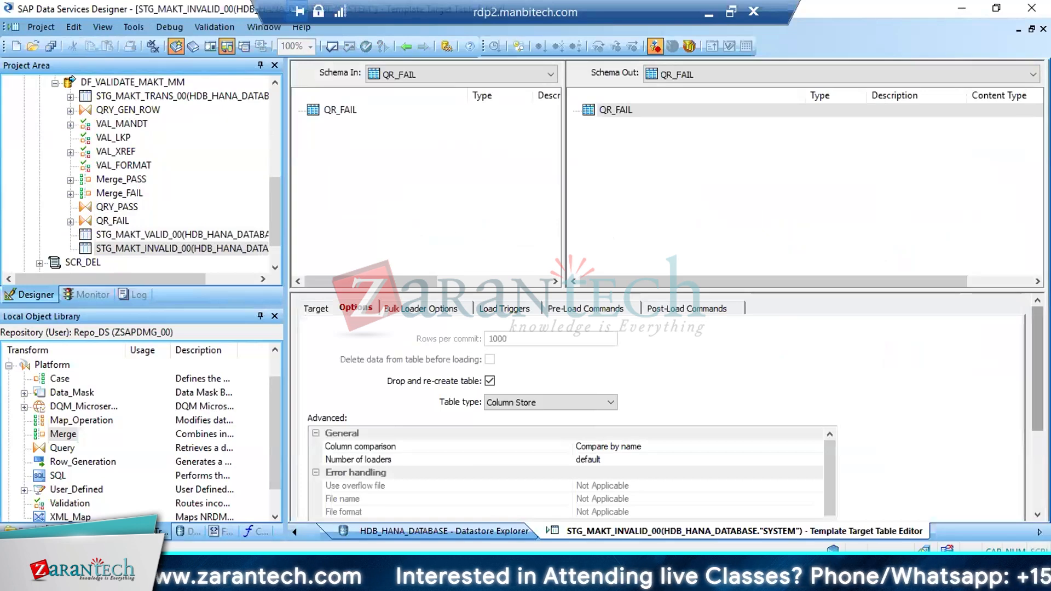
scroll(1013, 432, "down", 5)
scroll(829, 425, "down", 5)
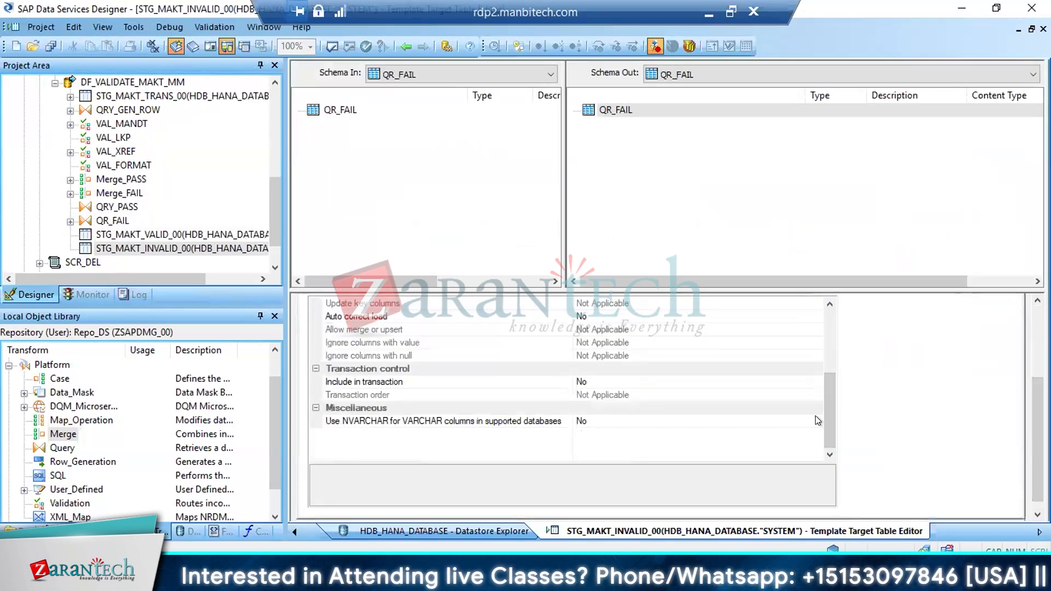
left_click(816, 420)
left_click(816, 420)
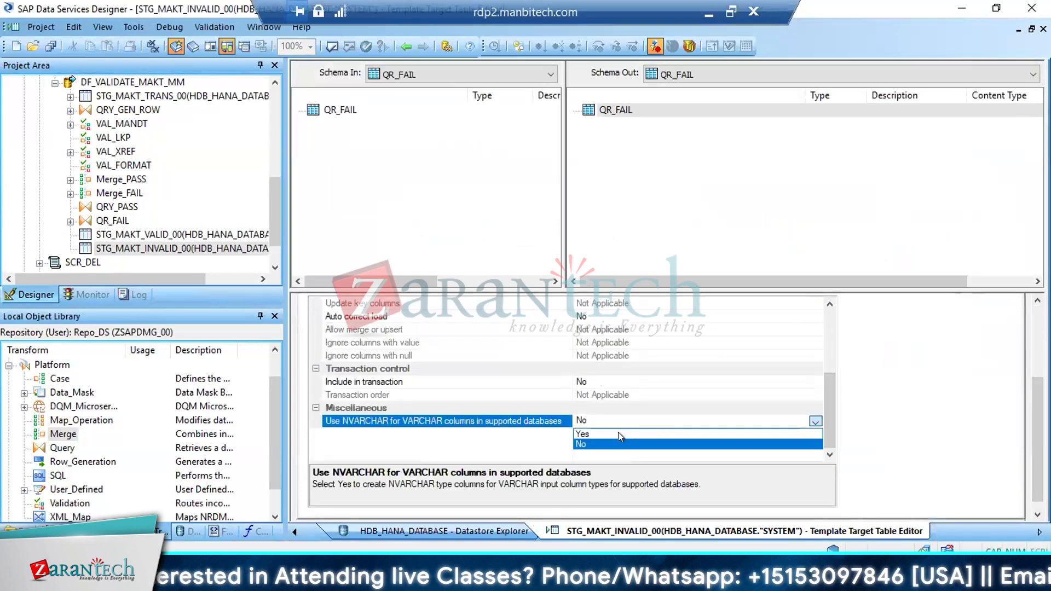
left_click(50, 46)
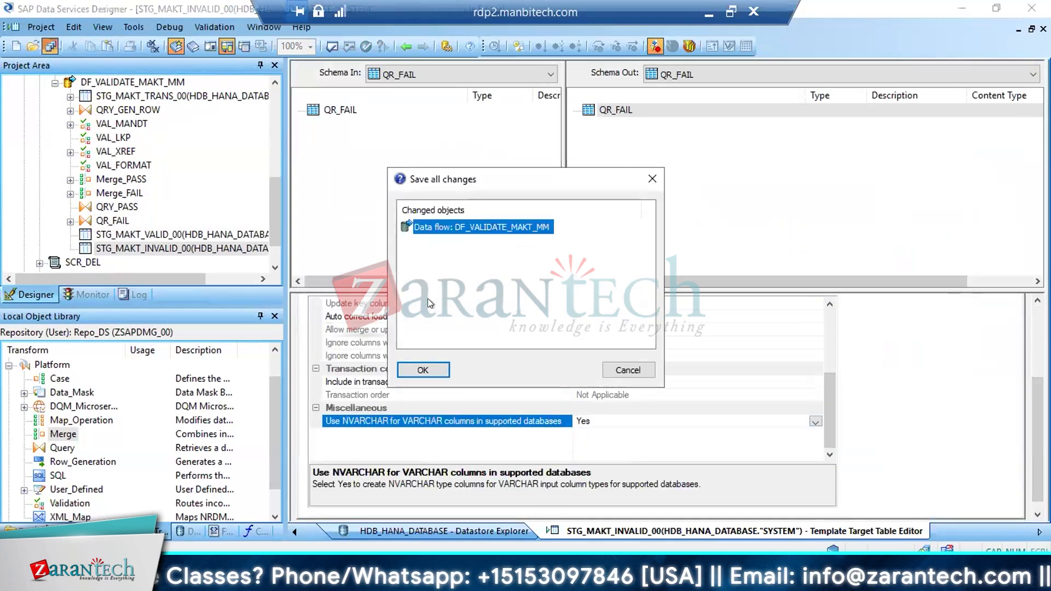
left_click(416, 370)
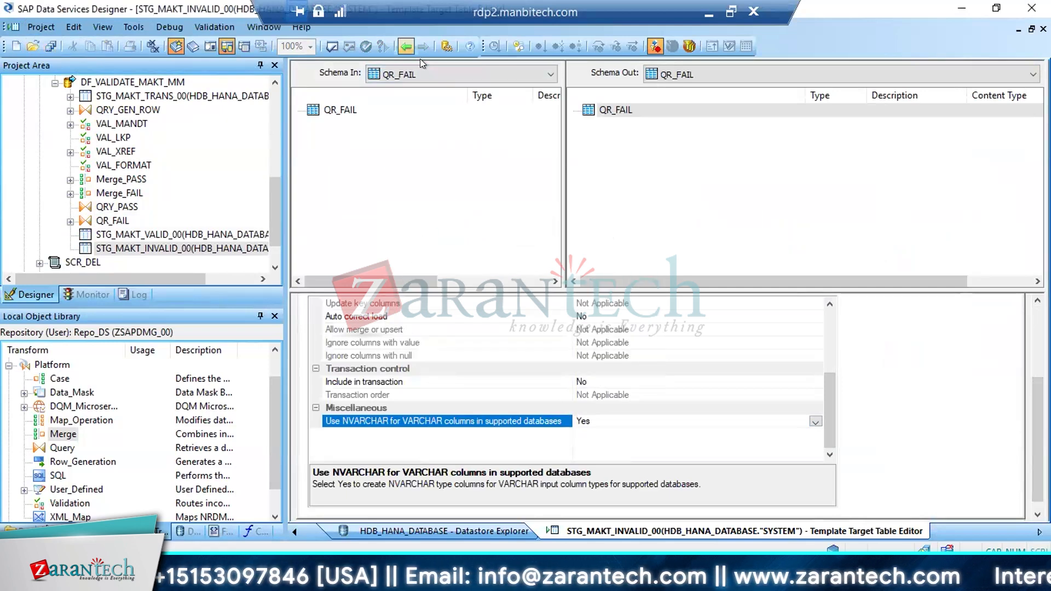
left_click(406, 47)
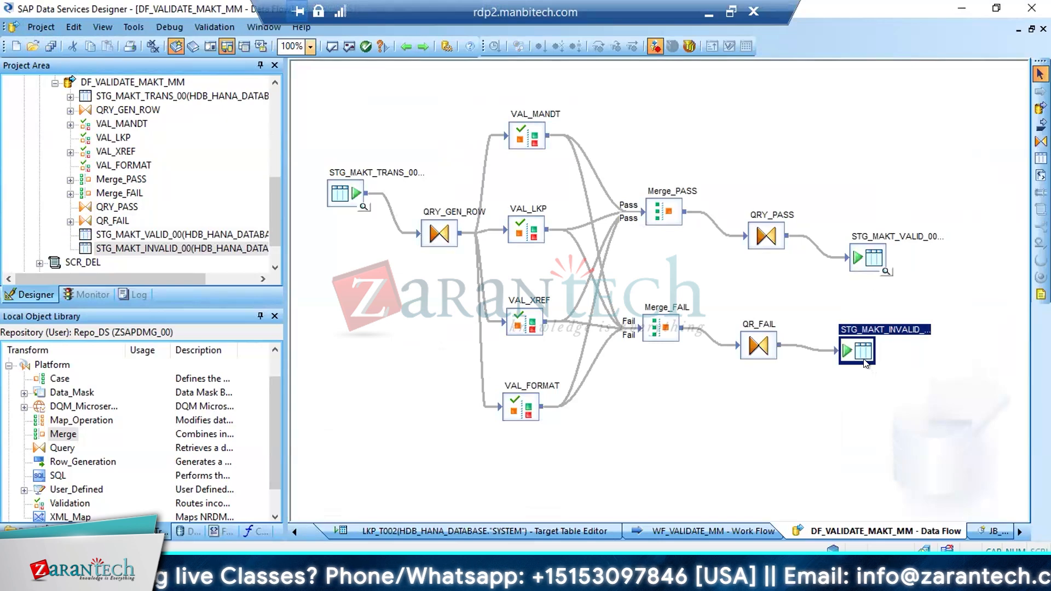
Map all Merge_FAIL columns, from MATNR through DI_ROWID, into the output schema of the QR_FAIL query
double_click(756, 348)
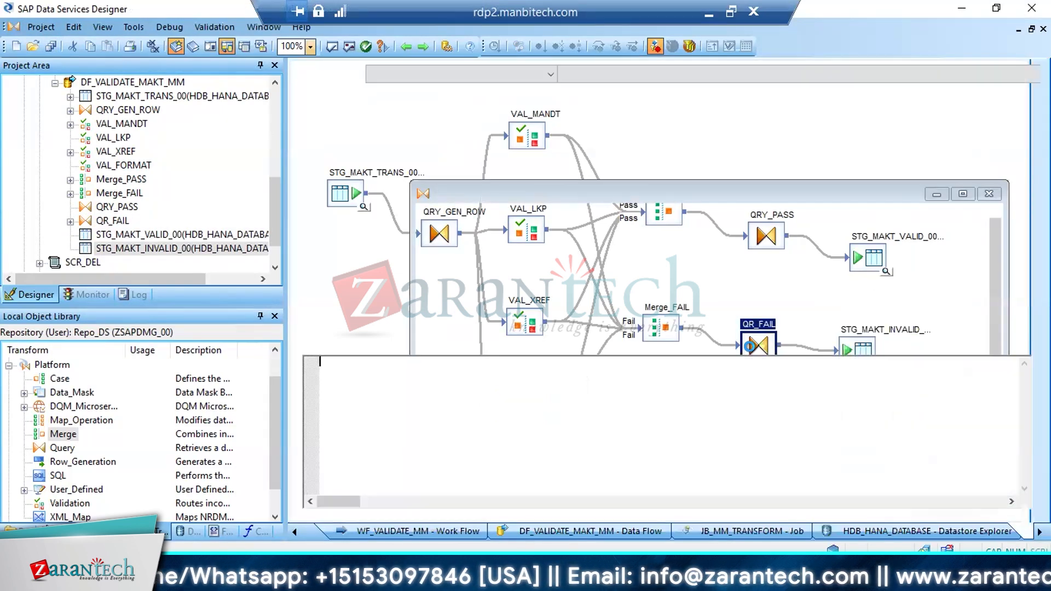
left_click(376, 124)
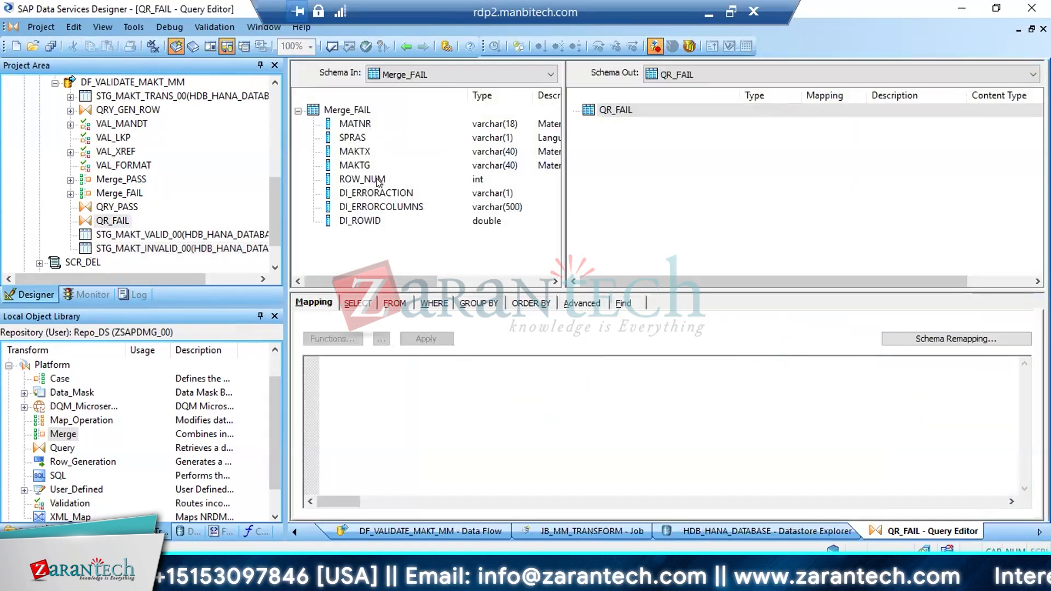
left_click(355, 222, "shift")
left_click_drag(355, 221, 629, 184)
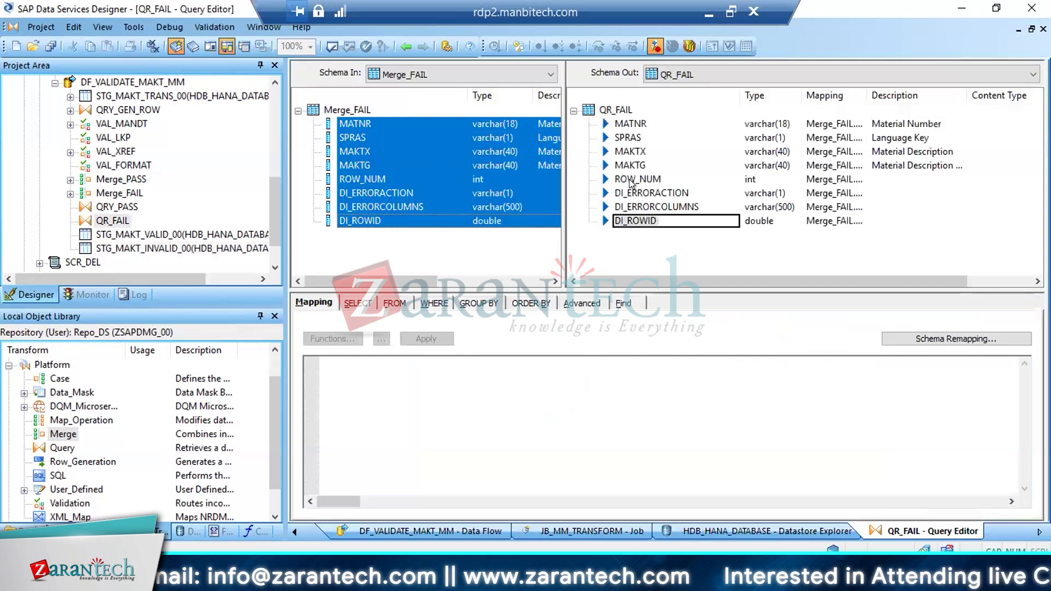
Enable Distinct rows for the QR_FAIL query, return to the data flow, and save all changes
left_click(386, 304)
left_click(339, 334)
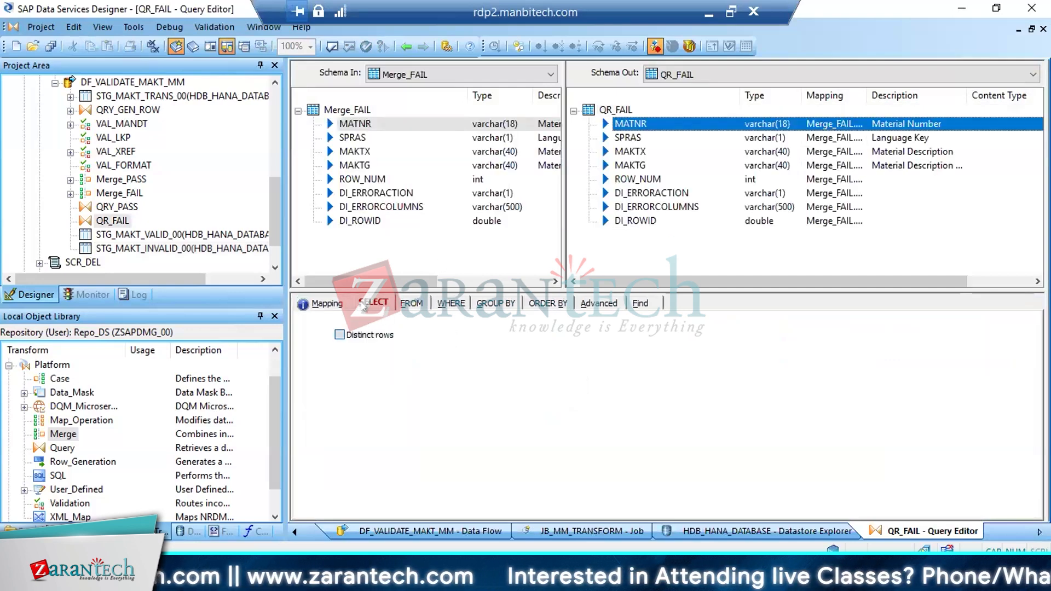
left_click(406, 46)
left_click(406, 46)
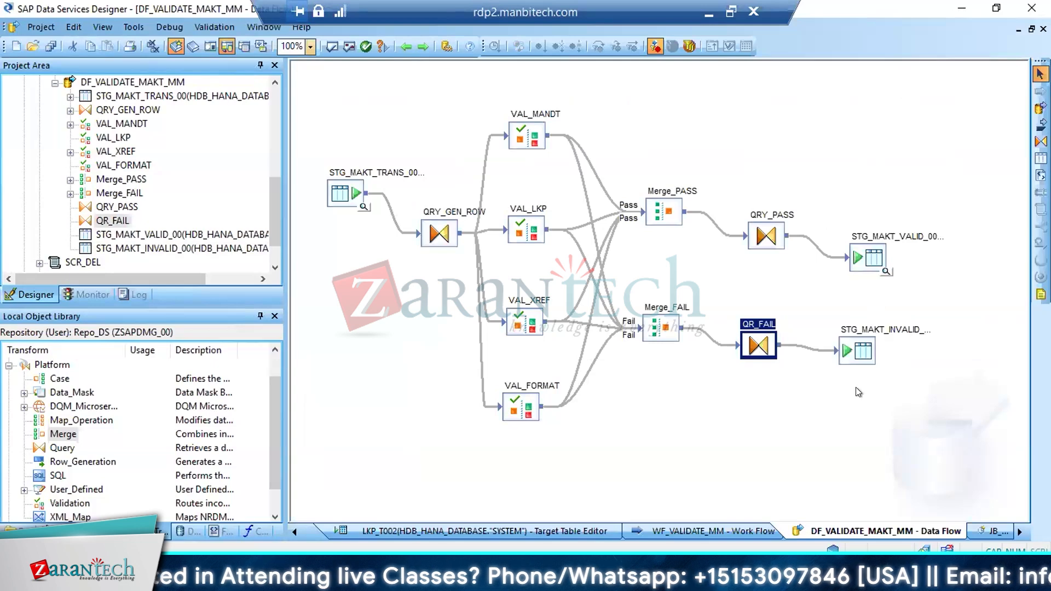
left_click(49, 46)
left_click(435, 360)
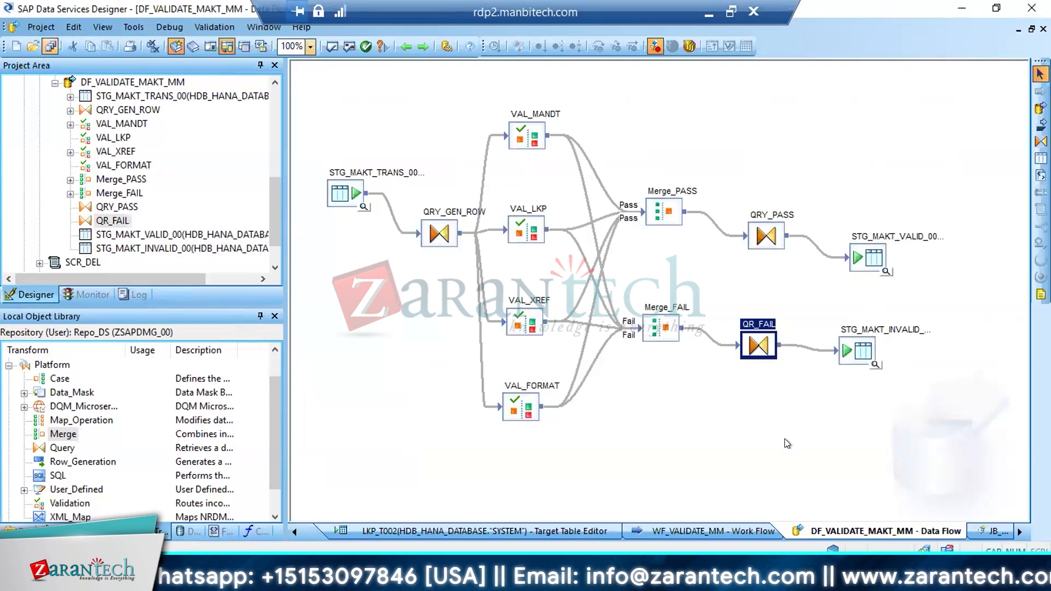
left_click(855, 398)
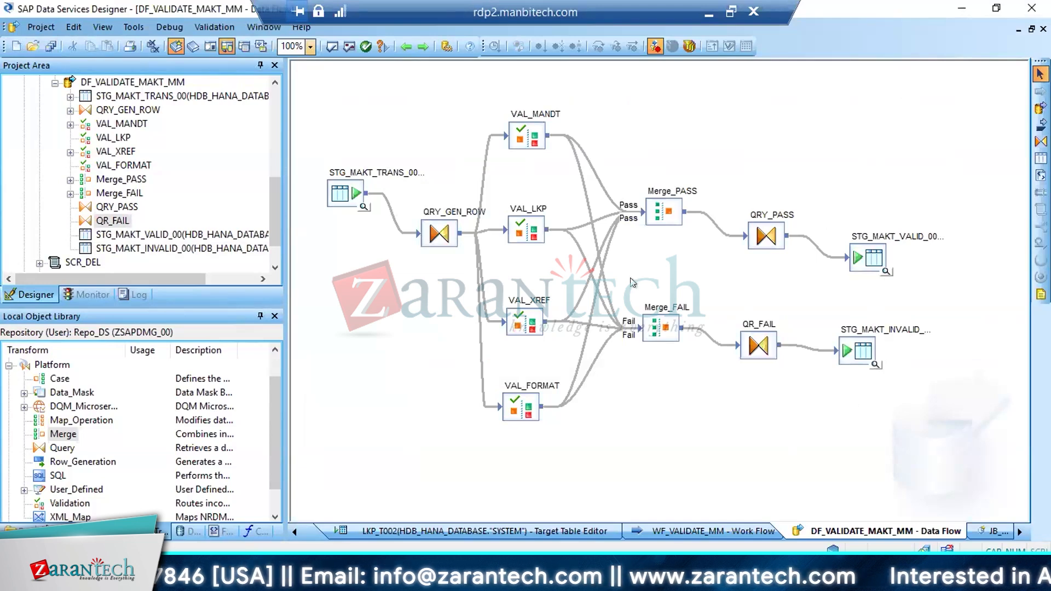
Review the ROW_NUM mapping in QRY_GEN_ROW, then the VAL_MANDT and VAL_LKP validations and both MAKT target tables in the data flow
double_click(442, 234)
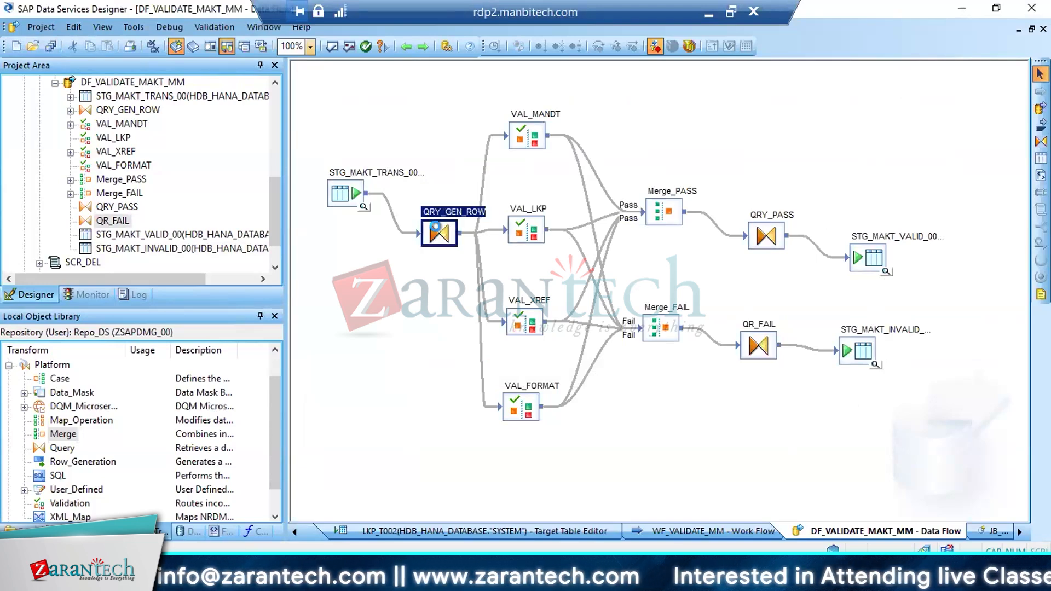
left_click(636, 179)
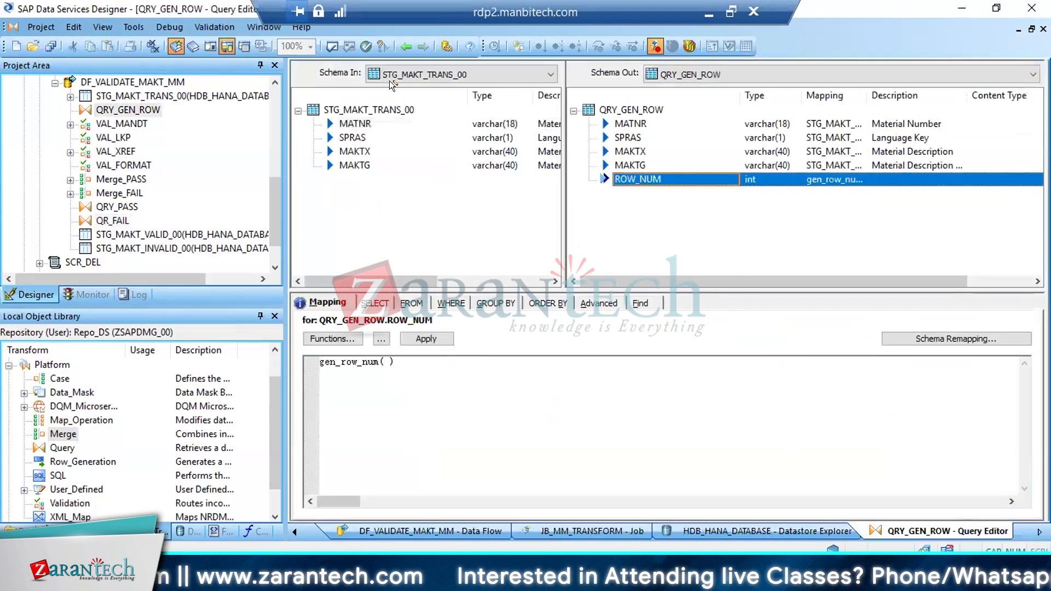
left_click(405, 46)
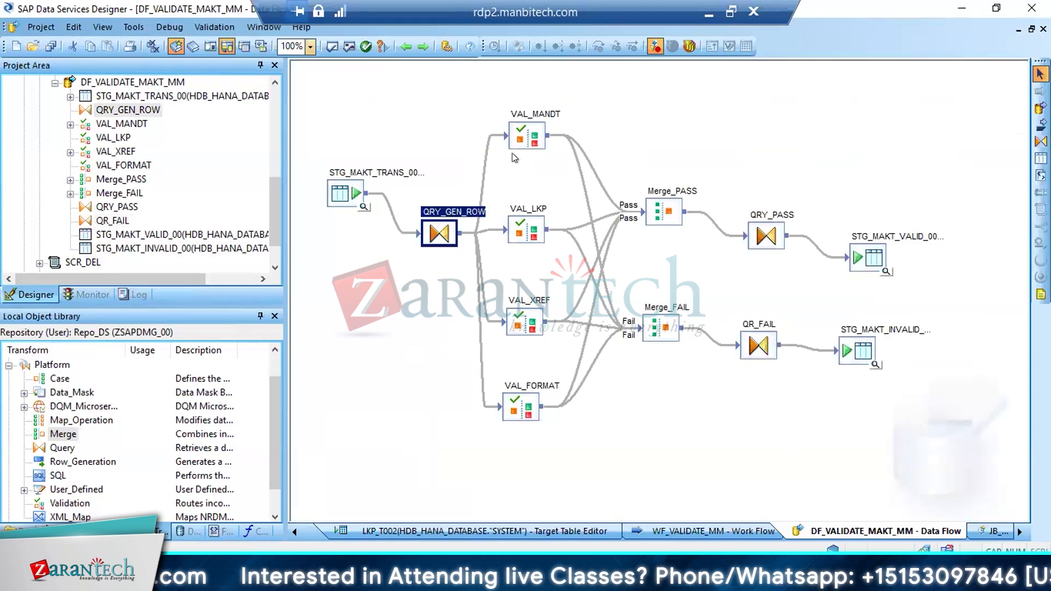
left_click(532, 144)
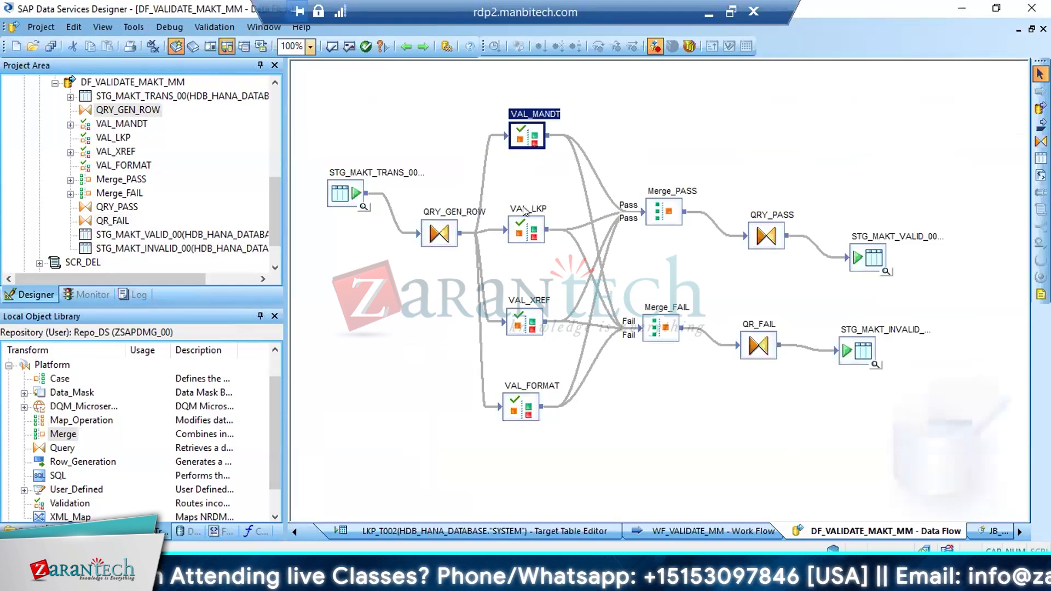
left_click(524, 224)
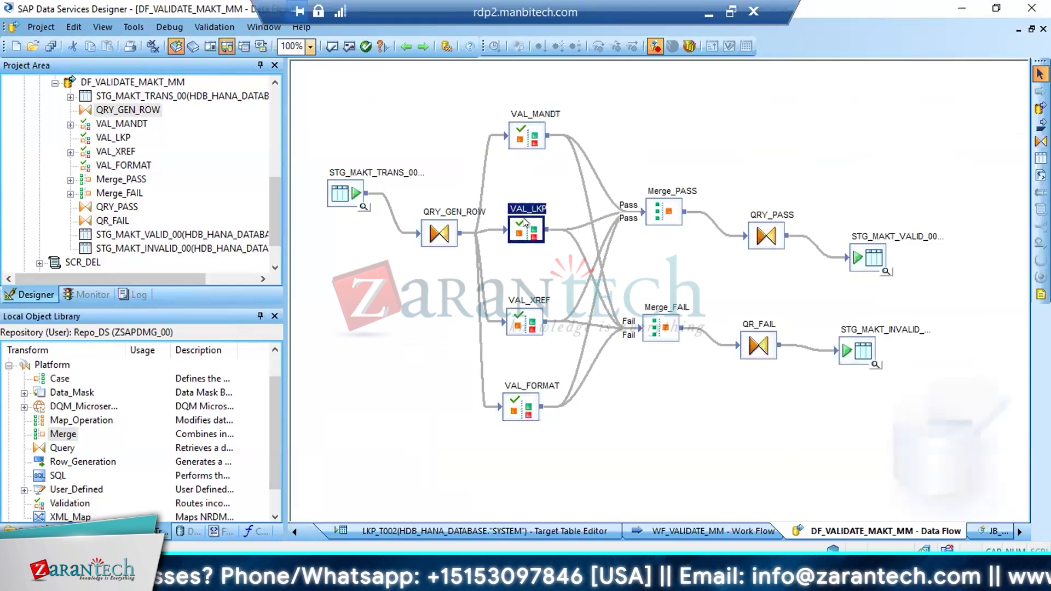
left_click(858, 257)
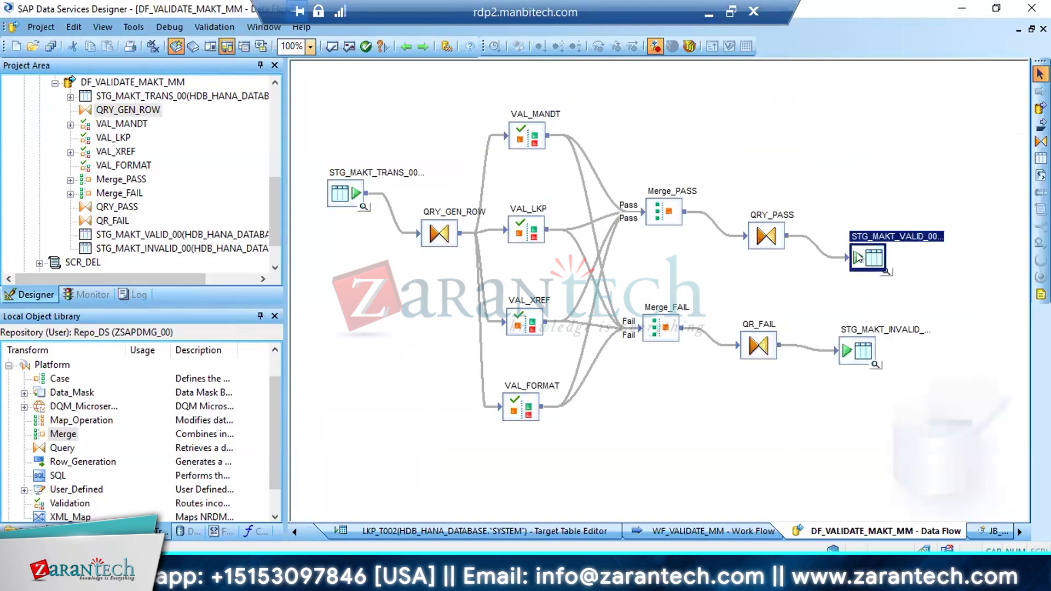
left_click(852, 359)
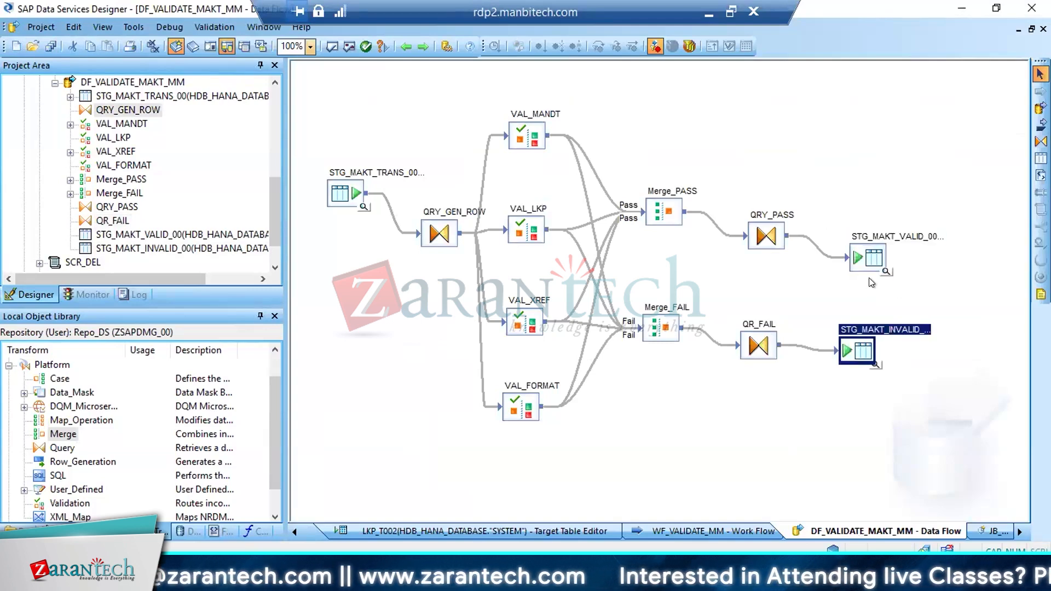
left_click(870, 259)
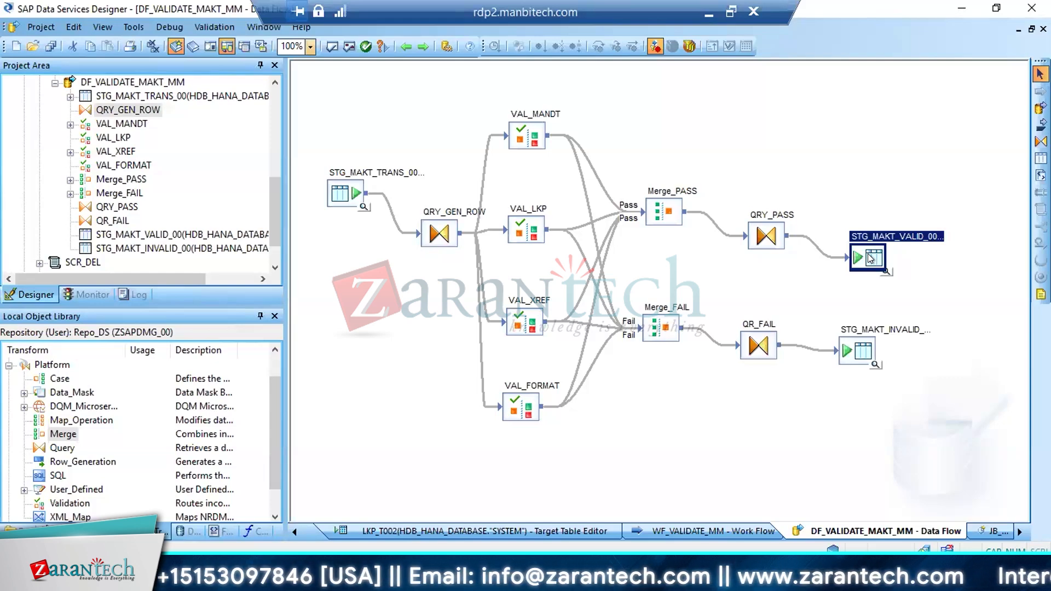
left_click(857, 352)
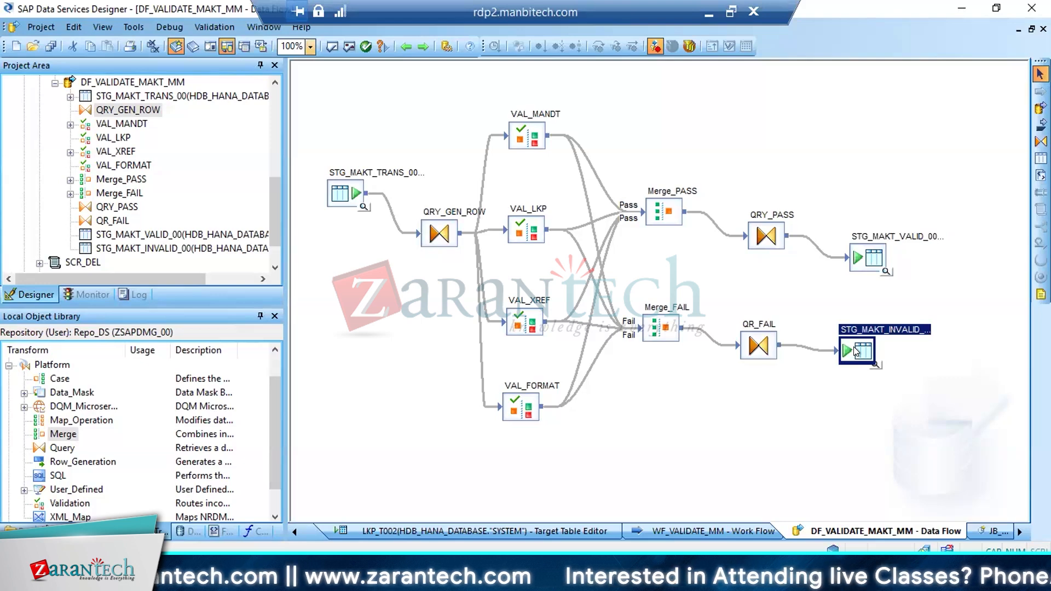
Open job JB_MM_TRANSFORM from project PJ_MM, validate it, and close the validation output
left_click(55, 83)
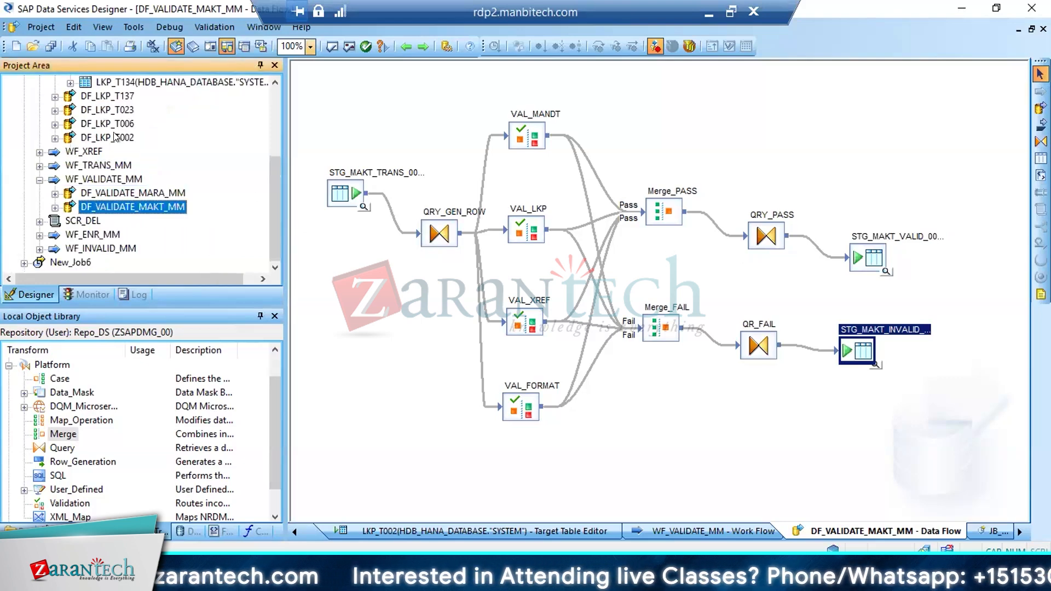
left_click_drag(274, 193, 277, 91)
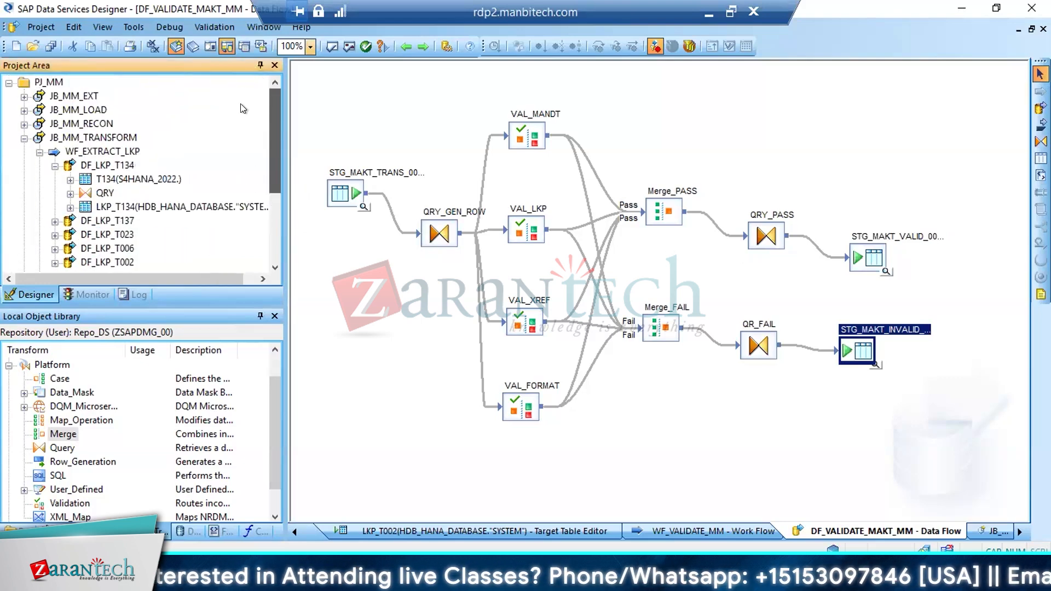
left_click(85, 137)
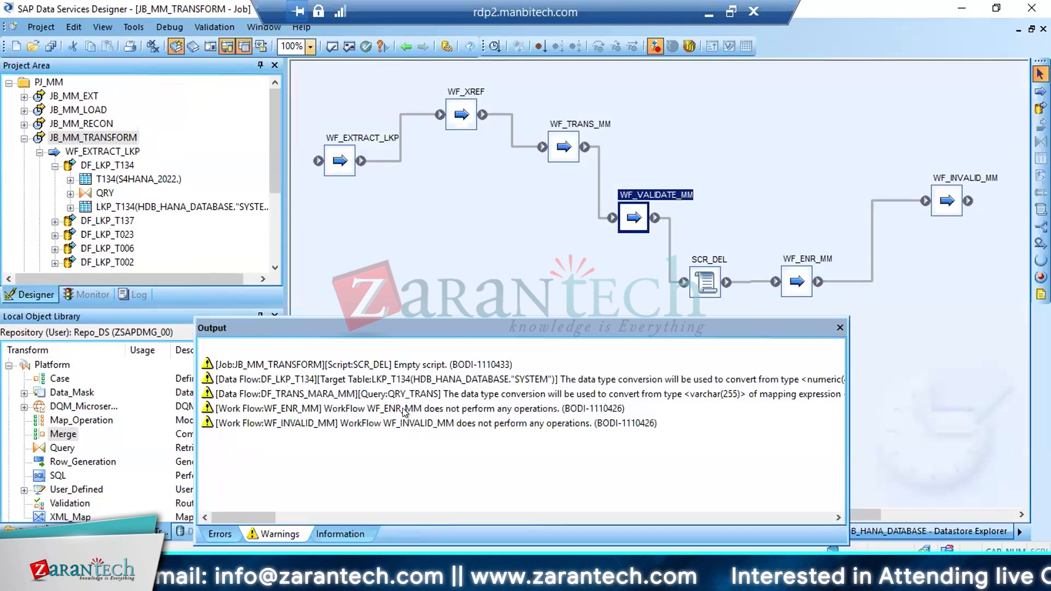
left_click(840, 329)
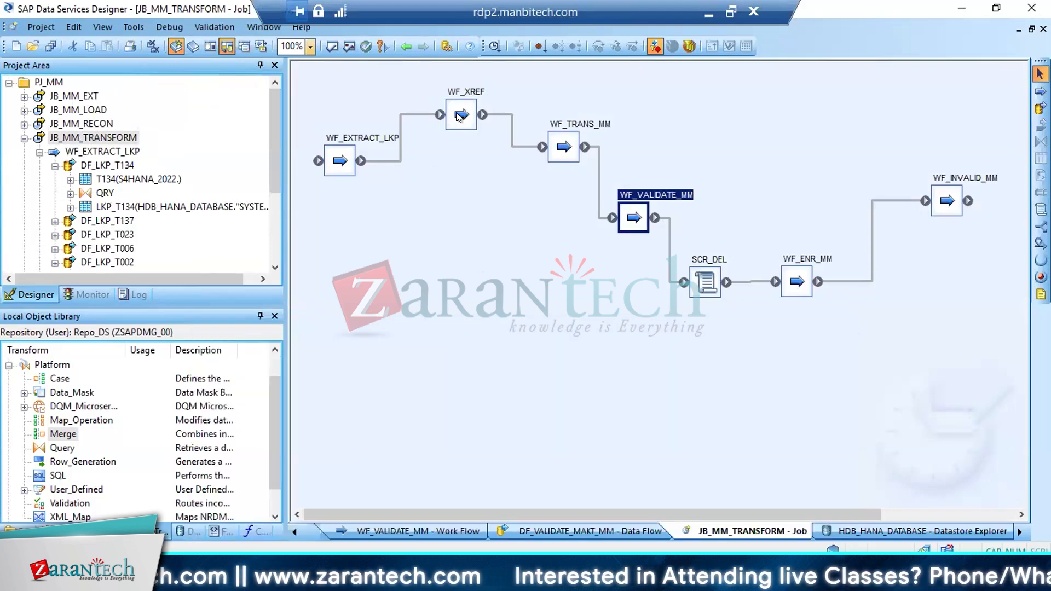
Save the changed data flow and execute job JB_MM_TRANSFORM with the existing execution properties
left_click(495, 46)
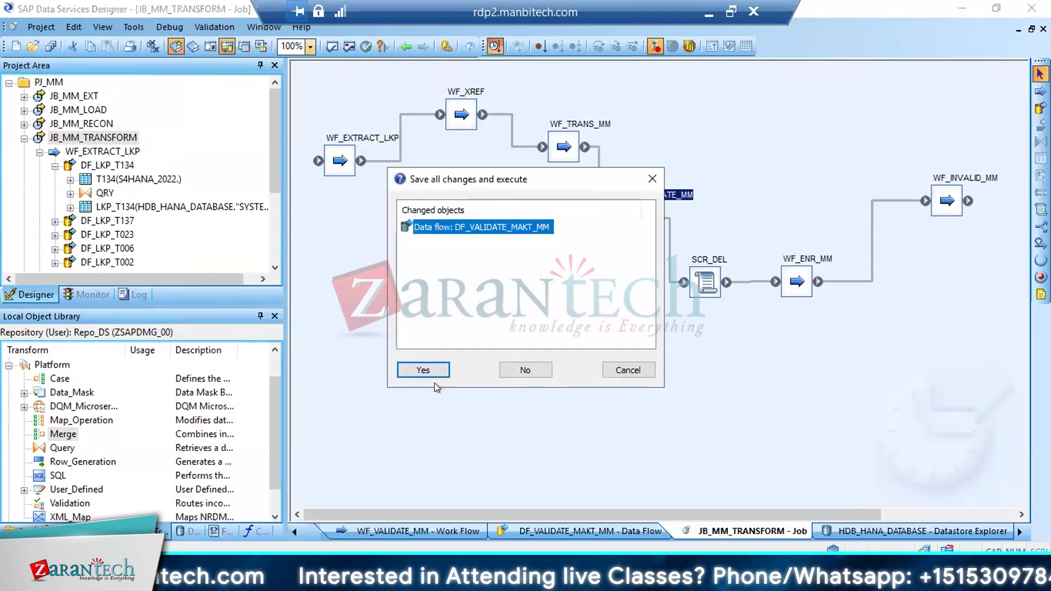
left_click(422, 370)
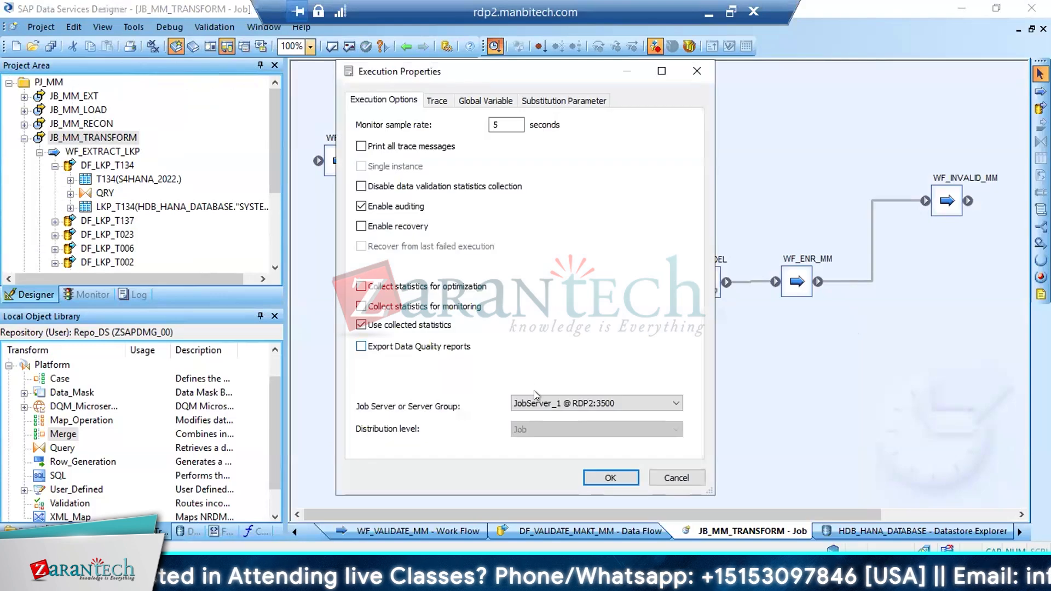
left_click(605, 473)
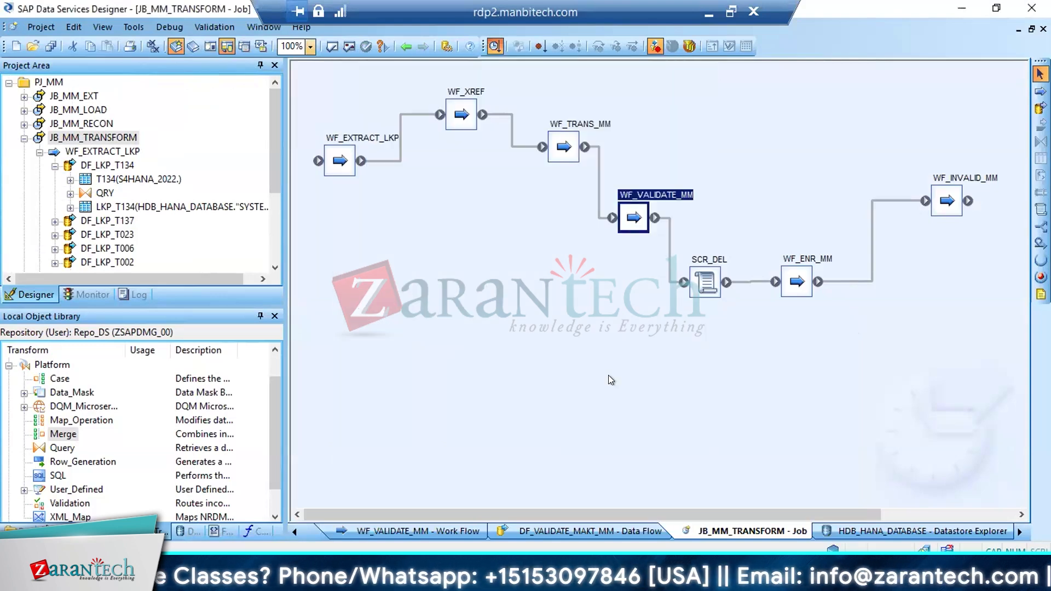
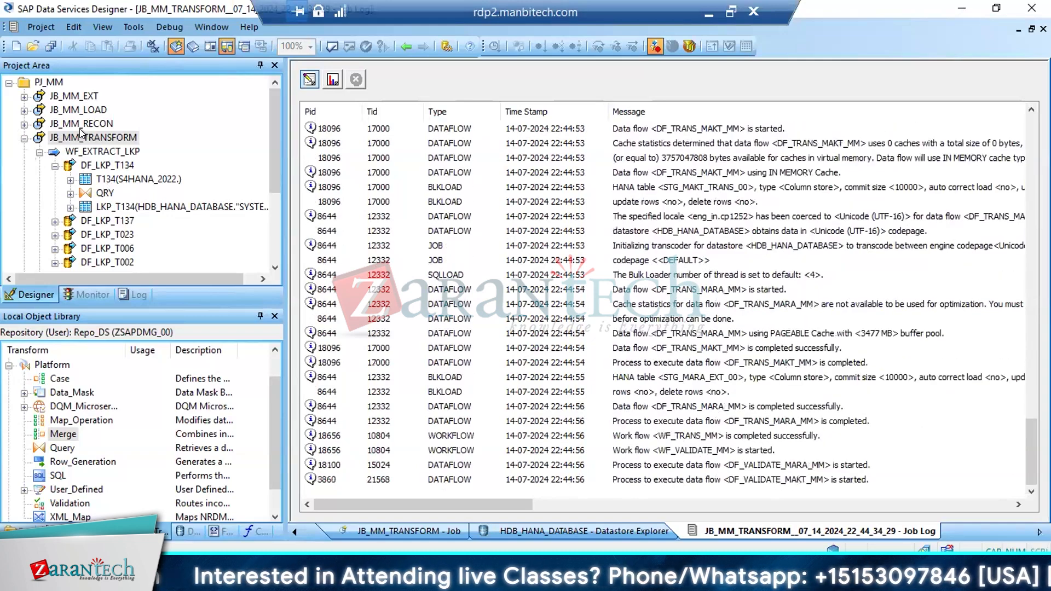
Collapse WF_EXTRACT_LKP in job JB_MM_TRANSFORM and open data flow DF_VALIDATE_MARA_MM from work flow WF_VALIDATE_MM
left_click(39, 153)
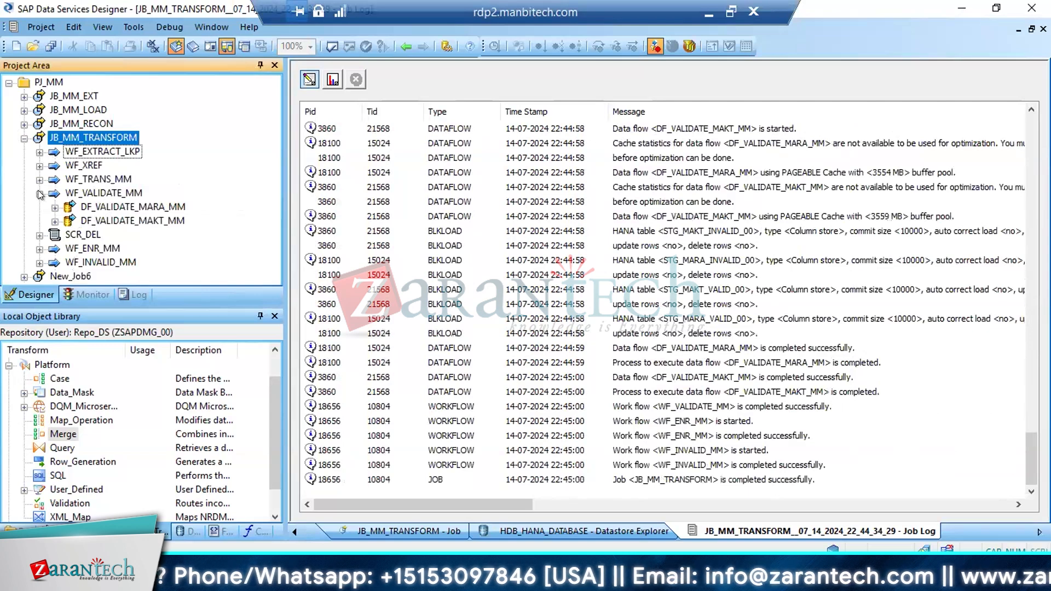
left_click(39, 193)
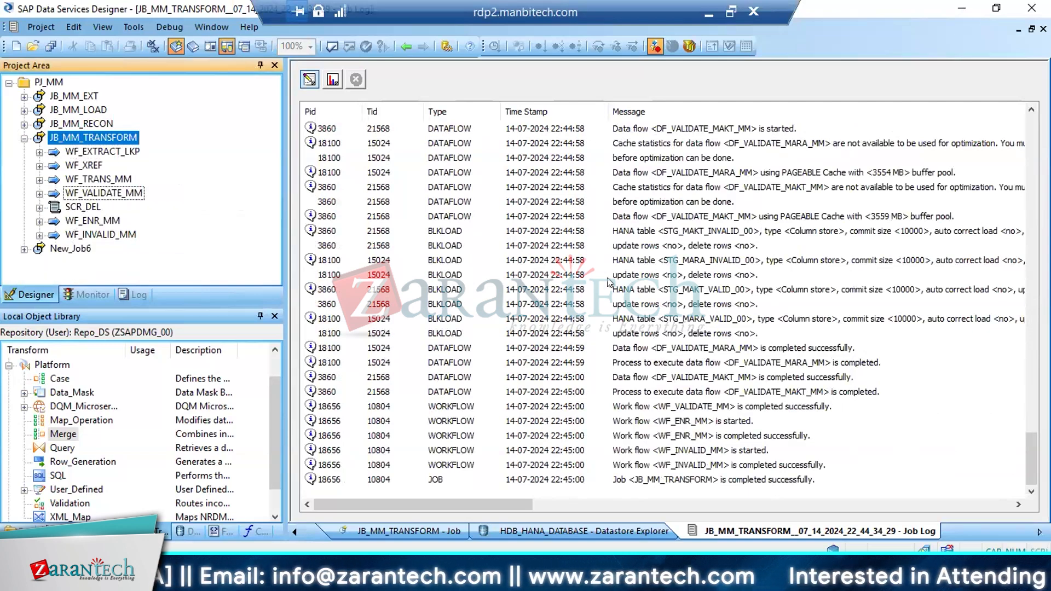
left_click(71, 191)
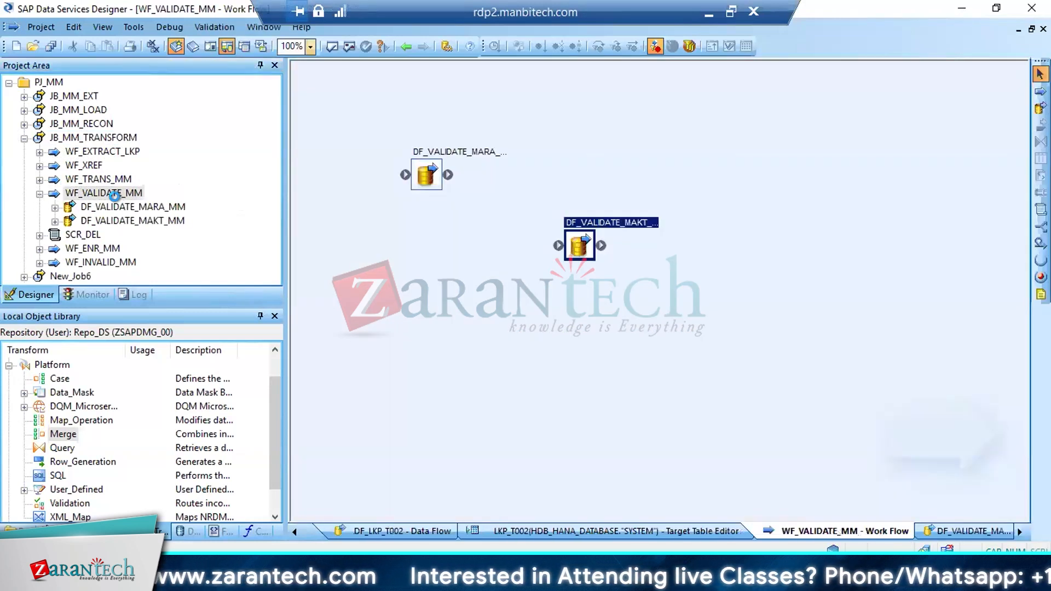
left_click(120, 204)
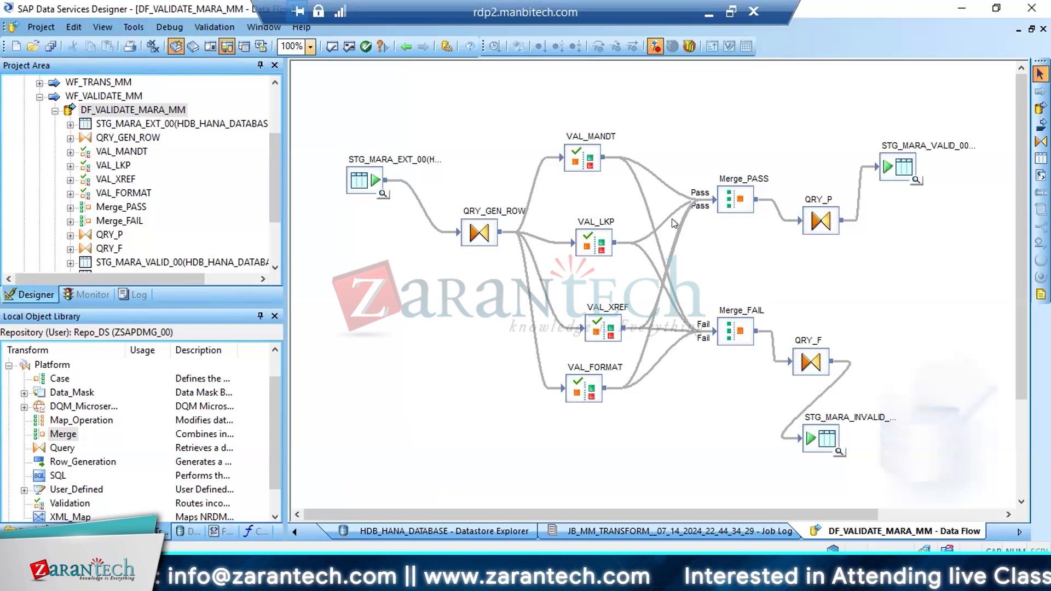
View the data of target table STG_MARA_VALID_00 across to its ROW_NUM column and close the data view
left_click(915, 180)
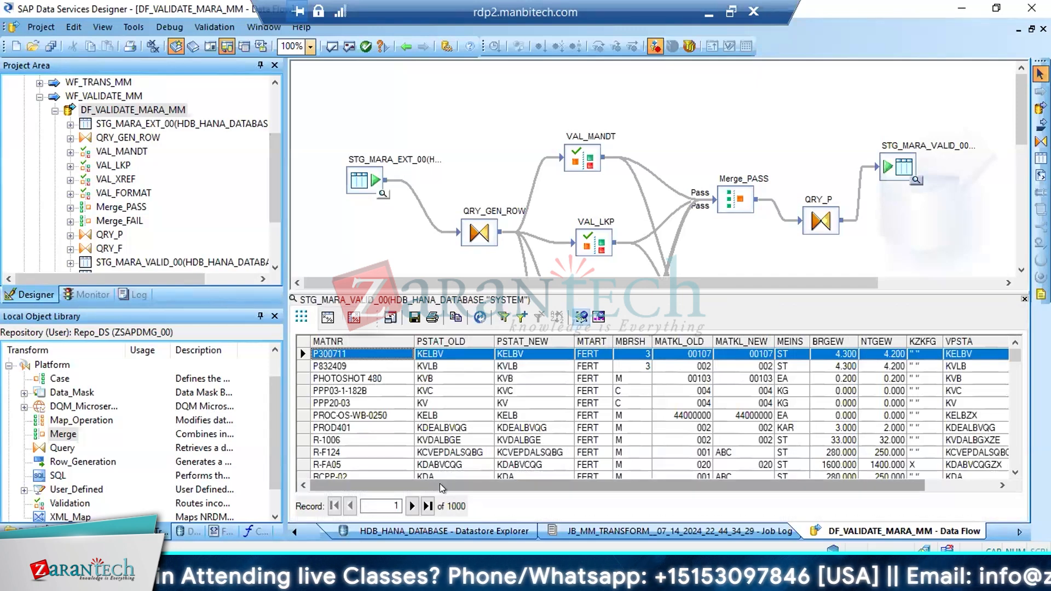
left_click_drag(439, 484, 518, 484)
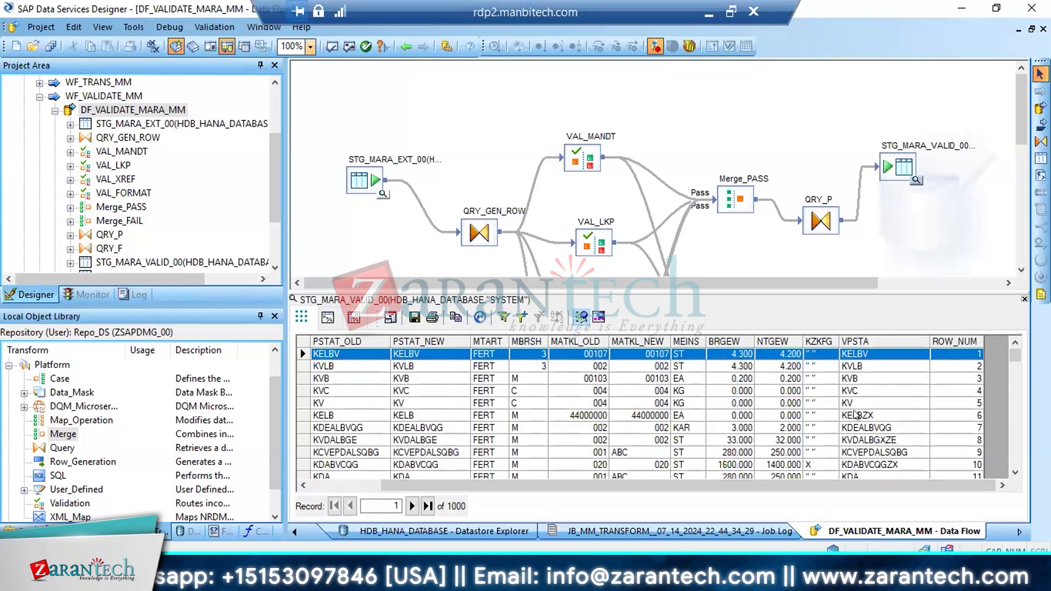
left_click(1024, 297)
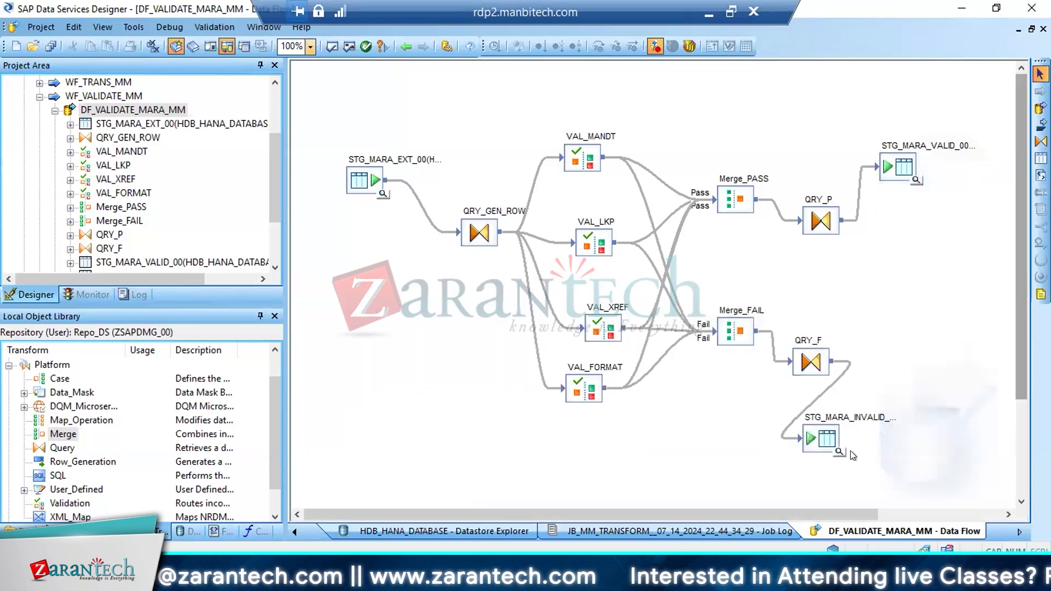
View the data of target table STG_MARA_INVALID_00 and inspect the first record's DI_ERRORCOLUMNS value
left_click(837, 453)
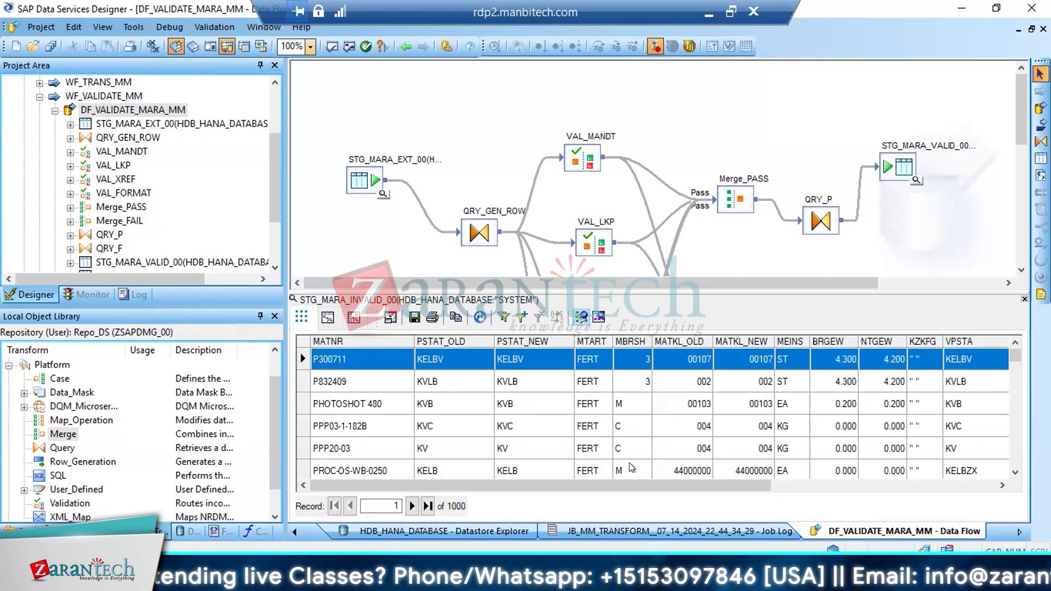
left_click_drag(594, 484, 866, 451)
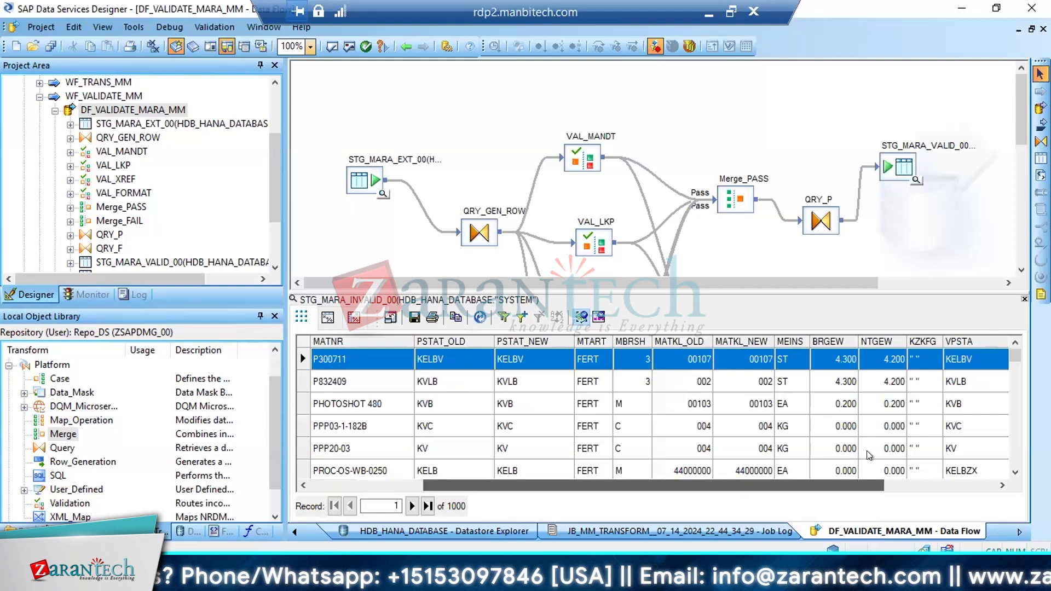
left_click(866, 364)
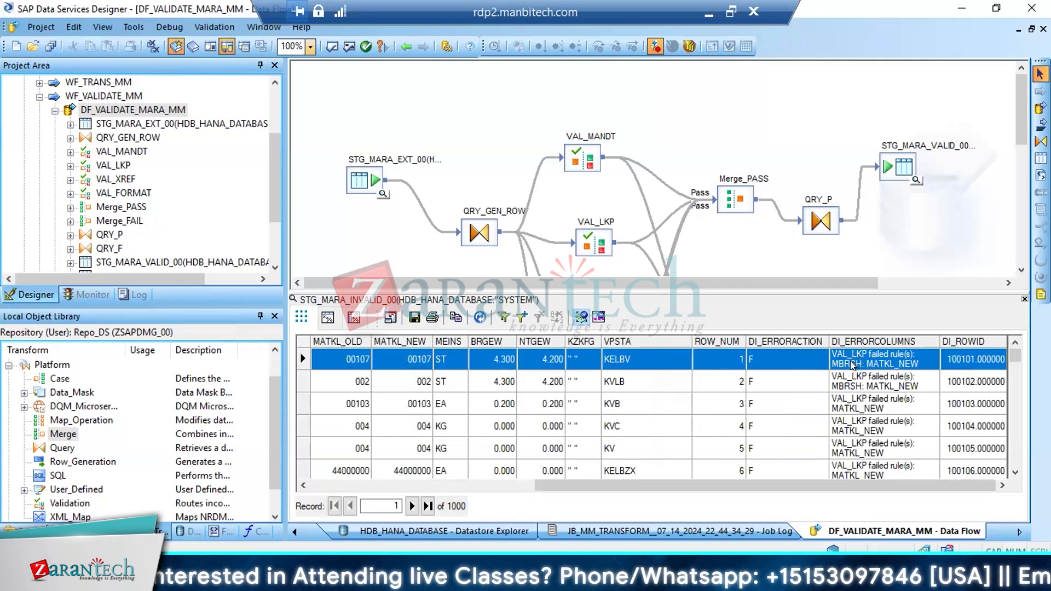
left_click(881, 366)
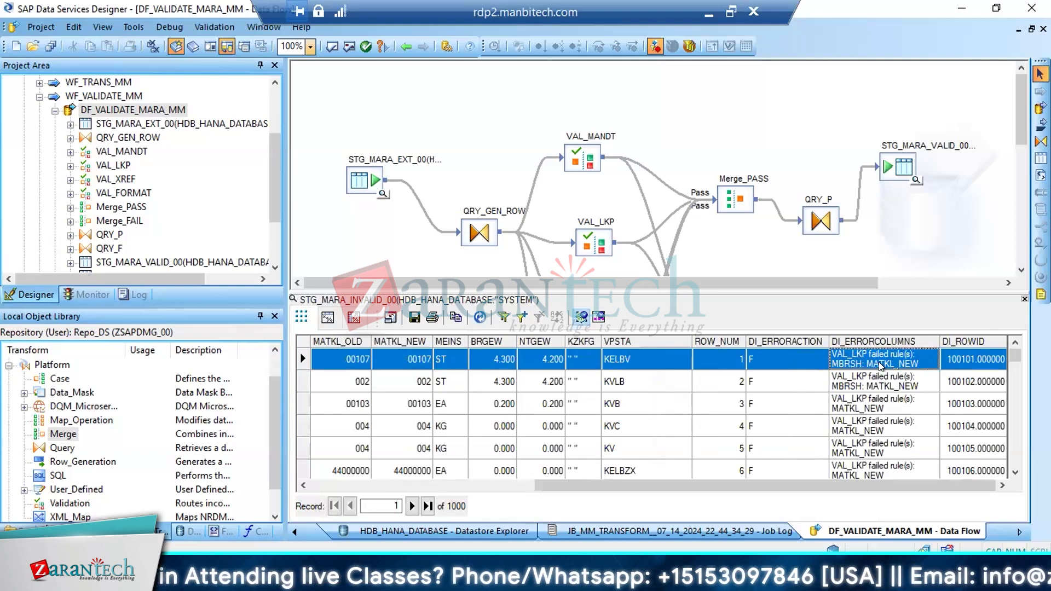
Check the second invalid record's MATKL_NEW and MBRSH values against its failed validation rules
left_click(645, 363)
key("Down")
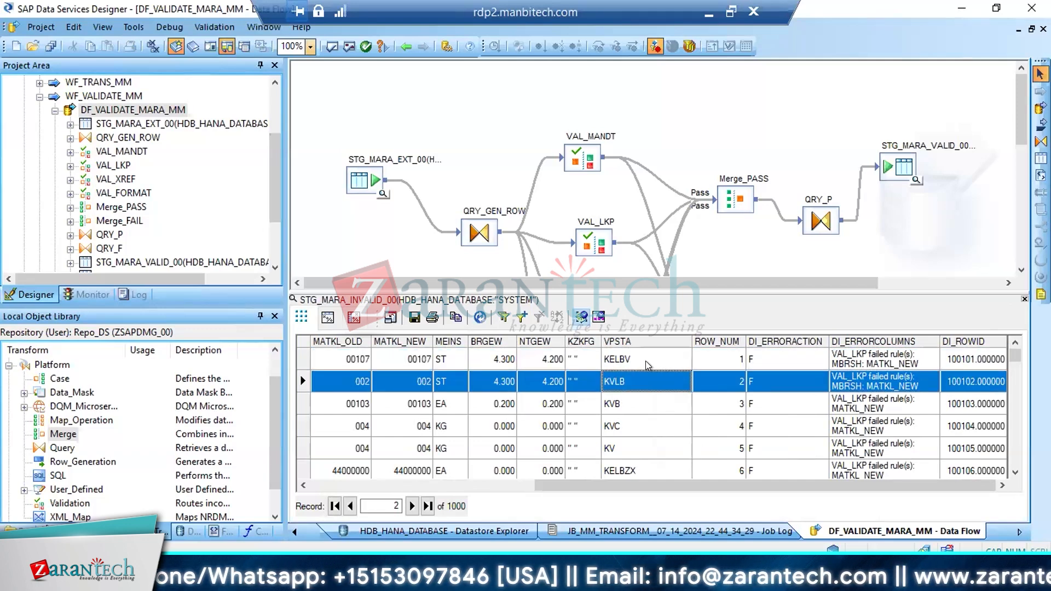
key("Left")
key("Left")
key("Left")
key("Left")
key("Left")
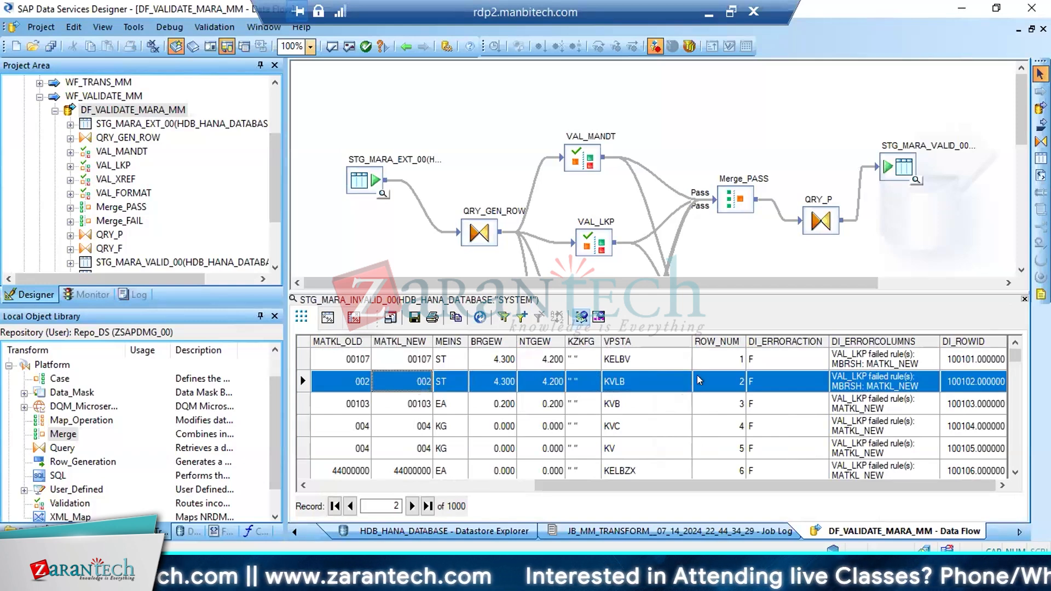
left_click(303, 485)
left_click(302, 485)
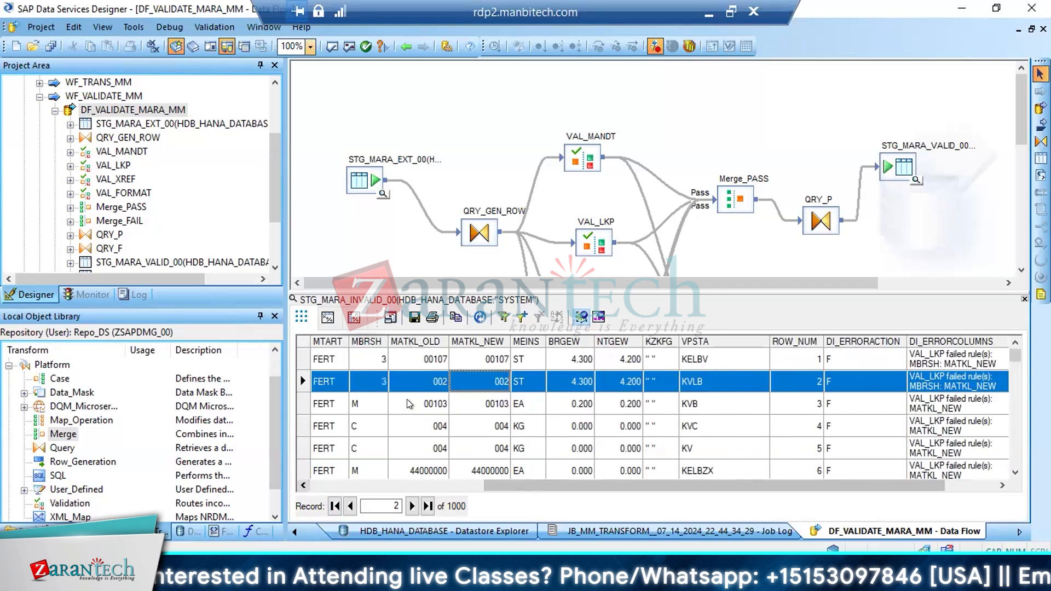
left_click(379, 381)
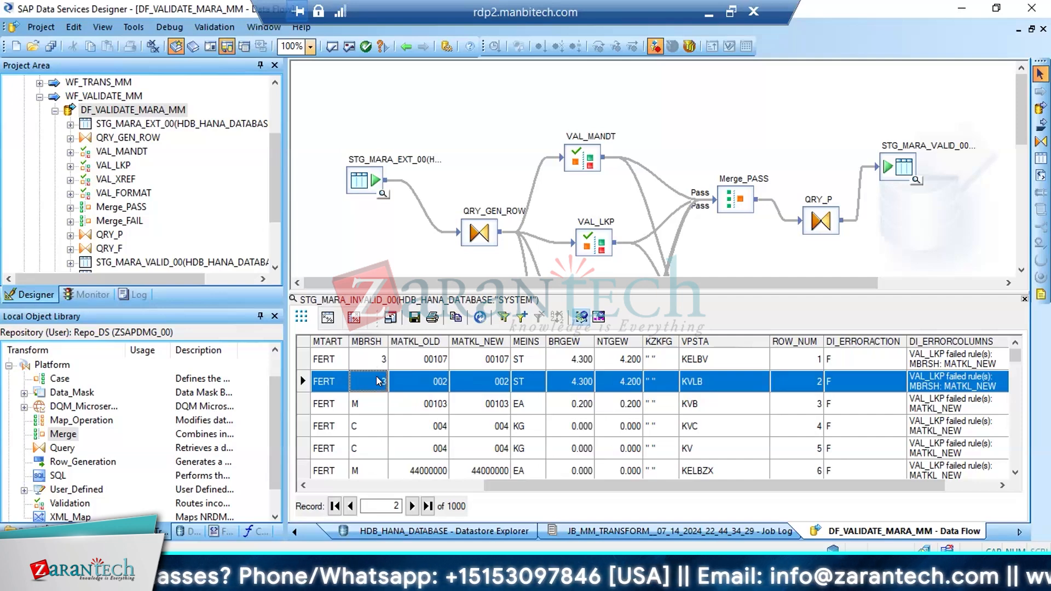
Profile the DI_ERRORCOLUMNS column of STG_MARA_INVALID_00 and widen the Value column to show the full rule texts
right_click(934, 340)
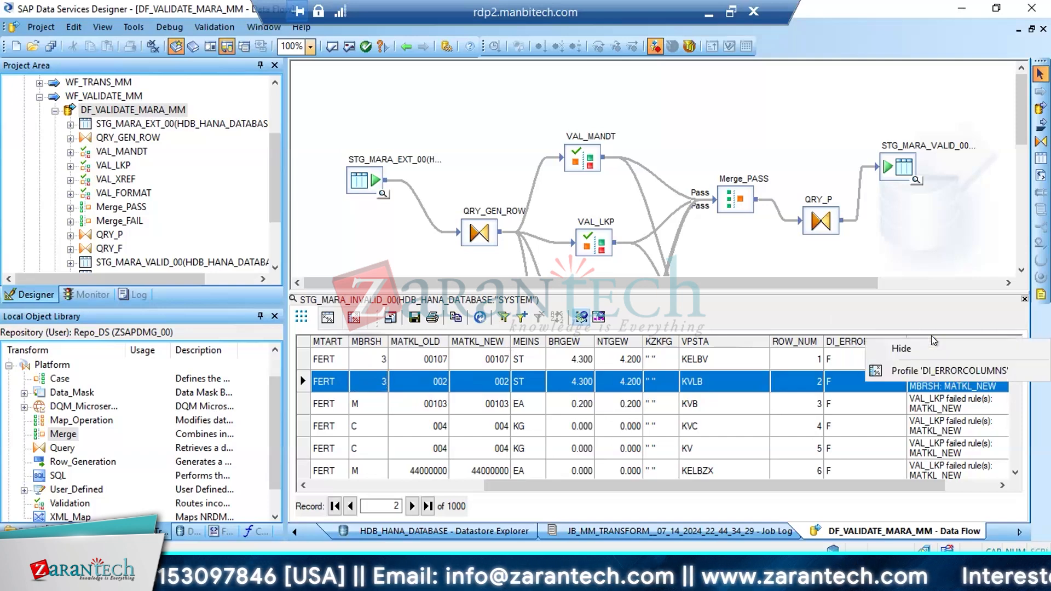
left_click(896, 371)
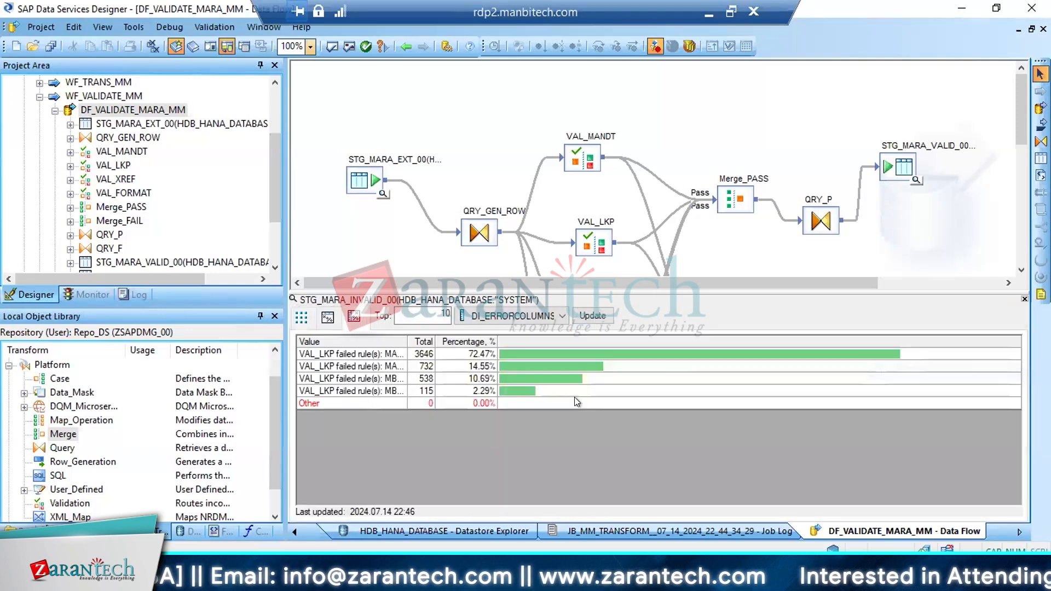
left_click(407, 337)
left_click(401, 337)
left_click_drag(638, 340, 642, 340)
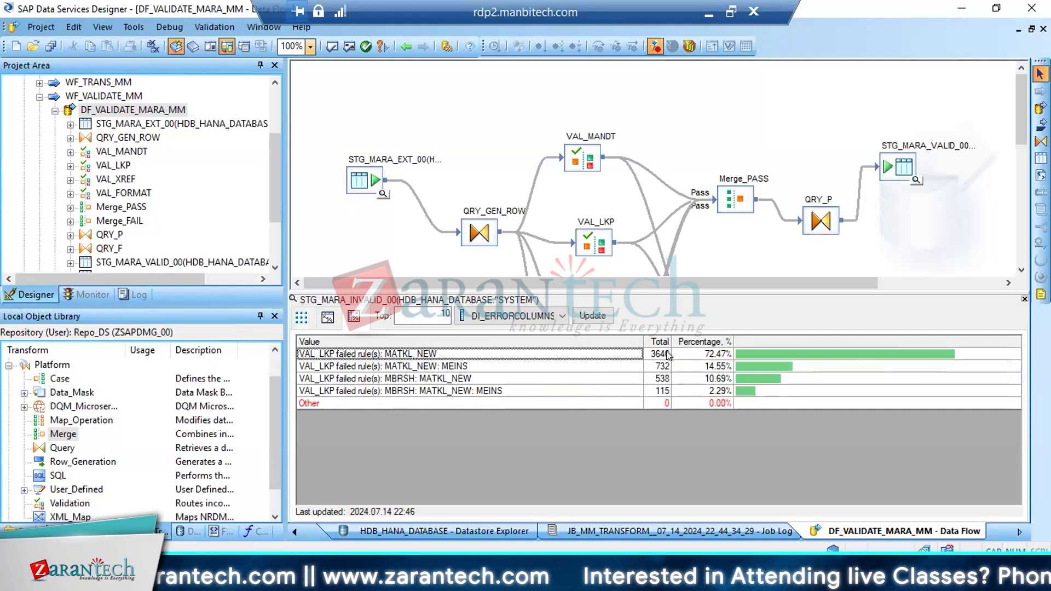
Examine the record totals for each combination of failed VAL_LKP rules in the DI_ERRORCOLUMNS profile
left_click(419, 366)
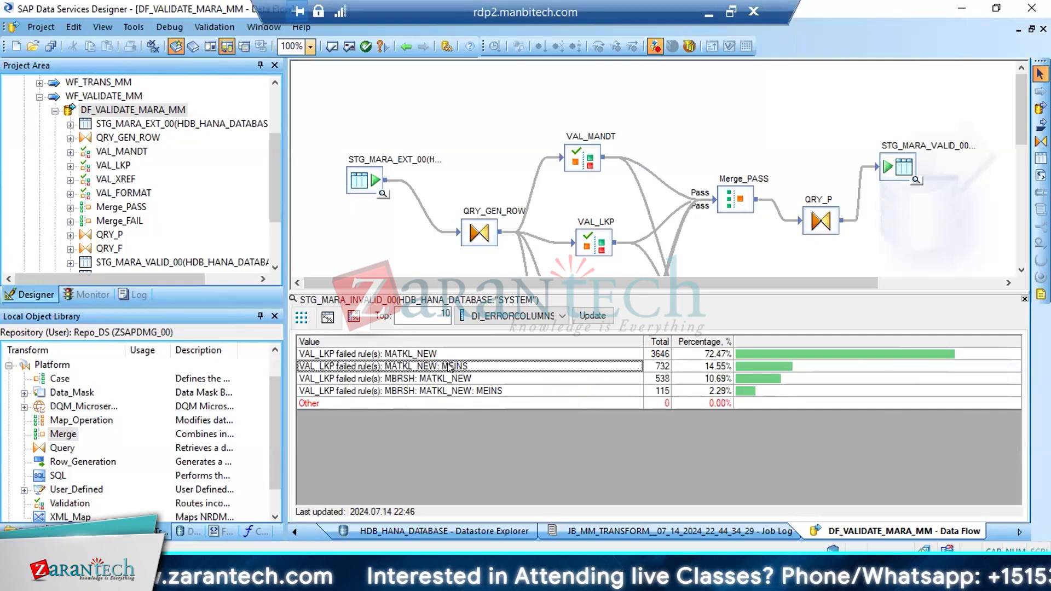
left_click(661, 368)
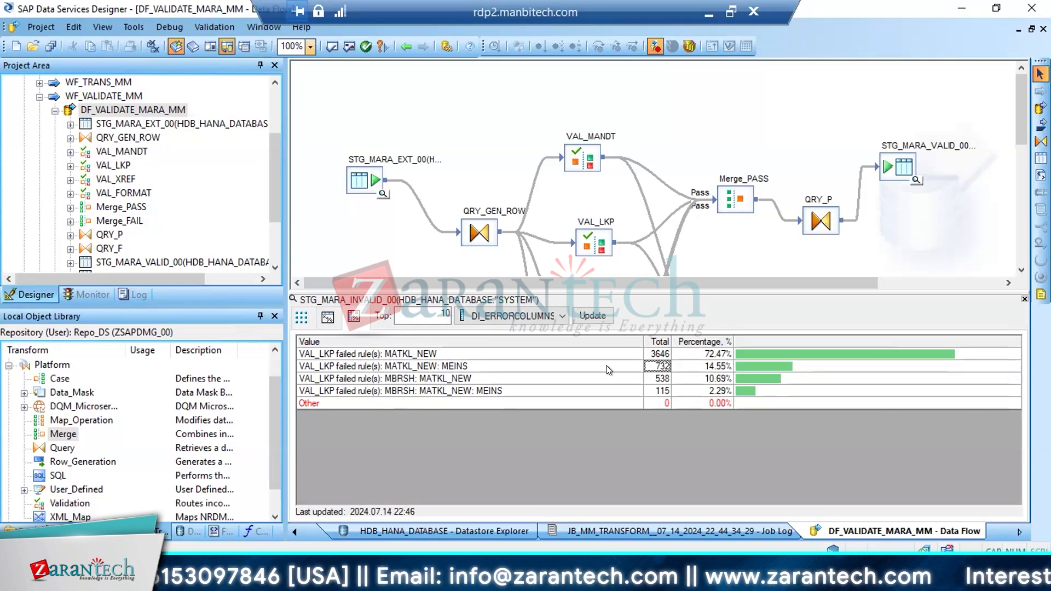
left_click(662, 379)
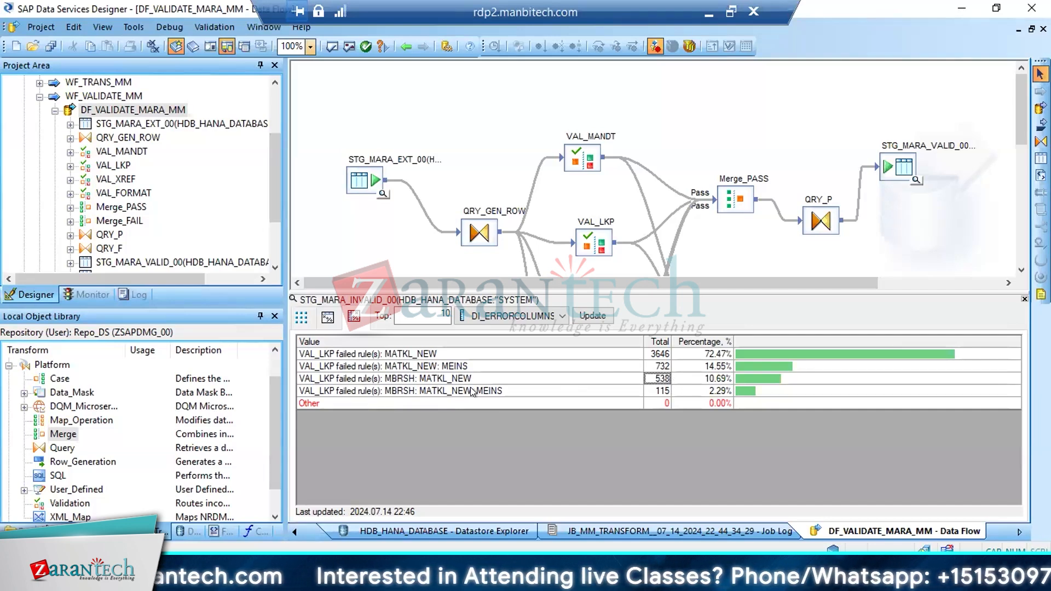
left_click(488, 391)
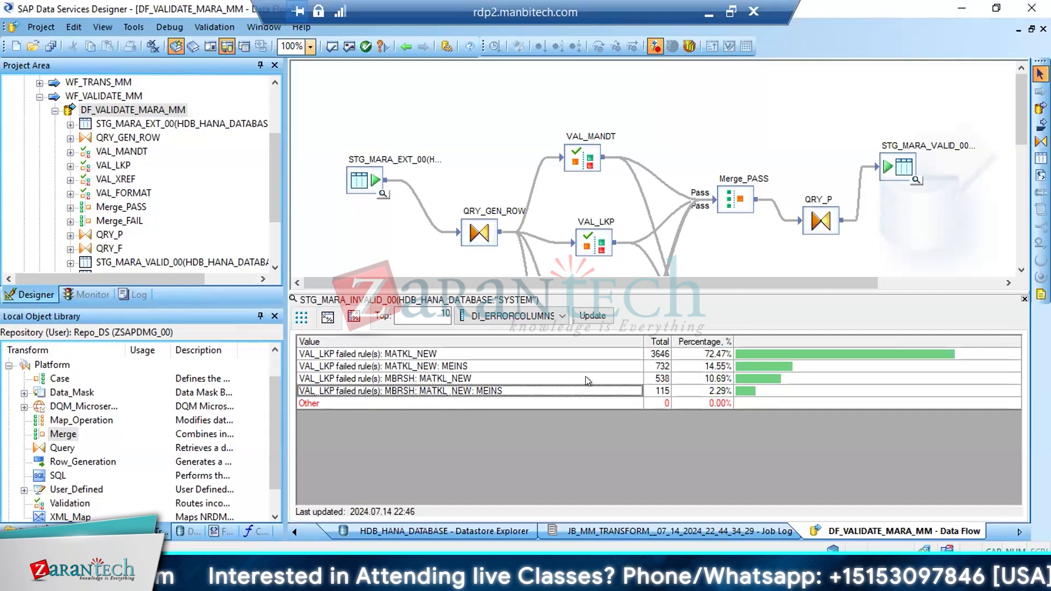
left_click(668, 391)
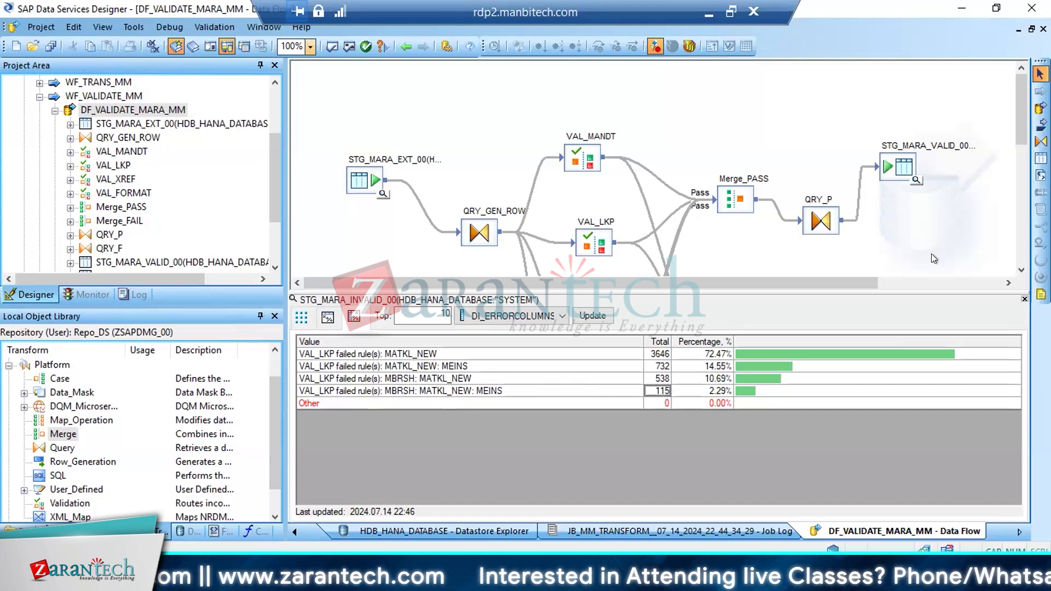
left_click(413, 353)
left_click(401, 365)
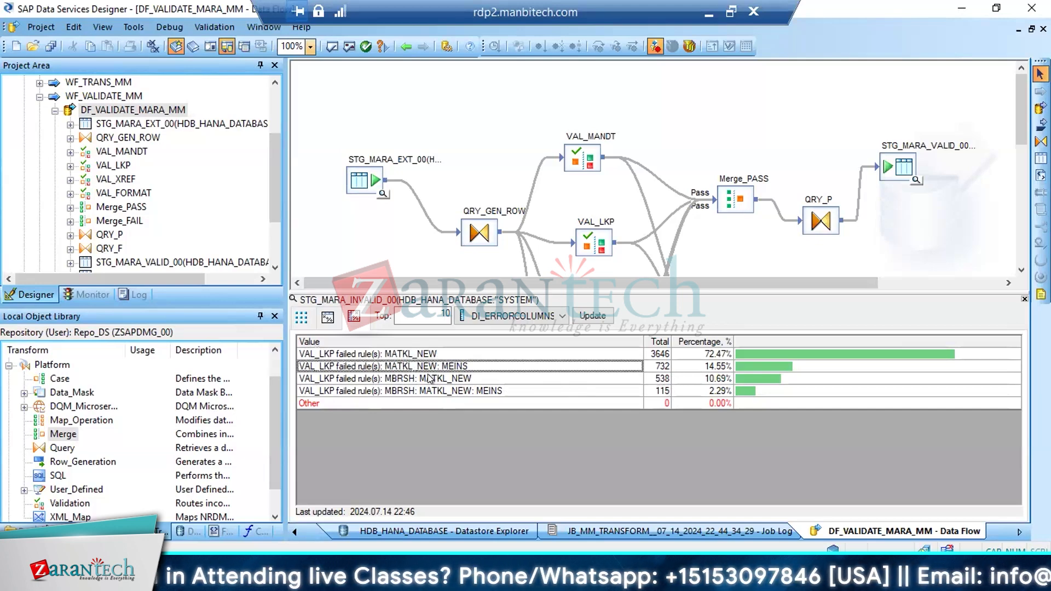
left_click(439, 379)
left_click(439, 390)
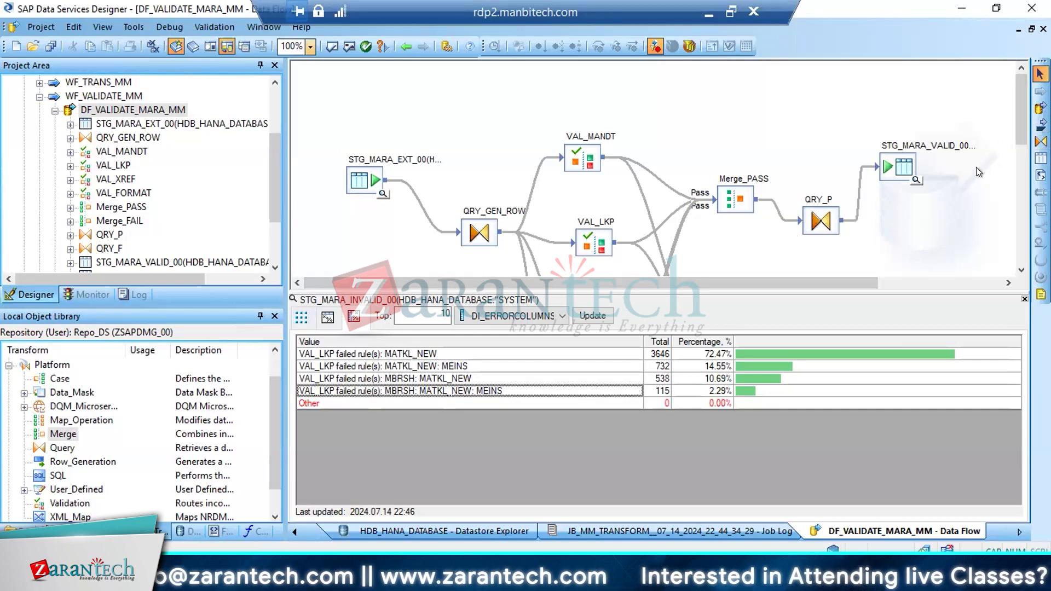
Return to the STG_MARA_INVALID_00 records, select material P300711, and show the STG_MARA_VALID_00 data alongside
left_click(302, 317)
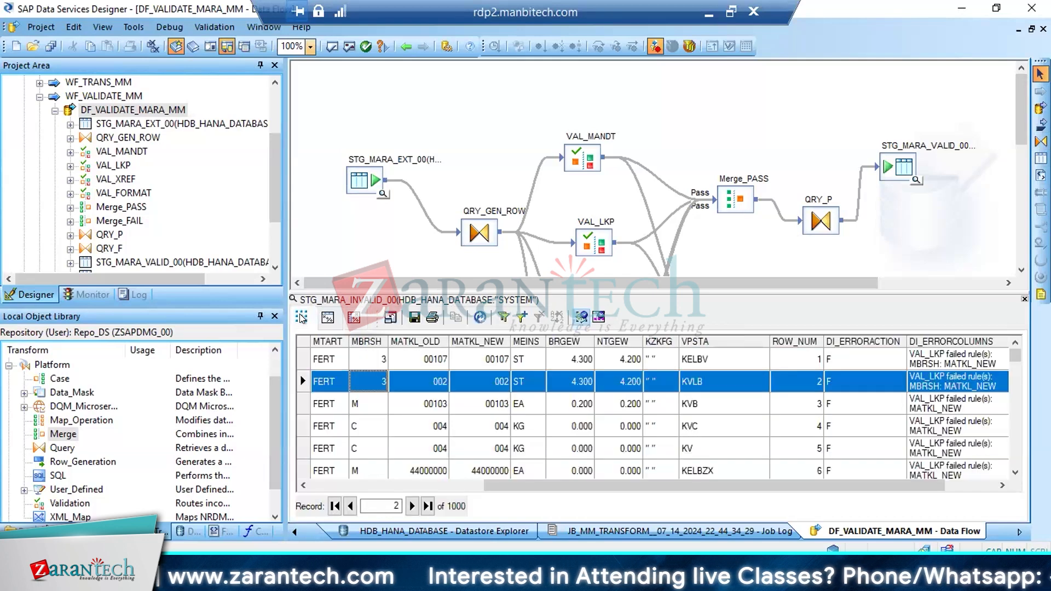
left_click_drag(601, 485, 373, 493)
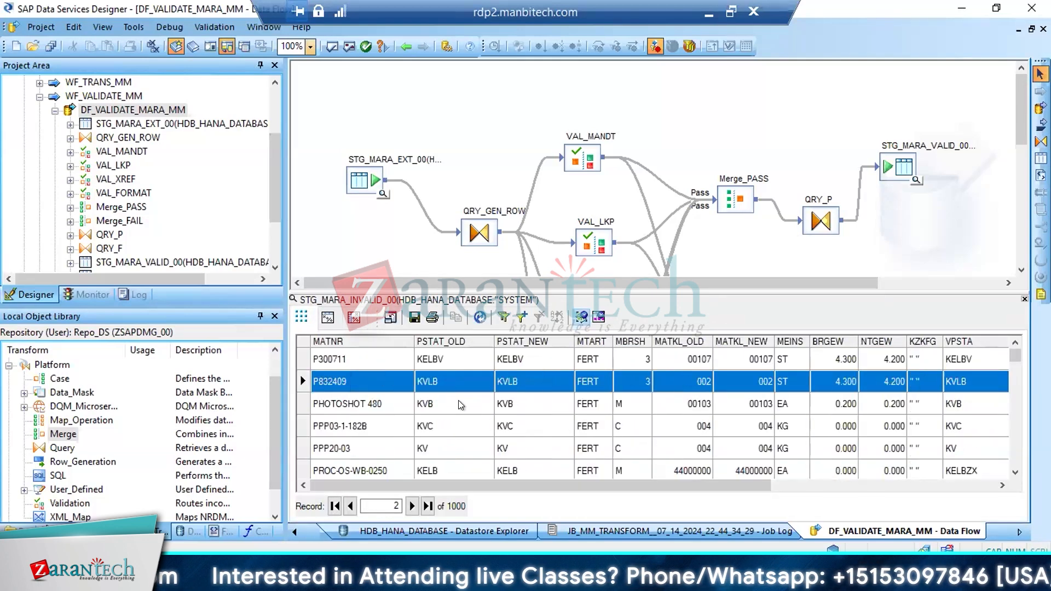
left_click(340, 359)
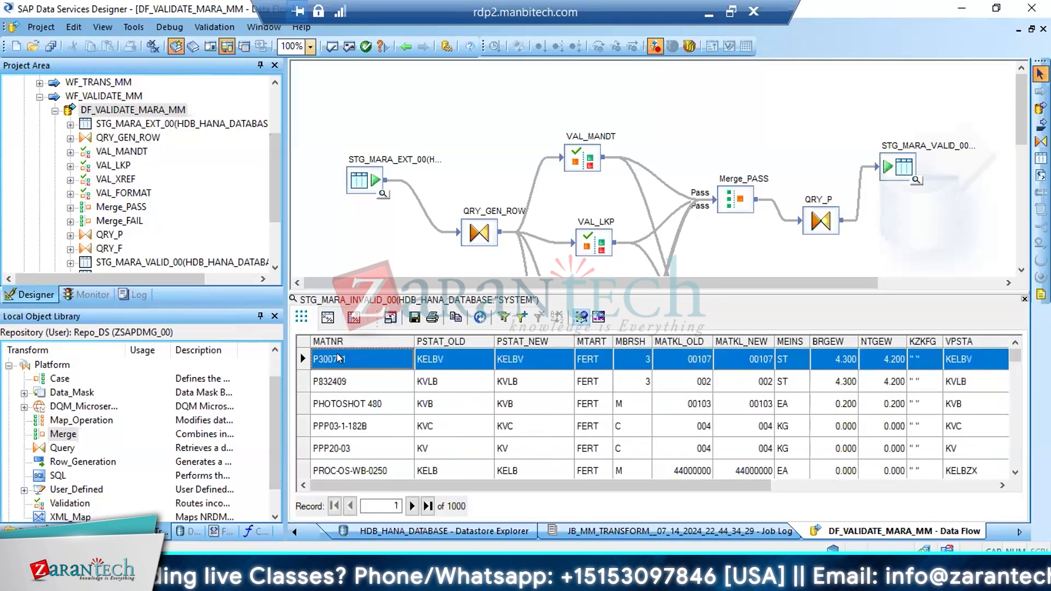
left_click(916, 179)
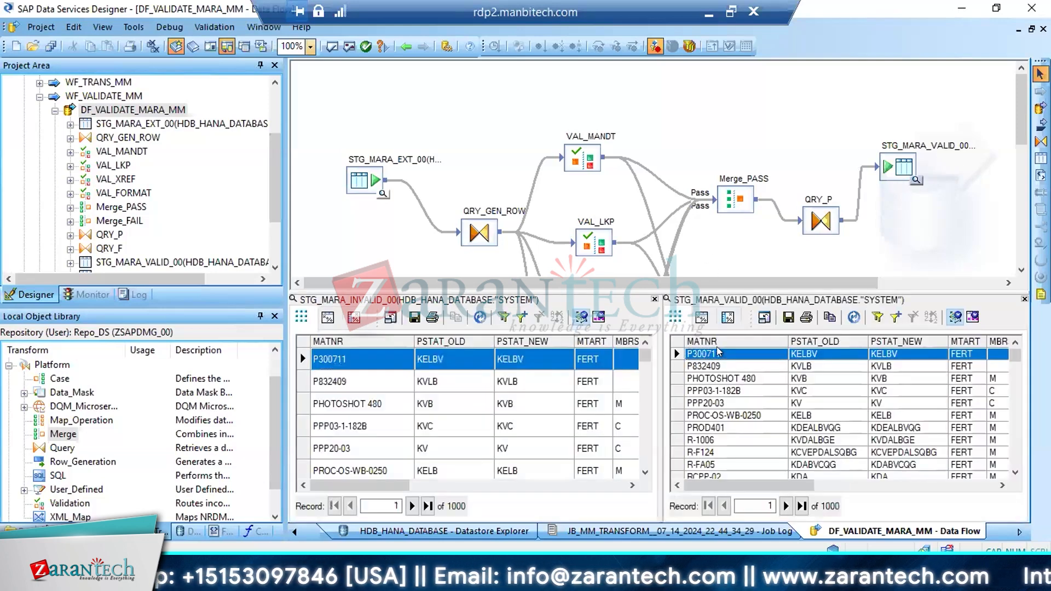
Filter the STG_MARA_INVALID_00 data to records where MATNR = P300711
left_click(340, 363)
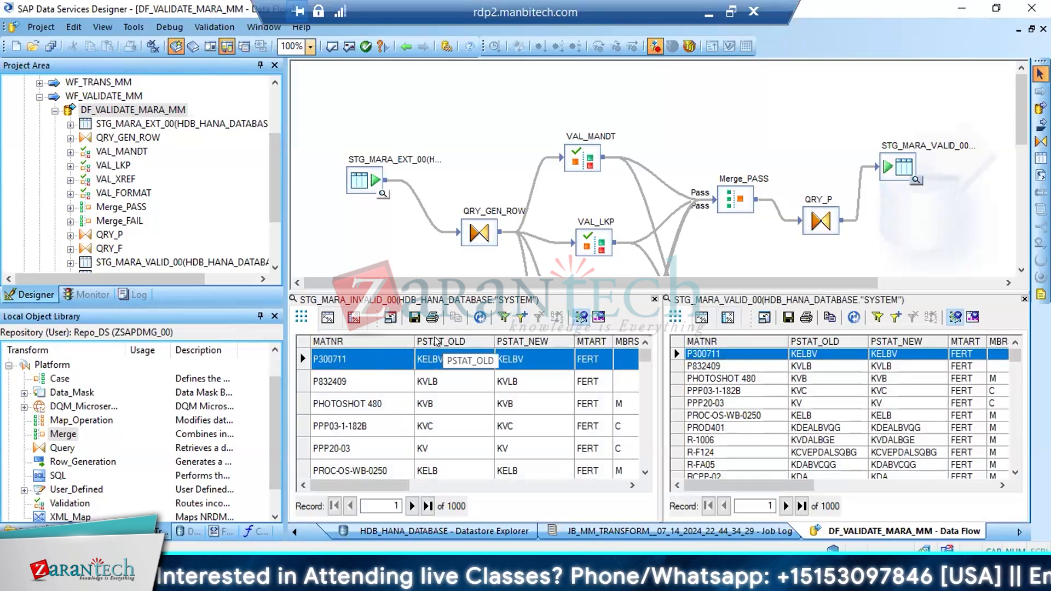
left_click(436, 358)
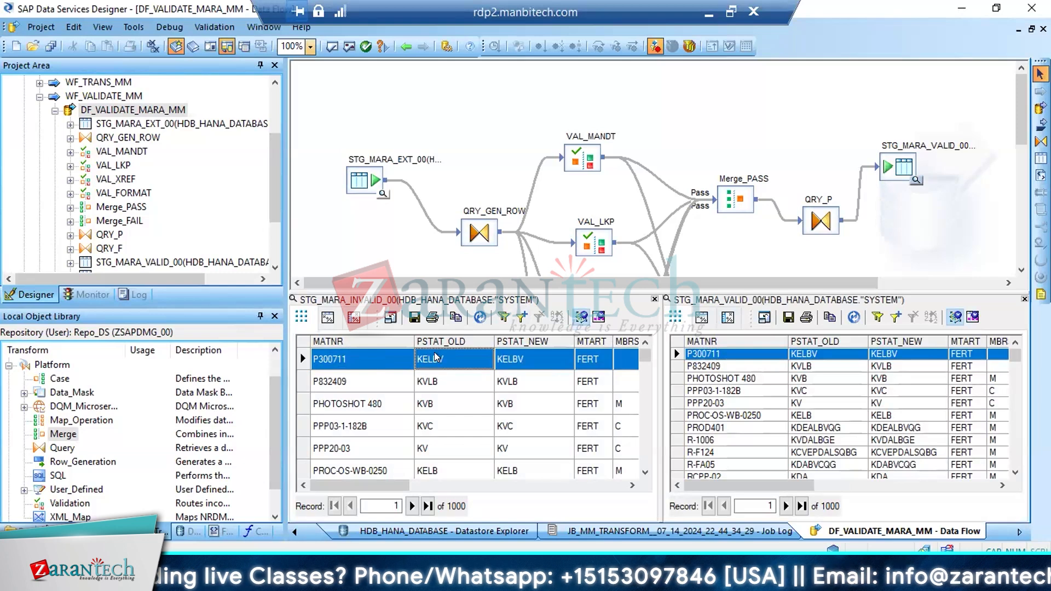
left_click(341, 361)
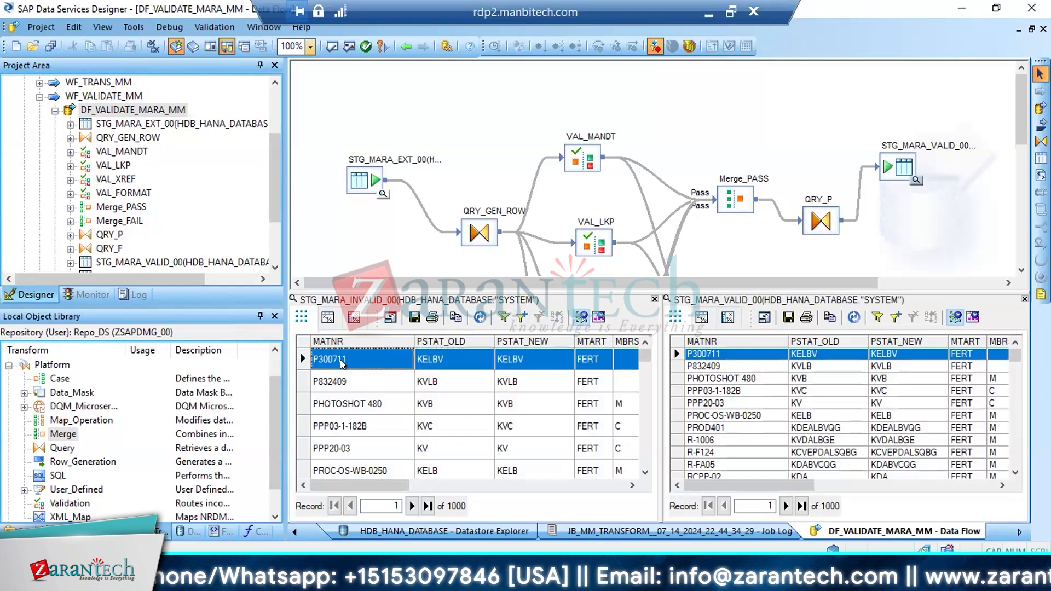
left_click(523, 318)
left_click(515, 256)
left_click(516, 257)
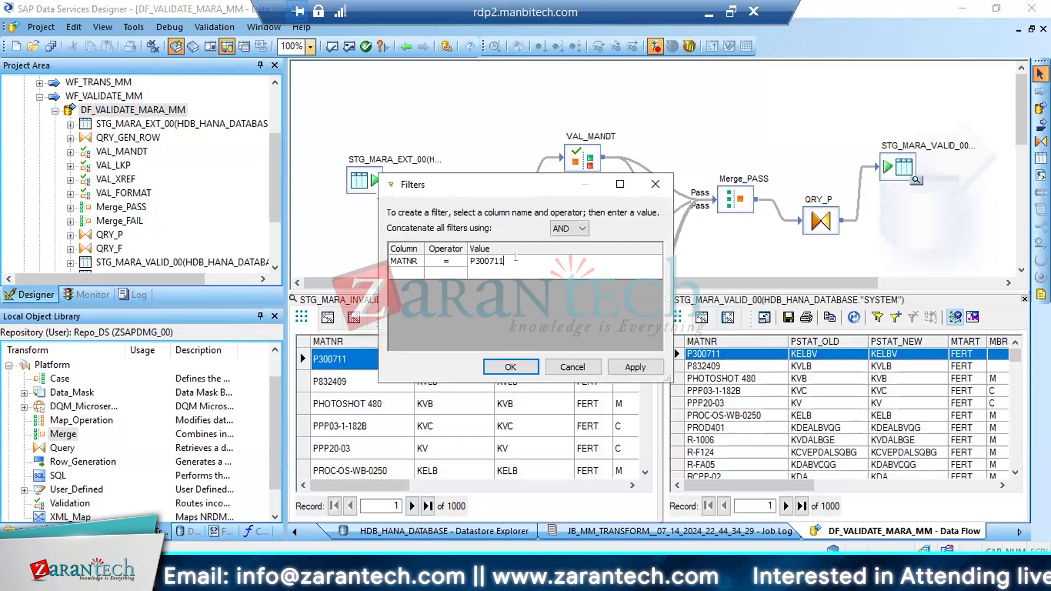
left_click_drag(516, 256, 368, 265)
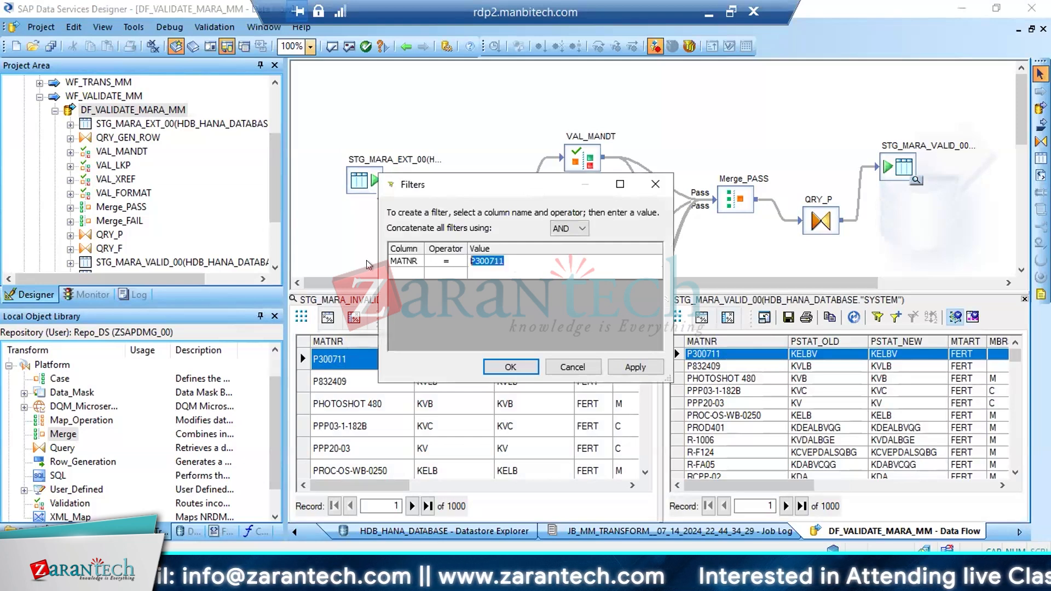
left_click(523, 371)
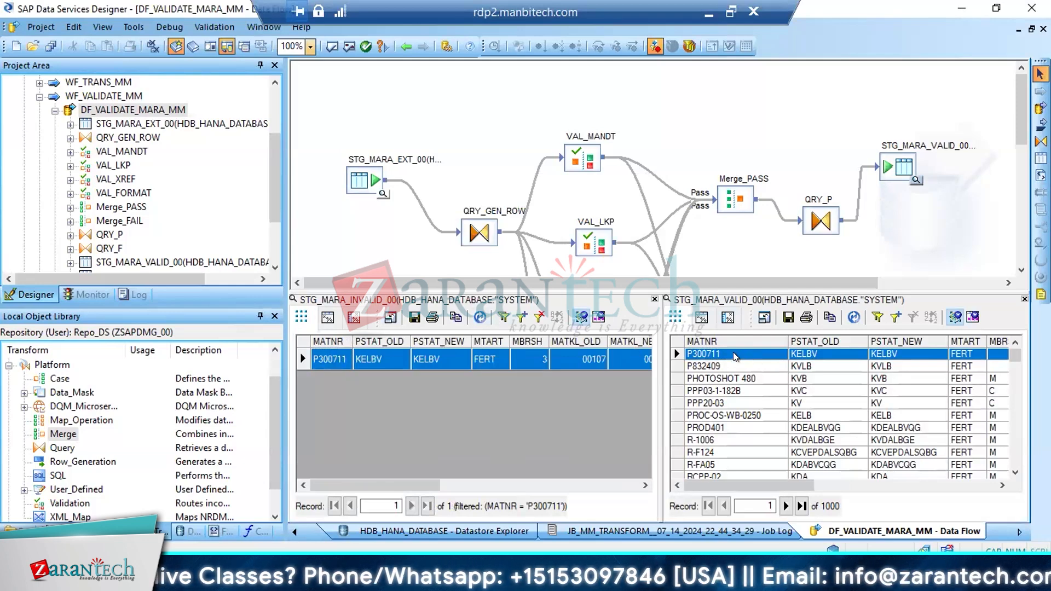
Filter the STG_MARA_VALID_00 data to records where MATNR = P300711
left_click(894, 318)
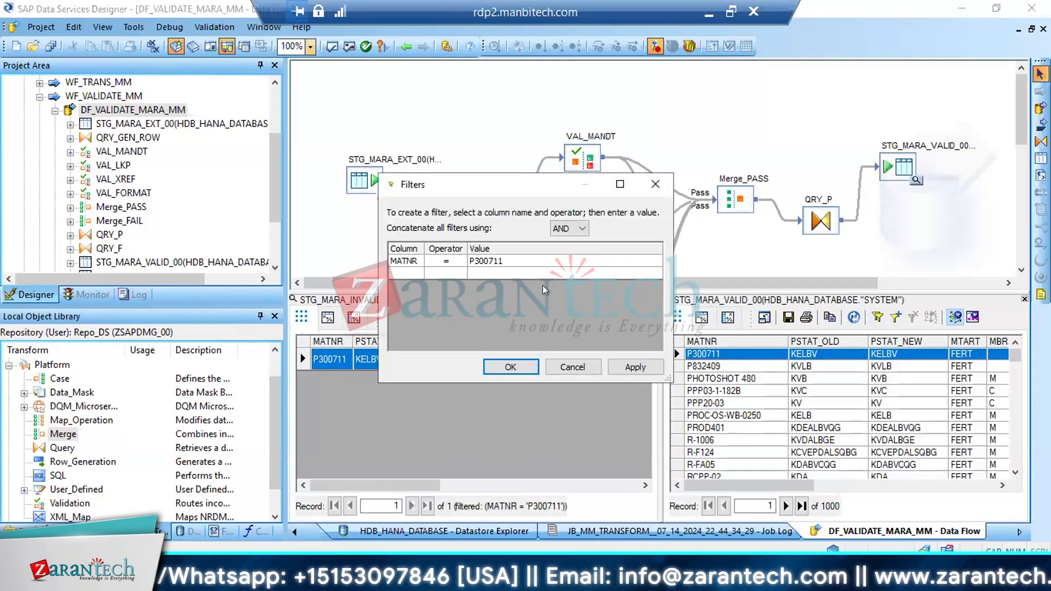
left_click(507, 264)
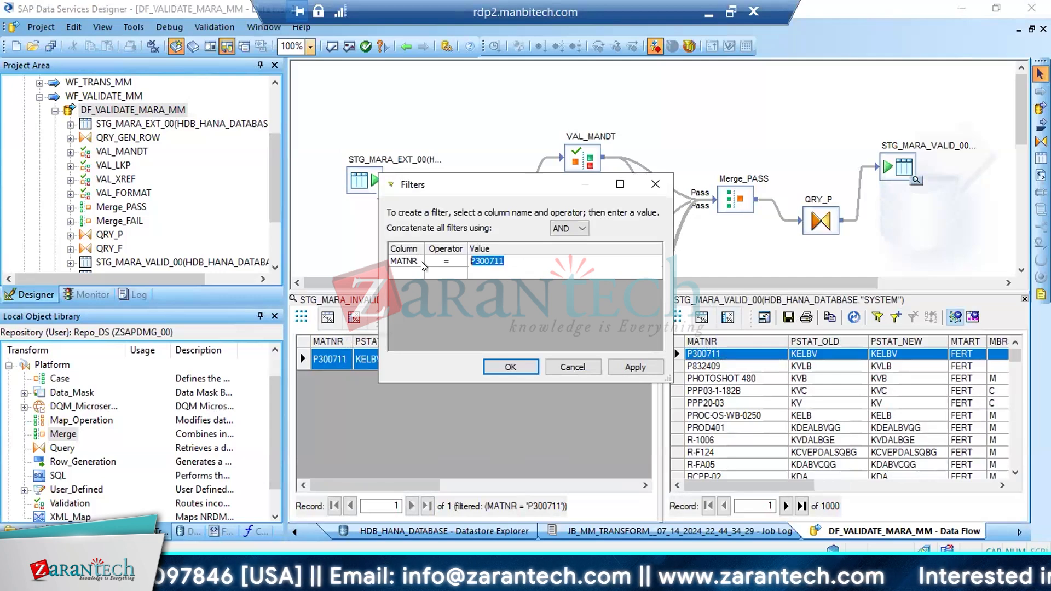
left_click(524, 368)
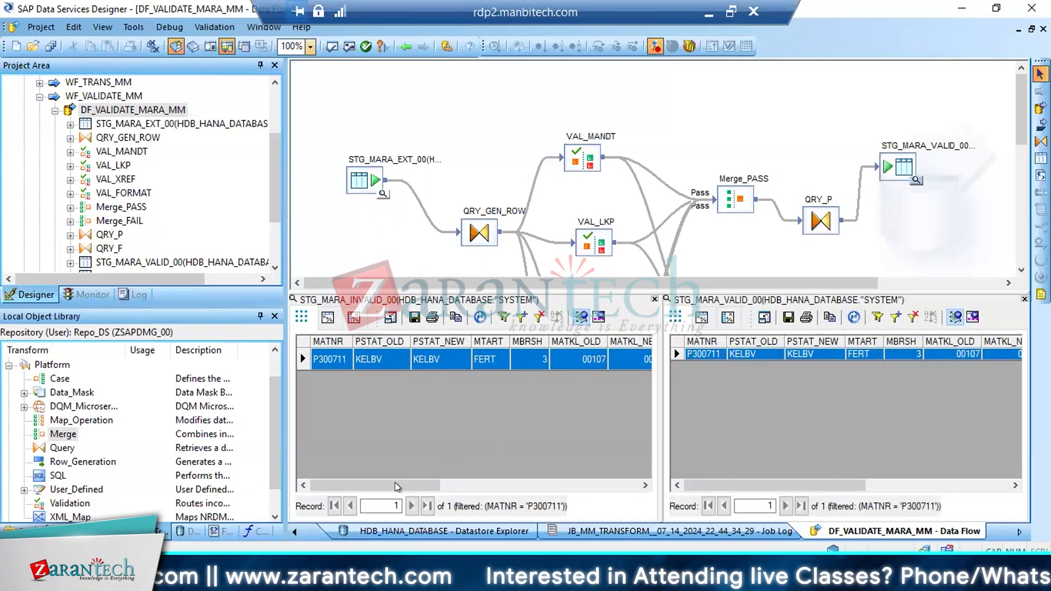
Examine the DI_ERRORACTION and DI_ERRORCOLUMNS values of material P300711 in the STG_MARA_INVALID_00 data
left_click_drag(395, 482, 599, 471)
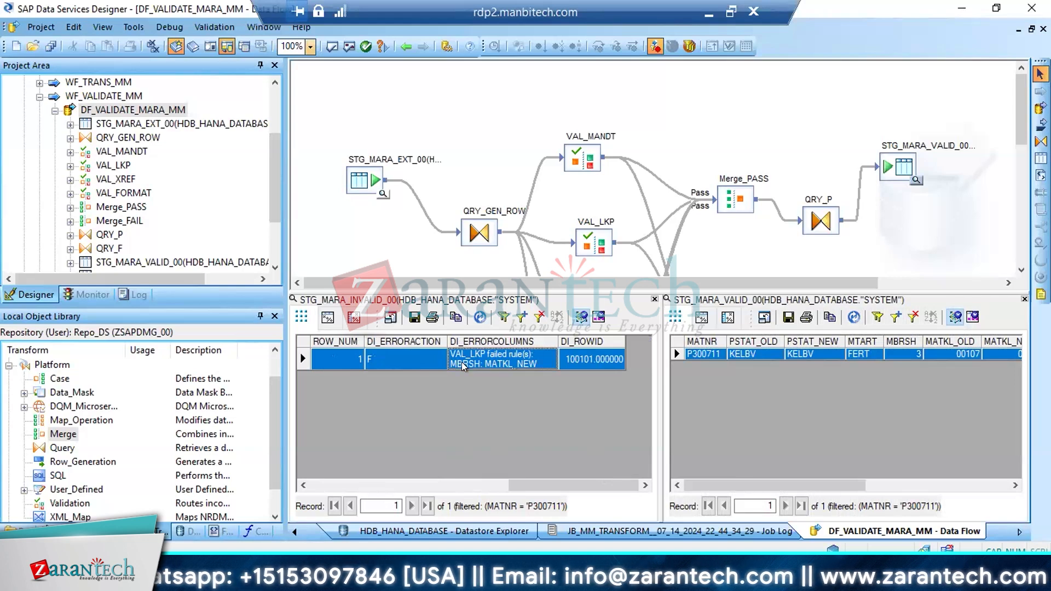
key("Left")
key("Left")
key("Left")
key("Left")
key("Left")
key("Left")
key("Left")
key("Left")
key("Left")
key("Left")
key("Left")
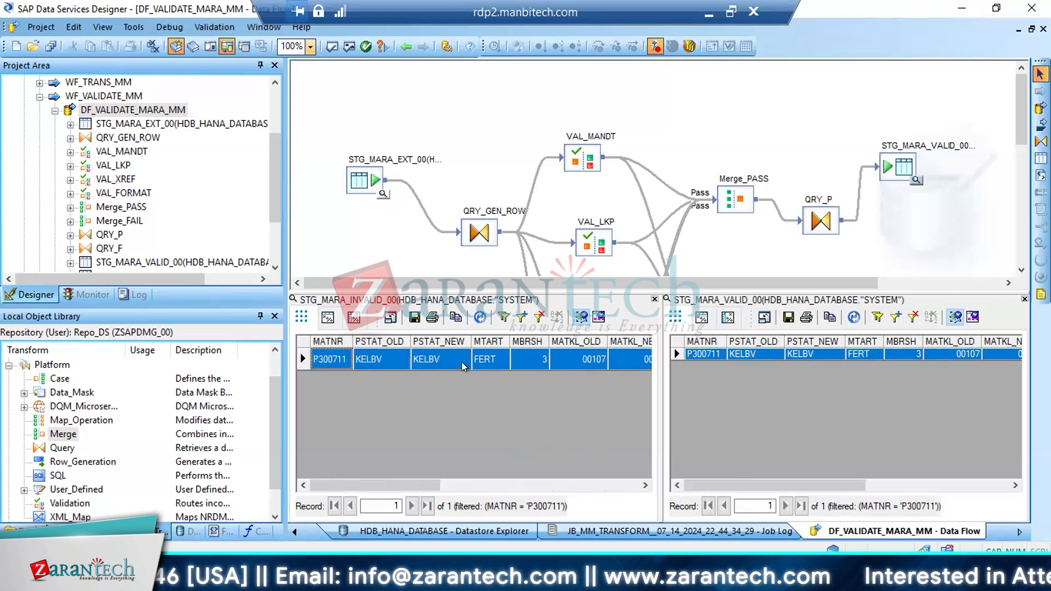
Compare all columns of the valid P300711 record through ROW_NUM with the error columns of its invalid record
left_click(747, 376)
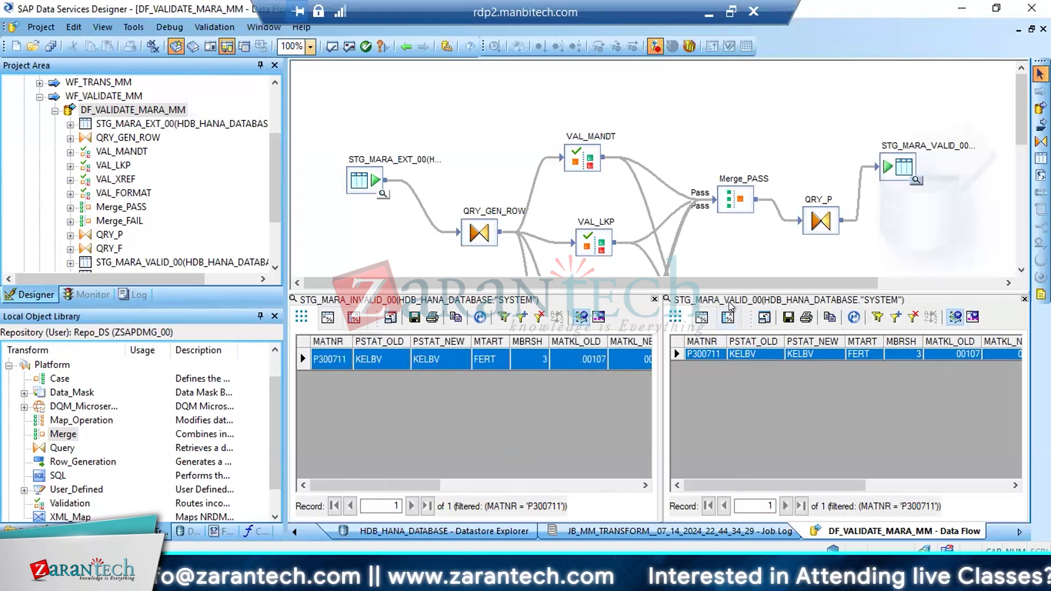
left_click(736, 355)
key("Right")
key("Right")
key("Right")
key("Right")
key("Right")
key("Right")
key("Right")
key("Right")
key("Right")
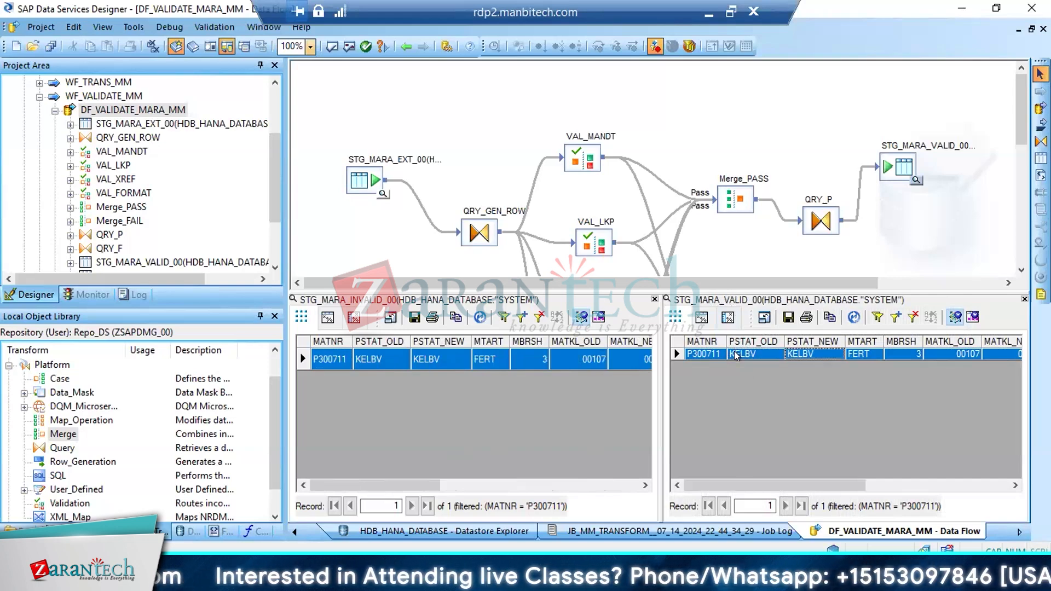
key("Right")
key("Right")
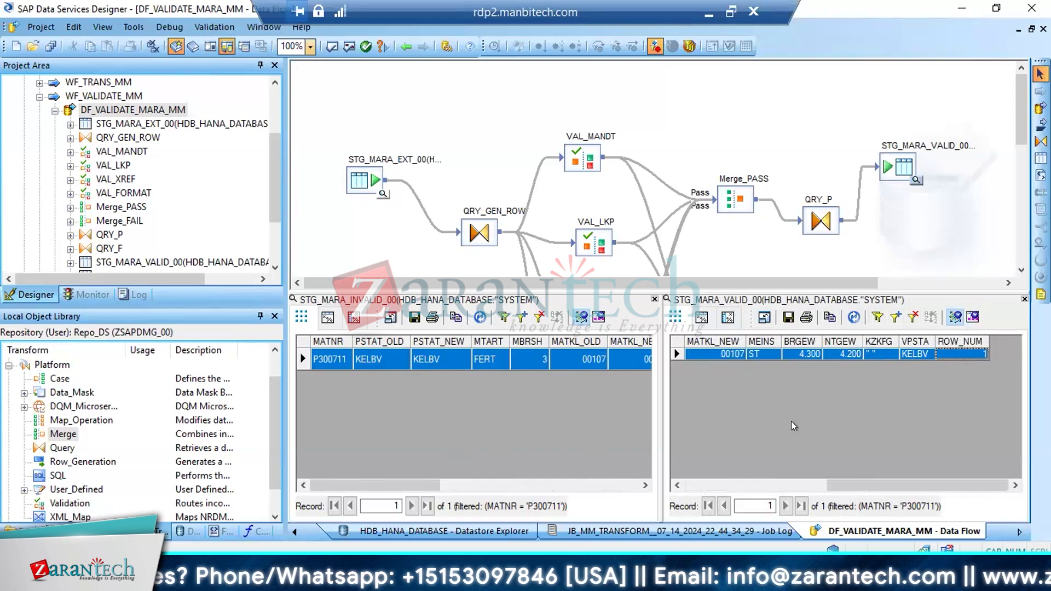
left_click_drag(484, 486, 625, 488)
left_click_drag(624, 390, 624, 389)
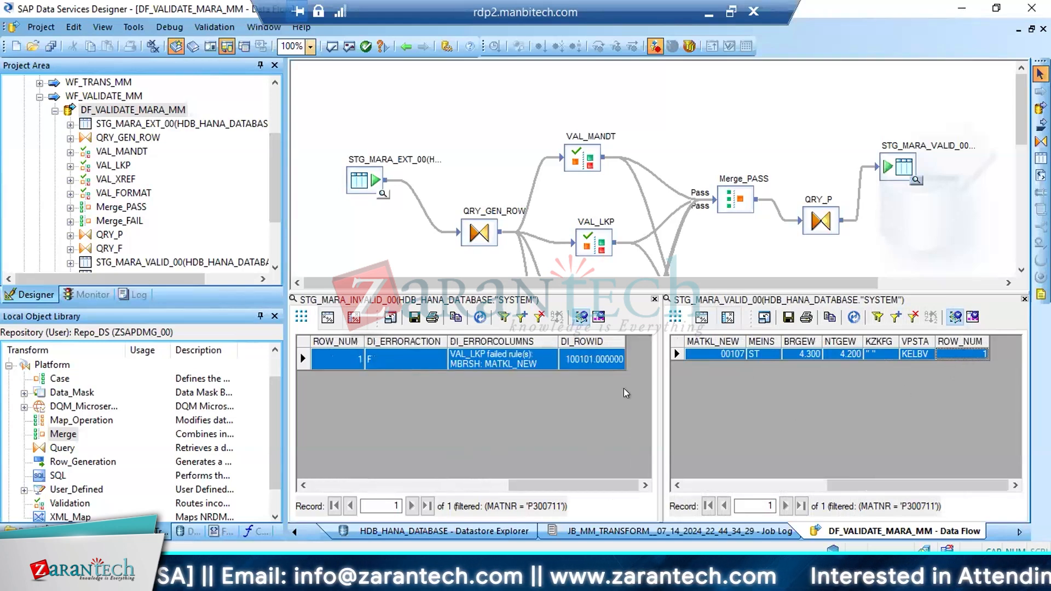
left_click(353, 355)
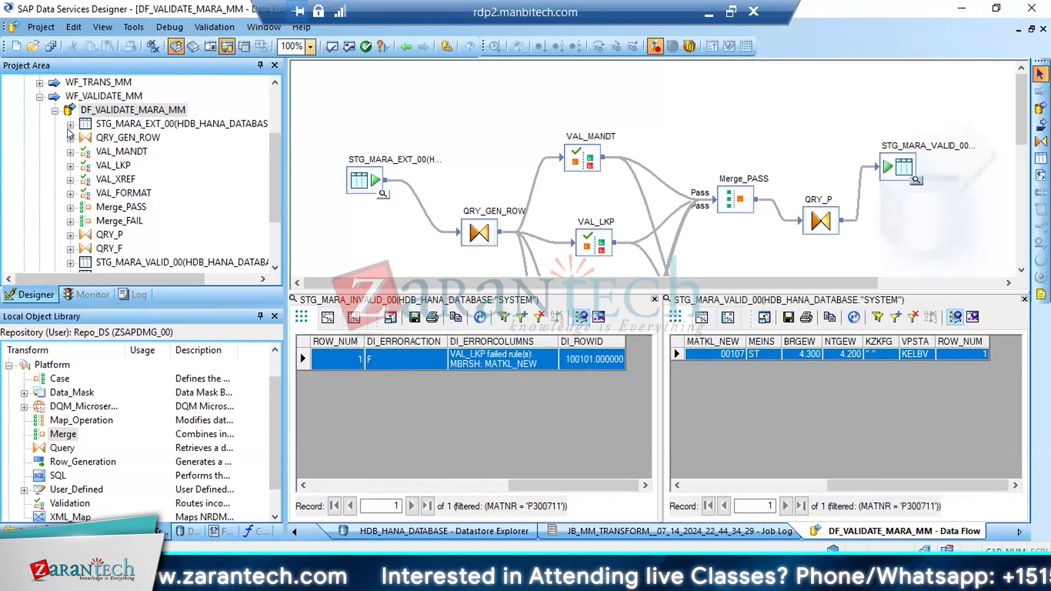
Open DF_VALIDATE_MAKT_MM and view the data of its STG_MAKT_INVALID_00 and STG_MAKT_VALID_00 target tables
left_click(55, 110)
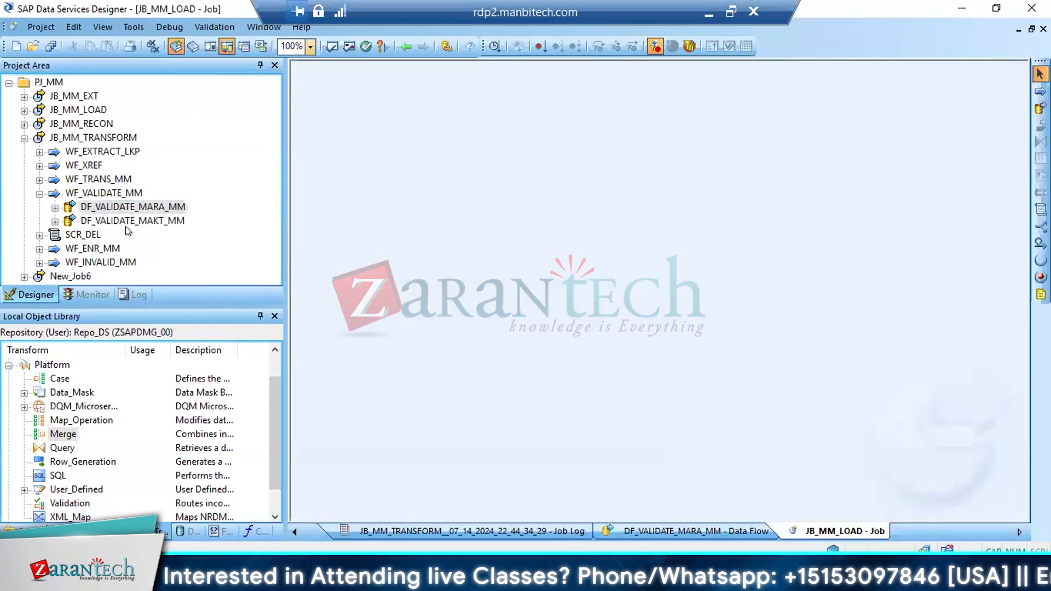
left_click(108, 220)
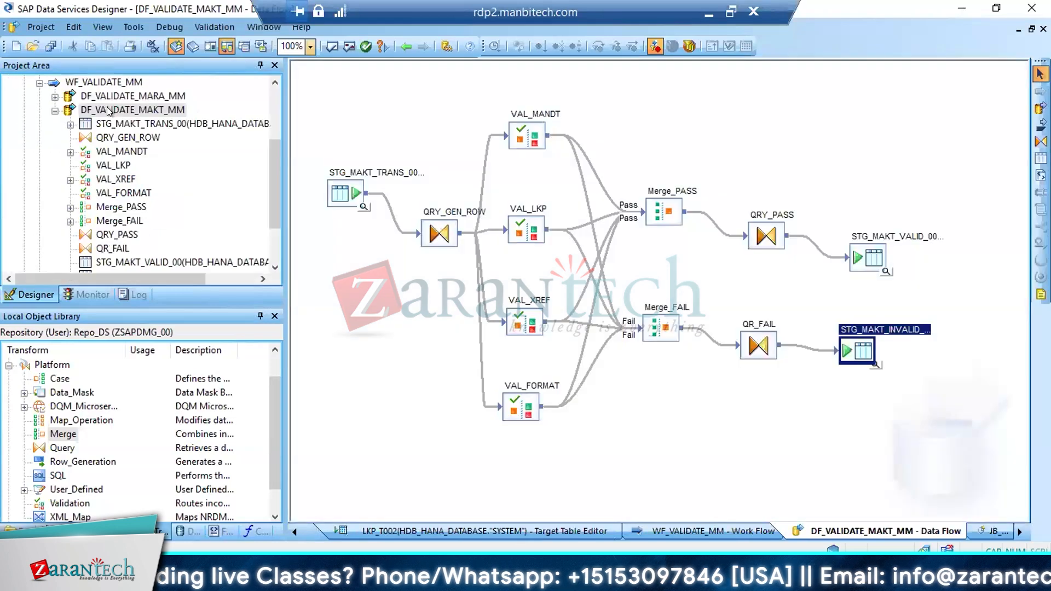
left_click(874, 365)
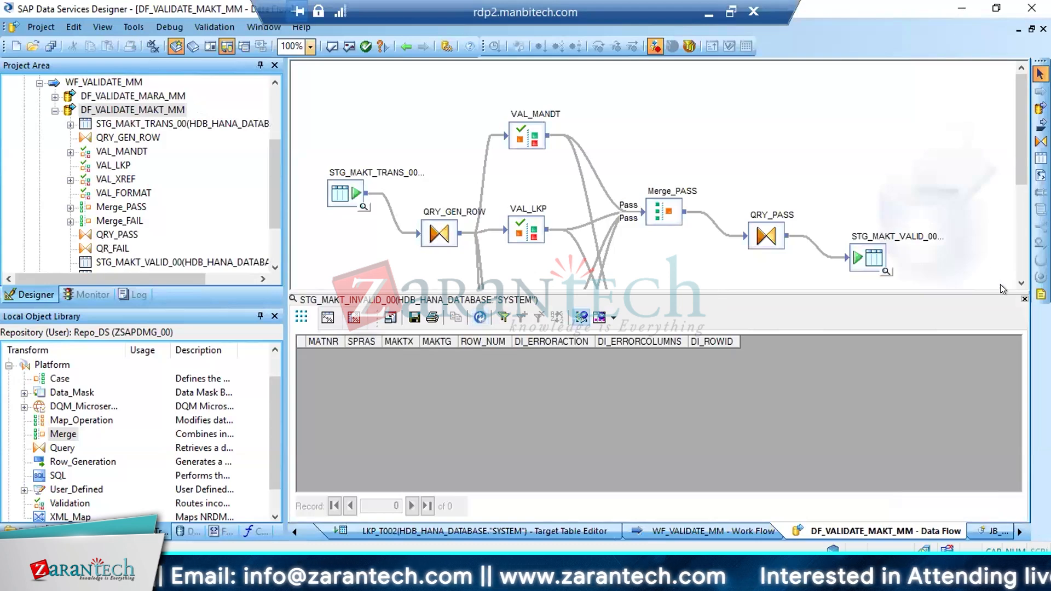
left_click(1024, 299)
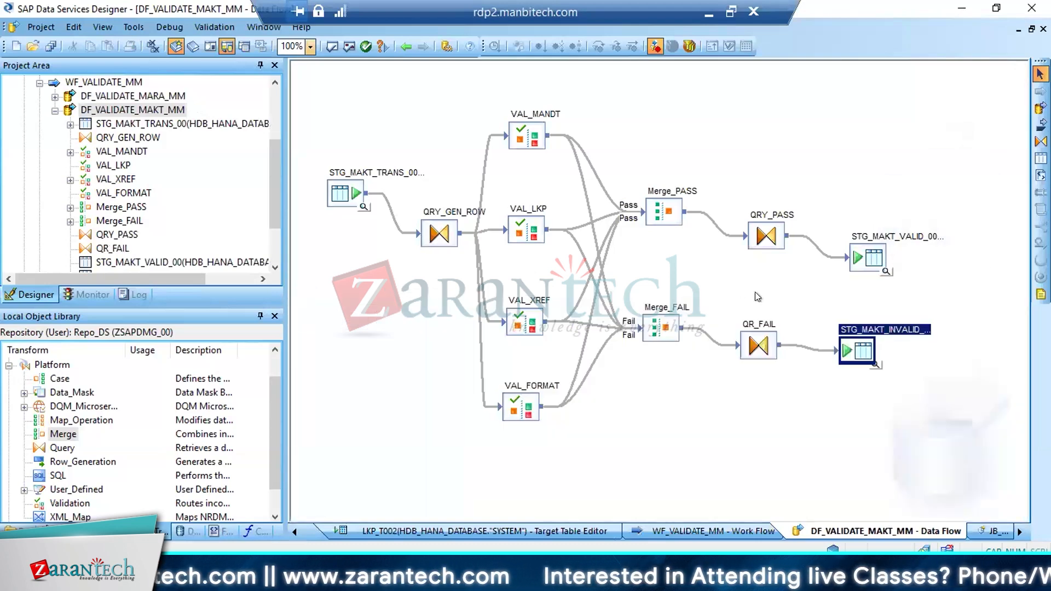
left_click(884, 273)
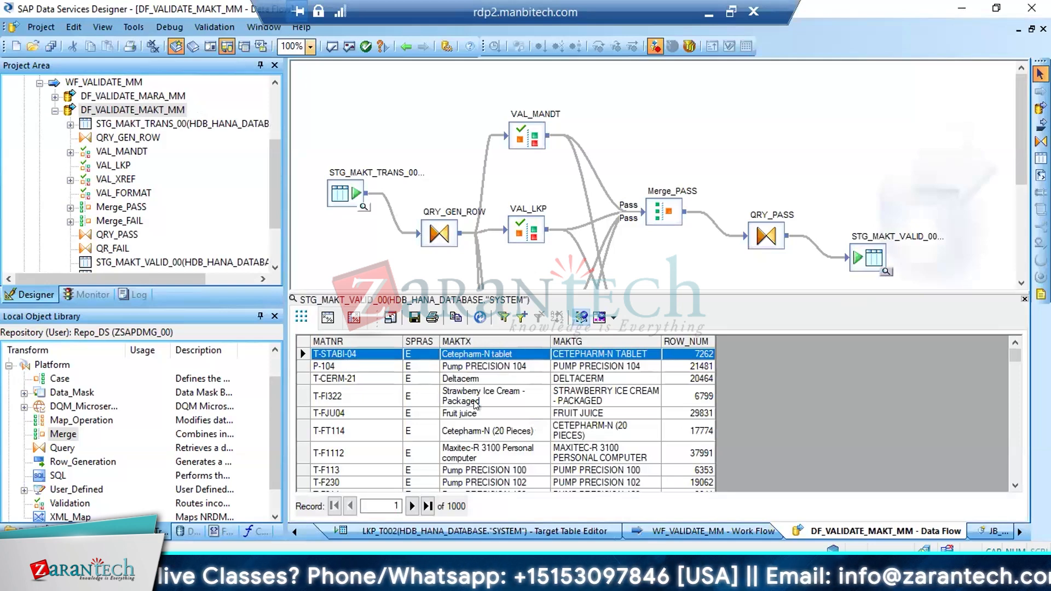
Open the SCR_DEL script of JB_MM_TRANSFORM and enter an sql function call with two empty string arguments
left_click(55, 111)
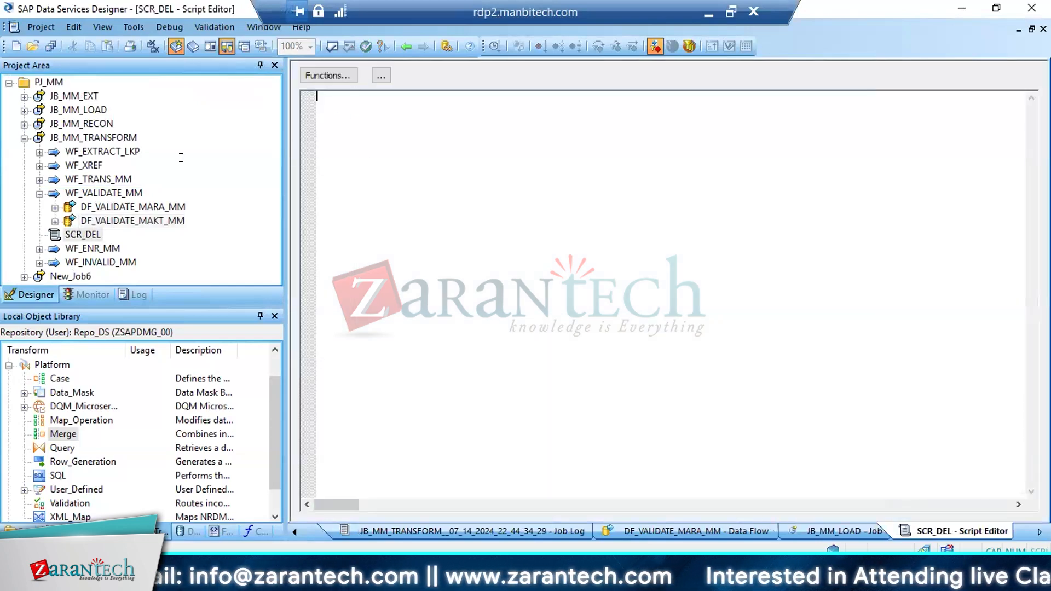
left_click(67, 139)
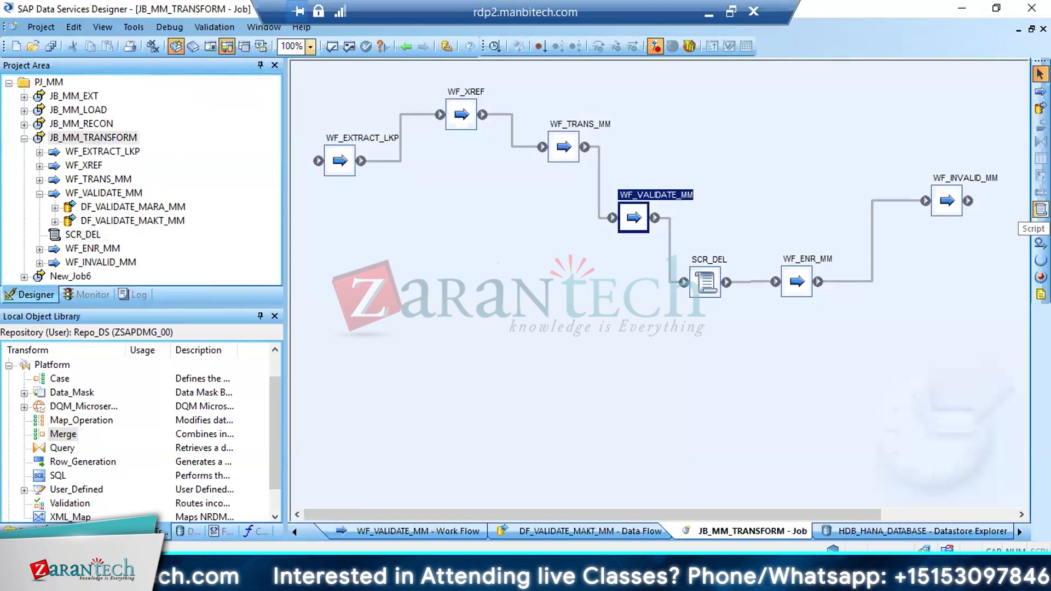
double_click(696, 281)
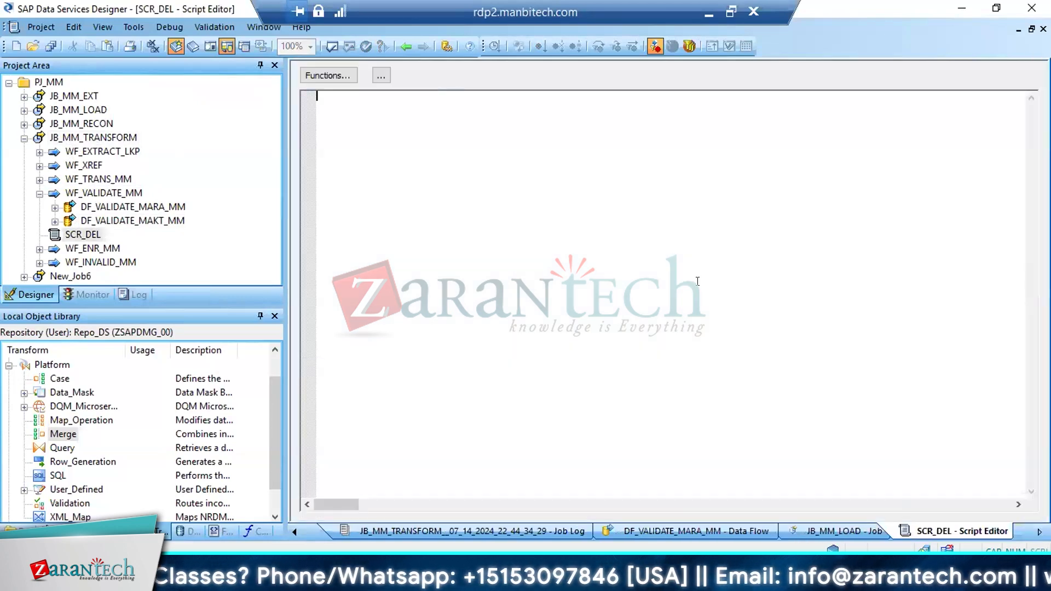
type("SQL")
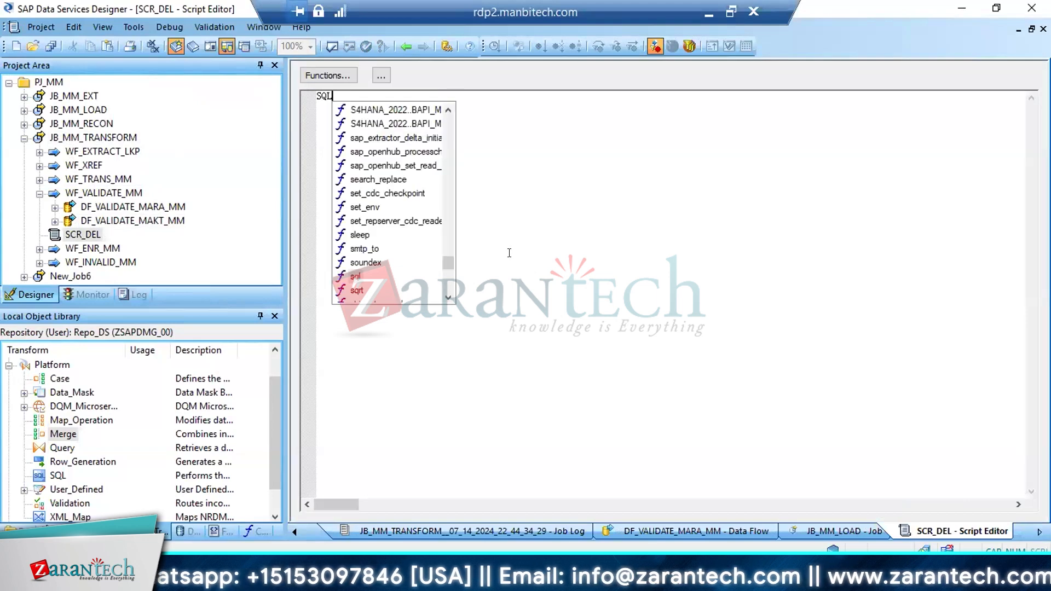
key("Return")
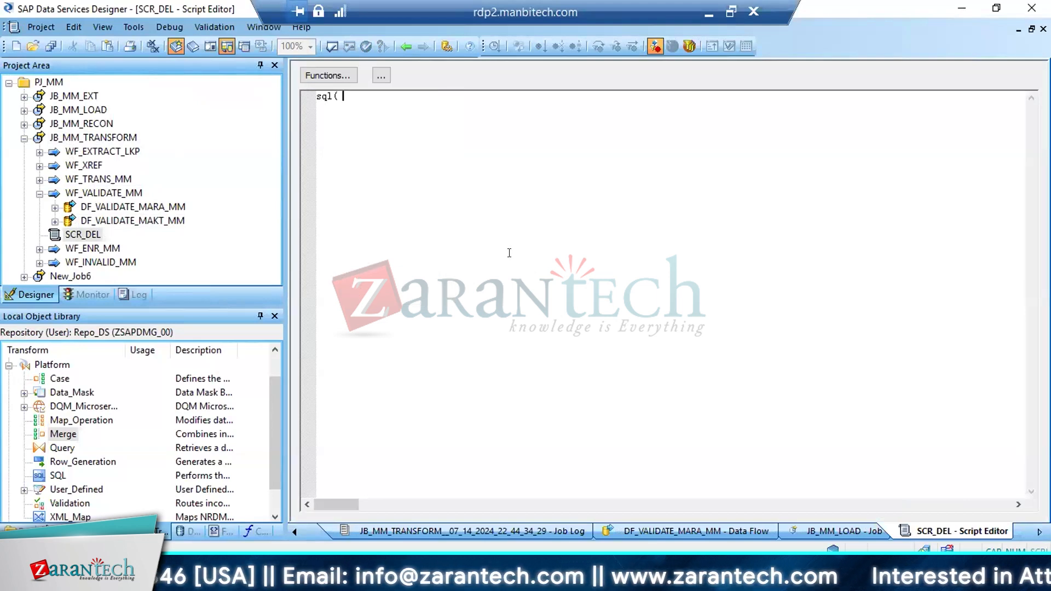
type("''")
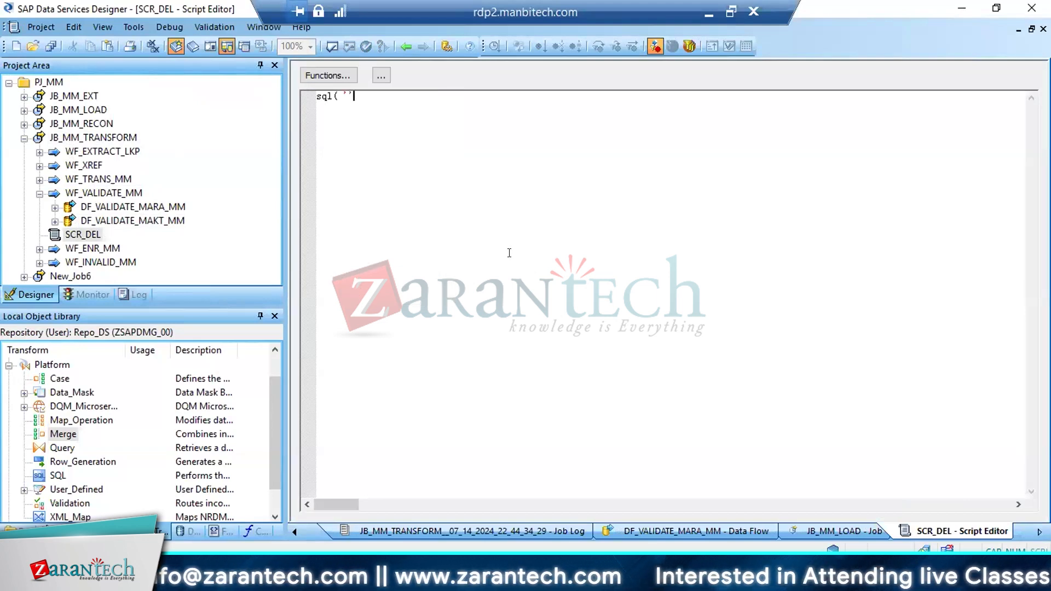
type(",'');")
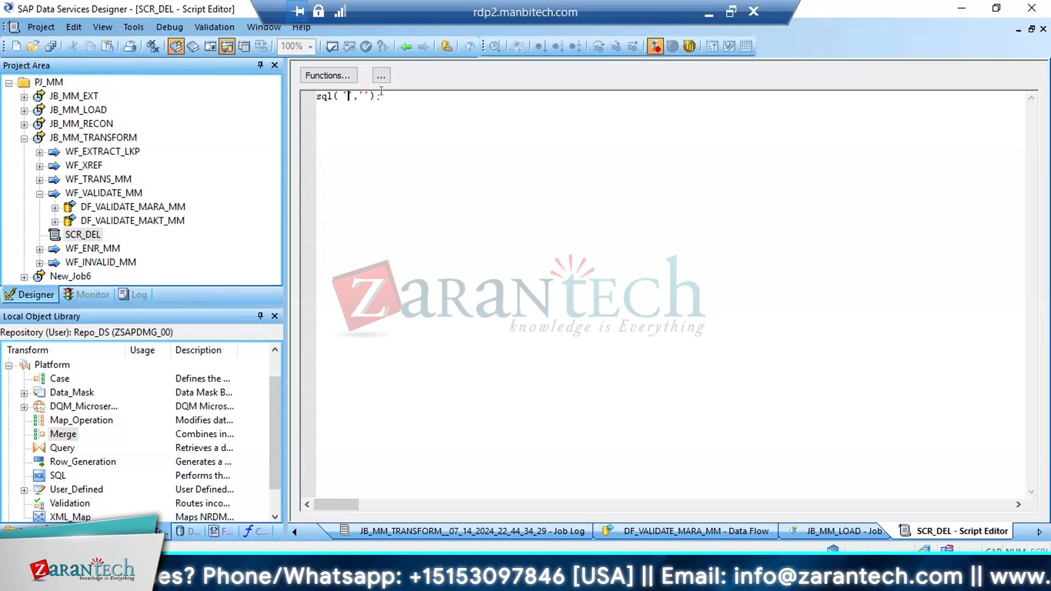
Define the sql call's input parameters with datastore HDB_HANA_DATABASE and the SQL string 'SELECT * FROM '
right_click(323, 97)
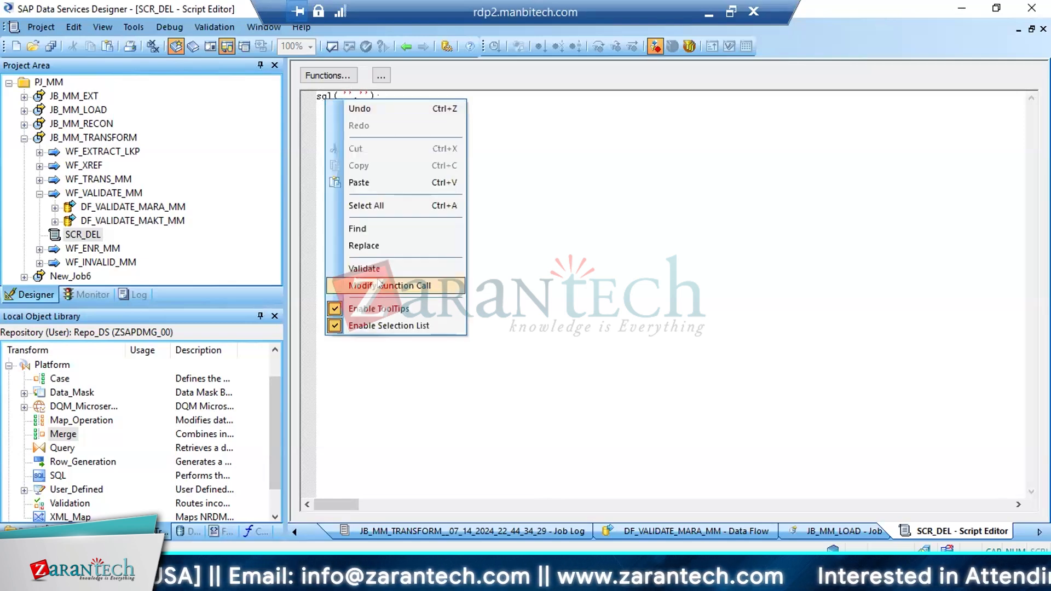
left_click(378, 286)
left_click(669, 173)
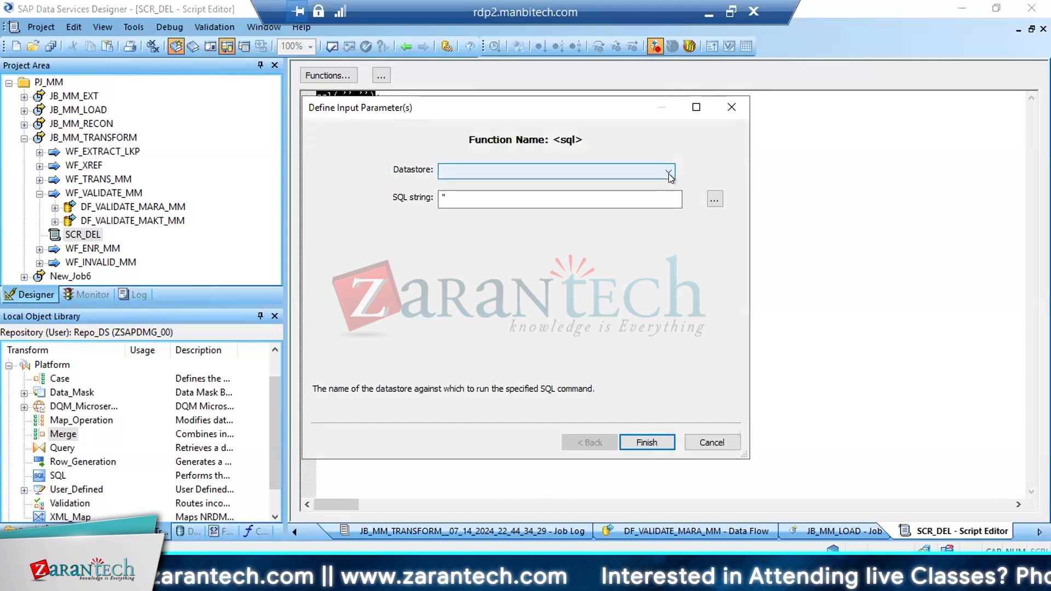
left_click(508, 180)
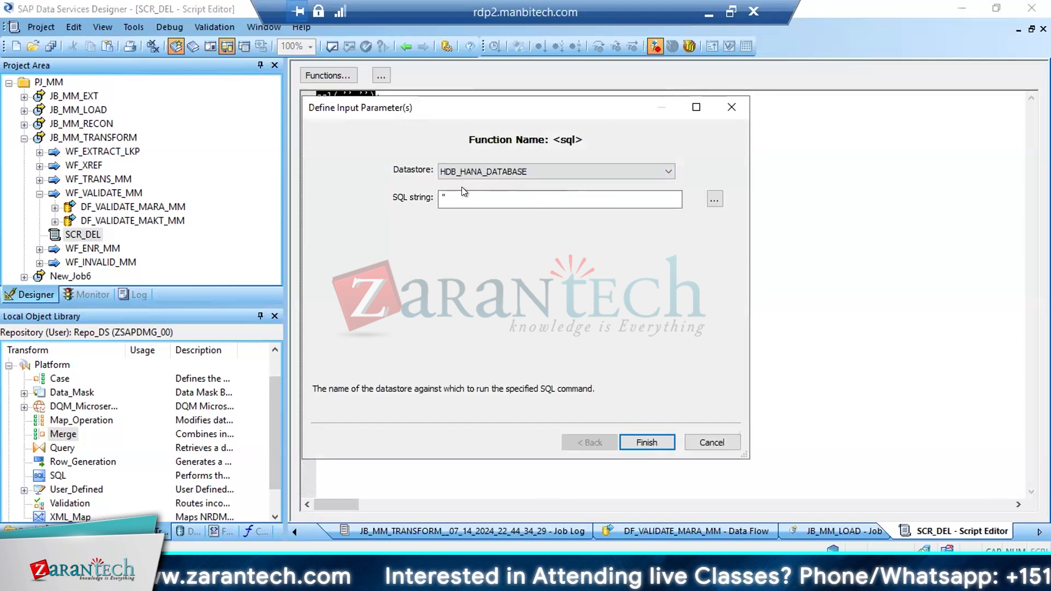
left_click(443, 196)
left_click(443, 196)
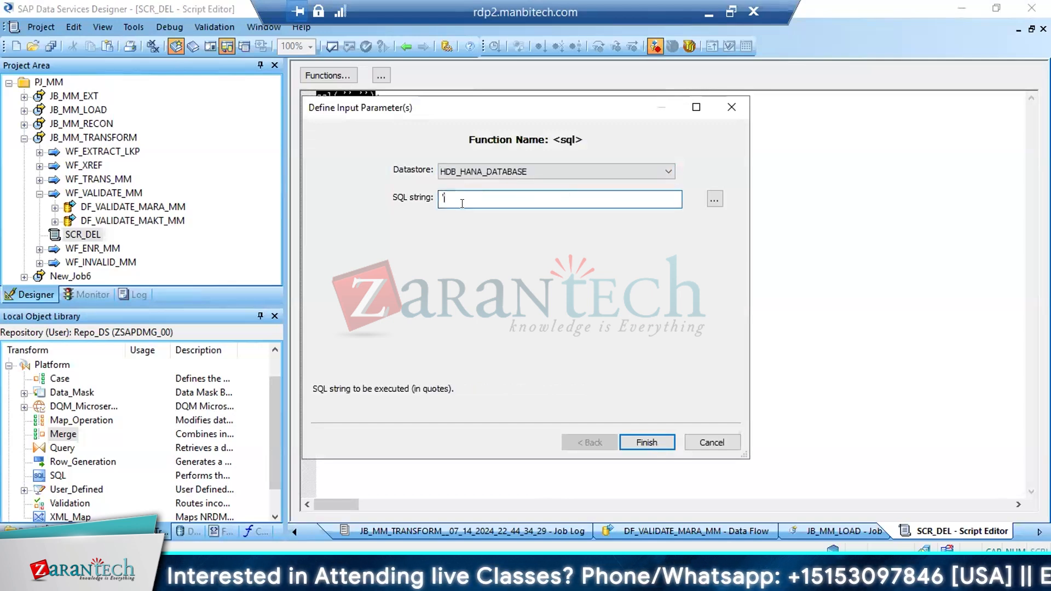
type("SELECT * FROM")
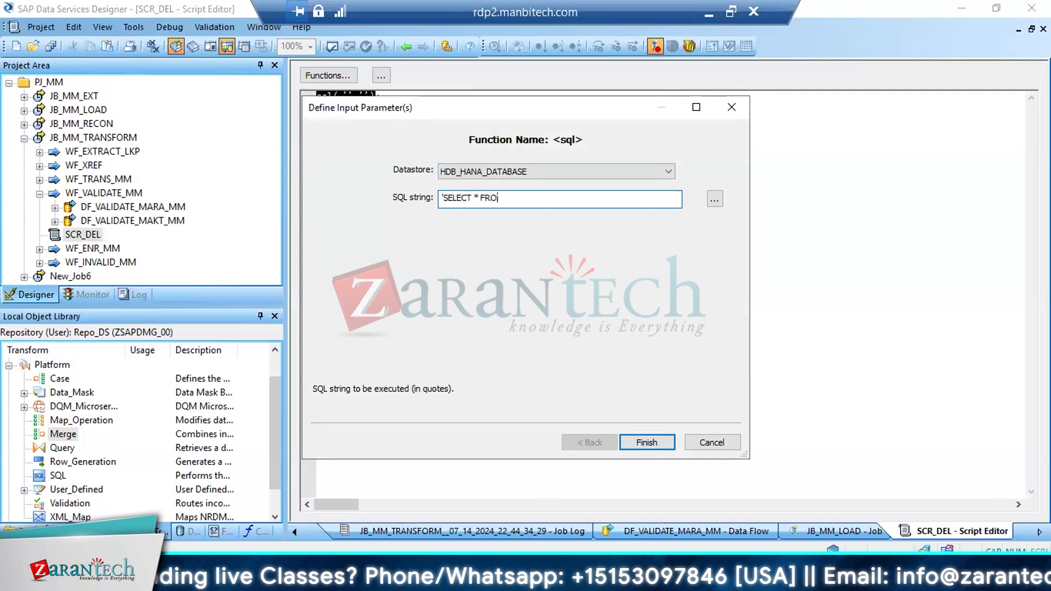
left_click(637, 441)
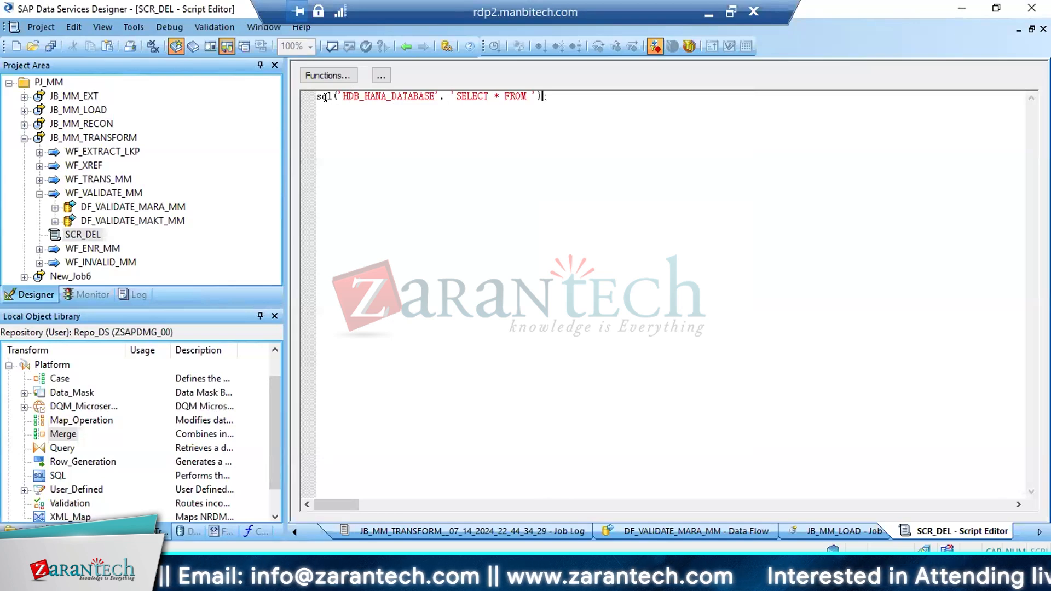
left_click_drag(375, 93, 431, 94)
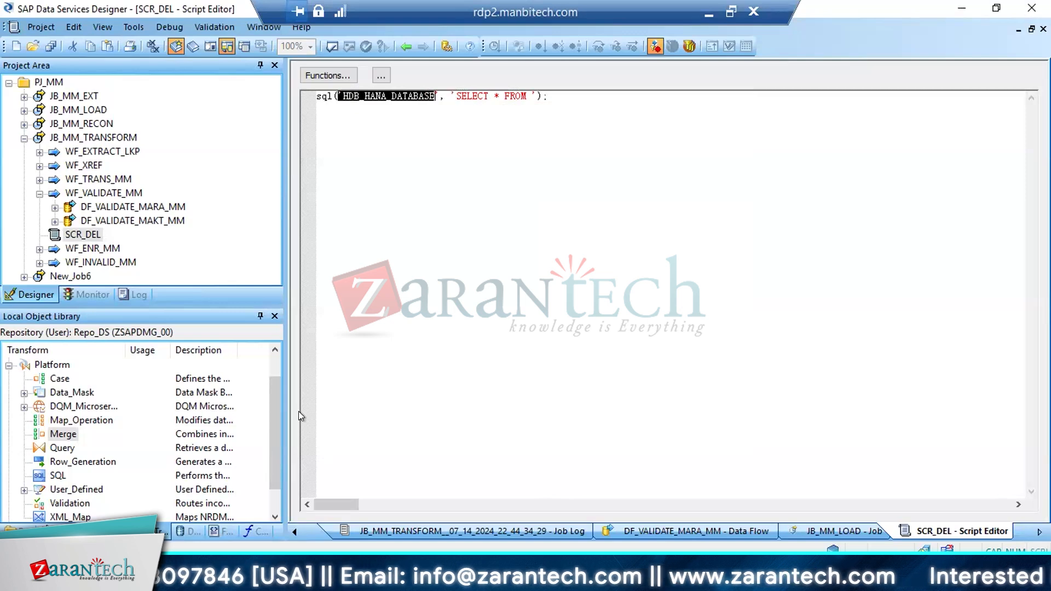
Select the table name STG_MARA_VALID_00 on the valid-records target in DF_VALIDATE_MARA_MM for copying
double_click(141, 208)
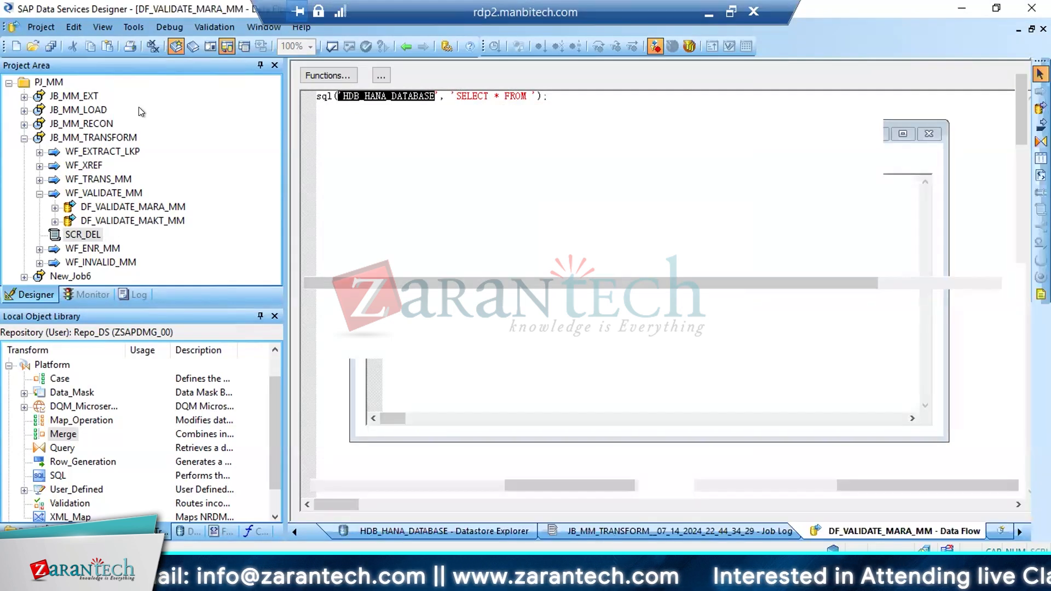
right_click(886, 167)
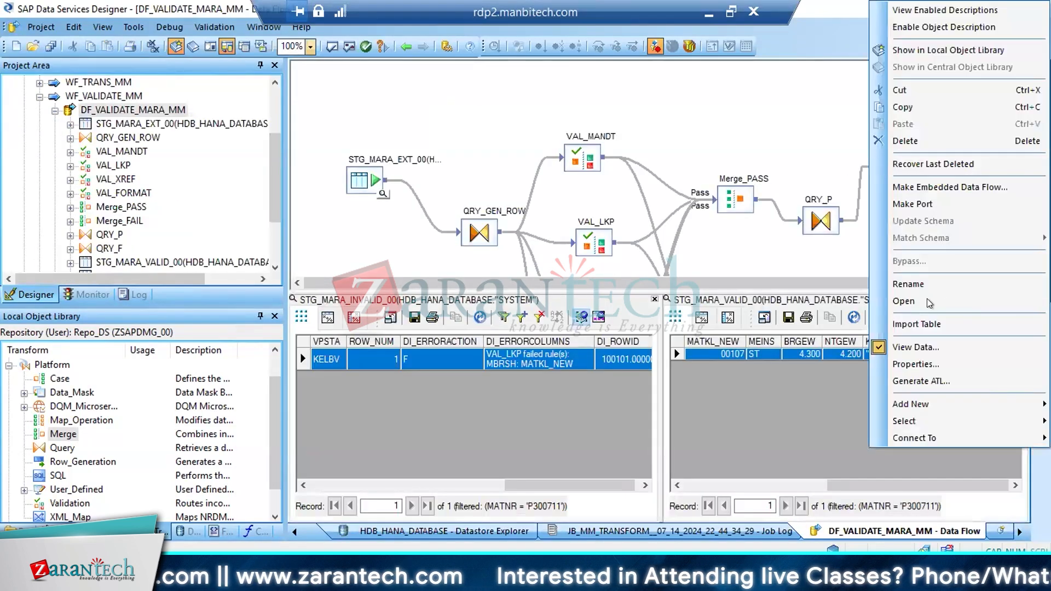
left_click(917, 283)
key("ctrl+shift+Left")
key("ctrl+shift+Left")
key("ctrl+c")
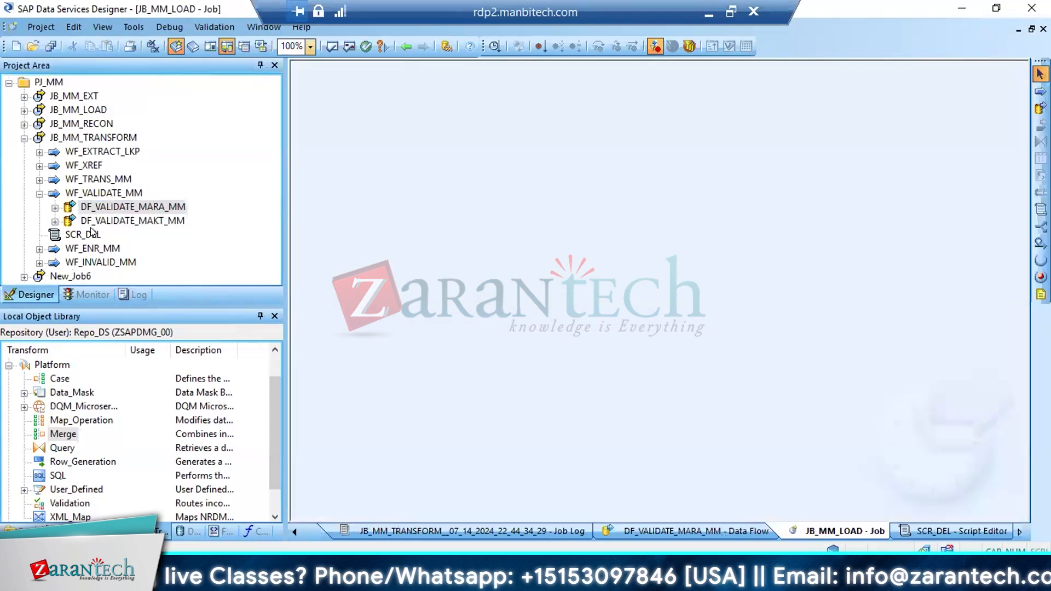
Open the SCR_DEL script and replace the sql call's SELECT statement with 'DELETE FROM STG_MARA_VALID_00'
double_click(83, 234)
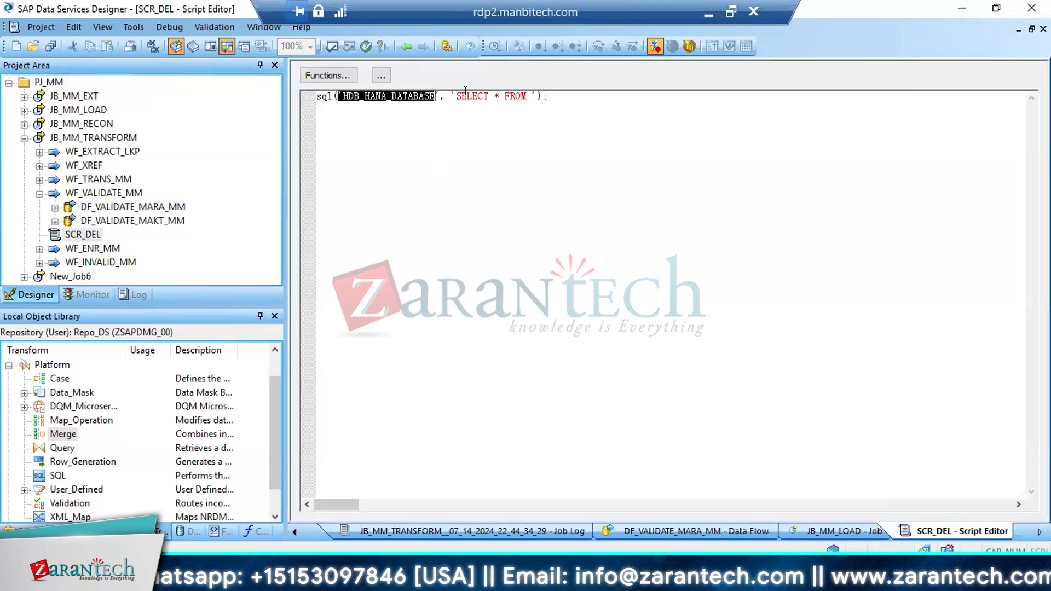
left_click_drag(457, 96, 523, 97)
type("DELETE ")
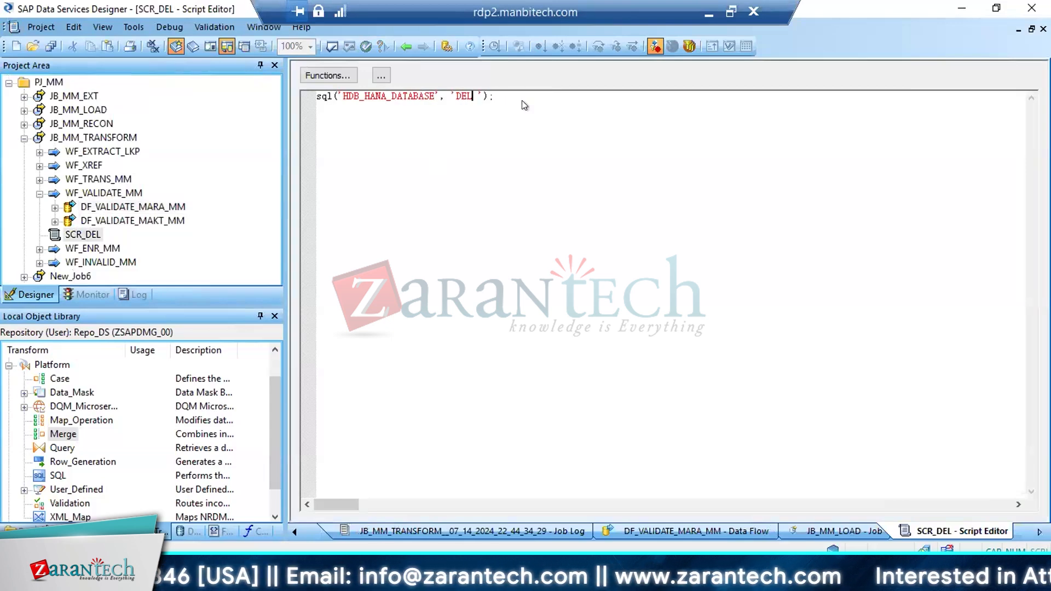
type("FR")
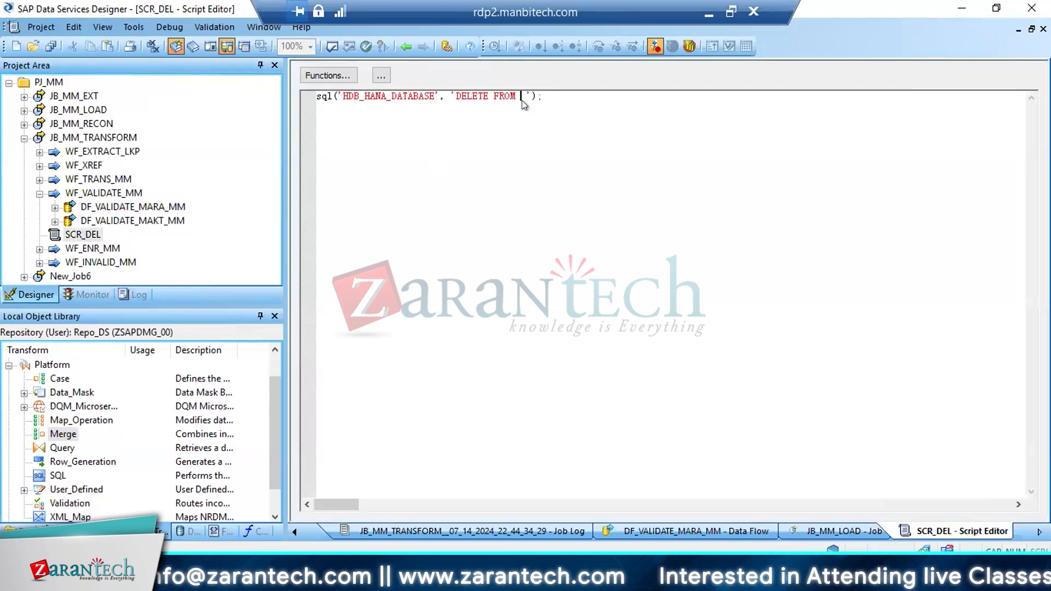
type("OM")
key("ctrl+v")
Add the condition WHERE ROW_NUM IN (SELECT DISTINCT ROW_NUM FROM STG_MARA_INVALID_00) to the DELETE statement
type("WH")
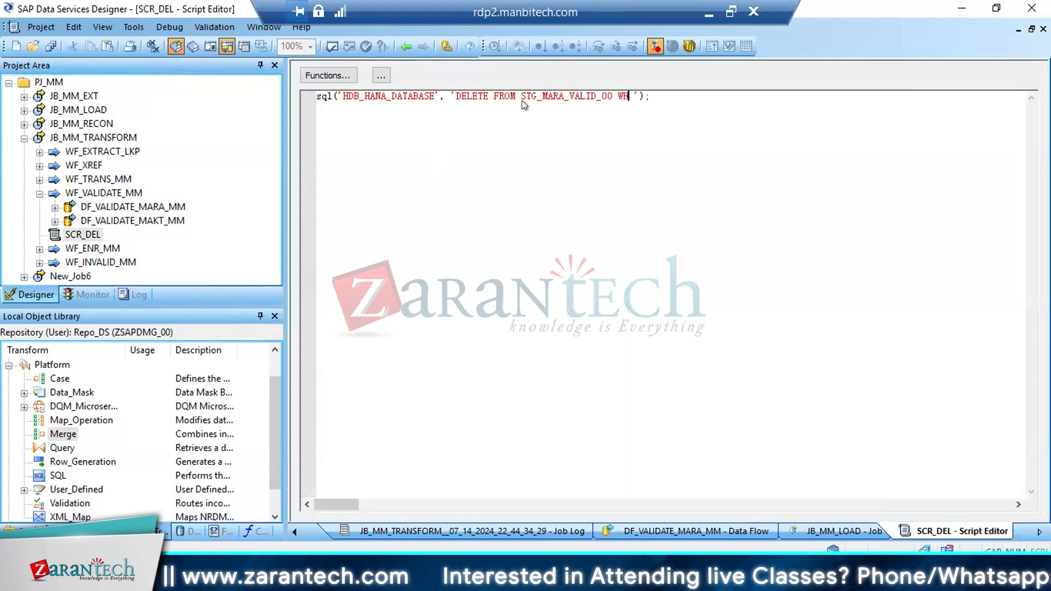
type("ERE ROW")
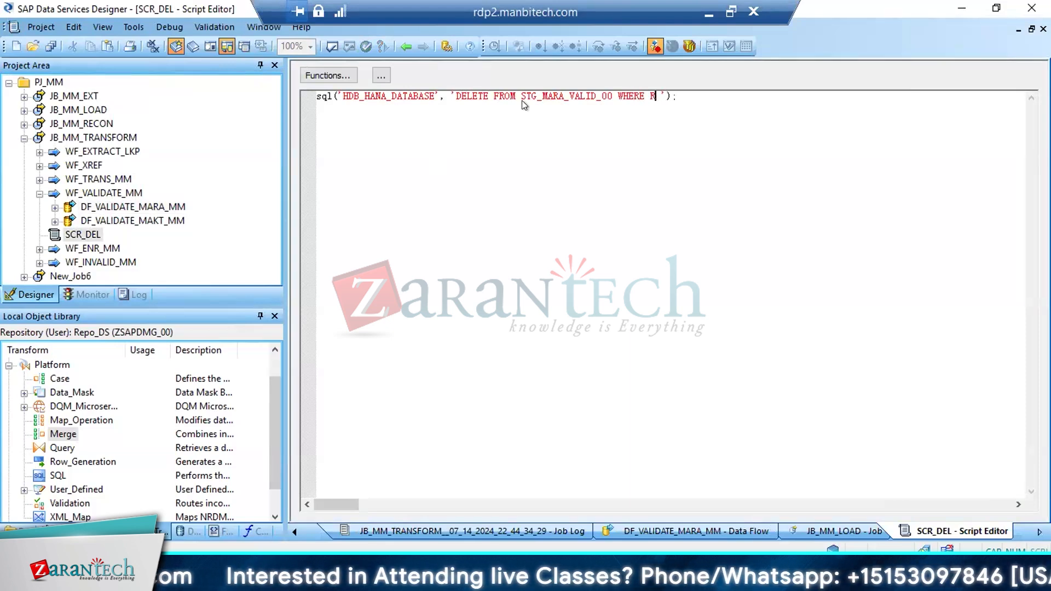
type("_NUM IN ")
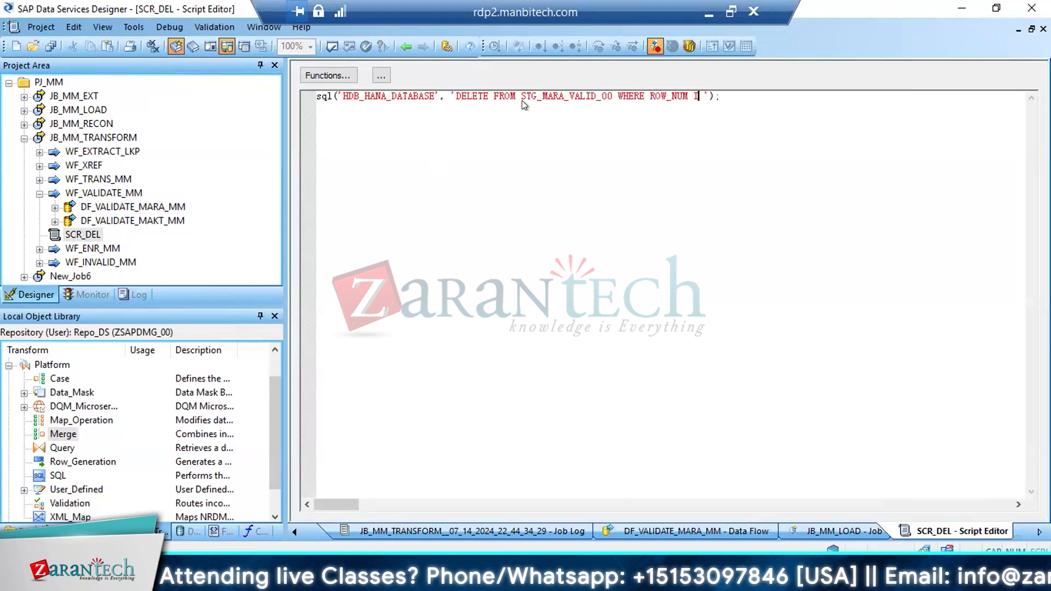
type("(SE)")
key("Left")
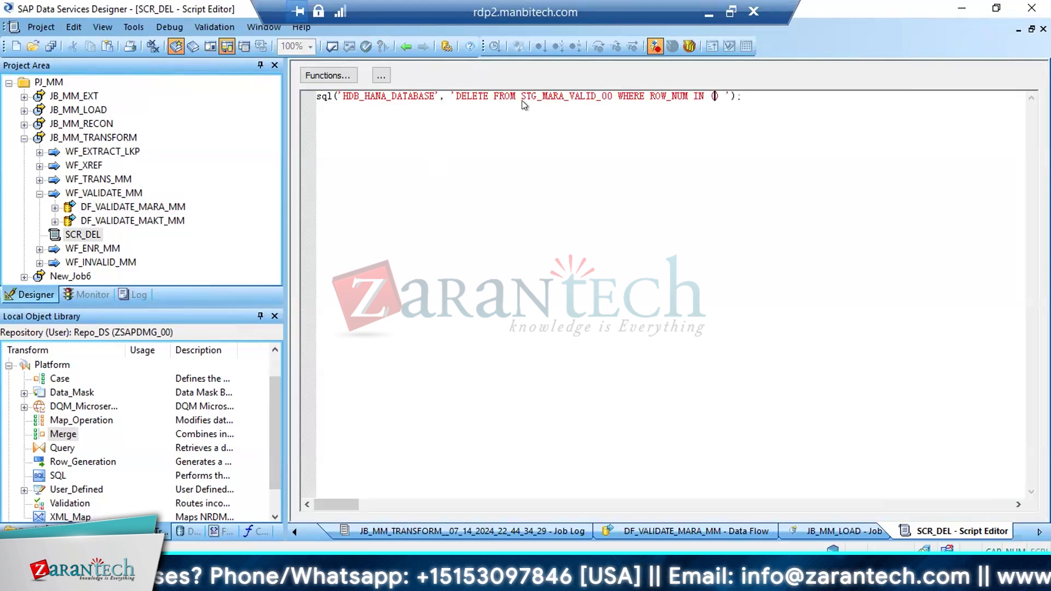
type("SELECT DISTINC")
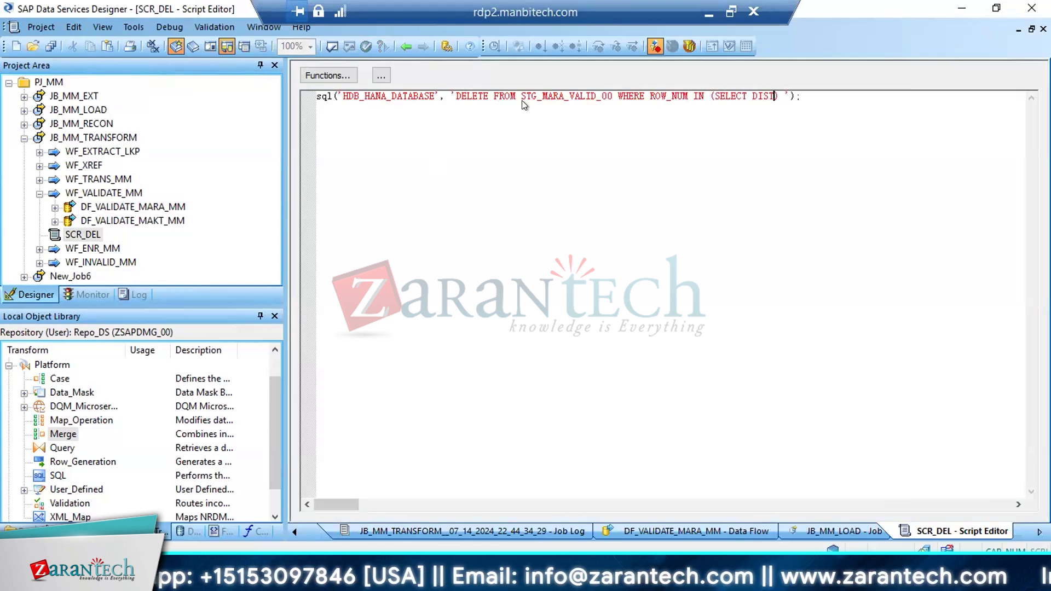
type("T ROW_")
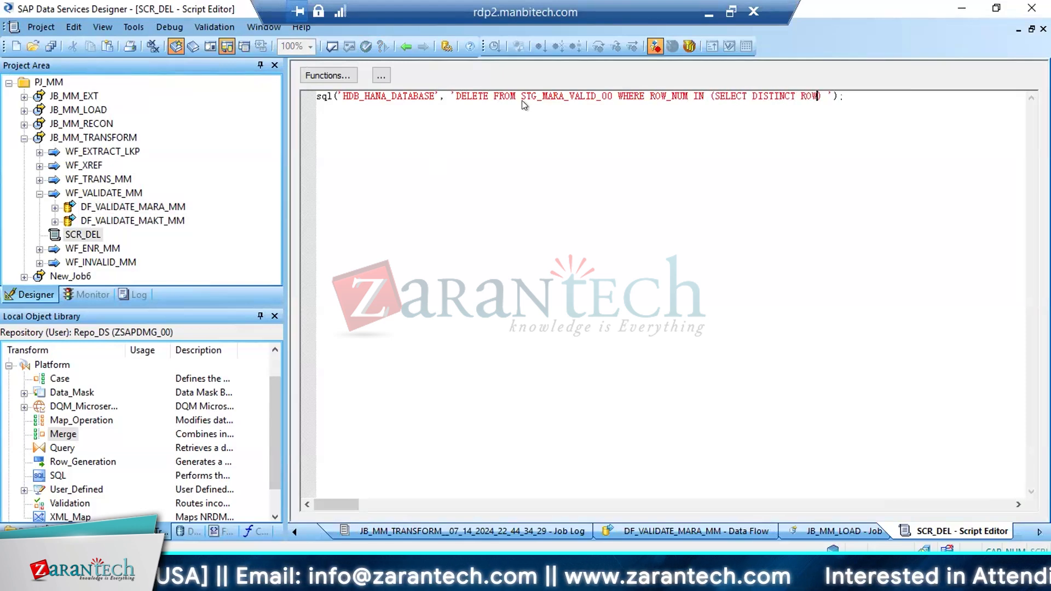
type("NUM FROM STG_MARA_VALID_00")
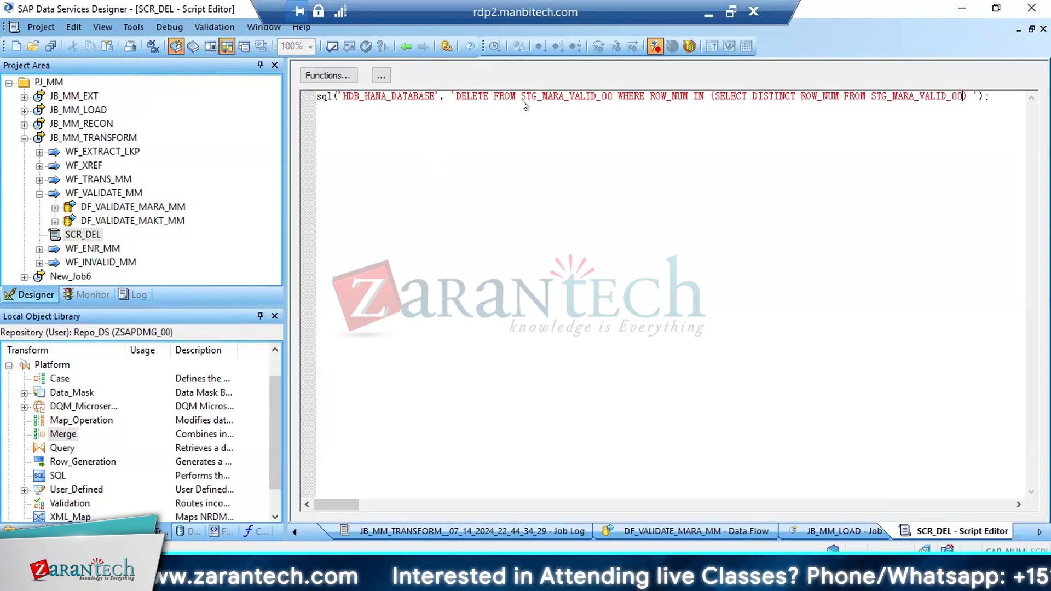
key("Left")
key("Left")
key("Left")
key("Left")
key("Left")
key("Left")
key("Left")
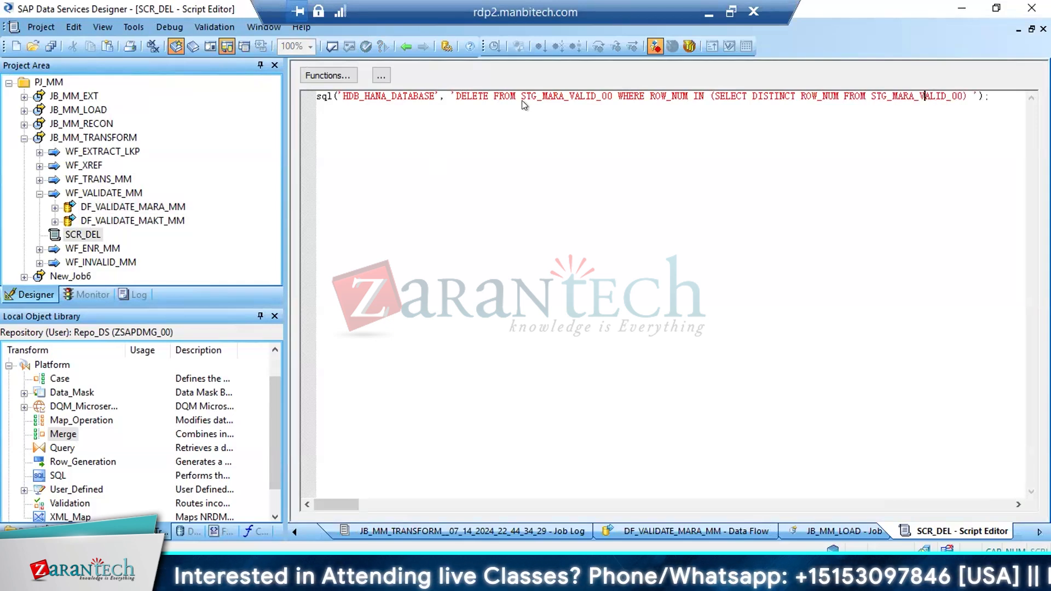
type("IN")
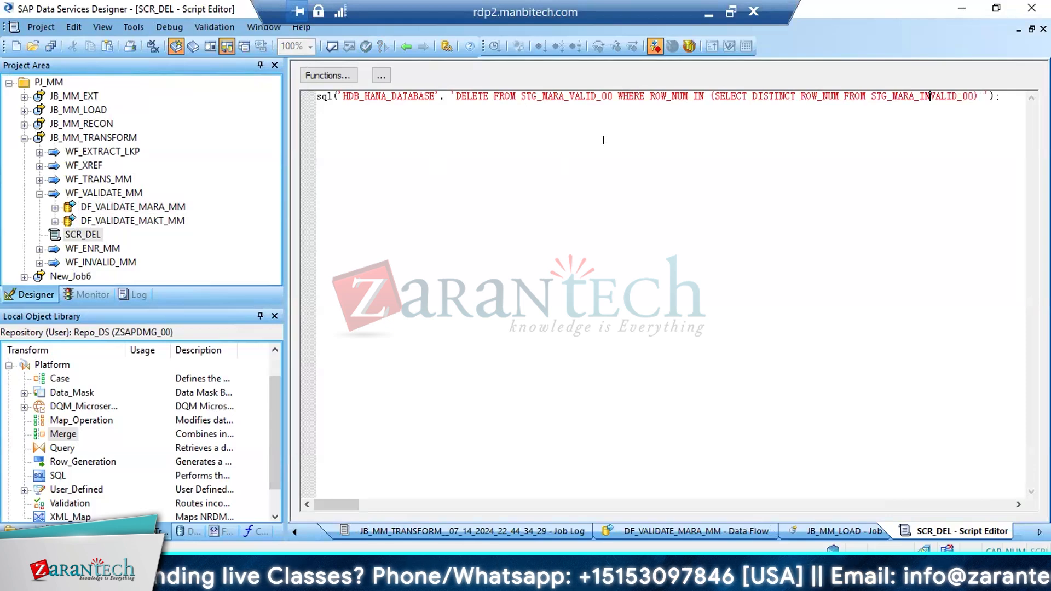
Expand DF_VALIDATE_MARA_MM in the project tree to check its target tables against the script, and widen the script editor
left_click(55, 207)
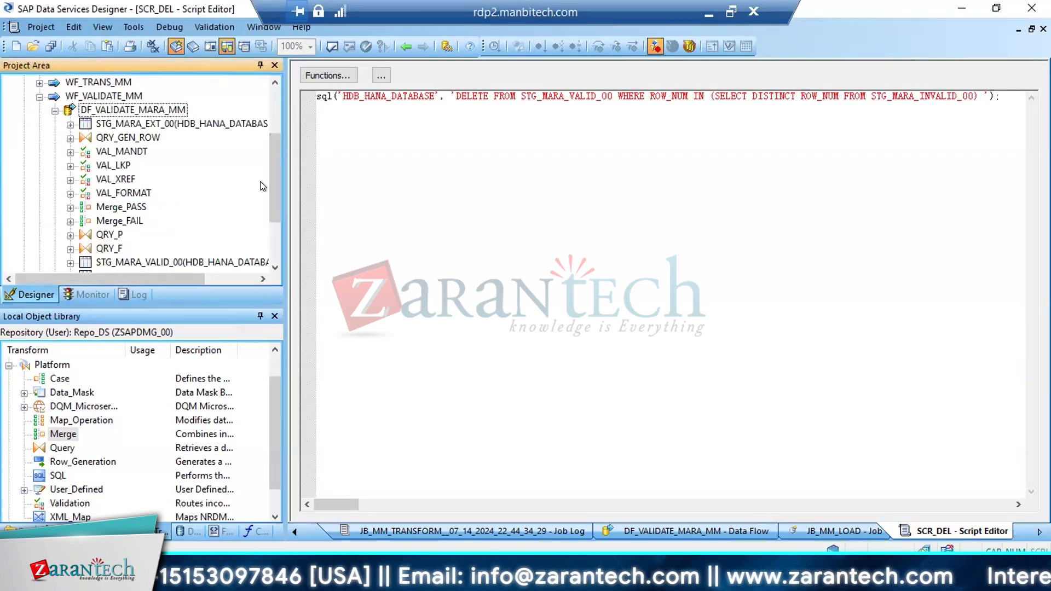
left_click_drag(271, 175, 274, 216)
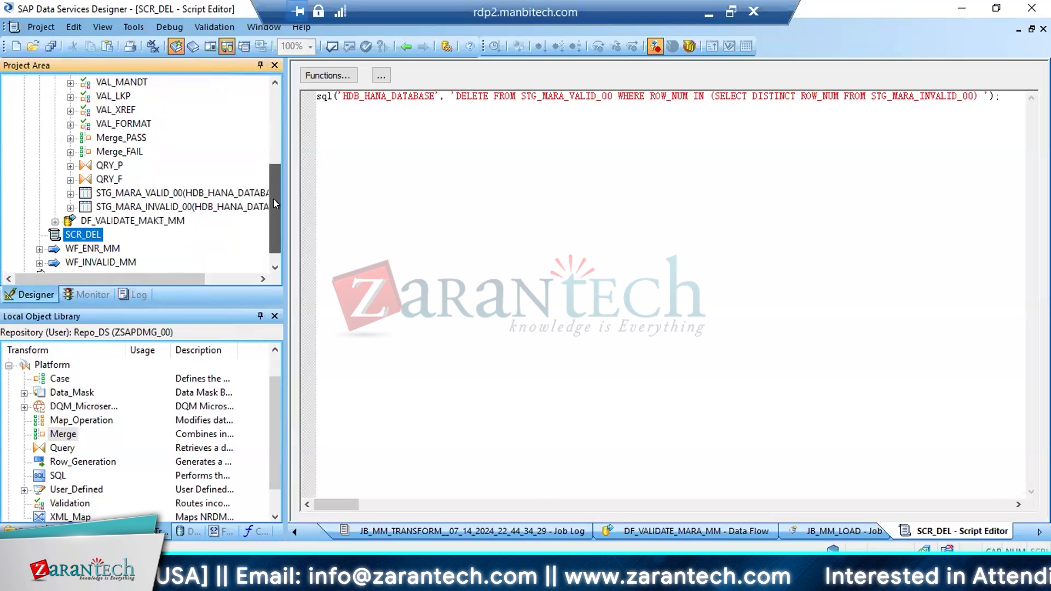
double_click(364, 96)
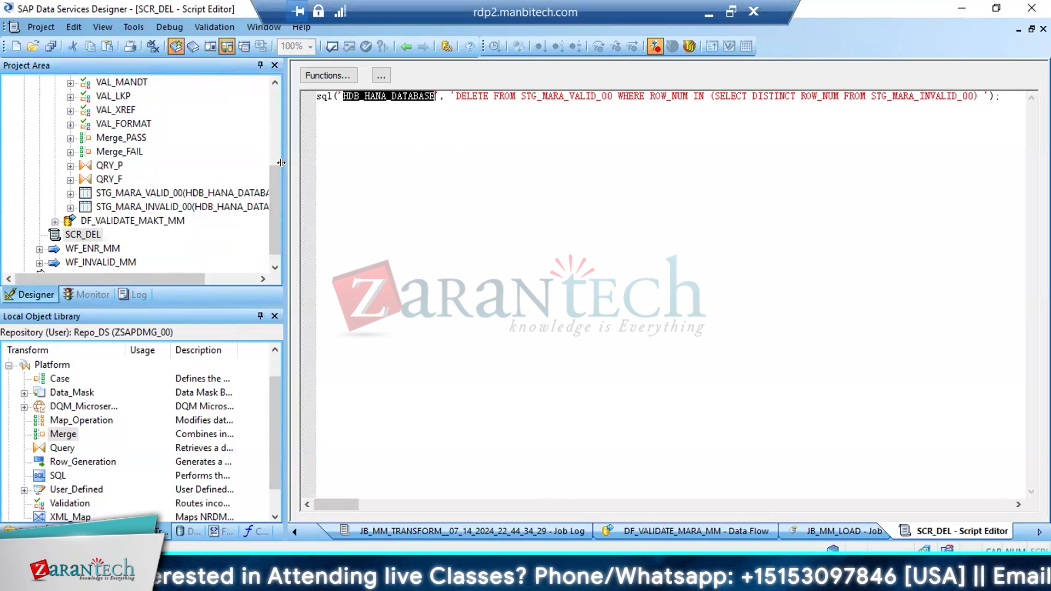
left_click_drag(285, 166, 245, 166)
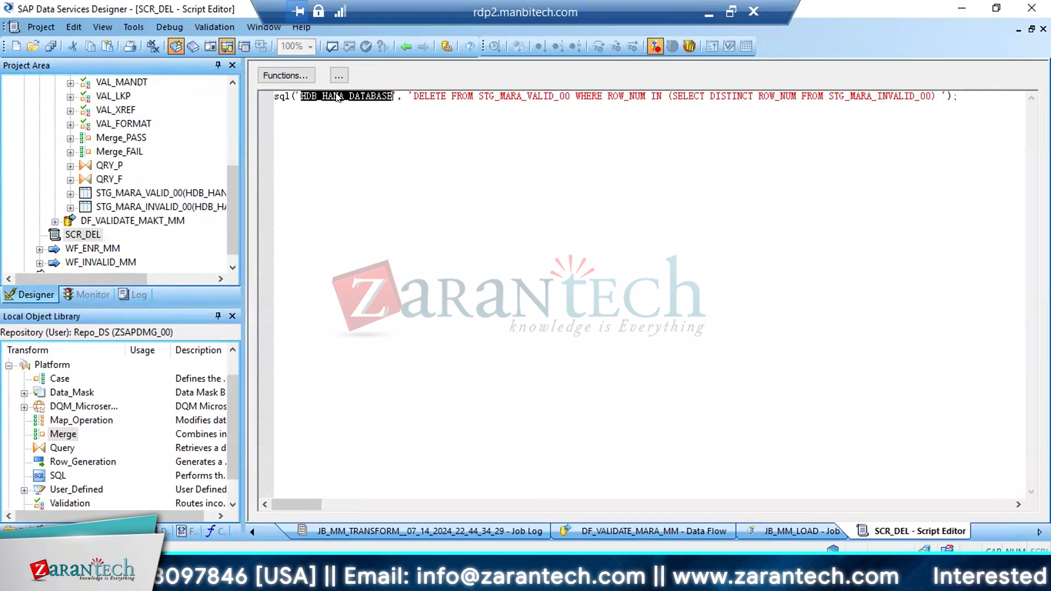
Review the DELETE statement, comparing its target table STG_MARA_VALID_00, the ROW_NUM condition and the subquery table STG_MARA_INVALID_00
left_click(429, 96)
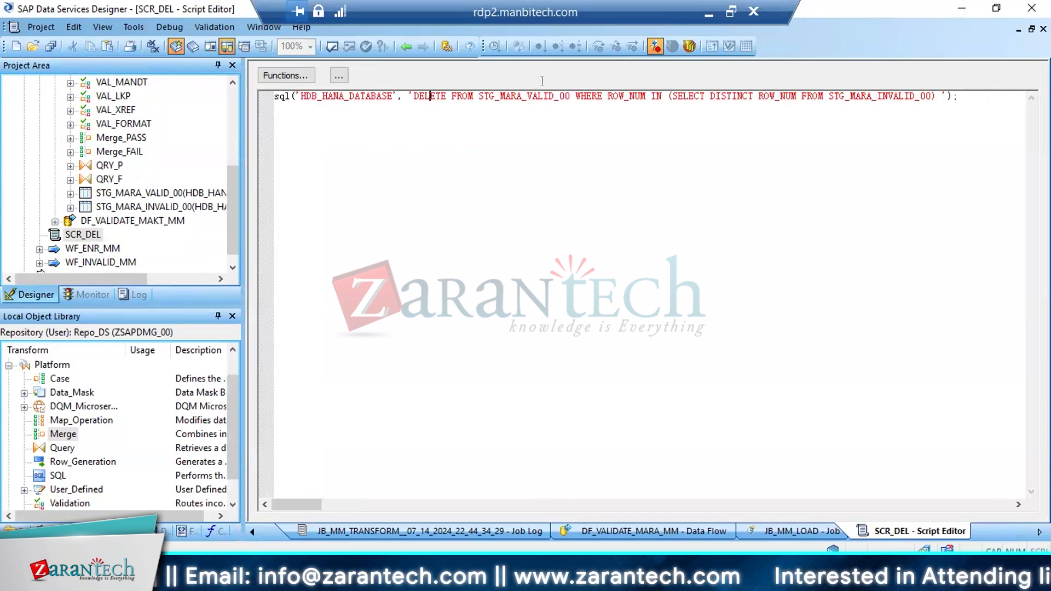
double_click(509, 97)
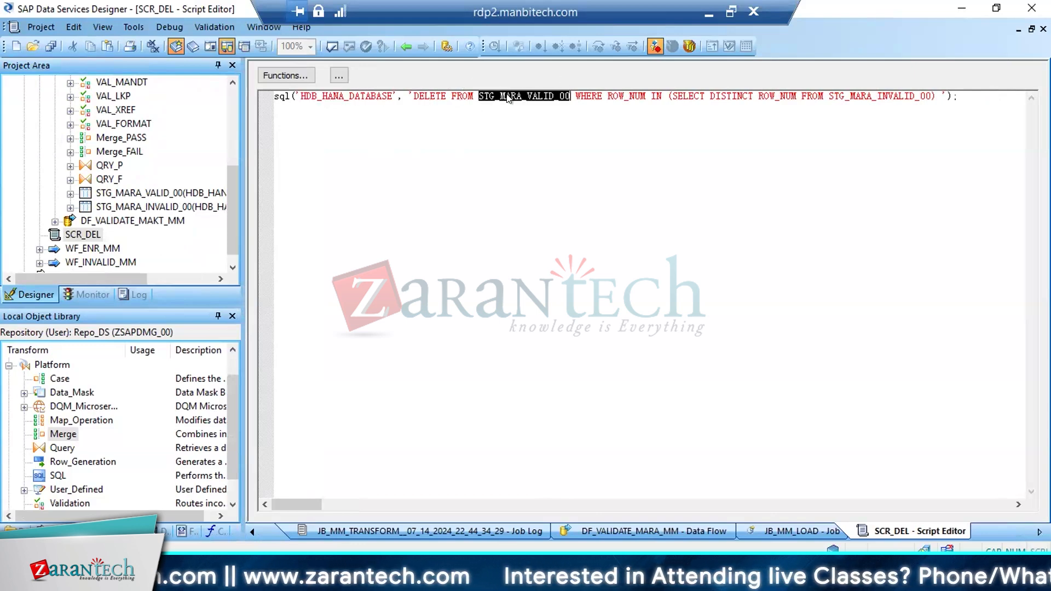
left_click(569, 96)
left_click_drag(569, 96, 414, 96)
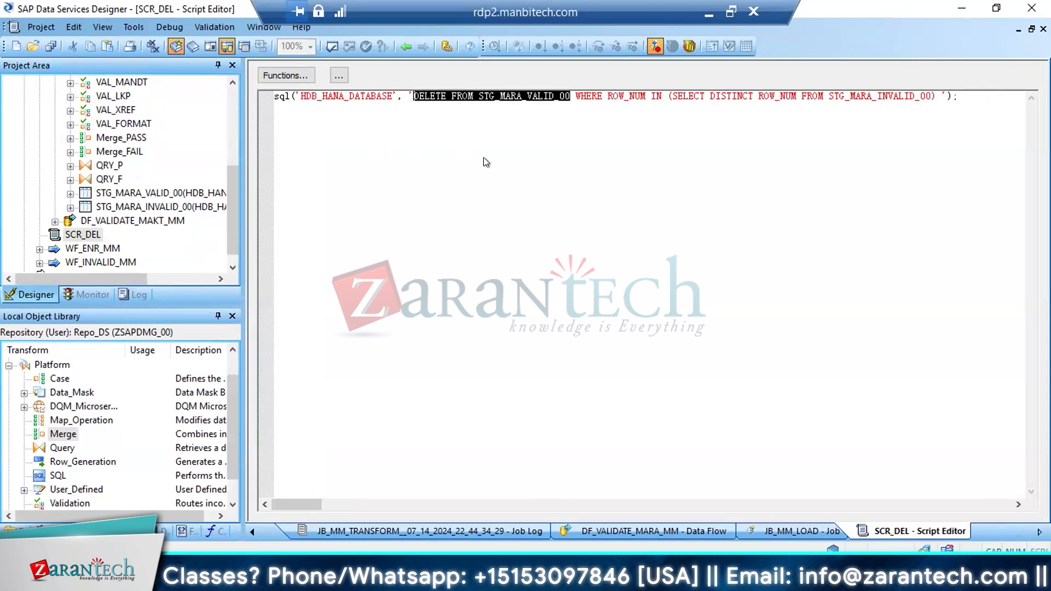
left_click(634, 96)
double_click(511, 96)
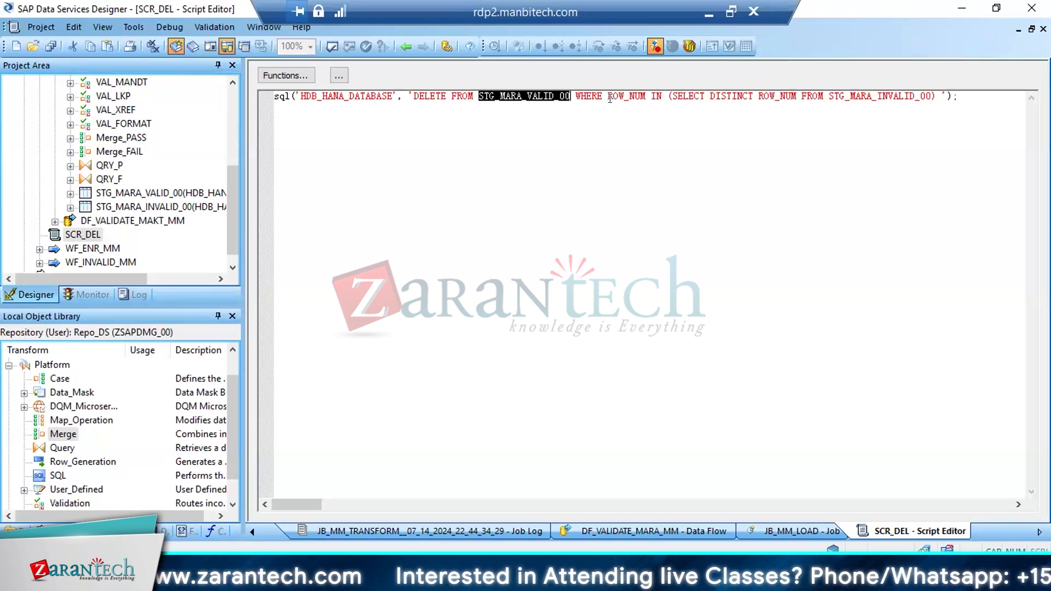
left_click(584, 136)
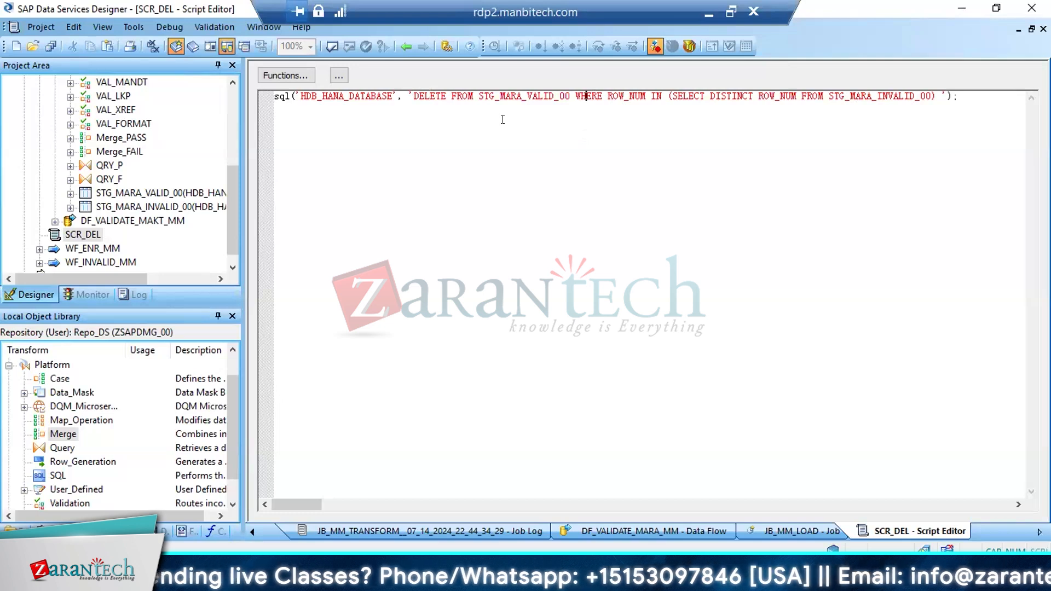
double_click(509, 96)
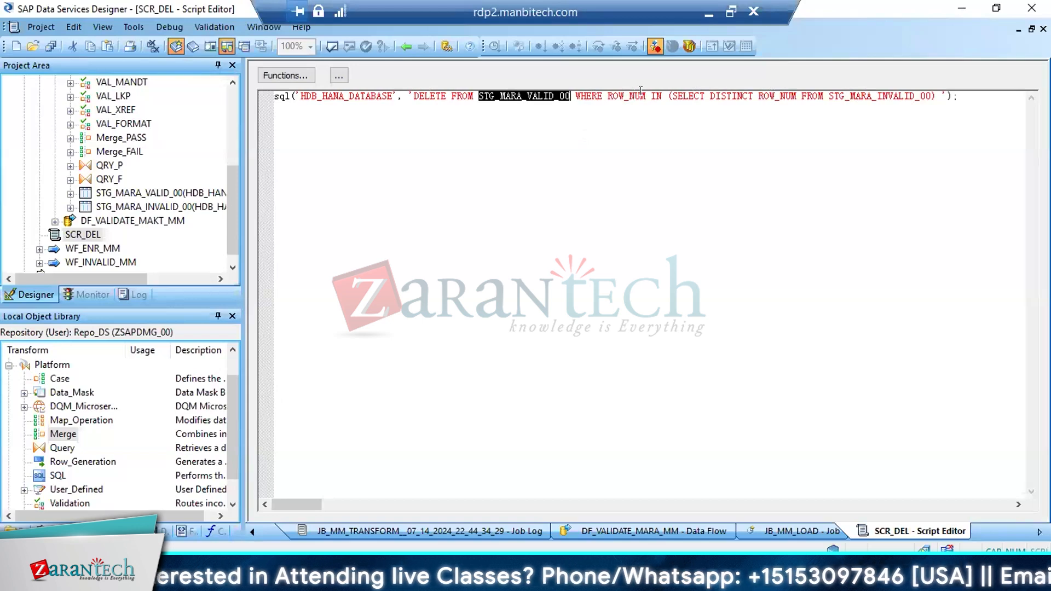
double_click(872, 96)
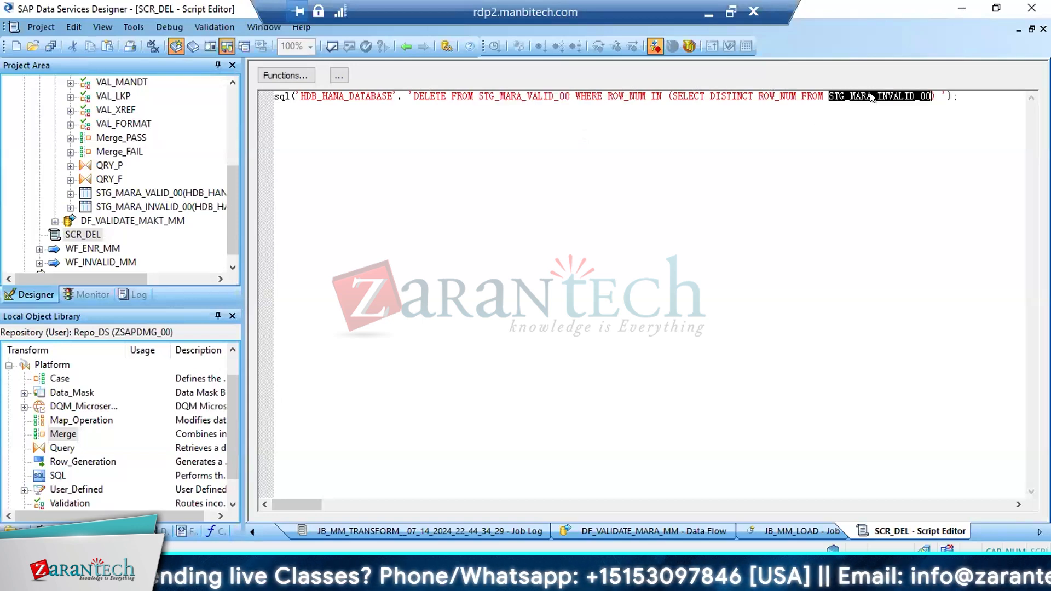
double_click(517, 96)
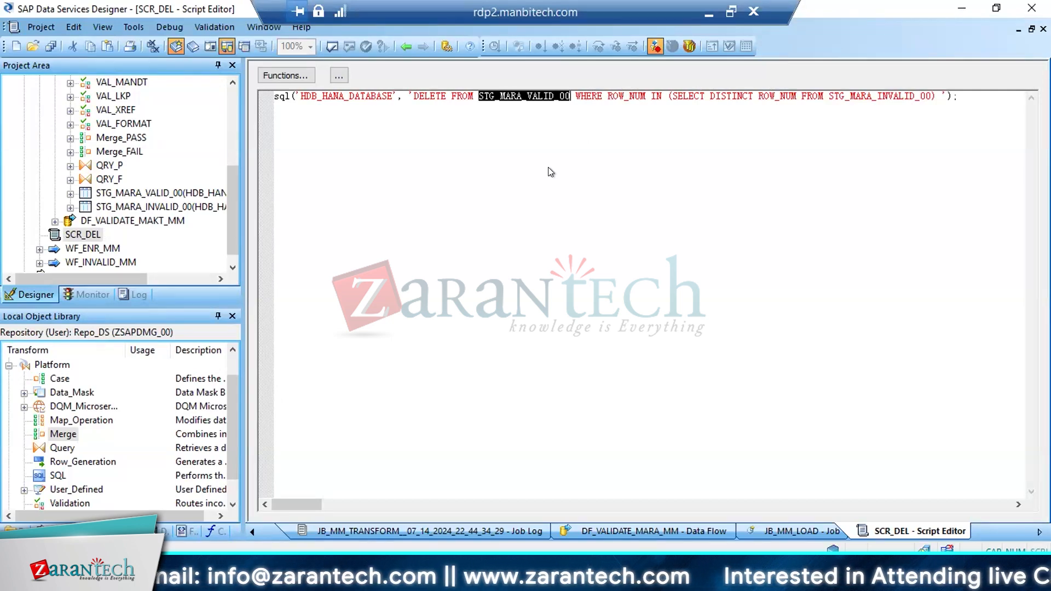
double_click(852, 96)
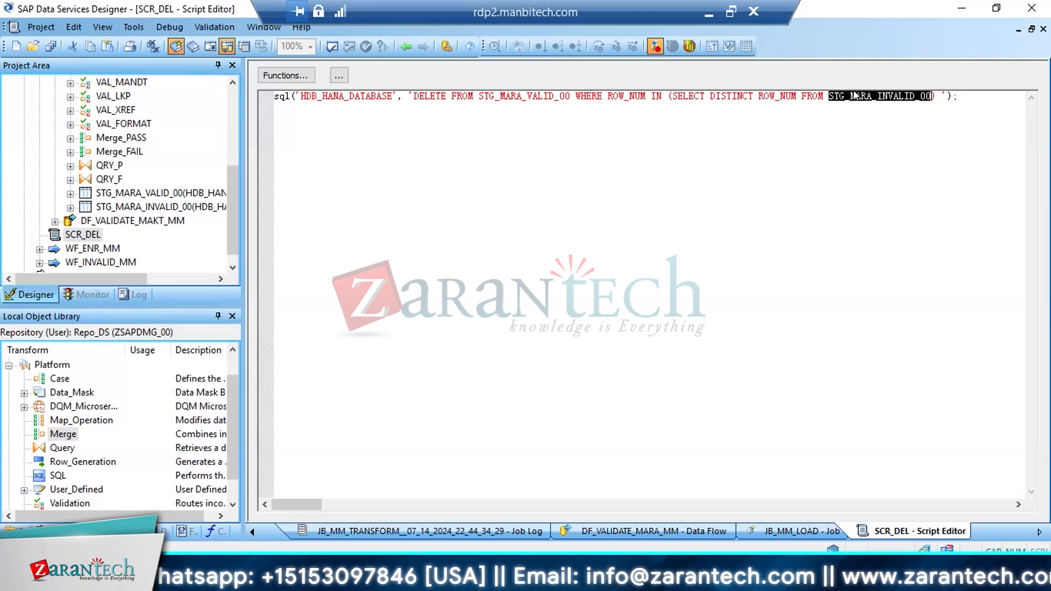
double_click(530, 96)
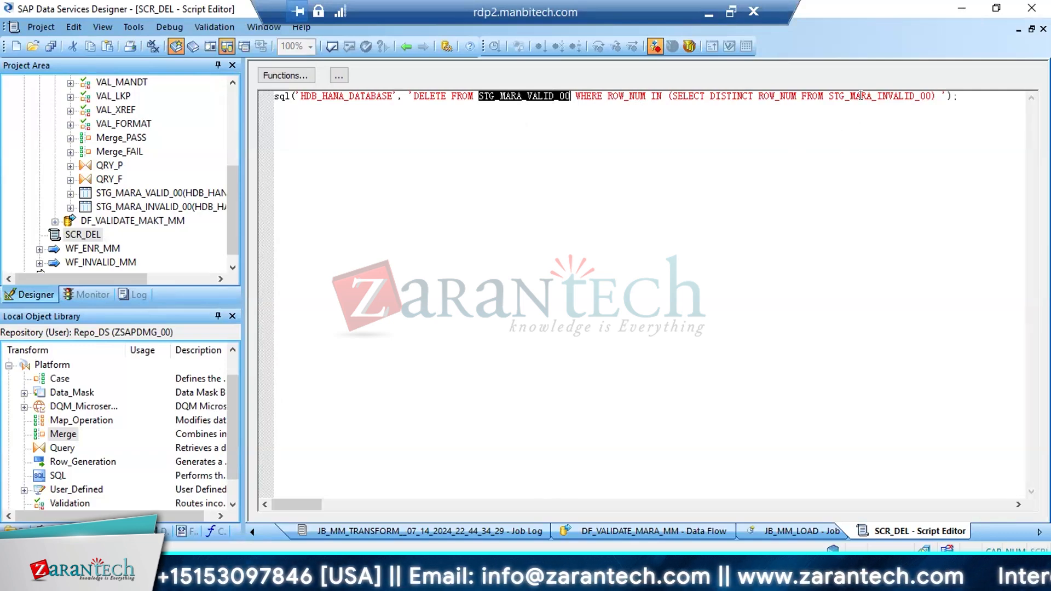
Duplicate the entire sql DELETE call onto a second line of the SCR_DEL script
left_click_drag(959, 96, 516, 96)
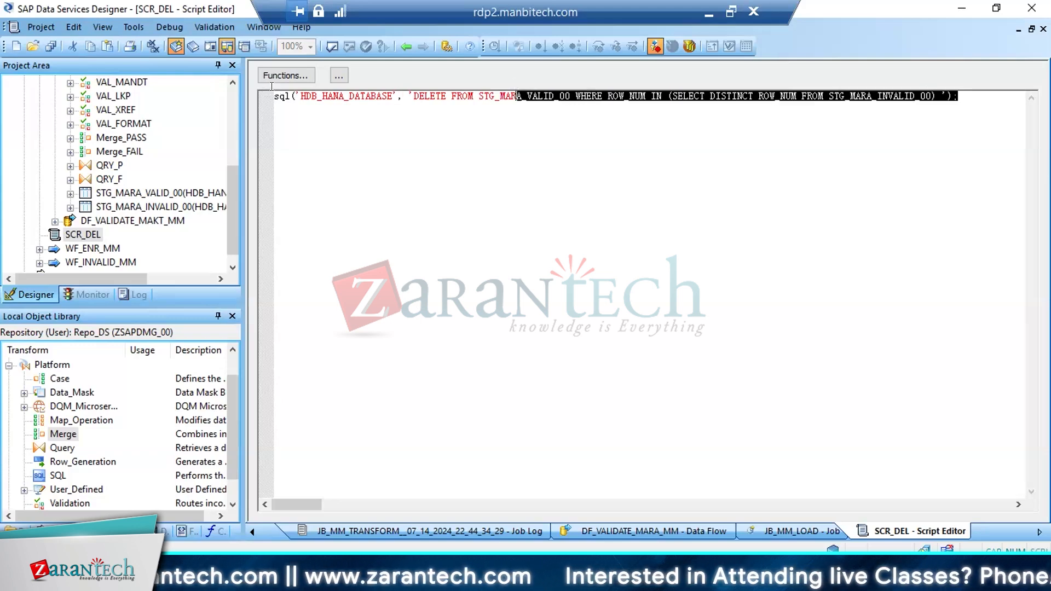
left_click_drag(271, 86, 276, 94)
key("ctrl+c")
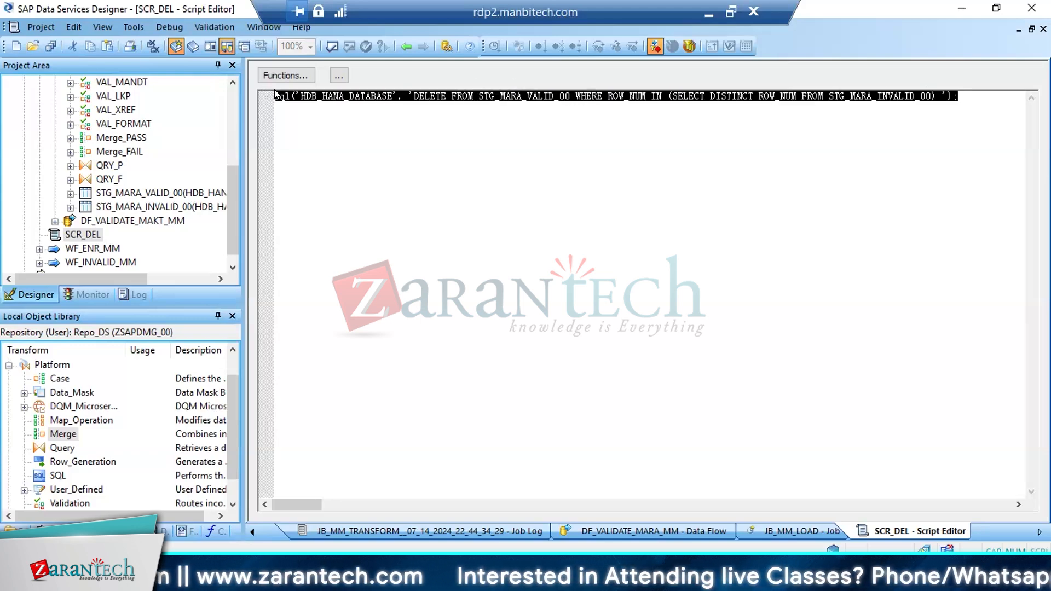
left_click(968, 95)
key("Return")
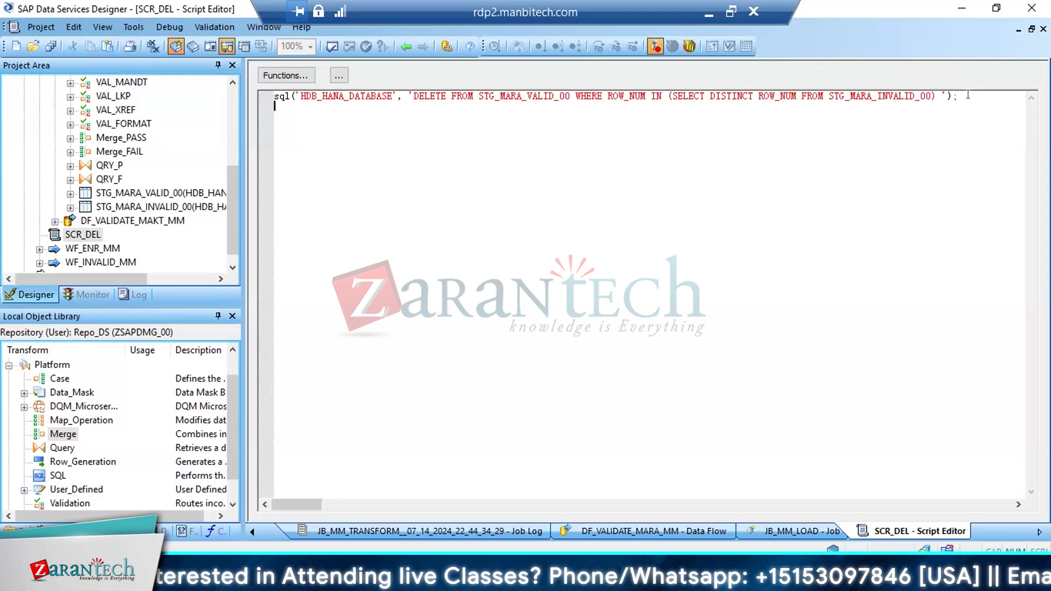
key("ctrl+v")
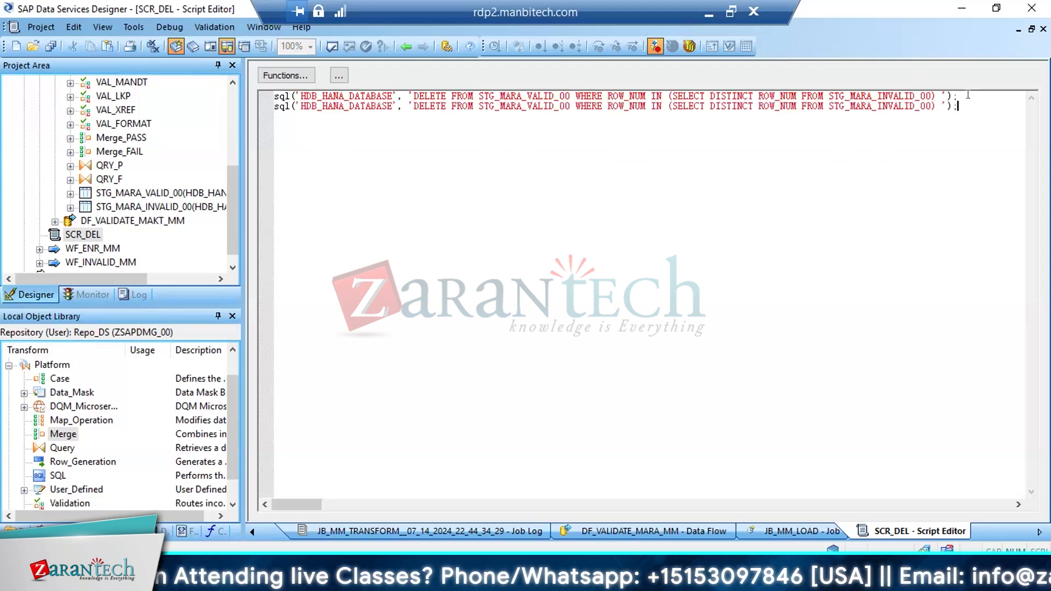
Change the second call's tables to STG_MAKT_VALID_00 and STG_MAKT_INVALID_00, and save all changes
left_click(522, 106)
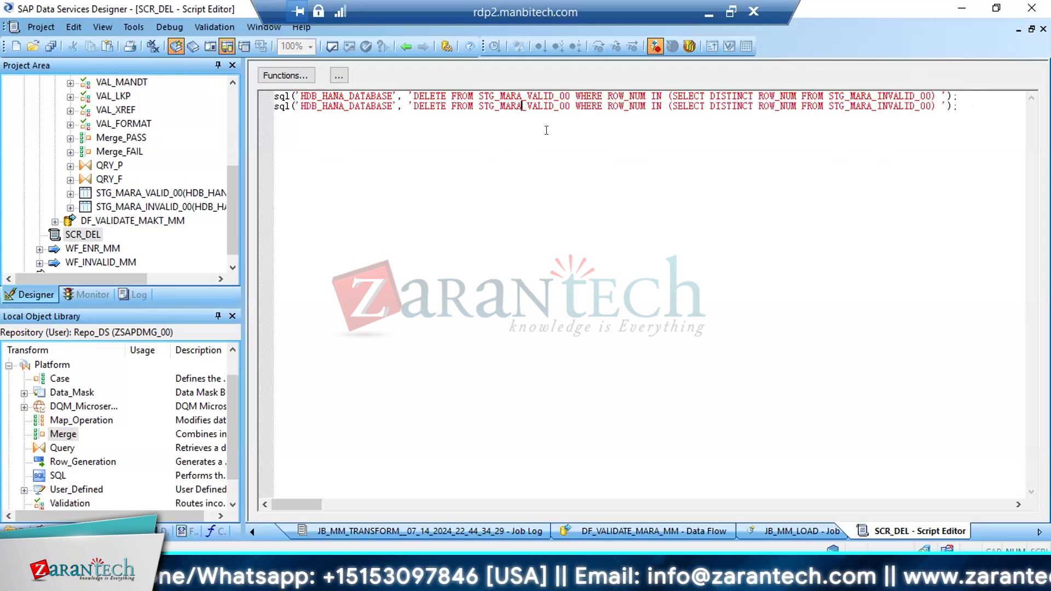
key("BackSpace")
key("BackSpace")
type("KT")
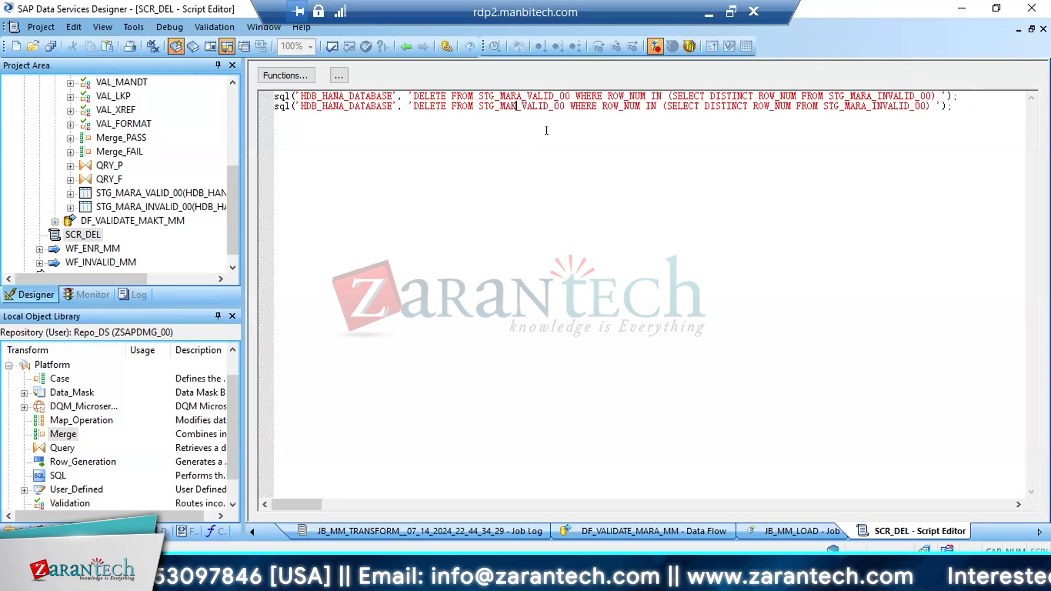
left_click(870, 102)
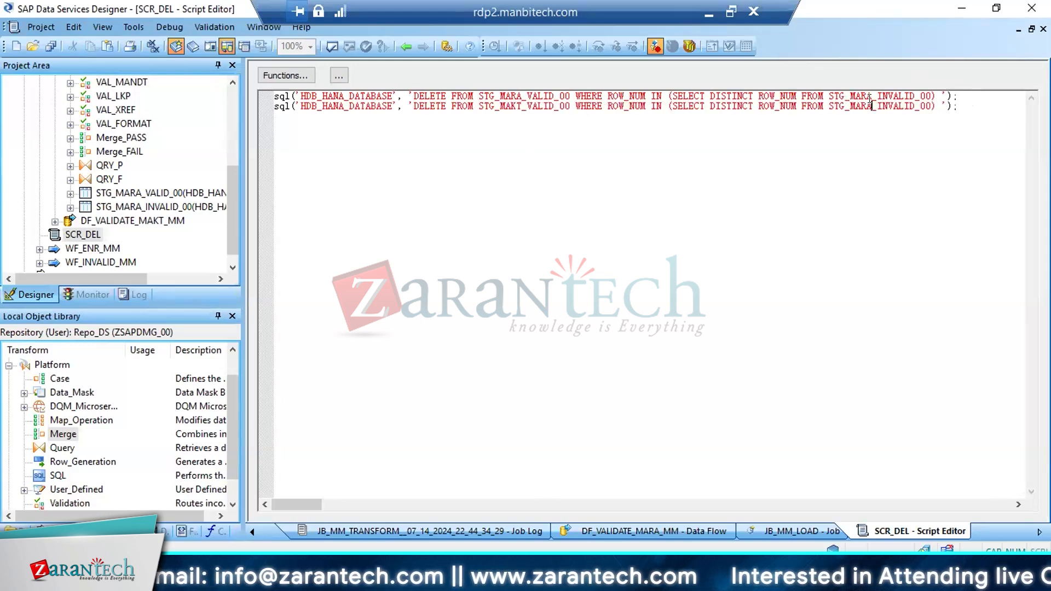
key("BackSpace")
key("BackSpace")
type("KT")
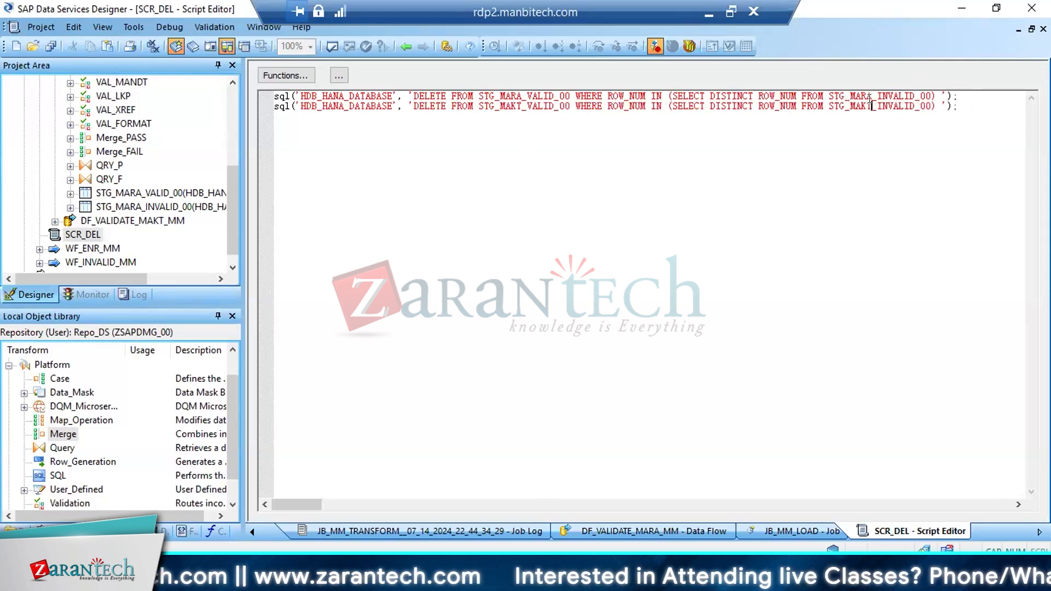
left_click(50, 46)
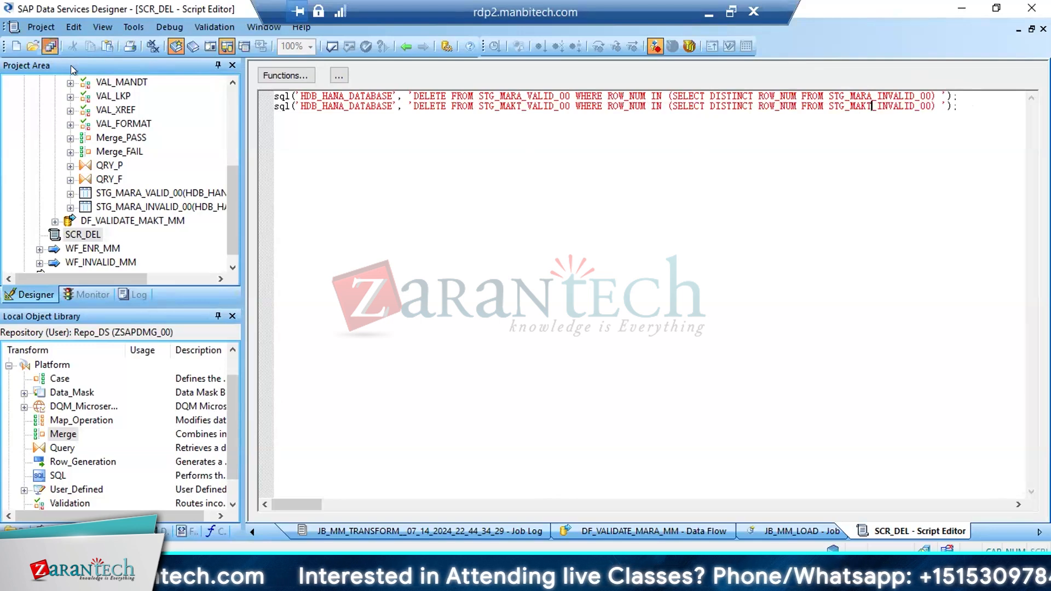
Finish saving, validate the SCR_DEL script with its two DELETE calls, and dismiss the validation output
left_click(425, 370)
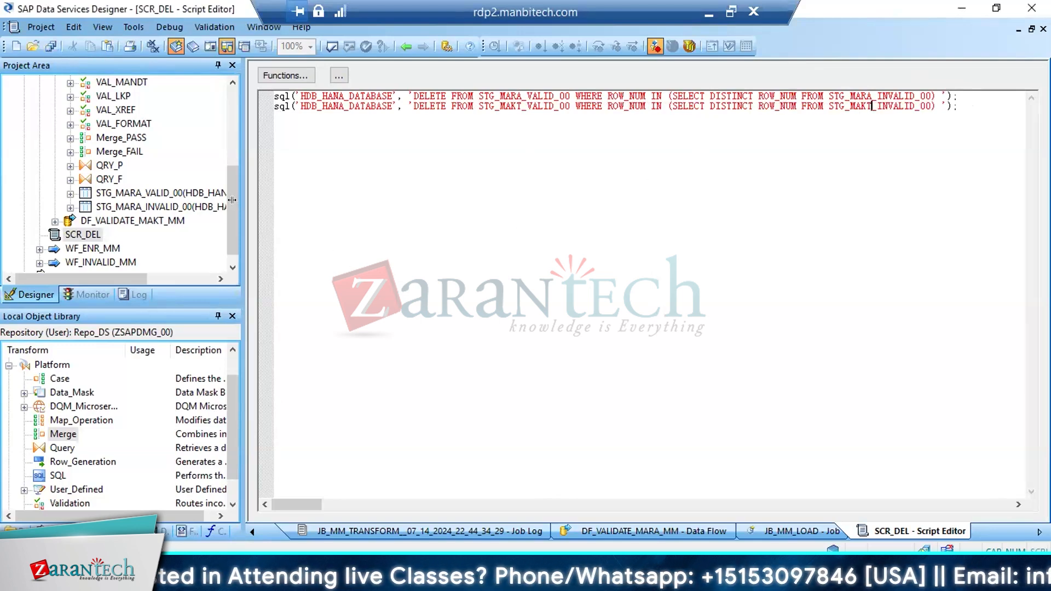
left_click_drag(230, 208, 231, 132)
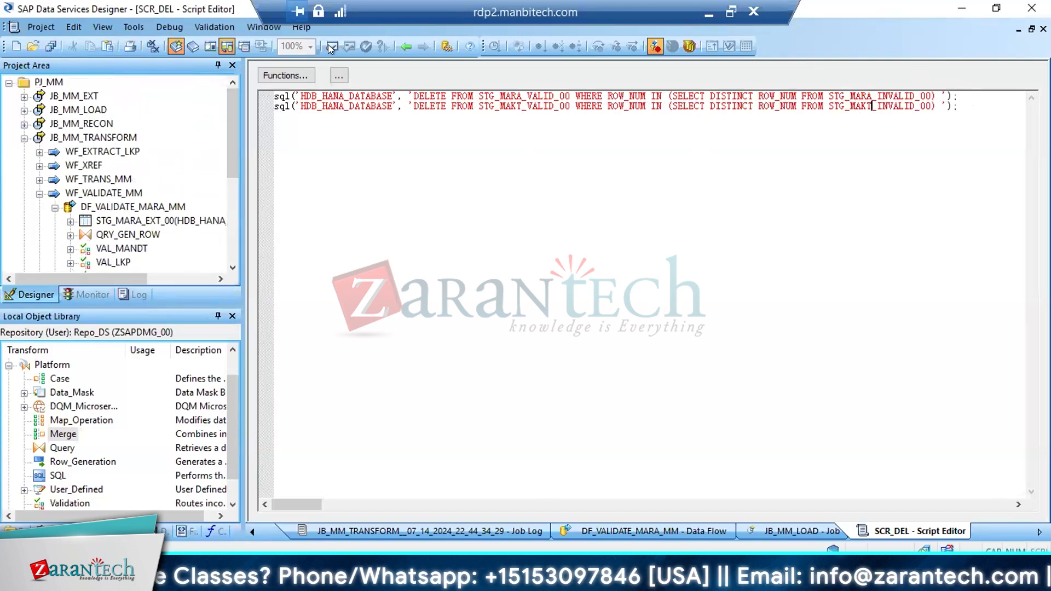
left_click(331, 46)
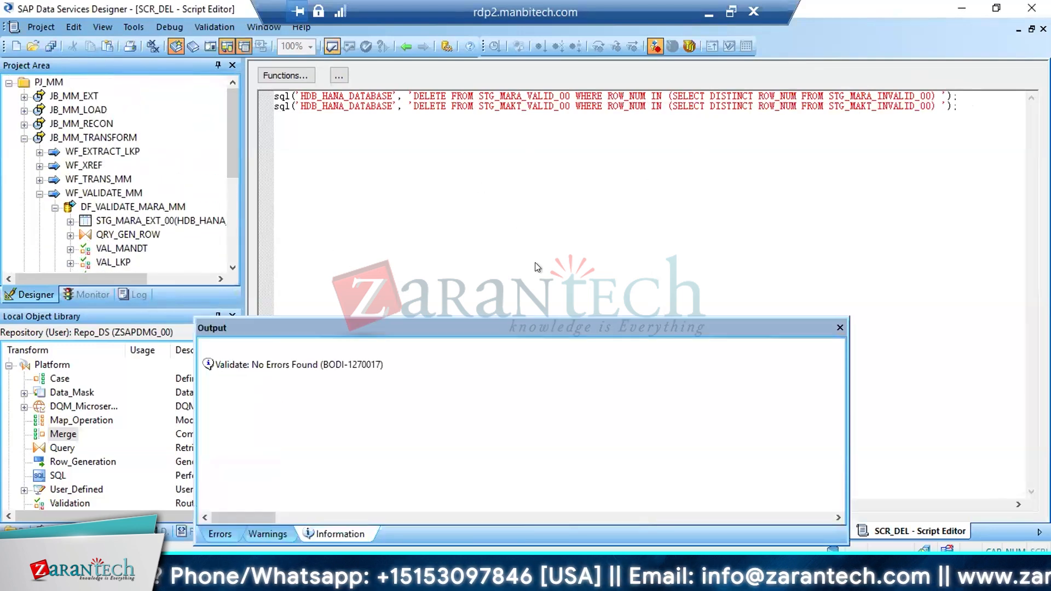
left_click(839, 327)
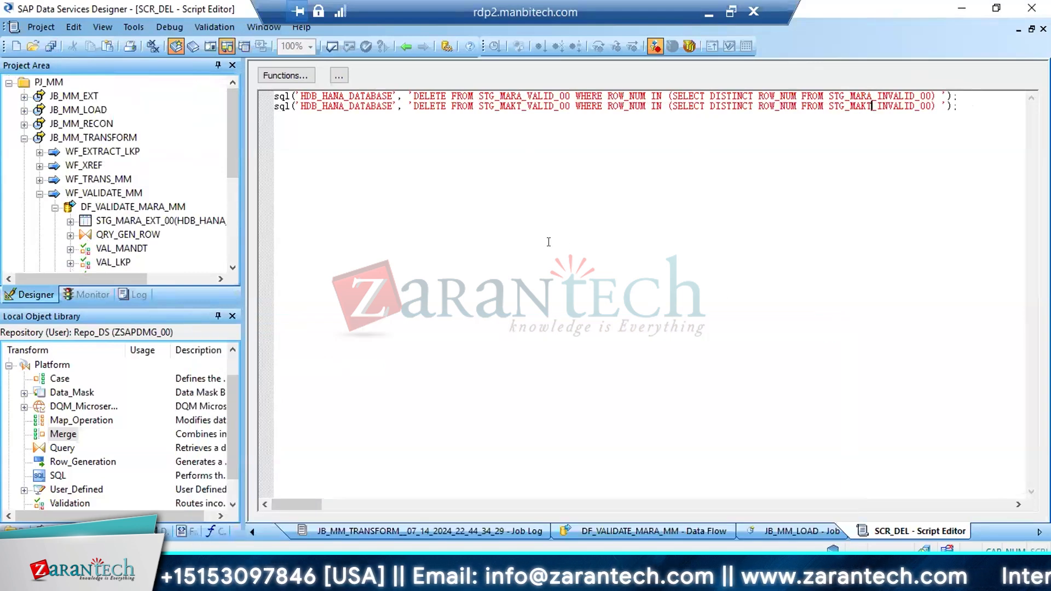
Open the JB_MM_TRANSFORM job and execute it with the default execution properties
left_click(100, 137)
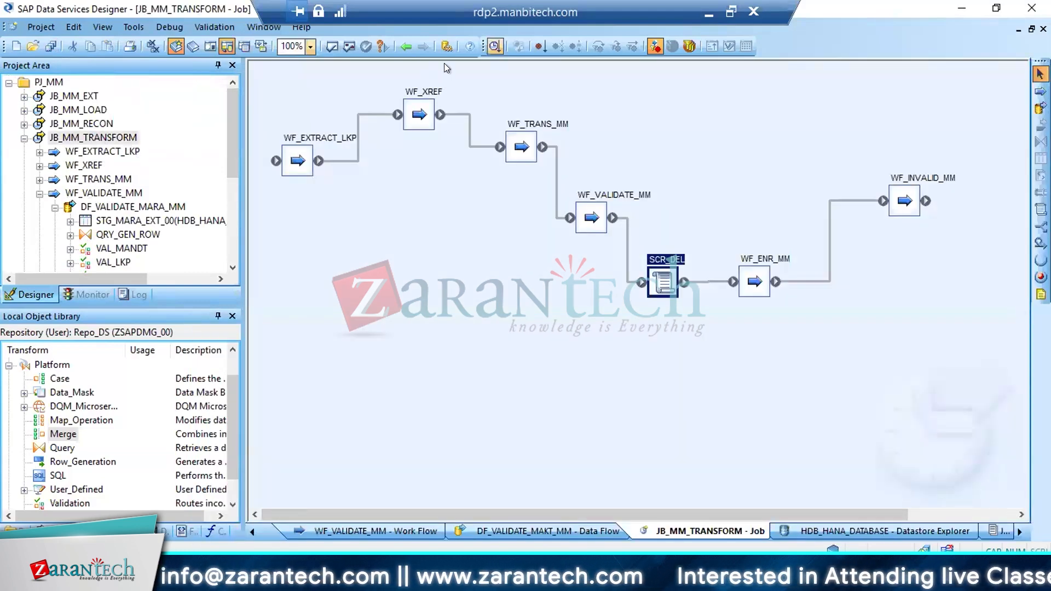
left_click(495, 46)
left_click(605, 475)
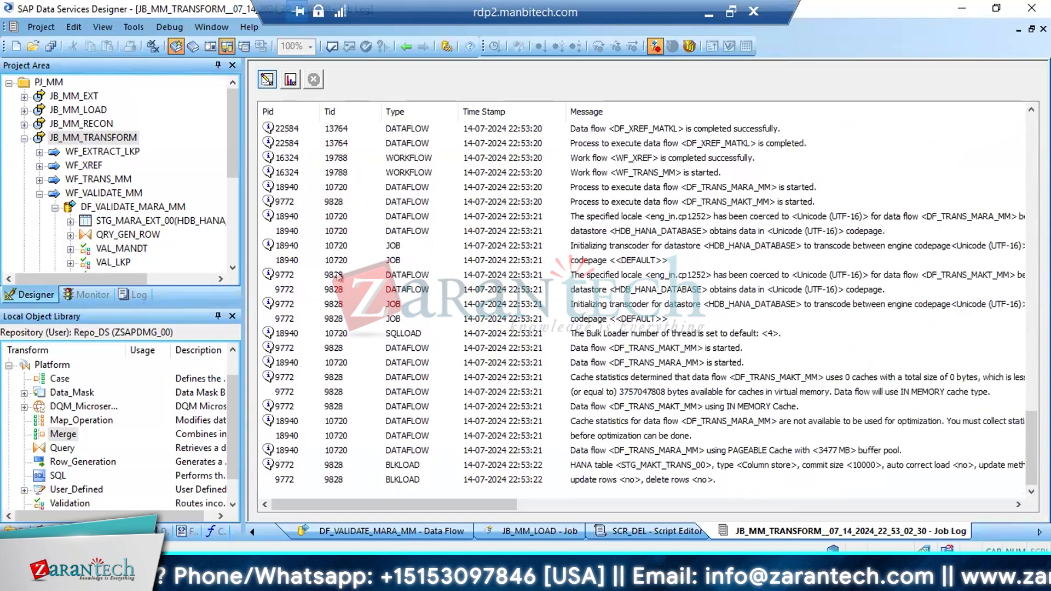
Collapse DF_VALIDATE_MARA_MM, reopen SCR_DEL to review both sql calls, and check the job's run status in the monitor
left_click(55, 208)
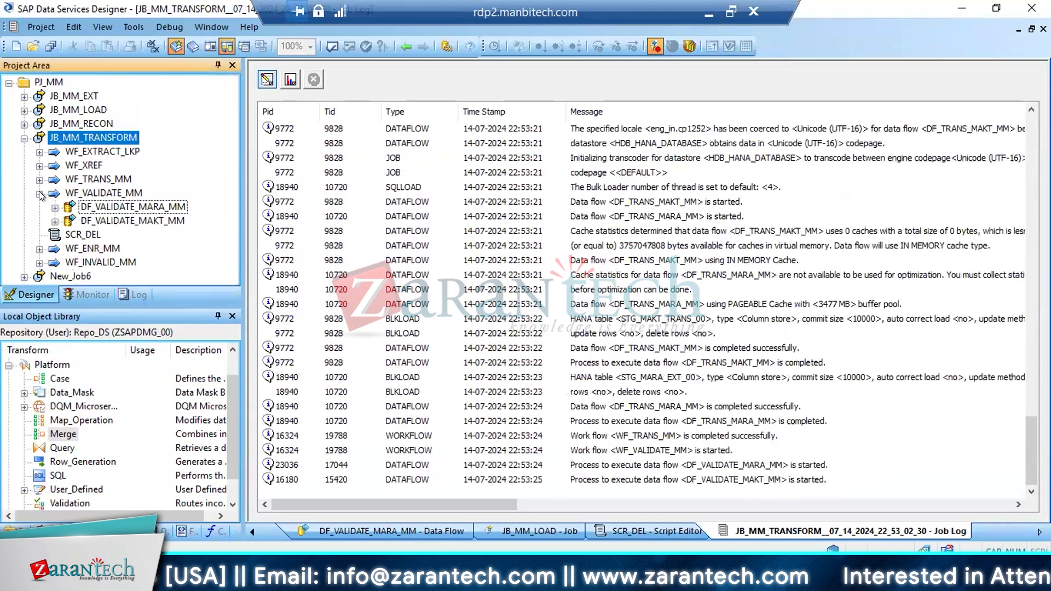
double_click(79, 233)
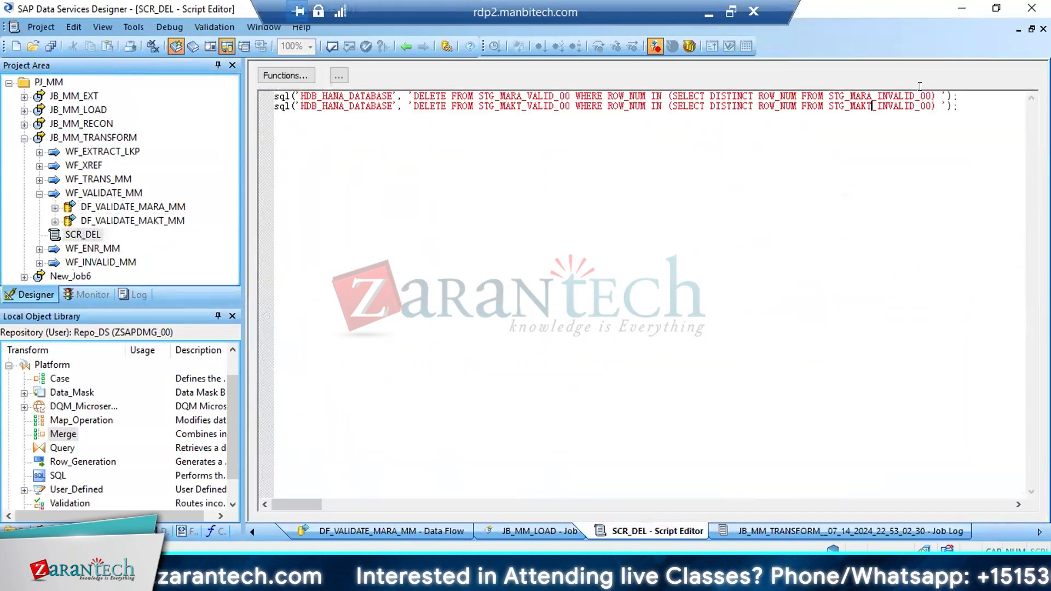
key("ctrl+a")
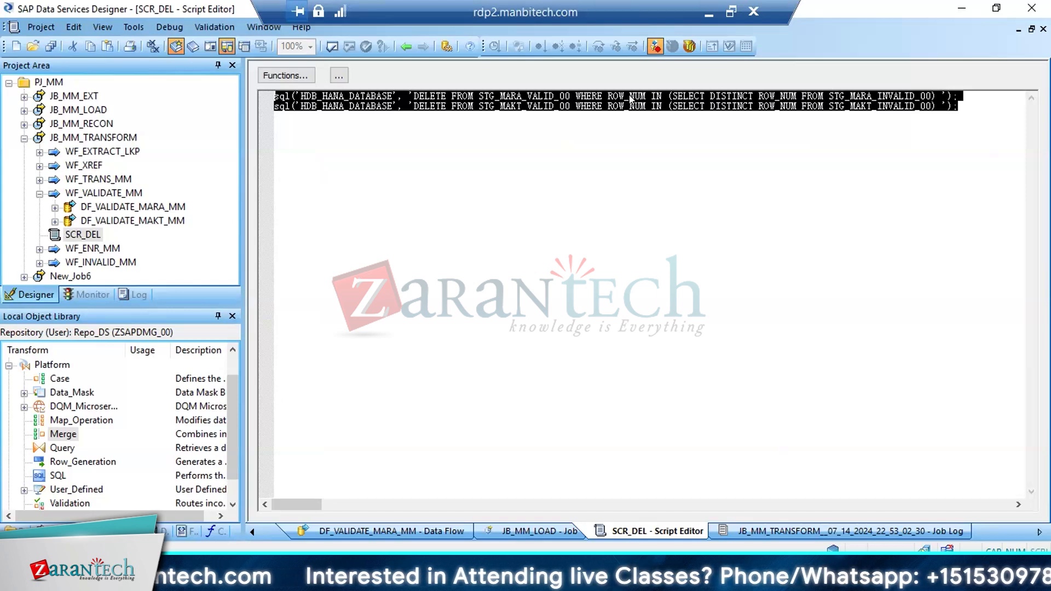
left_click(741, 181)
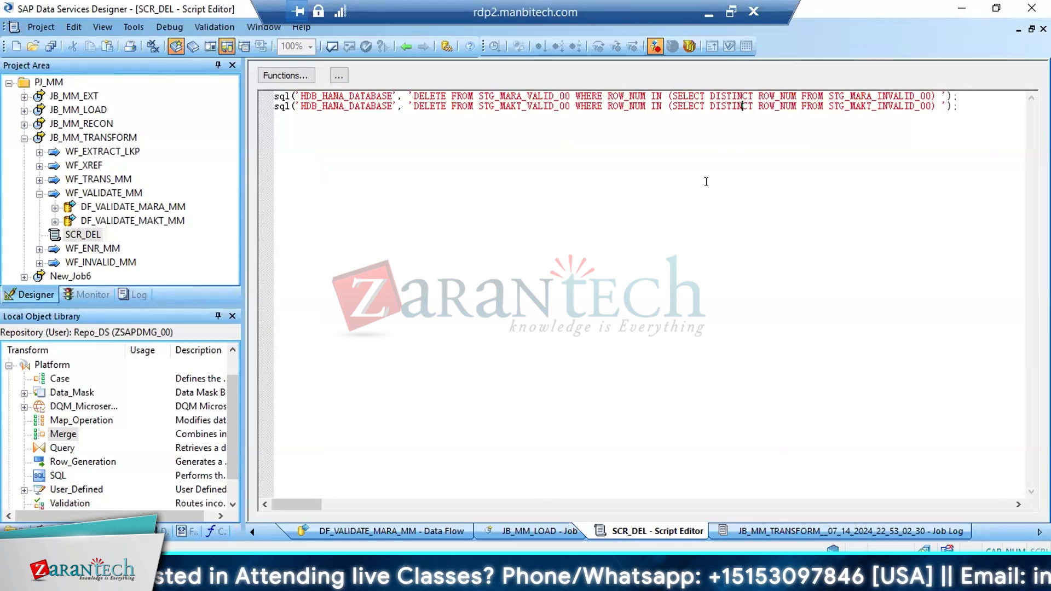
left_click(76, 298)
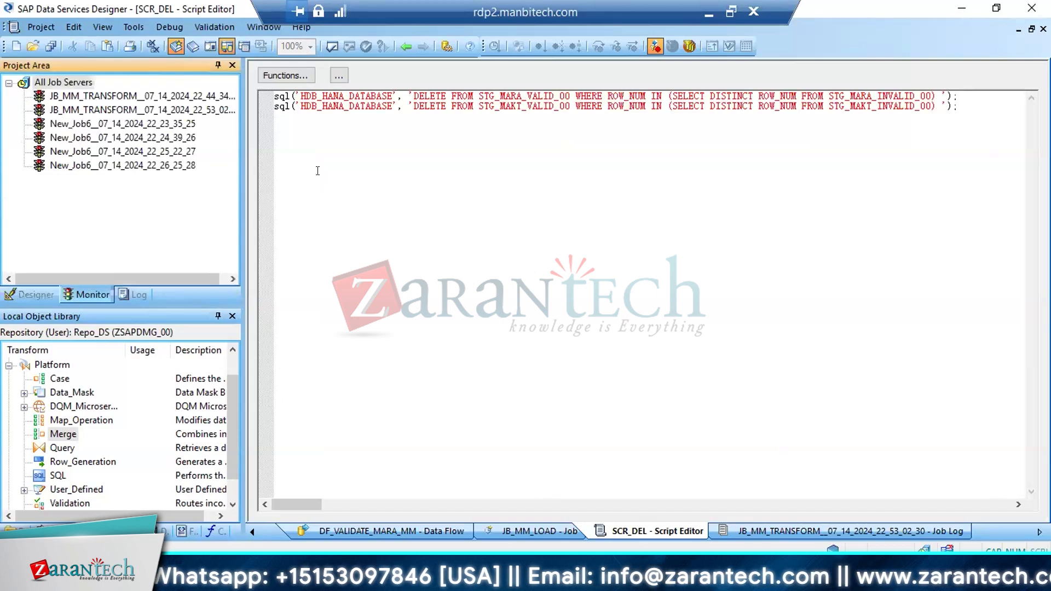
Add a third sql call with two empty string arguments below the existing DELETE calls in SCR_DEL
left_click(965, 105)
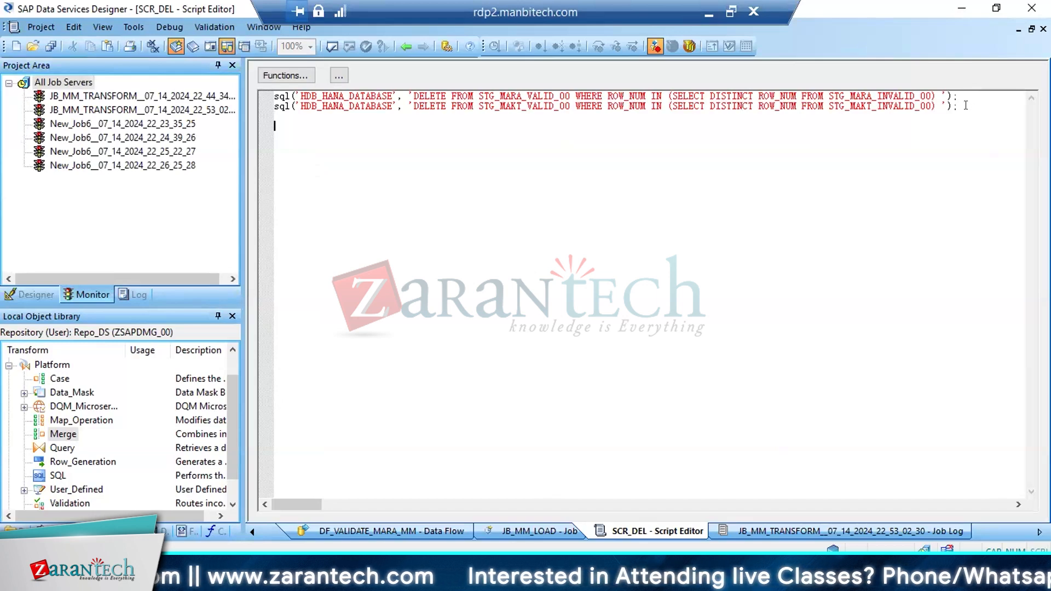
type("SQL")
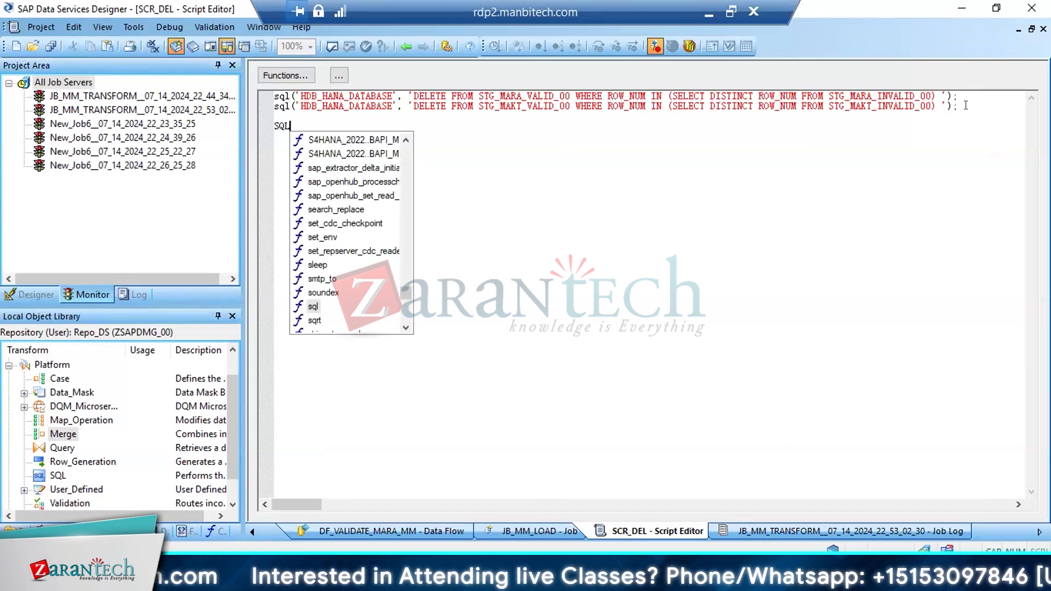
key("Return")
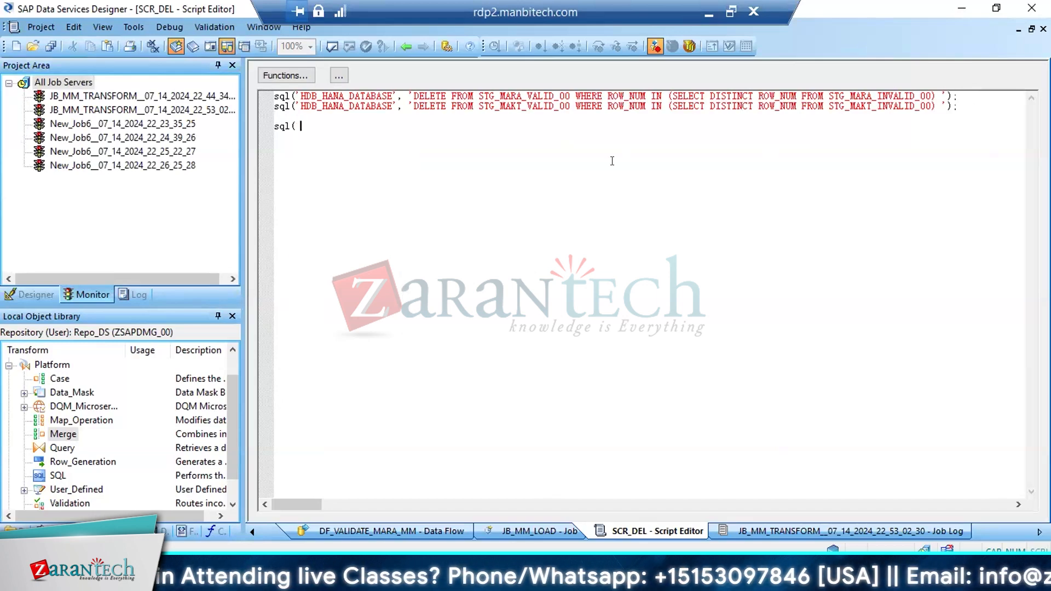
right_click(279, 125)
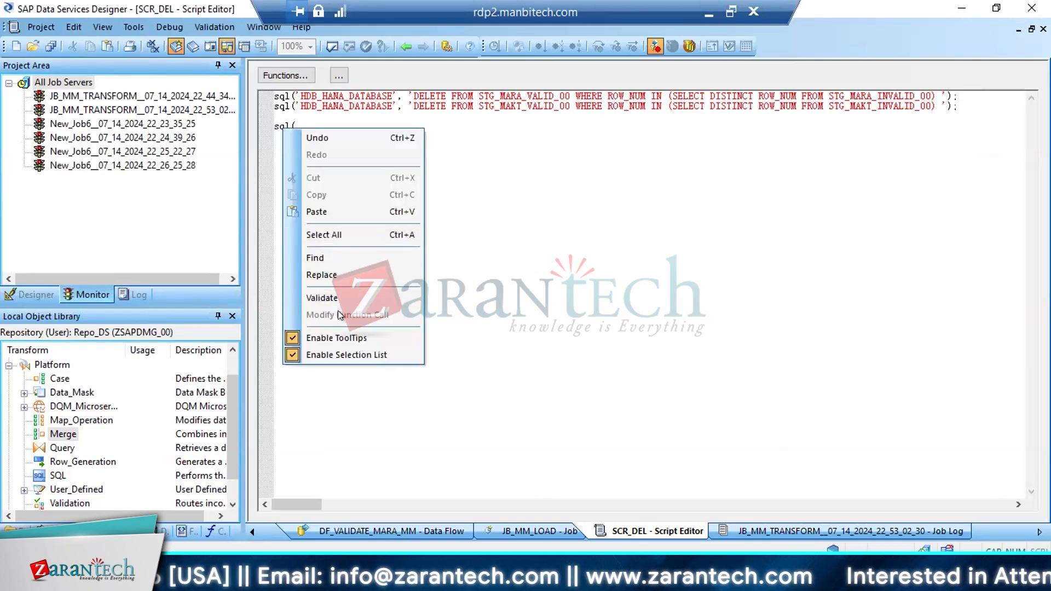
left_click(487, 223)
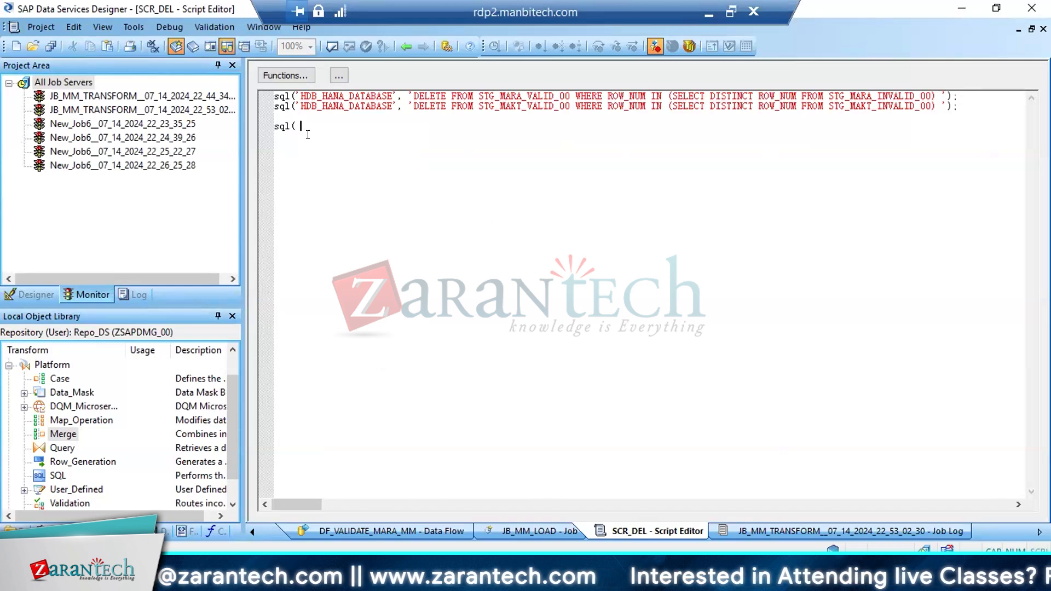
type("'',''")
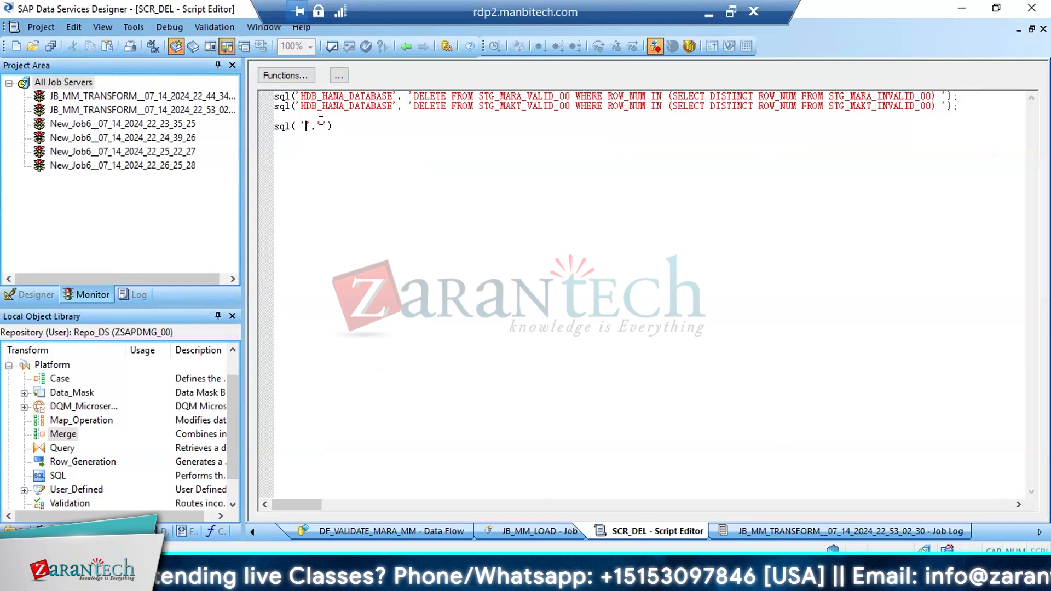
Inspect the datastore choices in the empty sql call's input parameters, cancel the dialog, and delete that call from the script
right_click(280, 124)
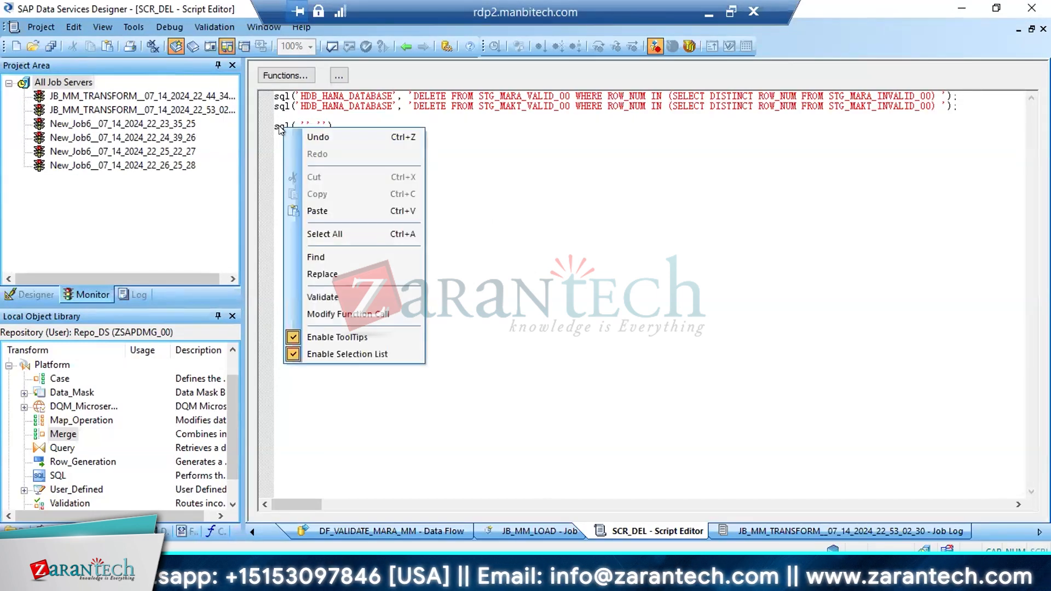
left_click(330, 311)
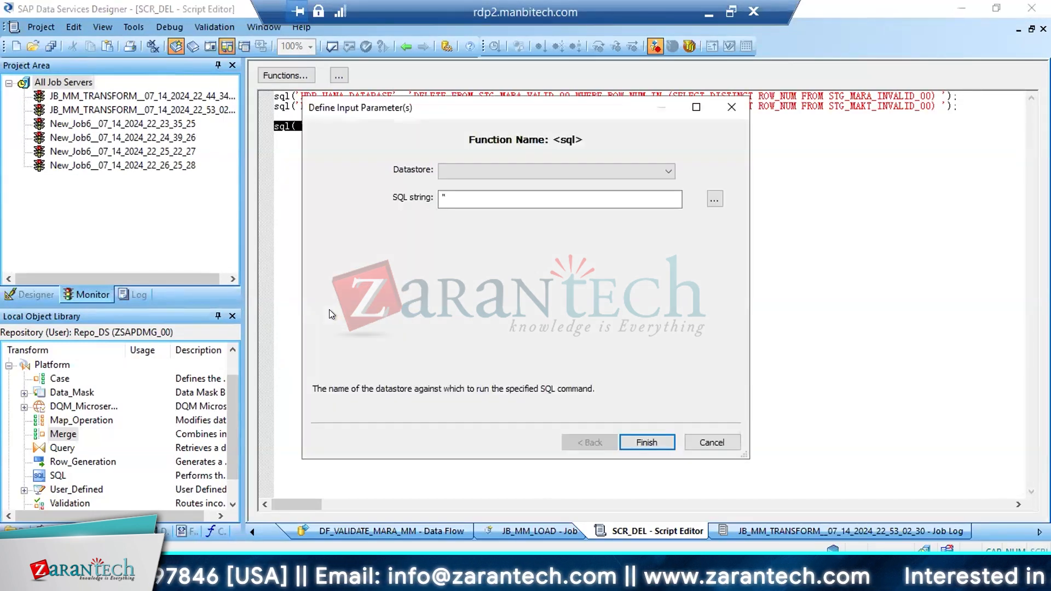
left_click(660, 170)
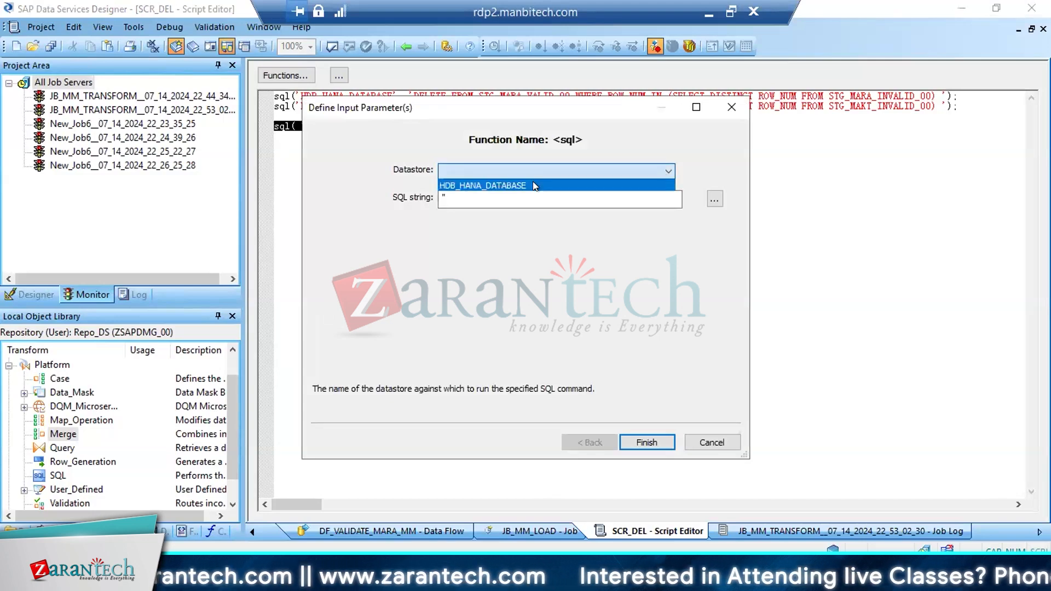
left_click(451, 194)
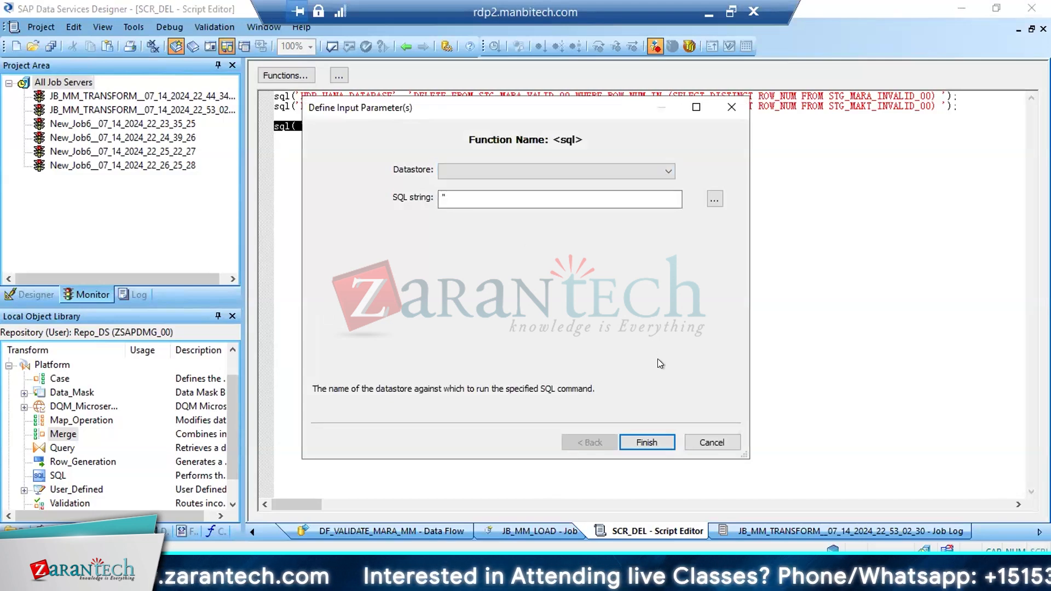
left_click(694, 441)
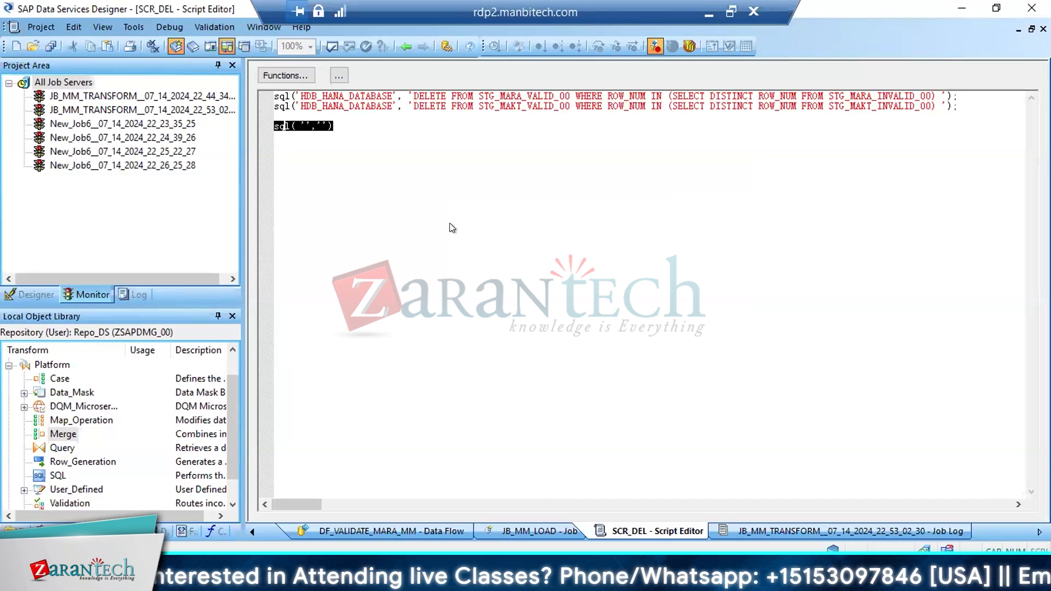
key("Delete")
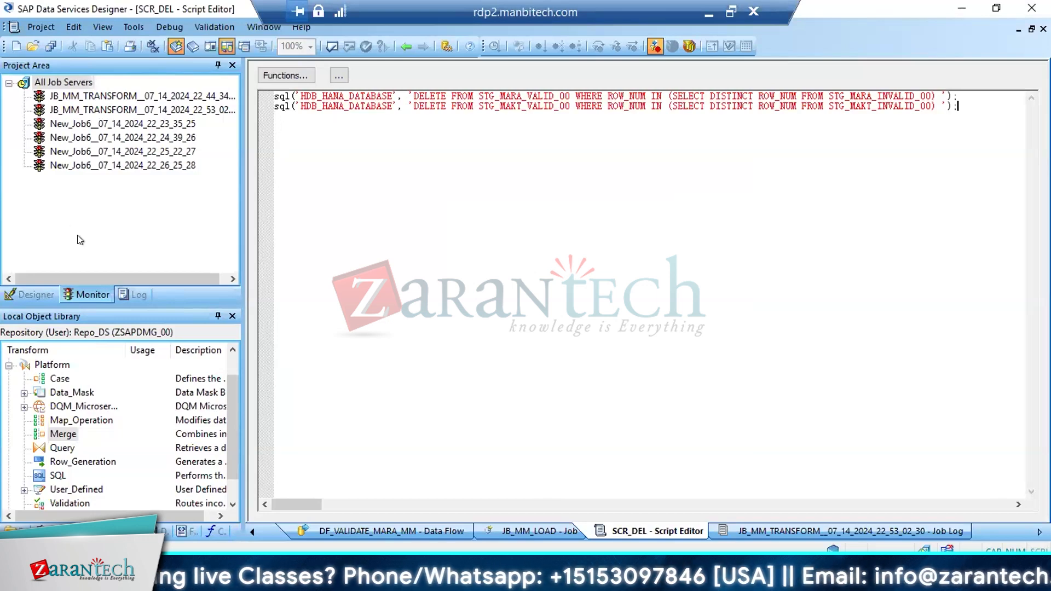
Open the DF_VALIDATE_MARA_MM data flow and refresh the STG_MARA_VALID_00 data filtered on MATNR P300711
left_click(31, 289)
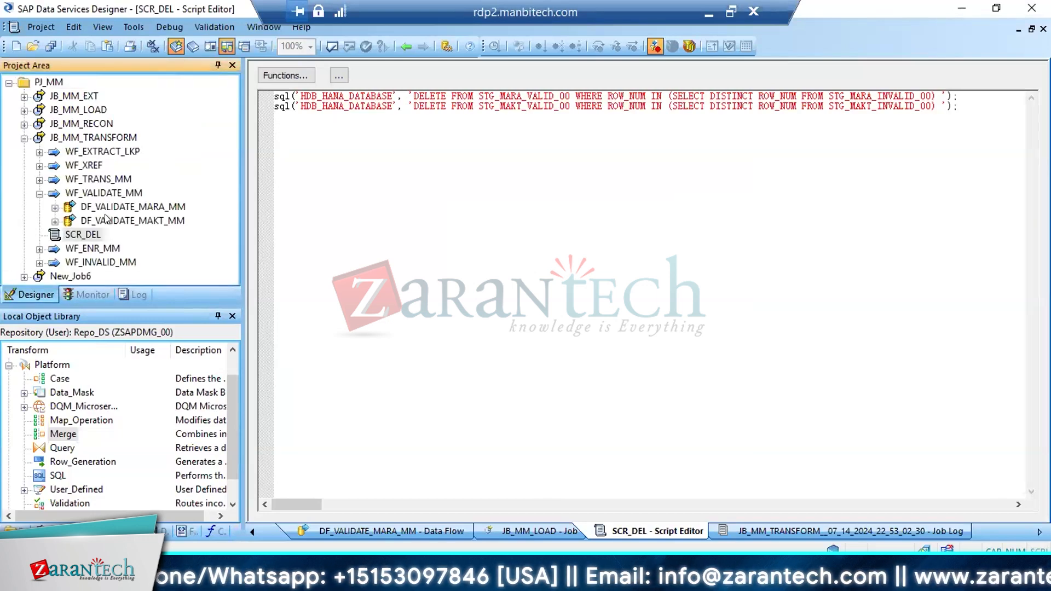
left_click(122, 207)
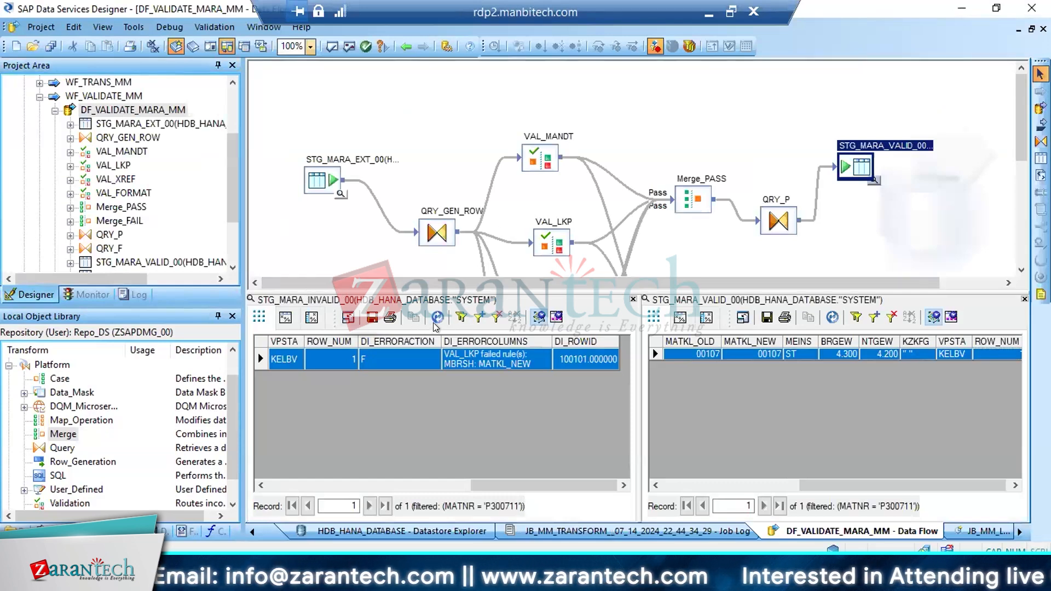
left_click(338, 359)
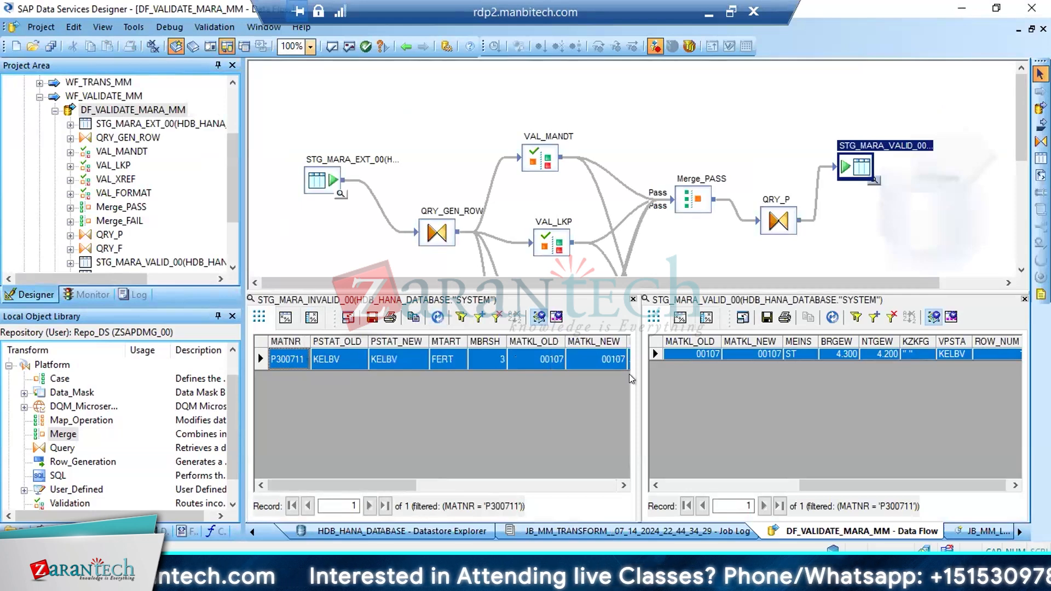
left_click(742, 356)
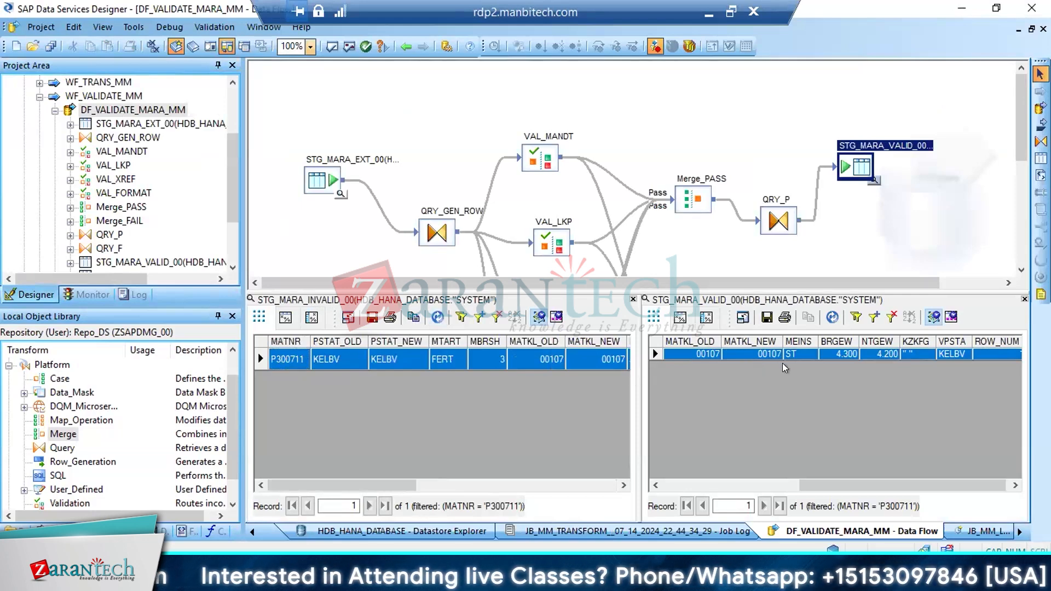
left_click(832, 317)
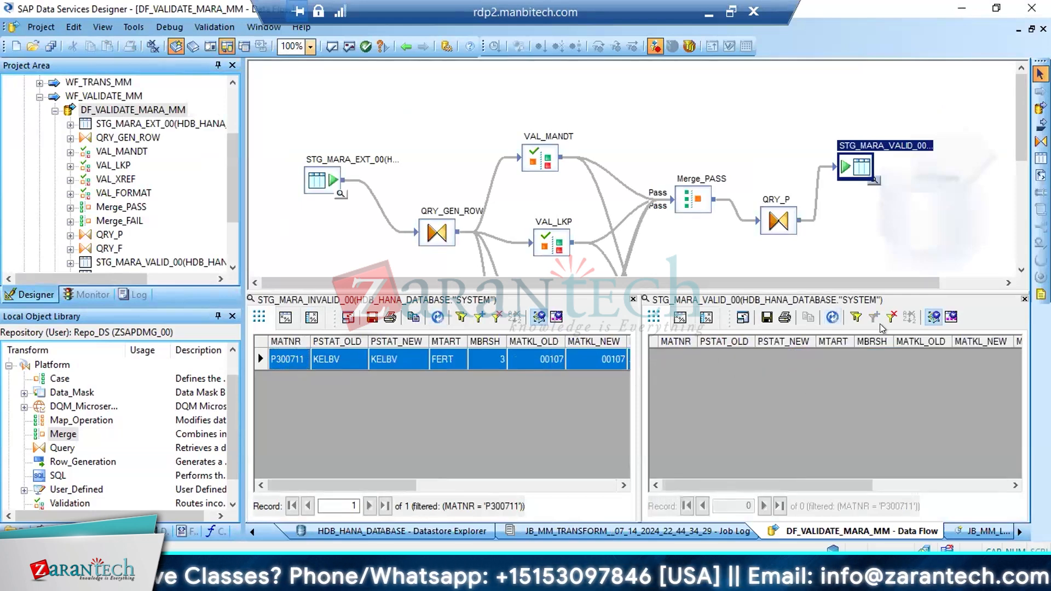
Remove the MATNR filters from the STG_MARA_VALID_00 and STG_MARA_INVALID_00 data views and refresh both
left_click(892, 318)
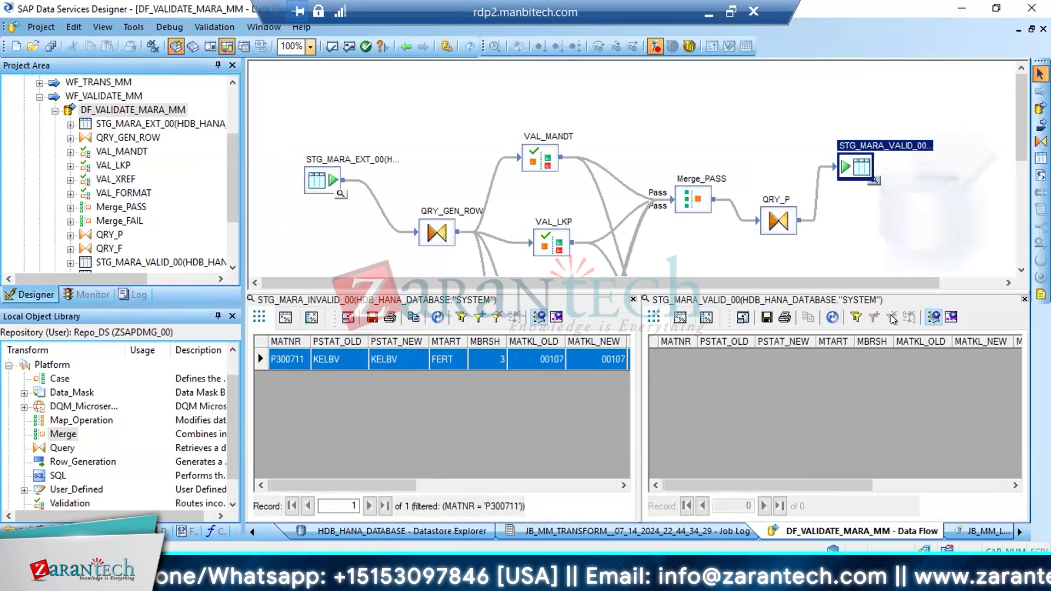
left_click(831, 318)
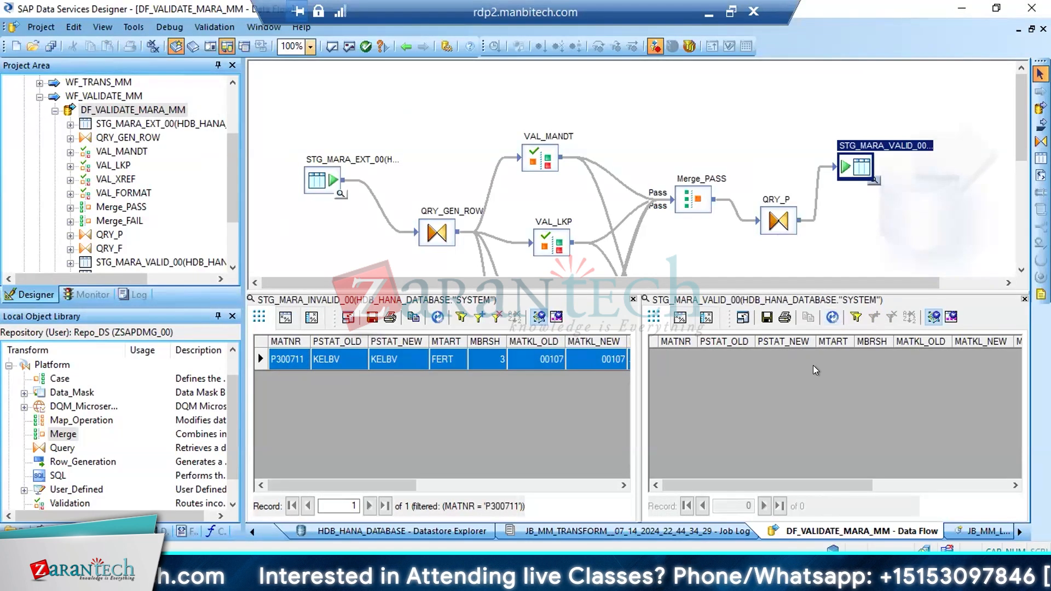
left_click(498, 319)
left_click(438, 318)
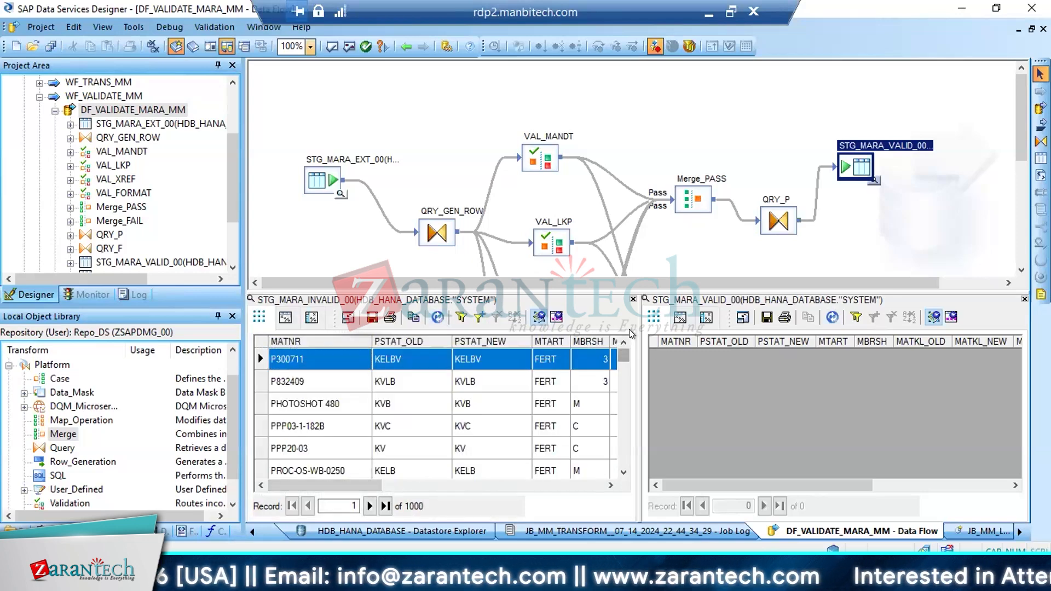
Close the STG_MARA_VALID_00 data view and examine the first STG_MARA_INVALID_00 record's DI_ERRORCOLUMNS and neighbouring fields
left_click(1024, 299)
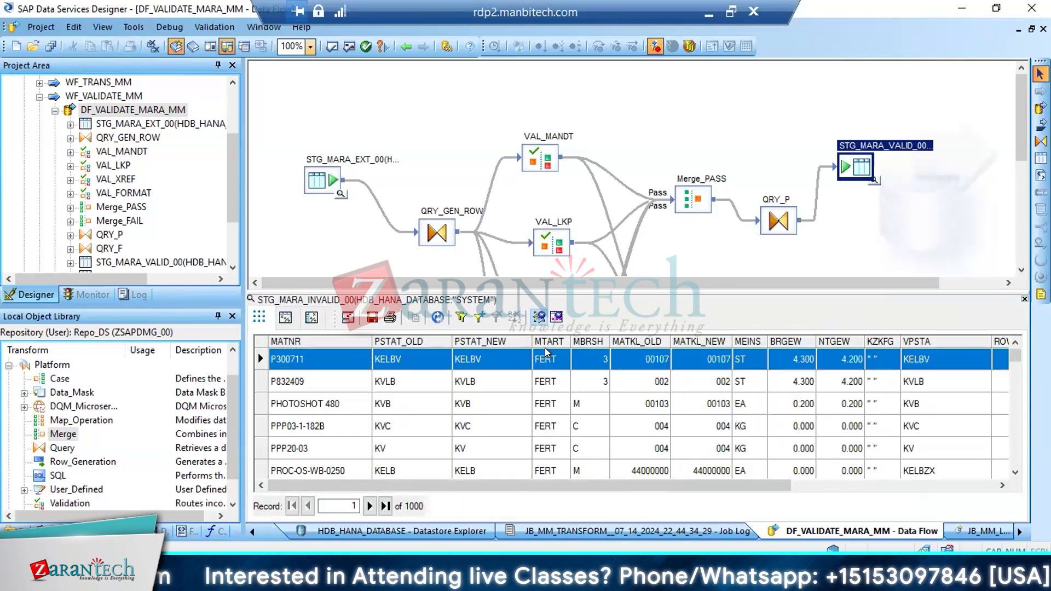
left_click_drag(619, 485, 832, 455)
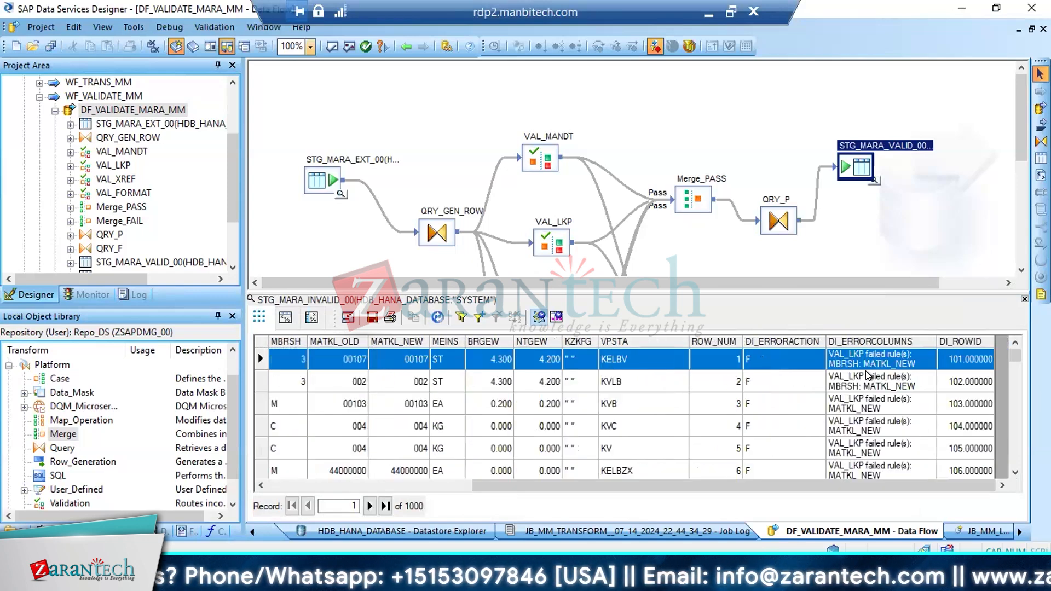
left_click(842, 366)
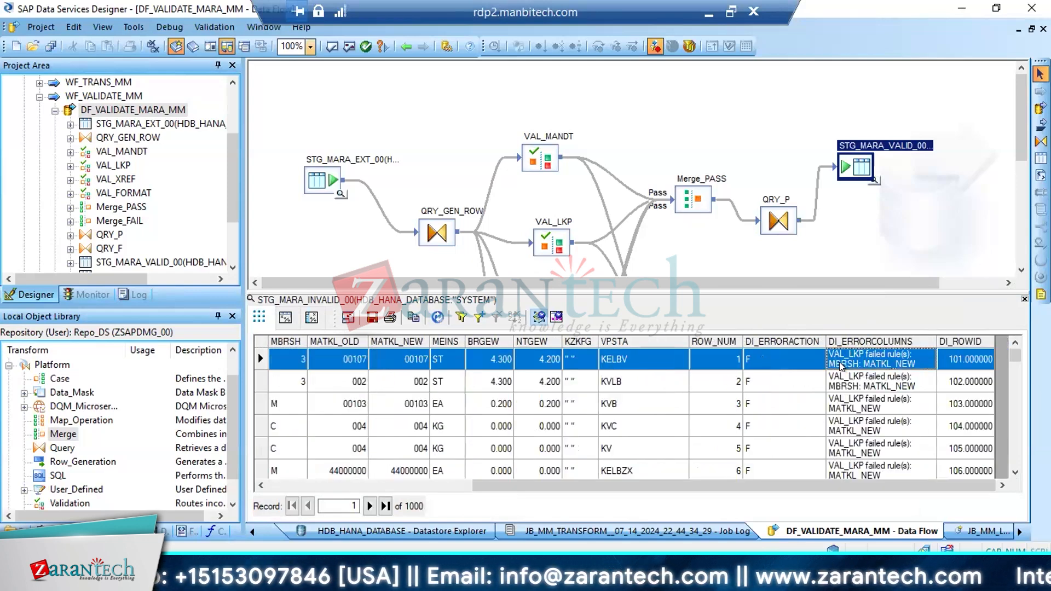
key("Left")
key("Left")
key("Left")
key("Left")
key("Left")
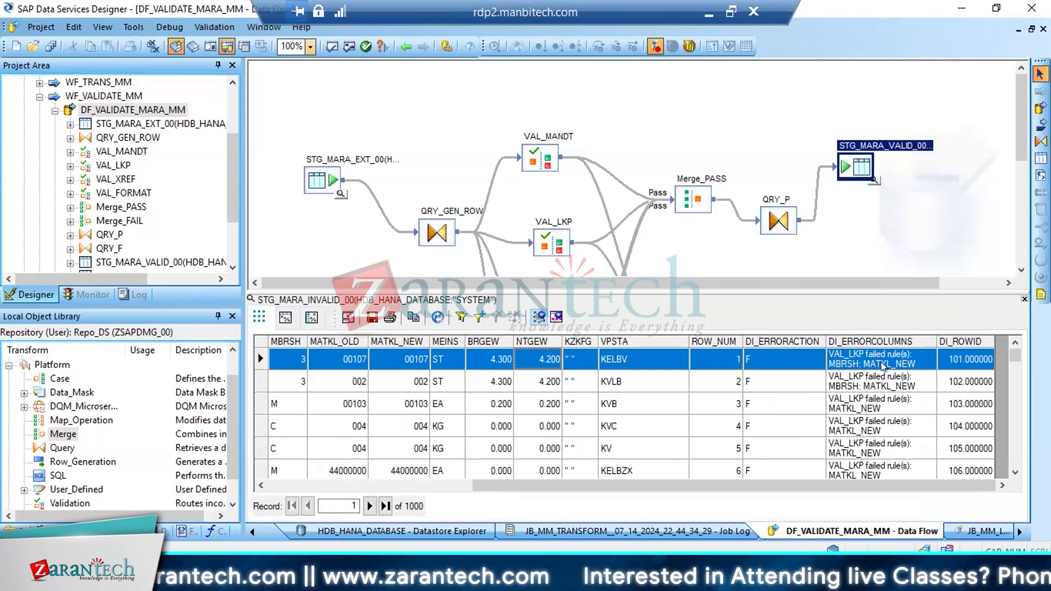
Examine the MBRSH and neighbouring field values of the first STG_MARA_INVALID_00 record
key("Left")
key("Left")
key("Left")
key("Left")
key("Left")
key("Left")
key("Left")
key("Left")
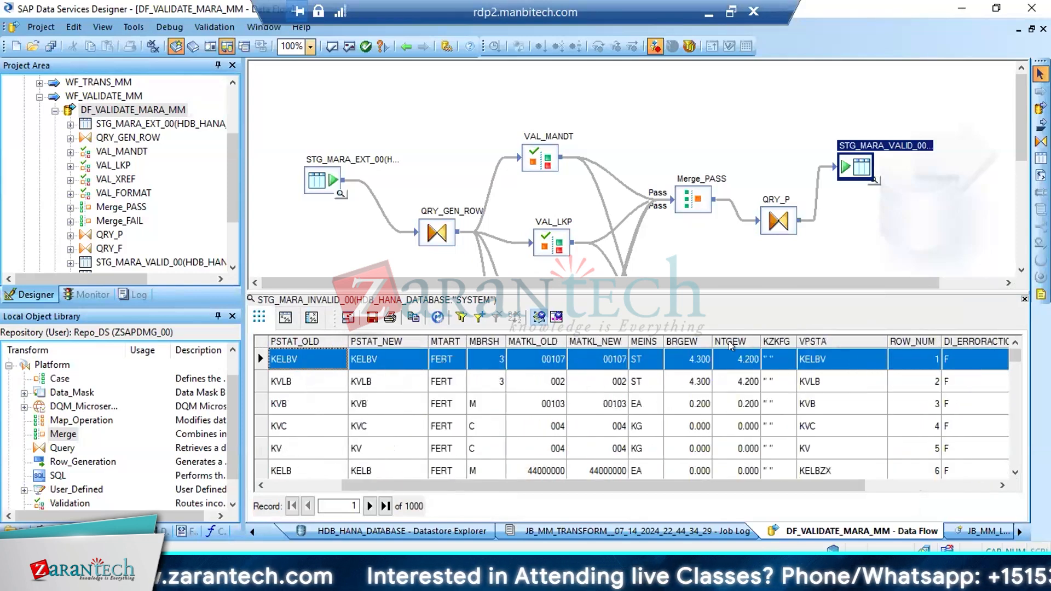
left_click(491, 364)
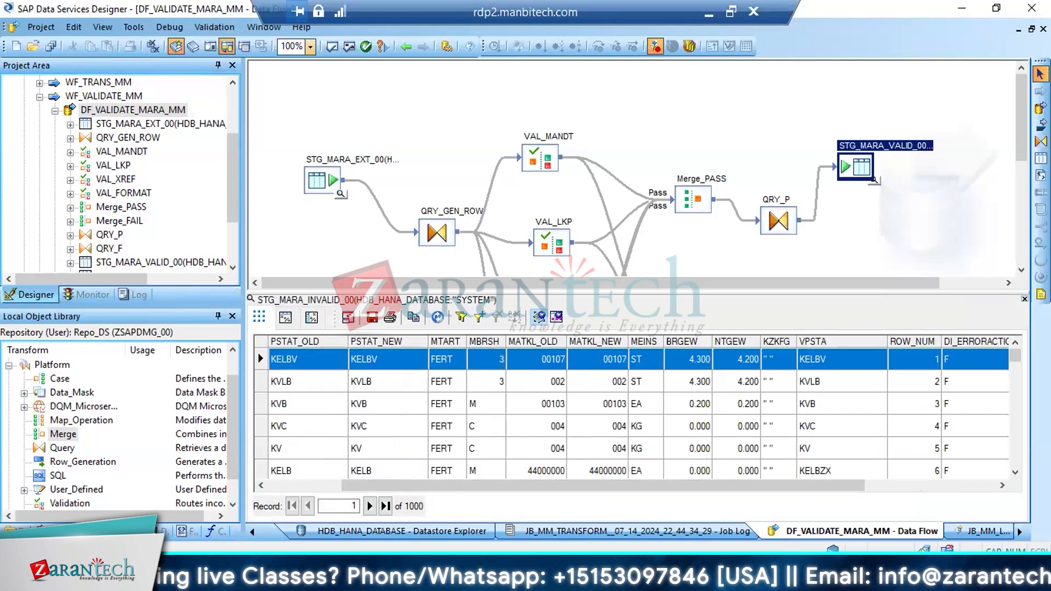
Switch to the SAP system, leave the MAKT table display, and display table MARA in the ABAP Dictionary
left_click(235, 580)
left_click(198, 498)
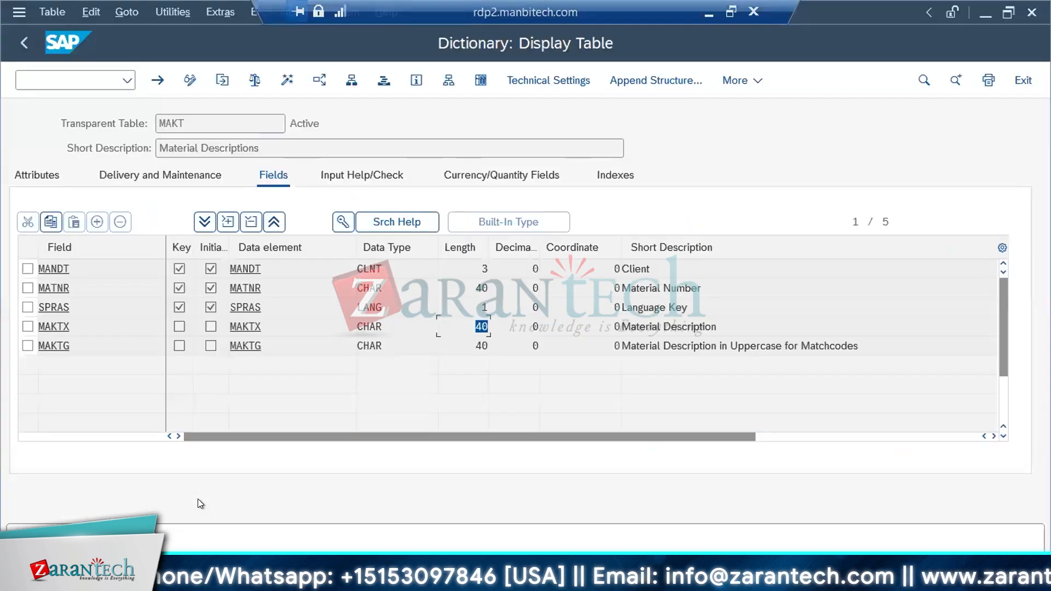
left_click(22, 43)
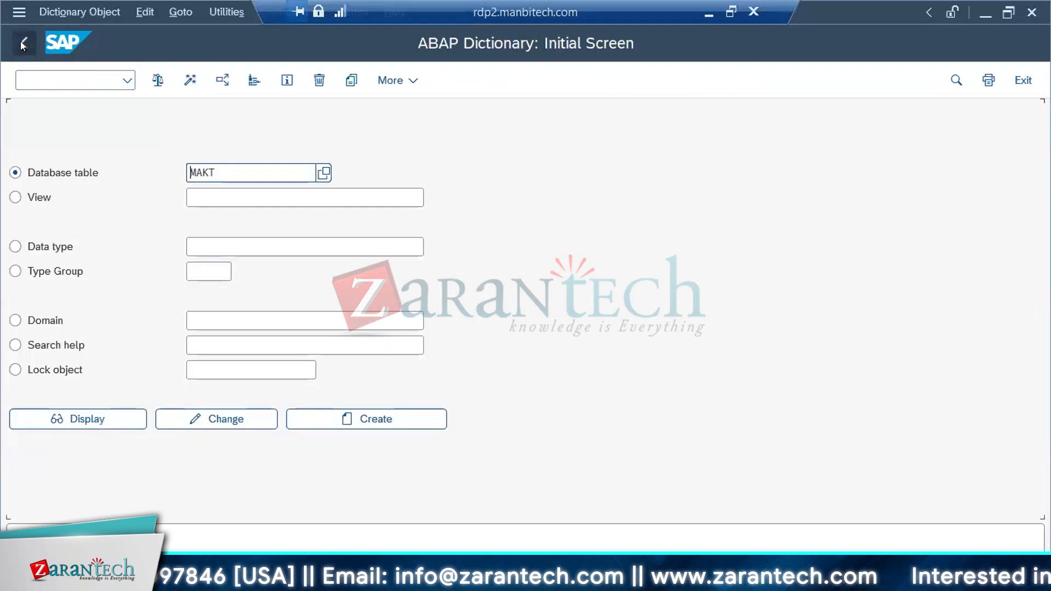
left_click(222, 173)
left_click_drag(215, 172, 195, 173)
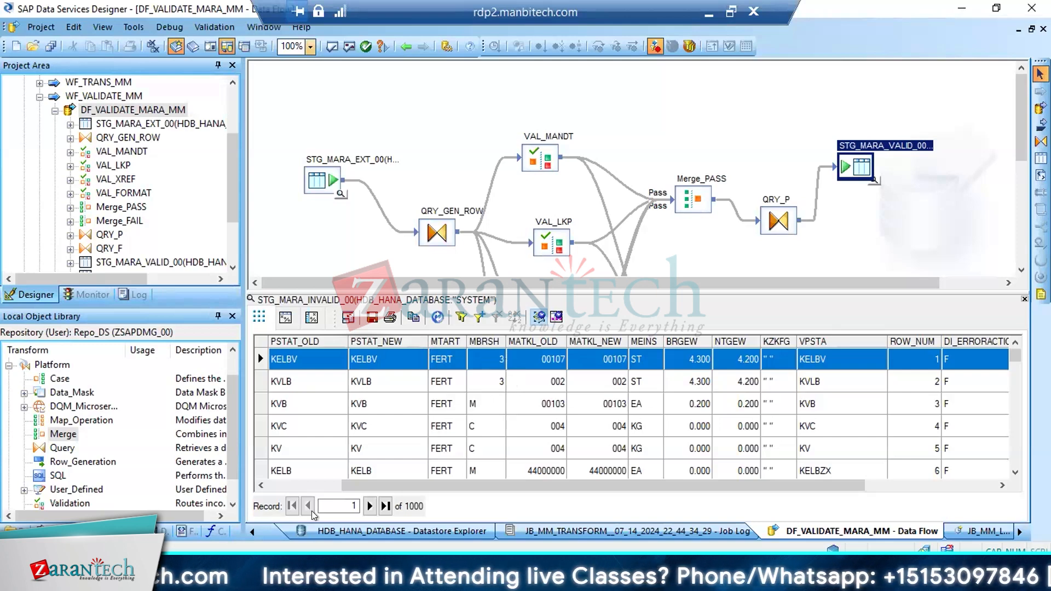
left_click(262, 542)
left_click(180, 497)
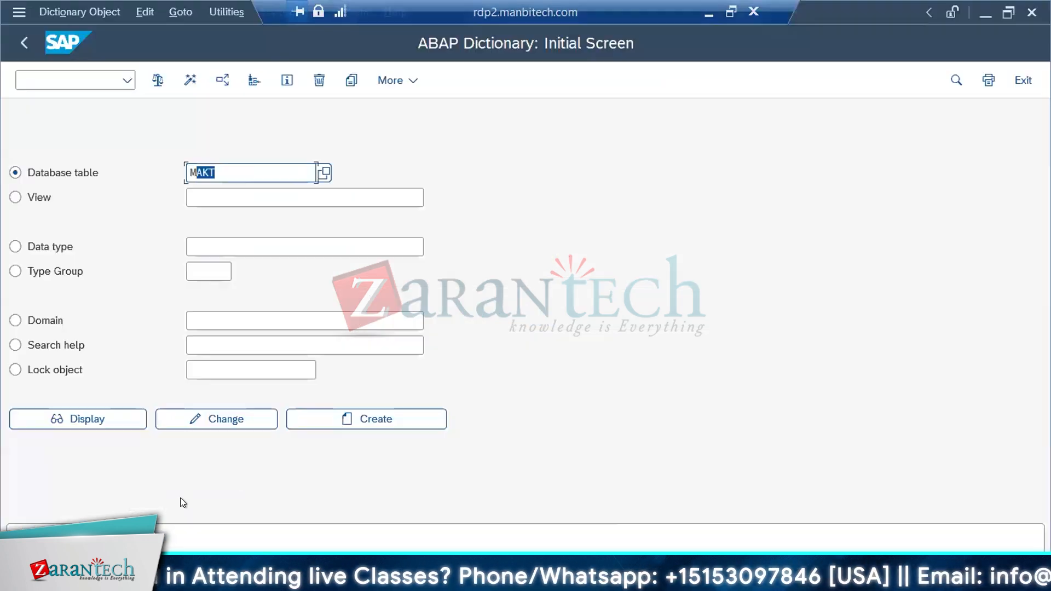
type("MARA")
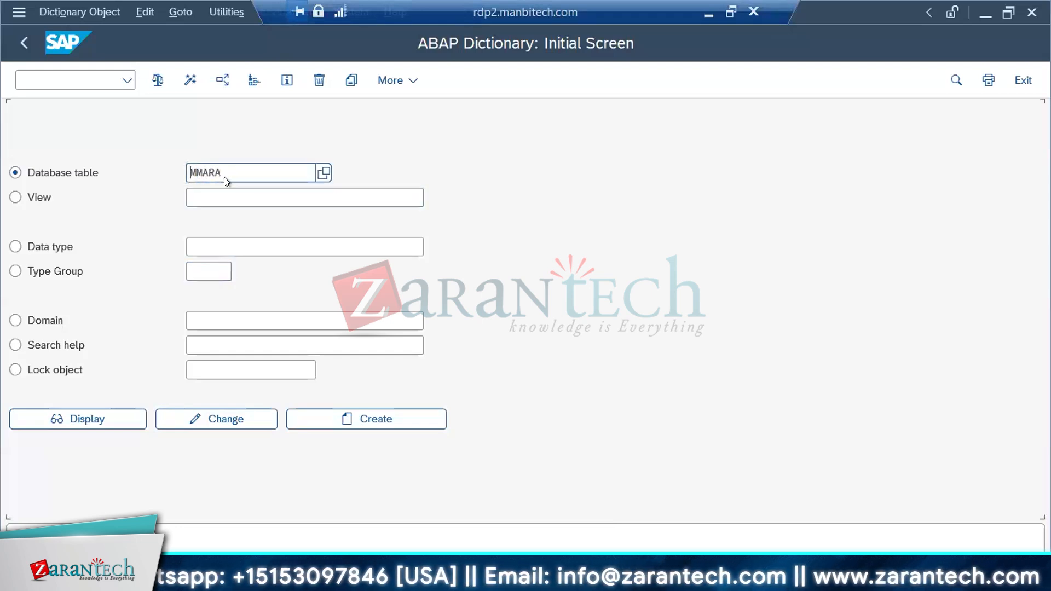
left_click_drag(241, 171, 67, 173)
type("MARA")
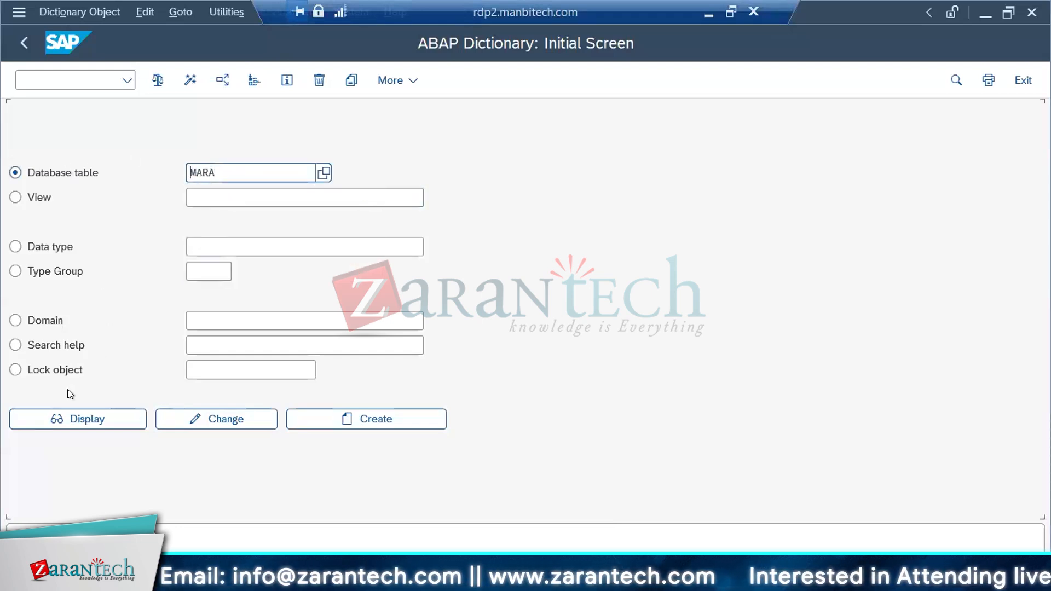
left_click(69, 419)
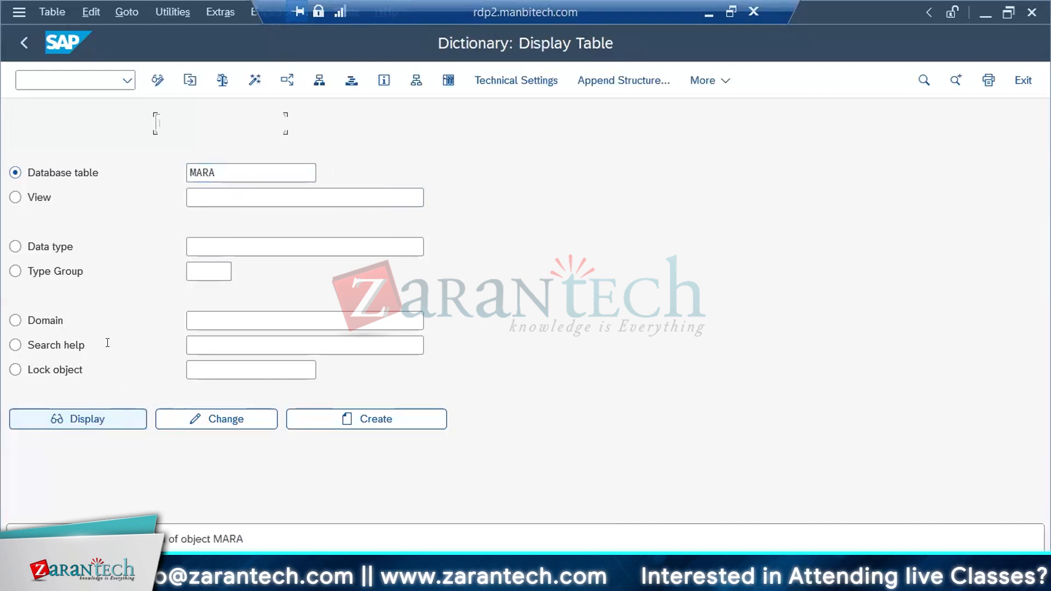
Find the MBRSH field in the MARA component list
key("ctrl+f")
type("M")
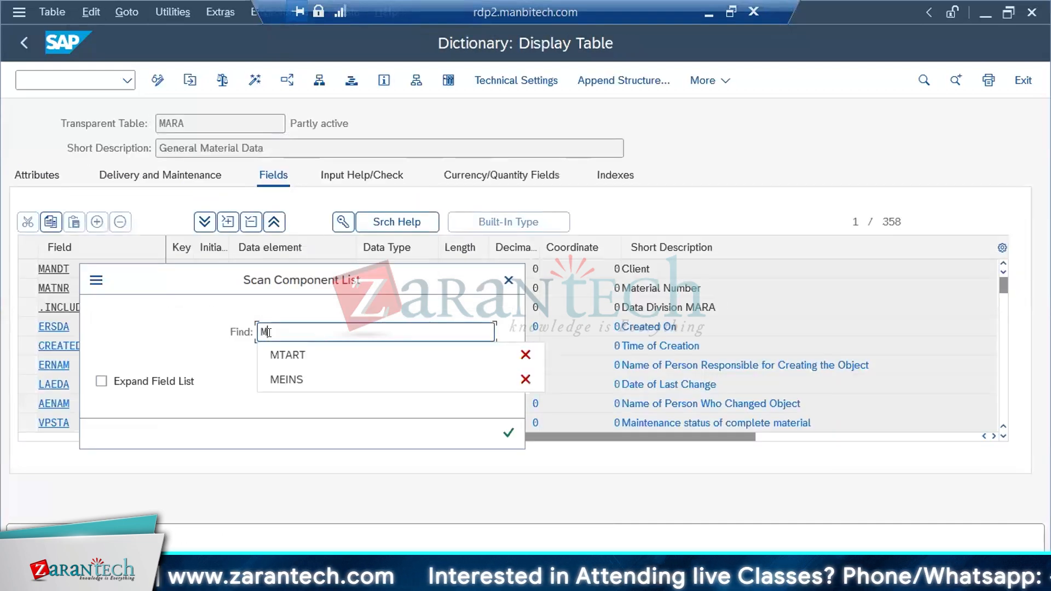
type("EINS")
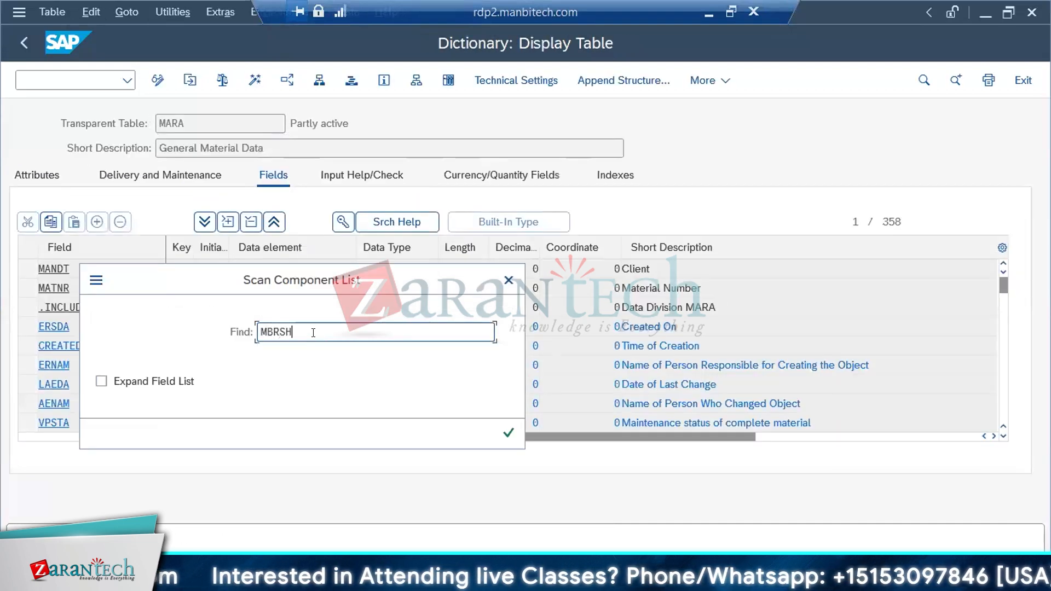
key("Return")
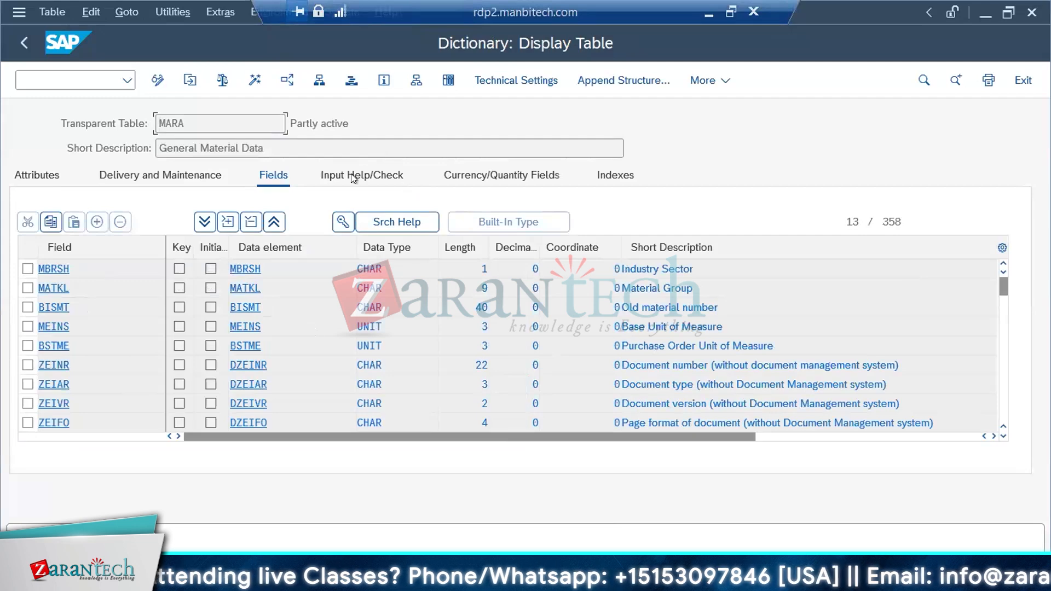
Look up the check table of MBRSH, T137, and list its entries in the Data Browser
left_click(324, 174)
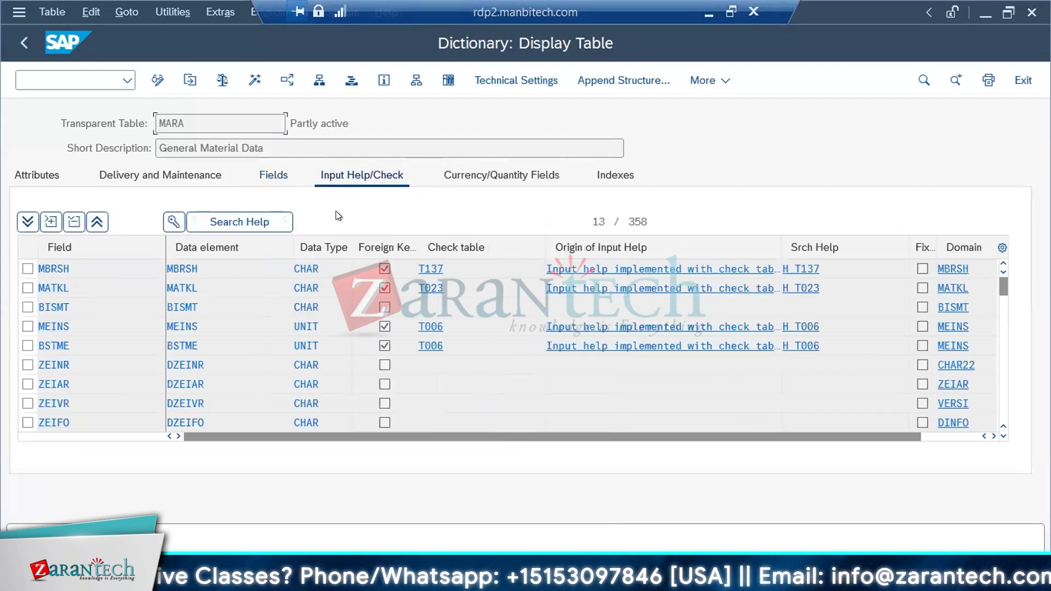
left_click(430, 269)
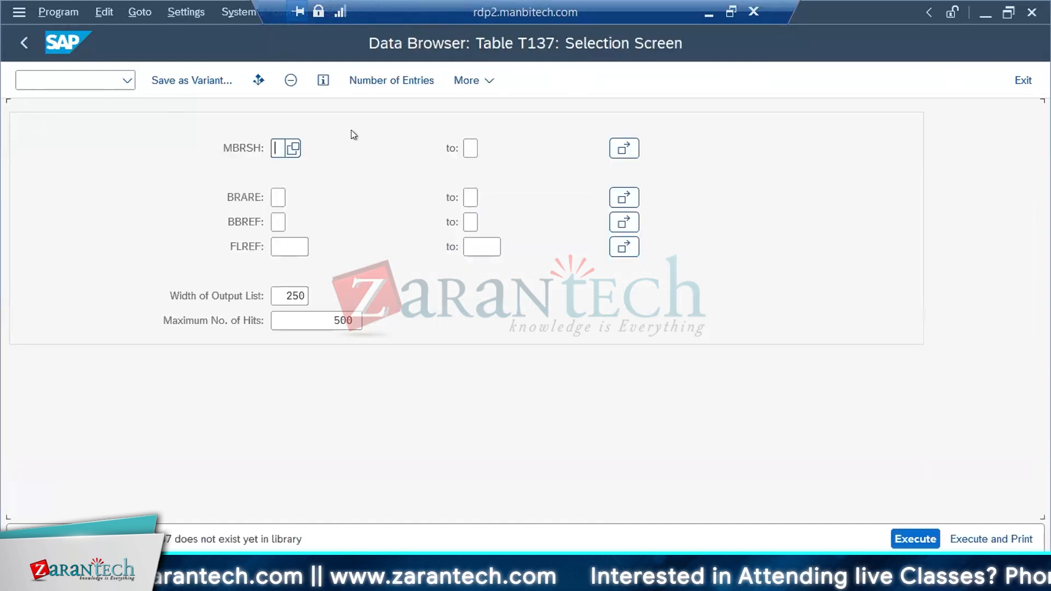
left_click(902, 532)
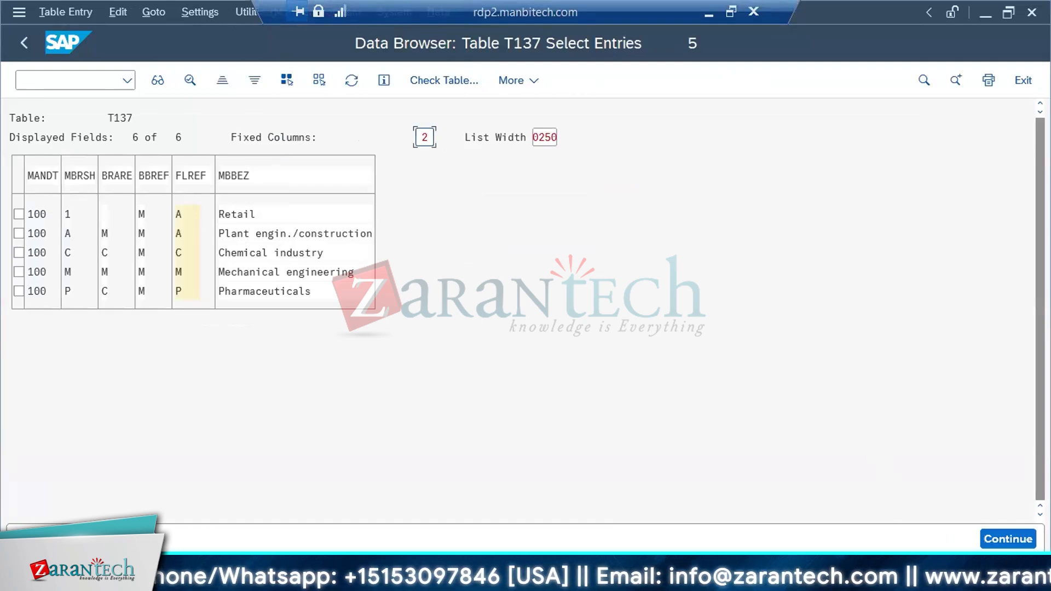
Return to Data Services Designer and find where the MATMAS05 IDoc of the S4HANA_2022 datastore is used
left_click(284, 579)
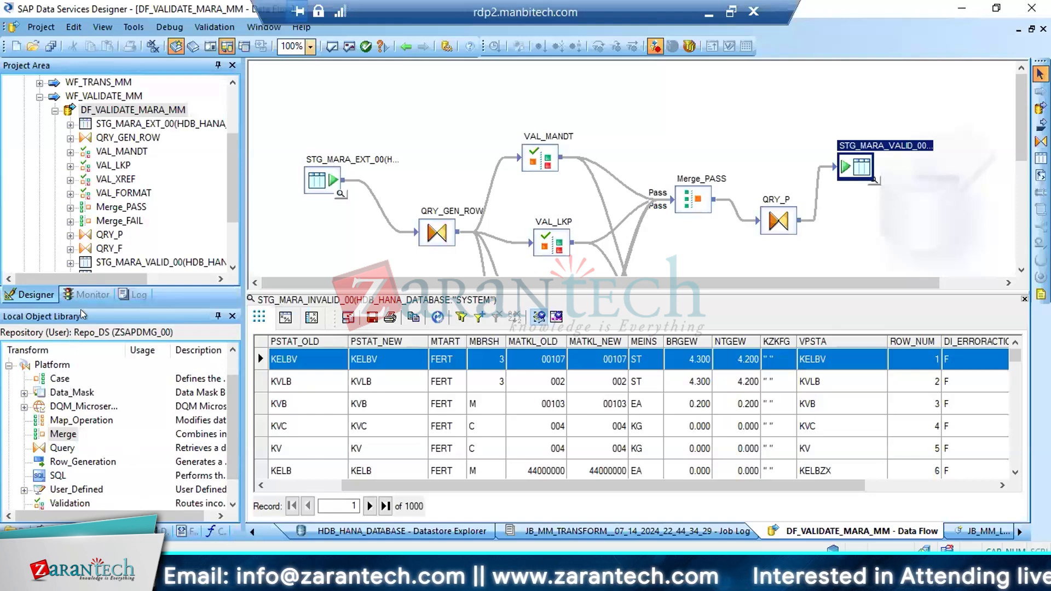
left_click(164, 530)
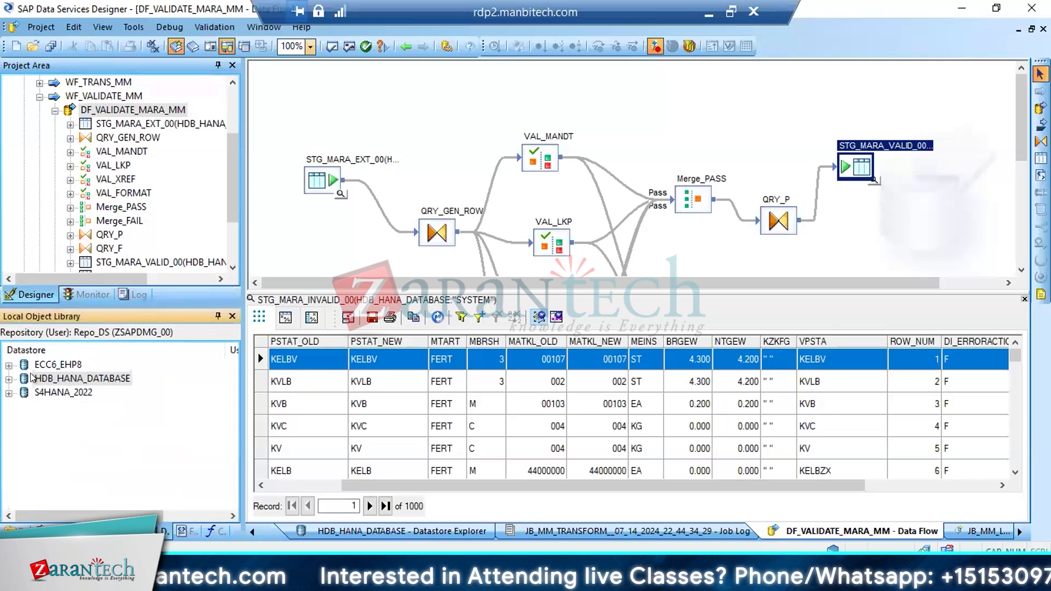
left_click(9, 380)
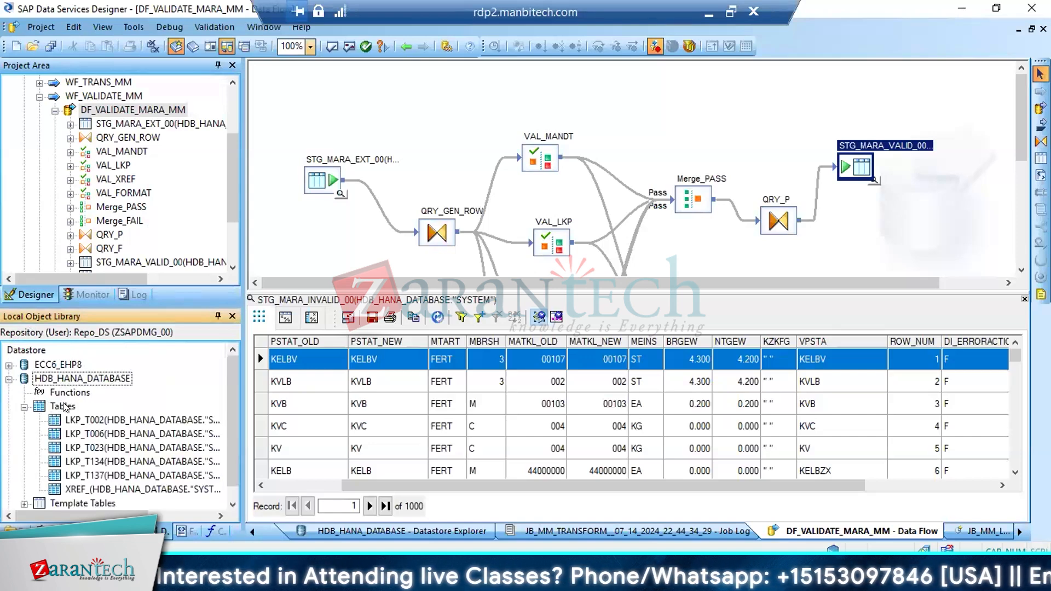
left_click(9, 378)
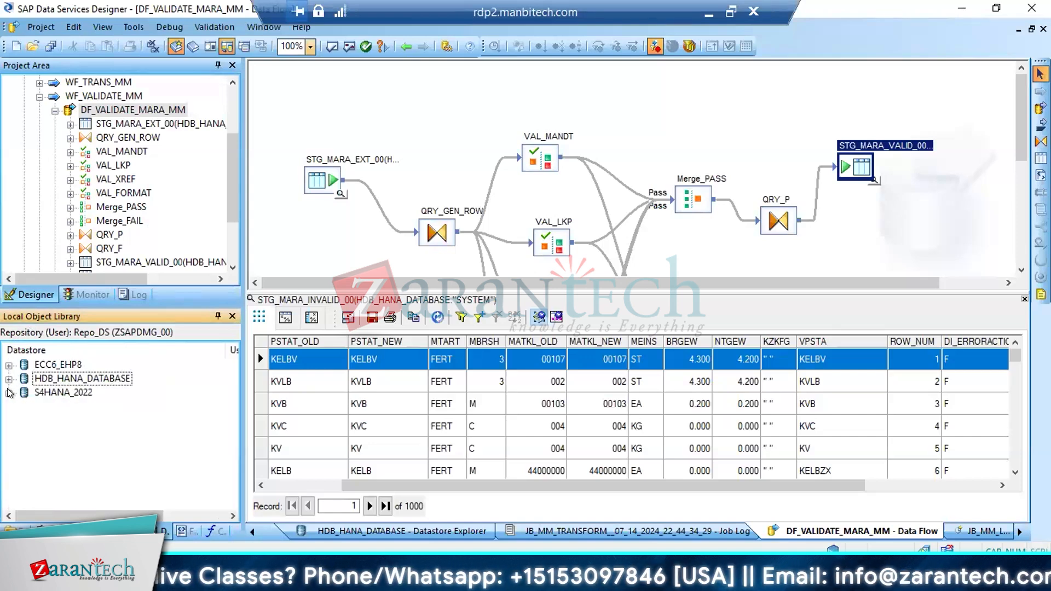
left_click(9, 392)
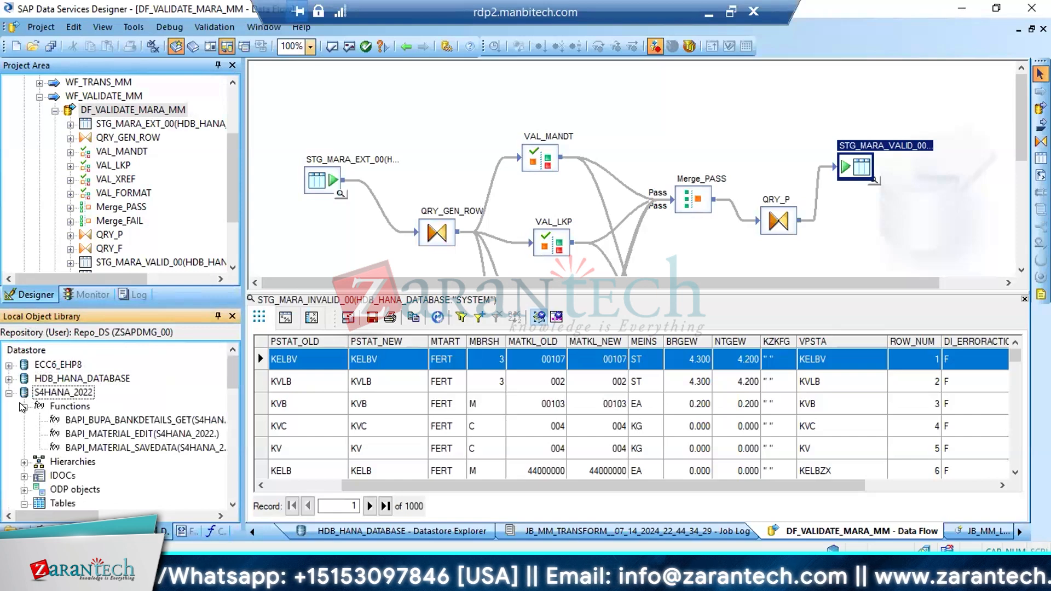
left_click(23, 406)
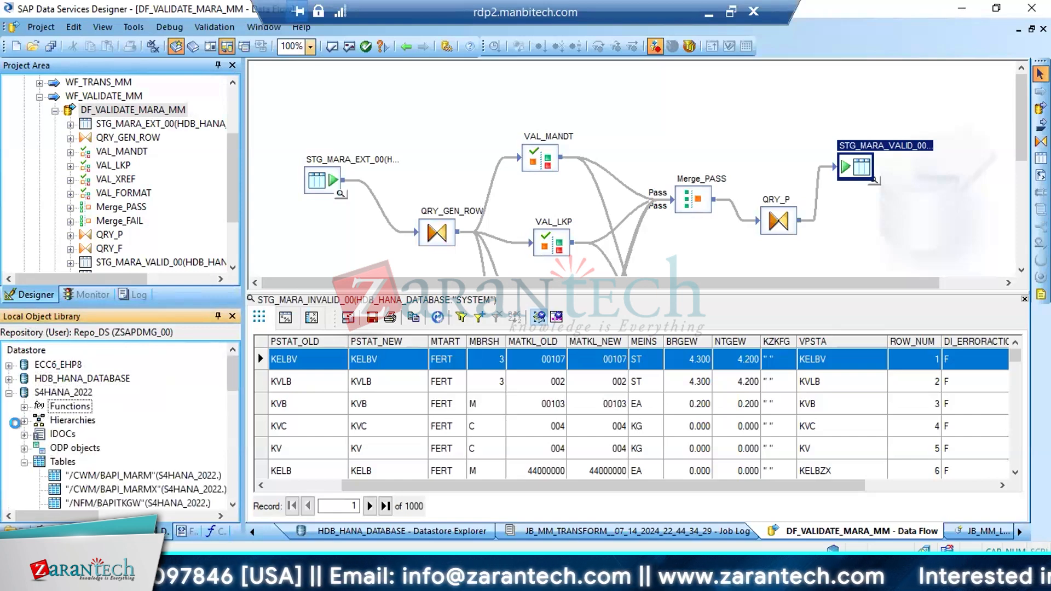
left_click(24, 435)
right_click(66, 447)
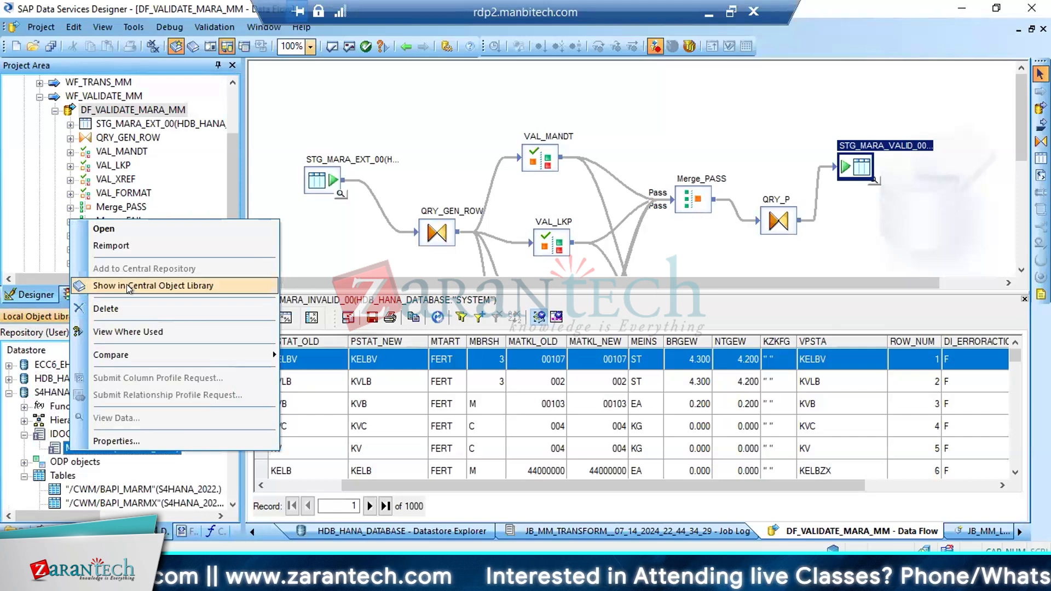
left_click(127, 332)
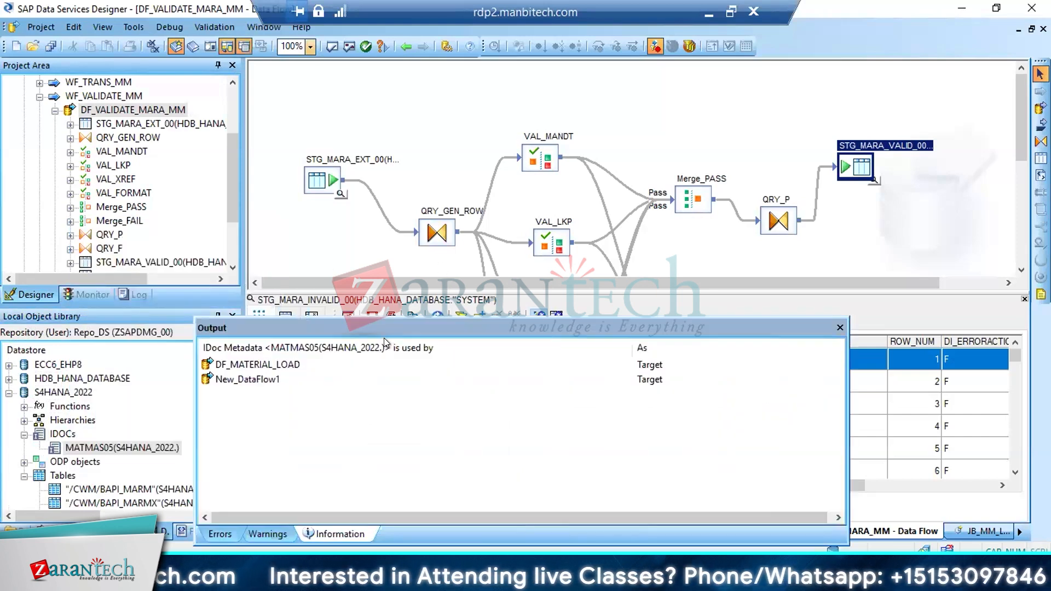
Open the QRY_NEST query of DF_MATERIAL_LOAD and inspect the MBRSH mapping in its E1MARAM output segment
double_click(481, 364)
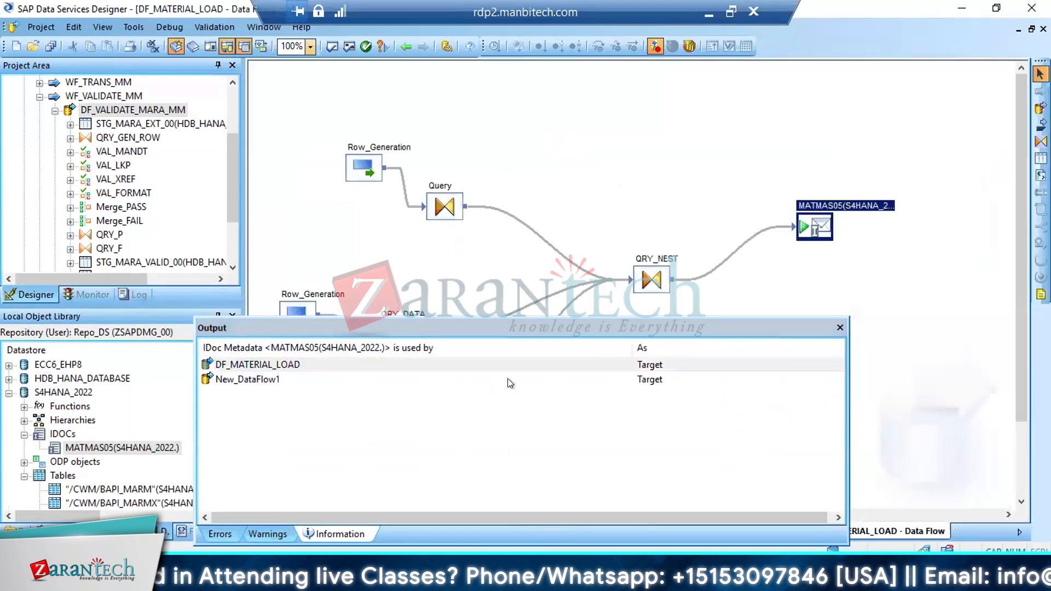
left_click(840, 327)
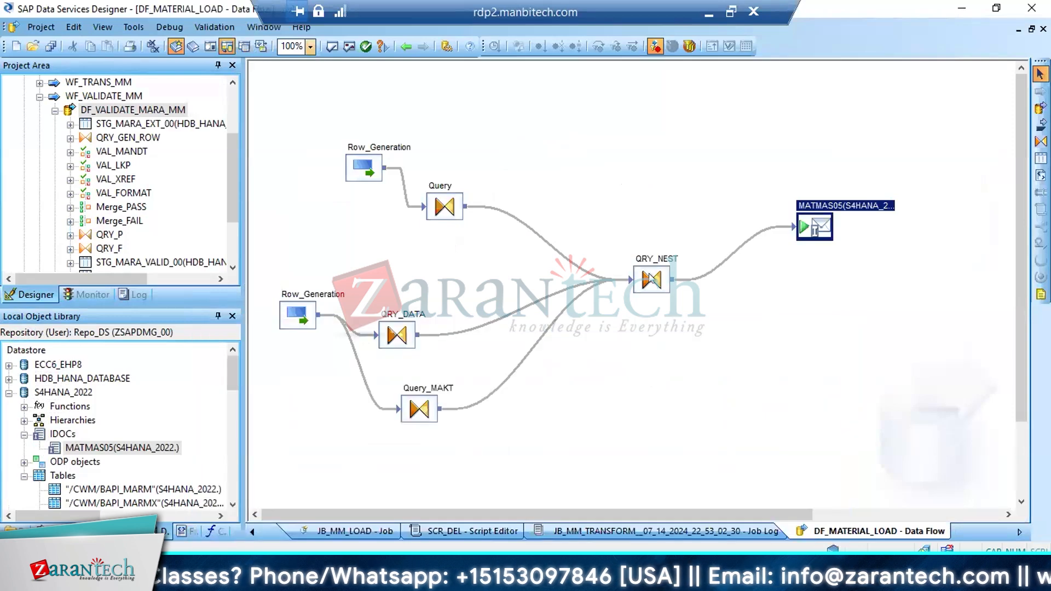
double_click(649, 279)
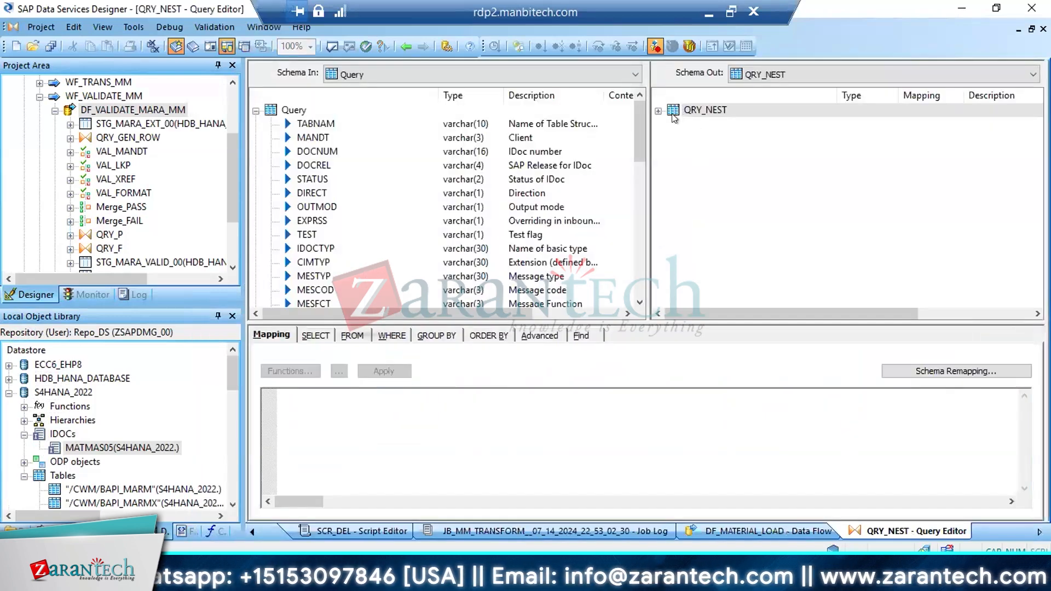
left_click(658, 110)
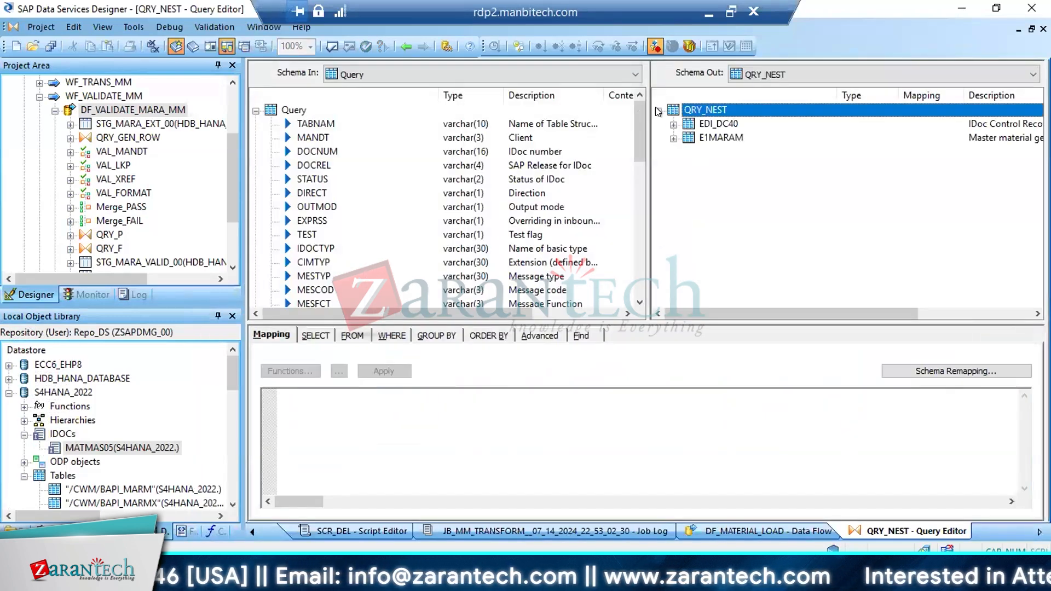
left_click(673, 138)
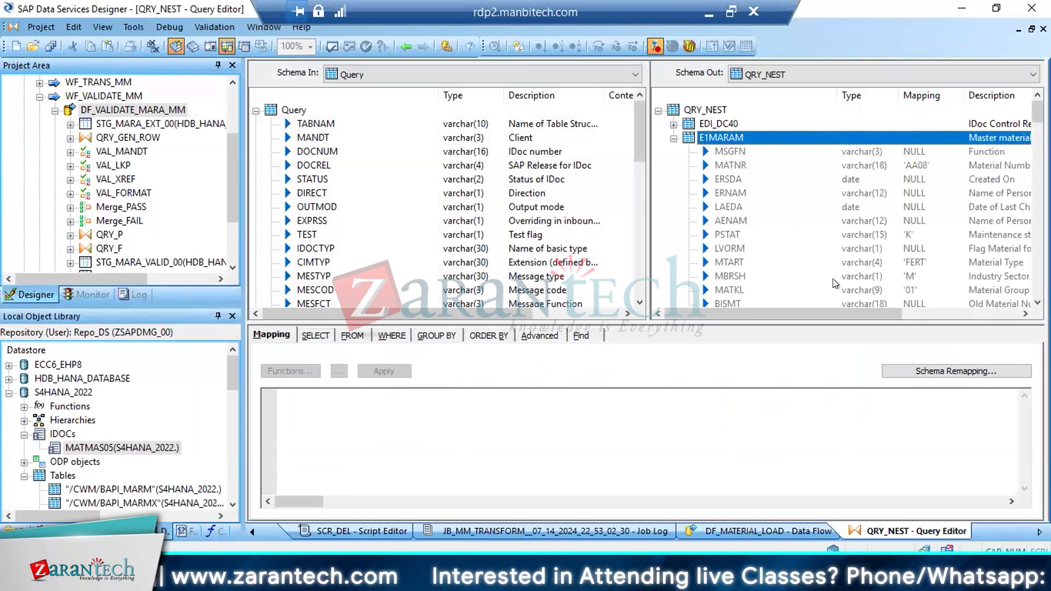
left_click(730, 276)
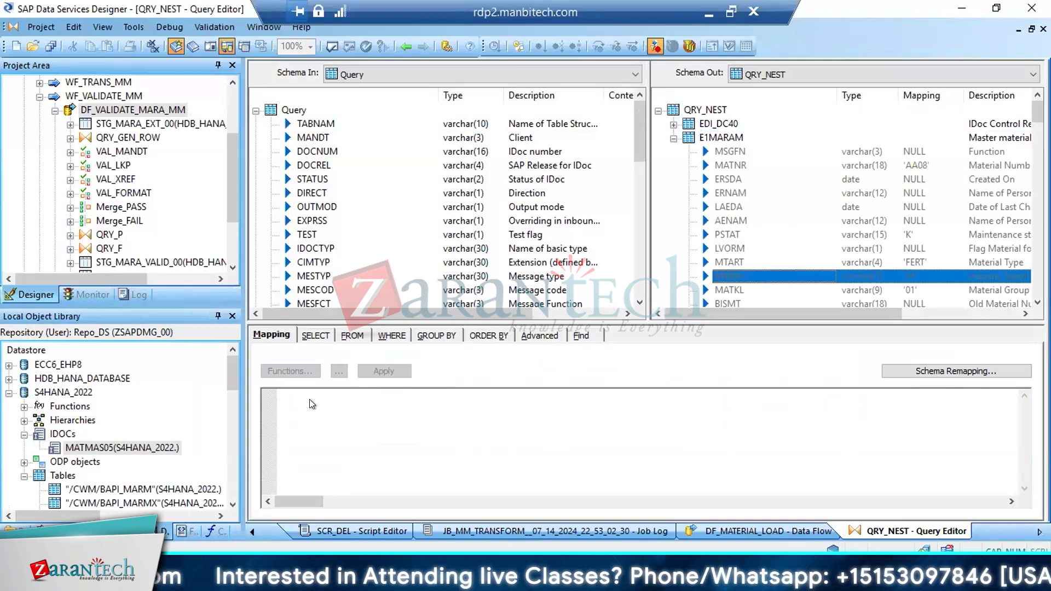
Switch back to the T137 entries in SAP and check the MBRSH entry for Mechanical engineering
mouse_move(249, 526)
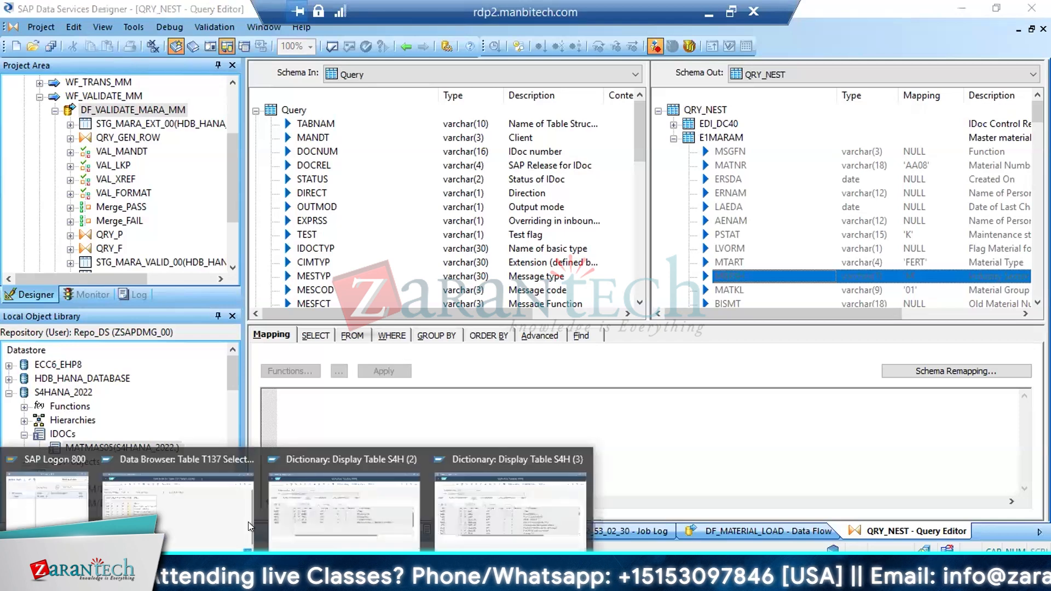
left_click(173, 507)
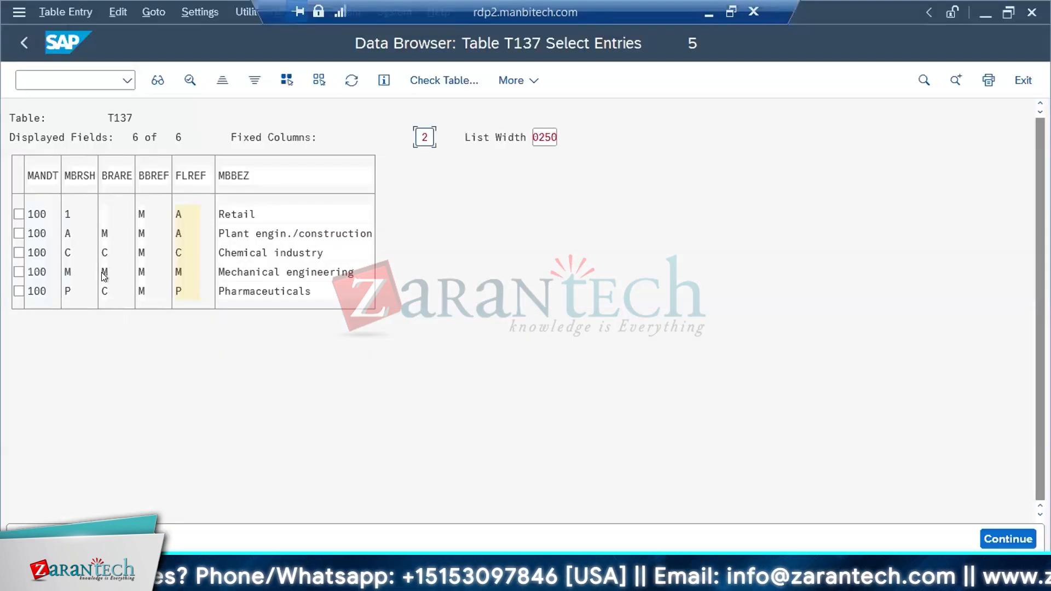
left_click(68, 272)
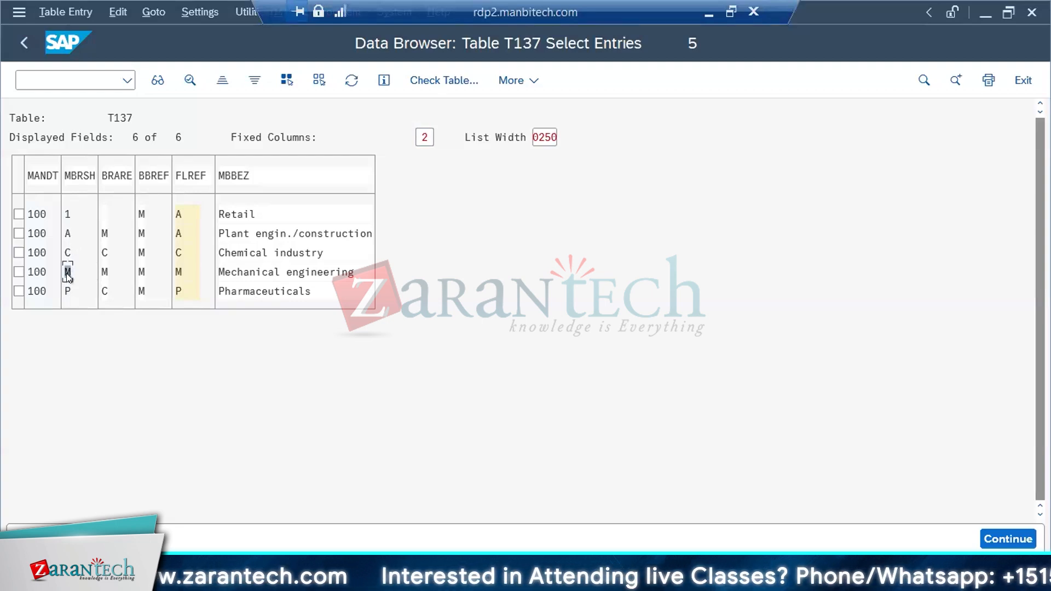
Return to Data Services Designer, collapse WF_VALIDATE_MM in the project, and open the WF_TRANS_MM work flow
left_click(210, 579)
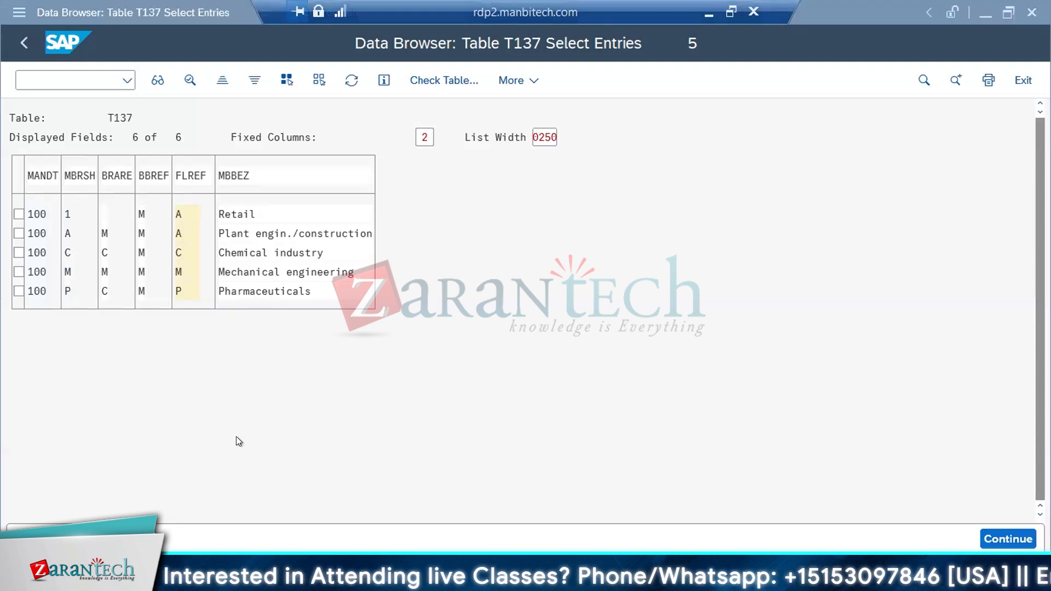
left_click(39, 96)
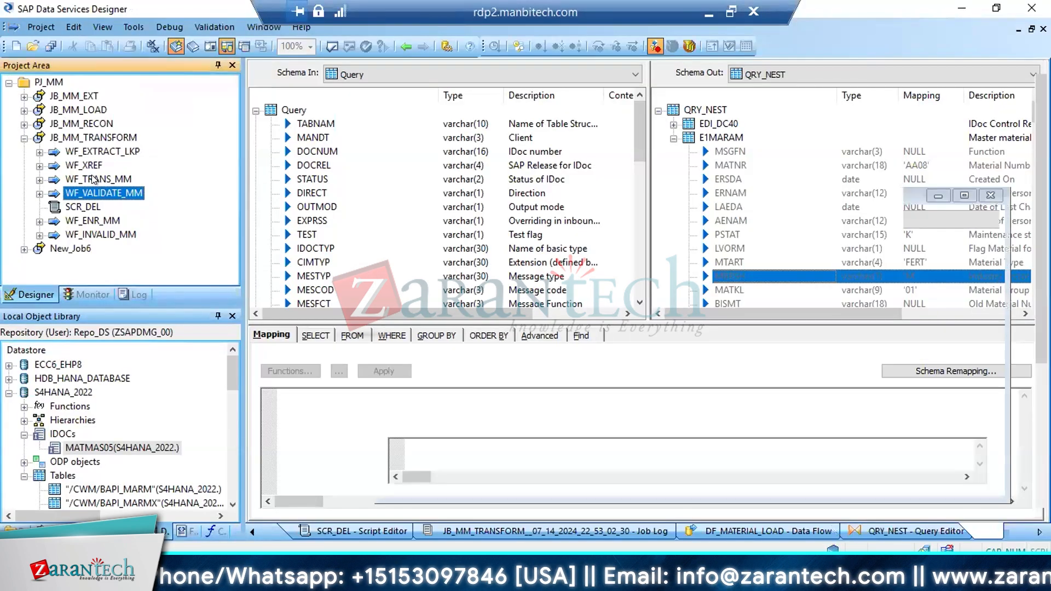
left_click(94, 178)
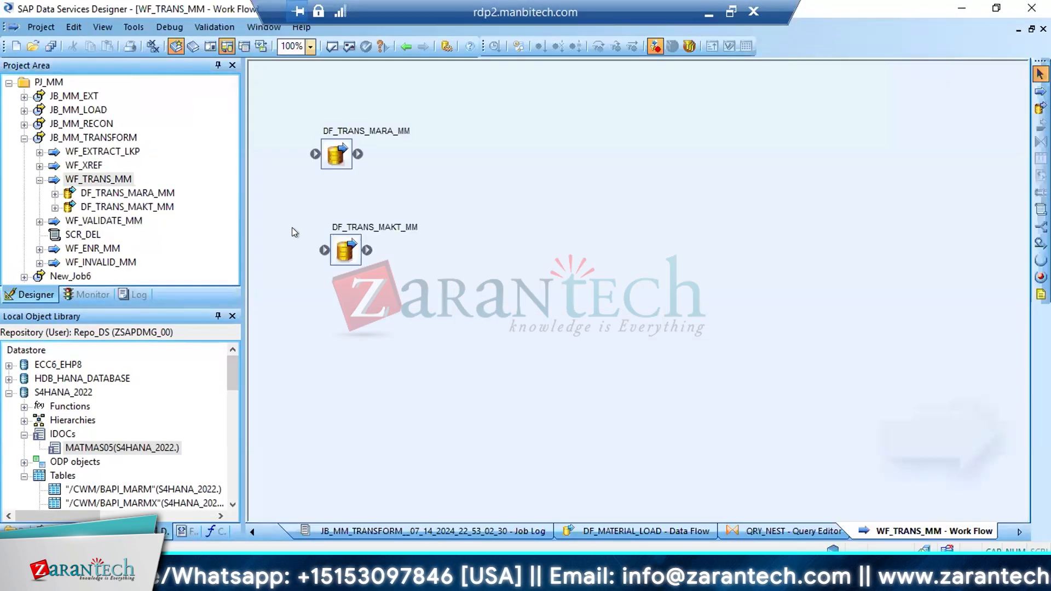
Open the DF_TRANS_MARA_MM data flow and view the MBRSH values in its LND_MARA_EXT_00 source table
double_click(328, 154)
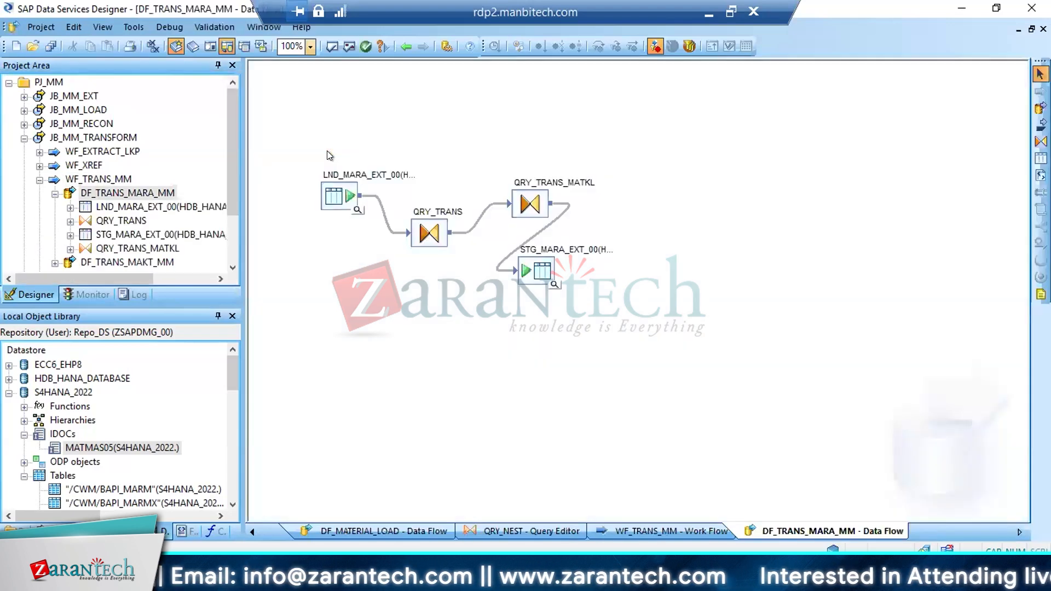
left_click(357, 210)
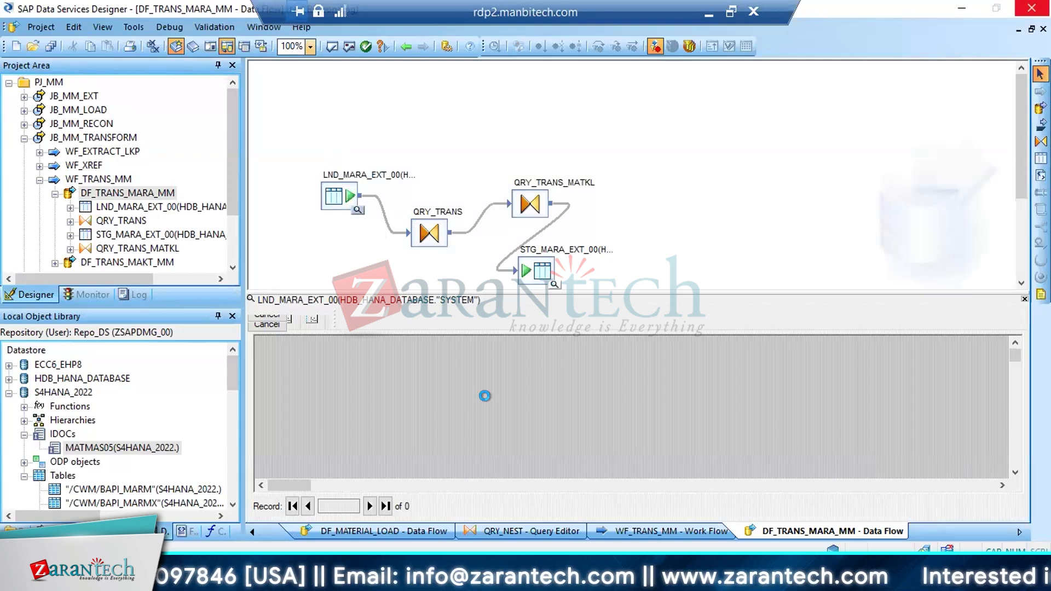
left_click(688, 390)
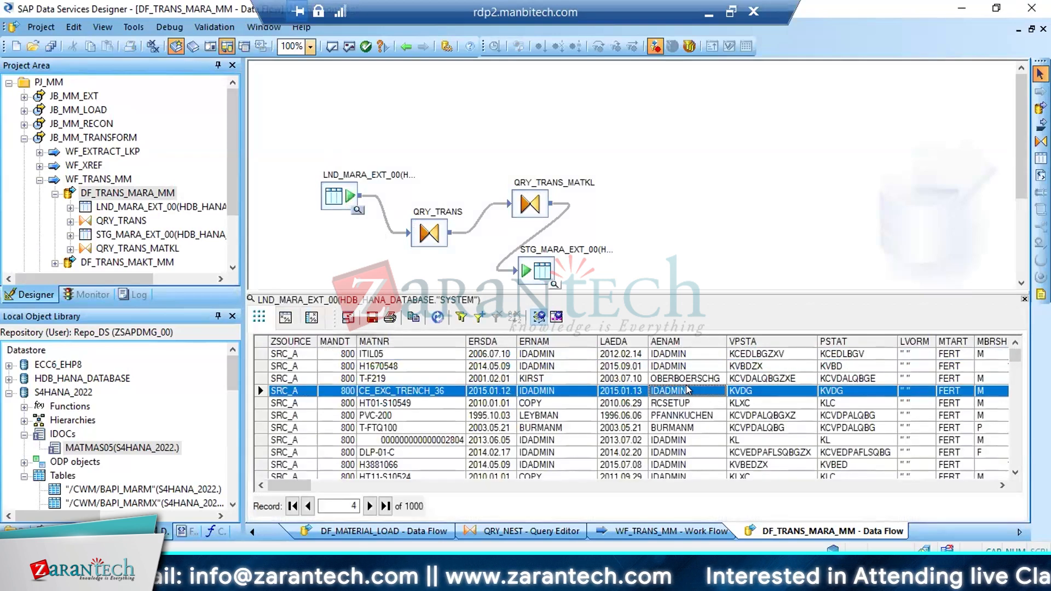
key("Right")
key("Right")
key("Right")
key("Right")
key("Right")
key("Right")
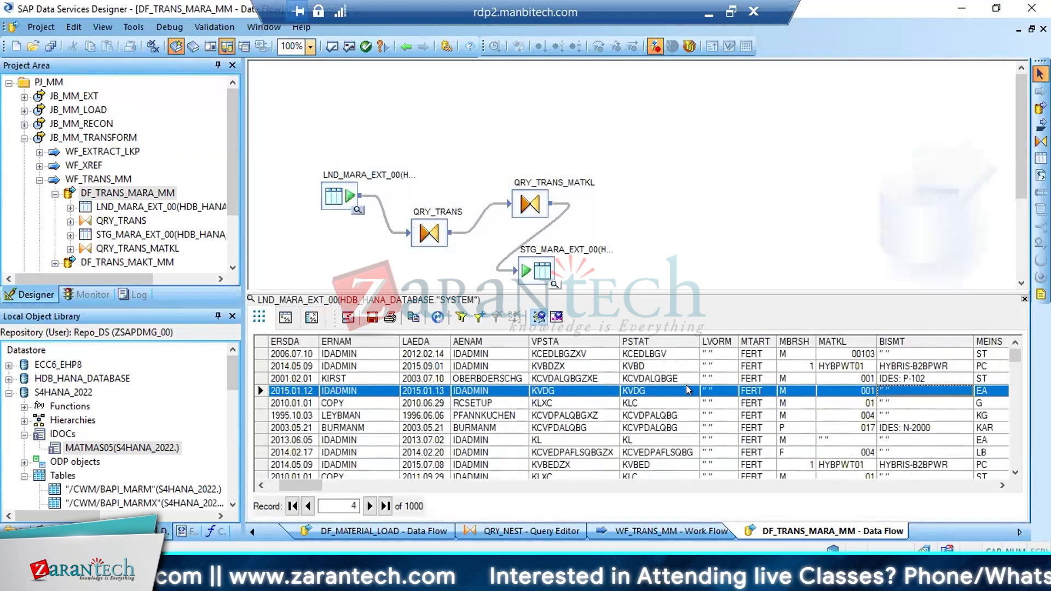
left_click(799, 353)
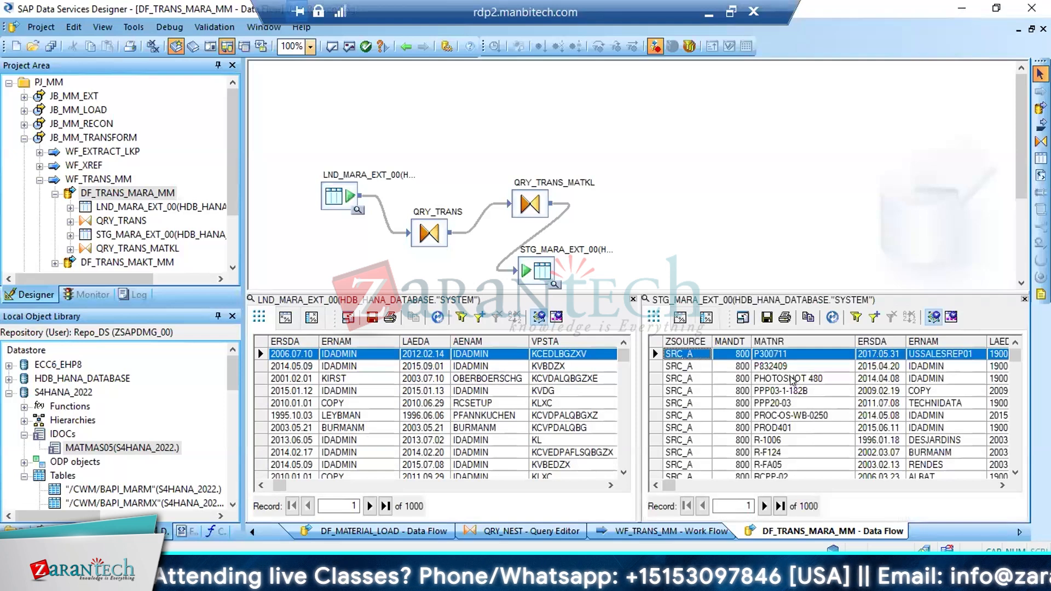
Inspect the MBRSH values in the STG_MARA_EXT_00 target data alongside the source data
left_click(793, 380)
key("Right")
key("Right")
key("Right")
key("Right")
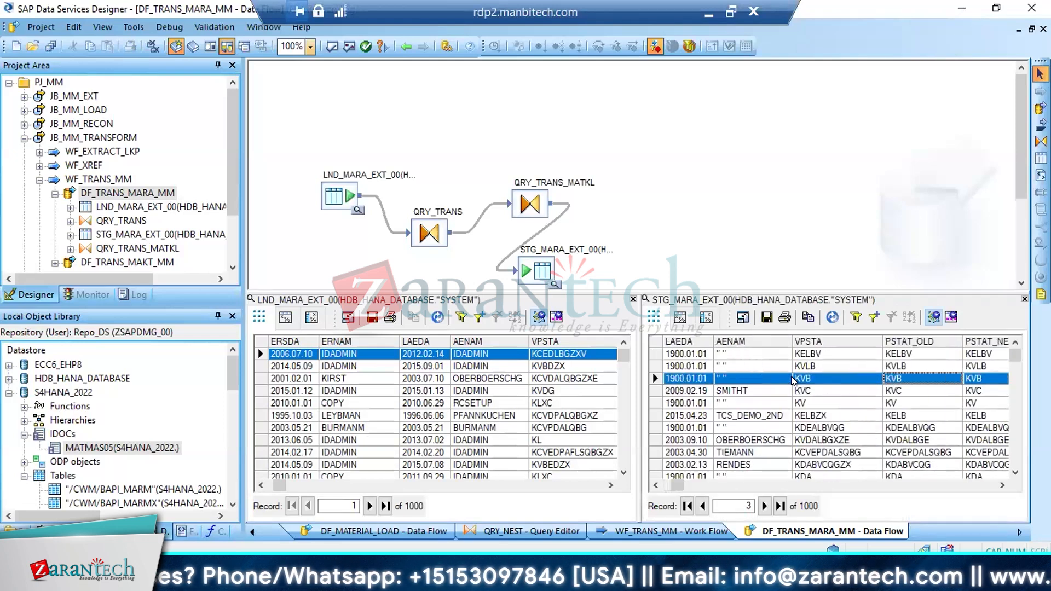
key("Right")
key("Right")
key("Right")
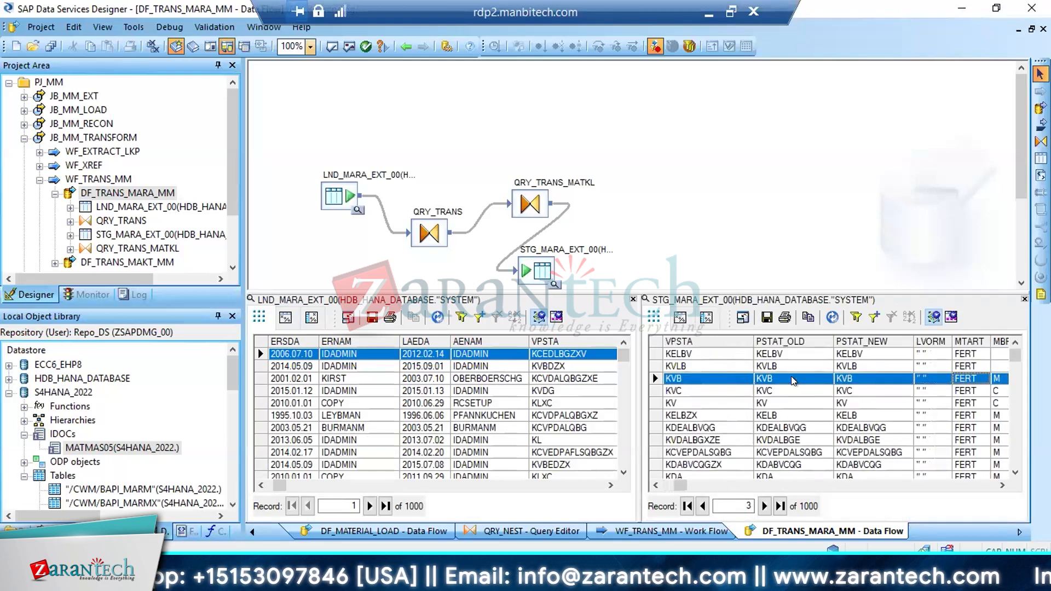
key("Right")
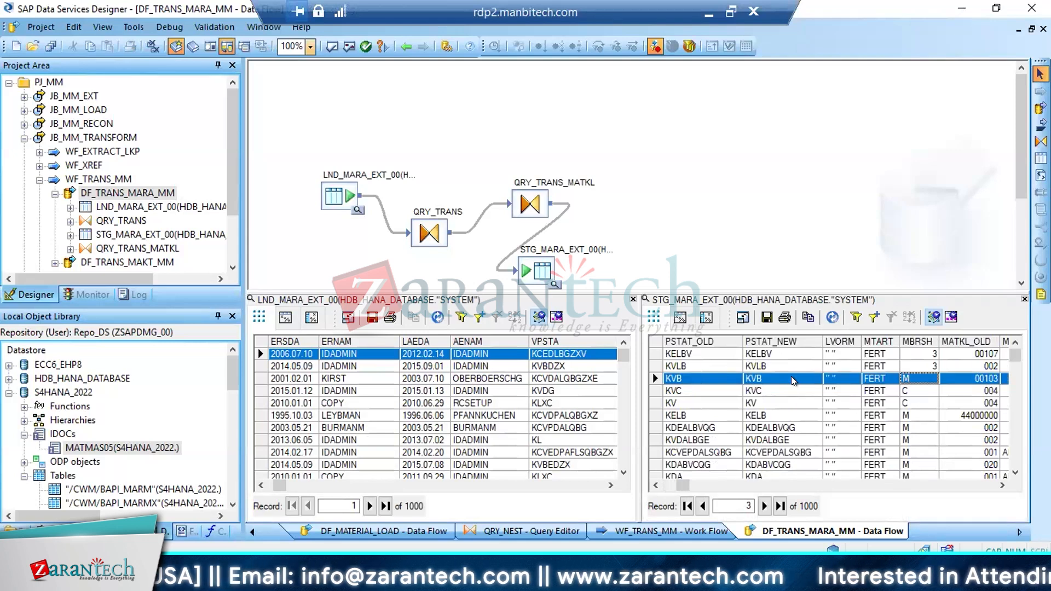
Collapse DF_TRANS_MARA_MM and WF_TRANS_MM in the project, and return to the DF_VALIDATE_MARA_MM data flow under WF_VALIDATE_MM
left_click(55, 194)
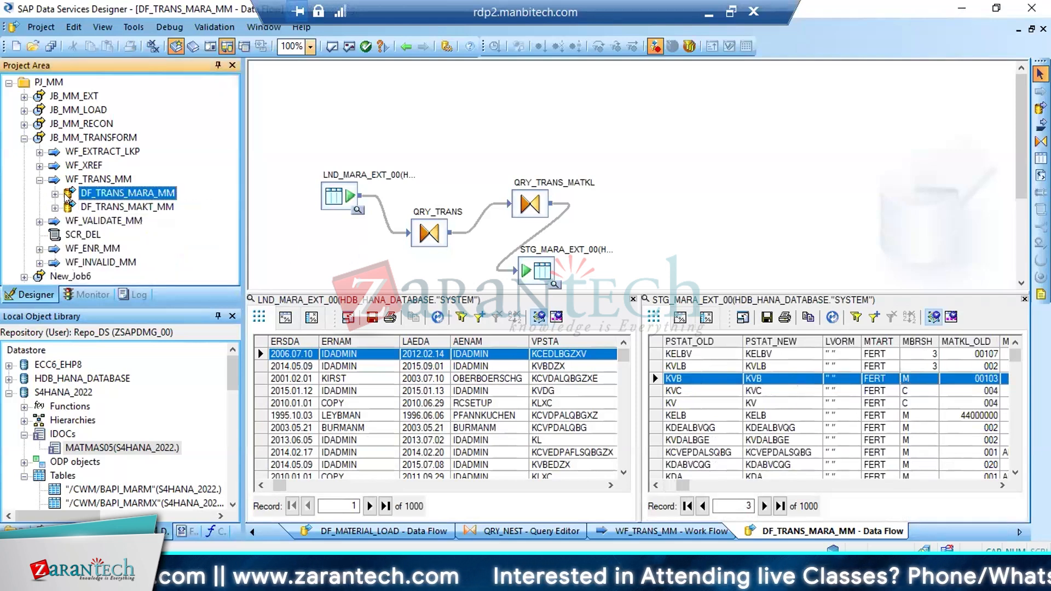
left_click(38, 180)
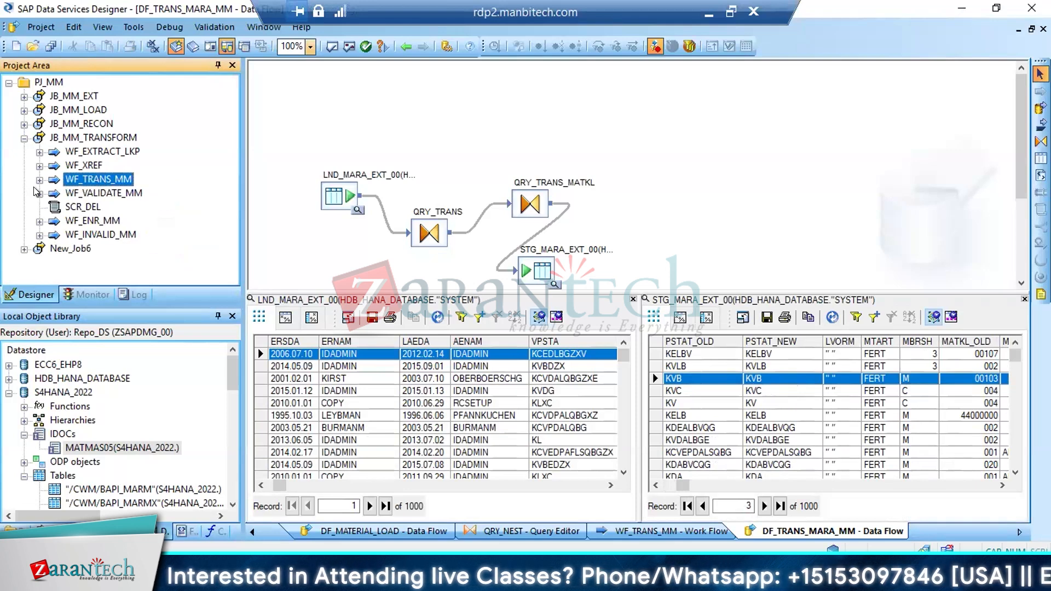
left_click(39, 193)
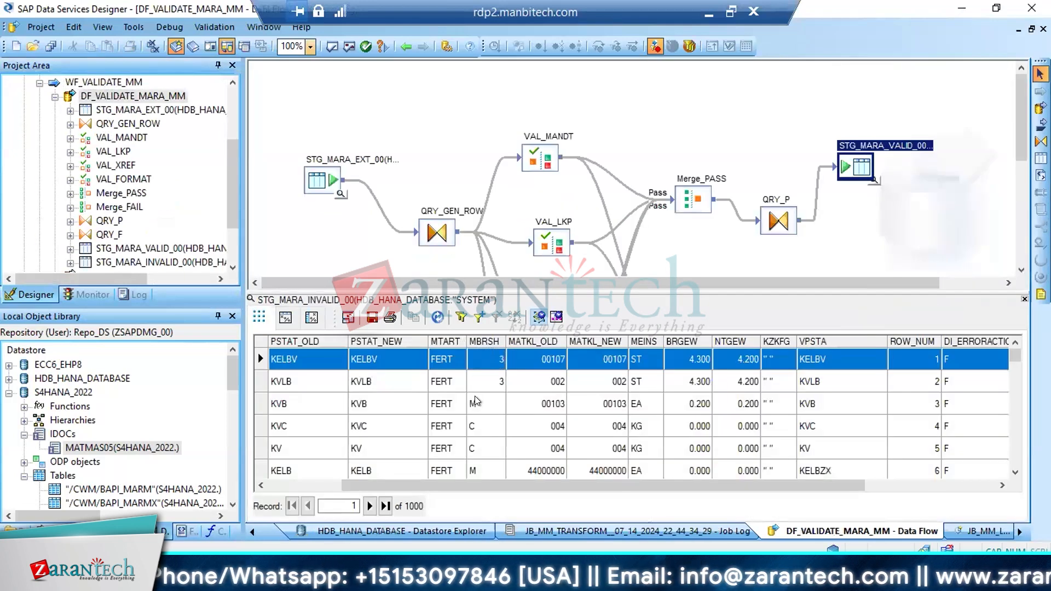
Filter the STG_MARA_INVALID_00 data to records where MBRSH = M
left_click(476, 403)
left_click(476, 318)
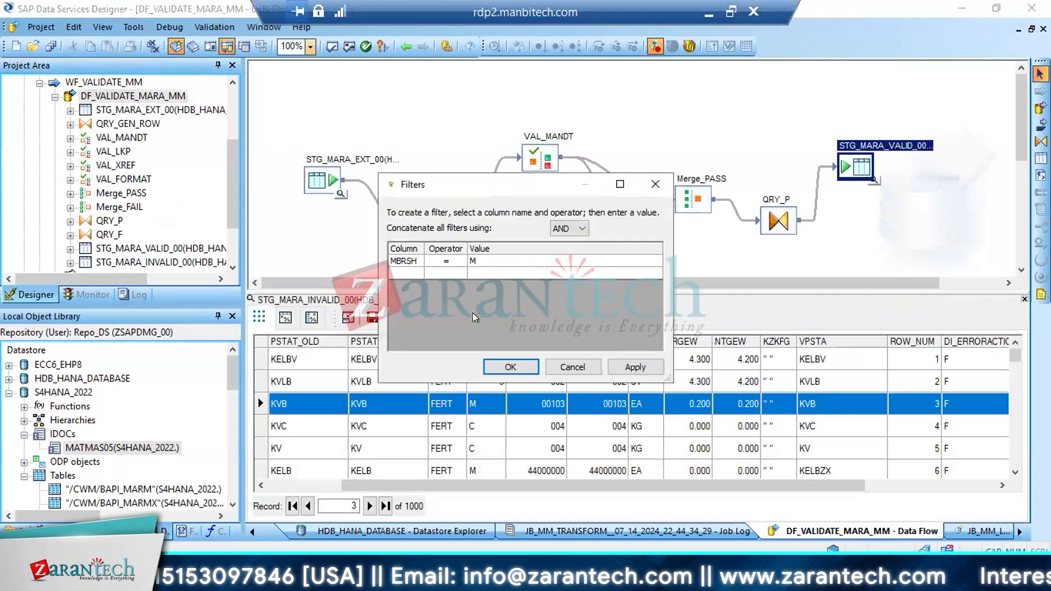
left_click(510, 367)
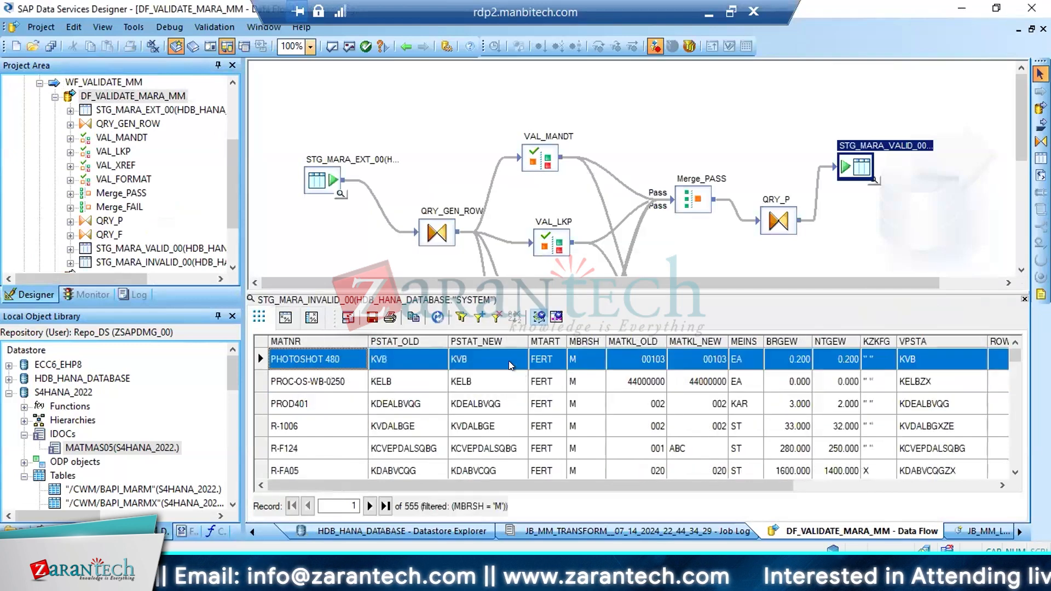
Check the failed rules in the DI_ERRORCOLUMNS field of the filtered records and return to the first columns
left_click(487, 362)
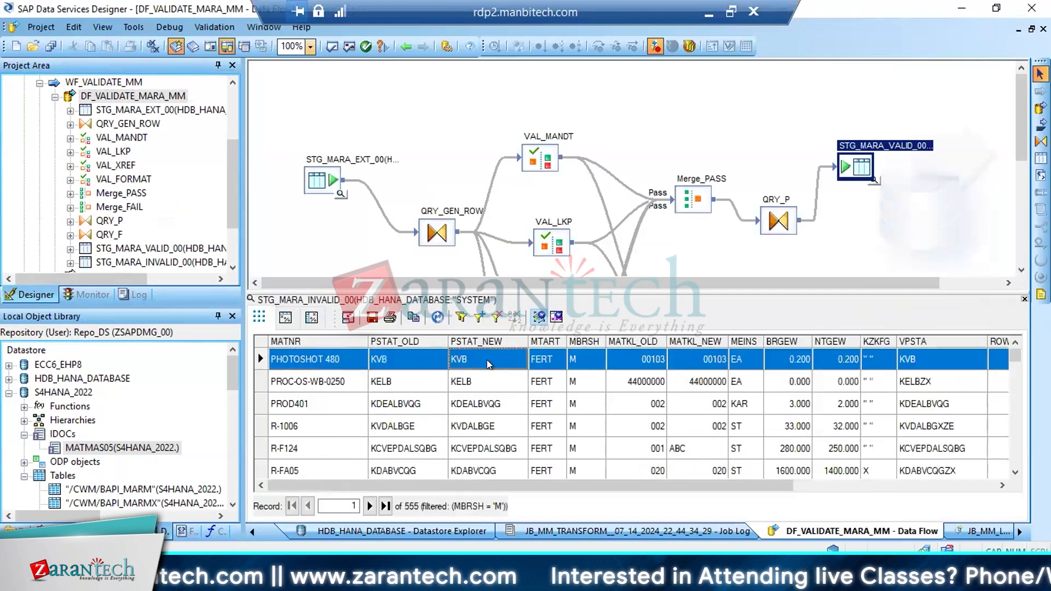
key("Right")
key("Right")
key("Right")
key("Right")
key("Right")
key("Right")
key("Right")
key("Right")
key("Right")
key("Right")
key("Right")
key("Right")
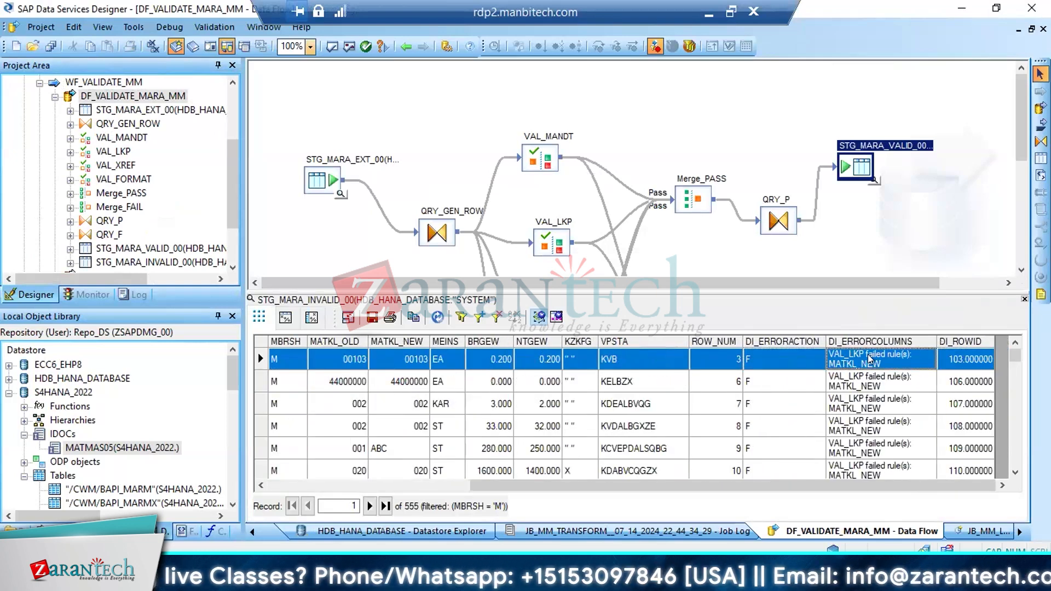
left_click_drag(512, 489, 387, 486)
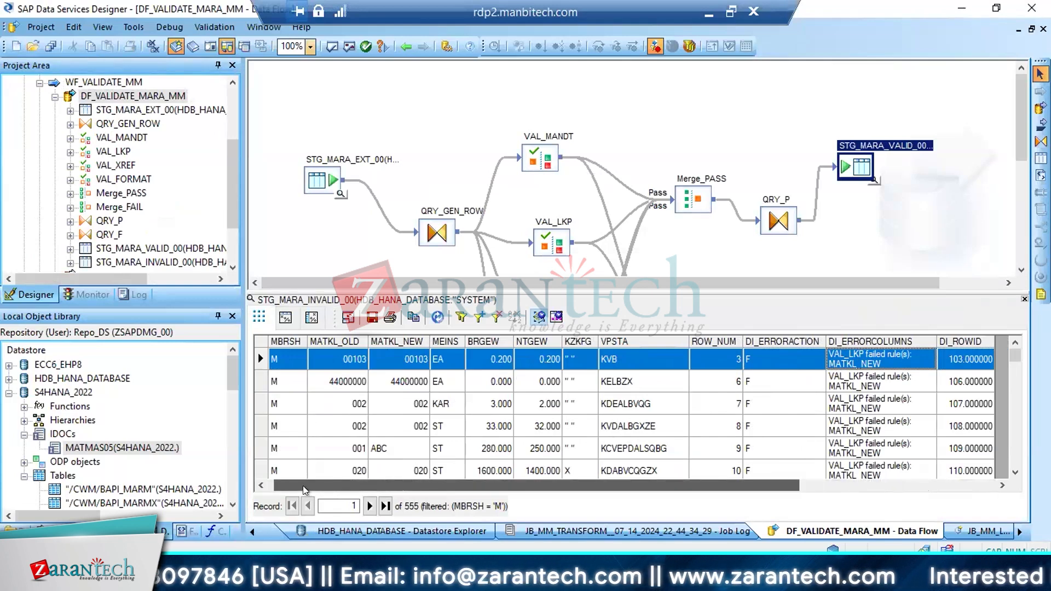
left_click_drag(303, 486, 296, 486)
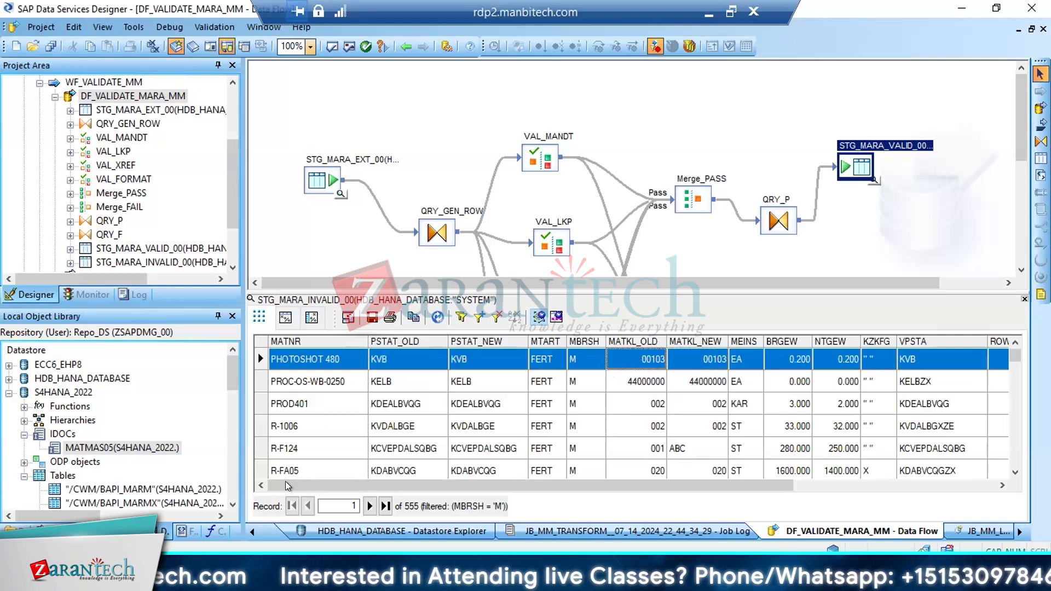
Switch to the T137 entries in SAP and go back to the table's selection screen
mouse_move(203, 579)
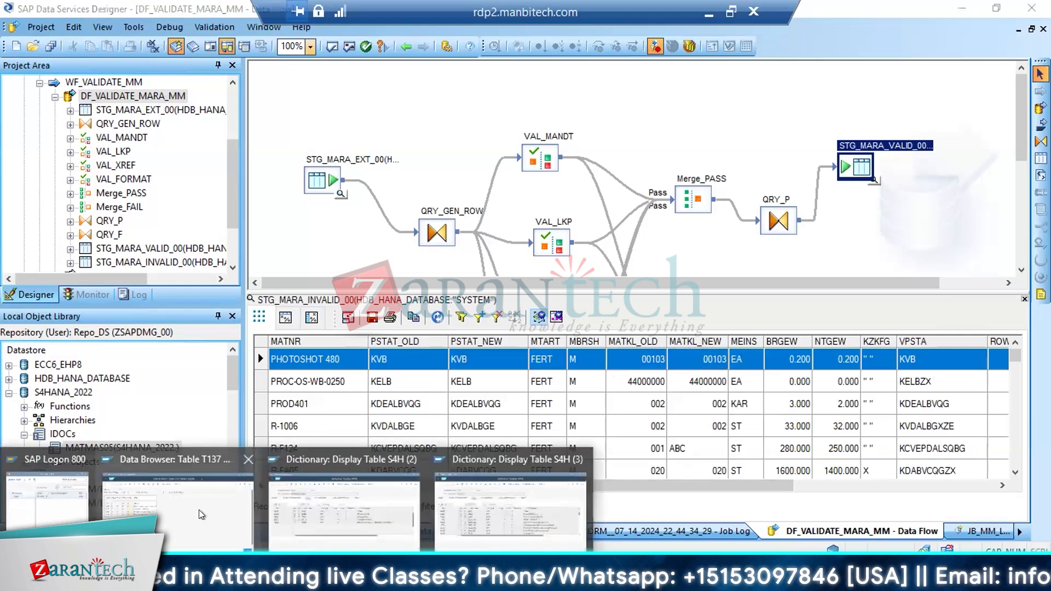
mouse_move(199, 510)
left_click(192, 459)
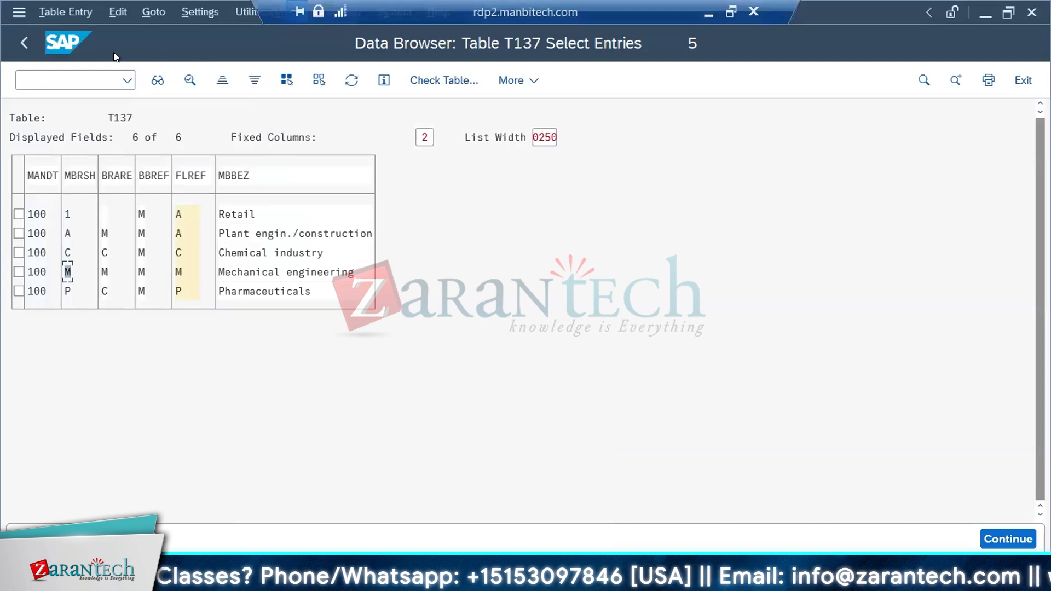
left_click(25, 42)
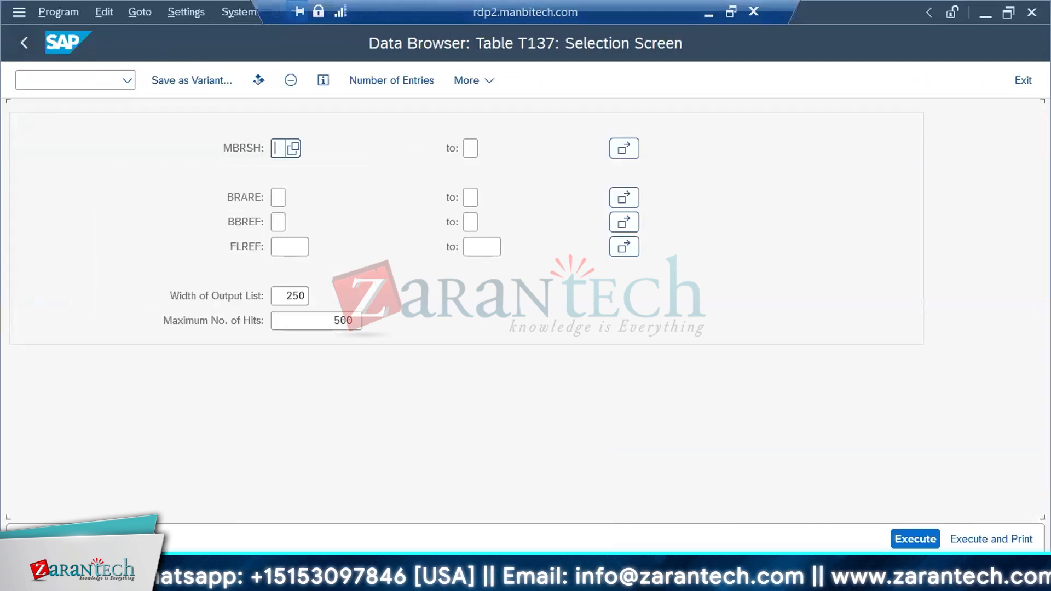
Return to Data Services Designer and trace where the MATMAS05 IDoc and its DF_MATERIAL_LOAD data flow are used
key("alt+Tab")
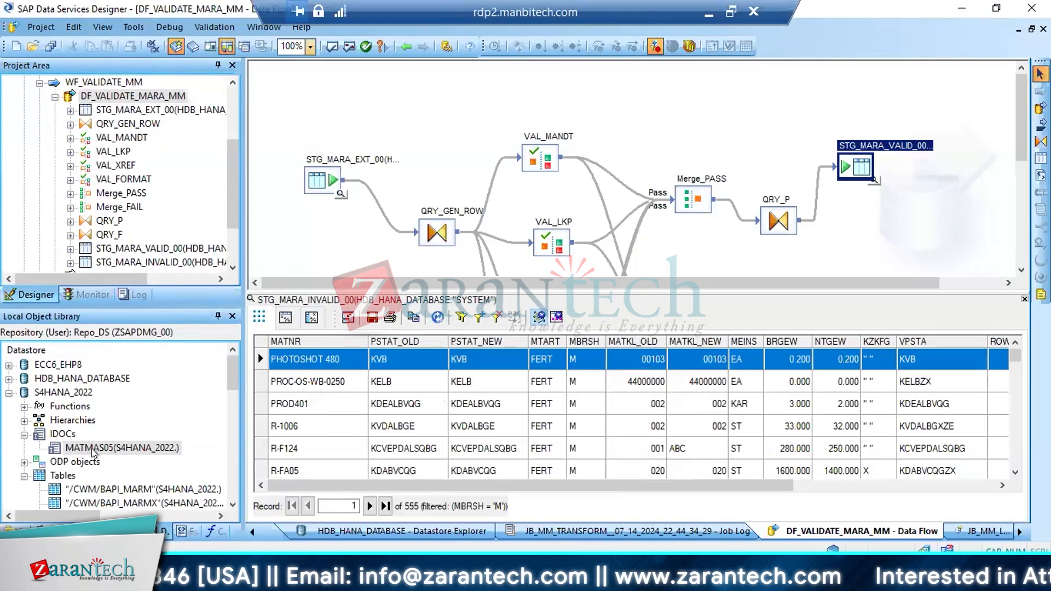
right_click(93, 451)
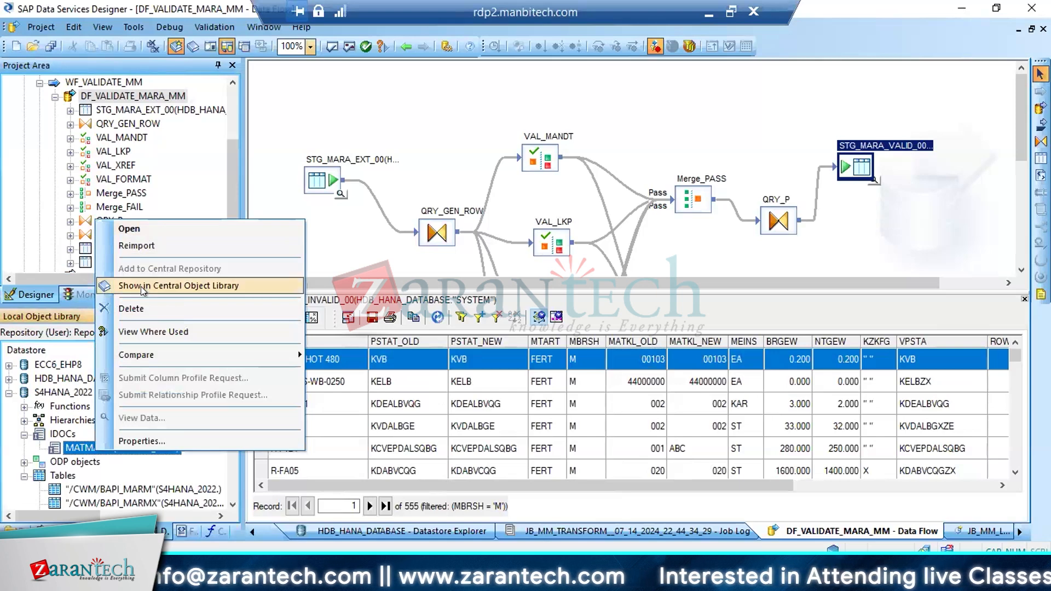
left_click(153, 332)
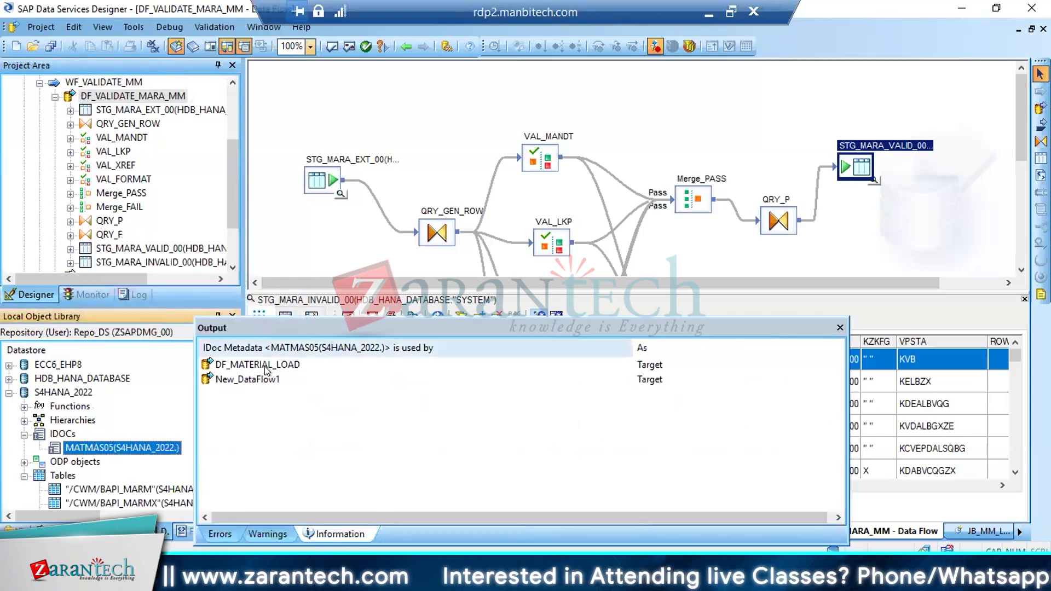
right_click(264, 365)
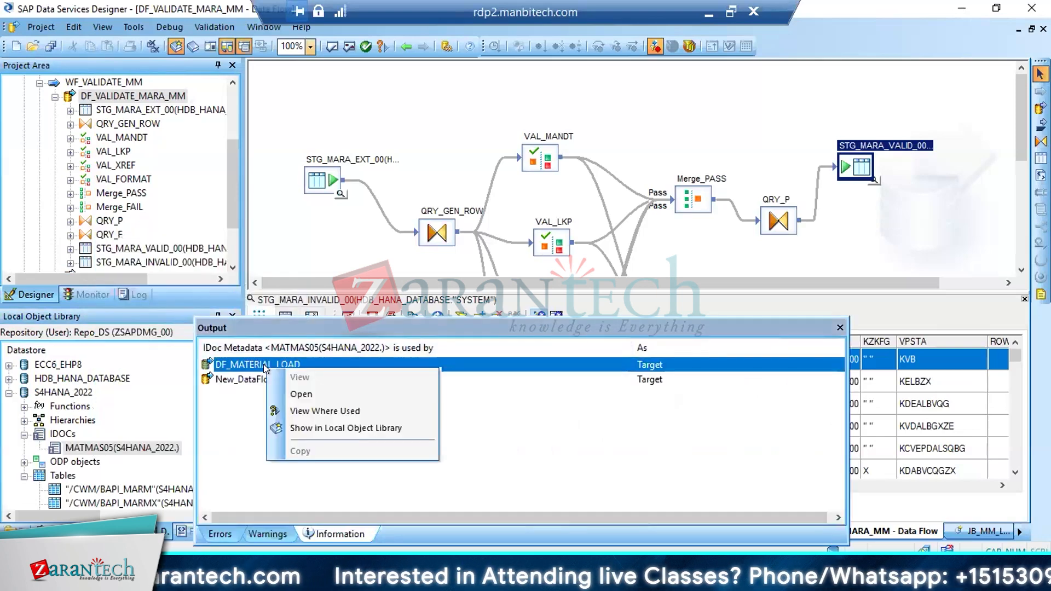
left_click(303, 403)
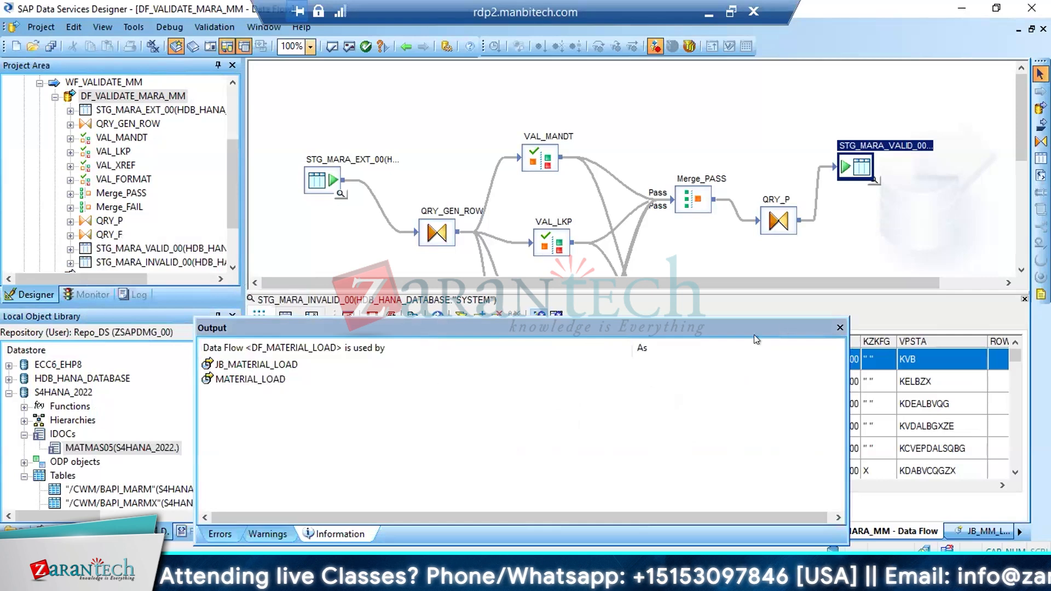
left_click(839, 327)
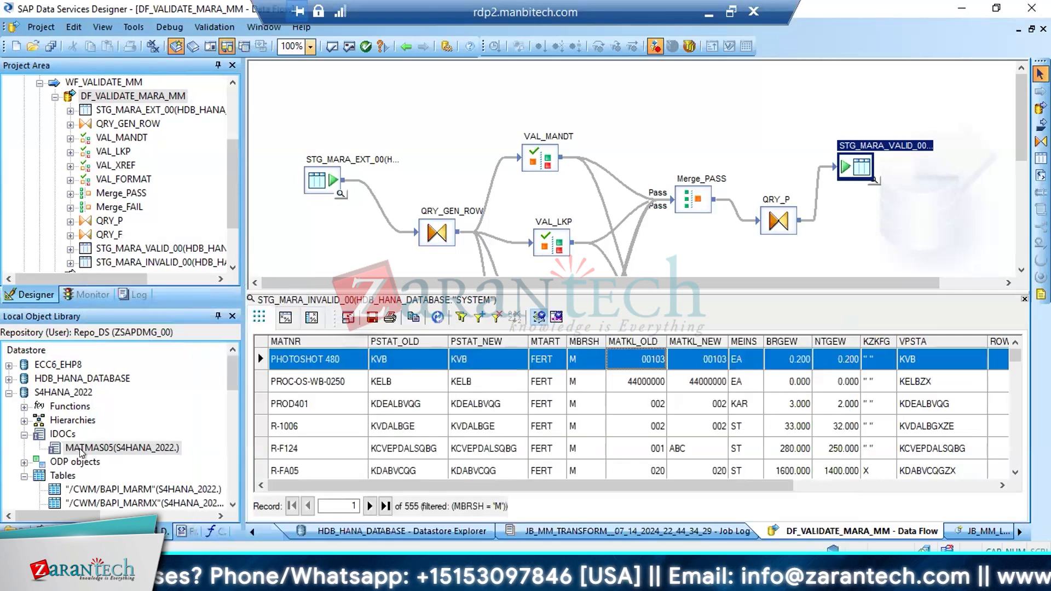
Locate DF_MATERIAL_LOAD in the local object library from the MATMAS05 usage list, and check MATKL in its QRY_NEST query's E1MARAM segment
right_click(81, 450)
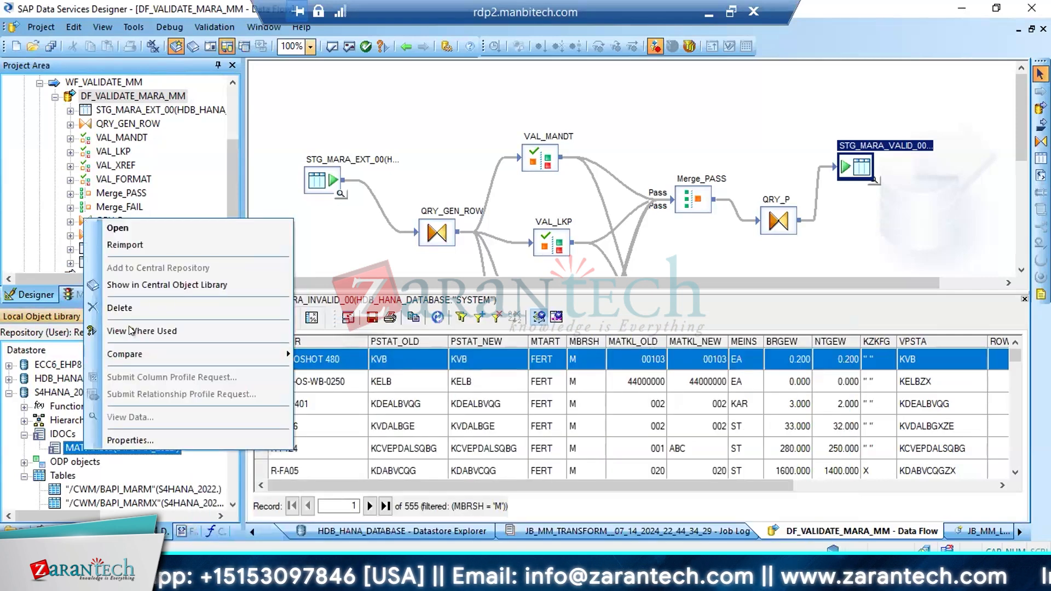
left_click(131, 331)
left_click(263, 365)
right_click(262, 365)
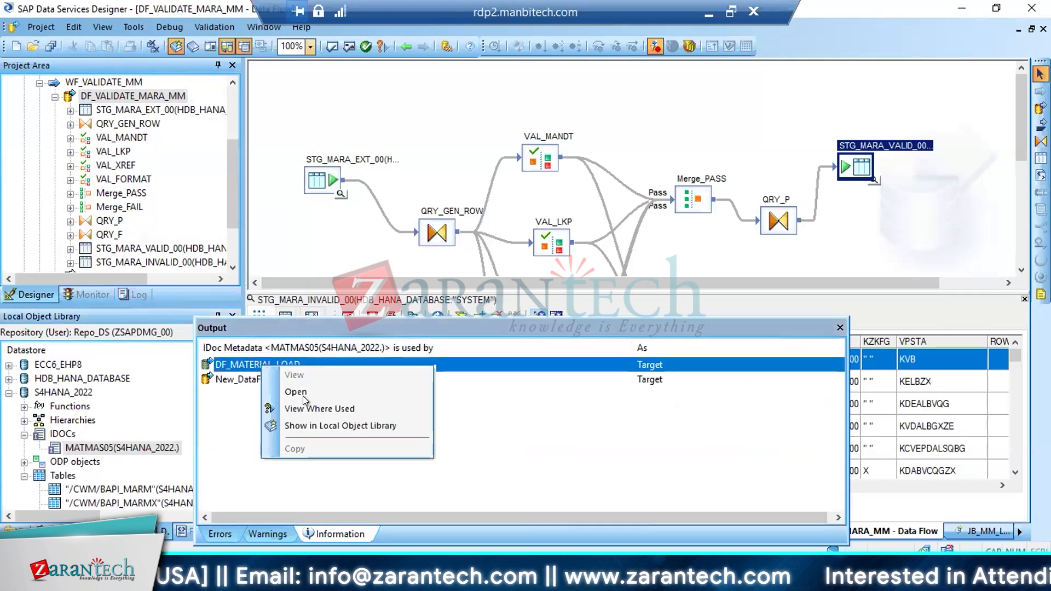
left_click(303, 424)
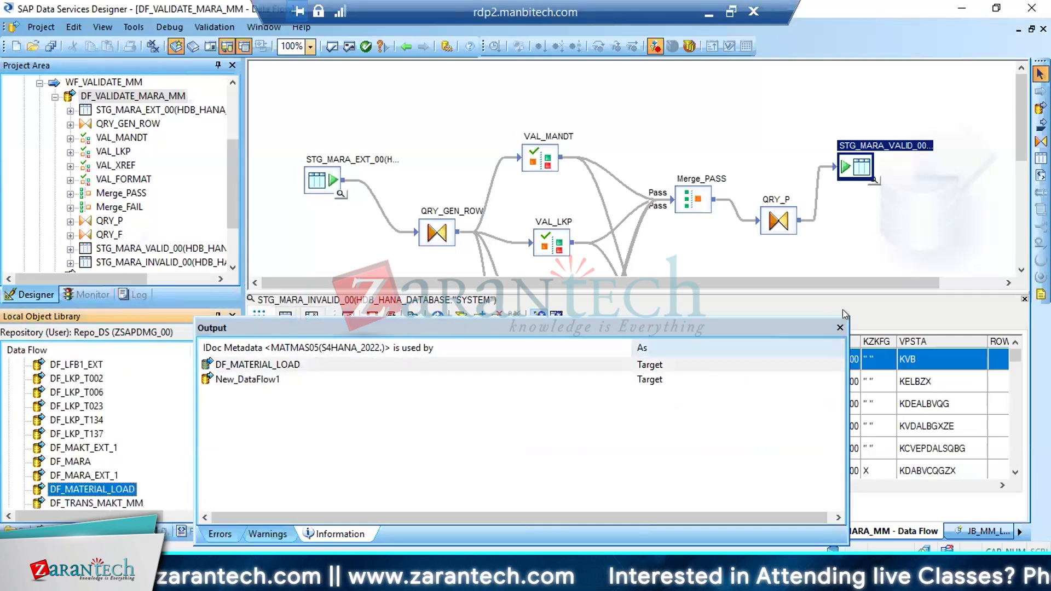
left_click(840, 327)
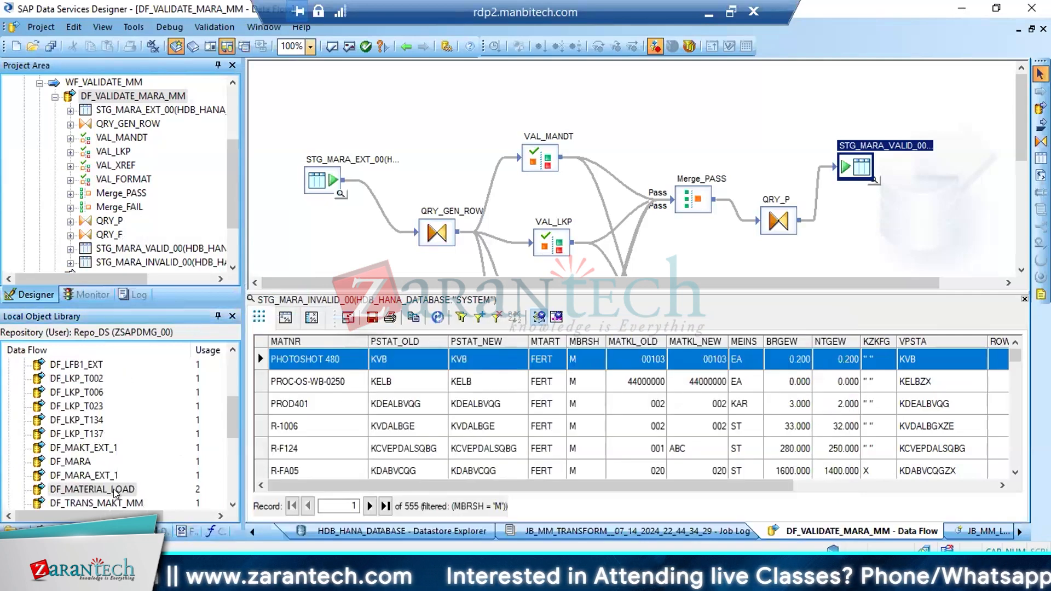
double_click(81, 488)
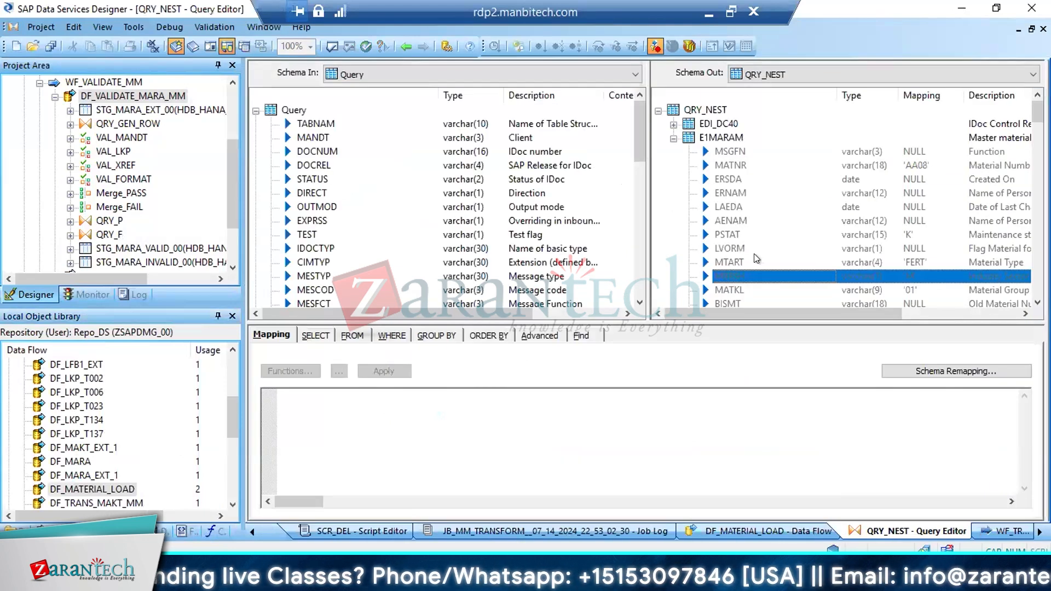
left_click(730, 289)
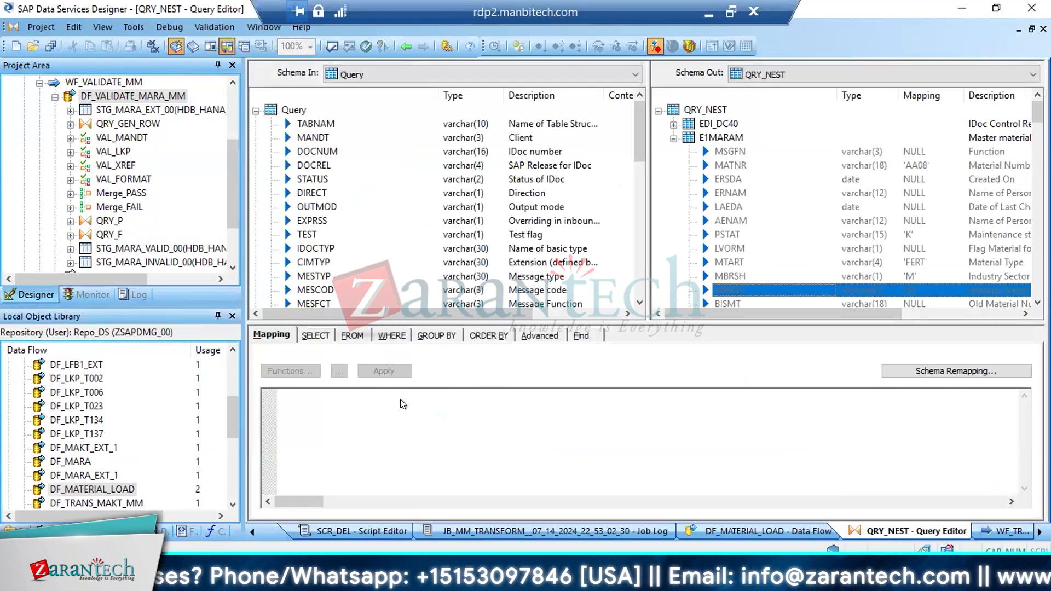
Return to DF_VALIDATE_MARA_MM and compare MATKL_OLD with MATKL_NEW for material R-F124 in the invalid records
left_click(103, 97)
left_click(650, 363)
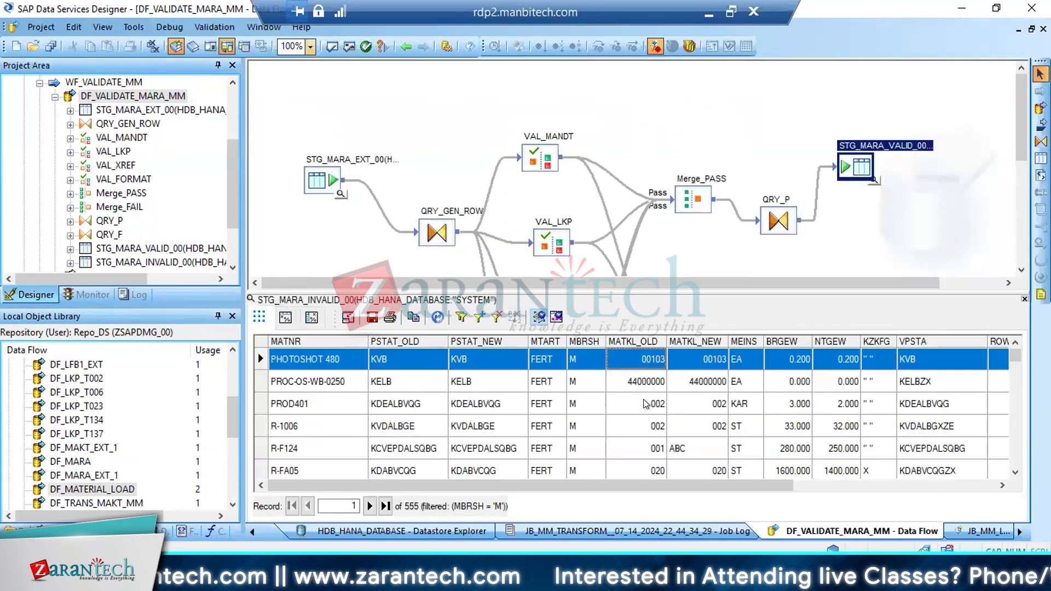
left_click(650, 448)
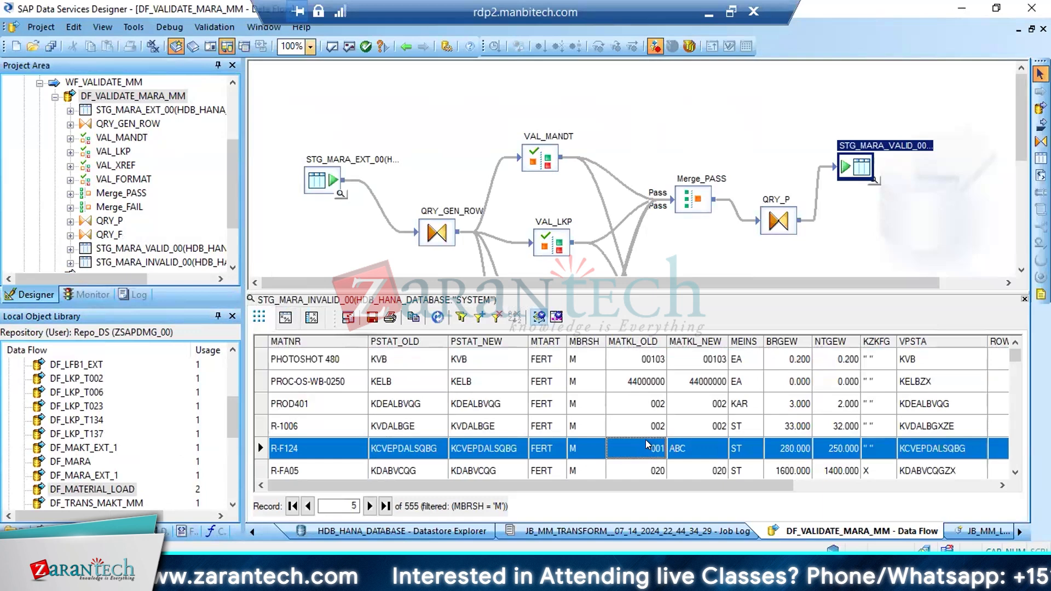
left_click(673, 450)
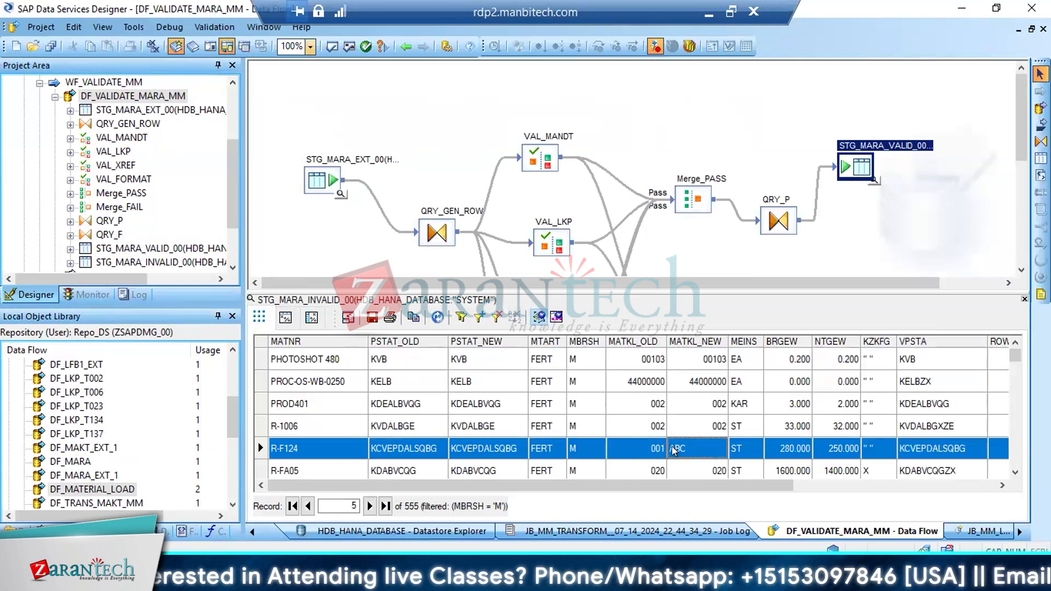
Switch to SAP and display the entries of T023, the check table for MATKL in MARA
left_click(656, 452)
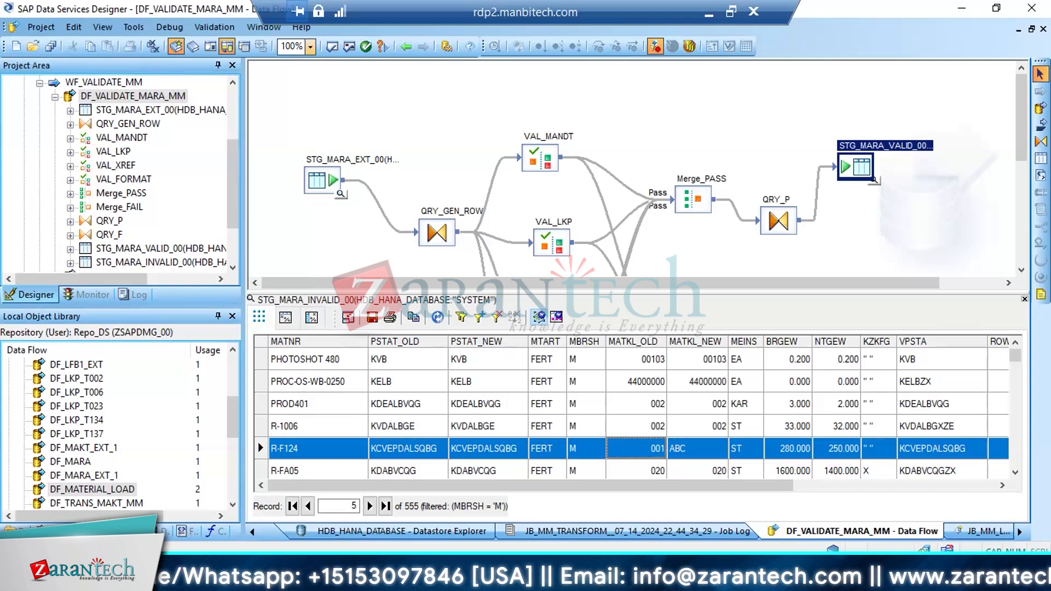
left_click(176, 507)
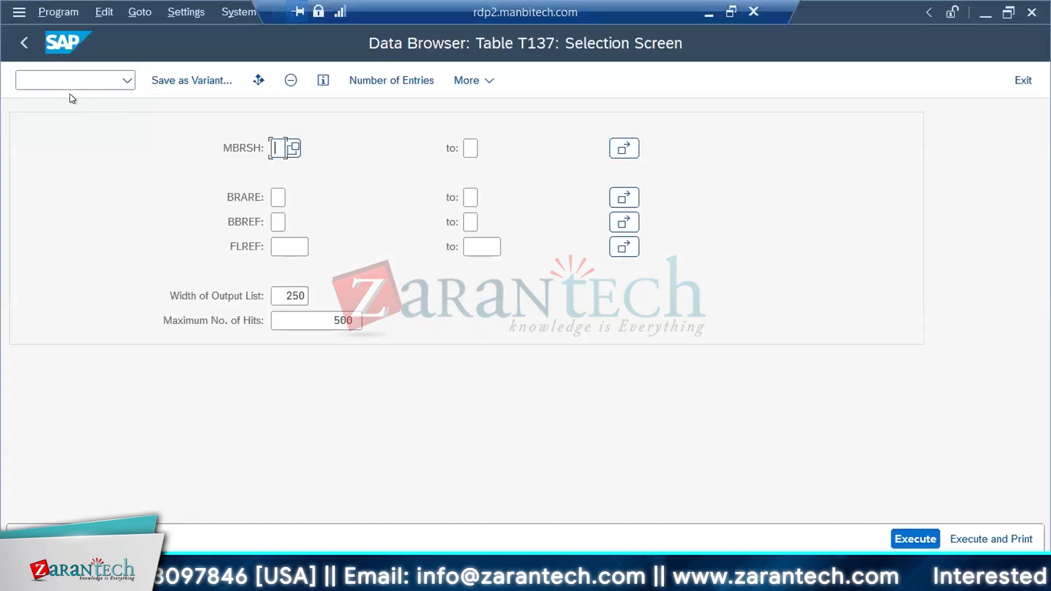
left_click(17, 42)
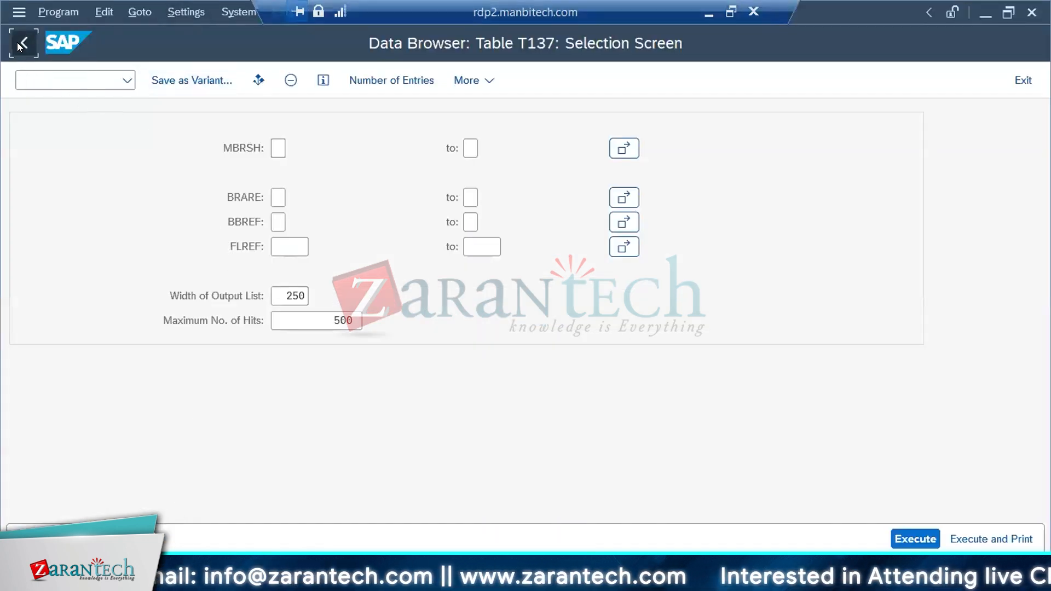
left_click(18, 42)
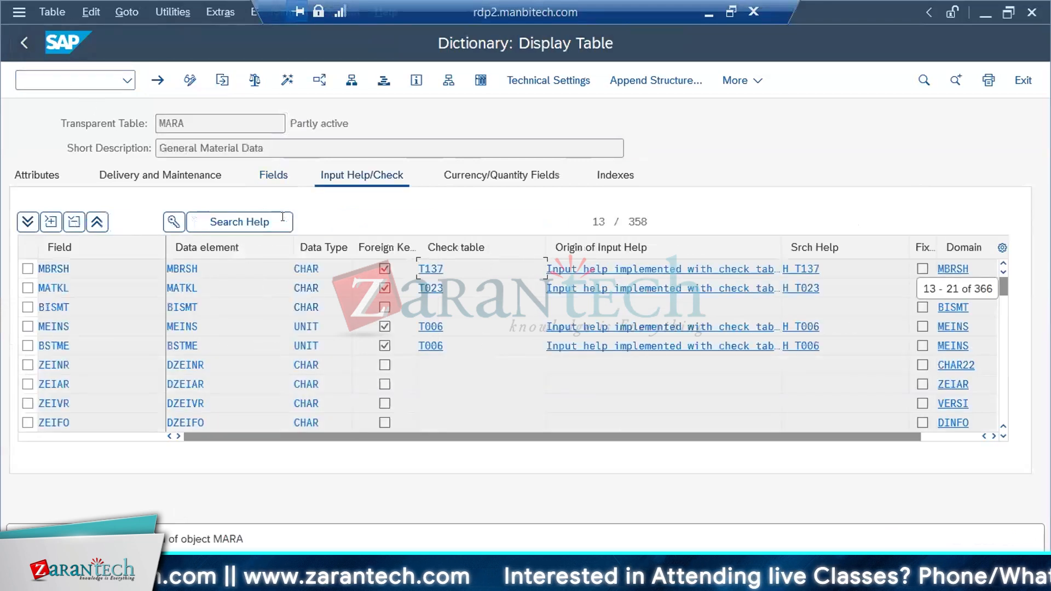
left_click(418, 283)
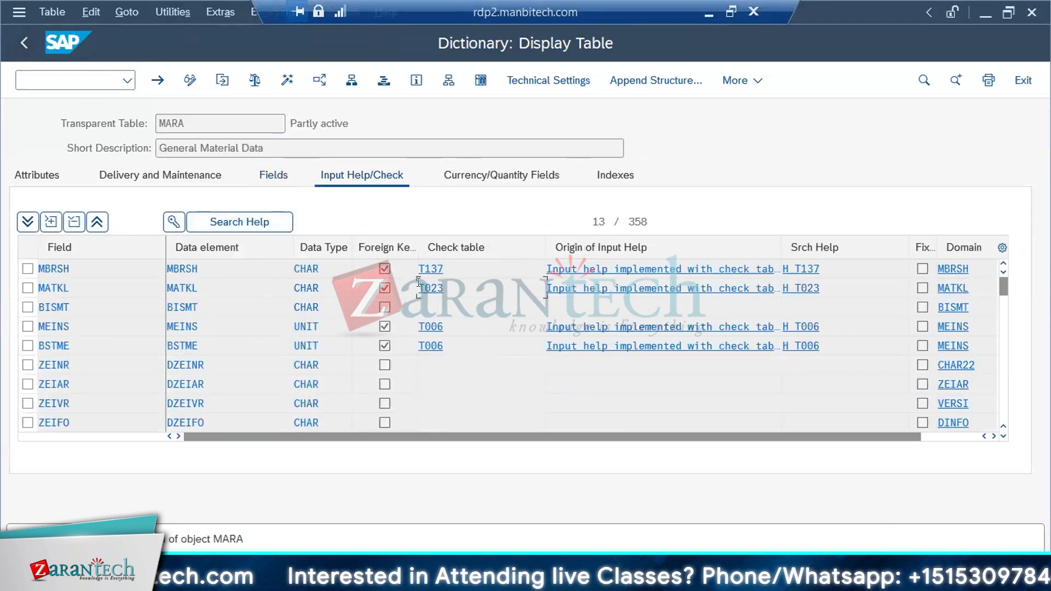
double_click(418, 283)
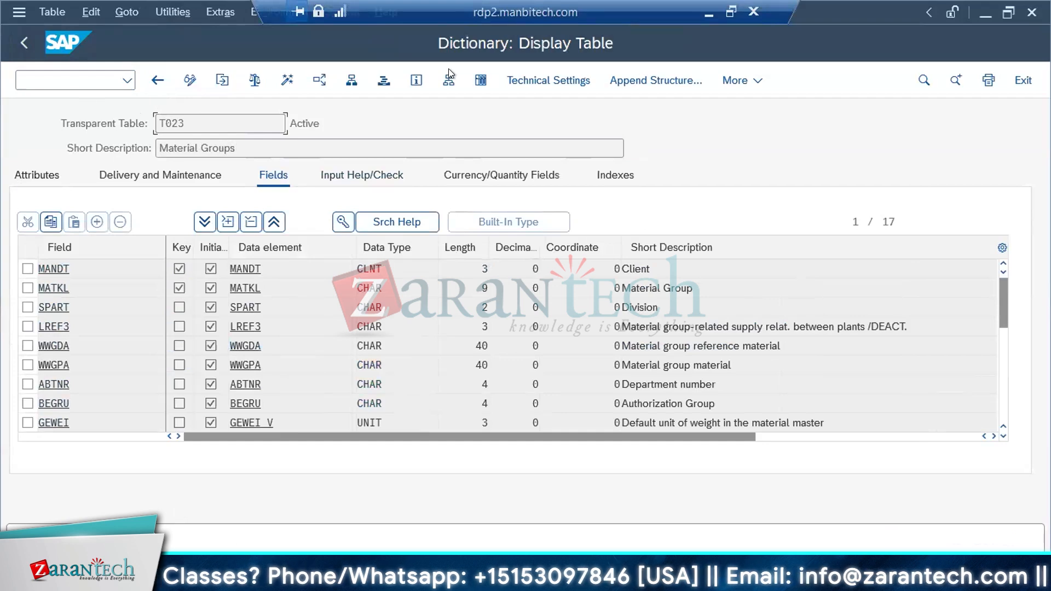
left_click(480, 79)
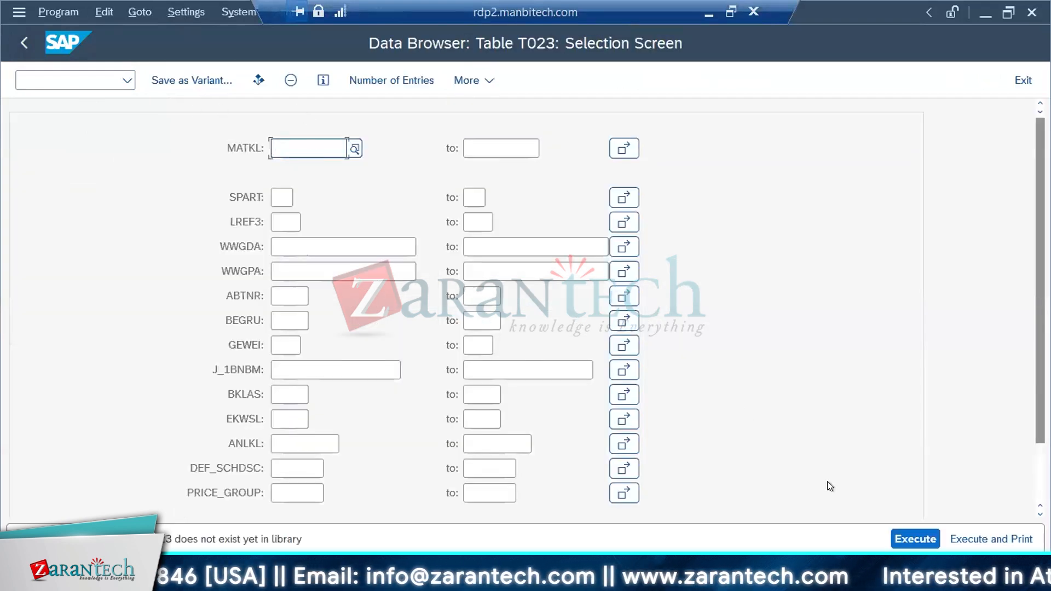
left_click(902, 537)
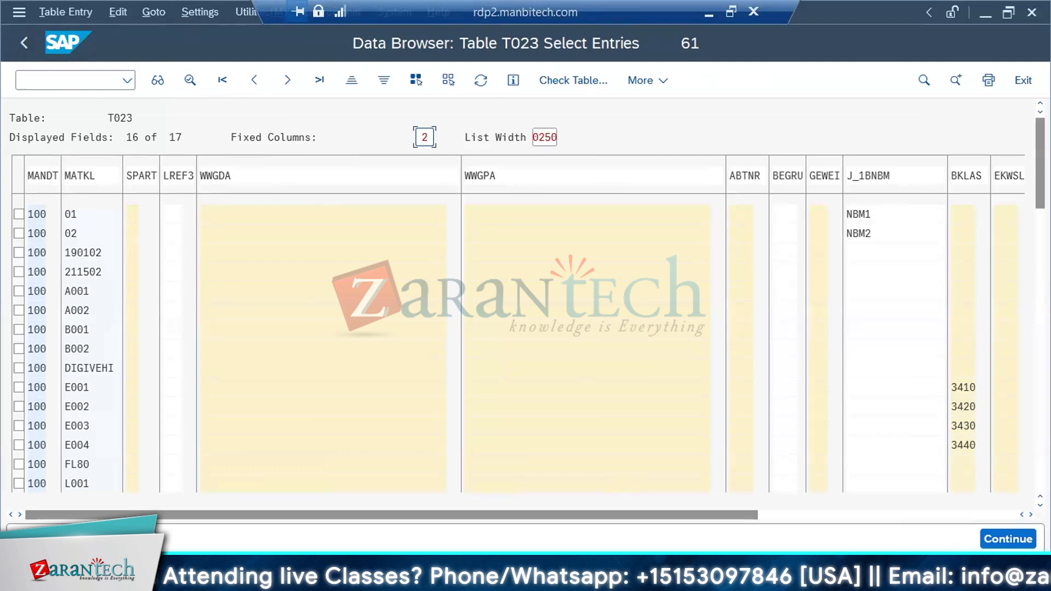
Open the XREF workbook from the XREF folder inside the Data Services bin folder
left_click(291, 537)
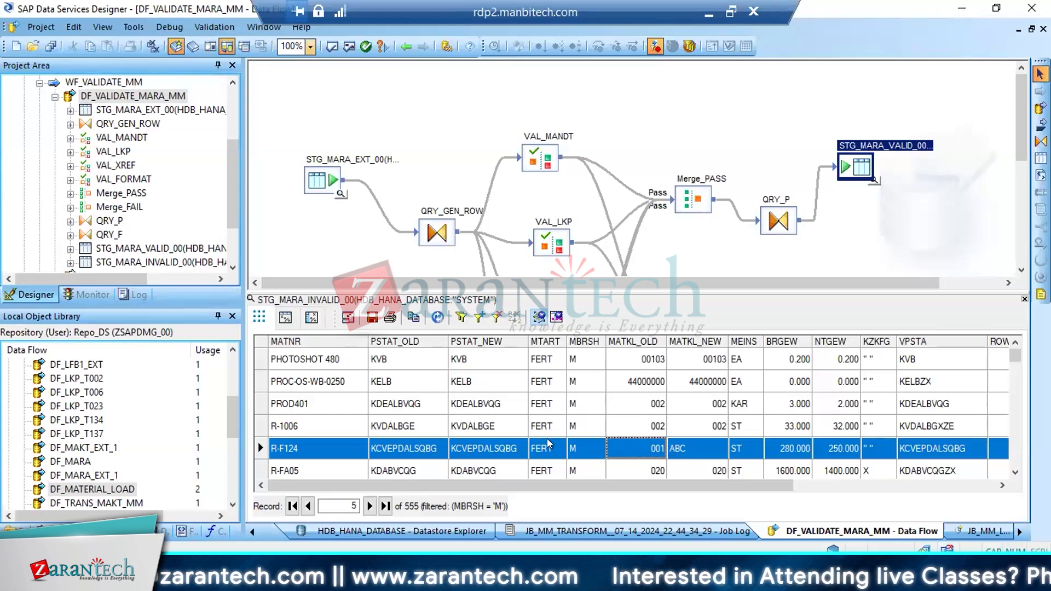
left_click(471, 579)
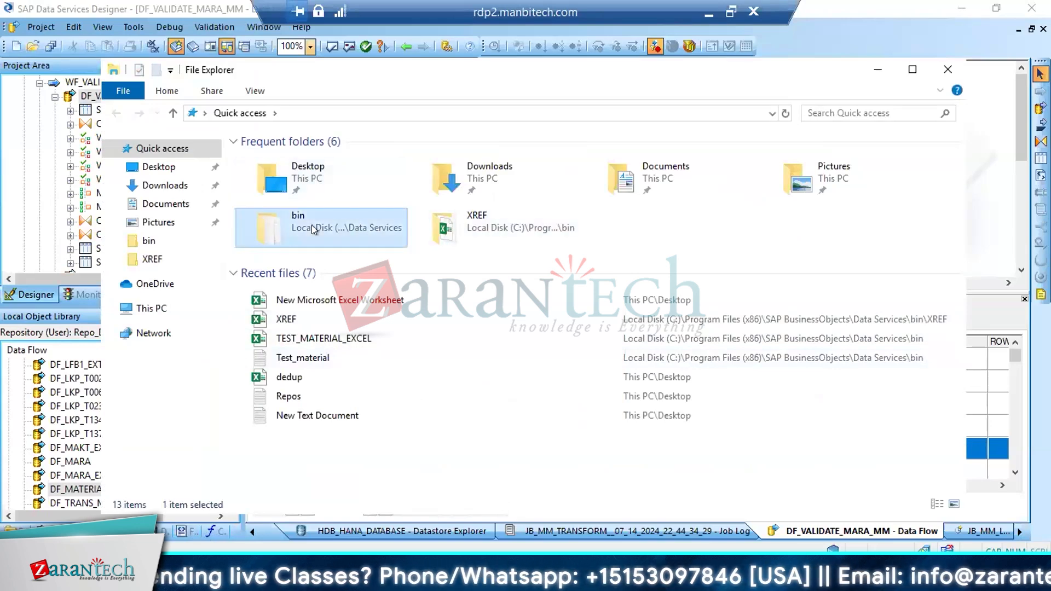
double_click(459, 233)
left_click(254, 159)
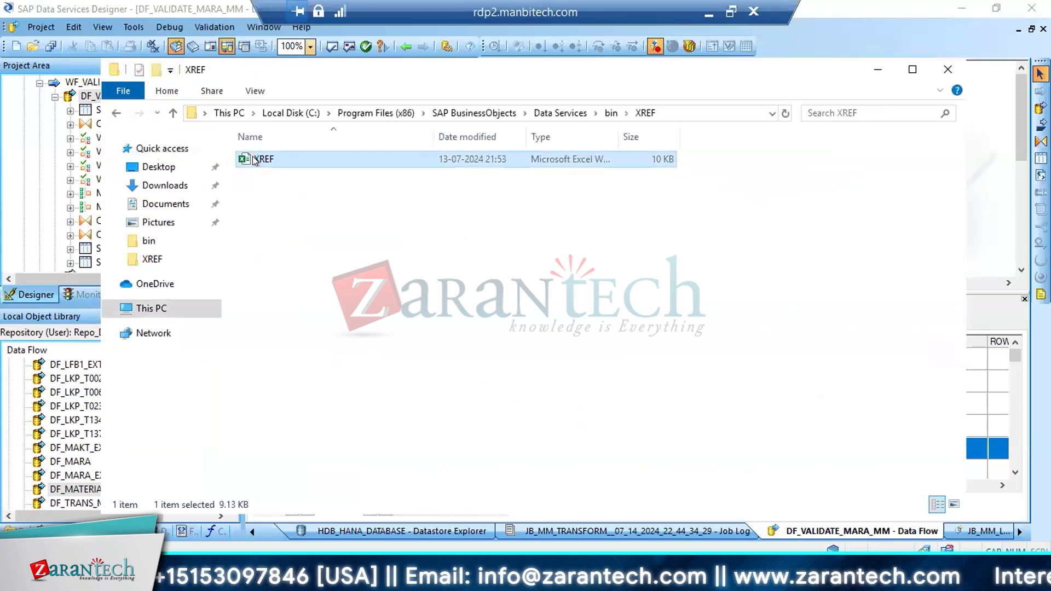
double_click(254, 159)
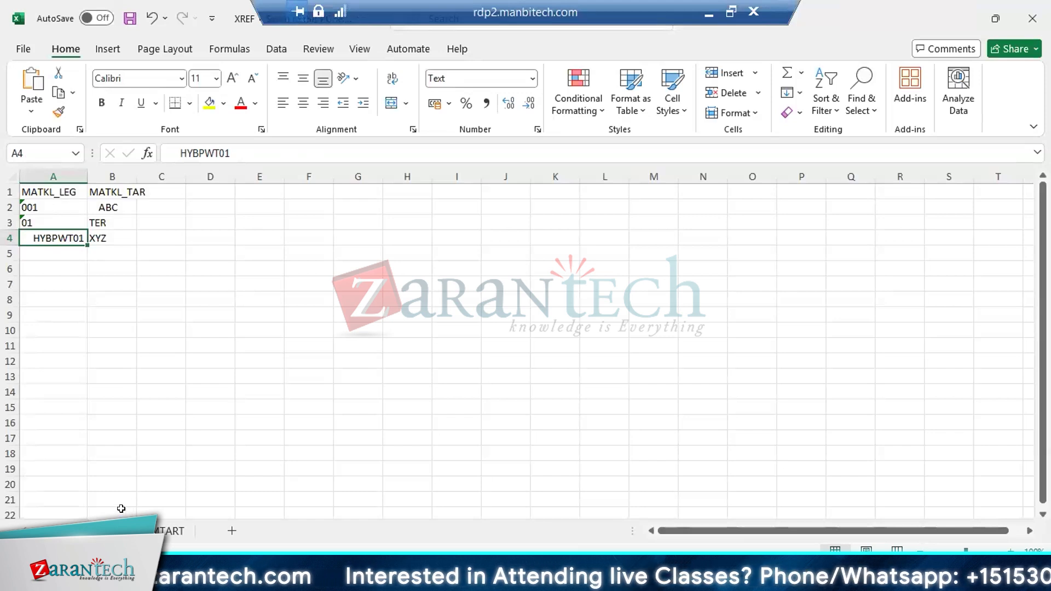
Set MATKL_TAR to 01 for the MATKL_LEG value 001 and close the XREF workbook
left_click(46, 202)
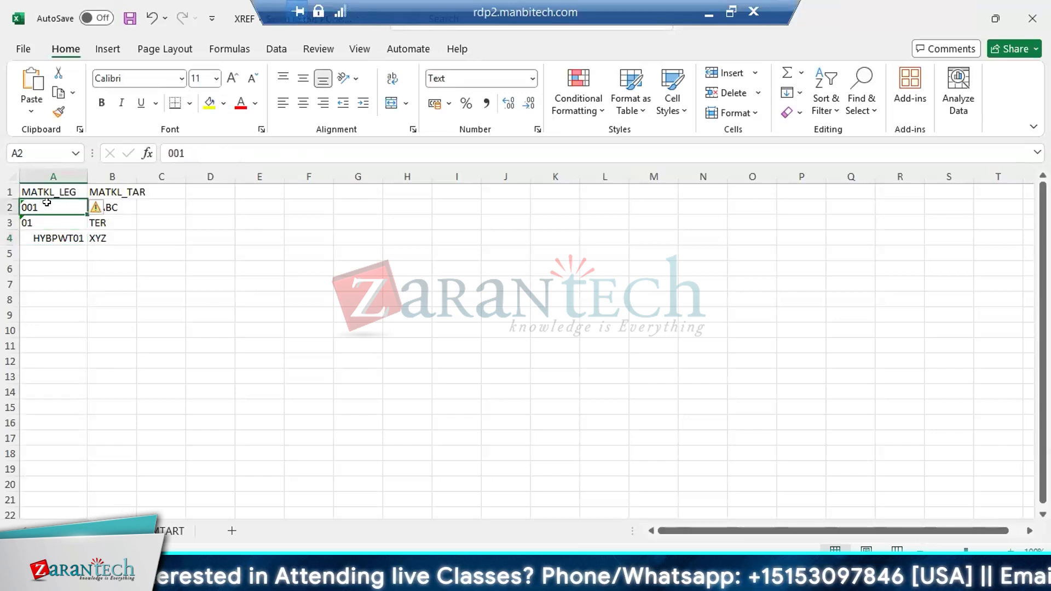
left_click(120, 206)
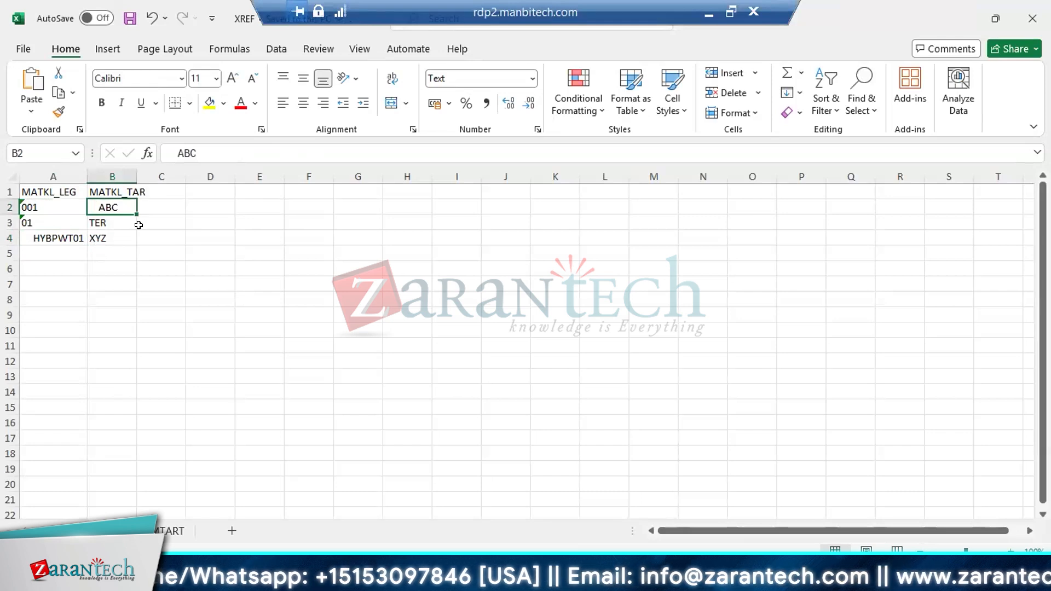
type("01")
key("Return")
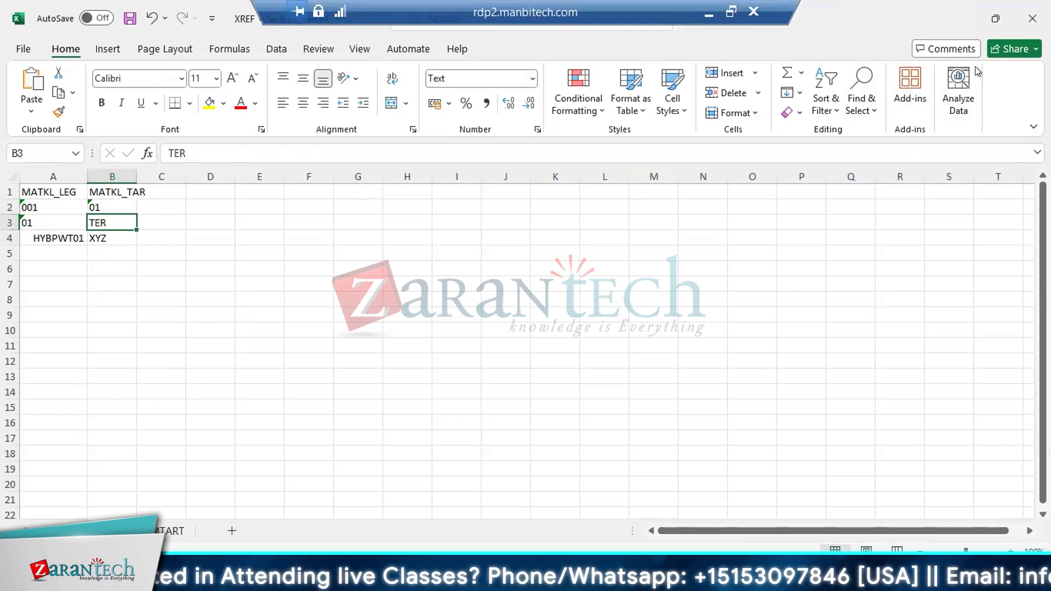
left_click(1030, 16)
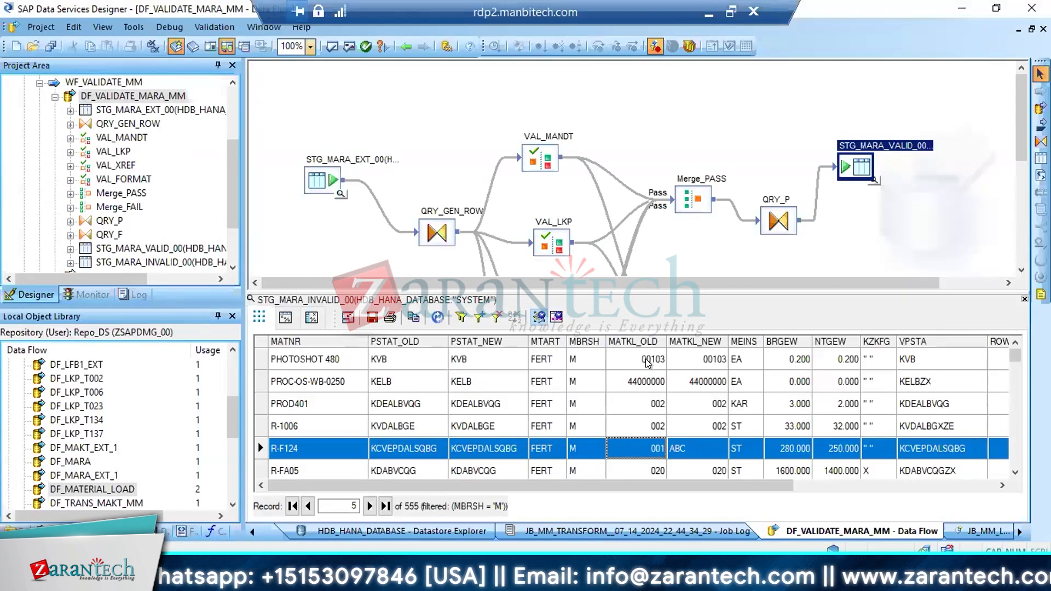
Check the DI_ERRORCOLUMNS entry of material R-F124 in the STG_MARA_INVALID_00 records
left_click(648, 361)
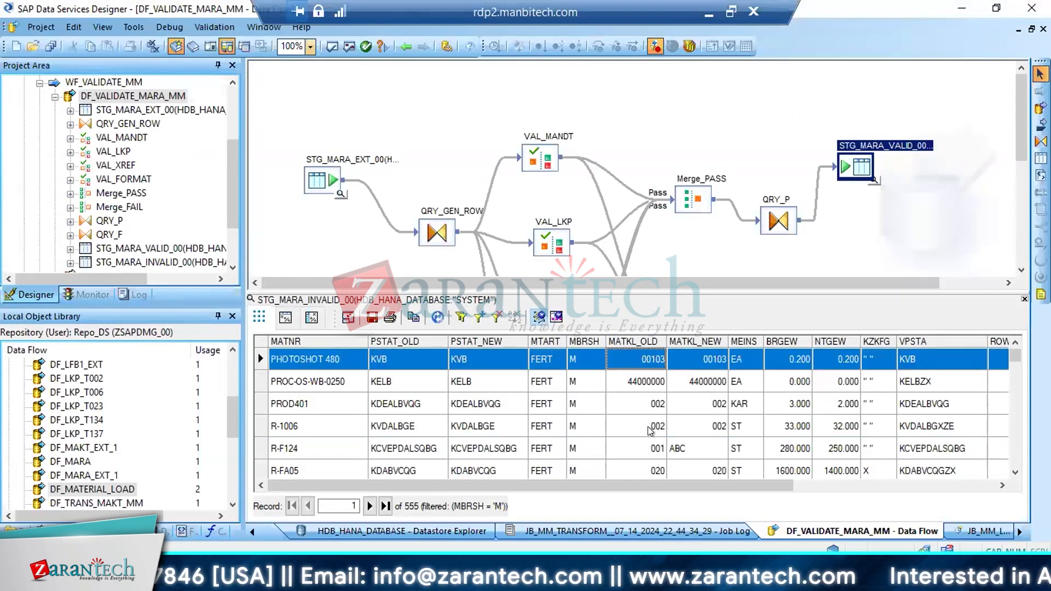
left_click(656, 445)
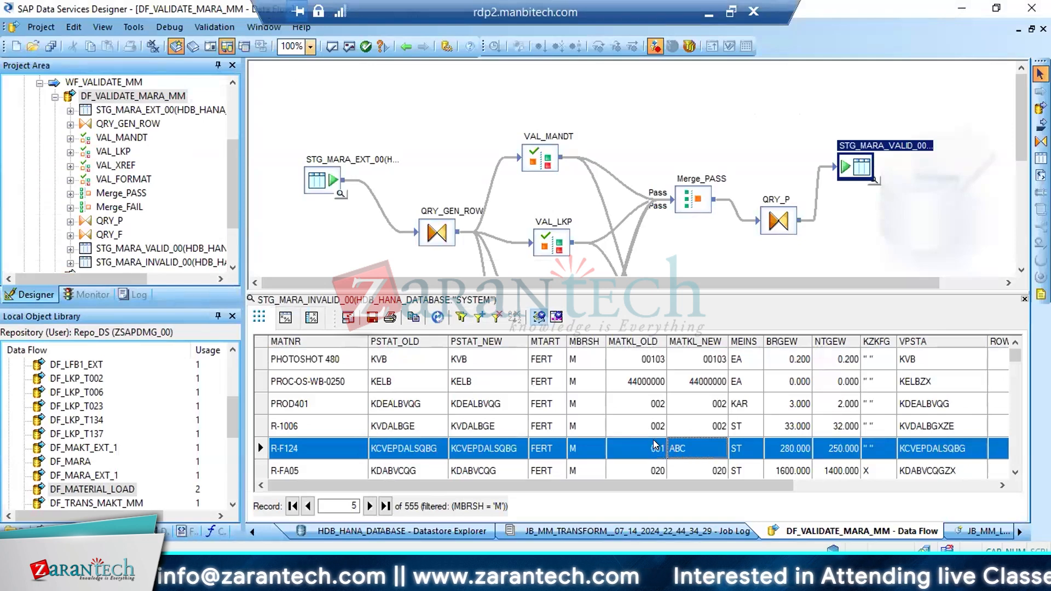
key("End")
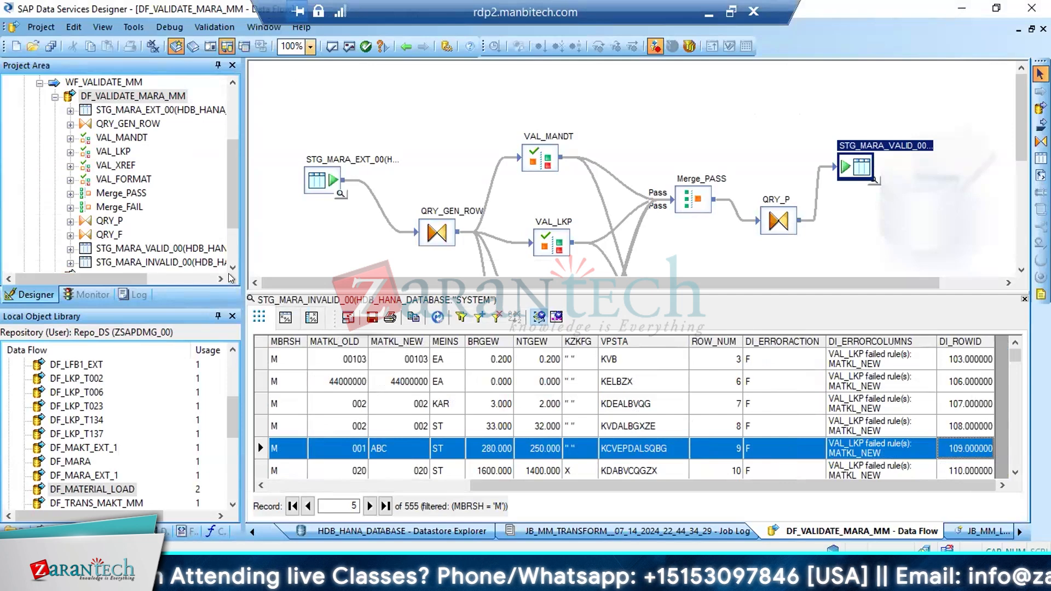
Execute the JB_MM_TRANSFORM job from the PJ_MM project
left_click_drag(233, 192, 178, 141)
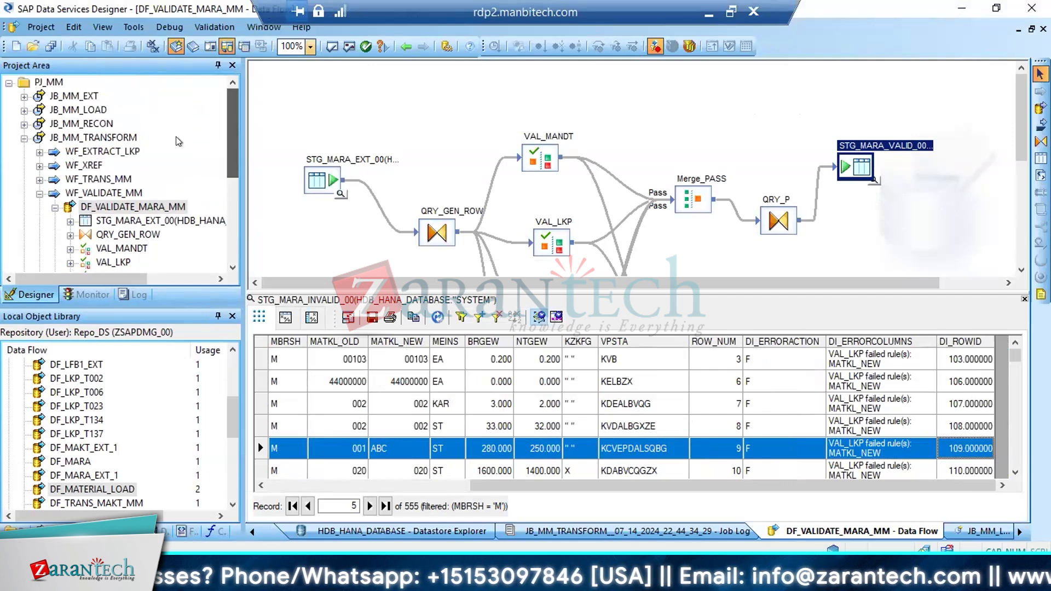
left_click(93, 137)
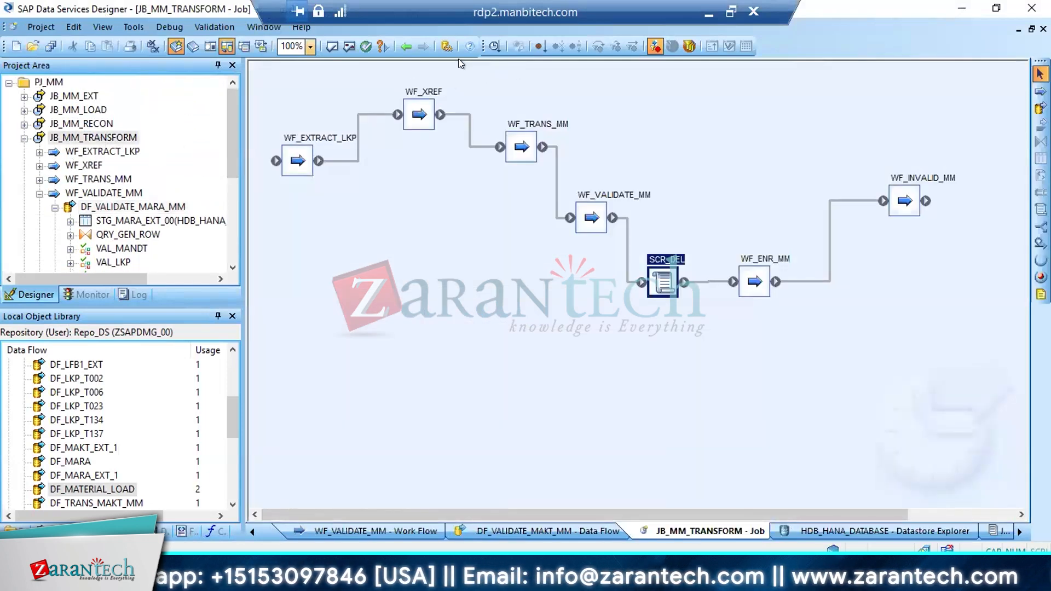
right_click(89, 137)
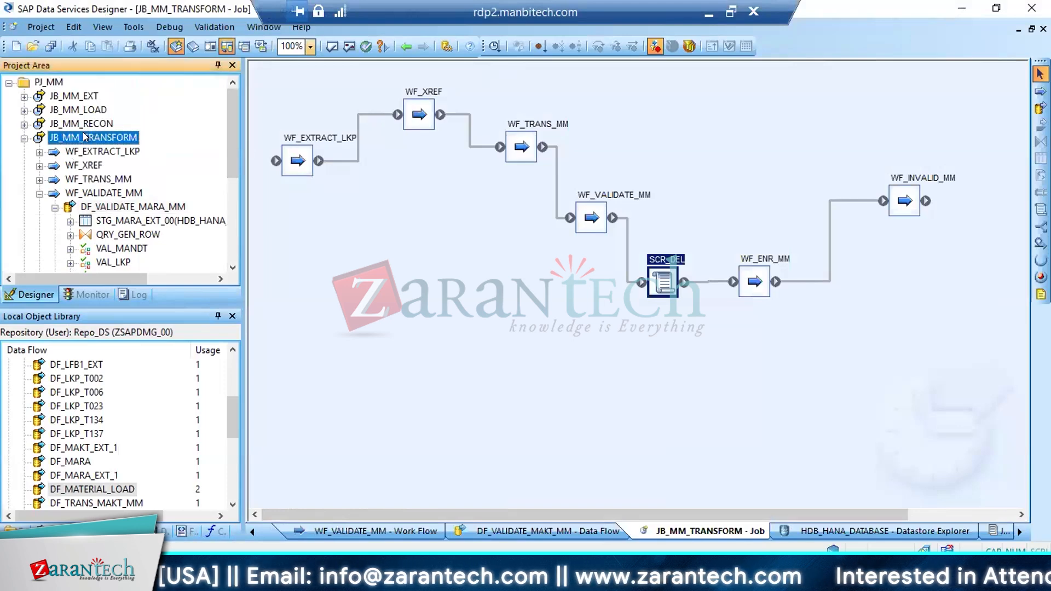
left_click(123, 146)
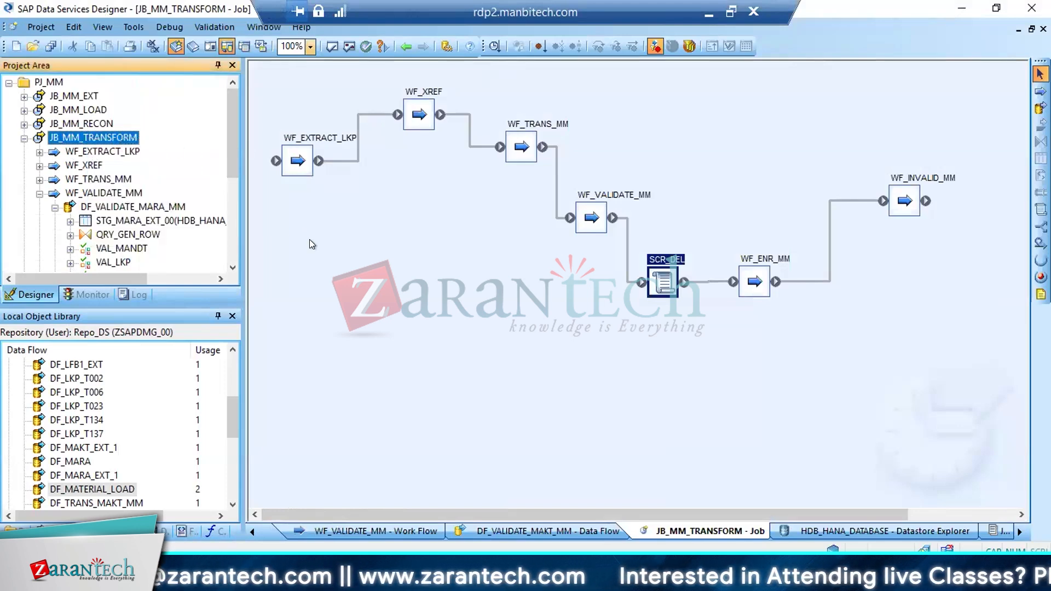
left_click(608, 474)
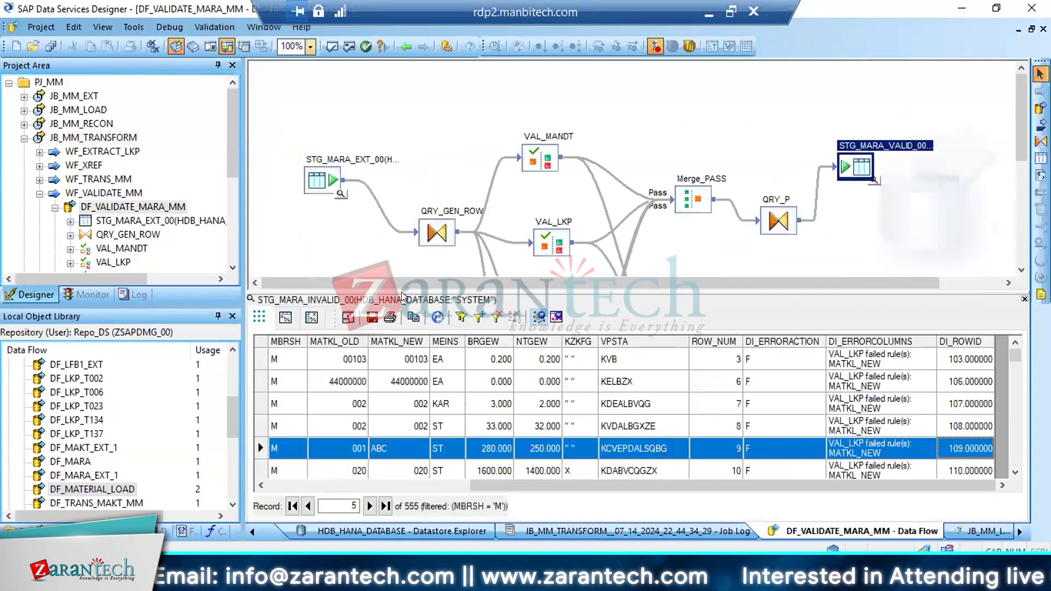
Refresh the STG_MARA_INVALID_00 records in DF_VALIDATE_MARA_MM and close their data view
left_click(437, 317)
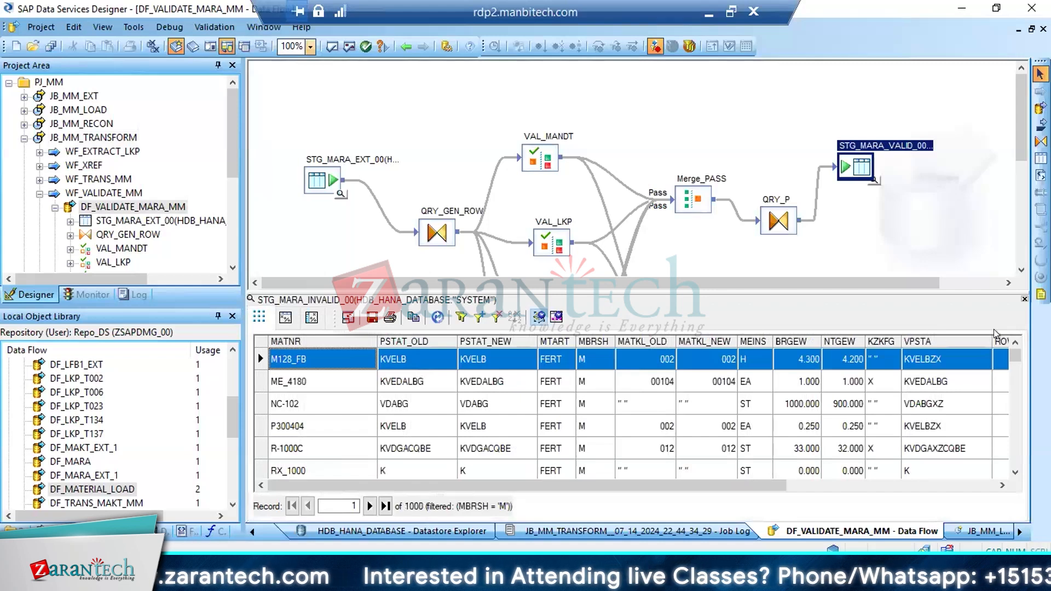
left_click(1023, 300)
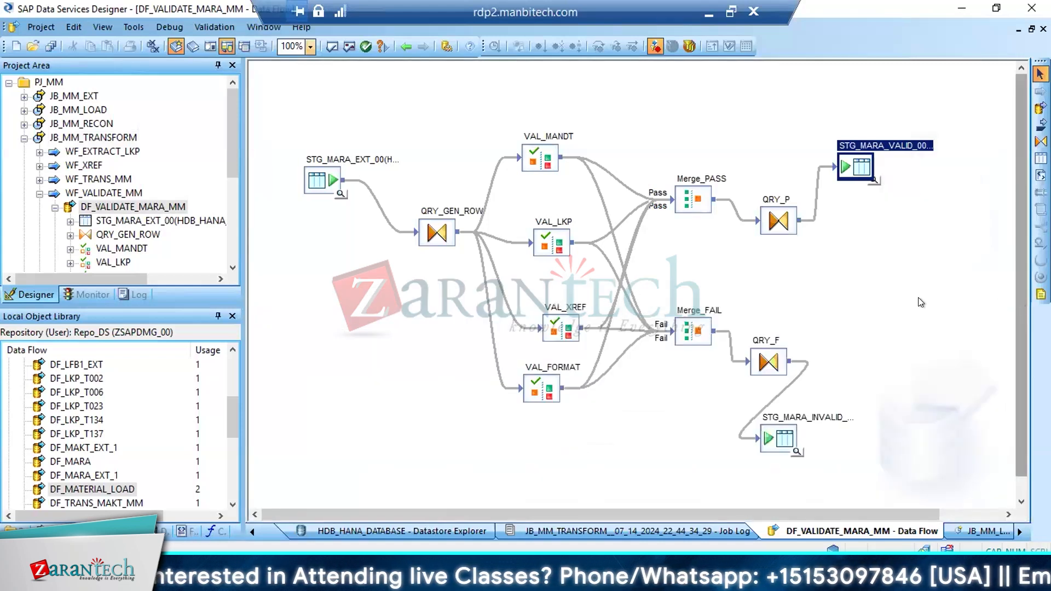
left_click(917, 297)
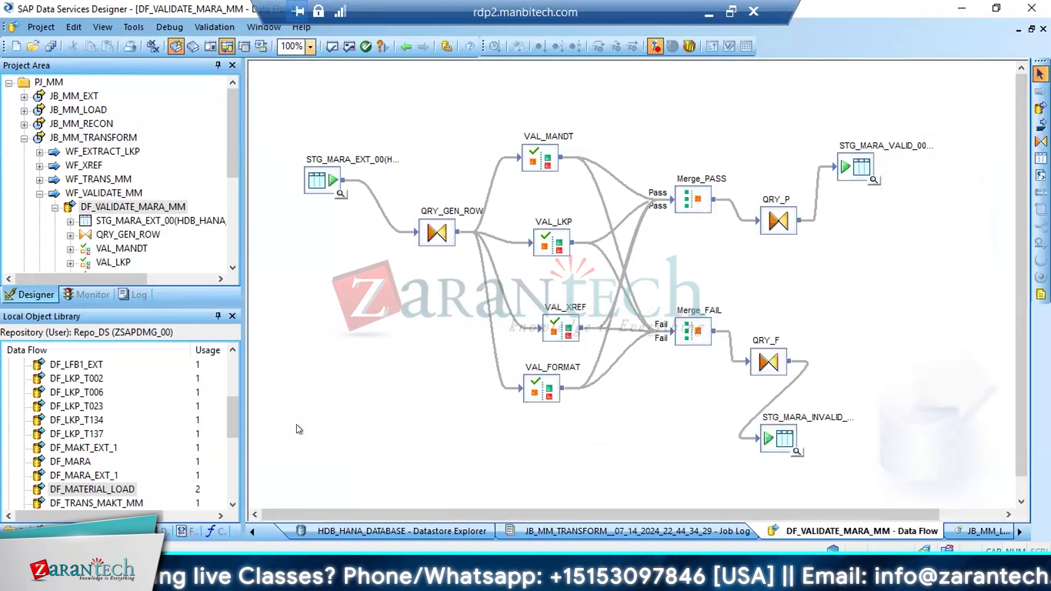
View the STG_MARA_VALID_00 data and compare MATKL_OLD with MATKL_NEW for material R-F104
left_click(873, 180)
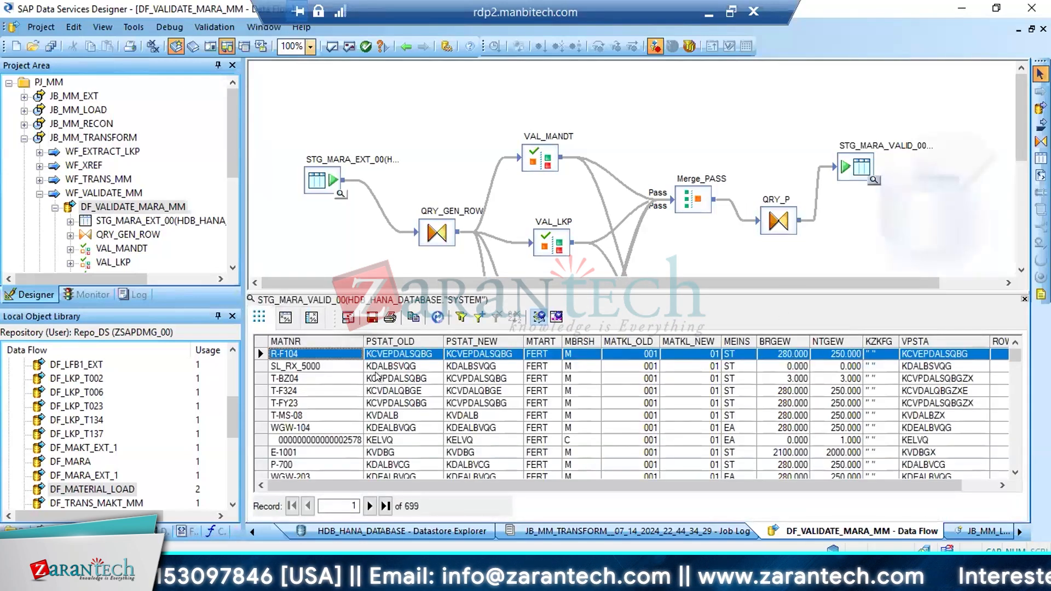
left_click(402, 359)
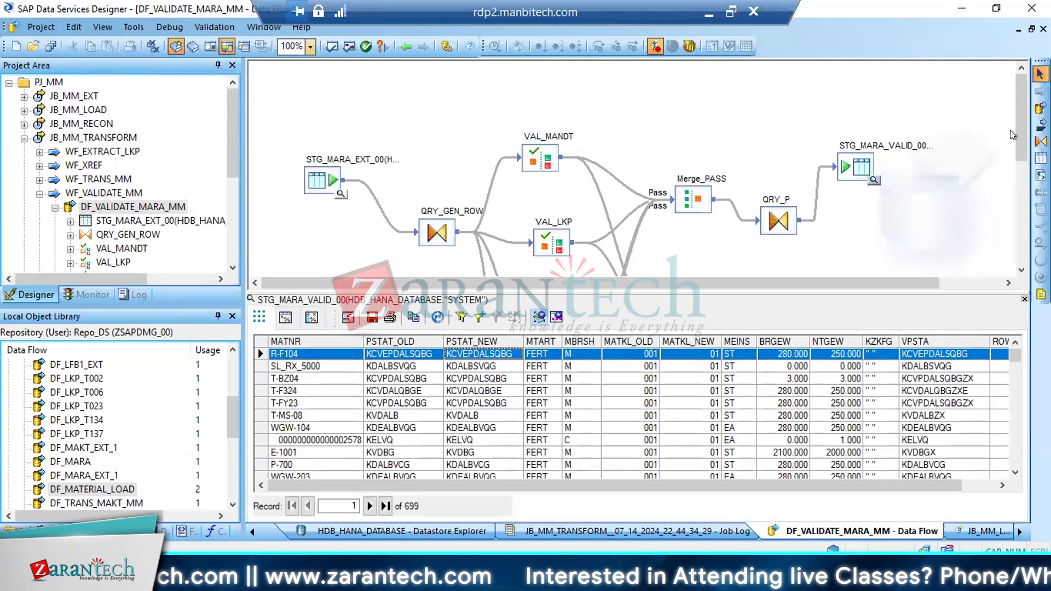
left_click_drag(1020, 137, 1007, 221)
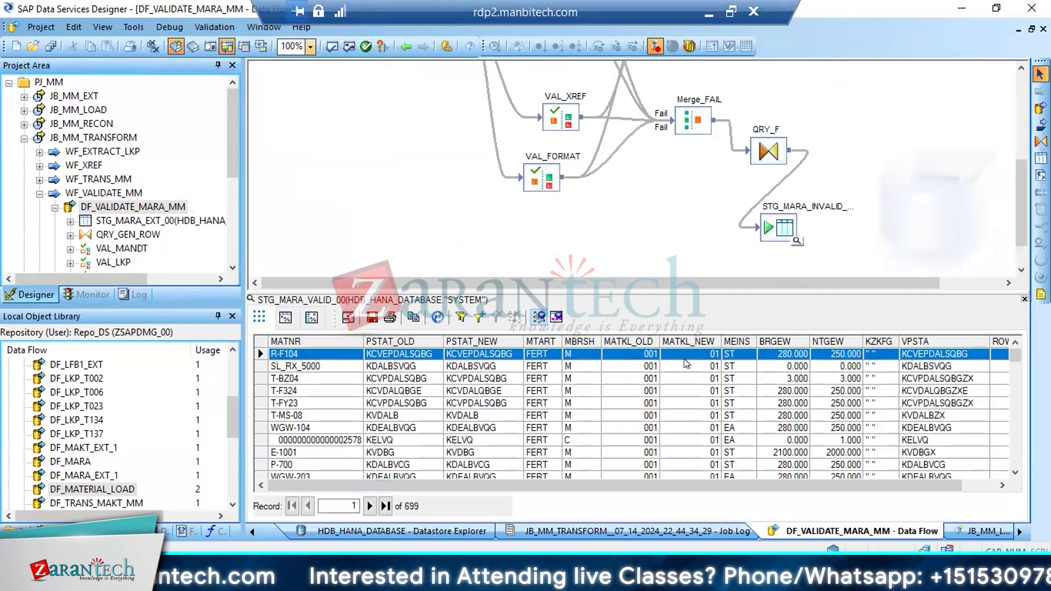
left_click(648, 357)
left_click(635, 355)
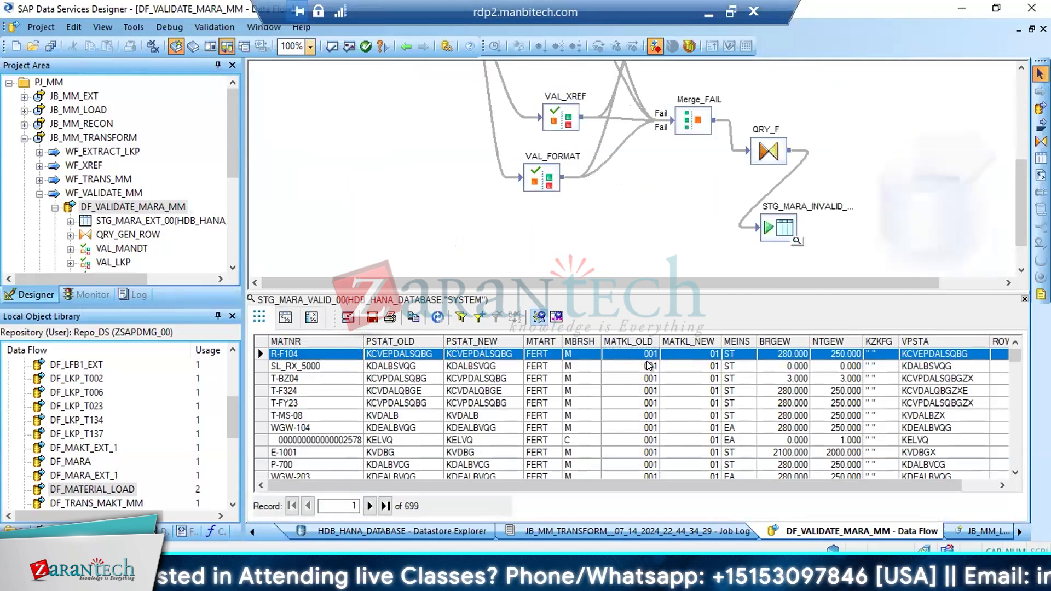
left_click(710, 357)
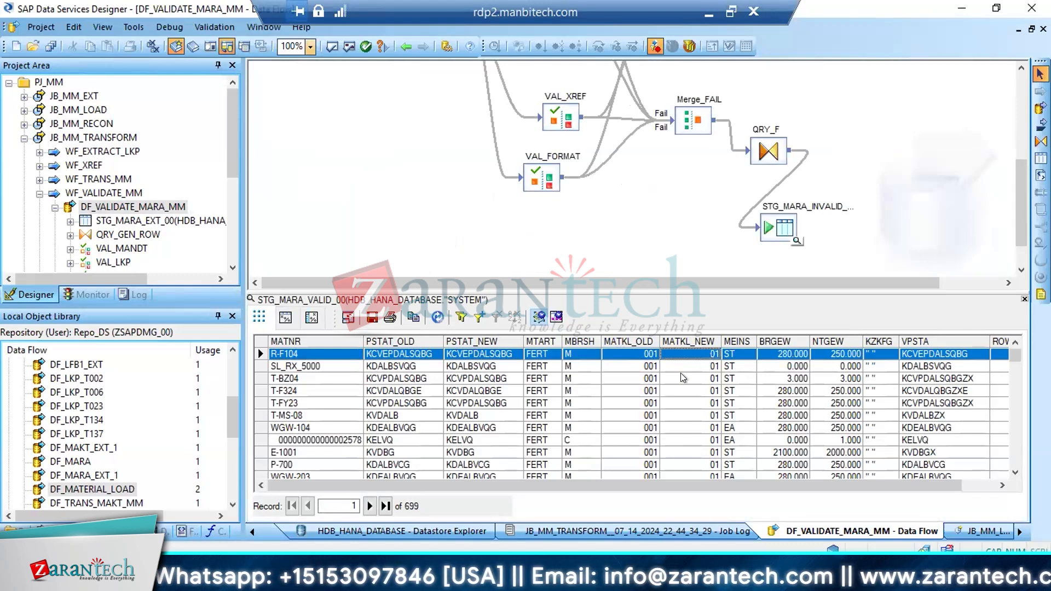
Check the MBRSH, MEINS and BRGEW values of the STG_MARA_VALID_00 records
left_click(576, 354)
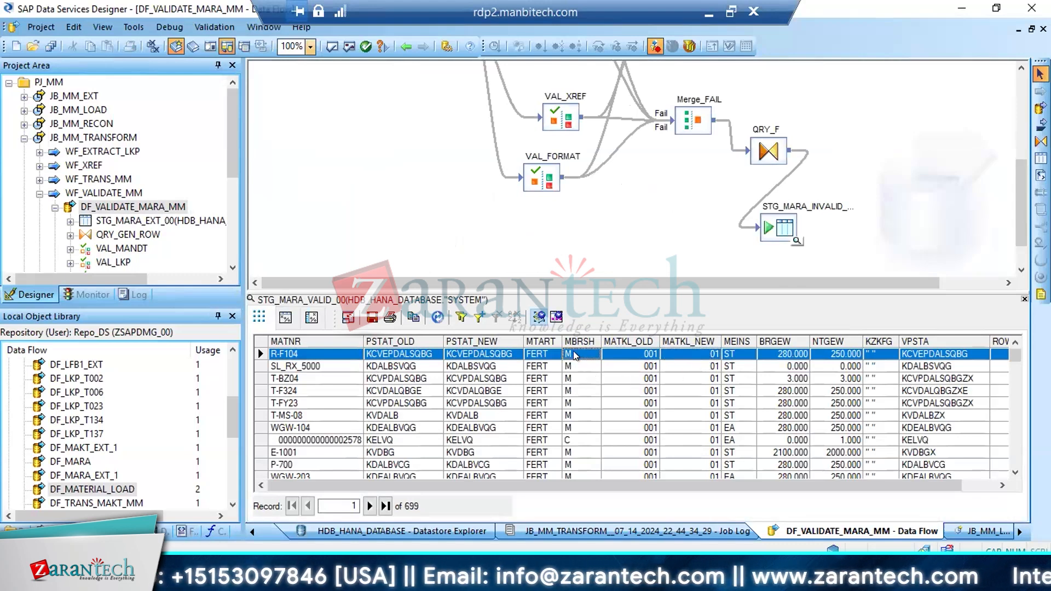
left_click(575, 438)
left_click(722, 354)
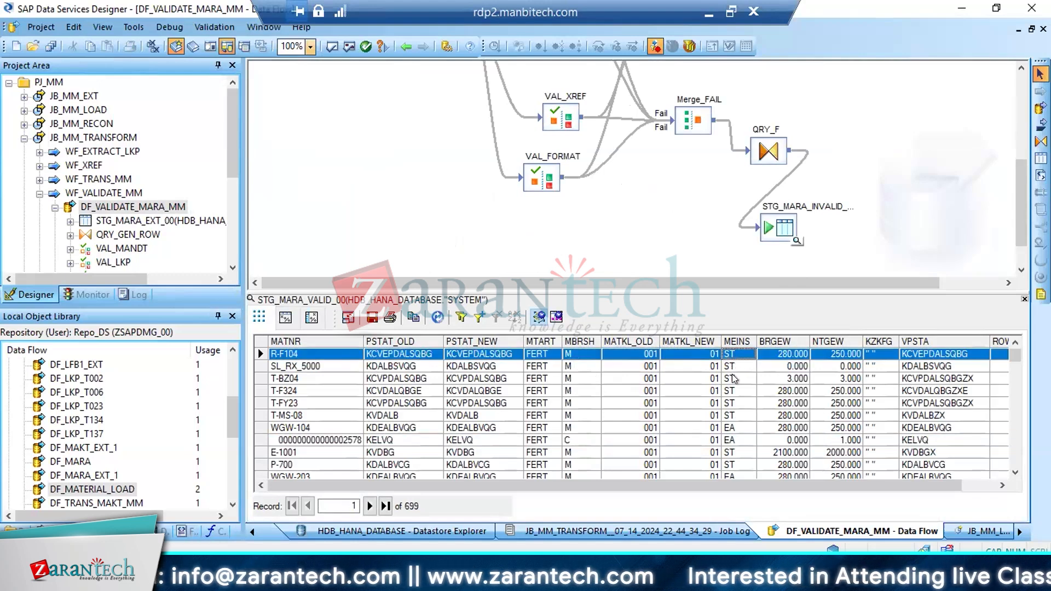
key("Right")
key("Right")
key("Right")
key("Right")
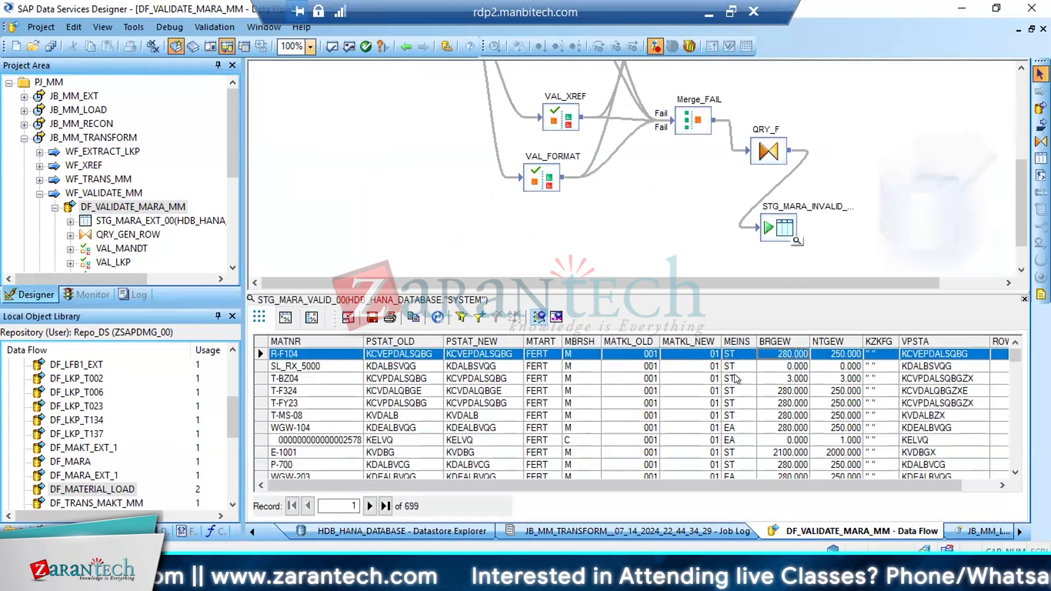
Copy material number R-F104 from the valid records, view the STG_MARA_INVALID_00 data alongside, and remove its MBRSH filter
key("Left")
key("Left")
key("Left")
key("Left")
key("Left")
key("Left")
key("Left")
key("Left")
key("Left")
key("Left")
key("Left")
key("Left")
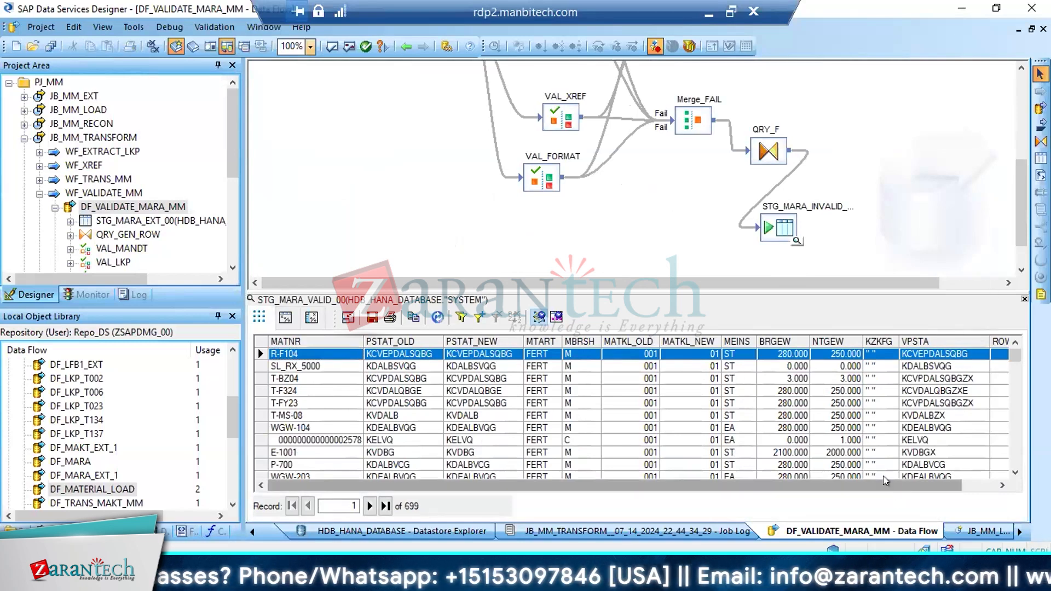
left_click(300, 354)
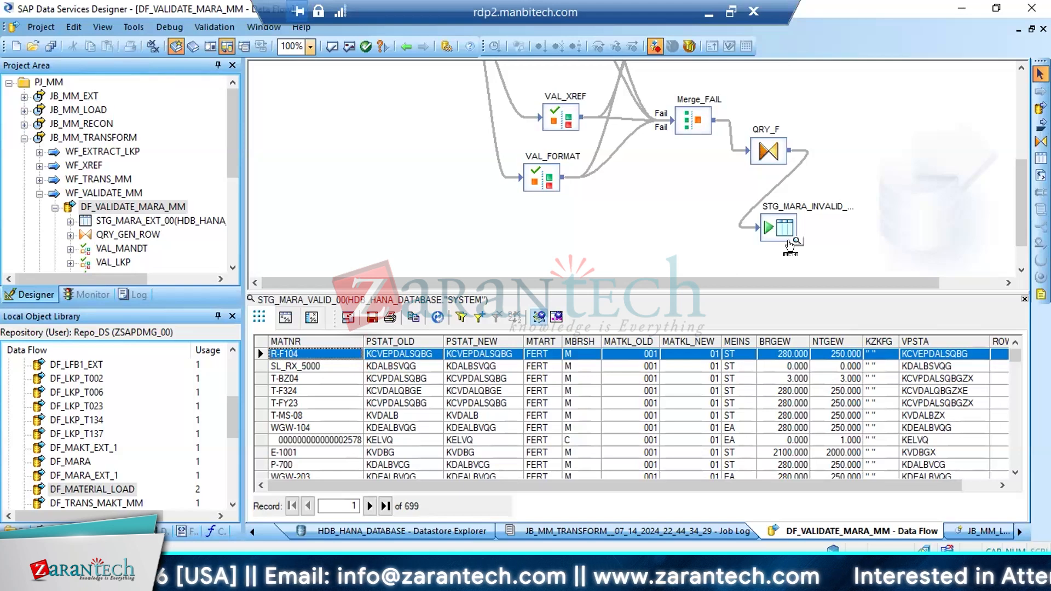
left_click(797, 241)
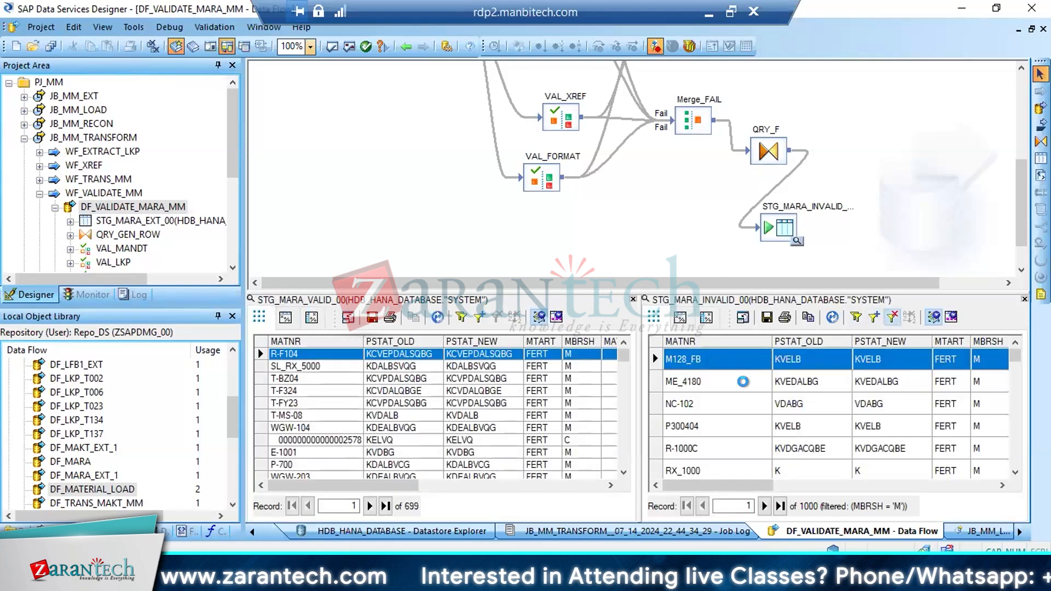
left_click(888, 317)
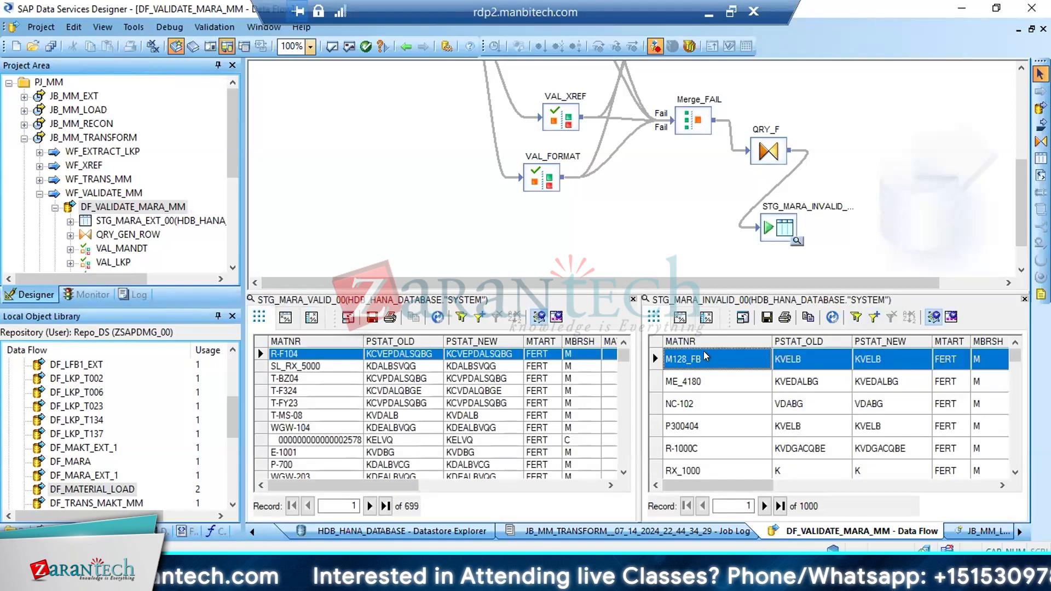
Filter the STG_MARA_INVALID_00 records by MATNR = R-F104, and after checking, remove the filter and close that data view
left_click(874, 317)
left_click_drag(523, 261, 388, 261)
type("R-F104")
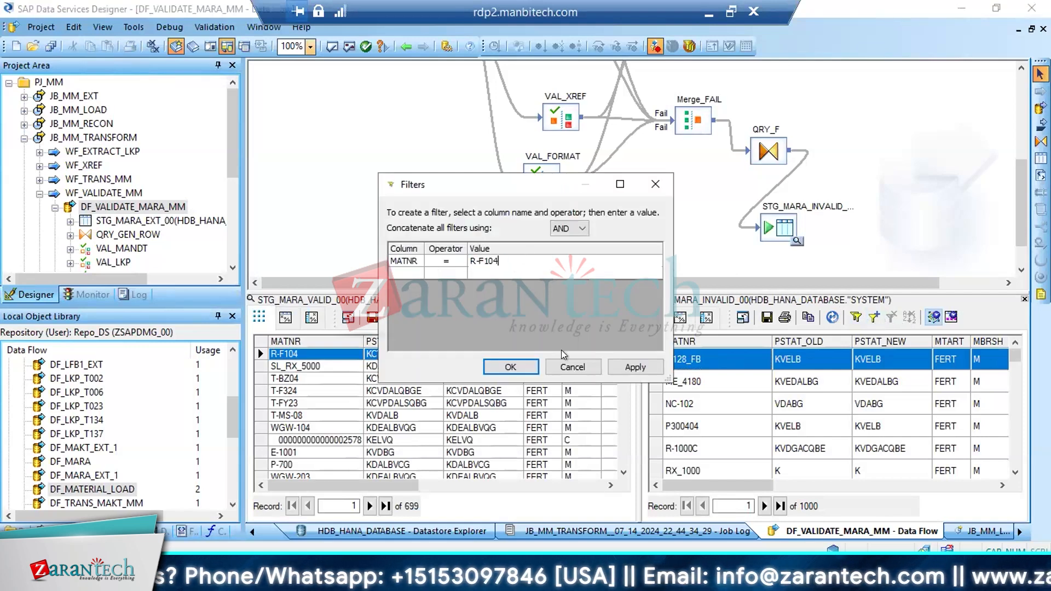
left_click(528, 366)
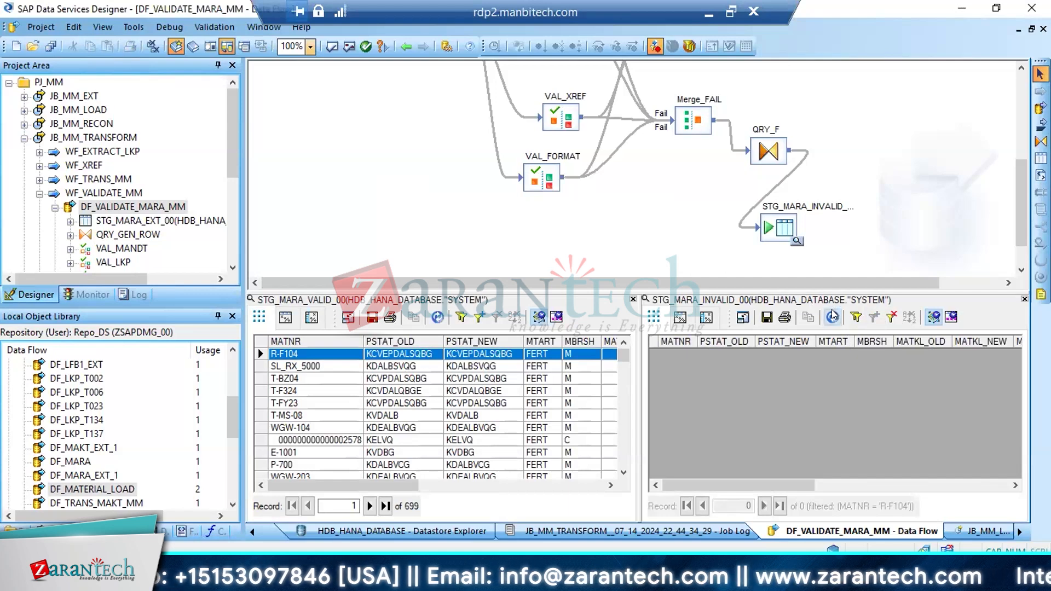
left_click(892, 317)
left_click(1024, 300)
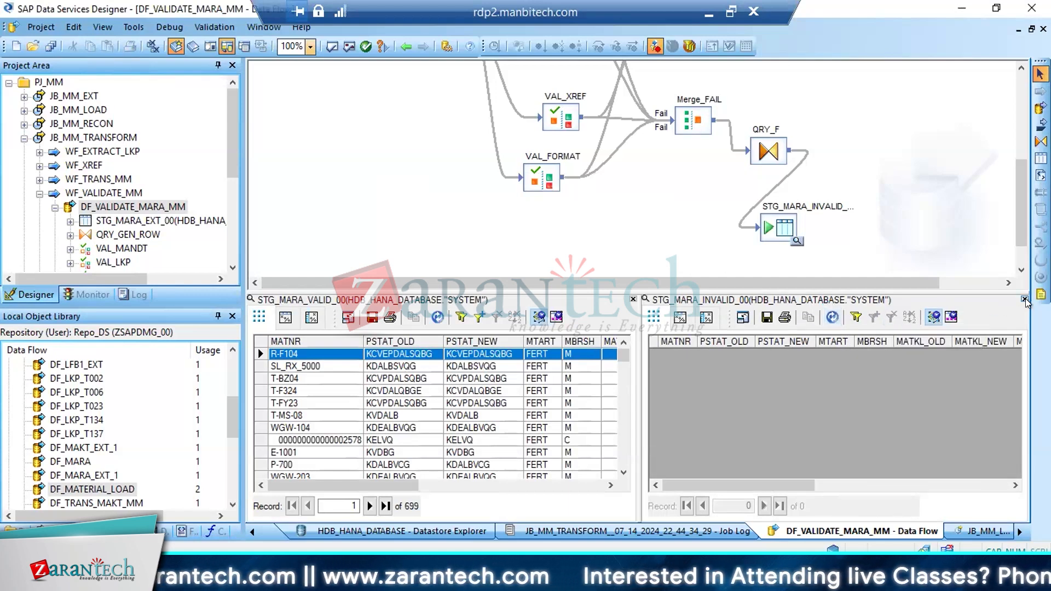
Review the T-MS-08 record through its ROW_NUM column and select the STG_MARA_VALID_00 target table in the data flow
left_click(463, 416)
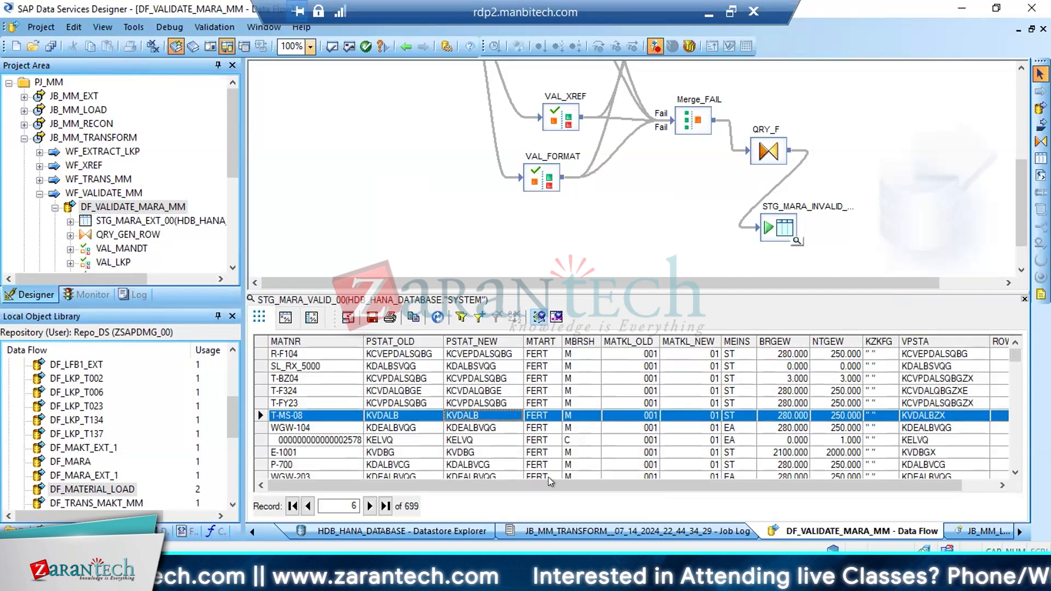
left_click_drag(596, 487, 630, 488)
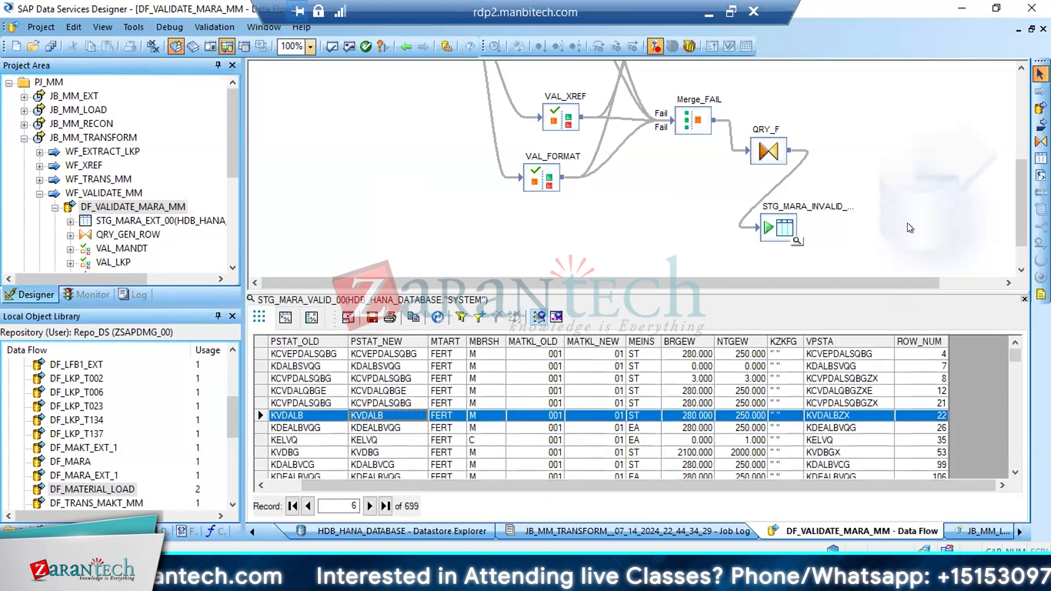
left_click_drag(1015, 189, 1016, 121)
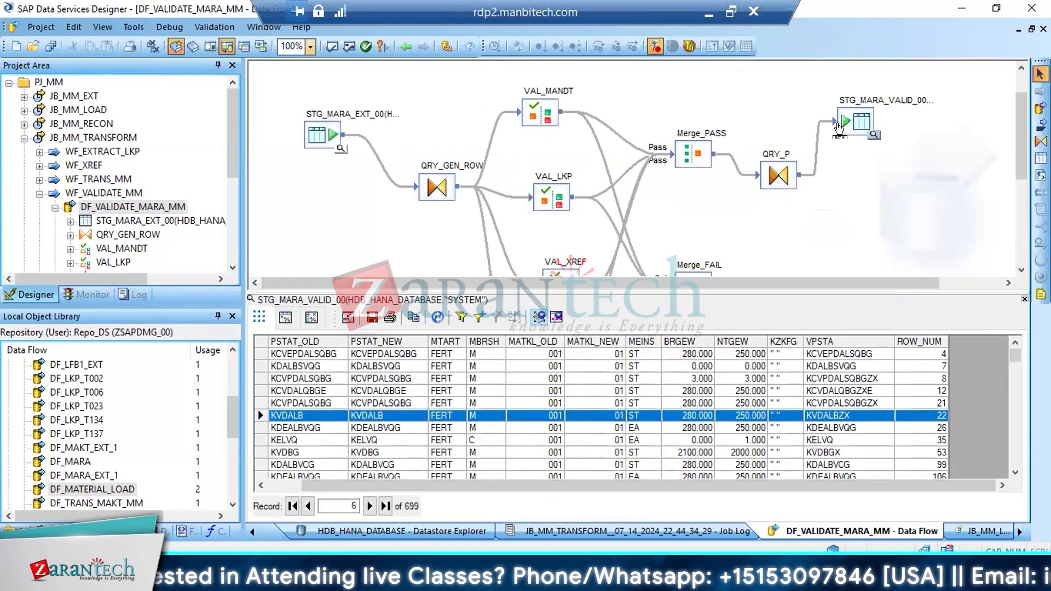
left_click(844, 123)
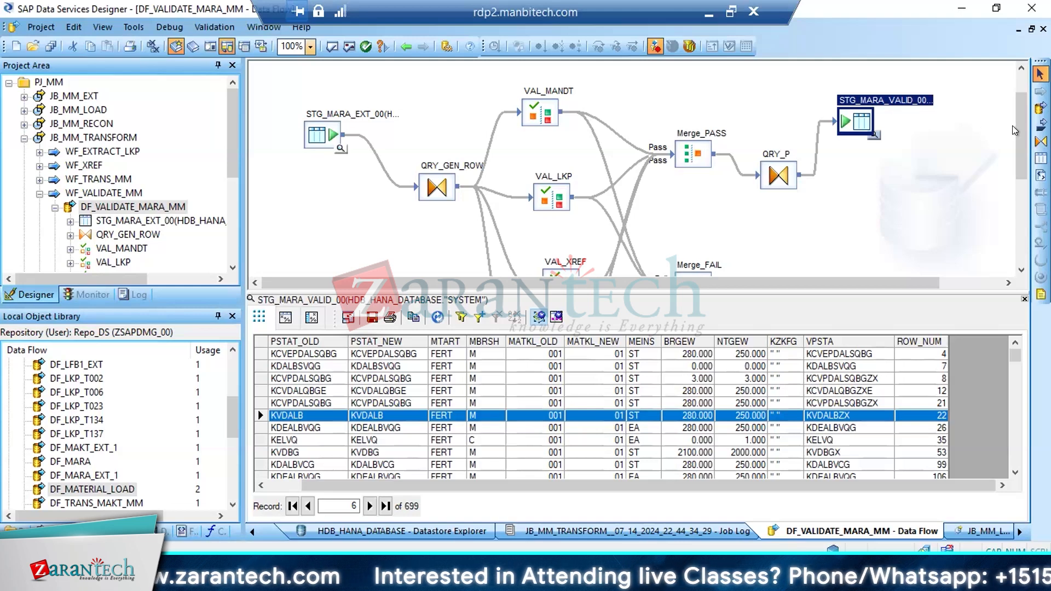
View the STG_MARA_INVALID_00 data and examine the failed rule in DI_ERRORCOLUMNS for the first record
left_click_drag(1016, 136, 1006, 212)
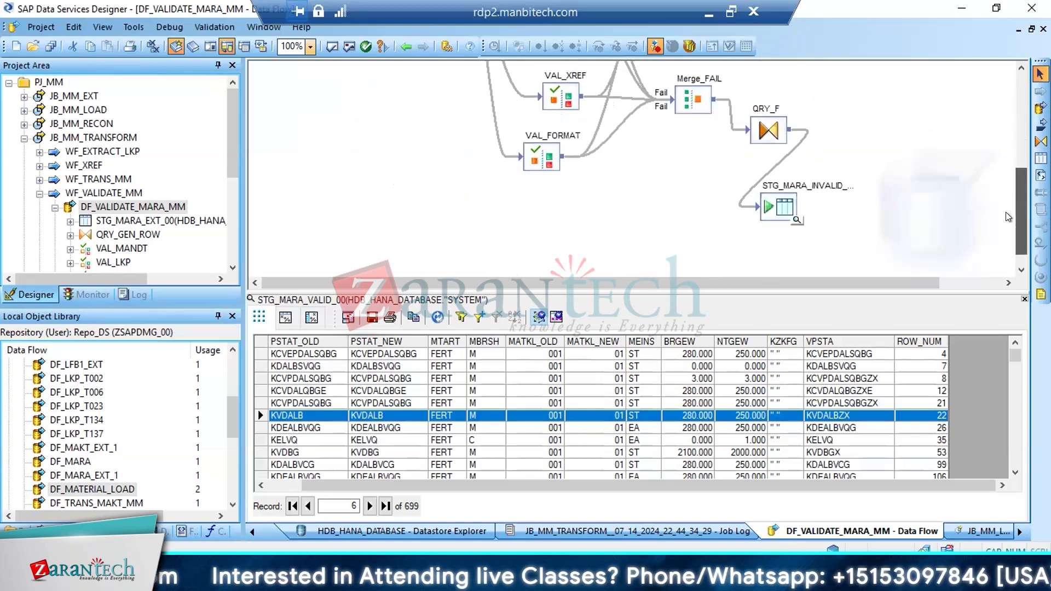
left_click(797, 216)
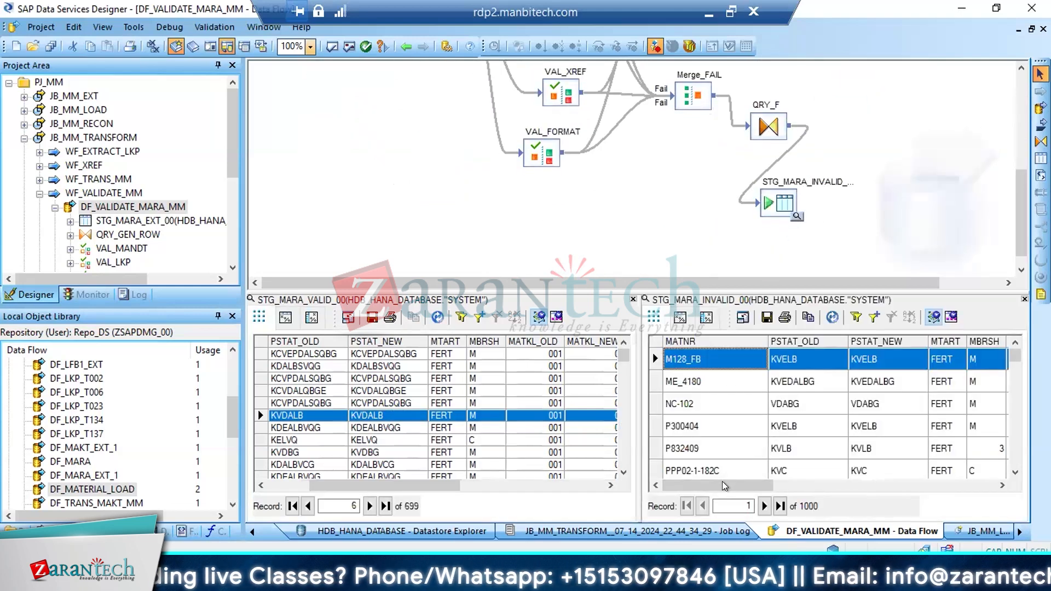
left_click_drag(722, 481, 1009, 480)
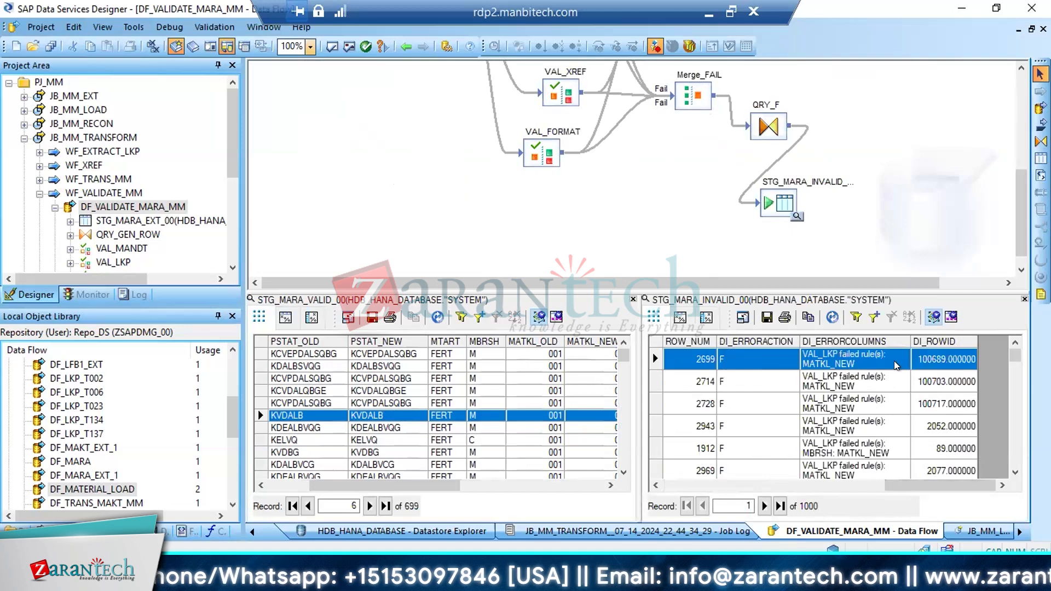
left_click(828, 367)
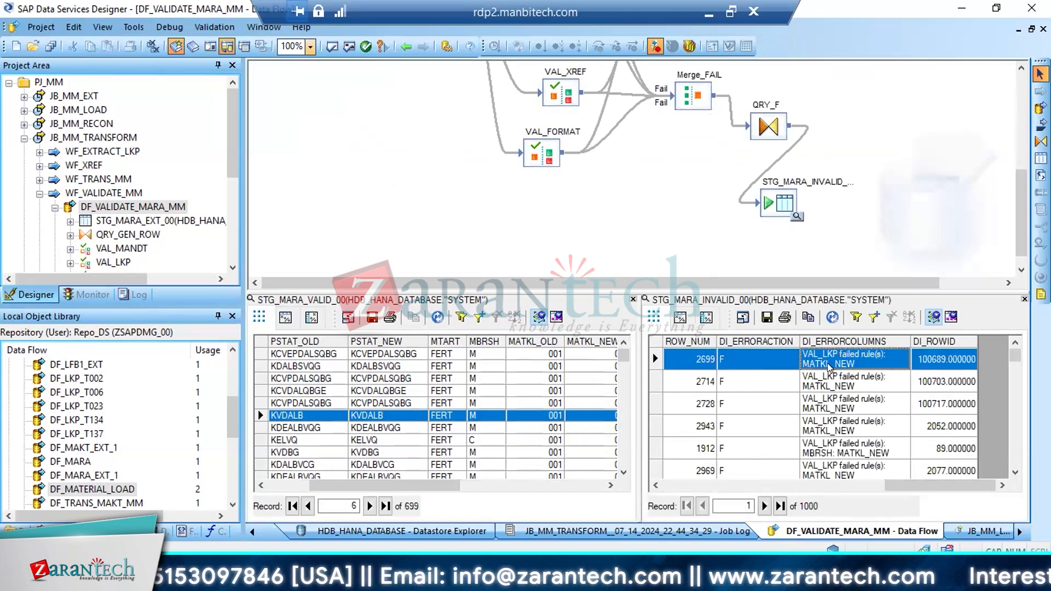
Compare the MATKL_OLD and MATKL_NEW values of the invalid records with those of the selected valid record
key("Left")
key("Left")
key("Left")
key("Left")
key("Left")
key("Left")
key("Left")
key("Left")
key("Left")
key("Left")
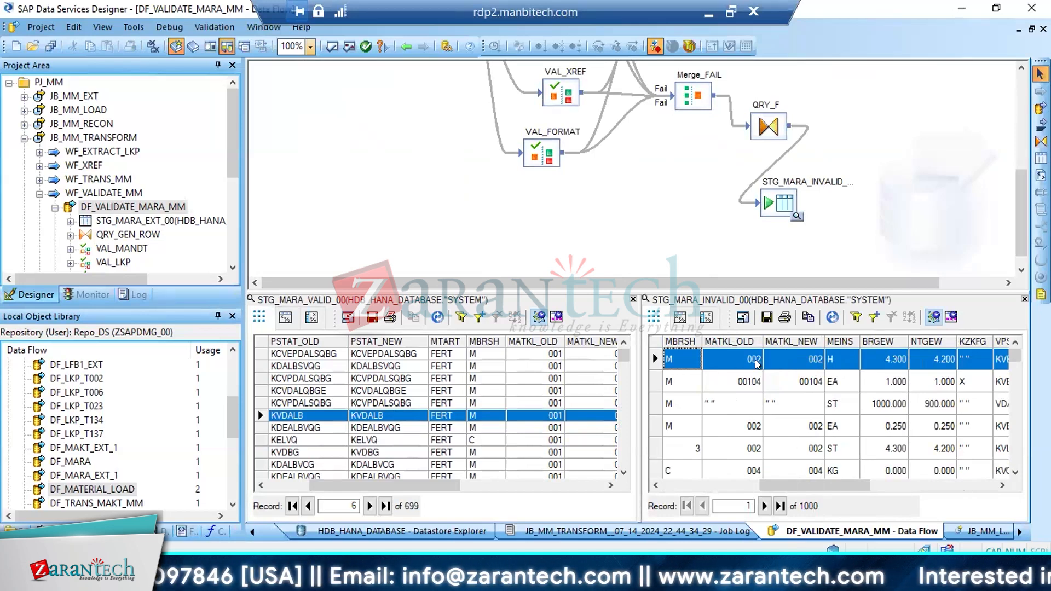
left_click(793, 358)
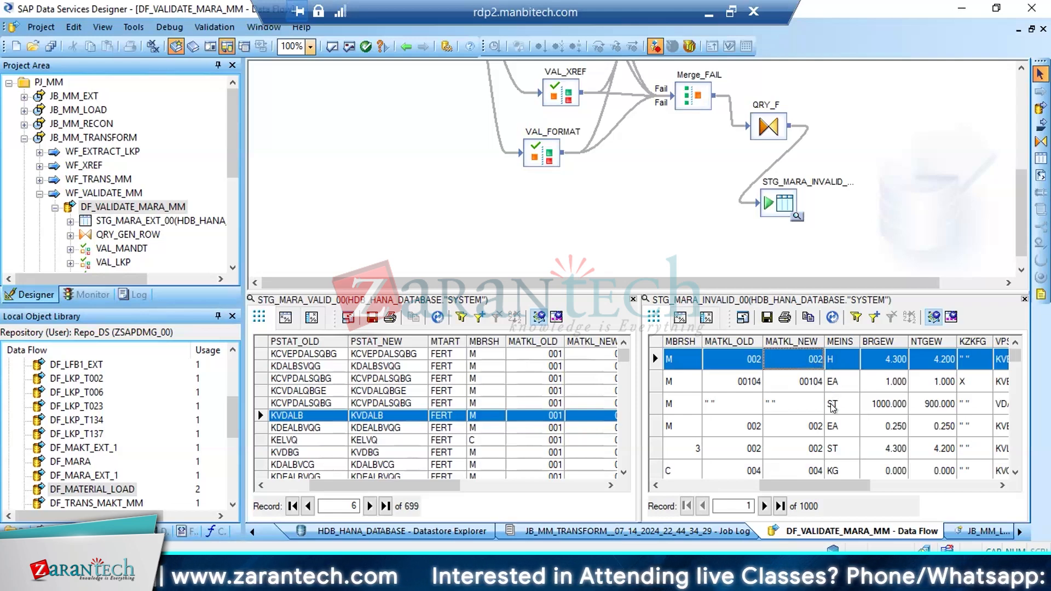
left_click(779, 395)
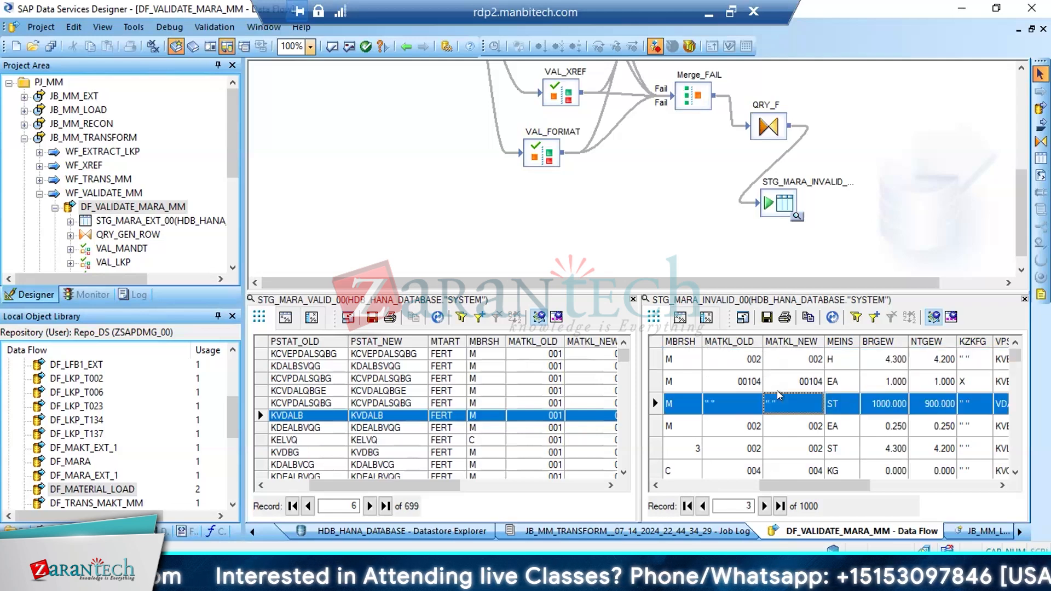
left_click(511, 417)
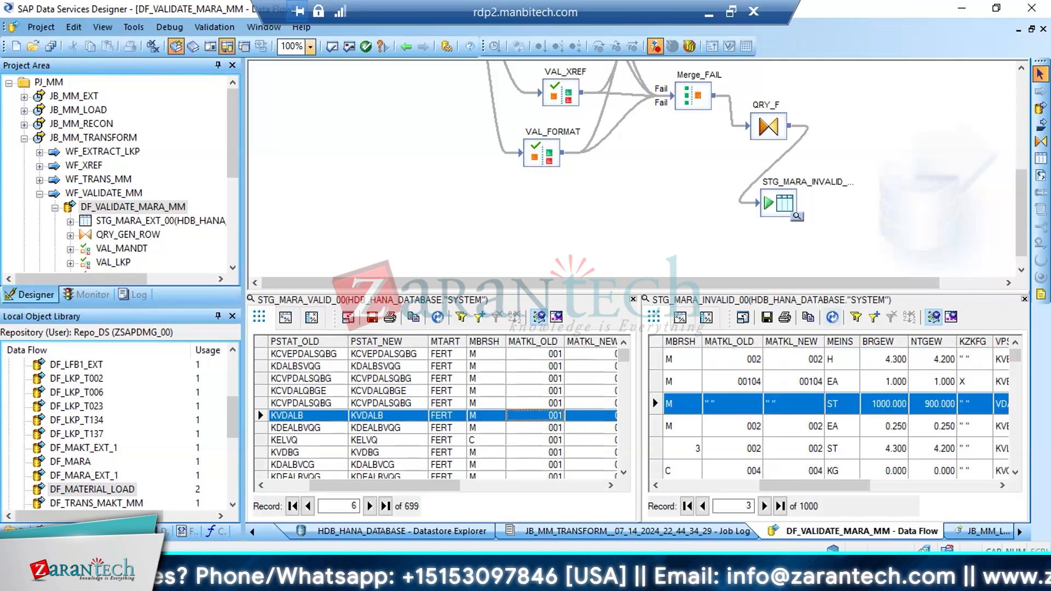
Close the invalid and valid data views and select the VAL_FORMAT validation in the data flow
left_click(1024, 298)
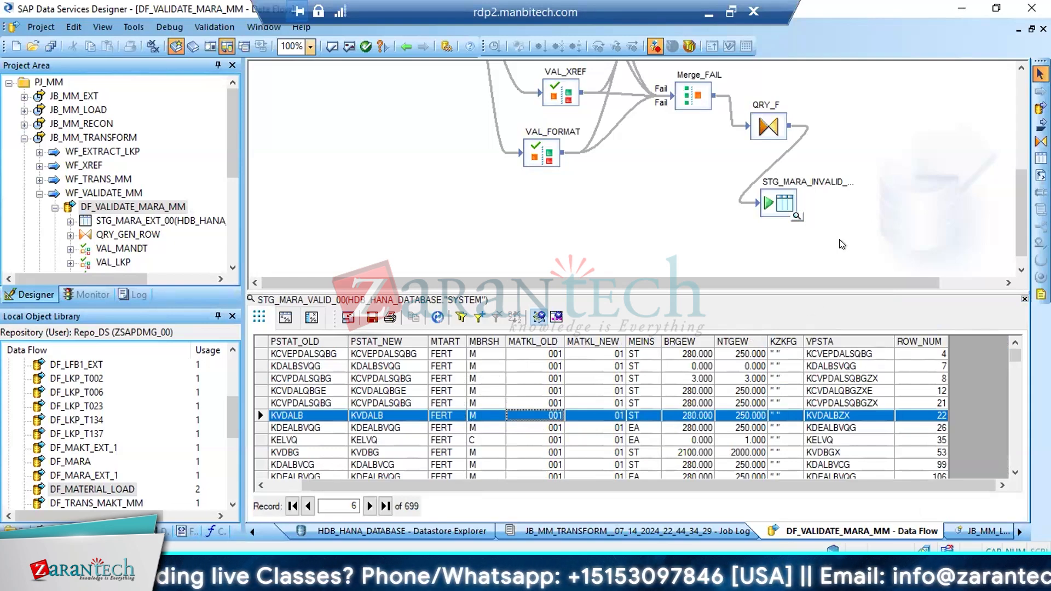
left_click_drag(1012, 212, 1013, 144)
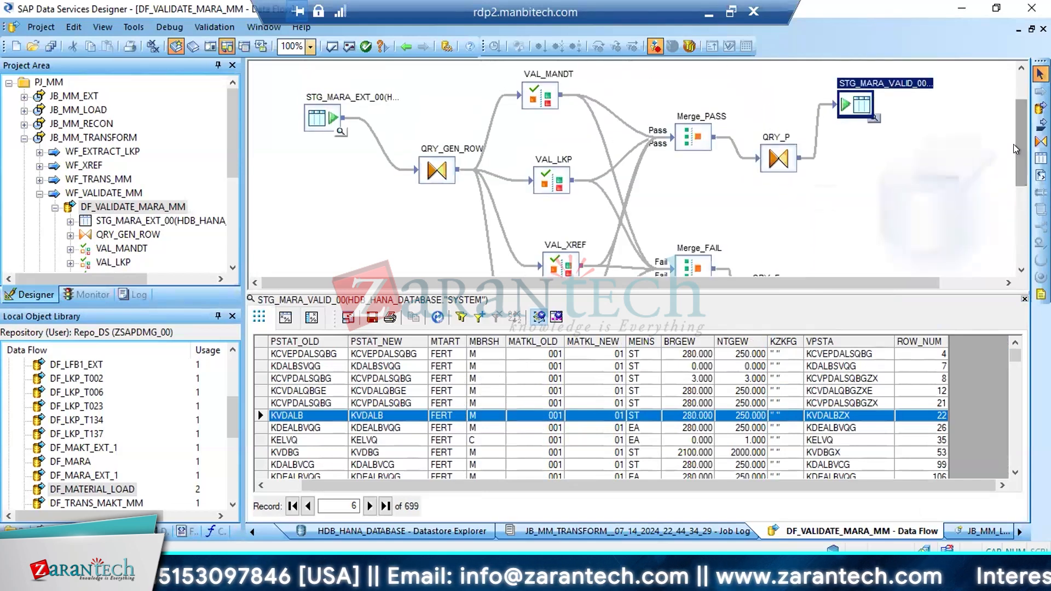
left_click(1024, 296)
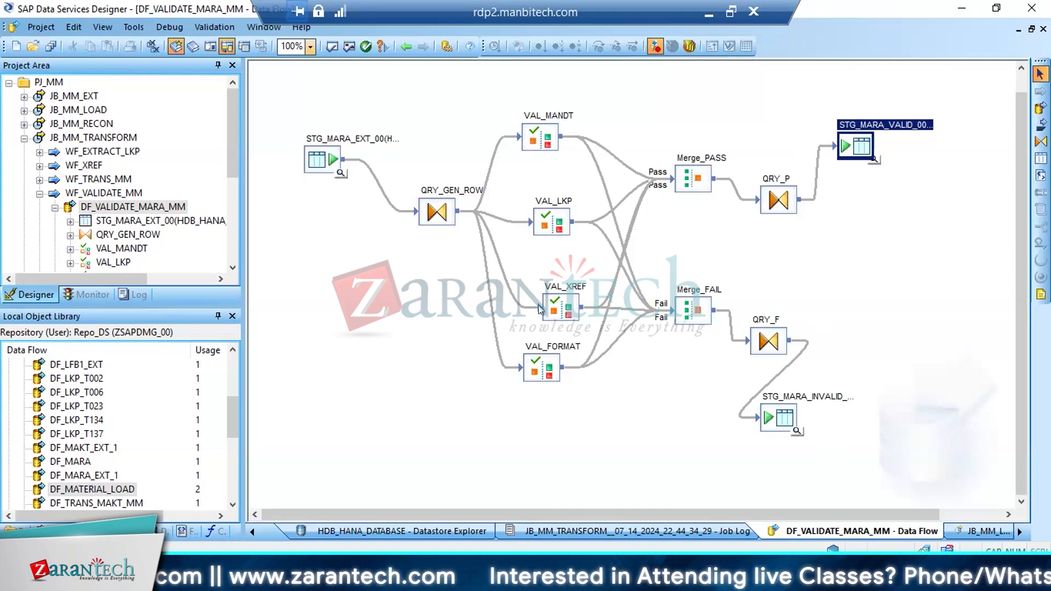
left_click(529, 368)
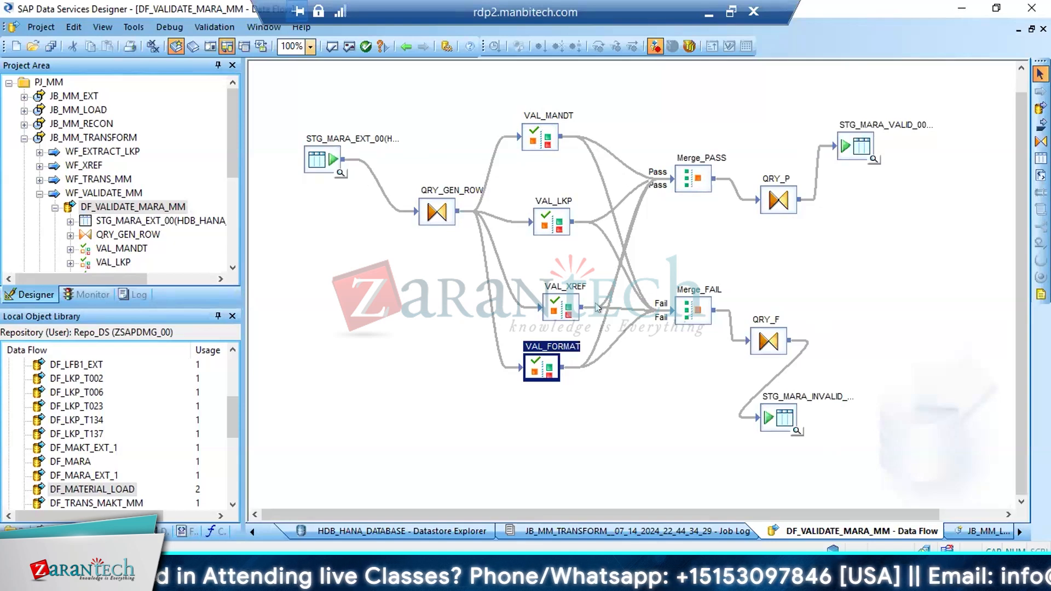
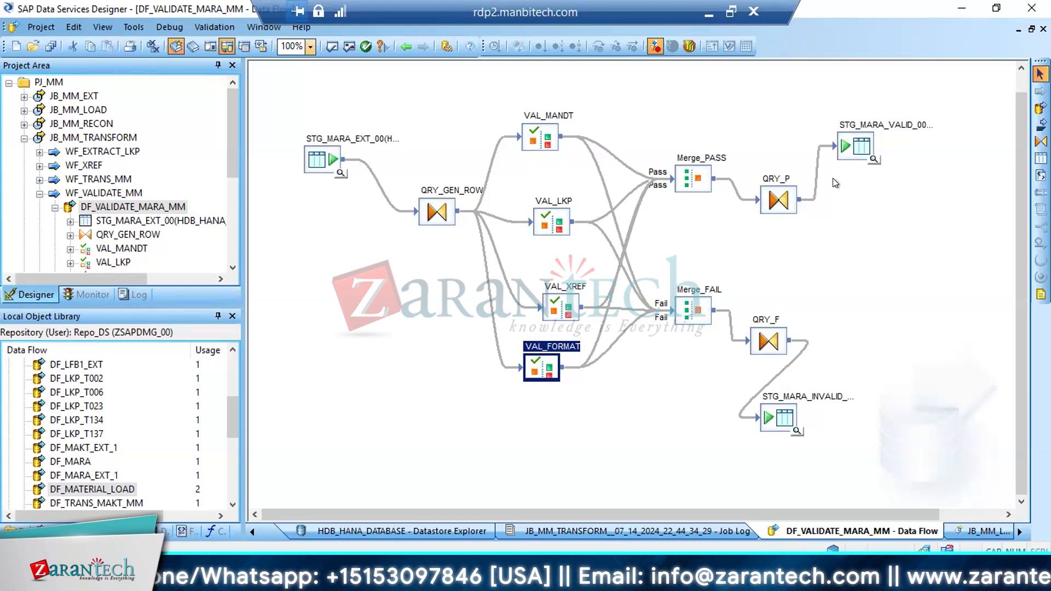
View the projects in the central object library, then close it and collapse the JB_MM_TRANSFORM job in the project tree
left_click(193, 47)
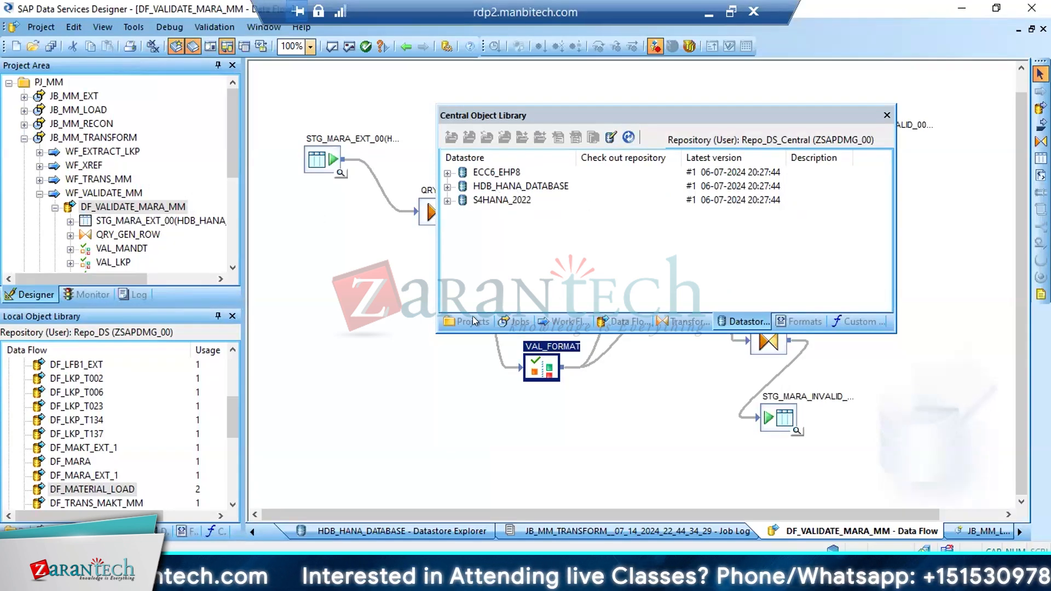
key("alt")
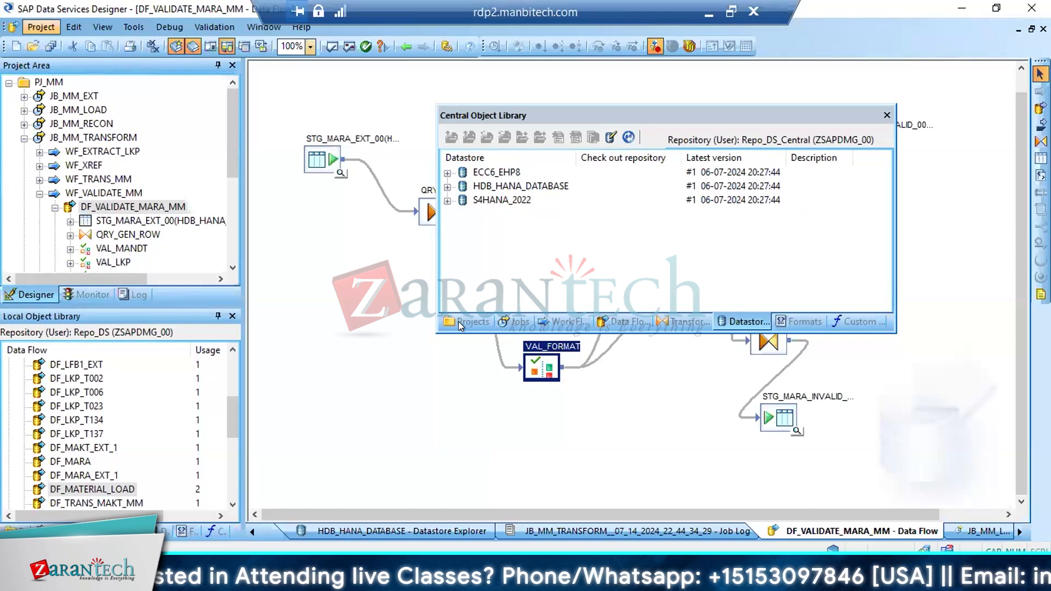
left_click(472, 320)
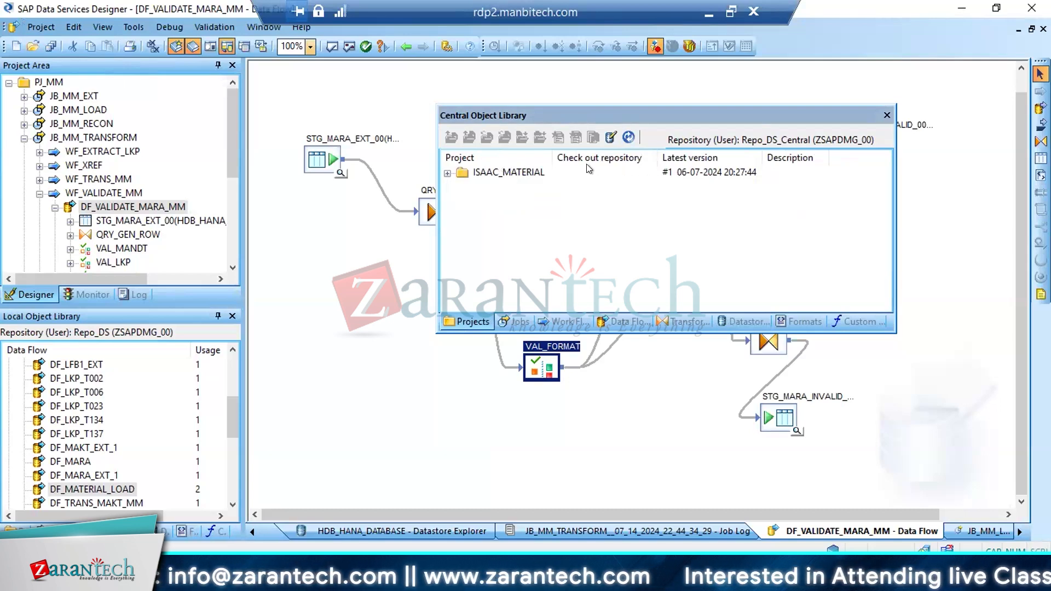
left_click(886, 115)
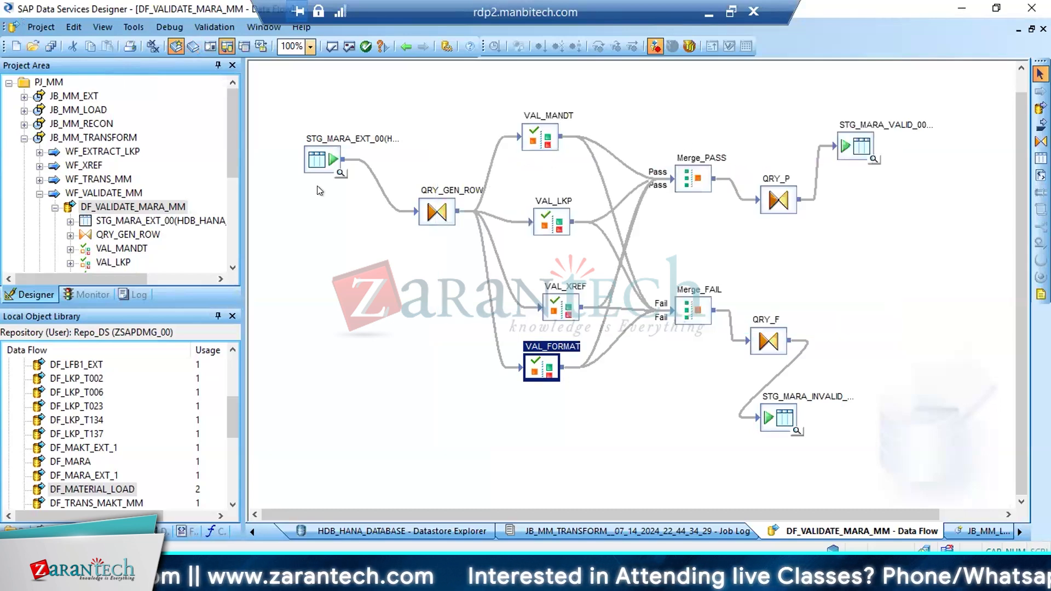
left_click(24, 139)
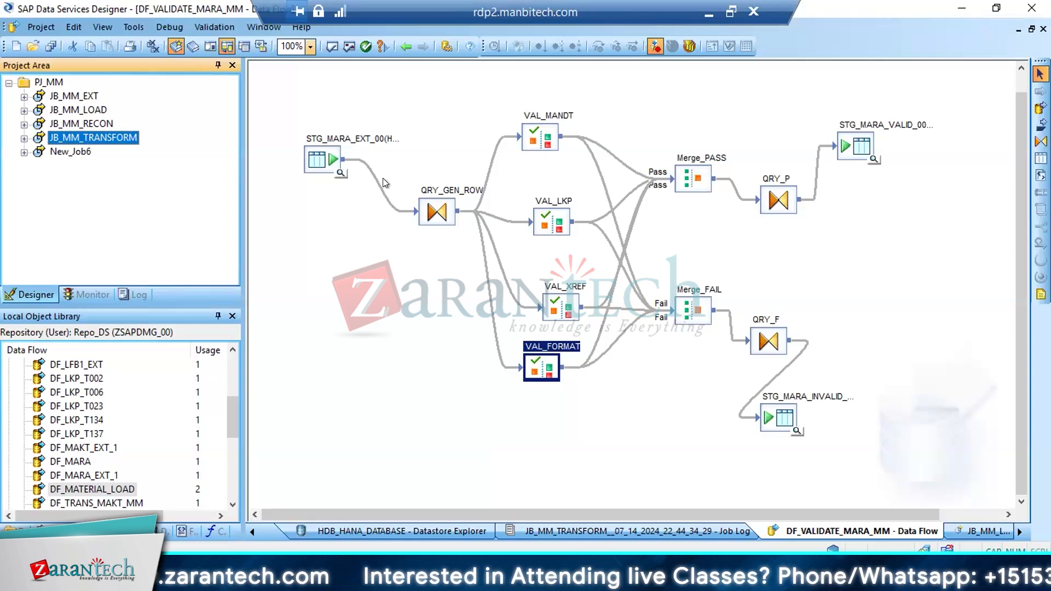
left_click(737, 229)
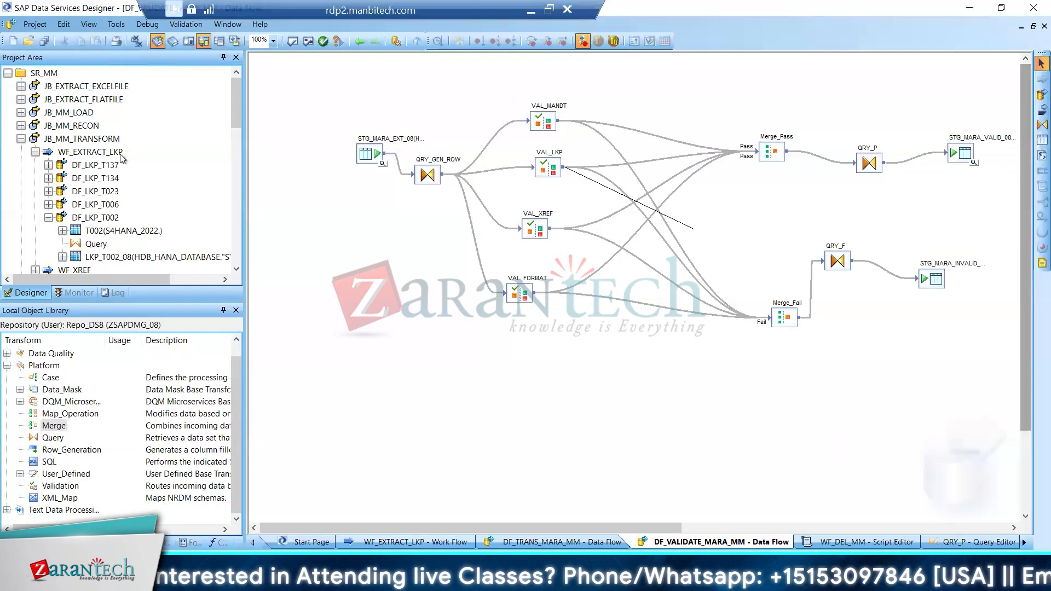
Open the JB_MM_TRANSFORM job and validate all its objects
left_click(62, 141)
right_click(62, 141)
left_click(88, 148)
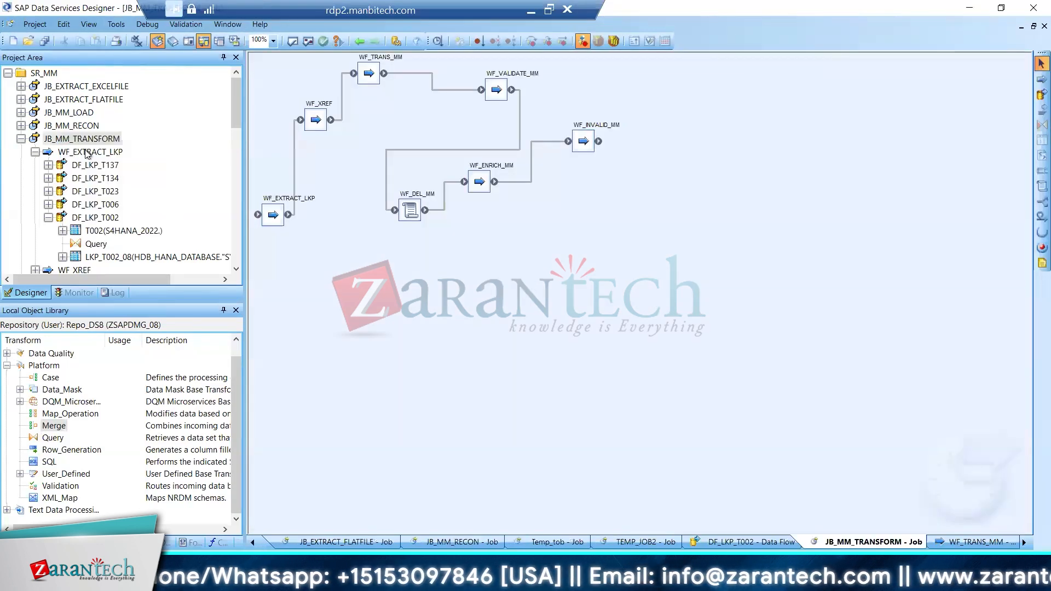
left_click(625, 193)
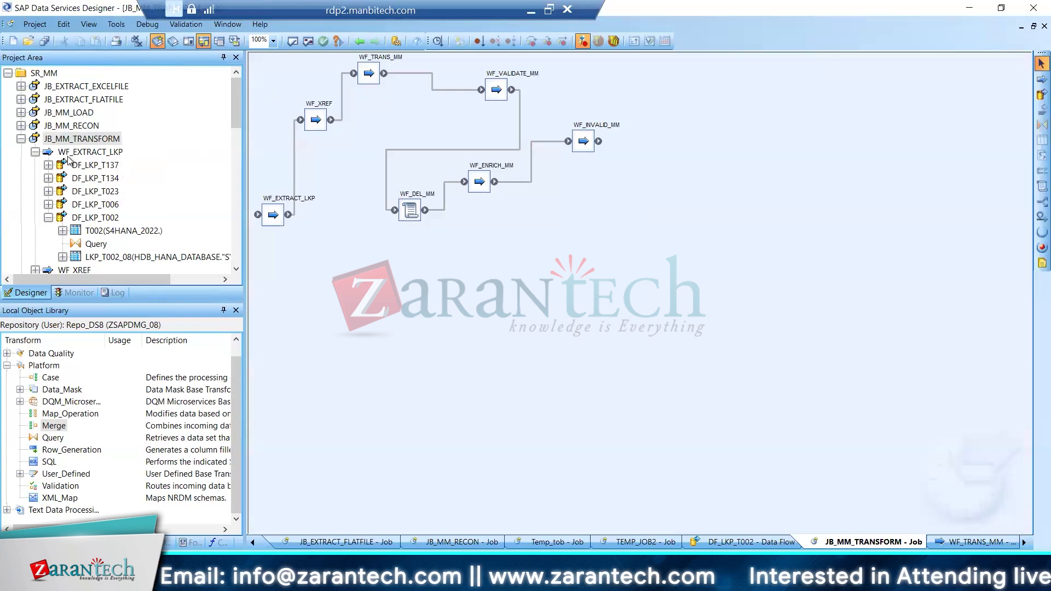
left_click(308, 41)
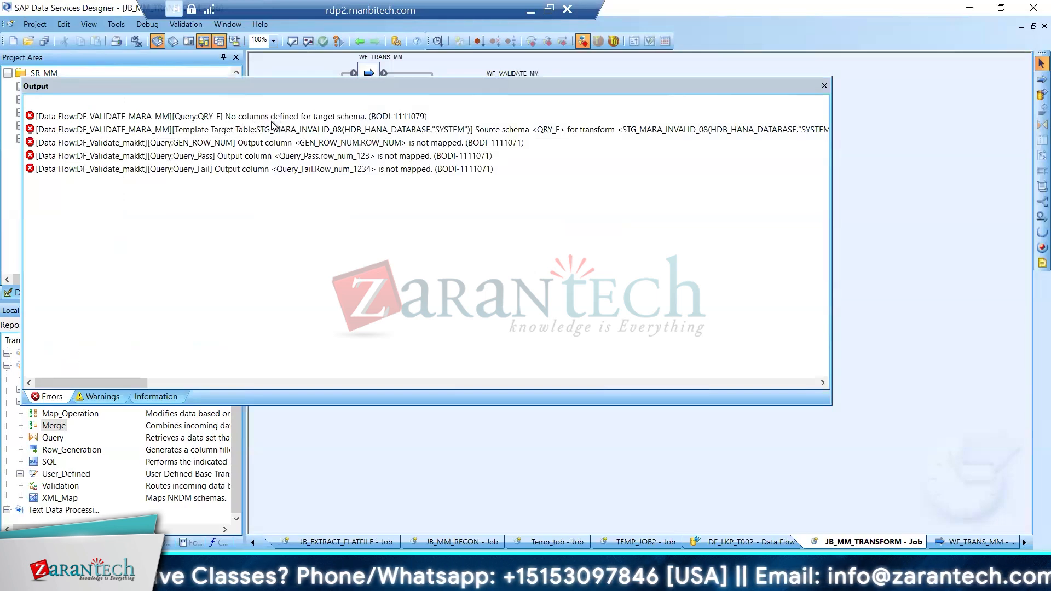
Go to the QRY_F error about undefined target schema columns and close the validation output
right_click(192, 118)
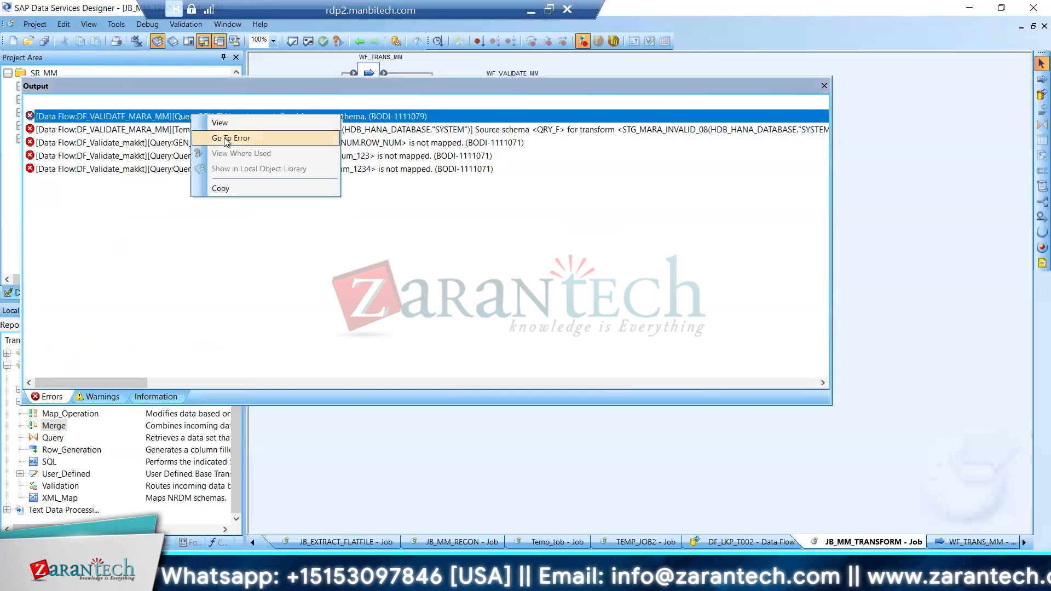
left_click(225, 136)
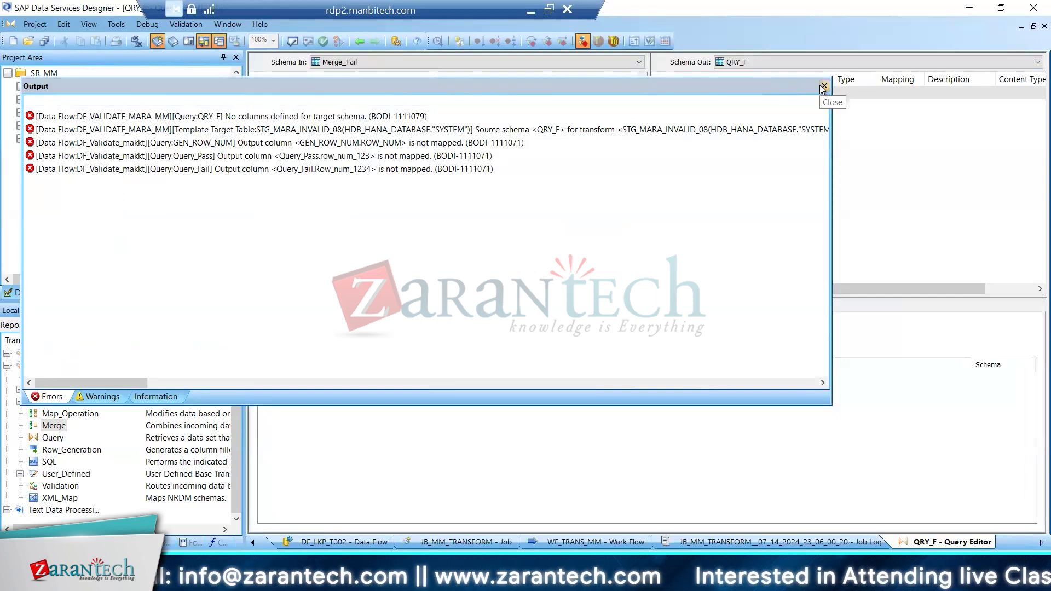
left_click(823, 87)
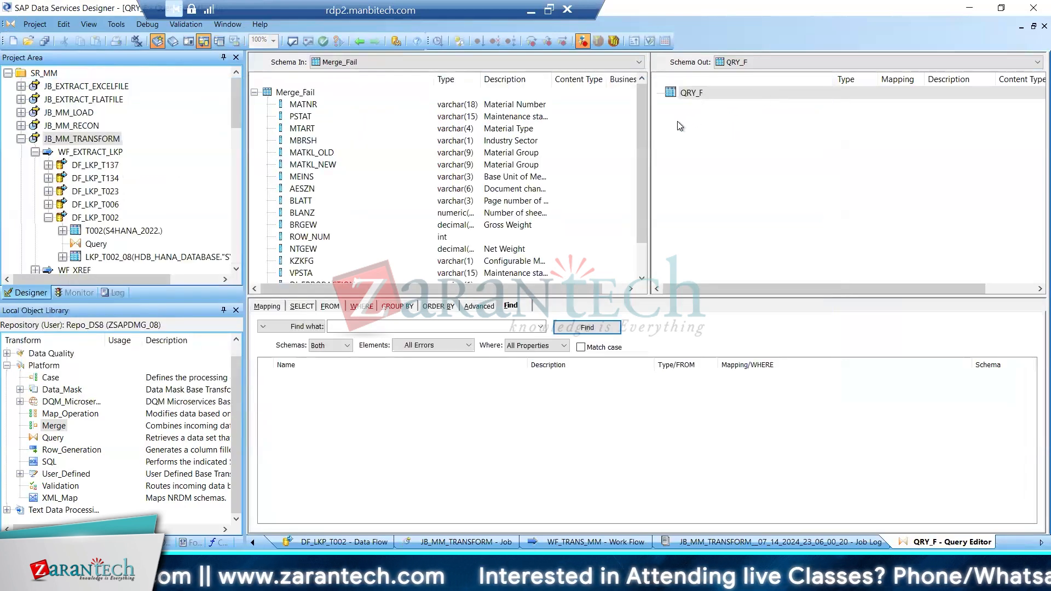
Map the Merge_Fail columns MATNR through ROW_NUM to the QRY_F output schema
left_click(336, 107)
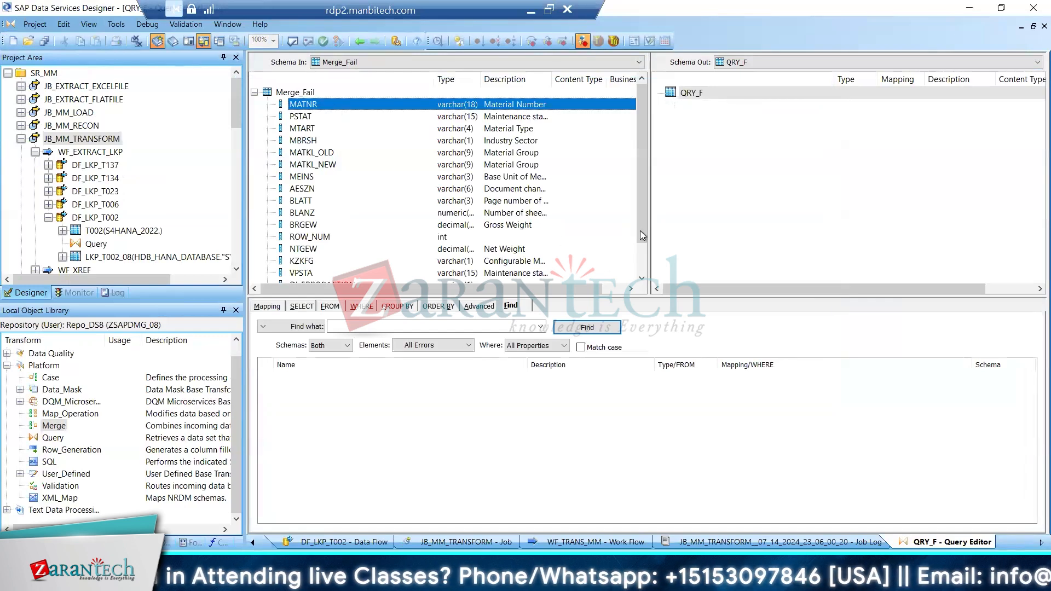
left_click_drag(642, 228, 639, 257)
left_click(548, 271, "shift")
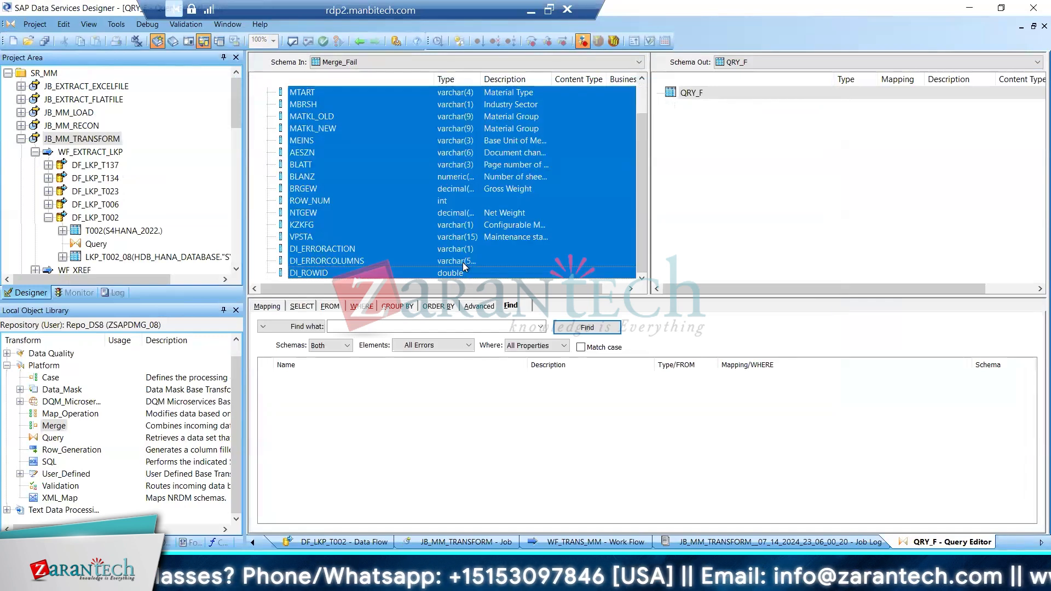
left_click(526, 204, "shift")
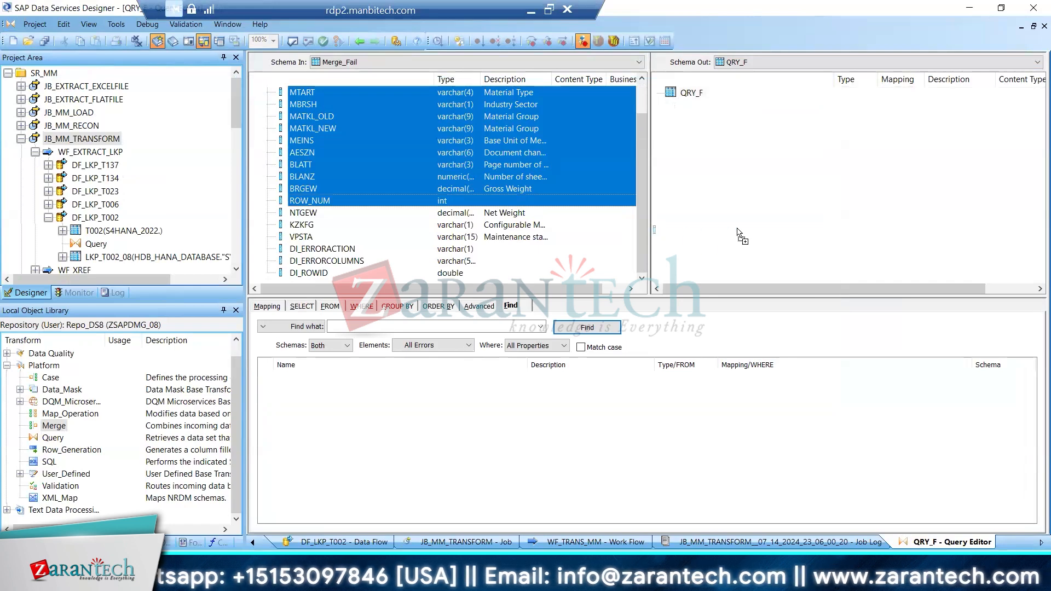
left_click_drag(462, 213, 794, 203)
left_click_drag(642, 172, 636, 277)
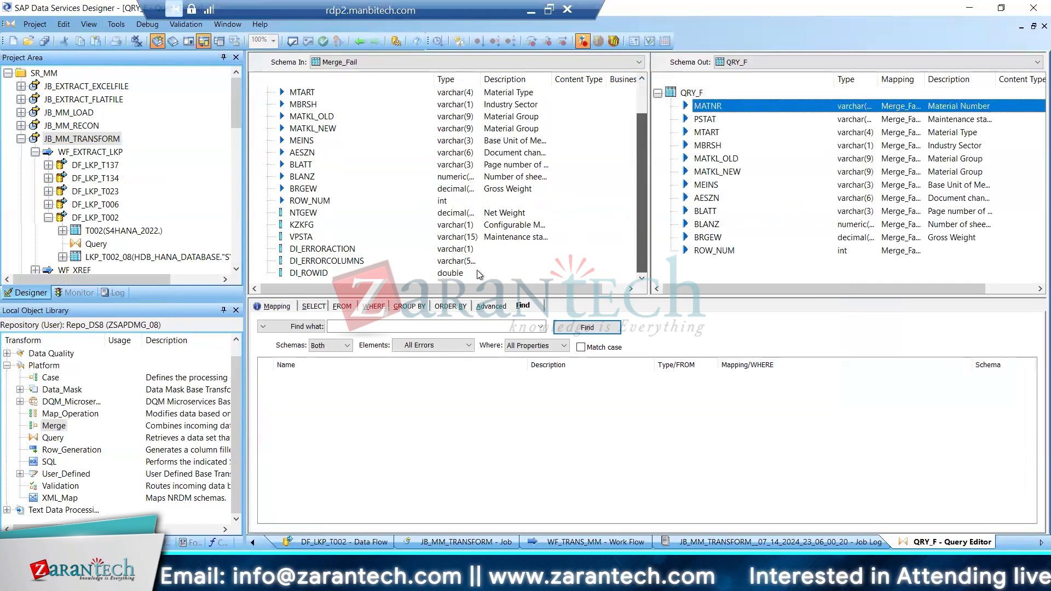
Try to add the remaining Merge_Fail columns, starting from NTGEW, to the end of the QRY_F output schema
left_click(304, 215)
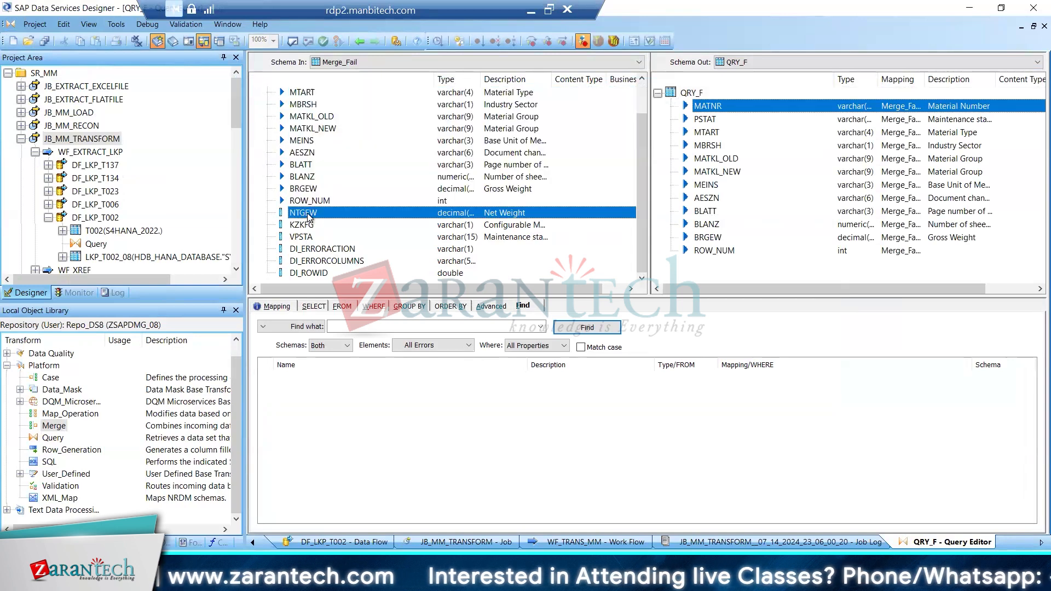
left_click(310, 274, "shift")
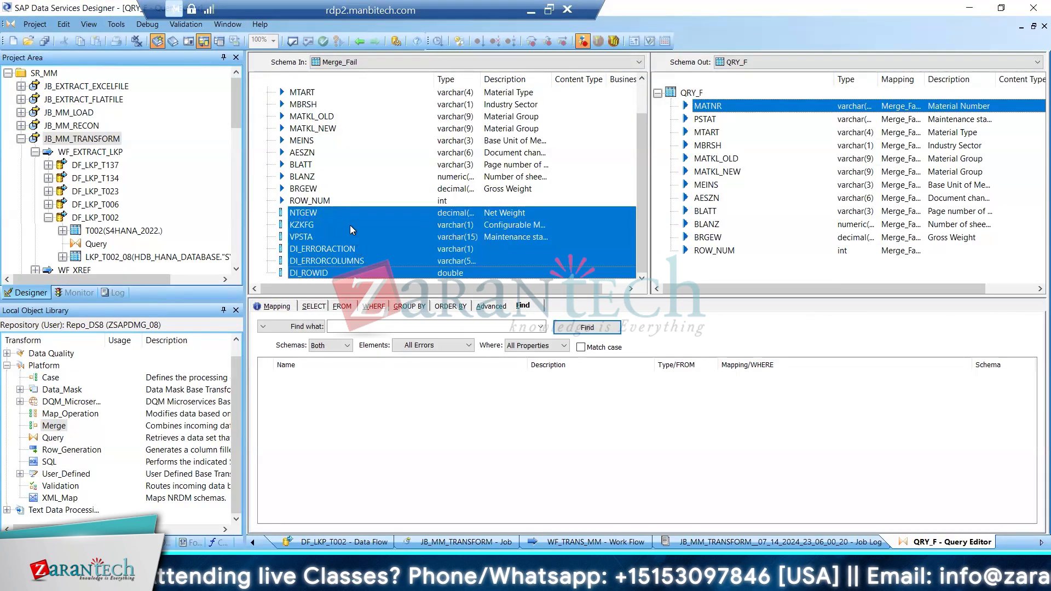
left_click(350, 224, "shift")
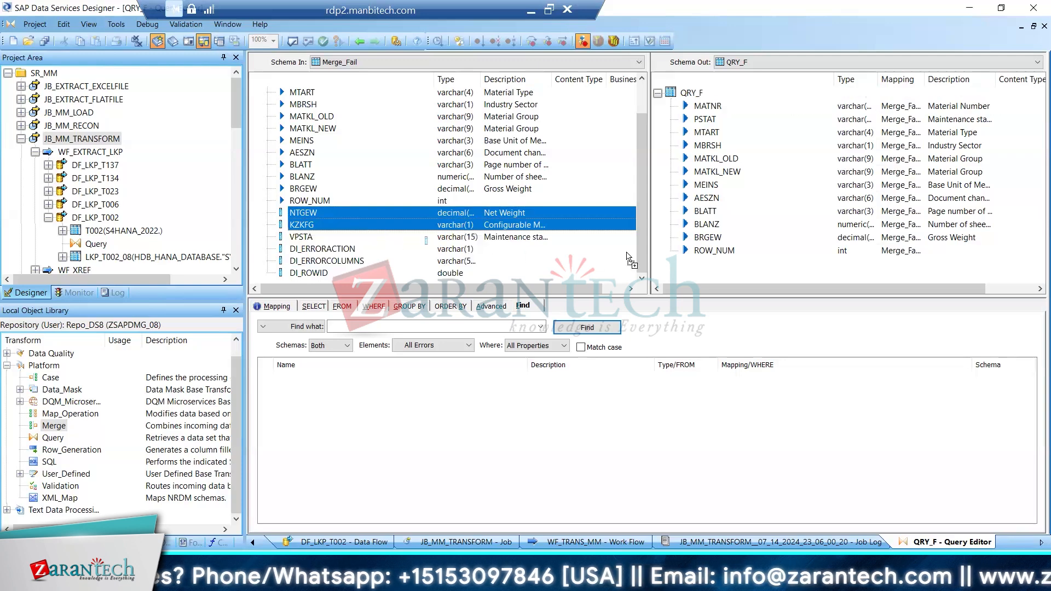
left_click_drag(350, 225, 720, 256)
left_click(691, 277)
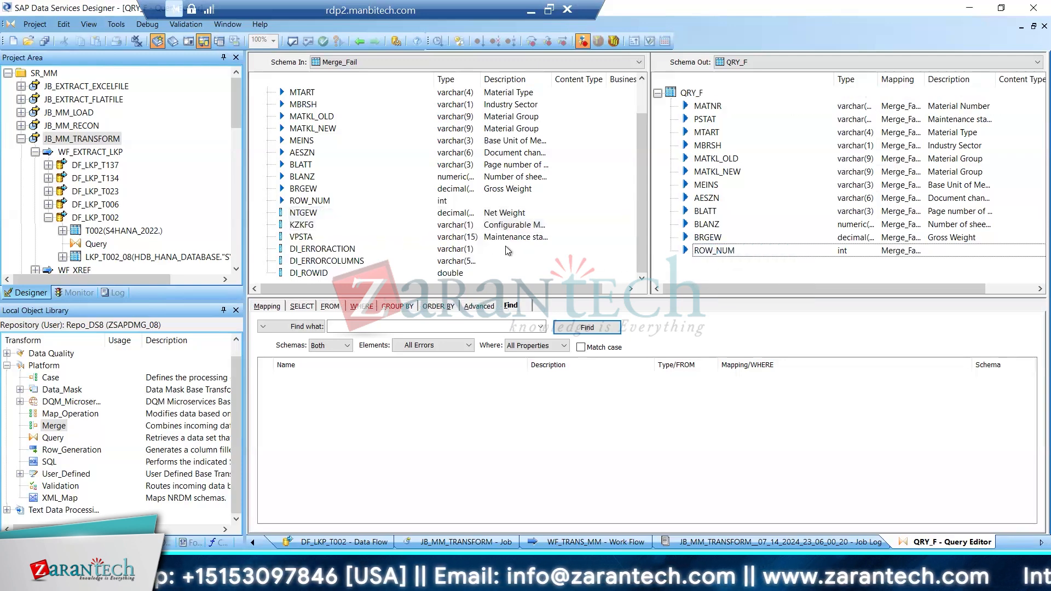
Map the Merge_Fail columns NTGEW through DI_ROWID to the QRY_F output and save all changes
left_click(288, 217)
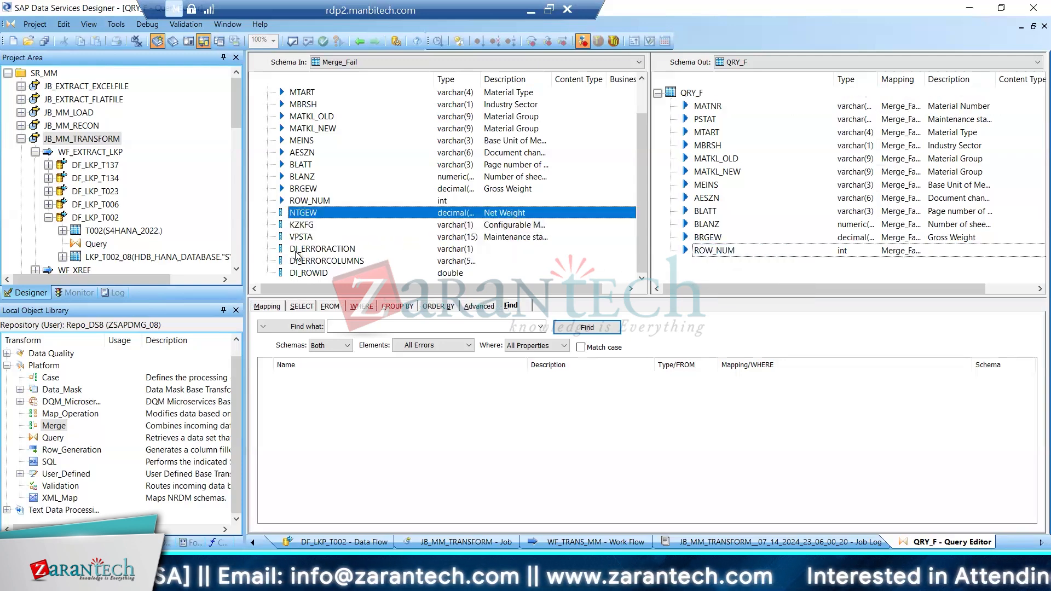
left_click(300, 273, "shift")
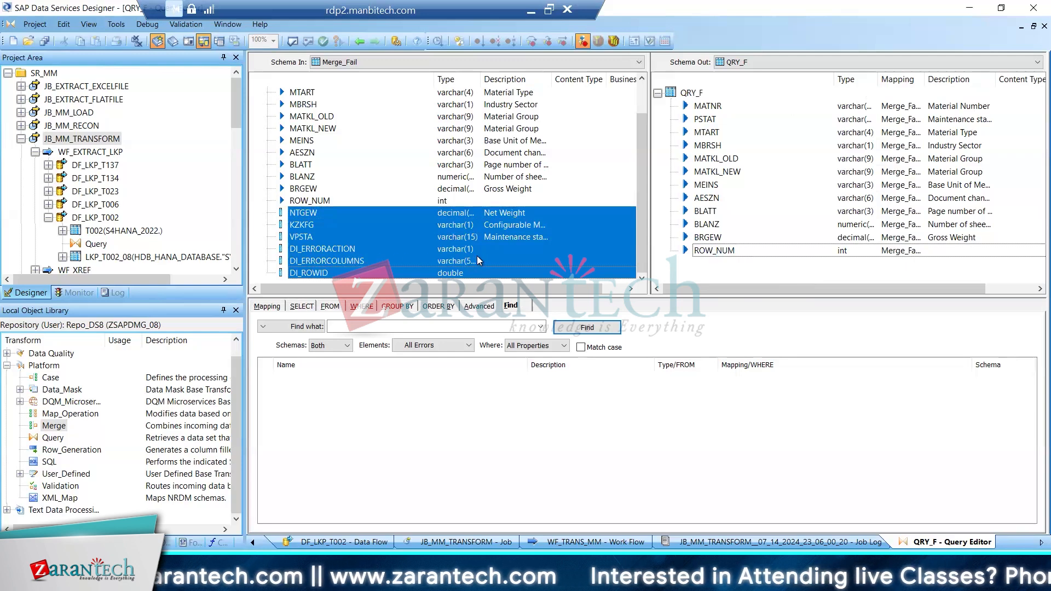
right_click(477, 255)
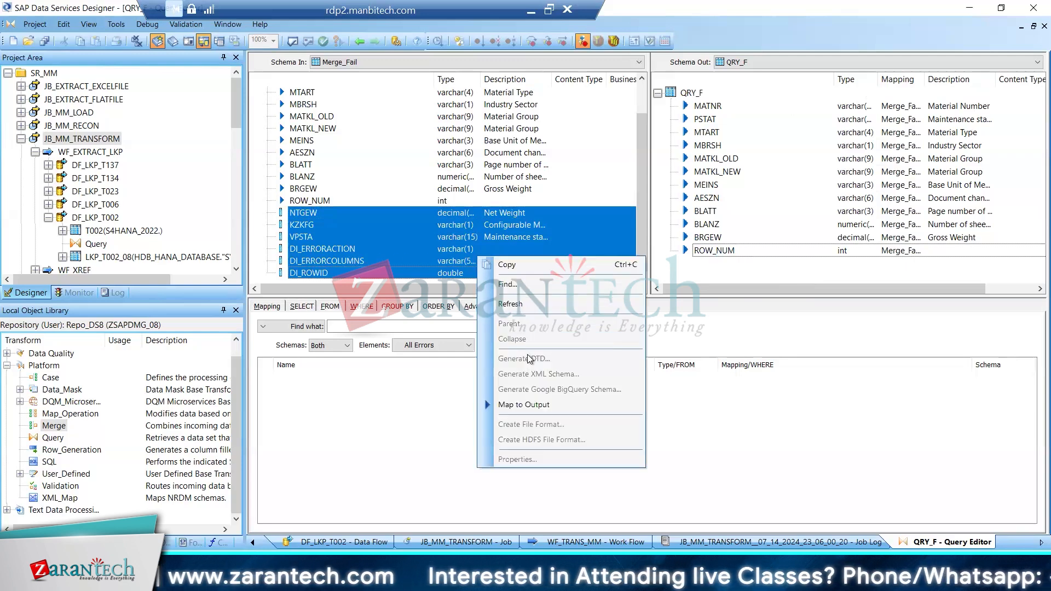
left_click(526, 405)
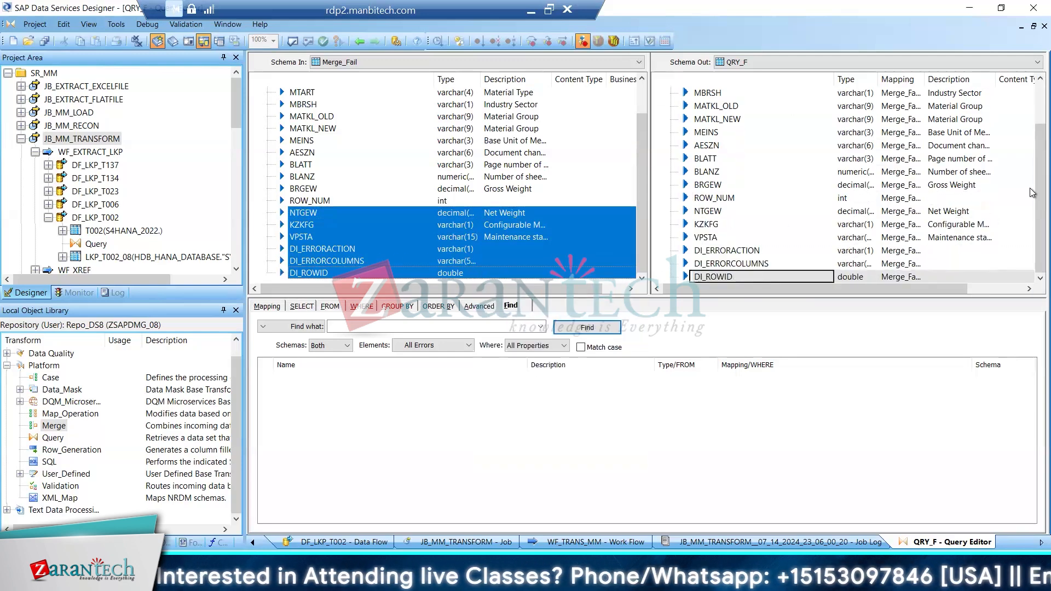
left_click(43, 41)
left_click(435, 362)
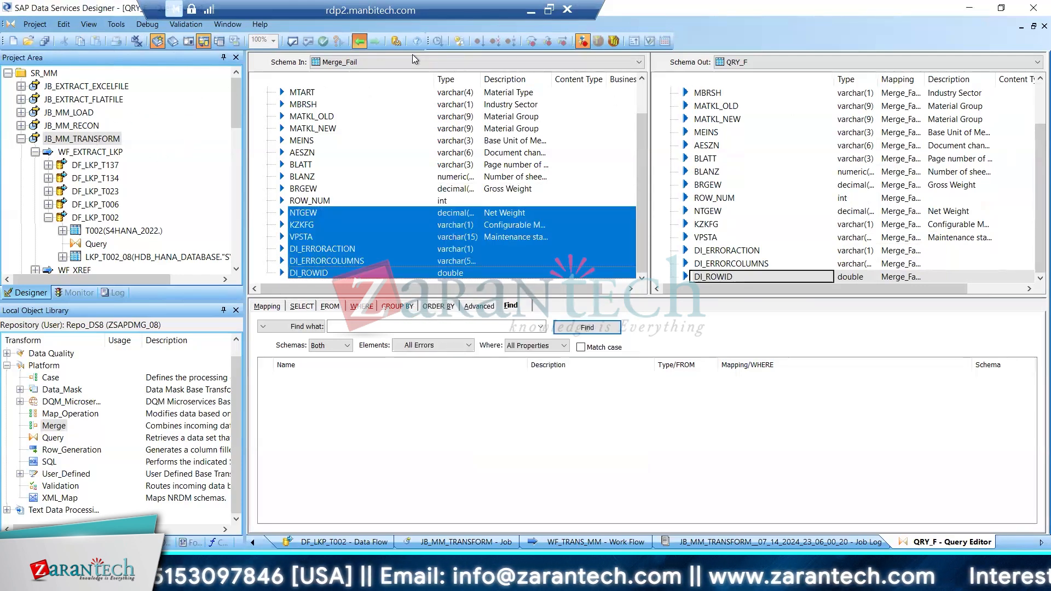
Return to the JB_MM_TRANSFORM job, validate everything again, and close the error output after reading it
left_click(359, 41)
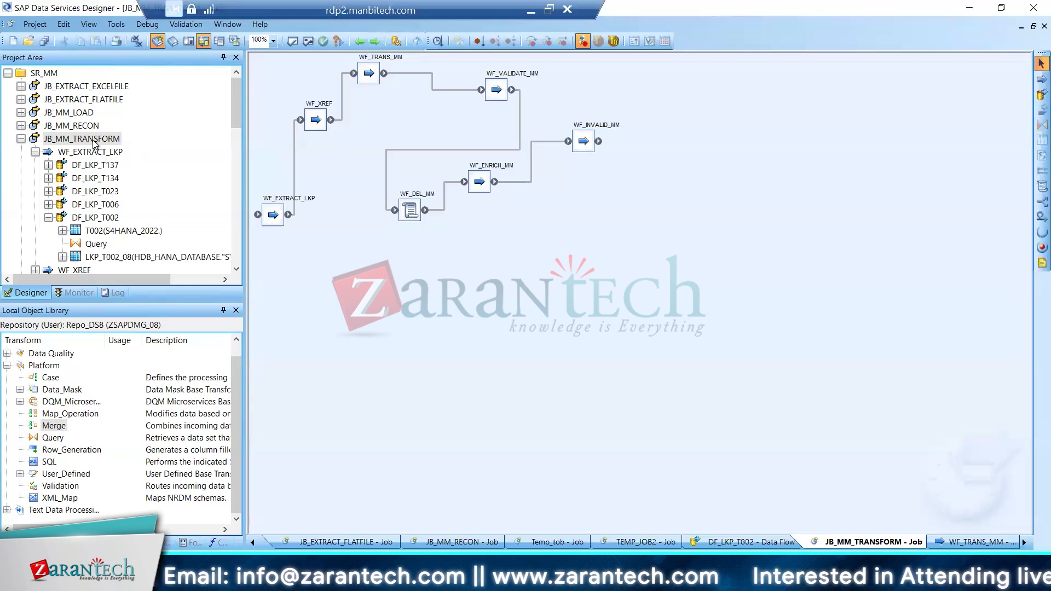
left_click(307, 41)
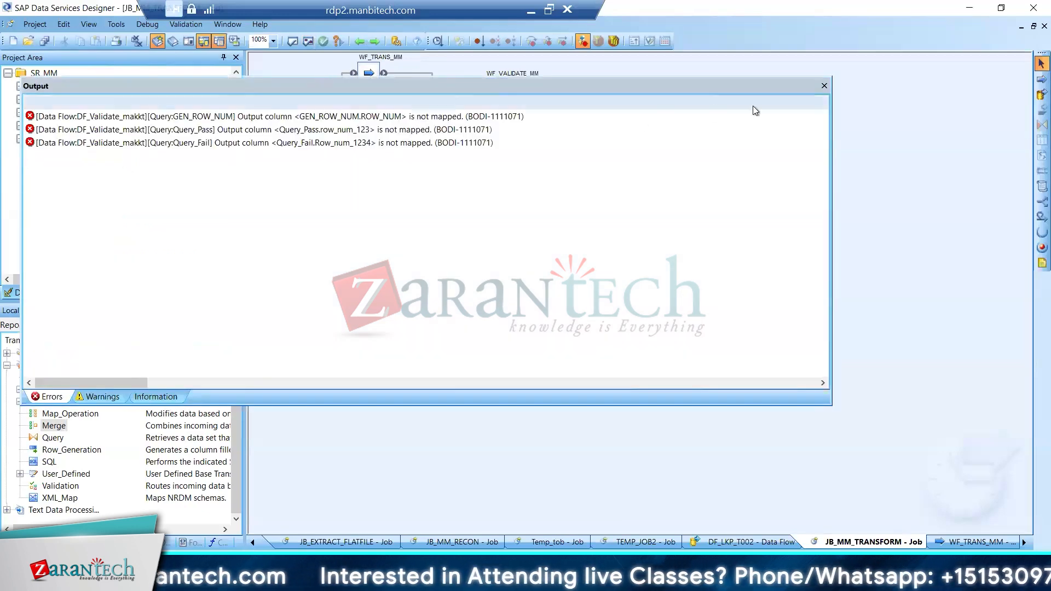
left_click(824, 87)
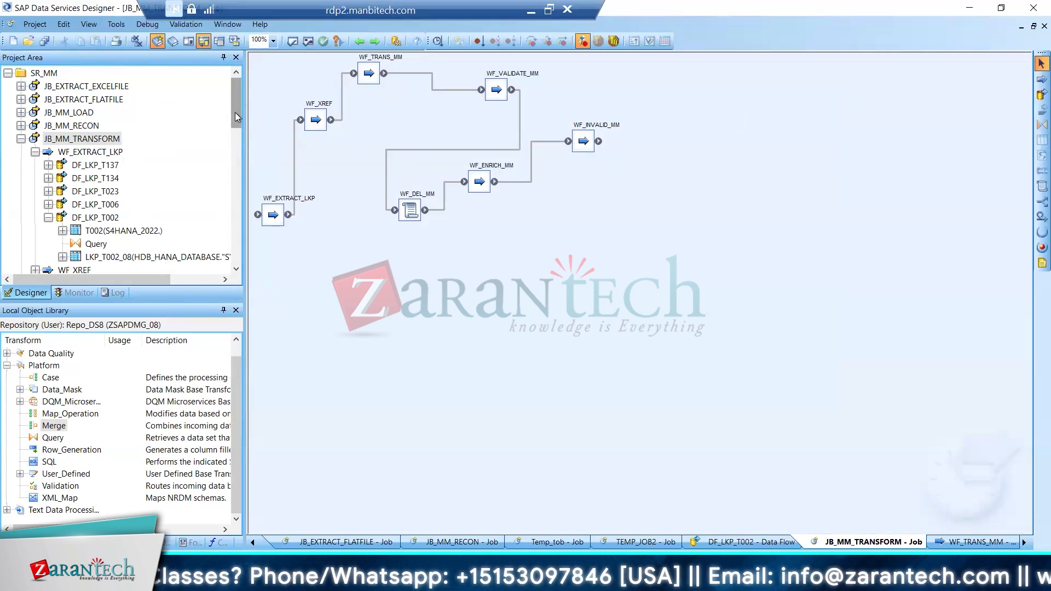
Open the QRY_GEN_ROW query in the DF_VALIDATE_MARA_MM data flow and examine its output columns
left_click_drag(235, 113, 231, 150)
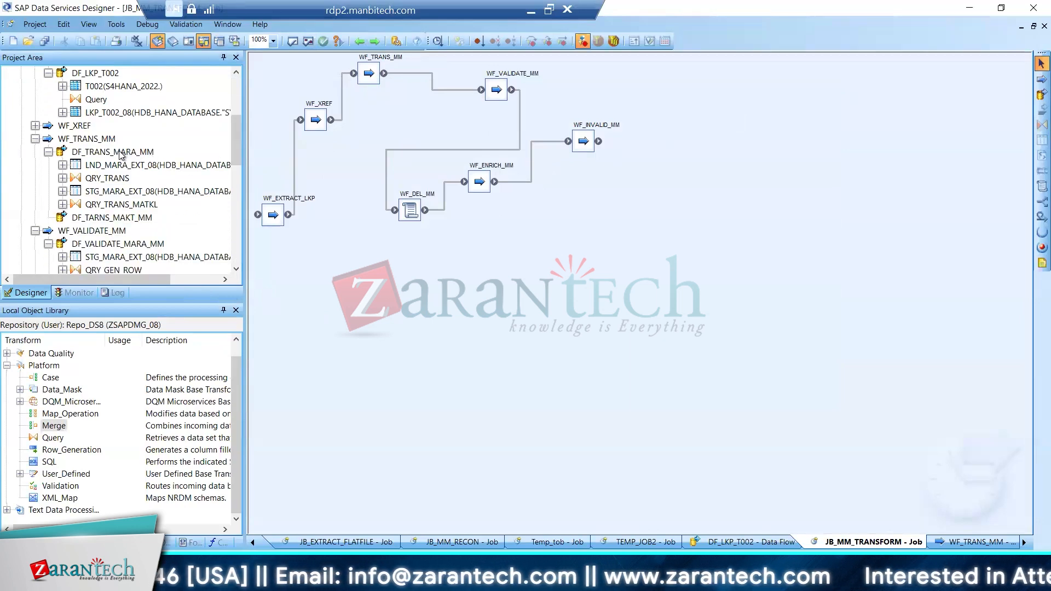
left_click(120, 246)
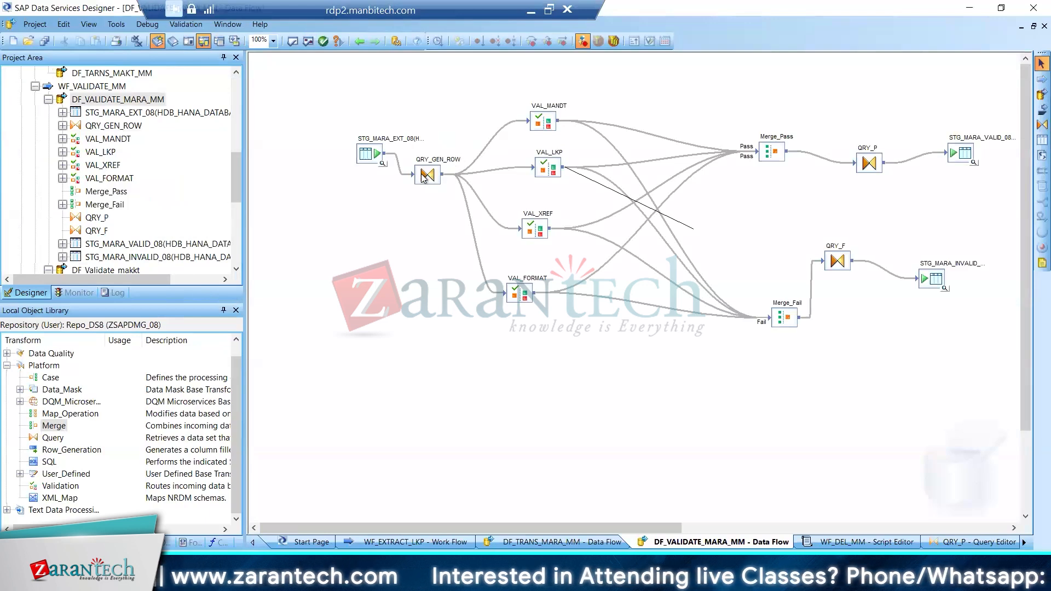
double_click(427, 175)
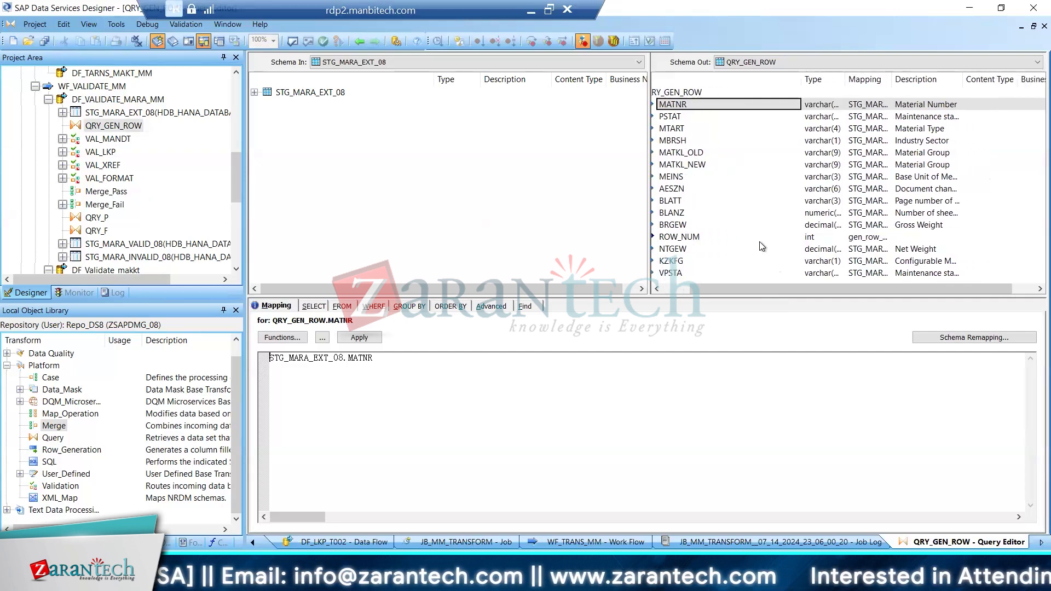
left_click(705, 189)
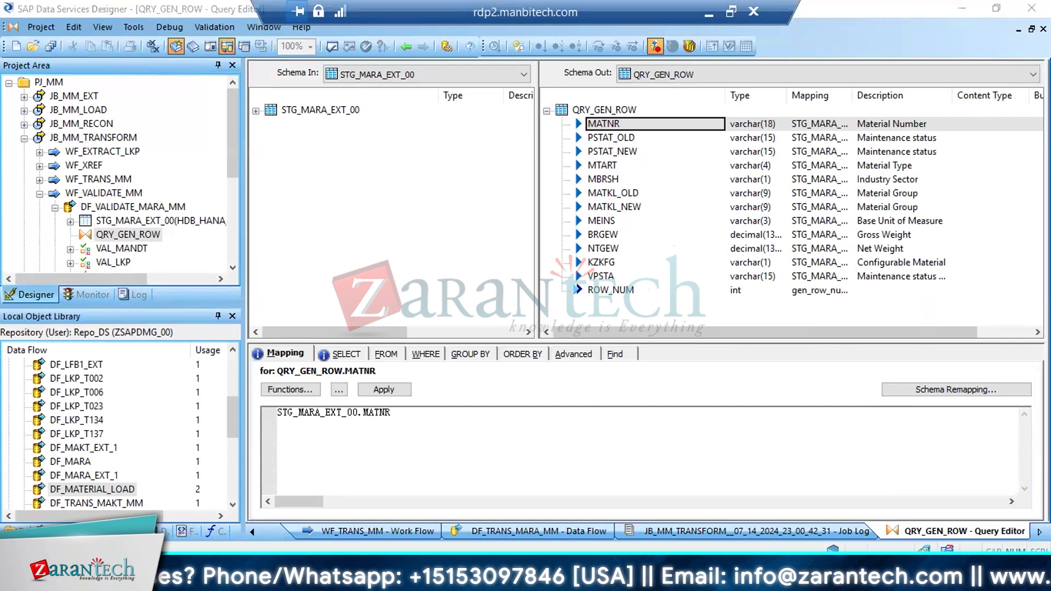
Switch to Snipping Tool and capture the QRY_GEN_ROW output schema from MATNR to ROW_NUM
key("super")
type("sni")
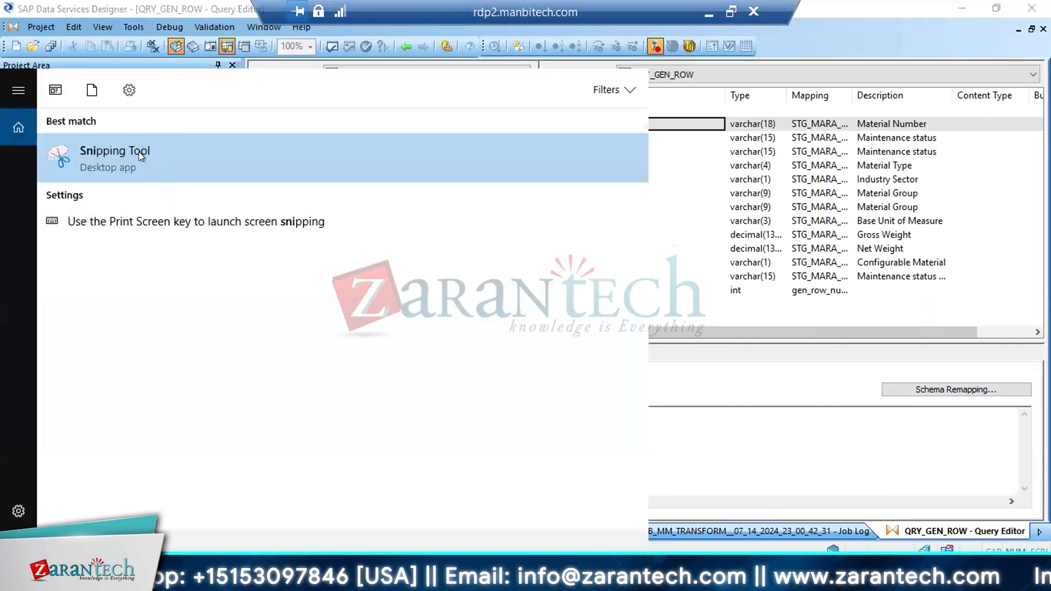
left_click(139, 152)
left_click(432, 182)
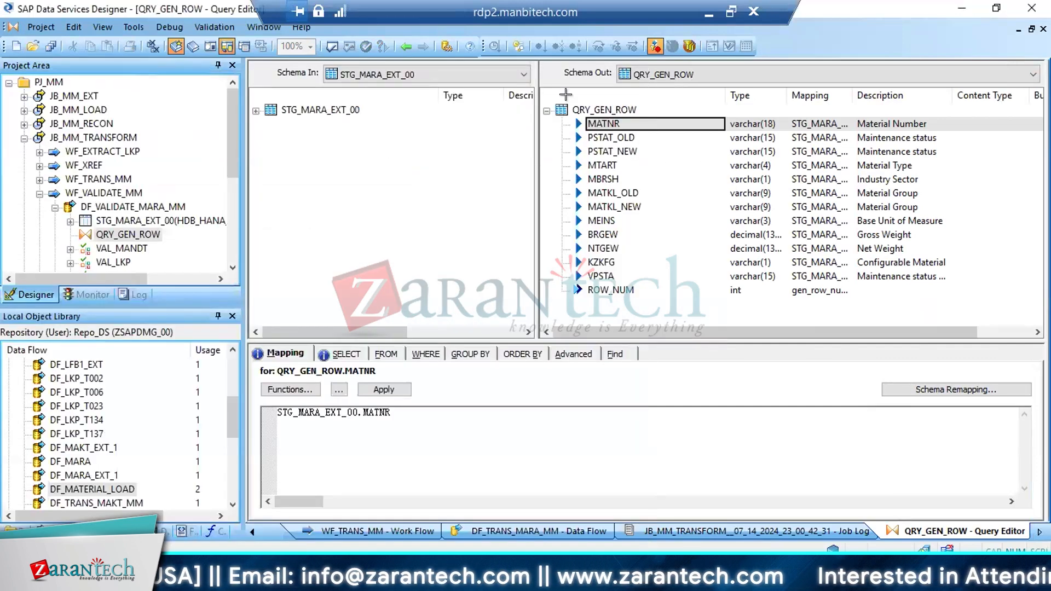
left_click_drag(552, 97, 764, 205)
left_click_drag(974, 291, 1008, 311)
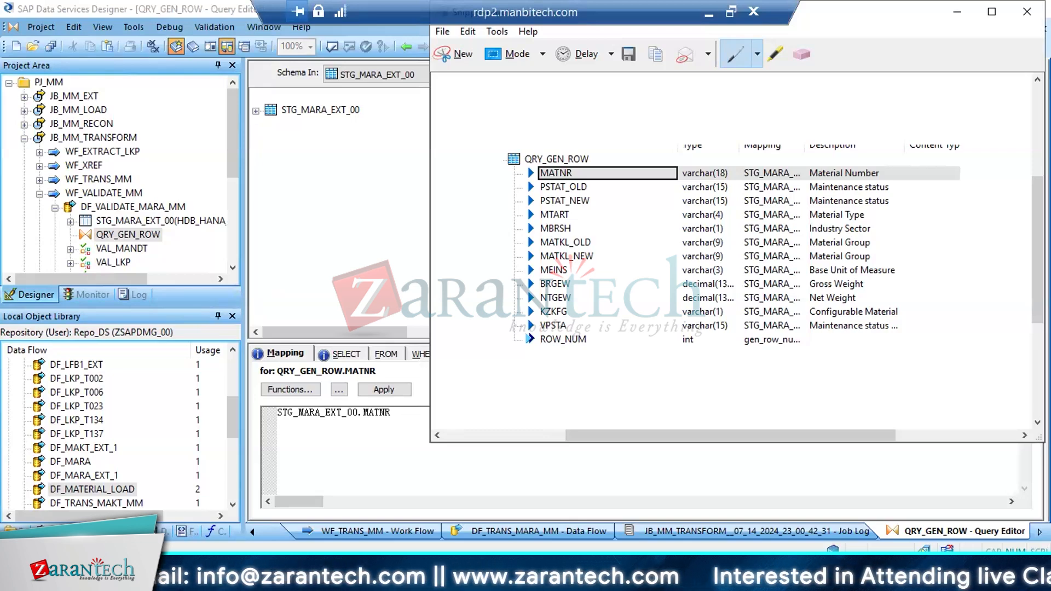
Return to SAP Data Services Designer and examine the QRY_GEN_ROW output columns from MATNR to ROW_NUM
key("alt+Tab")
key("alt+Tab")
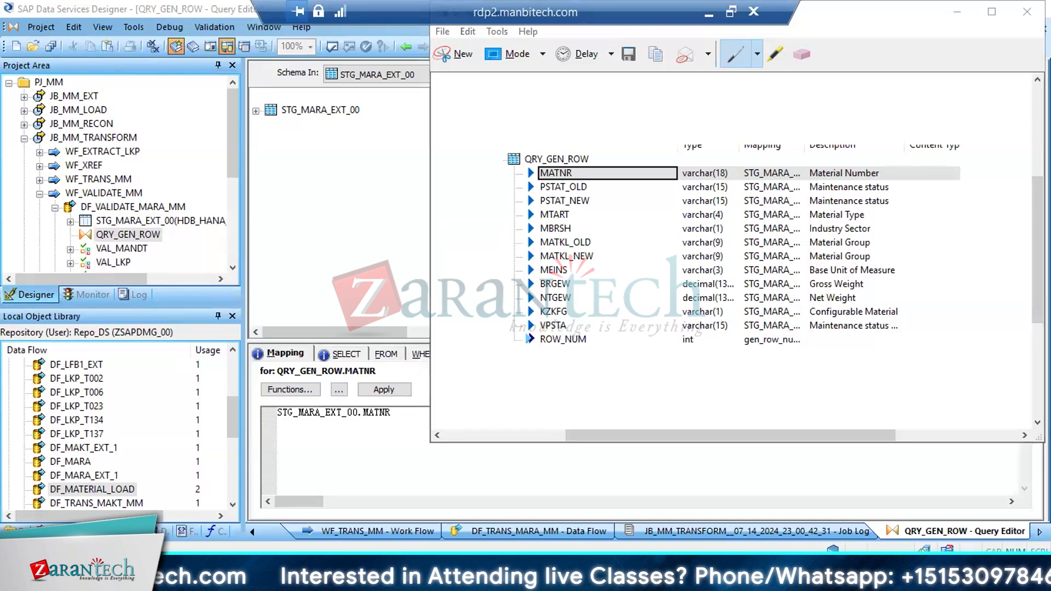
key("alt+Tab")
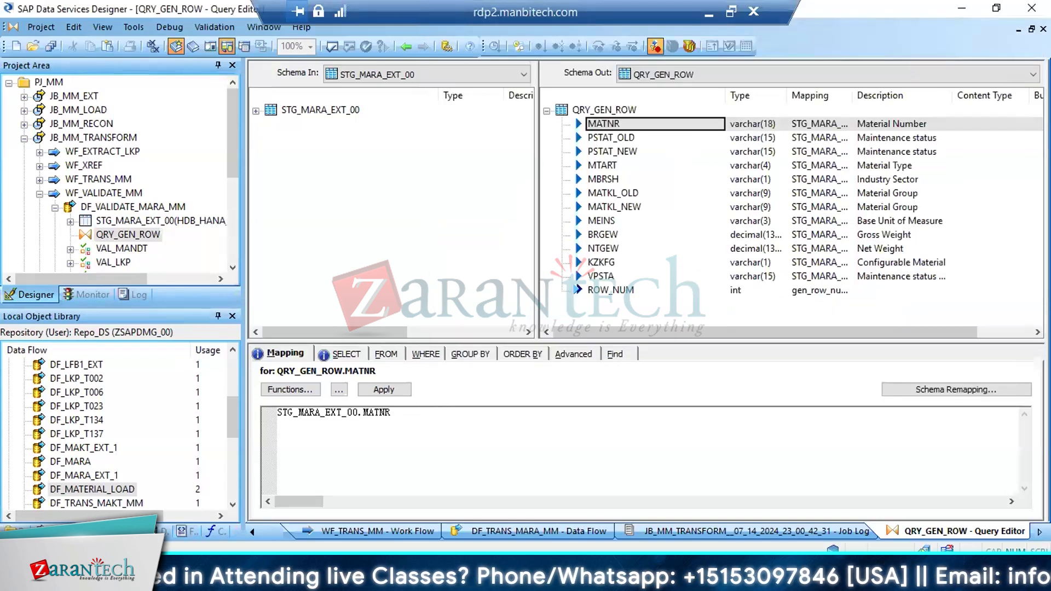
key("alt+Tab")
key("alt+Tab")
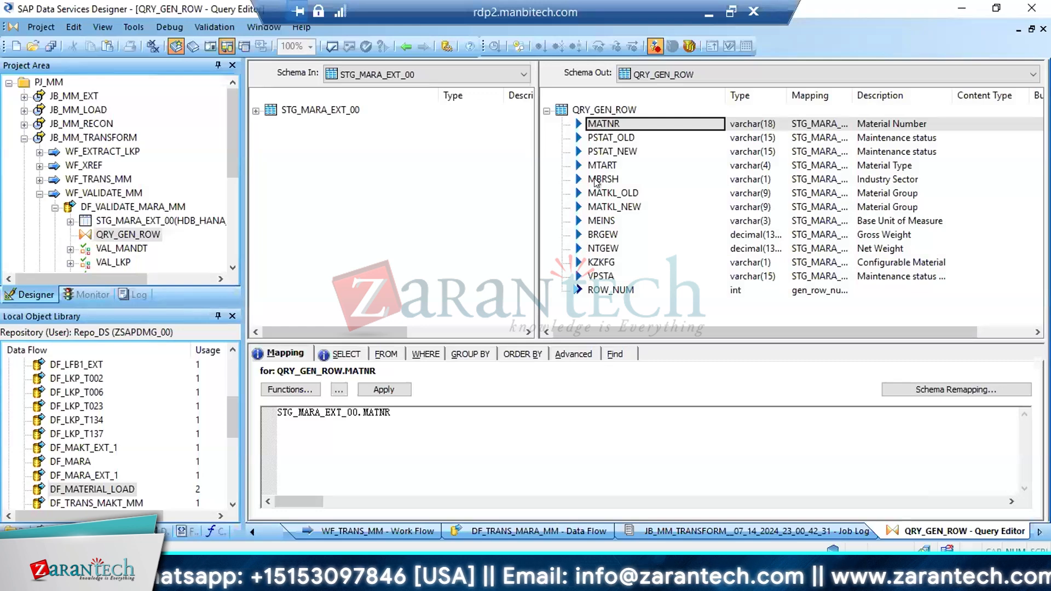
left_click(596, 290, "shift")
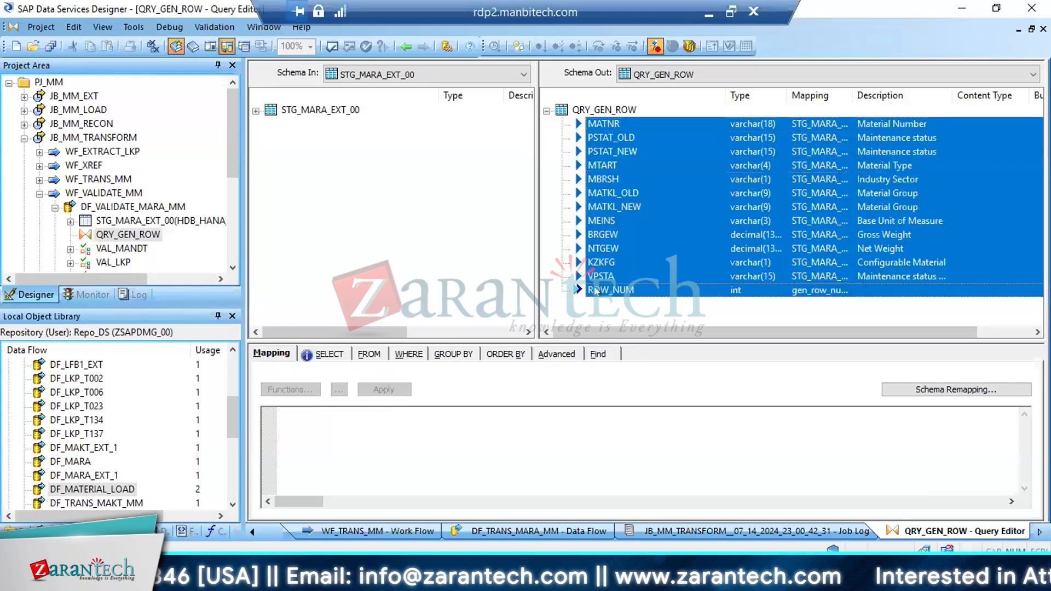
left_click(606, 278, "shift")
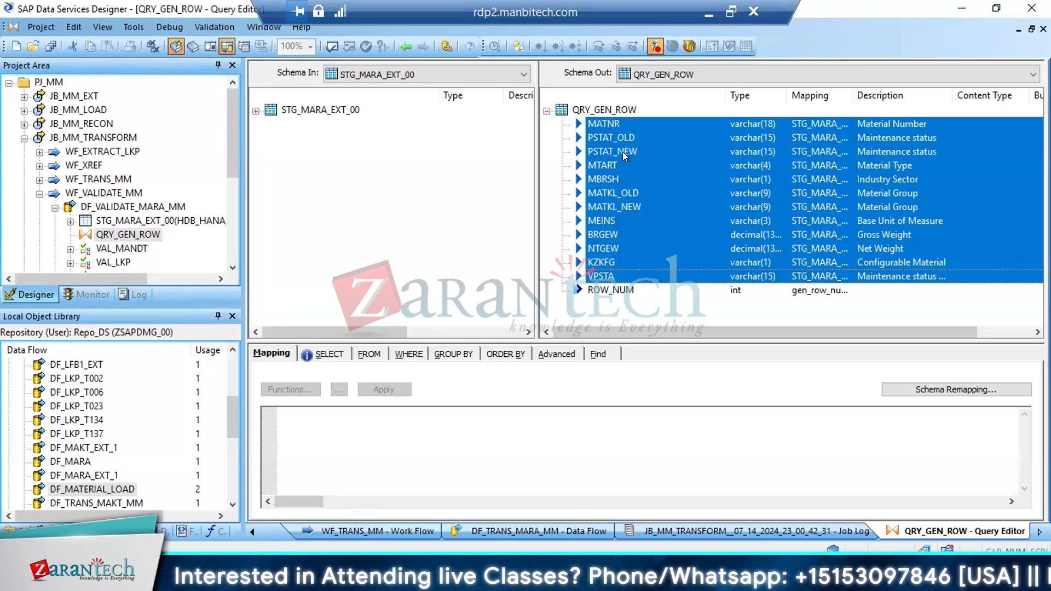
left_click(618, 137)
left_click(609, 125)
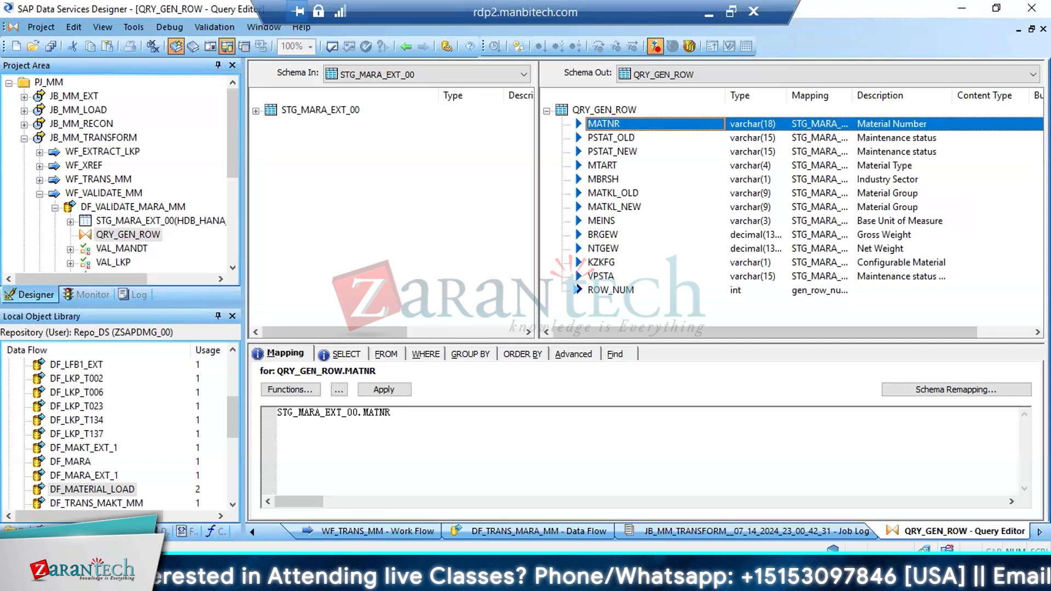
Go back to the DF_VALIDATE_MARA_MM data flow and copy the name of the STG_MARA_VALID_00 target table
left_click(405, 47)
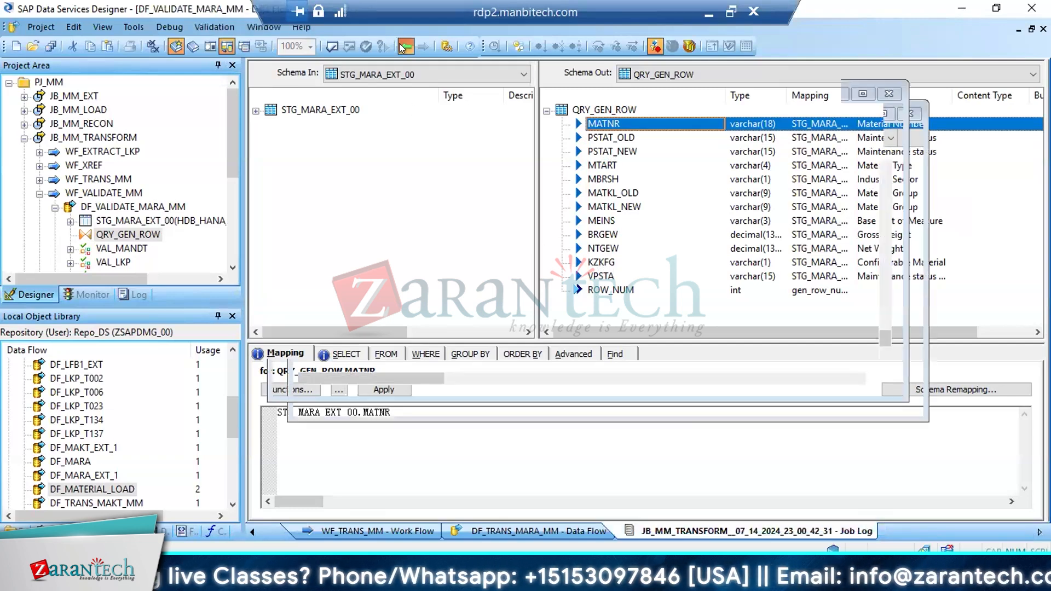
right_click(855, 143)
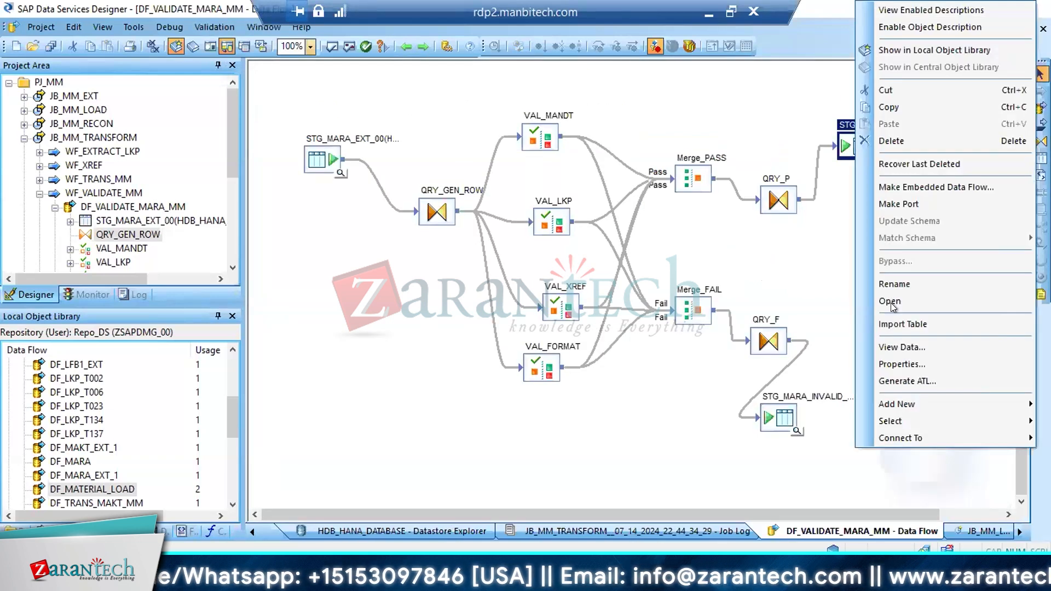
left_click(892, 283)
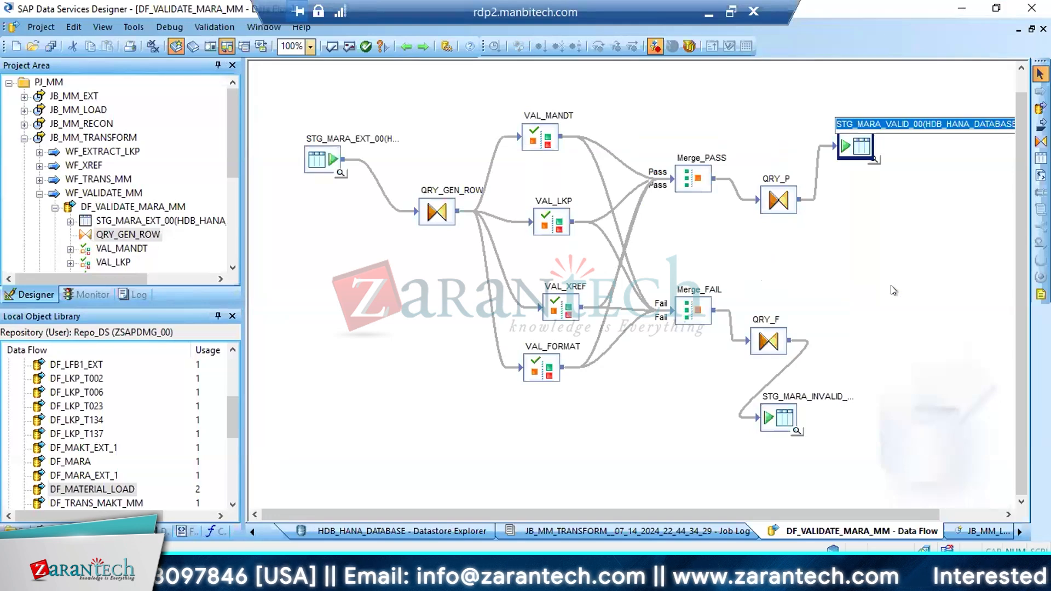
left_click(494, 434)
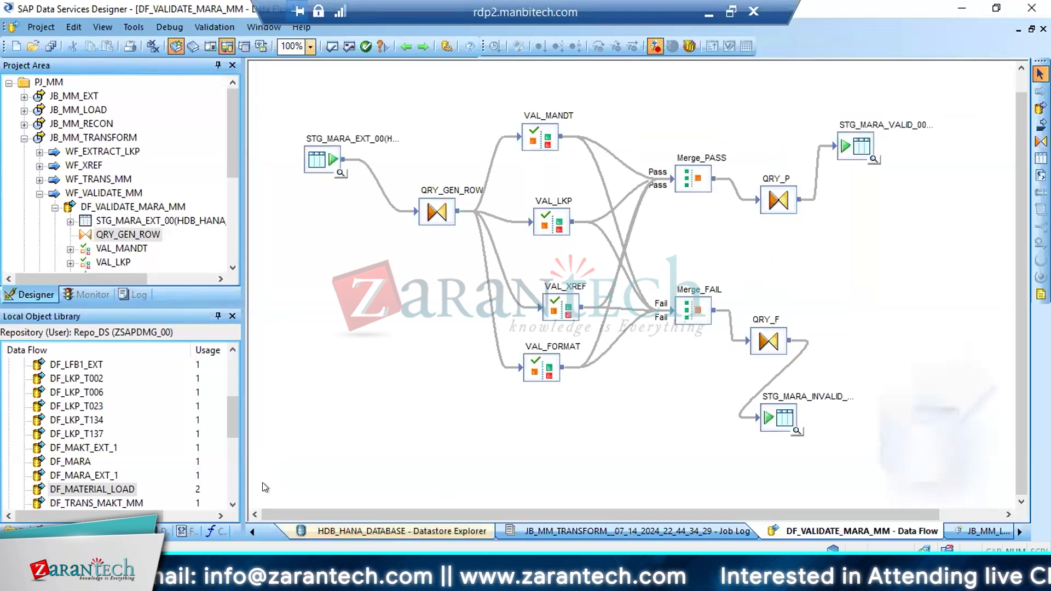
Switch to HANA Studio, replace lkp_t023 in the query with STG_MARA_VALID_00, and execute the select statement
key("alt+Tab")
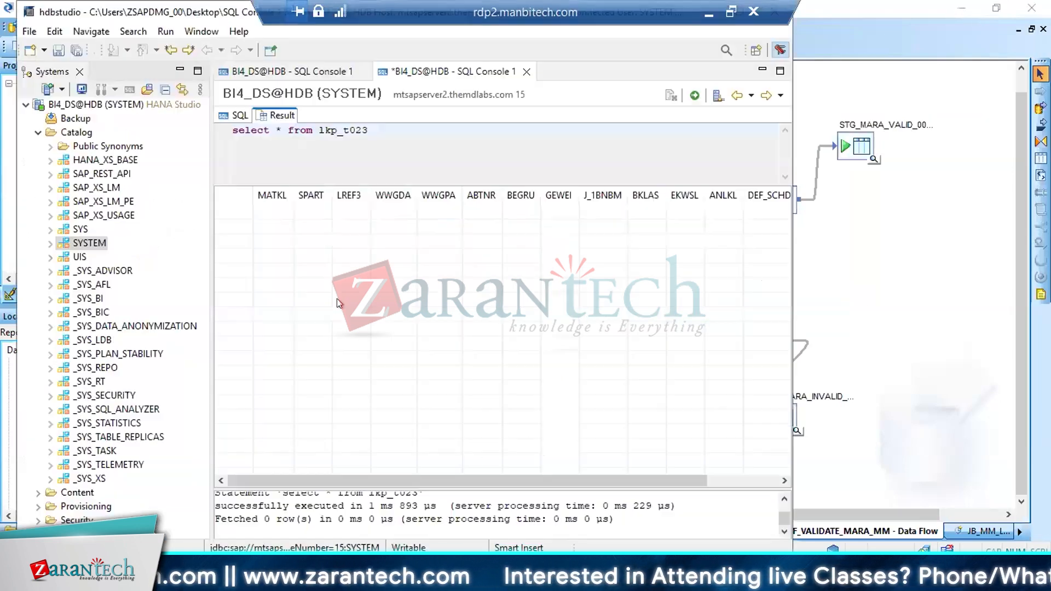
left_click(236, 116)
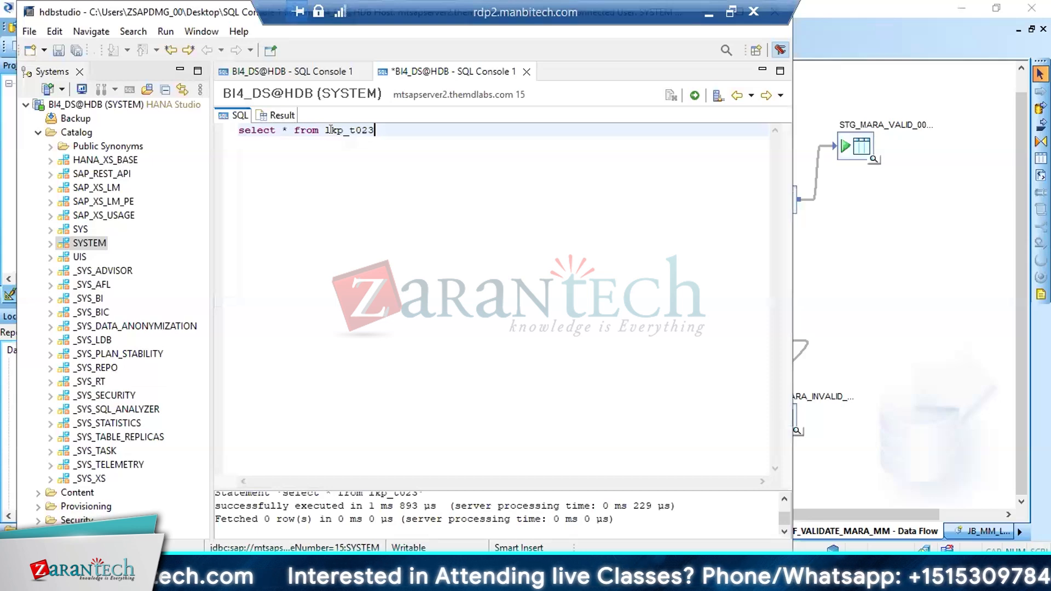
double_click(331, 130)
type("STG_MARA_VALID_00")
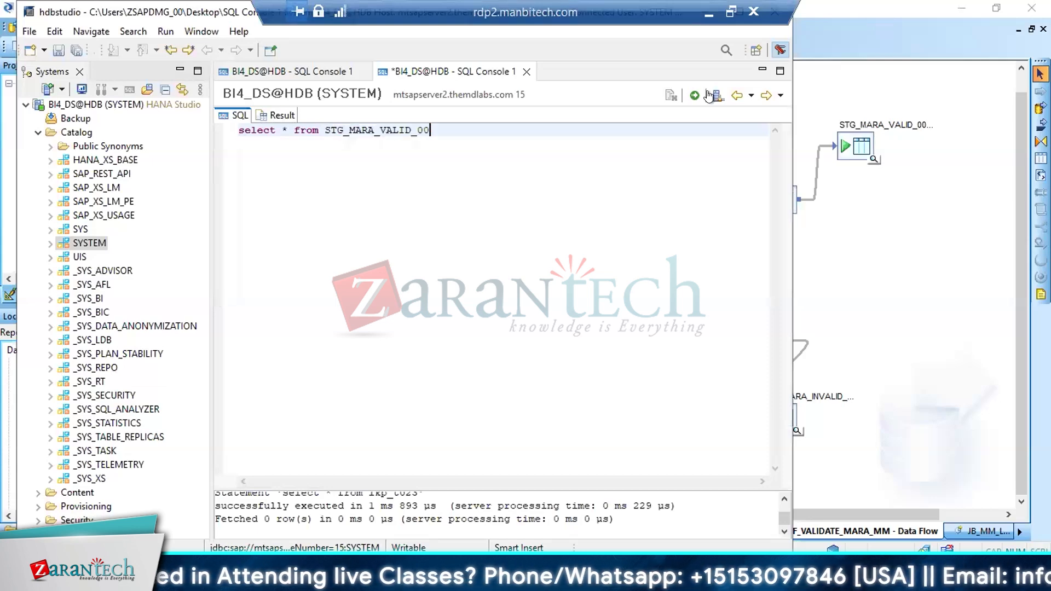
left_click(694, 96)
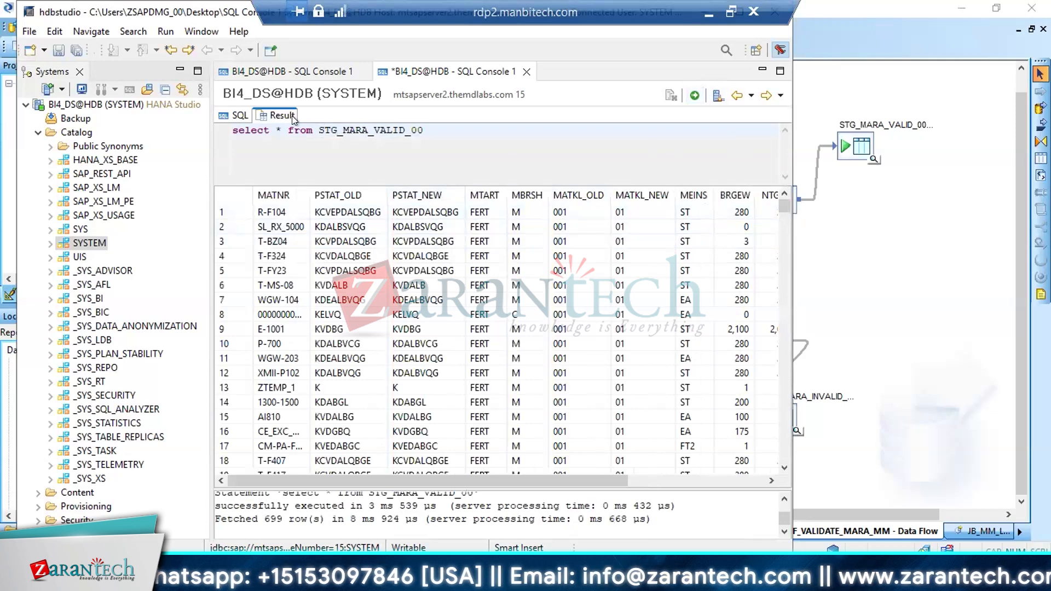
Change the query to "select top 1 * from STG_MARA_VALID_00" and execute it
left_click(239, 116)
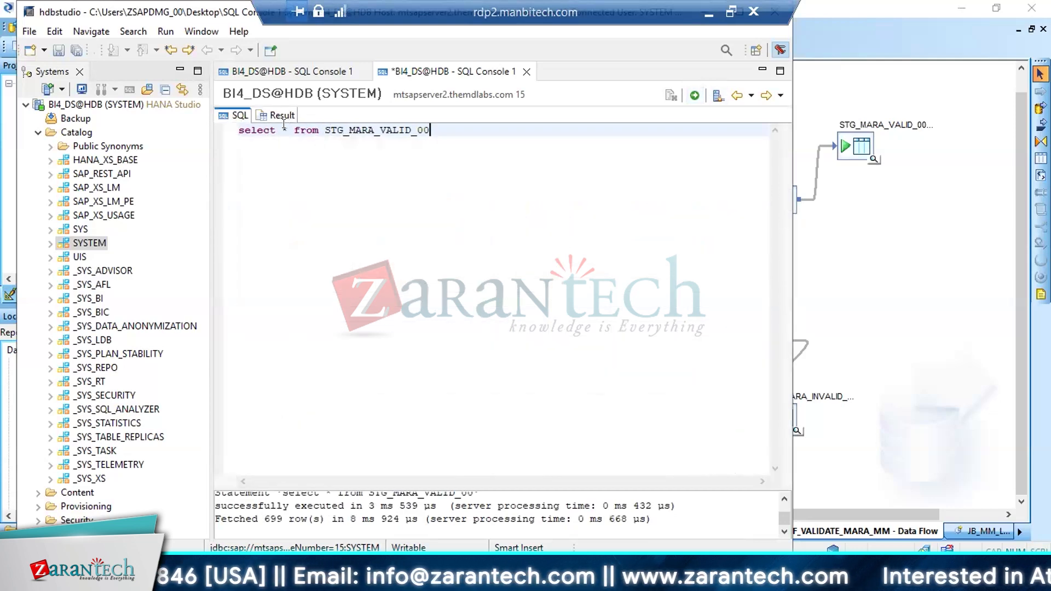
left_click(284, 126)
key("BackSpace")
type("top ")
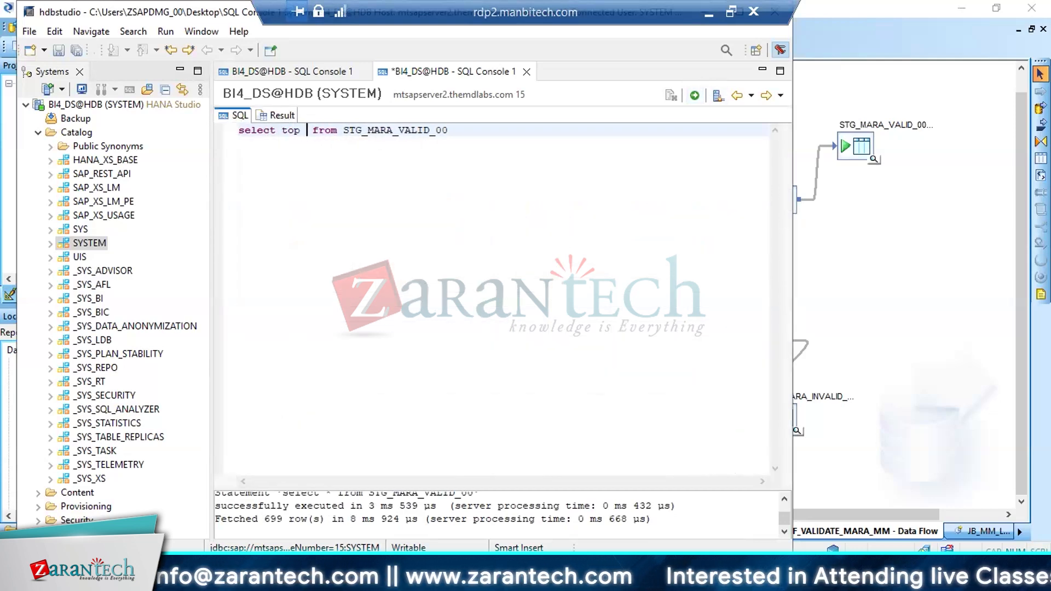
type("1 *")
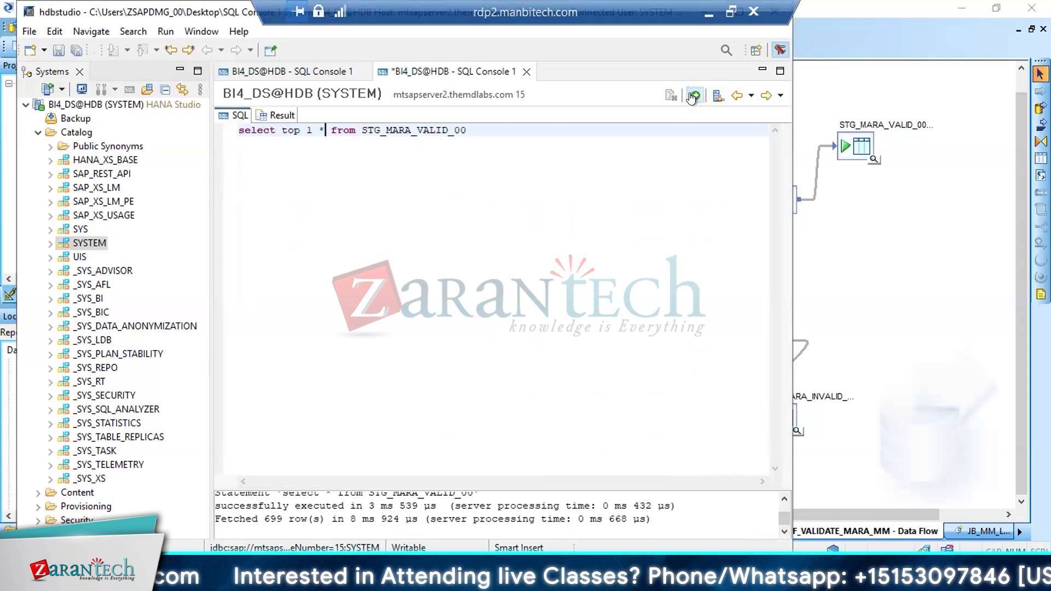
left_click(695, 95)
Copy the whole result row, switch to Excel, and paste it at cell A1 of a new worksheet
left_click(330, 215)
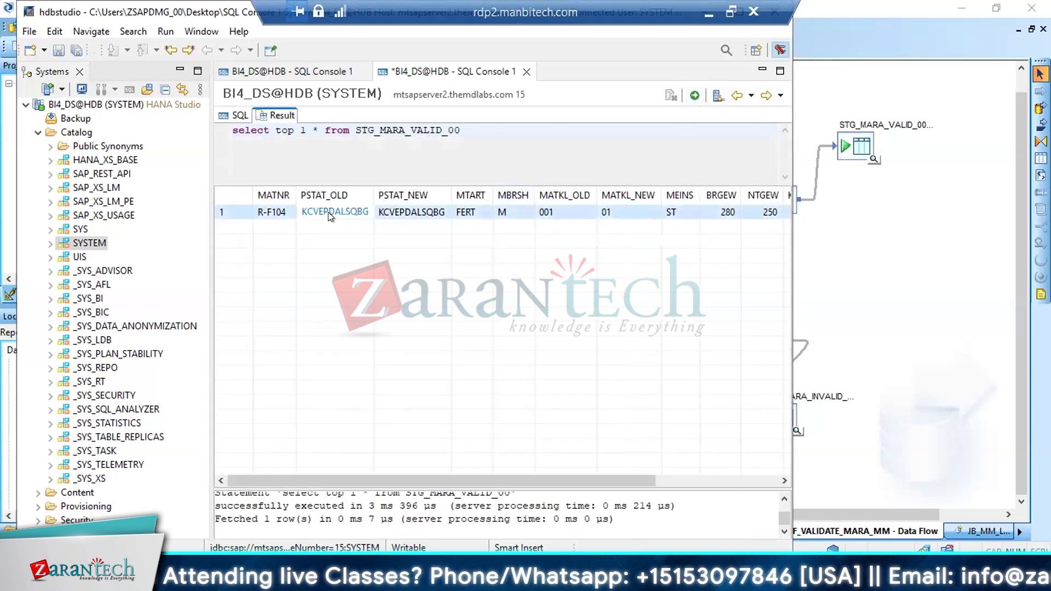
right_click(330, 215)
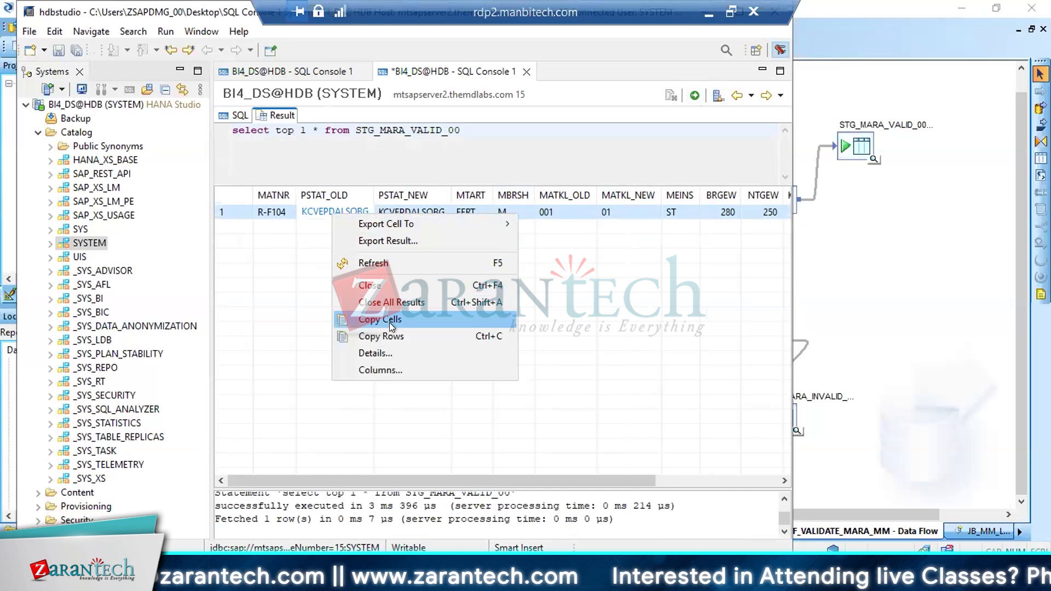
left_click(389, 336)
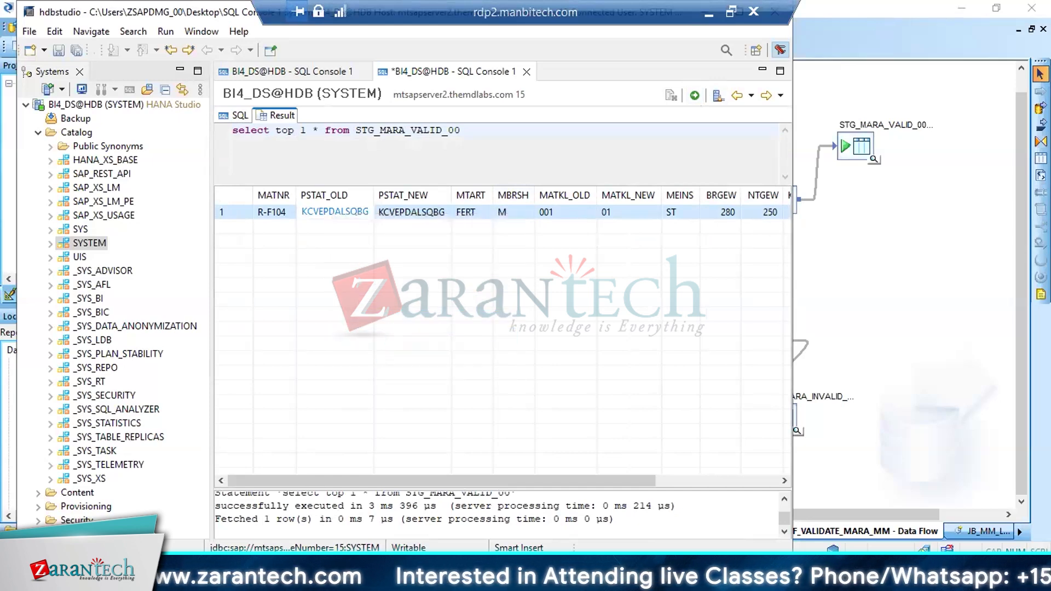
left_click(465, 574)
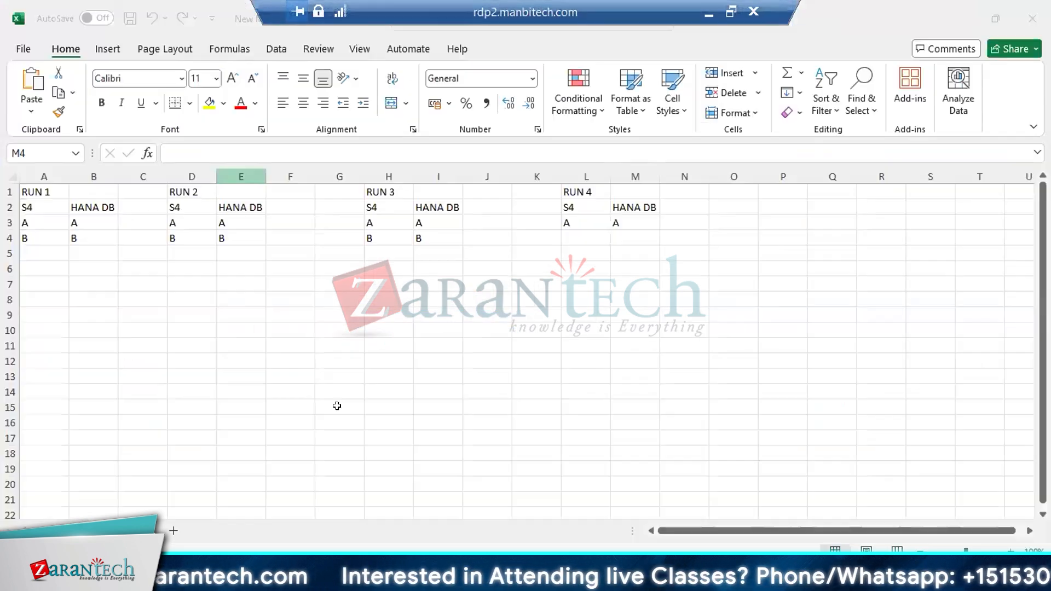
left_click(173, 531)
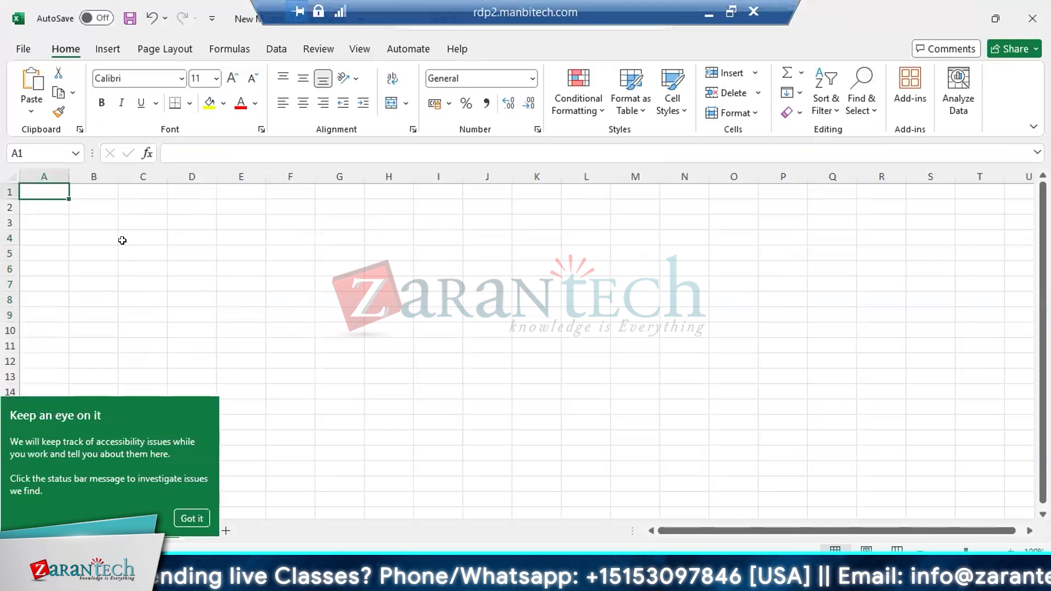
key("ctrl+v")
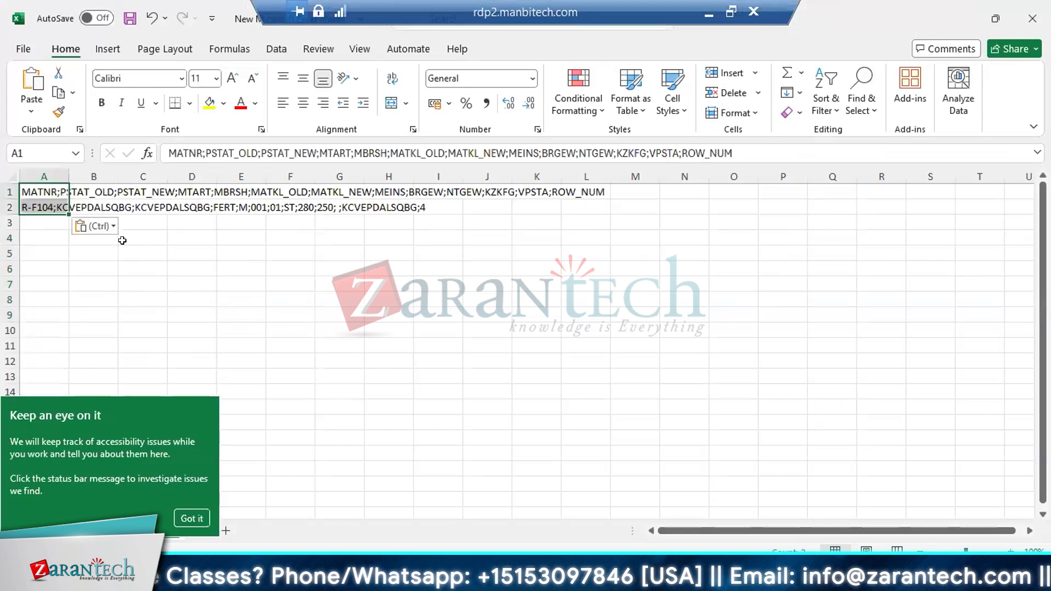
left_click(191, 515)
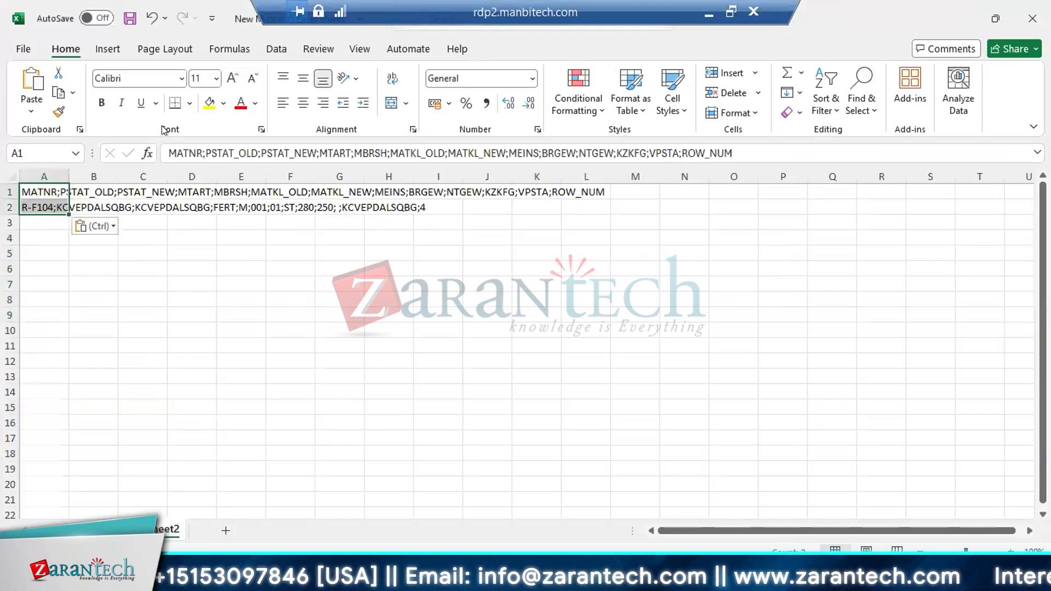
Start a delimited Text to Columns conversion of the pasted cells, using semicolon instead of tab as the delimiter
left_click(277, 50)
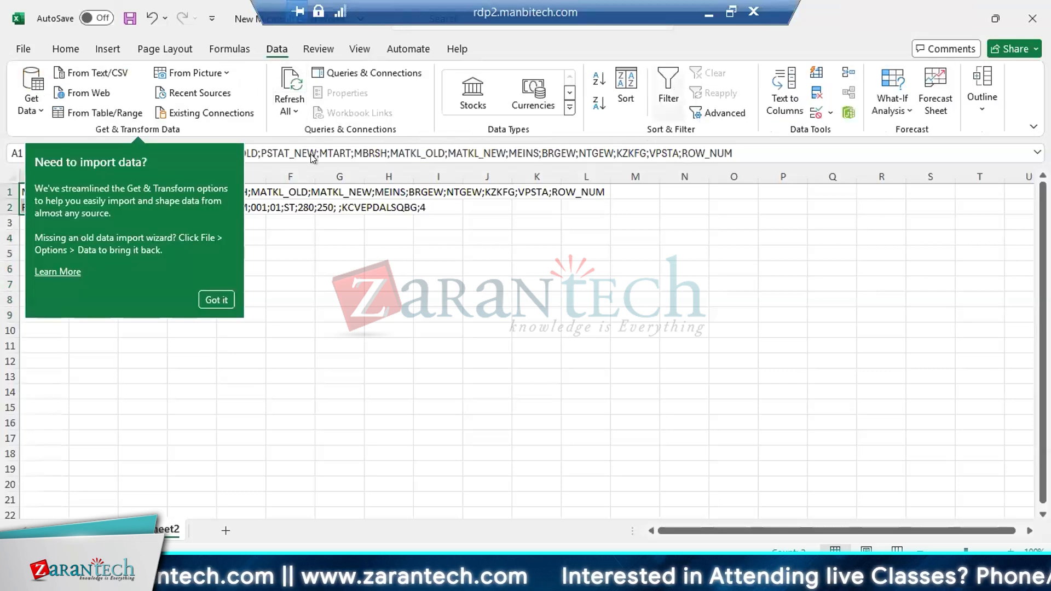
left_click(218, 299)
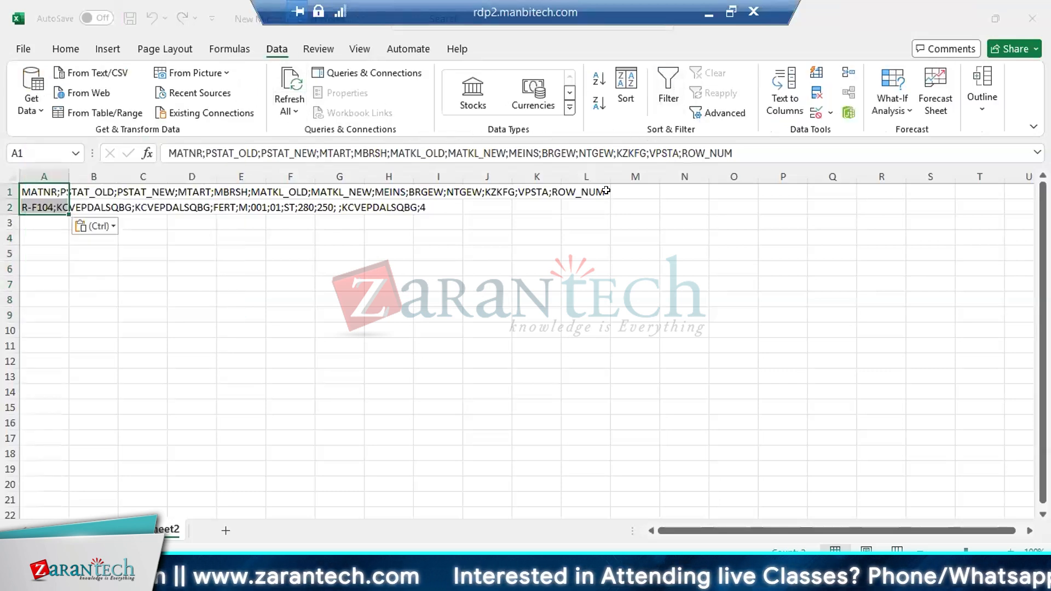
left_click(775, 90)
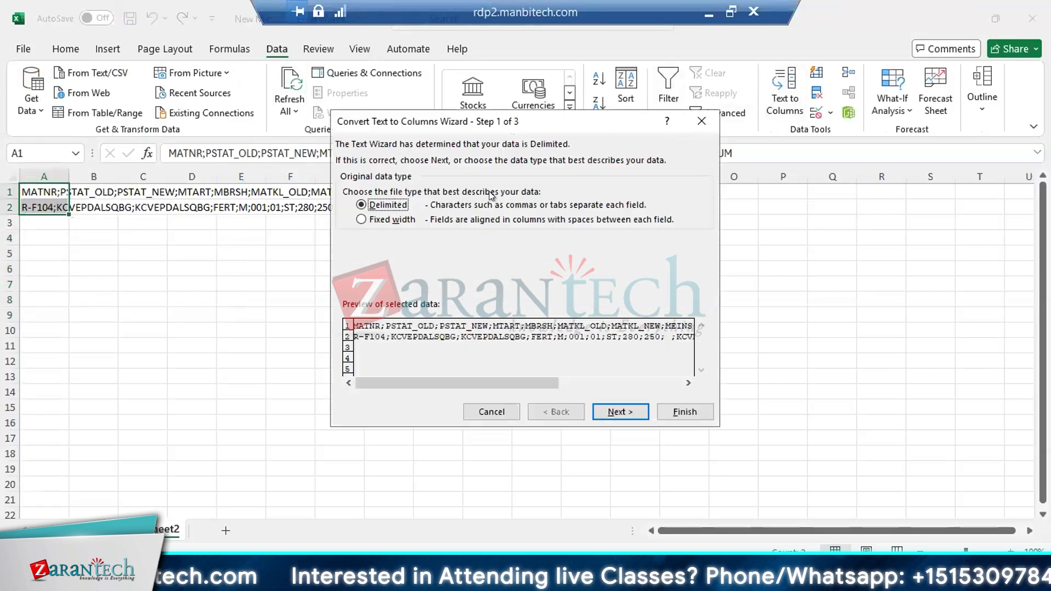
left_click(632, 413)
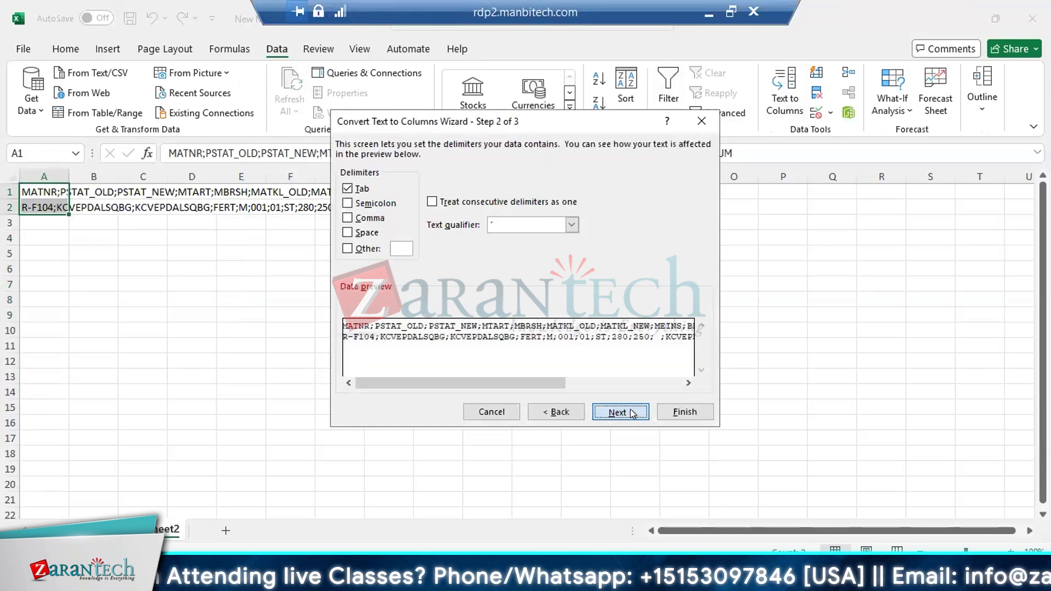
left_click(347, 189)
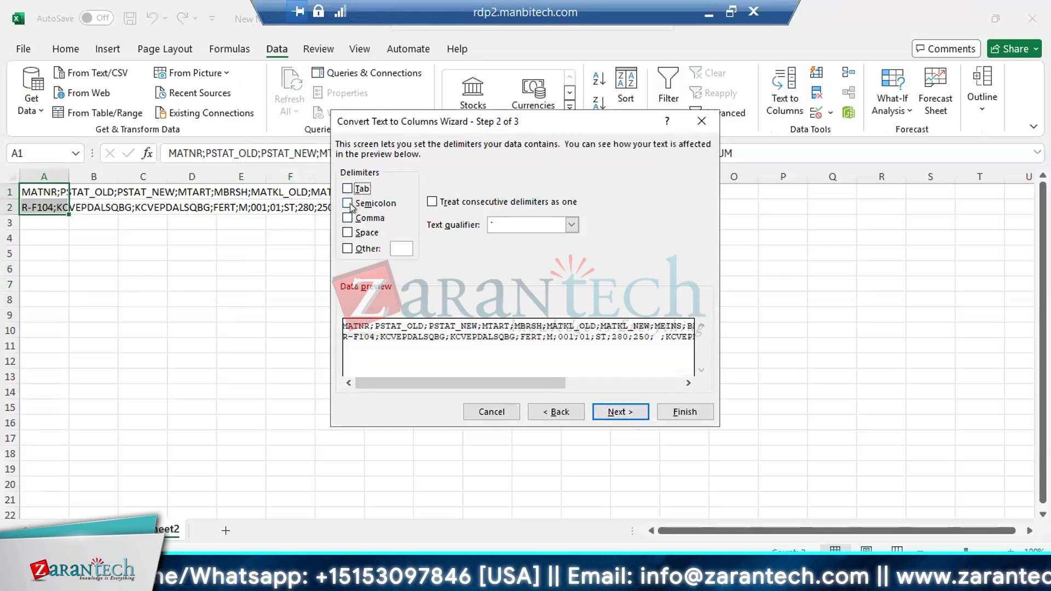
left_click(350, 204)
left_click(613, 410)
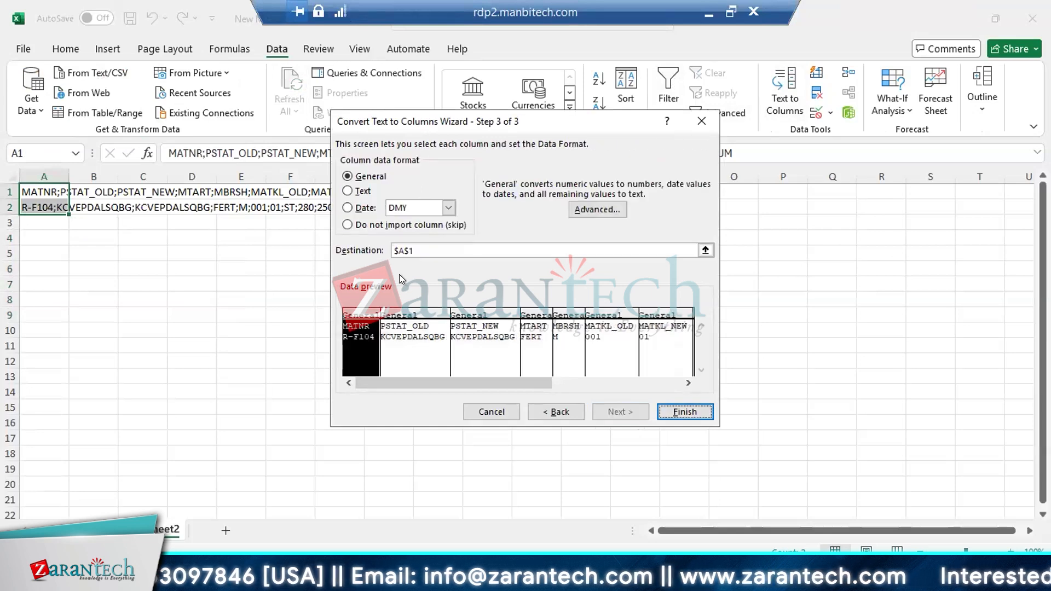
Set the MATNR column's data format to Text, extend the preview selection through the last columns, and finish the conversion
left_click(348, 192)
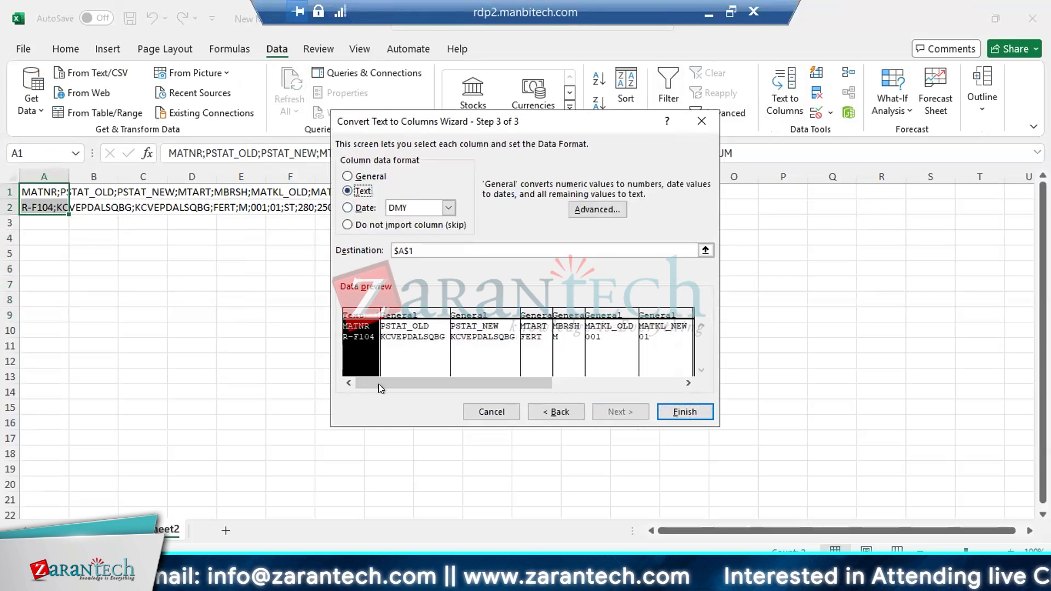
left_click_drag(383, 384, 629, 376)
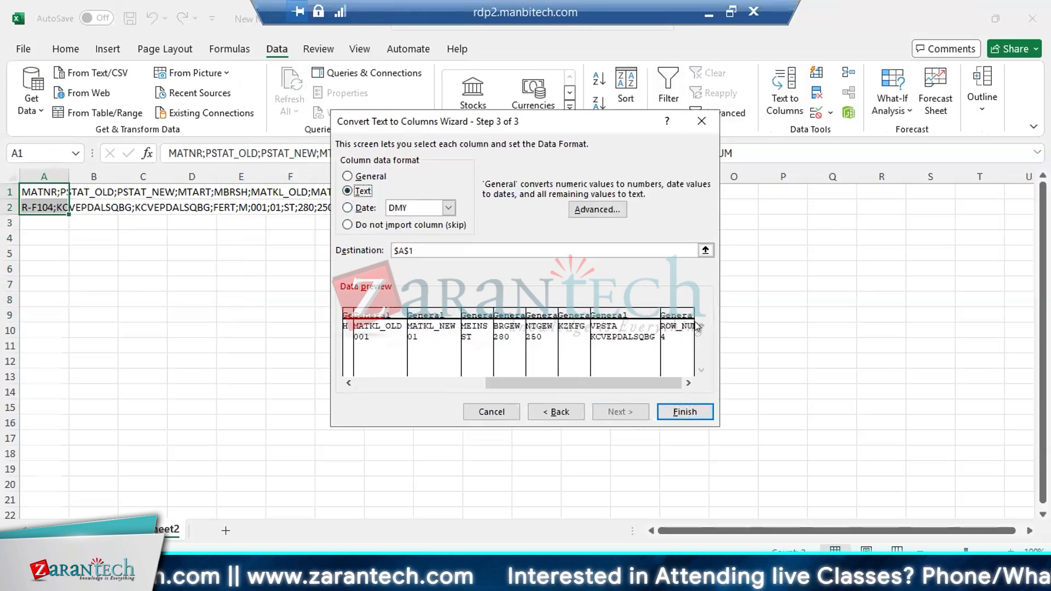
left_click(637, 339, "shift")
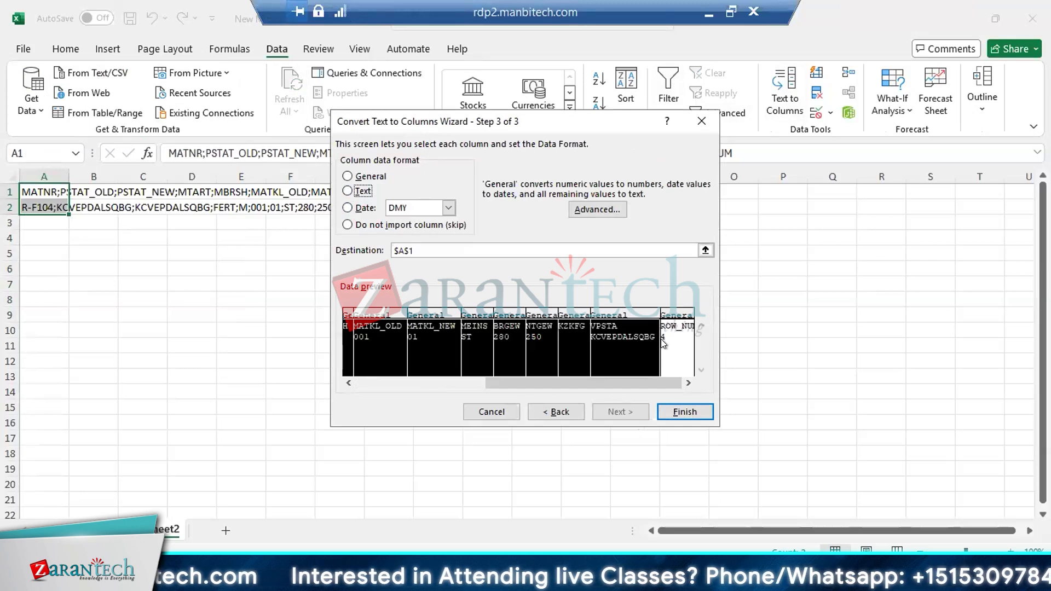
left_click(664, 343, "shift")
left_click(678, 412)
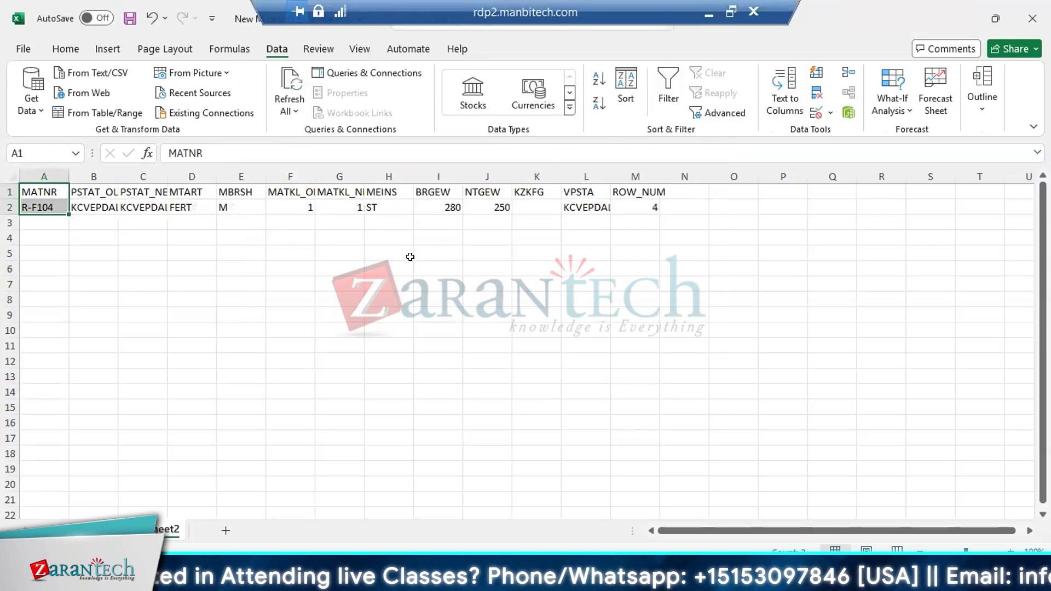
left_click(56, 190)
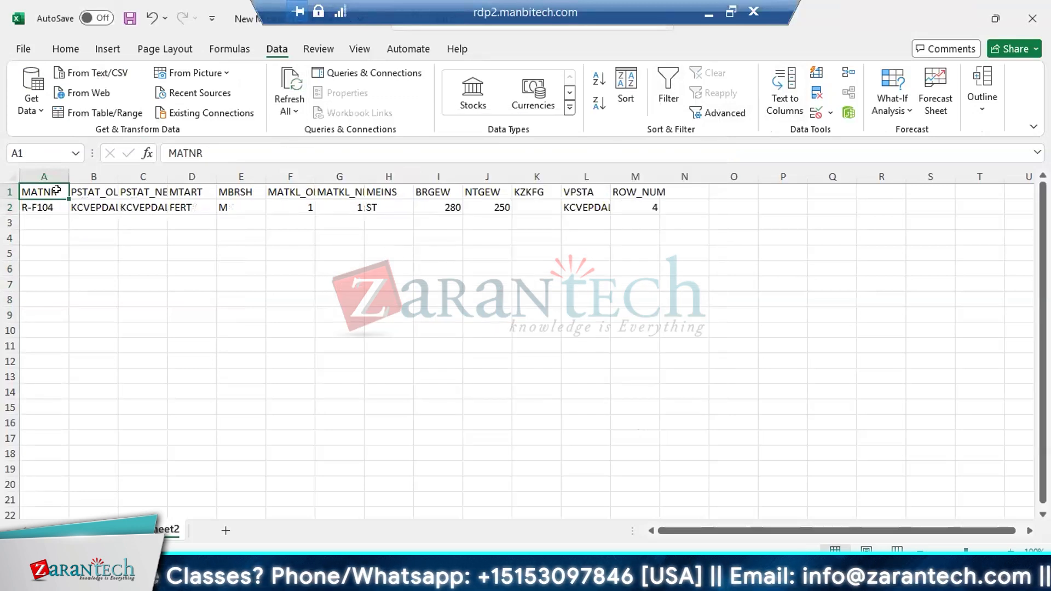
Apply the Percentage number format to the header and data rows in A1:M2 and return to cell A1
key("shift+Right")
key("shift+Right")
key("shift+Right")
key("shift+Right")
key("shift+Right")
key("shift+Right")
key("shift+Right")
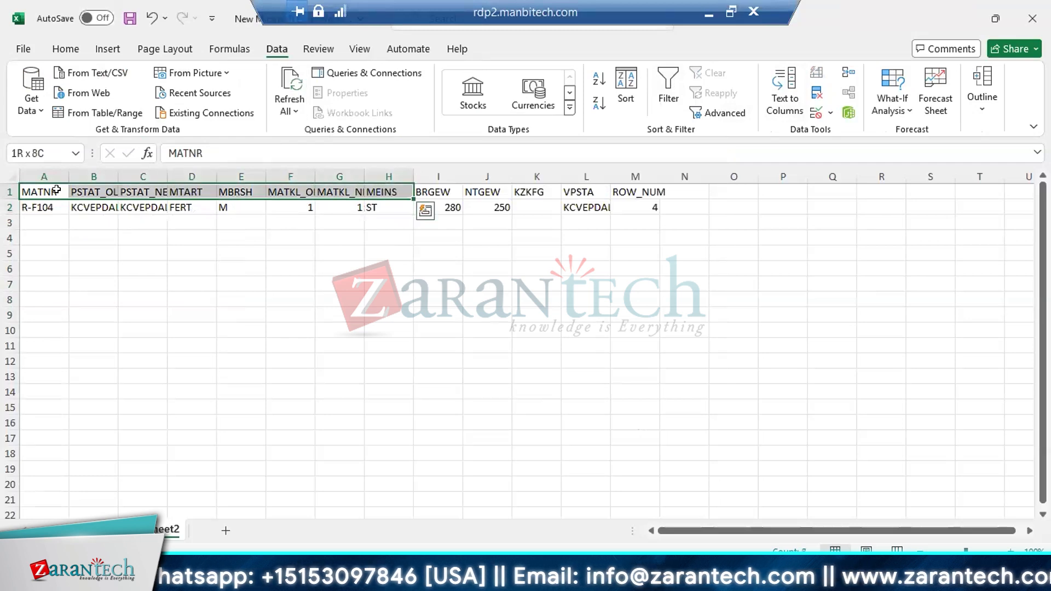
key("shift+Right")
key("shift+Right")
key("shift+Right")
key("shift+Right")
key("shift+Right")
key("shift+Right")
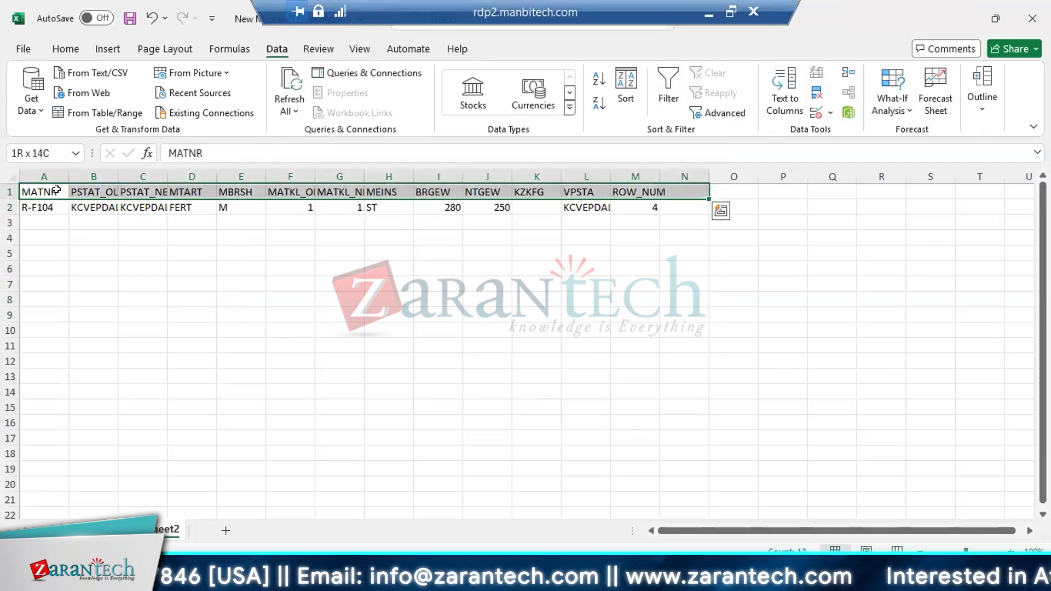
key("shift+Left")
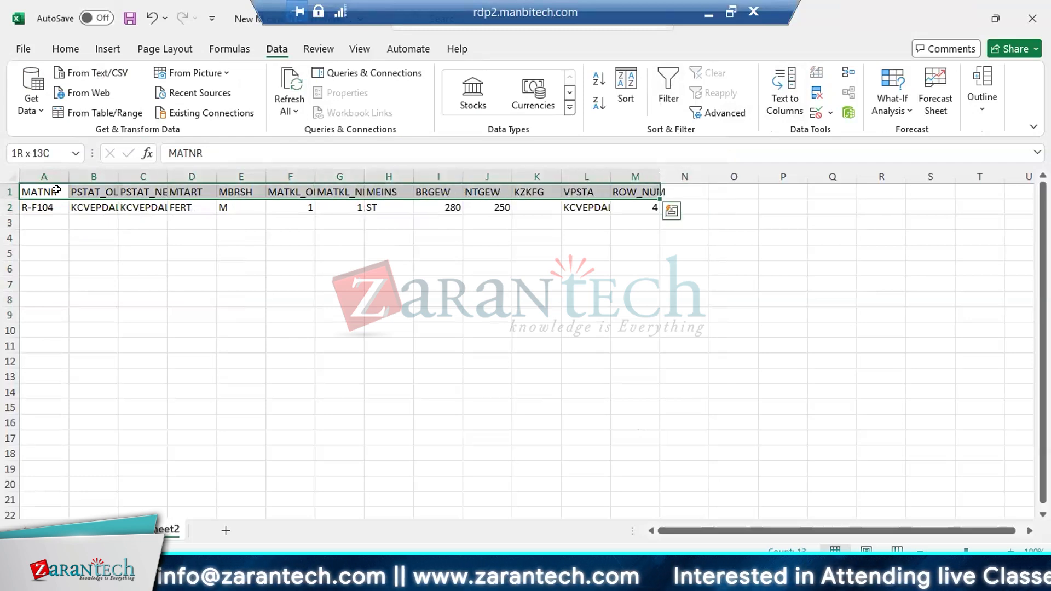
key("shift+Down")
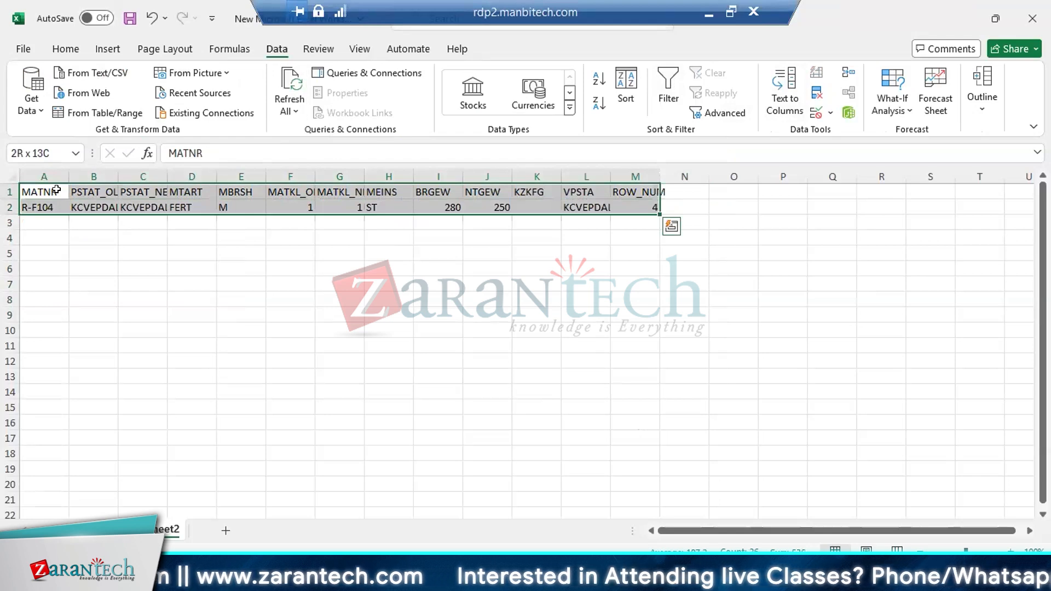
key("alt+h")
key("p")
key("alt+o")
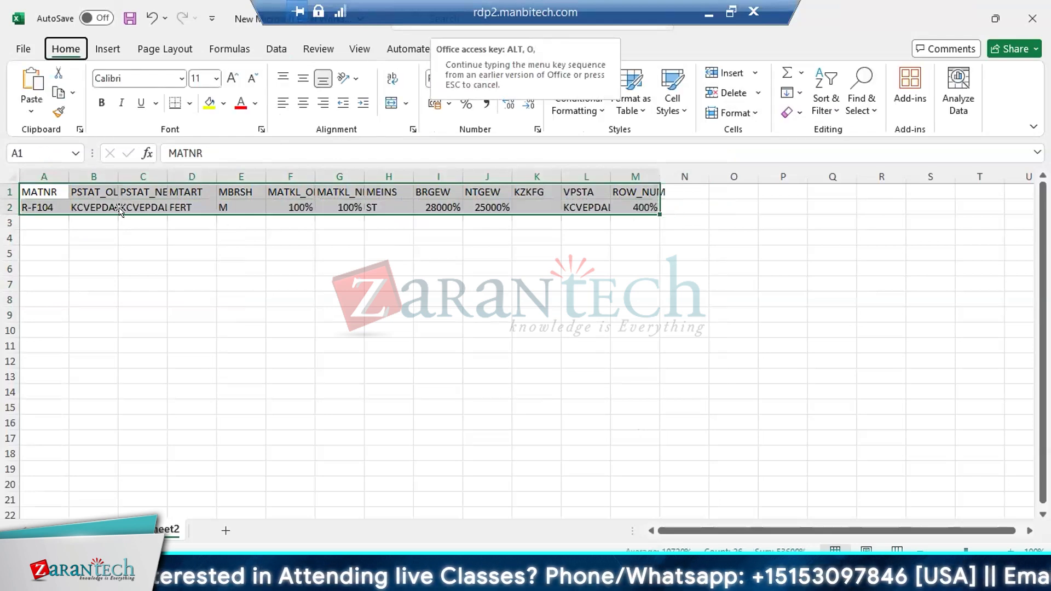
left_click(46, 185)
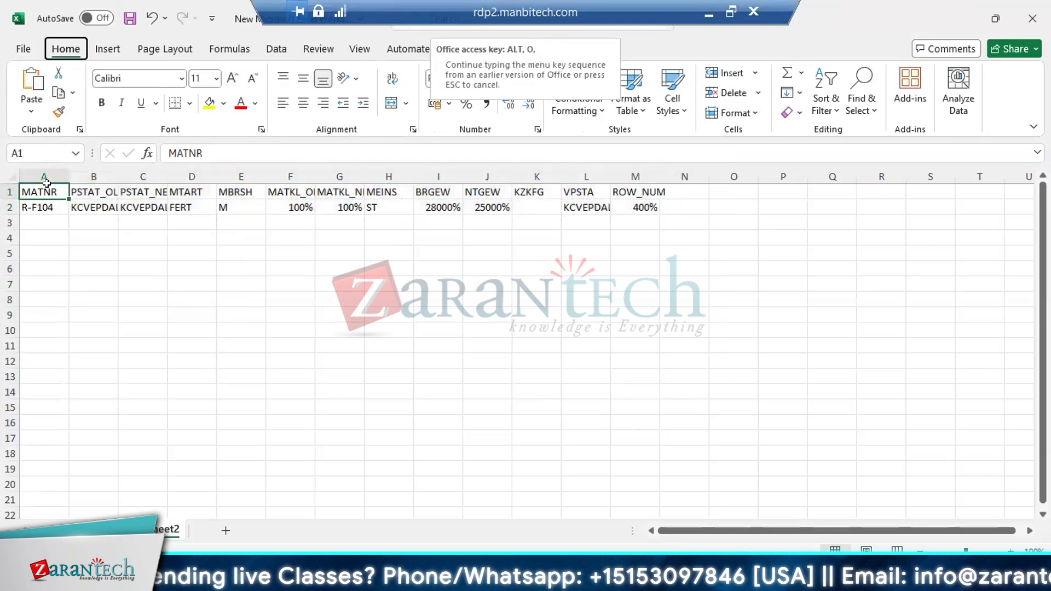
left_click(79, 188)
left_click(60, 188)
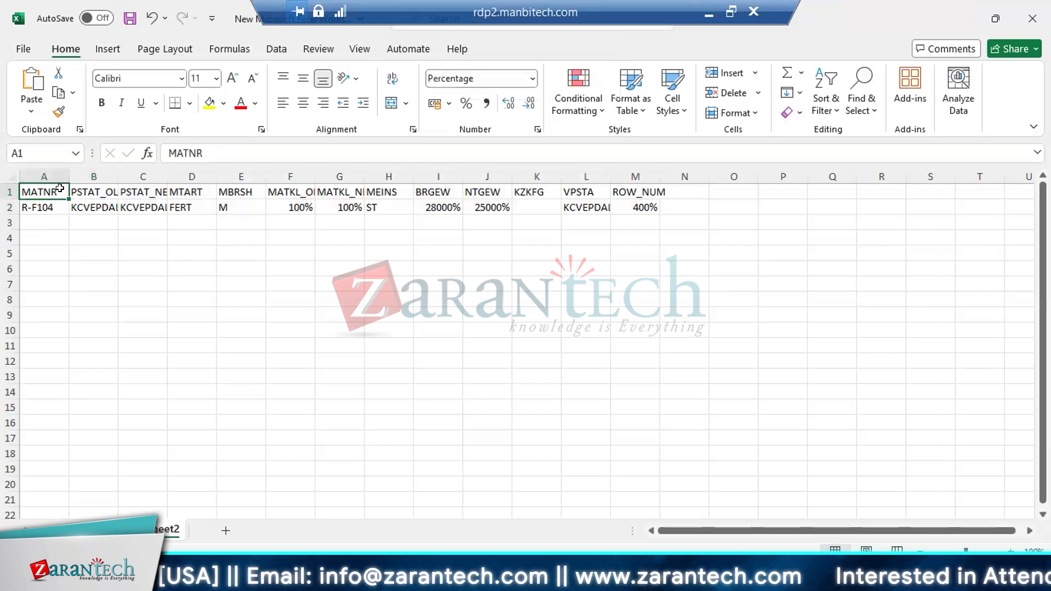
Select the header and data rows from MATNR through VPSTA (A1:L2) and autofit their column widths
key("shift+Right")
key("shift+Right")
key("shift+Right")
key("shift+Right")
key("shift+Right")
key("shift+Right")
key("shift+Right")
key("shift+Right")
key("shift+Right")
key("shift+Right")
key("shift+Right")
key("shift+Right")
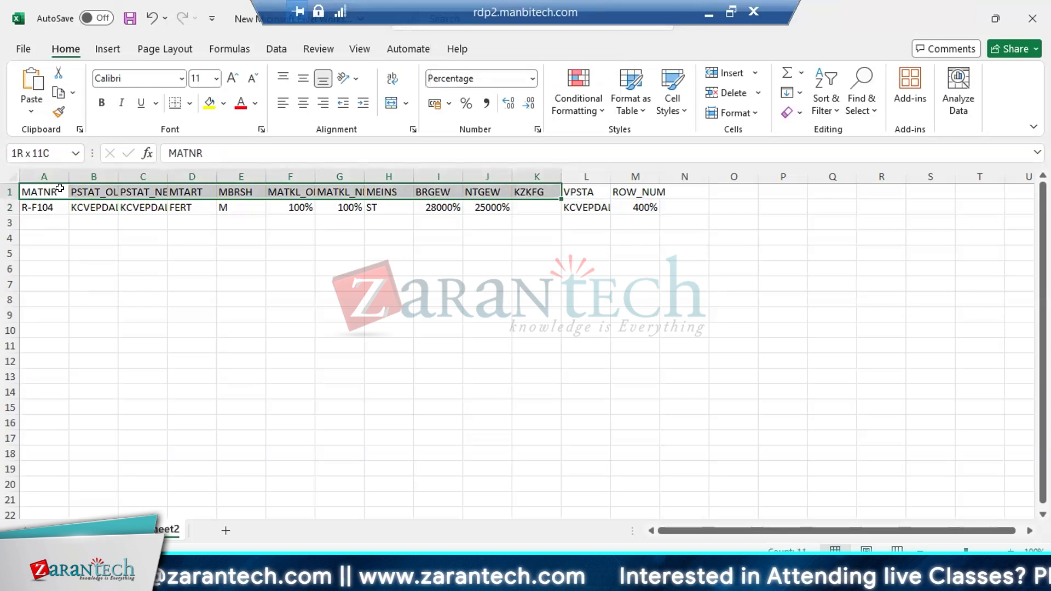
key("shift+Left")
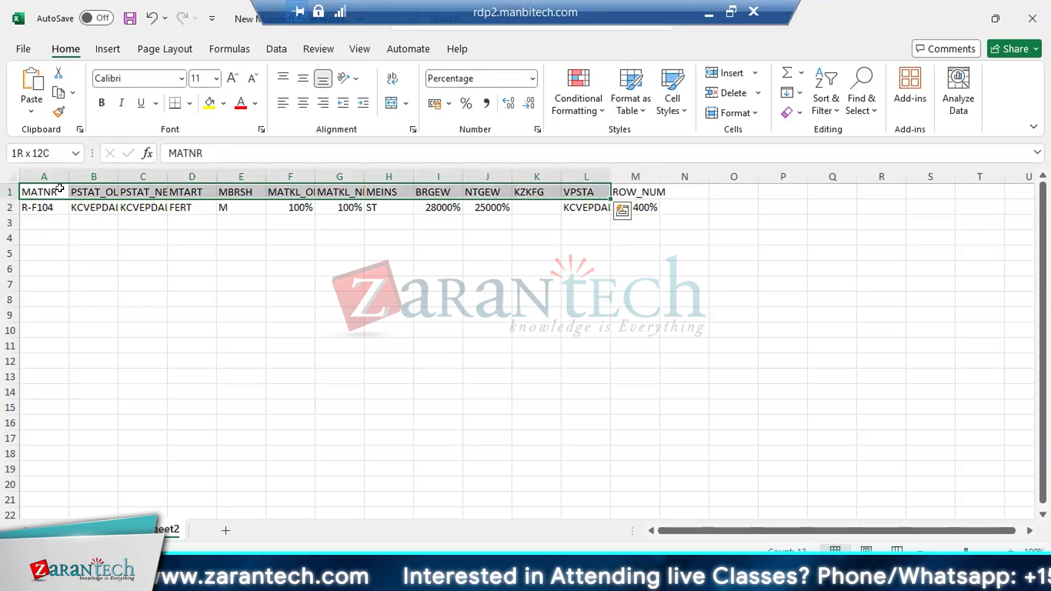
key("shift+Down")
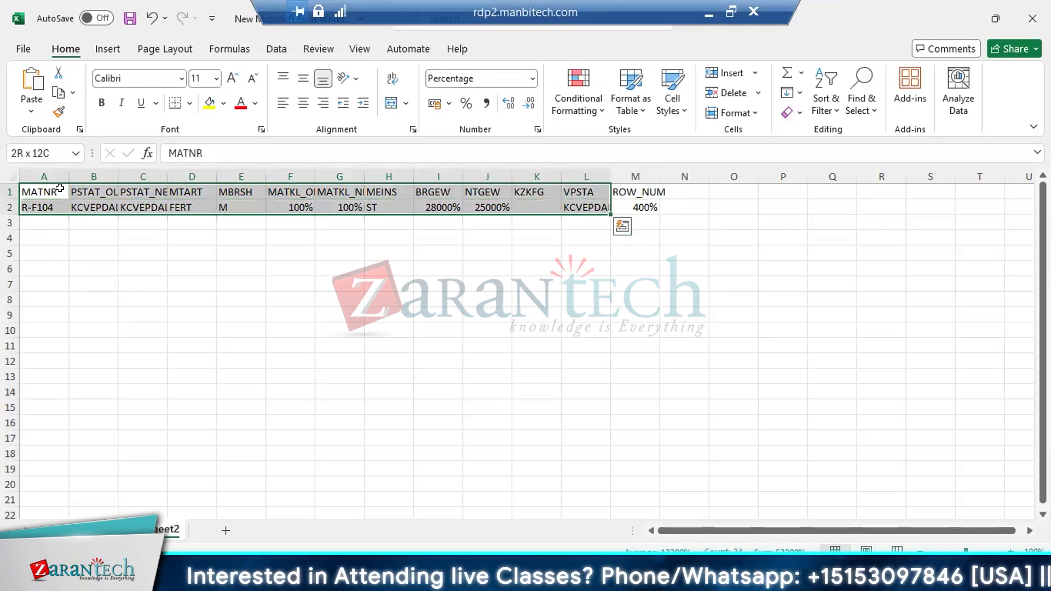
key("alt+h")
key("o")
key("i")
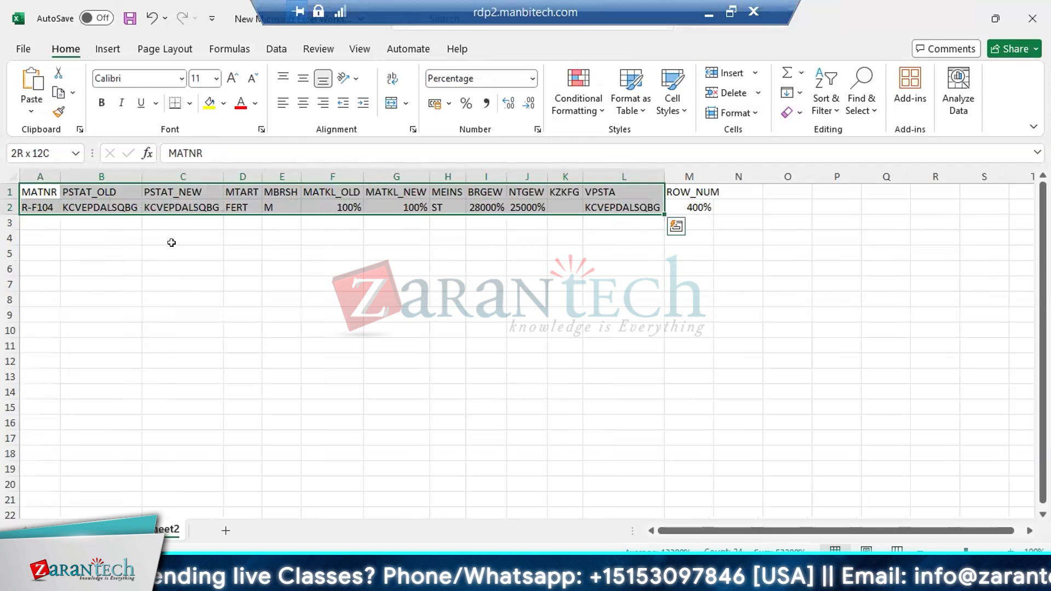
Apply all borders to the selected range A1:L2
key("ctrl+q")
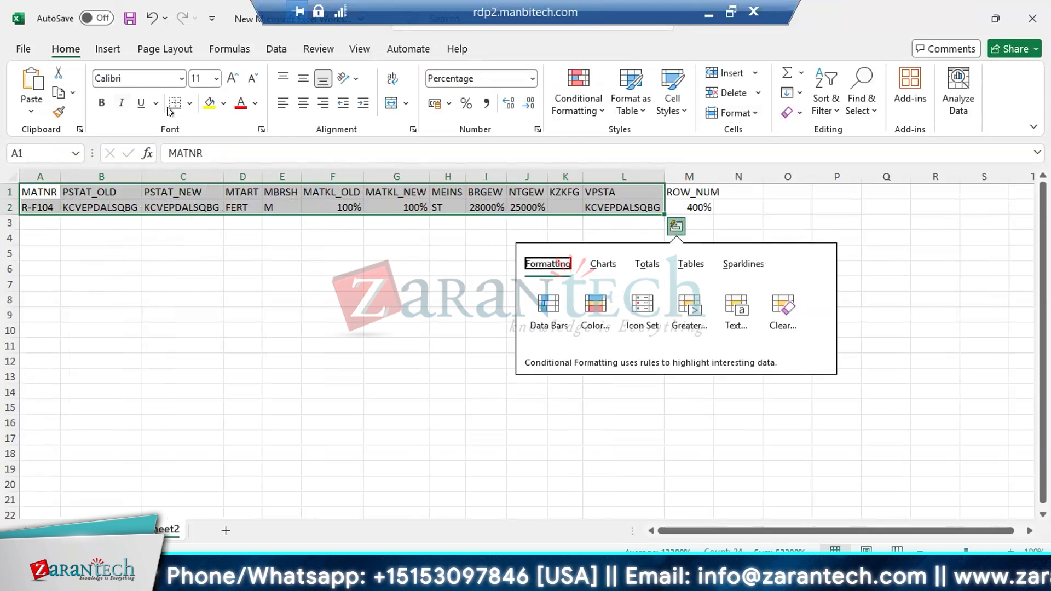
left_click(189, 103)
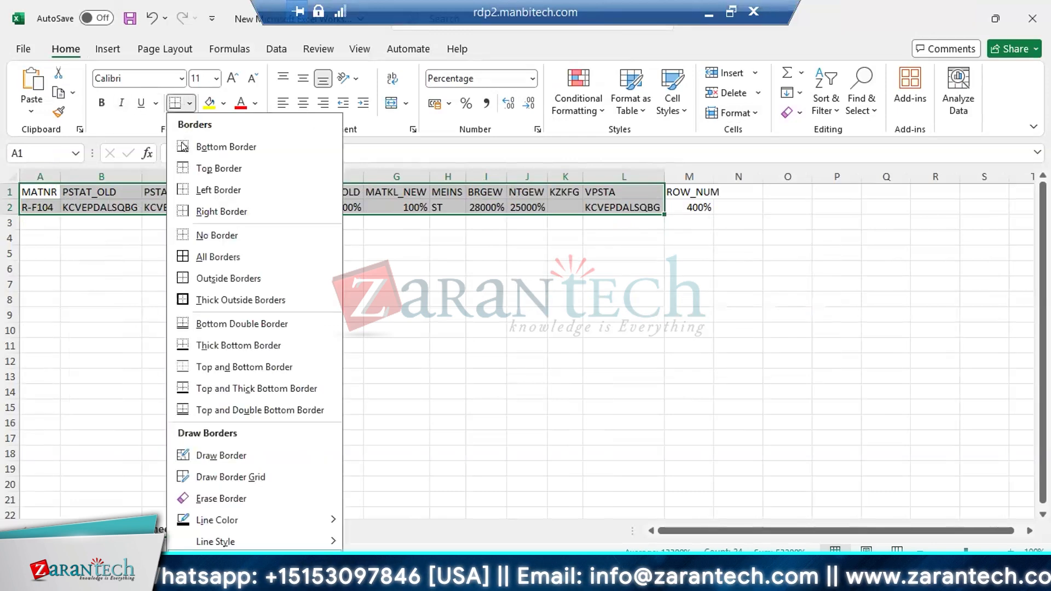
left_click(214, 256)
Copy the bordered range A1:L2, leaving out ROW_NUM, and switch to SAP Data Services Designer
left_click(41, 188)
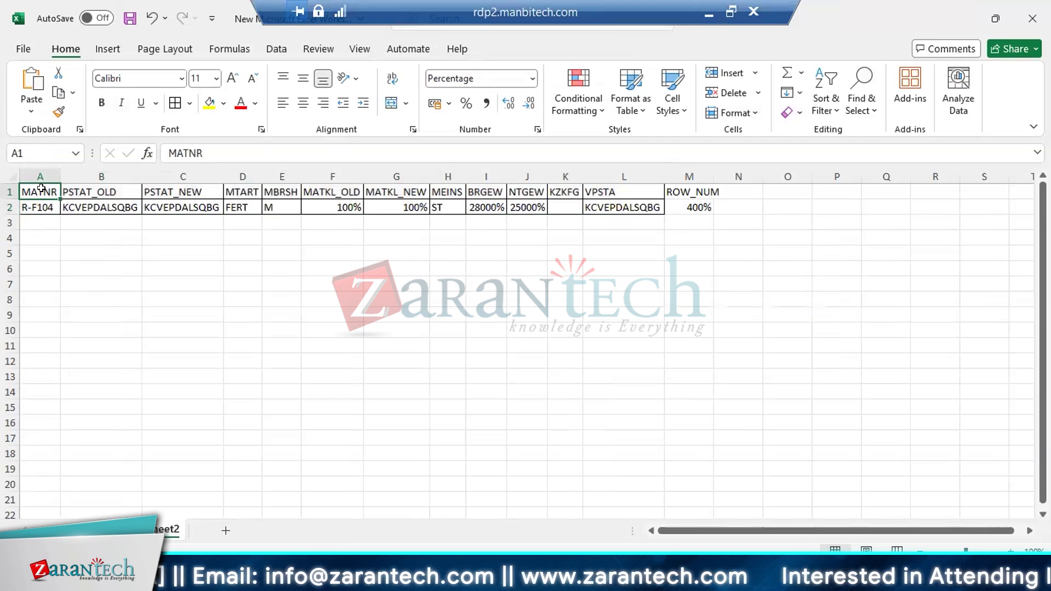
key("ctrl+shift+Right")
key("shift+Left")
key("shift+Down")
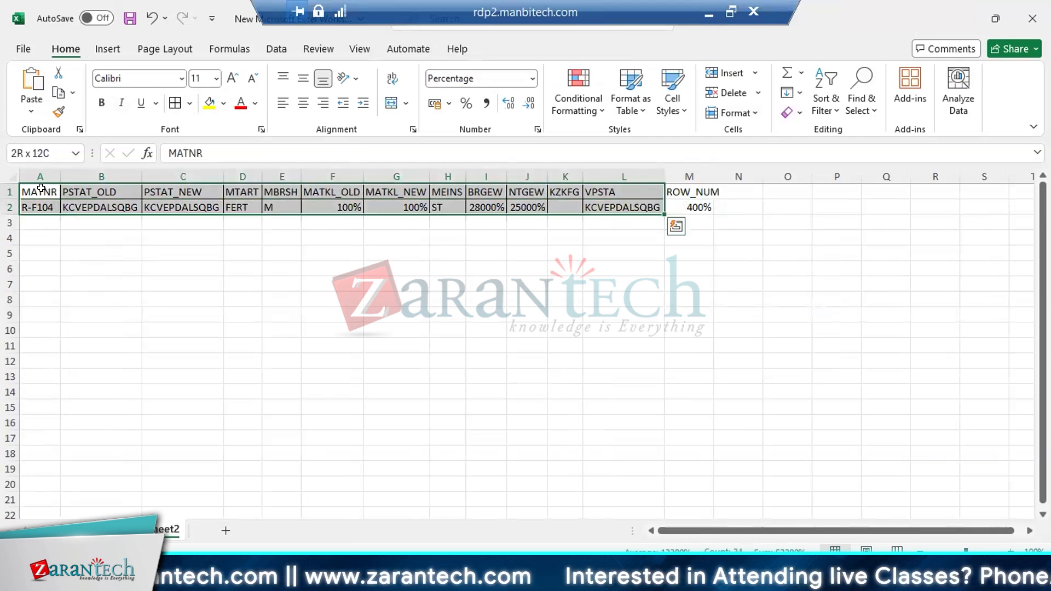
key("ctrl+c")
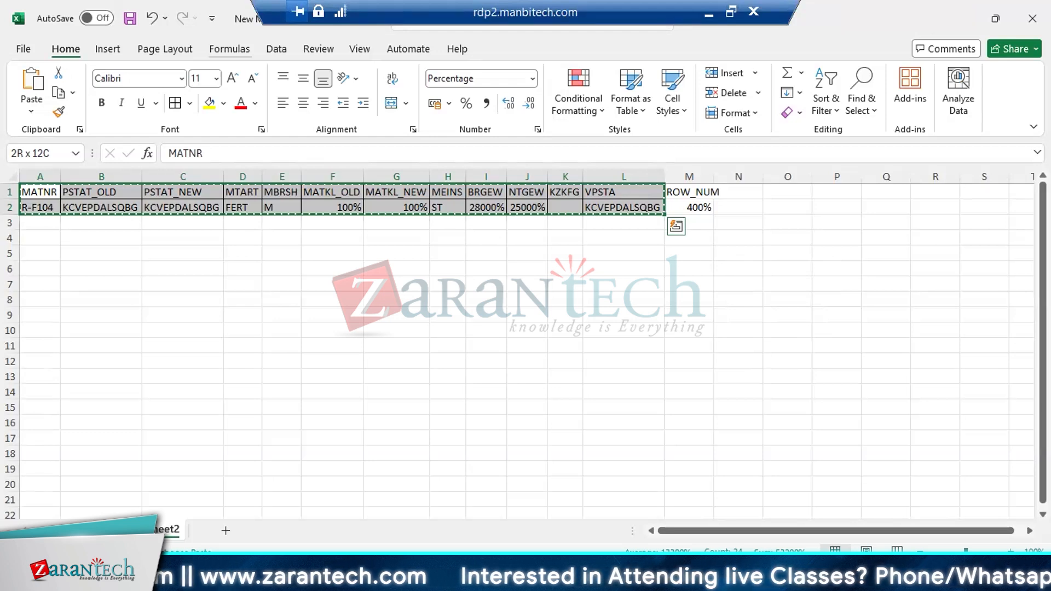
key("alt+Tab")
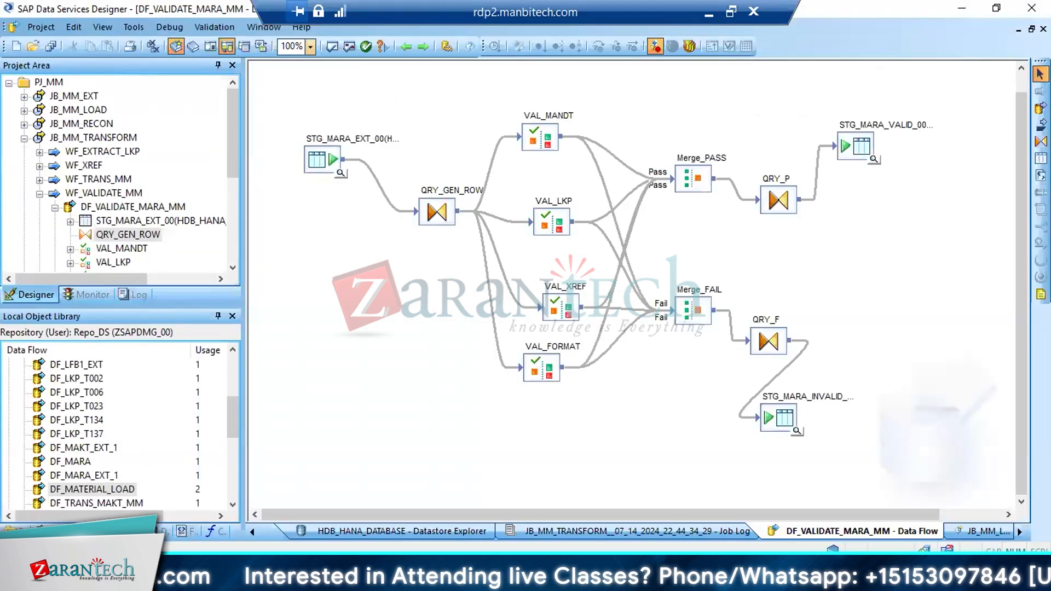
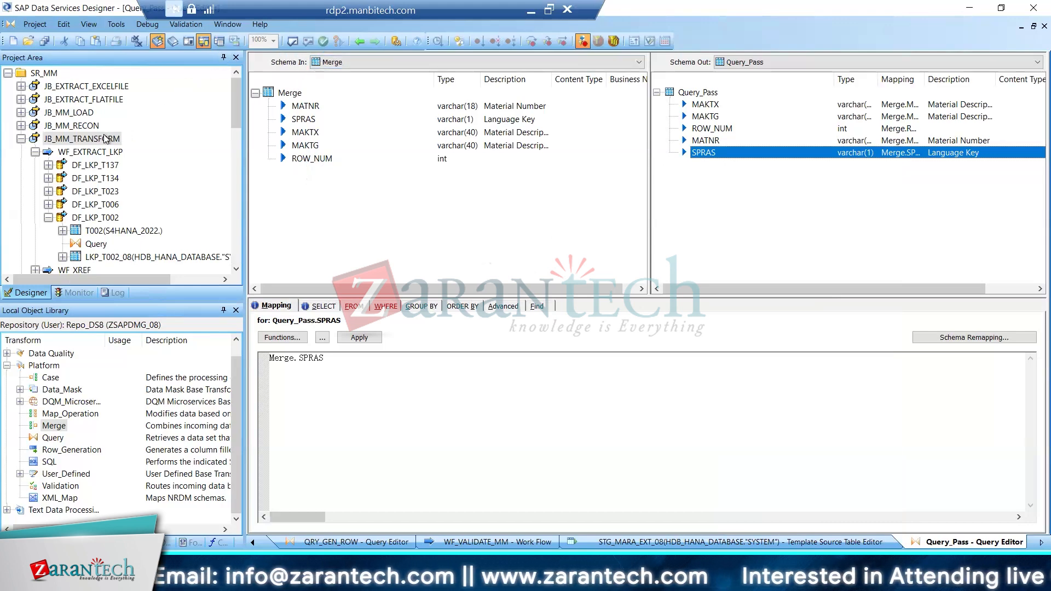
Validate the JB_MM_TRANSFORM job and go to the unmapped GEN_ROW_NUM.ROW_NUM error in DF_Validate_makkt, closing the error list
double_click(97, 140)
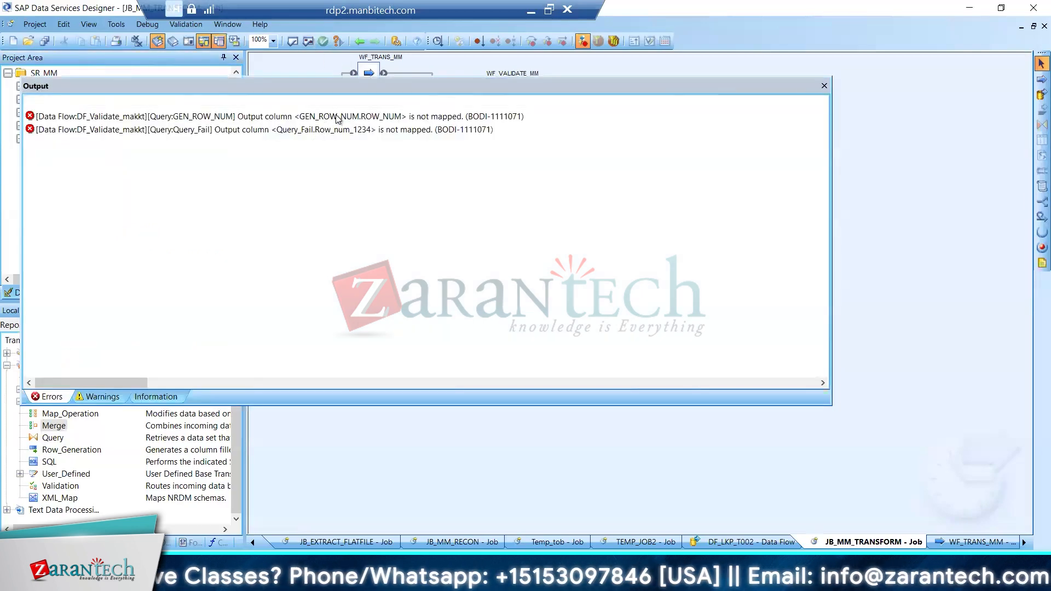
right_click(336, 117)
left_click(405, 136)
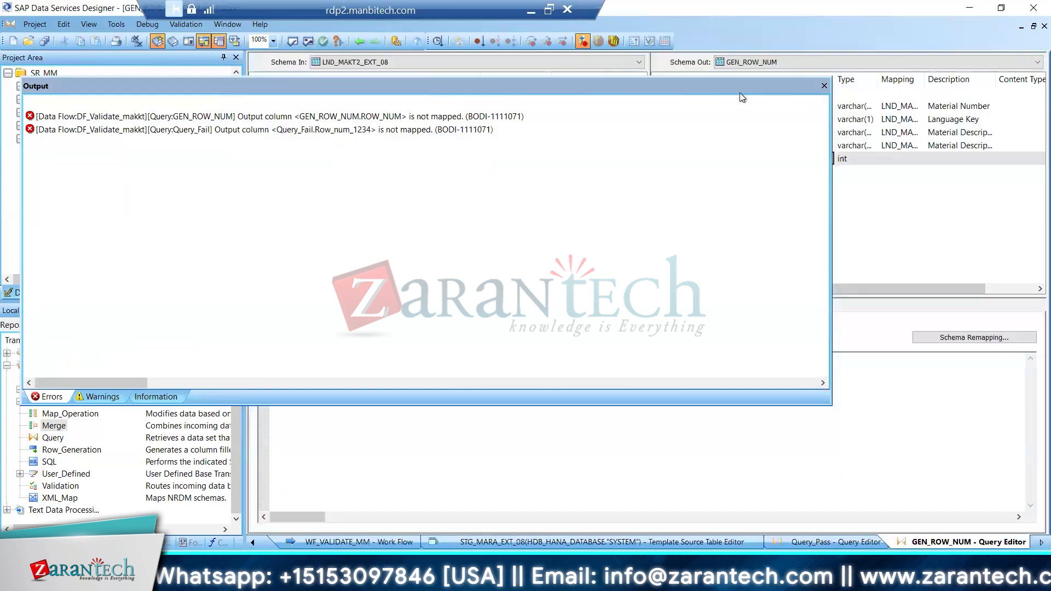
left_click(824, 86)
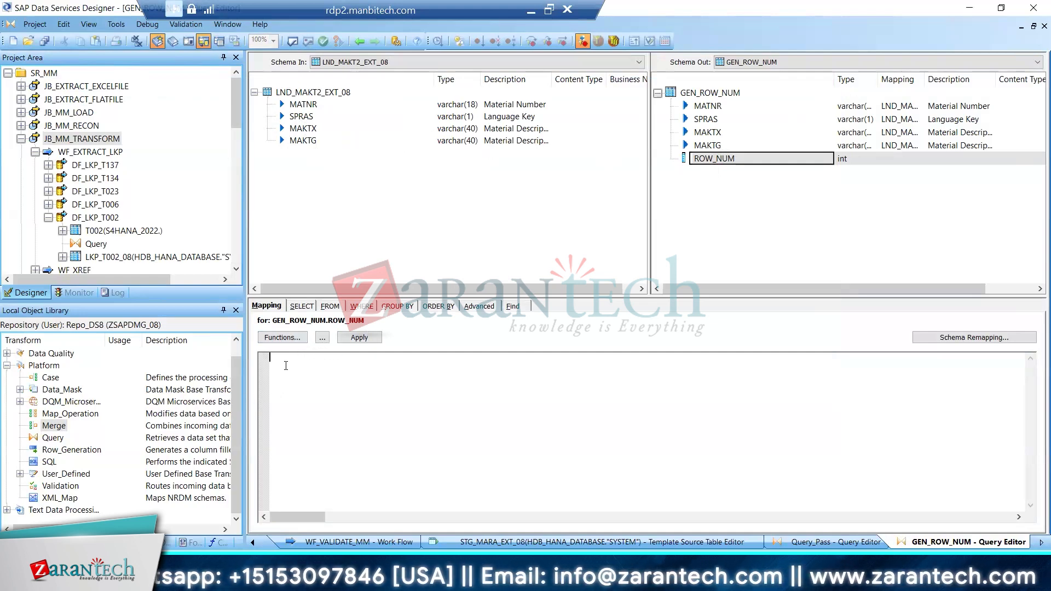
Map the ROW_NUM output column of GEN_ROW_NUM to gen_row_num( ) and save all changes
type("en")
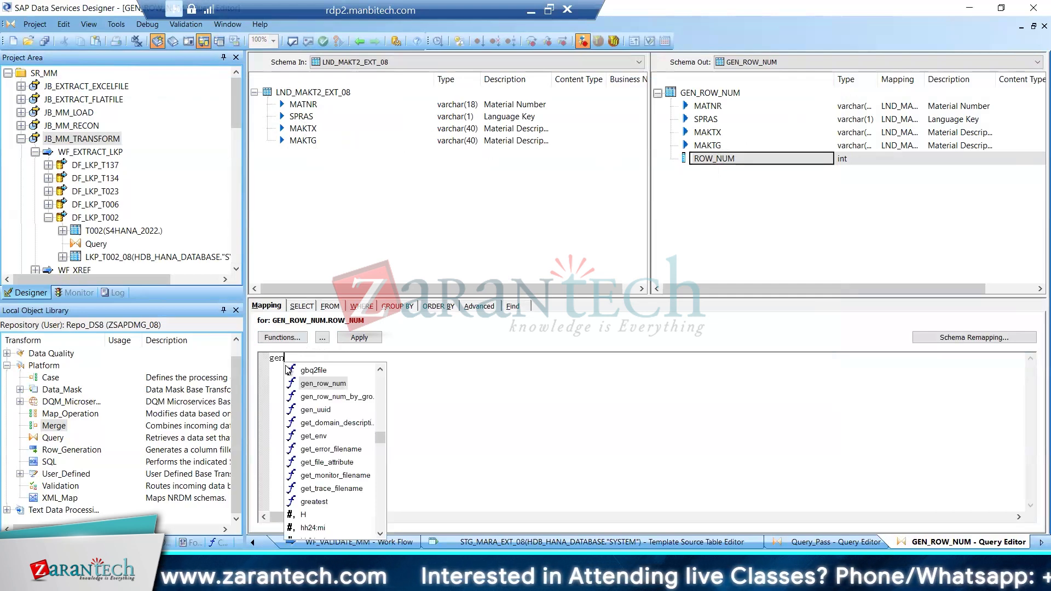
type("_")
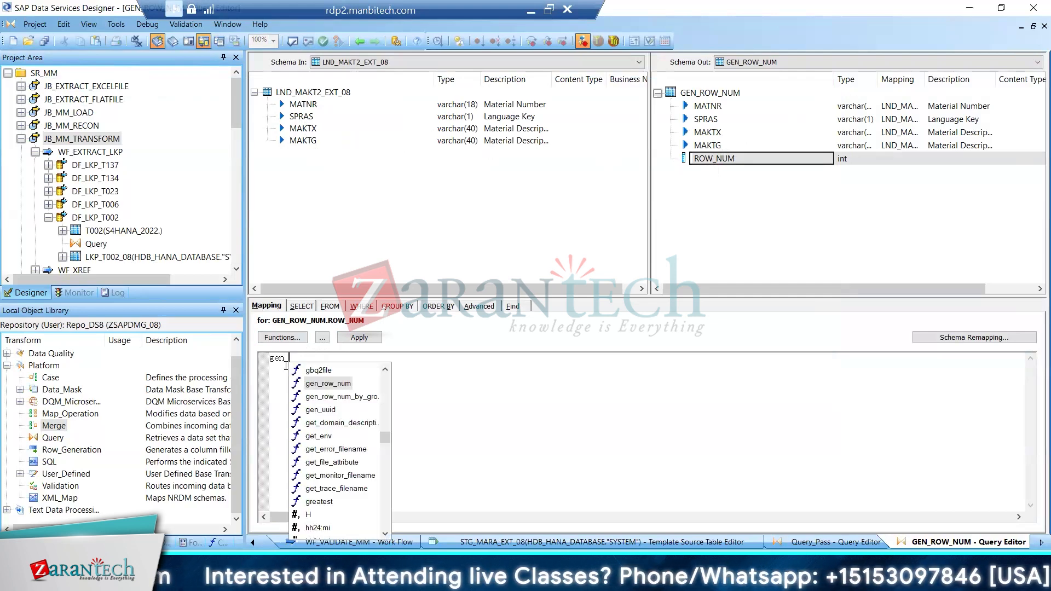
type("row_nu")
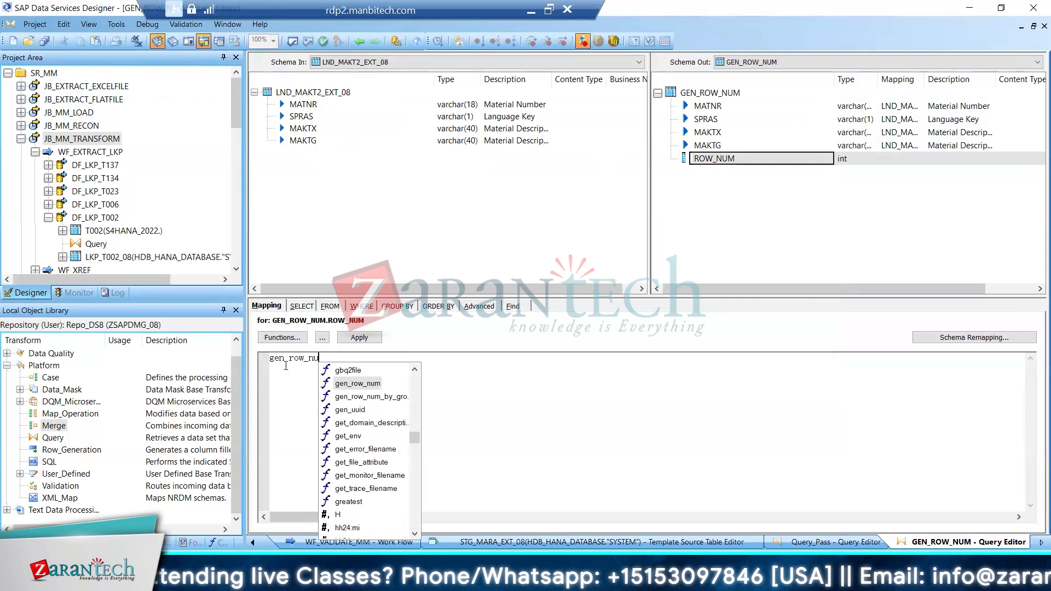
double_click(342, 384)
type(")")
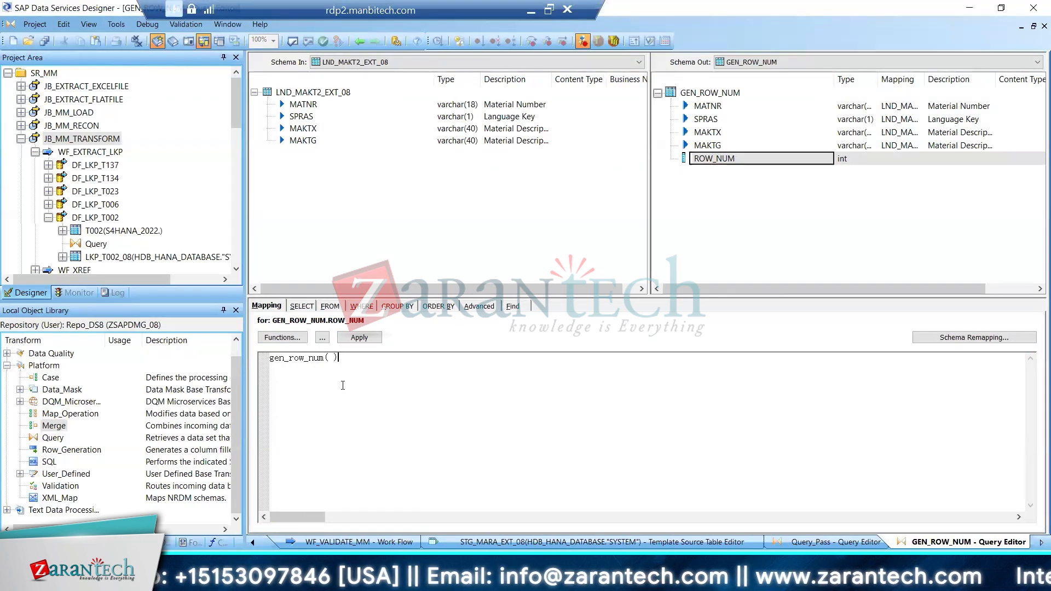
left_click(44, 41)
left_click(440, 360)
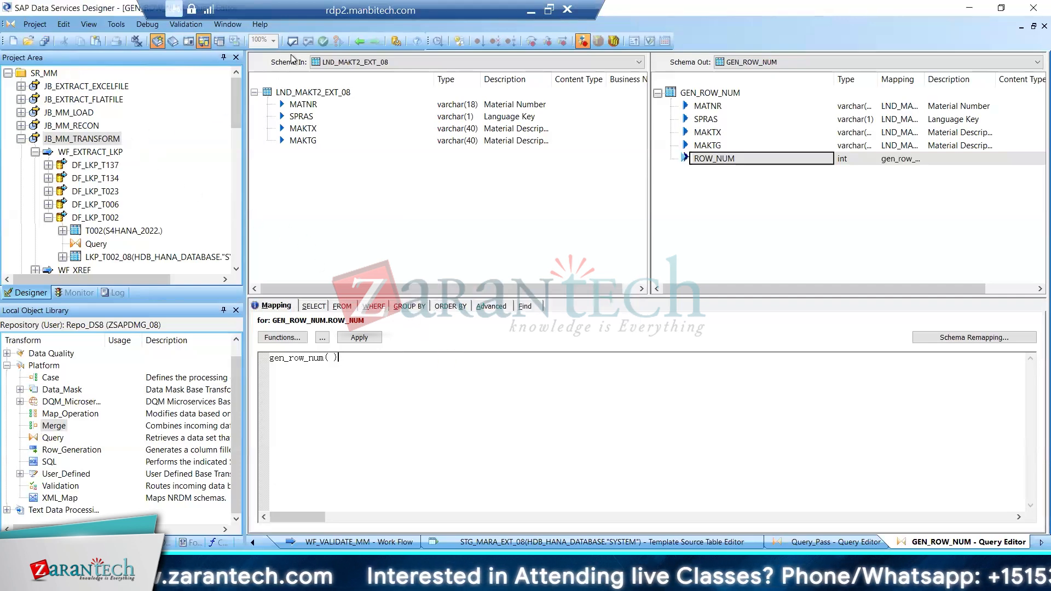
Revalidate JB_MM_TRANSFORM with all its objects and go to the unmapped Query_Fail.Row_num_1234 error, closing the error list
left_click(359, 42)
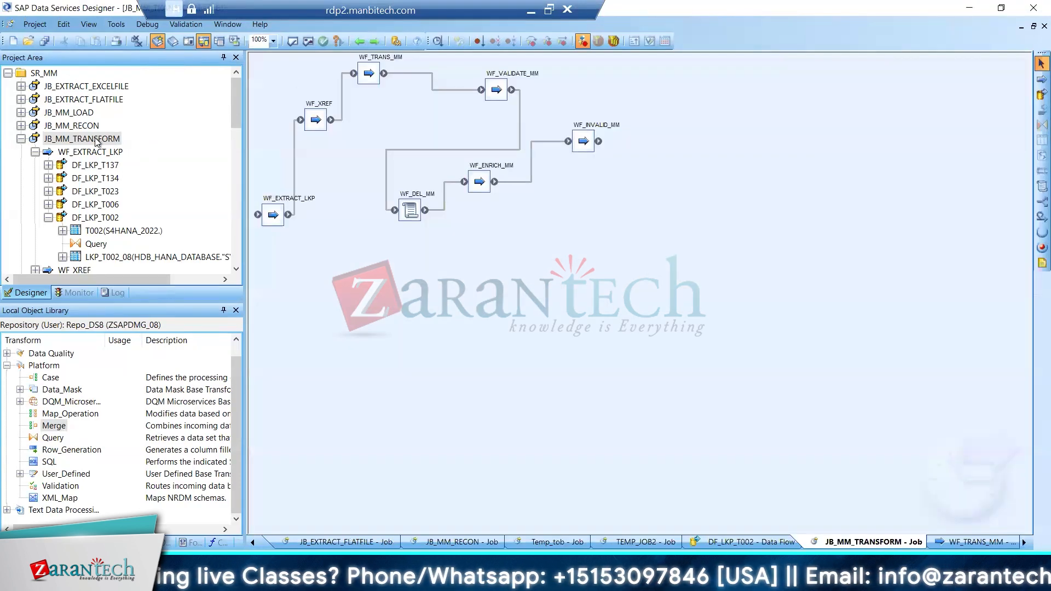
right_click(97, 142)
left_click(313, 59)
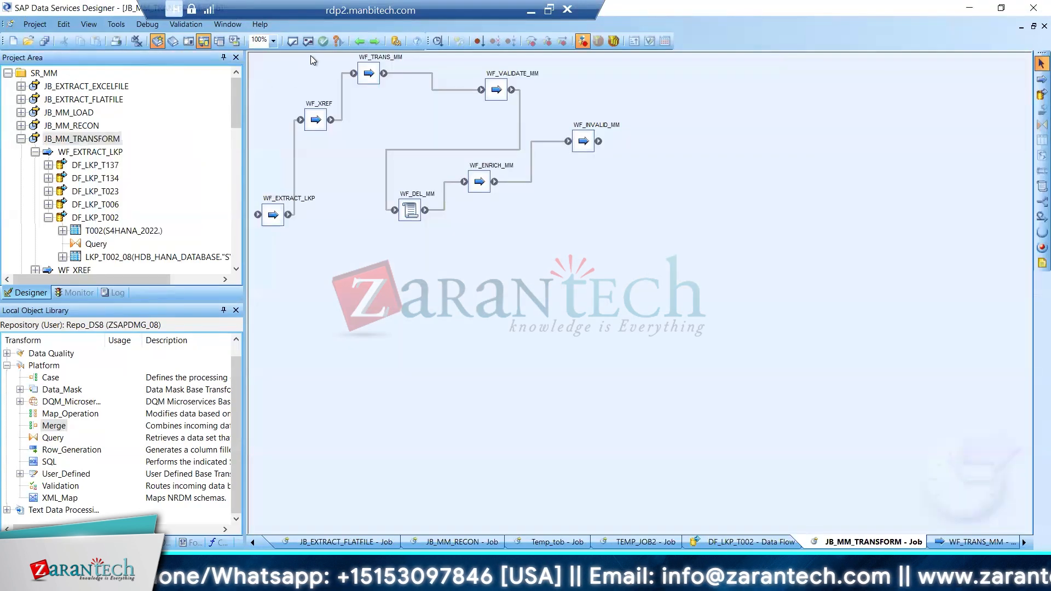
left_click(308, 42)
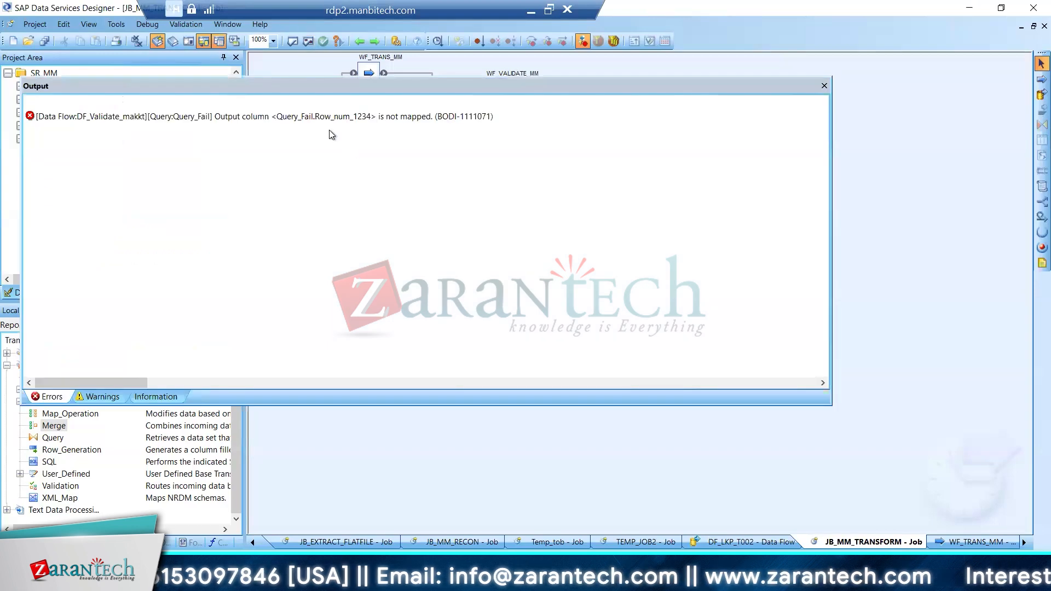
right_click(338, 117)
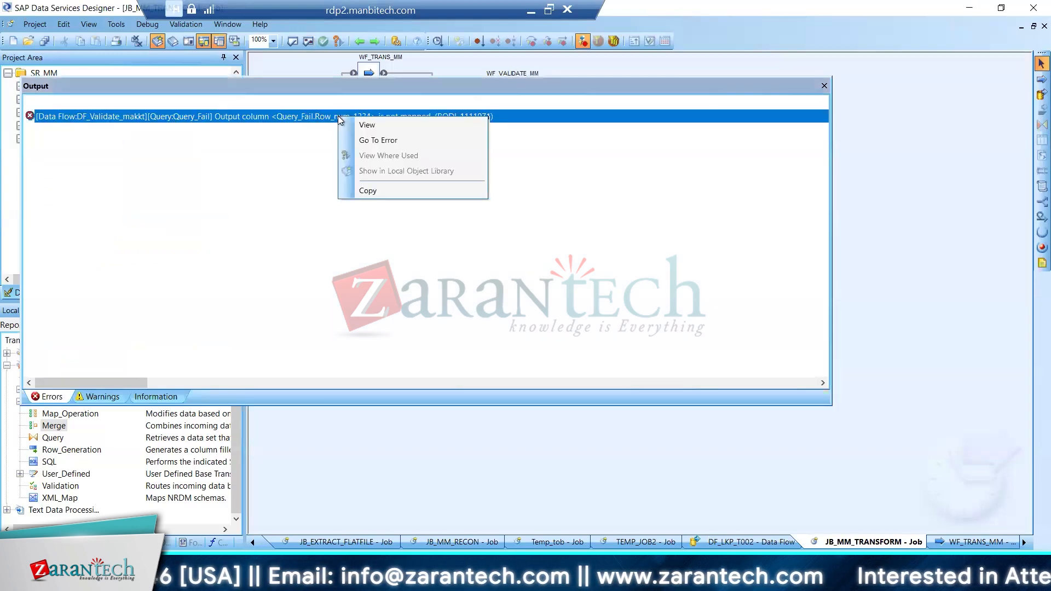
left_click(368, 140)
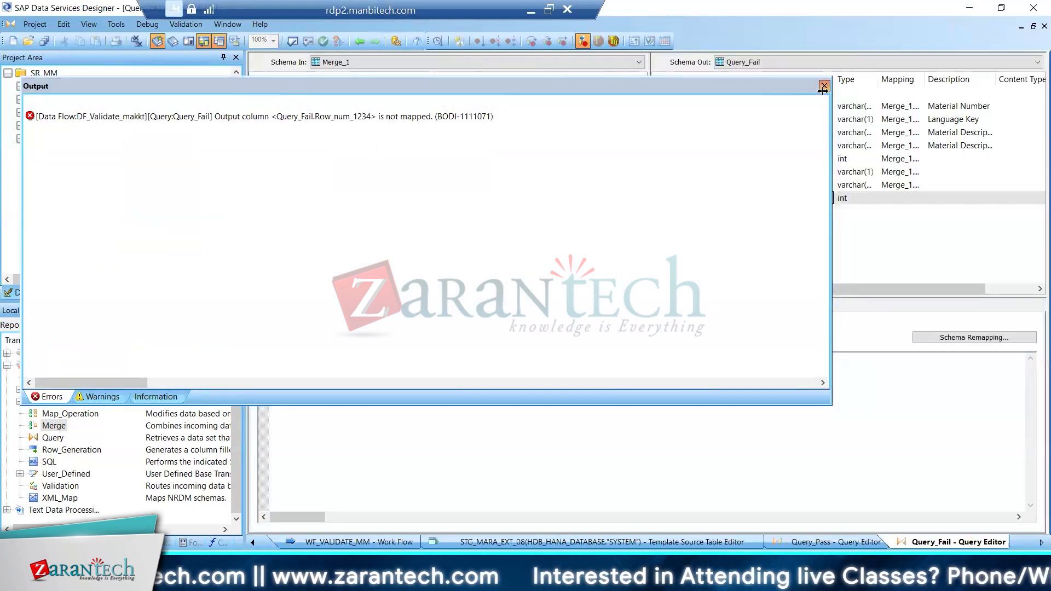
left_click(824, 86)
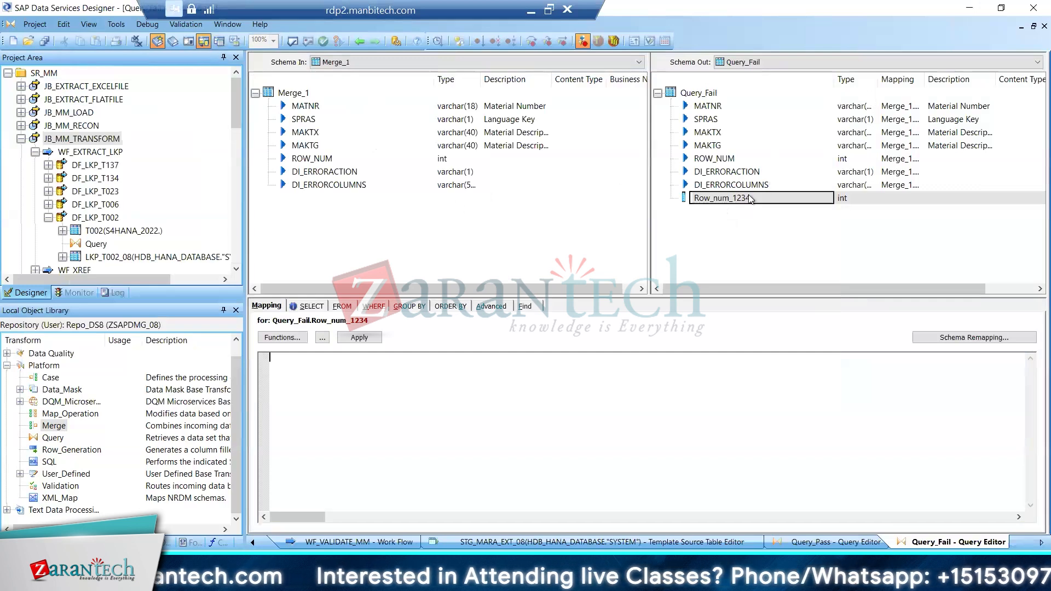
Delete the Row_num_1234 output column from Query_Fail, revalidate JB_MM_TRANSFORM and dismiss the validation output
right_click(737, 199)
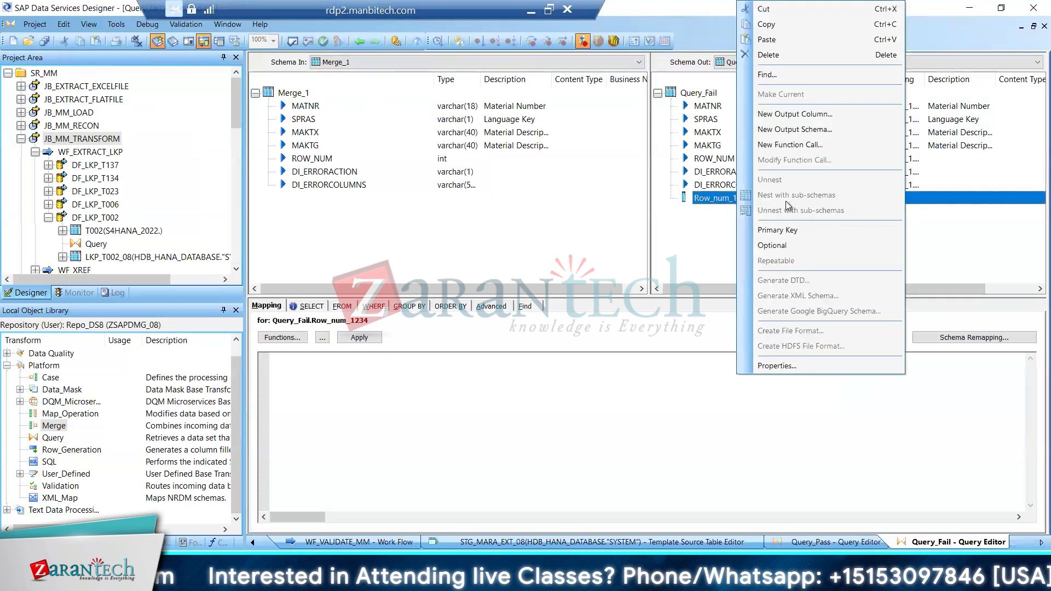
left_click(772, 56)
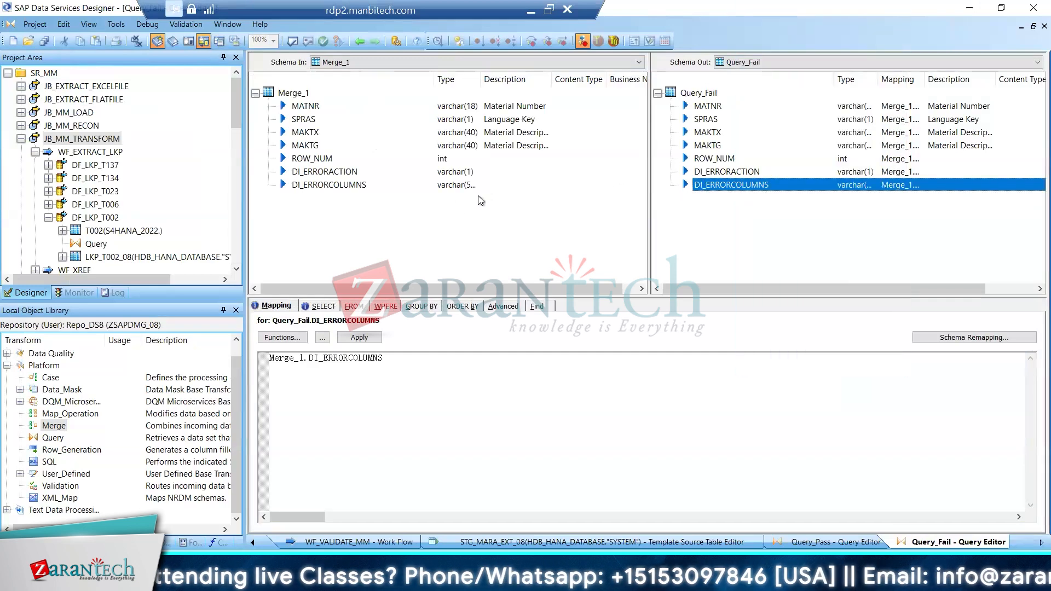
left_click(100, 140)
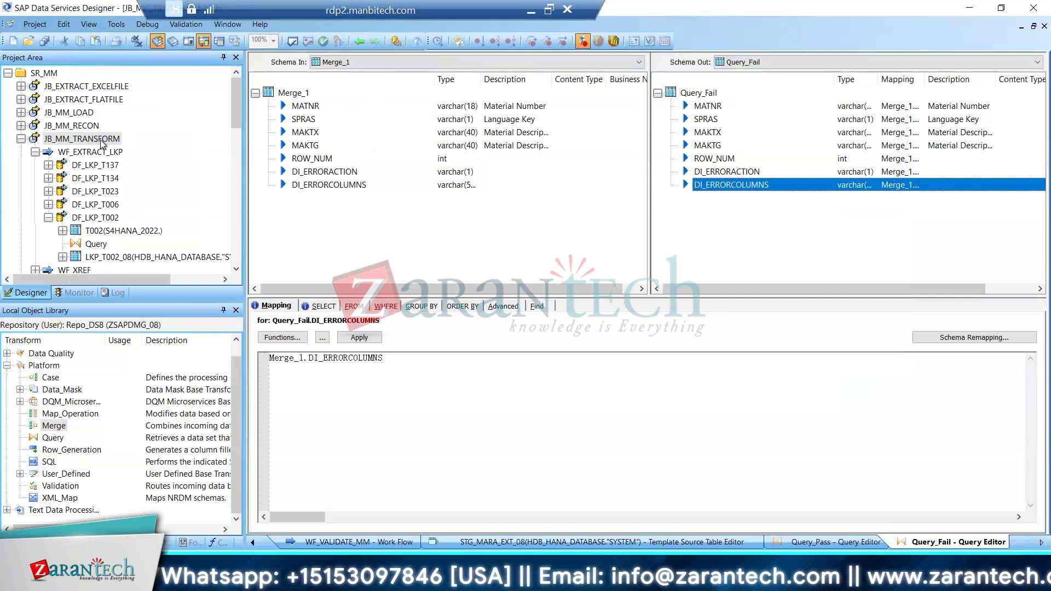
left_click(308, 42)
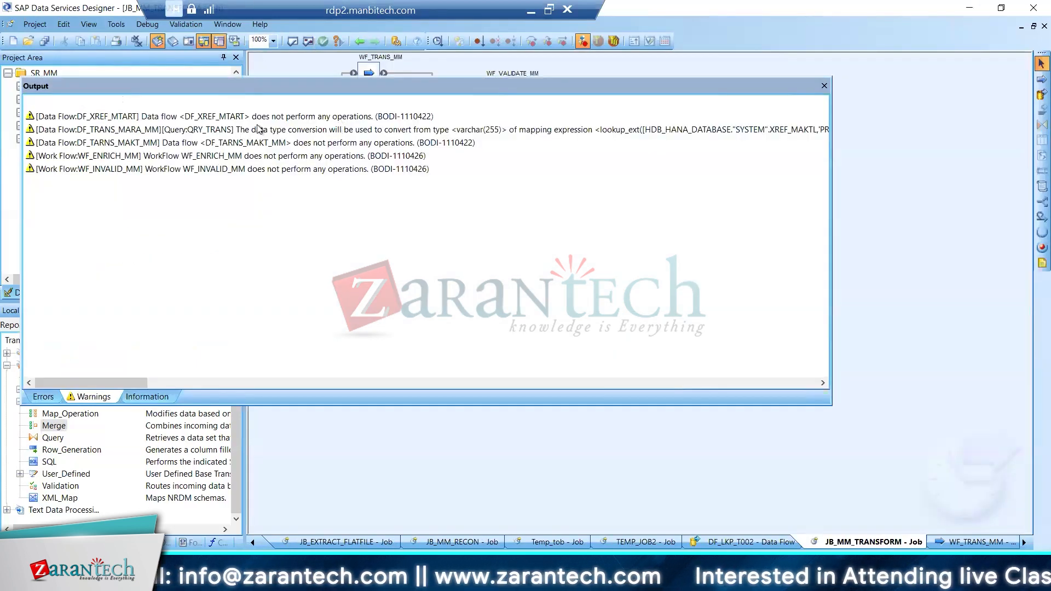
left_click(824, 86)
Execute JB_MM_TRANSFORM, saving the changed DF_Validate_makkt data flow and keeping the default execution properties
left_click(40, 141)
right_click(40, 141)
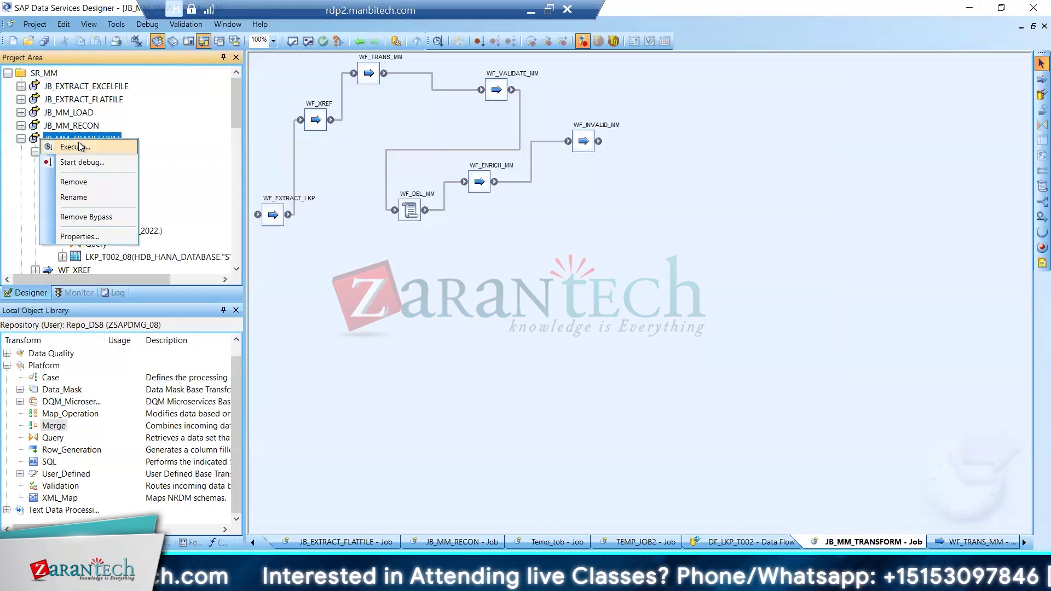
left_click(61, 146)
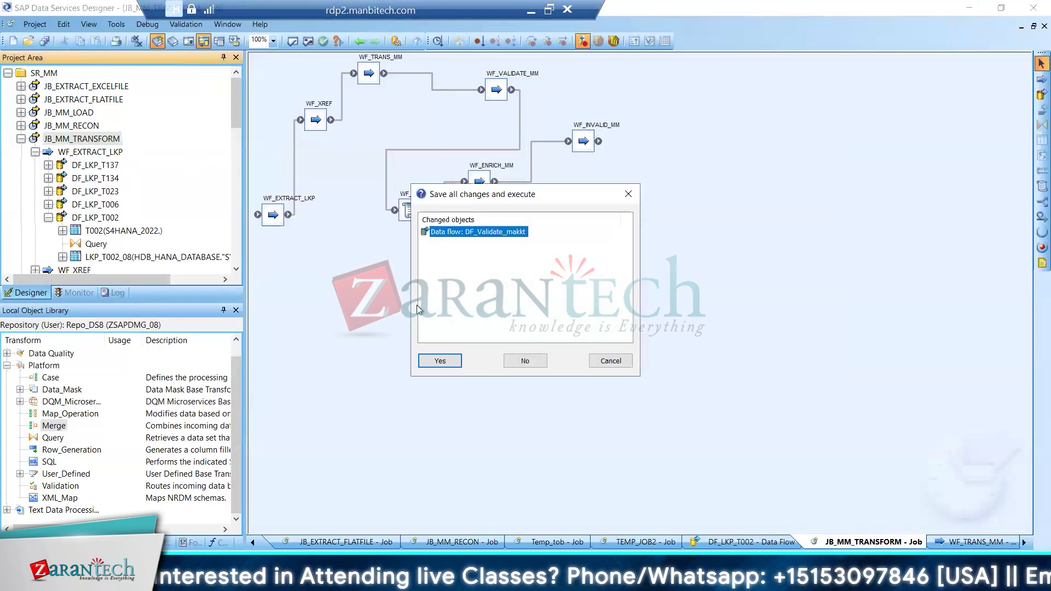
left_click(440, 360)
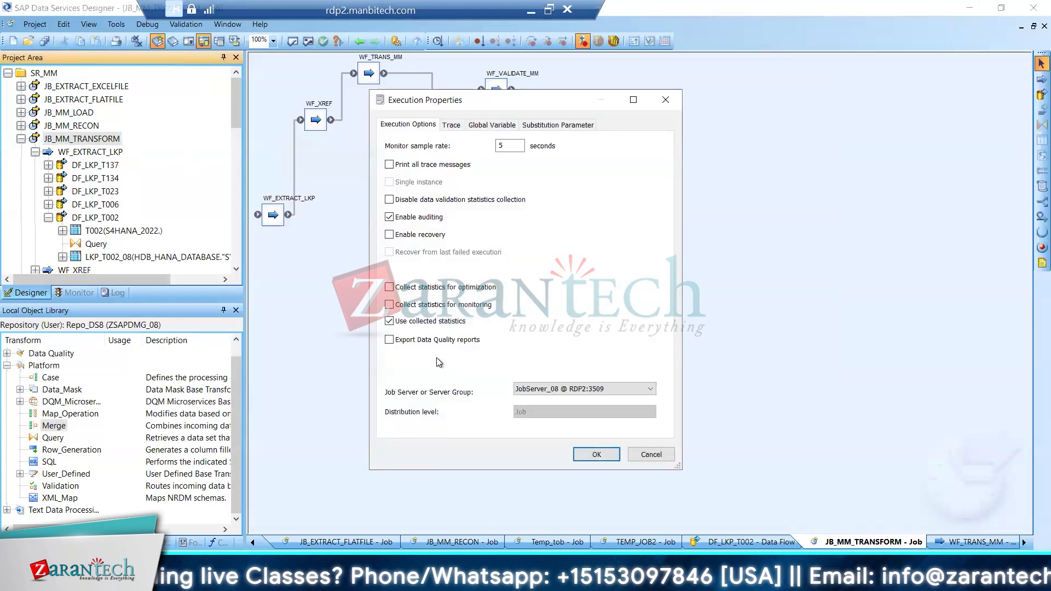
left_click(596, 454)
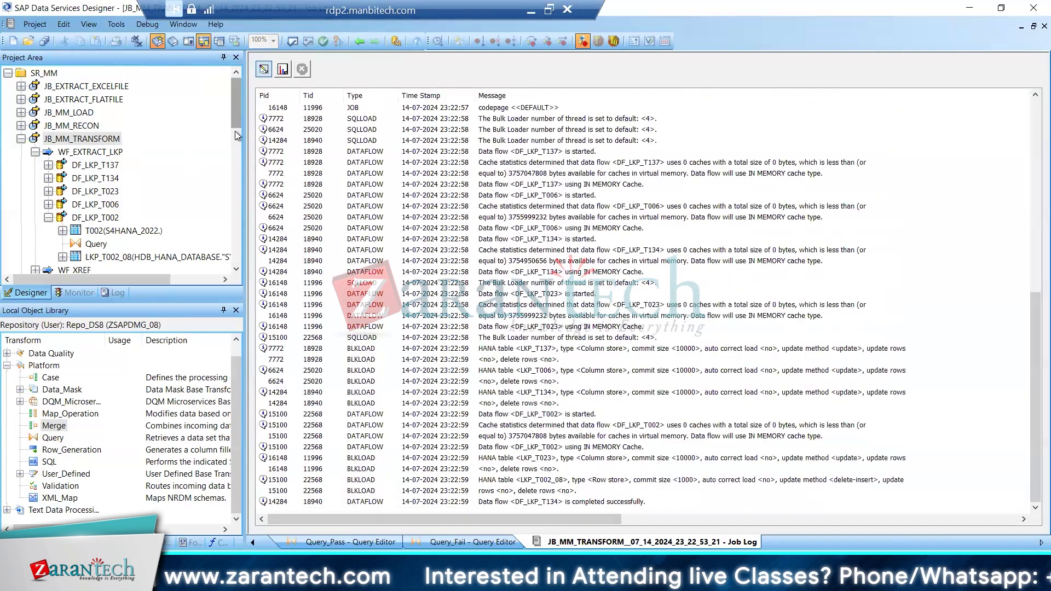
Examine the JB_MM_TRANSFORM run's error log, job server status and row counts per data flow
scroll(235, 135, "down", 2)
scroll(237, 182, "down", 5)
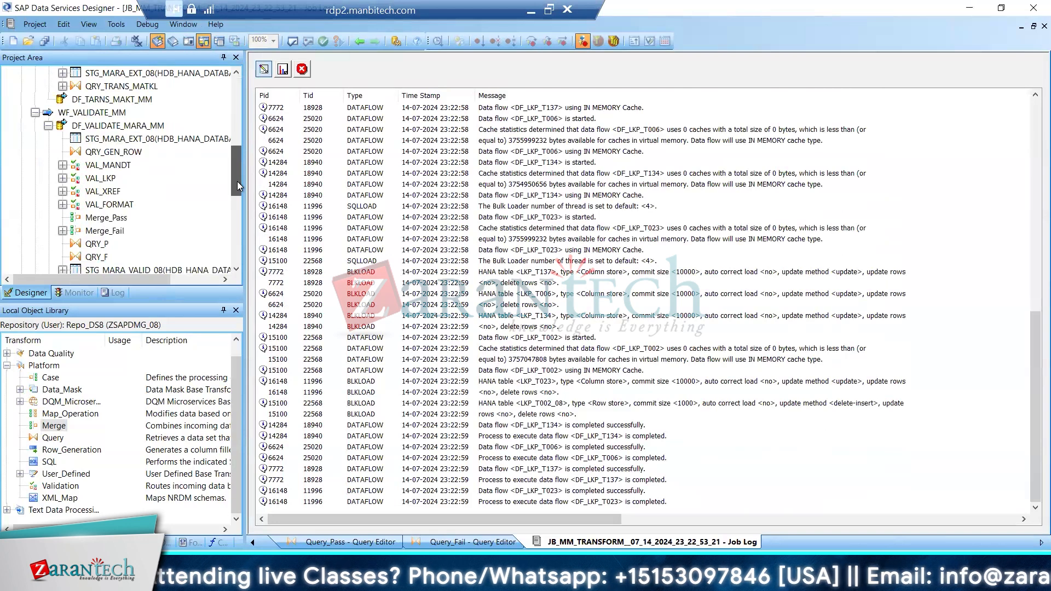
left_click(302, 71)
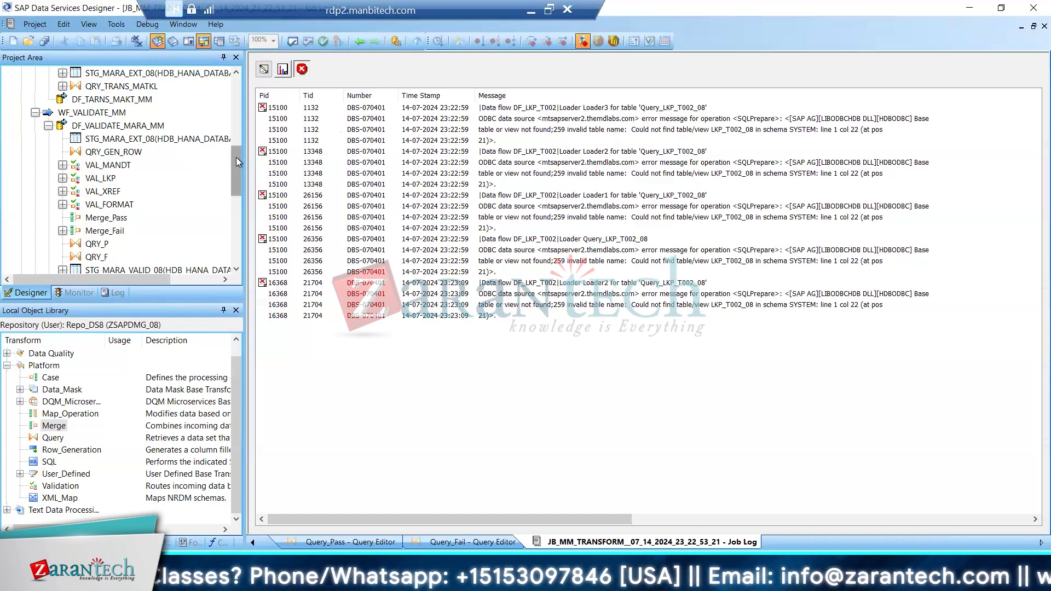
left_click(74, 294)
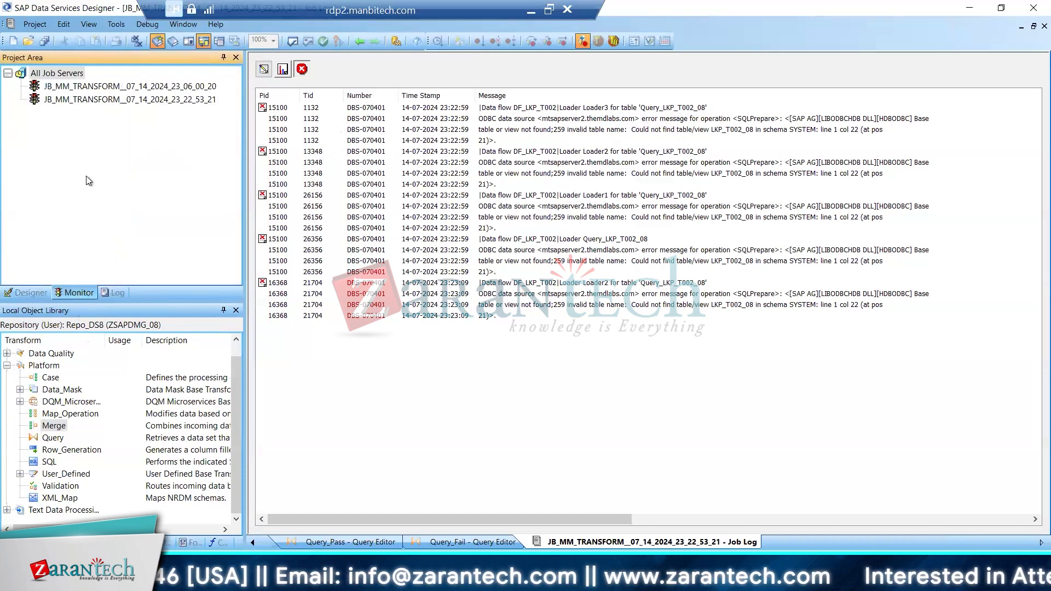
left_click(40, 296)
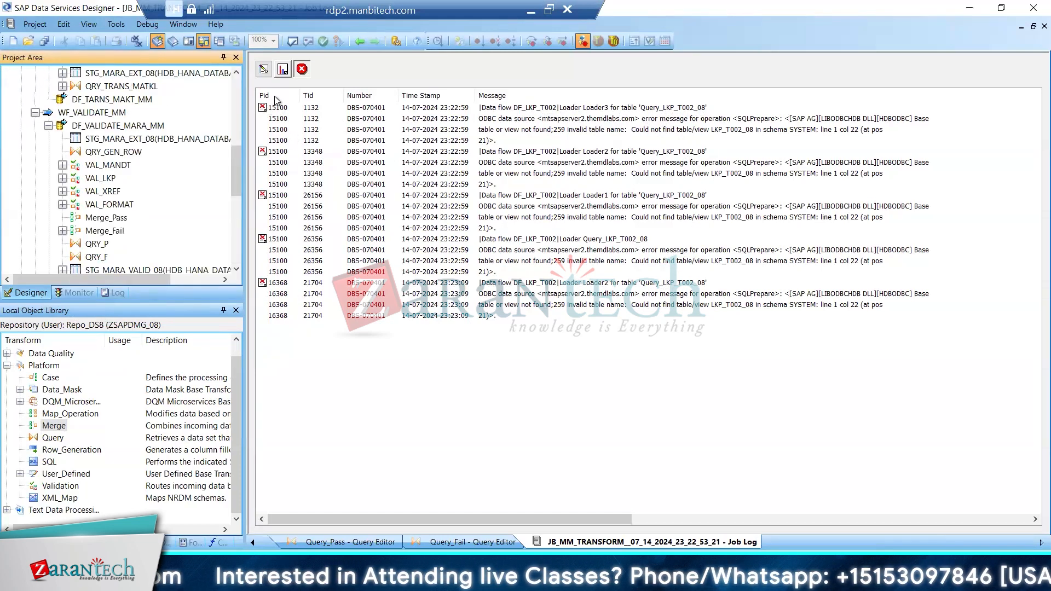
left_click(283, 71)
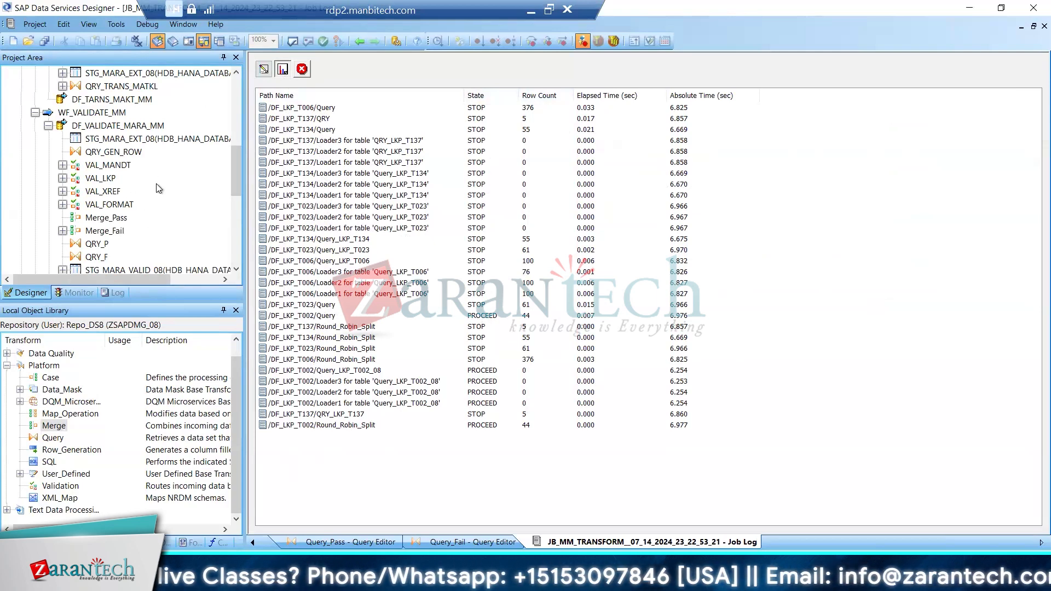
Open the DF_LKP_T002 data flow and view the data of its target table LKP_T002_08
left_click_drag(235, 172, 228, 102)
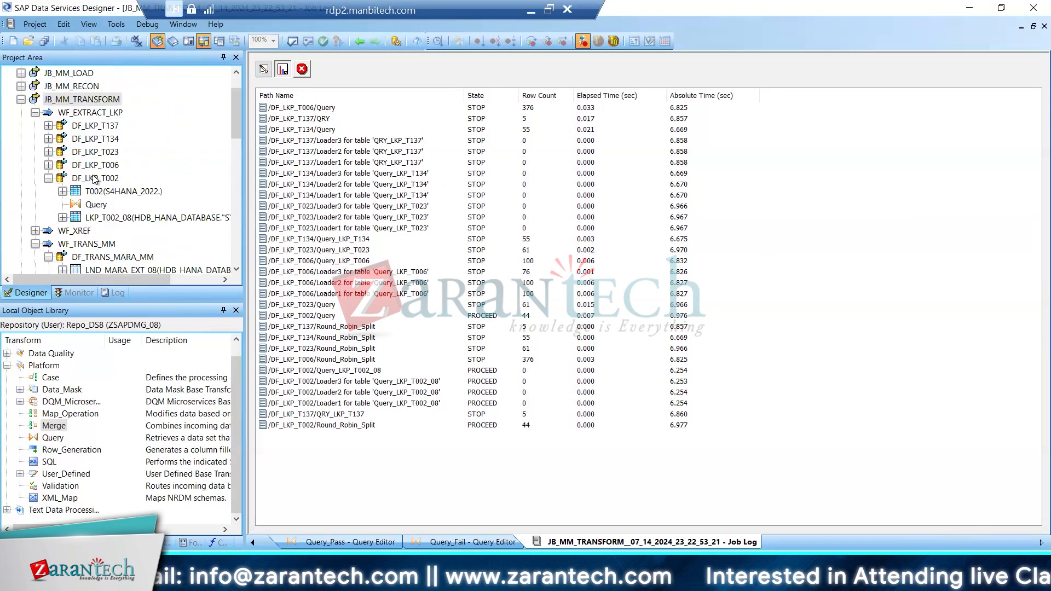
double_click(64, 180)
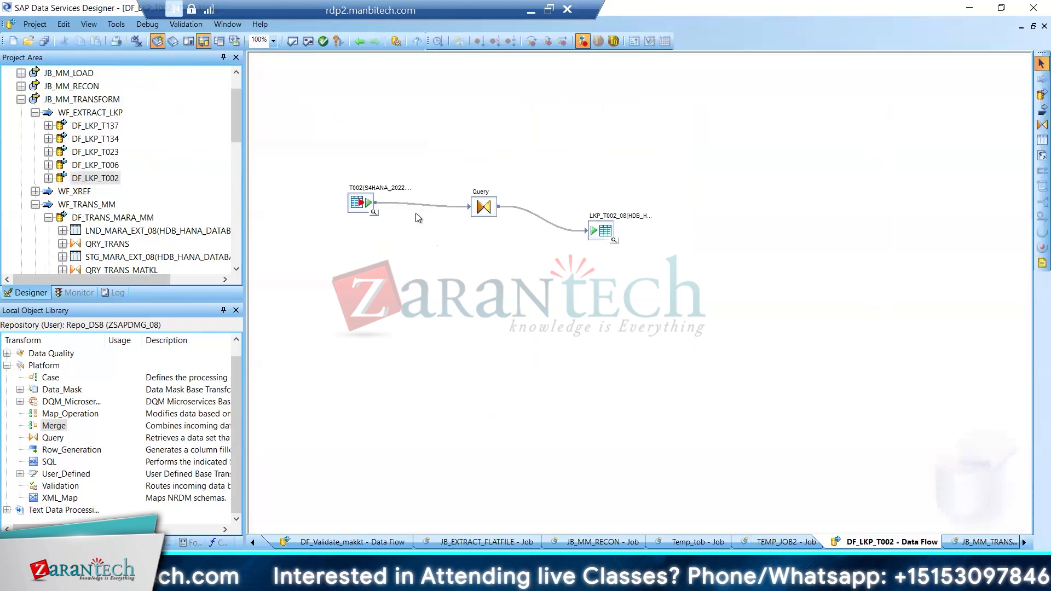
left_click(614, 241)
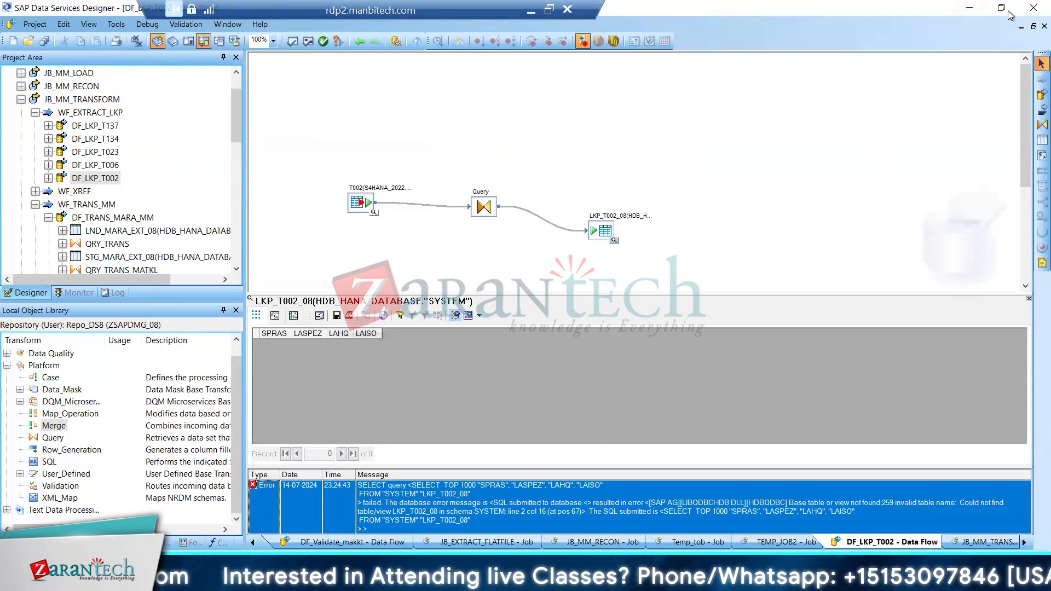
Reduce and move the Designer window aside, and launch SAP HANA Studio from the desktop
left_click(1022, 26)
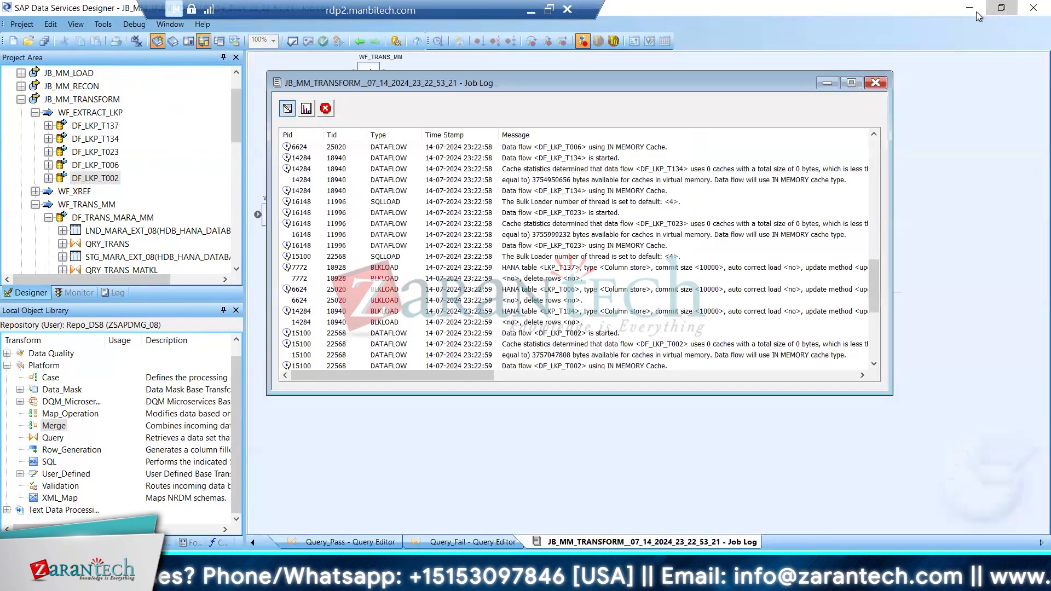
left_click(1001, 9)
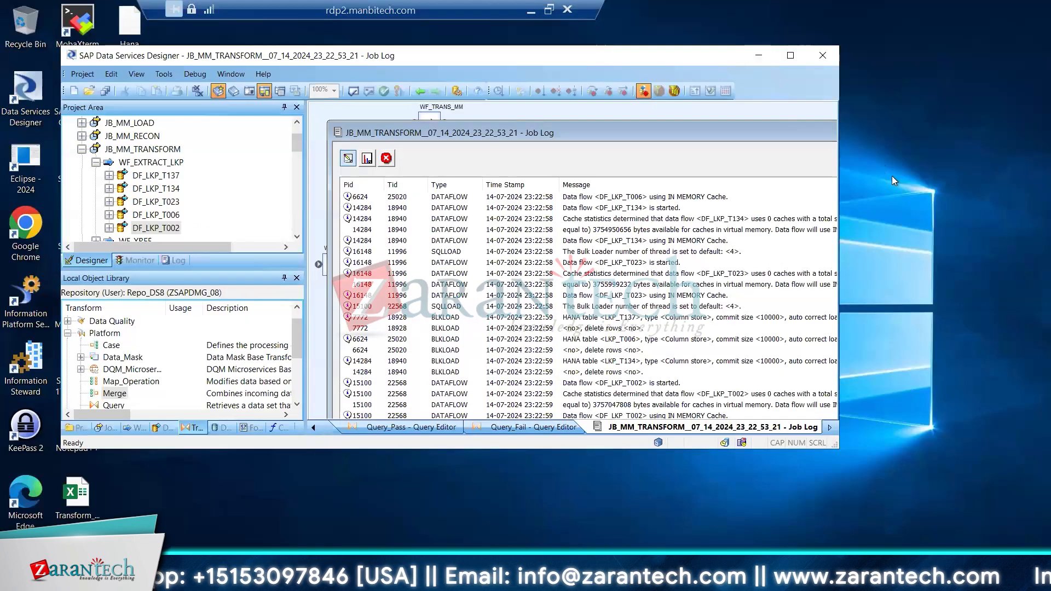
left_click_drag(711, 58, 897, 179)
double_click(96, 170)
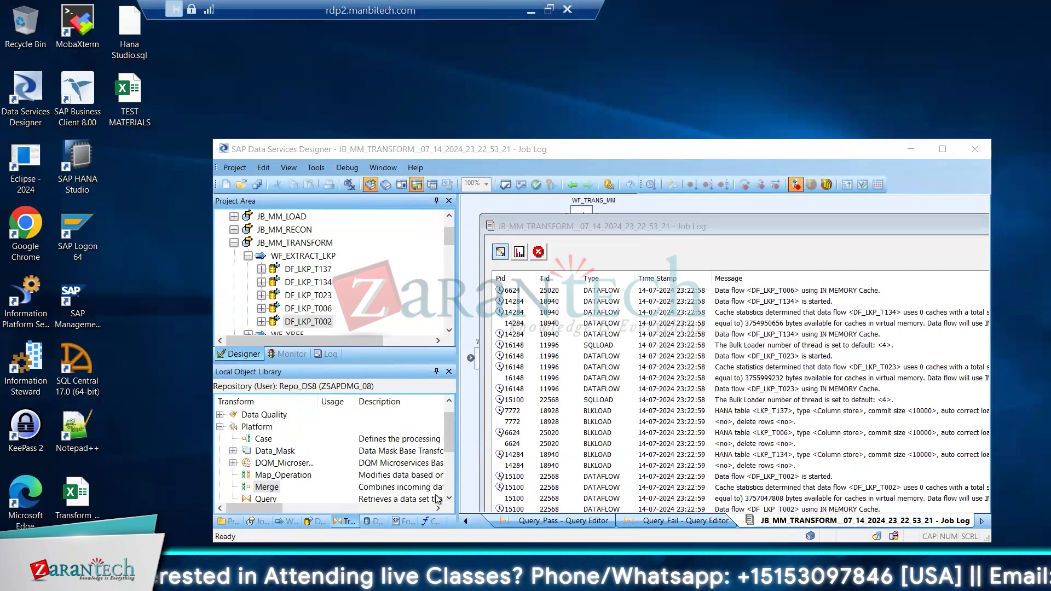
mouse_move(321, 580)
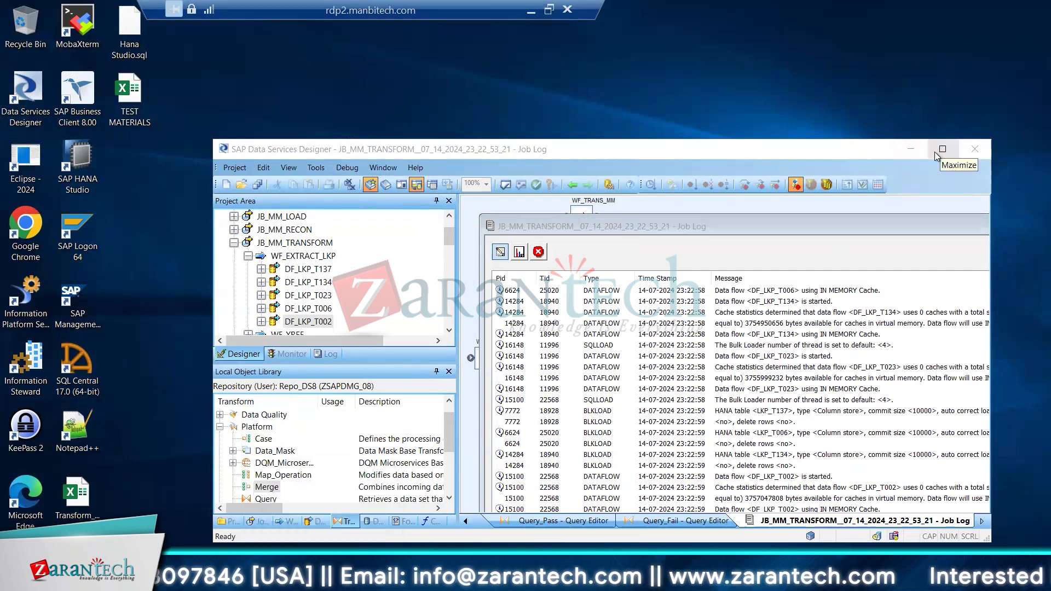
left_click(321, 580)
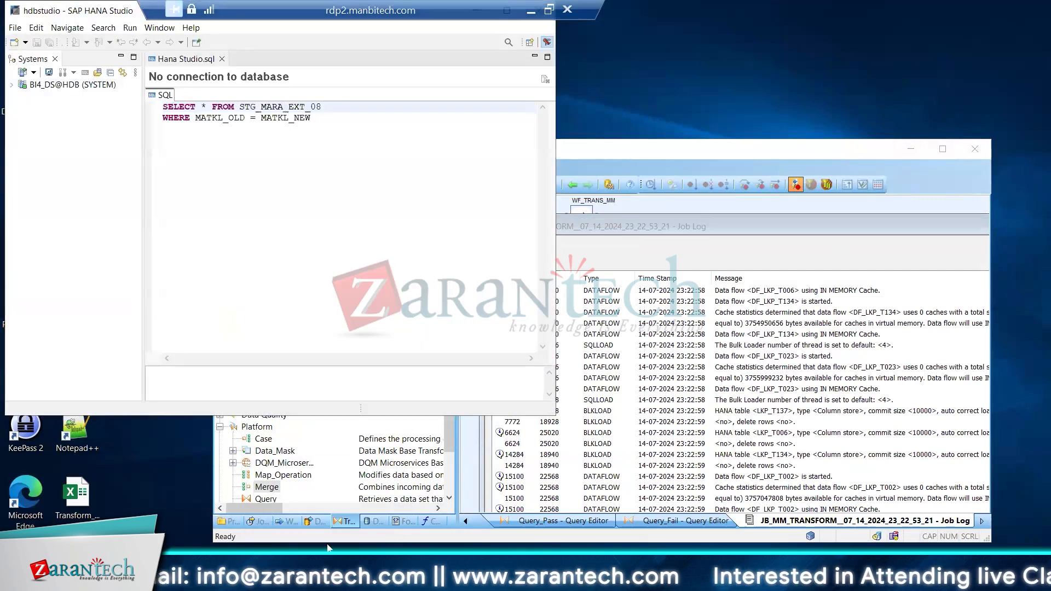
Switch back to the maximized Data Services Designer, close the JB_MM_TRANSFORM job log and open the DF_LKP_T002 data flow
left_click(692, 84)
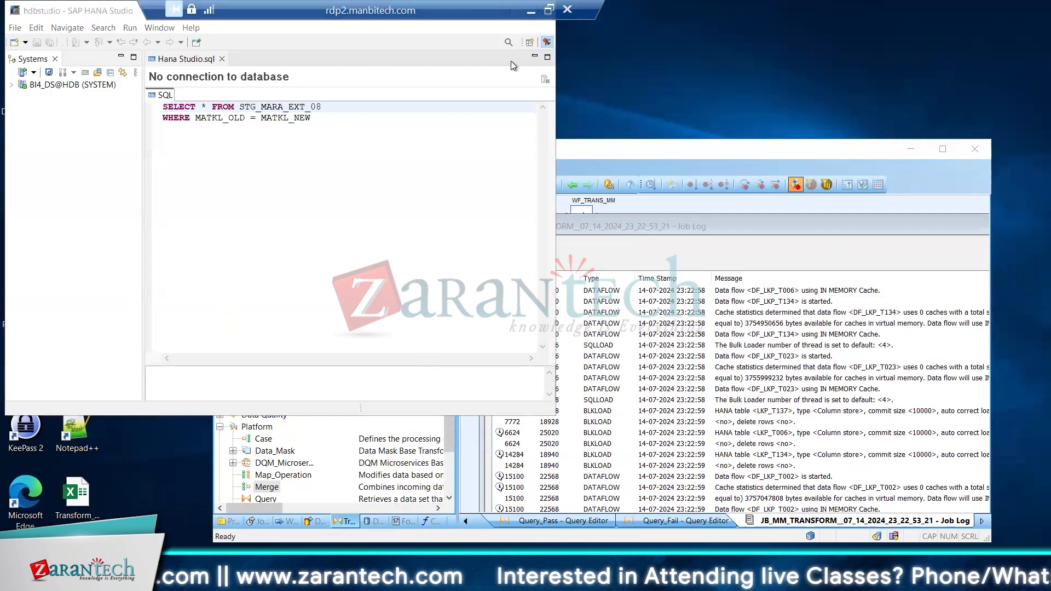
left_click(353, 54)
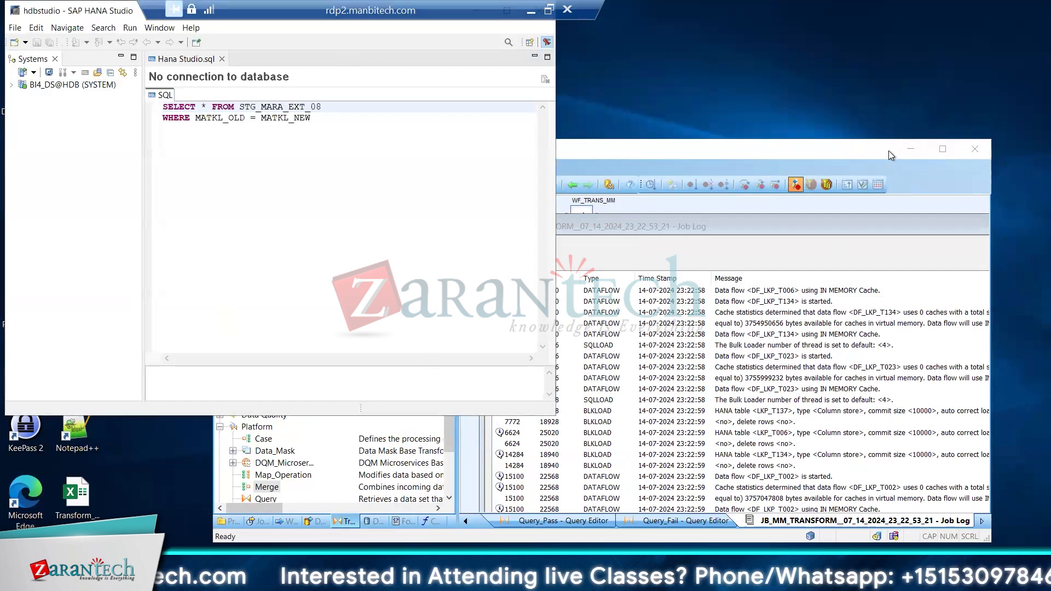
left_click(943, 149)
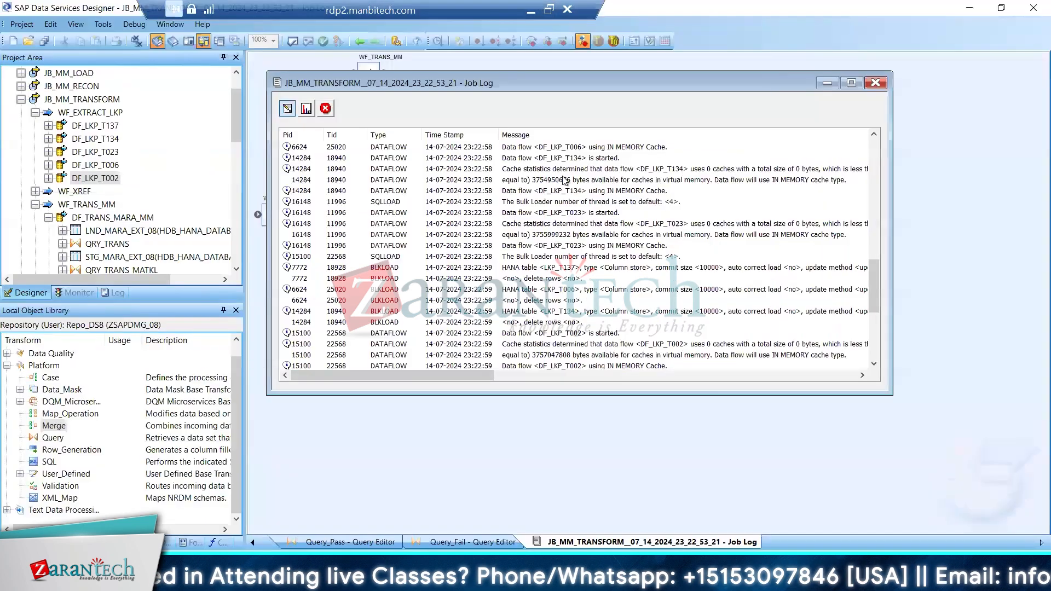
left_click(875, 83)
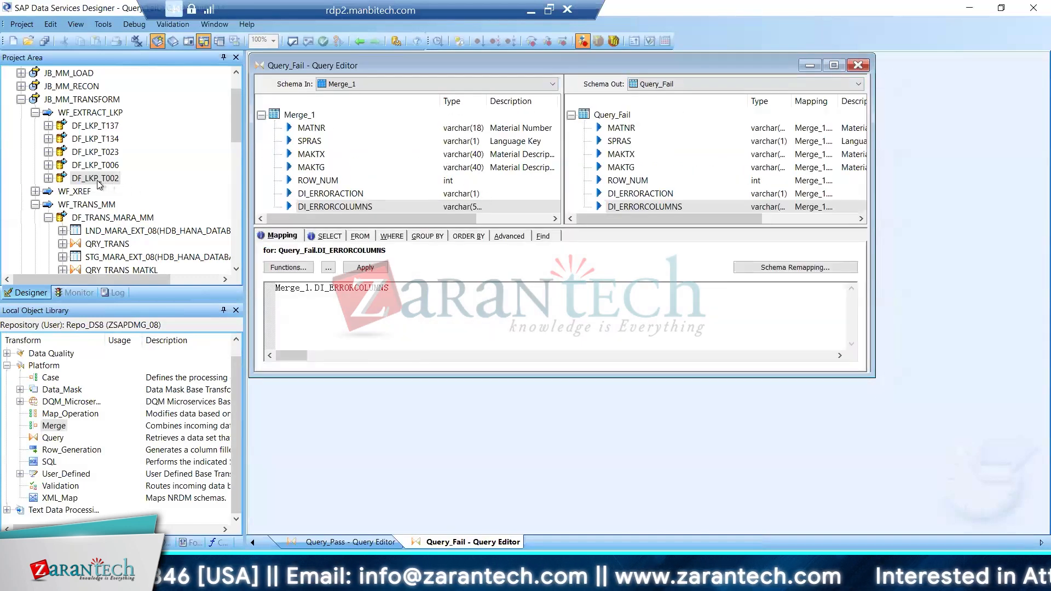
double_click(73, 179)
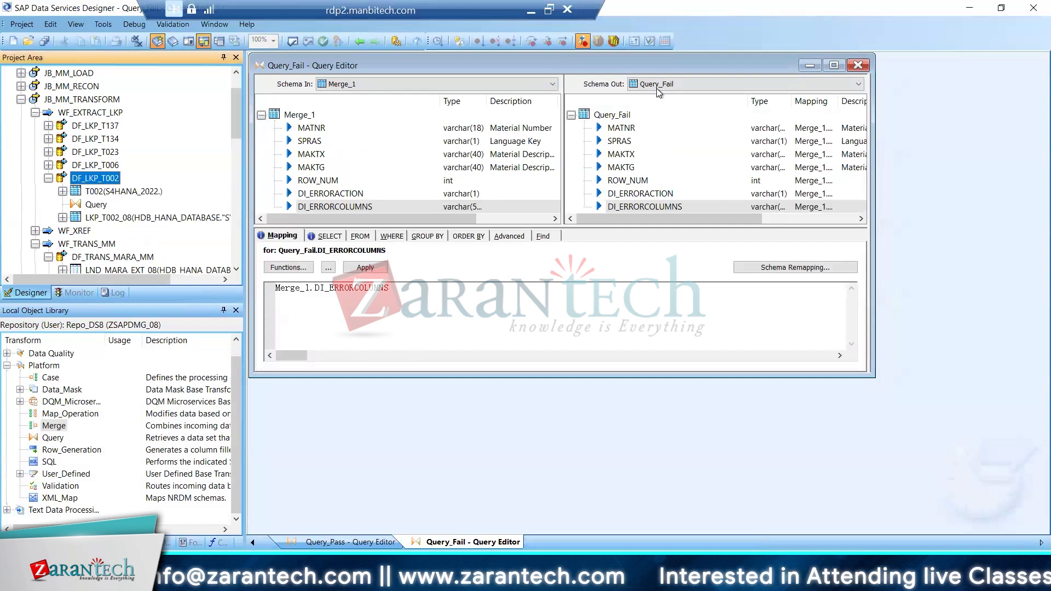
left_click(833, 66)
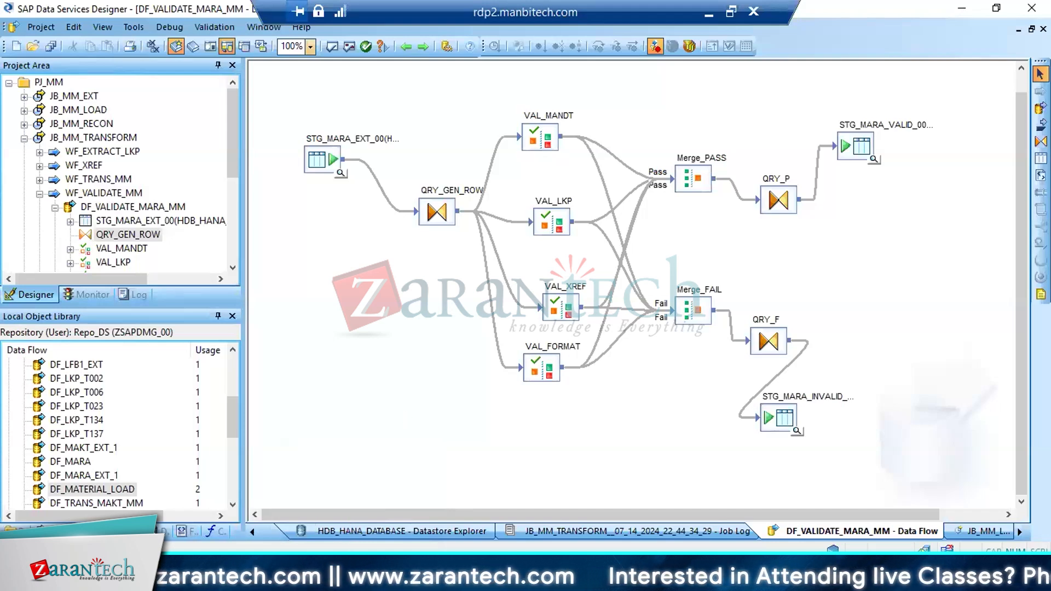
Switch to SAP HANA Studio and open a new SQL console for the SYSTEM schema of BI4_DS@HDB
mouse_move(320, 575)
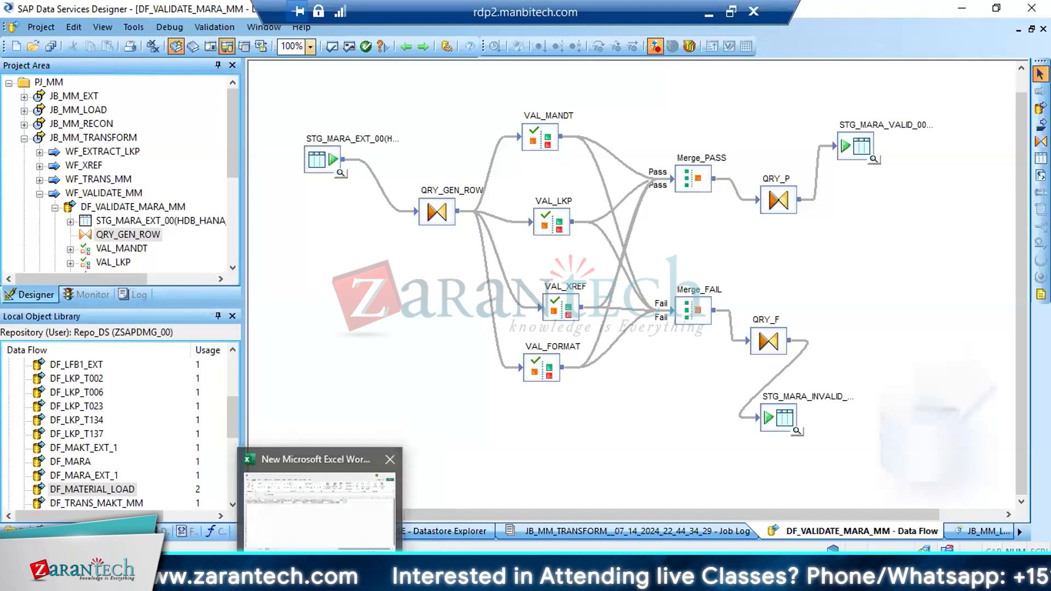
left_click(348, 576)
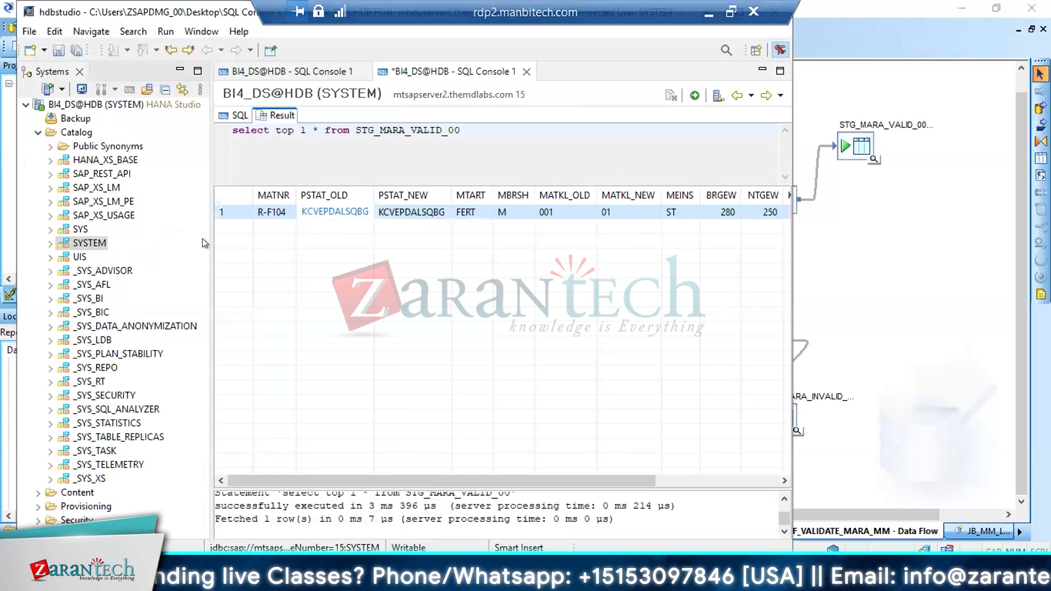
left_click(90, 242)
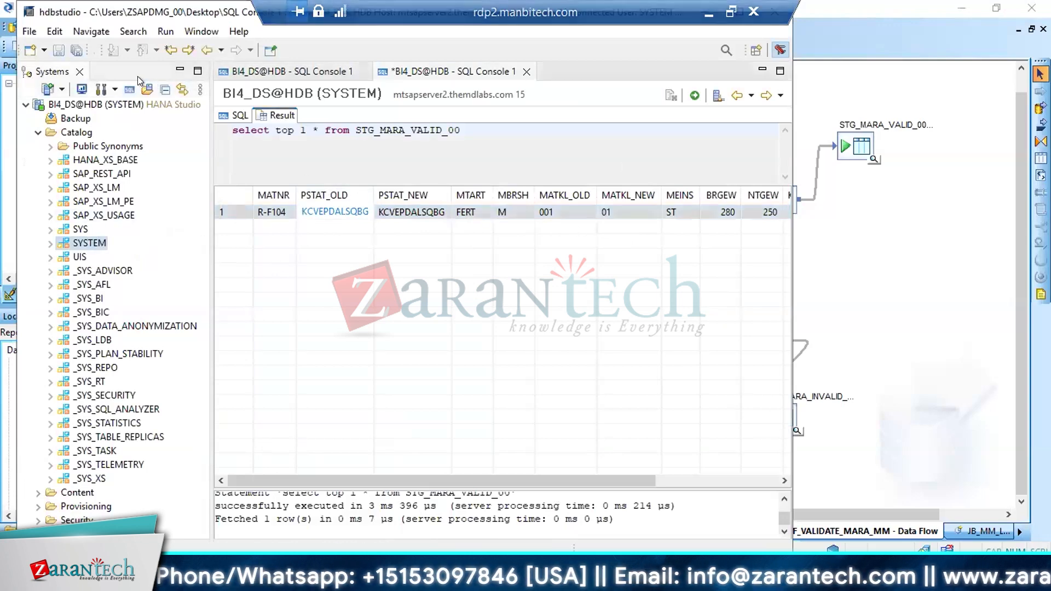
left_click(129, 88)
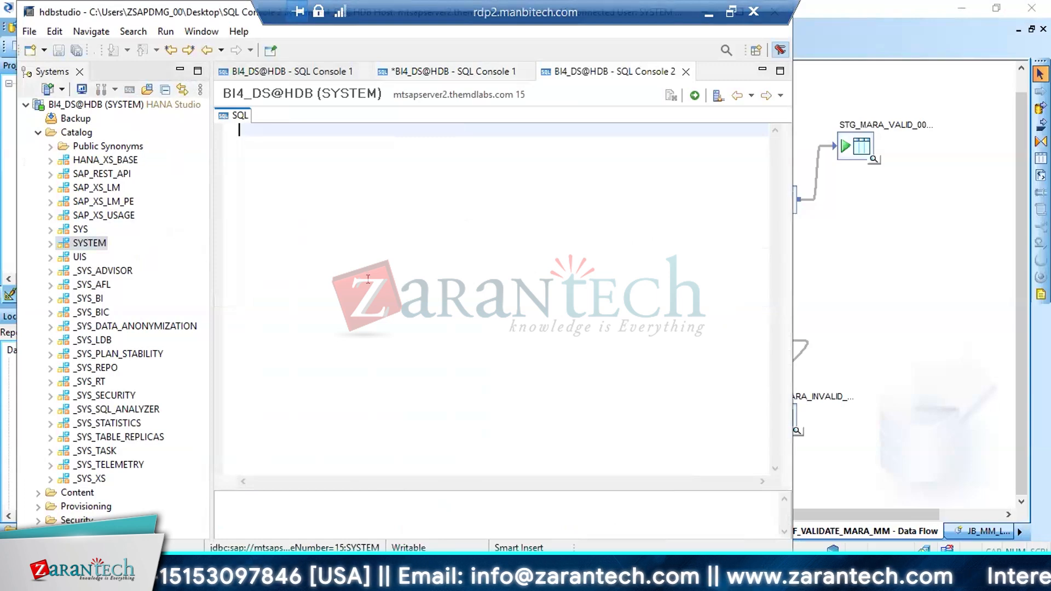
Query all rows of the lkp_t002 table with "select * from lkp_t002"
type("select * from ")
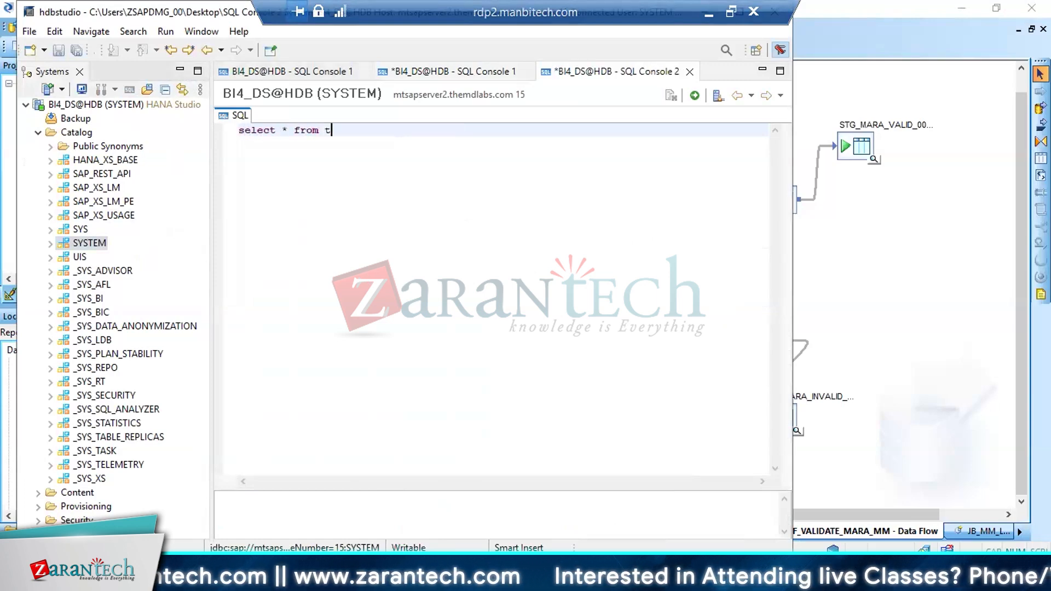
type("lkp_")
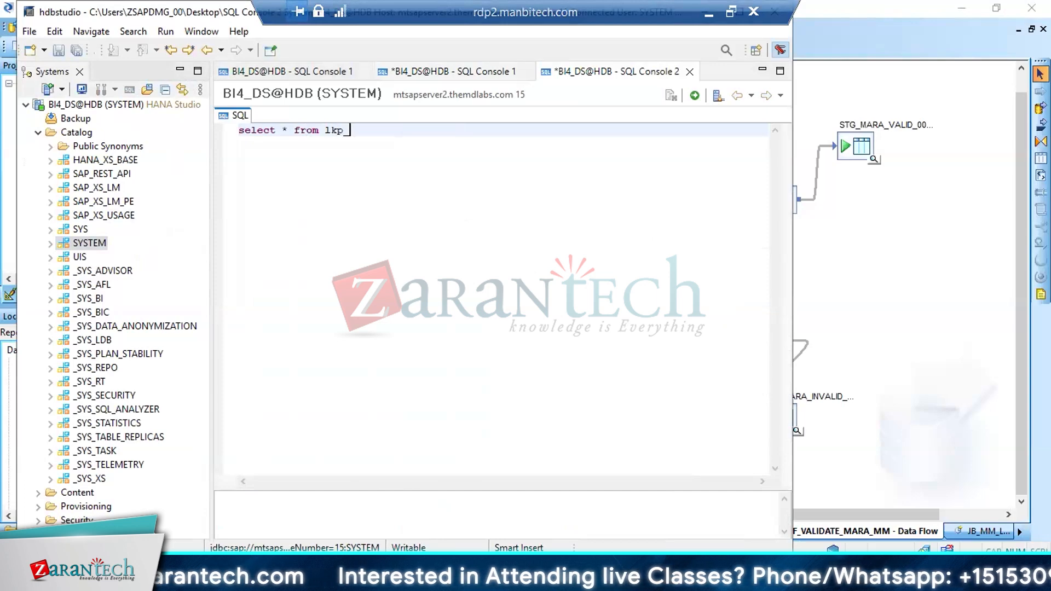
type("t002")
key("ctrl+a")
key("ctrl+c")
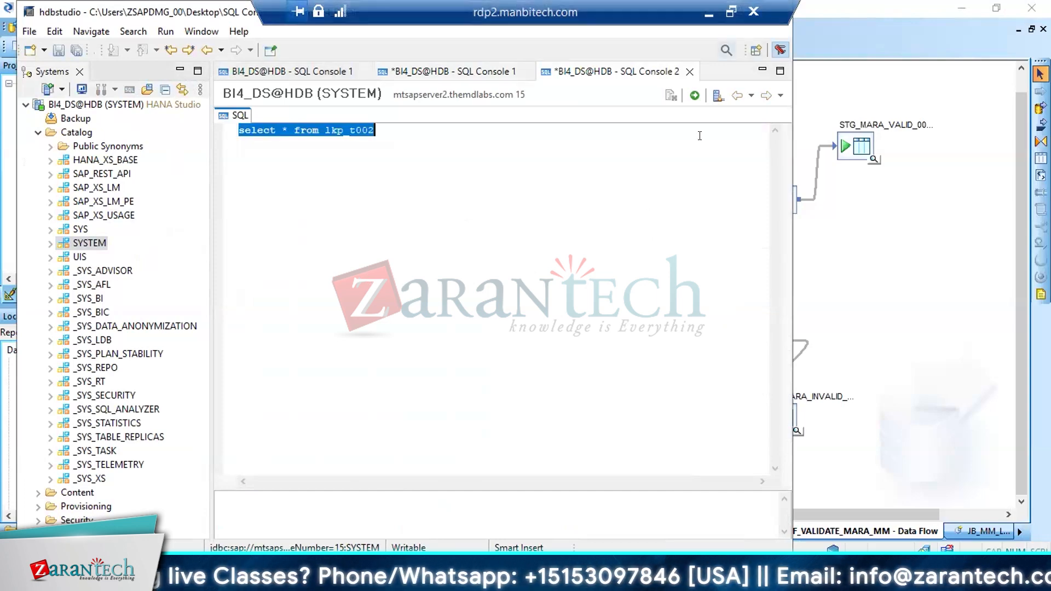
left_click_drag(189, 12, 266, 106)
key("F8")
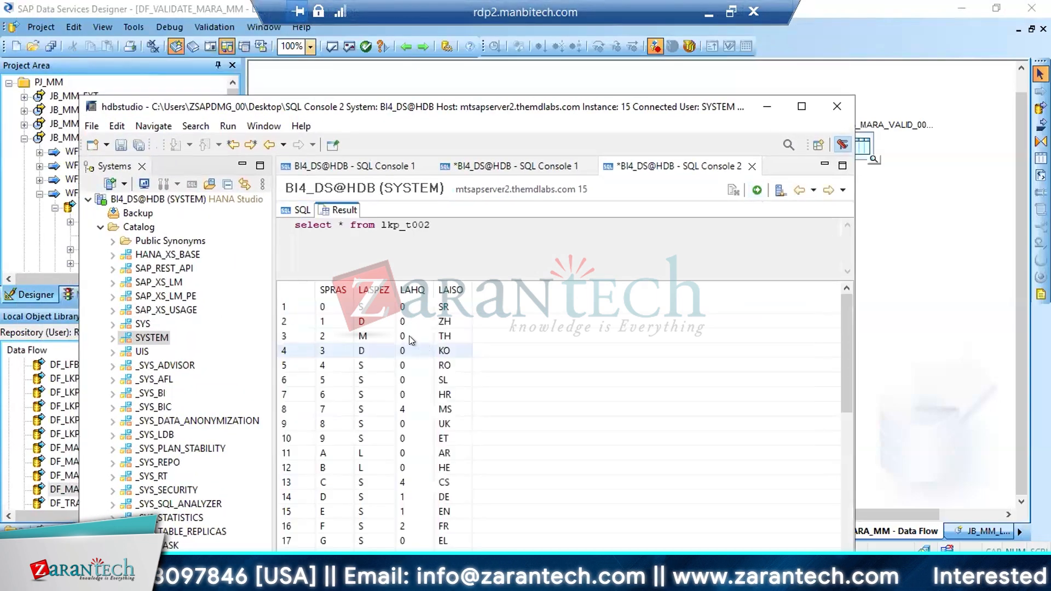
Change the queried table to lkp_t002_08 and execute the select statement
left_click(298, 209)
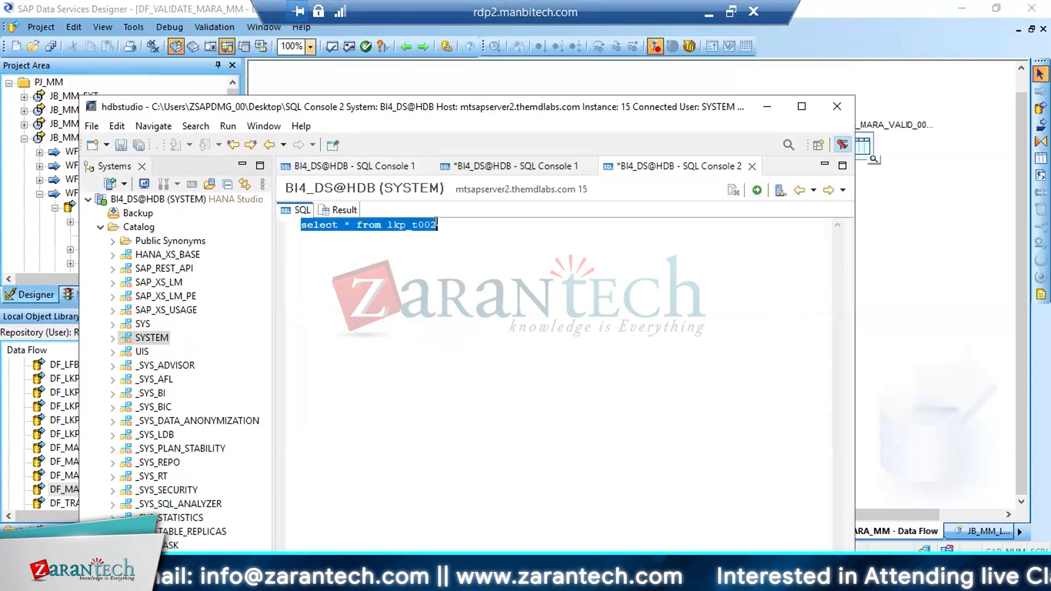
left_click(436, 225)
type("_08")
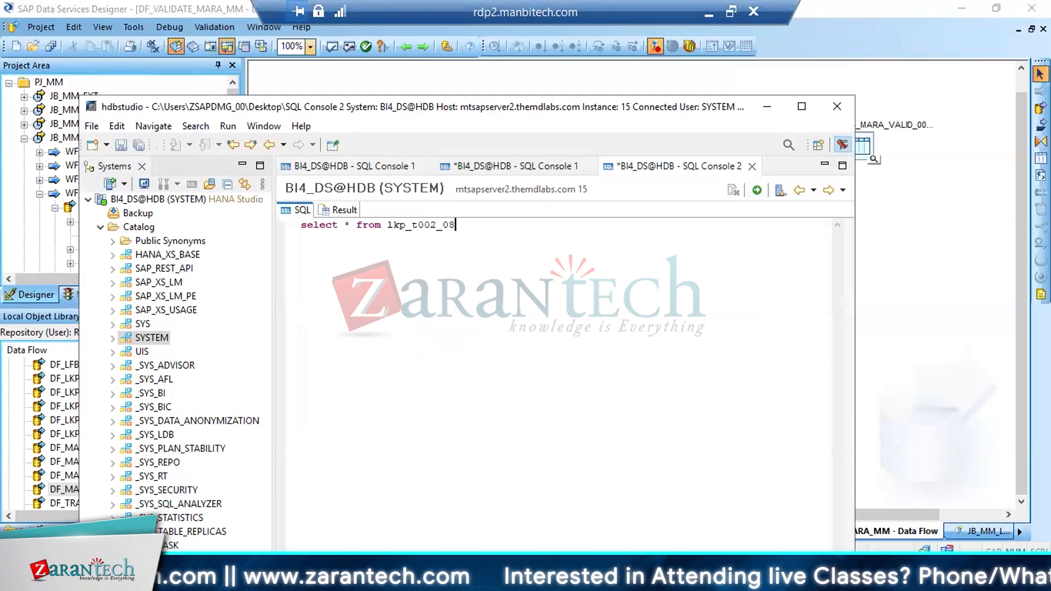
left_click(757, 190)
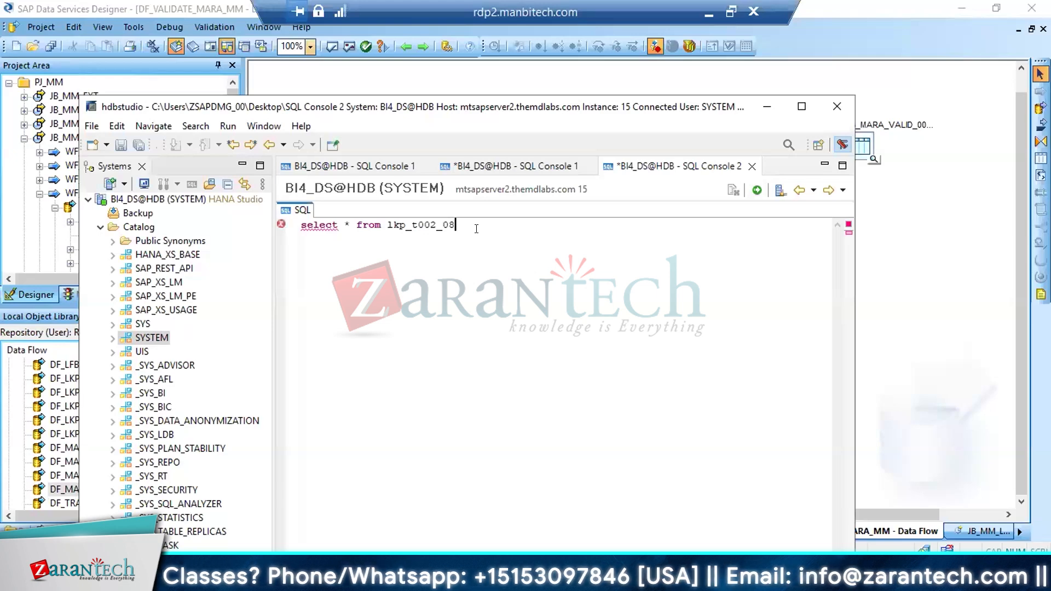
Write a second statement, "select * into from lkp_t002", a few lines below the query, leaving the target table name open
key("Return")
key("Return")
key("Return")
key("Return")
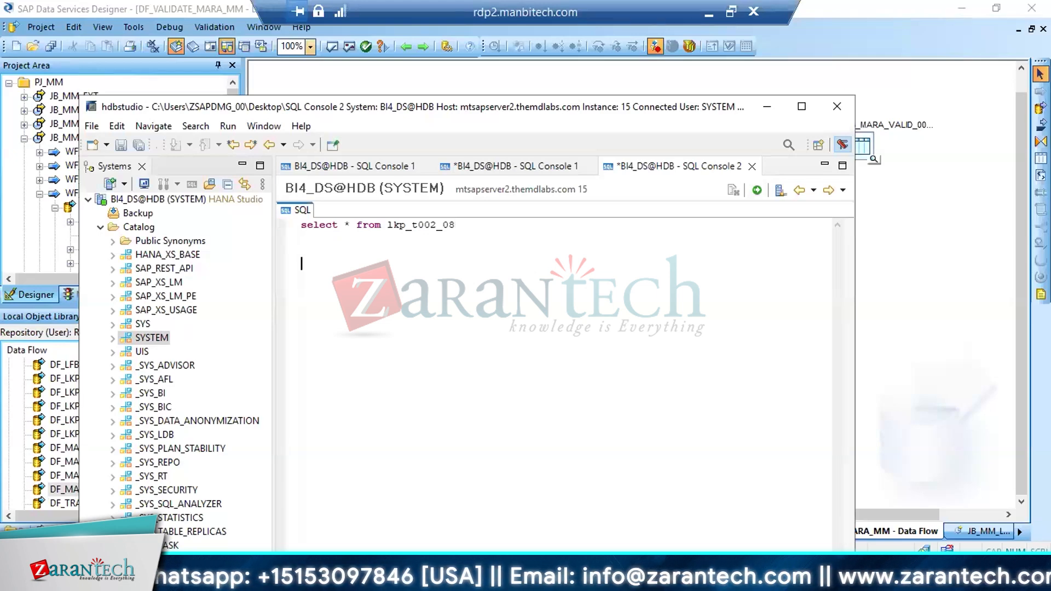
type("select ")
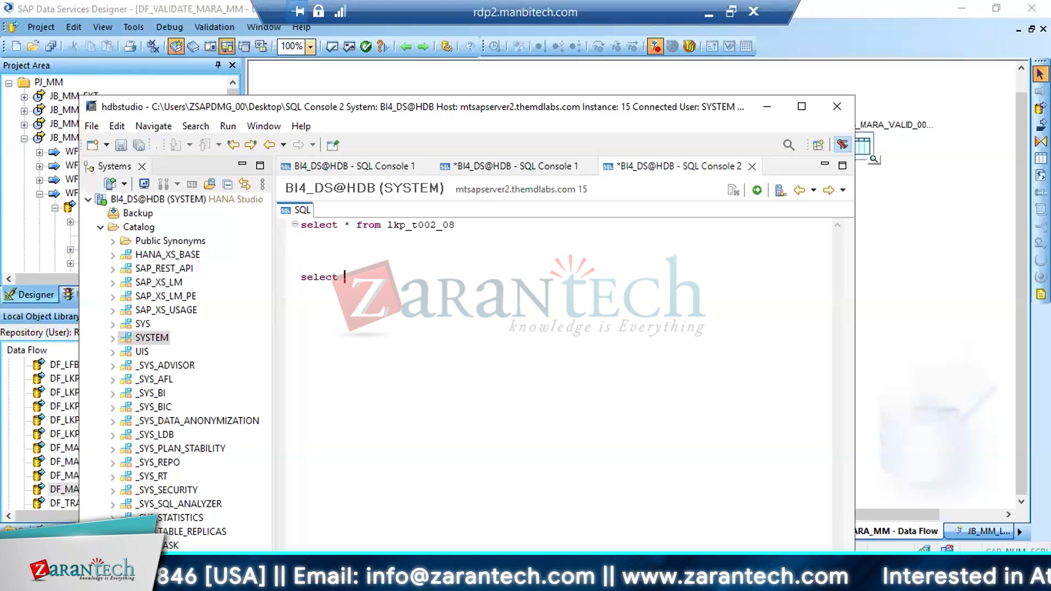
type("* into")
key("ctrl+v")
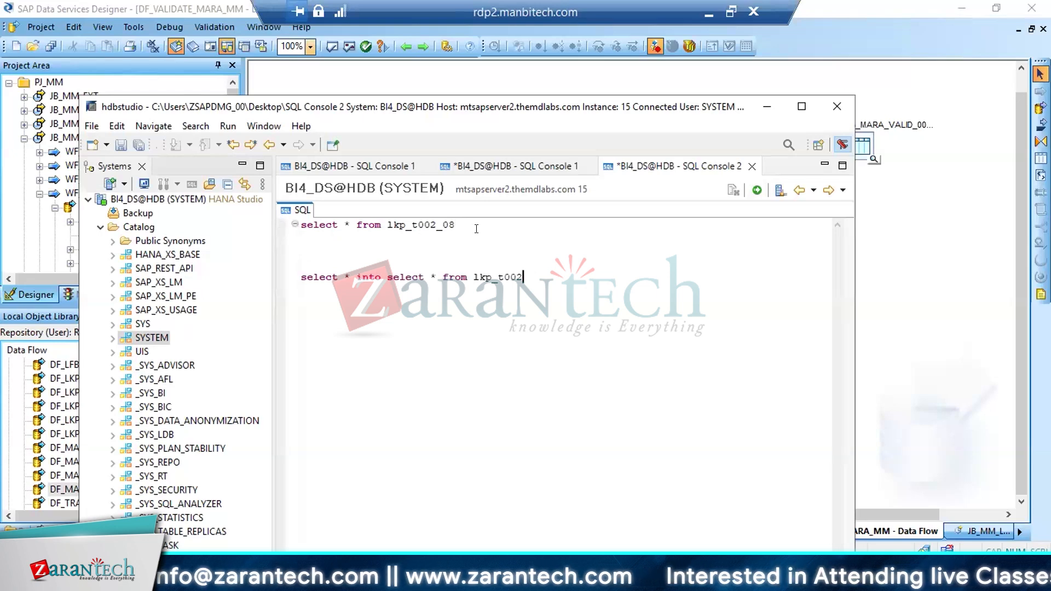
left_click_drag(388, 276, 440, 271)
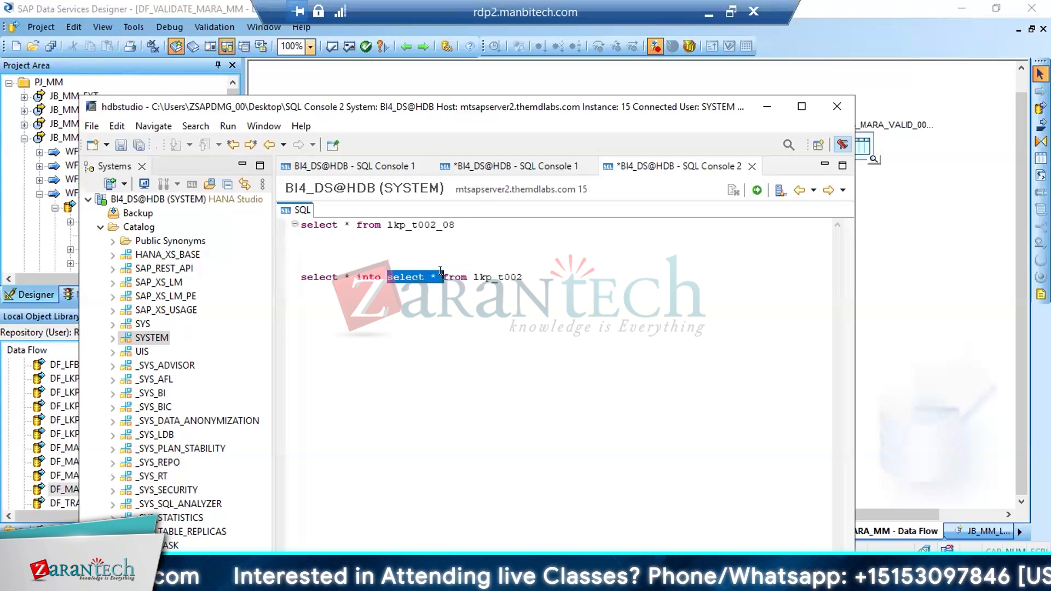
key("BackSpace")
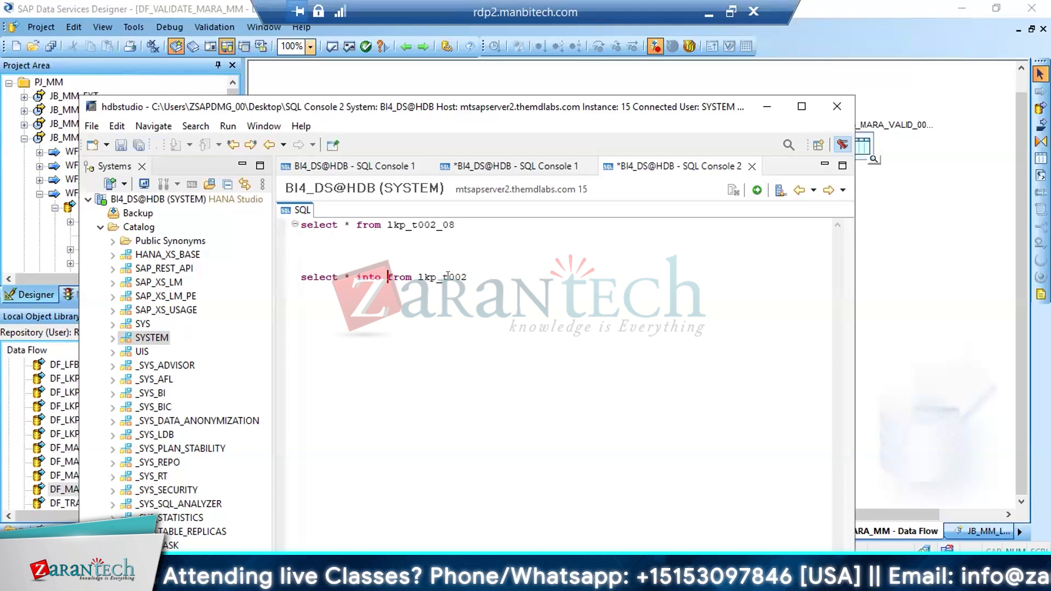
Insert lkp_t002_08 as the target after "into" and try to execute only the select-into statement, enlarging the window to read the output
double_click(447, 277)
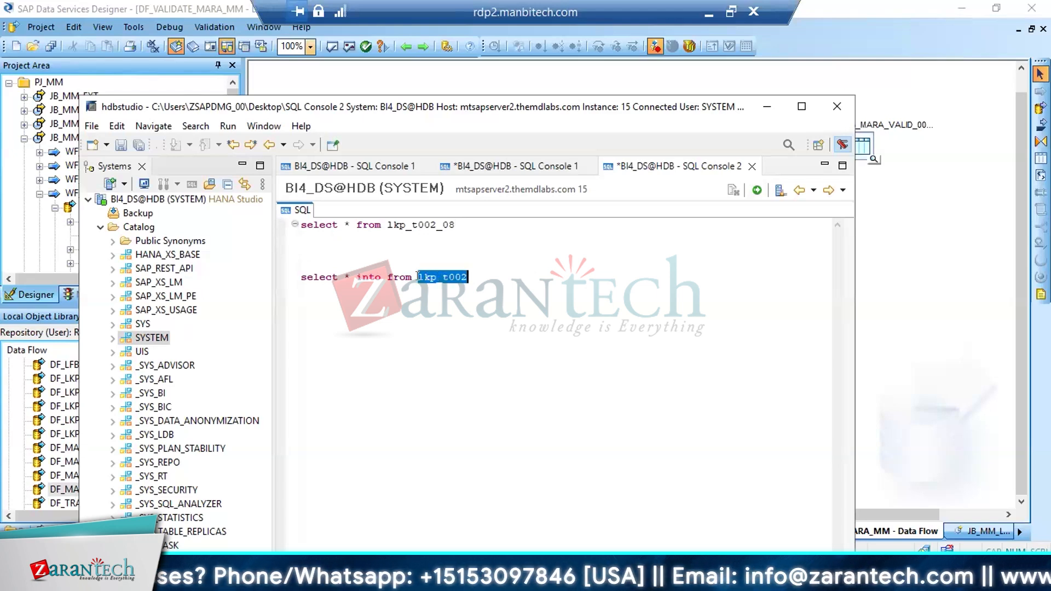
double_click(429, 224)
key("ctrl+c")
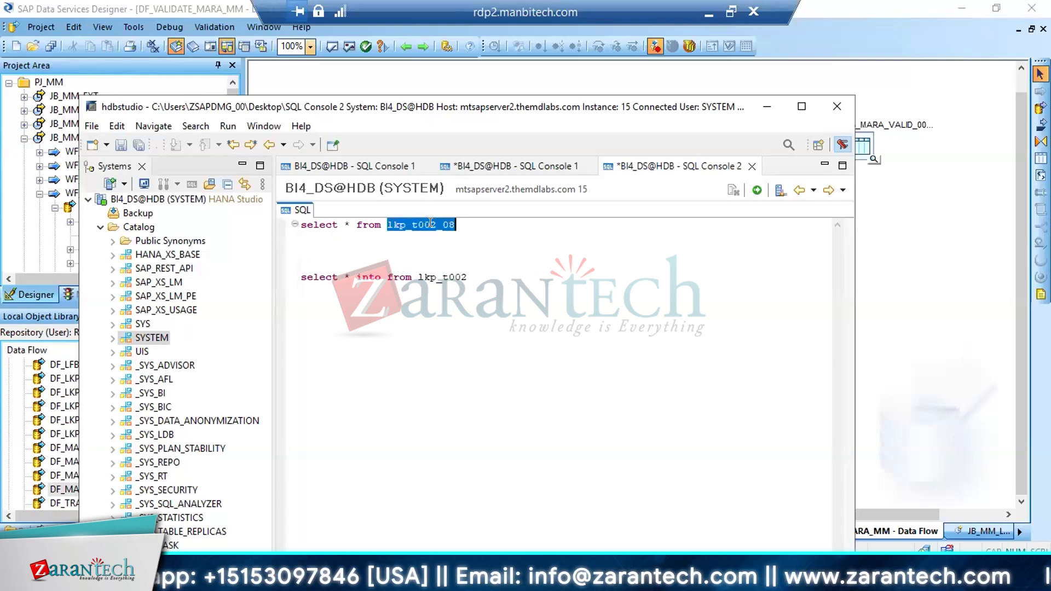
left_click(383, 276)
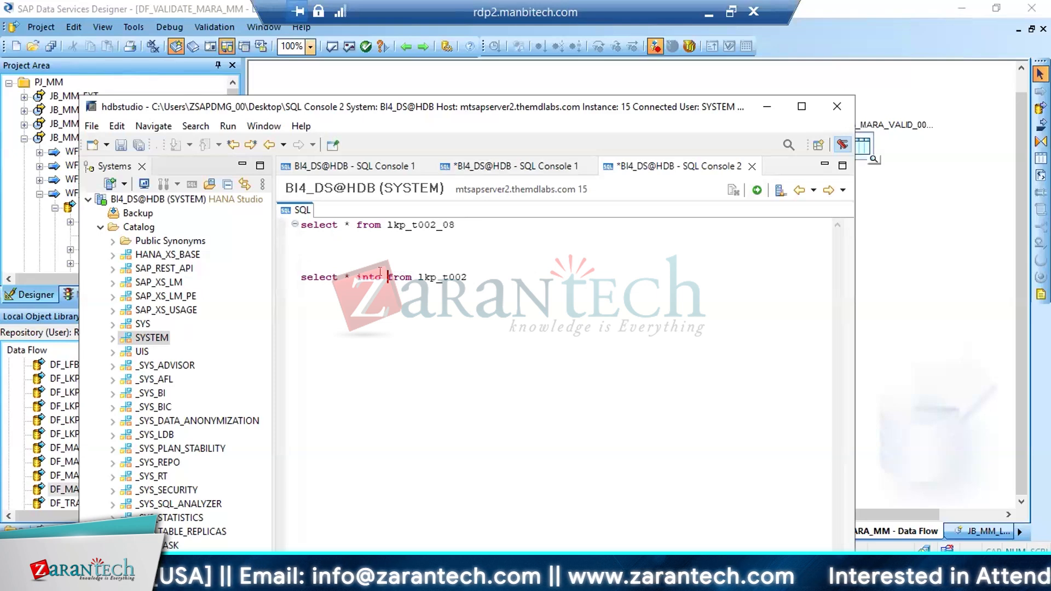
key("ctrl+v")
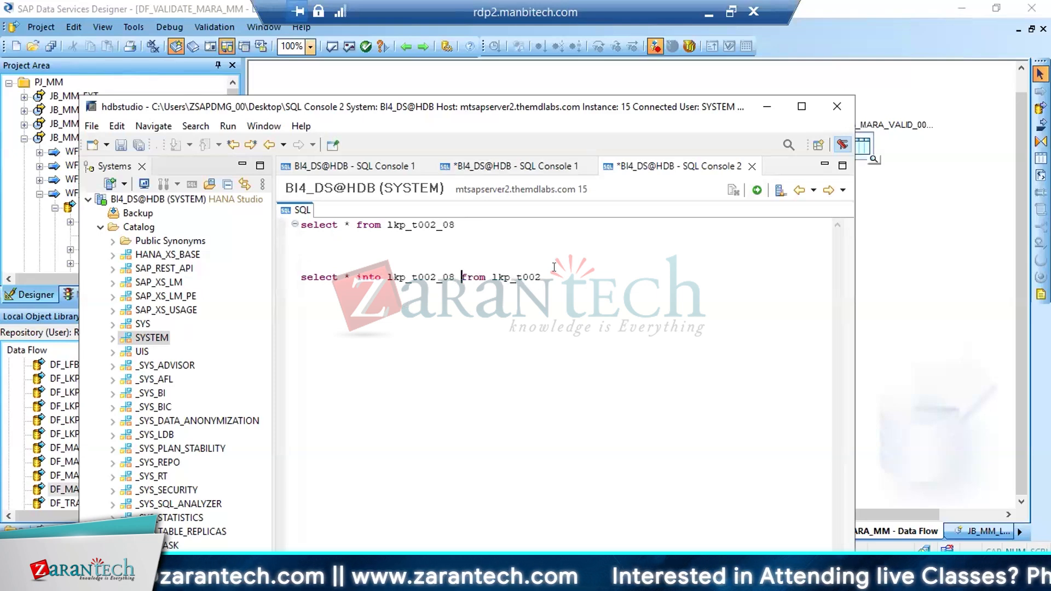
left_click(541, 277)
left_click_drag(541, 277, 271, 270)
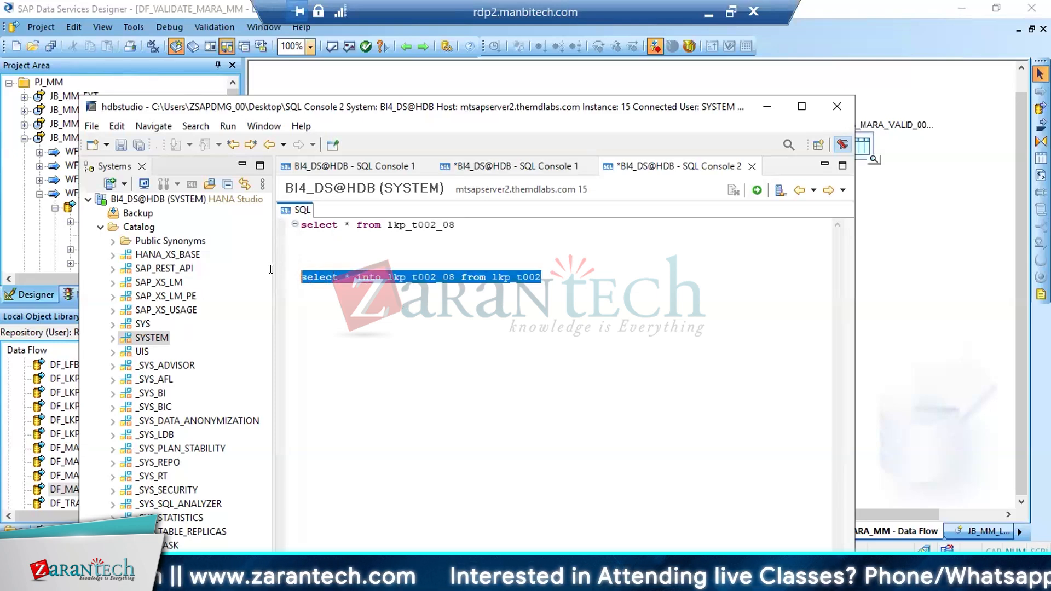
left_click(757, 190)
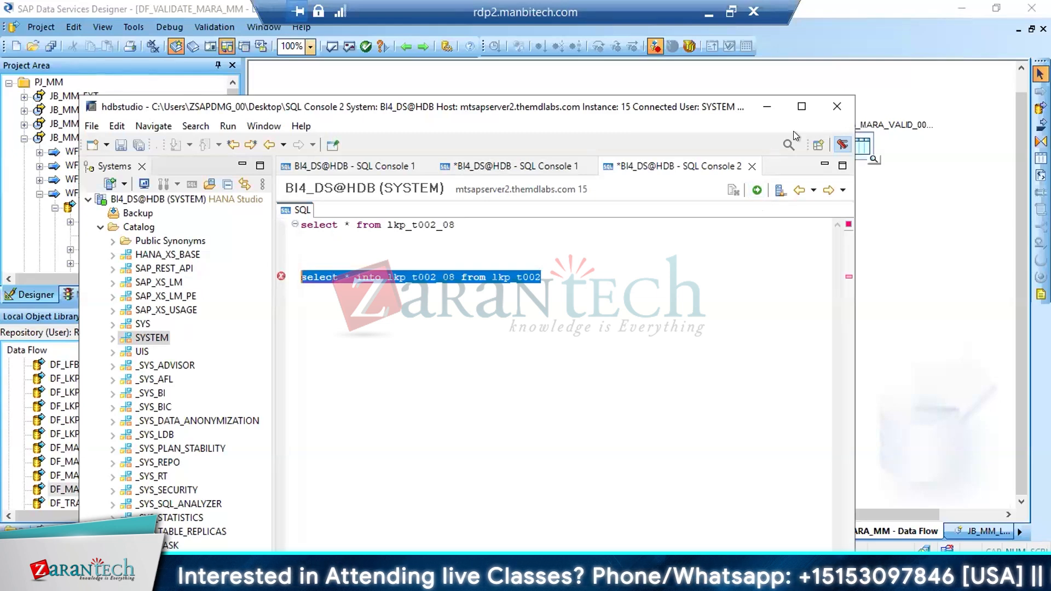
left_click(801, 107)
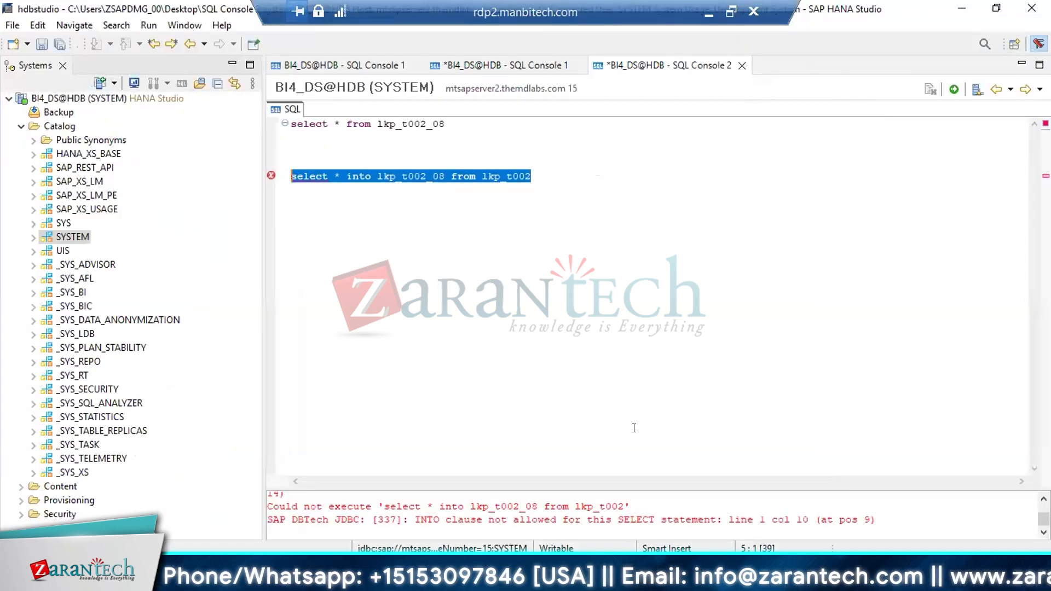
Write the statement "create table lkp_t002_08 like lkp_t002" two lines below the select-into statement
left_click(495, 176)
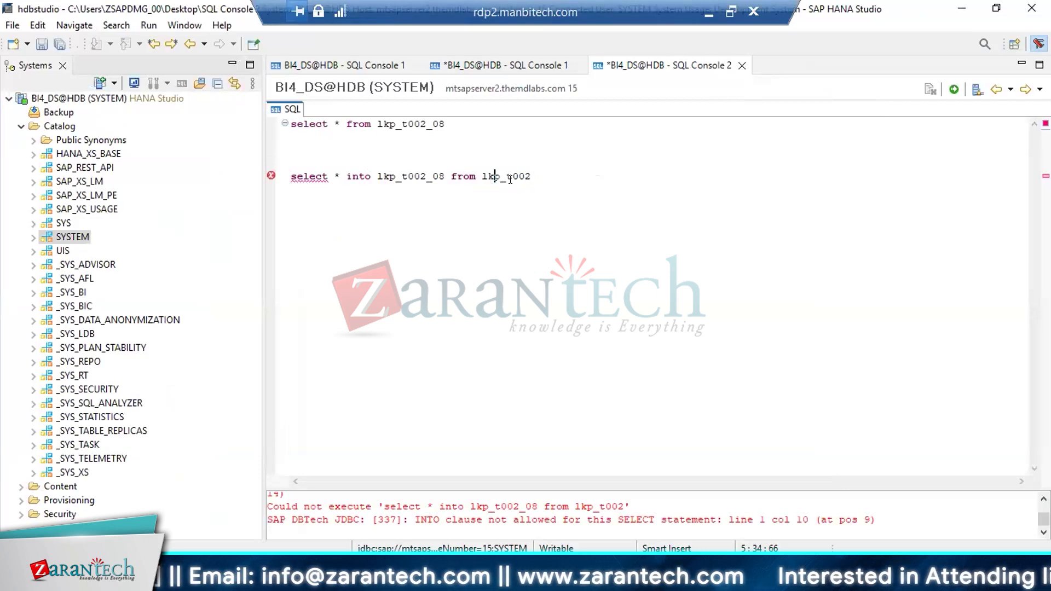
double_click(411, 175)
left_click(547, 177)
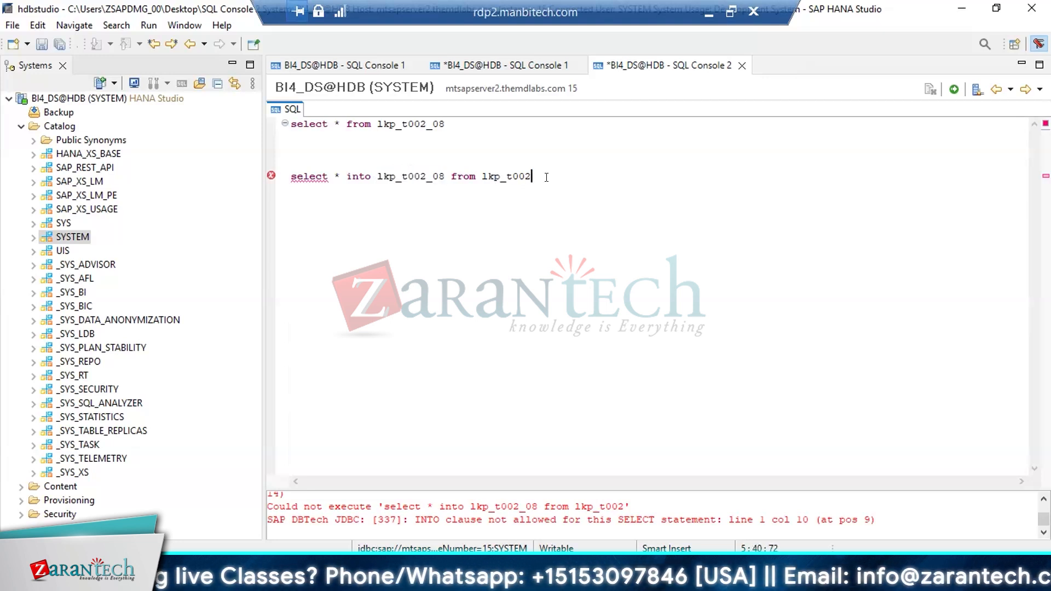
key("Return")
key("Return")
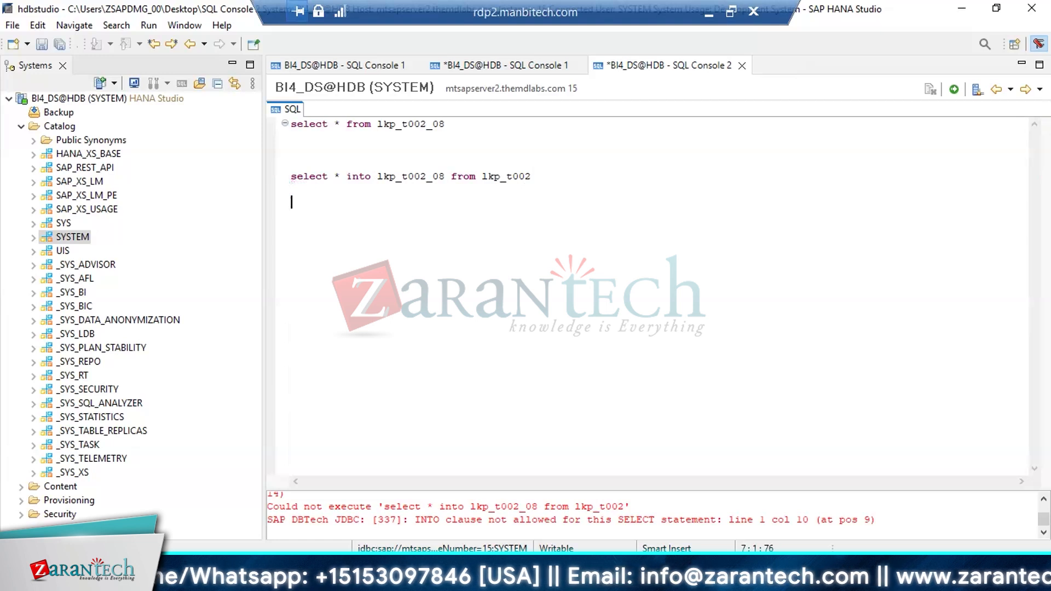
type("create ")
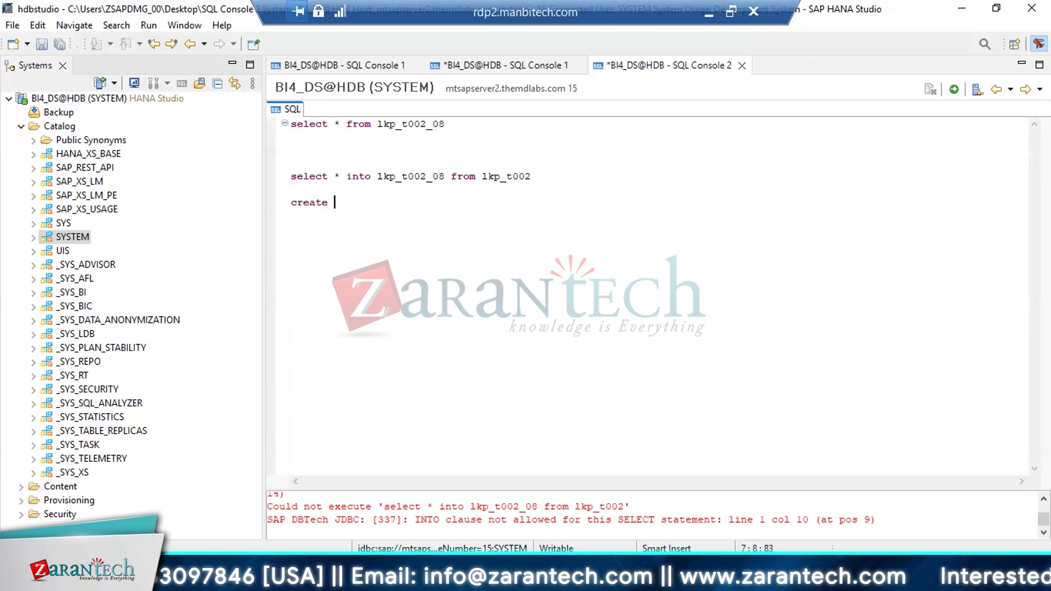
type("table lkp_t002_08 ")
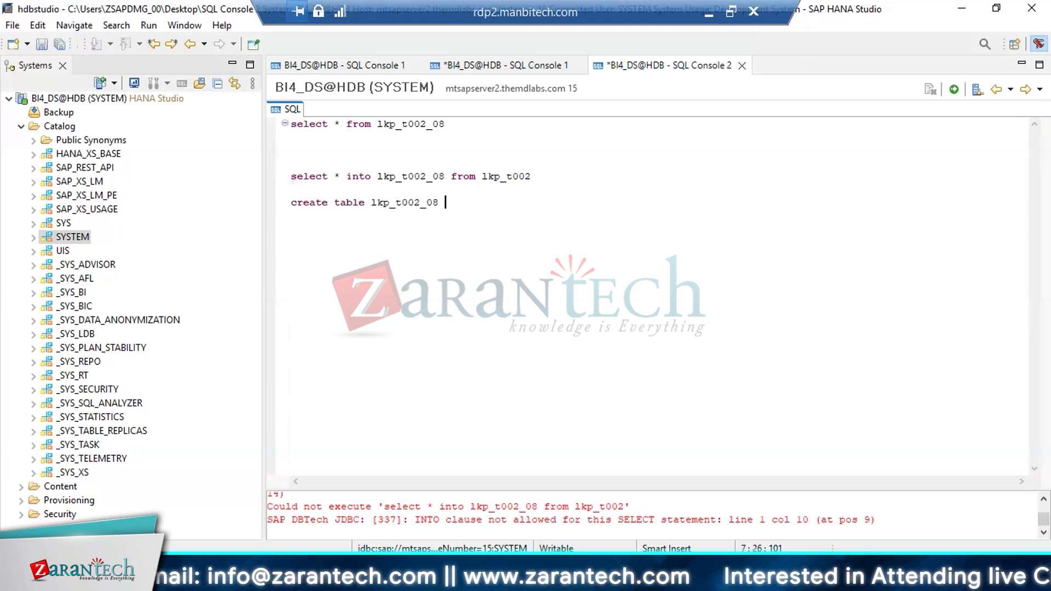
type("like")
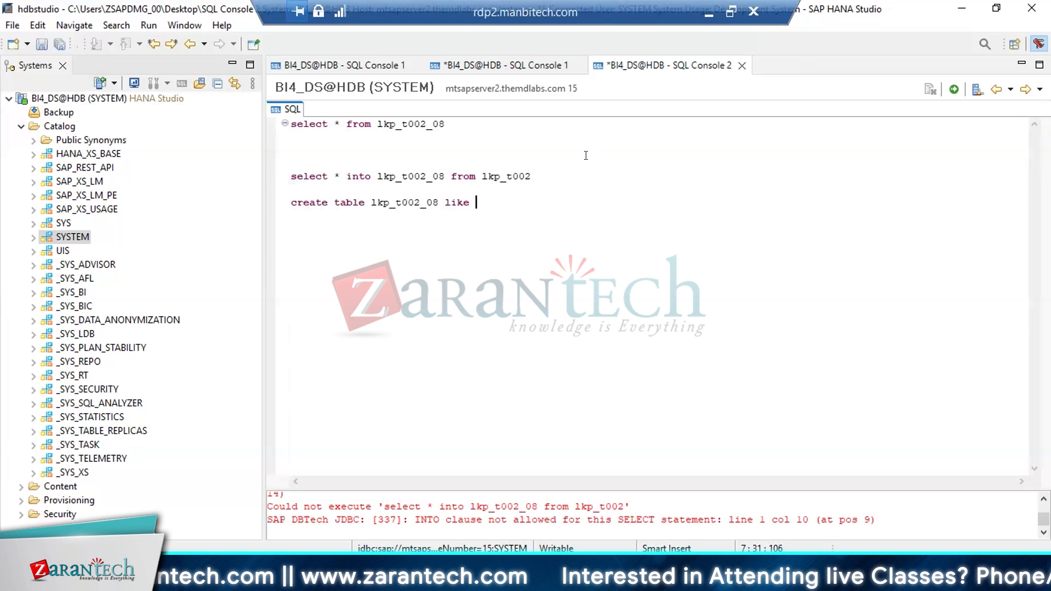
left_click(504, 177)
double_click(499, 174)
key("ctrl+c")
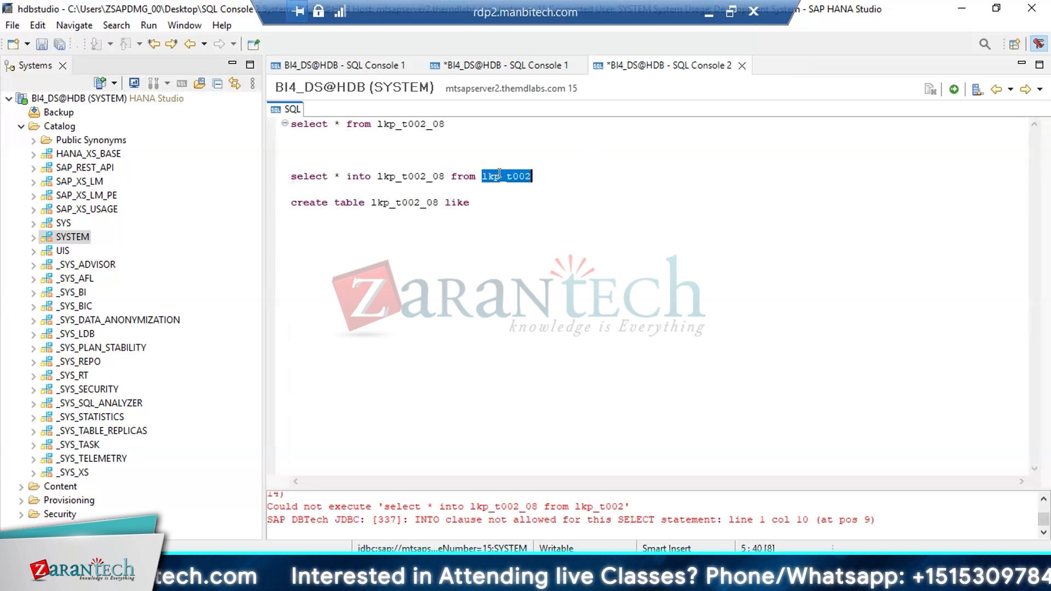
left_click(500, 205)
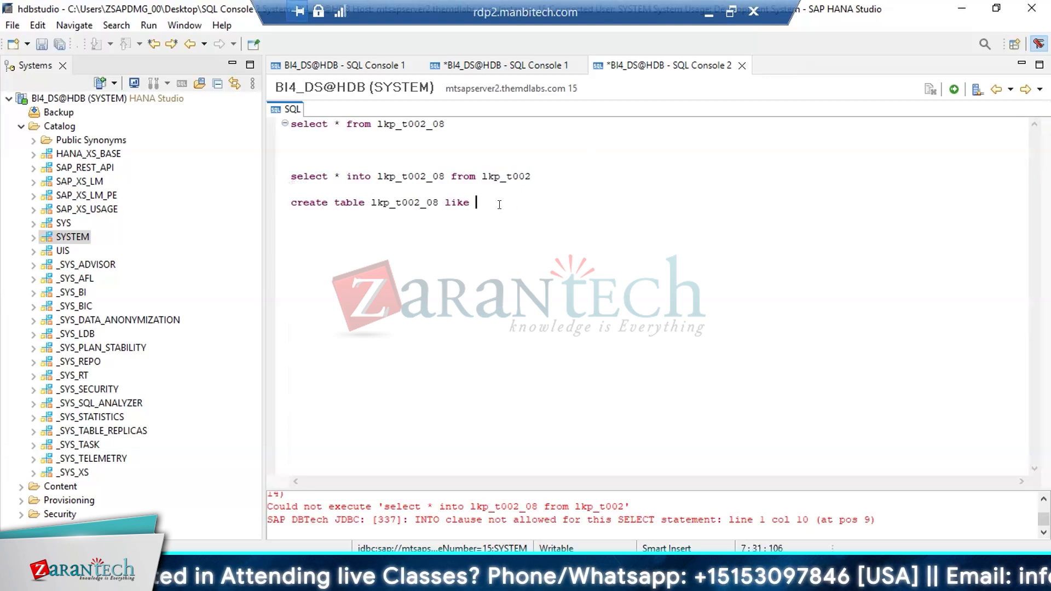
key("ctrl+v")
Execute only the create table statement for lkp_t002_08
key("shift+Home")
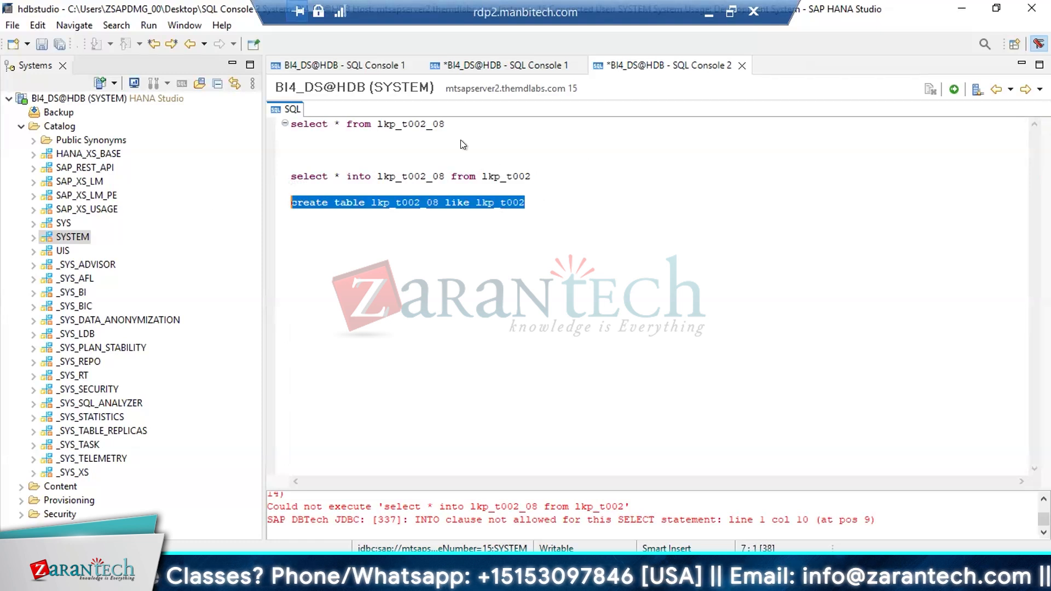
left_click(953, 89)
left_click(447, 204)
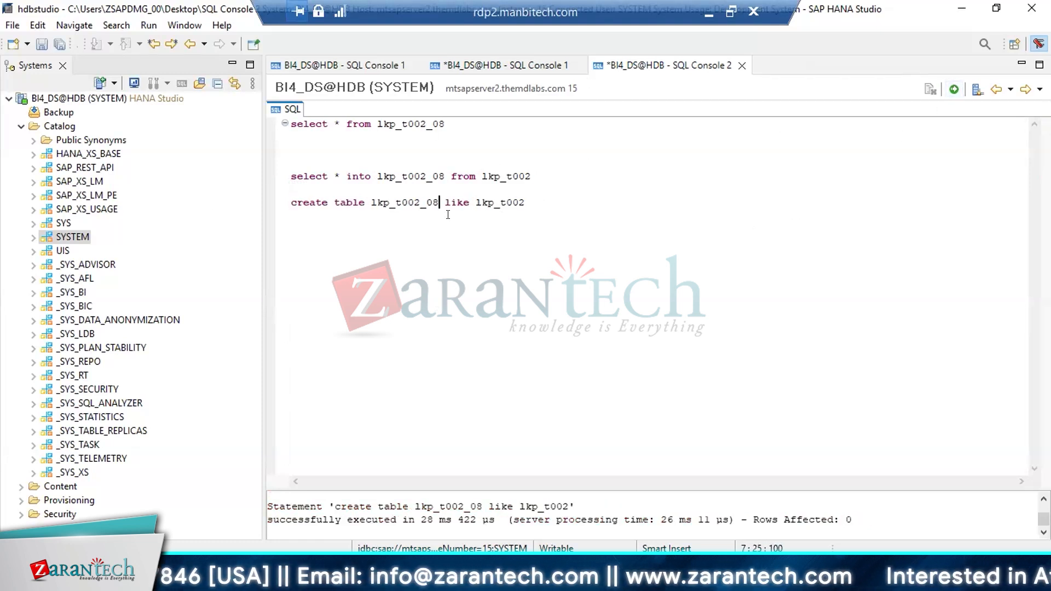
Execute only "select * from lkp_t002_08" to check the new table, and return to the SQL statements
left_click_drag(445, 124, 385, 124)
left_click_drag(219, 111, 219, 115)
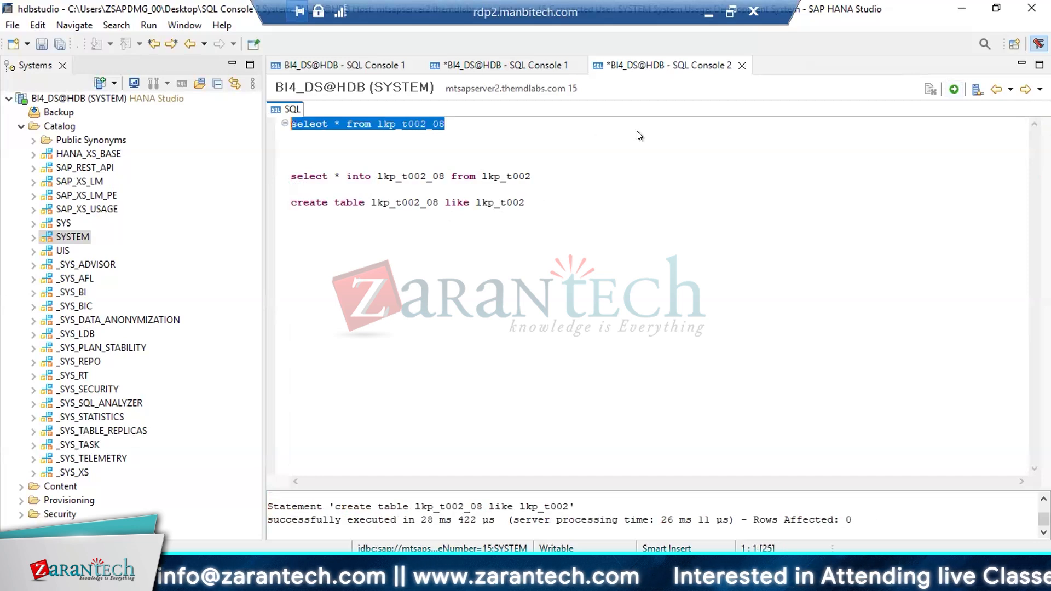
left_click(954, 89)
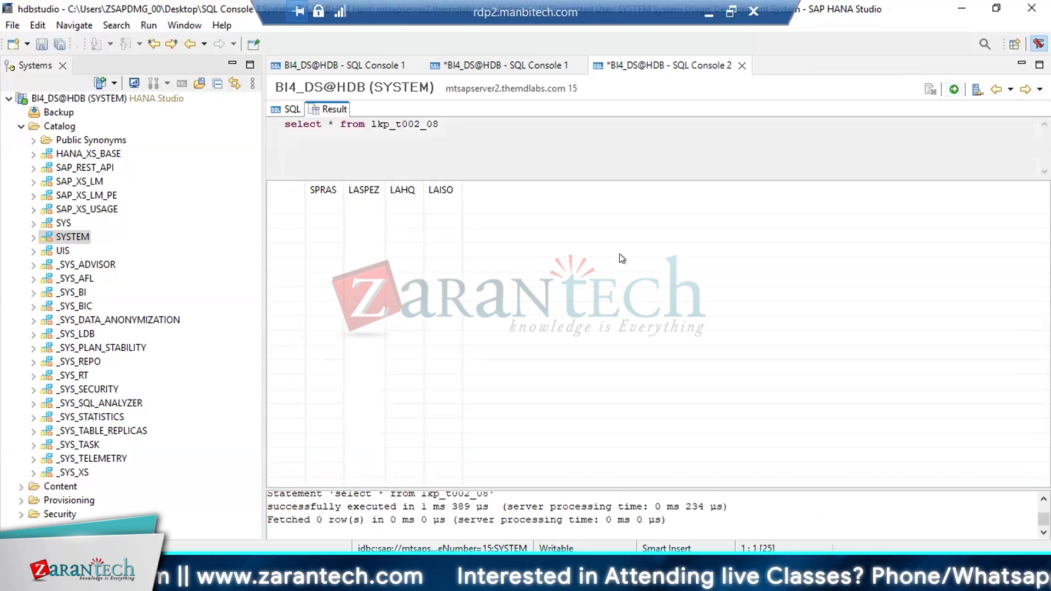
left_click(290, 109)
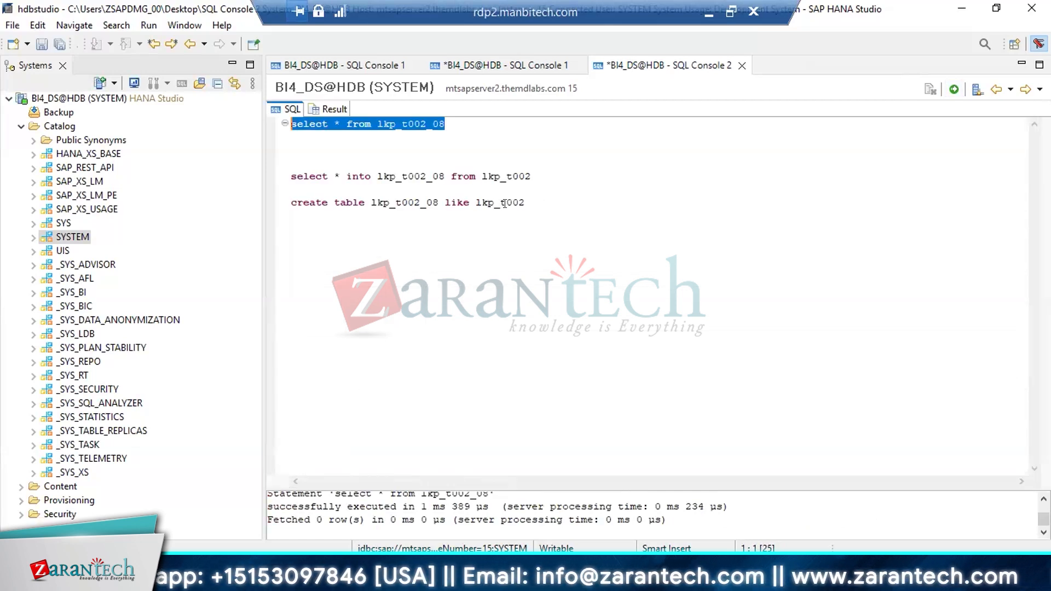
left_click_drag(525, 203, 268, 207)
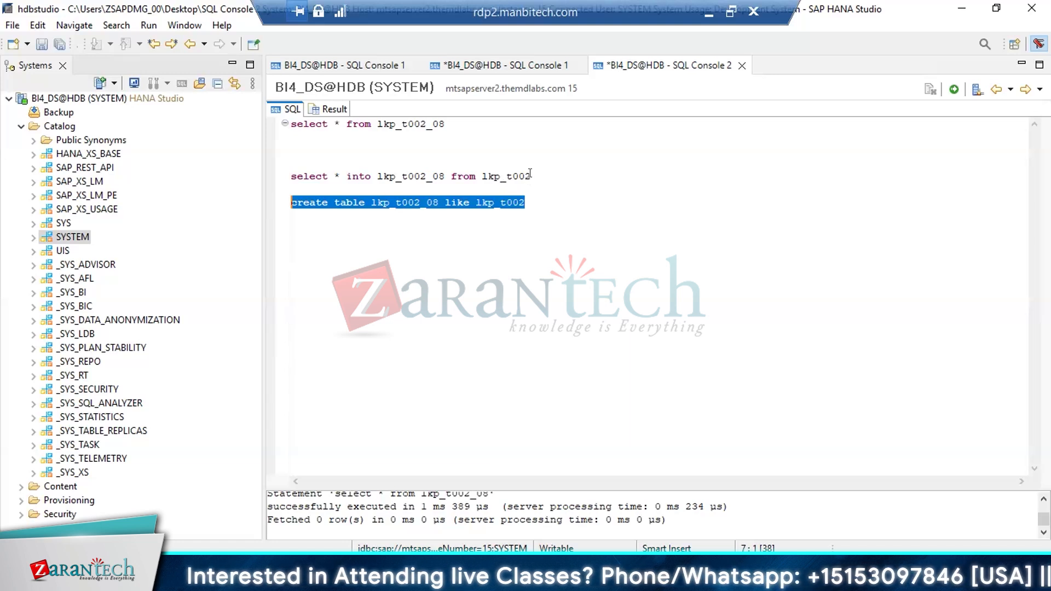
left_click_drag(531, 176, 280, 176)
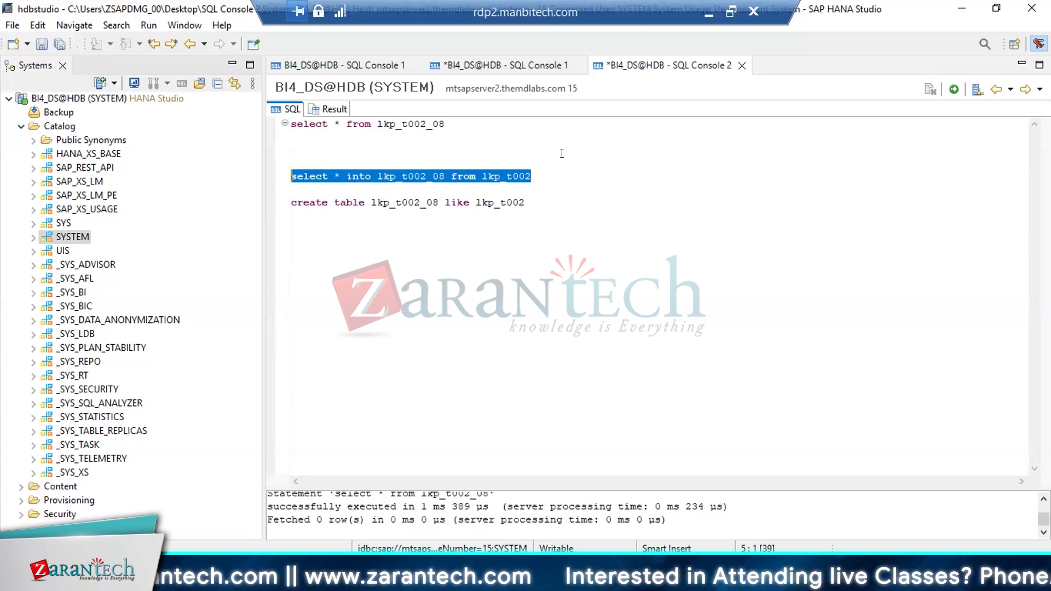
double_click(526, 176)
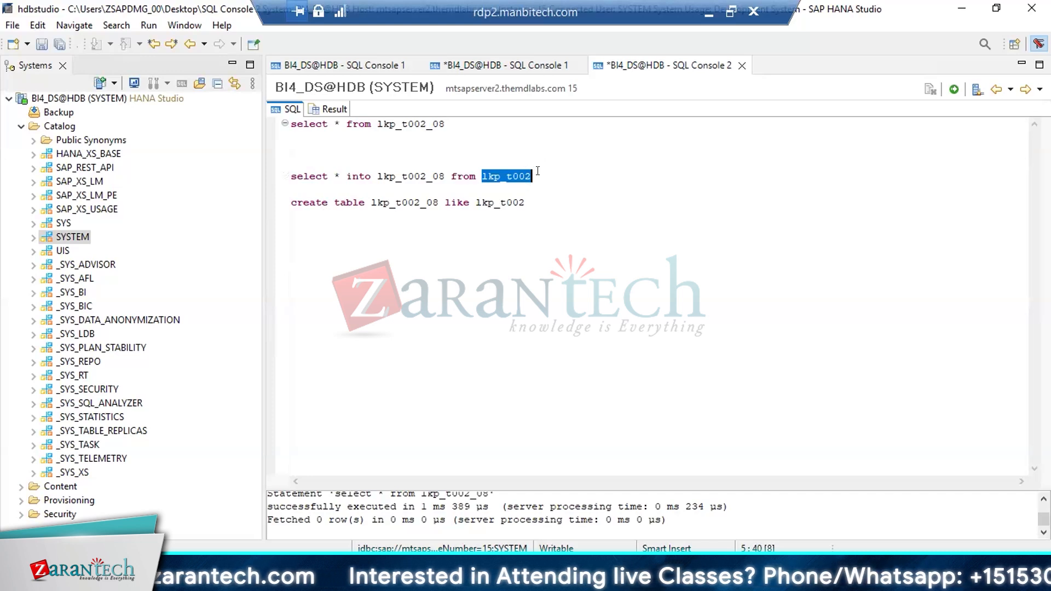
left_click_drag(535, 203, 263, 208)
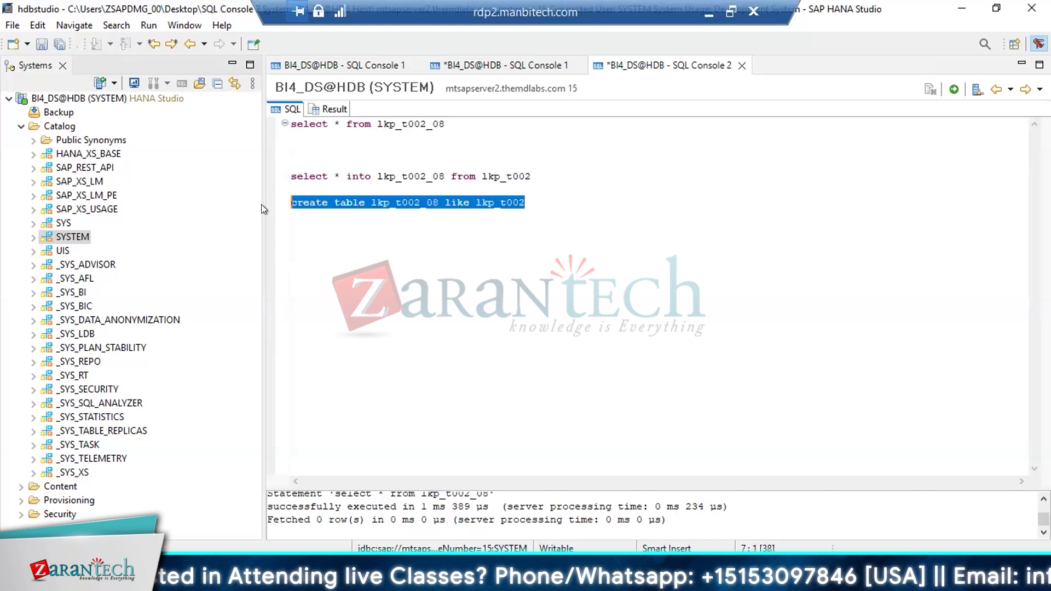
double_click(512, 204)
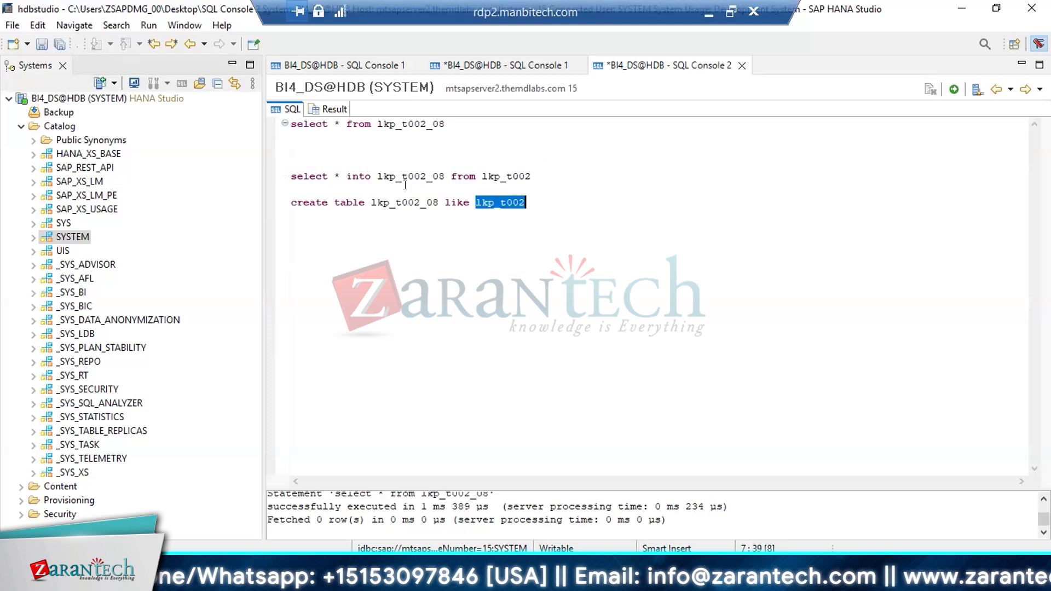
Run the lkp_t002_08 select statement once more to review the table's columns, and return to the SQL editor
left_click_drag(446, 125, 184, 90)
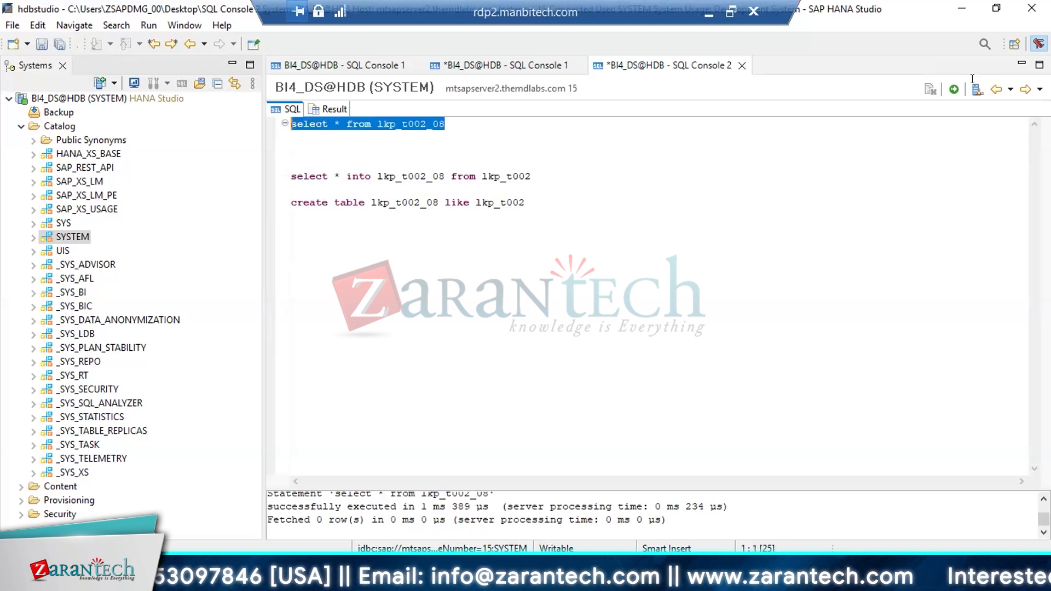
left_click(956, 89)
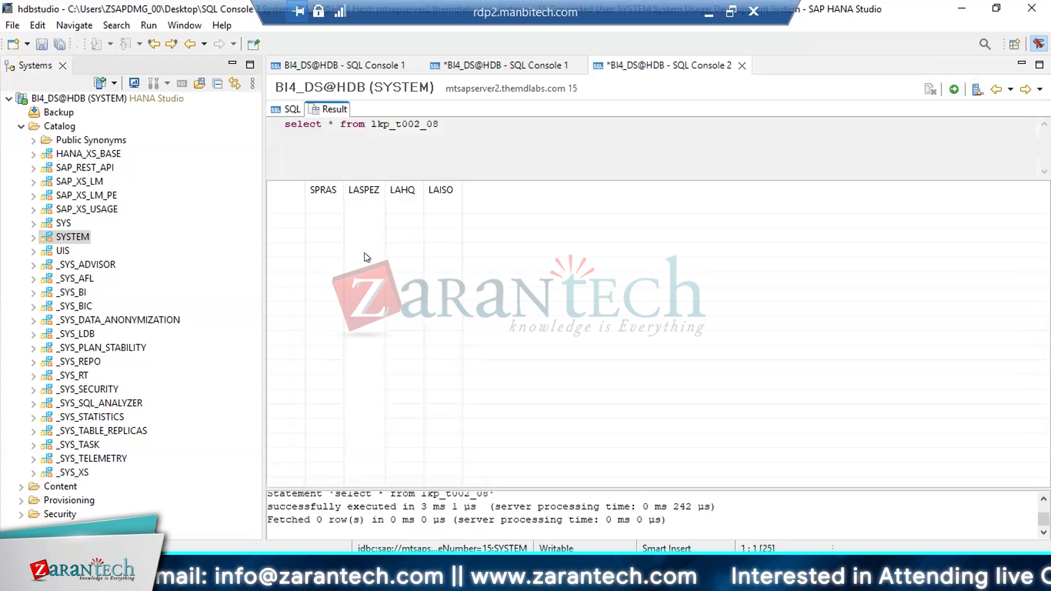
left_click(281, 104)
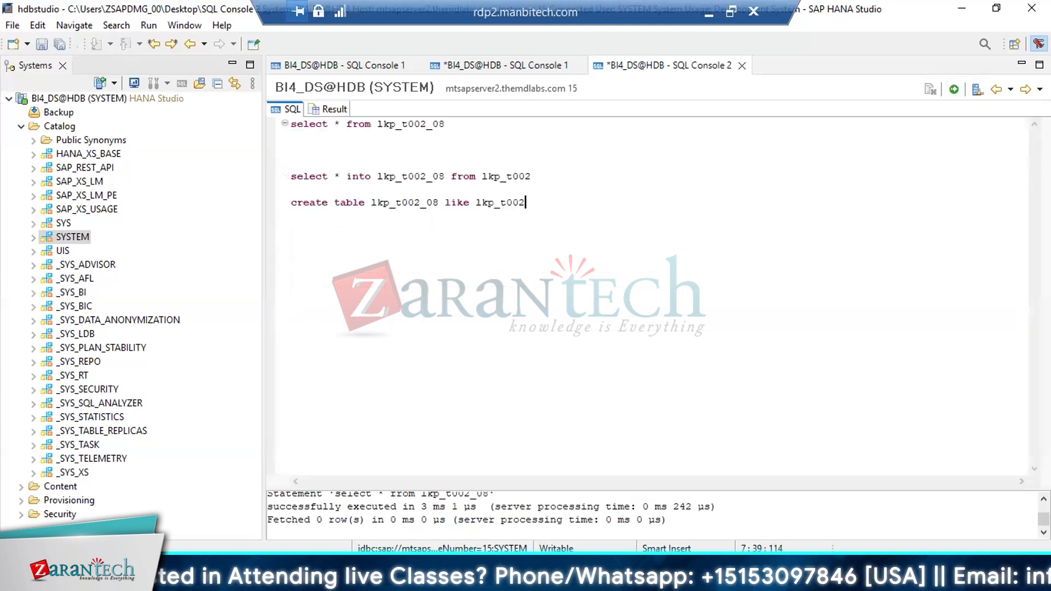
key("Return")
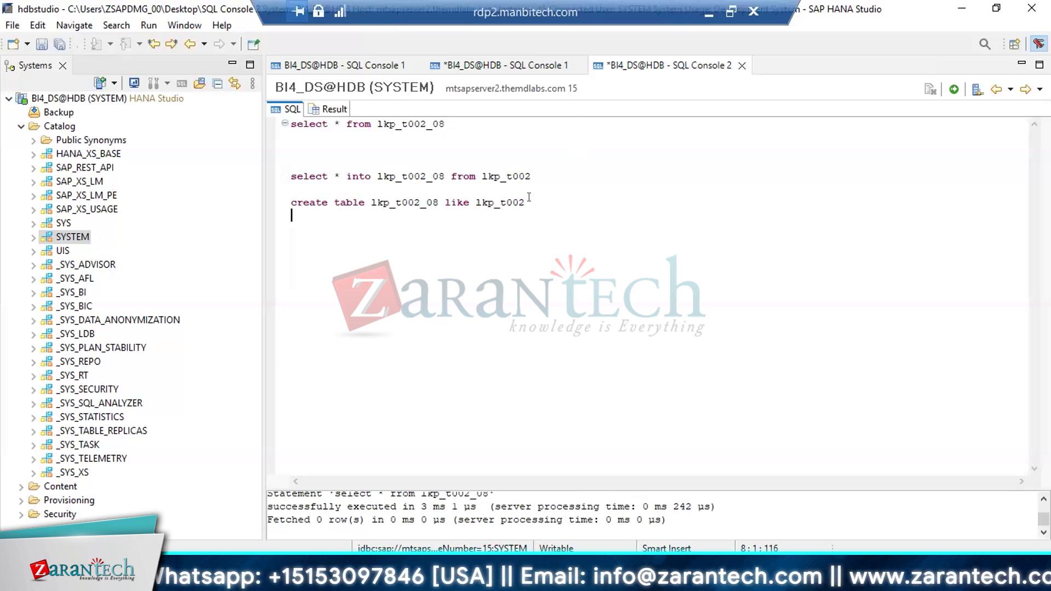
left_click_drag(526, 202, 288, 194)
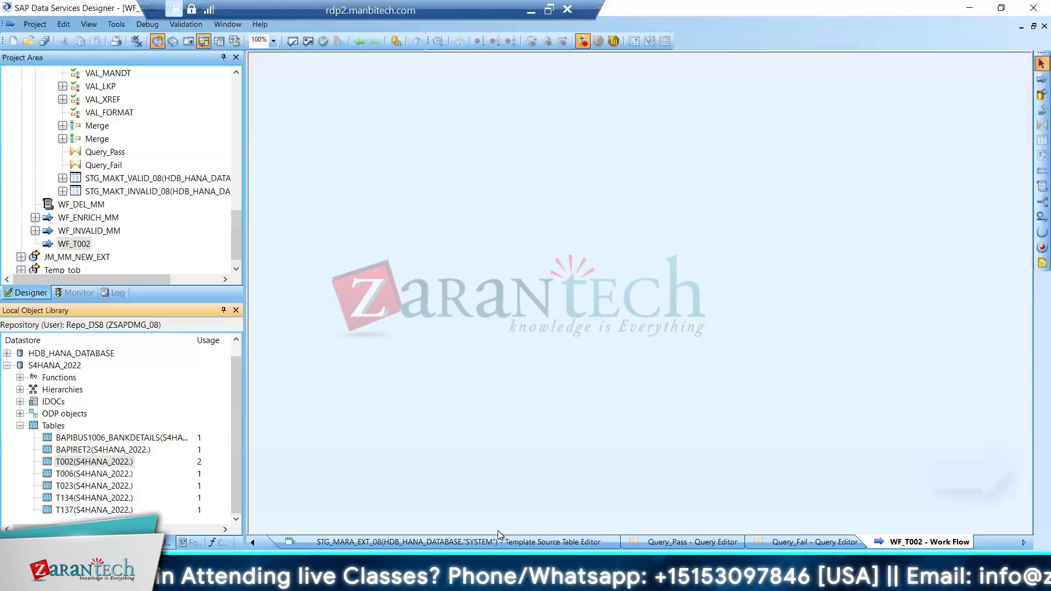
Switch to SAP Data Services Designer, save all changes and execute the JB_MM_TRANSFORM job on JobServer_08, inspecting its error log
left_click(234, 166)
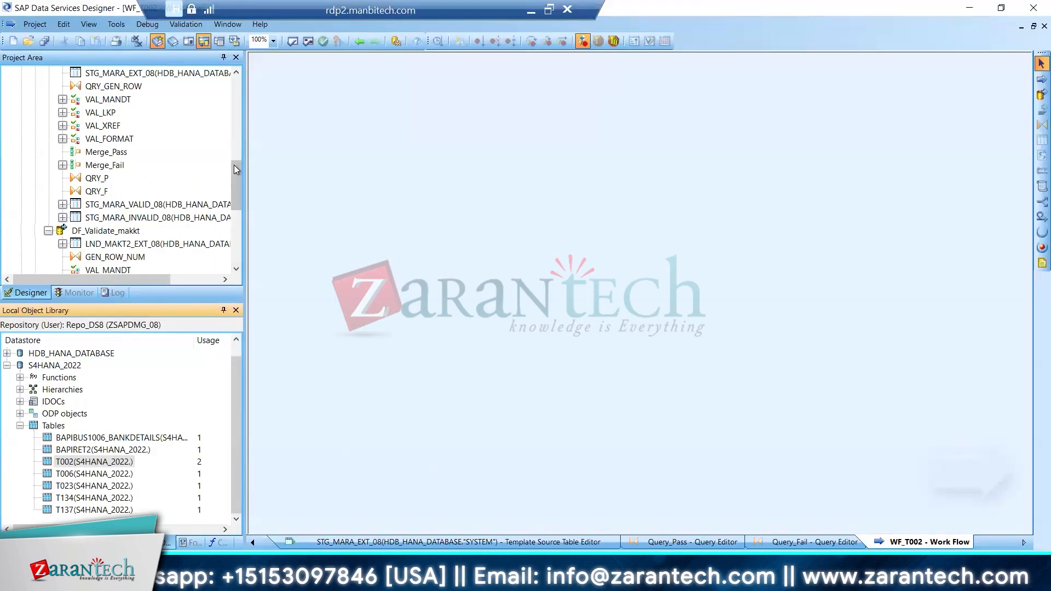
left_click_drag(234, 165, 239, 74)
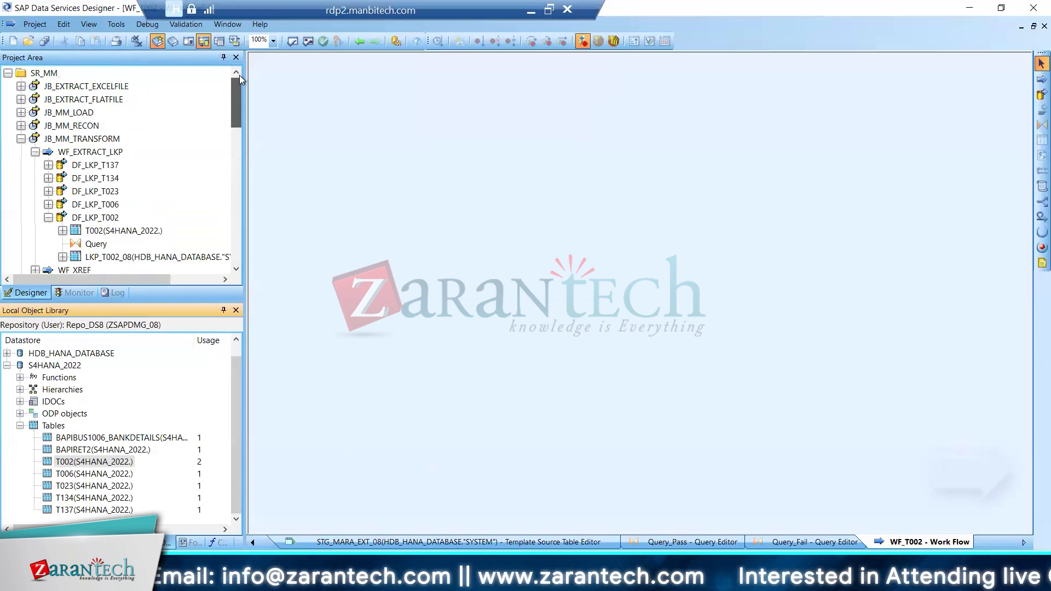
left_click(92, 140)
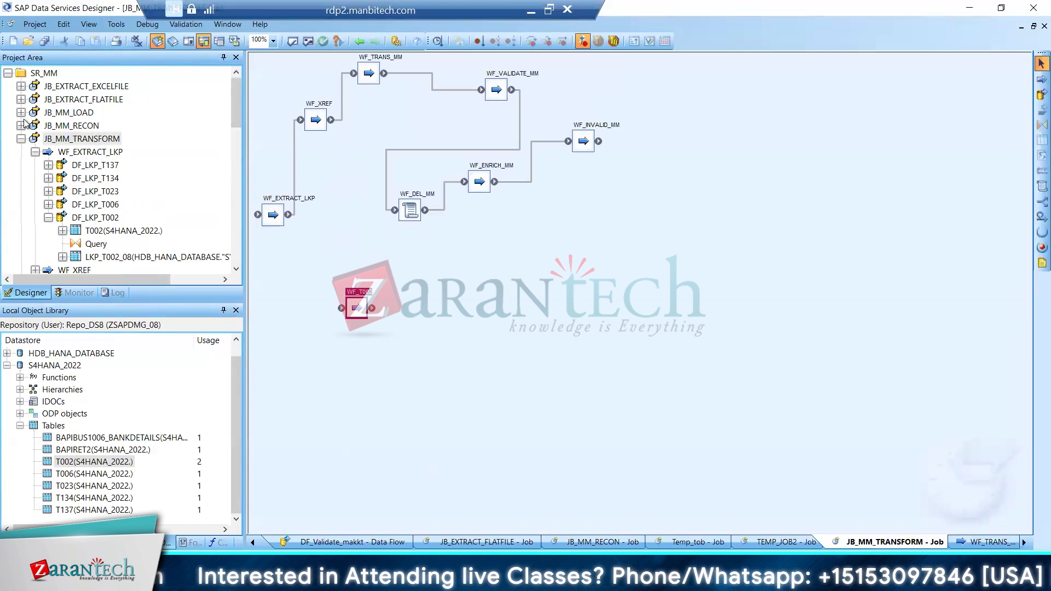
right_click(100, 140)
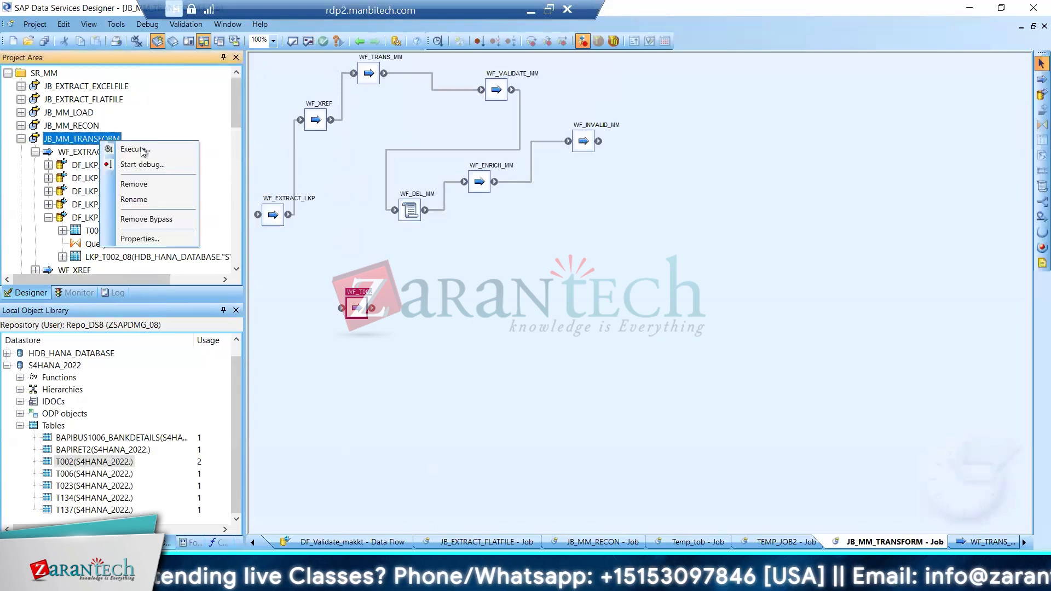
left_click(136, 149)
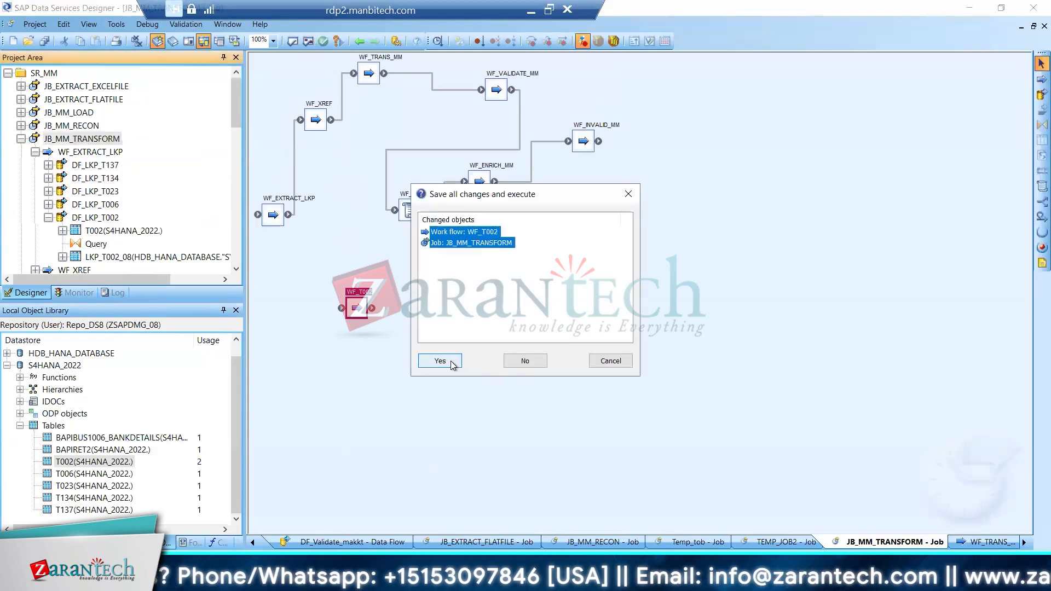
left_click(452, 364)
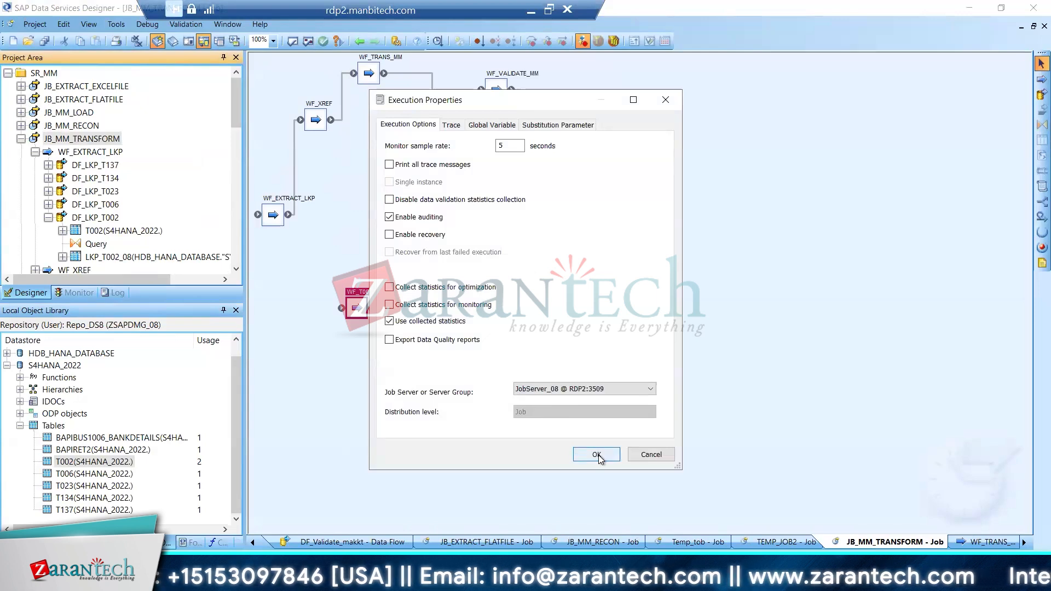
left_click(596, 455)
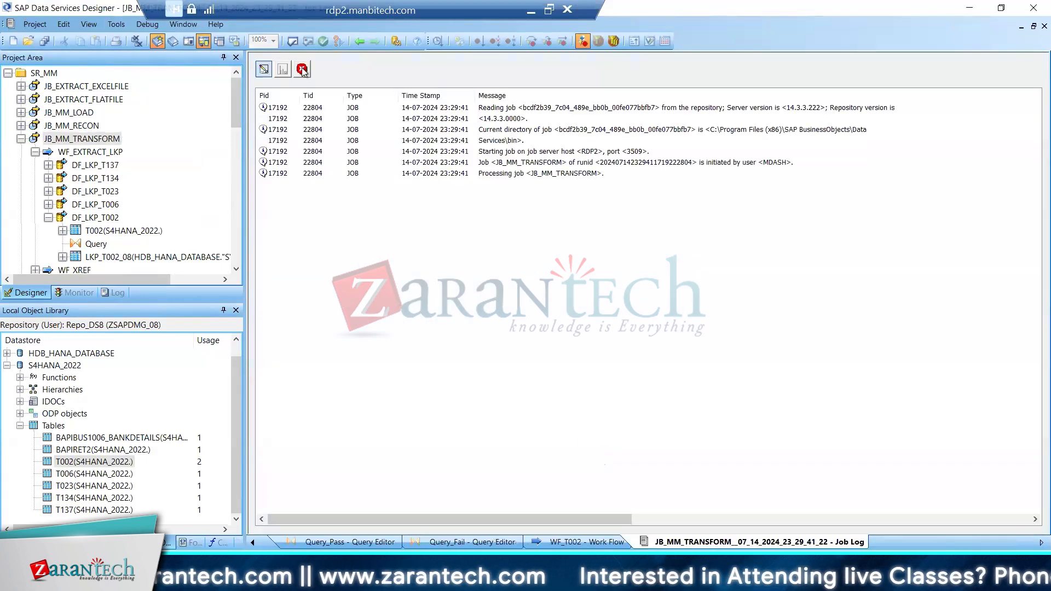
left_click(301, 69)
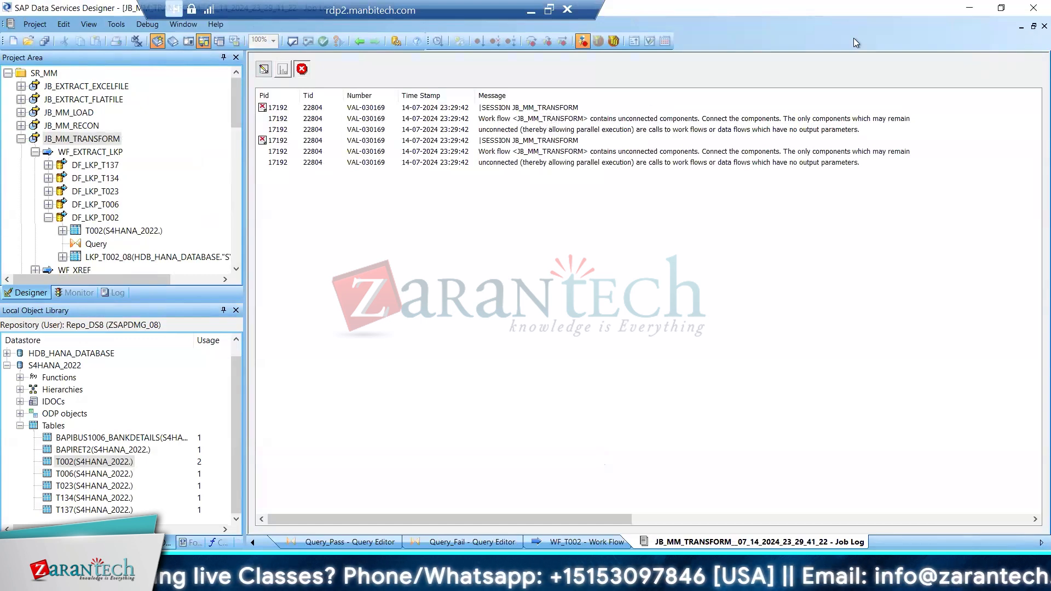
Return to the JB_MM_TRANSFORM job and delete the unconnected WF_T002 work flow from it
left_click(359, 42)
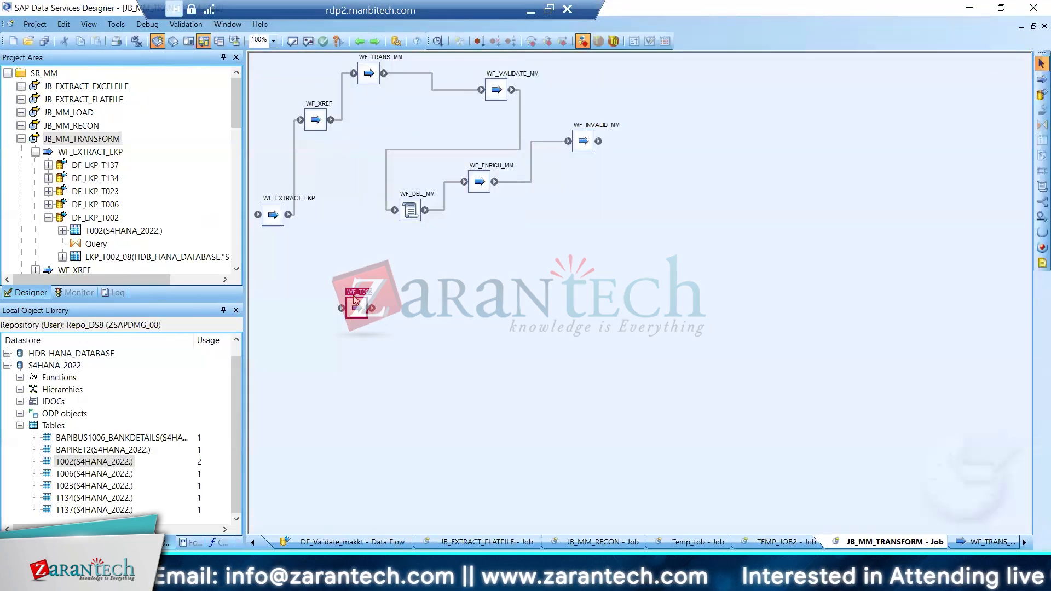
right_click(357, 301)
left_click(398, 124)
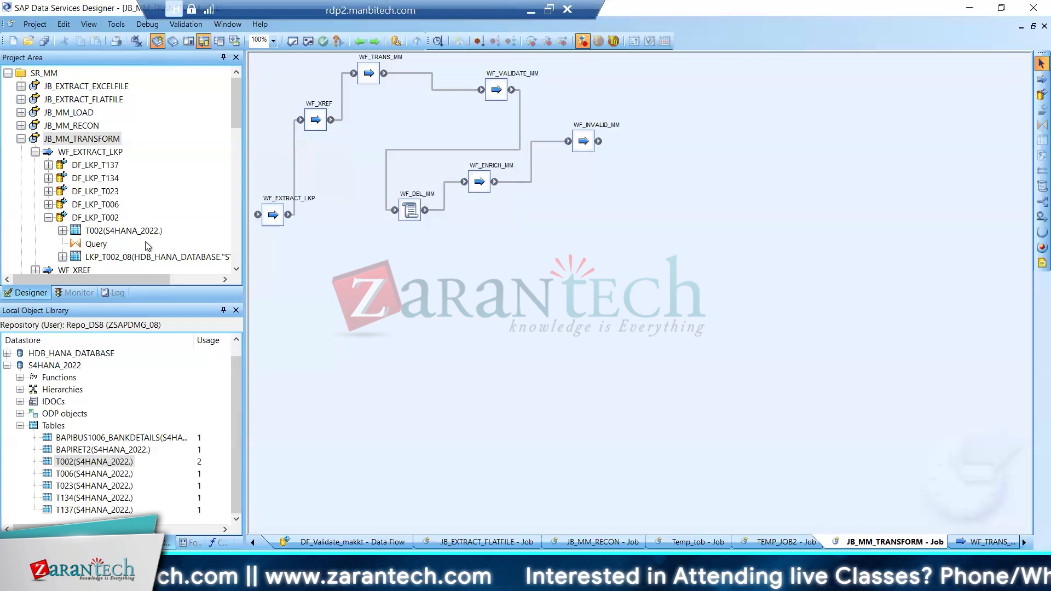
Save the changed JB_MM_TRANSFORM job and execute it again with the default execution properties
right_click(92, 139)
left_click(131, 147)
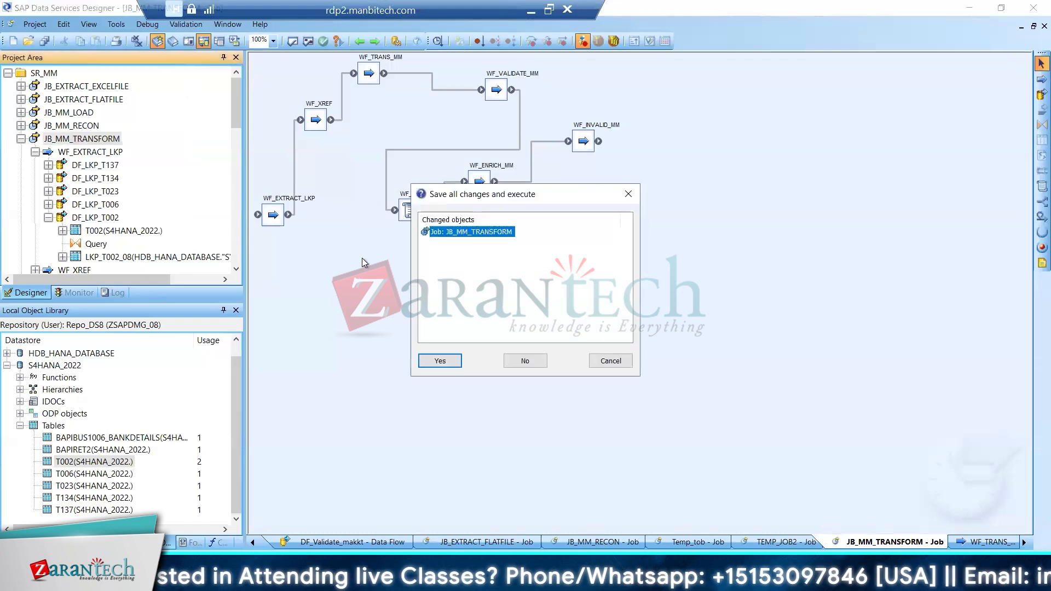
left_click(436, 358)
left_click(589, 452)
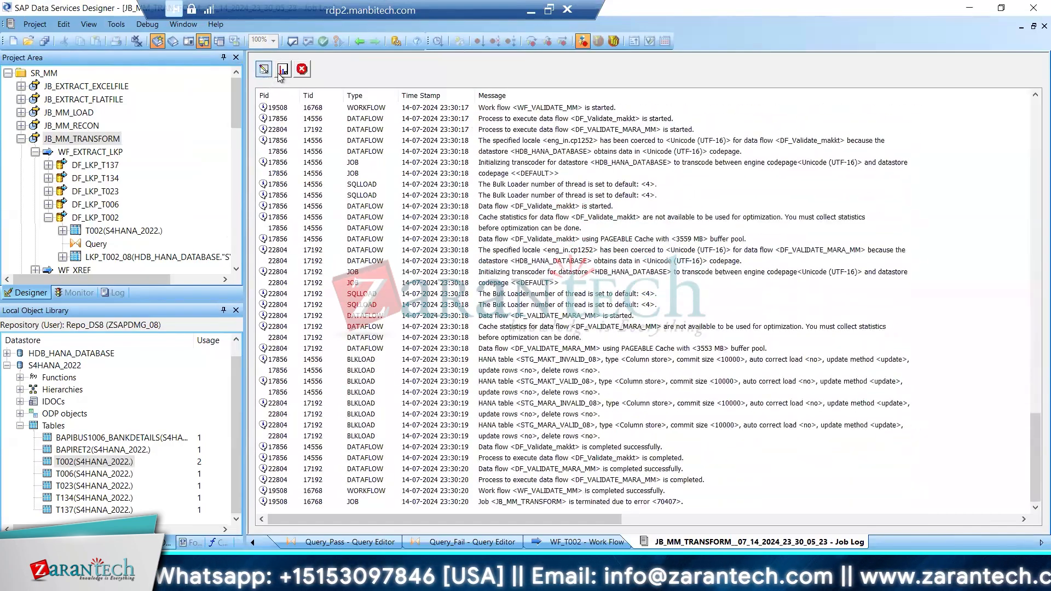
Open the DF_VALIDATE_MARA_MM data flow, preview the data of its STG_MARA_VALID_08 target table and check the job monitor
left_click_drag(236, 95, 229, 163)
double_click(64, 127)
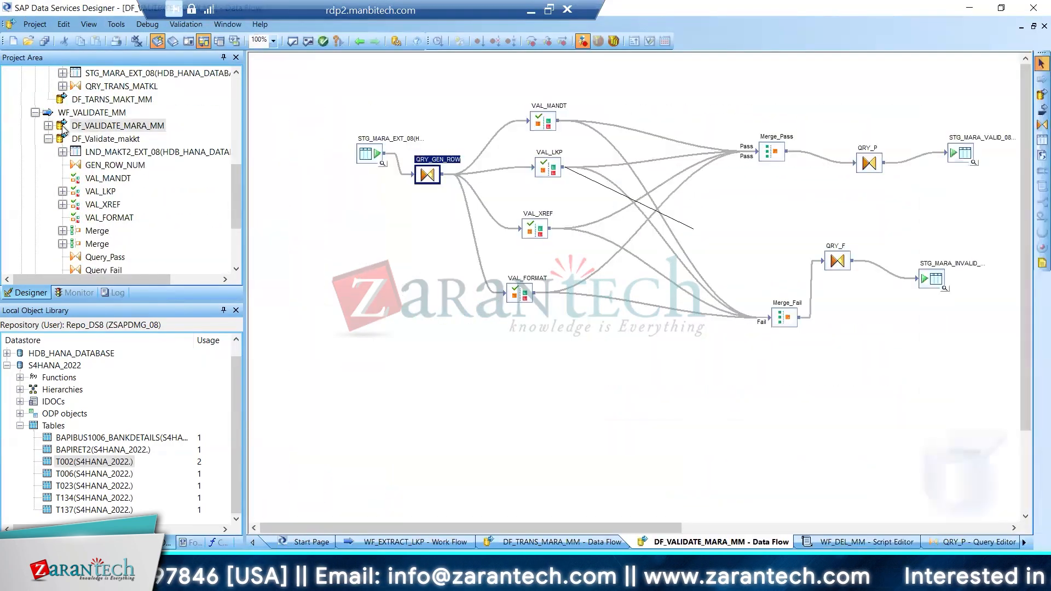
left_click(974, 163)
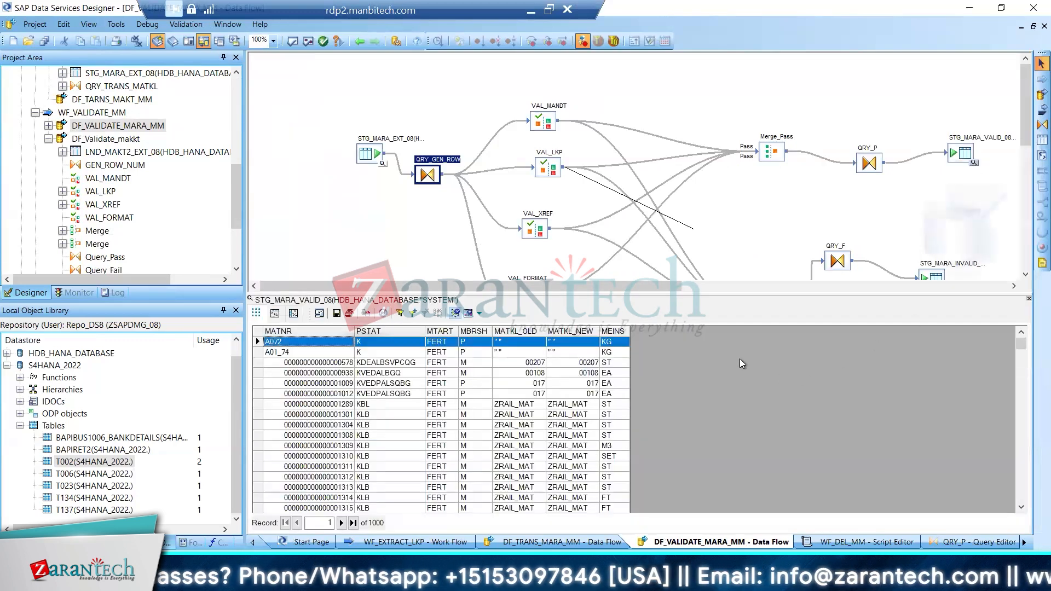
left_click_drag(239, 158, 239, 76)
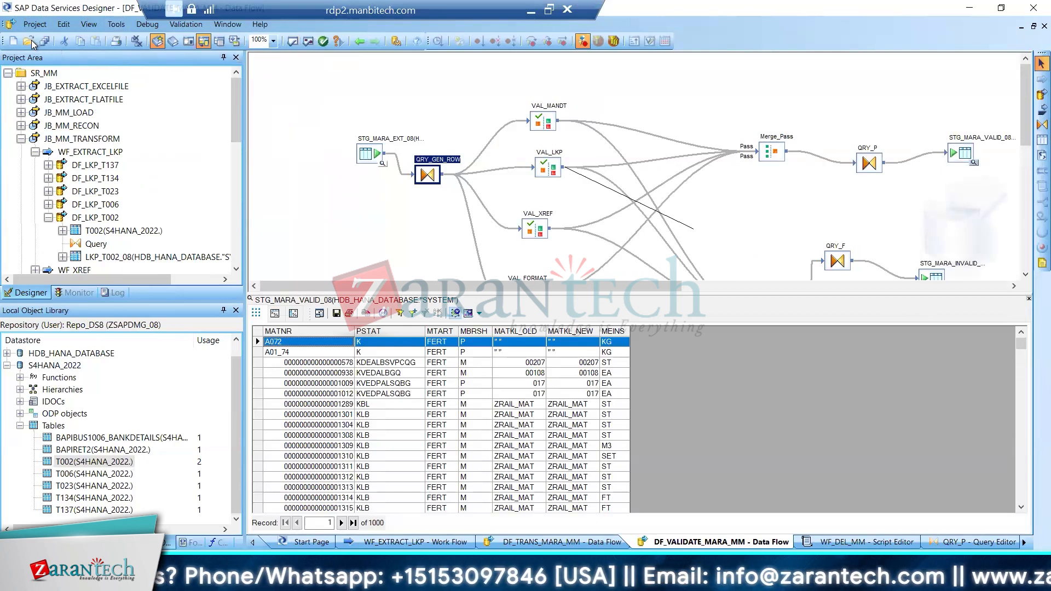
left_click(75, 292)
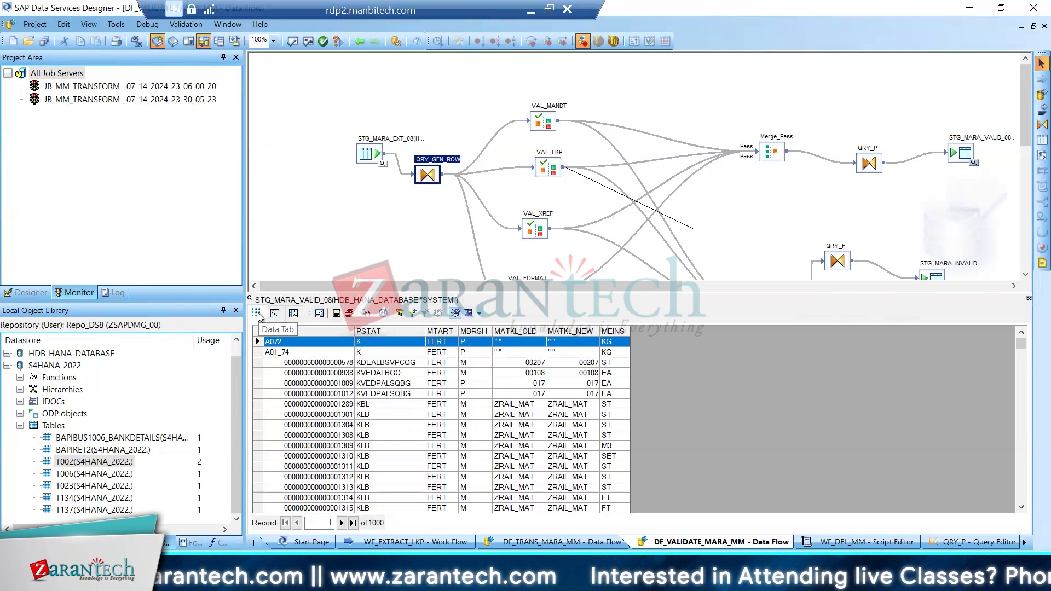
left_click(30, 293)
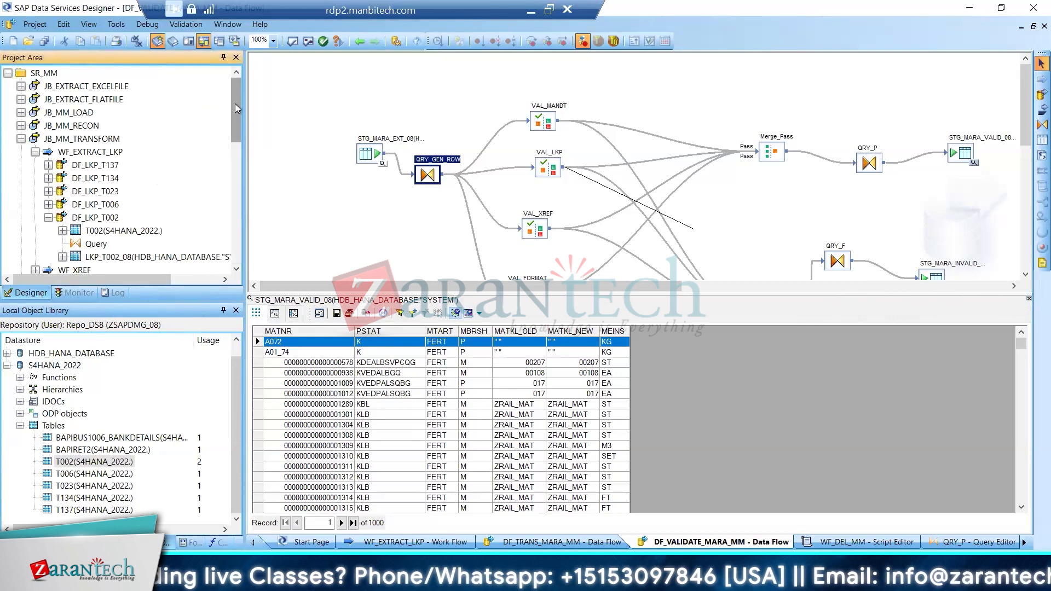
Correct the WF_DEL_MM script of JB_MM_TRANSFORM to read IN (SELECT DISTINCT ROW_NUM and save all changes
double_click(35, 140)
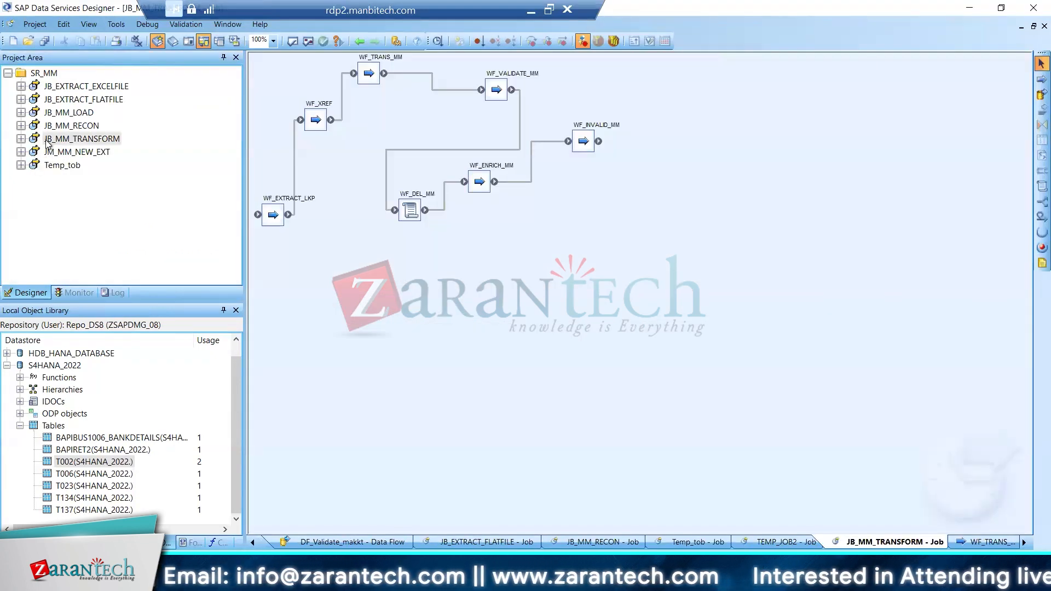
double_click(407, 206)
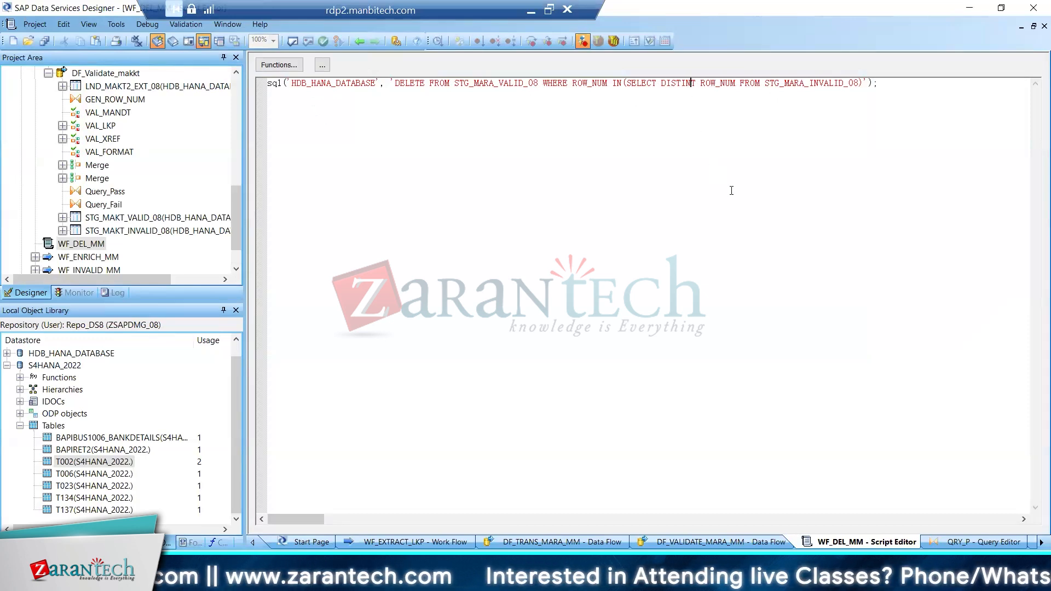
type("C")
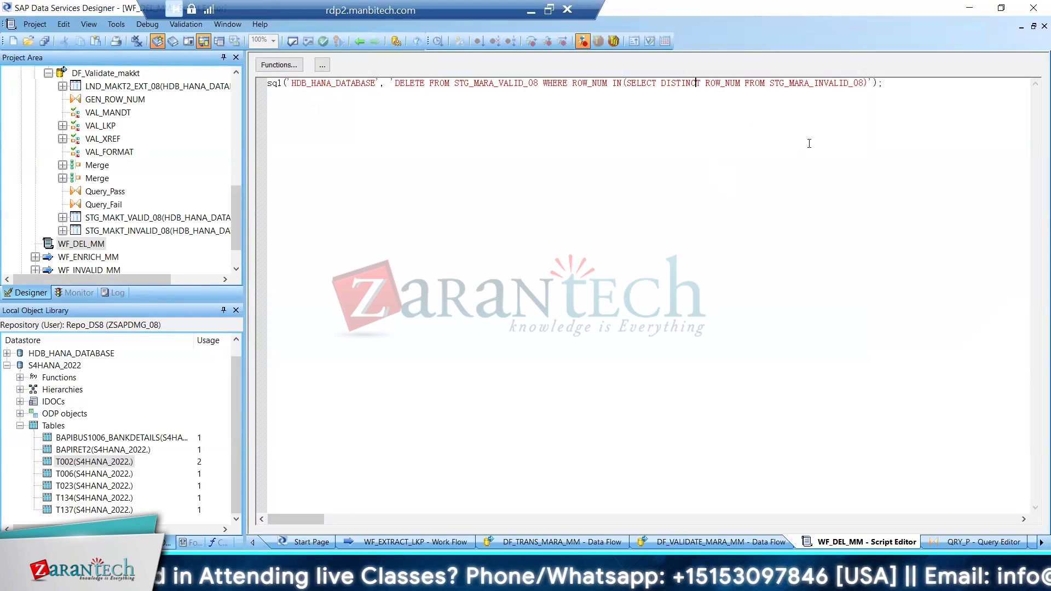
left_click(624, 86)
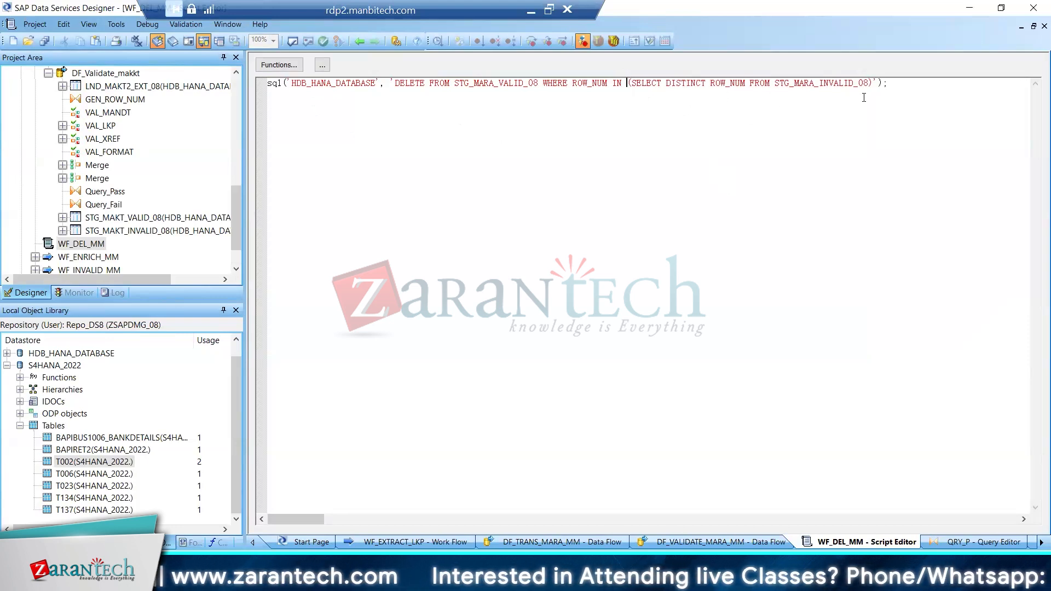
left_click(44, 41)
left_click(440, 361)
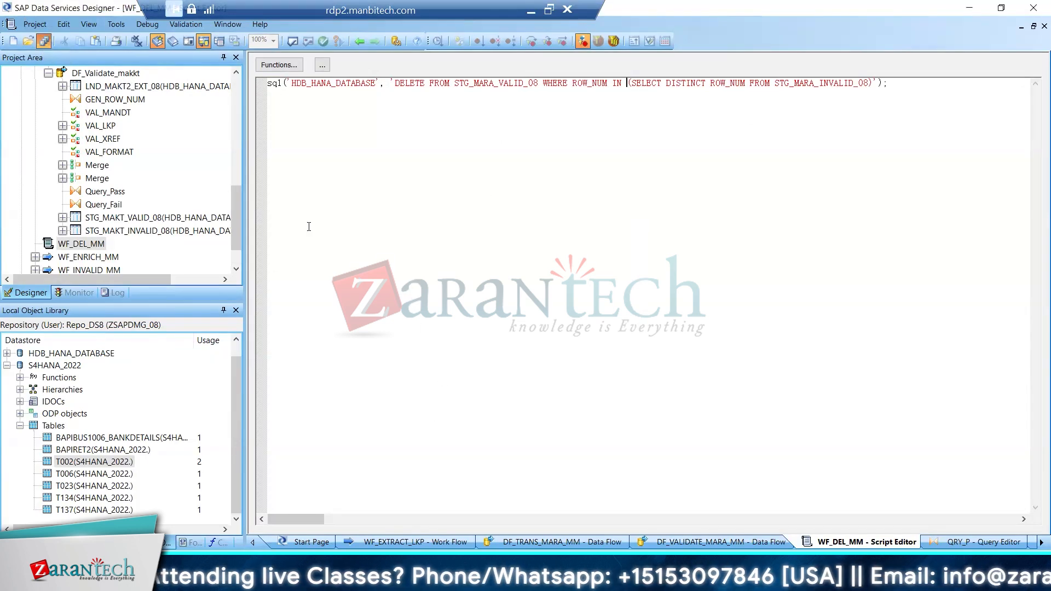
Execute the JB_MM_TRANSFORM job on JobServer_08 with the default execution properties and open its error log
scroll(235, 158, "up", 1)
scroll(238, 162, "up", 8)
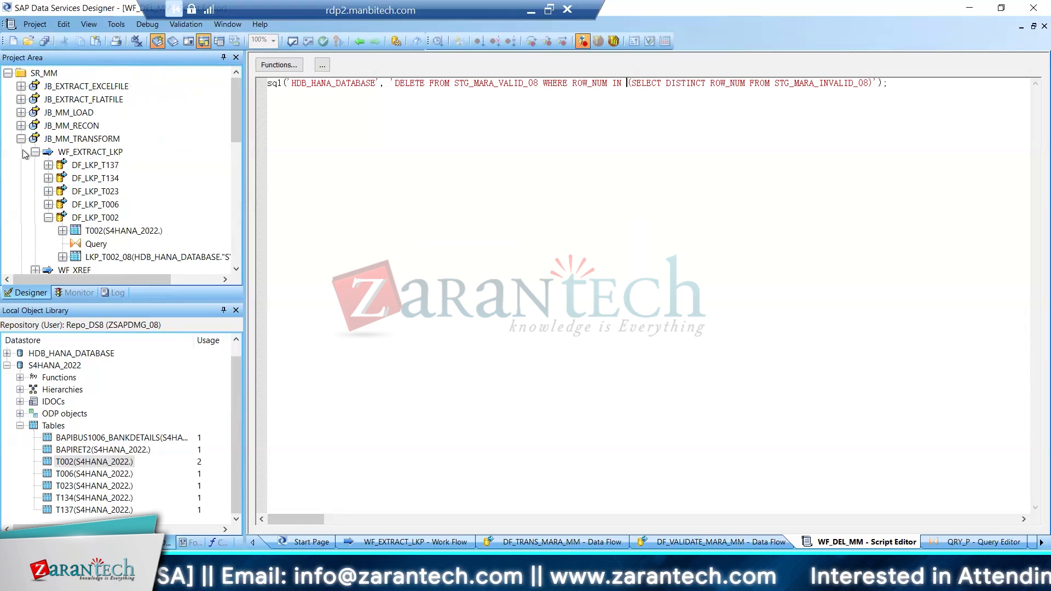
right_click(59, 137)
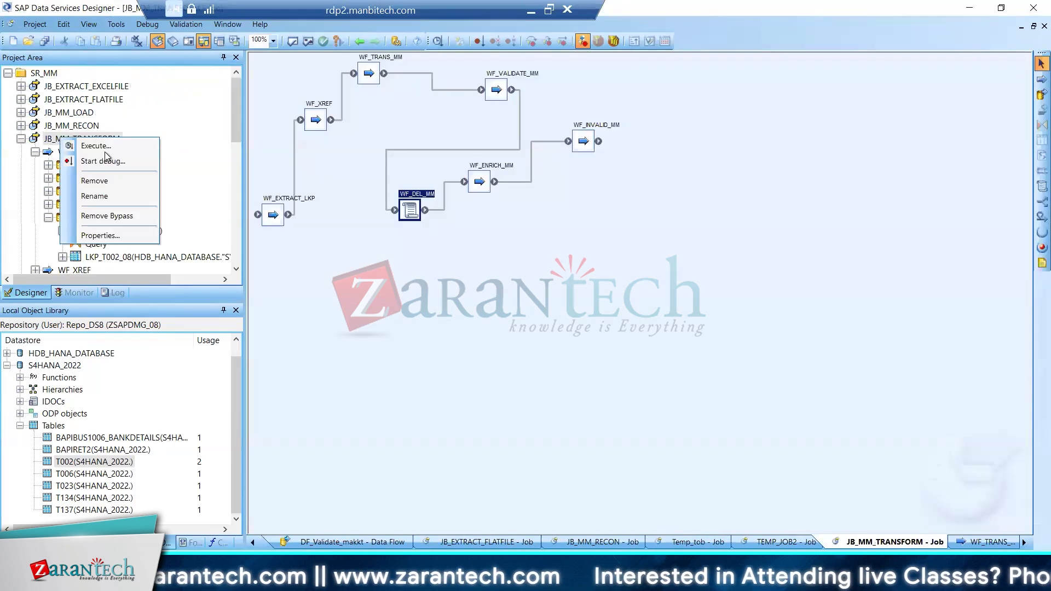
left_click(105, 146)
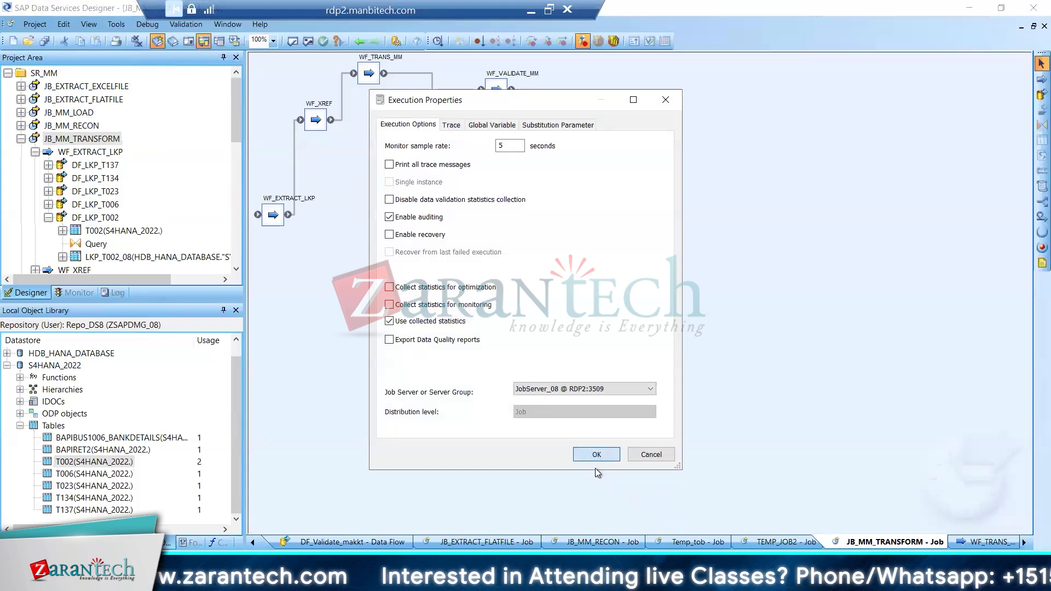
left_click(595, 456)
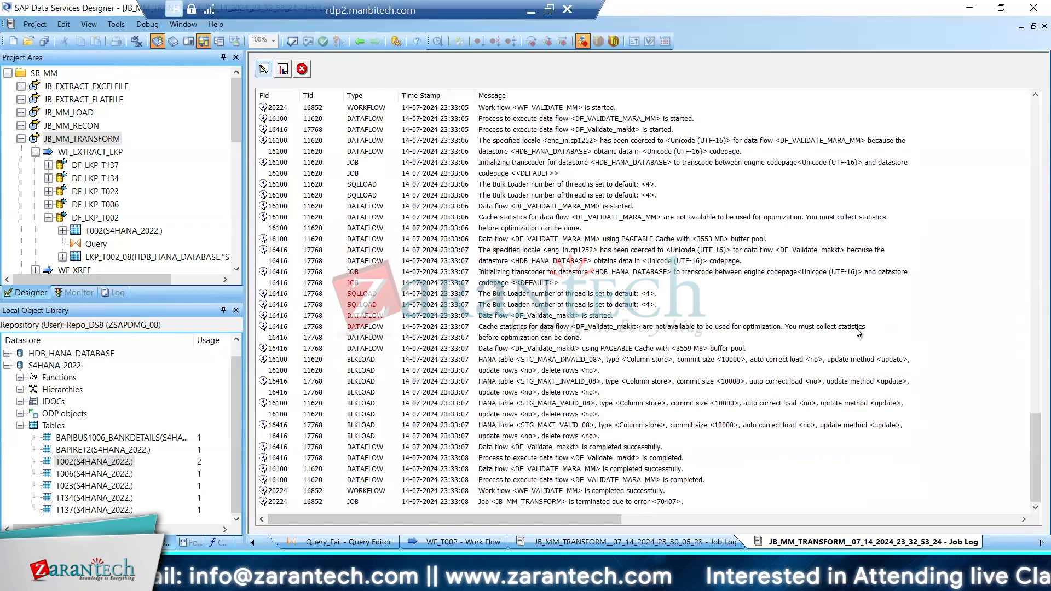
left_click(303, 69)
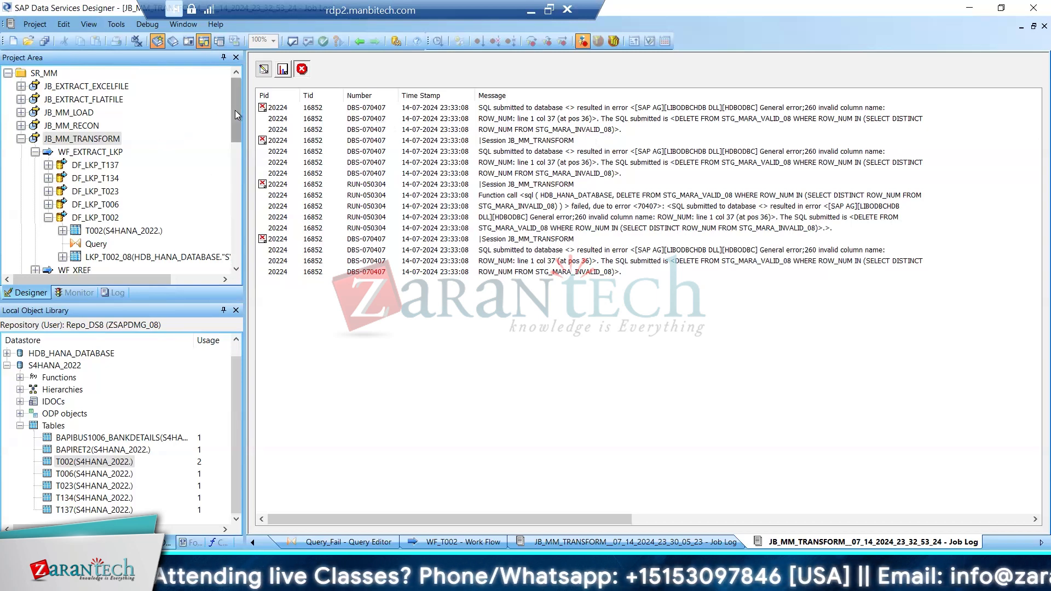
Reopen the DF_VALIDATE_MARA_MM data flow and refresh the STG_MARA_VALID_08 data preview to check its columns for ROW_NUM
left_click_drag(235, 110, 228, 200)
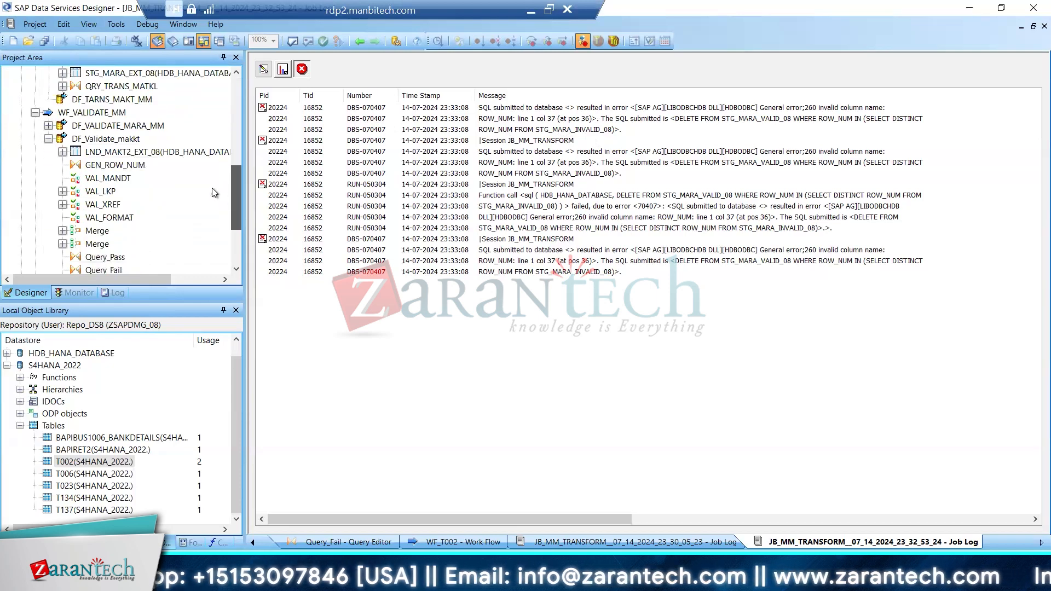
left_click(48, 125)
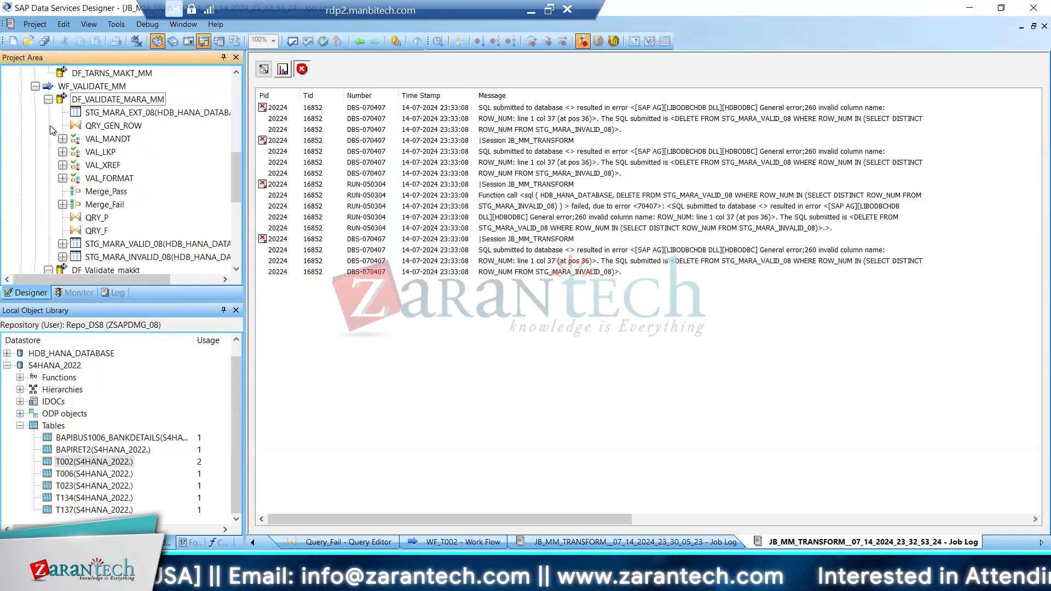
double_click(62, 101)
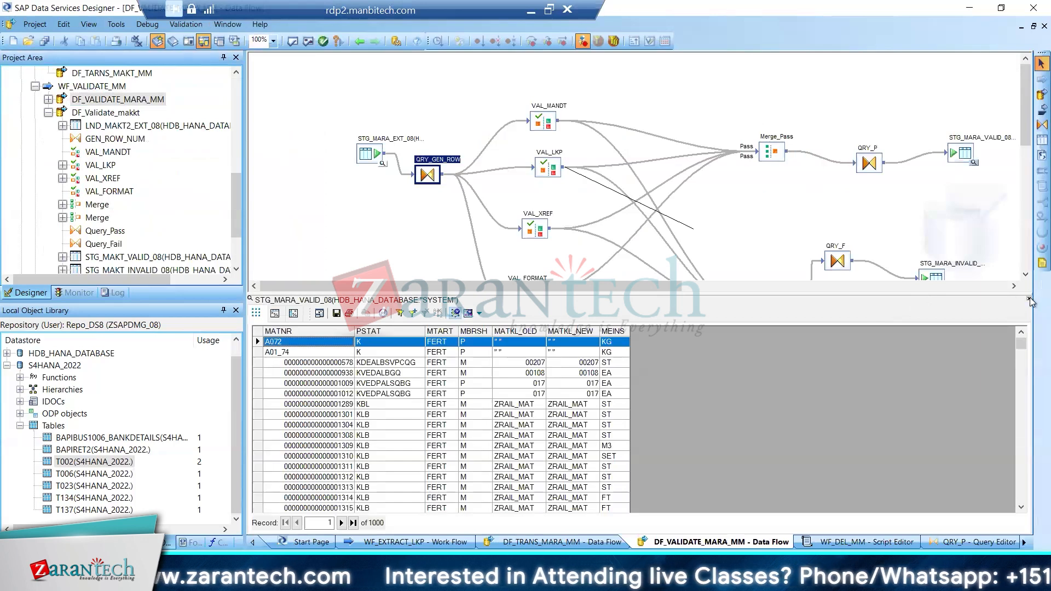
left_click(1028, 299)
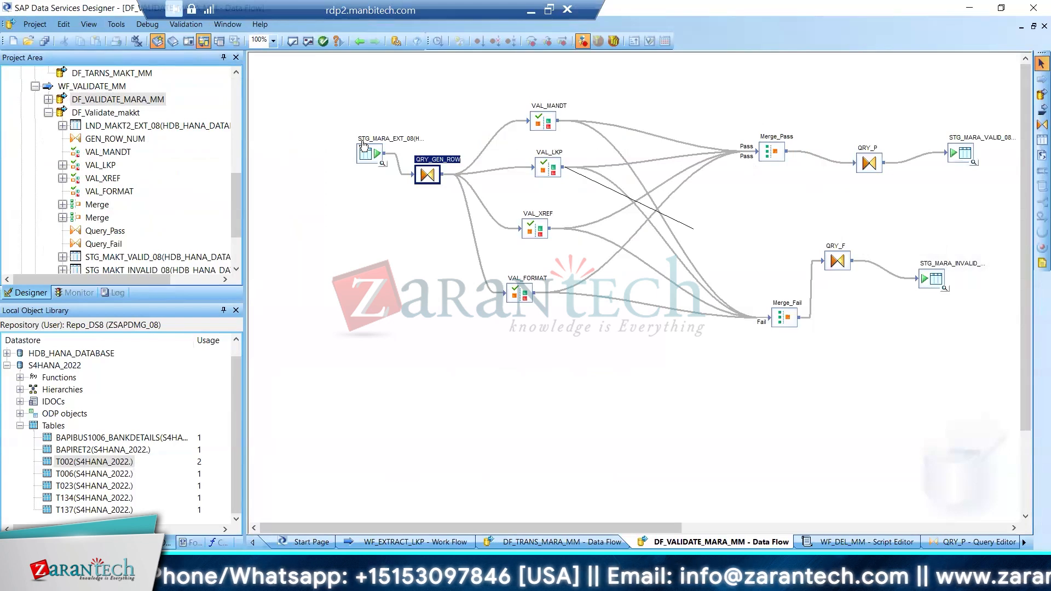
left_click(973, 164)
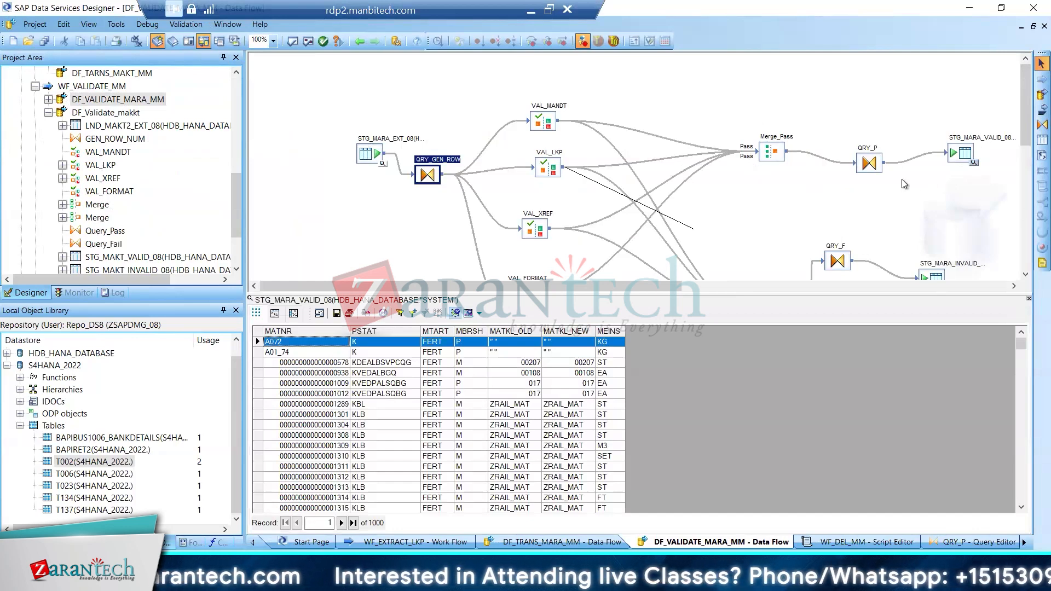
Open the QRY_P query and select the unmapped Merge_Pass input columns from AESZN to VPSTA
double_click(870, 167)
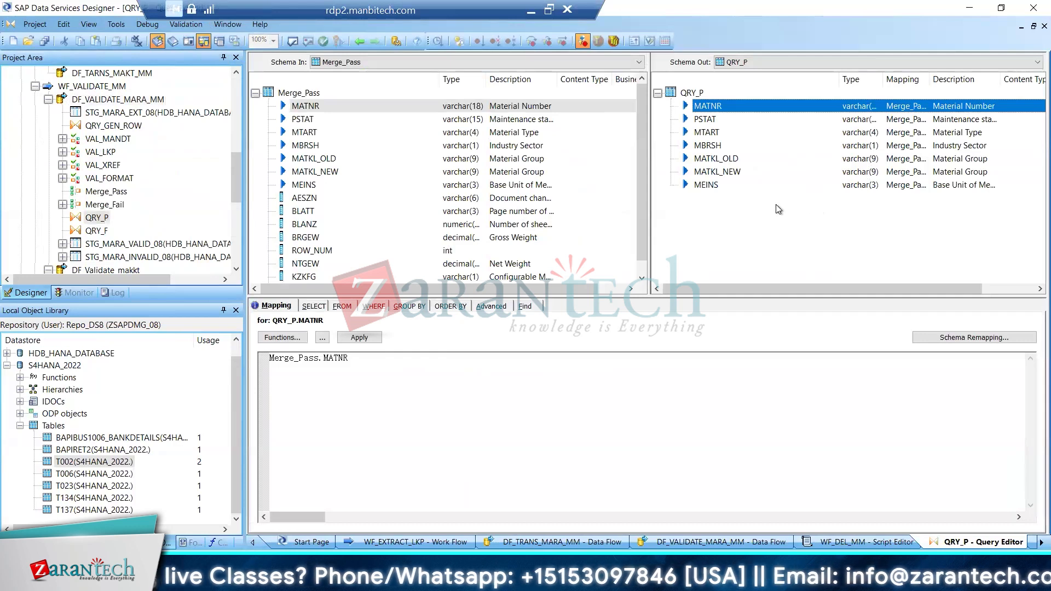
left_click(309, 200)
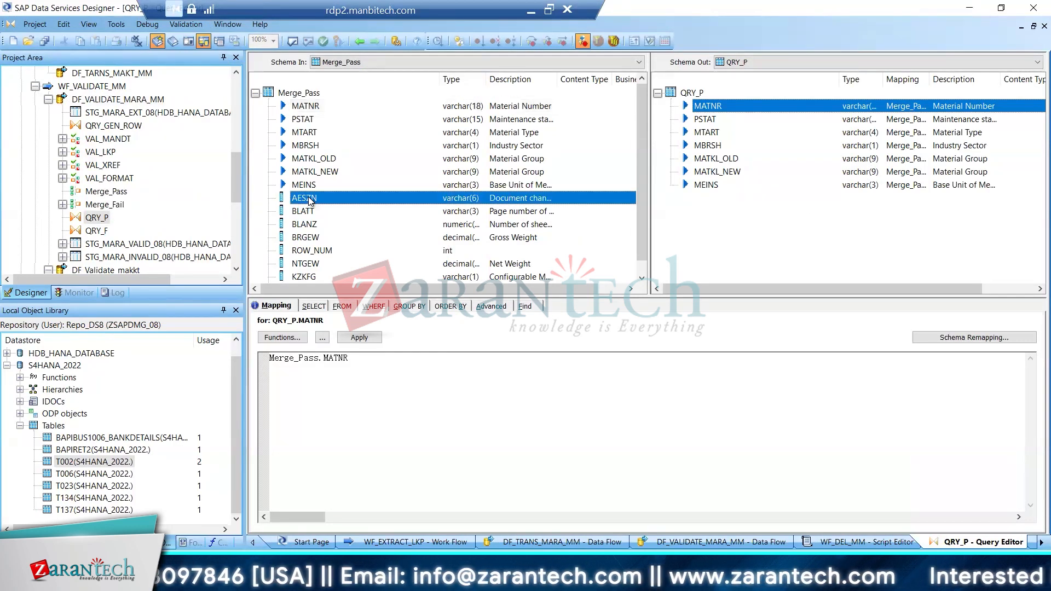
left_click(638, 277)
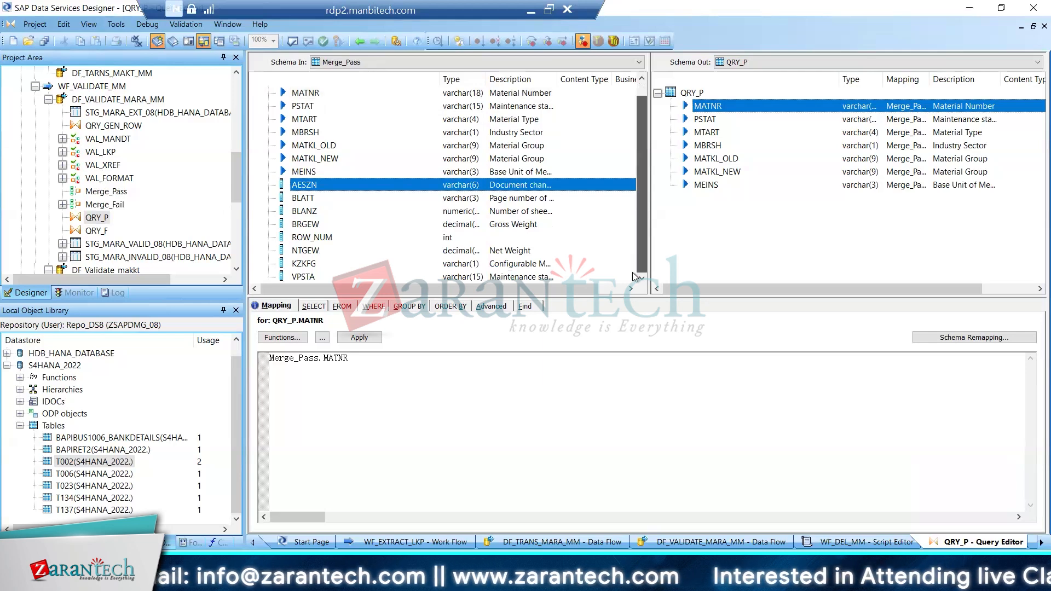
left_click(309, 277, "shift")
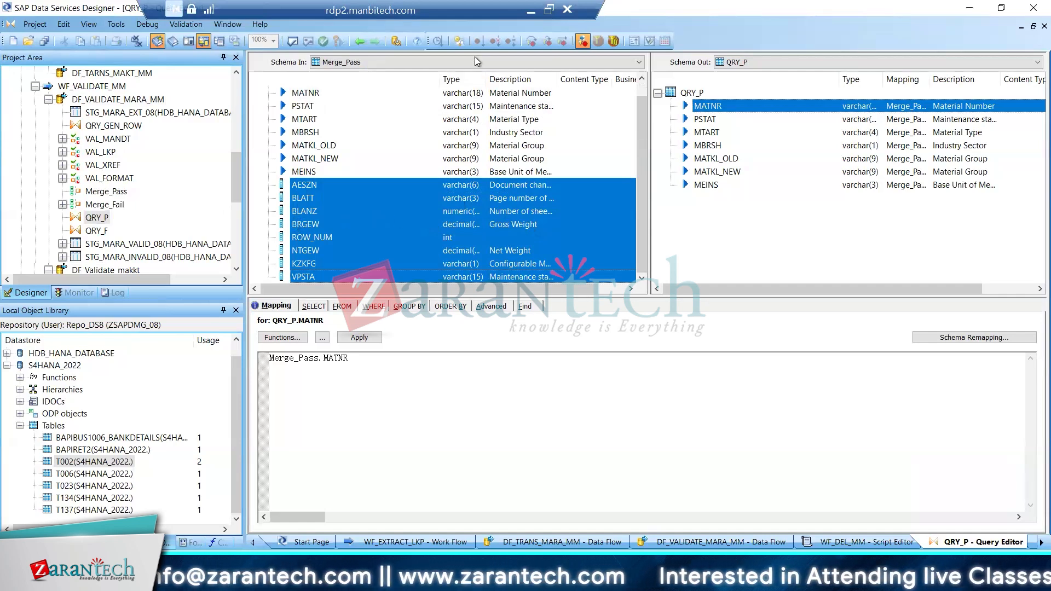
Return to the JB_MM_TRANSFORM job and open the QRY_GEN_ROW query of DF_VALIDATE_MARA_MM within WF_VALIDATE_MM
key("alt+Left")
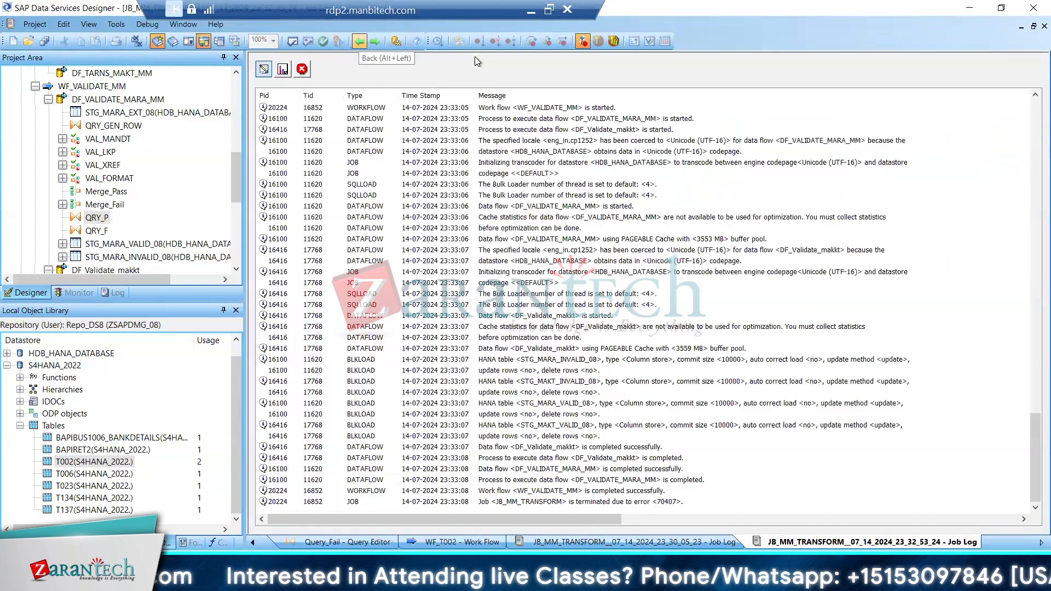
left_click(360, 41)
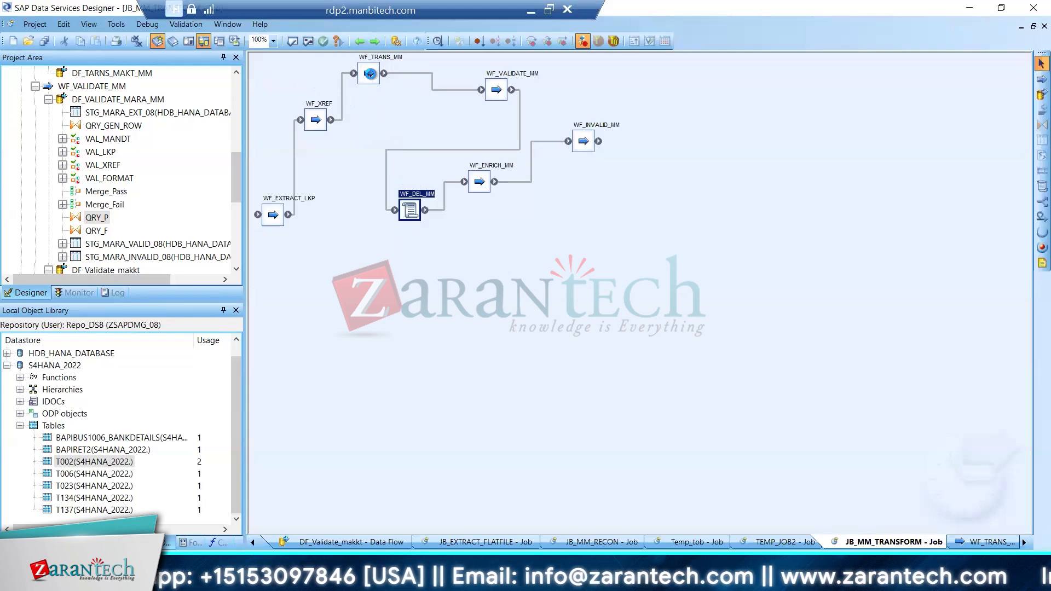
double_click(497, 90)
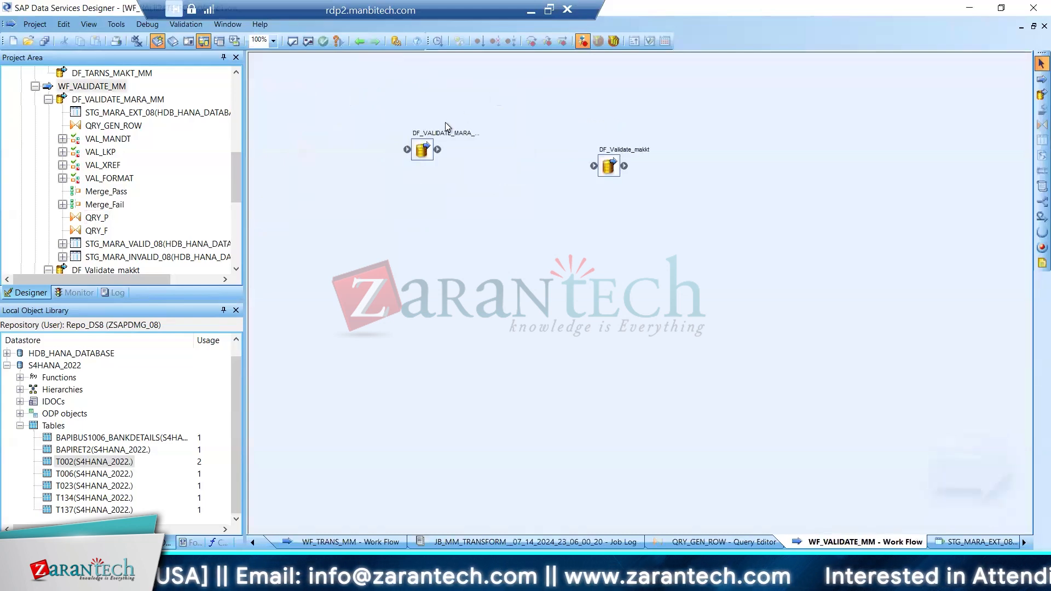
double_click(425, 149)
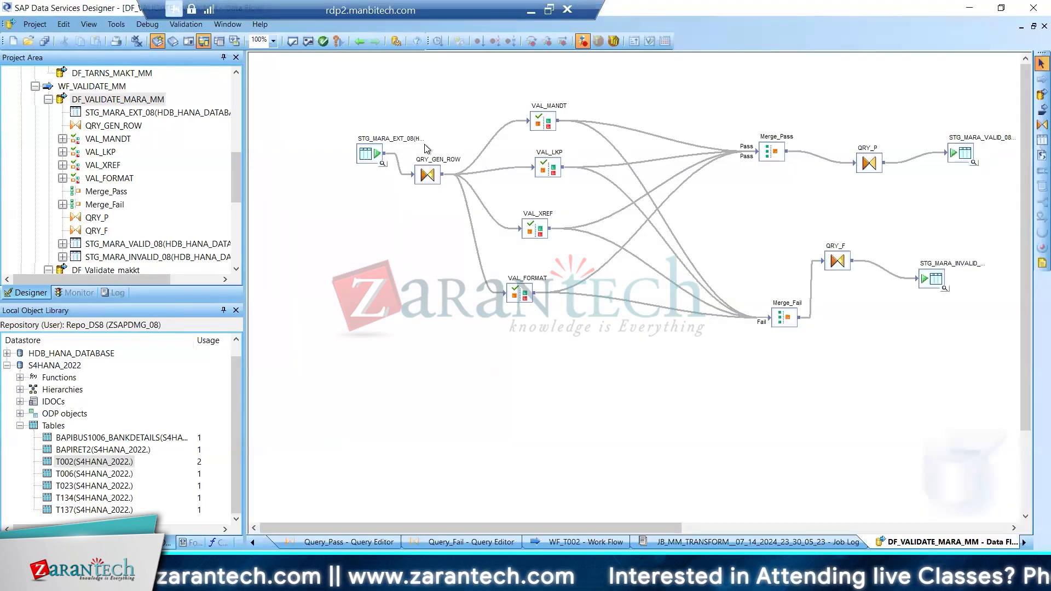
double_click(427, 175)
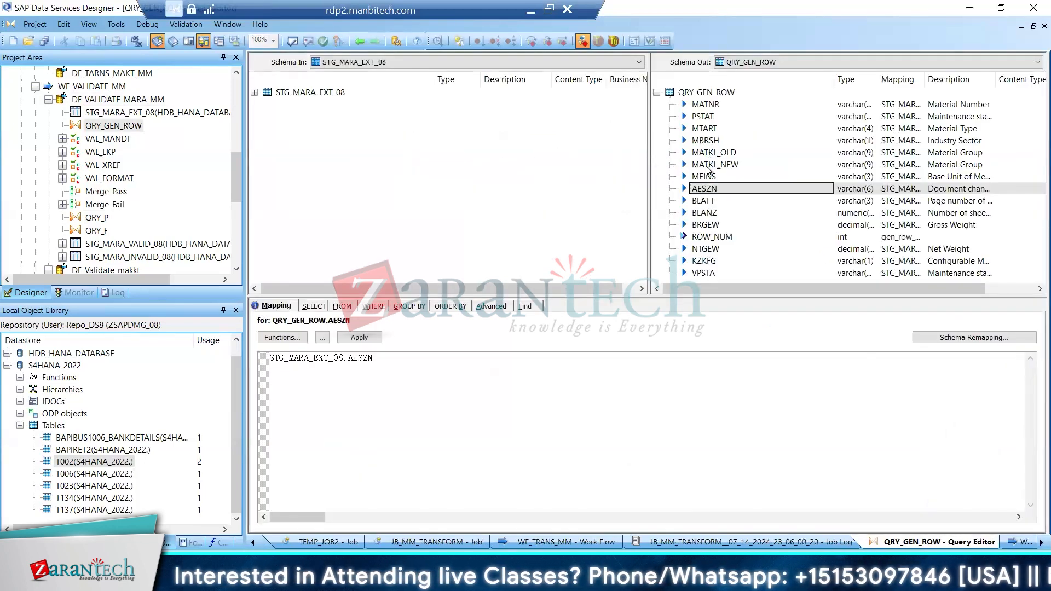
Delete the AESZN, BLATT and BLANZ columns from the QRY_GEN_ROW output schema and save the changed data flow
right_click(706, 190)
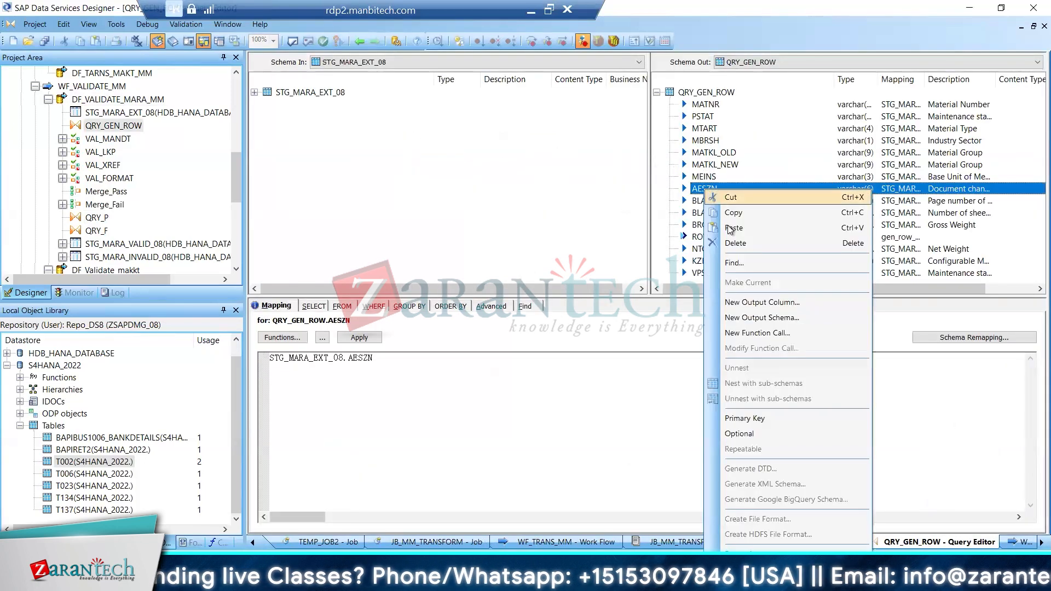
left_click(734, 244)
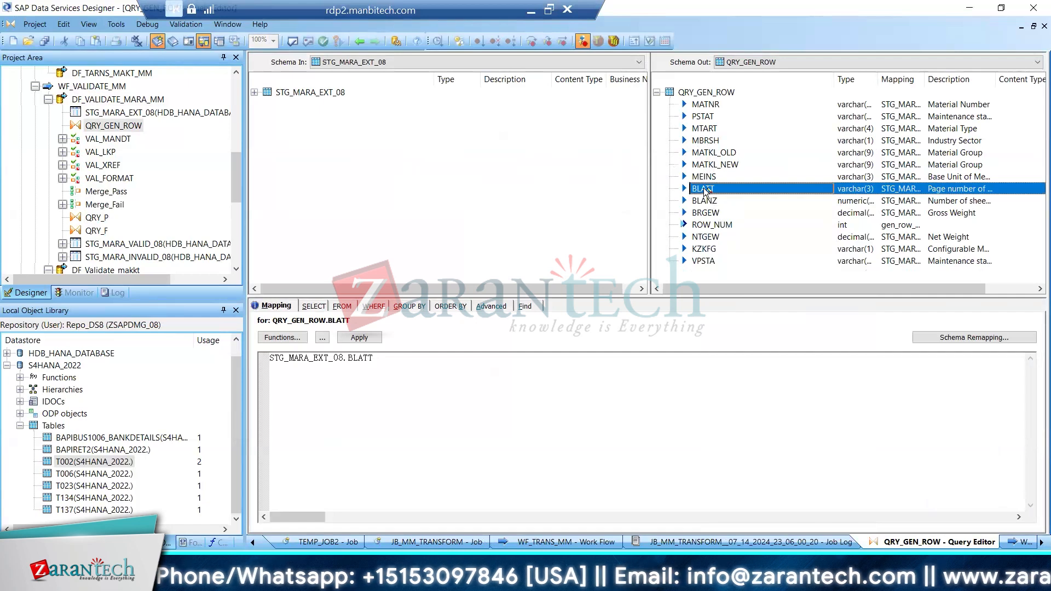
right_click(704, 191)
left_click(733, 244)
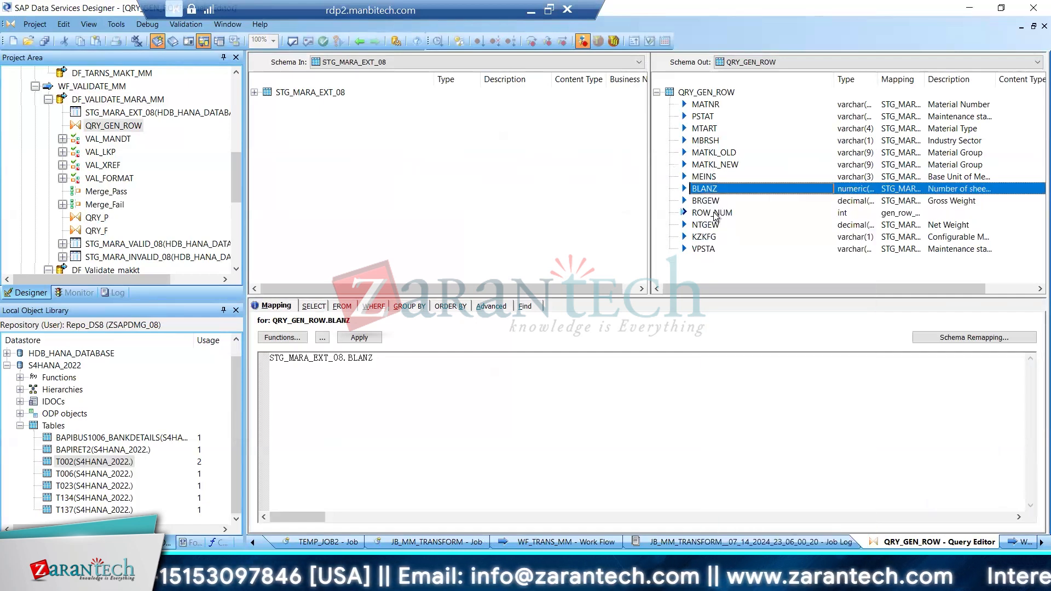
right_click(707, 192)
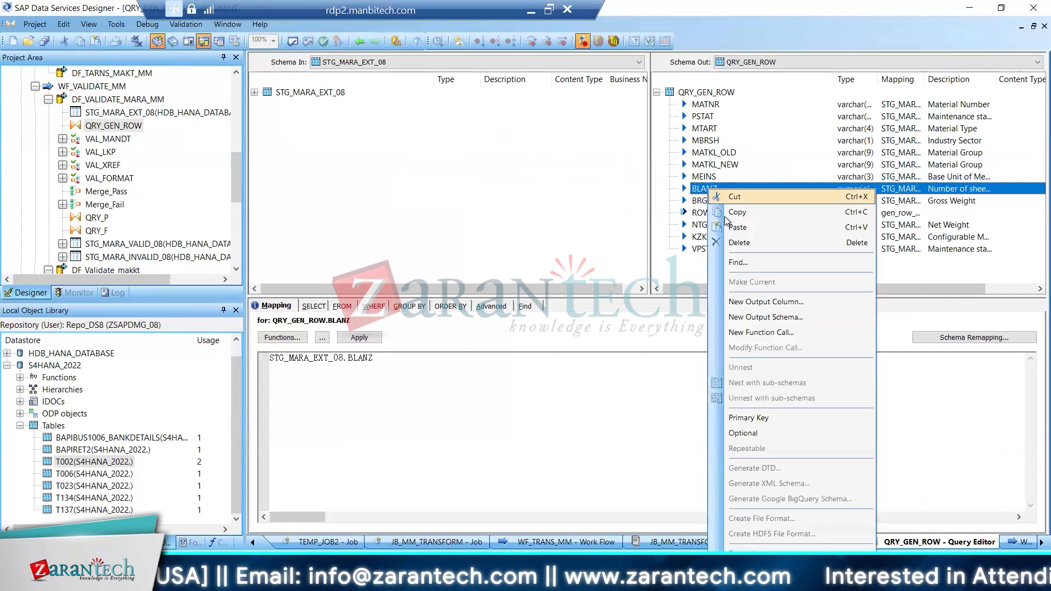
left_click(734, 245)
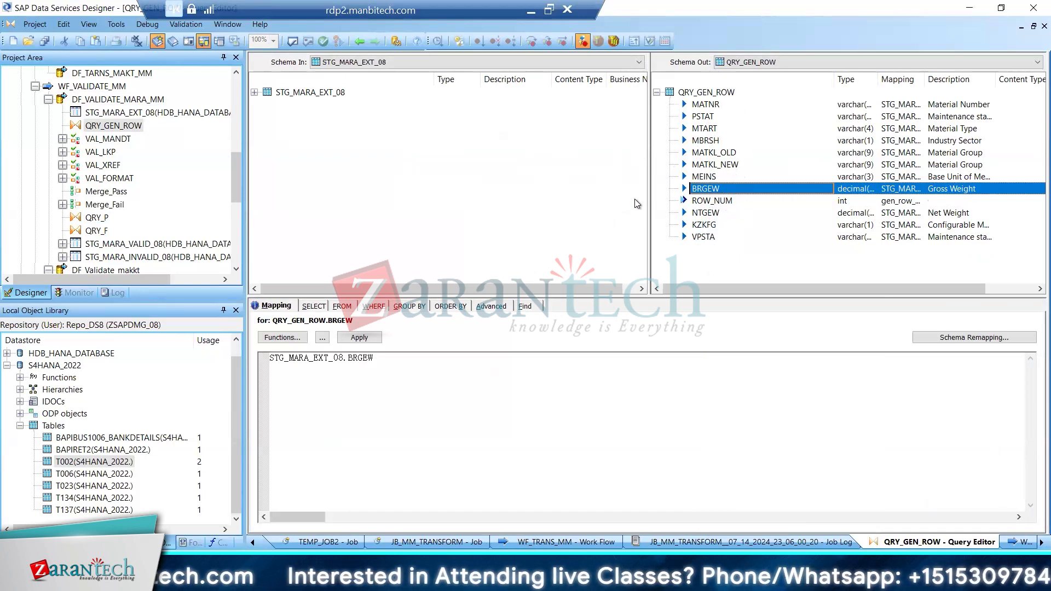
left_click(47, 43)
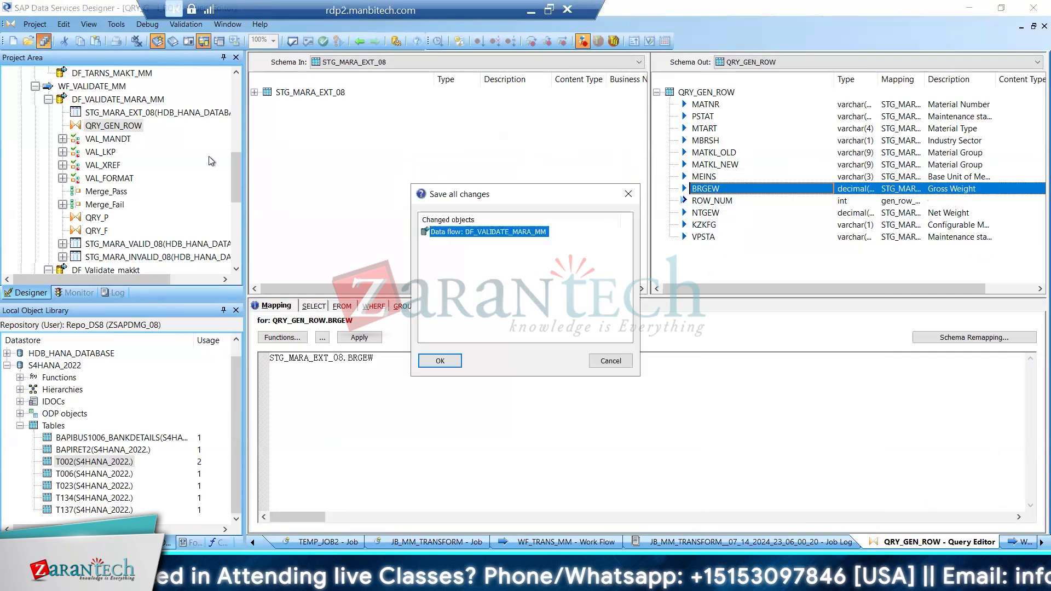
left_click(438, 360)
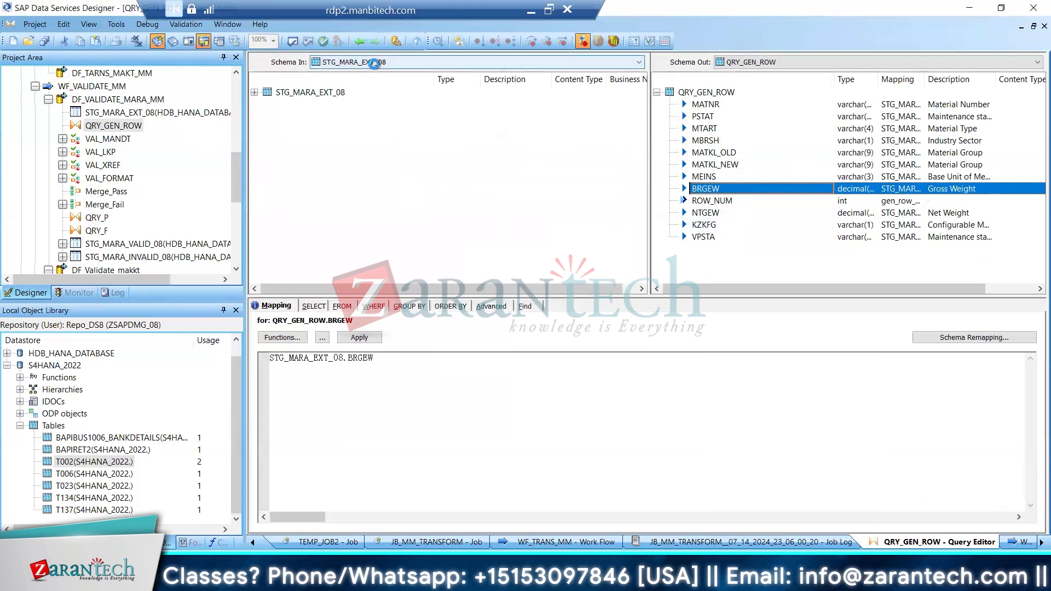
Open the QRY_P query and map the BRGEW and ROW_NUM columns from Merge_Pass to its output schema
left_click(359, 41)
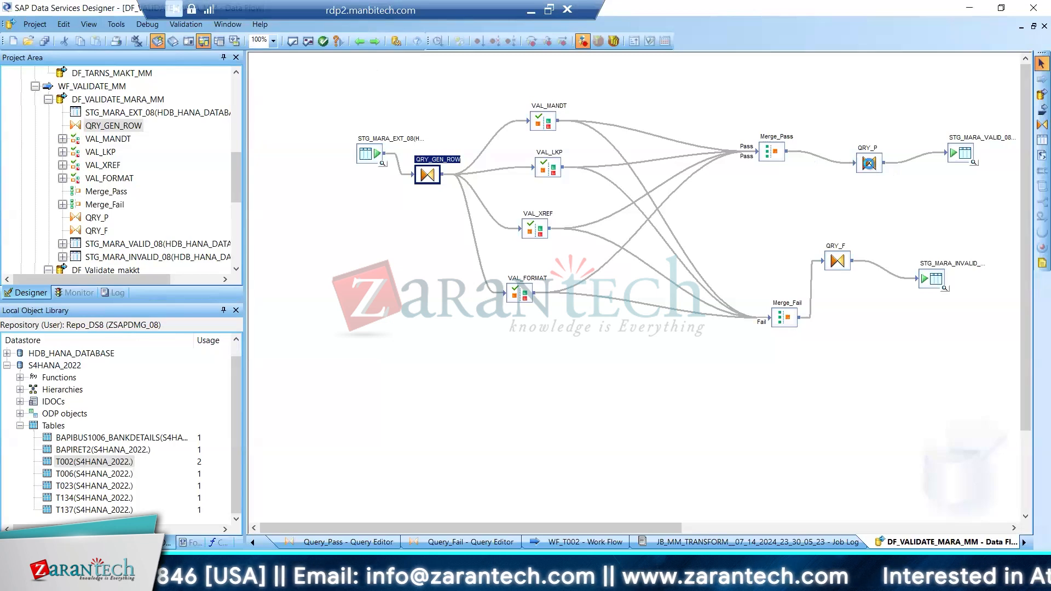
double_click(870, 164)
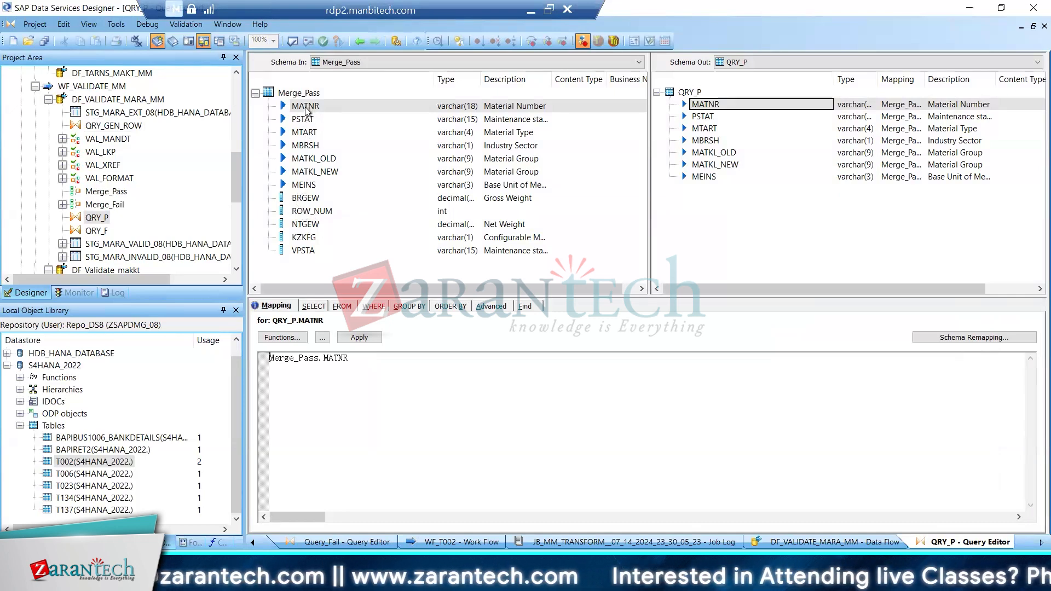
left_click(304, 251, "shift")
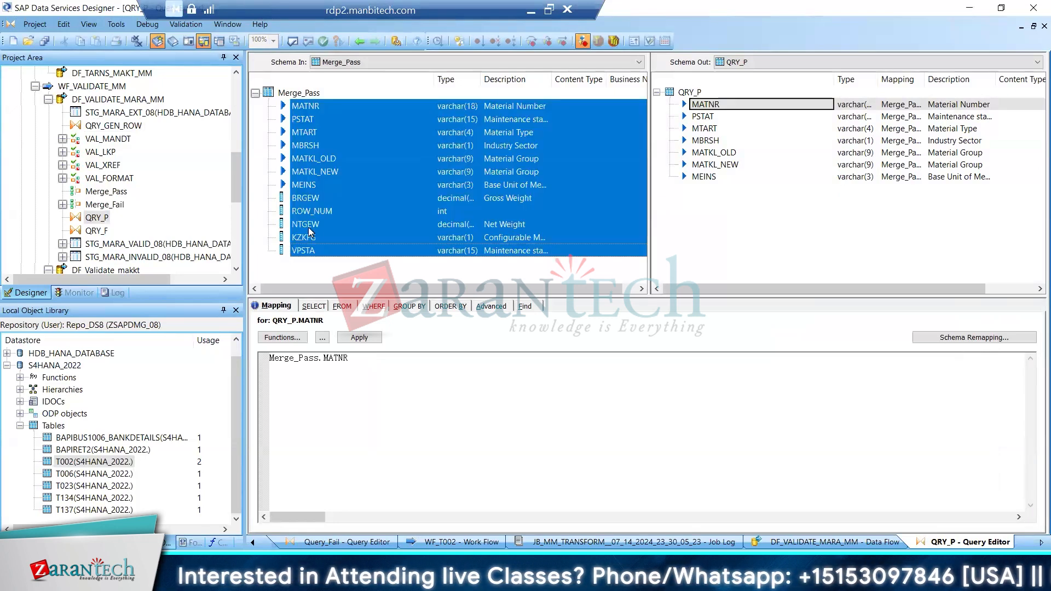
left_click(311, 259)
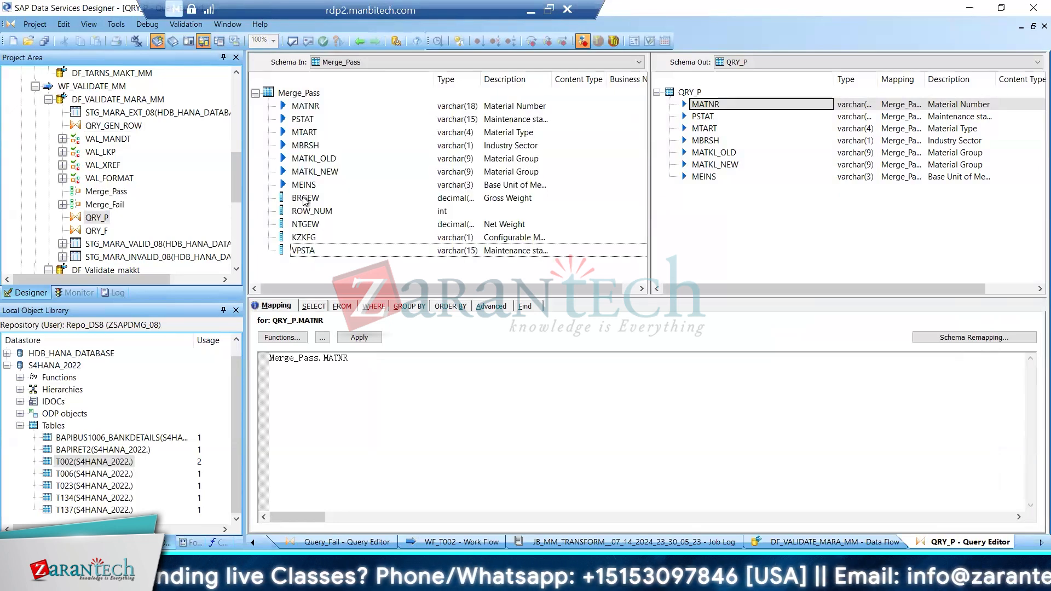
left_click(305, 199, "shift")
left_click(312, 201)
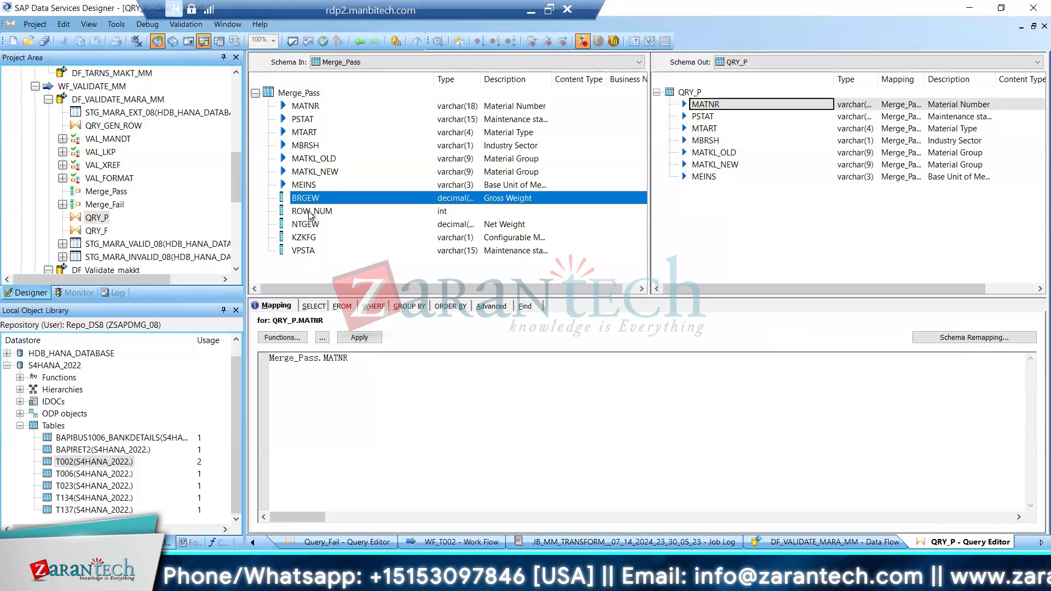
left_click(309, 214, "shift")
left_click(308, 225, "shift")
left_click(308, 249, "shift")
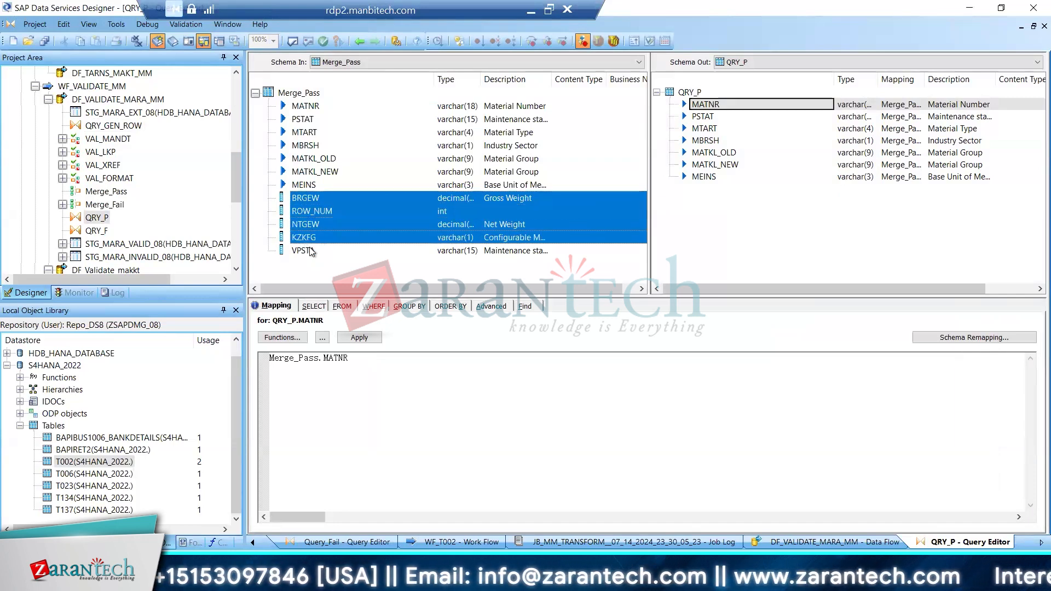
left_click(490, 214, "shift")
left_click_drag(491, 213, 731, 218)
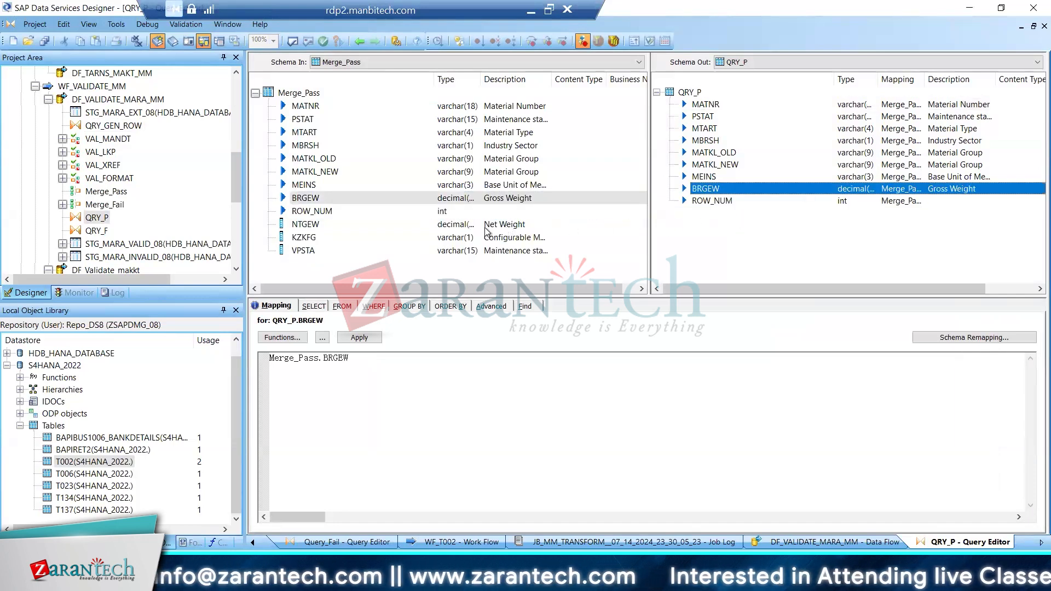
Map the remaining Merge_Pass columns NTGEW, KZKFG and VPSTA to the QRY_P output schema
left_click(301, 227, "shift")
left_click(307, 240)
left_click(299, 227, "shift")
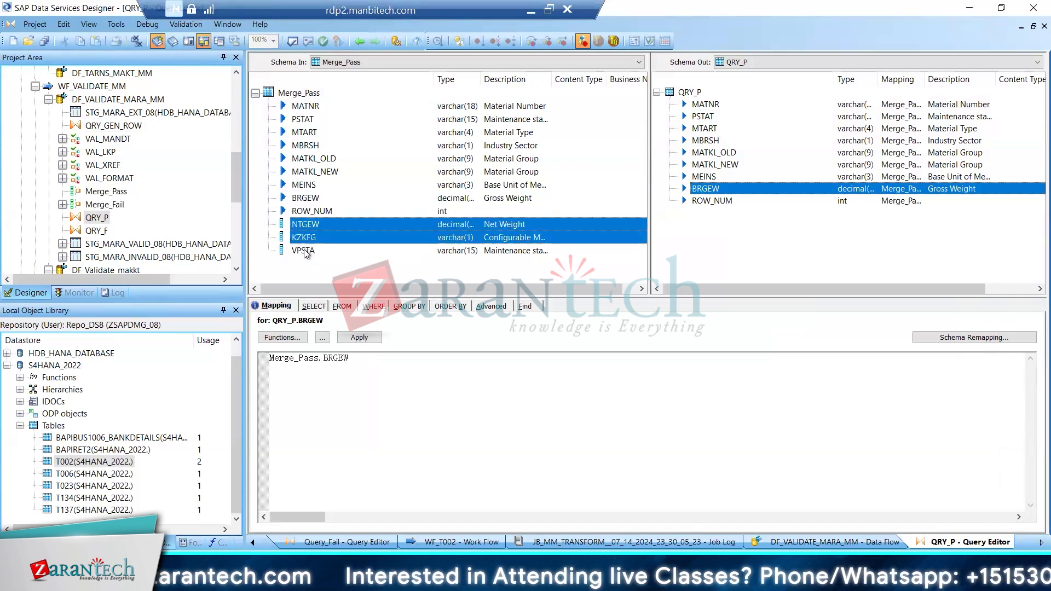
left_click(305, 252, "shift")
left_click(306, 225, "shift")
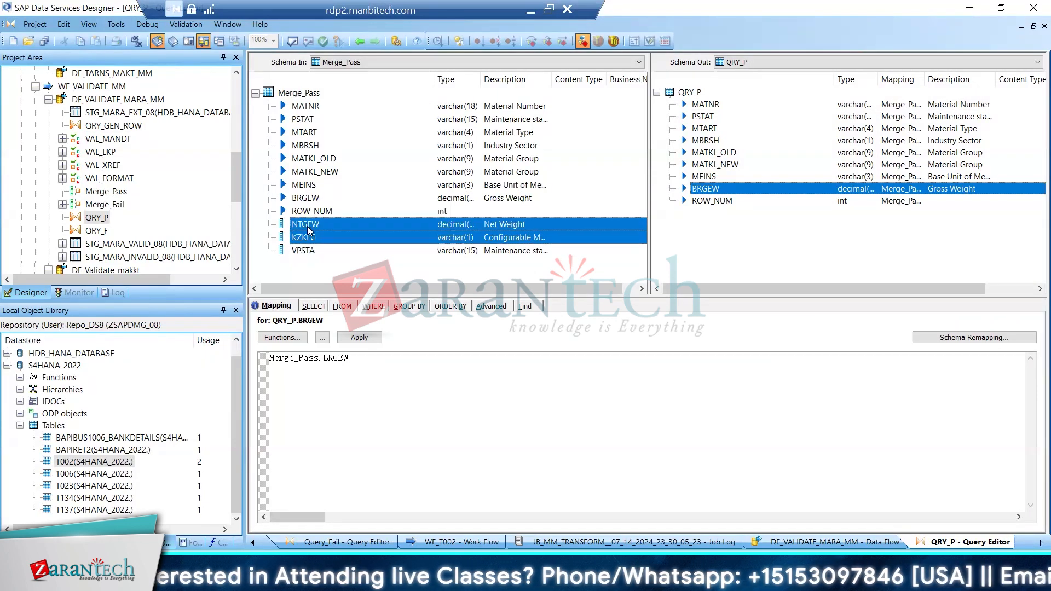
left_click(309, 252, "shift")
left_click(312, 227, "shift")
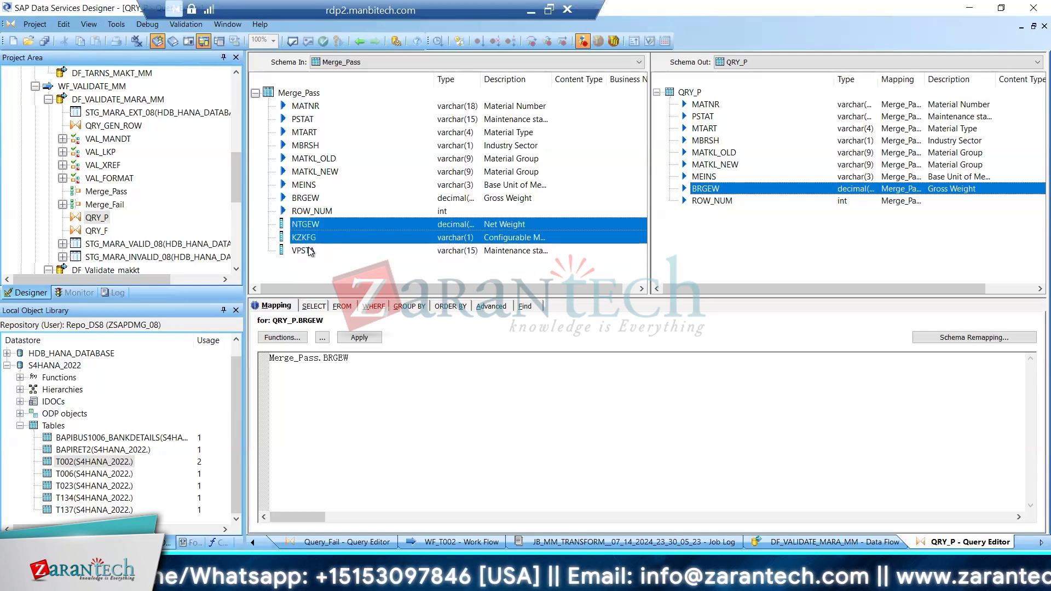
left_click(309, 252)
left_click(311, 226, "shift")
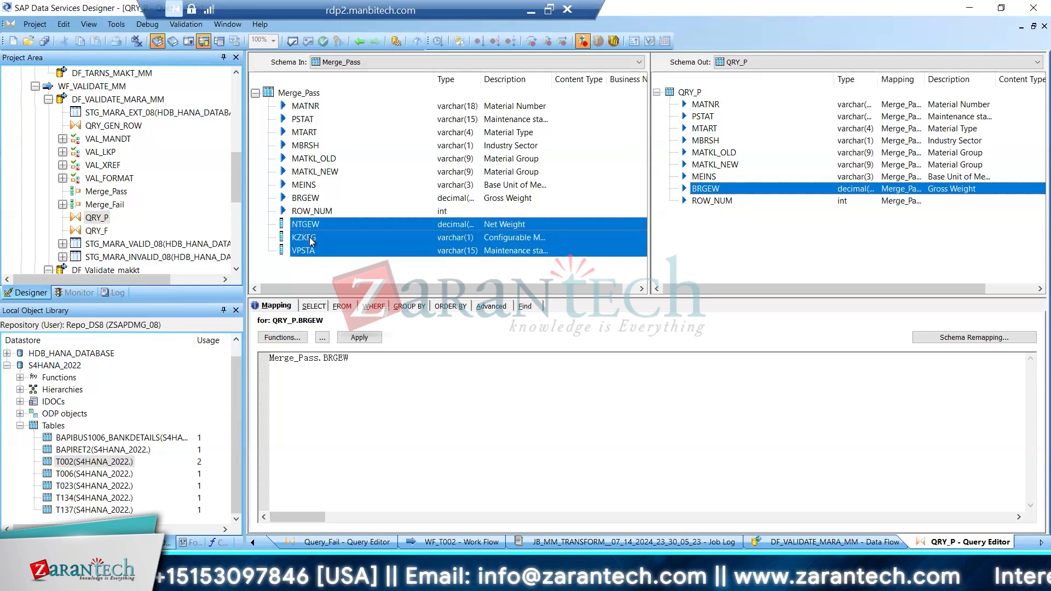
right_click(414, 222)
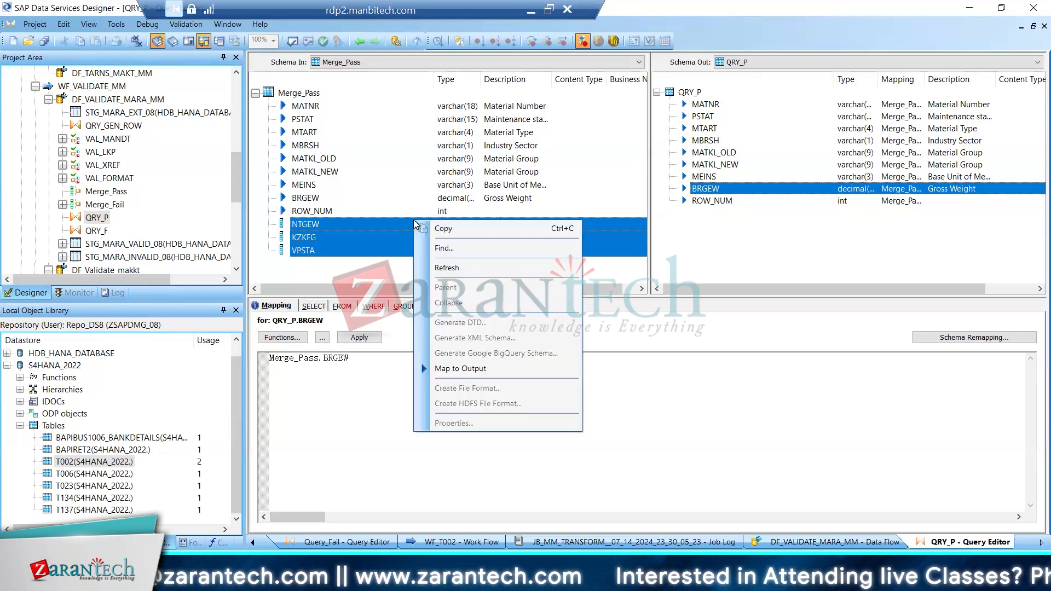
left_click(458, 370)
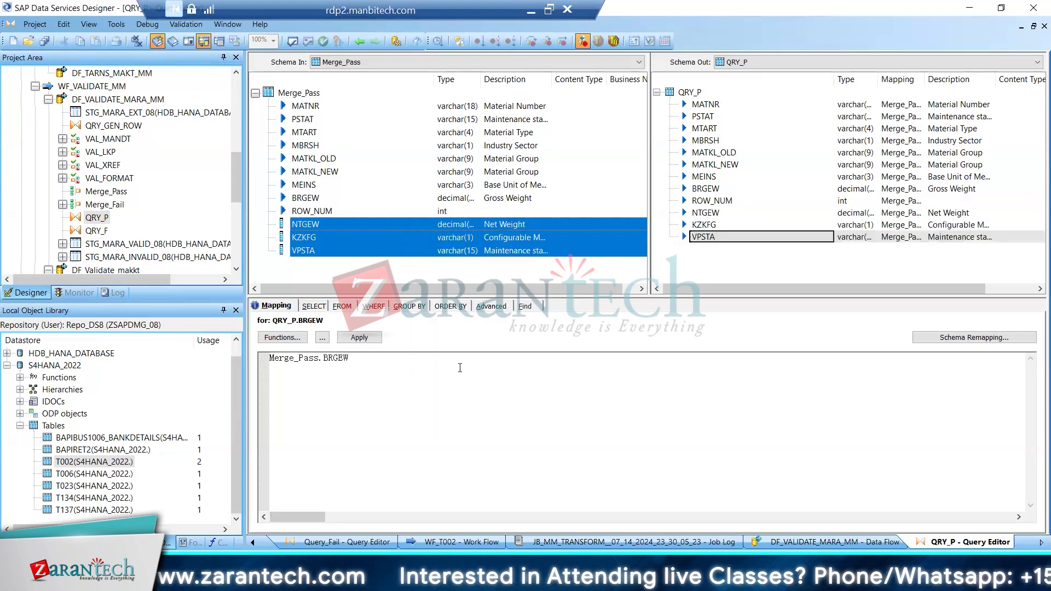
left_click(742, 266)
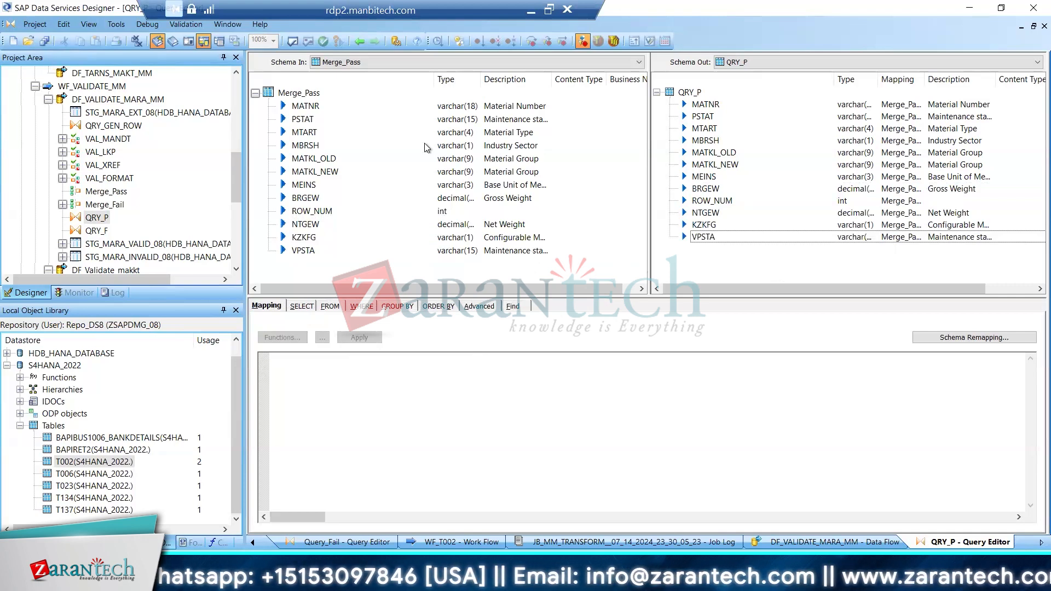
Open the QRY_F query and delete the AESZN, BLATT and BLANZ columns from its output schema
left_click(360, 41)
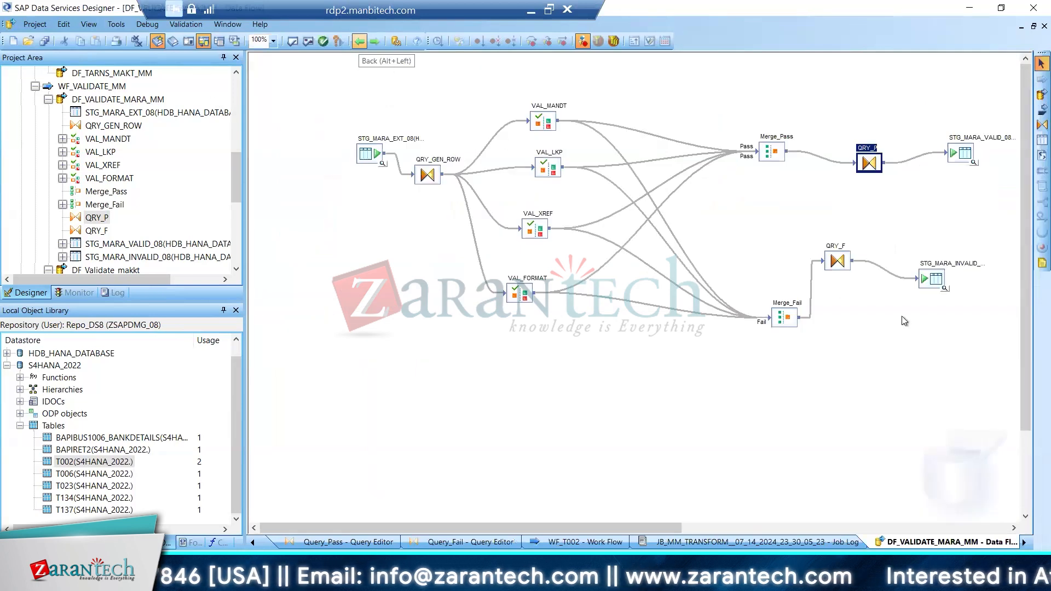
double_click(839, 263)
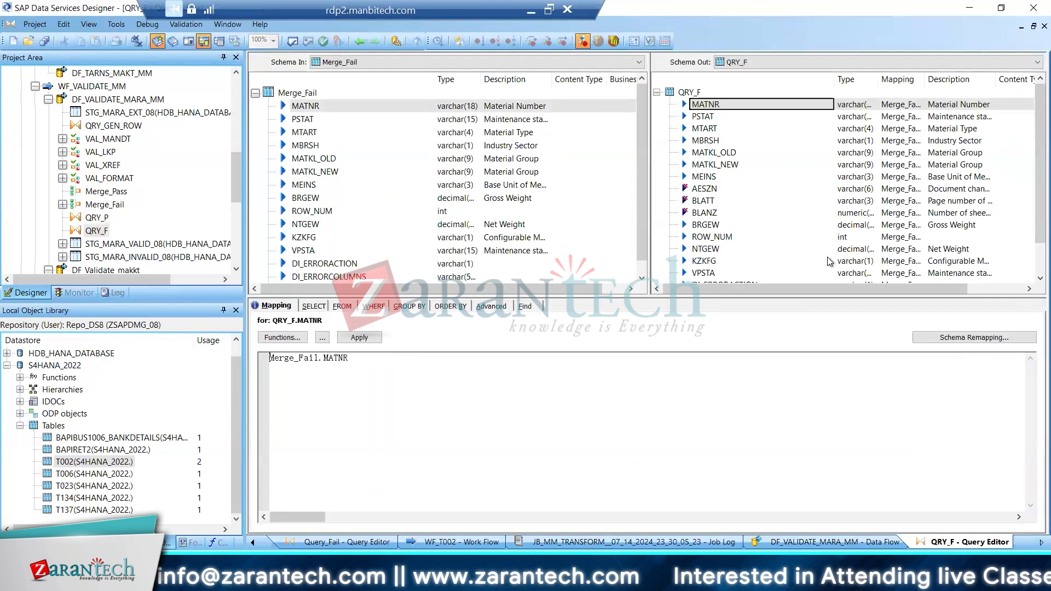
right_click(705, 191)
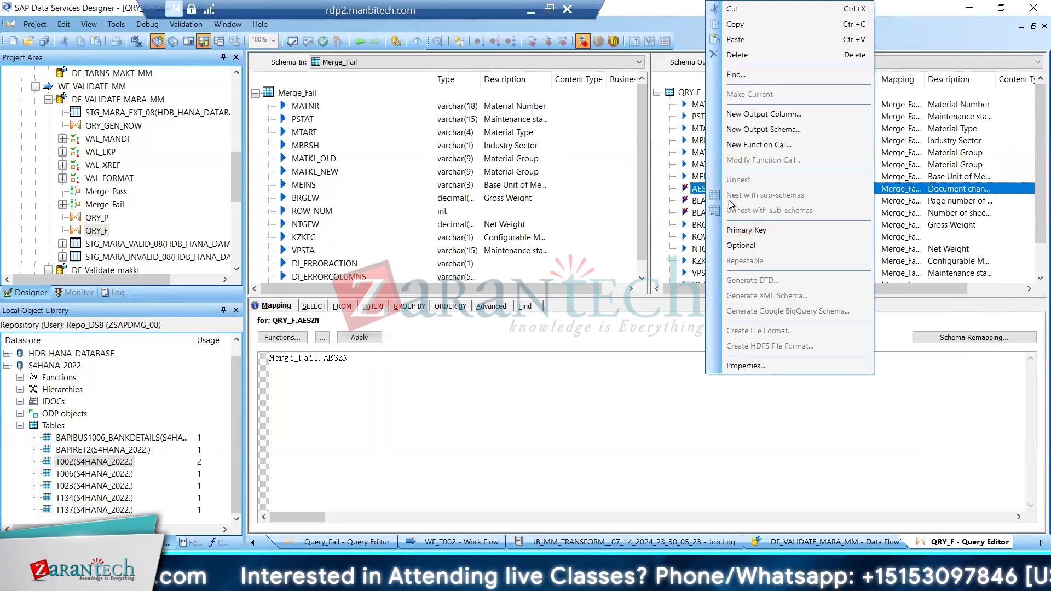
left_click(737, 54)
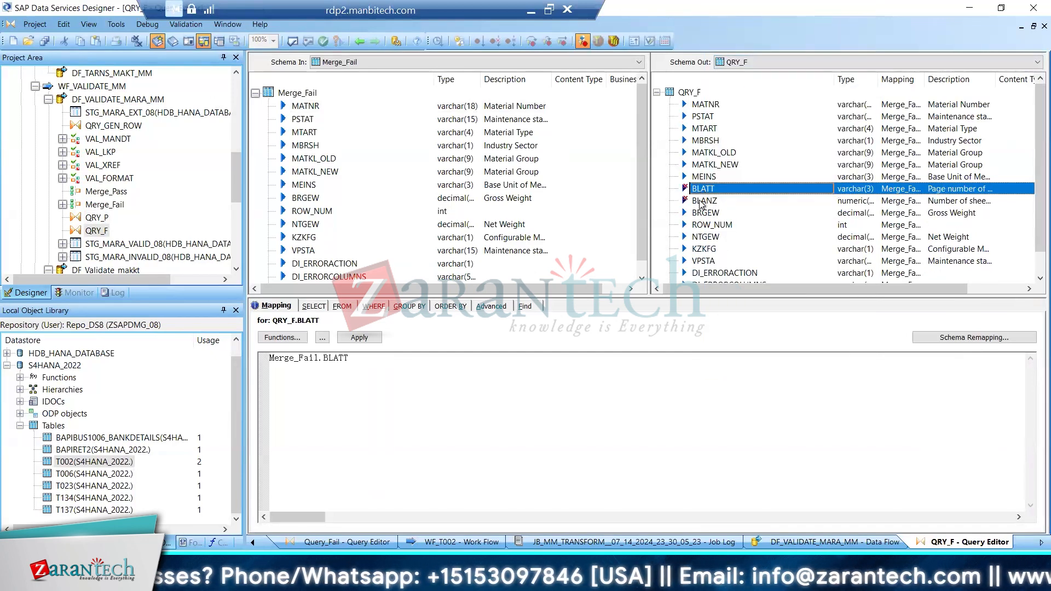
right_click(702, 194)
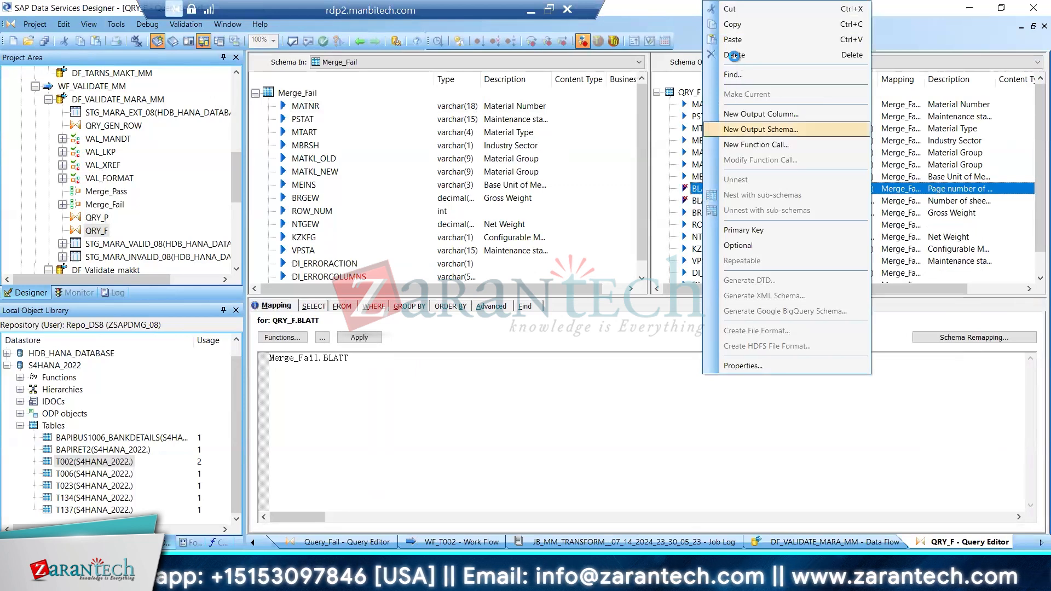
left_click(735, 56)
right_click(705, 191)
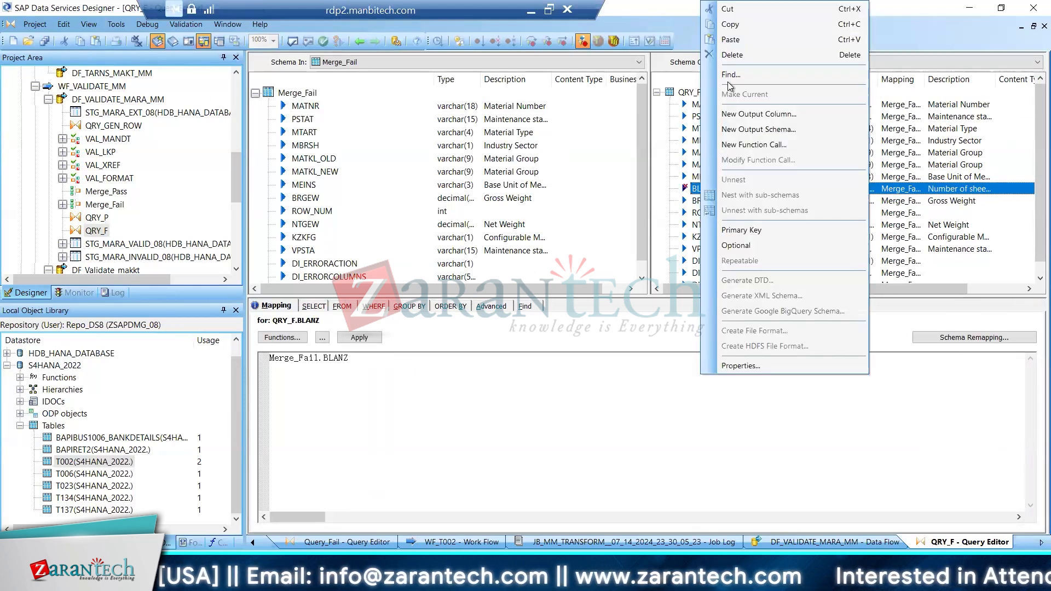
left_click(736, 57)
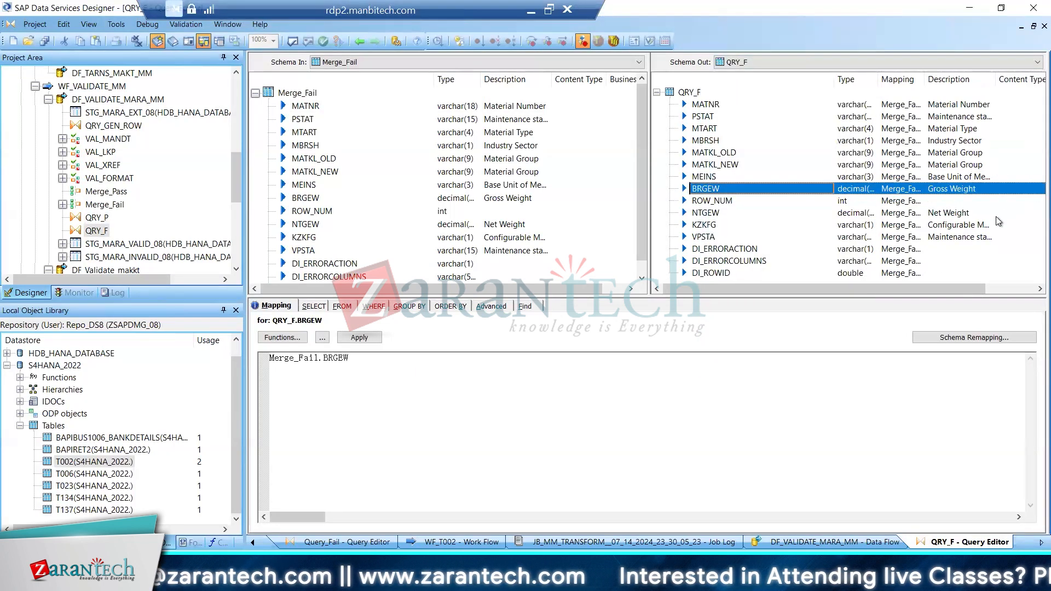
Compare the Merge_Fail input columns with the QRY_F output columns and locate the JB_MM_TRANSFORM job in the project tree
scroll(961, 225, "right", 3)
left_click_drag(838, 286, 766, 284)
left_click_drag(642, 236, 638, 279)
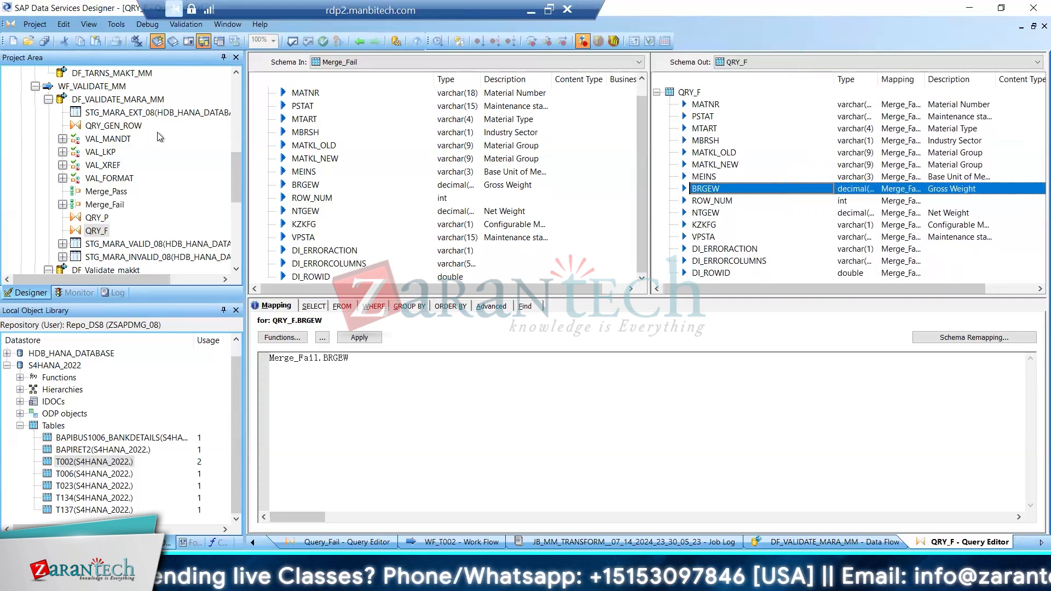
left_click_drag(232, 155, 248, 78)
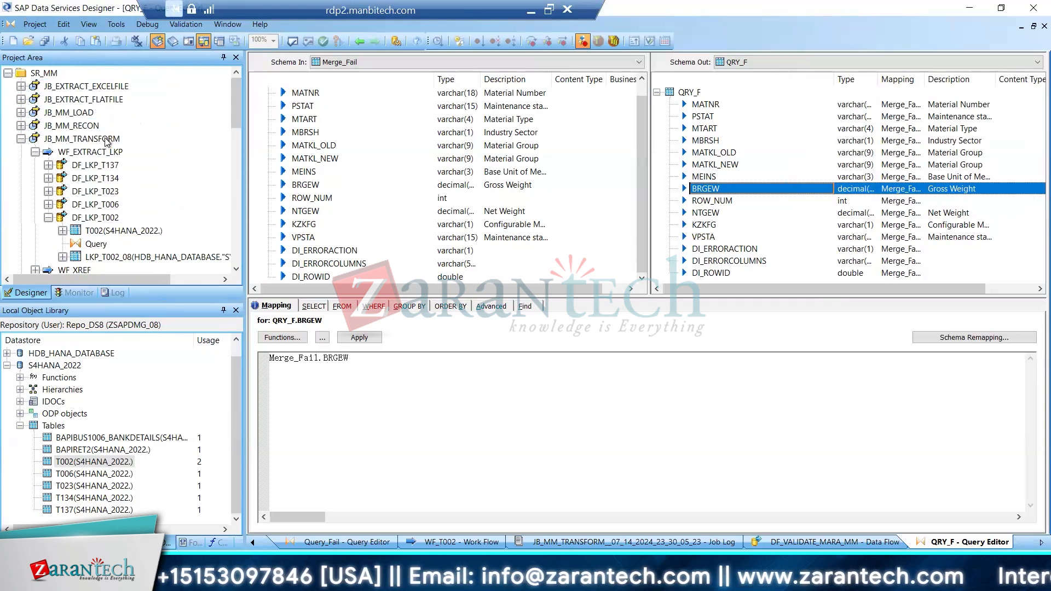
Execute the JB_MM_TRANSFORM job on JobServer_08, keeping the preset execution properties
left_click(108, 139)
right_click(109, 139)
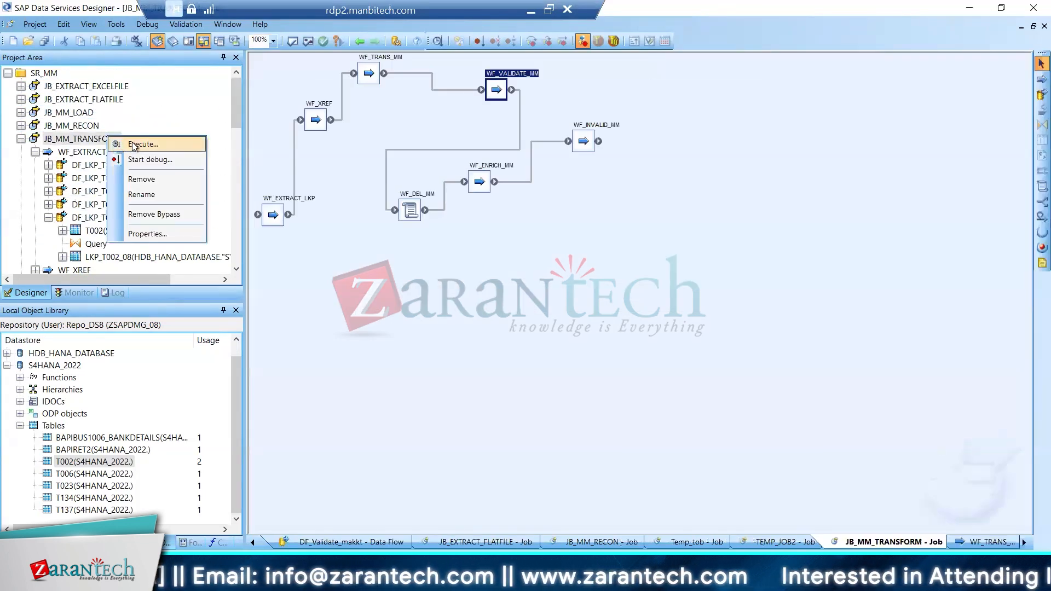
left_click(133, 145)
left_click(440, 361)
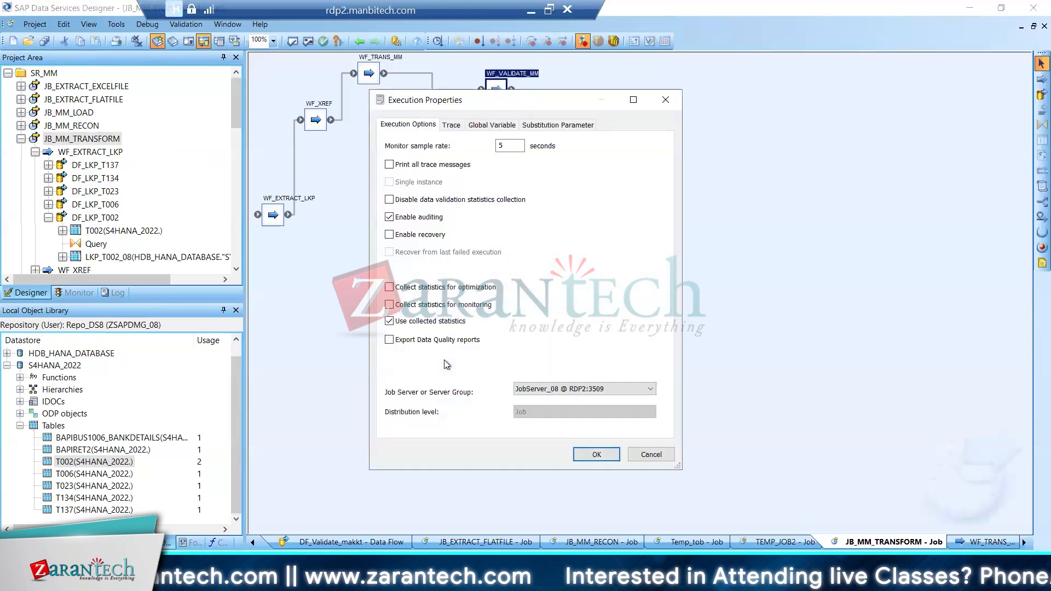
left_click(599, 454)
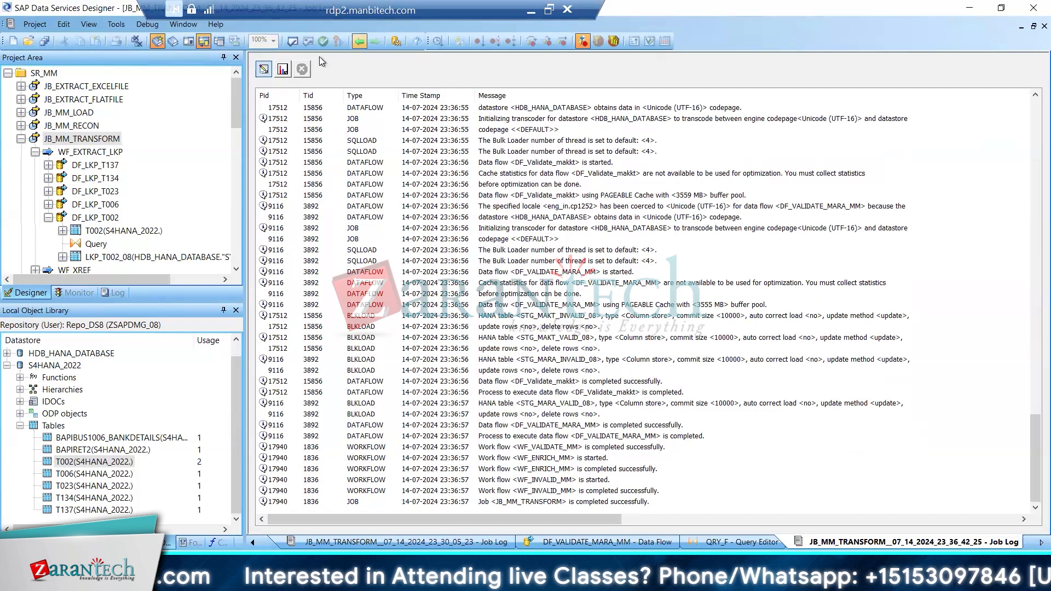
Return from the job log, open the DF_VALIDATE_MARA_MM data flow and view the data of its STG_MARA_VALID_08 and STG_MARA_INVALID_08 target tables
key("alt+Left")
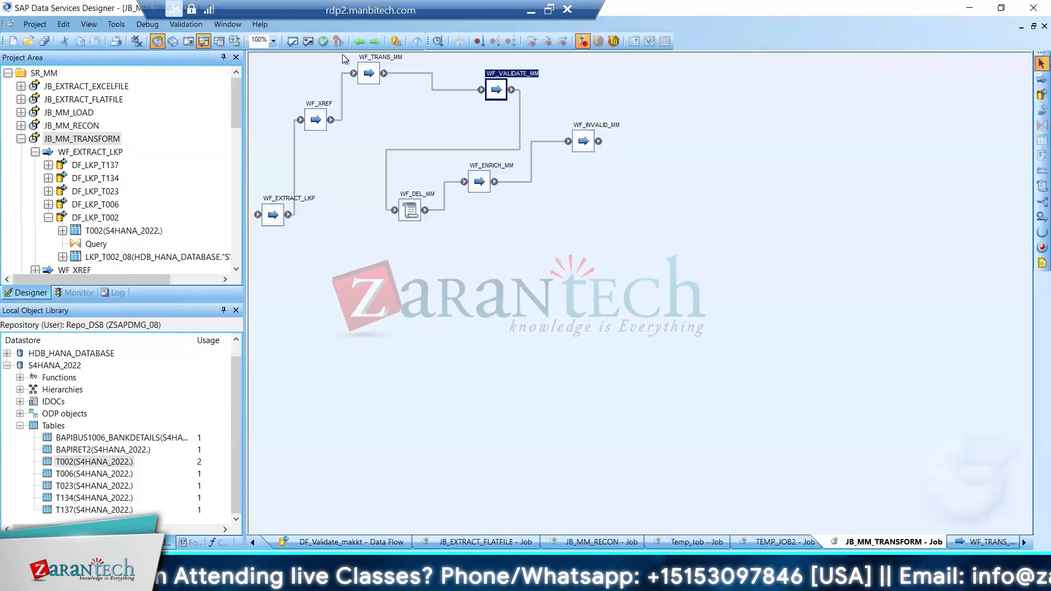
scroll(225, 153, "down", 8)
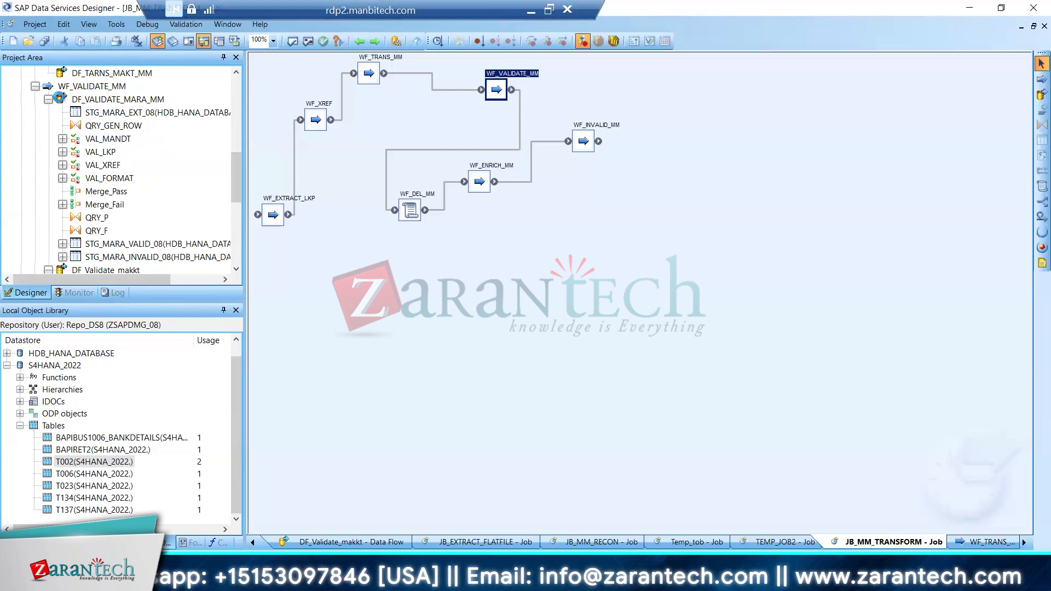
double_click(60, 99)
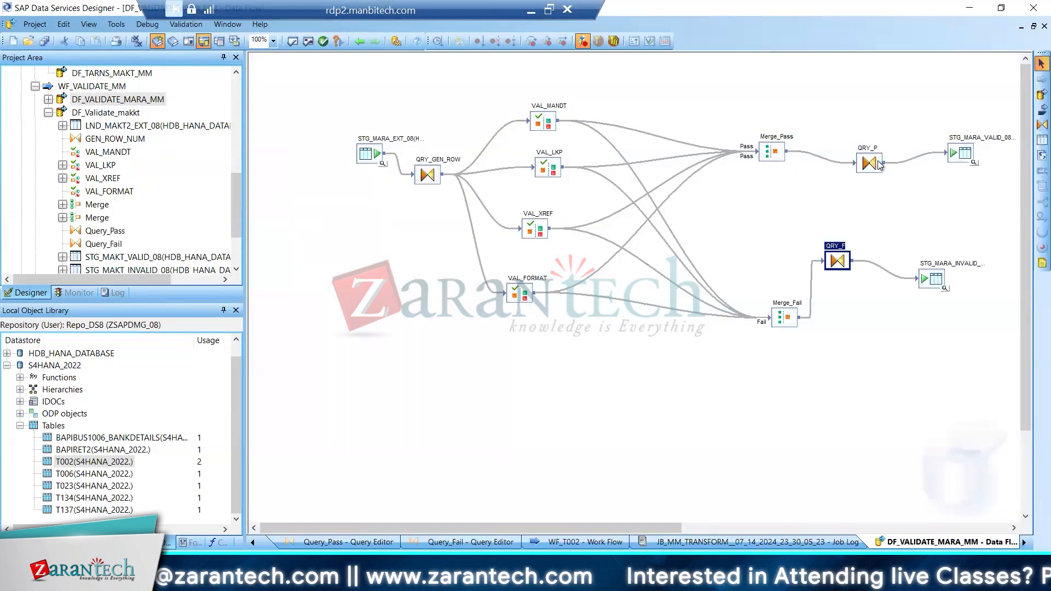
left_click(973, 165)
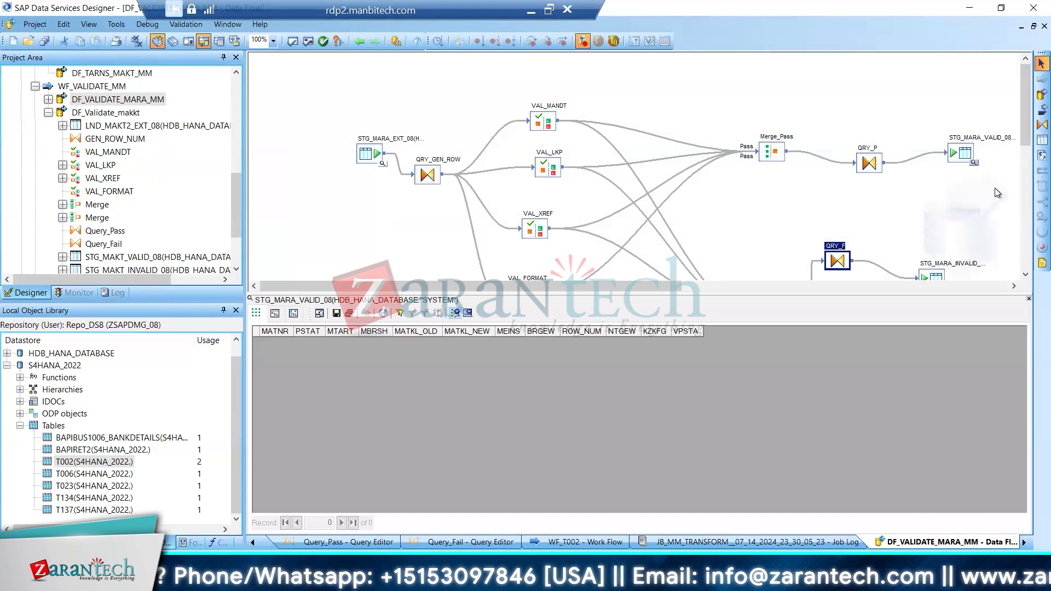
scroll(1020, 156, "down", 3)
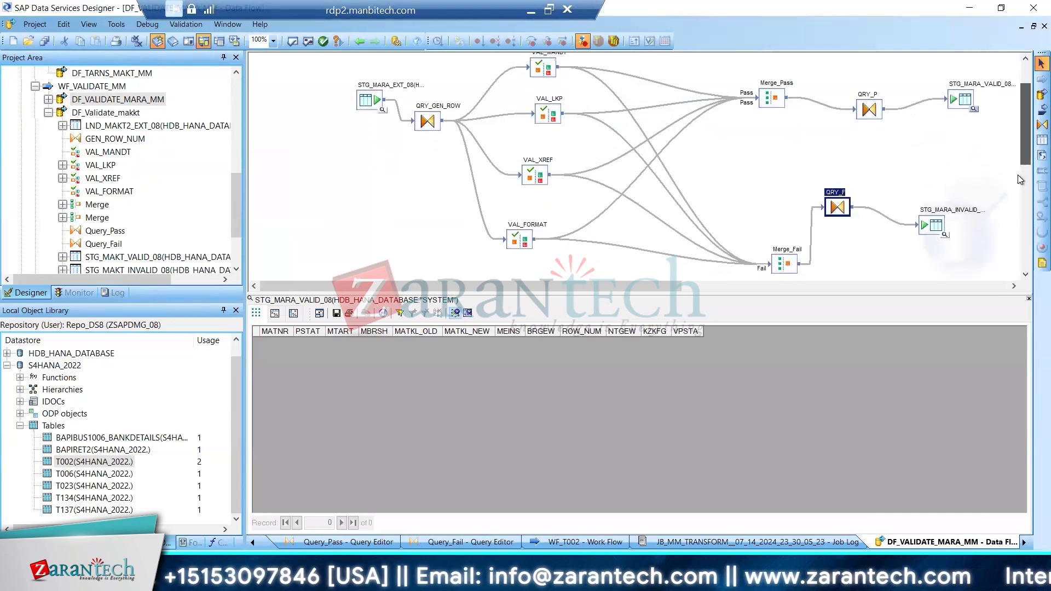
scroll(1021, 180, "down", 3)
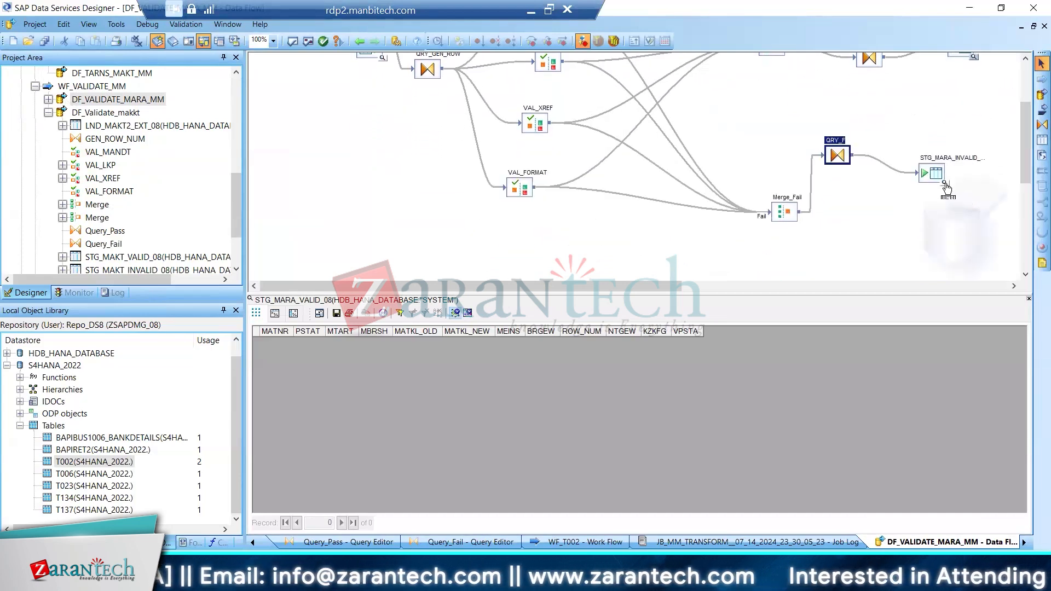
left_click(947, 188)
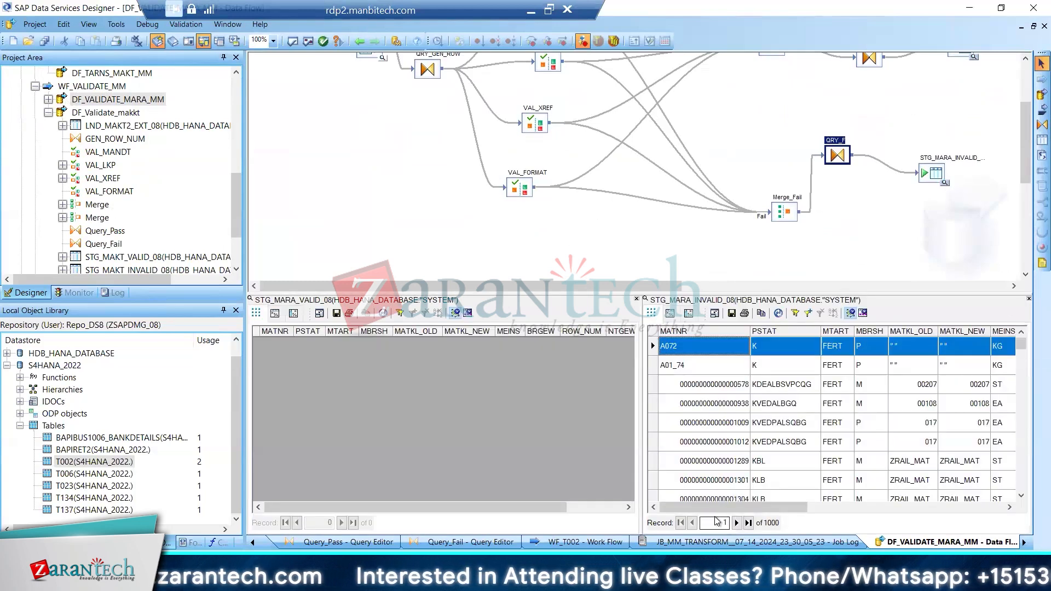
Examine the STG_MARA_INVALID_08 records across all columns, including ROW_NUM, DI_ERRORACTION, DI_ERRORCOLUMNS and DI_ROWID
left_click_drag(767, 507, 855, 512)
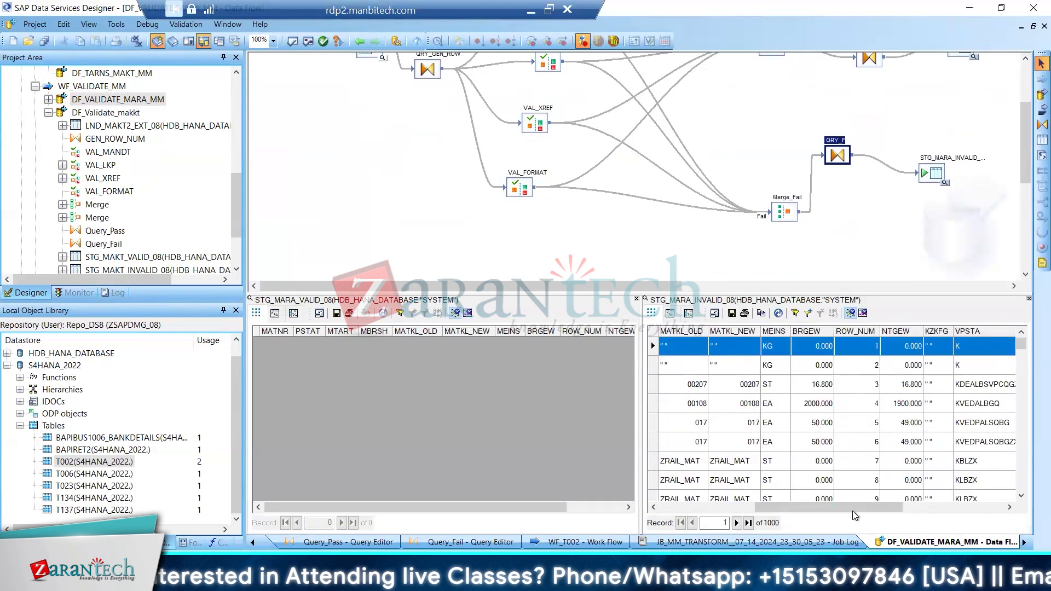
left_click(1009, 508)
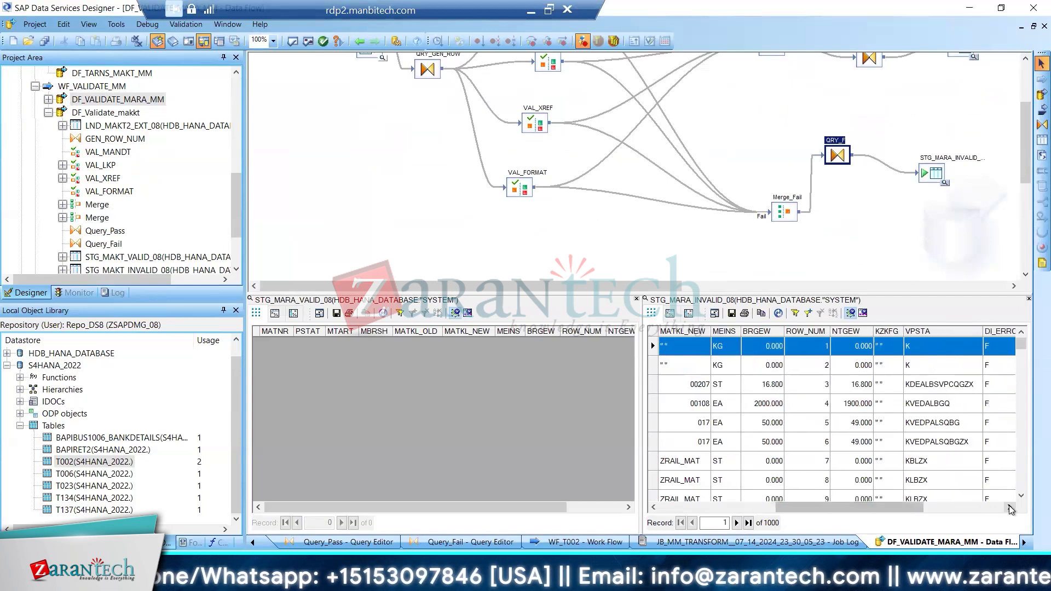
left_click(1010, 508)
left_click(1010, 508)
left_click(1010, 508)
left_click(1010, 509)
left_click(1010, 509)
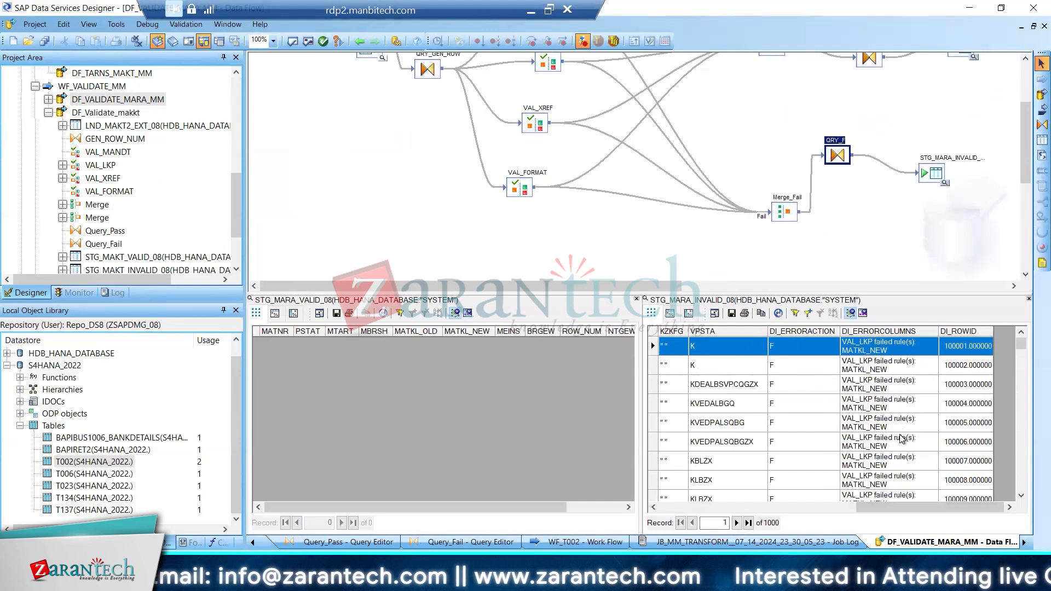
scroll(902, 438, "down", 1)
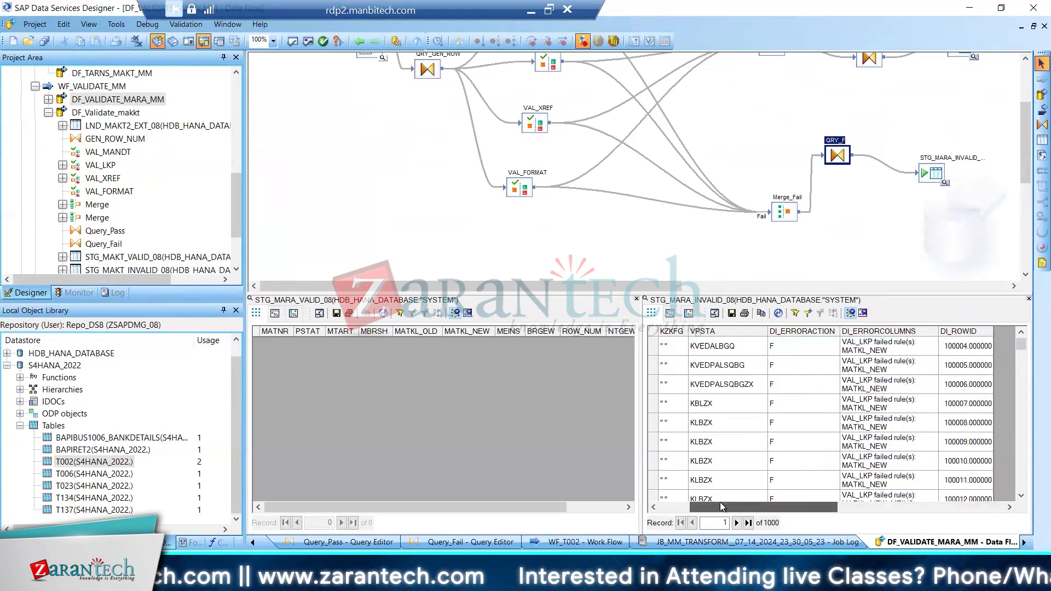
left_click_drag(720, 501, 686, 502)
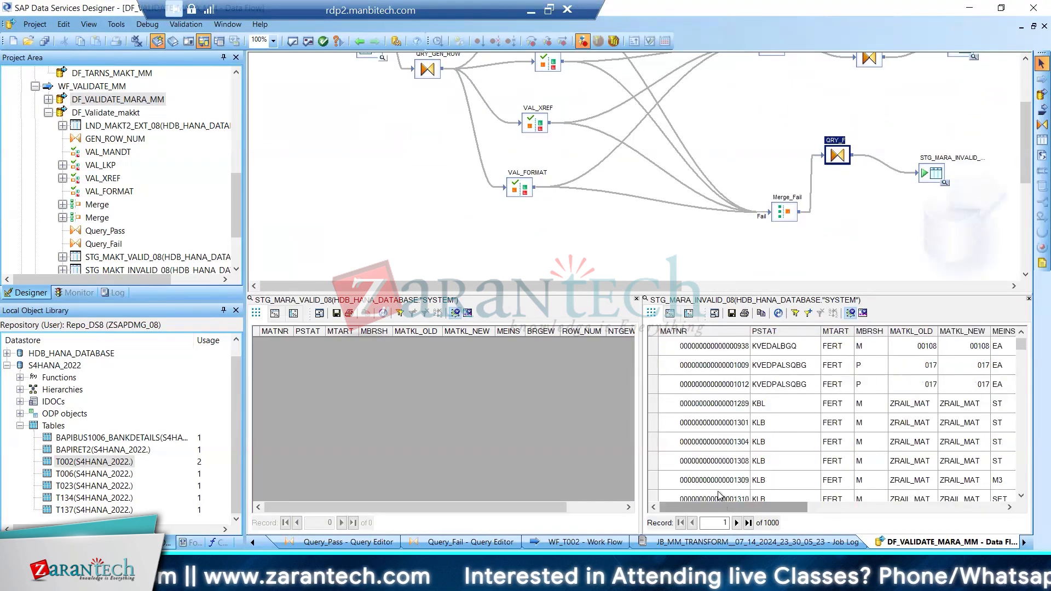
Close the STG_MARA_VALID_08 data view and profile the MATKL_OLD column of STG_MARA_INVALID_08
left_click(636, 300)
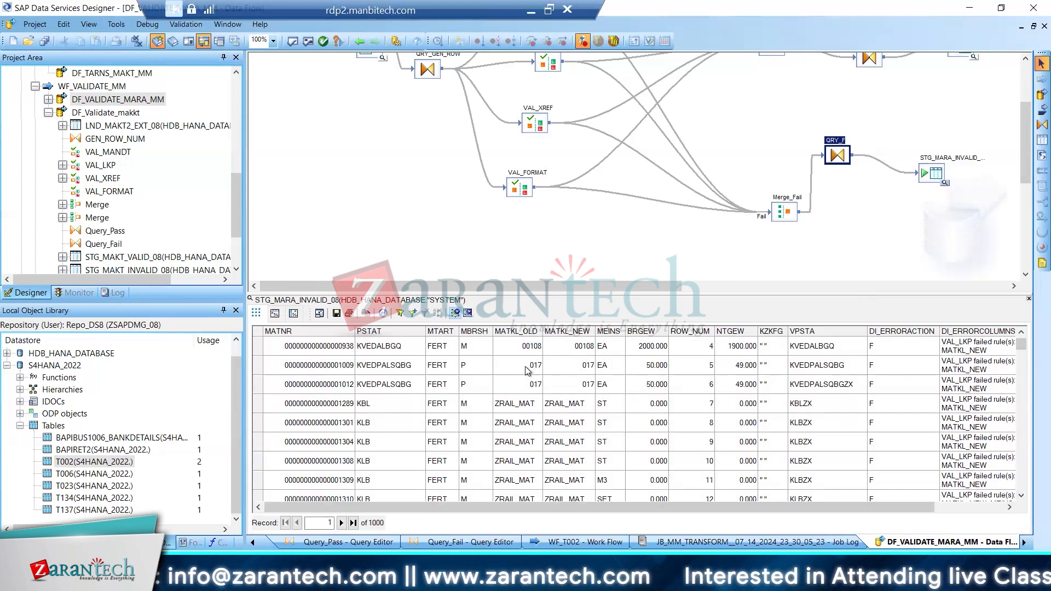
right_click(521, 336)
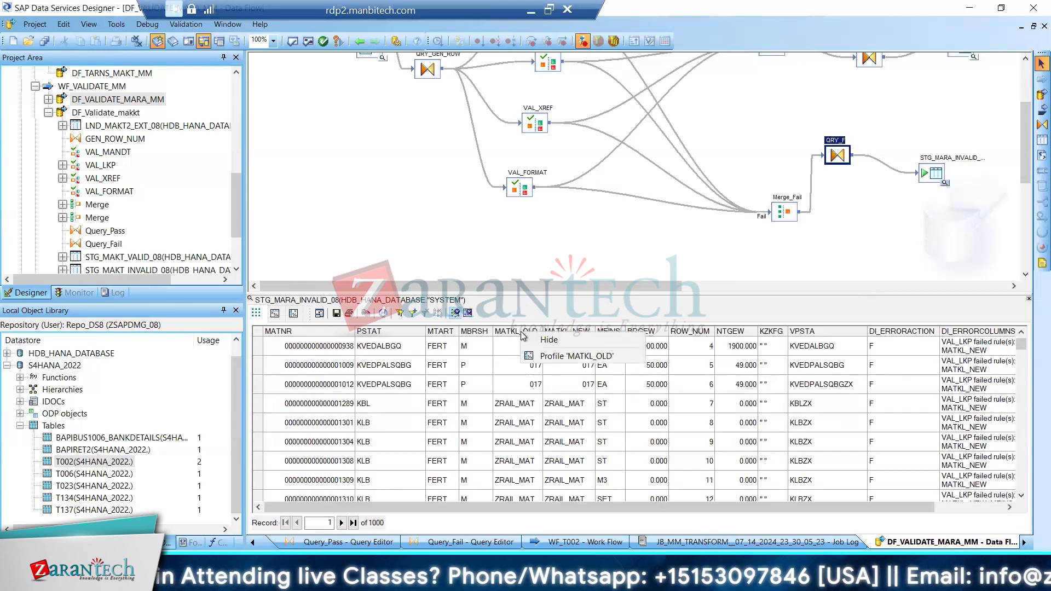
left_click(549, 356)
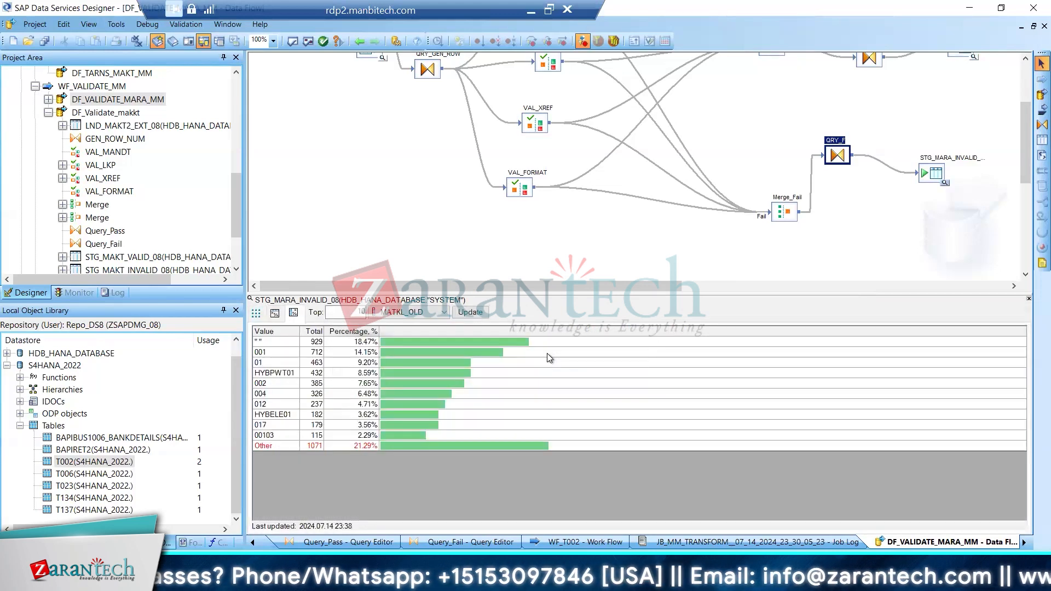